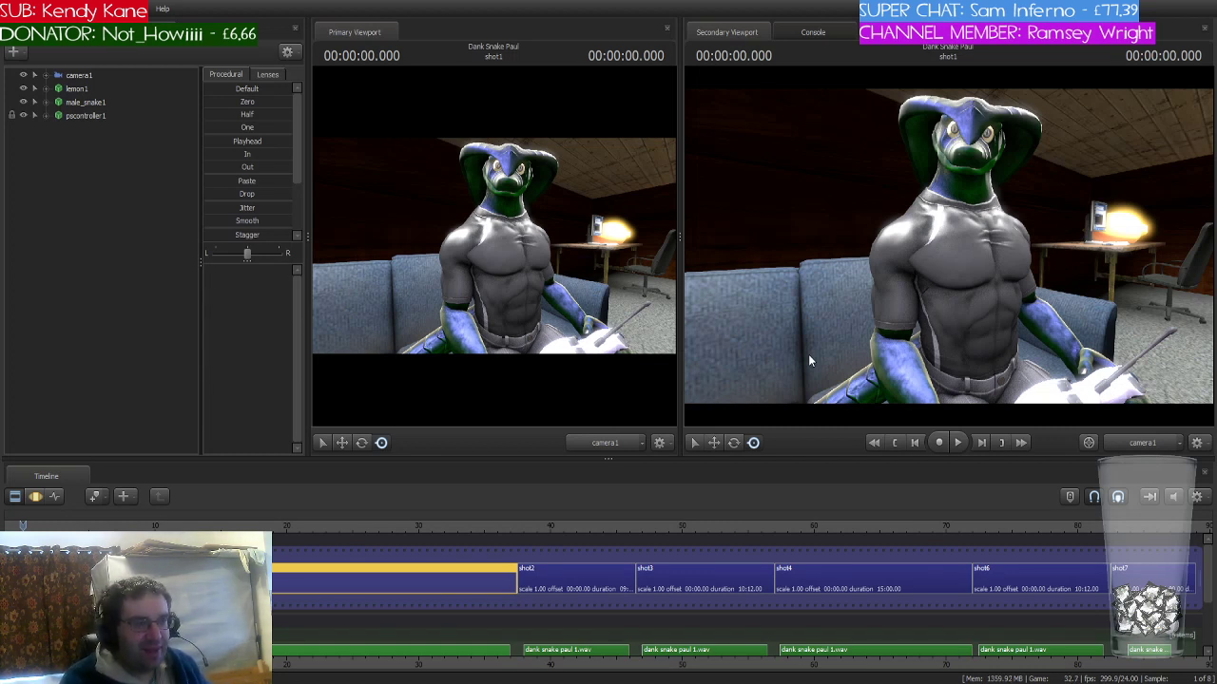
# - Step through the shots from shot1 to shot6 and go back to the start of shot3
pyautogui.press('Down')
pyautogui.press('Down')
pyautogui.press('Down')
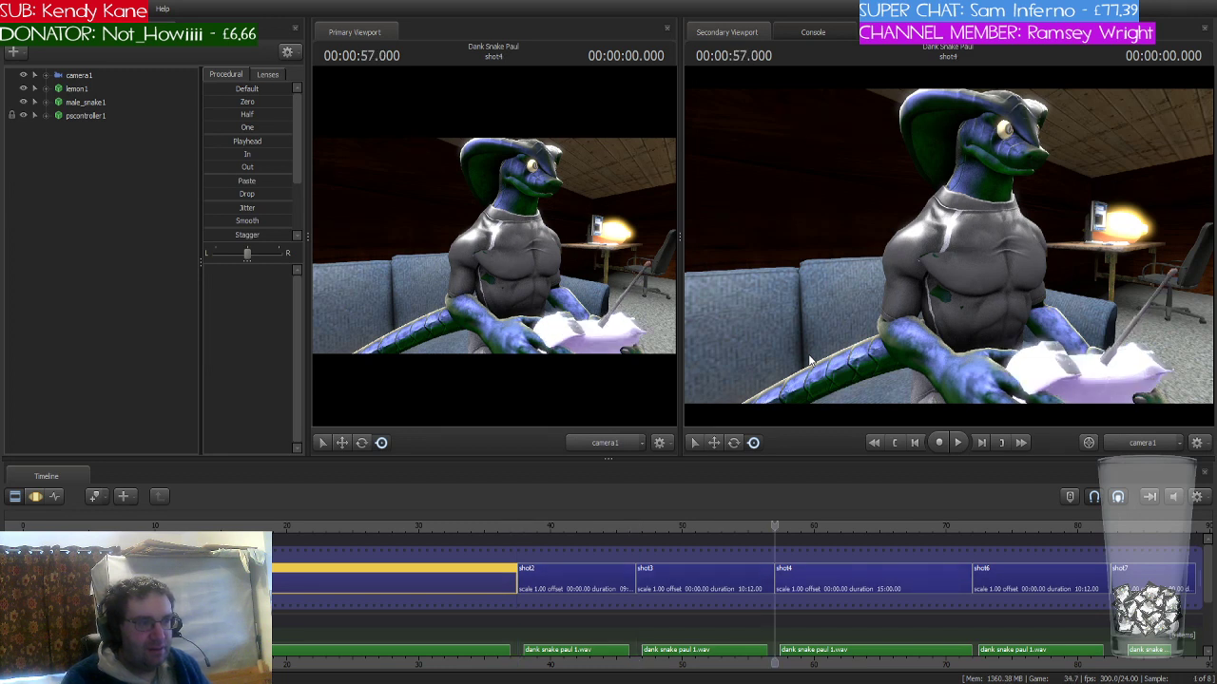
pyautogui.press('Down')
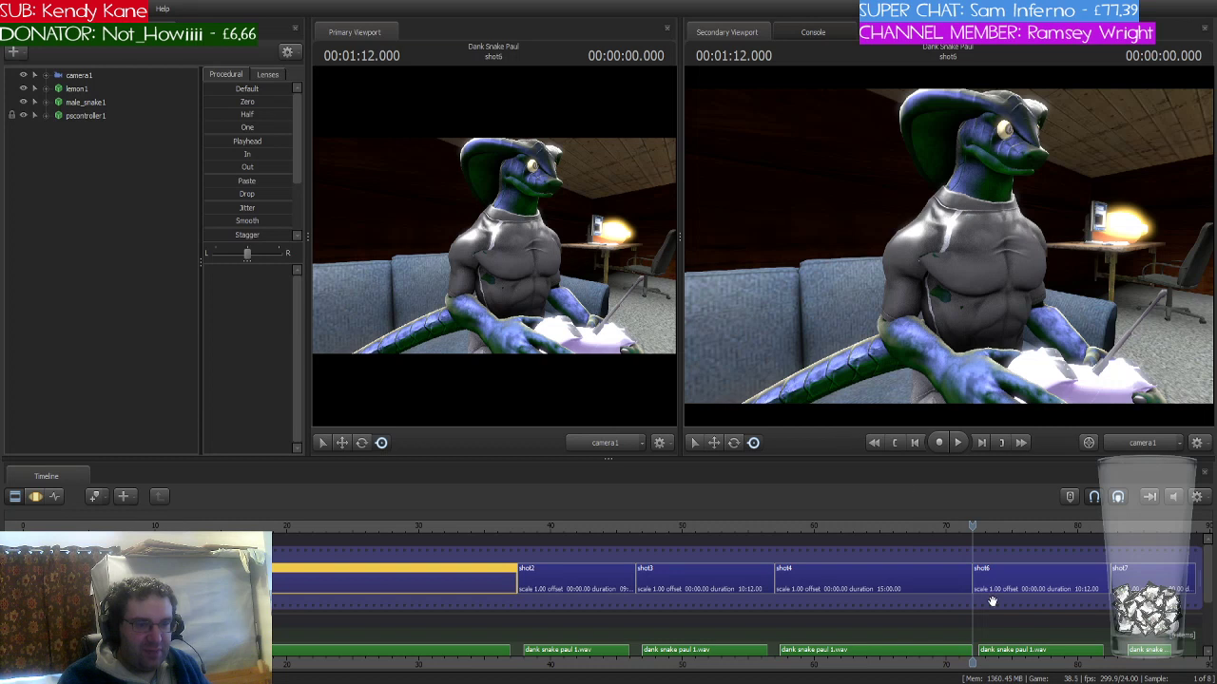
pyautogui.scroll(-2, 991, 601)
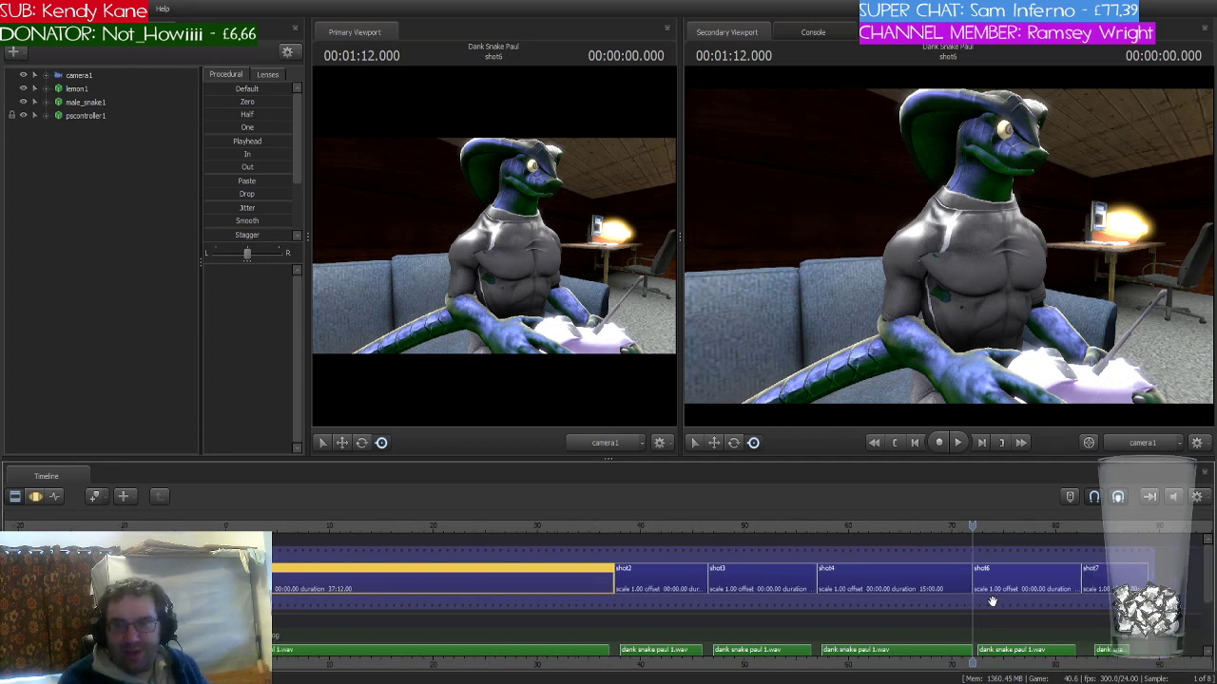
pyautogui.press('Up')
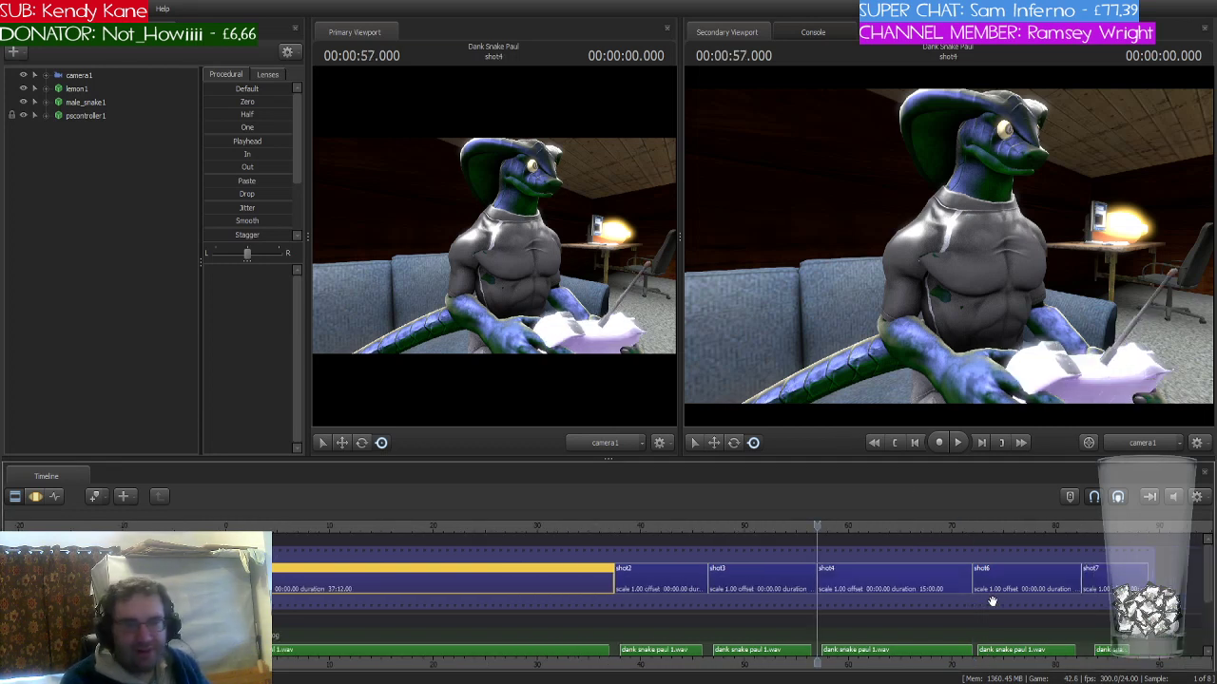
pyautogui.press('Up')
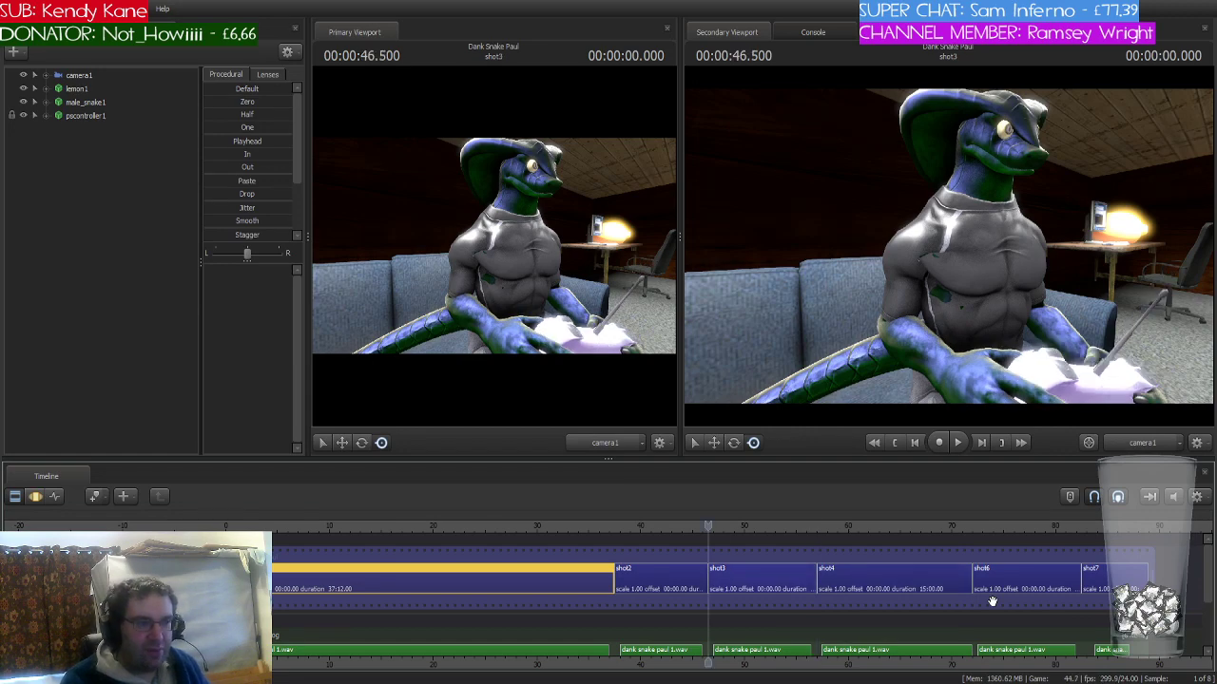
# - Play back part of shot3, and play from shot4 through to the start of shot7
pyautogui.press('space')
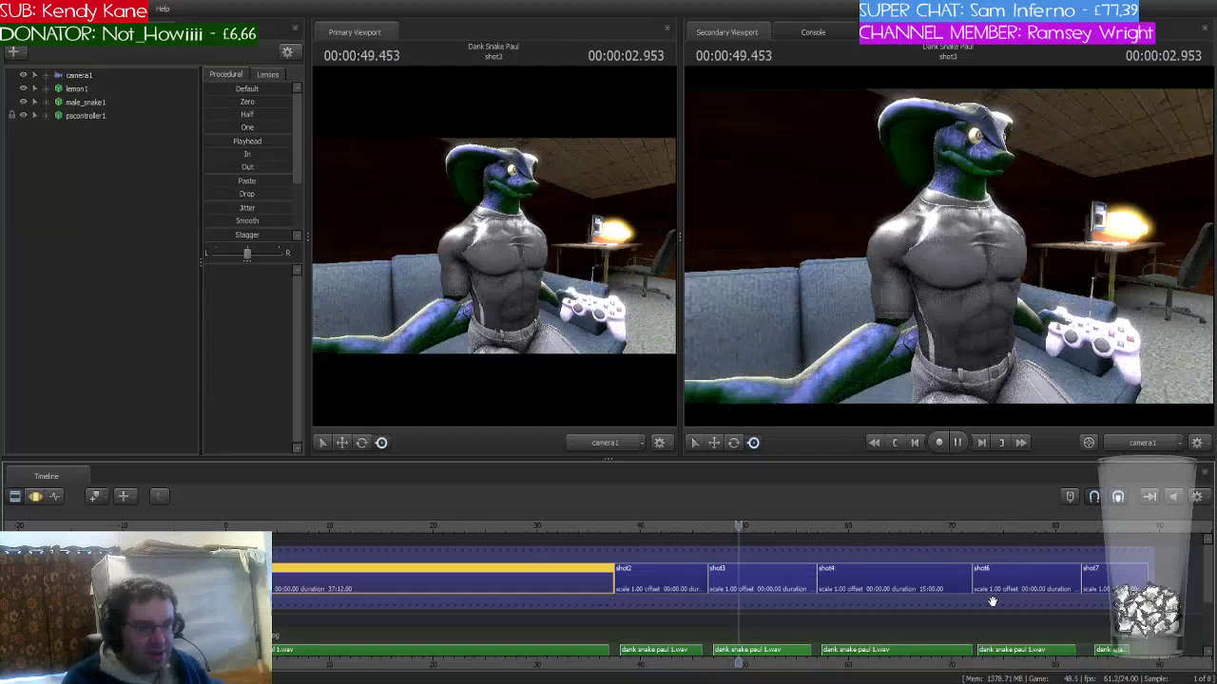
pyautogui.press('space')
pyautogui.press('Down')
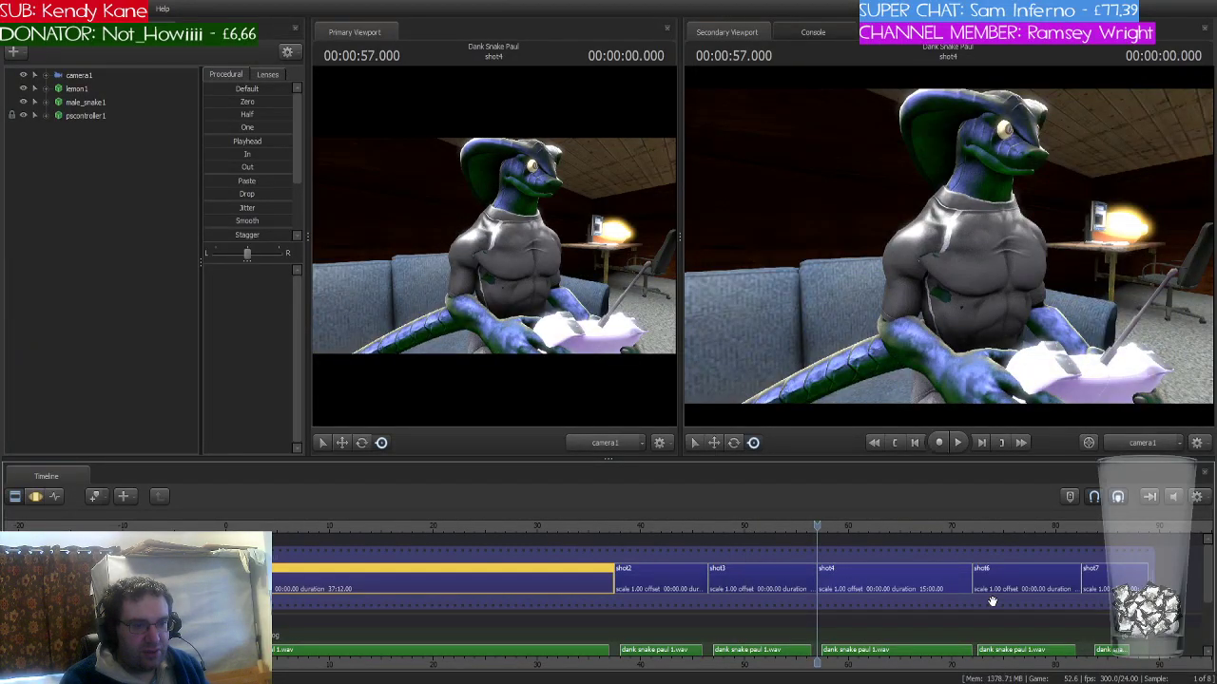
pyautogui.press('space')
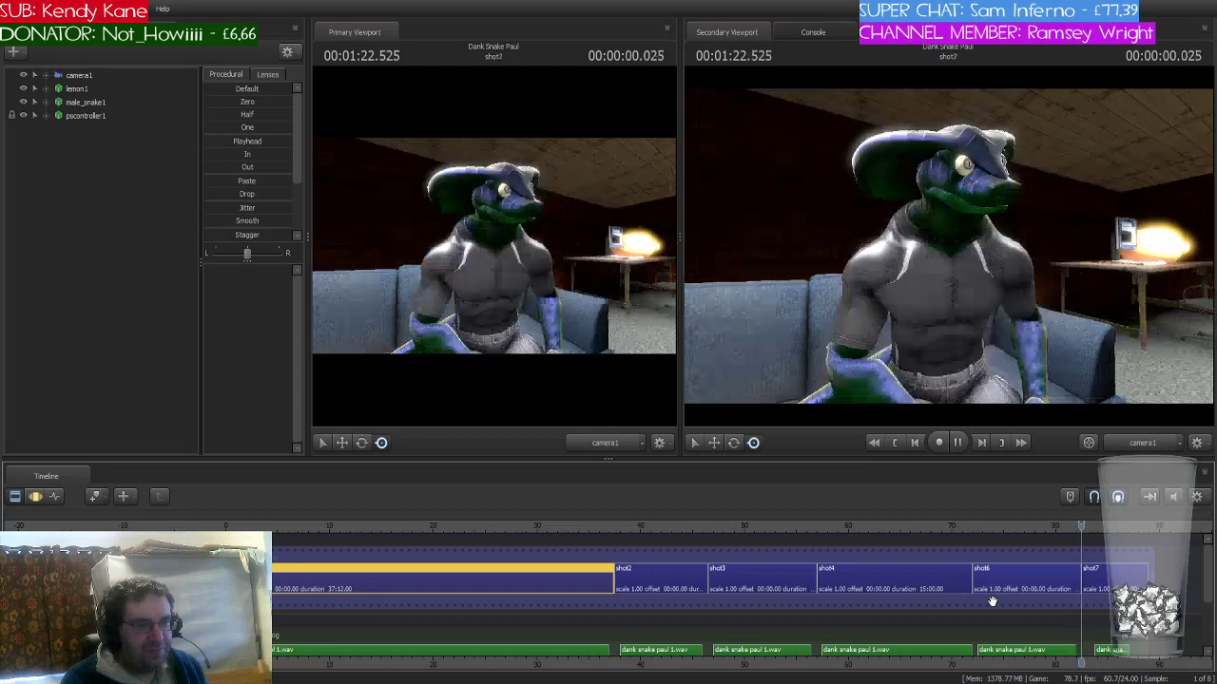
pyautogui.press('space')
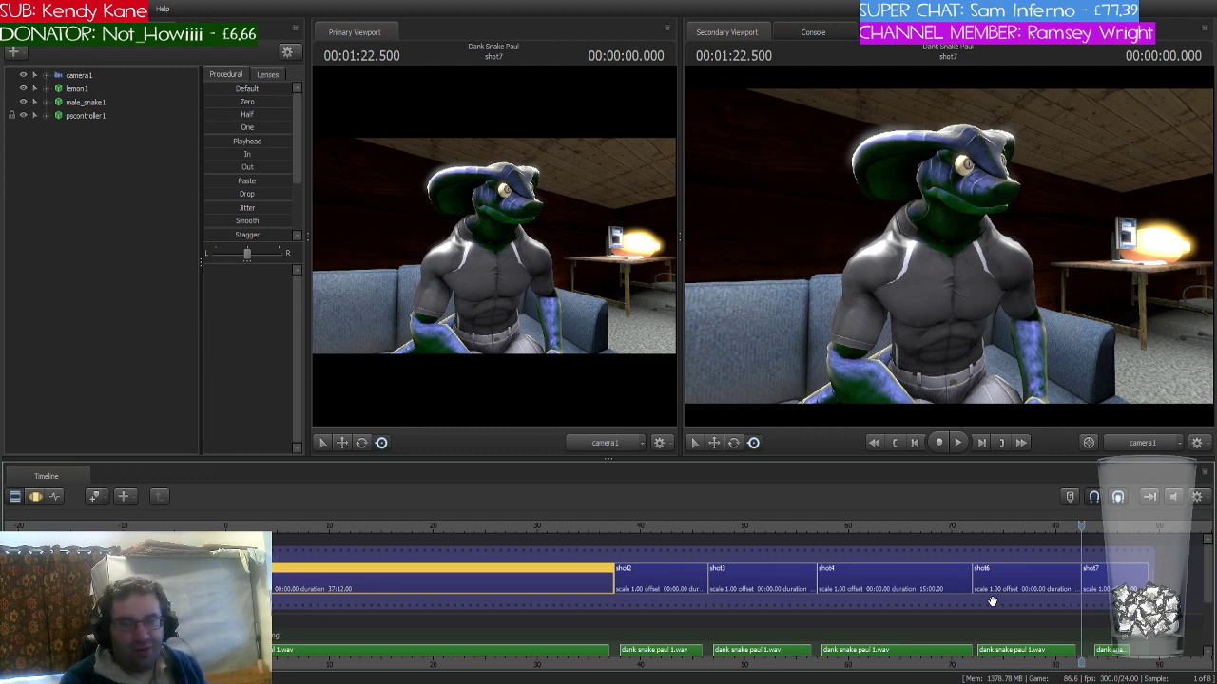
# - Extend the end of the movie sequence and lengthen shot7 to fill it, giving a duration of 28:02
pyautogui.scroll(-4, 992, 600)
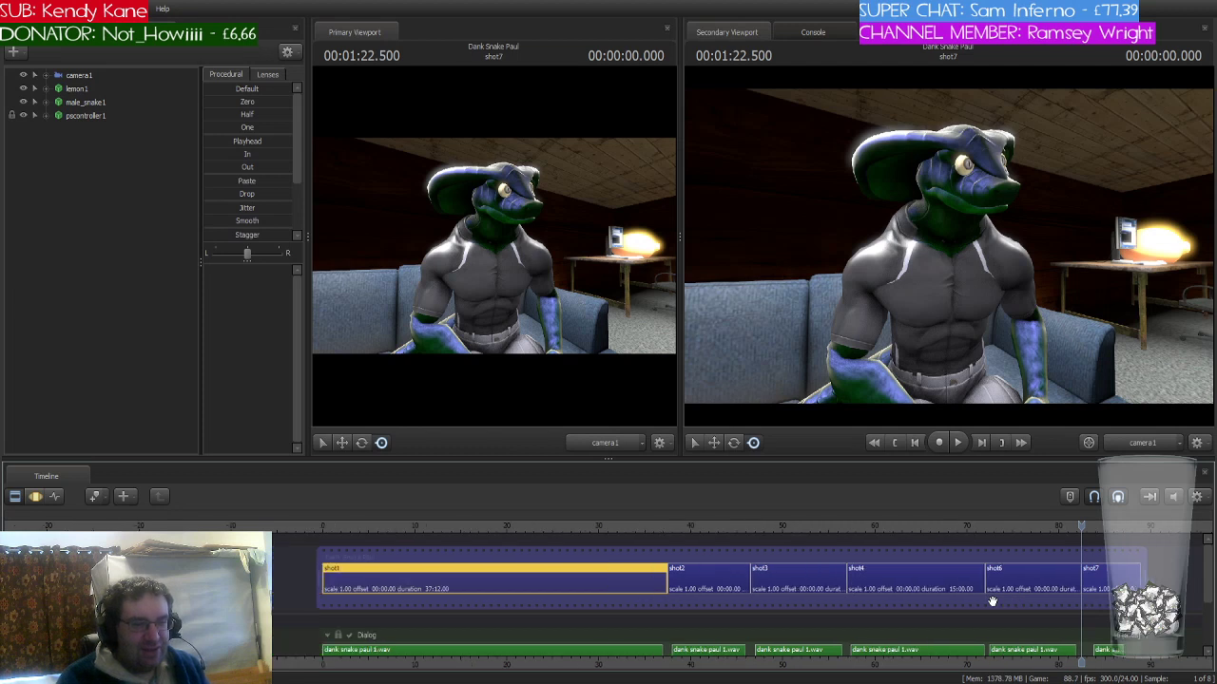
pyautogui.scroll(3, 679, 607)
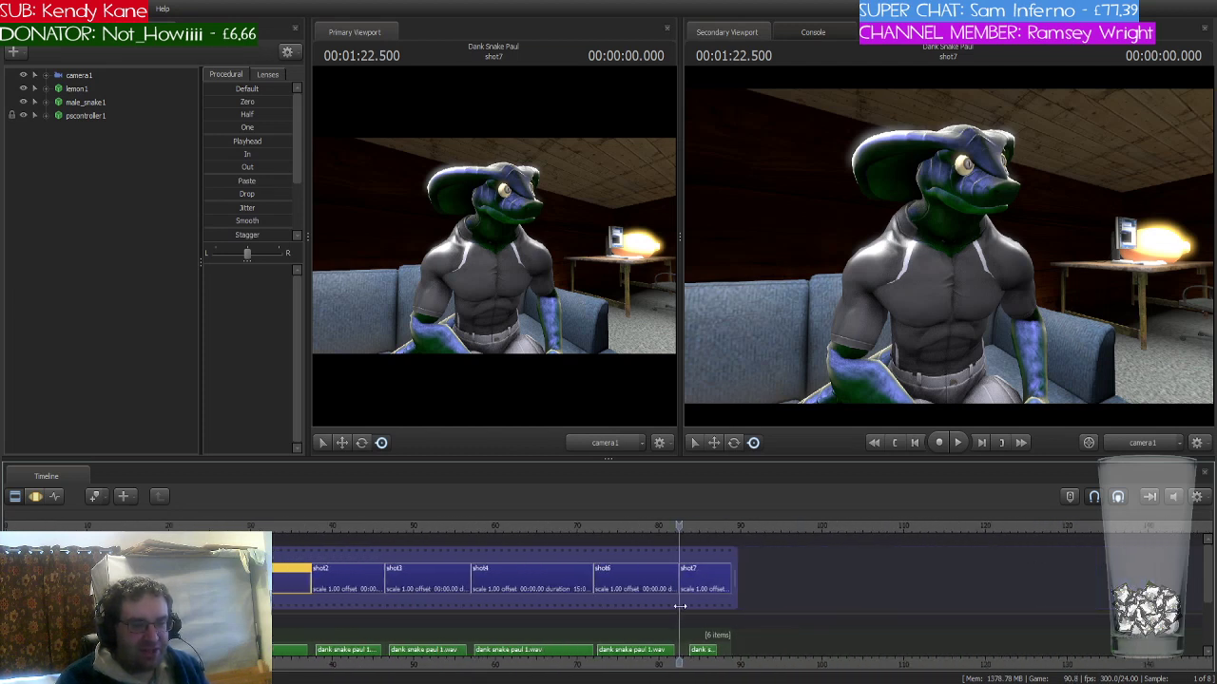
pyautogui.scroll(2, 788, 601)
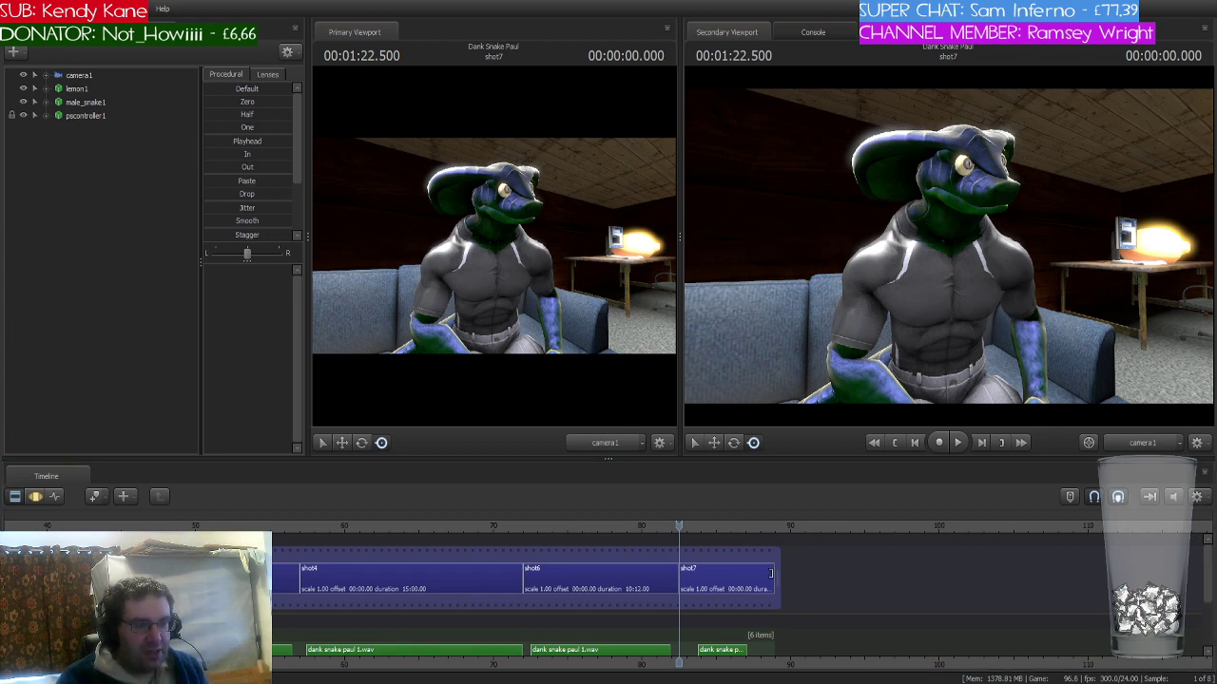
pyautogui.click(738, 585)
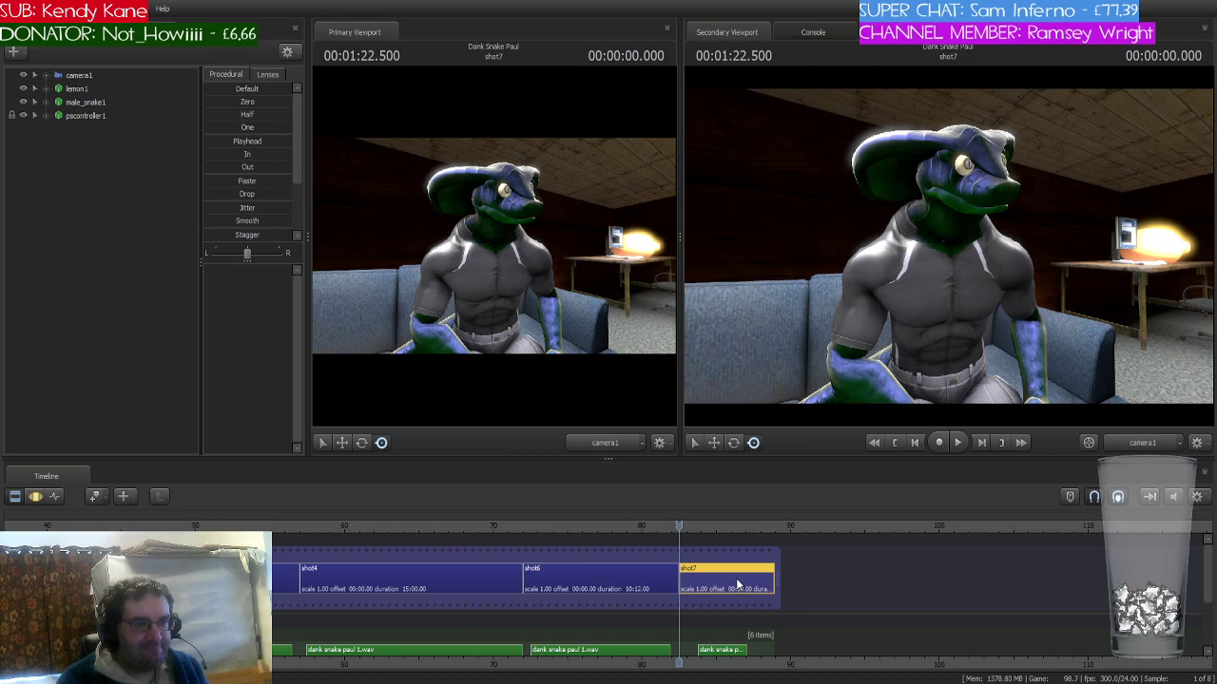
pyautogui.moveTo(796, 671); pyautogui.dragTo(677, 649, button='middle')
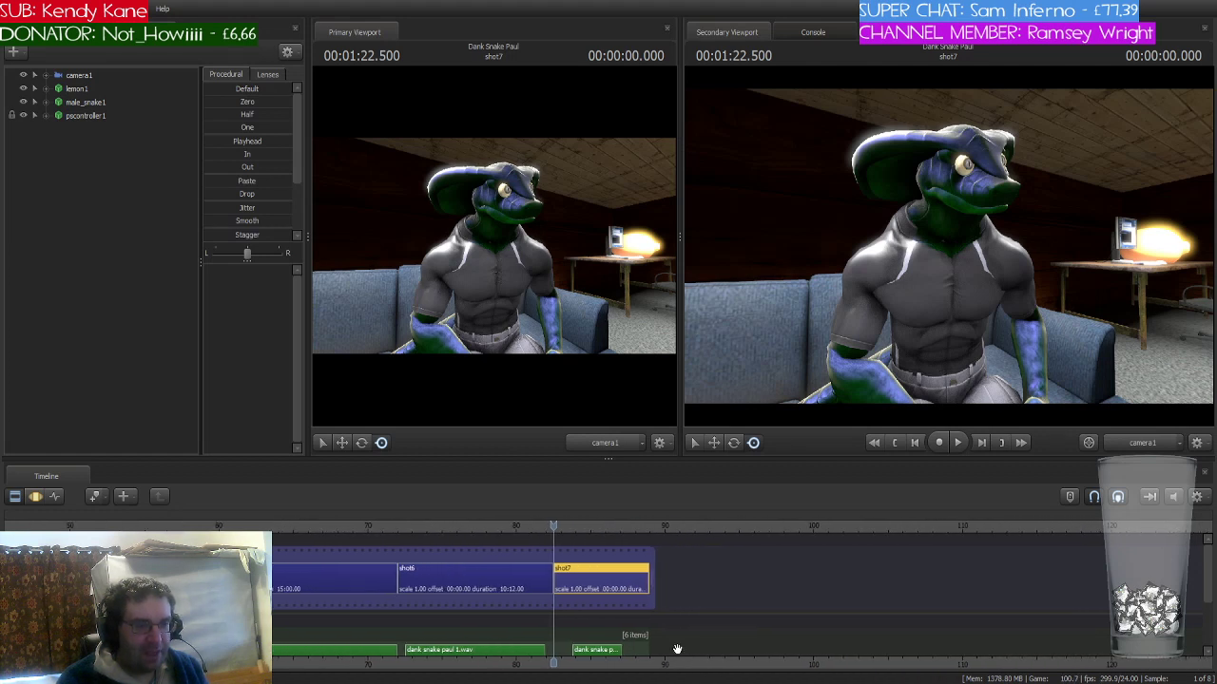
pyautogui.moveTo(652, 580); pyautogui.dragTo(973, 584)
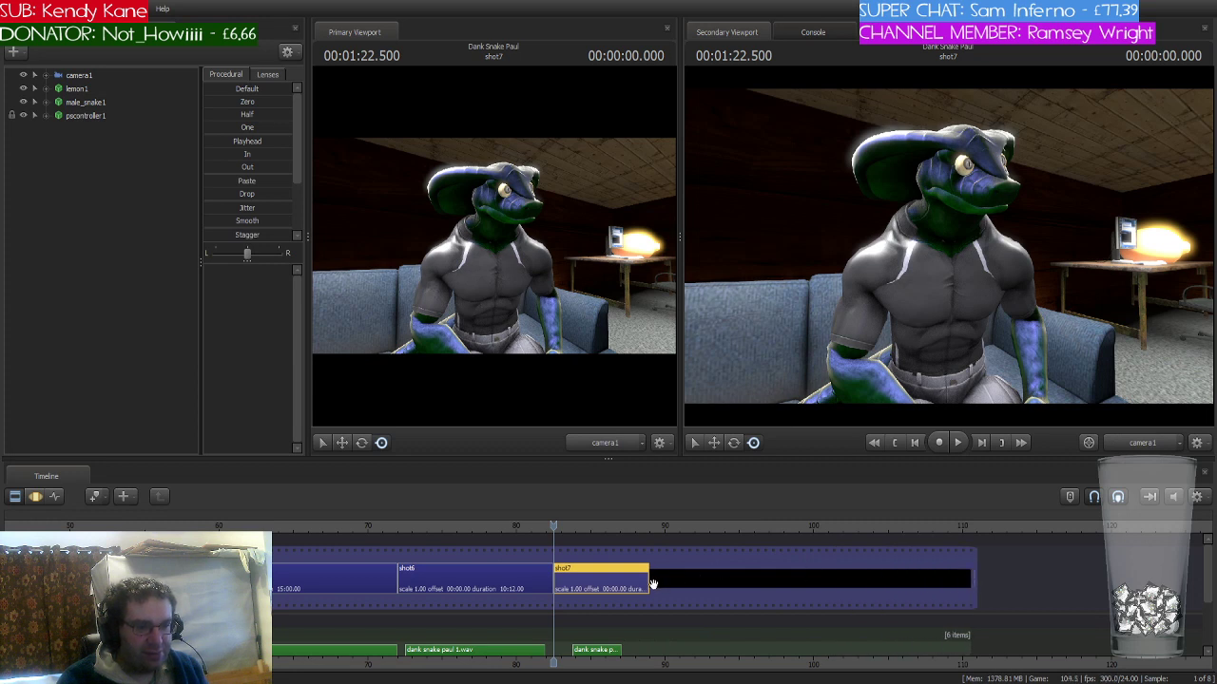
pyautogui.moveTo(652, 583); pyautogui.dragTo(970, 585)
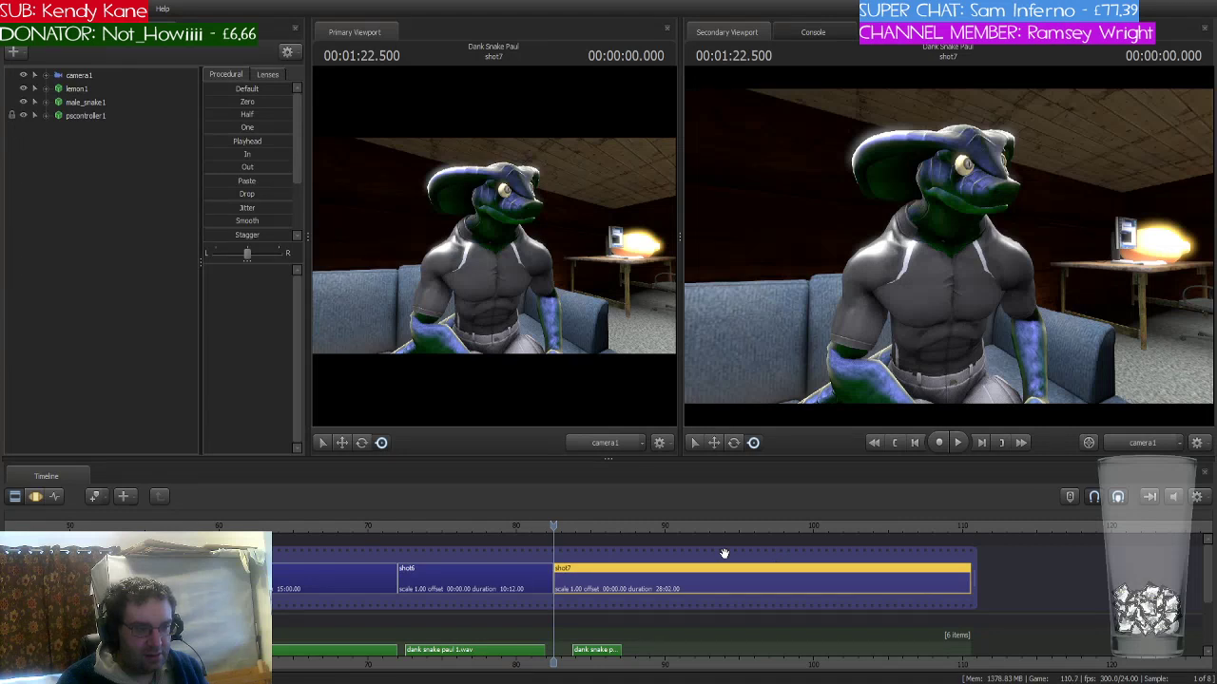
# - Place the playhead at 00:01:23.000 and move shot7's dialog clip to start there
pyautogui.scroll(3, 723, 554)
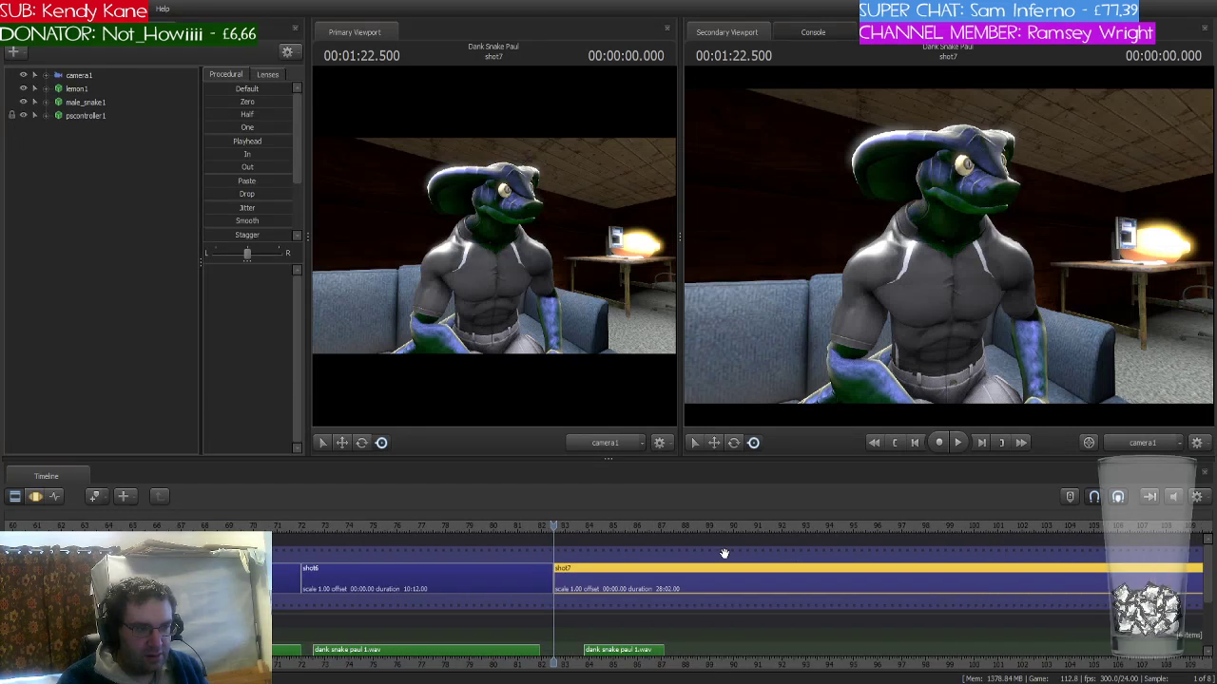
pyautogui.scroll(-2, 723, 553)
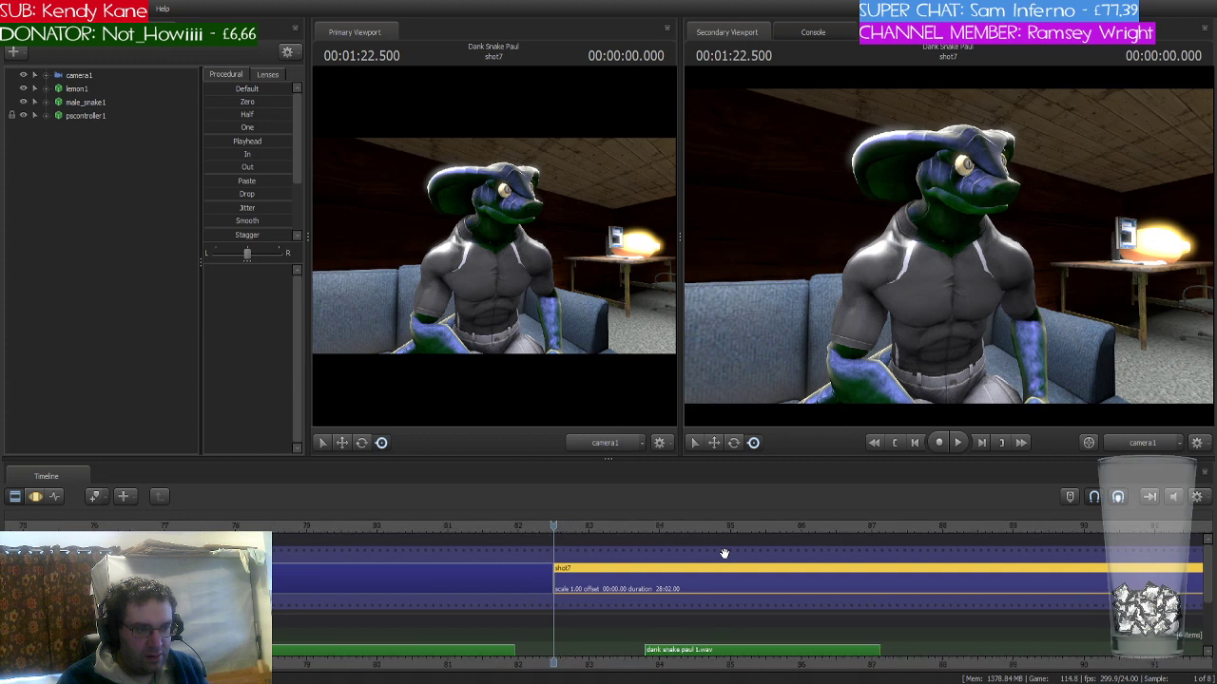
pyautogui.moveTo(552, 526); pyautogui.dragTo(585, 526)
pyautogui.moveTo(684, 650); pyautogui.dragTo(611, 648)
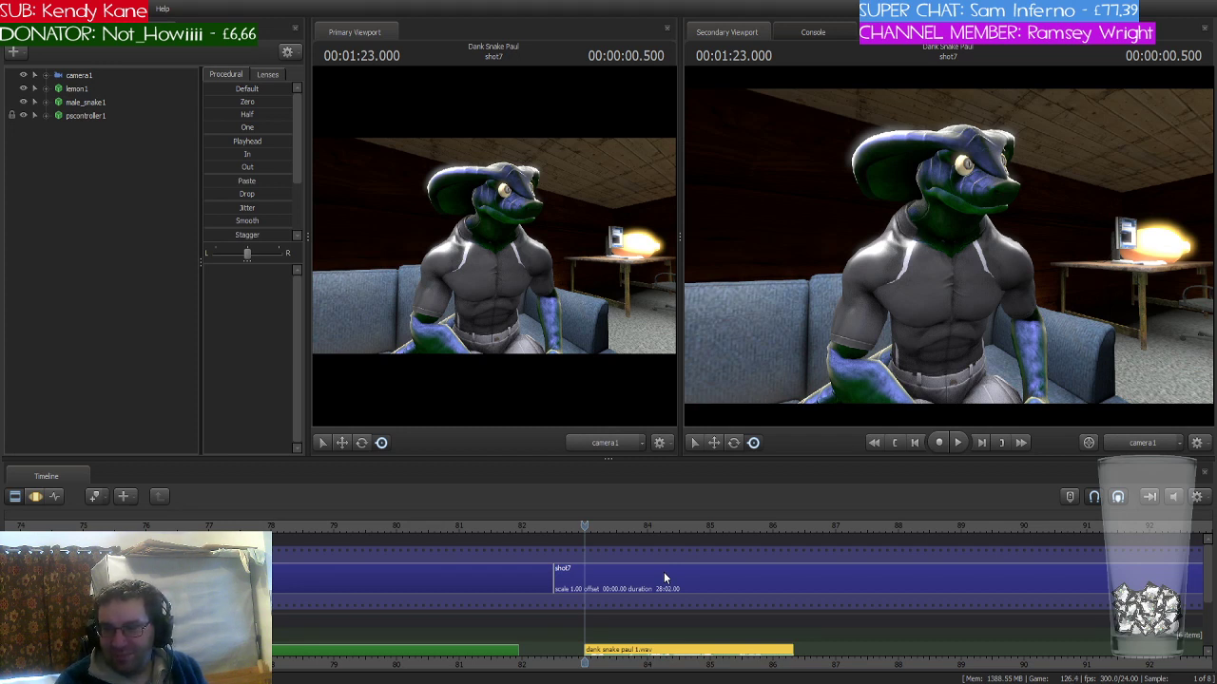
# - Return the playhead to the start of shot7 and select the shot
pyautogui.scroll(-4, 663, 577)
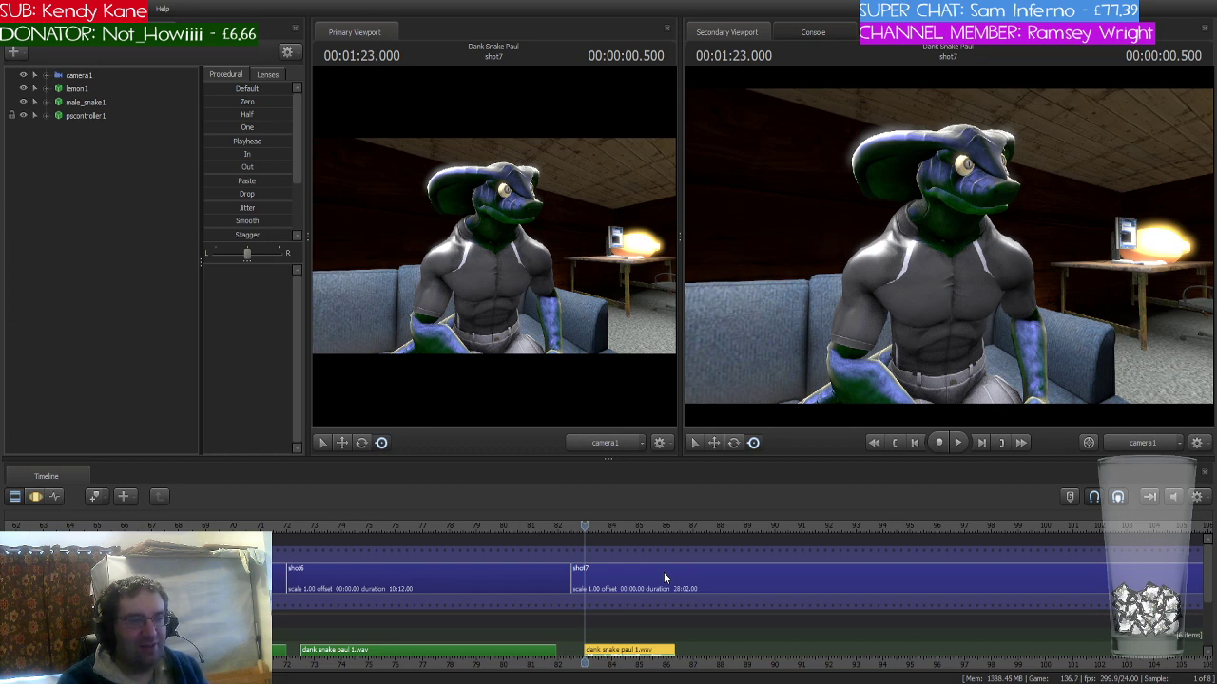
pyautogui.scroll(-6, 664, 577)
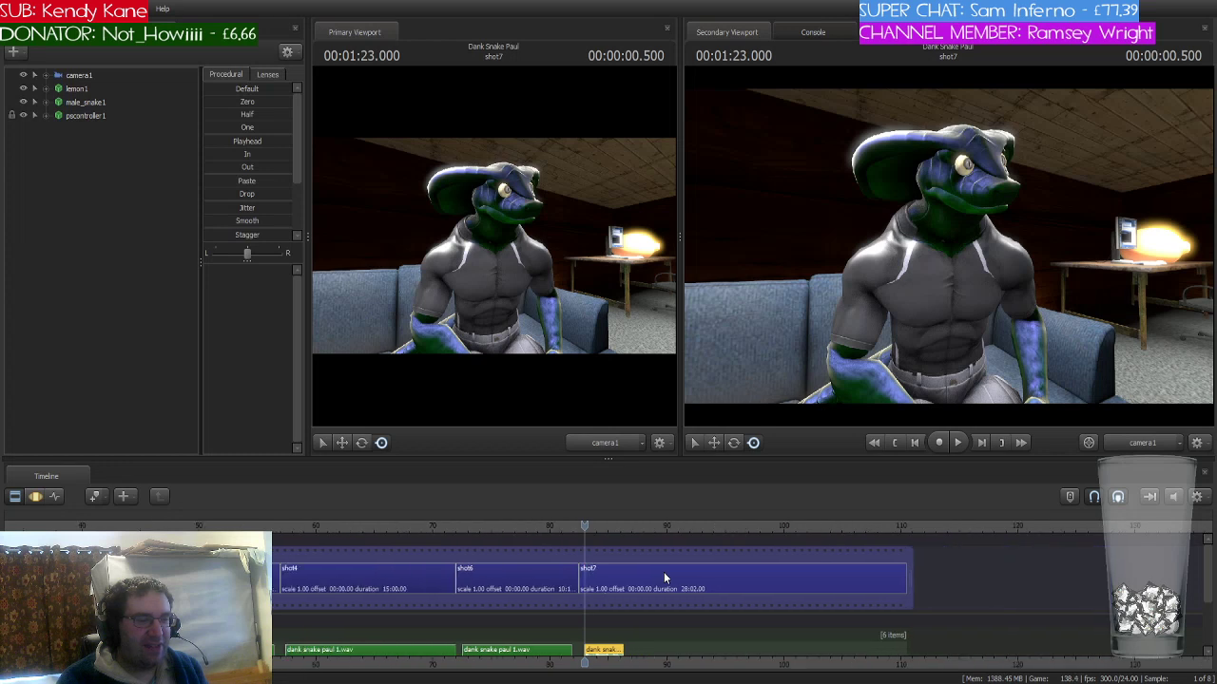
pyautogui.scroll(-4, 664, 572)
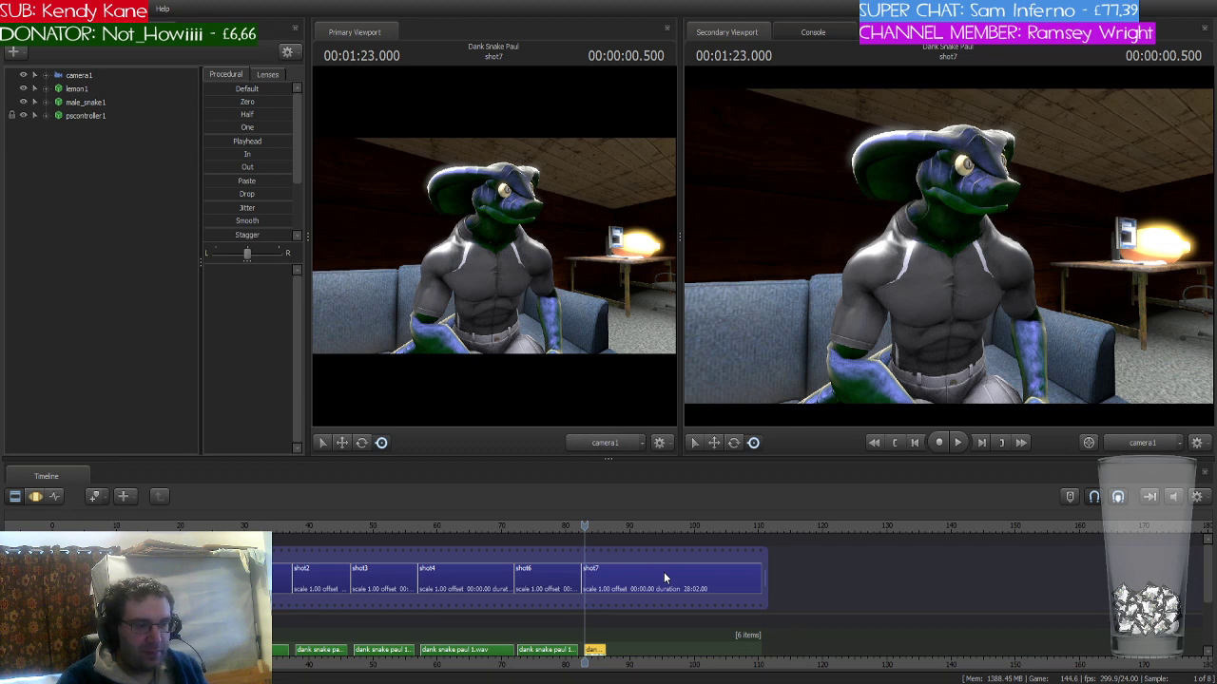
pyautogui.scroll(12, 664, 572)
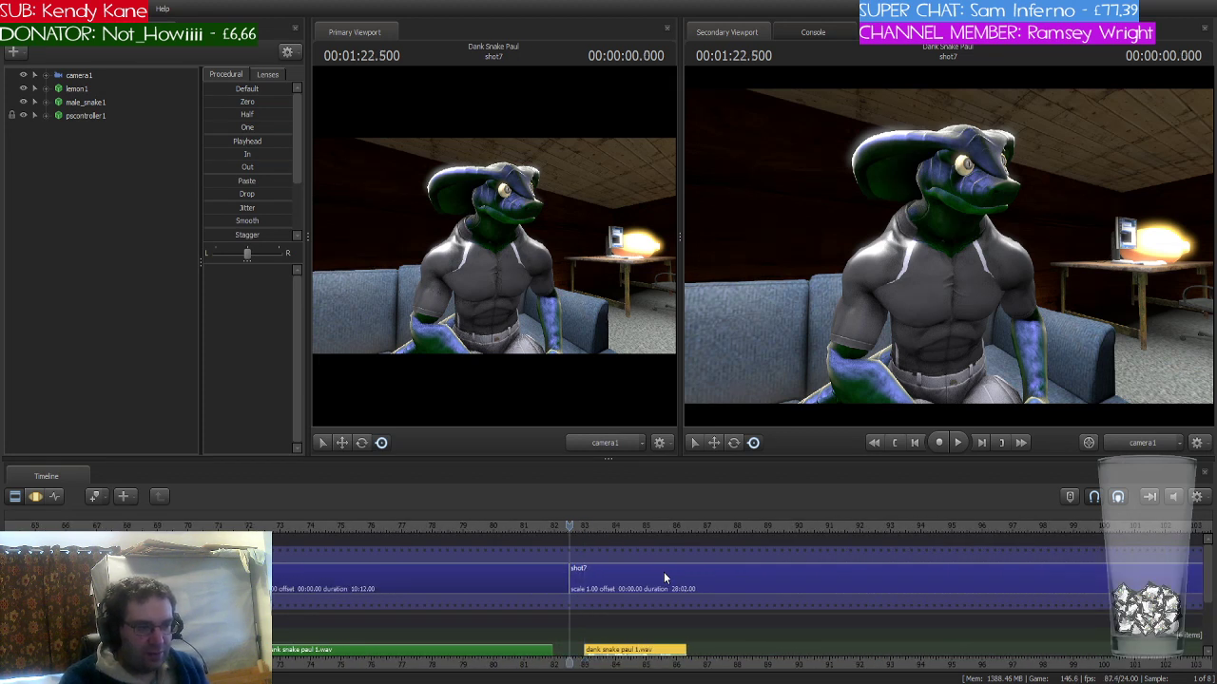
pyautogui.click(663, 573)
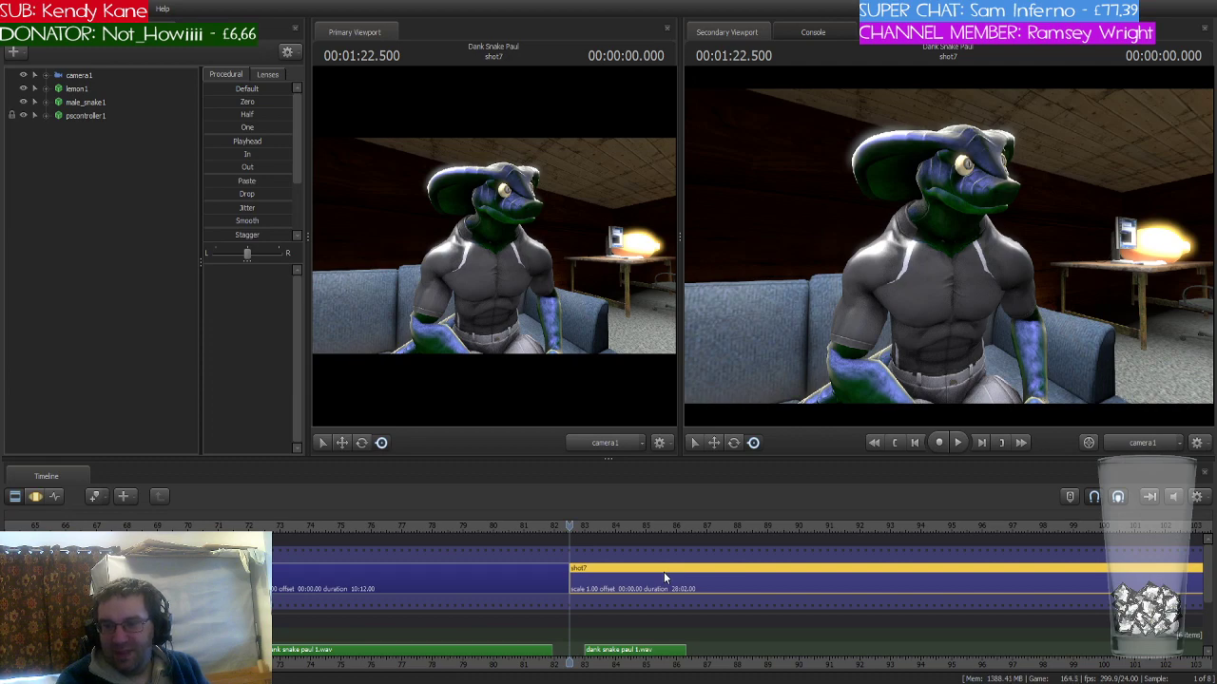
# - Show the work camera in the secondary viewport and pull it back to view the snake on the sofa with the shot camera
pyautogui.click(1141, 442)
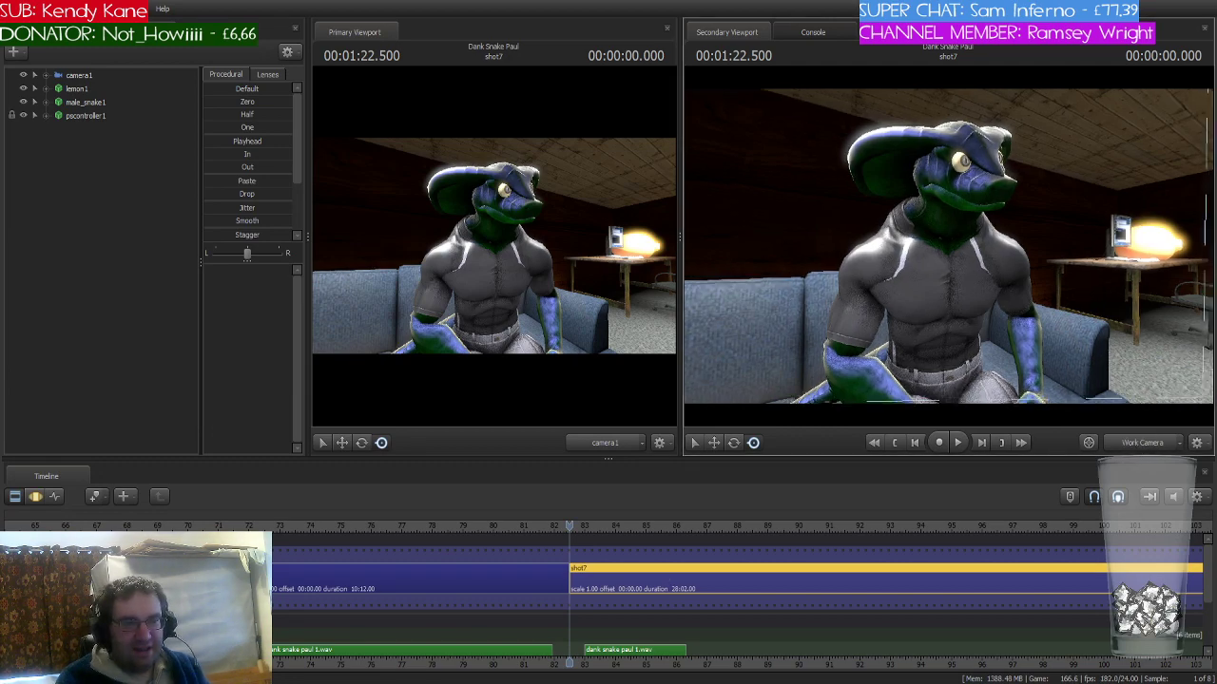
pyautogui.press('s')
pyautogui.moveTo(948, 247); pyautogui.dragTo(979, 247)
pyautogui.press('w')
pyautogui.press('s')
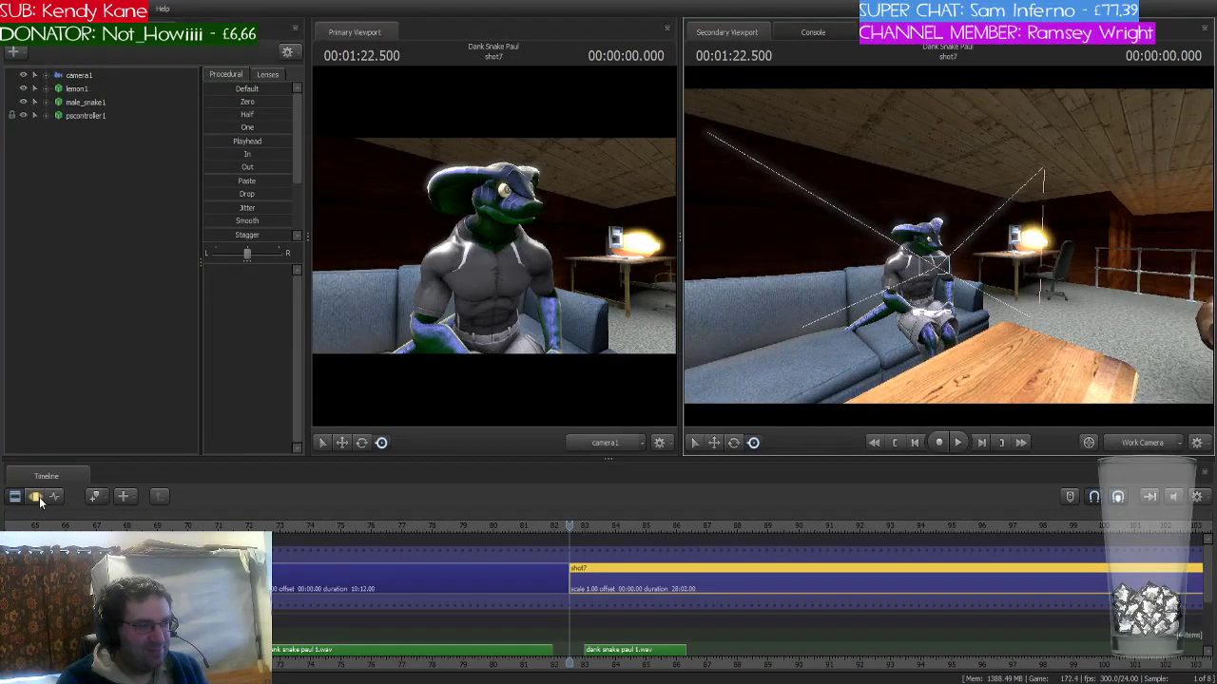
# - Load a different map for shot7 and fly the work camera into its brick tunnel
pyautogui.click(490, 311)
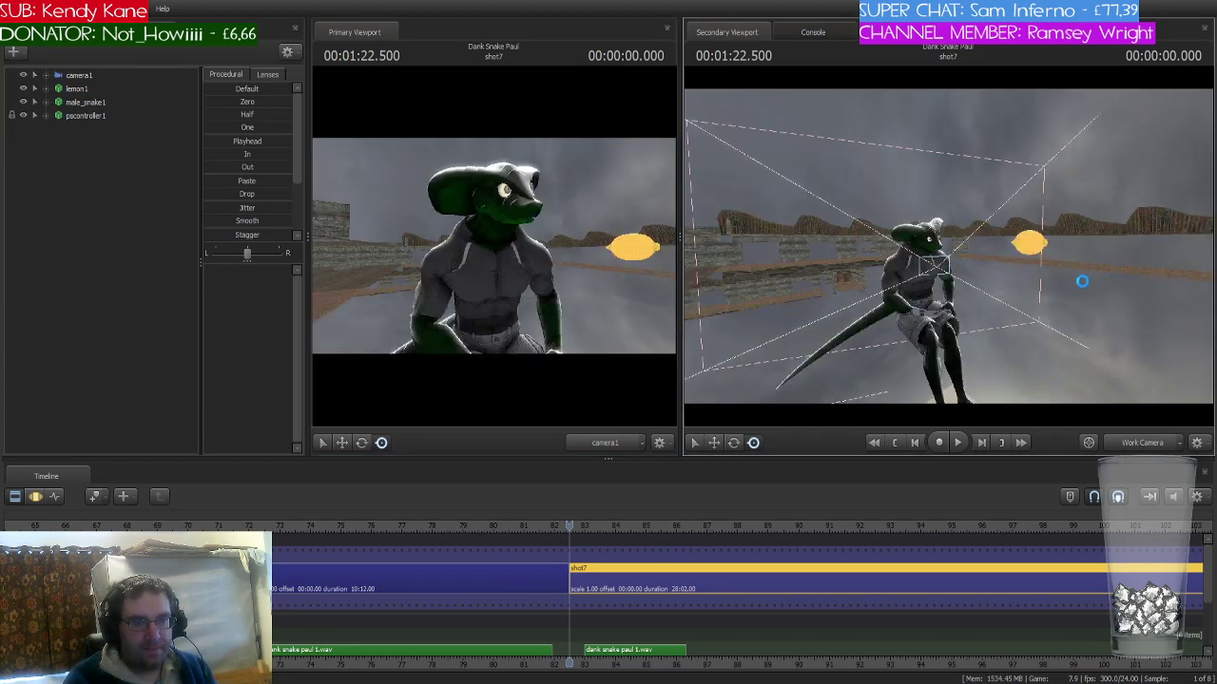
pyautogui.moveTo(1100, 283); pyautogui.dragTo(948, 245)
pyautogui.press('w')
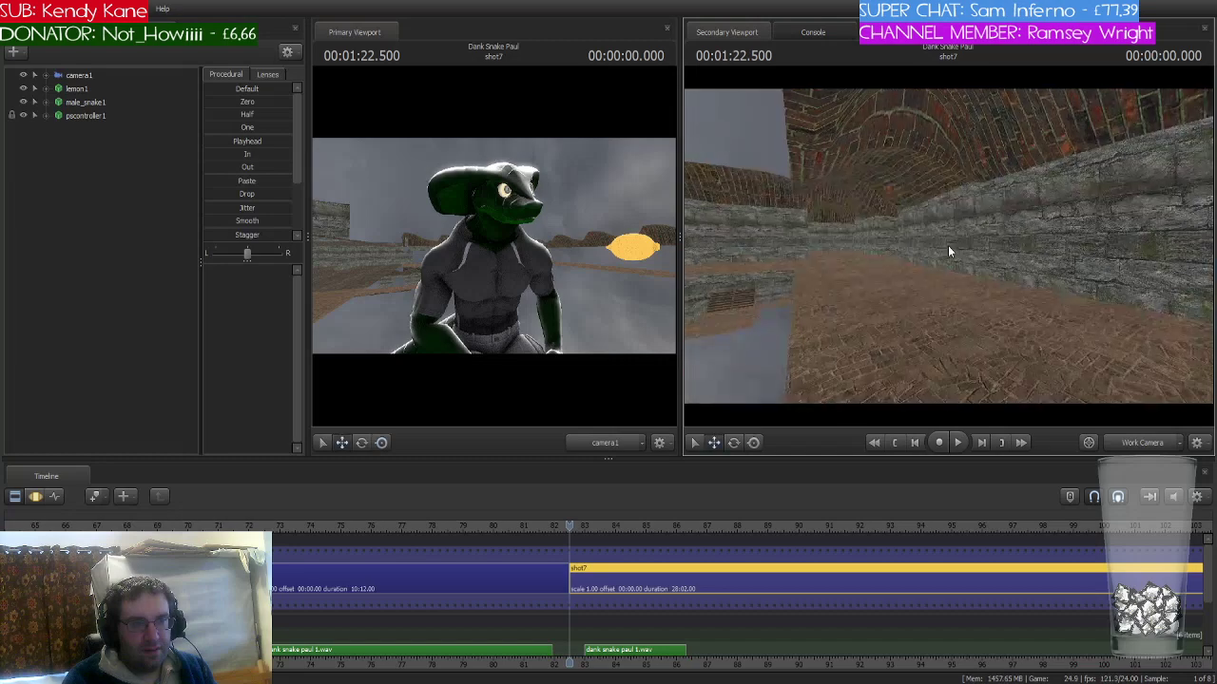
pyautogui.moveTo(1070, 246); pyautogui.dragTo(1016, 204)
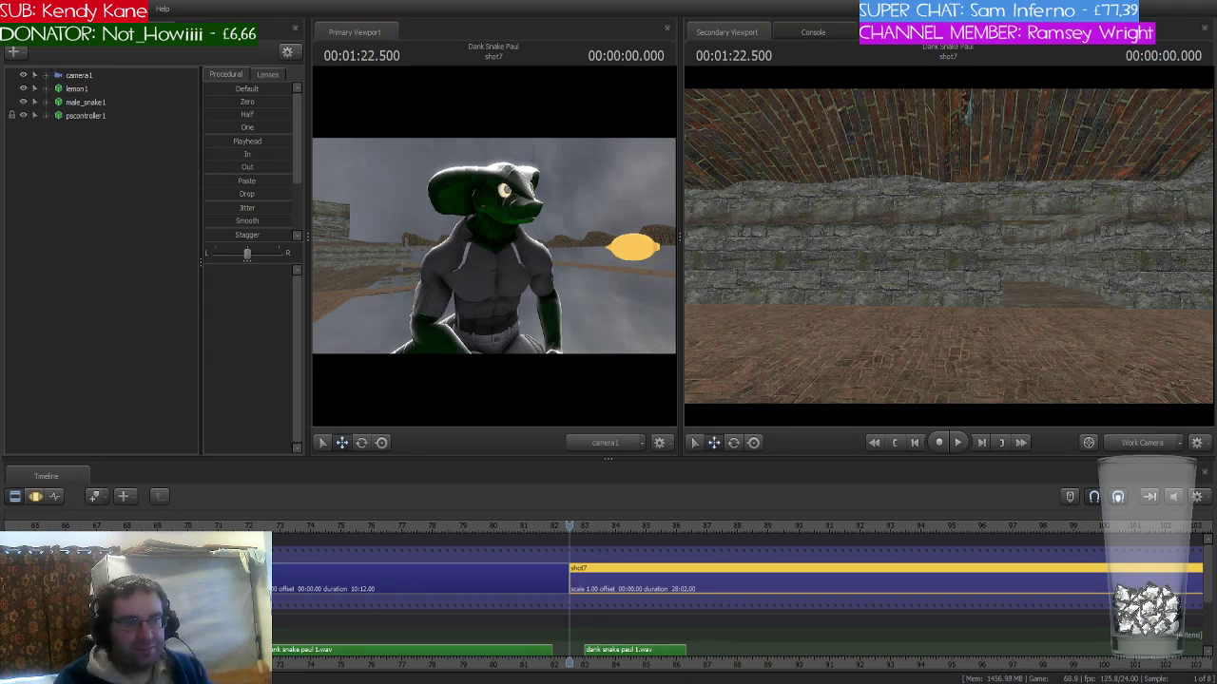
# - Move camera1 into the brick tunnel facing the stone wall and adjust its field of view in the Motion Editor
pyautogui.click(1150, 443)
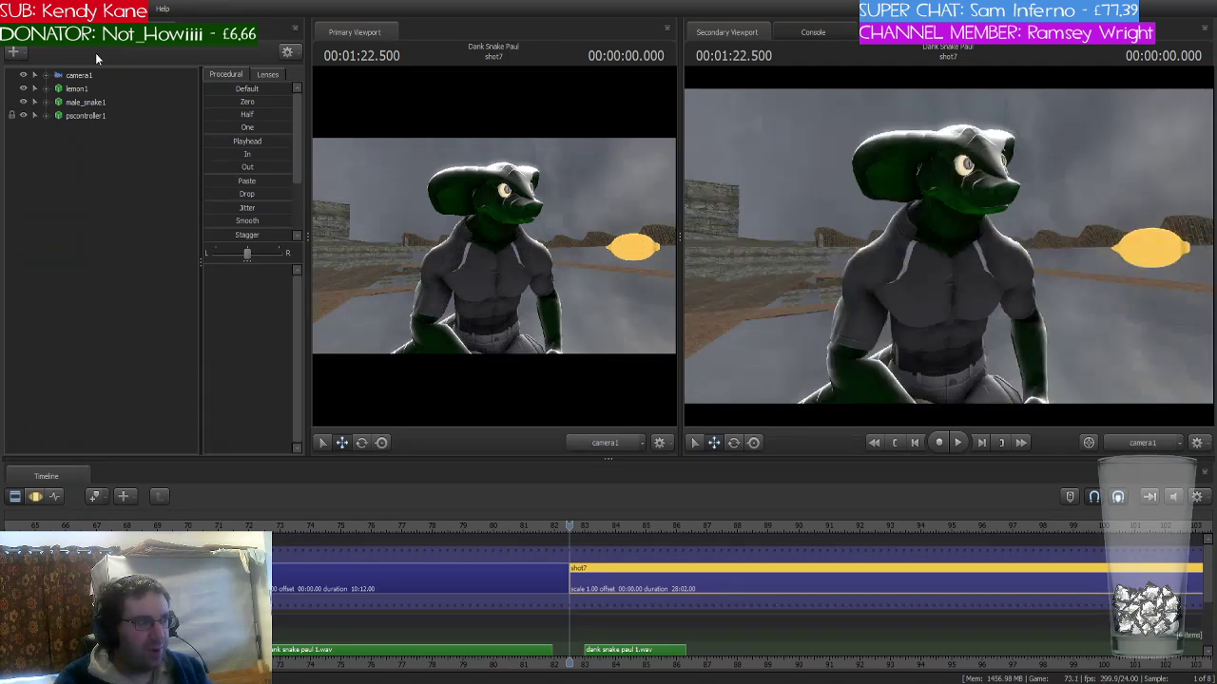
pyautogui.click(88, 76)
pyautogui.click(32, 497)
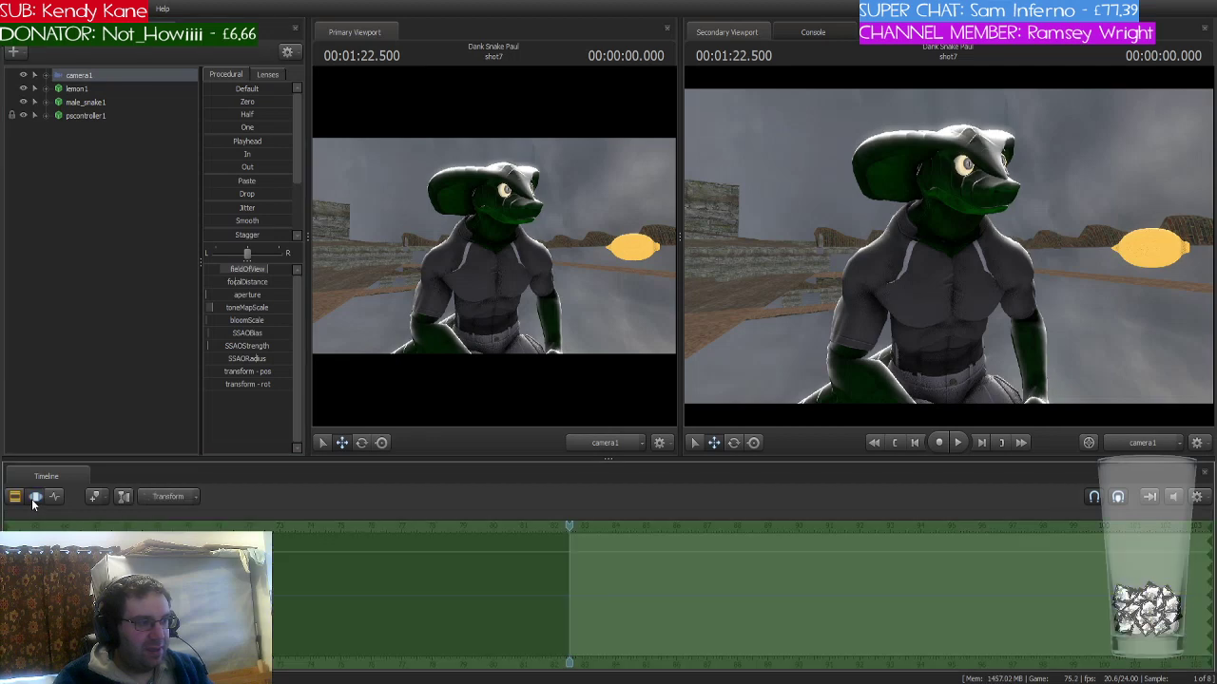
pyautogui.moveTo(935, 268); pyautogui.dragTo(935, 268)
pyautogui.moveTo(572, 245); pyautogui.dragTo(572, 245)
pyautogui.moveTo(281, 272); pyautogui.dragTo(281, 272)
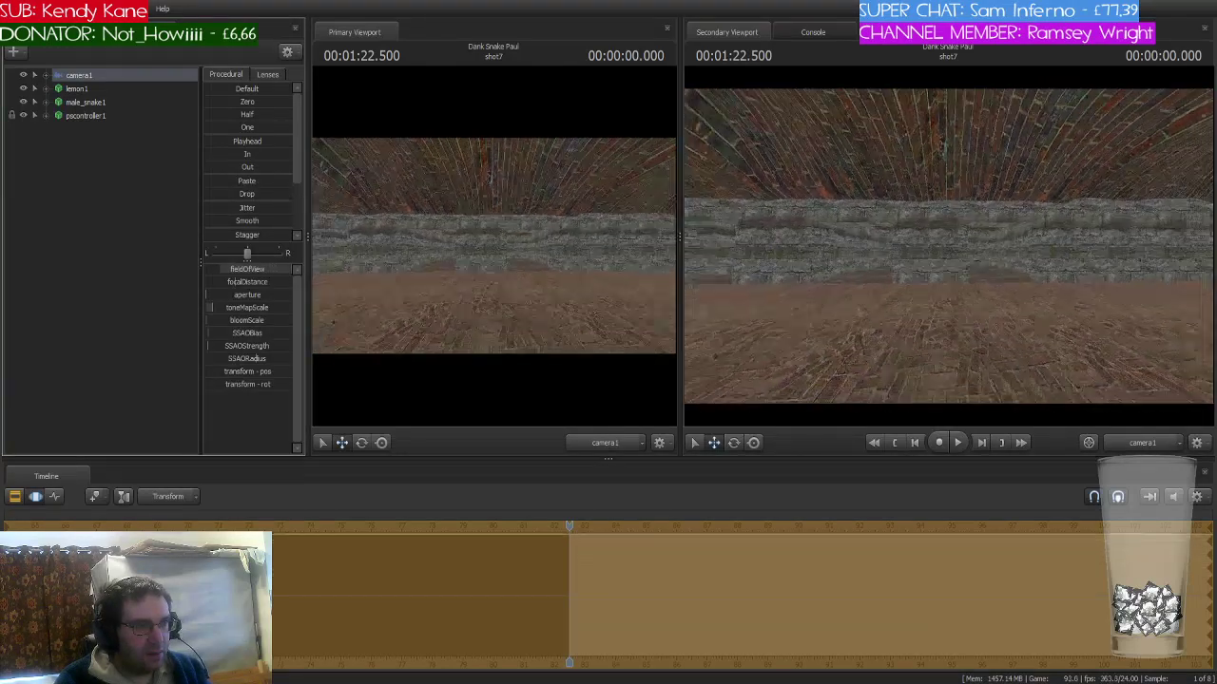
pyautogui.moveTo(580, 279); pyautogui.dragTo(580, 279)
pyautogui.moveTo(863, 289); pyautogui.dragTo(863, 289)
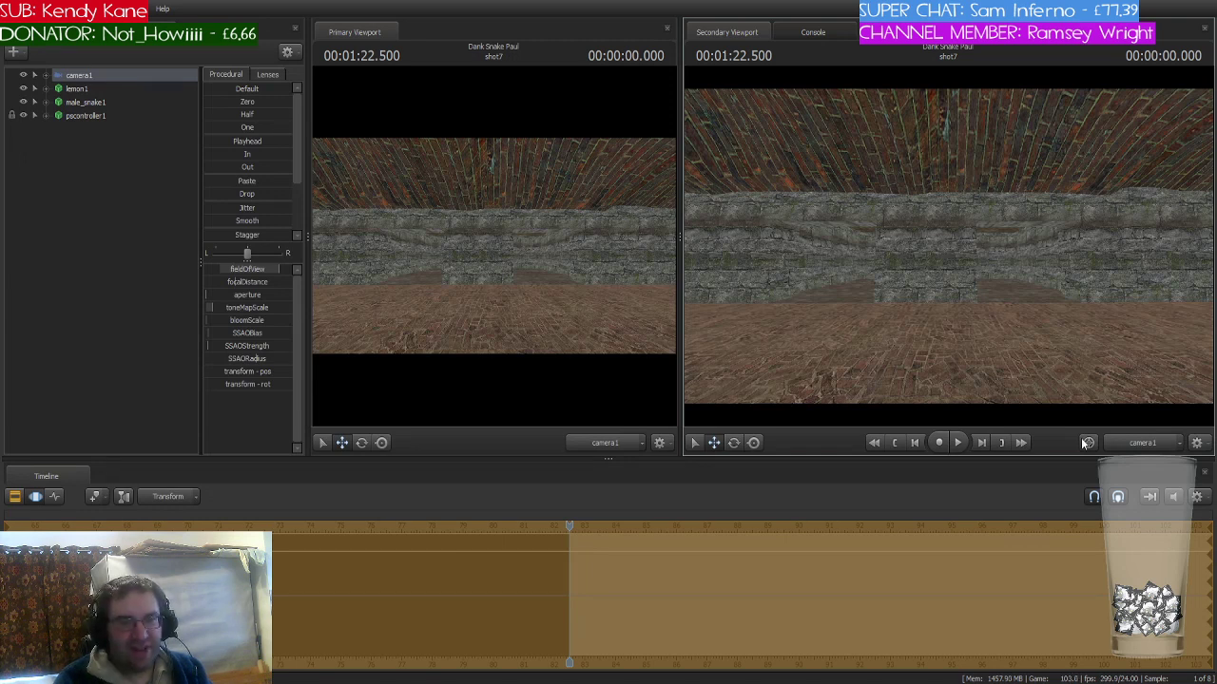
# - Show the work camera in the secondary viewport and move it up to the opening in the stone wall
pyautogui.click(1118, 438)
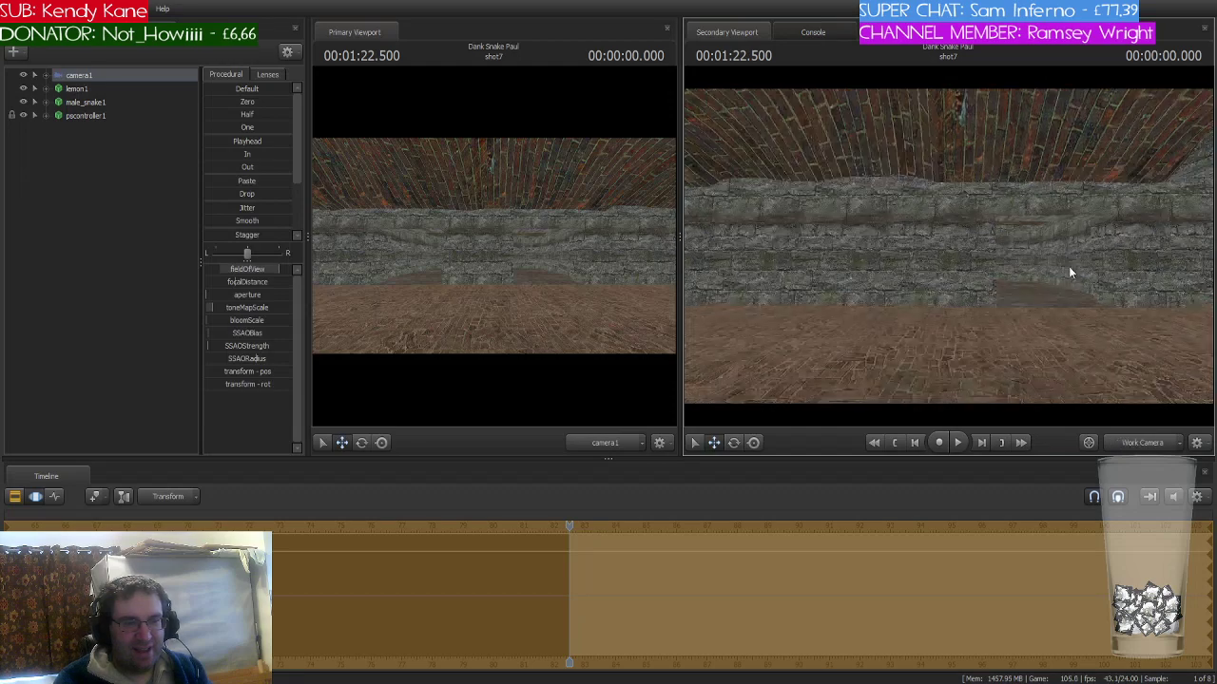
pyautogui.moveTo(1068, 267); pyautogui.dragTo(1068, 266)
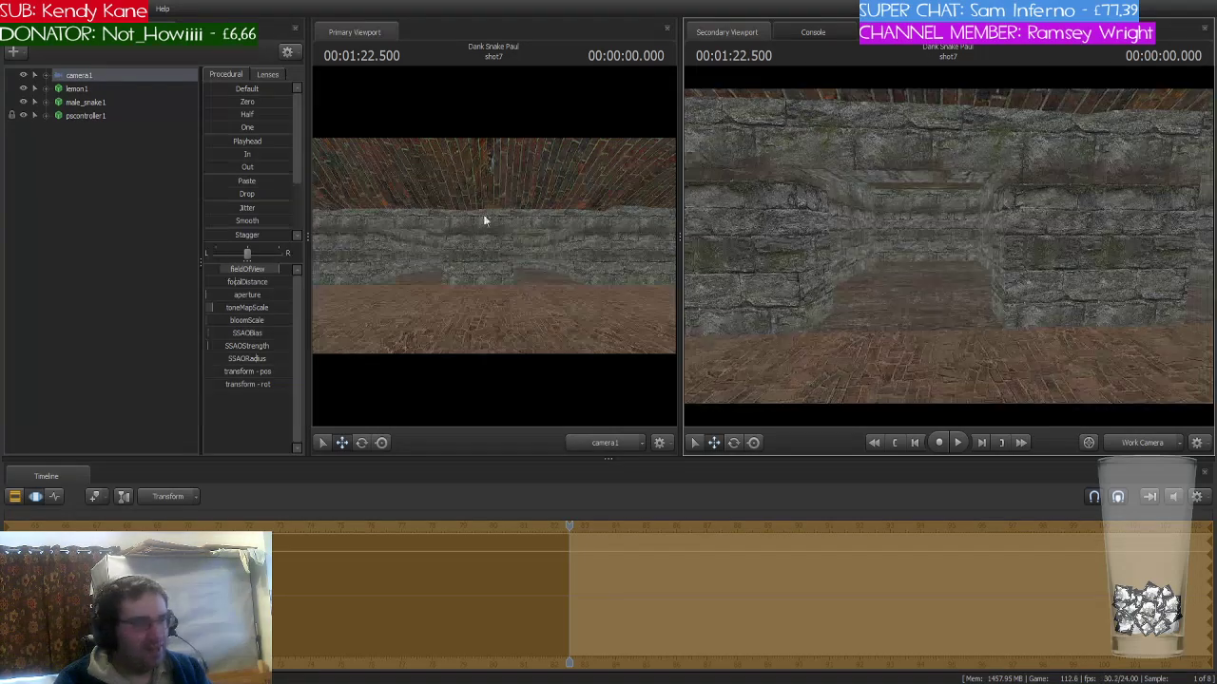
# - Add the male_lizard and male_lizard_underweara models to the shot, then lock the underwear to the lizard and zero its offset
pyautogui.click(106, 171)
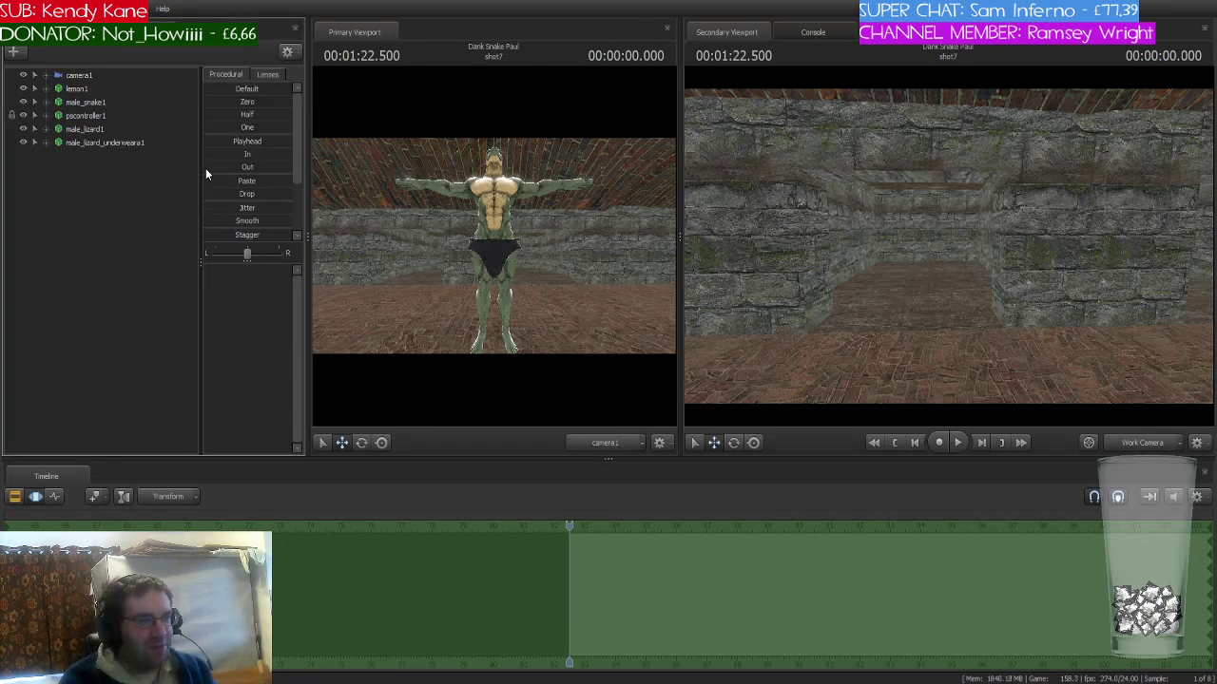
pyautogui.moveTo(95, 128); pyautogui.dragTo(119, 146)
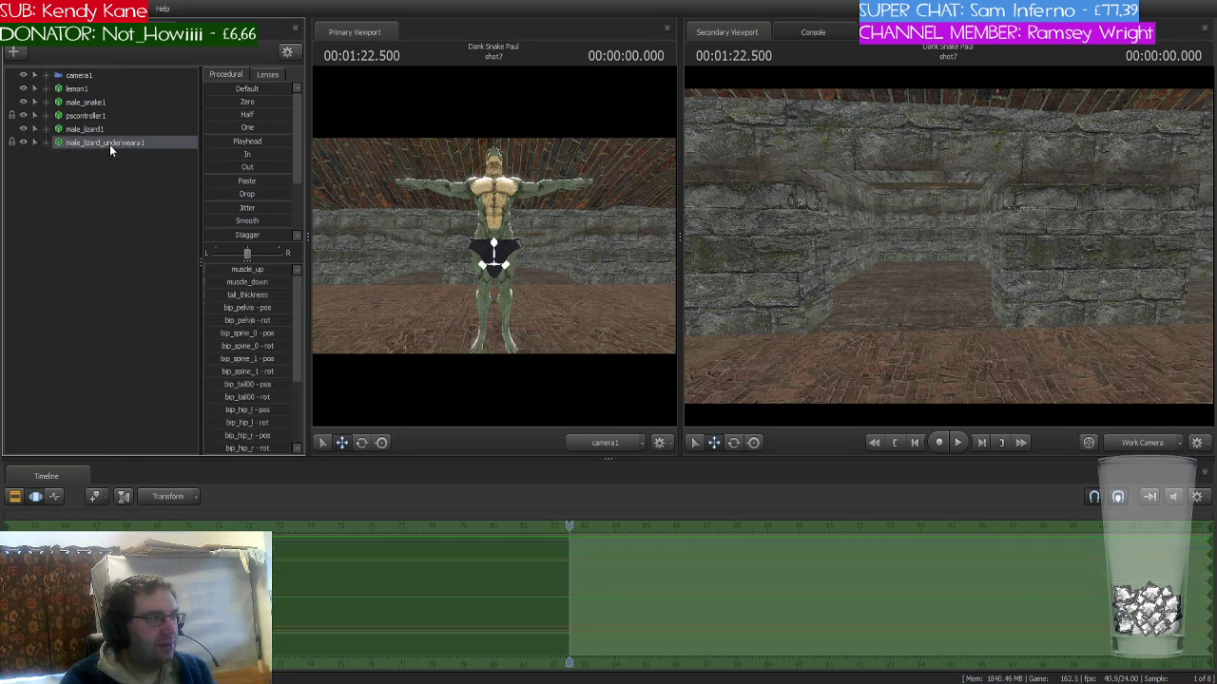
pyautogui.click(246, 101)
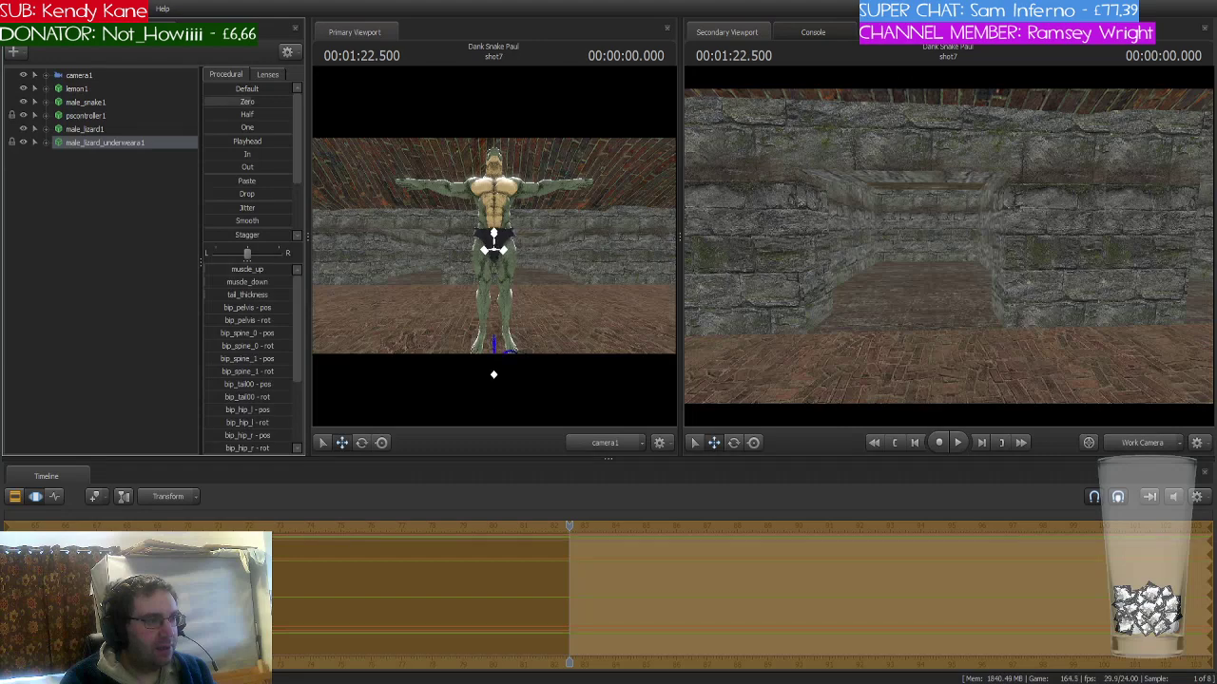
# - Apply the muscle_up slider to both the male_lizard1 body and the male_lizard_underweara1 model so their builds match
pyautogui.moveTo(702, 321); pyautogui.dragTo(736, 243)
pyautogui.click(95, 130)
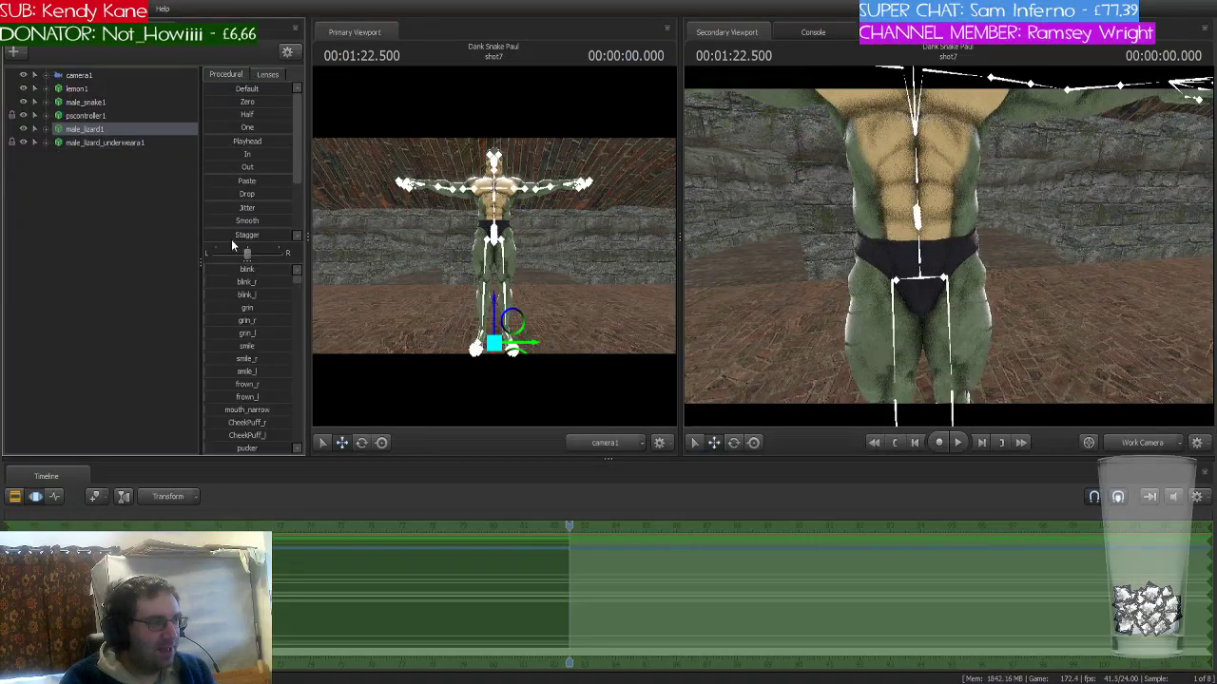
pyautogui.scroll(-5, 253, 315)
pyautogui.scroll(-5, 253, 315)
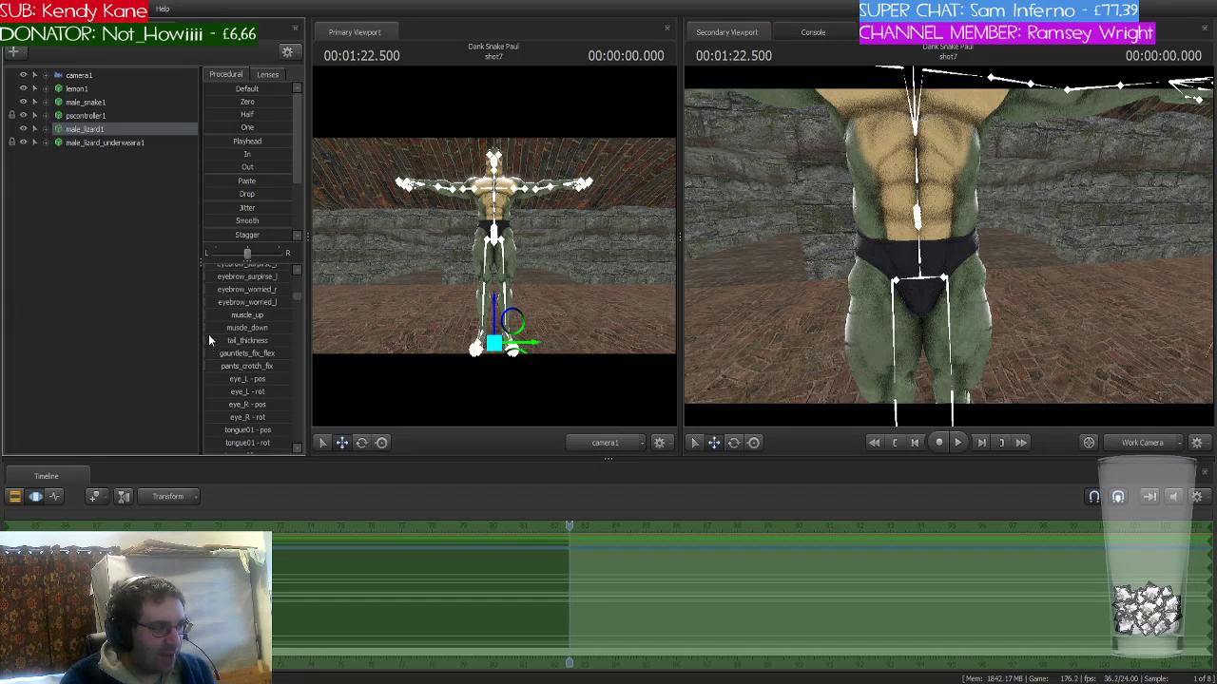
pyautogui.click(217, 314)
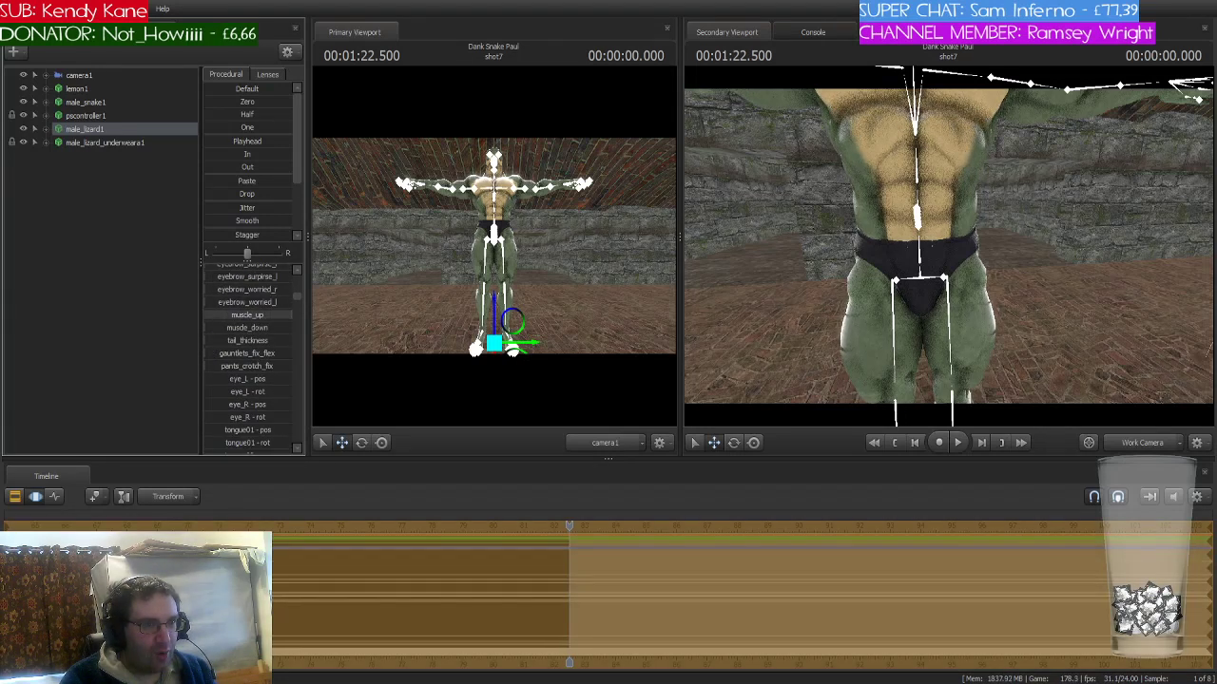
pyautogui.click(102, 143)
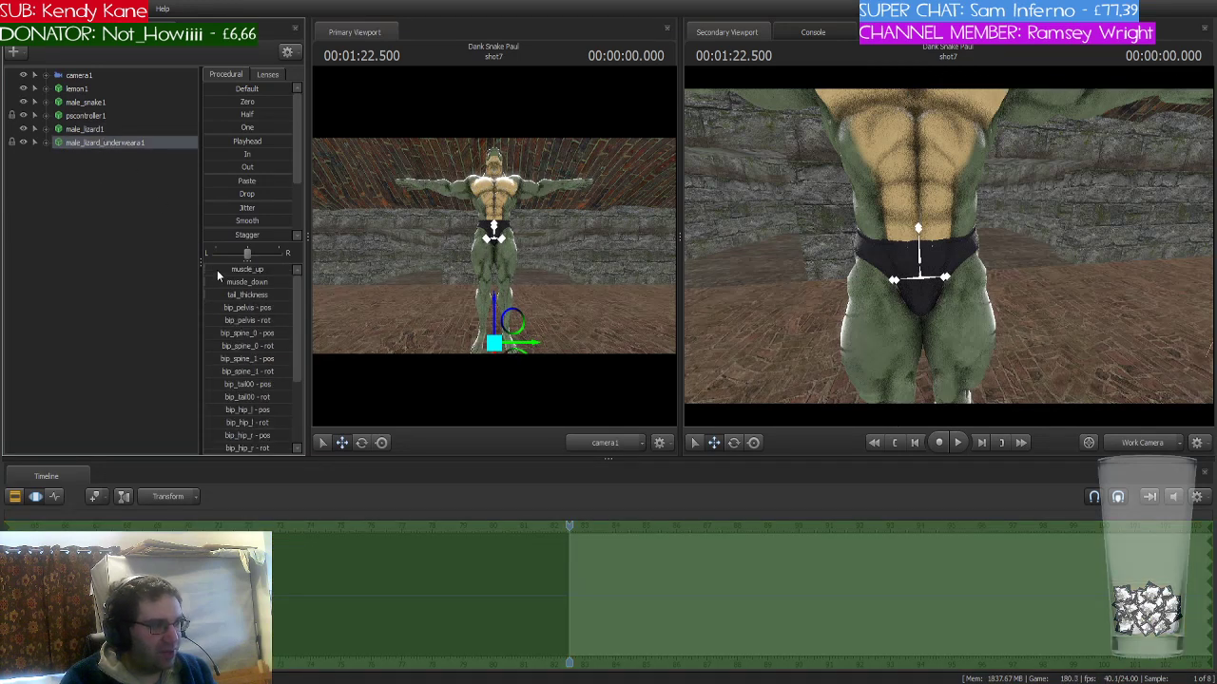
pyautogui.click(217, 270)
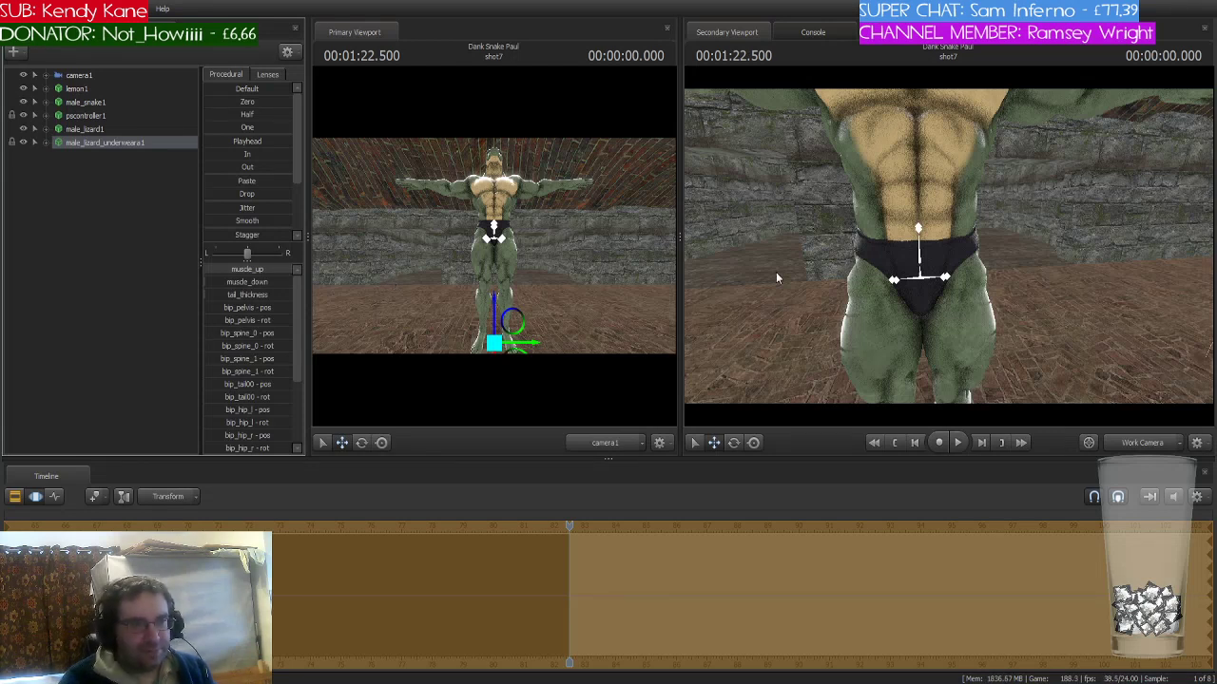
# - Set the $colortint_base of the underwear's male_lizard_underweara_b override material to orange and check it around the lizard
pyautogui.moveTo(992, 300); pyautogui.dragTo(992, 300)
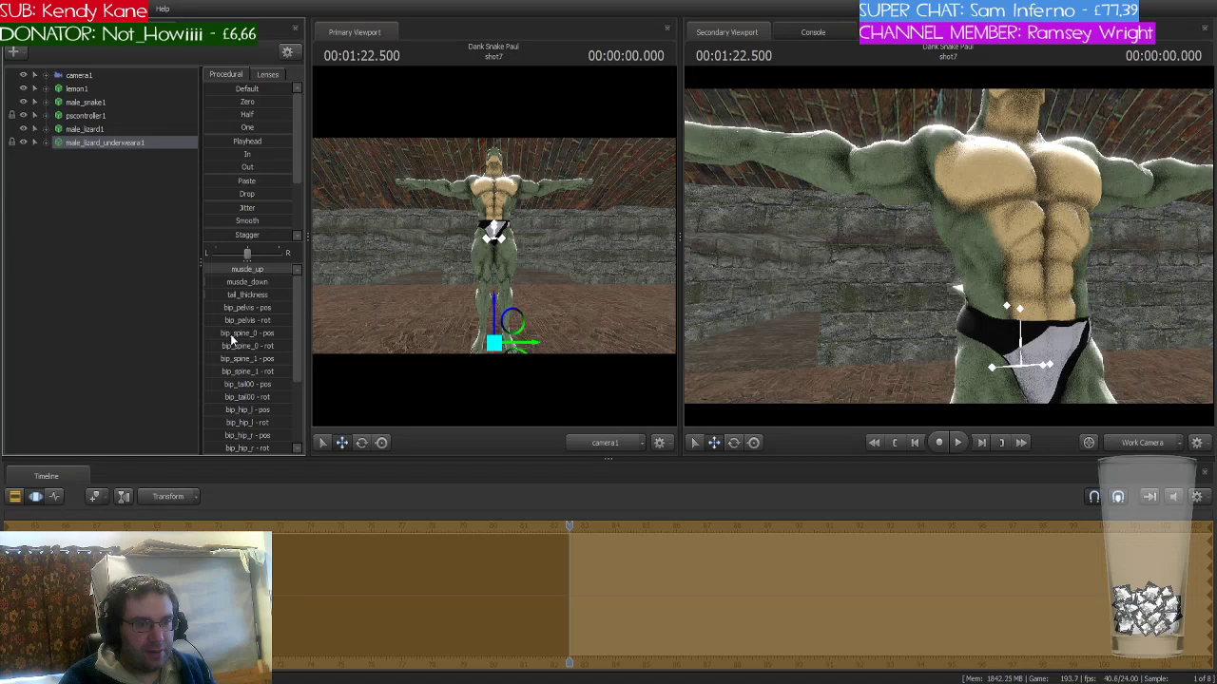
pyautogui.moveTo(900, 330); pyautogui.dragTo(900, 331)
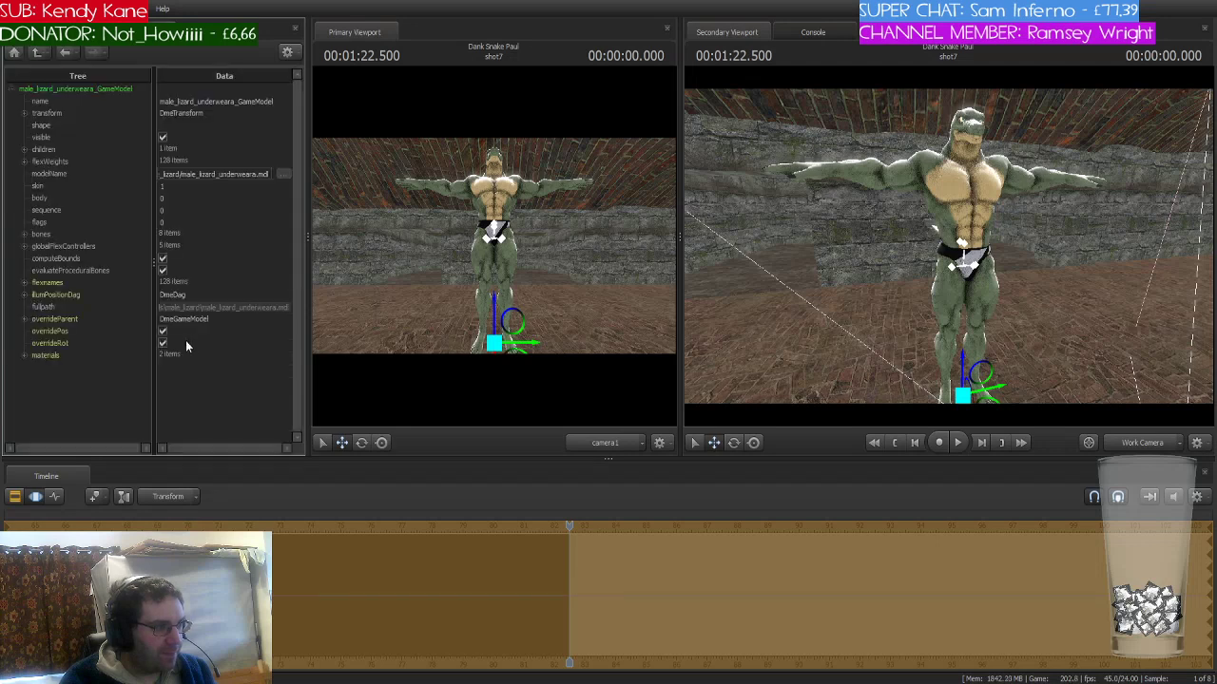
pyautogui.click(24, 356)
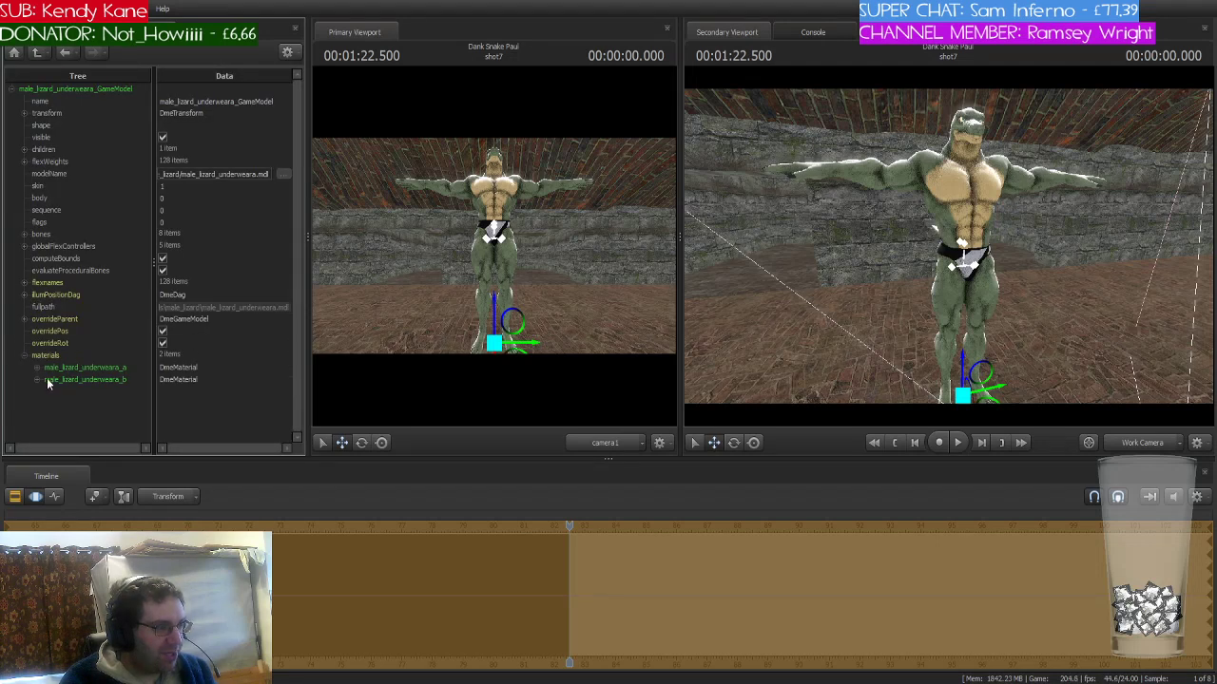
pyautogui.click(37, 379)
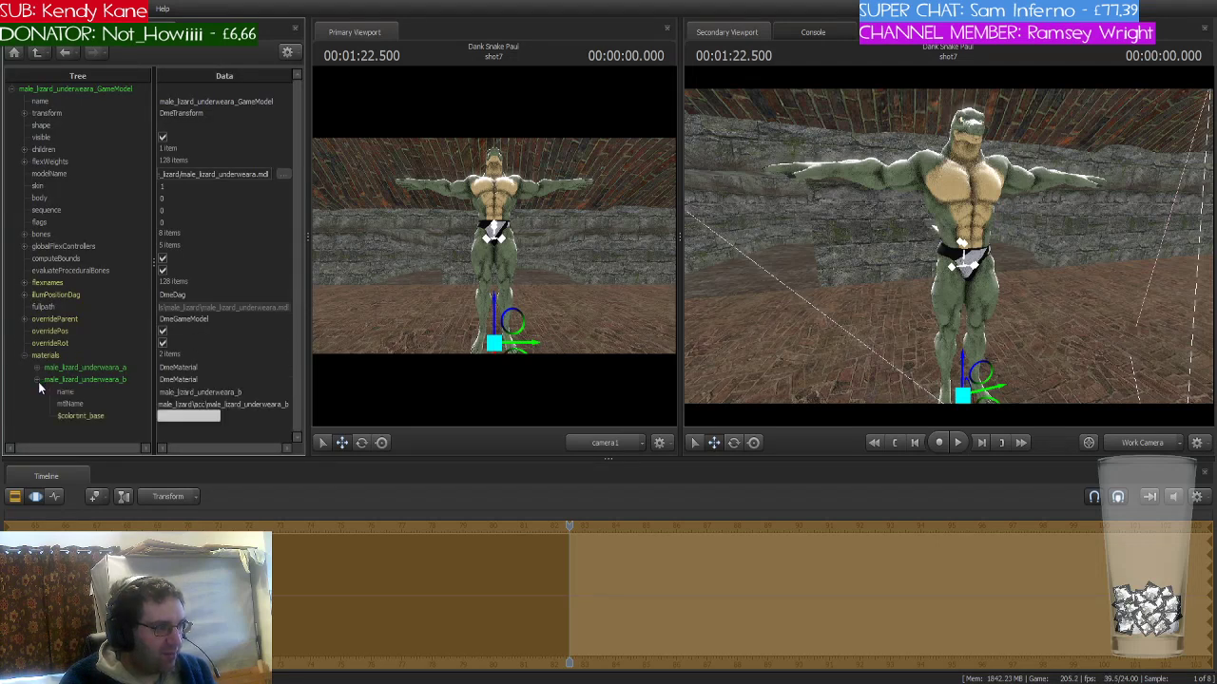
pyautogui.click(182, 419)
pyautogui.moveTo(182, 425); pyautogui.dragTo(304, 526)
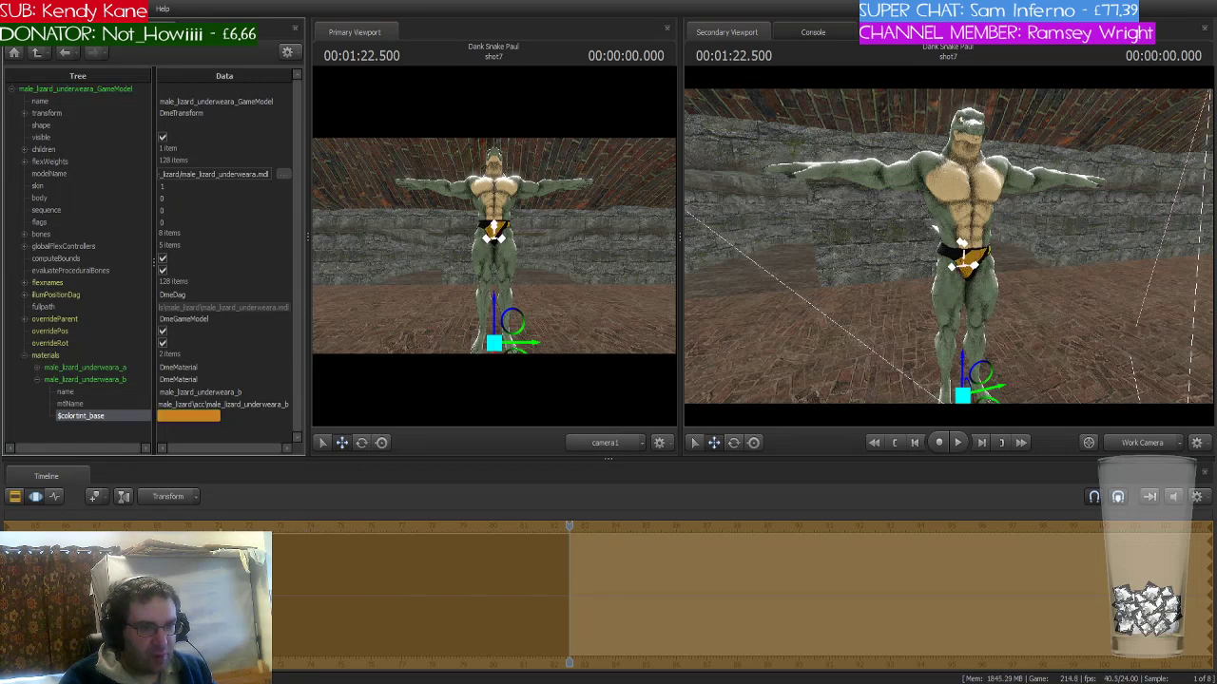
pyautogui.scroll(5, 948, 245)
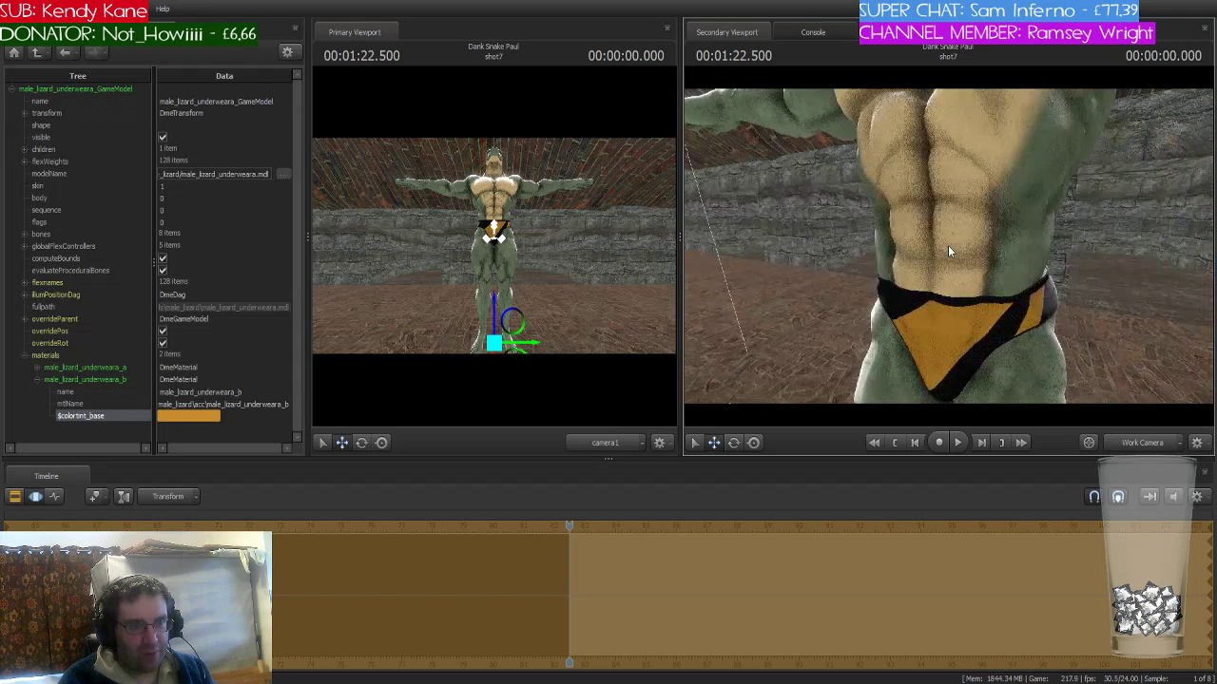
pyautogui.moveTo(948, 245); pyautogui.dragTo(948, 246)
pyautogui.press('a')
pyautogui.press('s')
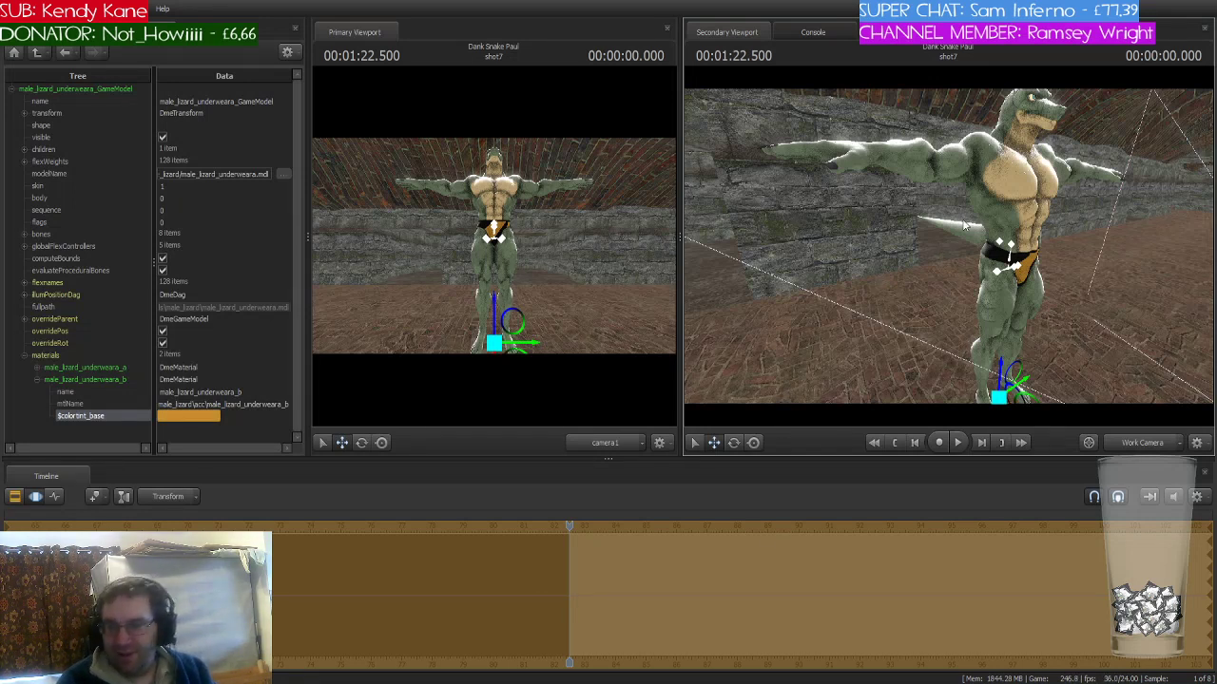
pyautogui.moveTo(1049, 240); pyautogui.dragTo(1093, 243)
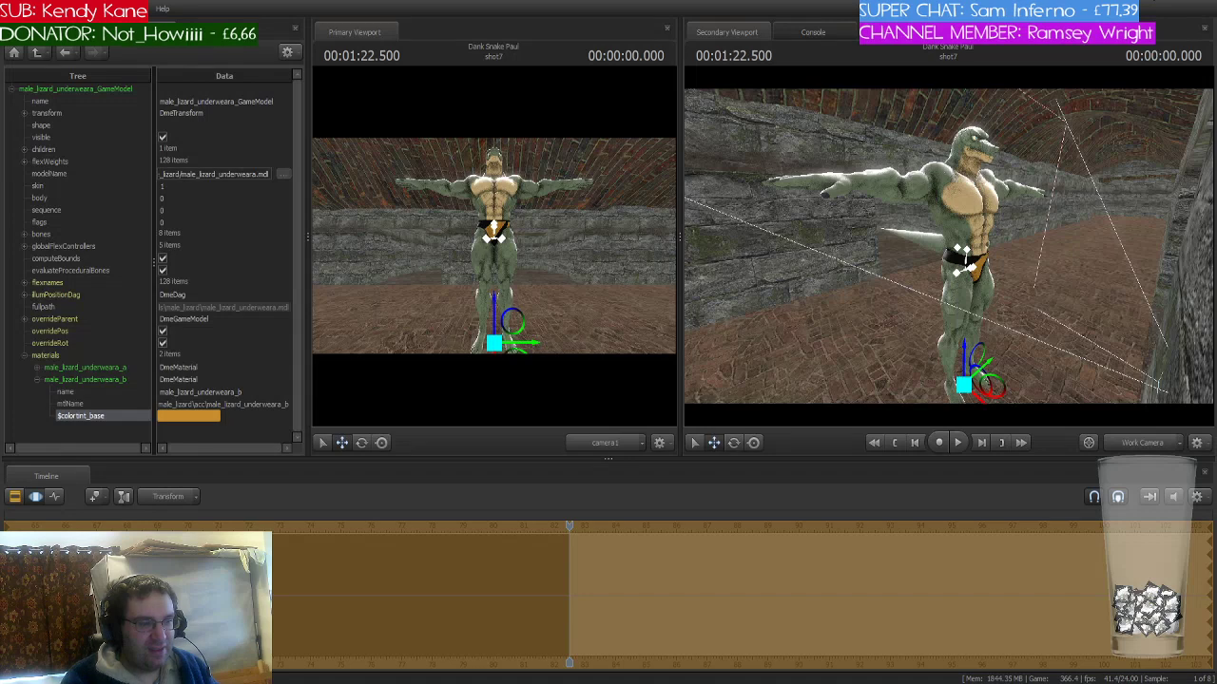
# - Try to point the mtlName of male_lizard_underweara_b at models\male_lizard\acc\plank
pyautogui.click(270, 404)
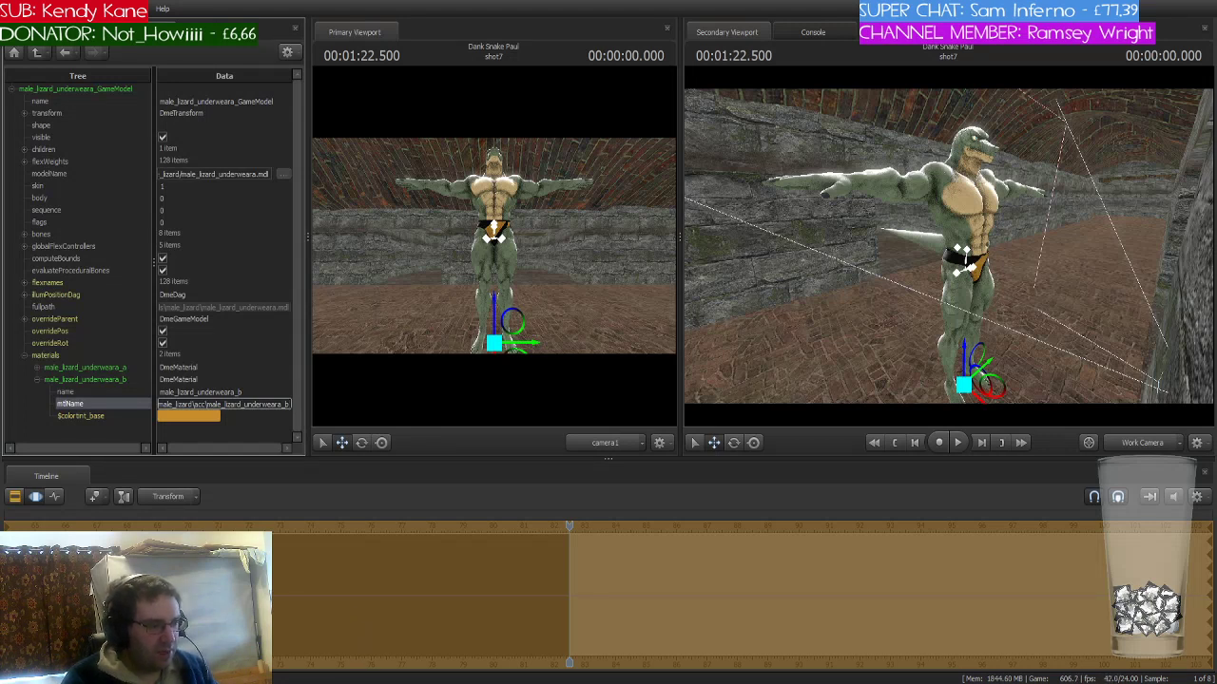
pyautogui.press('Return')
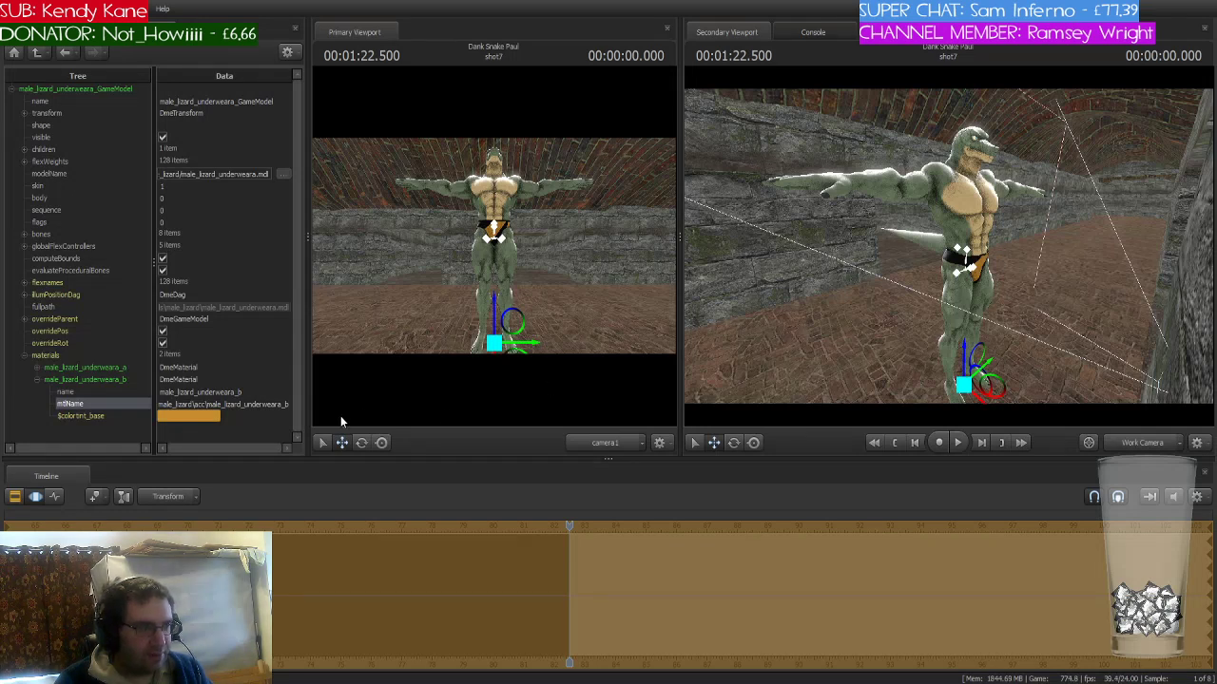
pyautogui.click(290, 406)
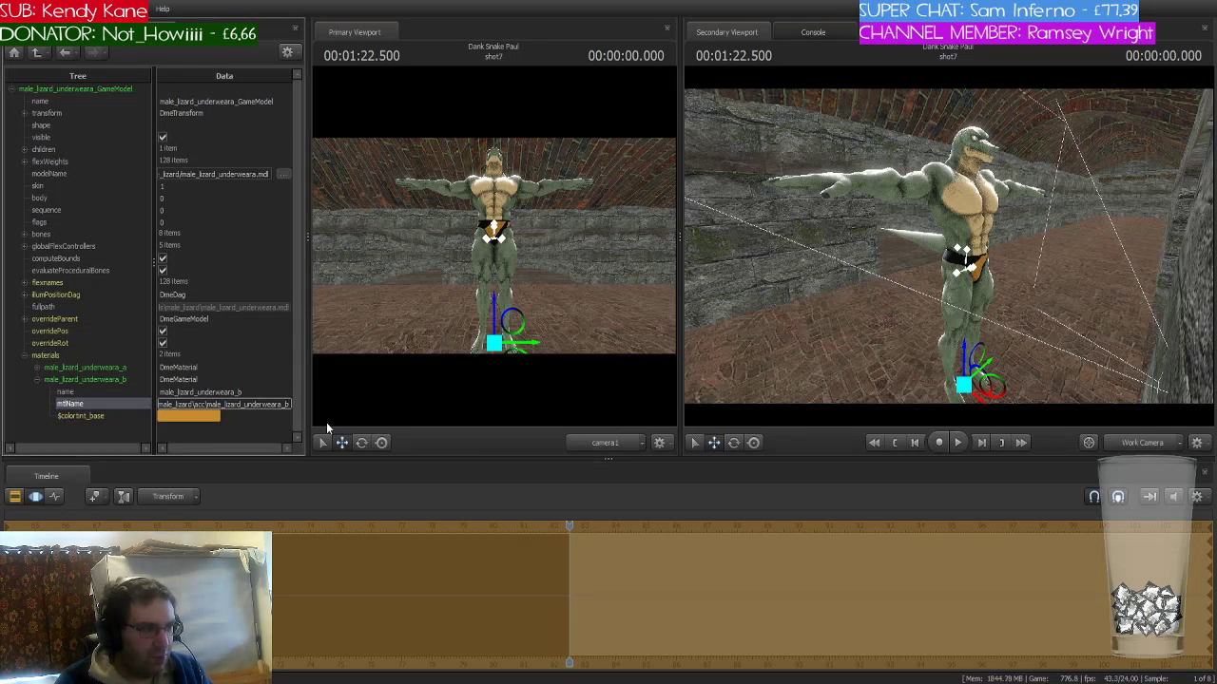
pyautogui.press('BackSpace')
pyautogui.press('BackSpace')
pyautogui.press('BackSpace')
pyautogui.press('BackSpace')
pyautogui.press('BackSpace')
pyautogui.press('BackSpace')
pyautogui.press('BackSpace')
pyautogui.press('BackSpace')
pyautogui.press('BackSpace')
pyautogui.press('BackSpace')
pyautogui.press('BackSpace')
pyautogui.press('BackSpace')
pyautogui.press('BackSpace')
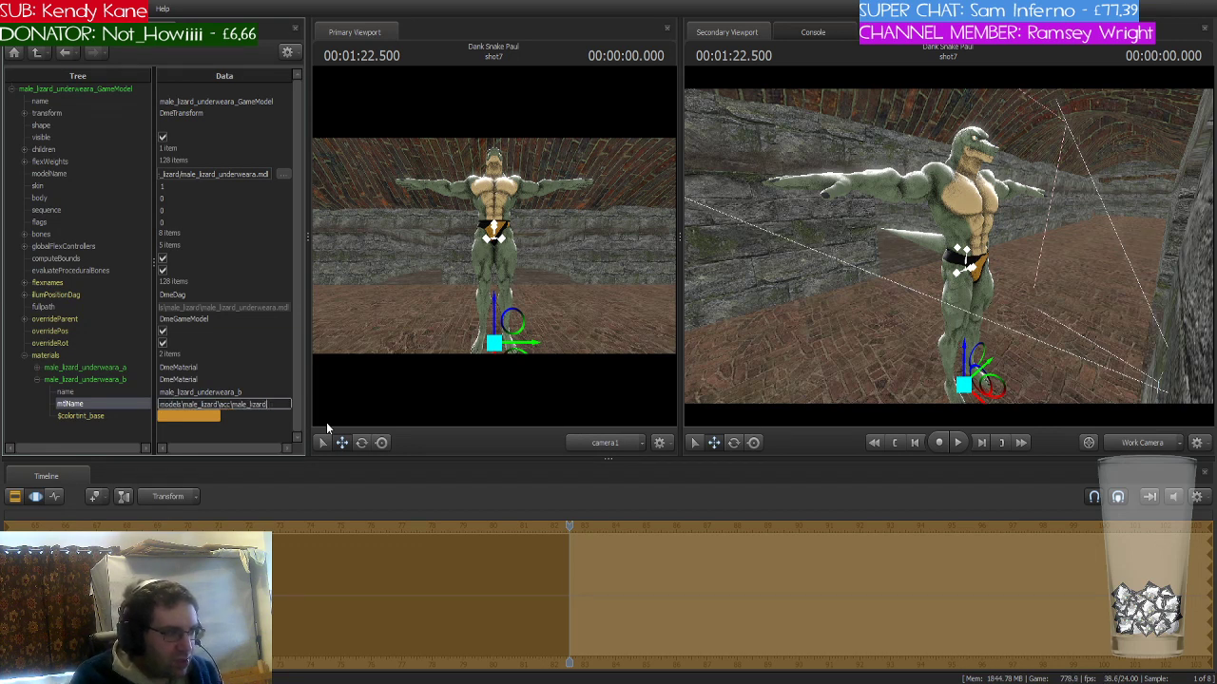
pyautogui.press('BackSpace')
pyautogui.press('BackSpace')
pyautogui.press('BackSpace')
pyautogui.press('BackSpace')
pyautogui.press('BackSpace')
pyautogui.press('BackSpace')
pyautogui.press('BackSpace')
pyautogui.press('BackSpace')
pyautogui.press('BackSpace')
pyautogui.press('BackSpace')
pyautogui.press('BackSpace')
pyautogui.write('plank')
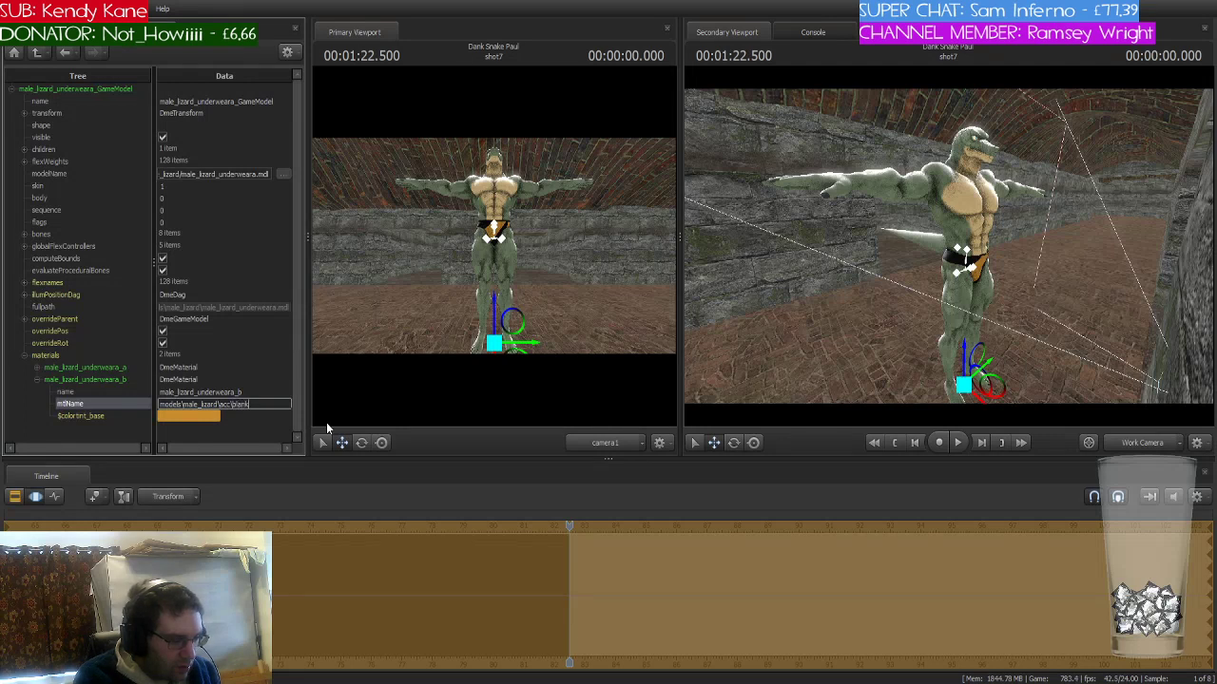
pyautogui.press('Return')
pyautogui.press('e')
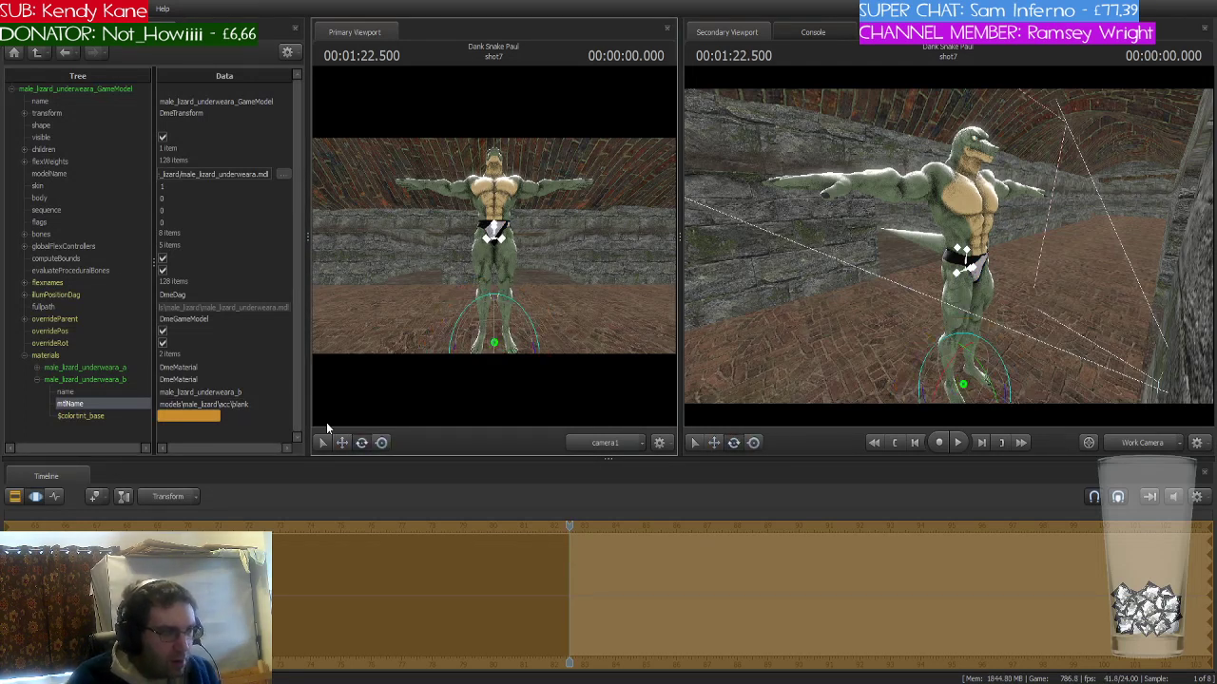
# - Try extending the mtlName path of male_lizard_underweara_b to models\male_lizard\acc\plankTexture
pyautogui.click(285, 404)
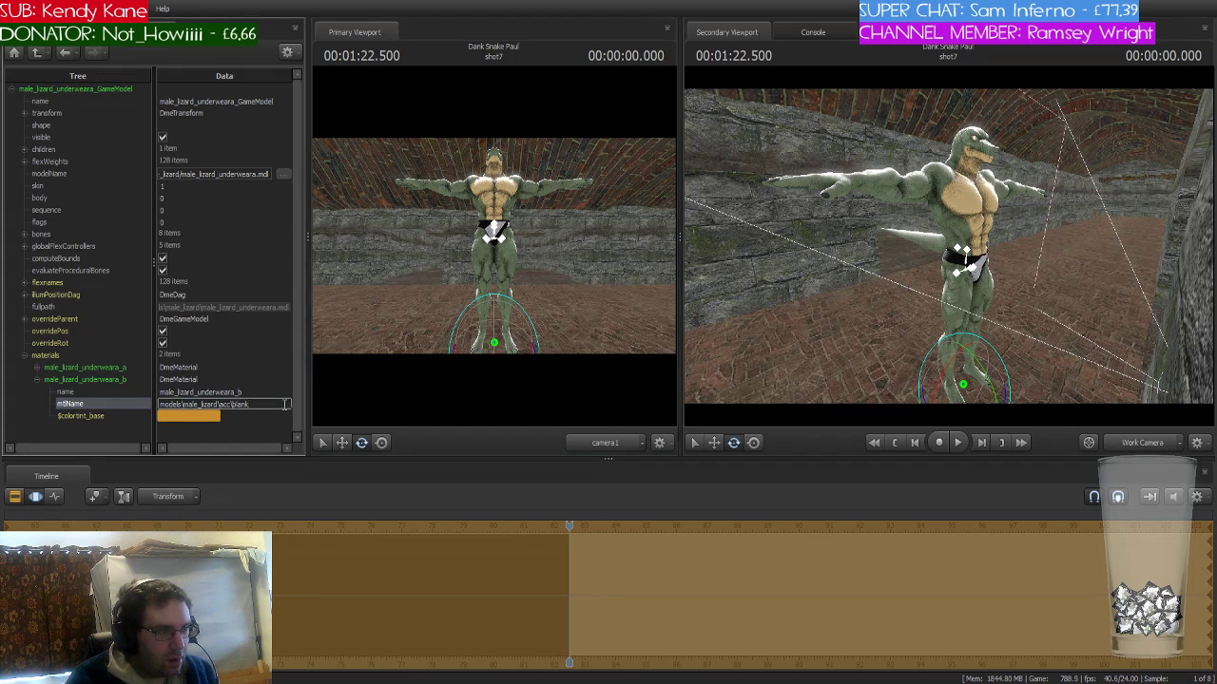
pyautogui.write('te')
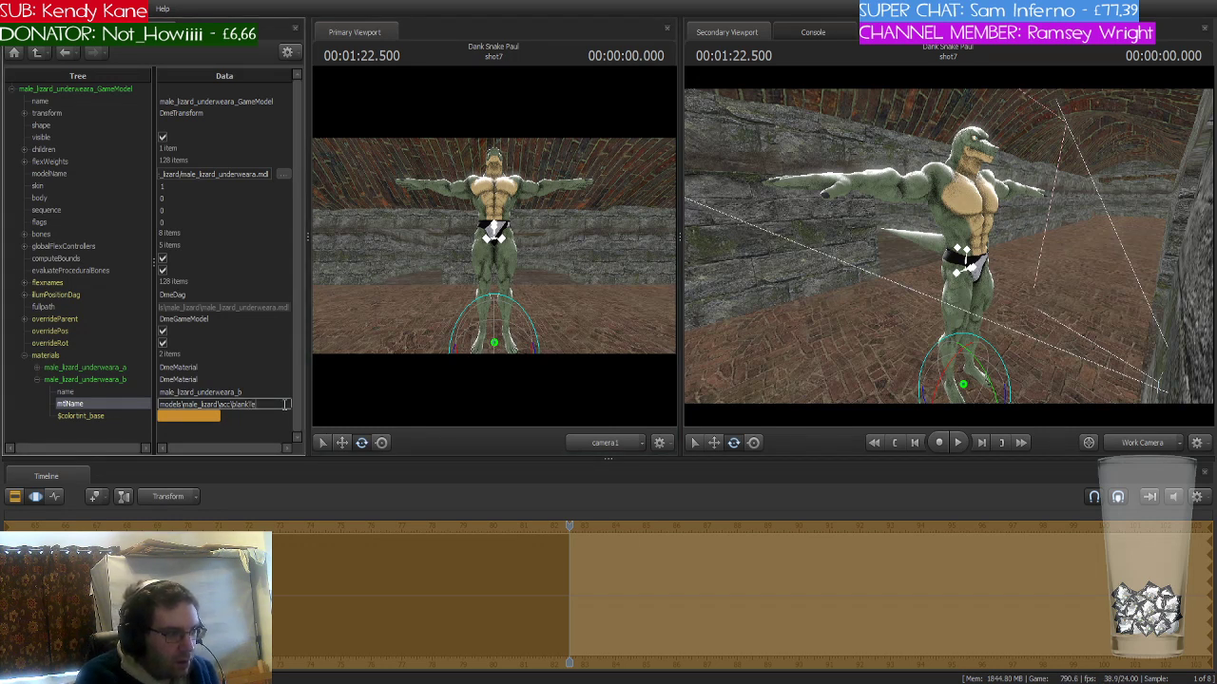
pyautogui.write('xture')
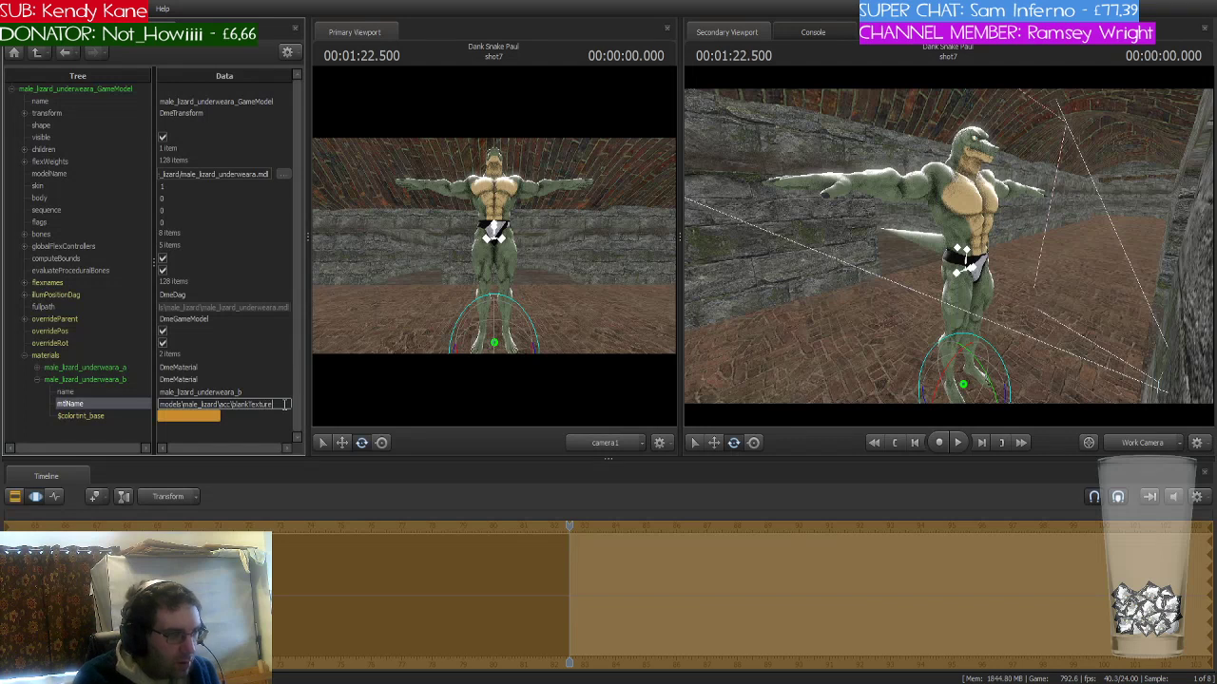
pyautogui.press('Return')
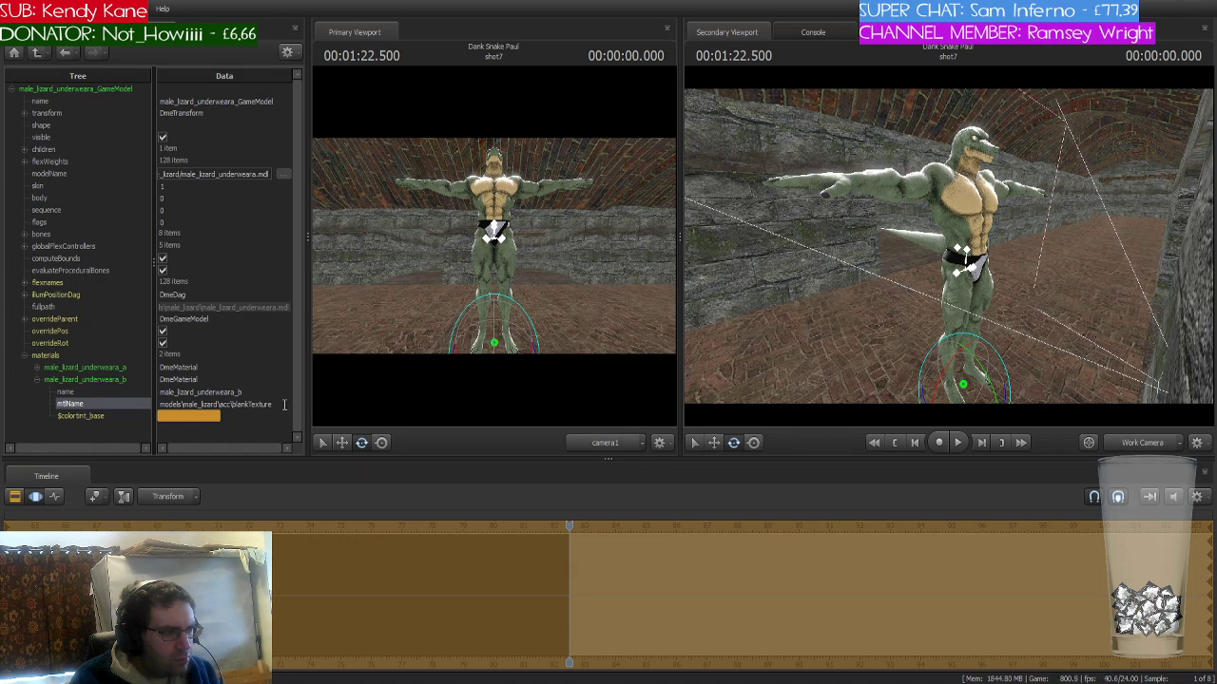
# - Try renaming the male_lizard_underweara_b material to blankTexture in its name attribute
pyautogui.click(269, 393)
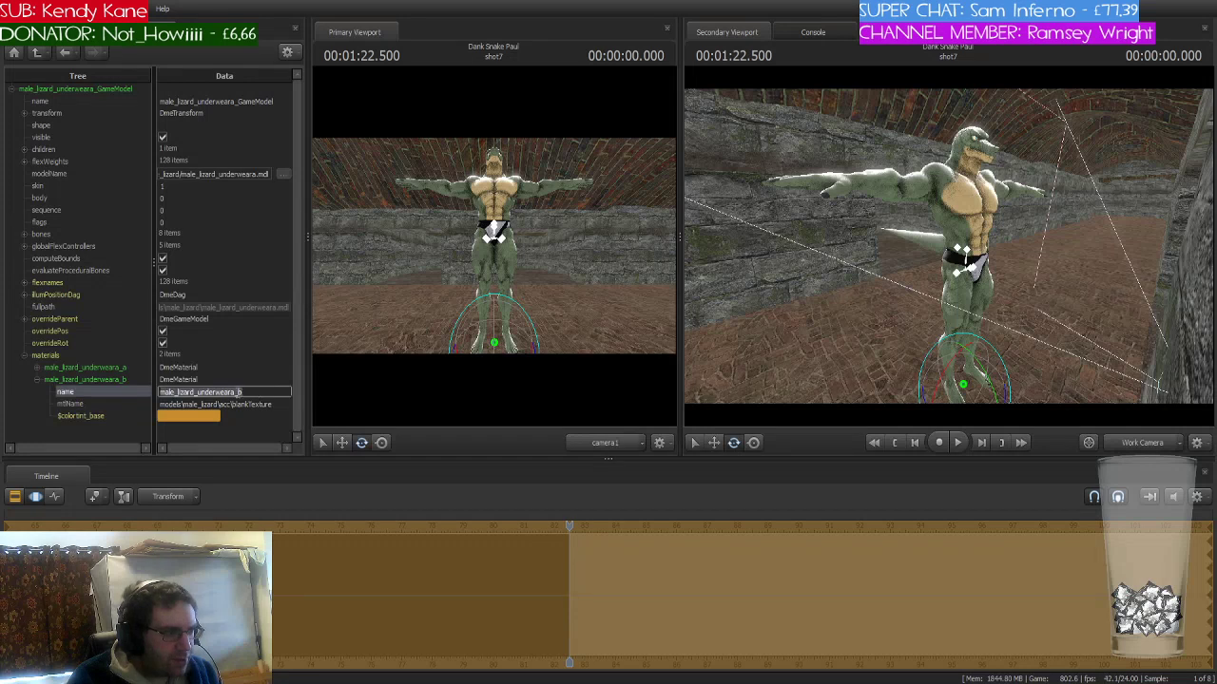
pyautogui.doubleClick(266, 391)
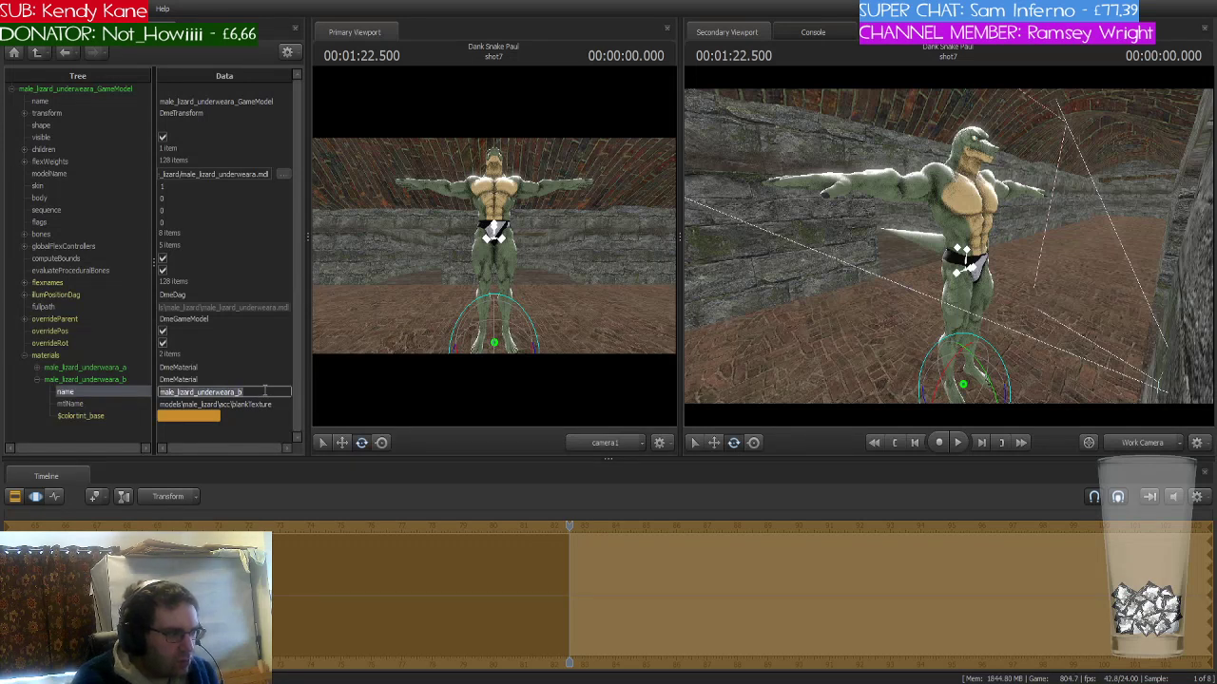
pyautogui.press('BackSpace')
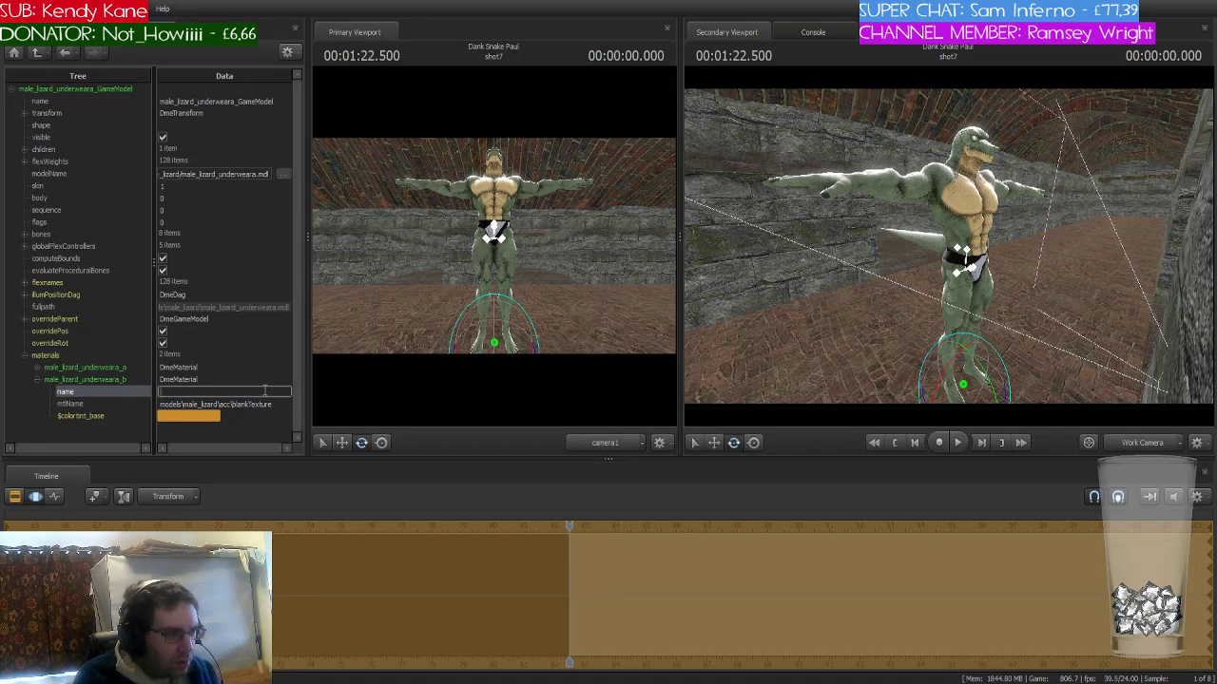
pyautogui.write('blank')
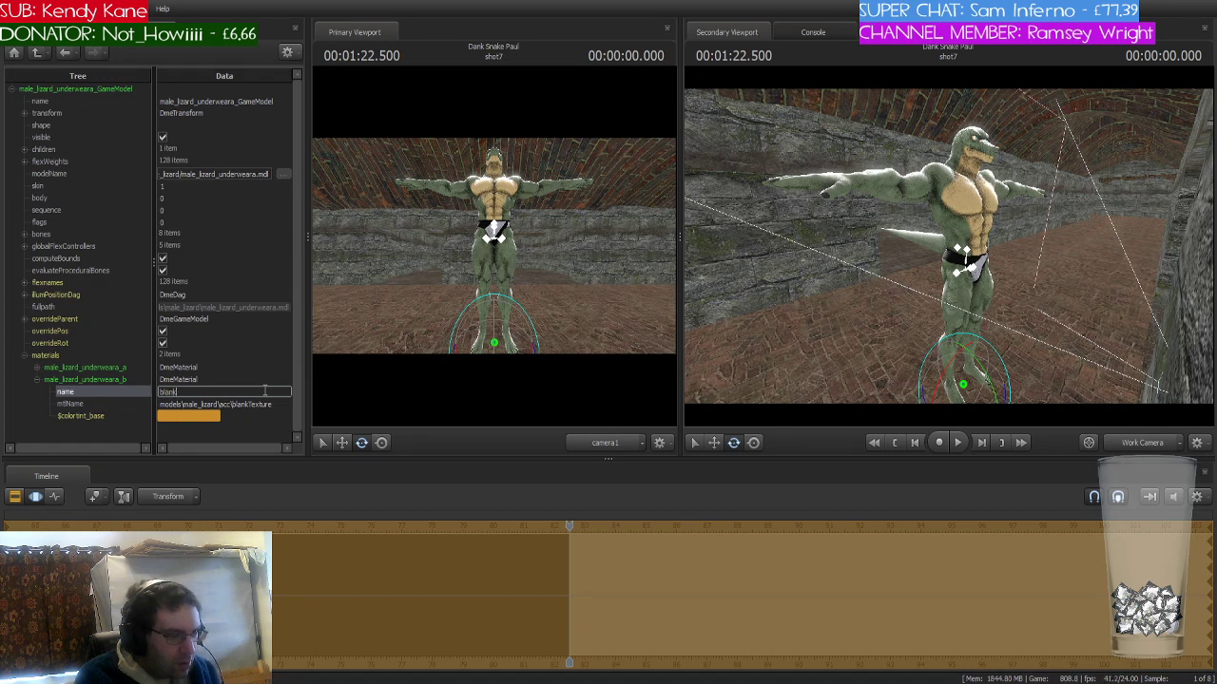
pyautogui.write('Text')
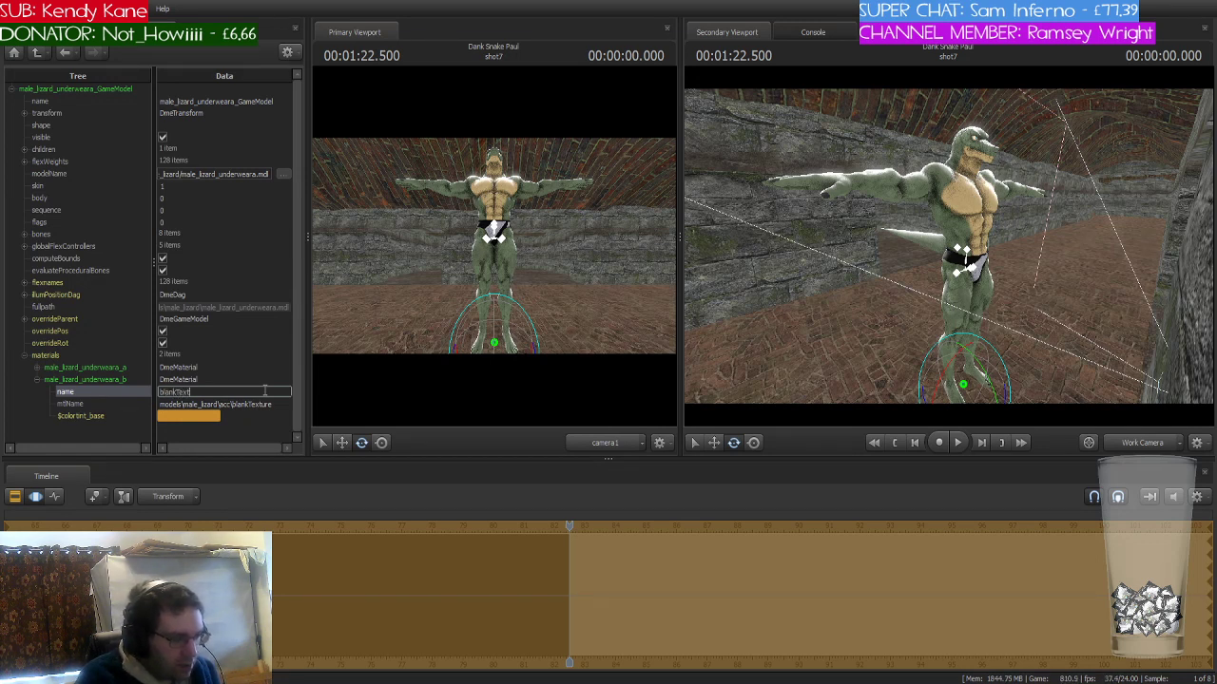
pyautogui.write('ure')
pyautogui.press('Return')
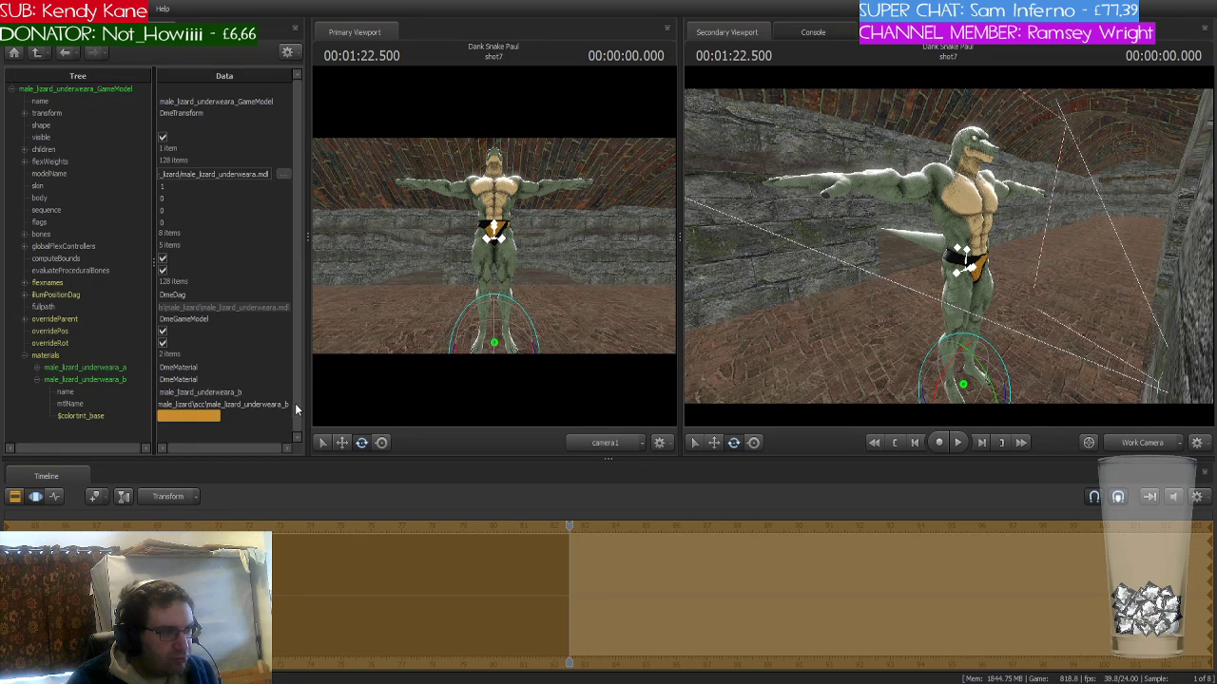
# - Set the mtlName of male_lizard_underweara_b to models\male_lizard\acc\blankTexture and check the underwear up close on the lizard
pyautogui.click(288, 406)
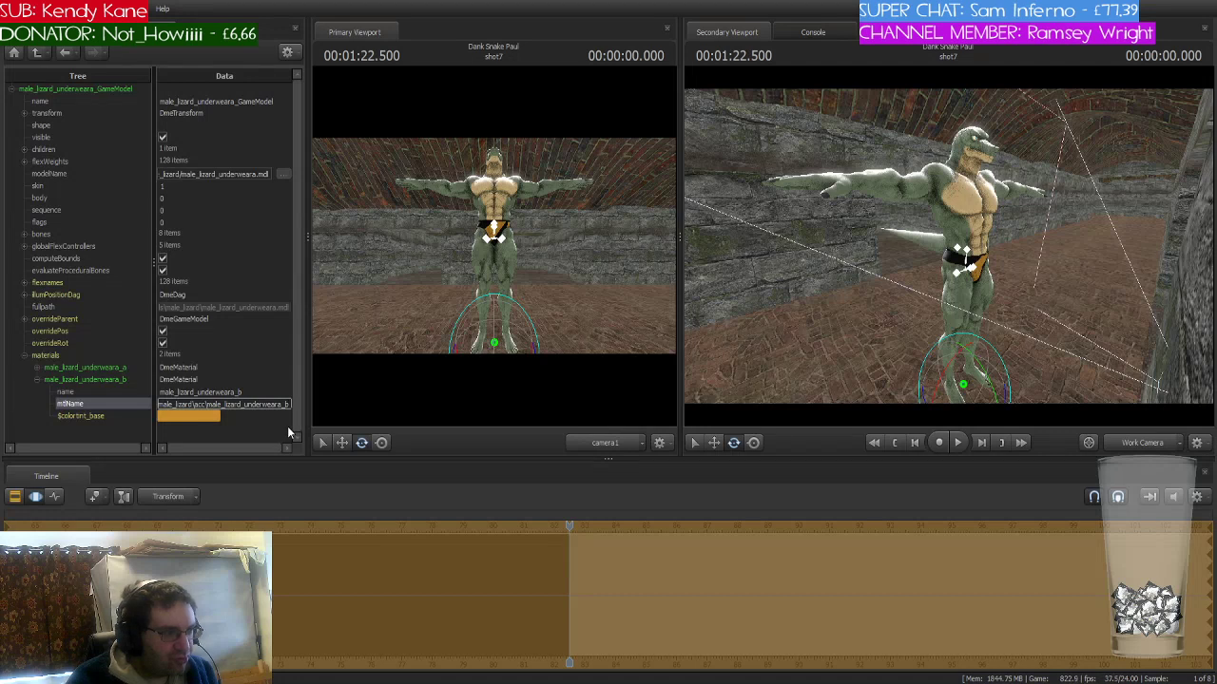
pyautogui.press('BackSpace')
pyautogui.press('BackSpace')
pyautogui.press('BackSpace')
pyautogui.press('BackSpace')
pyautogui.press('BackSpace')
pyautogui.press('BackSpace')
pyautogui.press('BackSpace')
pyautogui.press('BackSpace')
pyautogui.press('BackSpace')
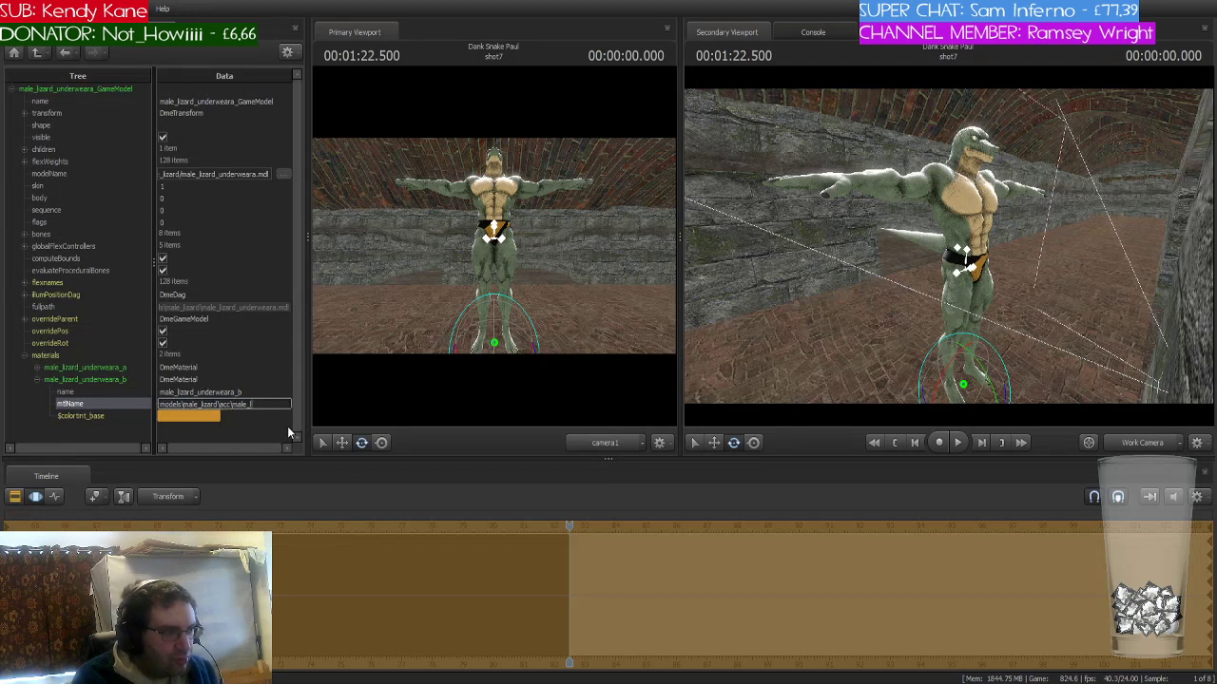
pyautogui.press('BackSpace')
pyautogui.press('BackSpace')
pyautogui.press('BackSpace')
pyautogui.press('BackSpace')
pyautogui.press('BackSpace')
pyautogui.press('BackSpace')
pyautogui.write('p')
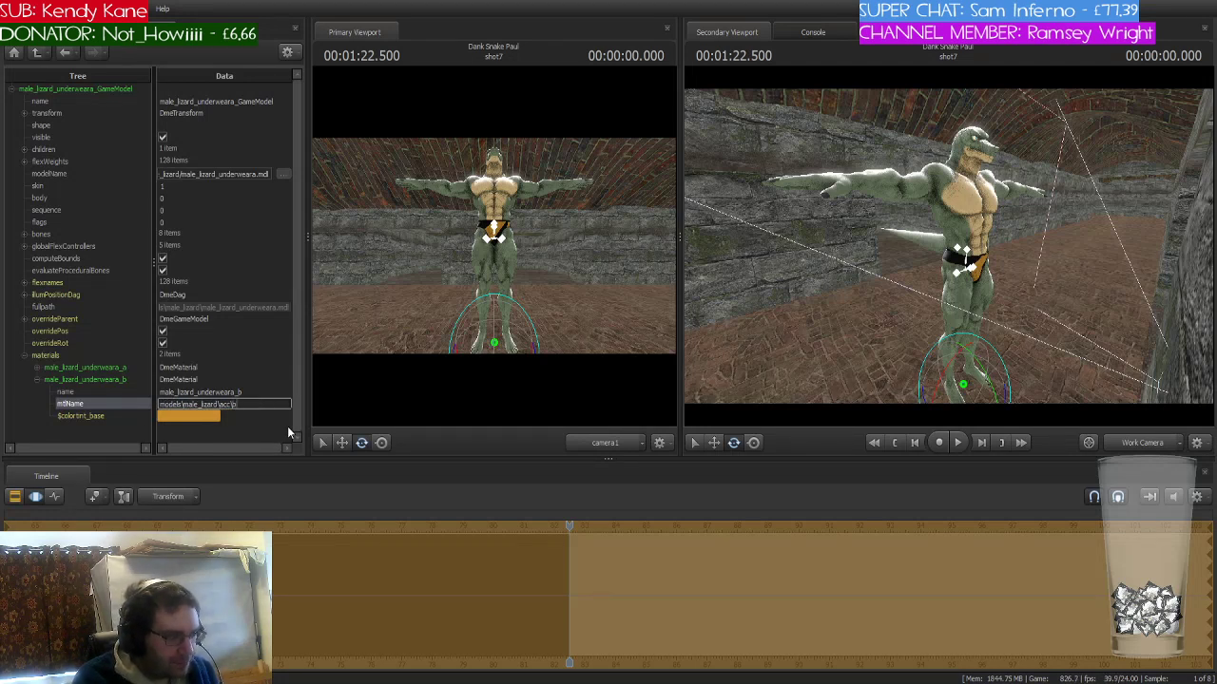
pyautogui.write('lank')
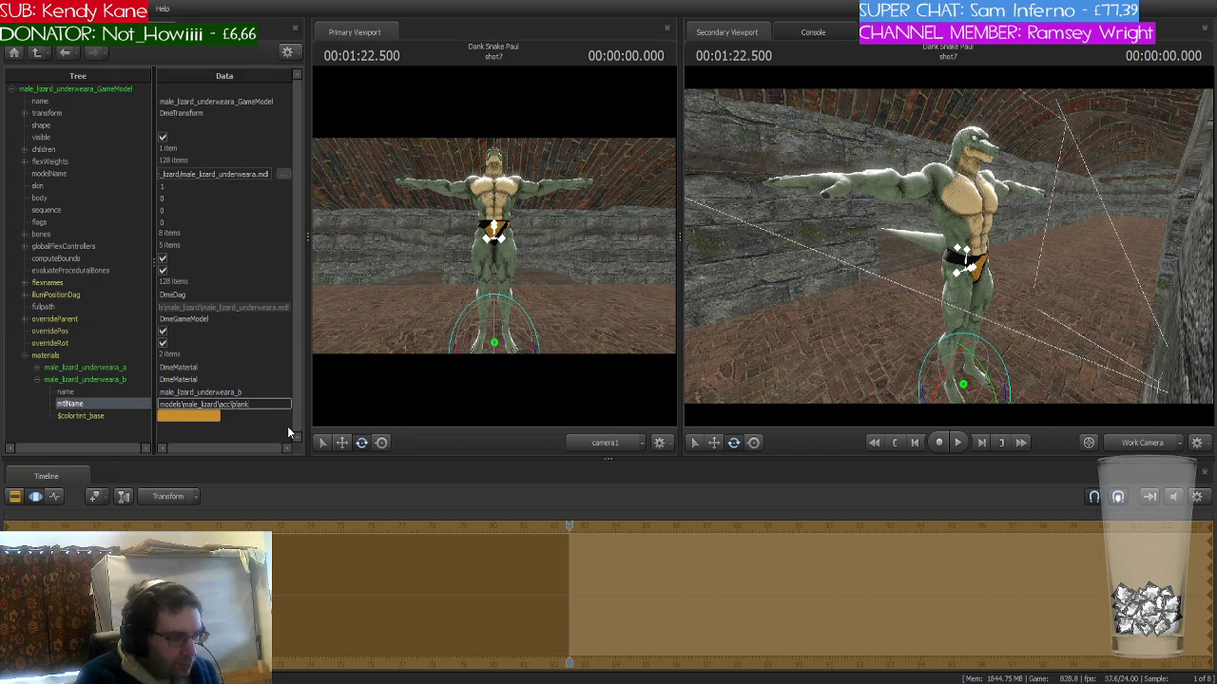
pyautogui.write('\\texture')
pyautogui.press('Return')
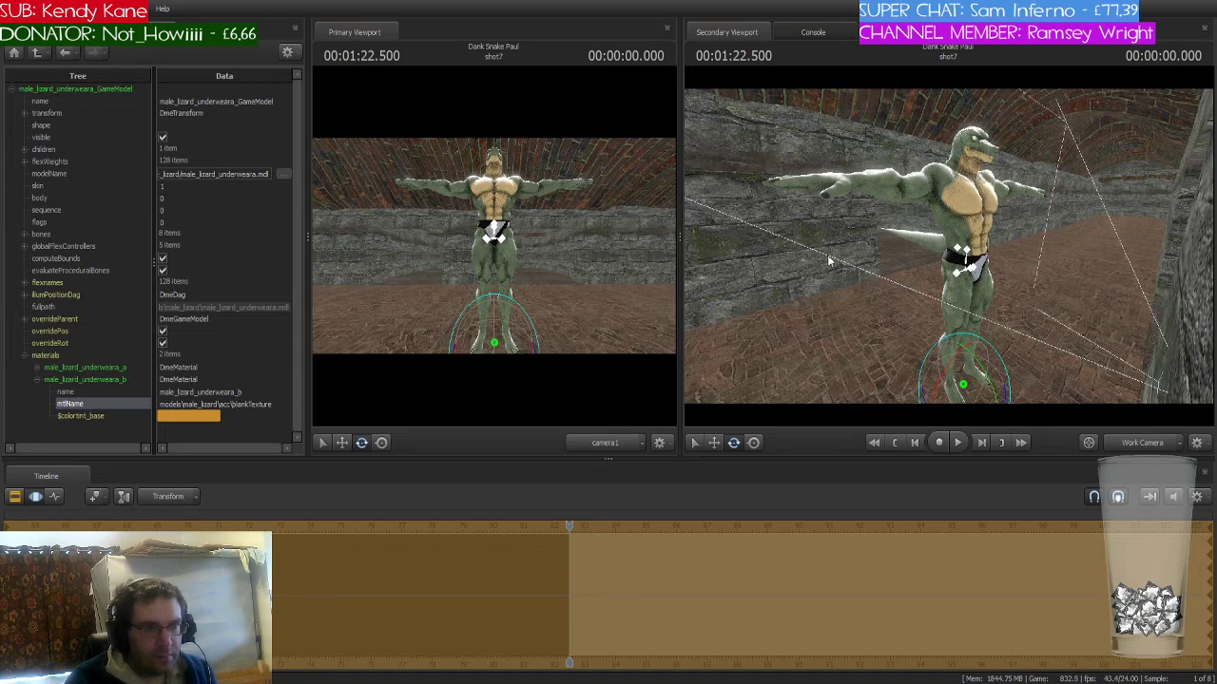
pyautogui.moveTo(827, 254); pyautogui.dragTo(756, 282)
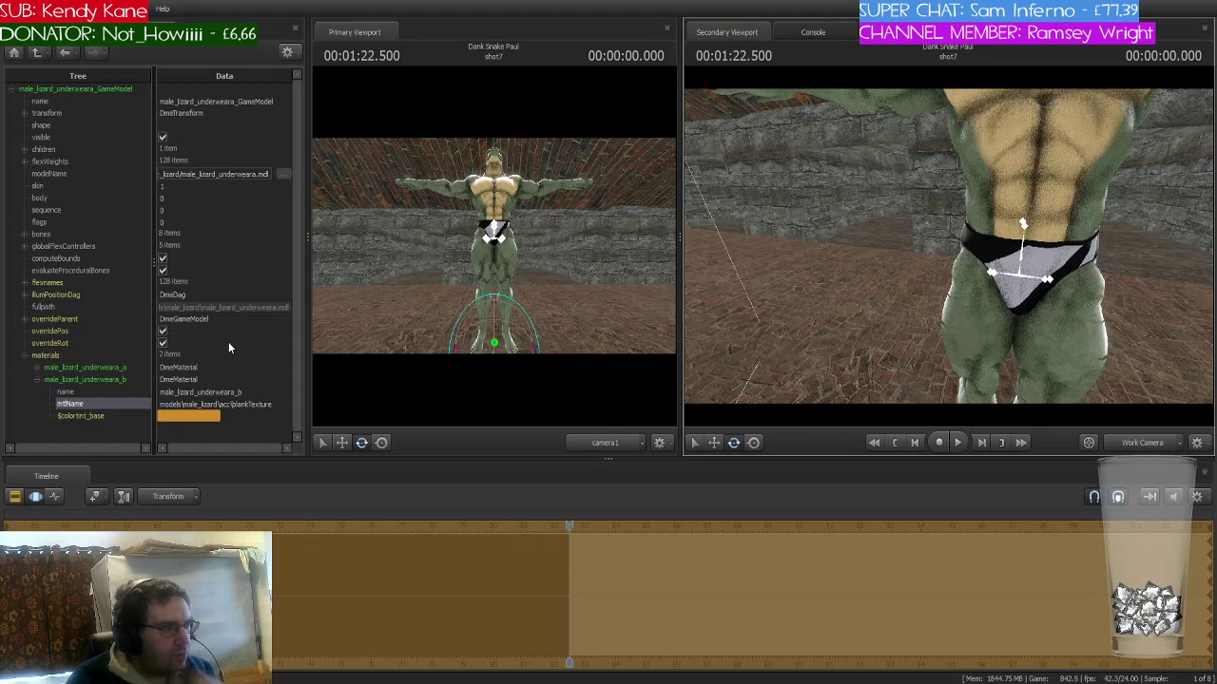
# - Set the $colortint_base of the male_lizard_underweara_a override material to teal
pyautogui.click(23, 296)
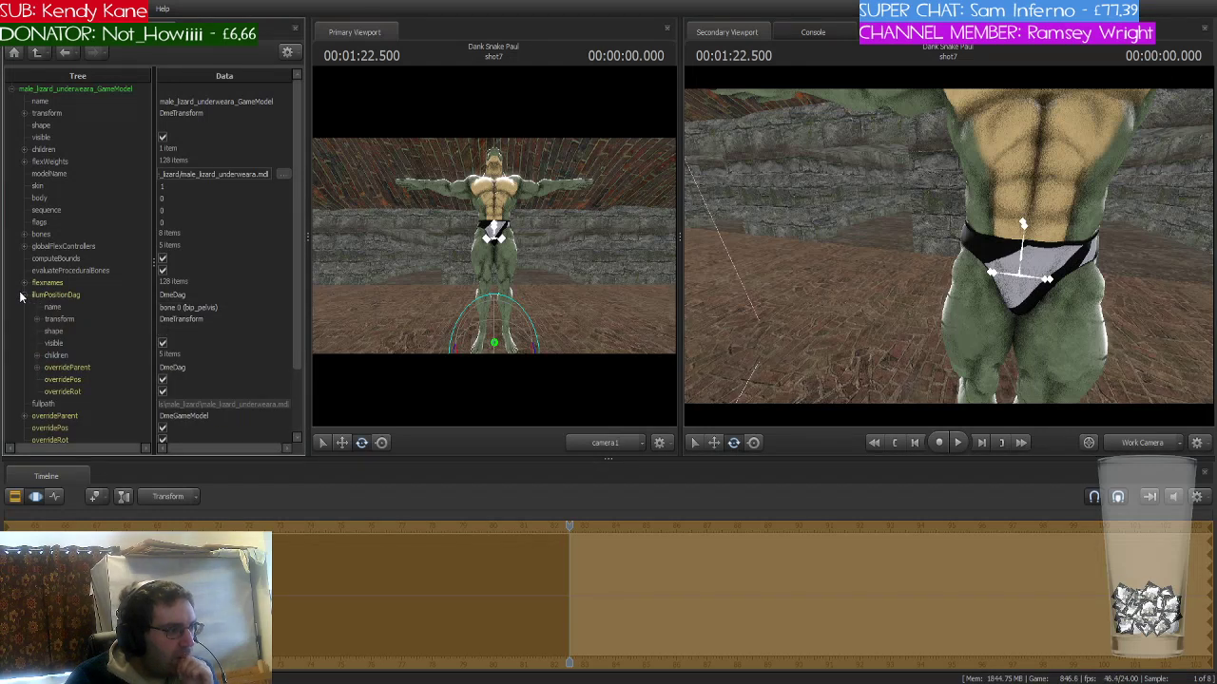
pyautogui.click(22, 295)
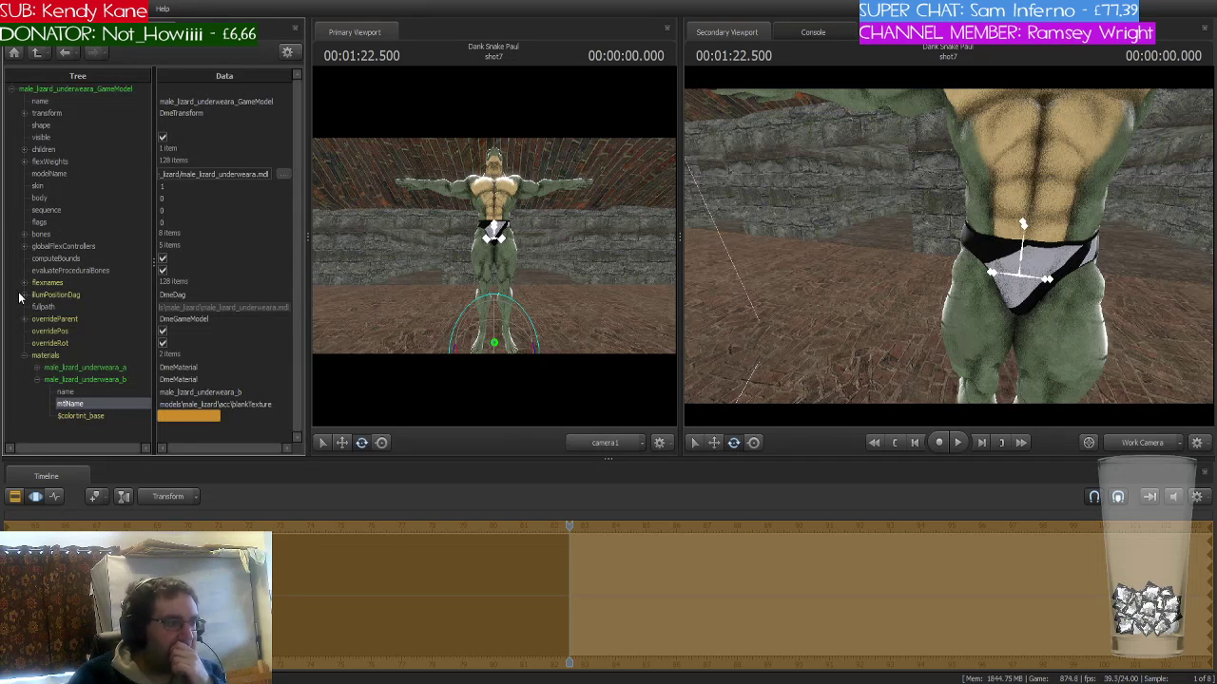
pyautogui.click(38, 368)
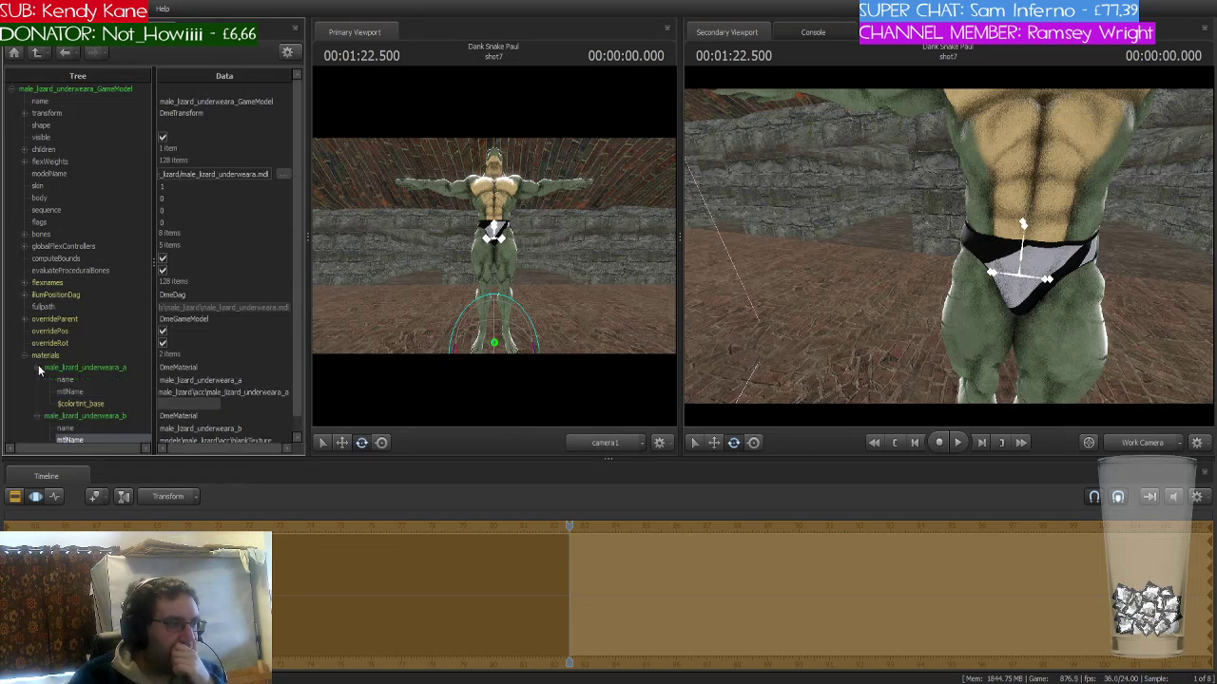
pyautogui.click(176, 406)
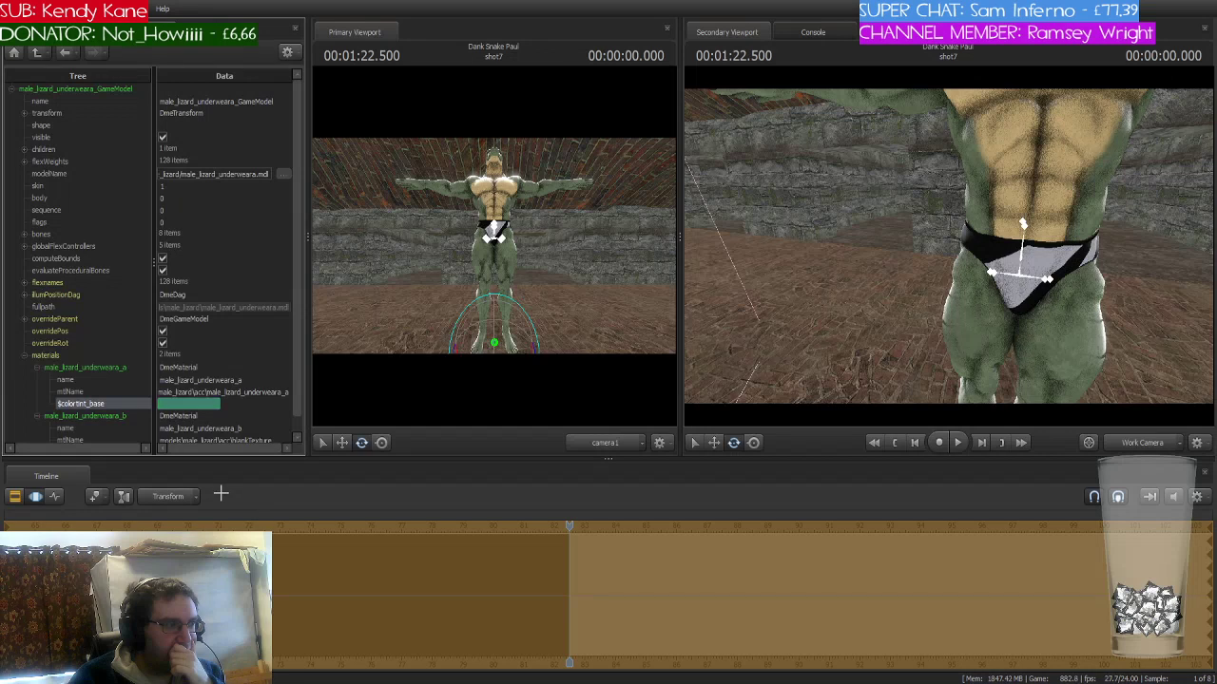
pyautogui.click(38, 369)
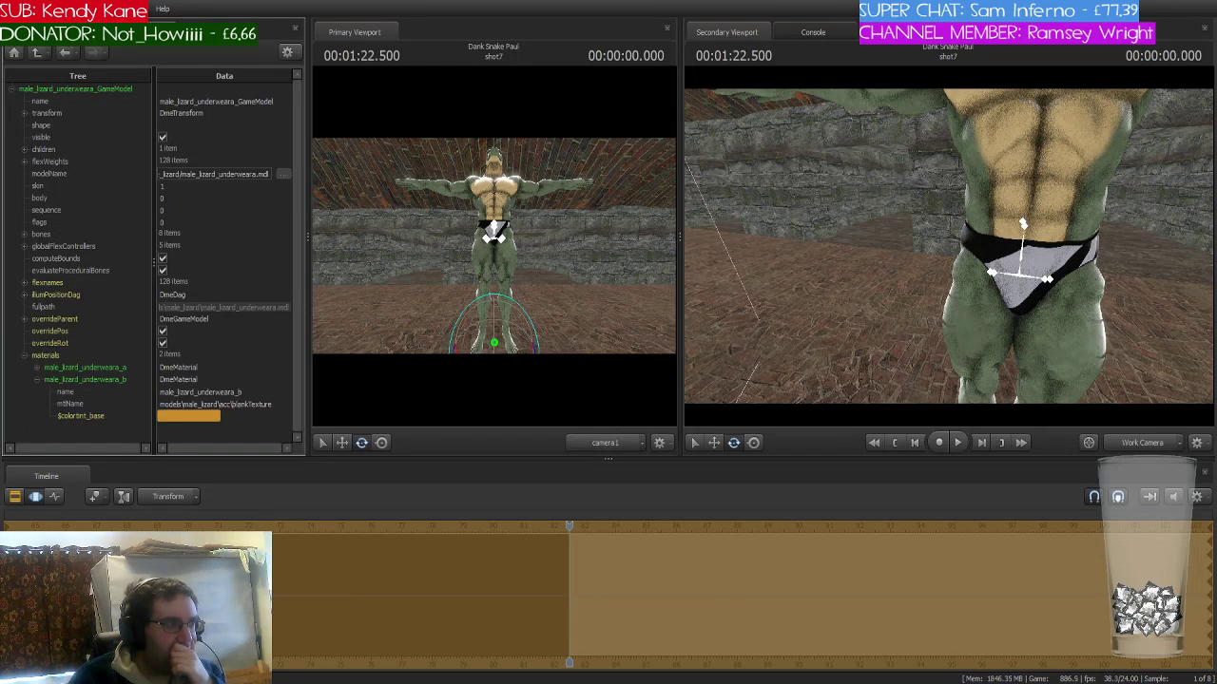
# - Switch the underwear to skin 0 and set the $colortint_base of male_lizard_underweara_a to orange-brown
pyautogui.click(38, 31)
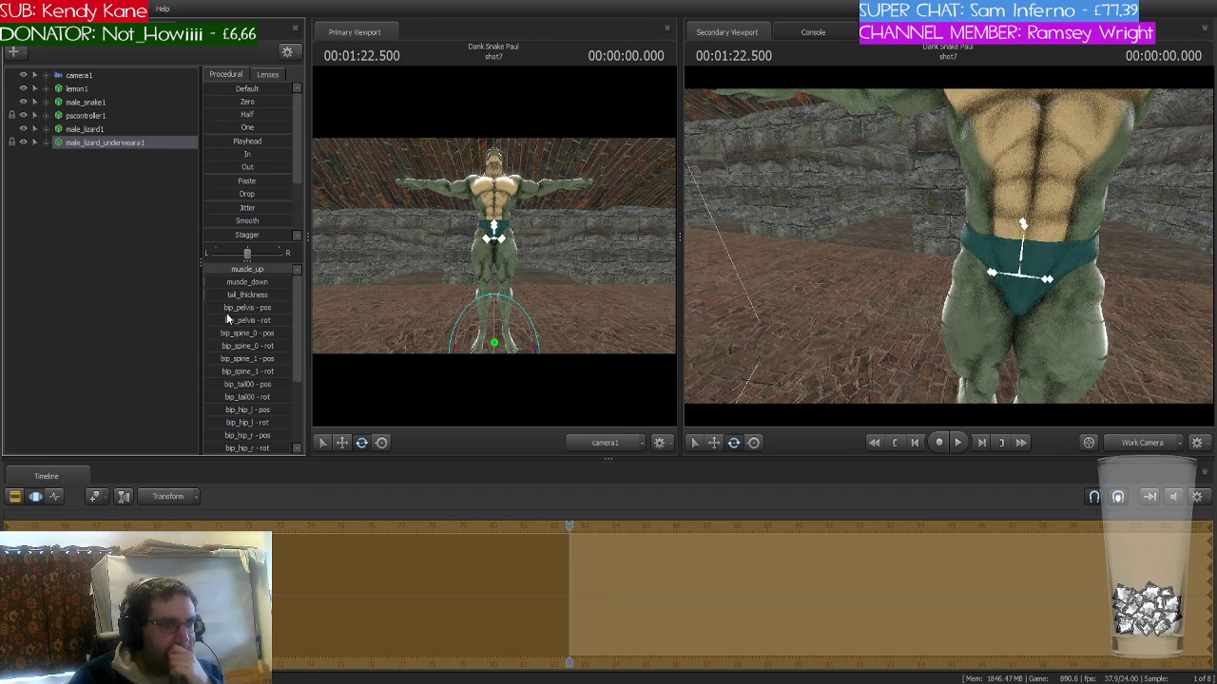
pyautogui.click(109, 30)
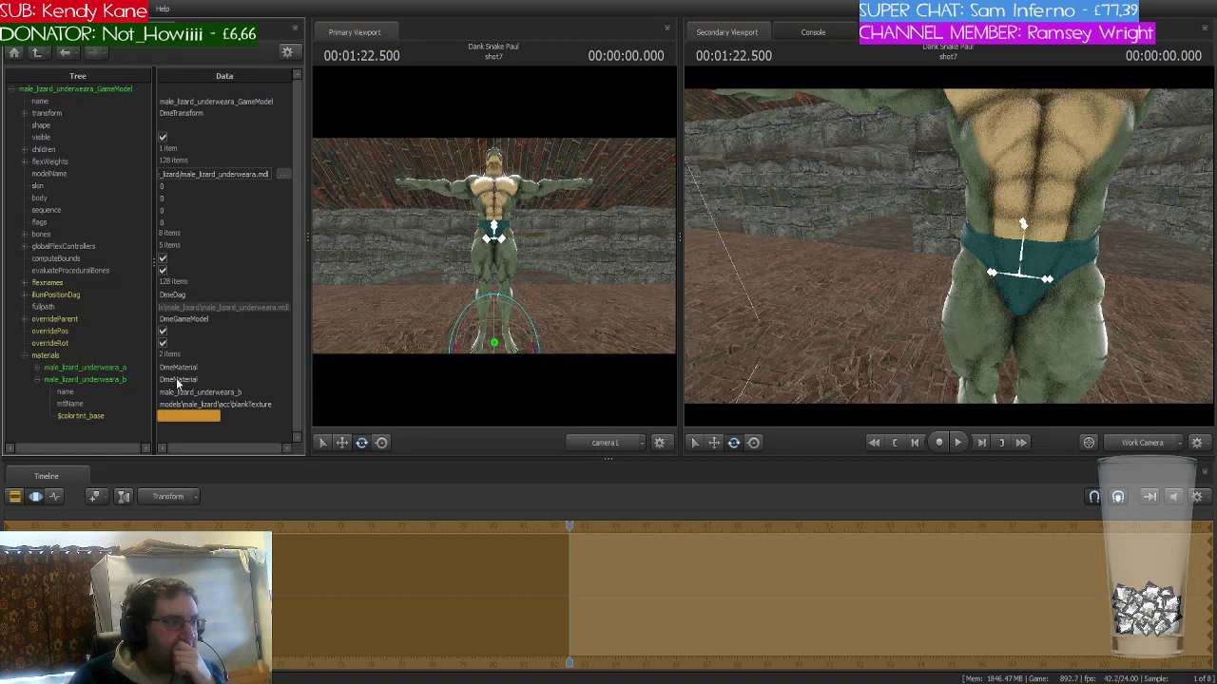
pyautogui.click(37, 368)
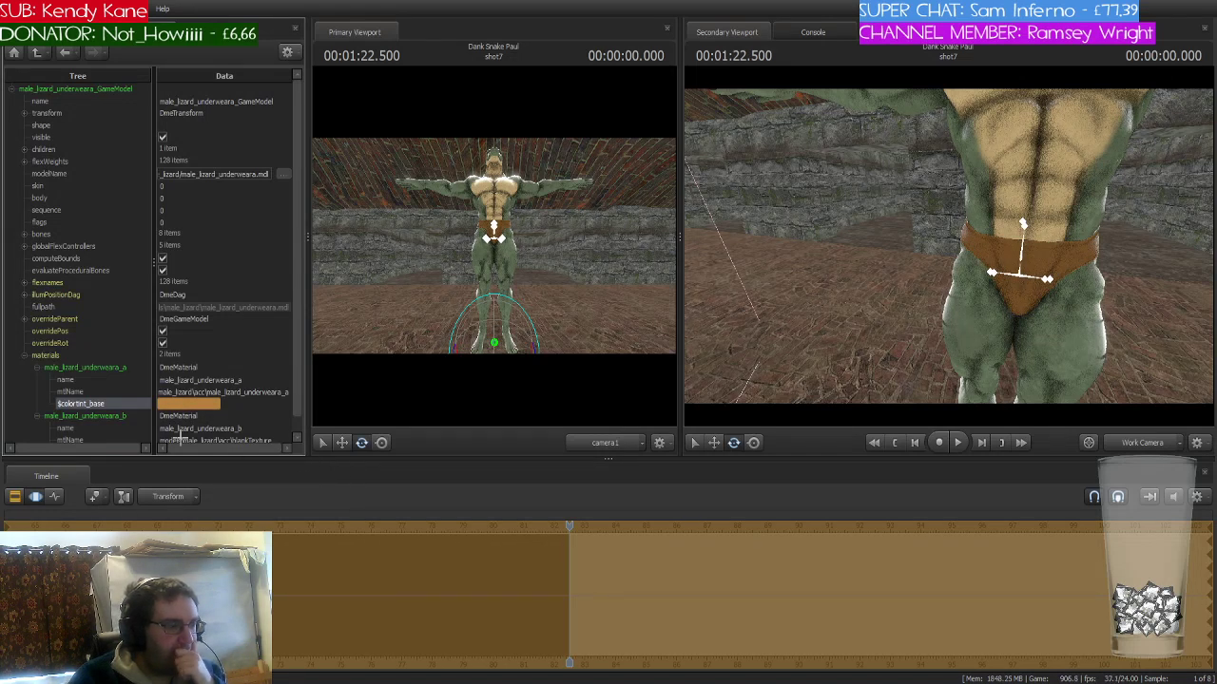
pyautogui.click(37, 416)
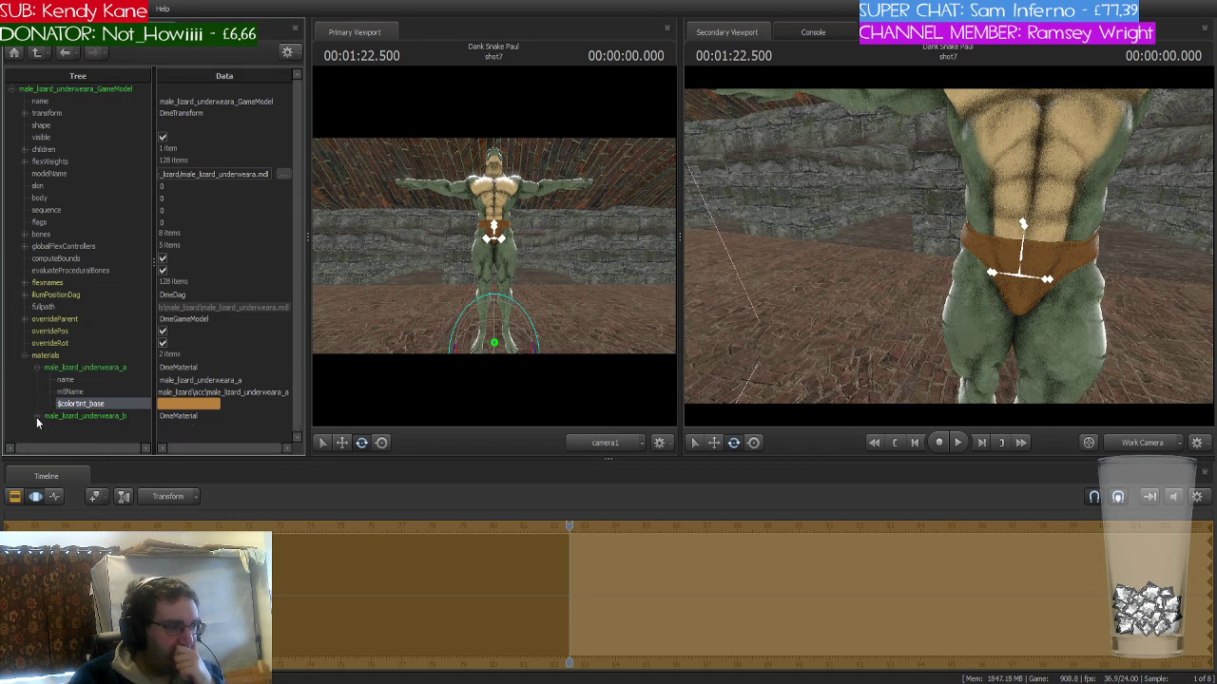
pyautogui.click(38, 368)
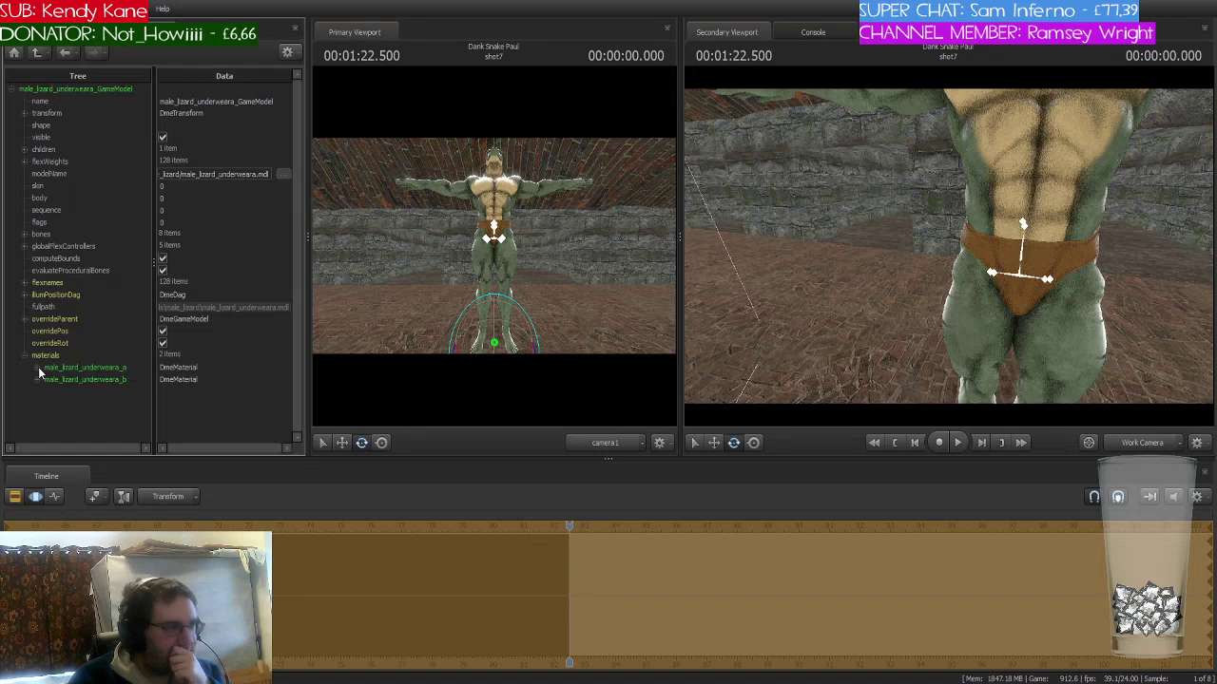
pyautogui.click(24, 355)
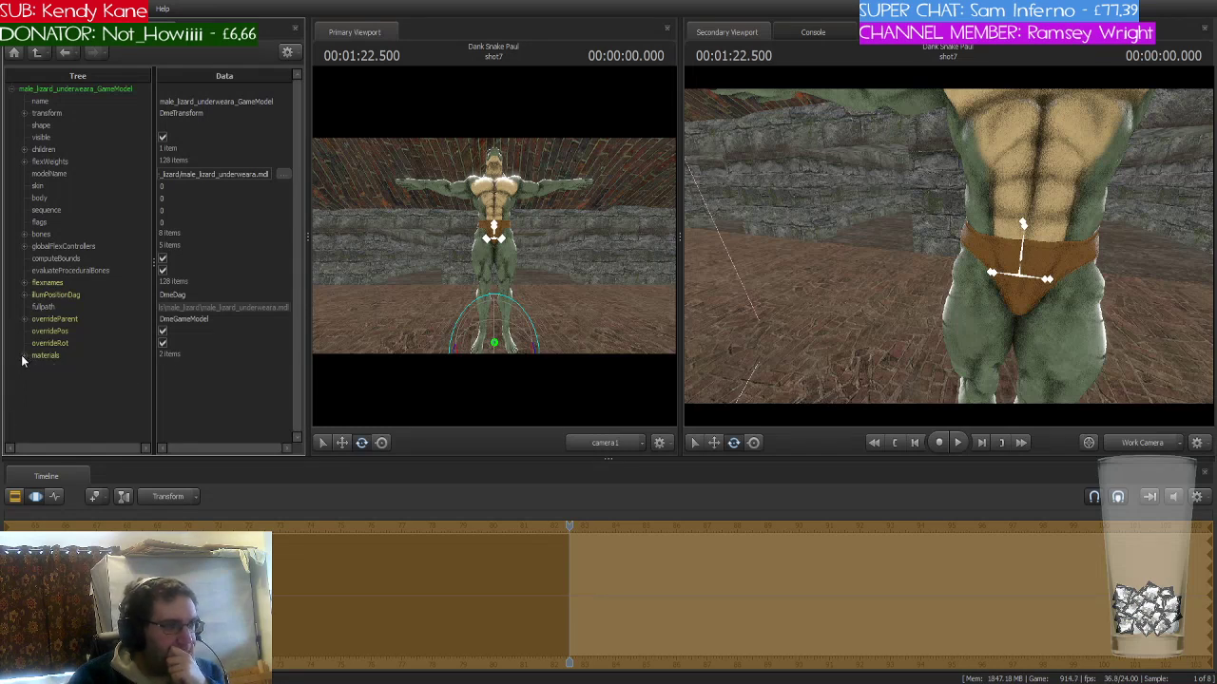
pyautogui.moveTo(846, 143)
pyautogui.mouseDown()
pyautogui.moveTo(760, 144)
pyautogui.moveTo(836, 147)
pyautogui.mouseUp()
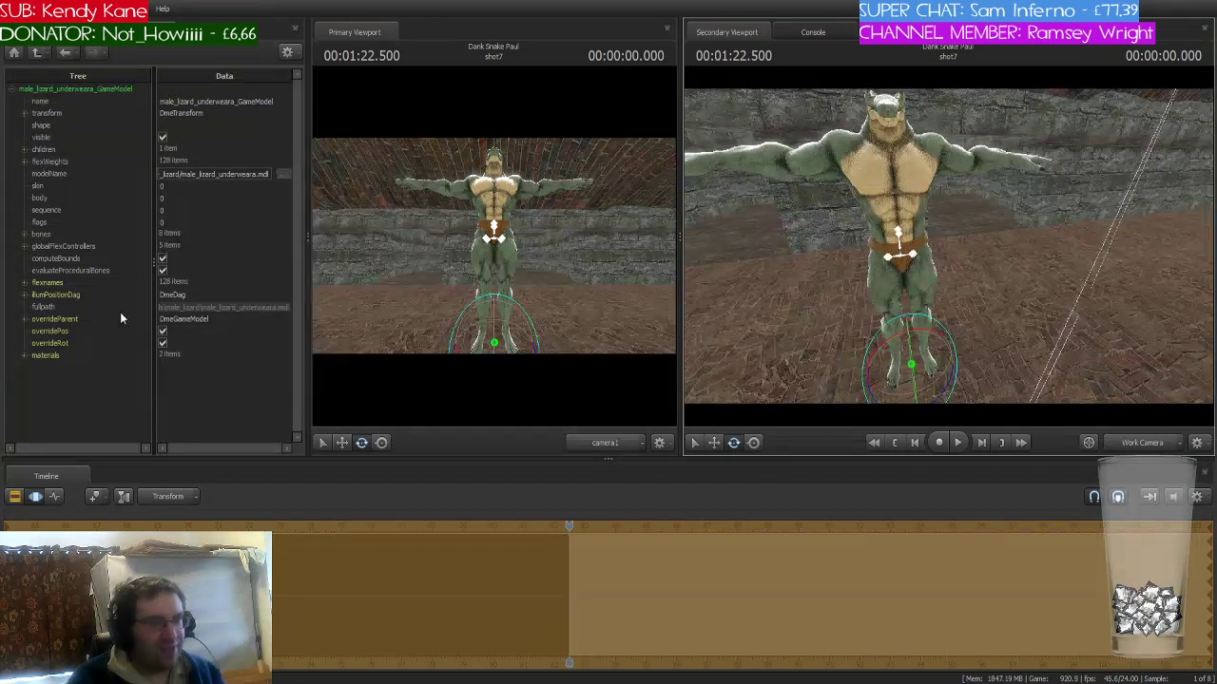
pyautogui.click(13, 89)
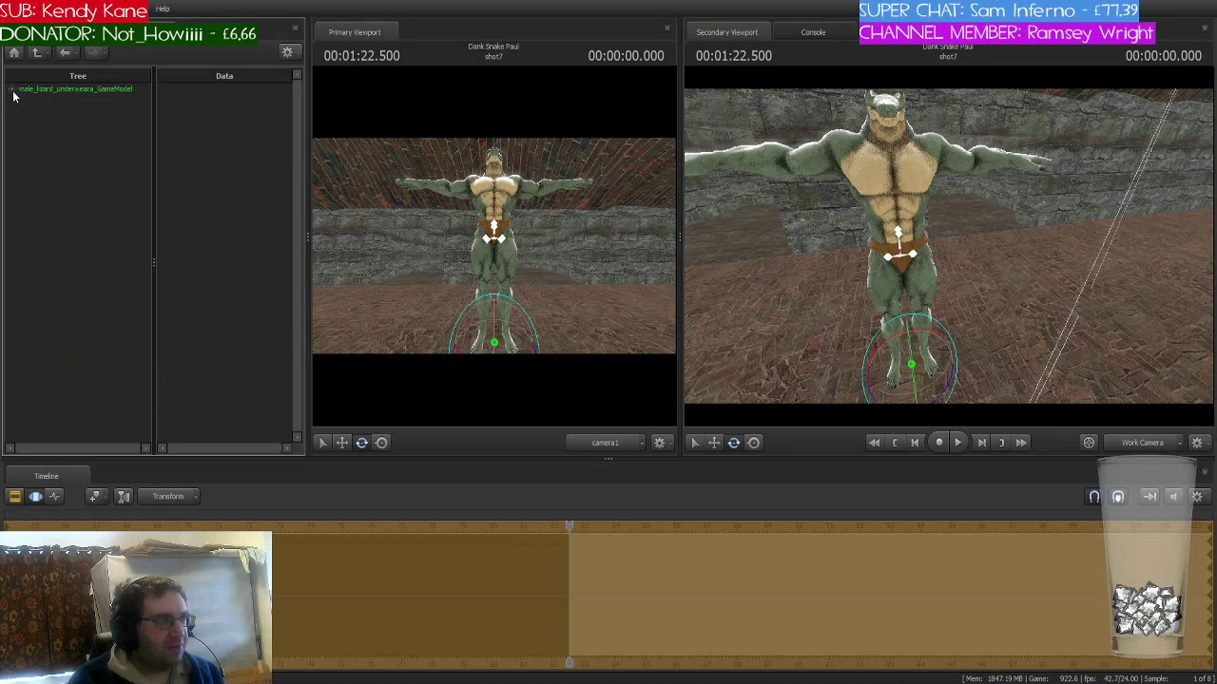
pyautogui.click(57, 31)
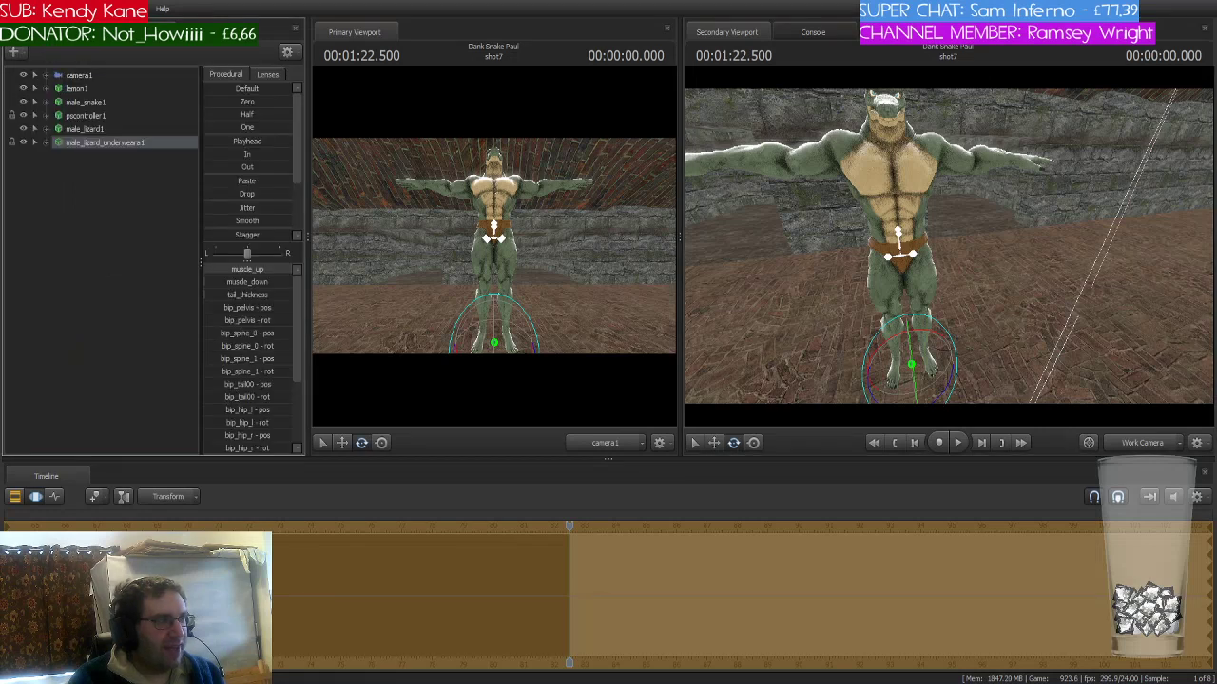
# - Add the male_lizard_loinclotha model to the shot and lock it to male_lizard1
pyautogui.click(109, 162)
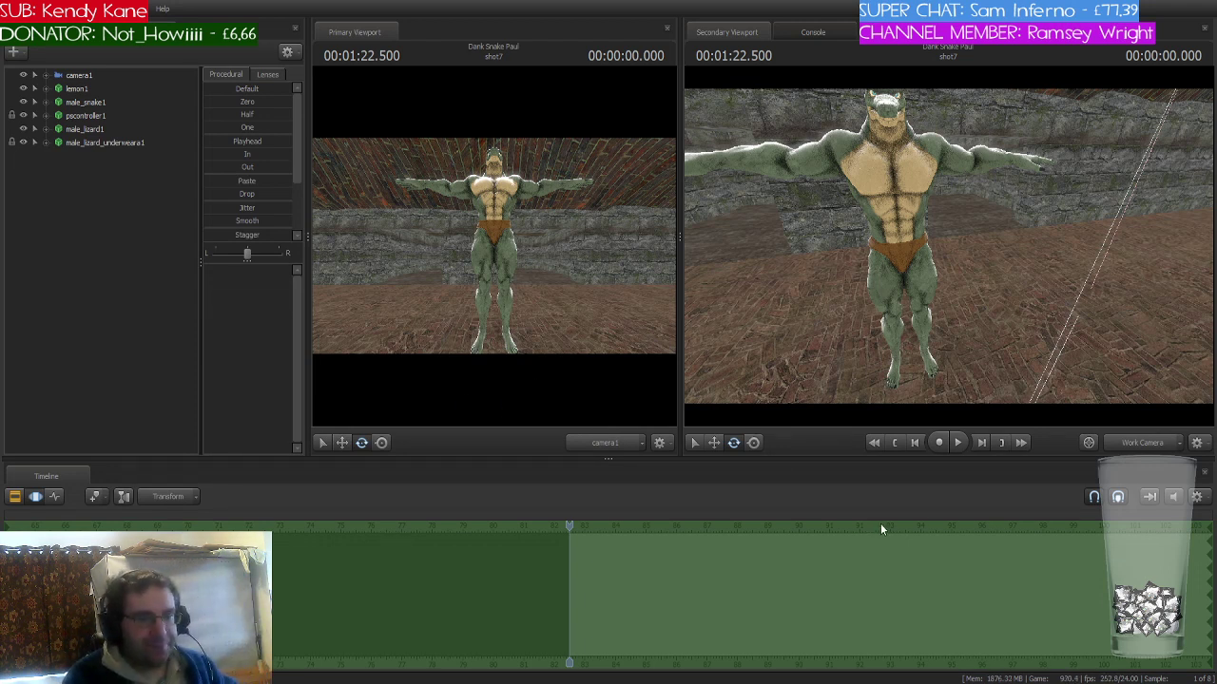
pyautogui.click(103, 129)
pyautogui.click(125, 158)
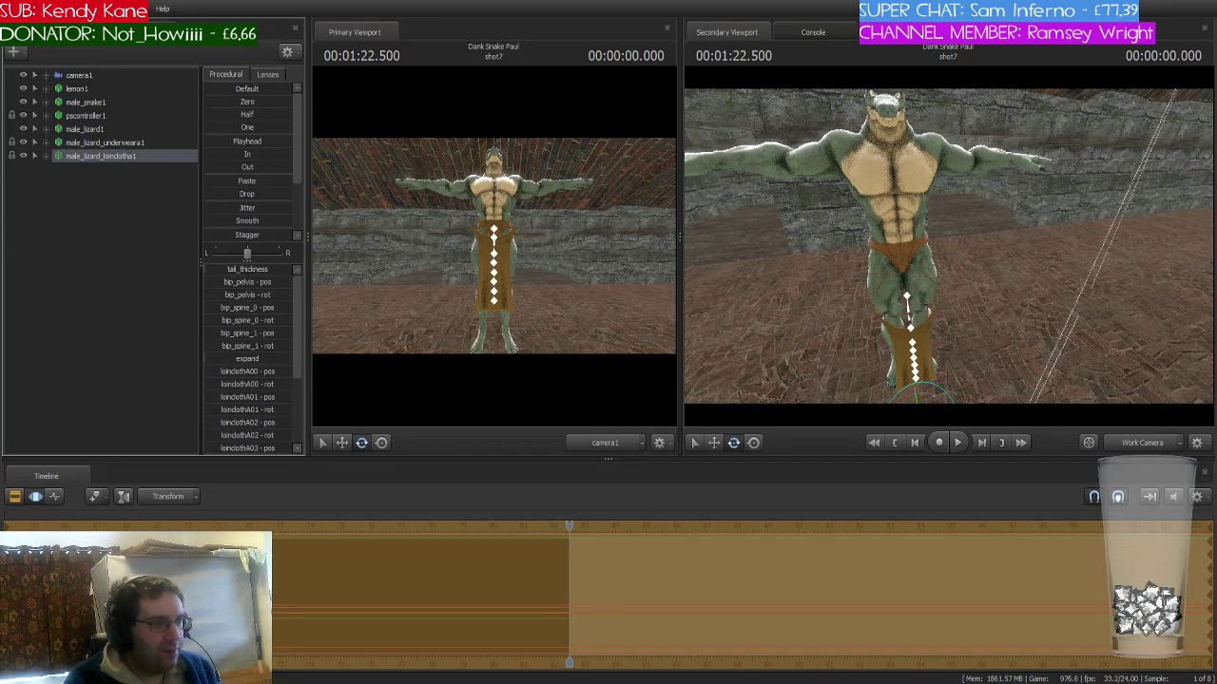
# - Zero only the Body group of male_lizard_loinclotha1 so the loincloth fits the lizard's waist, and check the fit
pyautogui.click(45, 155)
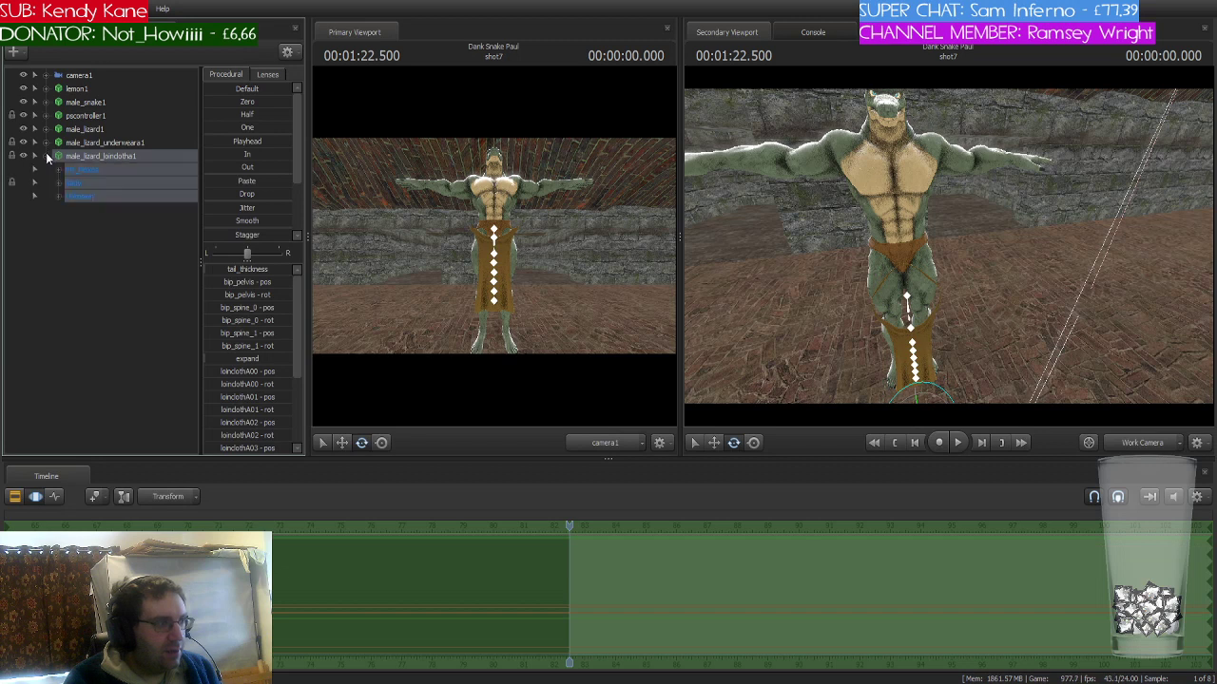
pyautogui.click(100, 170)
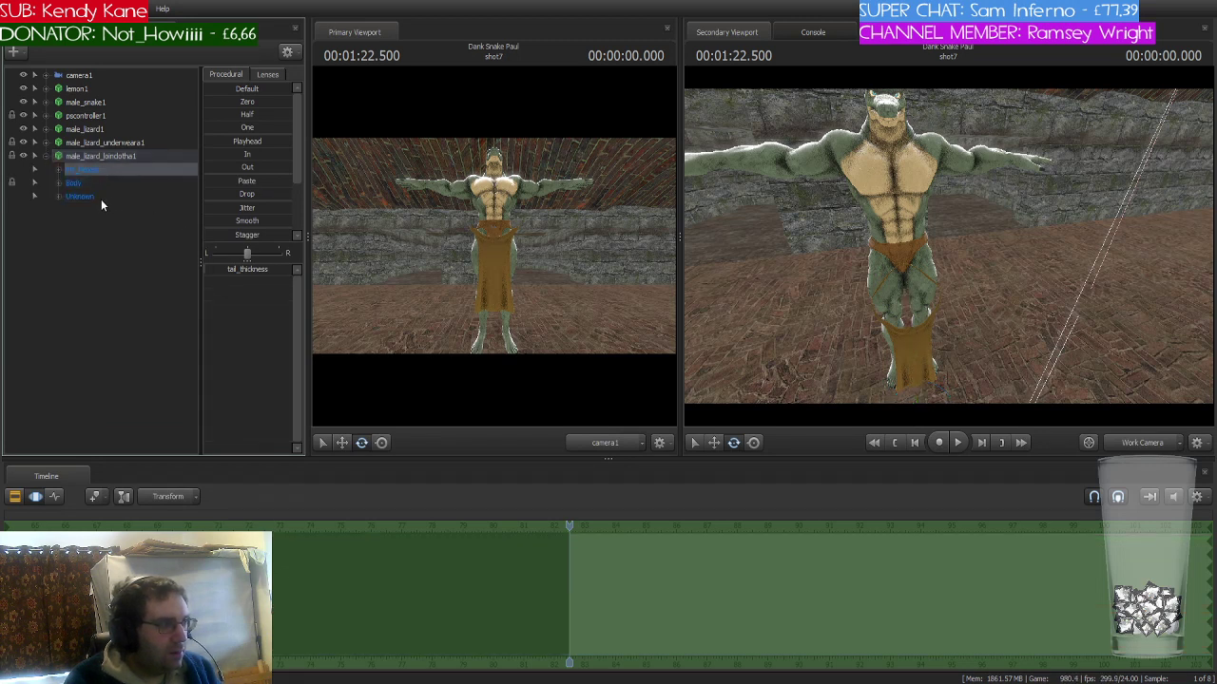
pyautogui.click(82, 183)
pyautogui.click(246, 102)
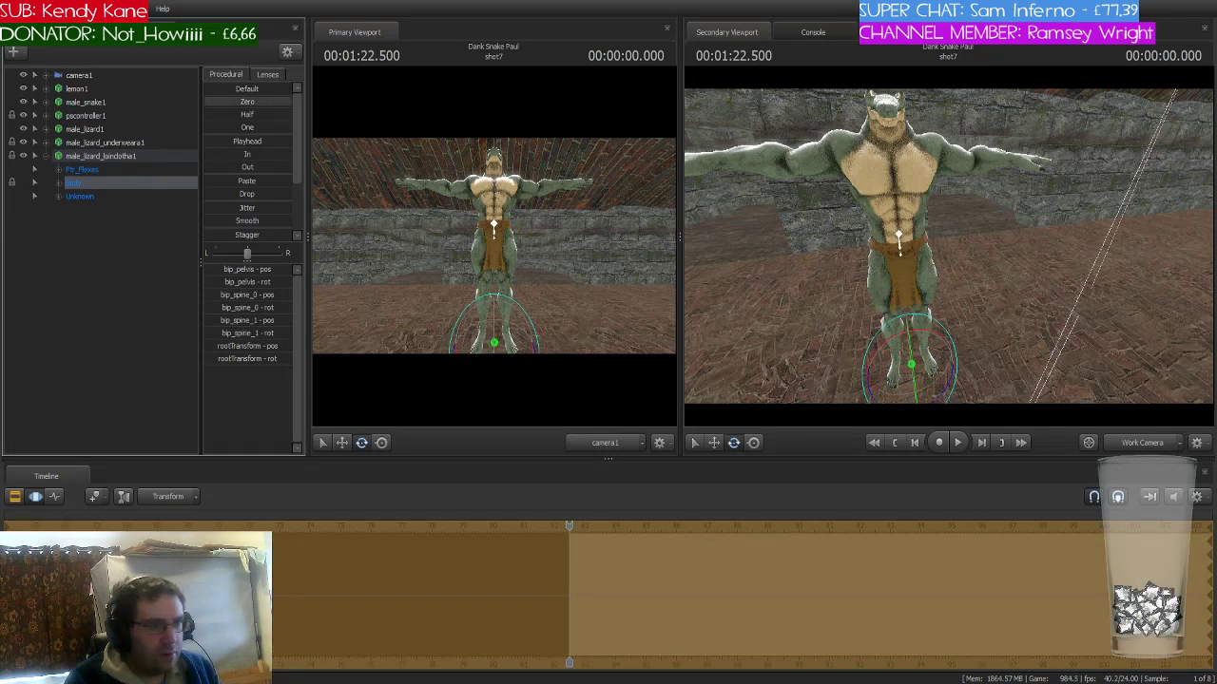
pyautogui.moveTo(788, 304); pyautogui.dragTo(859, 289)
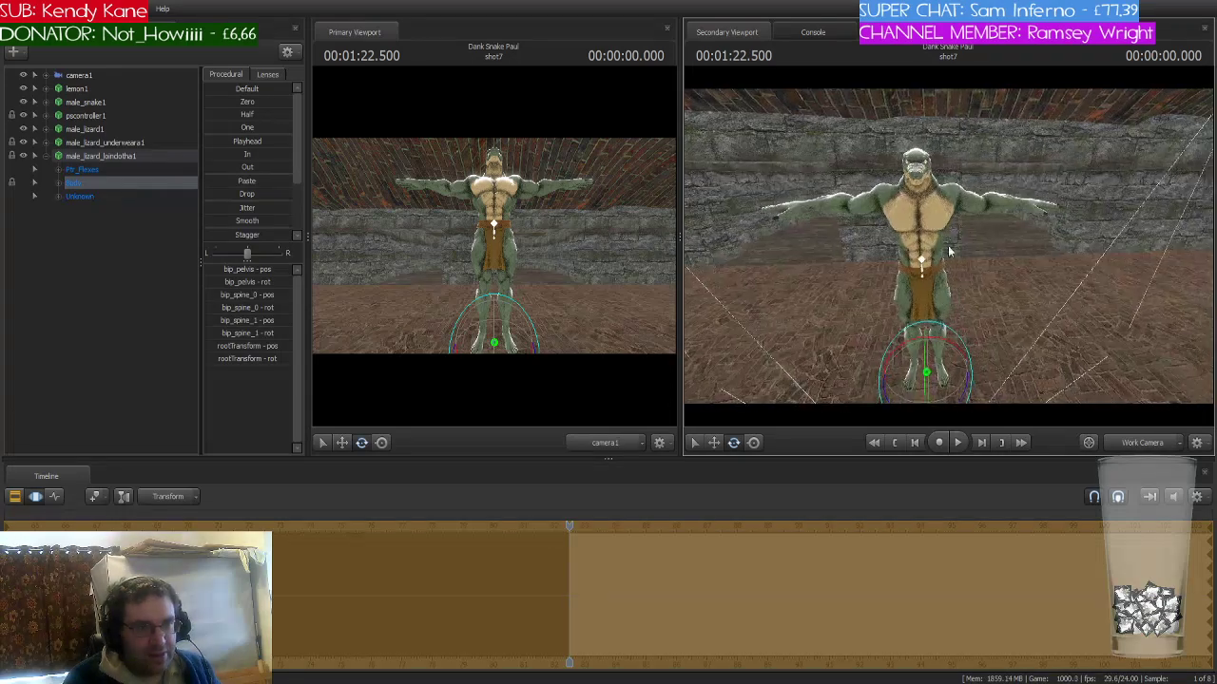
pyautogui.click(45, 156)
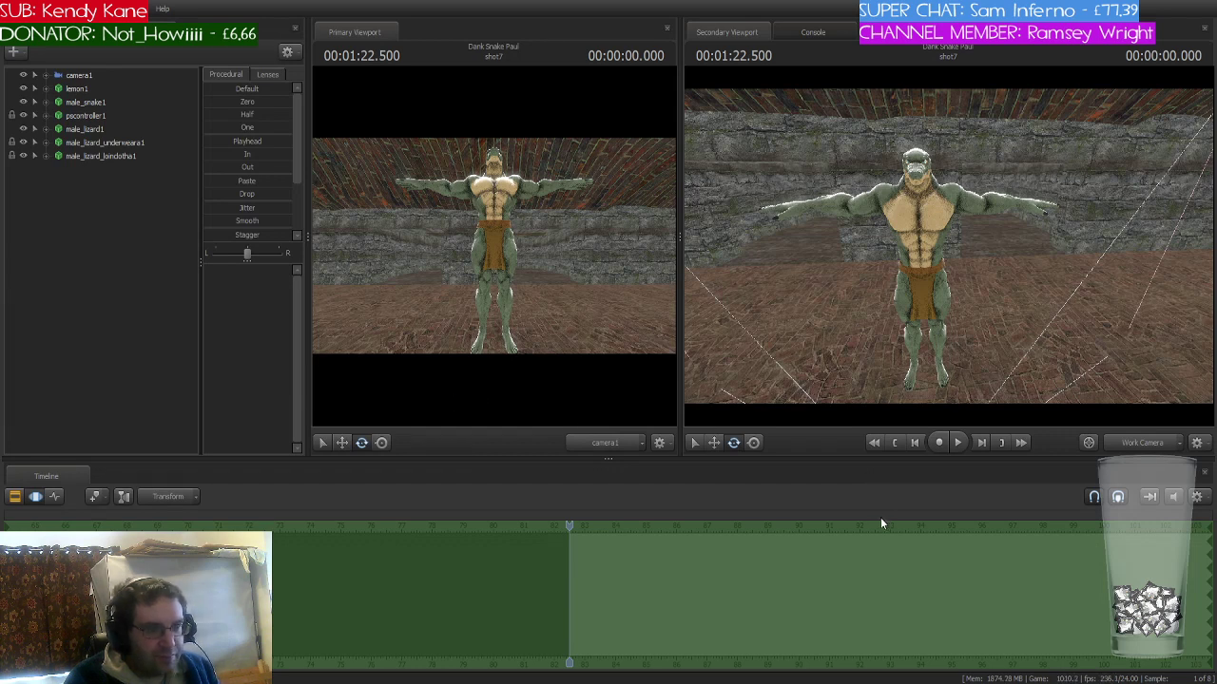
# - Lock the added male_lizard_body_rings1 to male_lizard1 and try zeroing its full set of controls
pyautogui.moveTo(108, 129); pyautogui.dragTo(138, 175)
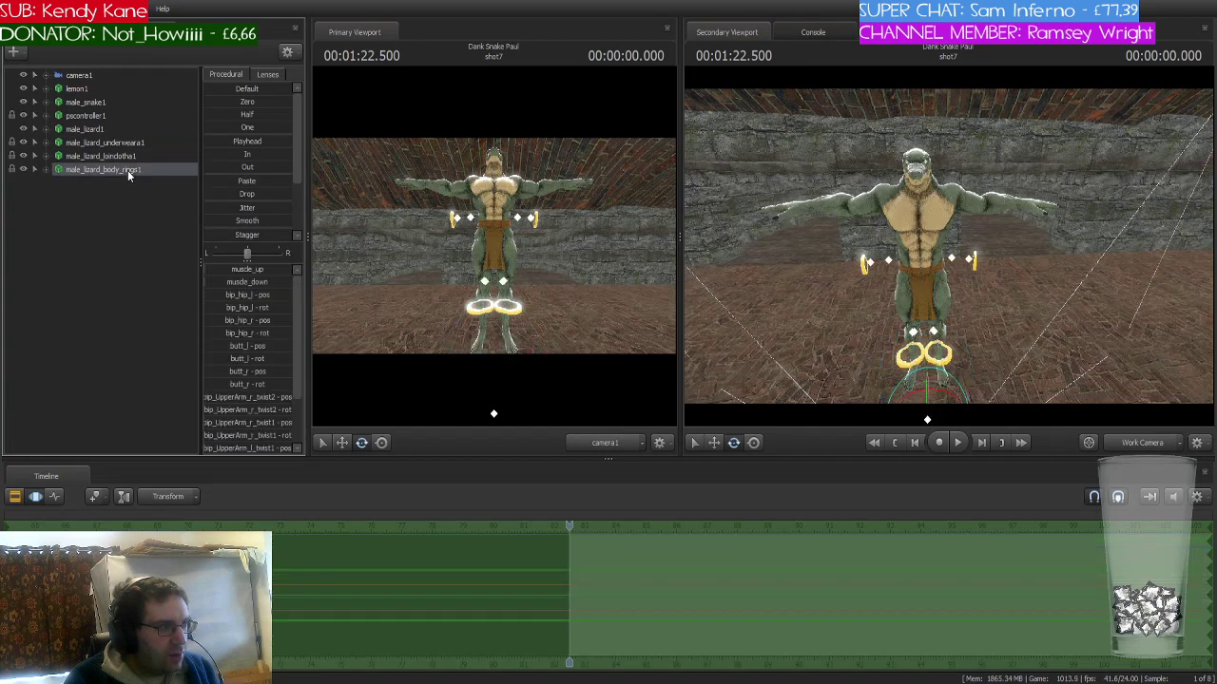
pyautogui.click(217, 270)
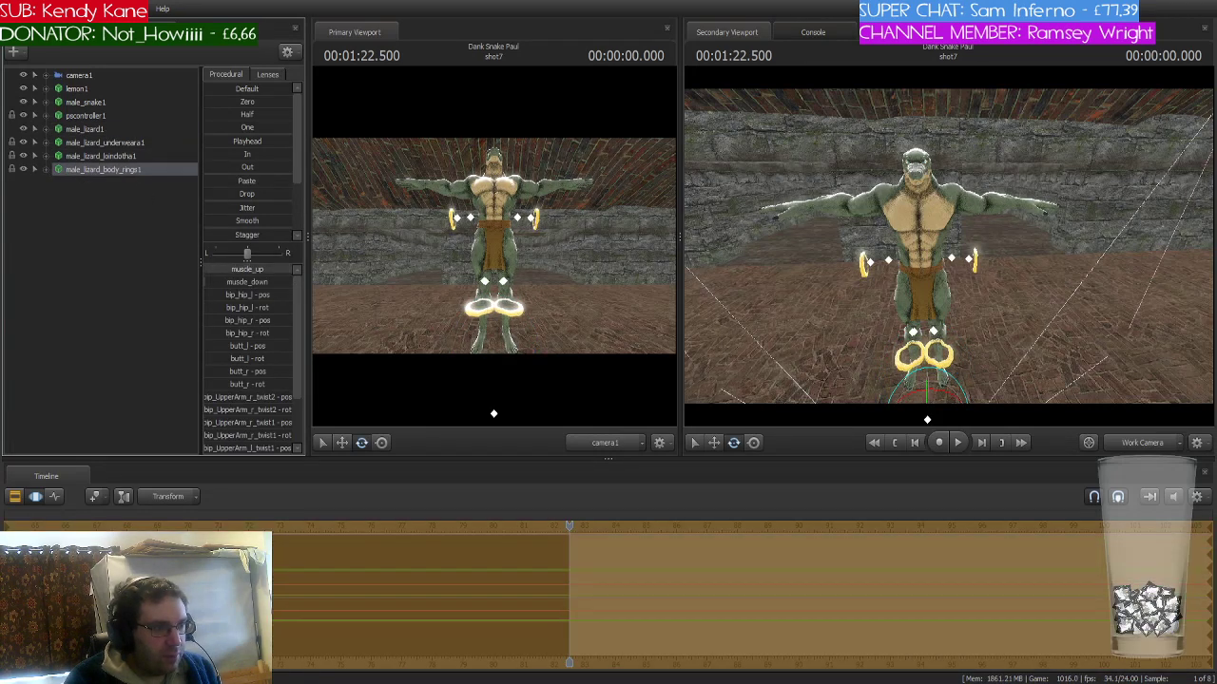
pyautogui.click(248, 102)
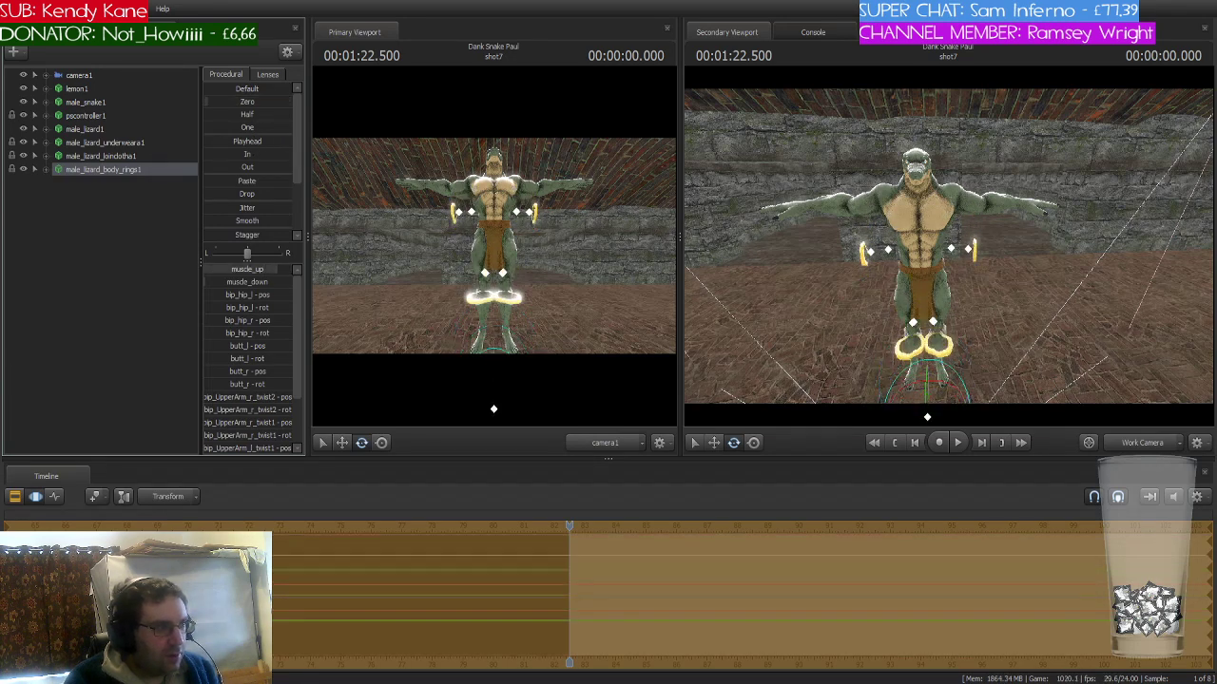
# - Zero the bone groups of male_lizard_body_rings1 with its flexes excluded, and check the rings on the lizard's arms and thighs
pyautogui.click(43, 169)
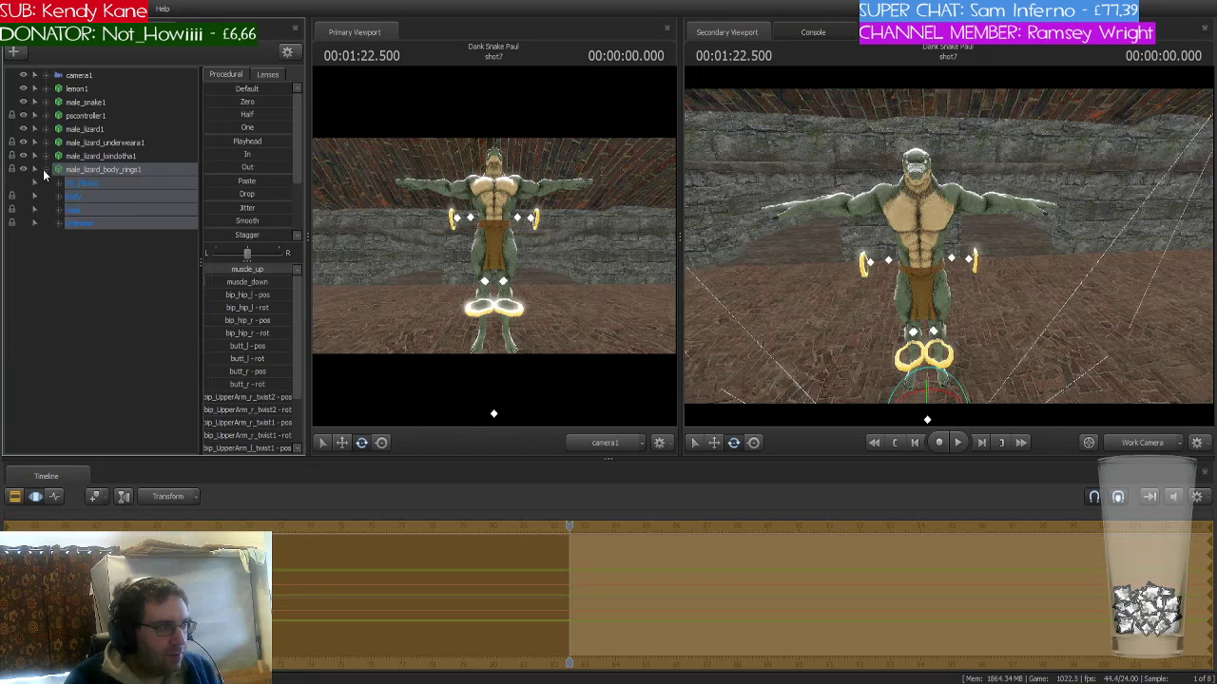
pyautogui.keyDown('ctrl'); pyautogui.click(102, 183); pyautogui.keyUp('ctrl')
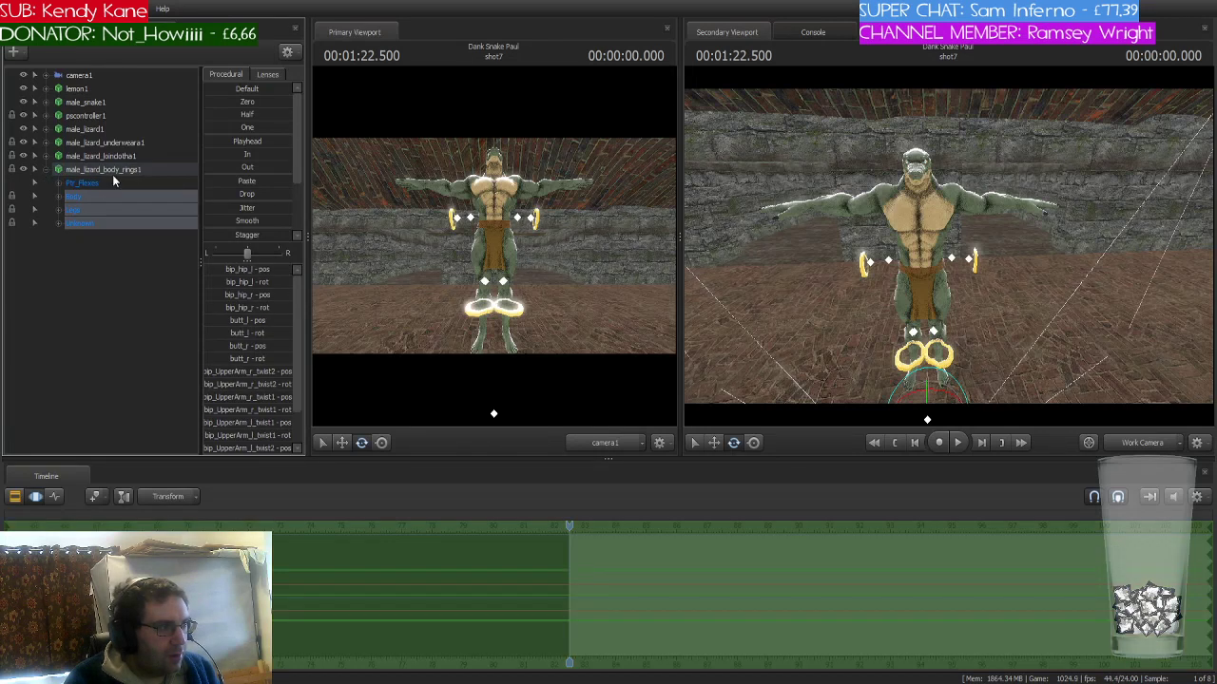
pyautogui.click(220, 102)
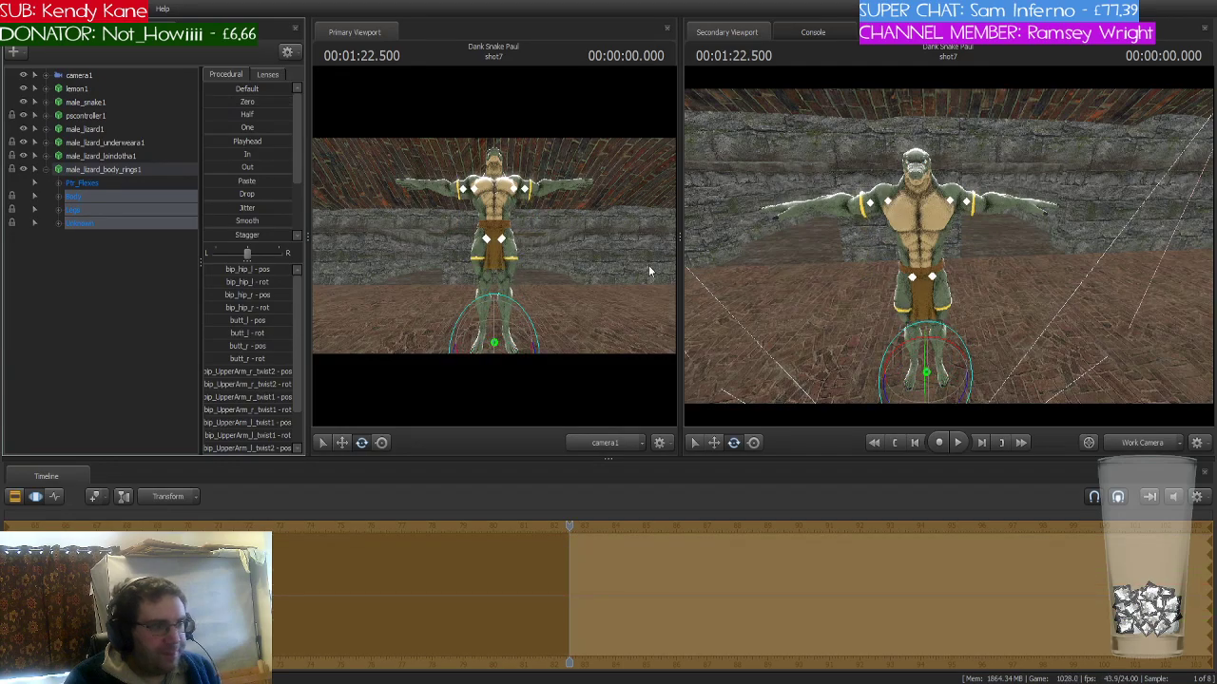
pyautogui.press('w')
pyautogui.moveTo(837, 266); pyautogui.dragTo(969, 305)
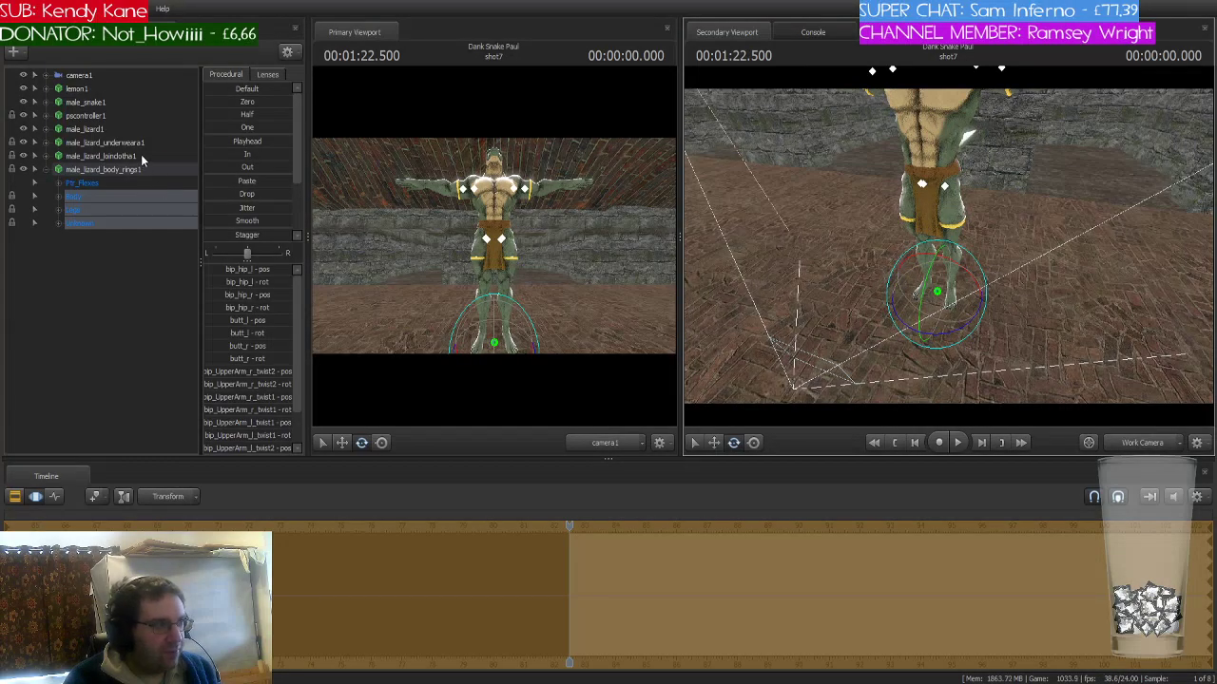
pyautogui.click(45, 170)
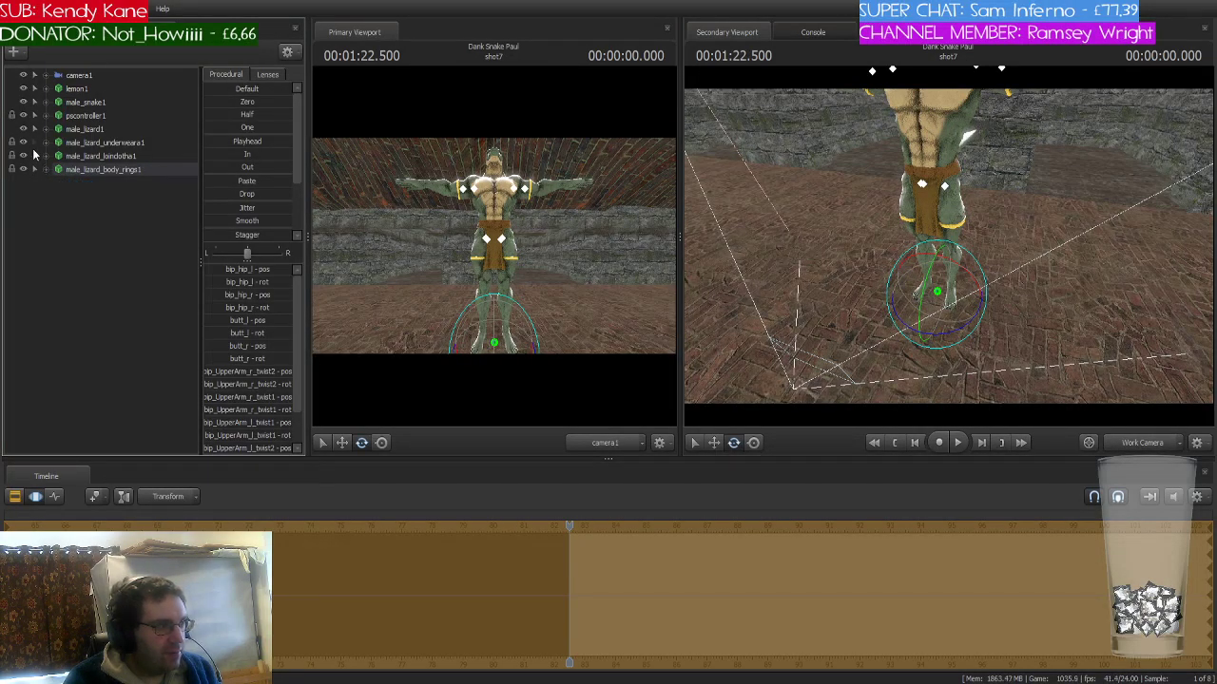
# - Make male_lizard_body_rings1 unselectable in the viewports and rotate male_lizard1 about a quarter turn so it stands side-on to camera1
pyautogui.click(39, 171)
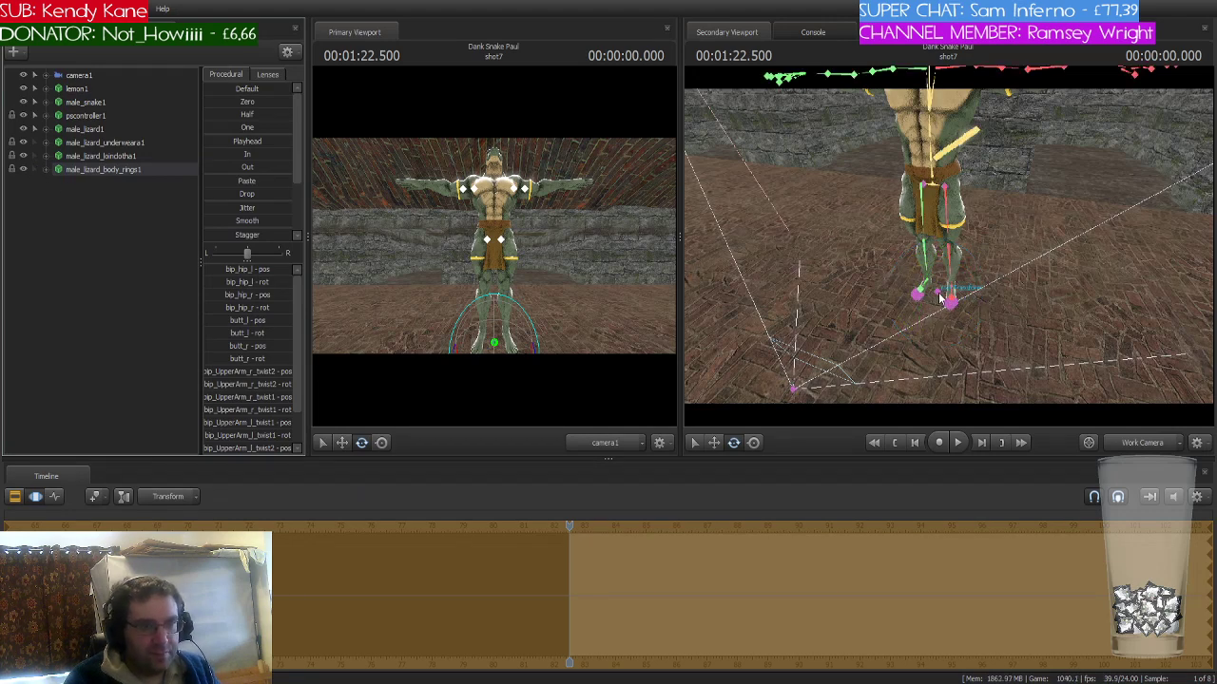
pyautogui.click(135, 130)
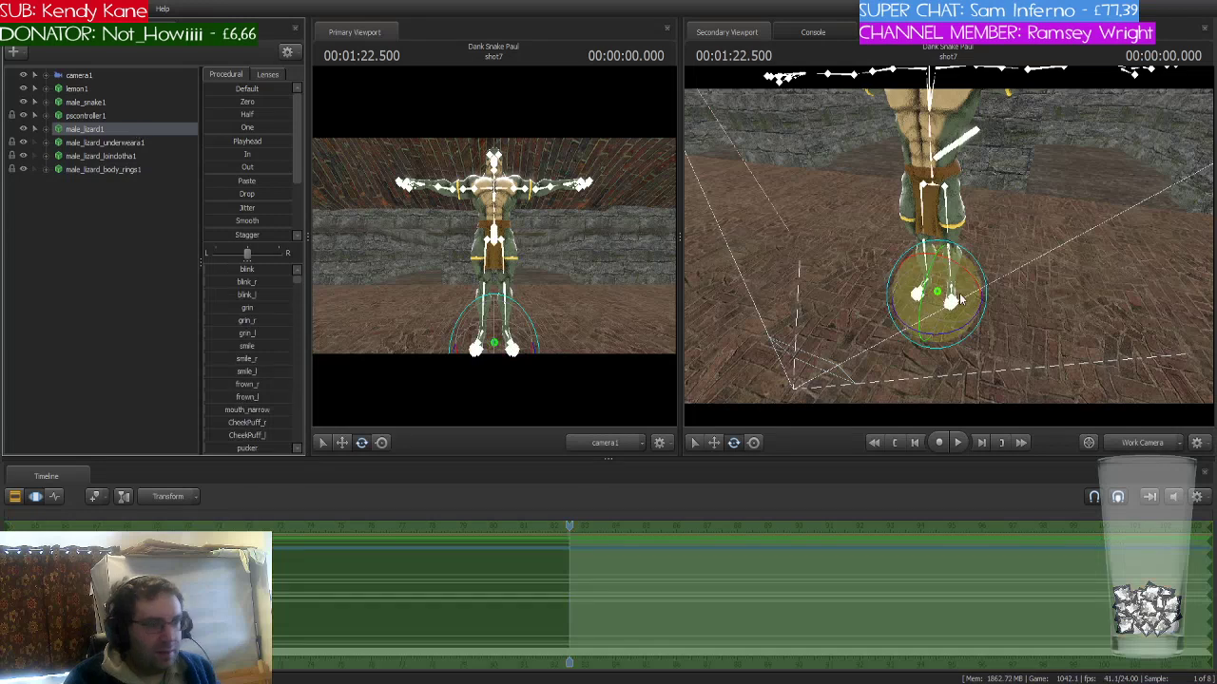
pyautogui.moveTo(945, 335); pyautogui.dragTo(981, 299)
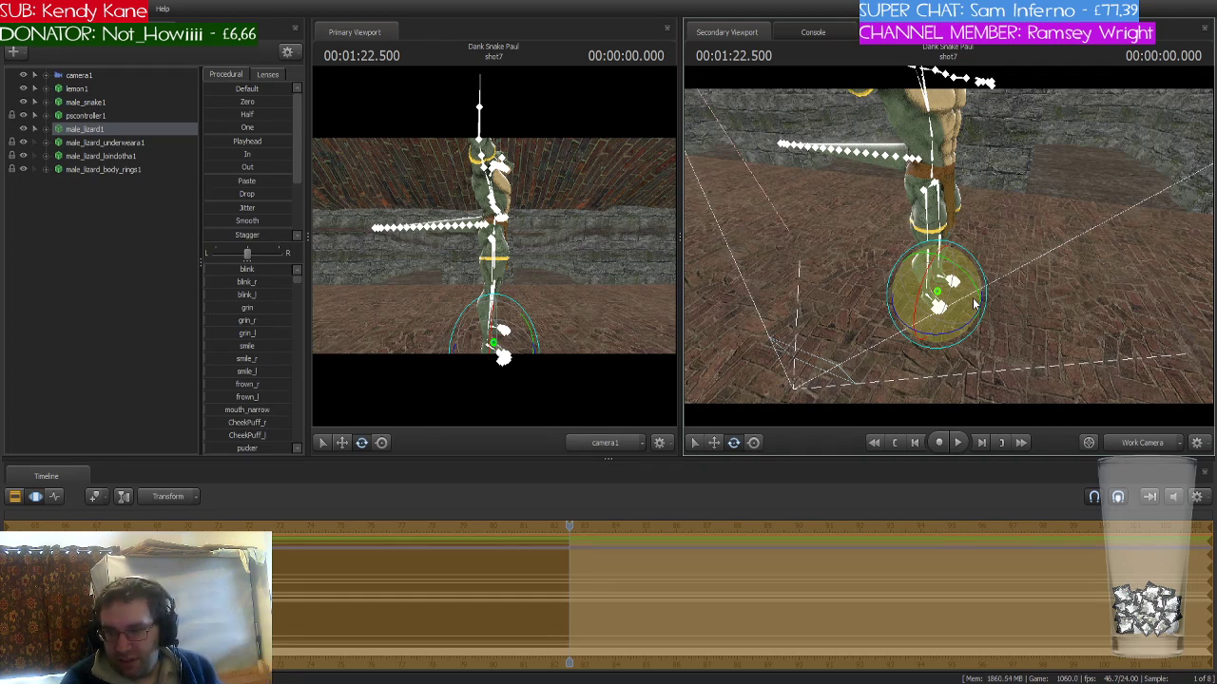
# - Move male_lizard1 farther back from camera1 and slightly sideways along the tunnel floor
pyautogui.moveTo(1123, 228); pyautogui.dragTo(1103, 233)
pyautogui.click(934, 328)
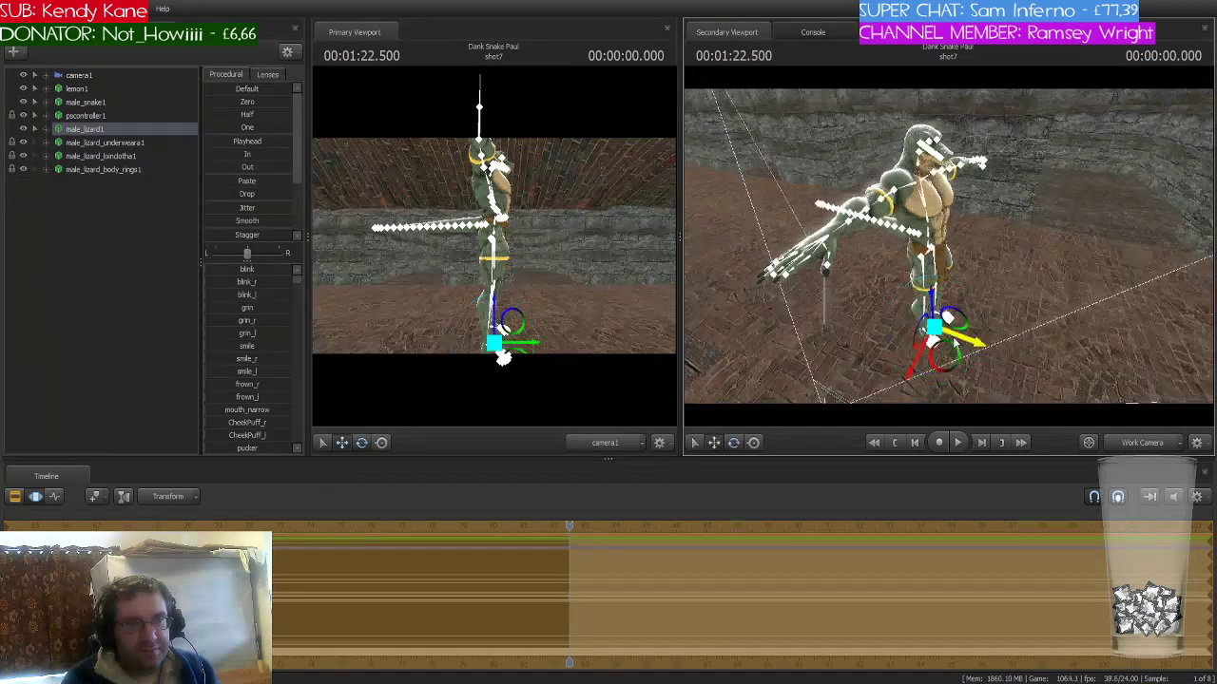
pyautogui.moveTo(950, 360); pyautogui.dragTo(950, 247)
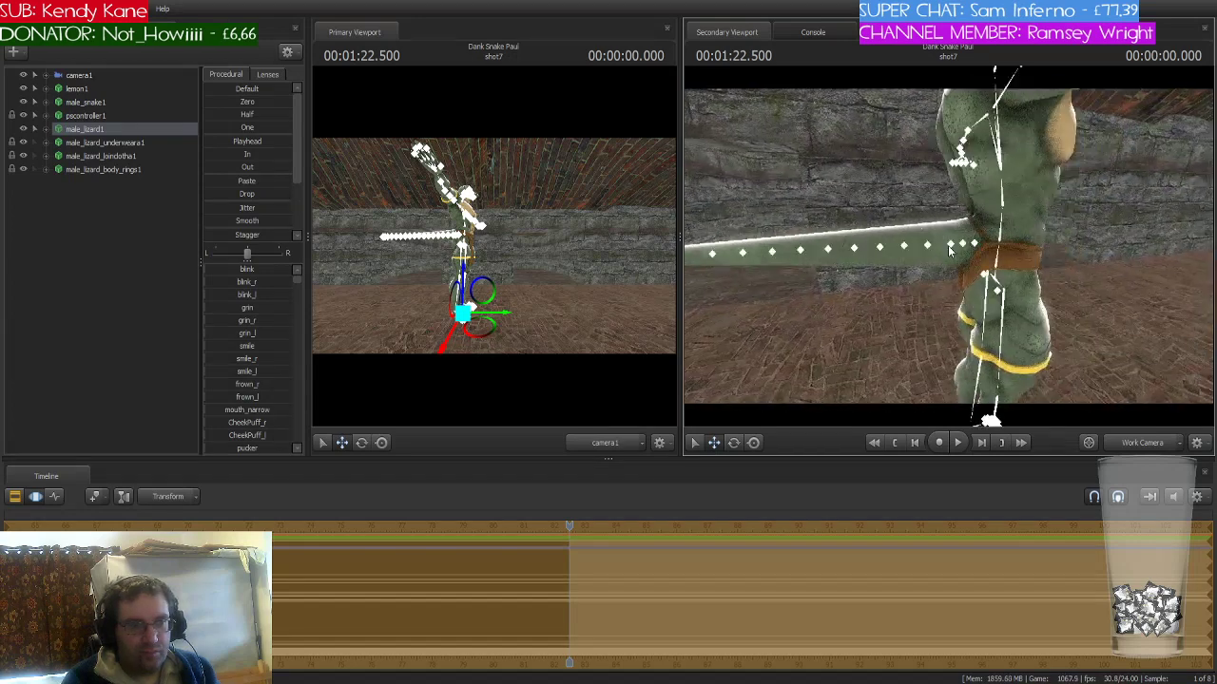
# - Rotate tail bones bip_tail00 to bip_tail018 together so the tail curls upward, and adjust the base bone bip_tail00
pyautogui.click(976, 249)
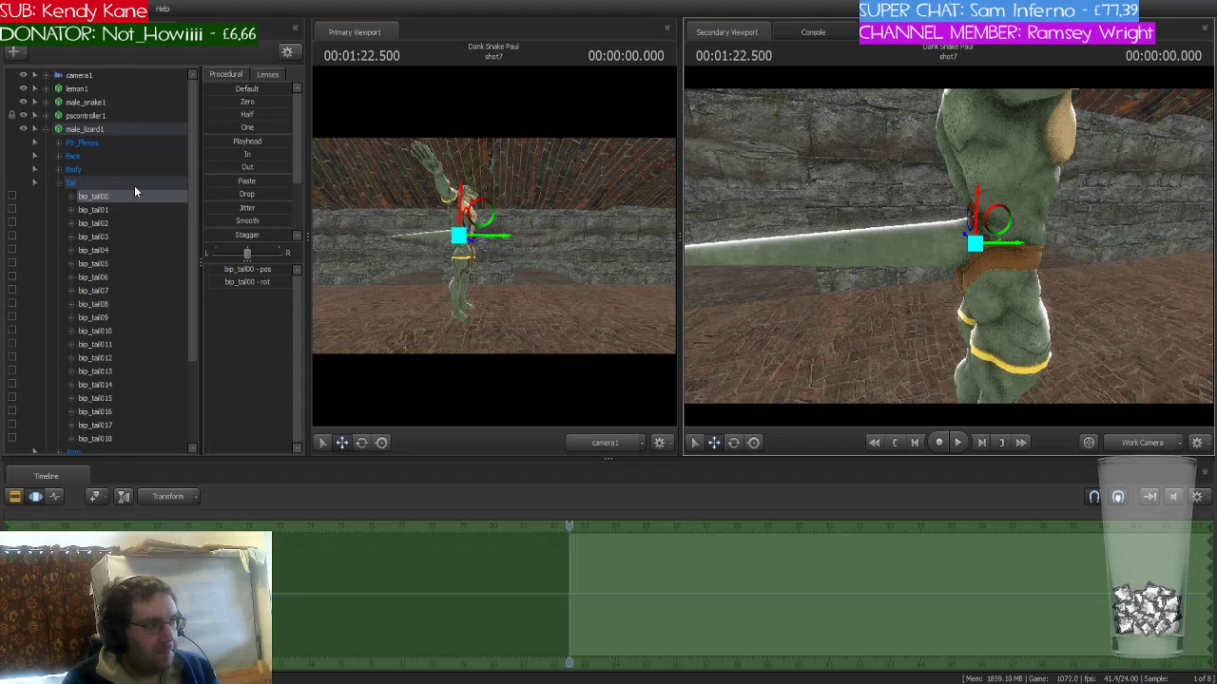
pyautogui.keyDown('shift'); pyautogui.click(95, 439); pyautogui.keyUp('shift')
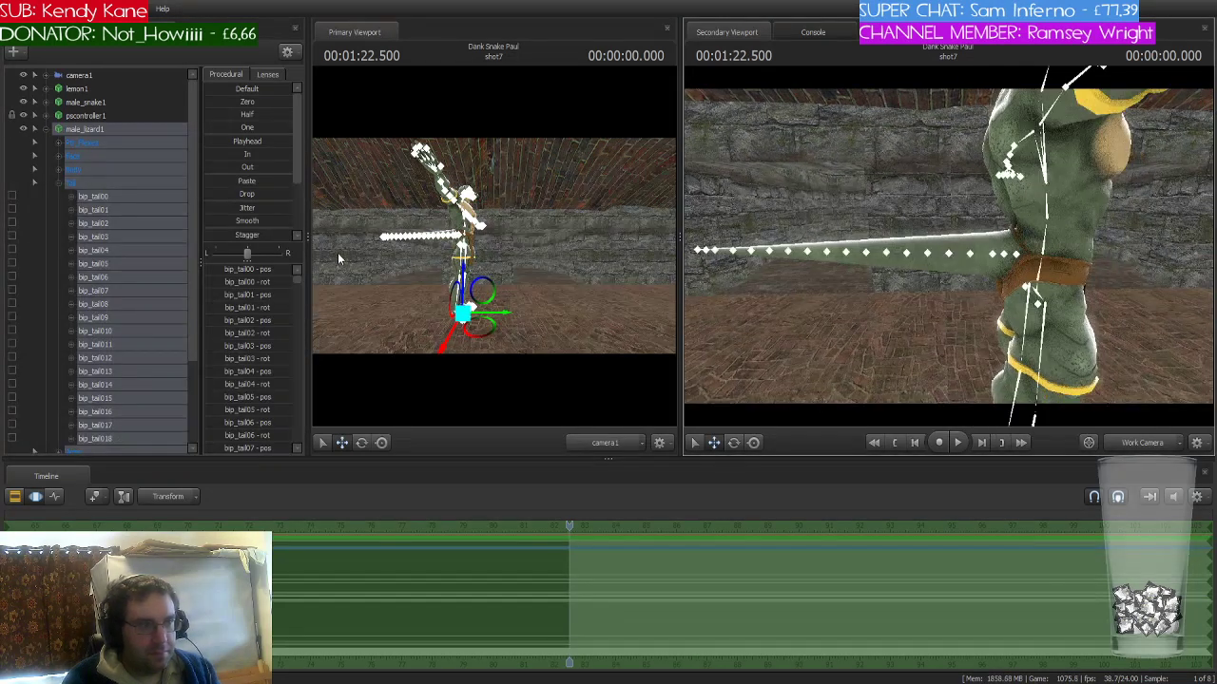
pyautogui.click(112, 438)
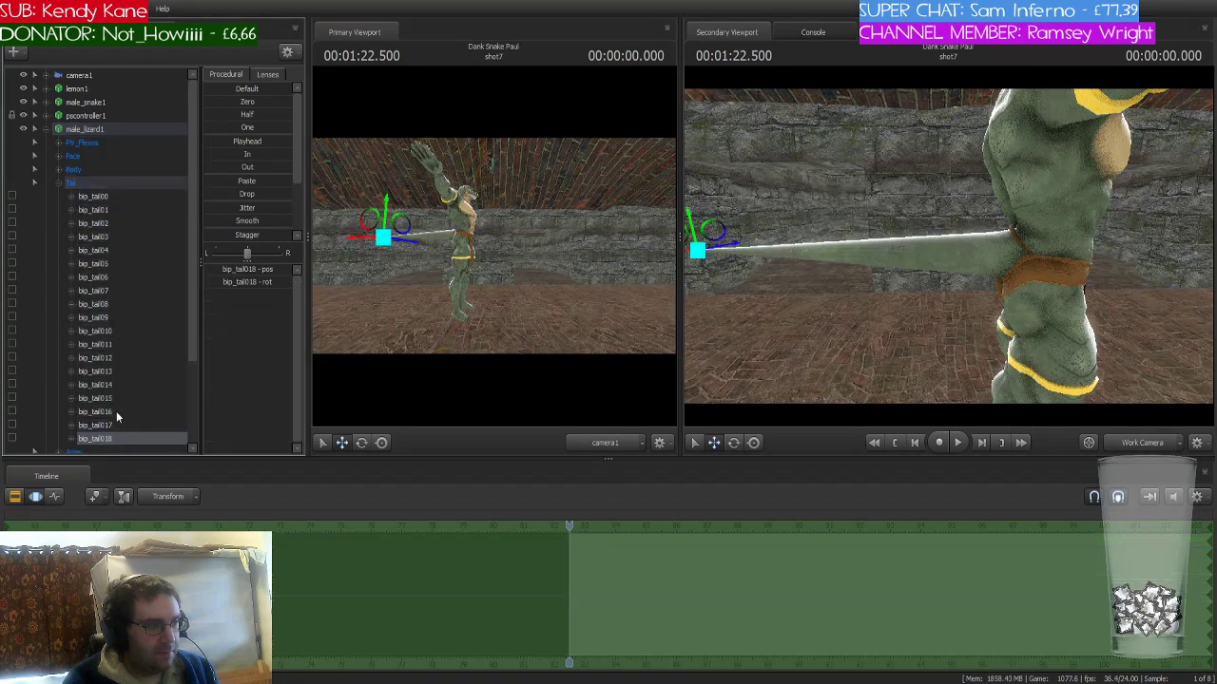
pyautogui.keyDown('shift'); pyautogui.click(116, 199); pyautogui.keyUp('shift')
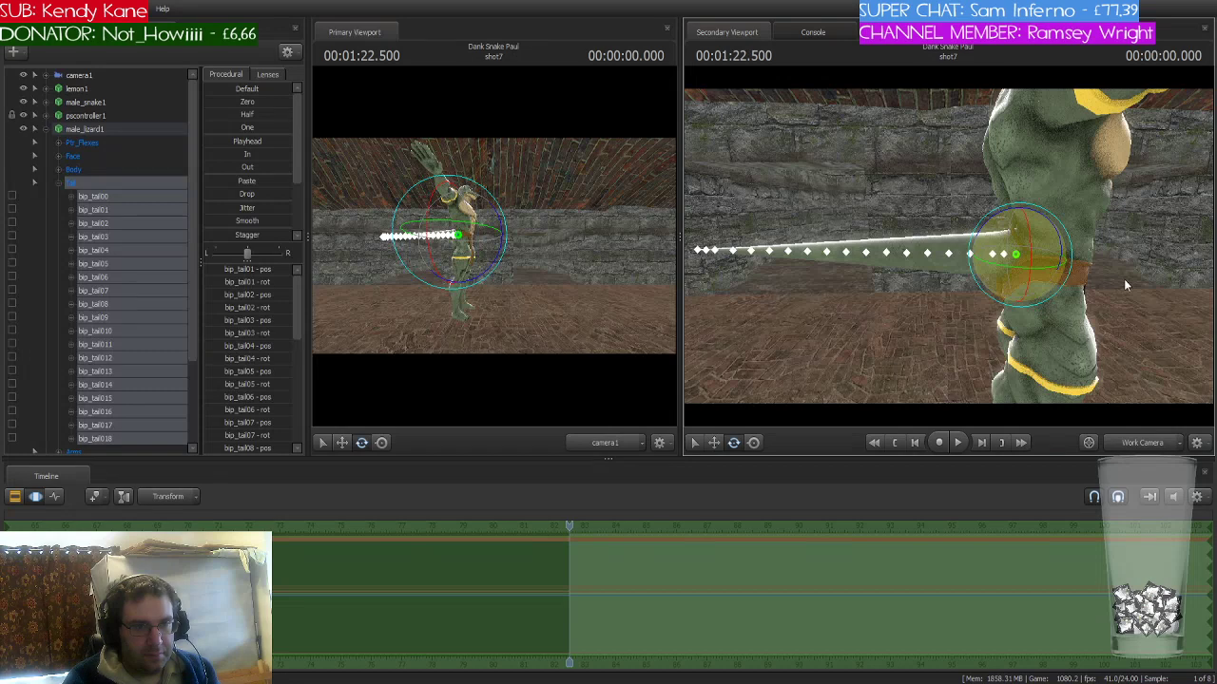
pyautogui.moveTo(1033, 232); pyautogui.dragTo(977, 244)
pyautogui.click(1013, 249)
pyautogui.click(1019, 256)
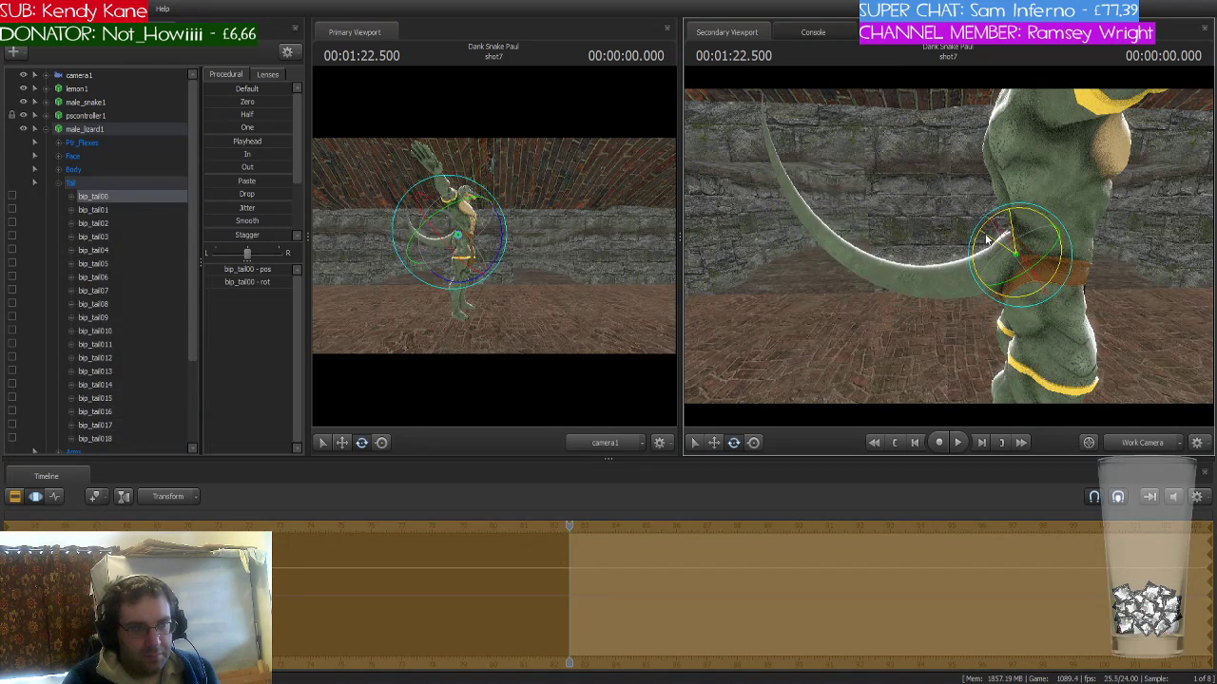
pyautogui.moveTo(1179, 290); pyautogui.dragTo(1122, 285)
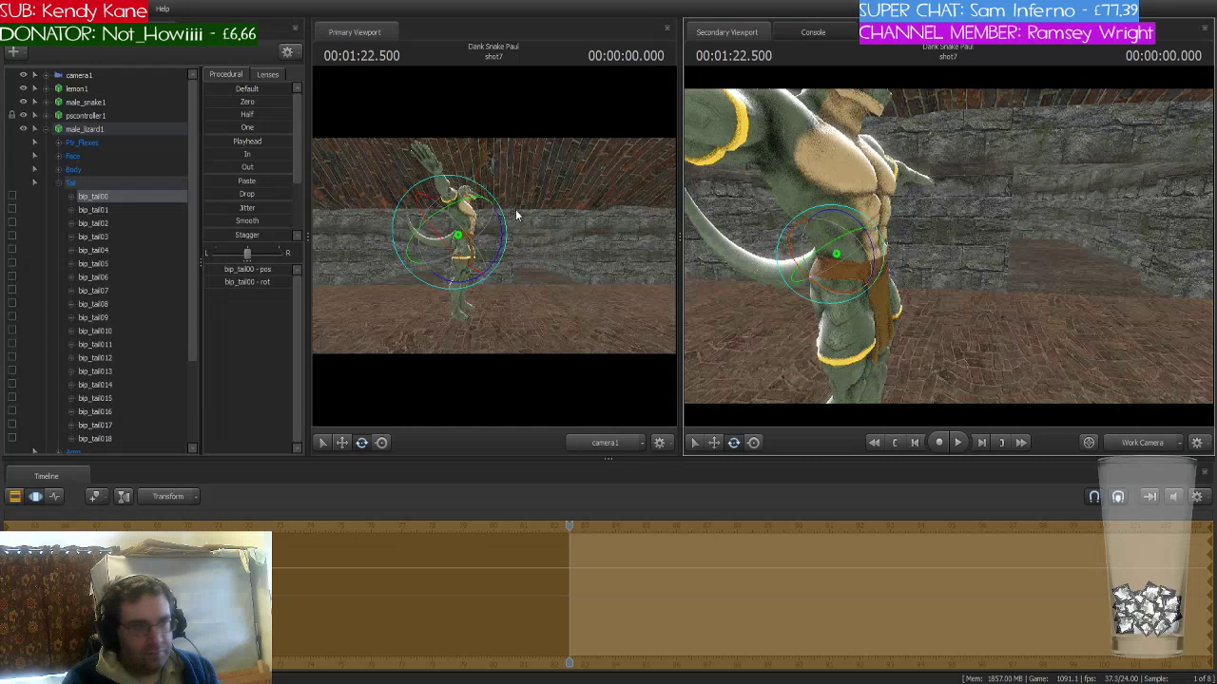
# - Add the c_persian_shield_spike model to the shot and move it up beside the lizard's outstretched arm
pyautogui.click(46, 128)
pyautogui.click(97, 246)
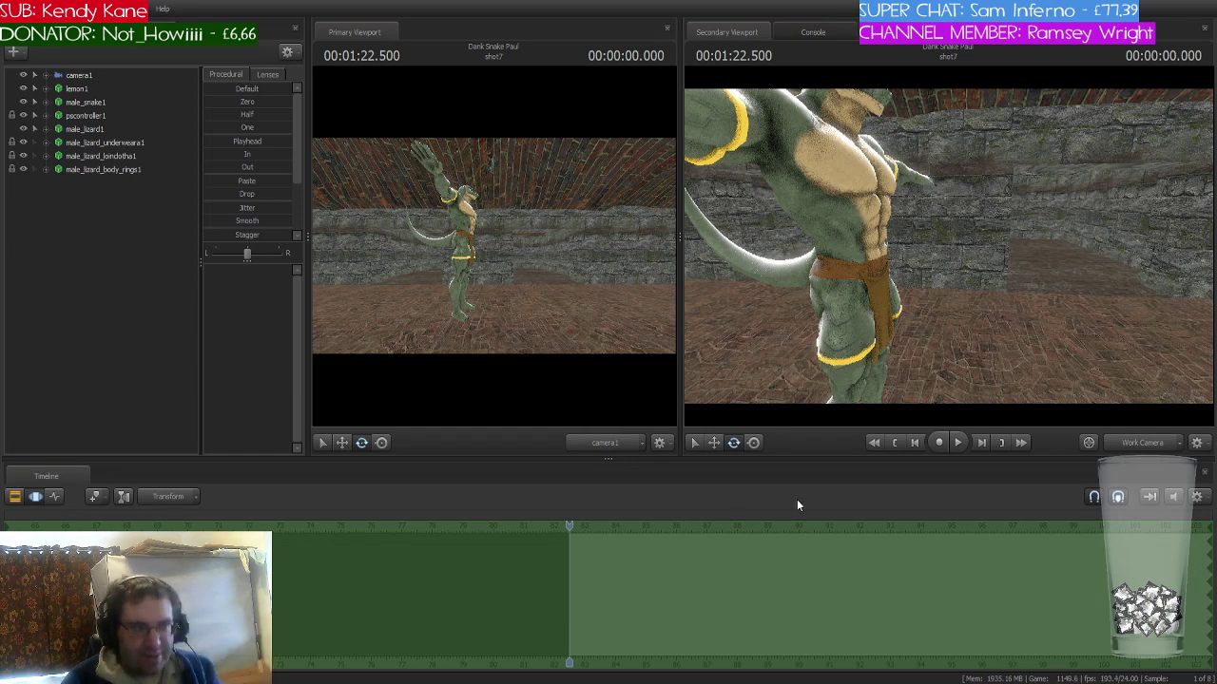
pyautogui.moveTo(760, 285); pyautogui.dragTo(682, 243)
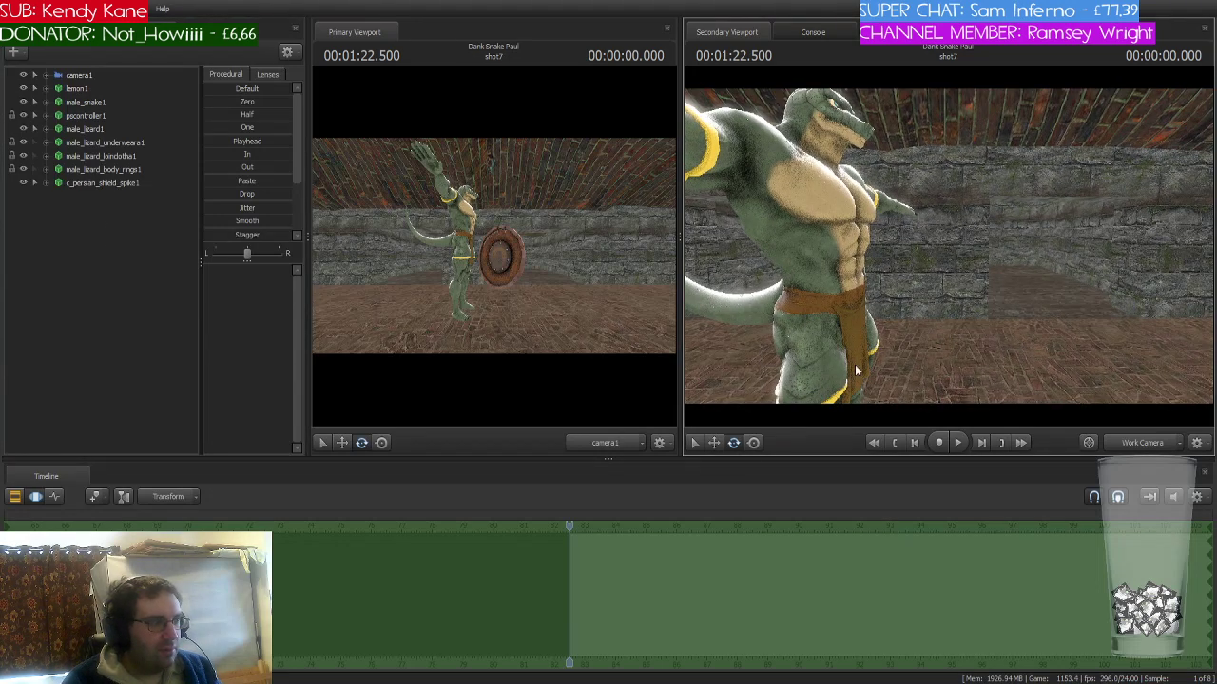
pyautogui.moveTo(951, 248); pyautogui.dragTo(848, 231)
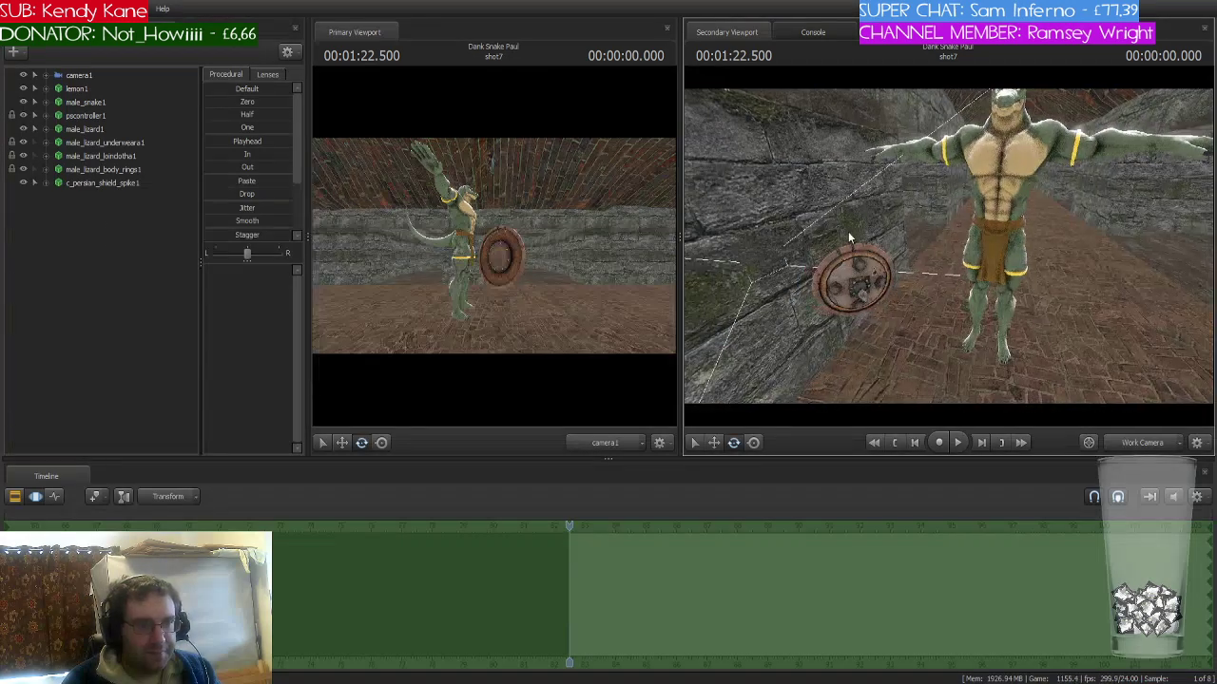
pyautogui.click(124, 183)
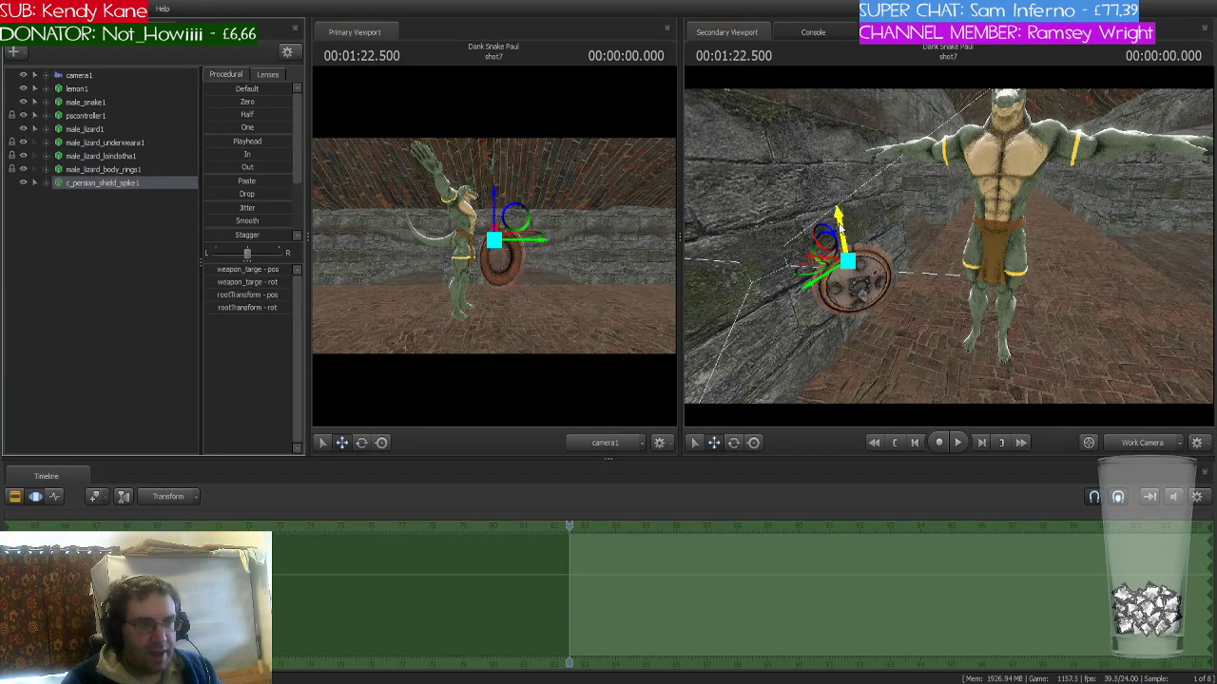
pyautogui.moveTo(829, 169); pyautogui.dragTo(1022, 211)
pyautogui.press('e')
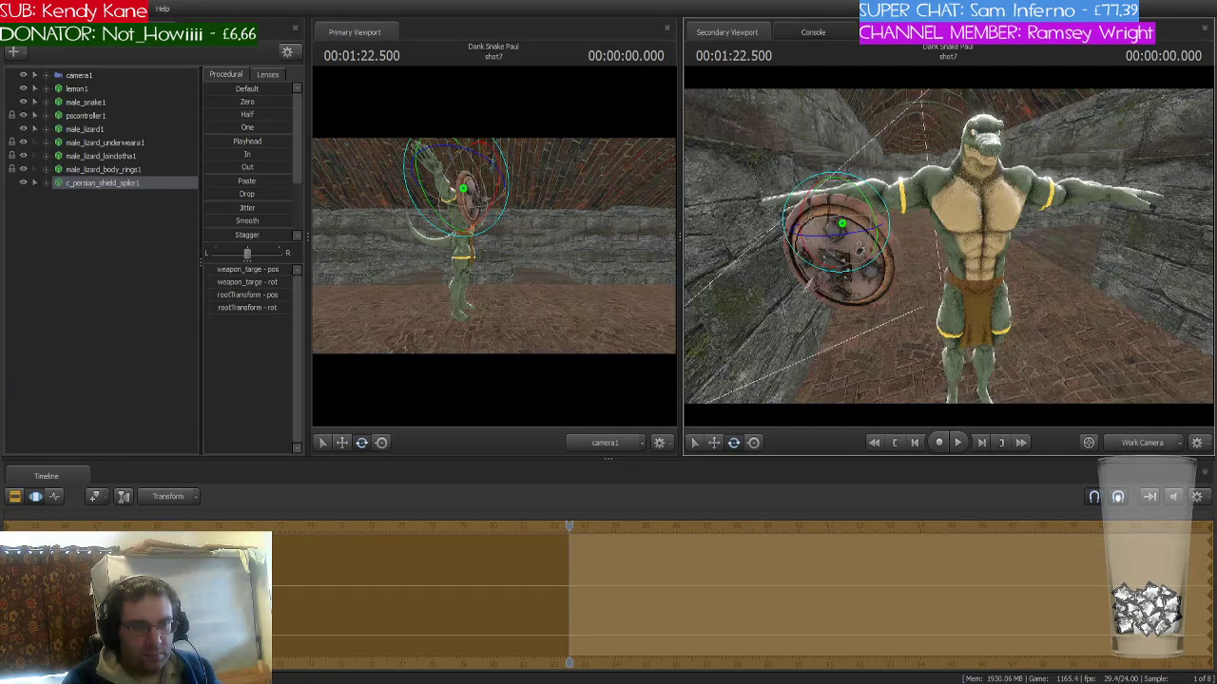
# - Rotate bip_UpperArm_l down to the lizard's side and bend bip_lowerArm_l so the forearm points forward
pyautogui.keyDown('ctrl'); pyautogui.click(924, 198); pyautogui.keyUp('ctrl')
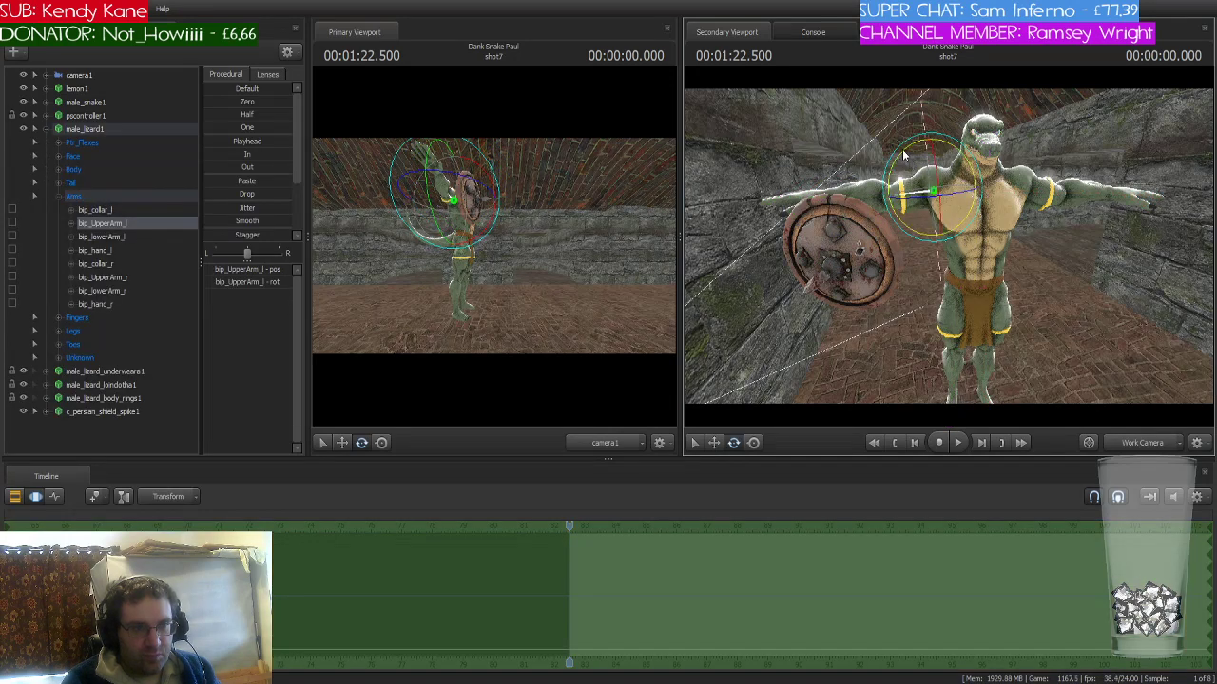
pyautogui.moveTo(904, 155); pyautogui.dragTo(908, 319)
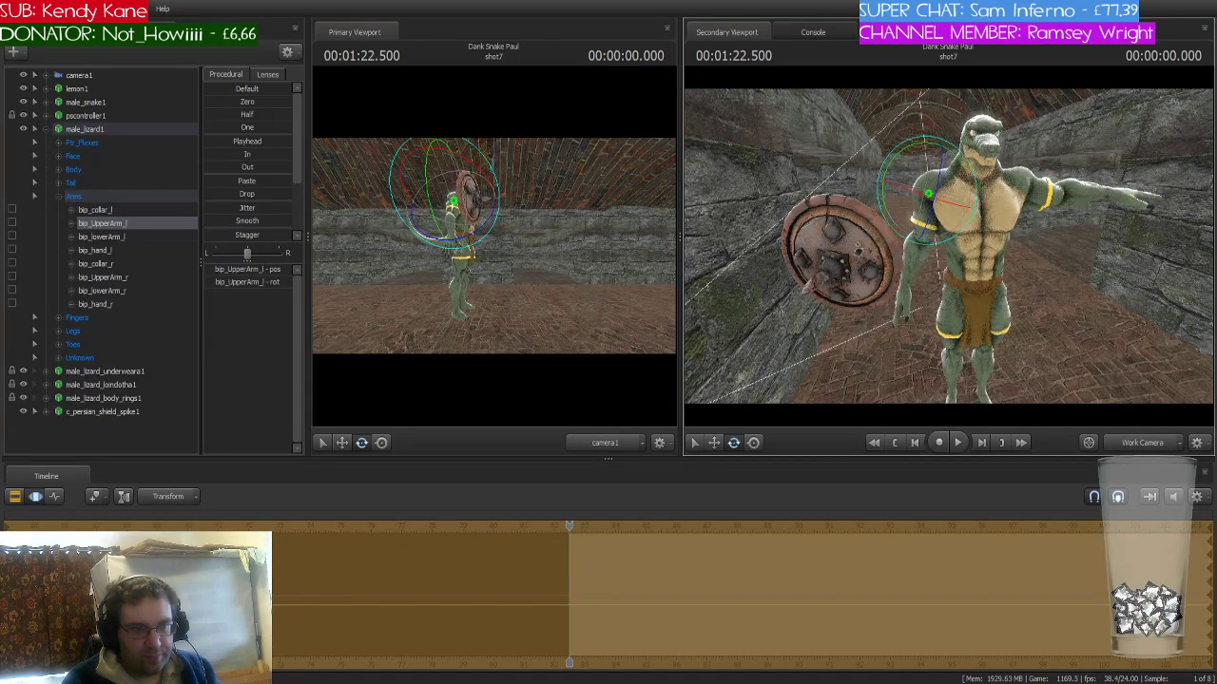
pyautogui.moveTo(907, 318); pyautogui.dragTo(889, 281, button='right')
pyautogui.keyDown('ctrl'); pyautogui.click(886, 275); pyautogui.keyUp('ctrl')
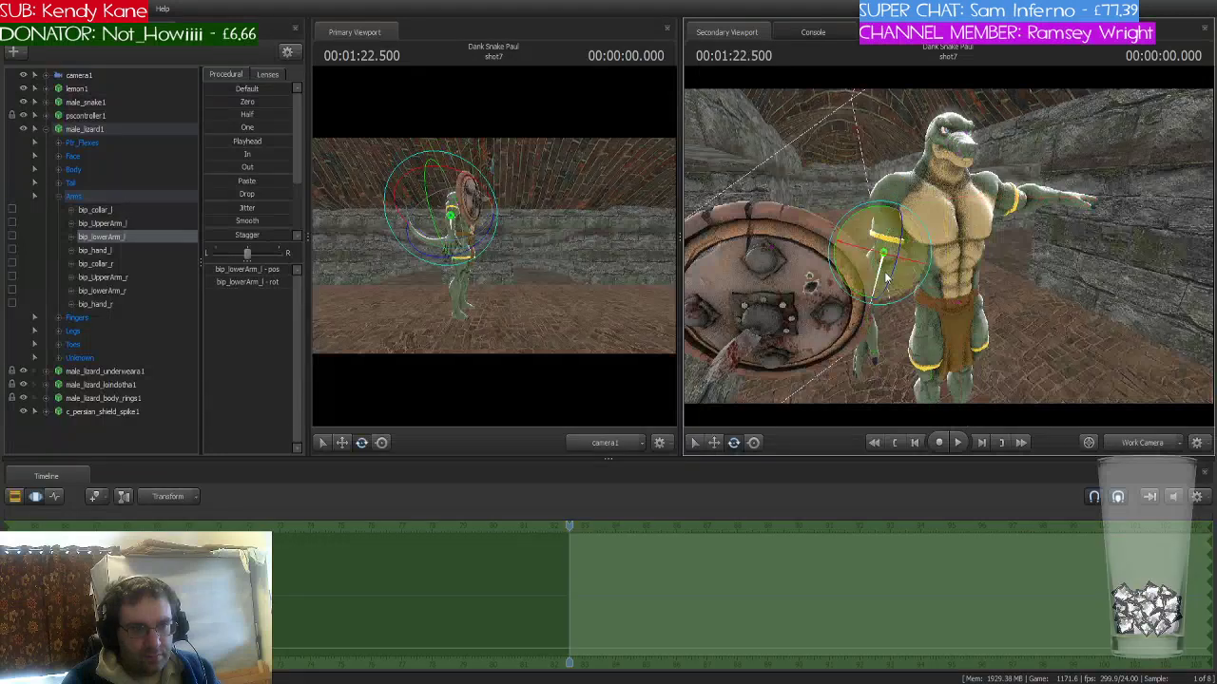
pyautogui.moveTo(885, 275); pyautogui.dragTo(941, 285)
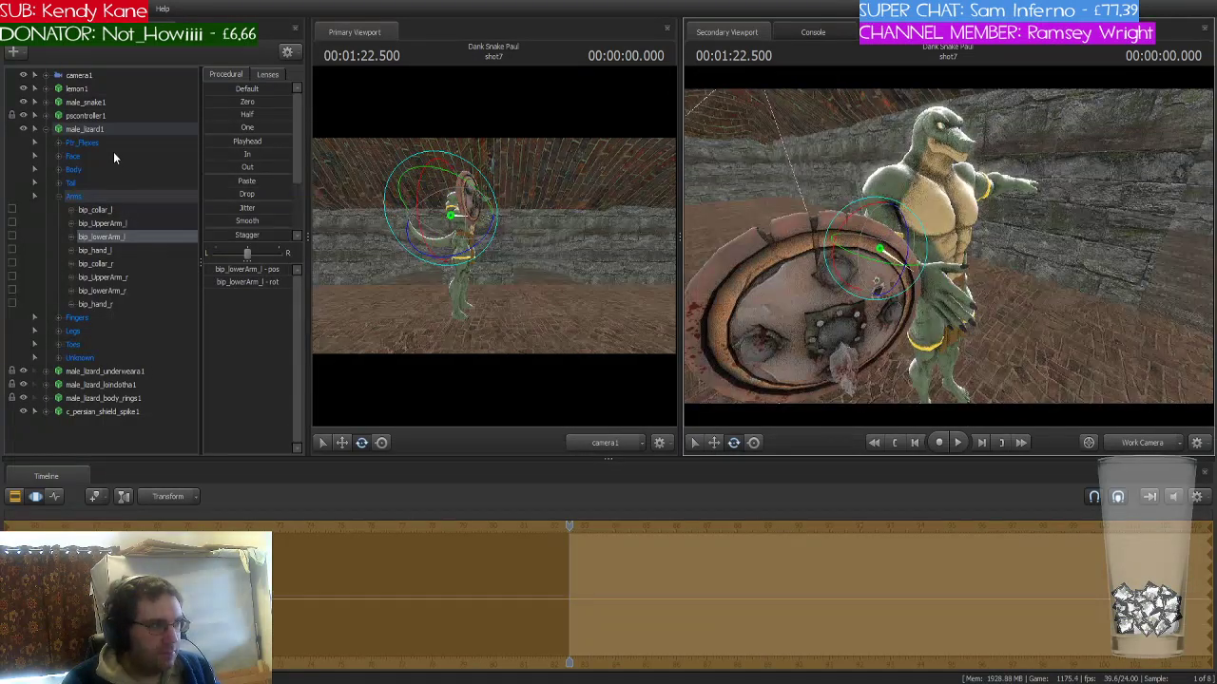
# - Rotate c_persian_shield_spike1 so its spiked face points outward, away from the lizard's side
pyautogui.click(104, 411)
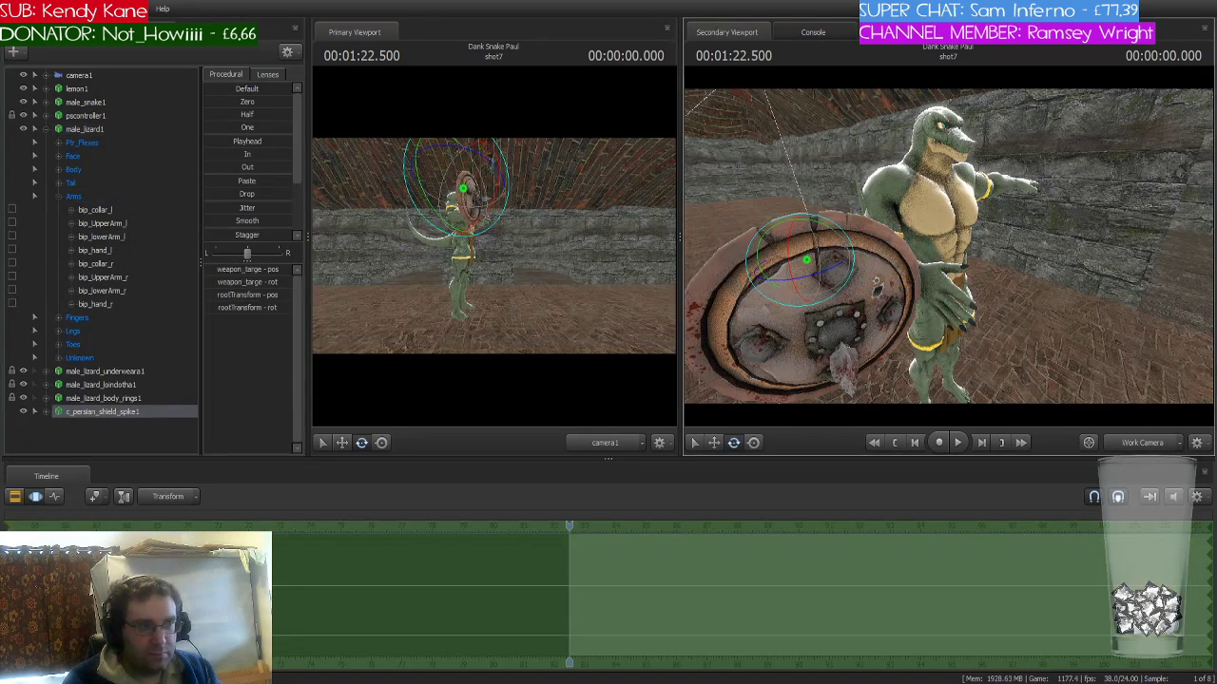
pyautogui.moveTo(960, 271); pyautogui.dragTo(951, 252)
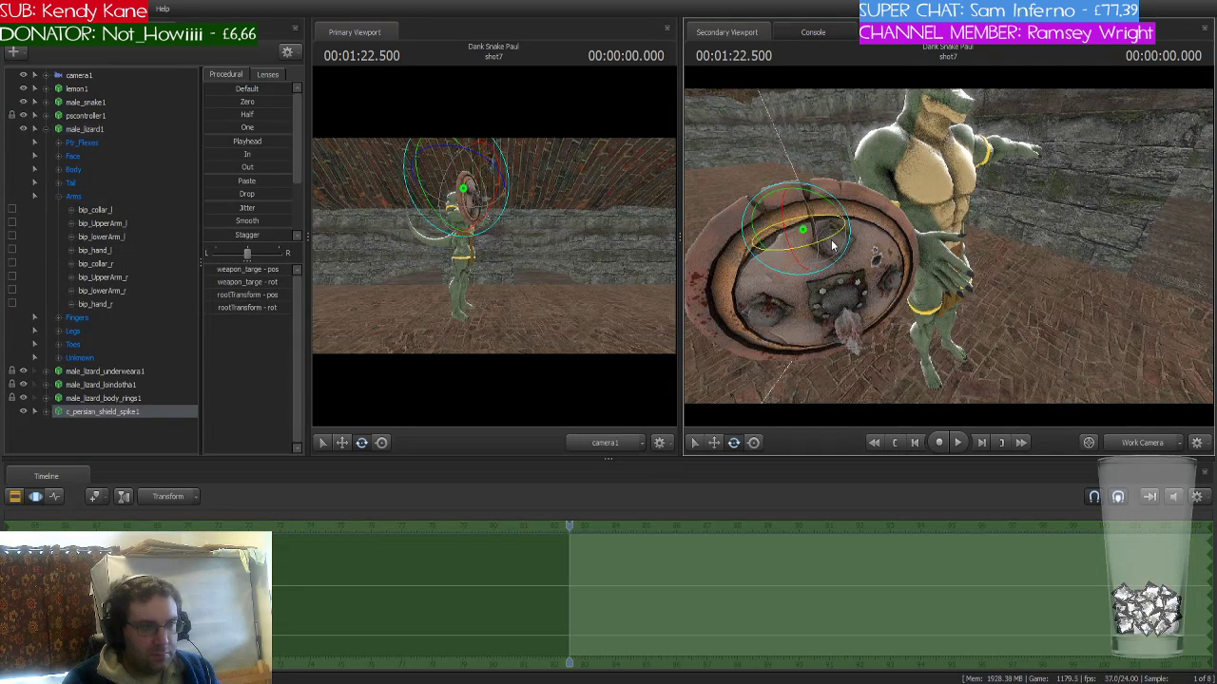
pyautogui.moveTo(833, 246); pyautogui.dragTo(798, 247)
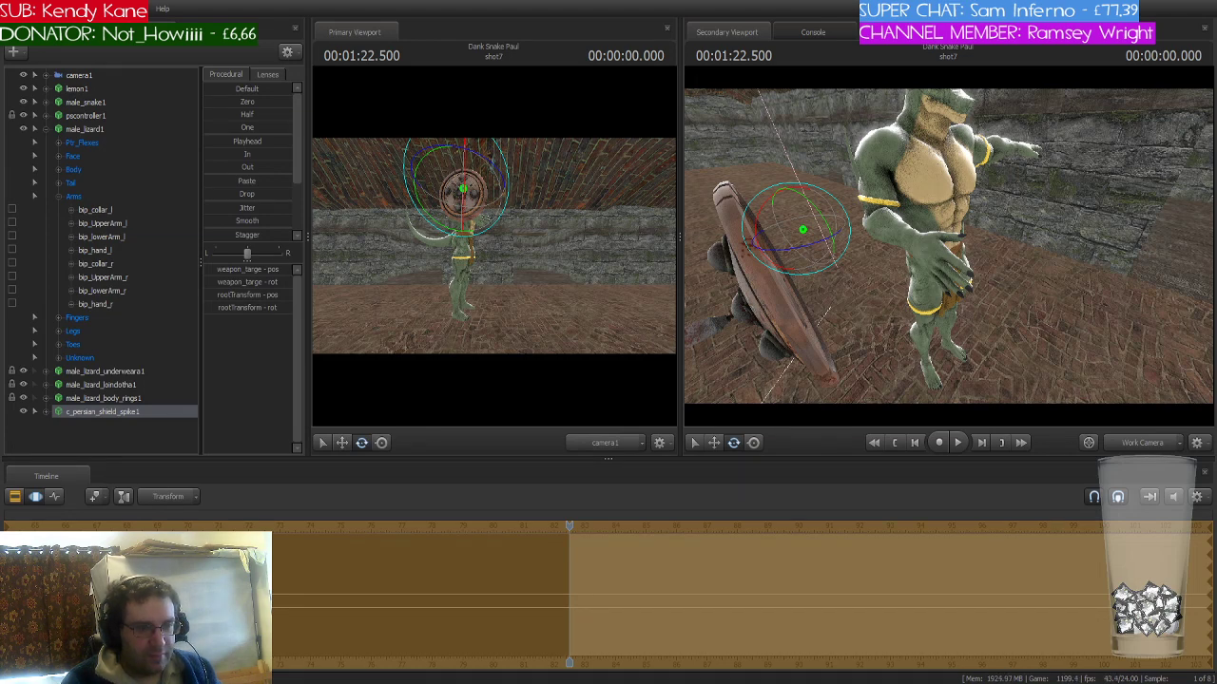
# - Move c_persian_shield_spike1 against the outer side of the lizard's bent forearm
pyautogui.moveTo(950, 264); pyautogui.dragTo(951, 265, button='right')
pyautogui.moveTo(950, 264); pyautogui.dragTo(947, 212)
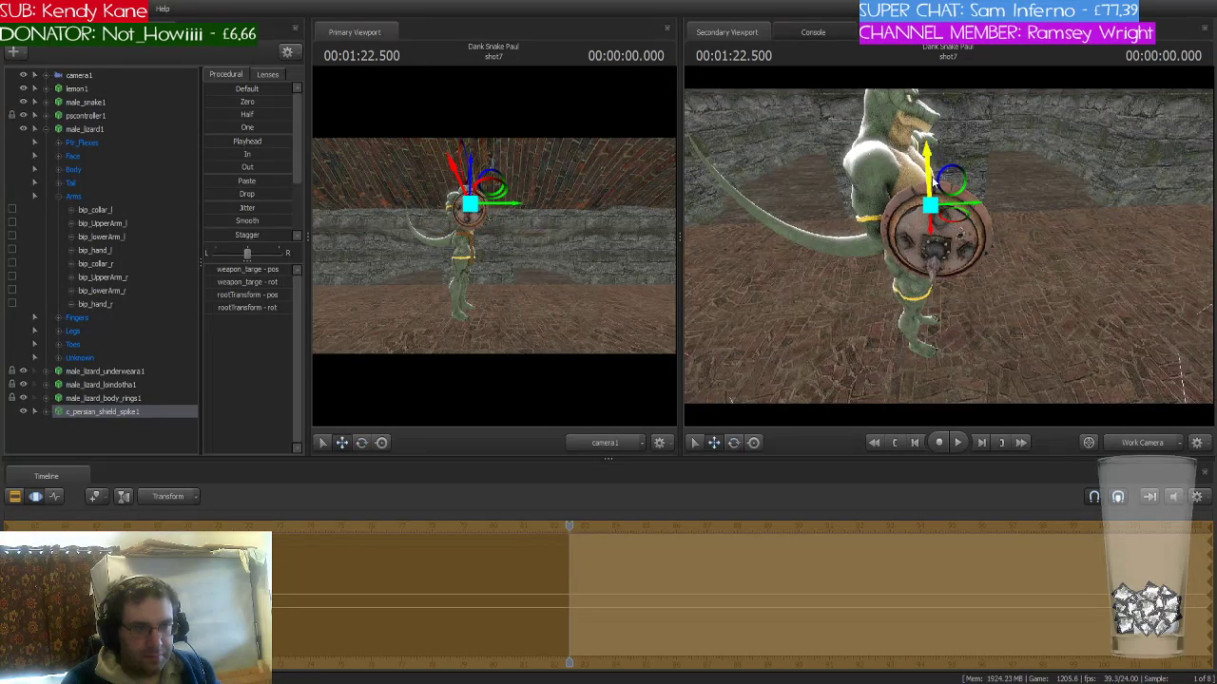
pyautogui.moveTo(929, 169); pyautogui.dragTo(973, 233)
pyautogui.moveTo(1041, 287); pyautogui.dragTo(962, 232)
pyautogui.press('e')
pyautogui.press('w')
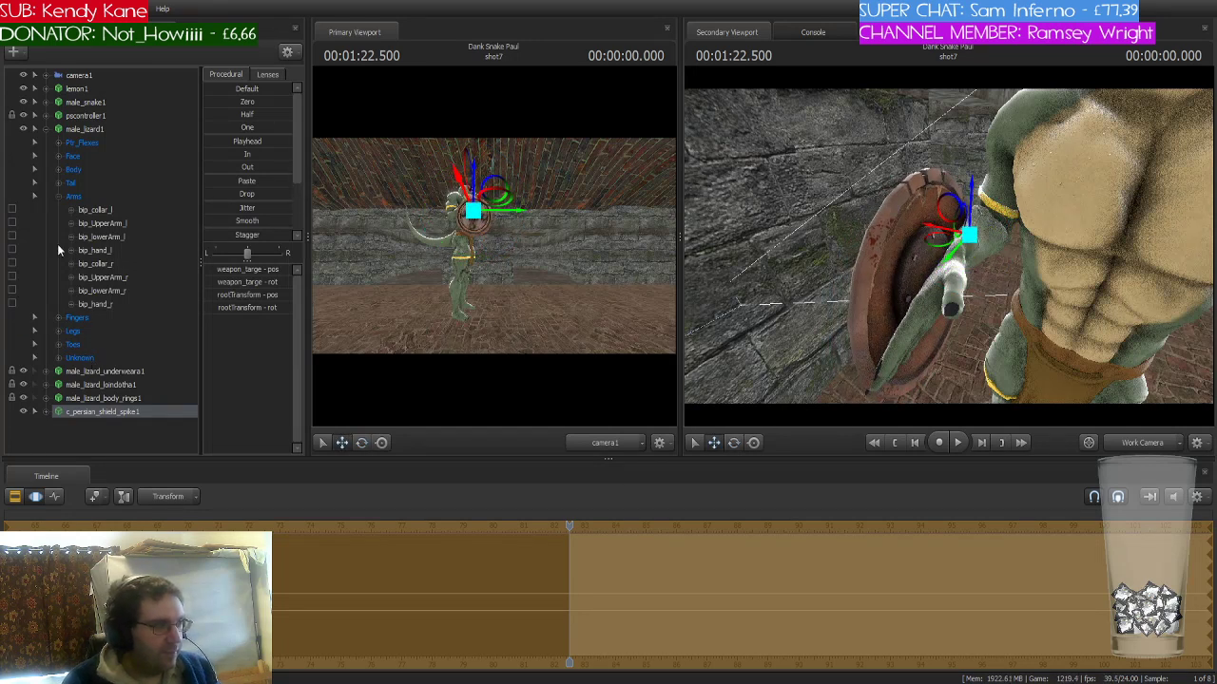
# - Take male_lizard_underweara1, male_lizard_loinclotha1 and male_lizard_body_rings1 out of the animation set list while keeping the models on the lizard
pyautogui.click(46, 129)
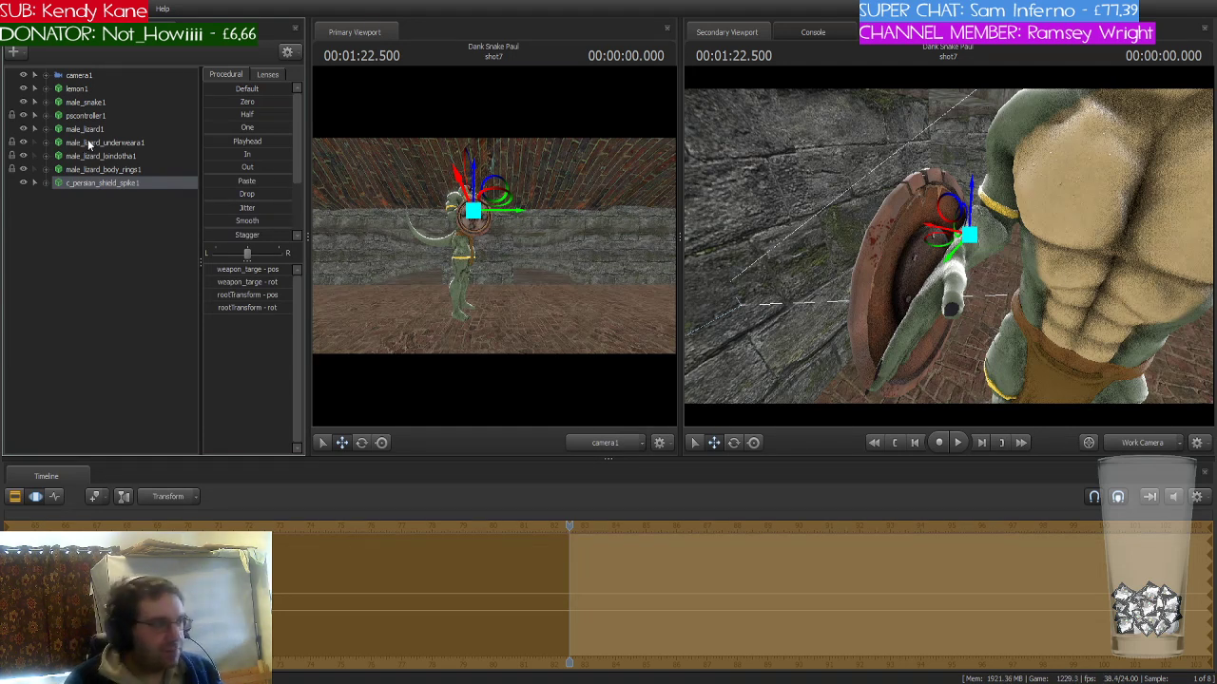
pyautogui.click(126, 146)
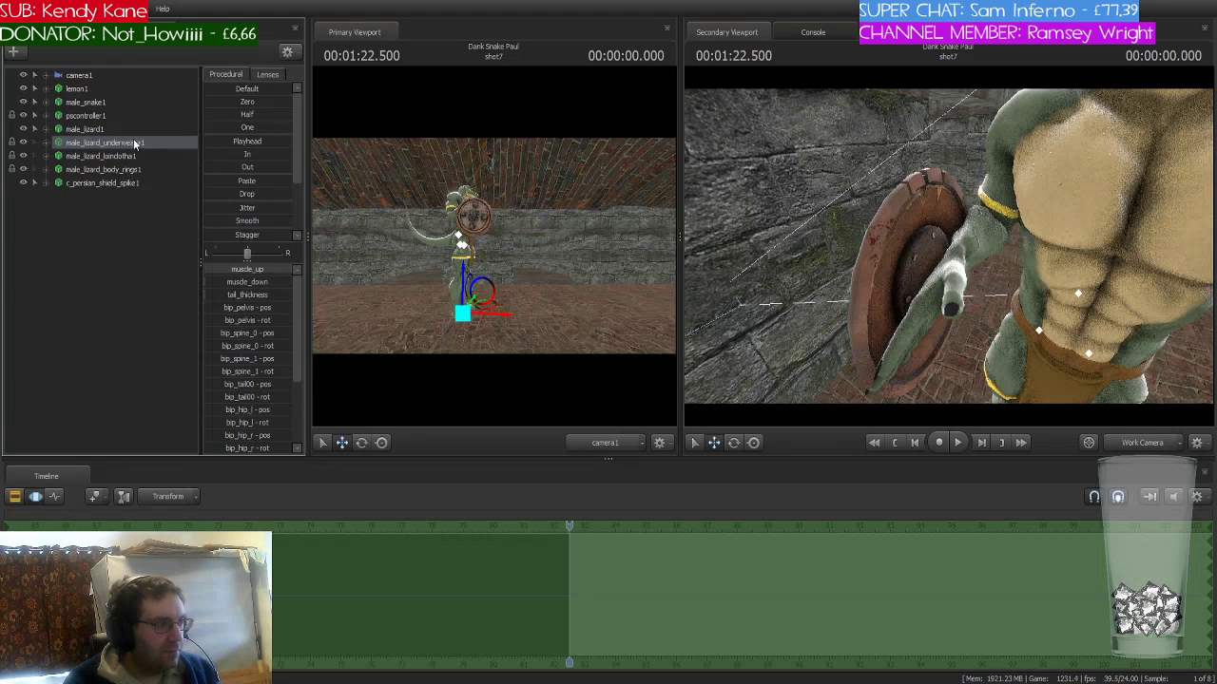
pyautogui.press('Delete')
pyautogui.click(122, 142)
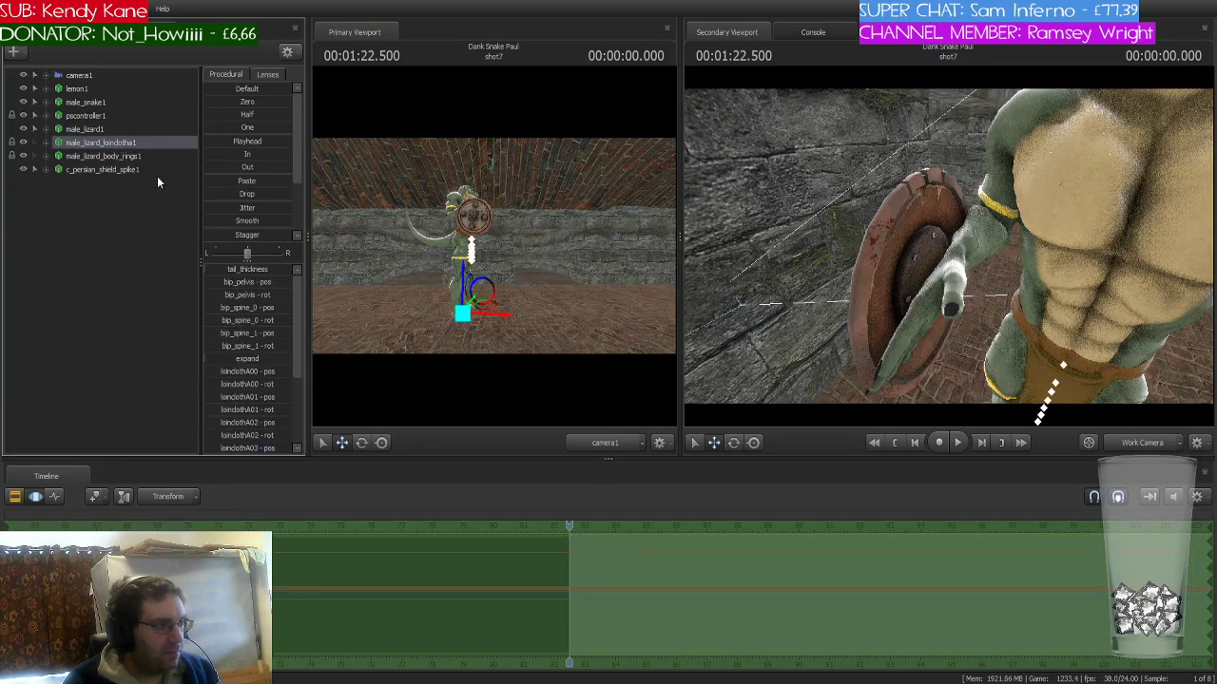
pyautogui.press('Delete')
pyautogui.click(131, 142)
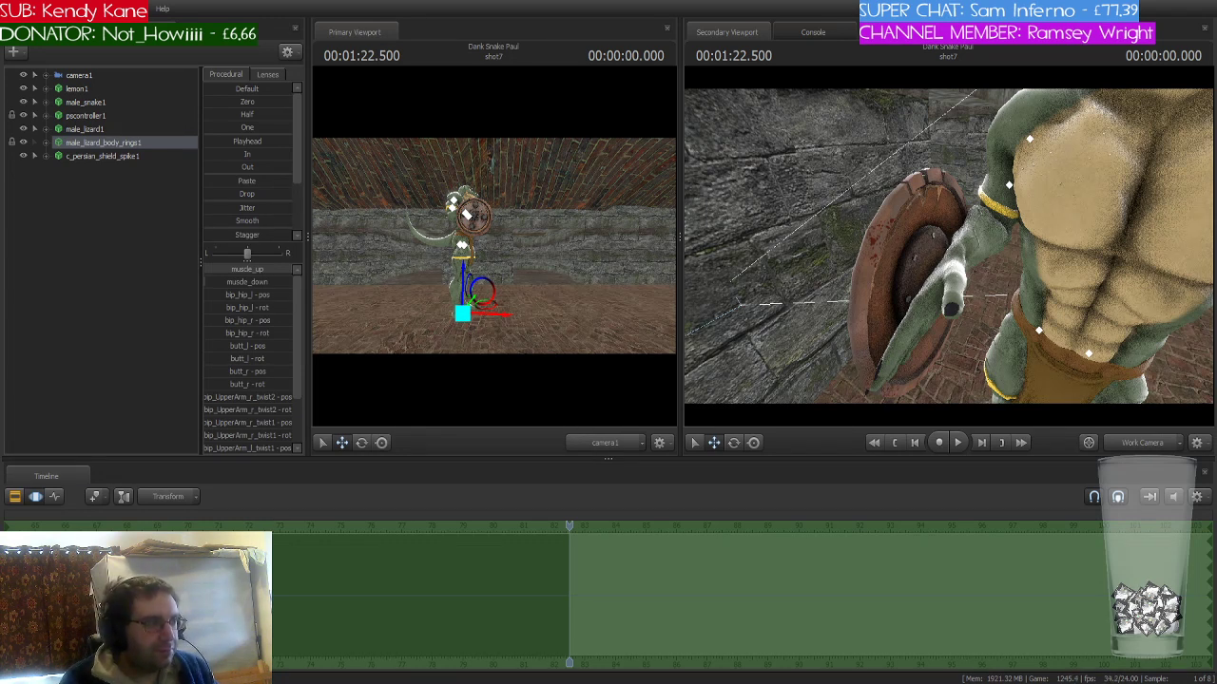
pyautogui.press('Delete')
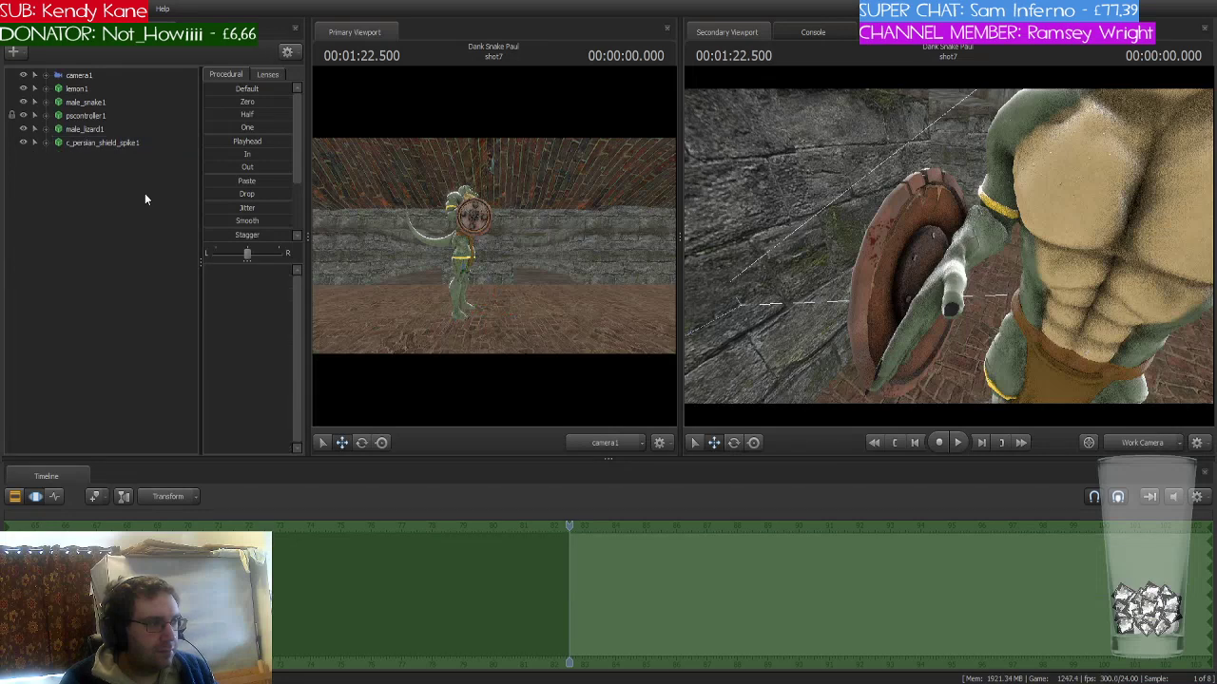
# - Rotate bip_lowerArm_l so the lizard's forearm lines up with the back of the shield
pyautogui.press('d')
pyautogui.moveTo(996, 311); pyautogui.dragTo(947, 245)
pyautogui.click(1065, 246)
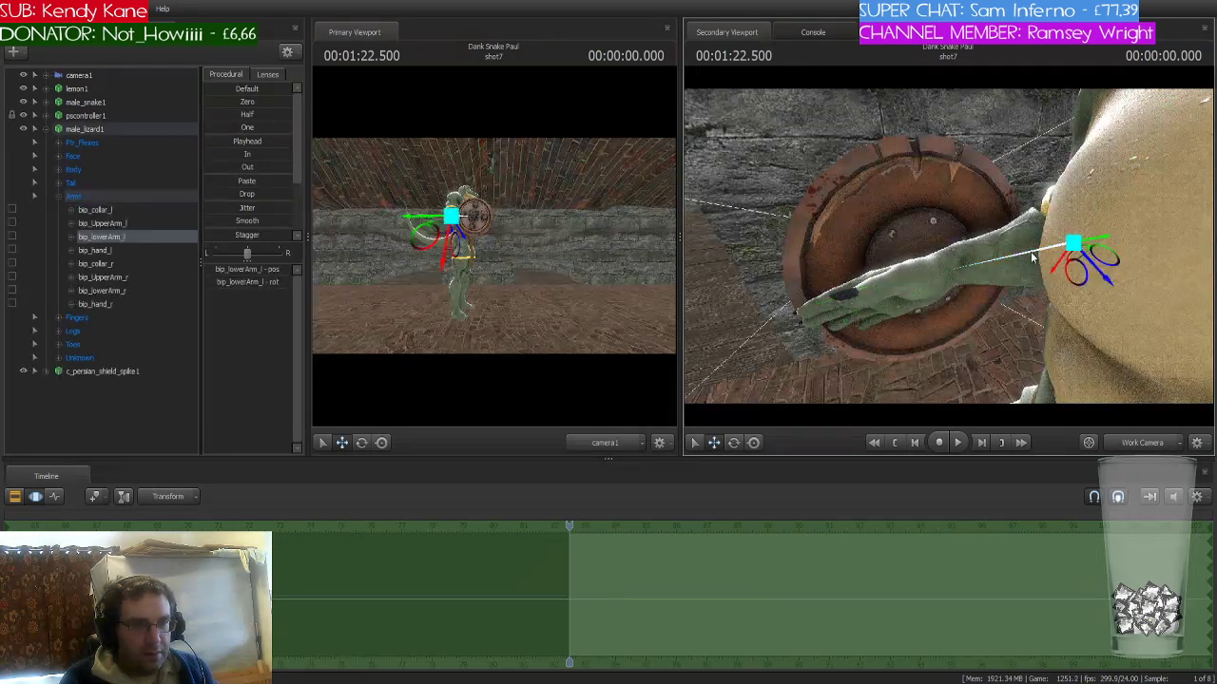
pyautogui.moveTo(1107, 240); pyautogui.dragTo(1104, 225)
pyautogui.press('a')
pyautogui.moveTo(955, 247); pyautogui.dragTo(1046, 257)
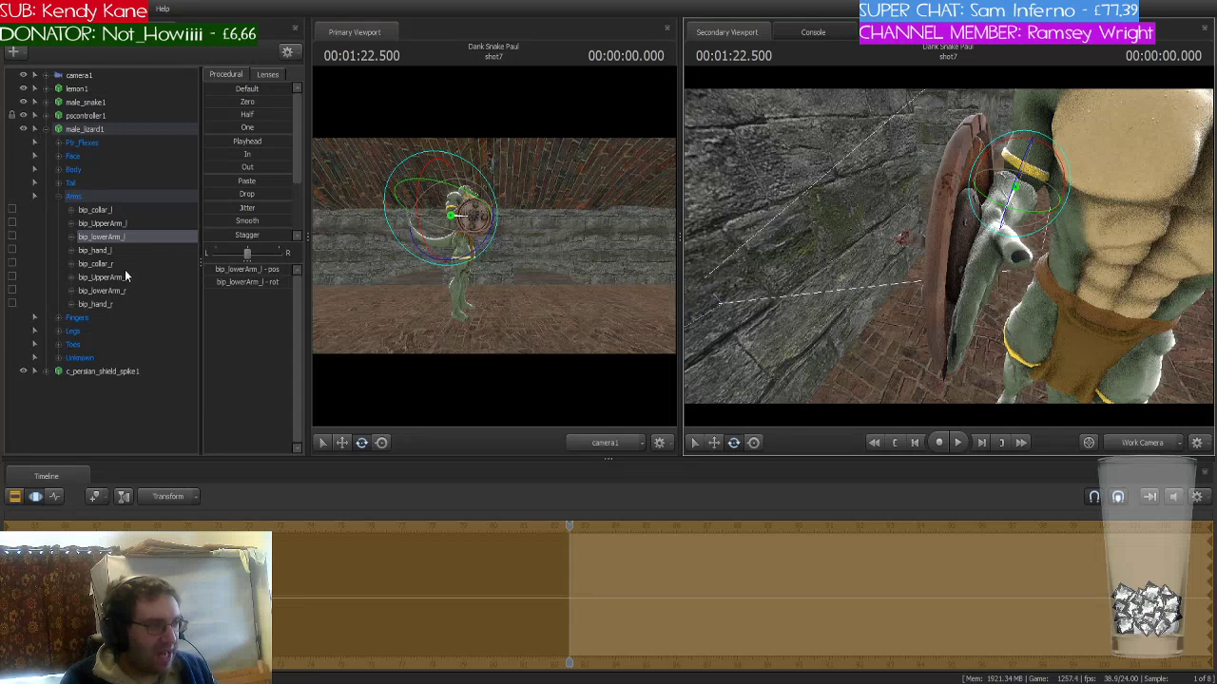
# - Lock the weapon_targe bone of c_persian_shield_spike1 to the lizard's bip_hand_l, and collapse both models' bone lists
pyautogui.click(38, 371)
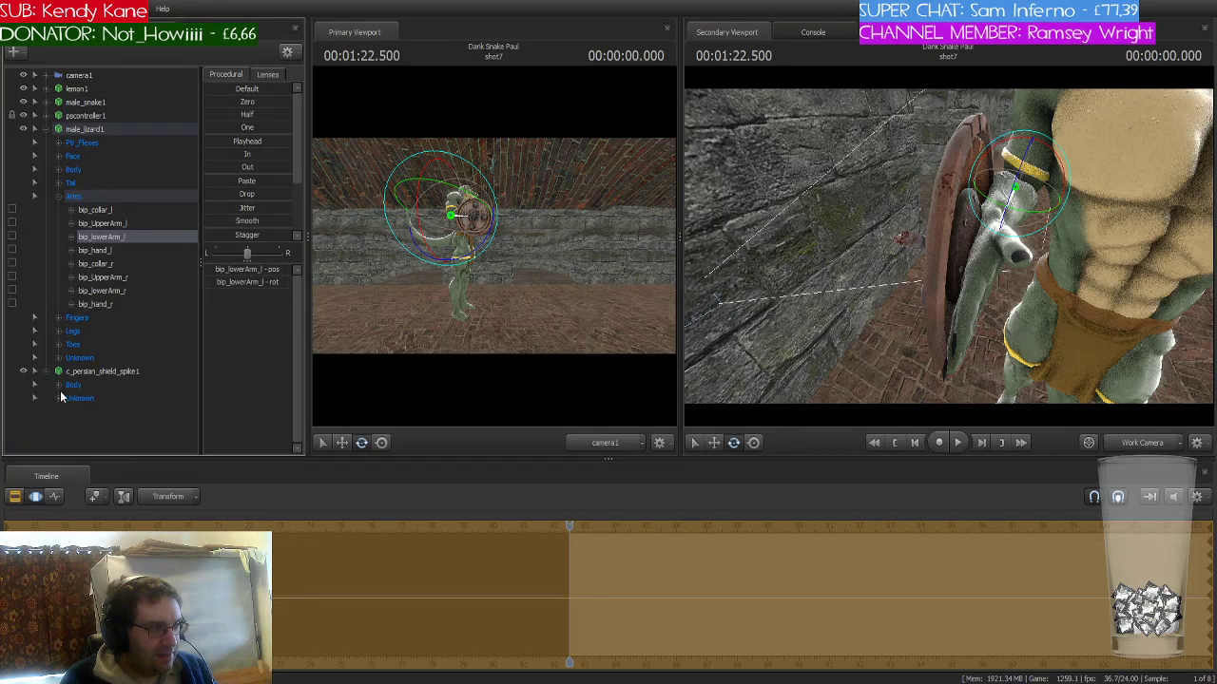
pyautogui.click(106, 413)
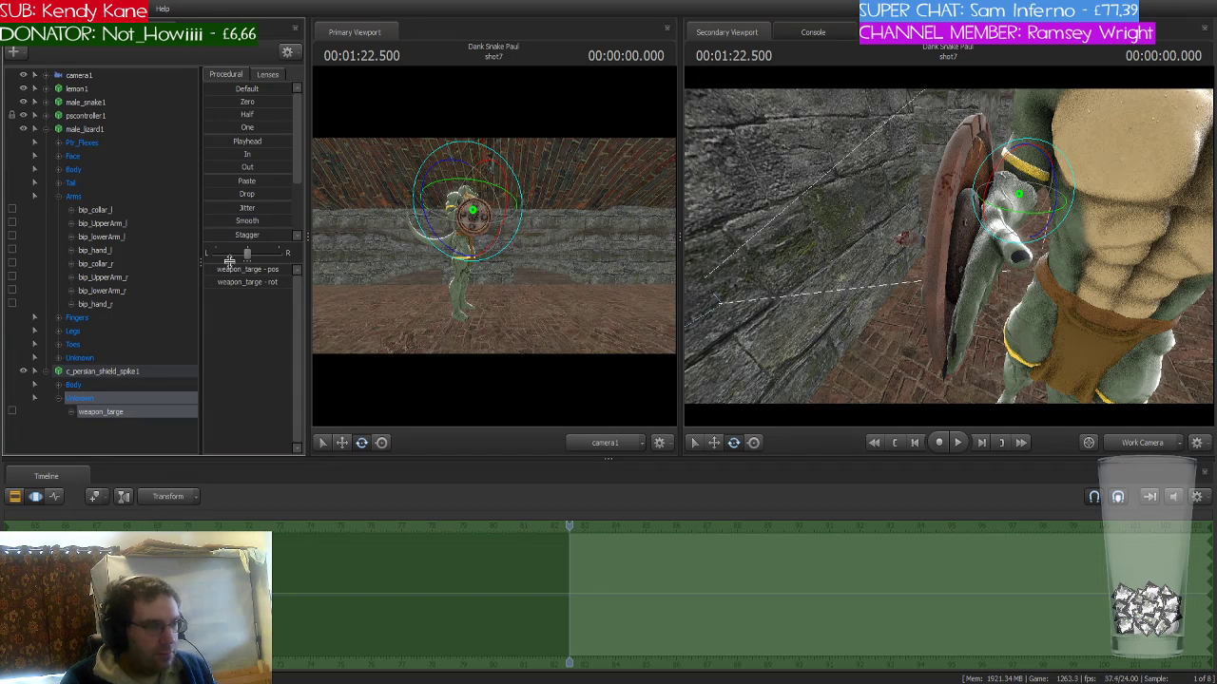
pyautogui.click(112, 304)
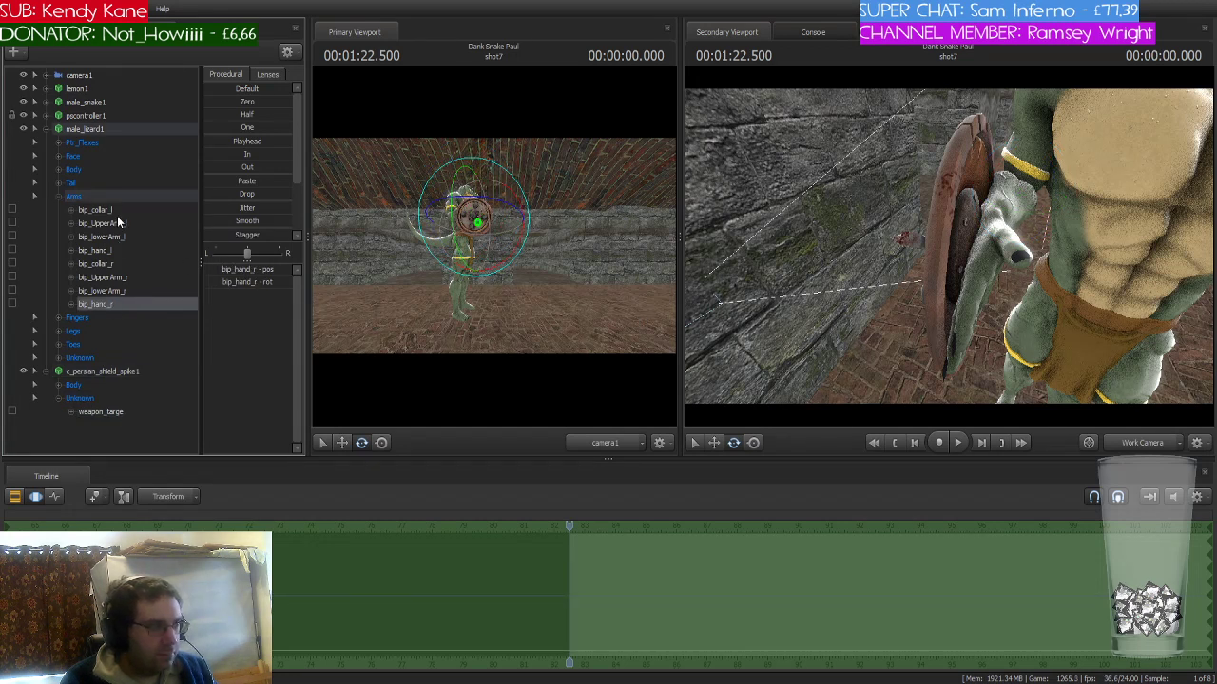
pyautogui.click(114, 207)
pyautogui.click(119, 249)
pyautogui.click(112, 263)
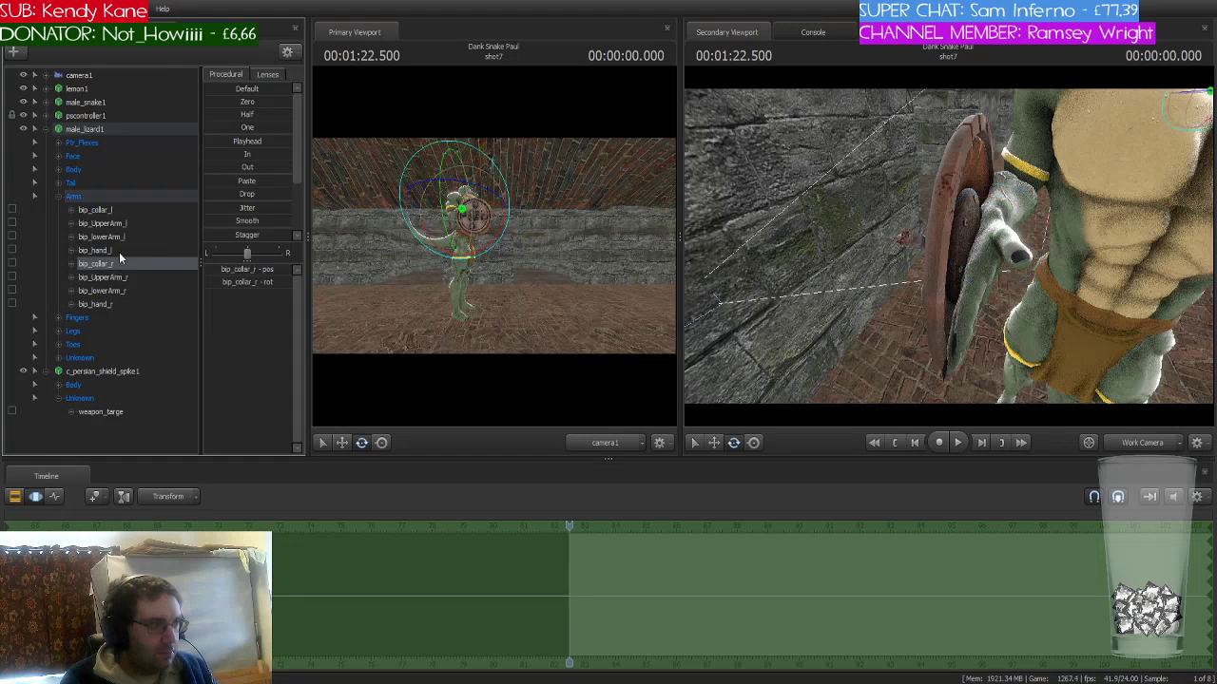
pyautogui.click(116, 250)
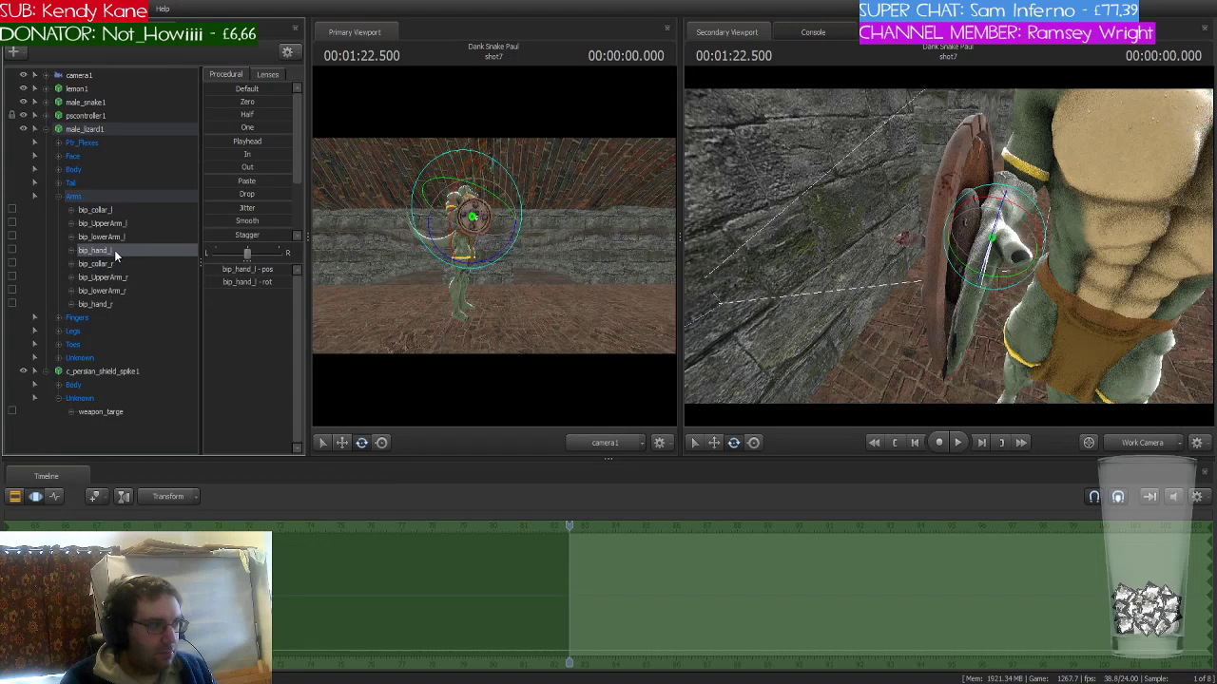
pyautogui.click(46, 370)
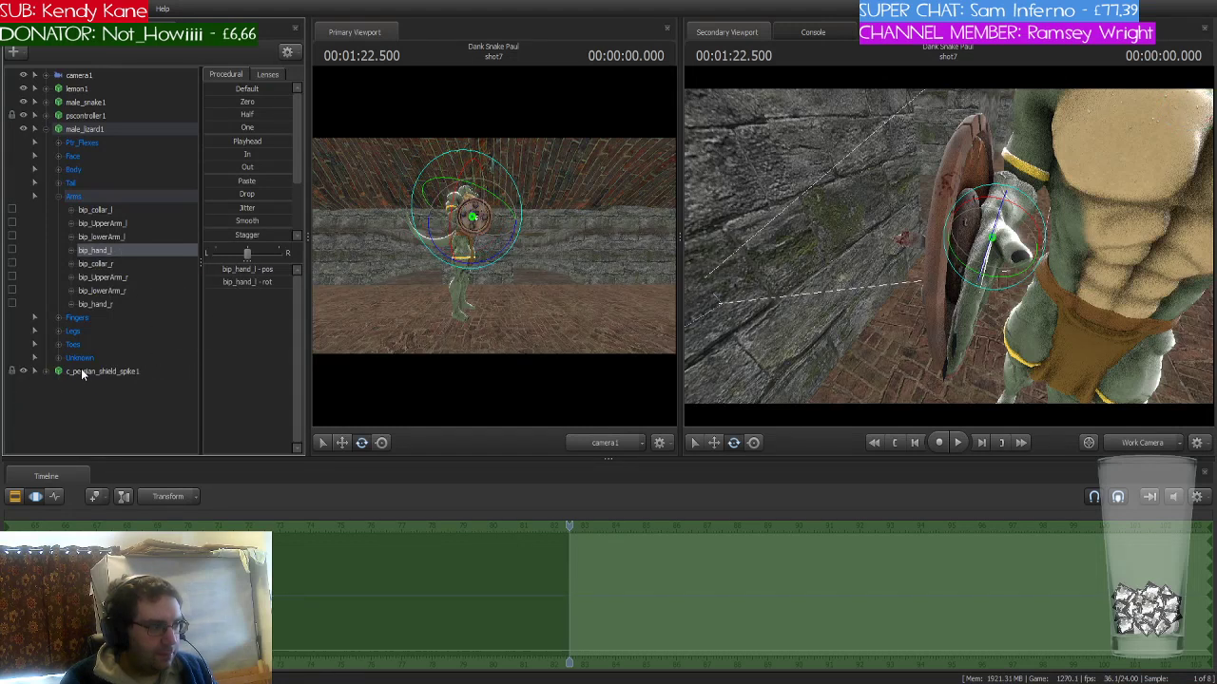
pyautogui.click(47, 128)
# - Add the sword_gawain03_labrys1 model to the shot and place it beside the lizard, near its outstretched right arm
pyautogui.moveTo(870, 264); pyautogui.dragTo(950, 271)
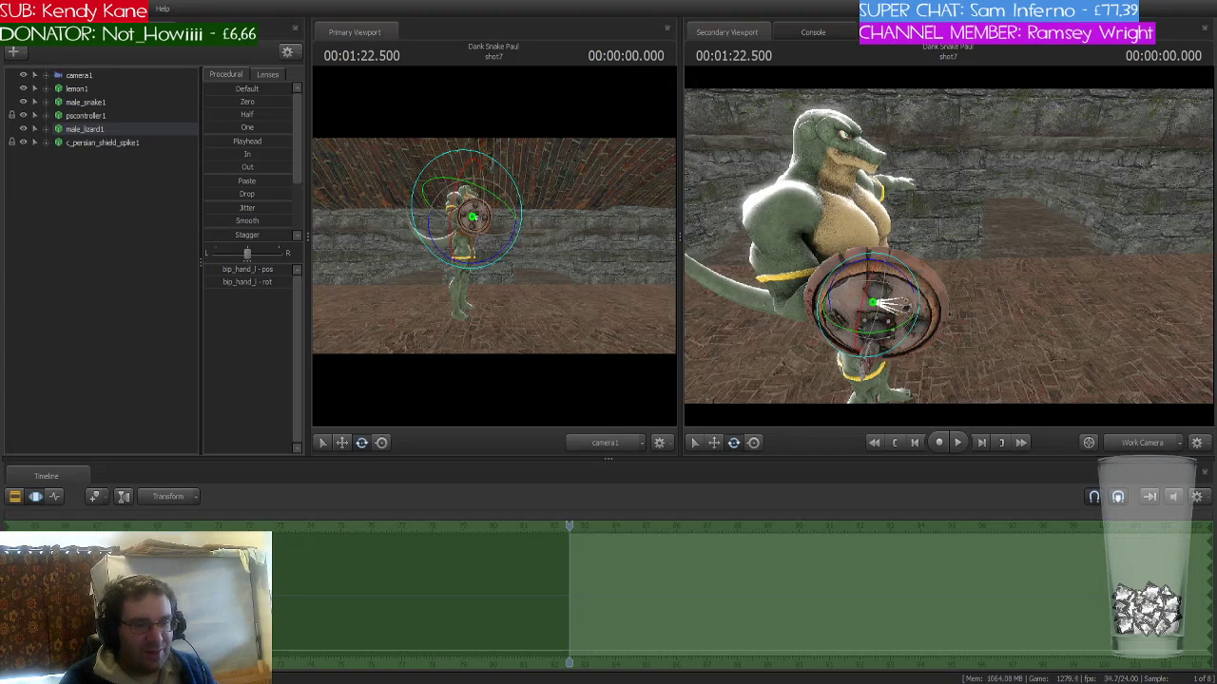
pyautogui.click(90, 181)
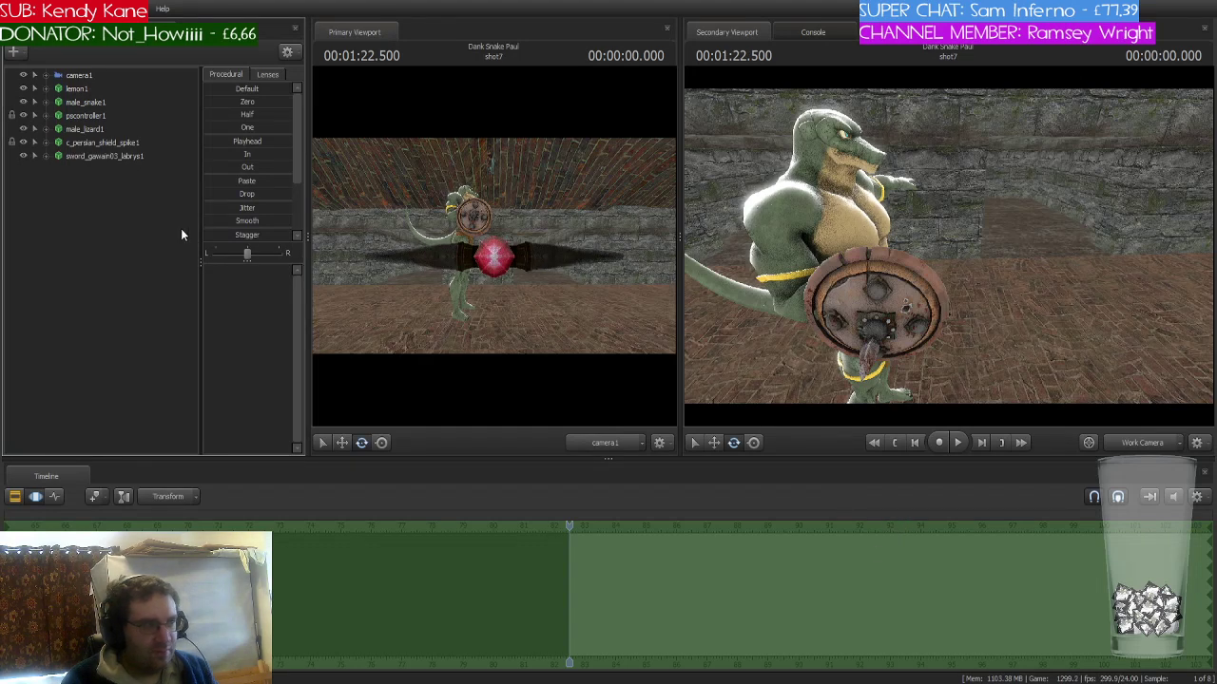
pyautogui.click(129, 158)
pyautogui.moveTo(851, 273); pyautogui.dragTo(1081, 396)
pyautogui.press('w')
pyautogui.press('e')
pyautogui.moveTo(1051, 298); pyautogui.dragTo(948, 245)
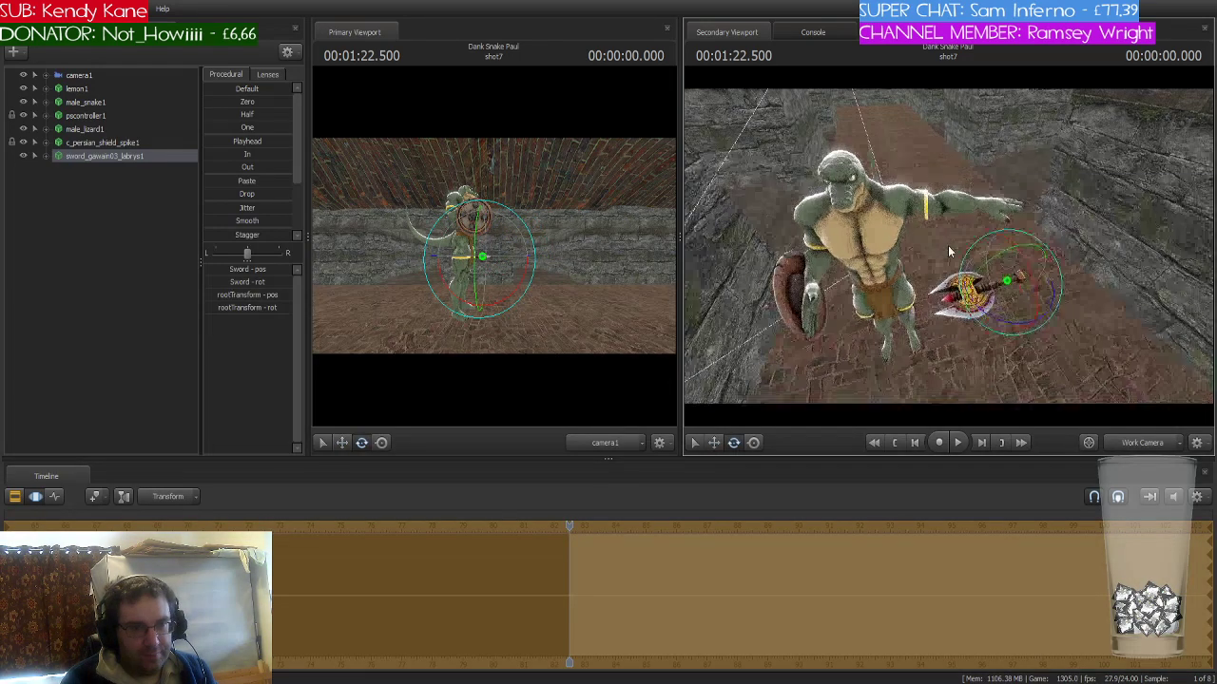
# - Rotate bip_UpperArm_r and bip_lowerArm_r so the lizard's right arm lowers and bends forward at the elbow
pyautogui.click(912, 176)
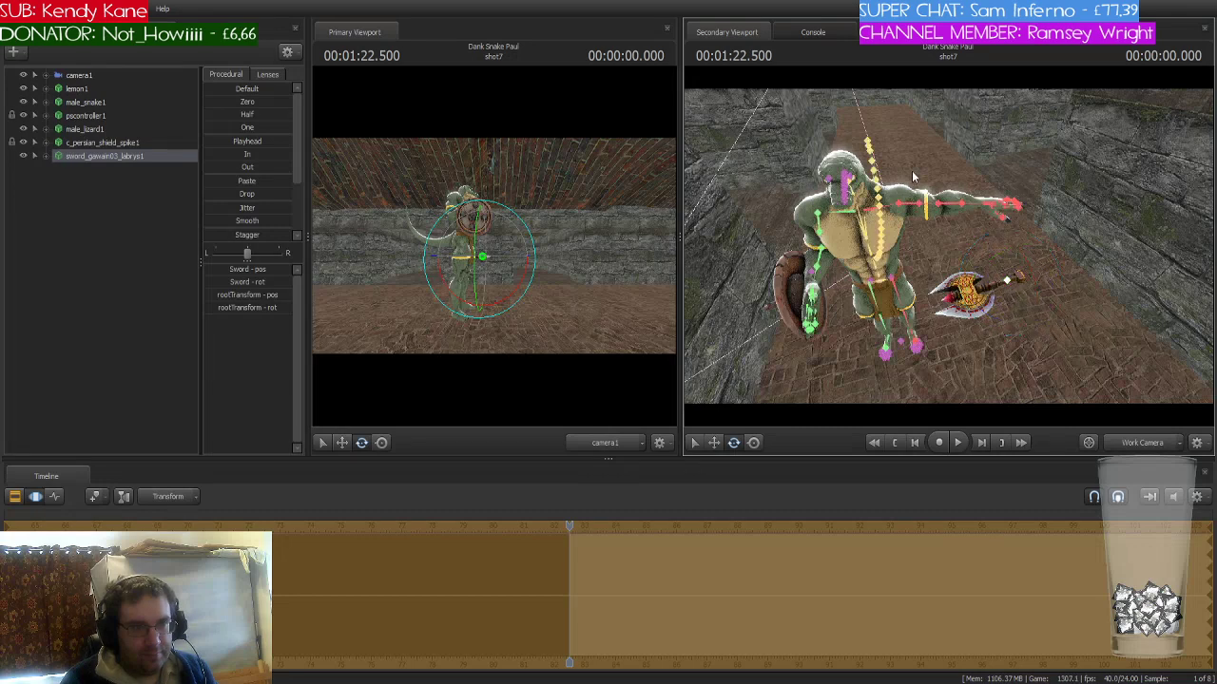
pyautogui.click(907, 205)
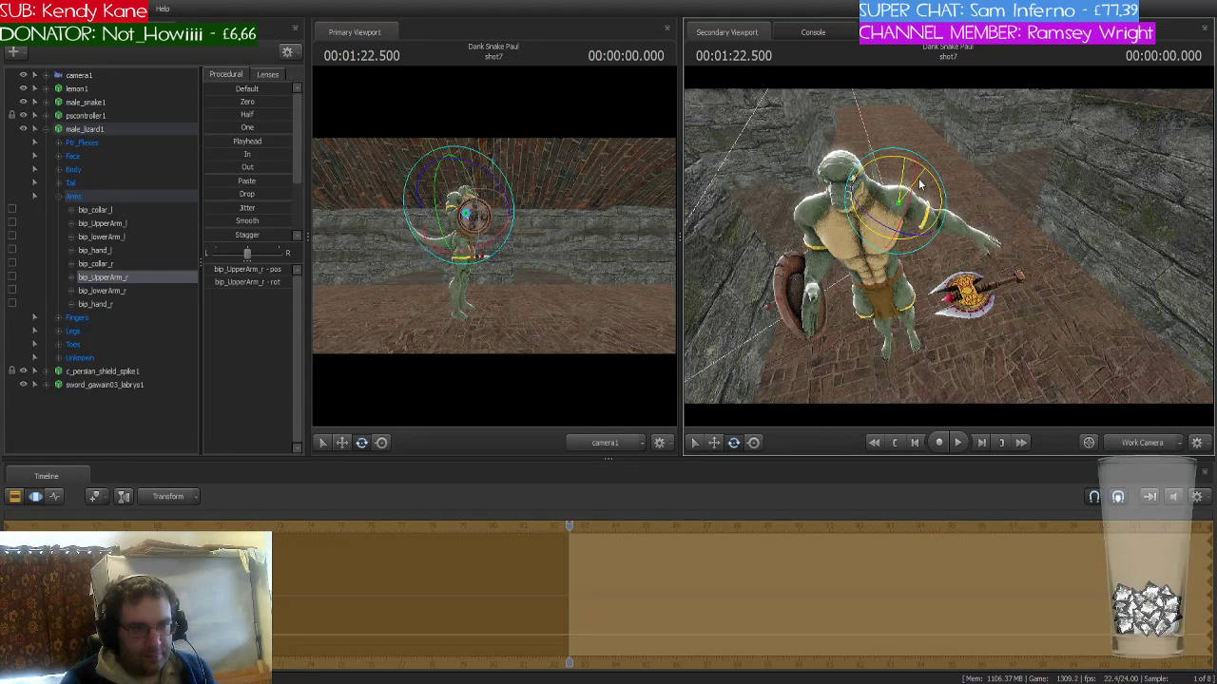
pyautogui.moveTo(922, 203); pyautogui.dragTo(856, 205)
pyautogui.click(973, 246)
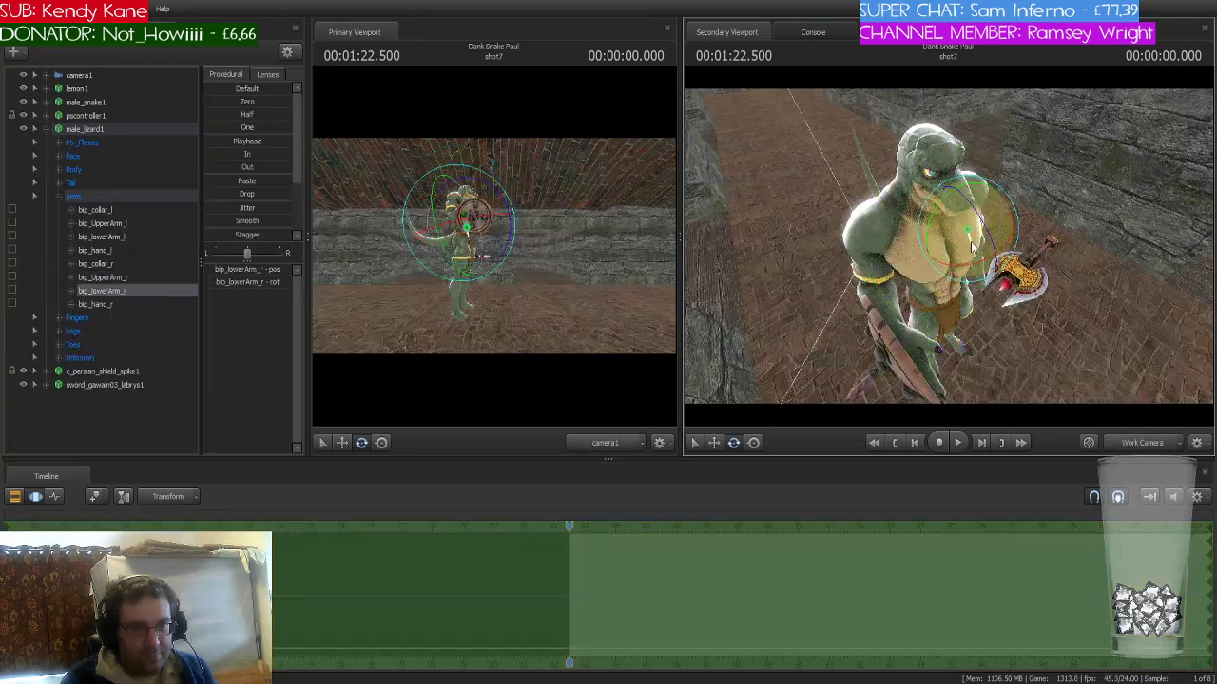
pyautogui.moveTo(946, 191); pyautogui.dragTo(947, 193)
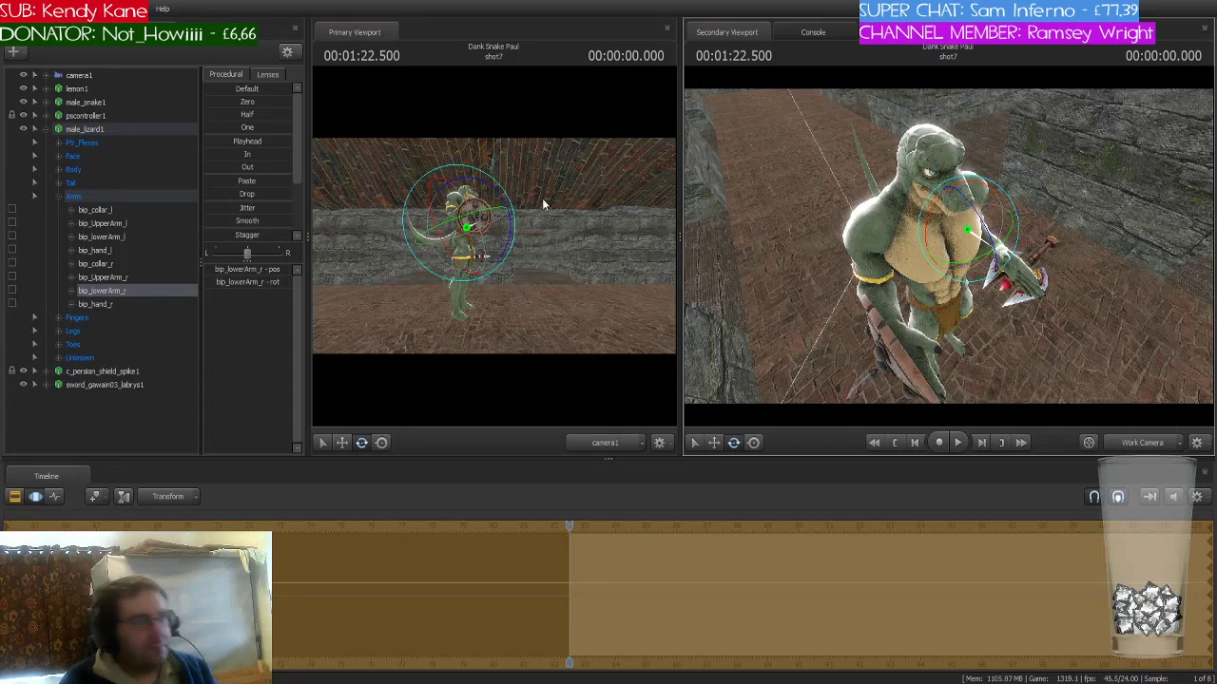
# - Stand sword_gawain03_labrys1 upright and move its handle into the palm of the lizard's right hand
pyautogui.click(45, 130)
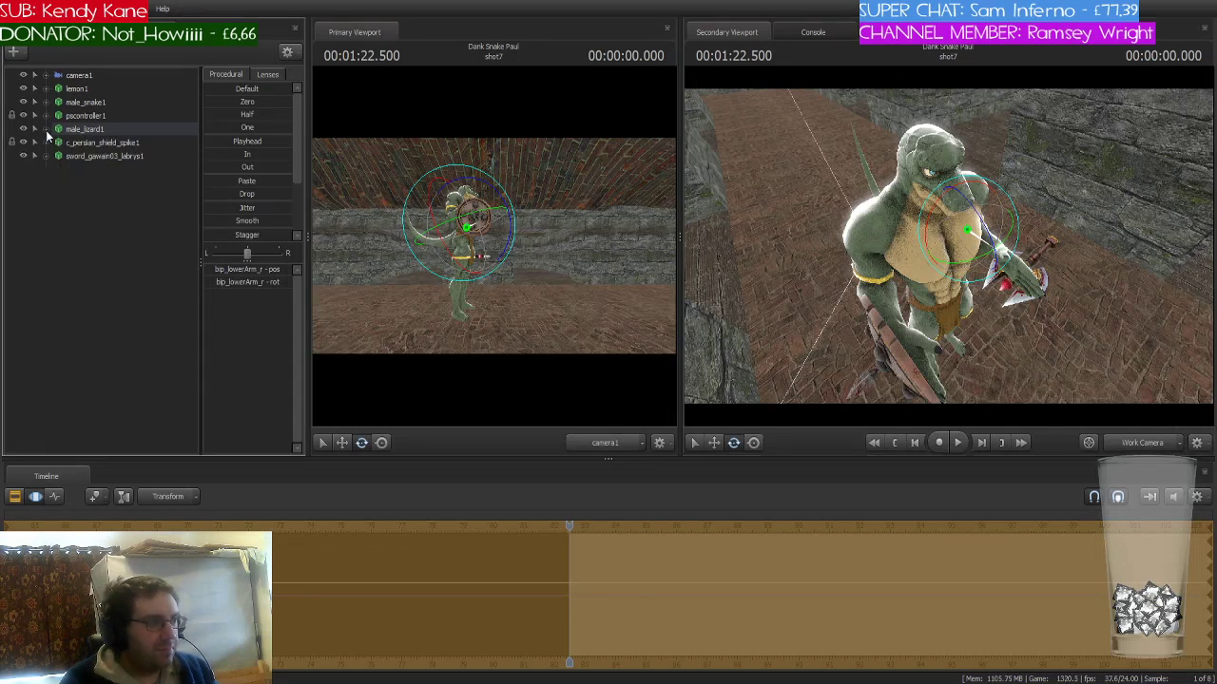
pyautogui.click(88, 154)
pyautogui.moveTo(899, 332); pyautogui.dragTo(931, 252)
pyautogui.click(955, 180)
pyautogui.press('w')
pyautogui.moveTo(1029, 274); pyautogui.dragTo(1064, 246, button='right')
pyautogui.moveTo(1064, 245); pyautogui.dragTo(1093, 246)
pyautogui.moveTo(1093, 245); pyautogui.dragTo(932, 207, button='right')
# - Rotate the right thumb bones, including bip_thumb_0_r and bip_thumb_1_r, so the thumb closes over the labrys handle
pyautogui.click(936, 202)
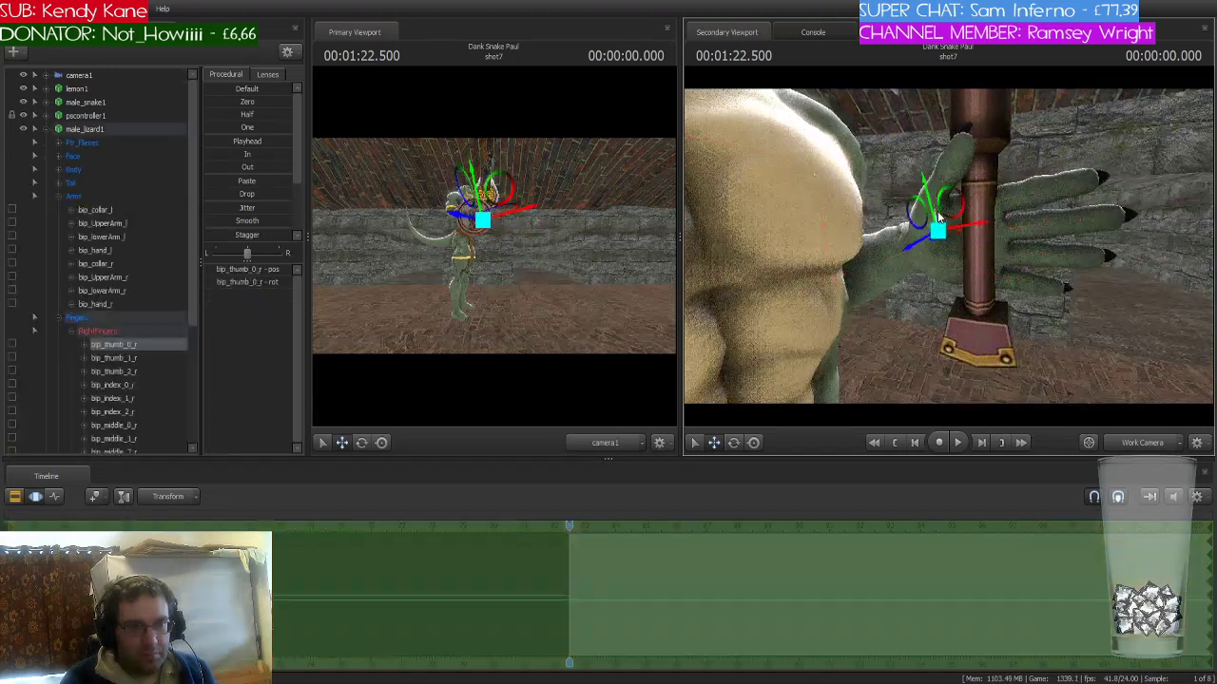
pyautogui.press('e')
pyautogui.moveTo(940, 249); pyautogui.dragTo(977, 198)
pyautogui.click(970, 214)
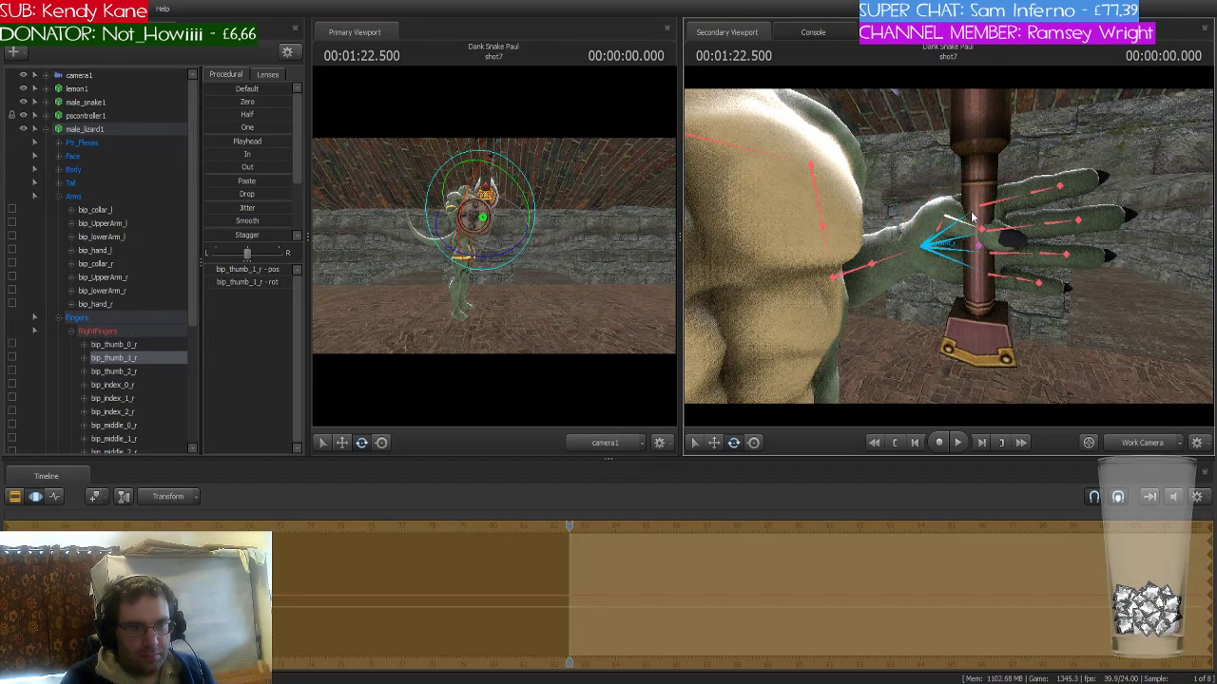
pyautogui.click(944, 230)
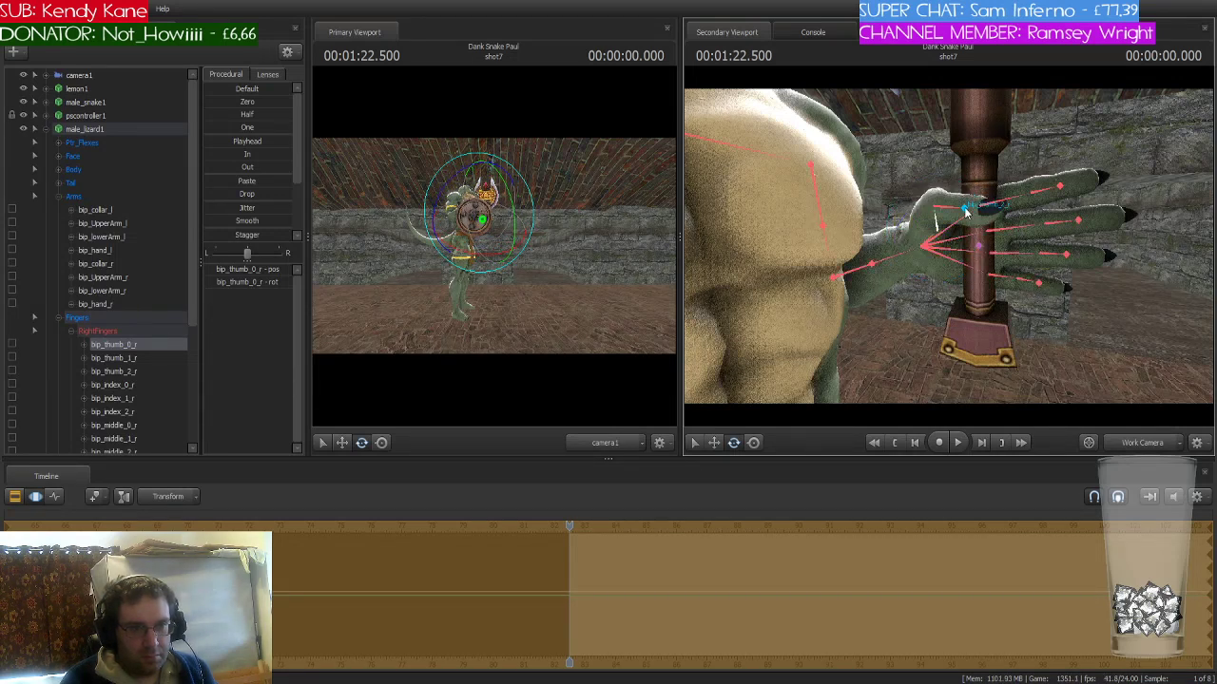
pyautogui.click(965, 209)
pyautogui.click(964, 206)
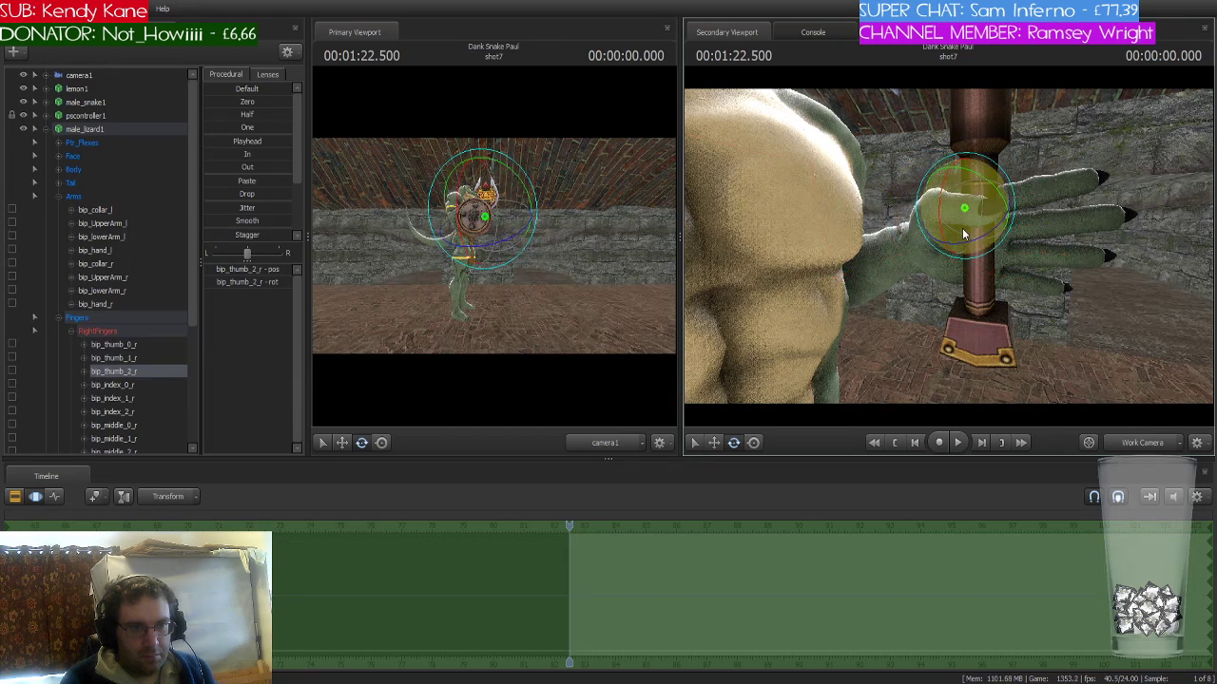
pyautogui.click(1014, 201)
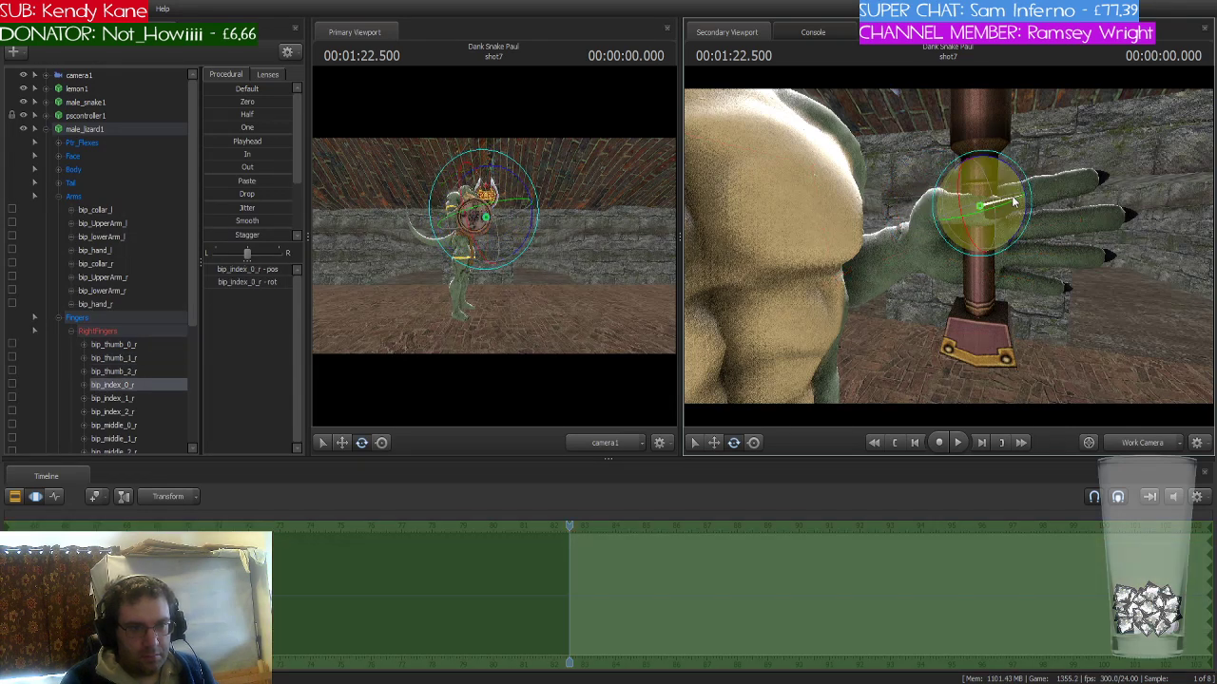
pyautogui.click(943, 218)
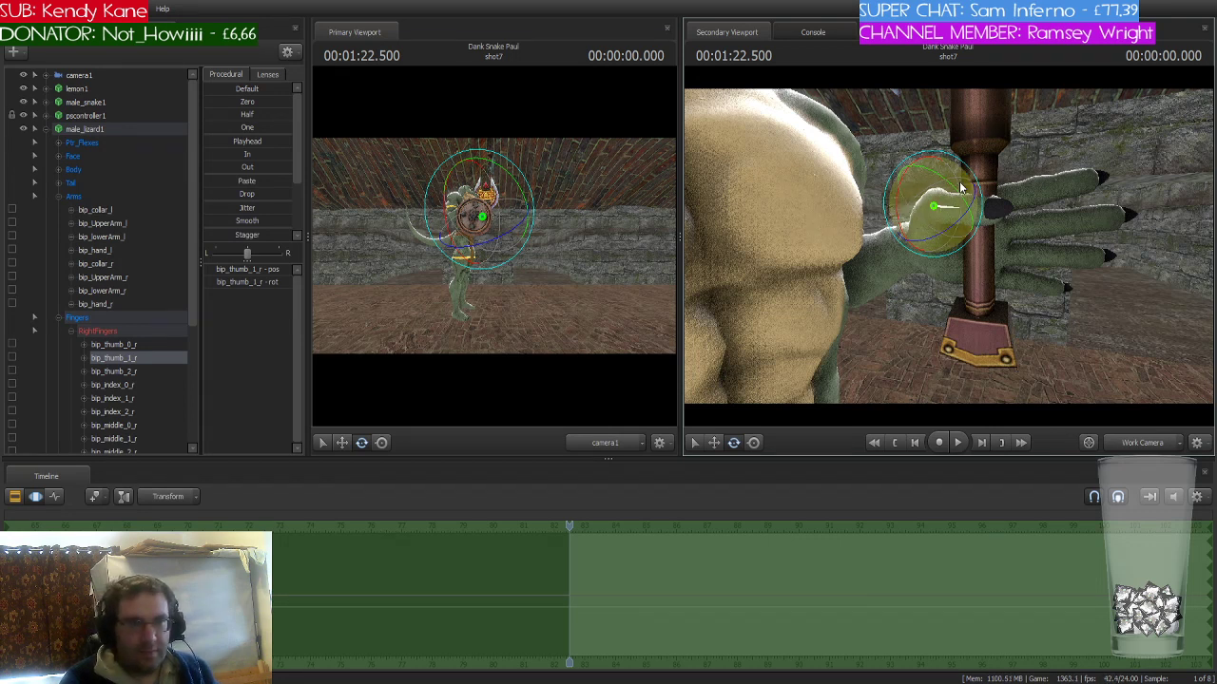
pyautogui.moveTo(964, 185); pyautogui.dragTo(949, 171)
# - Rotate bip_index_0_r, bip_index_1_r and bip_index_2_r so the index finger curls around the labrys handle
pyautogui.click(1005, 198)
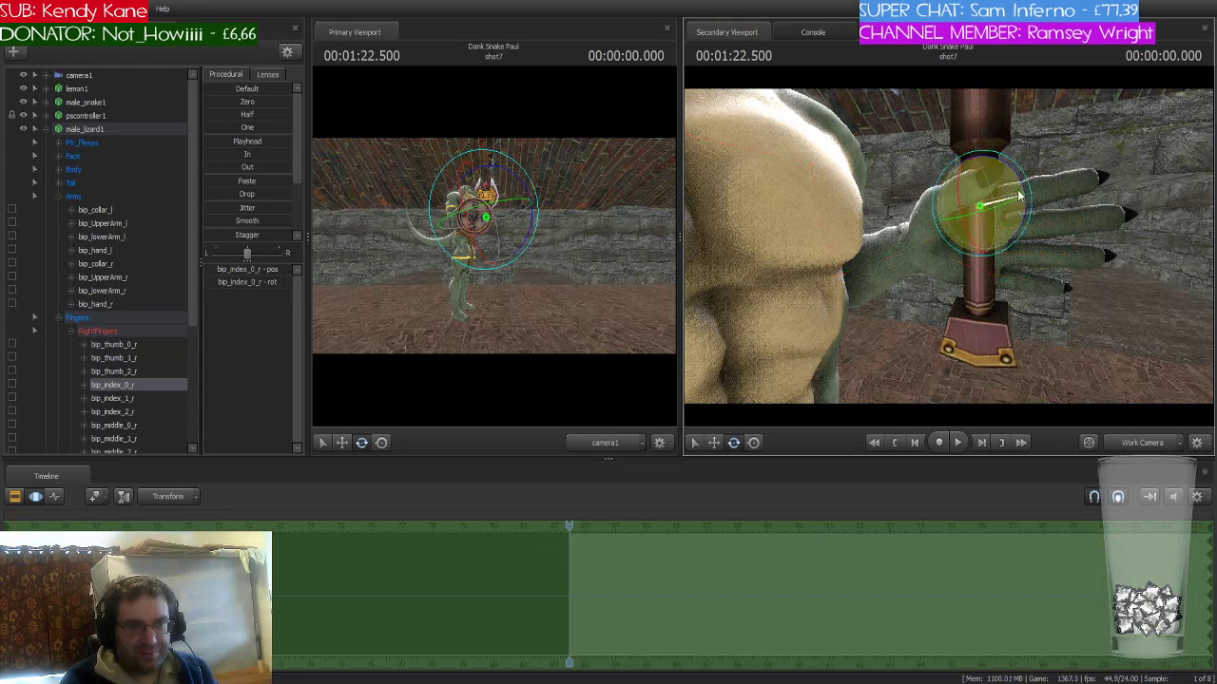
pyautogui.moveTo(1010, 200)
pyautogui.mouseDown()
pyautogui.moveTo(991, 212)
pyautogui.moveTo(997, 203)
pyautogui.mouseUp()
pyautogui.click(1022, 208)
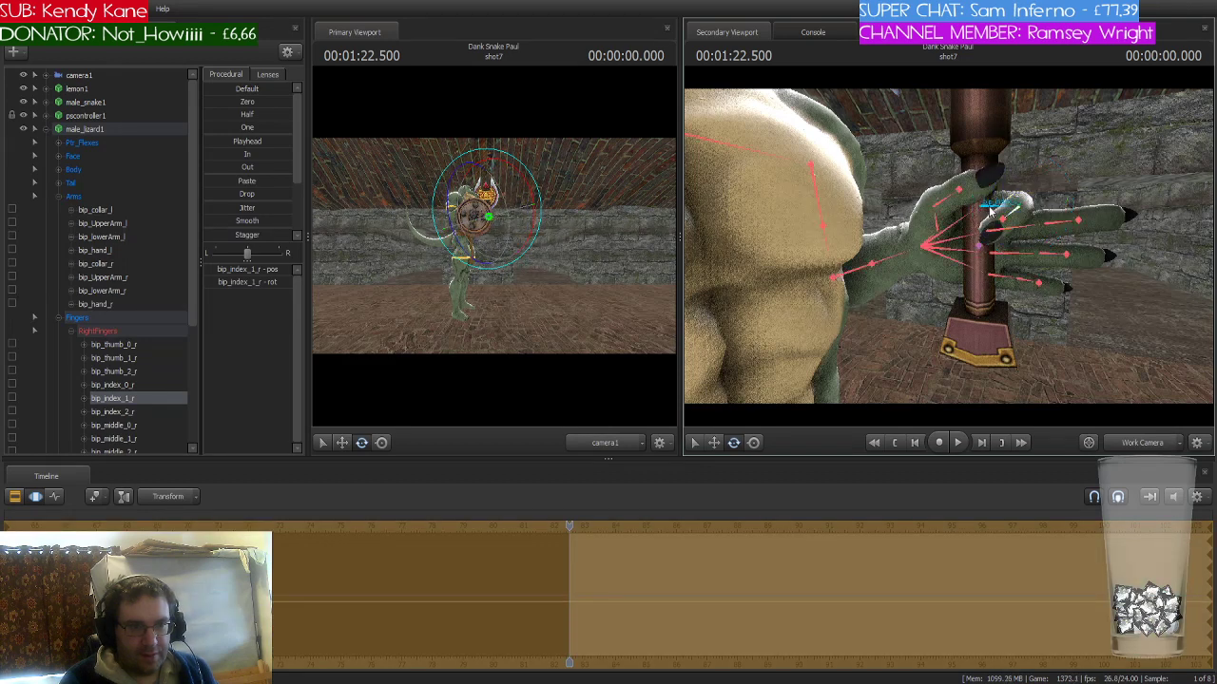
pyautogui.click(990, 208)
pyautogui.moveTo(990, 207); pyautogui.dragTo(906, 225)
pyautogui.click(1021, 208)
pyautogui.click(989, 202)
pyautogui.click(903, 225)
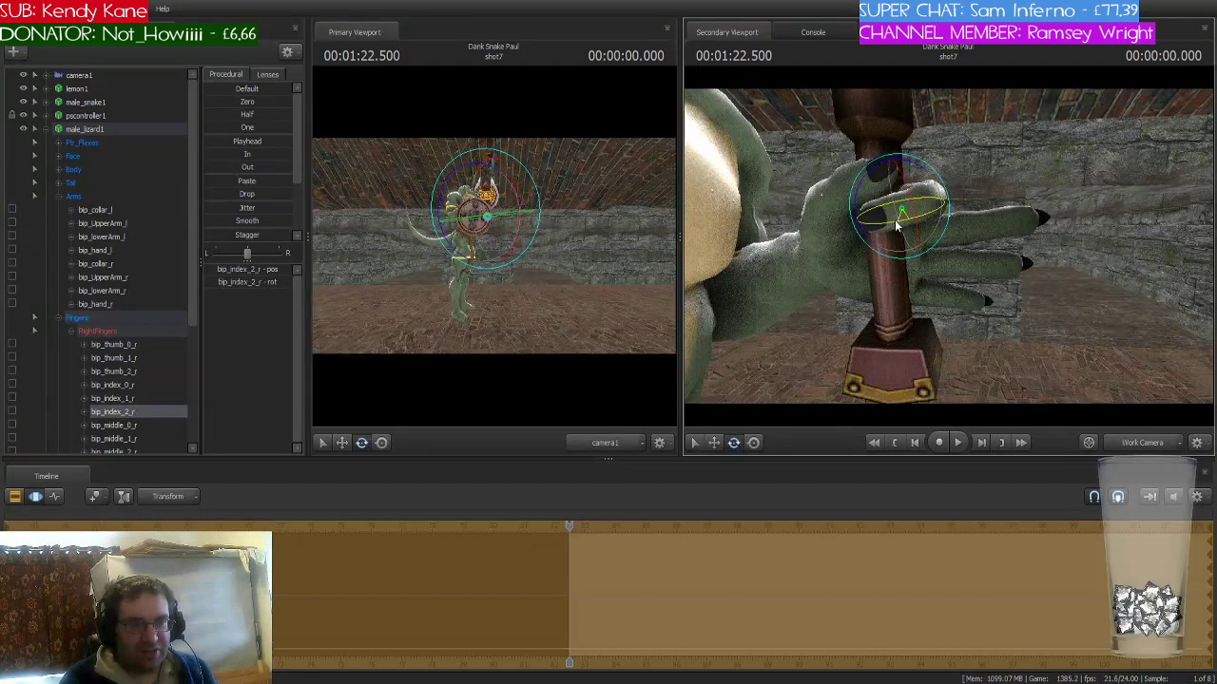
pyautogui.moveTo(892, 226); pyautogui.dragTo(885, 246)
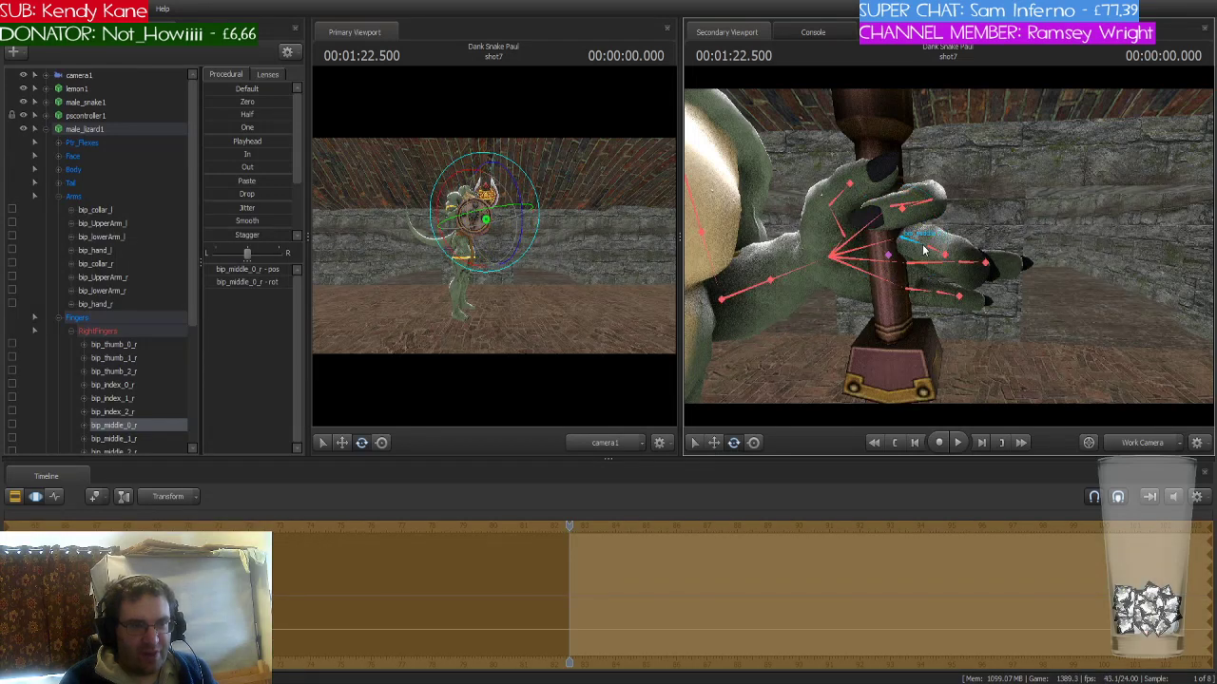
# - Rotate bip_middle_0_r, bip_middle_1_r and bip_middle_2_r so the middle finger wraps around the labrys handle
pyautogui.click(931, 252)
pyautogui.click(932, 252)
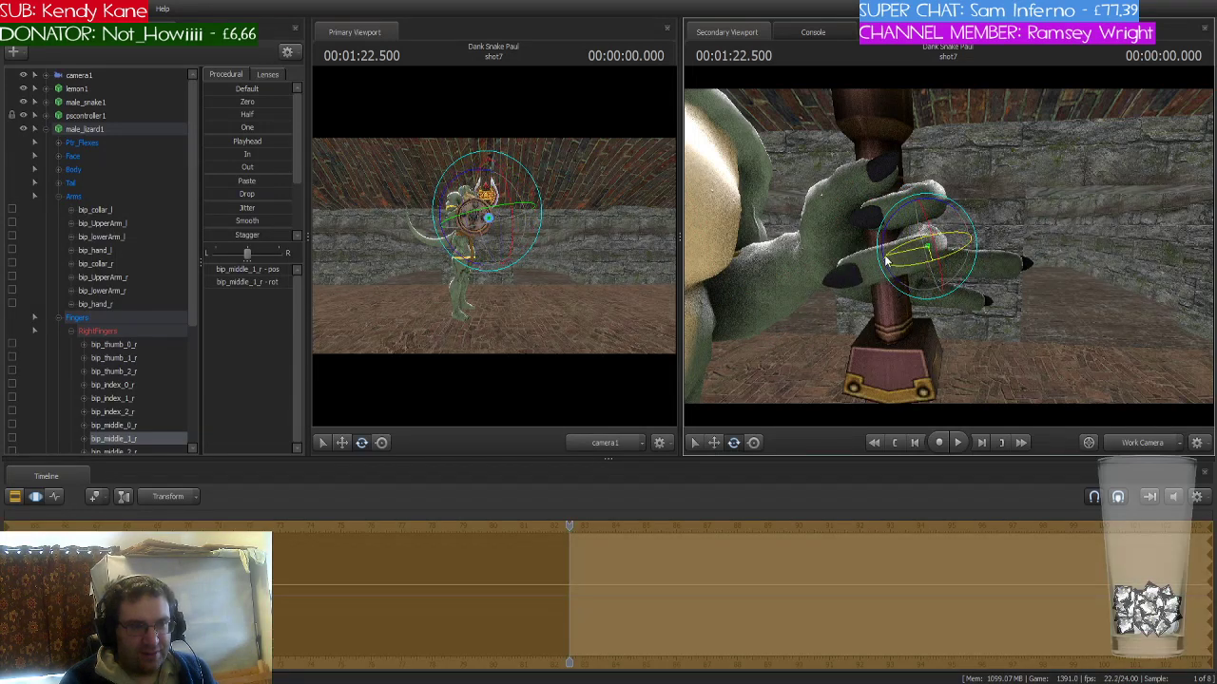
pyautogui.press('ctrl')
pyautogui.click(893, 250)
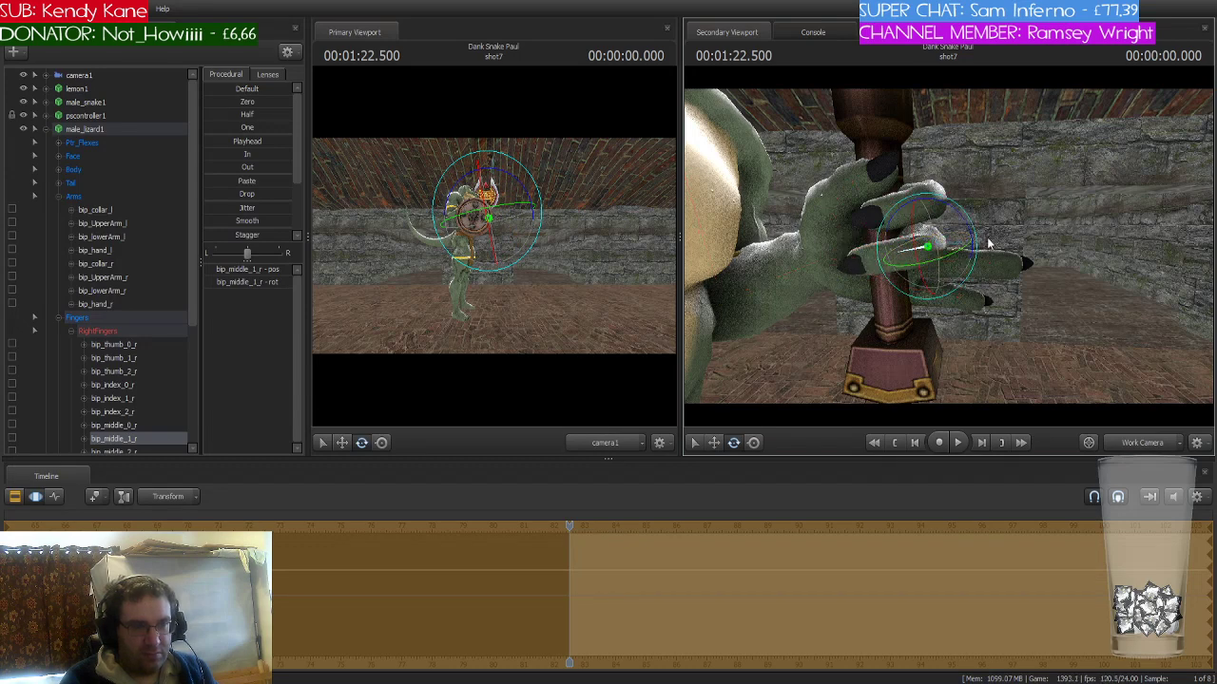
pyautogui.moveTo(986, 245); pyautogui.dragTo(884, 228)
pyautogui.press('ctrl')
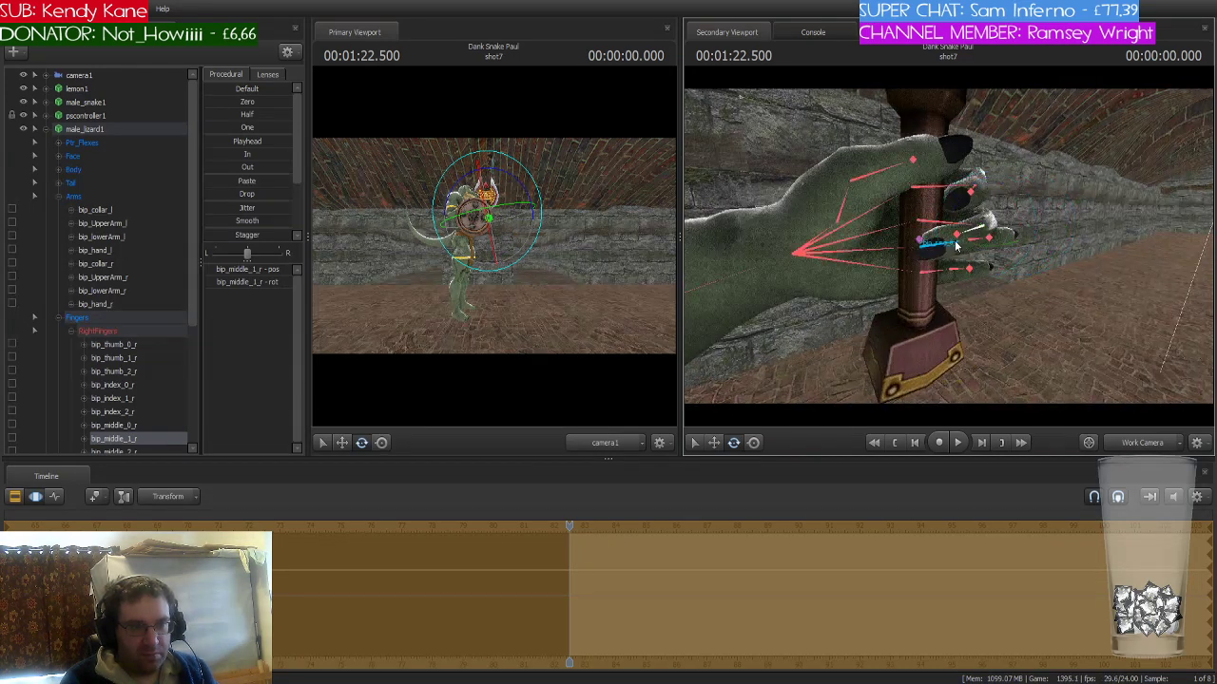
pyautogui.click(956, 237)
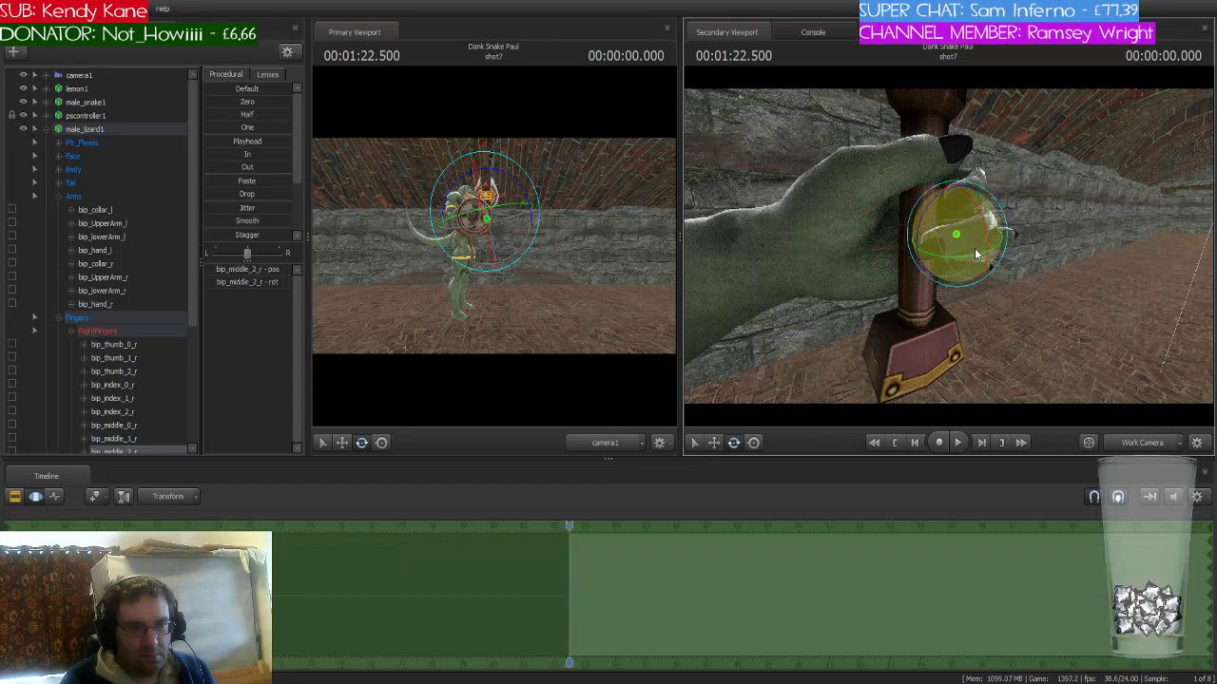
pyautogui.press('ctrl')
pyautogui.click(939, 221)
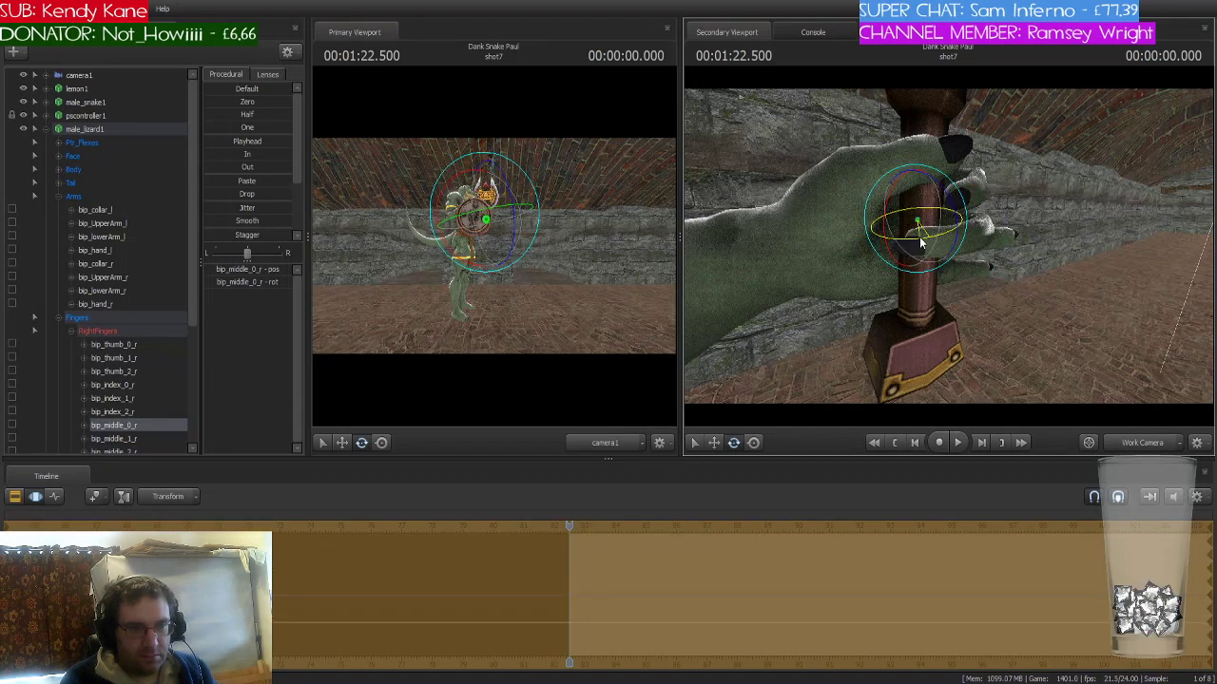
pyautogui.moveTo(915, 239); pyautogui.dragTo(1008, 223)
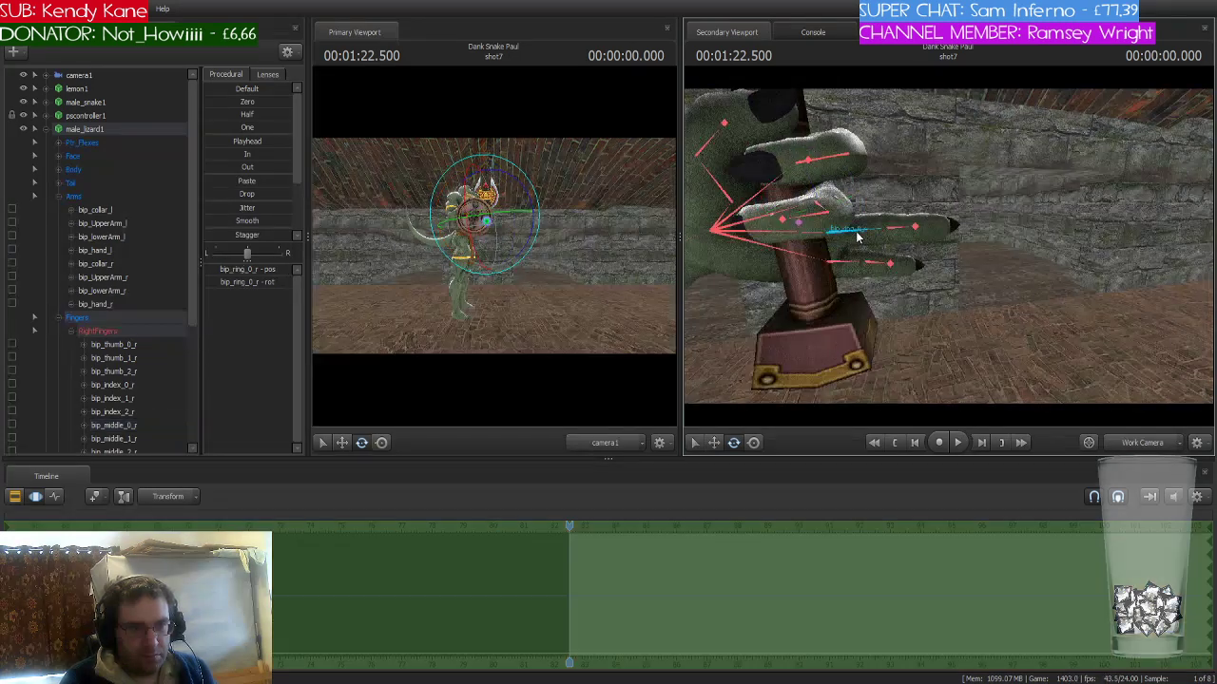
# - Rotate the right ring finger's bones so the finger curls around the labrys handle below the middle finger
pyautogui.keyDown('ctrl'); pyautogui.click(814, 249); pyautogui.keyUp('ctrl')
pyautogui.moveTo(815, 249); pyautogui.dragTo(856, 270)
pyautogui.press('ctrl')
pyautogui.keyDown('ctrl'); pyautogui.click(854, 256); pyautogui.keyUp('ctrl')
pyautogui.press('ctrl')
pyautogui.keyDown('ctrl'); pyautogui.click(810, 263); pyautogui.keyUp('ctrl')
# - Rotate bip_pinky_0_r, bip_pinky_1_r and bip_pinky_2_r so the little finger closes around the labrys handle
pyautogui.press('ctrl')
pyautogui.keyDown('ctrl'); pyautogui.click(827, 265); pyautogui.keyUp('ctrl')
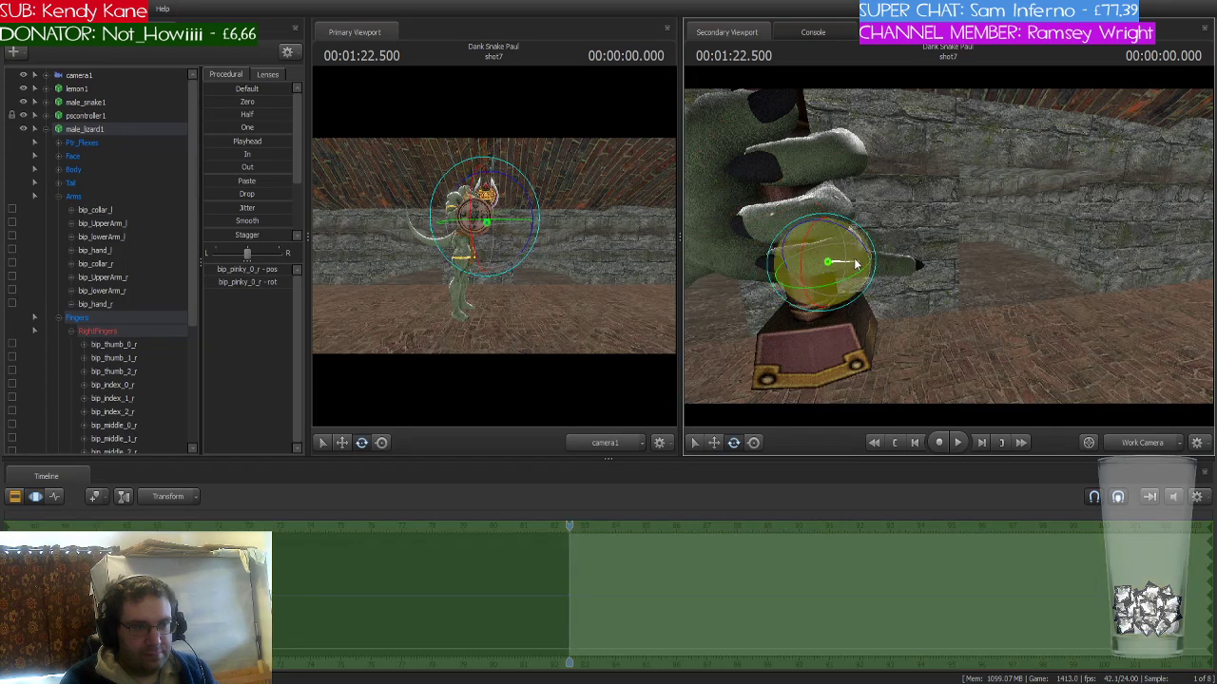
pyautogui.moveTo(817, 266); pyautogui.dragTo(815, 266)
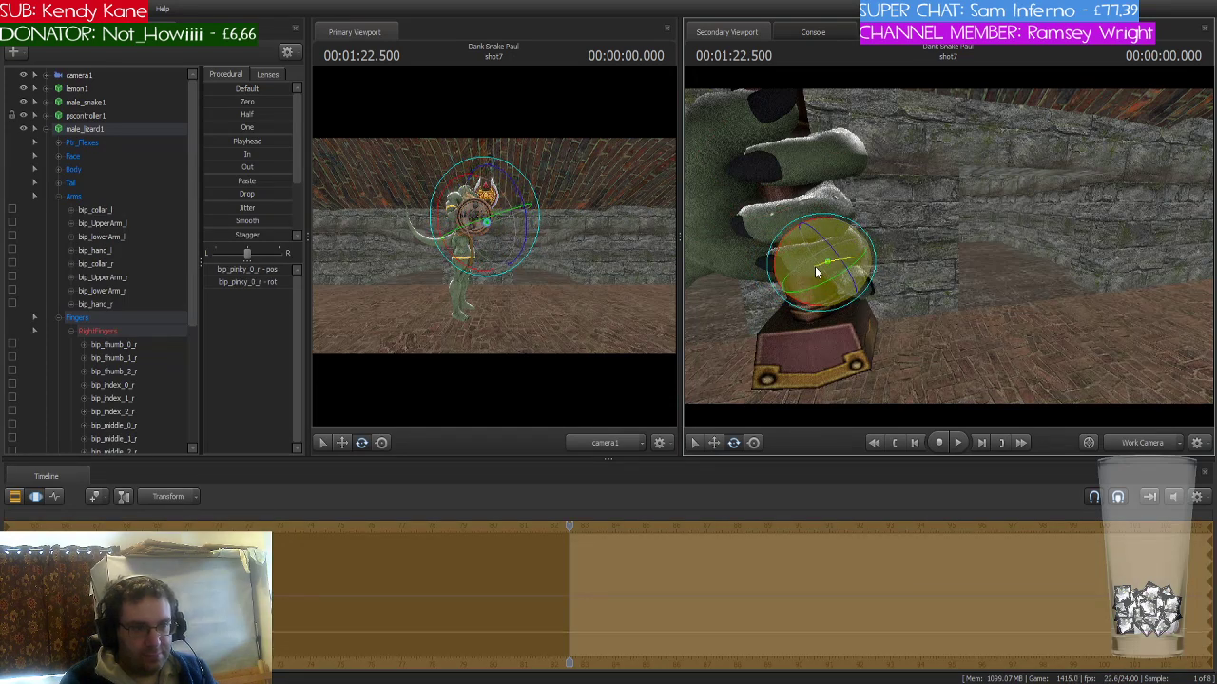
pyautogui.press('ctrl')
pyautogui.keyDown('ctrl'); pyautogui.click(852, 276); pyautogui.keyUp('ctrl')
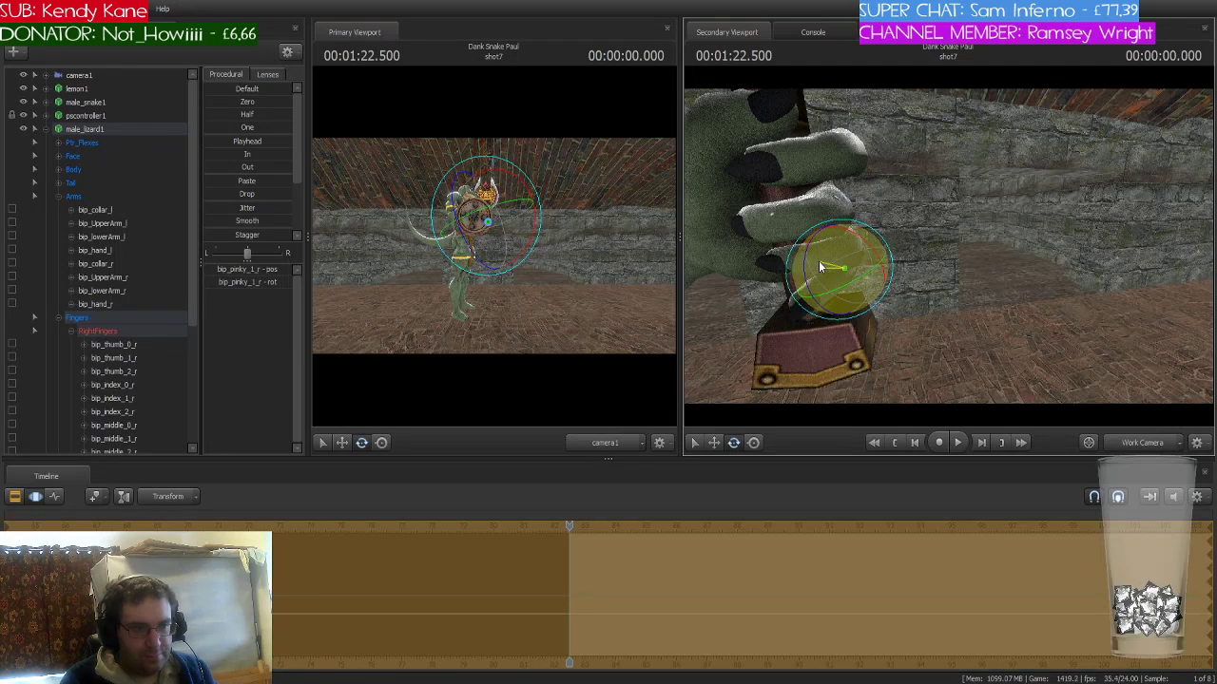
pyautogui.press('ctrl')
pyautogui.keyDown('ctrl'); pyautogui.click(823, 288); pyautogui.keyUp('ctrl')
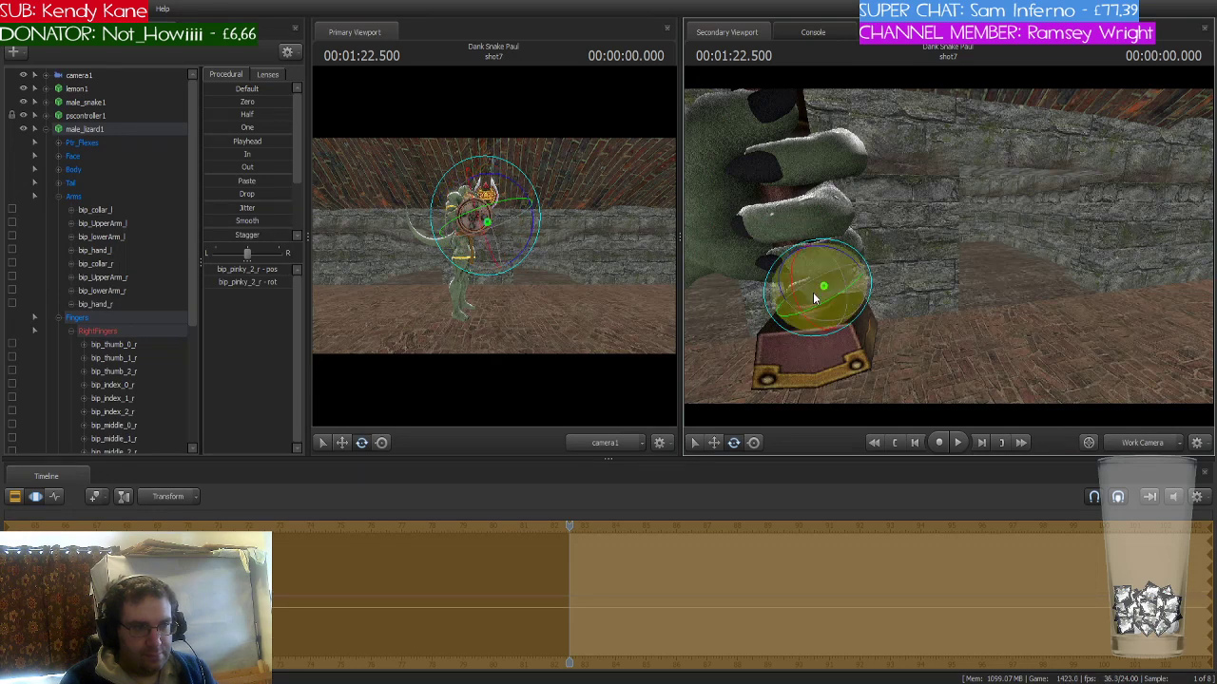
pyautogui.moveTo(813, 292); pyautogui.dragTo(770, 281)
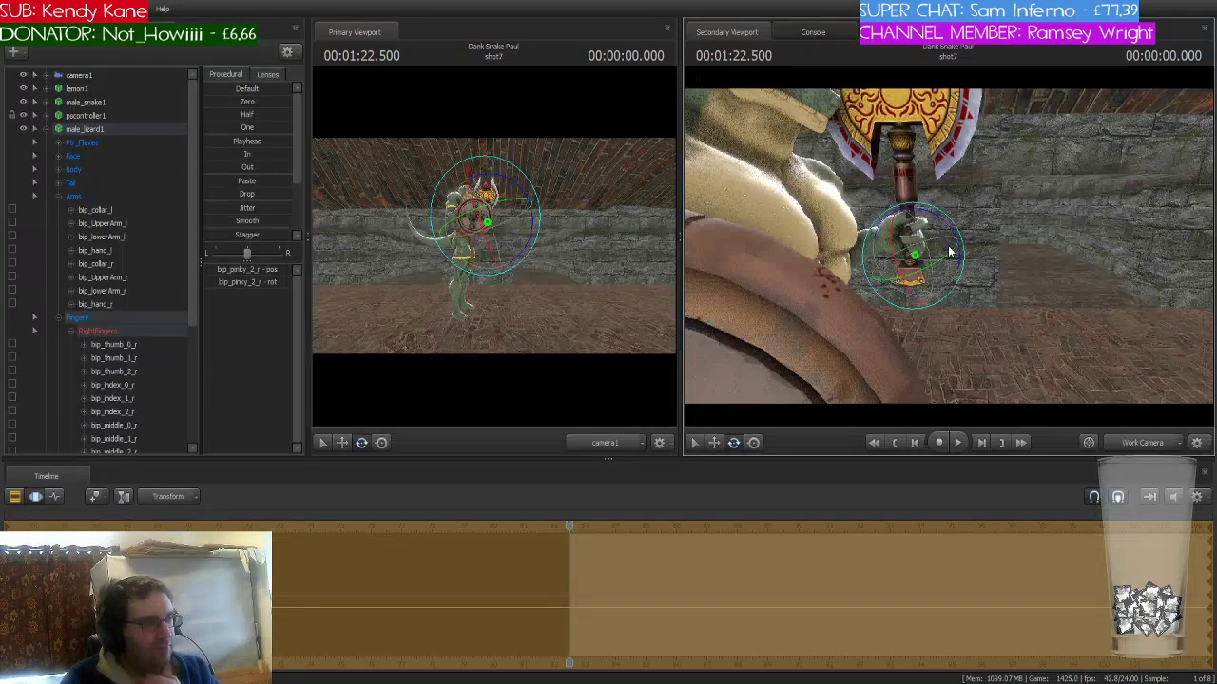
# - Lock the labrys's Sword bone to the lizard's bip_hand_r so the axe follows the right hand
pyautogui.click(58, 196)
pyautogui.click(58, 209)
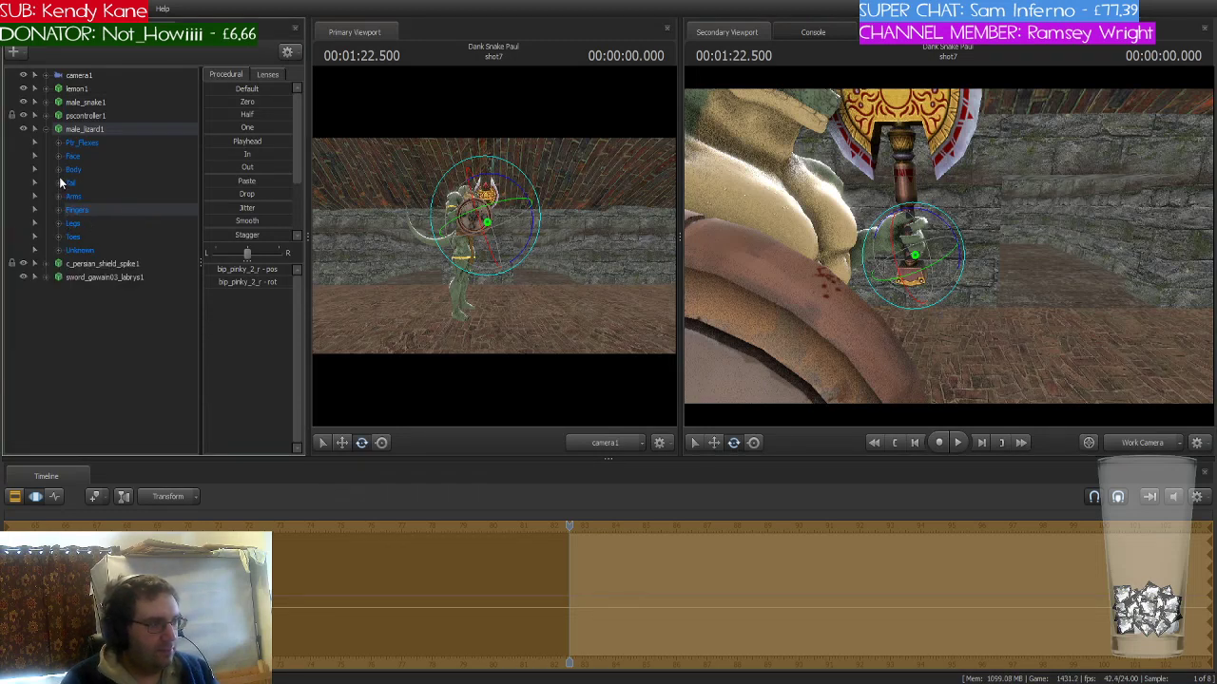
pyautogui.click(58, 197)
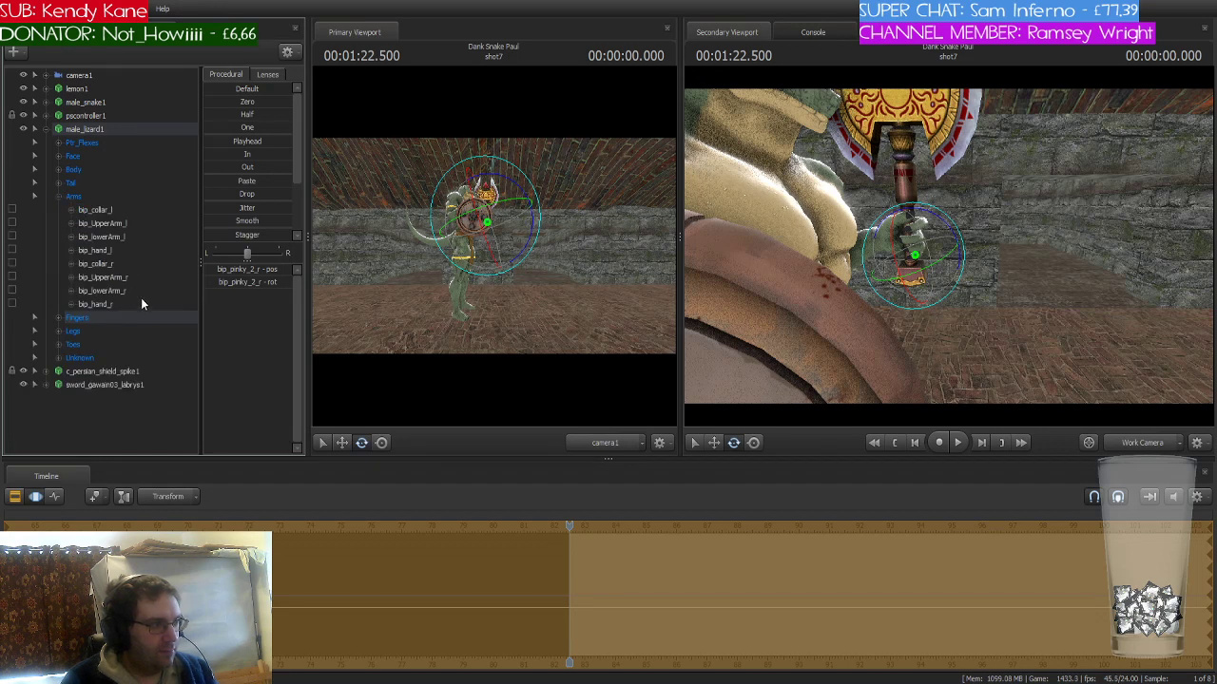
pyautogui.click(41, 386)
pyautogui.click(89, 425)
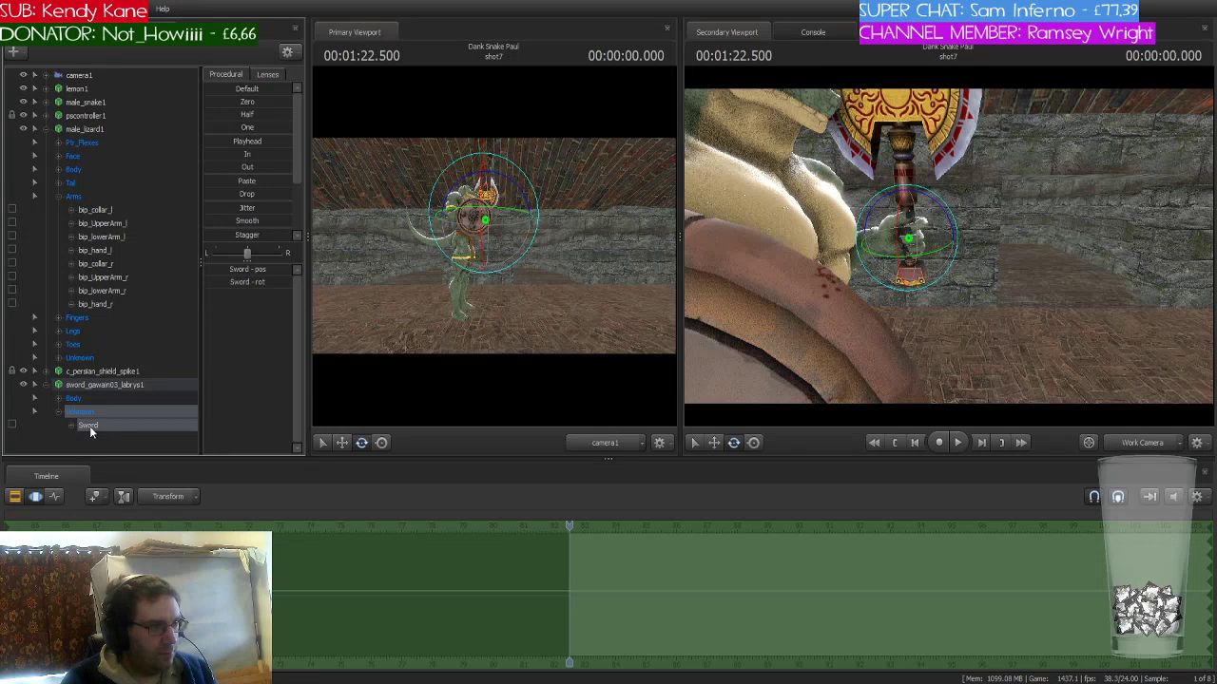
pyautogui.click(95, 304)
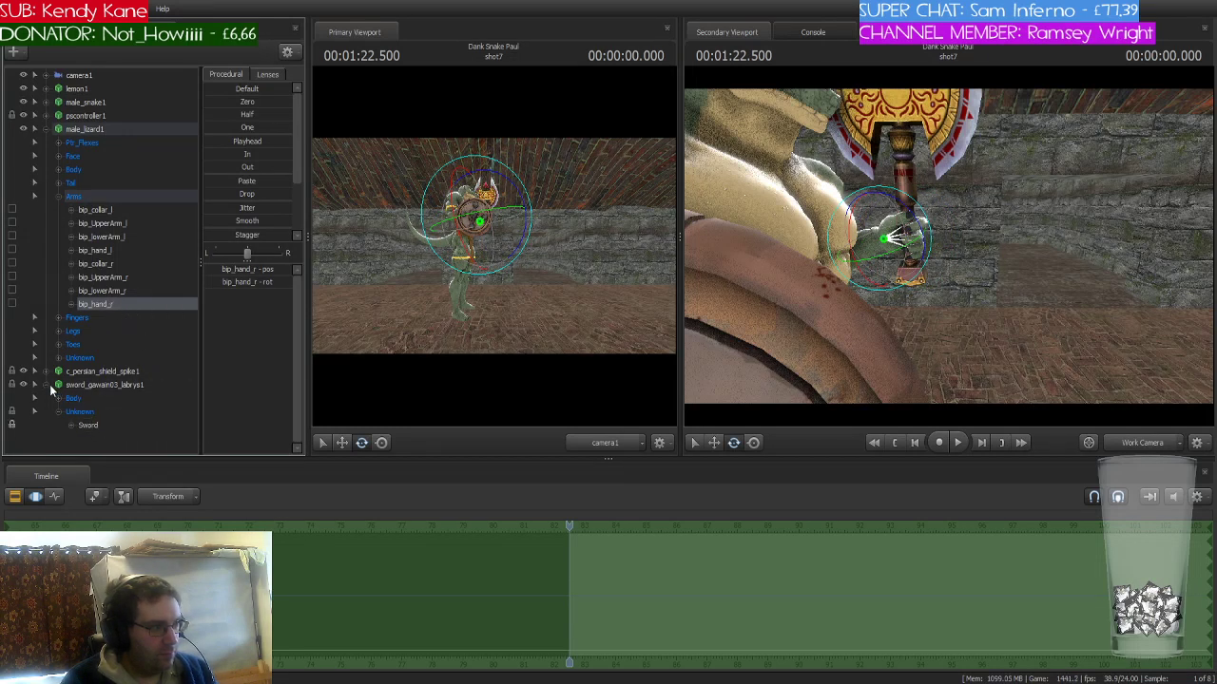
pyautogui.click(47, 129)
# - Rotate bip_lowerArm_r so the right forearm and the labrys swing outward, away from the shield
pyautogui.moveTo(999, 304); pyautogui.dragTo(951, 252)
pyautogui.click(976, 276)
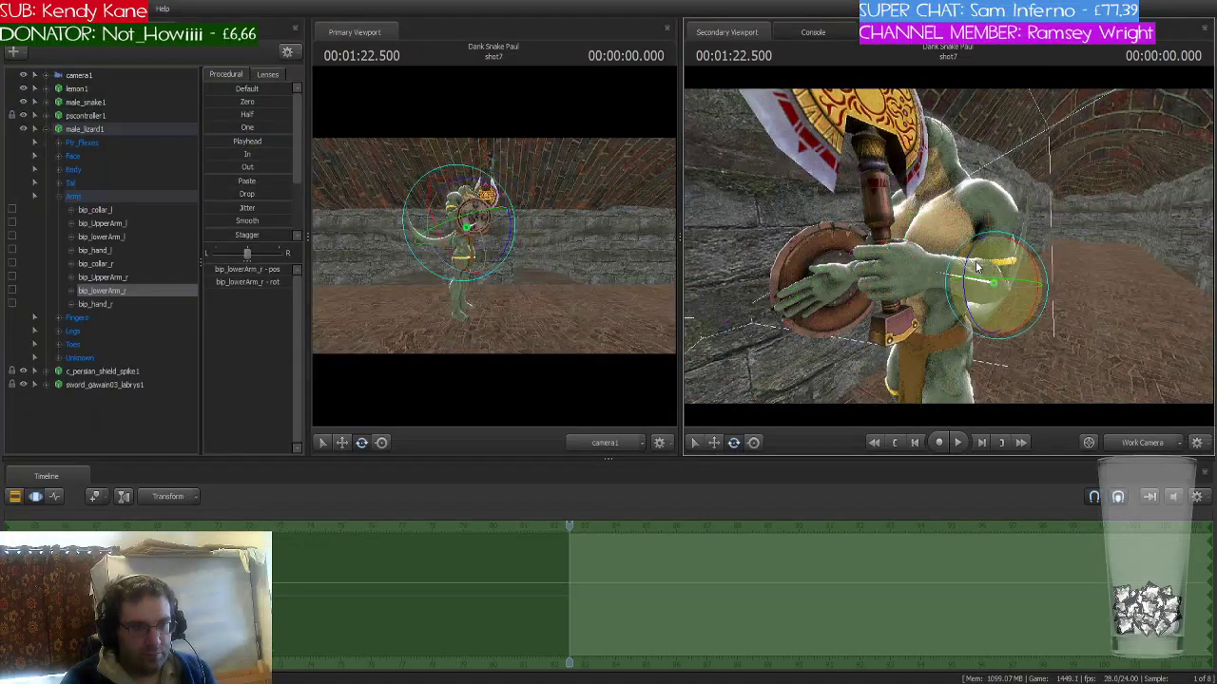
pyautogui.moveTo(995, 306); pyautogui.dragTo(1108, 369)
pyautogui.moveTo(948, 246)
pyautogui.mouseDown()
pyautogui.moveTo(937, 237)
pyautogui.moveTo(964, 215)
pyautogui.moveTo(956, 226)
pyautogui.mouseUp()
# - Rotate the left hand's index, middle, ring and pinky bones together so the fingers curl into a fist behind the shield
pyautogui.keyDown('ctrl'); pyautogui.click(906, 227); pyautogui.keyUp('ctrl')
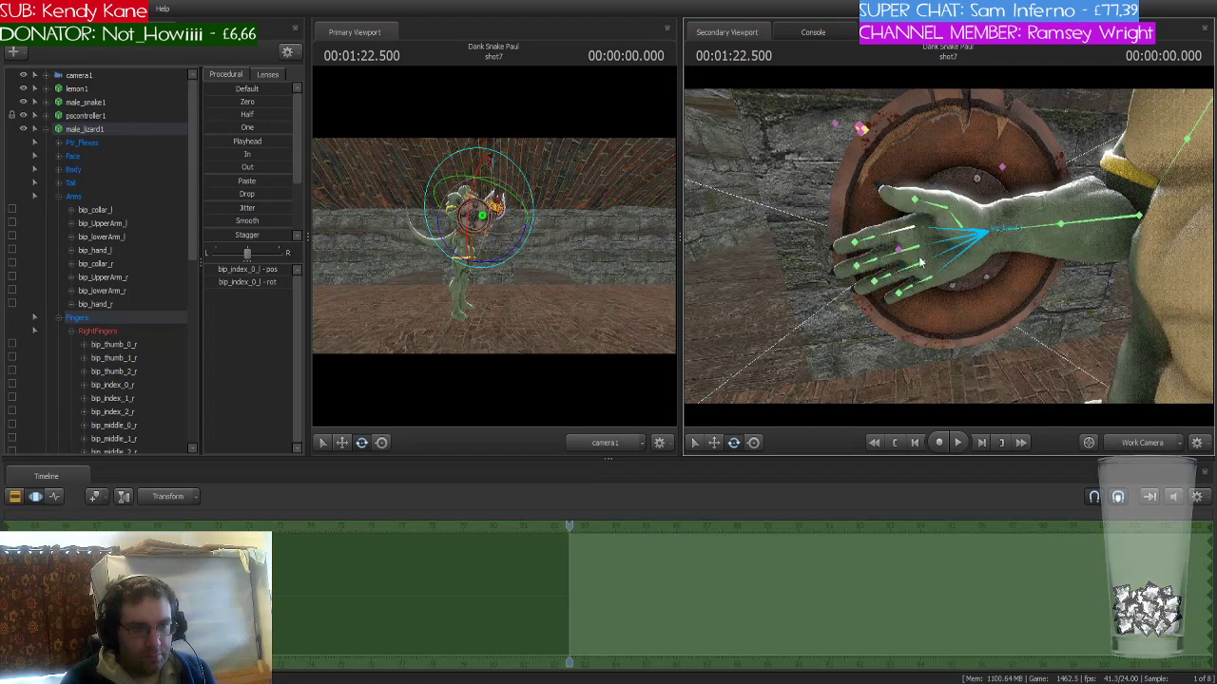
pyautogui.click(865, 245)
pyautogui.keyDown('ctrl'); pyautogui.click(899, 242); pyautogui.keyUp('ctrl')
pyautogui.keyDown('ctrl'); pyautogui.click(908, 237); pyautogui.keyUp('ctrl')
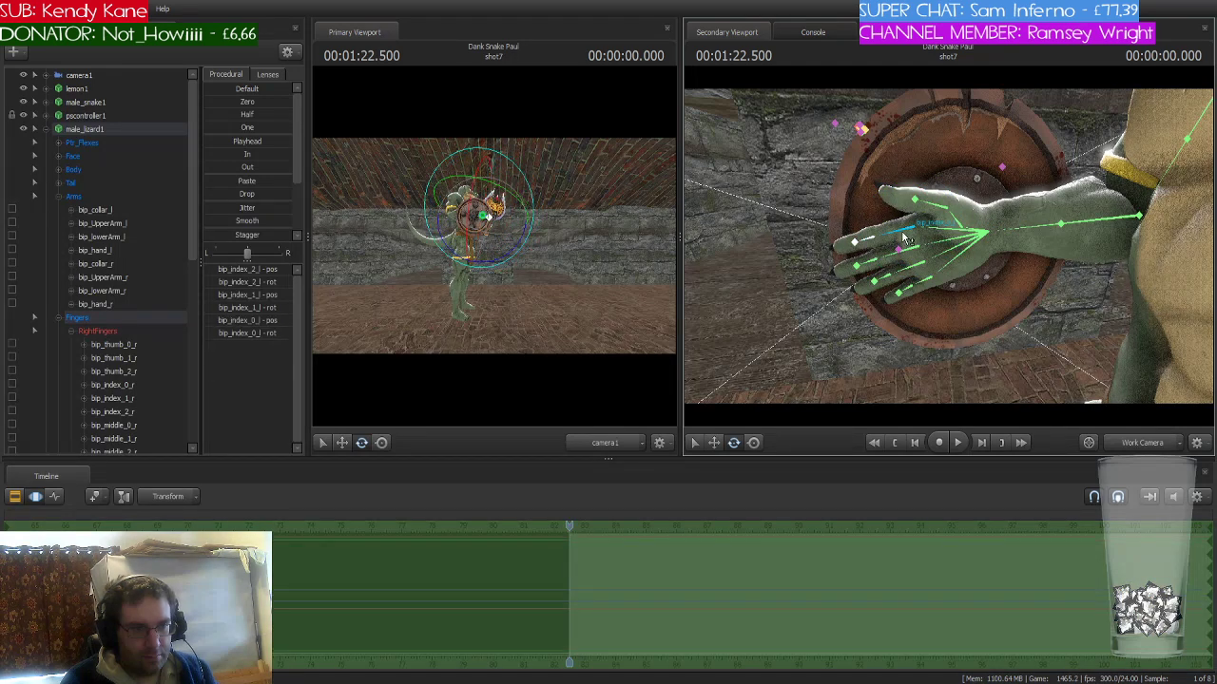
pyautogui.keyDown('ctrl'); pyautogui.click(865, 268); pyautogui.keyUp('ctrl')
pyautogui.keyDown('ctrl'); pyautogui.click(876, 266); pyautogui.keyUp('ctrl')
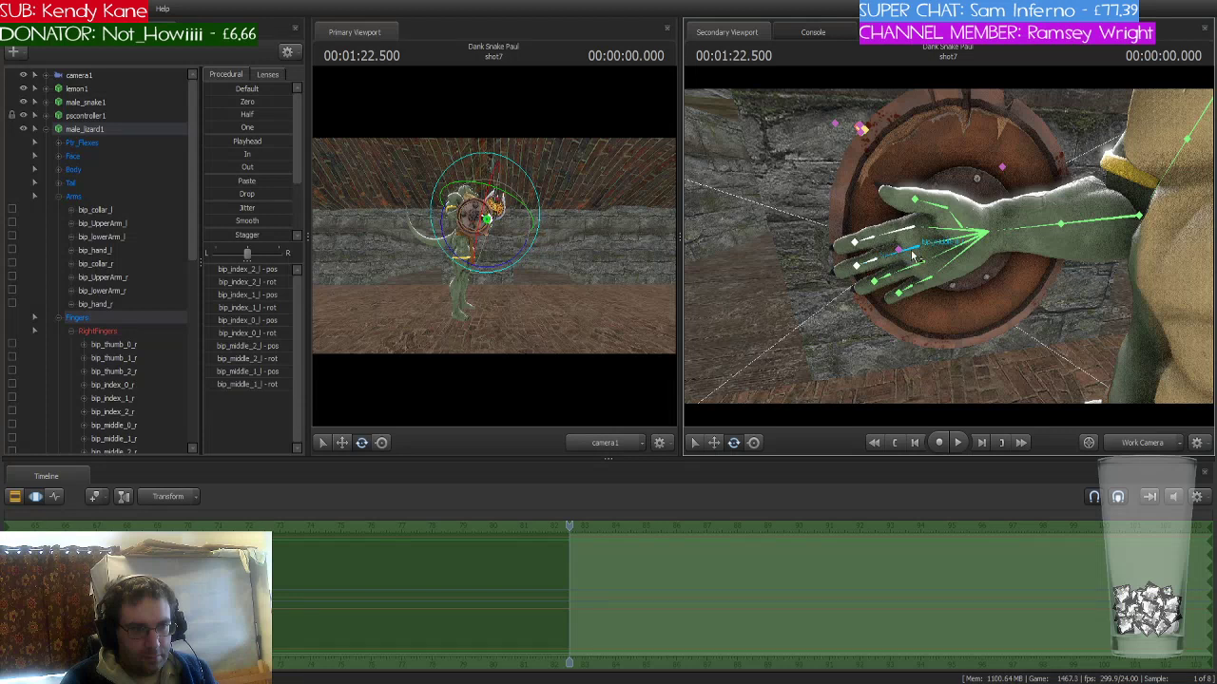
pyautogui.keyDown('ctrl'); pyautogui.click(903, 268); pyautogui.keyUp('ctrl')
pyautogui.keyDown('ctrl'); pyautogui.click(889, 281); pyautogui.keyUp('ctrl')
pyautogui.keyDown('ctrl'); pyautogui.click(893, 281); pyautogui.keyUp('ctrl')
pyautogui.keyDown('ctrl'); pyautogui.click(908, 276); pyautogui.keyUp('ctrl')
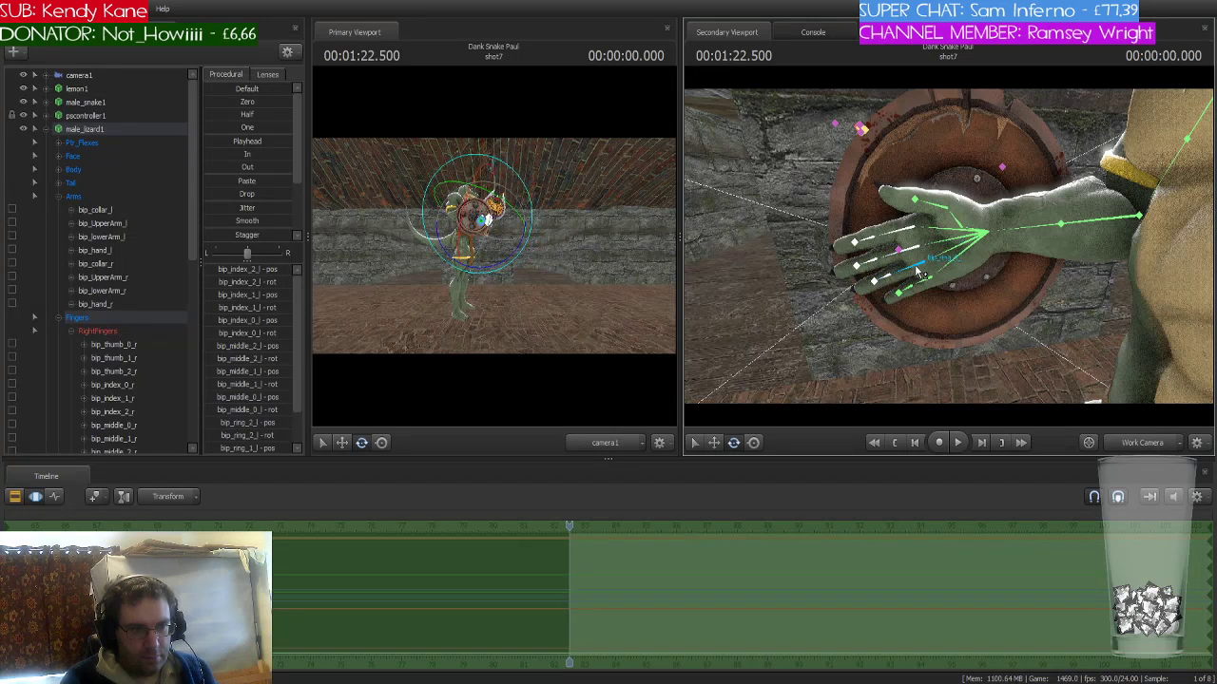
pyautogui.keyDown('ctrl'); pyautogui.click(907, 302); pyautogui.keyUp('ctrl')
pyautogui.keyDown('ctrl'); pyautogui.click(921, 293); pyautogui.keyUp('ctrl')
pyautogui.keyDown('ctrl'); pyautogui.click(941, 300); pyautogui.keyUp('ctrl')
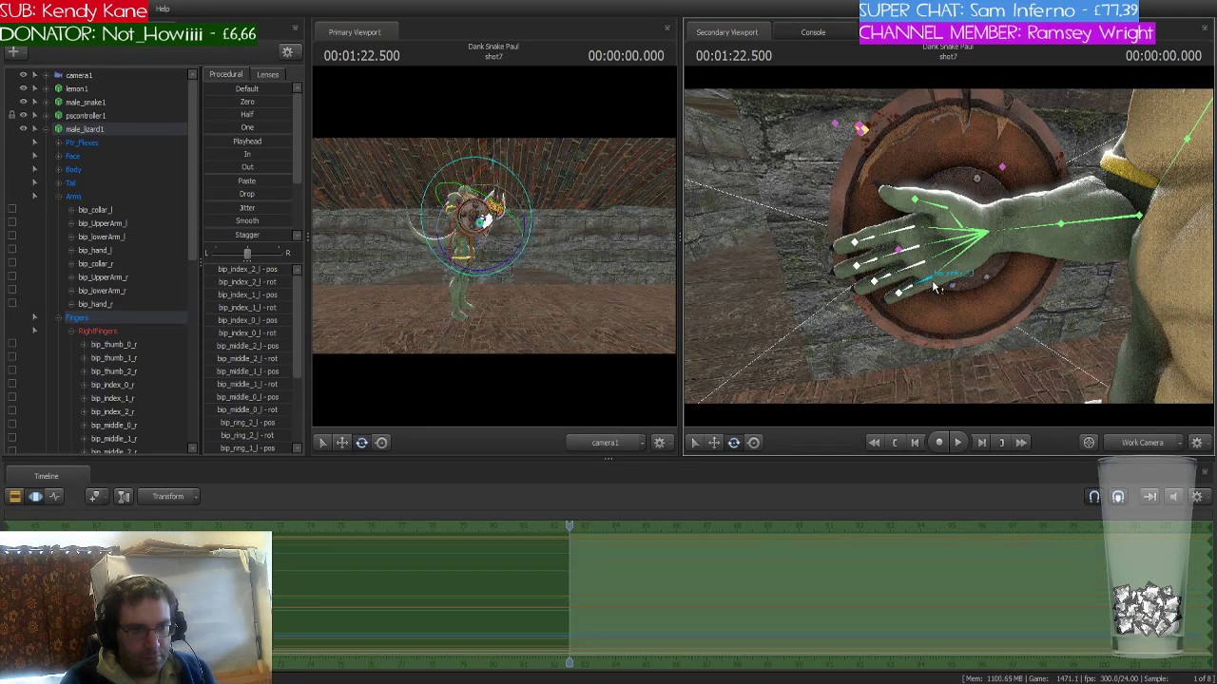
pyautogui.moveTo(967, 285); pyautogui.dragTo(945, 258)
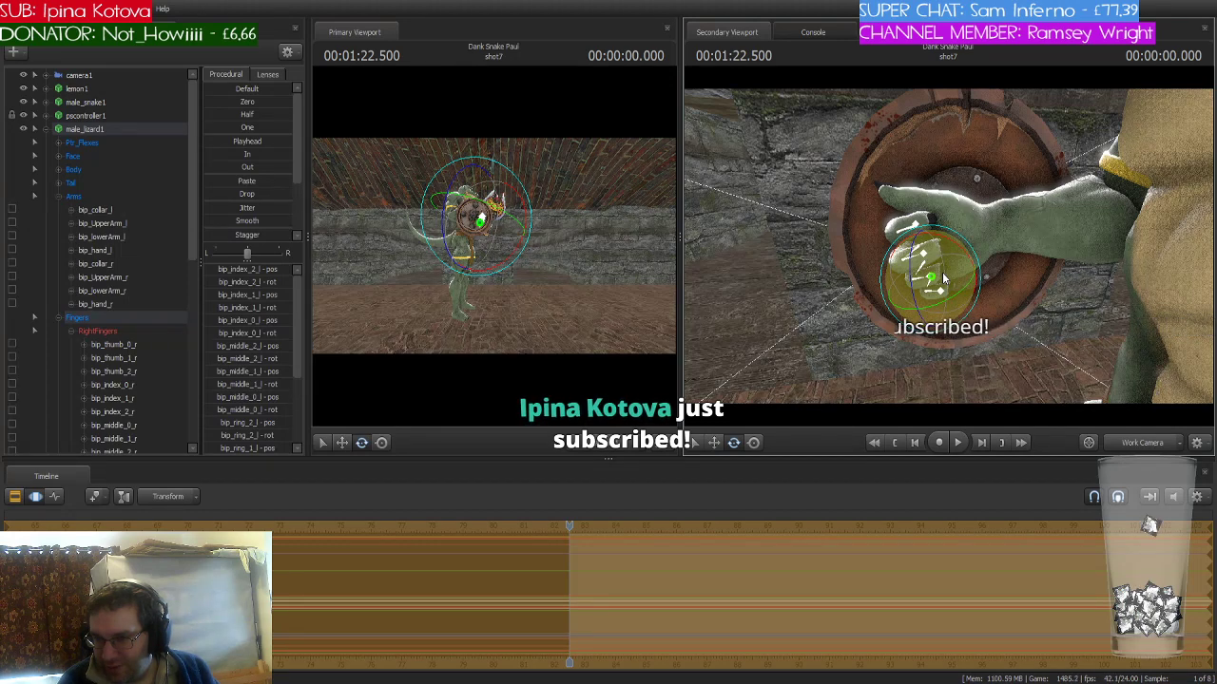
pyautogui.moveTo(942, 272); pyautogui.dragTo(941, 328)
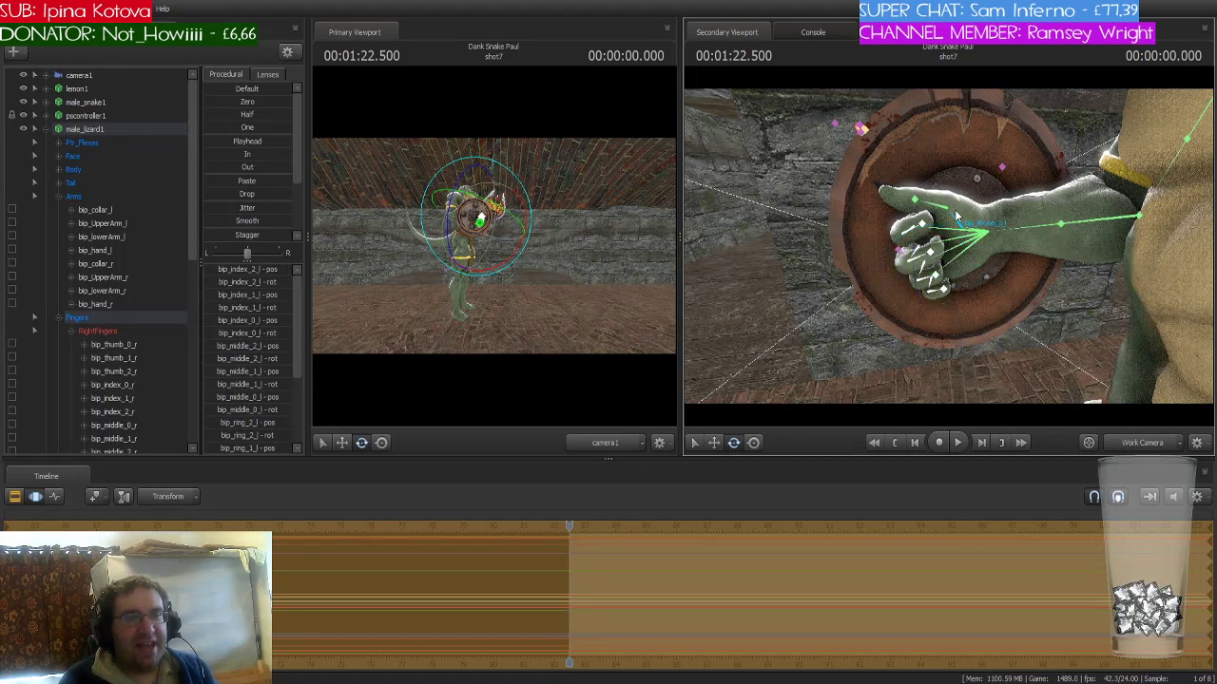
# - Rotate bip_thumb_0_l, bip_thumb_1_l and bip_thumb_2_l so the left thumb folds over the fist
pyautogui.click(954, 211)
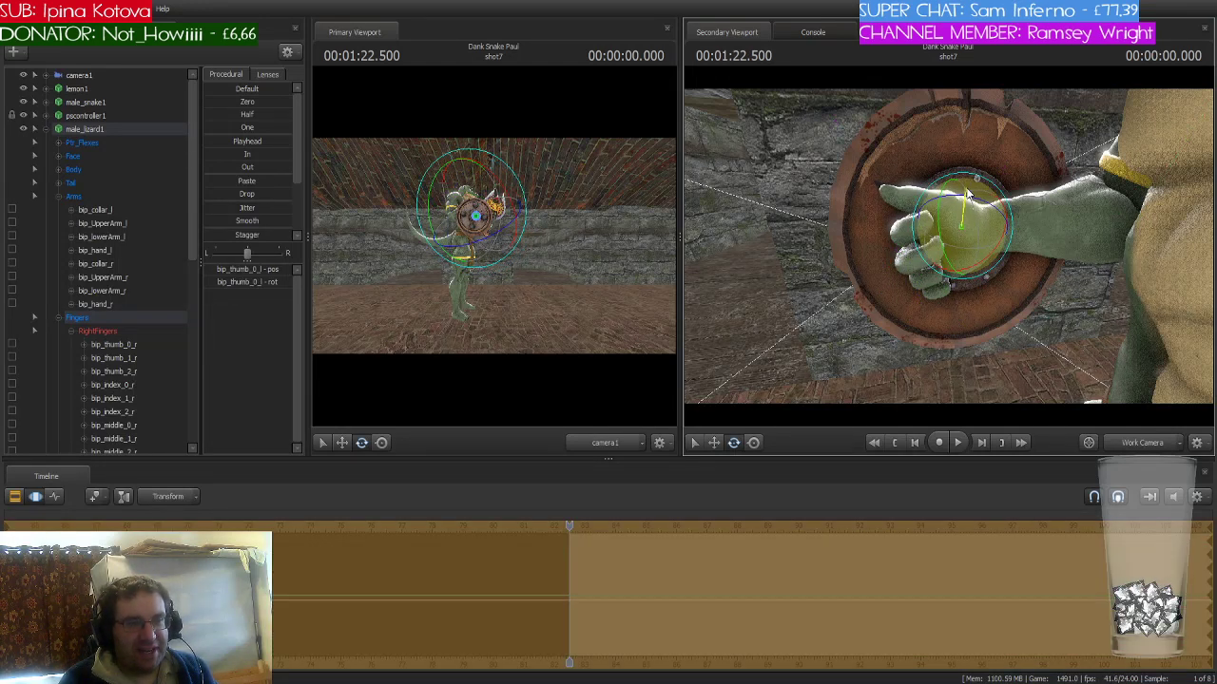
pyautogui.moveTo(967, 195); pyautogui.dragTo(949, 223)
pyautogui.click(948, 205)
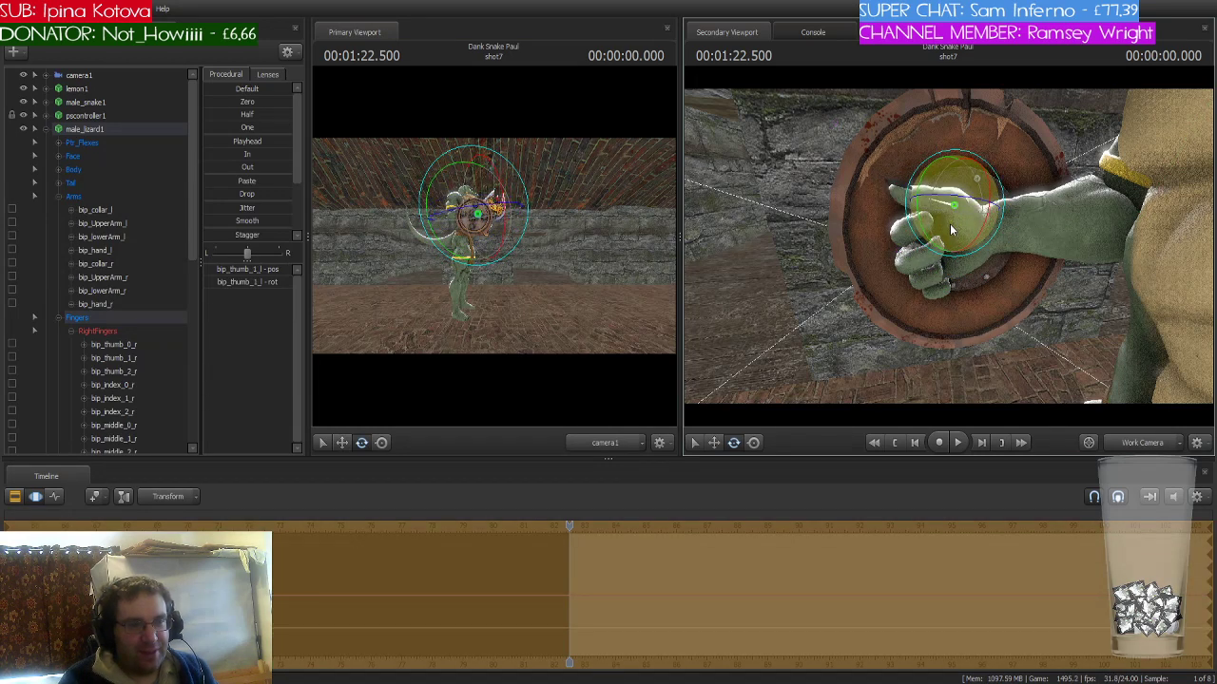
pyautogui.click(920, 194)
pyautogui.moveTo(894, 173); pyautogui.dragTo(1164, 233)
# - Move the whole male_lizard1 model to a new spot on the tunnel floor, lower in the camera1 frame
pyautogui.click(102, 130)
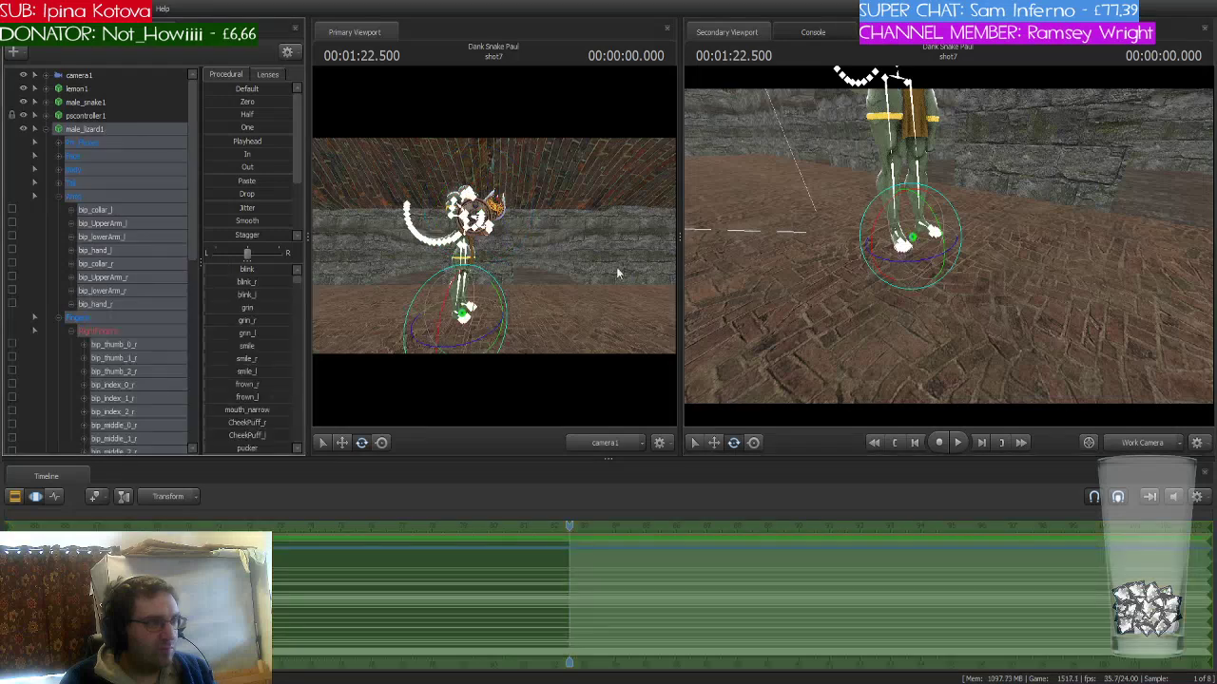
pyautogui.press('w')
pyautogui.moveTo(913, 240); pyautogui.dragTo(910, 264)
pyautogui.moveTo(922, 333); pyautogui.dragTo(945, 251)
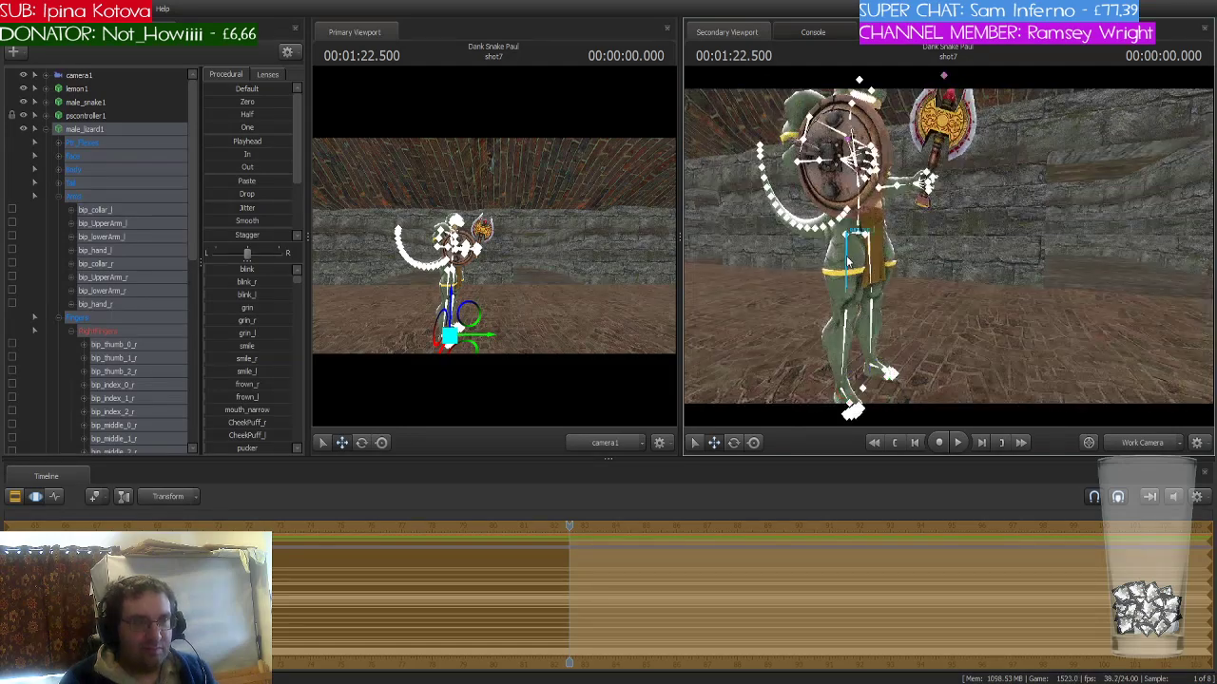
# - Turn the lizard sideways to the camera, lean its body forward and rotate bip_UpperArm_r to hold up the labrys
pyautogui.click(847, 261)
pyautogui.press('e')
pyautogui.moveTo(848, 262); pyautogui.dragTo(982, 287)
pyautogui.click(908, 236)
pyautogui.click(968, 264)
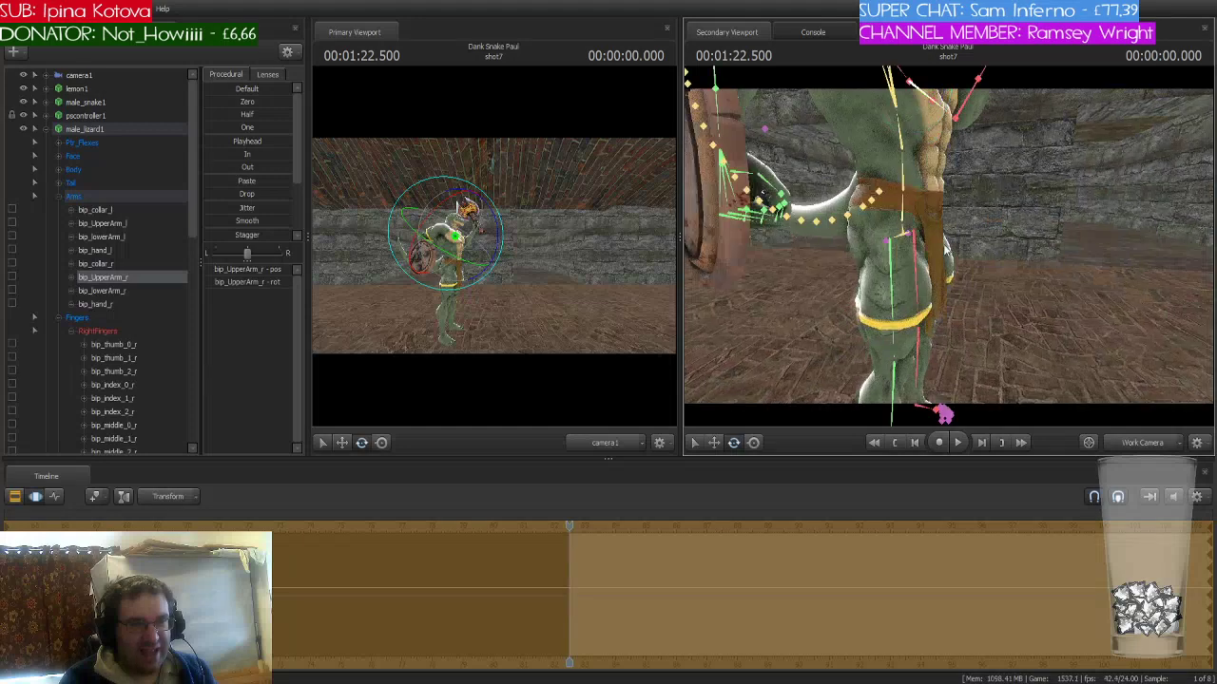
# - Rotate bip_hip_r to swing the right leg forward and bend its knee into a running stride
pyautogui.click(918, 265)
pyautogui.moveTo(918, 261); pyautogui.dragTo(922, 182)
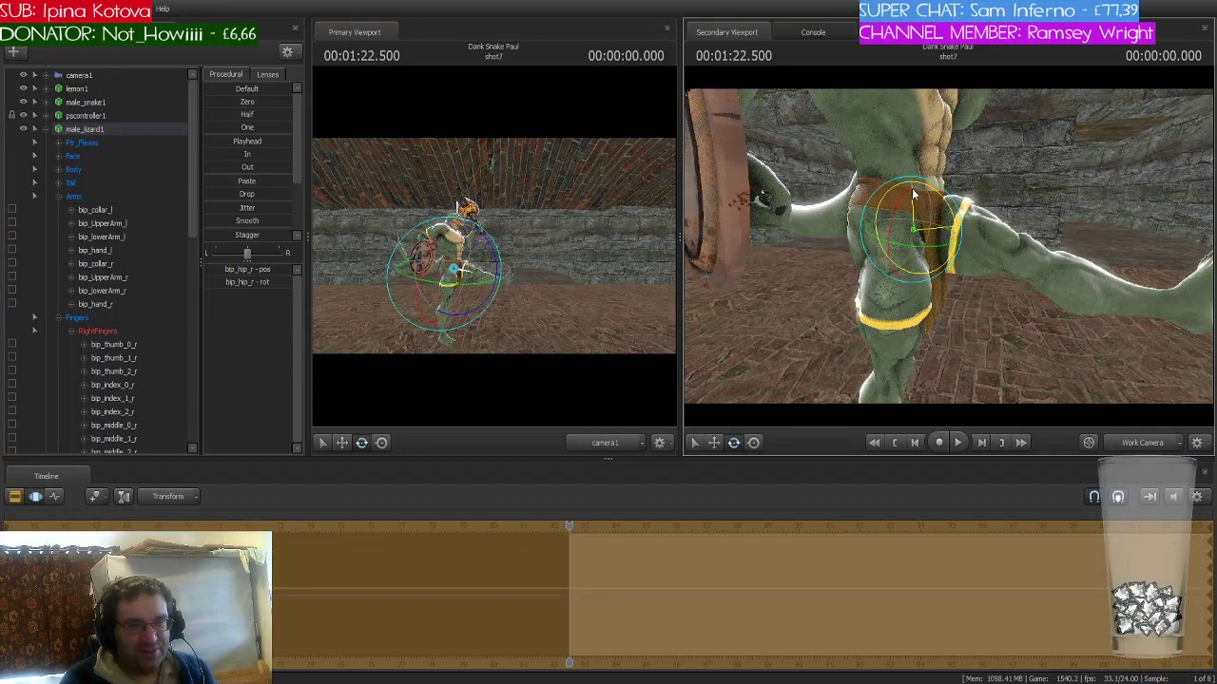
pyautogui.click(1081, 249)
pyautogui.moveTo(1081, 244); pyautogui.dragTo(1060, 284)
# - Rotate bip_hip_l and bip_knee_l so the left leg trails bent behind the body, completing the lizard's running pose
pyautogui.click(912, 255)
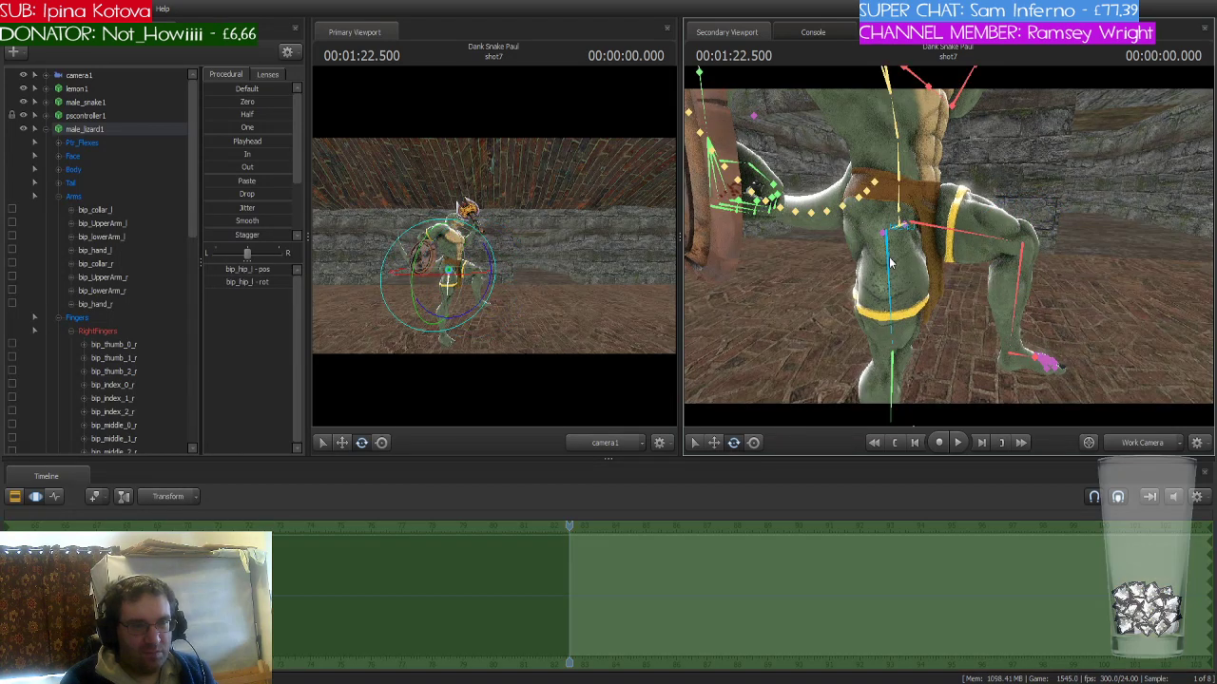
pyautogui.press('ctrl')
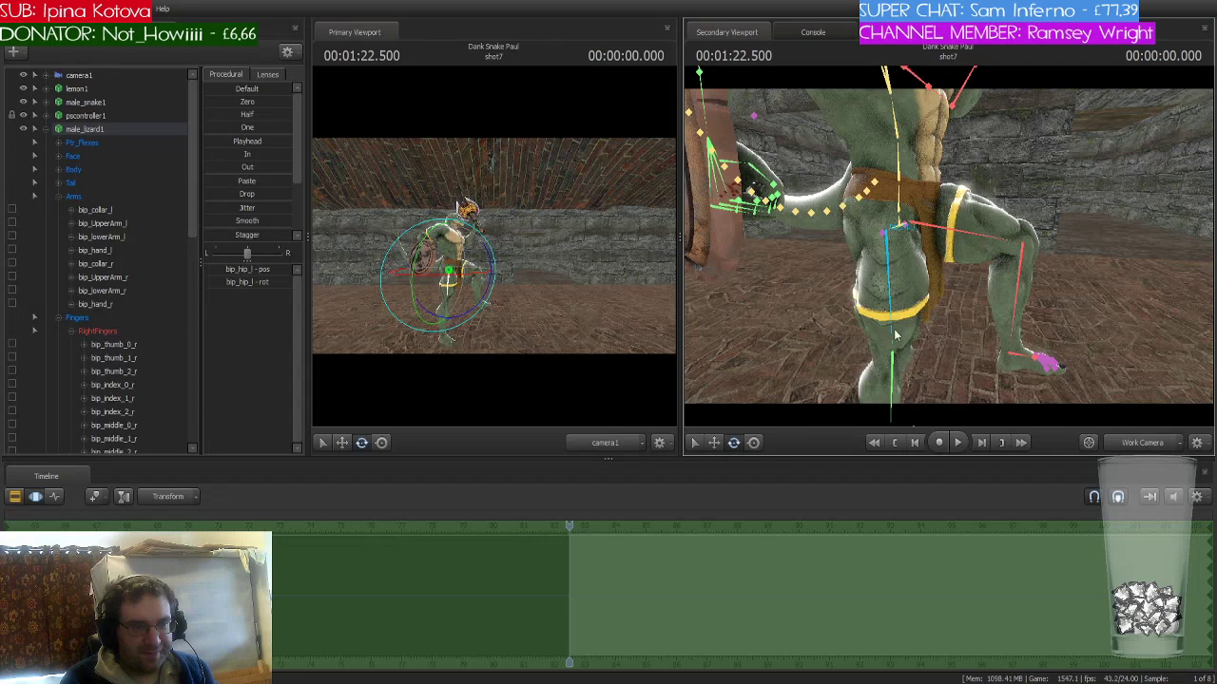
pyautogui.moveTo(922, 269); pyautogui.dragTo(884, 361)
pyautogui.click(851, 354)
pyautogui.moveTo(1044, 353); pyautogui.dragTo(818, 333)
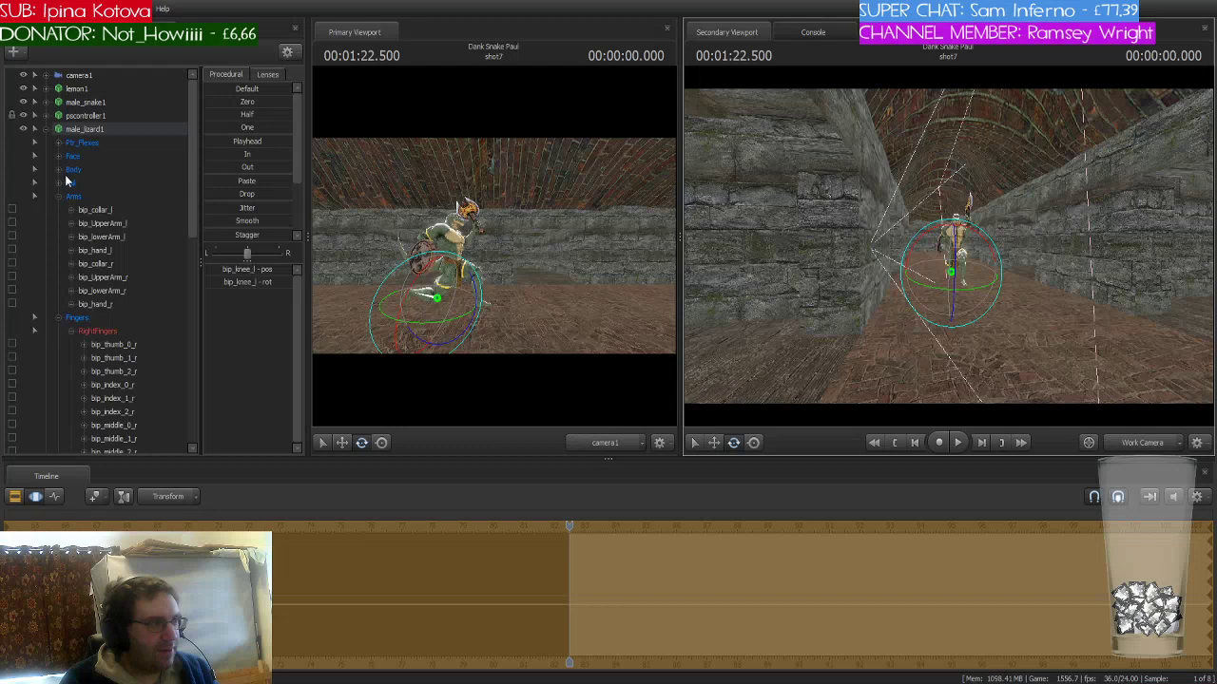
pyautogui.click(46, 128)
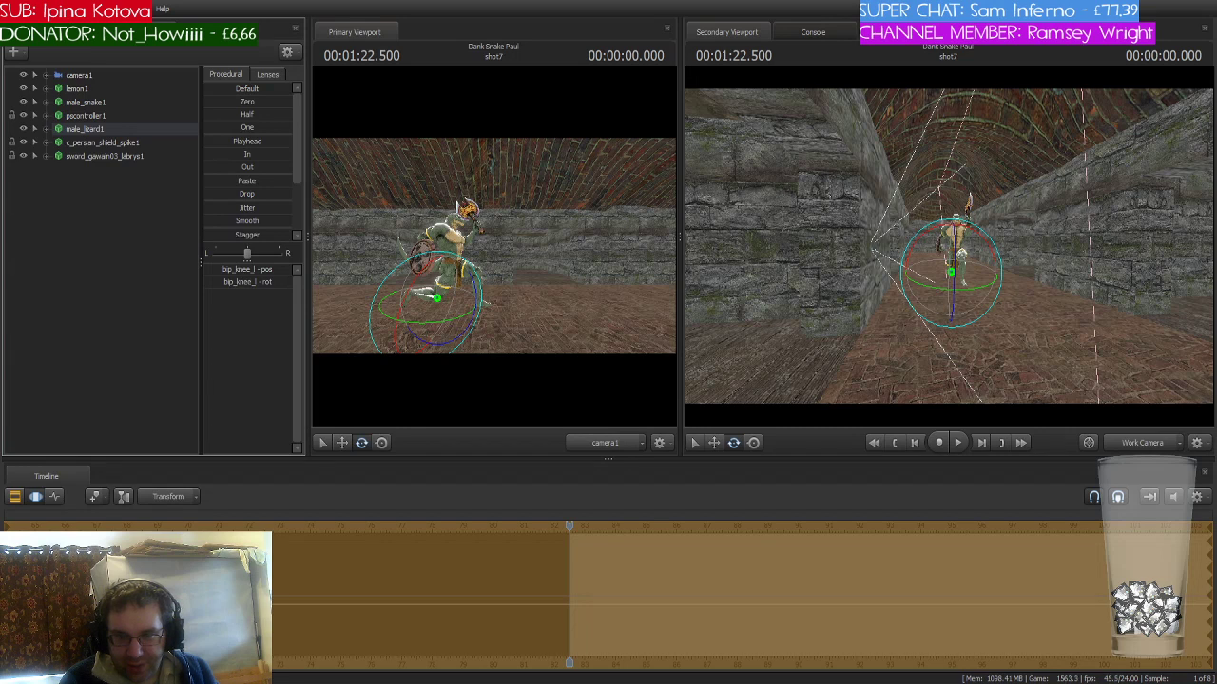
pyautogui.click(107, 206)
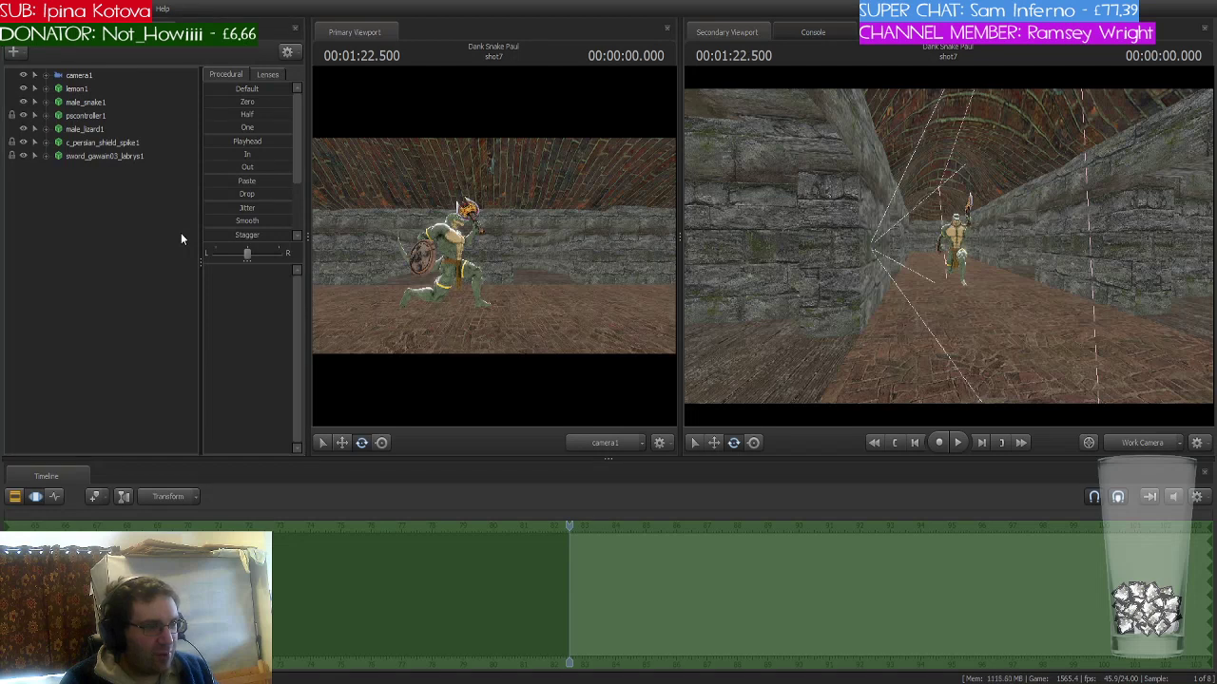
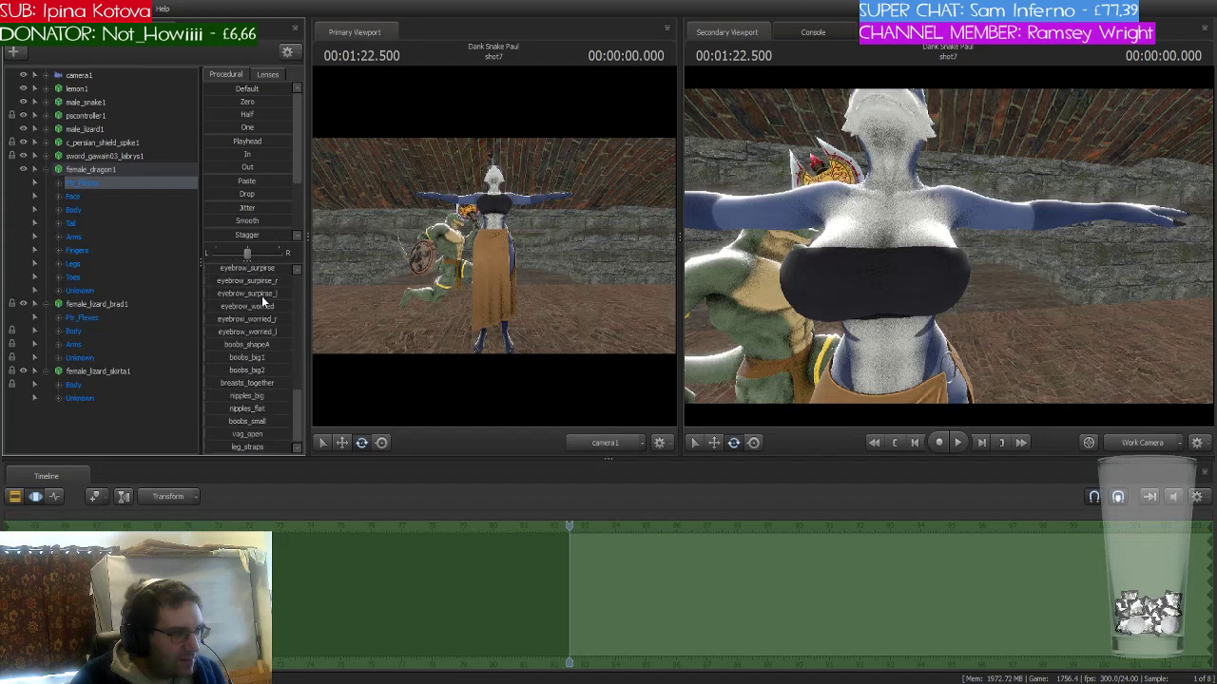
# - Adjust the boobs_small flex on female_dragon1 and the boobs_big1 flex on its black top to reduce the bust and fit the clothing
pyautogui.click(225, 422)
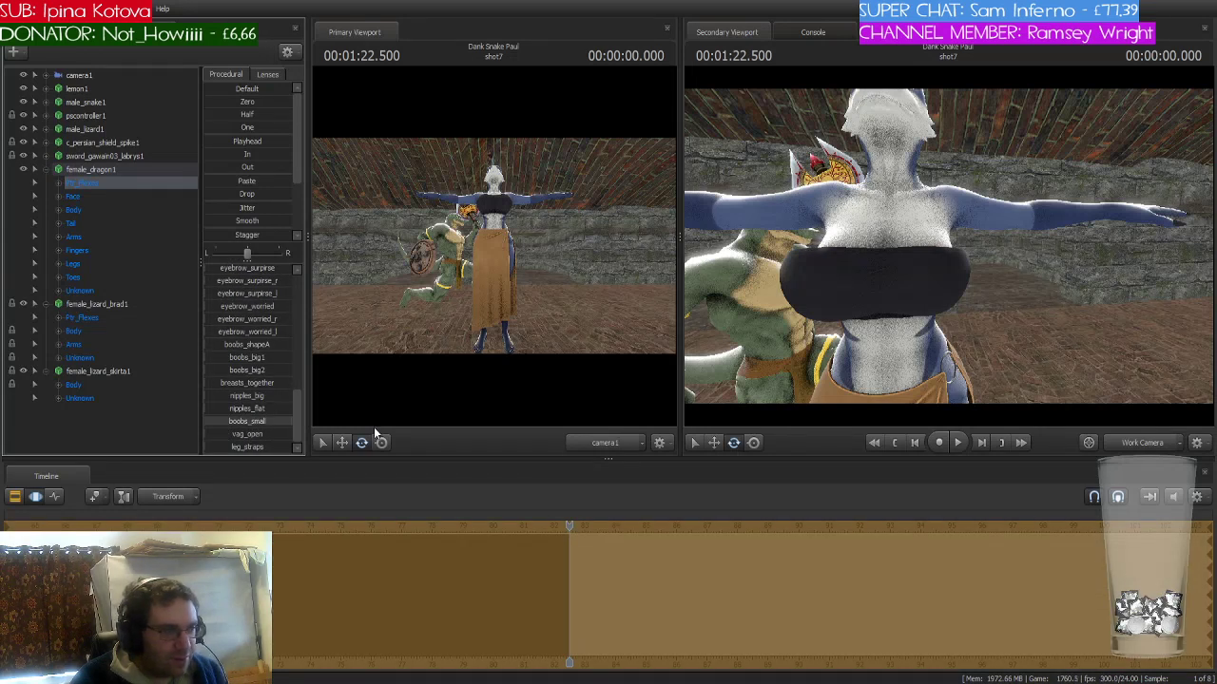
pyautogui.click(114, 318)
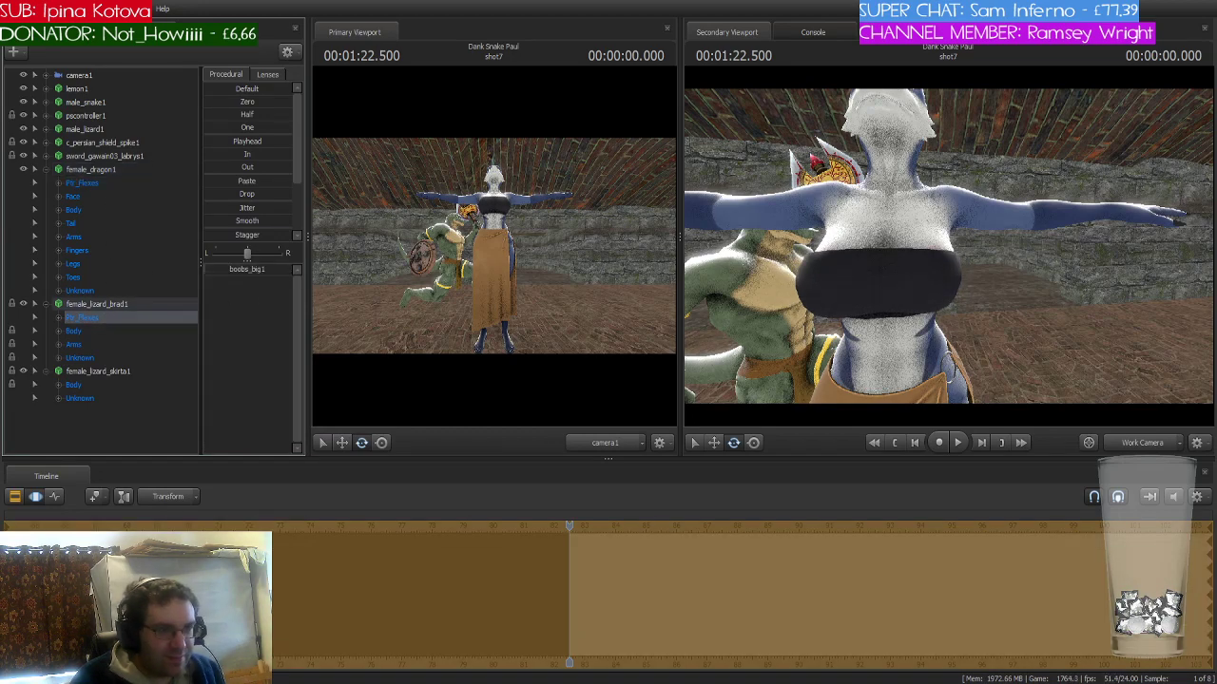
pyautogui.moveTo(949, 247); pyautogui.dragTo(898, 247)
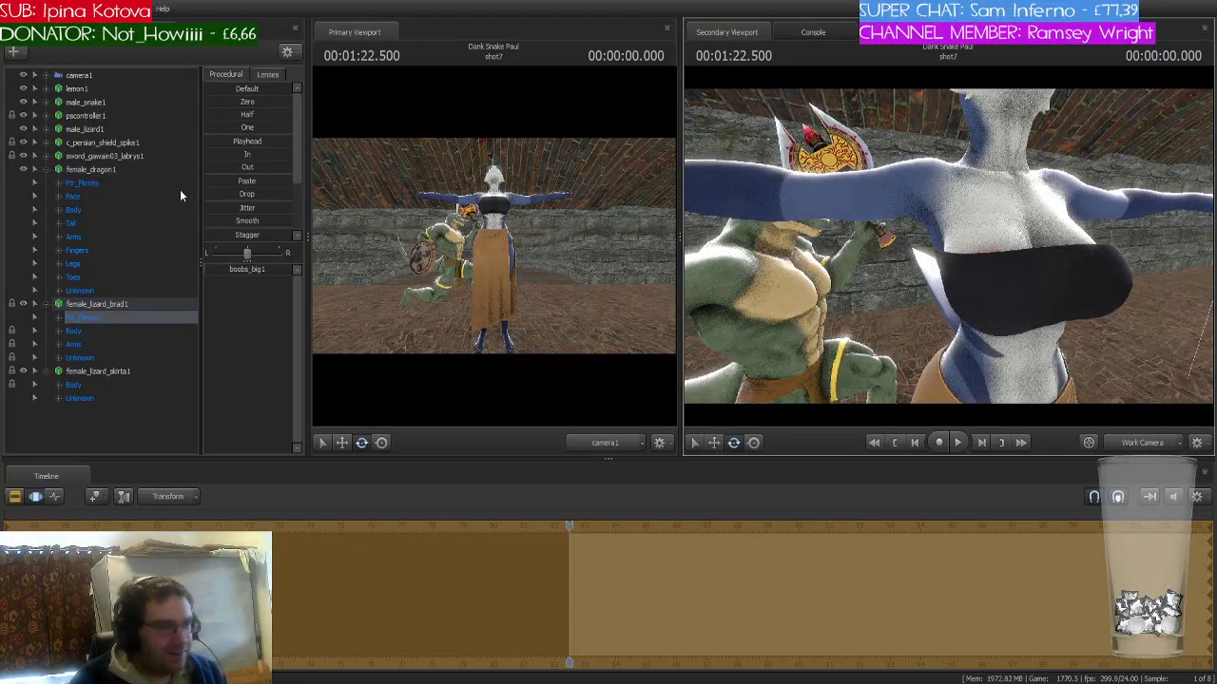
pyautogui.click(122, 304)
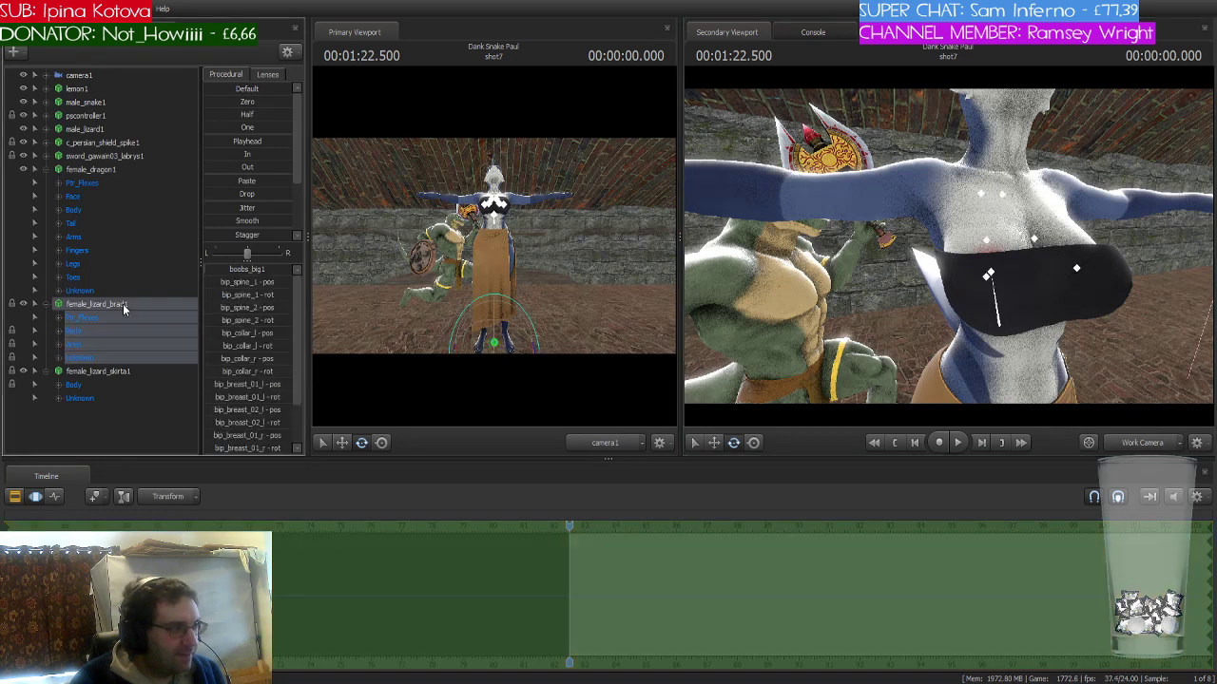
pyautogui.click(101, 427)
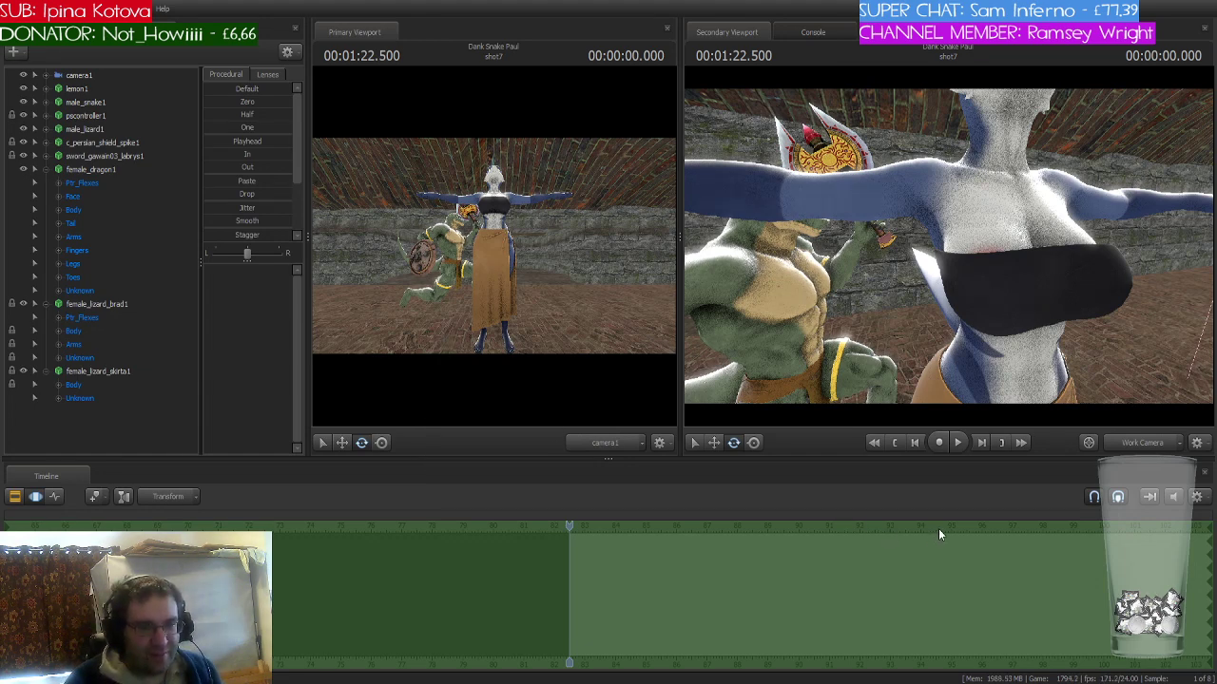
pyautogui.moveTo(941, 314); pyautogui.dragTo(860, 330)
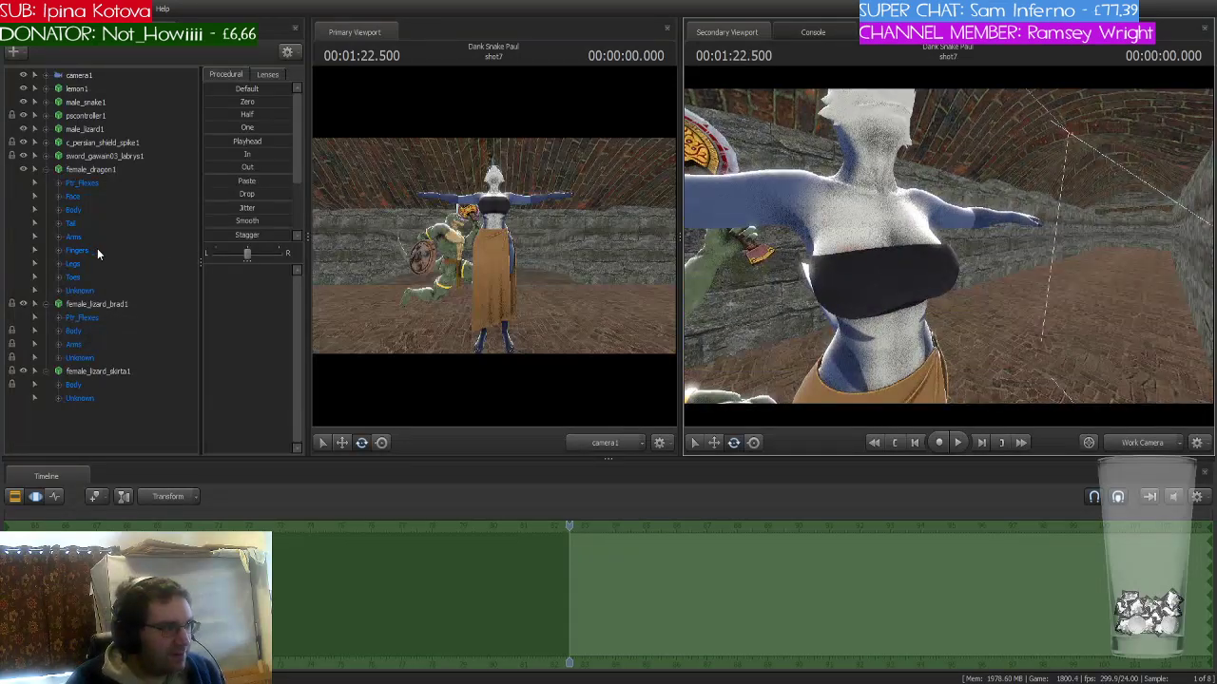
# - Adjust the nipples_flat flex on female_dragon1 so the chest sits smoothly under the black top
pyautogui.click(105, 182)
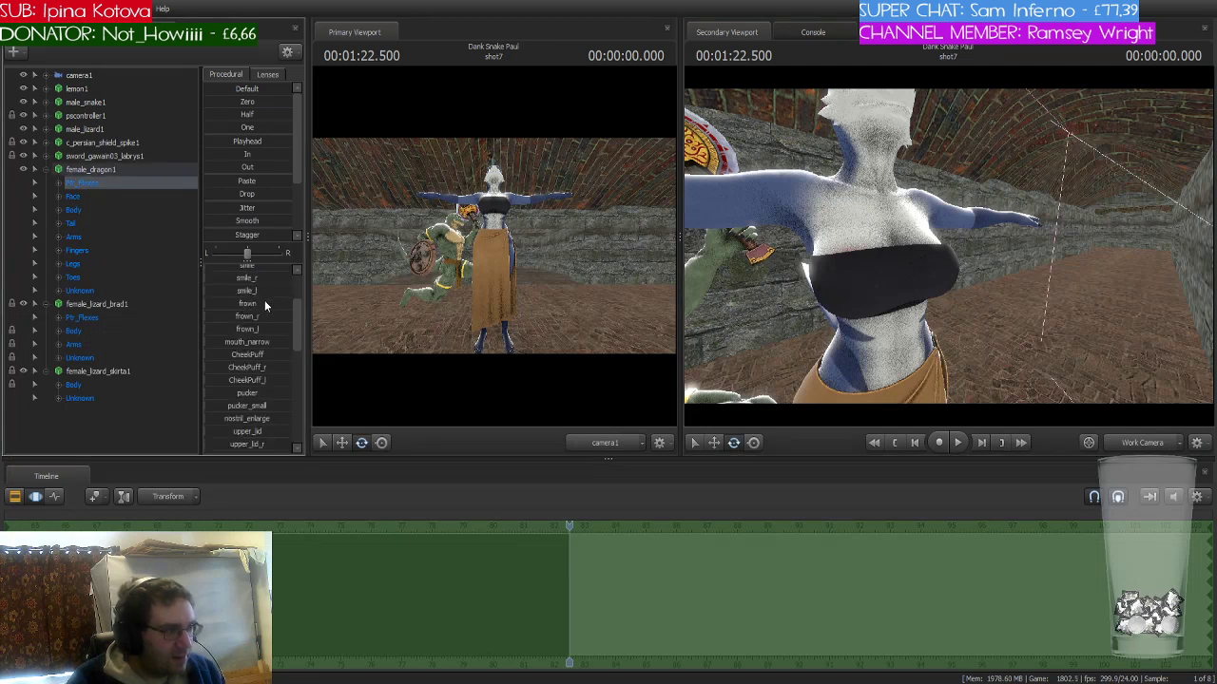
pyautogui.scroll(-5, 264, 299)
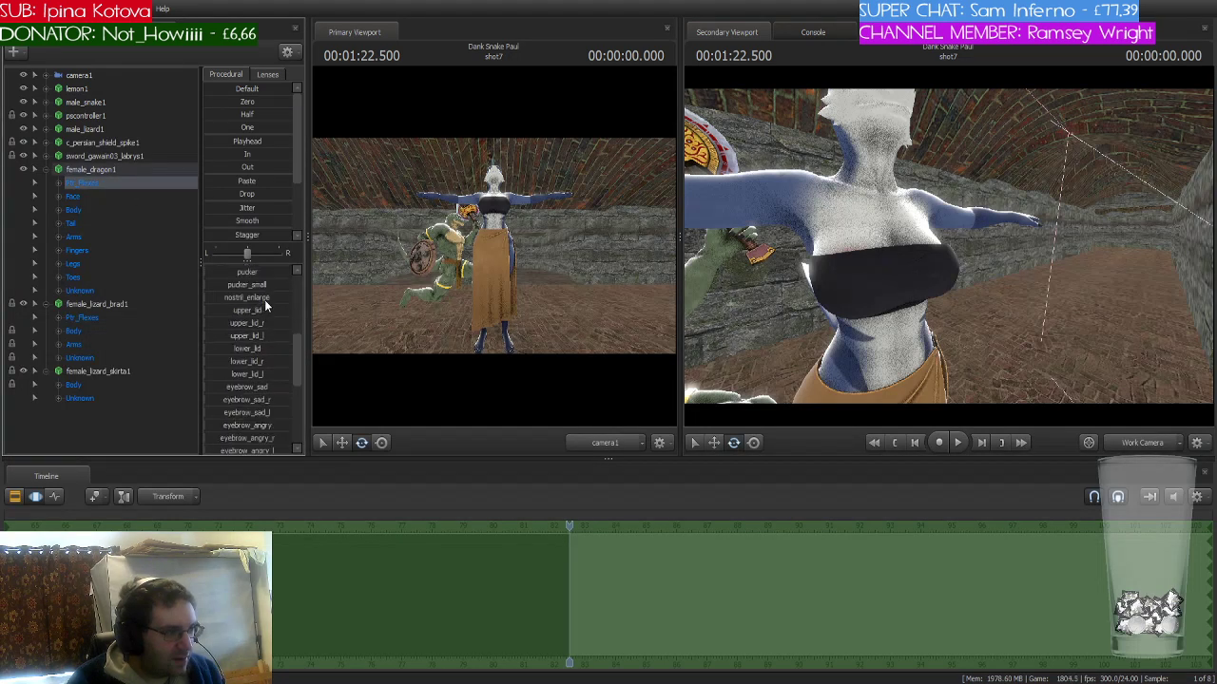
pyautogui.scroll(-2, 264, 300)
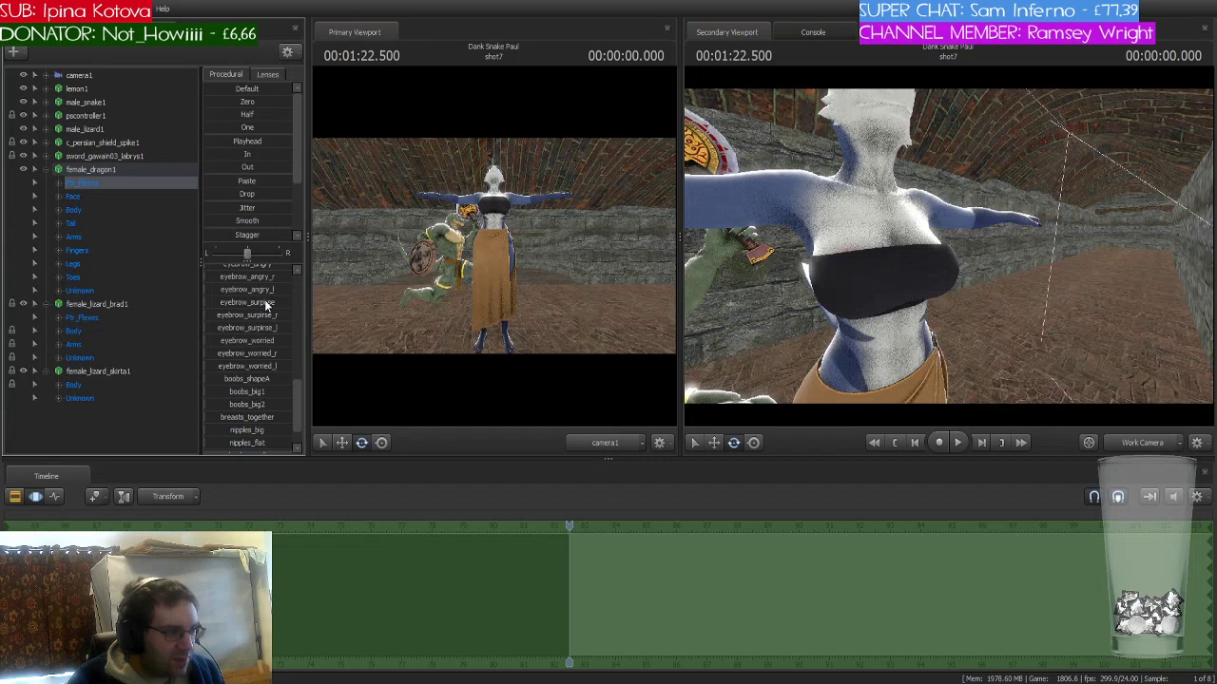
pyautogui.scroll(-1, 260, 378)
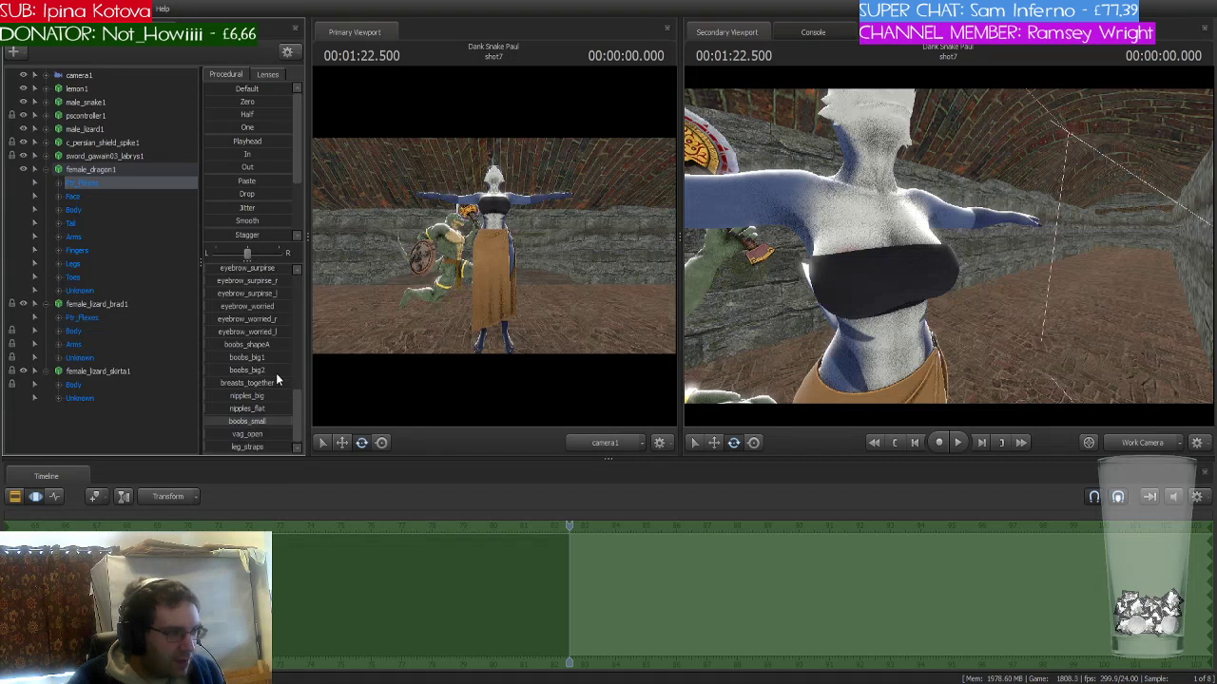
pyautogui.click(219, 408)
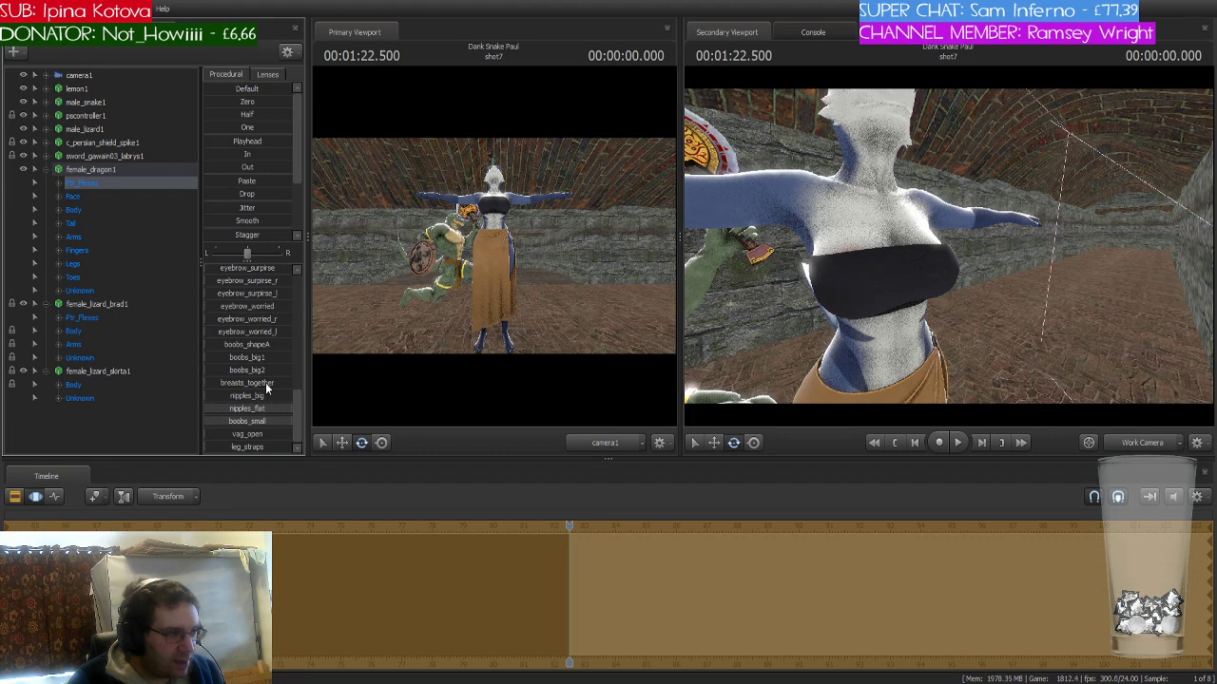
# - Adjust the breasts_together and boobs_big1 flexes on female_dragon1 so the chest fits the black top
pyautogui.click(217, 383)
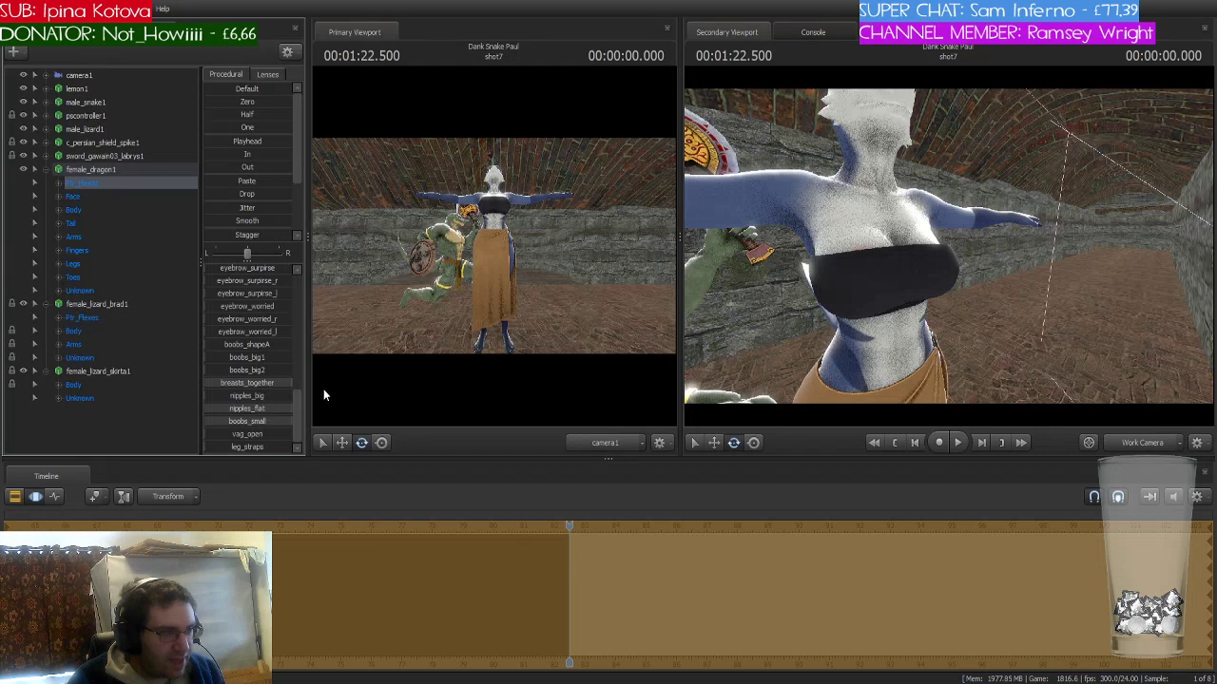
pyautogui.click(231, 357)
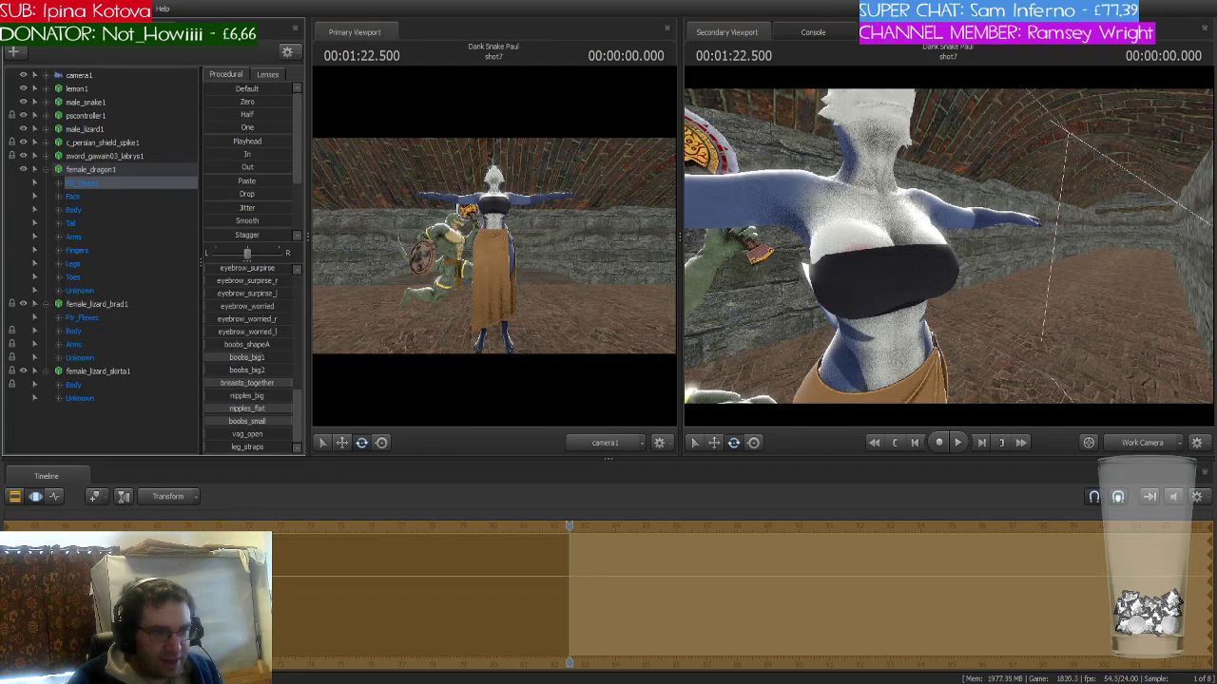
# - Switch female_dragon1 to its red skin and check the top's fit from the side
pyautogui.click(108, 169)
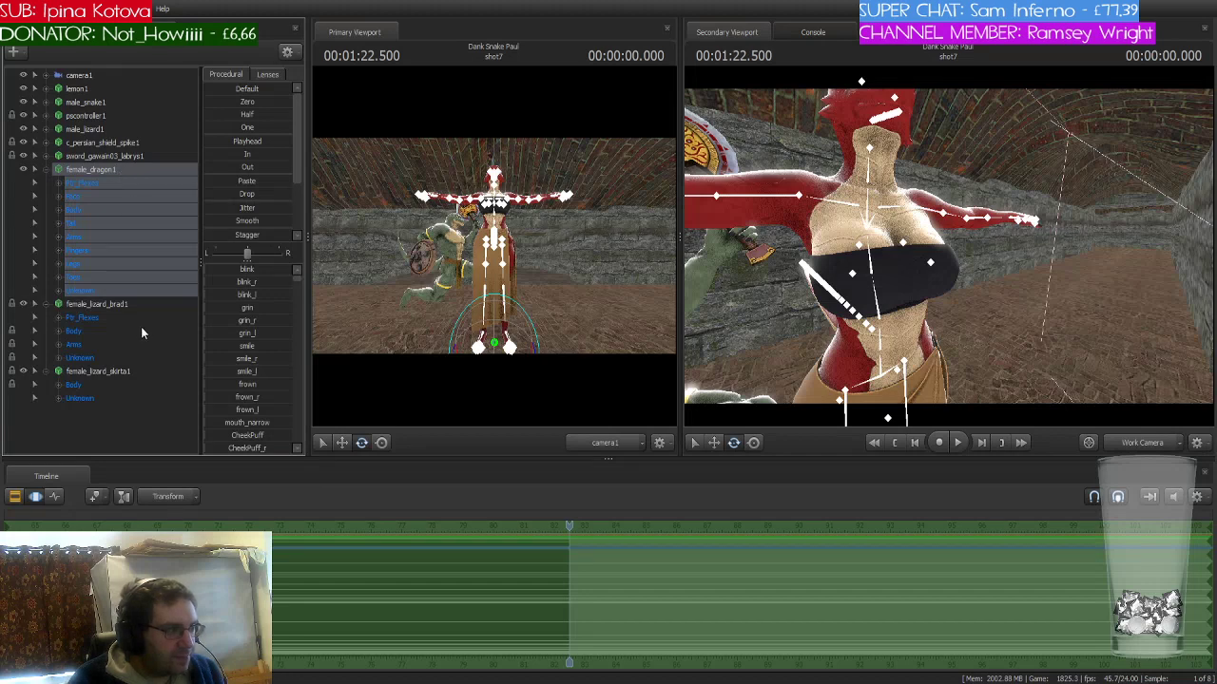
pyautogui.click(27, 239)
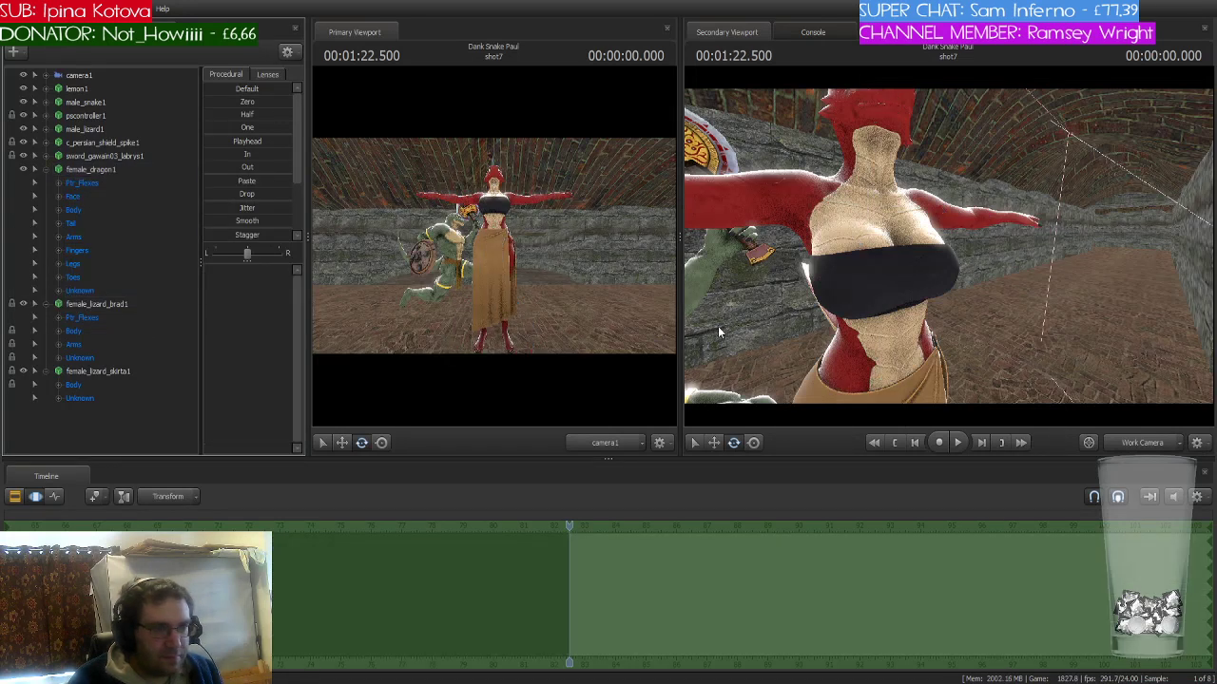
pyautogui.moveTo(720, 332); pyautogui.dragTo(720, 332)
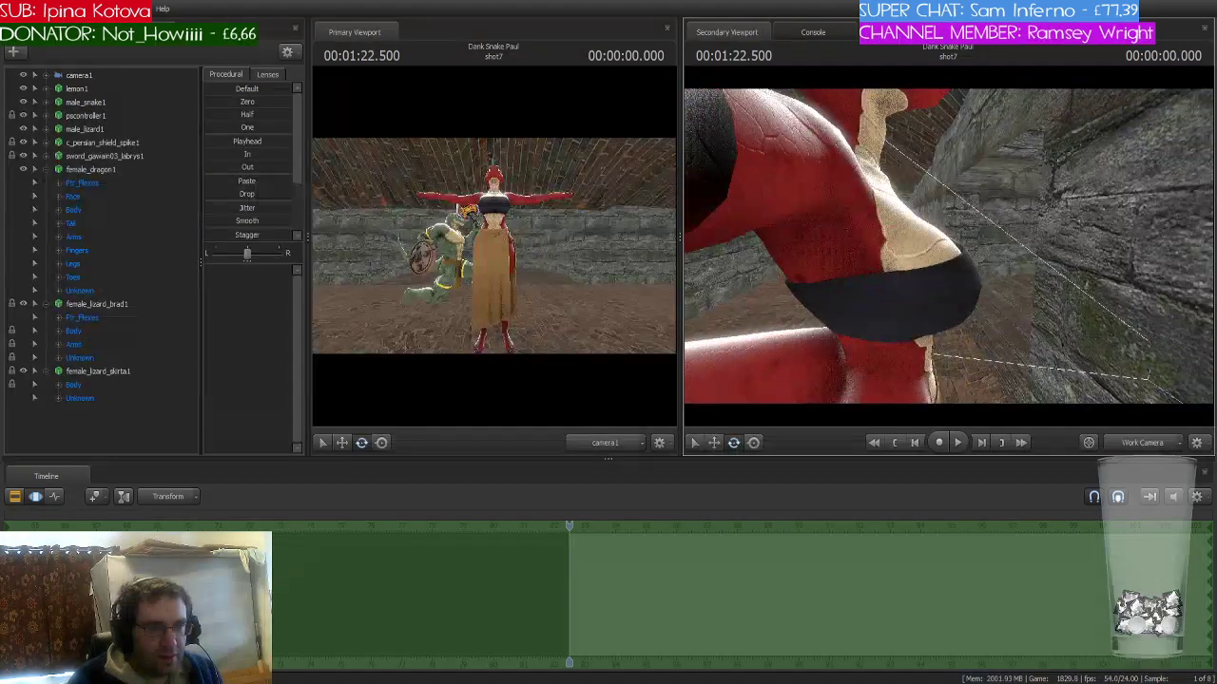
# - Try to reposition the black top by moving bip_spine_1 of female_lizard_brad1
pyautogui.click(104, 304)
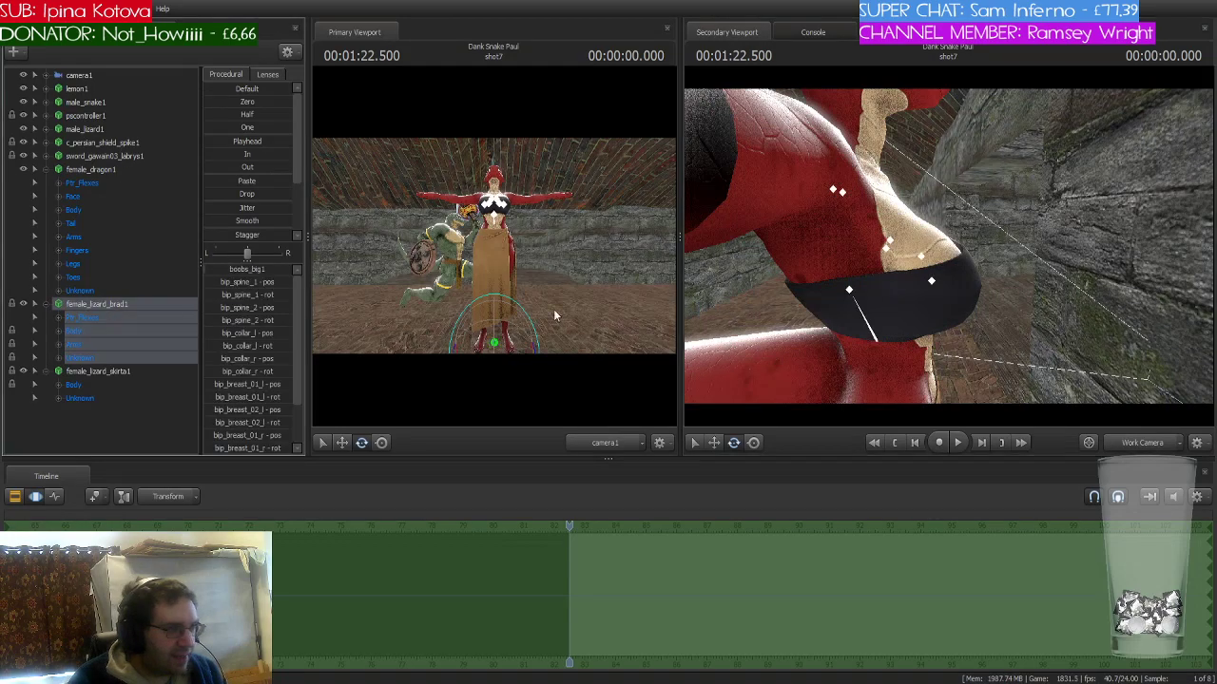
pyautogui.moveTo(795, 301); pyautogui.dragTo(1033, 286)
pyautogui.click(919, 292)
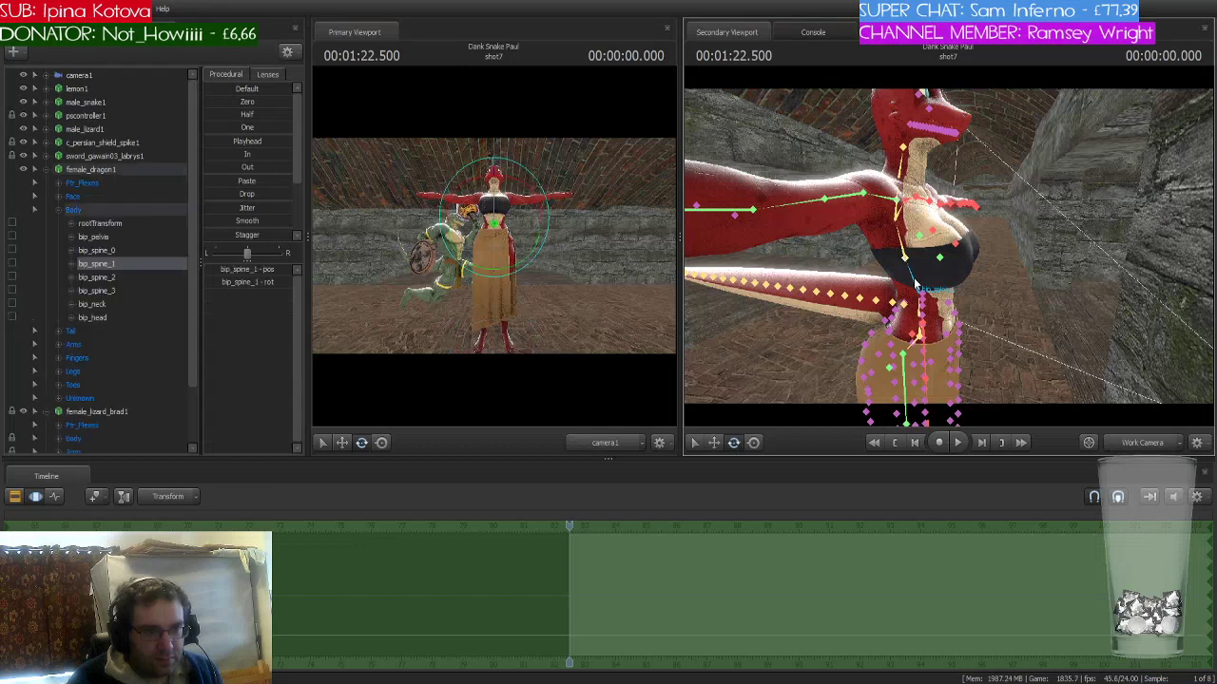
pyautogui.scroll(-1, 109, 276)
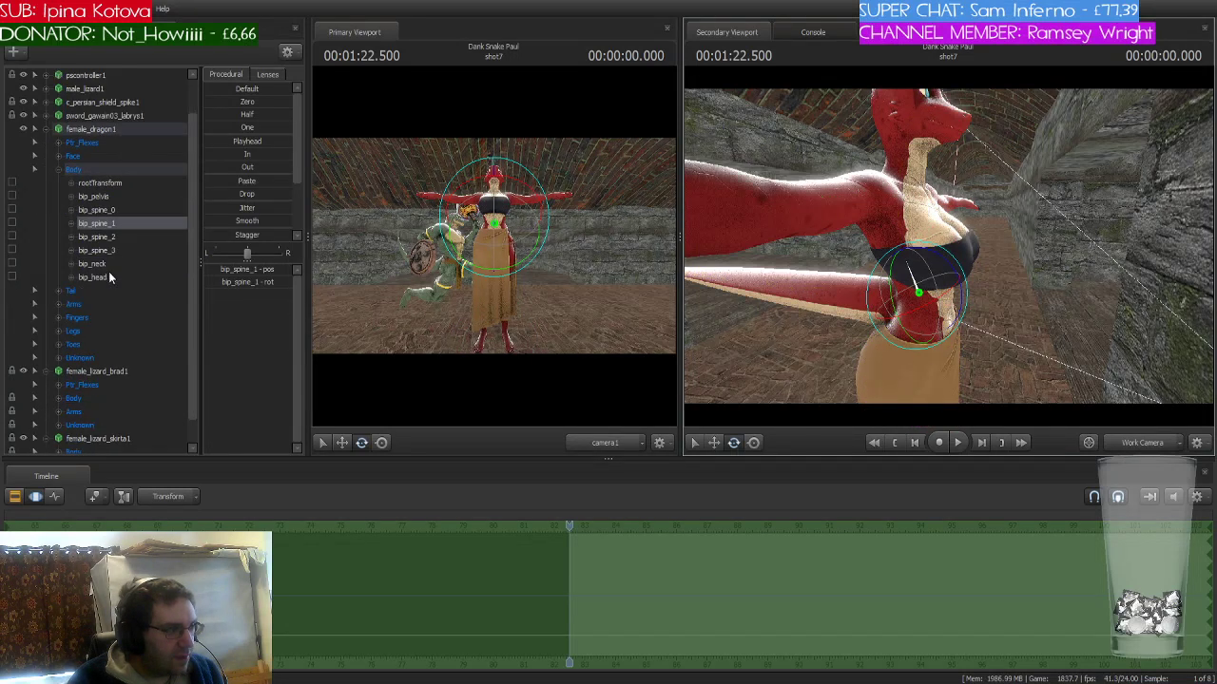
pyautogui.click(58, 399)
pyautogui.scroll(-1, 96, 397)
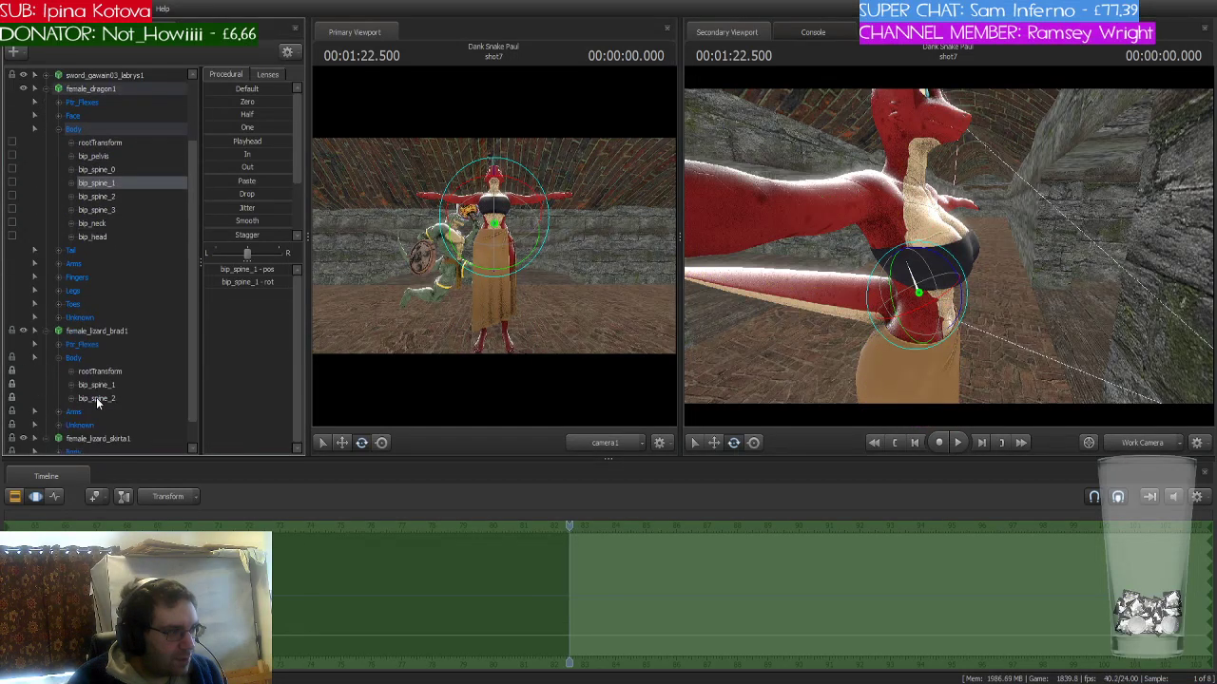
pyautogui.click(111, 388)
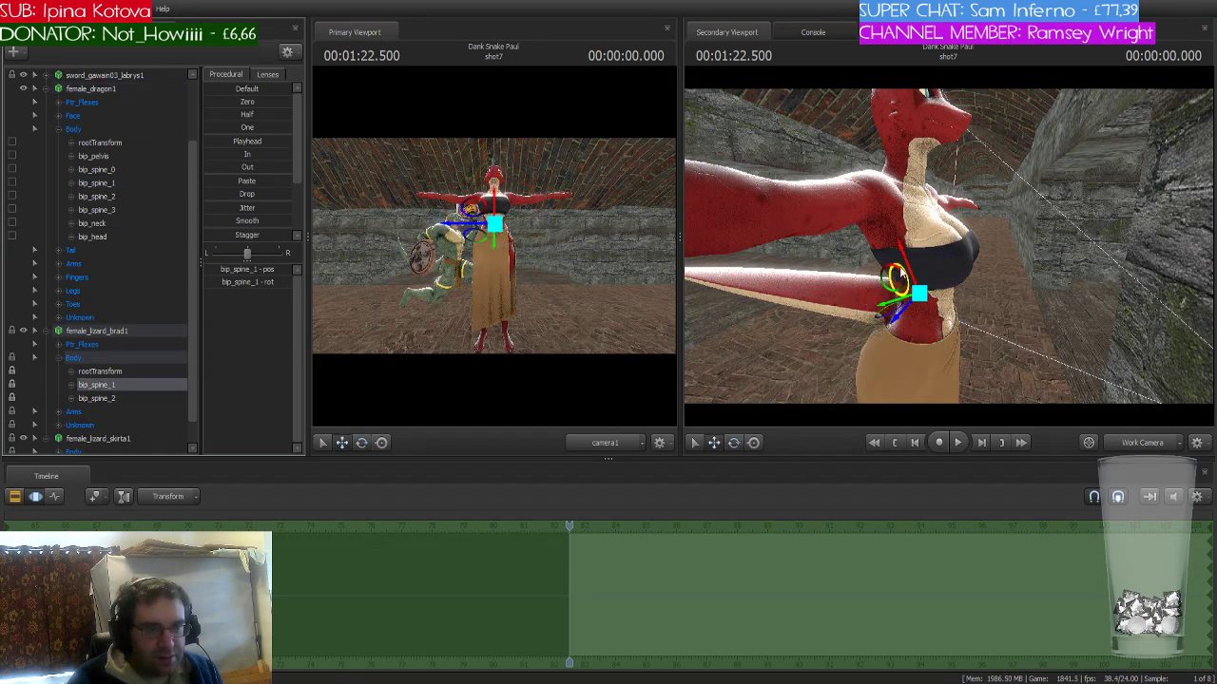
pyautogui.click(888, 276)
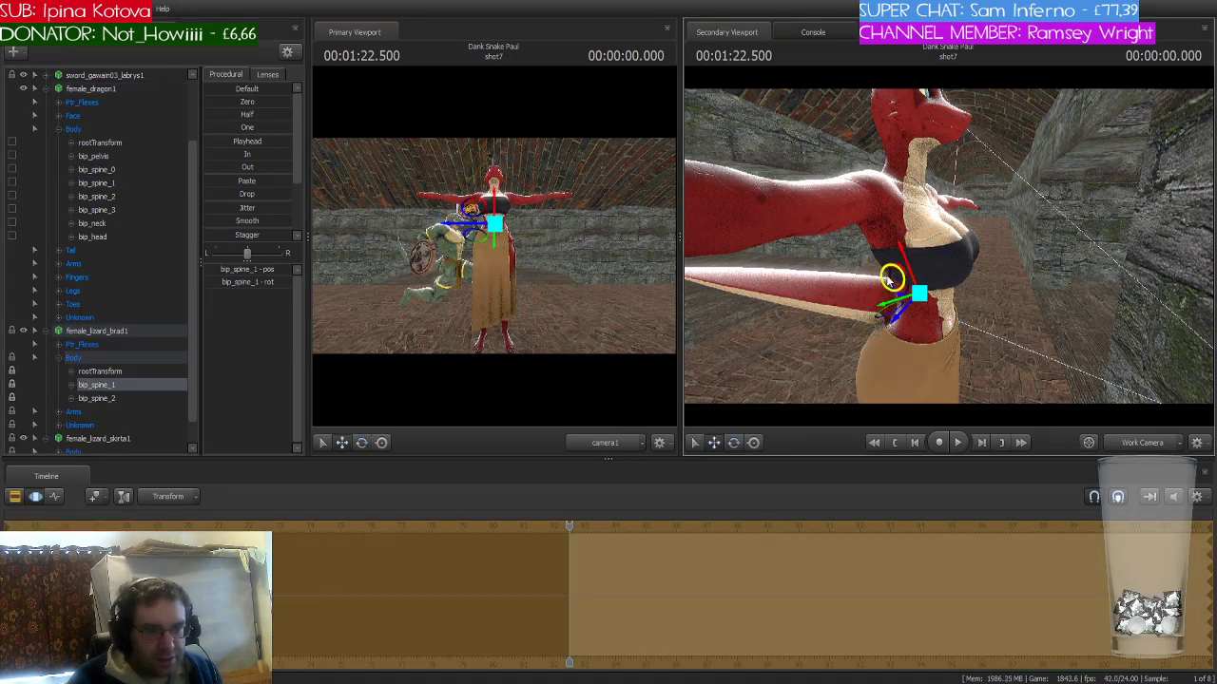
pyautogui.moveTo(888, 276); pyautogui.dragTo(888, 272)
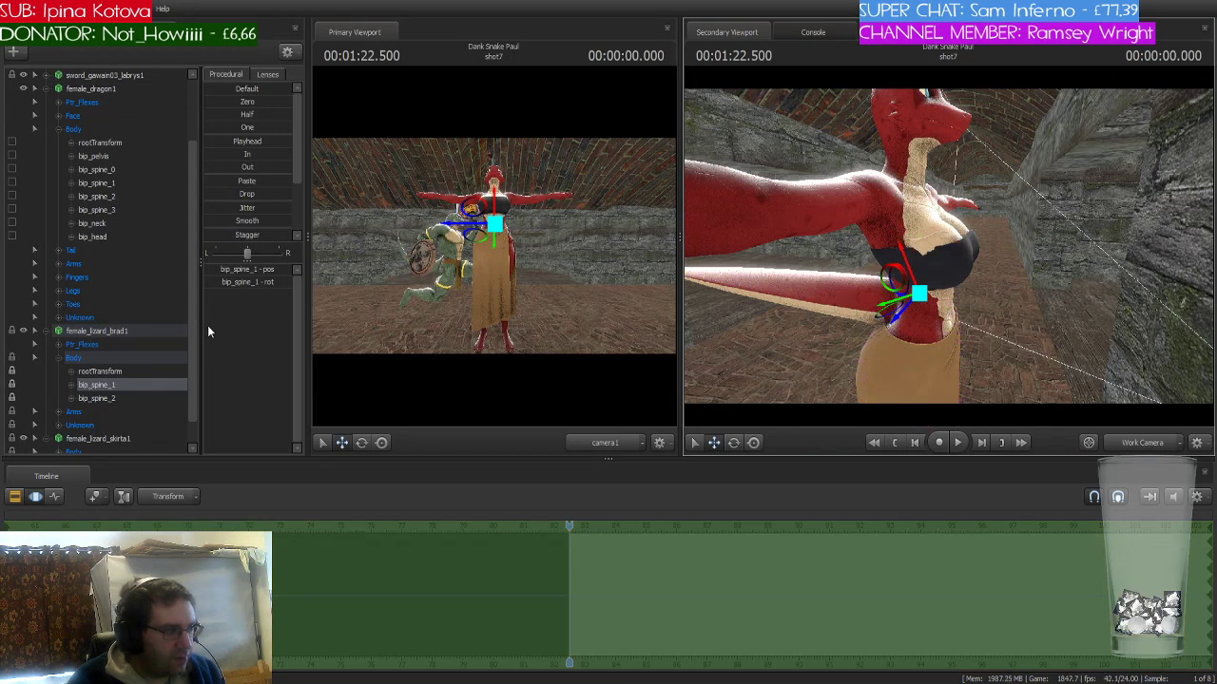
# - Try moving bip_breast_01_l of female_lizard_brad1 to refit the top, and undo the move
pyautogui.click(125, 331)
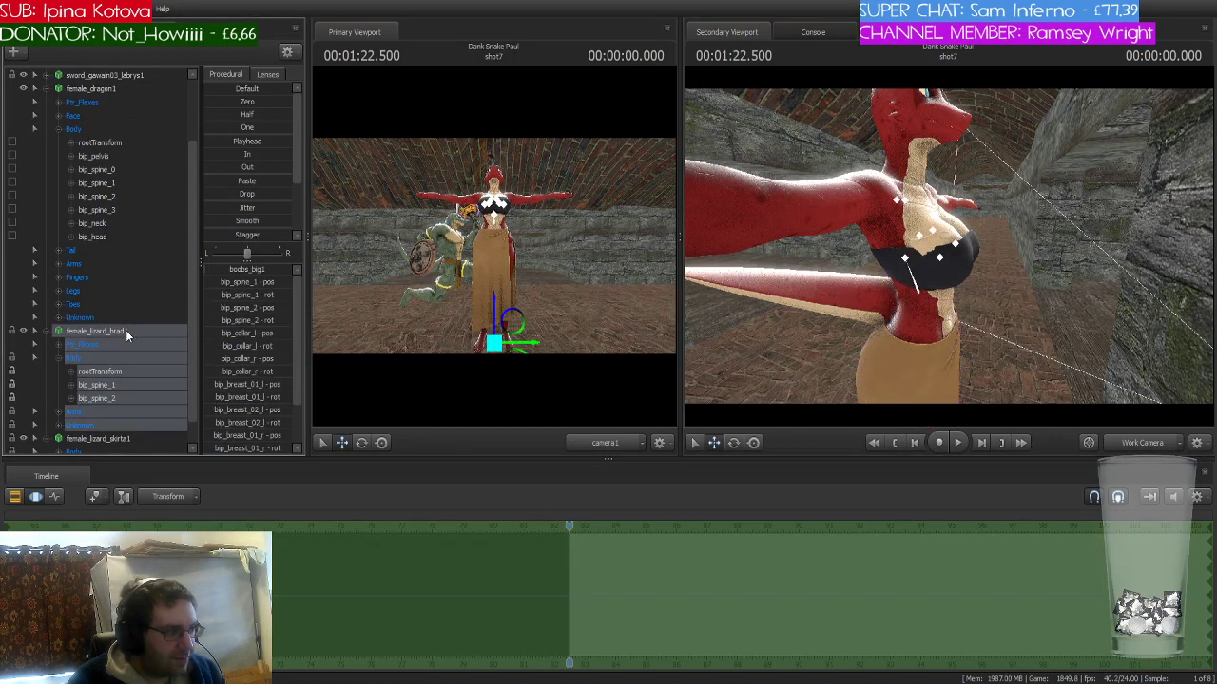
pyautogui.moveTo(784, 309); pyautogui.dragTo(947, 245)
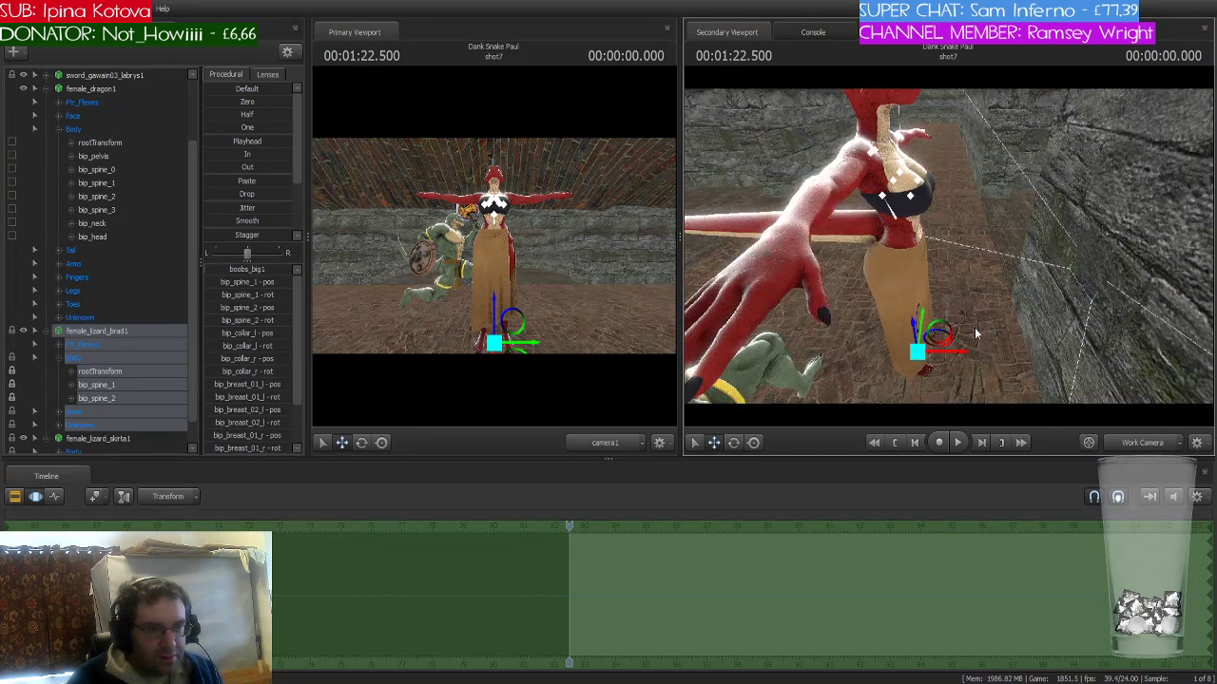
pyautogui.moveTo(941, 333); pyautogui.dragTo(951, 285)
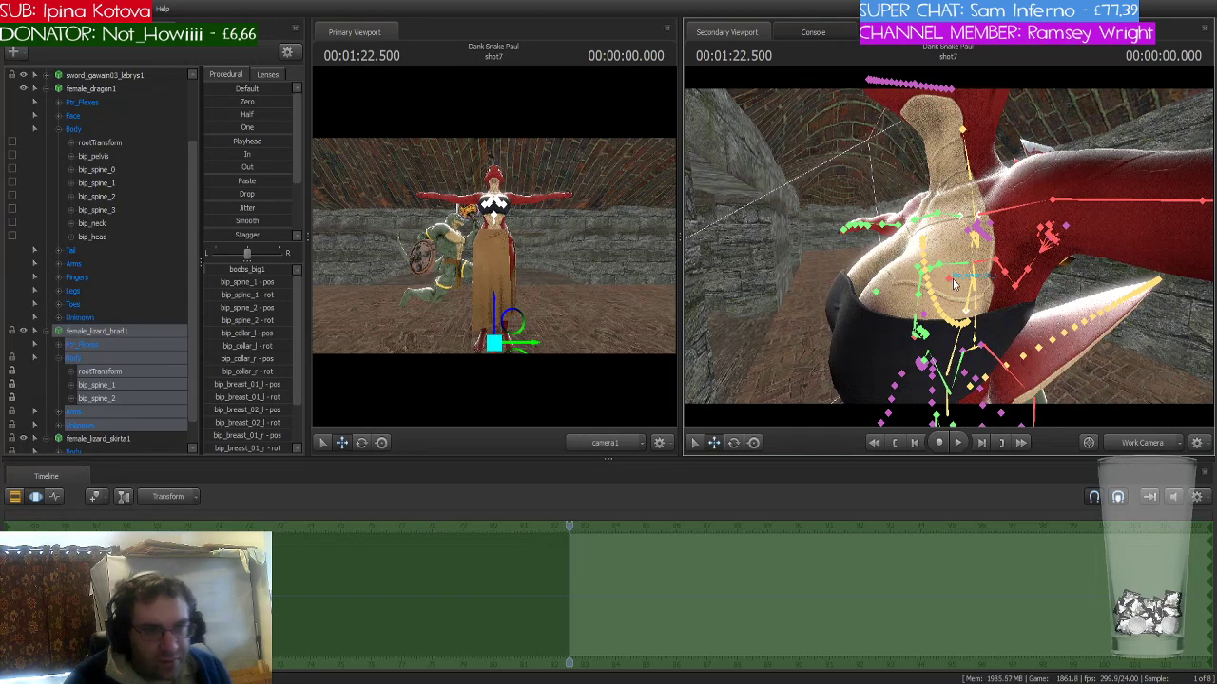
pyautogui.moveTo(958, 282); pyautogui.dragTo(963, 249)
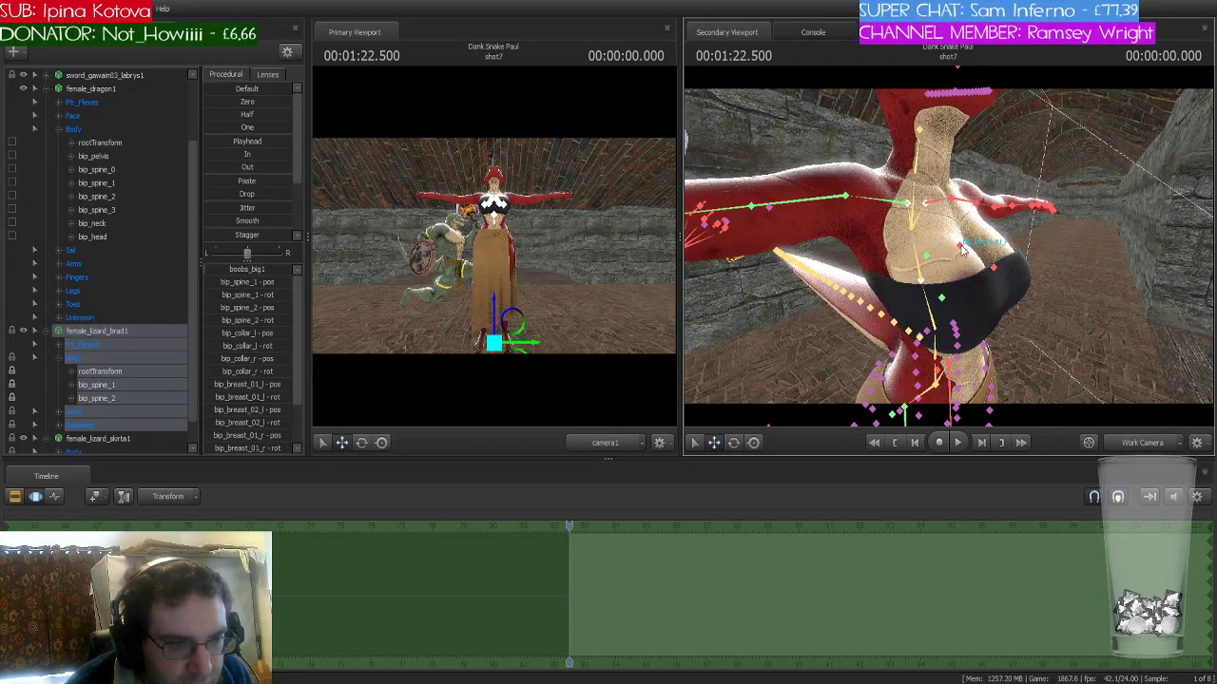
pyautogui.click(927, 254)
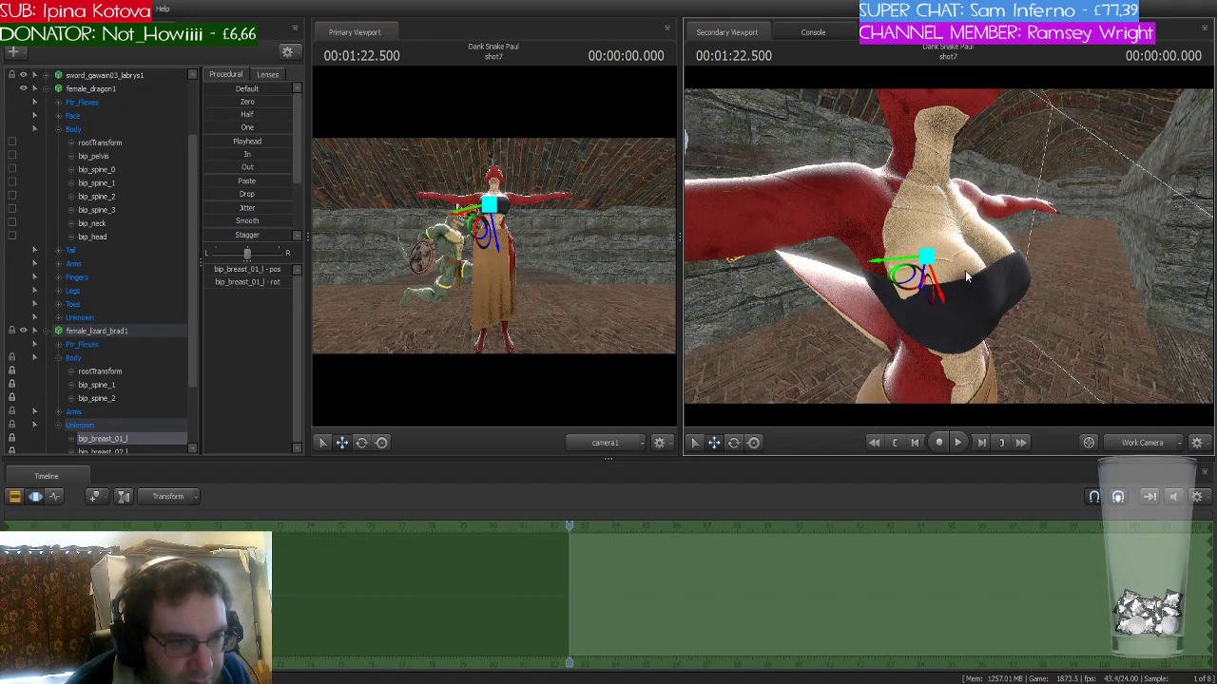
pyautogui.moveTo(937, 291); pyautogui.dragTo(846, 276)
pyautogui.hotkey('ctrl', 'z')
pyautogui.scroll(-2, 89, 329)
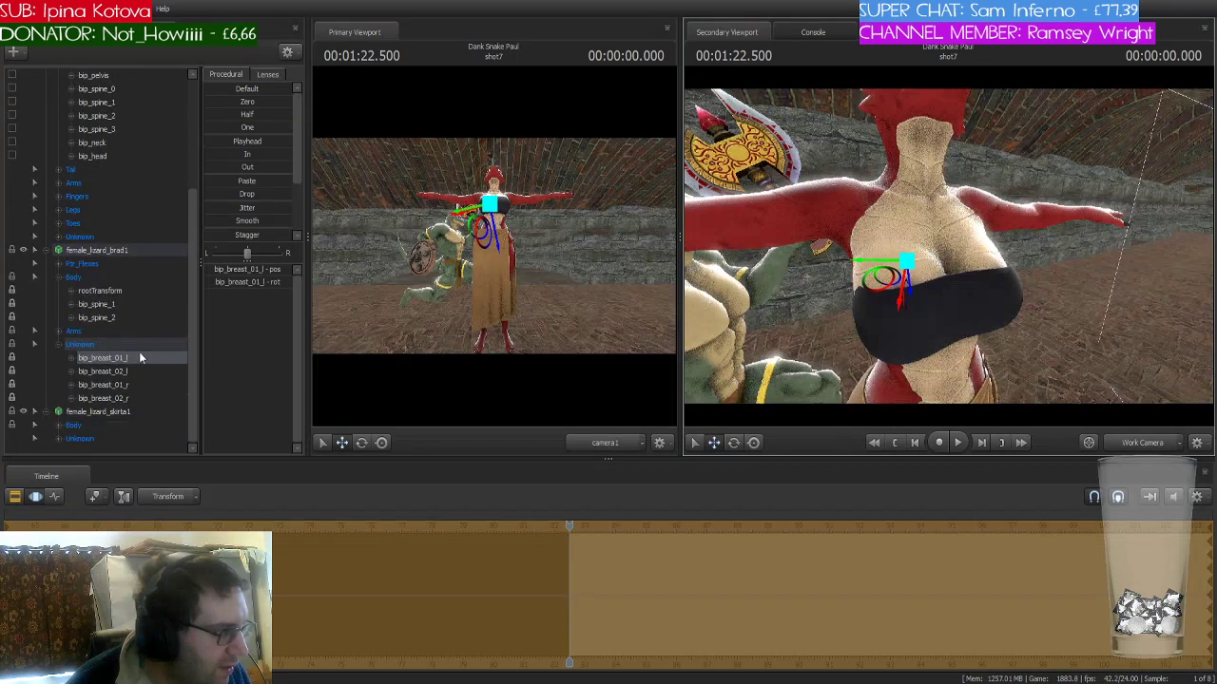
# - Move bip_breast_02_l and bip_breast_01_l of female_lizard_brad1 so the top's left side covers the chest
pyautogui.click(130, 371)
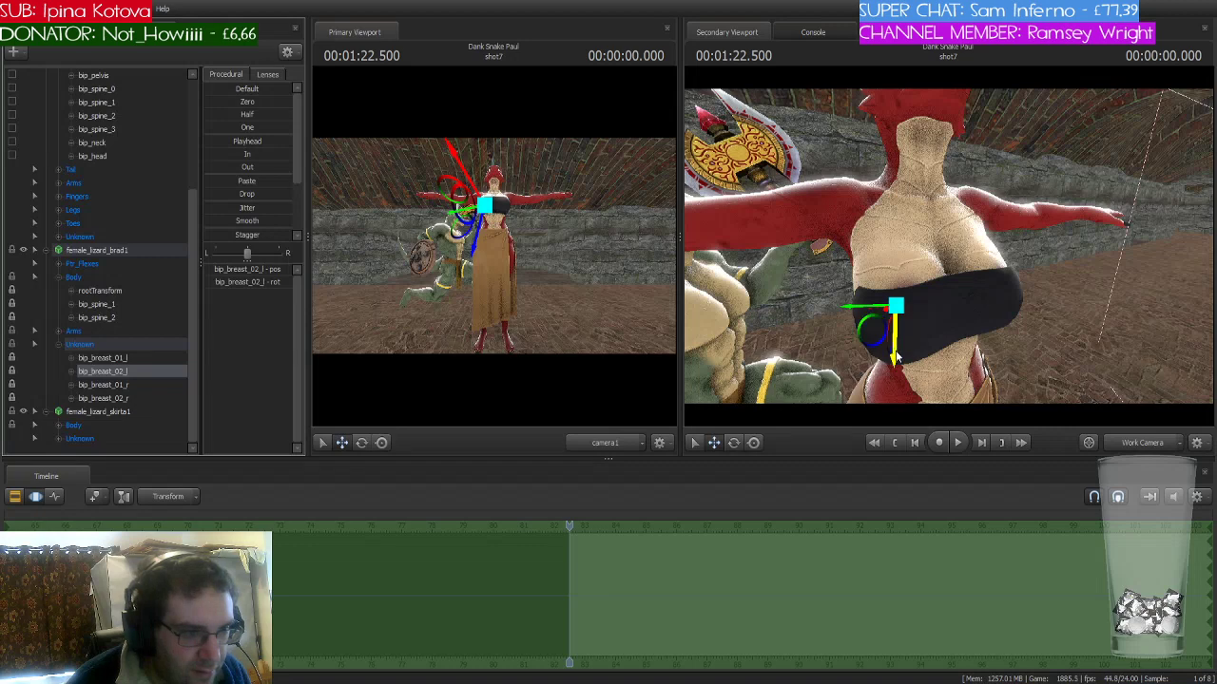
pyautogui.keyDown('alt'); pyautogui.moveTo(898, 333); pyautogui.dragTo(927, 255); pyautogui.keyUp('alt')
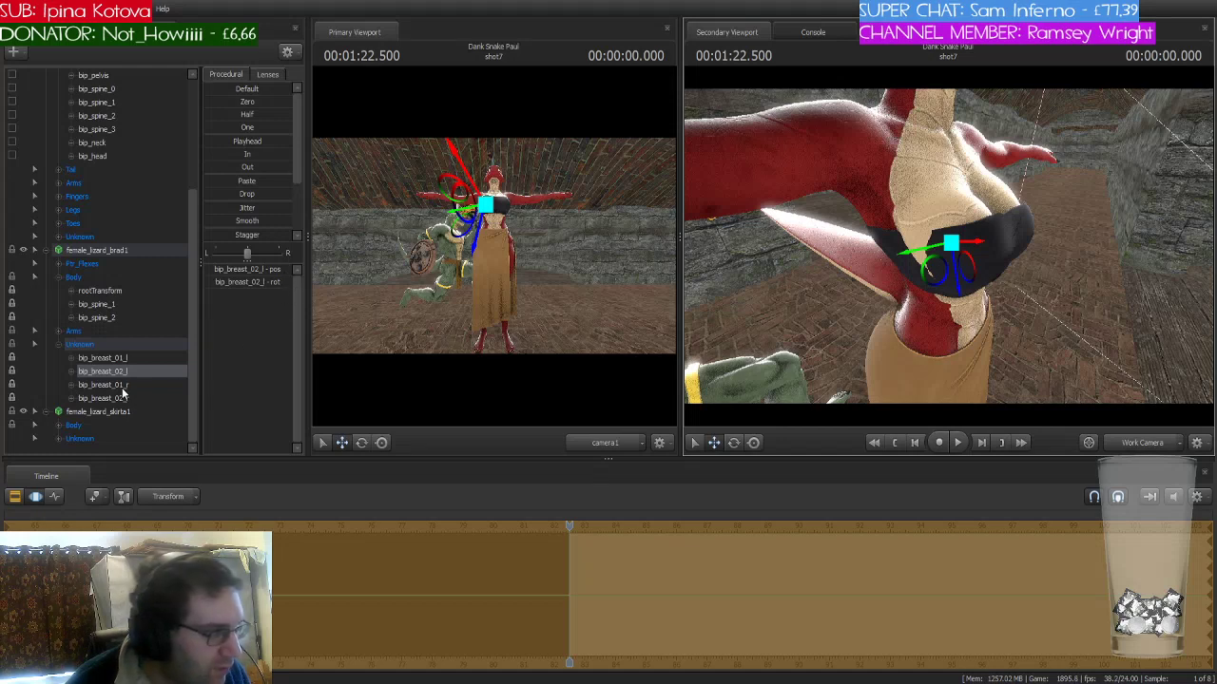
pyautogui.click(132, 358)
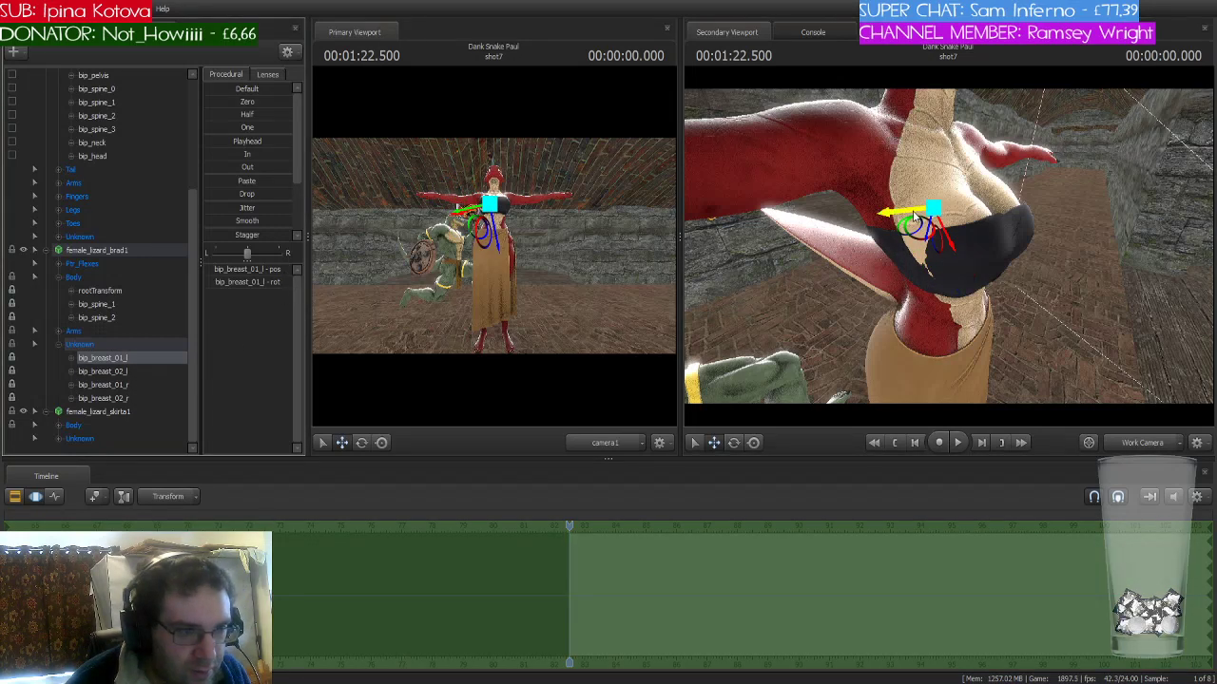
pyautogui.click(916, 221)
pyautogui.keyDown('alt'); pyautogui.moveTo(915, 221); pyautogui.dragTo(702, 232); pyautogui.keyUp('alt')
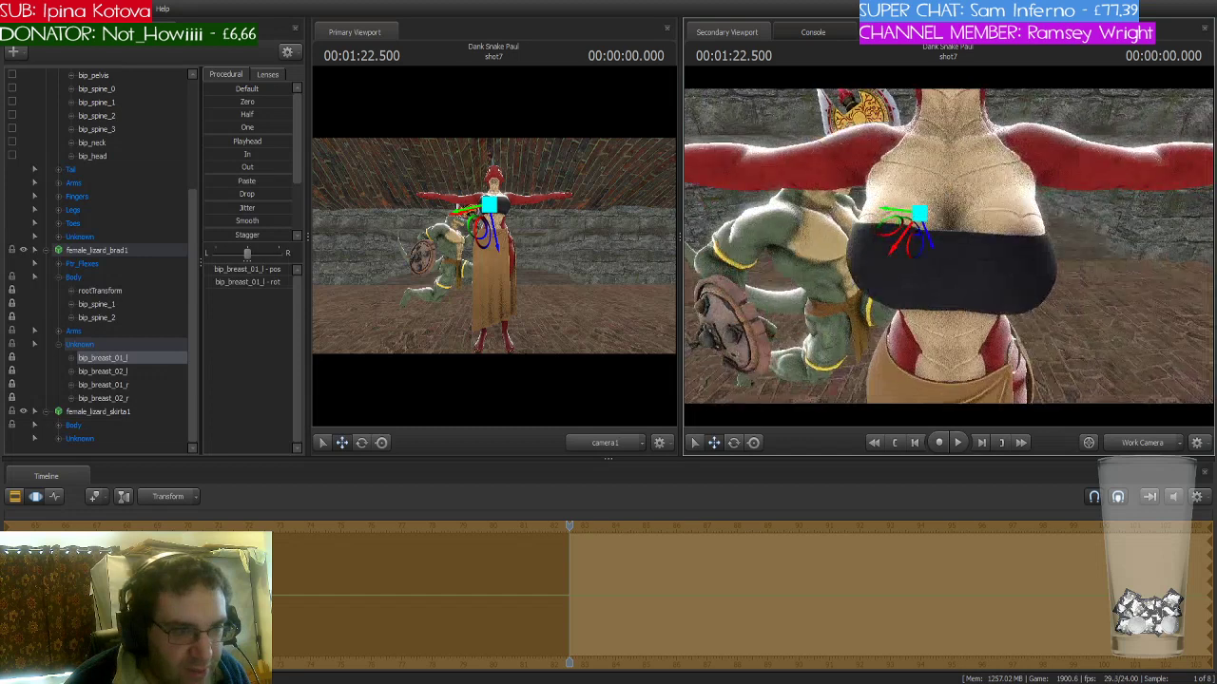
# - Move bip_breast_01_r and bip_breast_02_r of female_lizard_brad1 to fit the top's right side, and check the whole character
pyautogui.click(119, 385)
pyautogui.click(944, 267)
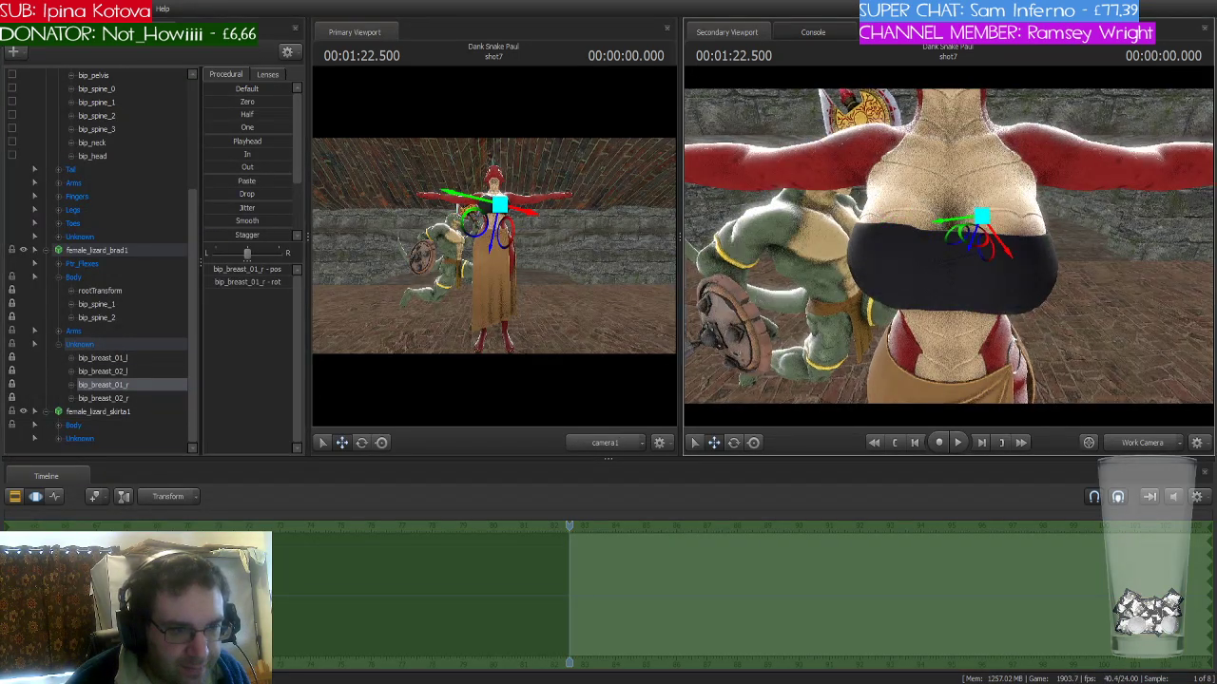
pyautogui.keyDown('alt'); pyautogui.moveTo(944, 267); pyautogui.dragTo(1036, 271); pyautogui.keyUp('alt')
pyautogui.click(172, 399)
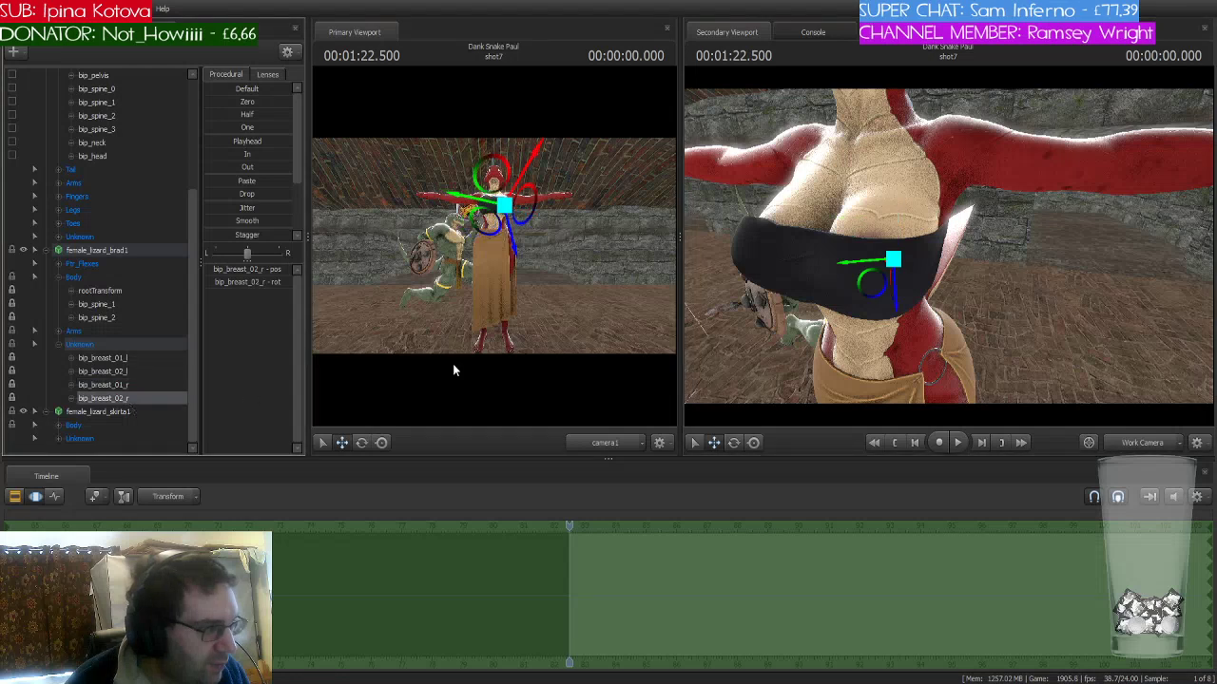
pyautogui.moveTo(899, 317); pyautogui.dragTo(711, 251)
pyautogui.press('a')
pyautogui.press('s')
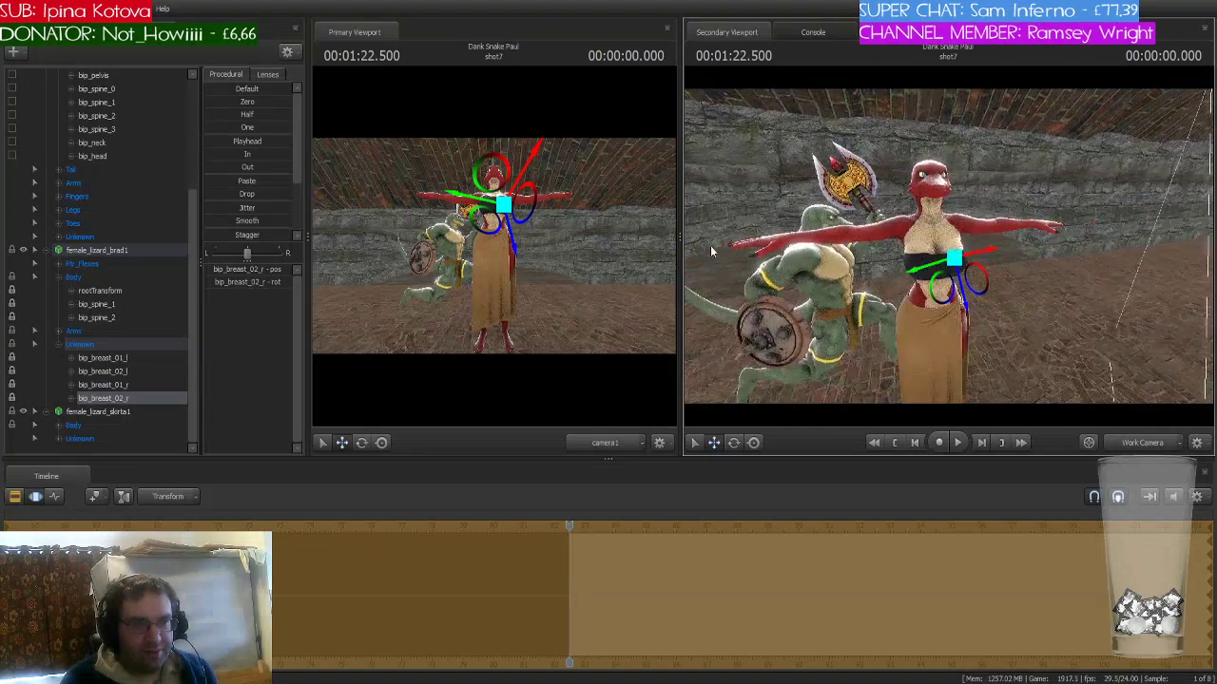
# - Tint the female_lizard_brad_a material brown through its $colortint_base attribute
pyautogui.click(100, 251)
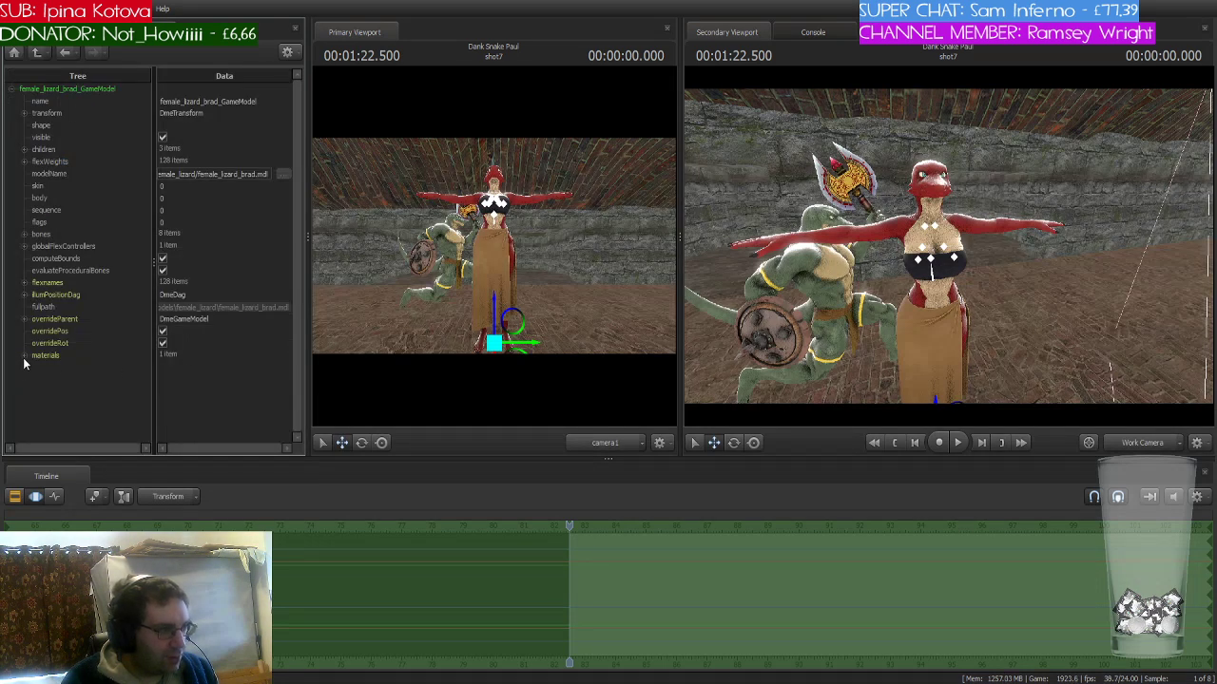
pyautogui.click(24, 356)
pyautogui.click(39, 371)
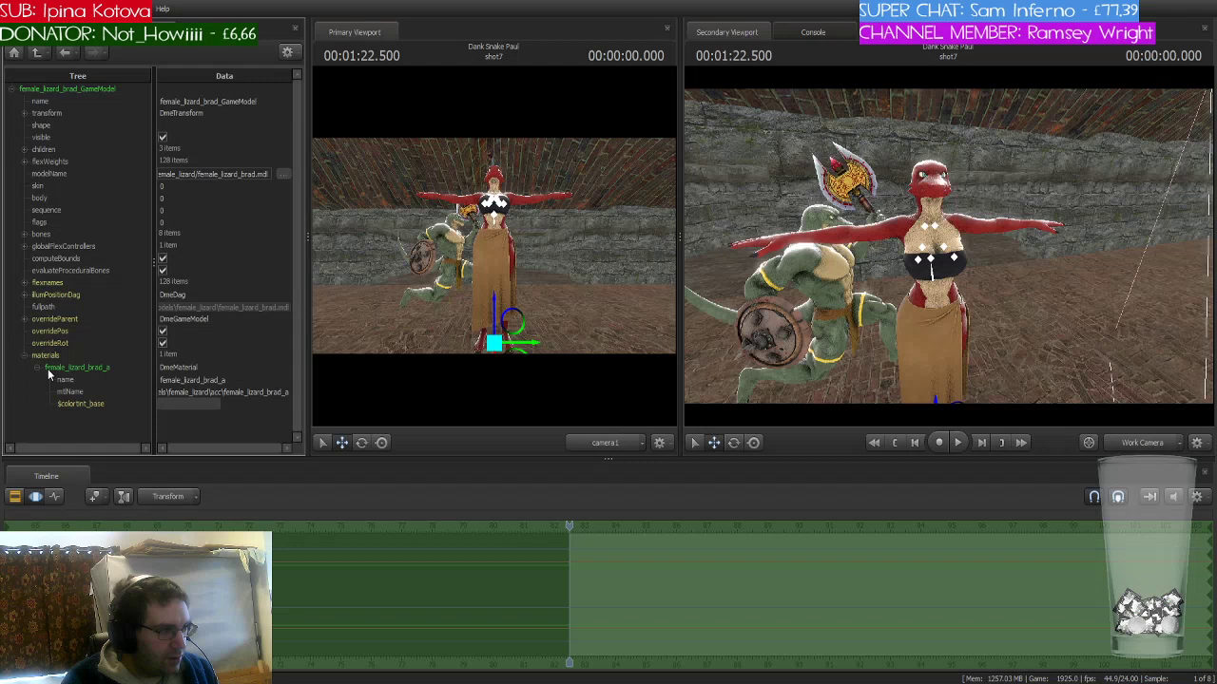
pyautogui.click(190, 409)
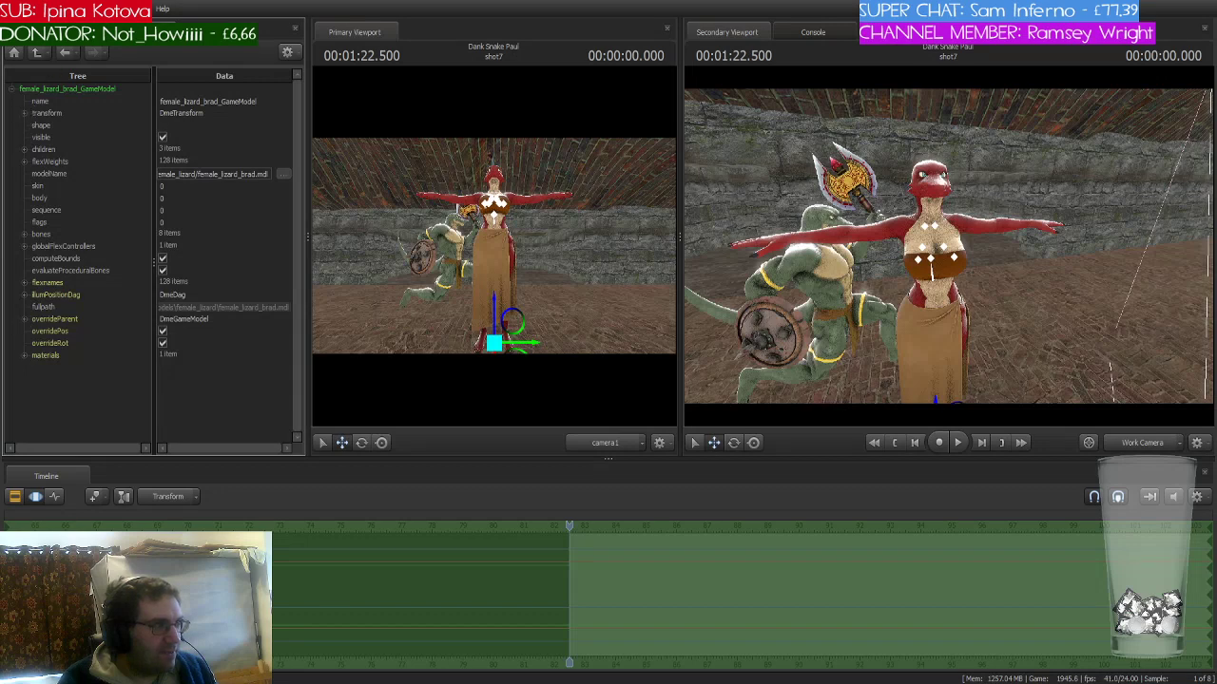
# - Collapse the top and skirt animation sets and add the female_lizard_underwearc model to the shot
pyautogui.click(46, 250)
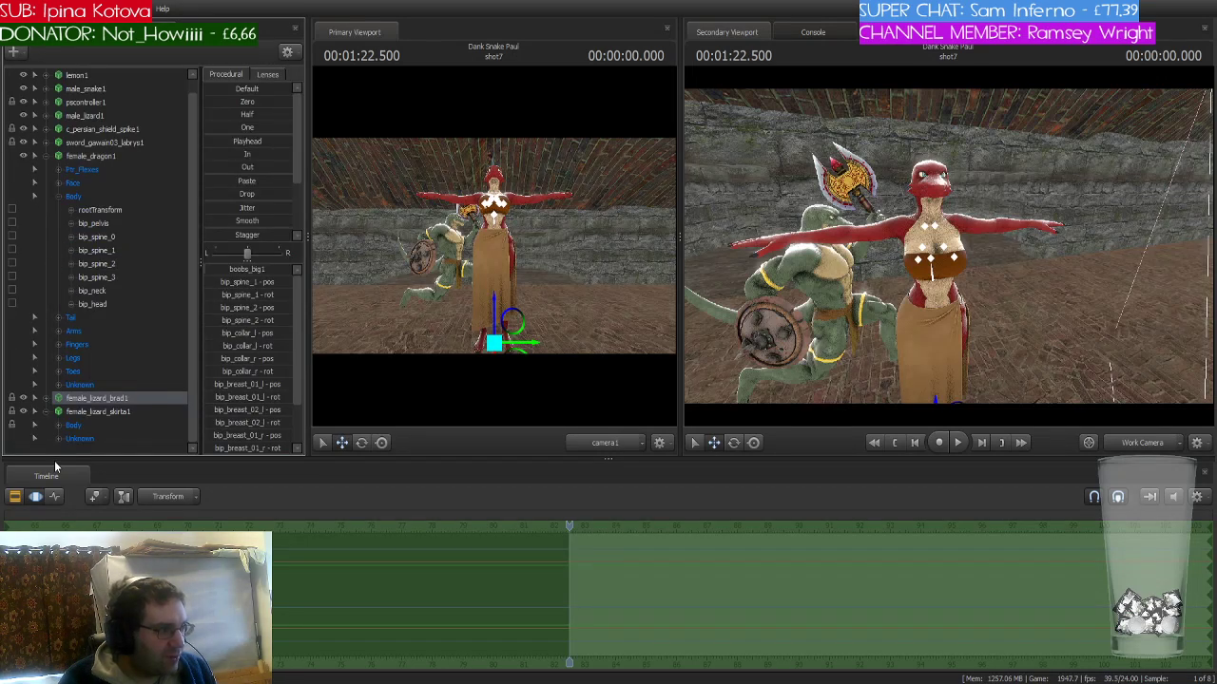
pyautogui.click(44, 410)
pyautogui.click(75, 438)
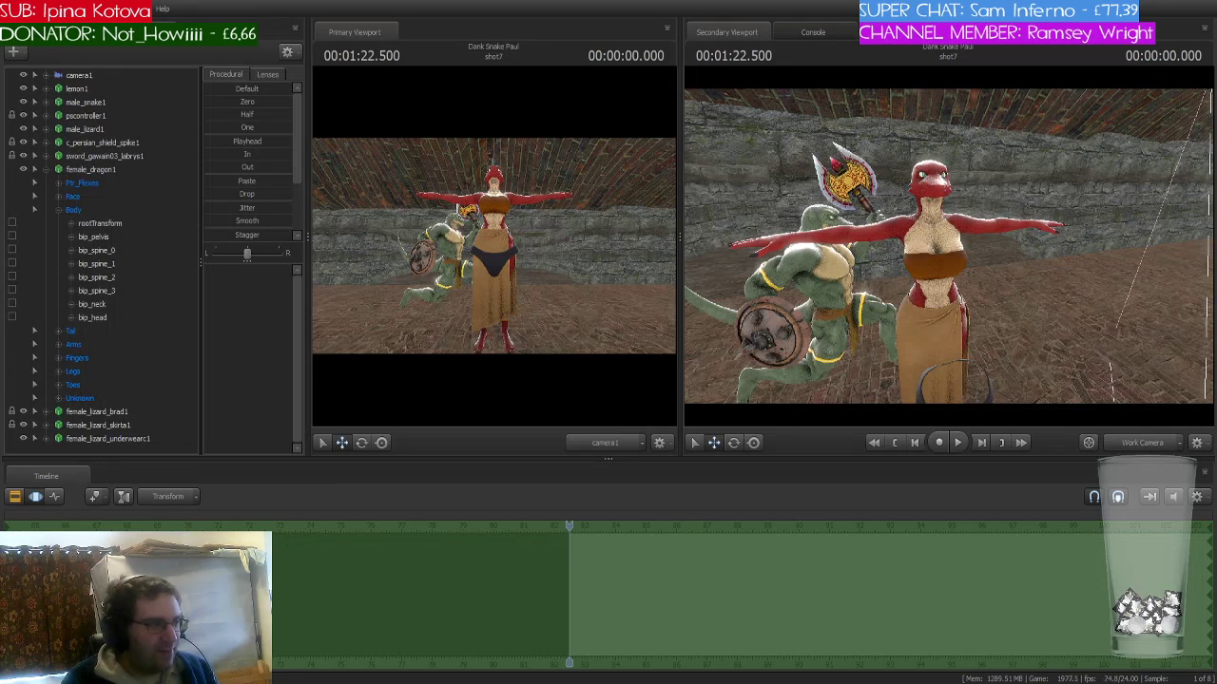
# - Lock female_lizard_underwearc1 to female_dragon1 and zero its bones so it snaps onto the hips
pyautogui.click(99, 168)
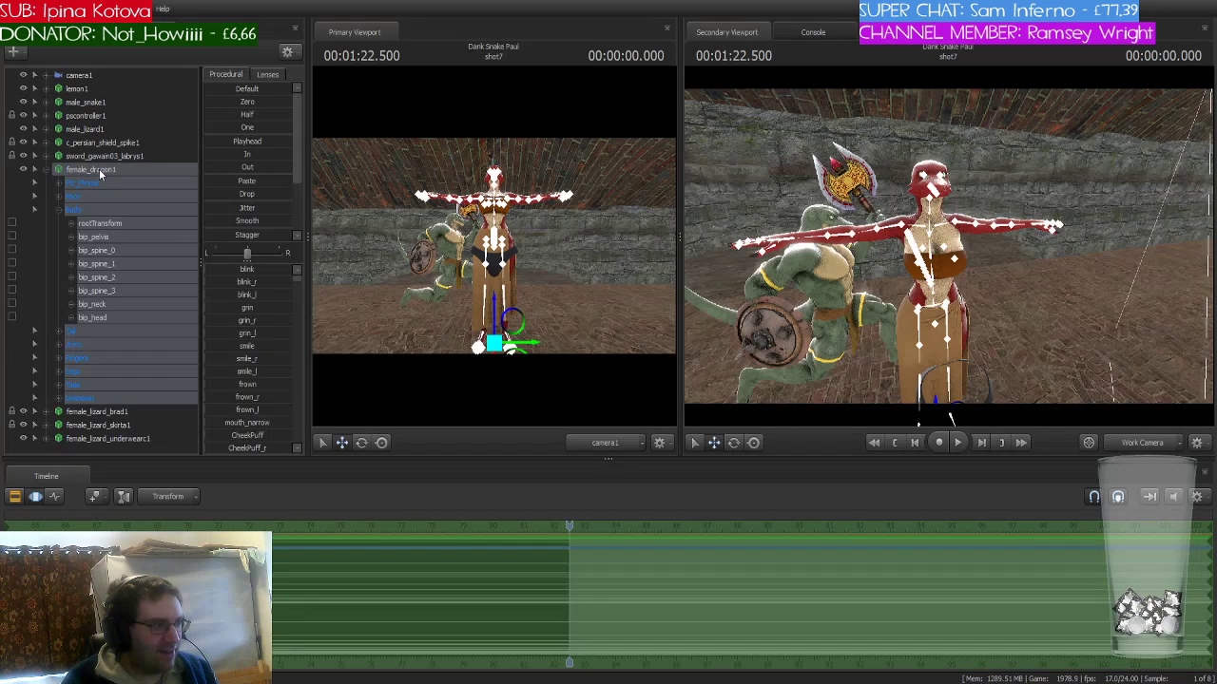
pyautogui.click(47, 438)
pyautogui.click(95, 399)
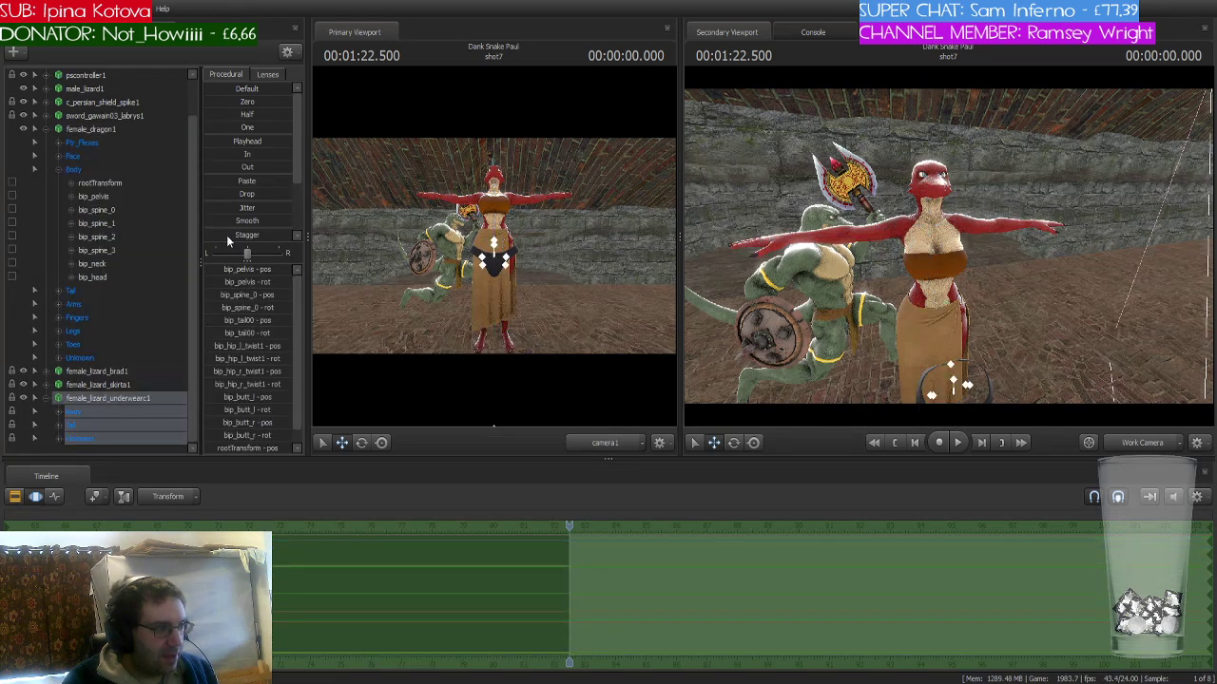
pyautogui.click(219, 99)
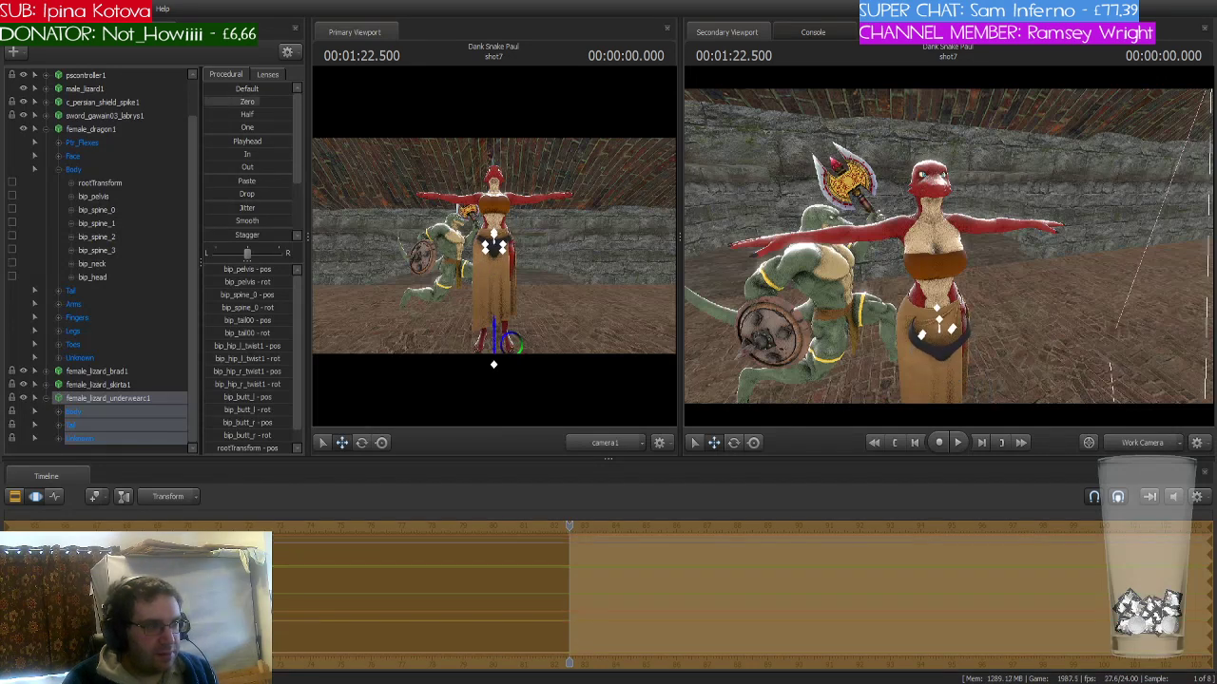
# - Tint the female_lizard_underwearc_a material orange-brown through its $colortint_base attribute
pyautogui.press('f')
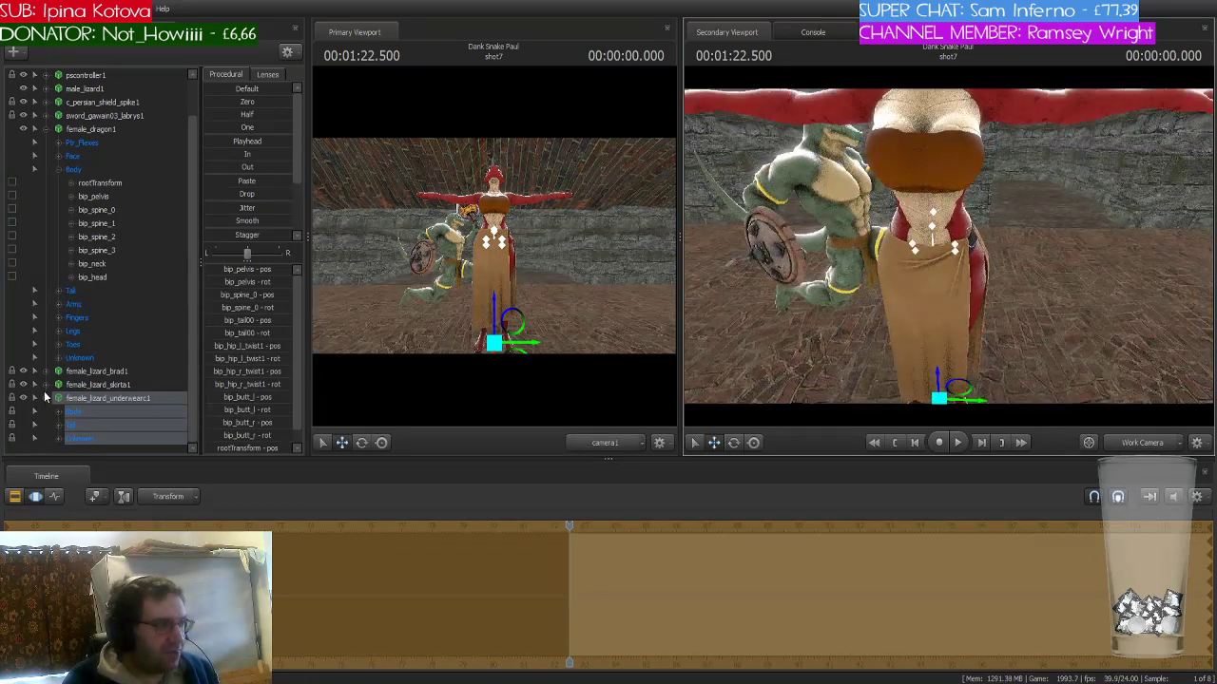
pyautogui.scroll(1, 43, 395)
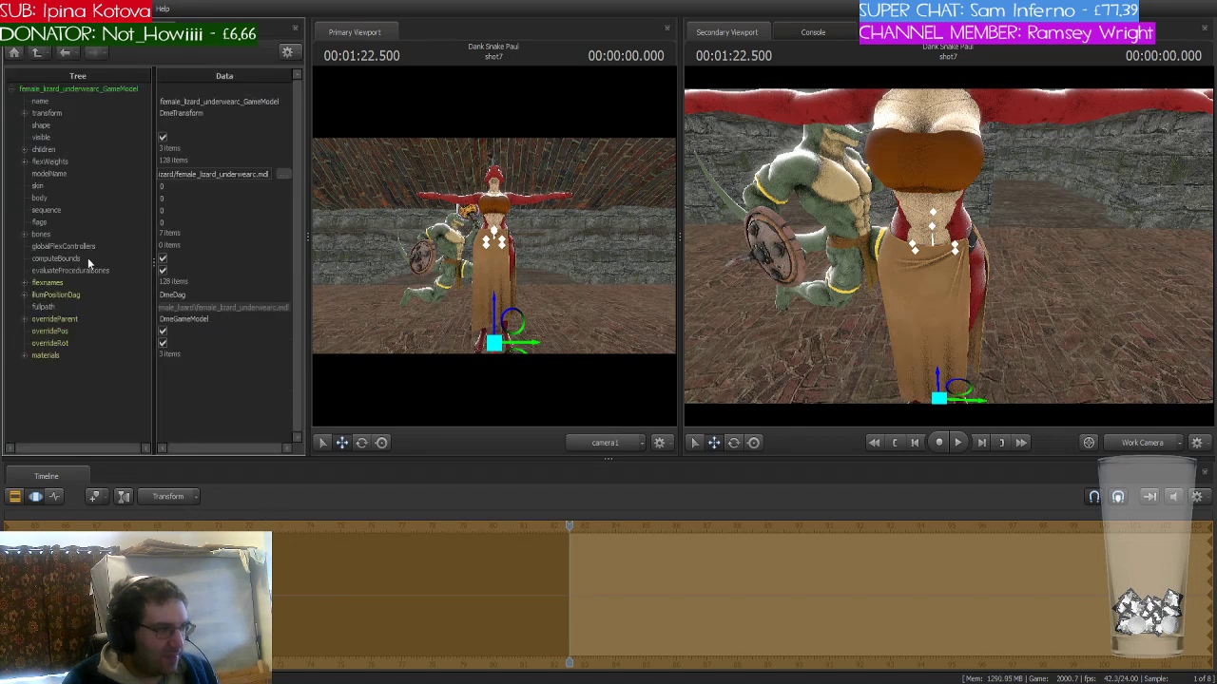
pyautogui.click(24, 354)
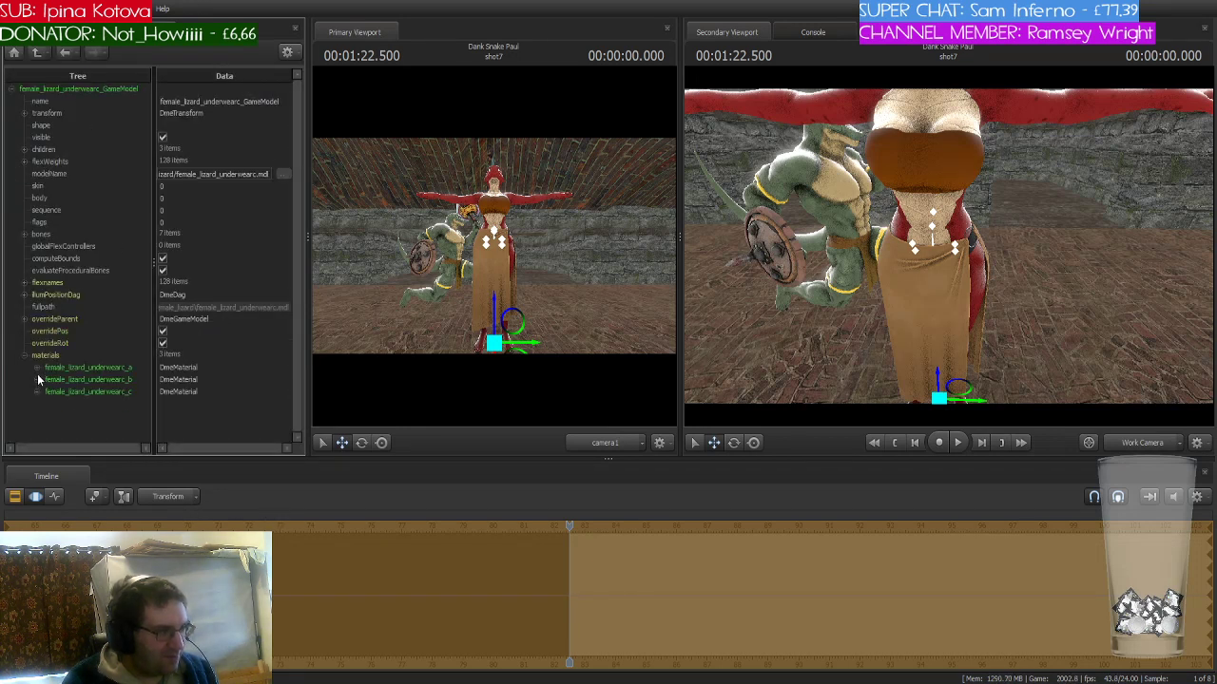
pyautogui.click(36, 367)
pyautogui.click(174, 408)
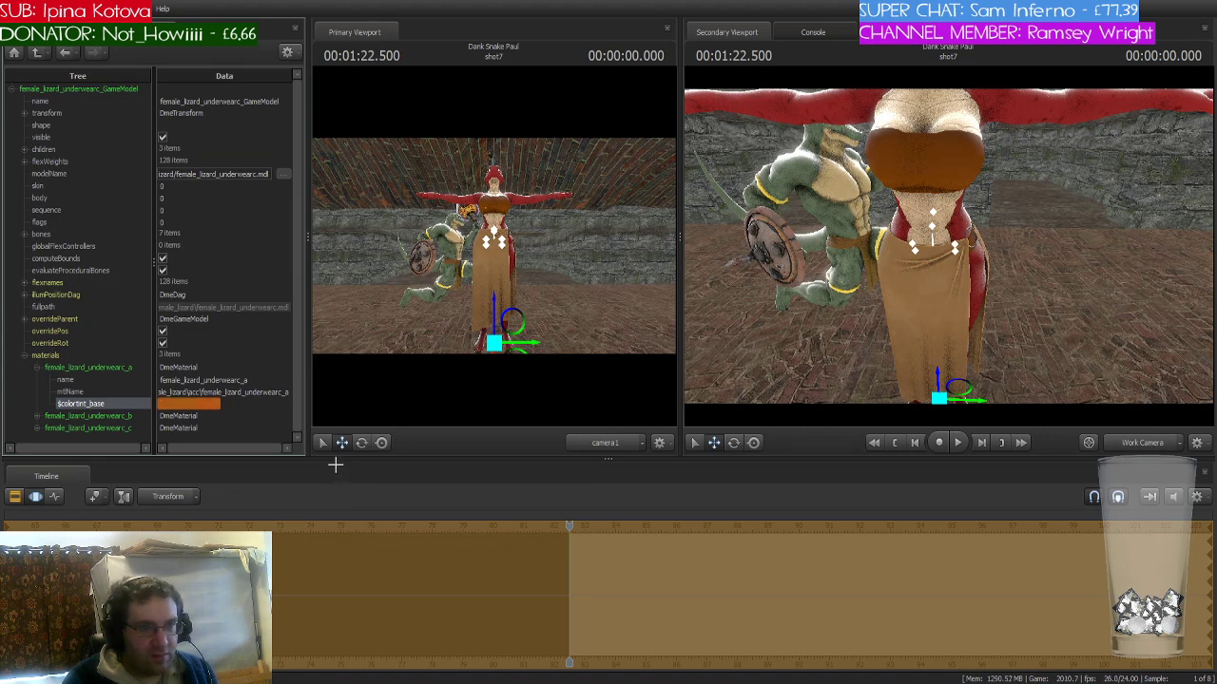
# - Return to the animation sets, collapse female_dragon1, and delete the female_lizard_brad1, female_lizard_skirta1 and female_lizard_underwearc1 entries
pyautogui.moveTo(915, 253); pyautogui.dragTo(947, 245)
pyautogui.click(47, 32)
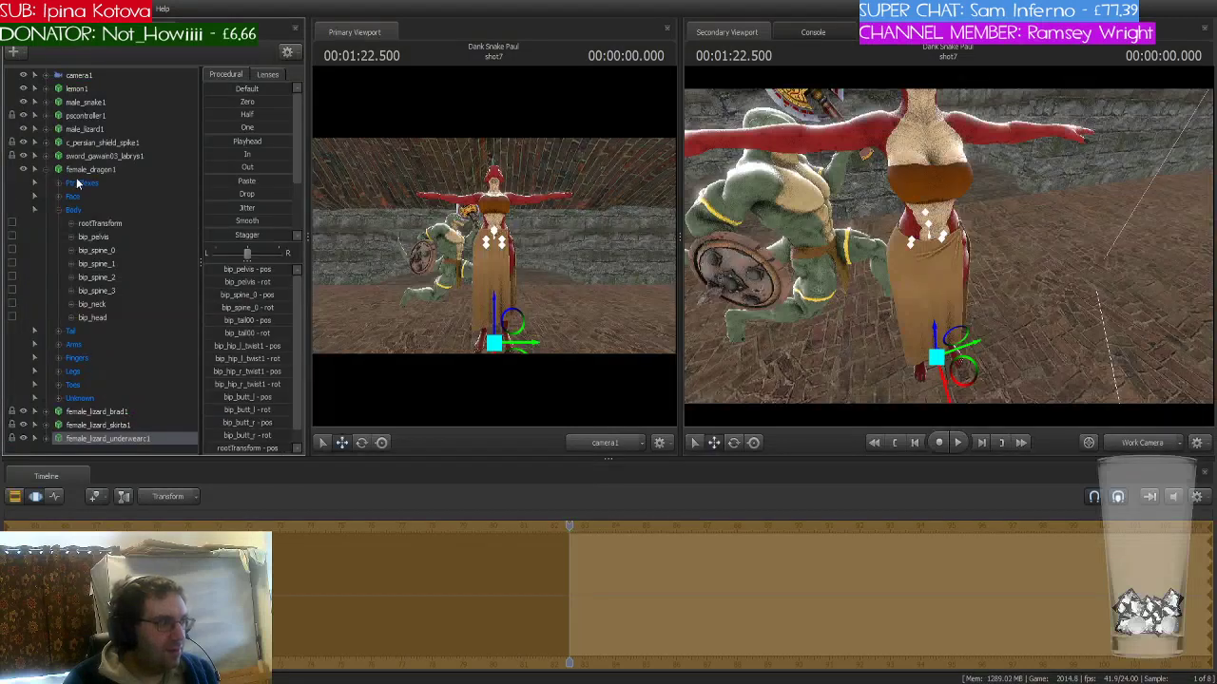
pyautogui.click(44, 167)
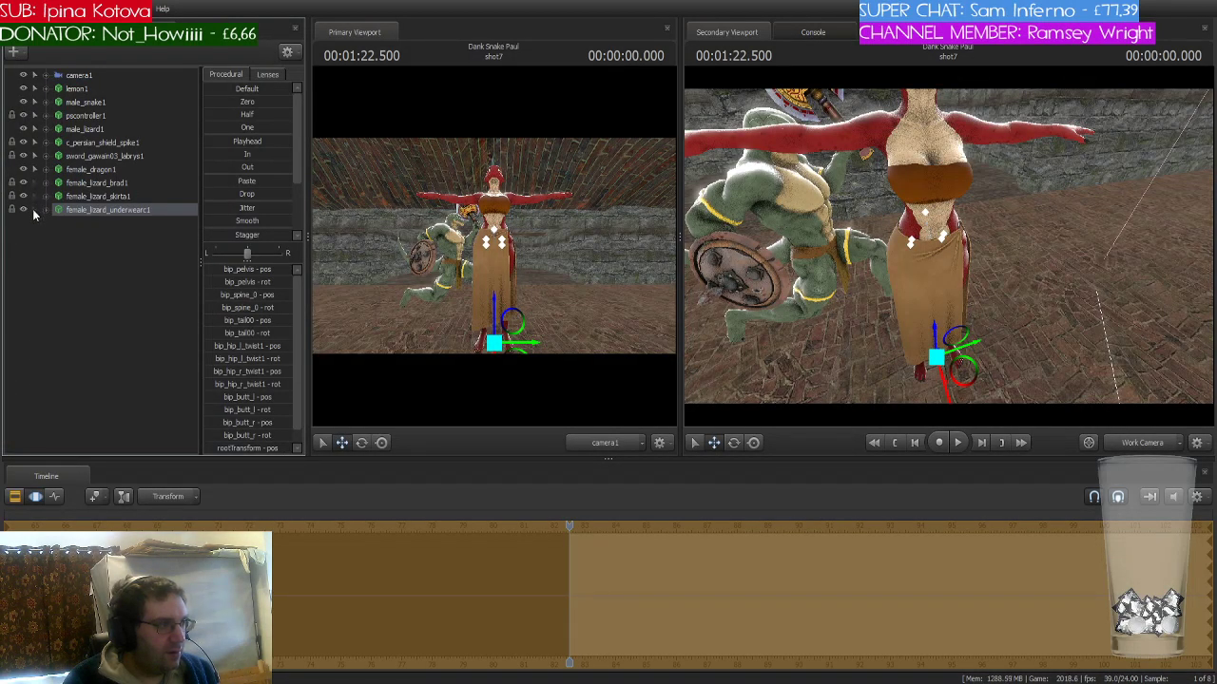
pyautogui.keyDown('shift'); pyautogui.click(131, 183); pyautogui.keyUp('shift')
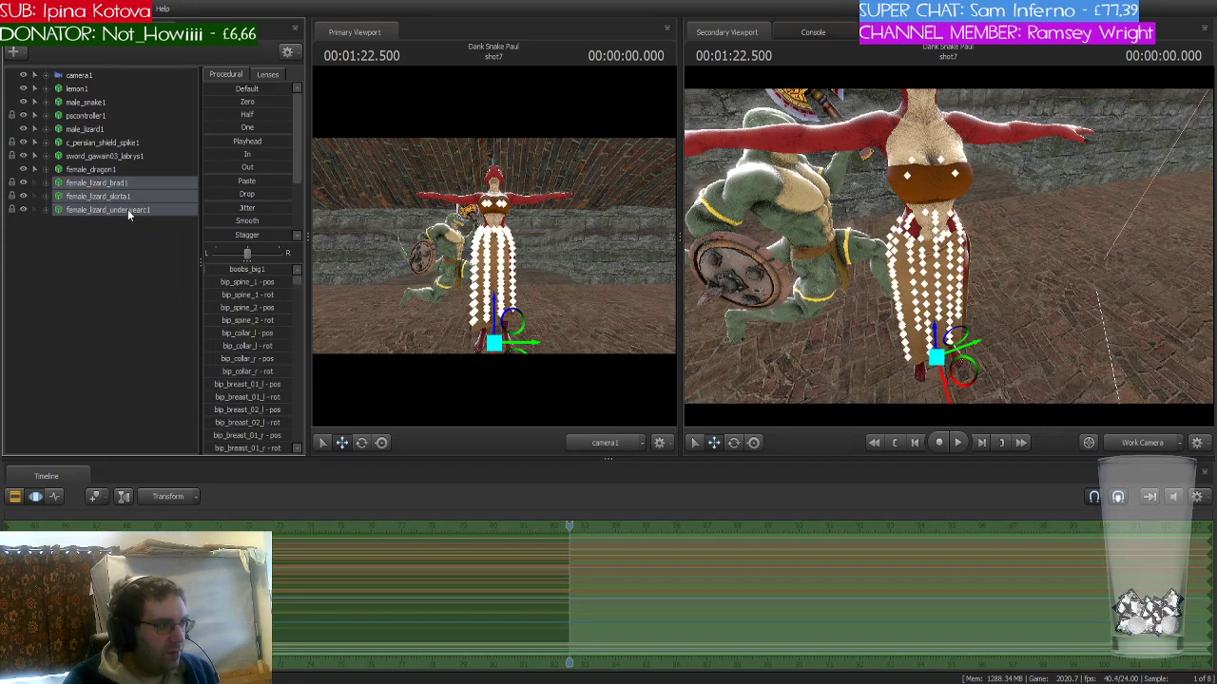
pyautogui.press('Delete')
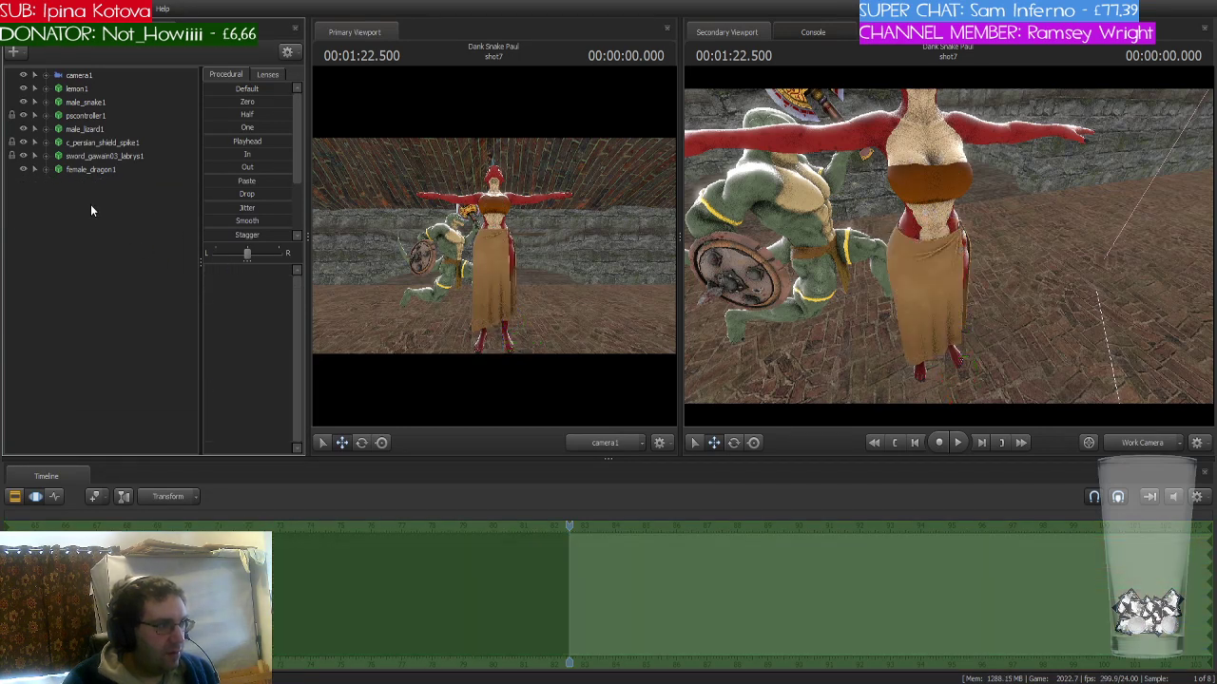
# - Add the fdr_heada model, lock it to female_dragon1 and zero its bones so the horns snap onto the head
pyautogui.click(118, 142)
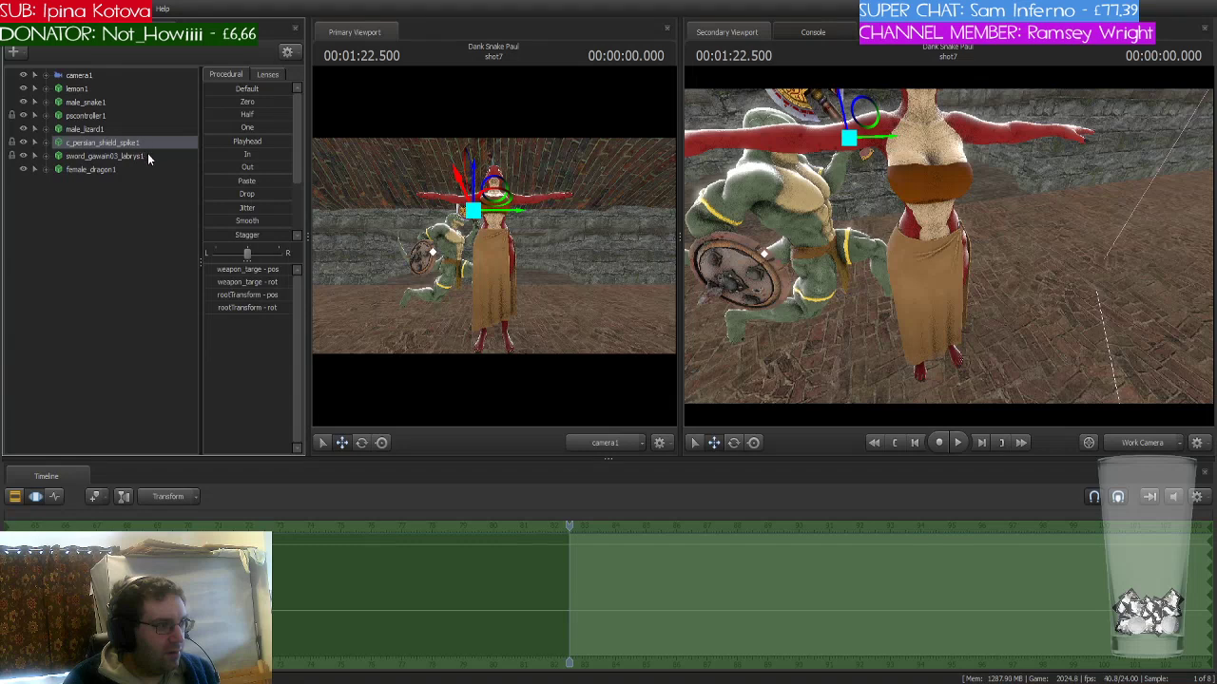
pyautogui.moveTo(1004, 302); pyautogui.dragTo(908, 312)
pyautogui.click(96, 221)
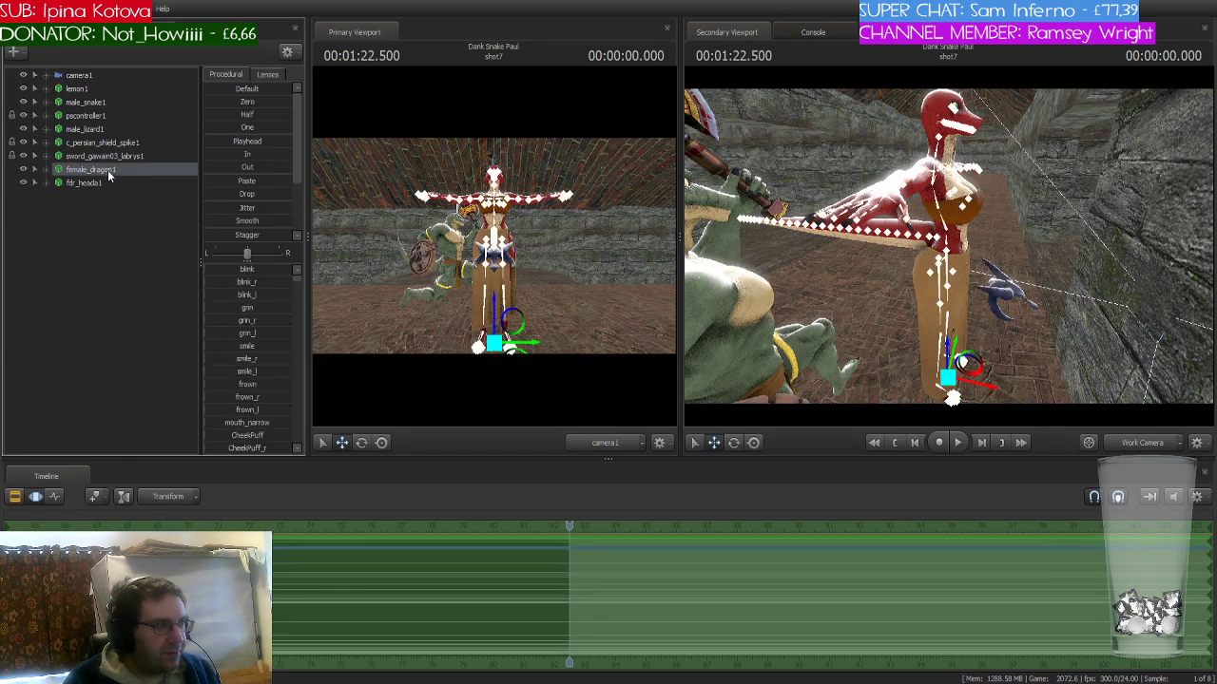
pyautogui.click(99, 183)
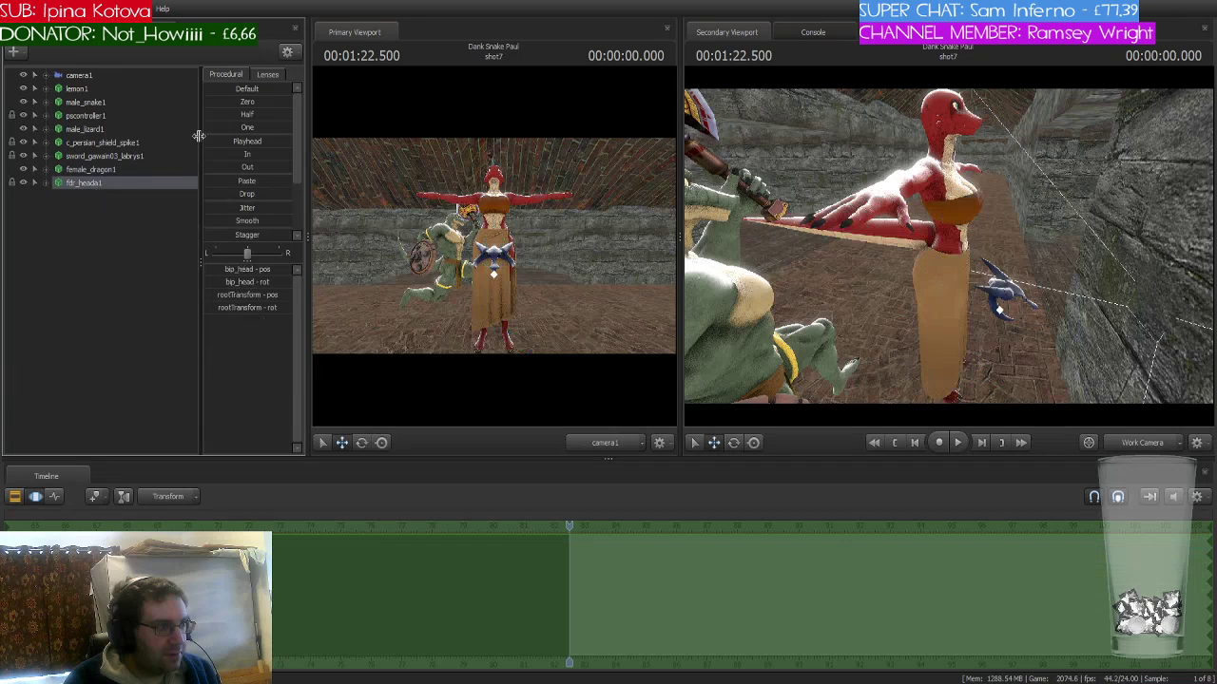
pyautogui.click(238, 105)
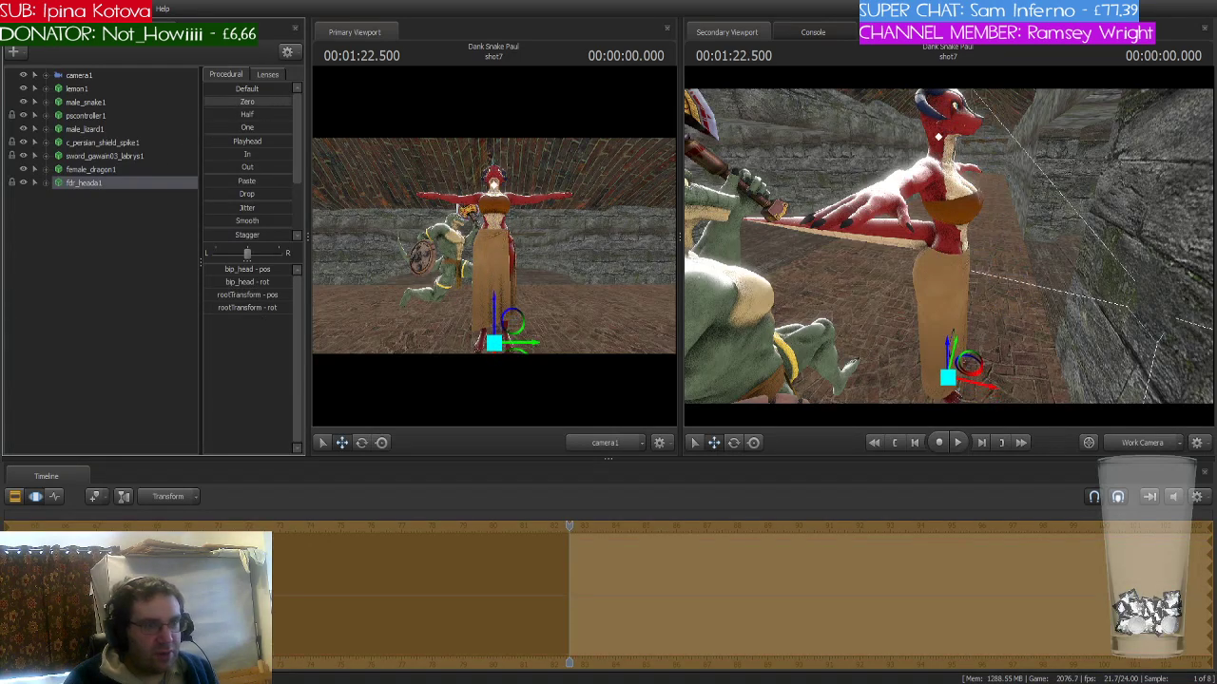
pyautogui.moveTo(817, 228); pyautogui.dragTo(884, 242)
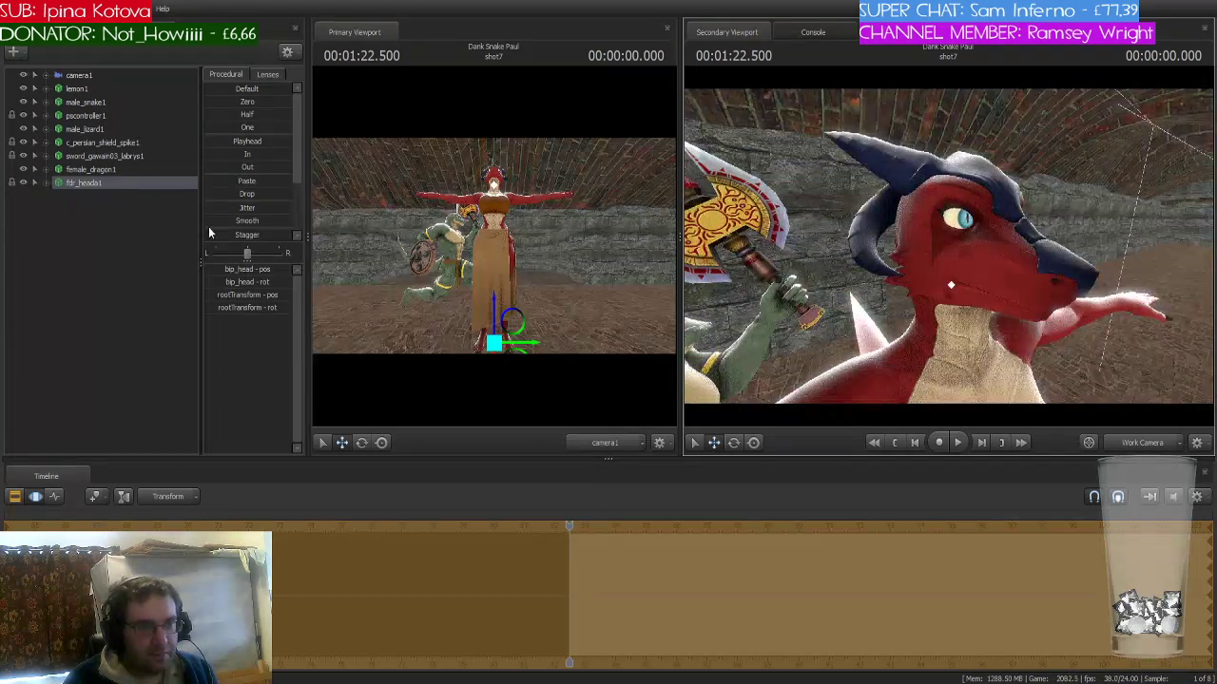
# - Check the horns on the dragon's head and delete the fdr_heada1 animation set
pyautogui.click(115, 182)
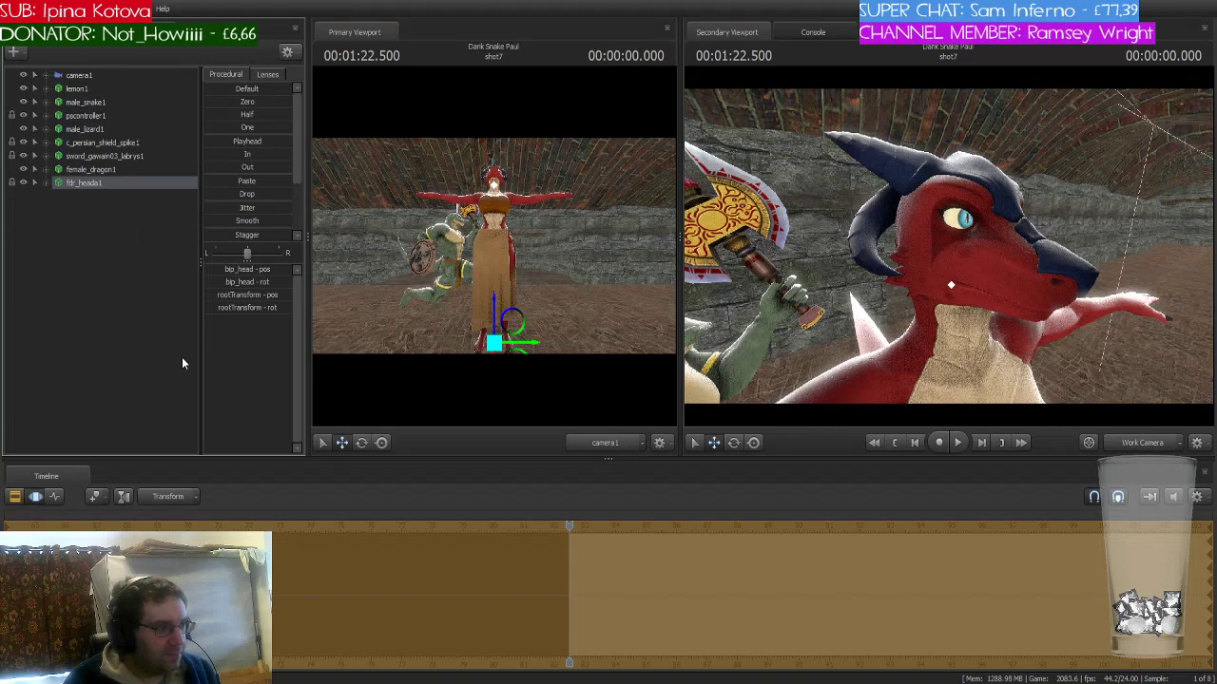
pyautogui.moveTo(941, 237); pyautogui.dragTo(958, 243)
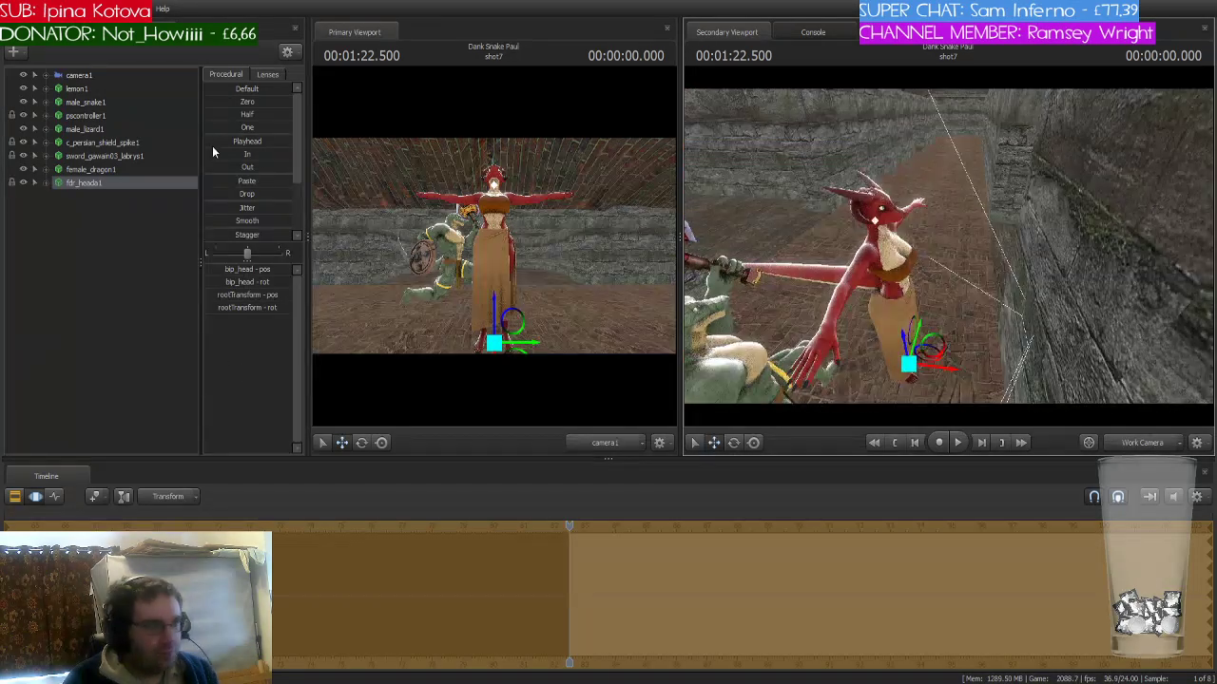
pyautogui.click(96, 184)
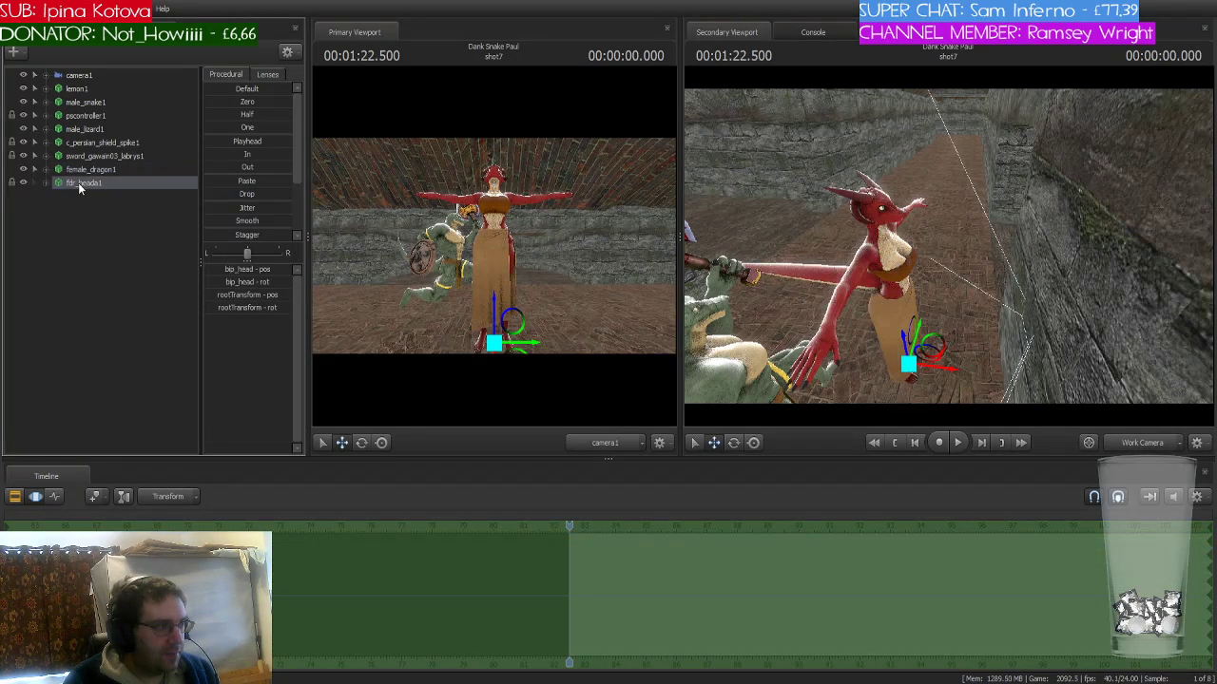
pyautogui.press('Delete')
# - Move female_dragon1 along the tunnel floor, away from the running lizard and out of camera1's view
pyautogui.click(103, 170)
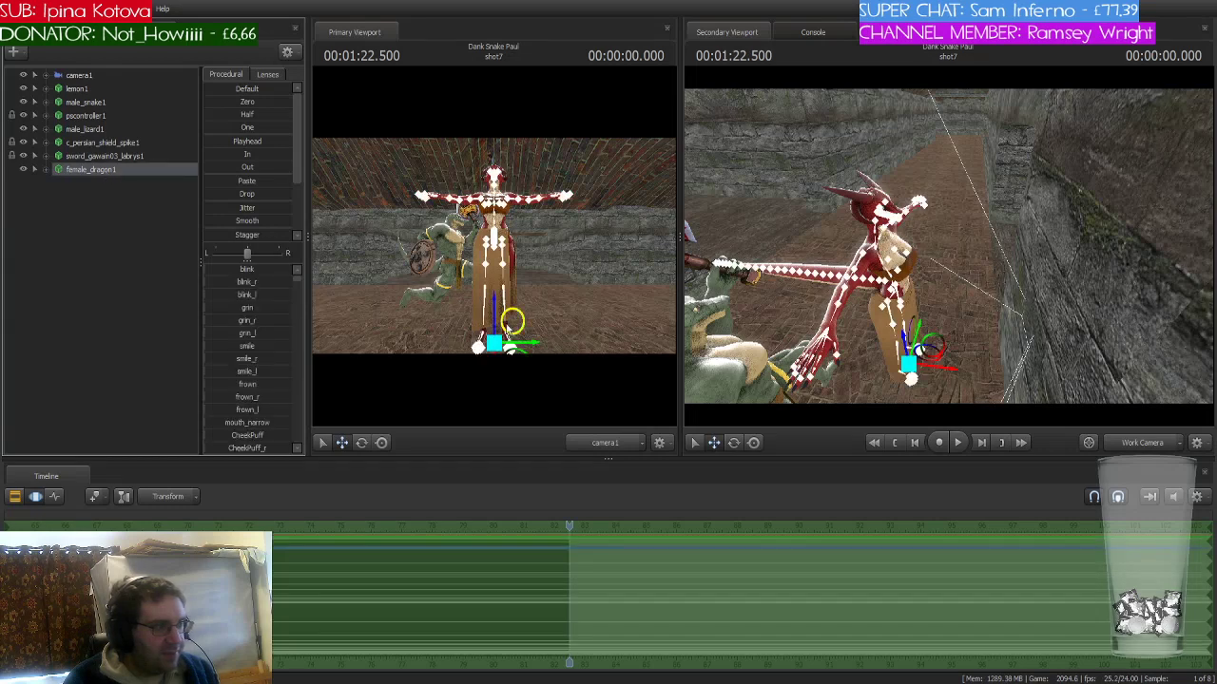
pyautogui.moveTo(978, 278); pyautogui.dragTo(908, 273)
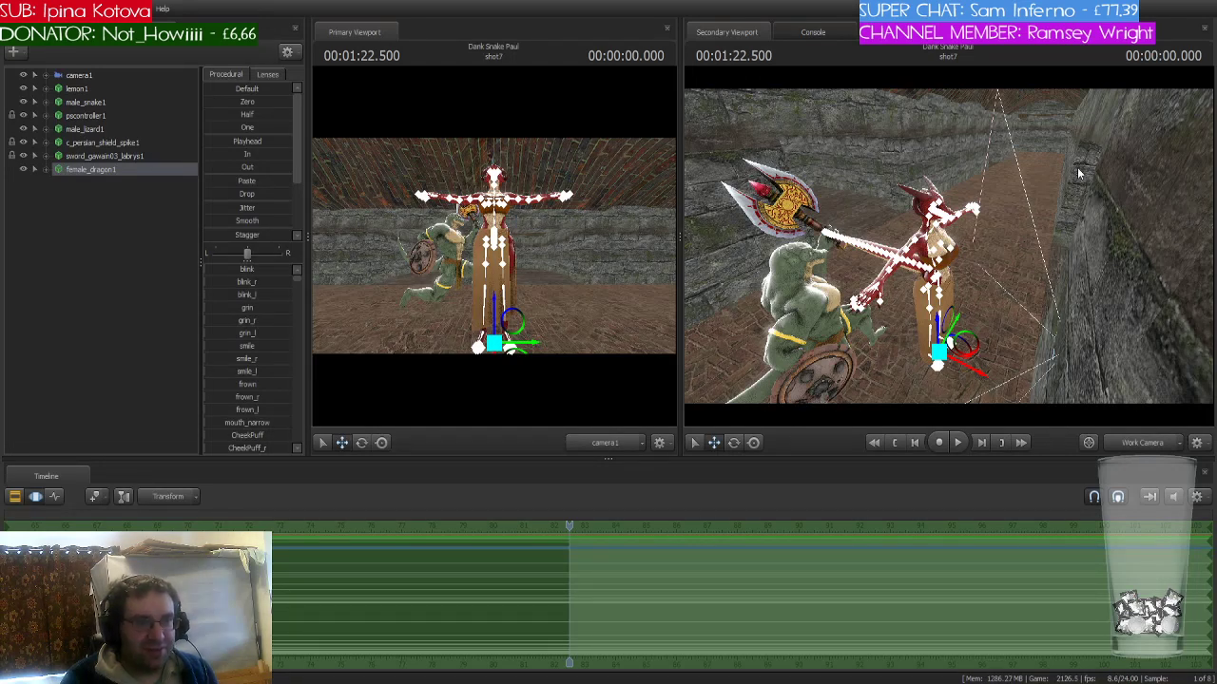
pyautogui.moveTo(1077, 185); pyautogui.dragTo(1133, 189)
pyautogui.moveTo(1050, 232); pyautogui.dragTo(876, 134)
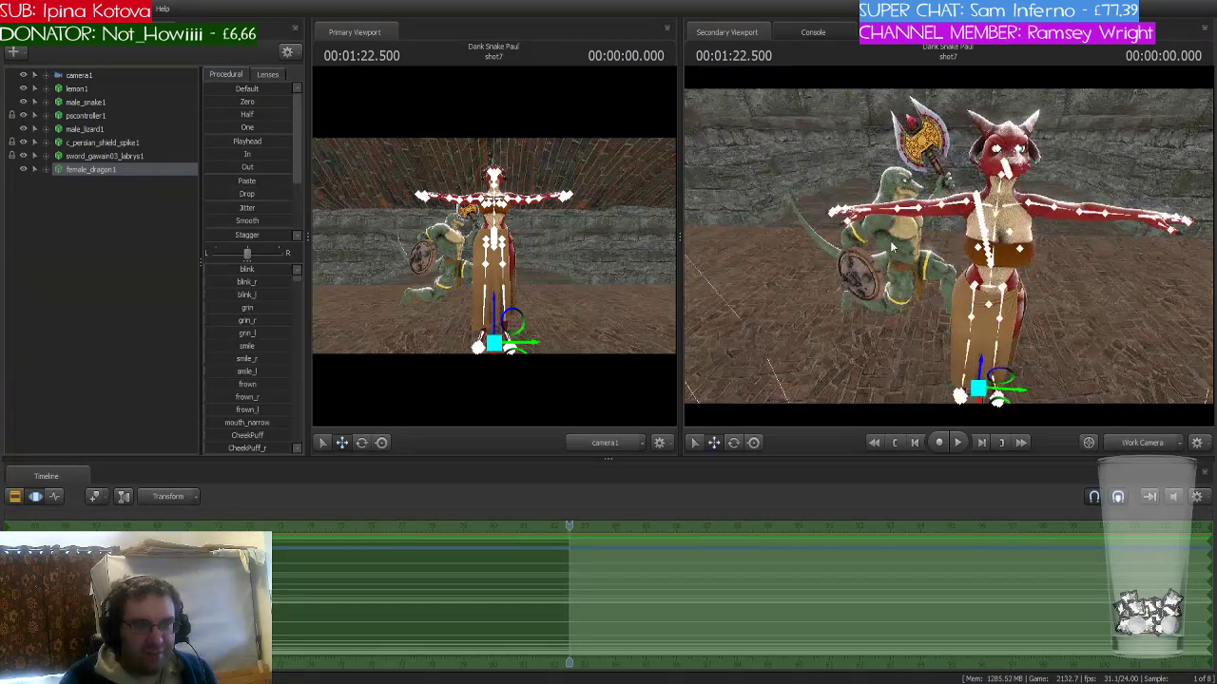
pyautogui.moveTo(1119, 298); pyautogui.dragTo(1093, 361)
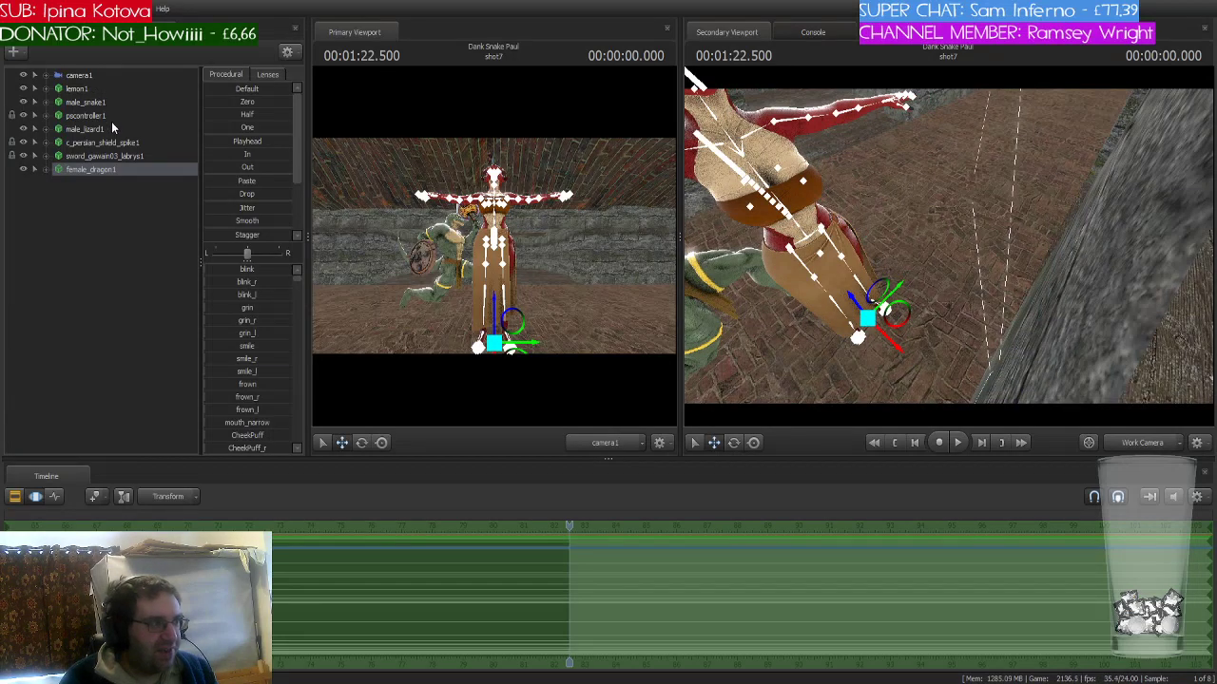
pyautogui.moveTo(894, 316); pyautogui.dragTo(1045, 100)
pyautogui.moveTo(1006, 181); pyautogui.dragTo(922, 147)
pyautogui.moveTo(949, 246); pyautogui.dragTo(948, 218)
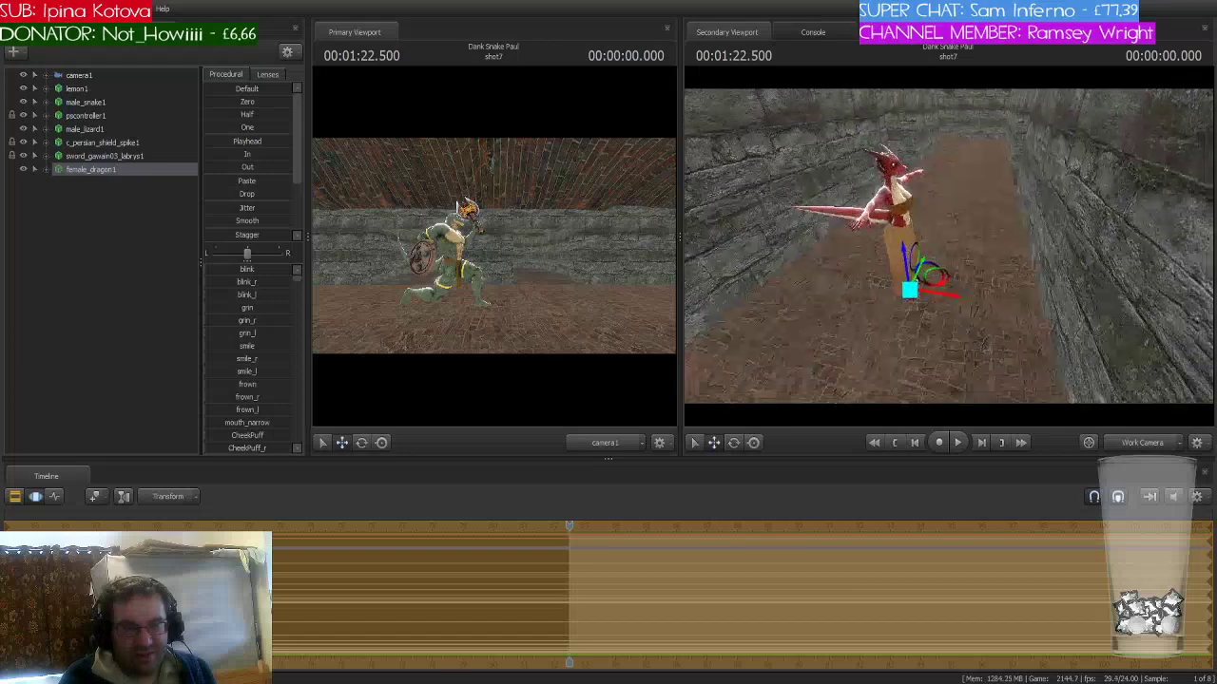
pyautogui.moveTo(948, 285); pyautogui.dragTo(998, 180)
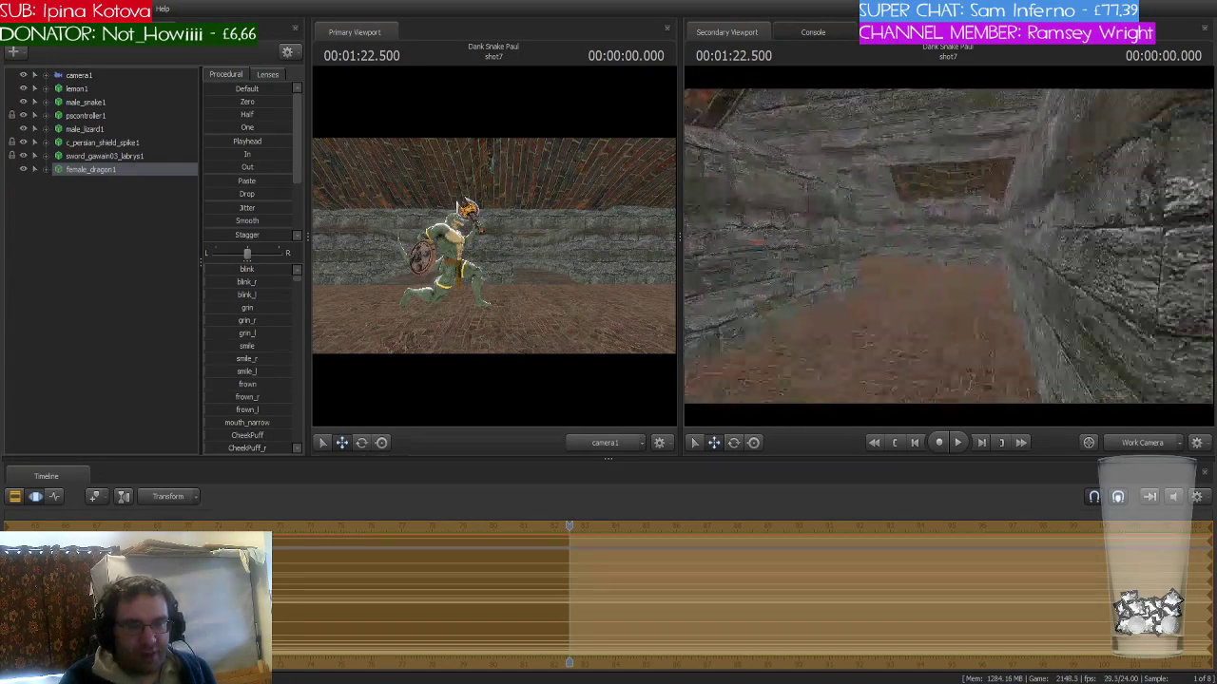
pyautogui.press('f')
pyautogui.scroll(-3, 956, 282)
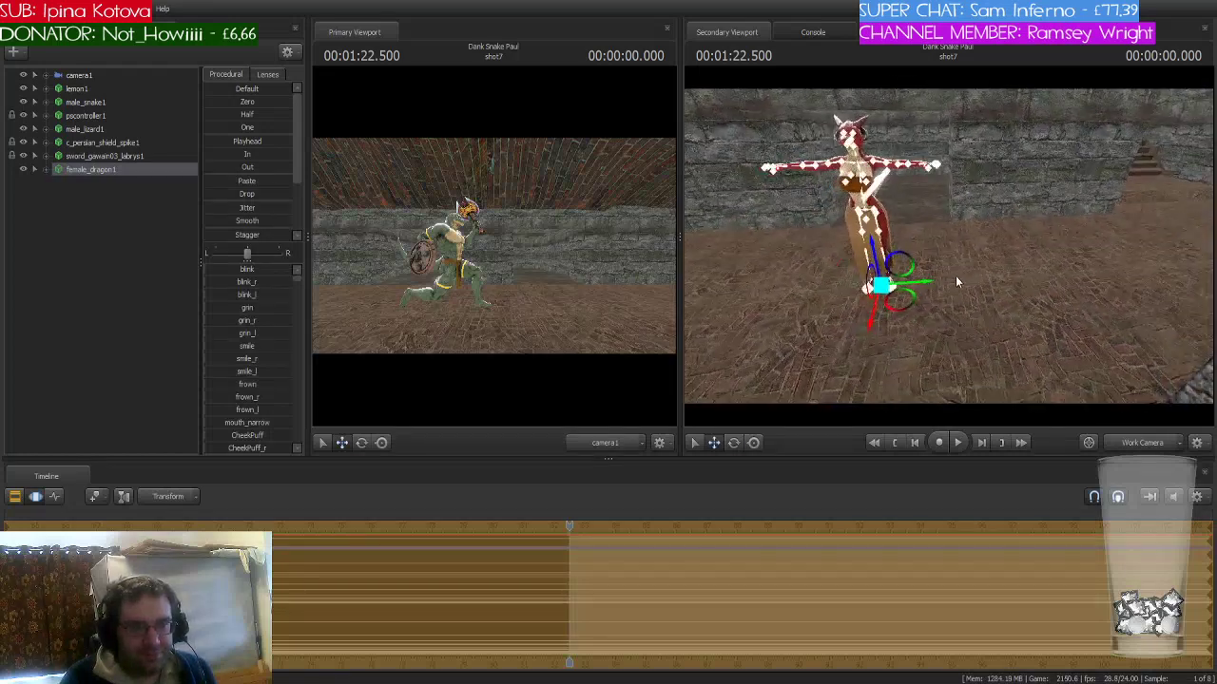
# - Rotate all of female_dragon1's Tail bones together so the tail curls upward
pyautogui.press('e')
pyautogui.moveTo(923, 304); pyautogui.dragTo(950, 335)
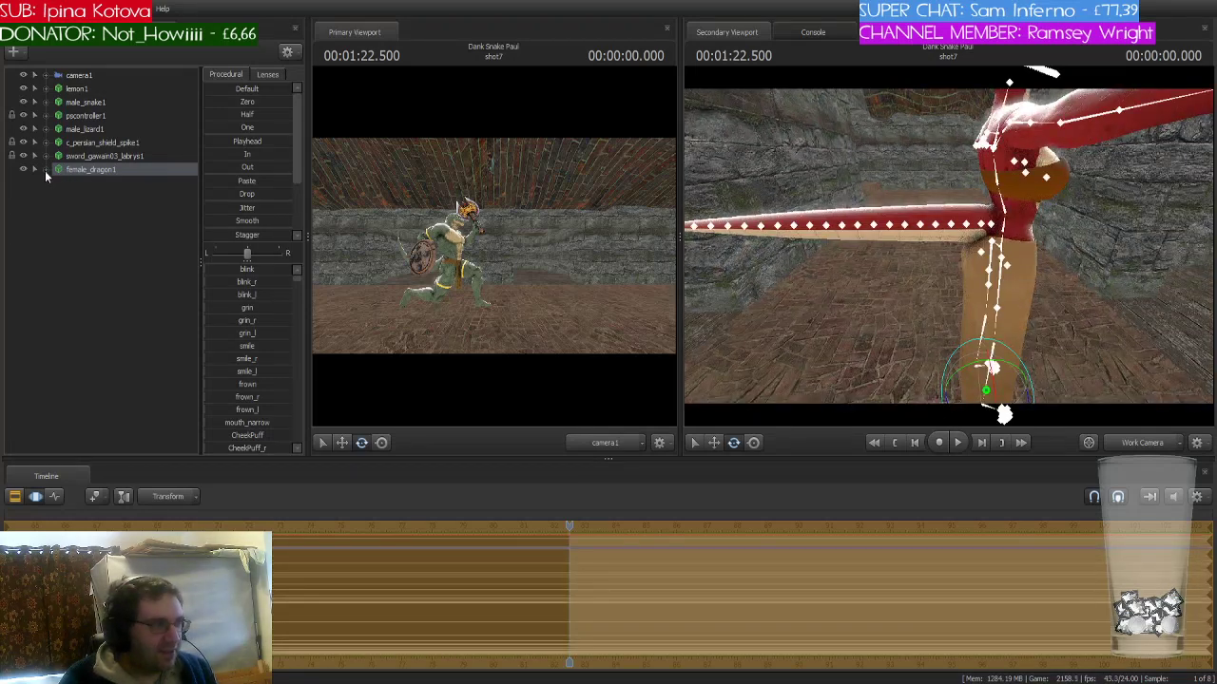
pyautogui.click(45, 170)
pyautogui.click(84, 225)
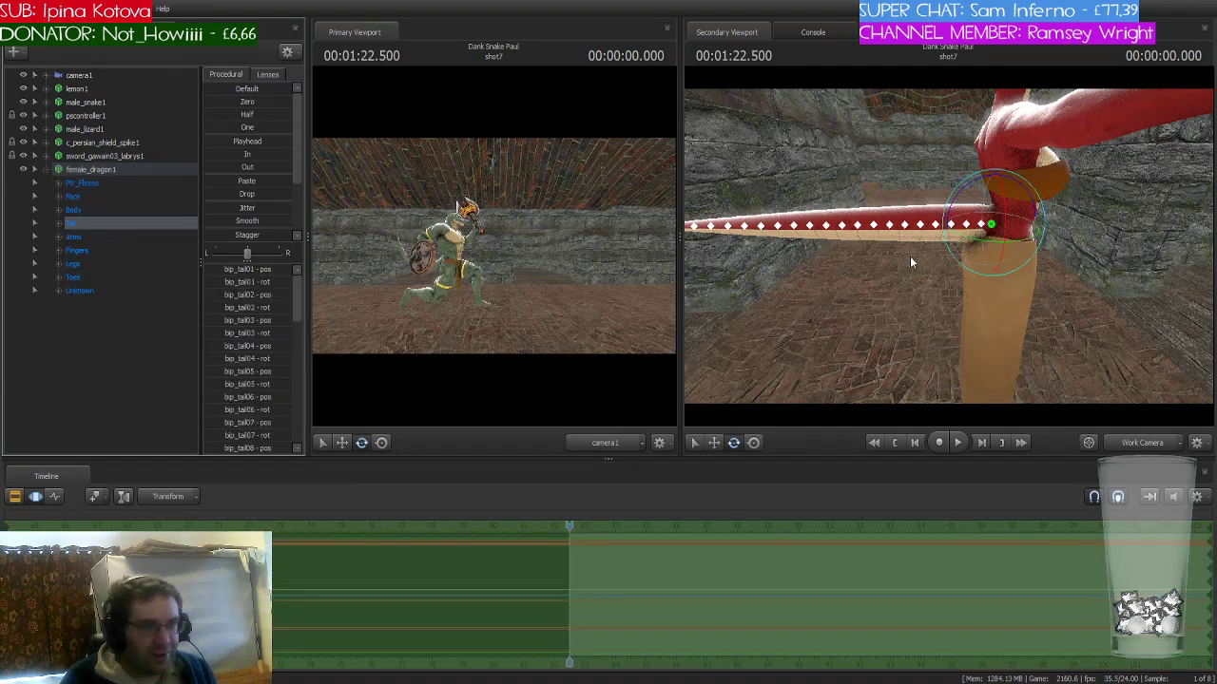
pyautogui.moveTo(970, 196); pyautogui.dragTo(973, 186)
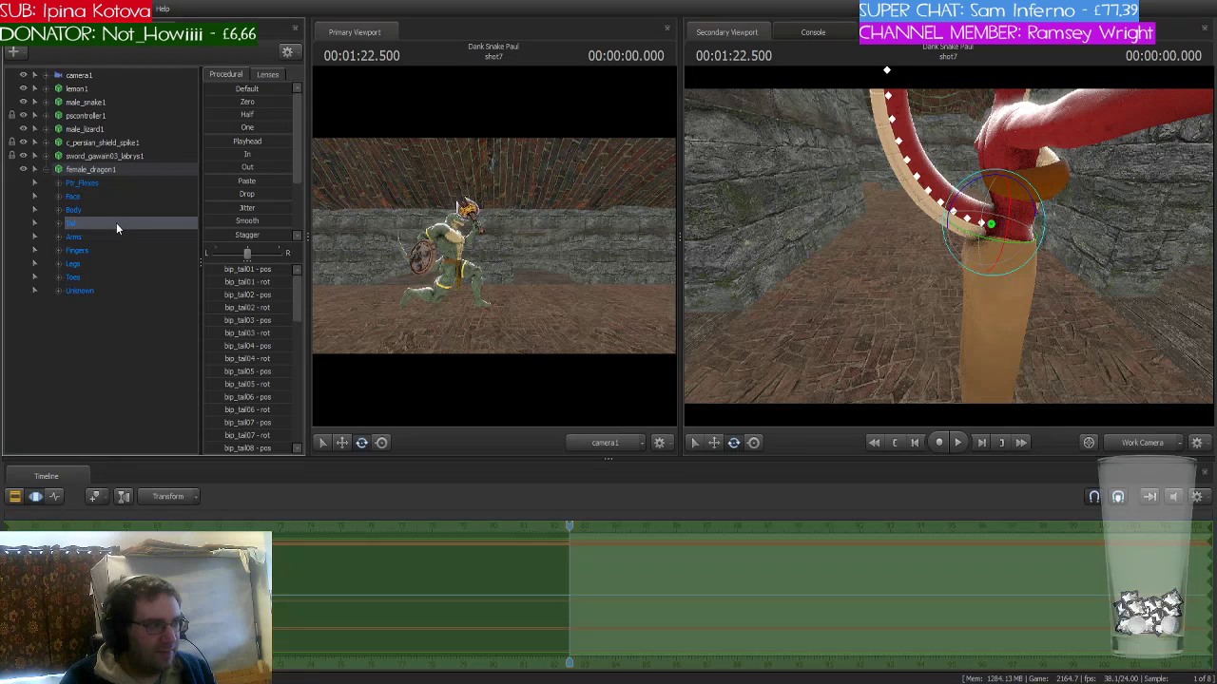
# - Adjust the tail's base by rotating bip_tail00, and collapse the female_dragon1 set
pyautogui.click(993, 223)
pyautogui.click(994, 226)
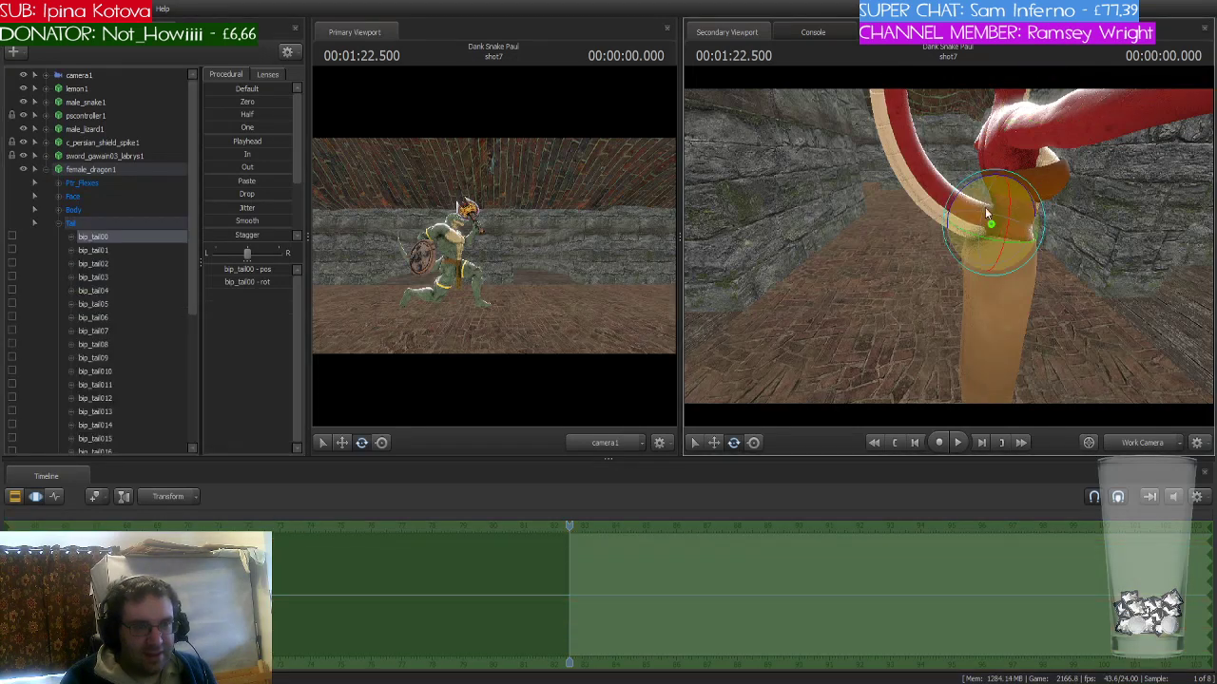
pyautogui.moveTo(995, 226); pyautogui.dragTo(948, 283)
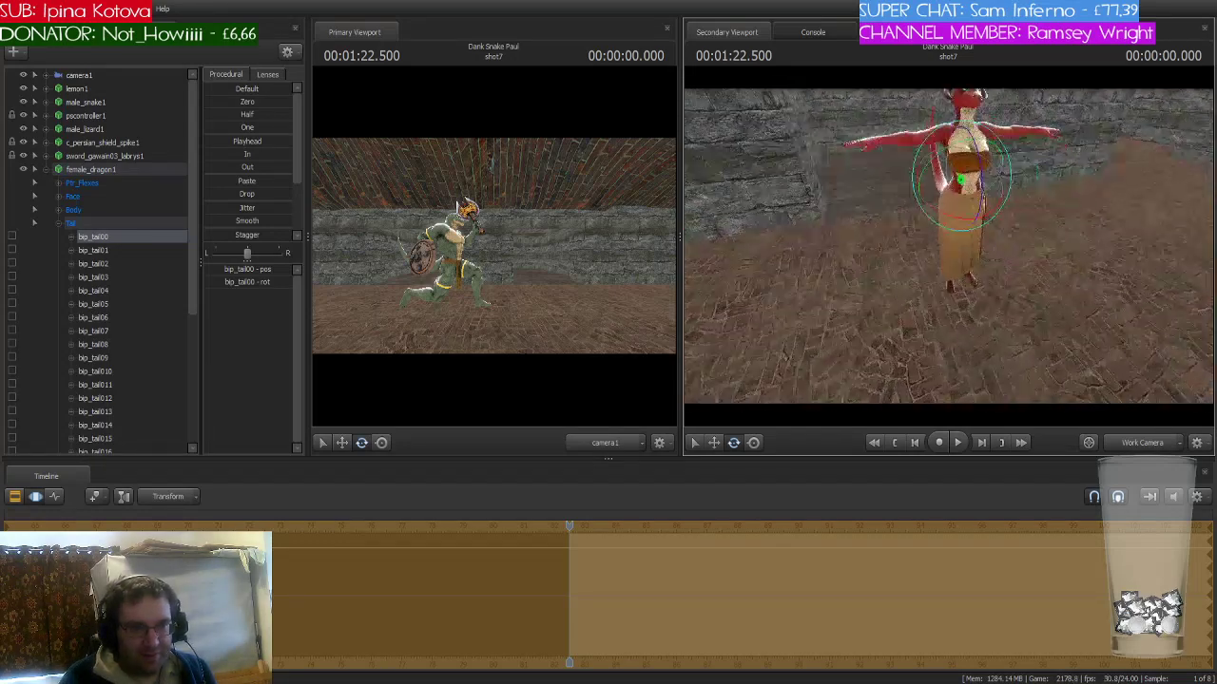
pyautogui.click(93, 168)
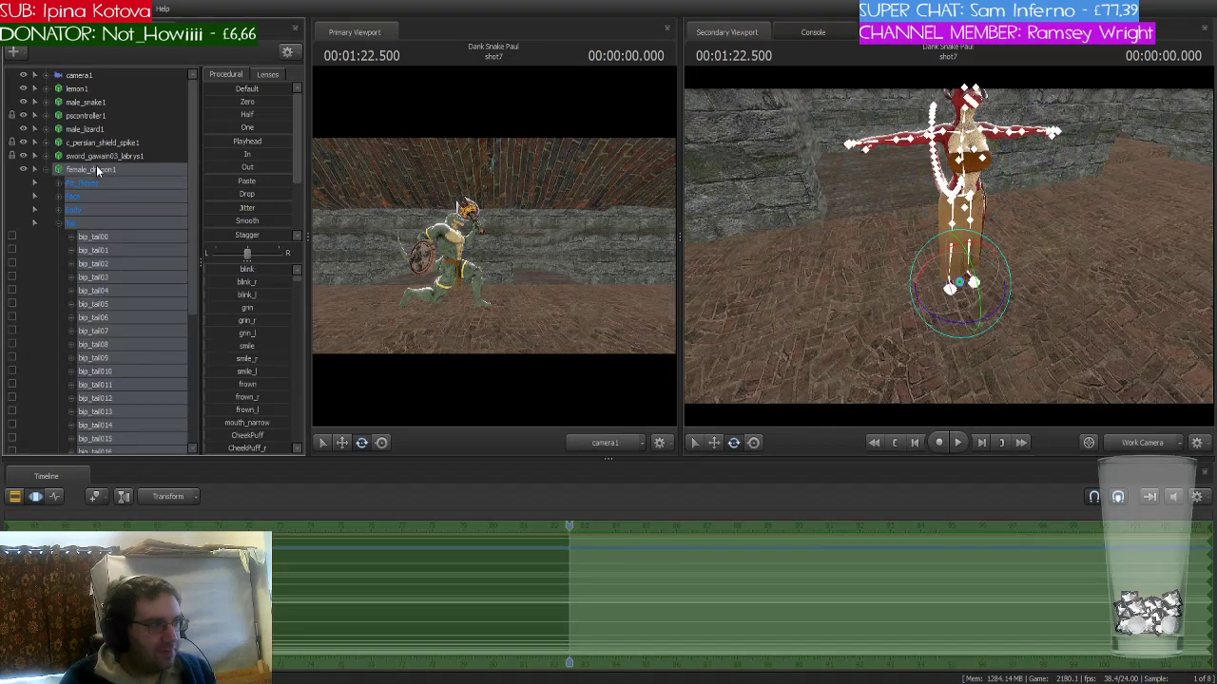
pyautogui.click(43, 171)
# - Pose the dragon's head by rotating its bip_head bone
pyautogui.moveTo(976, 273); pyautogui.dragTo(971, 344)
pyautogui.press('e')
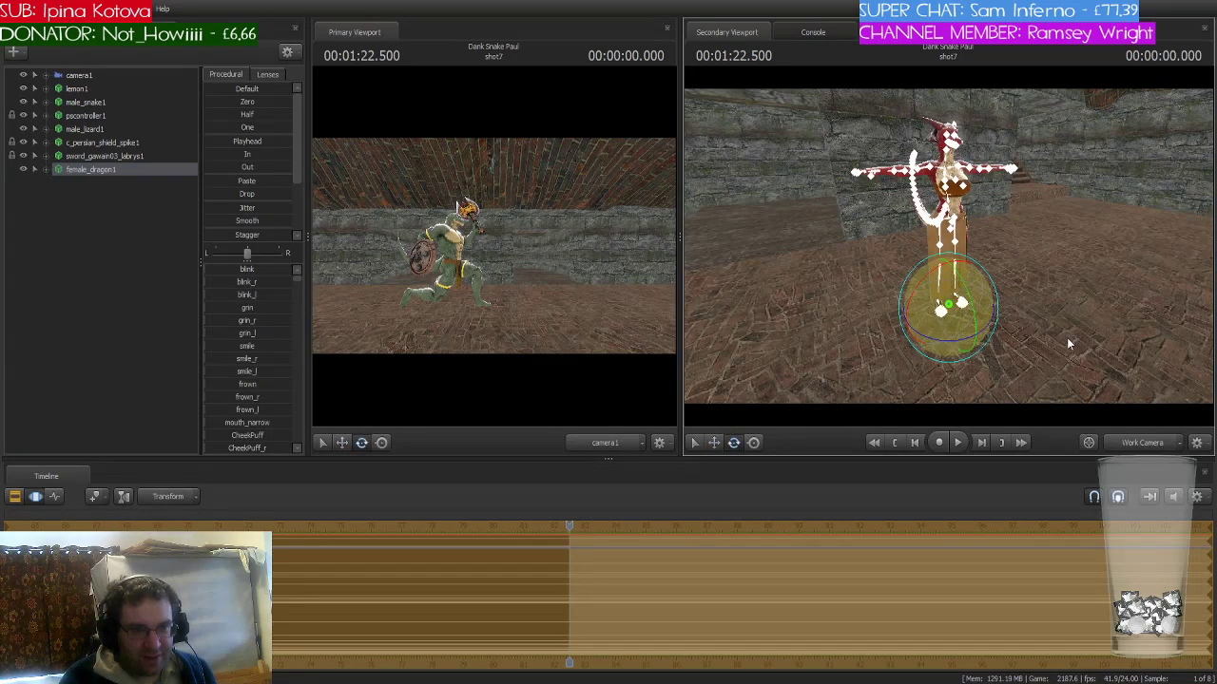
pyautogui.moveTo(941, 339); pyautogui.dragTo(950, 252)
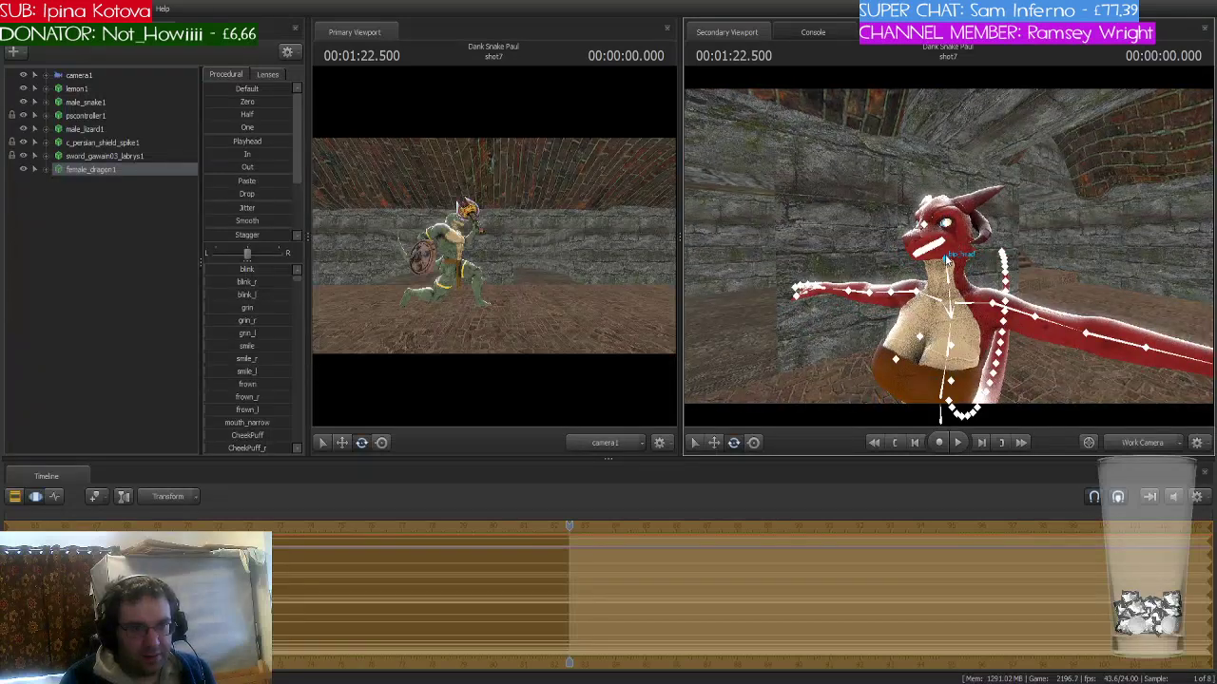
pyautogui.click(948, 257)
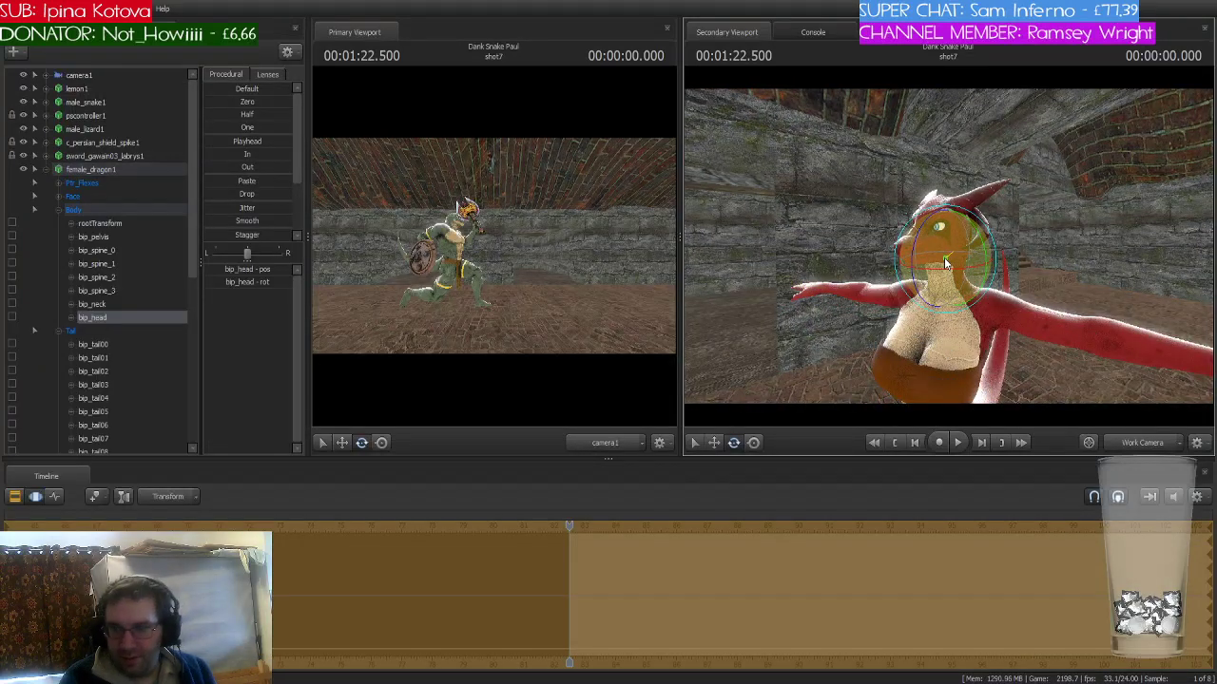
pyautogui.moveTo(946, 263); pyautogui.dragTo(929, 296)
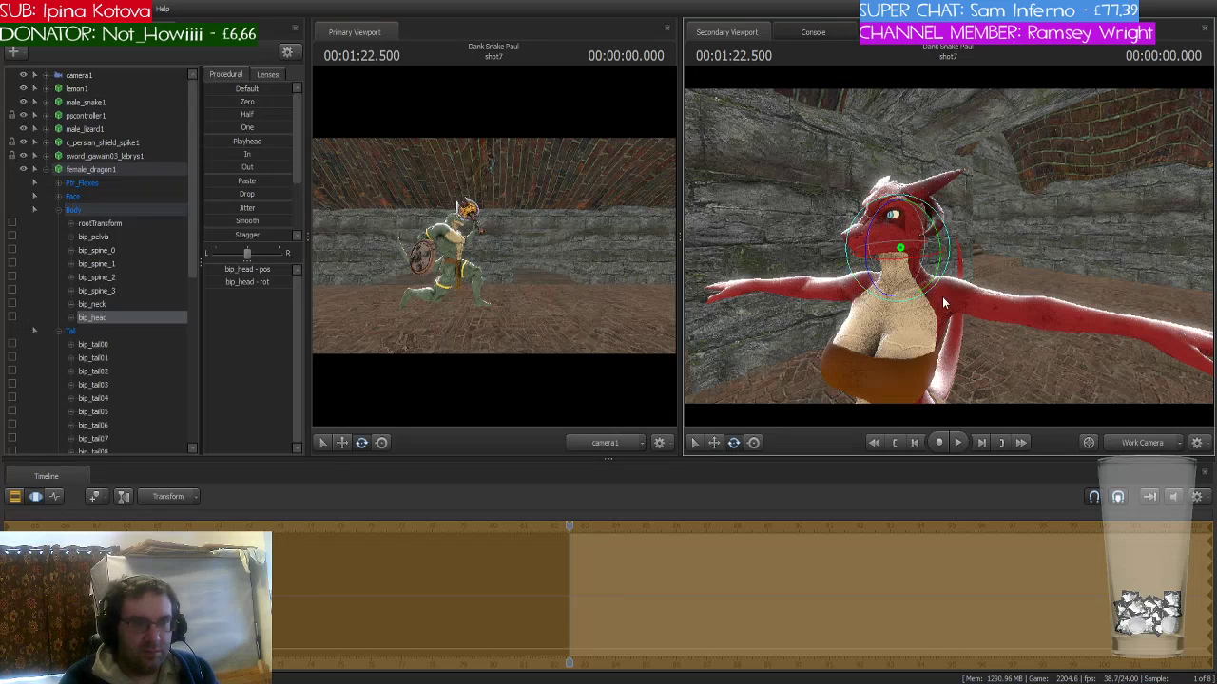
# - Rotate female_dragon1's collar and upper arm bones so both arms hang down beside her body
pyautogui.click(946, 276)
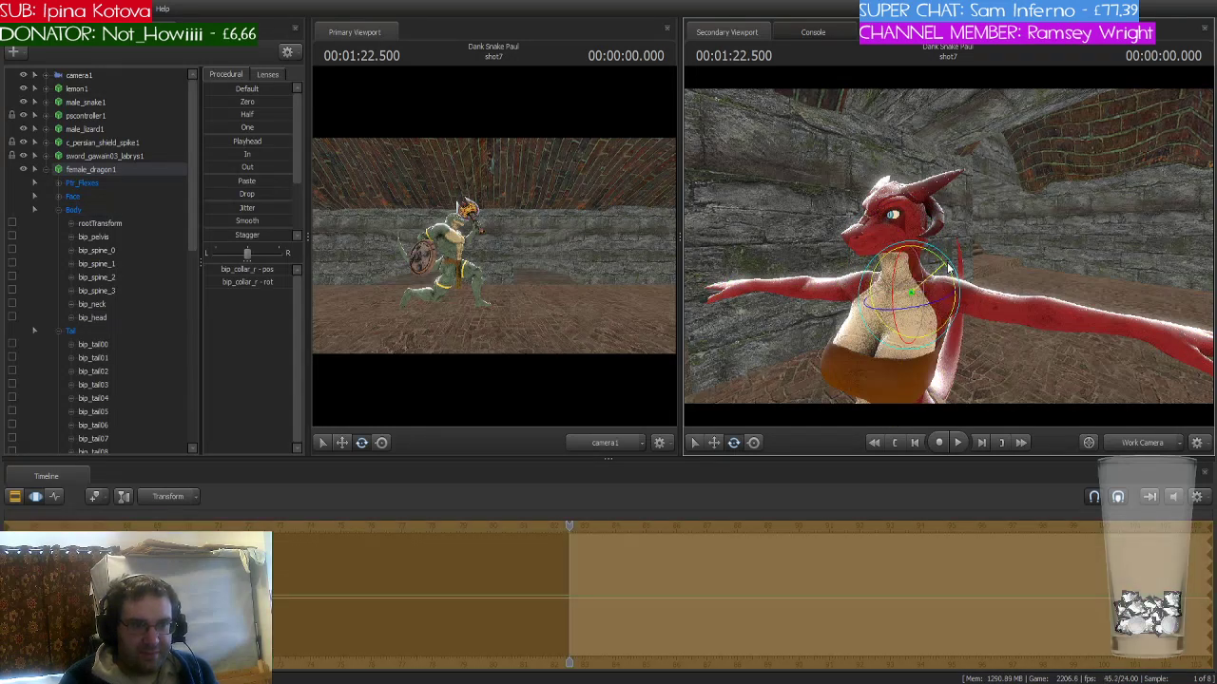
pyautogui.moveTo(948, 269); pyautogui.dragTo(918, 215)
pyautogui.click(965, 276)
pyautogui.click(1085, 239)
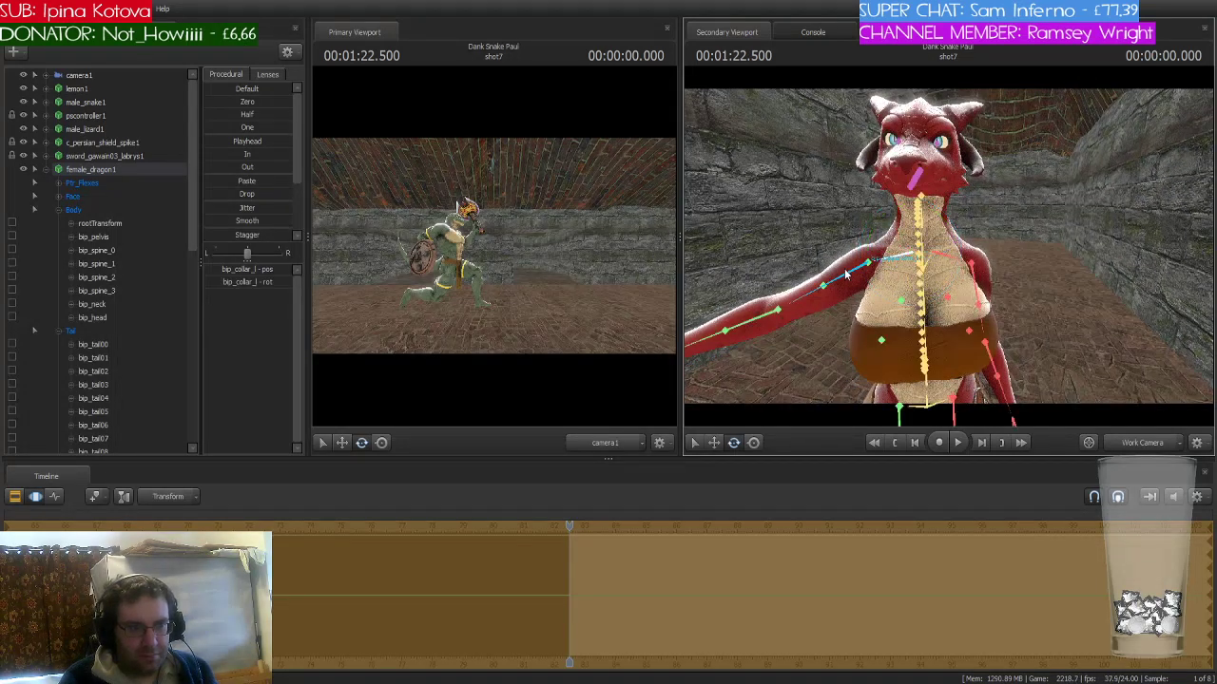
pyautogui.keyDown('ctrl'); pyautogui.click(846, 270); pyautogui.keyUp('ctrl')
pyautogui.moveTo(875, 217); pyautogui.dragTo(936, 238)
# - Give female_dragon1 an angry brow using her eyebrow_angry flex, and collapse her animation set
pyautogui.click(105, 184)
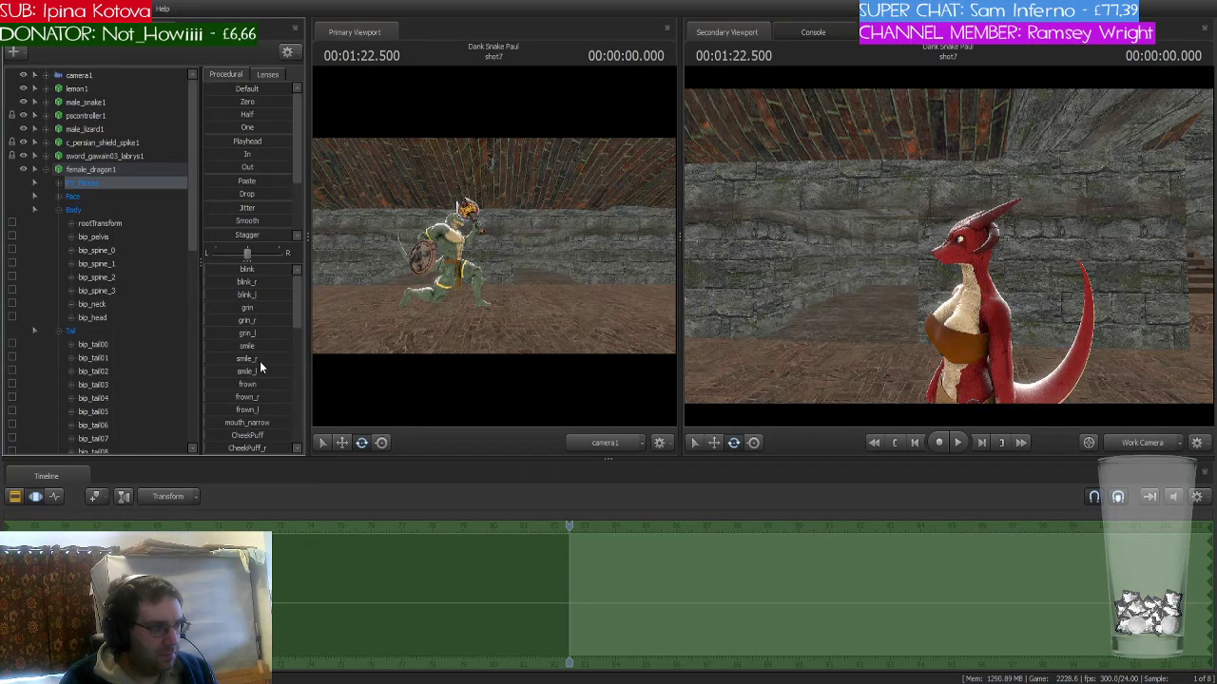
pyautogui.scroll(-10, 259, 361)
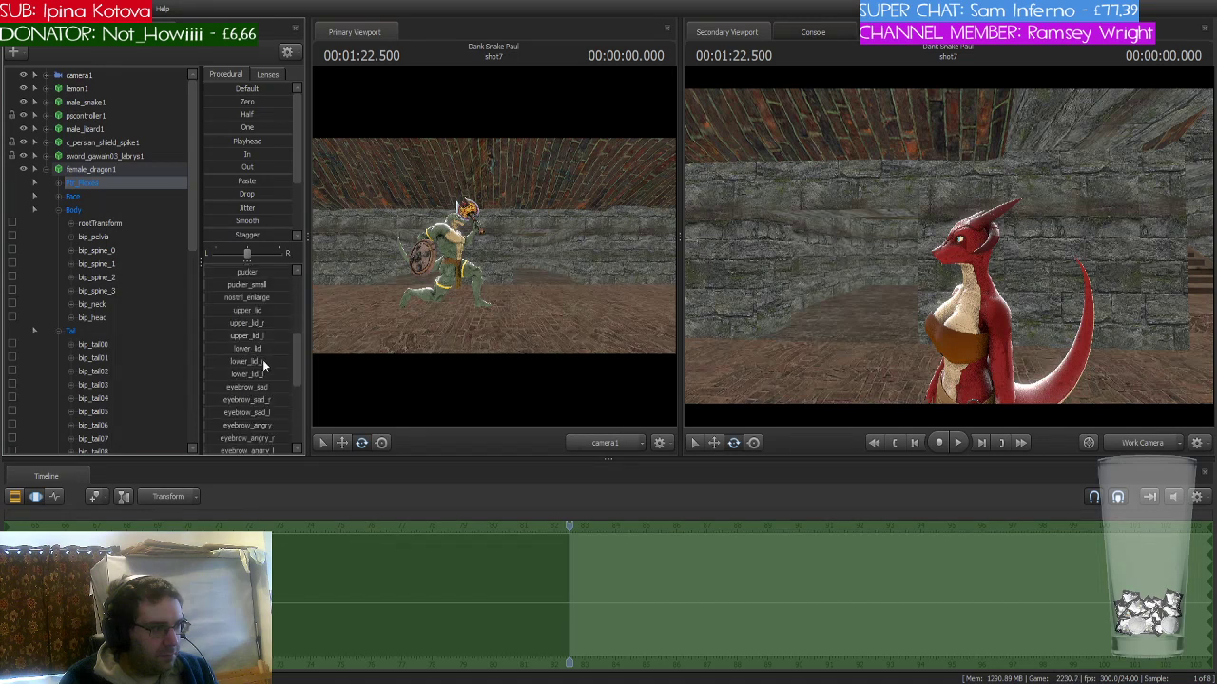
pyautogui.click(220, 386)
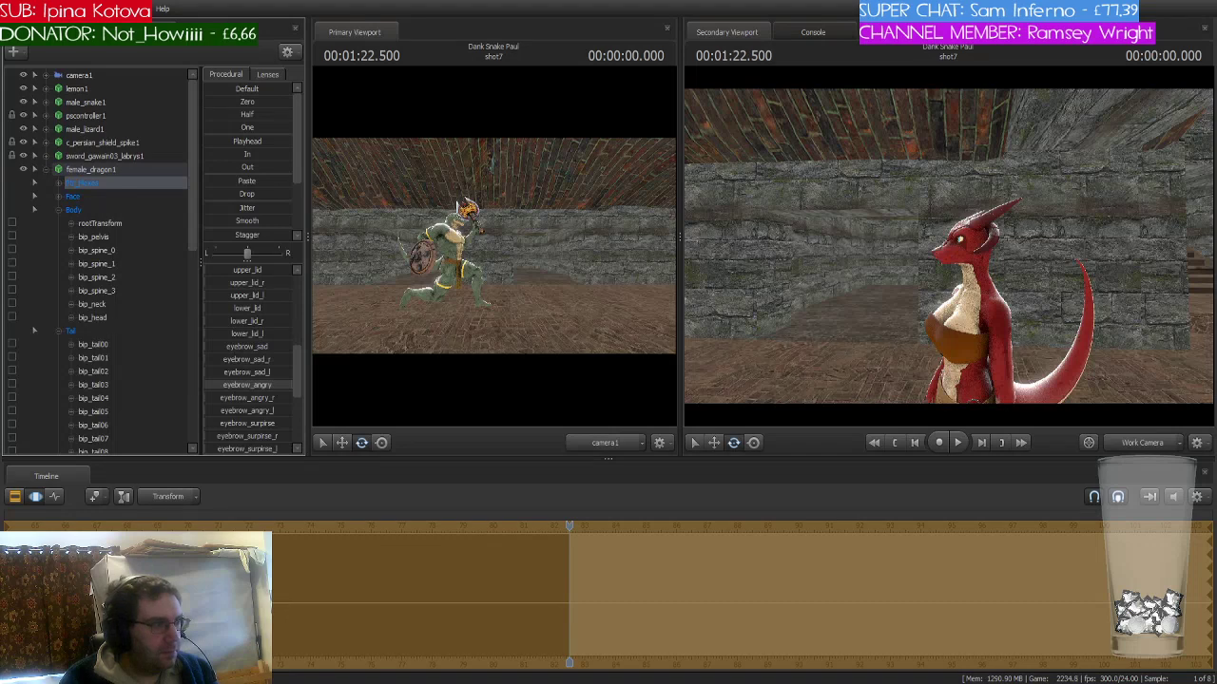
pyautogui.moveTo(805, 333); pyautogui.dragTo(813, 296)
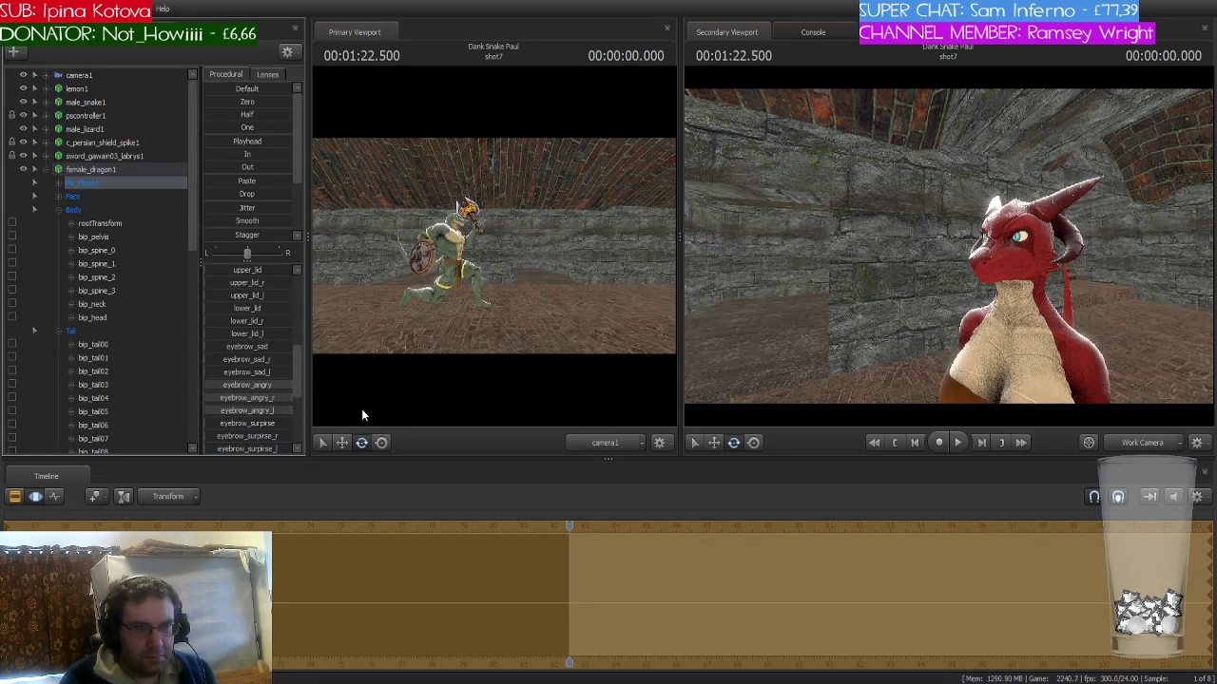
pyautogui.moveTo(888, 250); pyautogui.dragTo(888, 250)
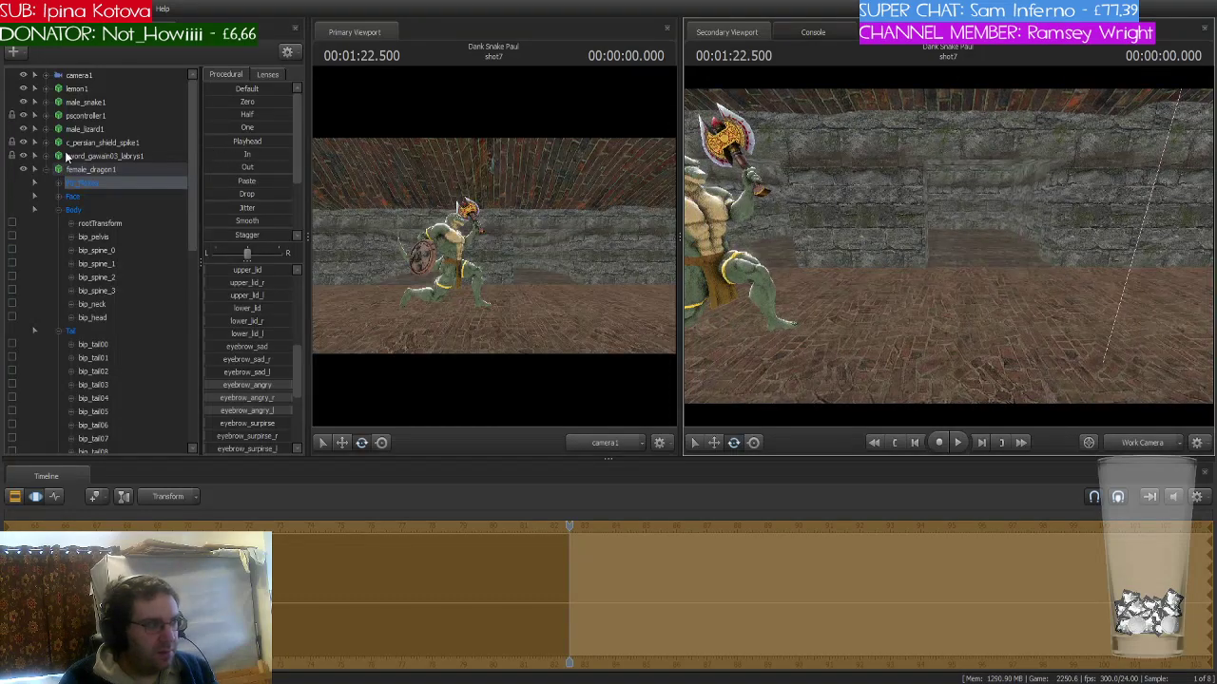
pyautogui.click(44, 172)
# - Move male_lizard1 along the tunnel floor to a new starting position farther from the dragon
pyautogui.click(95, 130)
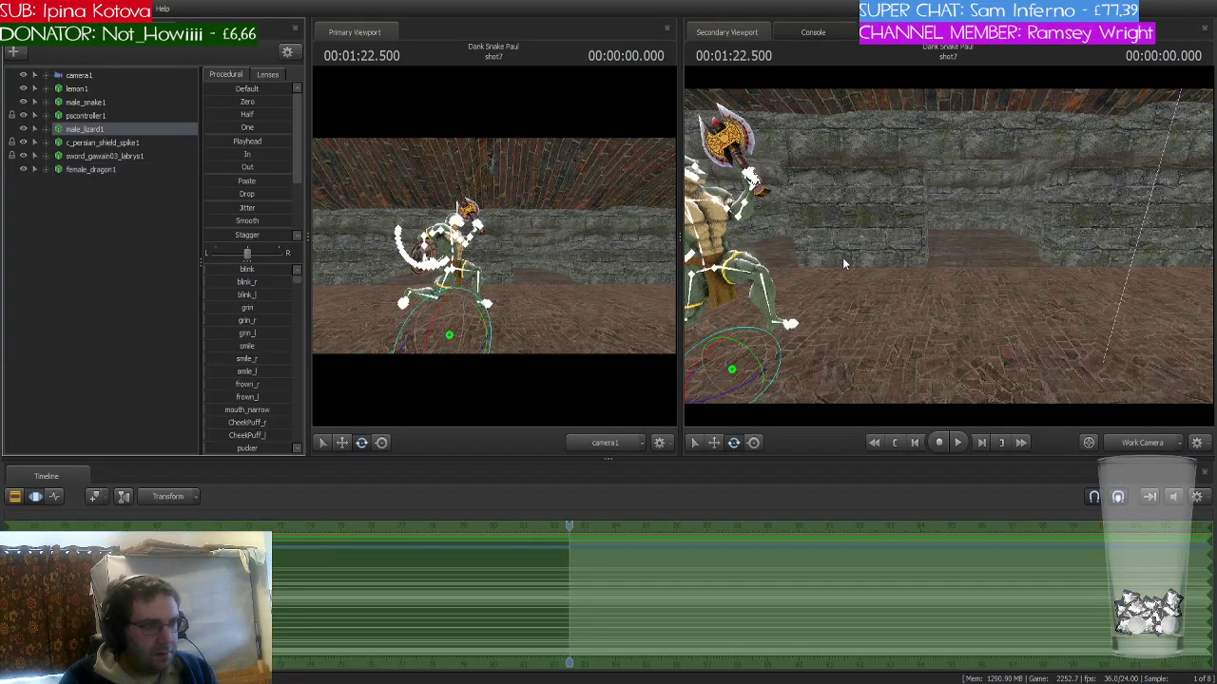
pyautogui.moveTo(957, 235); pyautogui.dragTo(957, 235)
pyautogui.click(901, 291)
pyautogui.moveTo(901, 291); pyautogui.dragTo(995, 44)
pyautogui.moveTo(1042, 186); pyautogui.dragTo(875, 332)
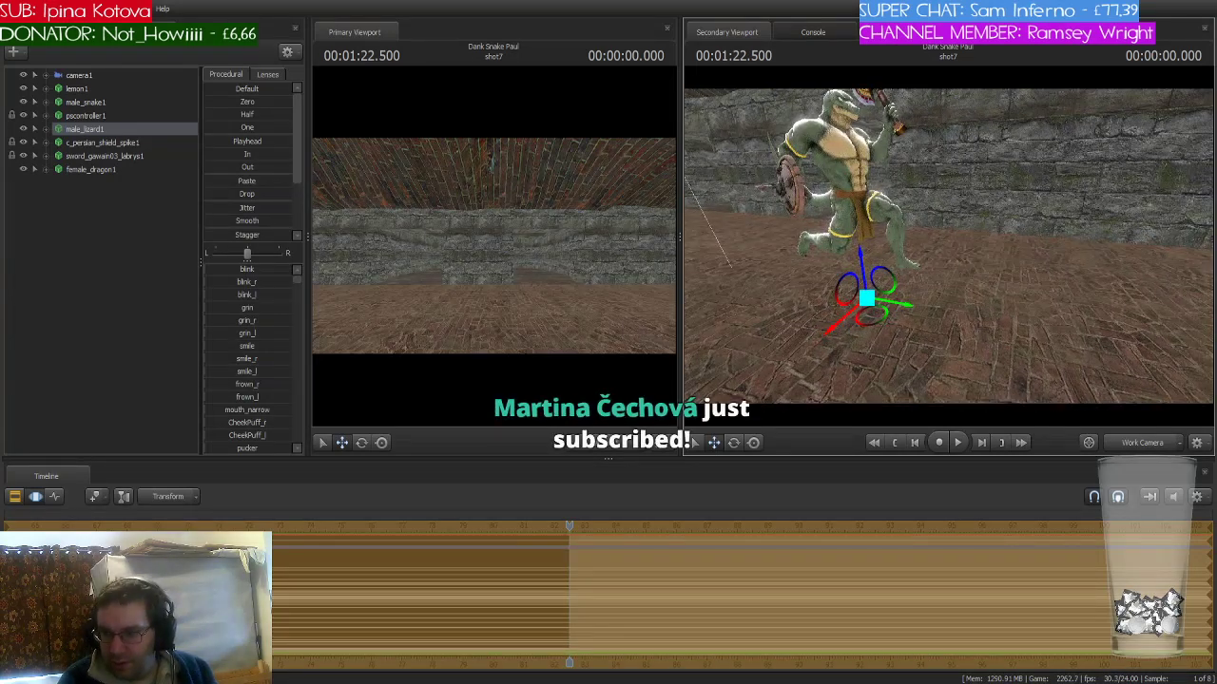
pyautogui.press('w')
pyautogui.moveTo(912, 256); pyautogui.dragTo(1084, 263)
pyautogui.press('s')
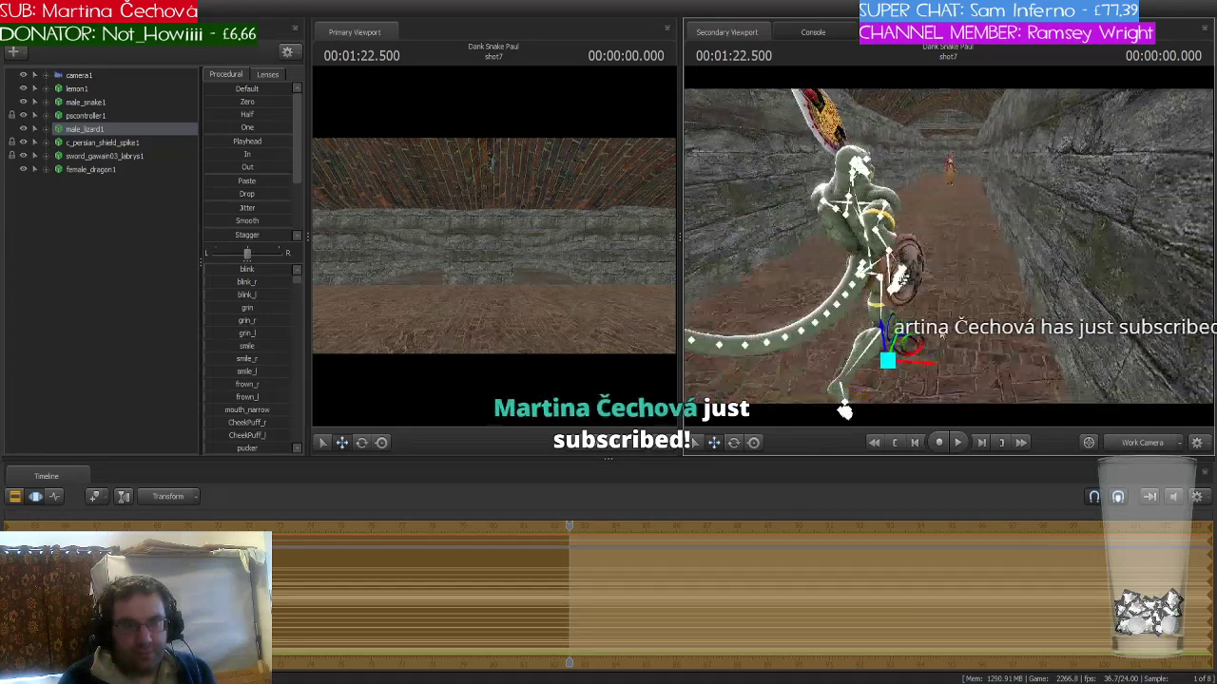
pyautogui.moveTo(915, 346); pyautogui.dragTo(1020, 284)
pyautogui.press('w')
# - Move camera1 along the tunnel so it frames the running lizard from the side
pyautogui.click(110, 77)
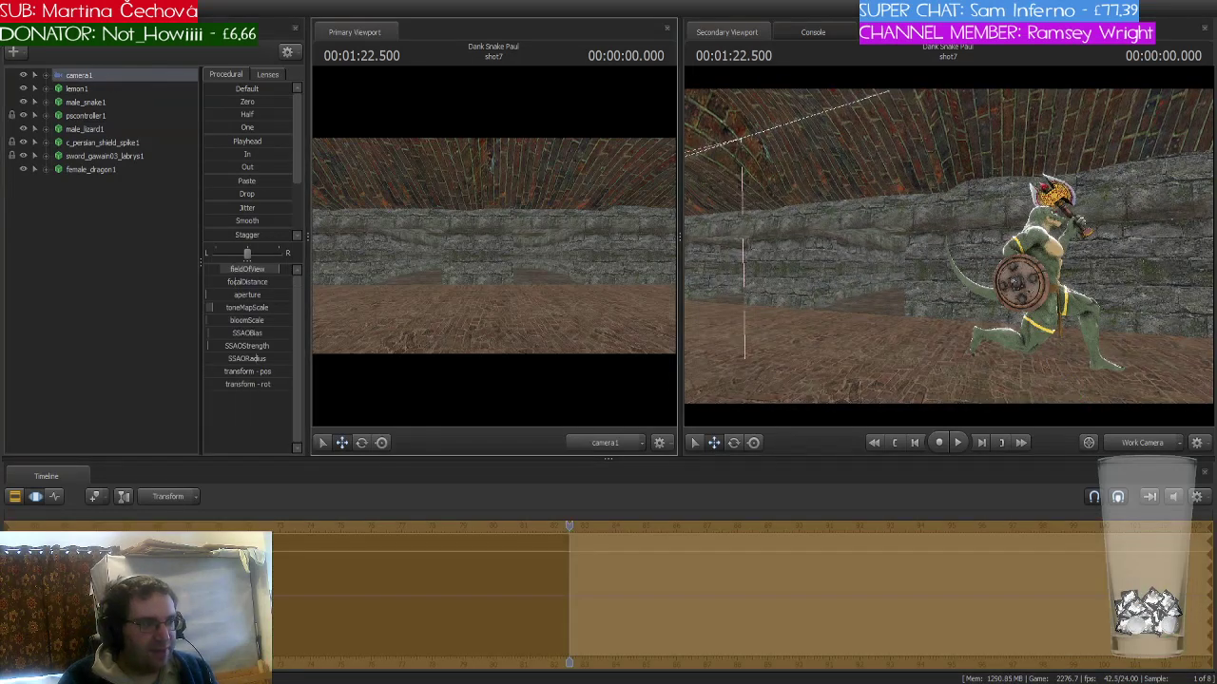
pyautogui.moveTo(362, 172); pyautogui.dragTo(471, 174)
pyautogui.moveTo(841, 285); pyautogui.dragTo(794, 285)
pyautogui.moveTo(947, 245); pyautogui.dragTo(948, 246)
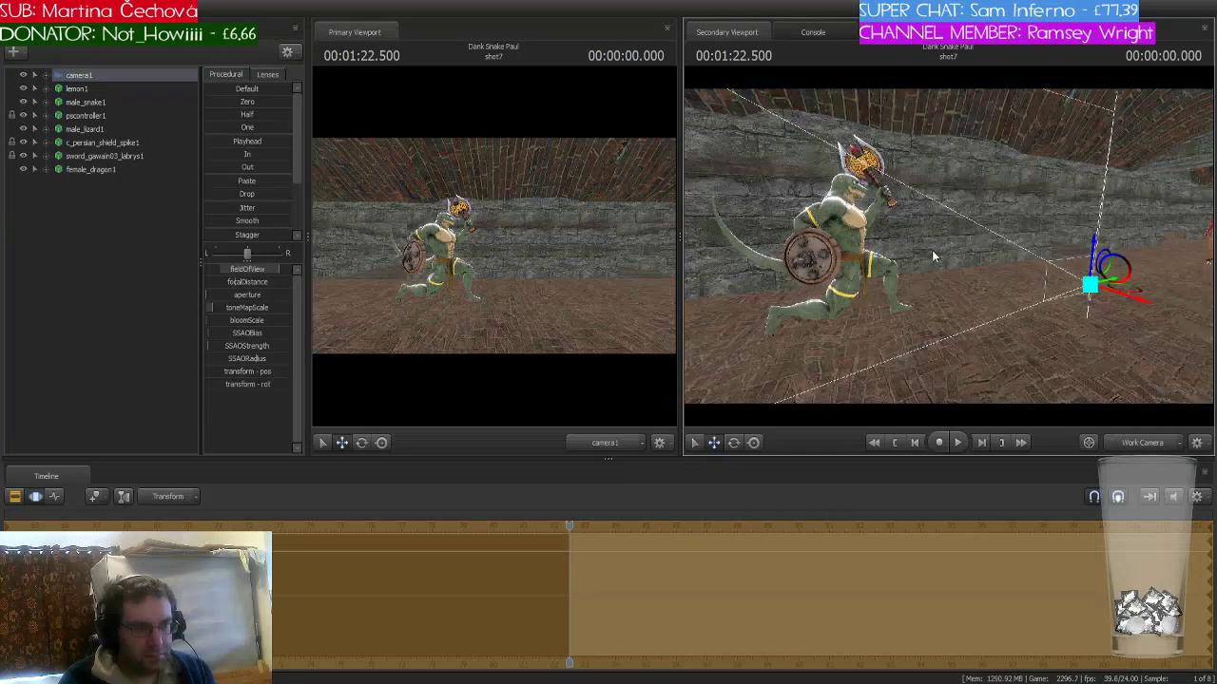
# - Switch the timeline to the Graph Editor and add a keyframe for all of male_lizard1 at frame 0
pyautogui.click(55, 497)
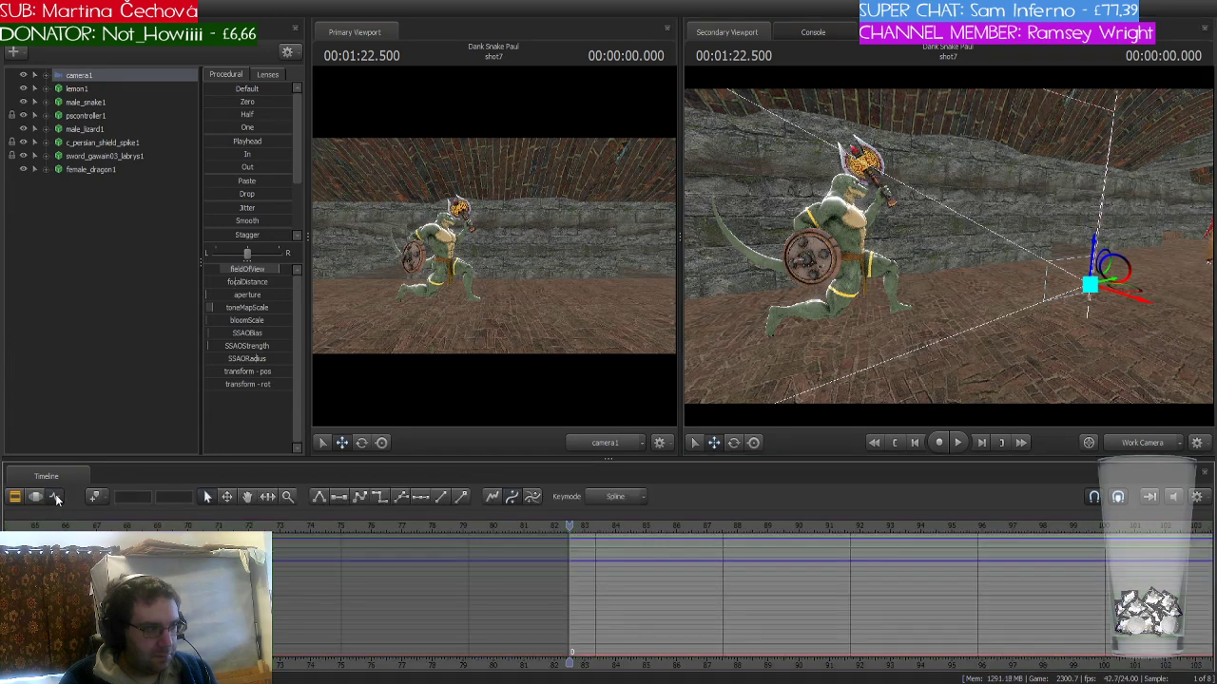
pyautogui.click(105, 130)
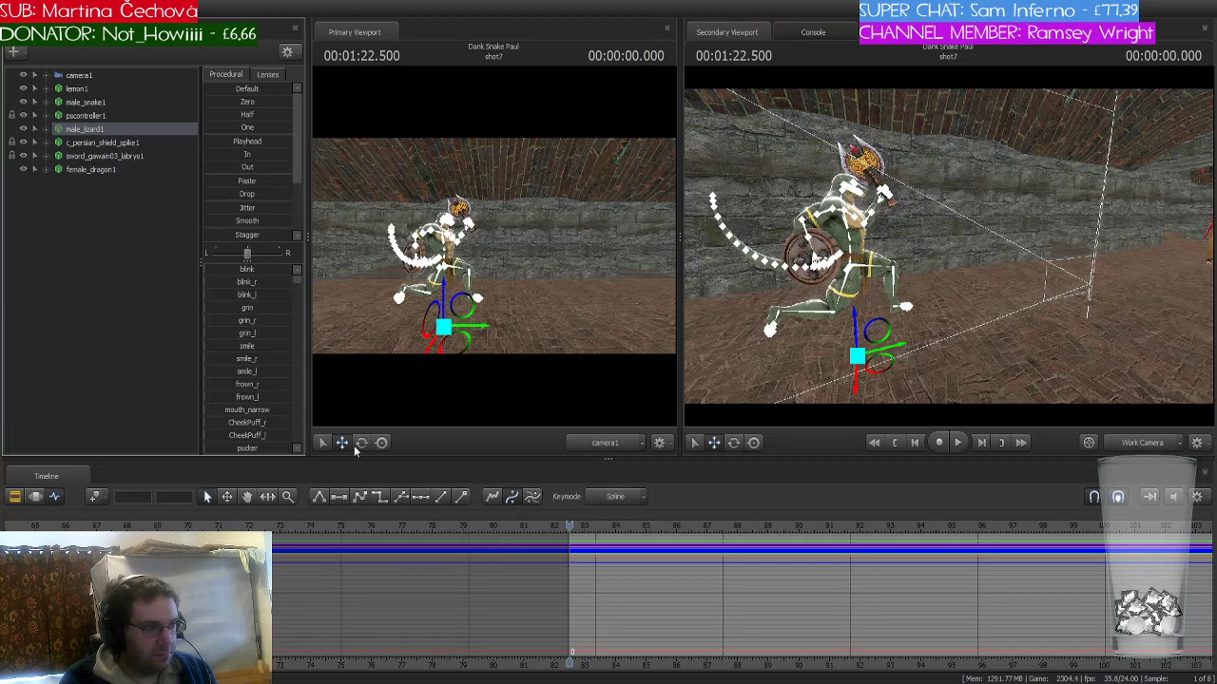
pyautogui.click(93, 501)
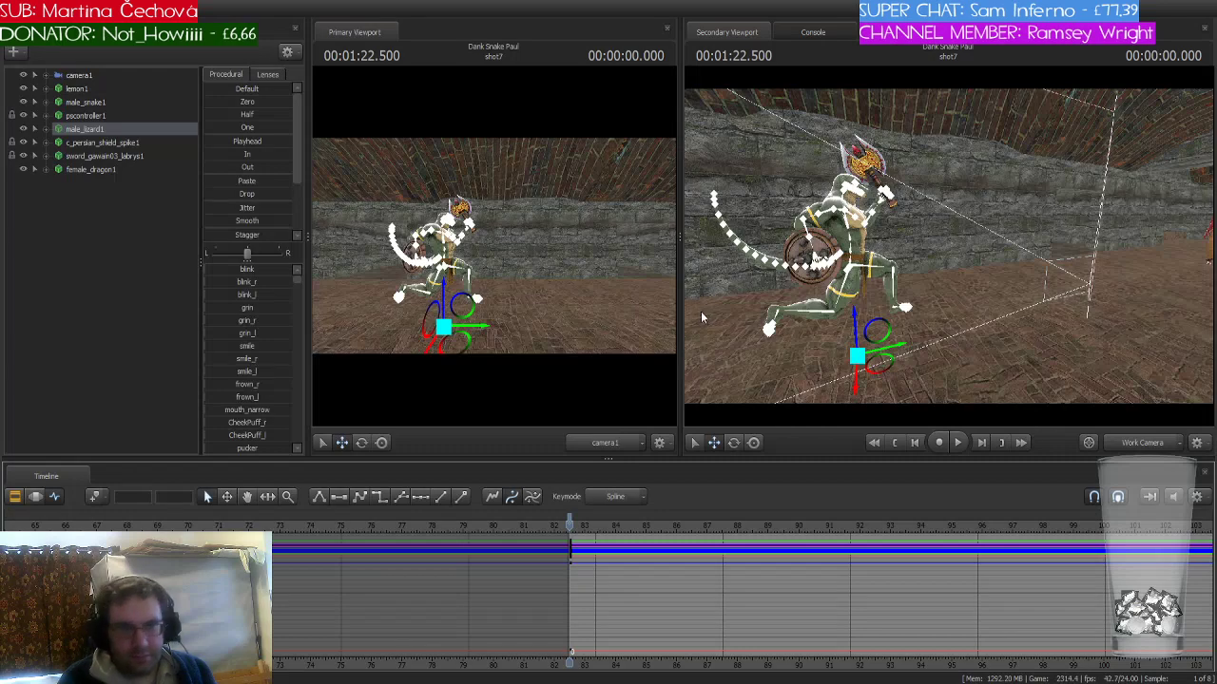
# - Advance to frame 6 of the shot and add a second keyframe for all of male_lizard1
pyautogui.press('d')
pyautogui.moveTo(949, 246); pyautogui.dragTo(855, 252)
pyautogui.press('w')
pyautogui.scroll(5, 591, 541)
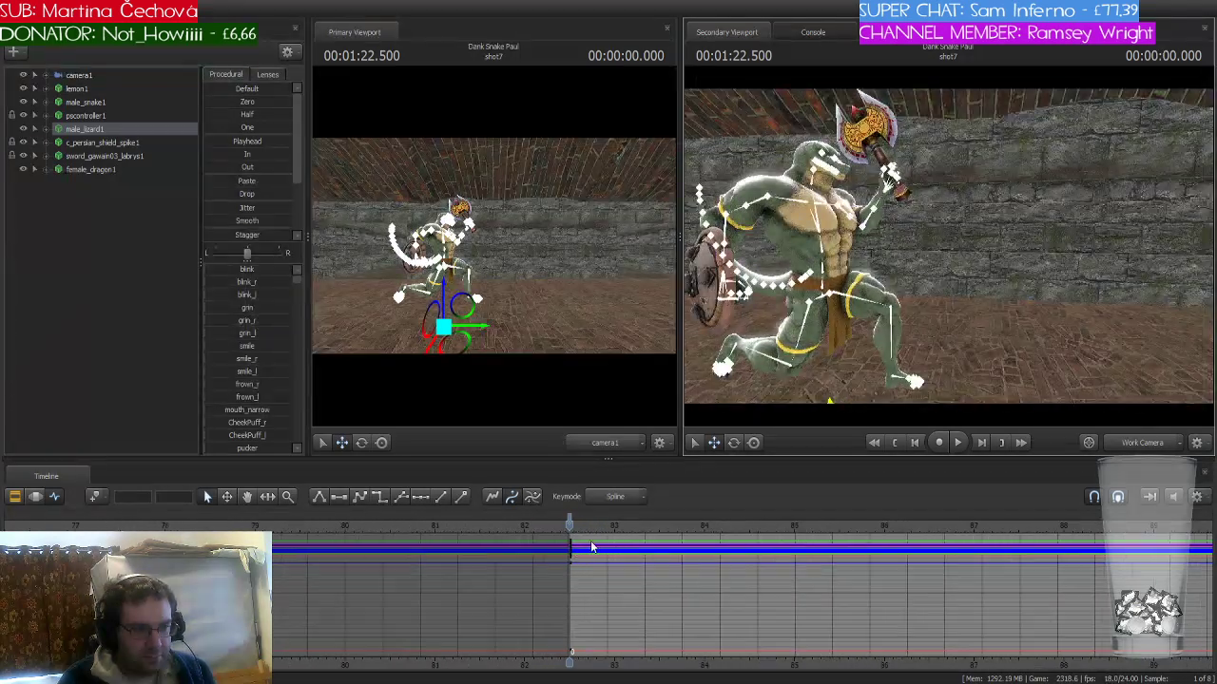
pyautogui.scroll(2, 591, 541)
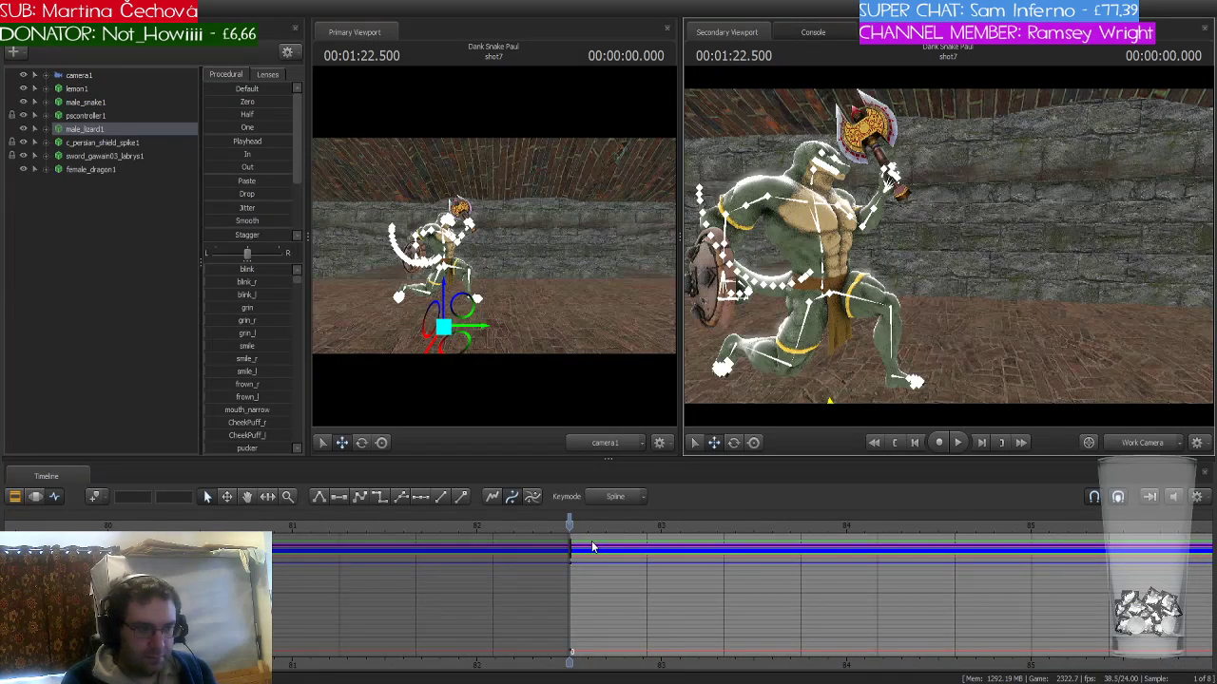
pyautogui.press('Right')
pyautogui.press('Right')
pyautogui.press('Right')
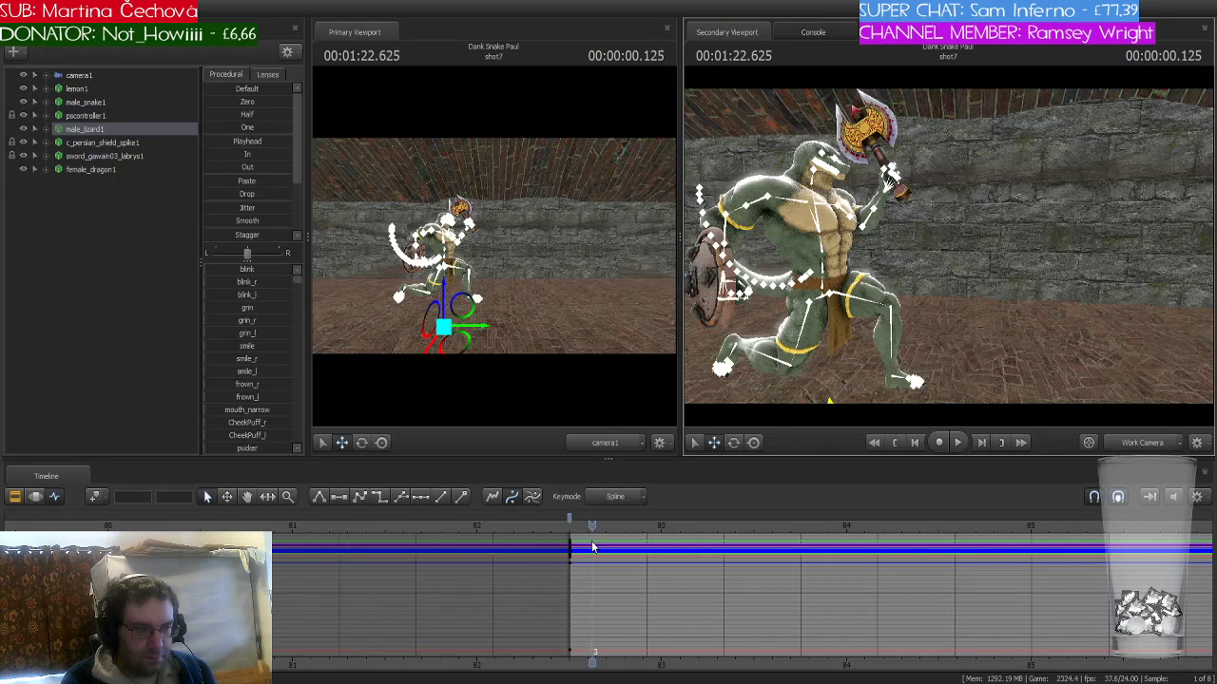
pyautogui.press('Right')
pyautogui.press('Right')
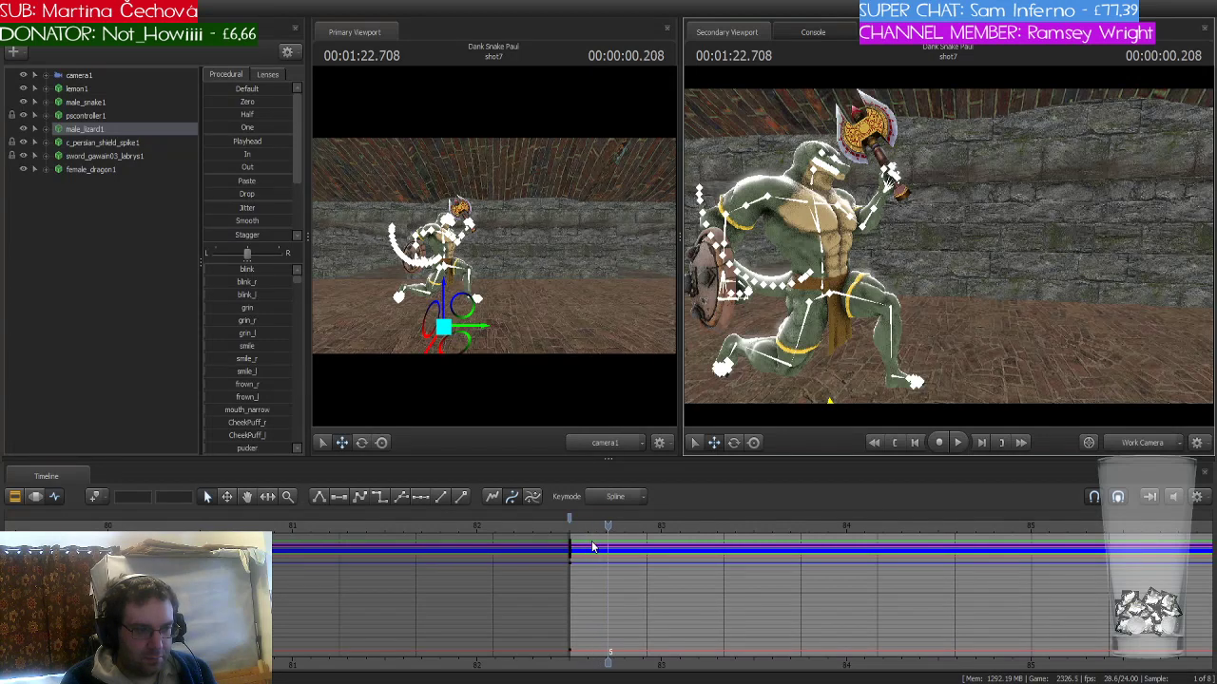
pyautogui.press('Right')
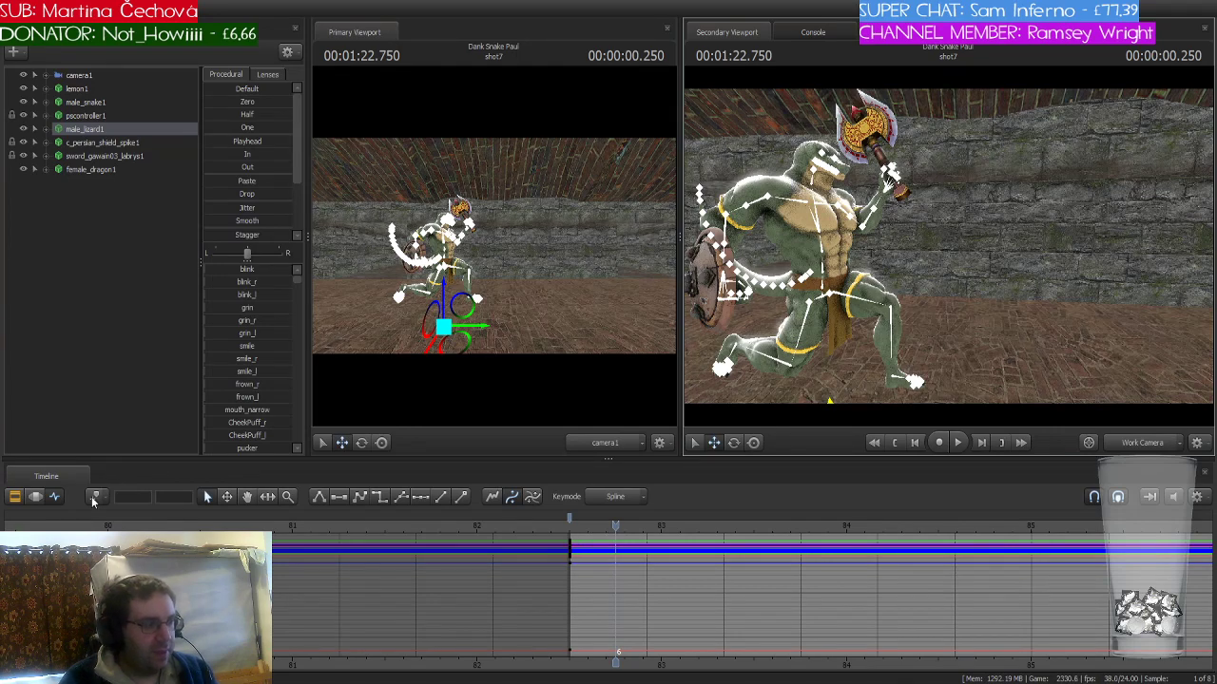
pyautogui.moveTo(879, 394); pyautogui.dragTo(879, 394)
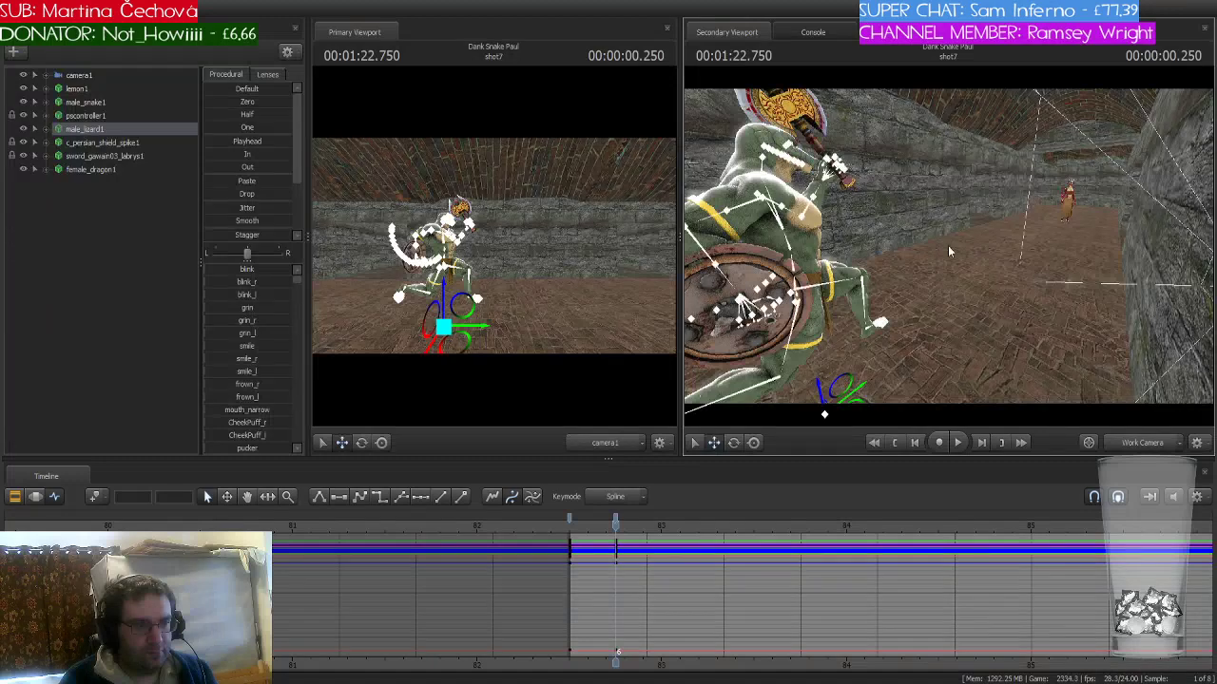
# - Rotate the lizard's bip_hip_r and bip_hip_l bones at frame 6 to swap the legs into the opposite stride
pyautogui.moveTo(981, 250); pyautogui.dragTo(903, 279)
pyautogui.click(902, 260)
pyautogui.press('e')
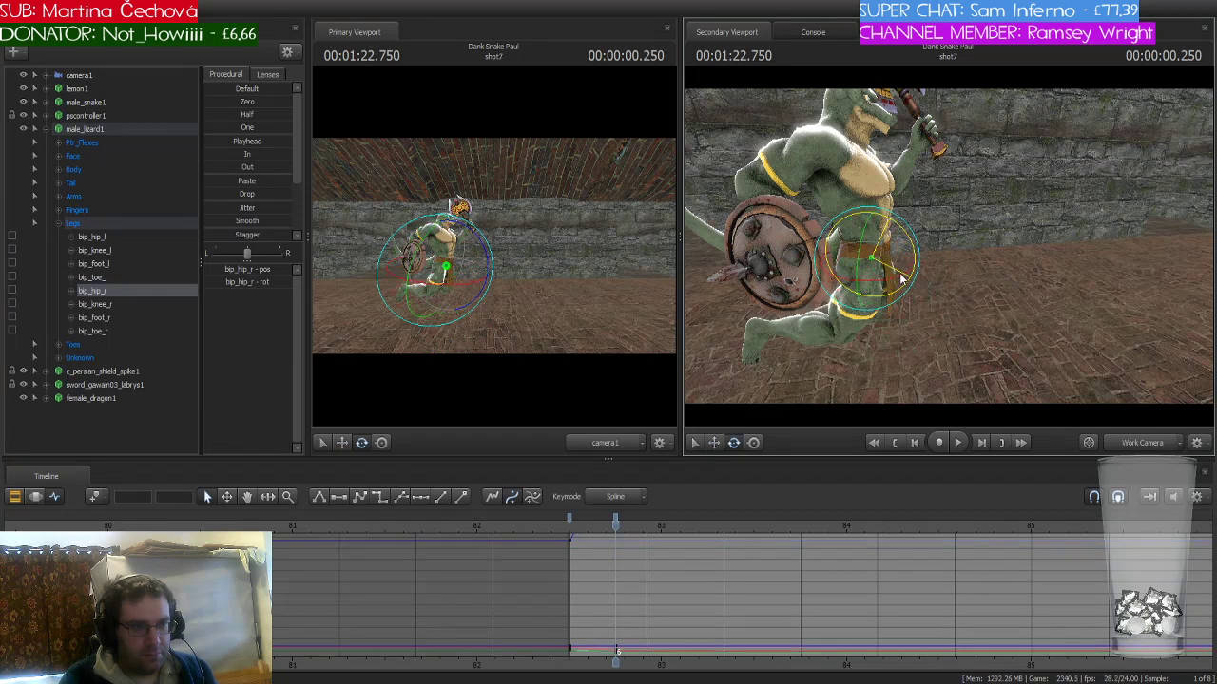
pyautogui.click(860, 290)
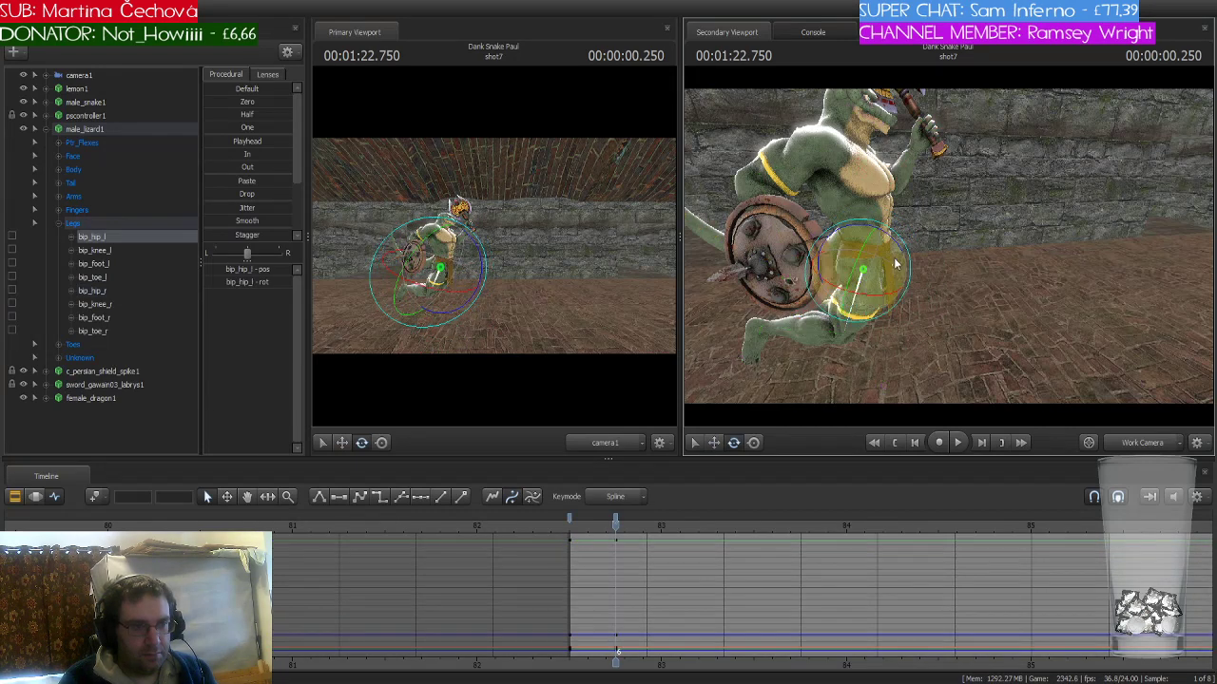
pyautogui.moveTo(861, 284); pyautogui.dragTo(868, 245)
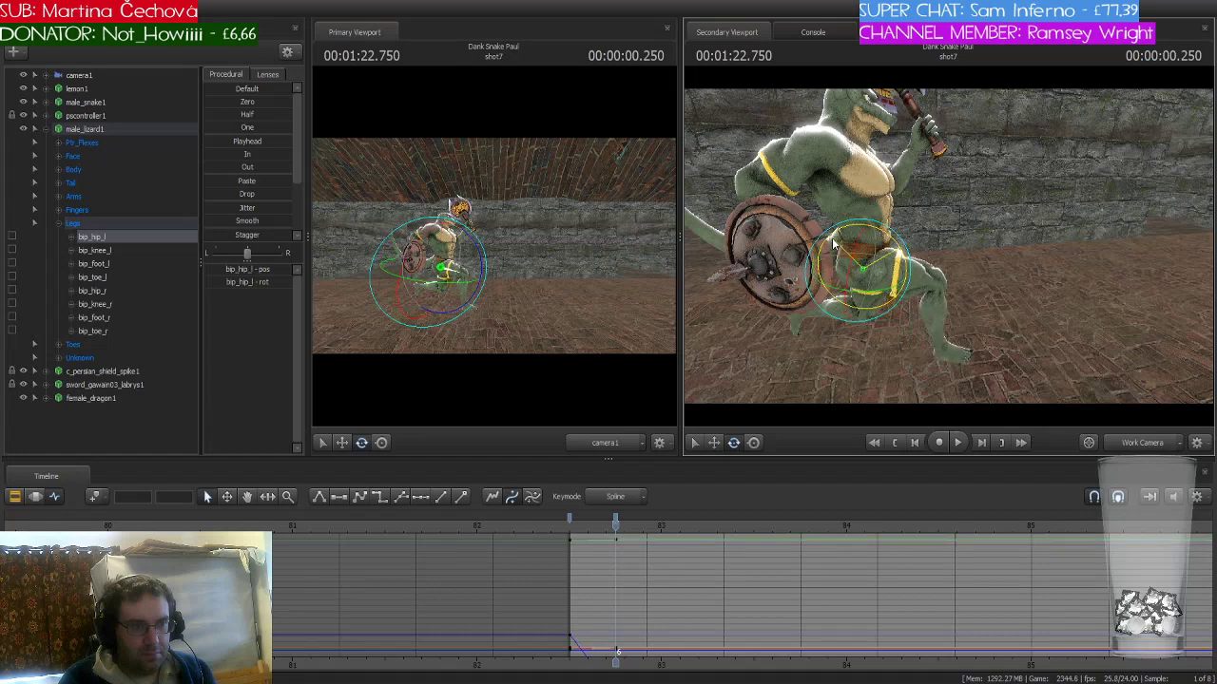
pyautogui.moveTo(843, 245); pyautogui.dragTo(934, 242)
# - Rotate the lizard's collar and upper arm bones at frame 6 so the shield arm swings forward and the axe arm lowers
pyautogui.click(884, 240)
pyautogui.click(794, 219)
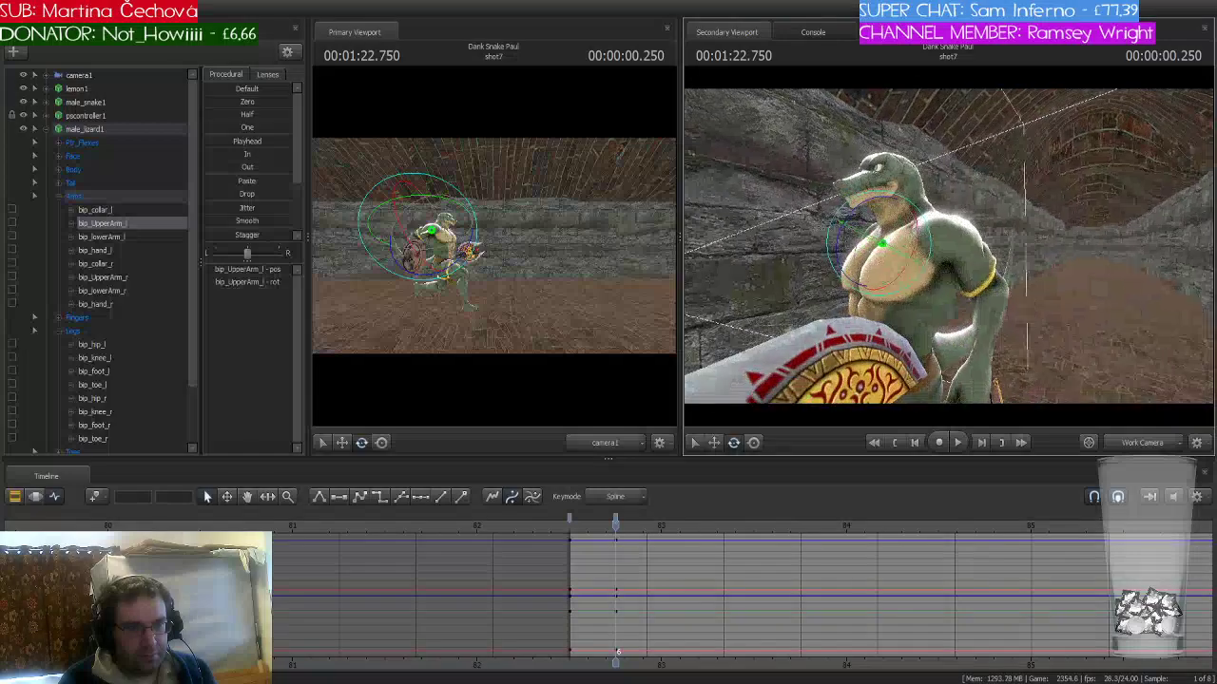
pyautogui.click(932, 241)
pyautogui.moveTo(919, 271); pyautogui.dragTo(920, 271, button='right')
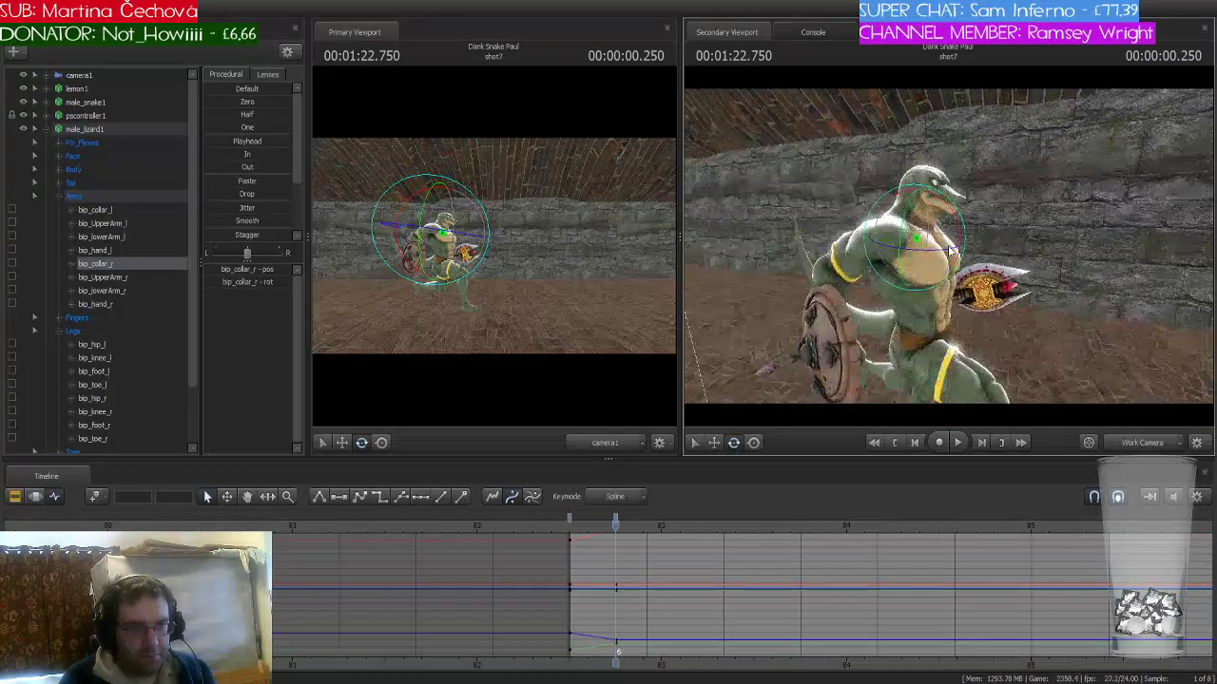
pyautogui.click(901, 240)
pyautogui.moveTo(948, 269); pyautogui.dragTo(917, 196)
pyautogui.click(884, 256)
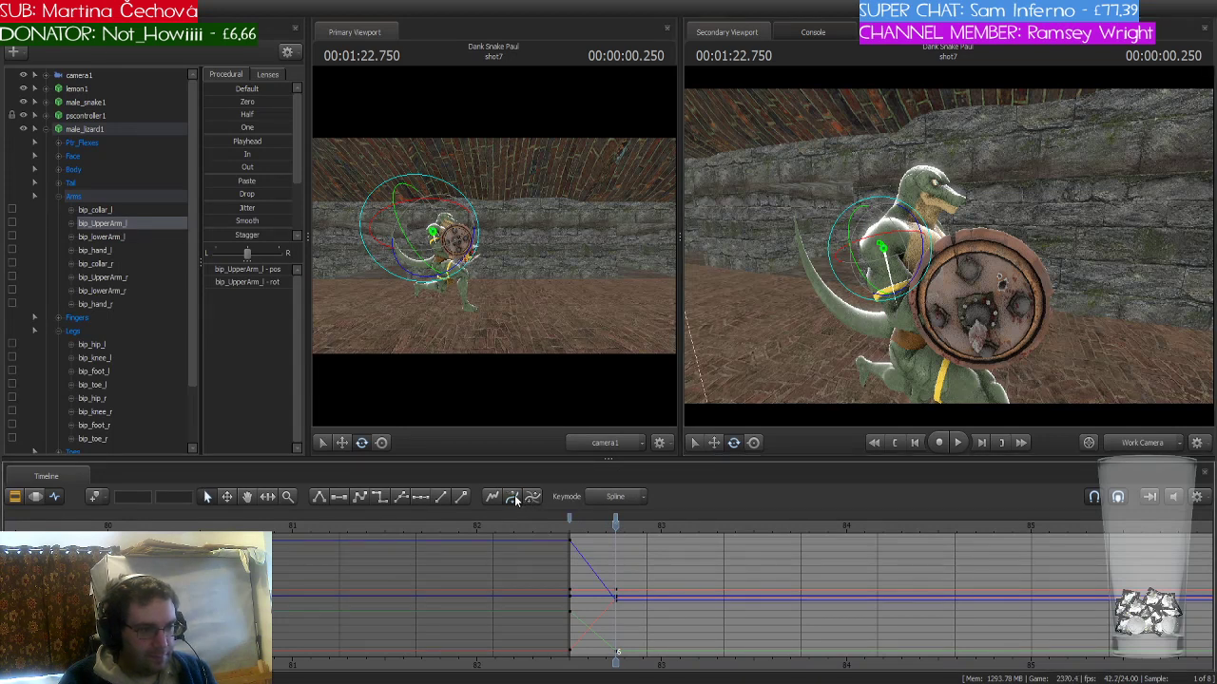
# - Set the key mode to Stepped and give all of male_lizard1's frame 0 keys stepped tangents
pyautogui.press('s')
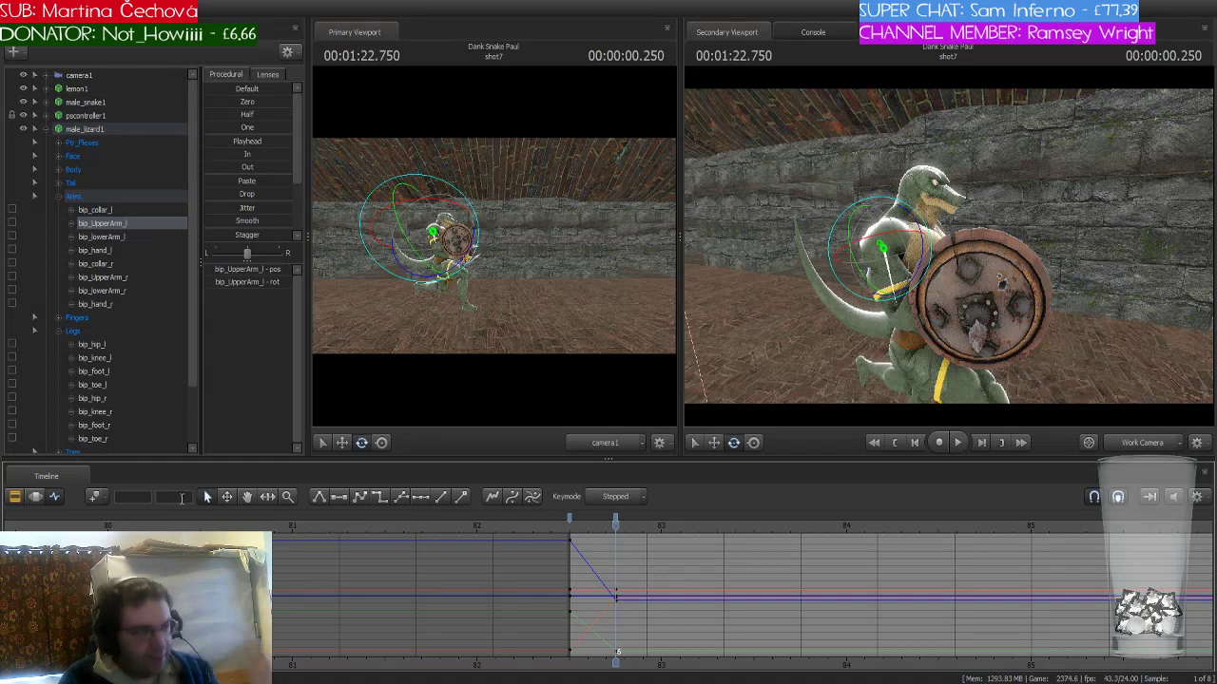
pyautogui.click(114, 130)
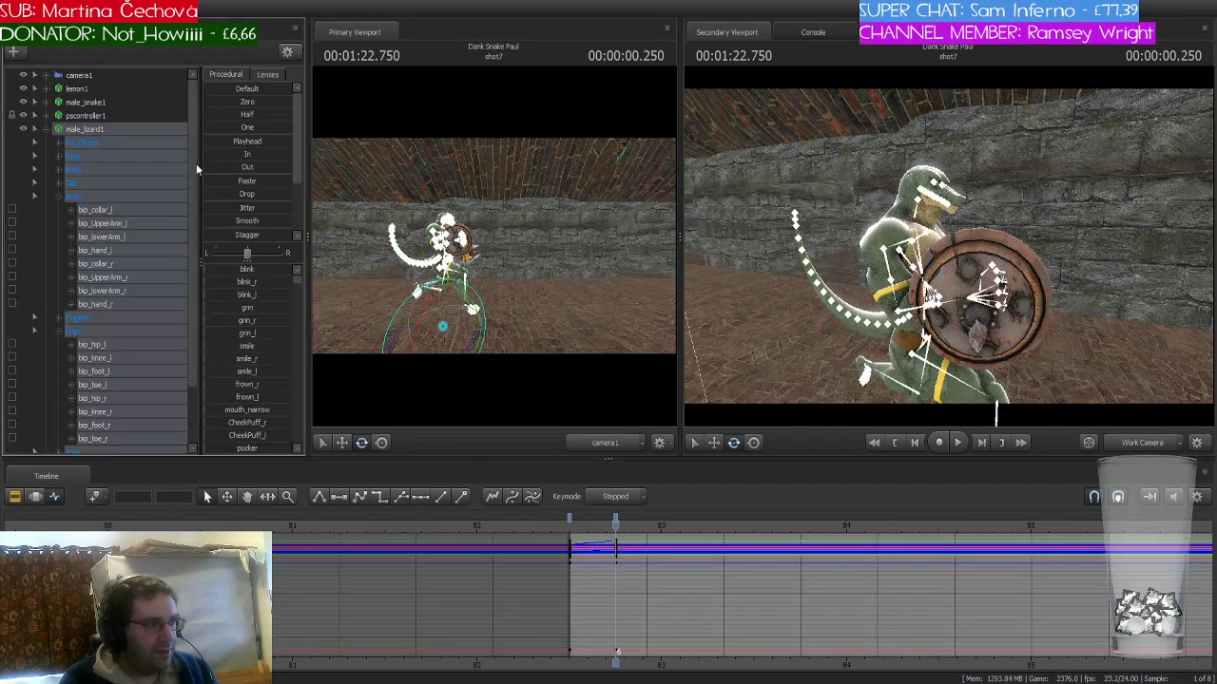
pyautogui.click(567, 518)
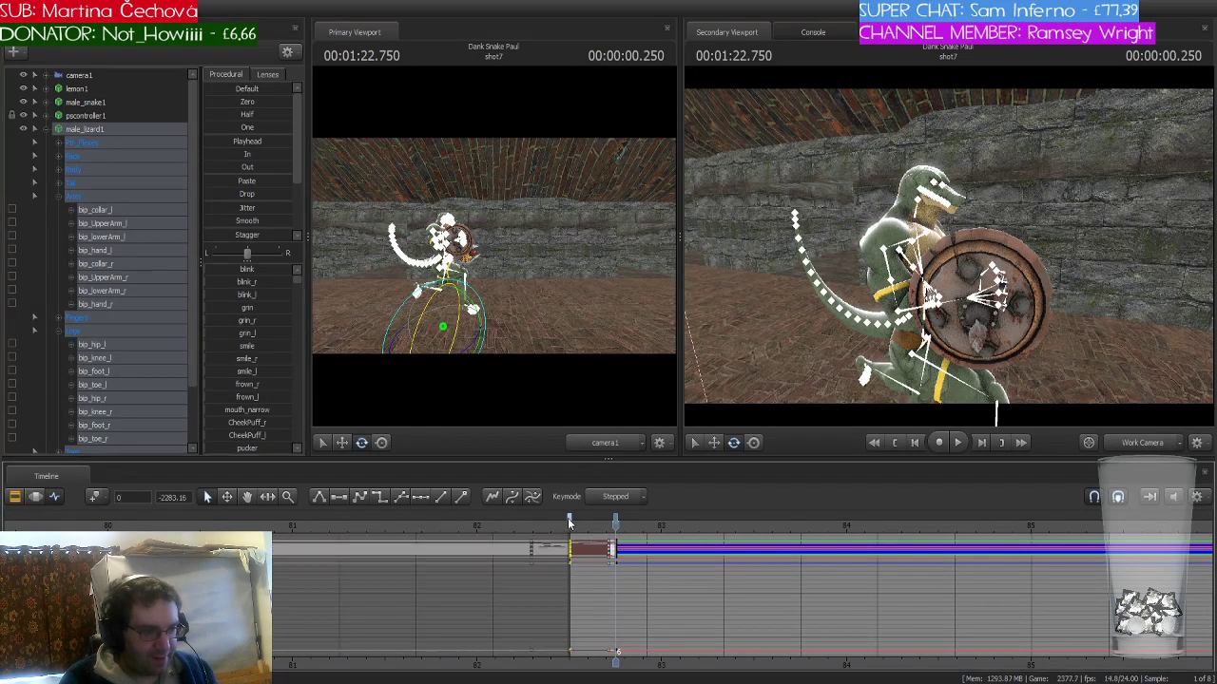
pyautogui.click(378, 497)
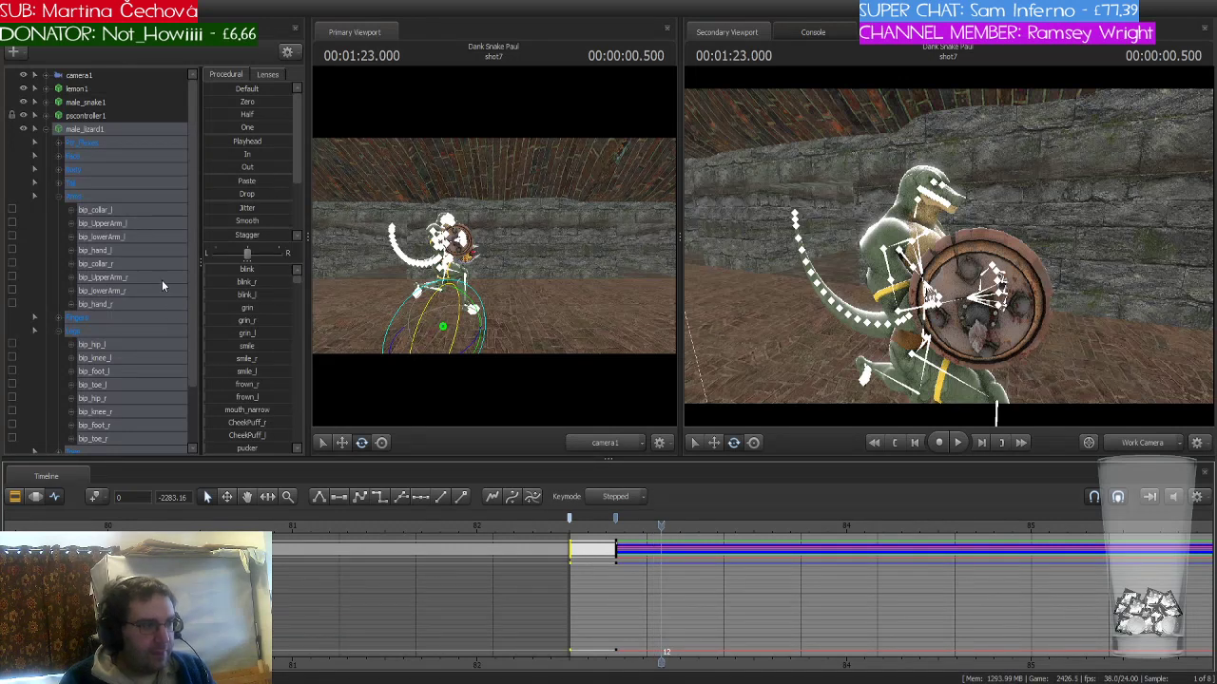
# - Duplicate male_lizard1's frame 0 keys at frame 12, and give its frame 6 keys stepped tangents
pyautogui.click(45, 130)
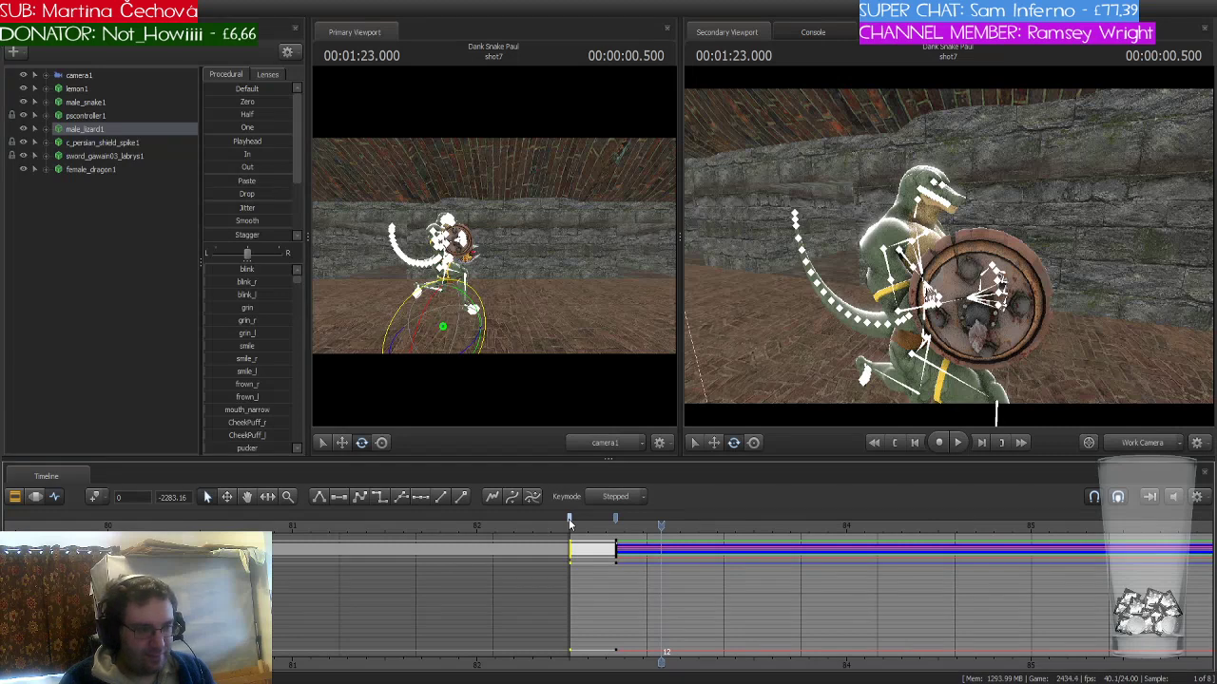
pyautogui.click(652, 549)
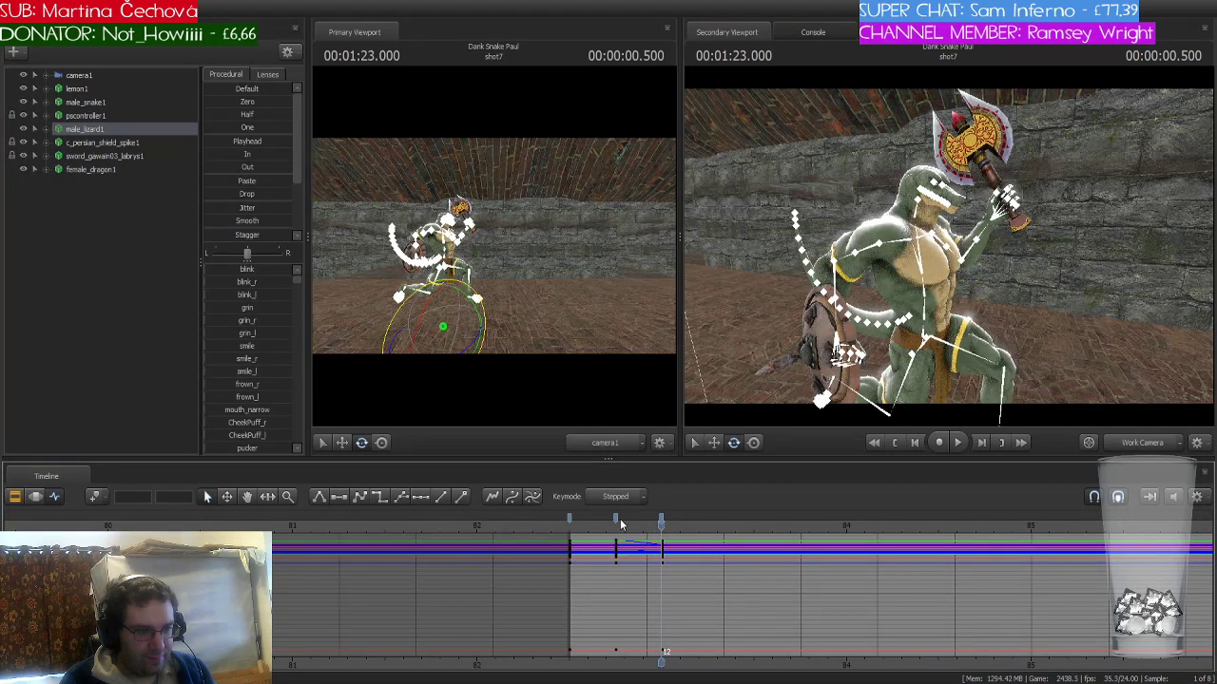
pyautogui.click(618, 549)
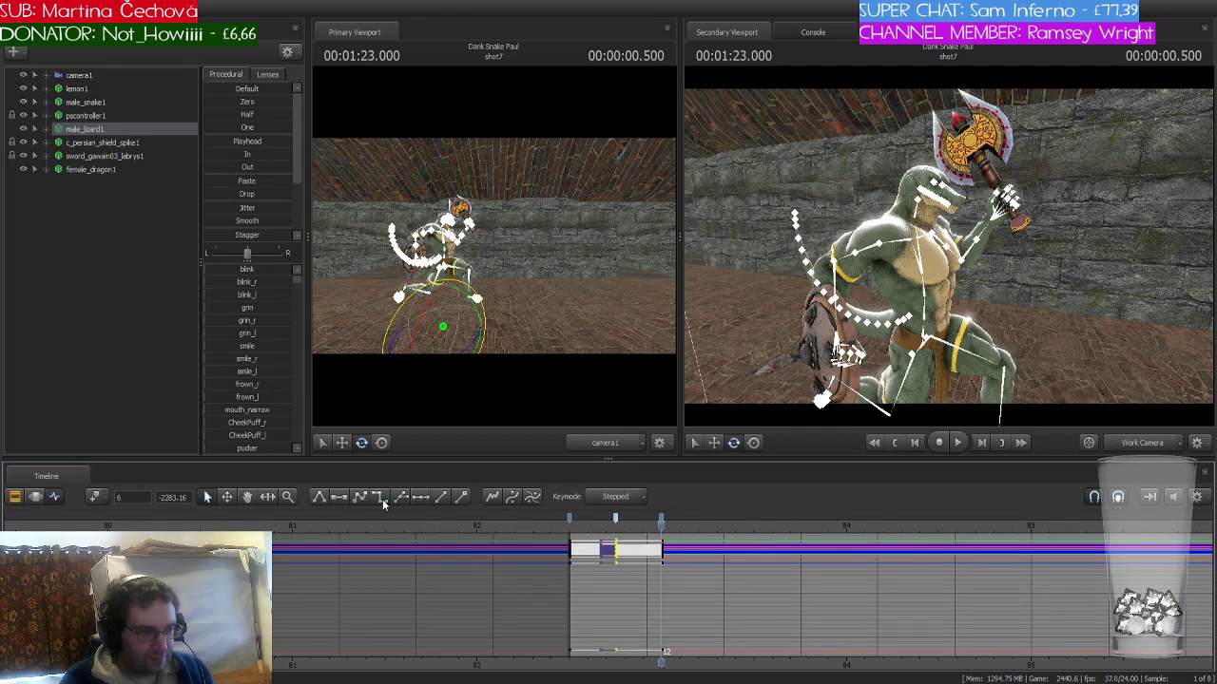
pyautogui.moveTo(660, 526); pyautogui.dragTo(725, 528)
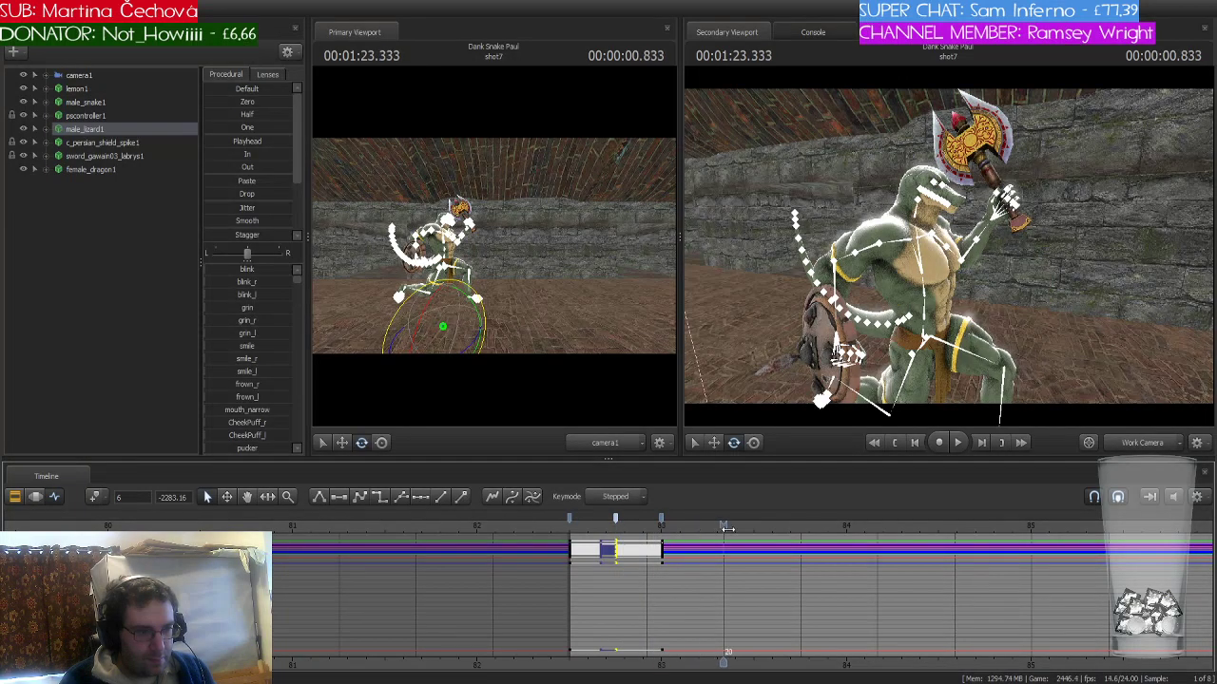
# - Play shot7 past the lizard's last keys with its audio to check the timing
pyautogui.press('space')
pyautogui.scroll(-2, 866, 557)
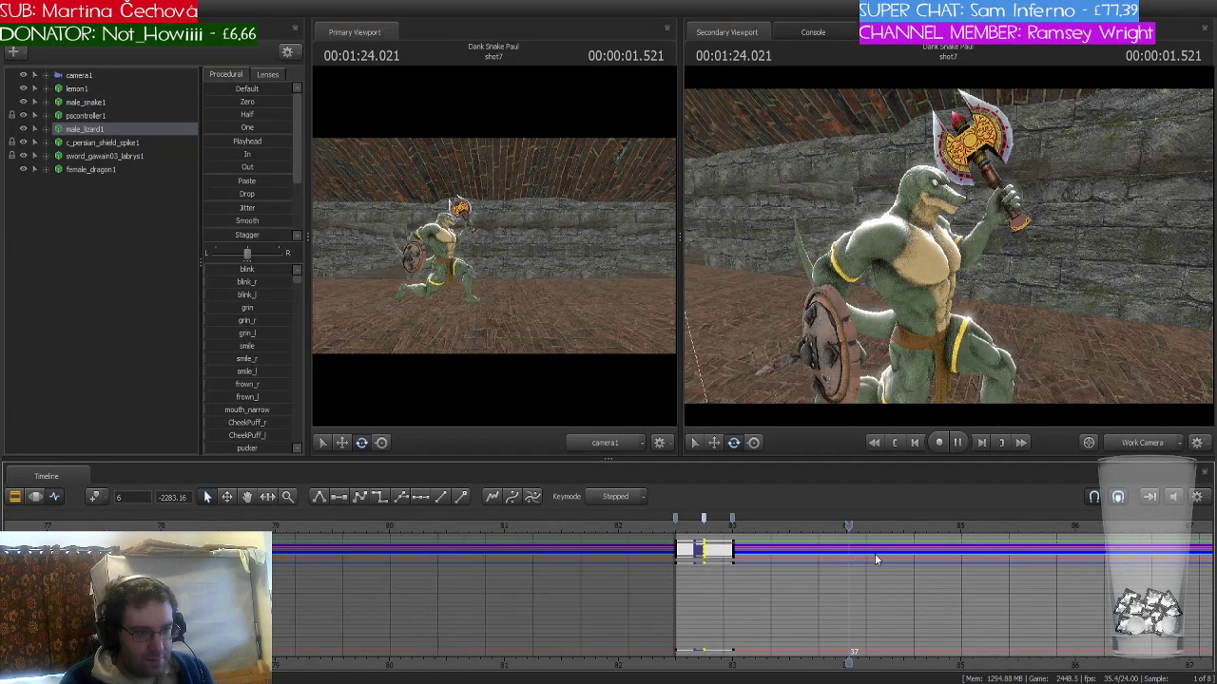
pyautogui.moveTo(893, 667); pyautogui.dragTo(694, 667)
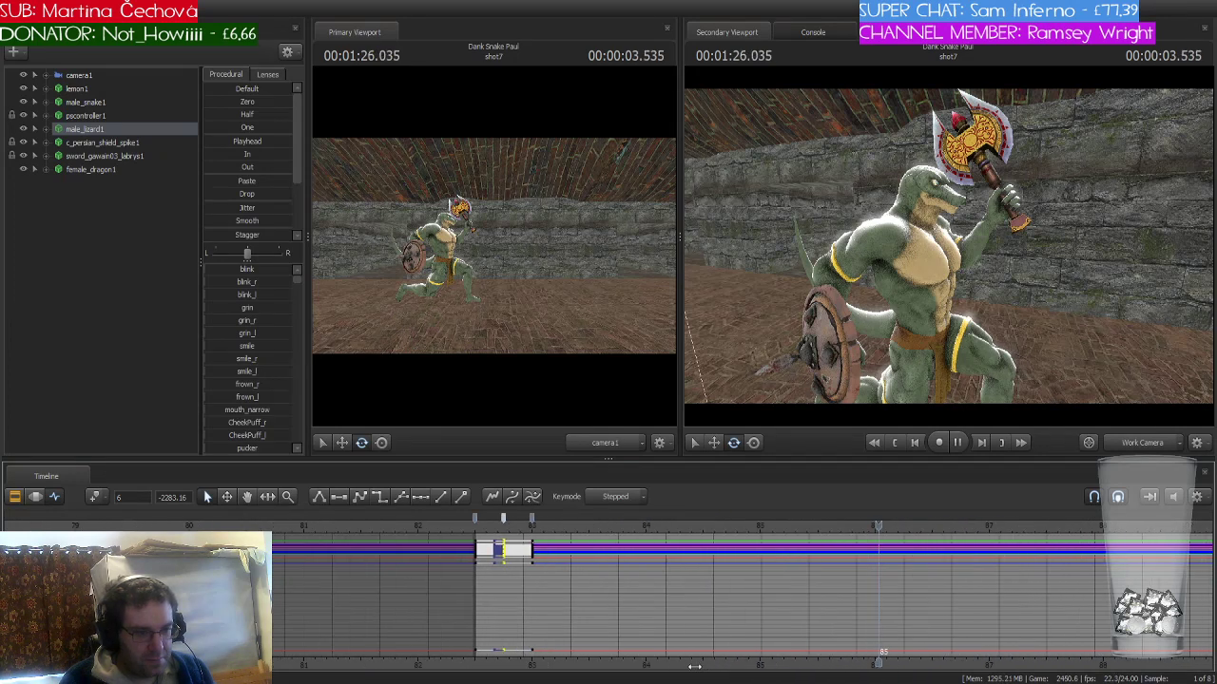
pyautogui.press('space')
pyautogui.scroll(-2, 694, 666)
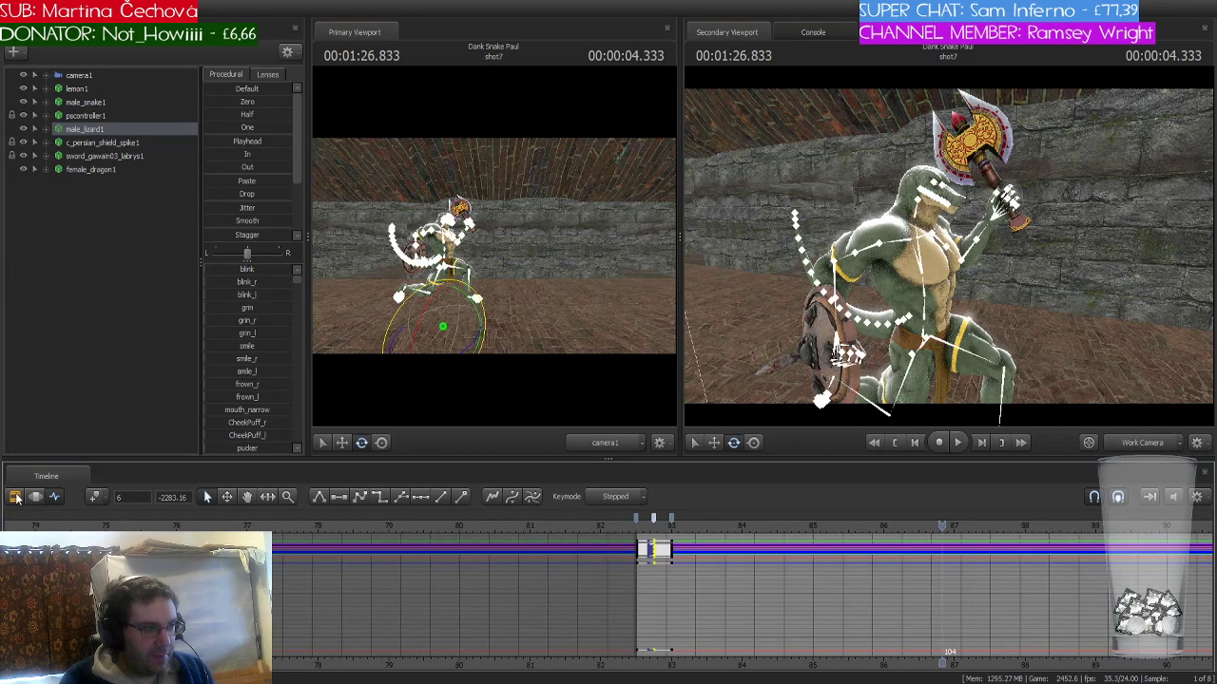
# - Move the "dank snake paul 1.wav" sound clip to the start of shot7 and play the shot through the end of the clip
pyautogui.click(16, 497)
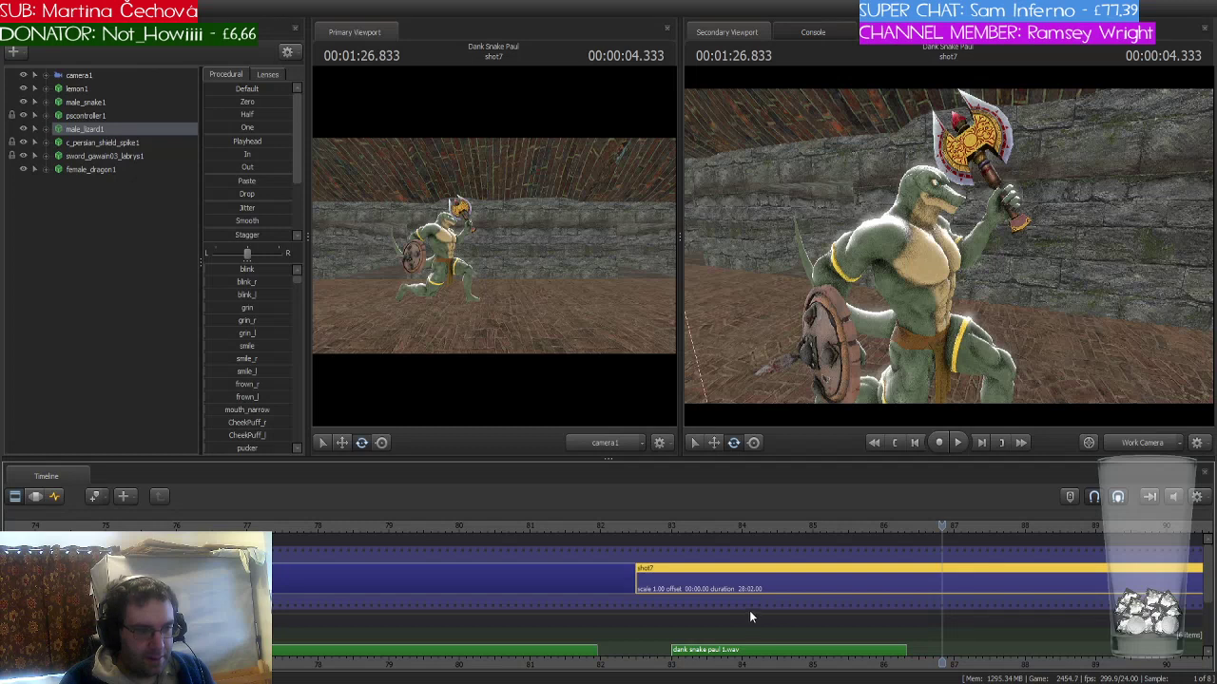
pyautogui.scroll(1, 749, 613)
pyautogui.moveTo(743, 657); pyautogui.dragTo(699, 657)
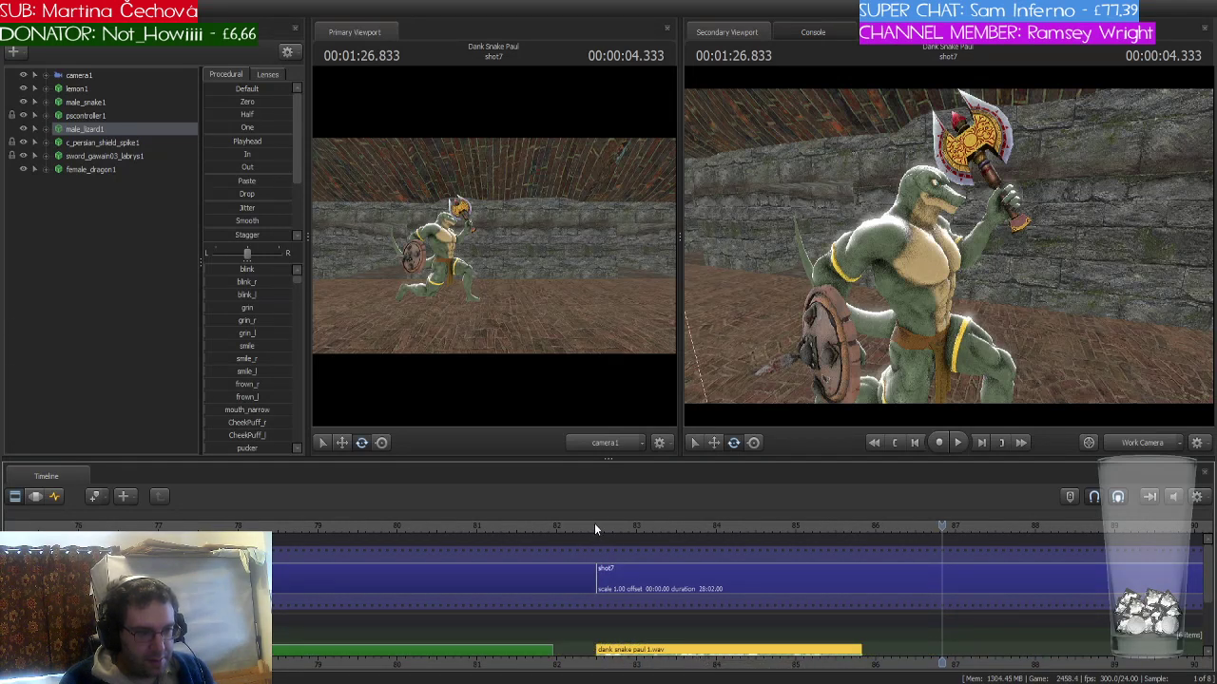
pyautogui.click(596, 526)
pyautogui.press('space')
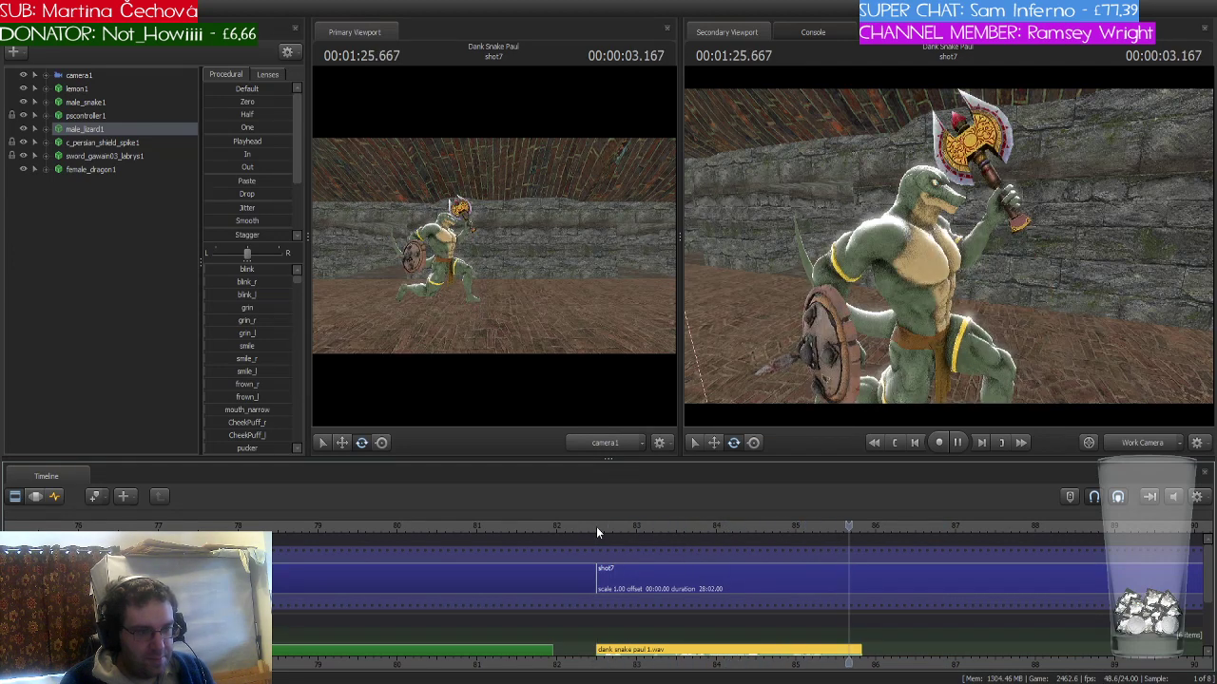
pyautogui.press('space')
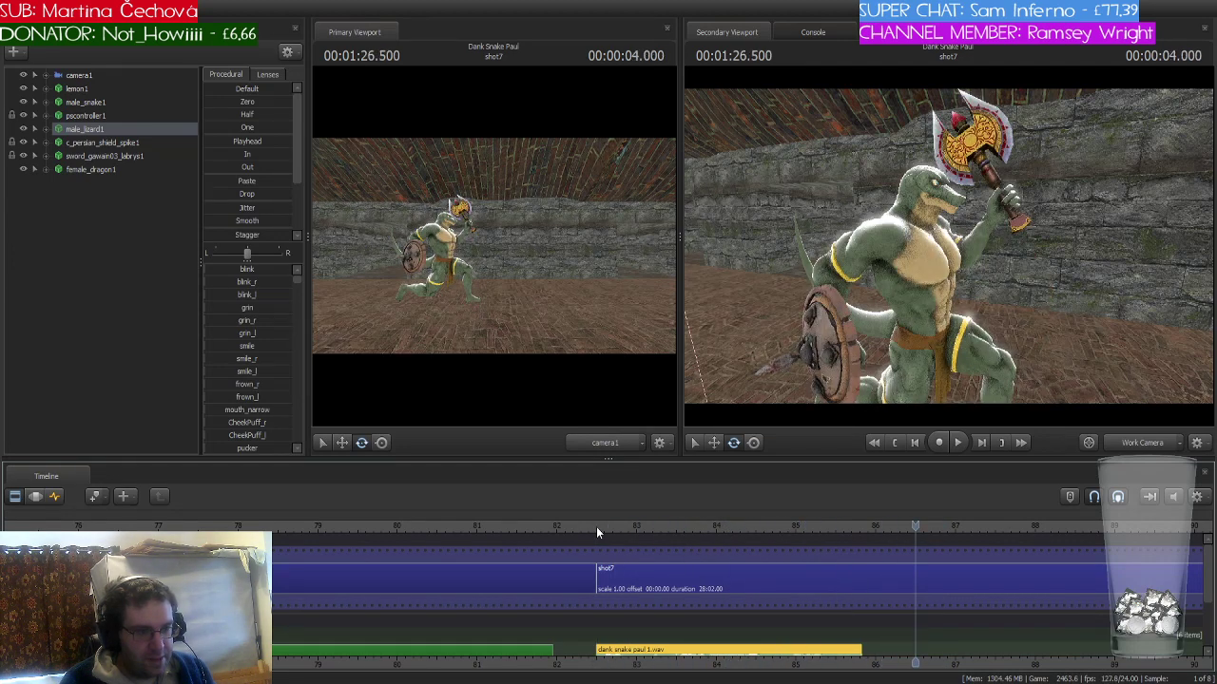
# - Duplicate male_lizard1's frame 6 keys at frame 18, and give its frame 12 keys stepped tangents
pyautogui.click(42, 500)
pyautogui.scroll(5, 620, 578)
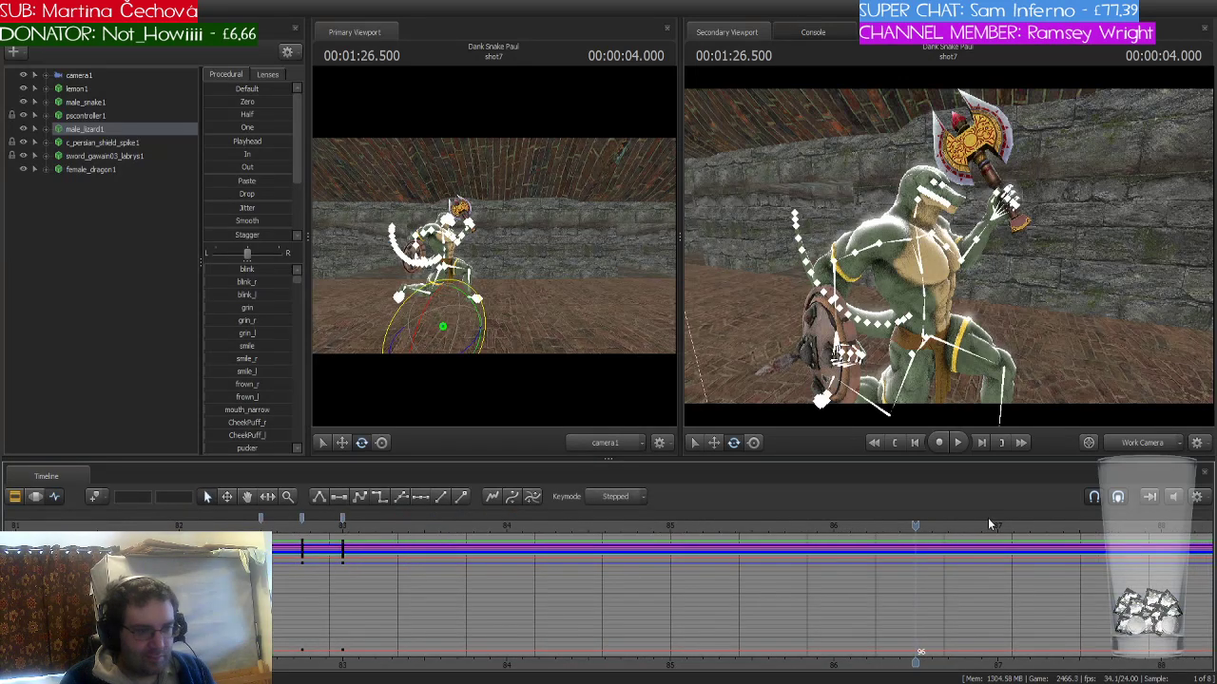
pyautogui.moveTo(918, 527); pyautogui.dragTo(302, 519)
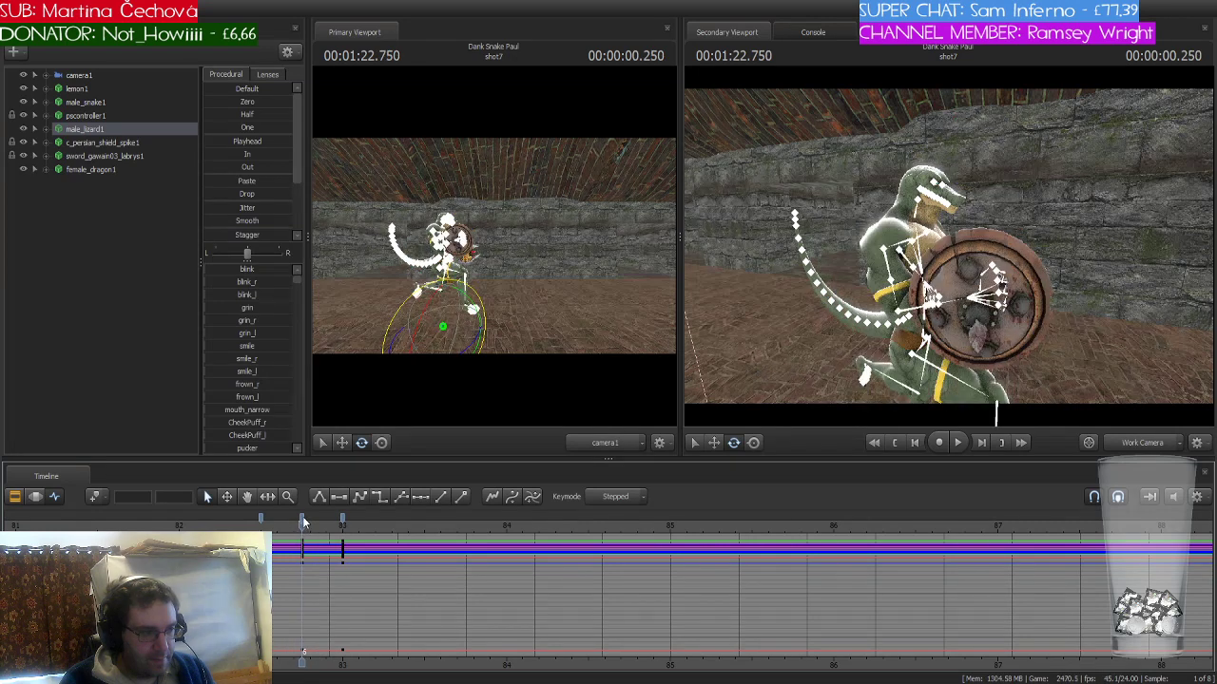
pyautogui.click(302, 516)
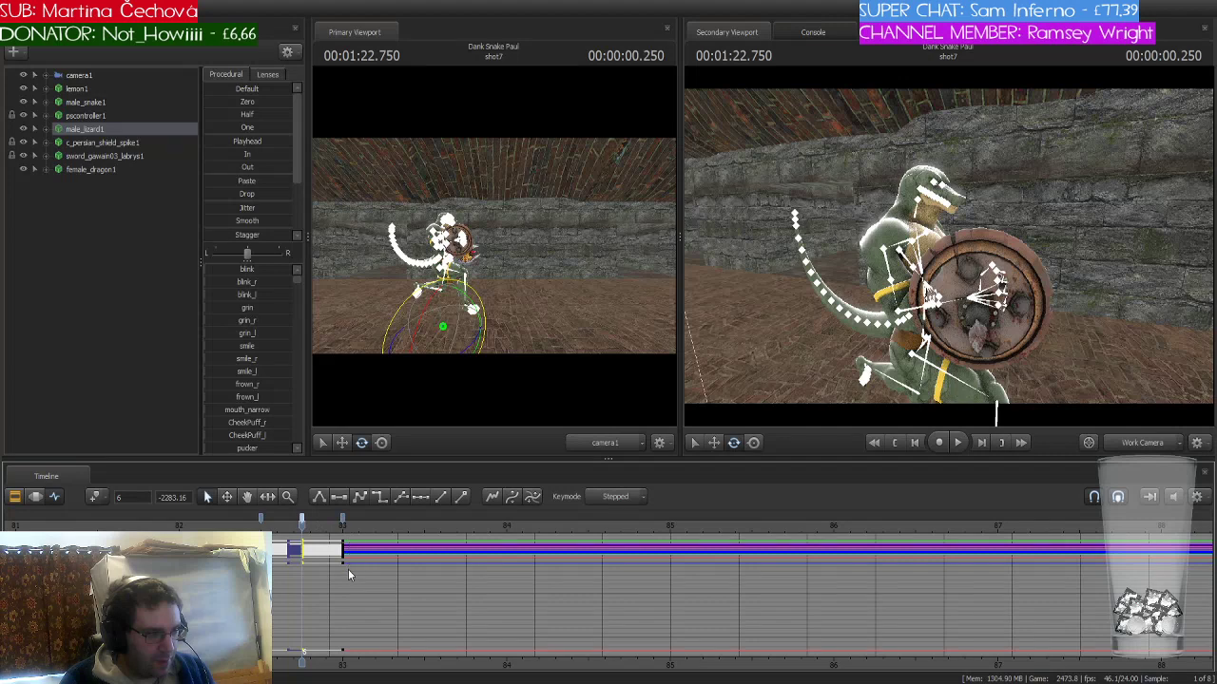
pyautogui.press('space')
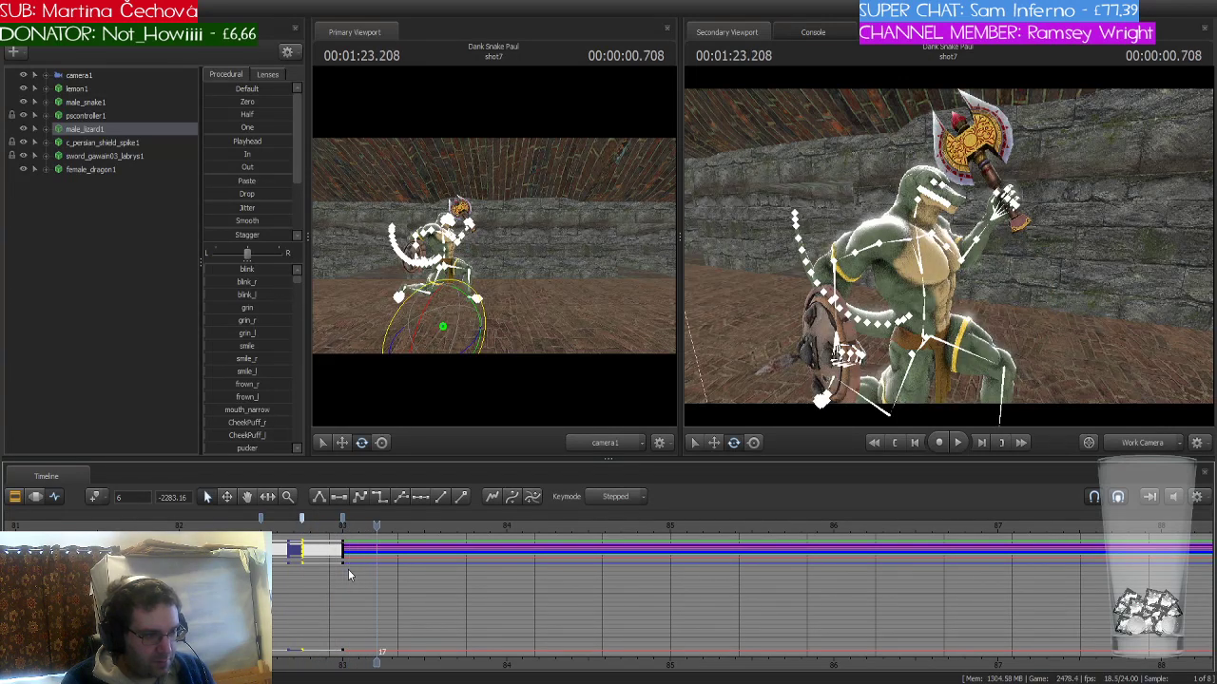
pyautogui.hotkey('ctrl', 'v')
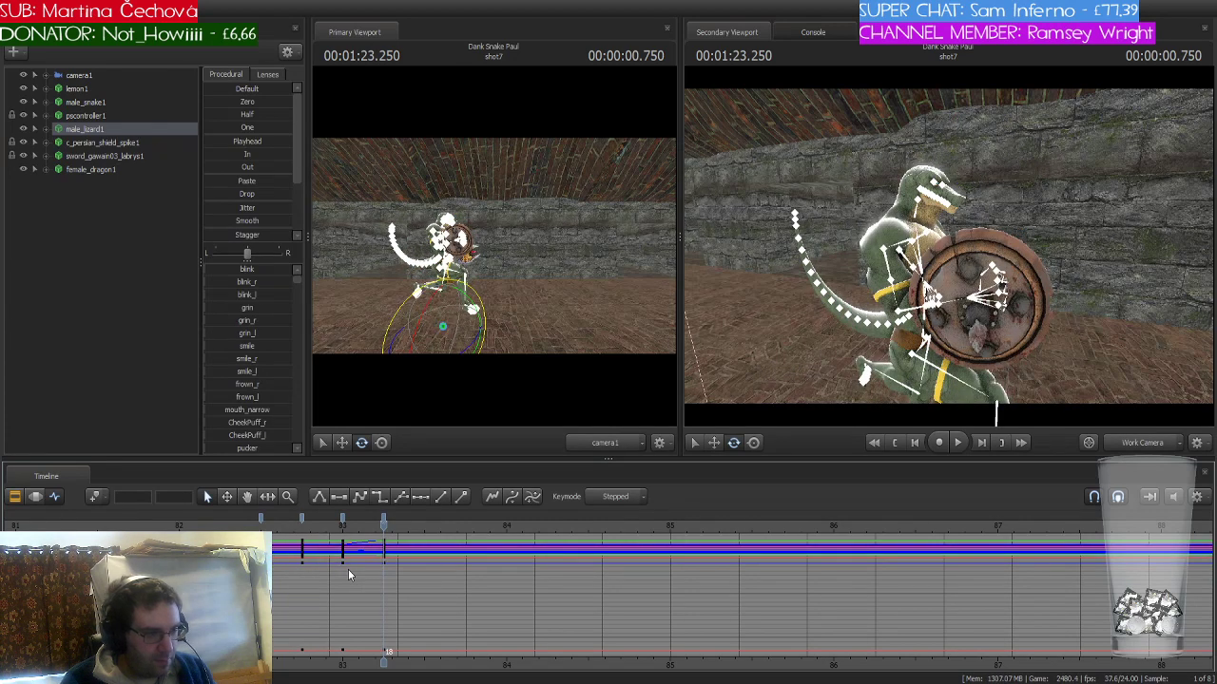
pyautogui.click(342, 519)
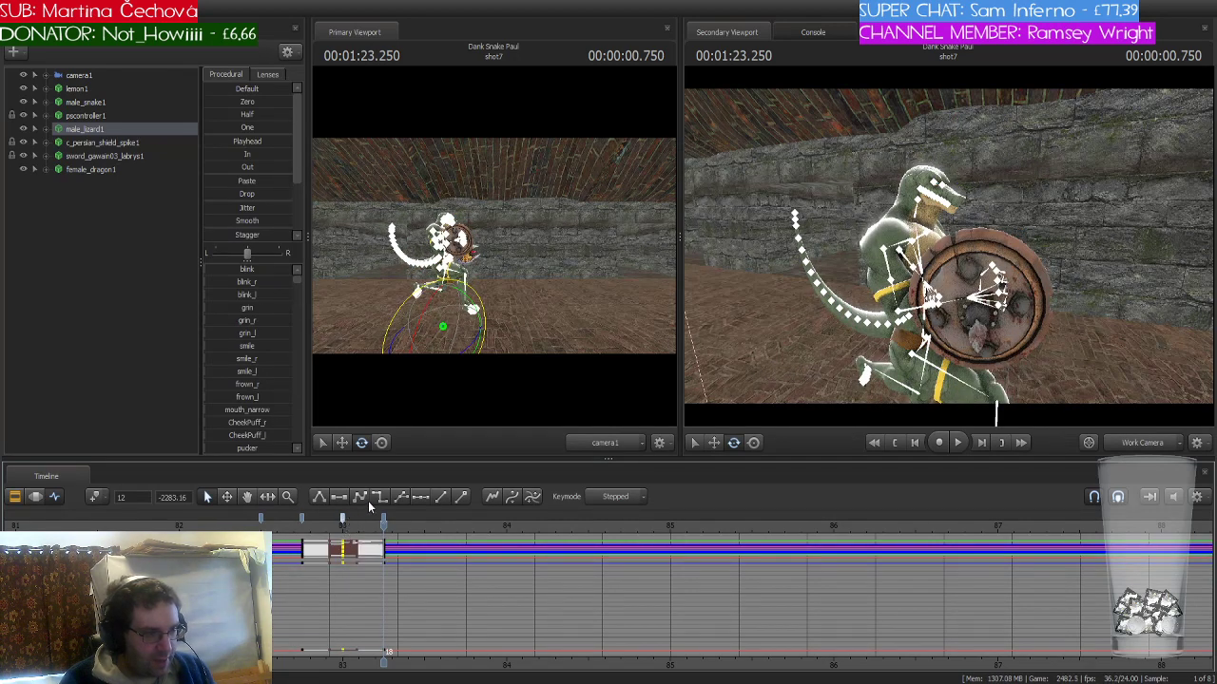
pyautogui.click(377, 500)
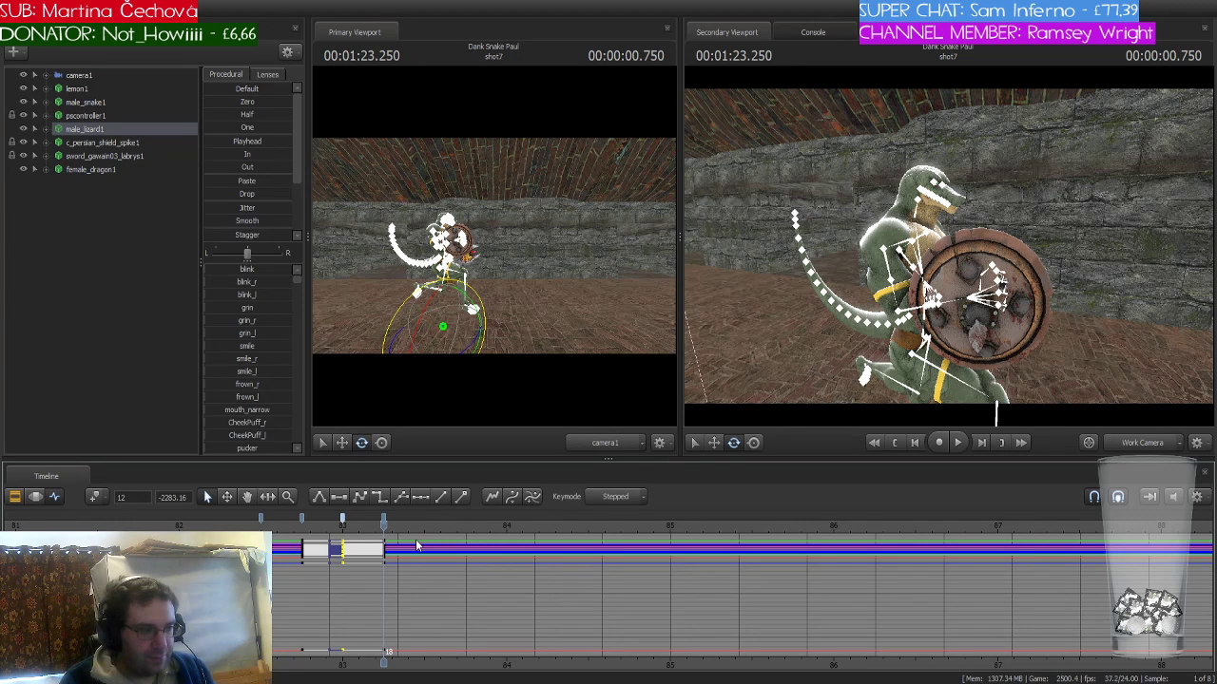
# - Copy all of male_lizard1's keys from frames 0 to 18, paste them at frame 24, and give the frame 18 keys stepped tangents
pyautogui.moveTo(383, 525)
pyautogui.mouseDown()
pyautogui.moveTo(276, 529)
pyautogui.moveTo(386, 532)
pyautogui.mouseUp()
pyautogui.click(384, 525)
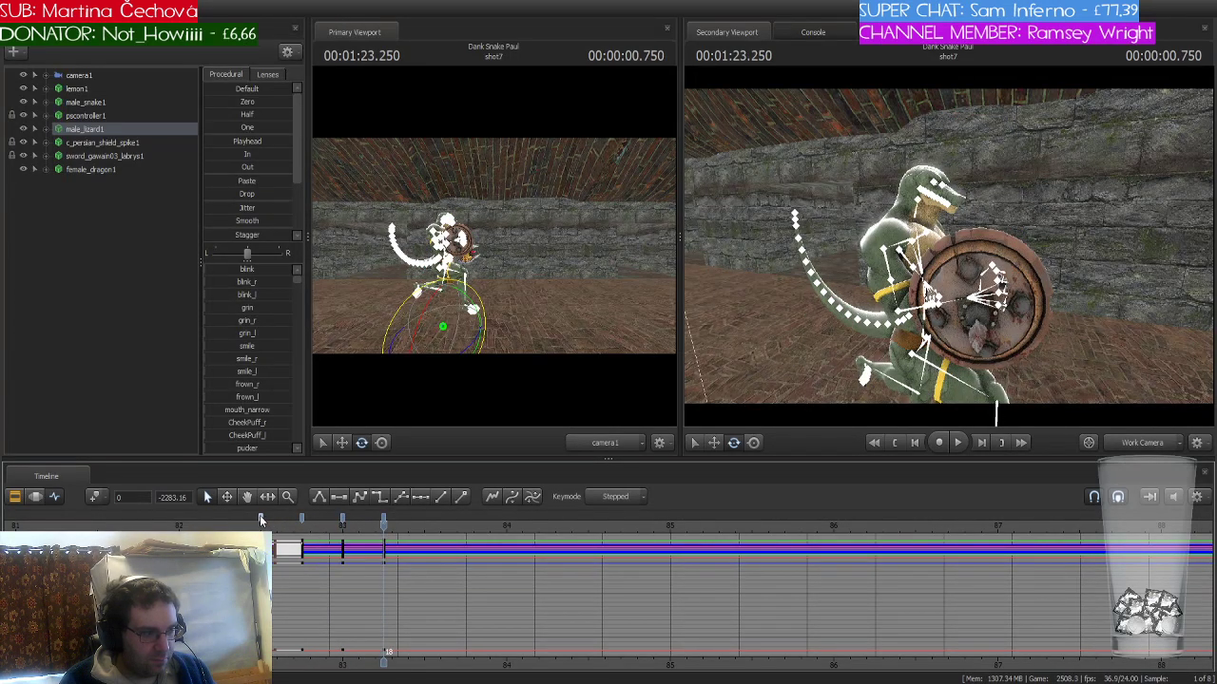
pyautogui.hotkey('ctrl', 'a')
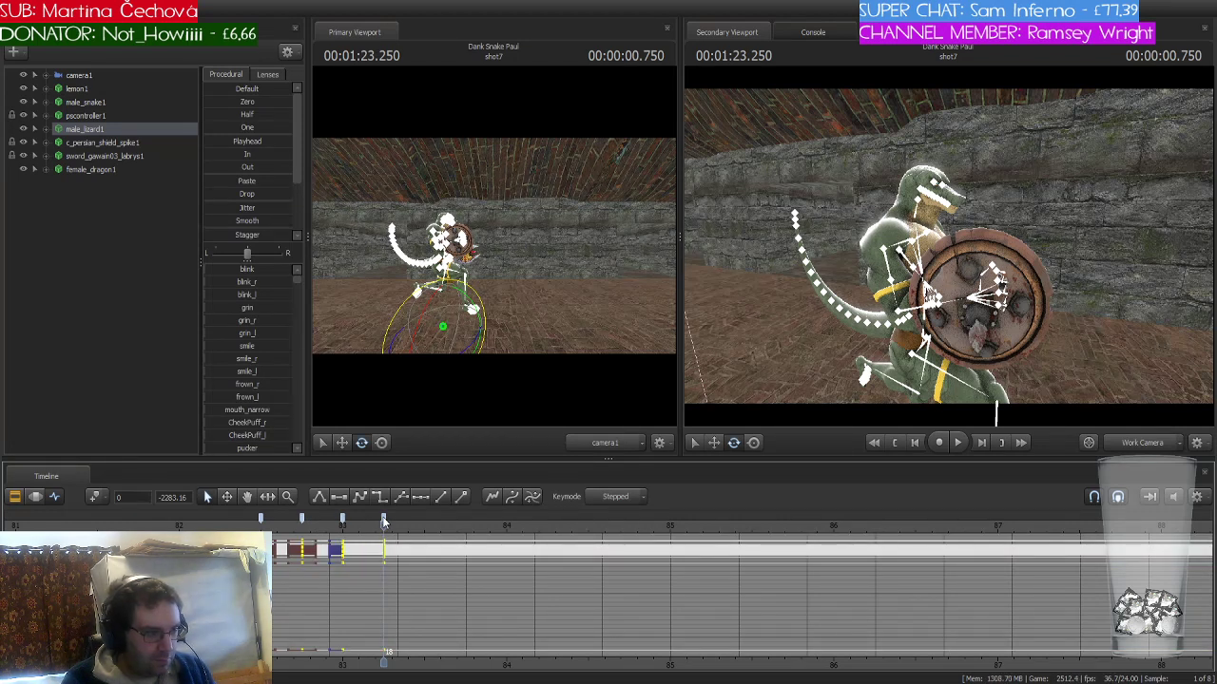
pyautogui.press('Right')
pyautogui.press('Right')
pyautogui.press('Right')
pyautogui.press('Left')
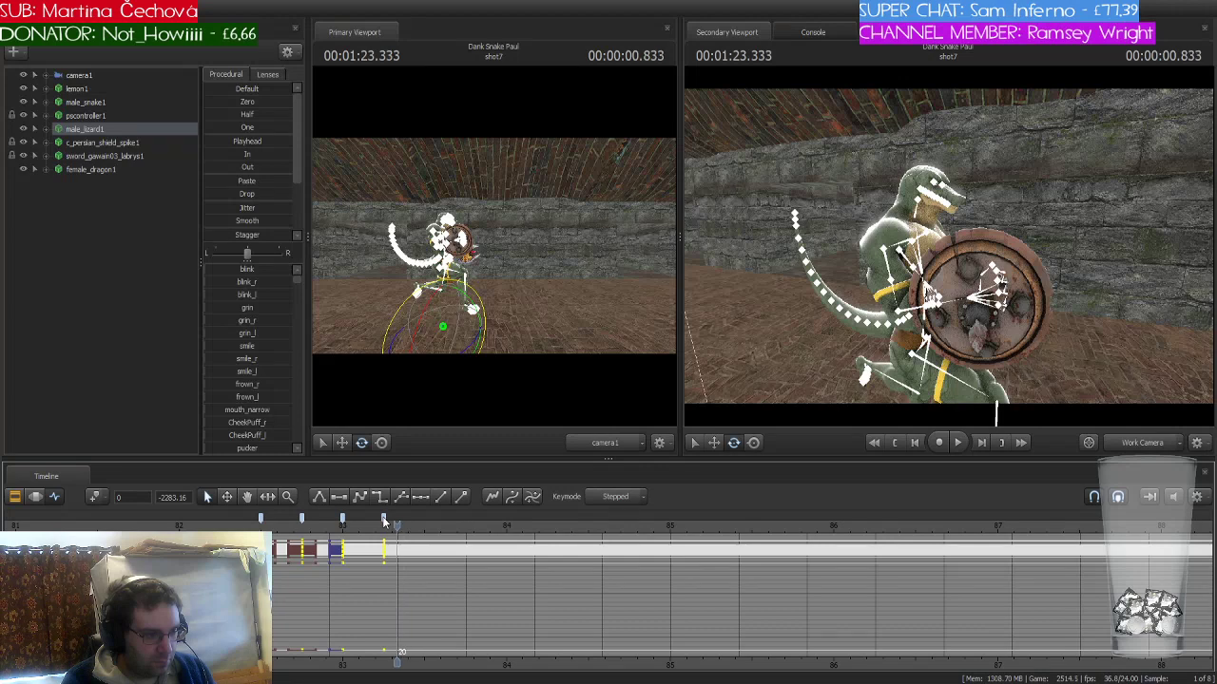
pyautogui.press('Left')
pyautogui.press('Left')
pyautogui.press('Right')
pyautogui.press('Right')
pyautogui.press('Right')
pyautogui.press('Right')
pyautogui.press('Right')
pyautogui.press('Right')
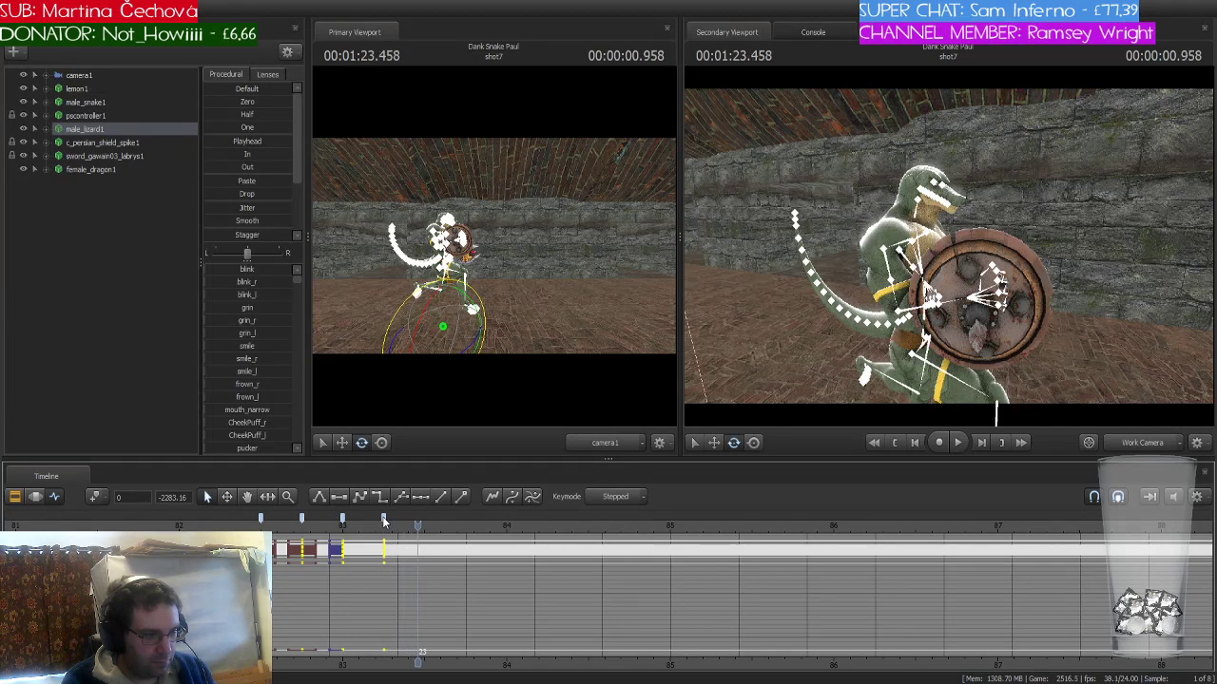
pyautogui.hotkey('ctrl', 'v')
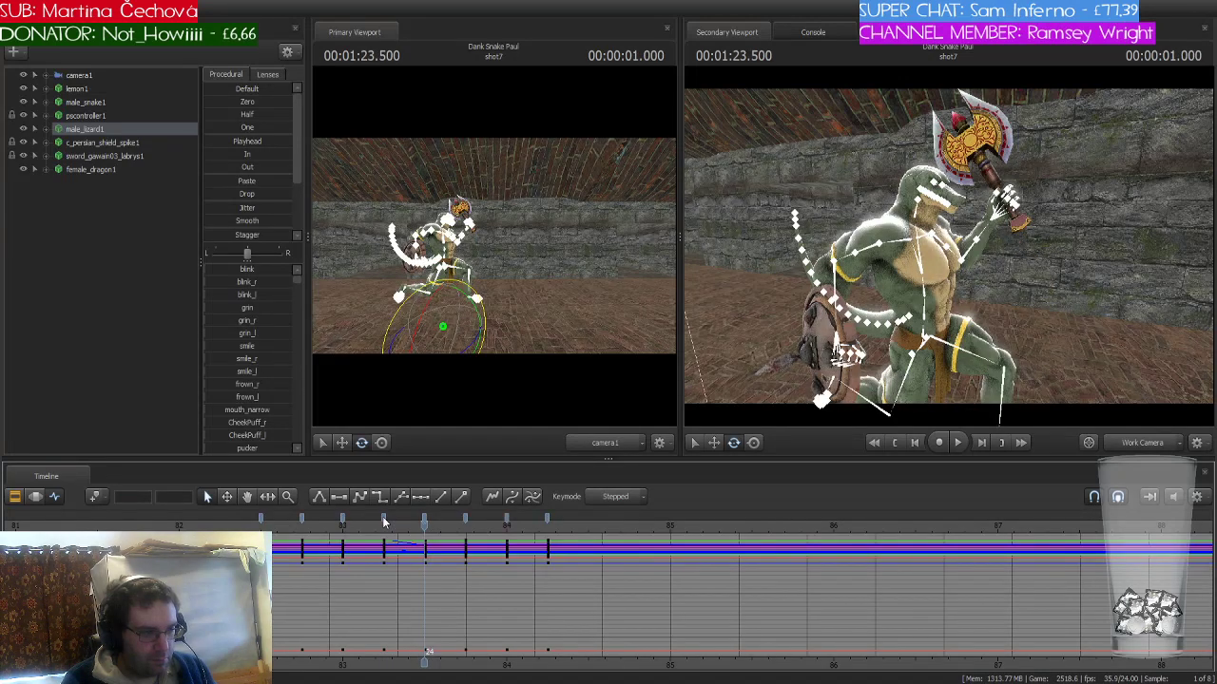
pyautogui.click(384, 520)
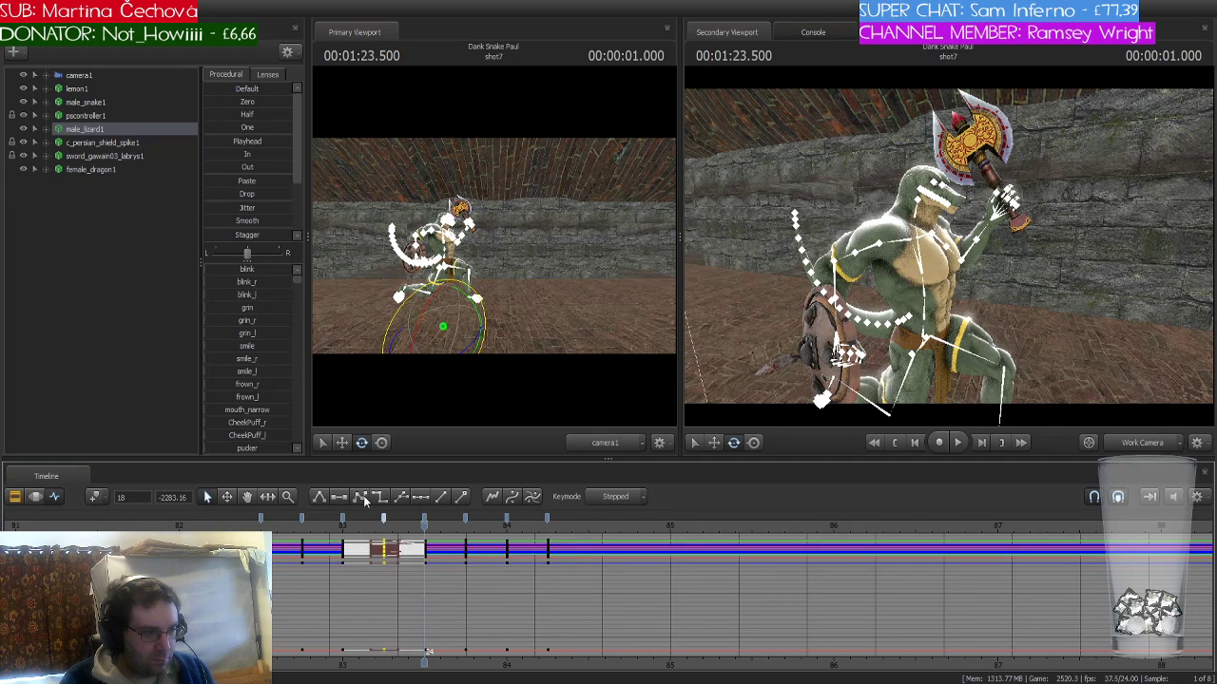
pyautogui.click(377, 495)
# - Paste the copied run-cycle keys again at frame 48, and give male_lizard1's frame 42 keys stepped tangents
pyautogui.press('Right')
pyautogui.press('Right')
pyautogui.press('Right')
pyautogui.press('Right')
pyautogui.press('Right')
pyautogui.press('Right')
pyautogui.press('Right')
pyautogui.press('Right')
pyautogui.press('Right')
pyautogui.press('Right')
pyautogui.press('Right')
pyautogui.press('Right')
pyautogui.press('Right')
pyautogui.press('Right')
pyautogui.press('Right')
pyautogui.press('Right')
pyautogui.press('Right')
pyautogui.press('Right')
pyautogui.press('Right')
pyautogui.press('Right')
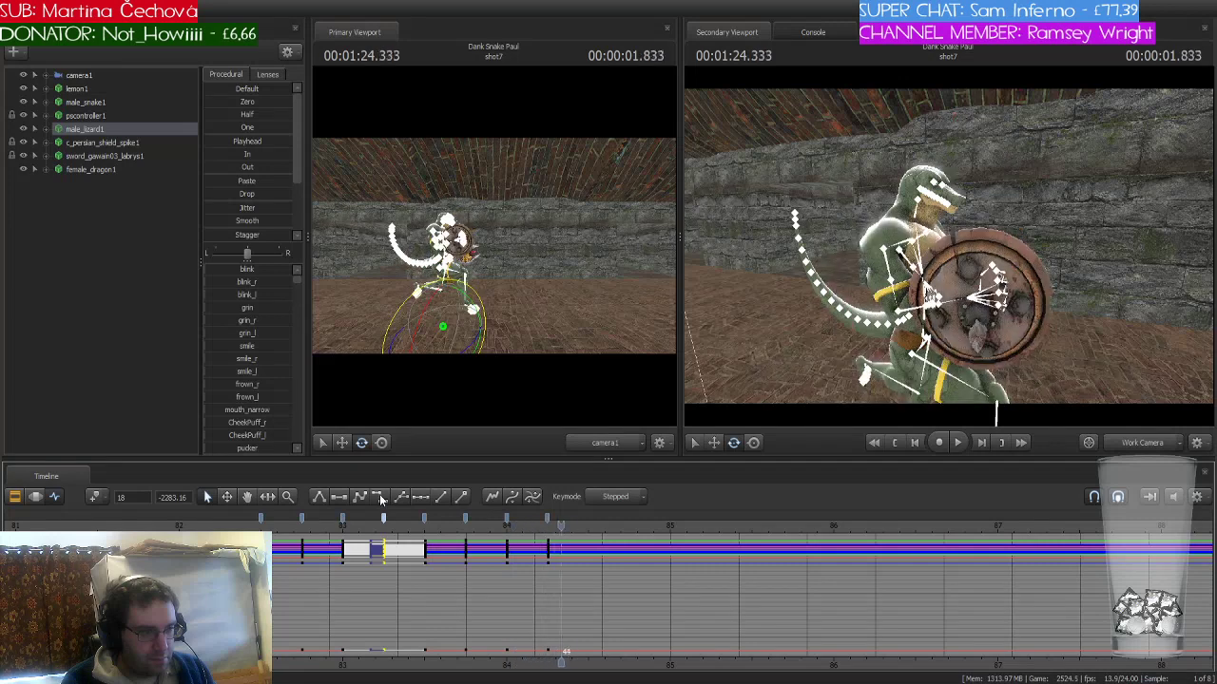
pyautogui.press('Left')
pyautogui.press('Left')
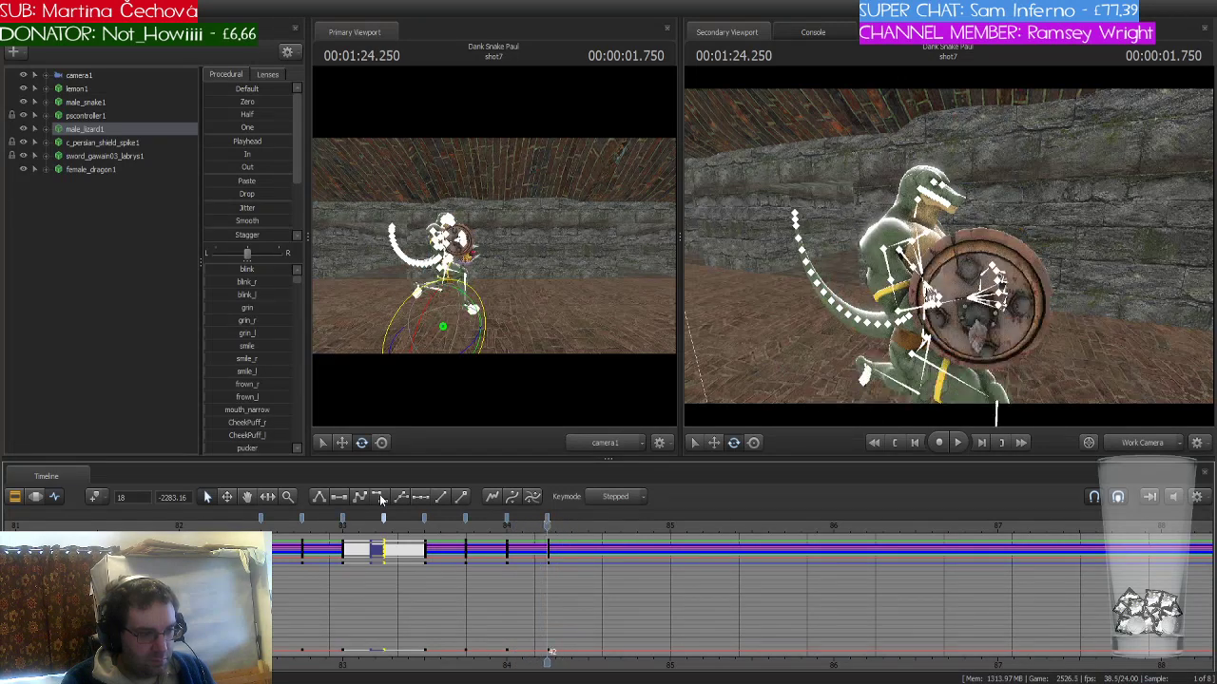
pyautogui.press('Right')
pyautogui.press('Right')
pyautogui.press('Right')
pyautogui.press('Right')
pyautogui.press('Right')
pyautogui.press('Right')
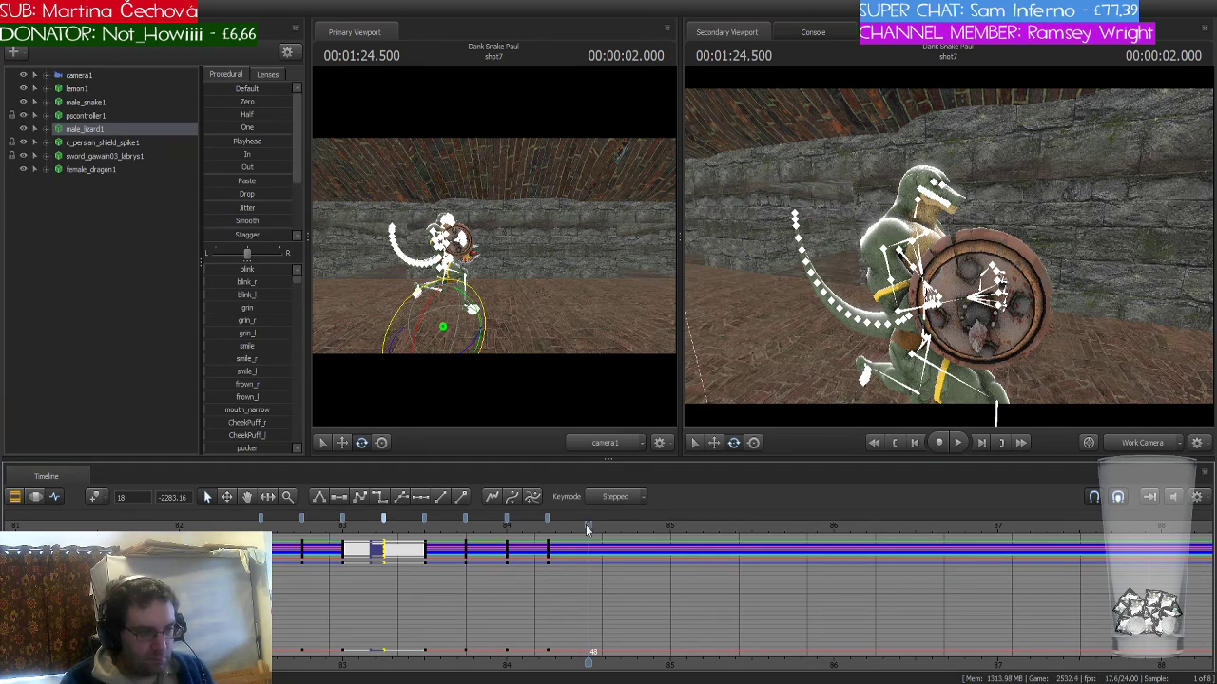
pyautogui.hotkey('ctrl', 'v')
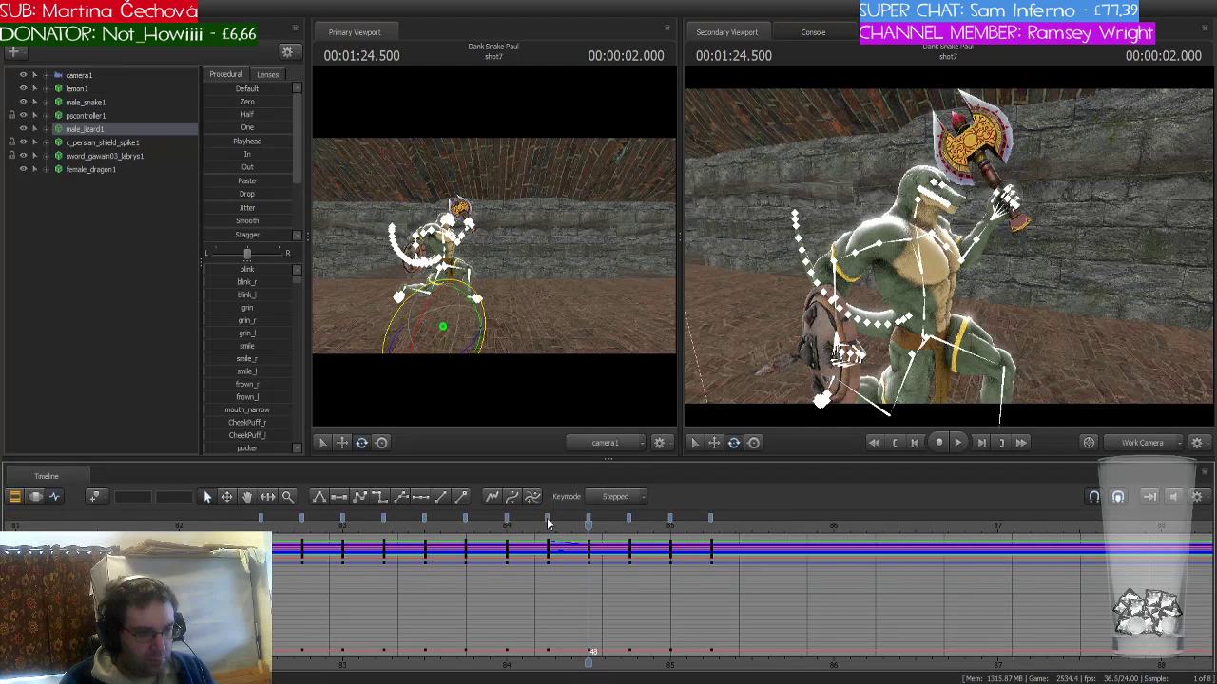
pyautogui.click(547, 518)
pyautogui.click(381, 495)
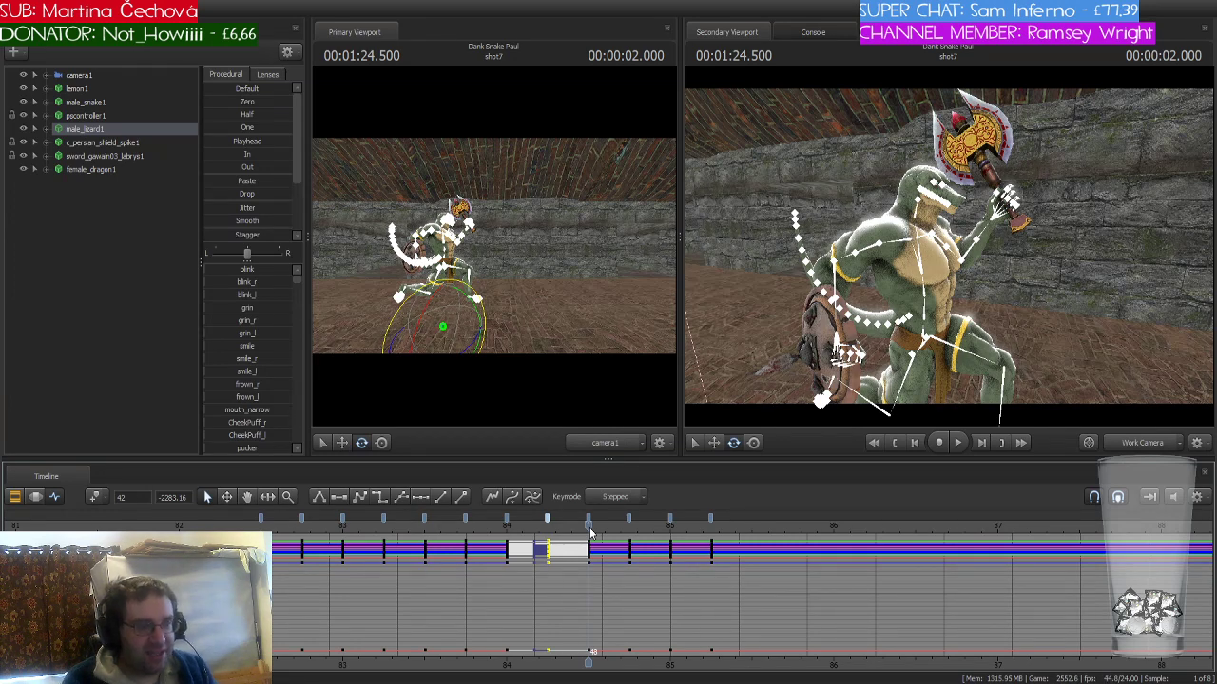
# - Paste the copied run-cycle keys at frame 72, and give male_lizard1's frame 66 keys stepped tangents
pyautogui.press('space')
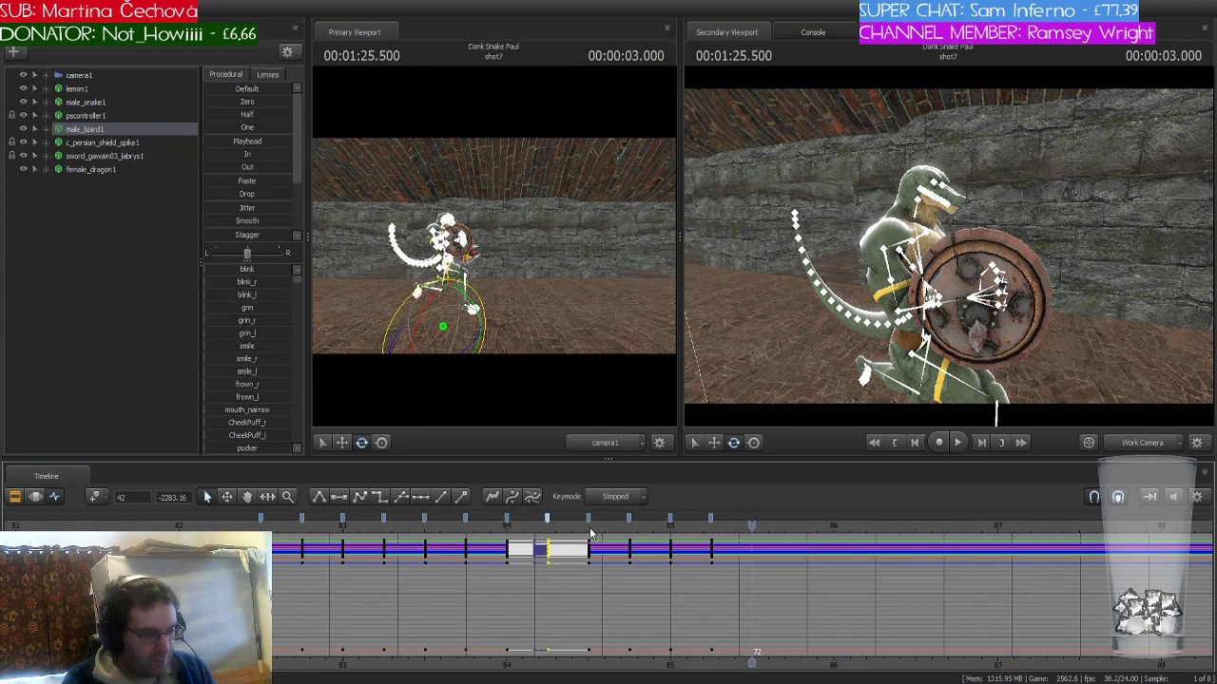
pyautogui.hotkey('ctrl', 'v')
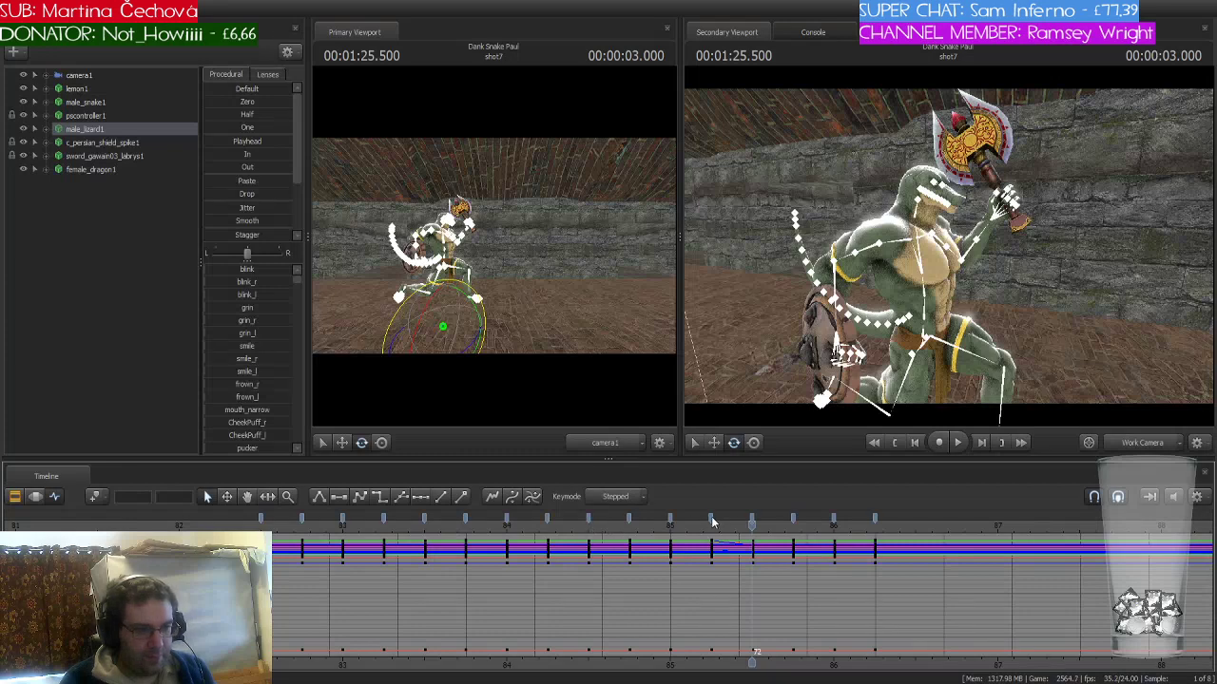
pyautogui.click(712, 519)
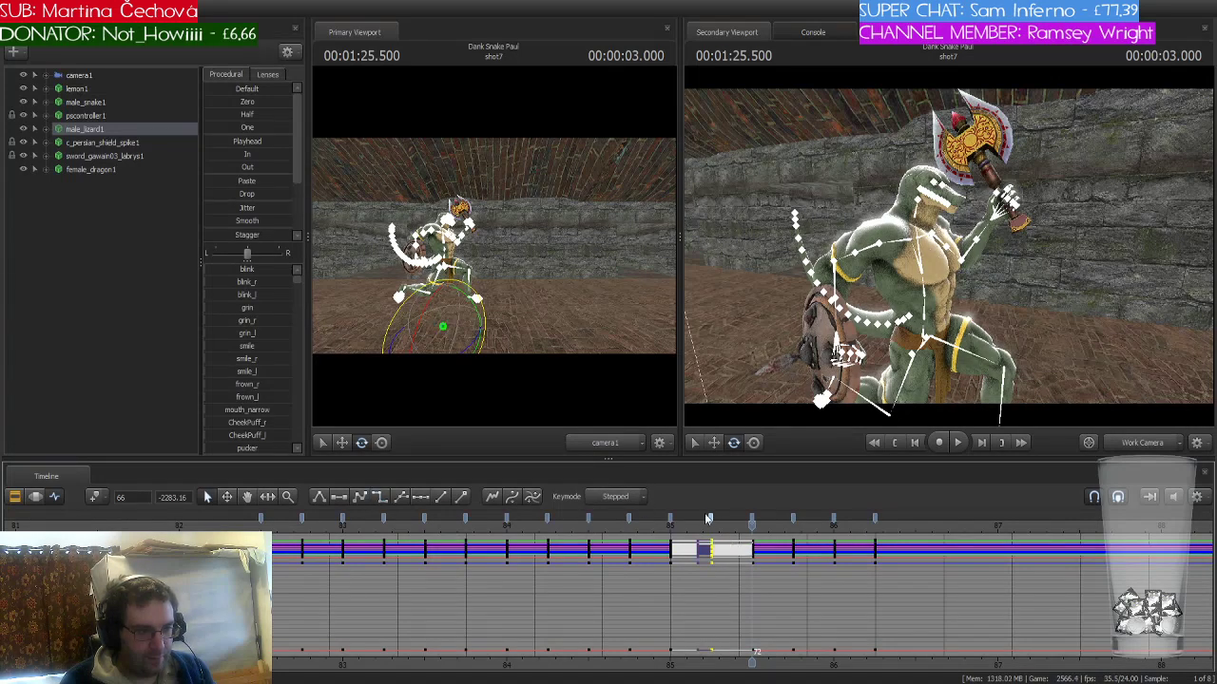
# - Scrub and play shot7 from frame 0 to review the lizard's repeated run cycle
pyautogui.press('Left')
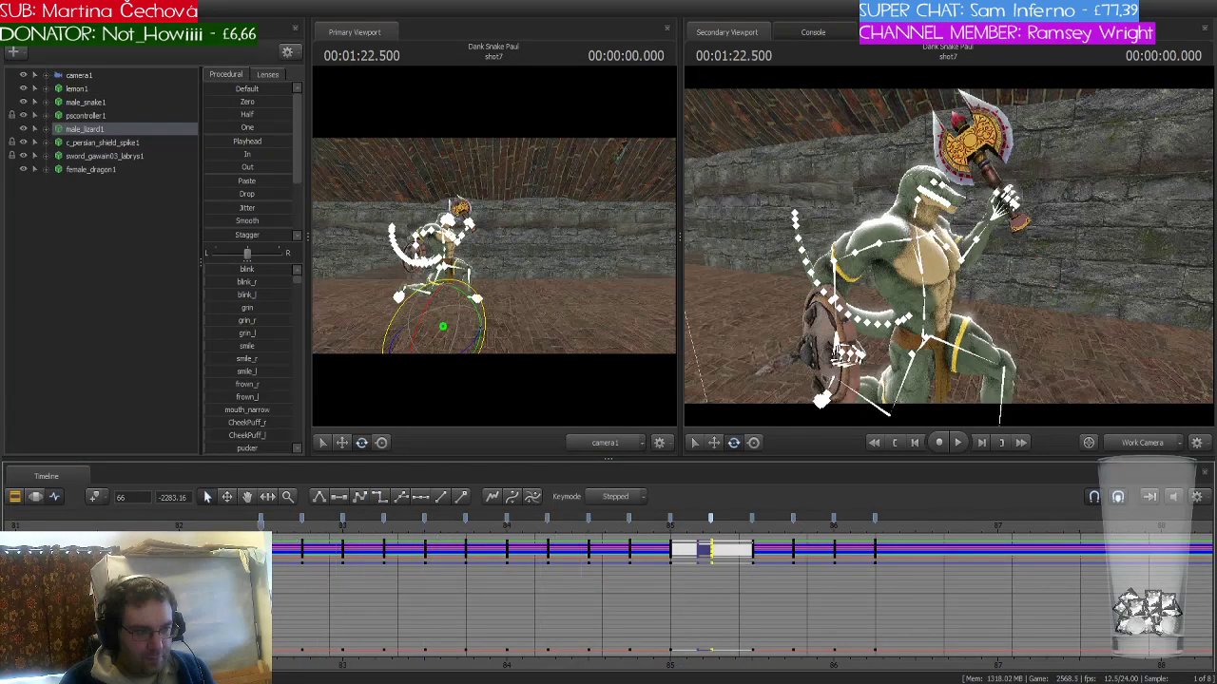
pyautogui.moveTo(260, 544); pyautogui.dragTo(577, 543)
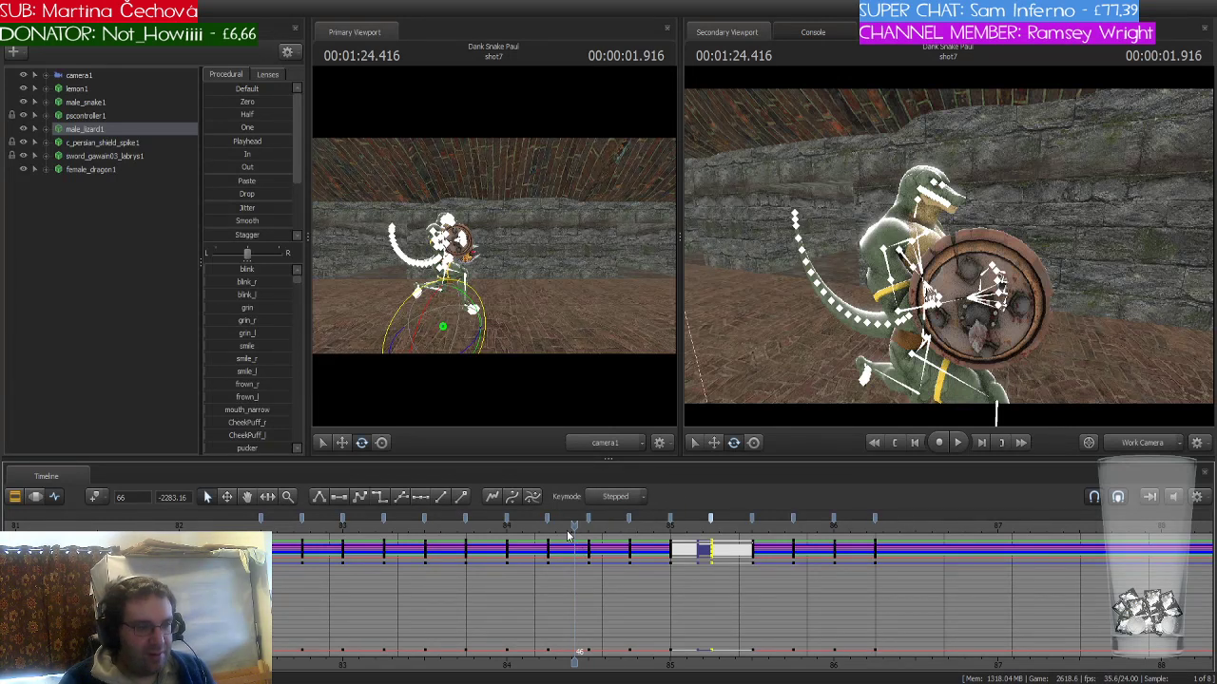
pyautogui.moveTo(571, 525); pyautogui.dragTo(255, 524)
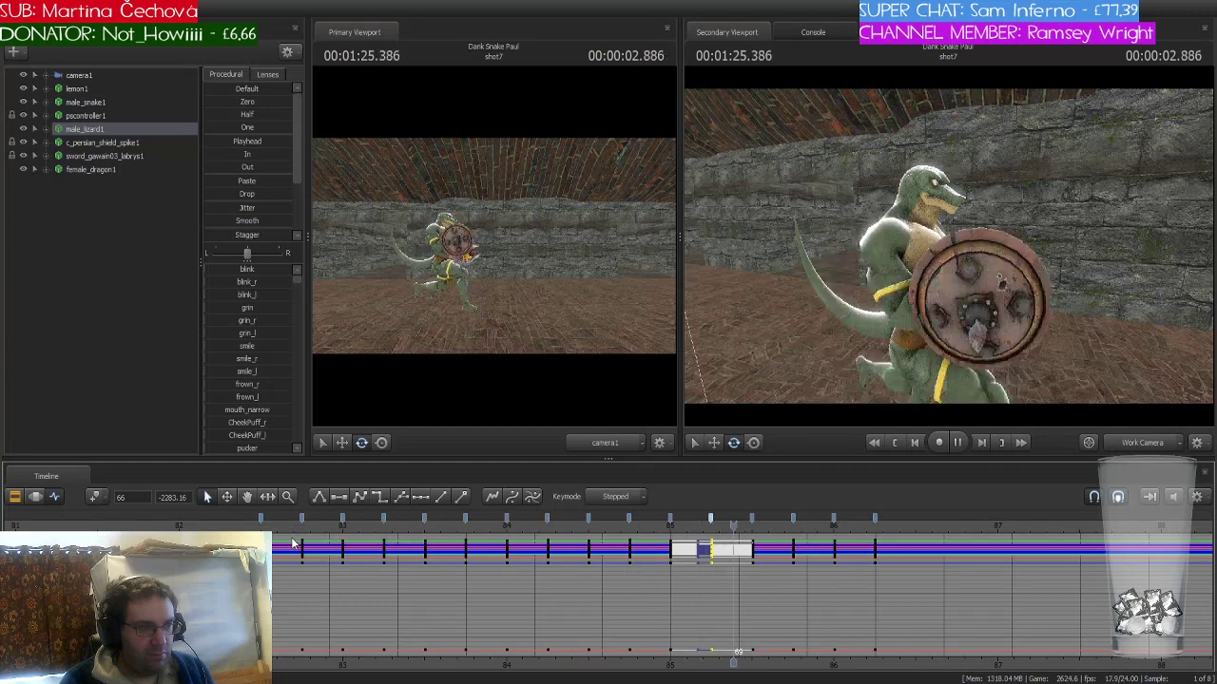
pyautogui.press('space')
pyautogui.scroll(-2, 880, 554)
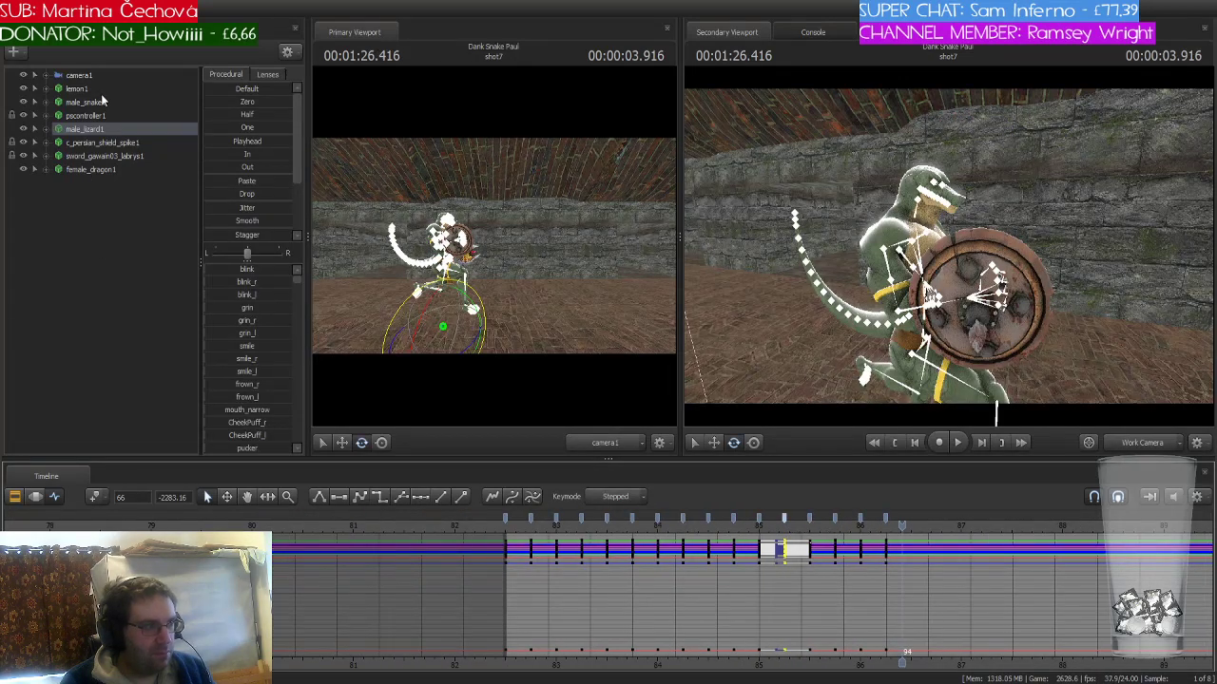
# - Delete male_lizard1's rootTransform keys from frames 6 to 84, keeping only the keys at frames 0 and 90
pyautogui.moveTo(895, 527); pyautogui.dragTo(505, 539)
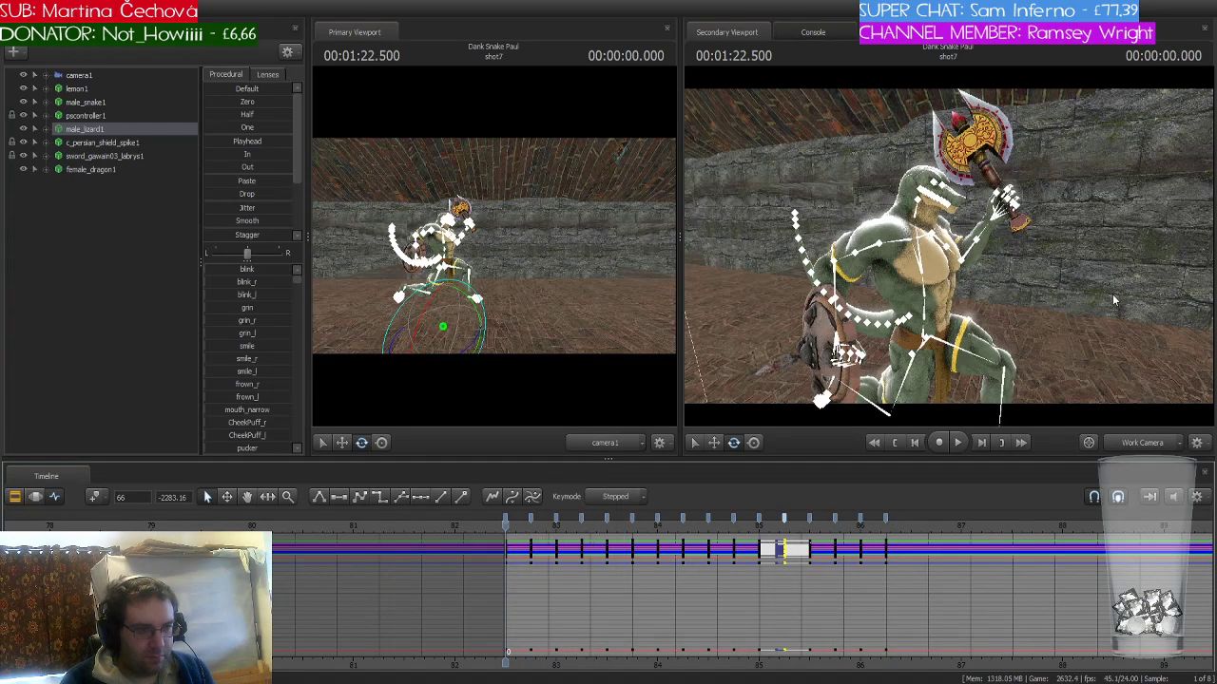
pyautogui.moveTo(1113, 294); pyautogui.dragTo(726, 403)
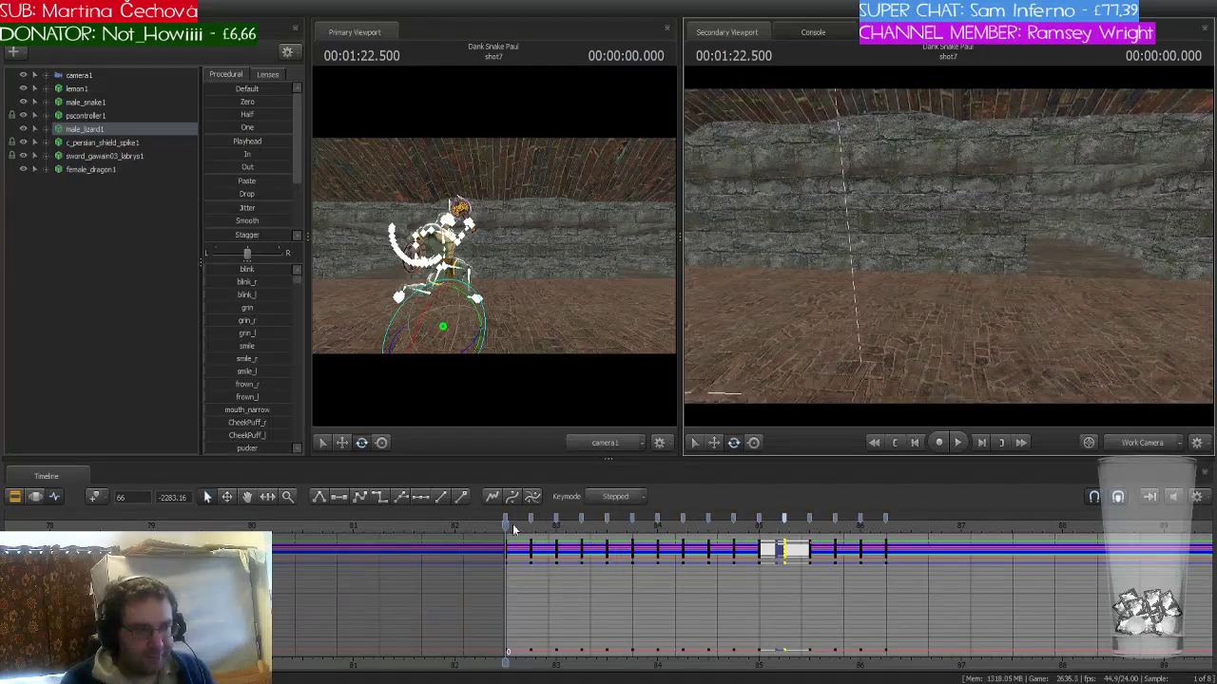
pyautogui.moveTo(505, 528); pyautogui.dragTo(886, 538)
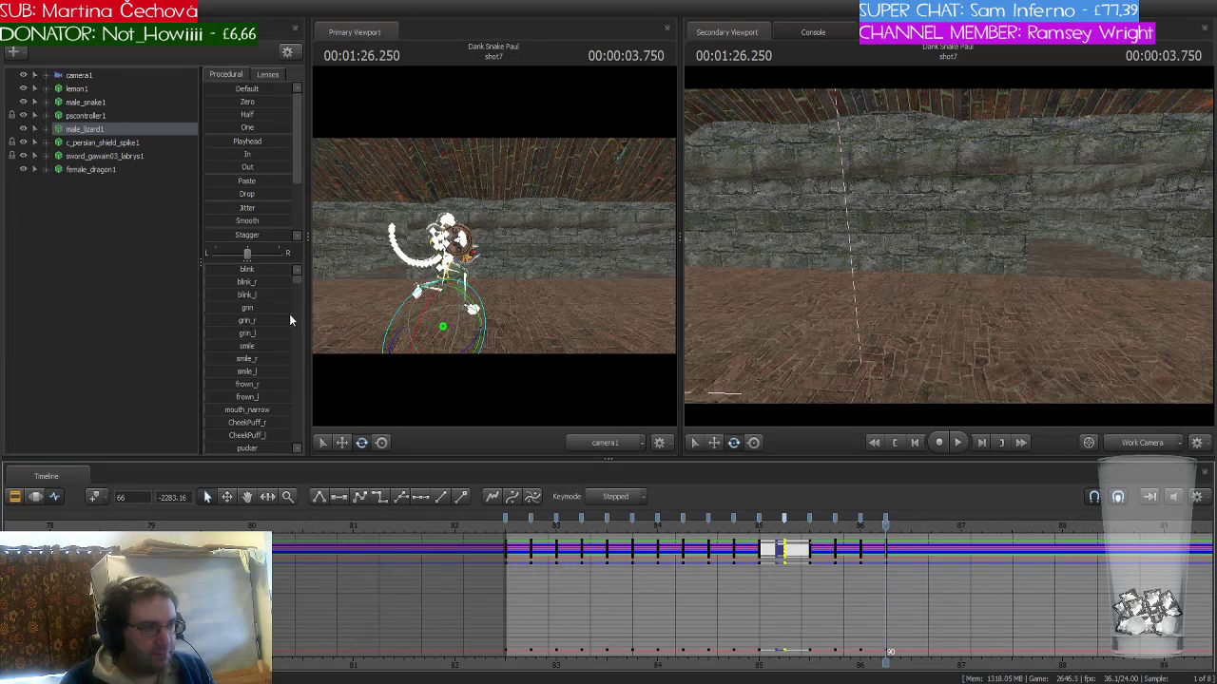
pyautogui.click(102, 130)
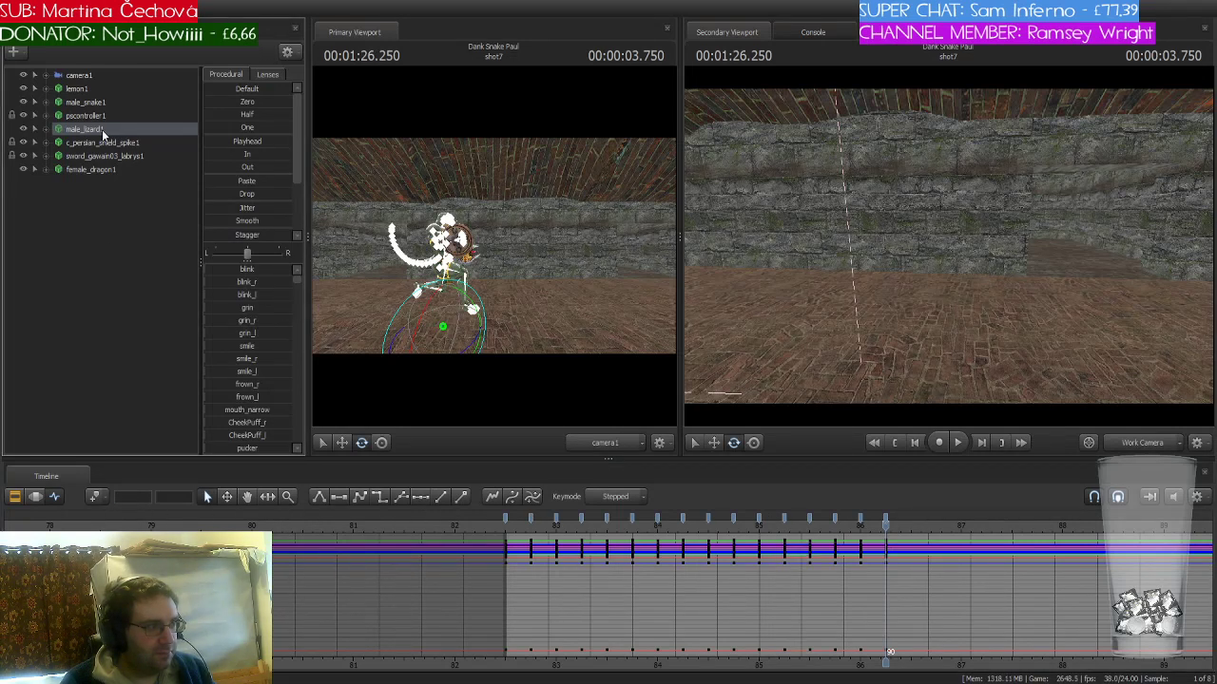
pyautogui.click(44, 129)
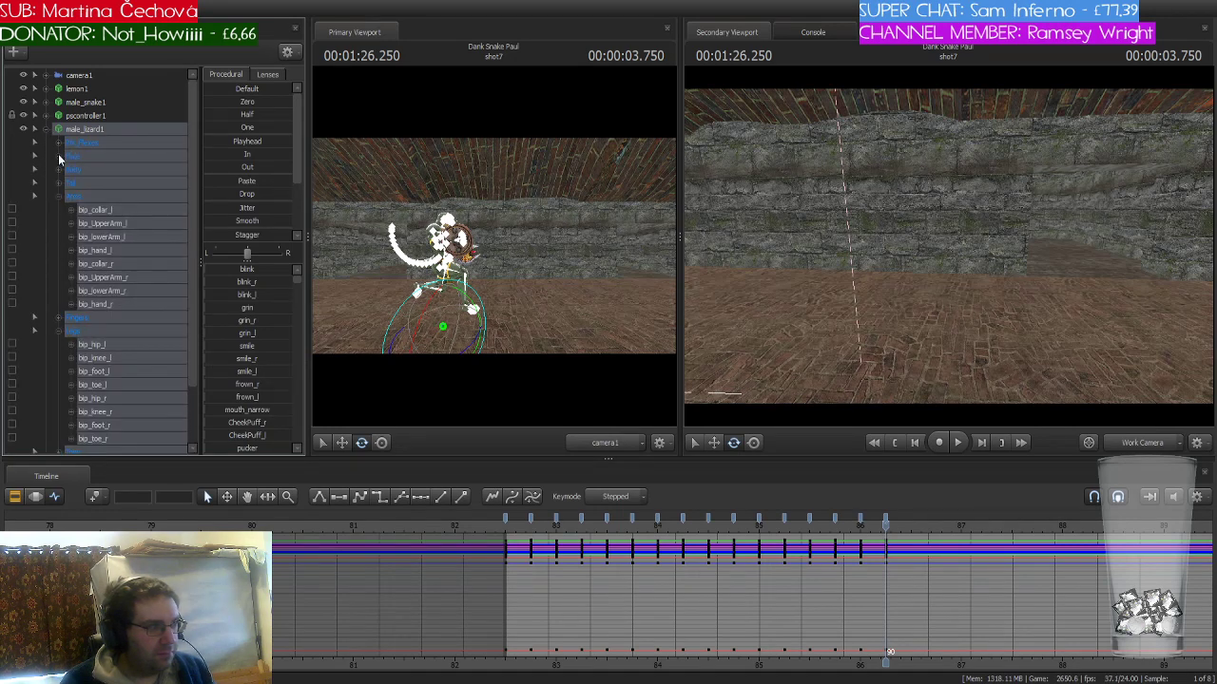
pyautogui.click(58, 168)
pyautogui.click(109, 182)
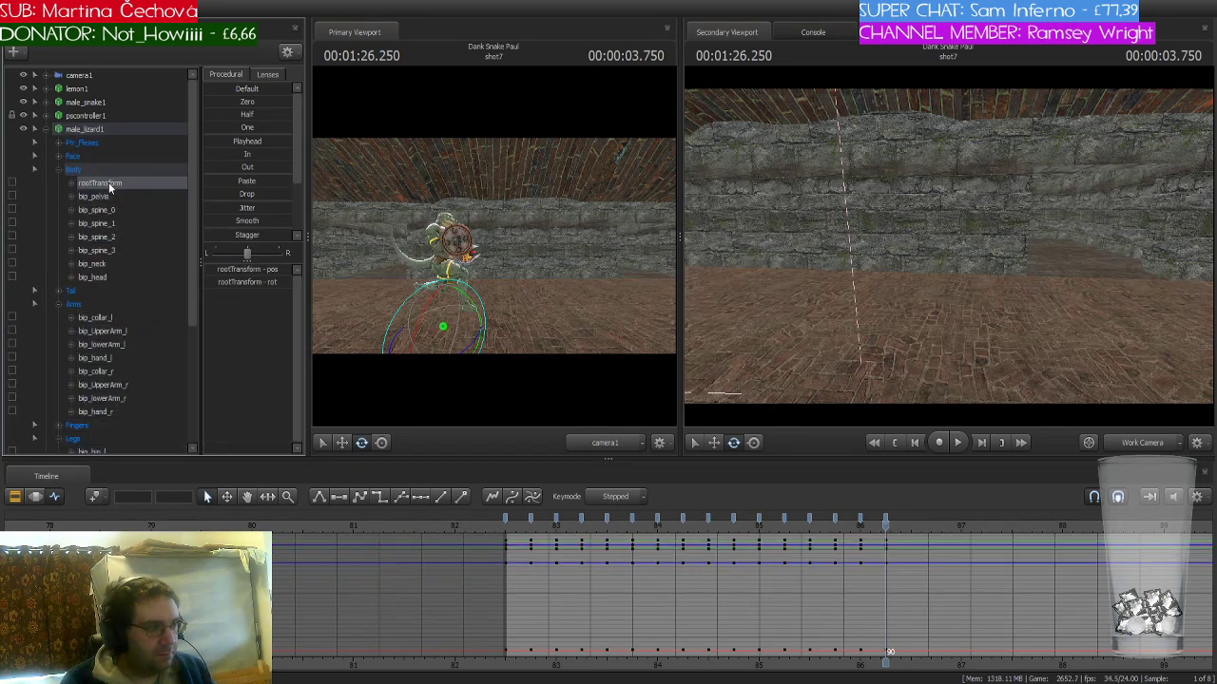
pyautogui.click(531, 522)
pyautogui.keyDown('shift'); pyautogui.click(860, 519); pyautogui.keyUp('shift')
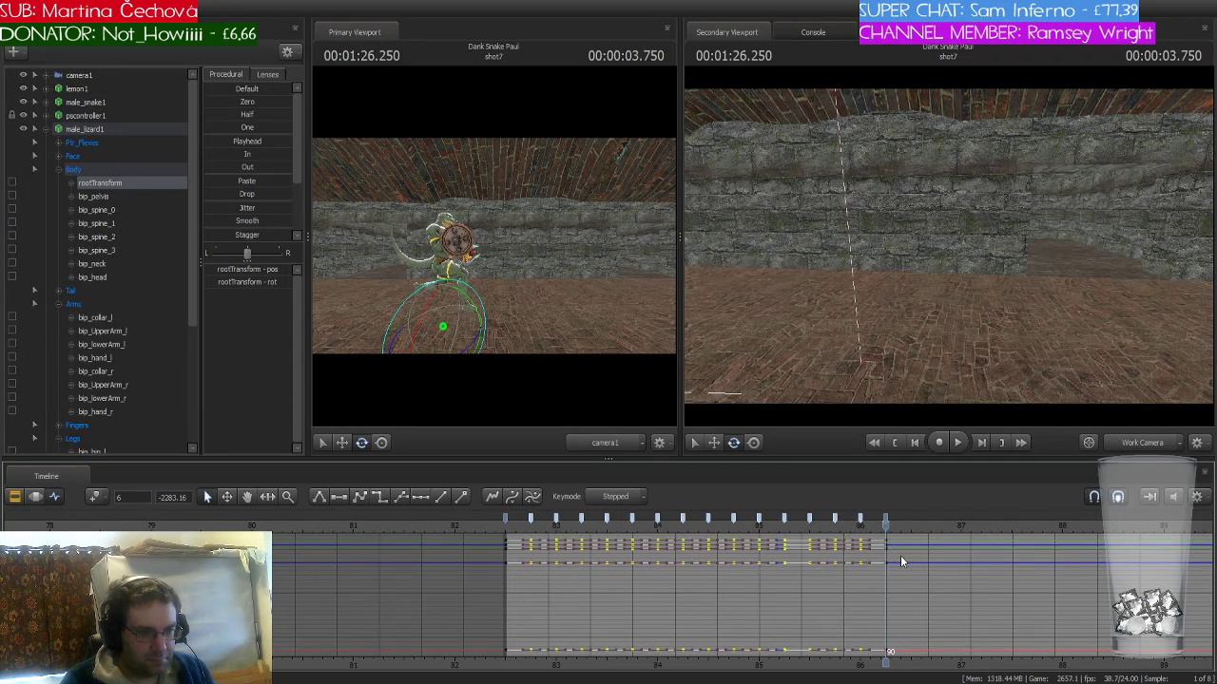
pyautogui.press('Delete')
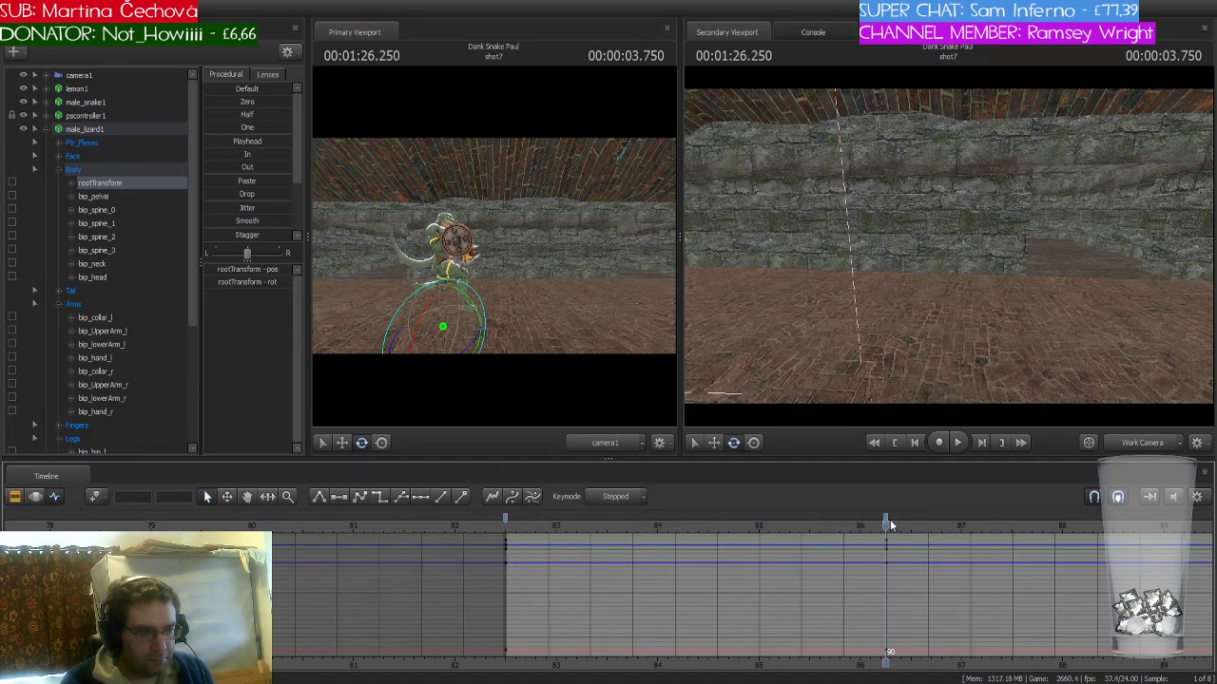
# - Try moving male_lizard1's rootTransform forward along the tunnel at the frame 90 key
pyautogui.click(886, 520)
pyautogui.moveTo(935, 391); pyautogui.dragTo(994, 394)
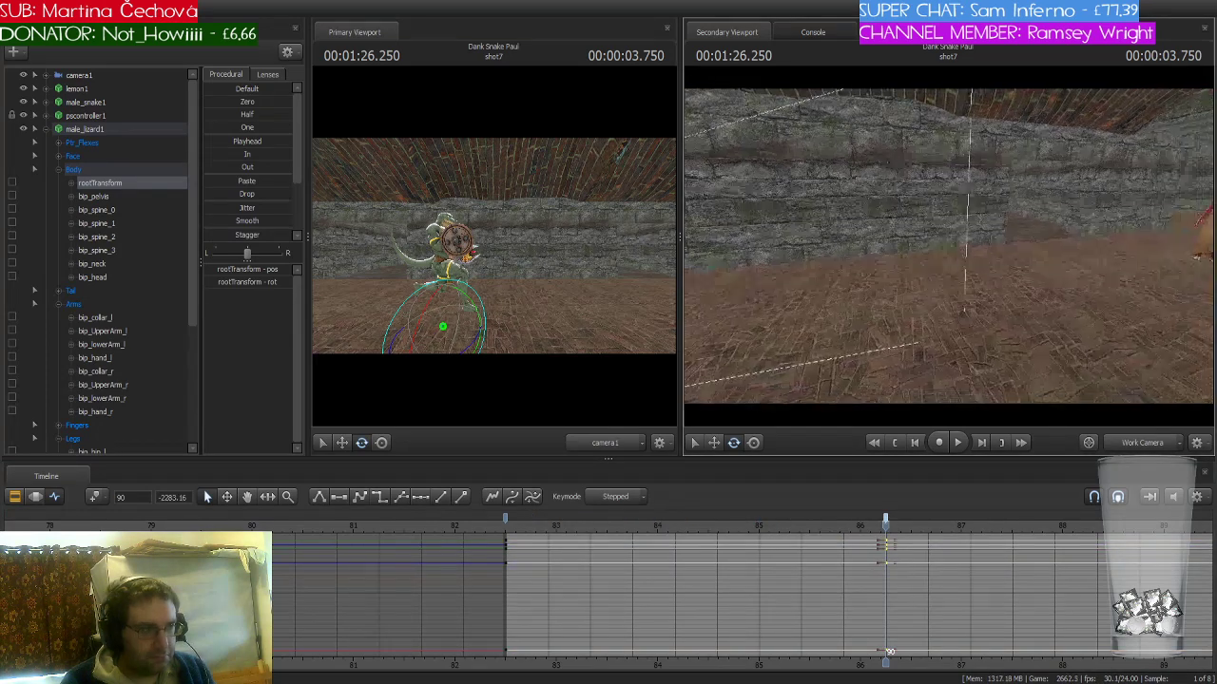
pyautogui.press('w')
pyautogui.moveTo(950, 252); pyautogui.dragTo(1117, 309)
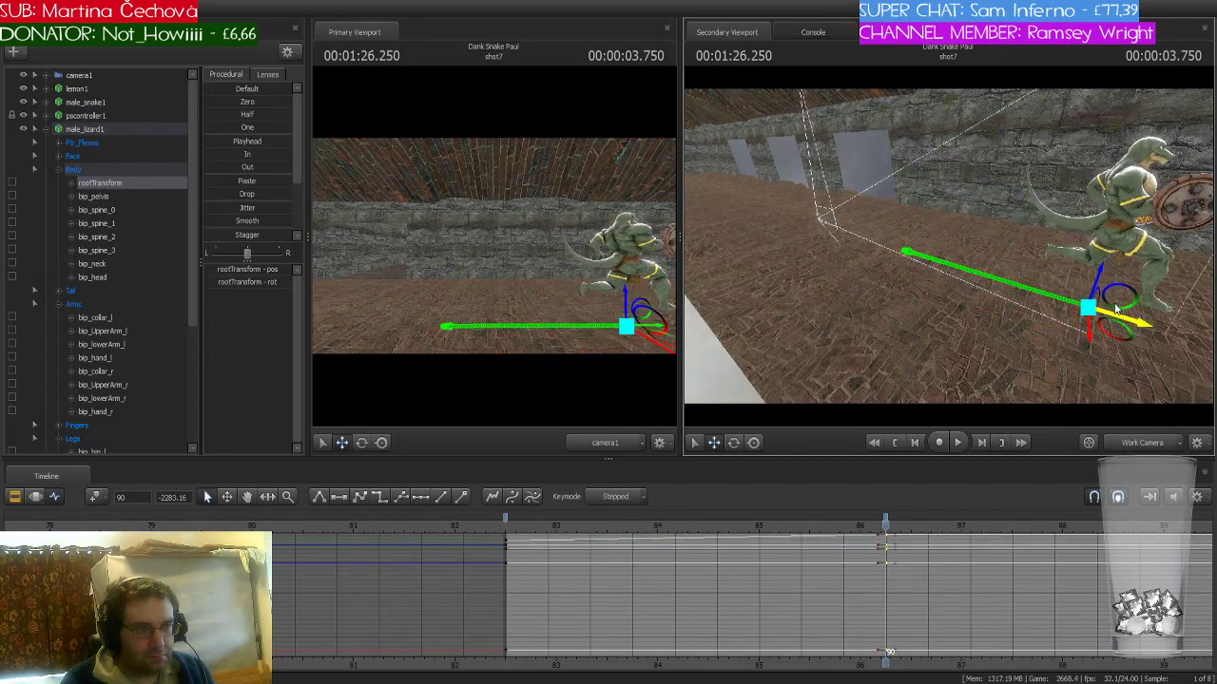
pyautogui.hotkey('ctrl', 'z')
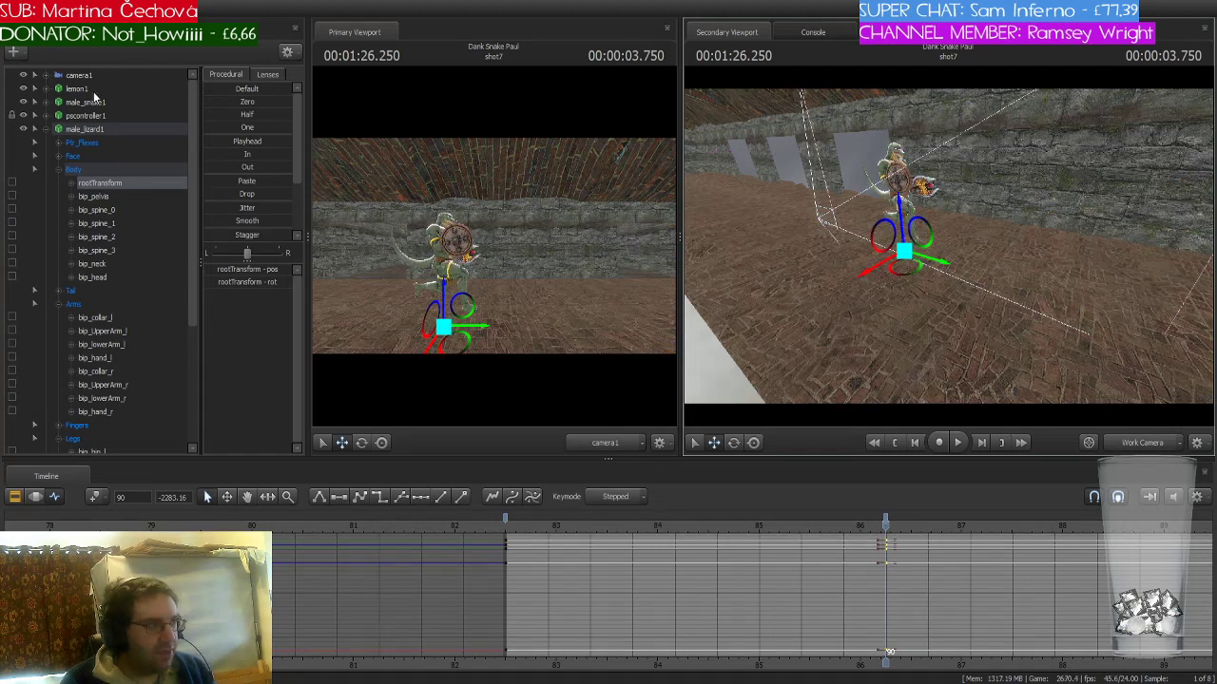
# - Try locking male_lizard1's rootTransform to camera1's transform and moving the lizard along the tunnel
pyautogui.click(44, 74)
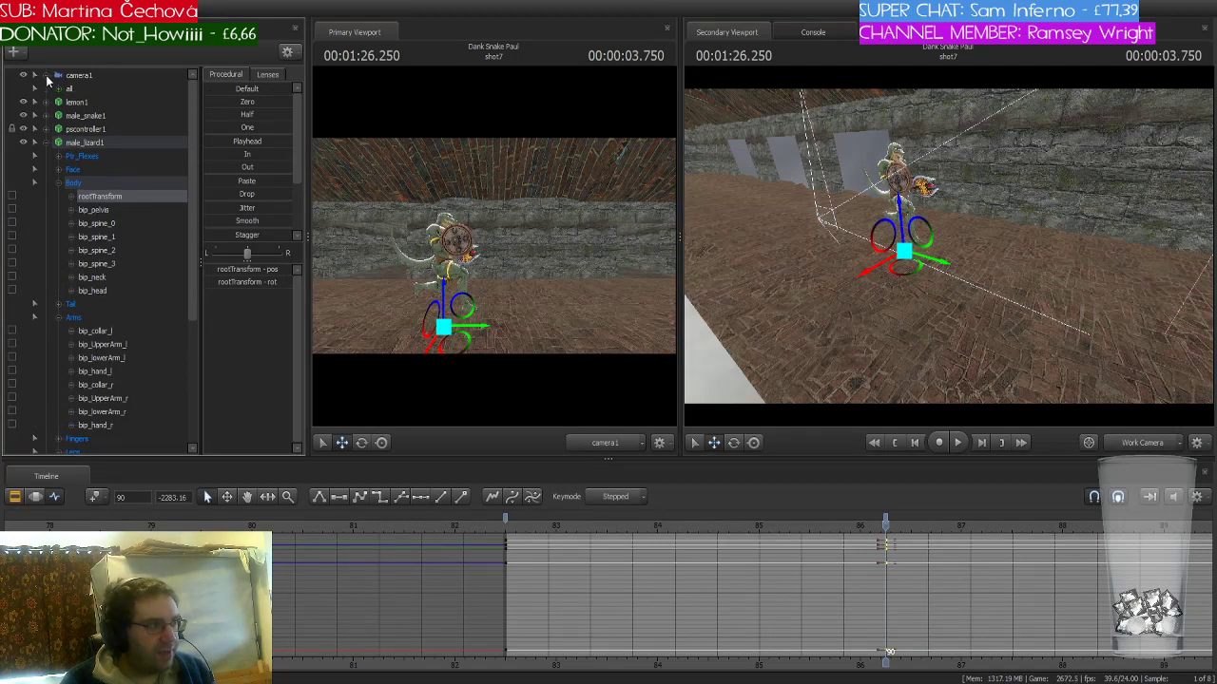
pyautogui.click(58, 89)
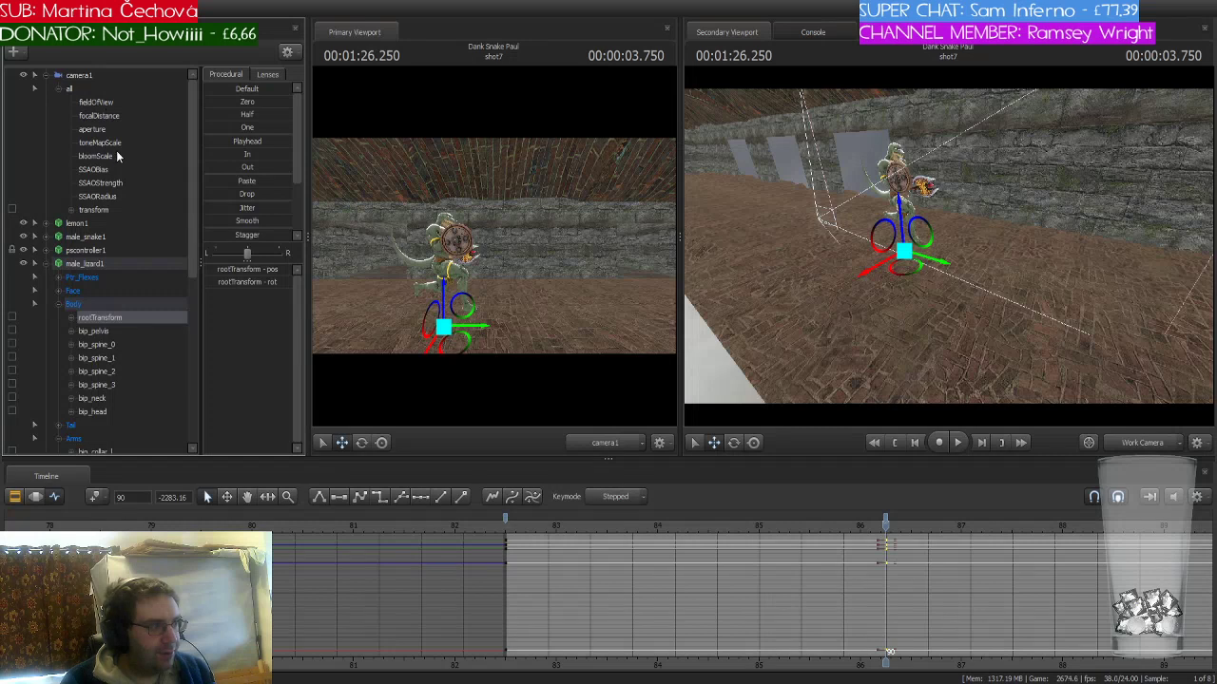
pyautogui.click(107, 210)
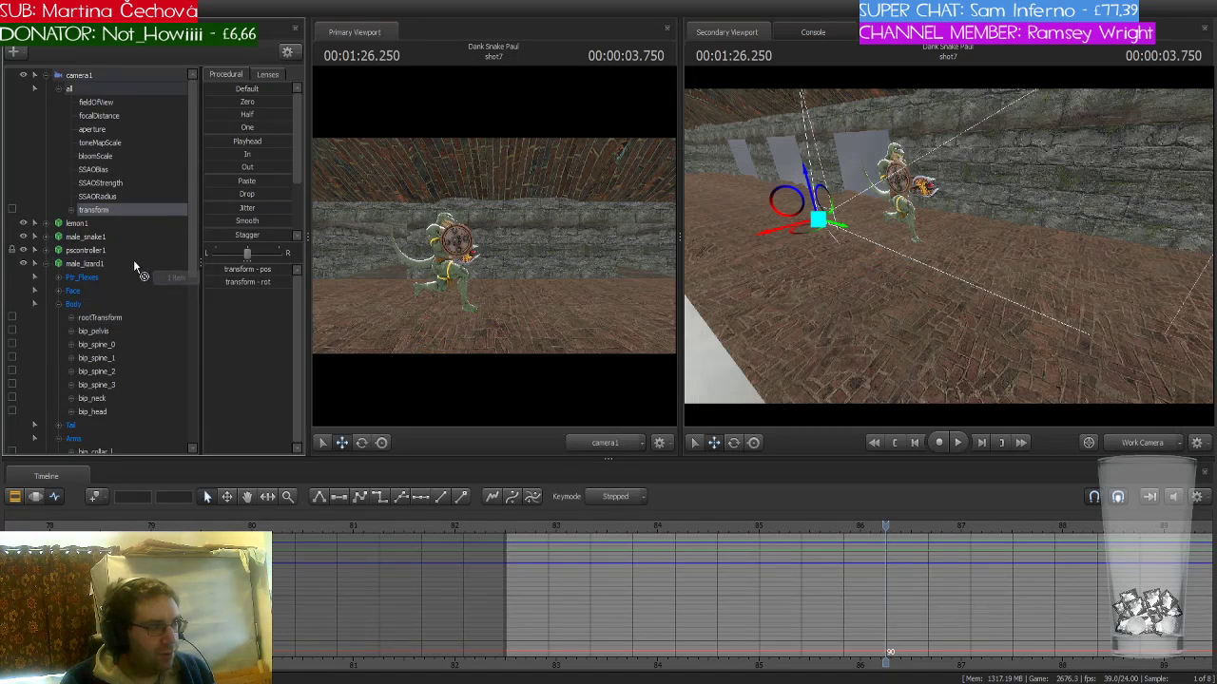
pyautogui.click(47, 222)
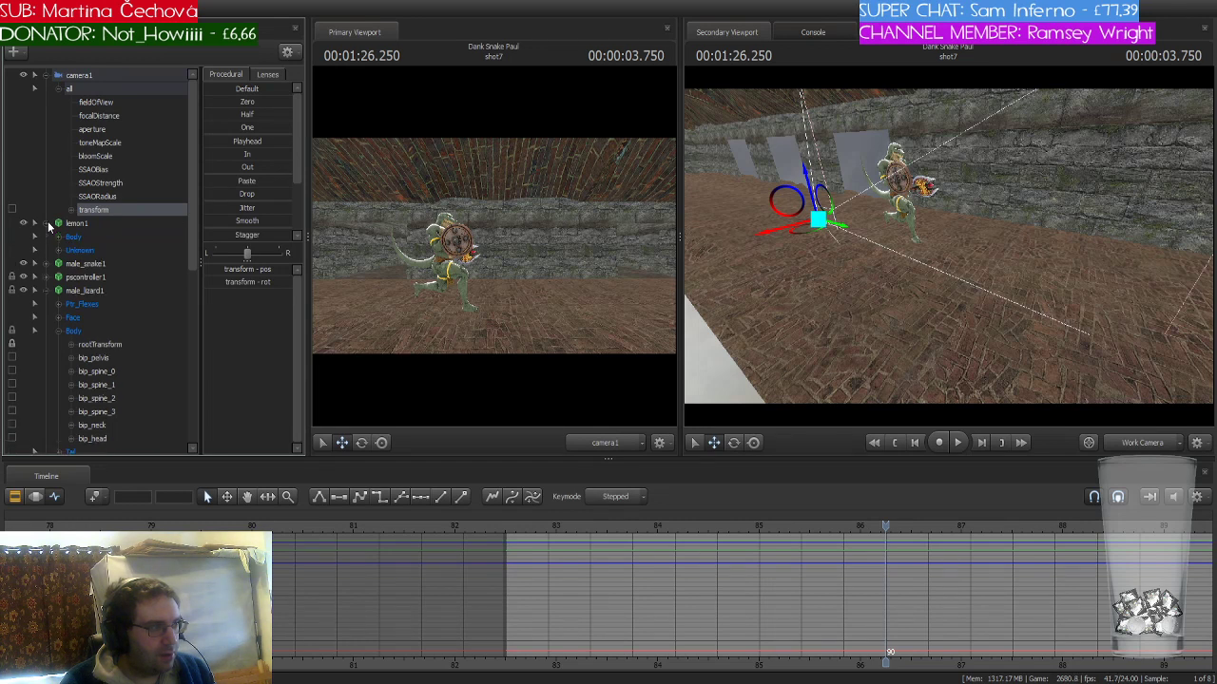
pyautogui.click(102, 344)
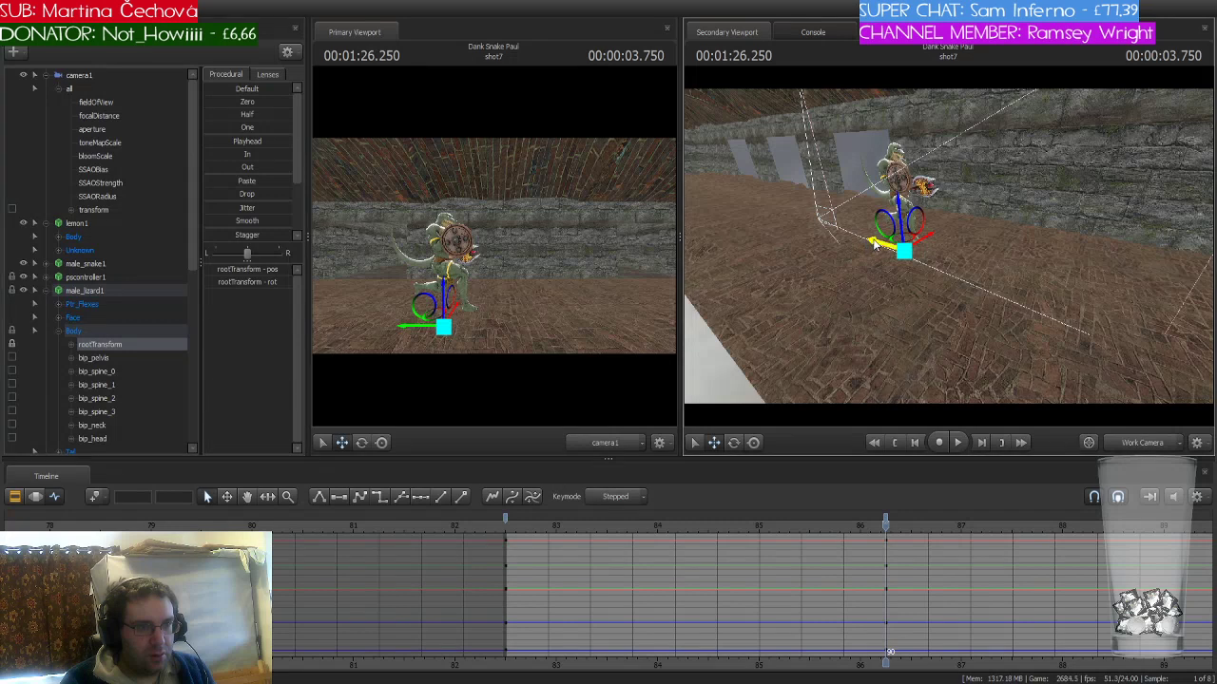
pyautogui.moveTo(876, 244); pyautogui.dragTo(906, 254)
pyautogui.hotkey('ctrl', 'z')
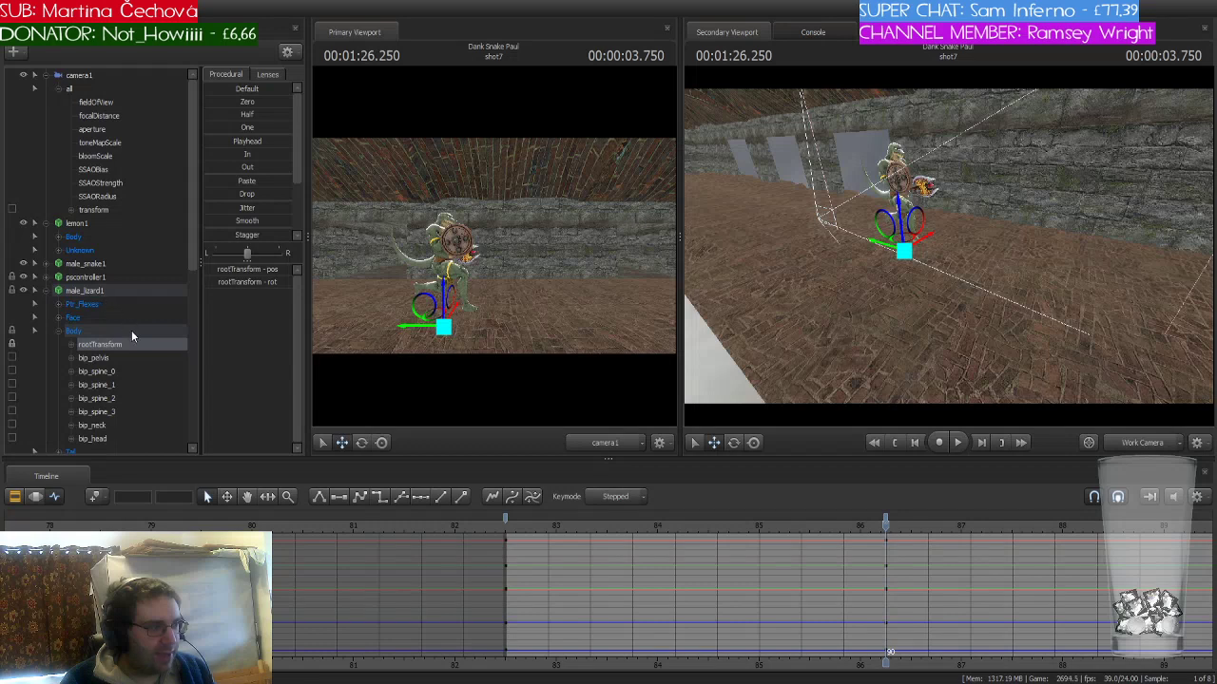
# - Lock camera1's transform to male_lizard1's rootTransform and move the lizard at frame 90 down the tunnel until it nears the dragon
pyautogui.hotkey('ctrl', 'z')
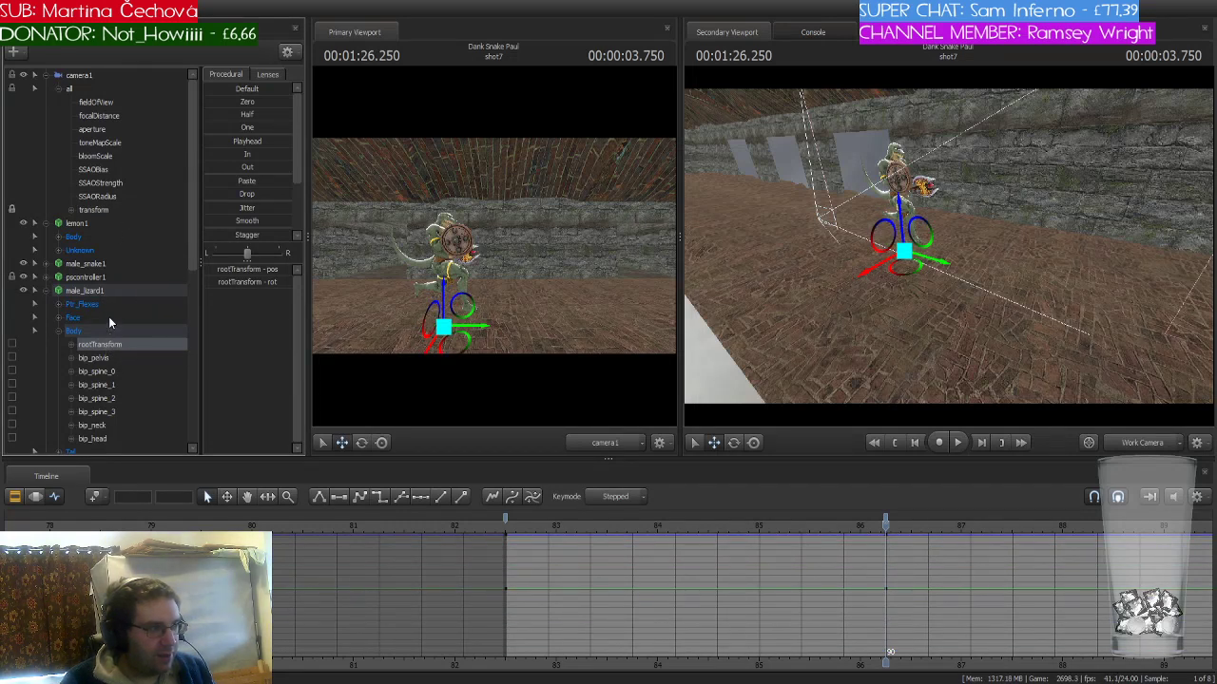
pyautogui.click(113, 348)
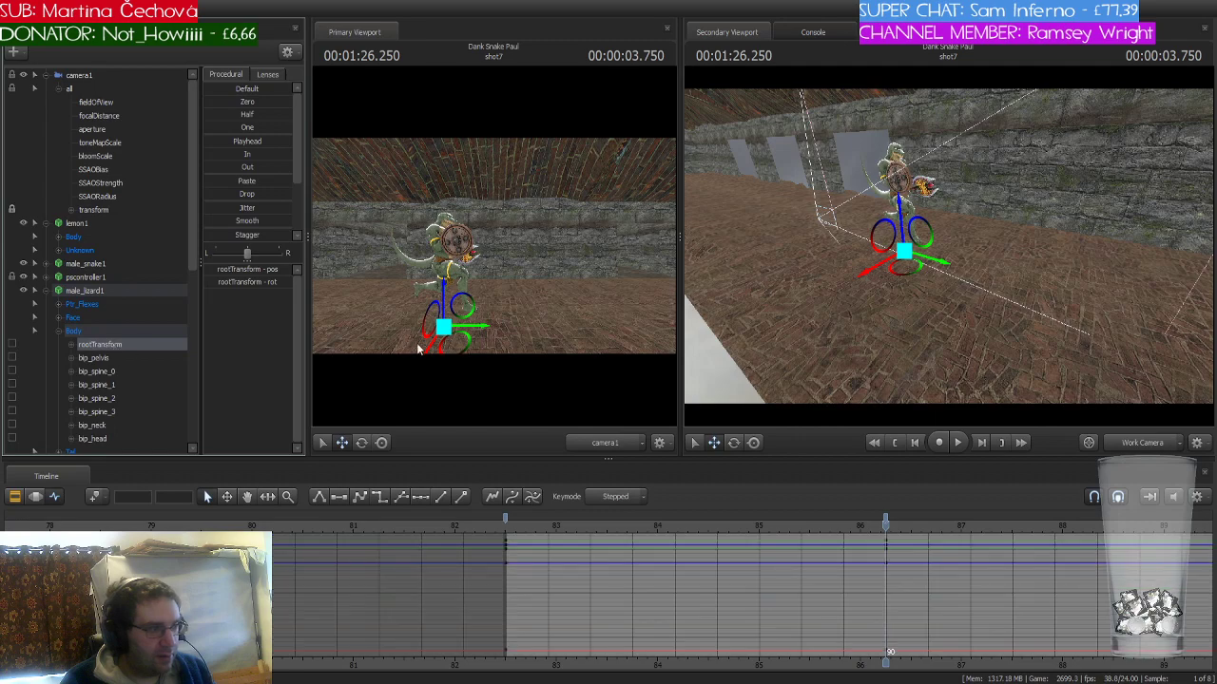
pyautogui.click(931, 266)
pyautogui.moveTo(944, 267); pyautogui.dragTo(1186, 354)
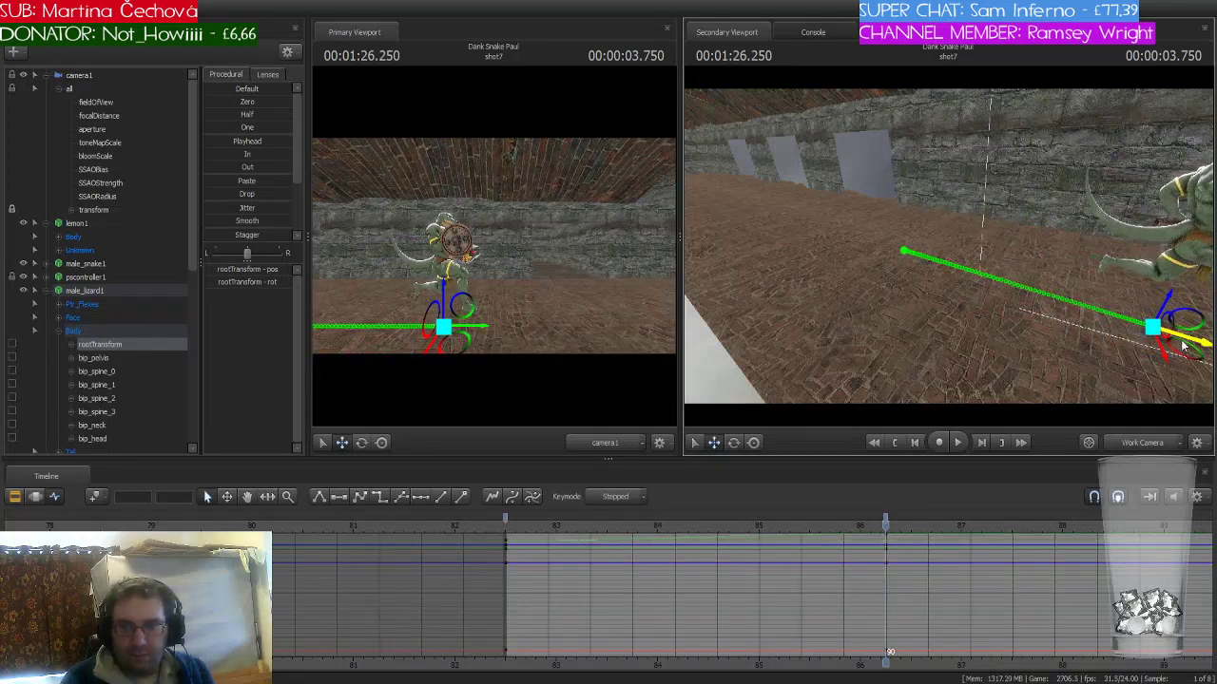
pyautogui.moveTo(851, 306); pyautogui.dragTo(982, 242)
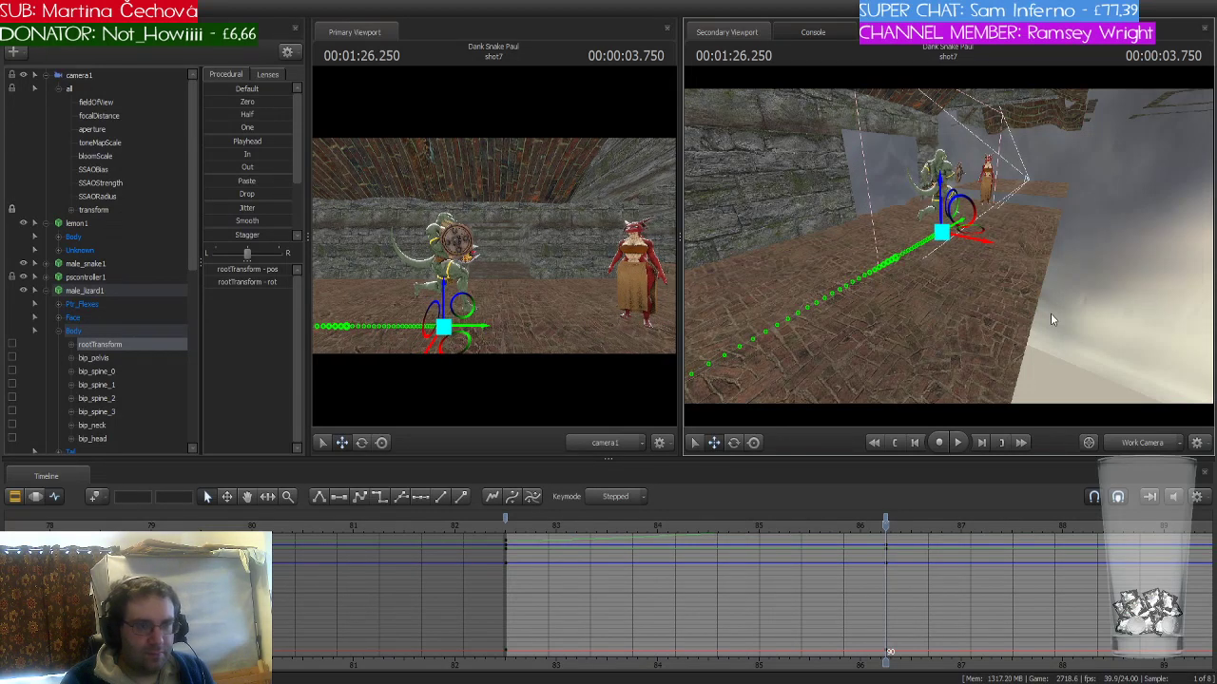
pyautogui.moveTo(982, 241); pyautogui.dragTo(951, 251)
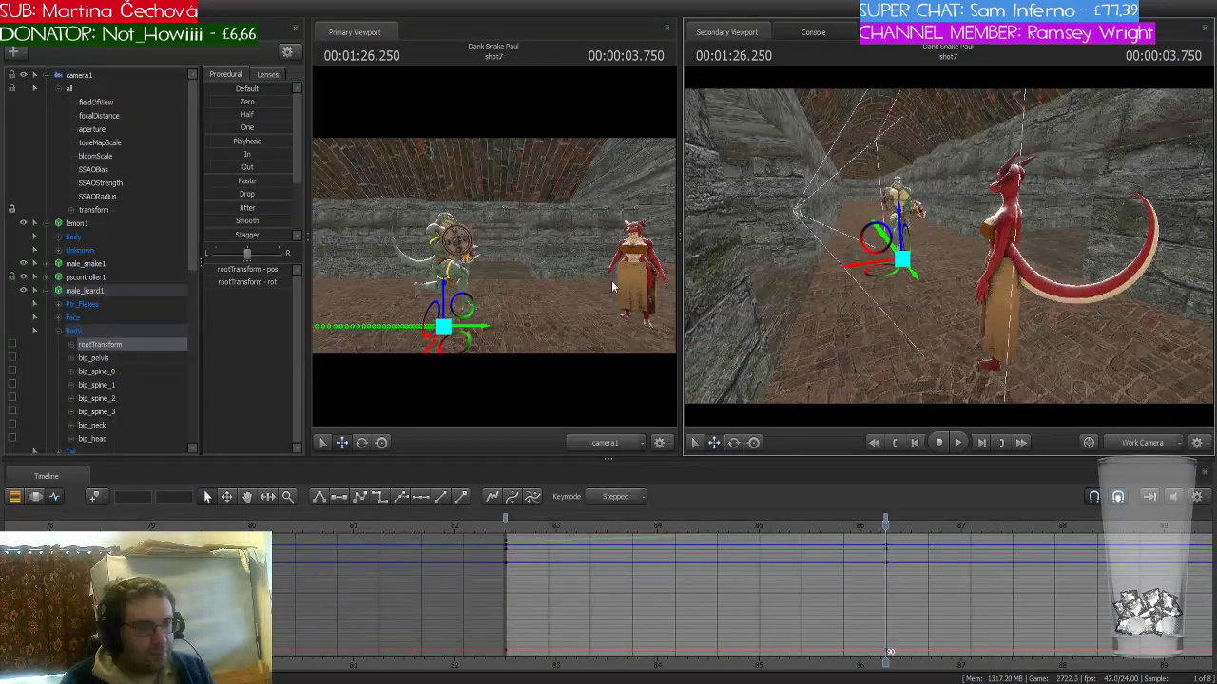
# - Shift female_dragon1 sideways away from camera1 across the whole shot in the Motion Editor
pyautogui.click(48, 291)
pyautogui.click(95, 330)
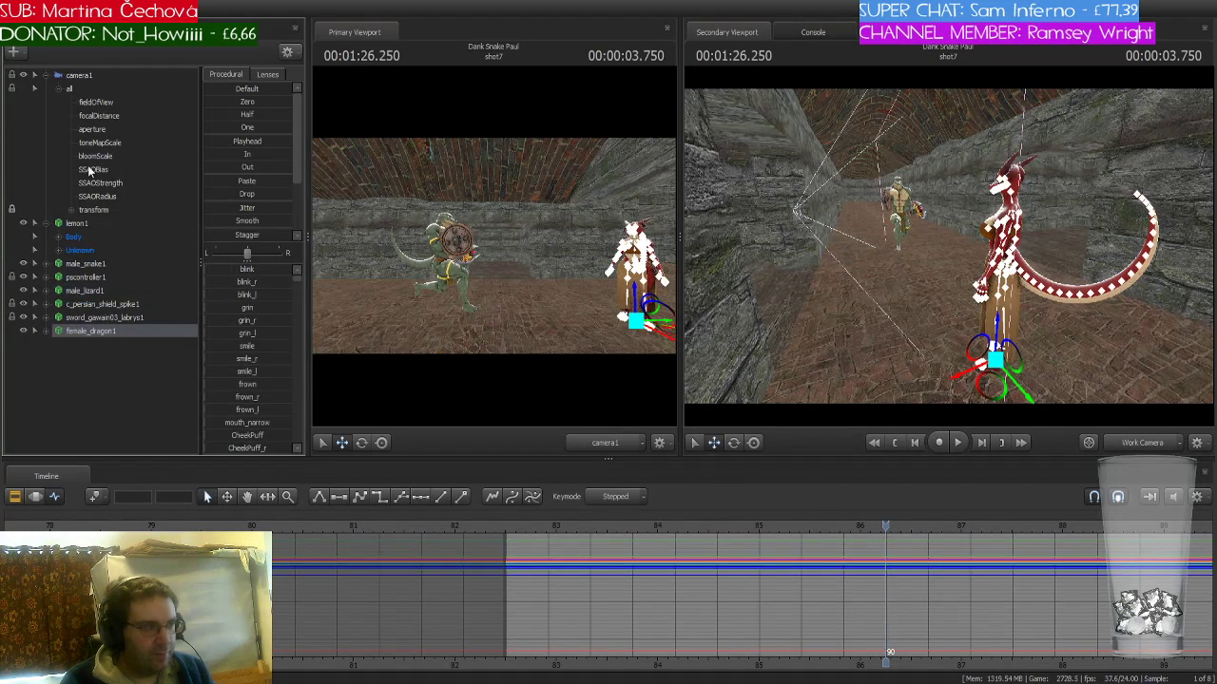
pyautogui.click(36, 496)
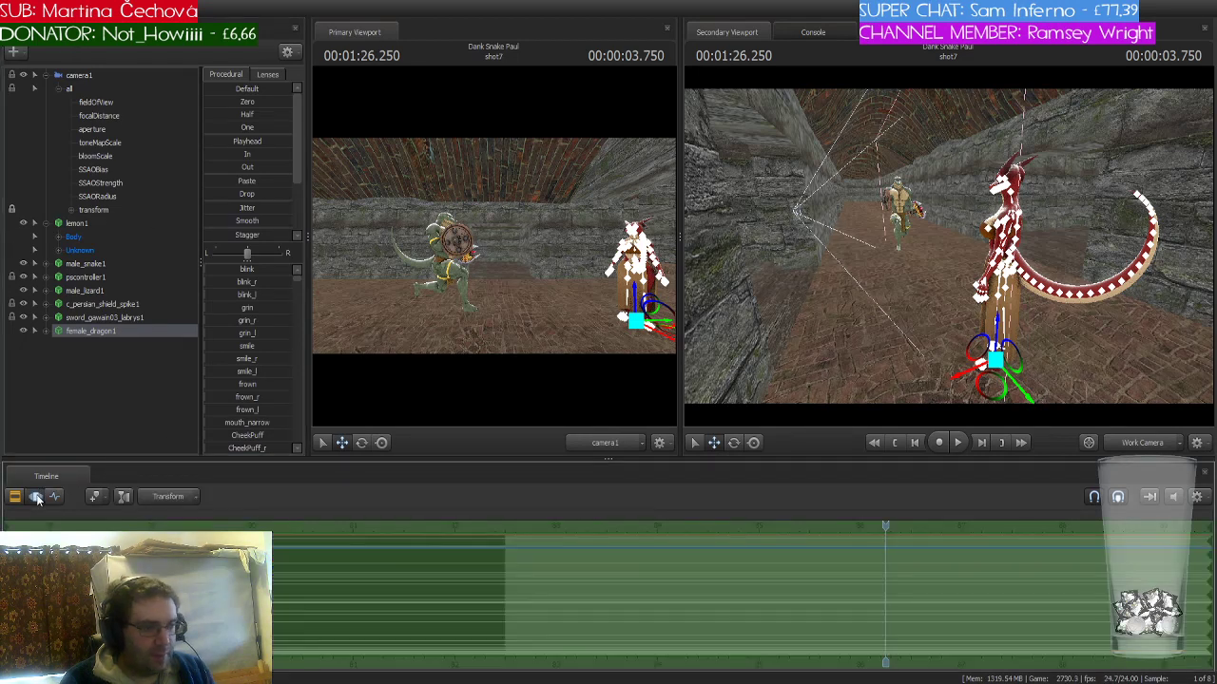
pyautogui.moveTo(1103, 358); pyautogui.dragTo(1122, 369)
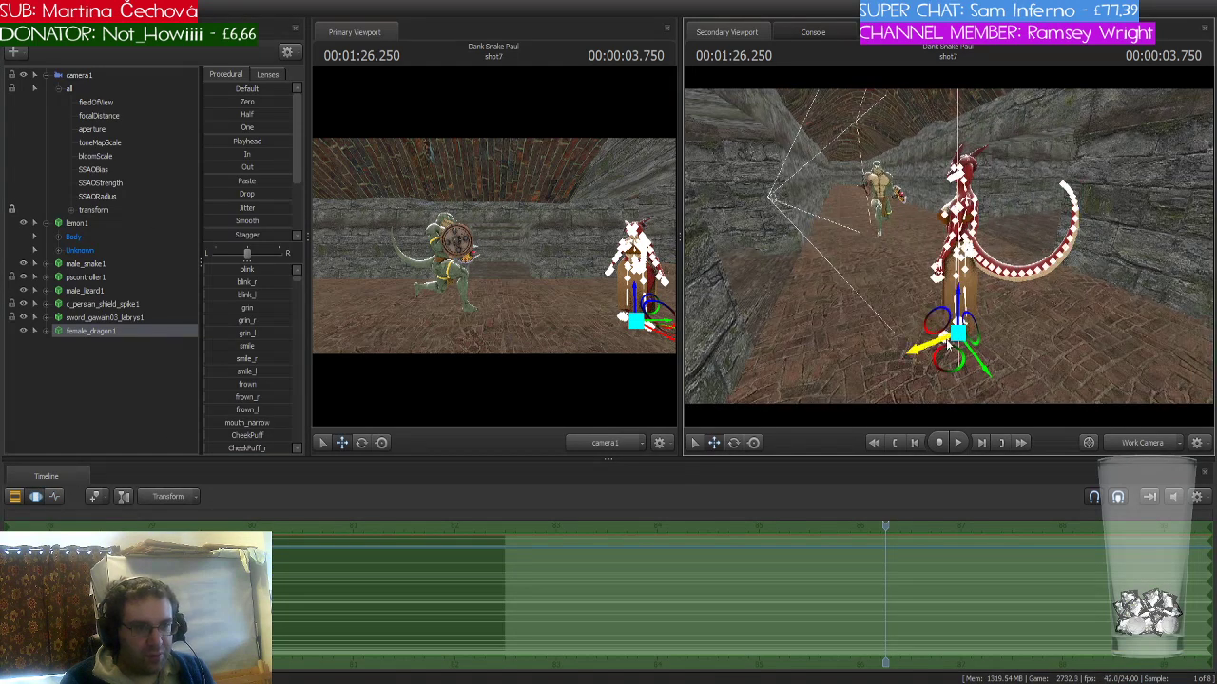
pyautogui.moveTo(954, 357); pyautogui.dragTo(978, 350)
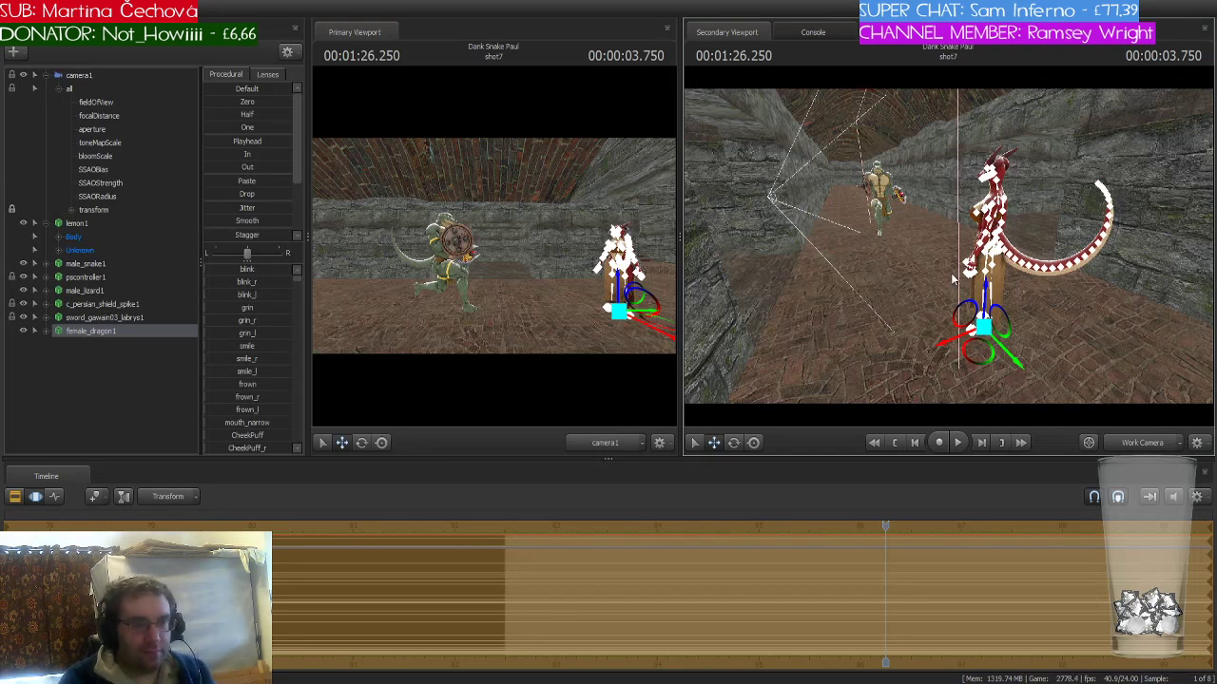
pyautogui.moveTo(914, 282); pyautogui.dragTo(962, 277)
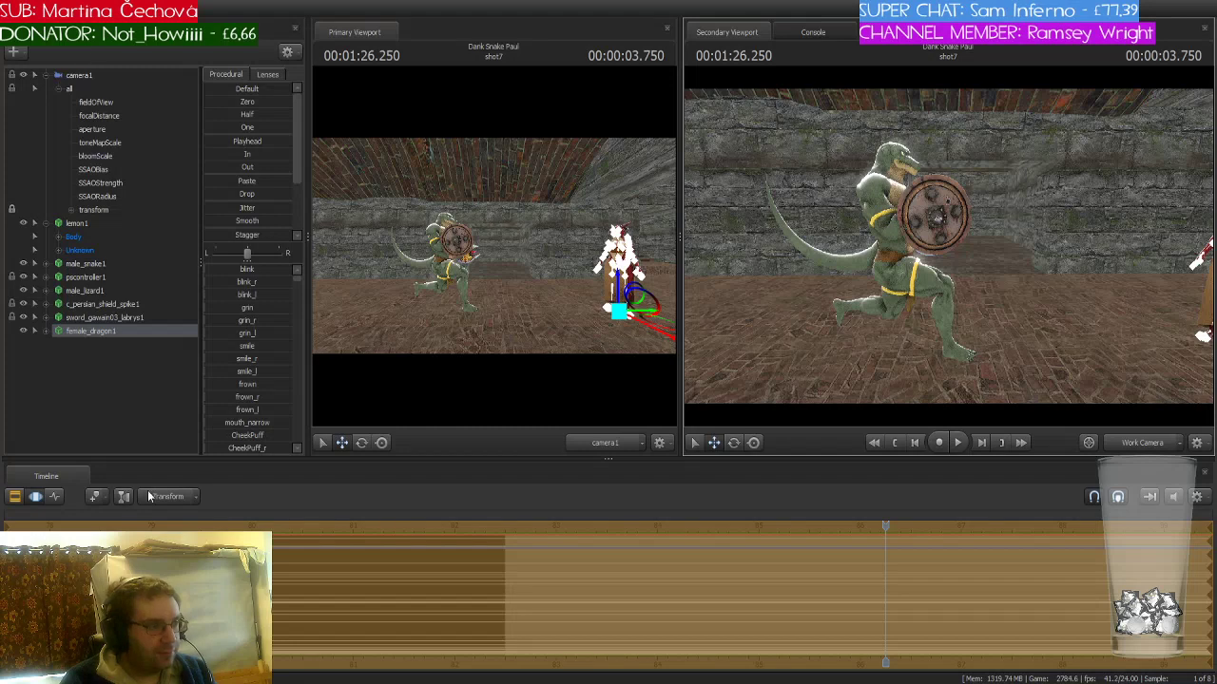
# - Show male_lizard1's animation curves in the Graph Editor and select its keyframe at frame 90
pyautogui.click(55, 497)
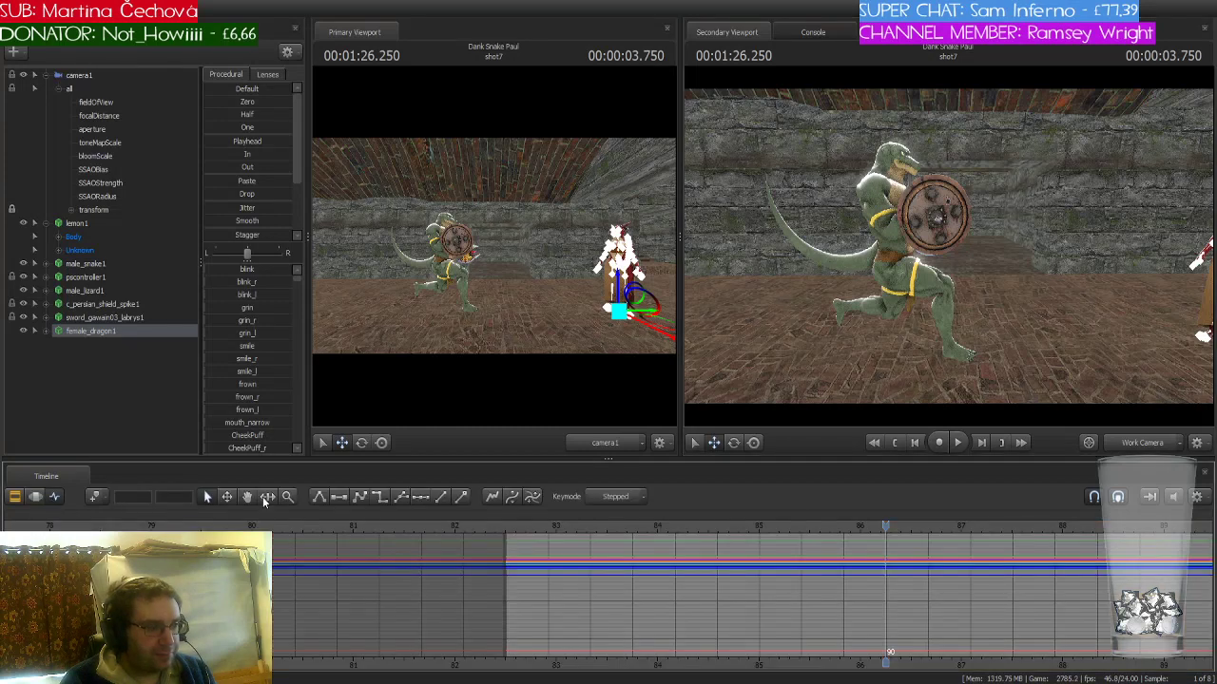
pyautogui.click(108, 292)
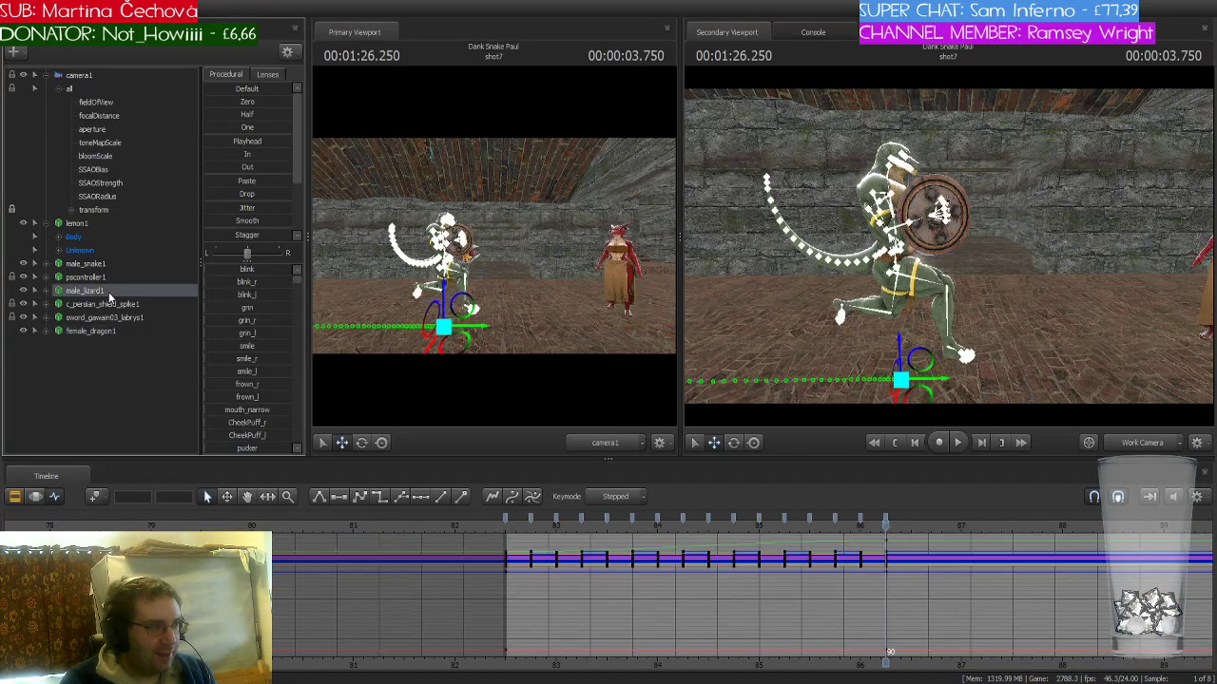
pyautogui.scroll(5, 862, 599)
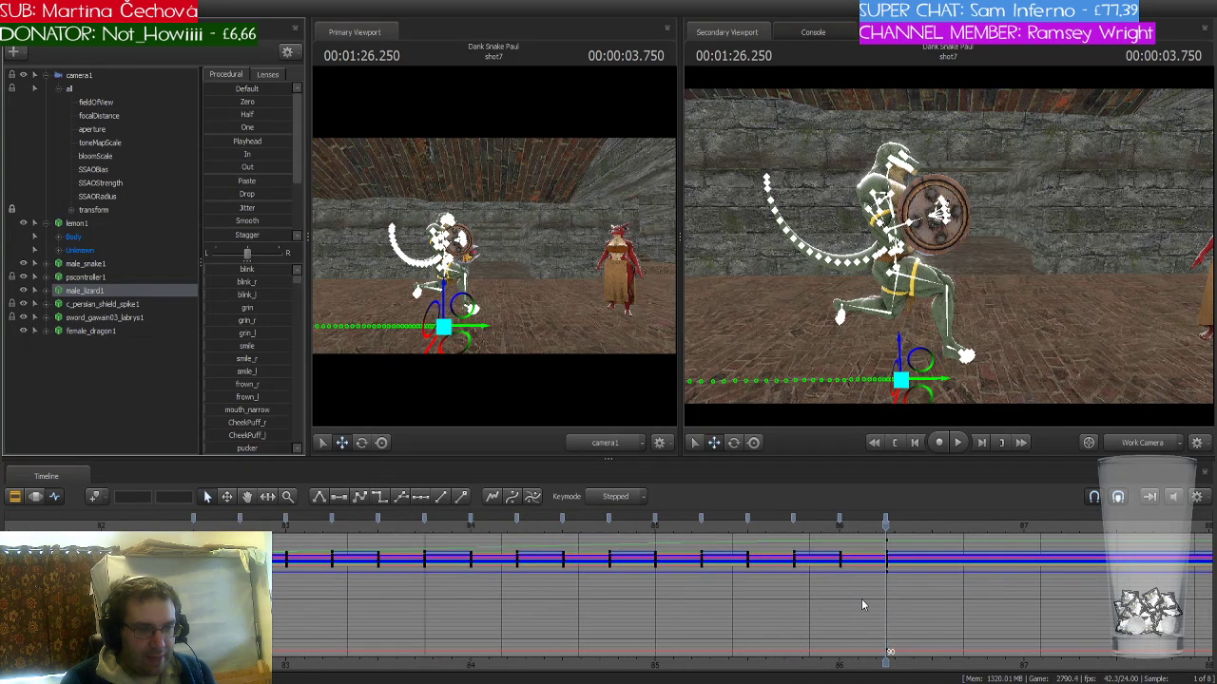
pyautogui.scroll(-1, 861, 599)
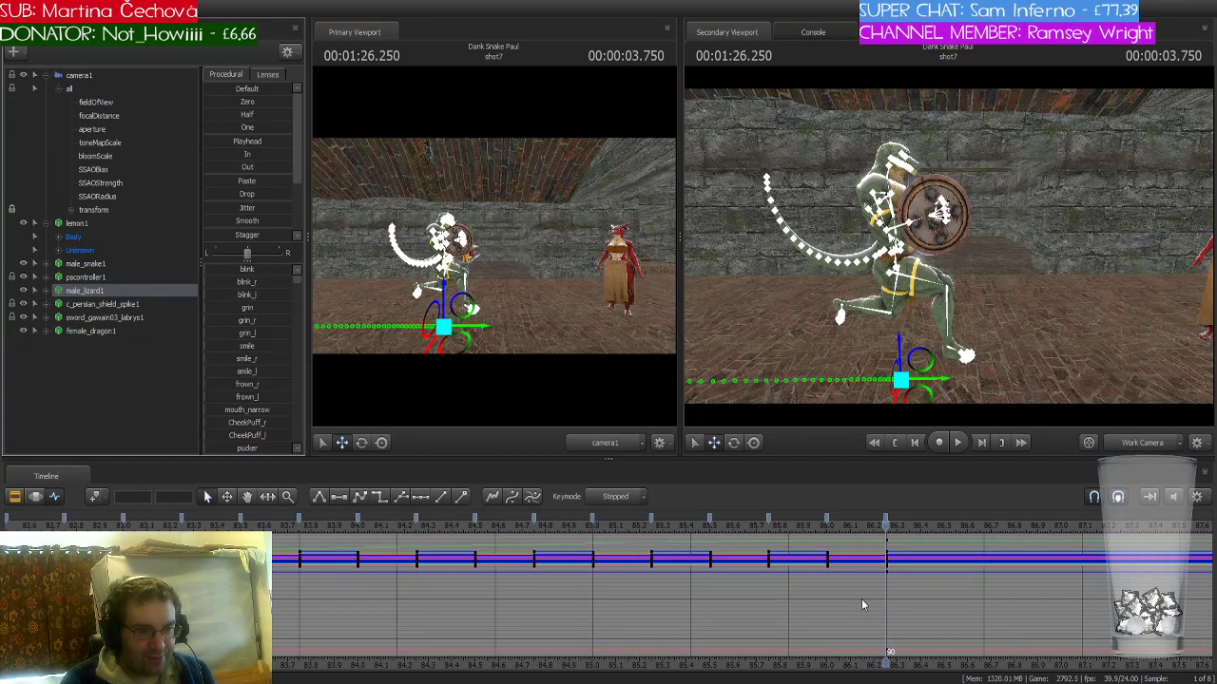
pyautogui.click(886, 559)
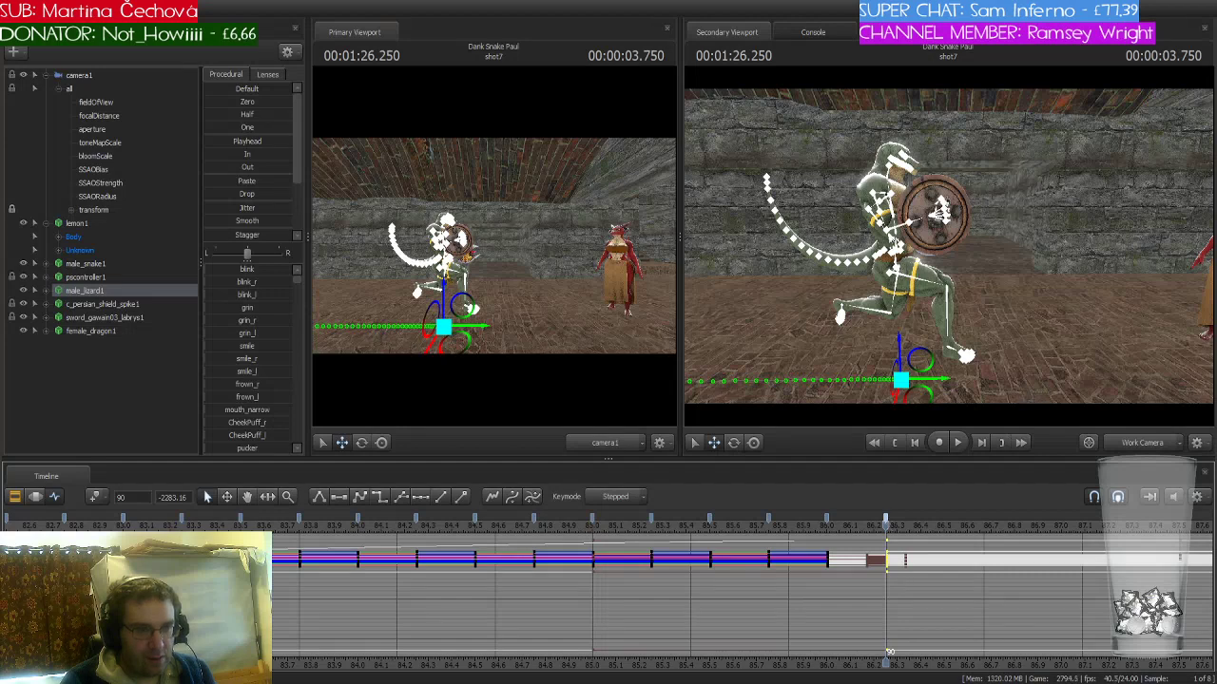
# - Rotate male_lizard1's left hip and knee at frame 90 to bring the raised leg down into a standing pose
pyautogui.click(899, 252)
pyautogui.press('e')
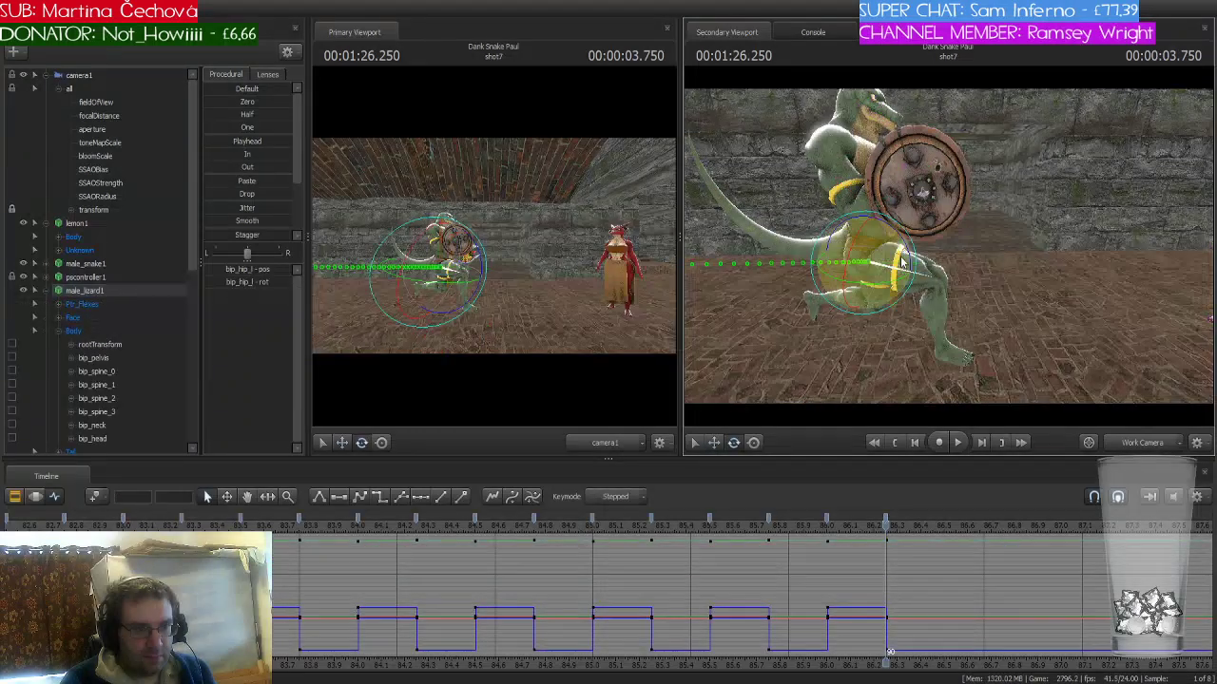
pyautogui.moveTo(898, 243); pyautogui.dragTo(881, 273)
pyautogui.click(860, 337)
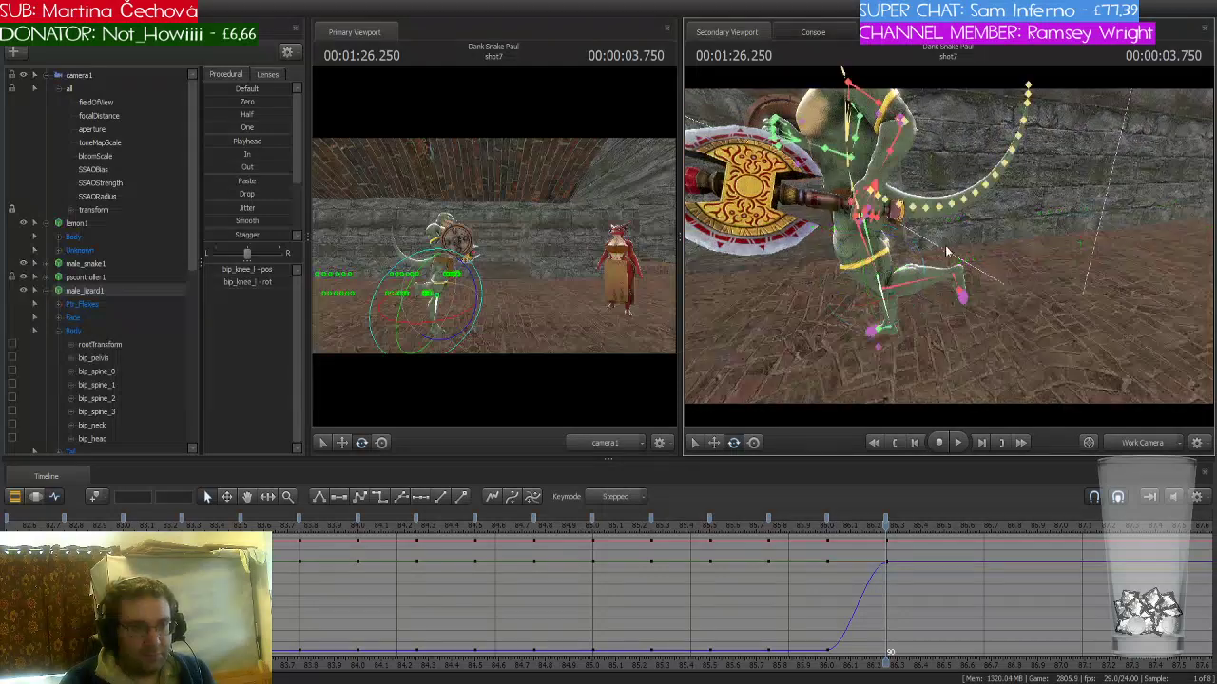
# - Rotate male_lizard1's right hip and knee at frame 90 to straighten the trailing leg beneath the body
pyautogui.click(873, 243)
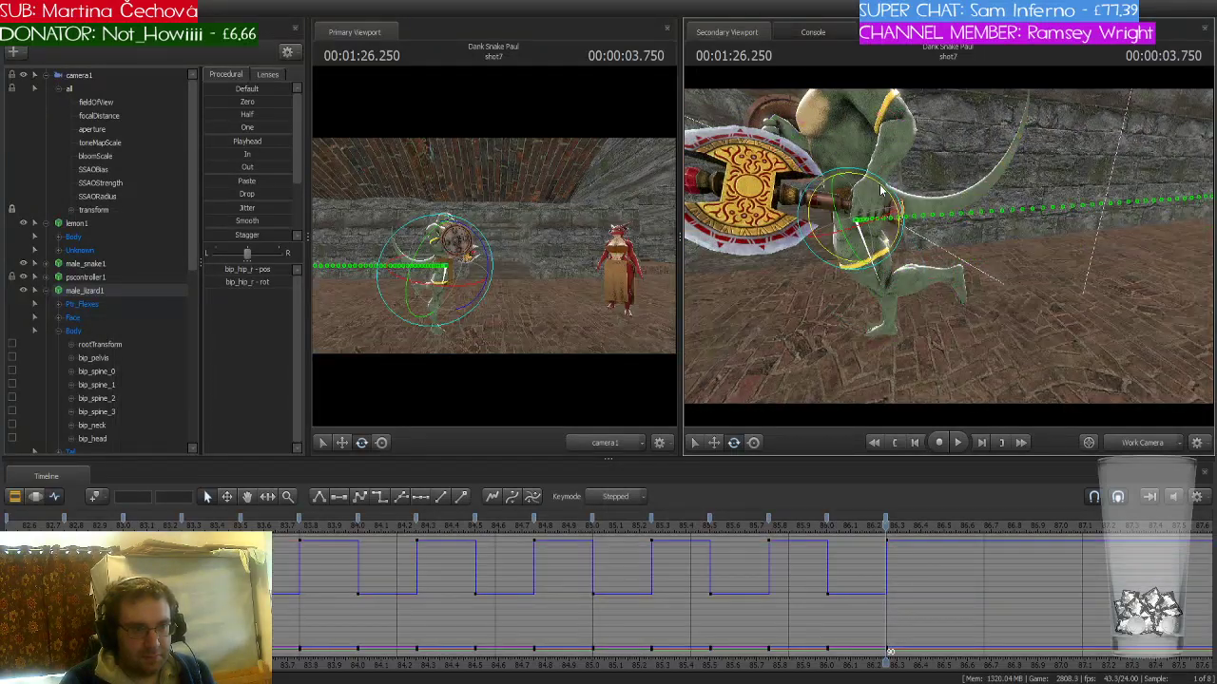
pyautogui.moveTo(881, 190); pyautogui.dragTo(883, 203)
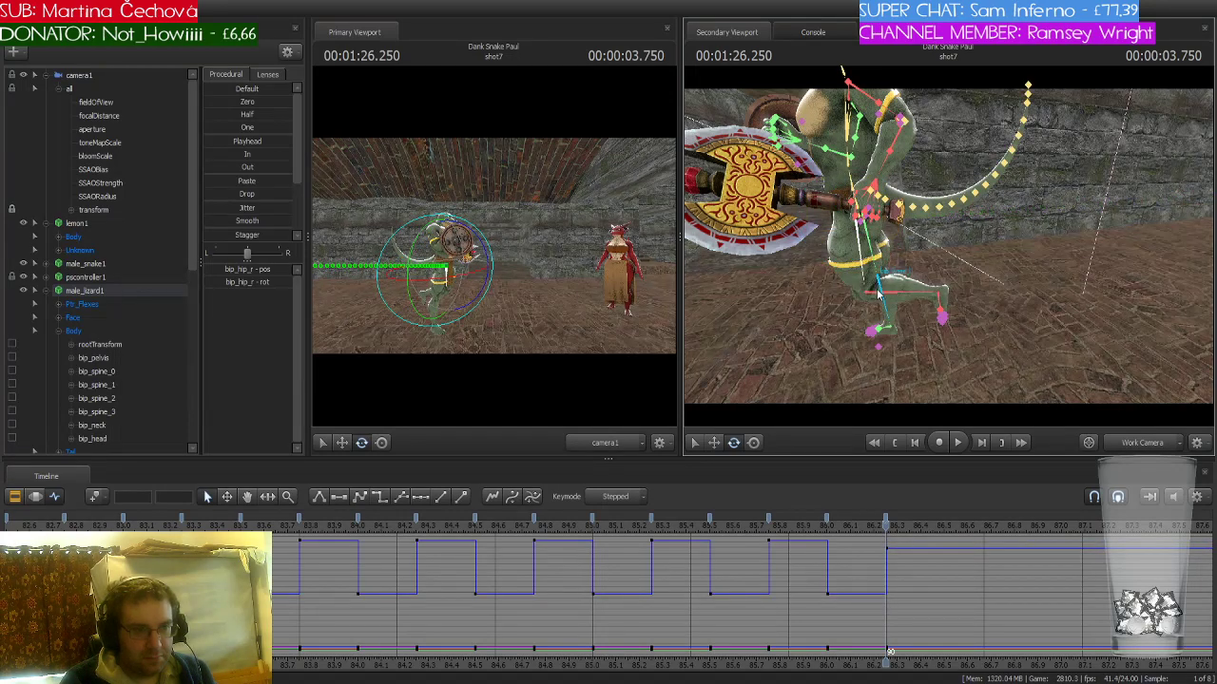
pyautogui.click(890, 285)
pyautogui.moveTo(889, 285); pyautogui.dragTo(951, 276)
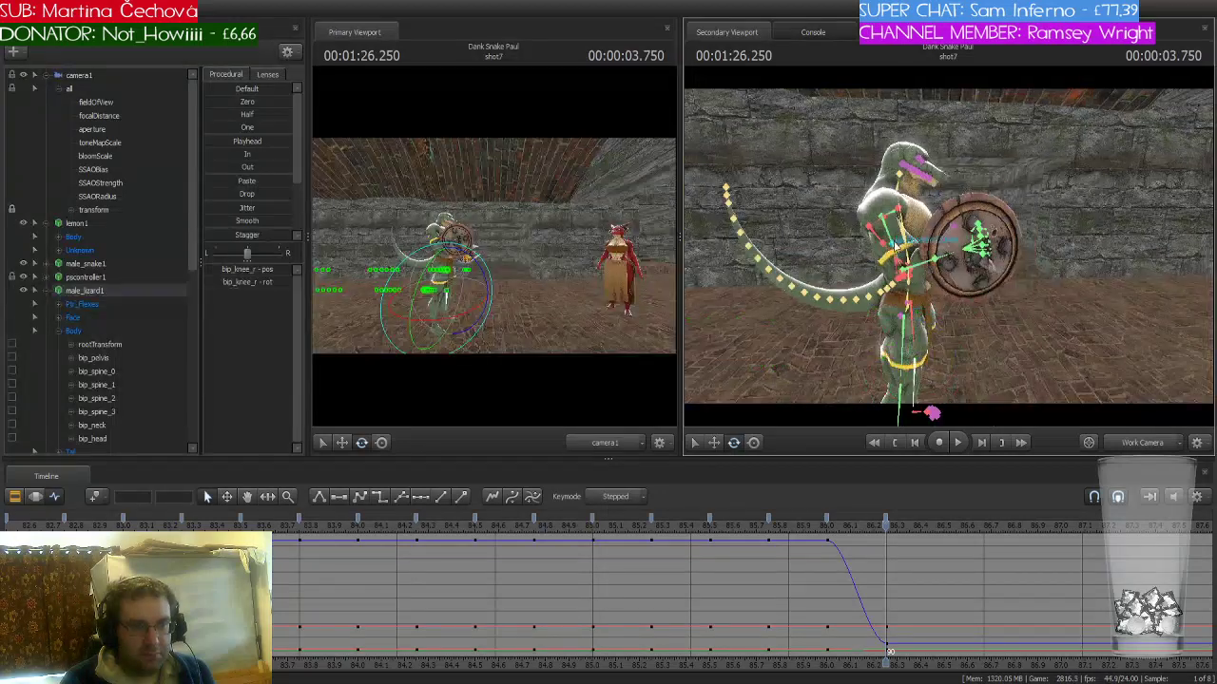
# - Pose male_lizard1's arms at frame 90 by rotating the arm bones, lowering the shield and bringing the axe forward
pyautogui.click(889, 240)
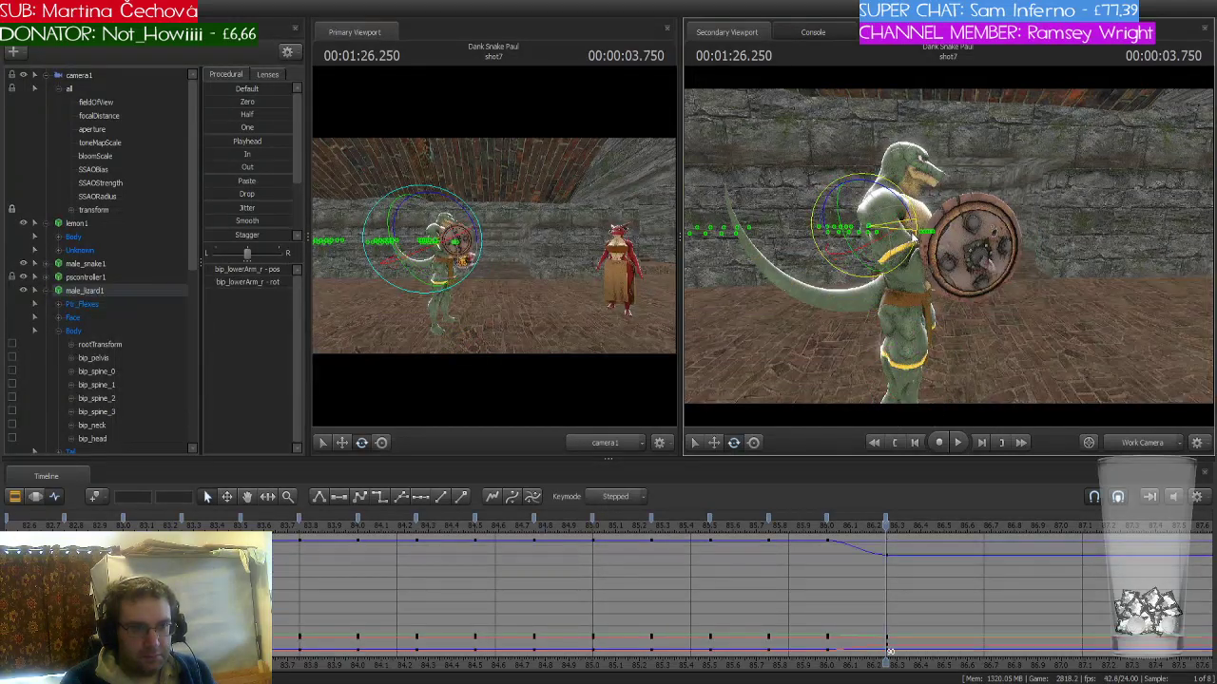
pyautogui.click(892, 233)
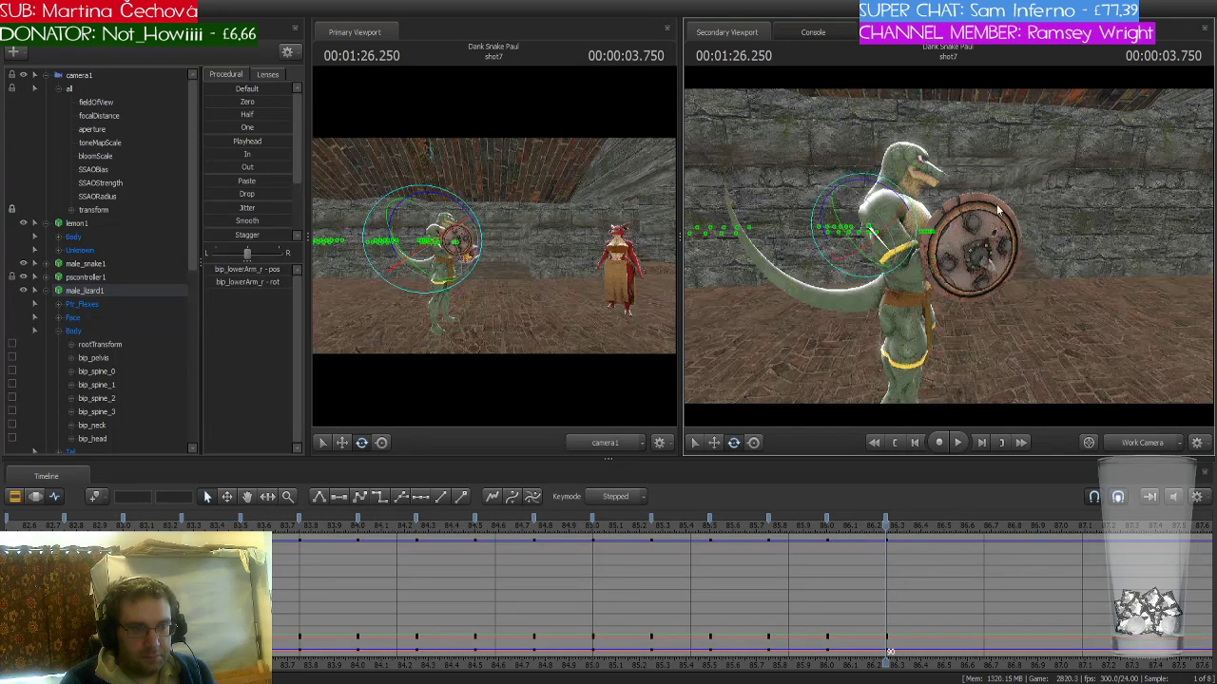
pyautogui.moveTo(892, 233); pyautogui.dragTo(961, 190)
pyautogui.click(901, 266)
pyautogui.click(927, 298)
pyautogui.click(997, 201)
pyautogui.click(960, 190)
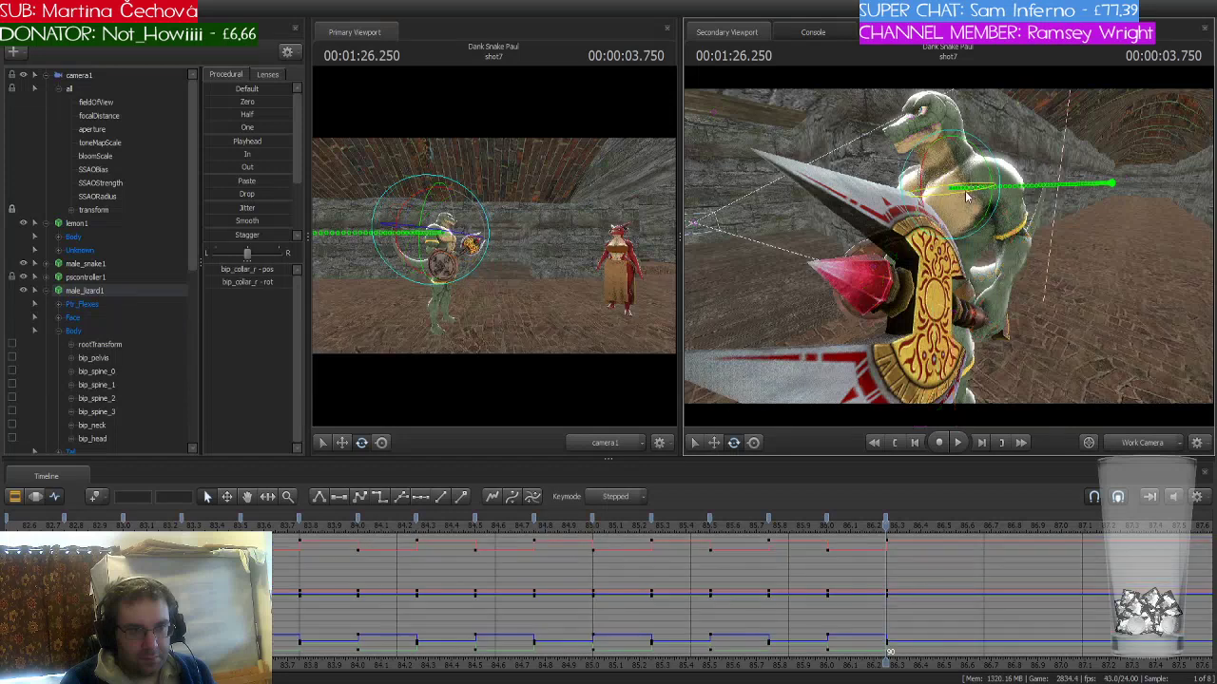
pyautogui.scroll(2, 958, 192)
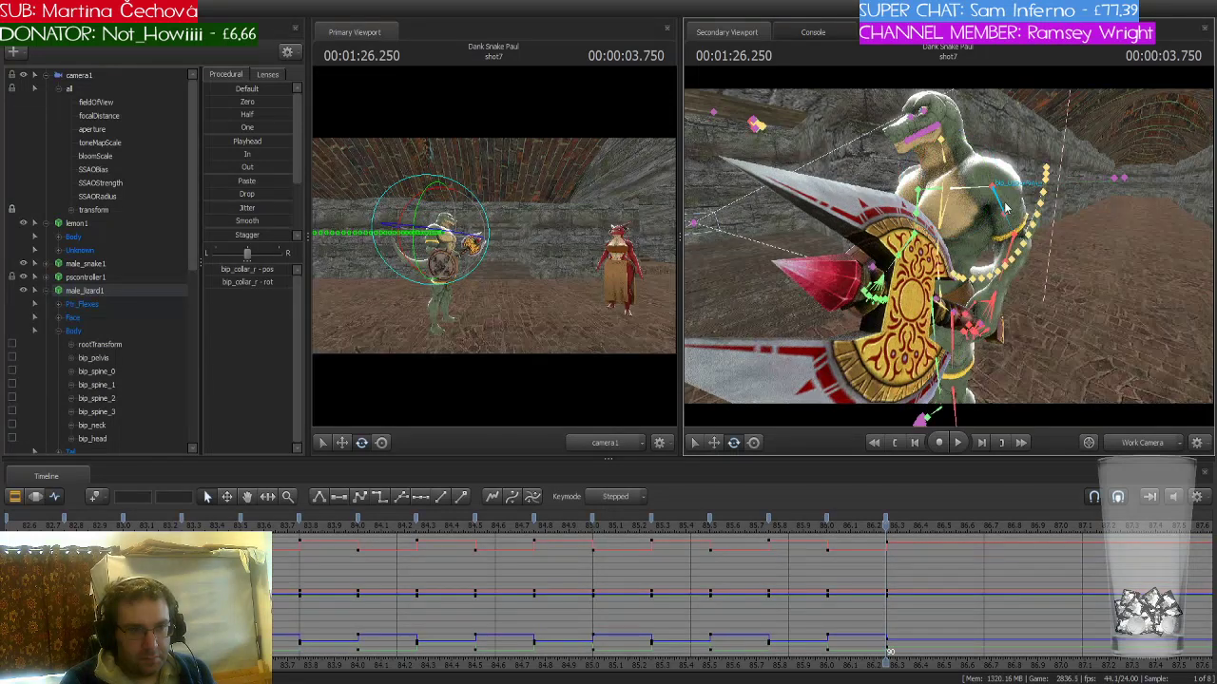
pyautogui.click(1006, 210)
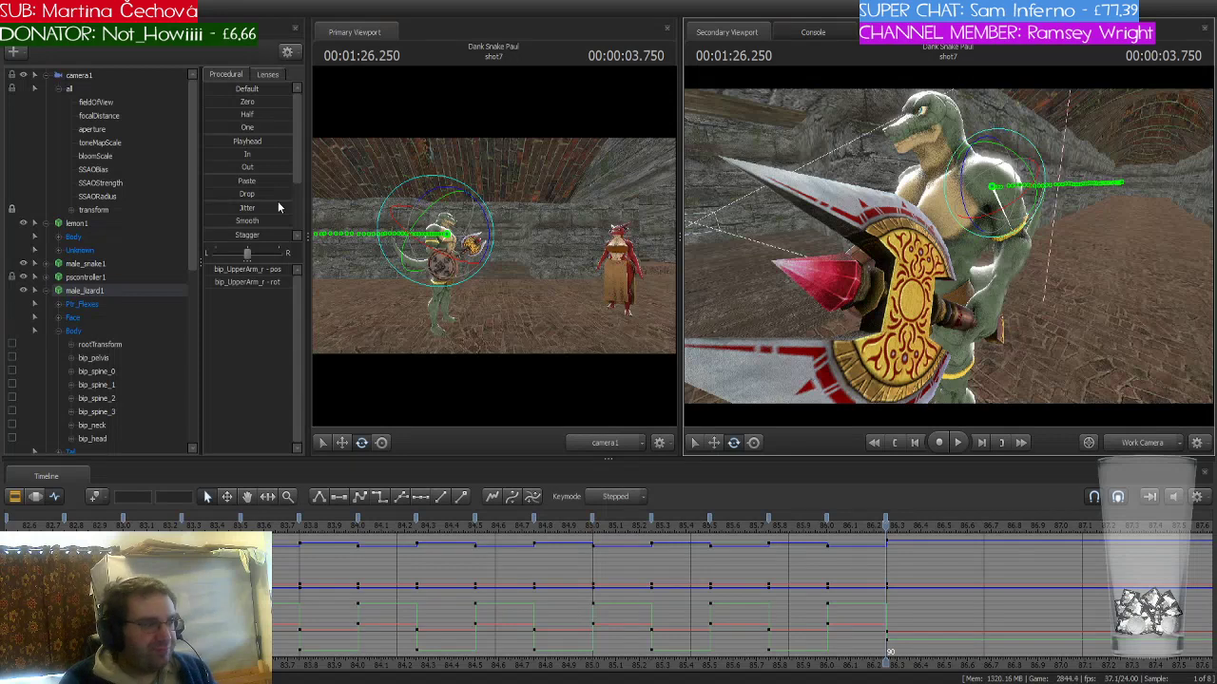
# - Apply stepped tangents to the keyframe at frame 84 for all of male_lizard1's bones
pyautogui.click(122, 293)
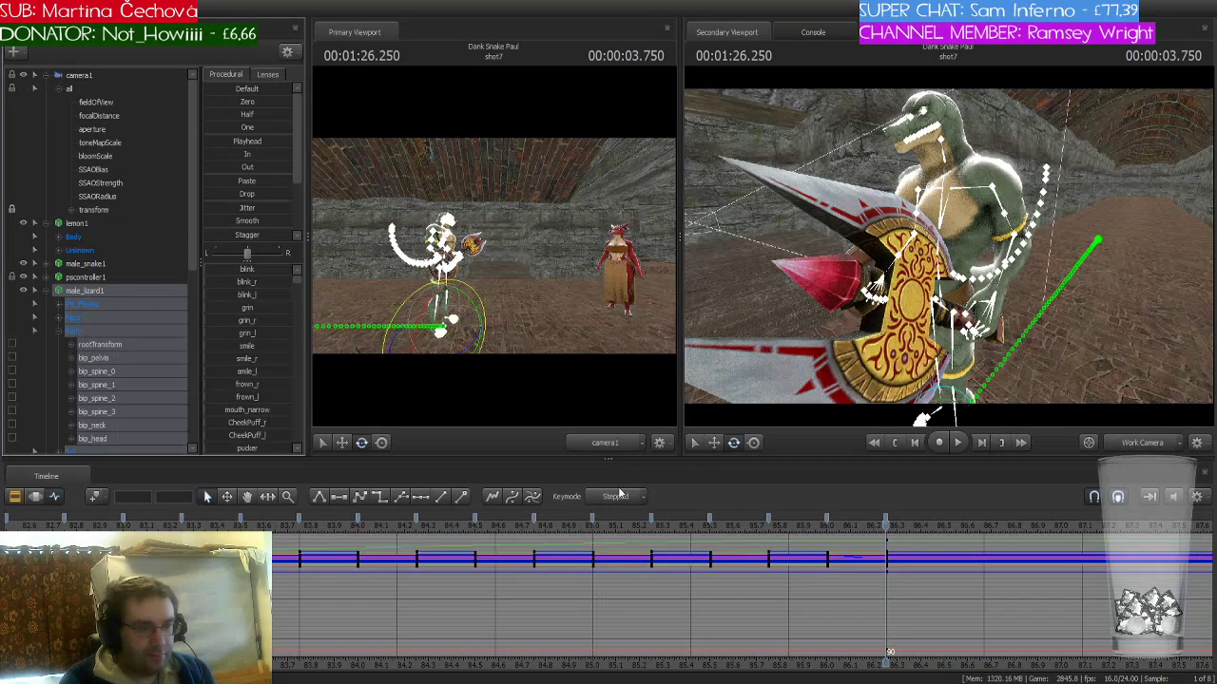
pyautogui.click(827, 522)
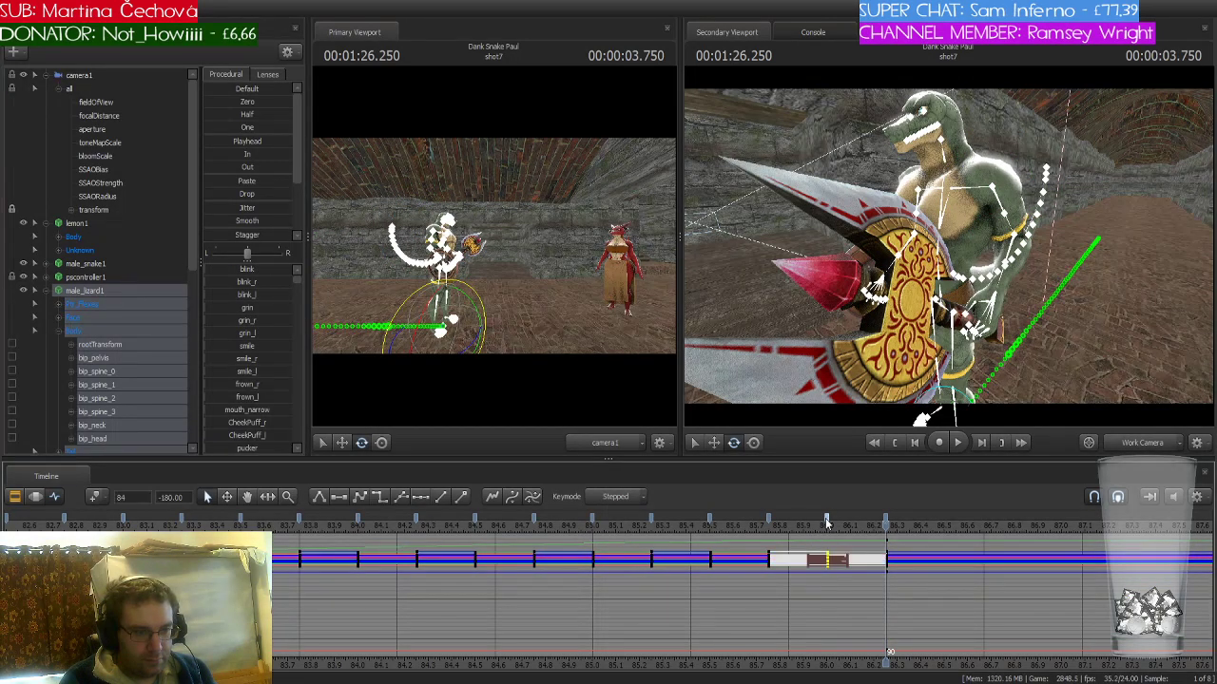
pyautogui.click(379, 496)
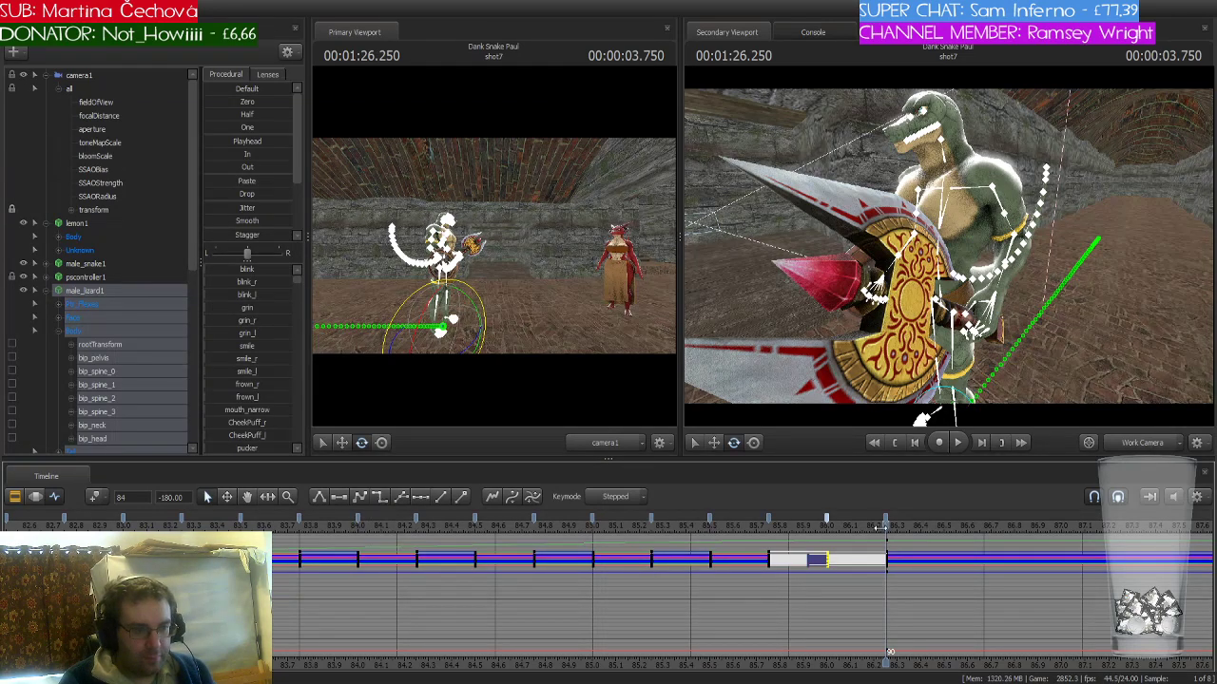
pyautogui.moveTo(886, 525)
pyautogui.mouseDown()
pyautogui.moveTo(476, 537)
pyautogui.moveTo(890, 547)
pyautogui.mouseUp()
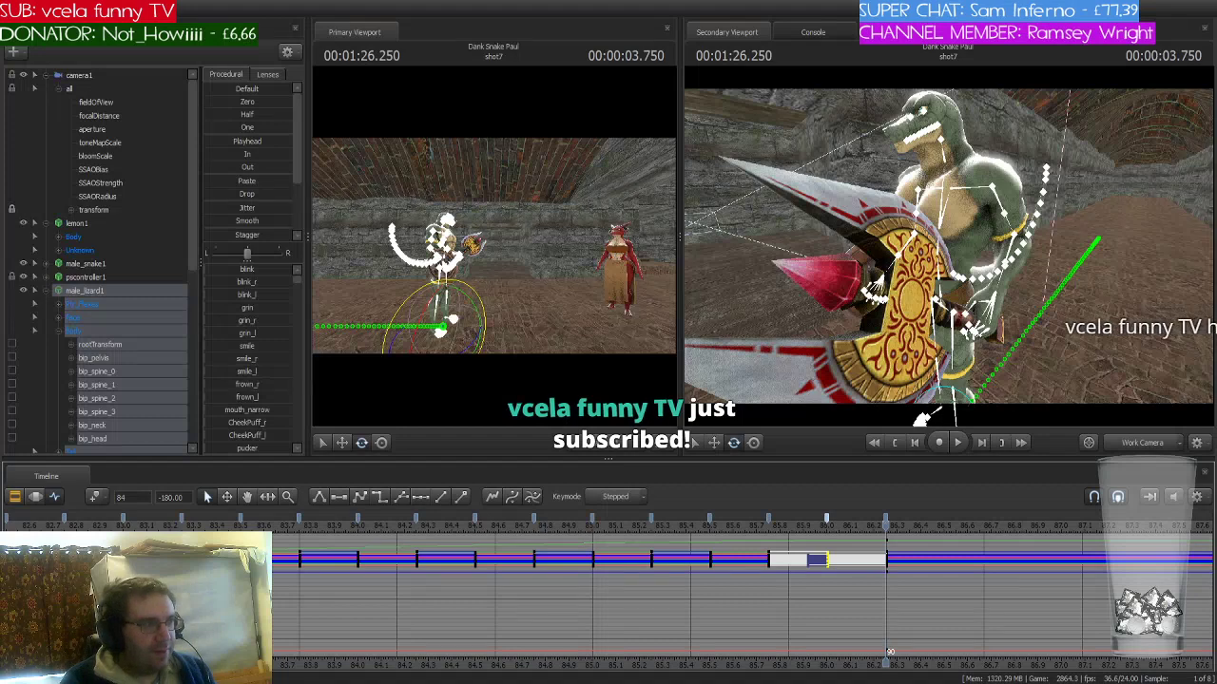
# - Collapse the male_lizard1 and camera1 hierarchies, and add a keyframe for female_dragon1 at frame 90
pyautogui.click(46, 291)
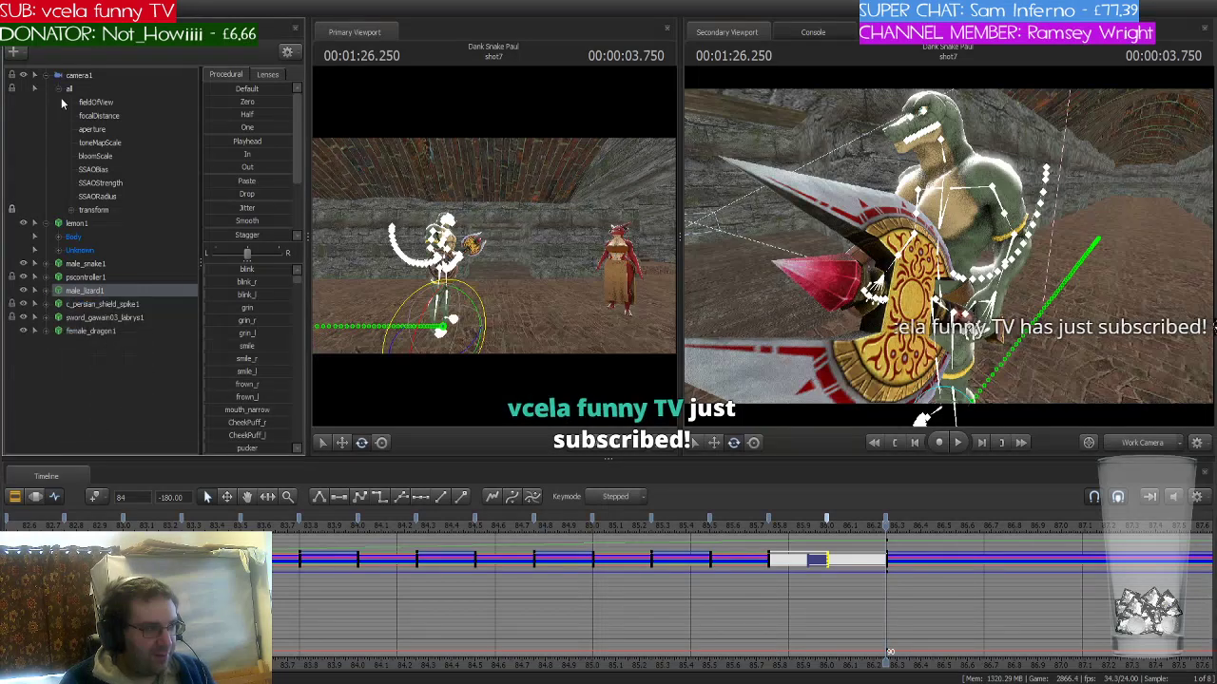
pyautogui.click(47, 75)
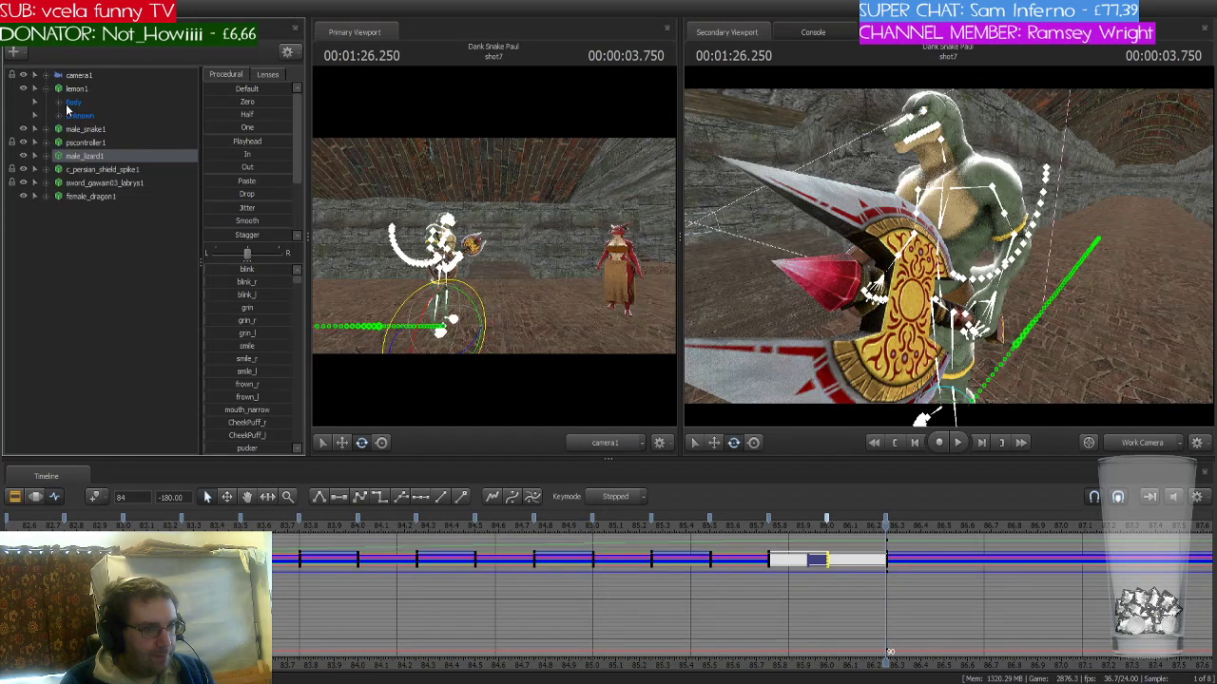
pyautogui.click(89, 195)
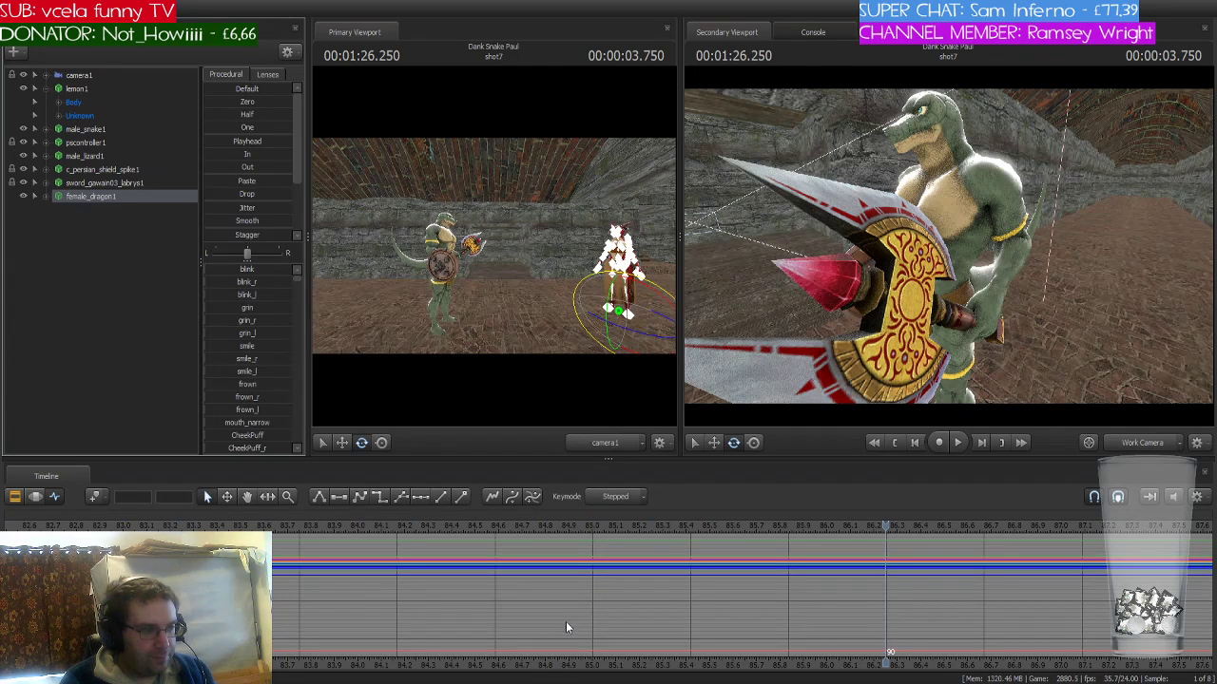
pyautogui.scroll(-1, 569, 625)
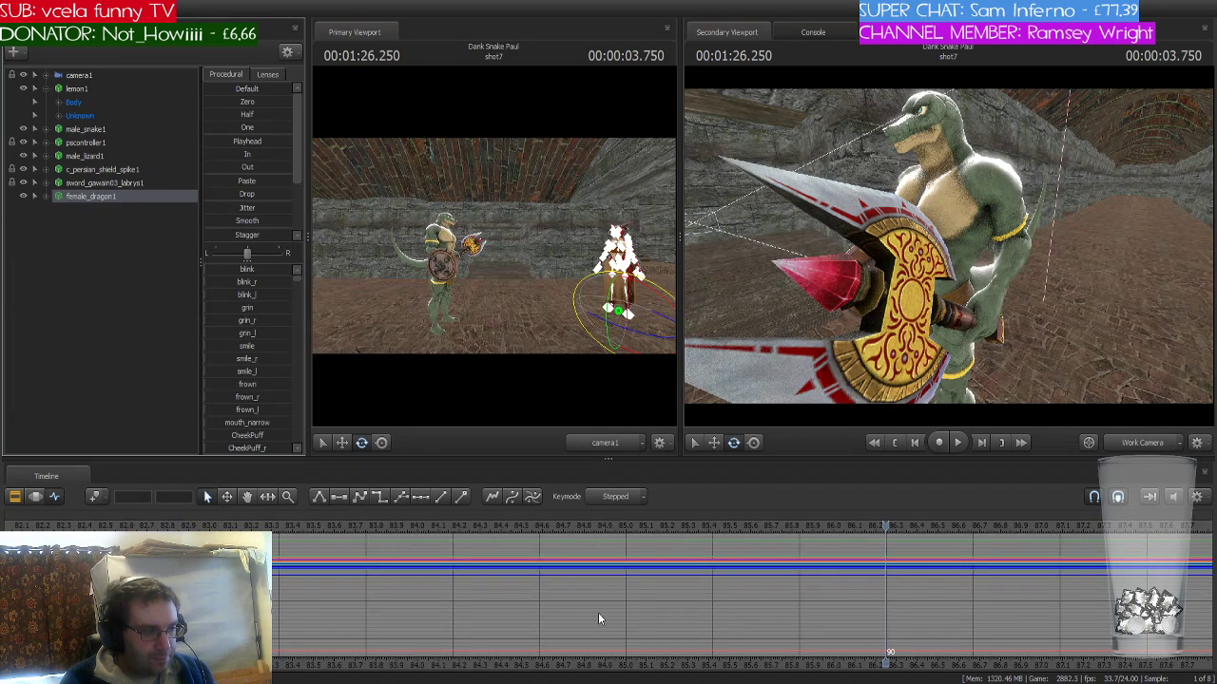
pyautogui.scroll(-1, 614, 631)
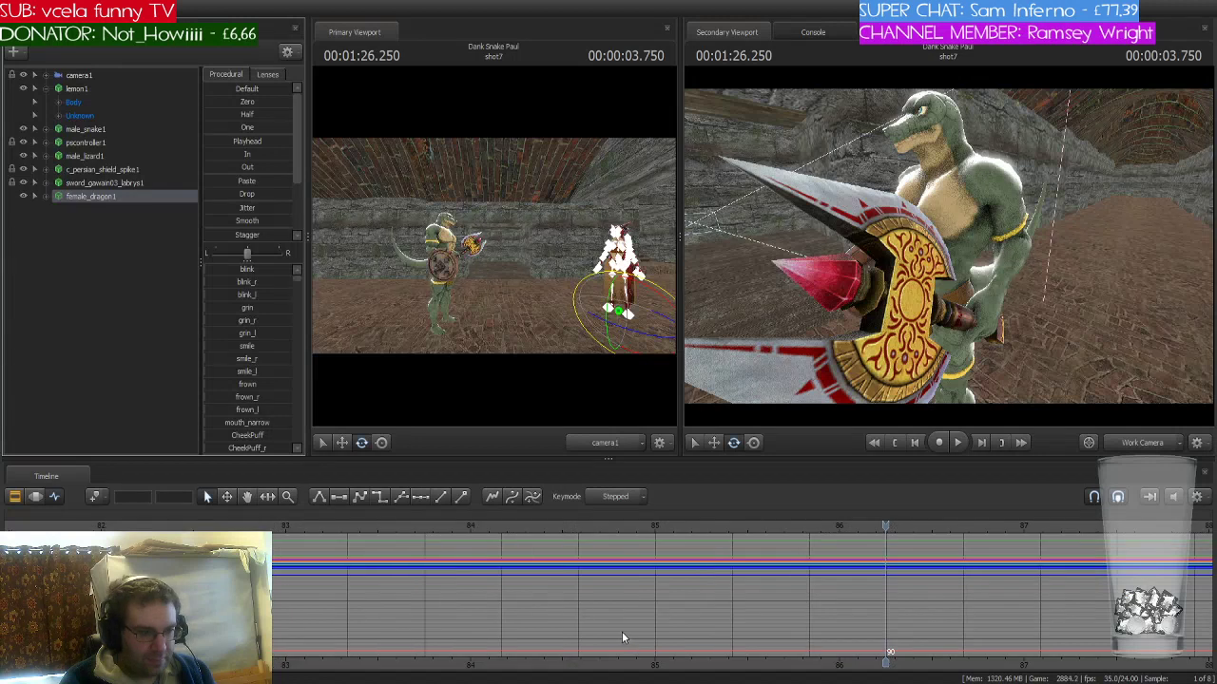
pyautogui.scroll(1, 623, 635)
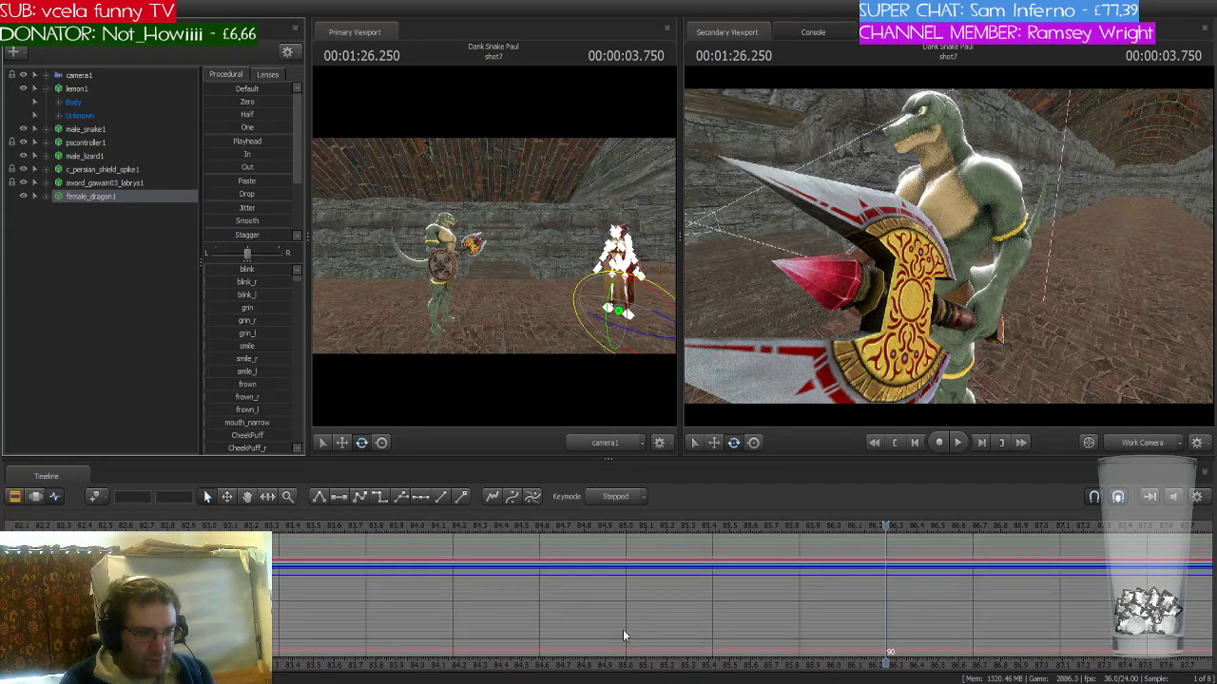
pyautogui.scroll(-1, 624, 632)
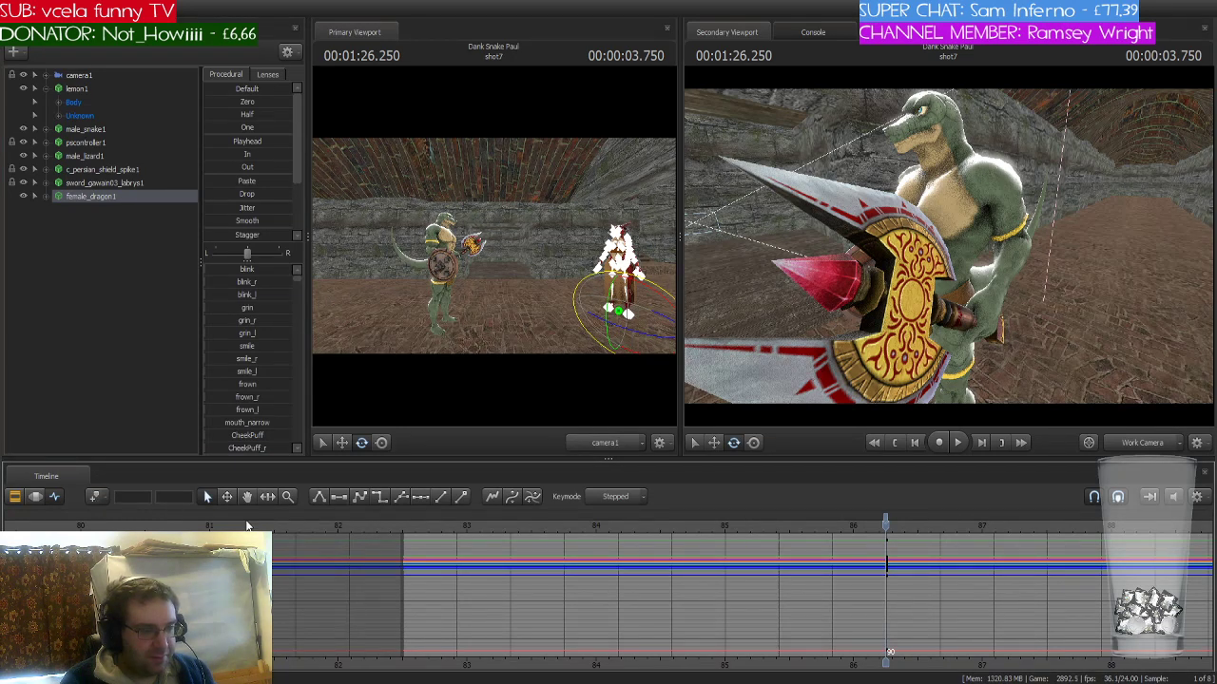
pyautogui.scroll(5, 898, 608)
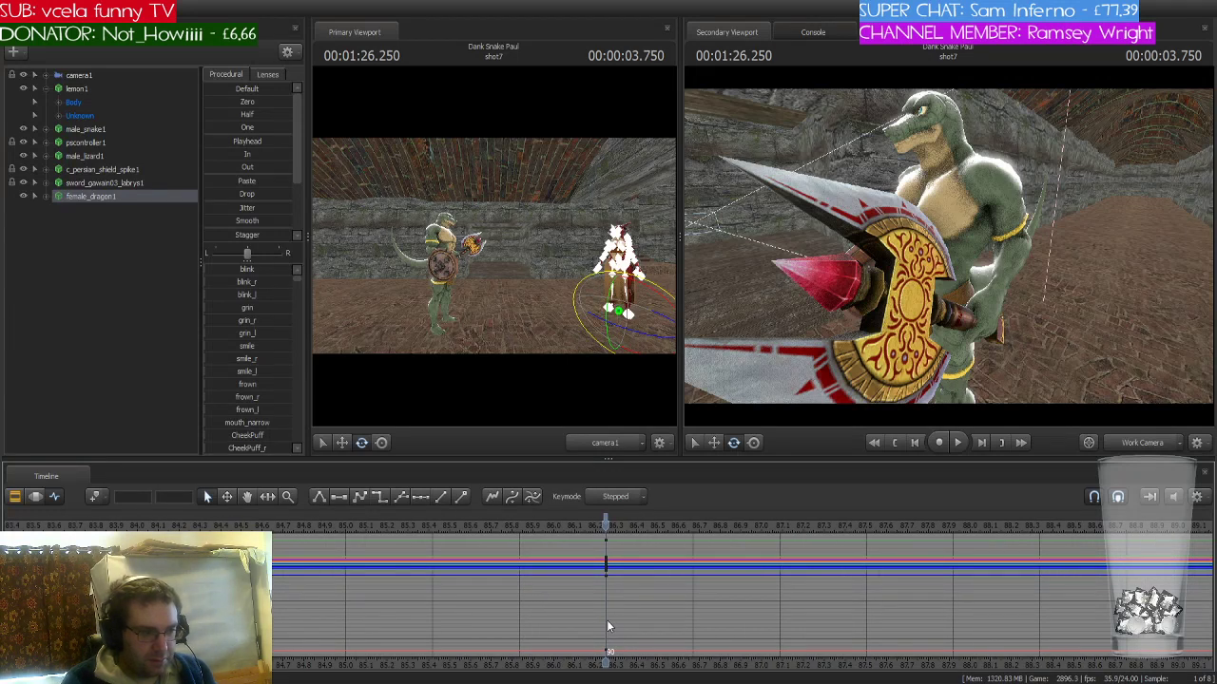
pyautogui.press('Right')
pyautogui.press('Right')
pyautogui.press('Right')
pyautogui.press('Right')
pyautogui.press('Right')
pyautogui.press('Right')
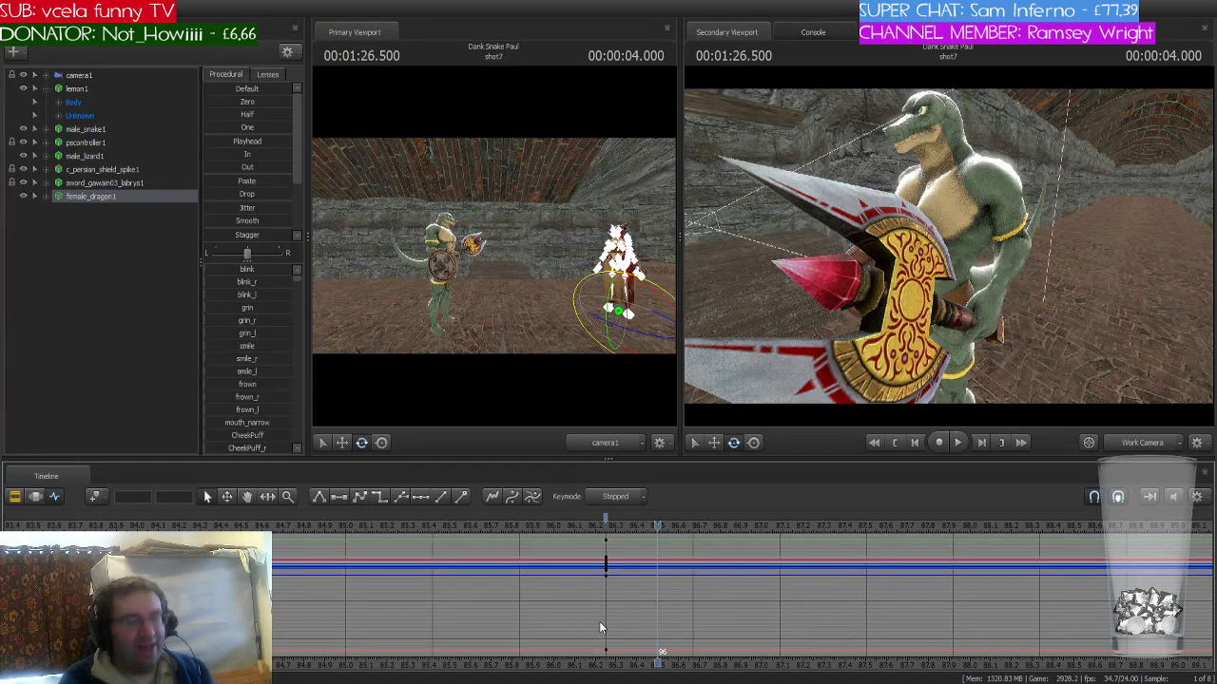
pyautogui.moveTo(958, 348); pyautogui.dragTo(1032, 248)
pyautogui.click(1031, 248)
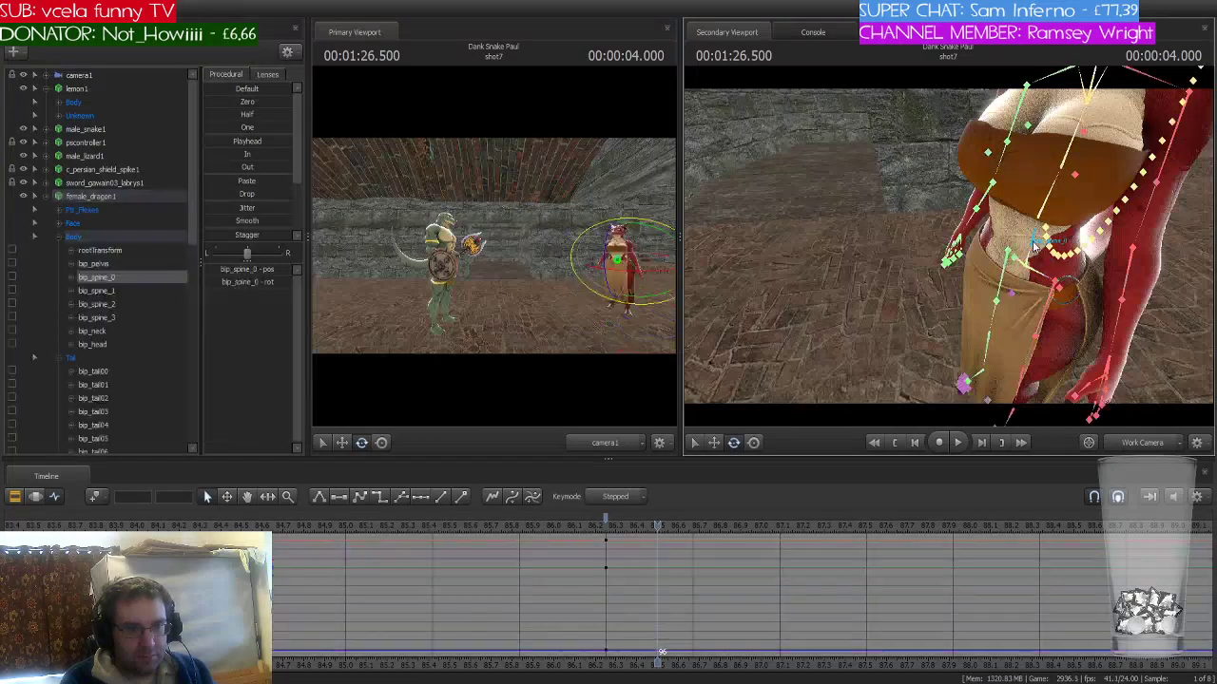
pyautogui.moveTo(1018, 225); pyautogui.dragTo(1033, 221)
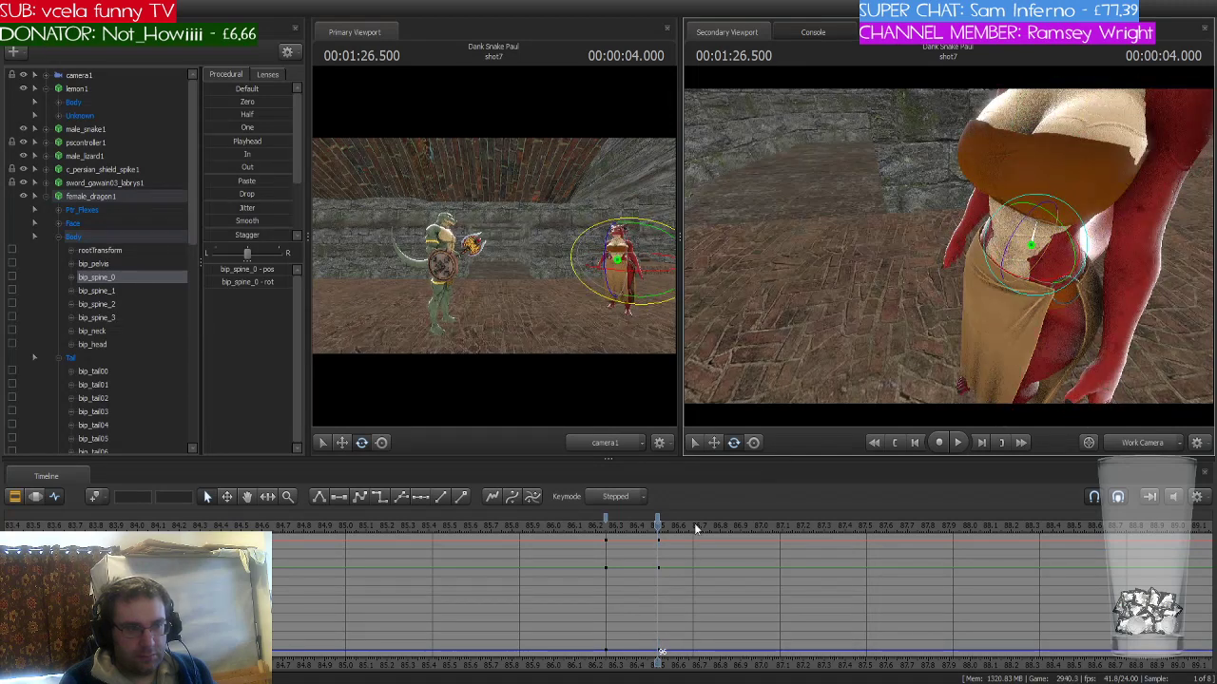
pyautogui.click(657, 522)
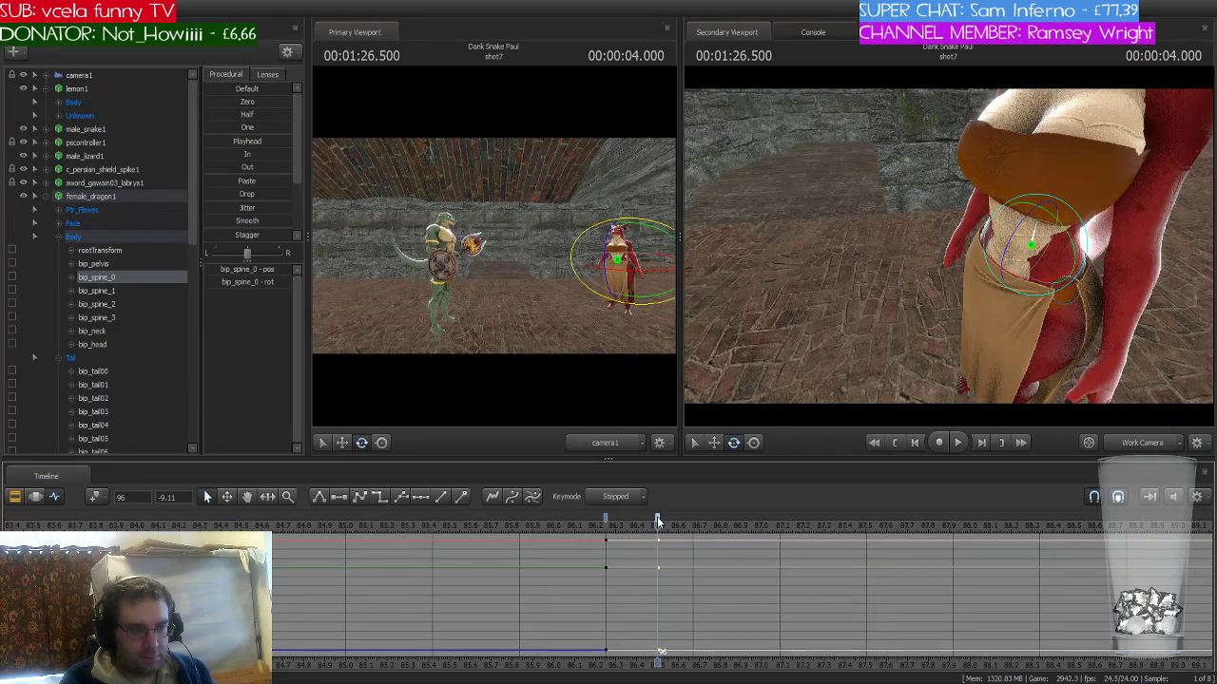
pyautogui.moveTo(661, 526); pyautogui.dragTo(606, 526)
# - Curl female_dragon1's right index, middle, ring and pinky fingers into a fist at frame 90 by rotating all their bones together
pyautogui.moveTo(820, 312); pyautogui.dragTo(951, 250, button='right')
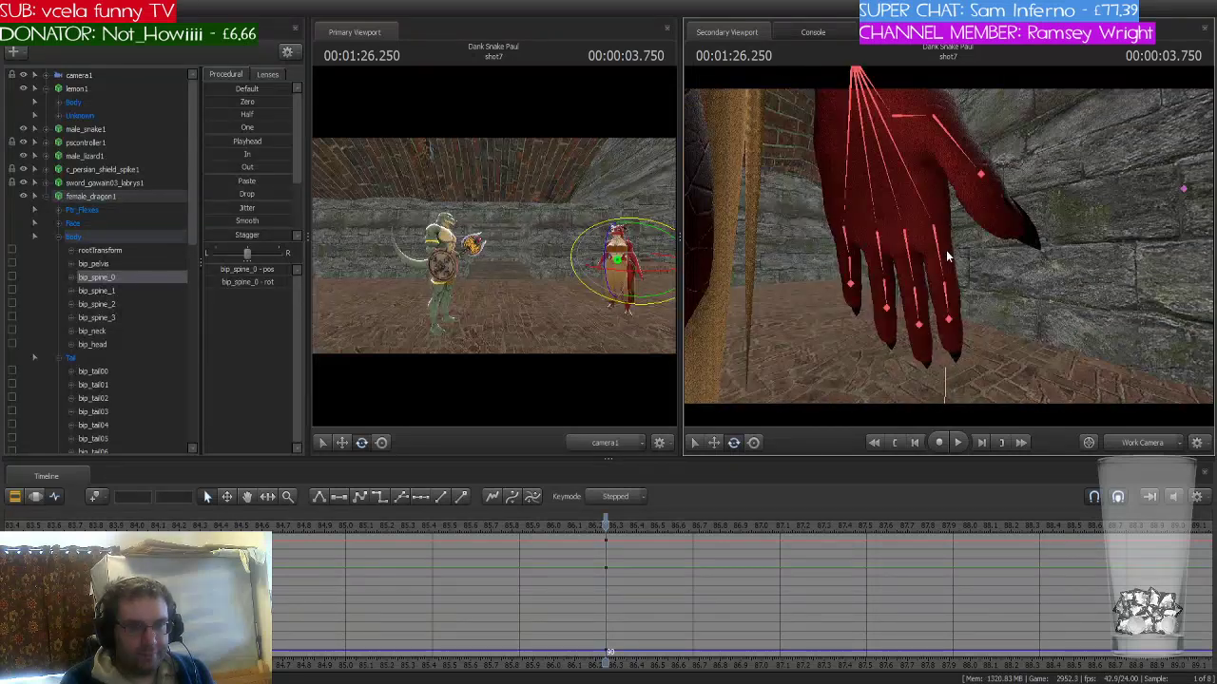
pyautogui.click(945, 256)
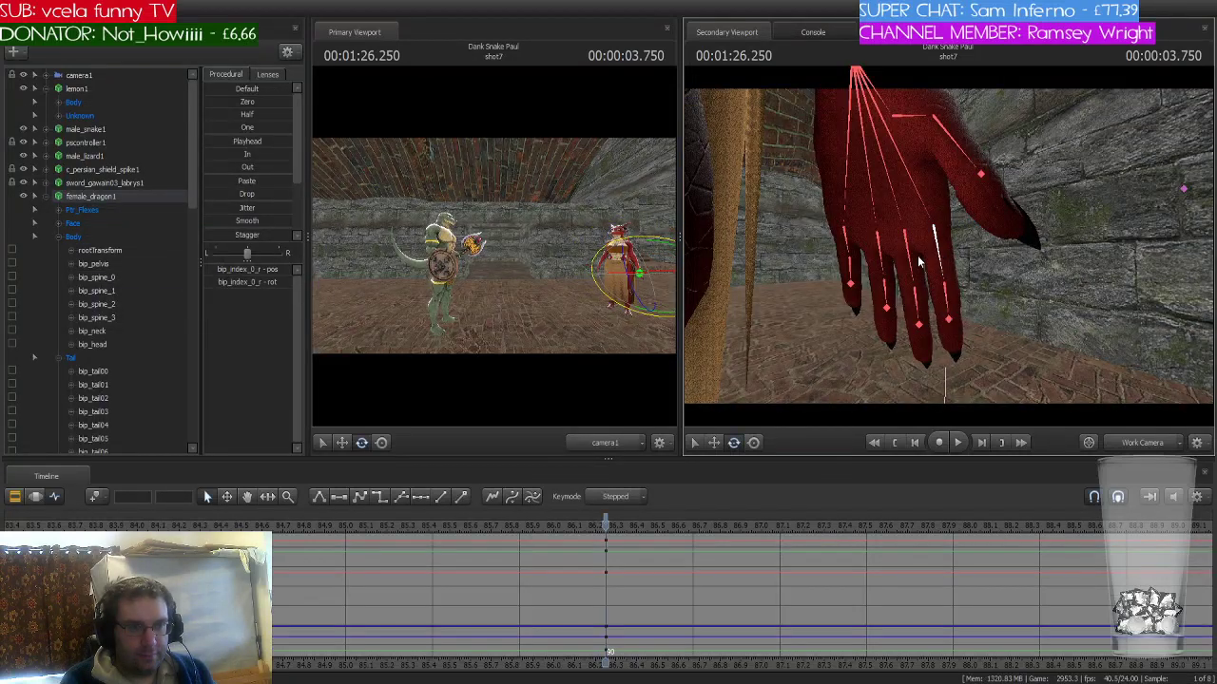
pyautogui.click(947, 312)
pyautogui.click(918, 321)
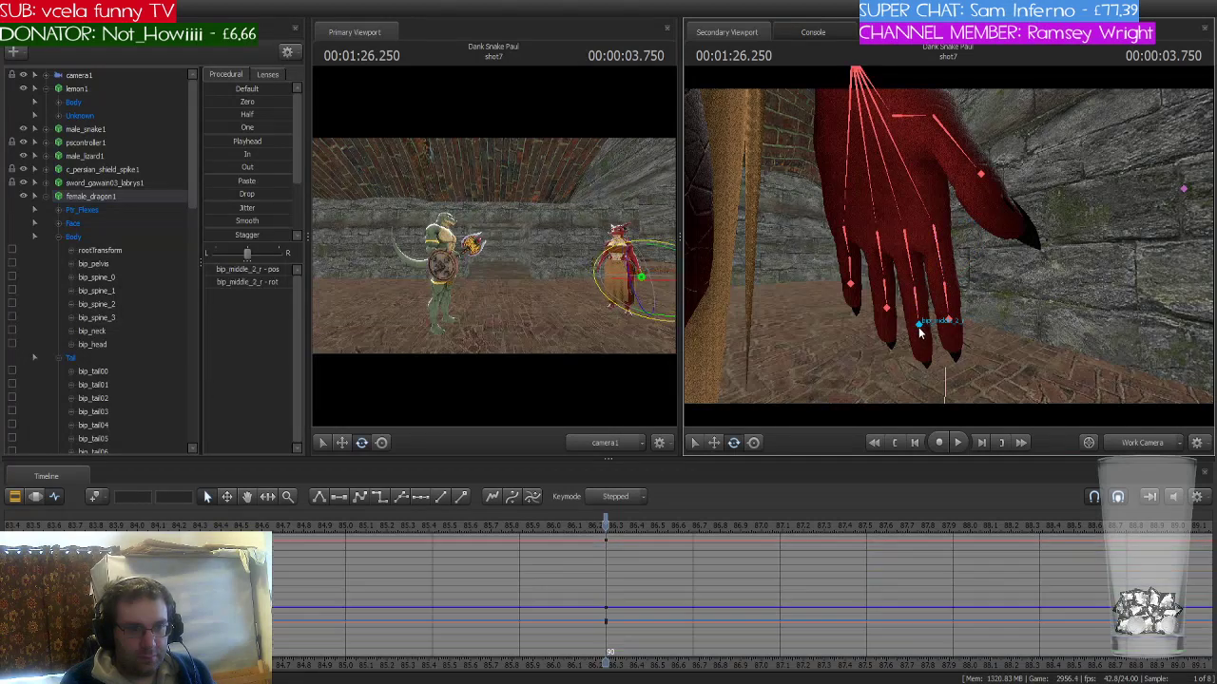
pyautogui.click(948, 321)
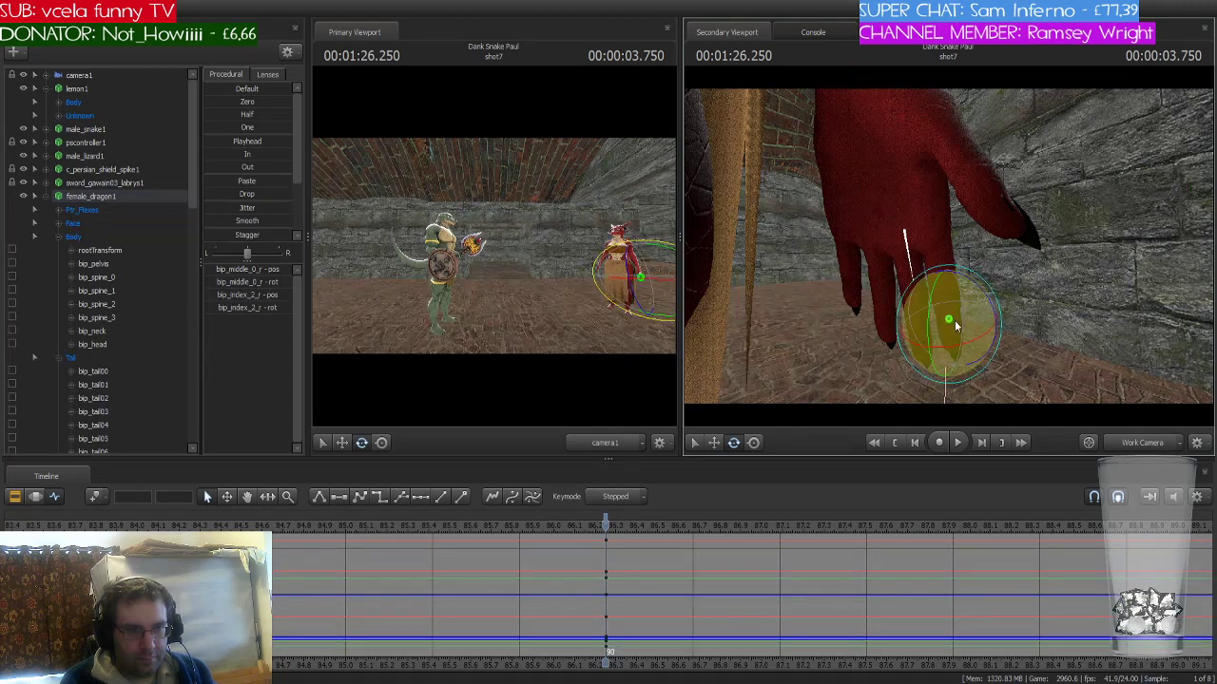
pyautogui.click(954, 322)
pyautogui.keyDown('shift'); pyautogui.click(950, 302); pyautogui.keyUp('shift')
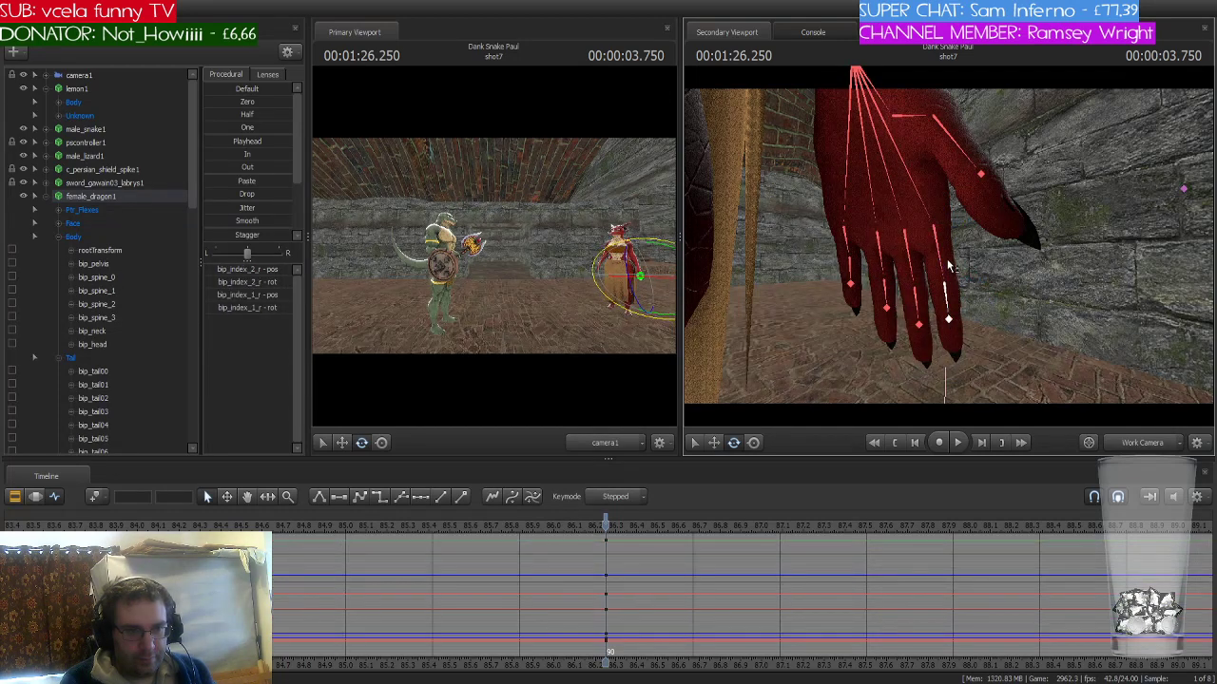
pyautogui.keyDown('shift'); pyautogui.click(944, 265); pyautogui.keyUp('shift')
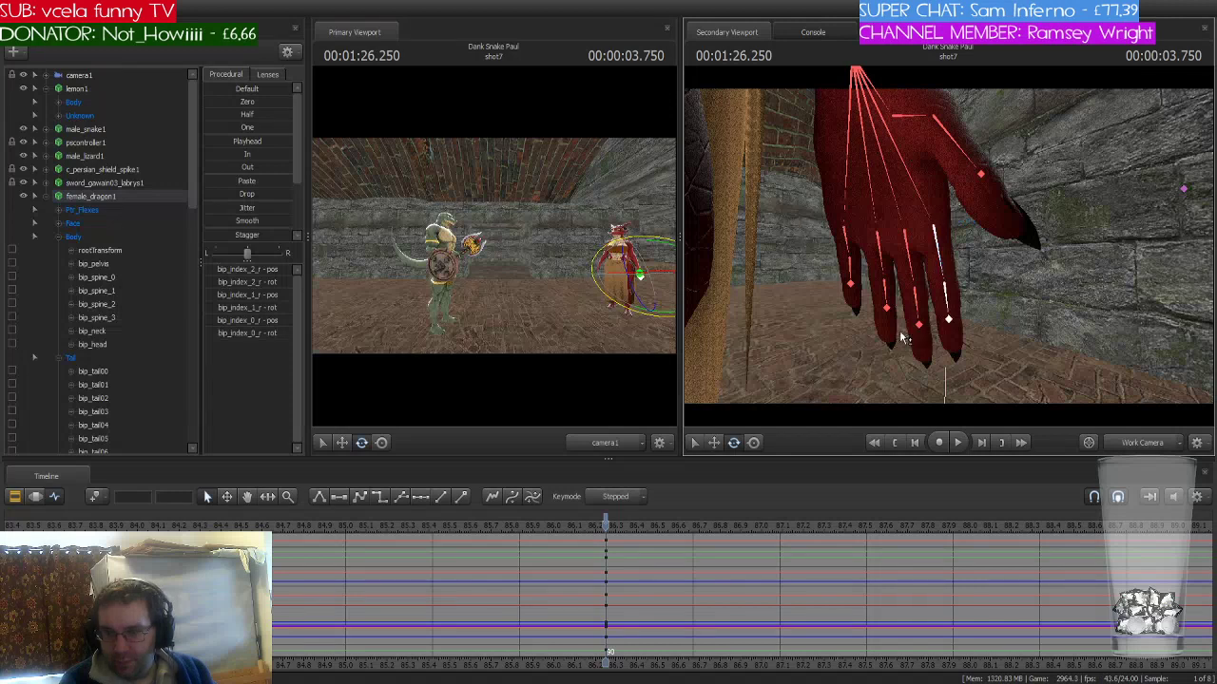
pyautogui.keyDown('shift'); pyautogui.click(920, 326); pyautogui.keyUp('shift')
pyautogui.keyDown('shift'); pyautogui.click(914, 285); pyautogui.keyUp('shift')
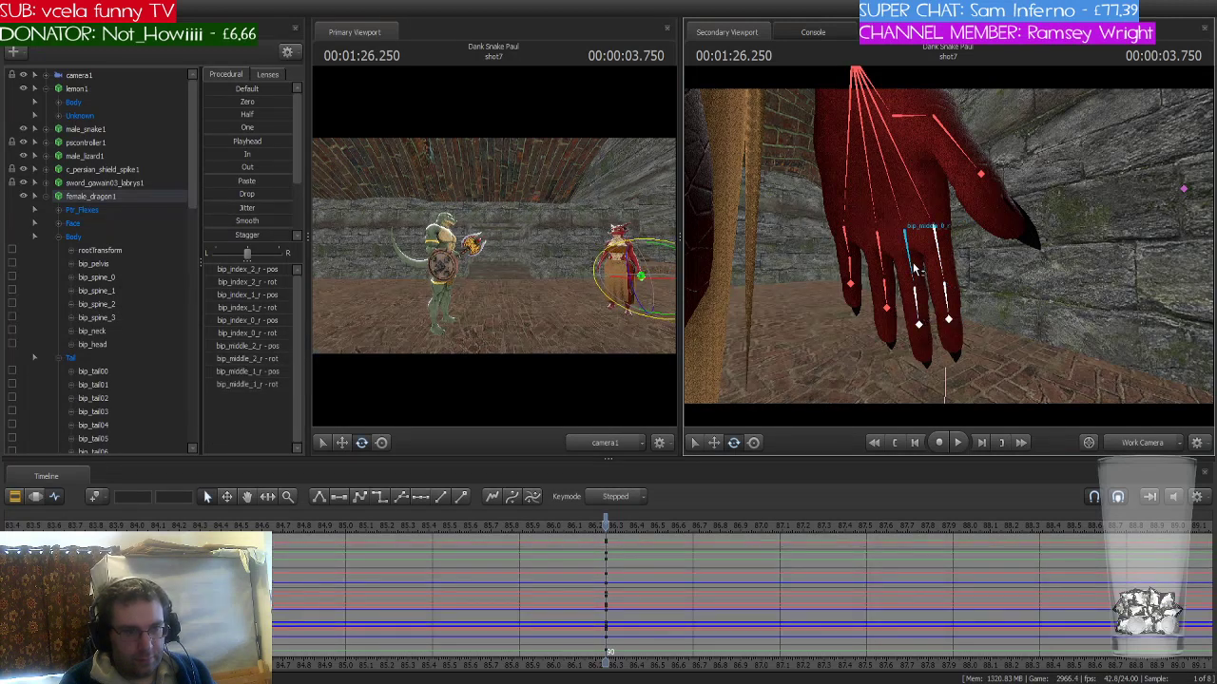
pyautogui.keyDown('shift'); pyautogui.click(910, 228); pyautogui.keyUp('shift')
pyautogui.keyDown('shift'); pyautogui.click(892, 312); pyautogui.keyUp('shift')
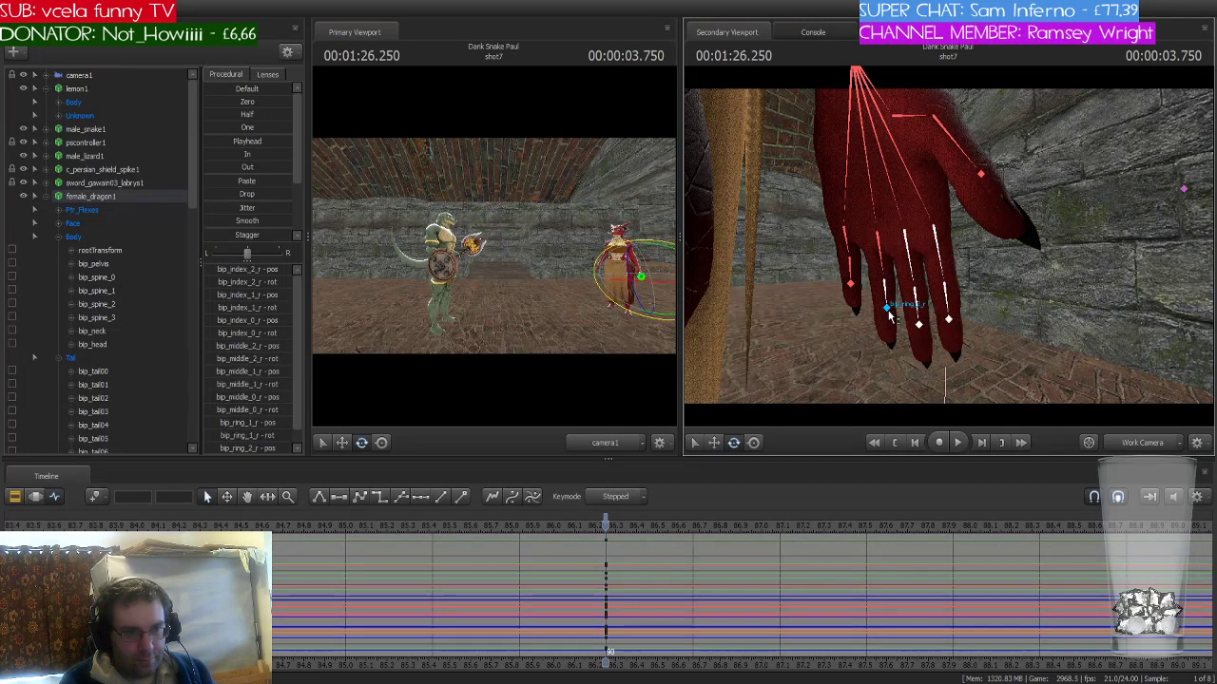
pyautogui.keyDown('shift'); pyautogui.click(884, 266); pyautogui.keyUp('shift')
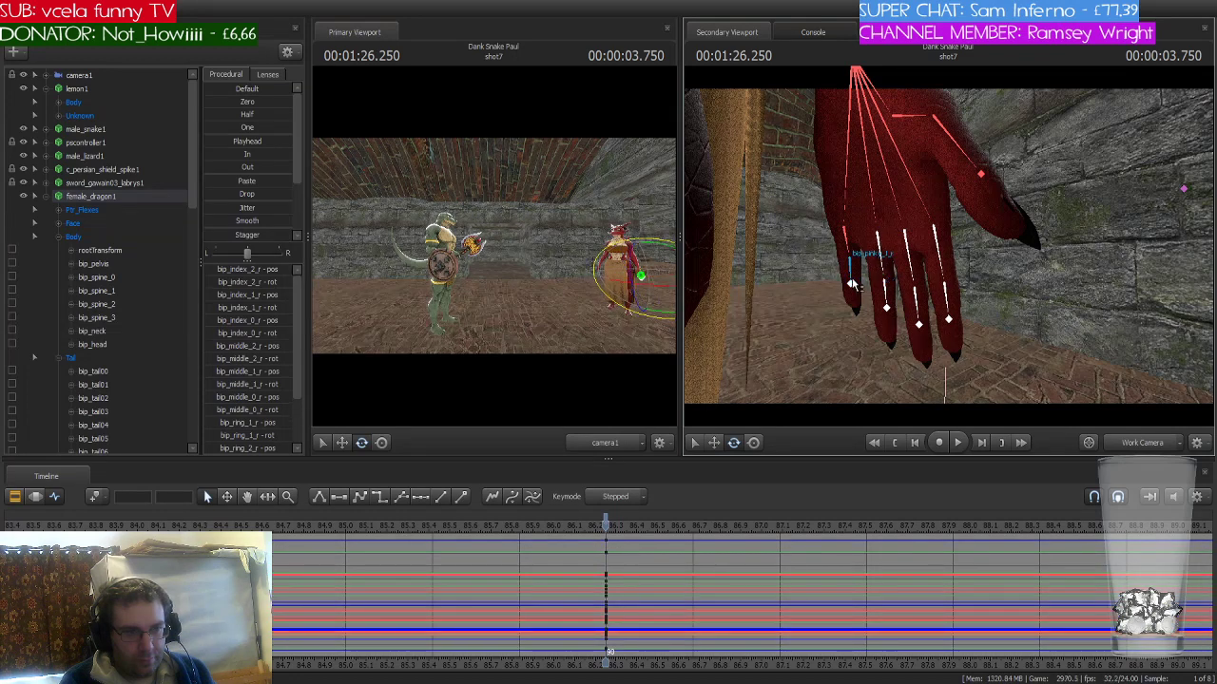
pyautogui.keyDown('shift'); pyautogui.click(856, 284); pyautogui.keyUp('shift')
pyautogui.keyDown('shift'); pyautogui.click(854, 255); pyautogui.keyUp('shift')
pyautogui.press('e')
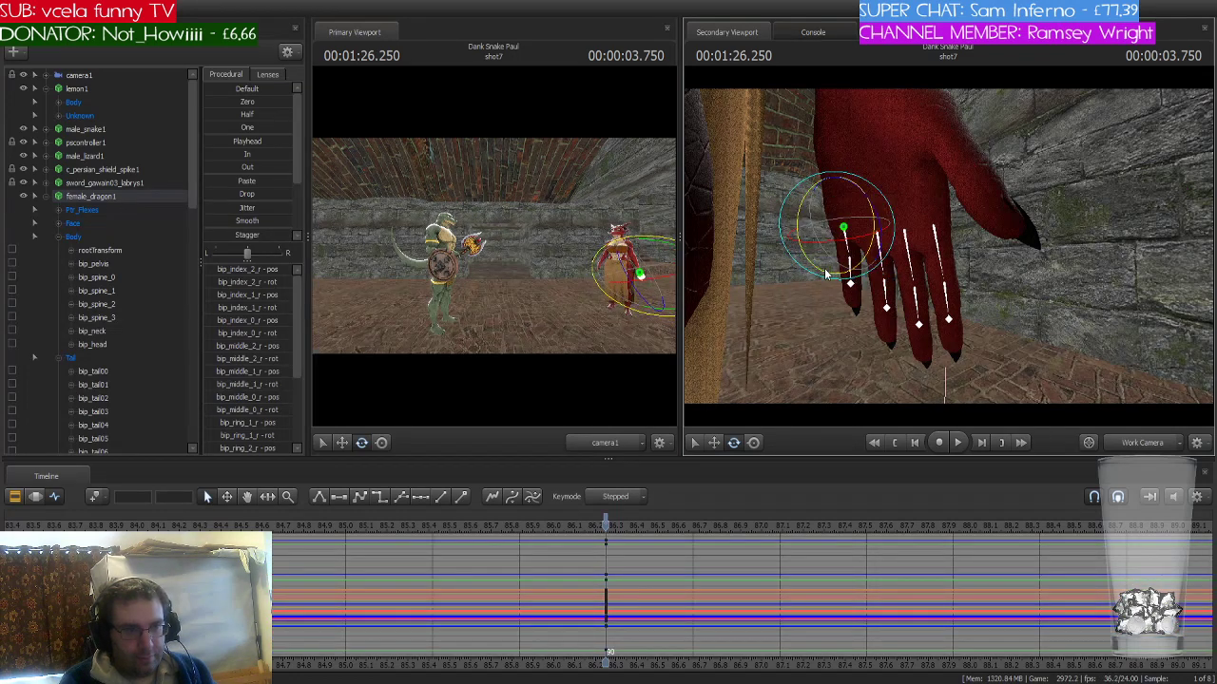
pyautogui.moveTo(825, 275); pyautogui.dragTo(825, 209)
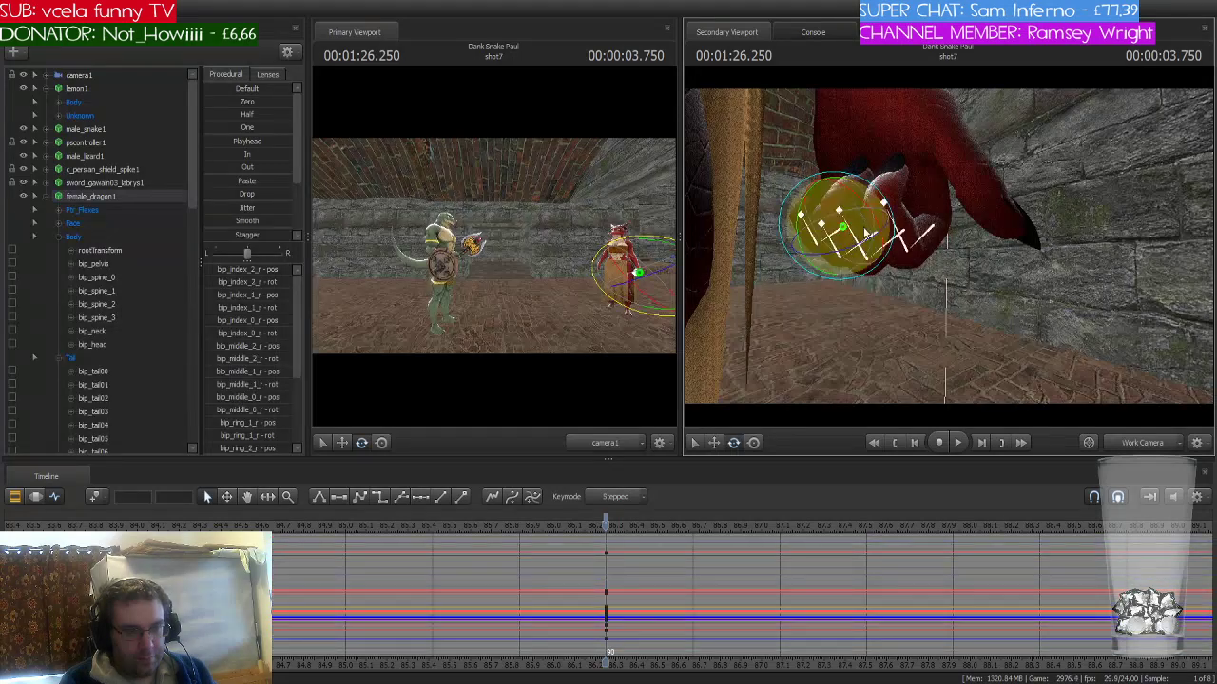
# - Rotate female_dragon1's right thumb bones at frame 90 to fold the thumb in against the curled fingers
pyautogui.press('q')
pyautogui.click(920, 118)
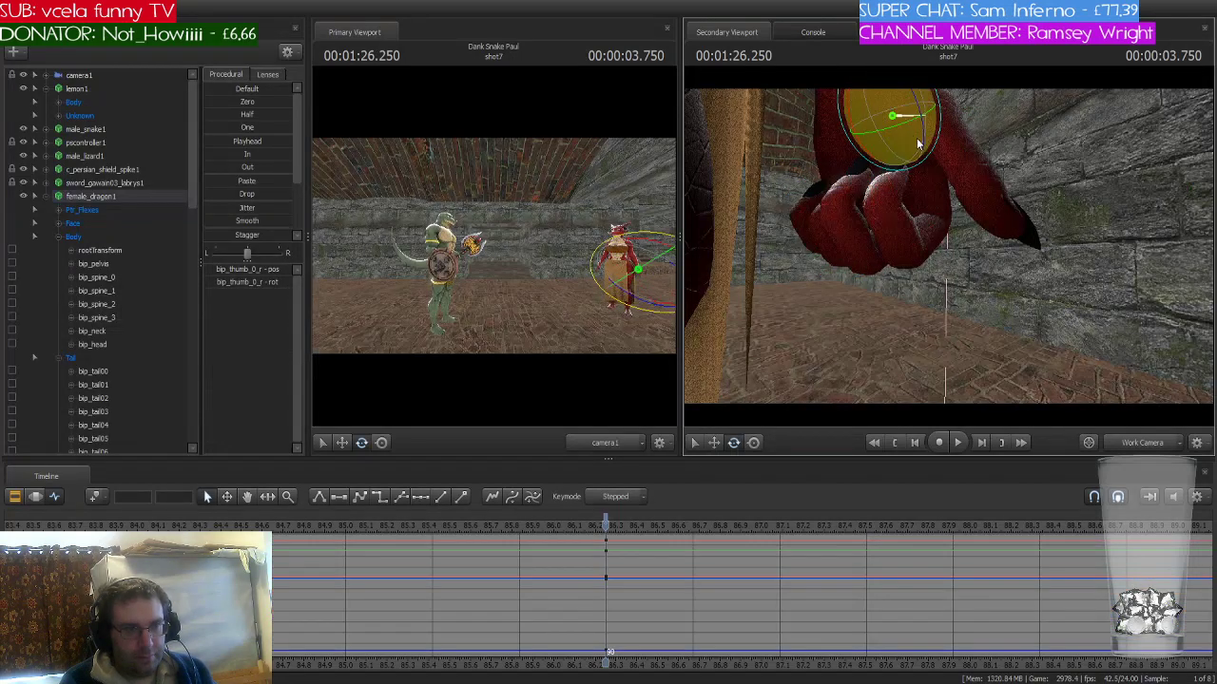
pyautogui.moveTo(918, 148); pyautogui.dragTo(941, 164)
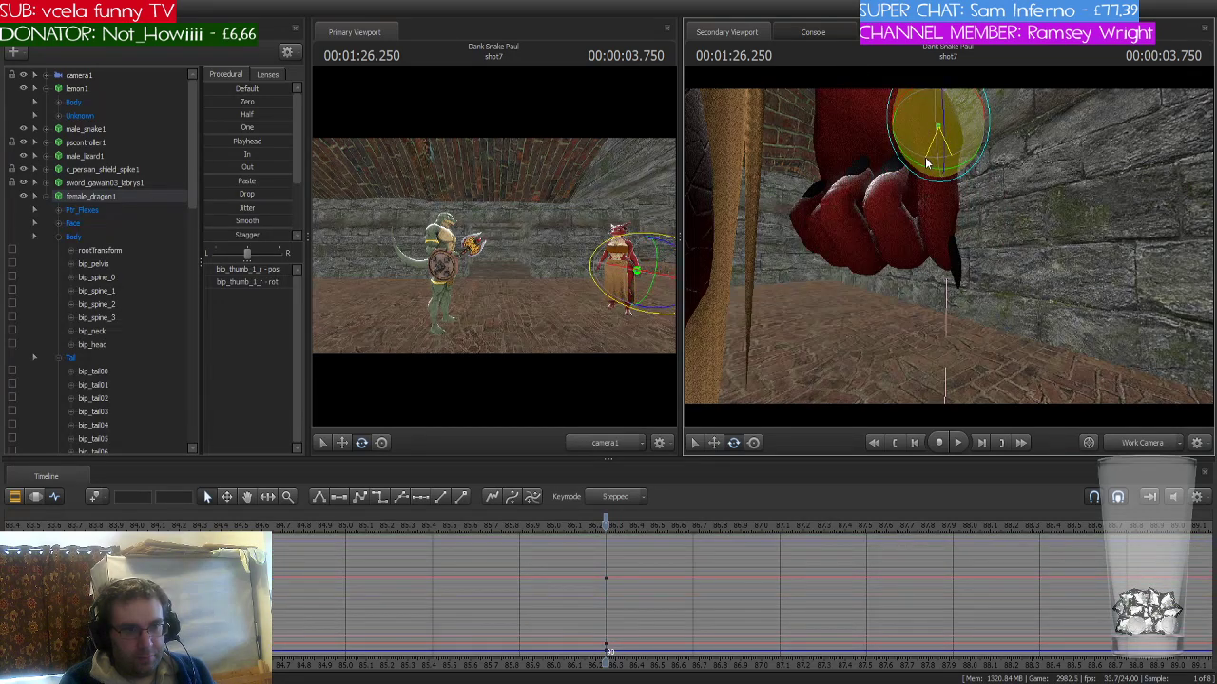
pyautogui.press('q')
pyautogui.click(946, 207)
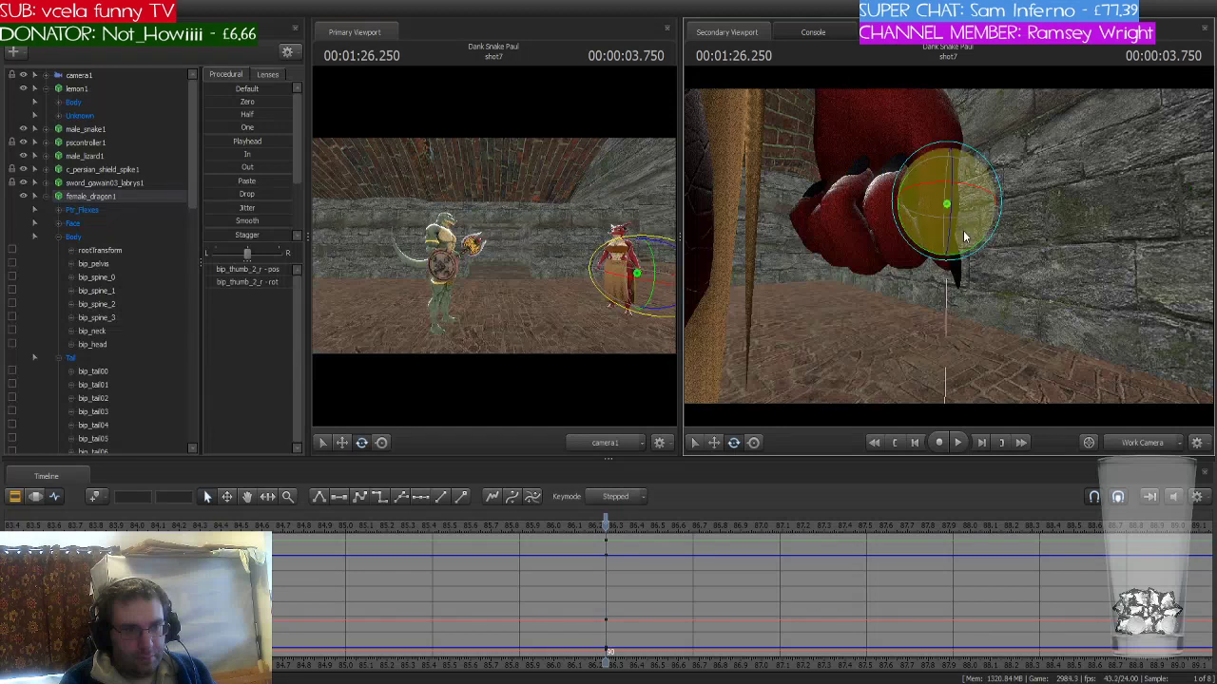
pyautogui.press('q')
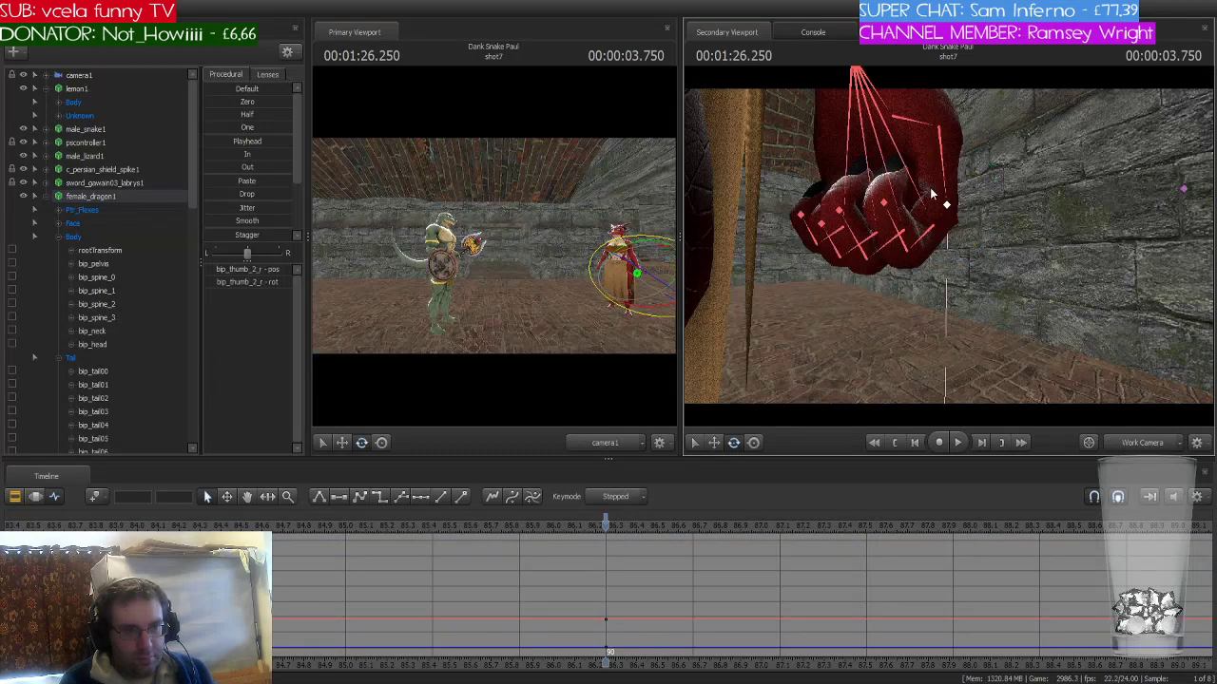
pyautogui.click(939, 152)
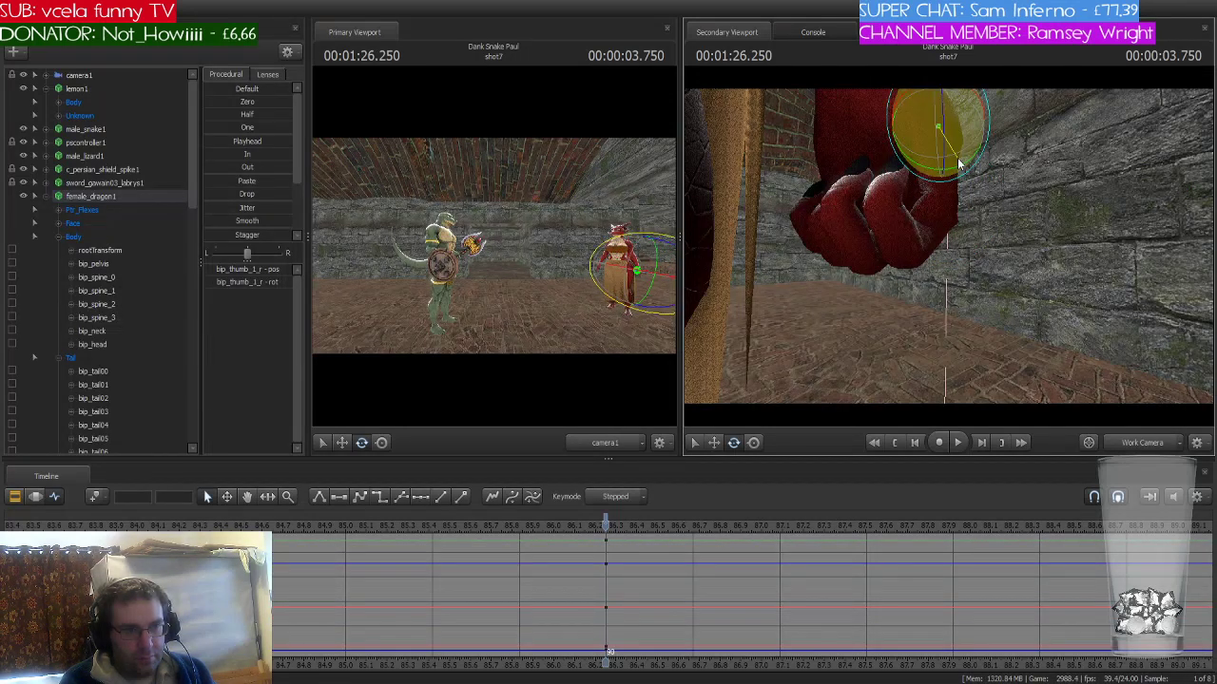
pyautogui.moveTo(958, 167); pyautogui.dragTo(905, 295)
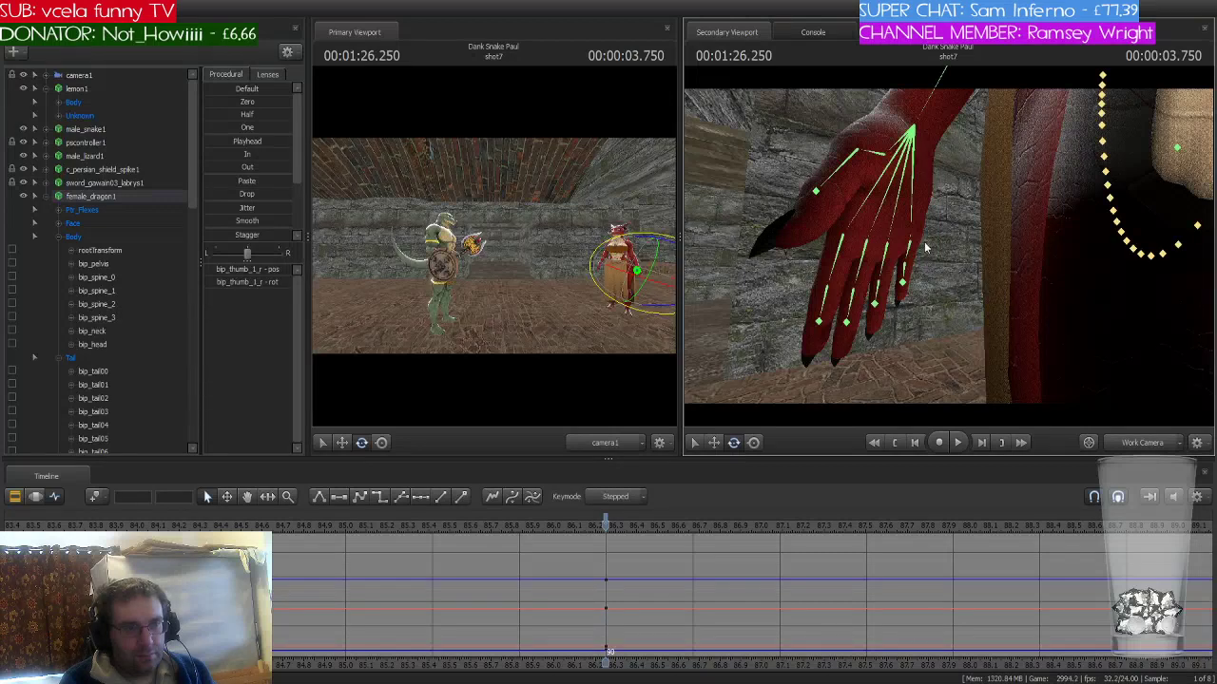
# - Curl female_dragon1's left index, middle, ring and pinky fingers into a fist at frame 90 by rotating all their bones together
pyautogui.click(906, 295)
pyautogui.keyDown('shift'); pyautogui.click(890, 302); pyautogui.keyUp('shift')
pyautogui.keyDown('shift'); pyautogui.click(876, 310); pyautogui.keyUp('shift')
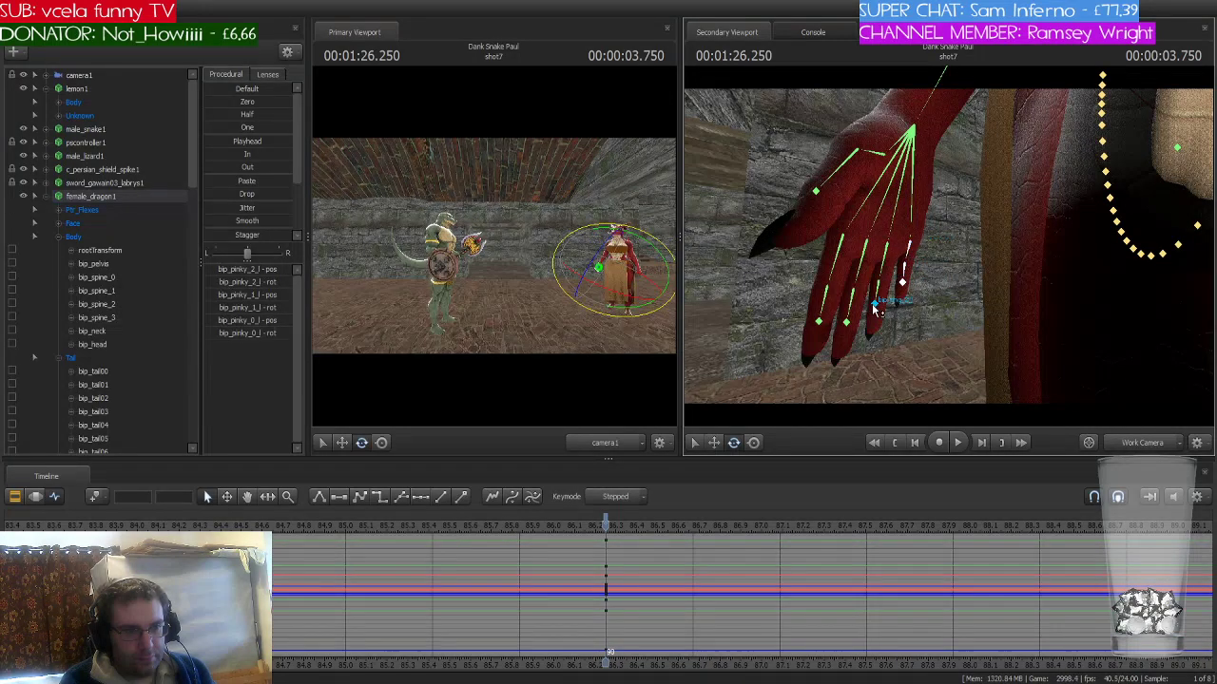
pyautogui.keyDown('shift'); pyautogui.click(884, 276); pyautogui.keyUp('shift')
pyautogui.keyDown('shift'); pyautogui.click(865, 303); pyautogui.keyUp('shift')
pyautogui.keyDown('shift'); pyautogui.click(849, 321); pyautogui.keyUp('shift')
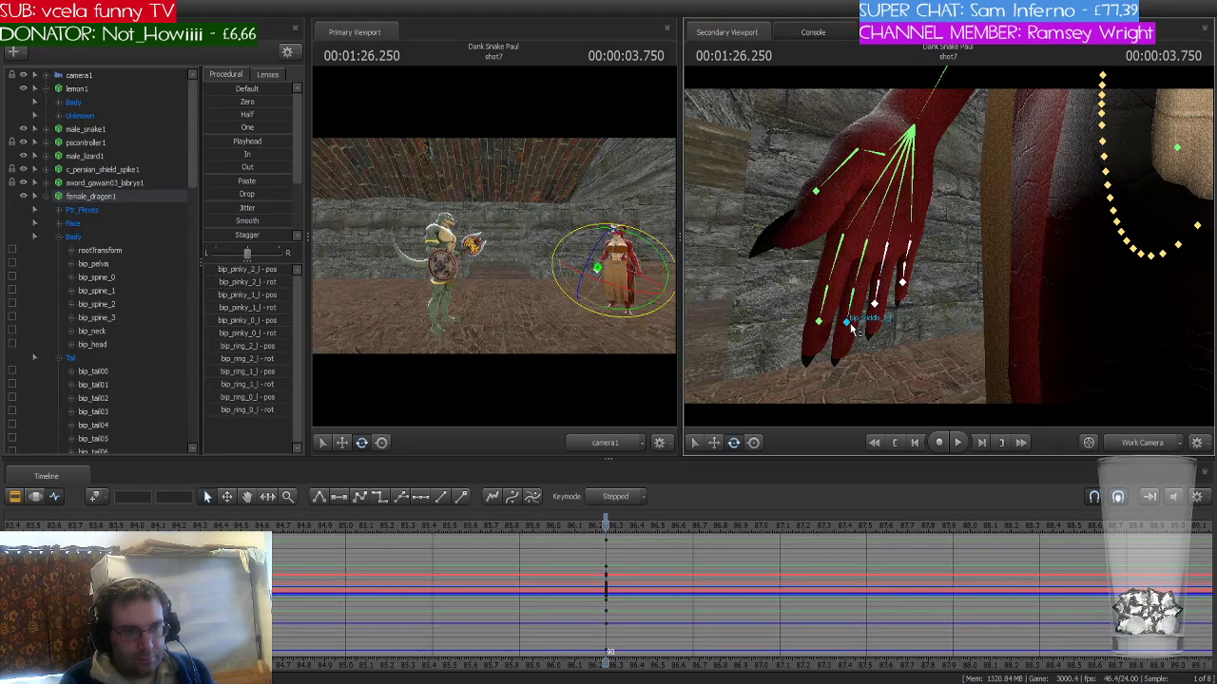
pyautogui.keyDown('shift'); pyautogui.click(860, 249); pyautogui.keyUp('shift')
pyautogui.keyDown('shift'); pyautogui.click(838, 285); pyautogui.keyUp('shift')
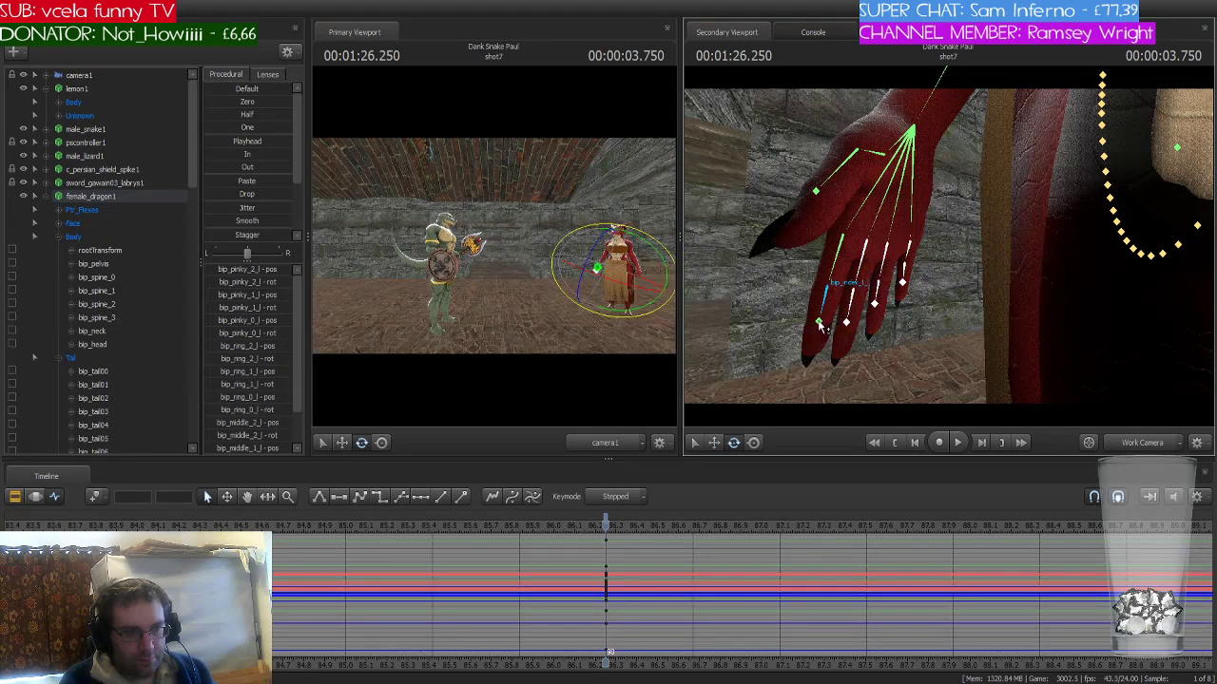
pyautogui.keyDown('shift'); pyautogui.click(820, 326); pyautogui.keyUp('shift')
pyautogui.keyDown('shift'); pyautogui.click(842, 236); pyautogui.keyUp('shift')
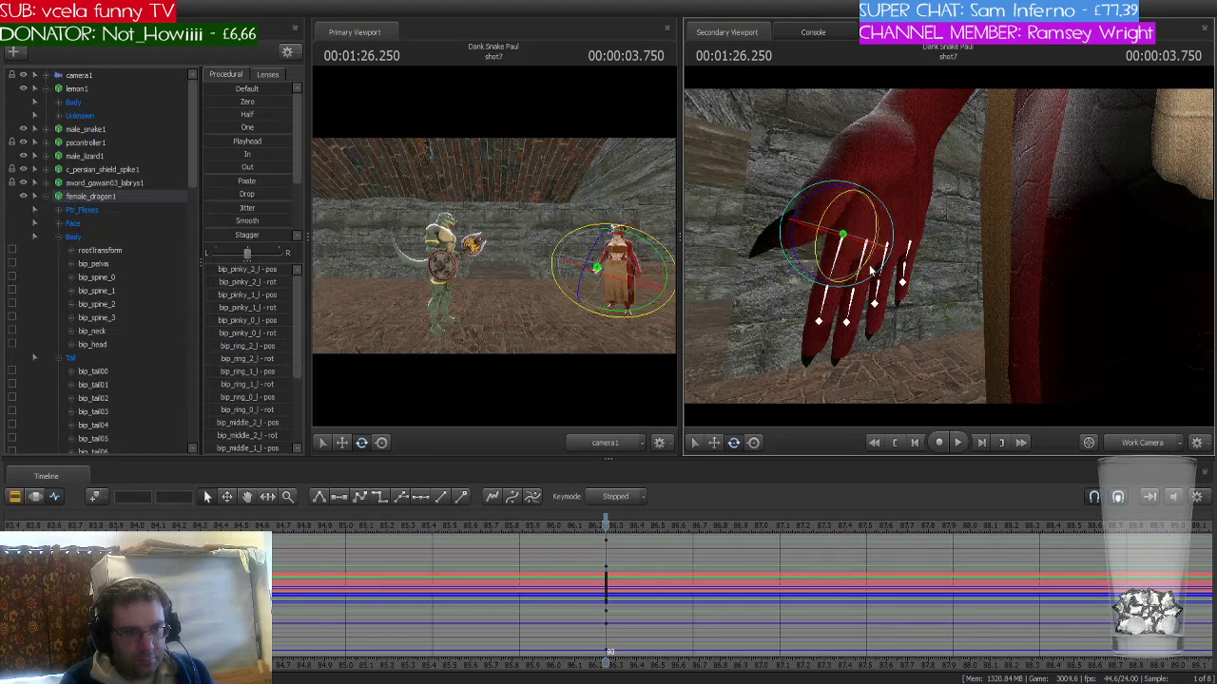
pyautogui.moveTo(870, 270); pyautogui.dragTo(882, 243)
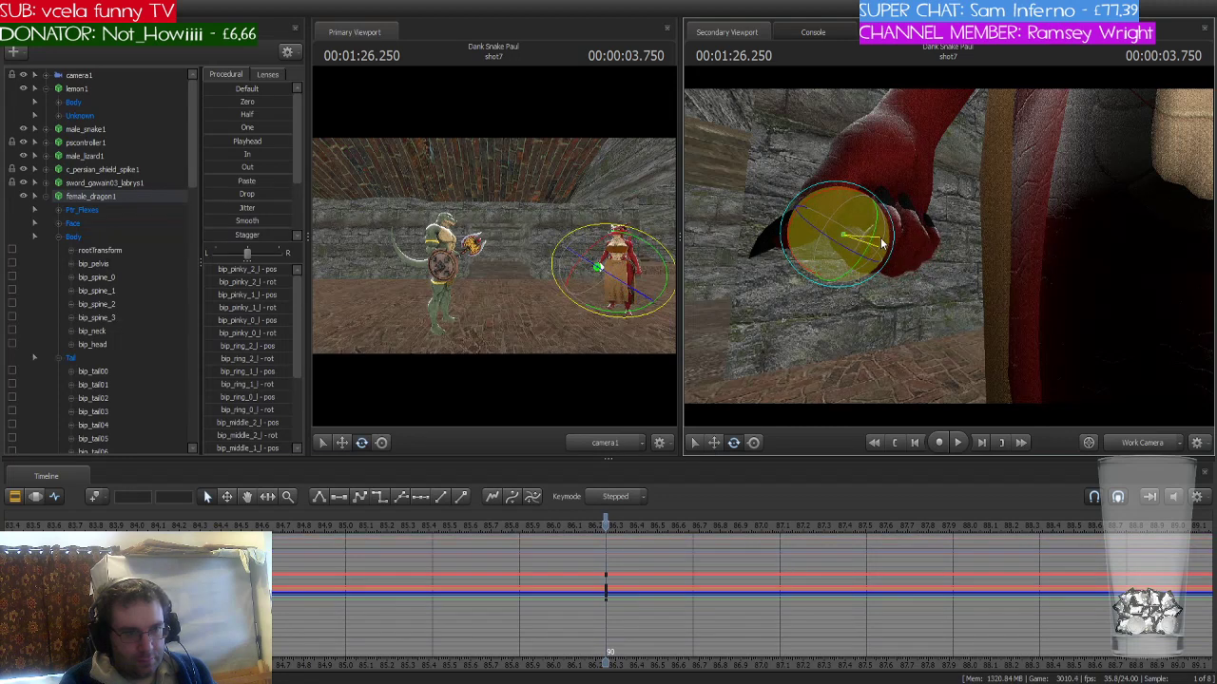
# - Rotate female_dragon1's left thumb bones at frame 90 to fold the thumb in over the fist
pyautogui.click(869, 151)
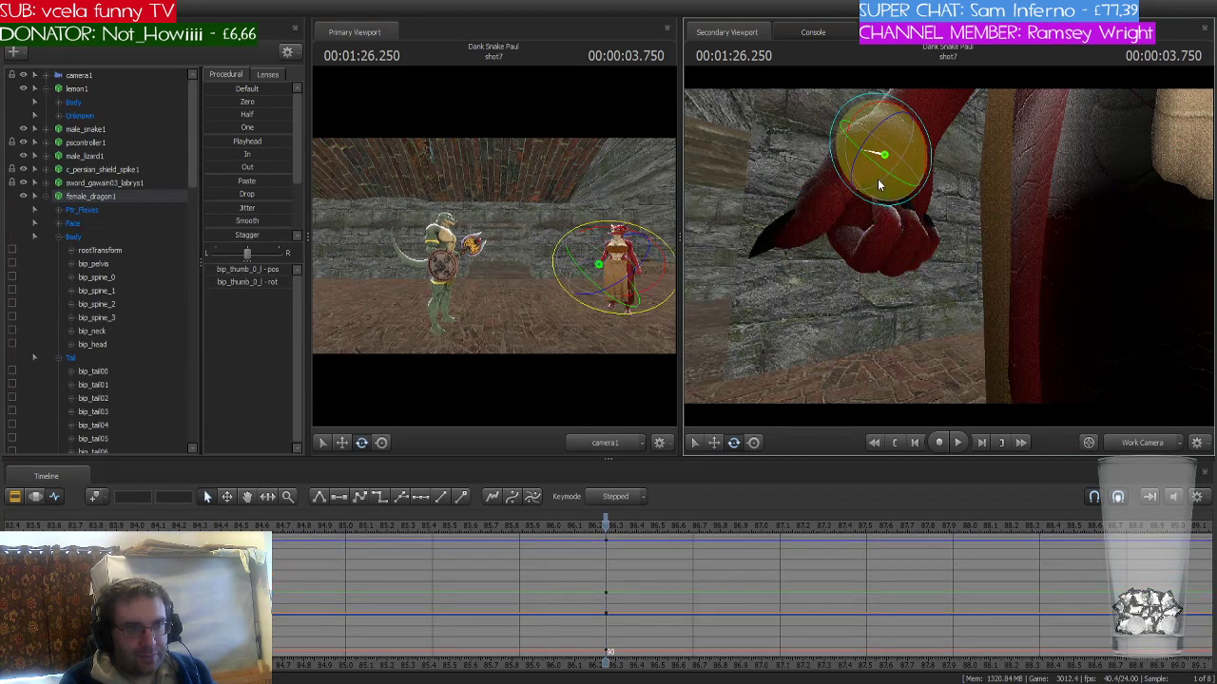
pyautogui.moveTo(879, 185); pyautogui.dragTo(823, 250)
pyautogui.press('q')
pyautogui.click(830, 162)
pyautogui.press('q')
pyautogui.click(841, 216)
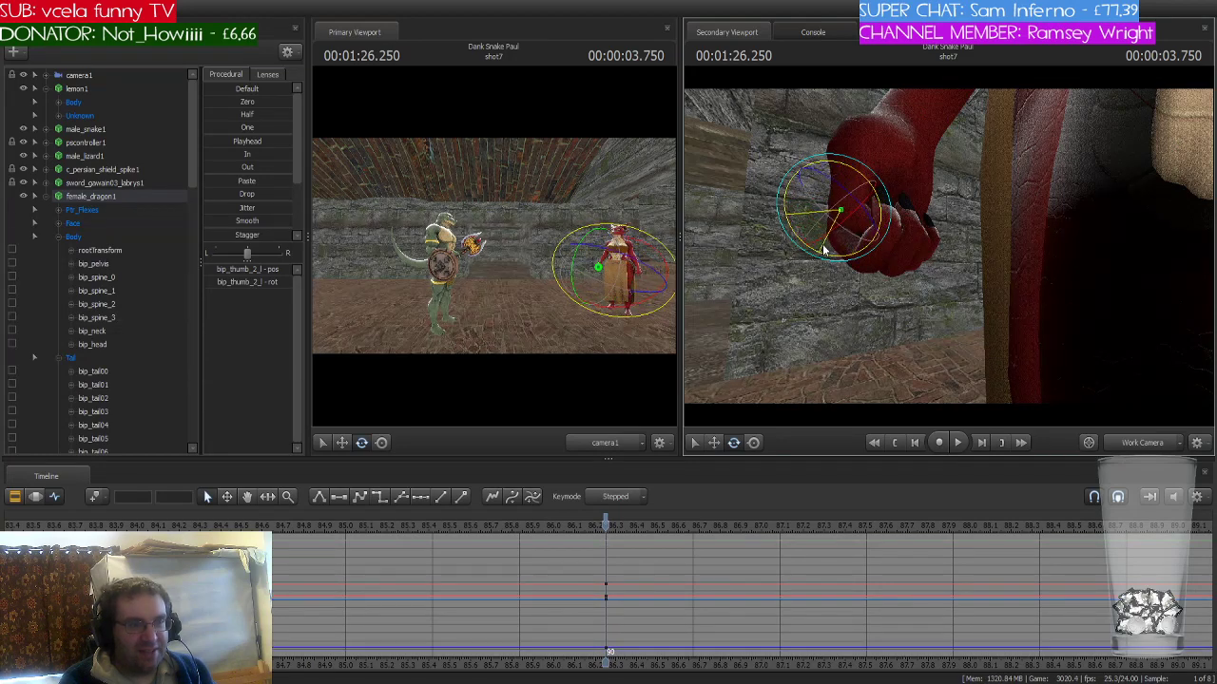
# - Bring female_dragon1's whole figure into the work camera's view and advance the playhead to frame 96
pyautogui.moveTo(992, 275); pyautogui.dragTo(949, 250)
pyautogui.press('s')
pyautogui.press('d')
pyautogui.press('w')
pyautogui.press('s')
pyautogui.press('w')
pyautogui.press('s')
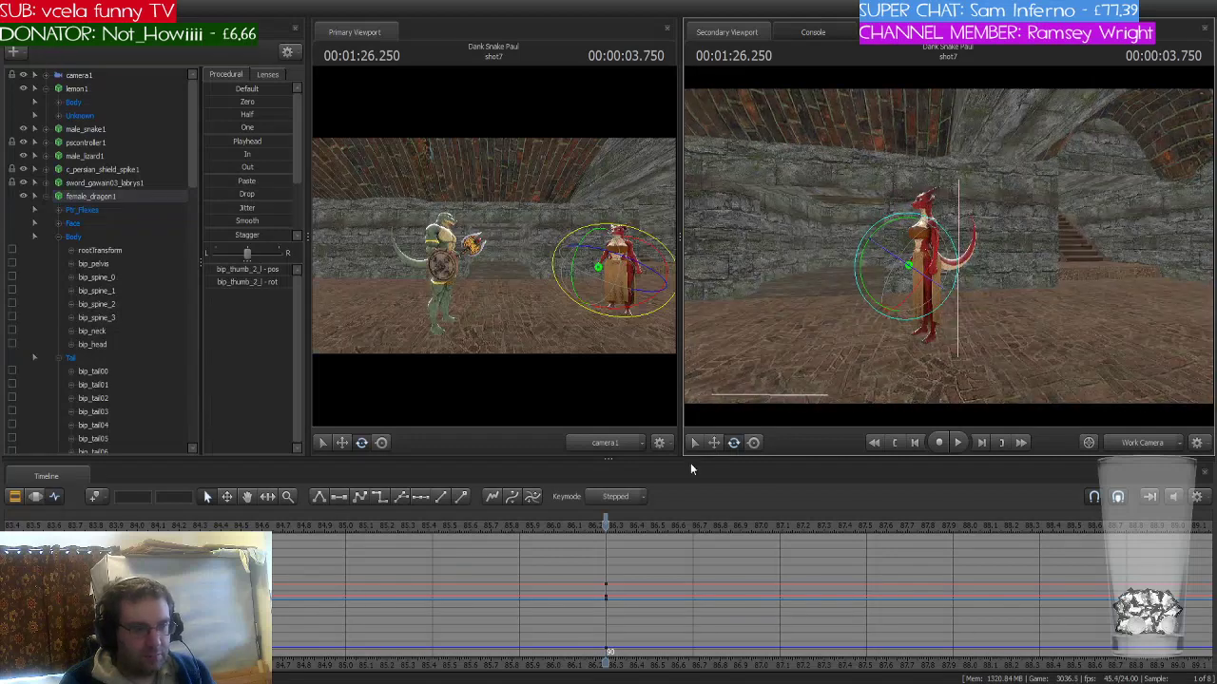
pyautogui.scroll(-4, 481, 566)
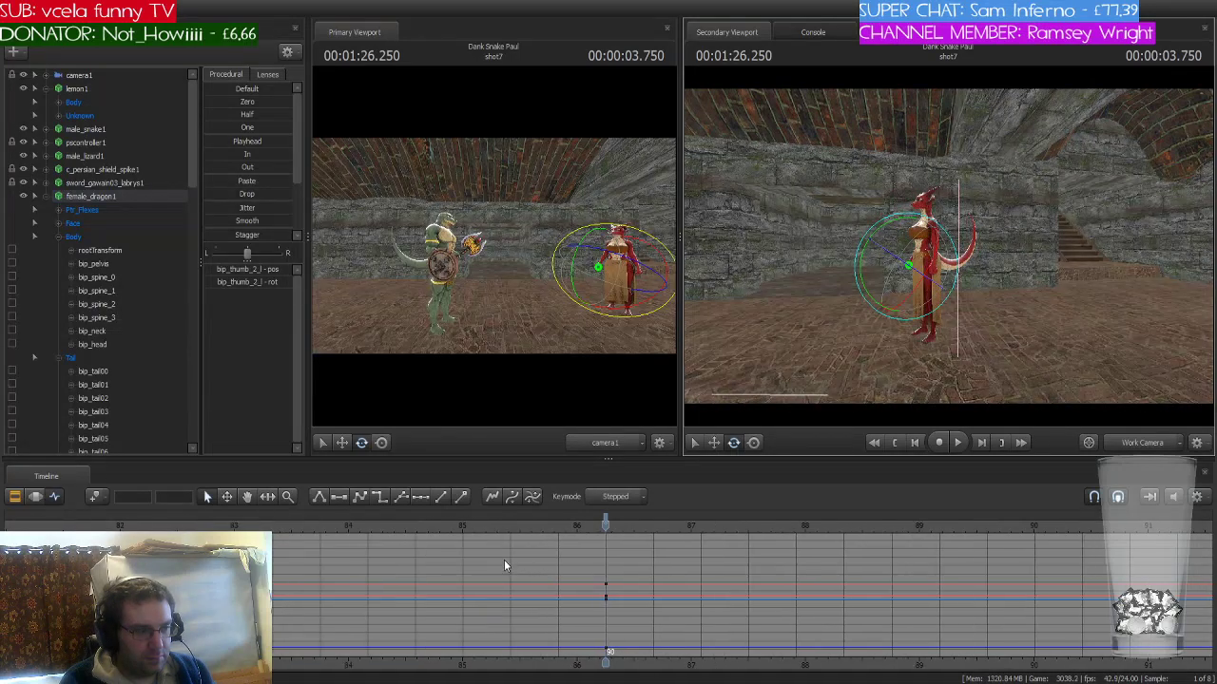
pyautogui.scroll(4, 539, 555)
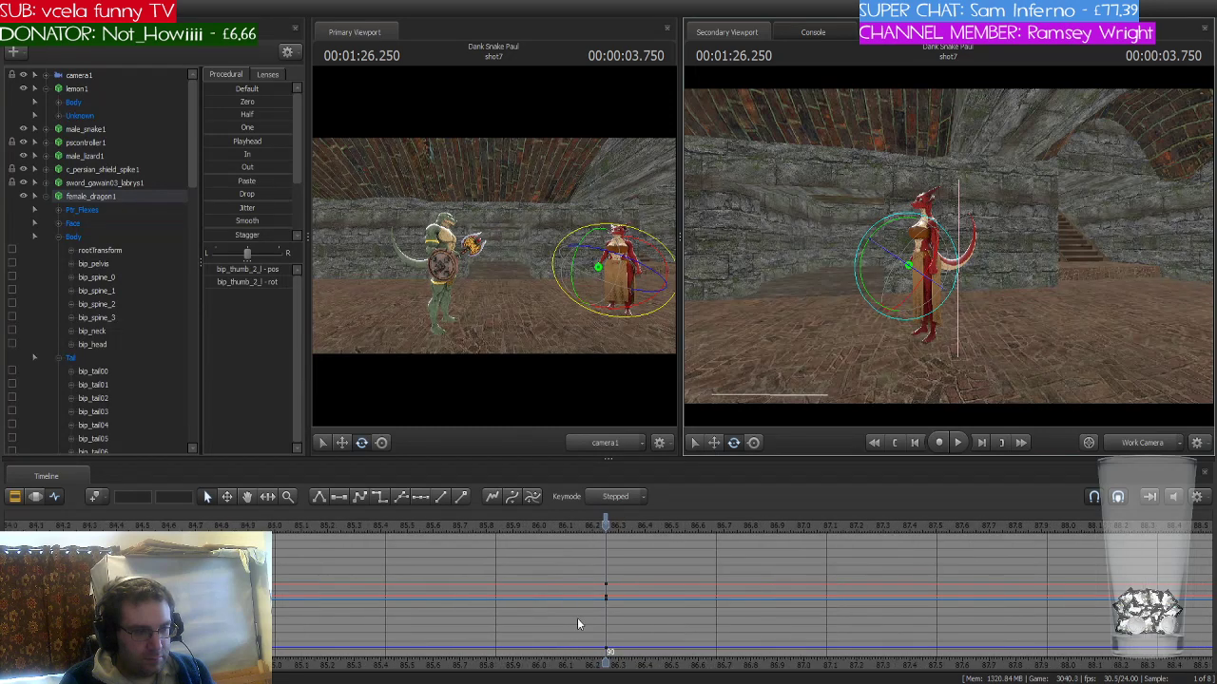
pyautogui.scroll(2, 471, 607)
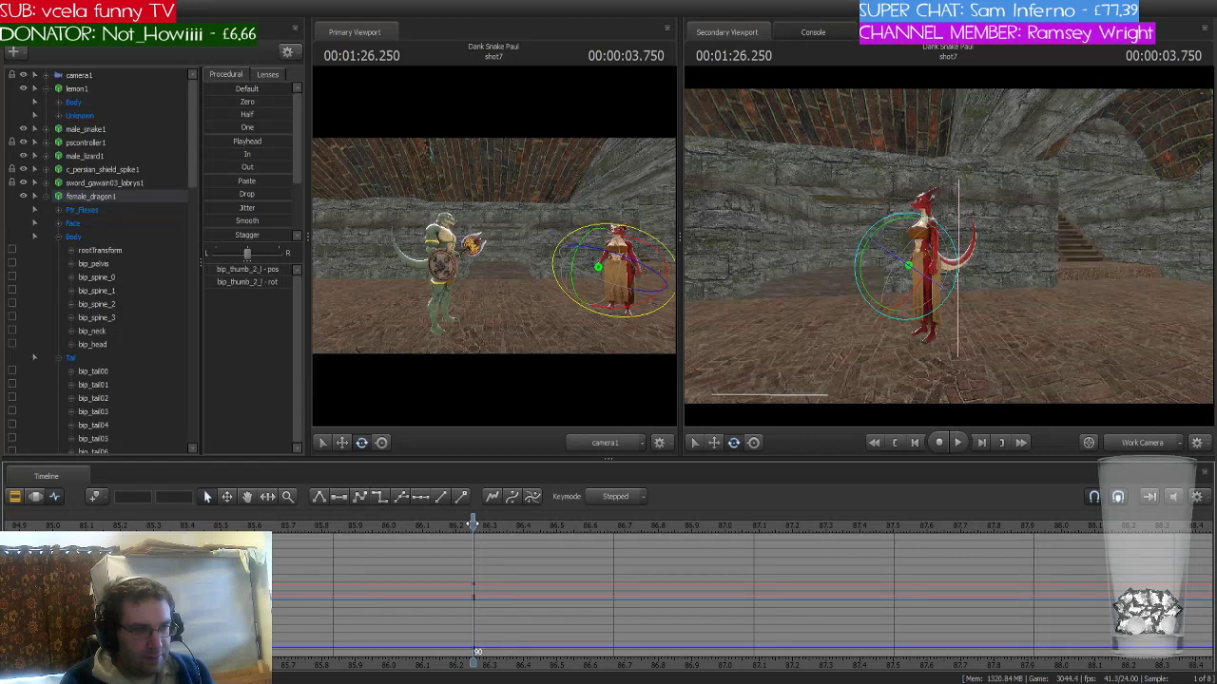
pyautogui.moveTo(473, 525); pyautogui.dragTo(466, 536)
pyautogui.press('Right')
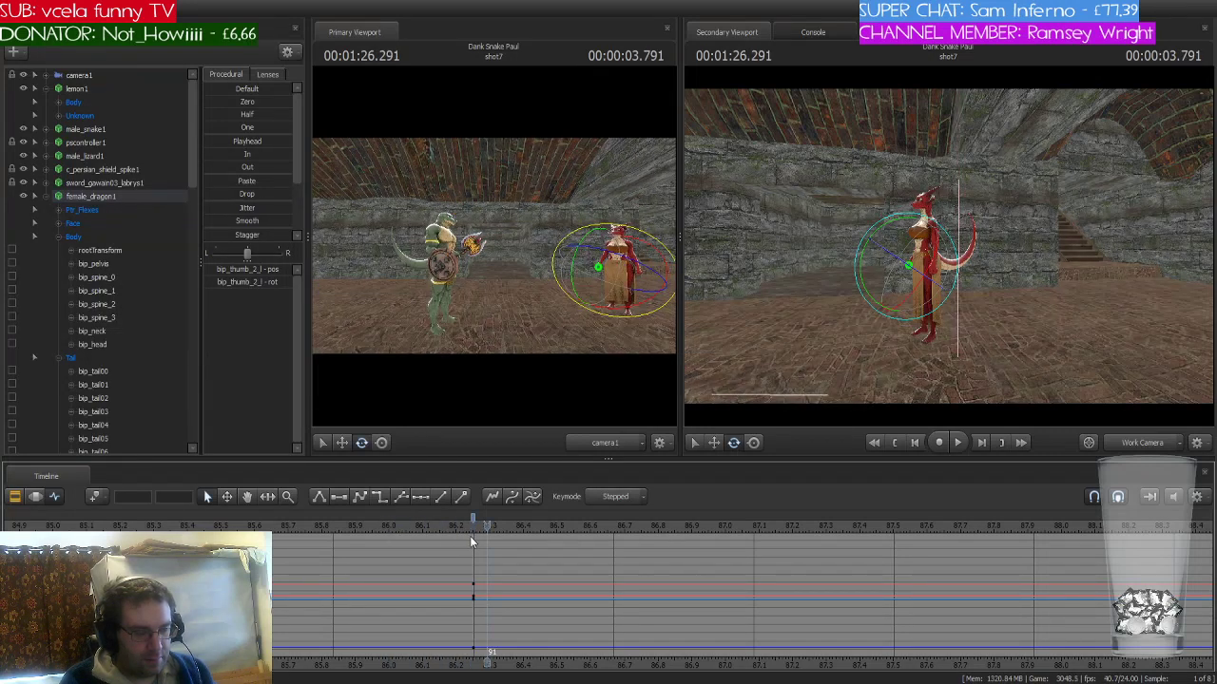
pyautogui.press('Left')
pyautogui.press('Right')
pyautogui.press('Right')
pyautogui.press('Right')
pyautogui.press('Right')
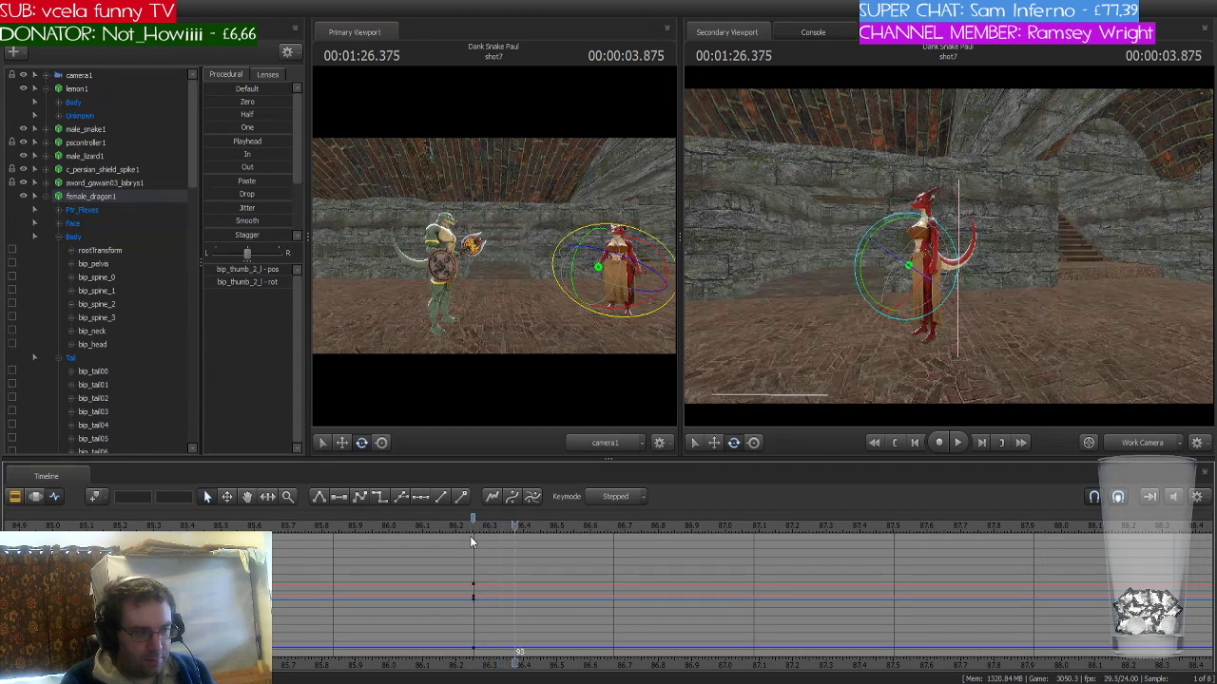
pyautogui.press('Right')
pyautogui.press('Right')
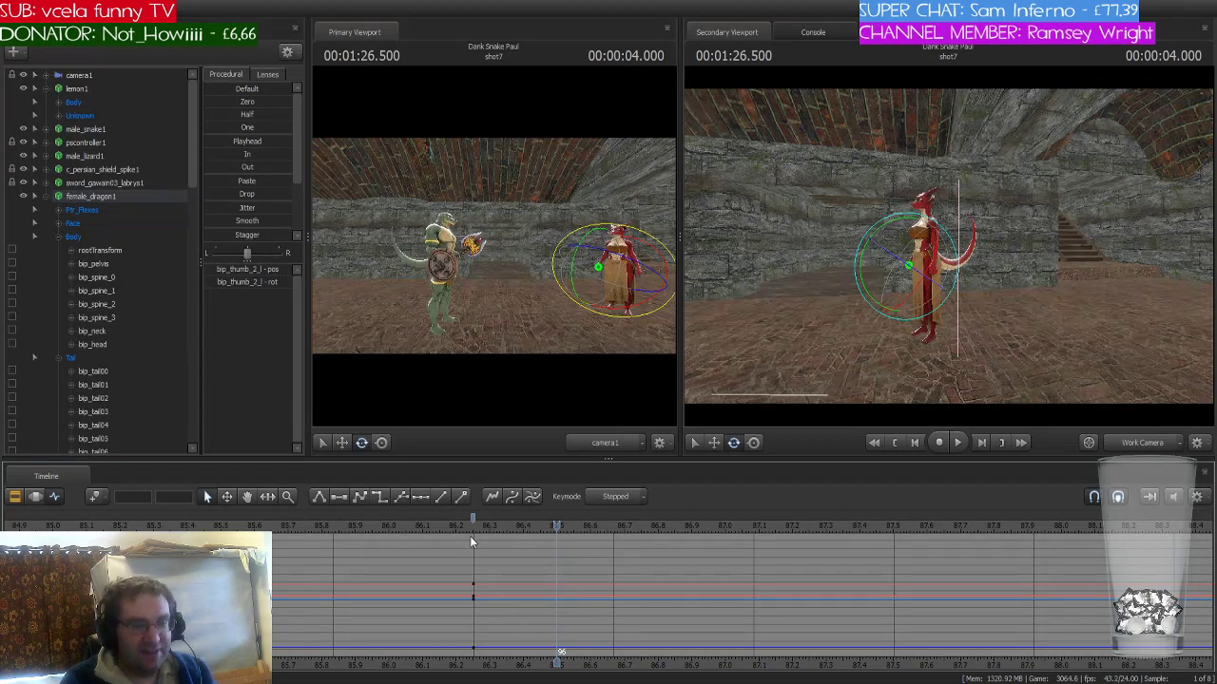
# - Lean female_dragon1's torso backward at frame 96 by rotating bip_spine_0 and bip_spine_2, and swing the right upper arm away from the body
pyautogui.moveTo(1017, 363); pyautogui.dragTo(1016, 363)
pyautogui.moveTo(947, 249); pyautogui.dragTo(946, 249)
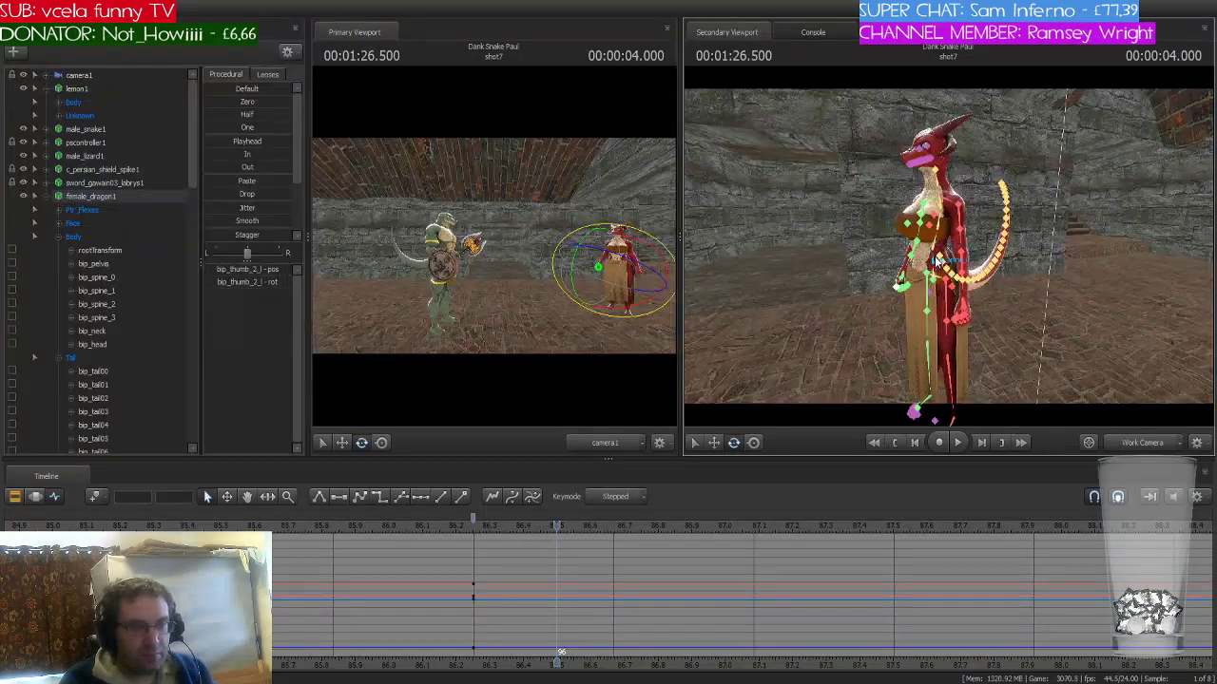
pyautogui.click(934, 246)
pyautogui.click(913, 231)
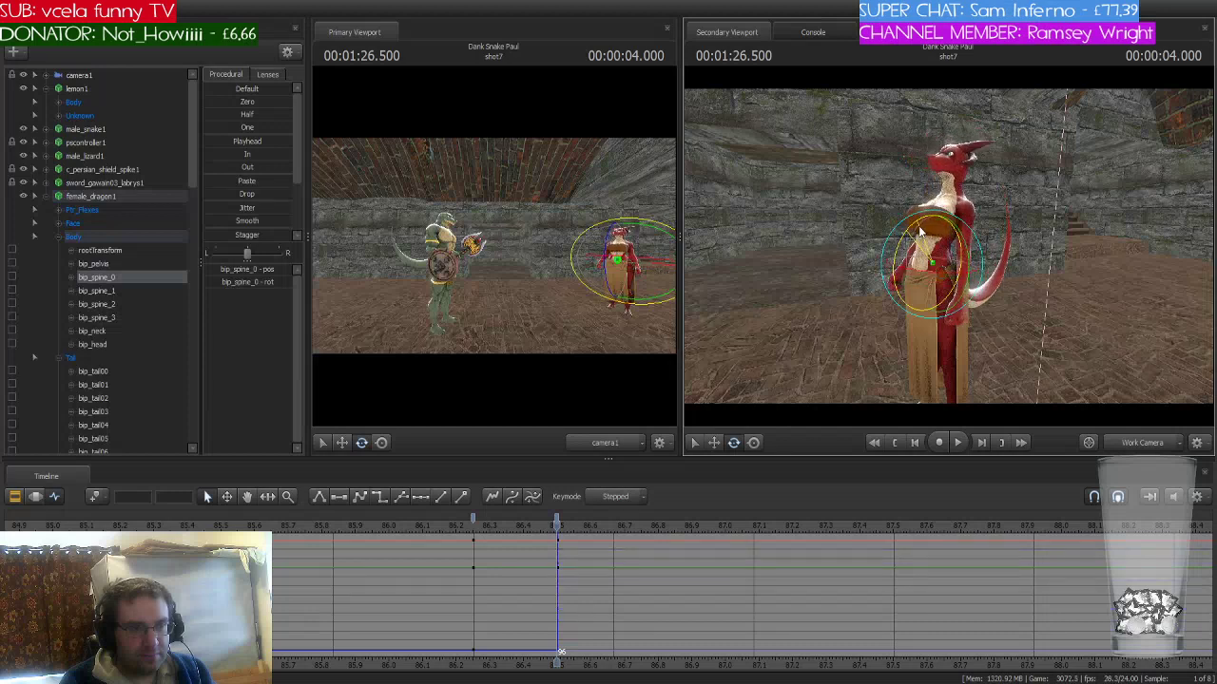
pyautogui.click(951, 224)
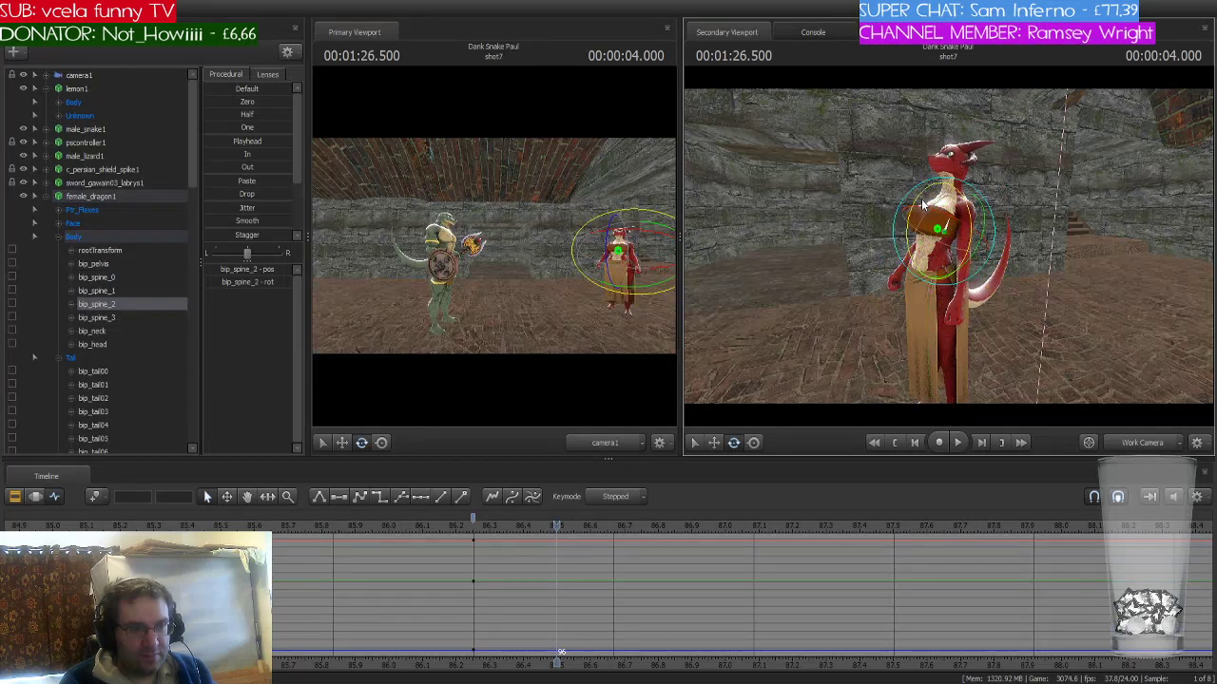
pyautogui.moveTo(924, 201); pyautogui.dragTo(1015, 262)
pyautogui.click(963, 202)
pyautogui.click(967, 228)
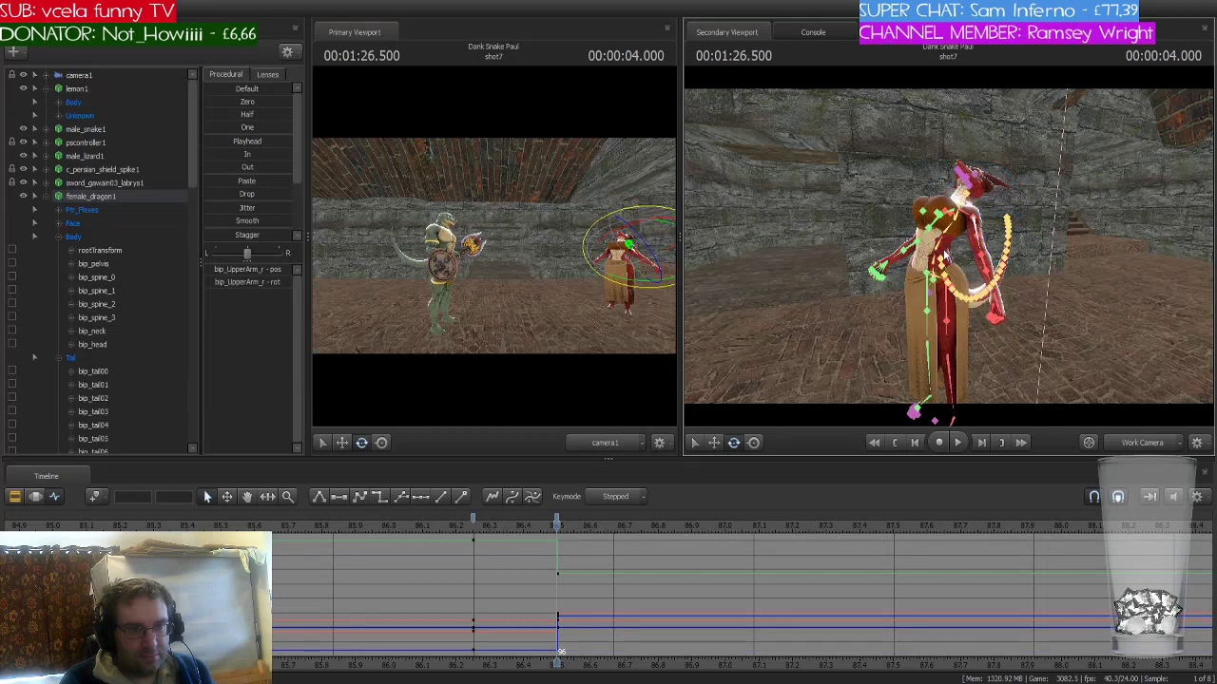
# - Swing female_dragon1's left upper arm backward at frame 96 by rotating bip_UpperArm_l
pyautogui.hotkey('ctrl', 'z')
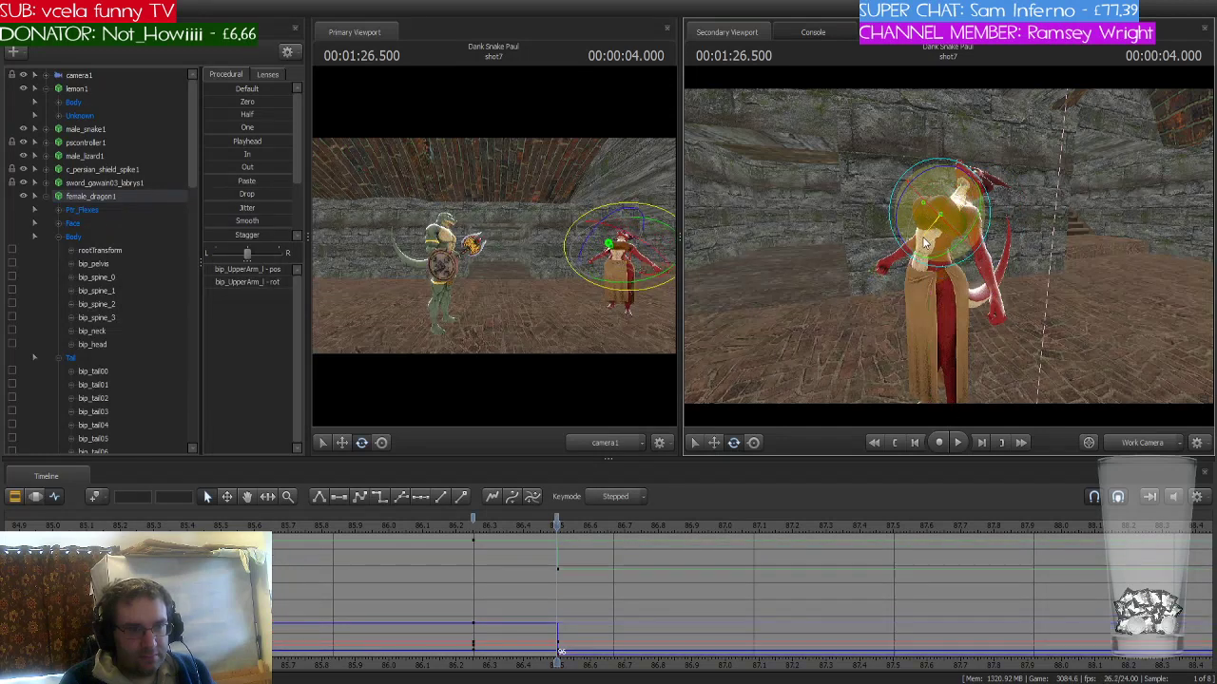
pyautogui.moveTo(910, 225); pyautogui.dragTo(814, 383)
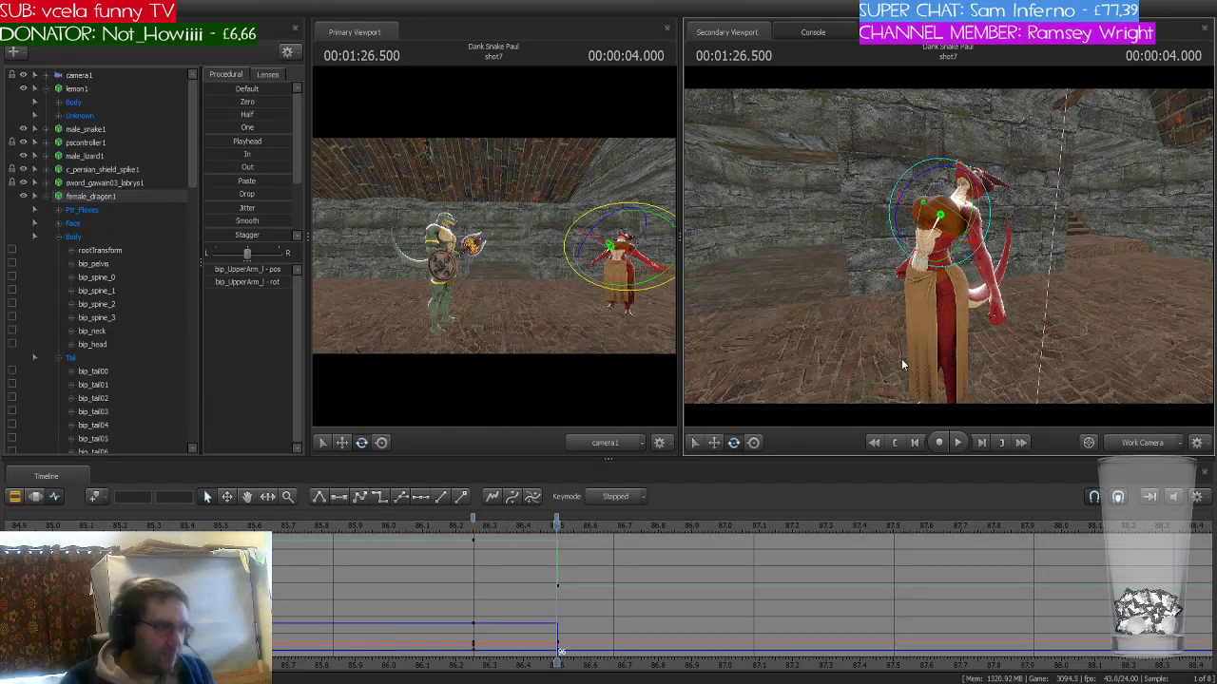
# - Add the FULL_plasmabeam_shot_charged particle system to shot7 as a new animation set in the Motion Editor
pyautogui.click(47, 195)
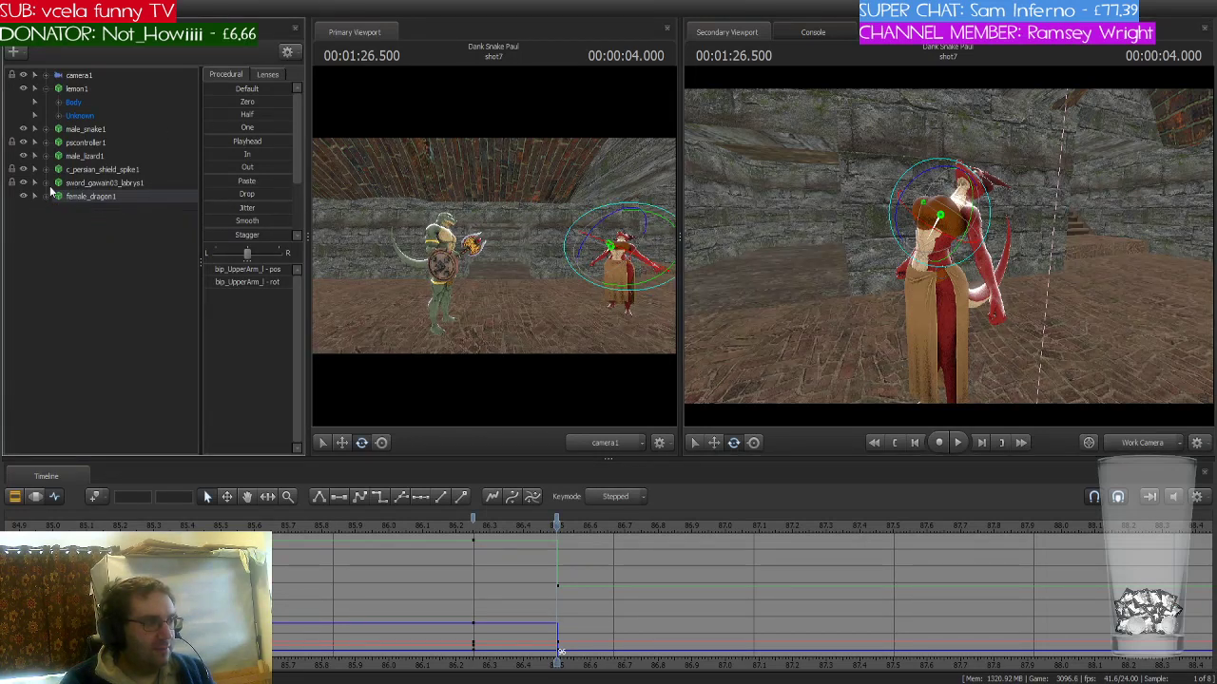
pyautogui.click(45, 90)
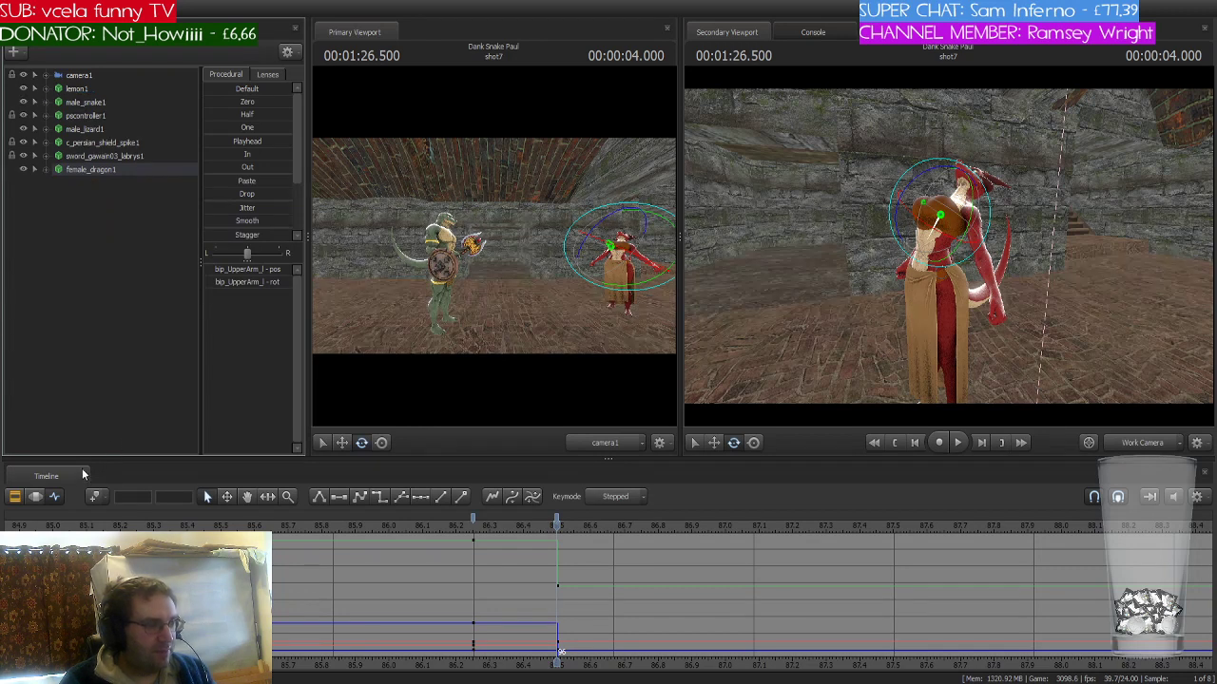
pyautogui.click(35, 497)
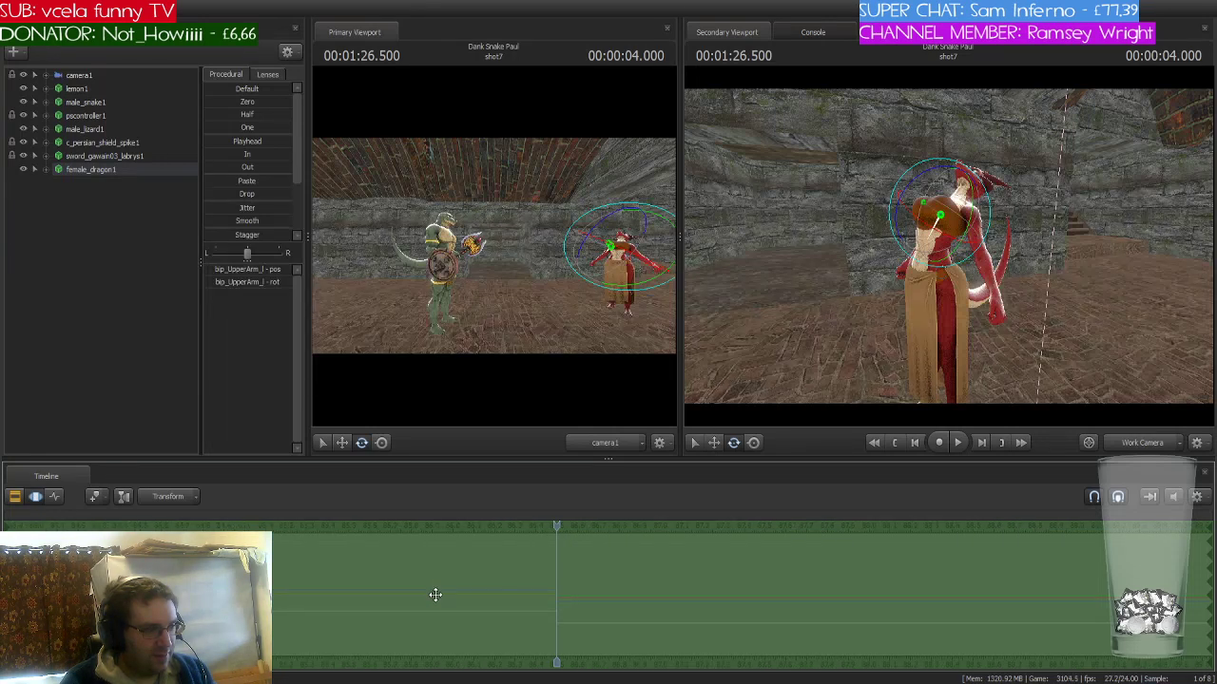
pyautogui.scroll(3, 436, 595)
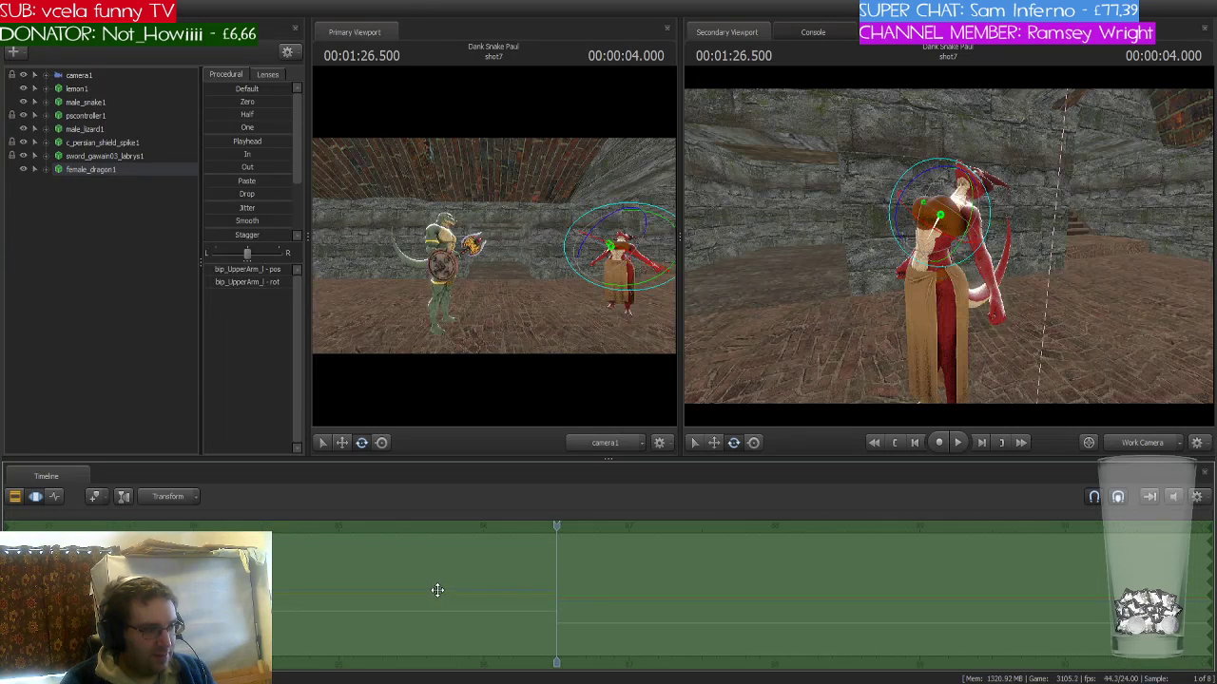
pyautogui.click(86, 218)
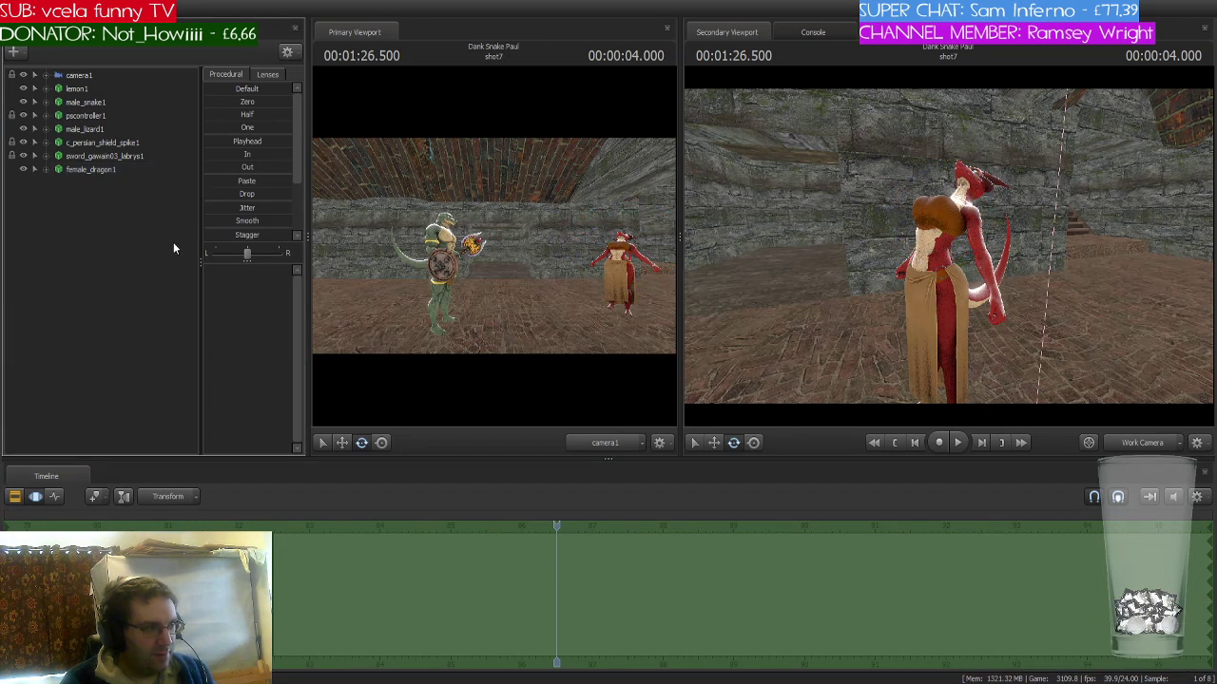
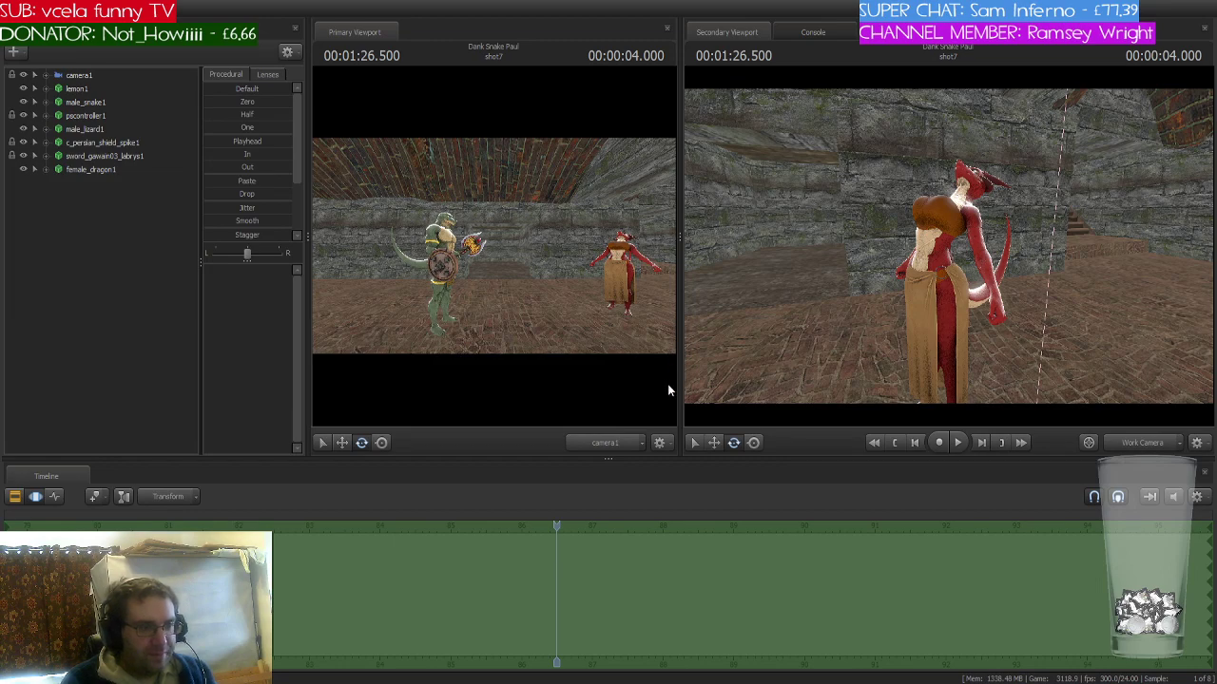
pyautogui.click(152, 190)
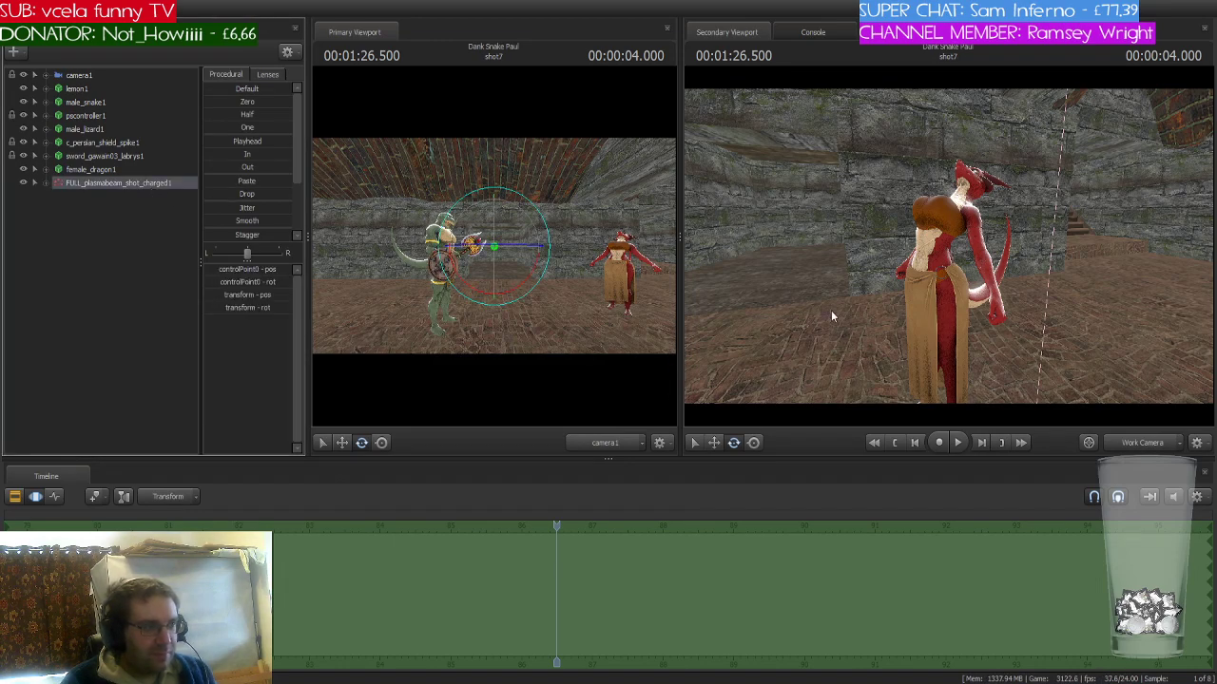
# - Move the plasma beam particle system over to female_dragon1, placing it in front of and slightly above her head
pyautogui.moveTo(831, 310); pyautogui.dragTo(947, 245)
pyautogui.moveTo(920, 285); pyautogui.dragTo(1014, 188)
pyautogui.moveTo(1078, 215); pyautogui.dragTo(924, 209)
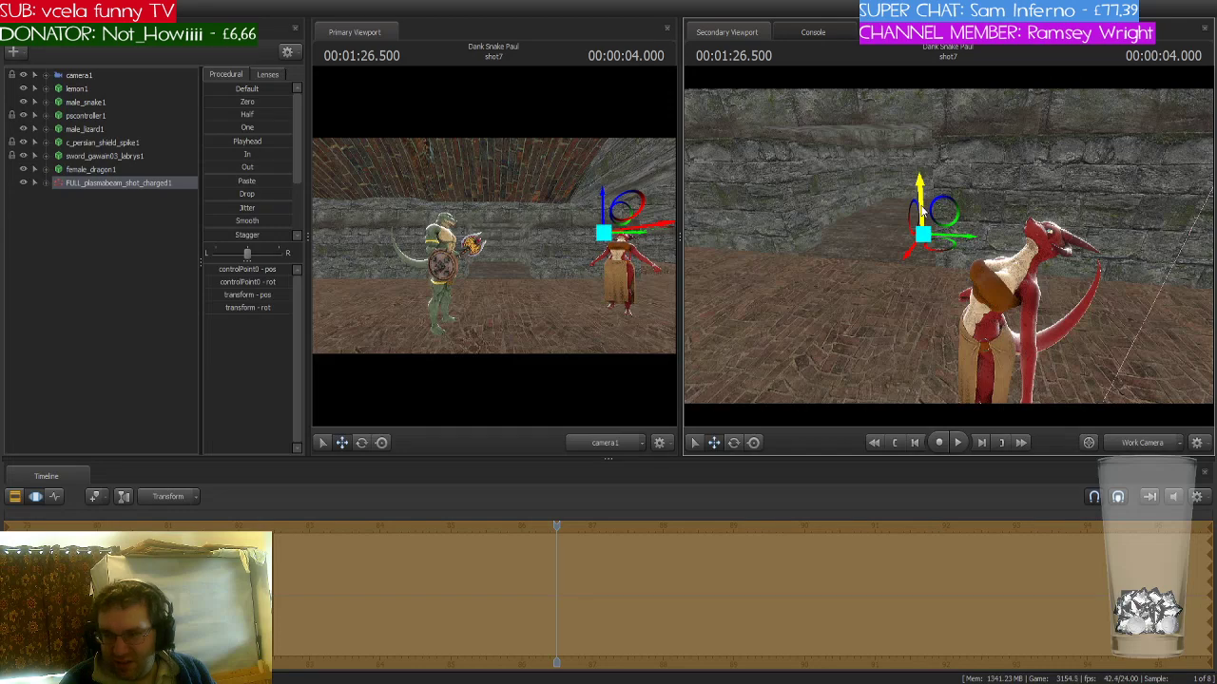
pyautogui.moveTo(920, 214); pyautogui.dragTo(689, 269)
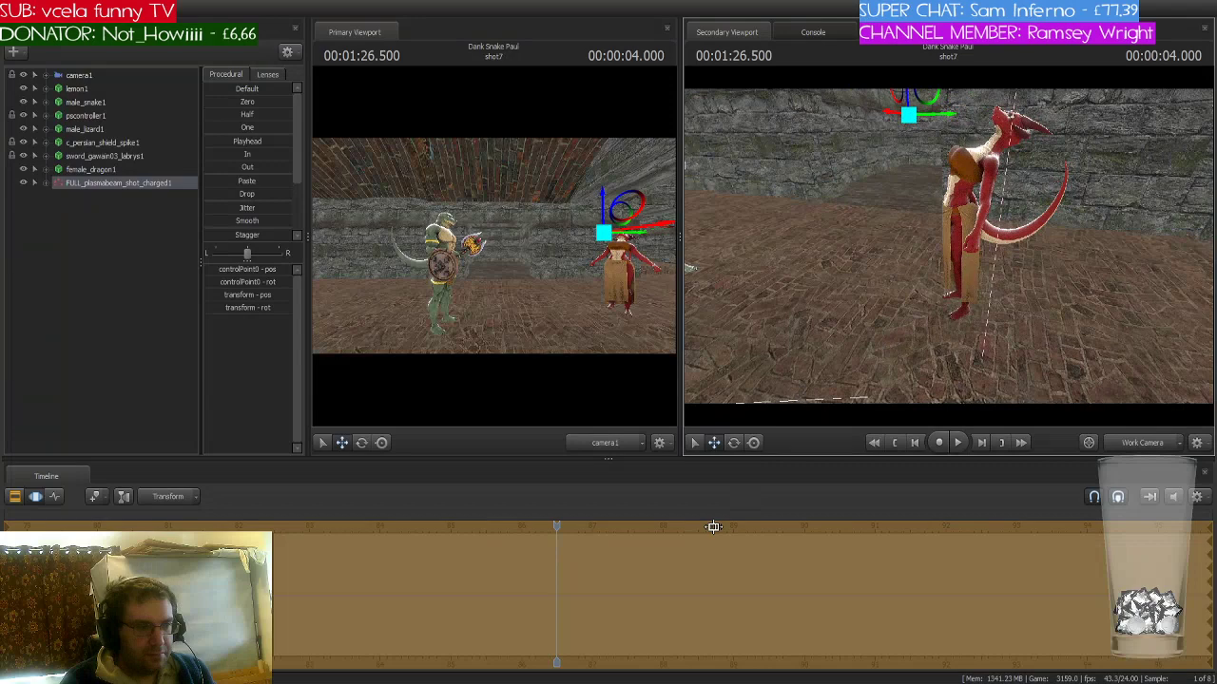
# - Keyframe all of female_dragon1's controls at frame 96 in the Graph Editor
pyautogui.click(117, 169)
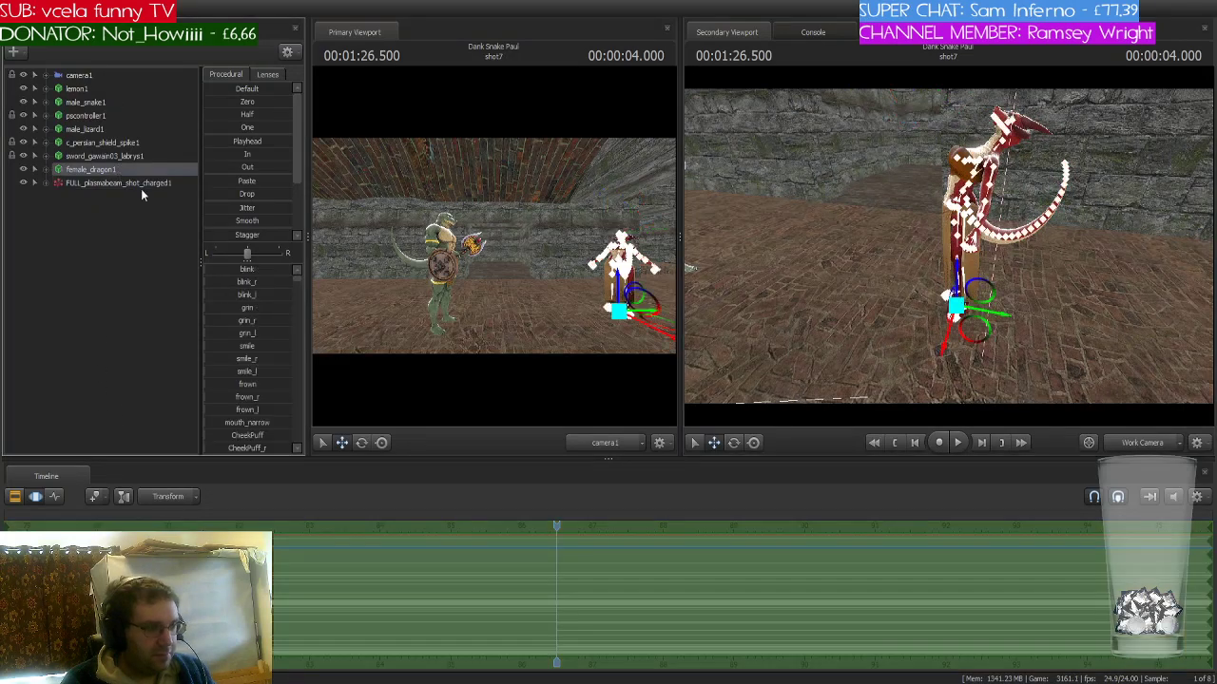
pyautogui.click(55, 496)
pyautogui.scroll(-2, 434, 565)
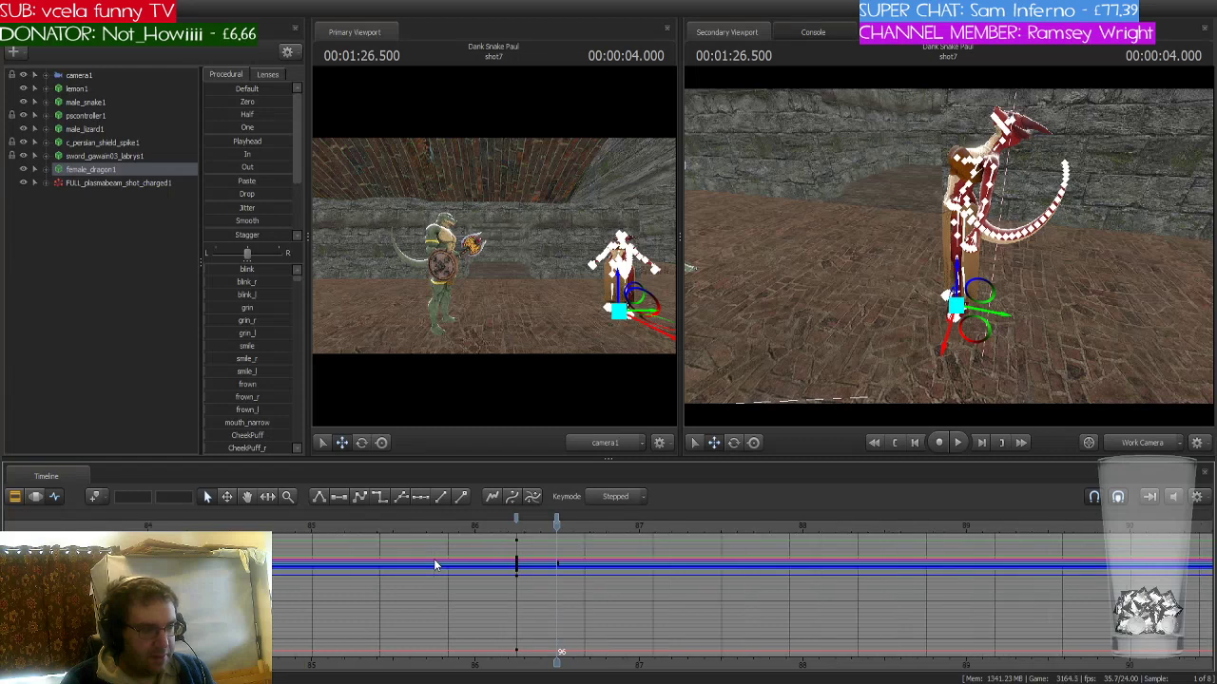
pyautogui.moveTo(882, 319); pyautogui.dragTo(911, 313)
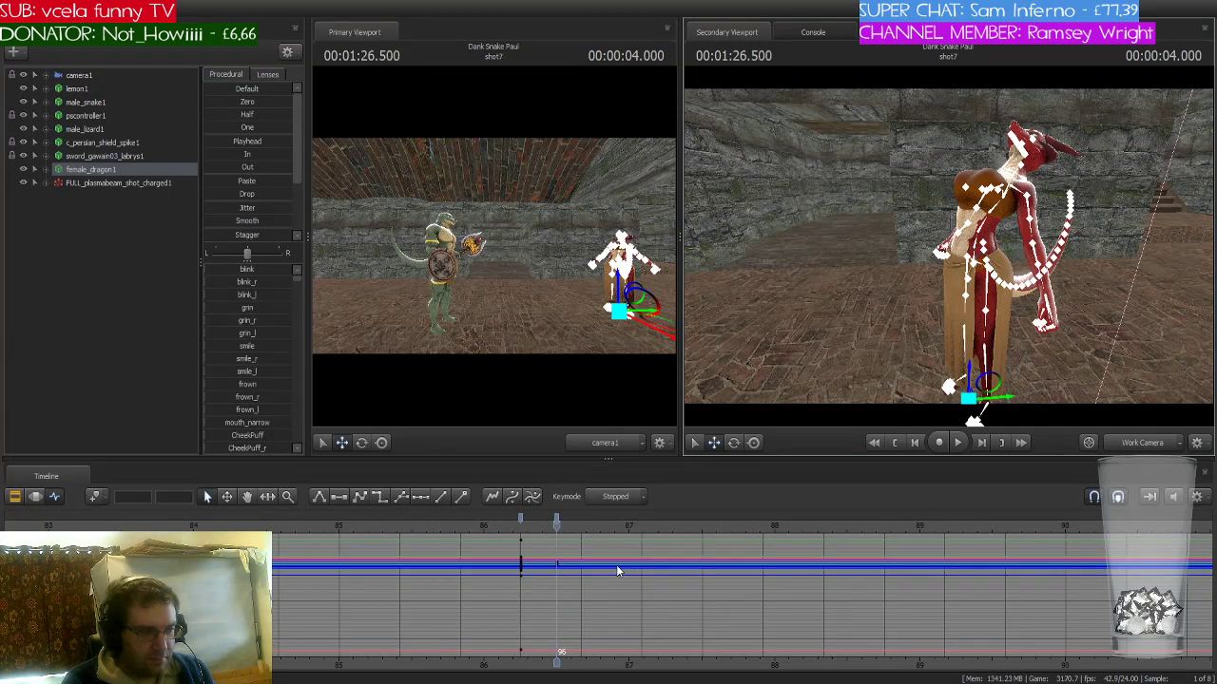
pyautogui.click(560, 521)
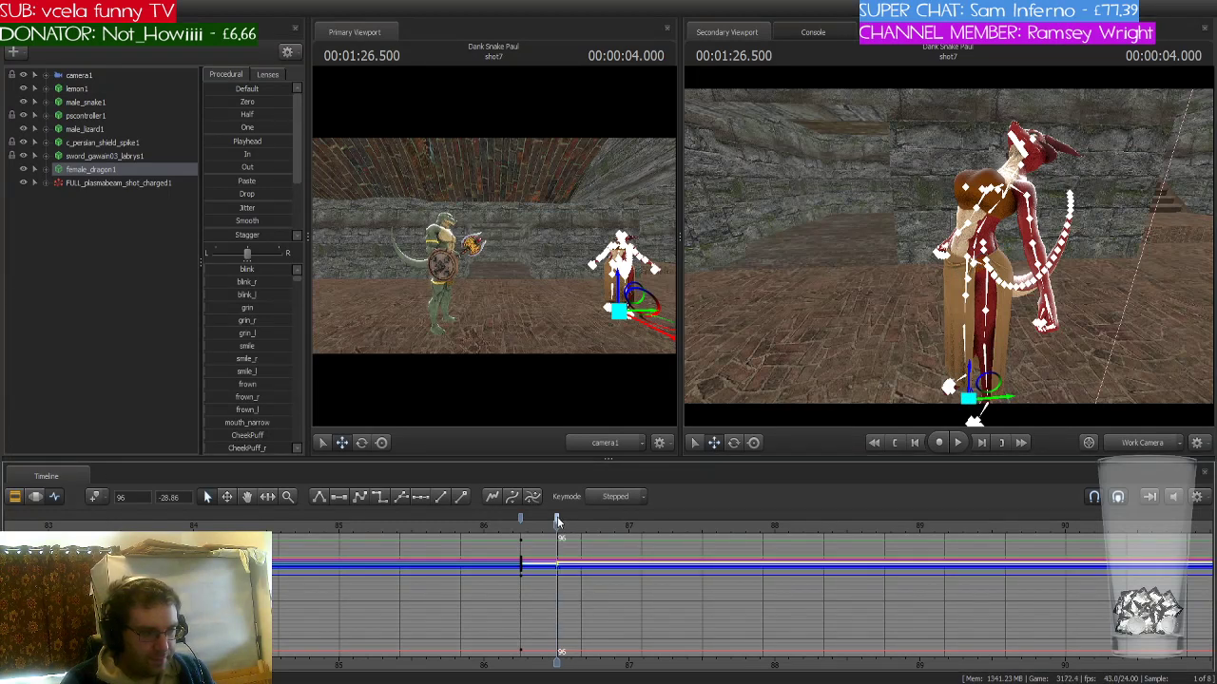
pyautogui.click(502, 561)
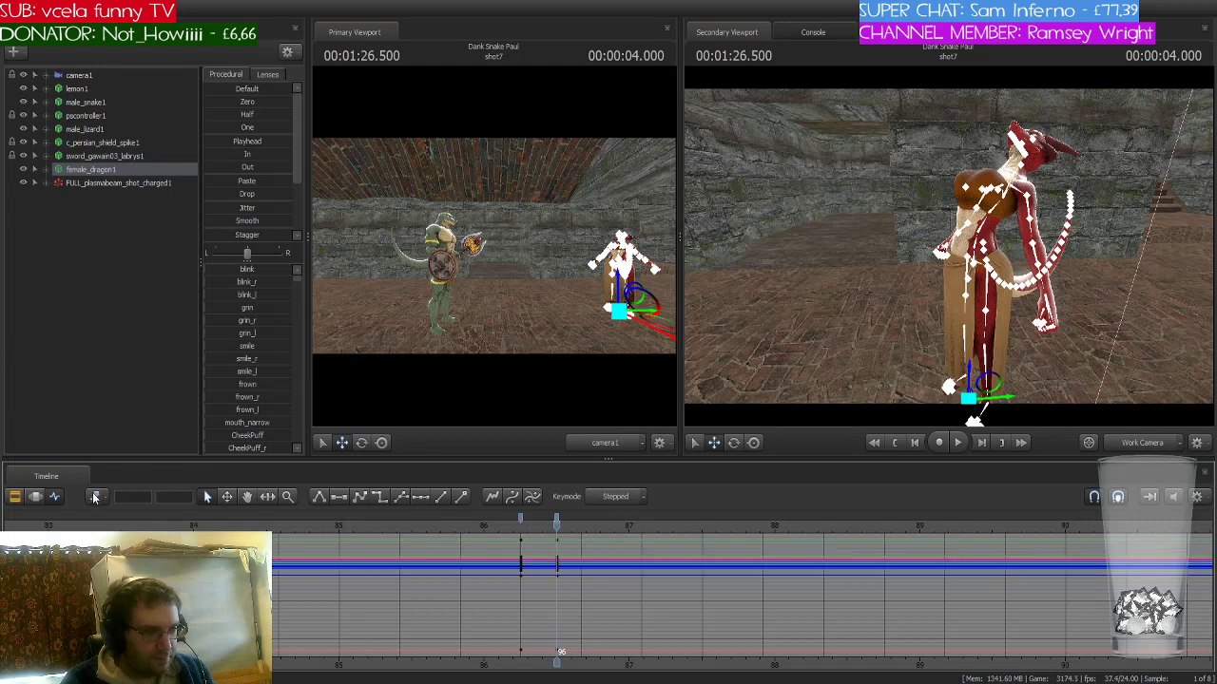
# - Advance the playhead to frame 102 and keyframe female_dragon1's full pose there
pyautogui.press('Right')
pyautogui.press('Right')
pyautogui.press('Right')
pyautogui.press('Right')
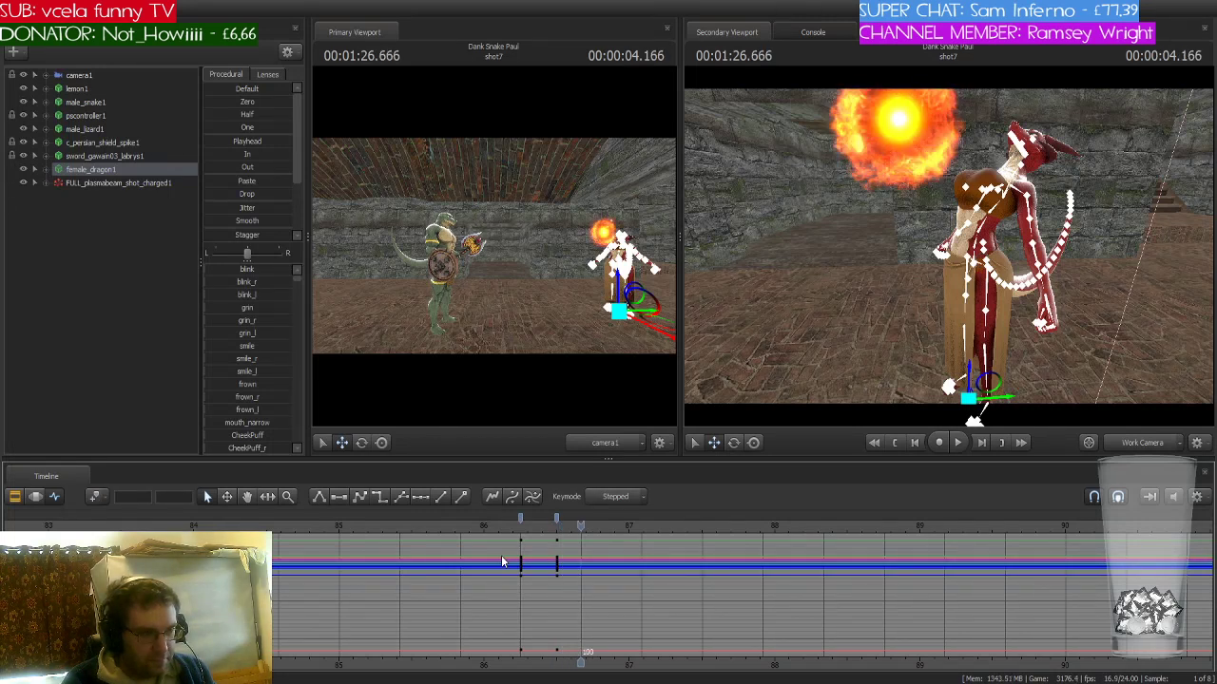
pyautogui.press('Right')
pyautogui.press('Right')
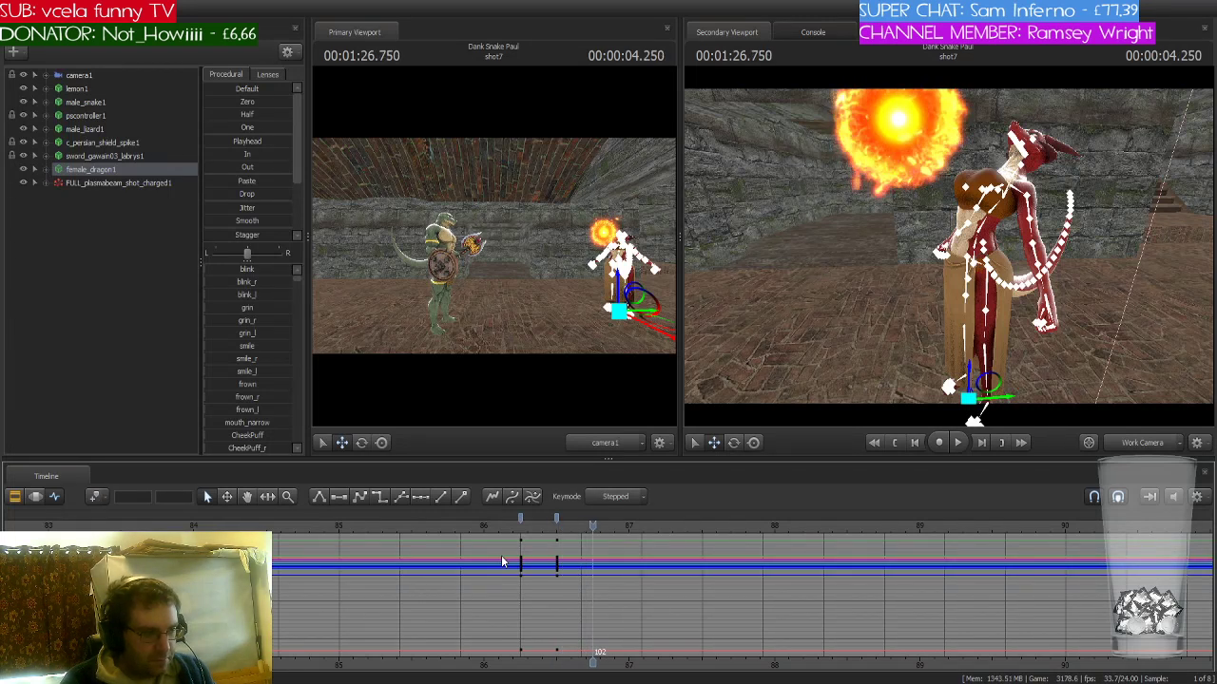
pyautogui.click(96, 498)
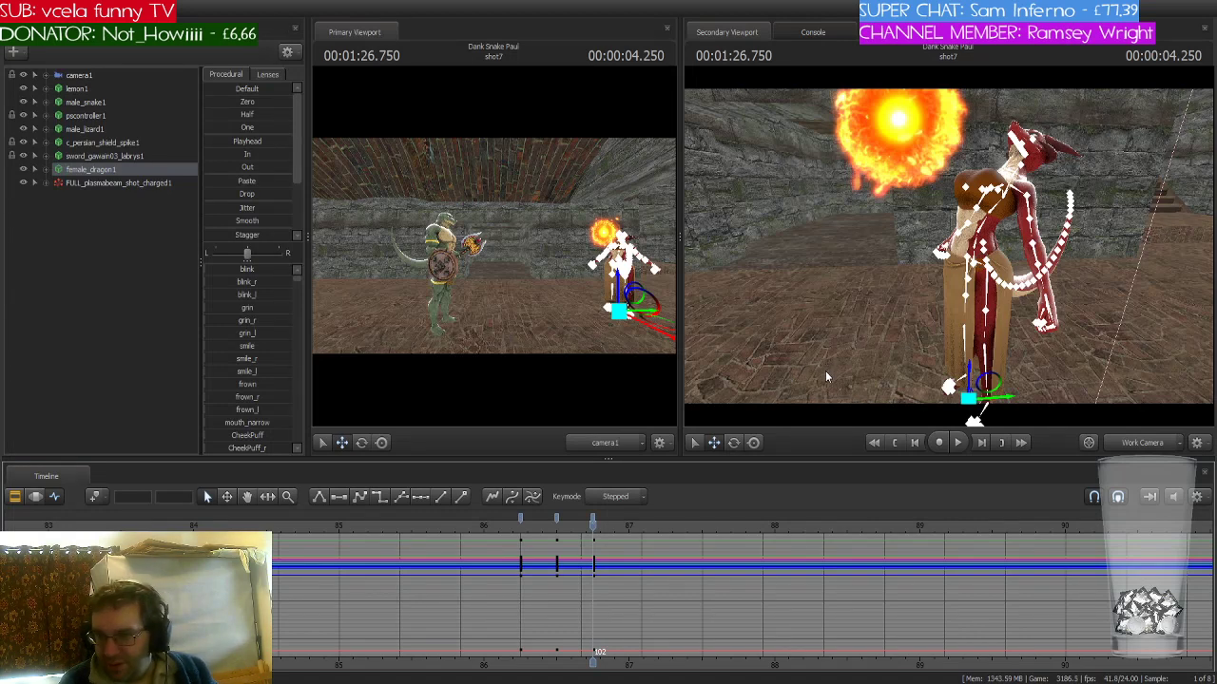
# - Bend female_dragon1's torso forward at frame 102 by rotating her spine bones
pyautogui.moveTo(825, 370); pyautogui.dragTo(933, 277)
pyautogui.click(948, 248)
pyautogui.press('e')
pyautogui.click(957, 251)
pyautogui.click(1021, 278)
pyautogui.moveTo(1010, 267); pyautogui.dragTo(917, 421)
# - Rotate female_dragon1's bip_neck and bip_head at frame 102 to lift her face toward the fireball
pyautogui.click(920, 169)
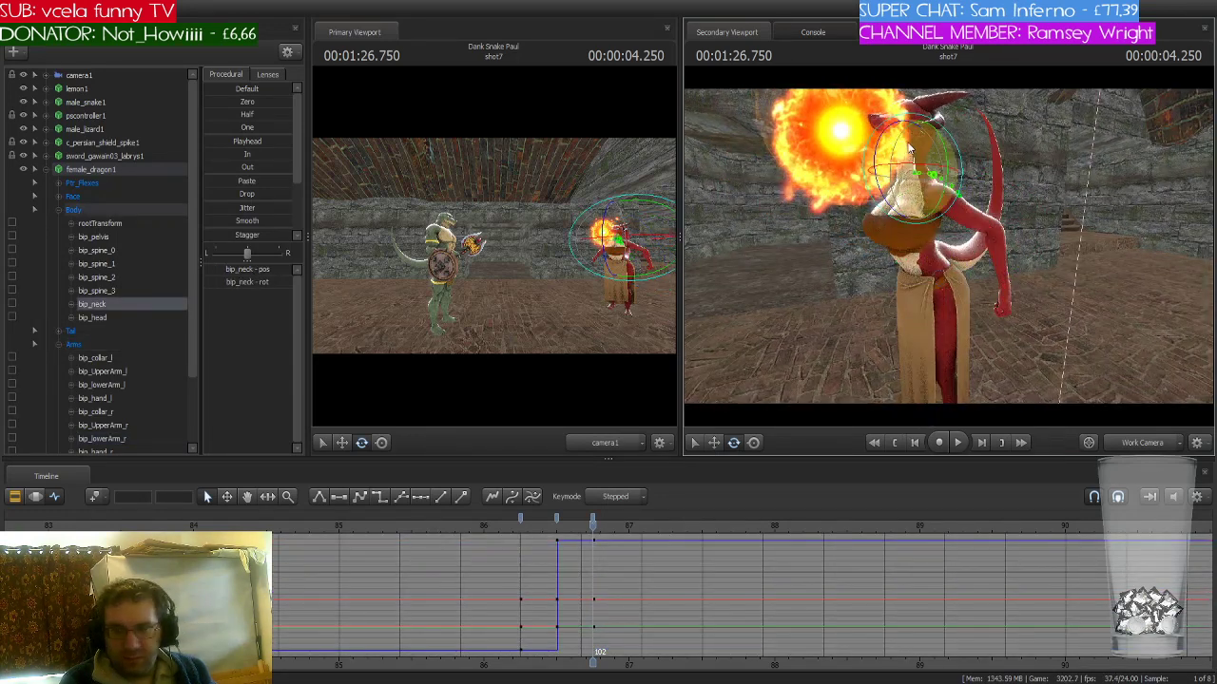
pyautogui.moveTo(920, 169); pyautogui.dragTo(875, 152)
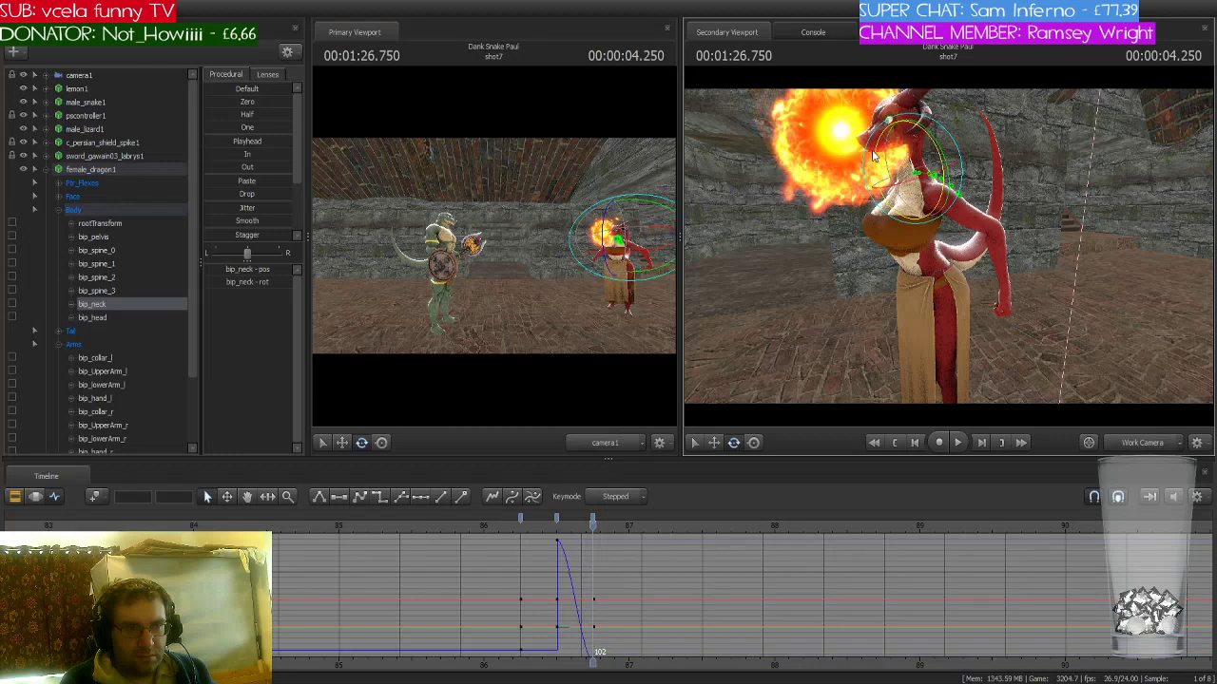
pyautogui.click(920, 145)
pyautogui.click(895, 160)
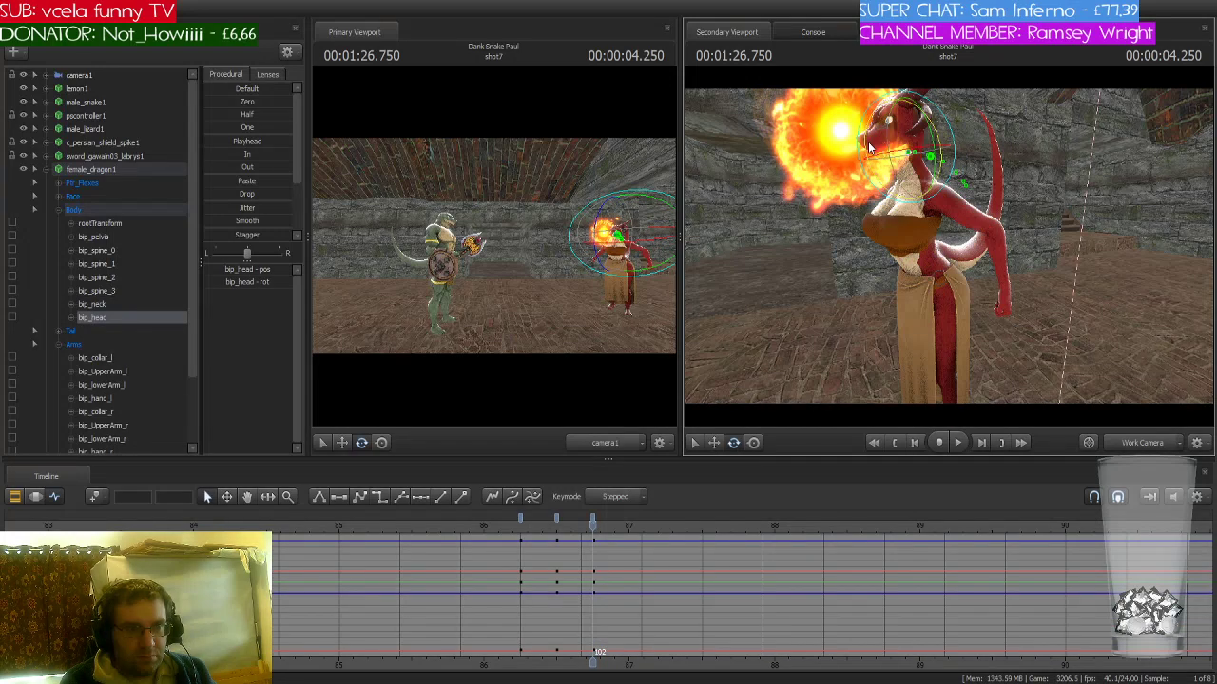
pyautogui.moveTo(868, 147); pyautogui.dragTo(861, 144)
pyautogui.moveTo(860, 145); pyautogui.dragTo(1113, 251, button='right')
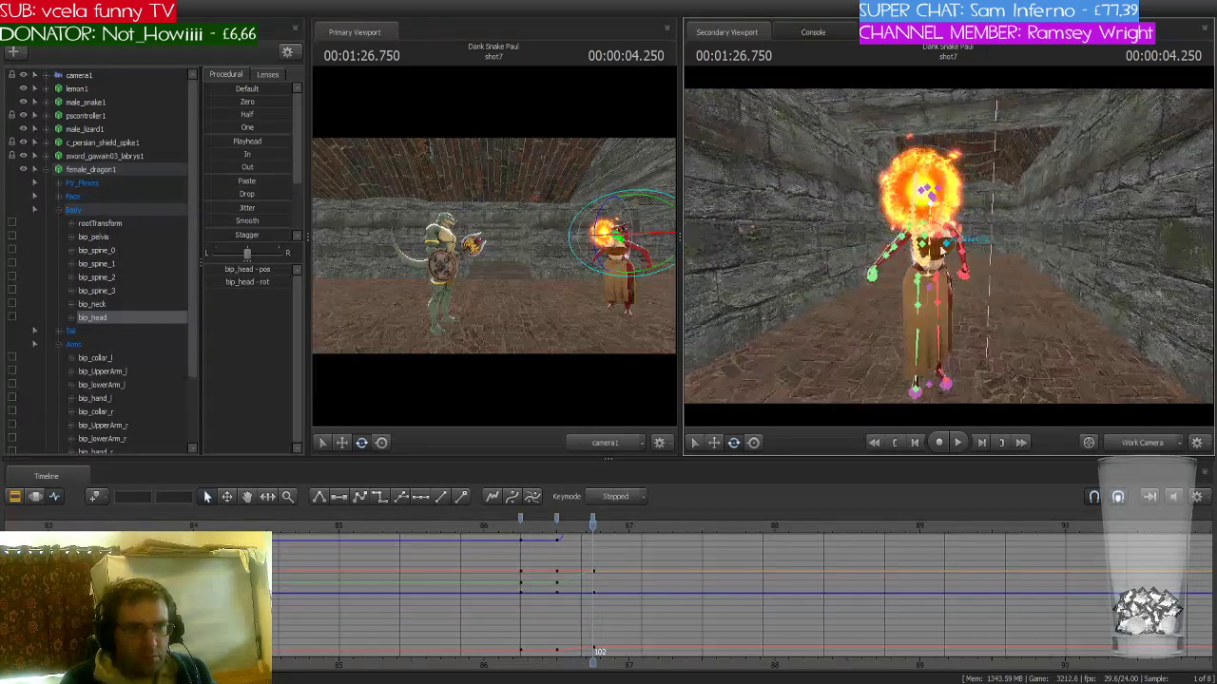
# - Swing female_dragon1's left upper arm outward at frame 102 and rotate bip_lowerArm_l at the elbow
pyautogui.click(908, 242)
pyautogui.moveTo(910, 237); pyautogui.dragTo(846, 270)
pyautogui.click(874, 254)
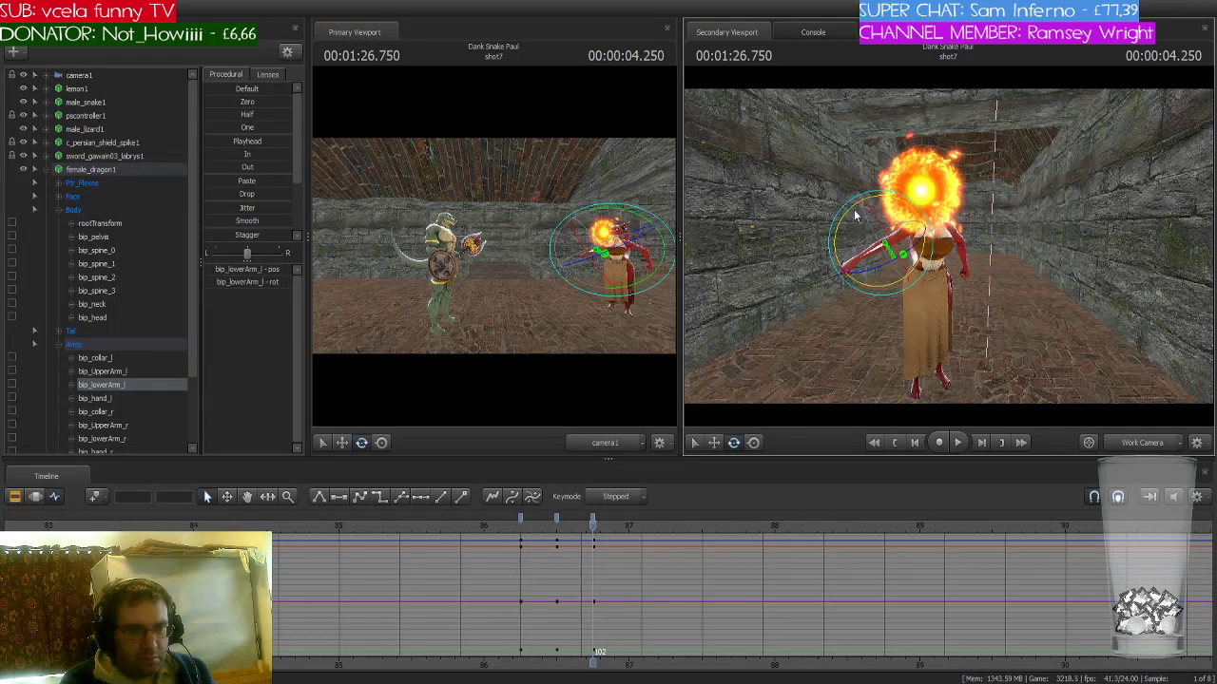
pyautogui.moveTo(855, 217); pyautogui.dragTo(856, 257)
pyautogui.moveTo(856, 257); pyautogui.dragTo(822, 253, button='right')
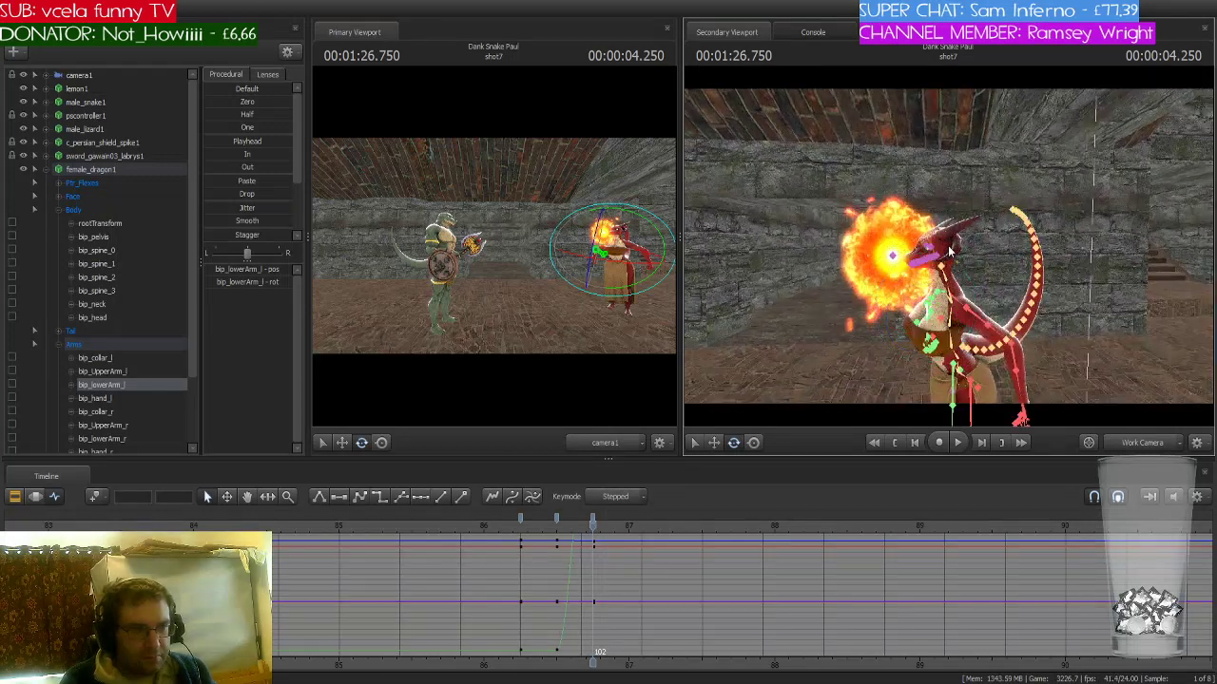
# - Fine-tune the tilt of female_dragon1's bip_head at frame 102 so her mouth faces the fireball
pyautogui.click(938, 283)
pyautogui.moveTo(939, 283); pyautogui.dragTo(931, 269)
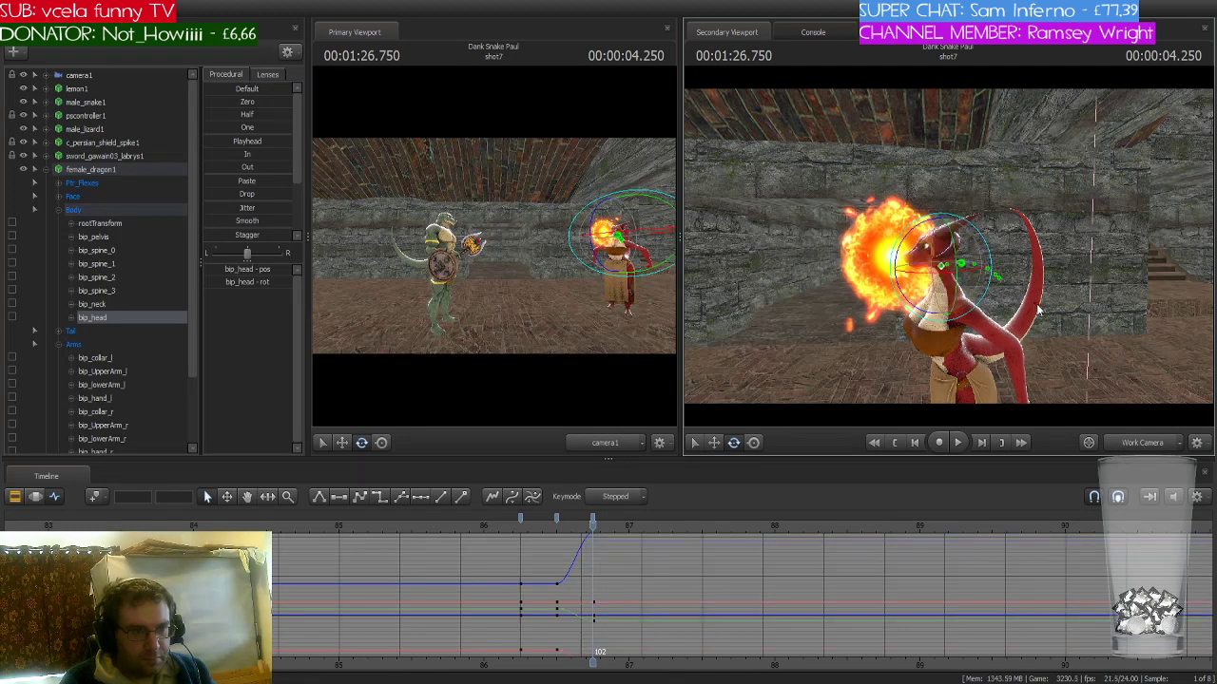
pyautogui.moveTo(932, 269); pyautogui.dragTo(922, 270, button='right')
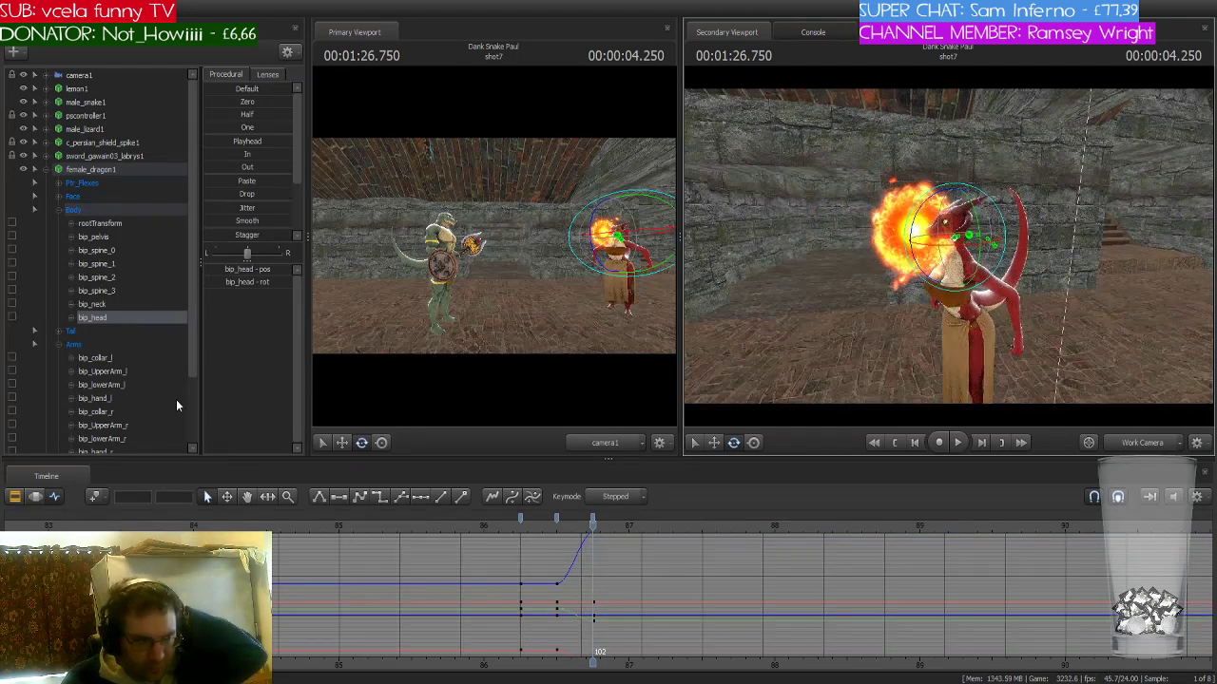
# - Set all of female_dragon1's keys at frame 96 to stepped tangents and return the playhead to frame 102
pyautogui.click(136, 173)
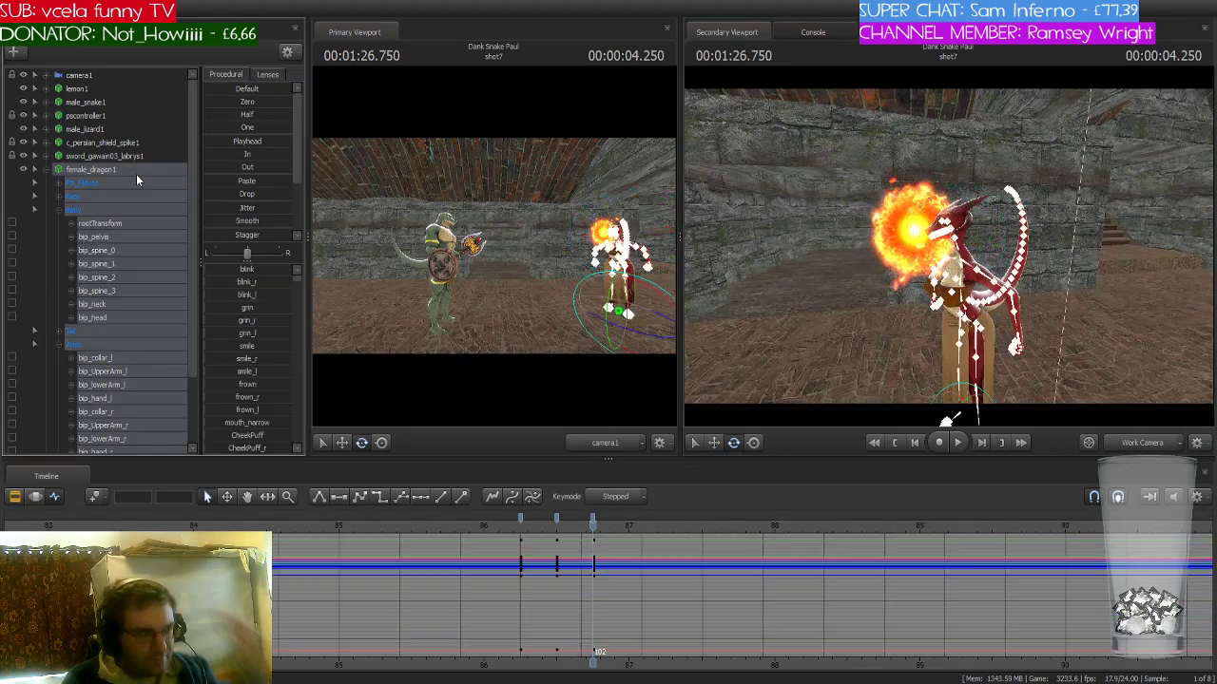
pyautogui.click(555, 521)
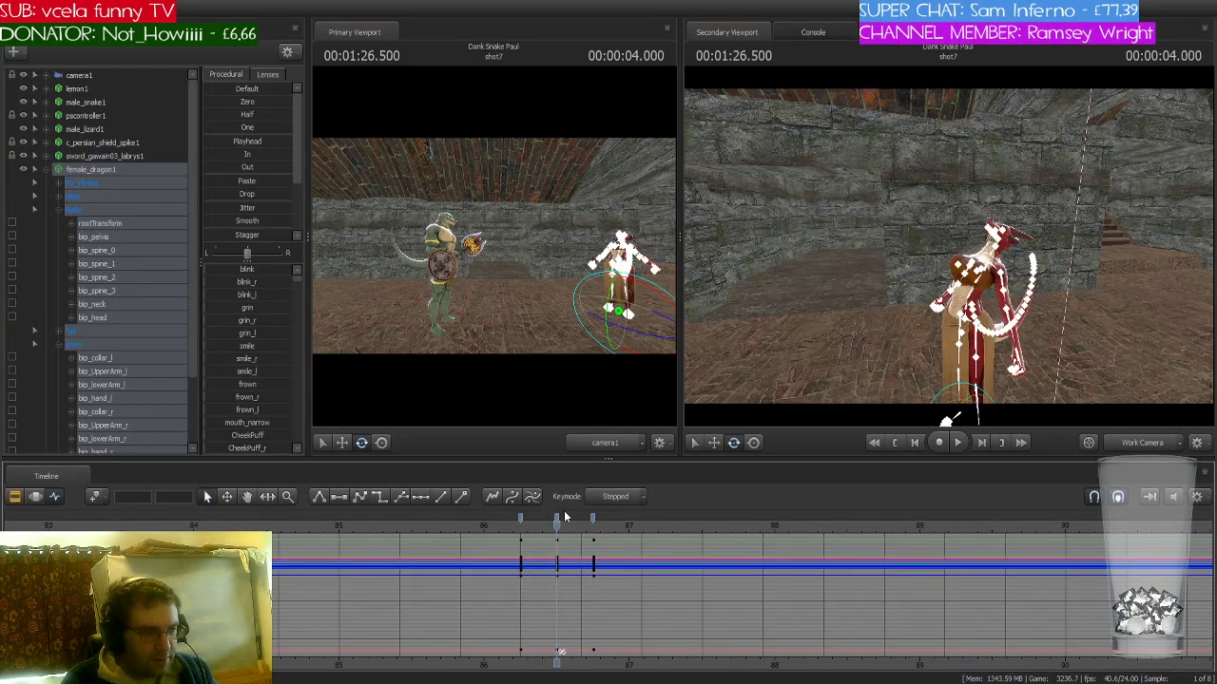
pyautogui.hotkey('ctrl', 'a')
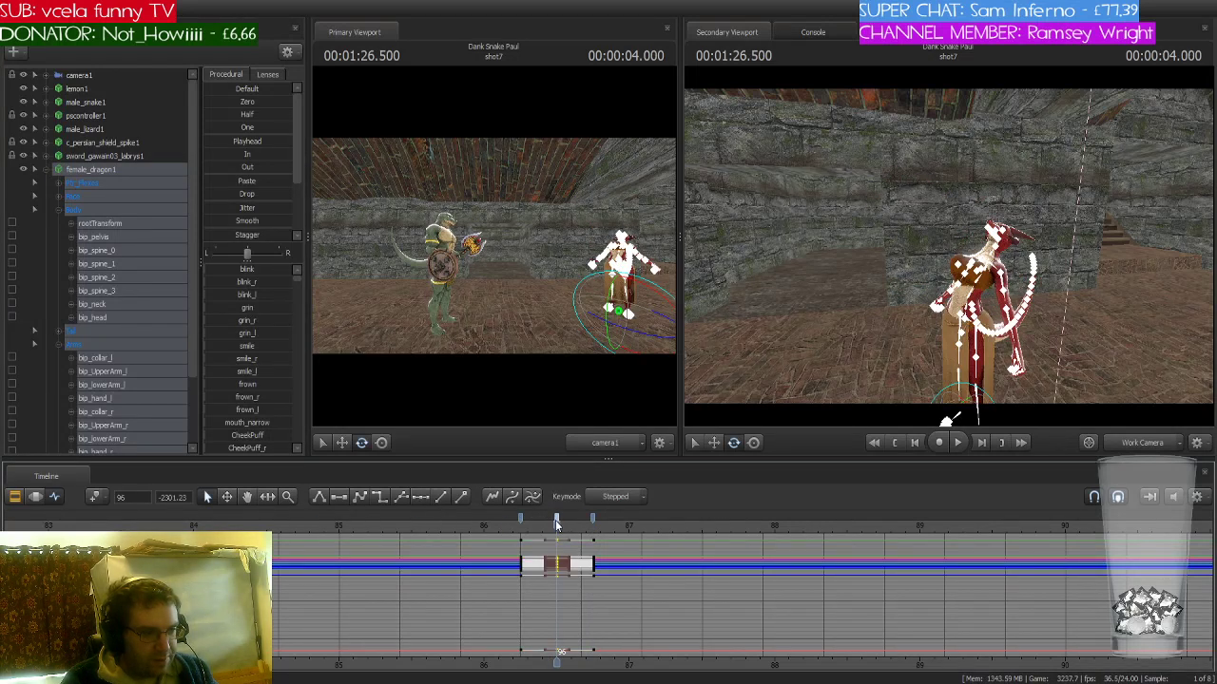
pyautogui.click(378, 497)
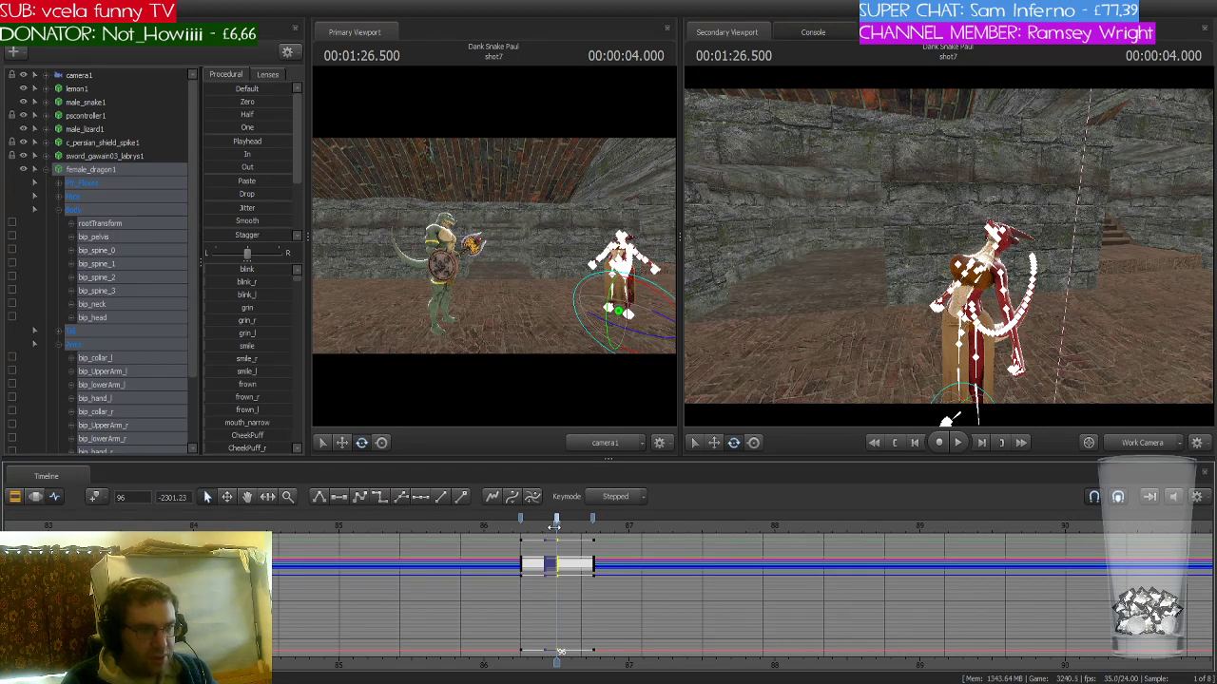
pyautogui.moveTo(555, 525); pyautogui.dragTo(593, 525)
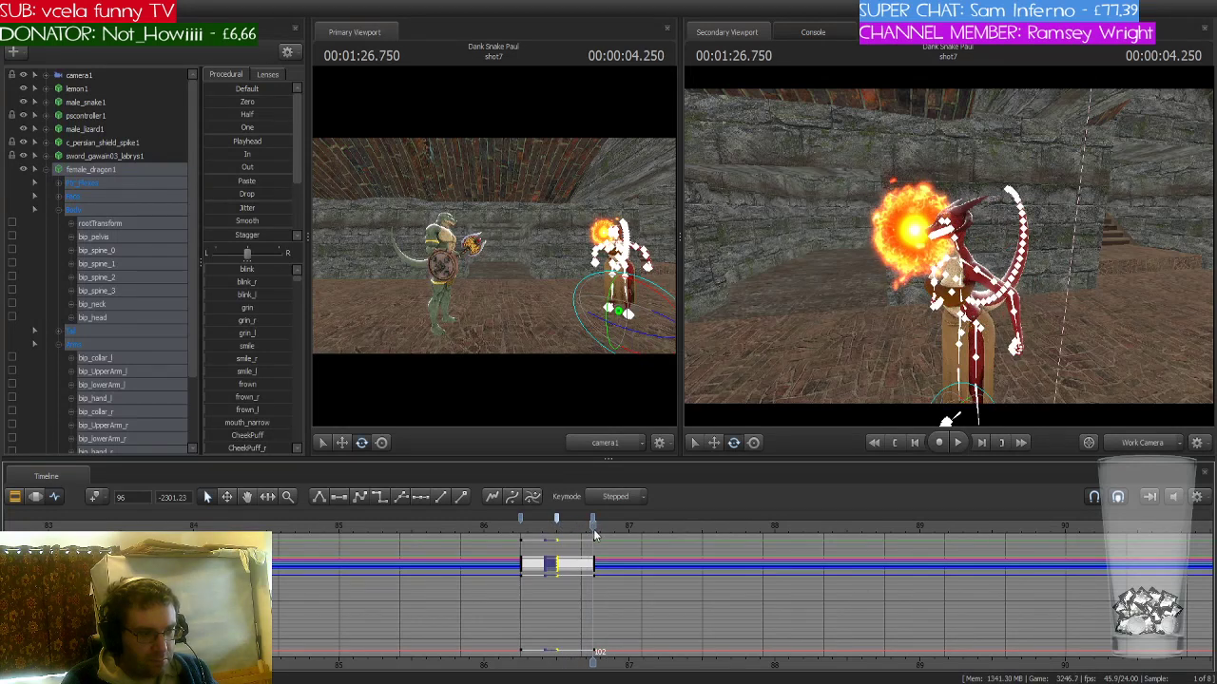
# - Collapse female_dragon1's bone list and clear the selection in the animation set list
pyautogui.click(44, 171)
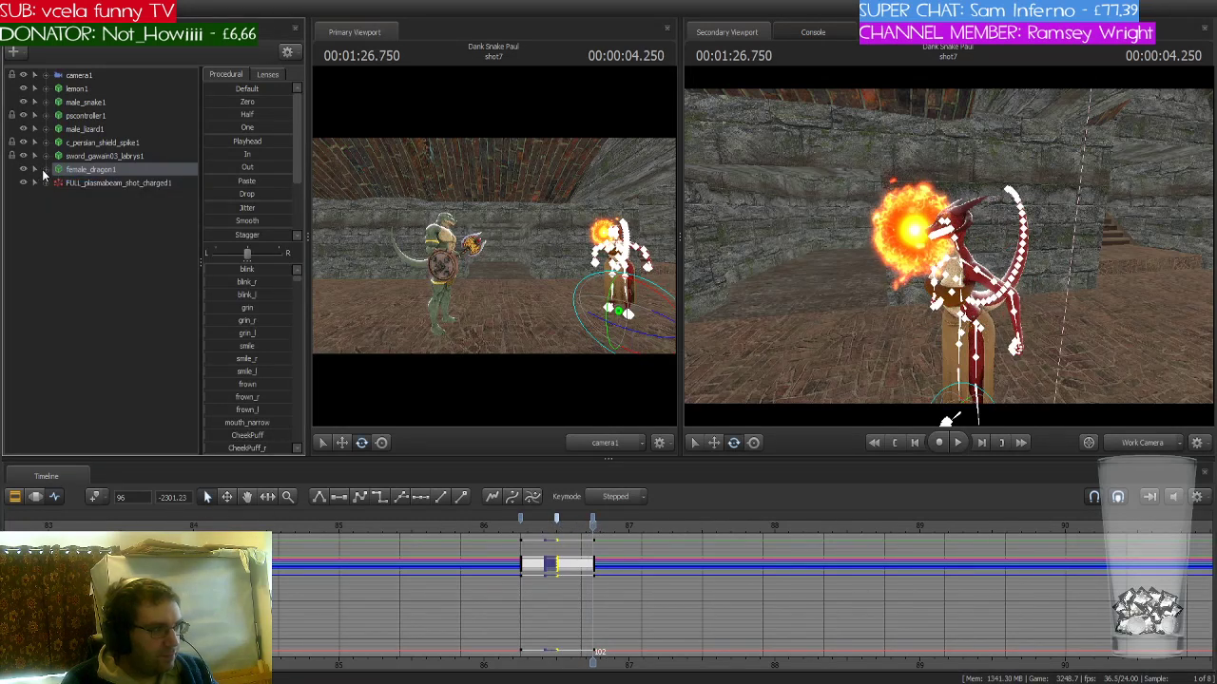
pyautogui.click(139, 183)
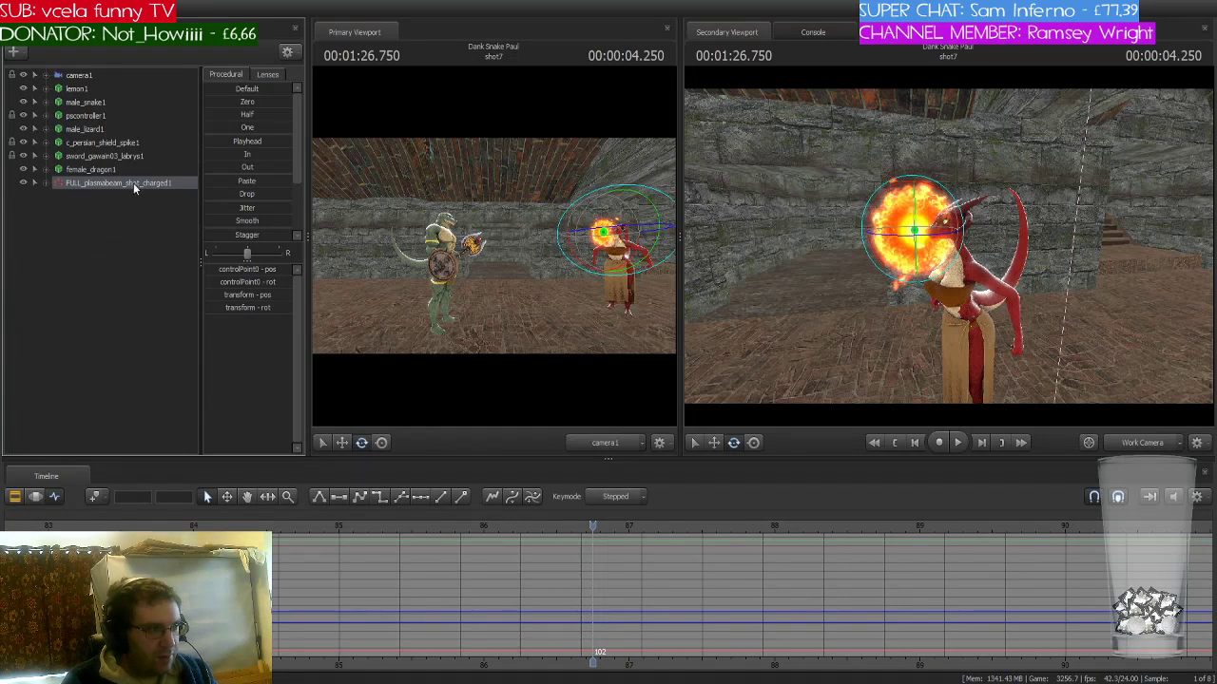
pyautogui.click(120, 214)
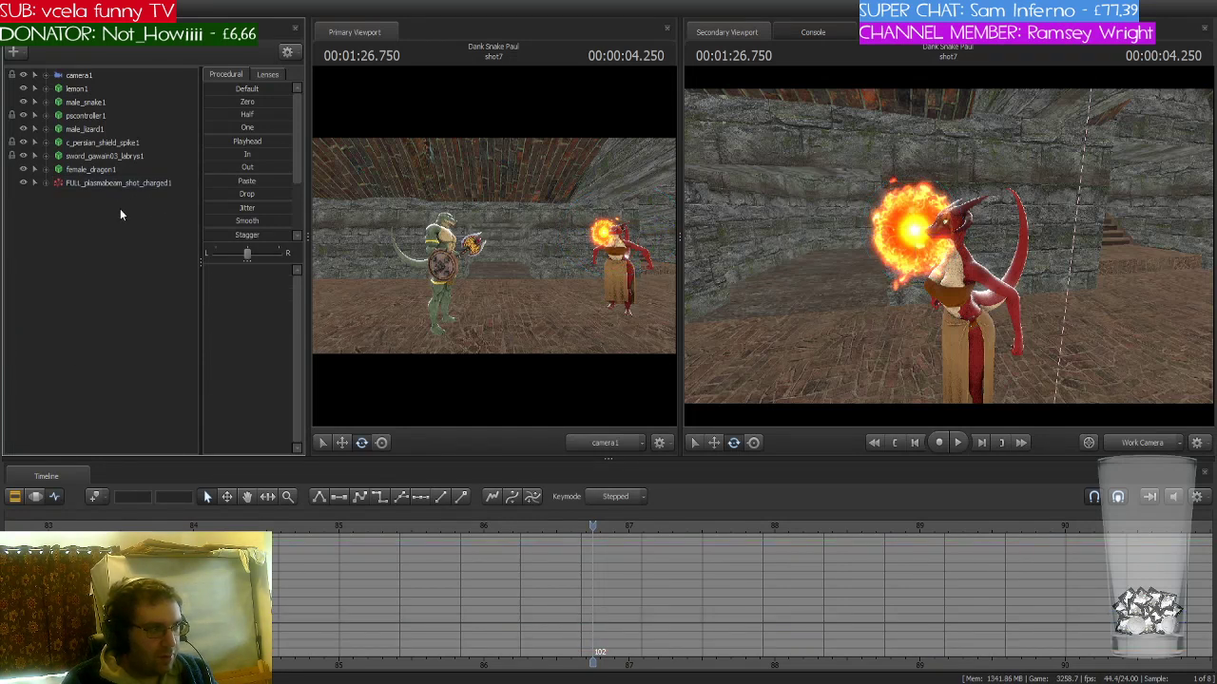
# - Paste two more copies of the FULL_plasmabeam_shot_charged effect into shot7's animation sets
pyautogui.hotkey('ctrl', 'v')
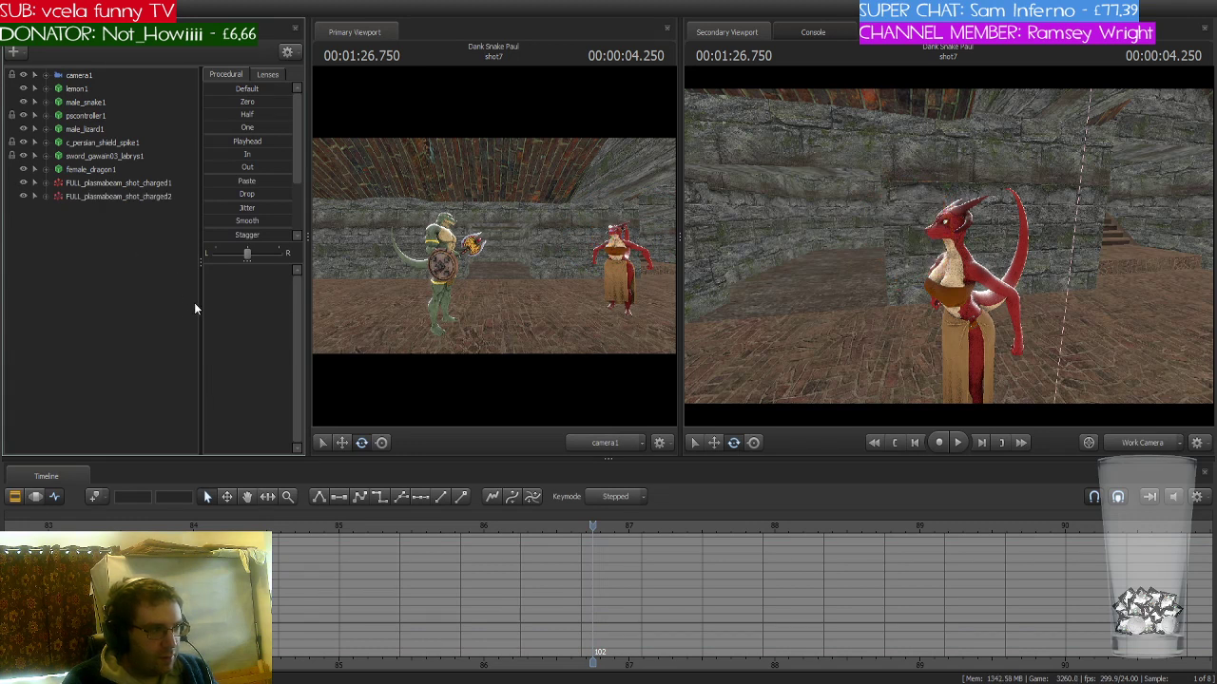
pyautogui.hotkey('ctrl', 'v')
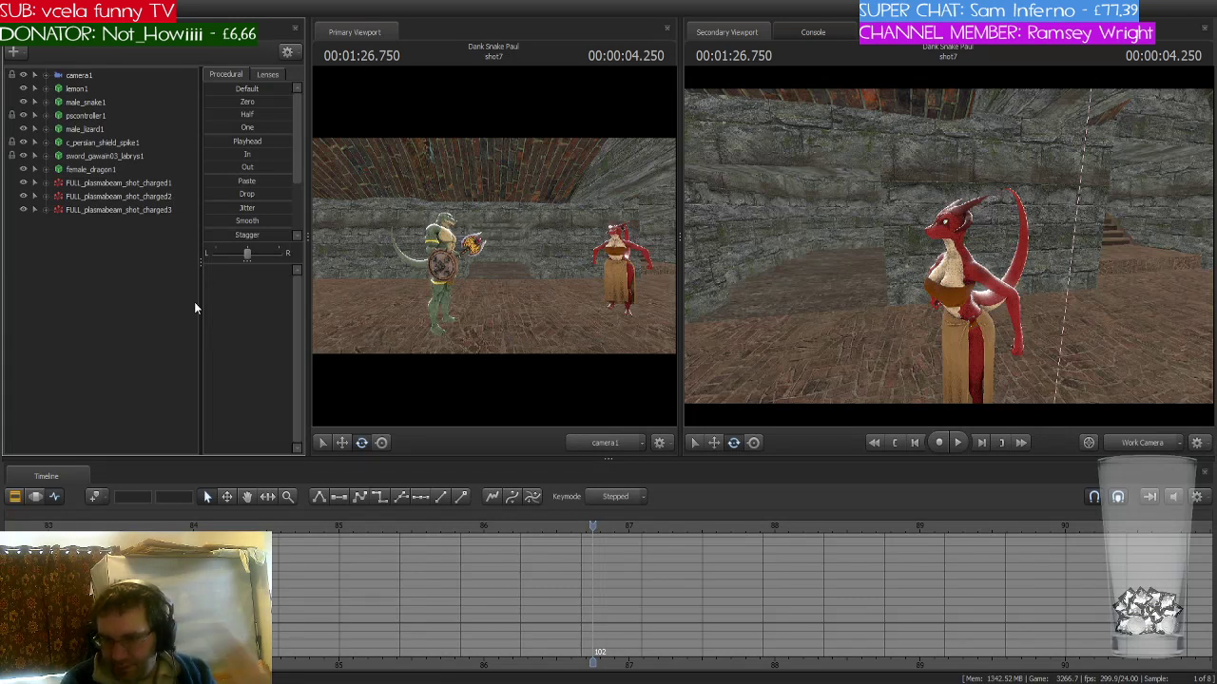
# - Show the animation curves of FULL_plasmabeam_shot_charged1 and key it at frame 102
pyautogui.click(35, 496)
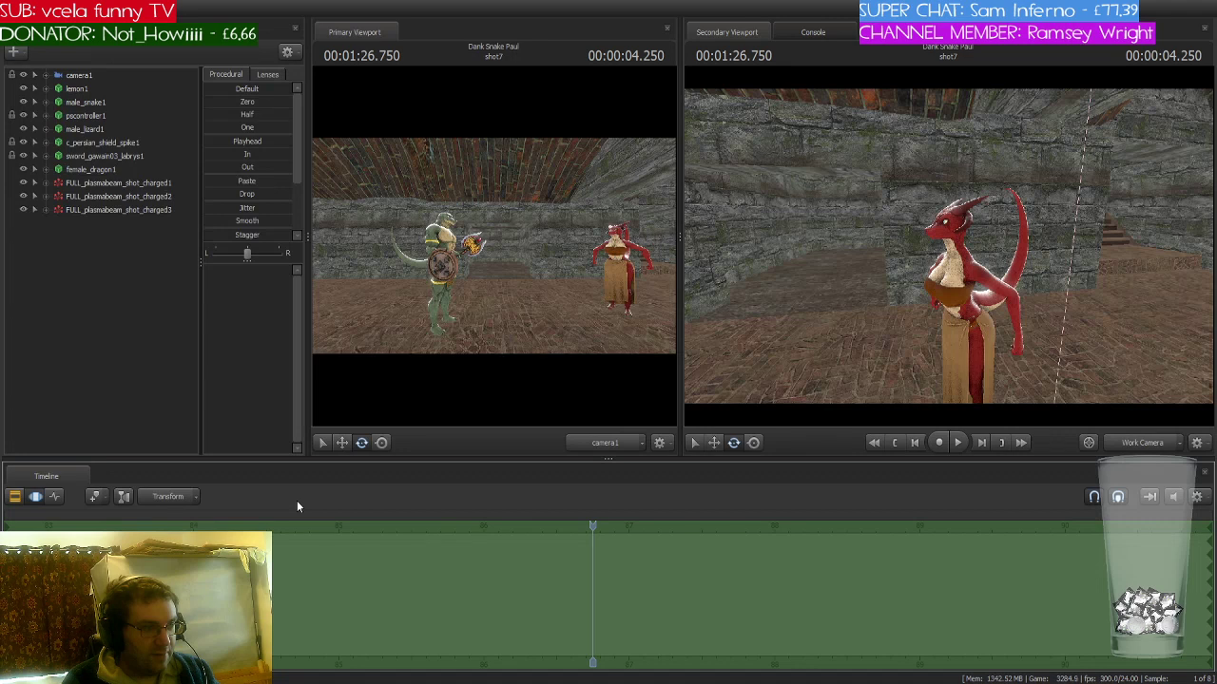
pyautogui.click(54, 496)
pyautogui.click(158, 183)
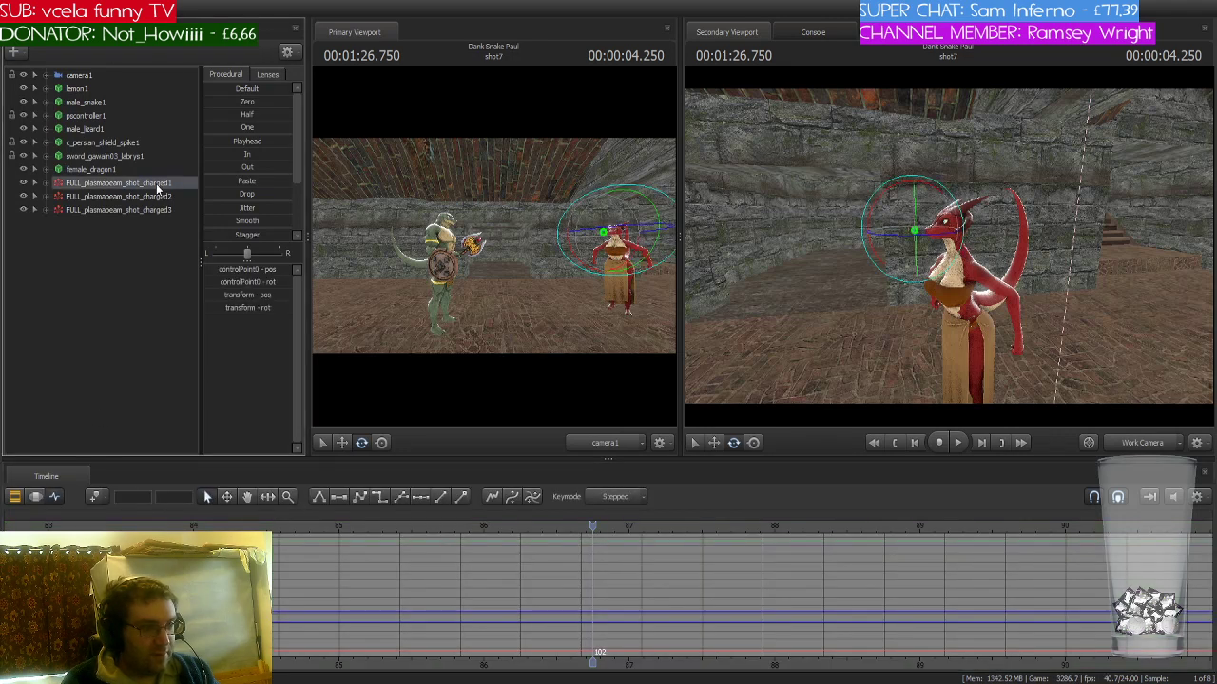
pyautogui.click(95, 497)
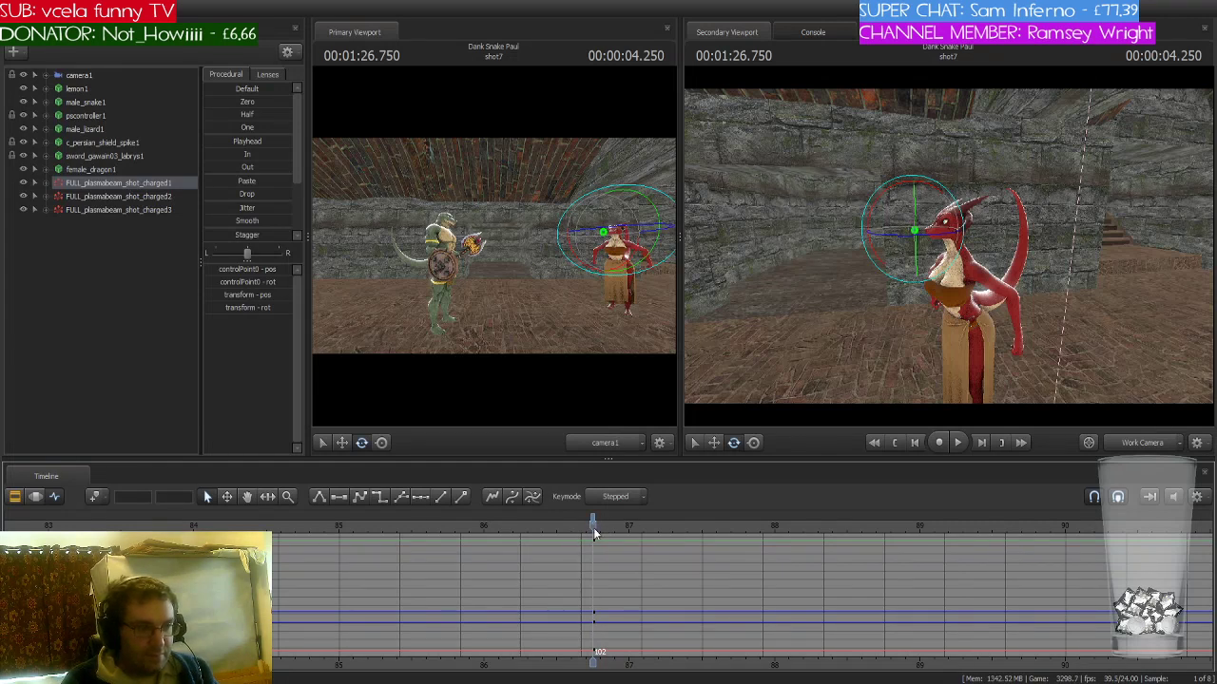
# - Advance six frames and key FULL_plasmabeam_shot_charged1 at frame 108
pyautogui.press('Right')
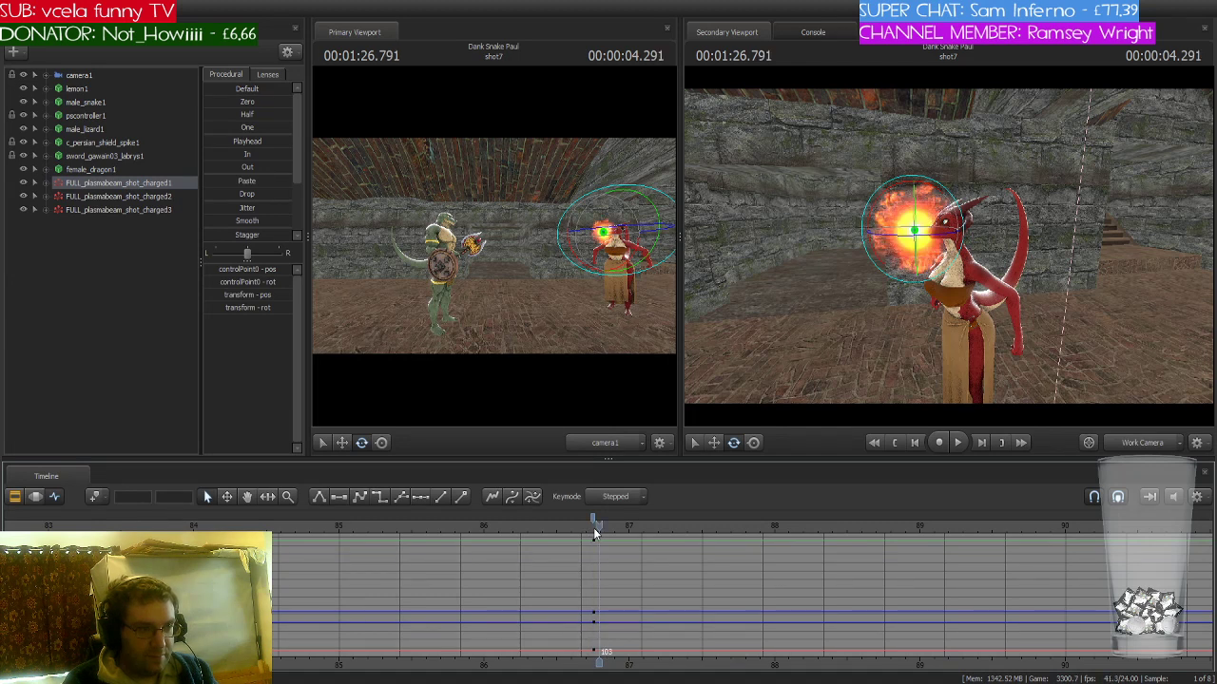
pyautogui.press('Right')
pyautogui.press('Right')
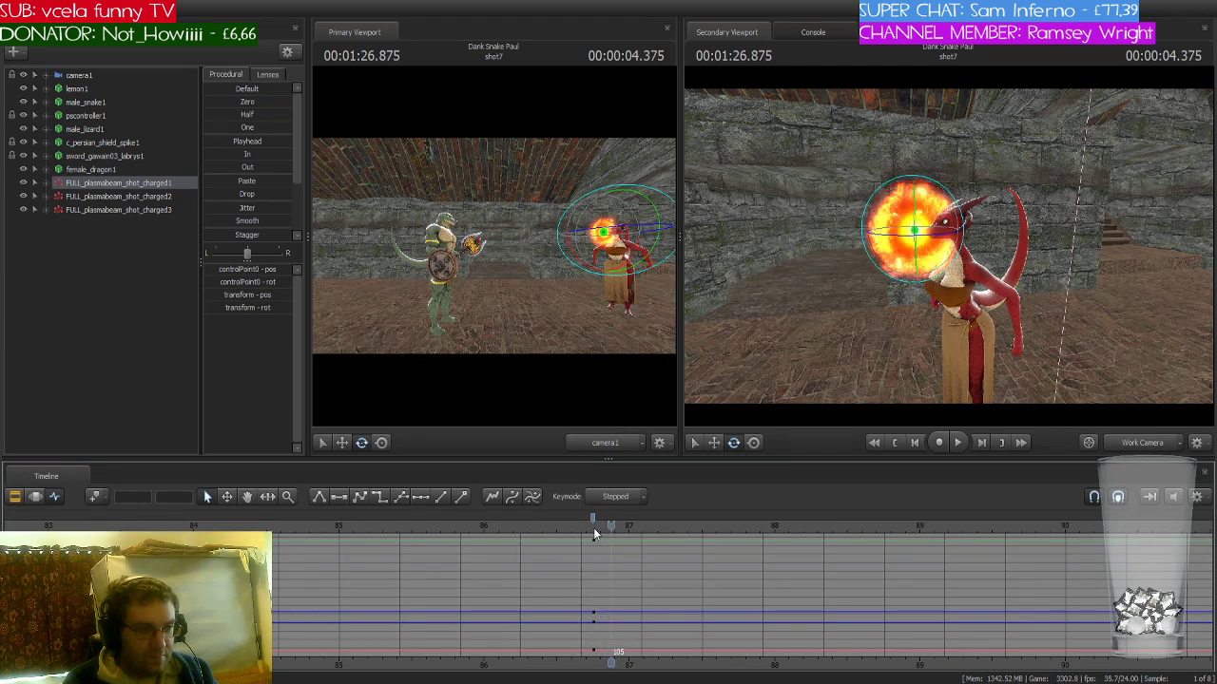
pyautogui.press('Right')
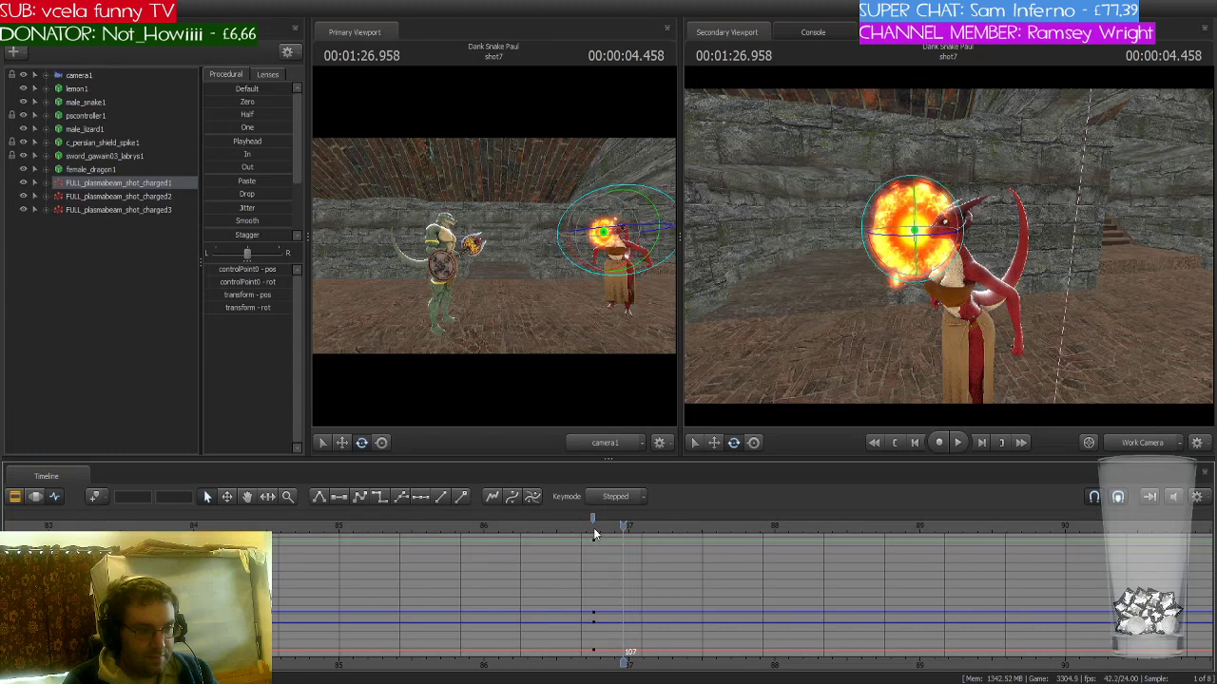
pyautogui.press('Right')
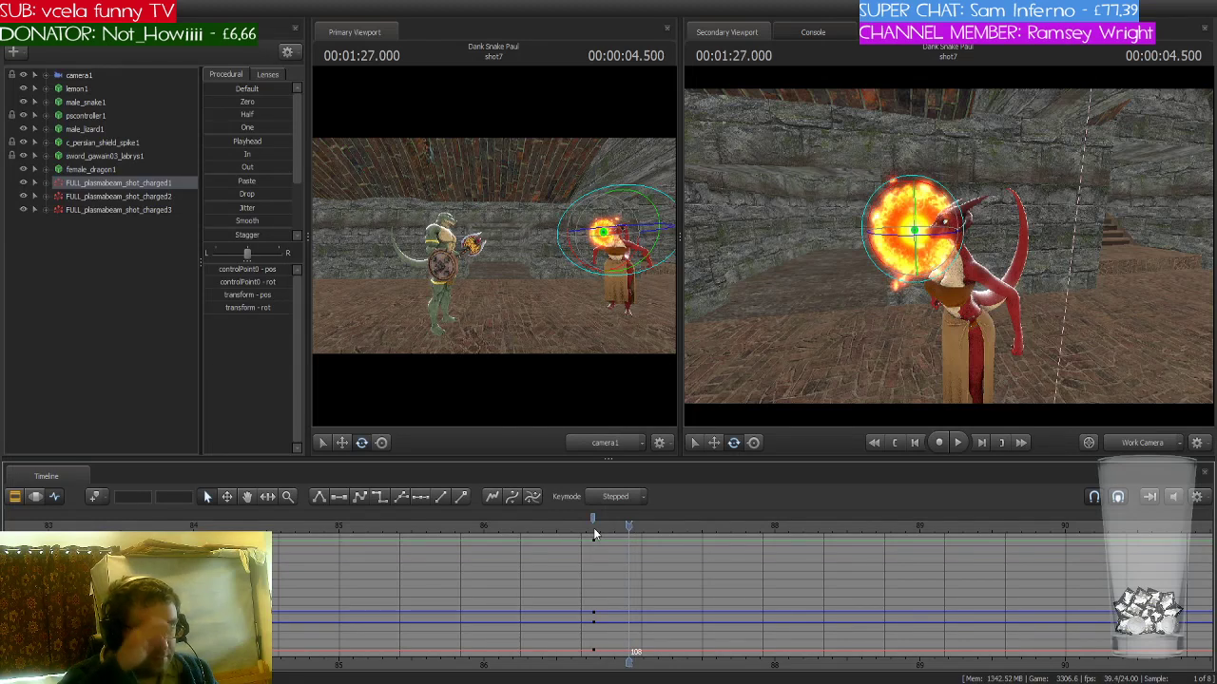
# - Move only the transform control of FULL_plasmabeam_shot_charged1 from female_dragon1's mouth to male_lizard1's upper body at frame 108
pyautogui.moveTo(765, 306); pyautogui.dragTo(825, 343)
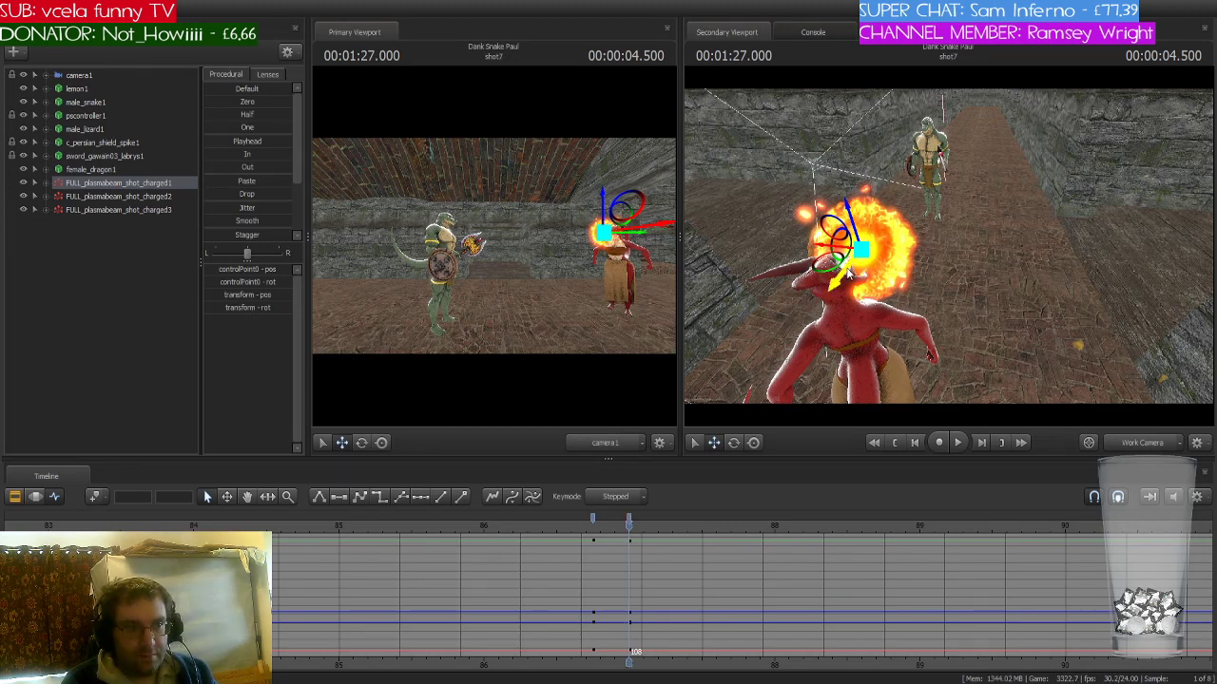
pyautogui.moveTo(850, 274); pyautogui.dragTo(926, 176)
pyautogui.hotkey('ctrl', 'z')
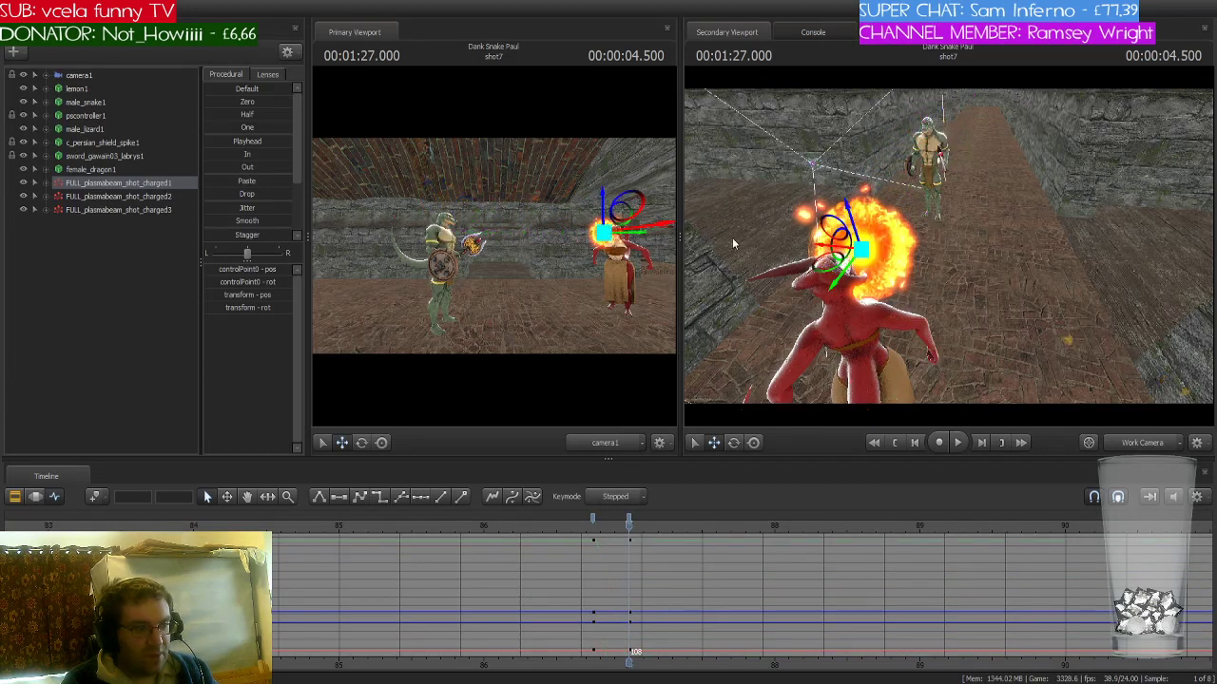
pyautogui.click(48, 183)
pyautogui.click(58, 196)
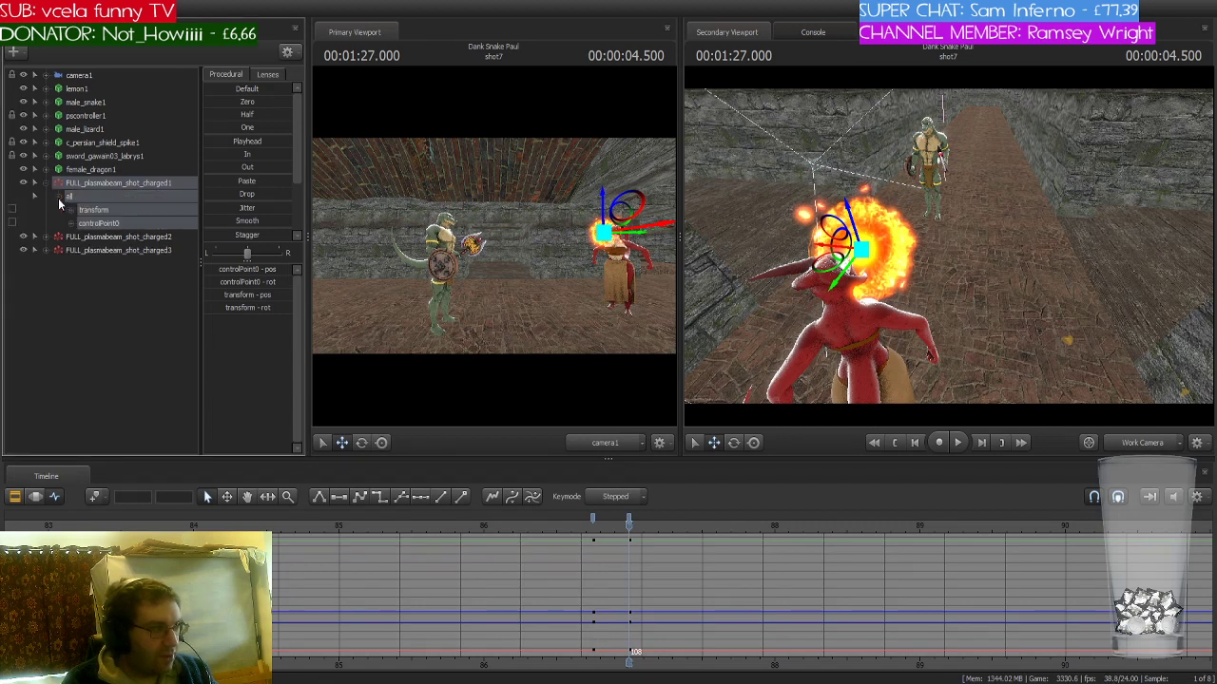
pyautogui.click(124, 210)
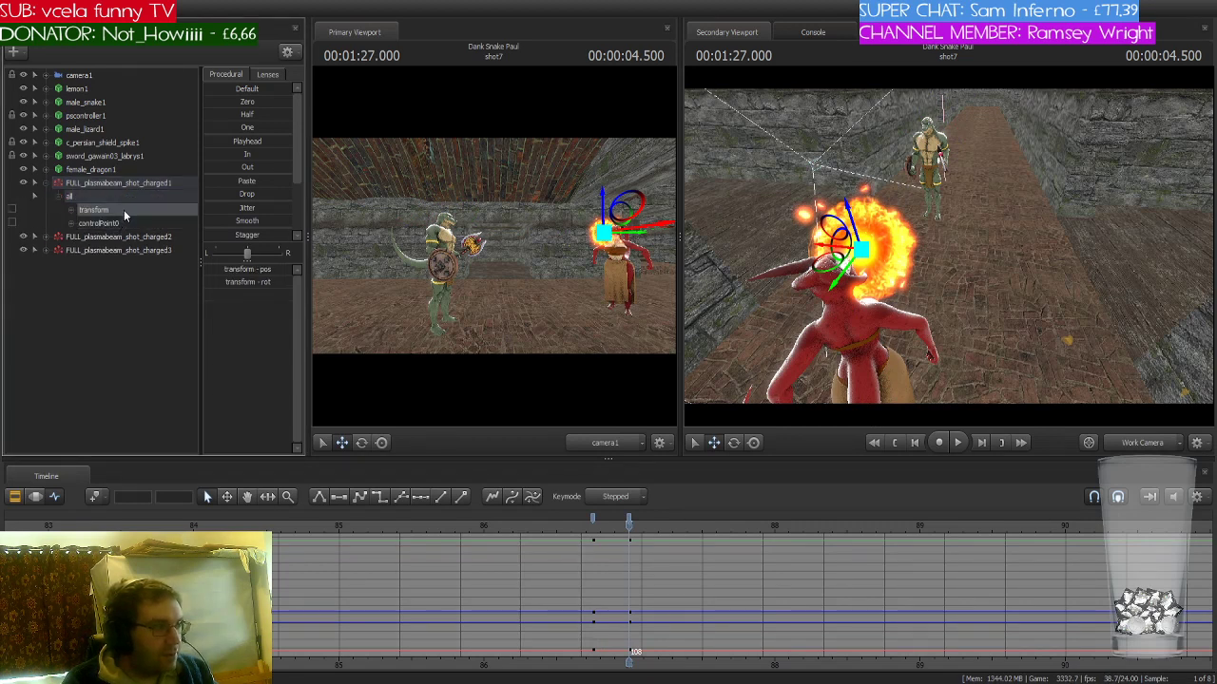
pyautogui.moveTo(843, 279); pyautogui.dragTo(884, 218)
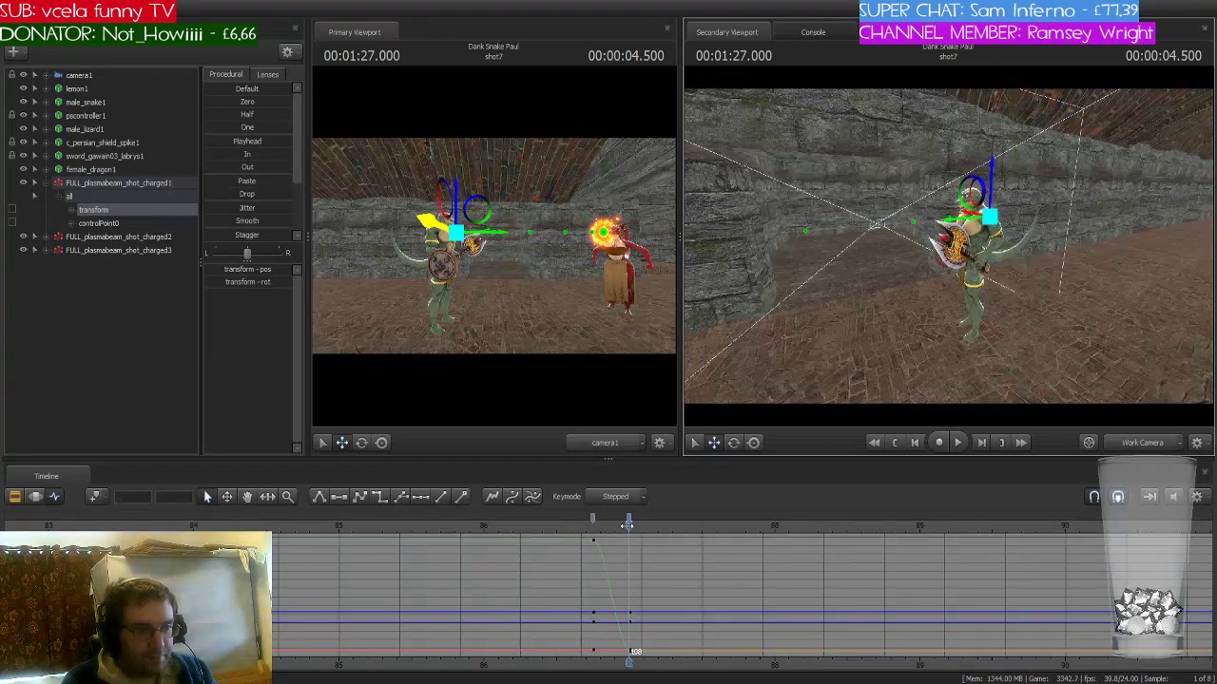
# - Play back the fireball's flight and shift the transform's arrival keys to frame 120
pyautogui.moveTo(595, 521); pyautogui.dragTo(550, 526)
pyautogui.press('space')
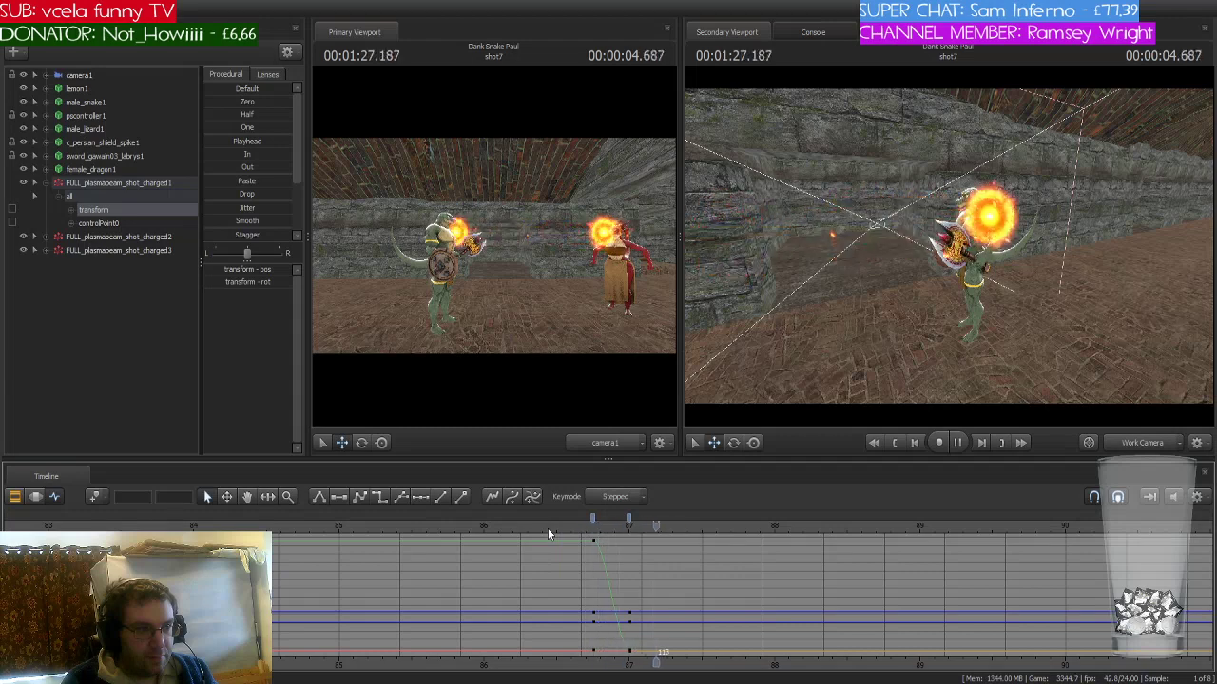
pyautogui.moveTo(715, 524)
pyautogui.mouseDown()
pyautogui.moveTo(591, 523)
pyautogui.moveTo(699, 518)
pyautogui.mouseUp()
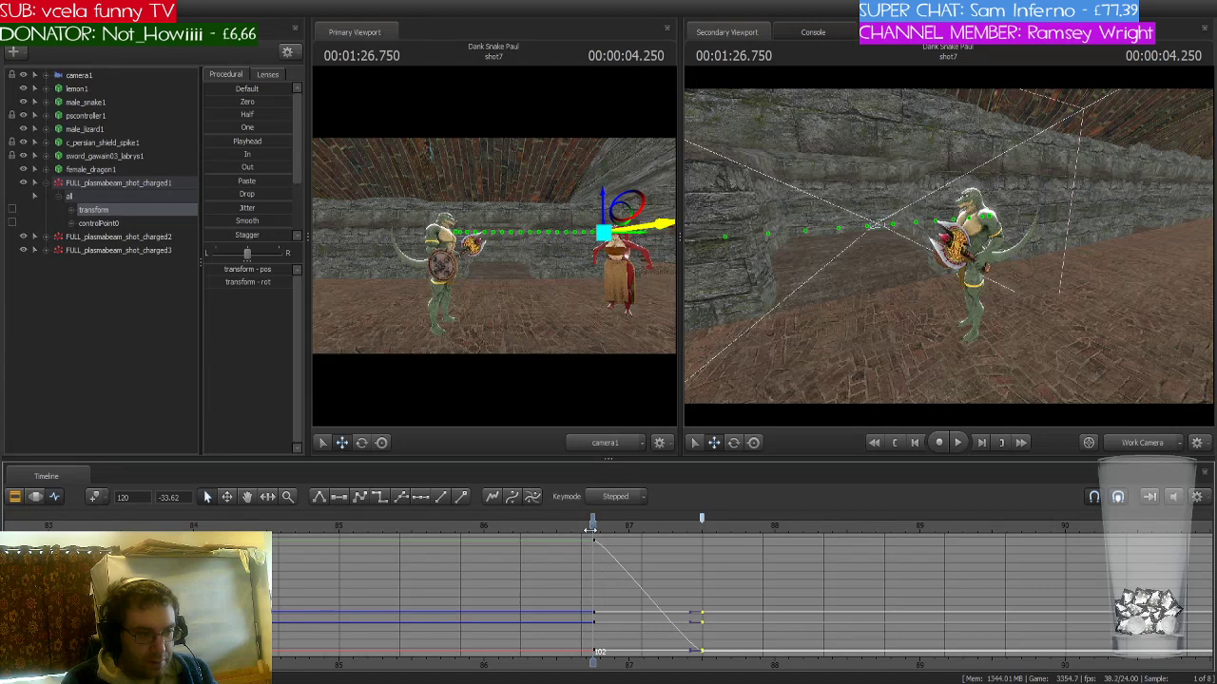
# - Play back the slowed fireball flight and return the playhead to frame 102
pyautogui.moveTo(592, 526)
pyautogui.mouseDown()
pyautogui.moveTo(633, 526)
pyautogui.moveTo(571, 527)
pyautogui.mouseUp()
pyautogui.press('space')
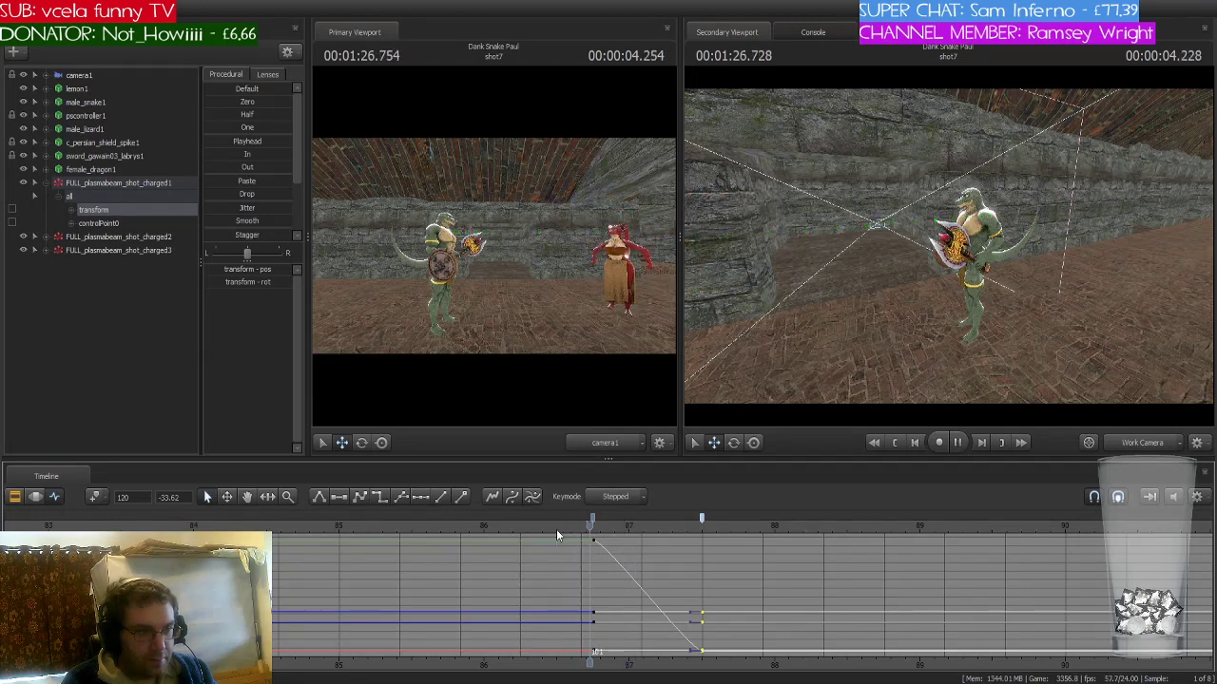
pyautogui.press('space')
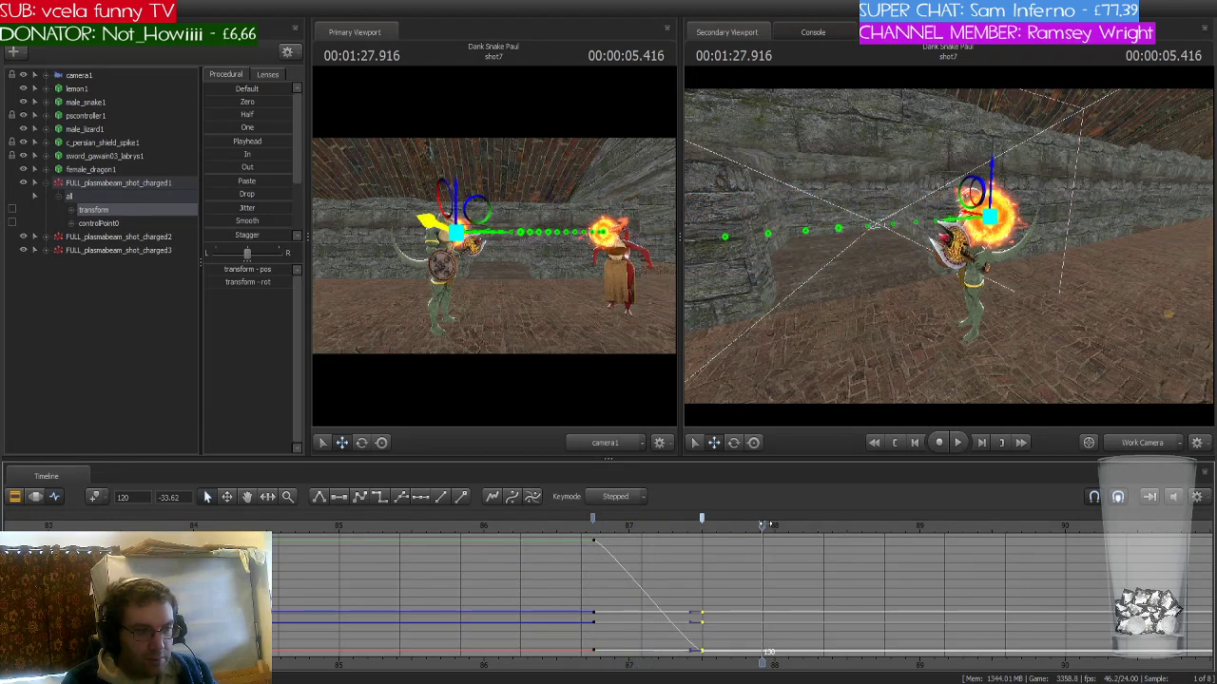
pyautogui.press('Left')
pyautogui.moveTo(740, 529); pyautogui.dragTo(593, 527)
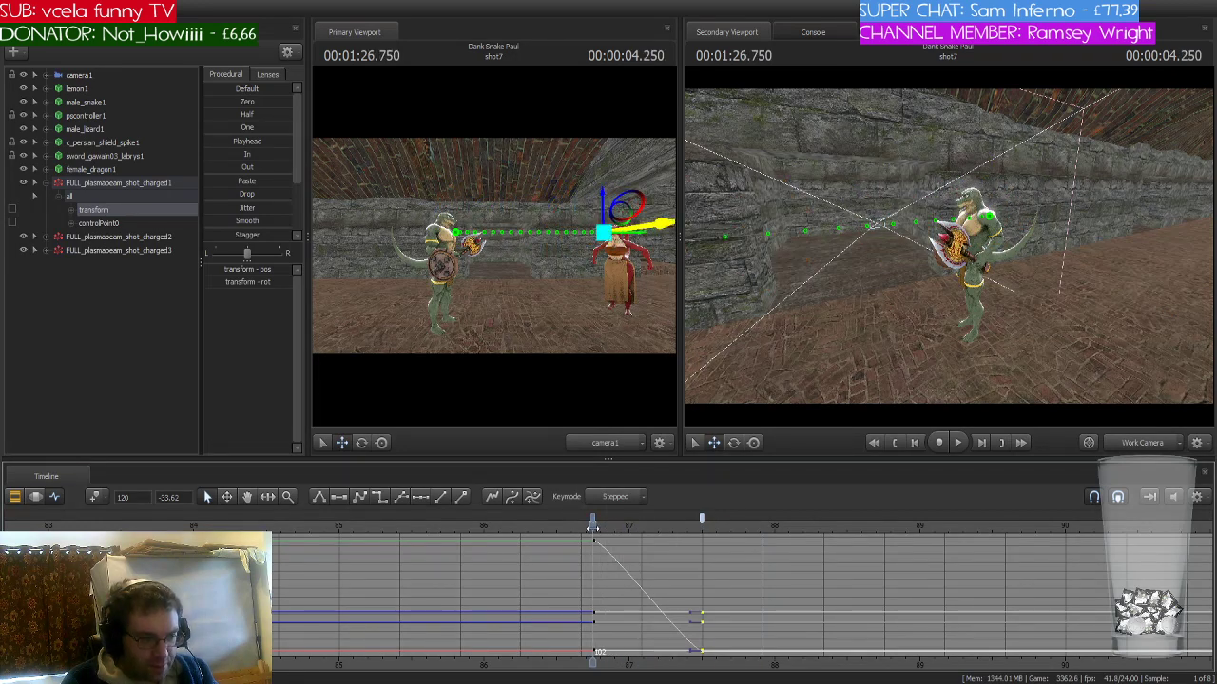
# - Examine the fireball's path towards male_lizard1 frame by frame from frame 102 to frame 120
pyautogui.moveTo(595, 524)
pyautogui.mouseDown()
pyautogui.moveTo(751, 524)
pyautogui.moveTo(595, 532)
pyautogui.mouseUp()
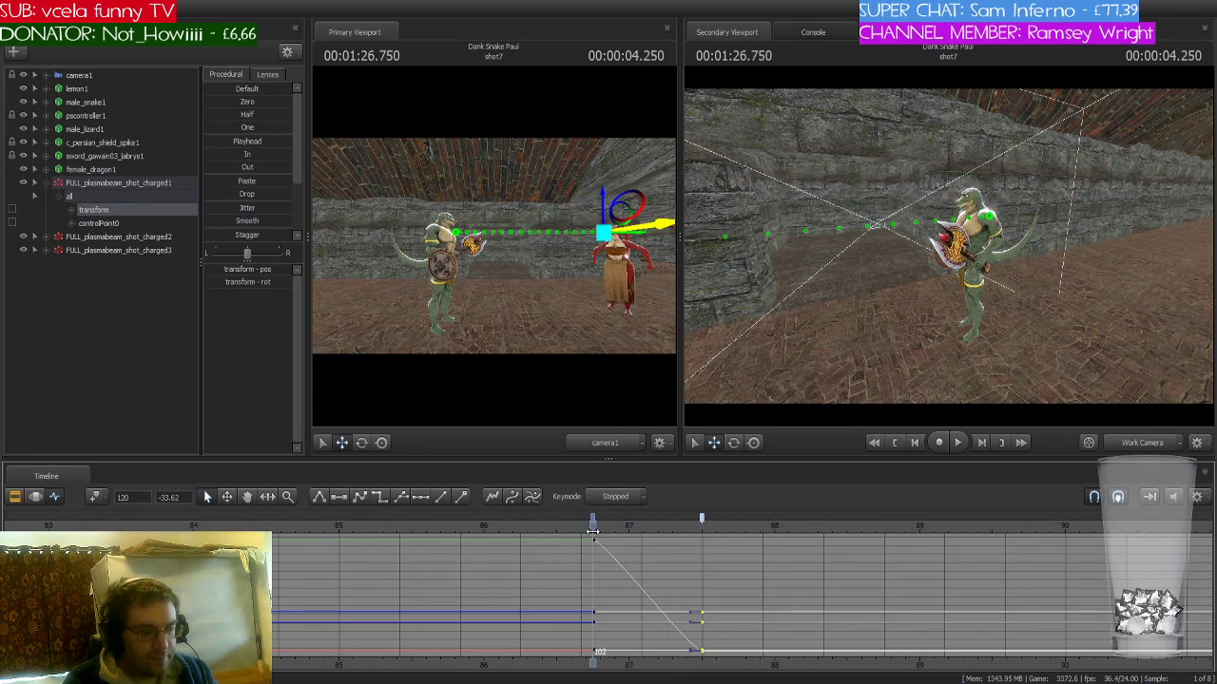
pyautogui.press('Right')
pyautogui.press('Right')
pyautogui.press('Right')
pyautogui.press('Right')
pyautogui.press('Right')
pyautogui.press('Right')
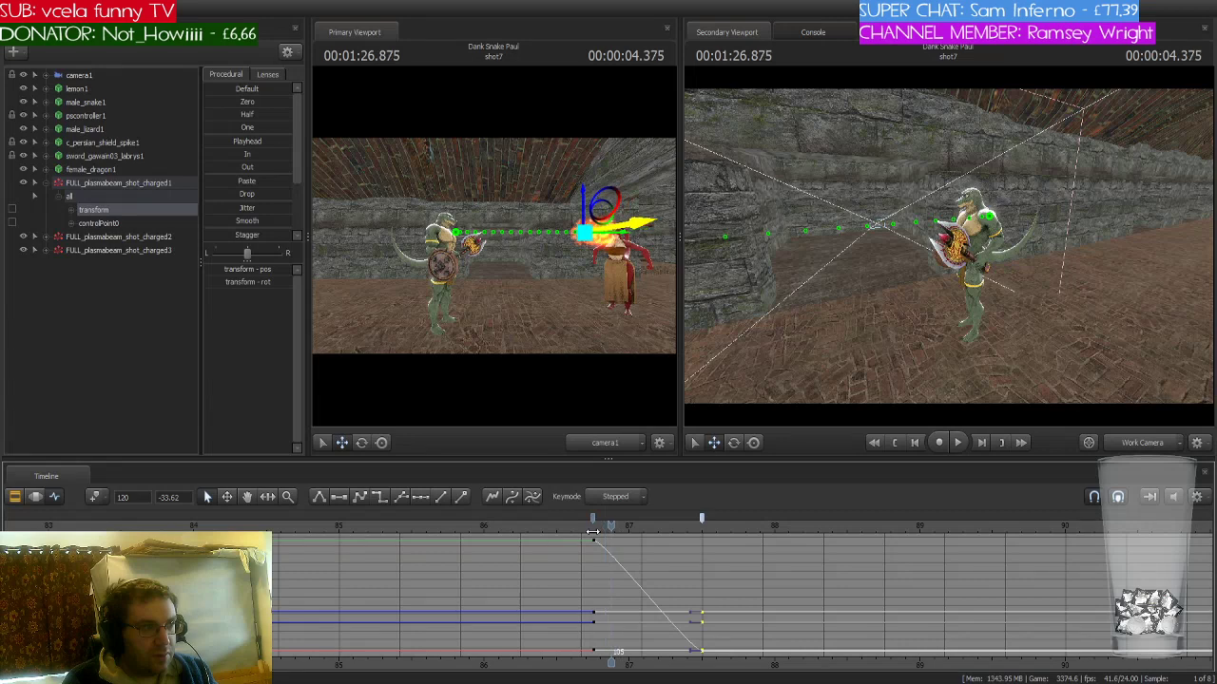
pyautogui.press('Right')
pyautogui.press('Right')
pyautogui.press('Right')
pyautogui.press('Right')
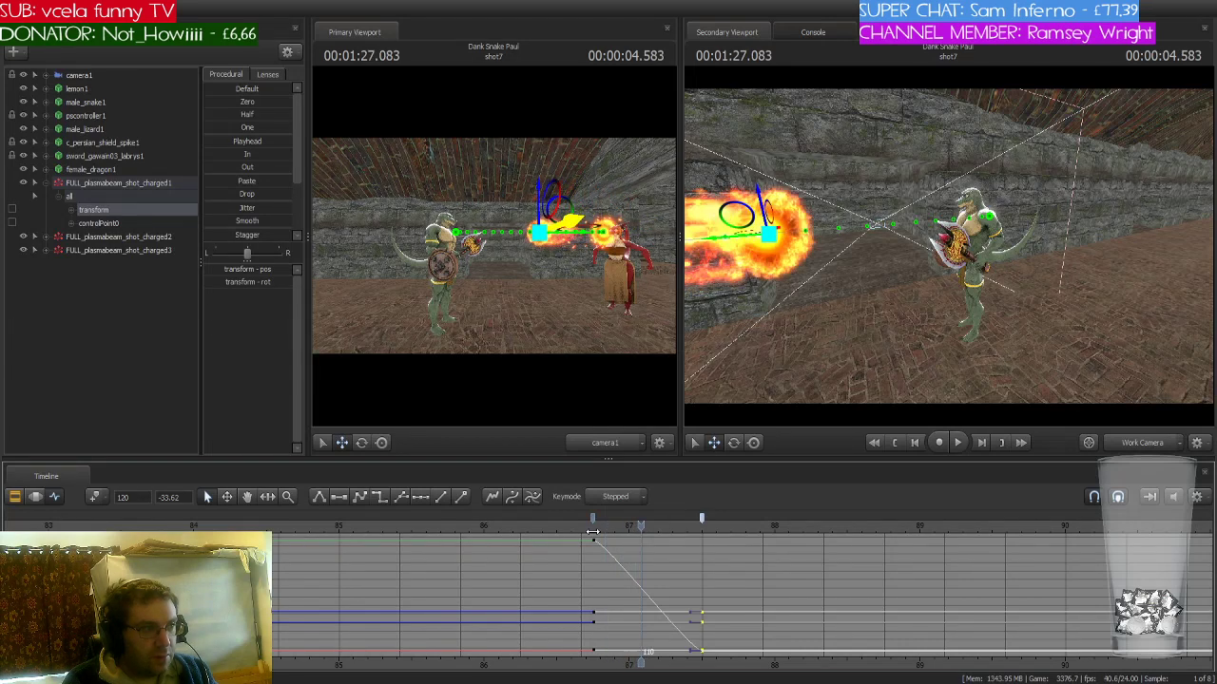
pyautogui.press('Right')
pyautogui.press('Right')
pyautogui.press('Right')
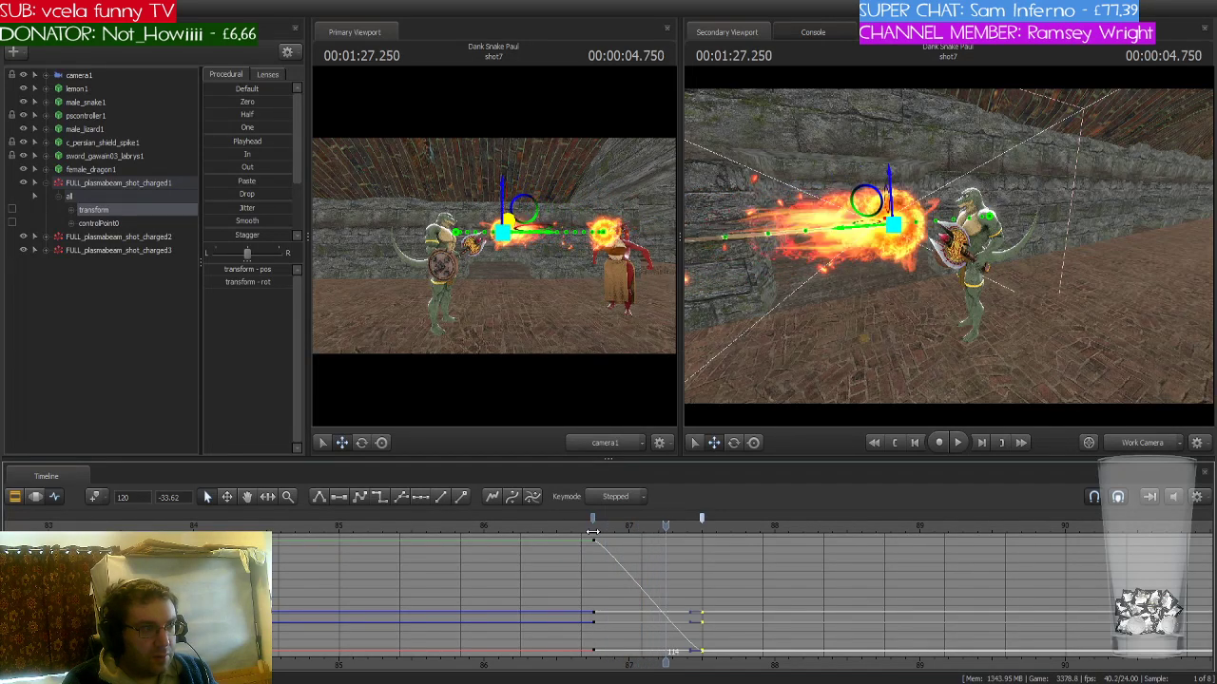
pyautogui.press('Right')
pyautogui.press('Right')
pyautogui.press('Right')
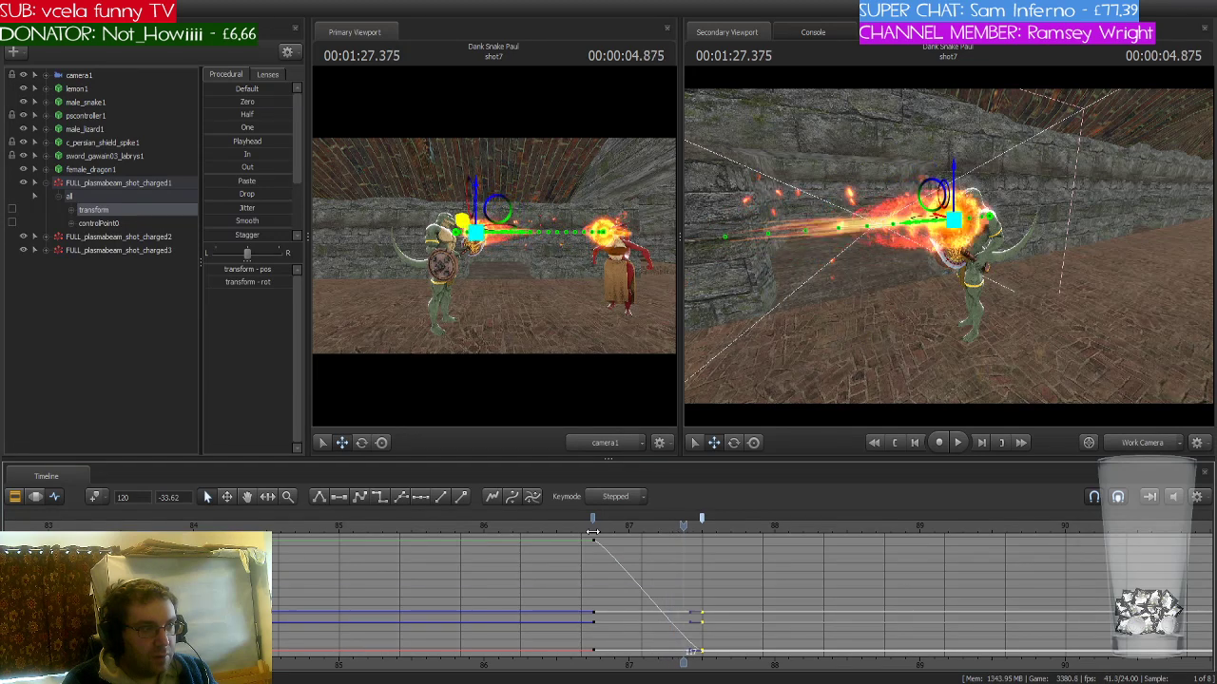
pyautogui.press('Right')
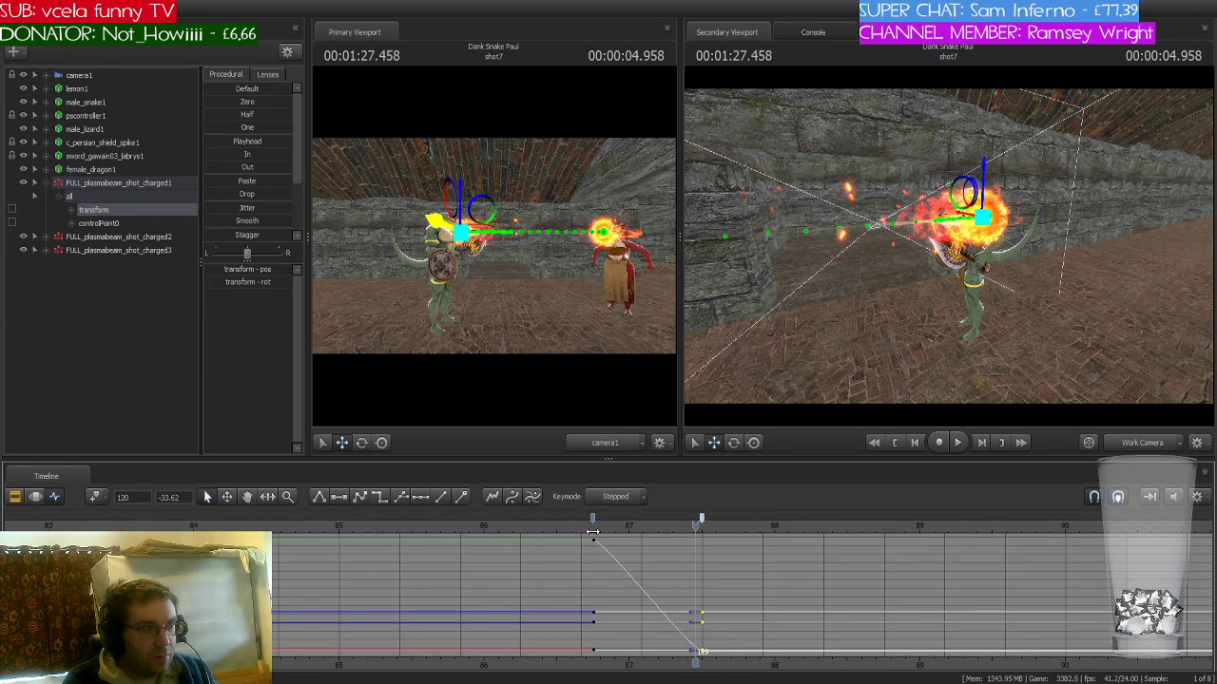
pyautogui.press('Right')
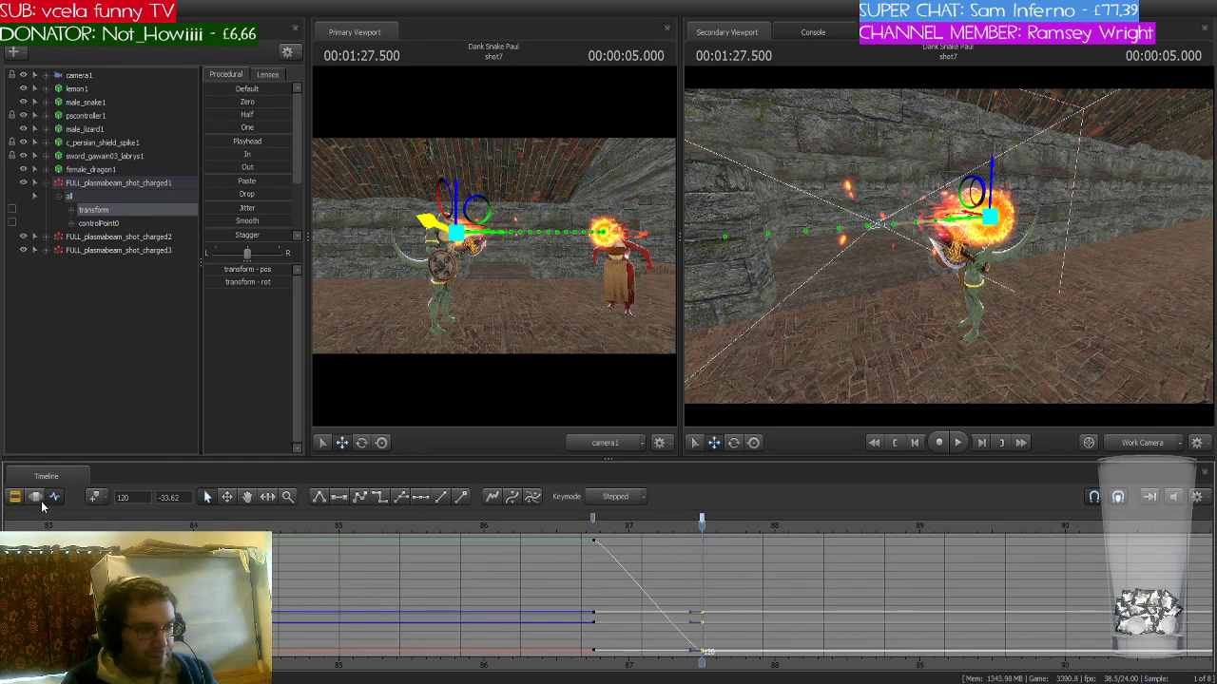
# - Delete the leftover keys at frame 108 on FULL_plasmabeam_shot_charged1 and return the playhead to frame 120
pyautogui.click(156, 186)
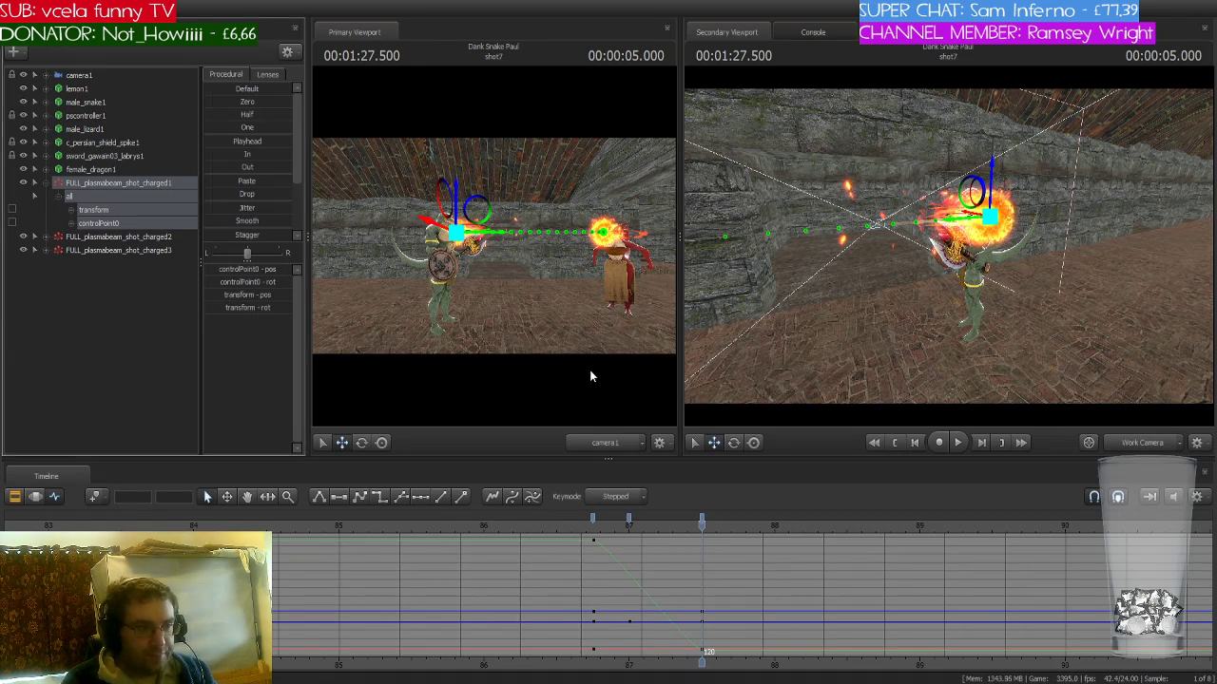
pyautogui.moveTo(702, 529); pyautogui.dragTo(628, 534)
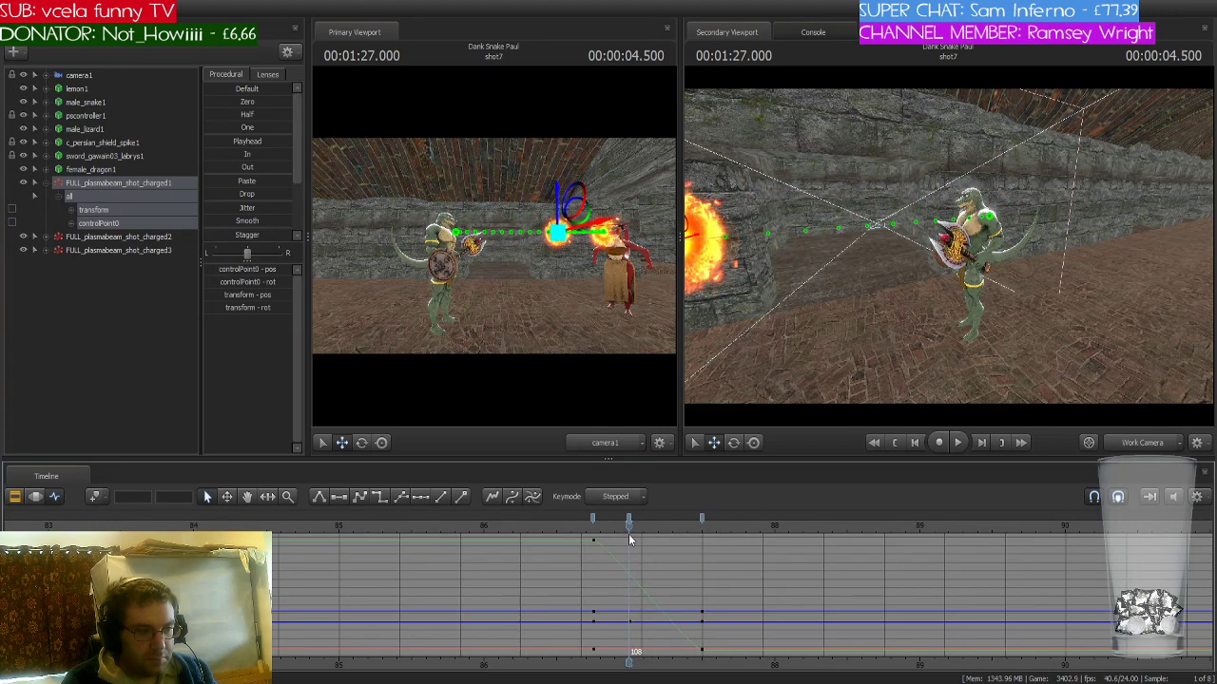
pyautogui.click(628, 519)
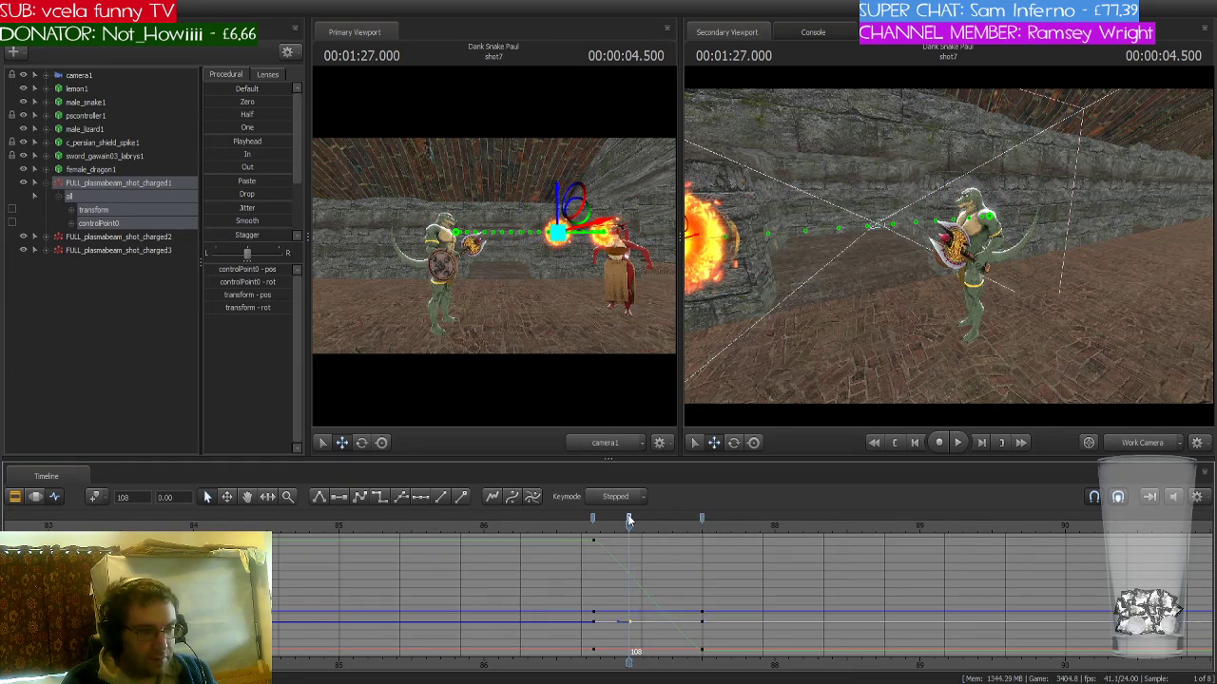
pyautogui.moveTo(628, 525); pyautogui.dragTo(700, 530)
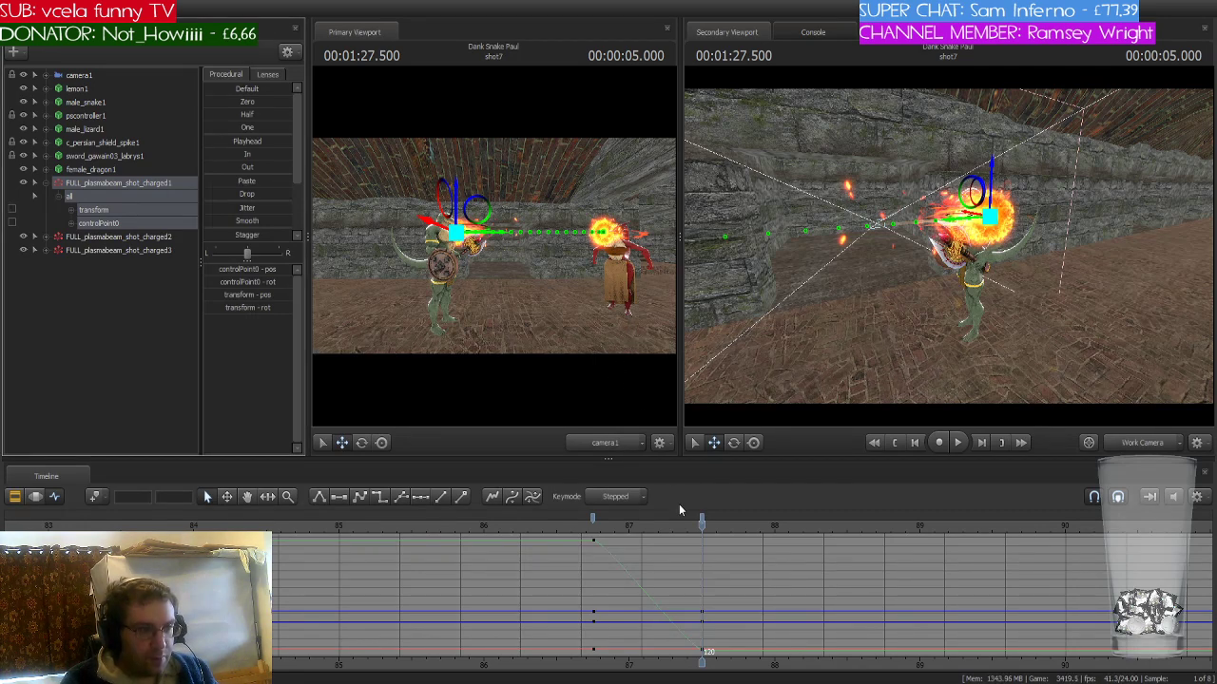
# - Reselect the whole FULL_plasmabeam_shot_charged1 effect and place the playhead at frame 102
pyautogui.moveTo(700, 525)
pyautogui.mouseDown()
pyautogui.moveTo(314, 526)
pyautogui.moveTo(701, 522)
pyautogui.mouseUp()
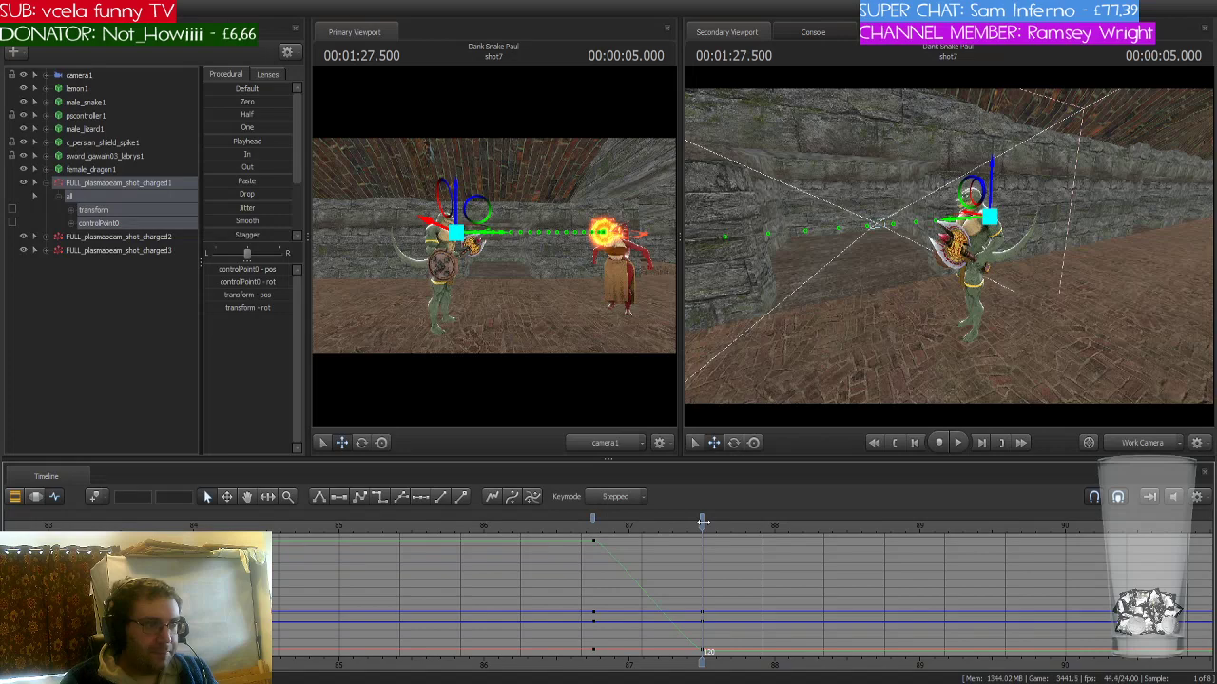
pyautogui.moveTo(881, 335); pyautogui.dragTo(908, 335)
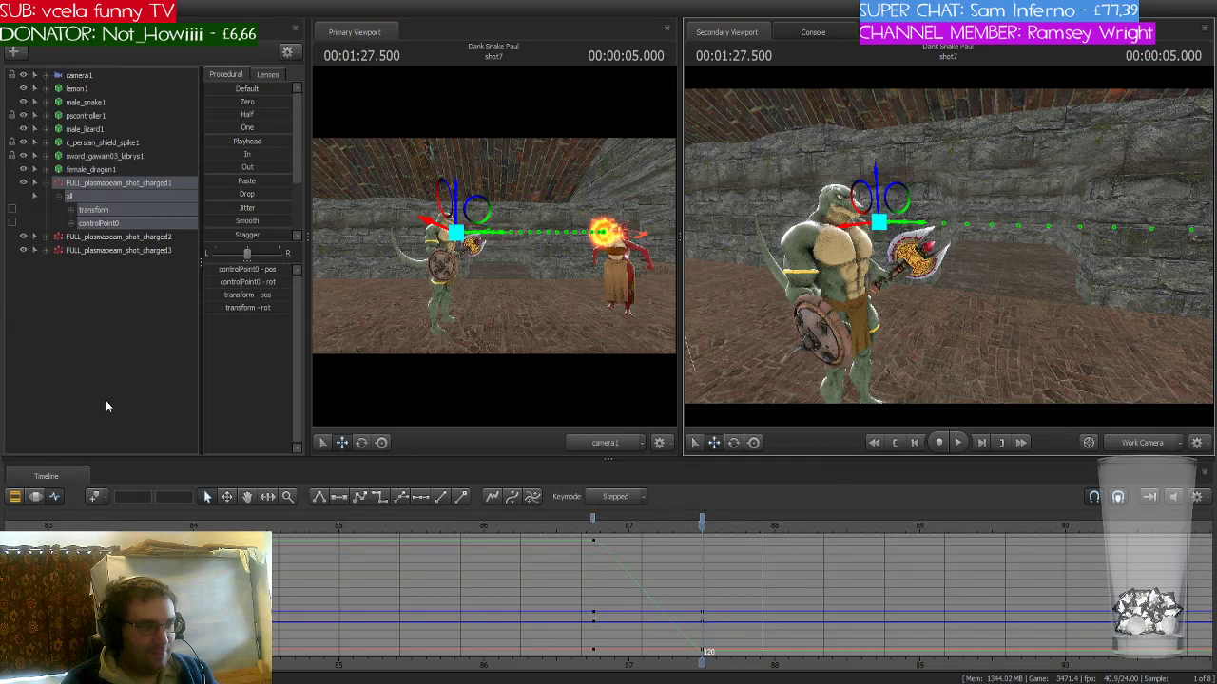
pyautogui.click(162, 237)
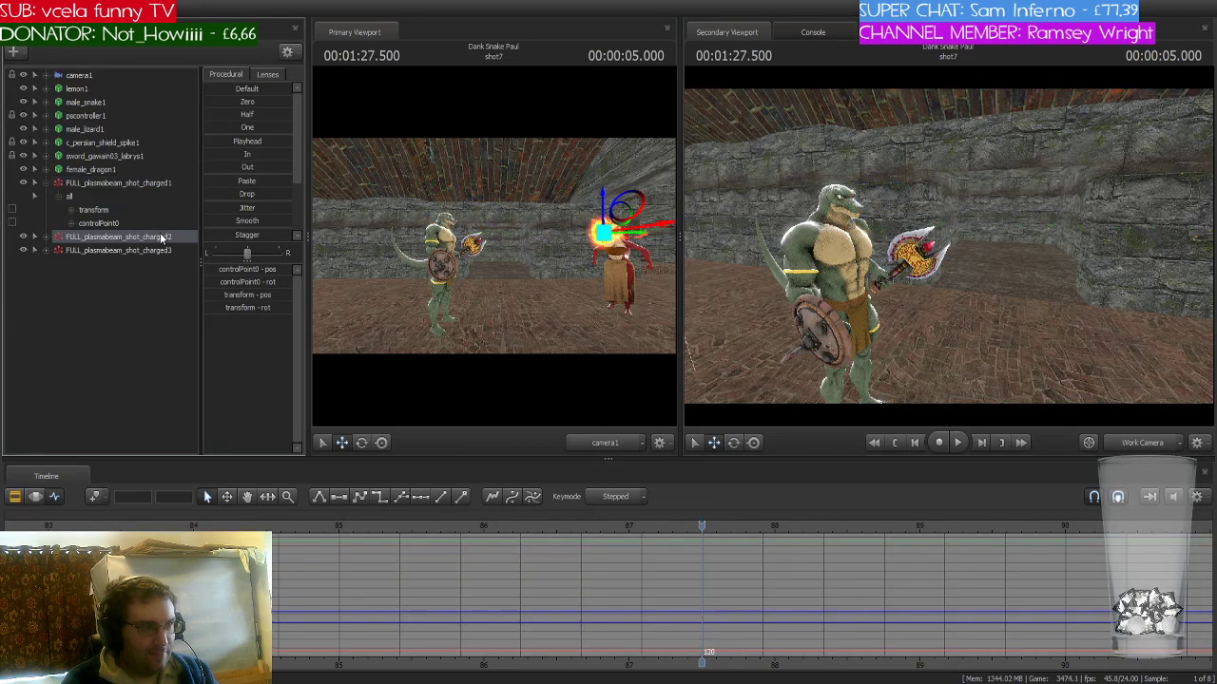
pyautogui.click(153, 185)
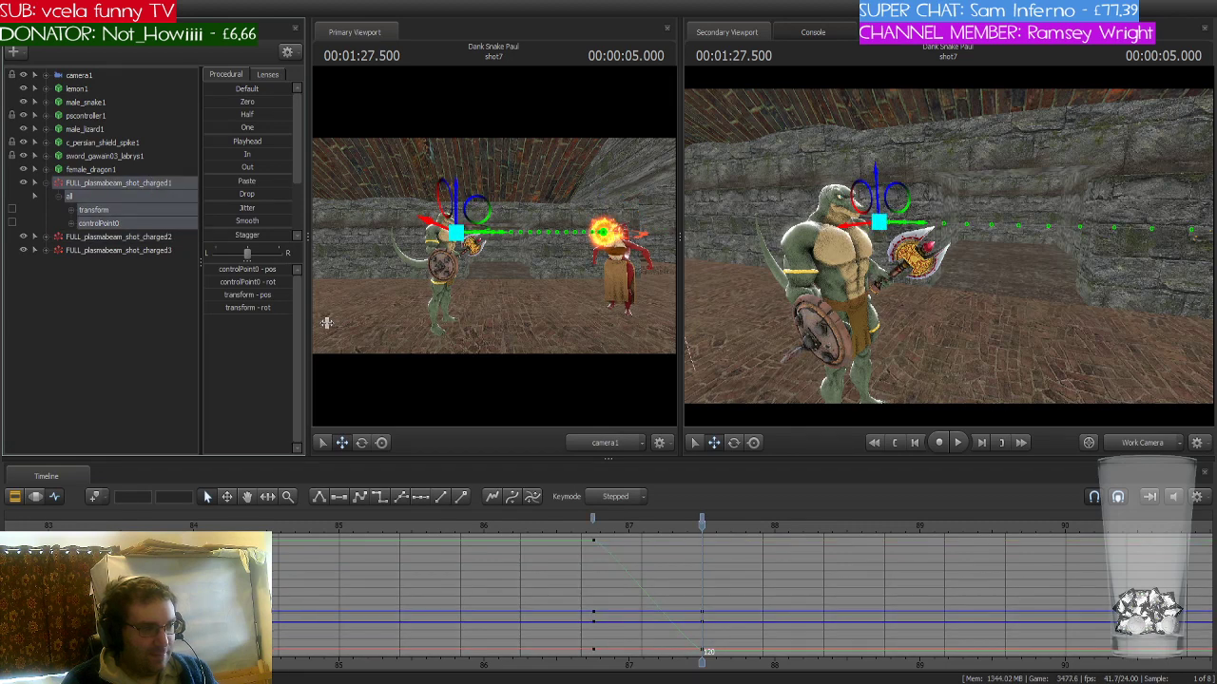
pyautogui.moveTo(701, 524); pyautogui.dragTo(592, 526)
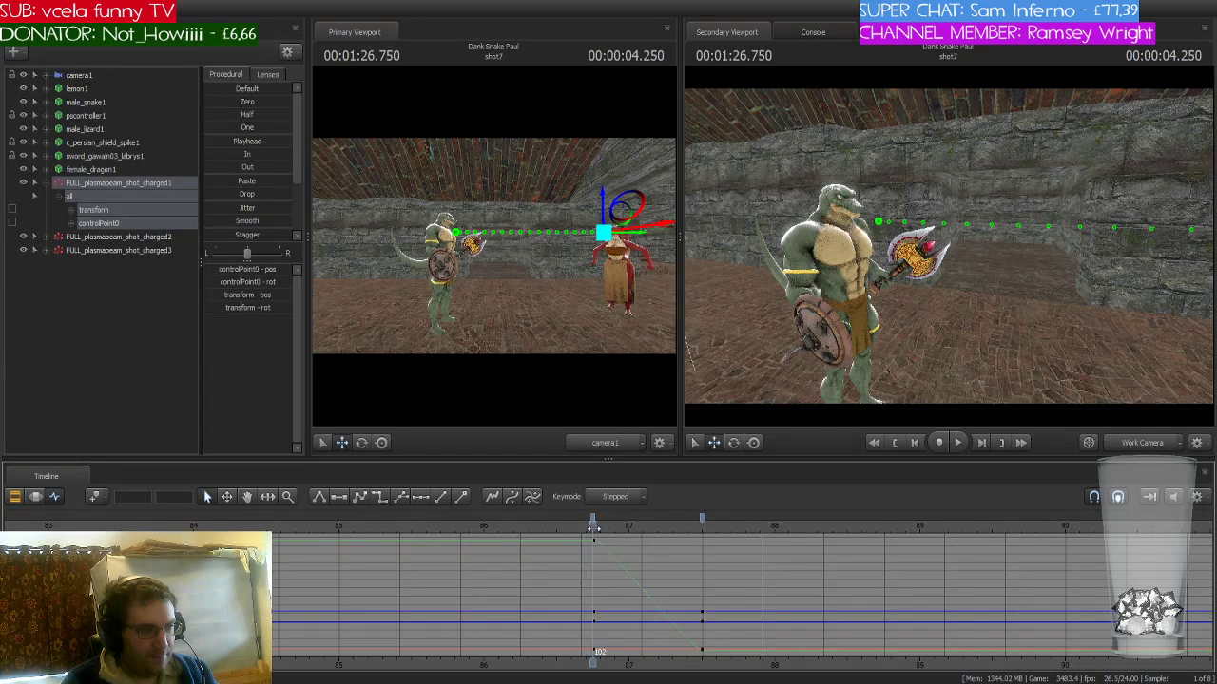
# - Examine the fireball's launch from female_dragon1 frame by frame between frames 102 and 106, returning to frame 102
pyautogui.press('Right')
pyautogui.press('Right')
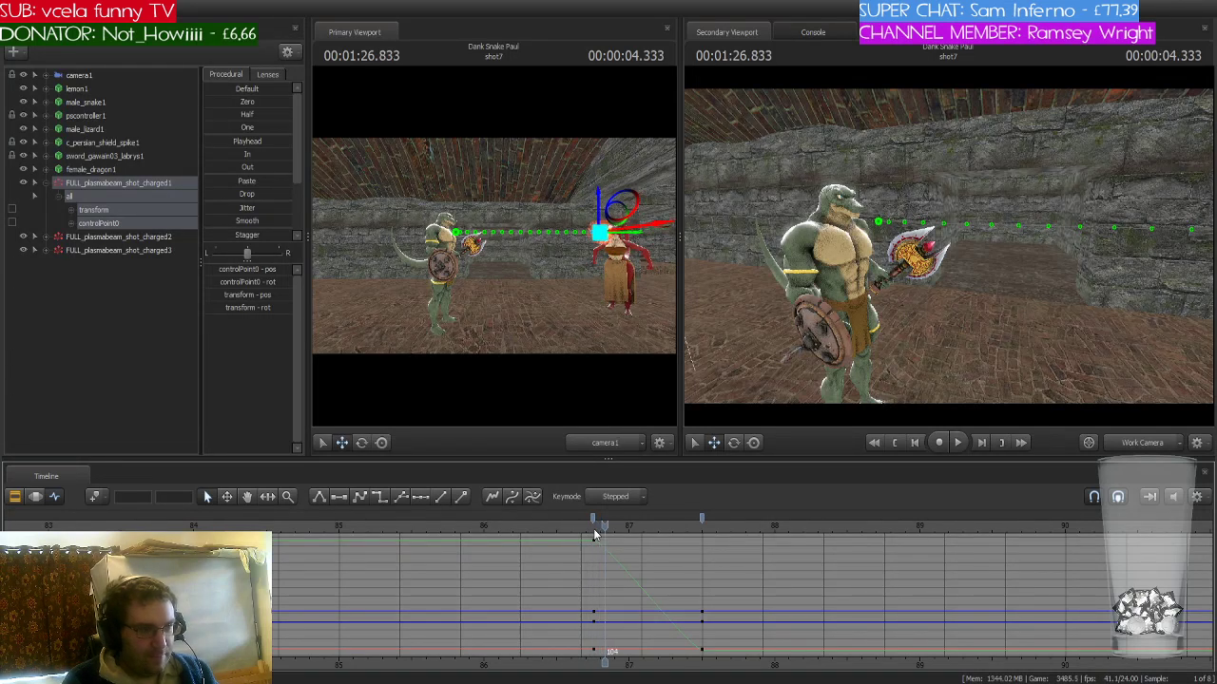
pyautogui.press('Right')
pyautogui.press('Right')
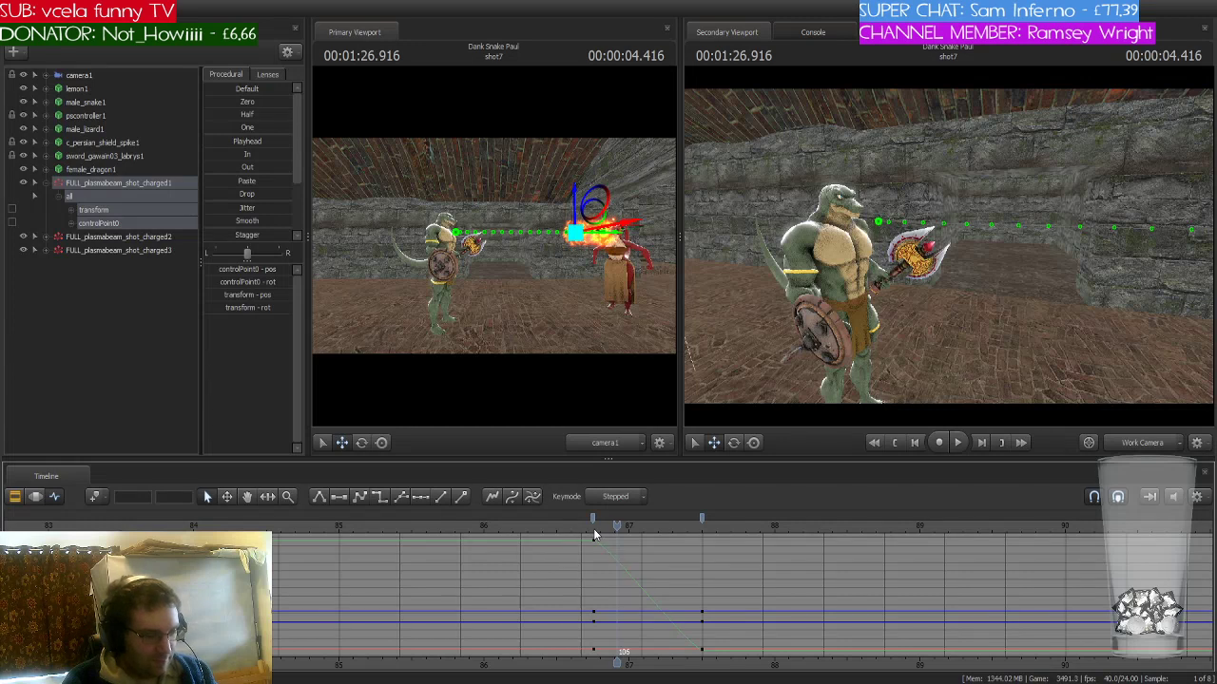
pyautogui.press('Left')
pyautogui.press('Left')
pyautogui.press('Left')
pyautogui.press('Left')
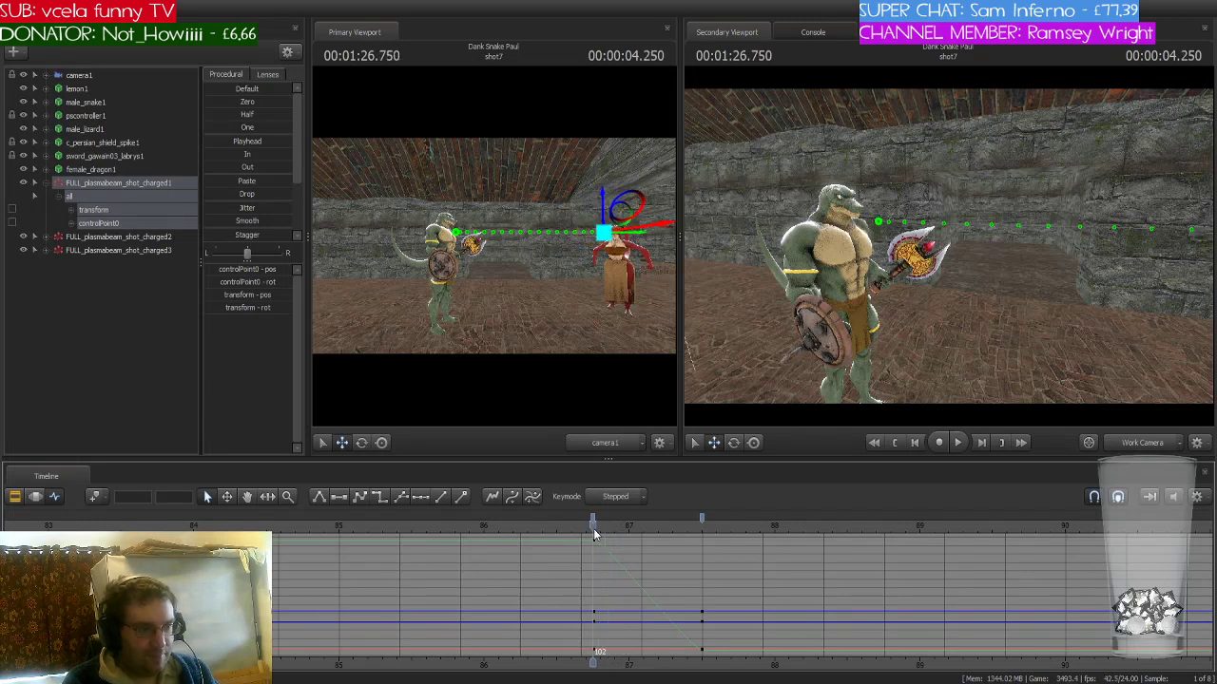
pyautogui.press('Right')
pyautogui.press('Right')
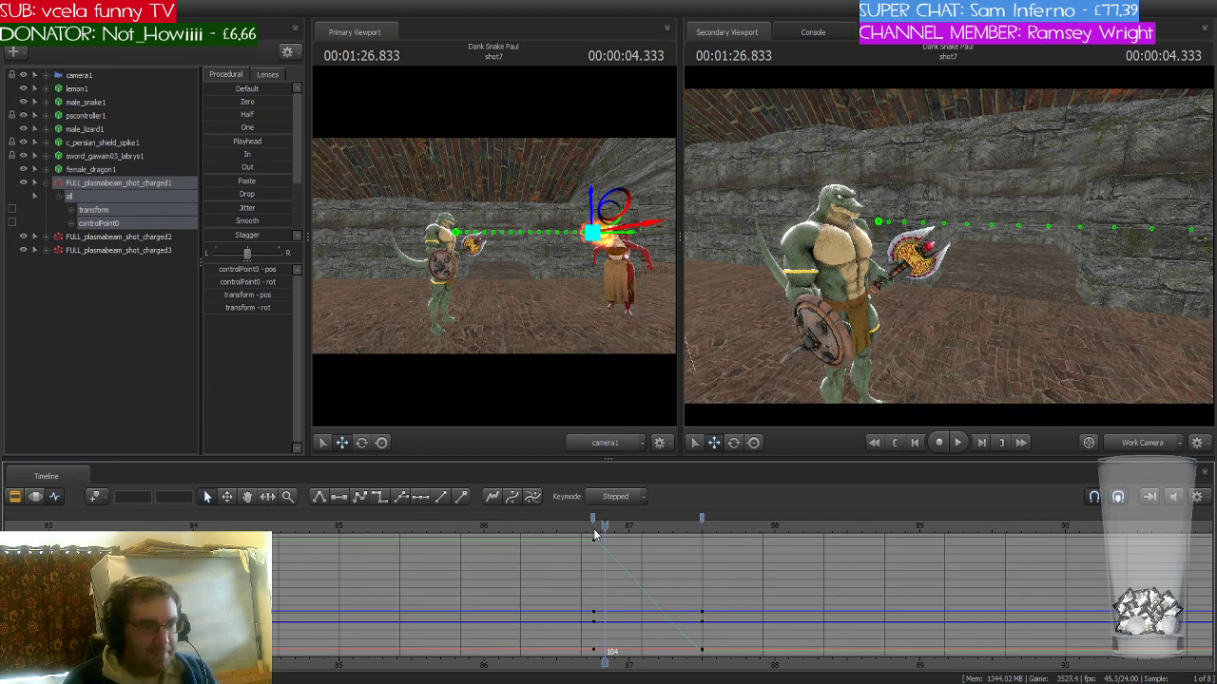
pyautogui.click(593, 535)
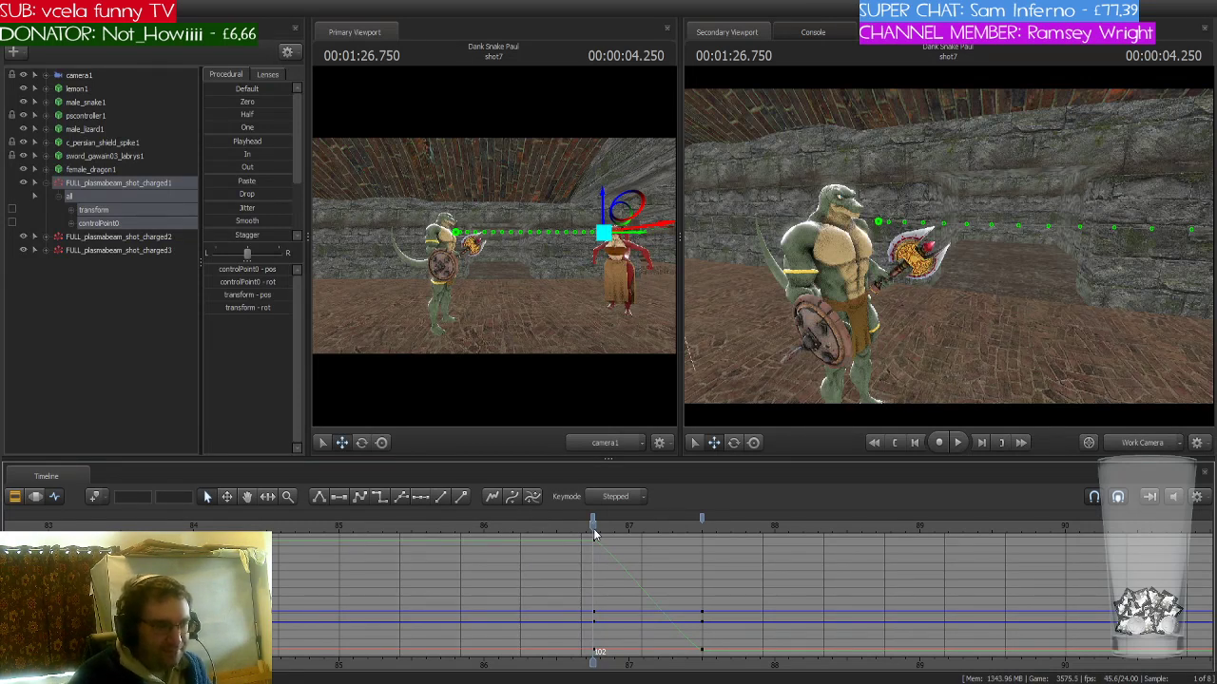
# - Examine the fireball's flight towards male_lizard1 frame by frame up to frame 113, returning to frame 102
pyautogui.press('Right')
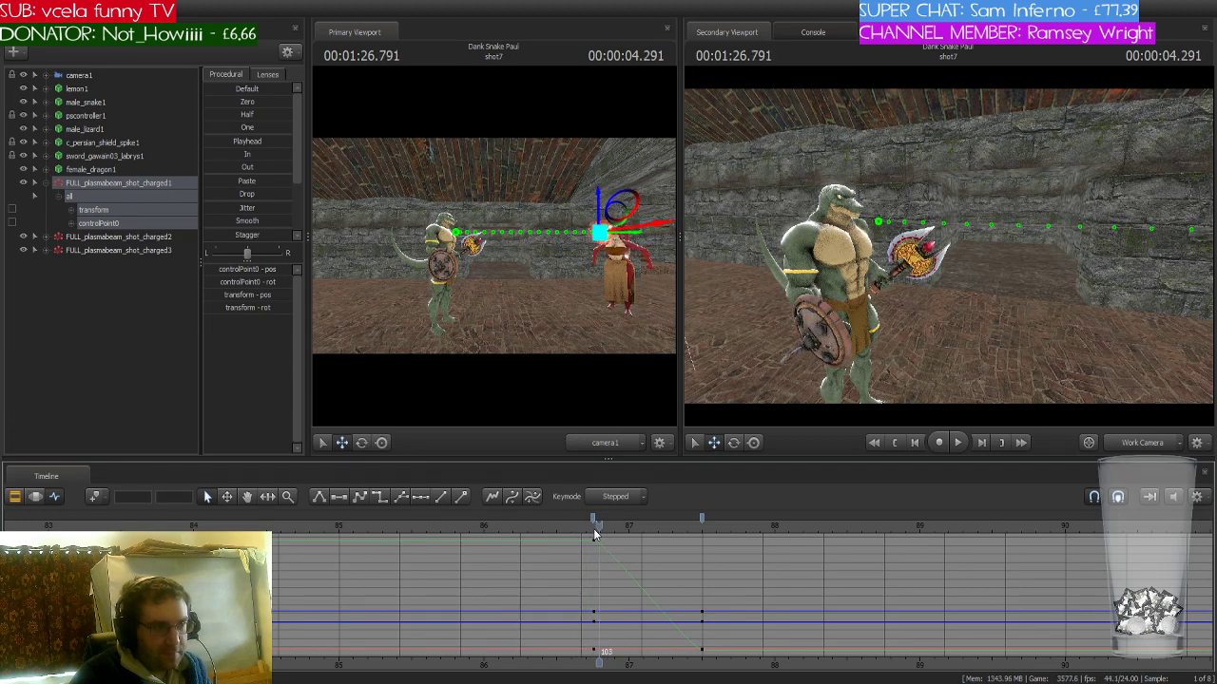
pyautogui.press('Right')
pyautogui.press('Right')
pyautogui.press('Right')
pyautogui.press('Right')
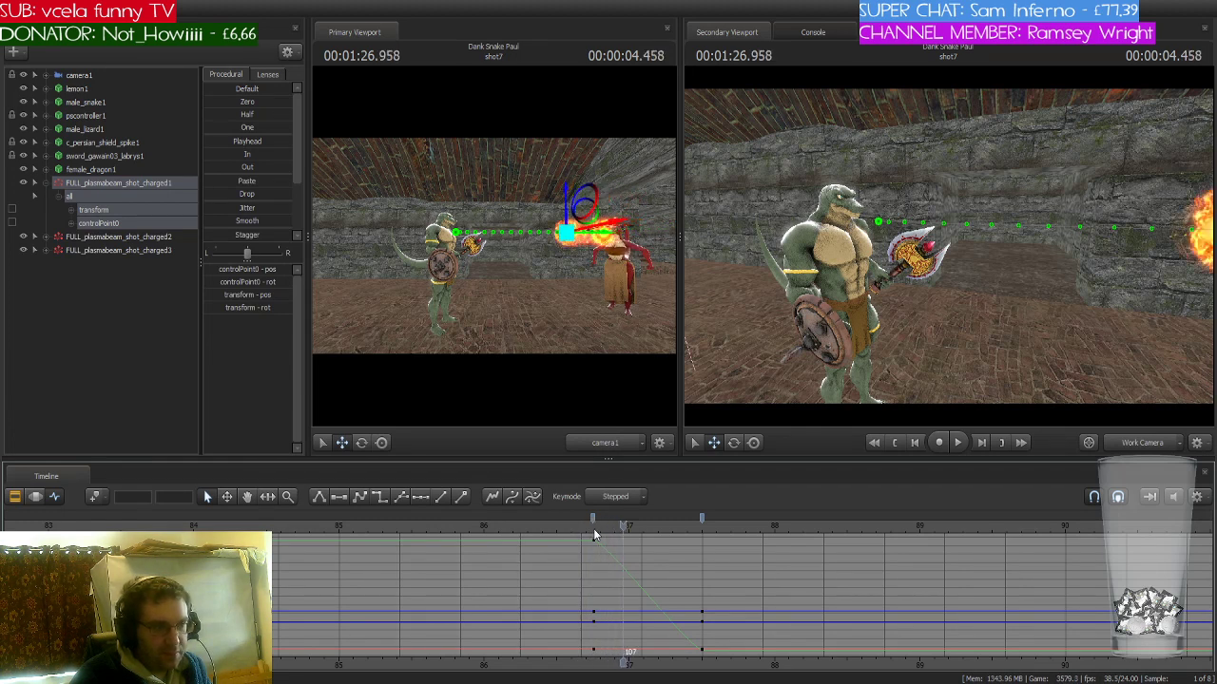
pyautogui.press('Right')
pyautogui.press('Right')
pyautogui.press('Right')
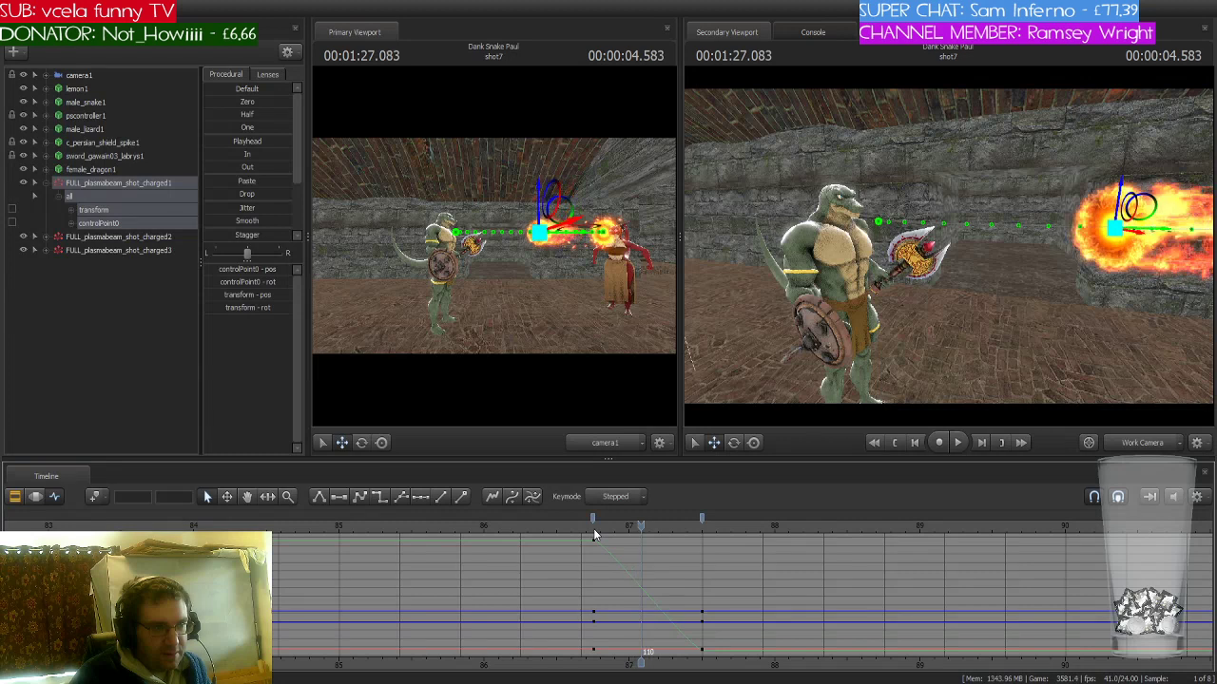
pyautogui.press('Right')
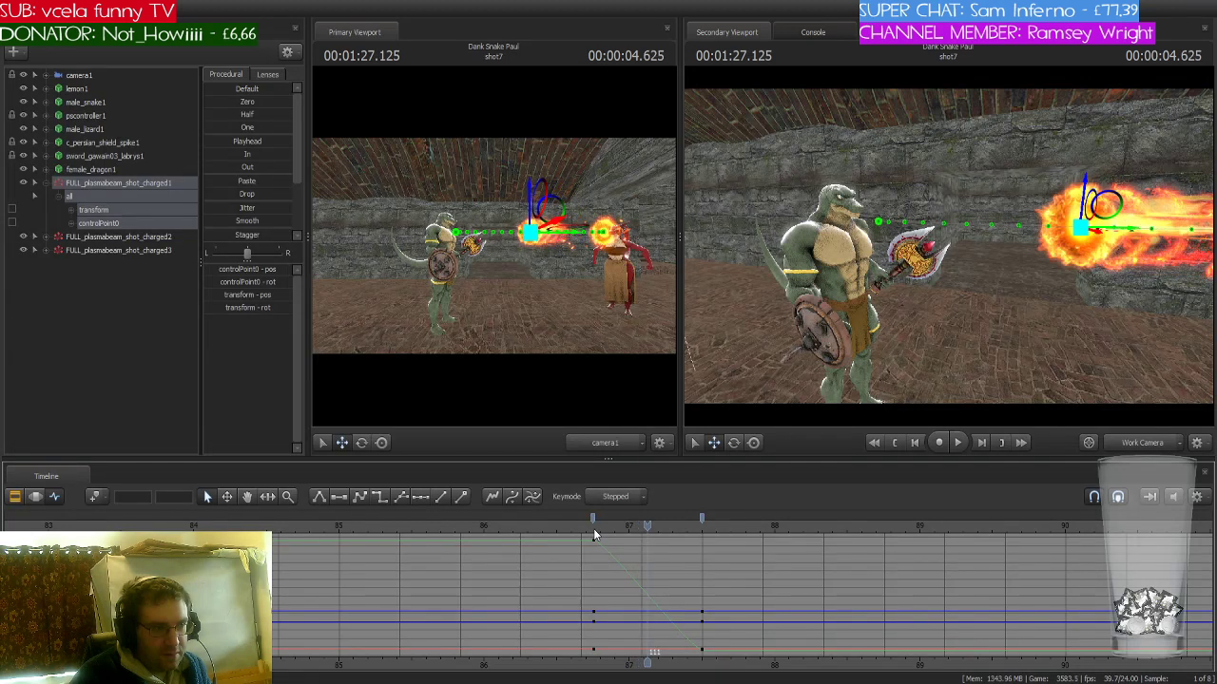
pyautogui.press('Right')
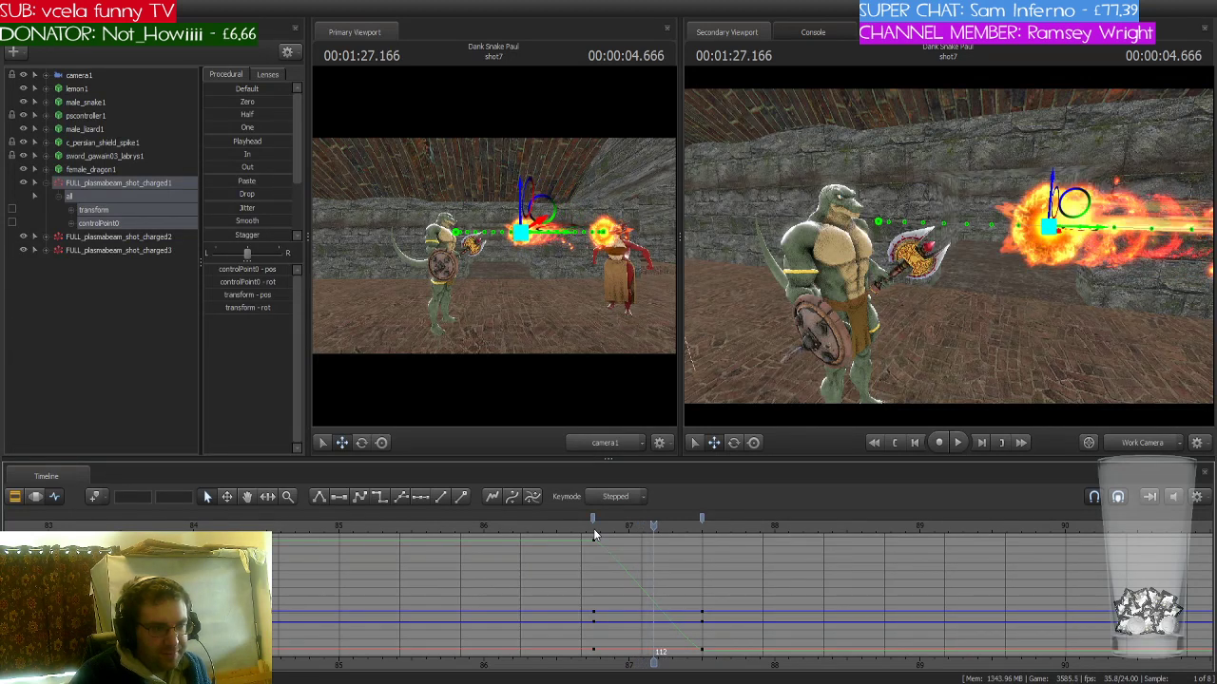
pyautogui.press('Right')
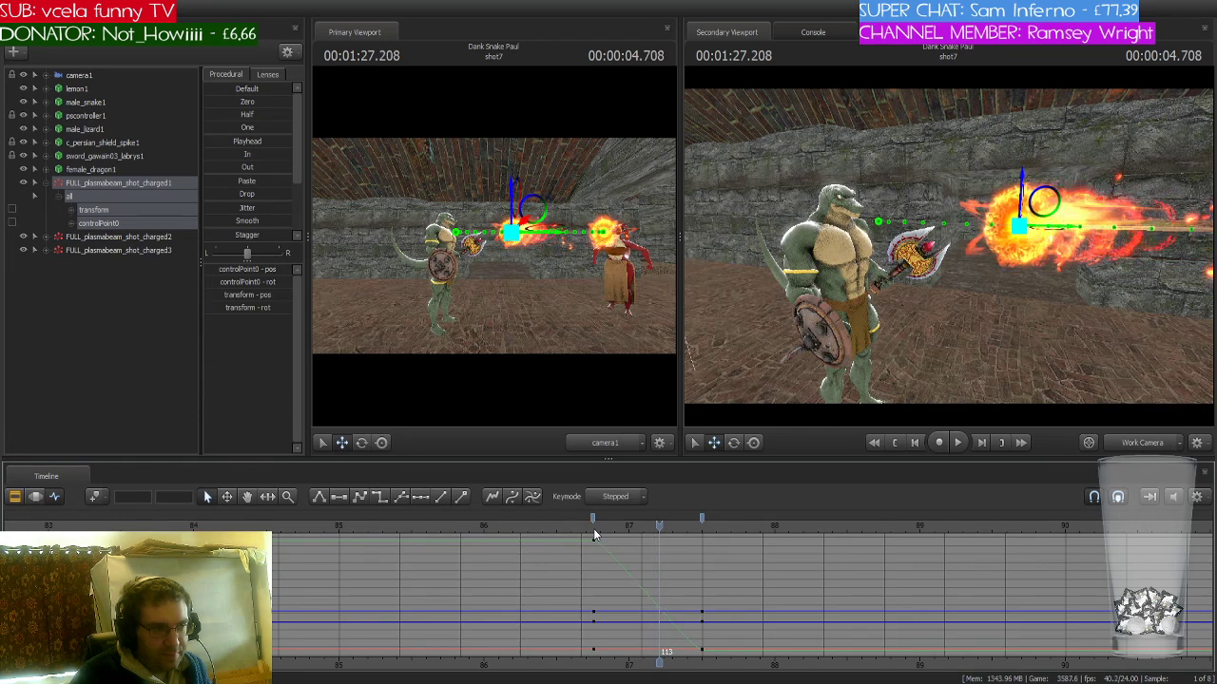
pyautogui.press('Left')
pyautogui.press('Left')
pyautogui.press('Left')
pyautogui.press('Left')
pyautogui.press('Left')
pyautogui.press('Left')
pyautogui.press('Left')
pyautogui.press('Left')
pyautogui.press('Left')
pyautogui.press('Left')
pyautogui.press('Left')
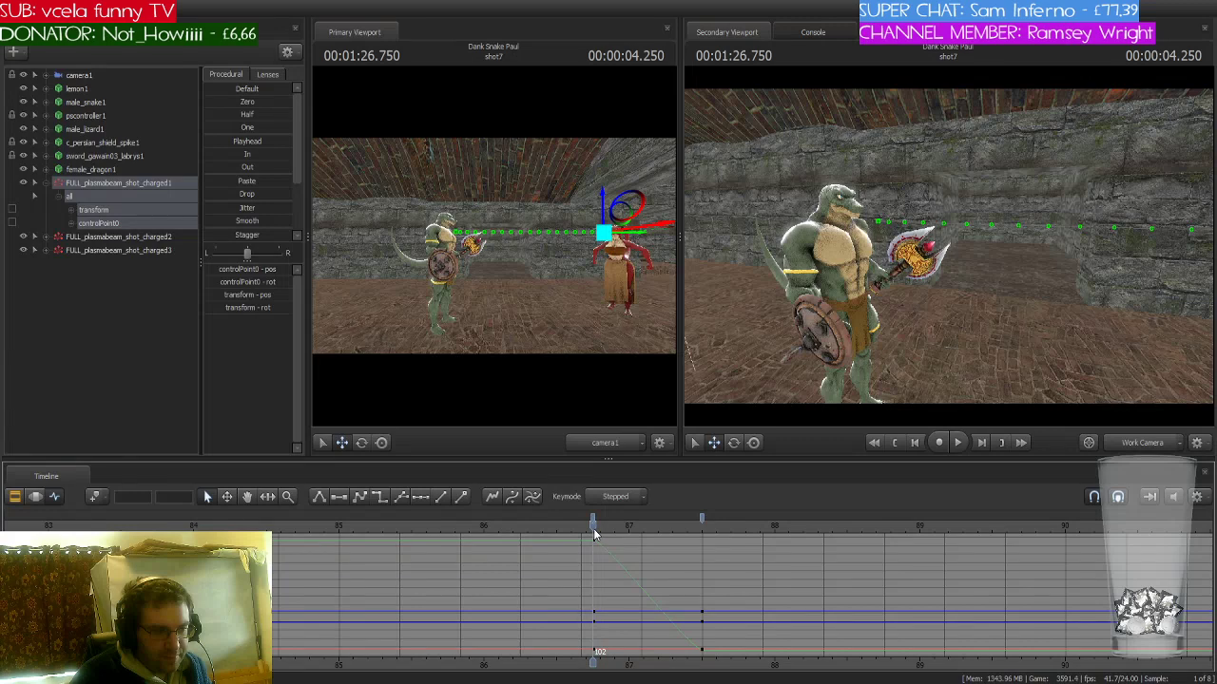
# - Move the playhead to frame 114 and collapse the FULL_plasmabeam_shot_charged1 hierarchy
pyautogui.press('Right')
pyautogui.press('Right')
pyautogui.press('Right')
pyautogui.press('Right')
pyautogui.press('Right')
pyautogui.press('Right')
pyautogui.press('Right')
pyautogui.press('Right')
pyautogui.press('Right')
pyautogui.press('Right')
pyautogui.press('Right')
pyautogui.press('Right')
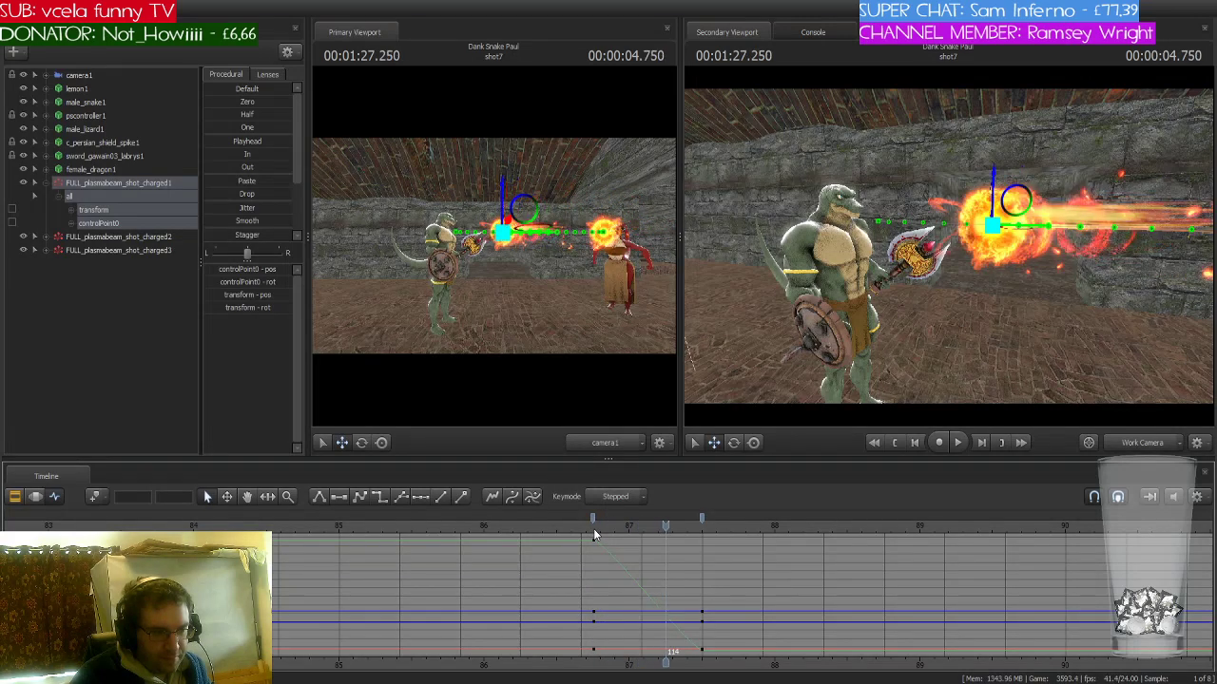
pyautogui.click(593, 528)
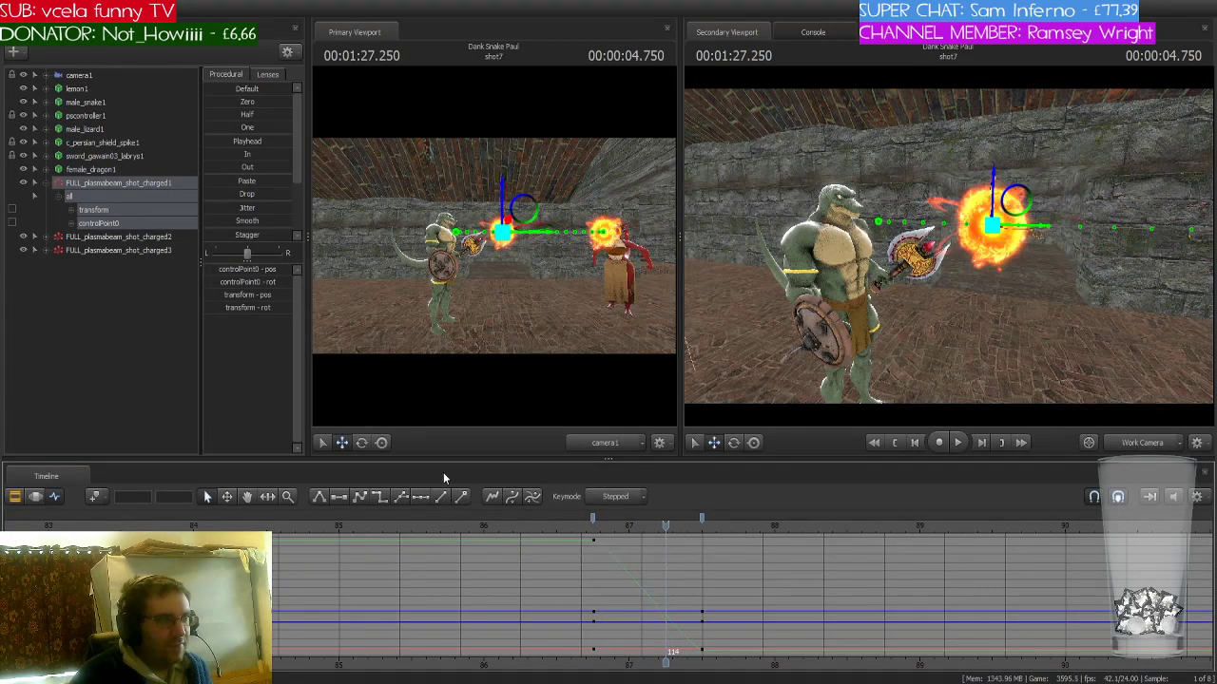
pyautogui.click(35, 183)
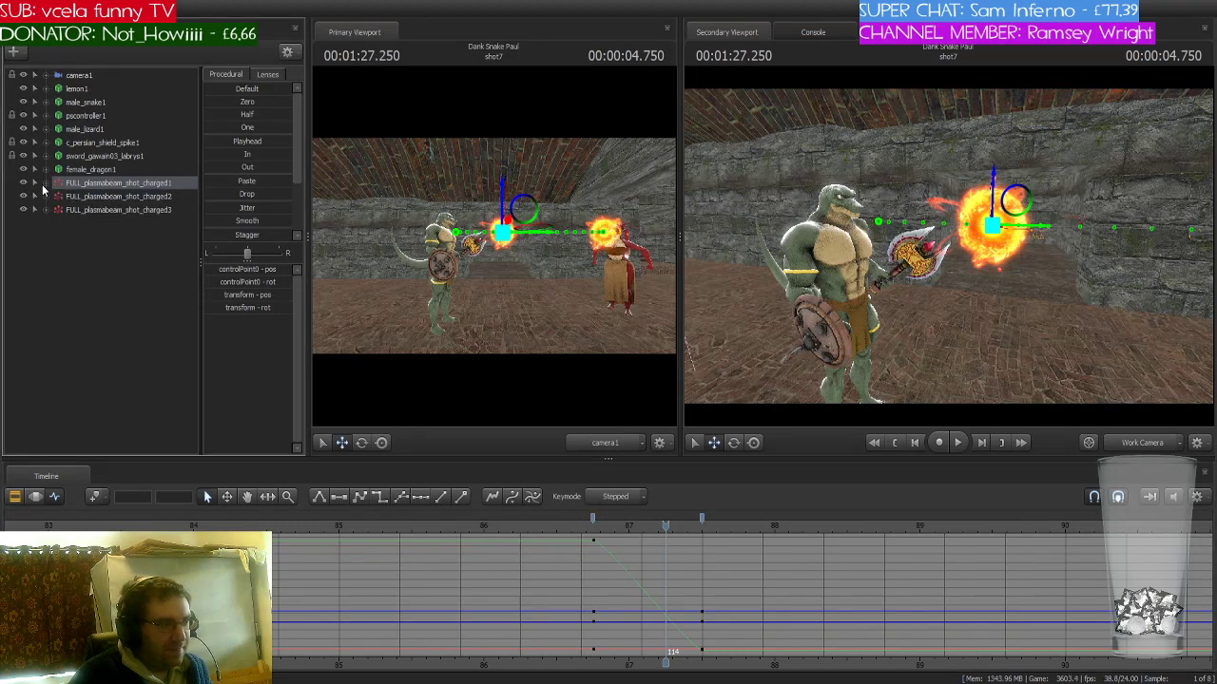
# - Copy female_dragon1's pose from the frame 96 key onto a new key at frame 114
pyautogui.click(107, 170)
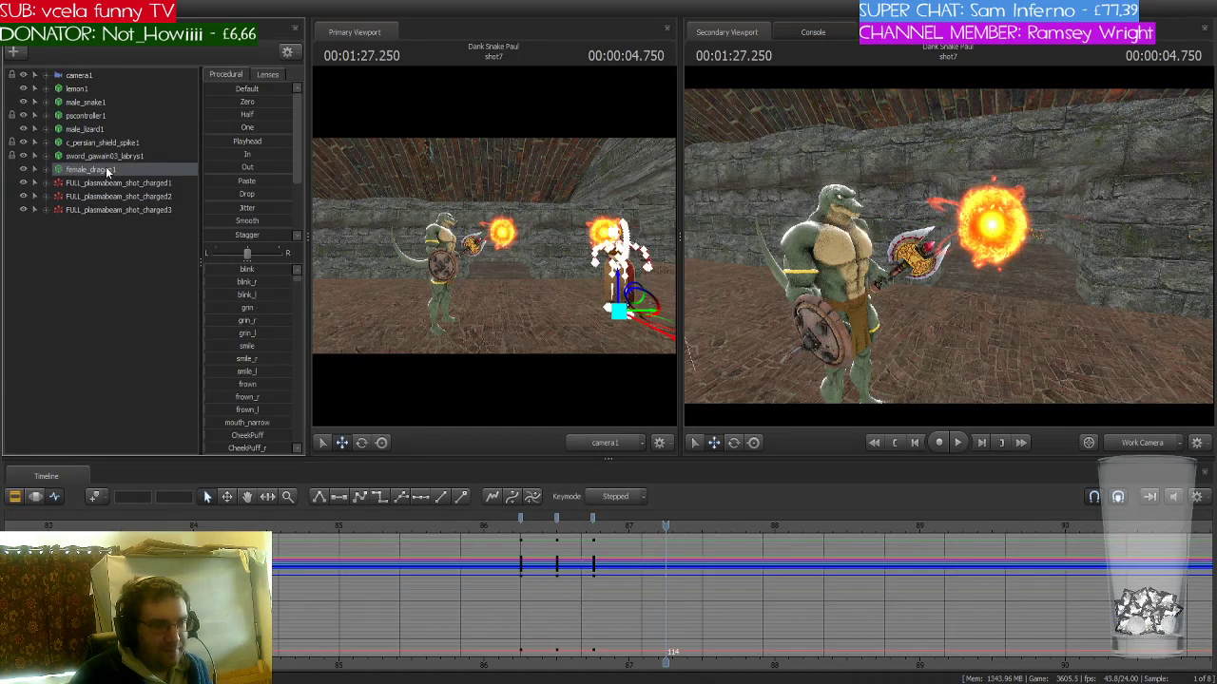
pyautogui.click(555, 520)
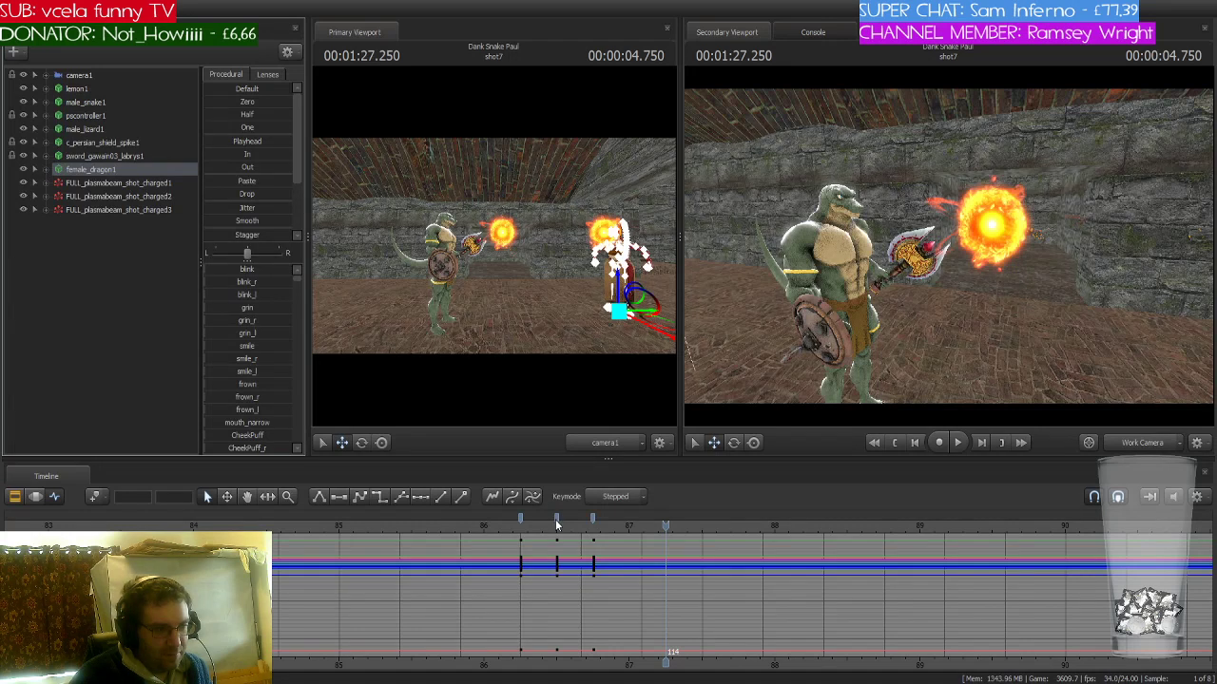
pyautogui.click(556, 523)
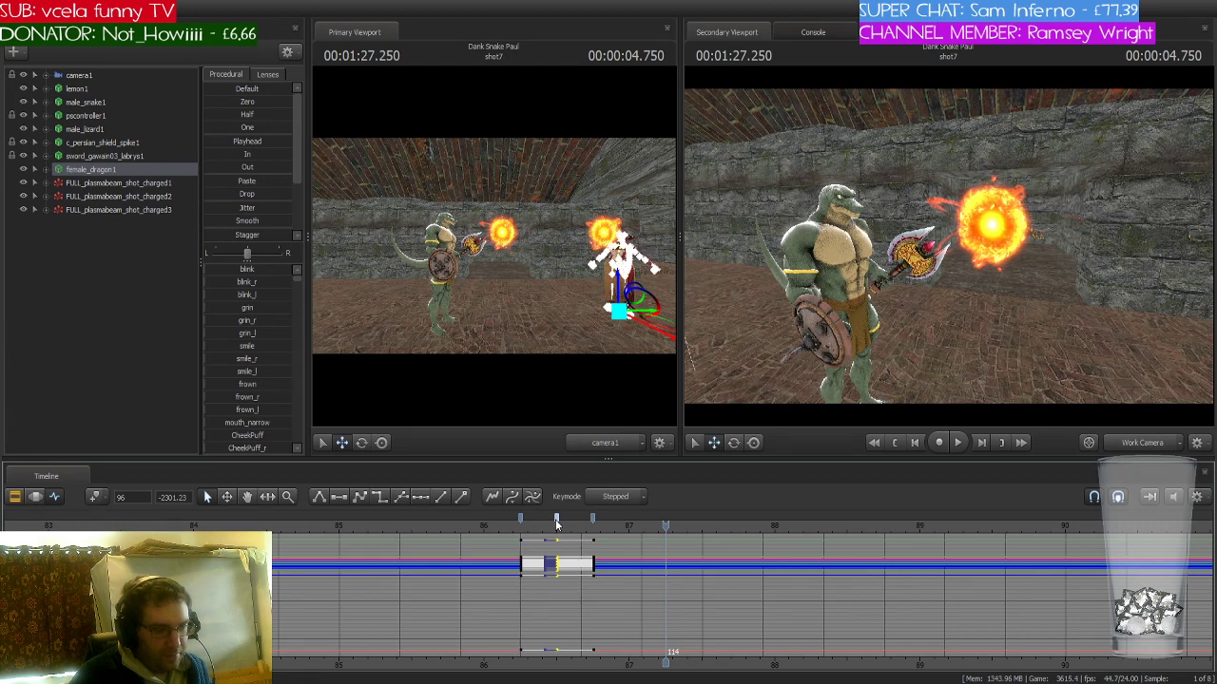
pyautogui.click(556, 523)
# - Apply stepped tangents to female_dragon1's key at frame 102 and return the playhead to frame 114
pyautogui.moveTo(668, 526); pyautogui.dragTo(593, 524)
pyautogui.click(591, 520)
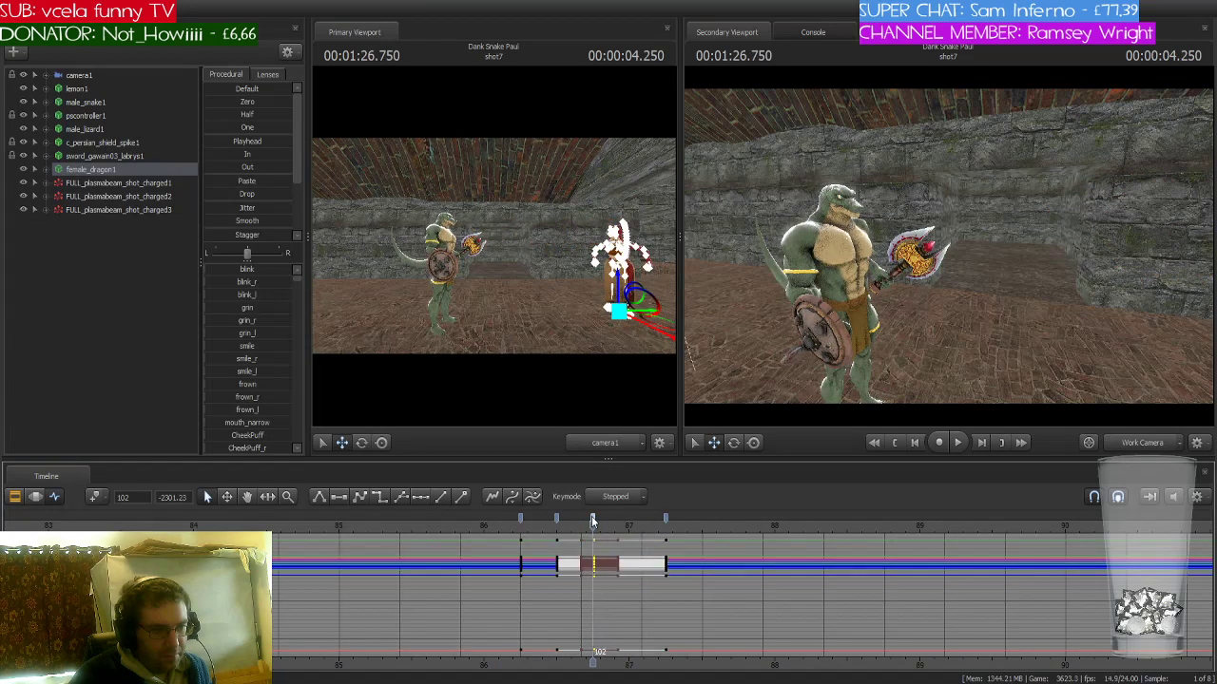
pyautogui.click(378, 498)
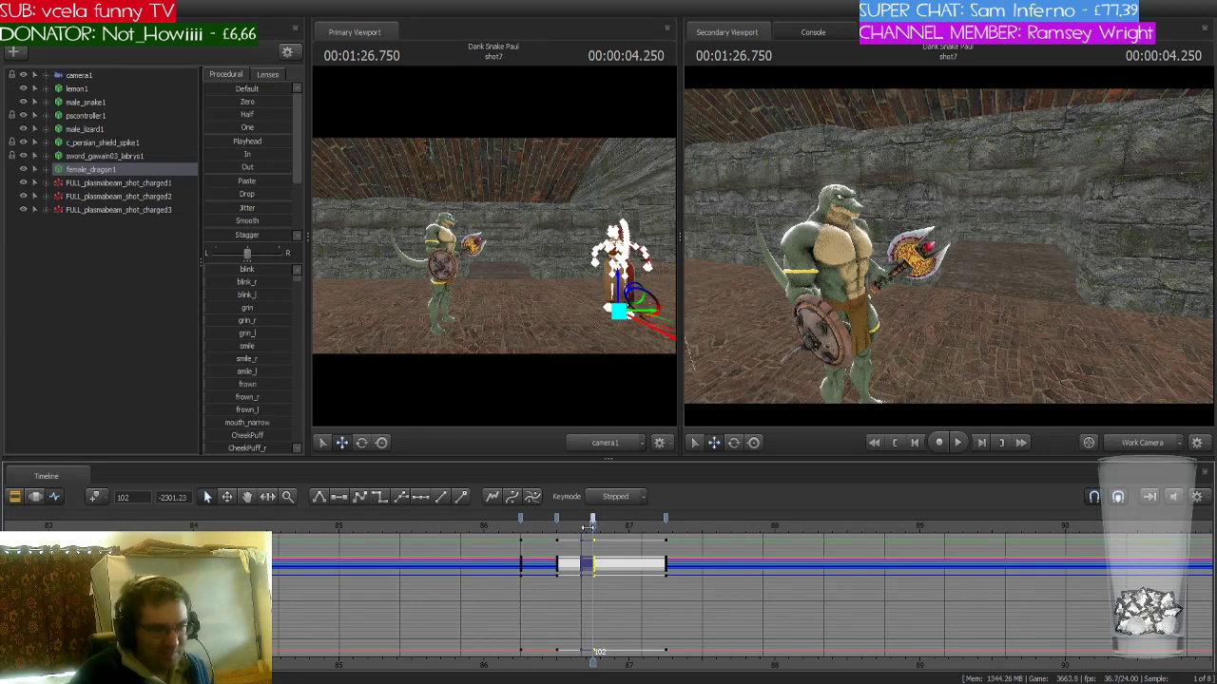
pyautogui.moveTo(587, 527); pyautogui.dragTo(665, 528)
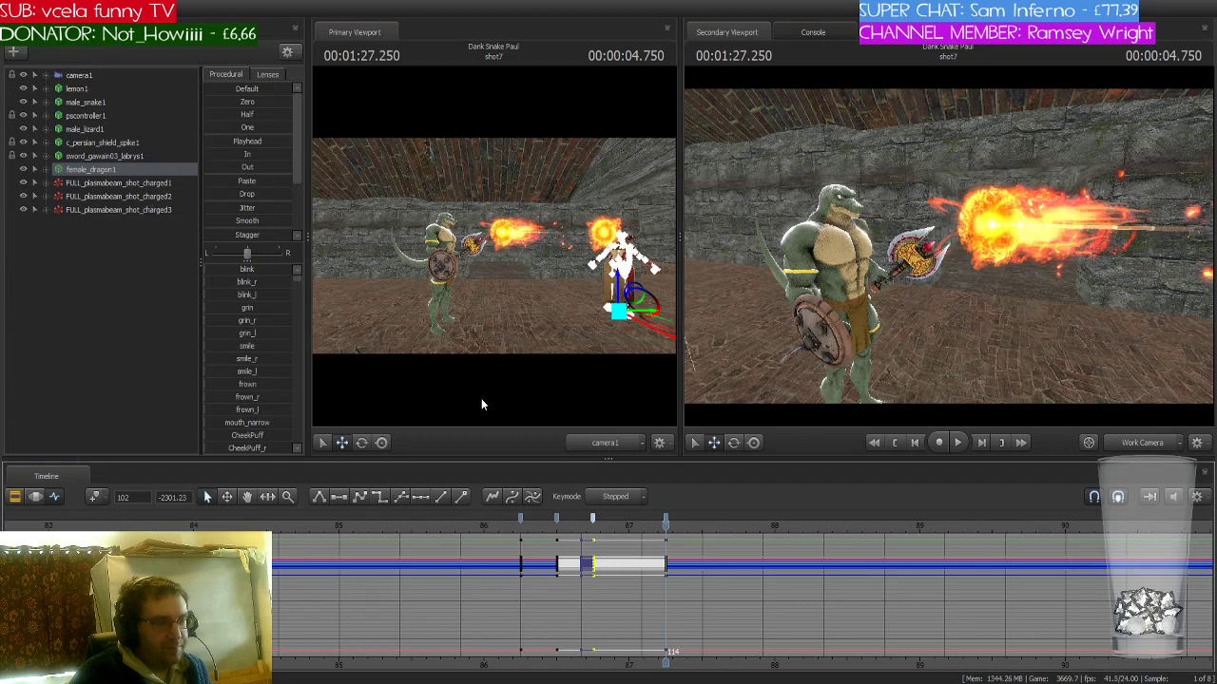
pyautogui.moveTo(664, 526)
pyautogui.mouseDown()
pyautogui.moveTo(538, 526)
pyautogui.moveTo(667, 524)
pyautogui.mouseUp()
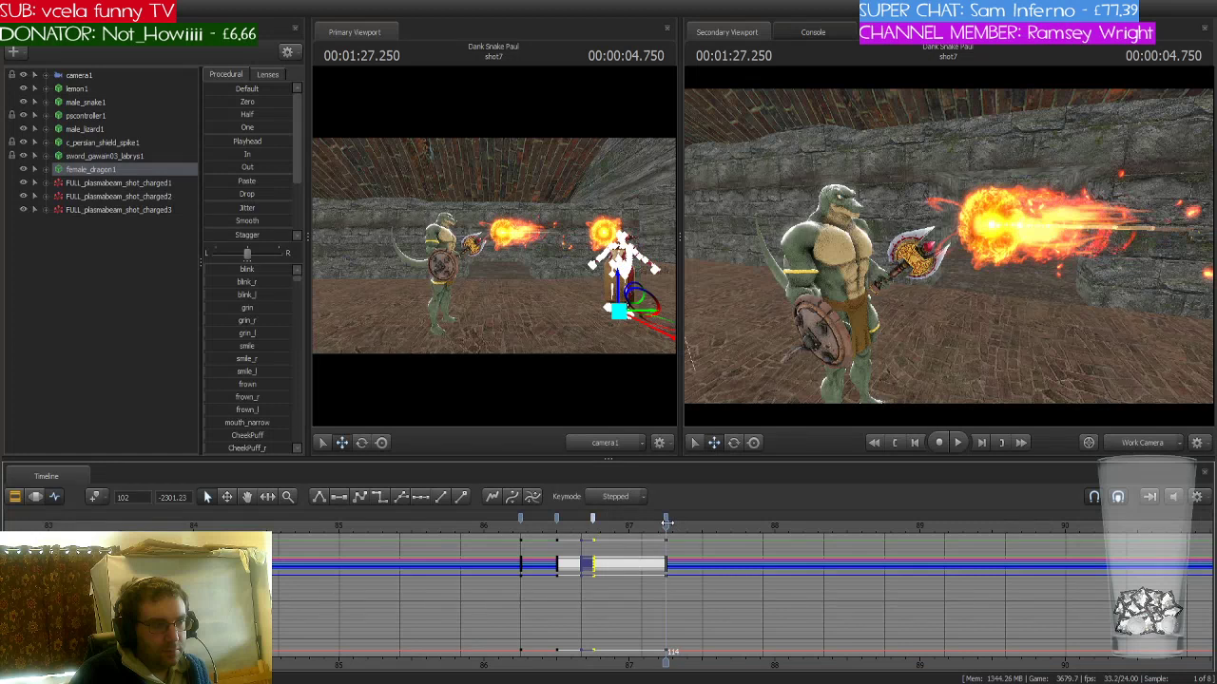
# - Expand FULL_plasmabeam_shot_charged2 and key its transform control at frame 114
pyautogui.click(158, 197)
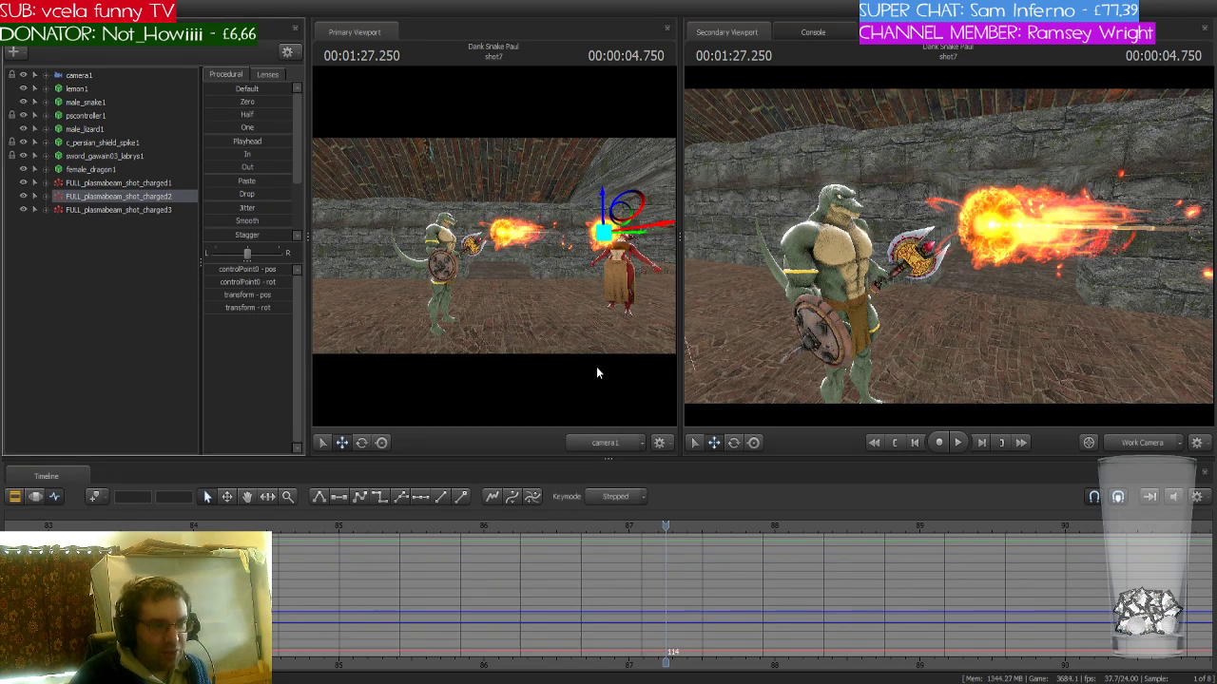
pyautogui.click(44, 196)
pyautogui.click(58, 209)
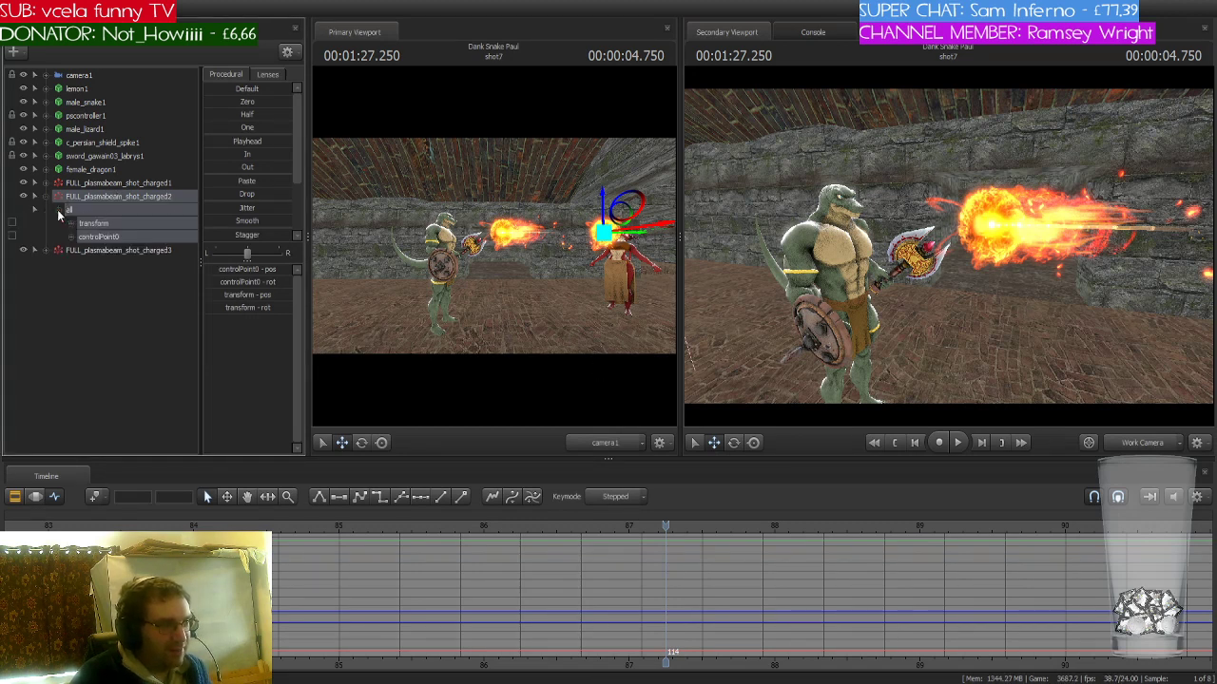
pyautogui.click(112, 224)
pyautogui.click(95, 498)
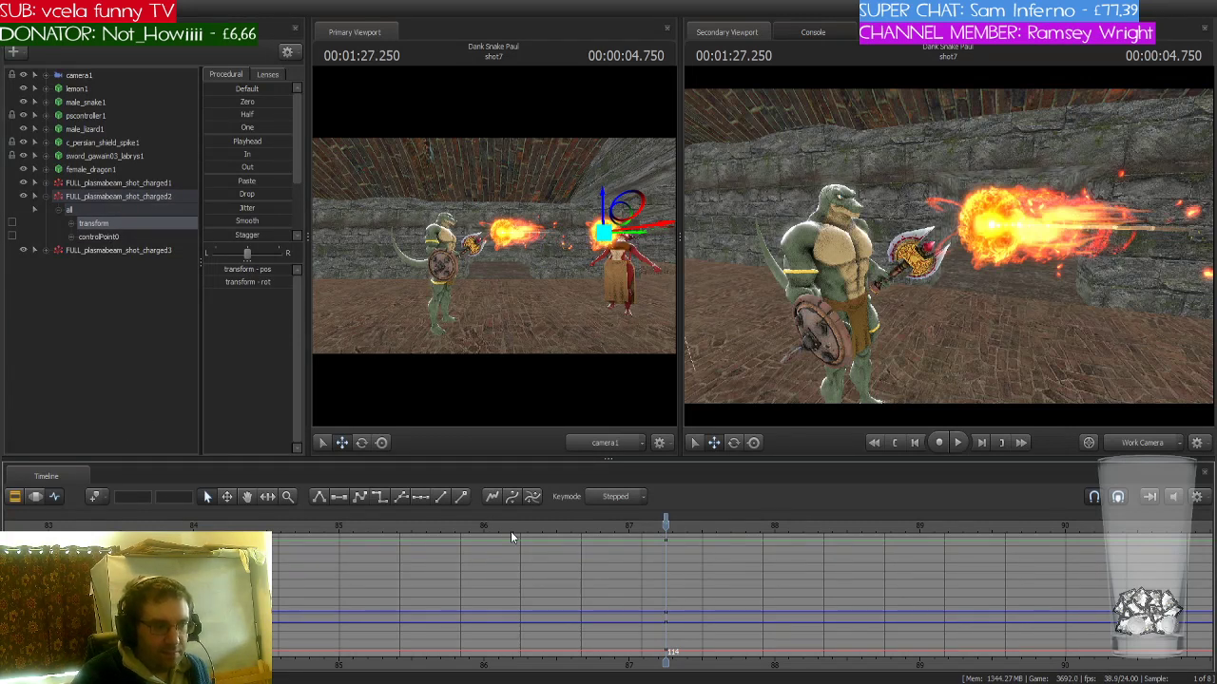
# - At frame 122, move the FULL_plasmabeam_shot_charged2 transform from female_dragon1 across to male_lizard1
pyautogui.press('Right')
pyautogui.press('Right')
pyautogui.press('Right')
pyautogui.press('Right')
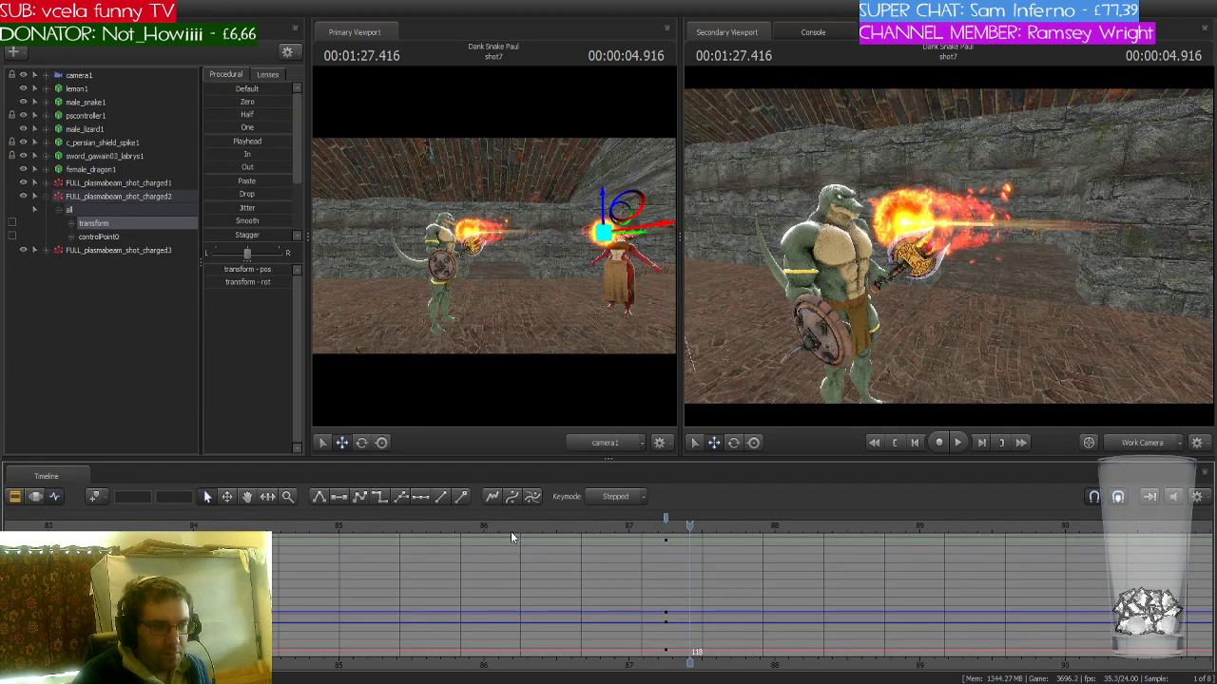
pyautogui.press('Right')
pyautogui.press('Right')
pyautogui.press('Right')
pyautogui.press('Right')
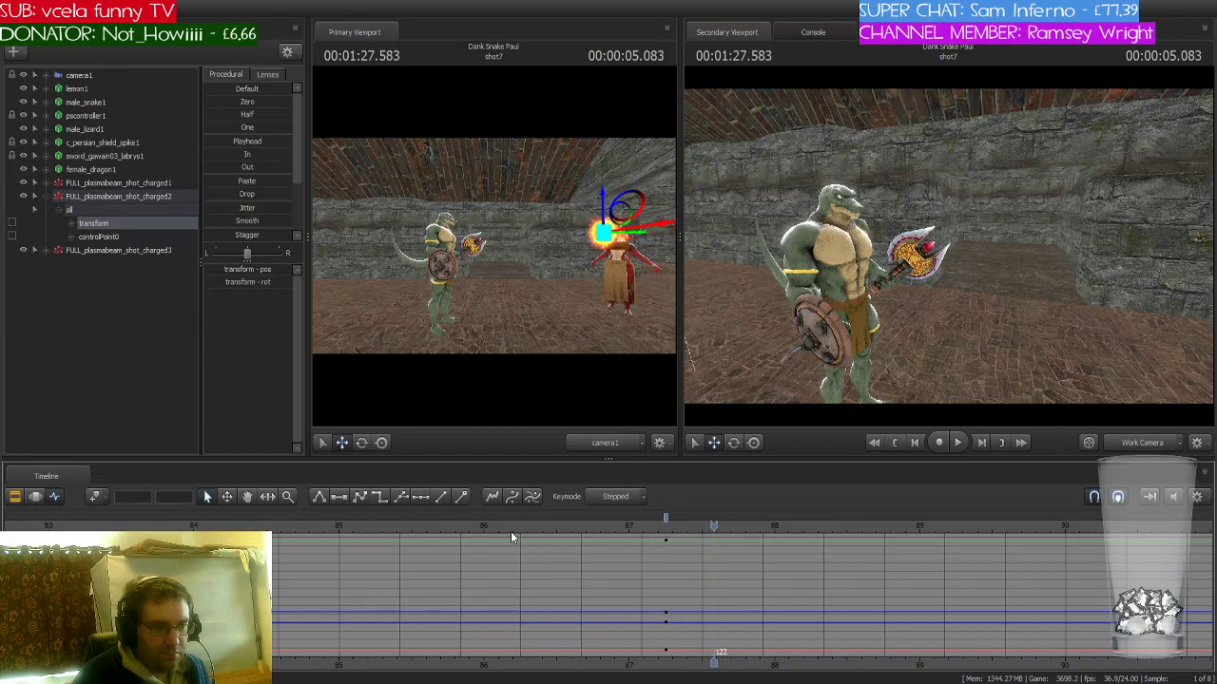
pyautogui.moveTo(945, 299)
pyautogui.mouseDown(button='right')
pyautogui.moveTo(960, 302)
pyautogui.moveTo(936, 299)
pyautogui.moveTo(951, 294)
pyautogui.moveTo(948, 276)
pyautogui.mouseUp(button='right')
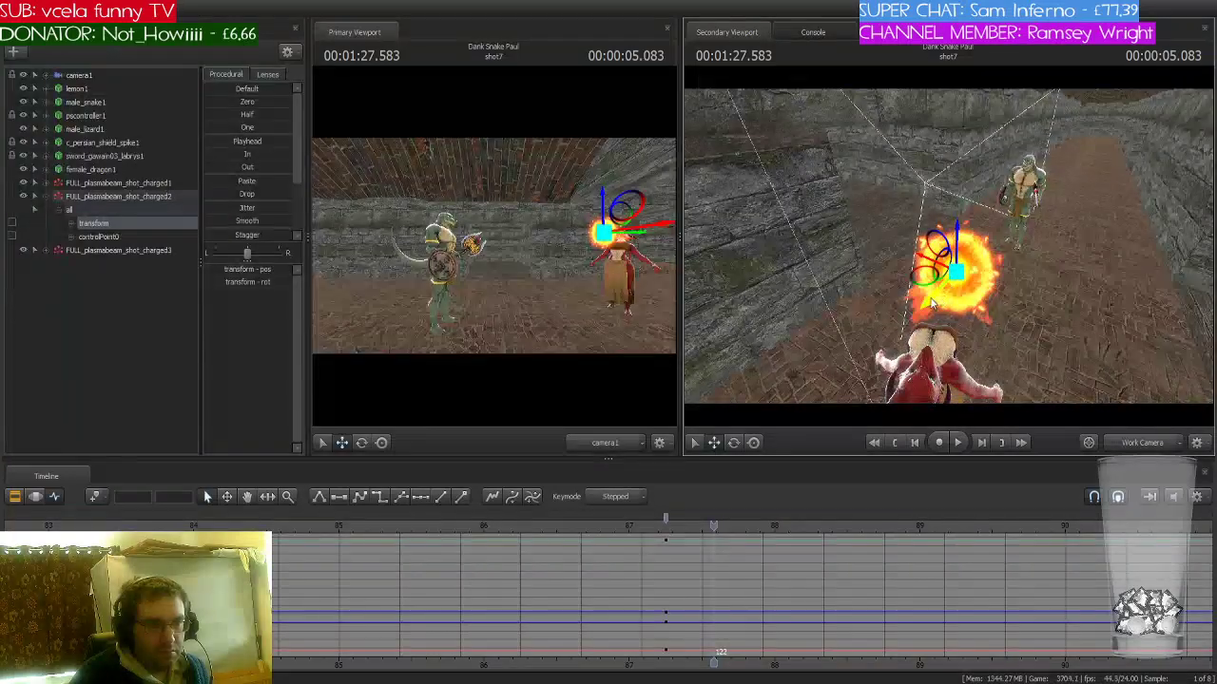
pyautogui.moveTo(941, 290); pyautogui.dragTo(1055, 261)
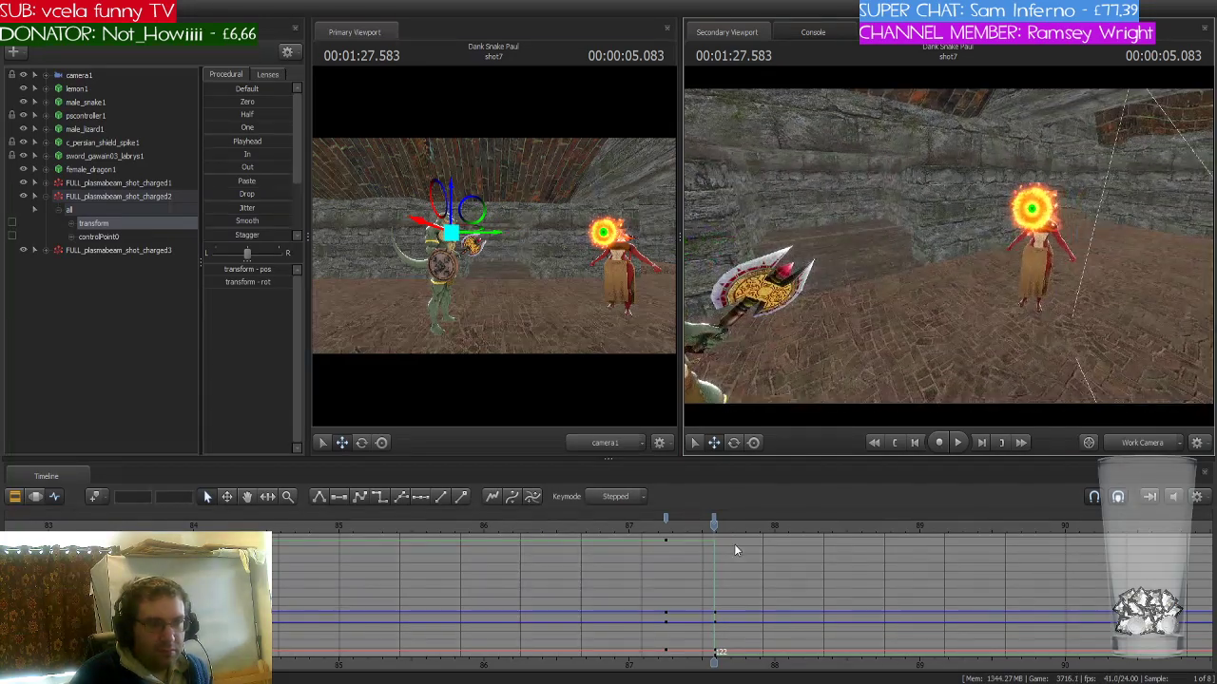
# - Apply linear tangents to the second fireball's frame 114 transform key and return the playhead to frame 114
pyautogui.click(666, 515)
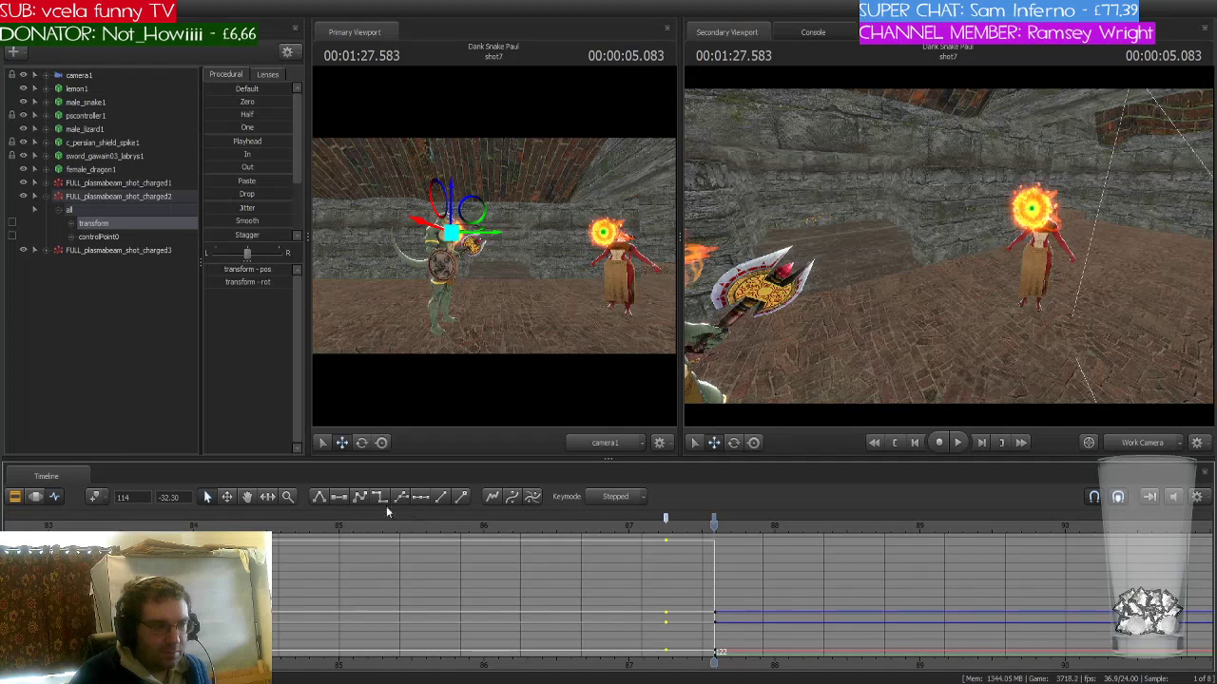
pyautogui.click(359, 500)
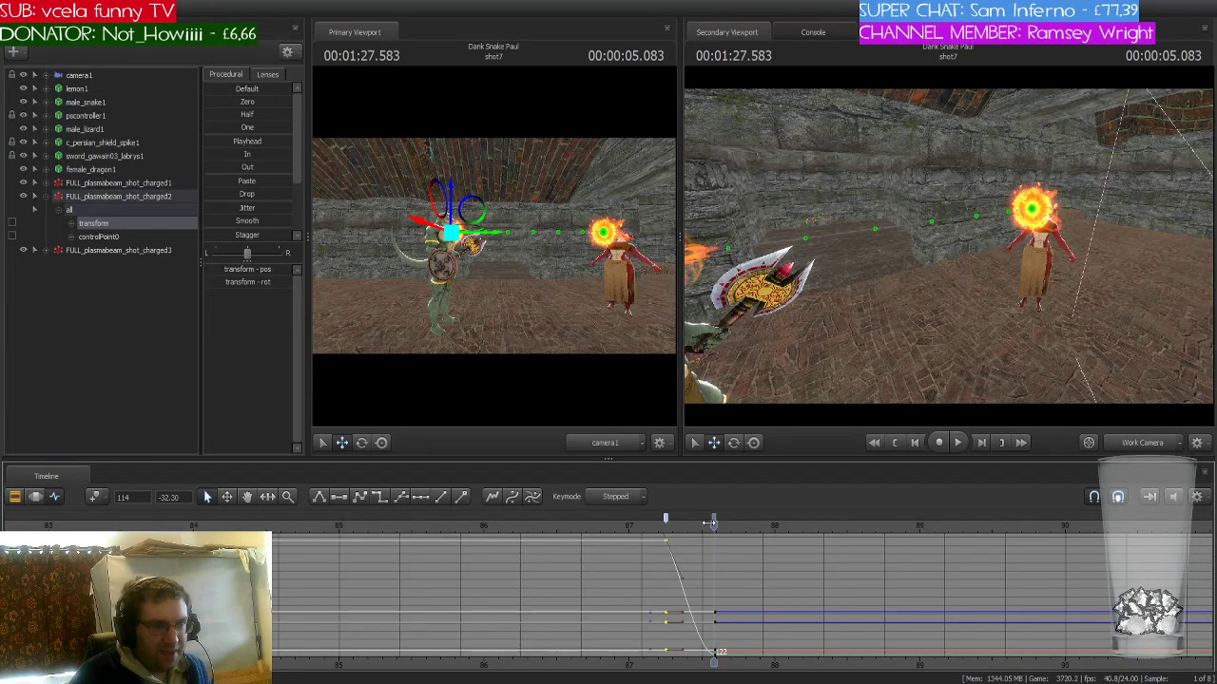
pyautogui.moveTo(714, 523); pyautogui.dragTo(666, 531)
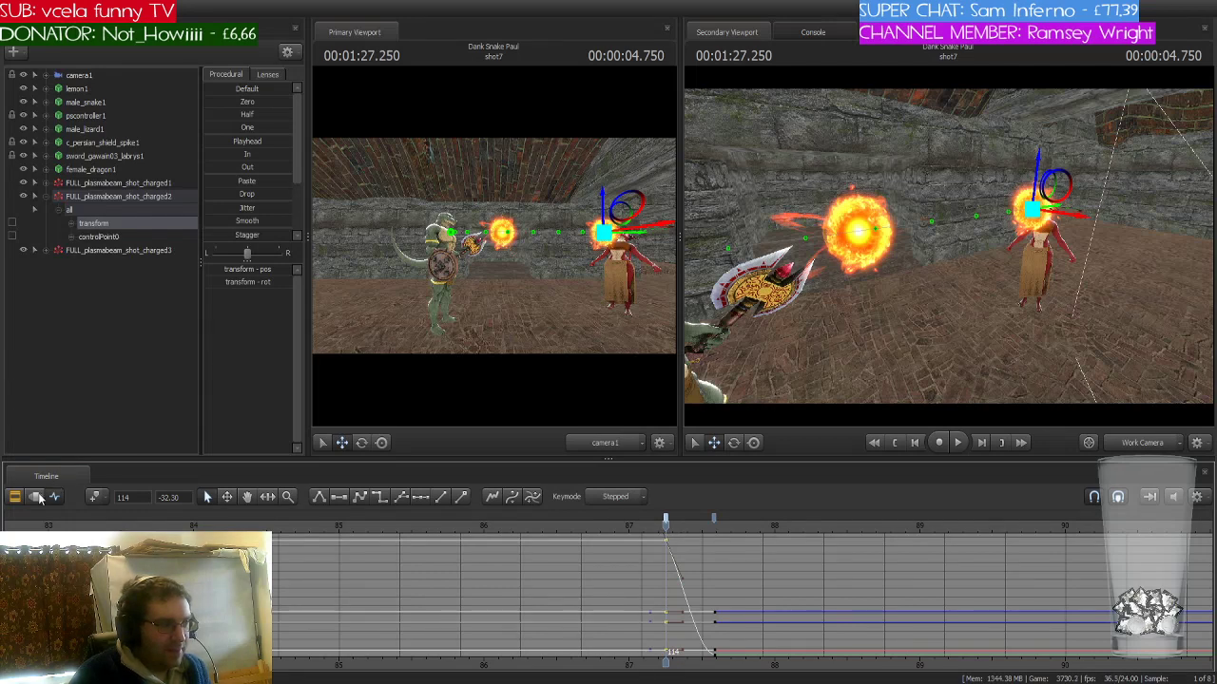
# - Copy female_dragon1's lunge pose key from frame 102 and paste it at frame 120
pyautogui.click(99, 170)
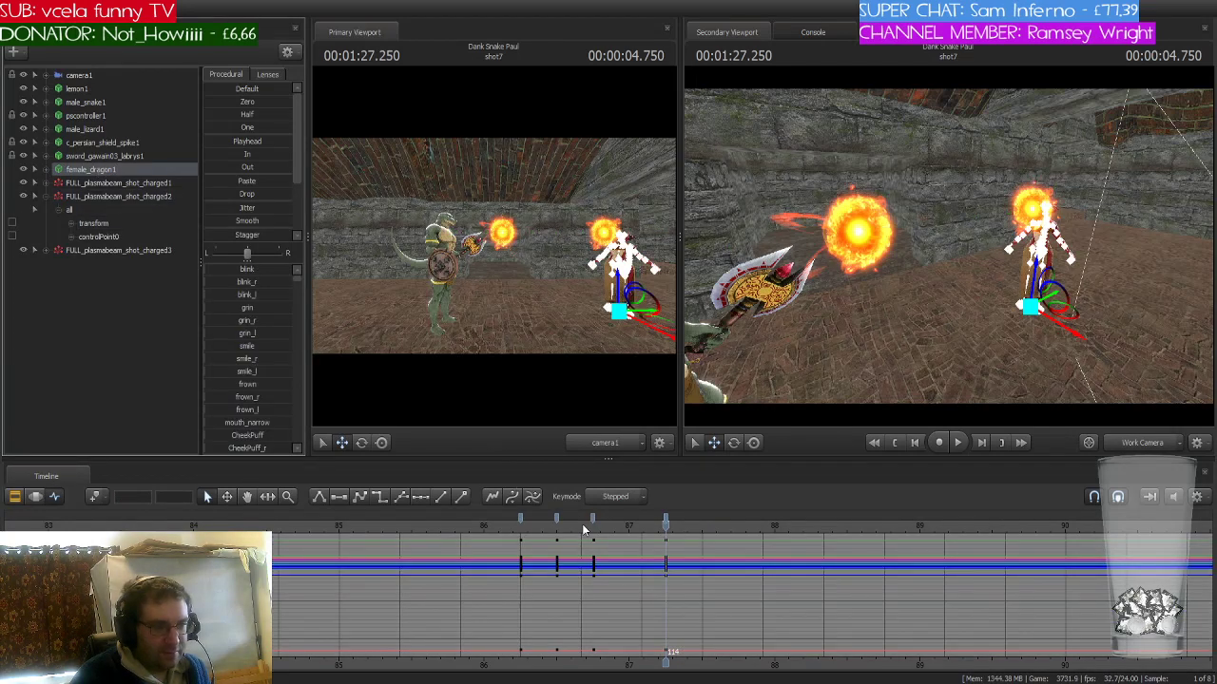
pyautogui.scroll(5, 624, 561)
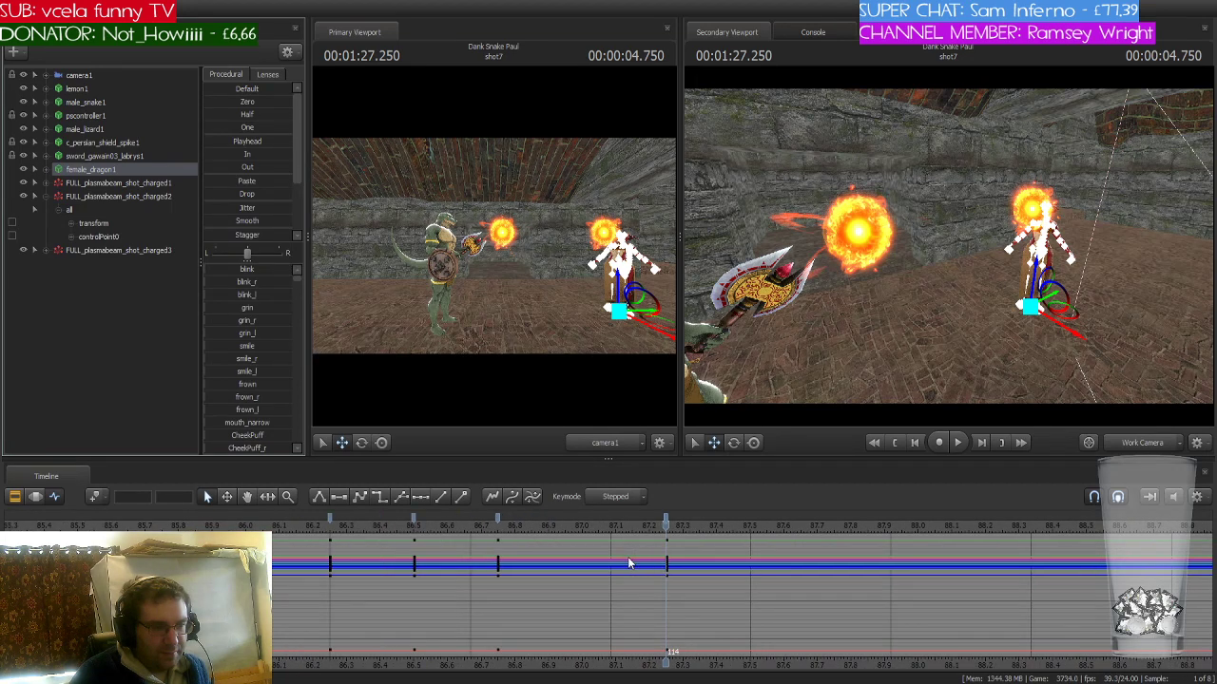
pyautogui.scroll(-1, 629, 563)
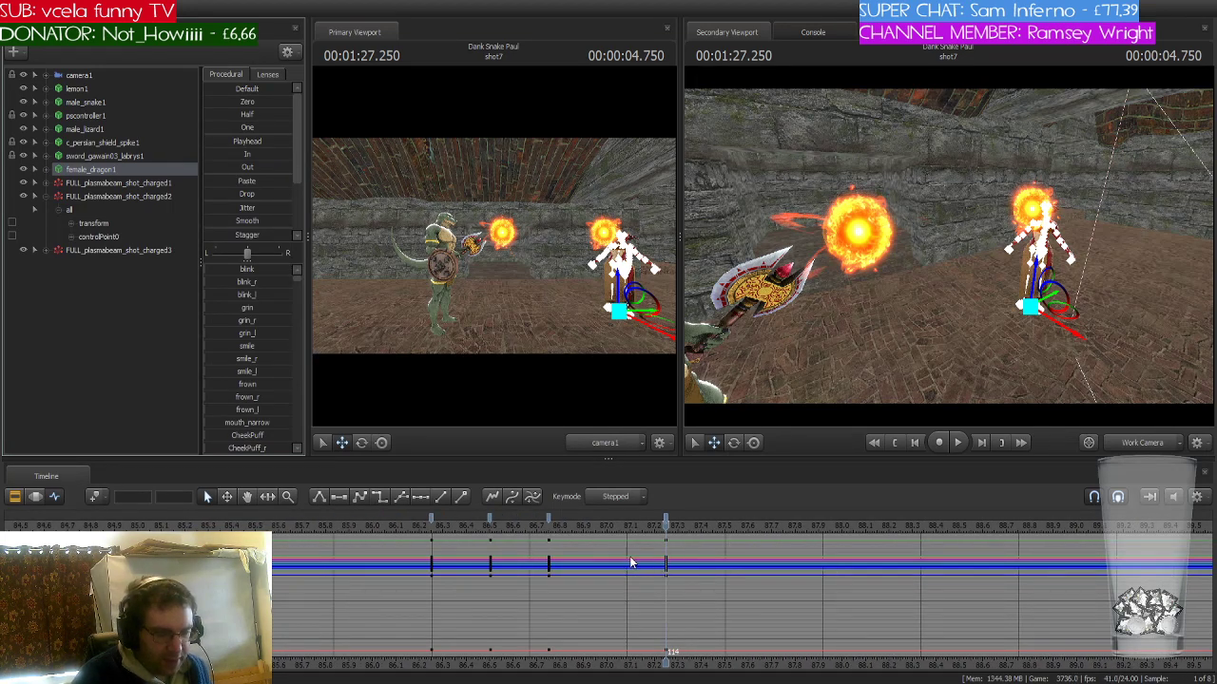
pyautogui.press('Right')
pyautogui.press('Right')
pyautogui.press('Right')
pyautogui.press('Right')
pyautogui.press('Right')
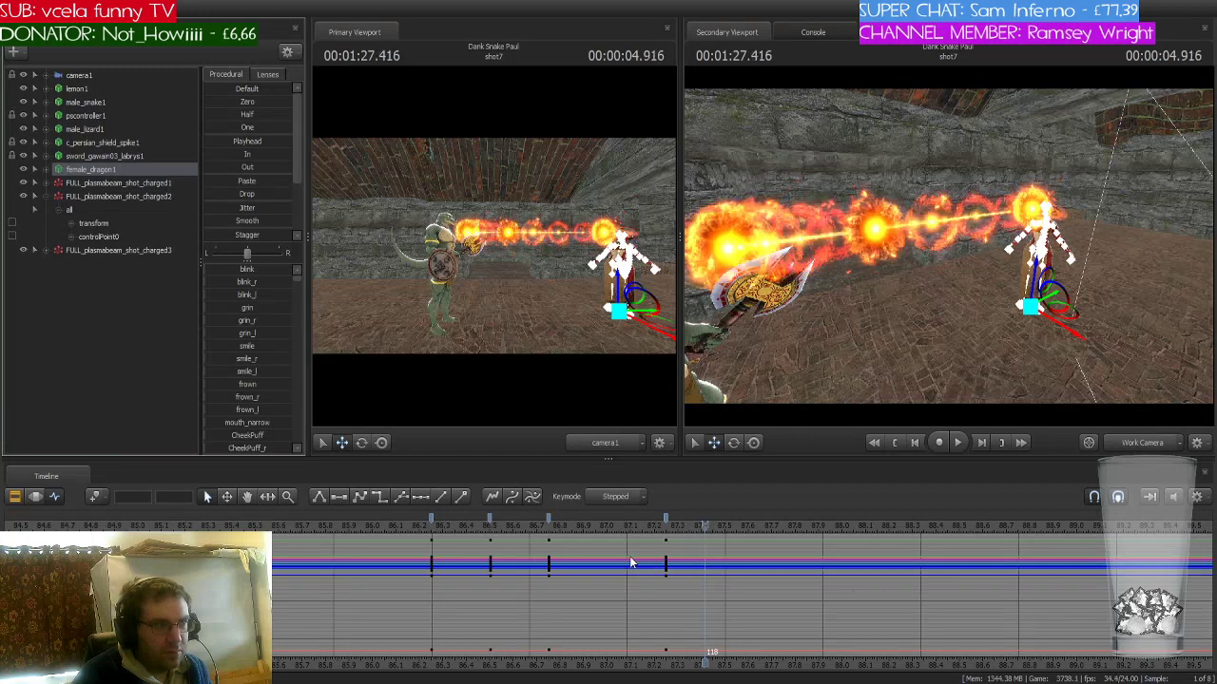
pyautogui.press('Right')
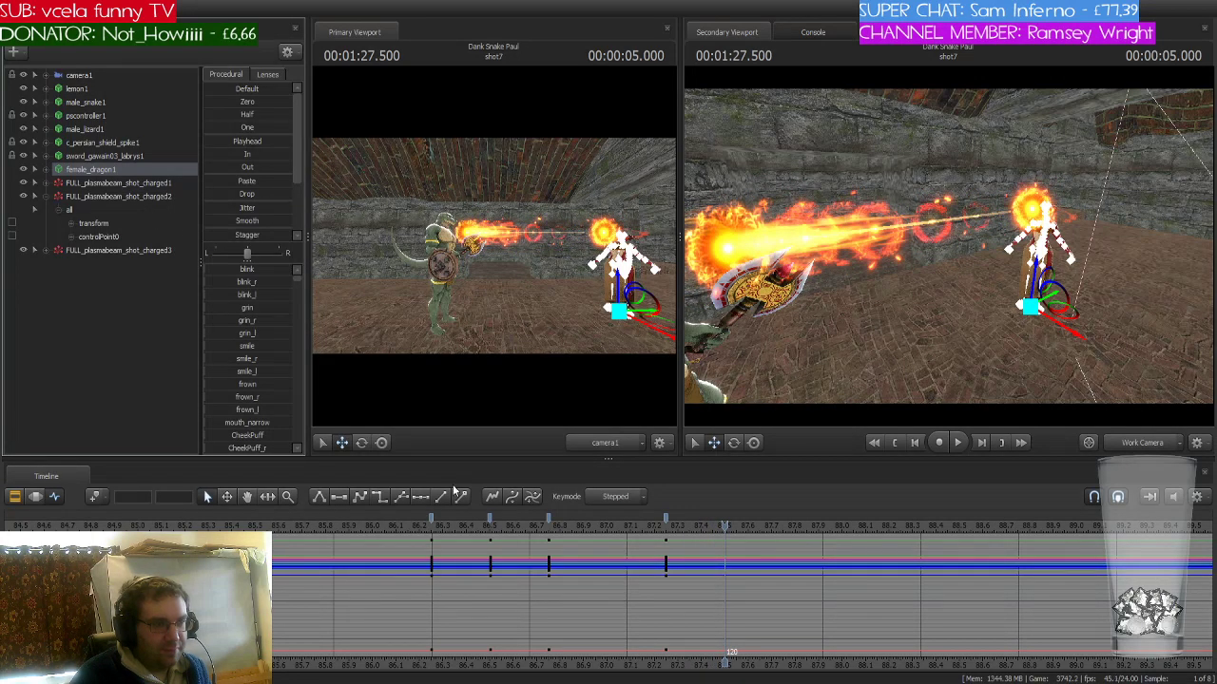
pyautogui.click(551, 521)
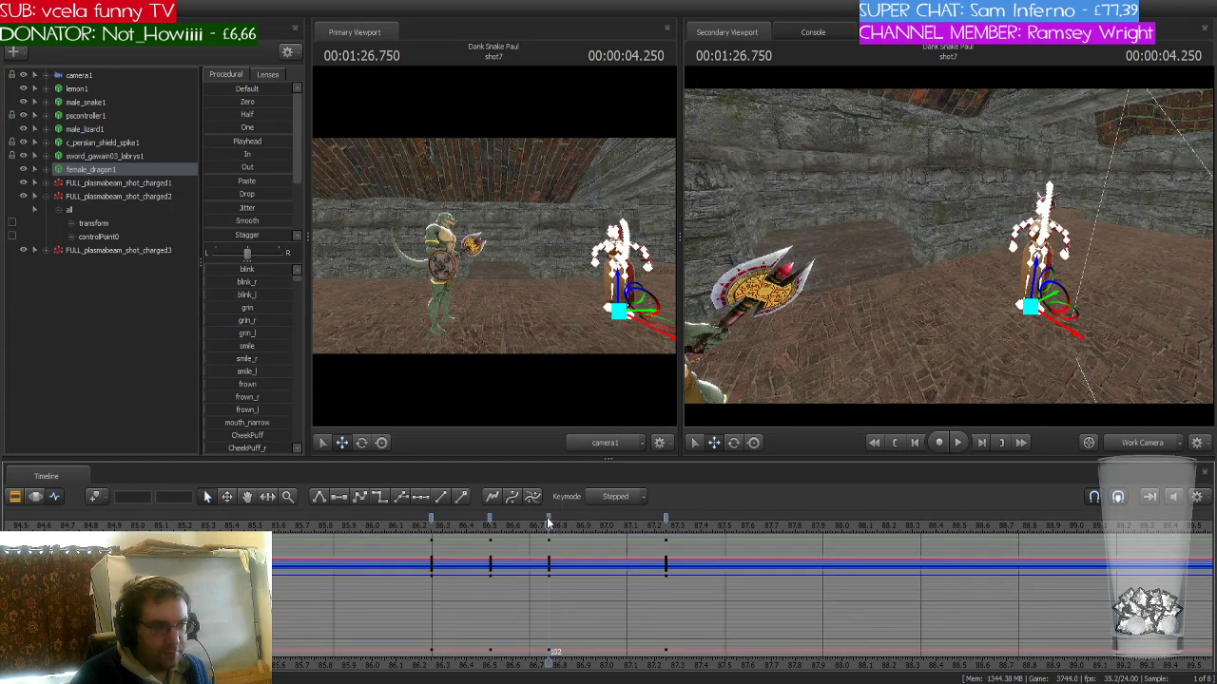
pyautogui.click(546, 517)
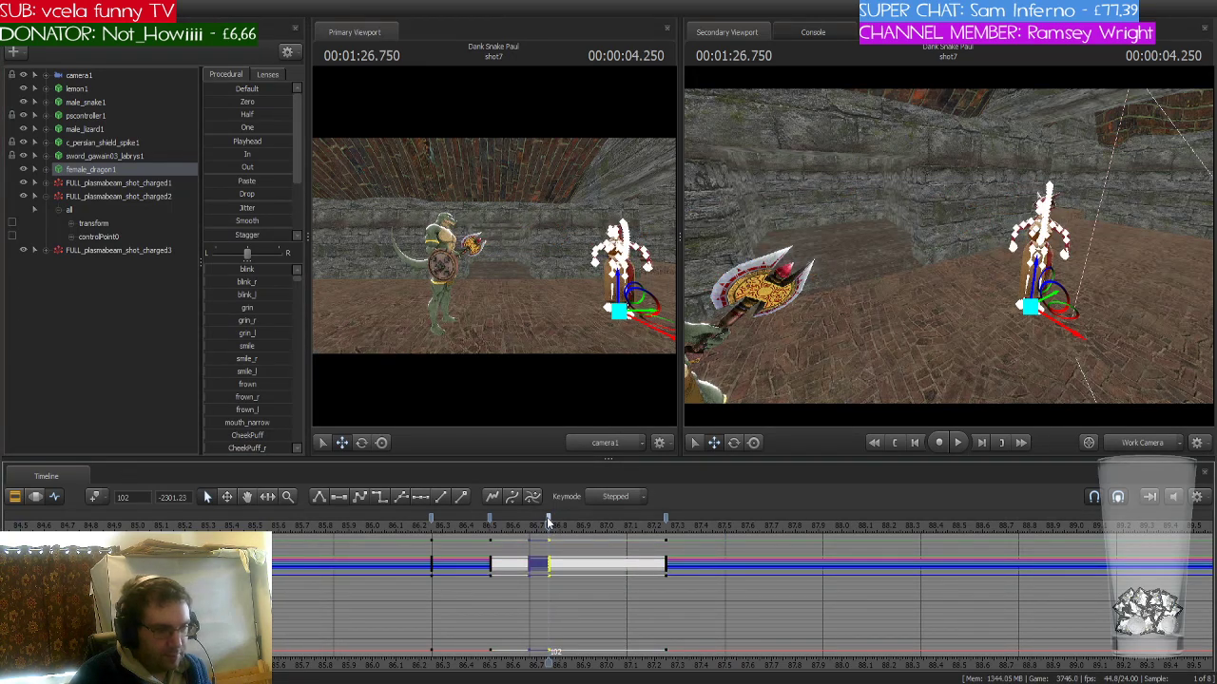
pyautogui.press('space')
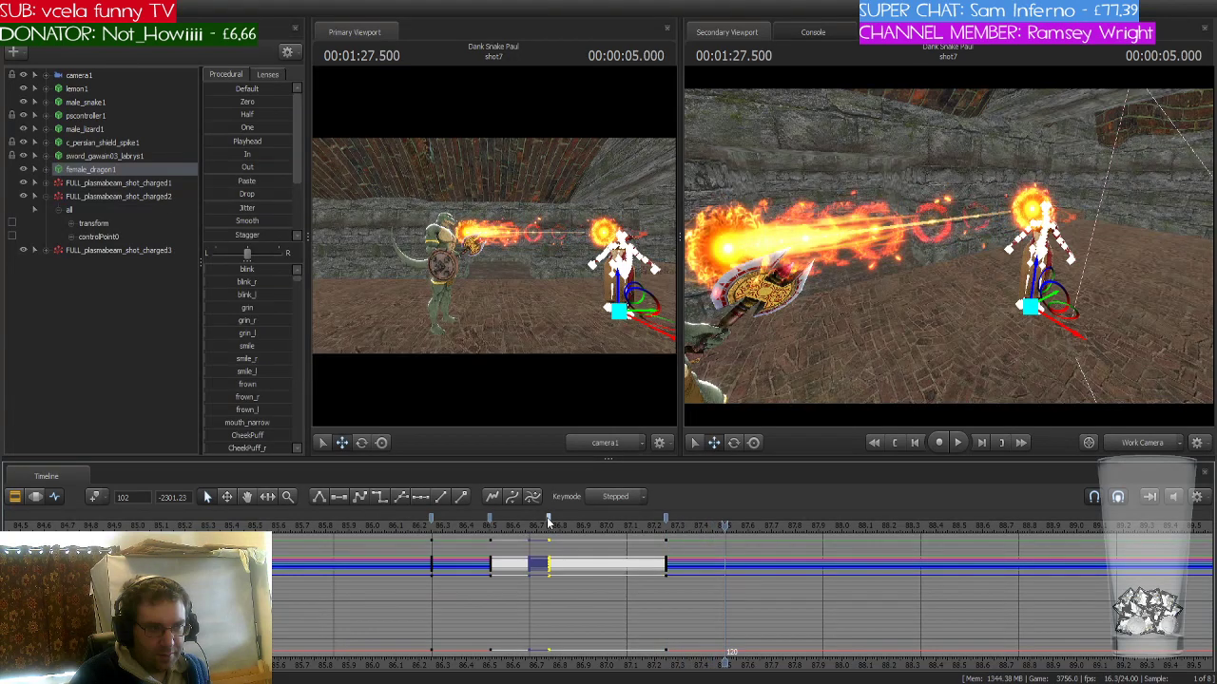
pyautogui.hotkey('ctrl', 'v')
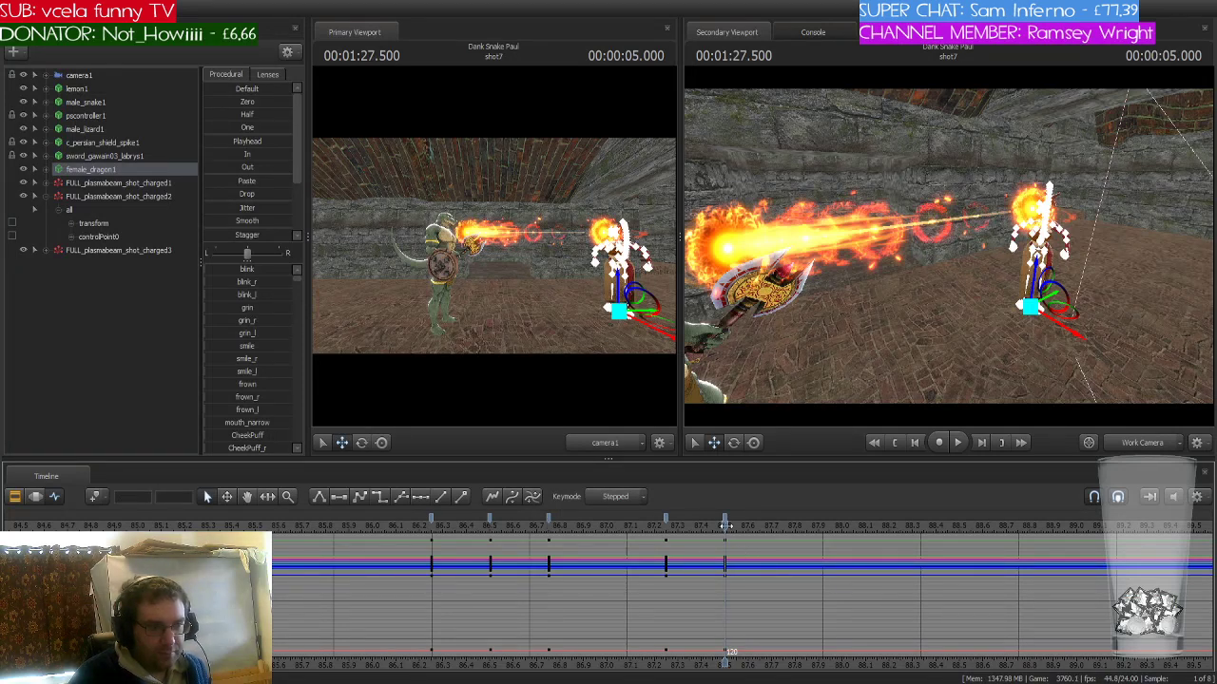
# - Step through FULL_plasmabeam_shot_charged1's flight frame by frame from frame 102 to 119 and back to check its travel duration
pyautogui.moveTo(724, 525); pyautogui.dragTo(548, 531)
pyautogui.click(162, 182)
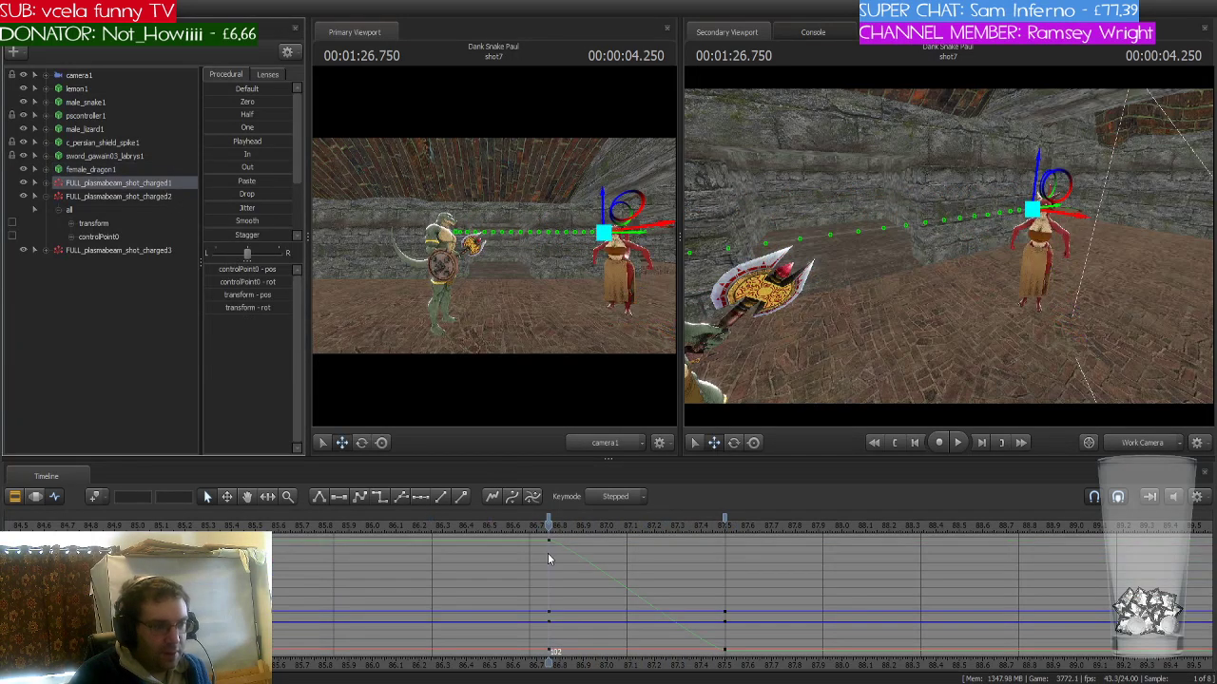
pyautogui.press('Right')
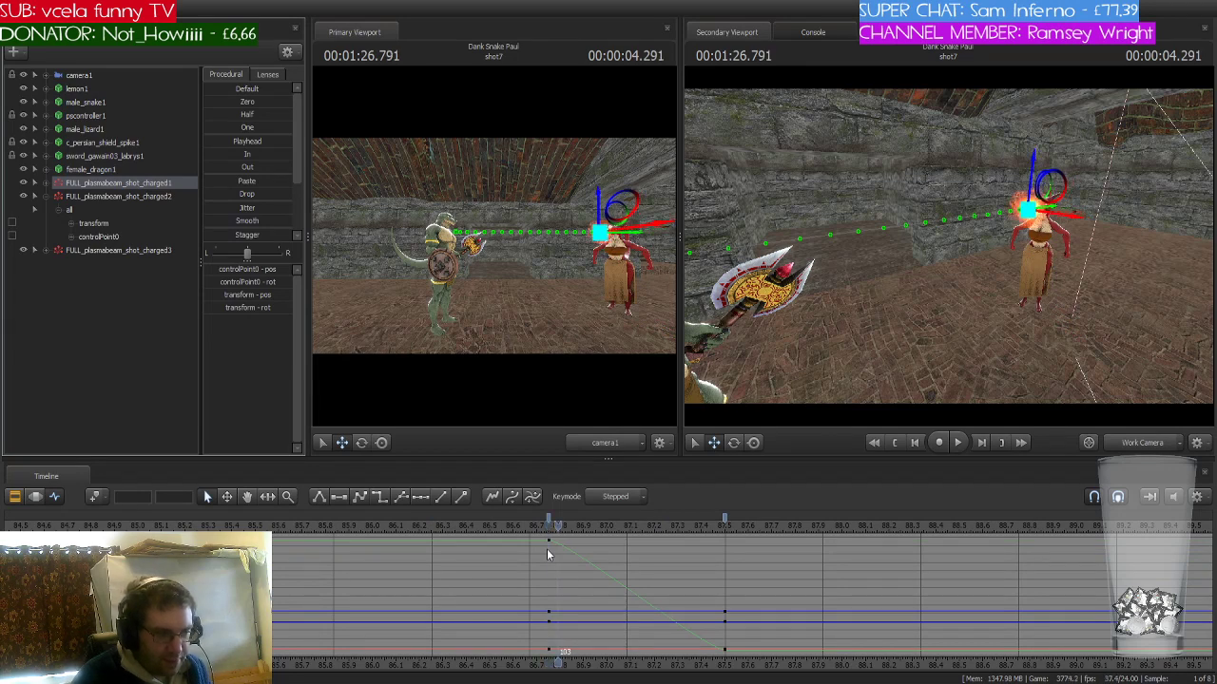
pyautogui.press('Right')
pyautogui.press('Right')
pyautogui.press('Right')
pyautogui.press('Right')
pyautogui.press('Right')
pyautogui.press('Right')
pyautogui.press('Right')
pyautogui.press('Right')
pyautogui.press('Right')
pyautogui.press('Right')
pyautogui.press('Right')
pyautogui.press('Right')
pyautogui.press('Right')
pyautogui.press('Right')
pyautogui.press('Right')
pyautogui.press('Right')
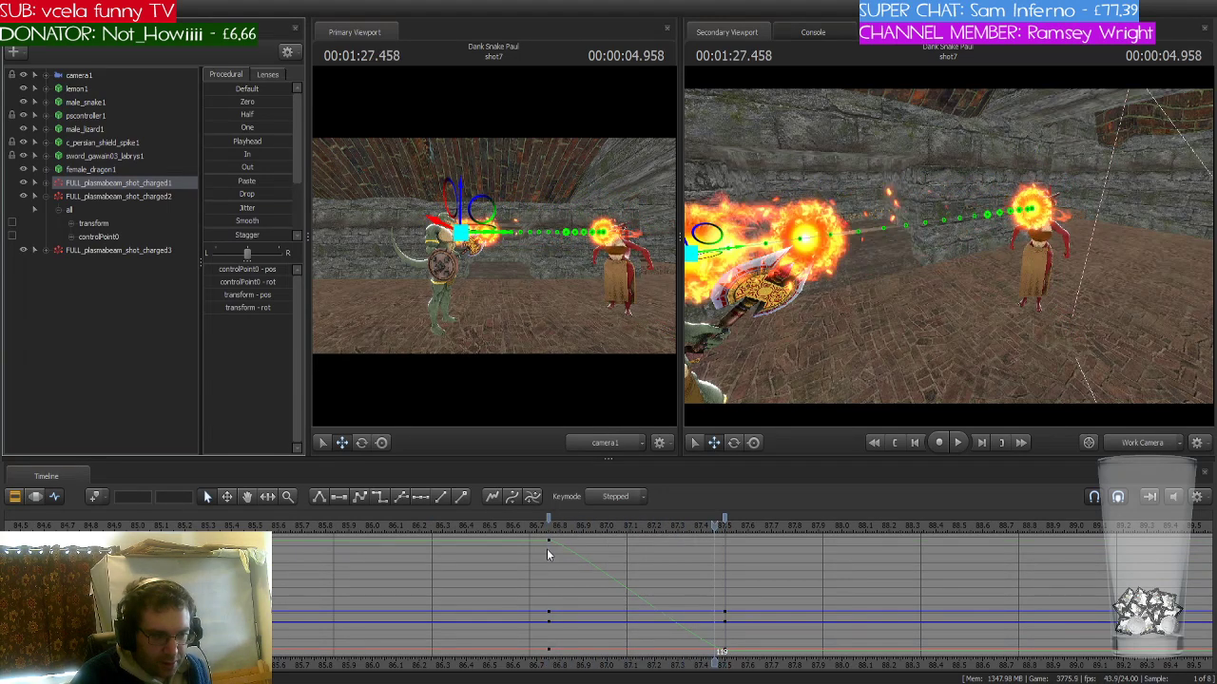
pyautogui.press('Left')
pyautogui.press('Left')
pyautogui.press('Left')
pyautogui.press('Left')
pyautogui.press('Left')
pyautogui.press('Left')
pyautogui.press('Left')
pyautogui.press('Left')
pyautogui.press('Left')
pyautogui.press('Left')
pyautogui.press('Left')
pyautogui.press('Left')
pyautogui.press('Left')
pyautogui.press('Left')
pyautogui.press('Left')
pyautogui.press('Left')
pyautogui.press('Left')
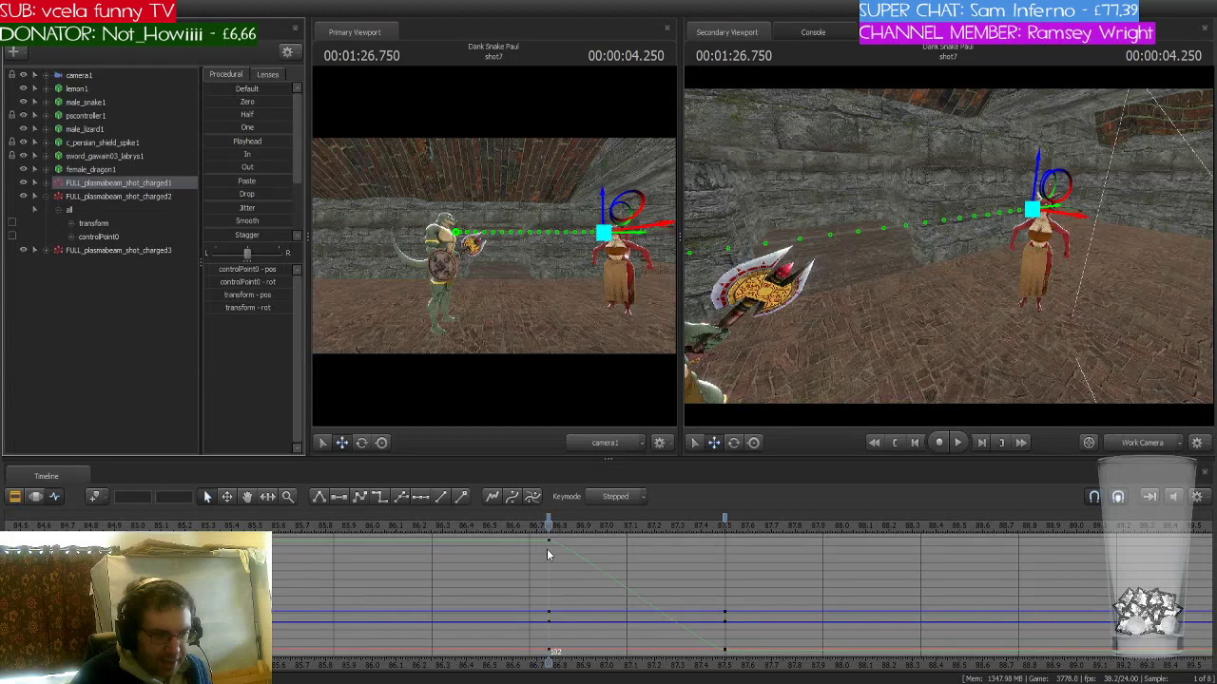
# - Move the end keys of FULL_plasmabeam_shot_charged2 to frame 132
pyautogui.click(137, 196)
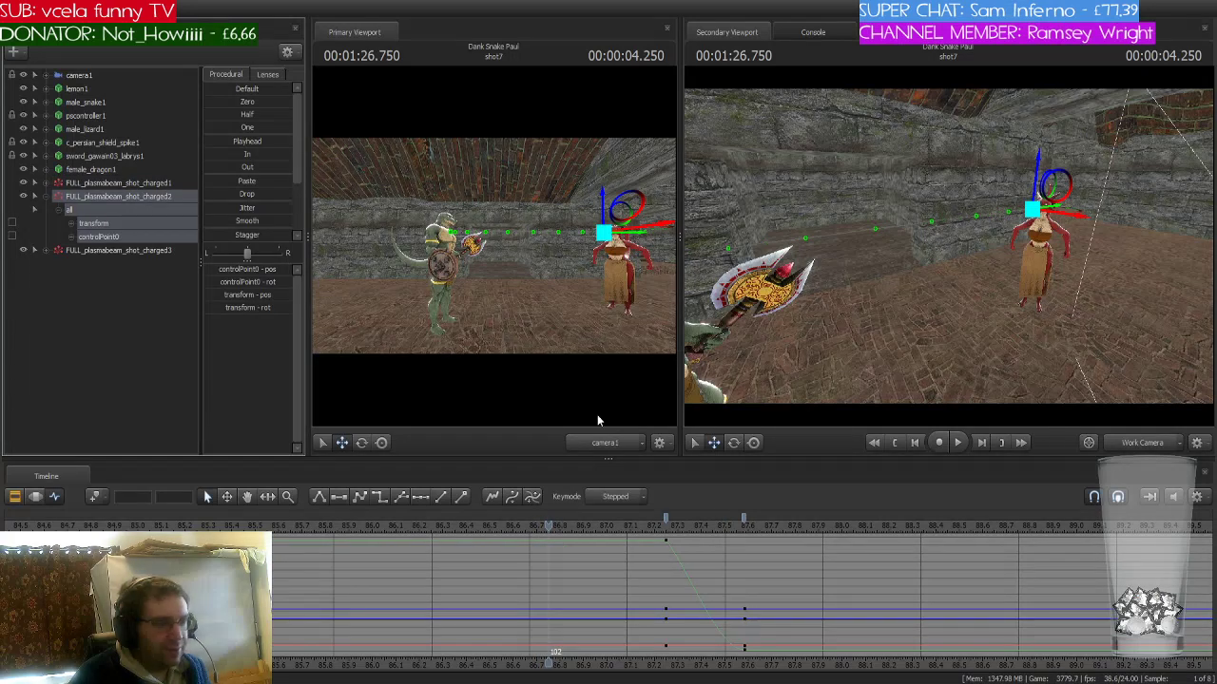
pyautogui.click(664, 530)
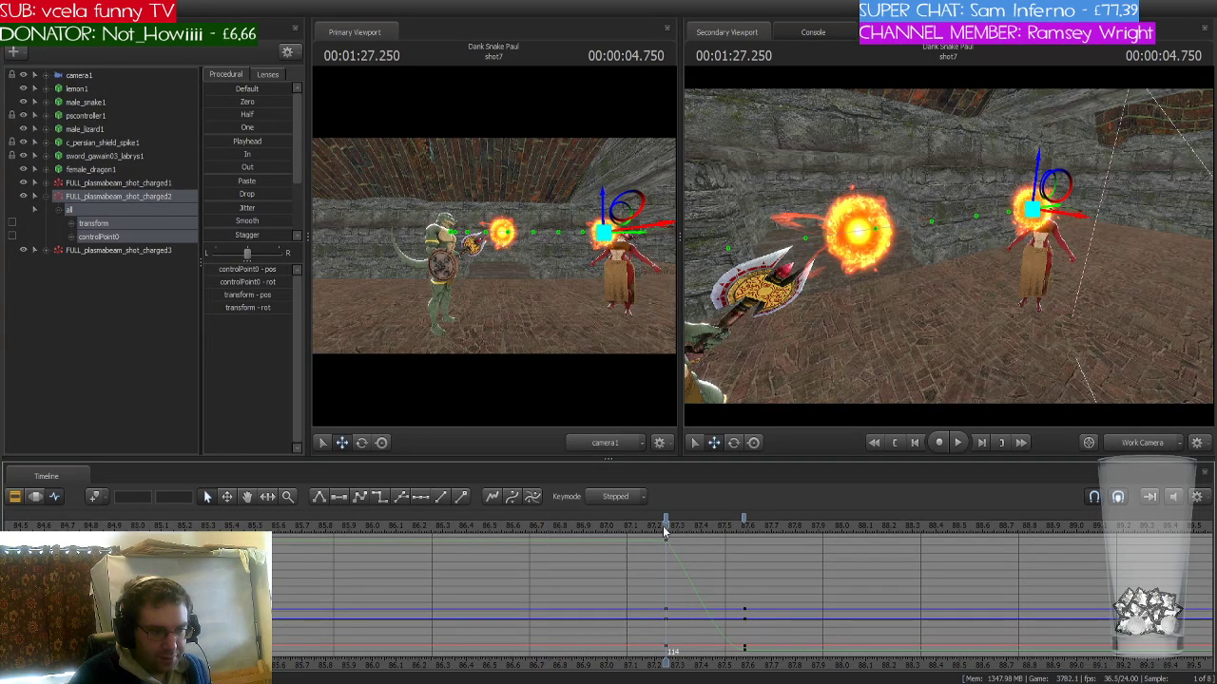
pyautogui.click(743, 529)
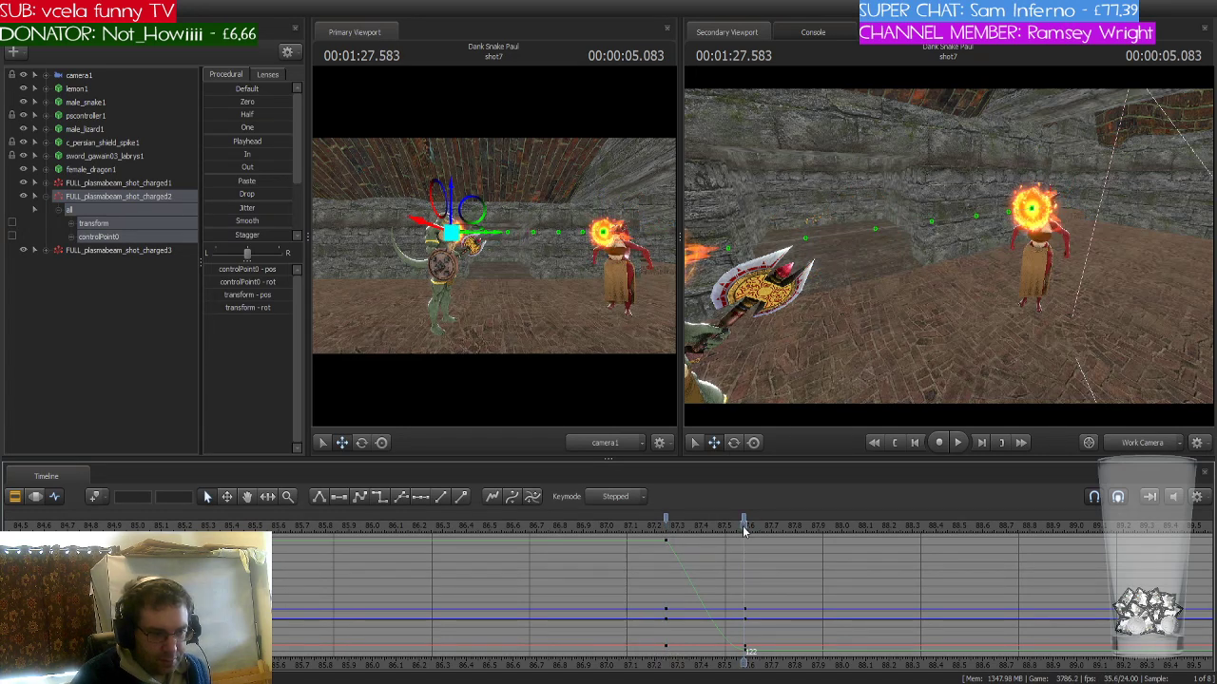
pyautogui.press('Right')
pyautogui.press('Right')
pyautogui.press('Right')
pyautogui.press('Right')
pyautogui.press('Right')
pyautogui.press('Right')
pyautogui.press('Right')
pyautogui.press('Right')
pyautogui.press('Right')
pyautogui.press('Right')
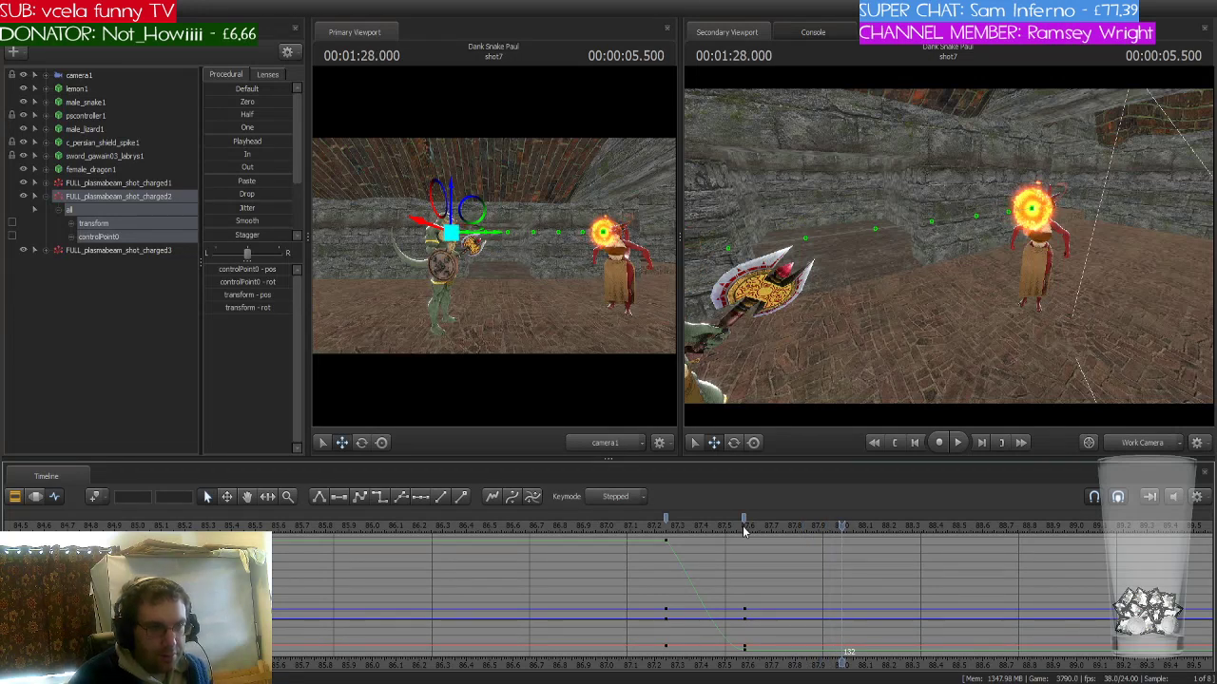
pyautogui.moveTo(743, 518); pyautogui.dragTo(841, 551)
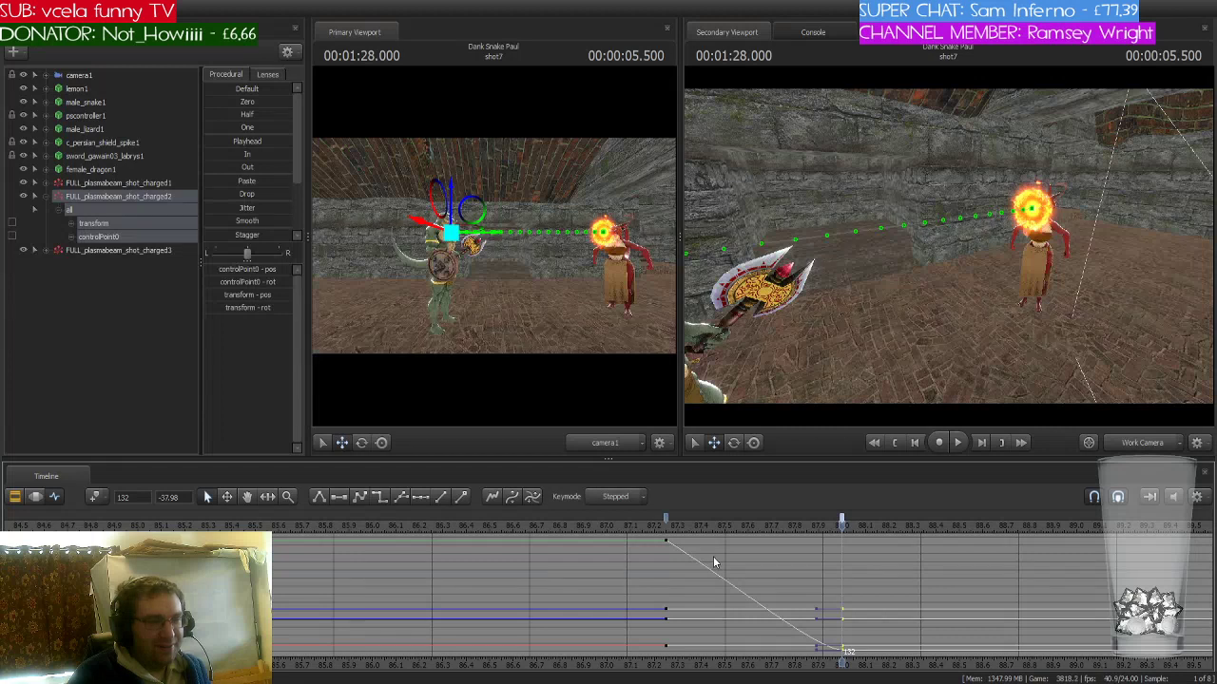
# - Add a key holding female_dragon1's lunging pose at frame 132
pyautogui.scroll(-1, 713, 559)
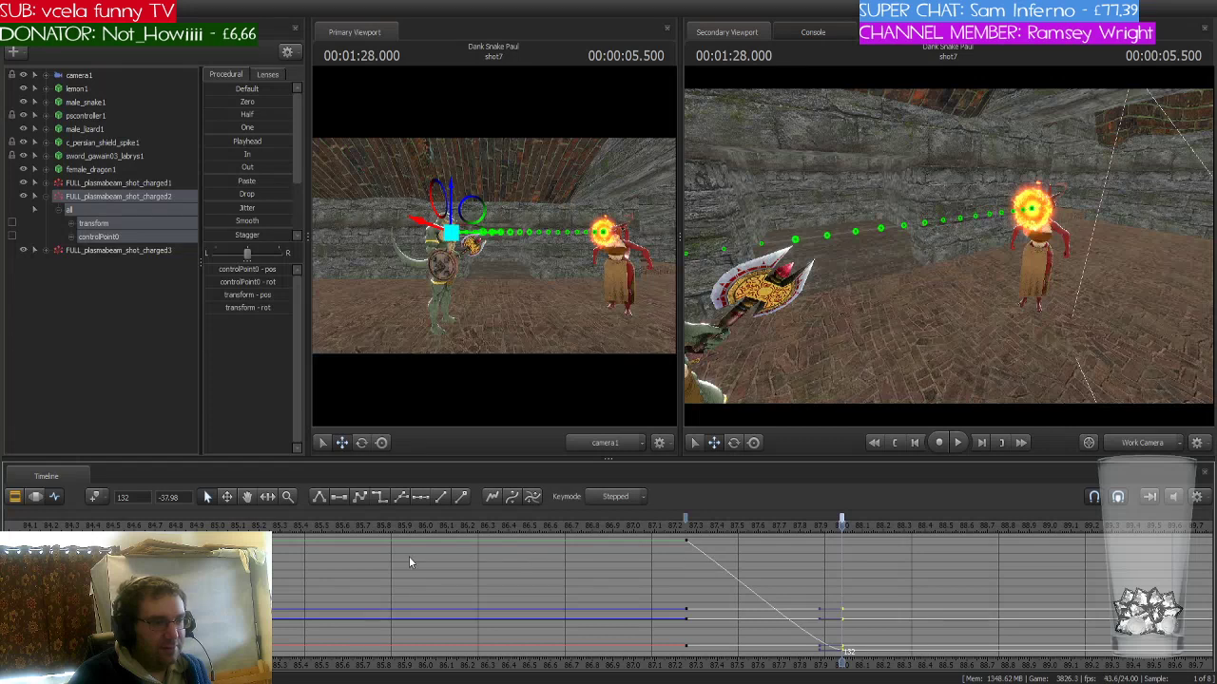
pyautogui.click(35, 497)
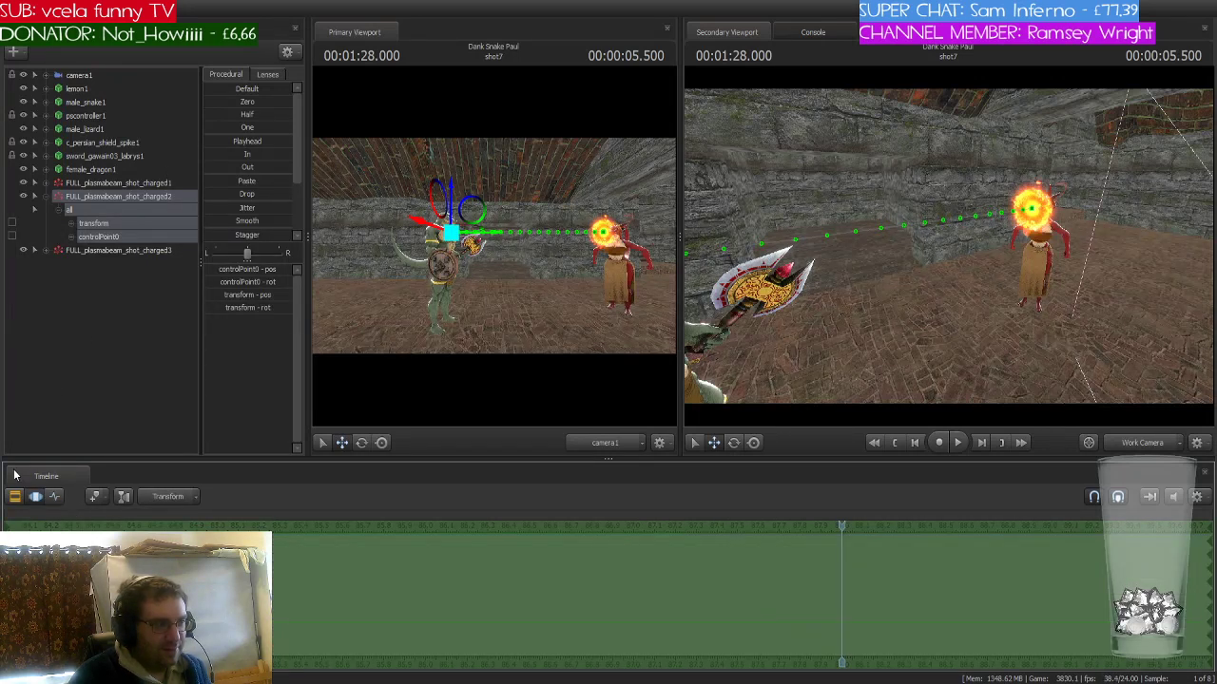
pyautogui.click(55, 498)
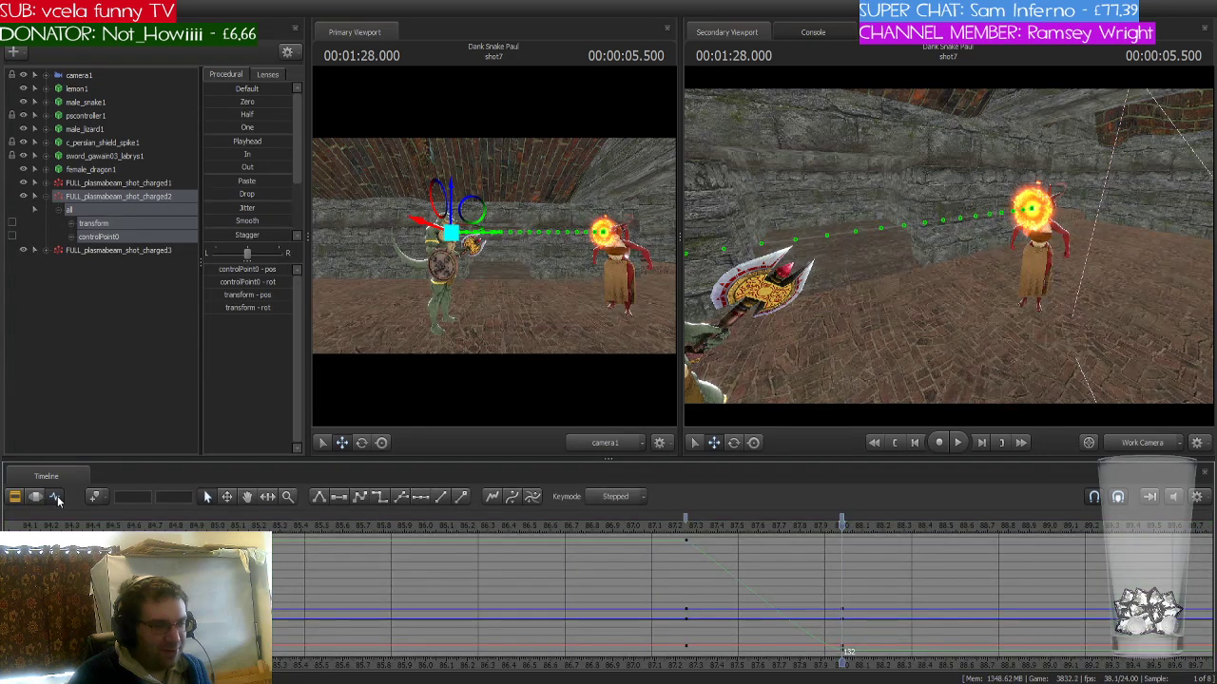
pyautogui.click(120, 170)
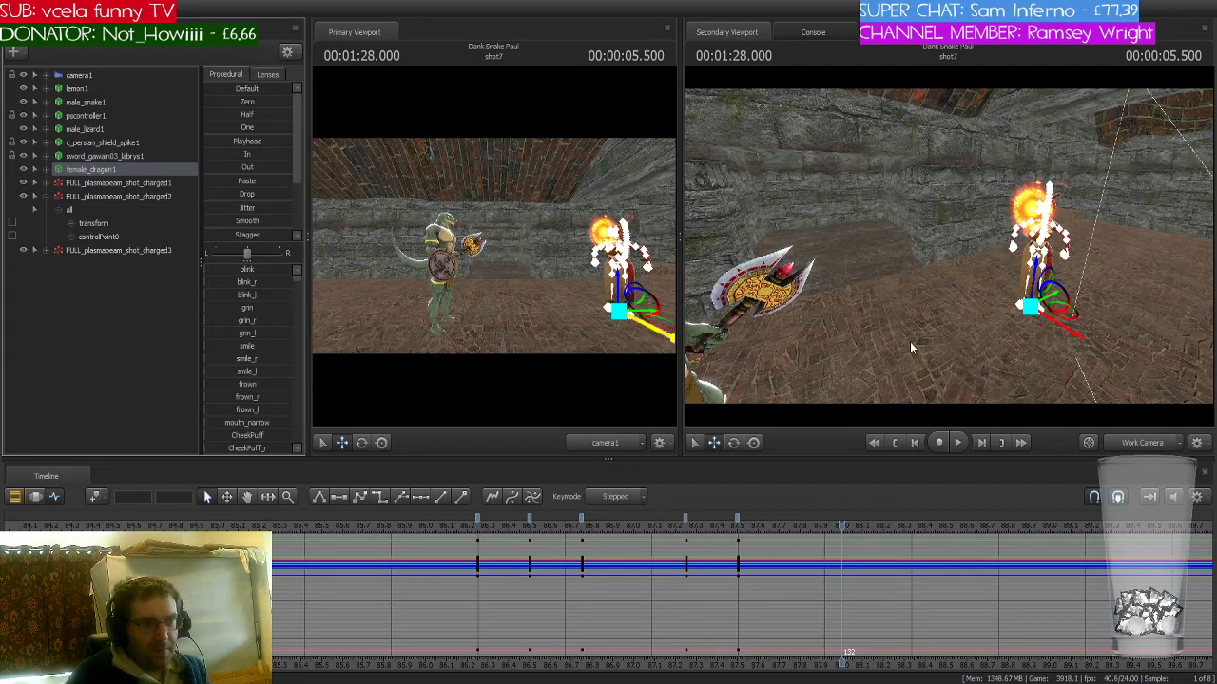
pyautogui.moveTo(909, 342); pyautogui.dragTo(1006, 315)
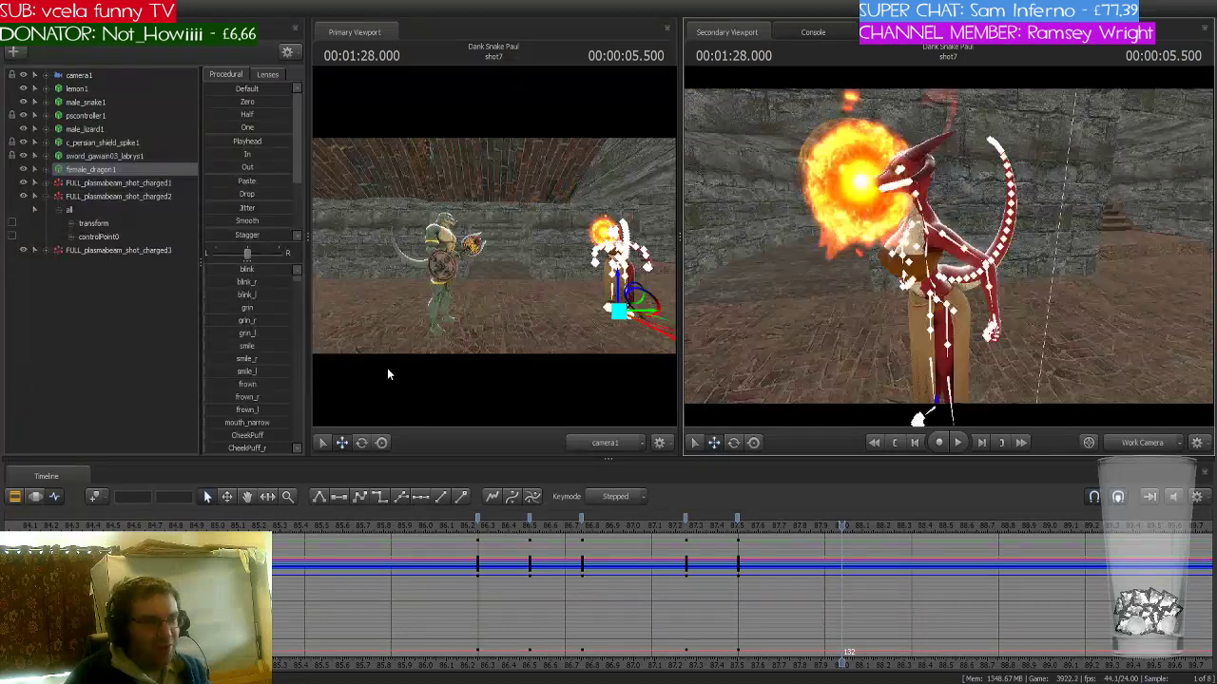
pyautogui.click(95, 497)
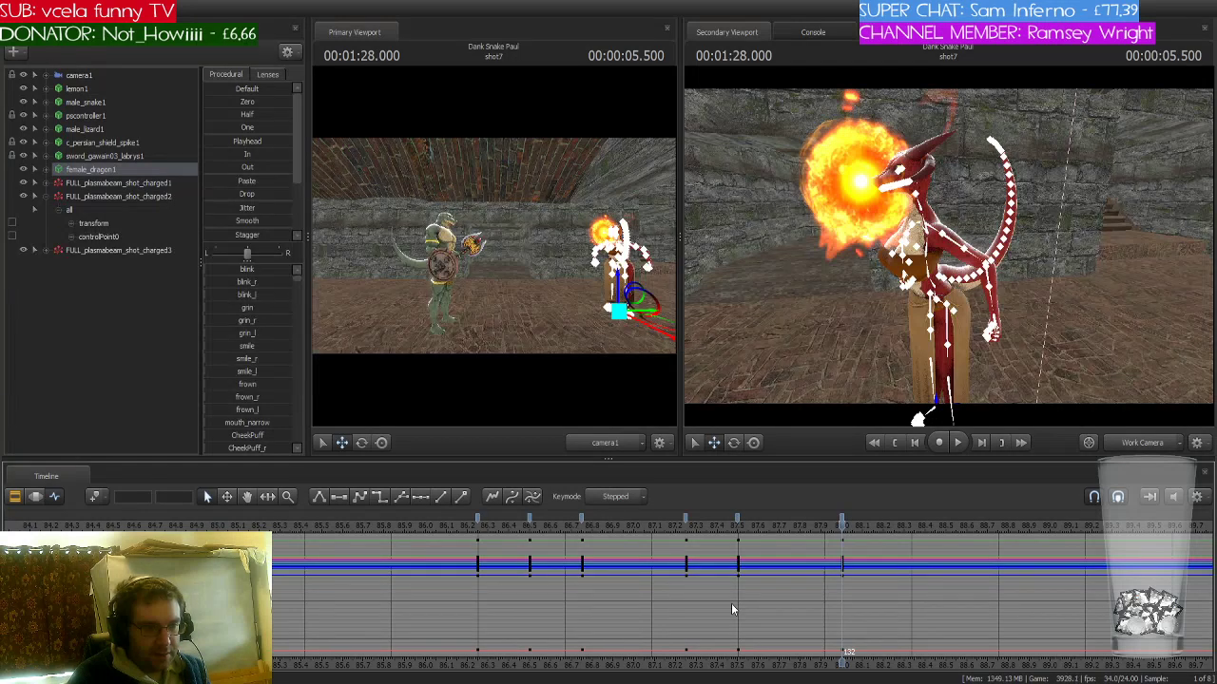
# - Compare female_dragon1's poses at frames 114 and 120, and move FULL_plasmabeam_shot_charged2's start keys to frame 120 to match the lunge
pyautogui.click(686, 533)
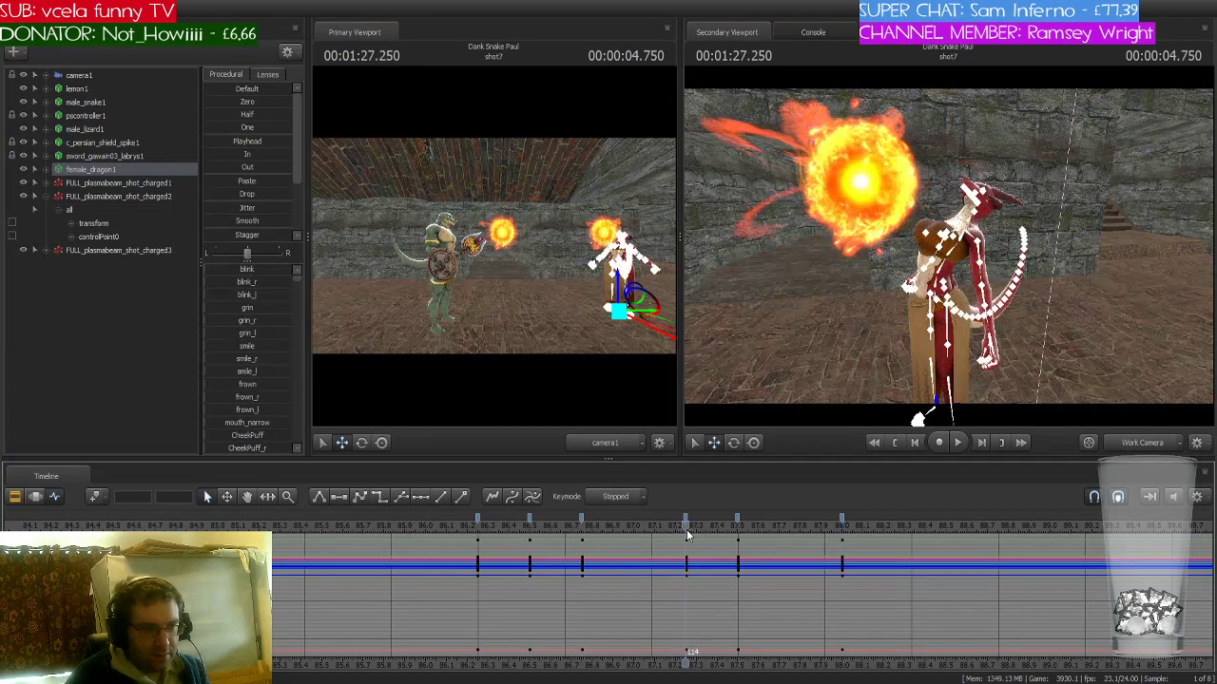
pyautogui.moveTo(686, 524); pyautogui.dragTo(736, 528)
pyautogui.click(685, 518)
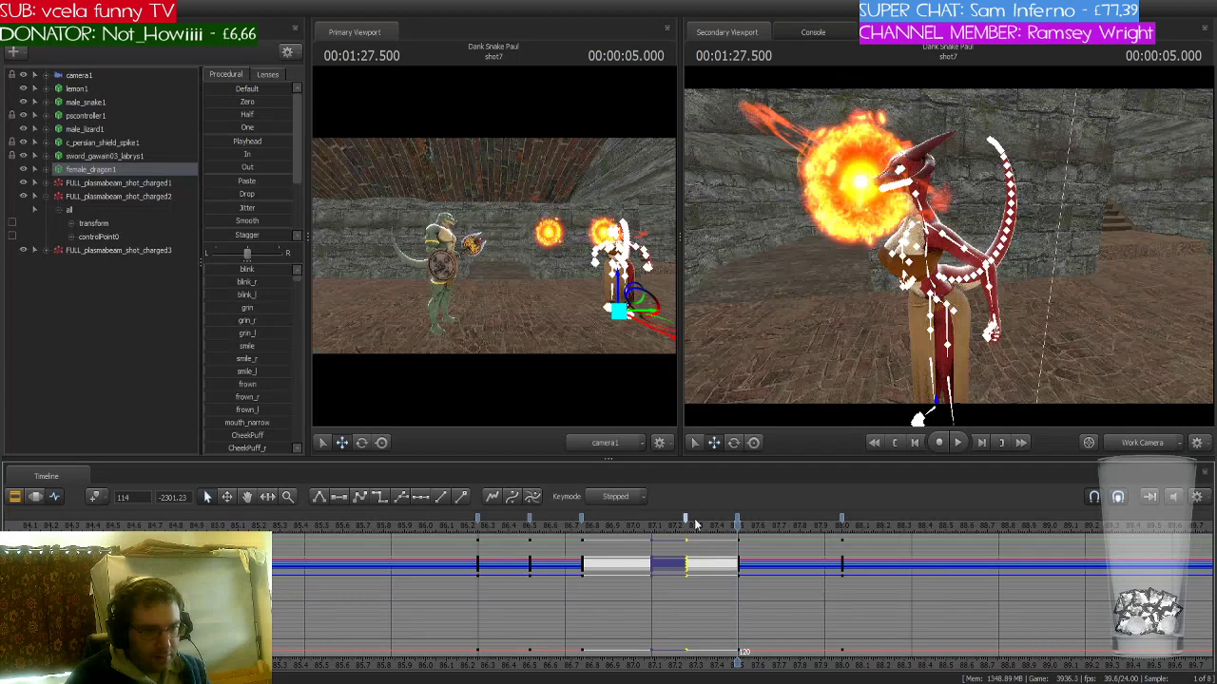
pyautogui.moveTo(737, 529); pyautogui.dragTo(685, 545)
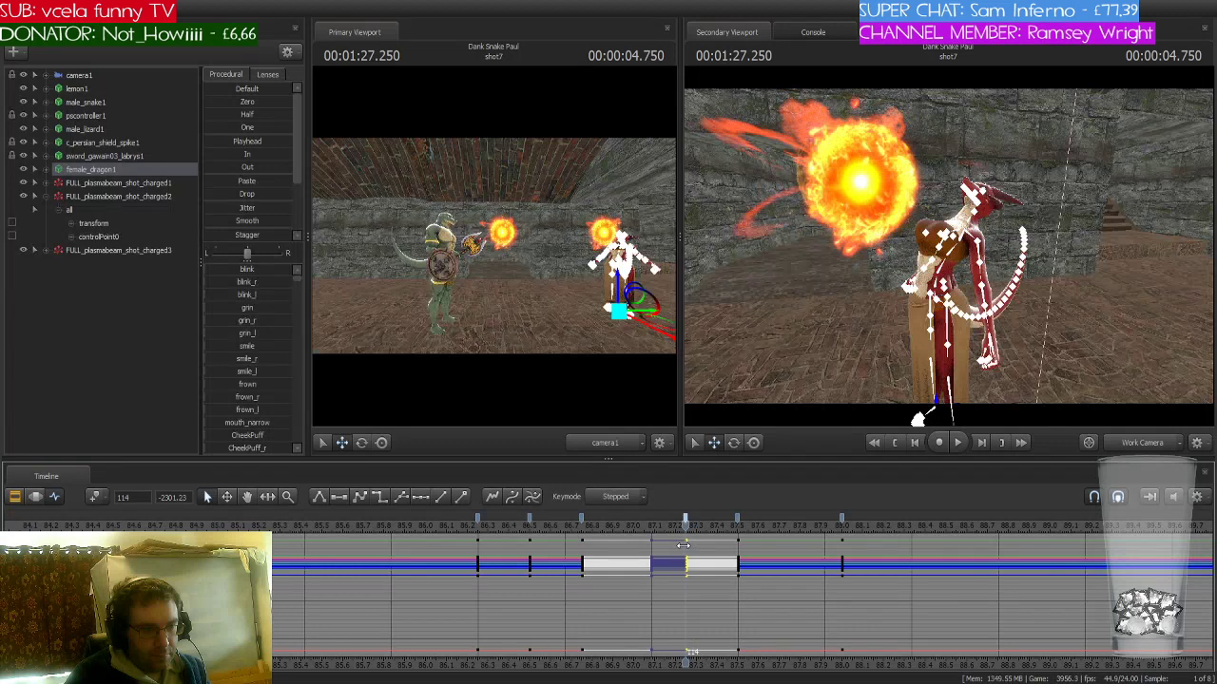
pyautogui.click(143, 197)
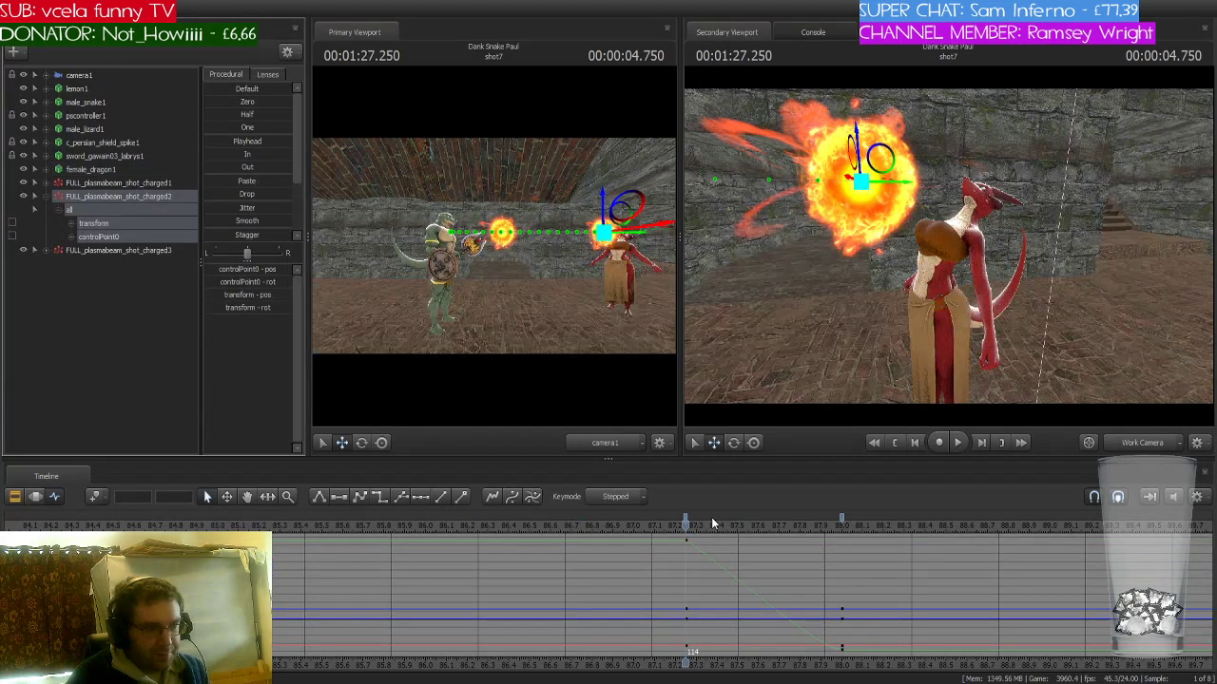
pyautogui.press('Right')
pyautogui.press('Right')
pyautogui.press('Right')
pyautogui.press('Right')
pyautogui.press('Right')
pyautogui.press('Right')
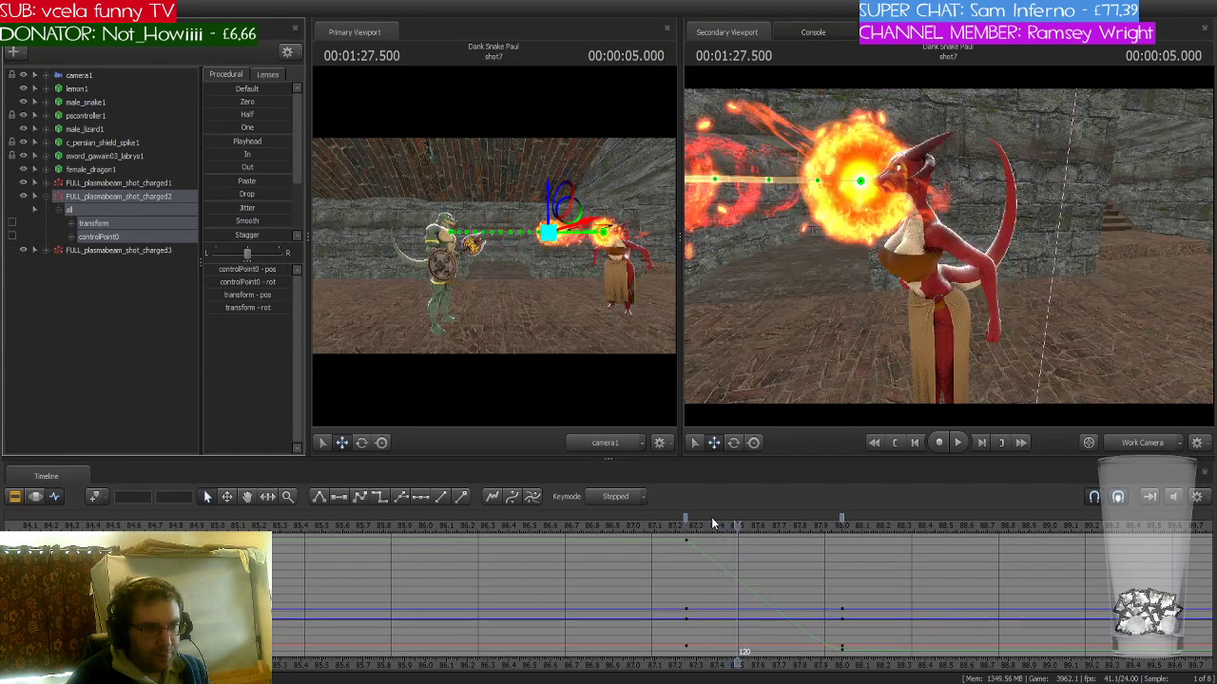
pyautogui.press('Left')
pyautogui.press('Right')
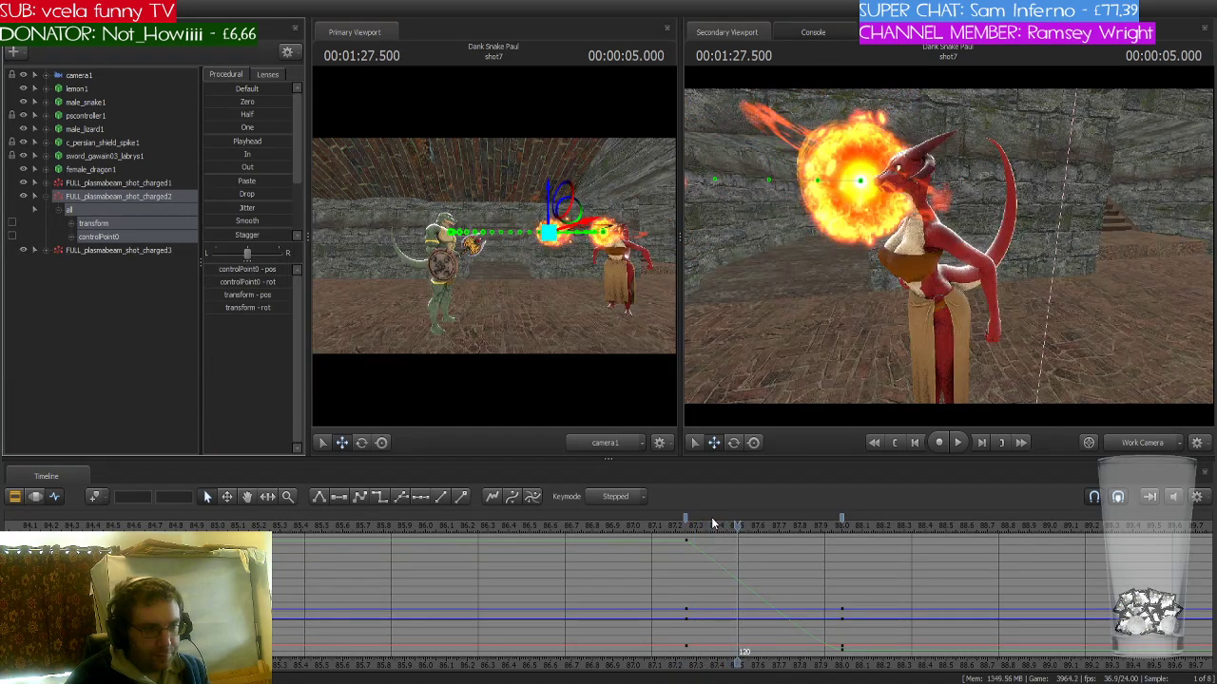
pyautogui.moveTo(684, 514); pyautogui.dragTo(738, 519)
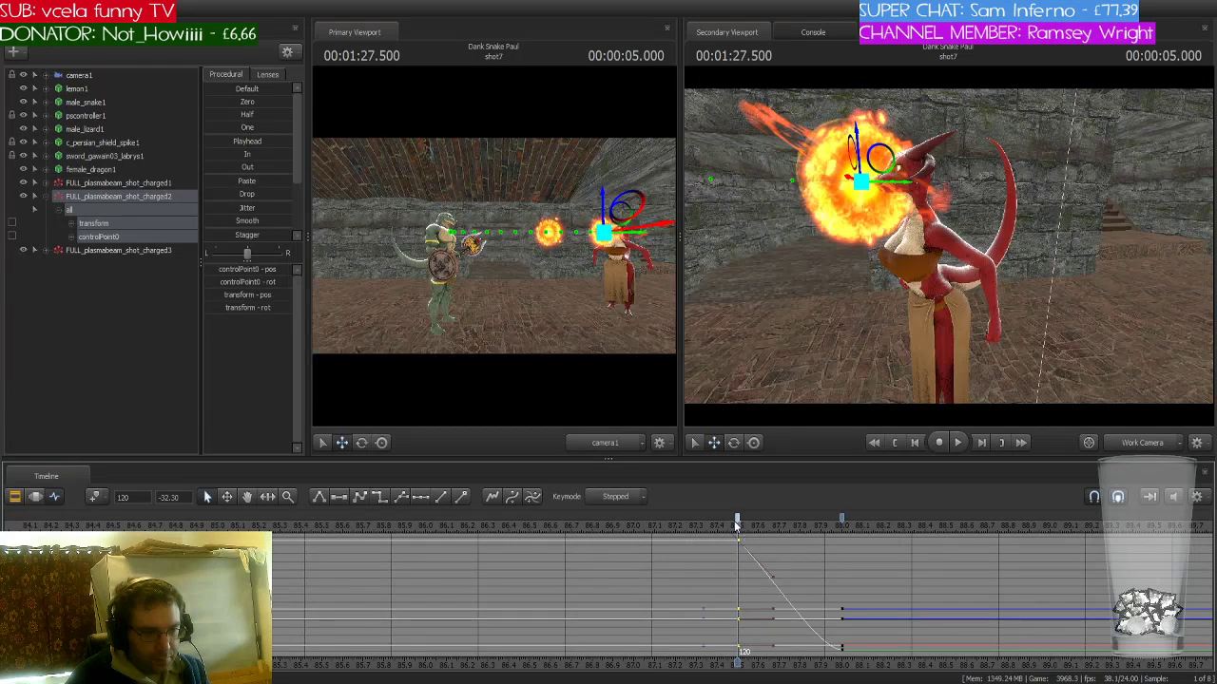
# - Move FULL_plasmabeam_shot_charged2's end keys to frame 138 and return the playhead to frame 120
pyautogui.click(842, 530)
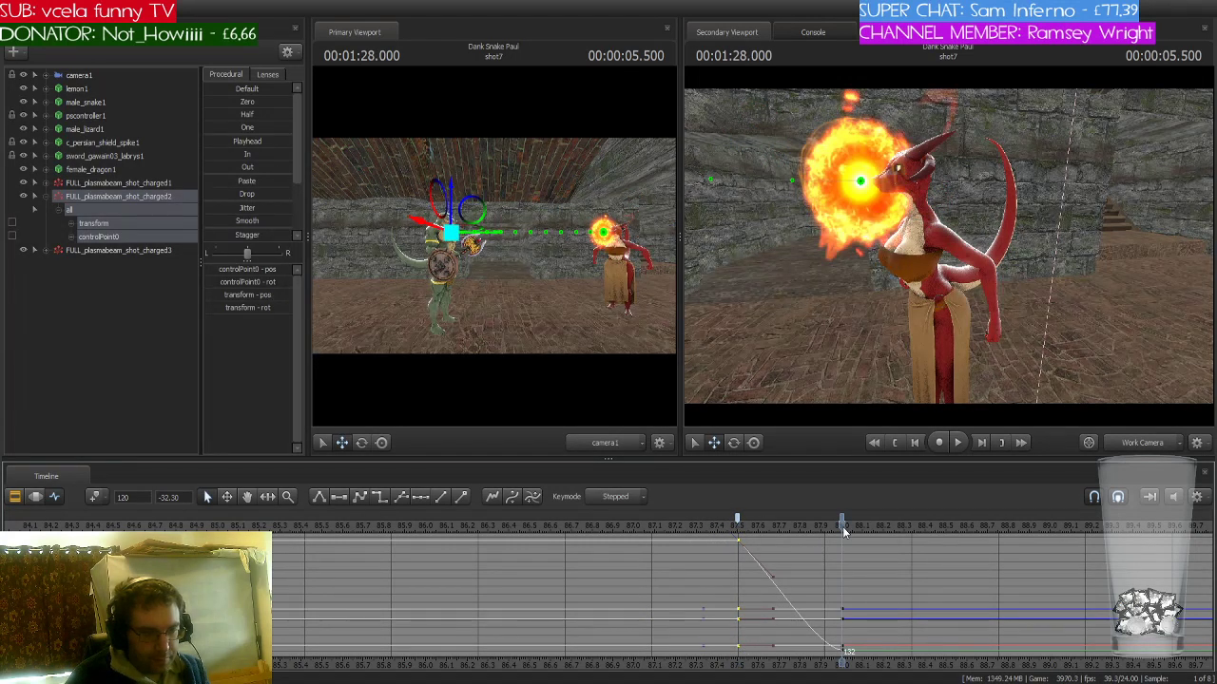
pyautogui.press('Right')
pyautogui.press('Right')
pyautogui.press('Right')
pyautogui.press('Right')
pyautogui.press('Right')
pyautogui.press('Right')
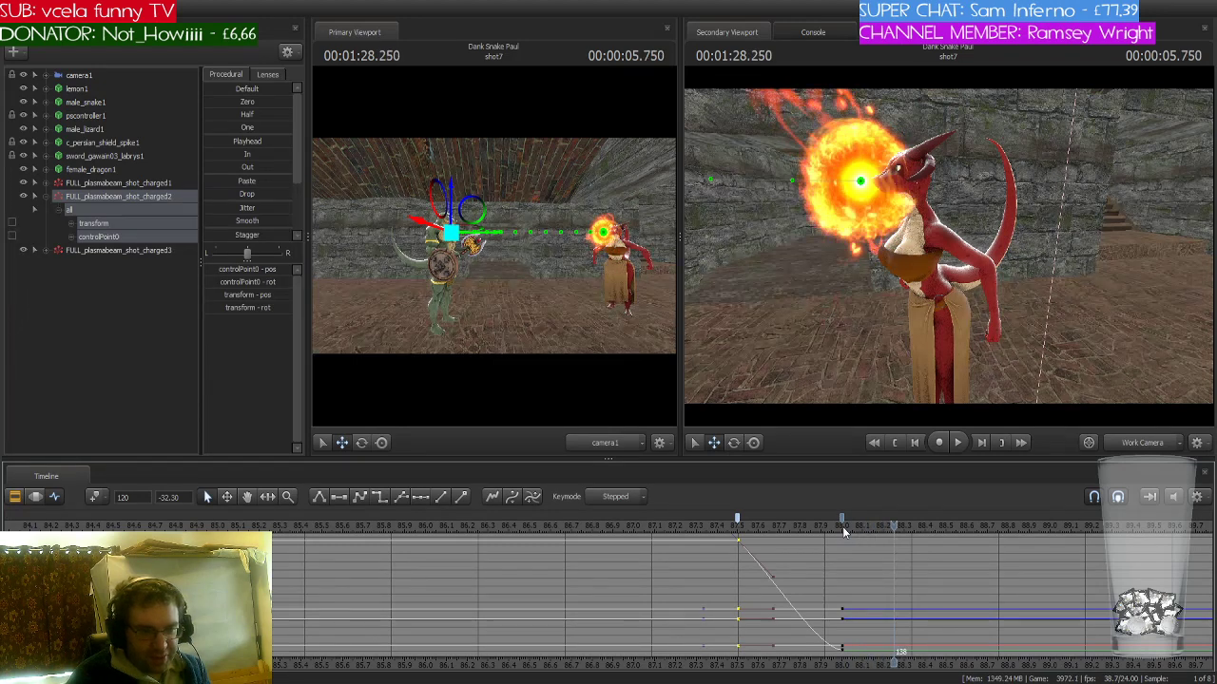
pyautogui.moveTo(842, 520); pyautogui.dragTo(892, 519)
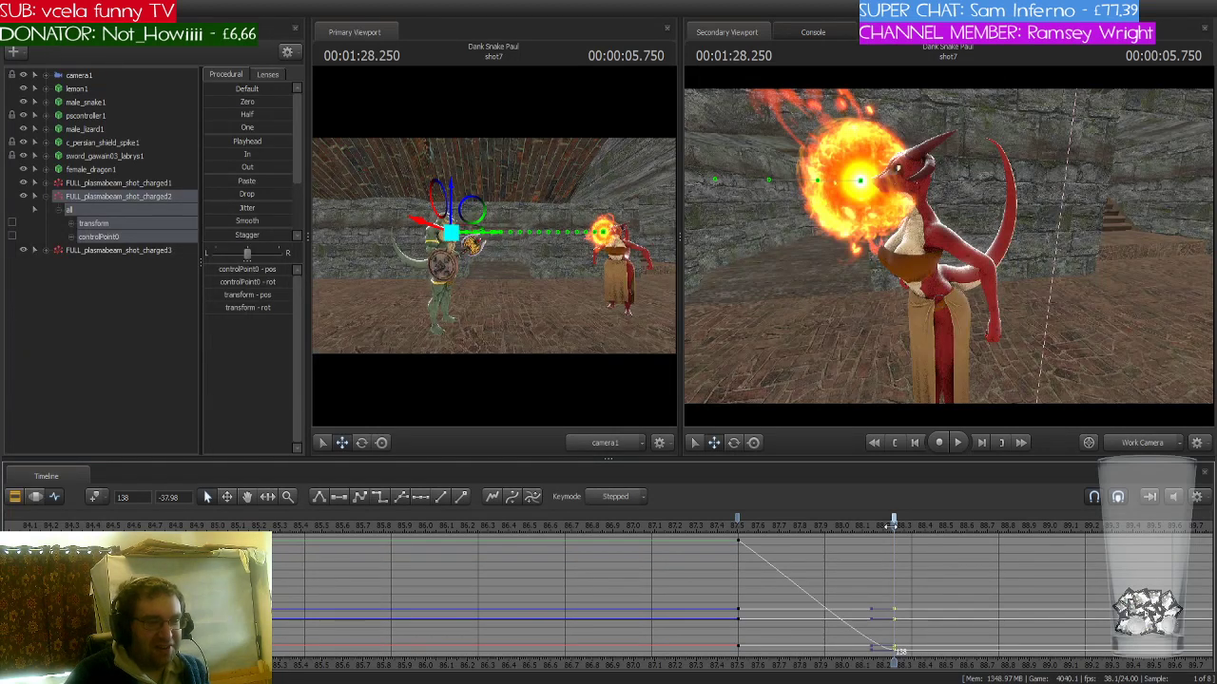
pyautogui.moveTo(893, 524); pyautogui.dragTo(735, 537)
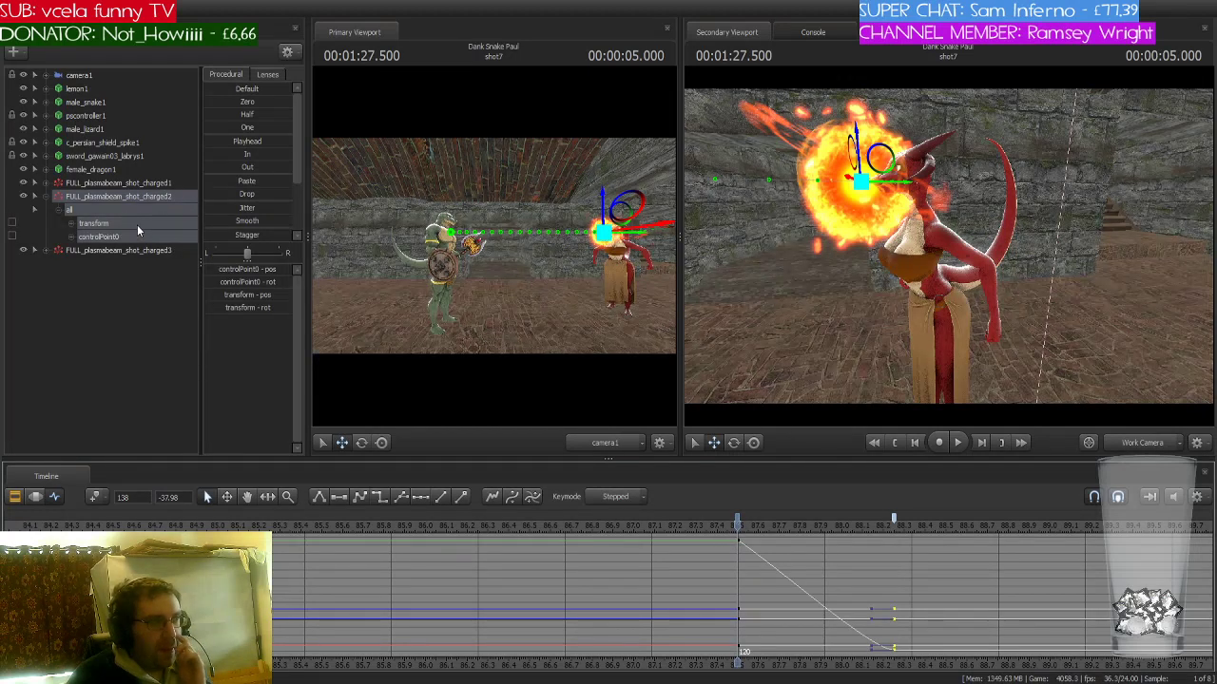
# - Play back the shot from frame 66 to frame 146 to check the timing of the first two fireballs
pyautogui.click(101, 198)
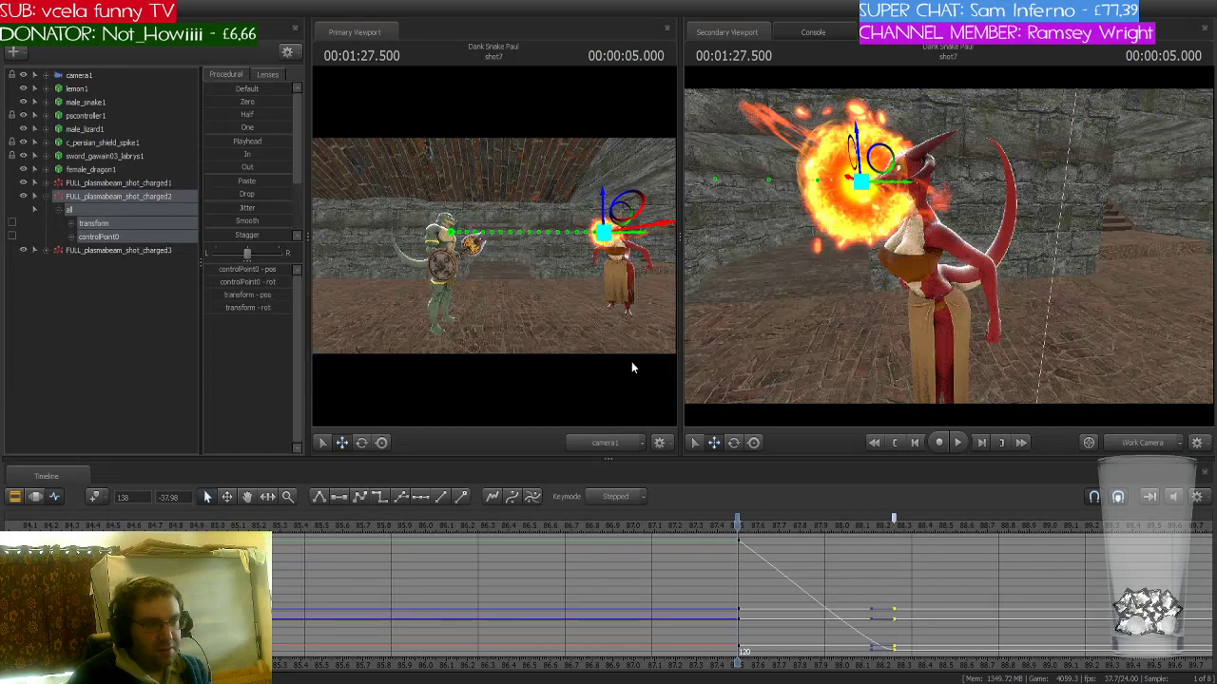
pyautogui.click(734, 528)
pyautogui.moveTo(734, 527); pyautogui.dragTo(273, 556)
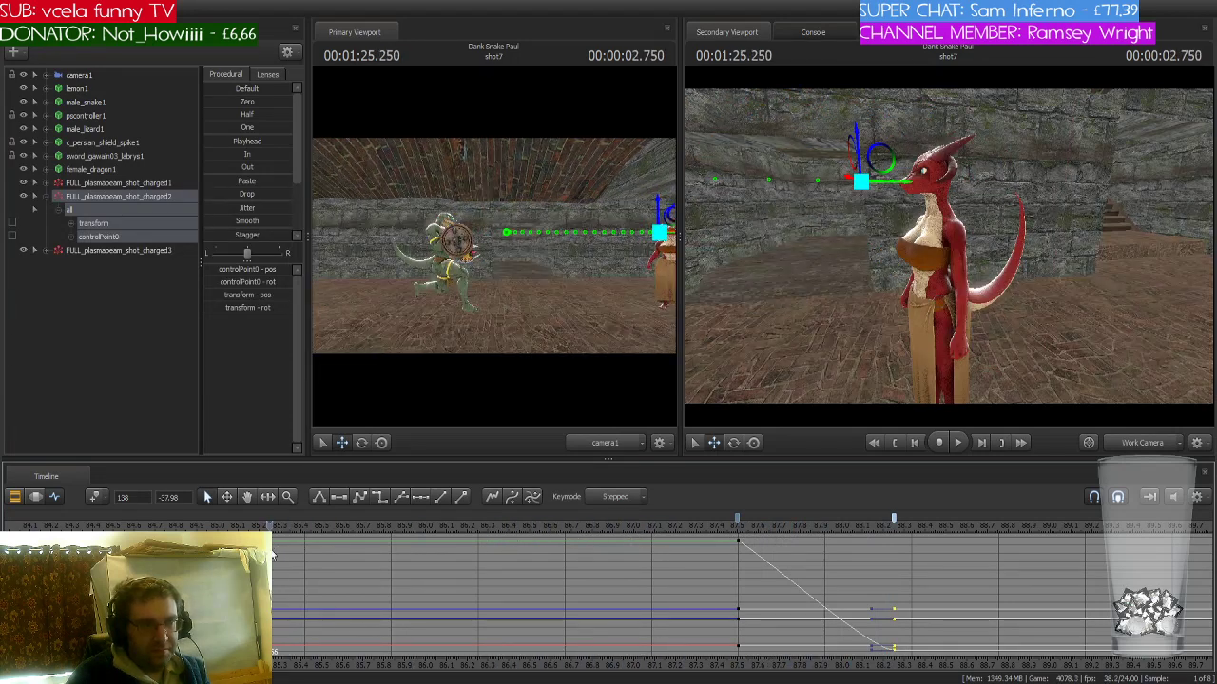
pyautogui.press('space')
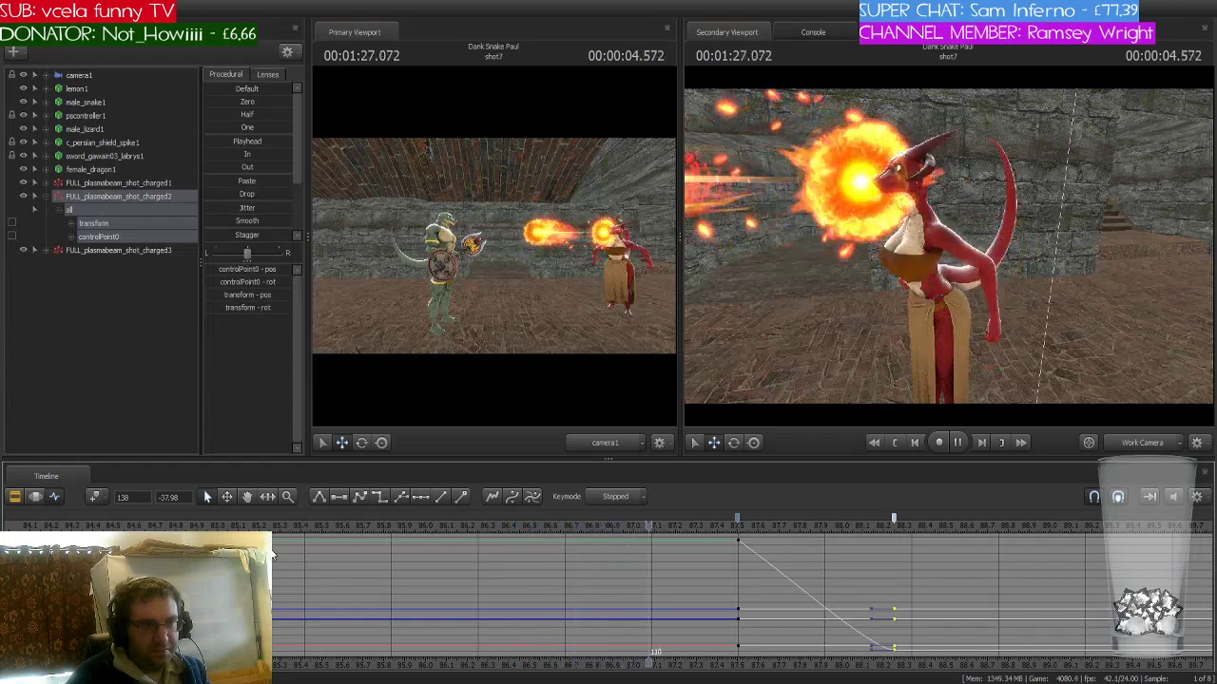
pyautogui.press('space')
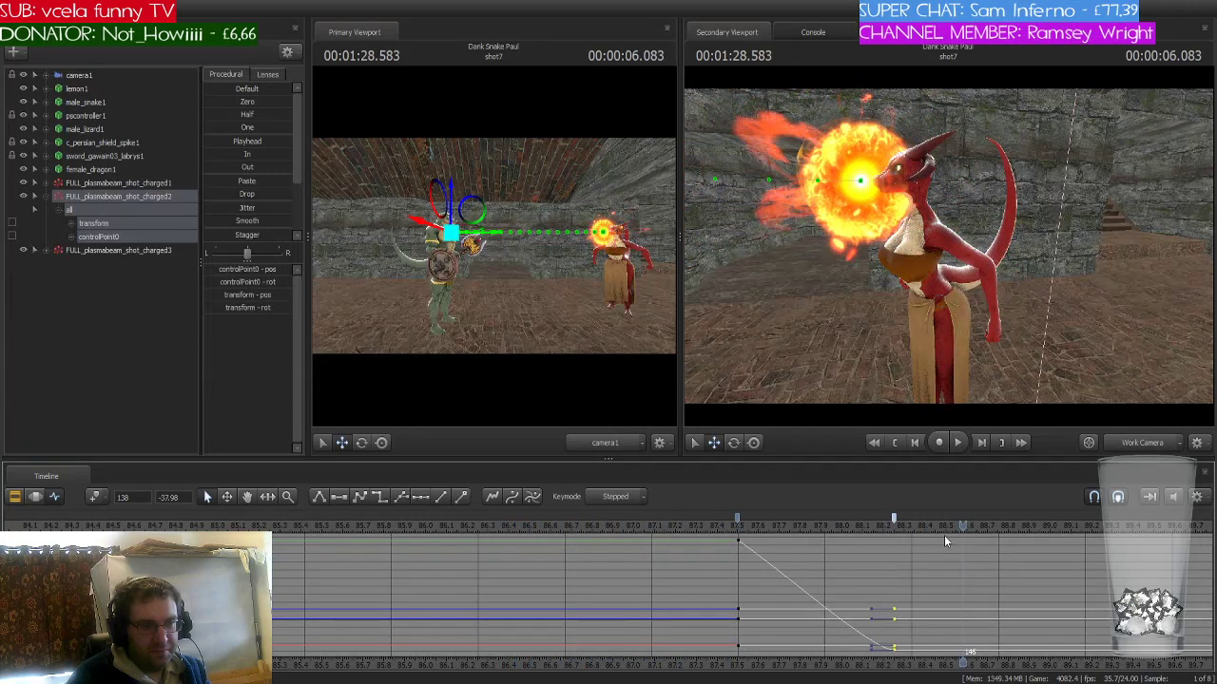
# - Copy female_dragon1's leaned-back pose from the key at frame 114 onto the key at frame 132
pyautogui.moveTo(960, 530); pyautogui.dragTo(712, 532)
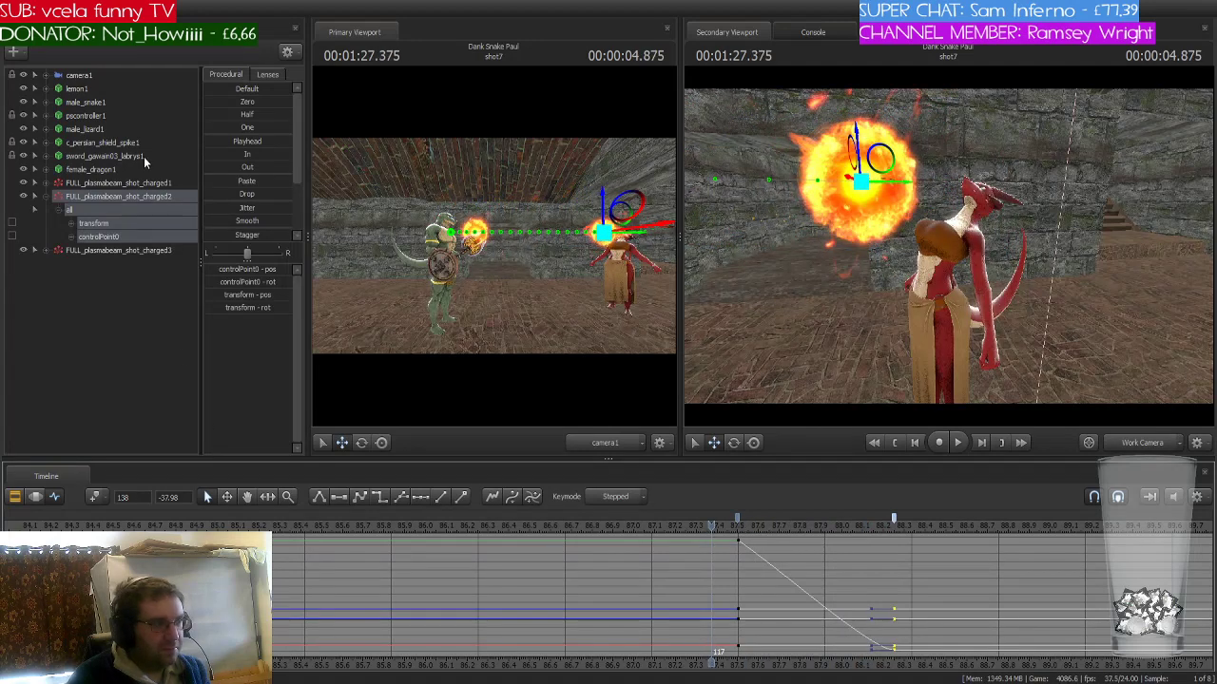
pyautogui.click(120, 170)
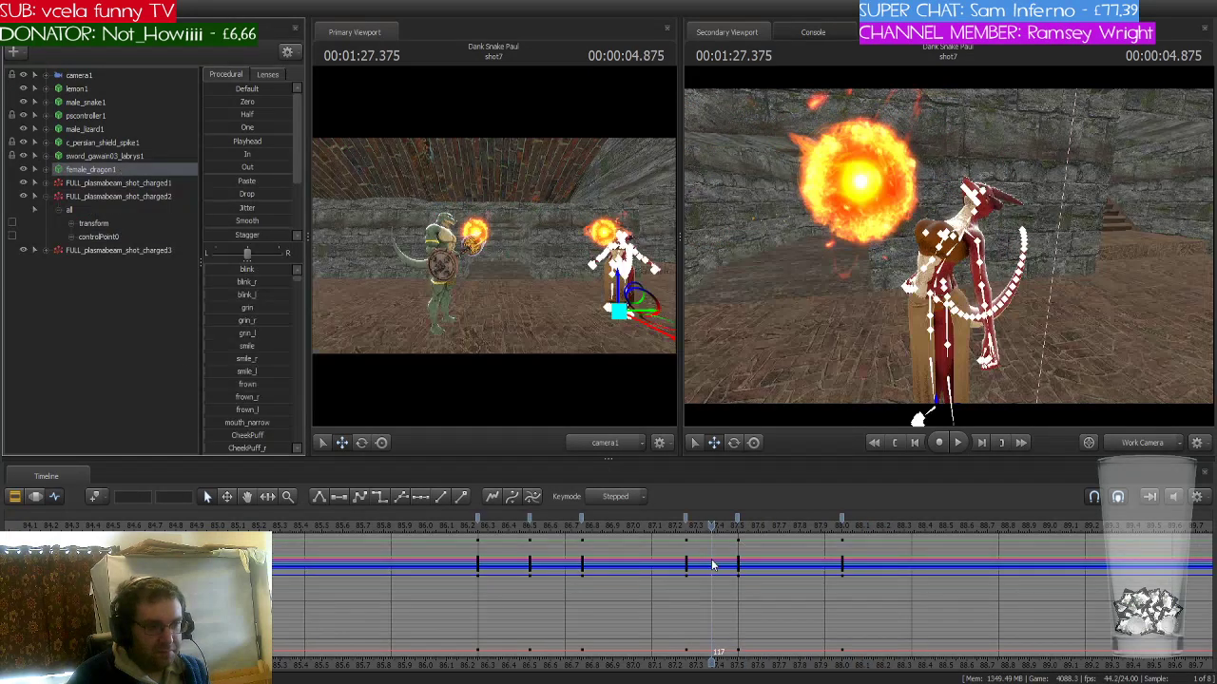
pyautogui.moveTo(708, 526); pyautogui.dragTo(878, 544)
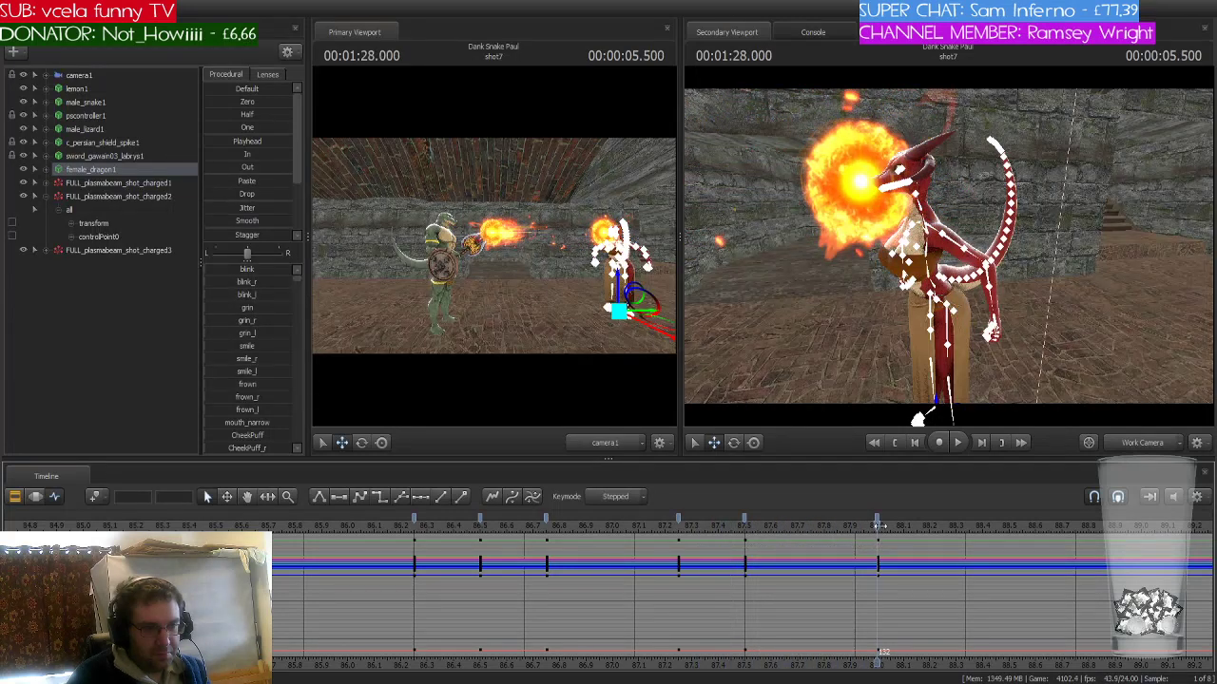
pyautogui.click(678, 517)
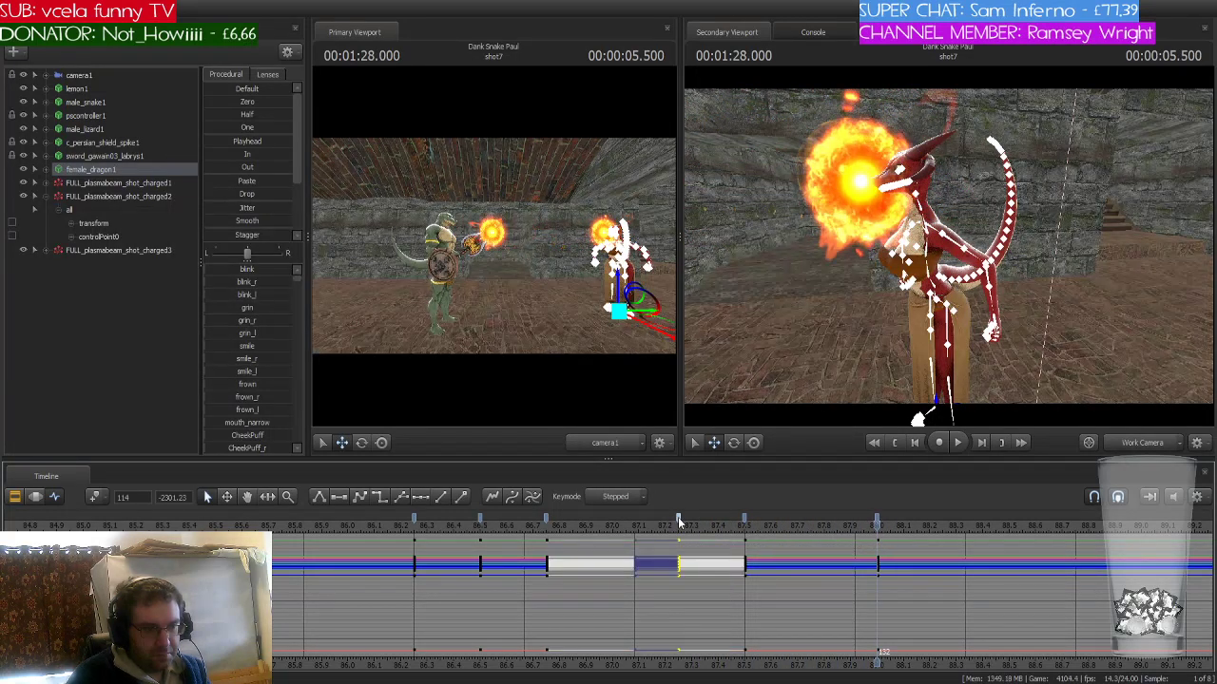
pyautogui.click(876, 518)
pyautogui.click(876, 521)
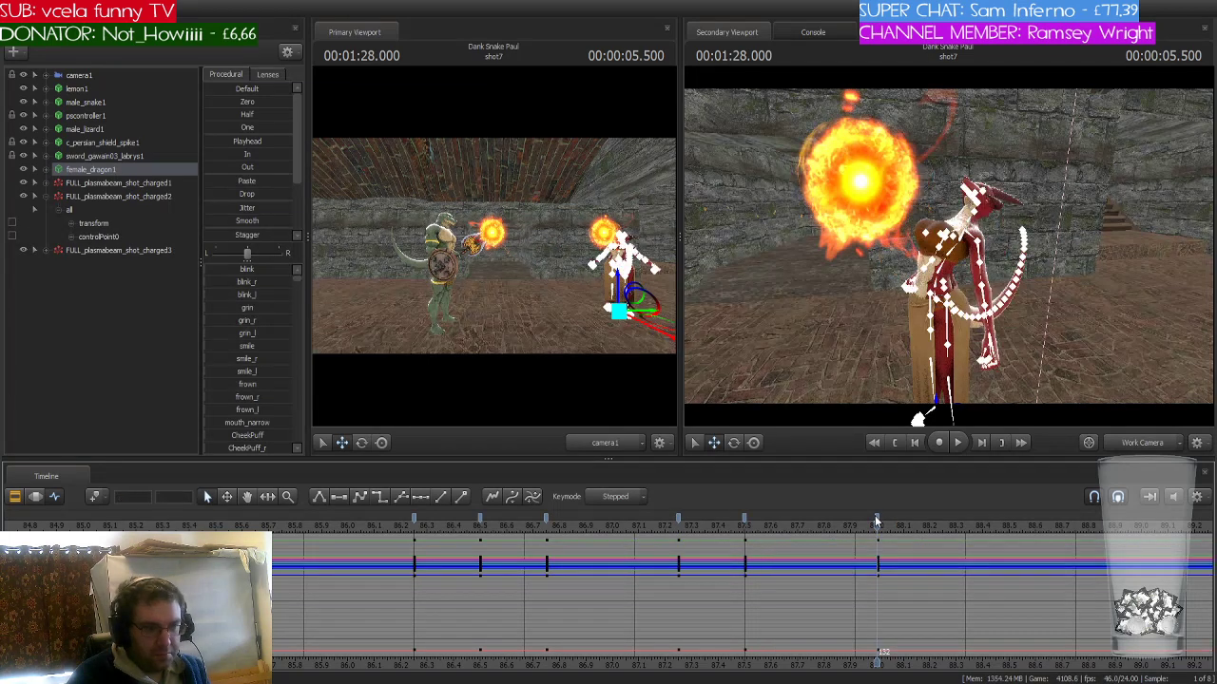
# - Set the outgoing tangents of female_dragon1's keys at frame 120 to stepped and scrub through to frame 132 to check the held pose
pyautogui.click(743, 517)
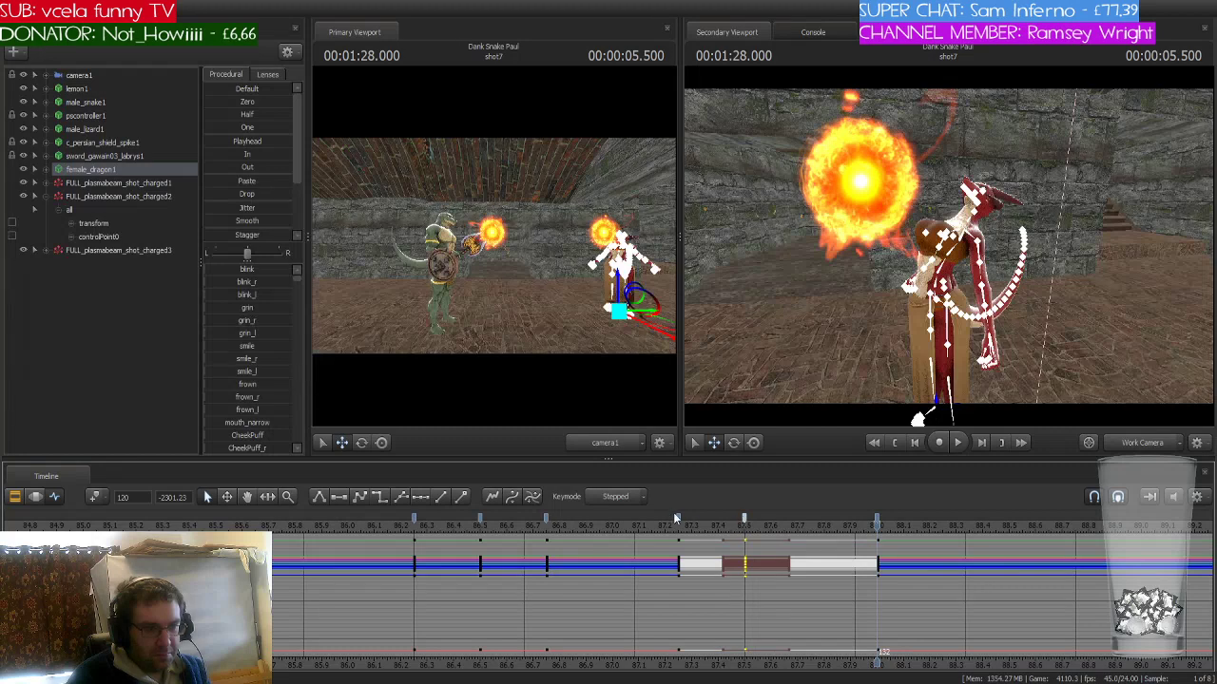
pyautogui.click(375, 499)
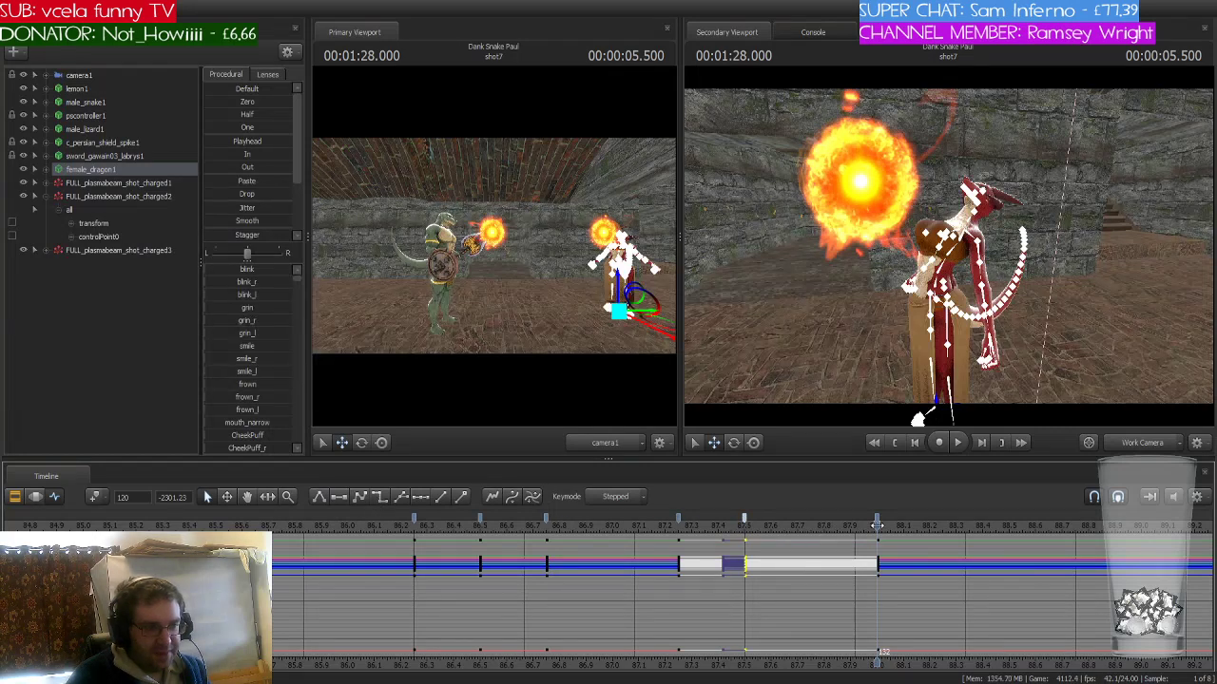
pyautogui.click(744, 522)
pyautogui.moveTo(743, 523); pyautogui.dragTo(876, 539)
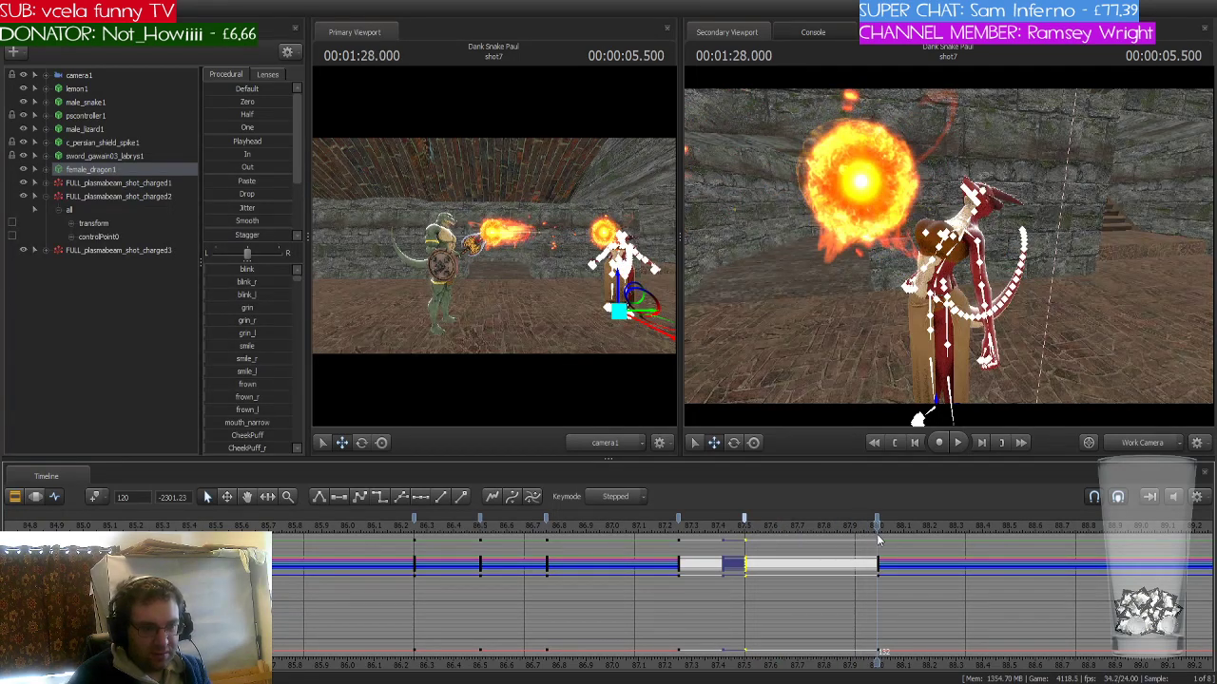
# - Copy female_dragon1's lunging pose from the key at frame 120 to a new key at frame 138
pyautogui.press('Right')
pyautogui.press('Right')
pyautogui.press('Right')
pyautogui.press('Right')
pyautogui.press('Right')
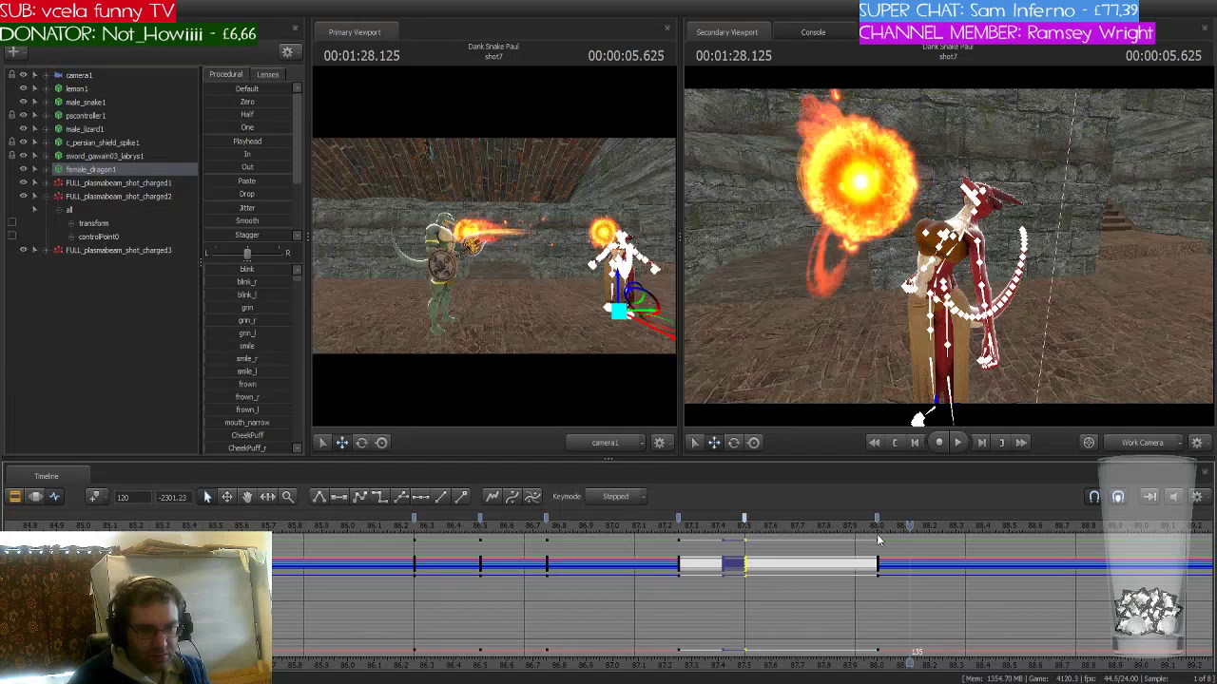
pyautogui.press('Right')
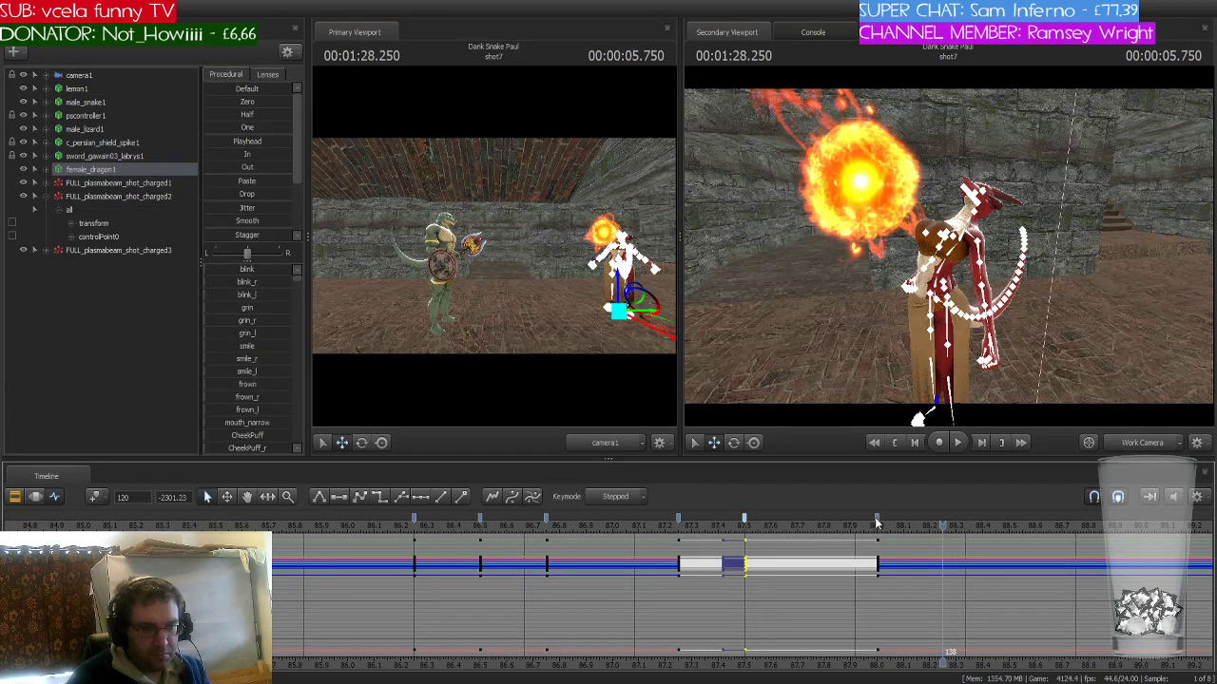
pyautogui.click(875, 519)
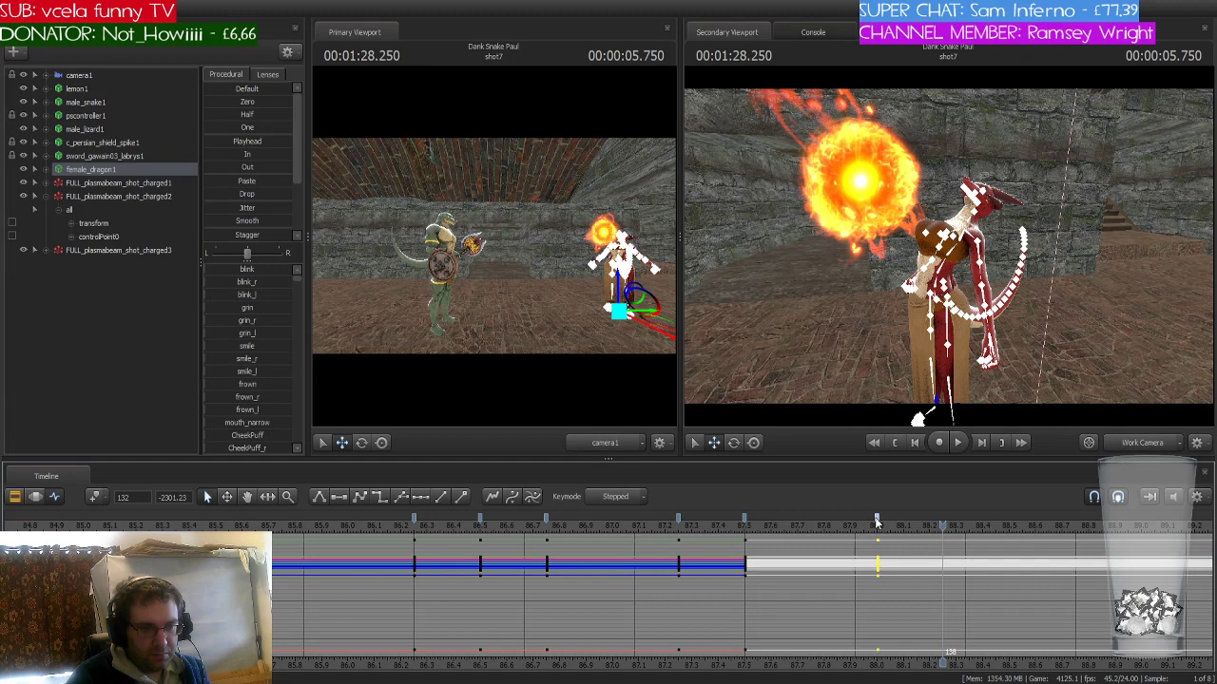
pyautogui.click(678, 519)
pyautogui.click(745, 515)
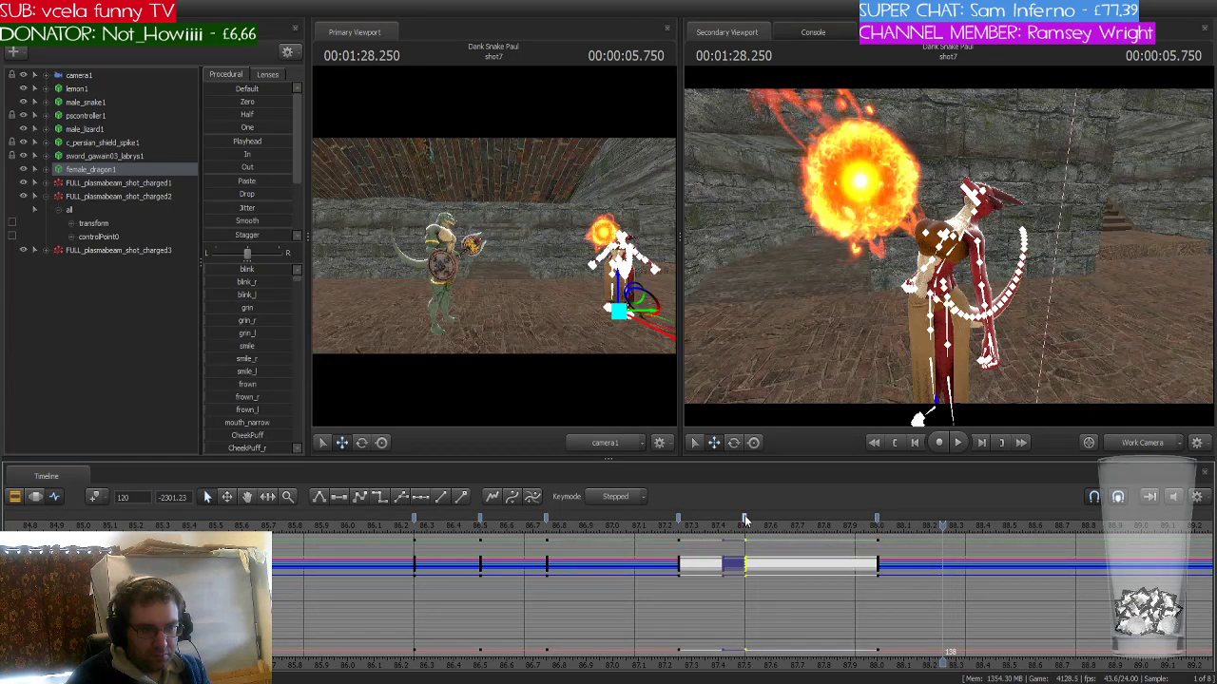
pyautogui.click(939, 540)
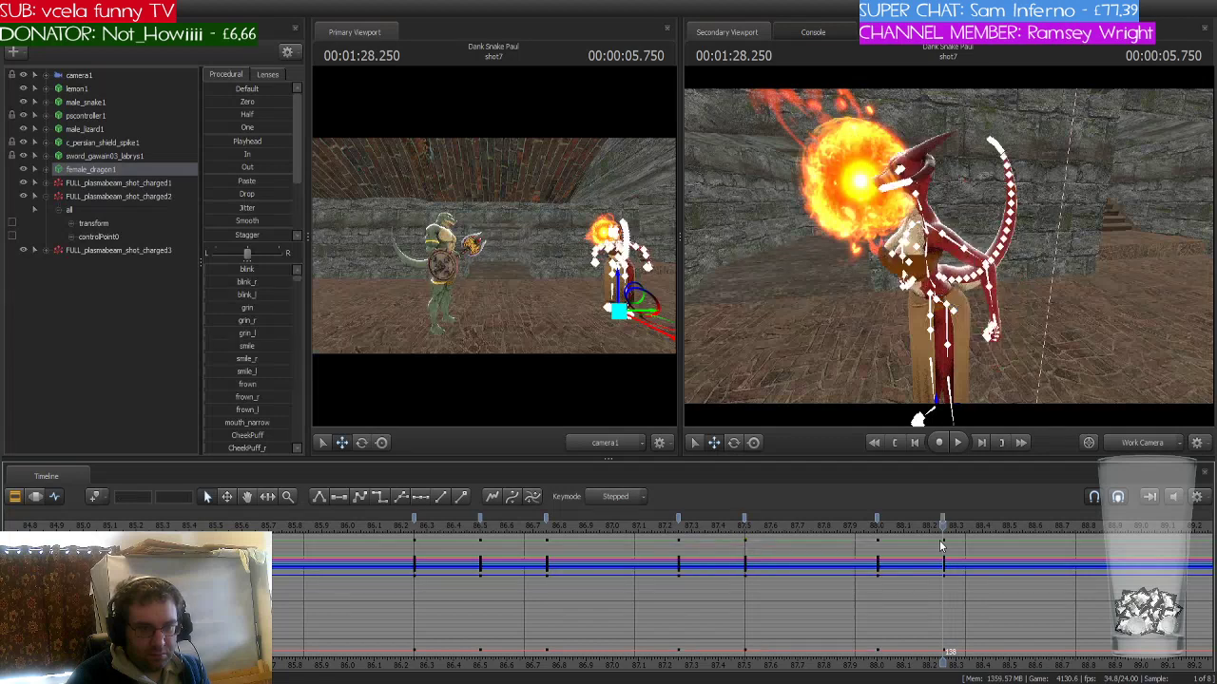
# - Apply stepped outgoing tangents to female_dragon1's keys at frames 132 and 120, and scrub the frames just before 132 to check the hold
pyautogui.moveTo(944, 529); pyautogui.dragTo(875, 530)
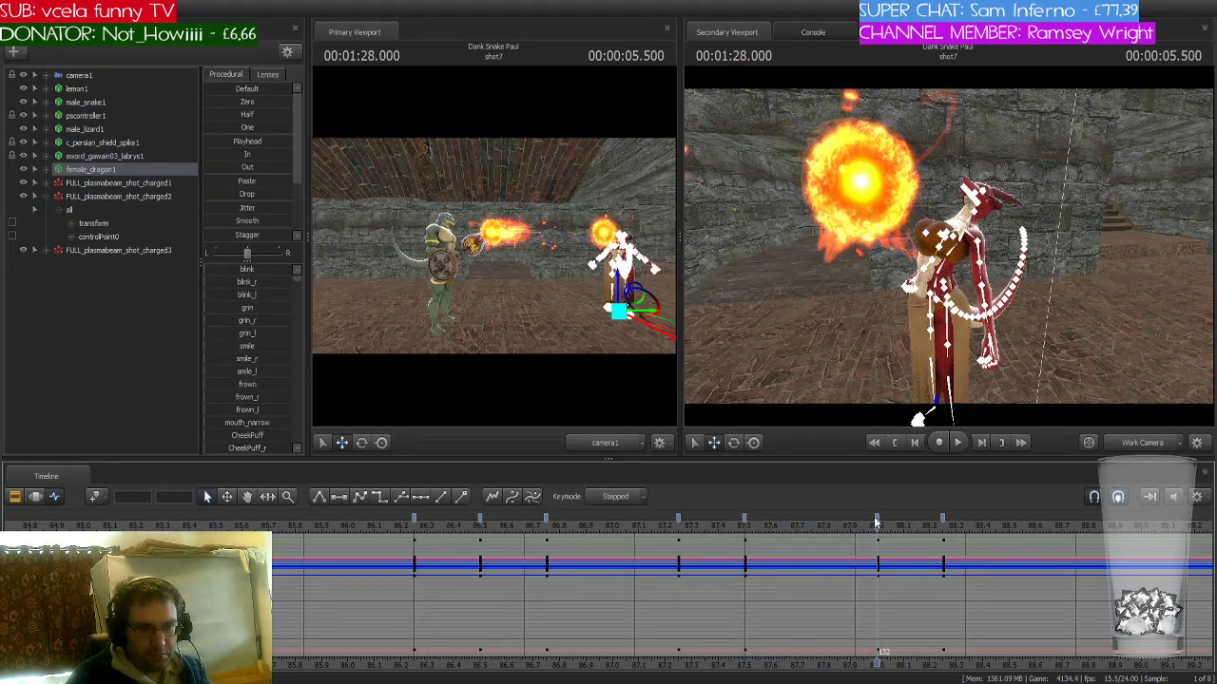
pyautogui.click(876, 515)
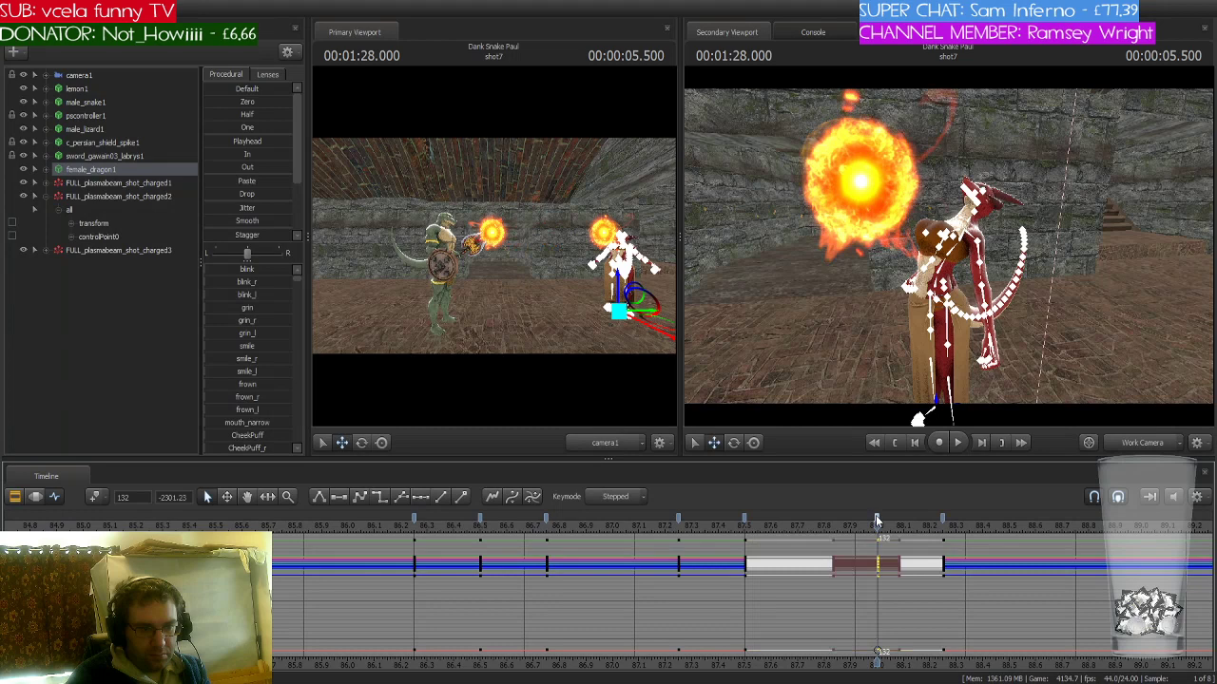
pyautogui.click(378, 498)
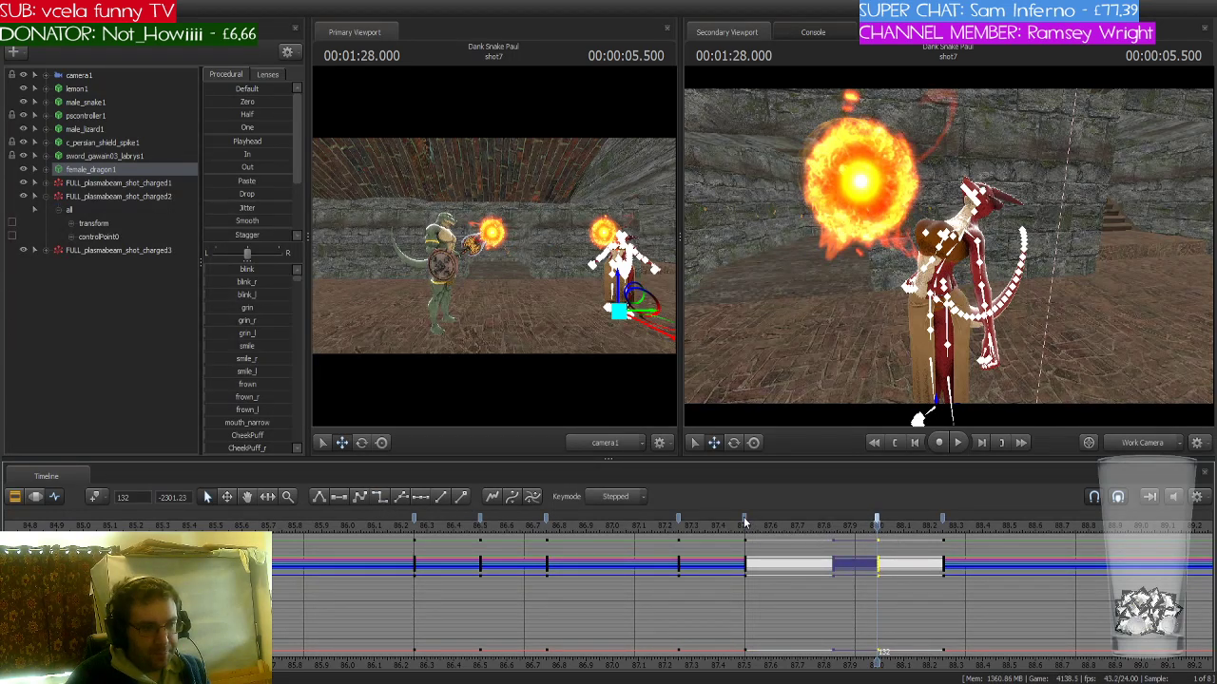
pyautogui.click(743, 516)
pyautogui.click(380, 499)
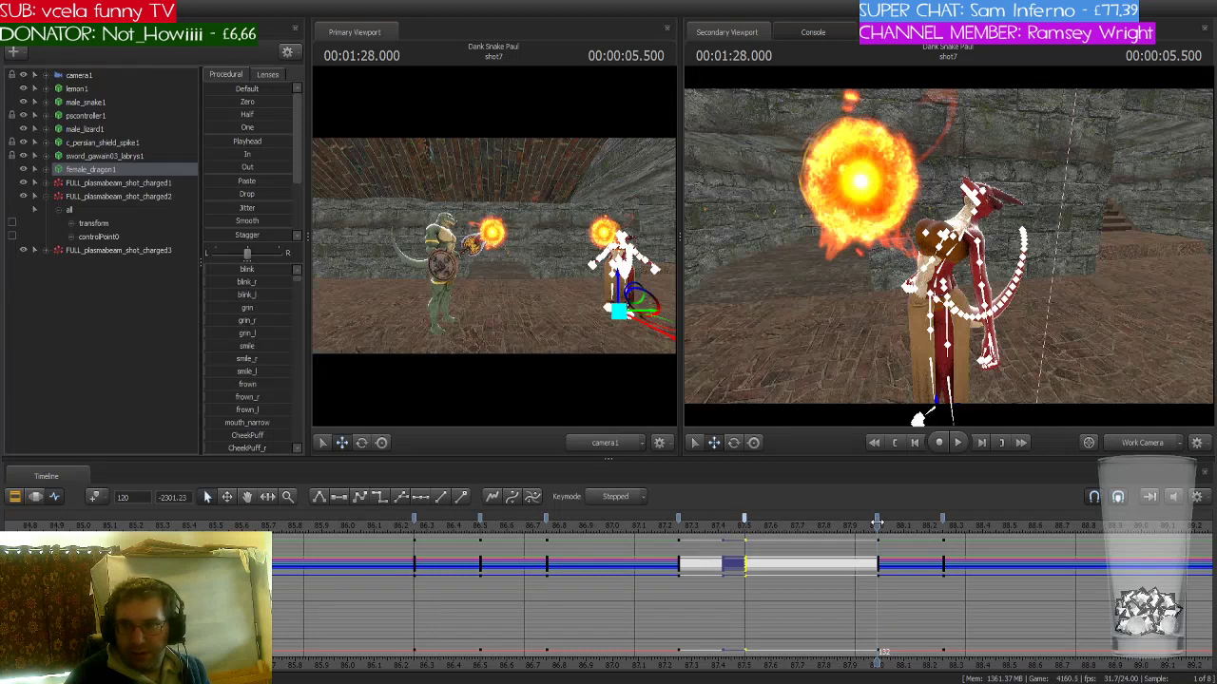
pyautogui.click(841, 523)
pyautogui.moveTo(841, 524); pyautogui.dragTo(873, 543)
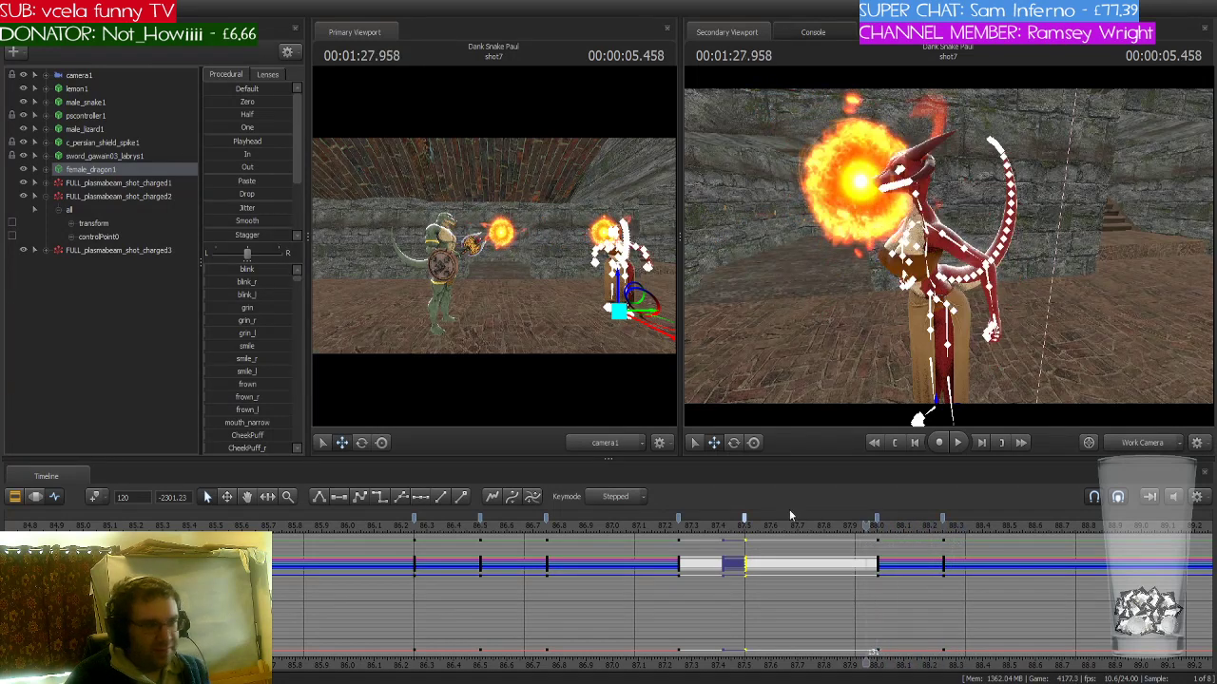
# - Collapse FULL_plasmabeam_shot_charged2's controls and key FULL_plasmabeam_shot_charged3 at frame 138, where female_dragon1 lunges again
pyautogui.click(45, 198)
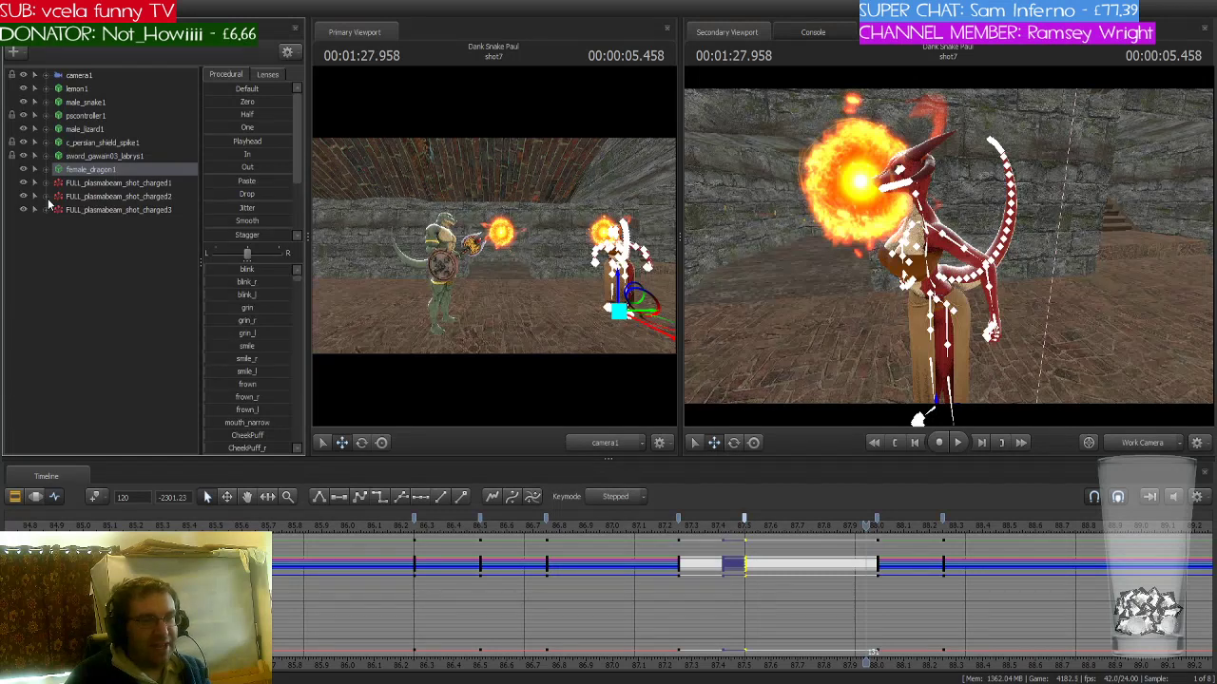
pyautogui.click(47, 197)
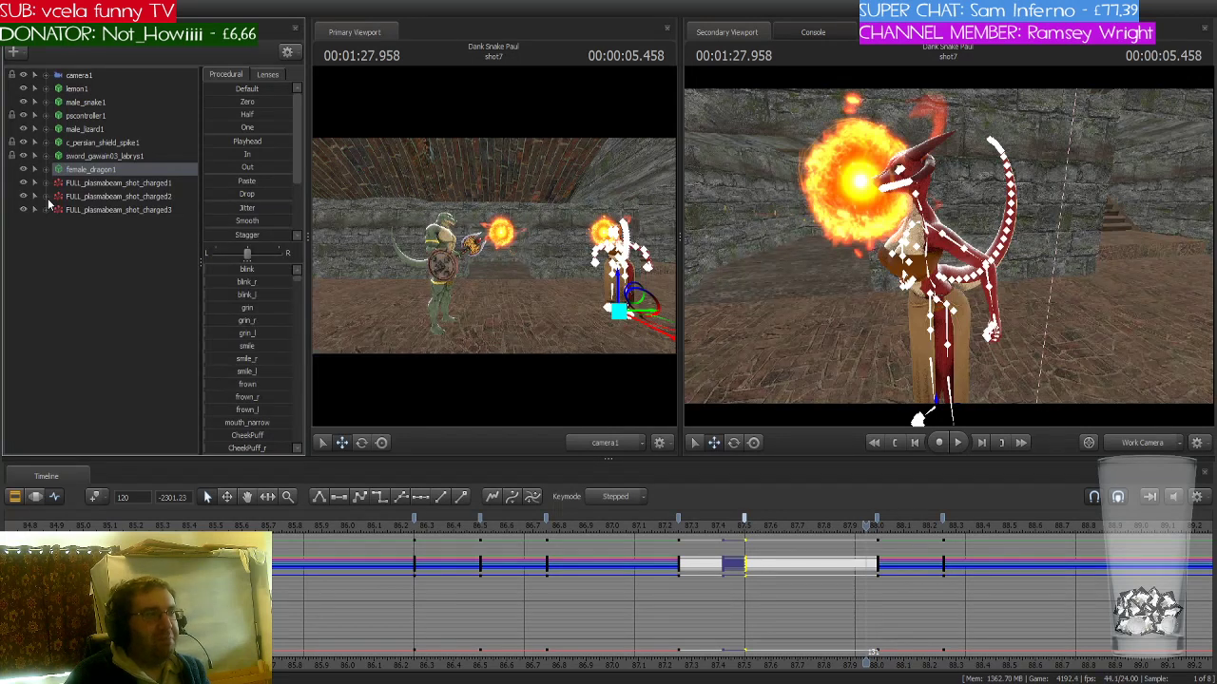
pyautogui.click(140, 210)
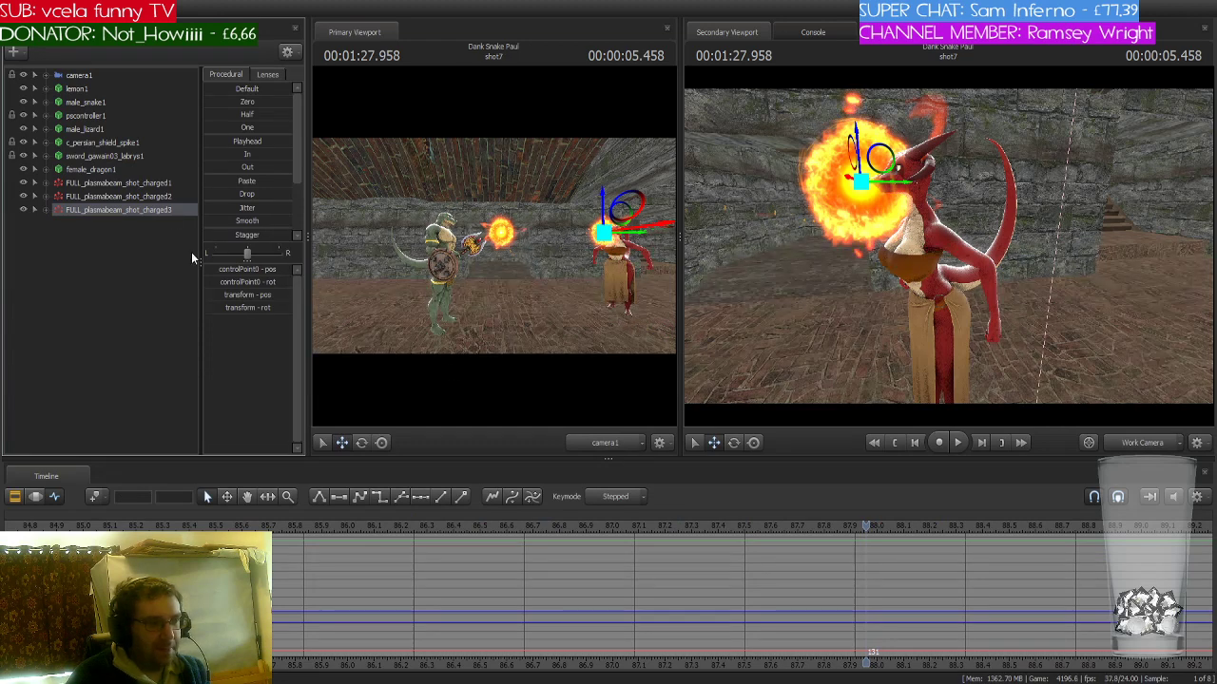
pyautogui.click(166, 197)
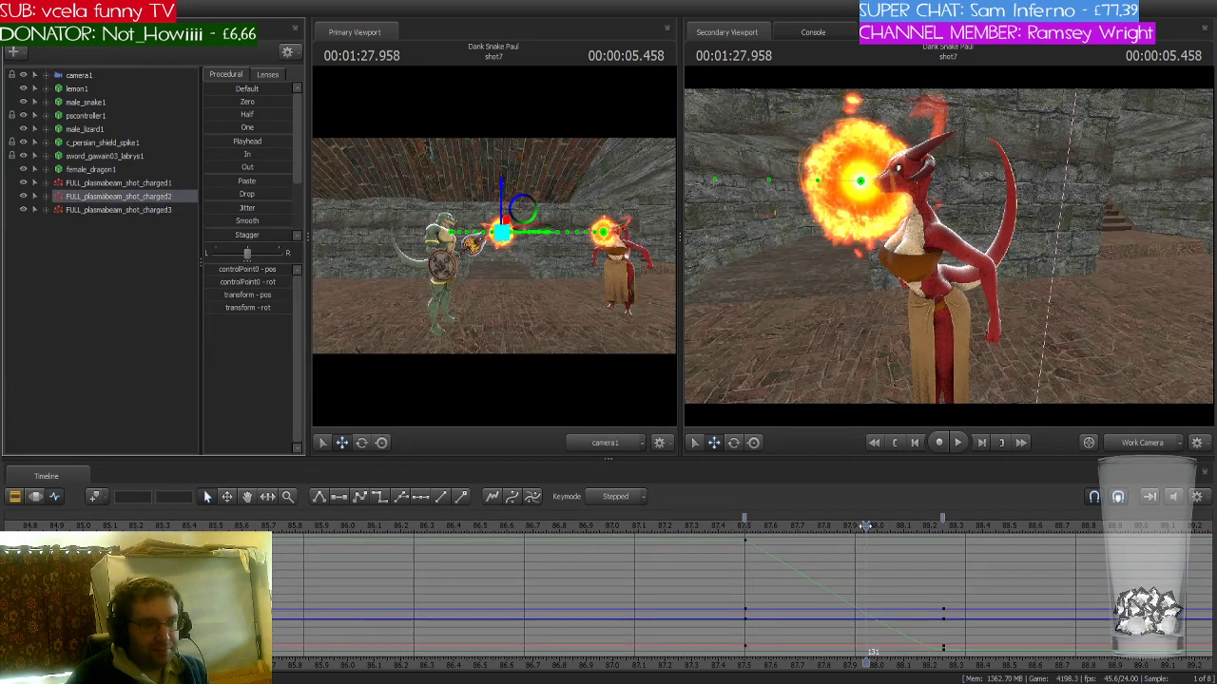
pyautogui.click(138, 173)
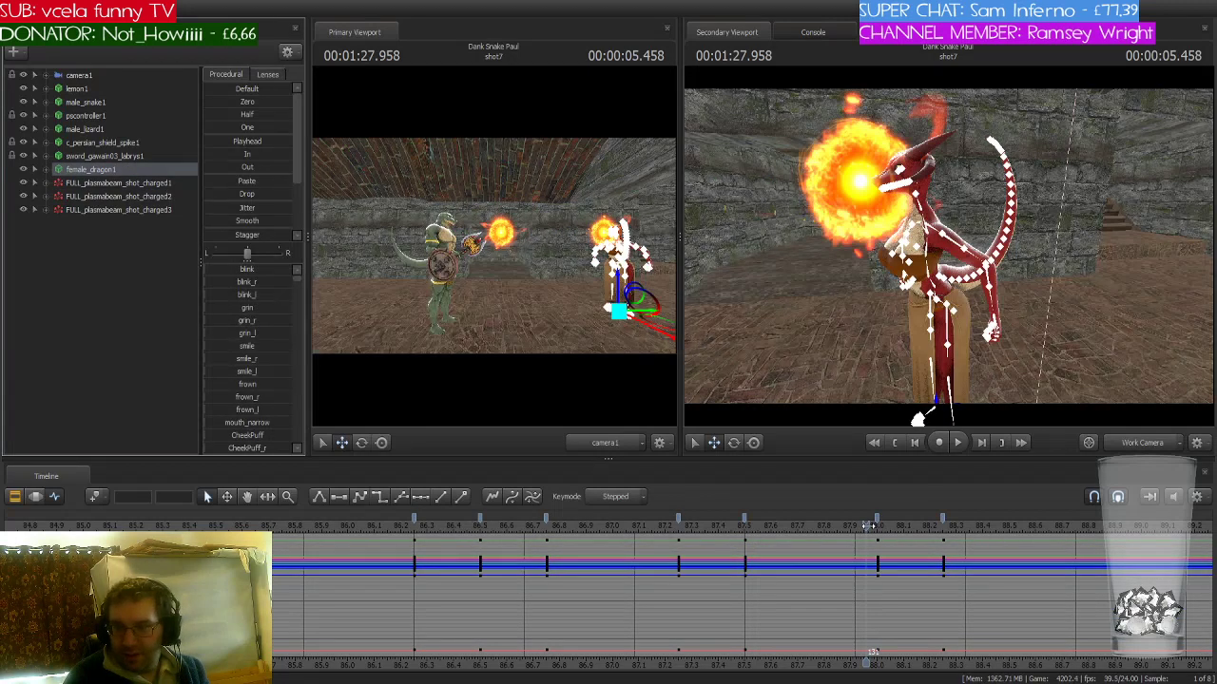
pyautogui.moveTo(867, 527); pyautogui.dragTo(942, 534)
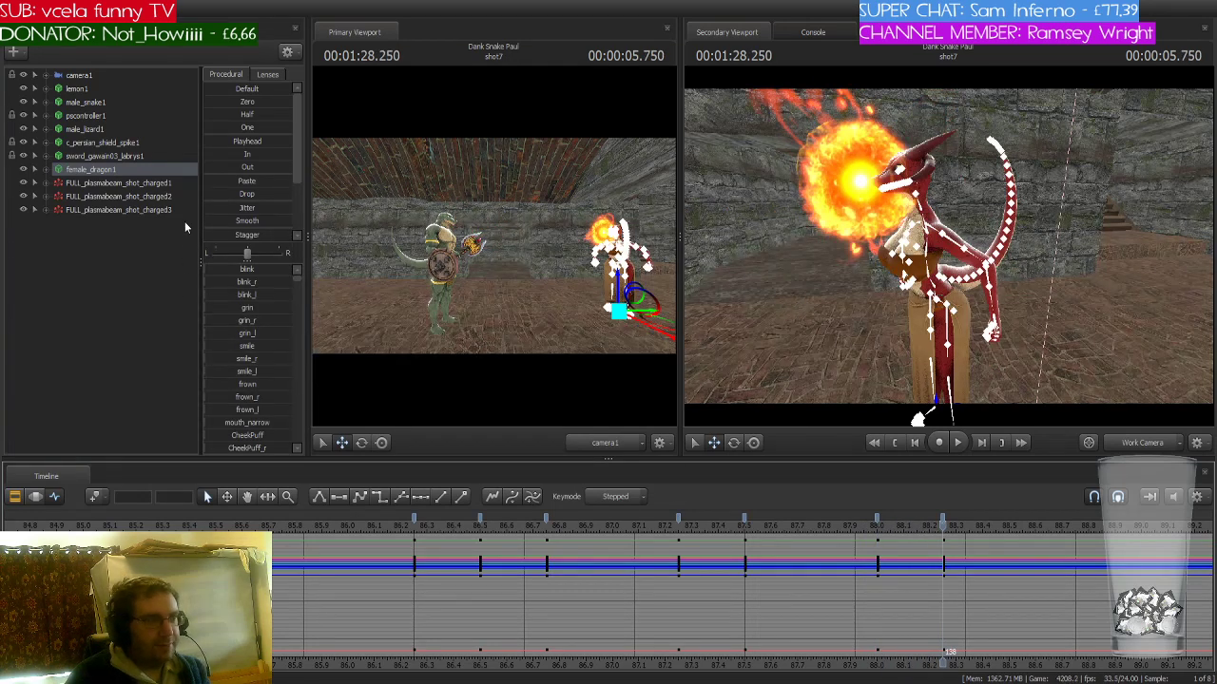
pyautogui.click(156, 211)
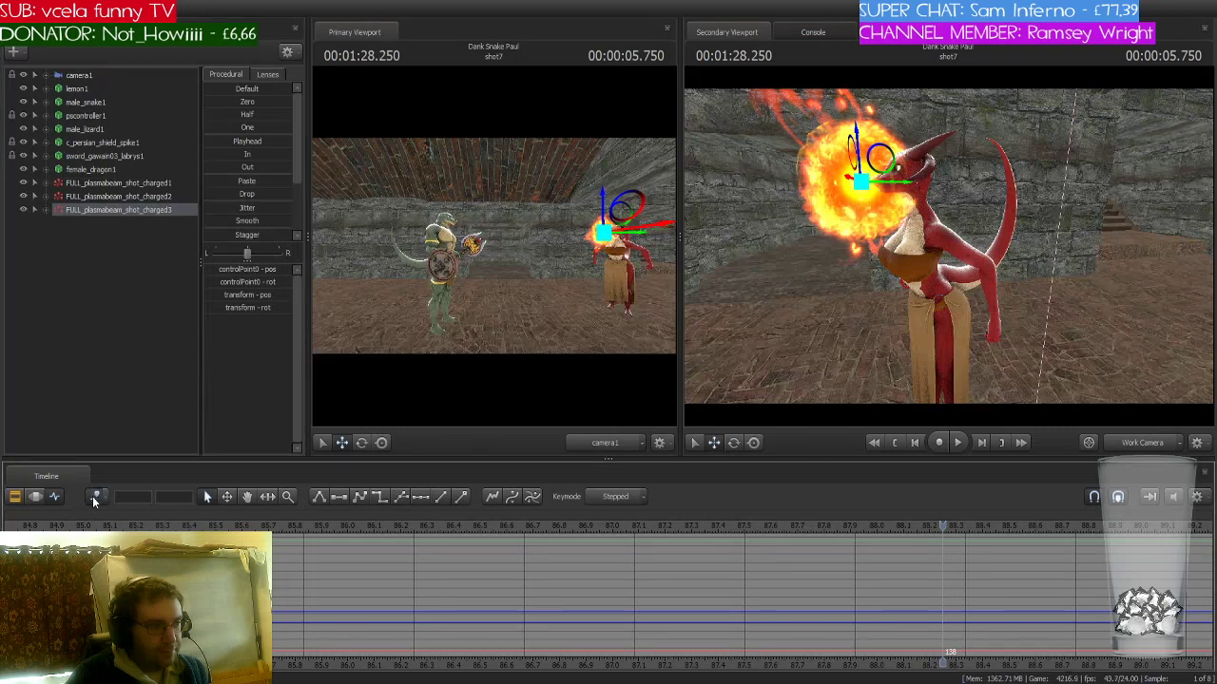
pyautogui.moveTo(942, 663); pyautogui.dragTo(658, 626, button='middle')
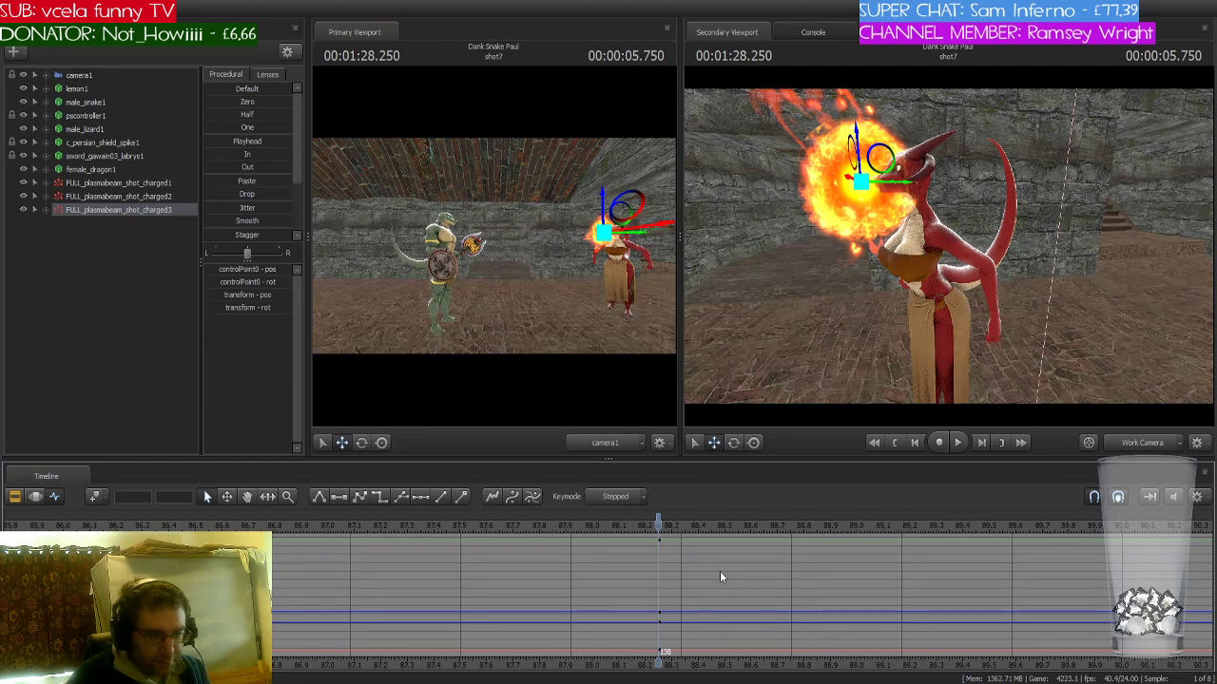
# - Step frame by frame from 138 to 146 and back to examine FULL_plasmabeam_shot_charged3 at the dragon's mouth
pyautogui.press('Right')
pyautogui.press('Right')
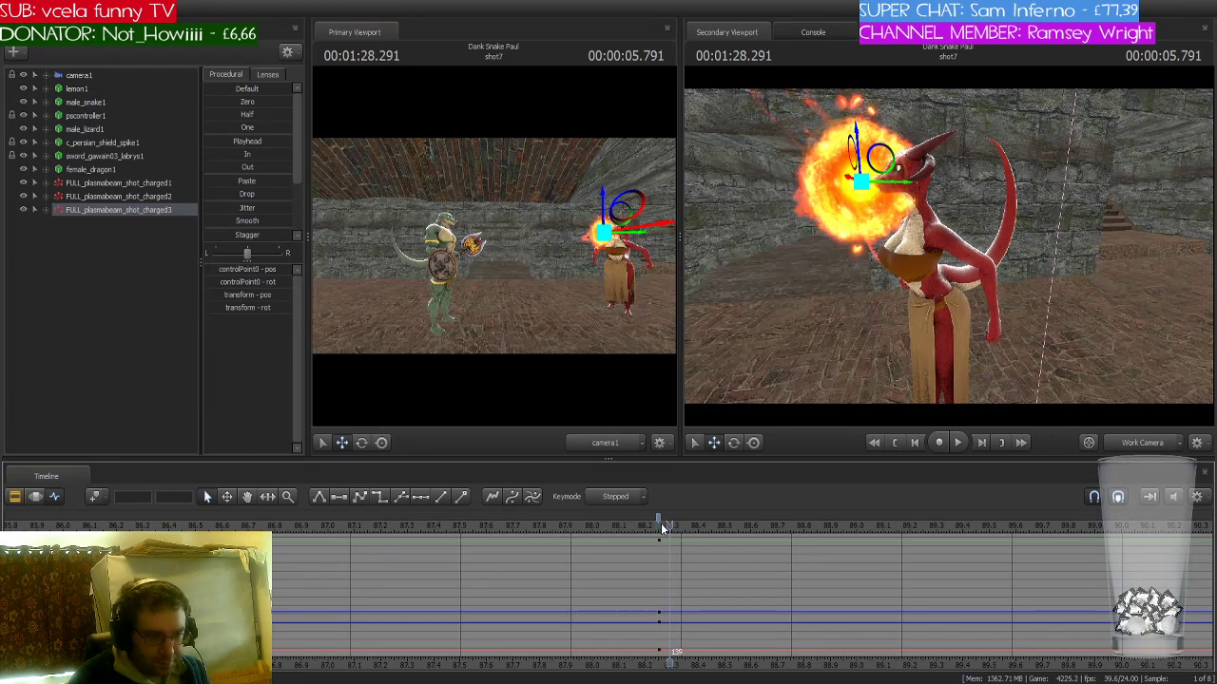
pyautogui.press('Right')
pyautogui.press('Right')
pyautogui.press('Right')
pyautogui.press('Right')
pyautogui.press('Right')
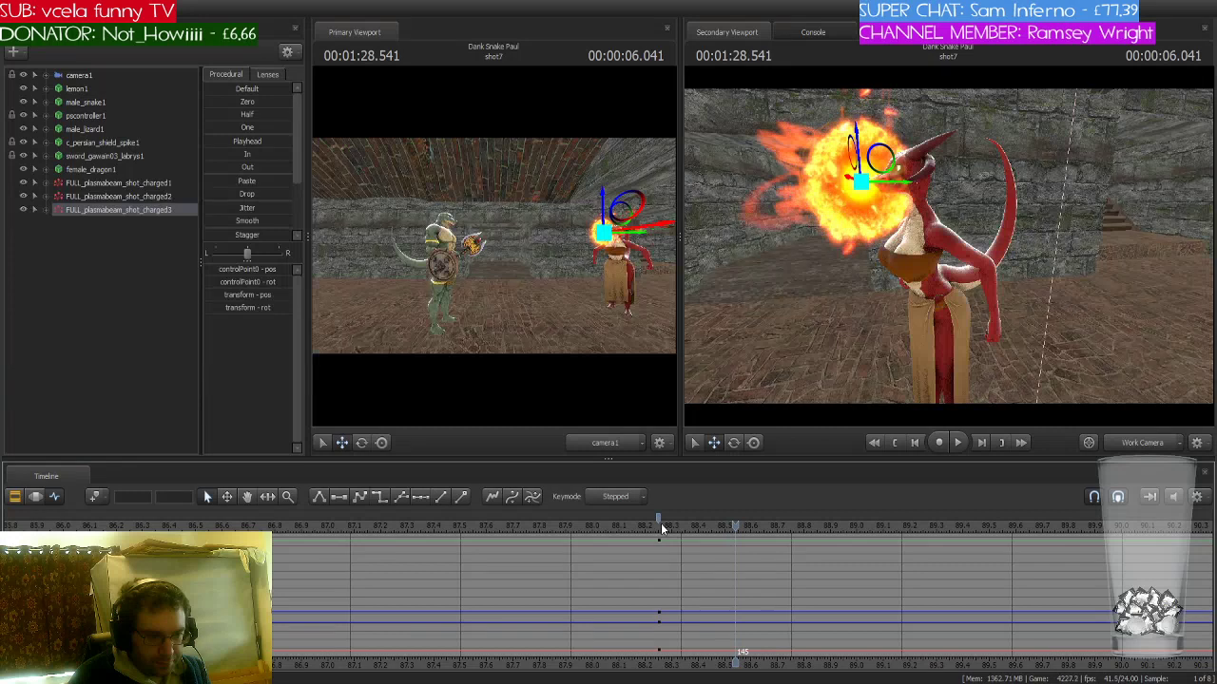
pyautogui.press('Right')
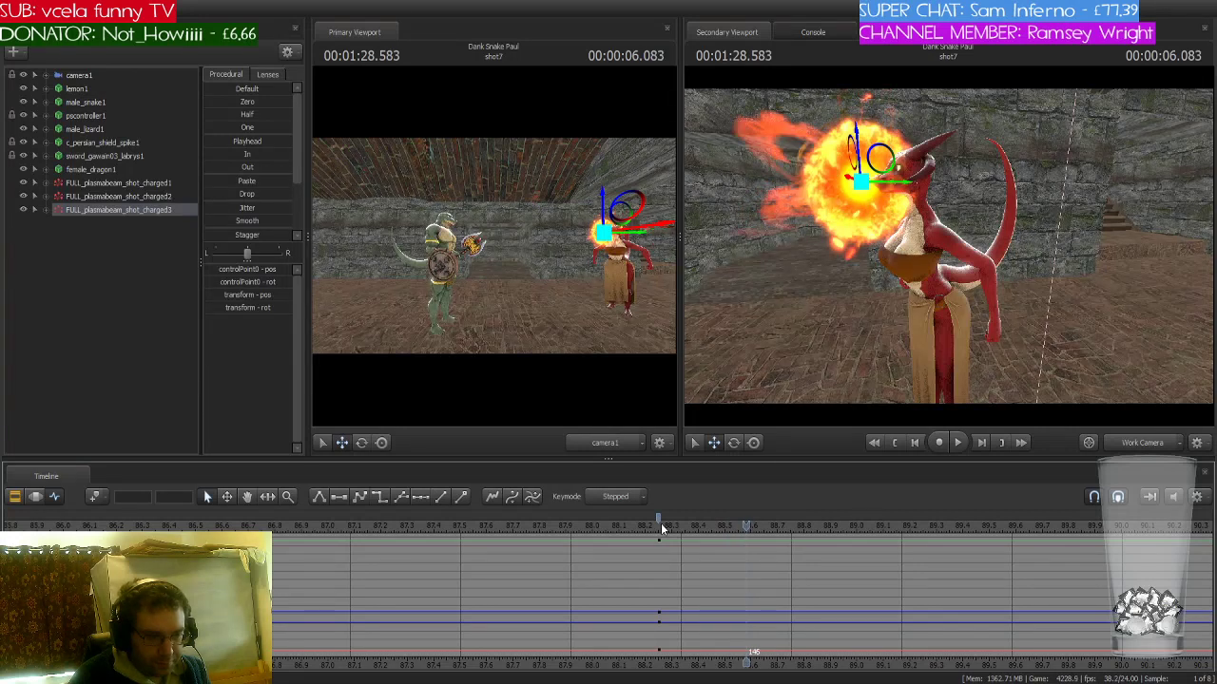
pyautogui.press('Left')
pyautogui.press('Left')
pyautogui.press('Left')
pyautogui.press('Left')
pyautogui.press('Left')
pyautogui.press('Left')
pyautogui.press('Left')
pyautogui.press('Left')
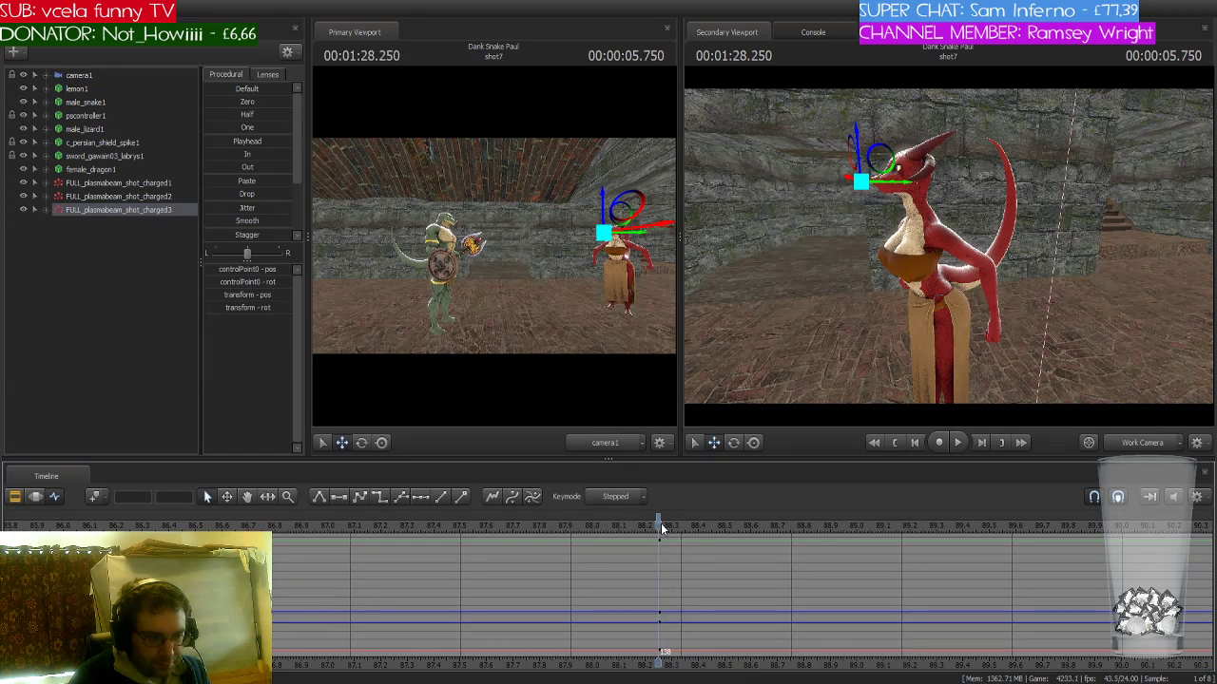
# - Advance 18 frames from 138 and key FULL_plasmabeam_shot_charged3 at frame 156
pyautogui.press('Right')
pyautogui.press('Right')
pyautogui.press('Right')
pyautogui.press('Right')
pyautogui.press('Right')
pyautogui.press('Right')
pyautogui.press('Right')
pyautogui.press('Right')
pyautogui.press('Right')
pyautogui.press('Right')
pyautogui.press('Right')
pyautogui.press('Right')
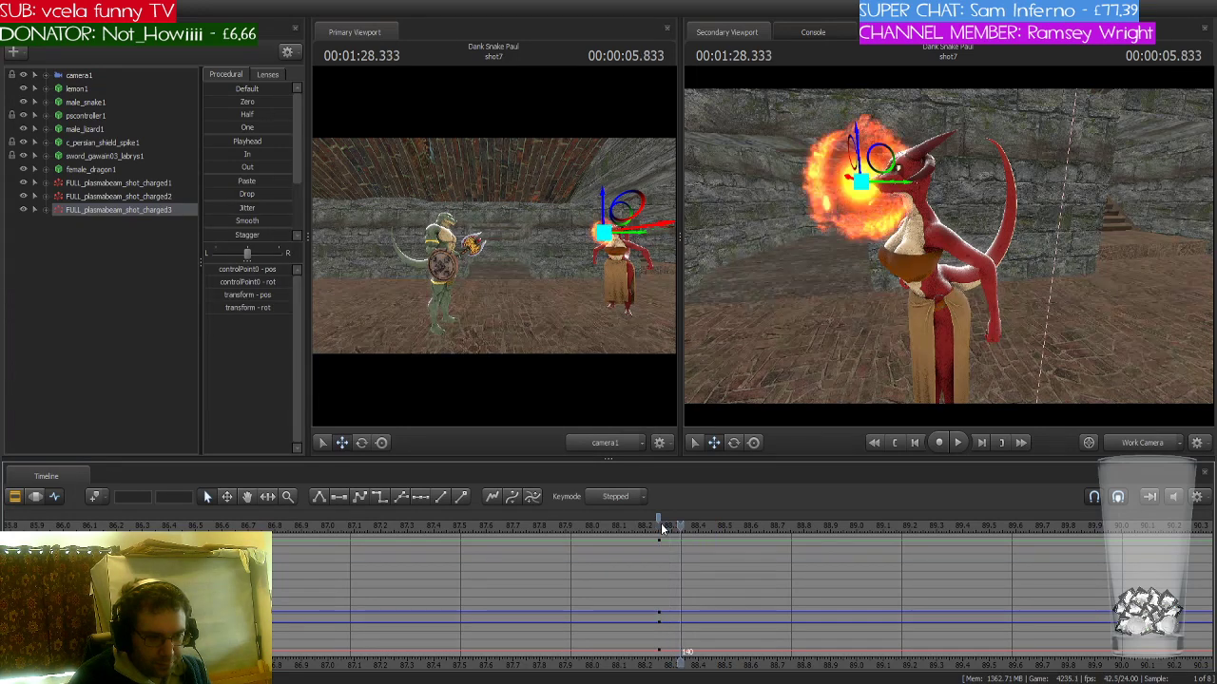
pyautogui.press('Right')
pyautogui.press('Right')
pyautogui.press('Right')
pyautogui.press('Right')
pyautogui.press('Right')
pyautogui.press('Right')
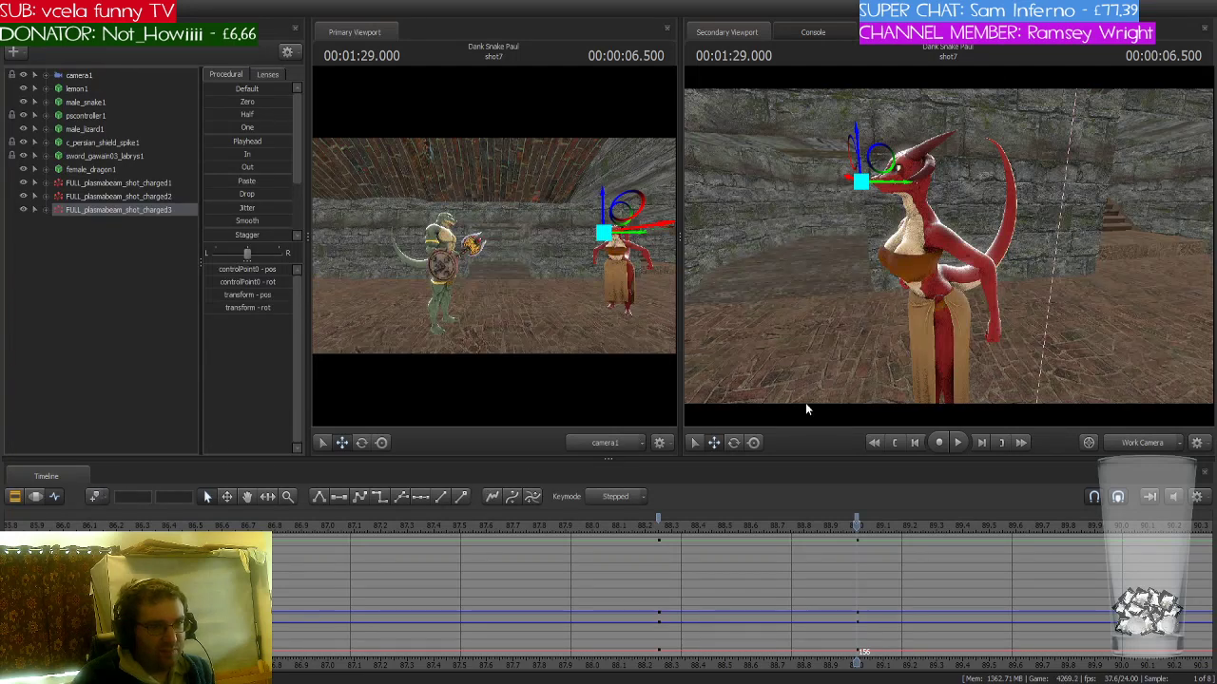
# - Try moving all of FULL_plasmabeam_shot_charged3's controls to male_lizard1 at frame 156 with spline tangents on the key at frame 138
pyautogui.click(129, 214)
pyautogui.moveTo(775, 369); pyautogui.dragTo(570, 357)
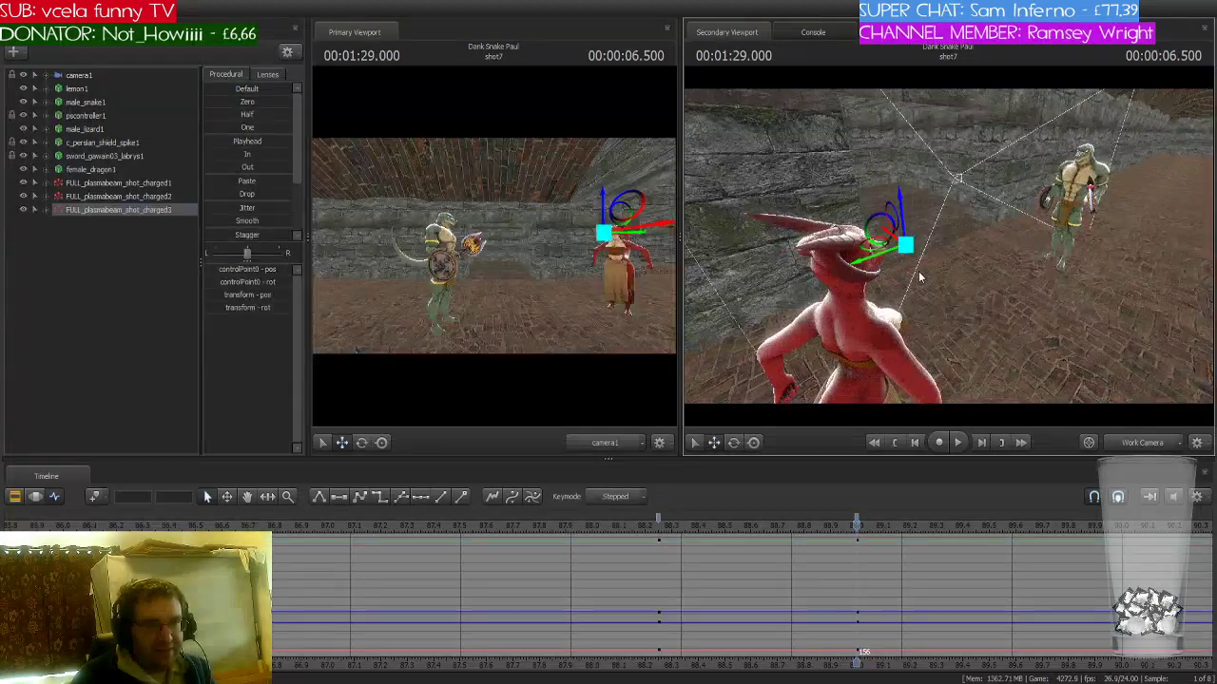
pyautogui.moveTo(876, 264); pyautogui.dragTo(1089, 203)
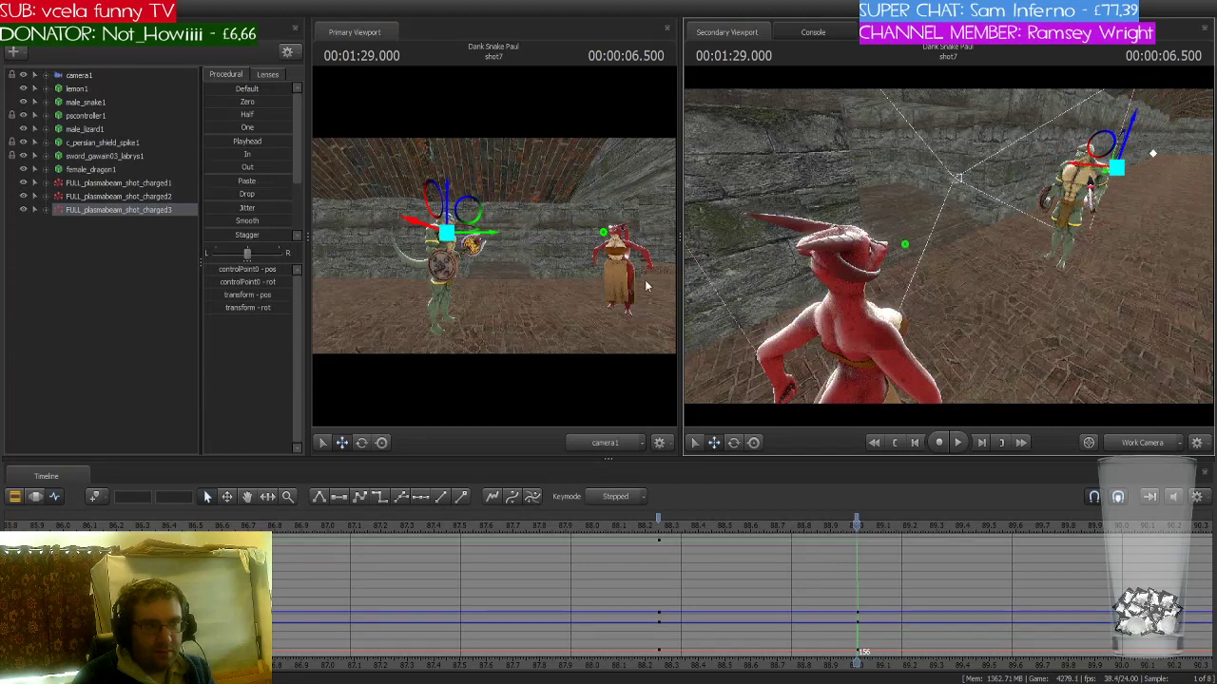
pyautogui.click(660, 518)
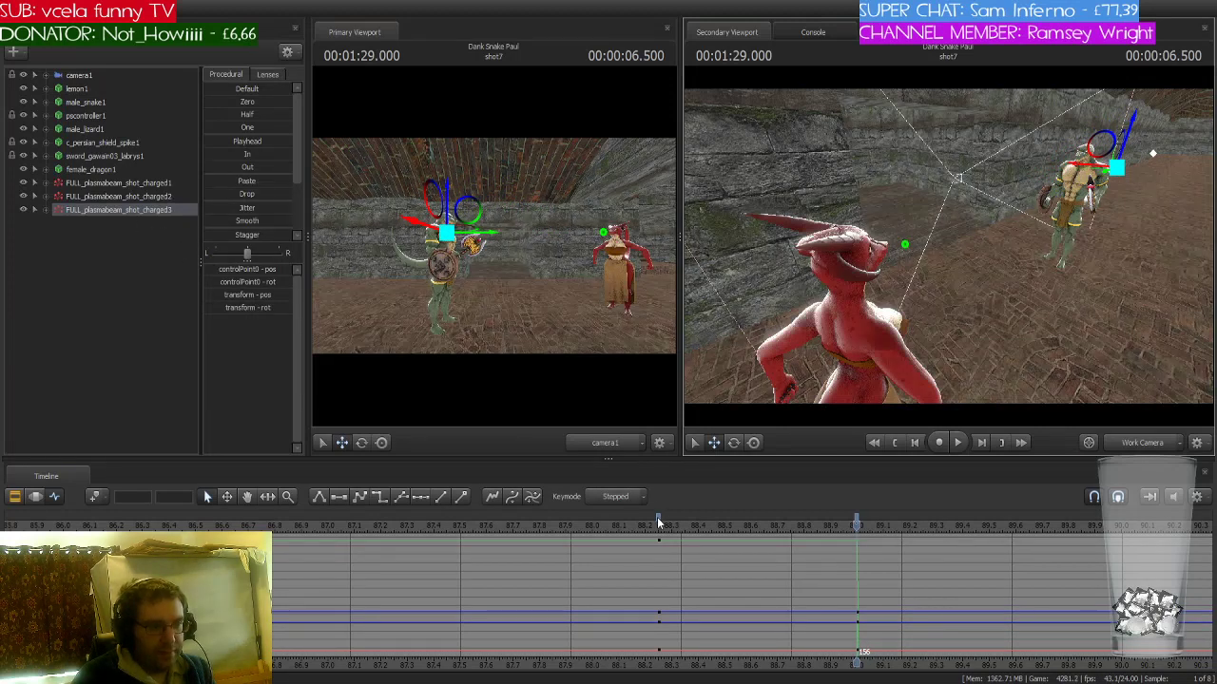
pyautogui.click(360, 498)
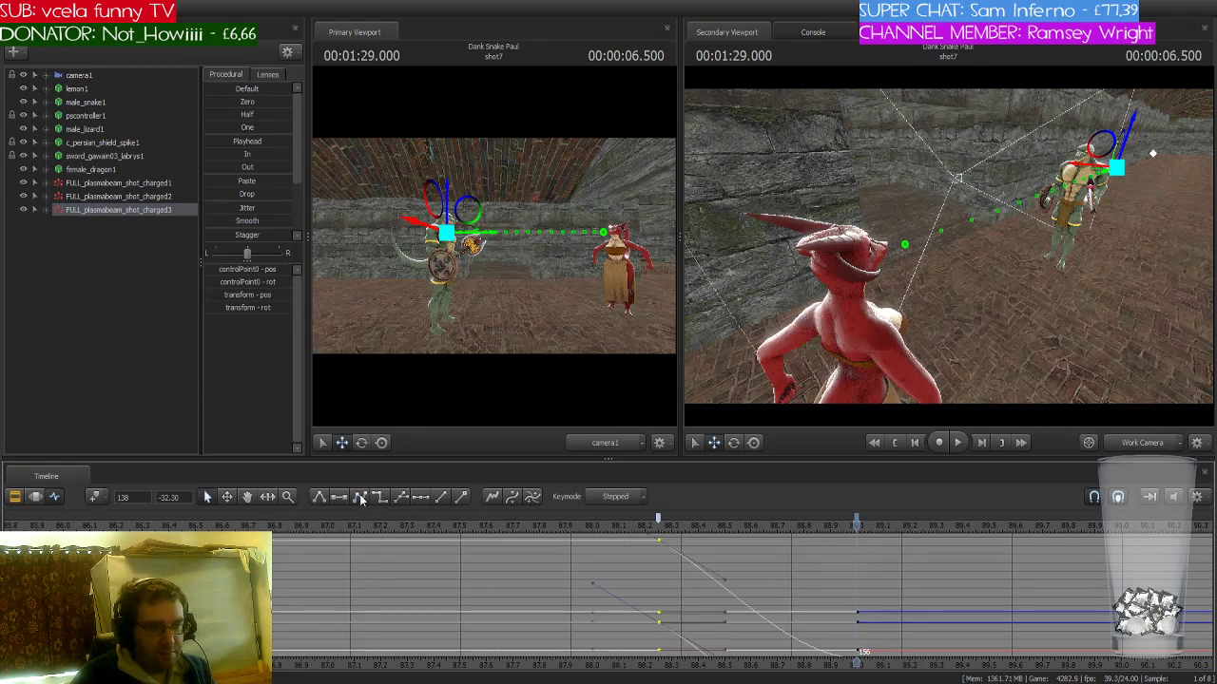
pyautogui.moveTo(857, 523); pyautogui.dragTo(681, 526)
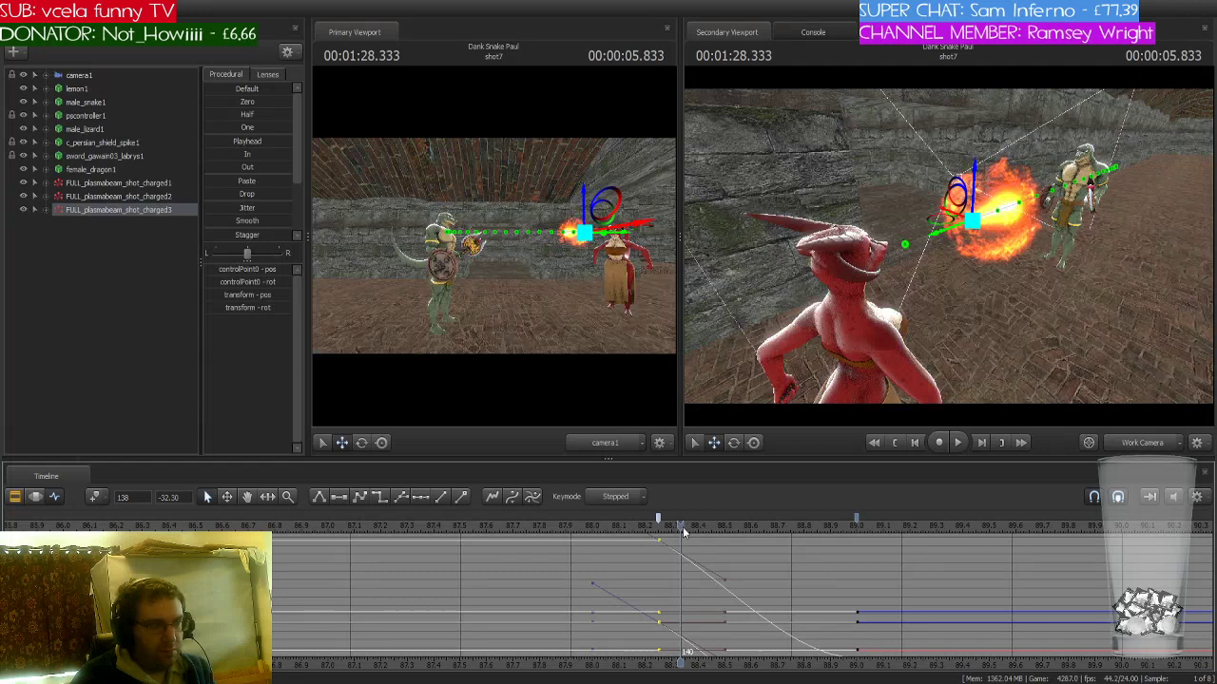
pyautogui.press('Up')
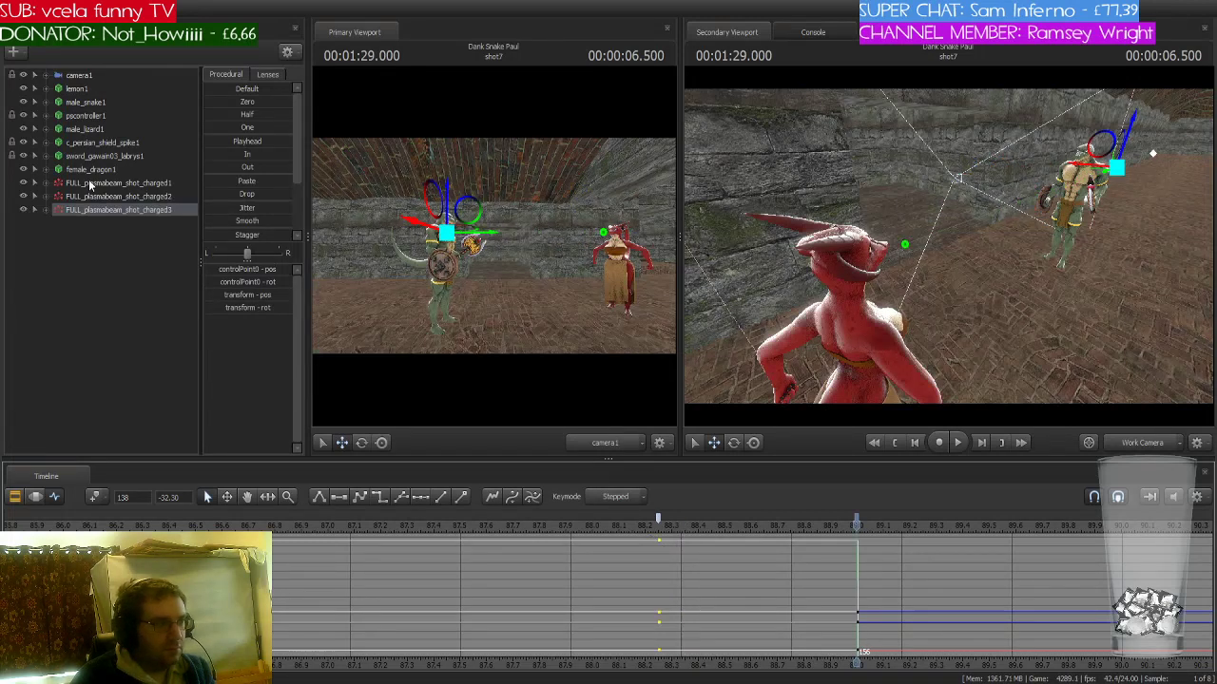
# - Isolate FULL_plasmabeam_shot_charged3's transform control and return the effect to the dragon's mouth at frame 156
pyautogui.click(40, 212)
pyautogui.click(58, 225)
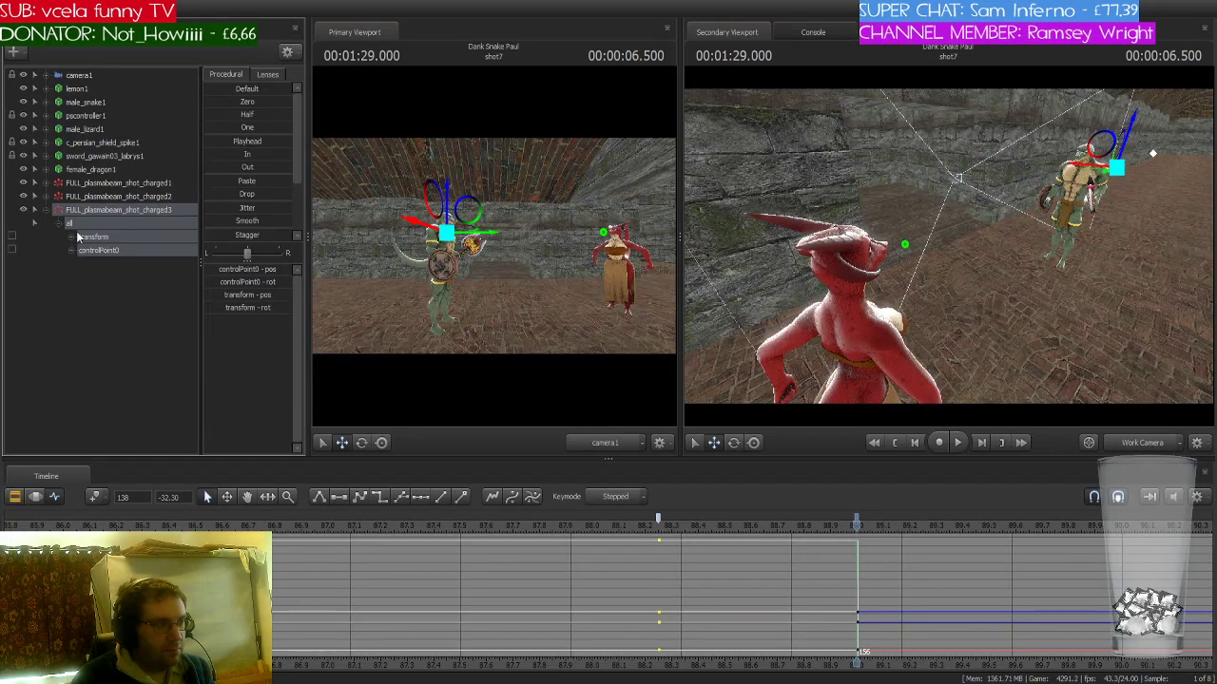
pyautogui.click(91, 237)
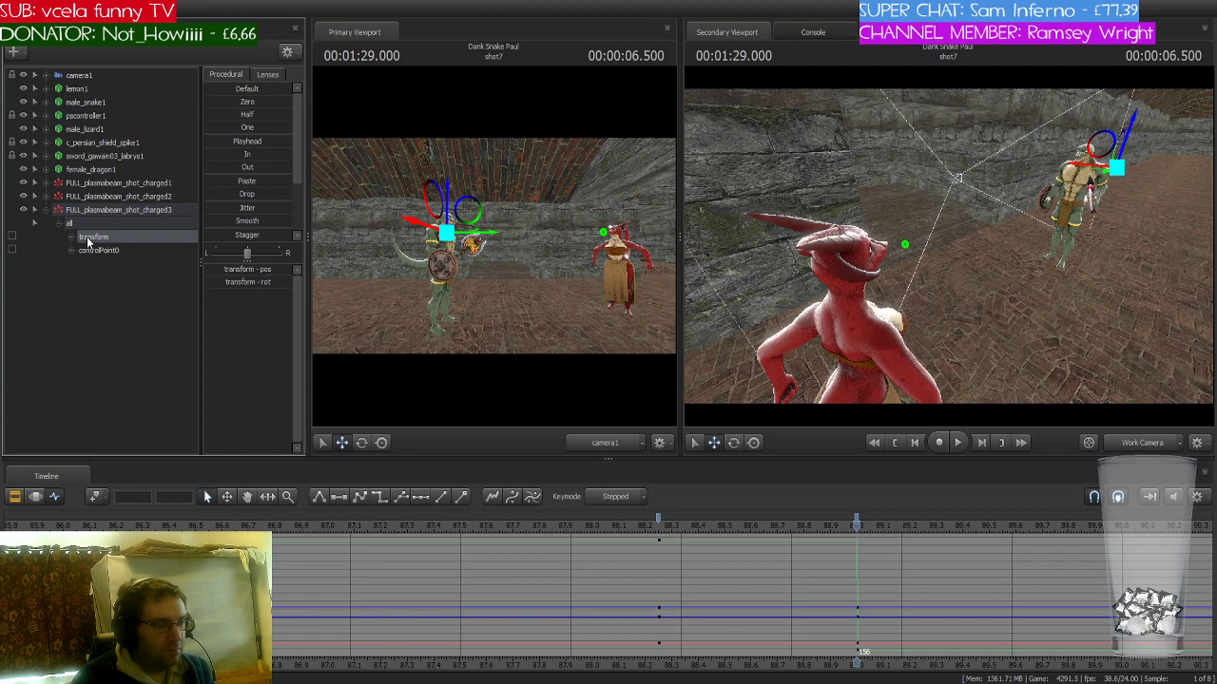
pyautogui.click(857, 520)
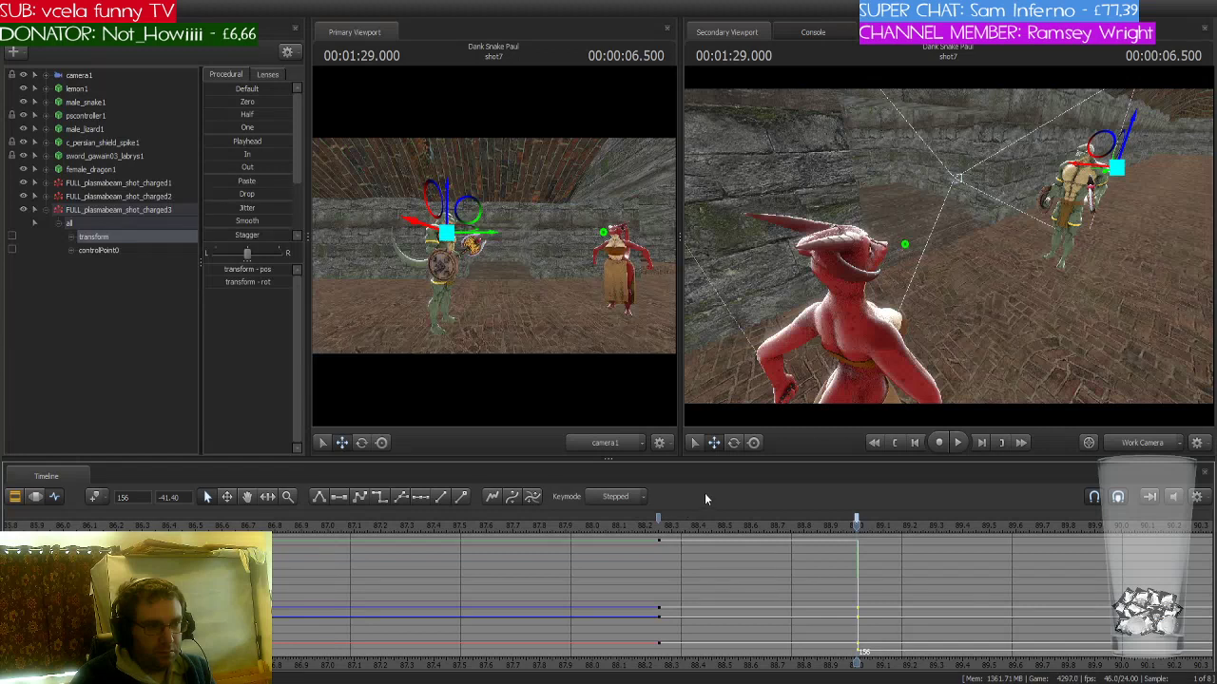
pyautogui.press('k')
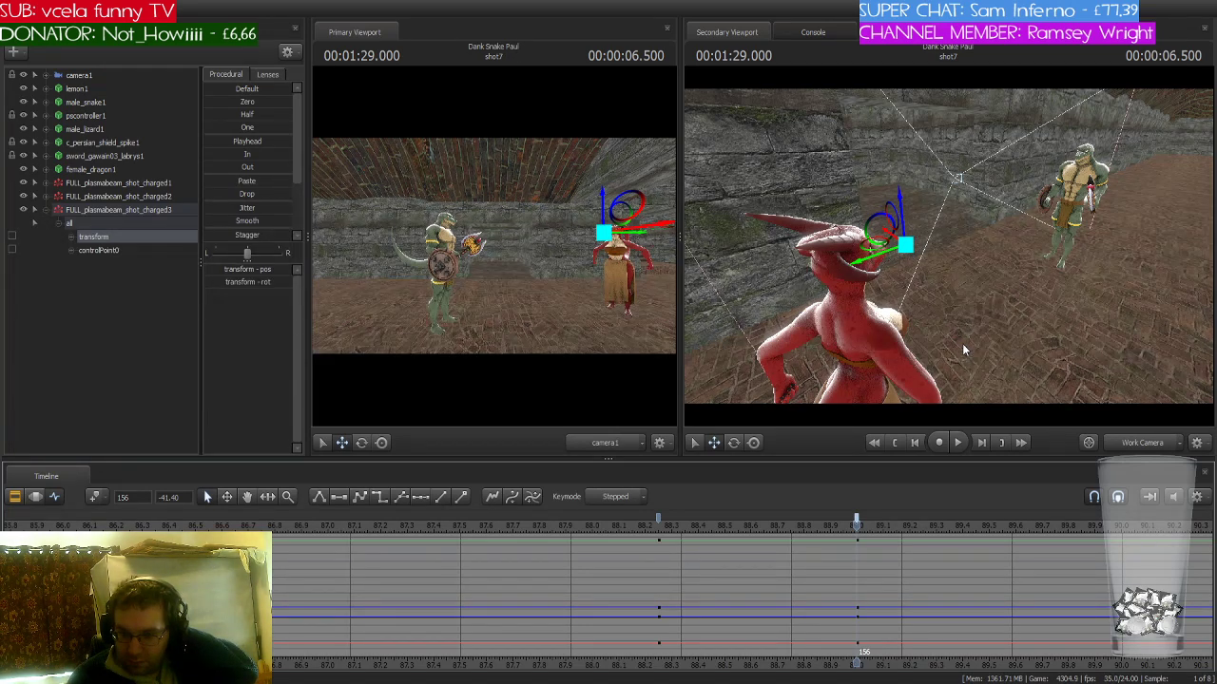
# - Move the fireball's transform control onto male_lizard1 at frame 156 and apply spline tangents to its key at frame 138
pyautogui.moveTo(962, 343); pyautogui.dragTo(922, 249, button='right')
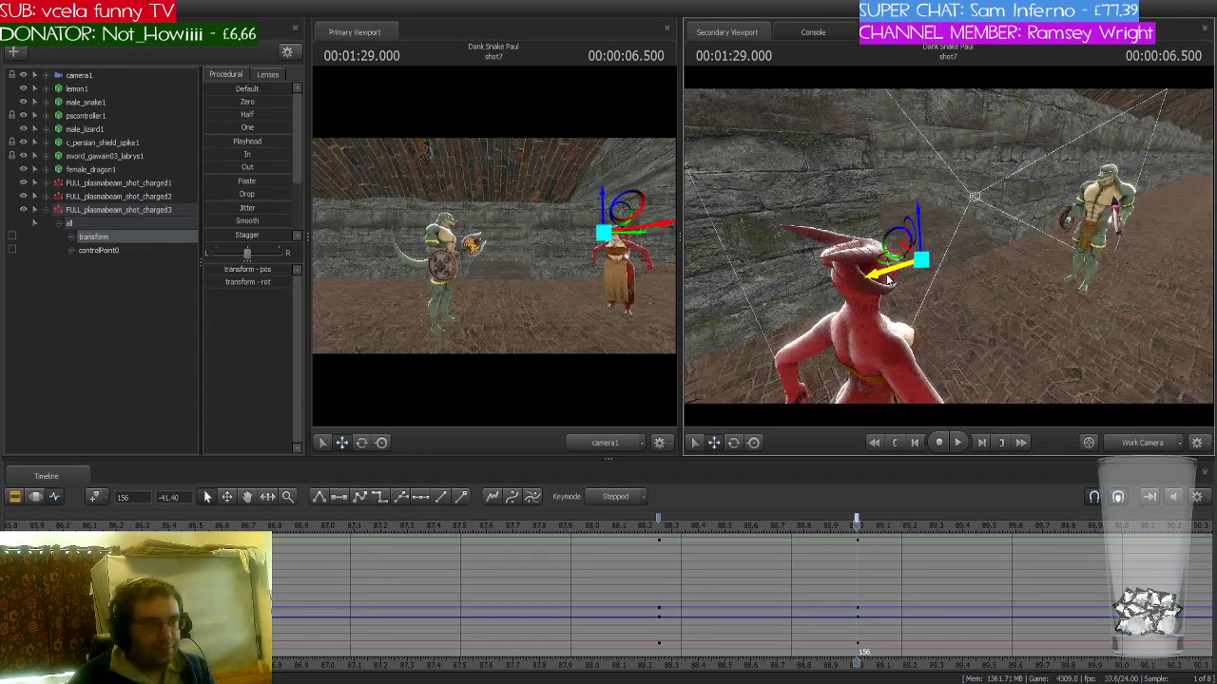
pyautogui.moveTo(891, 282); pyautogui.dragTo(1117, 204)
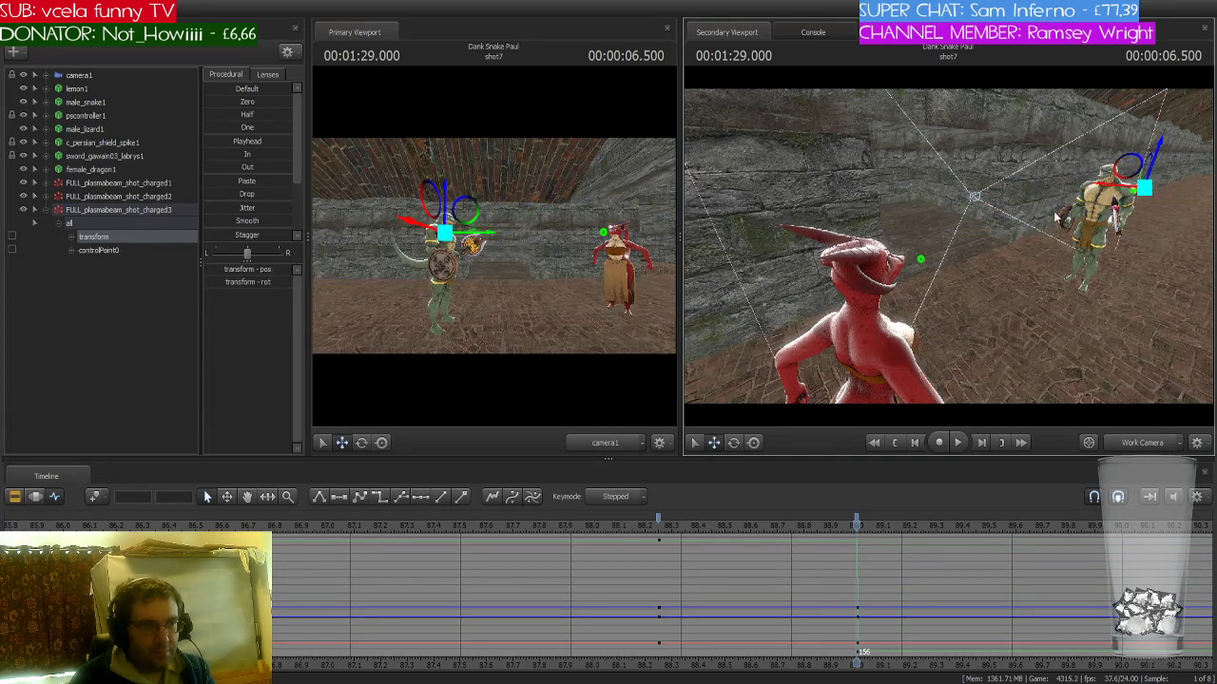
pyautogui.click(659, 523)
pyautogui.click(358, 498)
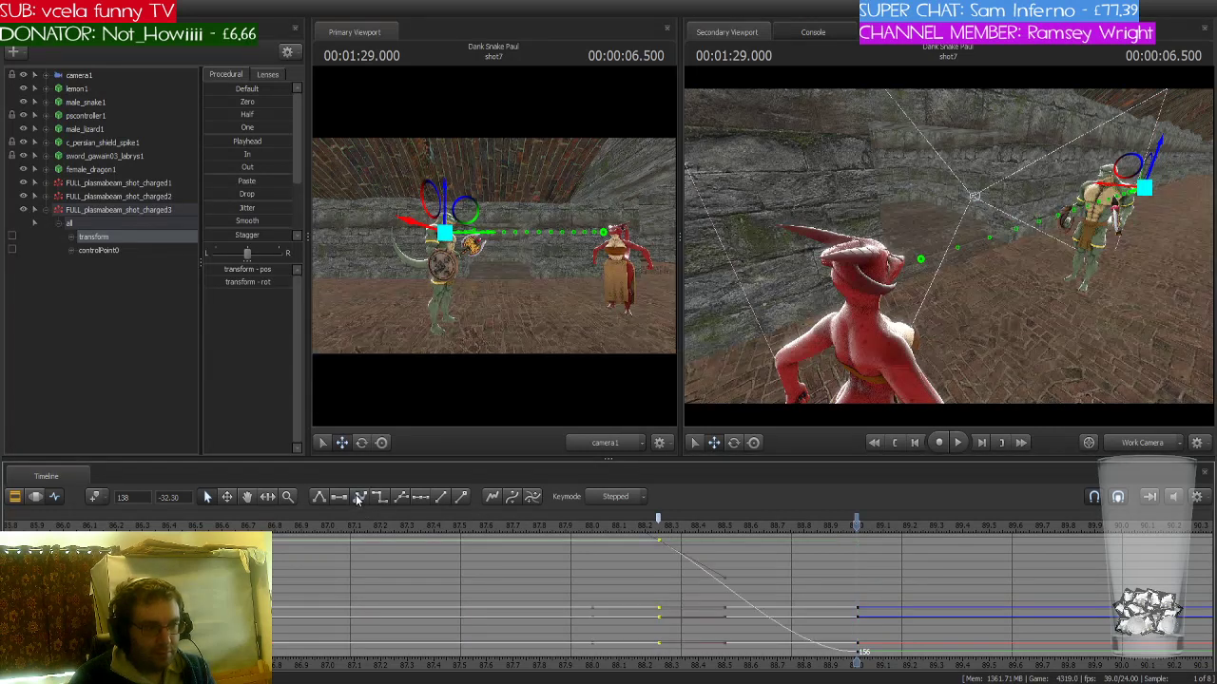
# - Play shot7 from its start and replay the attack section to review the timing of the three fireballs
pyautogui.moveTo(855, 526); pyautogui.dragTo(451, 564)
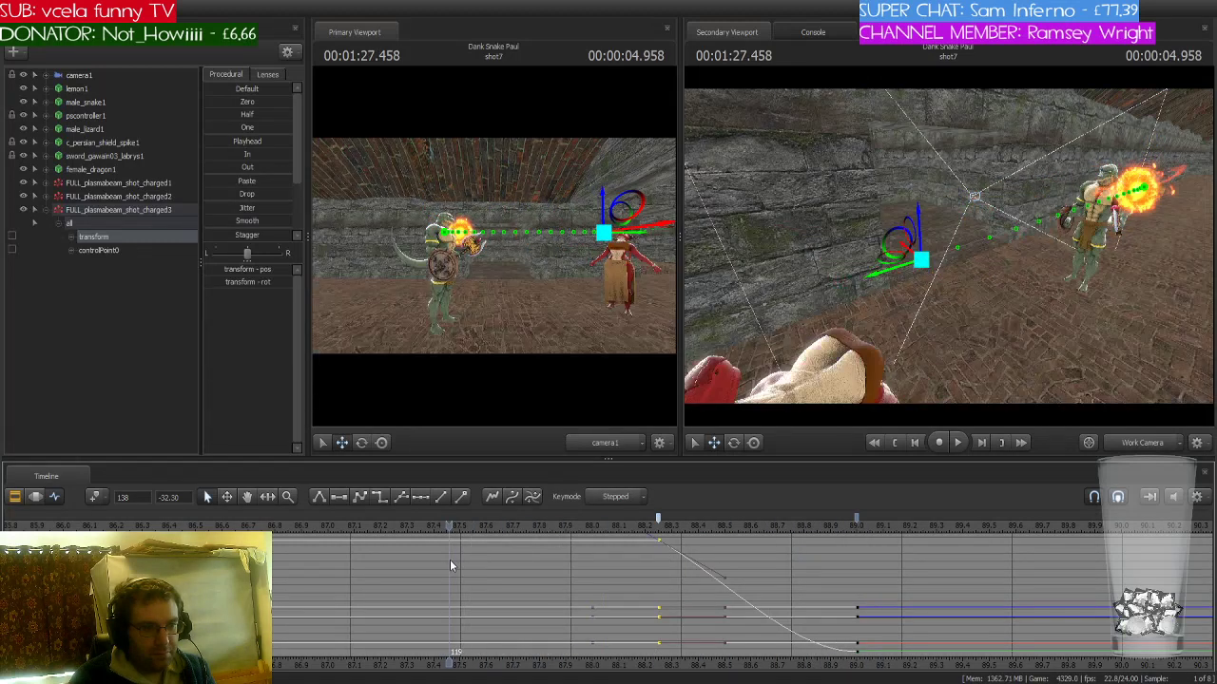
pyautogui.scroll(5, 465, 571)
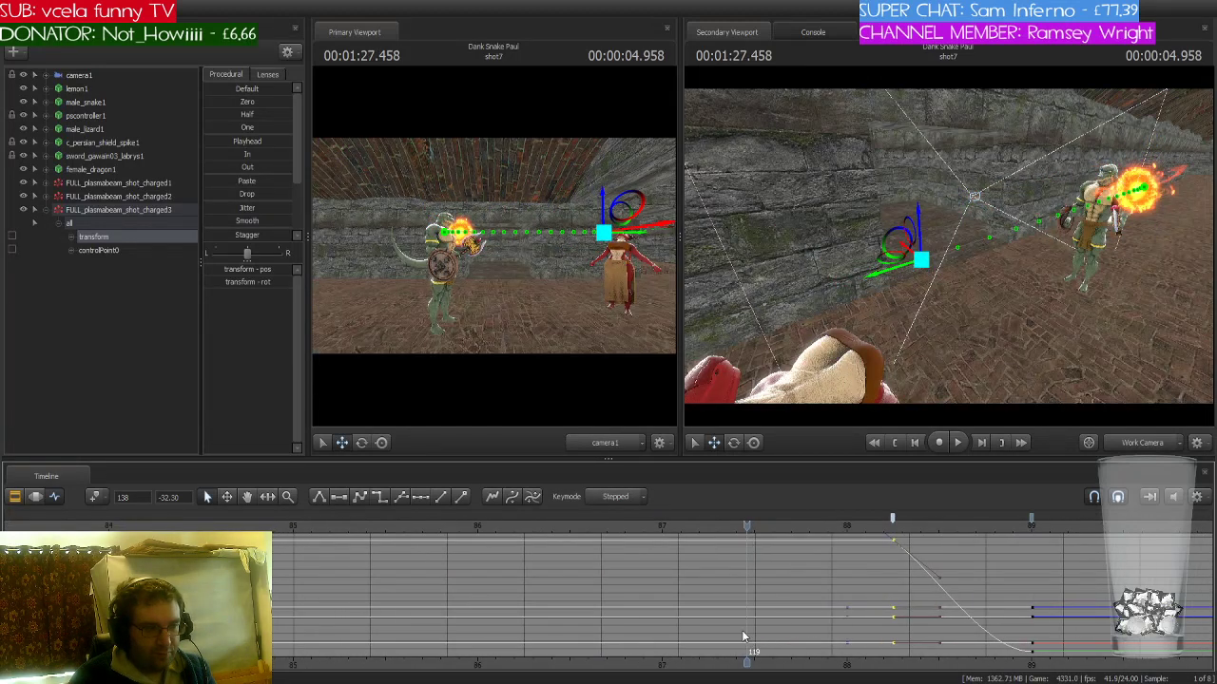
pyautogui.scroll(-3, 746, 631)
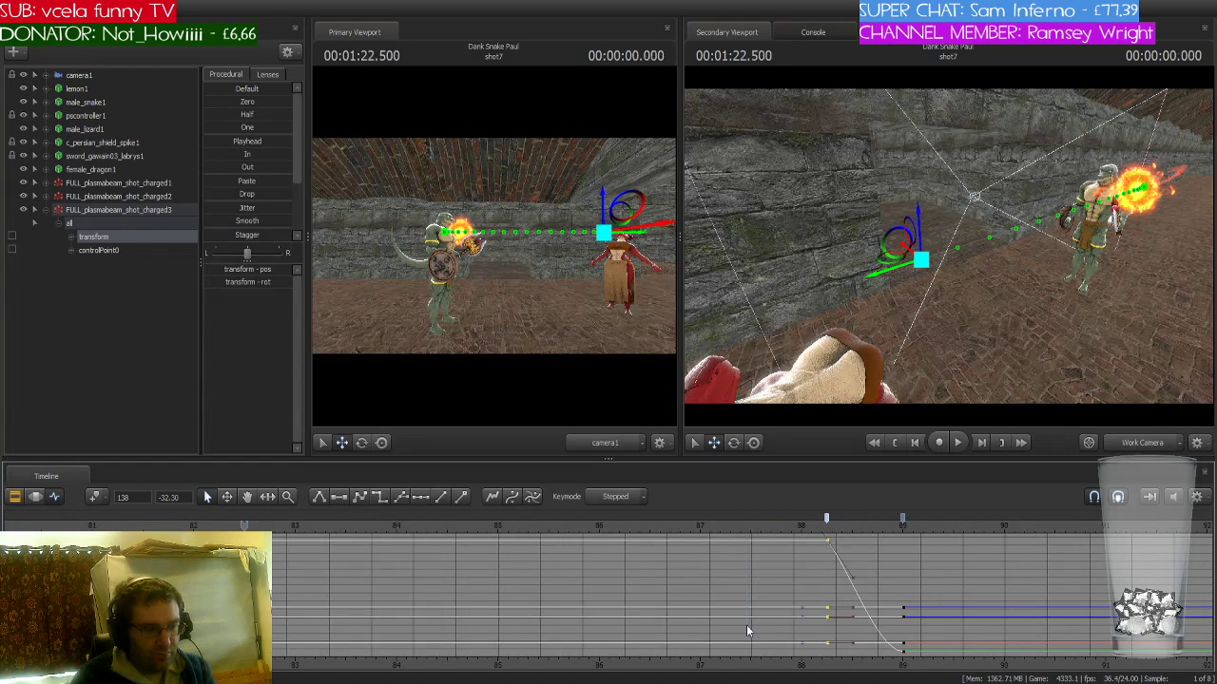
pyautogui.press('Home')
pyautogui.press('space')
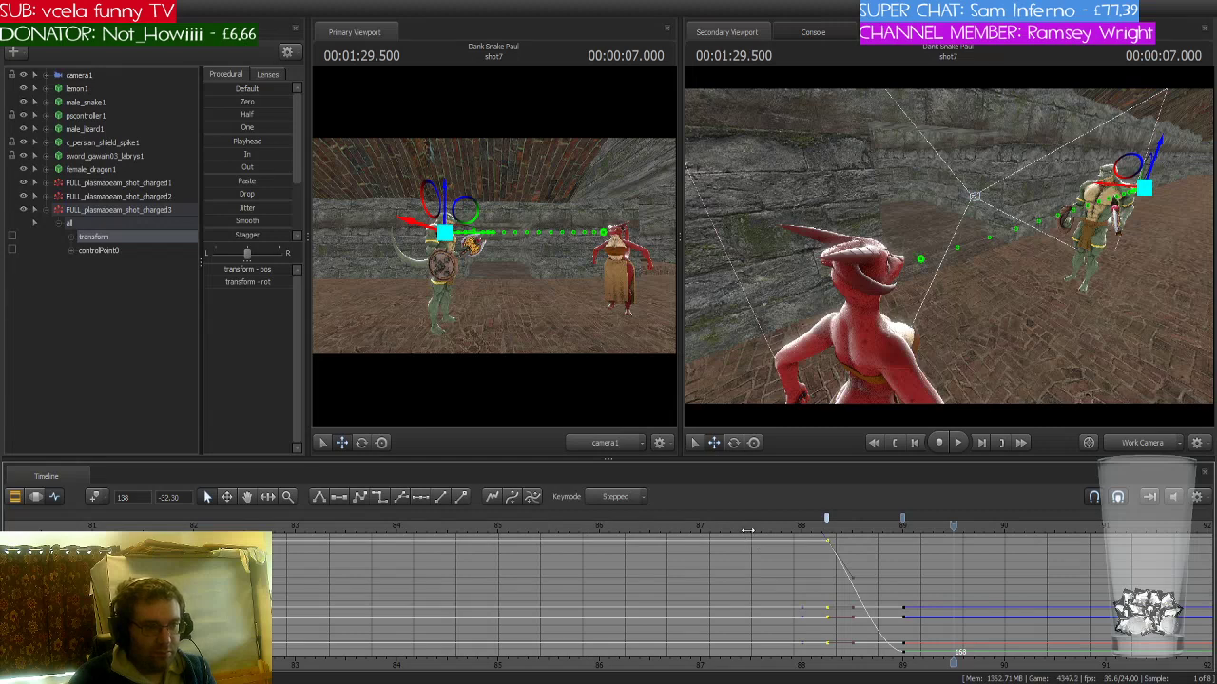
pyautogui.moveTo(750, 529); pyautogui.dragTo(544, 535)
pyautogui.press('space')
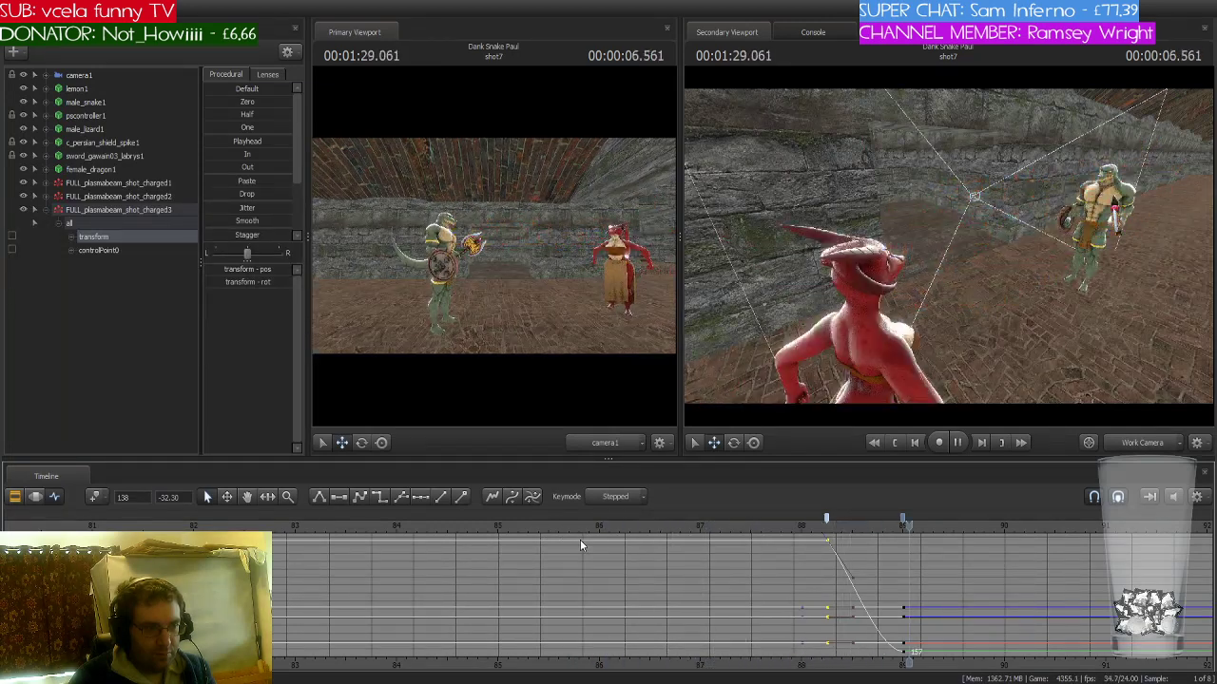
pyautogui.press('space')
pyautogui.moveTo(948, 525); pyautogui.dragTo(636, 537)
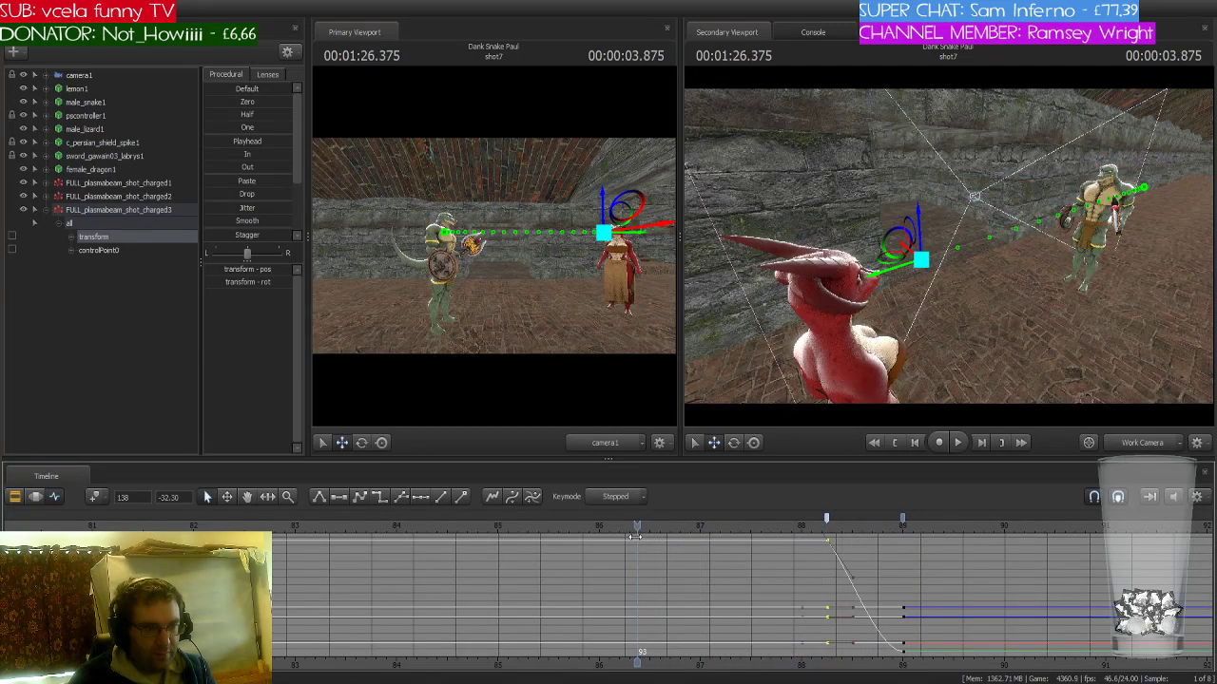
pyautogui.press('space')
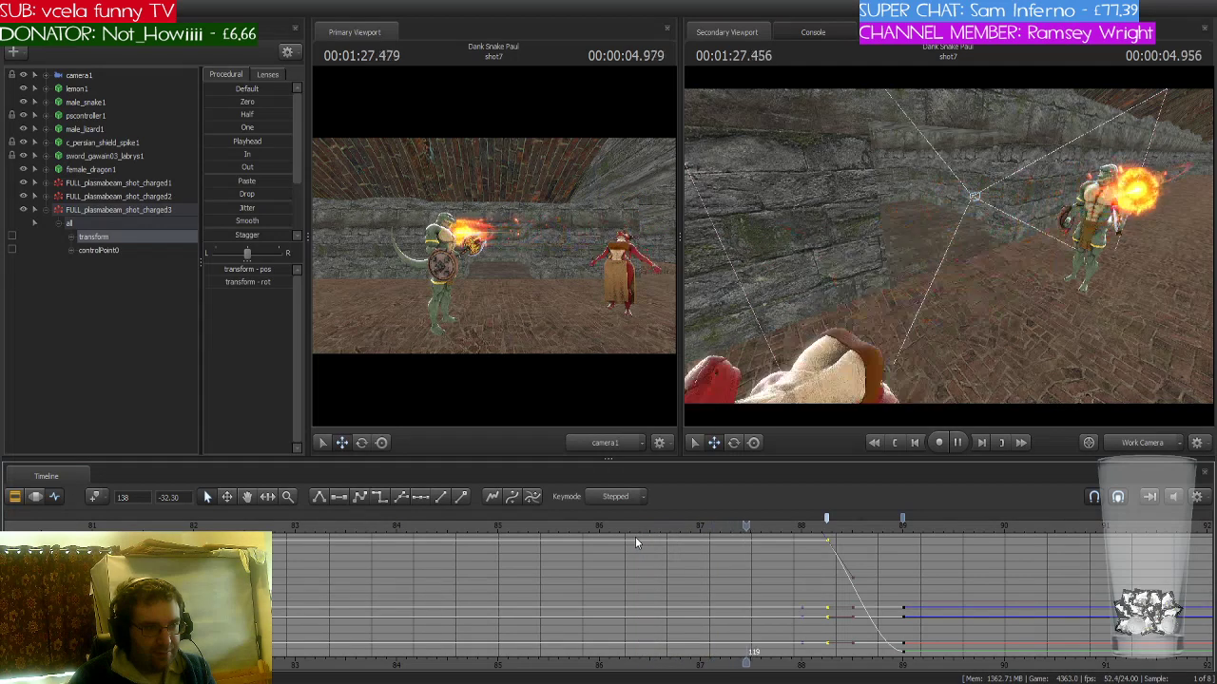
pyautogui.press('space')
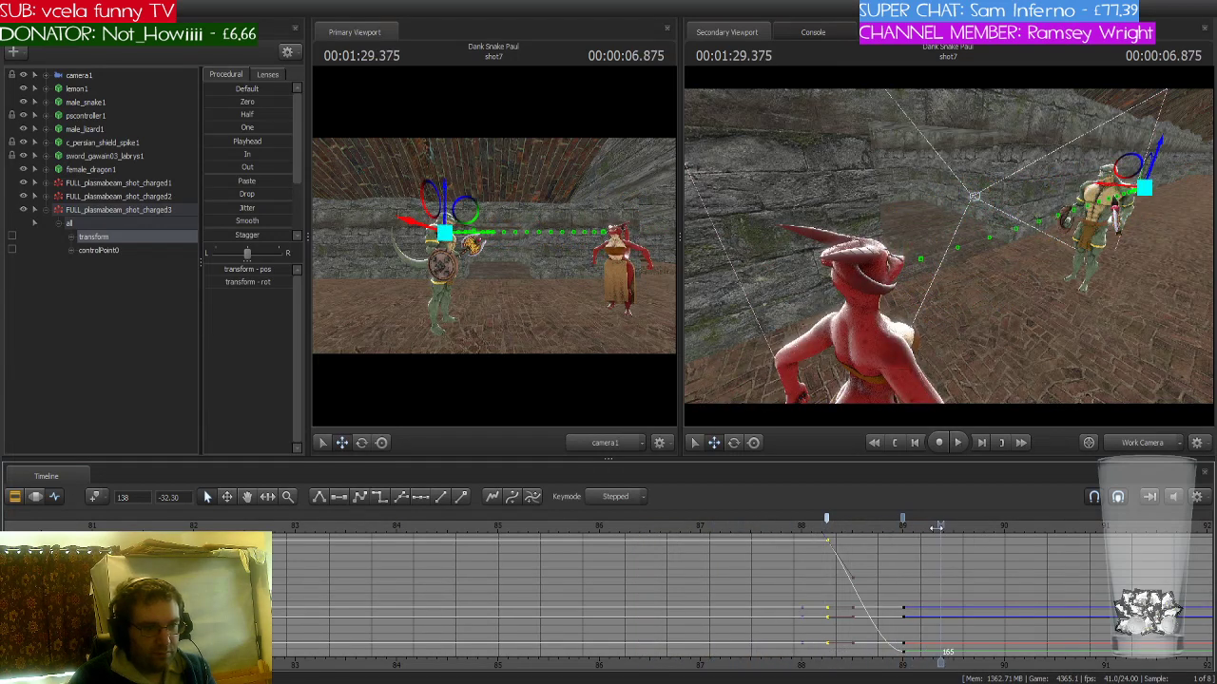
# - Scrub and replay between frames 105 and 122 to compare the first and second fireballs leaving the dragon's mouth
pyautogui.click(809, 530)
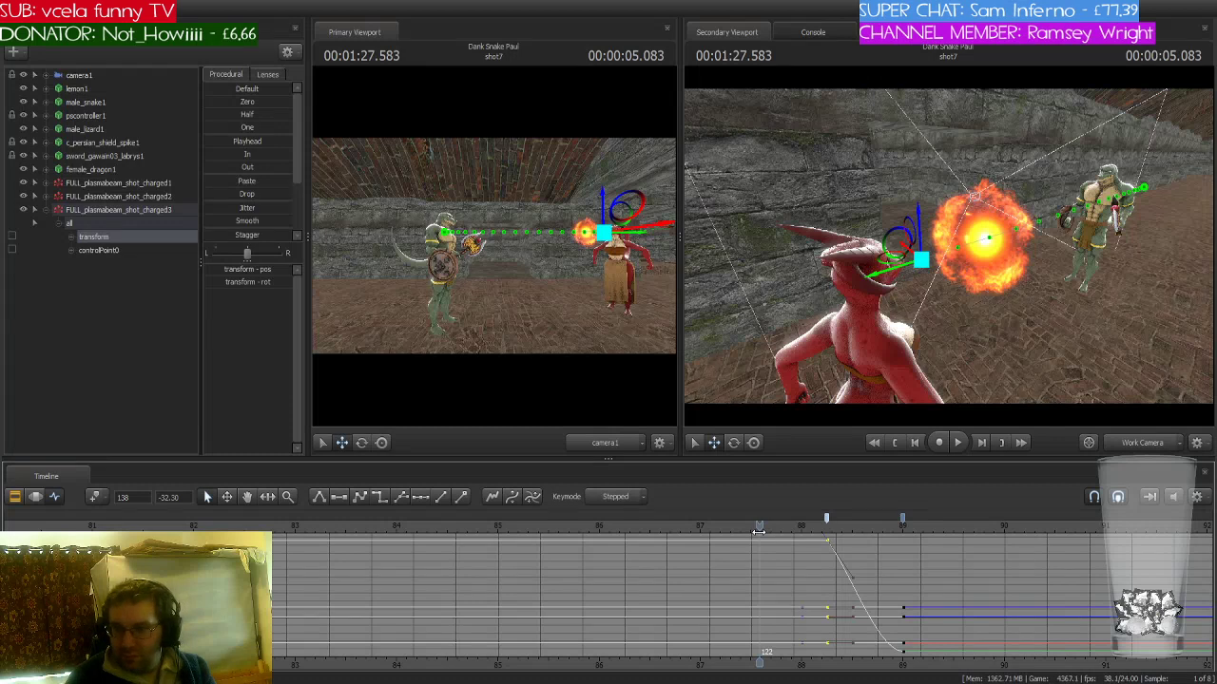
pyautogui.click(751, 533)
pyautogui.moveTo(751, 533); pyautogui.dragTo(689, 529)
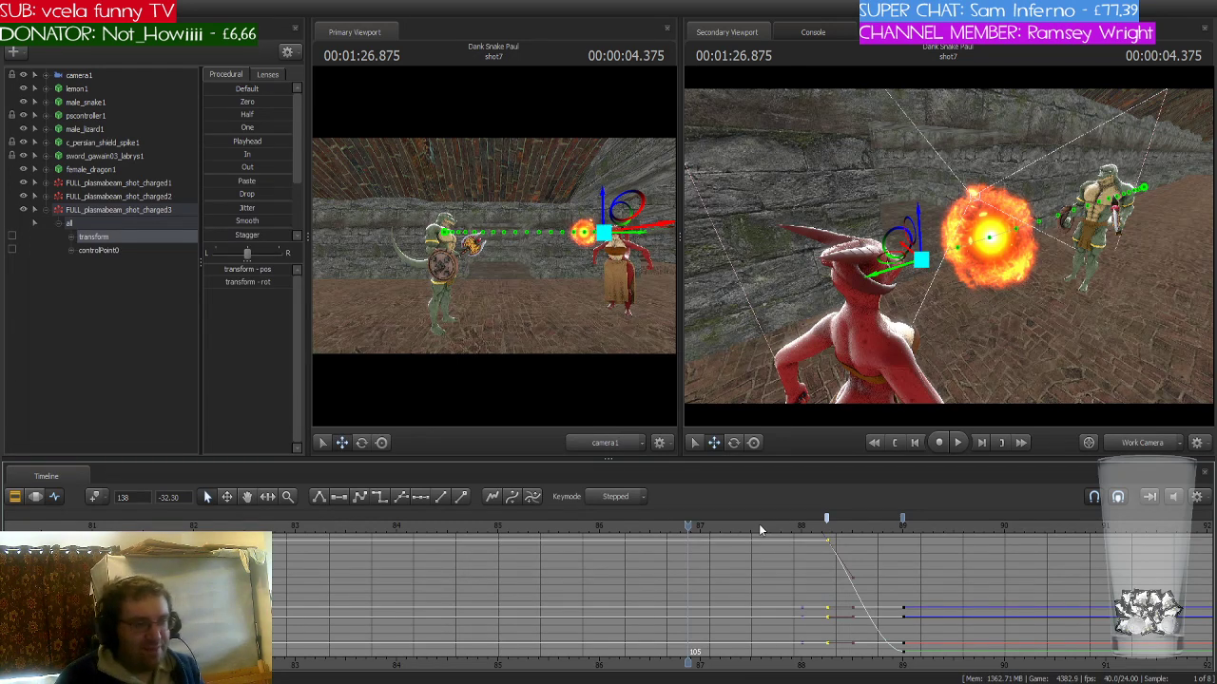
pyautogui.press('space')
pyautogui.moveTo(757, 524); pyautogui.dragTo(696, 526)
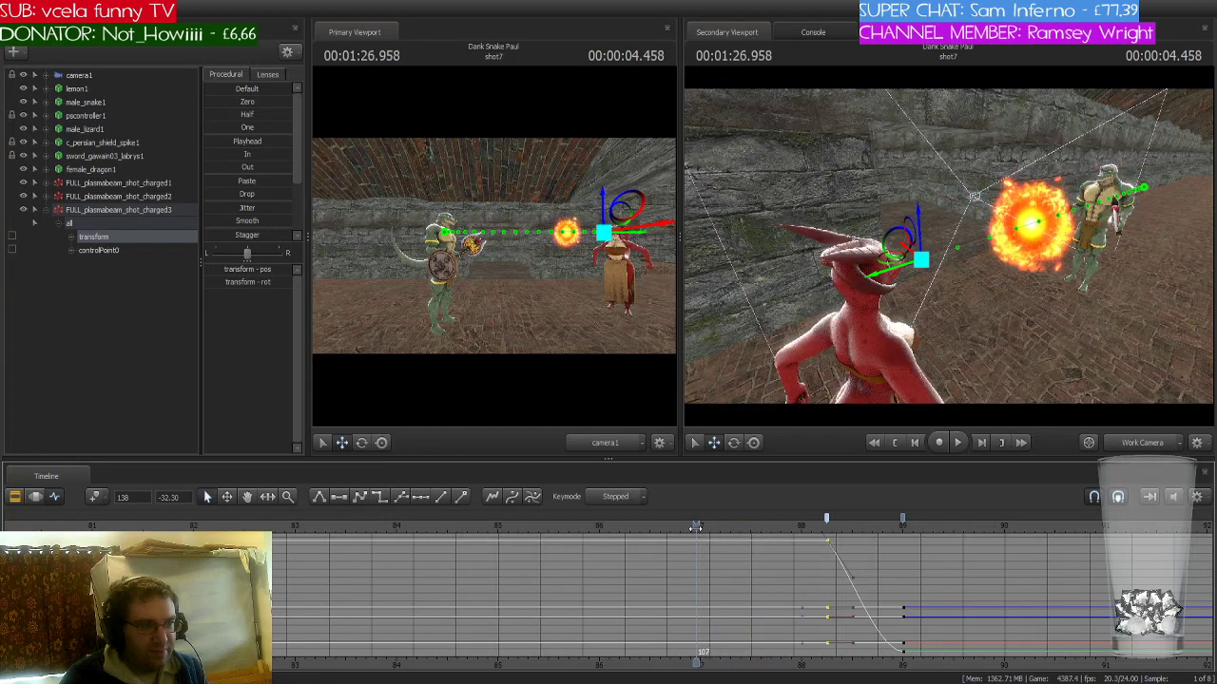
# - At female_dragon1's key at frame 96, rotate the left collar, upper arm and lower arm into a new wind-up pose
pyautogui.click(90, 169)
pyautogui.scroll(3, 693, 529)
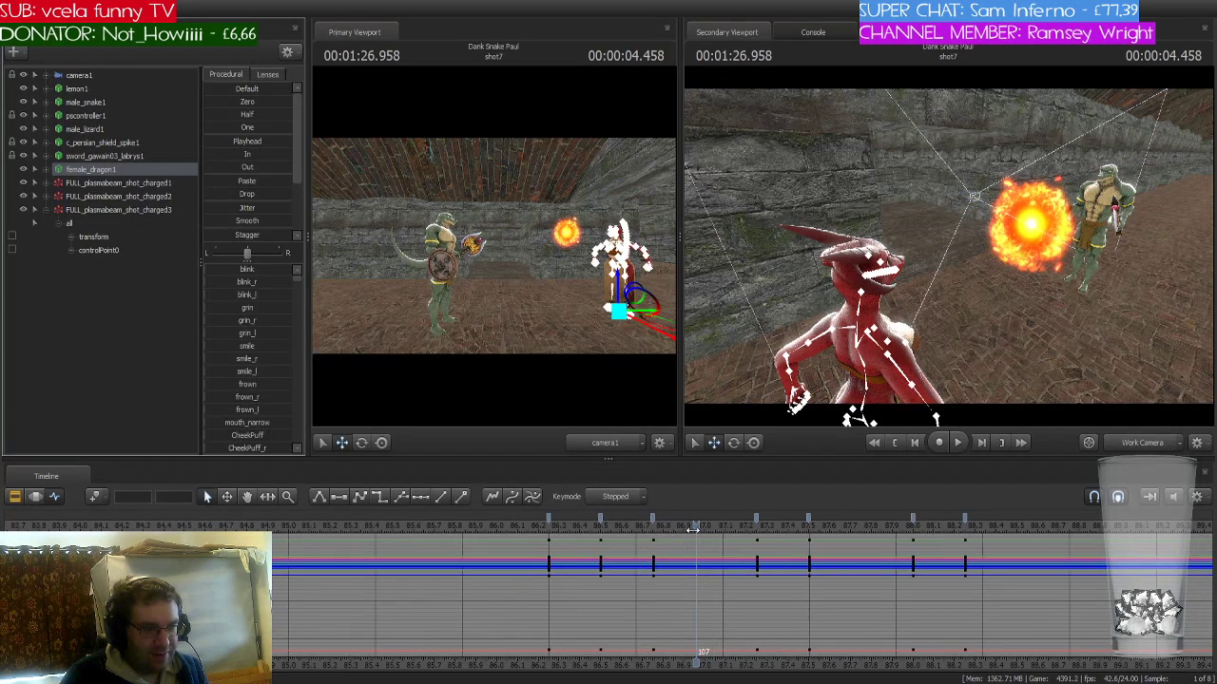
pyautogui.moveTo(693, 529); pyautogui.dragTo(601, 535)
pyautogui.moveTo(951, 324); pyautogui.dragTo(856, 325)
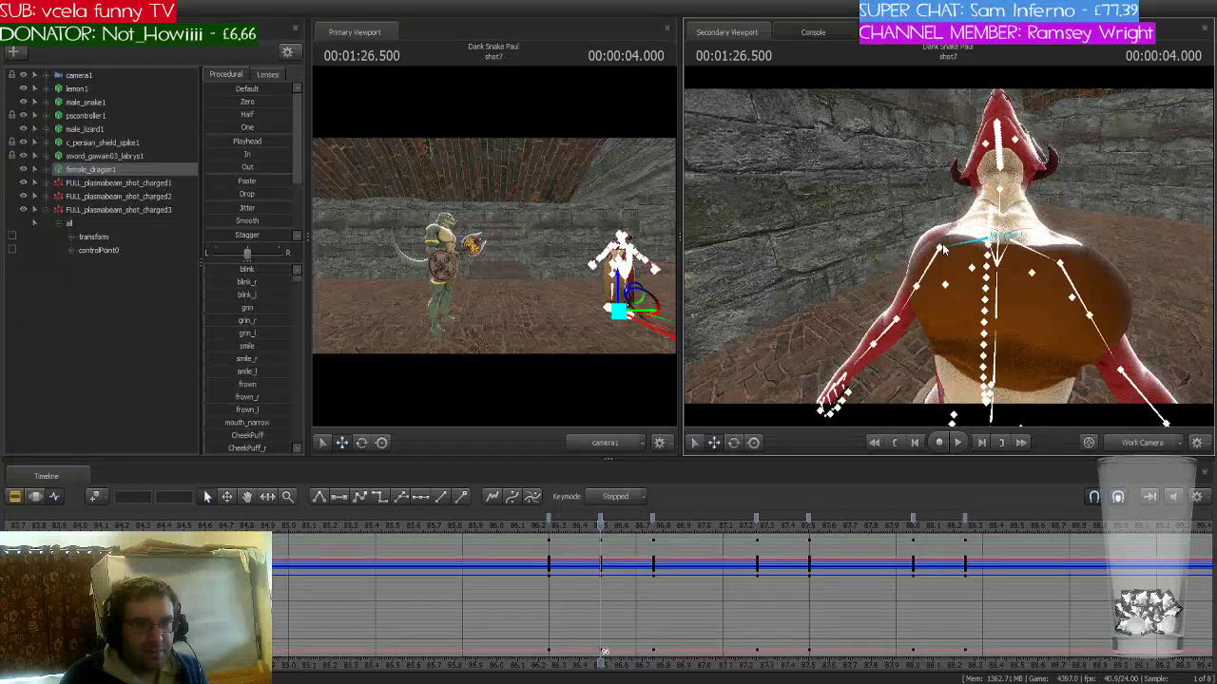
pyautogui.click(937, 263)
pyautogui.press('e')
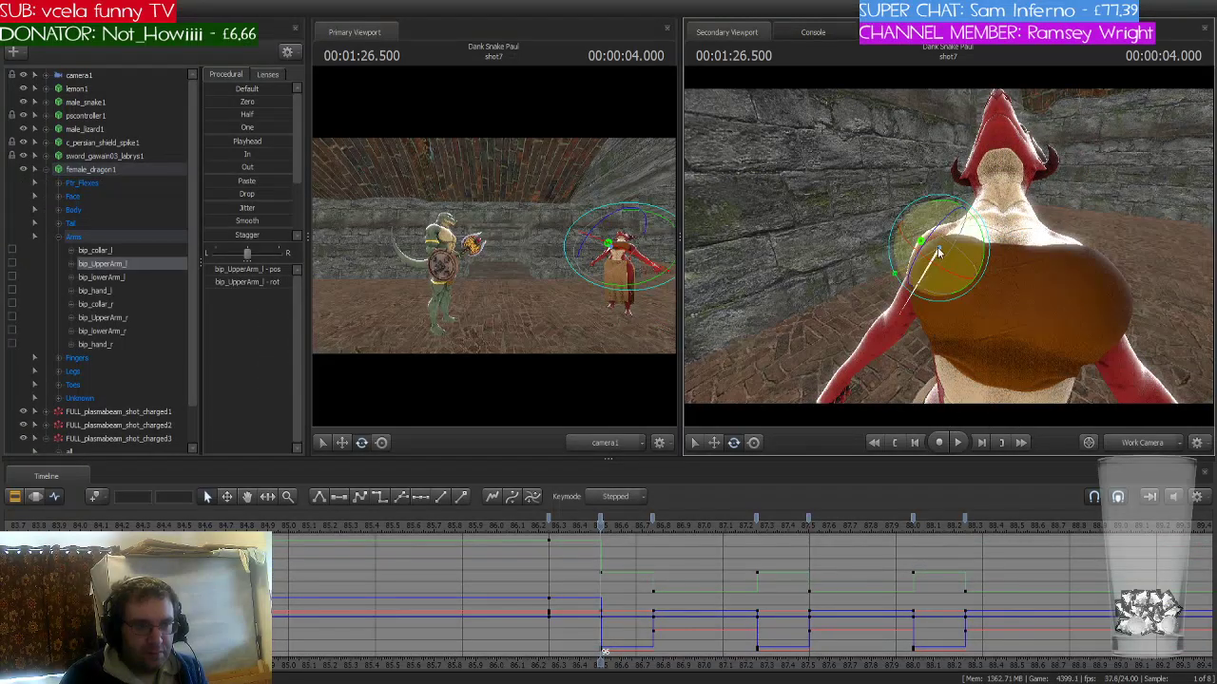
pyautogui.moveTo(957, 243); pyautogui.dragTo(984, 243)
pyautogui.click(984, 243)
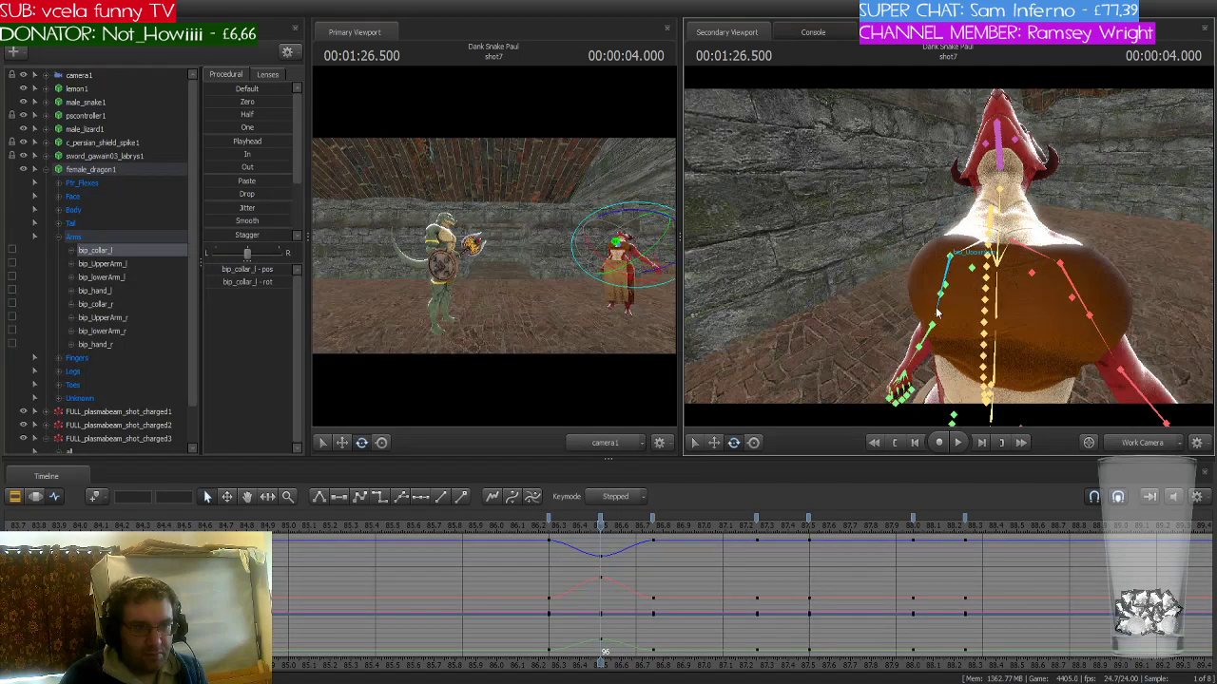
pyautogui.click(913, 328)
pyautogui.moveTo(912, 328); pyautogui.dragTo(917, 231)
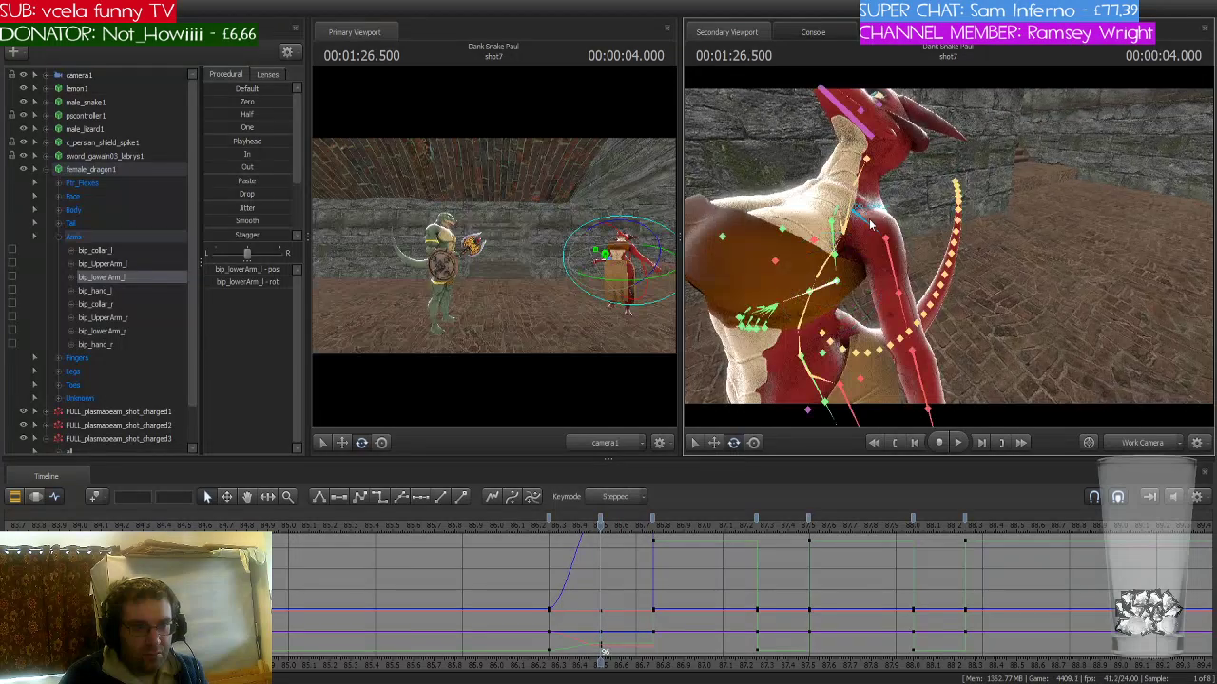
# - Rotate female_dragon1's right collar, upper arm and lower arm at frame 96 so the forearm bends forward
pyautogui.click(869, 219)
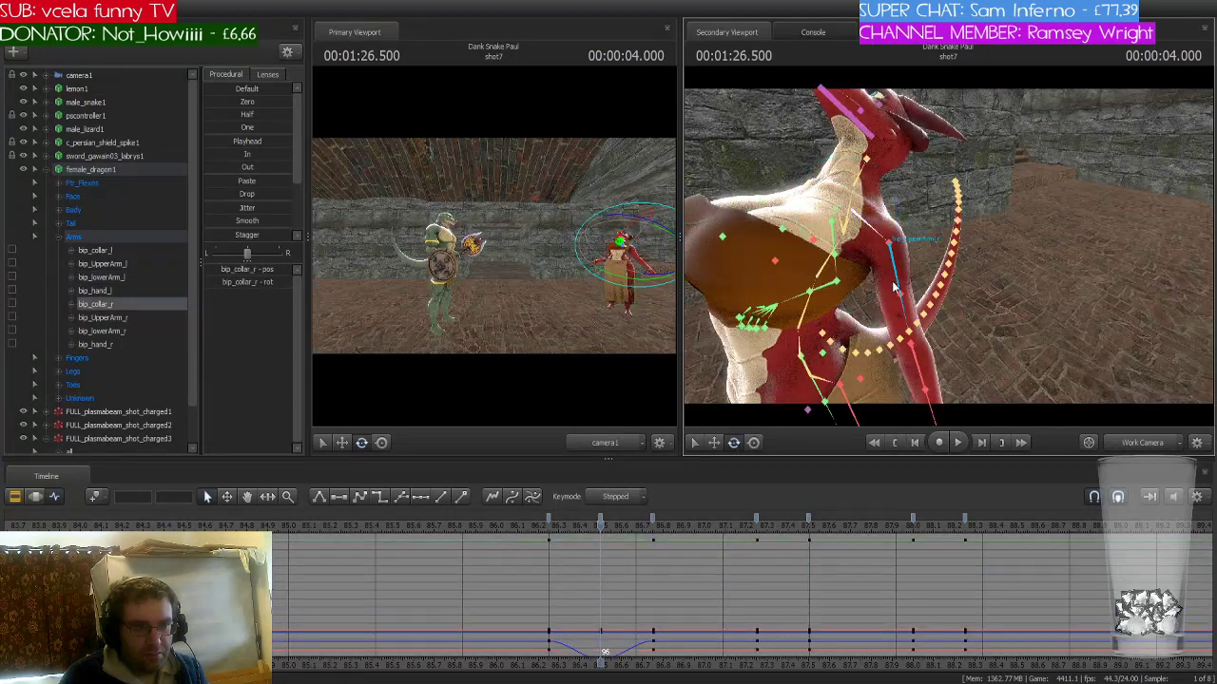
pyautogui.click(893, 285)
pyautogui.moveTo(893, 285); pyautogui.dragTo(865, 342)
pyautogui.click(908, 297)
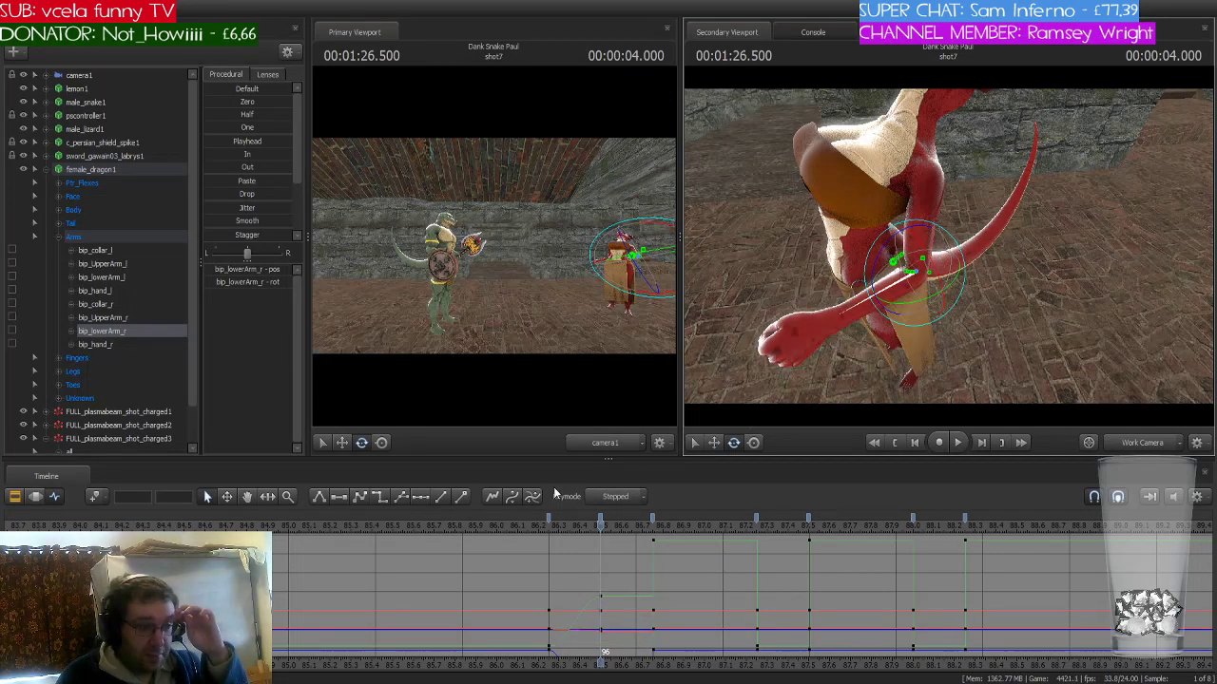
# - Apply stepped tangents to all of female_dragon1's curves at her keys on frames 90 and 96
pyautogui.click(152, 170)
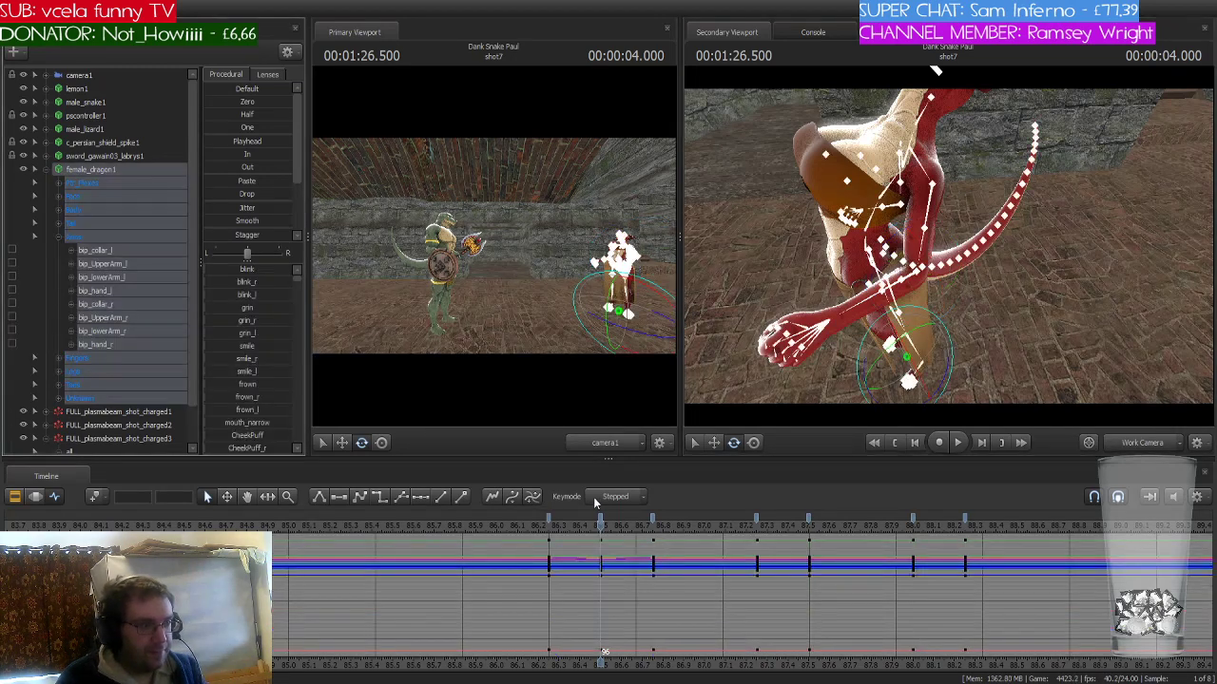
pyautogui.click(547, 518)
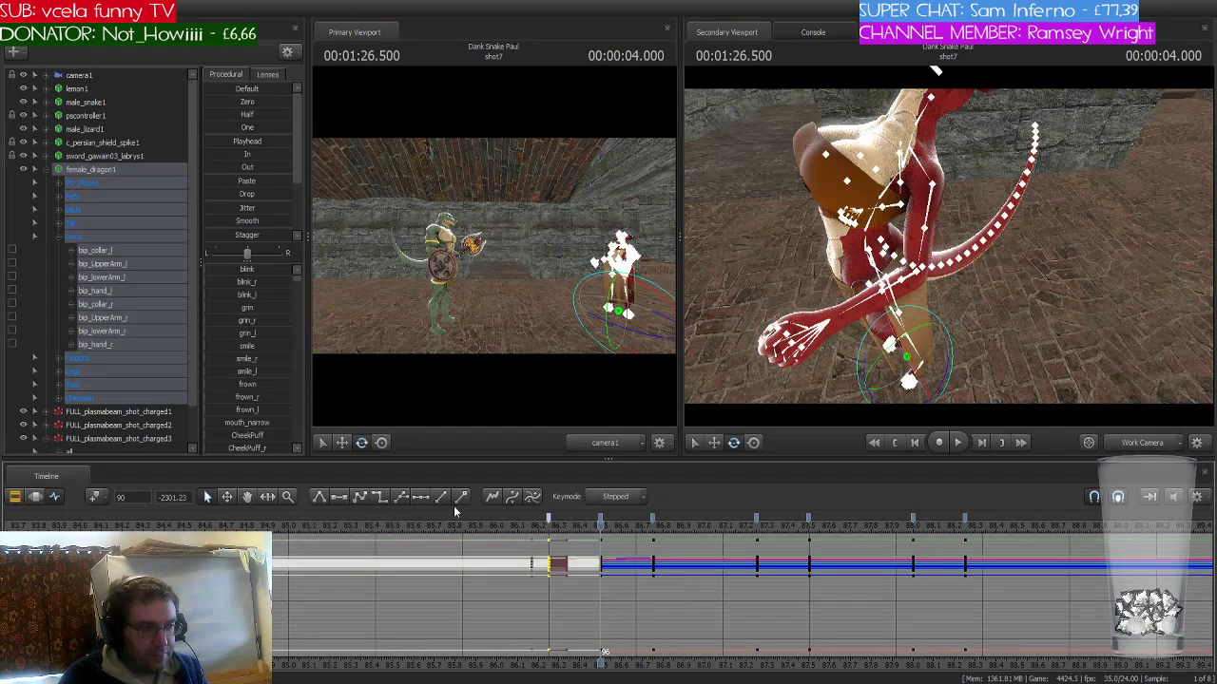
pyautogui.click(378, 498)
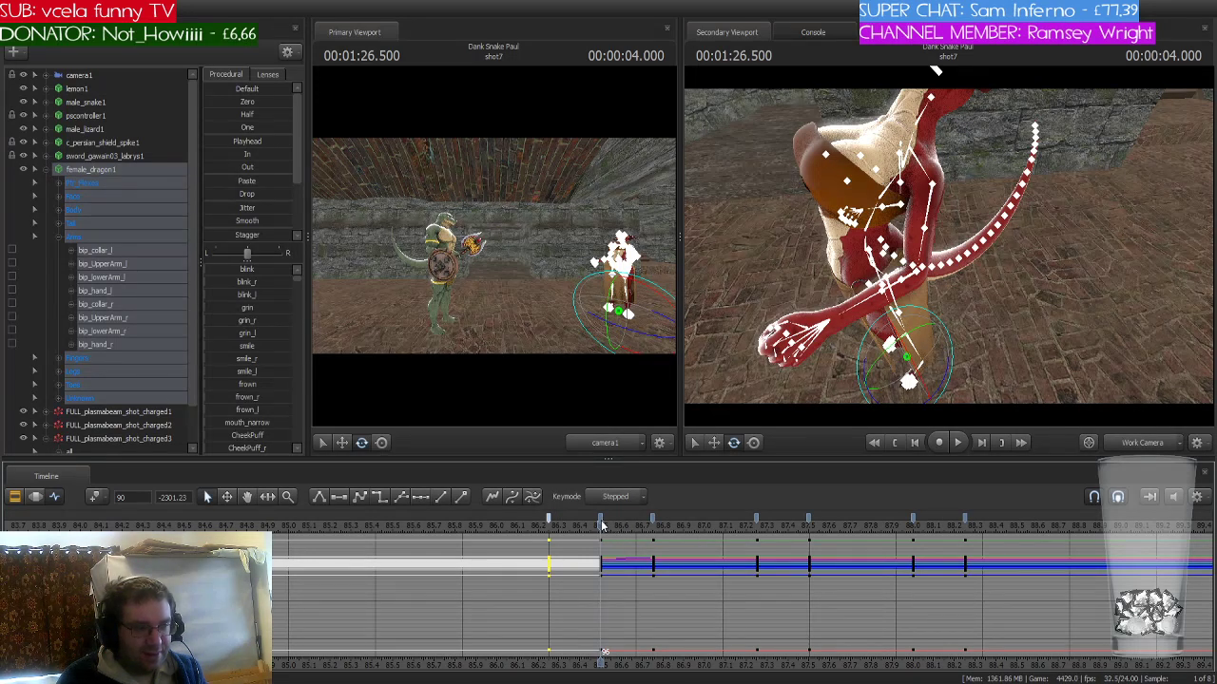
pyautogui.click(601, 524)
pyautogui.click(381, 500)
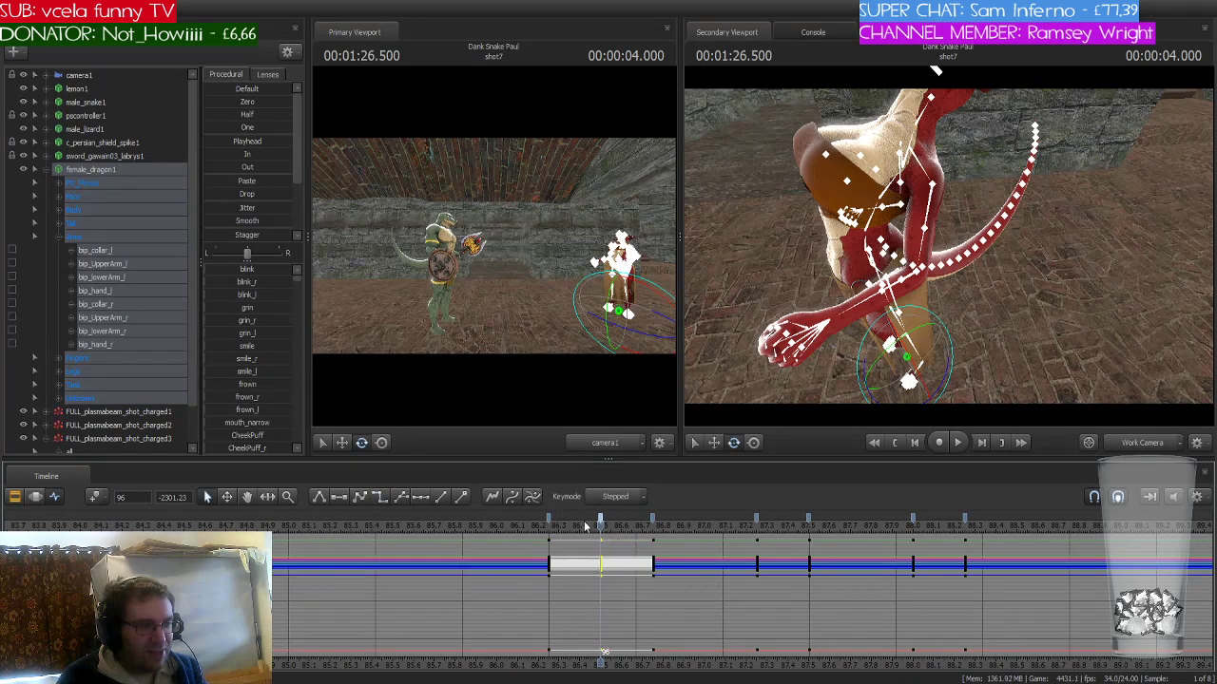
# - Copy female_dragon1's wind-up pose from frame 96 onto her key at frame 114, and give the frame 102 key stepped tangents
pyautogui.moveTo(600, 522)
pyautogui.mouseDown()
pyautogui.moveTo(557, 524)
pyautogui.moveTo(678, 538)
pyautogui.moveTo(590, 541)
pyautogui.moveTo(604, 544)
pyautogui.mouseUp()
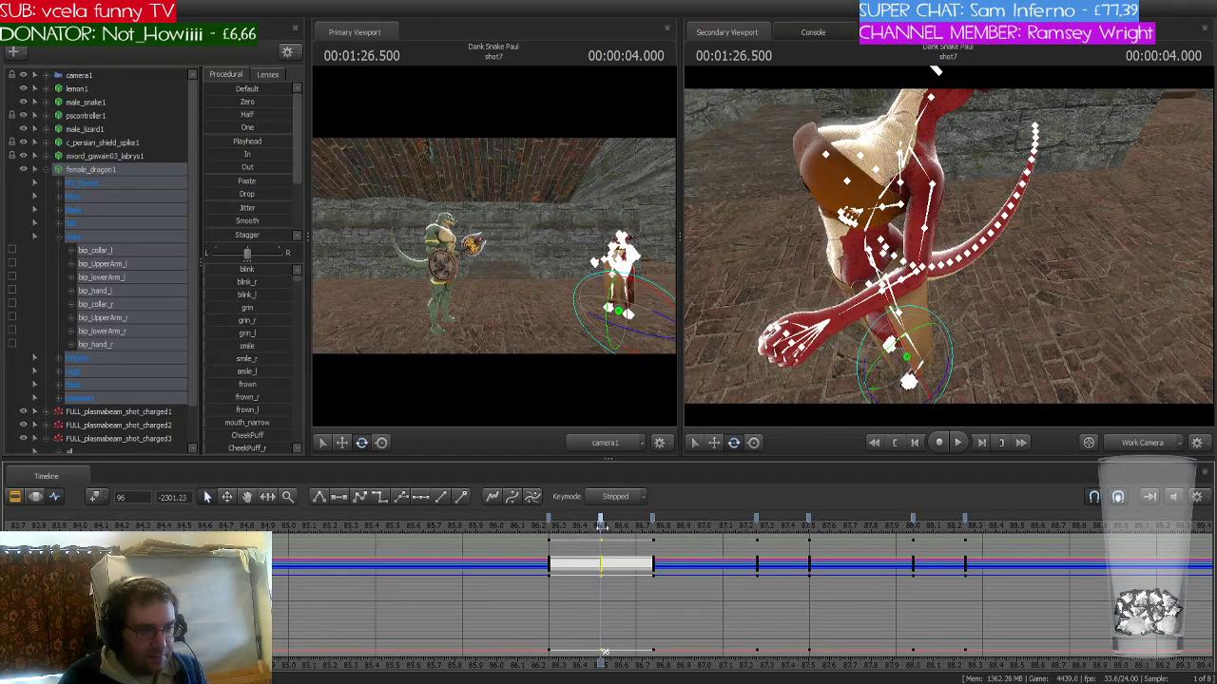
pyautogui.moveTo(603, 542); pyautogui.dragTo(759, 539)
pyautogui.click(757, 524)
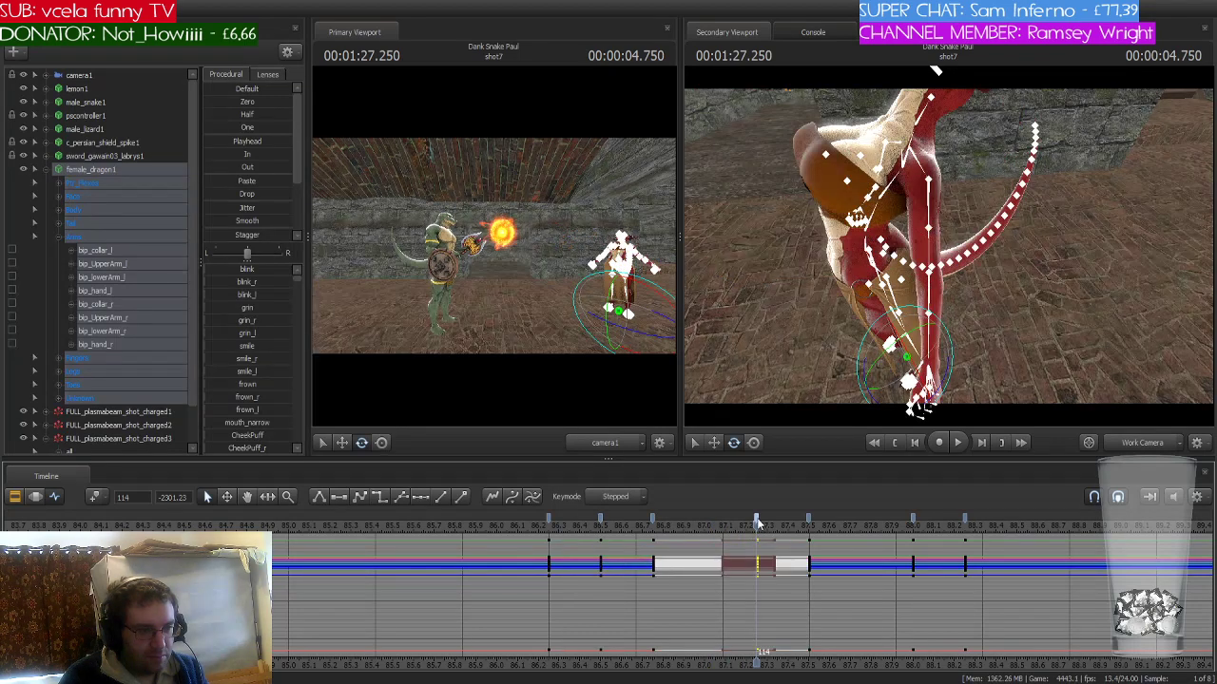
pyautogui.click(796, 582)
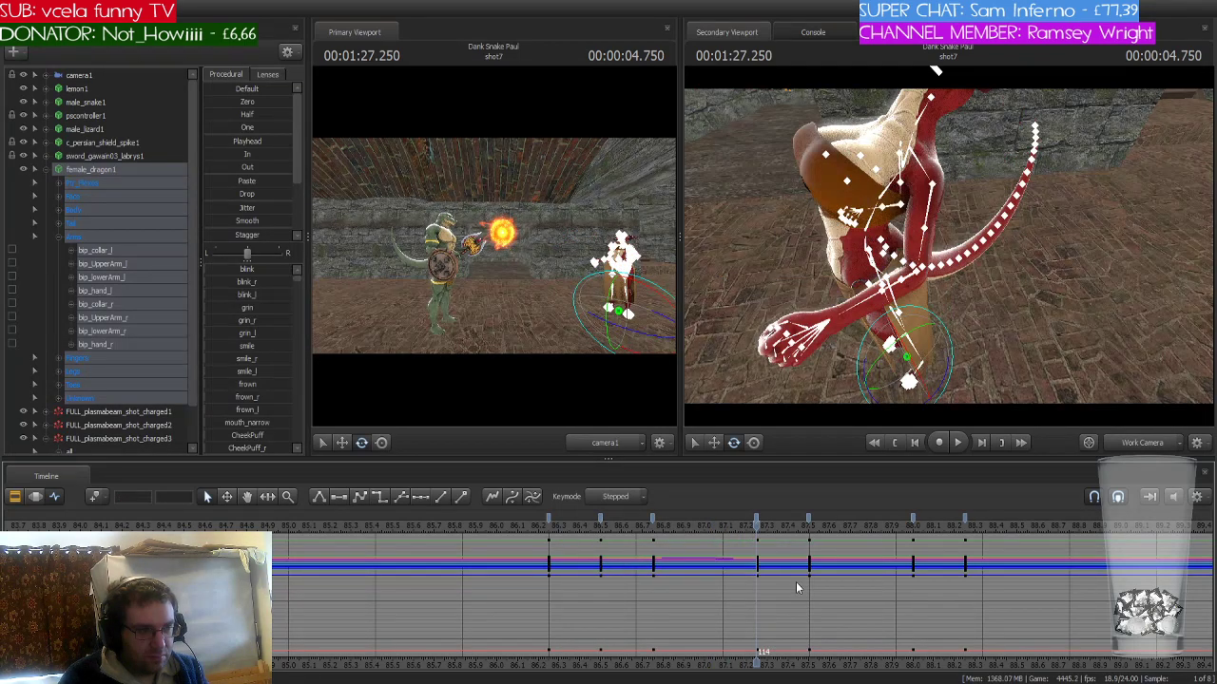
pyautogui.click(651, 525)
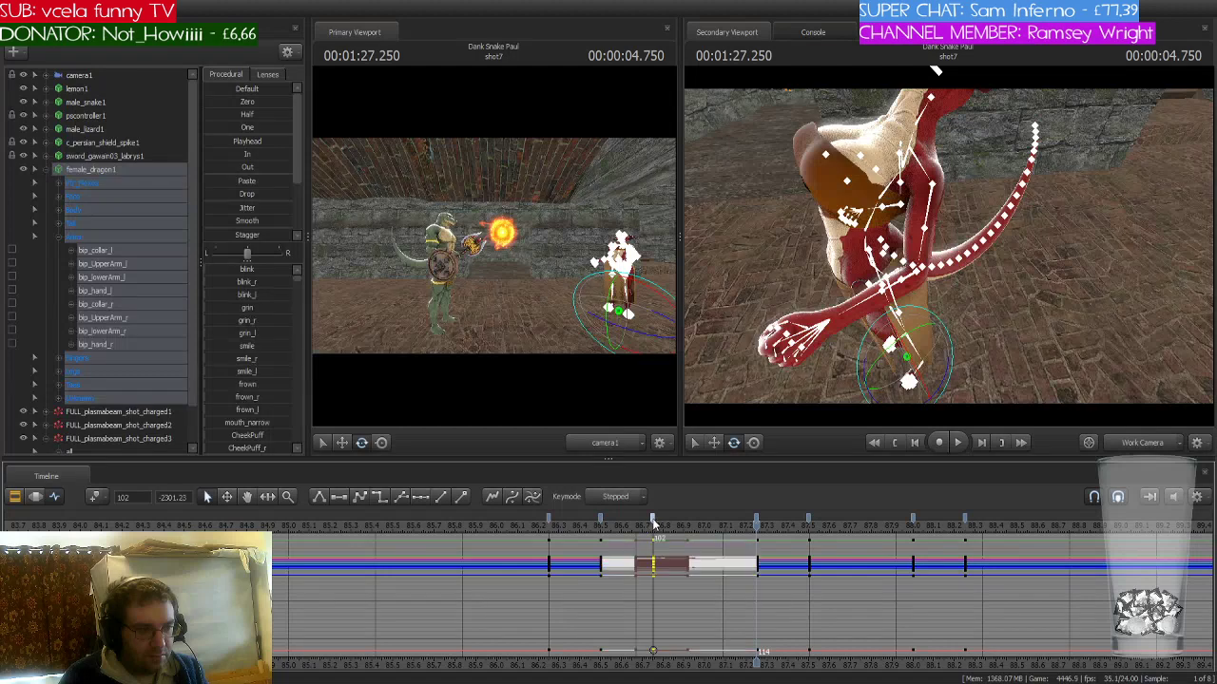
pyautogui.click(378, 497)
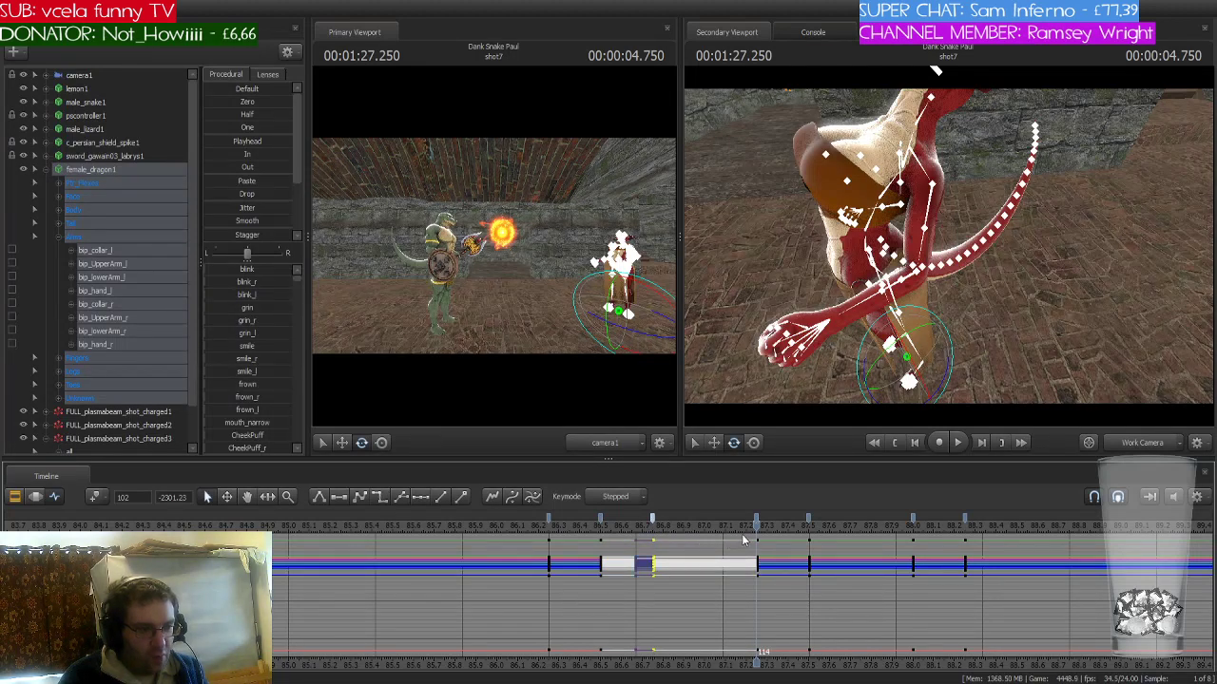
# - Paste female_dragon1's copied wind-up pose onto her key at frame 132, before the third fireball
pyautogui.moveTo(771, 541); pyautogui.dragTo(809, 544)
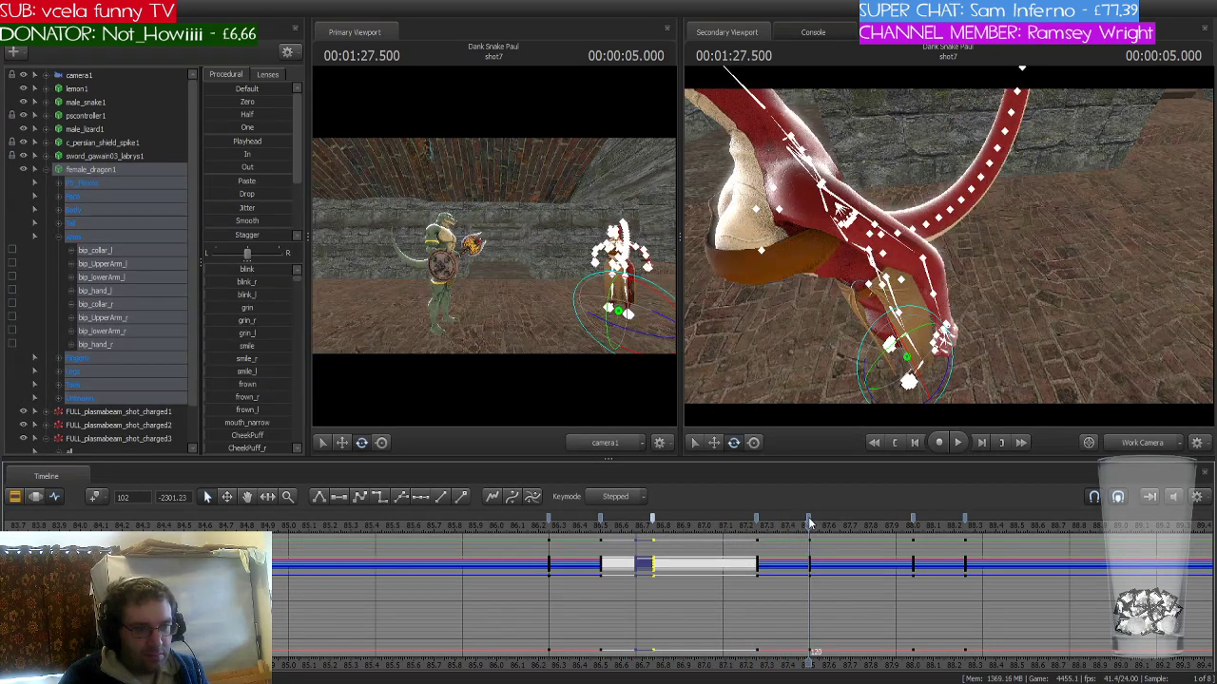
pyautogui.click(809, 522)
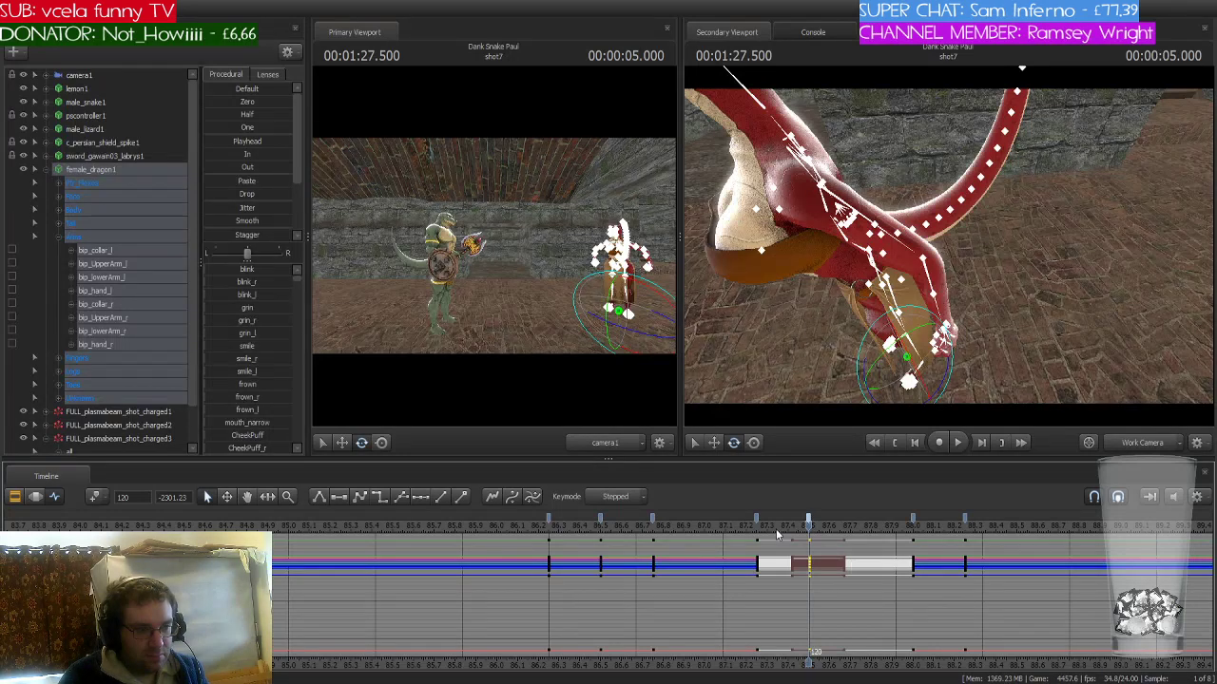
pyautogui.click(775, 524)
pyautogui.moveTo(758, 523); pyautogui.dragTo(915, 541)
pyautogui.click(911, 524)
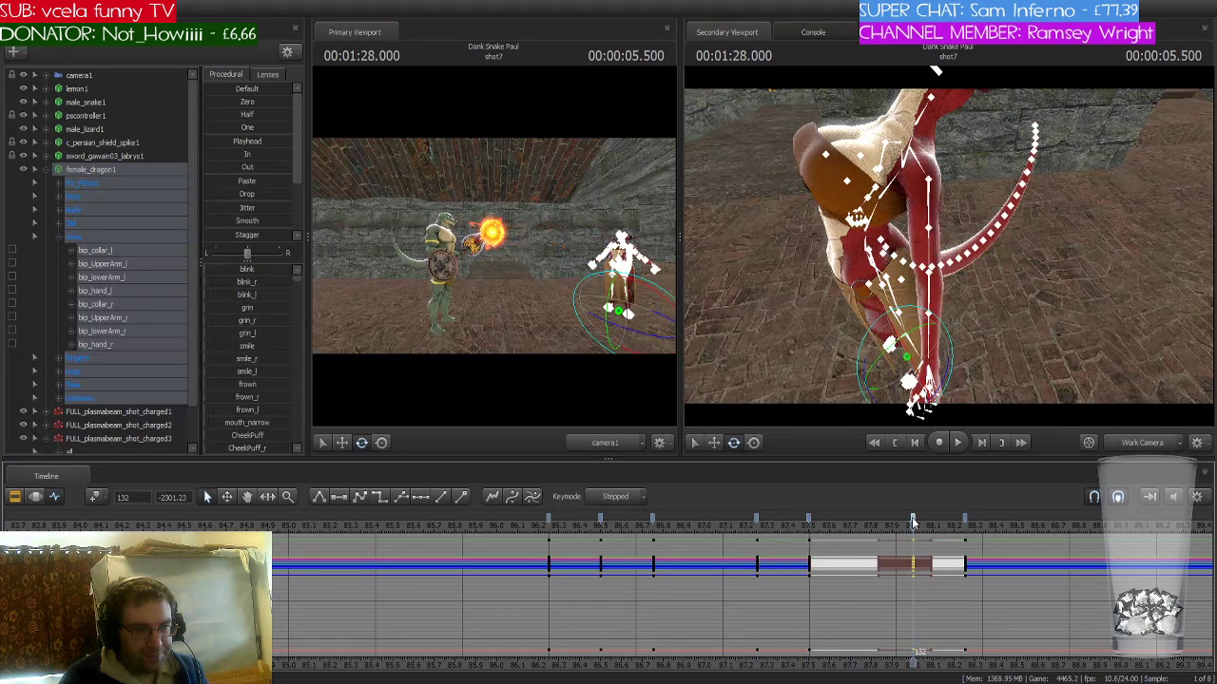
pyautogui.click(956, 581)
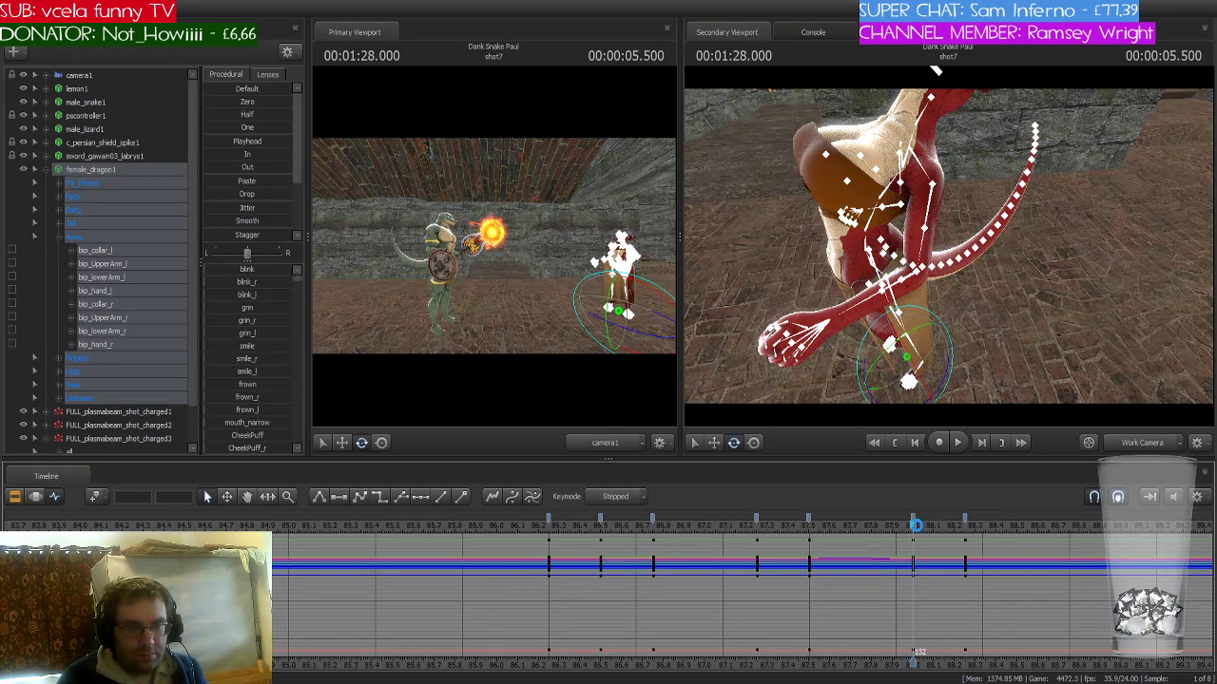
# - Return to frame 120 and give female_dragon1's key there stepped tangents
pyautogui.moveTo(915, 525); pyautogui.dragTo(810, 540)
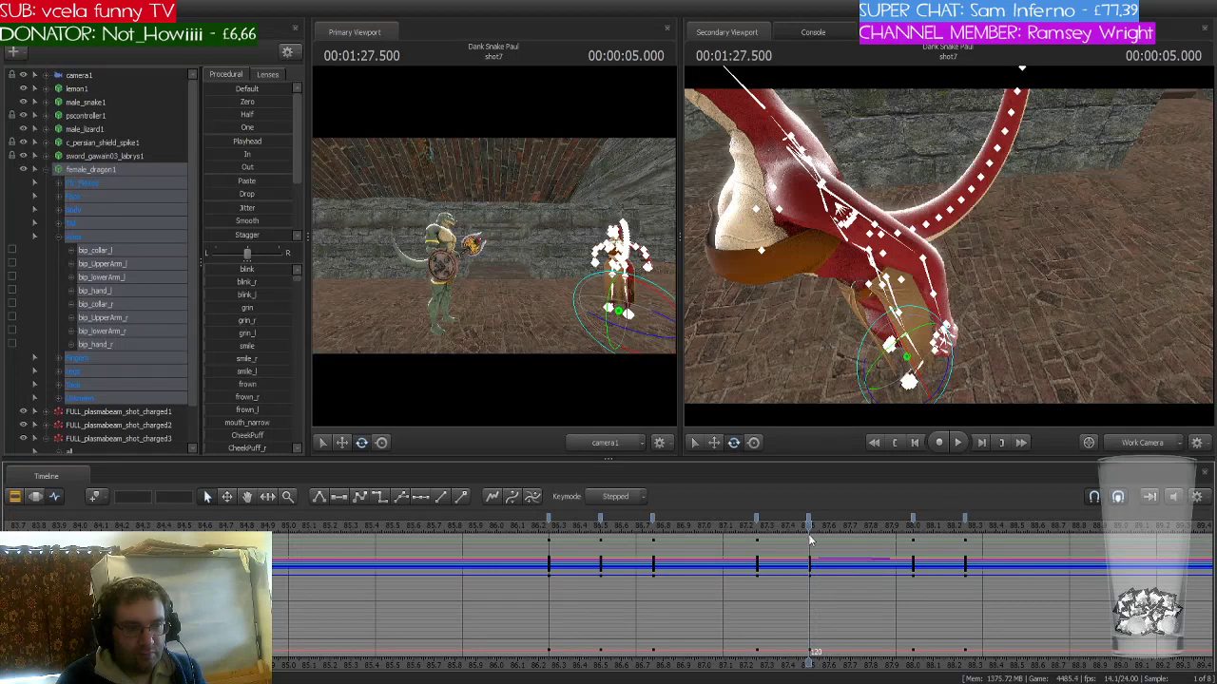
pyautogui.click(810, 523)
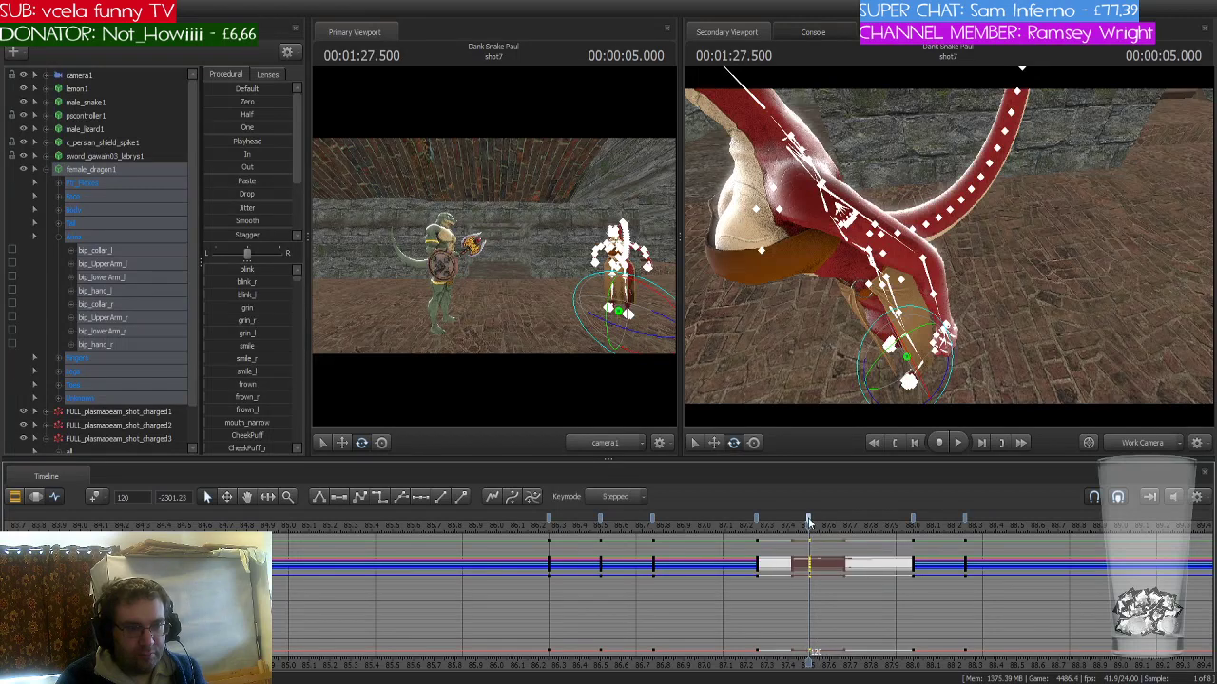
pyautogui.click(378, 498)
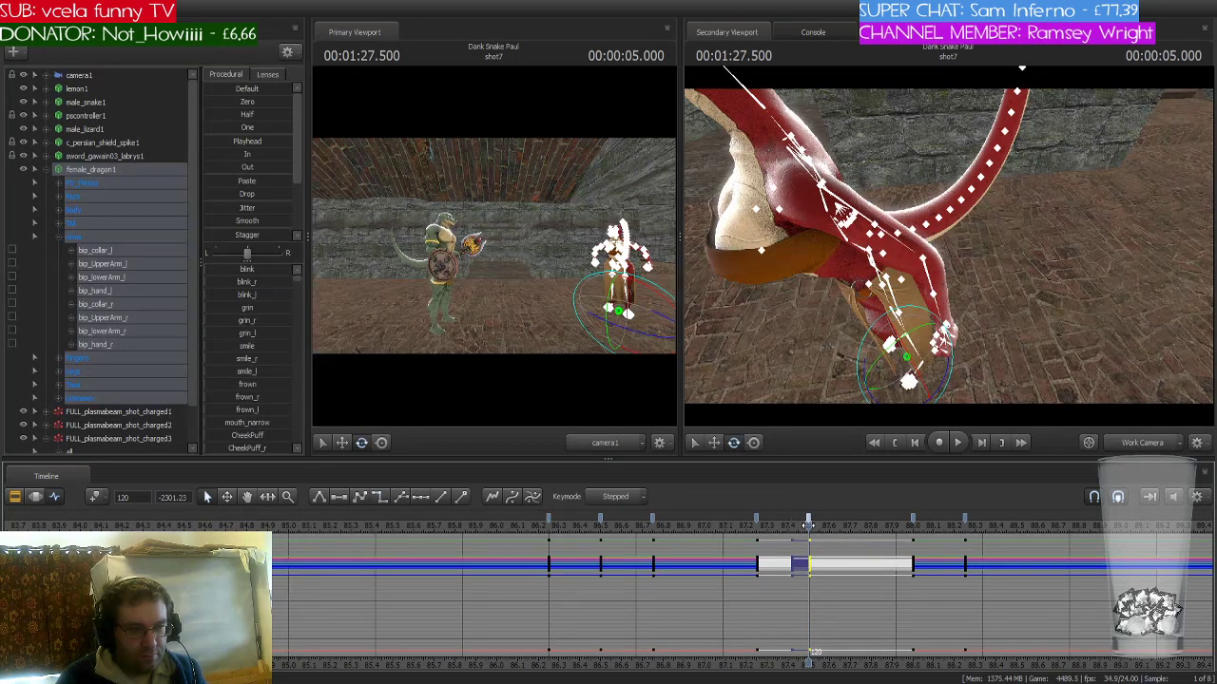
# - Examine the shot up to frame 157, and check male_lizard1's keys back to frame 90
pyautogui.moveTo(808, 525); pyautogui.dragTo(1129, 526)
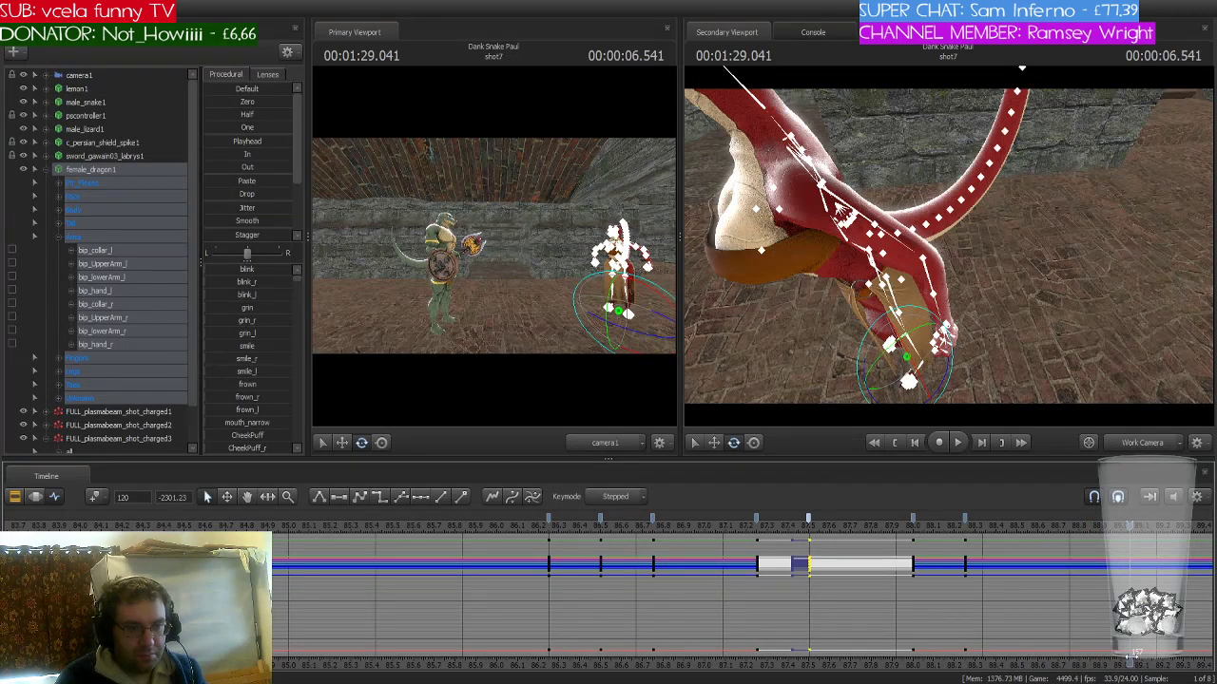
pyautogui.scroll(-3, 446, 570)
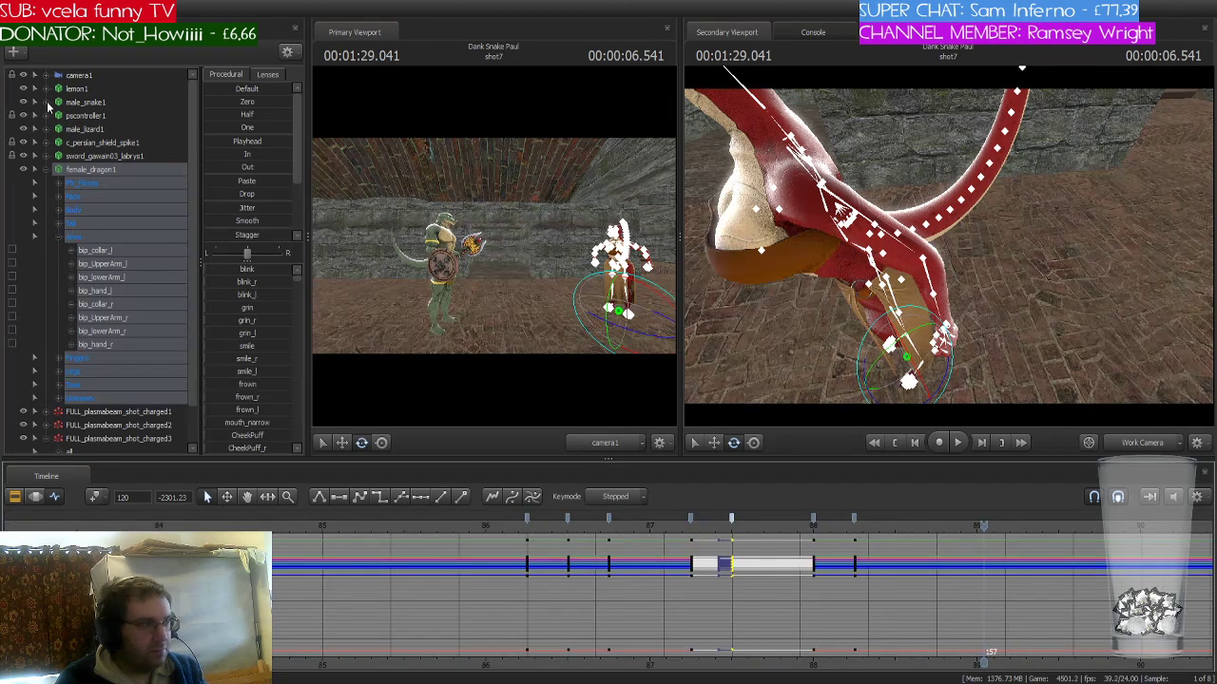
pyautogui.click(103, 131)
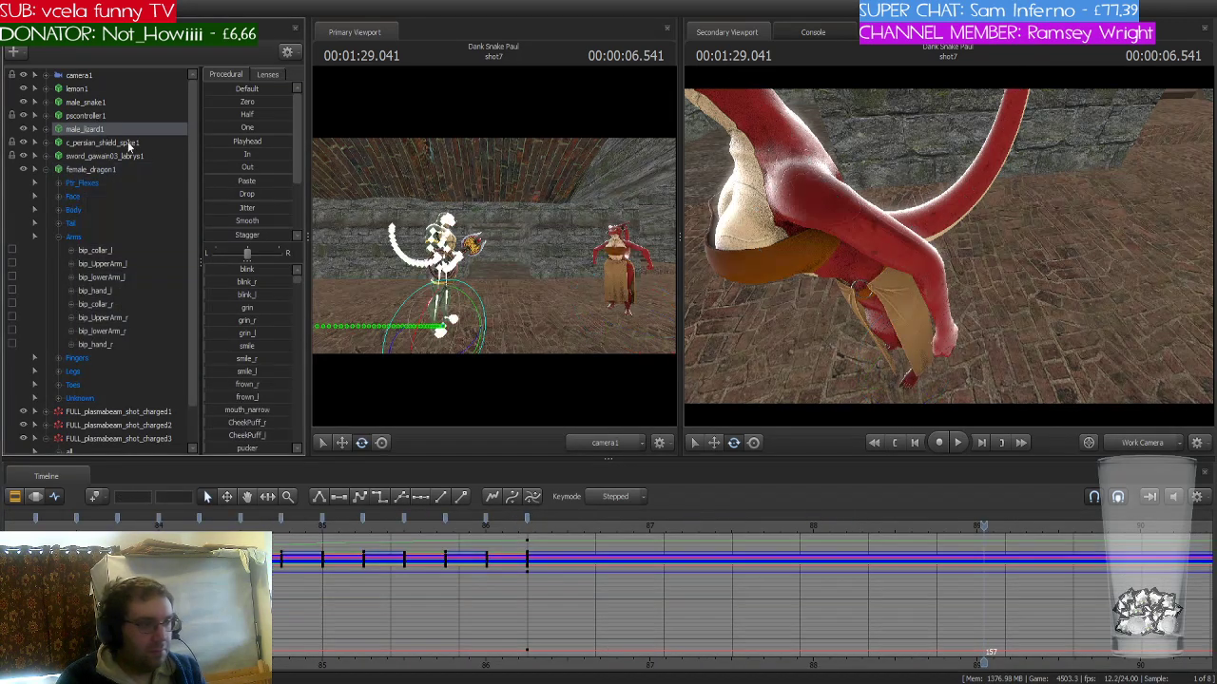
pyautogui.moveTo(975, 529); pyautogui.dragTo(528, 527)
# - Key camera1 at frames 0 and 90 of the shot, and set the frame 0 key's tangents to linear
pyautogui.click(73, 76)
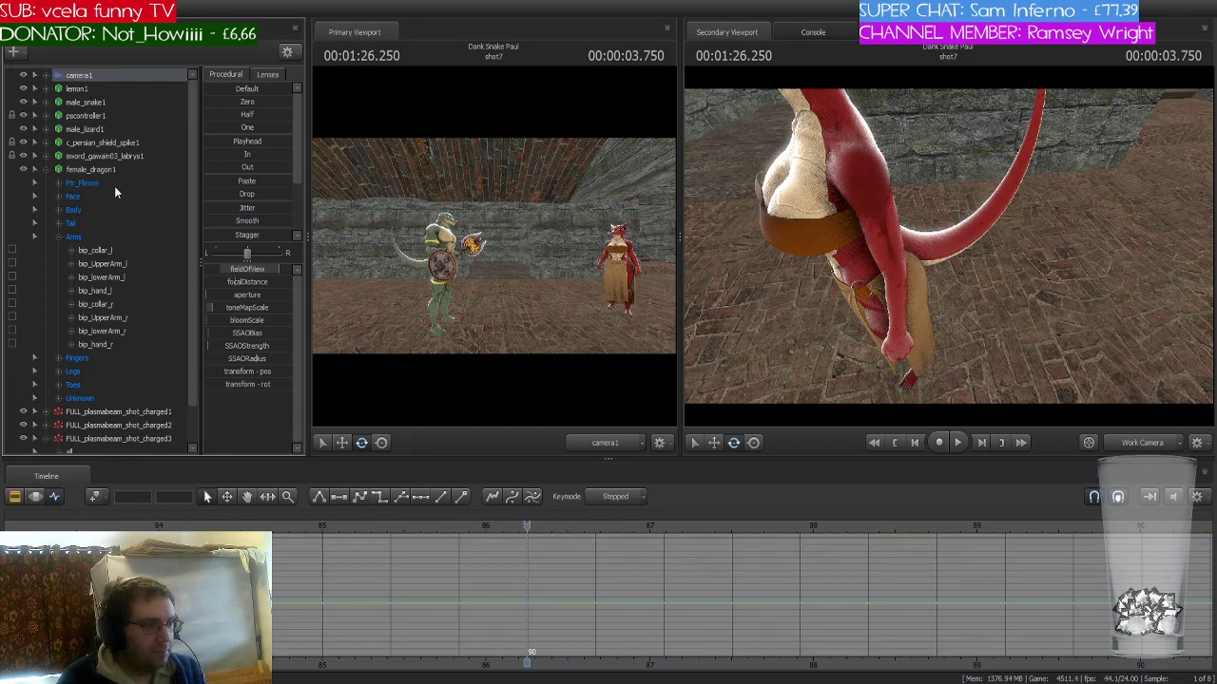
pyautogui.scroll(-5, 312, 577)
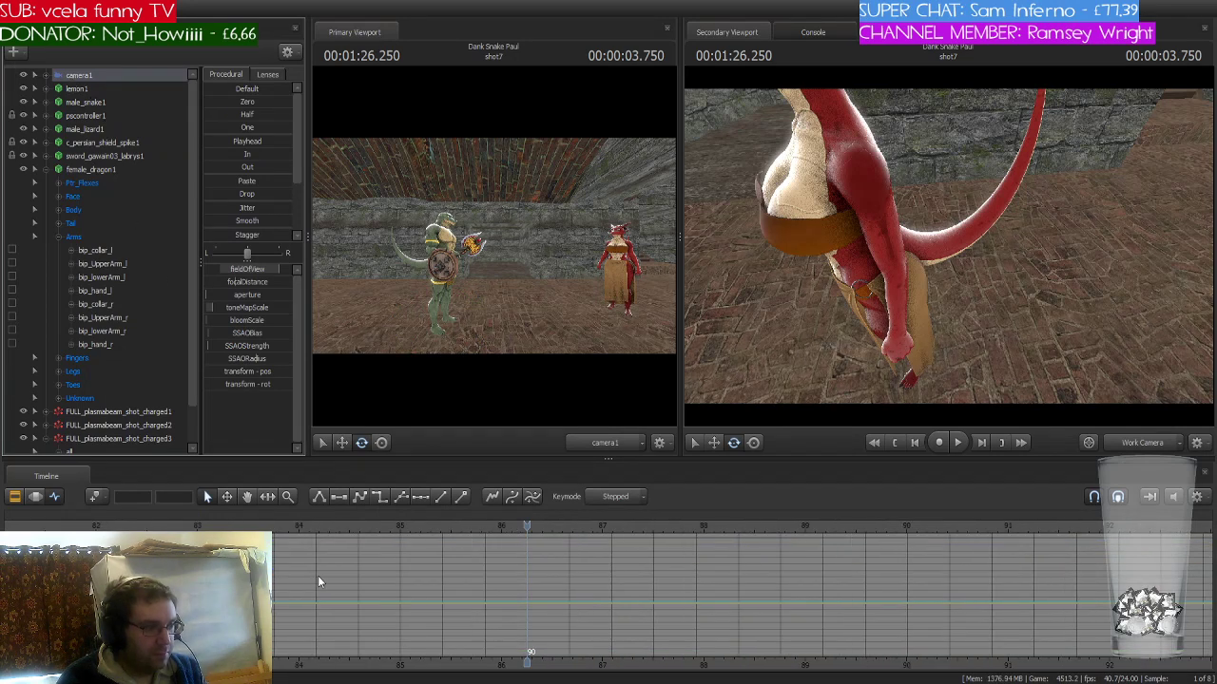
pyautogui.moveTo(525, 528); pyautogui.dragTo(279, 531)
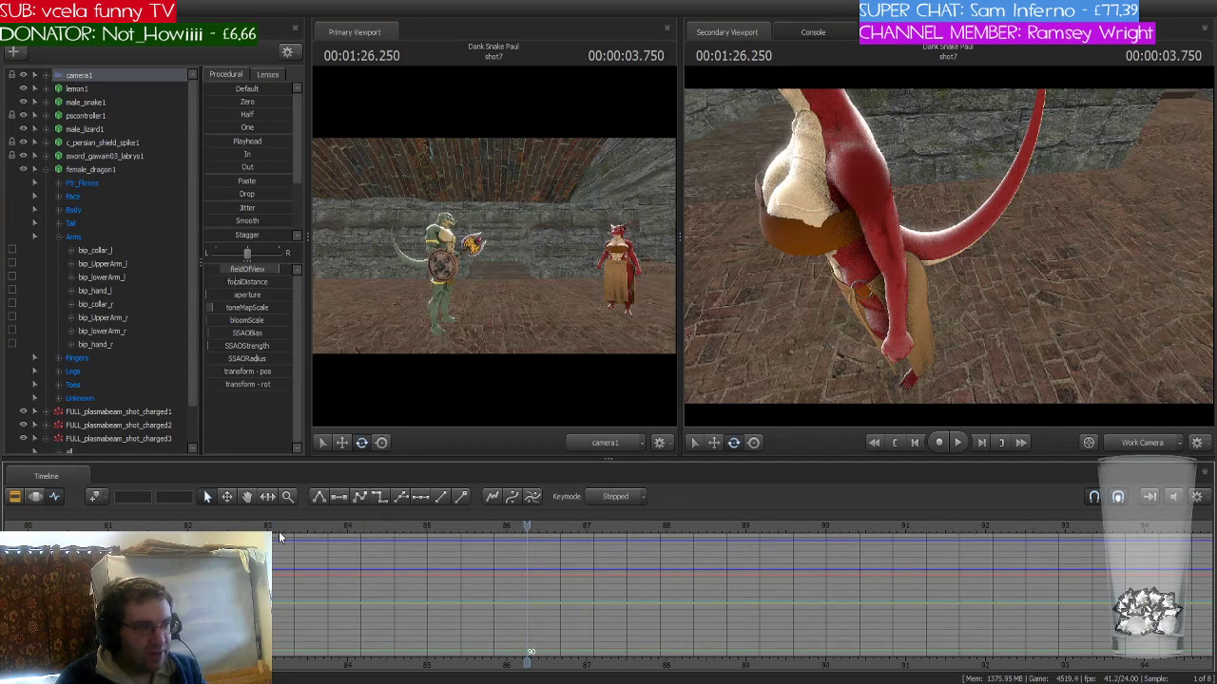
pyautogui.moveTo(524, 526); pyautogui.dragTo(228, 526)
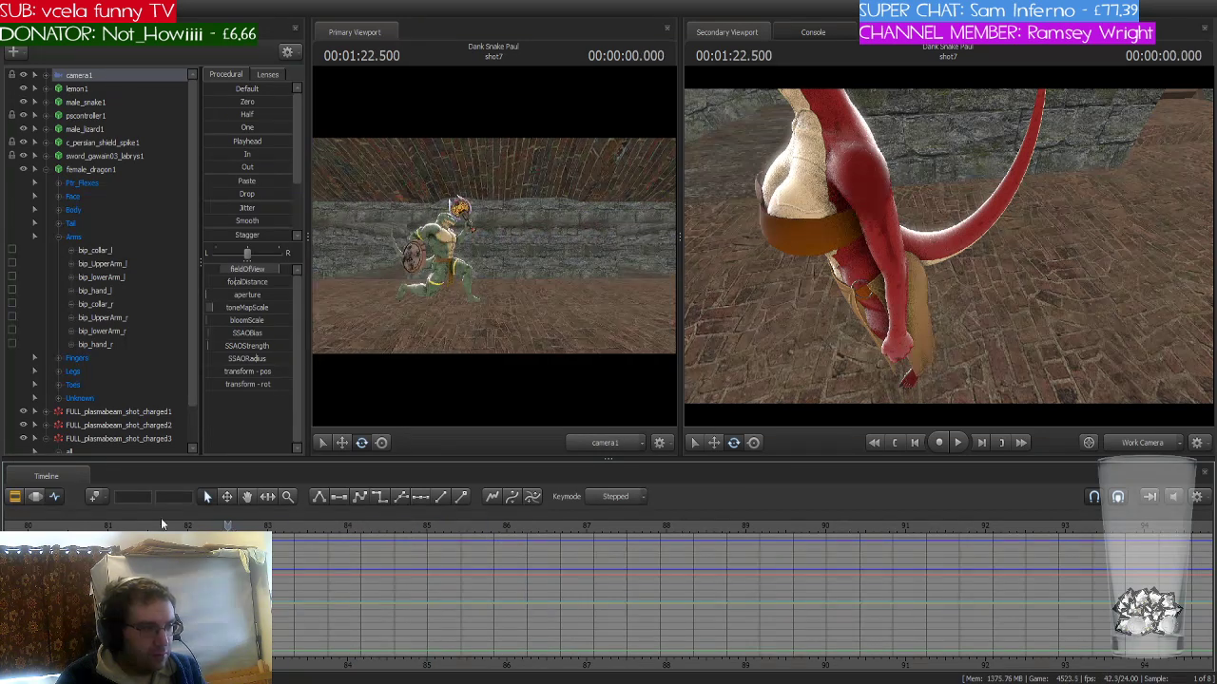
pyautogui.click(37, 497)
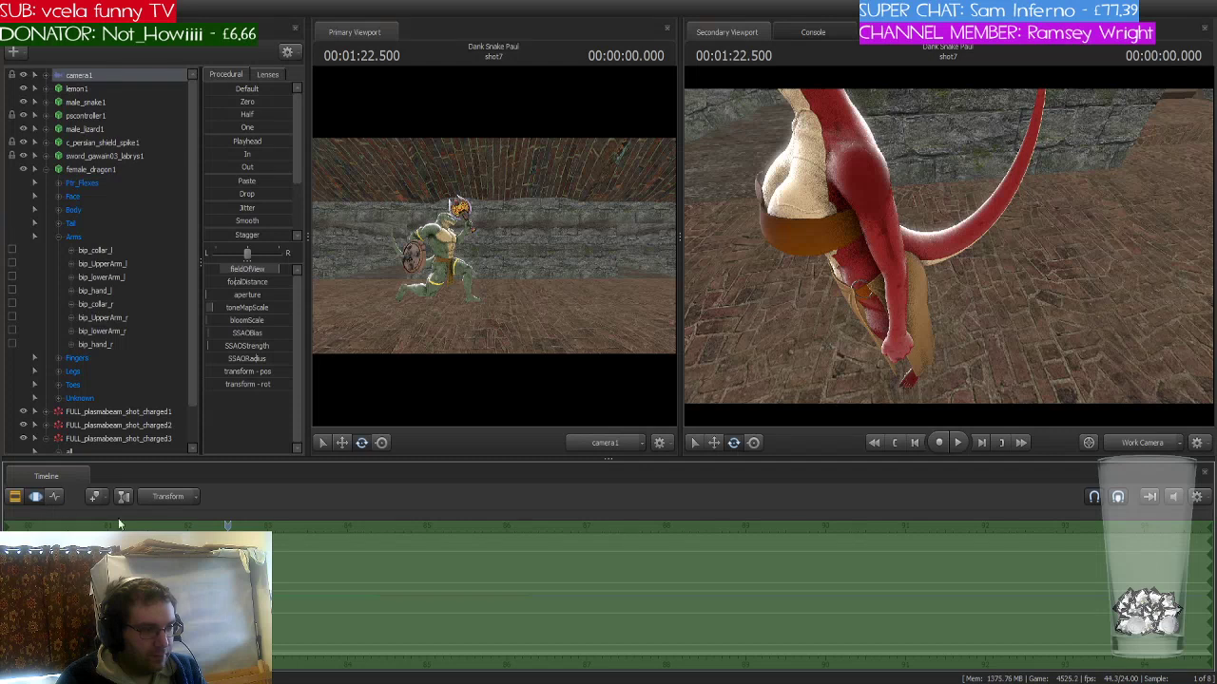
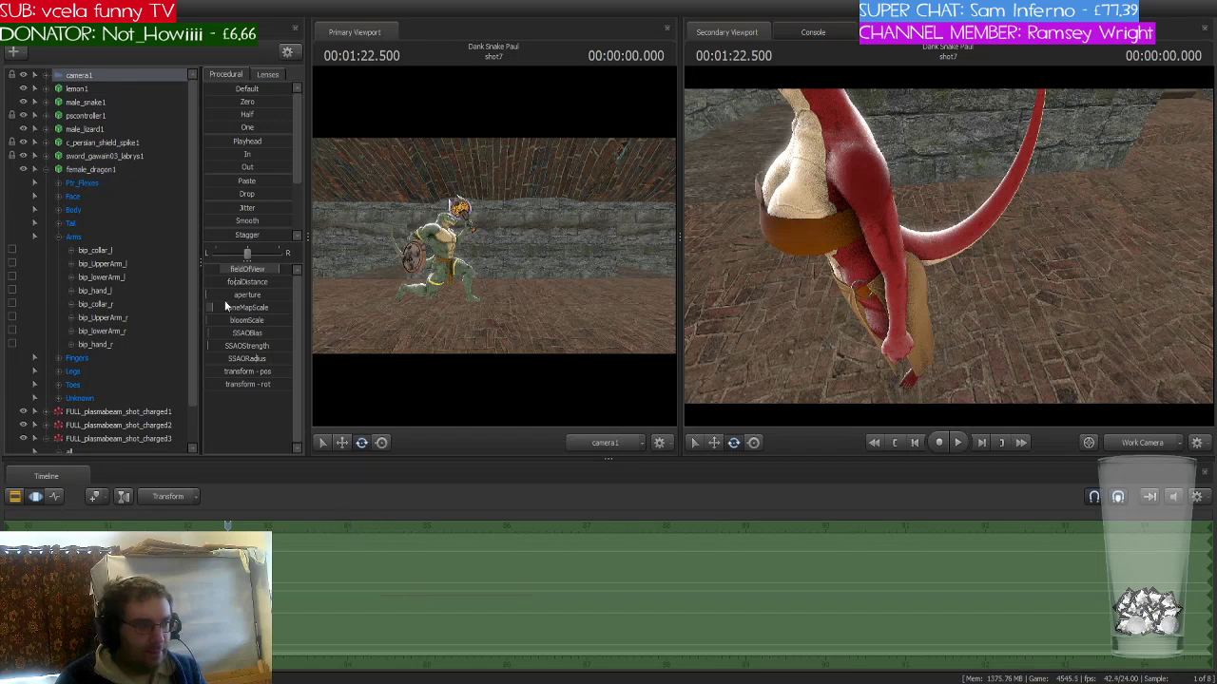
pyautogui.click(57, 496)
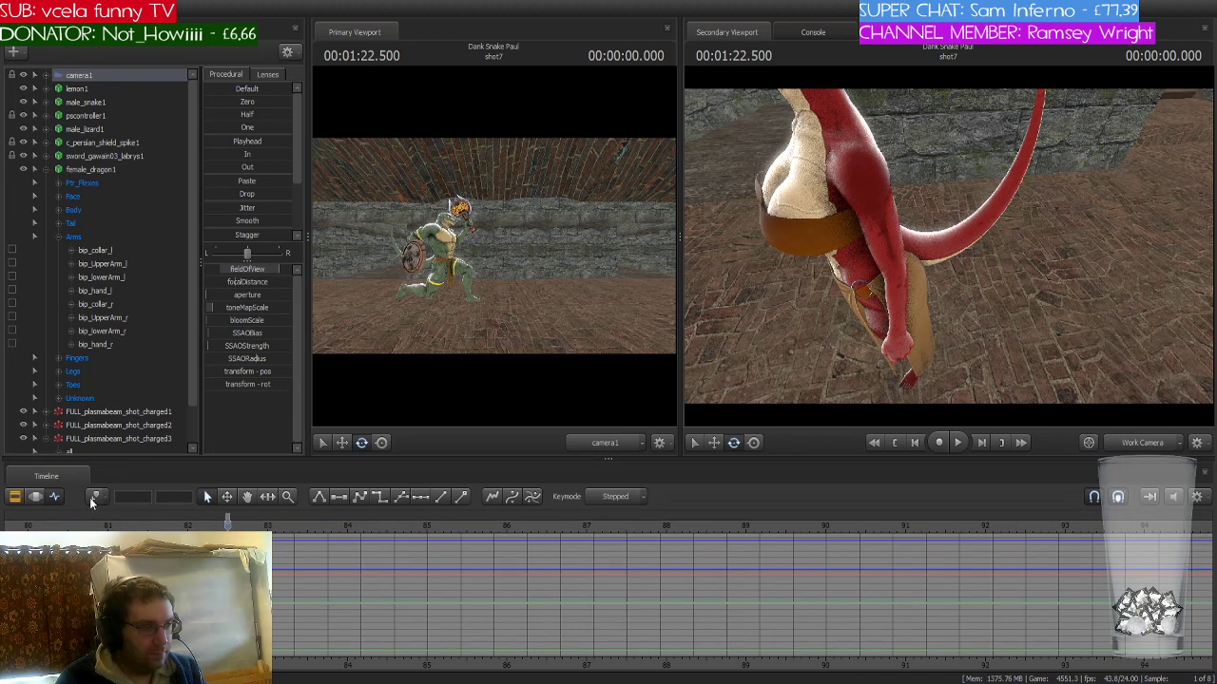
pyautogui.moveTo(225, 521); pyautogui.dragTo(526, 528)
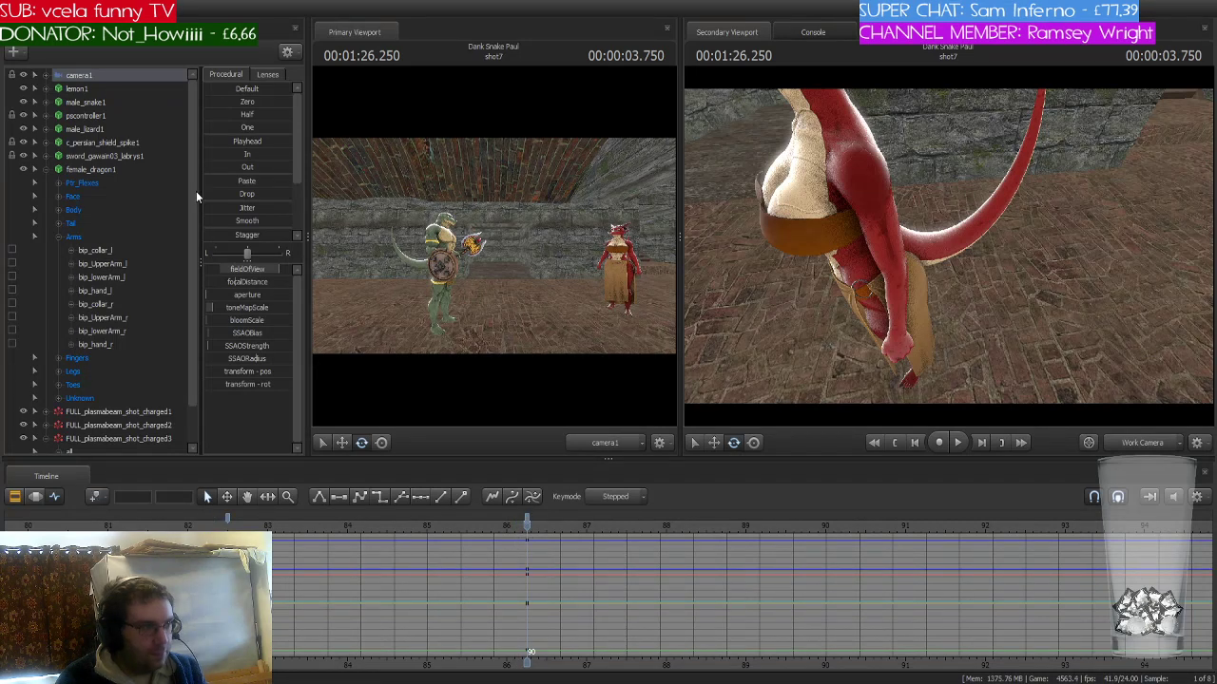
pyautogui.click(229, 520)
pyautogui.click(360, 498)
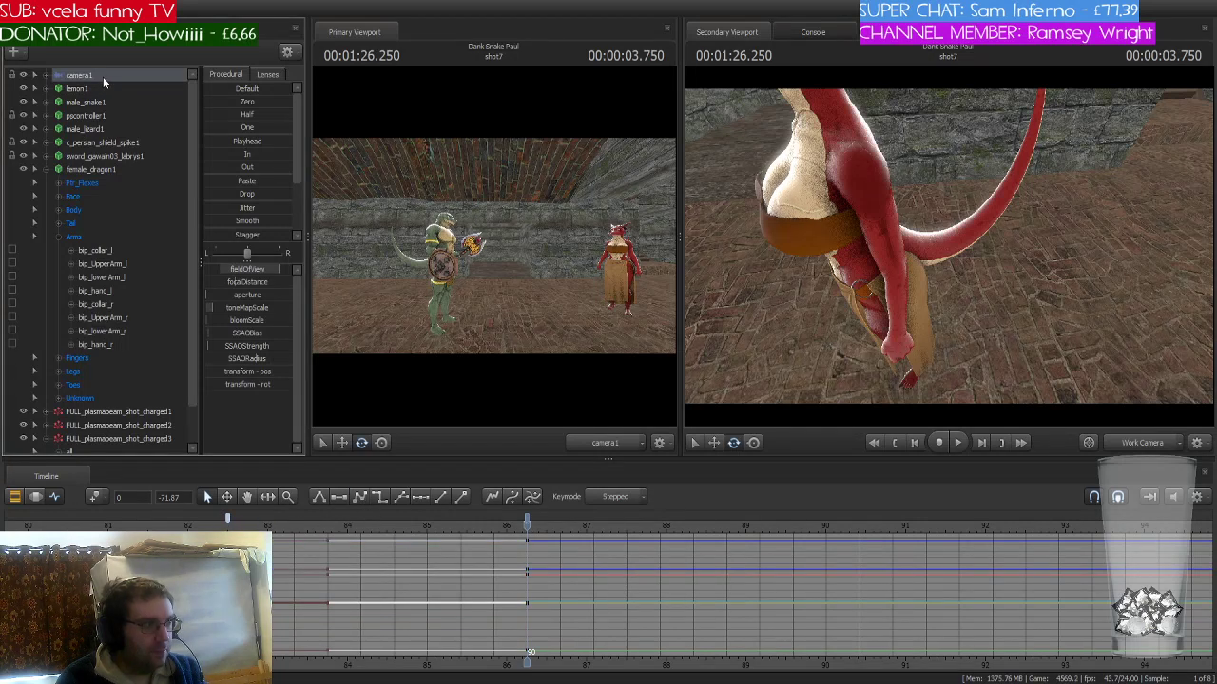
# - Compare camera1's position and path at frames 0 and 90 with its parent lock off and on
pyautogui.click(166, 203)
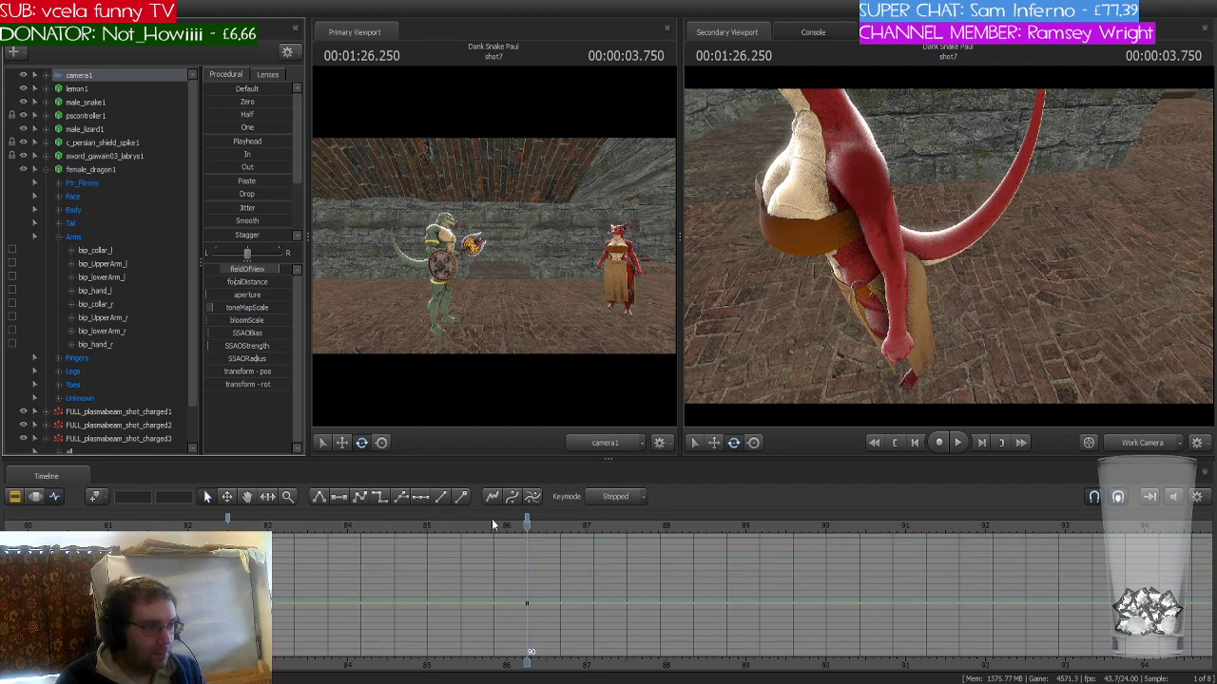
pyautogui.moveTo(524, 518); pyautogui.dragTo(227, 524)
pyautogui.moveTo(941, 238); pyautogui.dragTo(822, 270)
pyautogui.press('w')
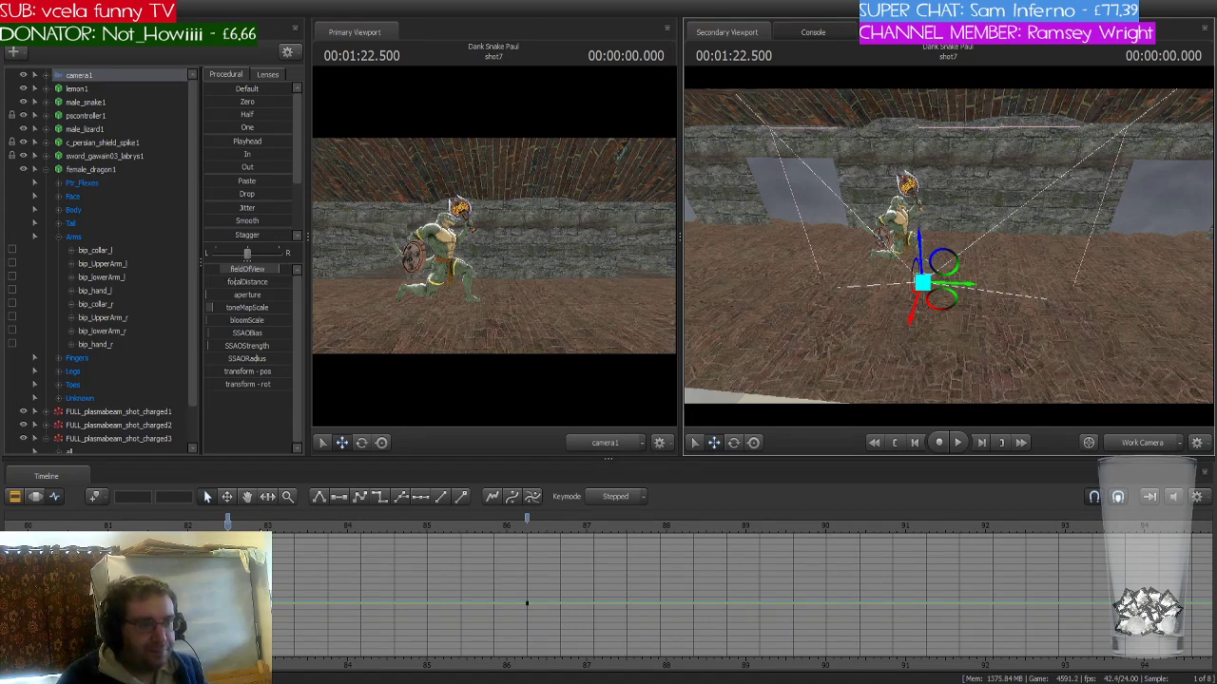
pyautogui.click(528, 652)
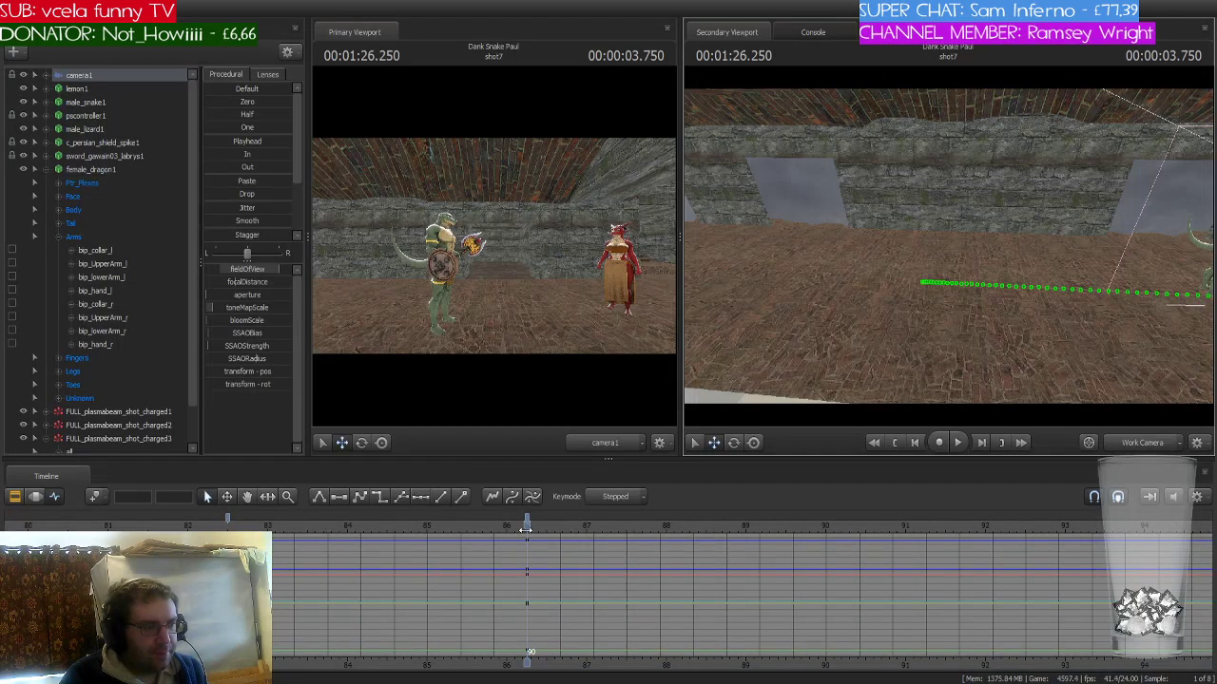
pyautogui.moveTo(531, 652); pyautogui.dragTo(227, 652)
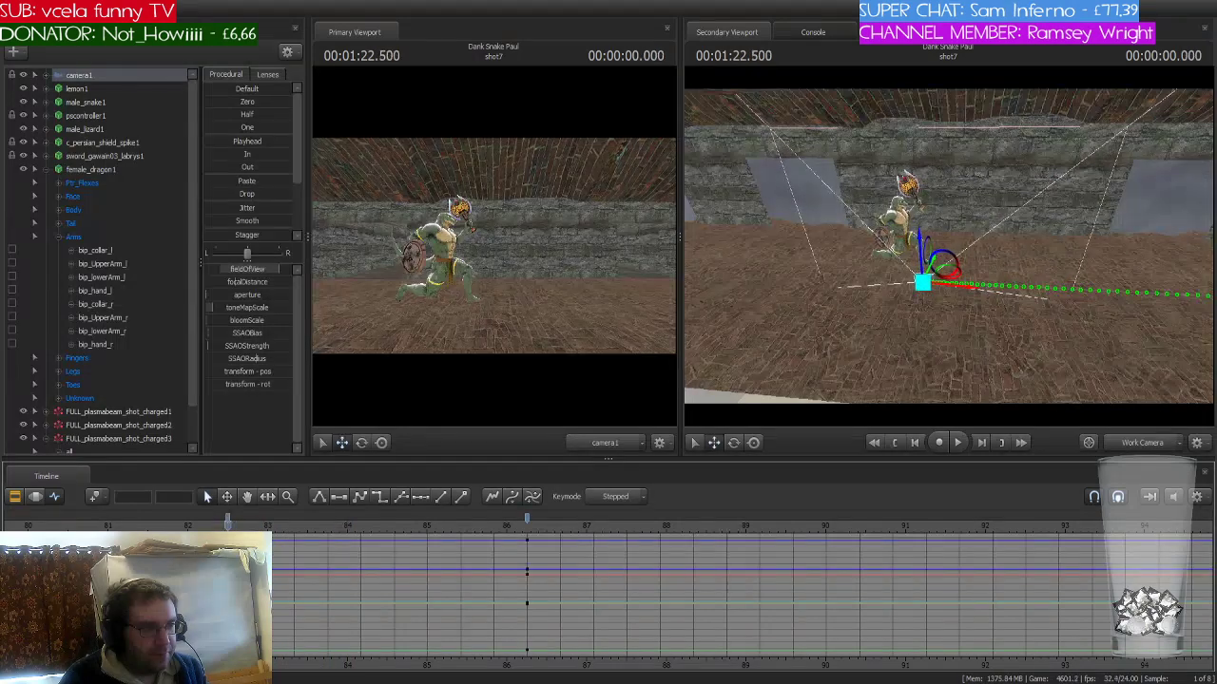
# - Check camera1's motion from frame 0 to frame 90, and bring up the clip-level timeline of the shot
pyautogui.click(34, 497)
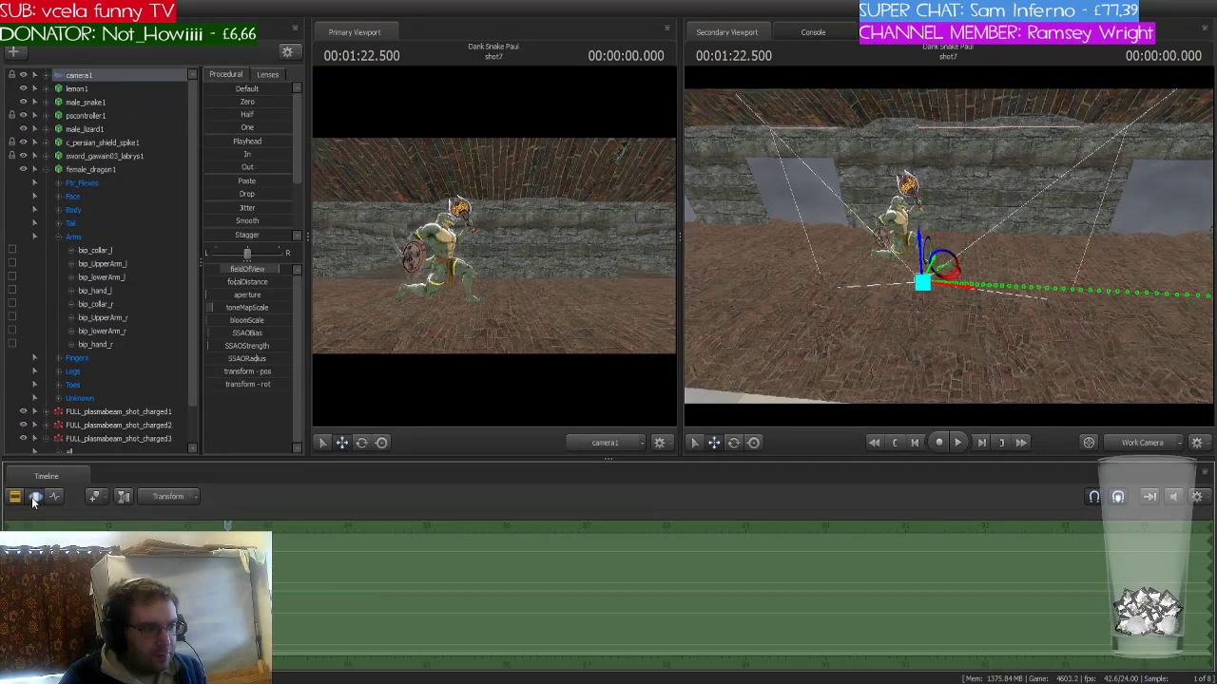
pyautogui.moveTo(226, 526); pyautogui.dragTo(527, 529)
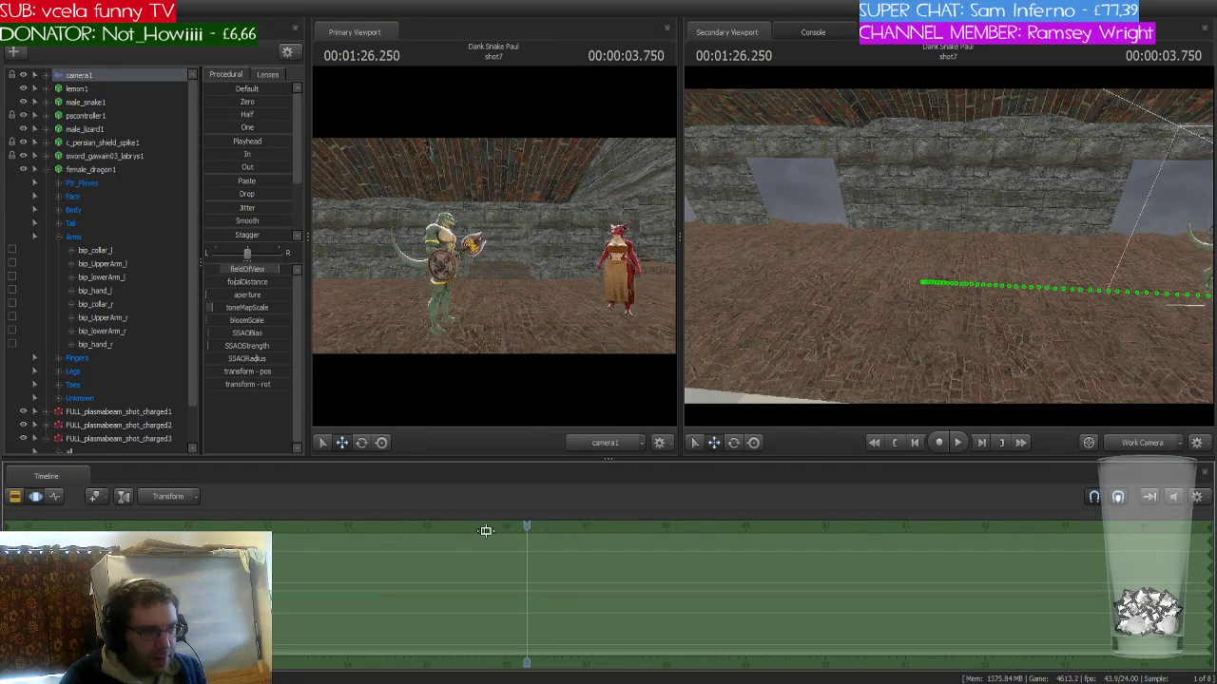
pyautogui.click(14, 497)
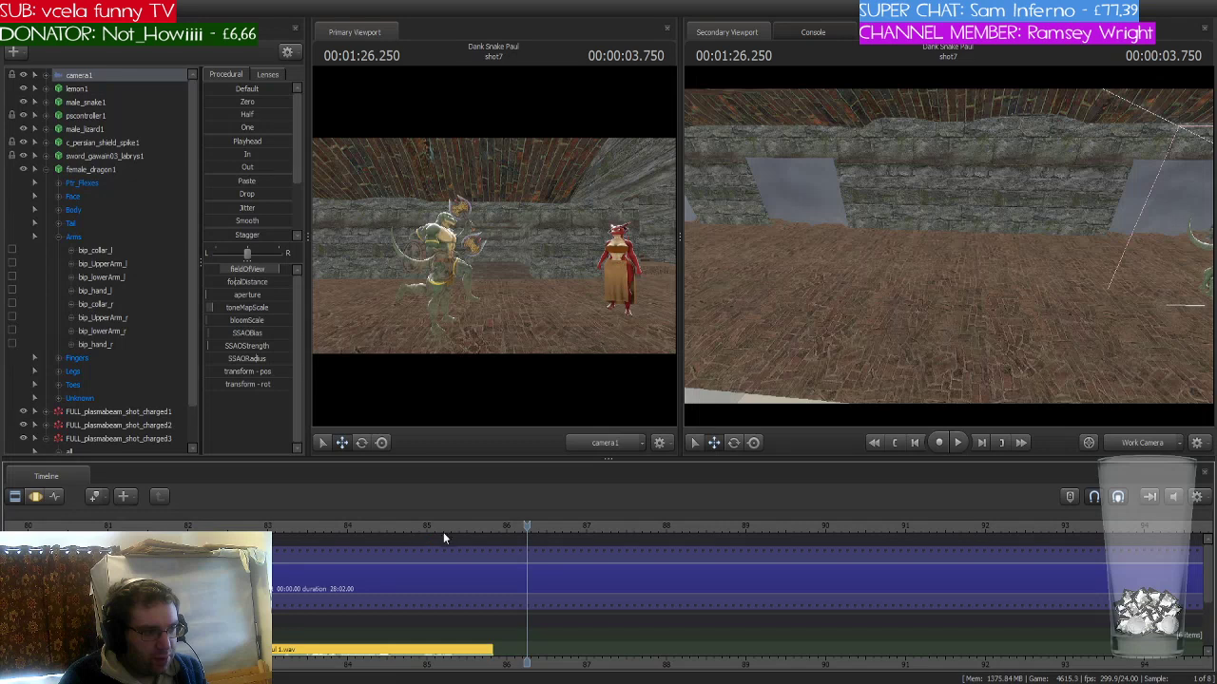
# - Examine frame 108 of the shot from the work camera, and check male_lizard1's keys and motion path around it
pyautogui.moveTo(528, 526); pyautogui.dragTo(591, 532)
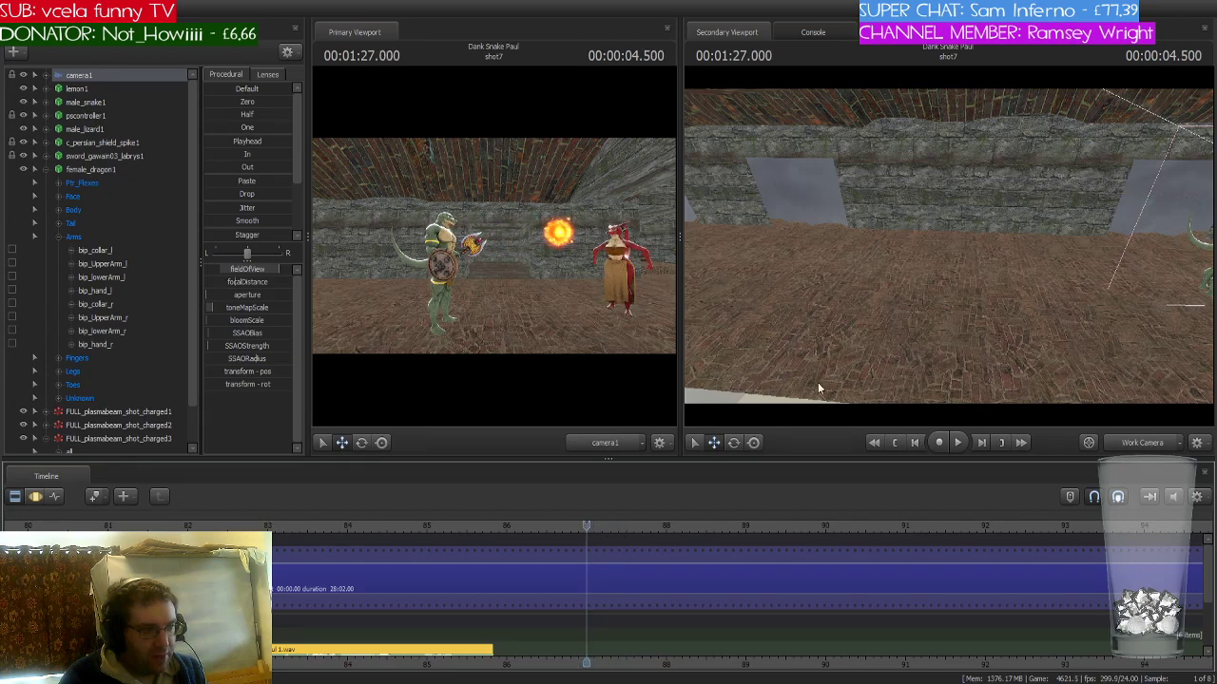
pyautogui.moveTo(947, 244); pyautogui.dragTo(912, 244)
pyautogui.click(385, 578)
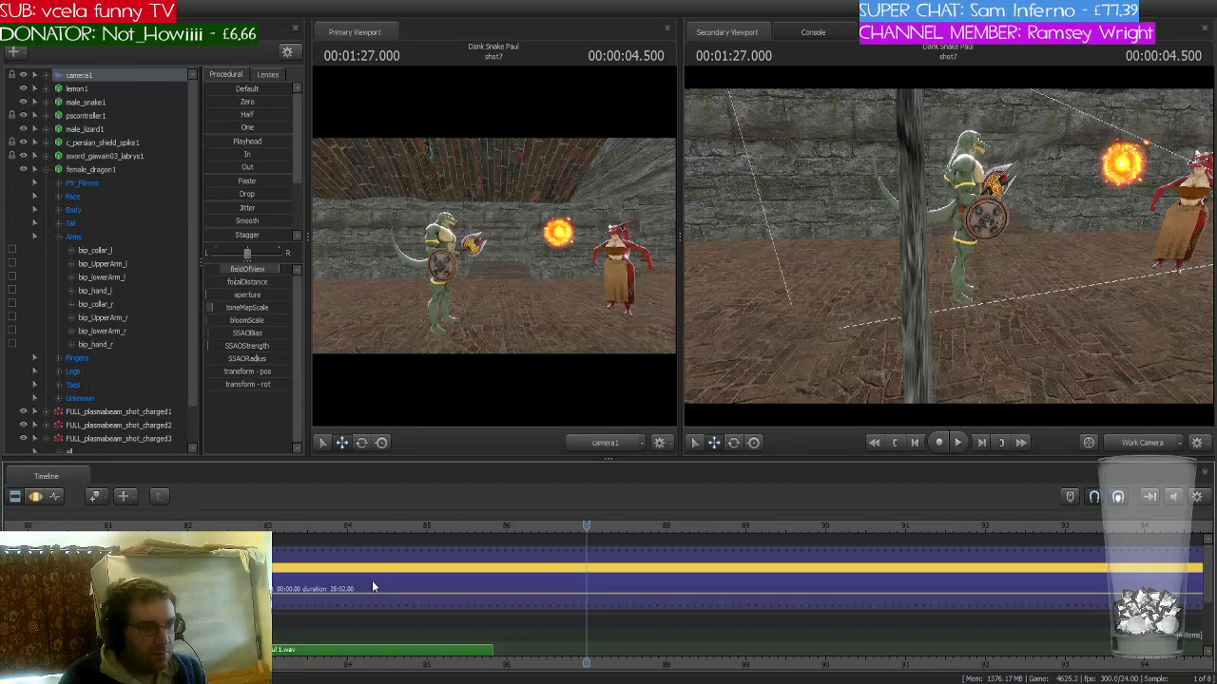
pyautogui.click(34, 496)
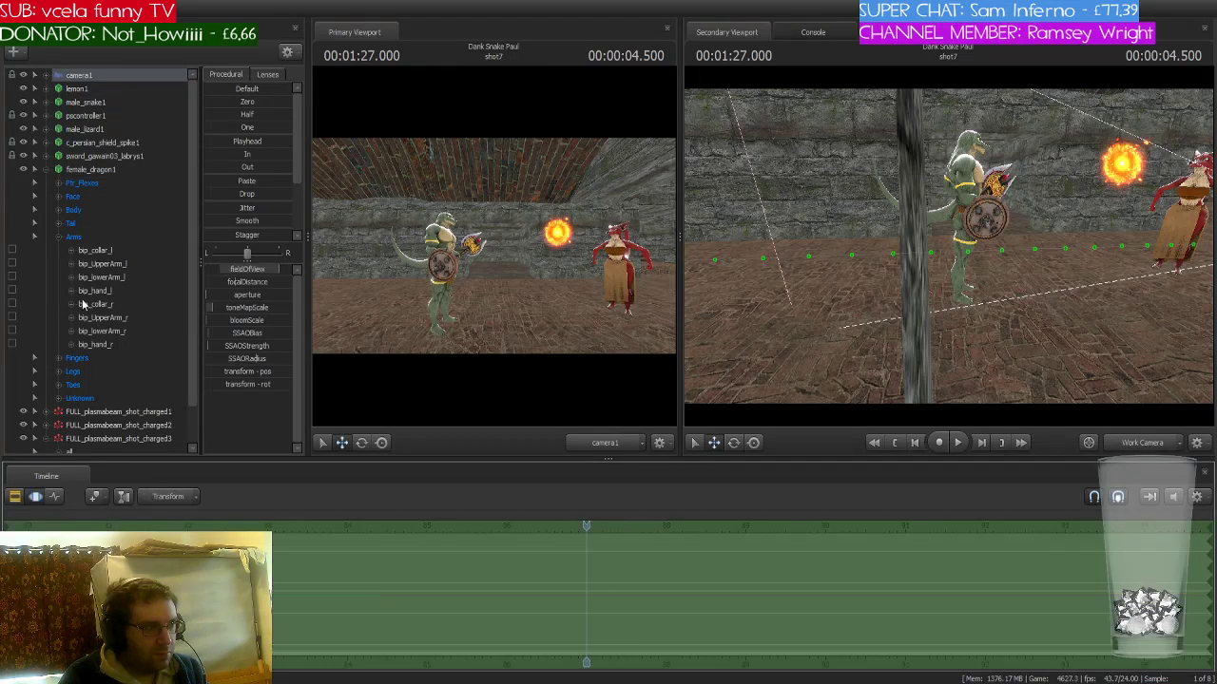
pyautogui.click(106, 131)
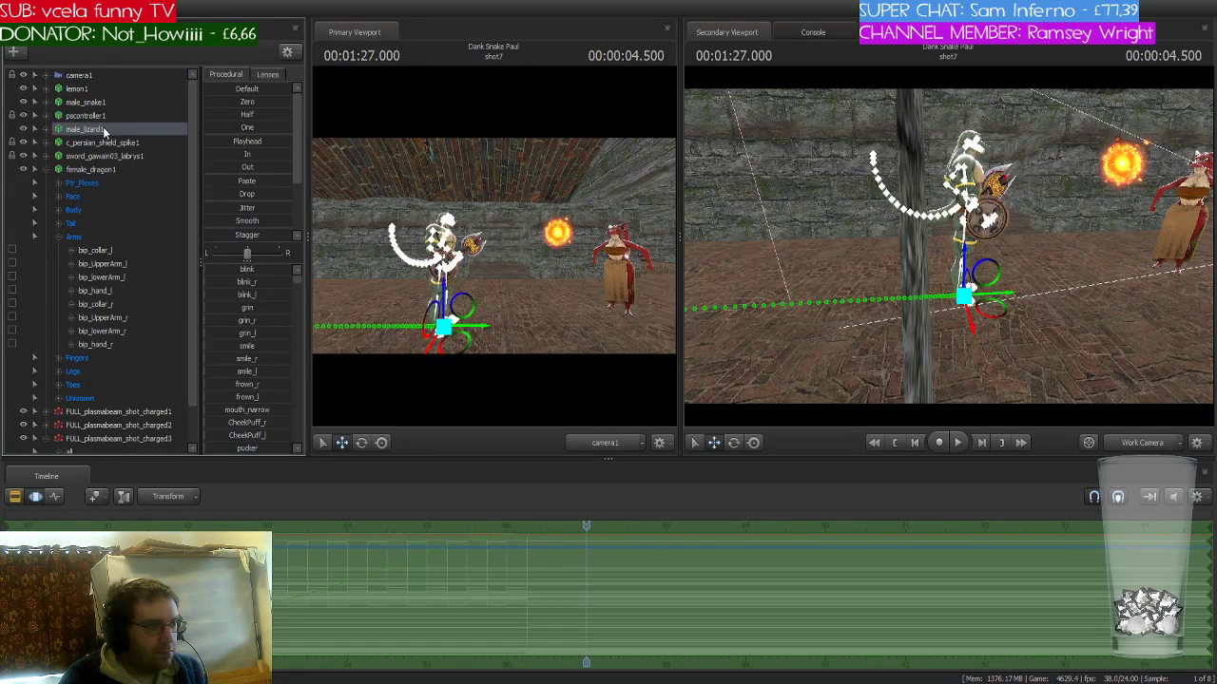
pyautogui.press('e')
pyautogui.moveTo(944, 264)
pyautogui.mouseDown()
pyautogui.moveTo(891, 275)
pyautogui.moveTo(949, 251)
pyautogui.mouseUp()
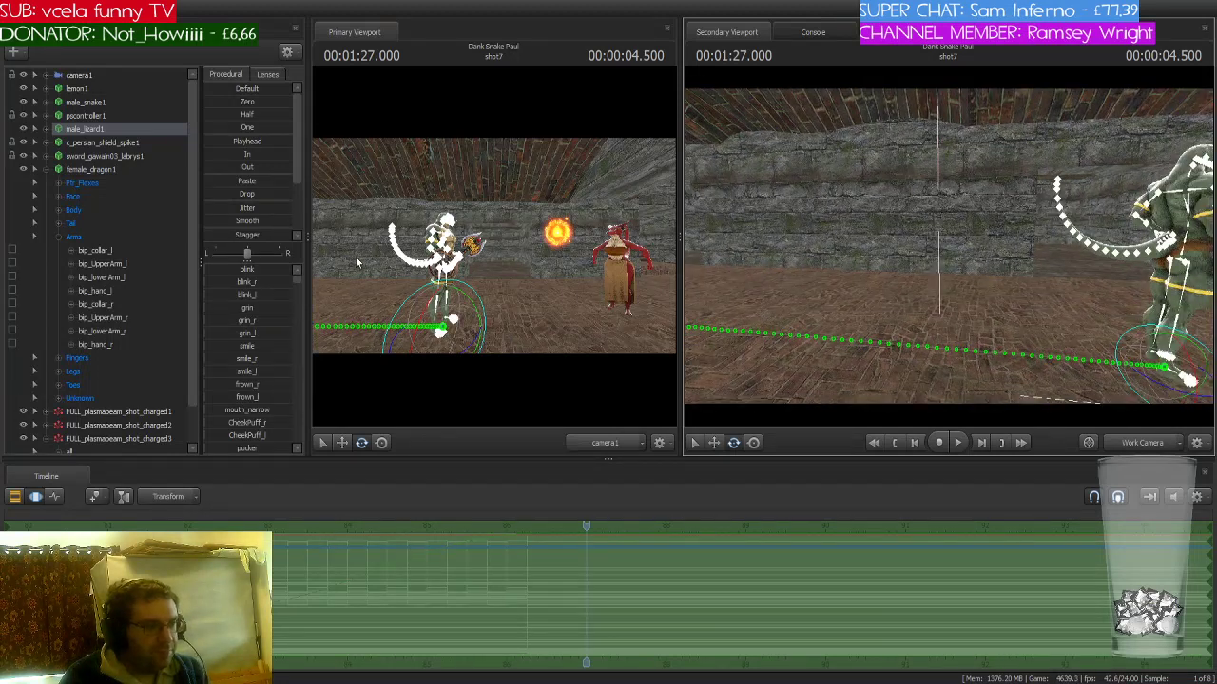
# - Show camera1's curves in the Graph Editor and remove its parent lock at frame 0 of the shot
pyautogui.click(98, 76)
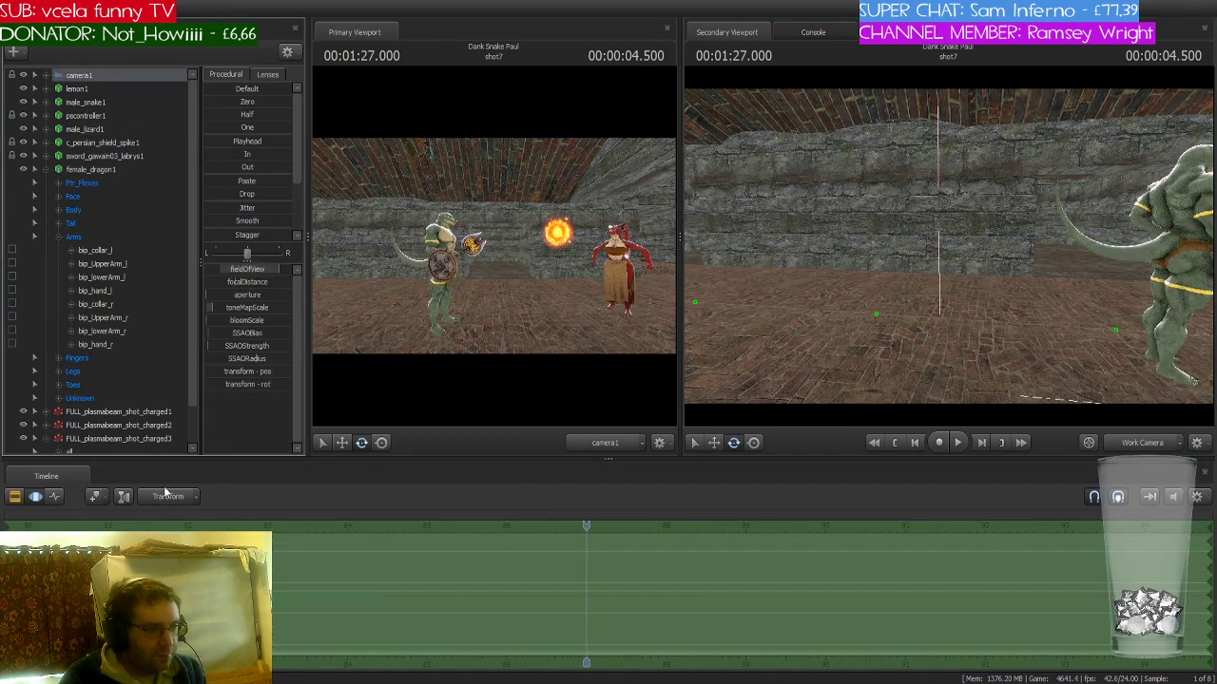
pyautogui.click(63, 495)
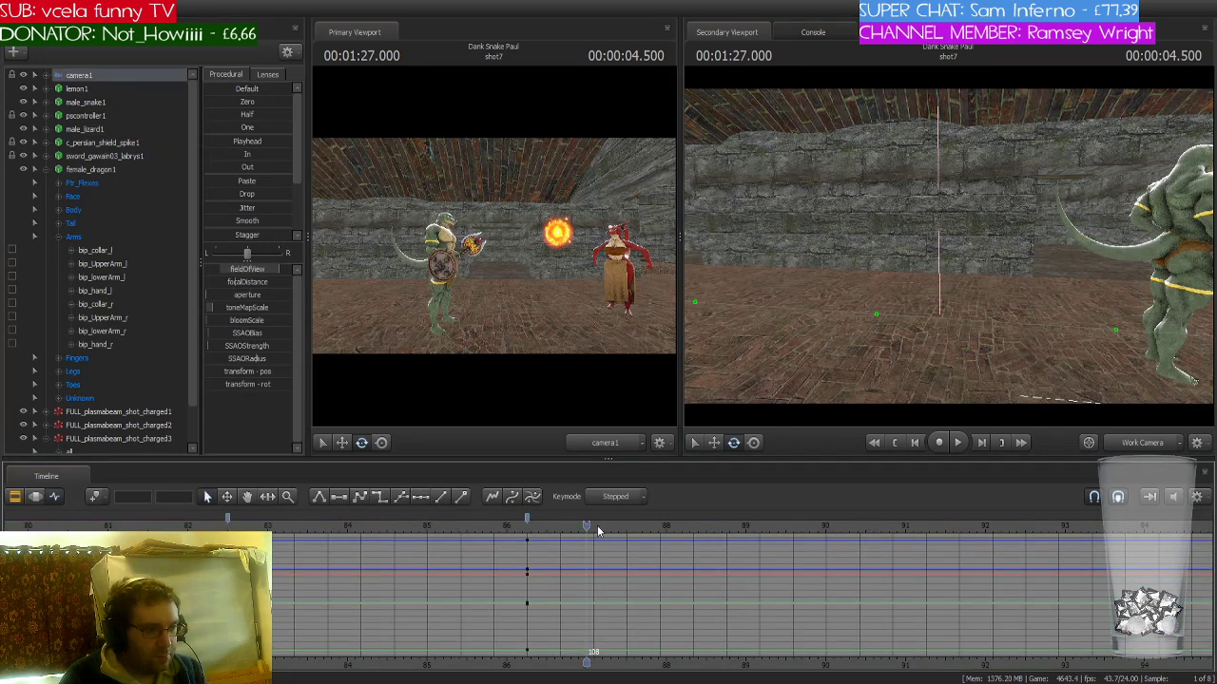
pyautogui.moveTo(592, 525); pyautogui.dragTo(451, 527)
pyautogui.moveTo(314, 530); pyautogui.dragTo(227, 529)
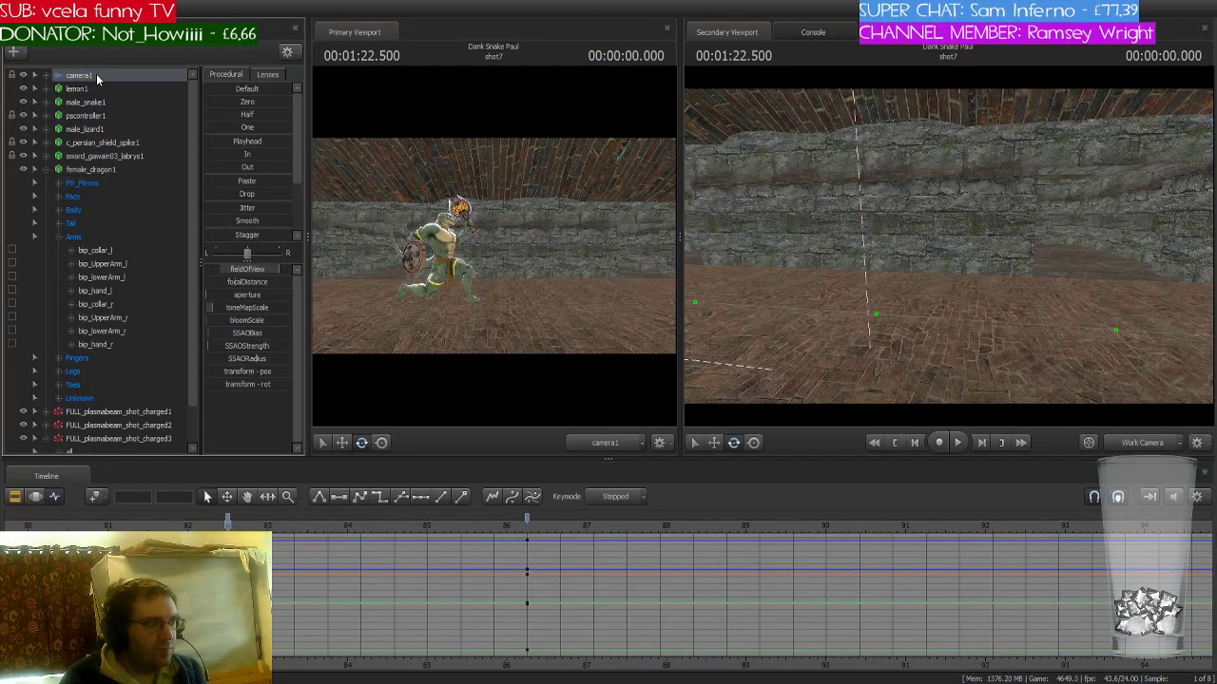
pyautogui.click(146, 178)
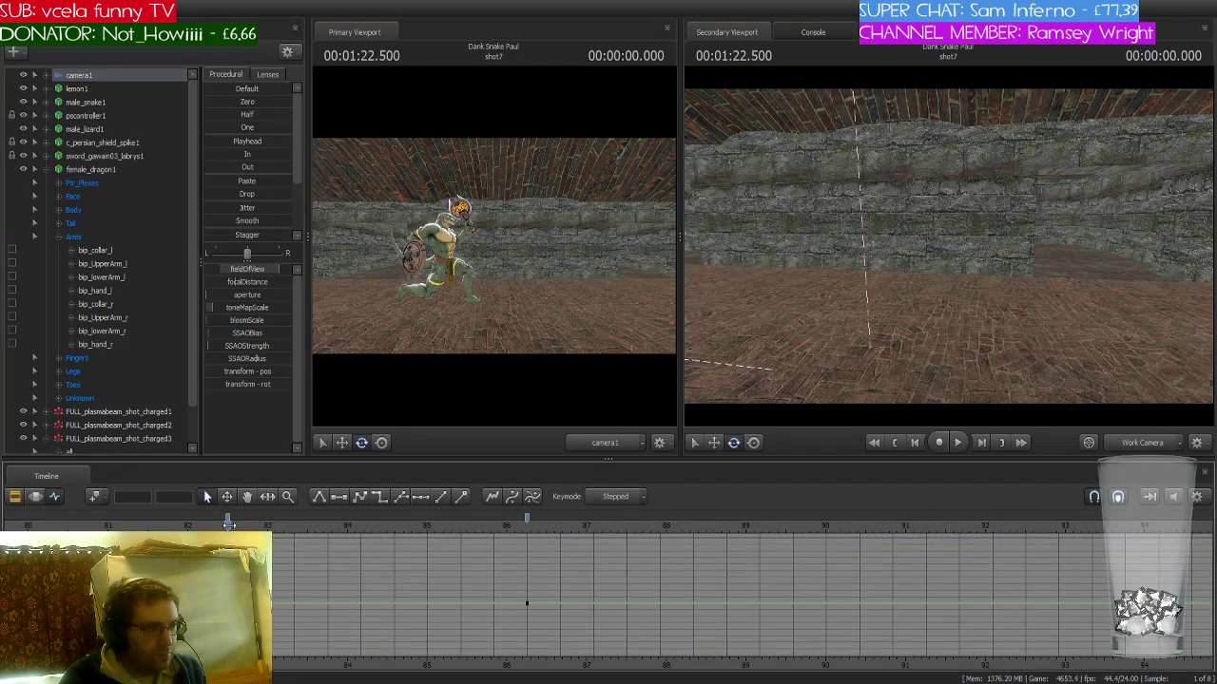
# - Compare camera1's curves and path with male_lizard1's rootTransform over the first frames of the shot
pyautogui.moveTo(750, 354); pyautogui.dragTo(750, 353)
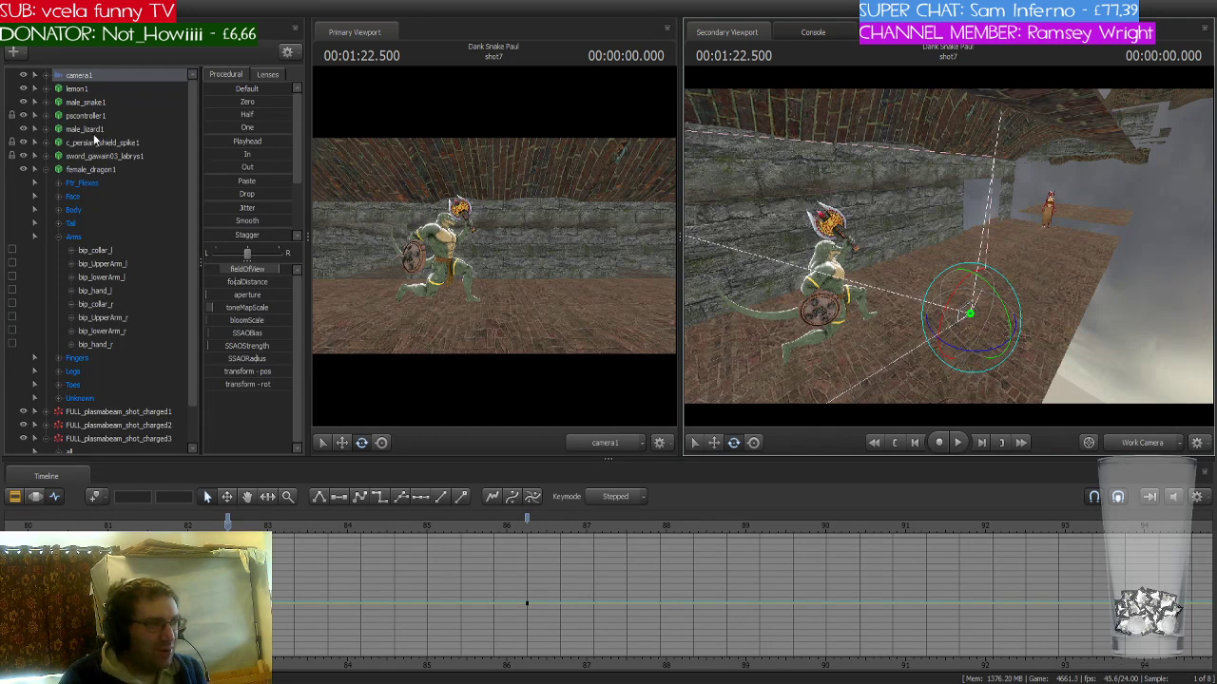
pyautogui.click(45, 129)
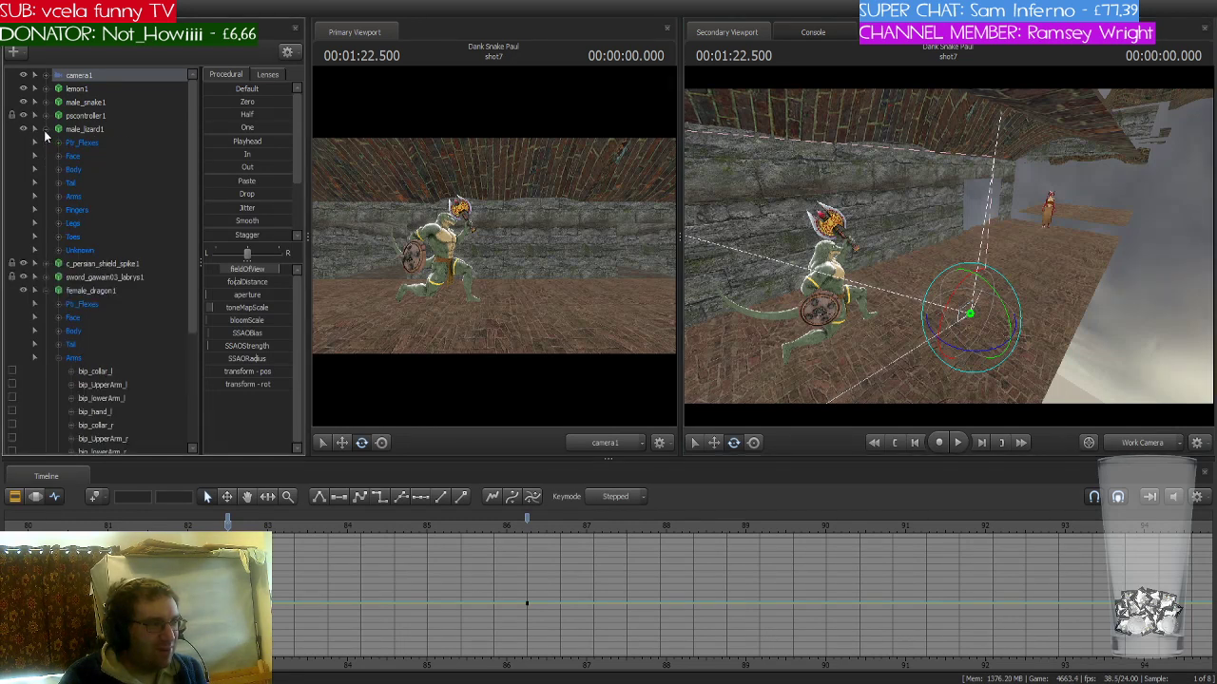
pyautogui.click(60, 168)
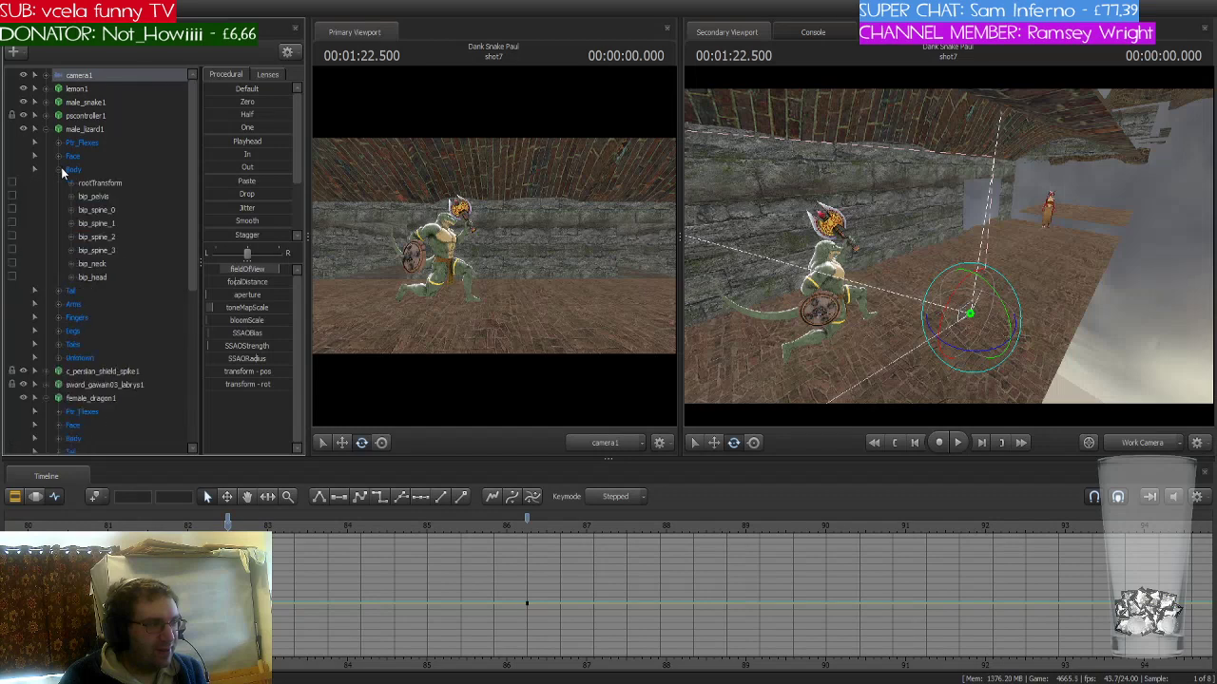
pyautogui.click(99, 182)
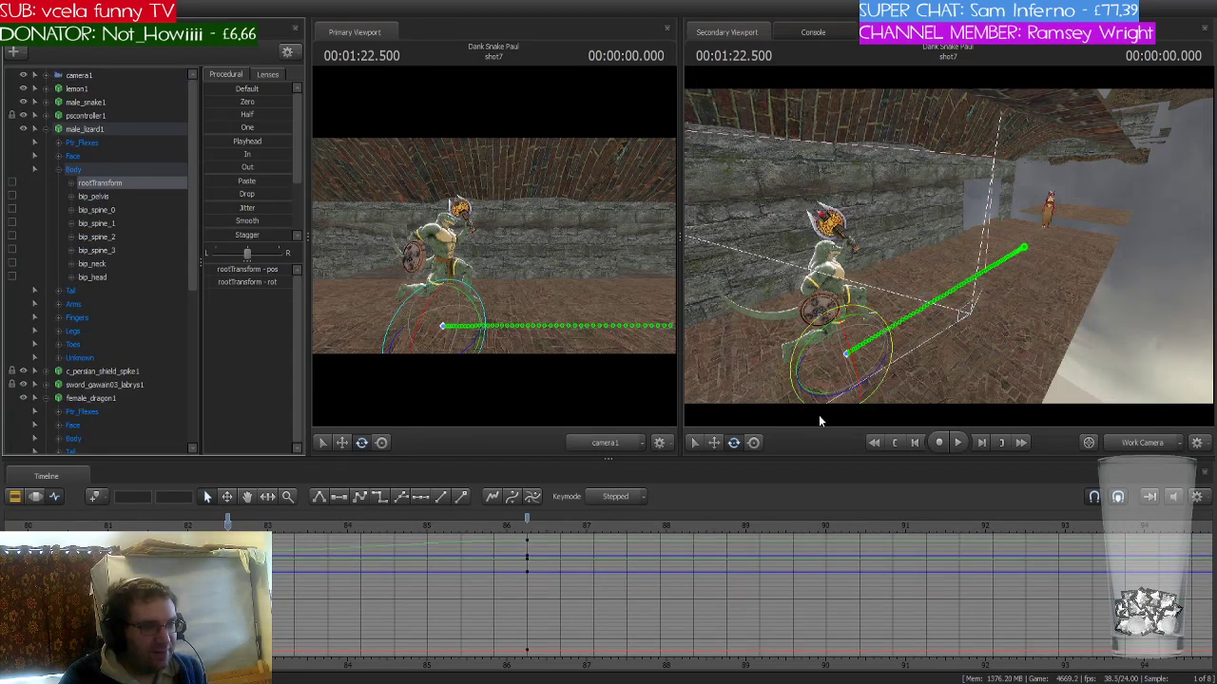
pyautogui.keyDown('ctrl'); pyautogui.click(92, 74); pyautogui.keyUp('ctrl')
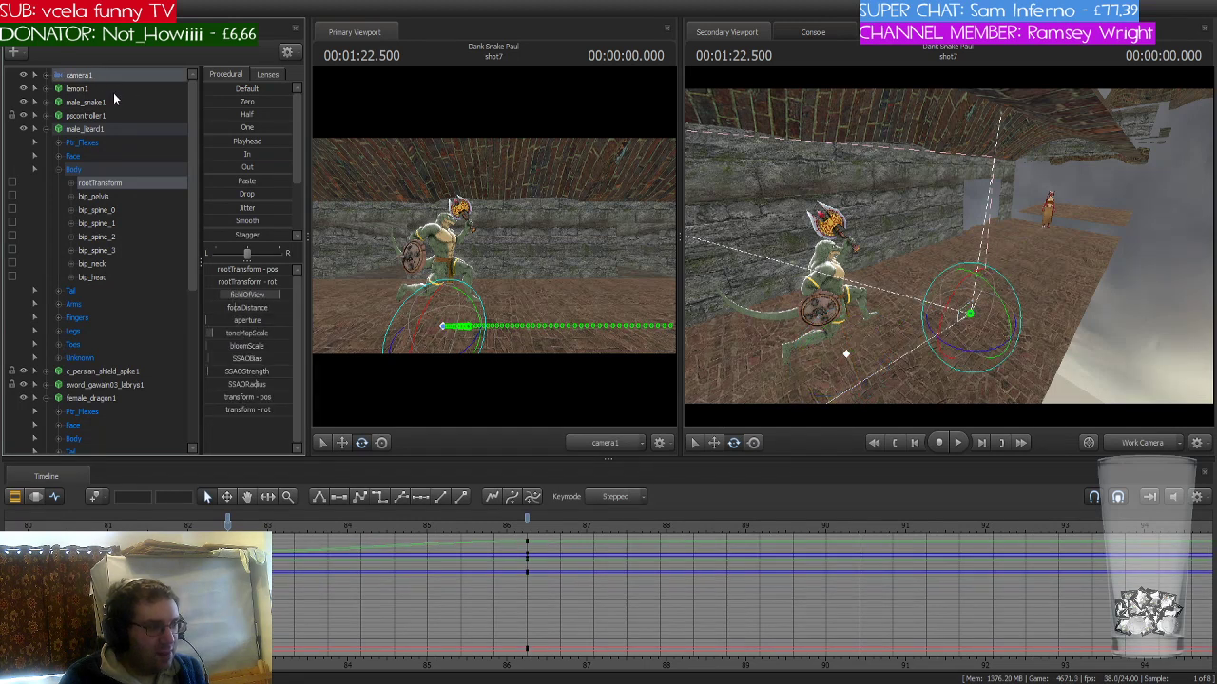
pyautogui.press('w')
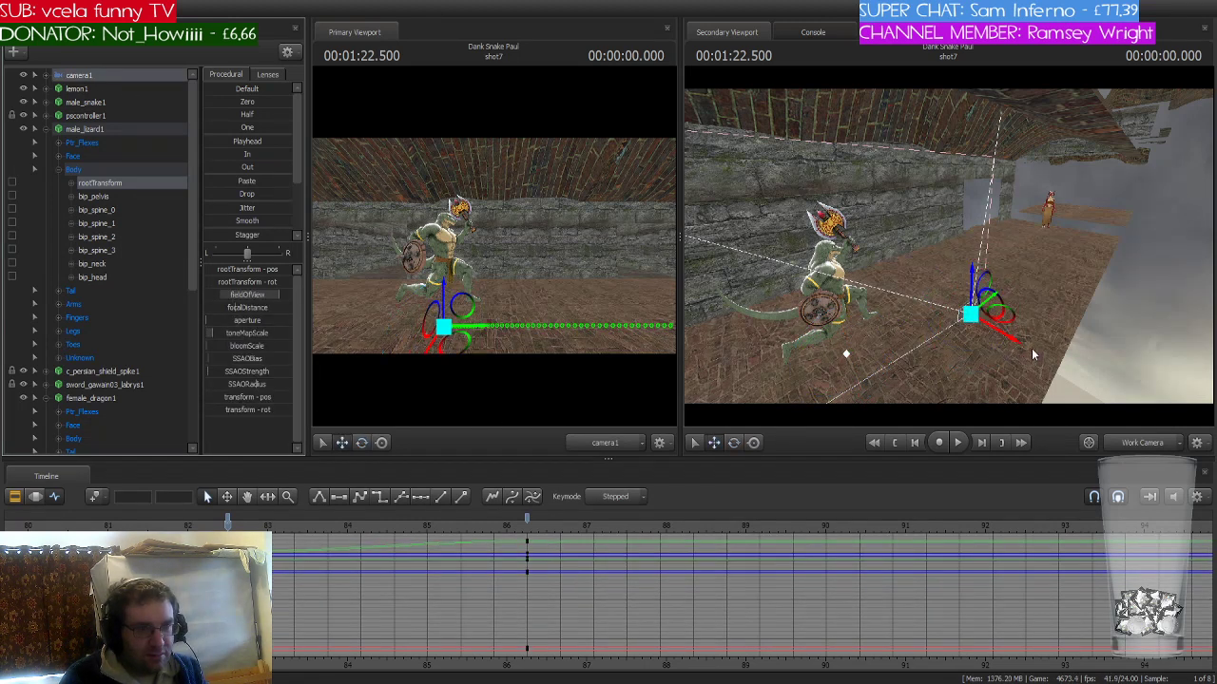
pyautogui.keyDown('ctrl'); pyautogui.click(146, 183); pyautogui.keyUp('ctrl')
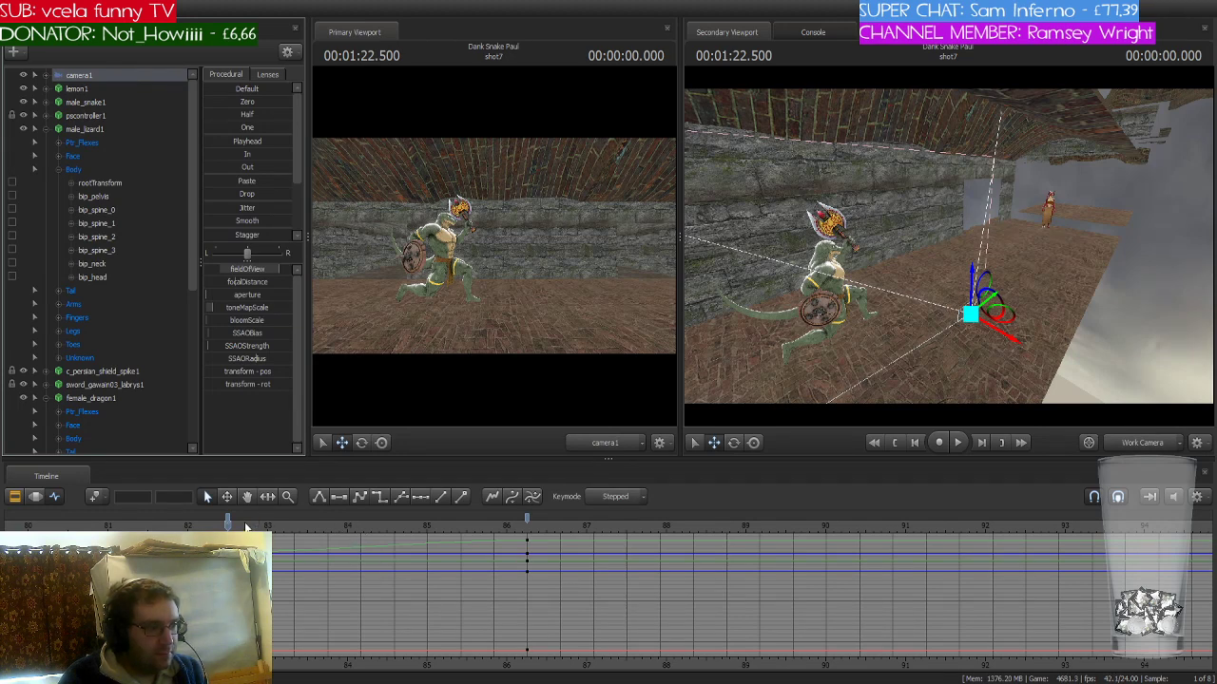
pyautogui.press('space')
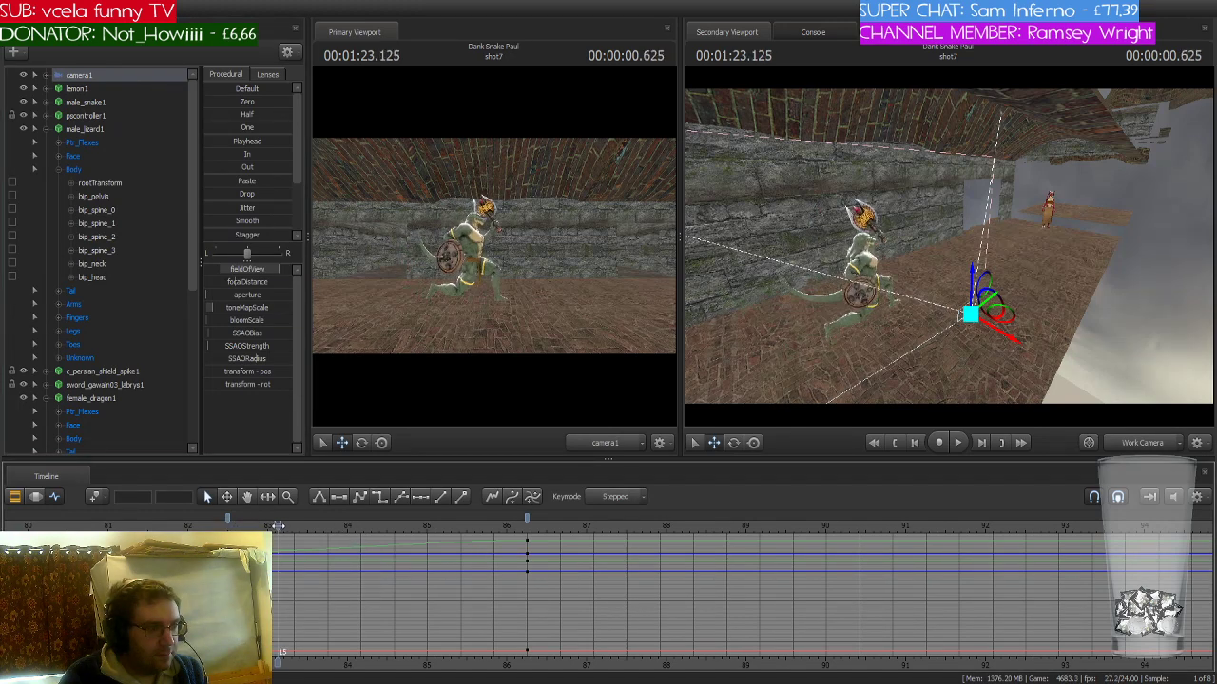
pyautogui.press('space')
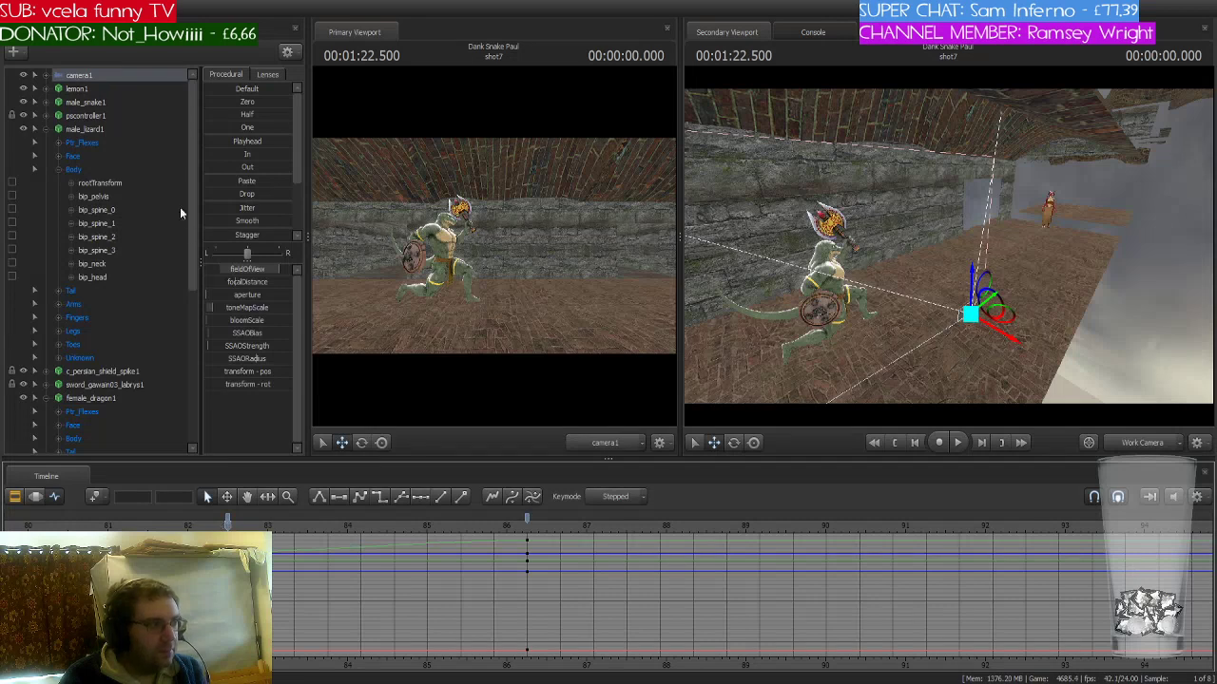
# - Expand camera1's list of controls and compare its transform curves with male_lizard1's keys
pyautogui.click(46, 75)
pyautogui.click(61, 89)
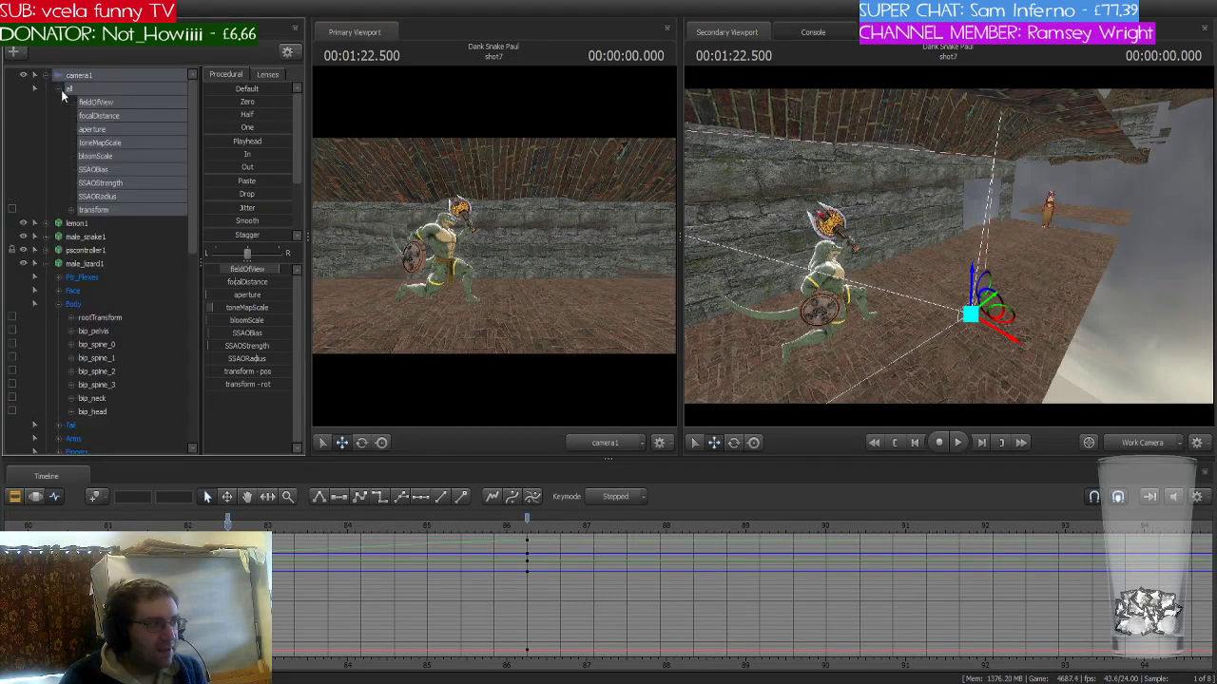
pyautogui.click(124, 206)
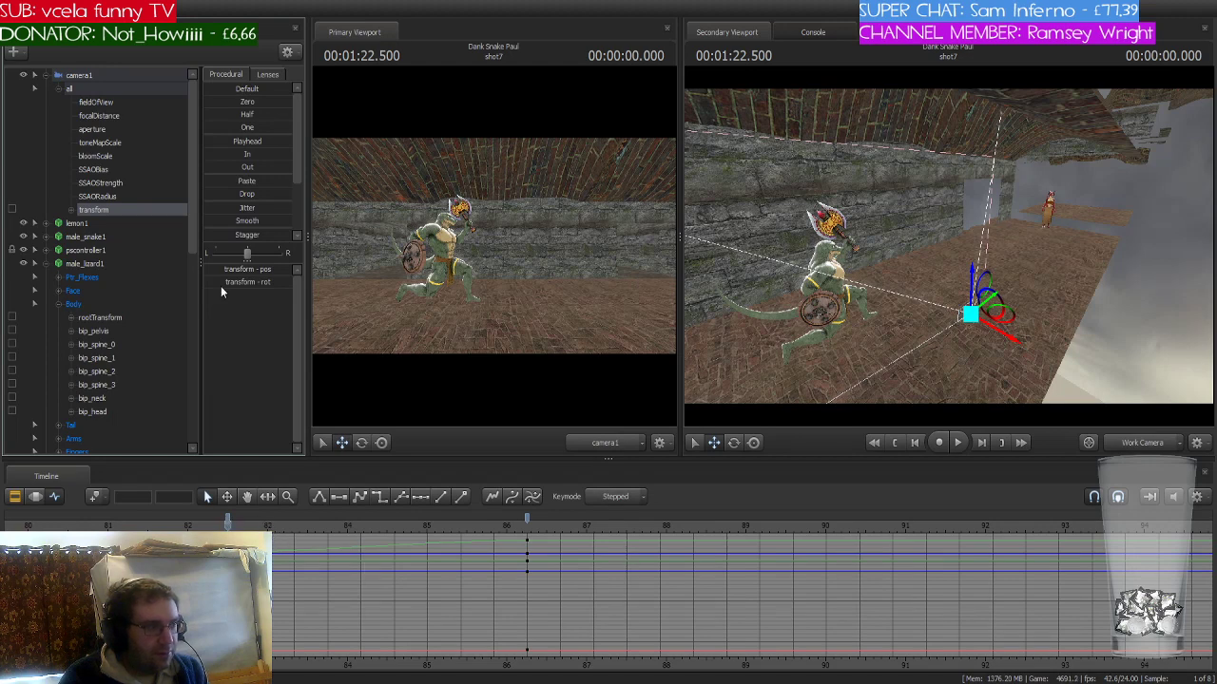
pyautogui.click(93, 77)
pyautogui.click(95, 266)
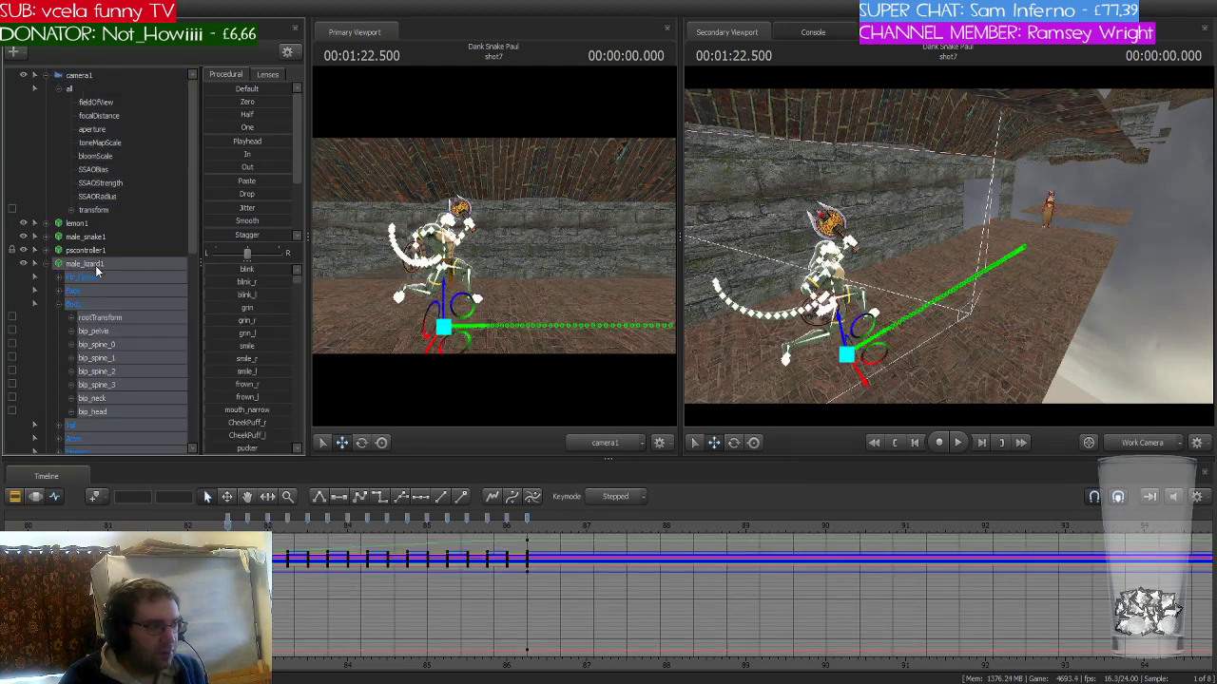
pyautogui.click(102, 77)
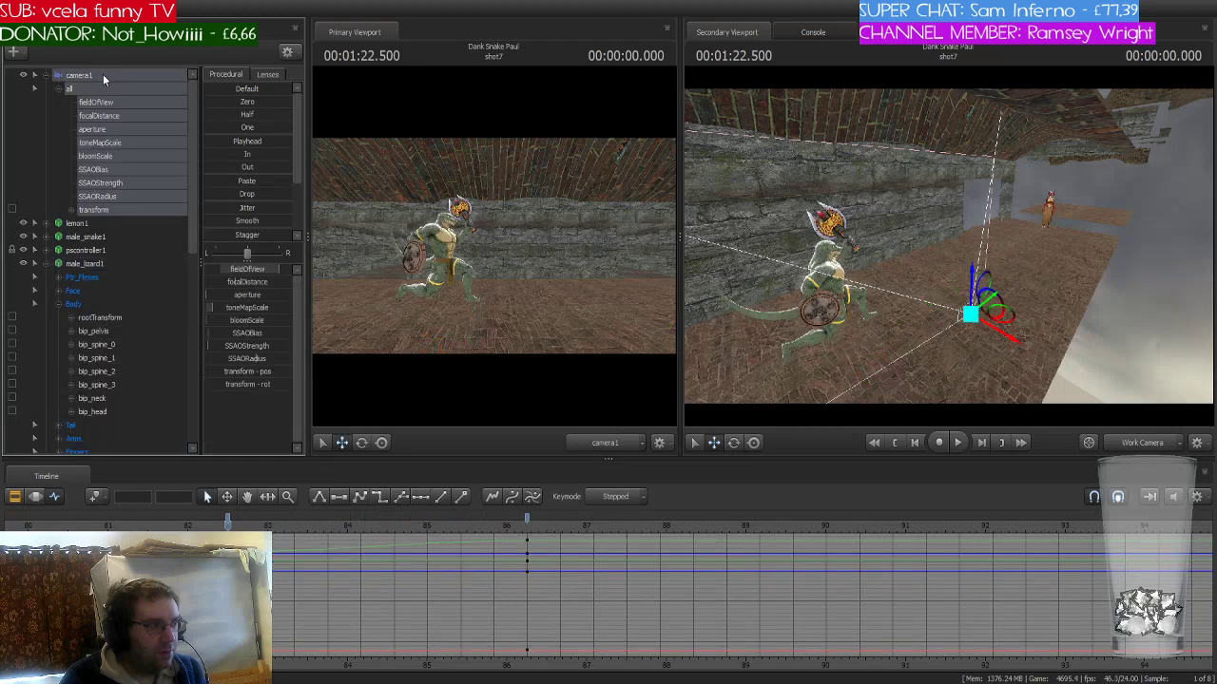
# - Inspect the frame 0 key of camera1's transform in the Graph Editor
pyautogui.click(116, 209)
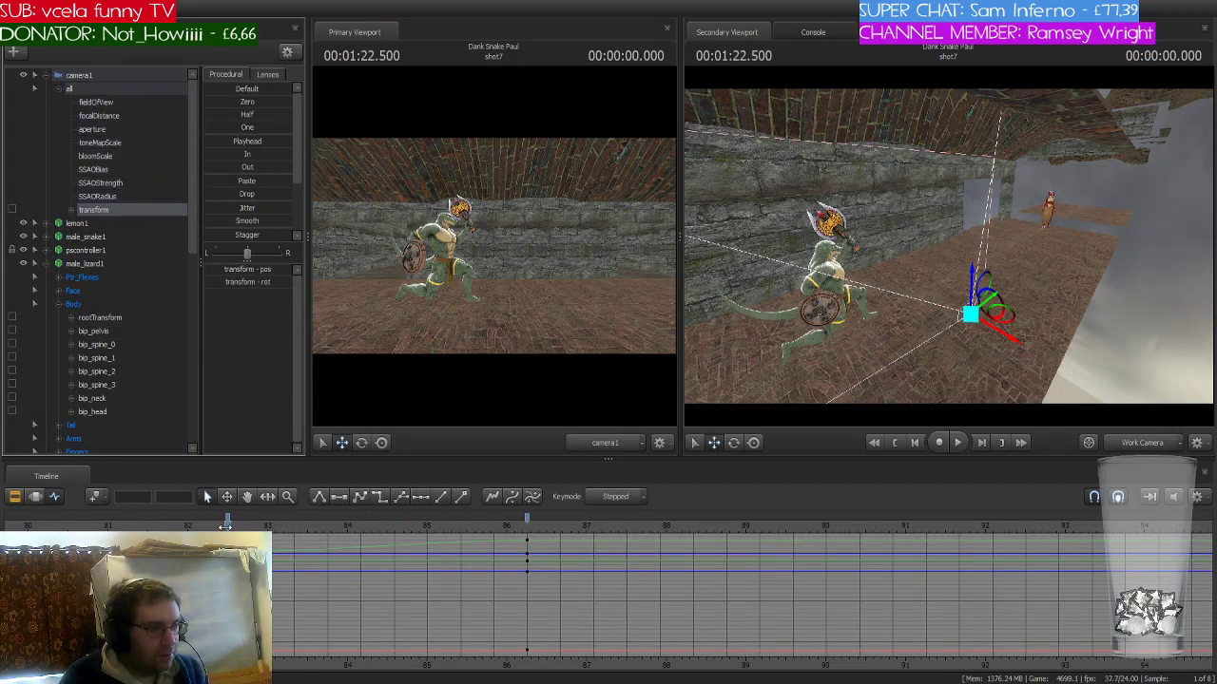
pyautogui.press('space')
pyautogui.press('space')
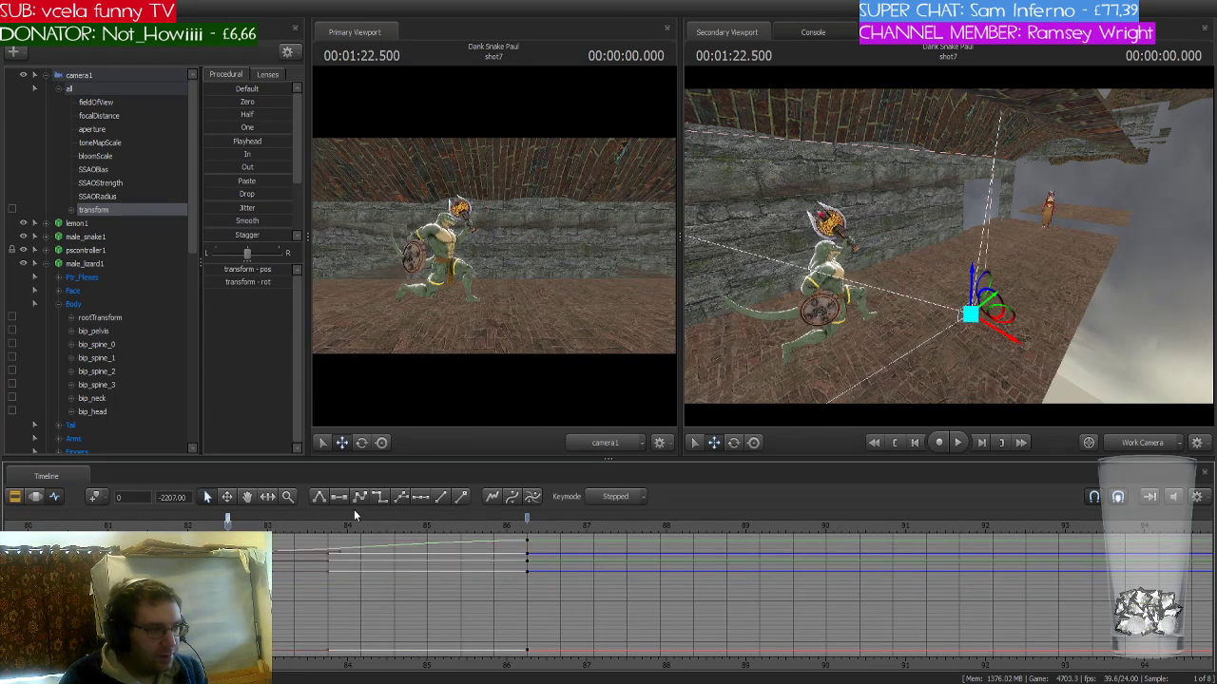
pyautogui.click(231, 525)
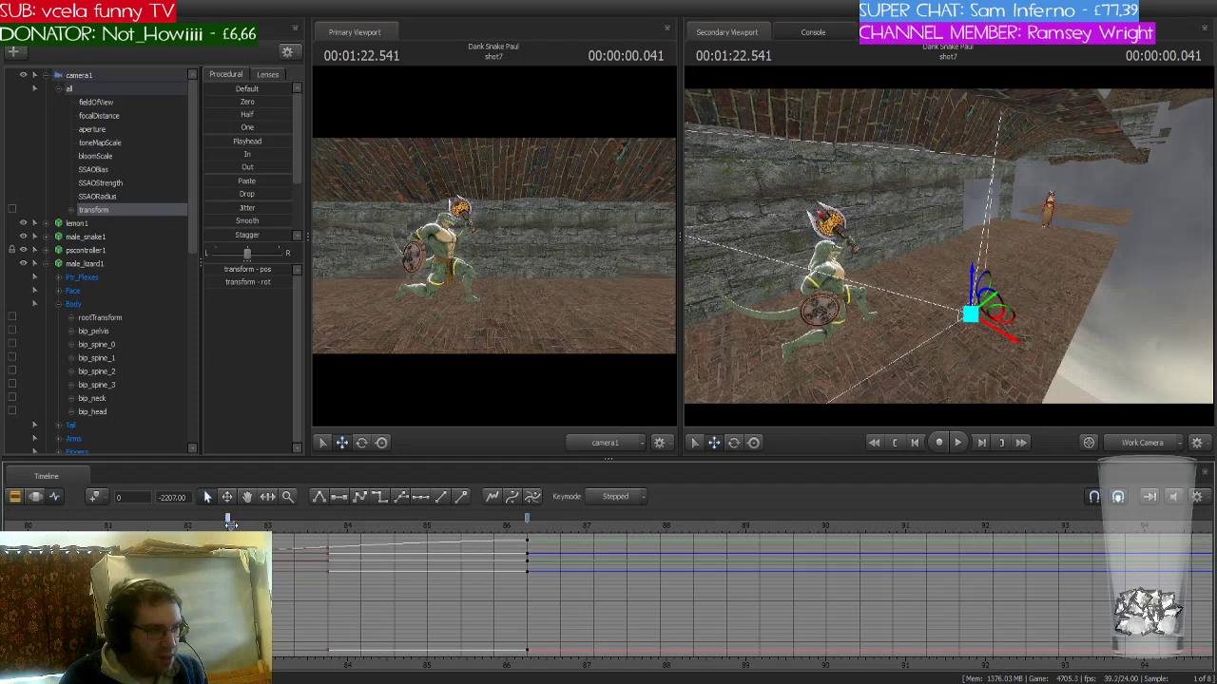
pyautogui.moveTo(231, 524)
pyautogui.mouseDown()
pyautogui.moveTo(290, 525)
pyautogui.moveTo(228, 525)
pyautogui.mouseUp()
# - Set the duration of camera1's timeFrame to 9999 in the Element Viewer
pyautogui.click(106, 78)
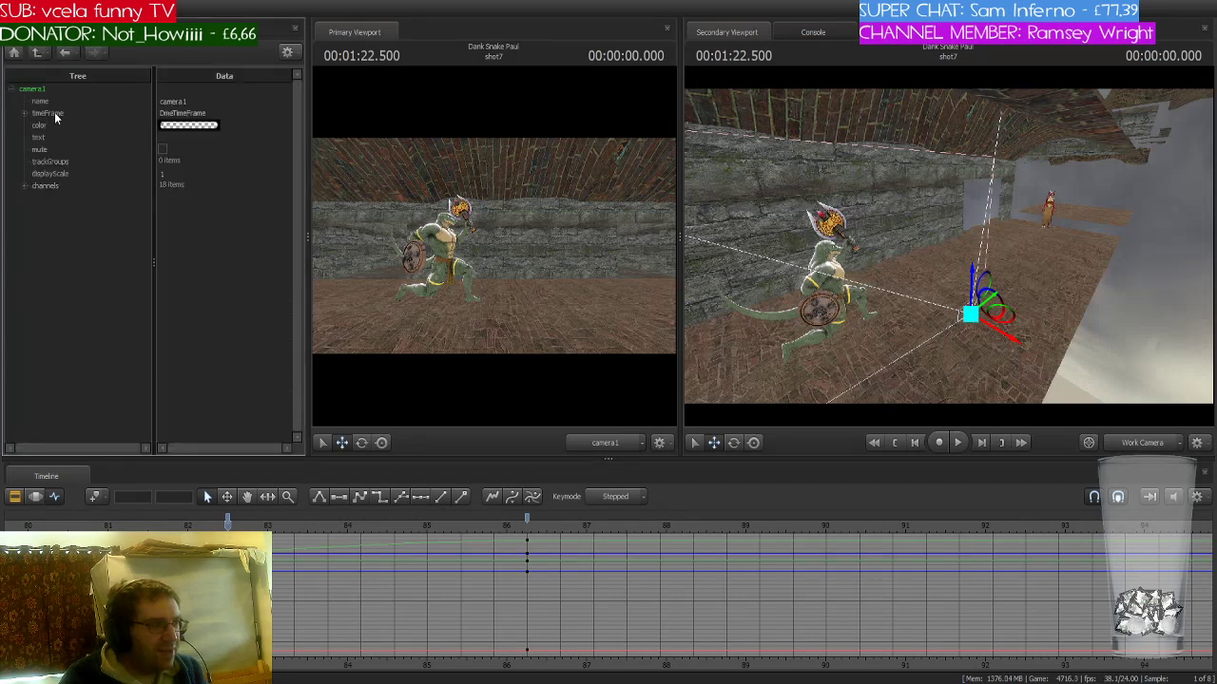
pyautogui.click(25, 115)
pyautogui.click(139, 149)
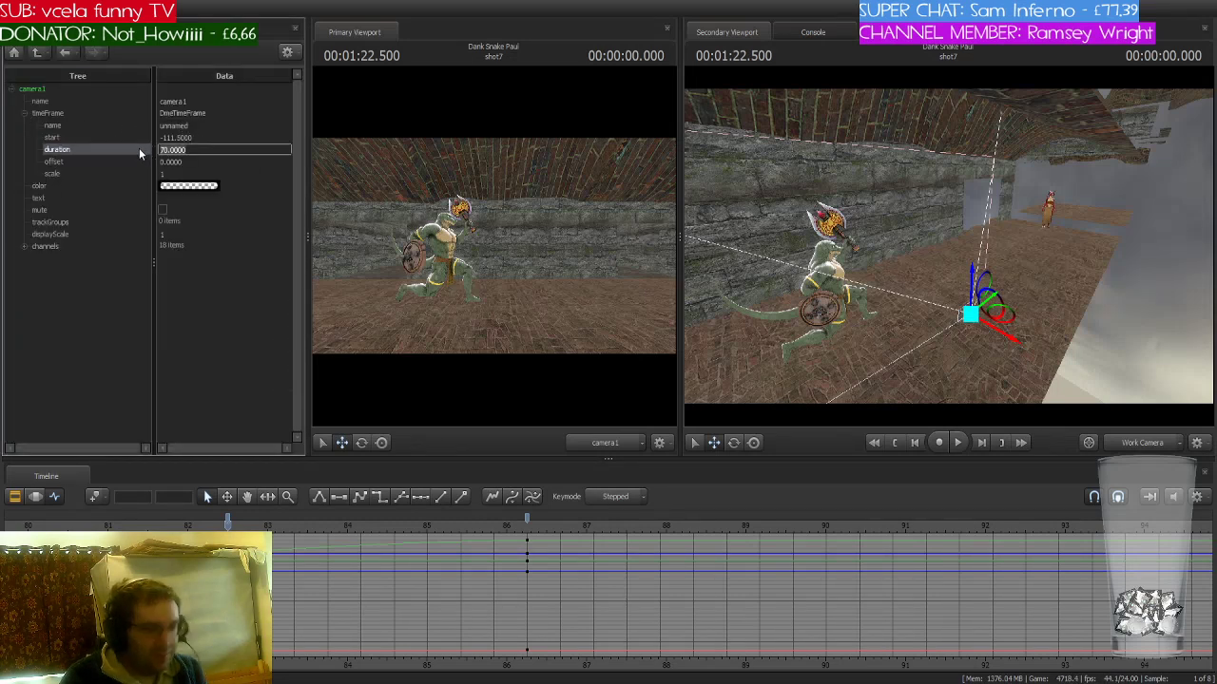
pyautogui.write('9999')
pyautogui.press('Return')
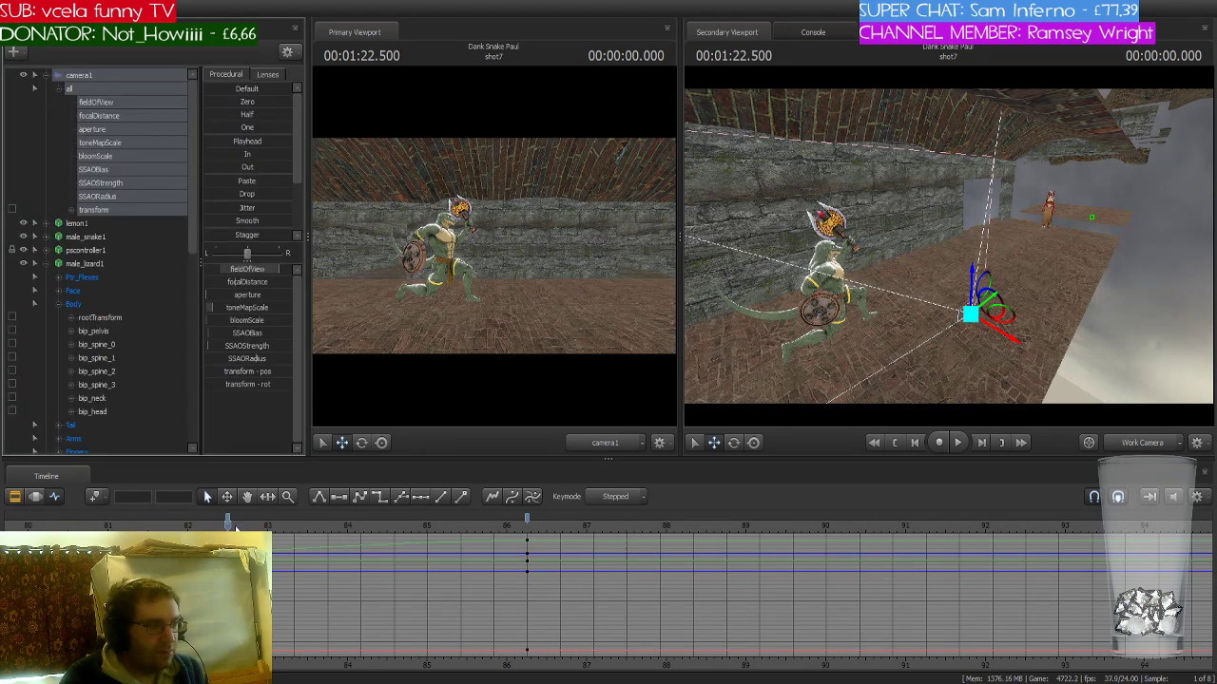
# - Compare camera1's motion path and curves at frame 0 with those of male_lizard1's rootTransform
pyautogui.moveTo(236, 530)
pyautogui.mouseDown()
pyautogui.moveTo(502, 546)
pyautogui.moveTo(228, 548)
pyautogui.mouseUp()
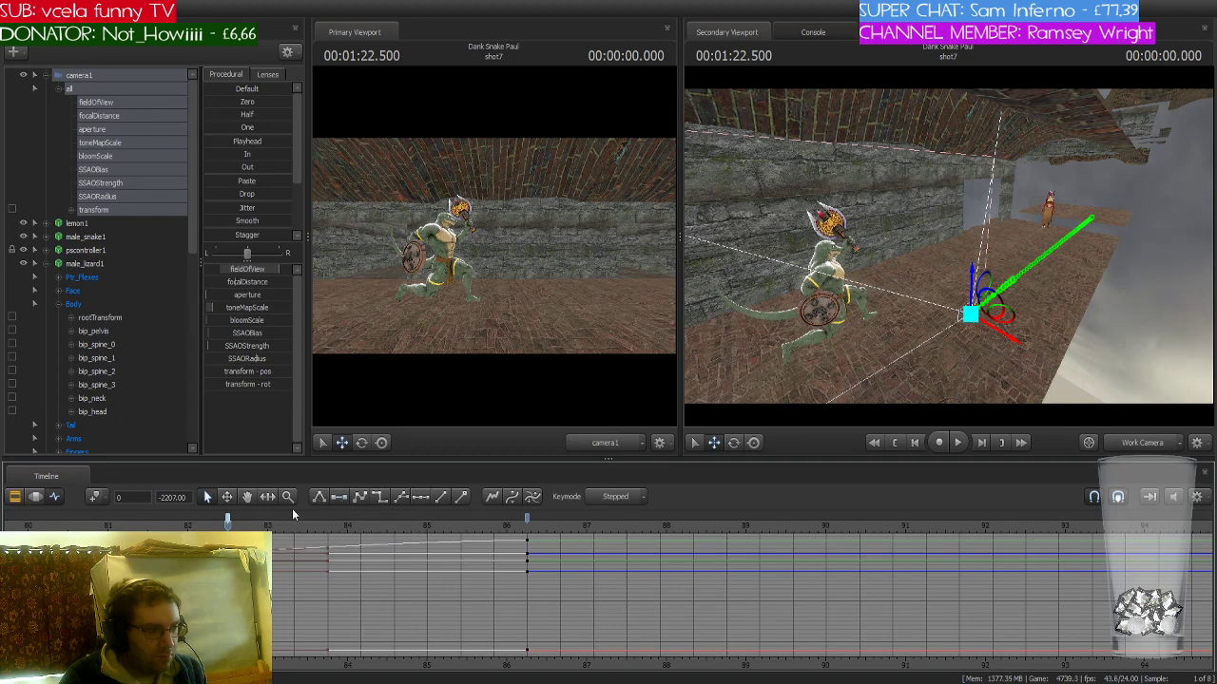
pyautogui.moveTo(228, 524)
pyautogui.mouseDown()
pyautogui.moveTo(251, 524)
pyautogui.moveTo(228, 525)
pyautogui.mouseUp()
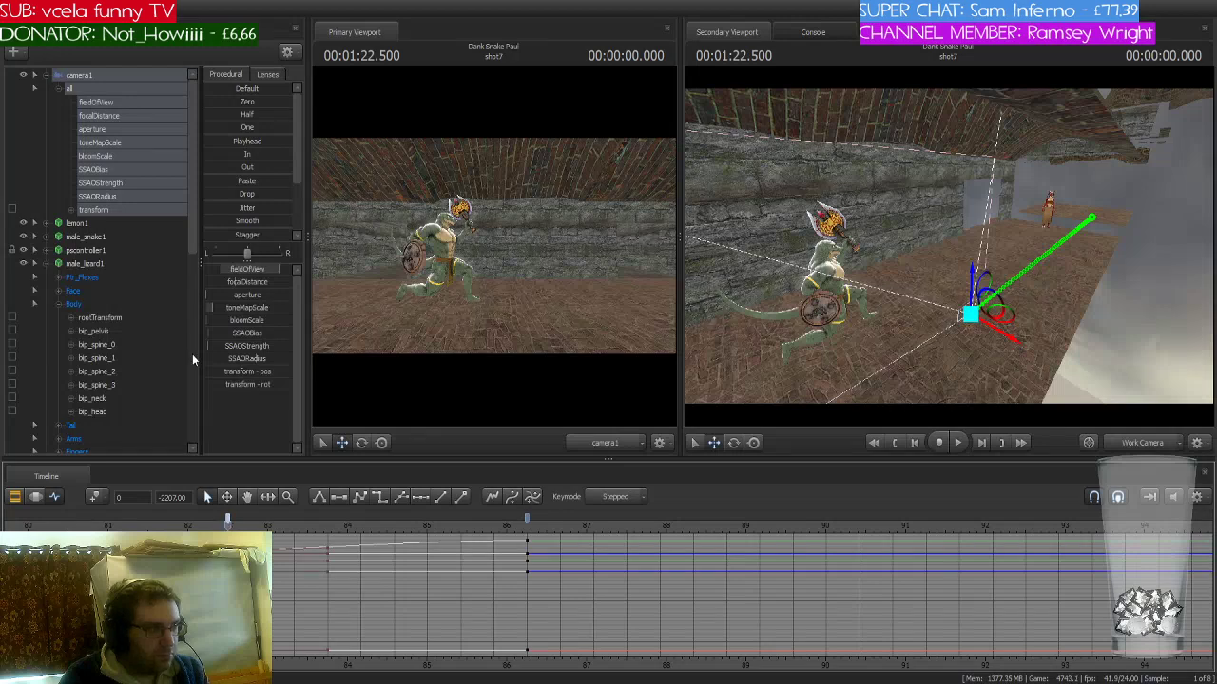
pyautogui.click(95, 317)
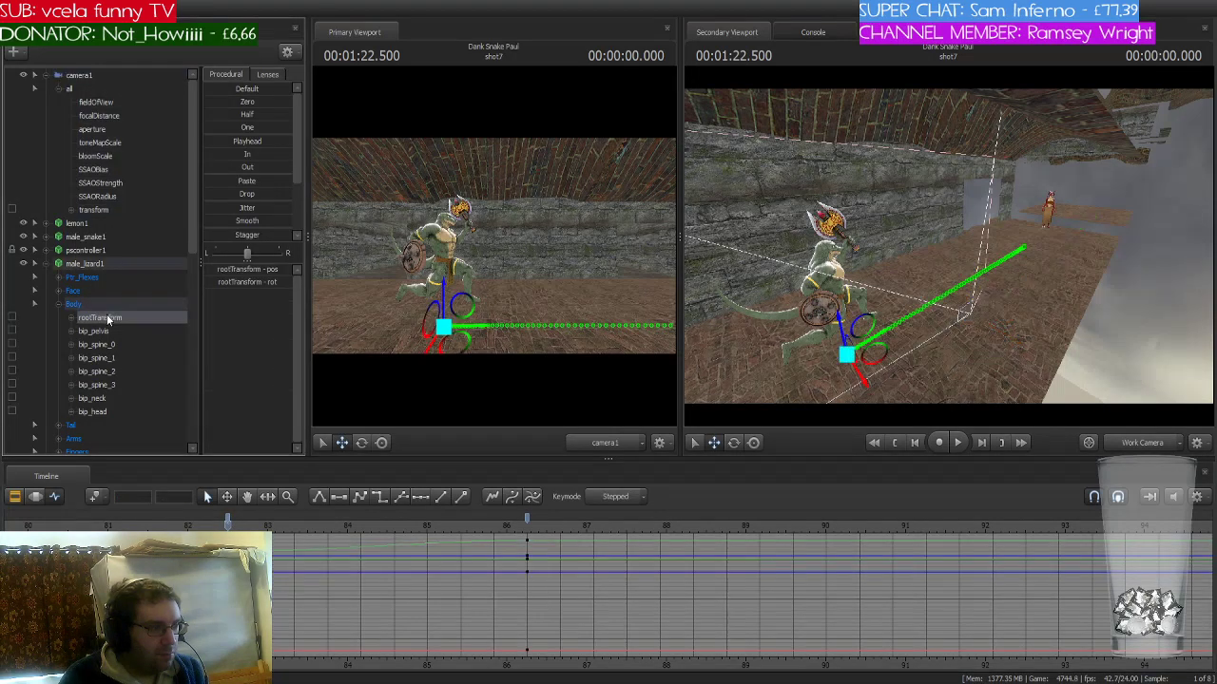
pyautogui.click(242, 525)
pyautogui.moveTo(241, 526)
pyautogui.mouseDown()
pyautogui.moveTo(527, 532)
pyautogui.moveTo(227, 533)
pyautogui.mouseUp()
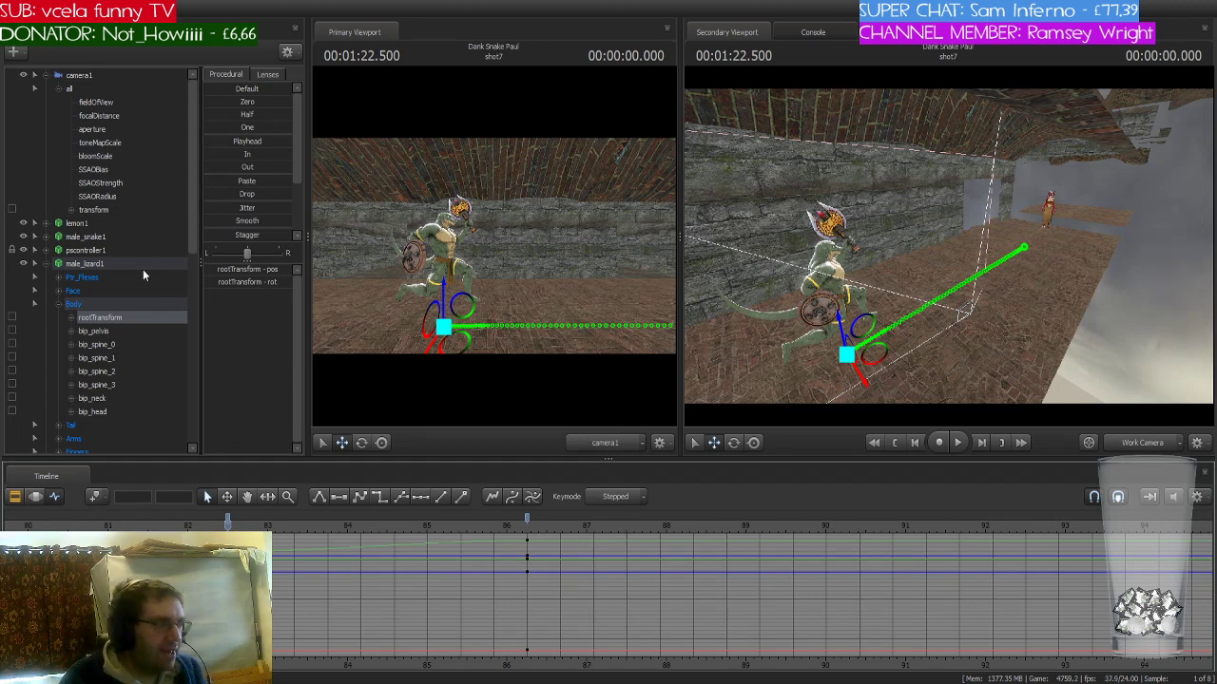
# - Set the tangents of camera1's transform key at frame 0 to stepped
pyautogui.click(103, 210)
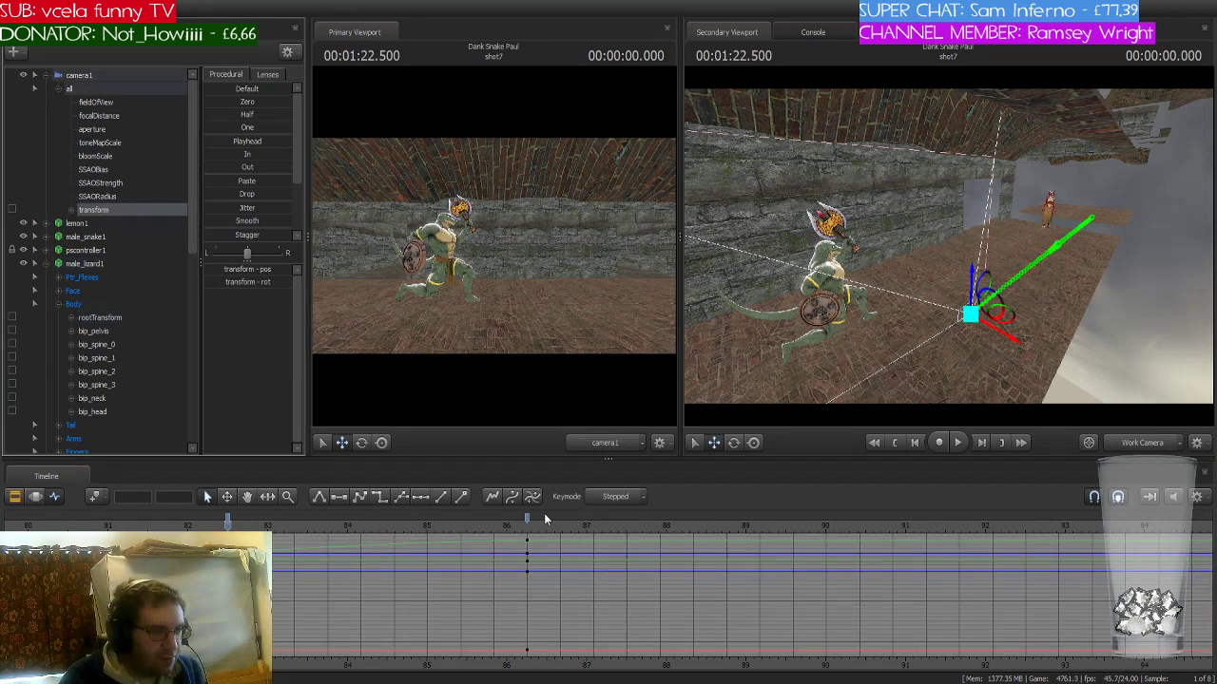
pyautogui.click(227, 522)
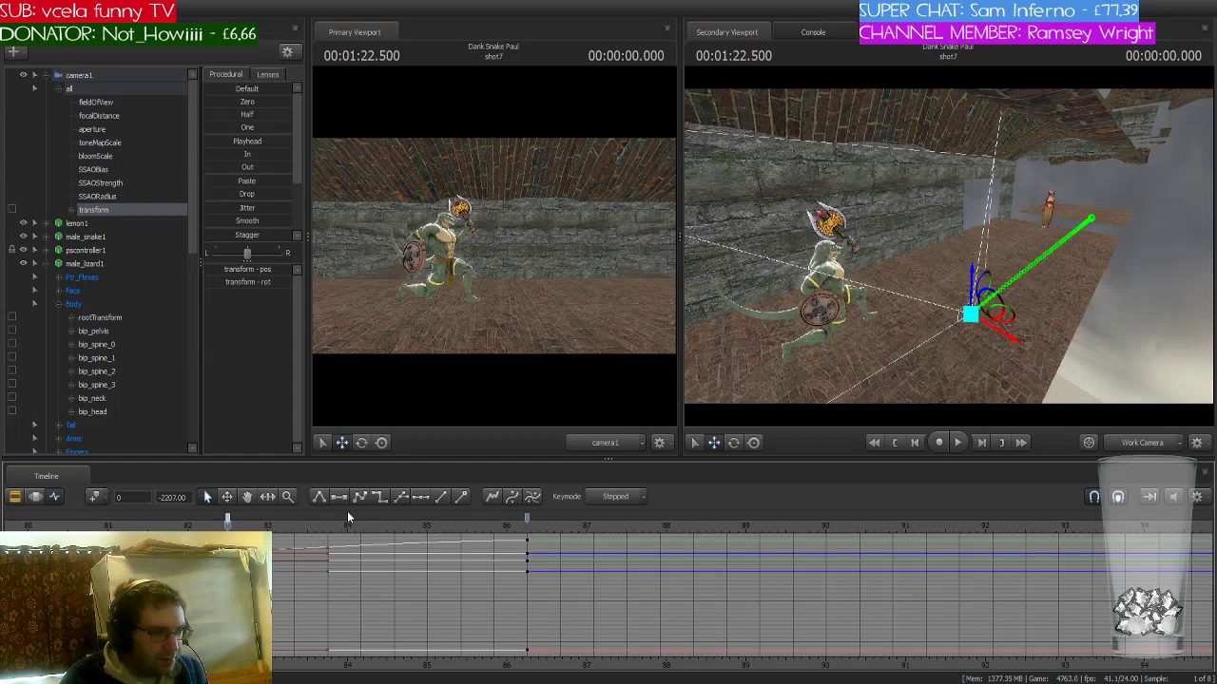
pyautogui.click(378, 496)
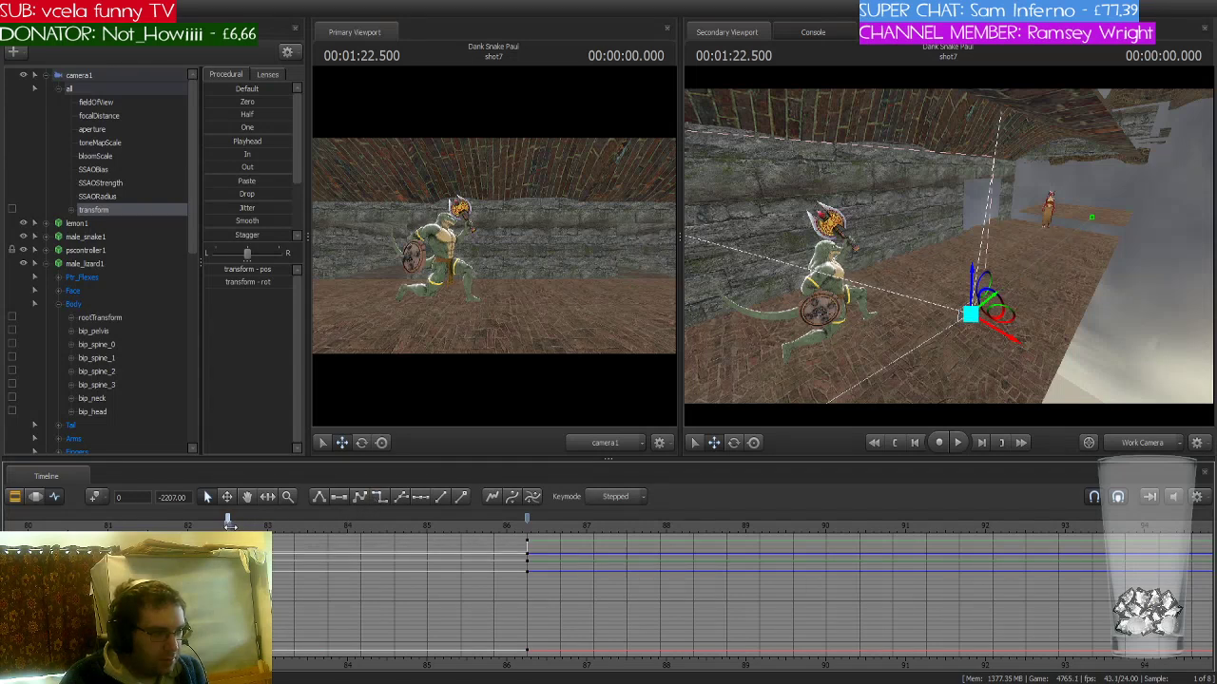
# - Play back shot7 from frame 0 past the first fireball to review camera1's travel with male_lizard1
pyautogui.moveTo(229, 522)
pyautogui.mouseDown()
pyautogui.moveTo(271, 521)
pyautogui.moveTo(228, 522)
pyautogui.mouseUp()
pyautogui.press('space')
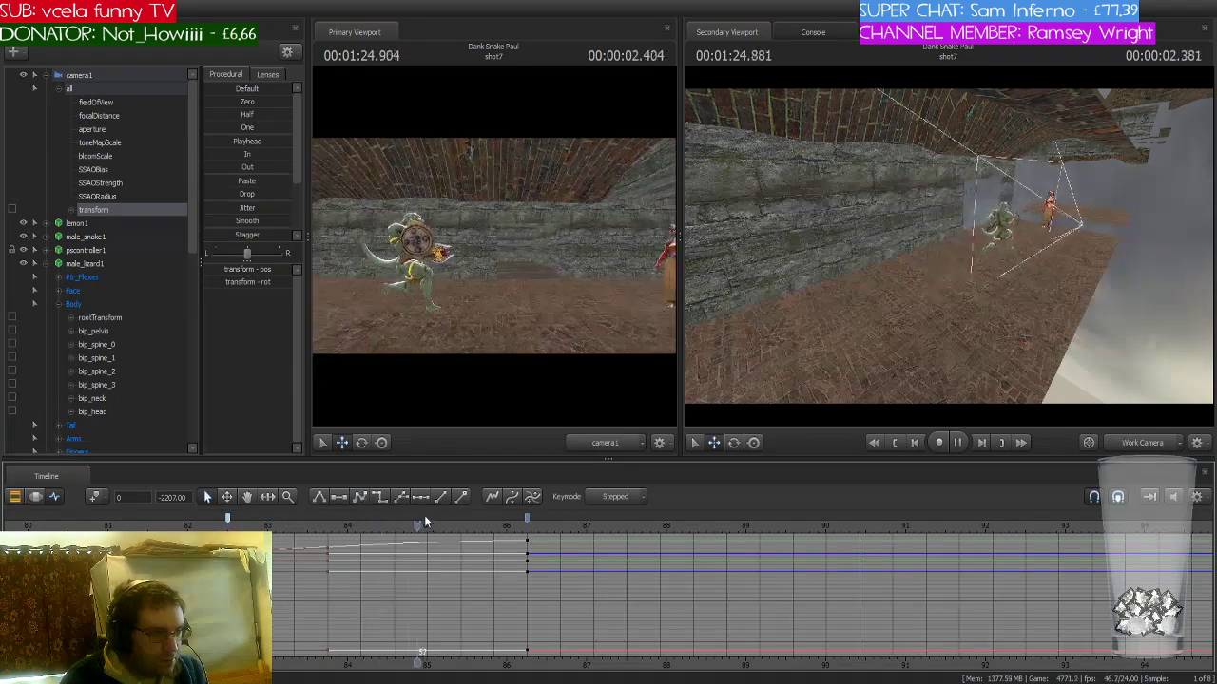
pyautogui.moveTo(506, 530); pyautogui.dragTo(229, 524)
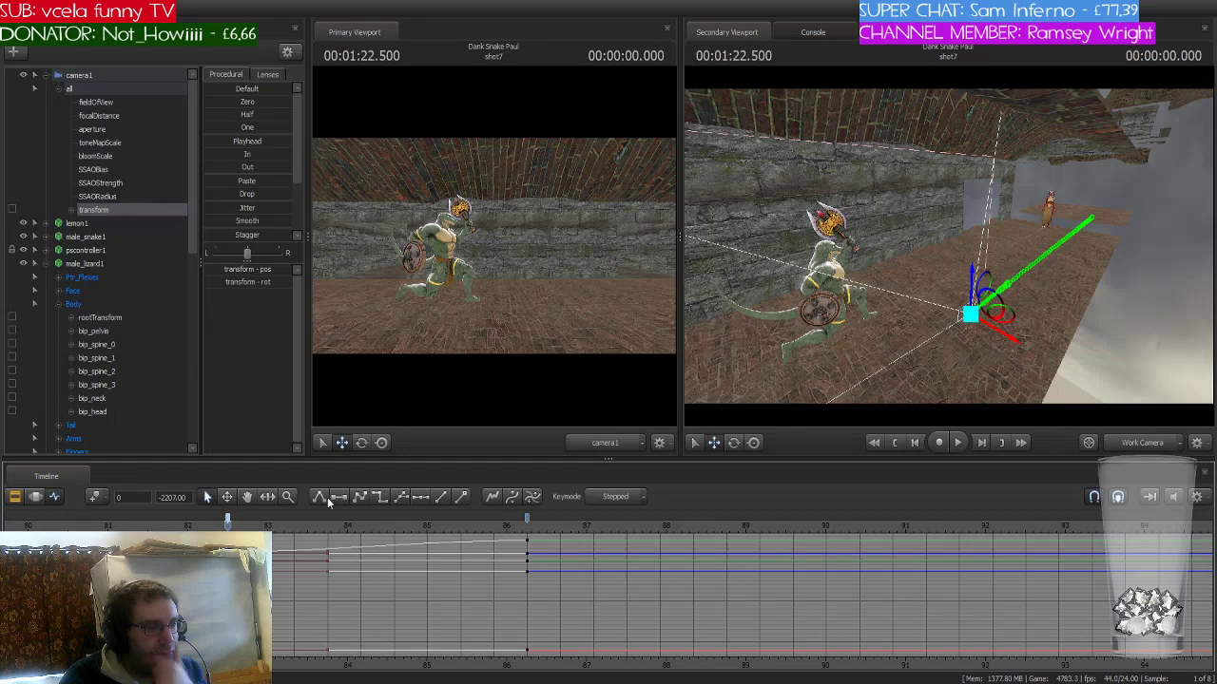
pyautogui.click(238, 524)
pyautogui.moveTo(238, 524); pyautogui.dragTo(528, 539)
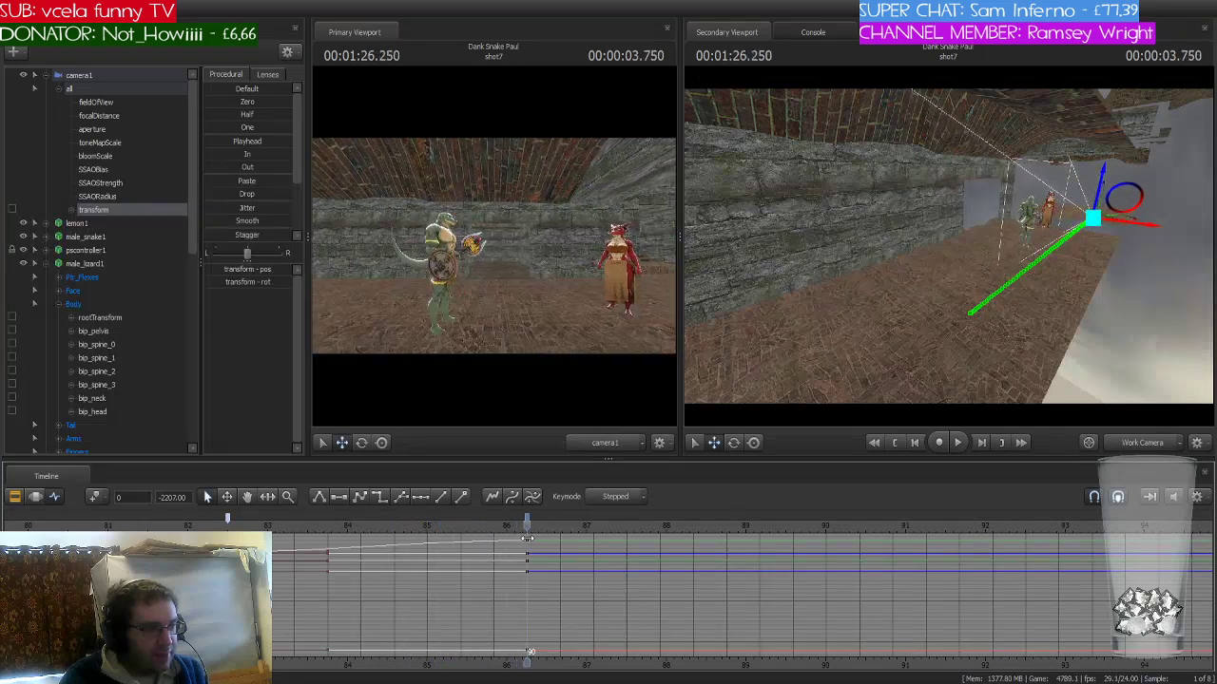
pyautogui.press('space')
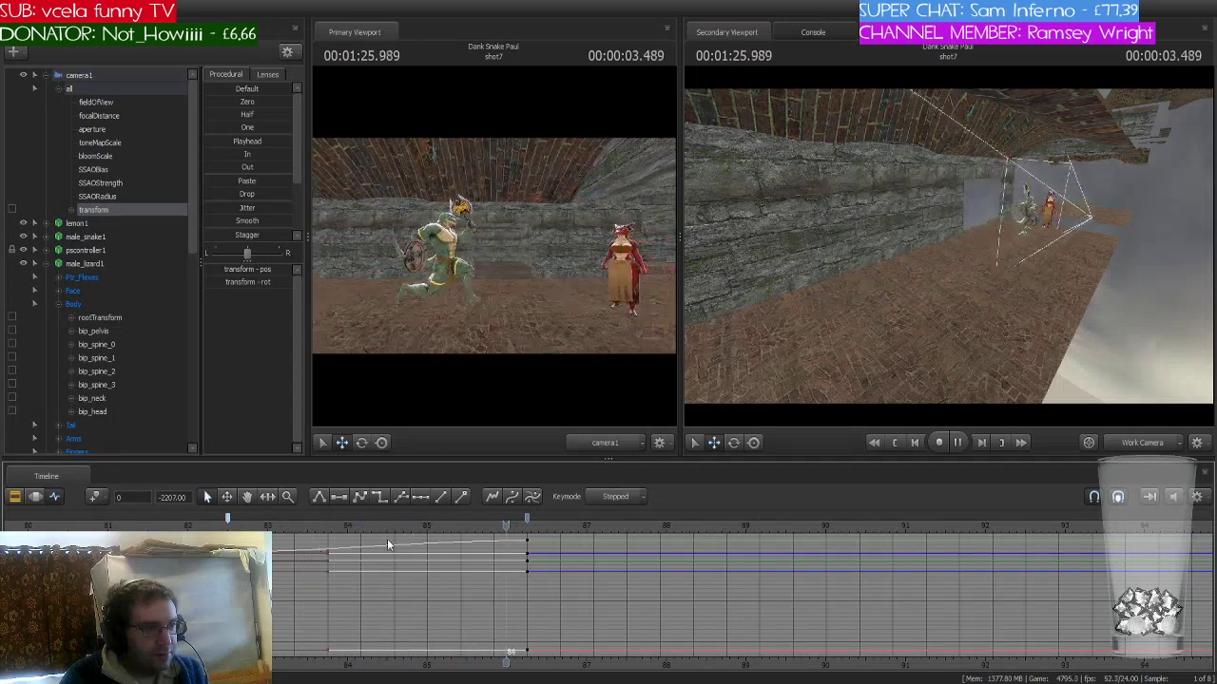
pyautogui.moveTo(526, 525); pyautogui.dragTo(233, 526)
pyautogui.press('space')
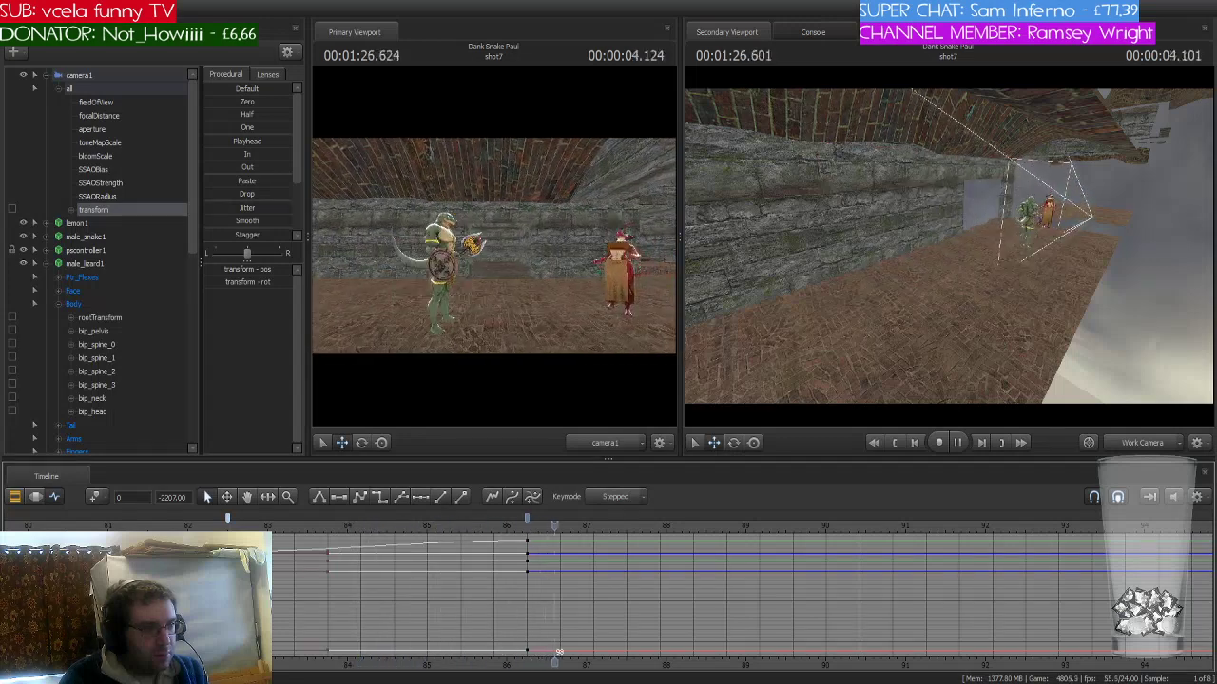
pyautogui.press('space')
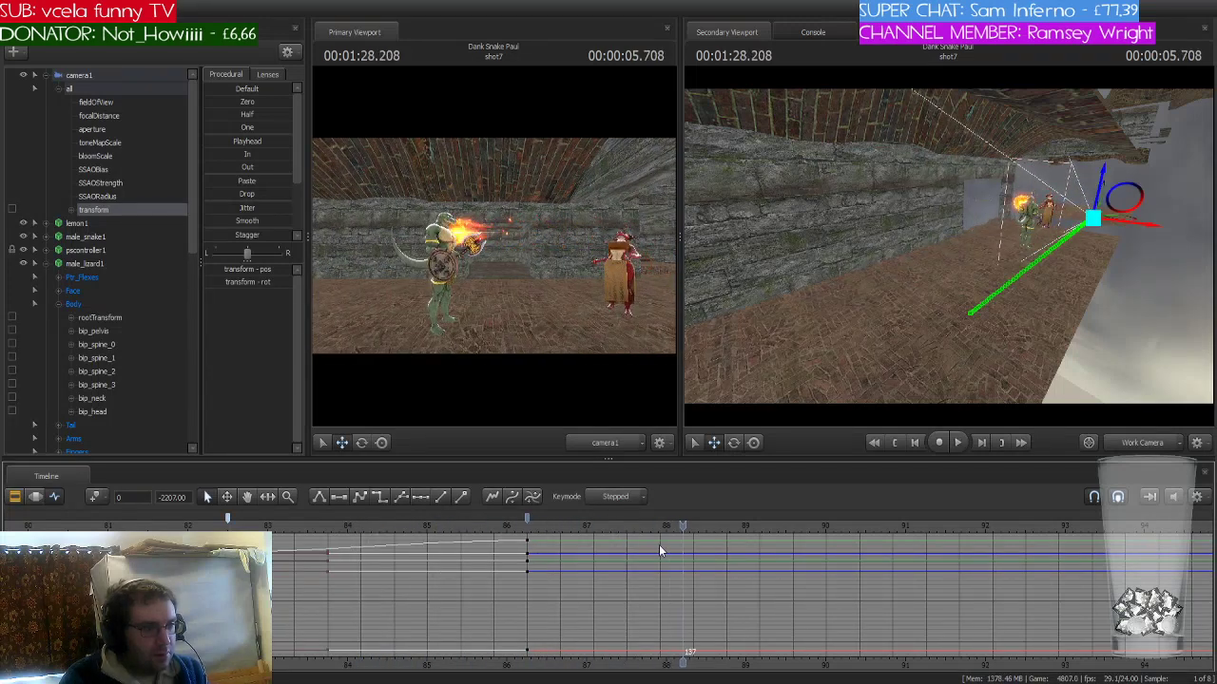
# - Key all of male_lizard1's controls at frame 120
pyautogui.click(84, 263)
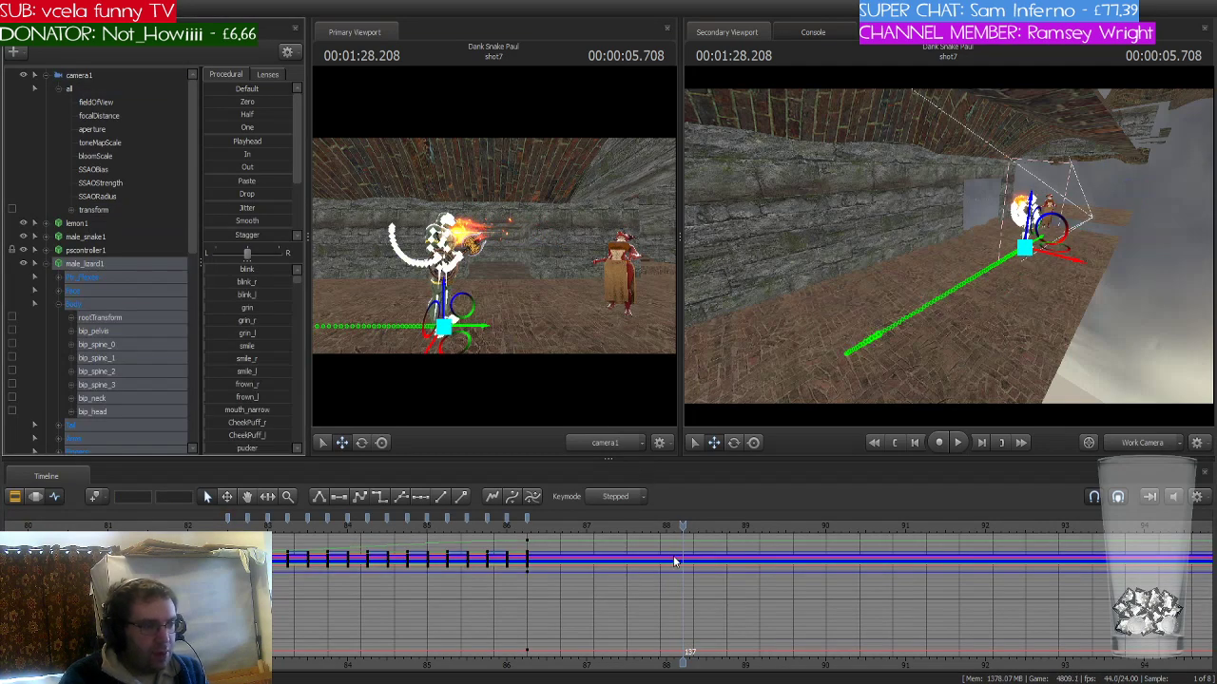
pyautogui.moveTo(683, 528); pyautogui.dragTo(625, 540)
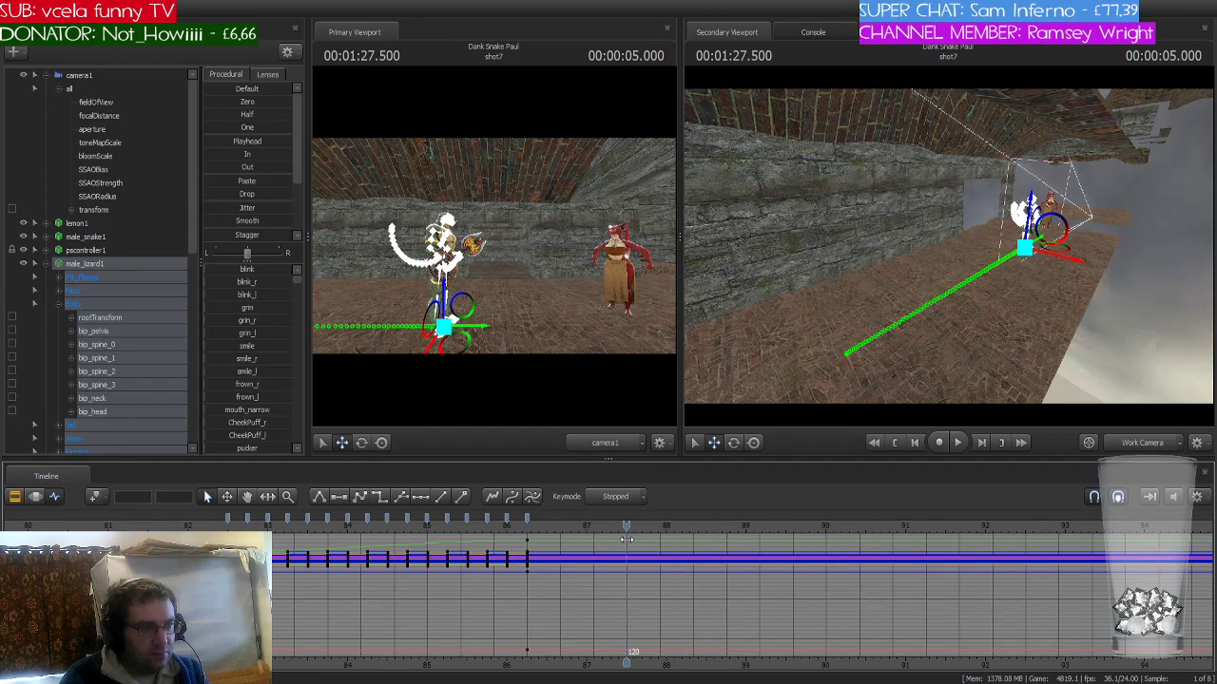
pyautogui.moveTo(959, 334); pyautogui.dragTo(959, 335)
pyautogui.click(96, 496)
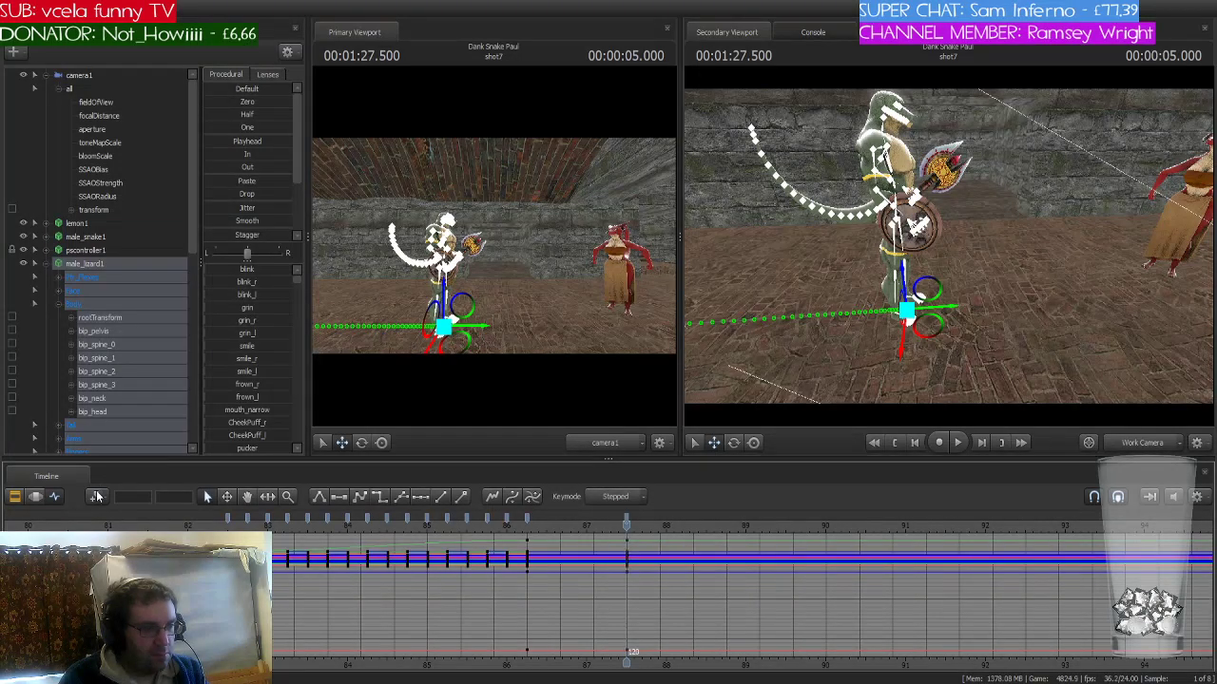
# - Rotate all of male_lizard1's controls together at the frame 120 key so he twists into a shield-blocking pose
pyautogui.click(626, 520)
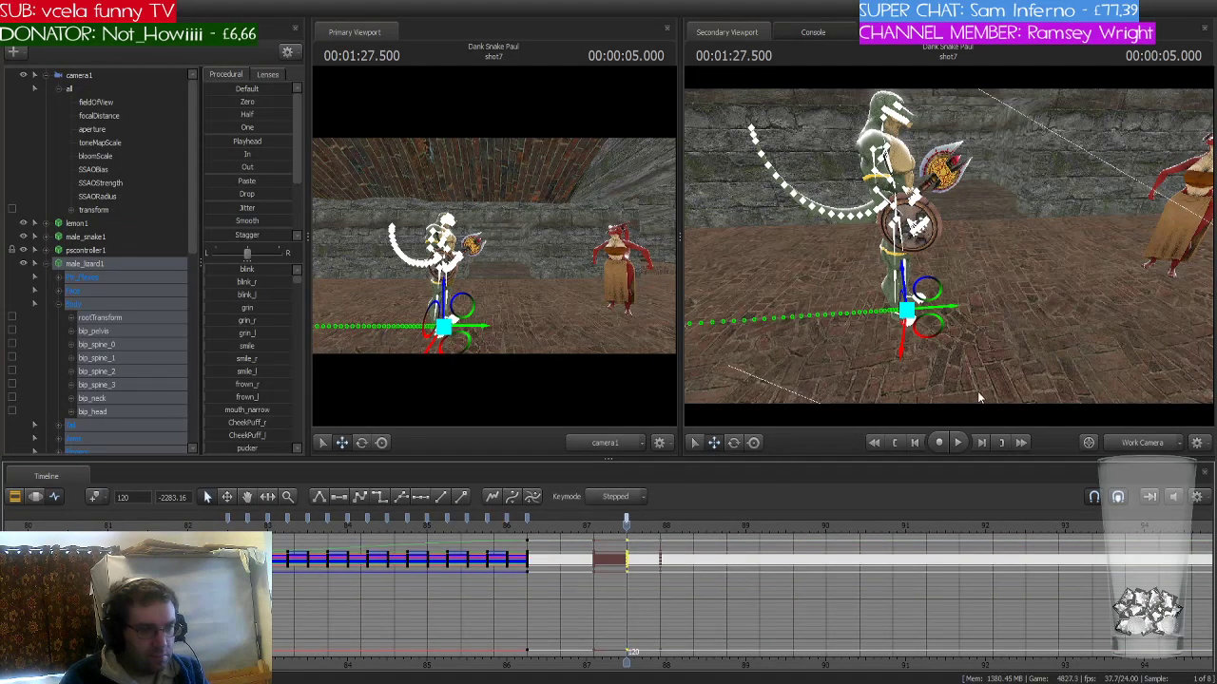
pyautogui.moveTo(979, 398); pyautogui.dragTo(948, 248)
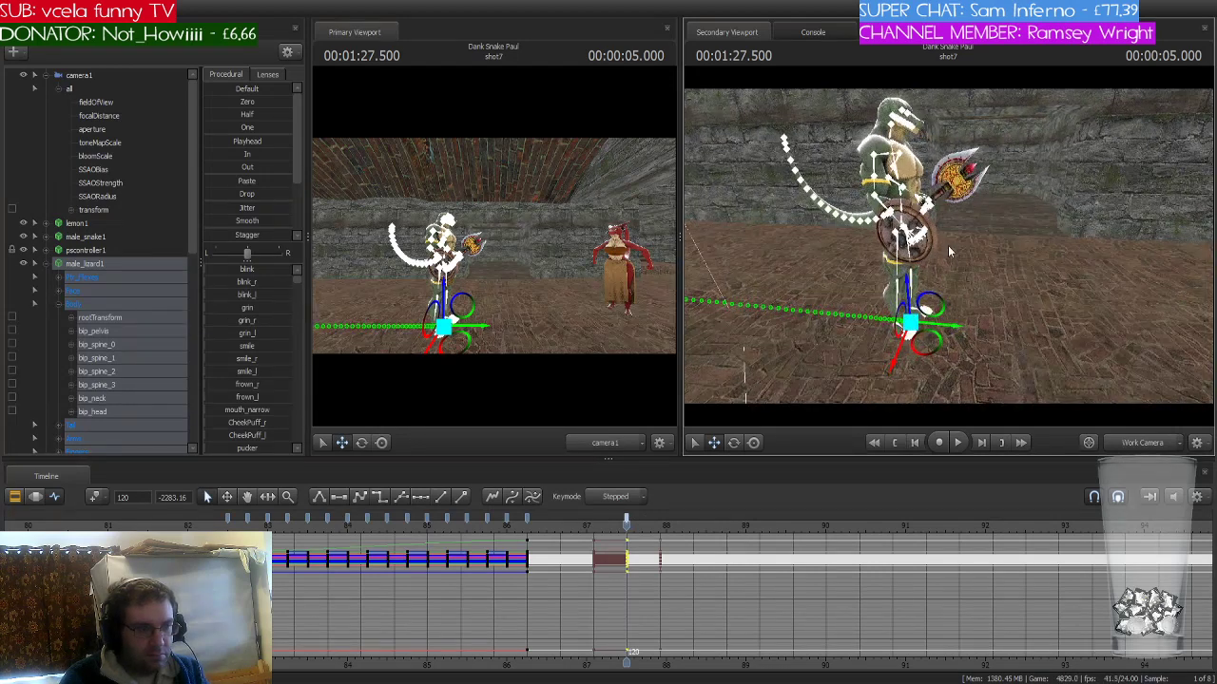
pyautogui.press('e')
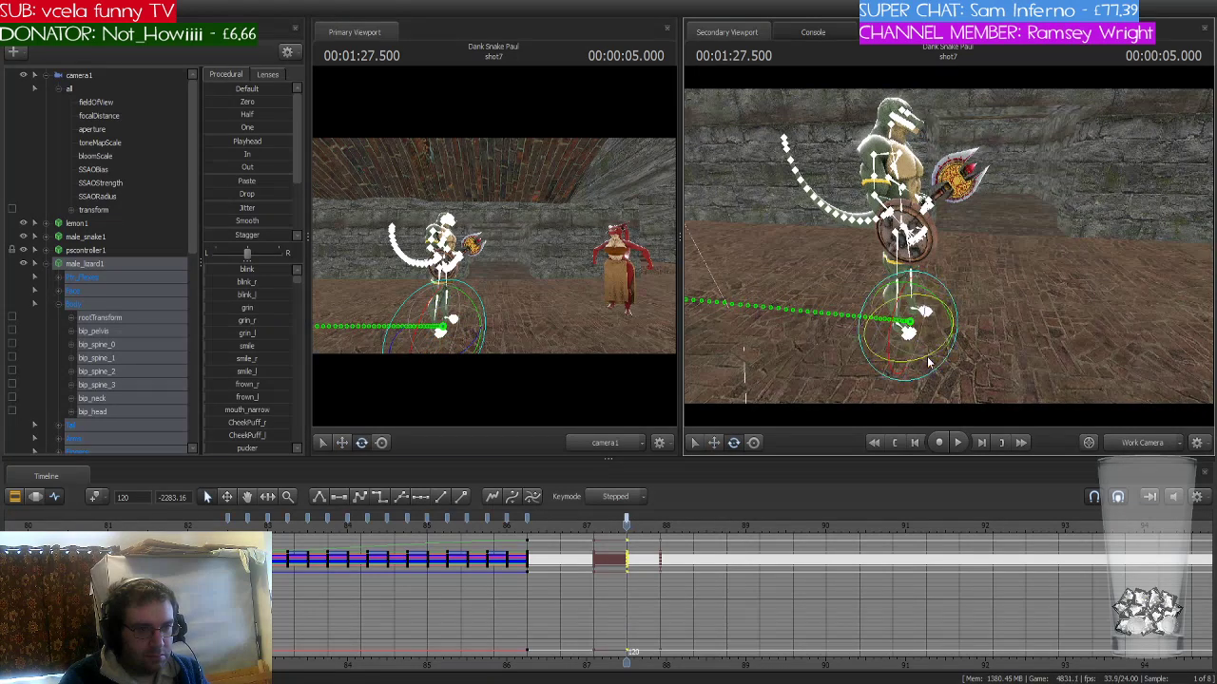
pyautogui.moveTo(927, 358); pyautogui.dragTo(918, 366)
pyautogui.hotkey('ctrl', 'z')
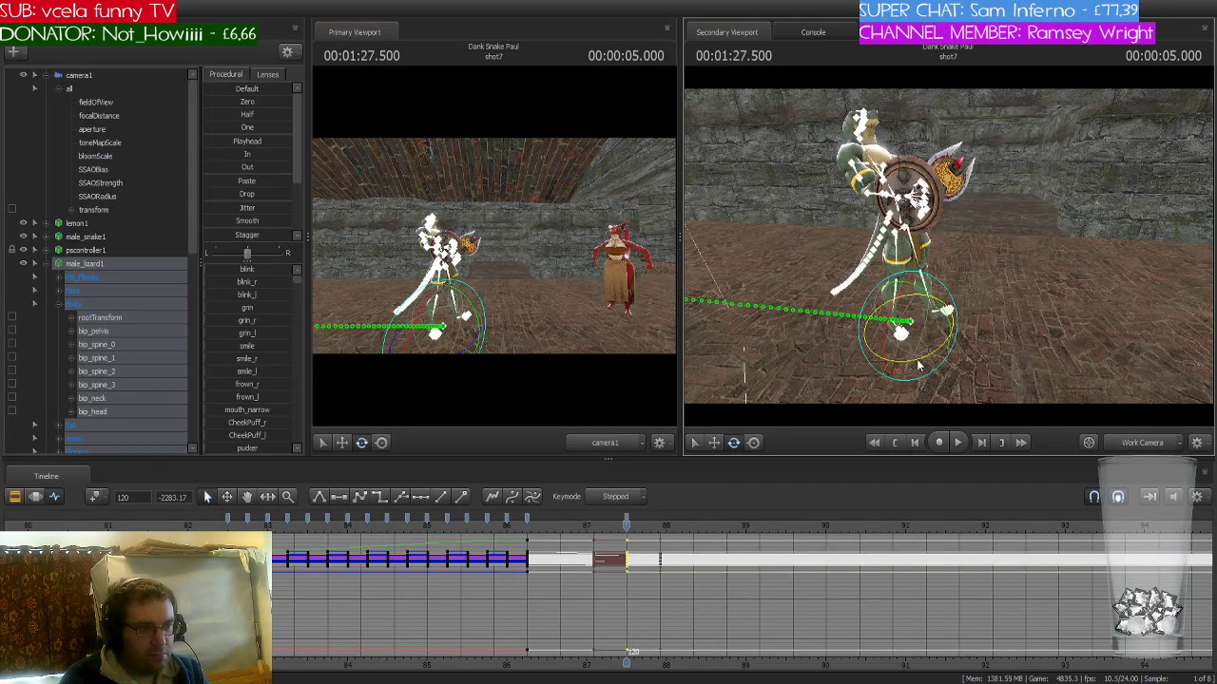
# - Set the tangents of male_lizard1's frame 90 key to stepped and play back the shield block against the fireballs
pyautogui.click(526, 521)
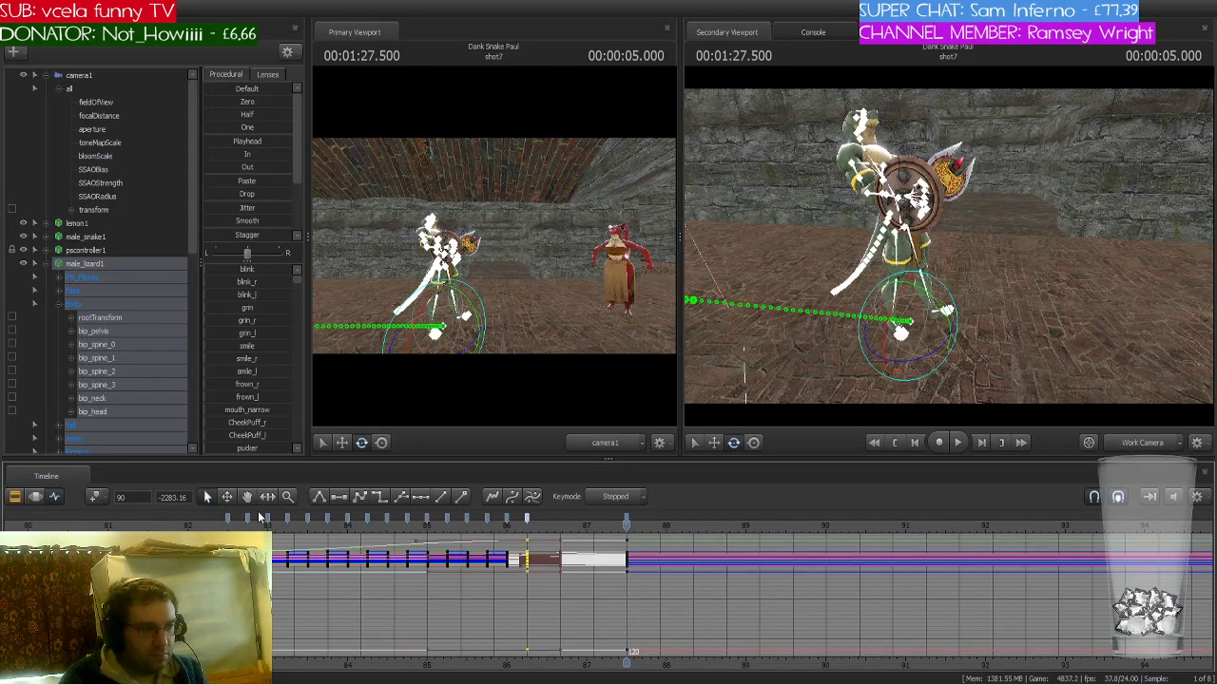
pyautogui.click(380, 496)
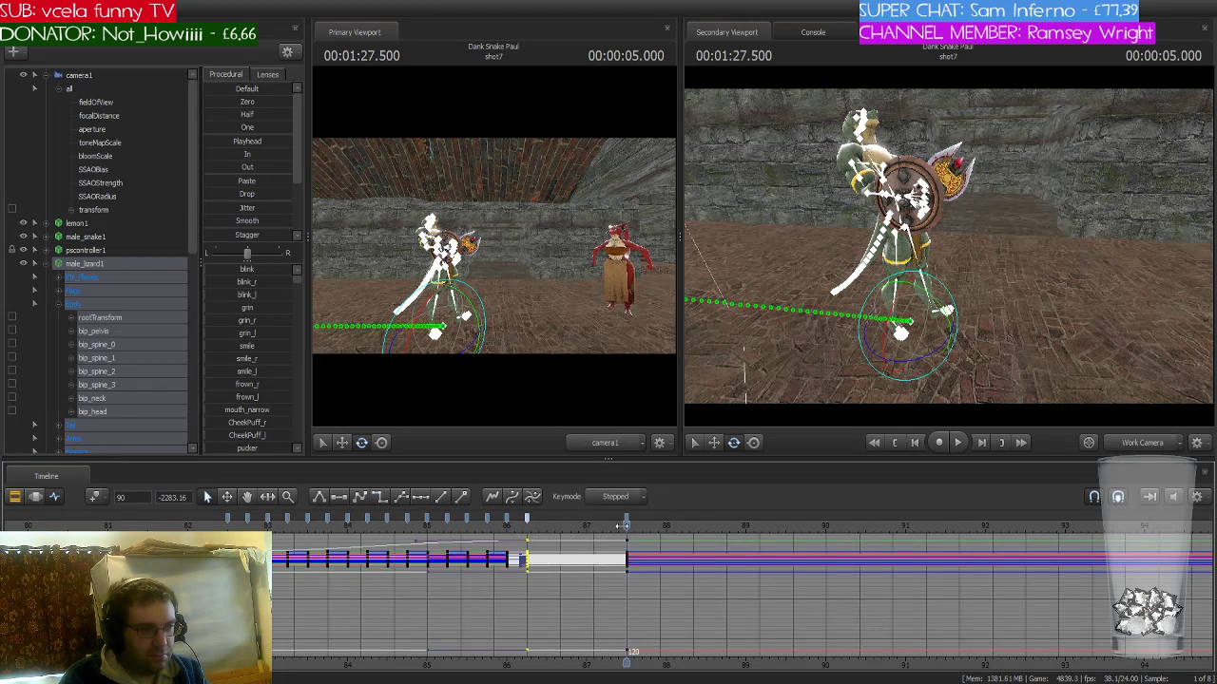
pyautogui.moveTo(623, 526)
pyautogui.mouseDown()
pyautogui.moveTo(533, 527)
pyautogui.moveTo(617, 526)
pyautogui.mouseUp()
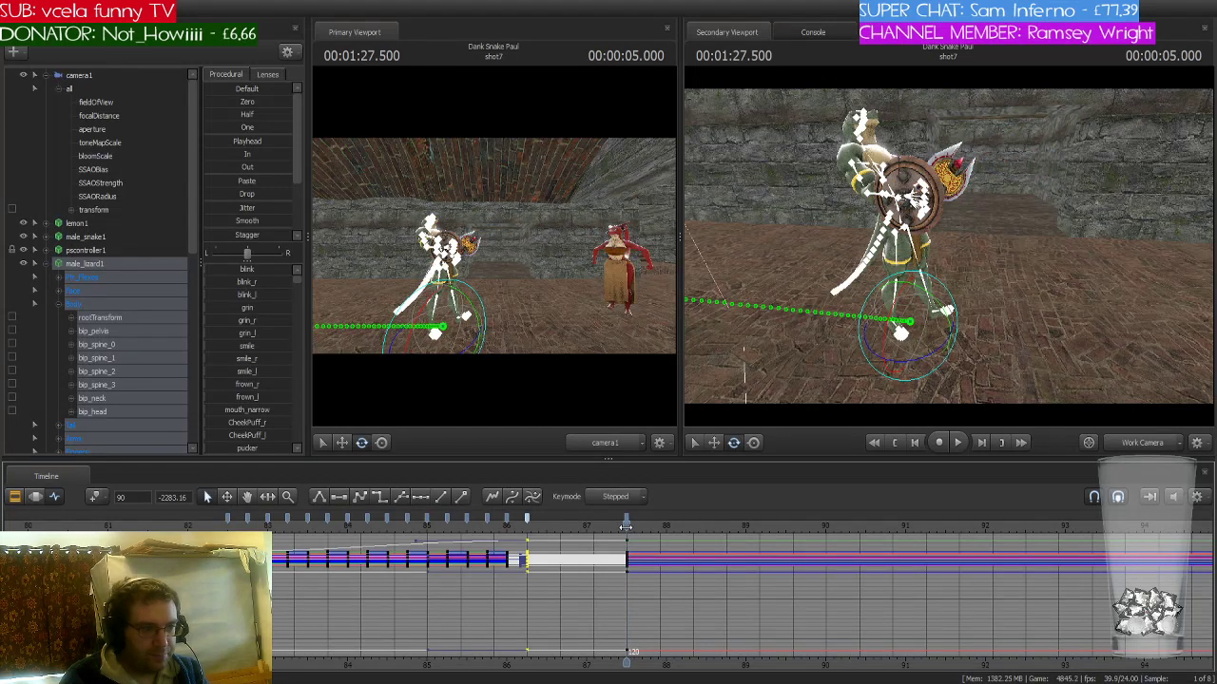
pyautogui.moveTo(626, 532); pyautogui.dragTo(788, 526)
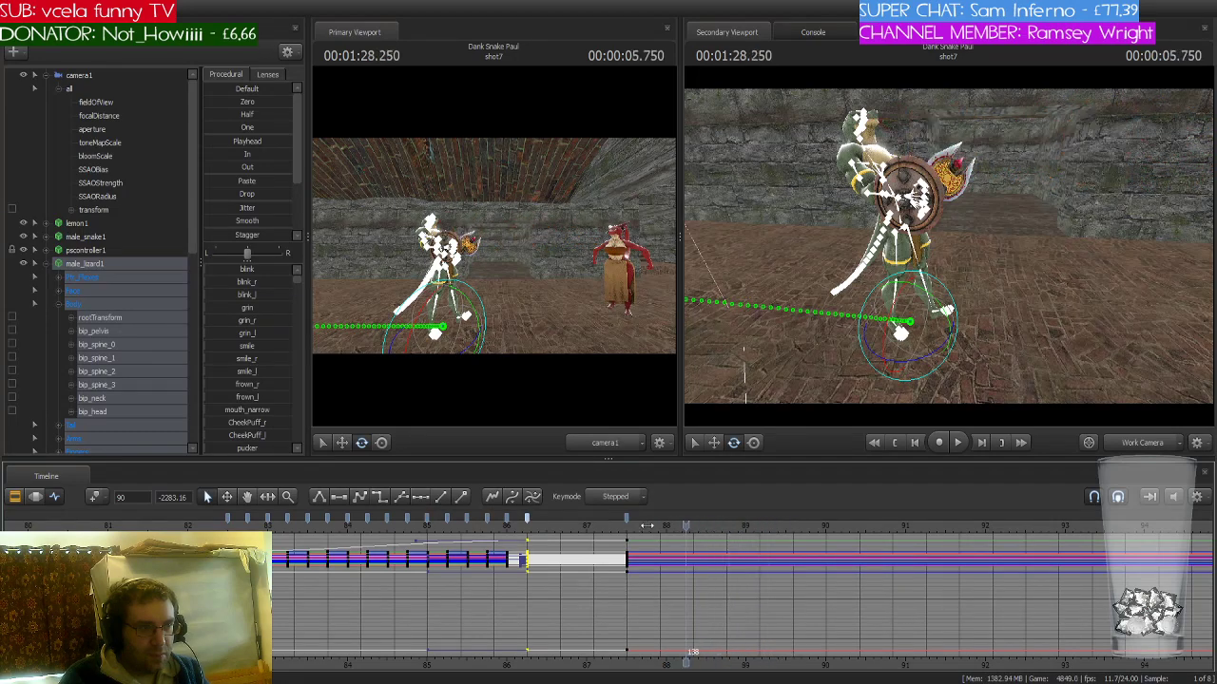
pyautogui.moveTo(645, 526); pyautogui.dragTo(447, 529)
pyautogui.press('space')
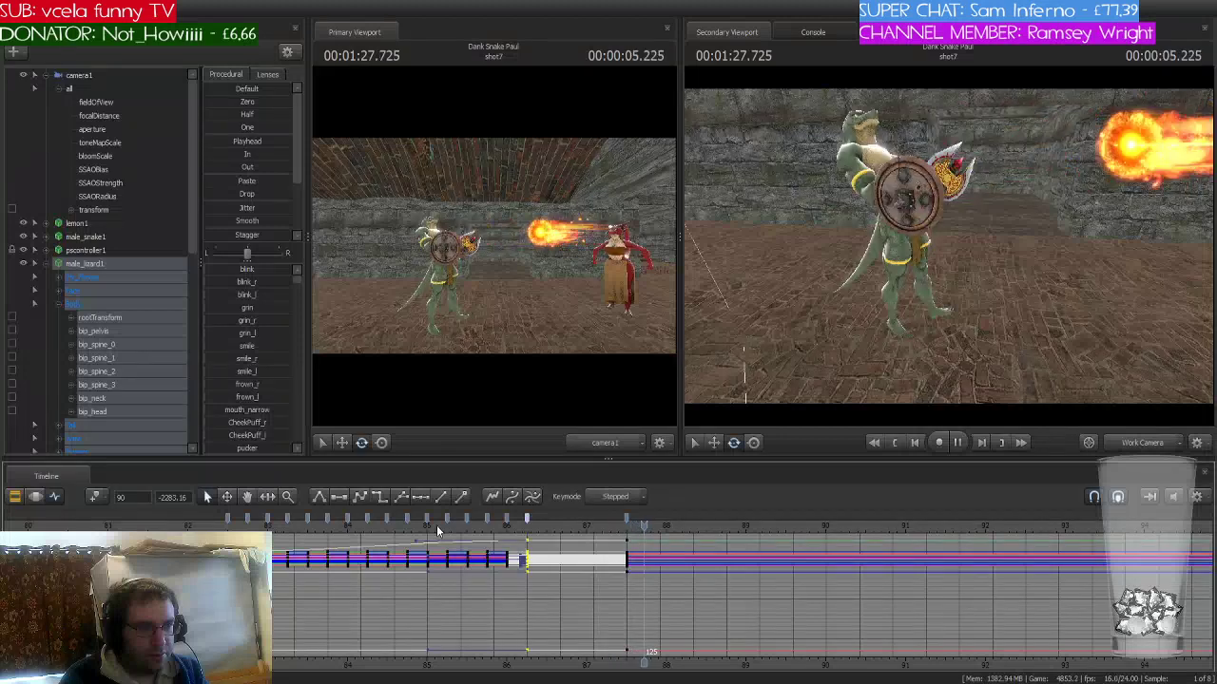
pyautogui.press('space')
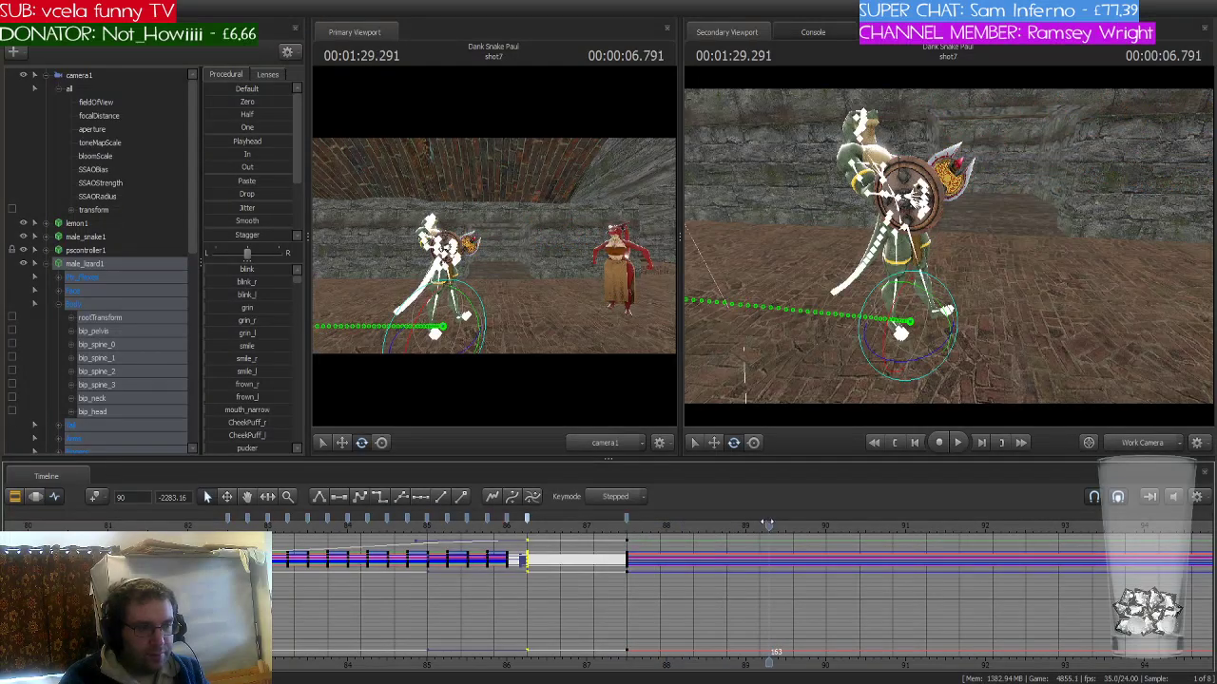
# - Copy male_lizard1's standing pose from the frame 90 key to frame 126
pyautogui.moveTo(768, 525); pyautogui.dragTo(627, 538)
pyautogui.press('Right')
pyautogui.press('Right')
pyautogui.press('Right')
pyautogui.press('Right')
pyautogui.press('Right')
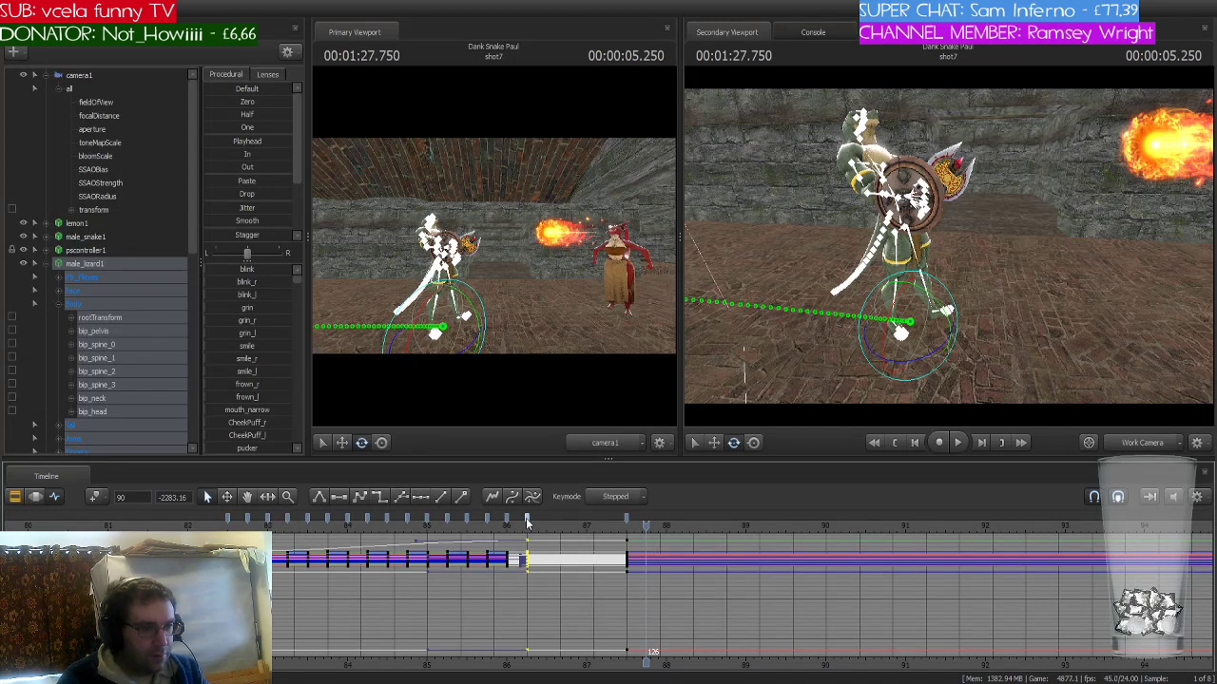
pyautogui.hotkey('ctrl', 'z')
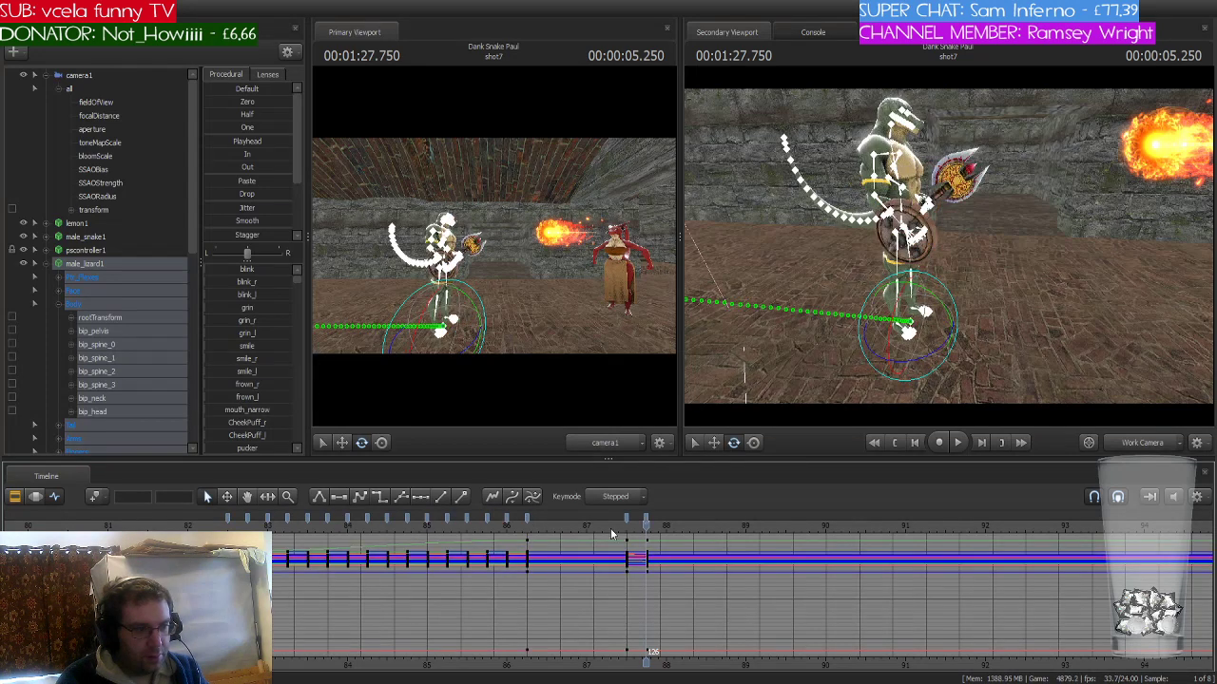
# - Set the tangents of male_lizard1's frame 120 key to stepped and play back the run into the block
pyautogui.moveTo(647, 528); pyautogui.dragTo(571, 527)
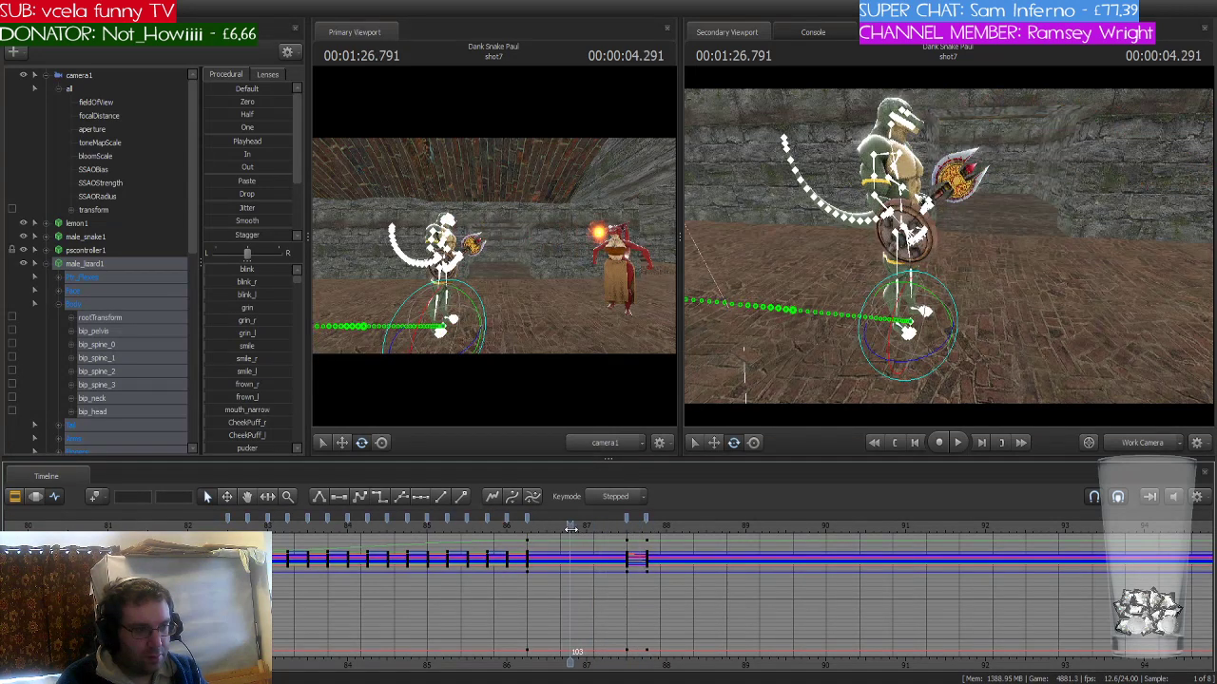
pyautogui.click(627, 523)
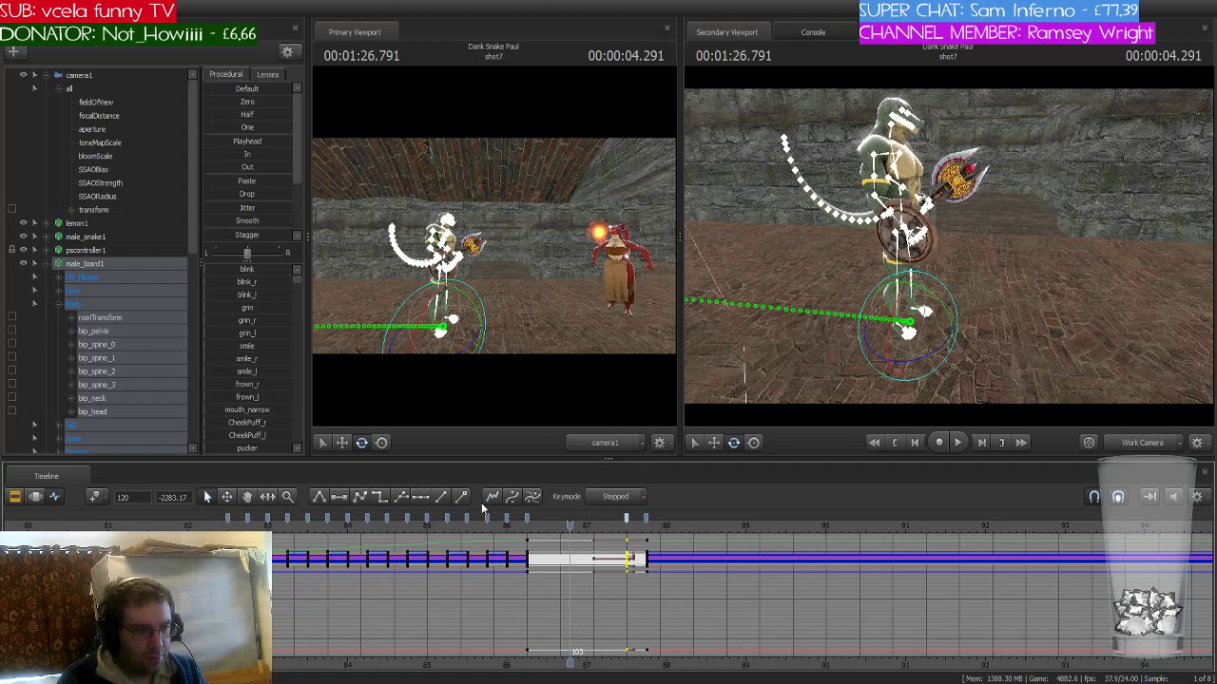
pyautogui.click(378, 495)
pyautogui.moveTo(567, 525); pyautogui.dragTo(464, 537)
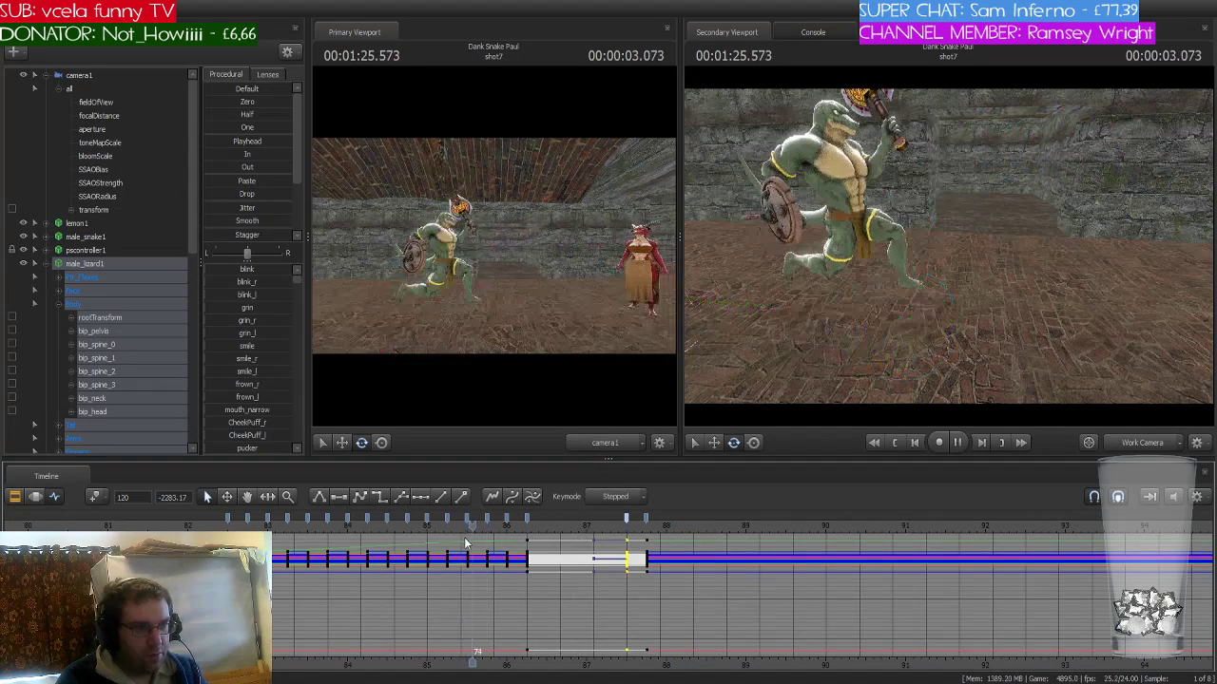
# - Paste the copied shield-raised pose of male_lizard1 at frame 138 and apply stepped tangents to the keyframe at frame 126
pyautogui.press('space')
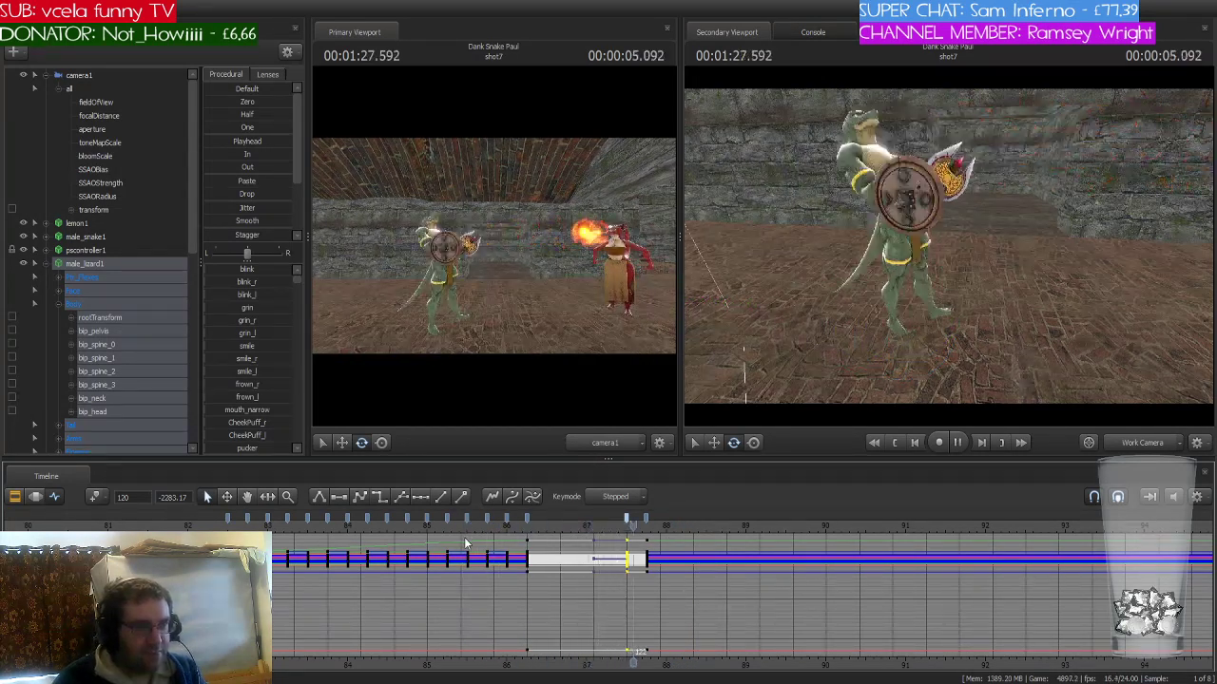
pyautogui.press('space')
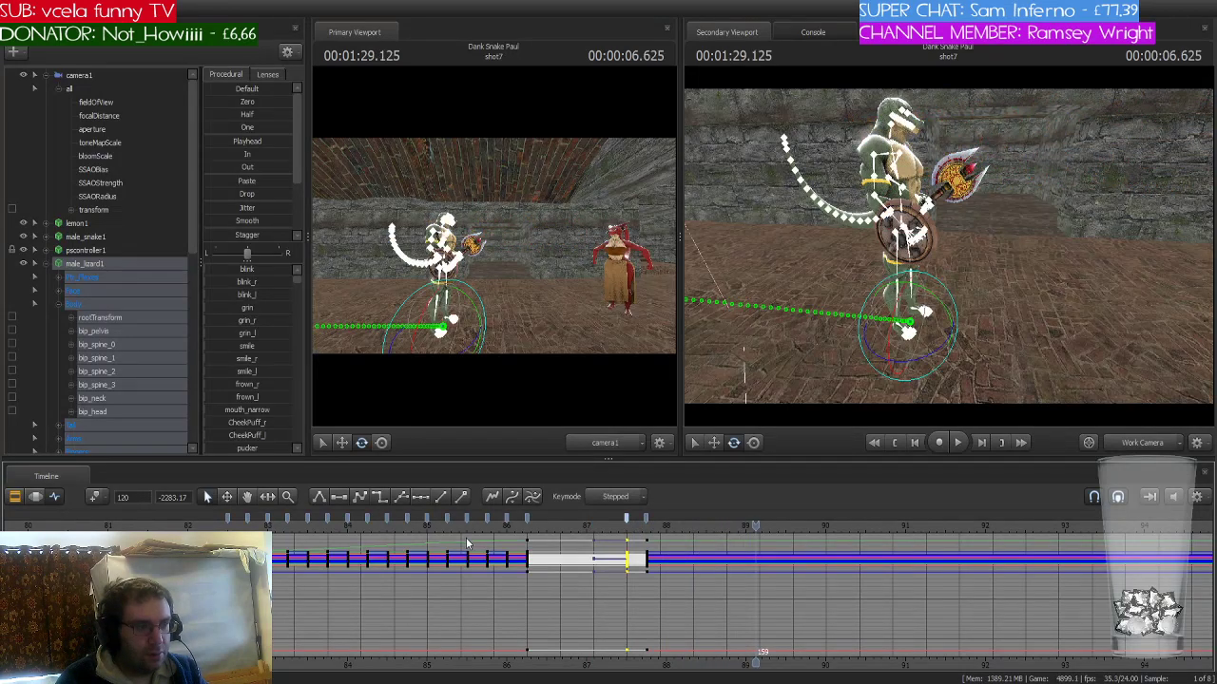
pyautogui.moveTo(752, 526); pyautogui.dragTo(664, 544)
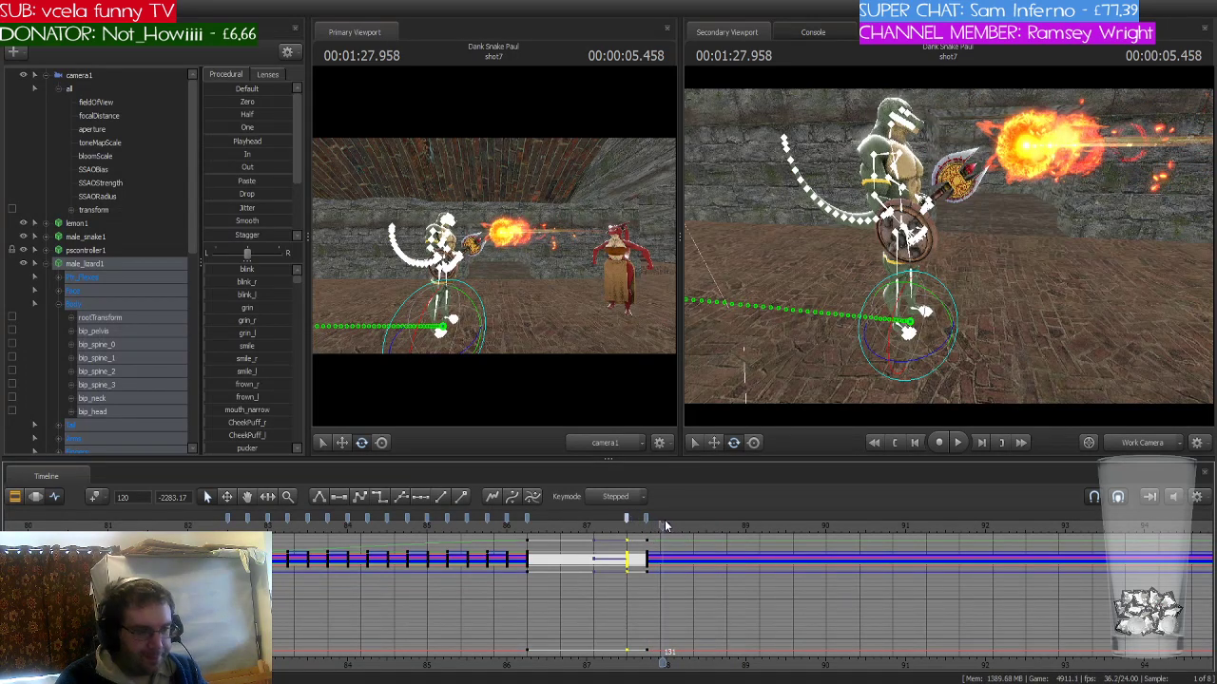
pyautogui.moveTo(663, 525); pyautogui.dragTo(685, 525)
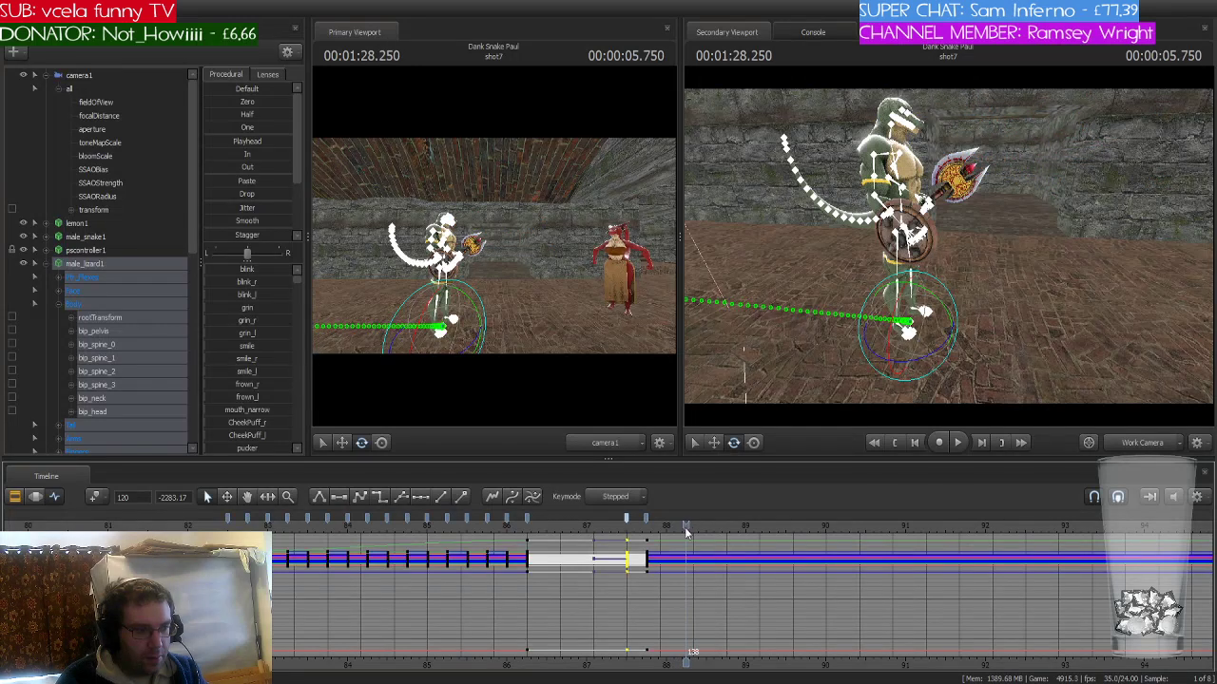
pyautogui.hotkey('ctrl', 'v')
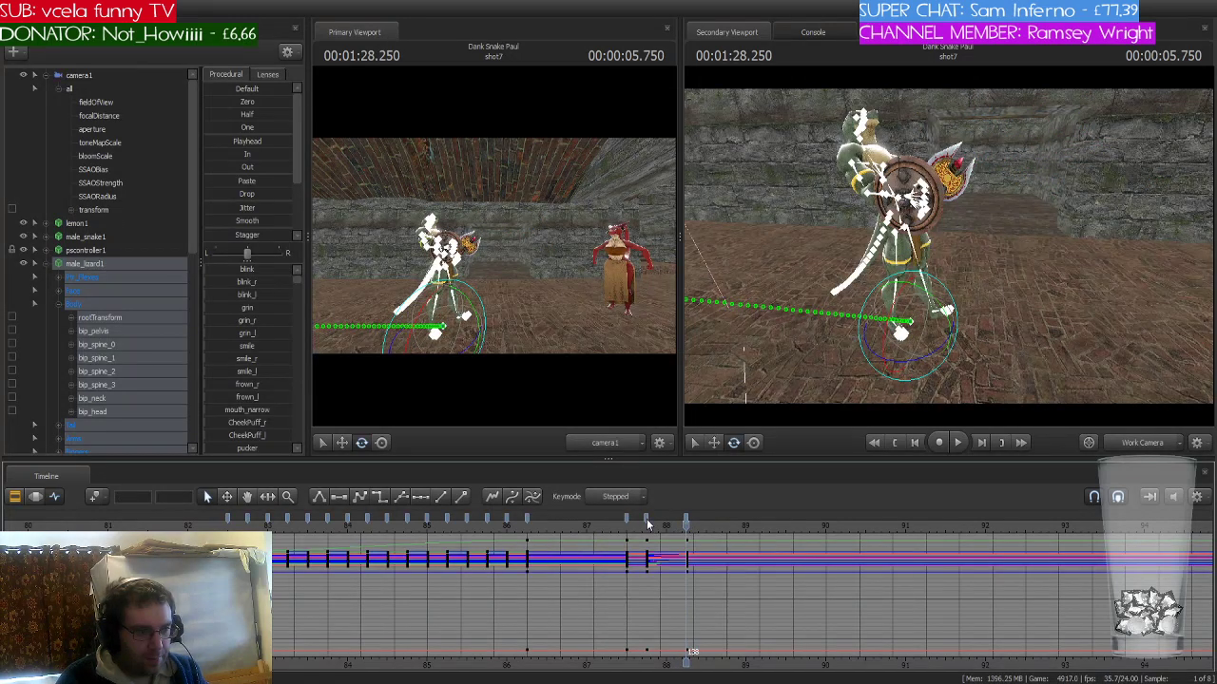
pyautogui.click(648, 523)
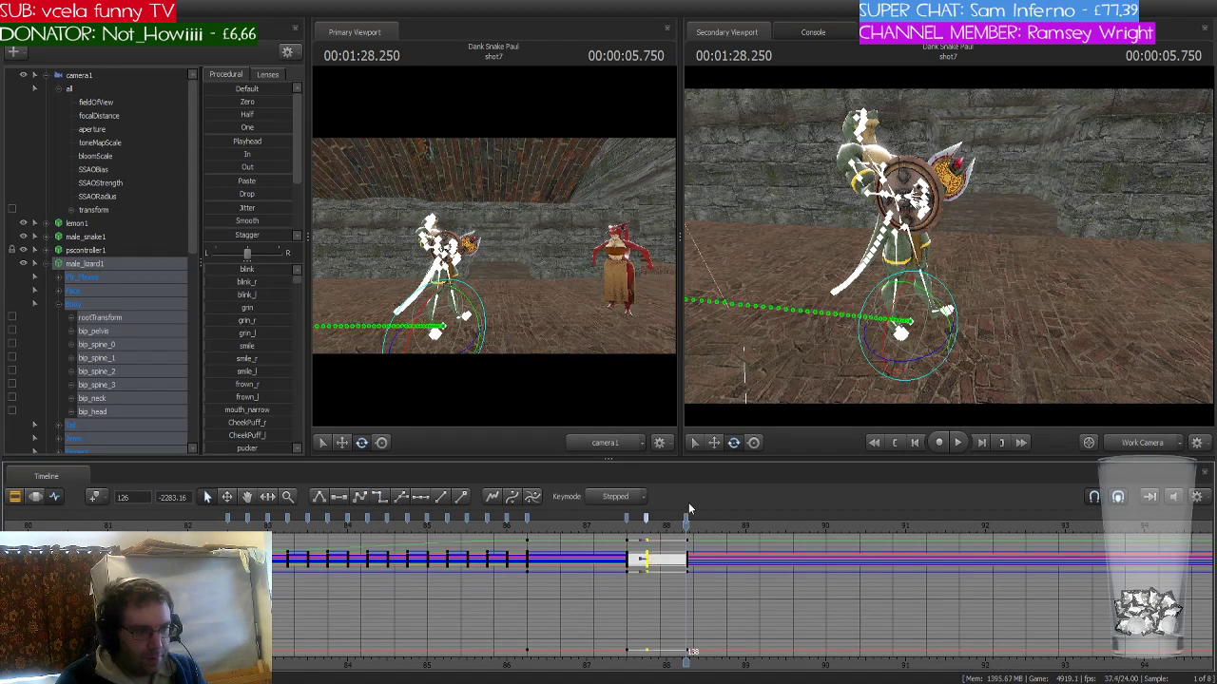
pyautogui.moveTo(688, 525)
pyautogui.mouseDown()
pyautogui.moveTo(485, 525)
pyautogui.moveTo(688, 525)
pyautogui.mouseUp()
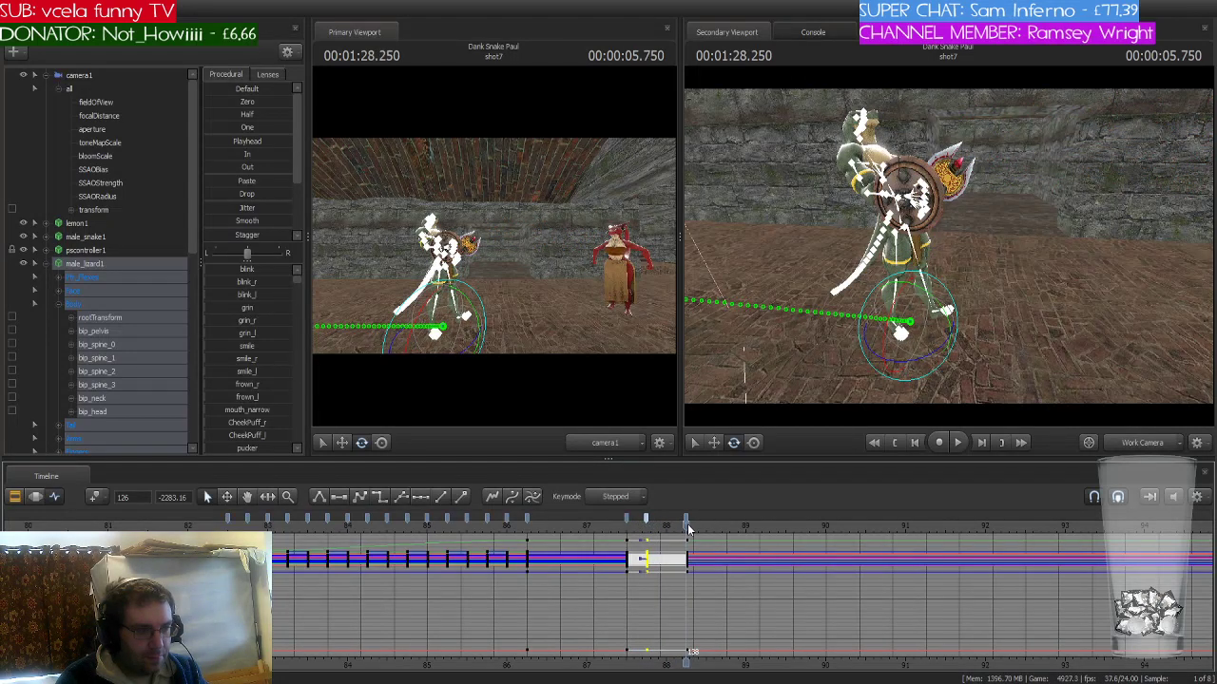
# - Step through frames 121 to 138 to check the lizard's pose changes against the fireball's flight
pyautogui.press('Left')
pyautogui.press('Left')
pyautogui.press('Left')
pyautogui.press('Left')
pyautogui.press('Left')
pyautogui.press('Left')
pyautogui.press('Left')
pyautogui.press('Left')
pyautogui.press('Left')
pyautogui.press('Left')
pyautogui.press('Left')
pyautogui.press('Left')
pyautogui.press('Left')
pyautogui.press('Left')
pyautogui.press('Left')
pyautogui.press('Left')
pyautogui.press('Left')
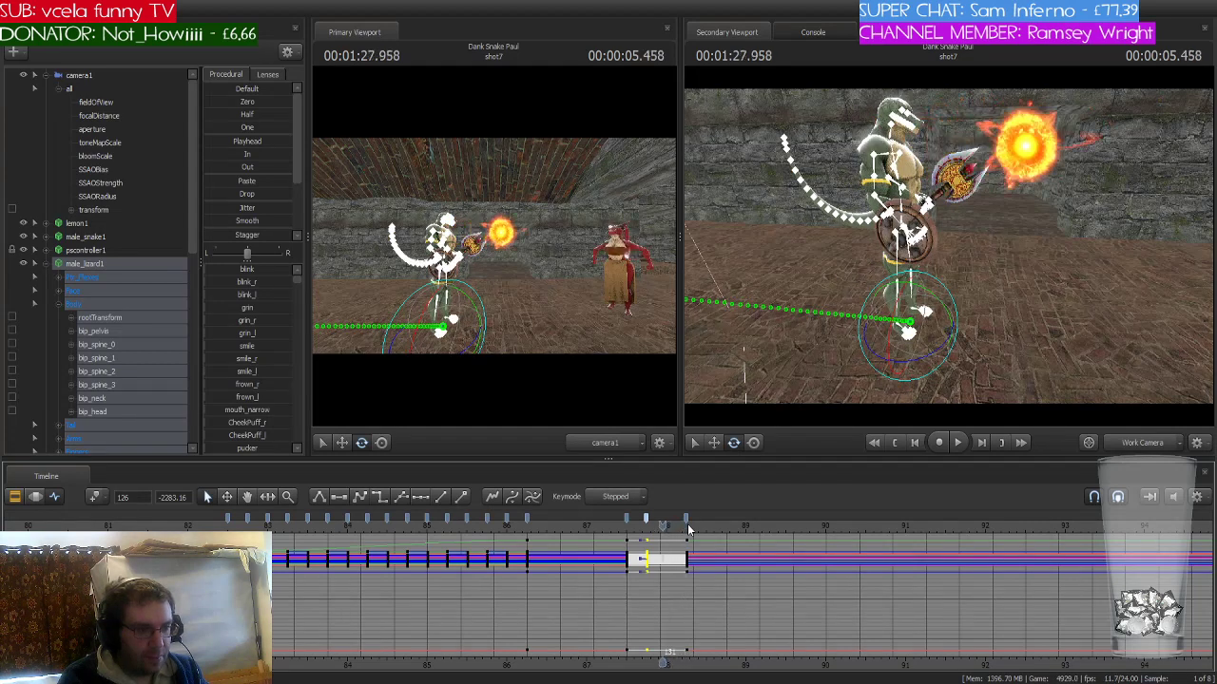
pyautogui.press('Left')
pyautogui.press('Right')
pyautogui.press('Right')
pyautogui.press('Right')
pyautogui.press('Right')
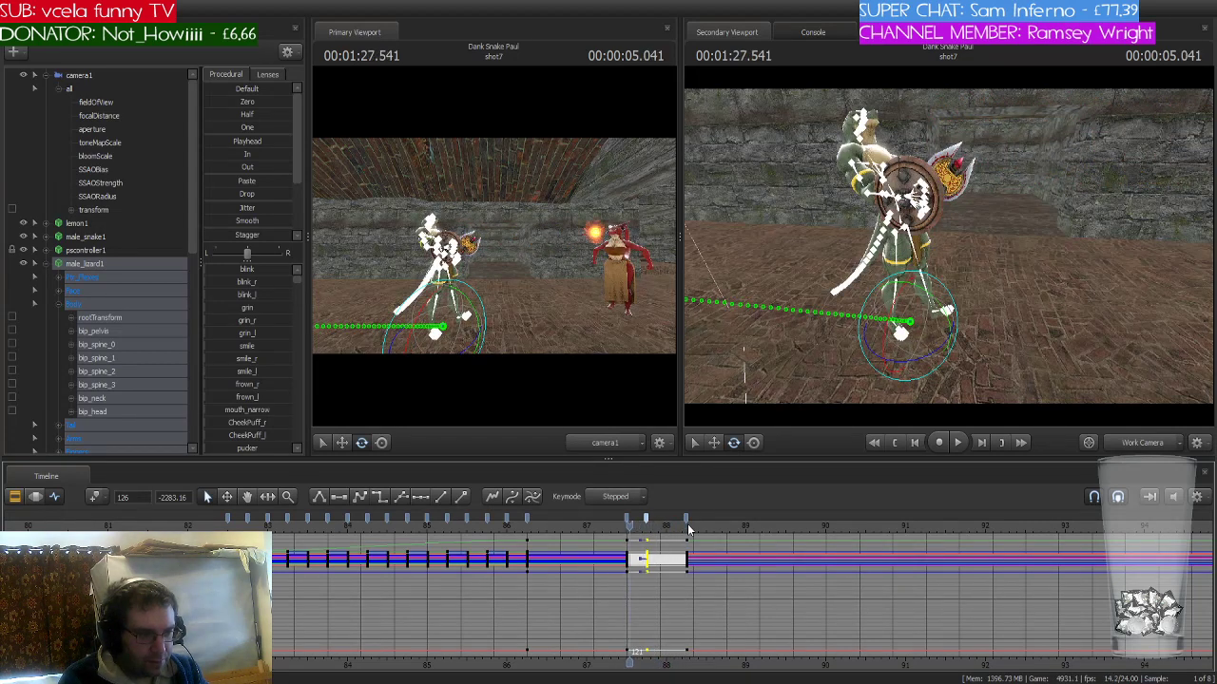
pyautogui.press('Right')
pyautogui.press('Right')
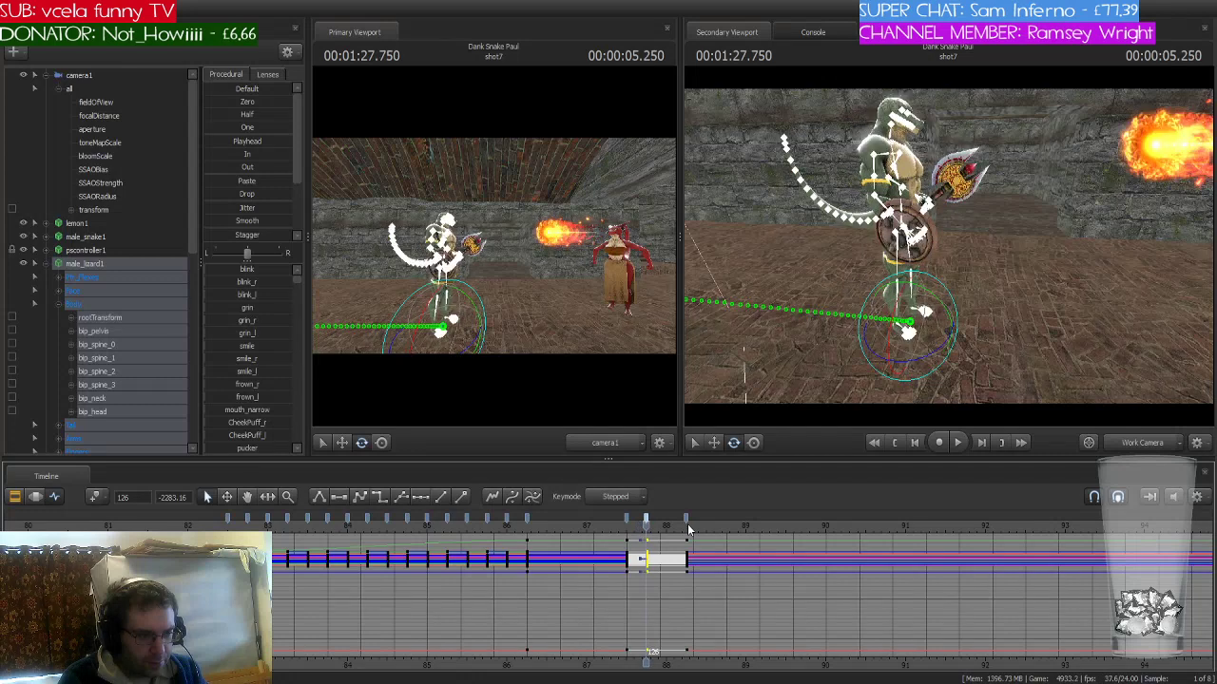
# - Locate the moment after frame 138 when the shield lowers and paste the standing pose from frame 126 at frame 144
pyautogui.click(689, 529)
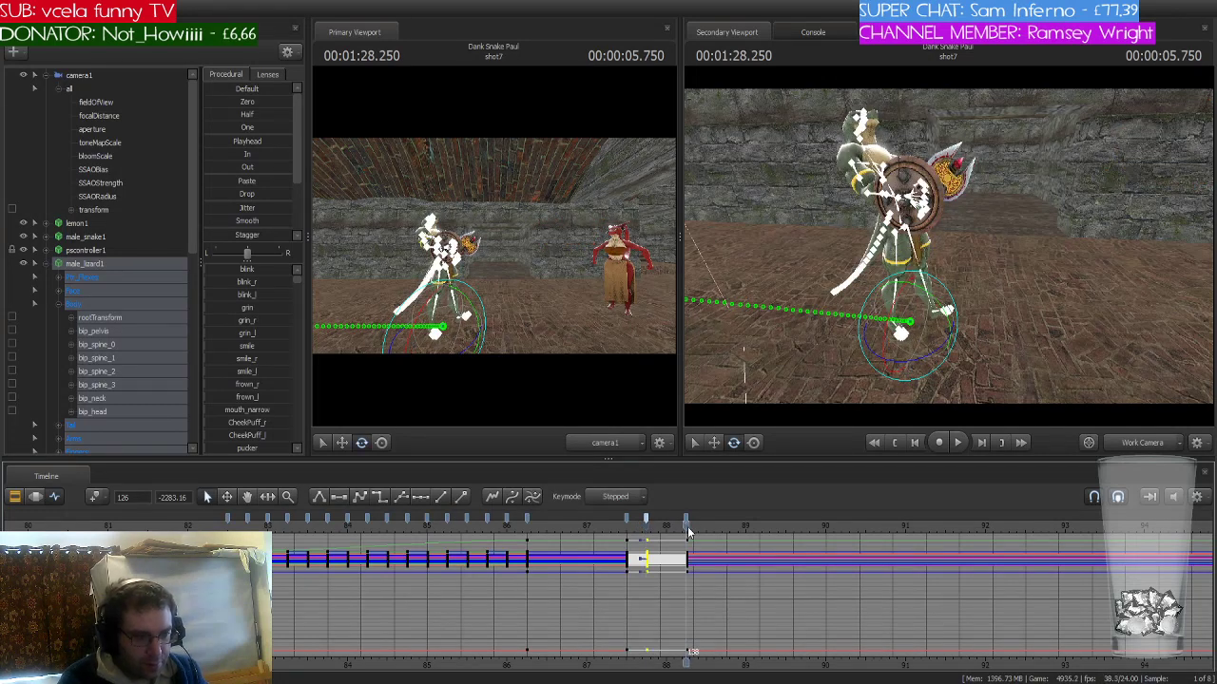
pyautogui.press('Right')
pyautogui.press('Right')
pyautogui.press('Right')
pyautogui.press('Right')
pyautogui.press('Right')
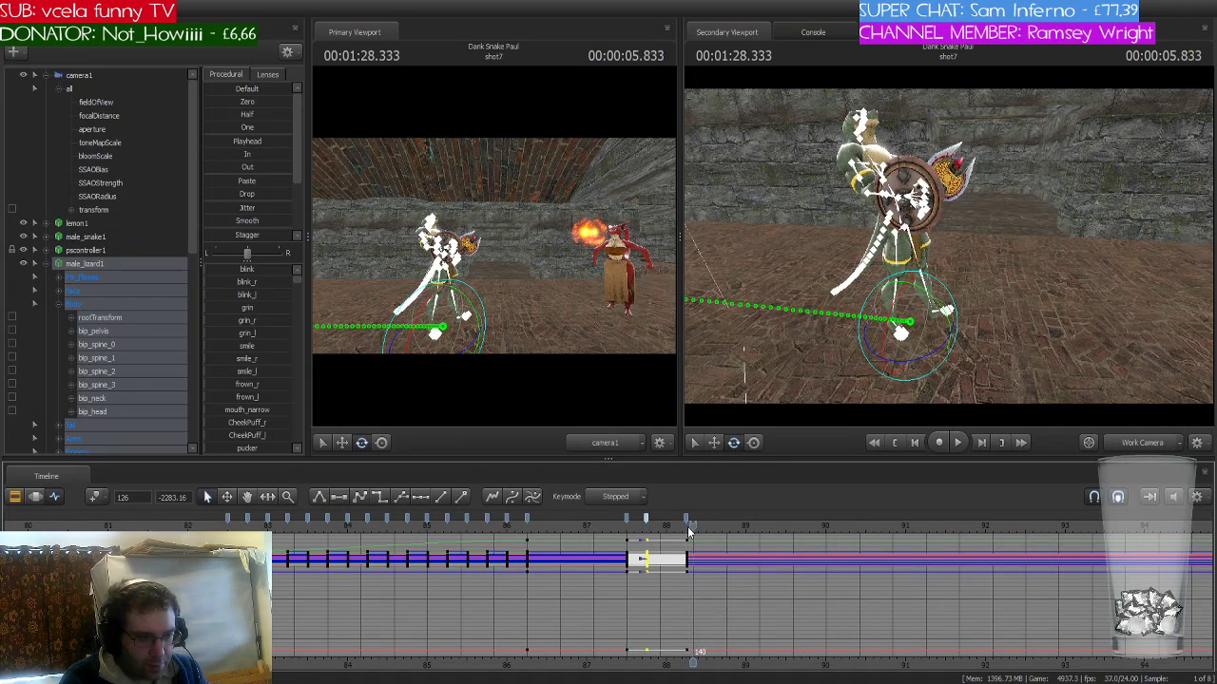
pyautogui.press('Right')
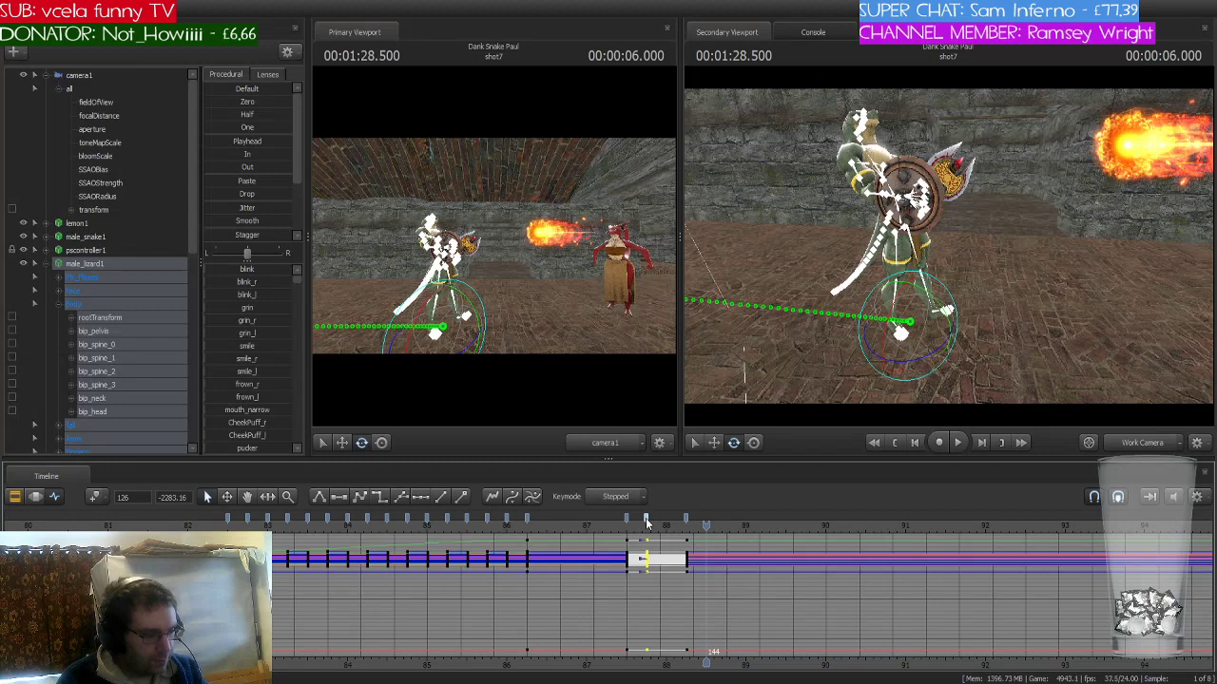
pyautogui.moveTo(647, 521); pyautogui.dragTo(669, 522)
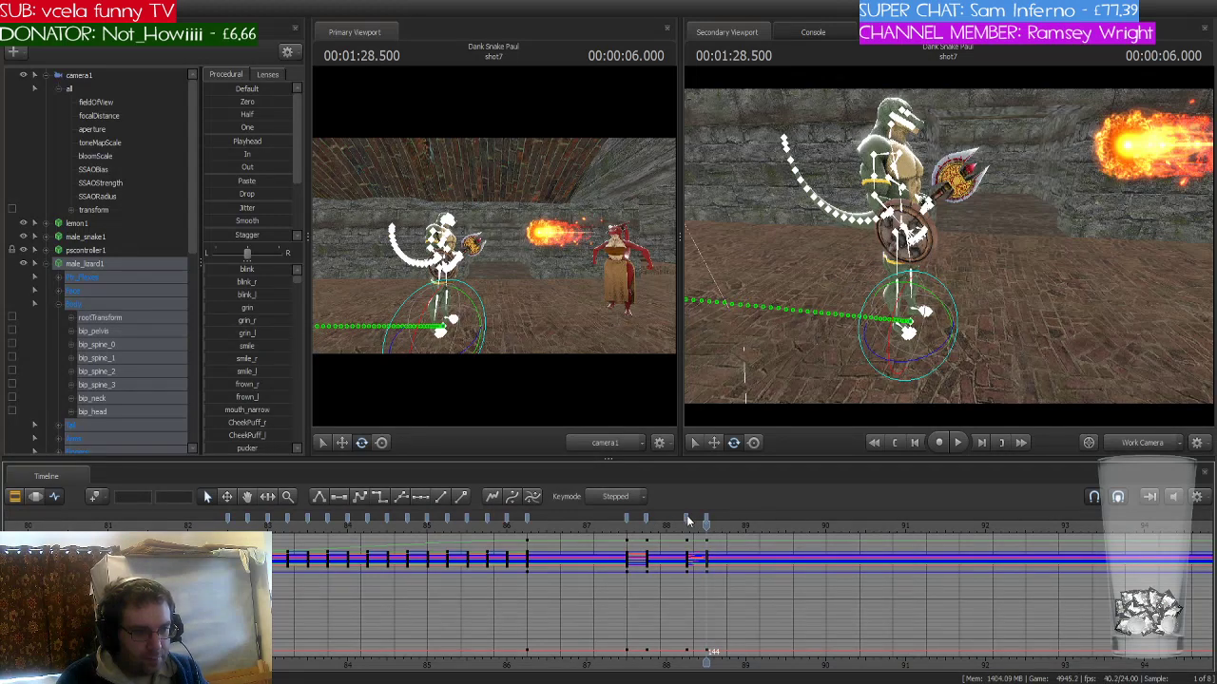
# - Apply stepped tangents to the lizard's keyframes at frames 126 and 138 and play back the blocking sequence
pyautogui.click(646, 559)
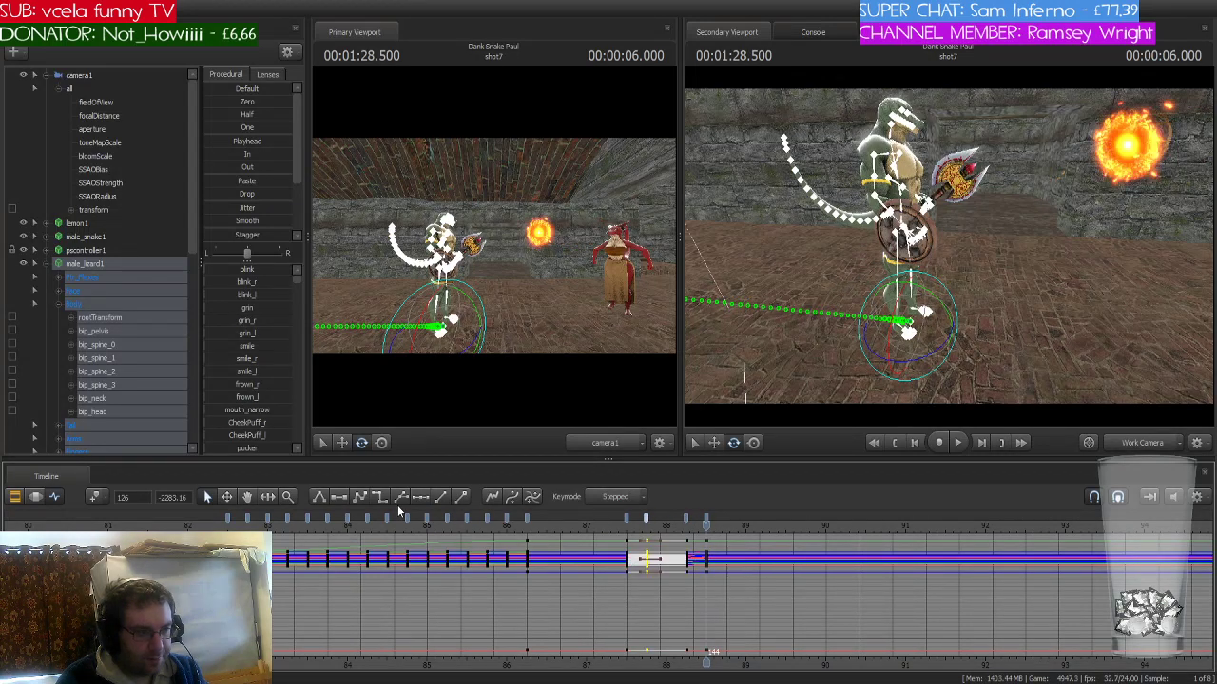
pyautogui.click(686, 521)
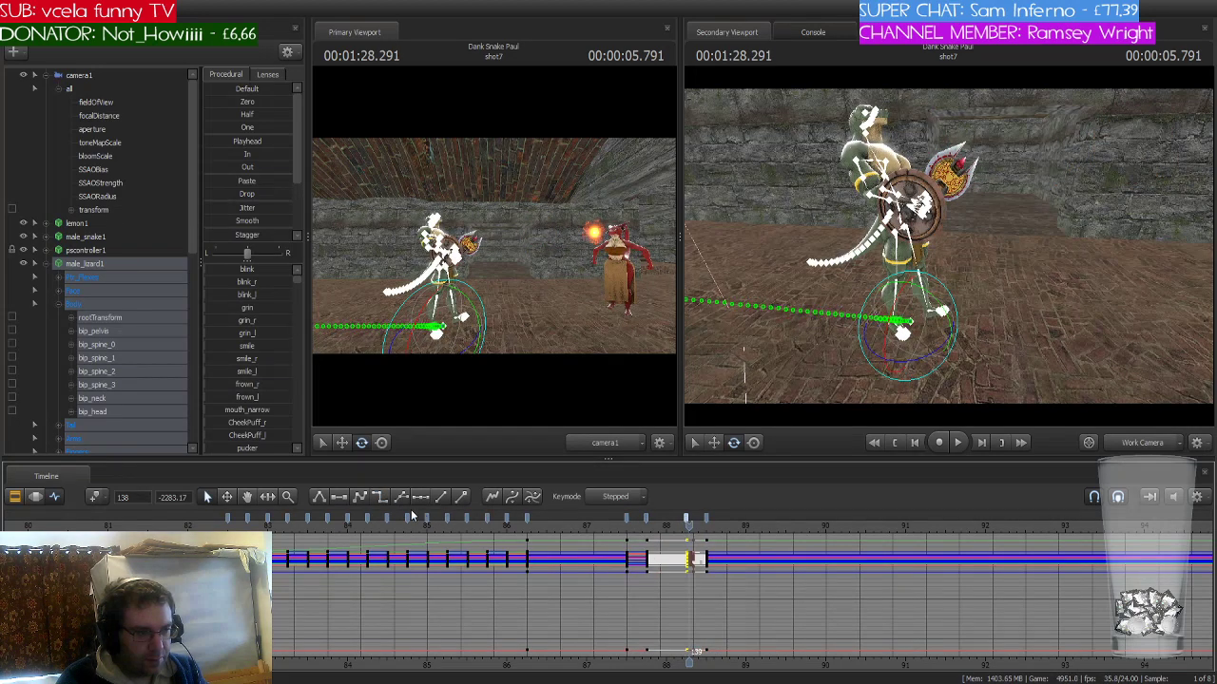
pyautogui.click(376, 498)
pyautogui.moveTo(686, 530); pyautogui.dragTo(410, 534)
pyautogui.press('space')
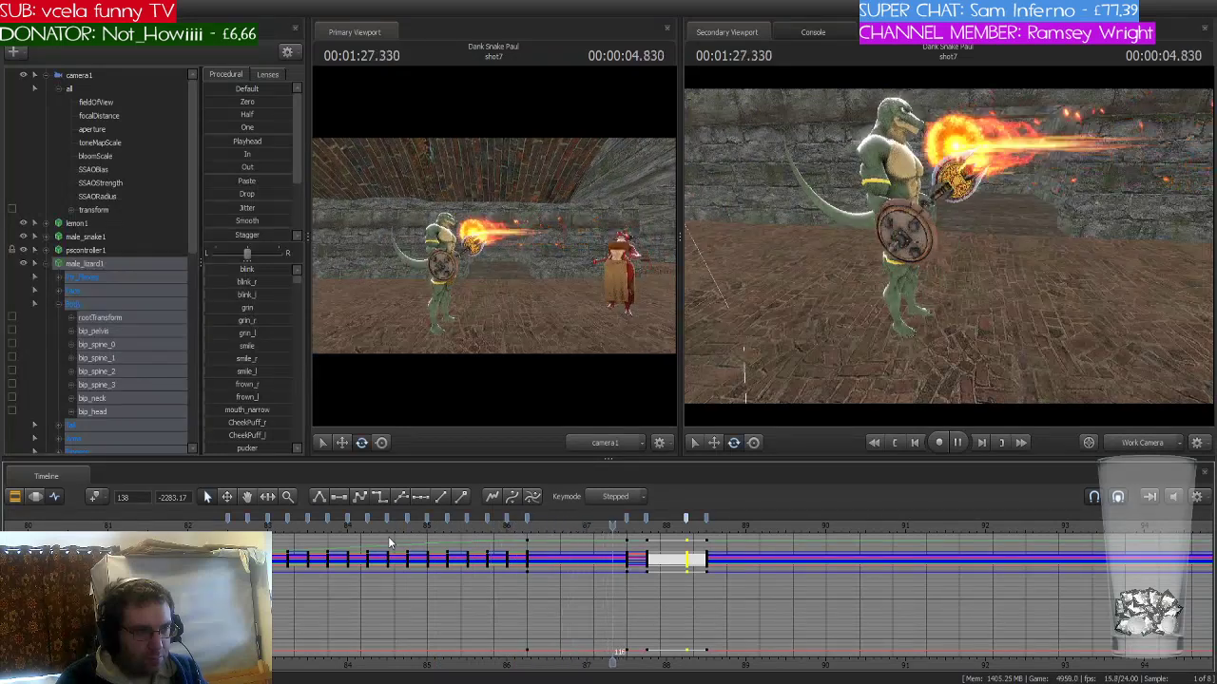
pyautogui.press('space')
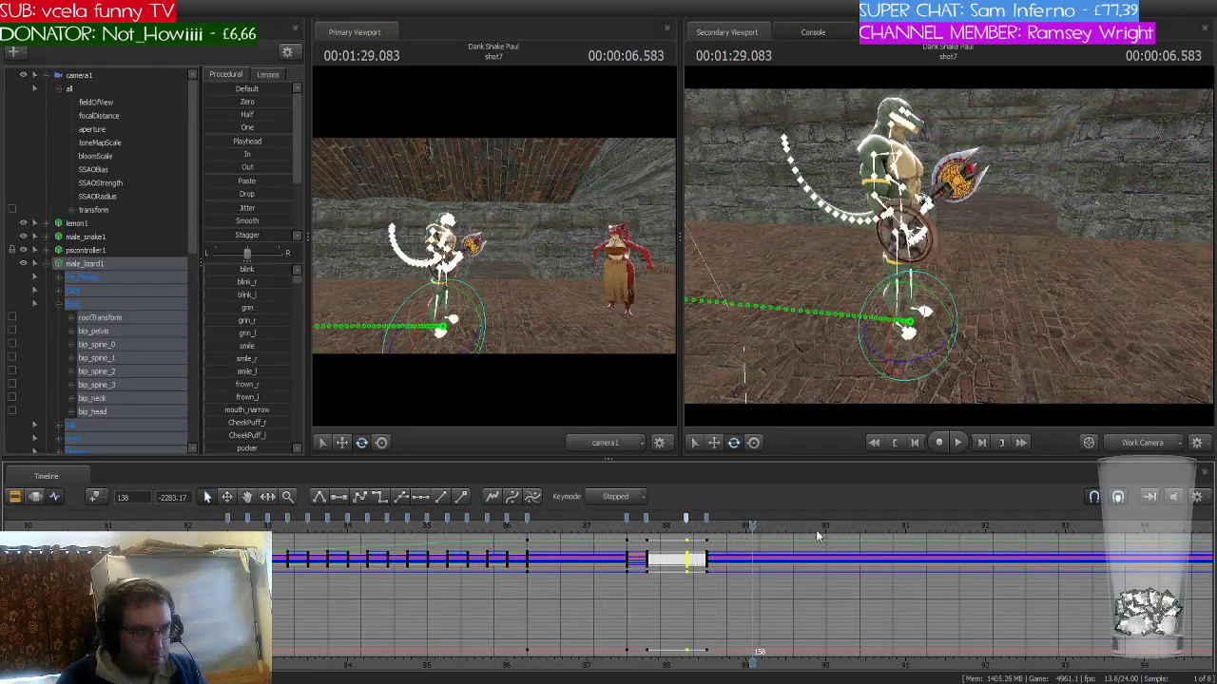
# - Paste the shield-raised pose from frame 138 at frame 156 and apply stepped tangents to the keyframe at frame 144
pyautogui.moveTo(746, 532)
pyautogui.mouseDown()
pyautogui.moveTo(704, 526)
pyautogui.moveTo(747, 528)
pyautogui.mouseUp()
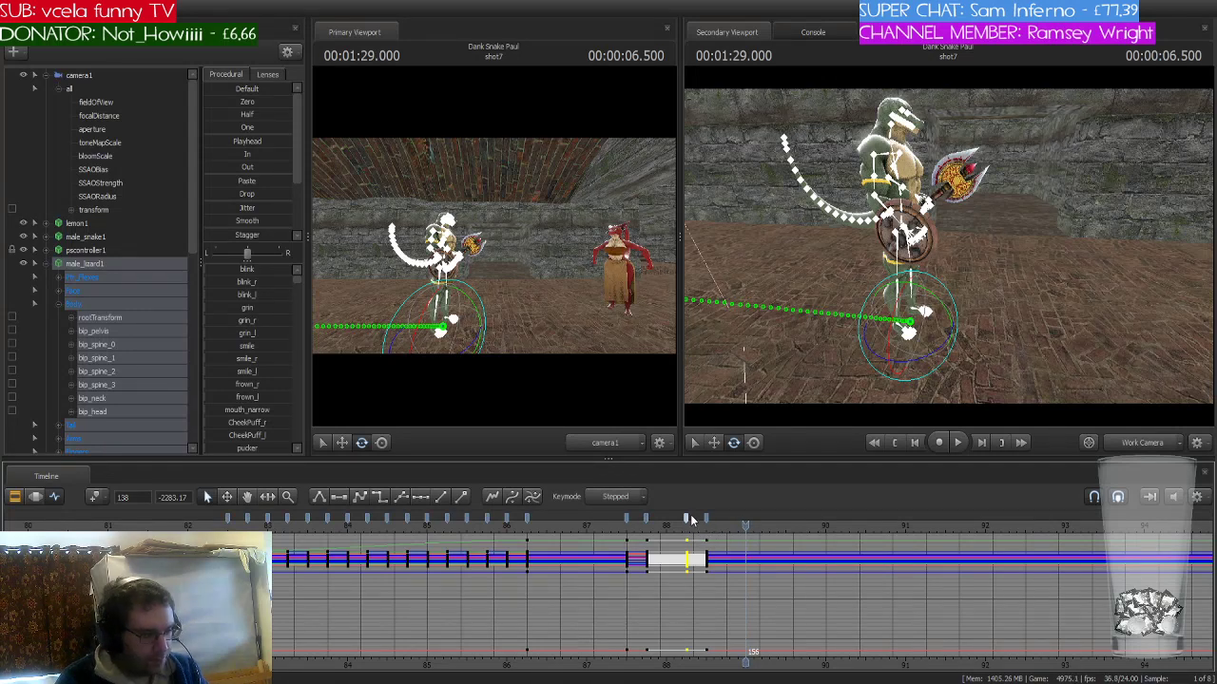
pyautogui.hotkey('ctrl', 'v')
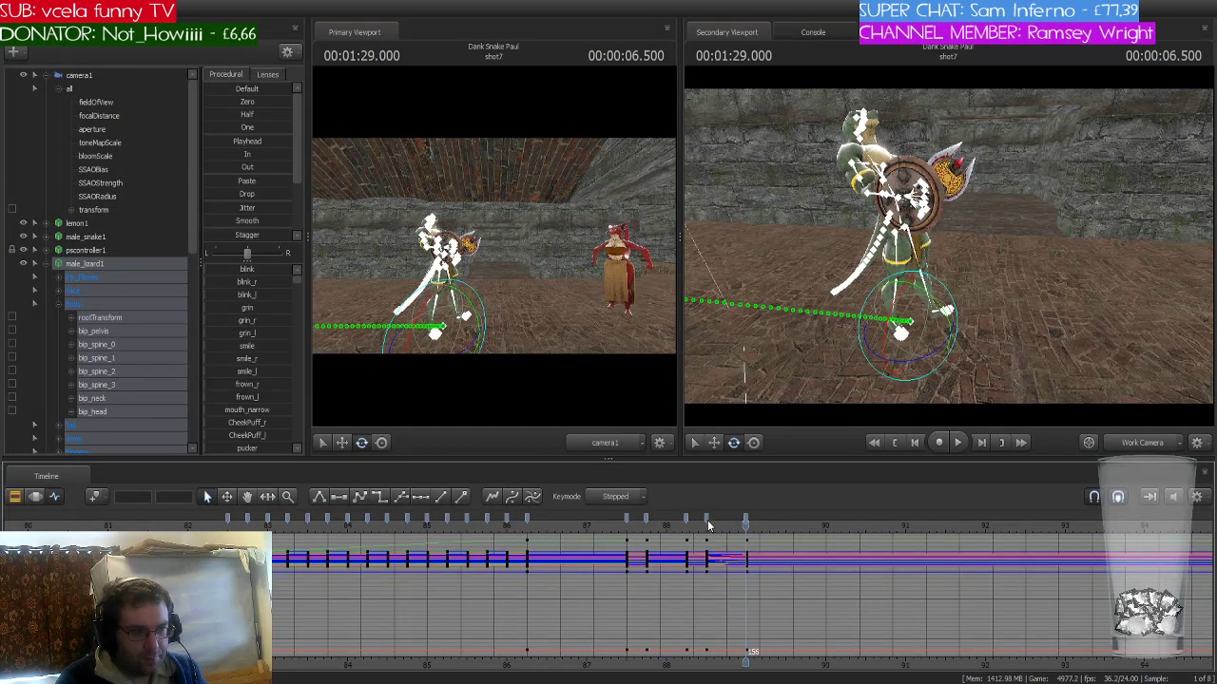
pyautogui.click(706, 521)
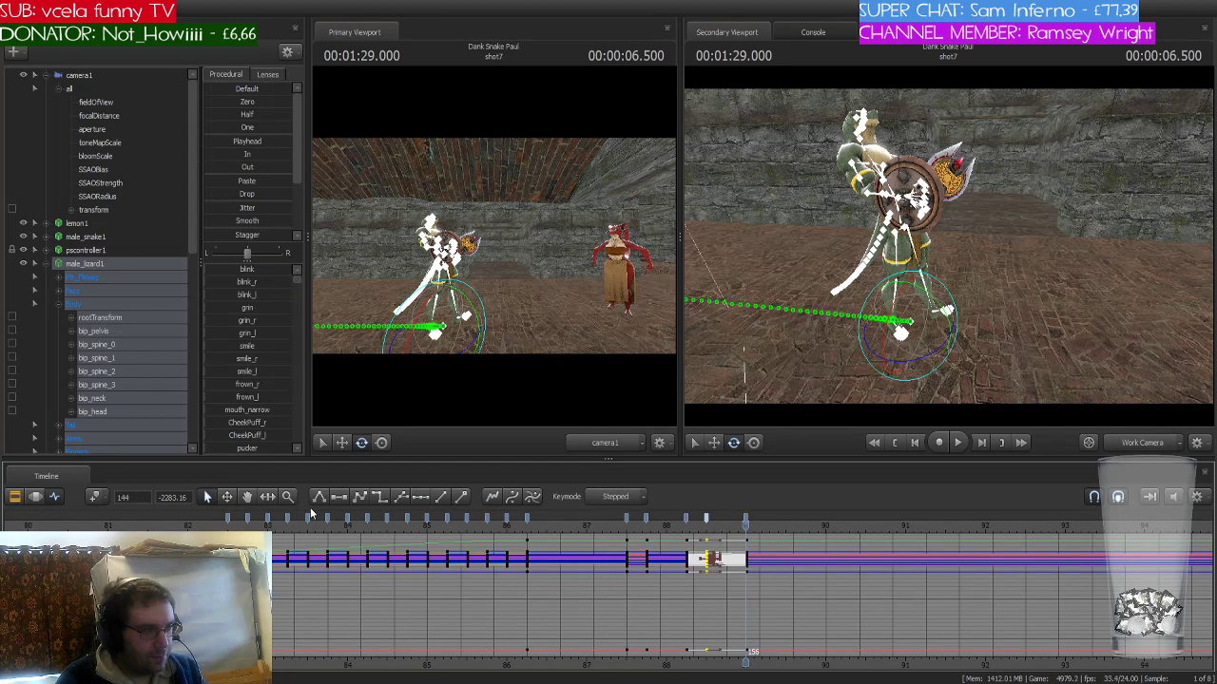
# - Move the lizard's rootTransform slightly forward along its green axis at frame 158, and back along it at frame 160
pyautogui.moveTo(950, 238); pyautogui.dragTo(850, 238)
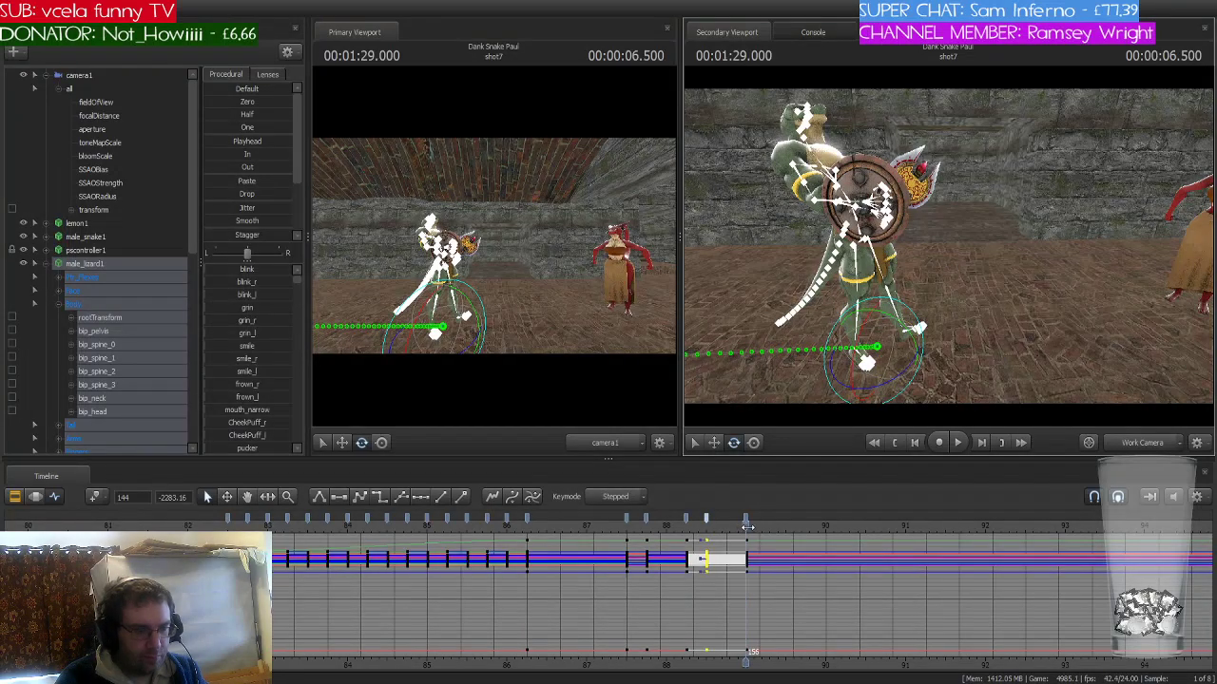
pyautogui.press('Right')
pyautogui.press('Right')
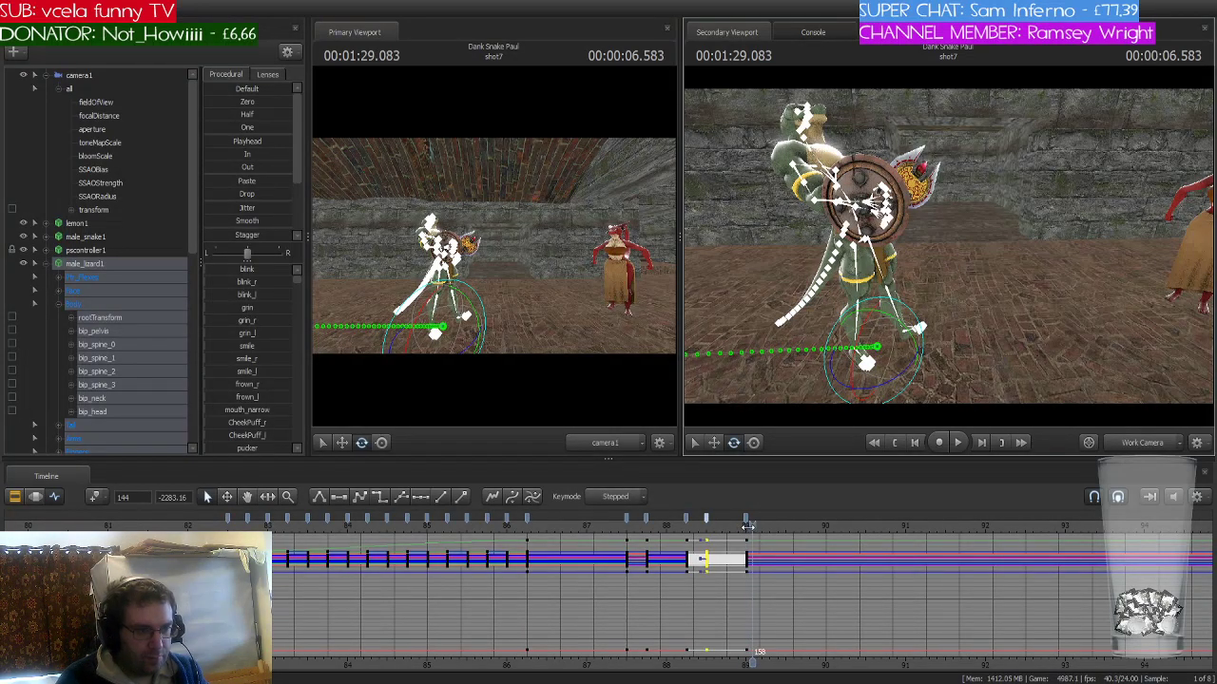
pyautogui.press('w')
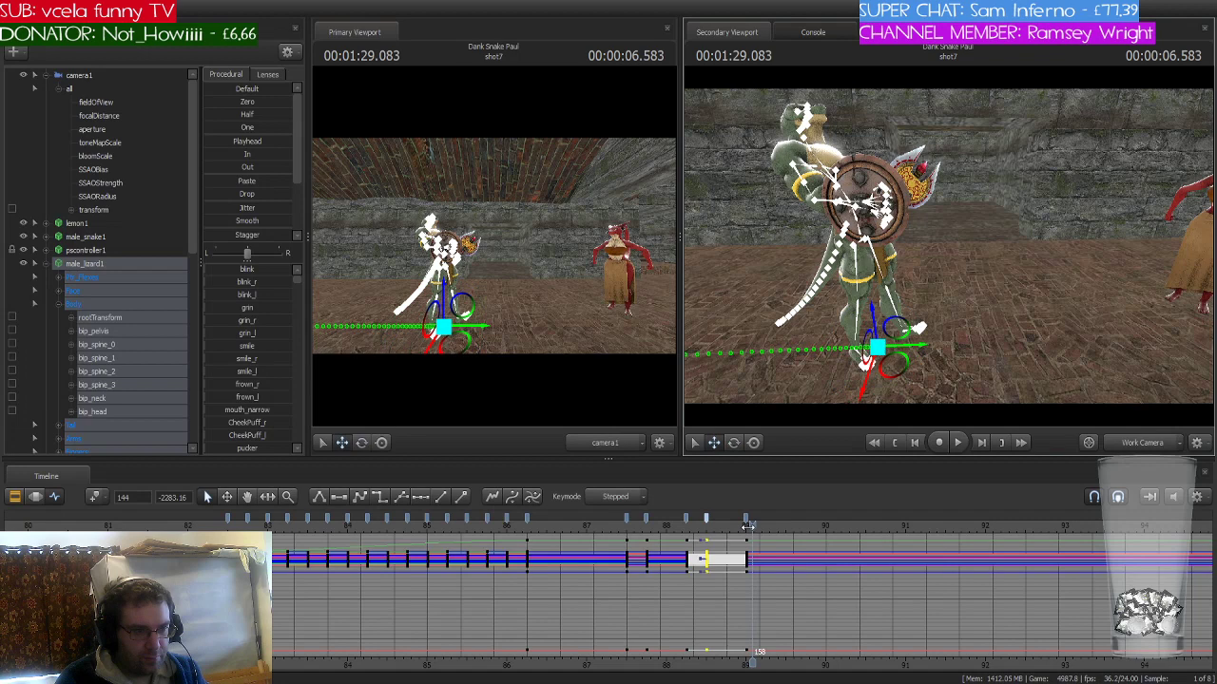
pyautogui.moveTo(916, 355)
pyautogui.mouseDown()
pyautogui.moveTo(889, 355)
pyautogui.moveTo(924, 355)
pyautogui.mouseUp()
pyautogui.click(889, 354)
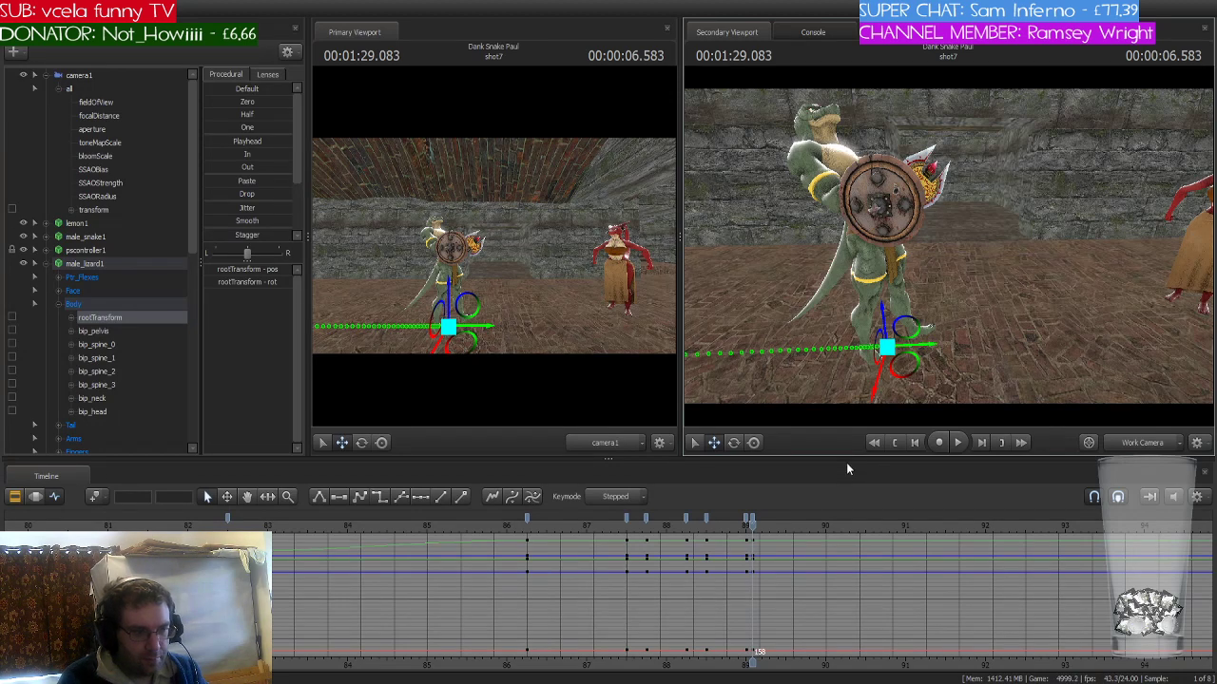
pyautogui.press('Right')
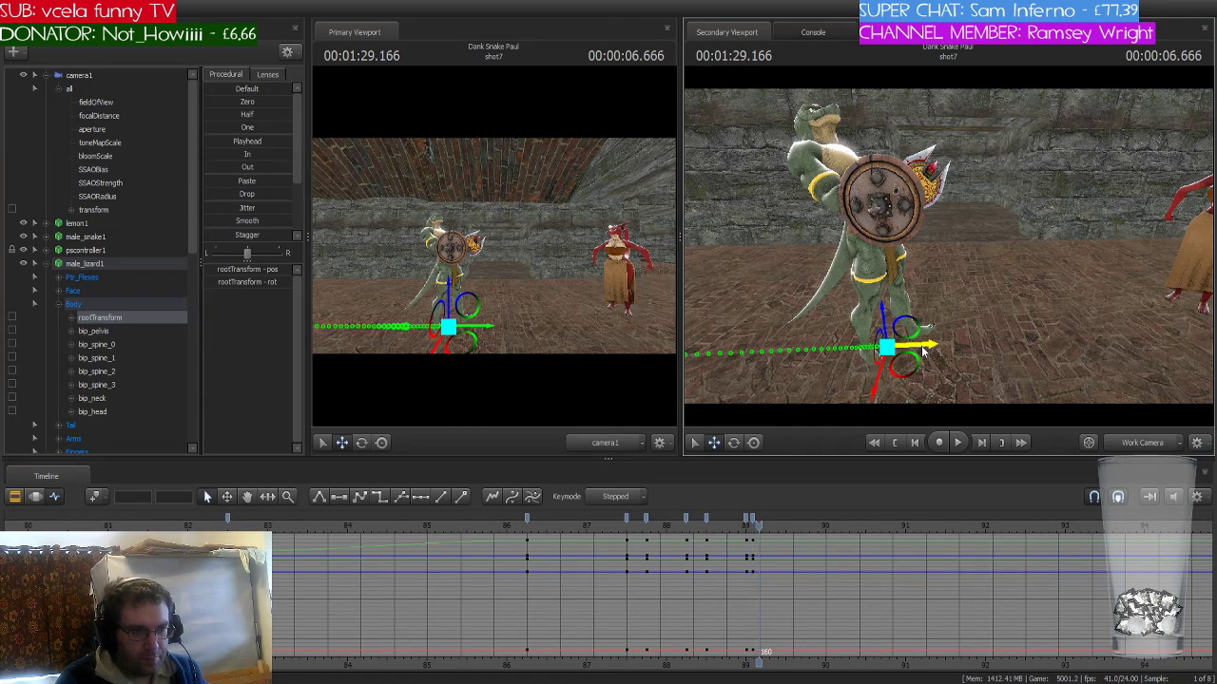
pyautogui.moveTo(922, 351); pyautogui.dragTo(905, 351)
# - Duplicate the rootTransform keyframes from frames 158 and 160 at frame 162 to extend the back-and-forth shake
pyautogui.scroll(2, 822, 553)
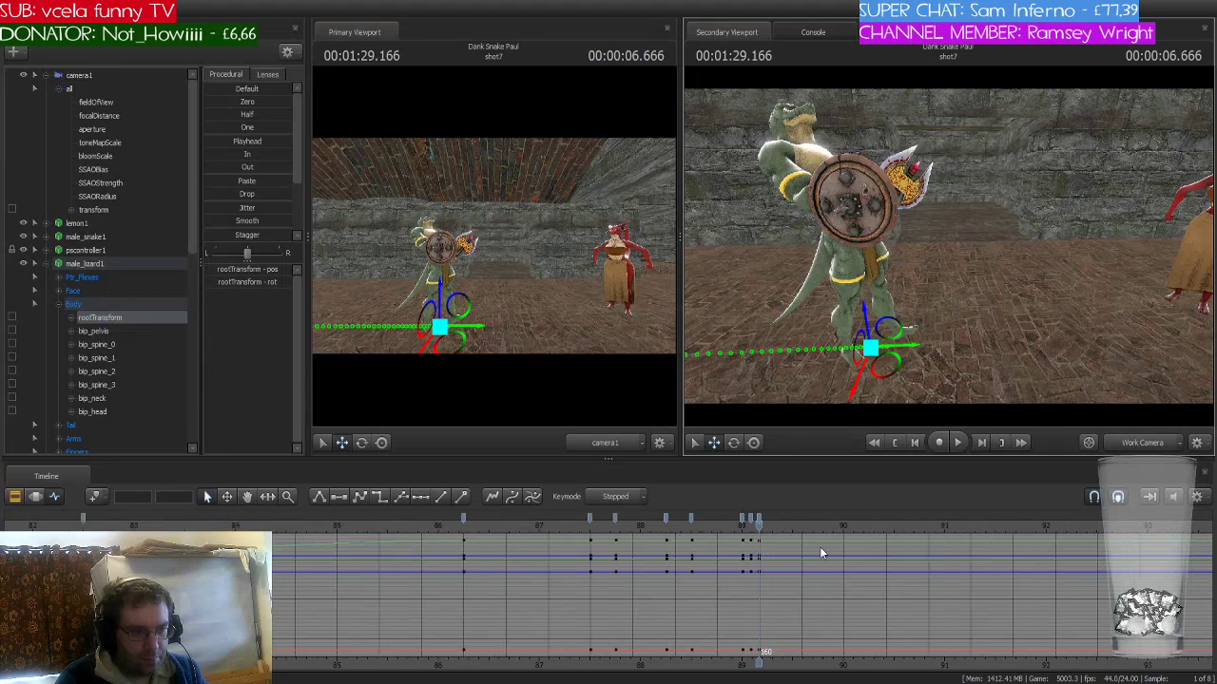
pyautogui.scroll(2, 799, 544)
pyautogui.click(742, 520)
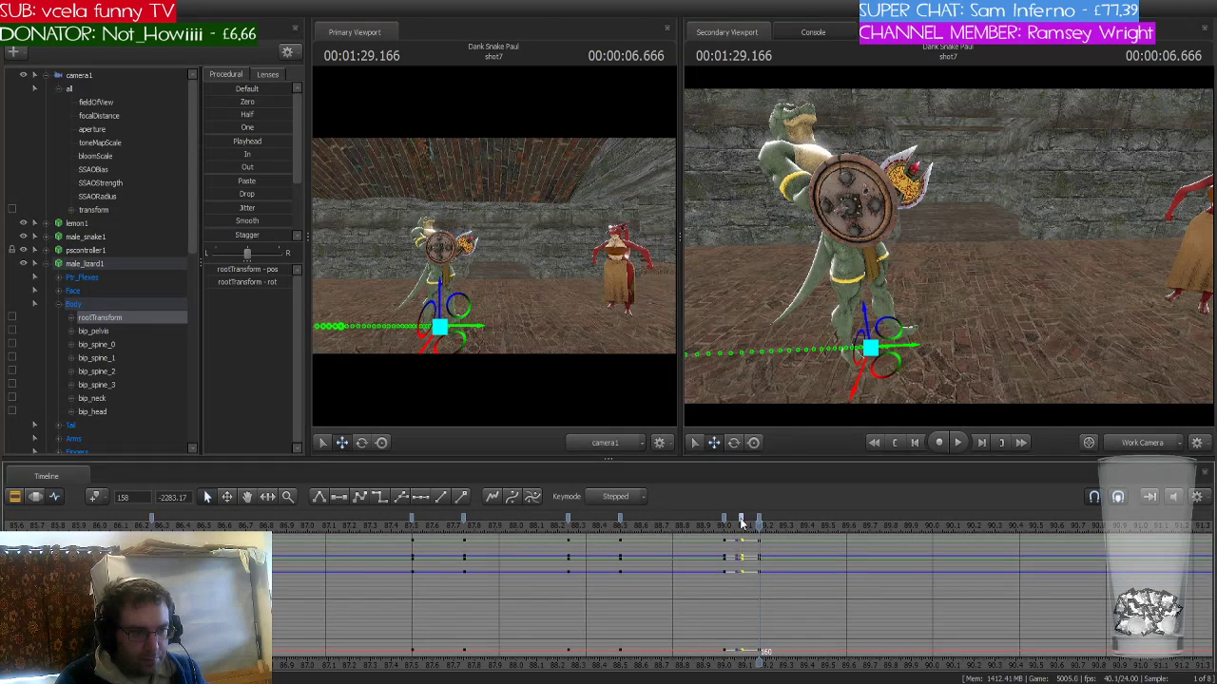
pyautogui.press('Right')
pyautogui.press('Right')
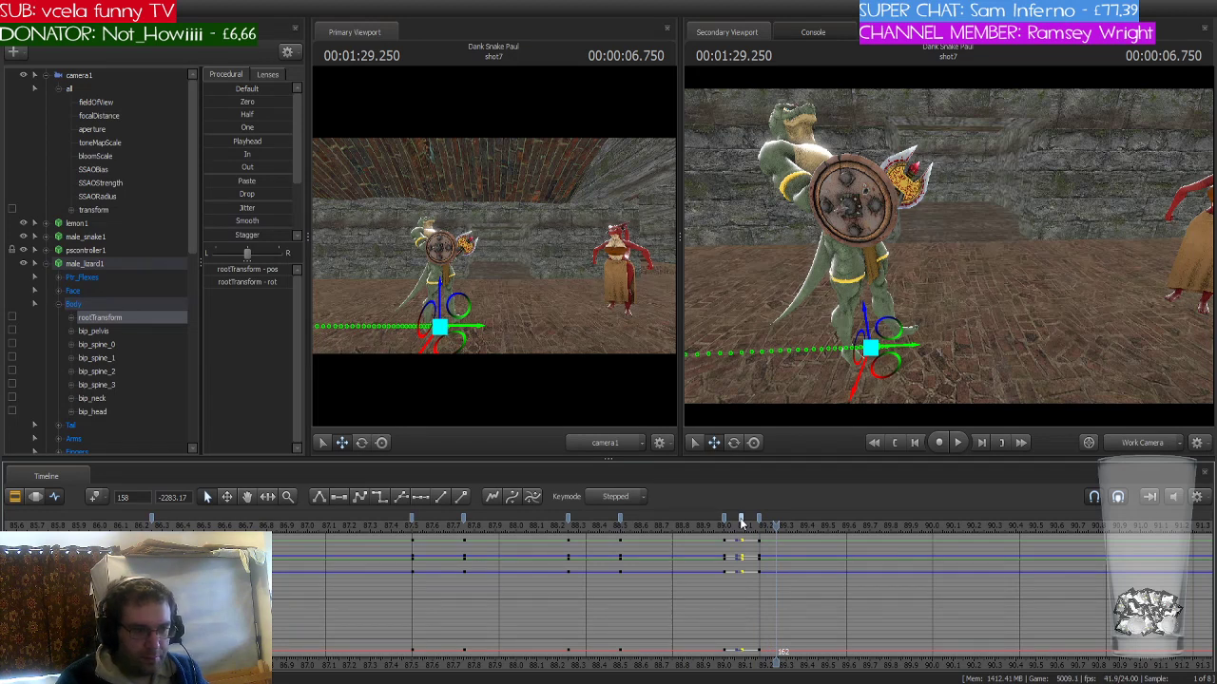
pyautogui.moveTo(742, 523); pyautogui.dragTo(759, 521)
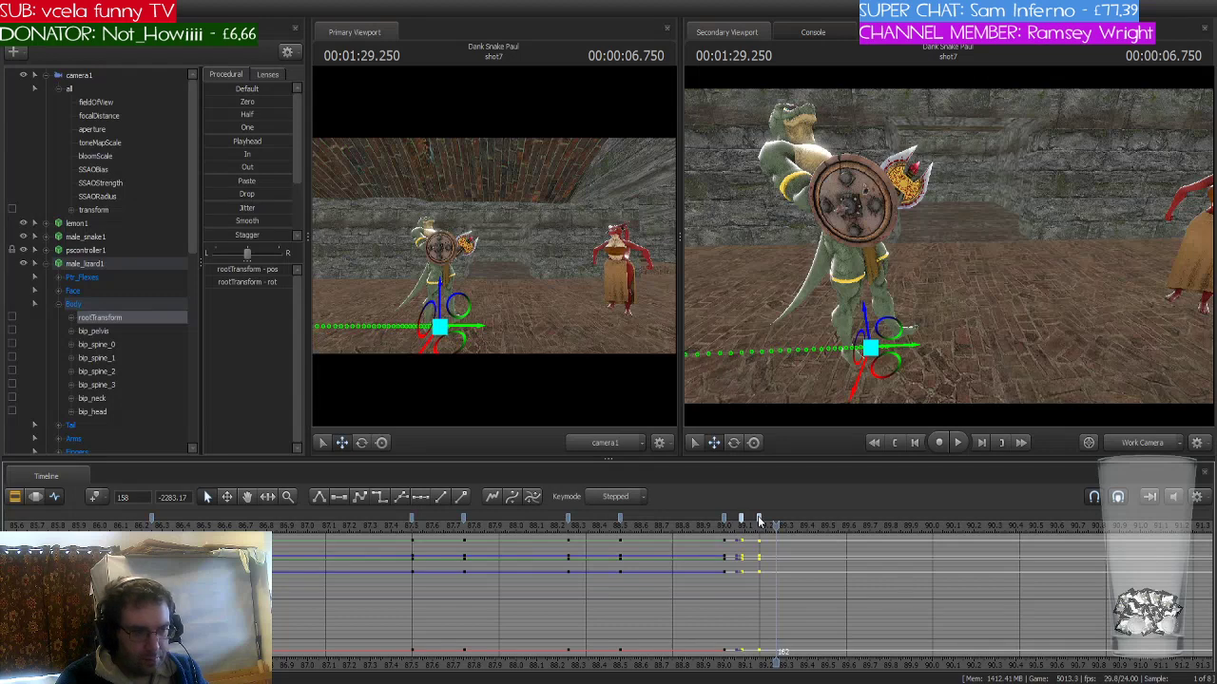
pyautogui.hotkey('ctrl', 'v')
# - Select the rootTransform keyframes from frame 156 through 164 and play back the shake
pyautogui.moveTo(777, 526); pyautogui.dragTo(717, 531)
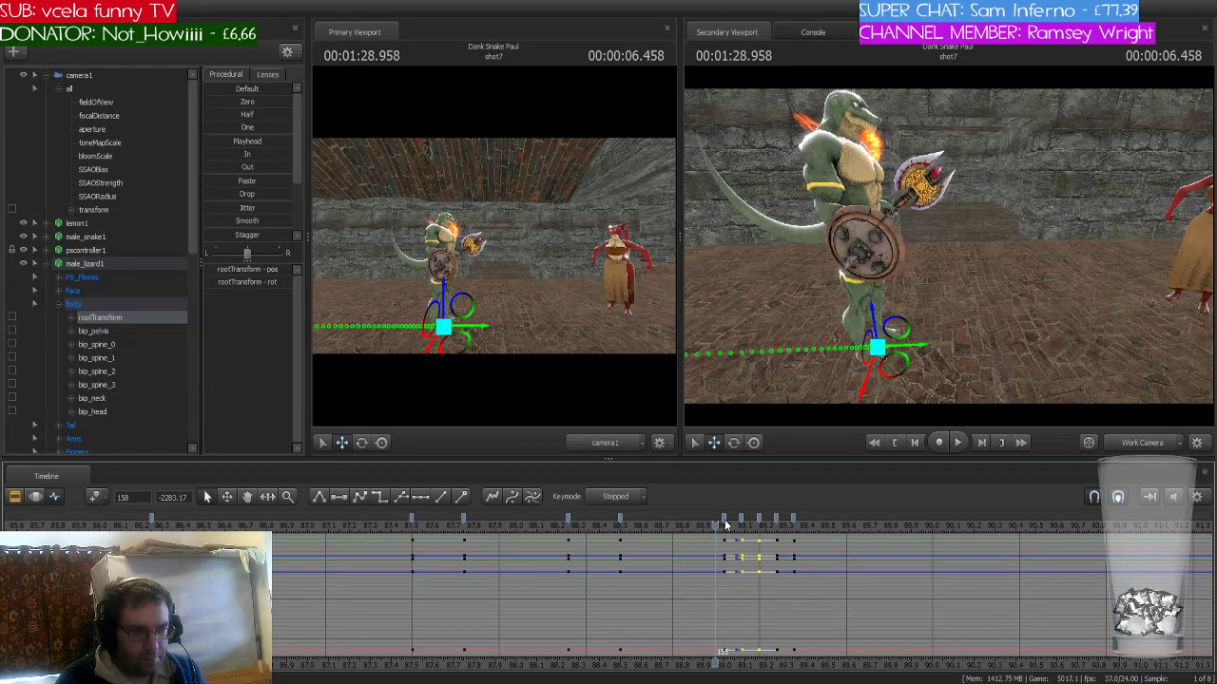
pyautogui.click(726, 522)
pyautogui.keyDown('shift'); pyautogui.click(793, 521); pyautogui.keyUp('shift')
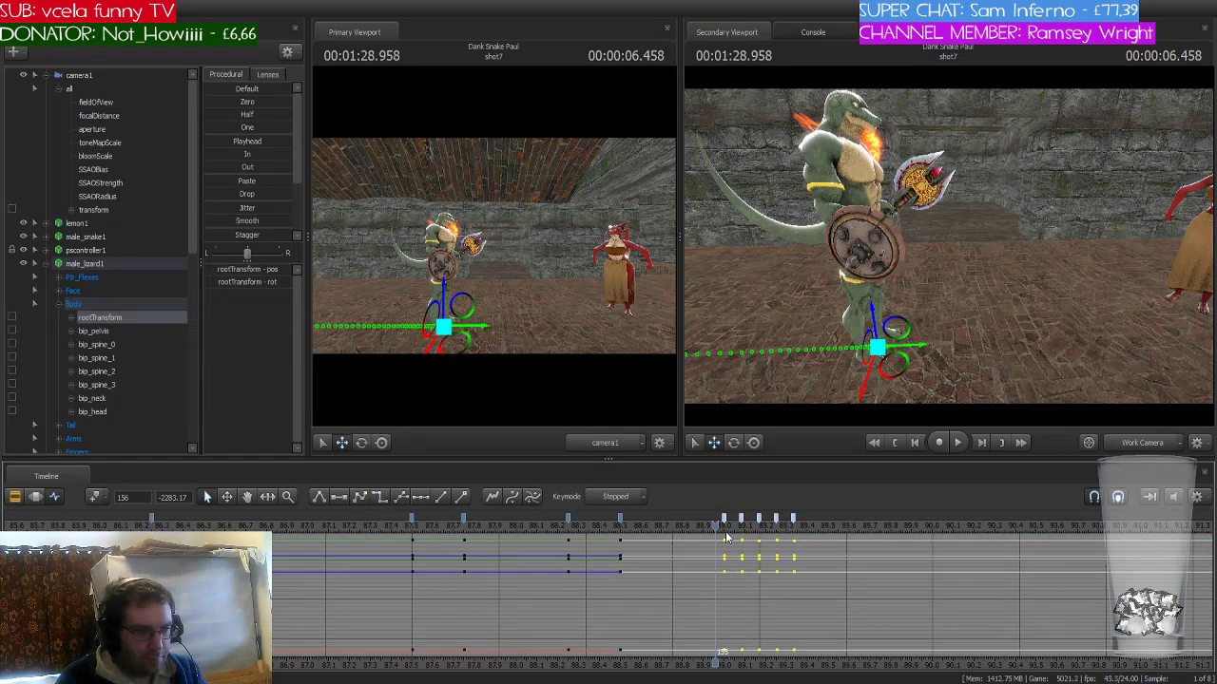
pyautogui.moveTo(713, 527); pyautogui.dragTo(789, 526)
pyautogui.press('space')
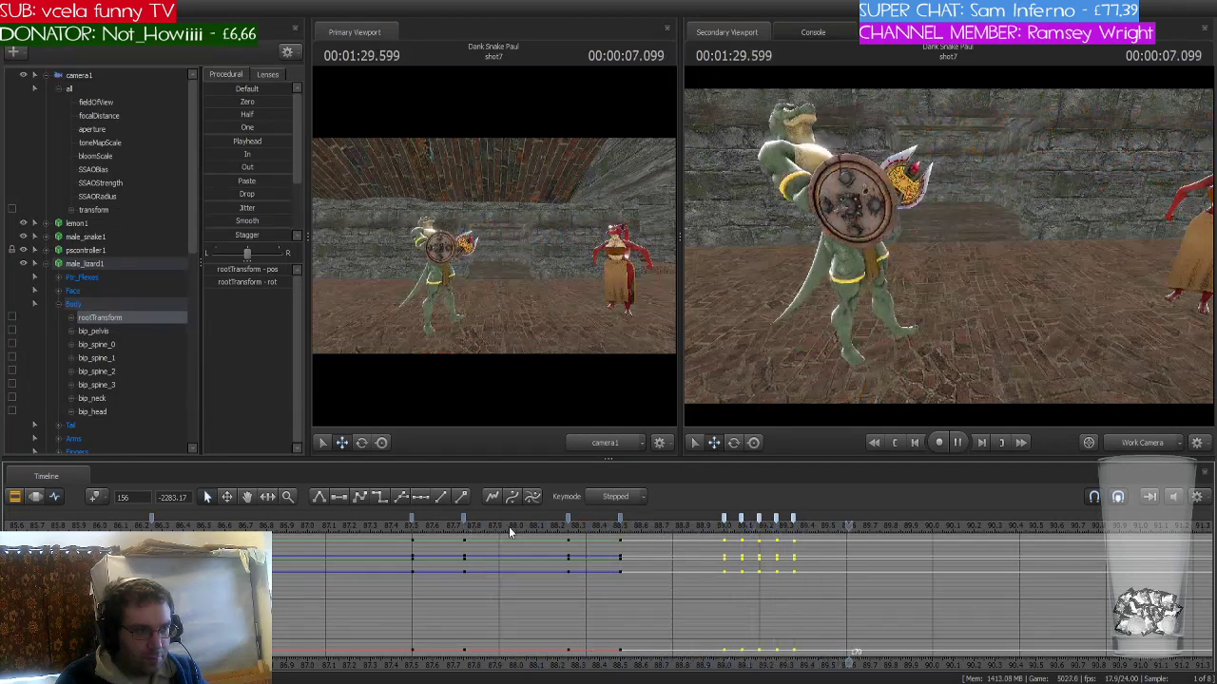
pyautogui.press('space')
pyautogui.moveTo(806, 526); pyautogui.dragTo(803, 526)
pyautogui.hotkey('ctrl', 'v')
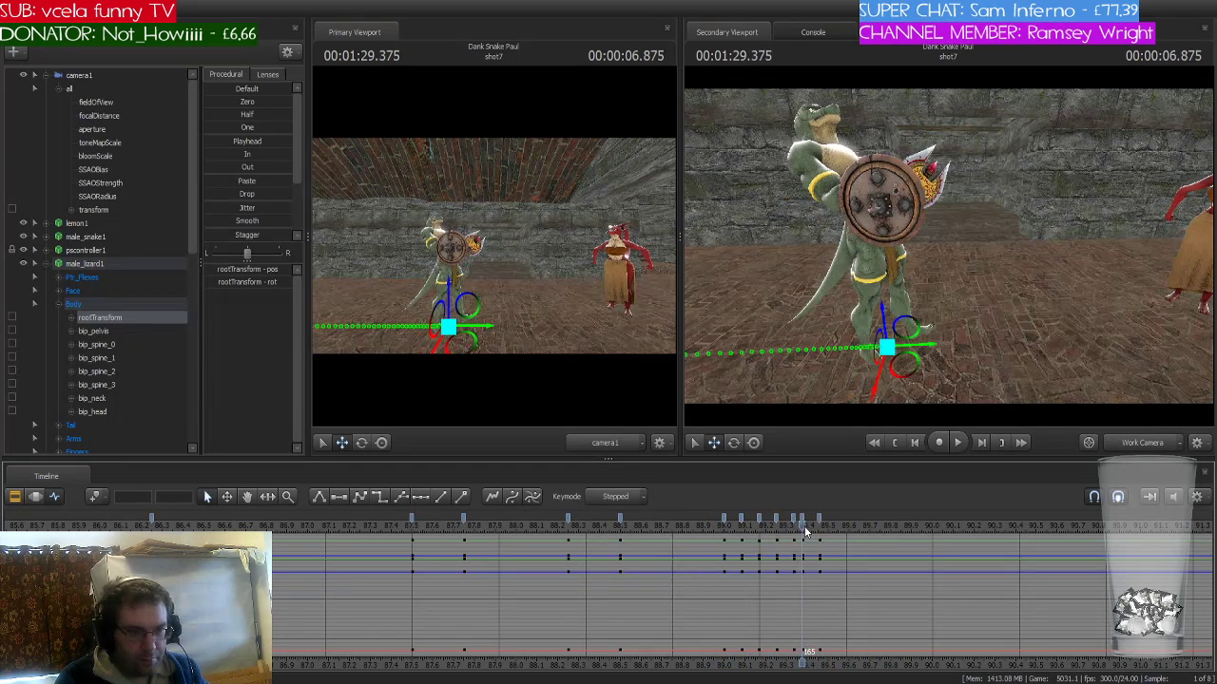
pyautogui.hotkey('ctrl', 'z')
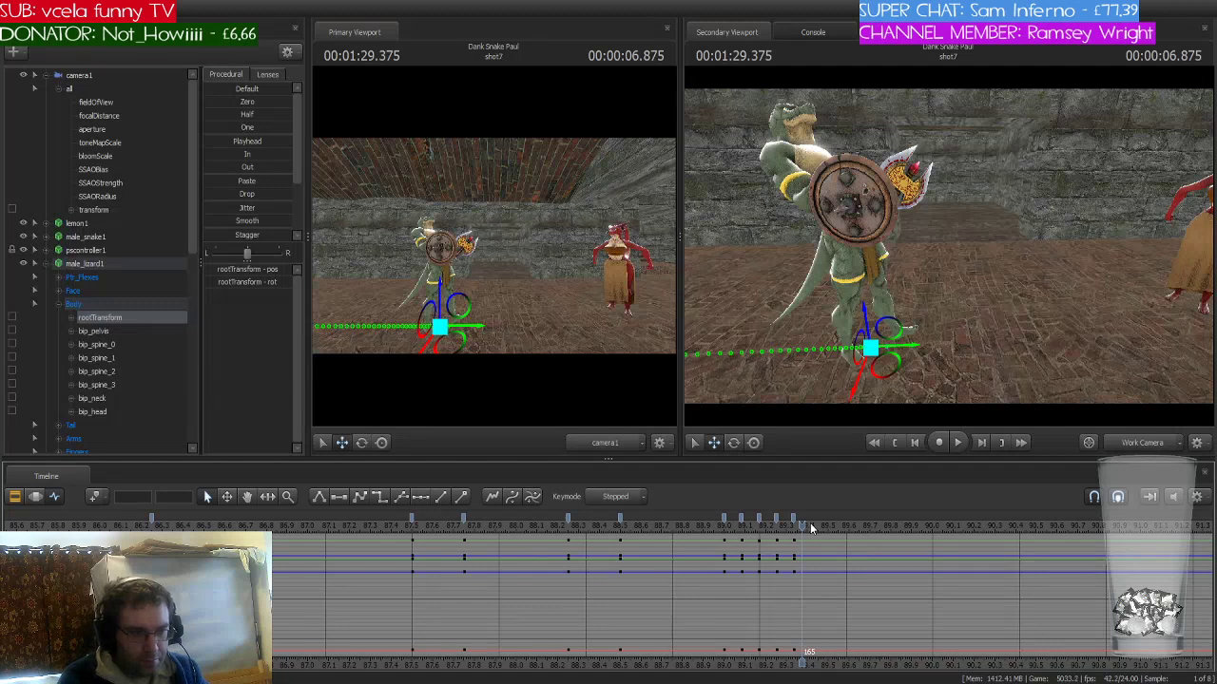
# - Paste the copied rootTransform keyframes at frames 166 and 170 to extend the lizard's back-and-forth shake
pyautogui.click(810, 526)
pyautogui.hotkey('ctrl', 'v')
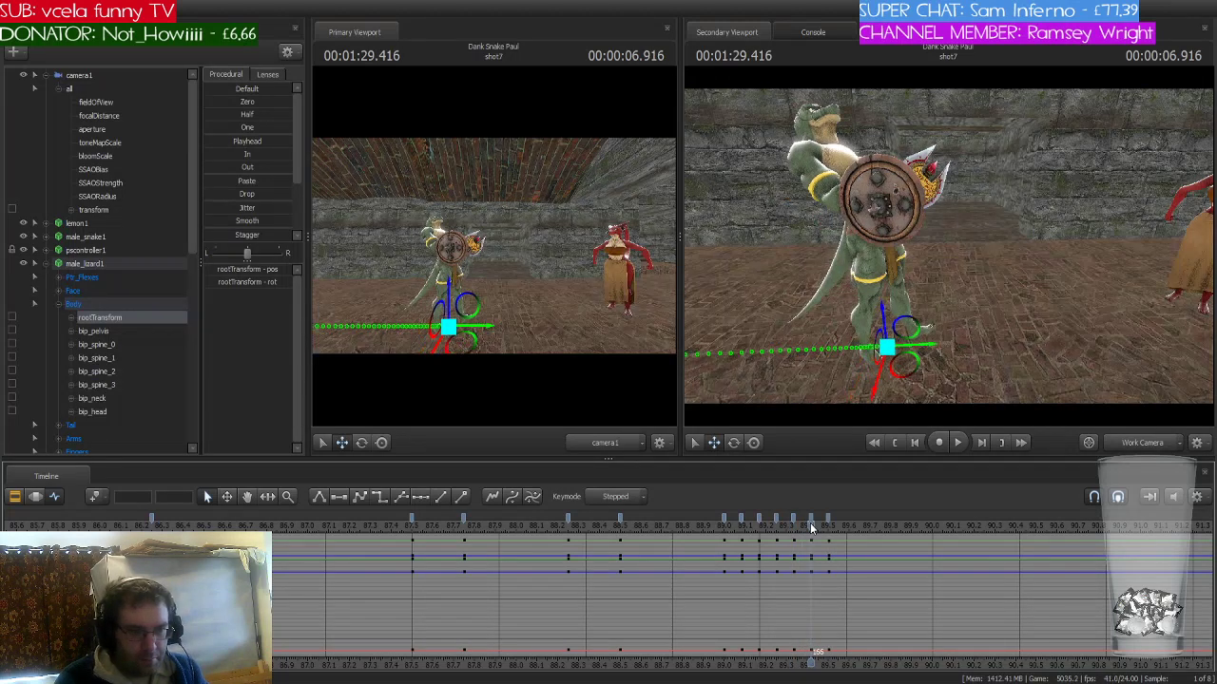
pyautogui.press('Right')
pyautogui.press('Right')
pyautogui.press('Right')
pyautogui.press('Right')
pyautogui.hotkey('ctrl', 'v')
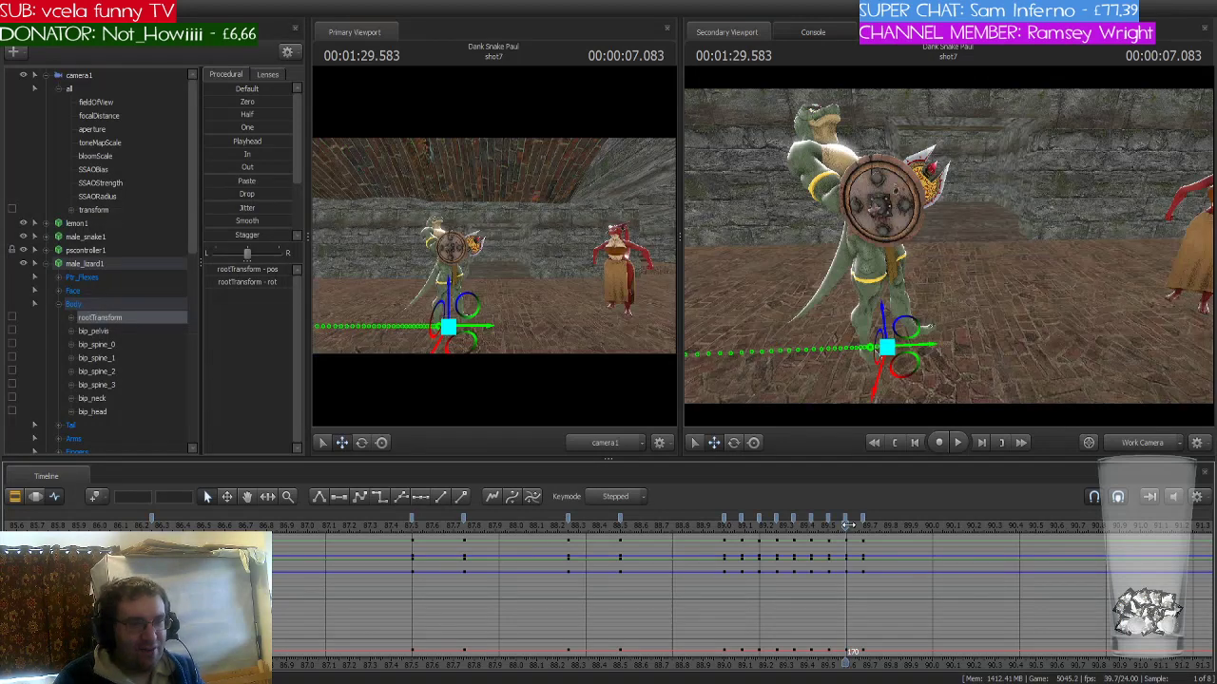
# - Play back the lizard's extended shake from frame 155
pyautogui.moveTo(849, 525); pyautogui.dragTo(714, 534)
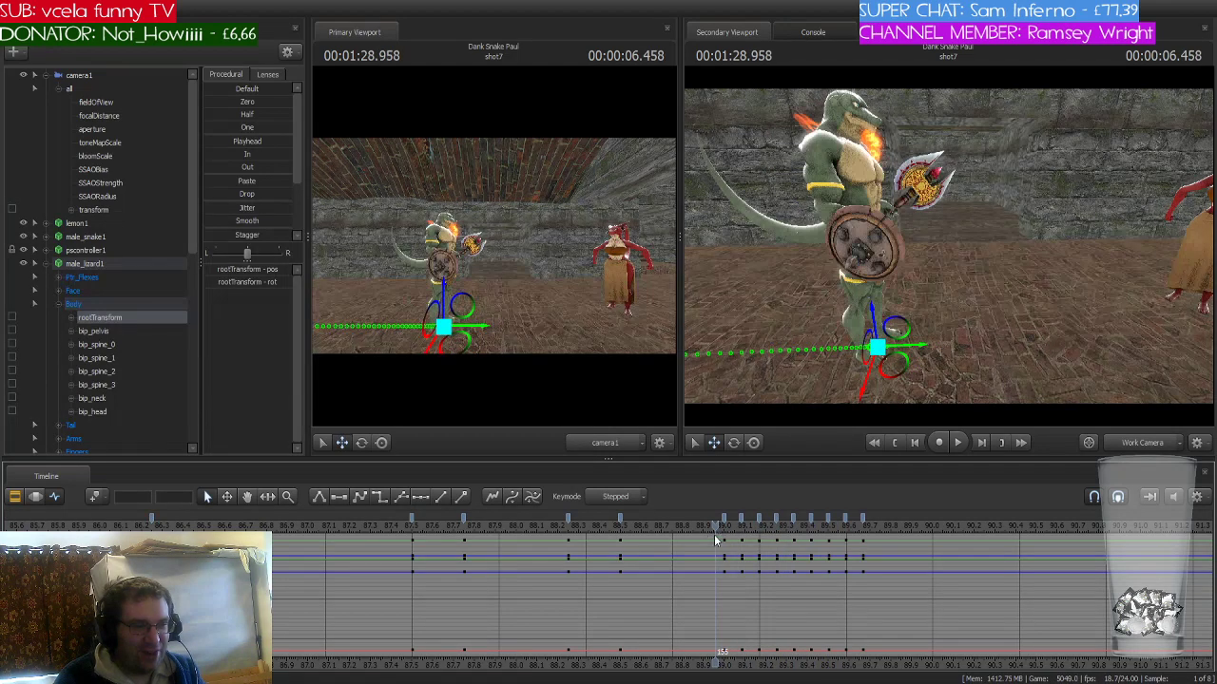
pyautogui.press('space')
pyautogui.press('space')
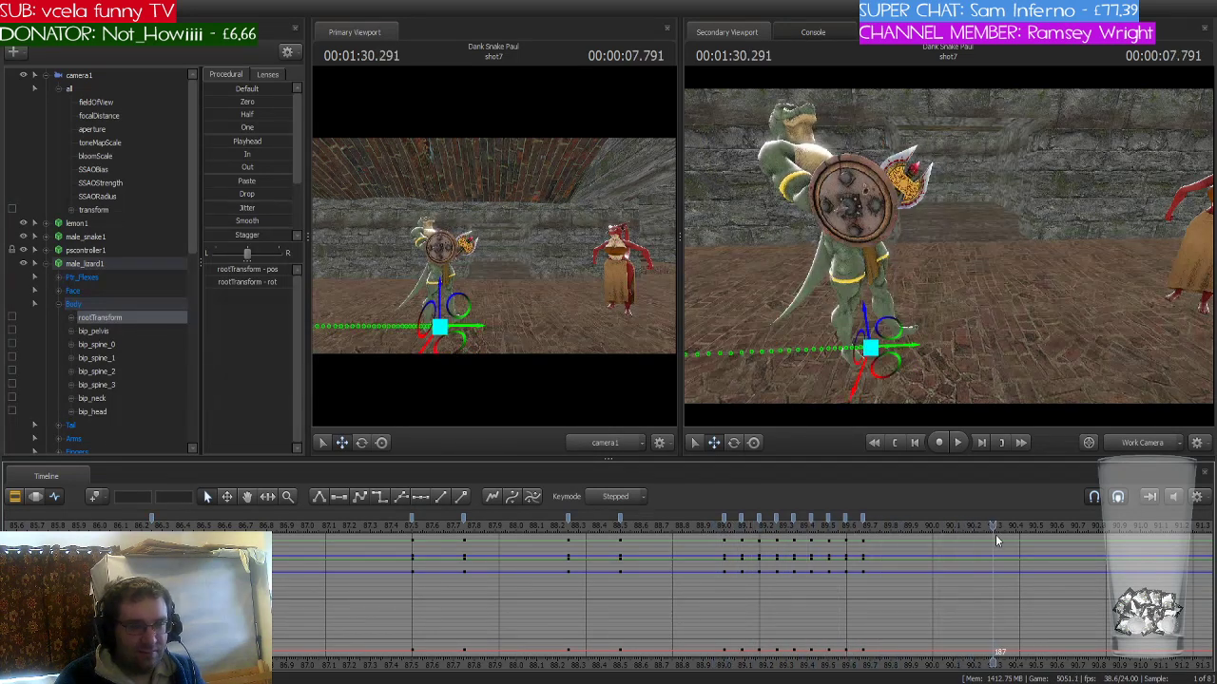
# - Delete the rootTransform keyframes from frame 164 through 172
pyautogui.moveTo(979, 528); pyautogui.dragTo(794, 529)
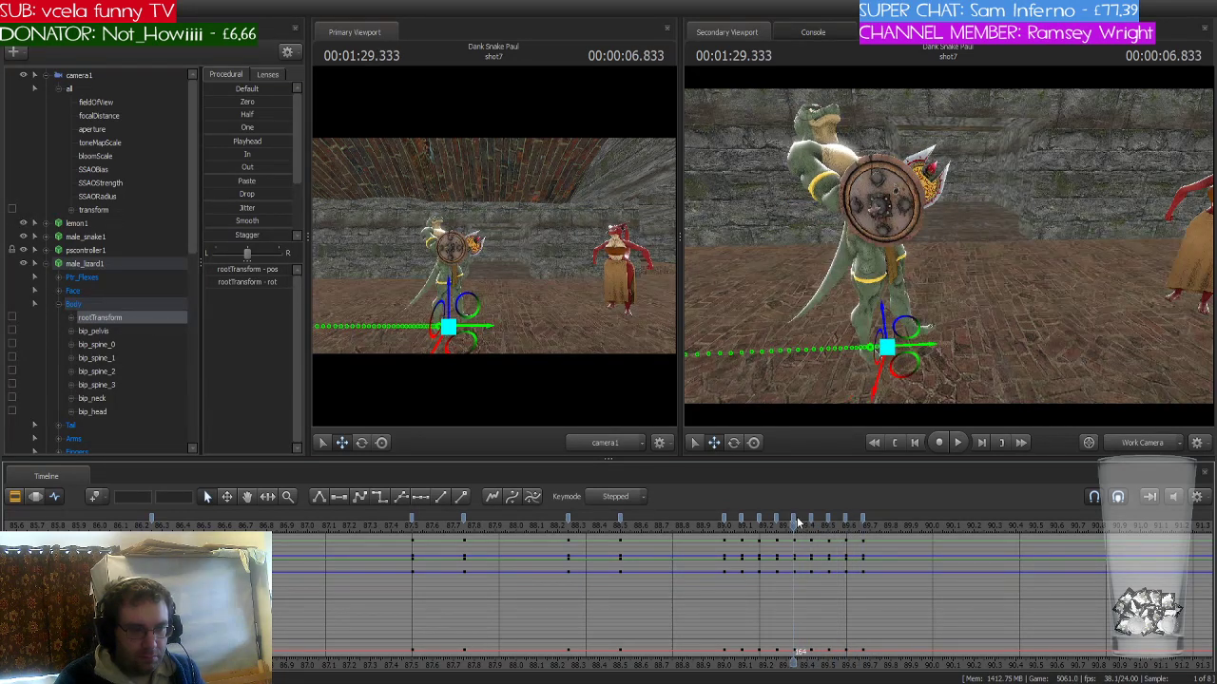
pyautogui.click(793, 518)
pyautogui.keyDown('shift'); pyautogui.click(864, 518); pyautogui.keyUp('shift')
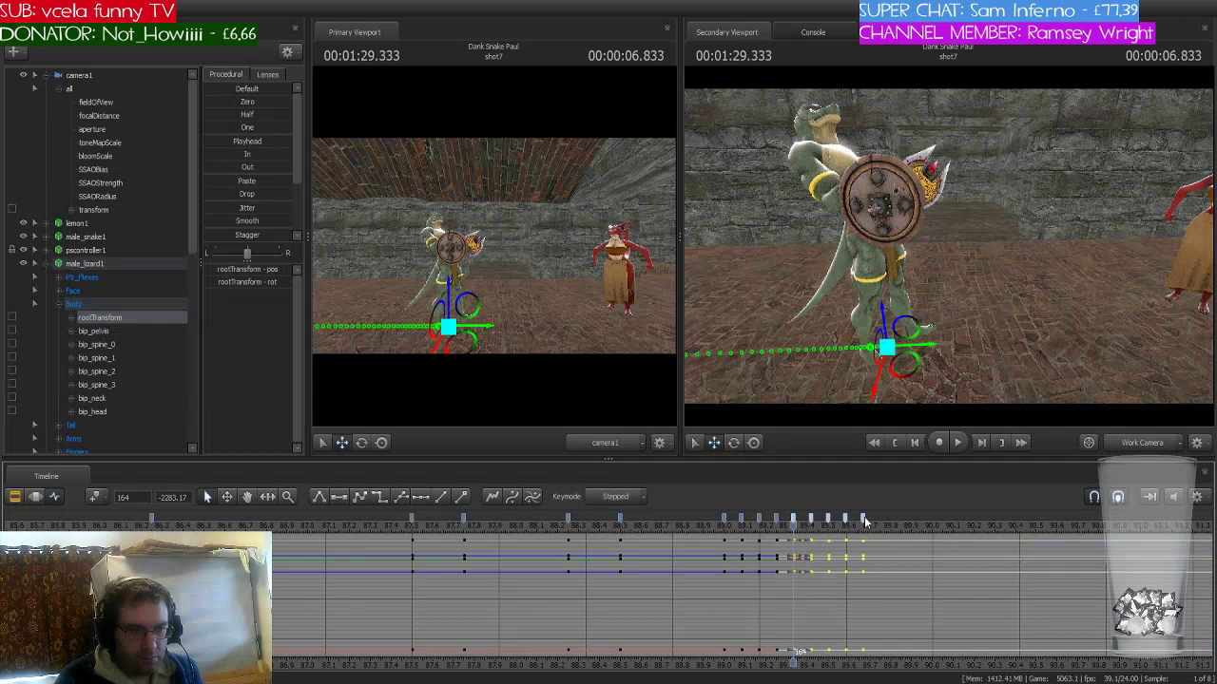
pyautogui.press('Delete')
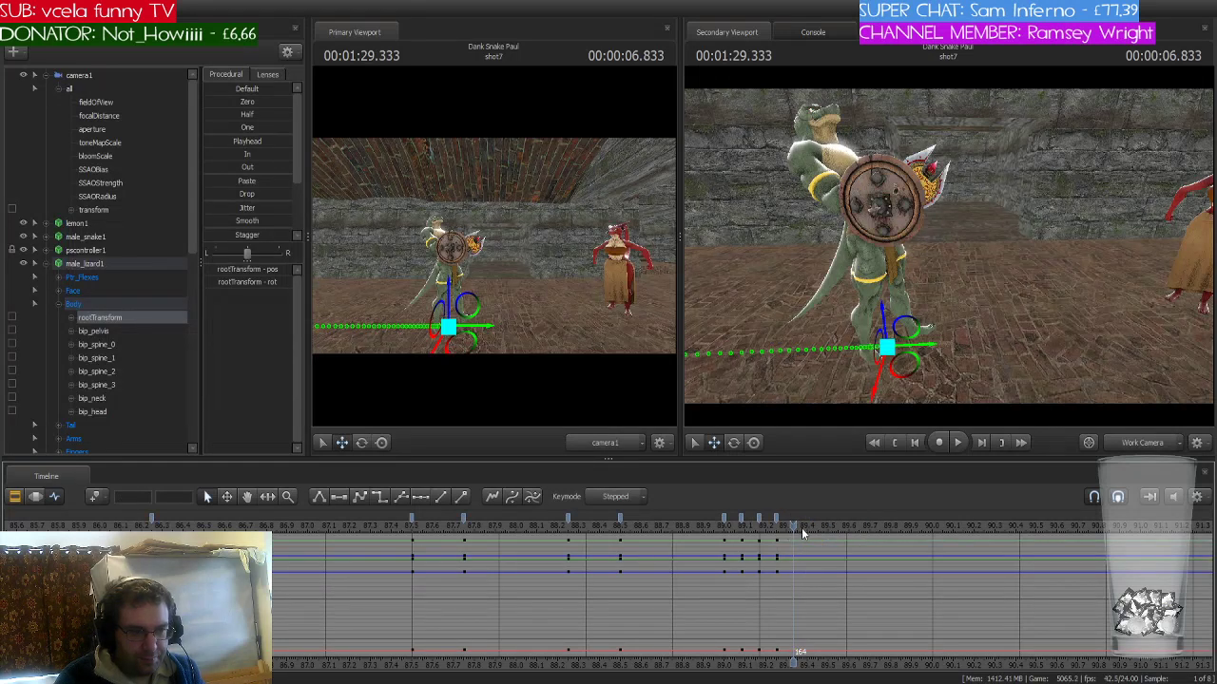
# - Copy the rootTransform keyframes at frames 160 and 162 and paste the pair at frame 164
pyautogui.moveTo(798, 530)
pyautogui.mouseDown()
pyautogui.moveTo(725, 528)
pyautogui.moveTo(779, 528)
pyautogui.mouseUp()
pyautogui.click(761, 520)
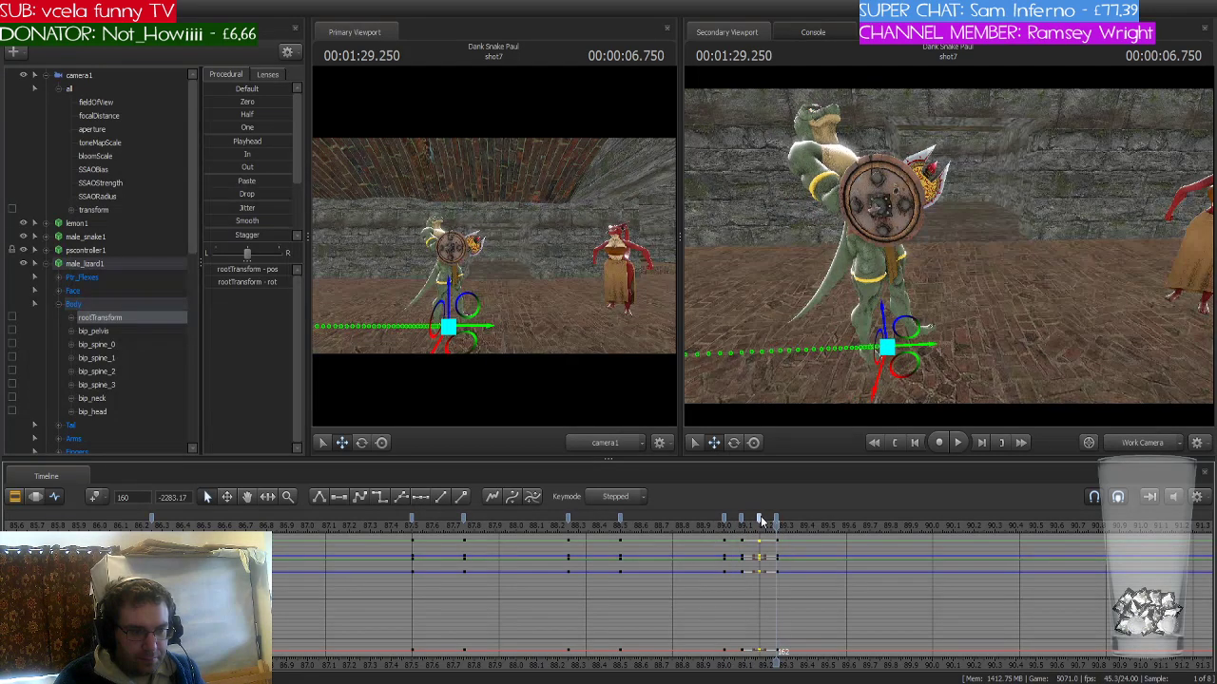
pyautogui.keyDown('shift'); pyautogui.click(777, 520); pyautogui.keyUp('shift')
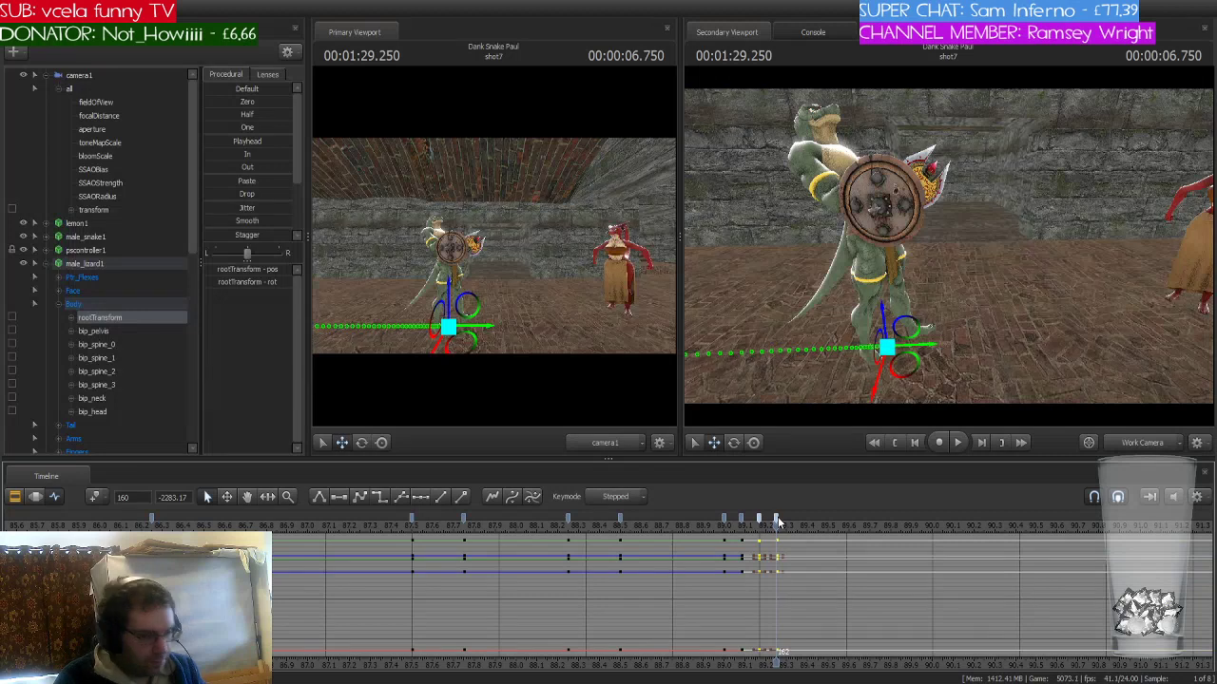
pyautogui.press('Right')
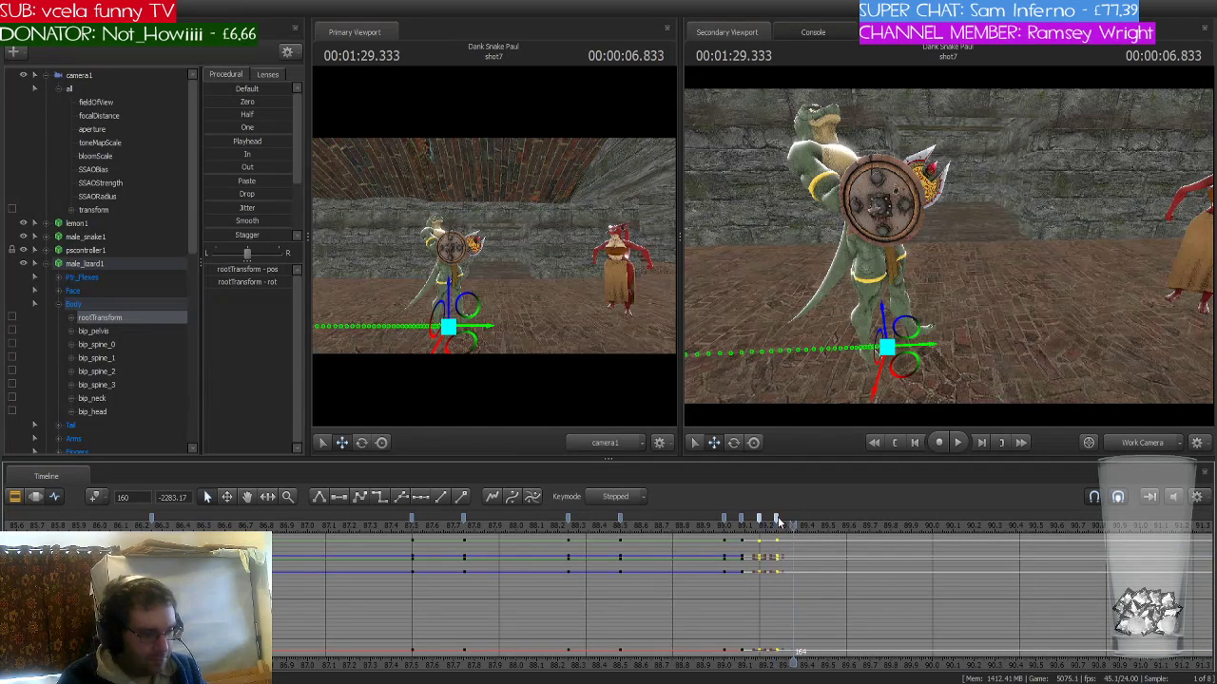
pyautogui.hotkey('ctrl', 'v')
pyautogui.press('Right')
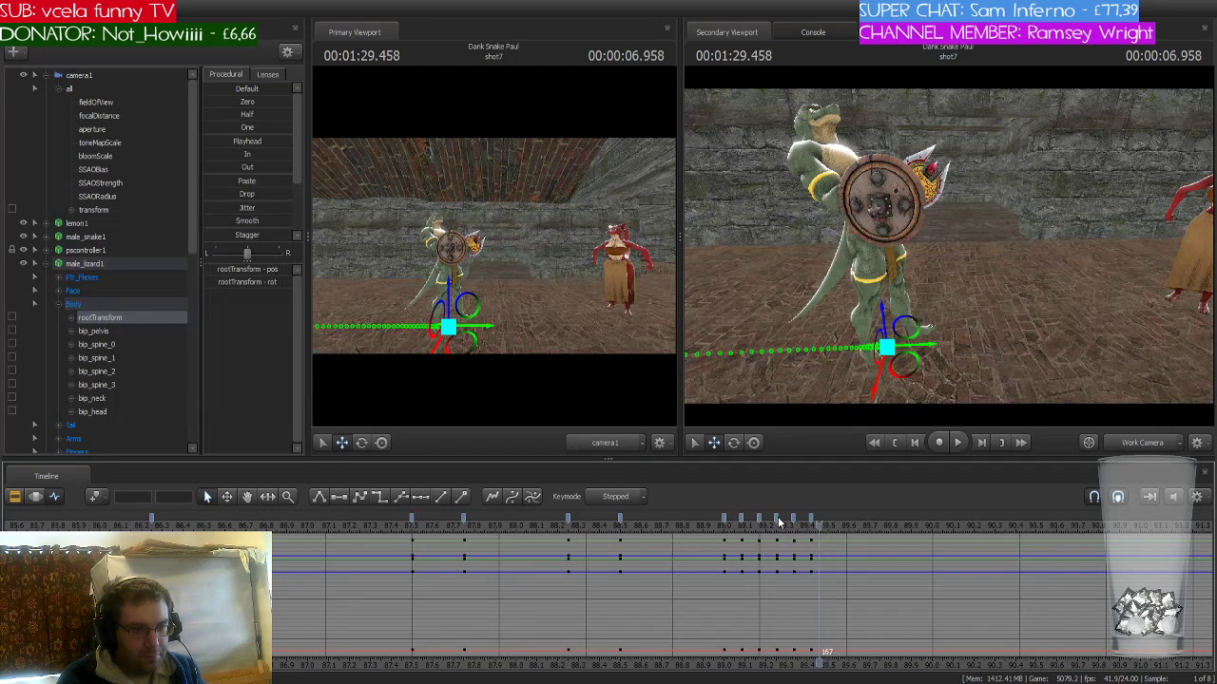
# - Paste the copied rootTransform keyframe pair at frame 168 and step through the surrounding frames to check the motion
pyautogui.press('Left')
pyautogui.press('Left')
pyautogui.press('Right')
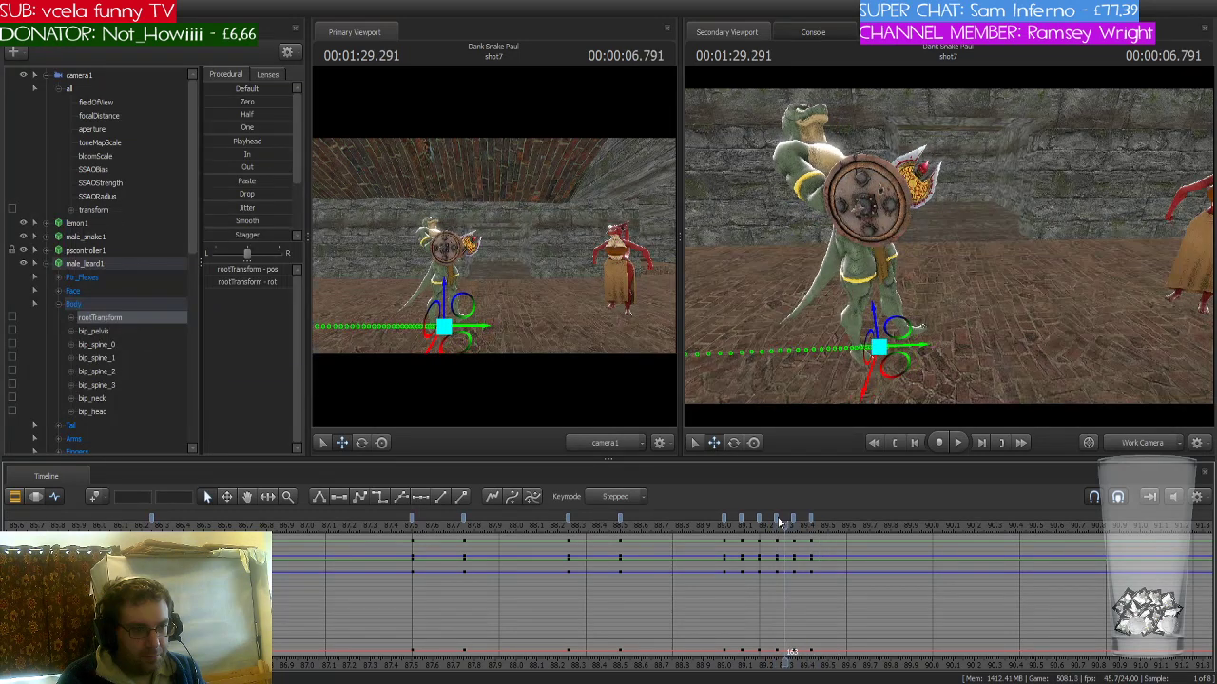
pyautogui.press('Right')
pyautogui.press('Right')
pyautogui.press('Right')
pyautogui.press('Right')
pyautogui.press('Right')
pyautogui.press('Right')
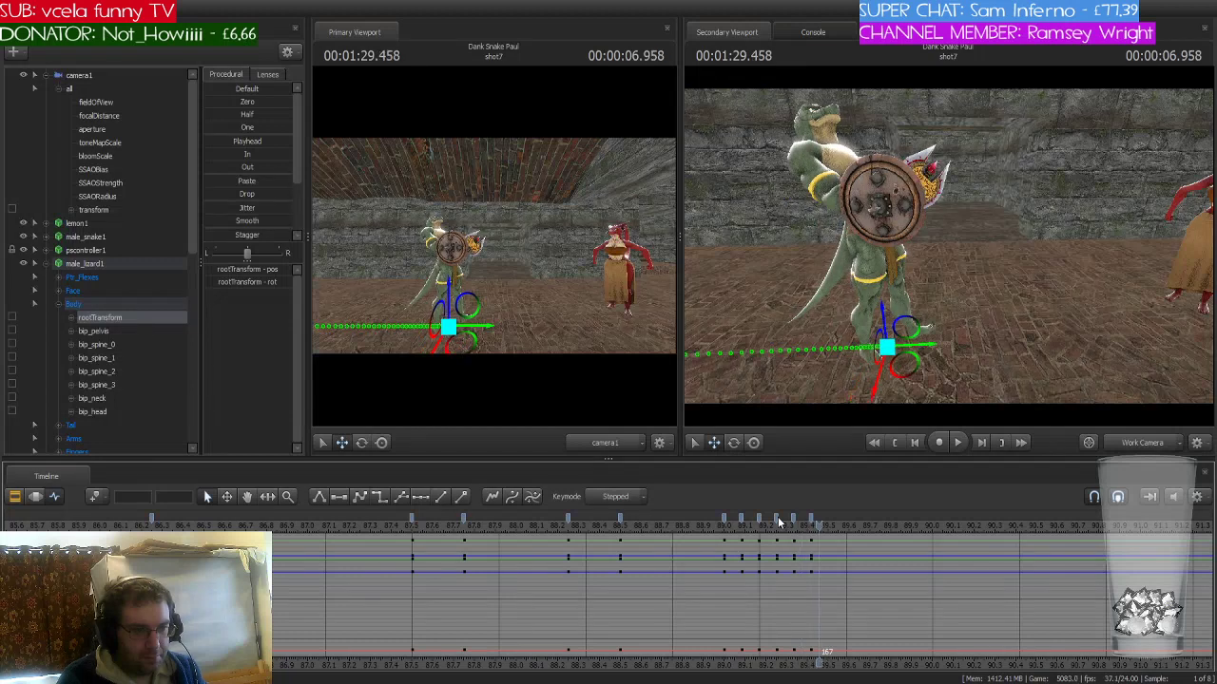
pyautogui.press('Right')
pyautogui.press('Right')
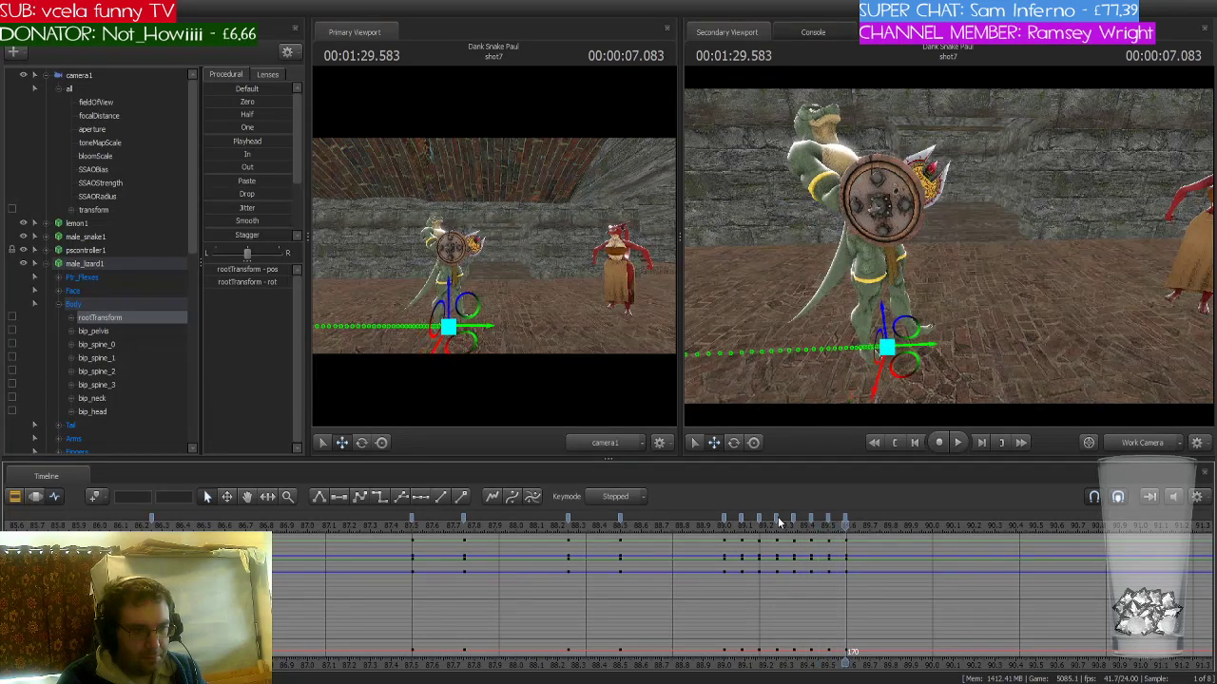
pyautogui.press('Left')
pyautogui.press('Left')
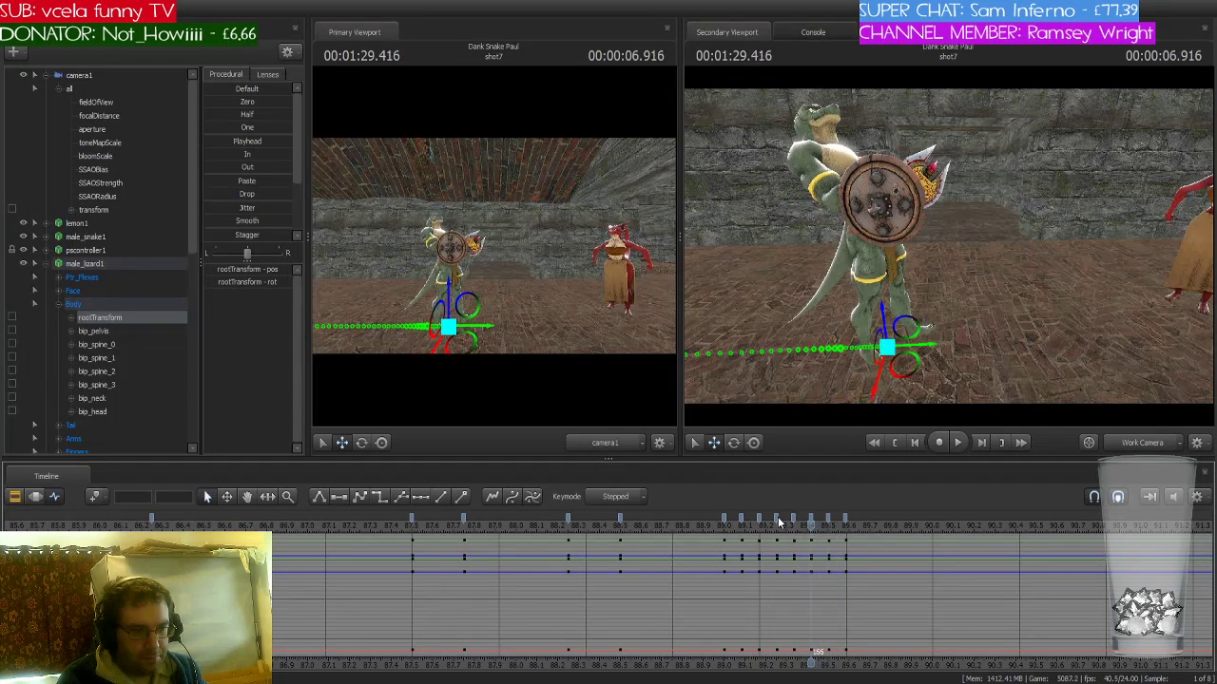
# - Paste the copied rootTransform keyframe pair at frames 172 and 176, and play the end of the shake
pyautogui.press('Right')
pyautogui.press('Right')
pyautogui.press('Right')
pyautogui.press('Right')
pyautogui.press('Right')
pyautogui.press('Right')
pyautogui.press('Right')
pyautogui.press('Right')
pyautogui.press('Right')
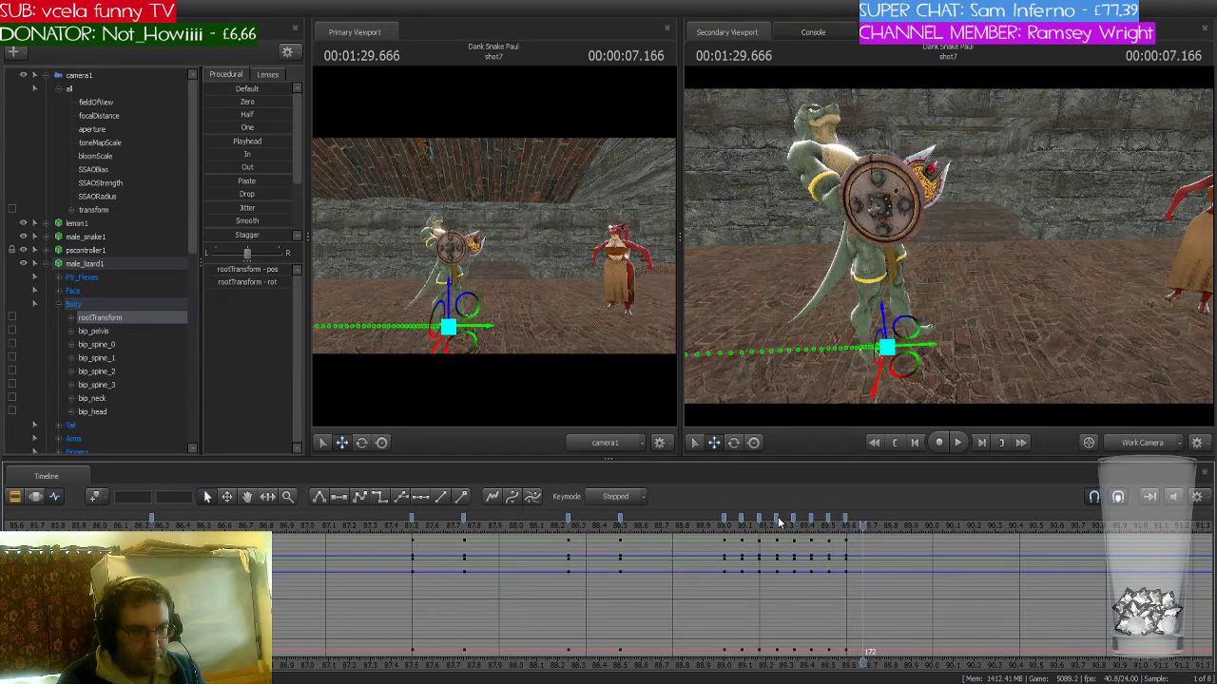
pyautogui.press('Right')
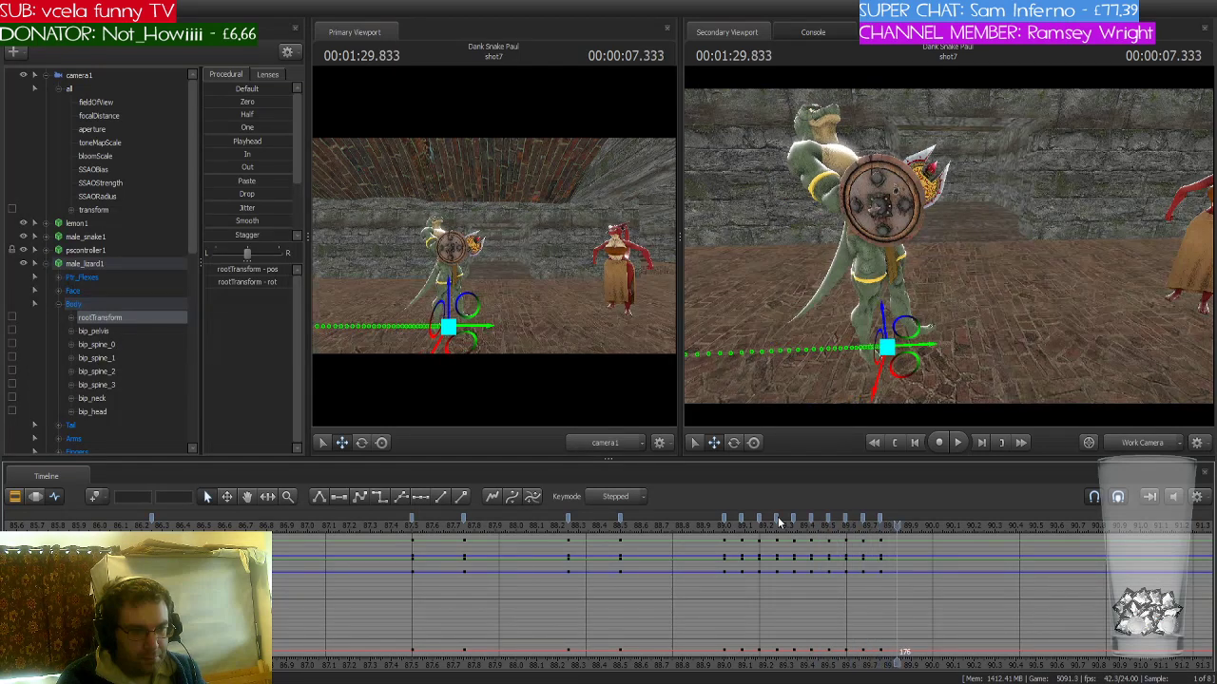
pyautogui.press('space')
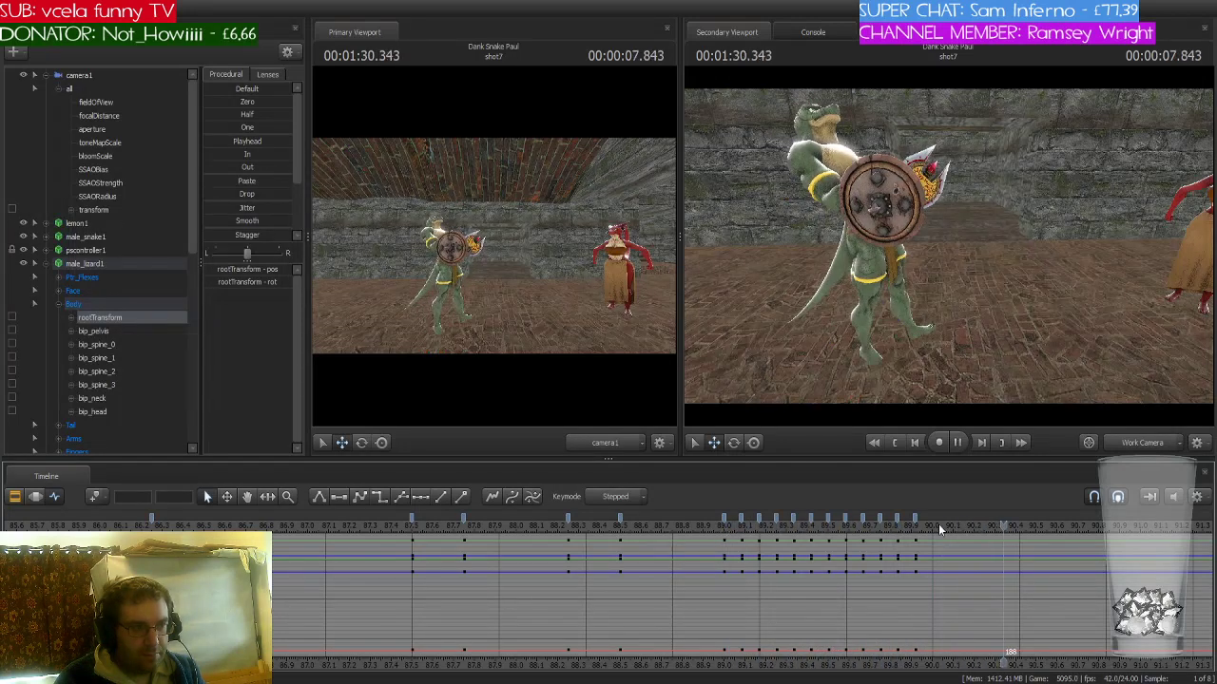
pyautogui.press('space')
# - Apply stepped tangents to the rootTransform keyframes from frame 156 through 178 and play back the blocking sequence
pyautogui.click(724, 520)
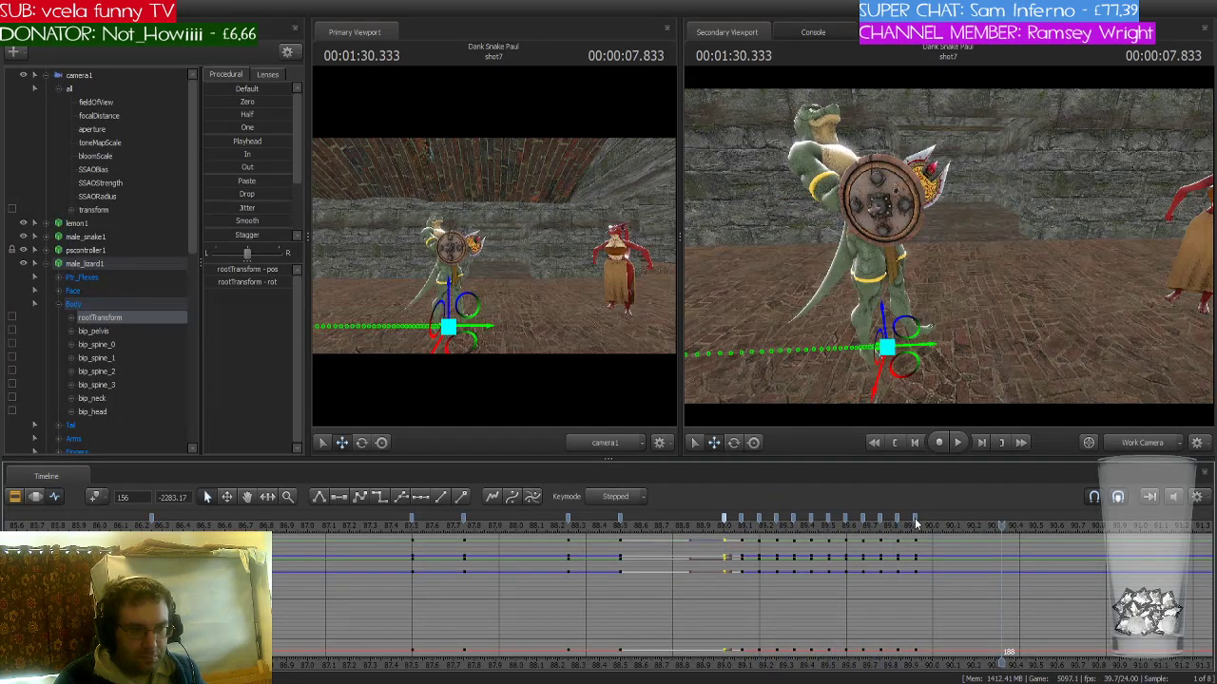
pyautogui.keyDown('shift'); pyautogui.click(915, 520); pyautogui.keyUp('shift')
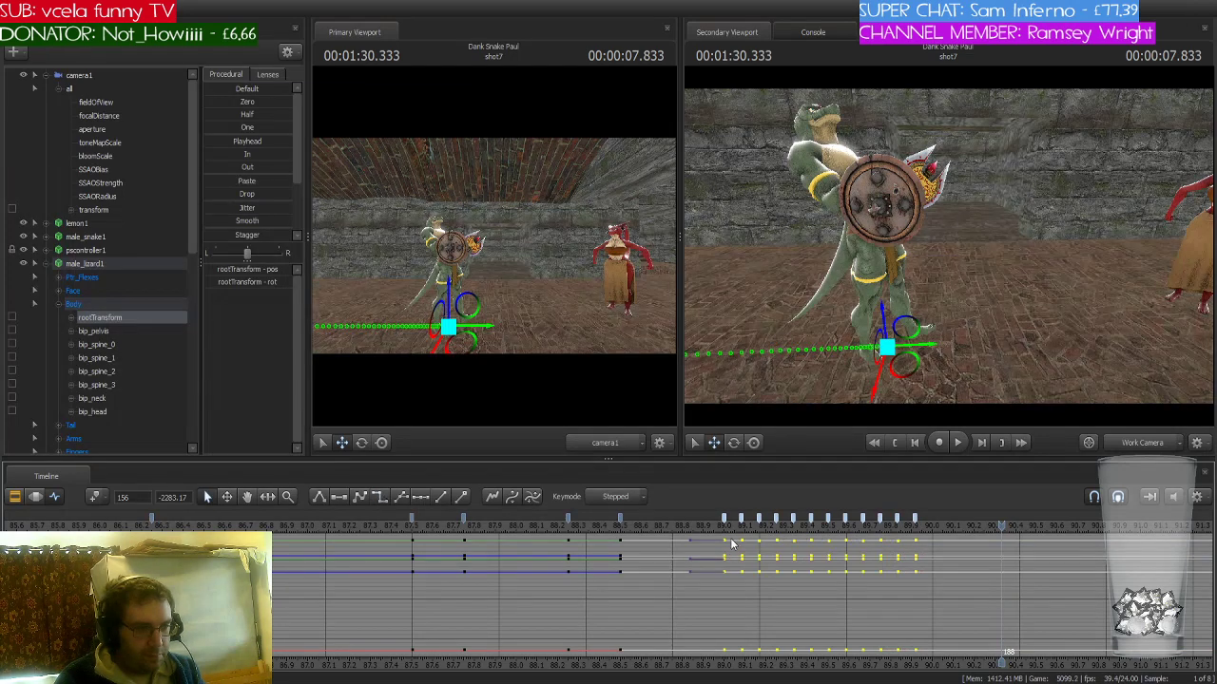
pyautogui.press('space')
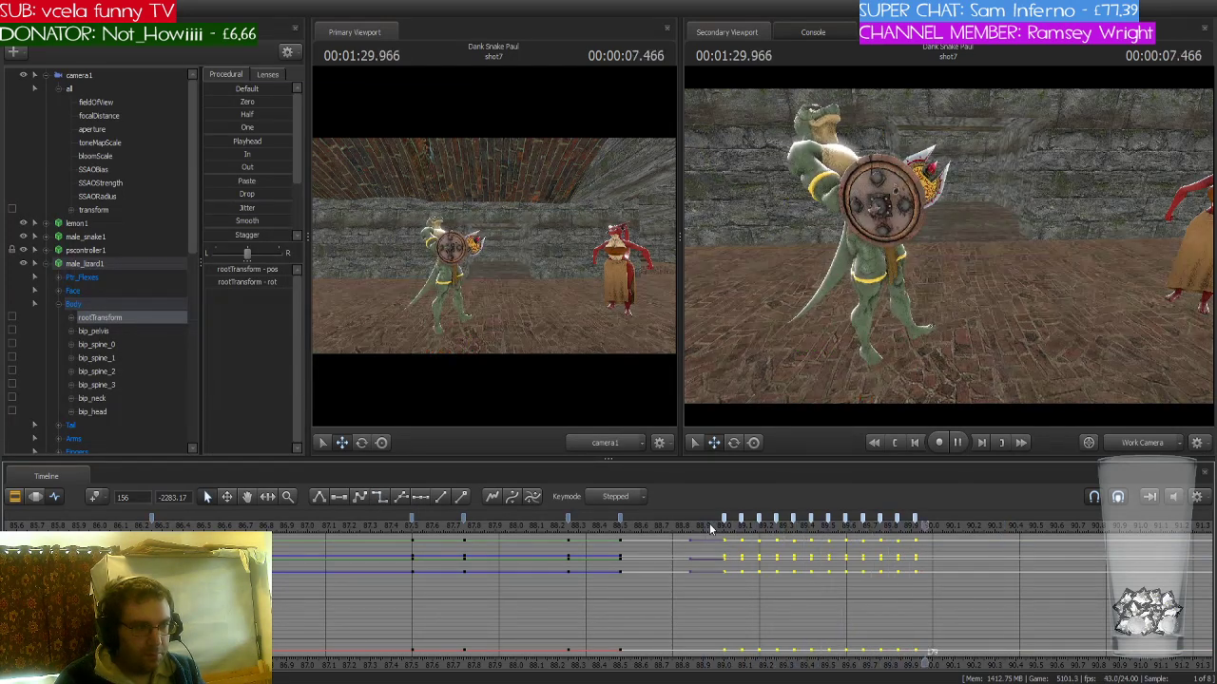
pyautogui.click(1013, 526)
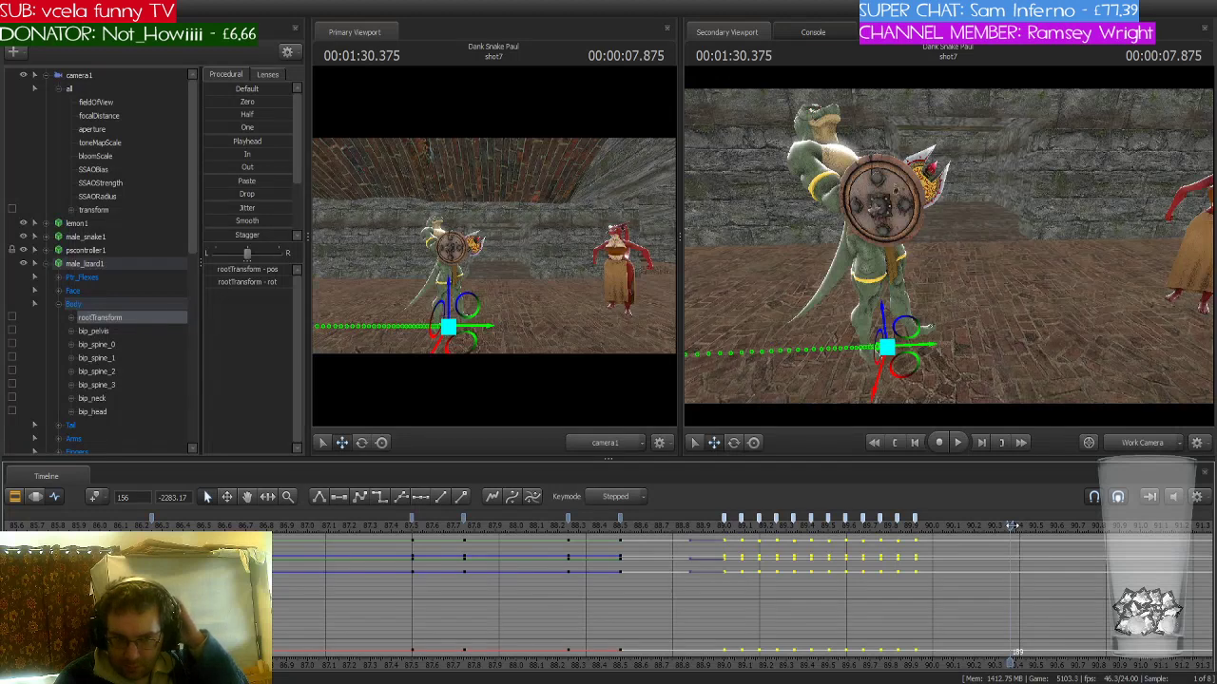
pyautogui.moveTo(1007, 526); pyautogui.dragTo(356, 527)
pyautogui.press('space')
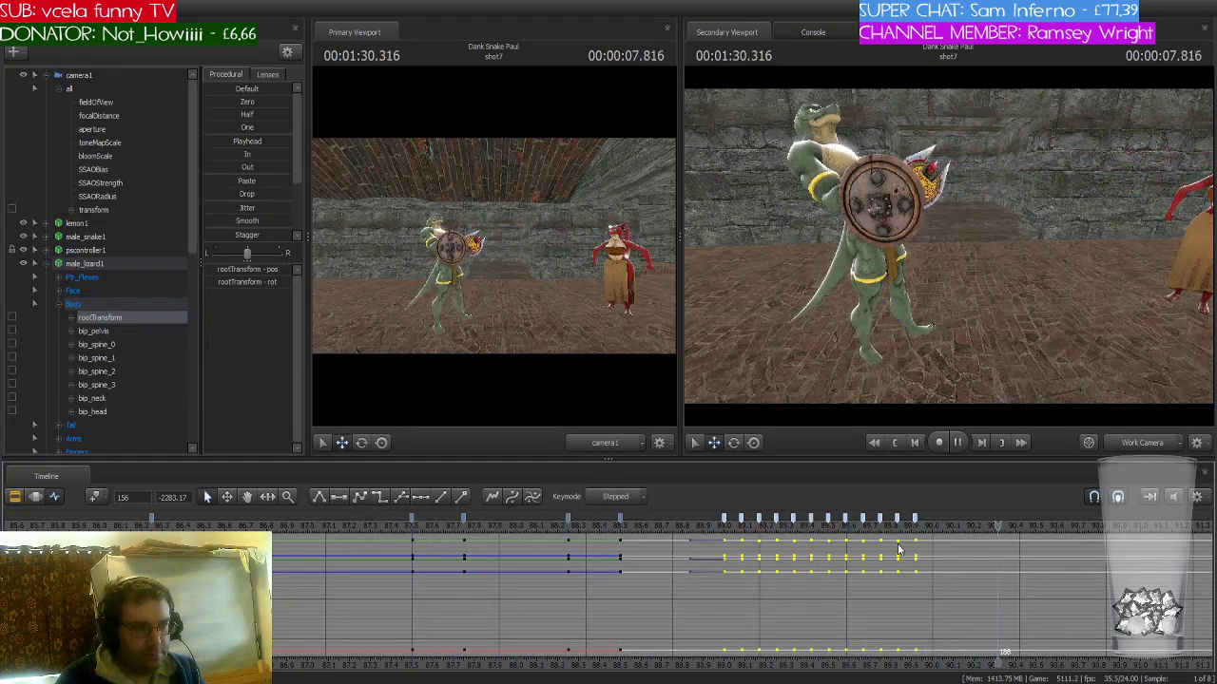
pyautogui.press('space')
# - Paste the copied rootTransform keyframe pair at frames 180 and 184 to lengthen the shake
pyautogui.click(932, 525)
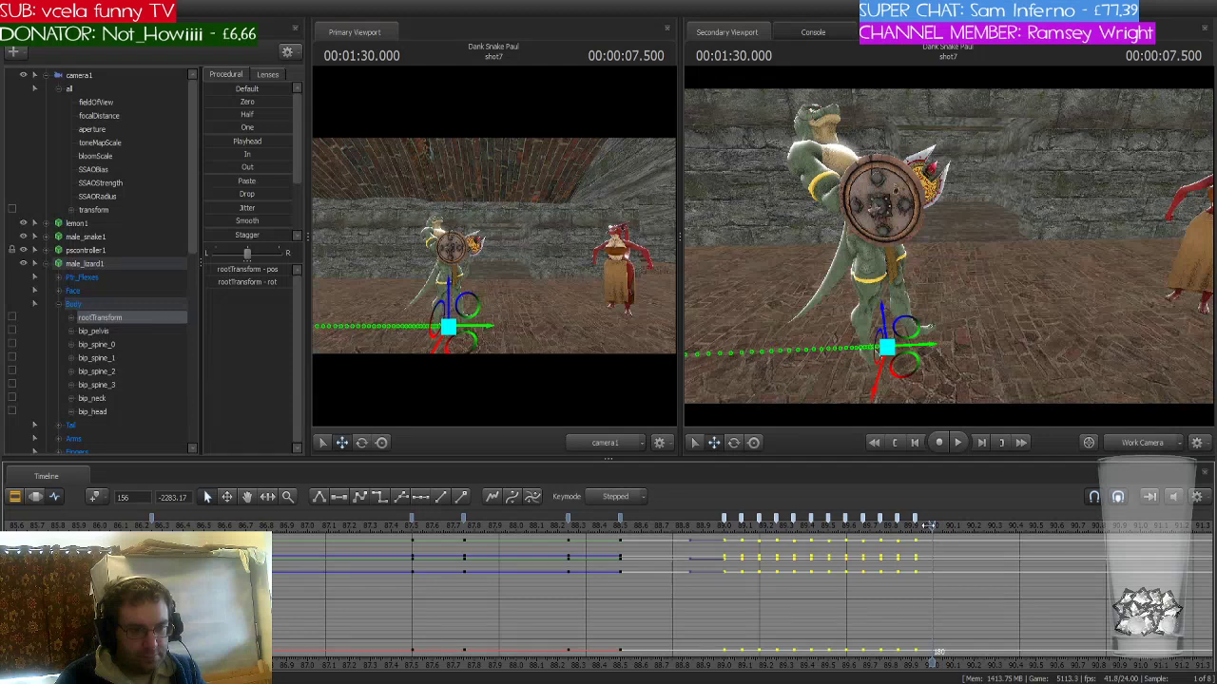
pyautogui.click(925, 525)
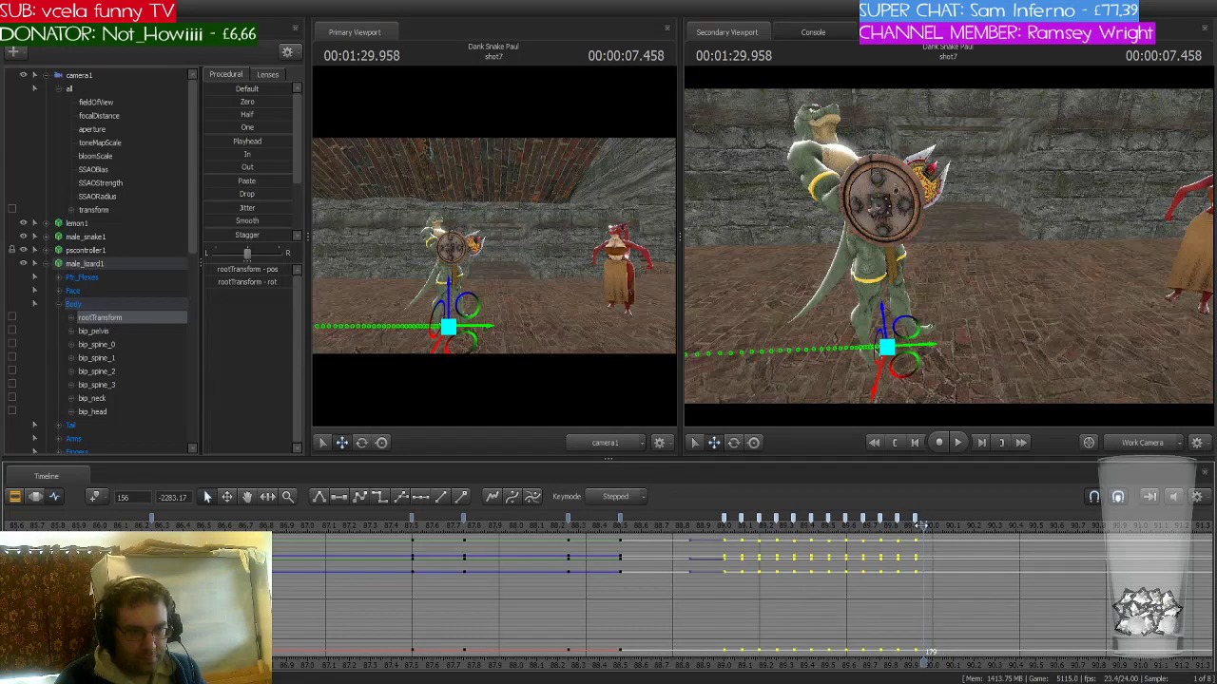
pyautogui.moveTo(924, 526); pyautogui.dragTo(819, 526)
pyautogui.hotkey('ctrl', 'v')
pyautogui.hotkey('ctrl', 'v')
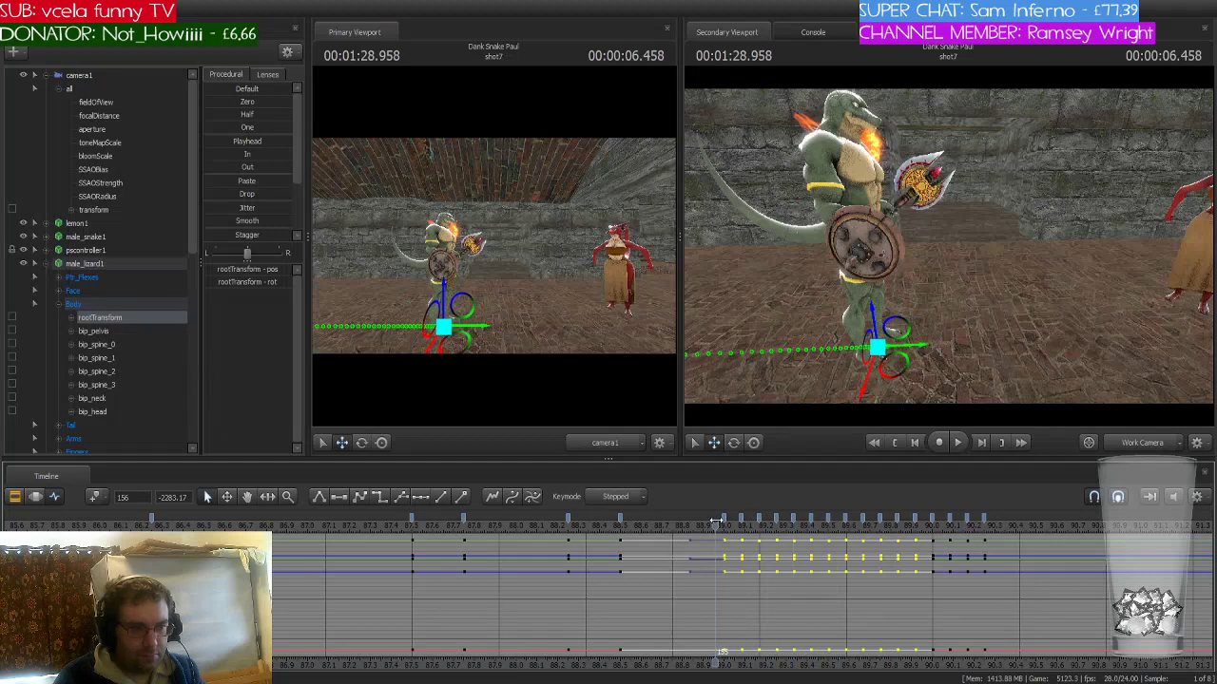
# - Play back the lengthened shake from frame 155 through the last pasted keyframes
pyautogui.click(716, 522)
pyautogui.press('space')
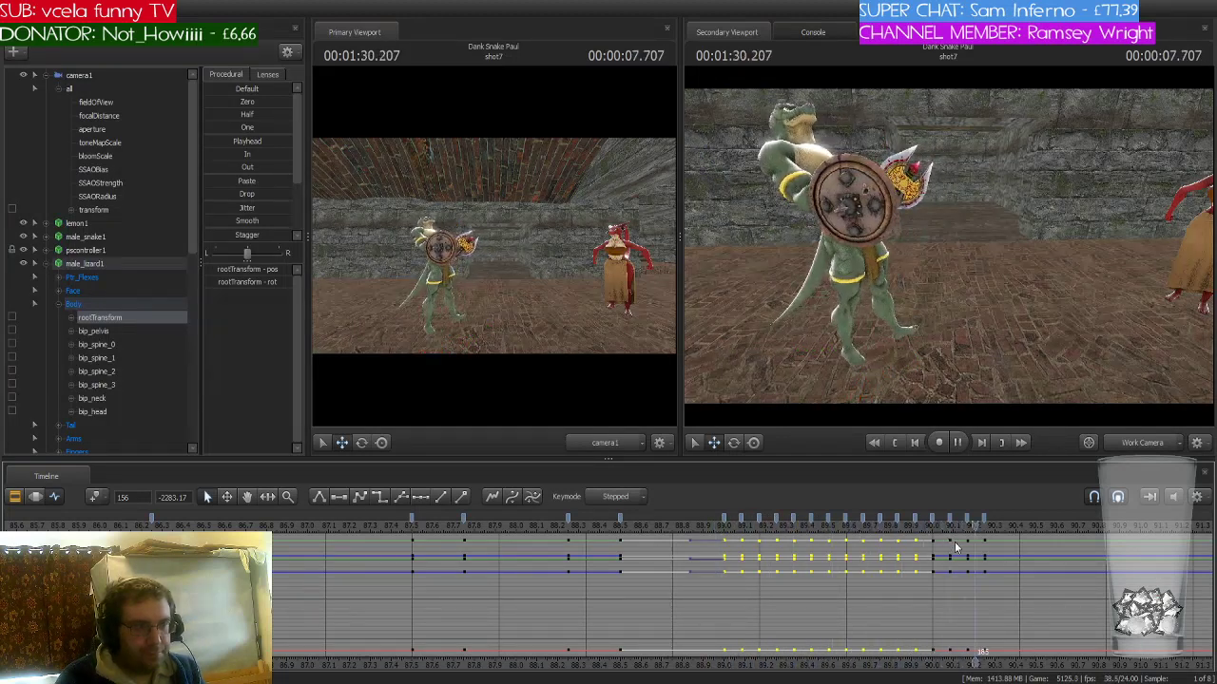
pyautogui.press('space')
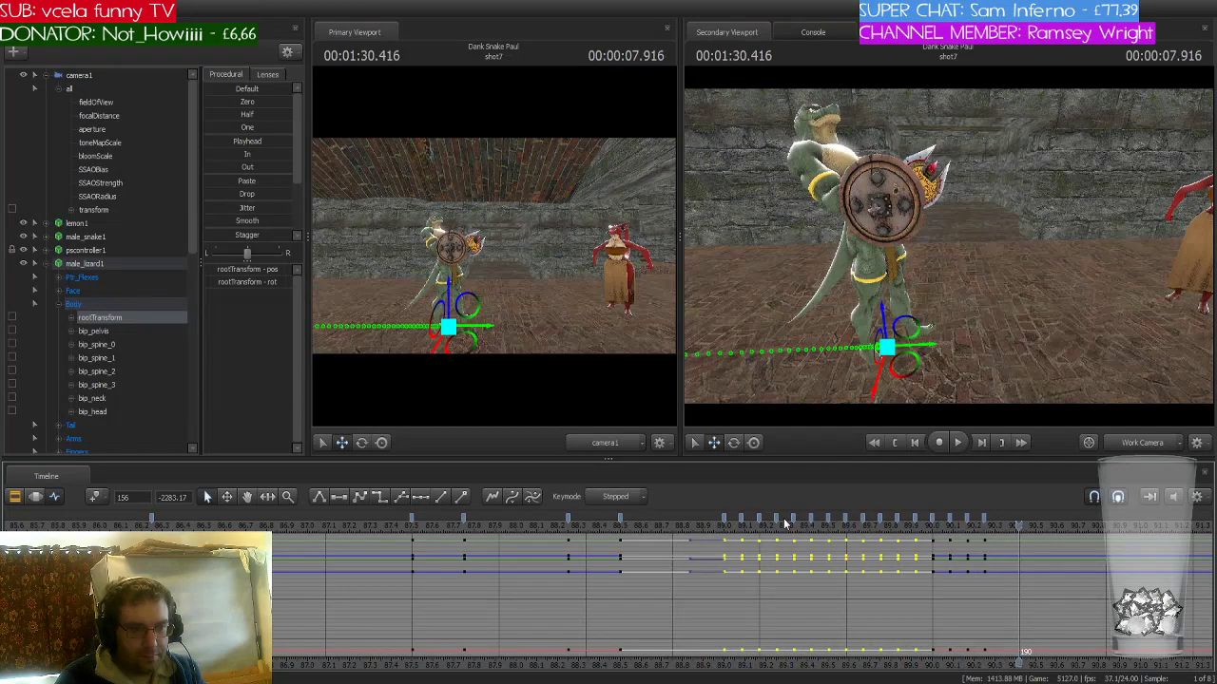
# - Apply stepped tangents to all rootTransform keyframes from frame 156 through 186 and play back the shake
pyautogui.moveTo(723, 522); pyautogui.dragTo(985, 524)
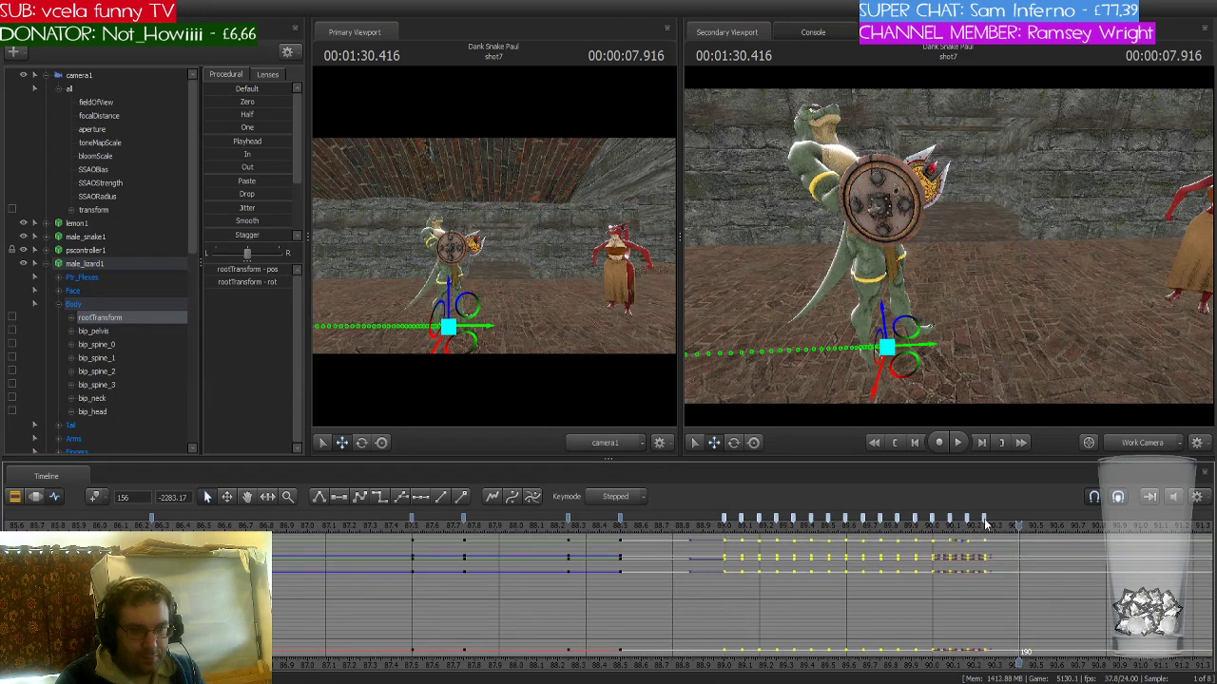
pyautogui.click(379, 498)
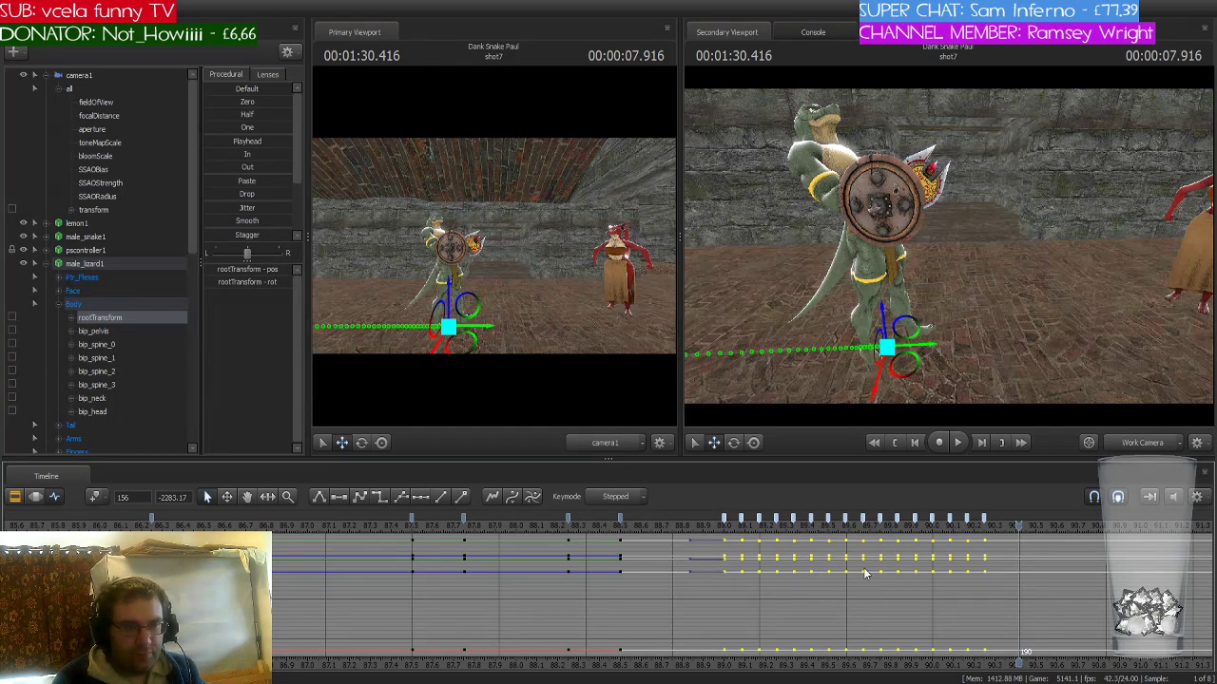
pyautogui.moveTo(1018, 532); pyautogui.dragTo(711, 538)
pyautogui.press('space')
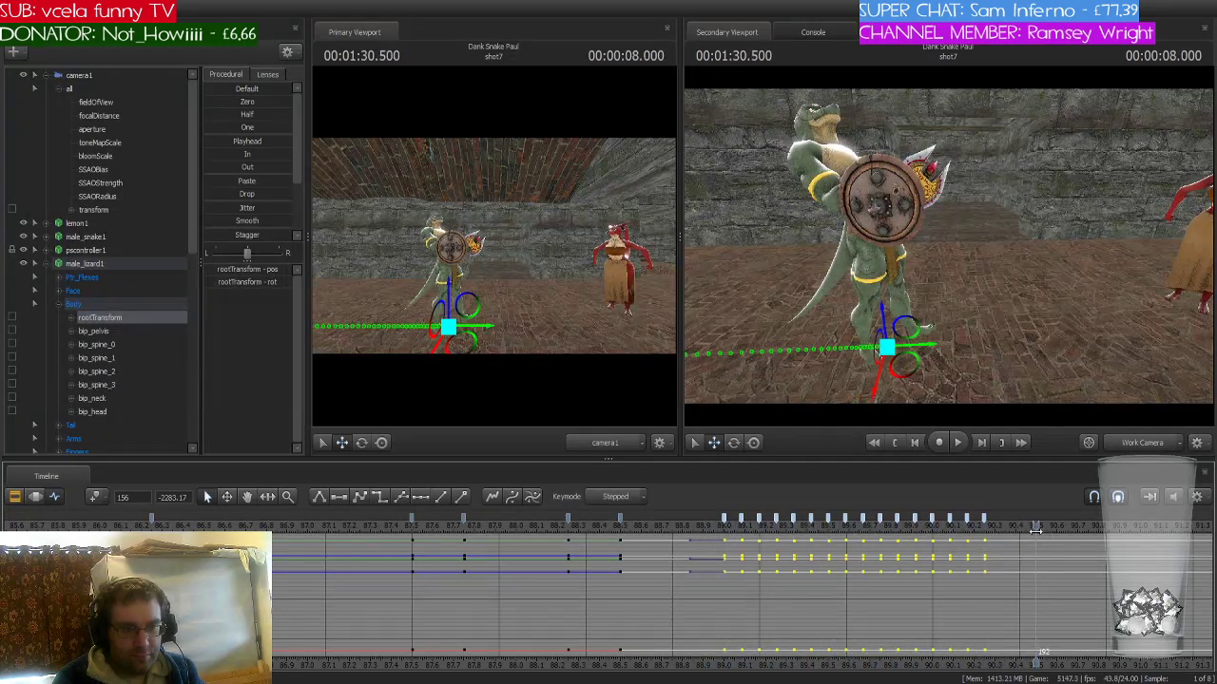
# - Move the lizard's rootTransform straight down below the floor, out of view, at frame 188
pyautogui.moveTo(1036, 530); pyautogui.dragTo(1002, 531)
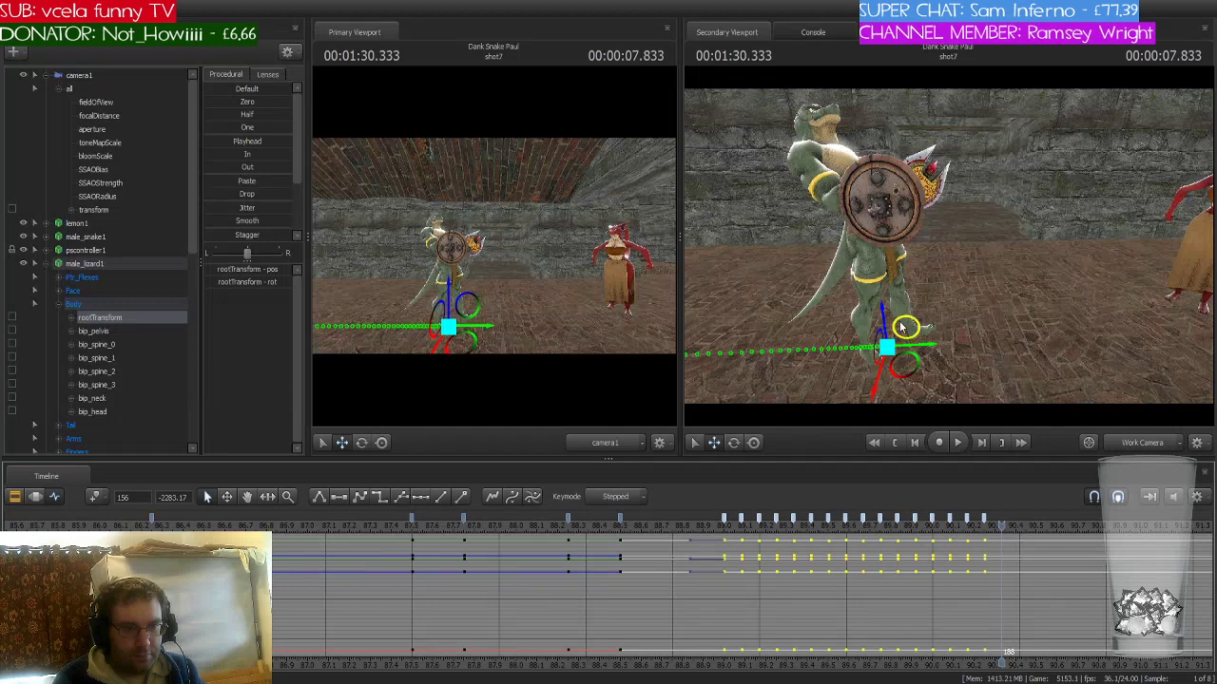
pyautogui.moveTo(904, 332); pyautogui.dragTo(886, 455)
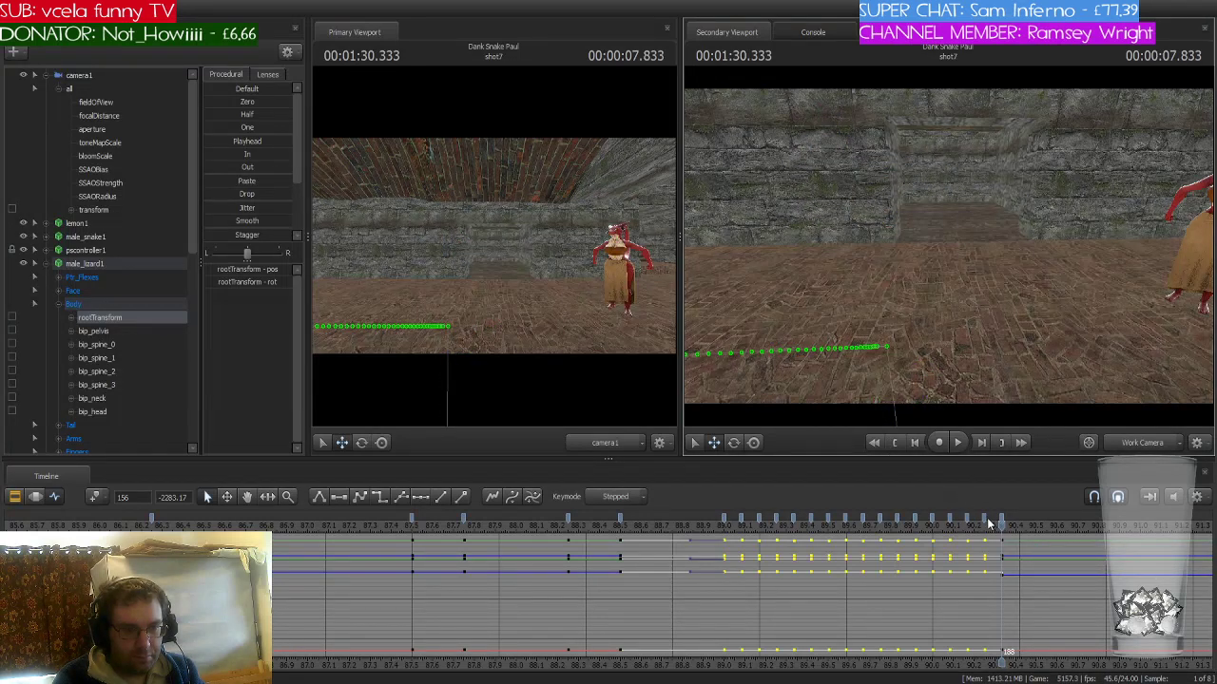
# - Collapse the male_lizard1 and FULL_plasmabeam_shot_charged3 controls and add the gravestone002a model to the shot
pyautogui.click(44, 267)
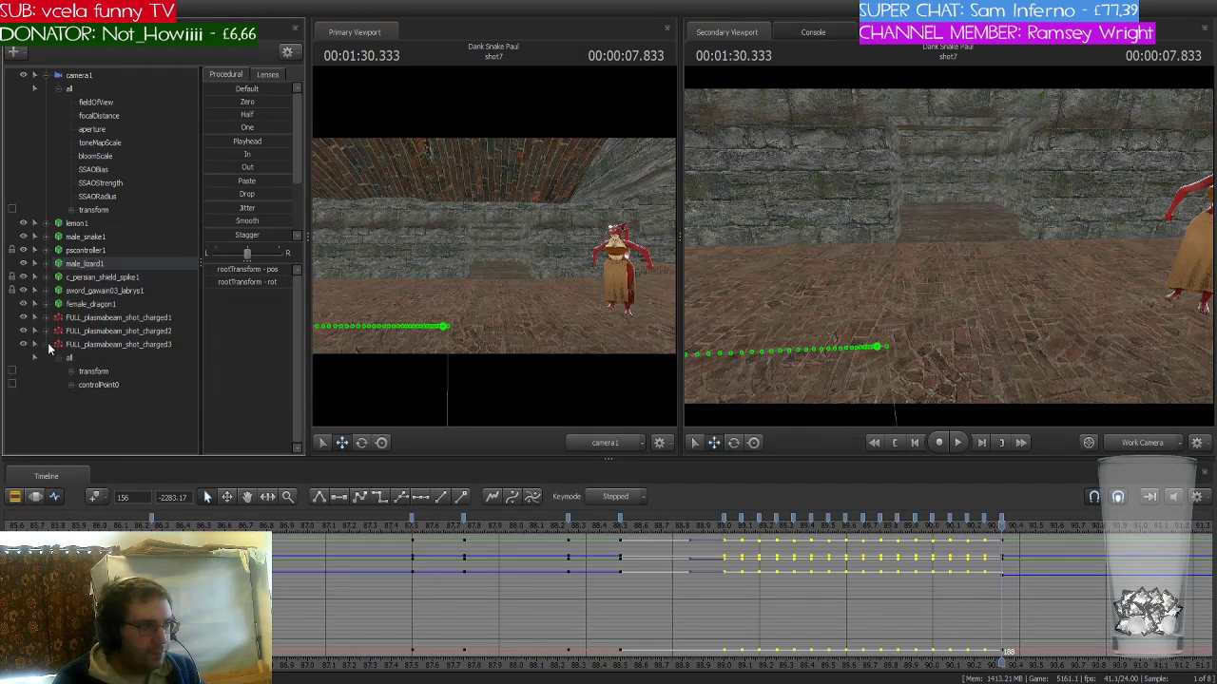
pyautogui.click(47, 347)
pyautogui.click(87, 386)
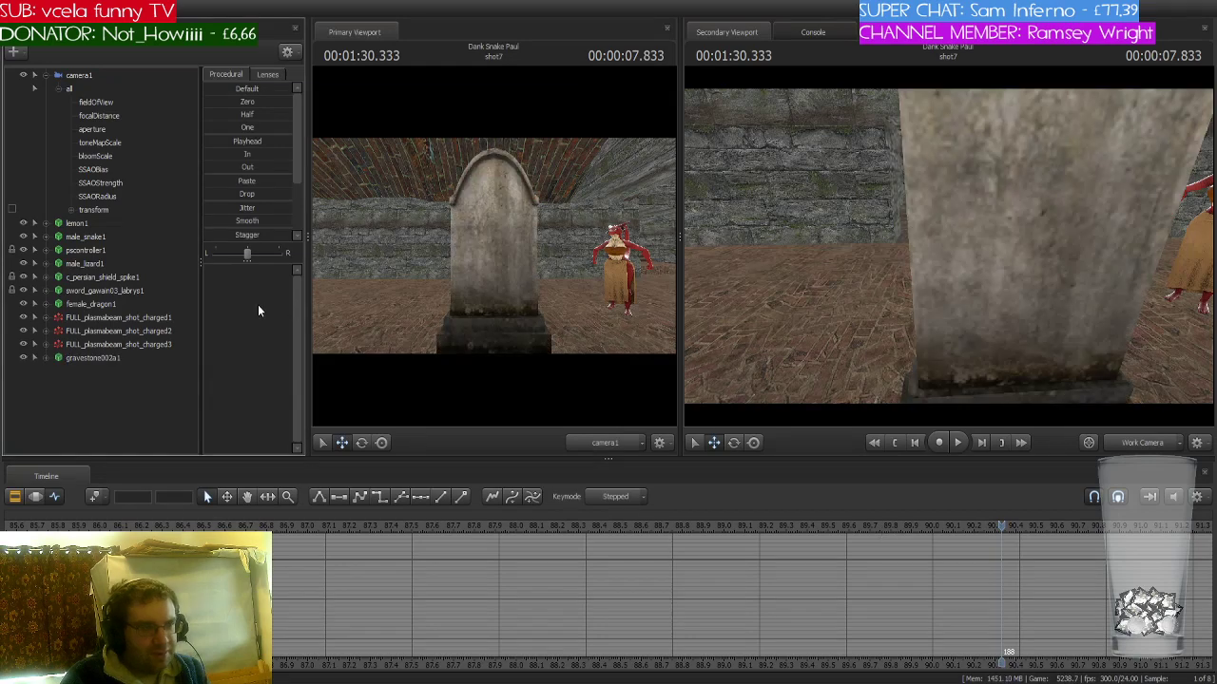
# - Select gravestone002a1 and move it back and aside from the camera at frame 188
pyautogui.click(117, 358)
pyautogui.press('s')
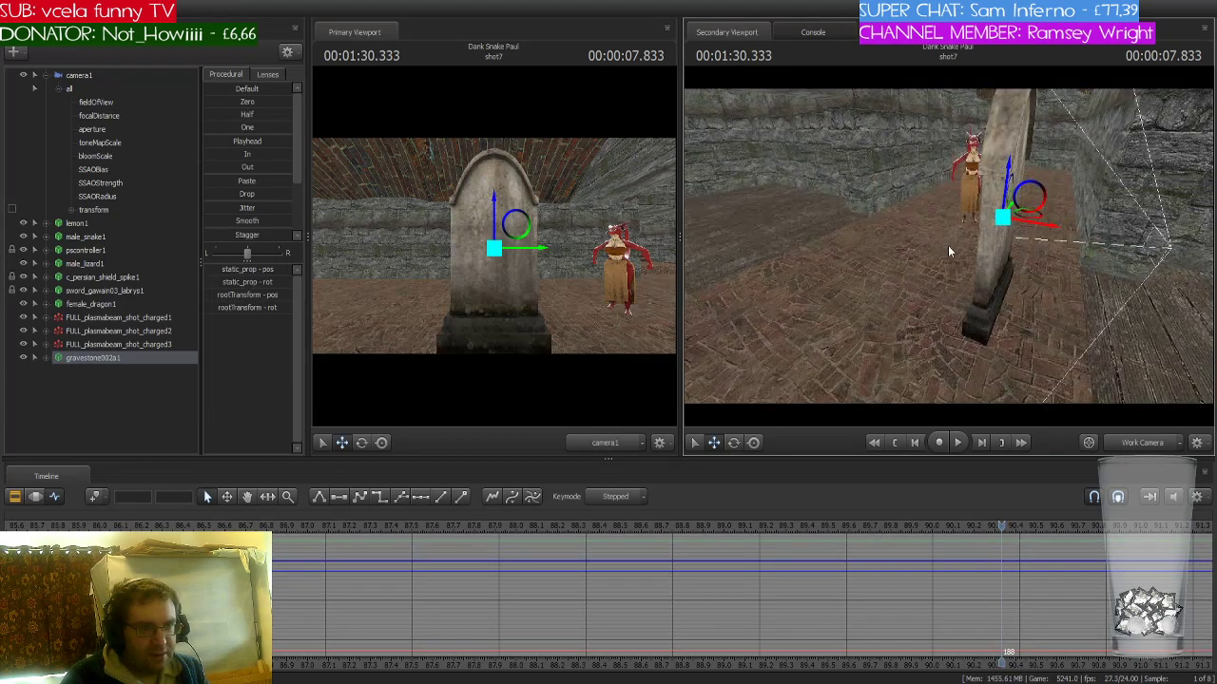
pyautogui.moveTo(1032, 218); pyautogui.dragTo(1026, 222)
pyautogui.moveTo(986, 221); pyautogui.dragTo(931, 208)
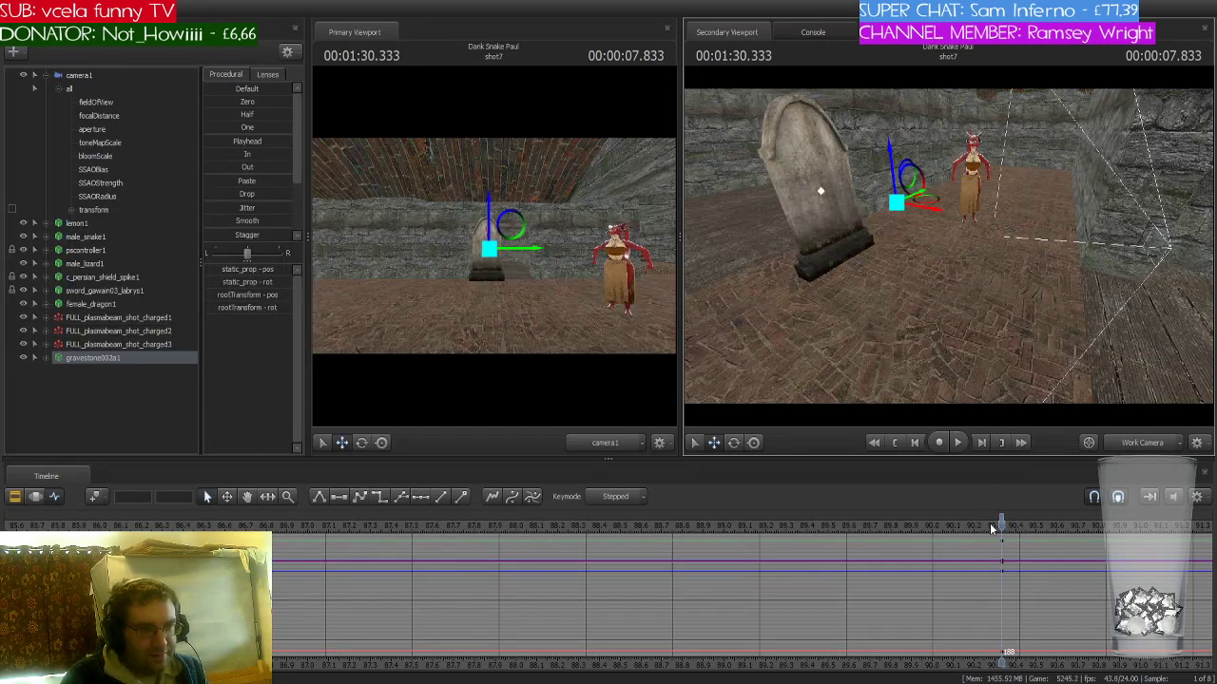
# - At frame 187, move the gravestone onto the lizard's spot and lower it until its base rests on the floor
pyautogui.moveTo(1000, 523); pyautogui.dragTo(995, 526)
pyautogui.moveTo(1013, 344); pyautogui.dragTo(959, 253)
pyautogui.moveTo(984, 203); pyautogui.dragTo(984, 253)
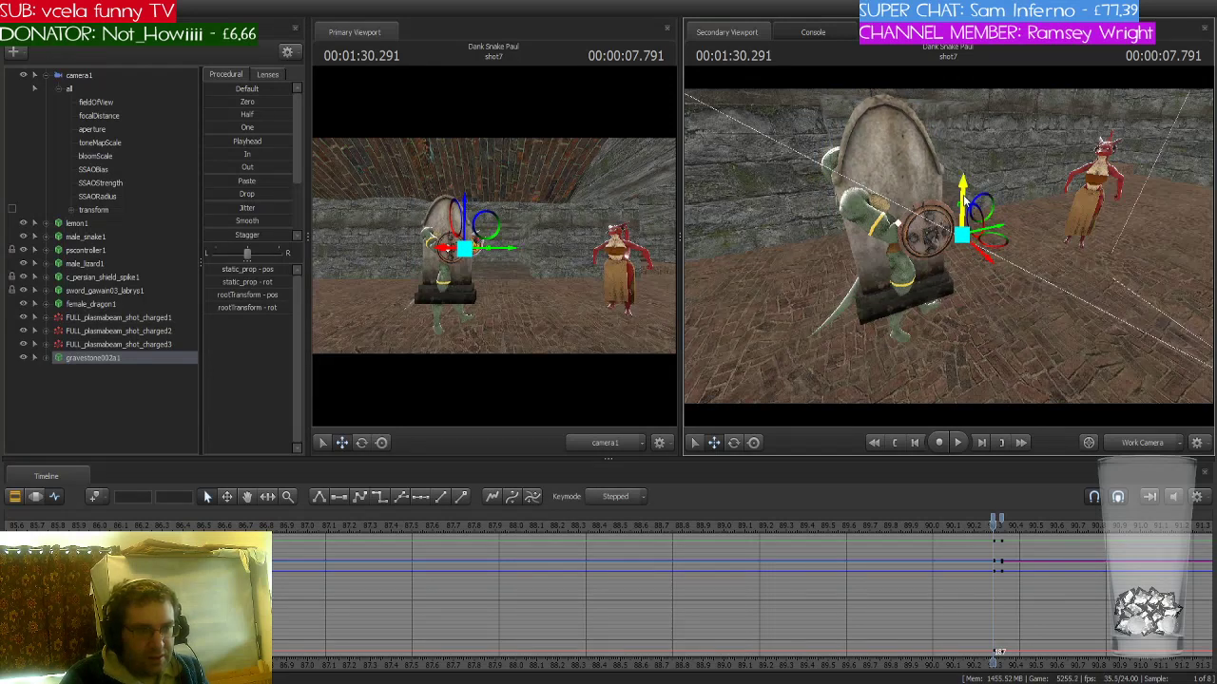
pyautogui.moveTo(961, 186); pyautogui.dragTo(979, 281)
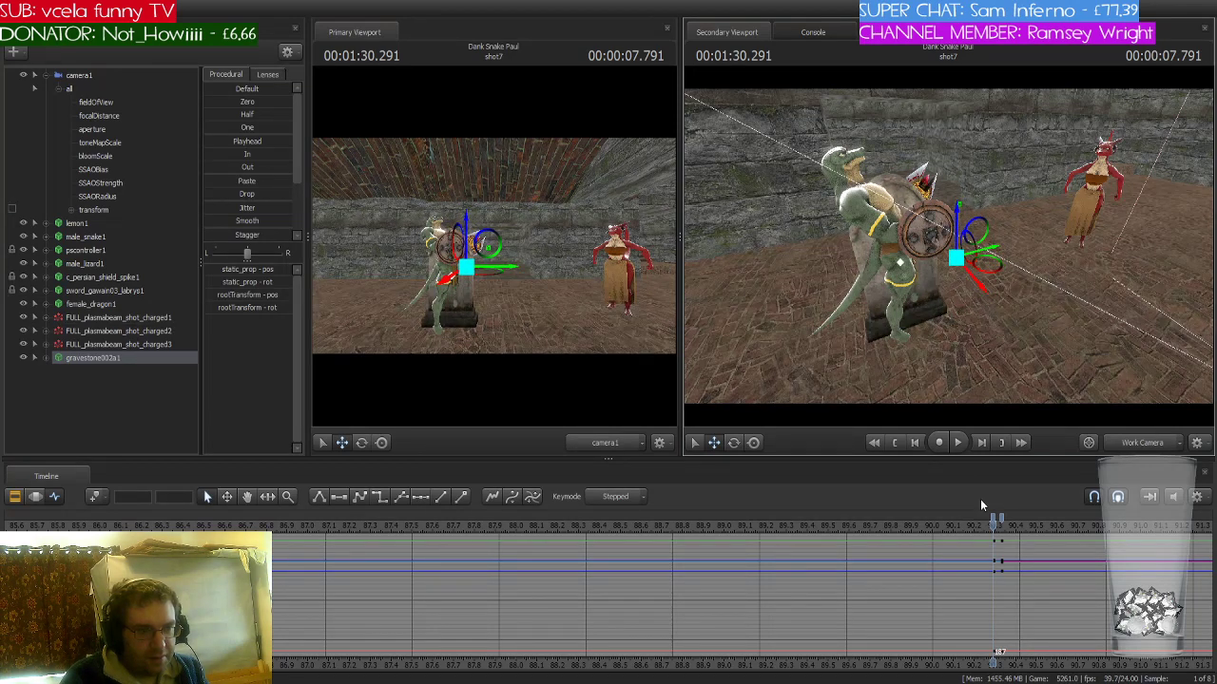
# - Delete the gravestone's keyframes at frame 188 and shift its frame 187 keyframes to frame 188
pyautogui.scroll(1, 994, 552)
pyautogui.click(1005, 525)
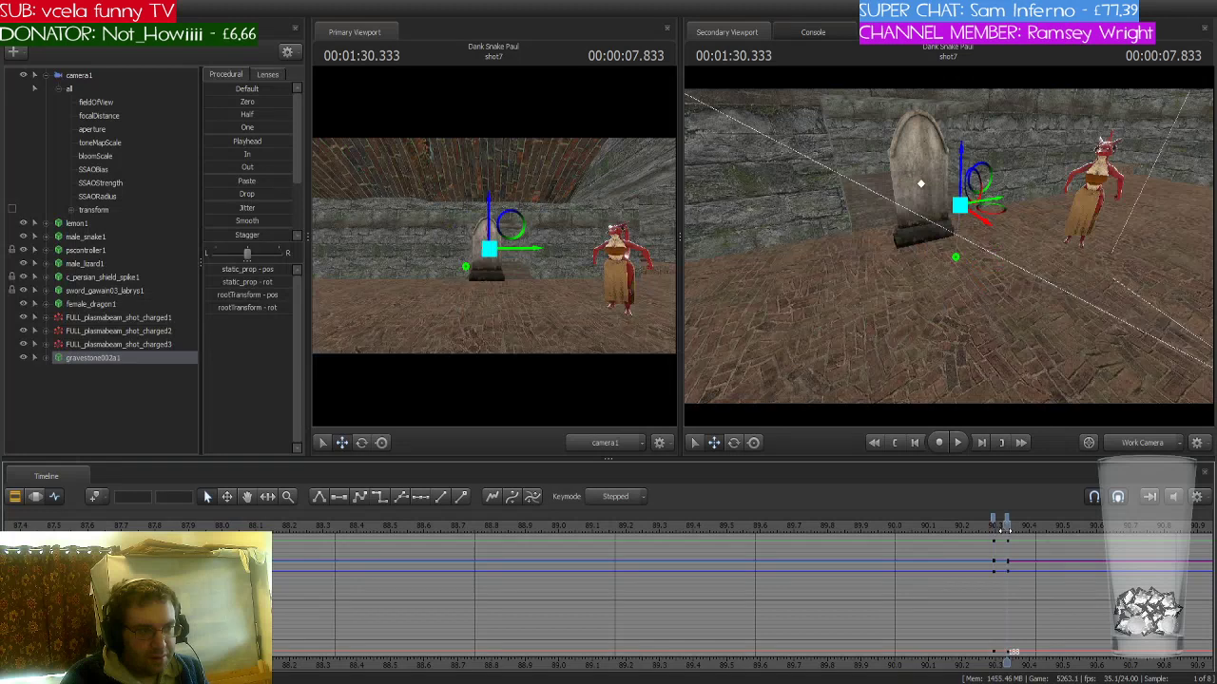
pyautogui.press('Left')
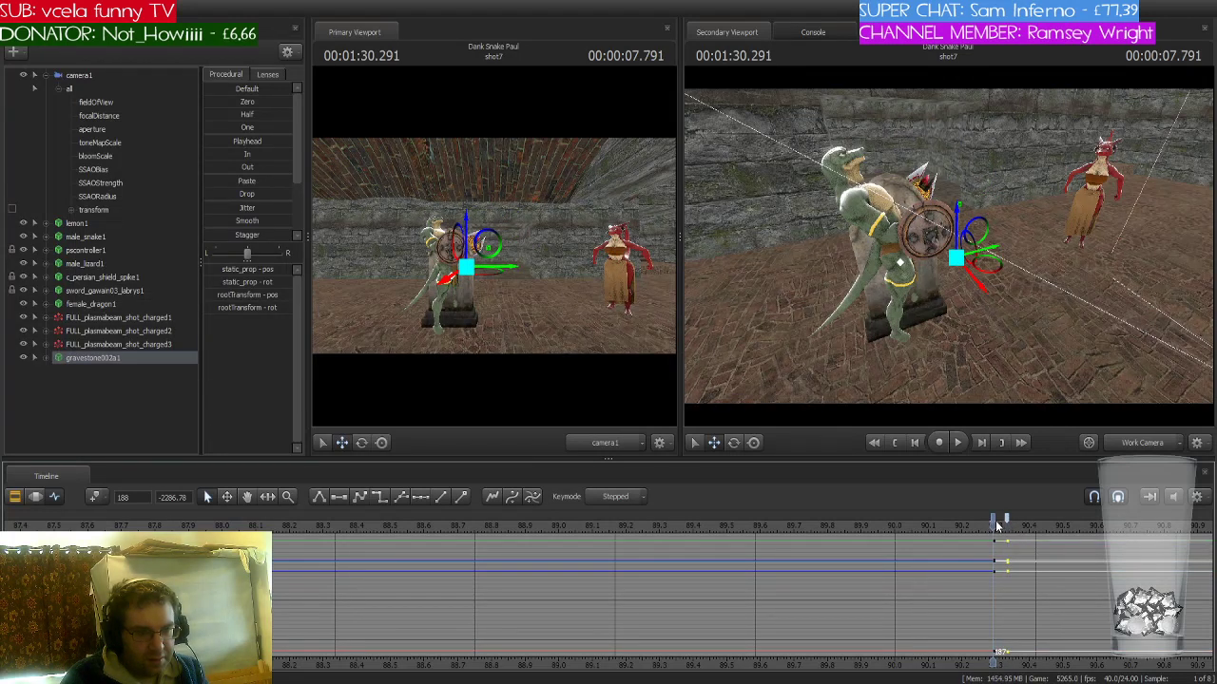
pyautogui.press('Delete')
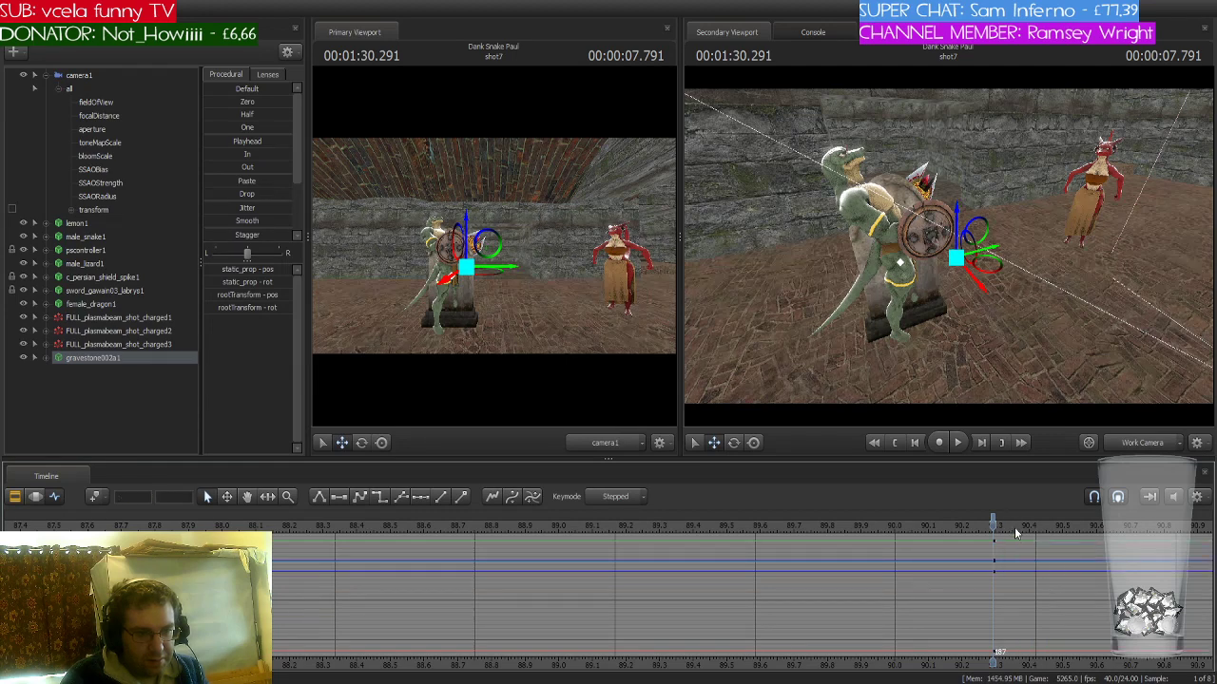
pyautogui.hotkey('ctrl', 'z')
pyautogui.hotkey('ctrl', 'z')
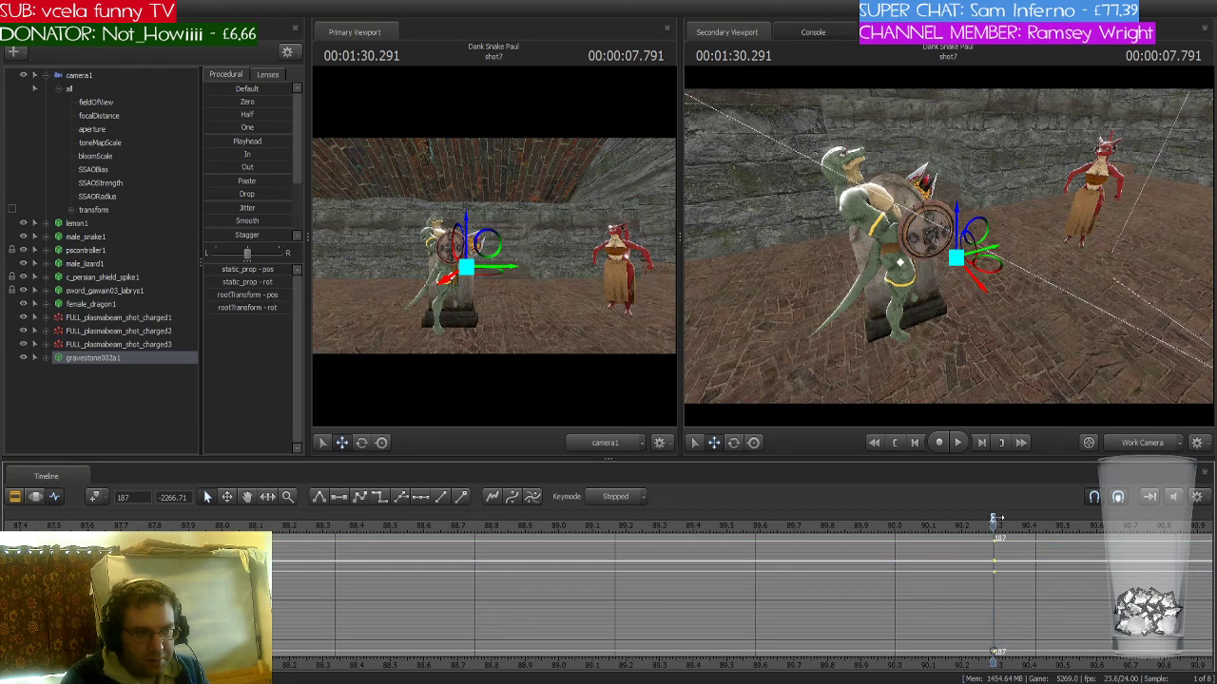
pyautogui.moveTo(1009, 518); pyautogui.dragTo(997, 554)
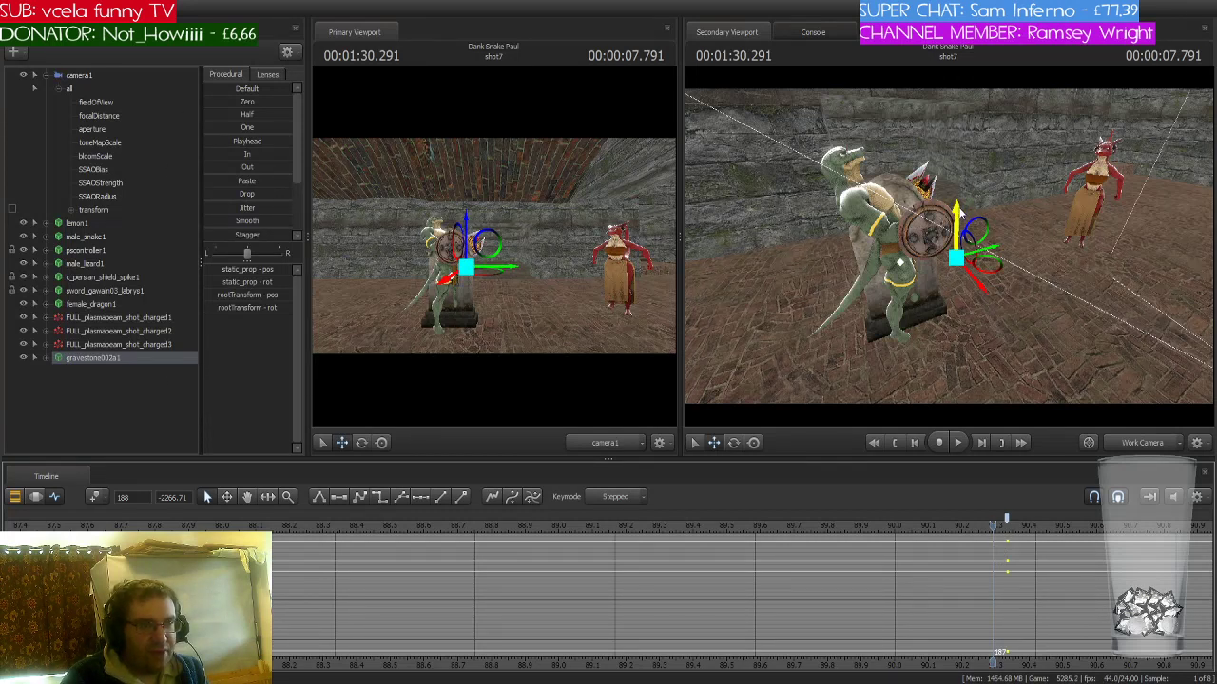
# - Move the gravestone straight down below the floor at frame 187 and play back its swap with the lizard
pyautogui.moveTo(959, 214); pyautogui.dragTo(964, 296)
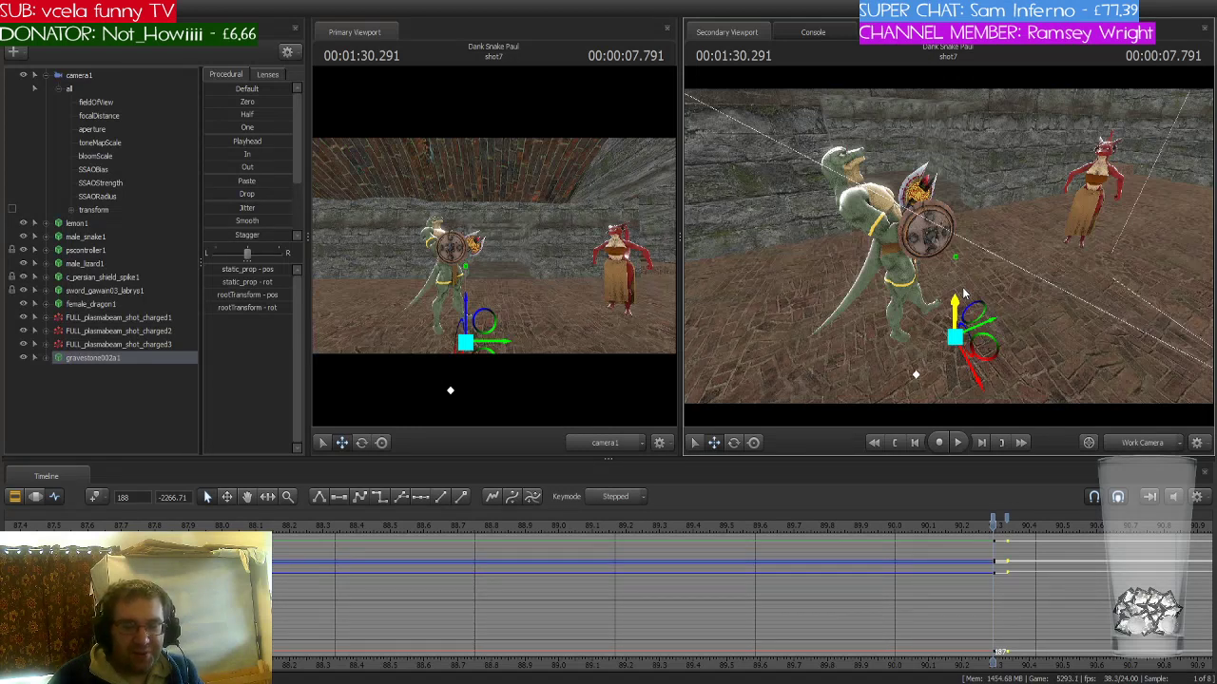
pyautogui.press('ctrl')
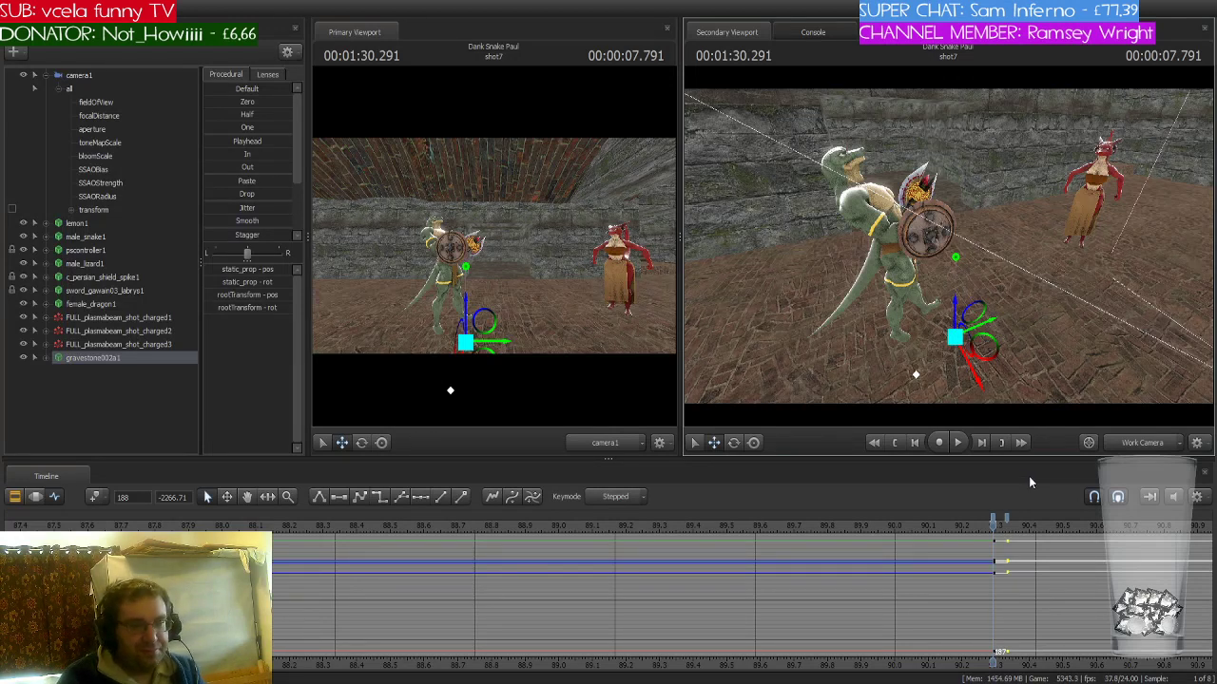
pyautogui.moveTo(1009, 648); pyautogui.dragTo(696, 596, button='middle')
pyautogui.scroll(3, 696, 593)
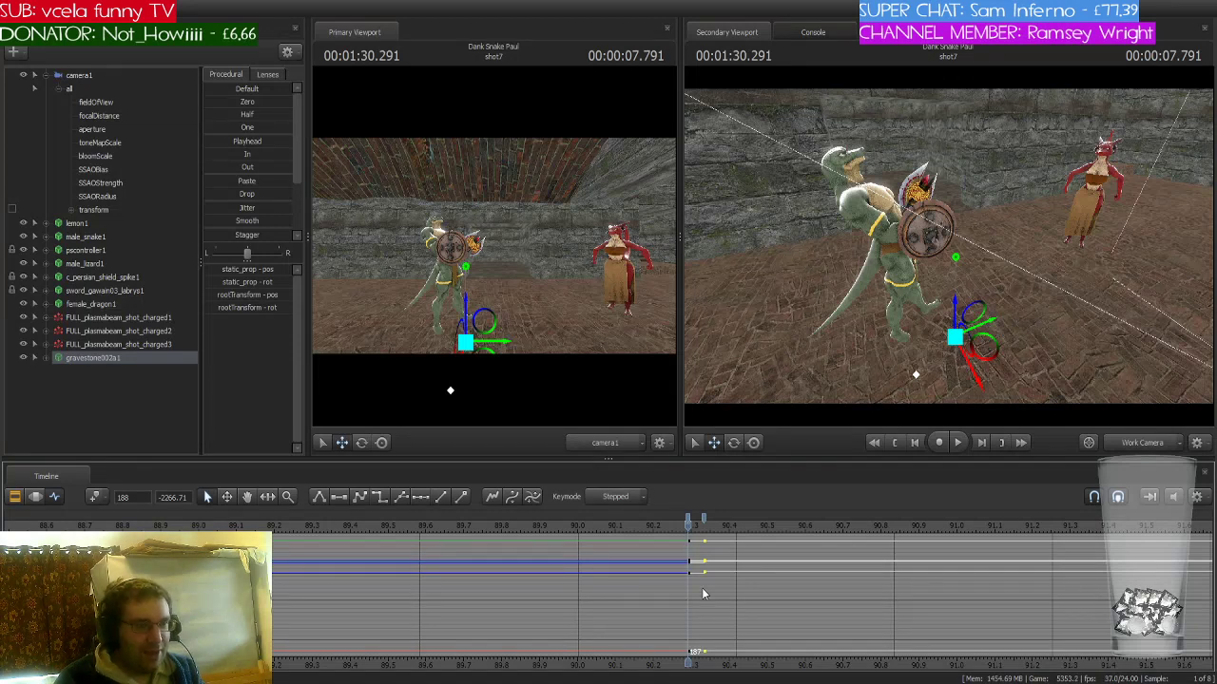
pyautogui.scroll(-3, 703, 591)
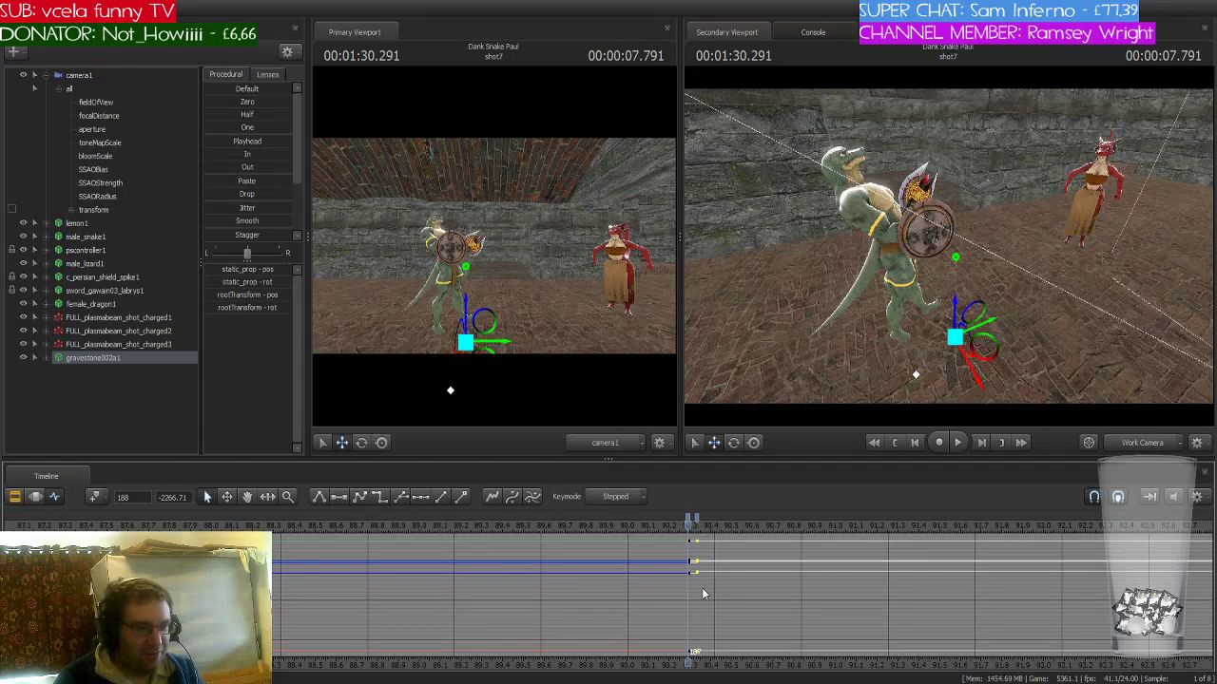
pyautogui.scroll(3, 702, 590)
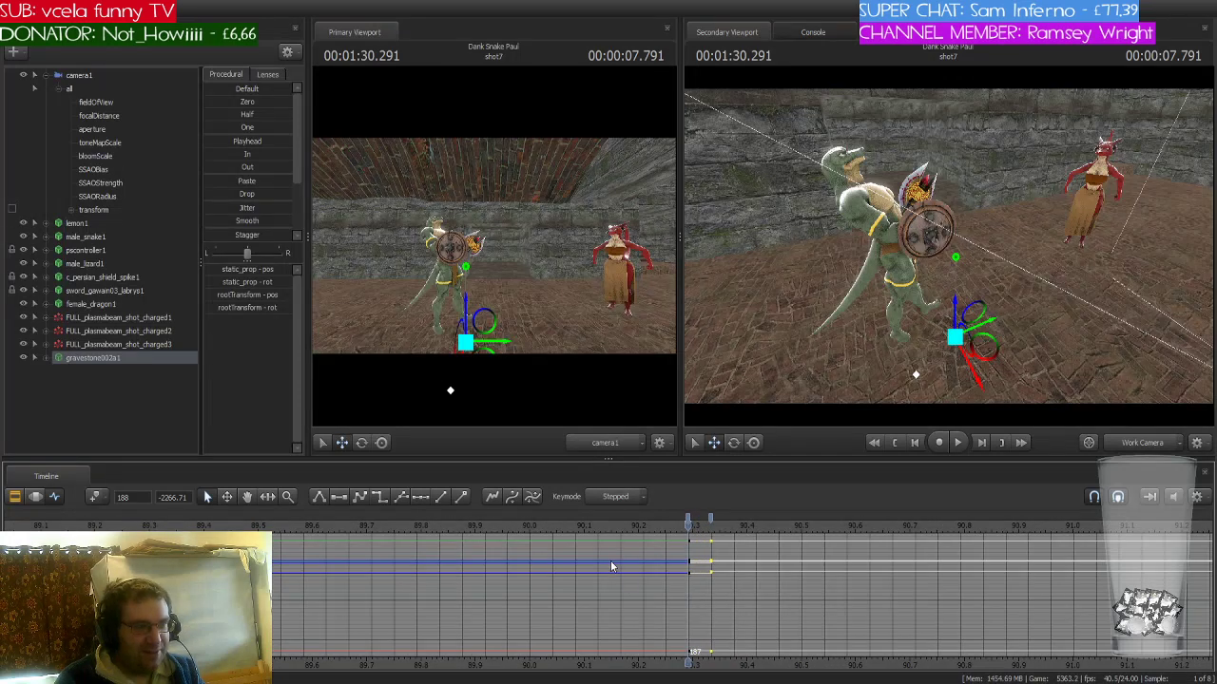
pyautogui.press('space')
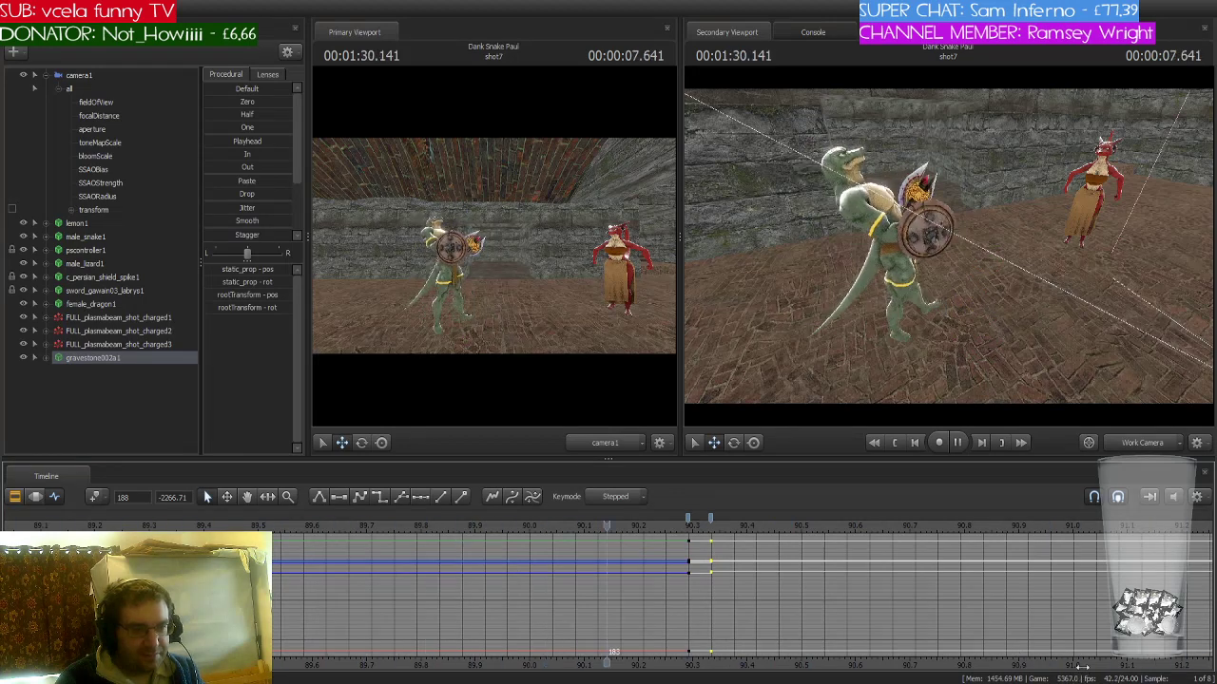
pyautogui.moveTo(1082, 627); pyautogui.dragTo(724, 623, button='middle')
pyautogui.scroll(-4, 722, 622)
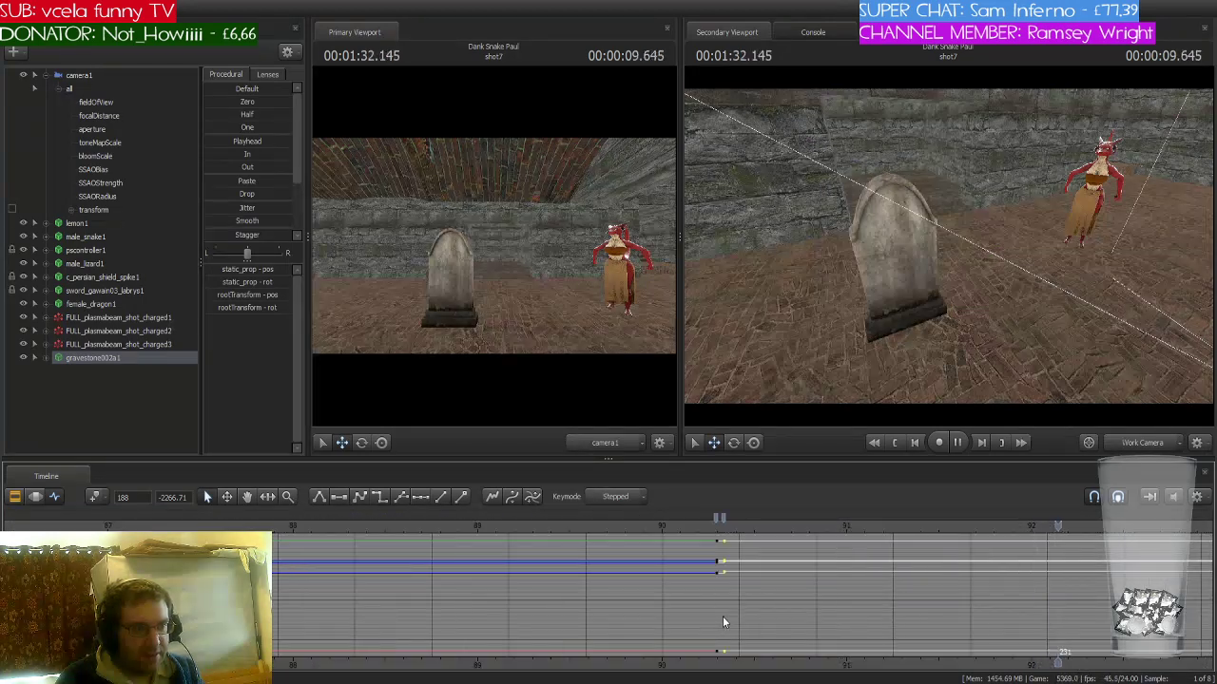
pyautogui.press('space')
# - Play back the lizard's shake and the gravestone swap, including a run from the last fireball at frame 140
pyautogui.moveTo(468, 526); pyautogui.dragTo(369, 526)
pyautogui.press('space')
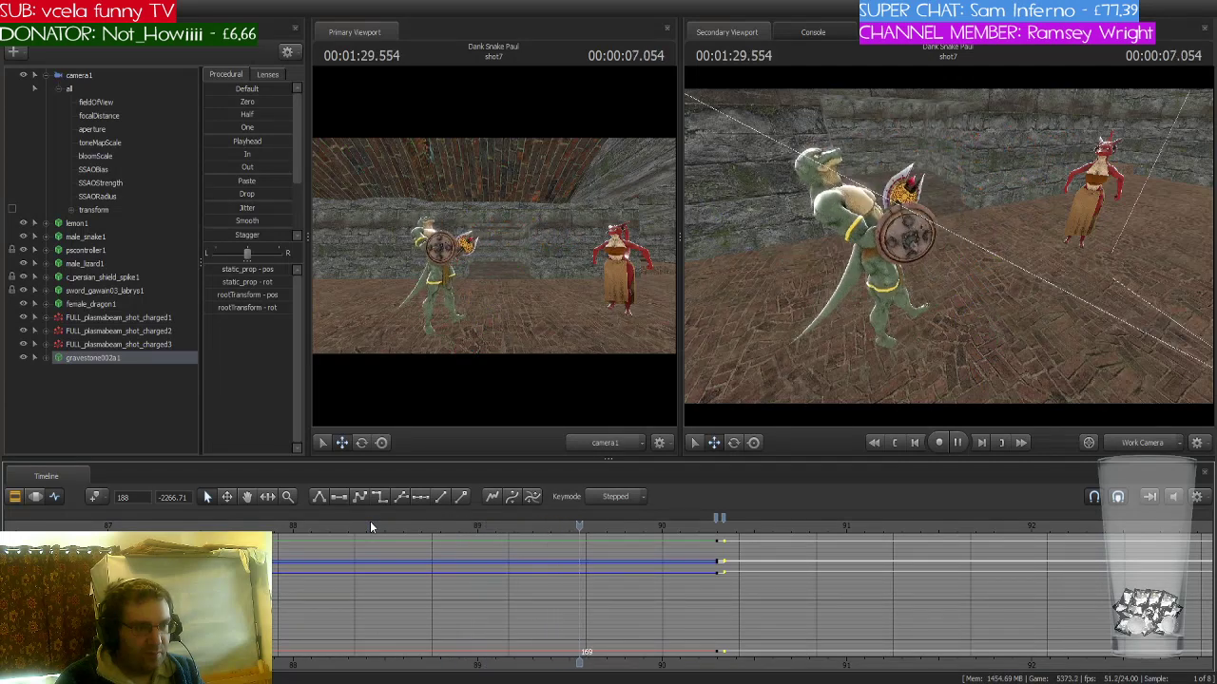
pyautogui.press('space')
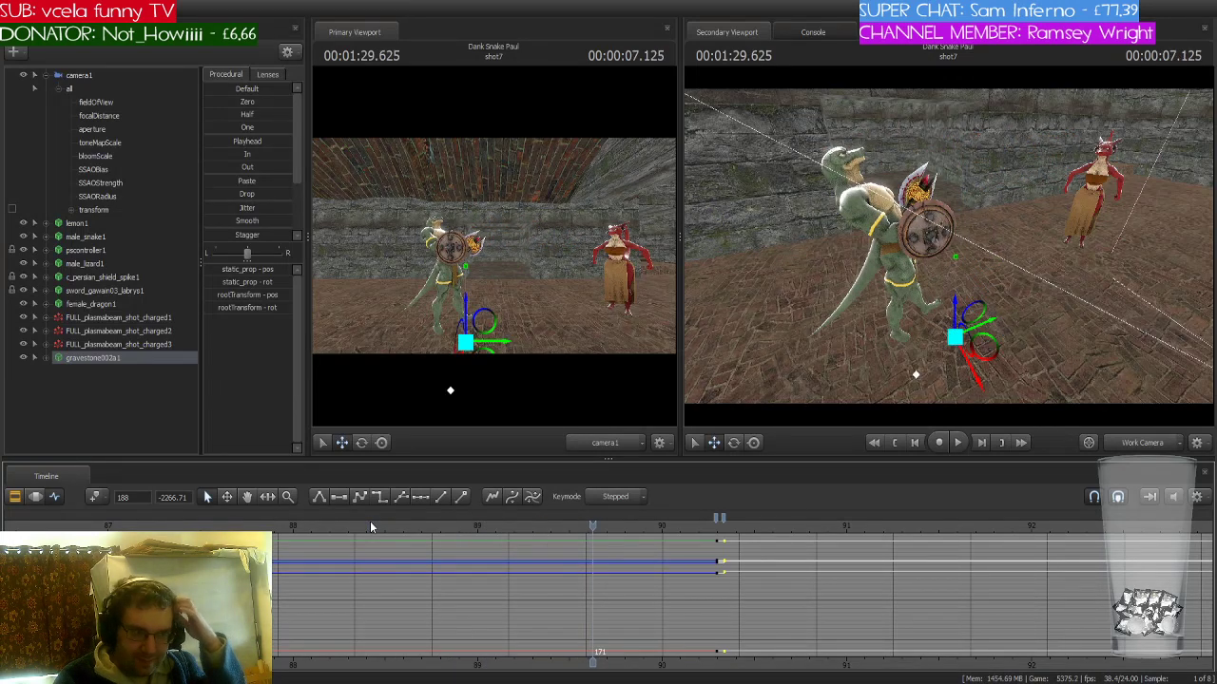
pyautogui.press('space')
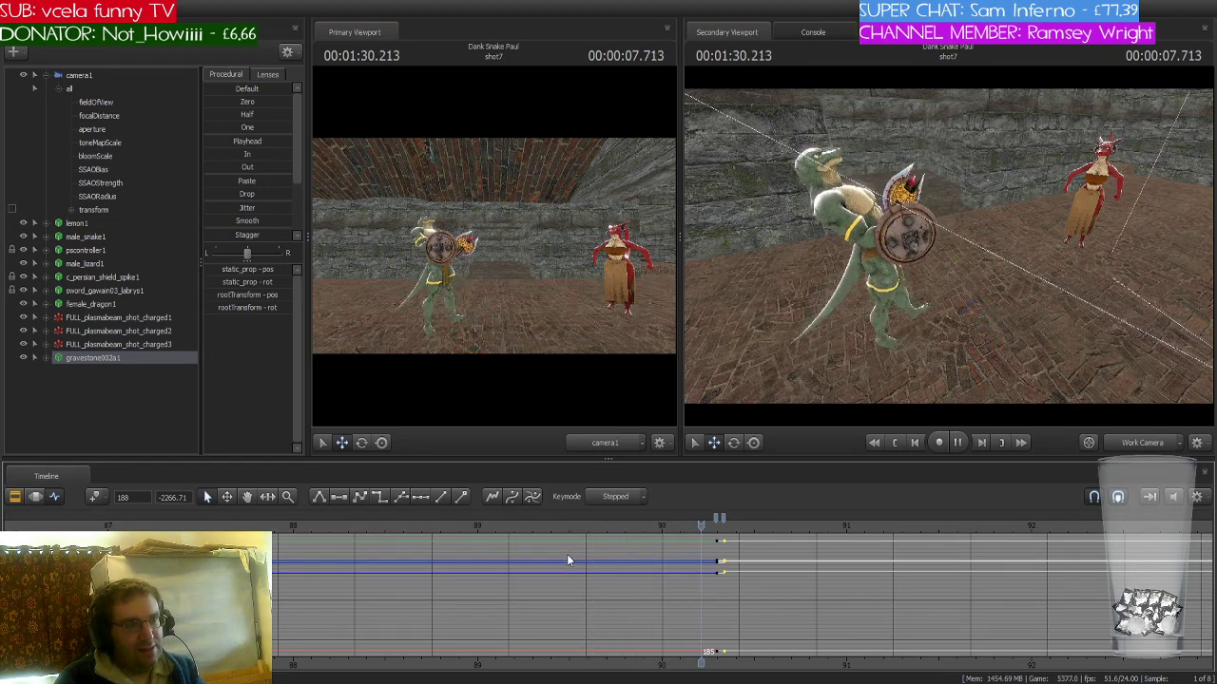
pyautogui.press('space')
pyautogui.scroll(-2, 865, 584)
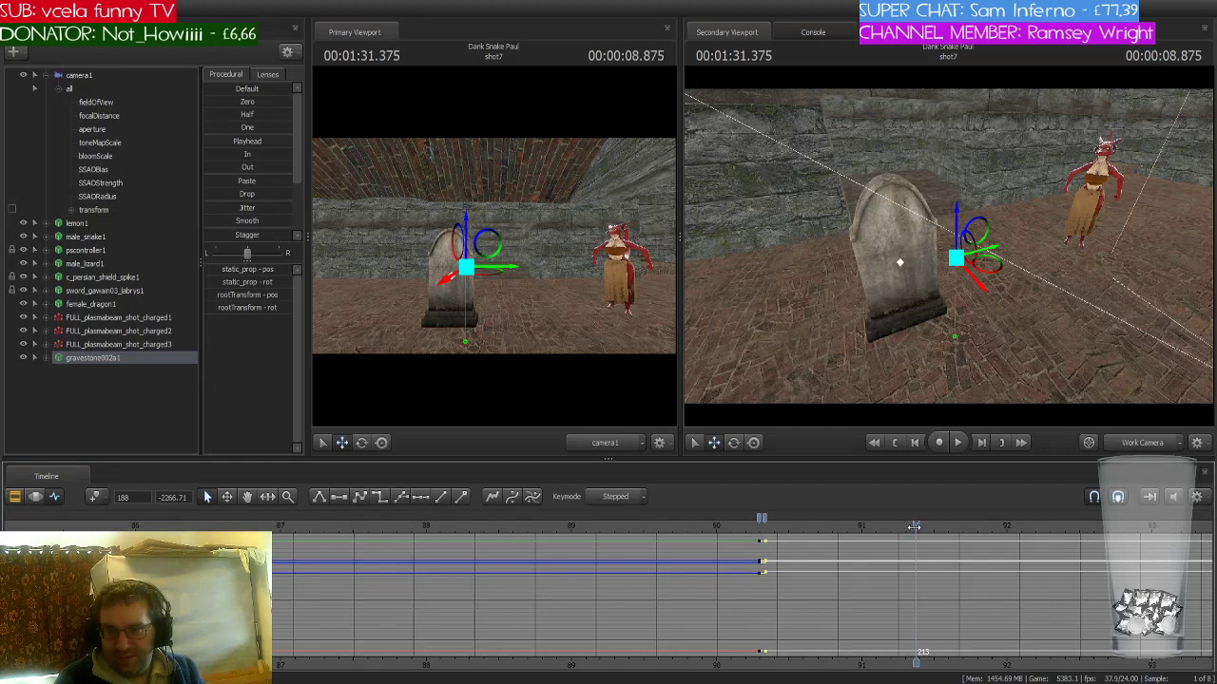
pyautogui.moveTo(914, 525); pyautogui.dragTo(472, 541)
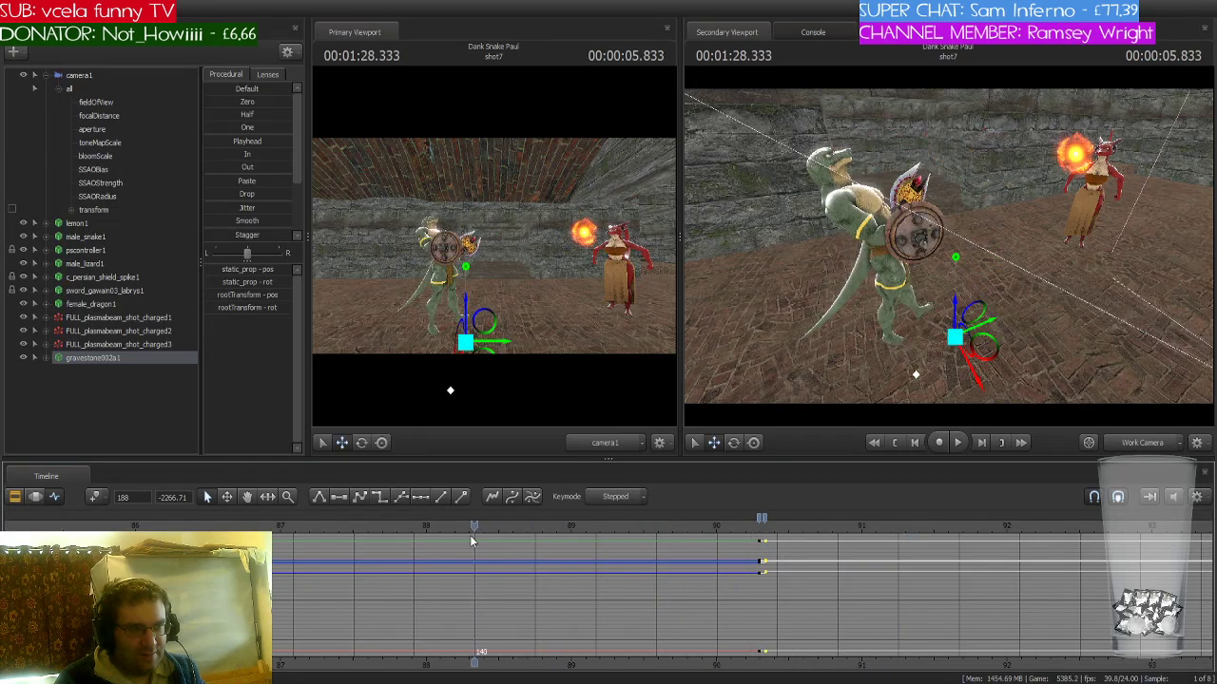
pyautogui.moveTo(473, 542); pyautogui.dragTo(927, 599, button='middle')
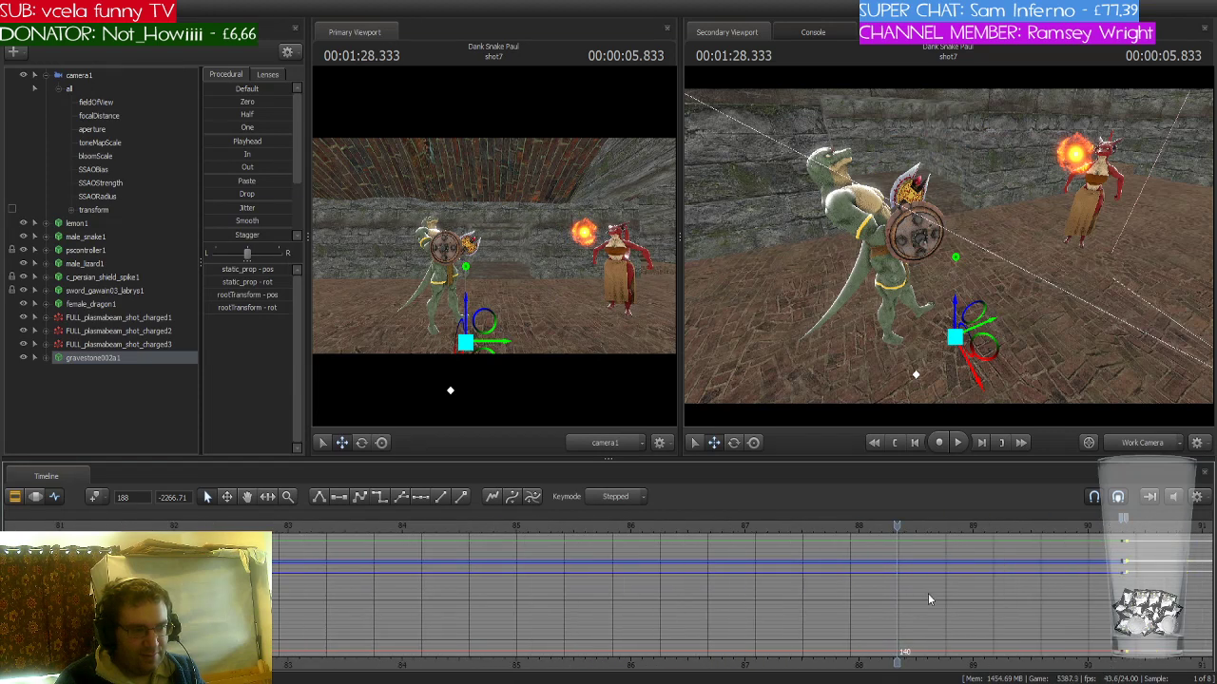
pyautogui.scroll(-3, 928, 594)
pyautogui.press('space')
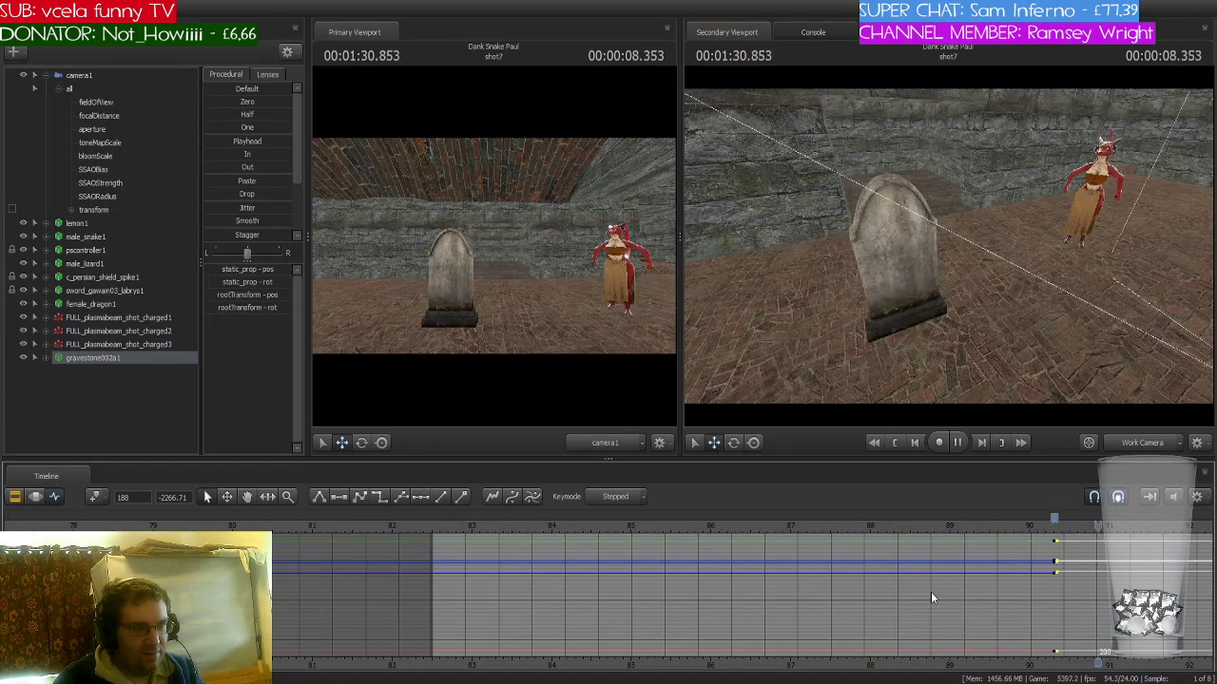
pyautogui.press('space')
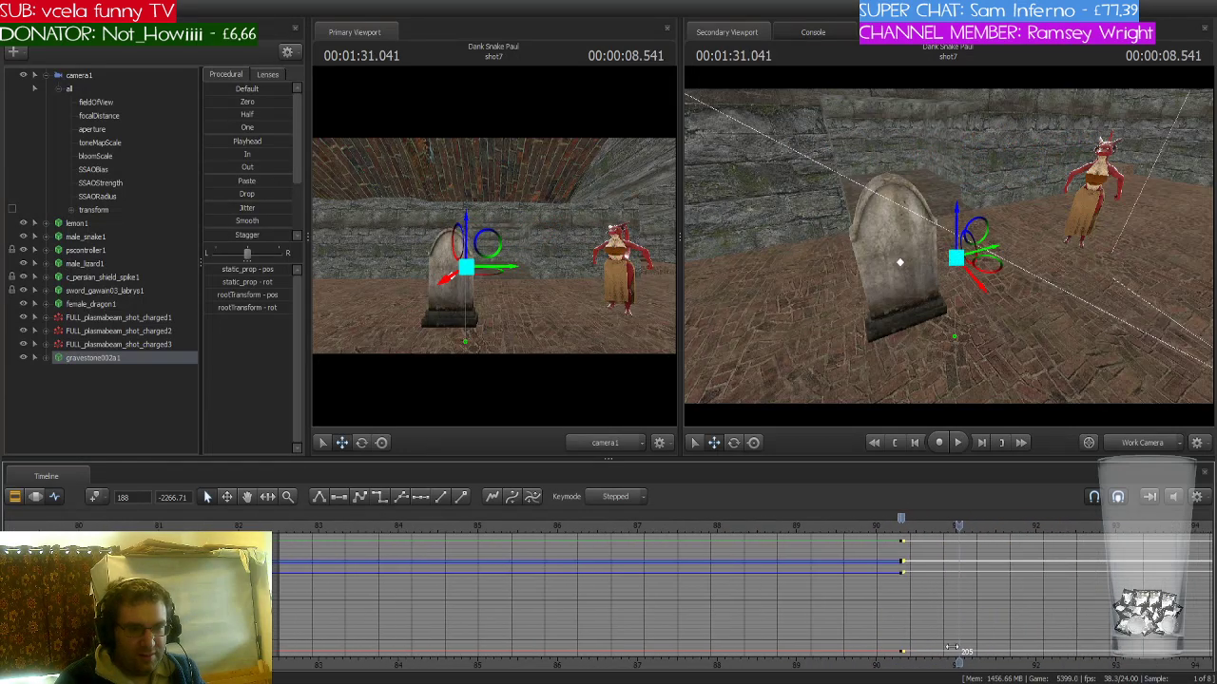
# - Split the shot7 clip at frame 216 and select the new clip after the cut
pyautogui.scroll(3, 959, 608)
pyautogui.moveTo(956, 528); pyautogui.dragTo(1027, 547)
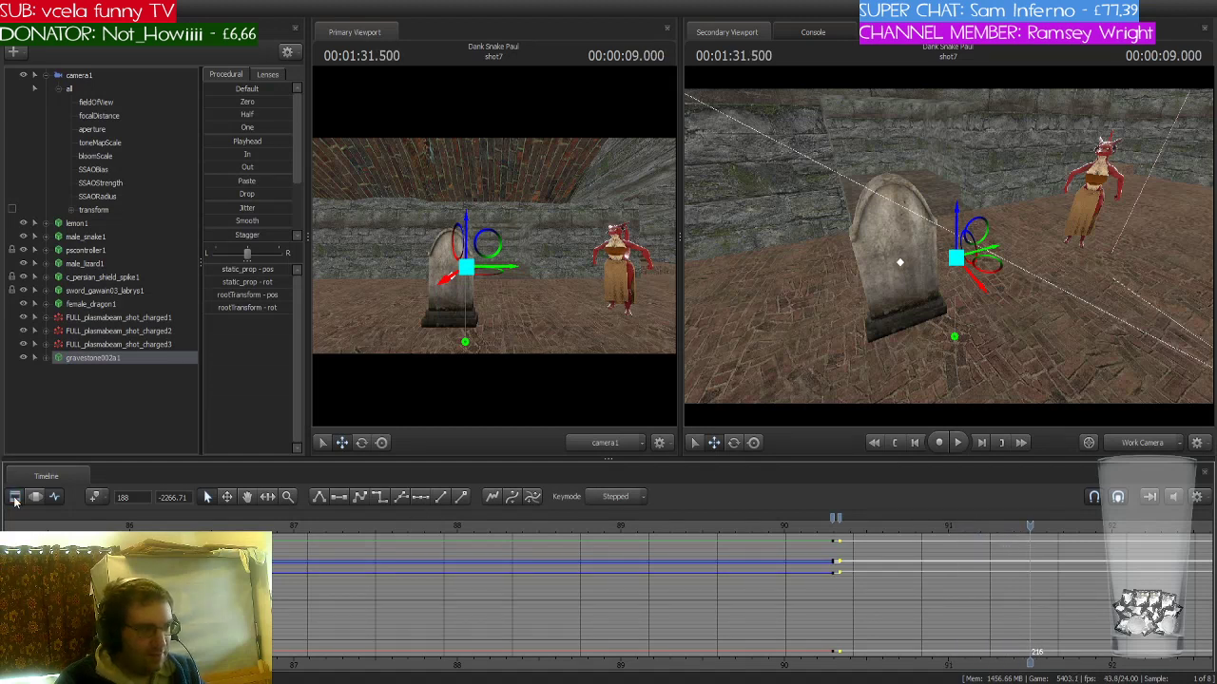
pyautogui.press('F3')
pyautogui.hotkey('ctrl', 'b')
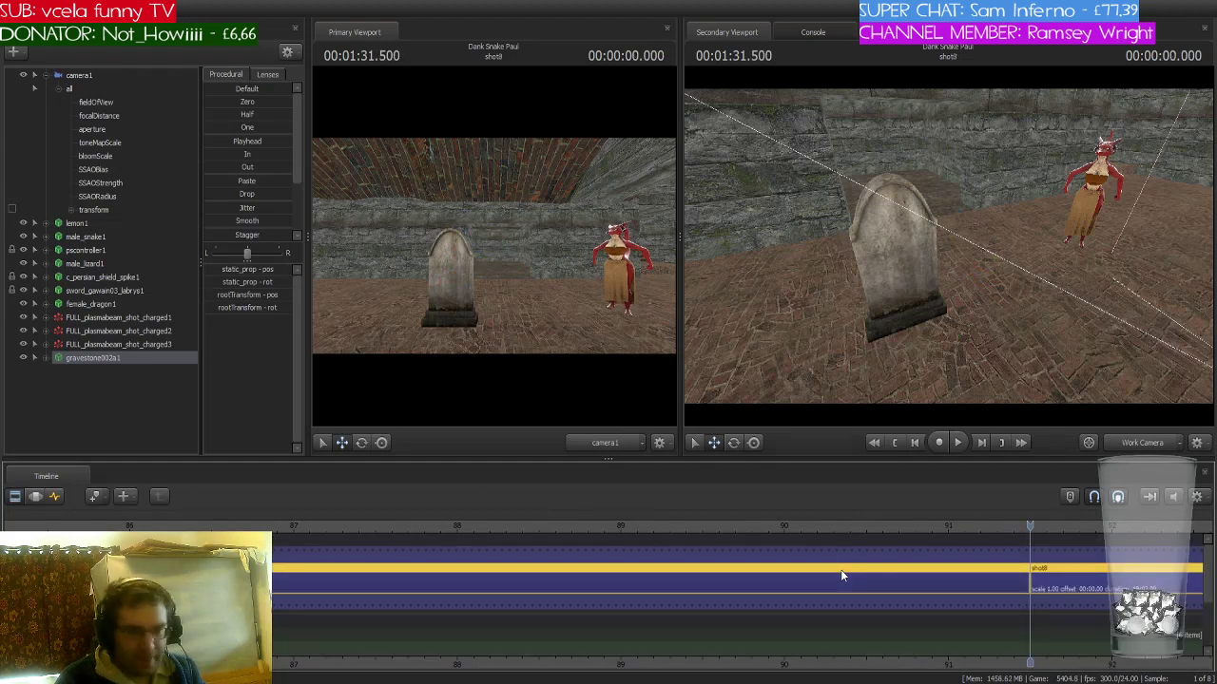
pyautogui.click(1073, 580)
# - Play back the film from the start of shot2 and stop in shot4 at about 00:01:03
pyautogui.moveTo(1030, 663); pyautogui.dragTo(708, 599)
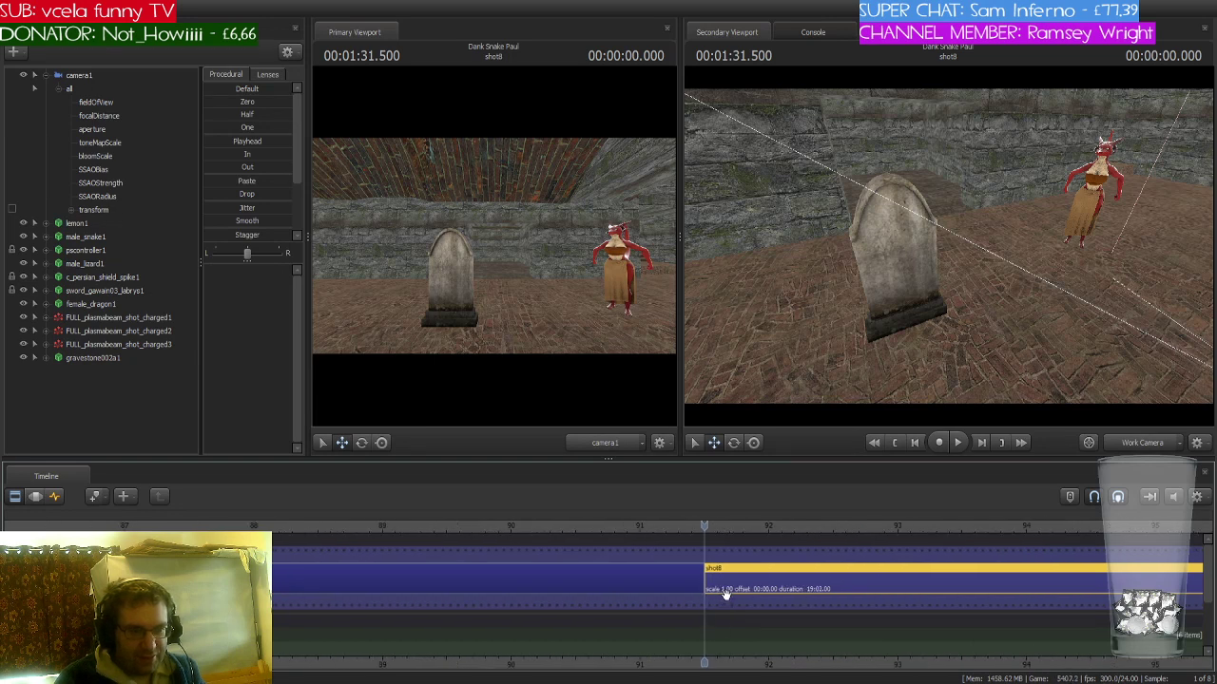
pyautogui.scroll(-6, 732, 591)
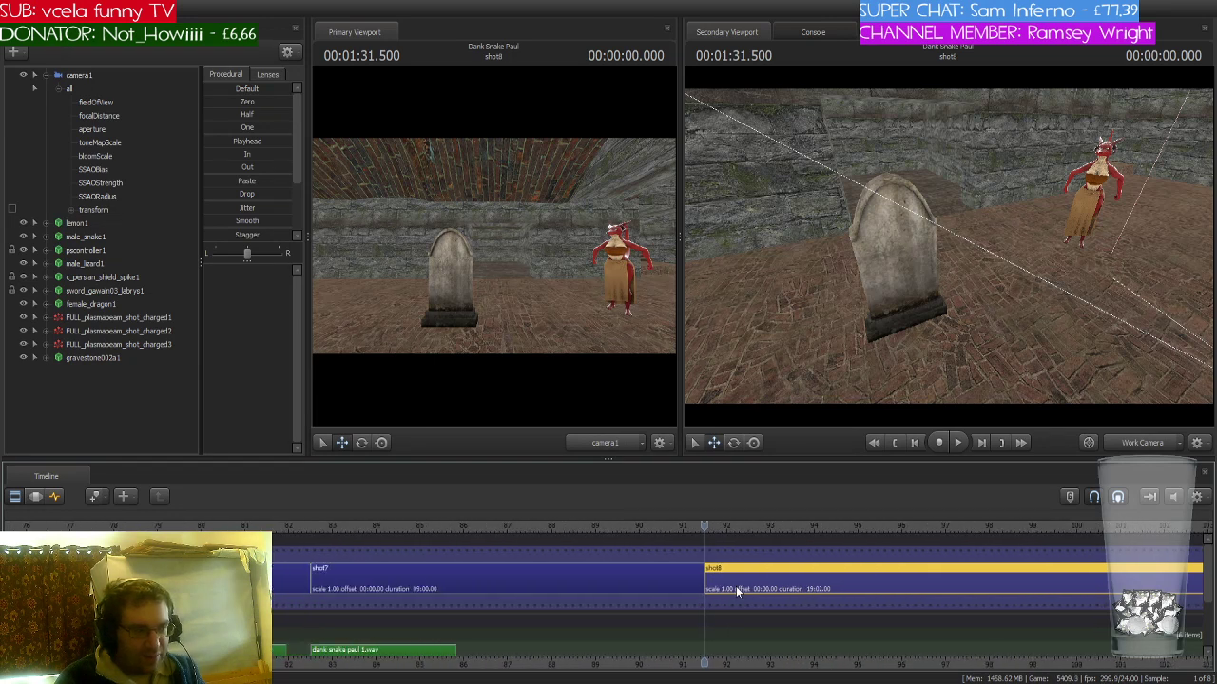
pyautogui.scroll(-8, 736, 580)
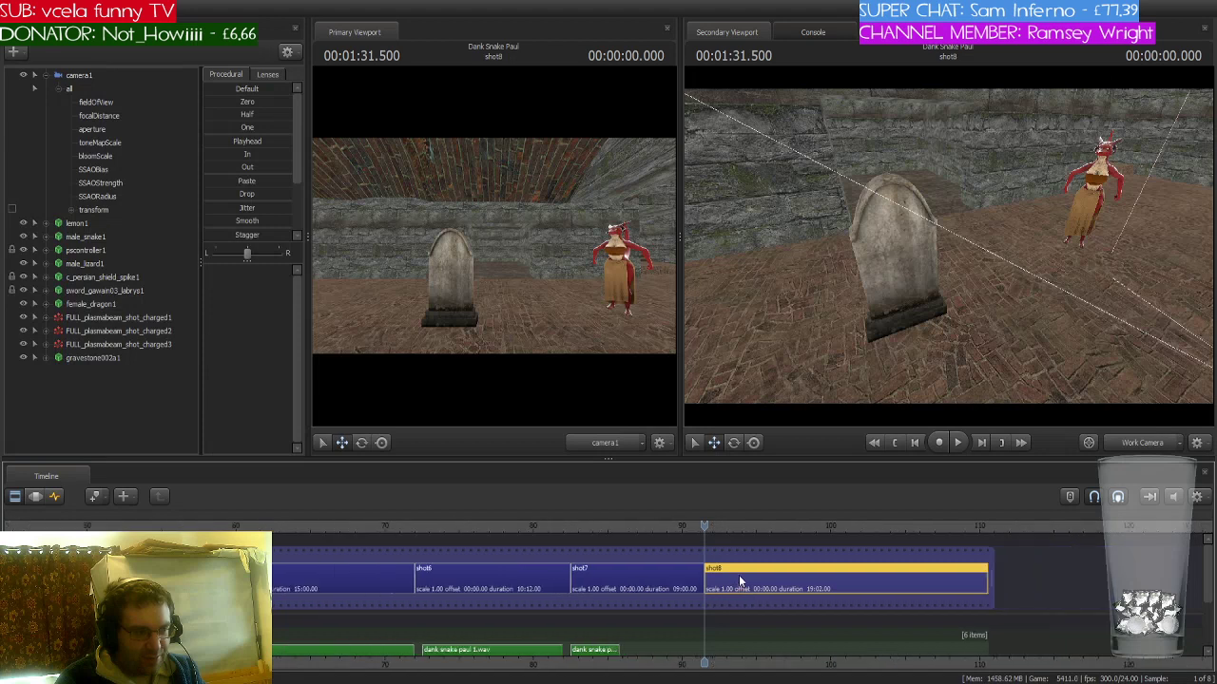
pyautogui.scroll(-3, 738, 579)
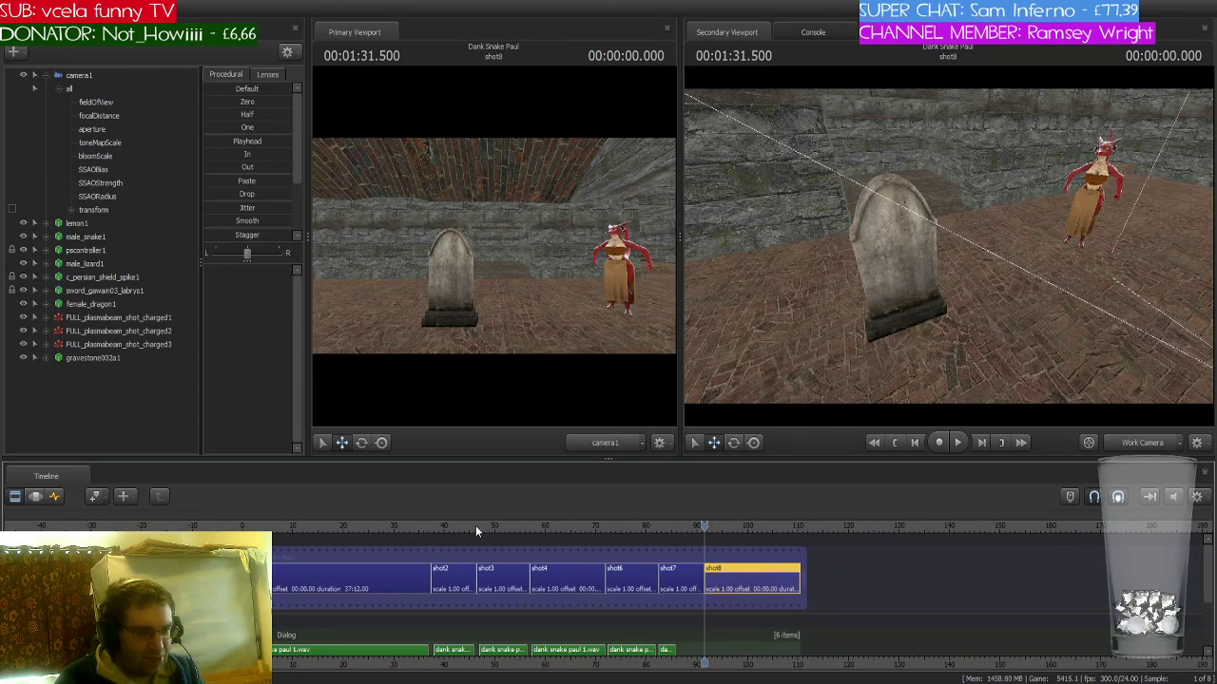
pyautogui.click(431, 526)
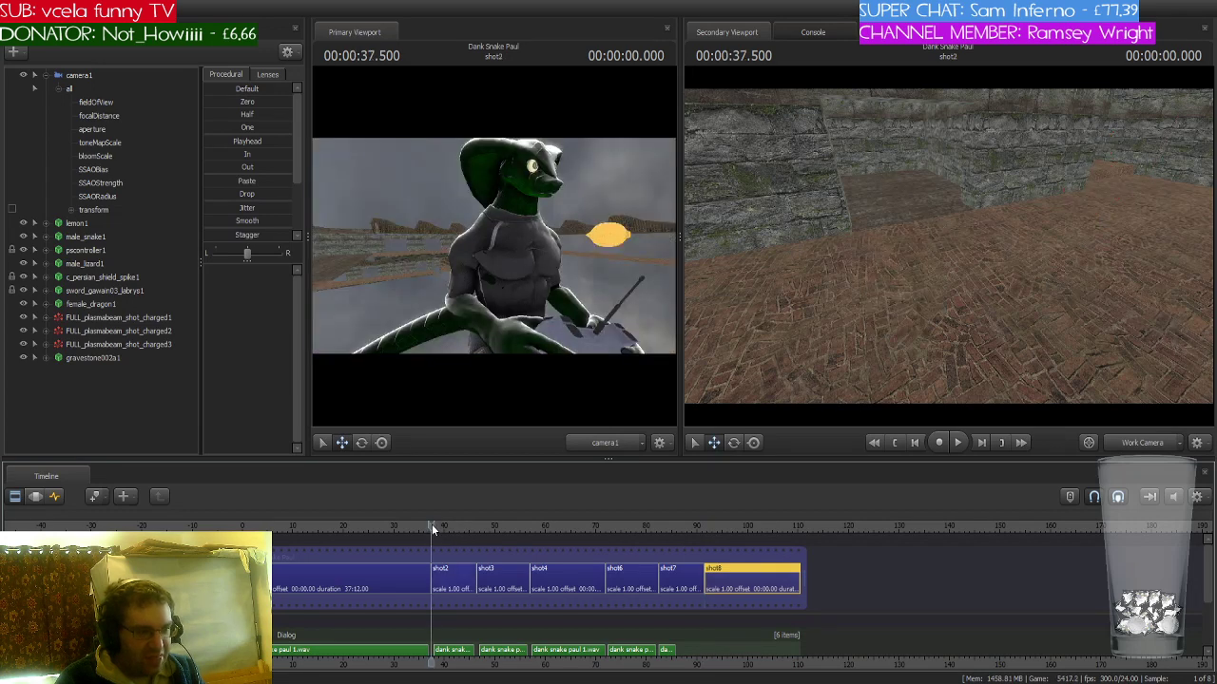
pyautogui.press('space')
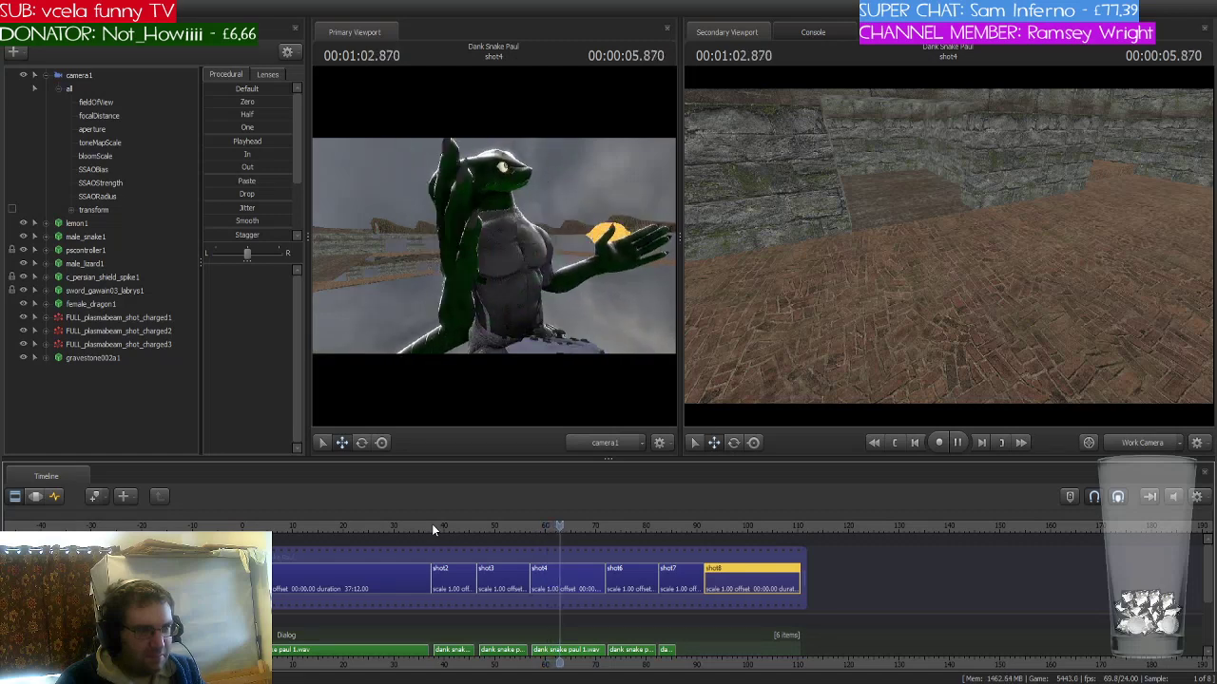
pyautogui.press('space')
# - Aim the work camera at the seated snake in shot1 and play back that shot
pyautogui.click(982, 170)
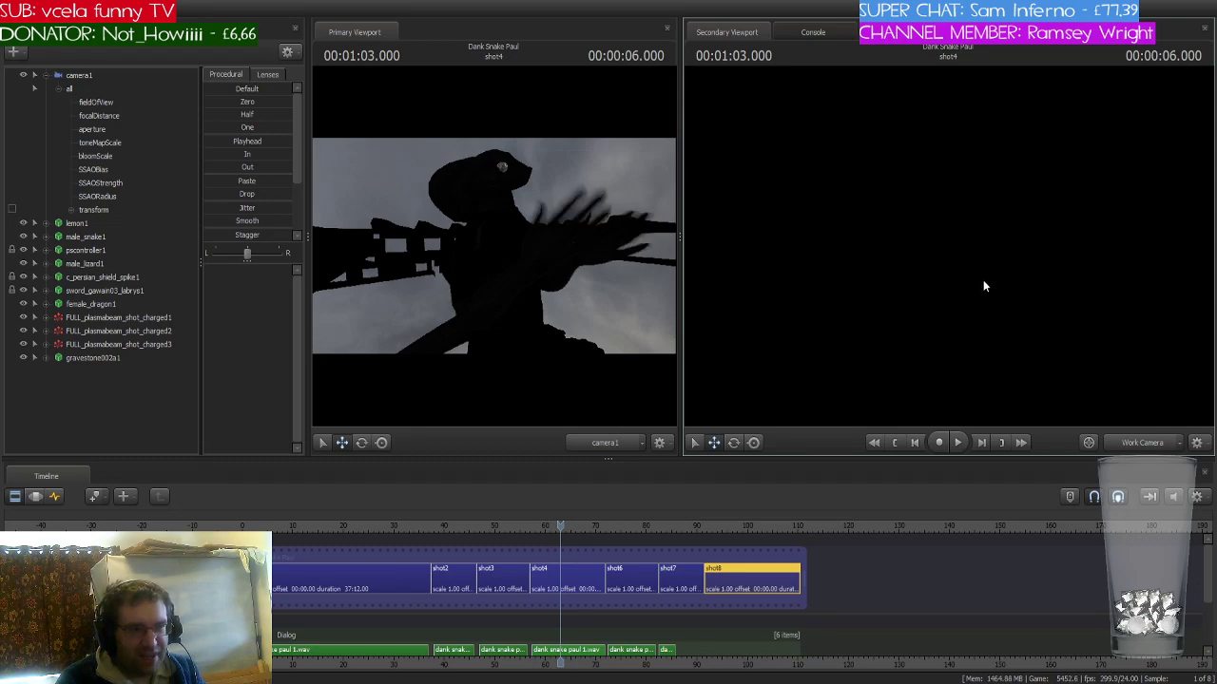
pyautogui.moveTo(983, 280); pyautogui.dragTo(949, 248)
pyautogui.press('Up')
pyautogui.press('Up')
pyautogui.press('Up')
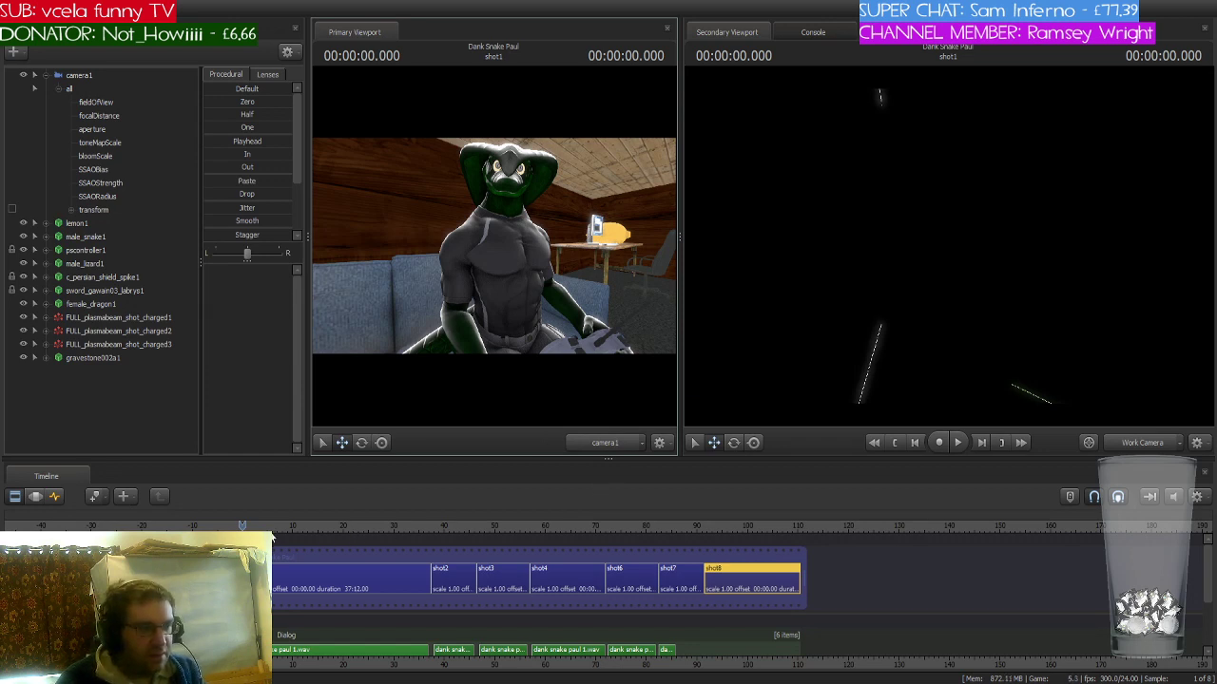
pyautogui.moveTo(951, 247); pyautogui.dragTo(703, 257)
pyautogui.moveTo(244, 525); pyautogui.dragTo(287, 531)
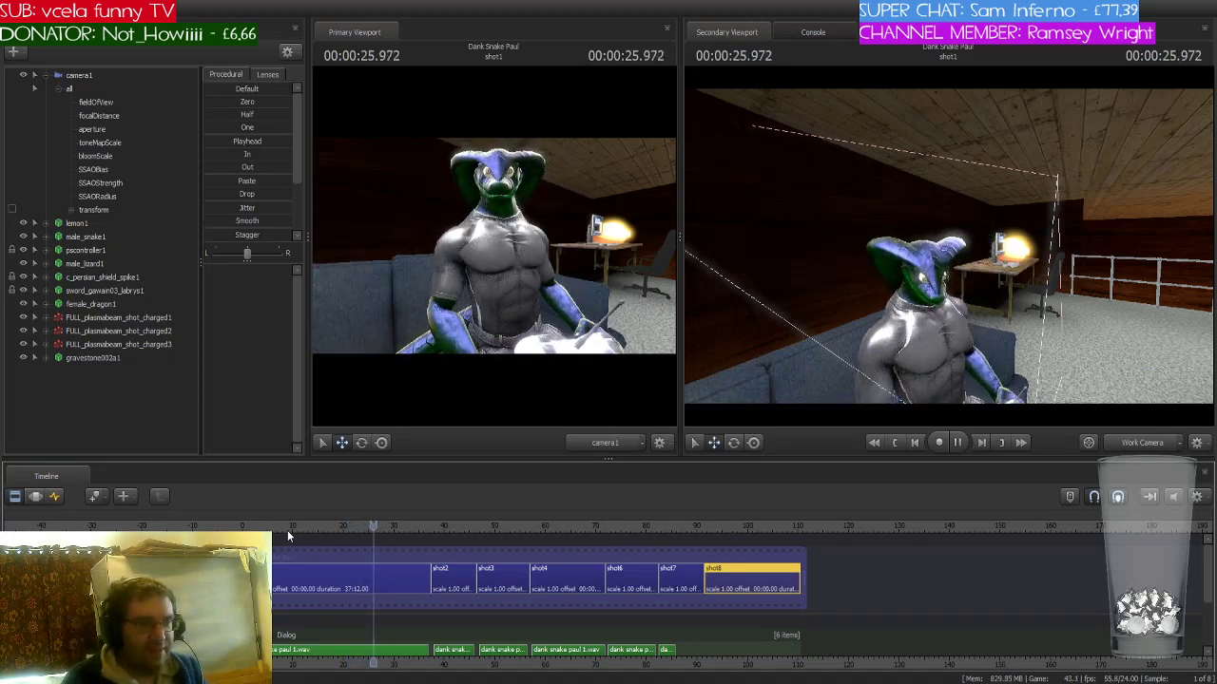
# - Stop the playback, go to the start of shot7 and aim the work camera along the brick corridor at the lizard
pyautogui.press('space')
pyautogui.press('Home')
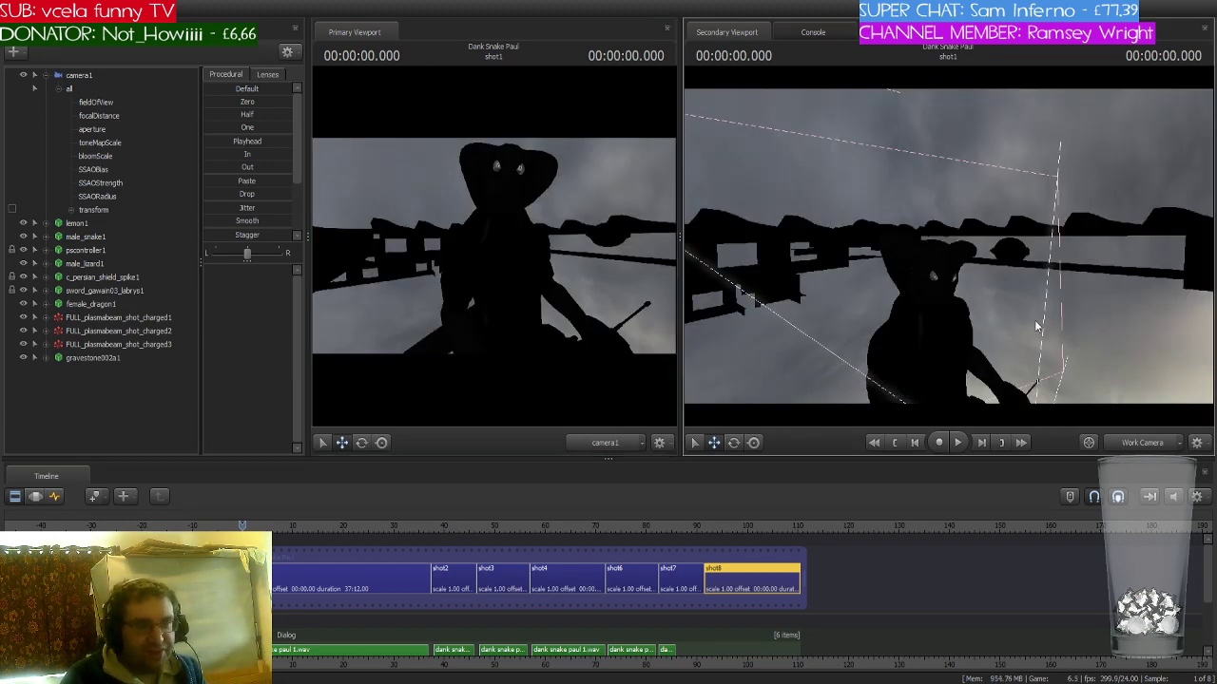
pyautogui.moveTo(1052, 359); pyautogui.dragTo(948, 252, button='right')
pyautogui.moveTo(864, 383); pyautogui.dragTo(948, 252, button='right')
pyautogui.press('Down')
pyautogui.press('Down')
pyautogui.press('Down')
pyautogui.press('Down')
pyautogui.press('Down')
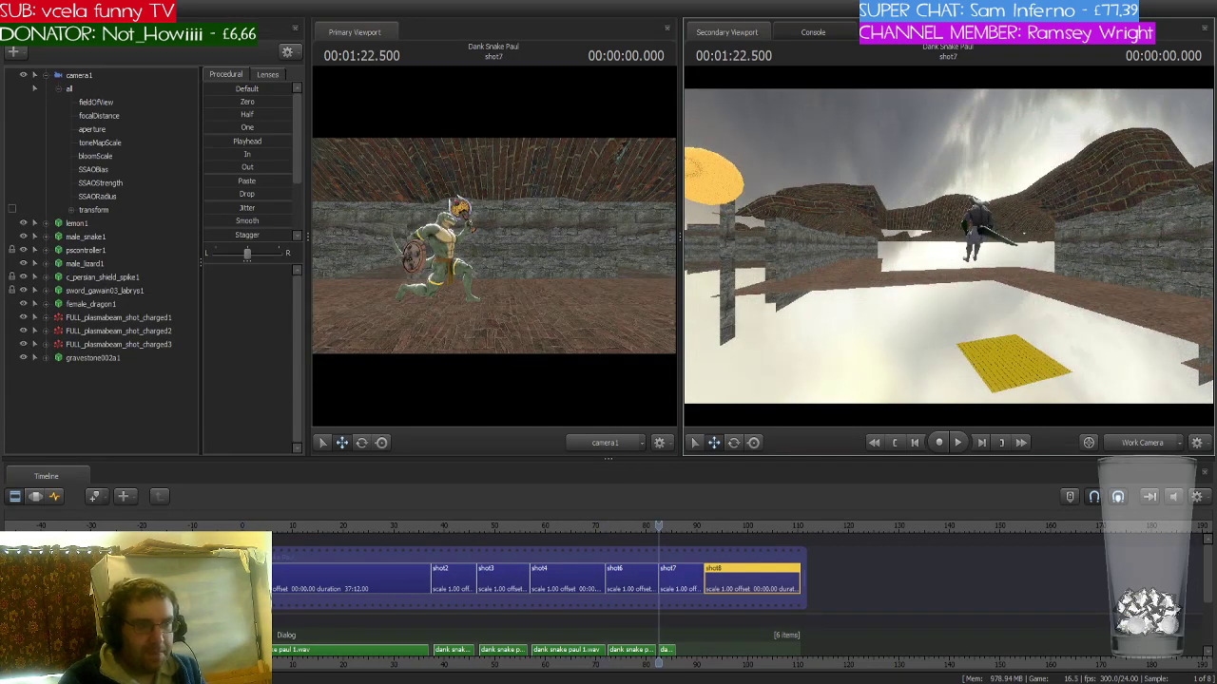
pyautogui.moveTo(948, 252); pyautogui.dragTo(828, 251, button='right')
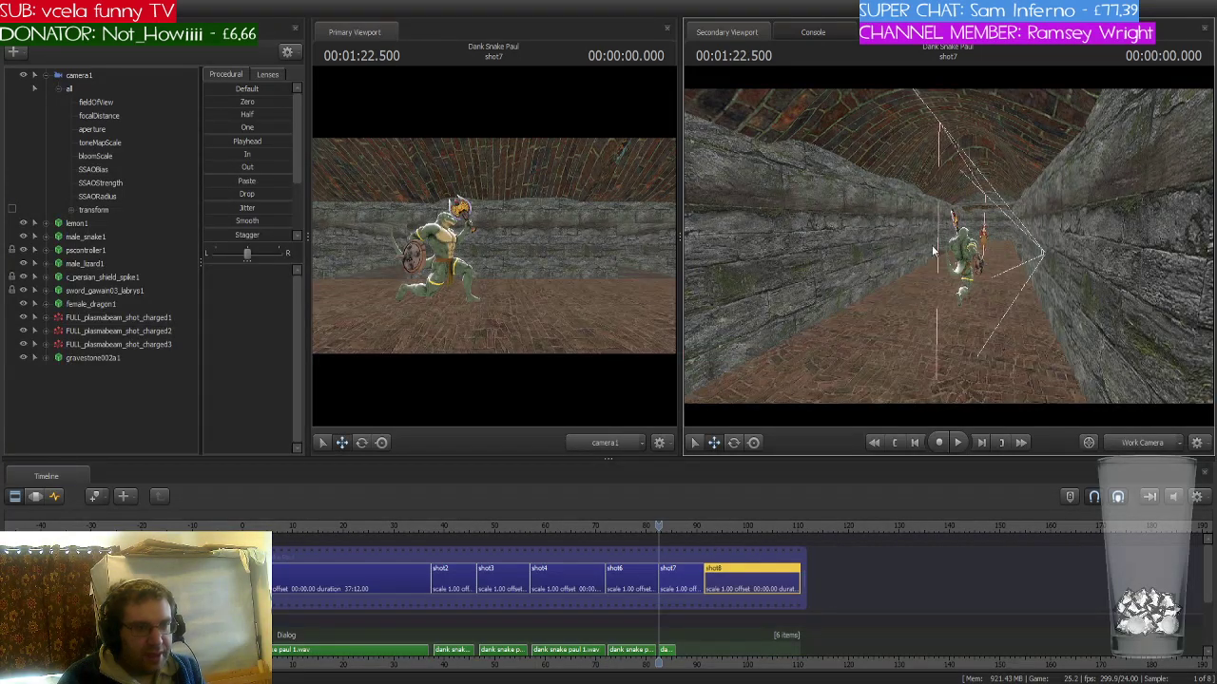
# - Add light1 to shot7 and, looking through it, pull it back so it lights the lizard and corridor from a distance
pyautogui.click(44, 75)
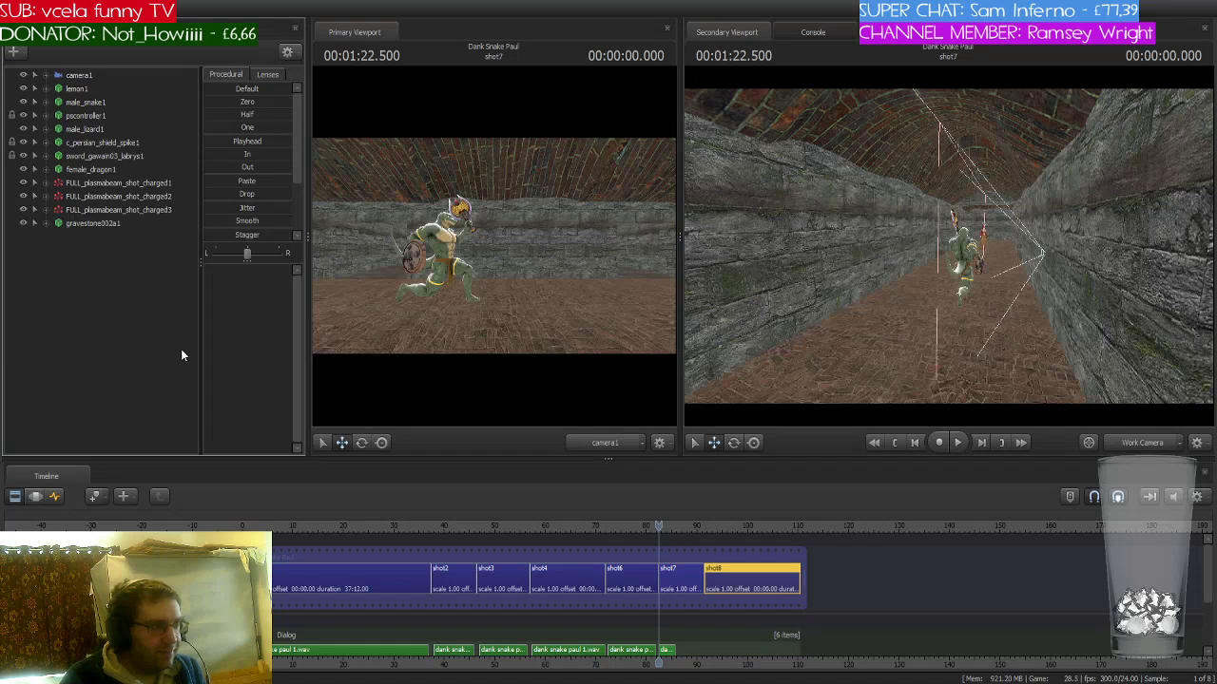
pyautogui.scroll(5, 681, 590)
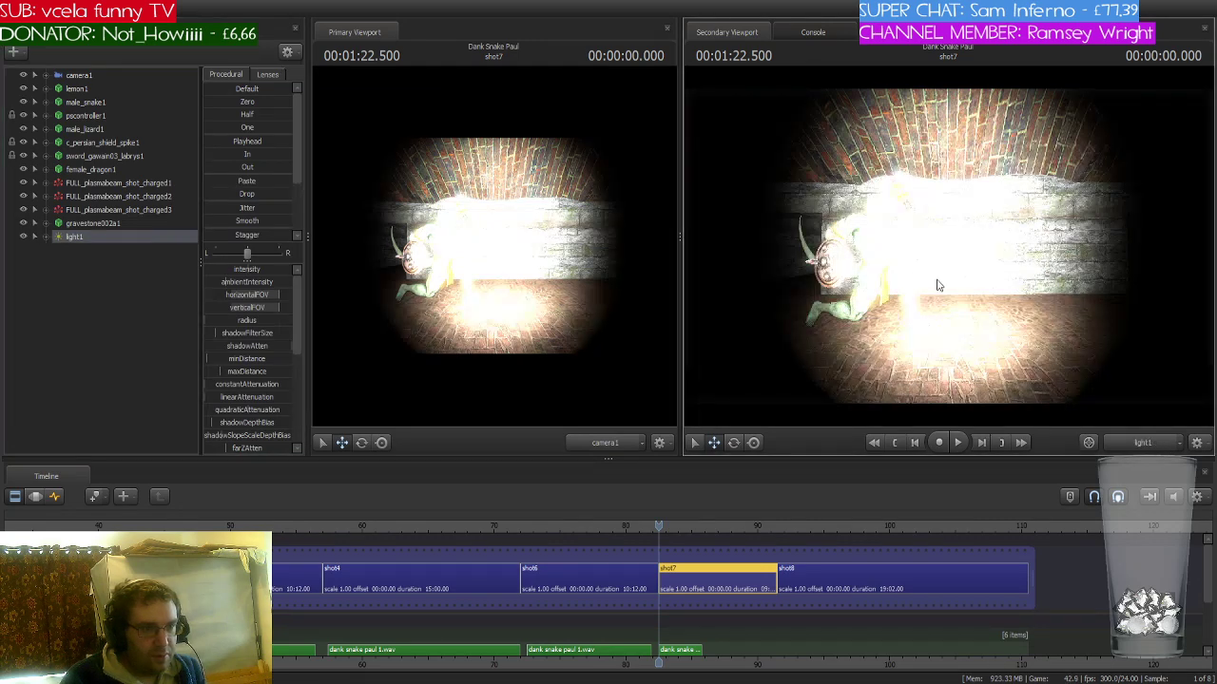
pyautogui.click(40, 499)
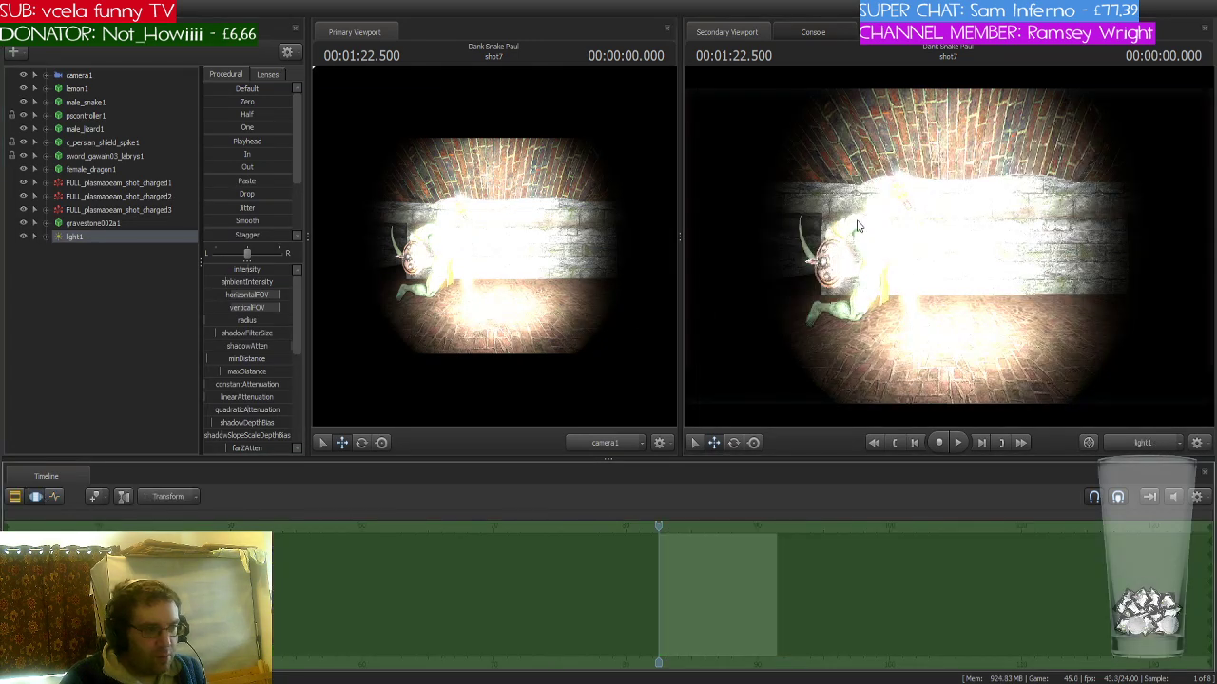
pyautogui.press('s')
pyautogui.moveTo(857, 221); pyautogui.dragTo(858, 220)
pyautogui.moveTo(948, 250); pyautogui.dragTo(949, 250)
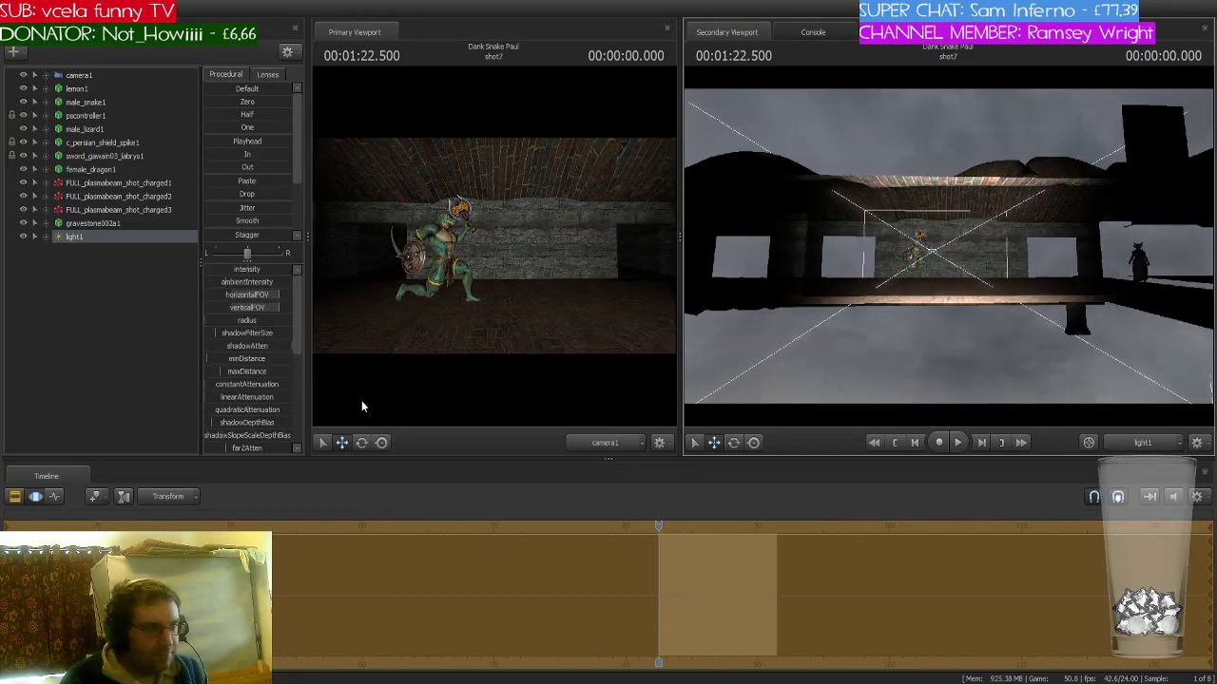
# - Raise light1's intensity, reposition it further back and widen its horizontal field of view
pyautogui.click(245, 270)
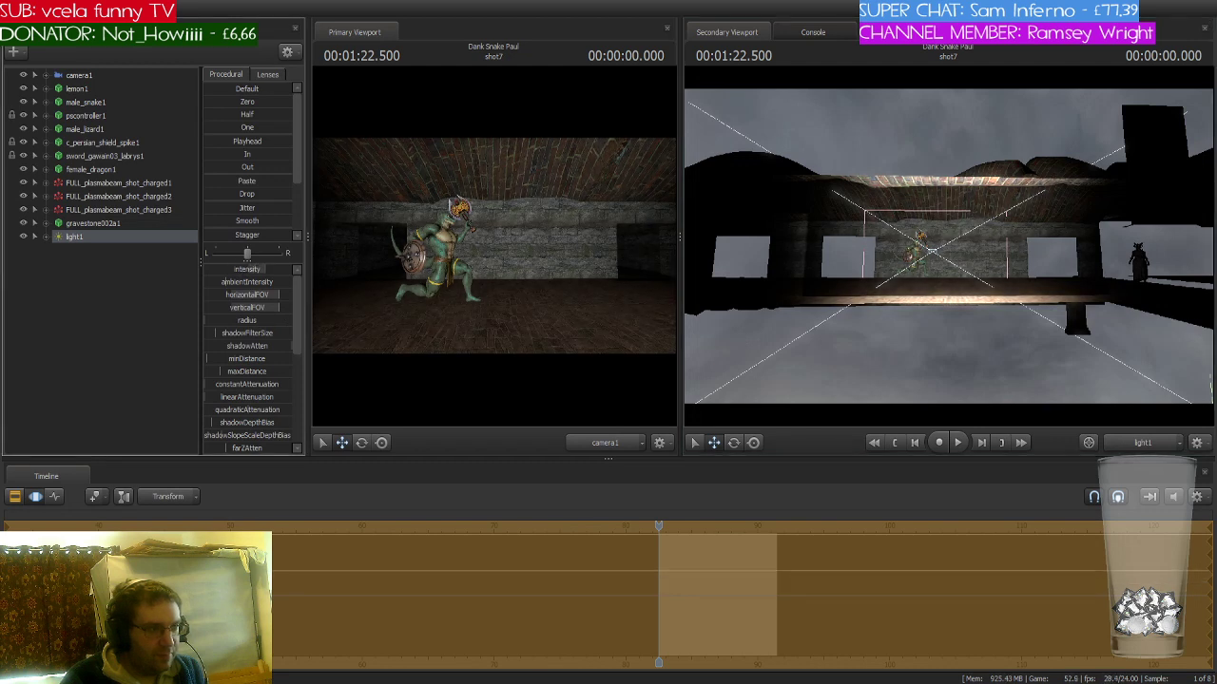
pyautogui.moveTo(926, 297); pyautogui.dragTo(934, 250)
pyautogui.moveTo(279, 300); pyautogui.dragTo(336, 301)
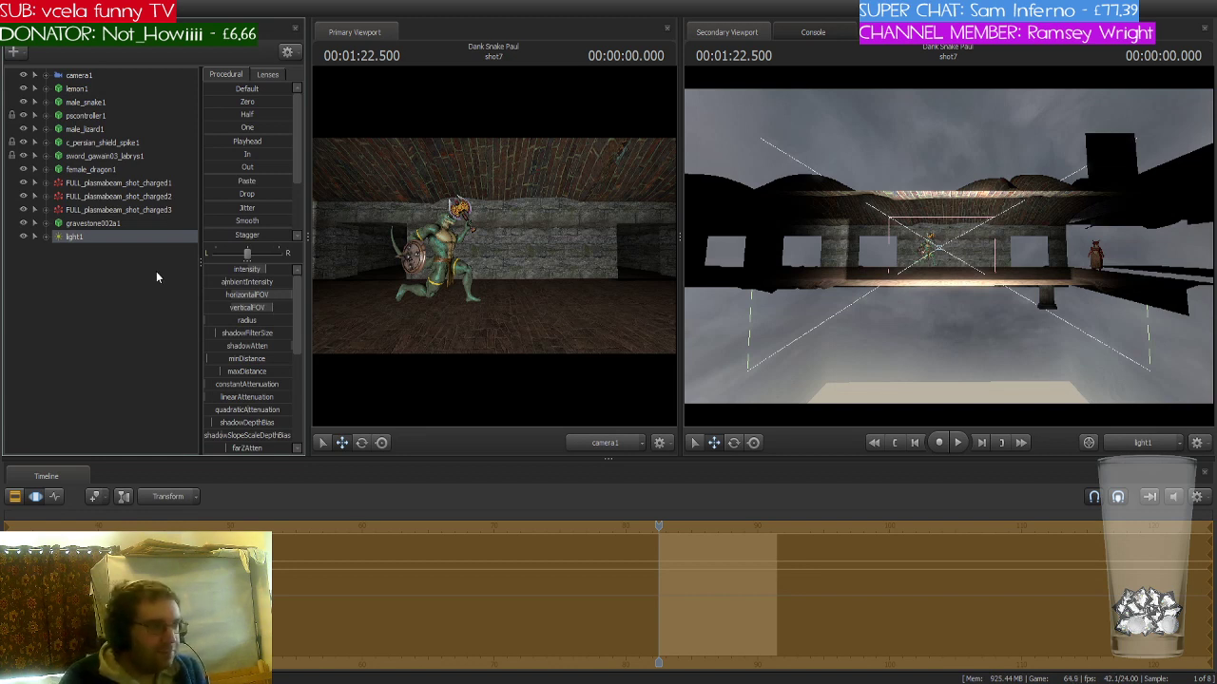
# - Give light1 a warm tint by lowering its blue to about half and its green slightly, and play back shot7
pyautogui.scroll(-4, 275, 349)
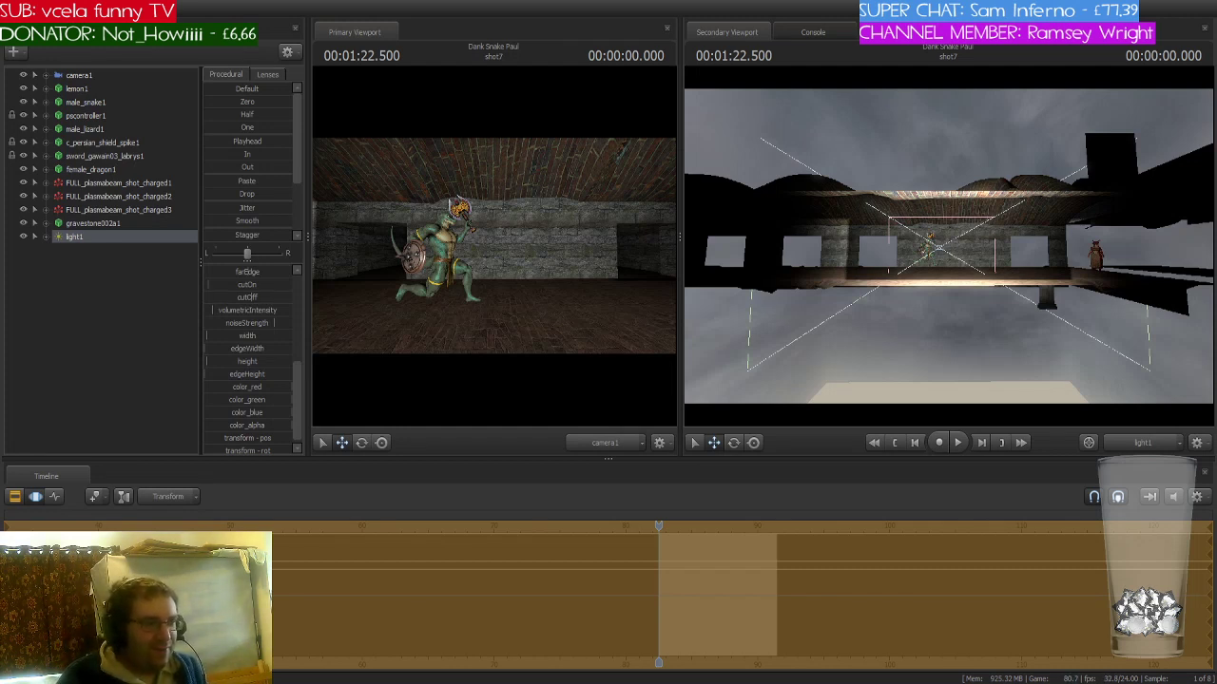
pyautogui.scroll(-1, 247, 362)
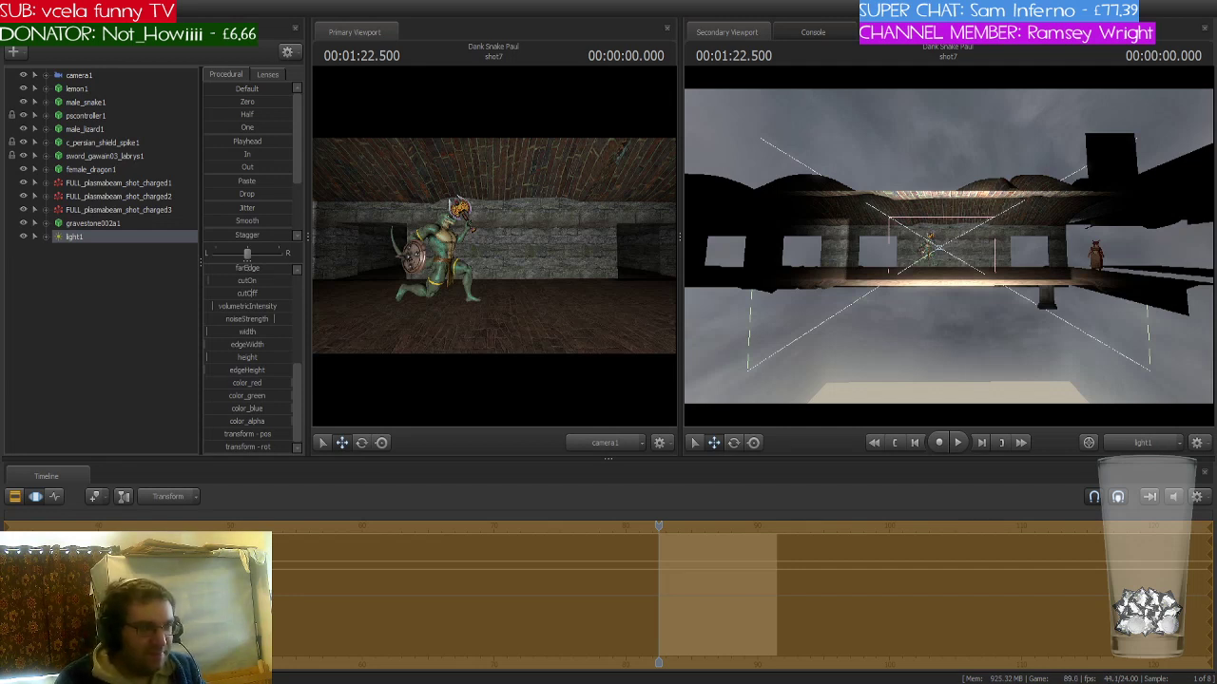
pyautogui.moveTo(283, 408); pyautogui.dragTo(227, 407)
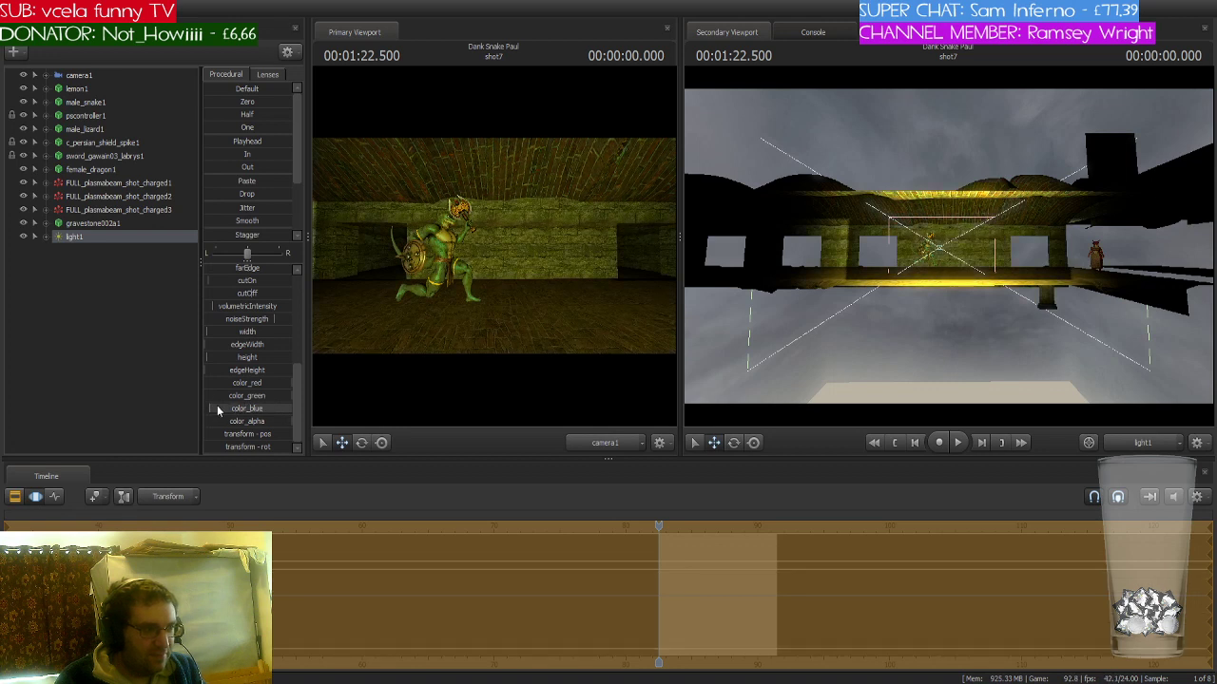
pyautogui.click(270, 402)
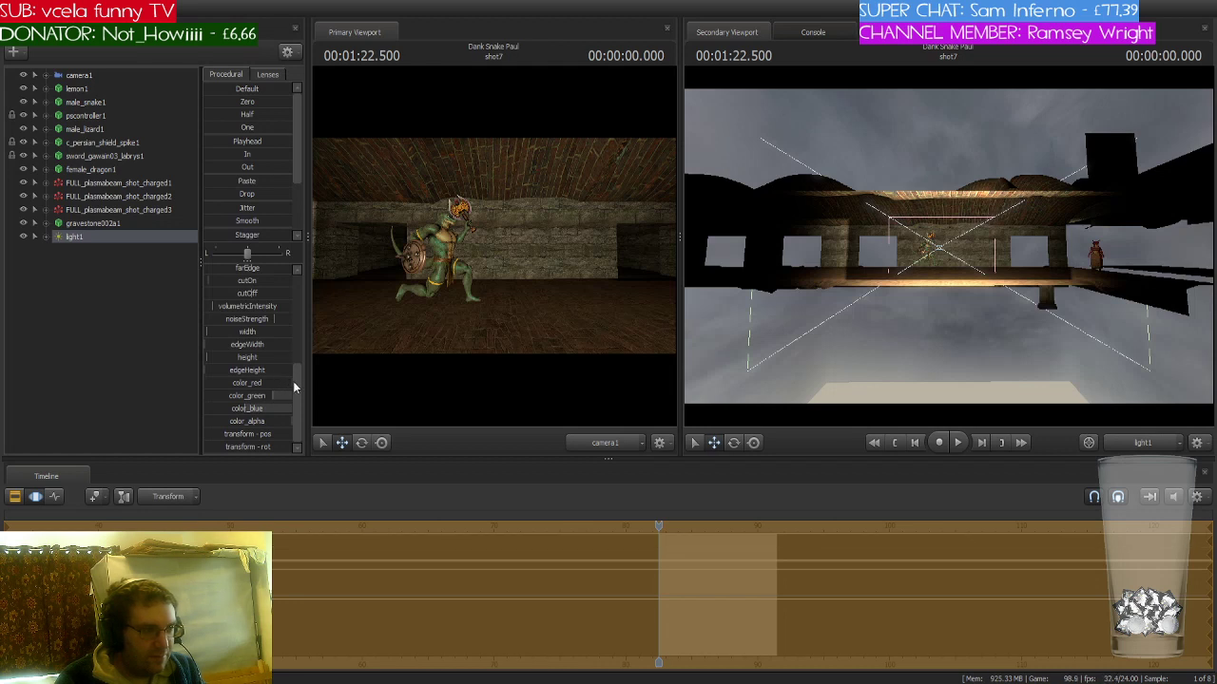
pyautogui.press('space')
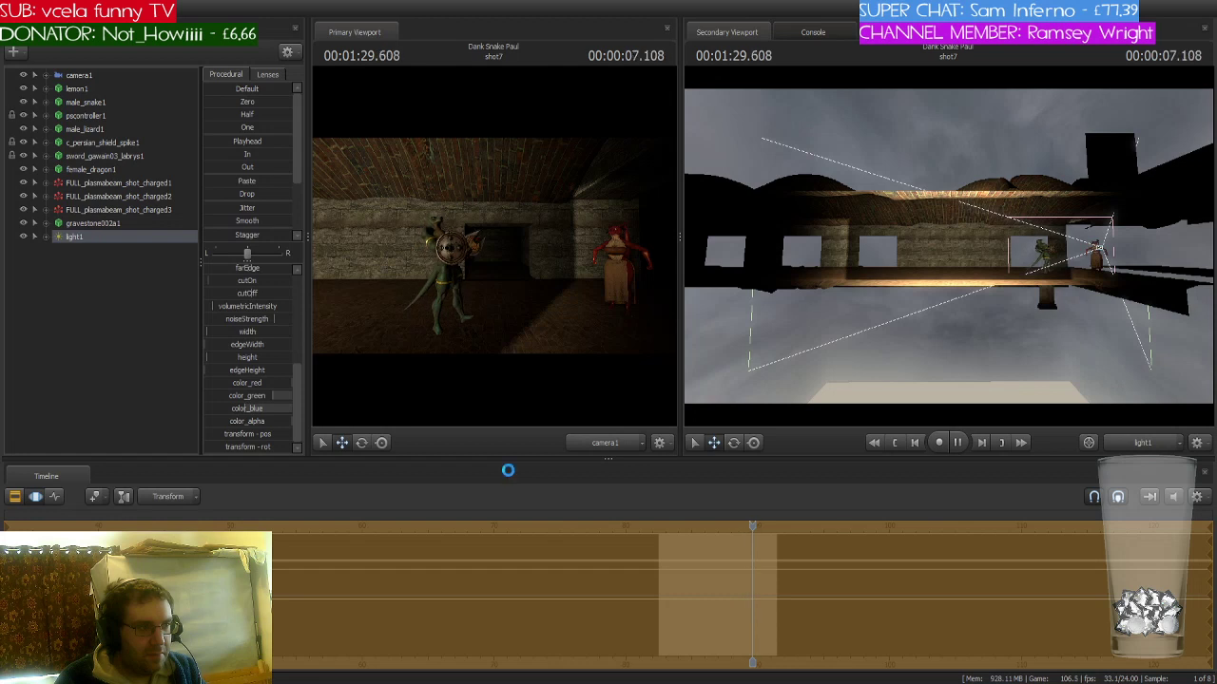
pyautogui.press('space')
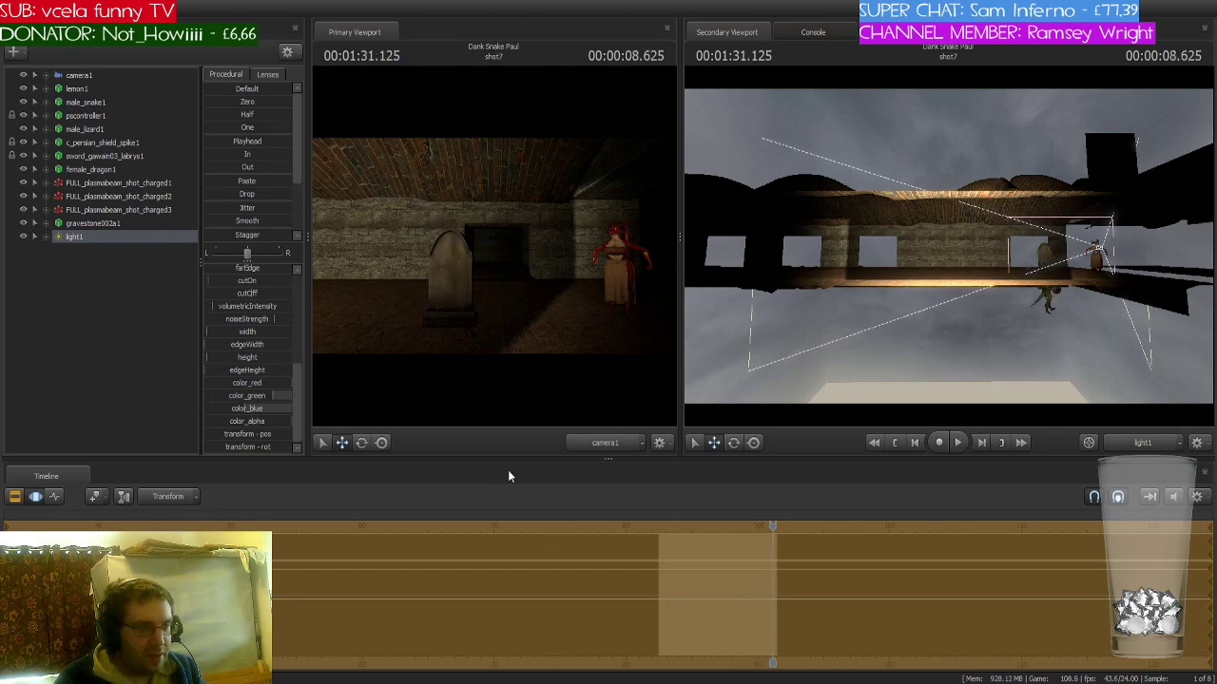
pyautogui.press('Up')
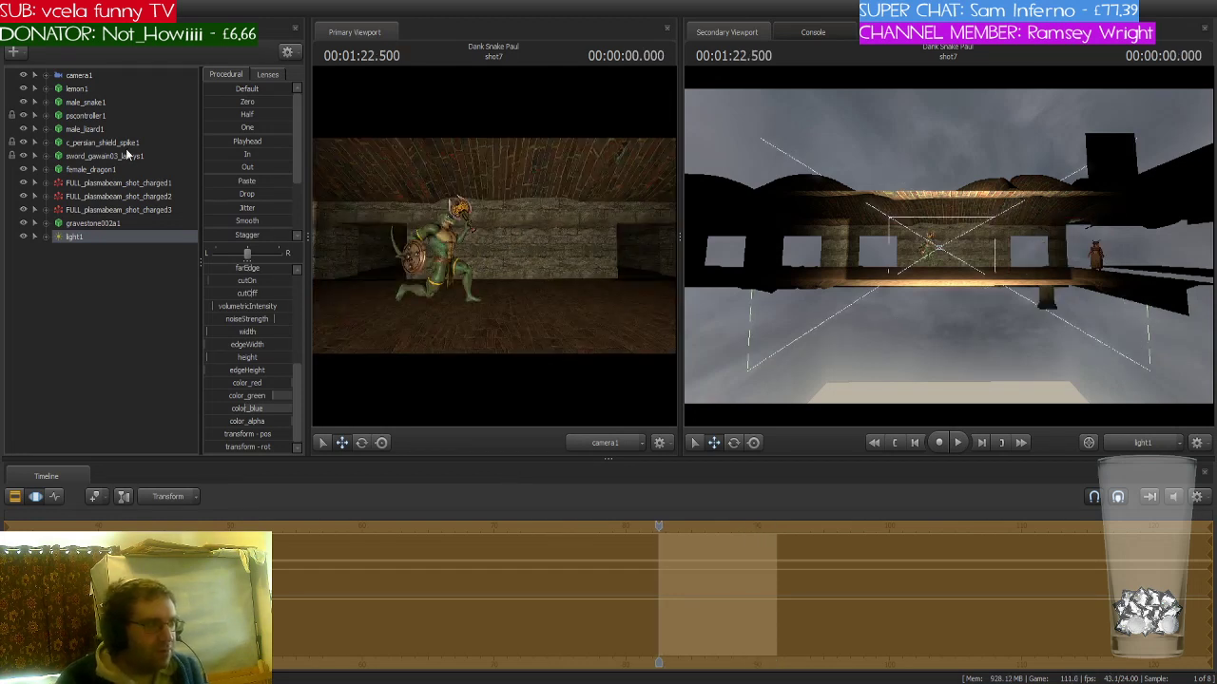
# - Lock light1 to male_lizard1's rootTransform, then collapse the expanded lizard and light controls
pyautogui.click(44, 129)
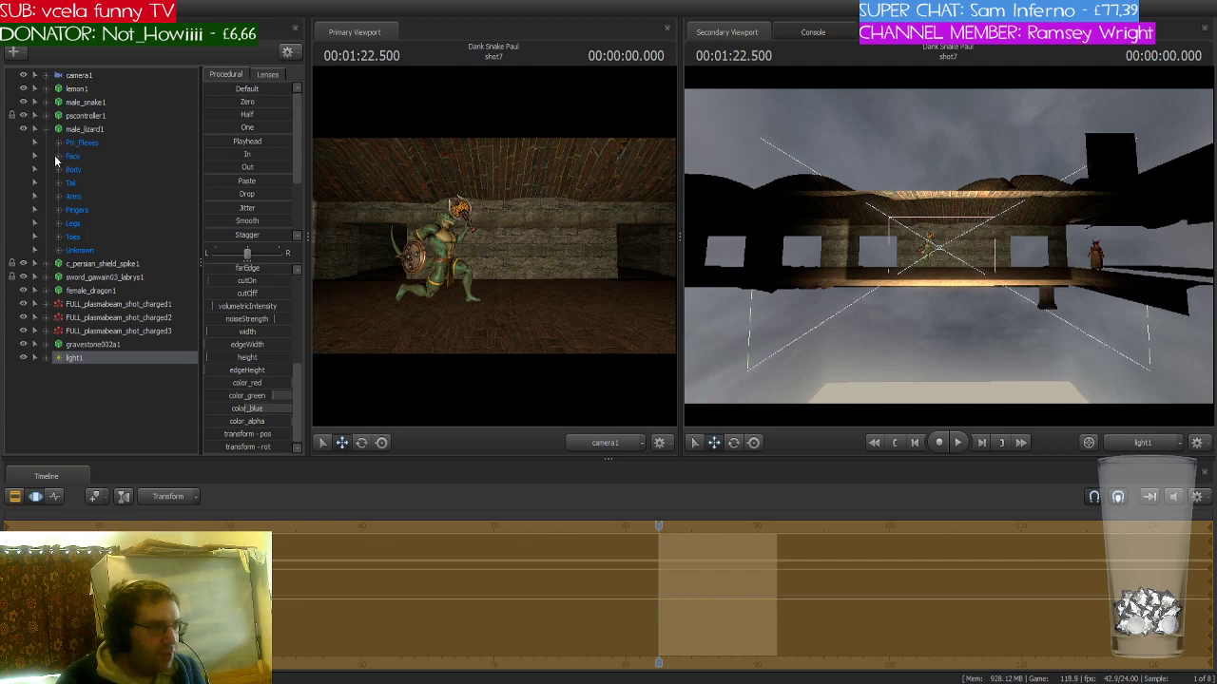
pyautogui.click(58, 169)
pyautogui.scroll(-1, 121, 222)
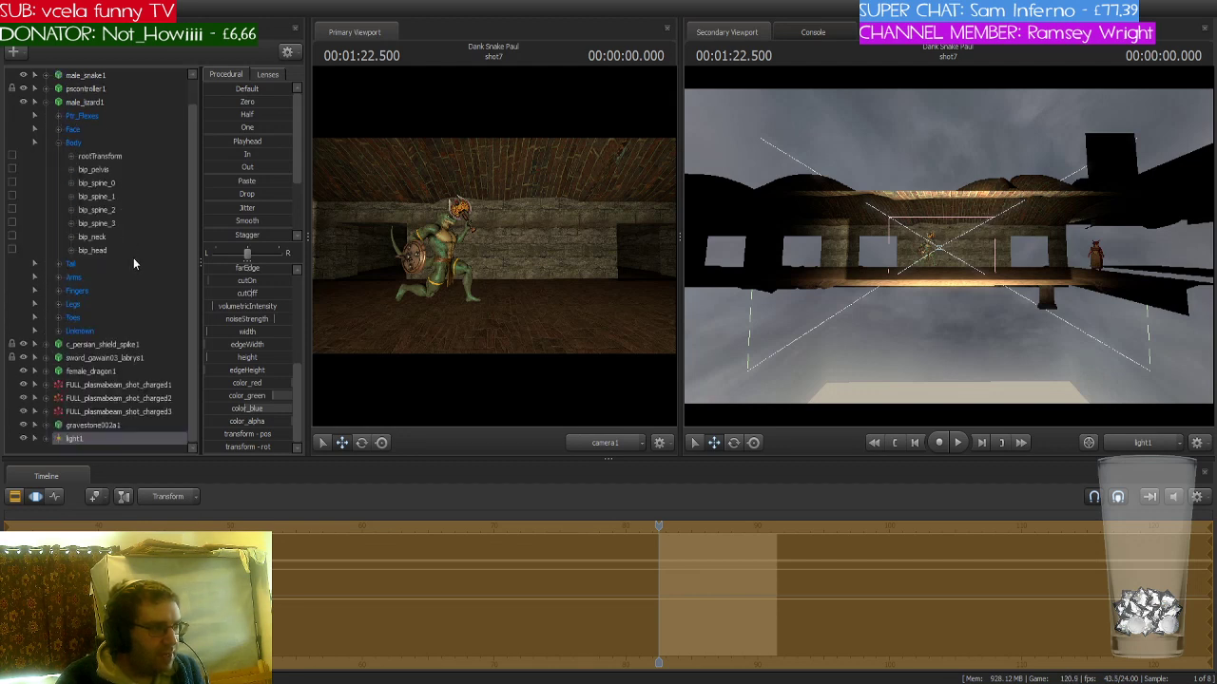
pyautogui.click(46, 438)
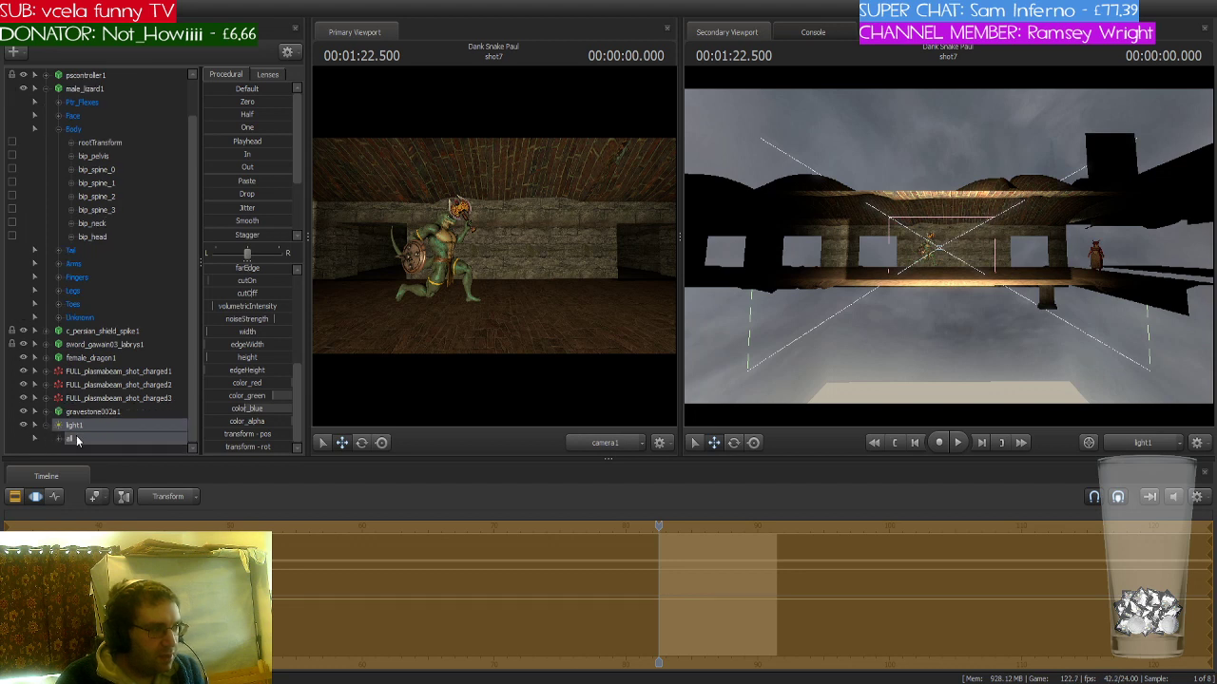
pyautogui.scroll(-9, 59, 433)
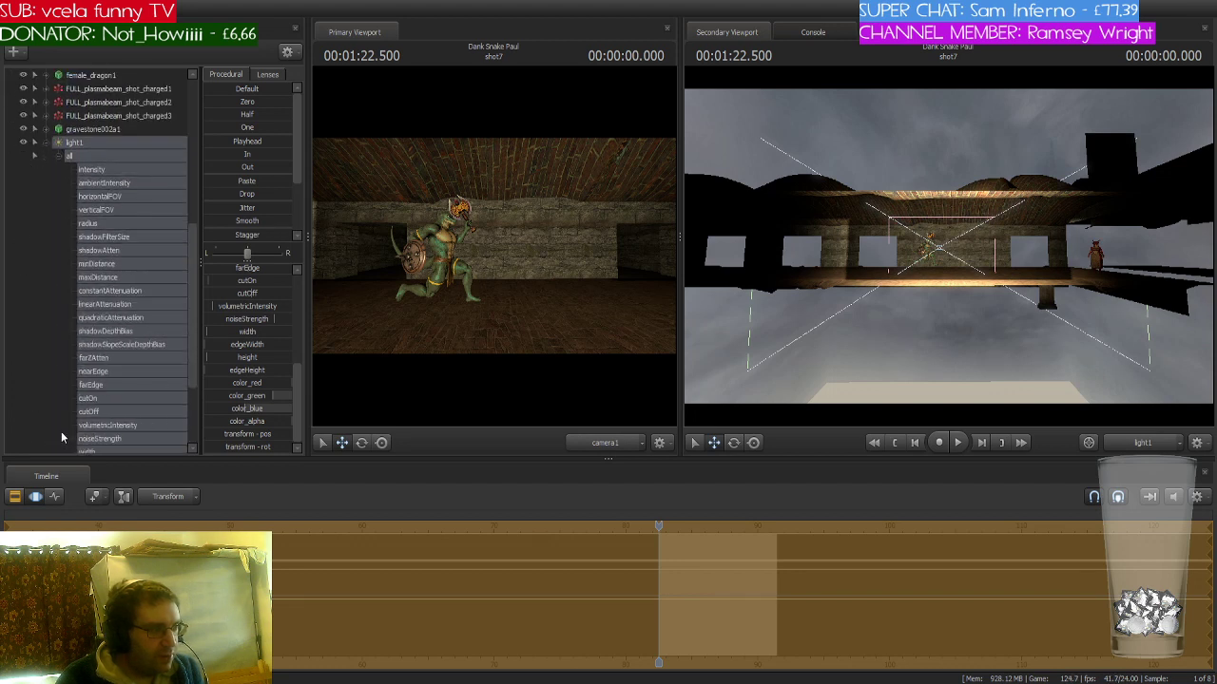
pyautogui.scroll(-1, 62, 429)
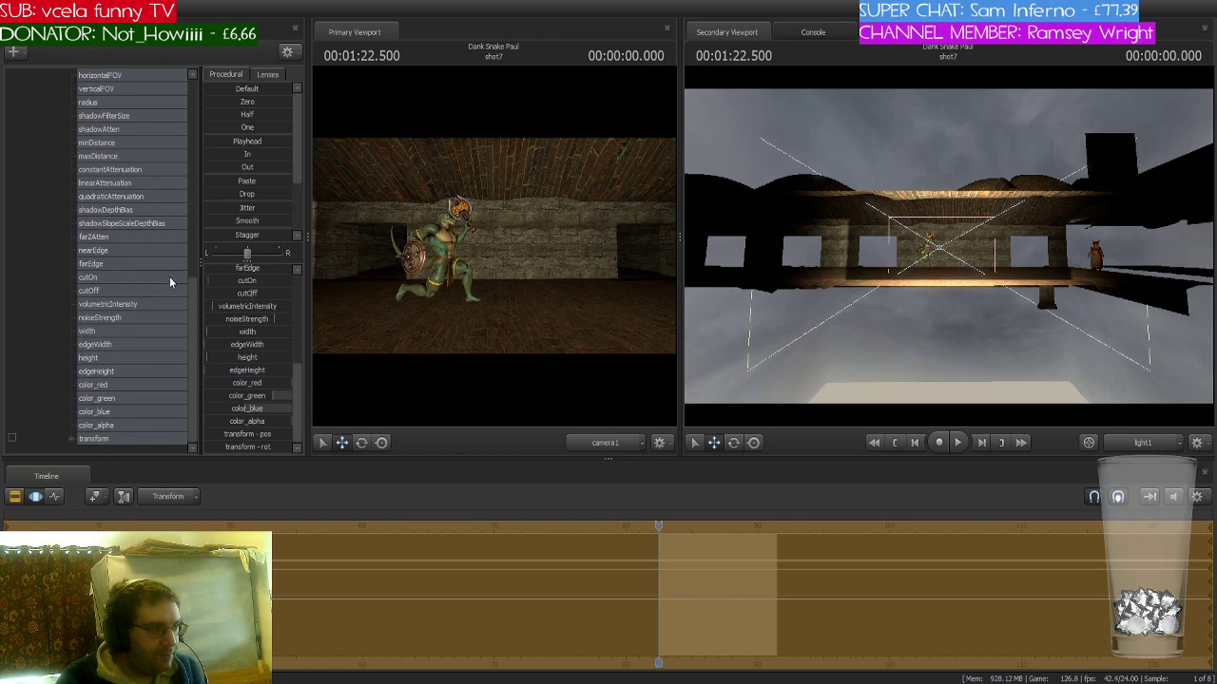
pyautogui.scroll(8, 174, 247)
pyautogui.scroll(2, 180, 226)
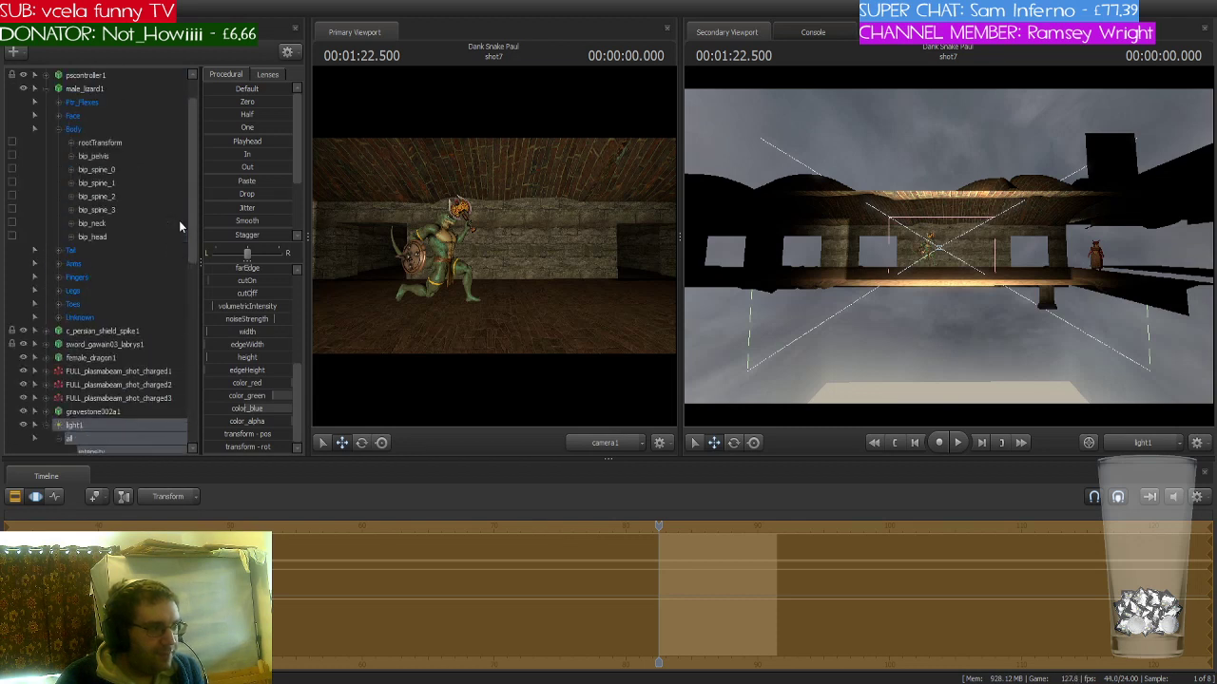
pyautogui.click(119, 144)
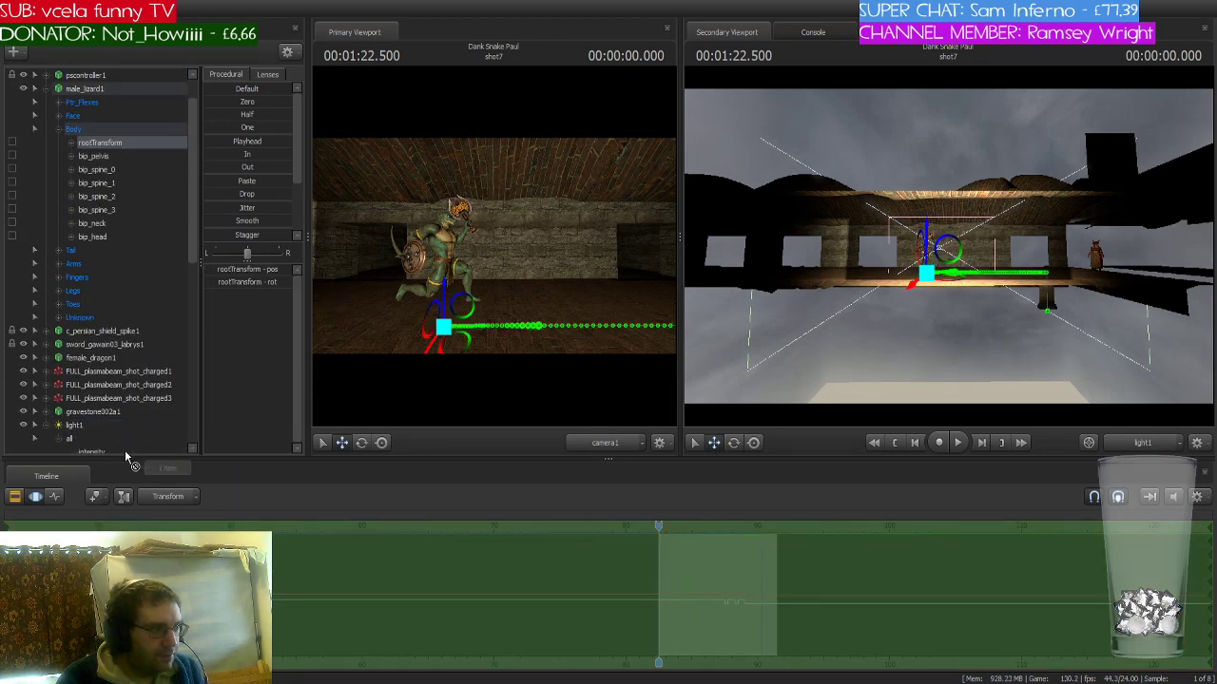
pyautogui.scroll(-10, 125, 450)
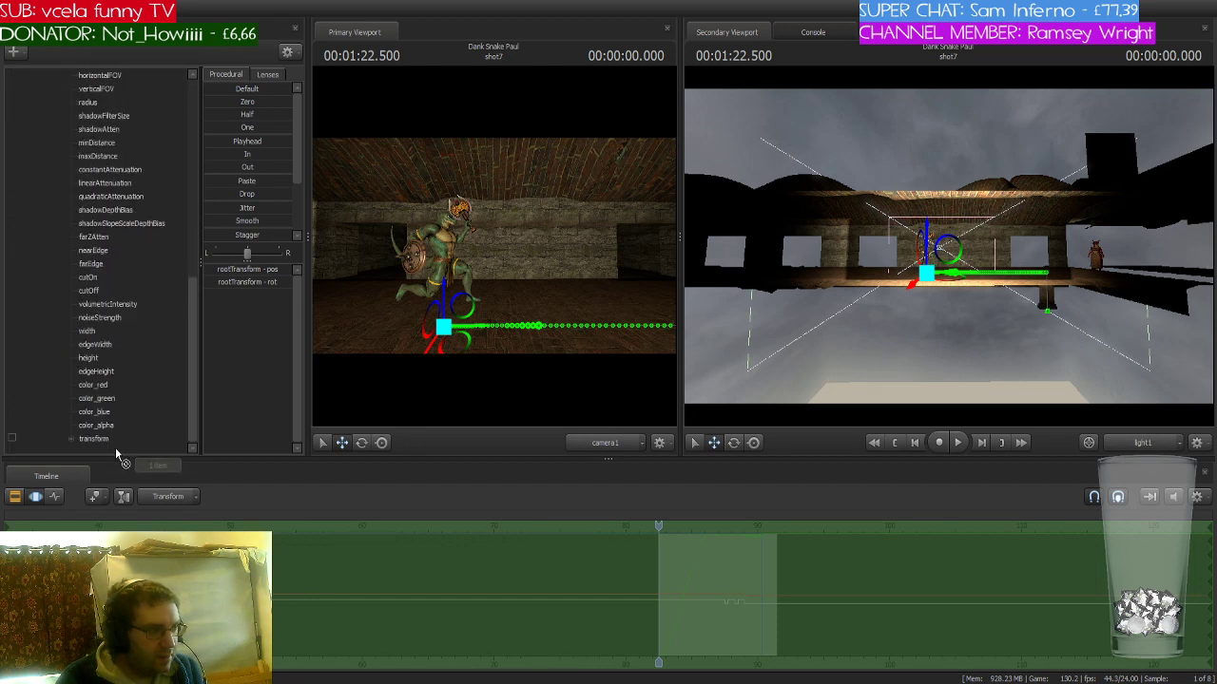
pyautogui.scroll(7, 105, 447)
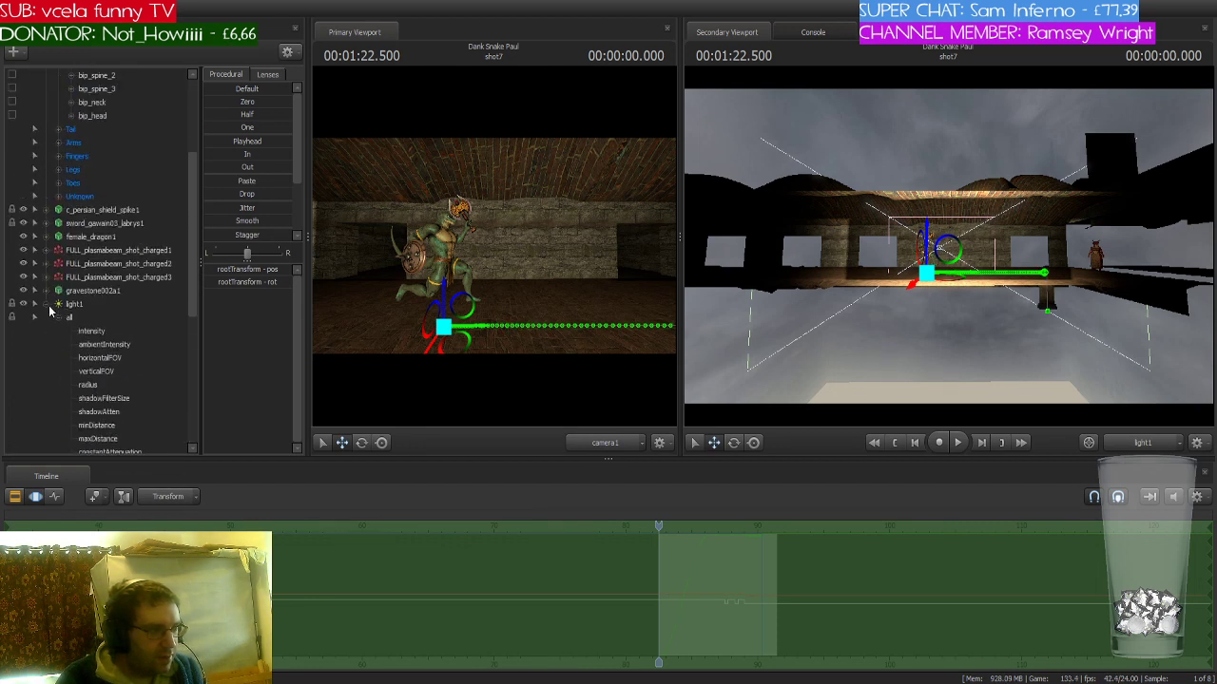
pyautogui.click(49, 305)
pyautogui.click(47, 105)
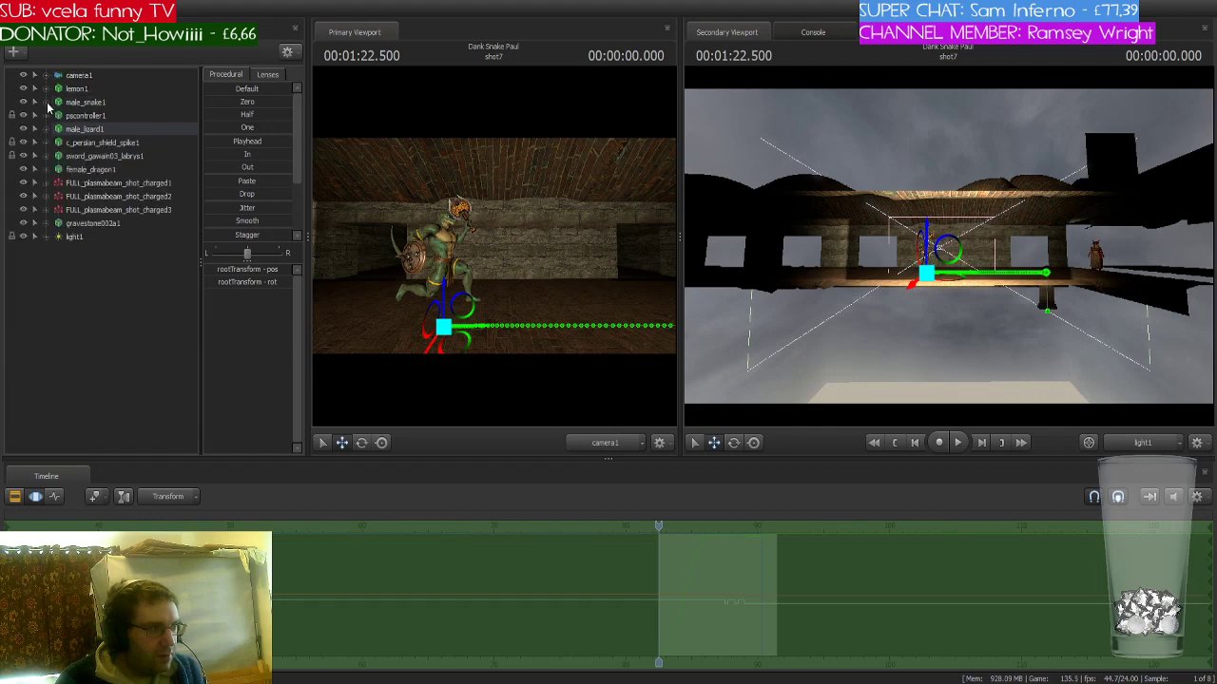
# - Play back shot7 with the locked light past the fireball hits and return to the shot's start
pyautogui.press('space')
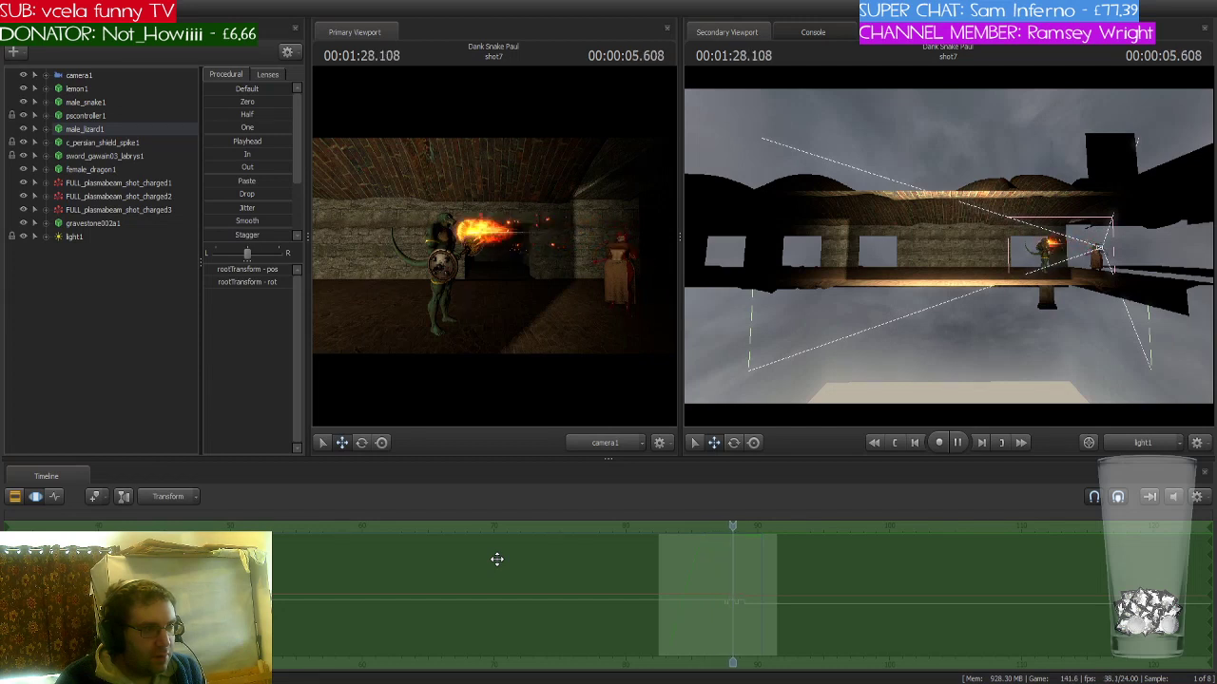
pyautogui.press('space')
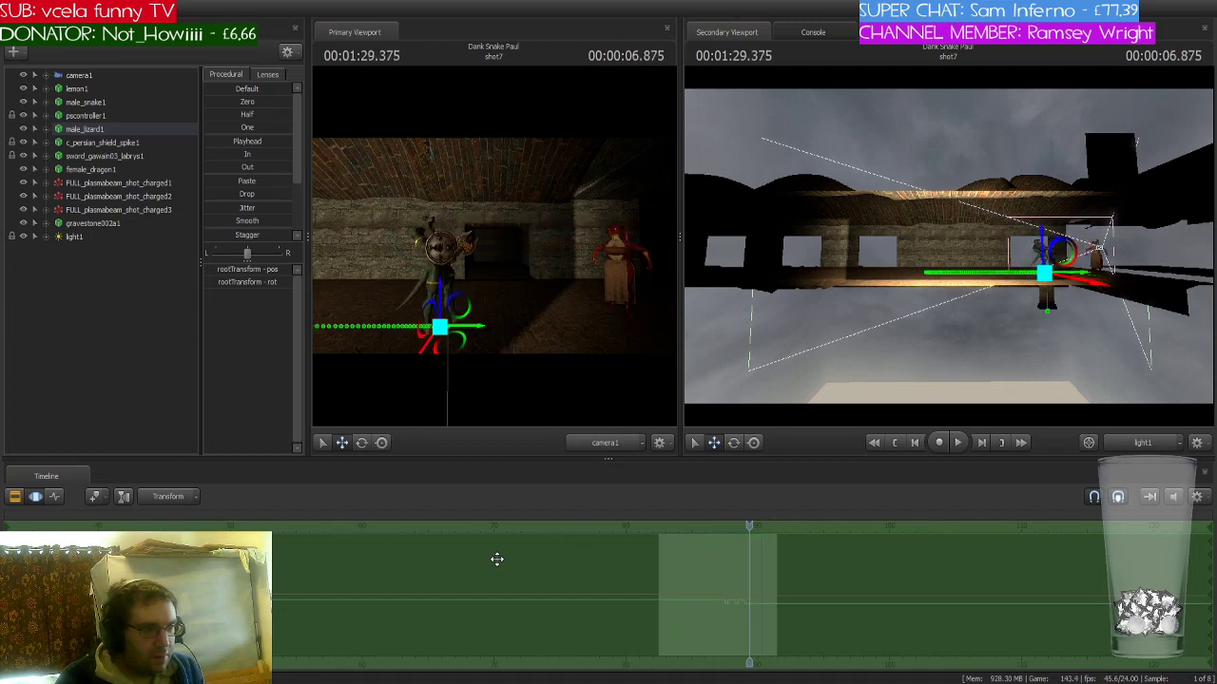
pyautogui.press('Up')
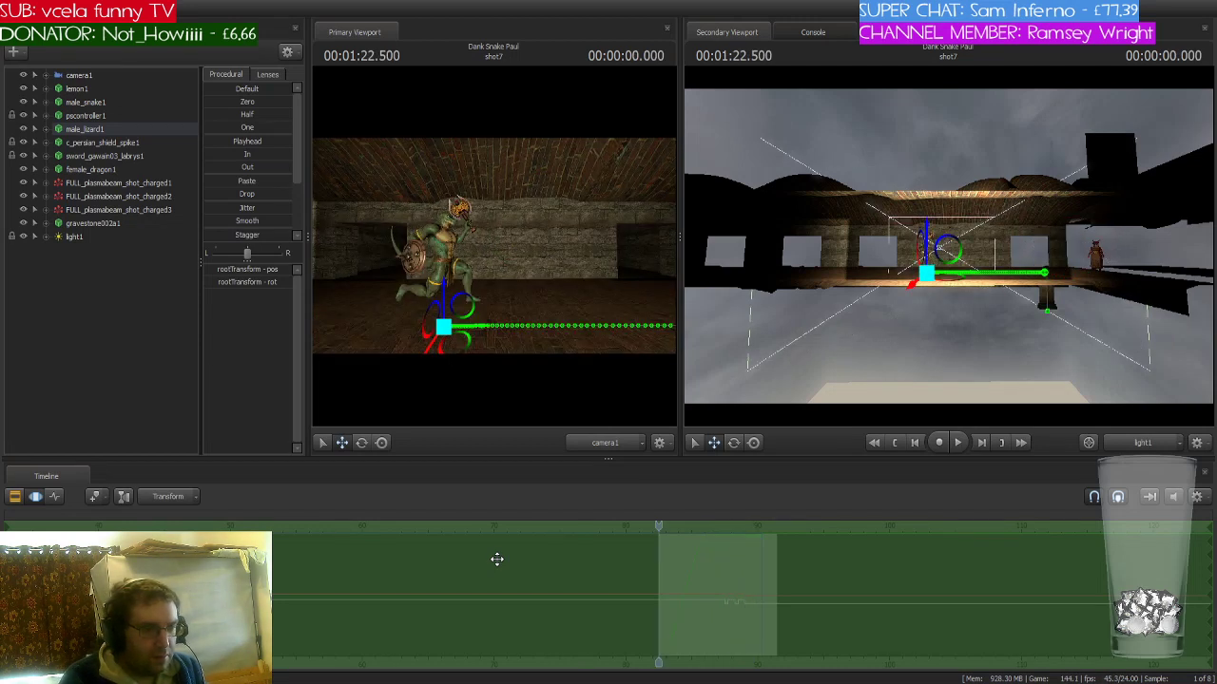
# - Set the duration in light1's time frame to 9999 and return to the animation set list
pyautogui.click(84, 240)
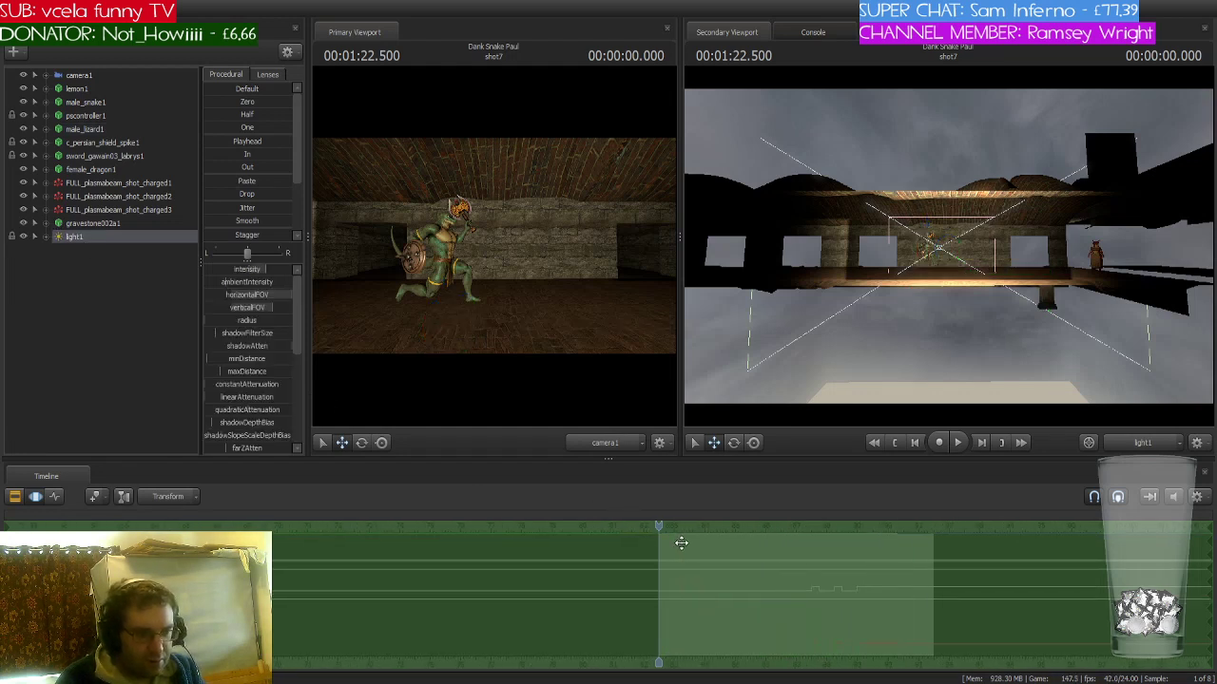
pyautogui.moveTo(659, 525); pyautogui.dragTo(684, 525)
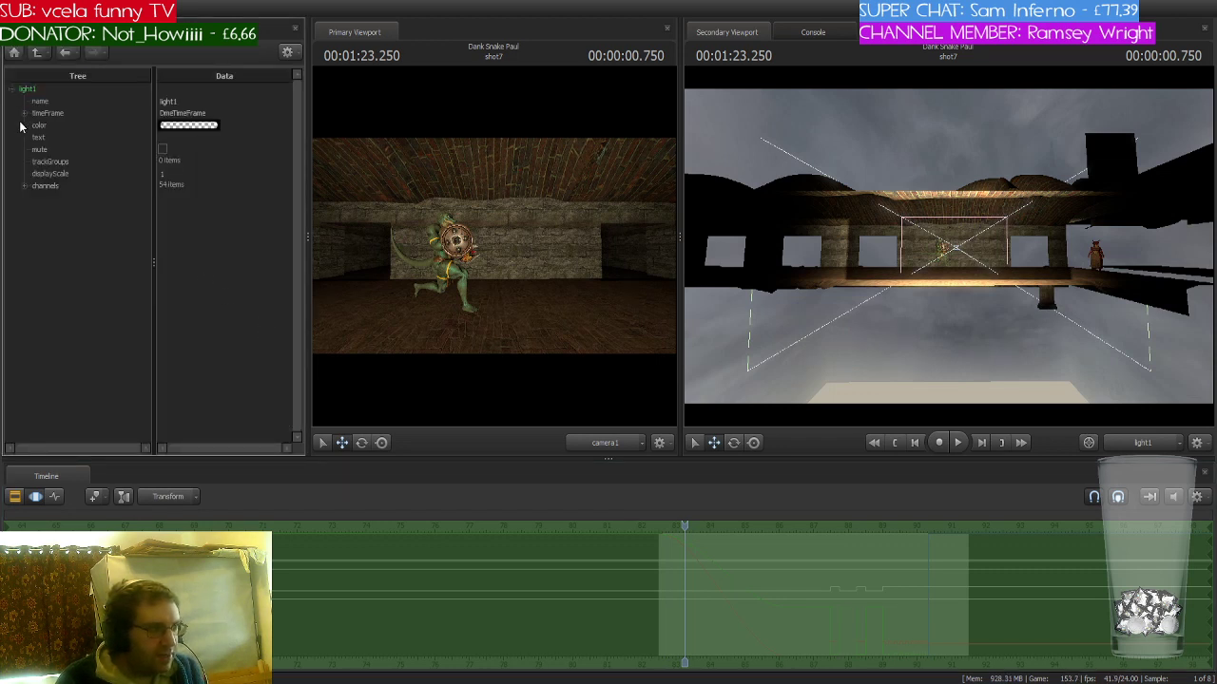
pyautogui.click(24, 114)
pyautogui.doubleClick(209, 150)
pyautogui.write('999')
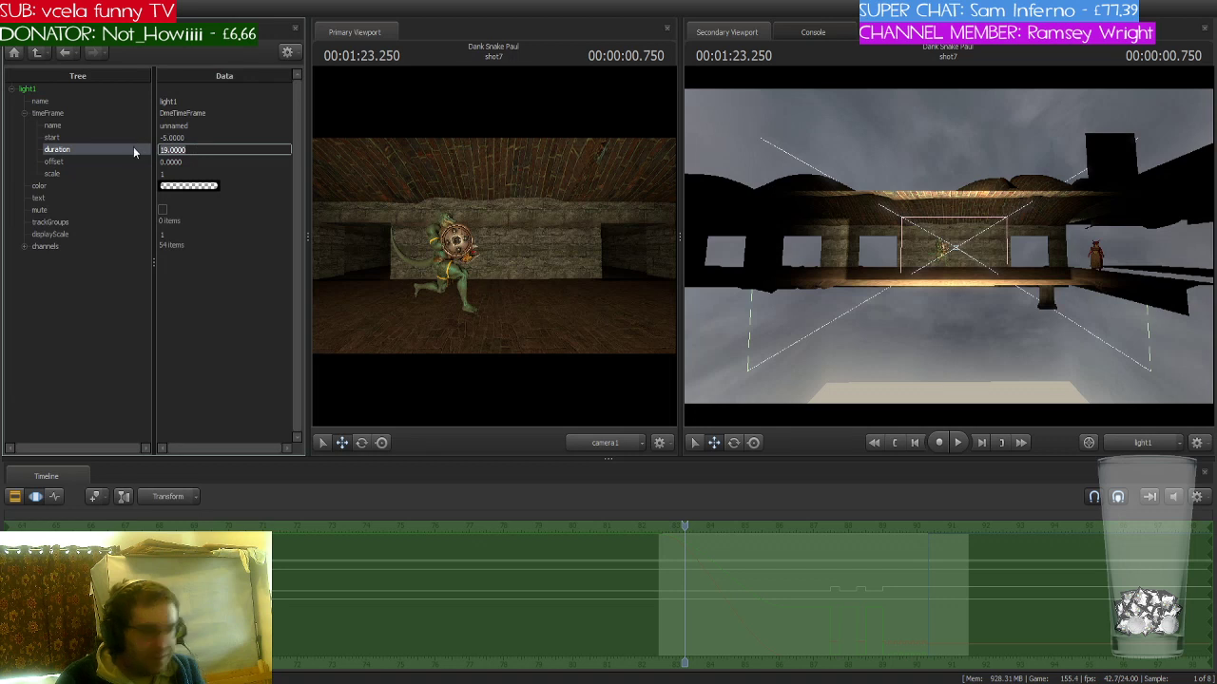
pyautogui.press('Return')
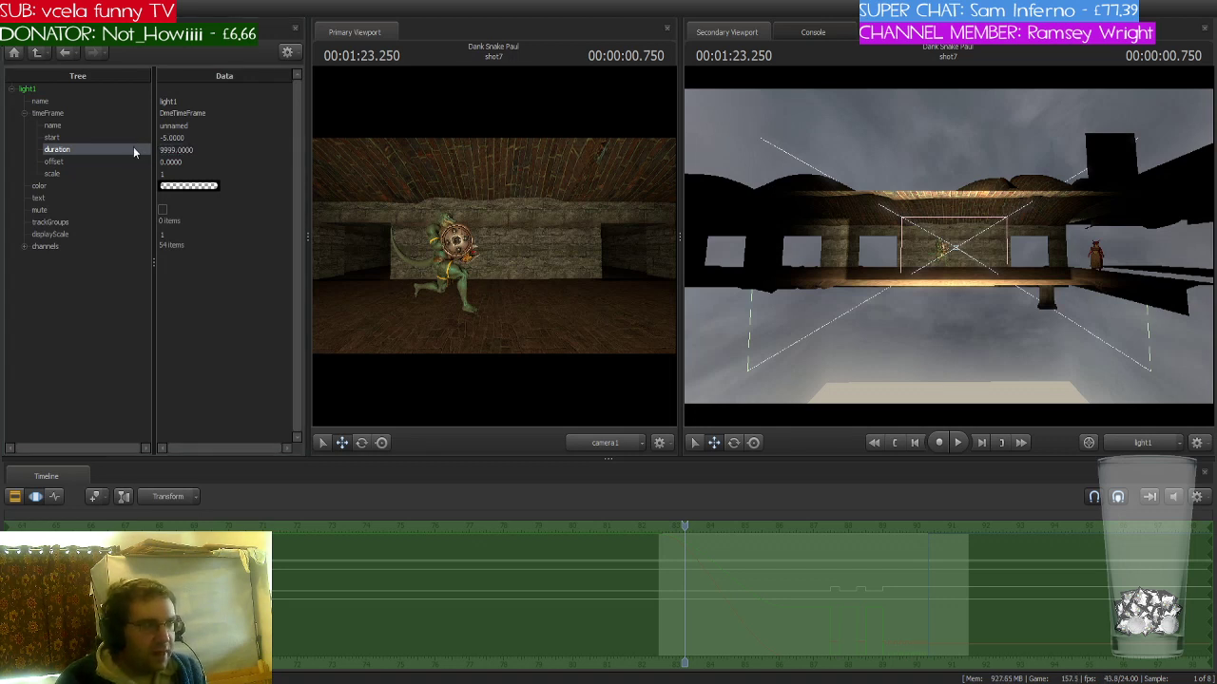
pyautogui.click(64, 52)
# - Play back shot7 to the gravestone swap to check the lighting and return to the shot's start
pyautogui.press('space')
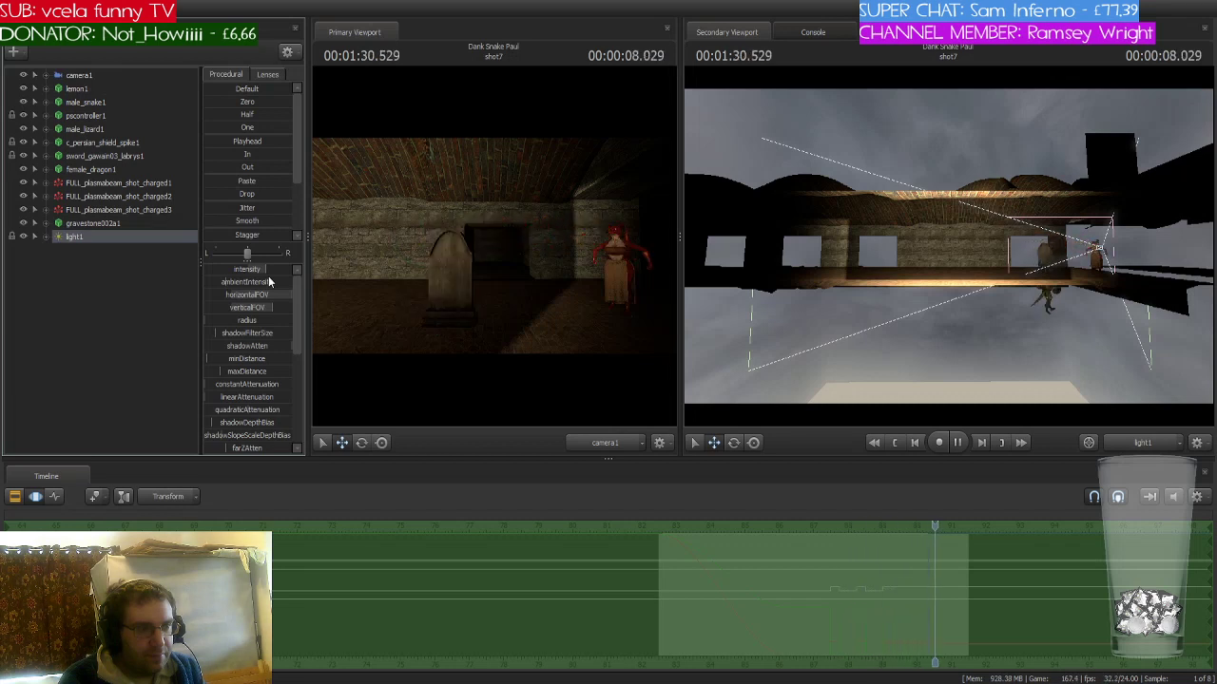
pyautogui.press('space')
pyautogui.press('Home')
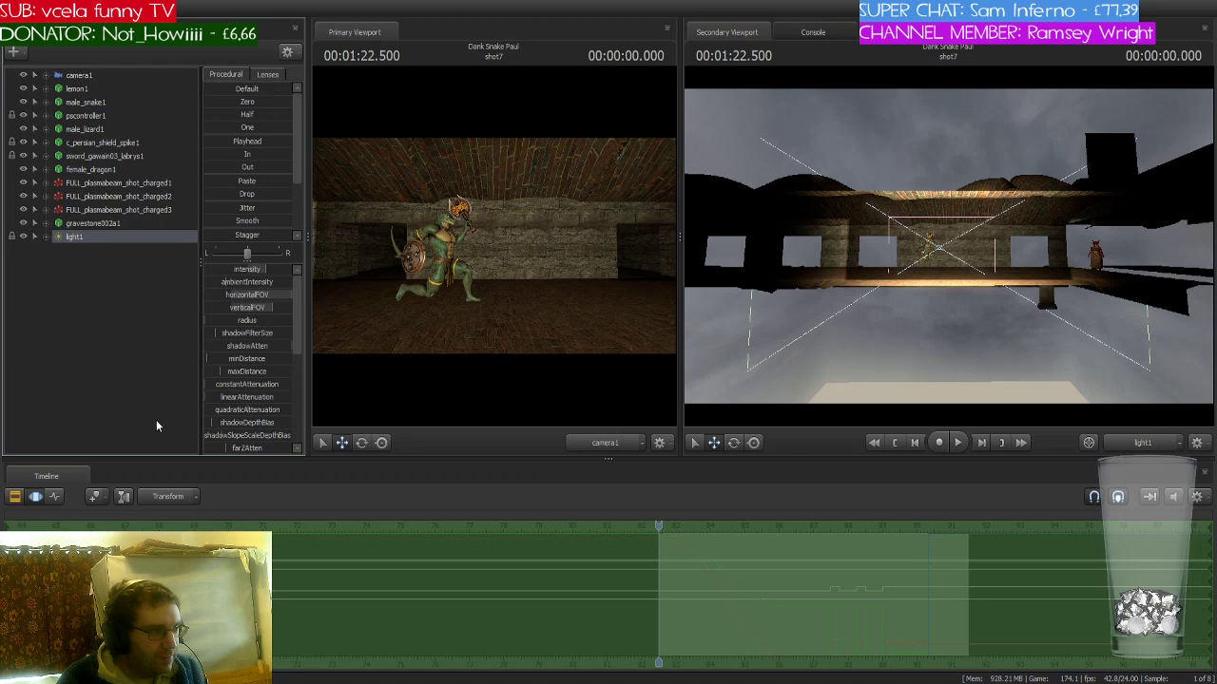
# - Remove light1's lock to the lizard, reselect light1 and go back to the start of shot7
pyautogui.click(100, 297)
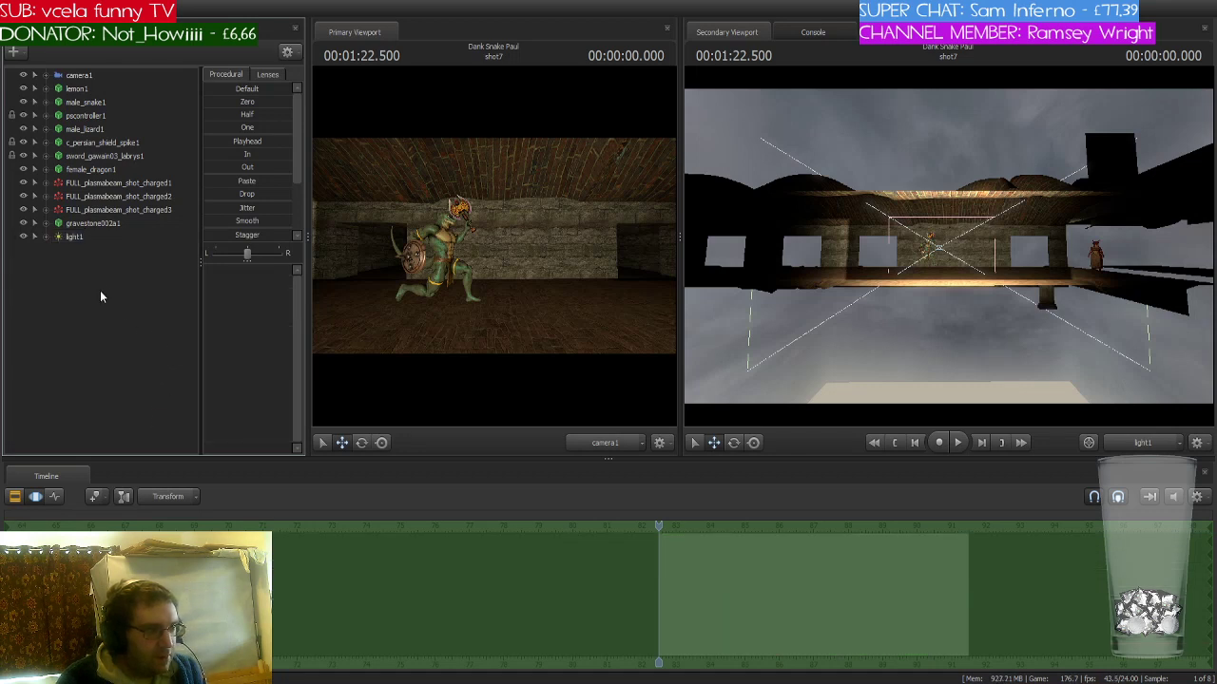
pyautogui.click(80, 237)
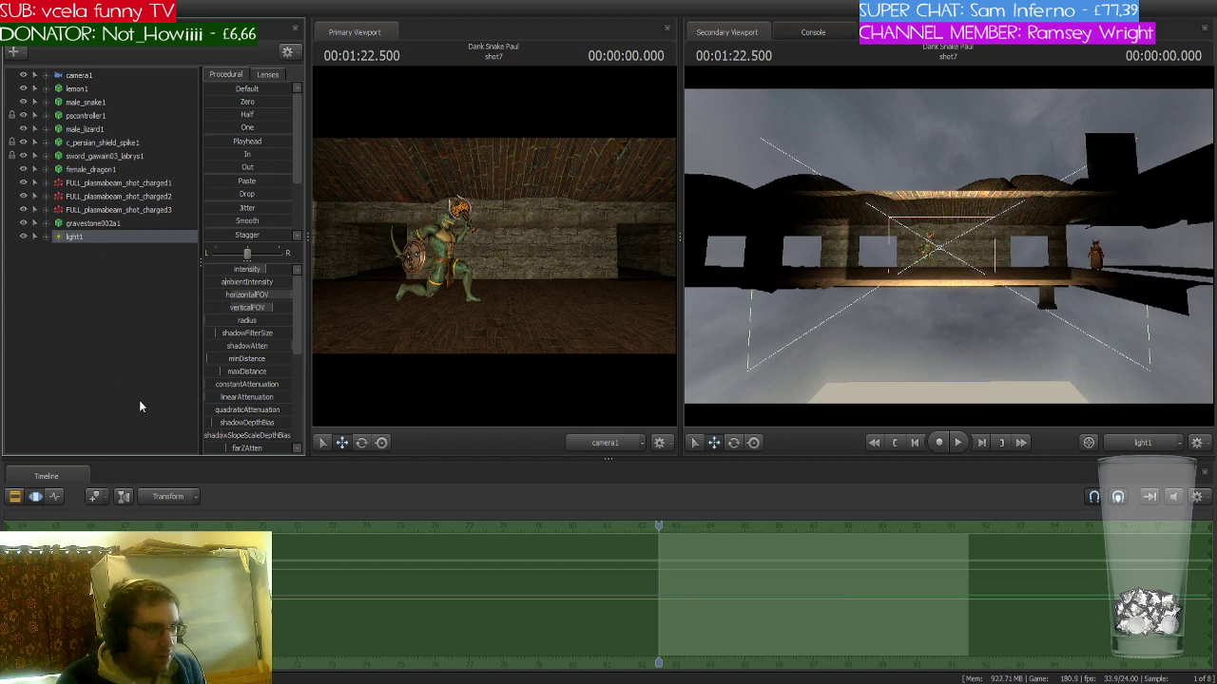
pyautogui.moveTo(655, 526)
pyautogui.mouseDown()
pyautogui.moveTo(687, 528)
pyautogui.moveTo(672, 530)
pyautogui.mouseUp()
pyautogui.press('Home')
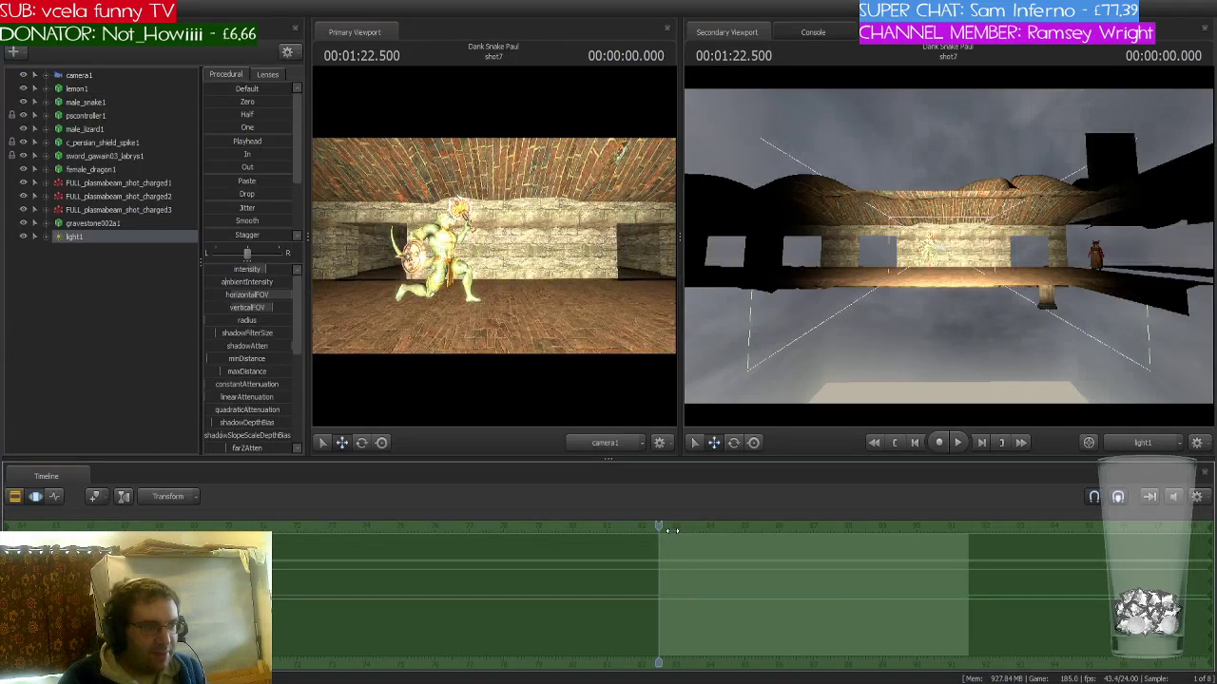
# - Scrub the opening frames of shot7 to check the lighting from the unlocked light, then return to the shot's start
pyautogui.click(109, 266)
pyautogui.click(95, 237)
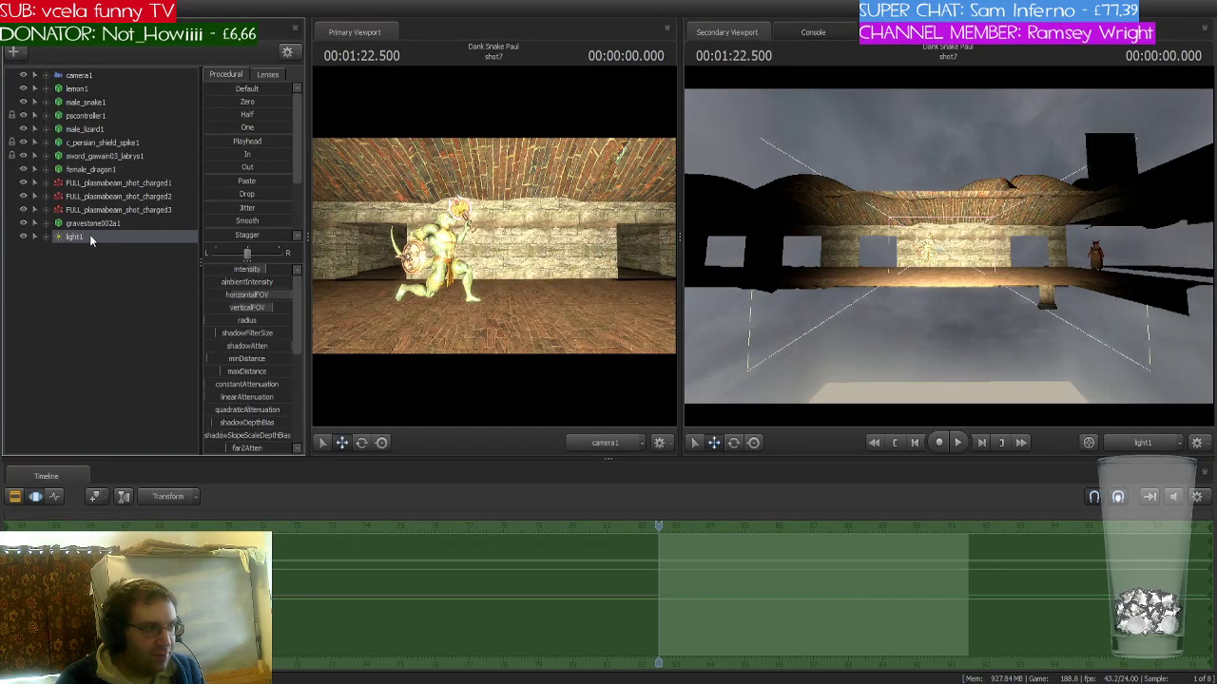
pyautogui.click(102, 382)
pyautogui.click(667, 526)
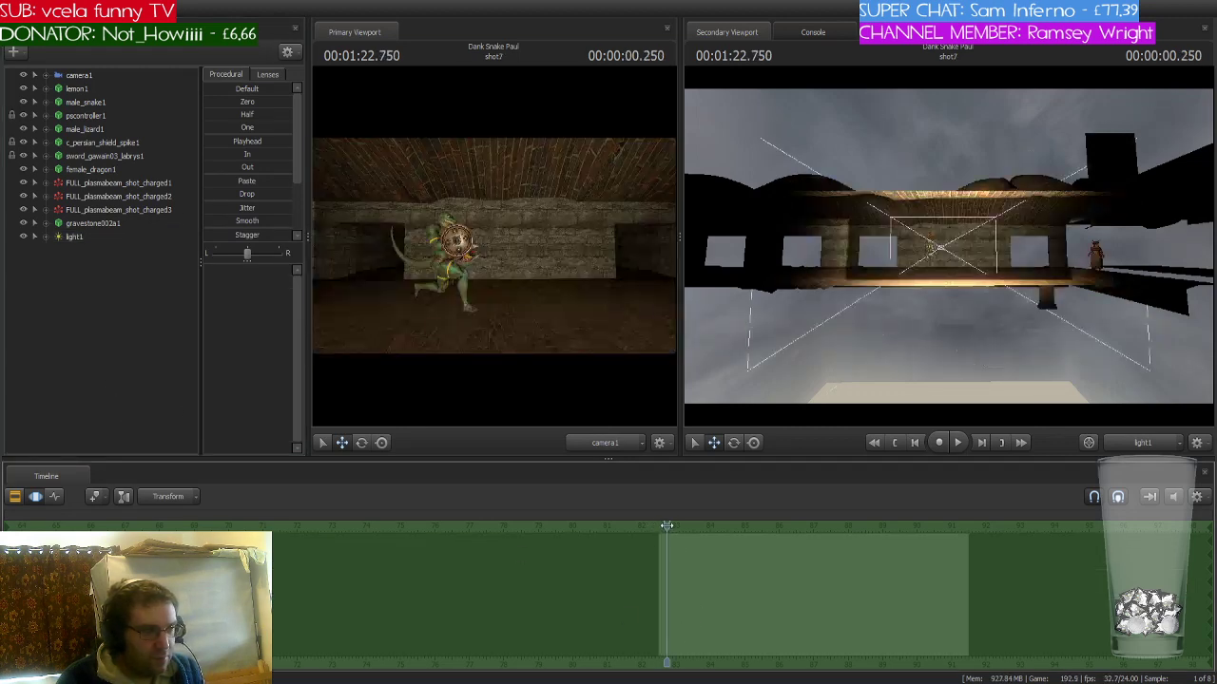
pyautogui.press('space')
pyautogui.click(668, 531)
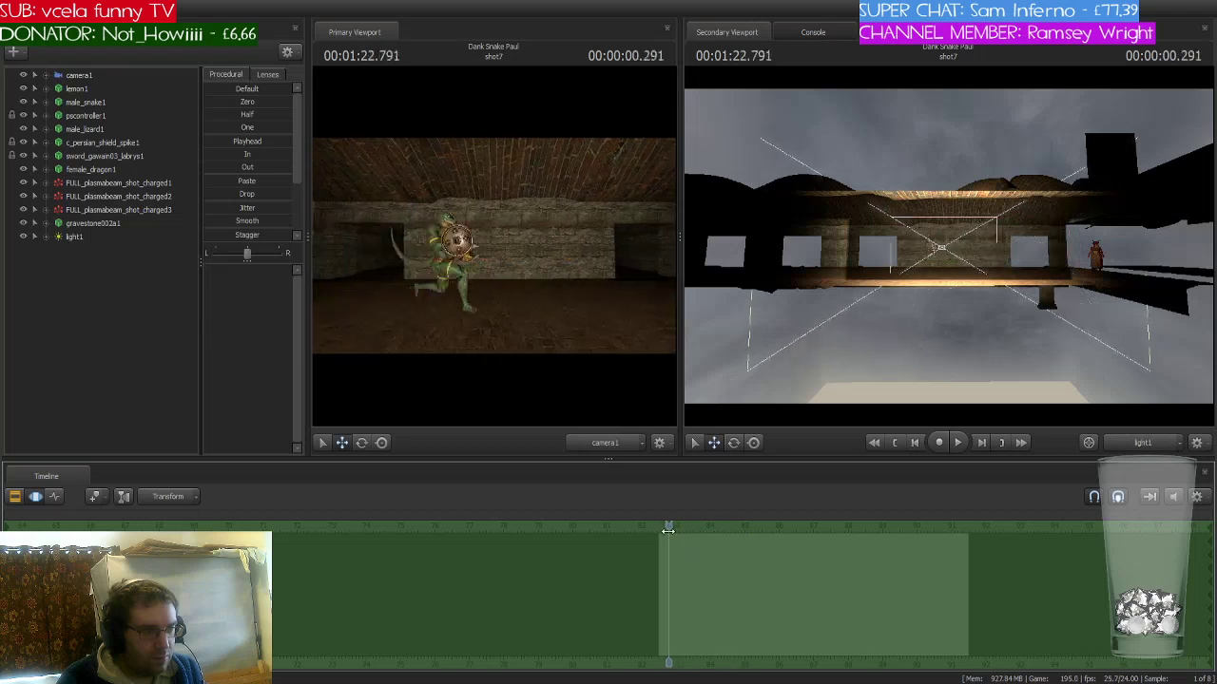
pyautogui.moveTo(668, 530); pyautogui.dragTo(658, 530)
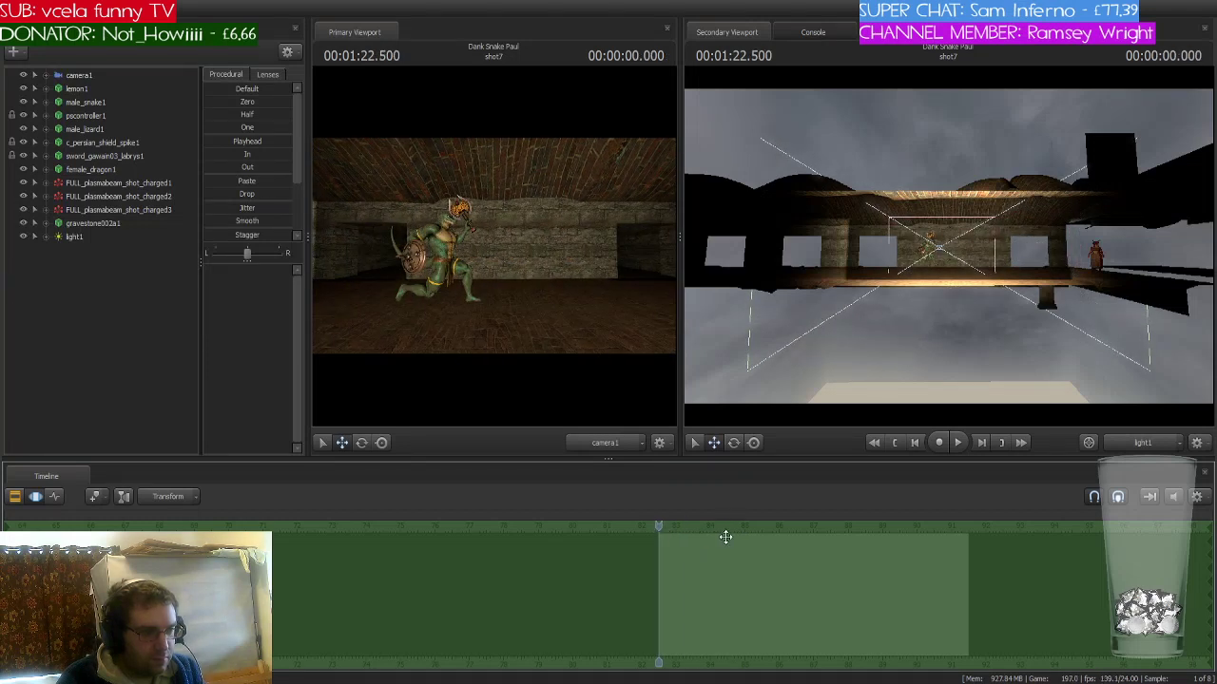
# - Apply the Playhead preset to light1's controls across the shot and show light1's curves in the Graph Editor
pyautogui.click(88, 237)
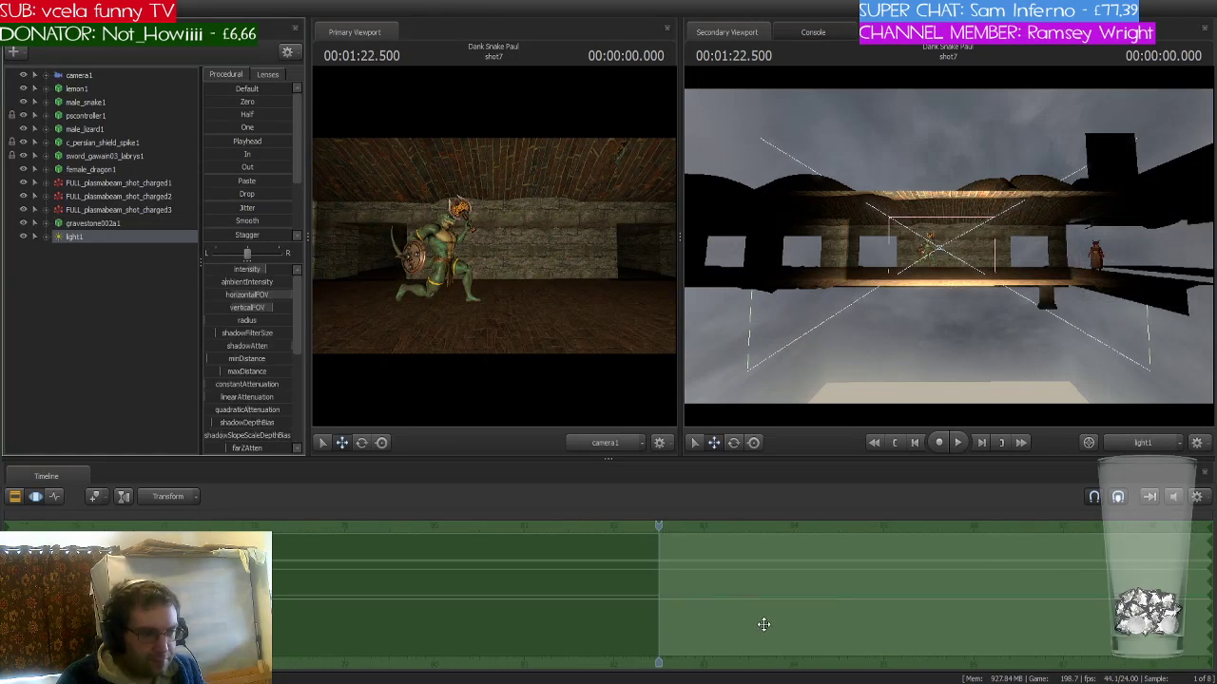
pyautogui.click(237, 141)
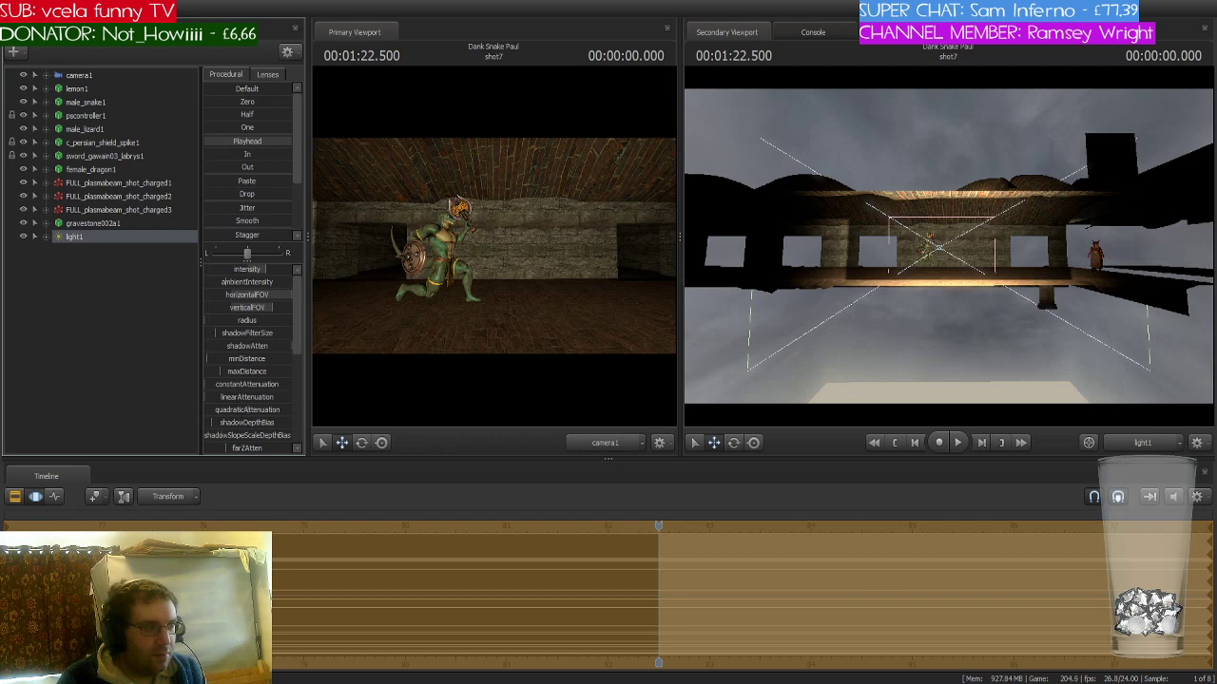
pyautogui.click(54, 496)
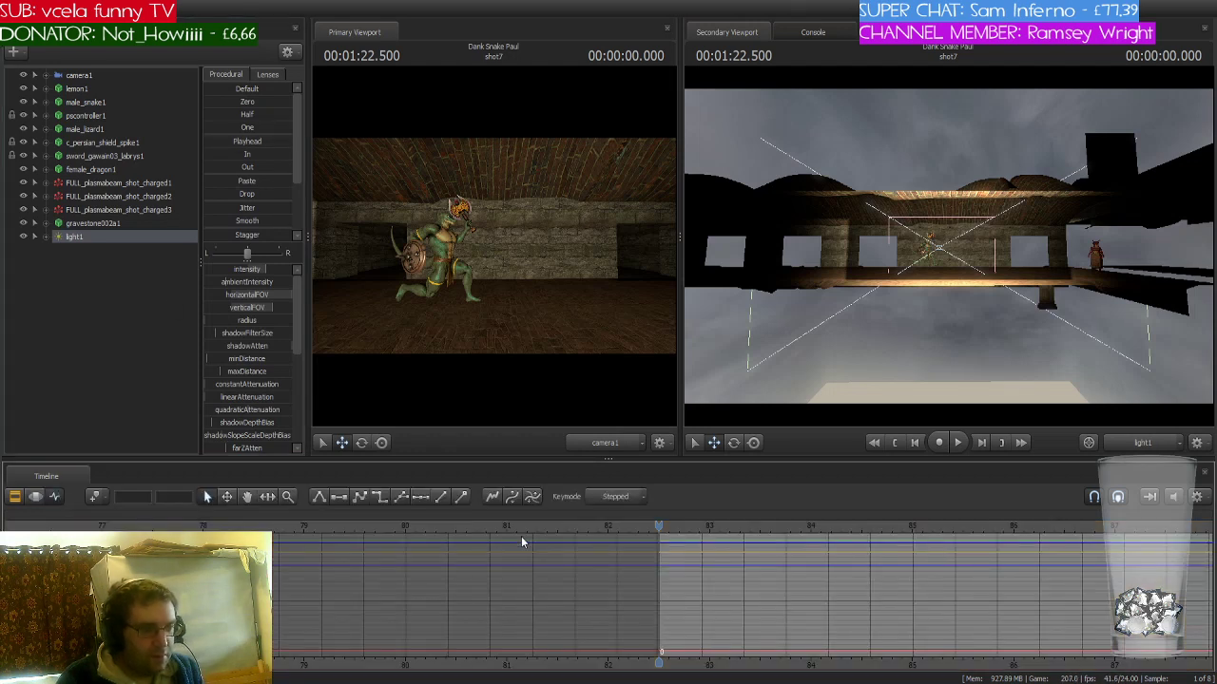
pyautogui.scroll(-2, 521, 537)
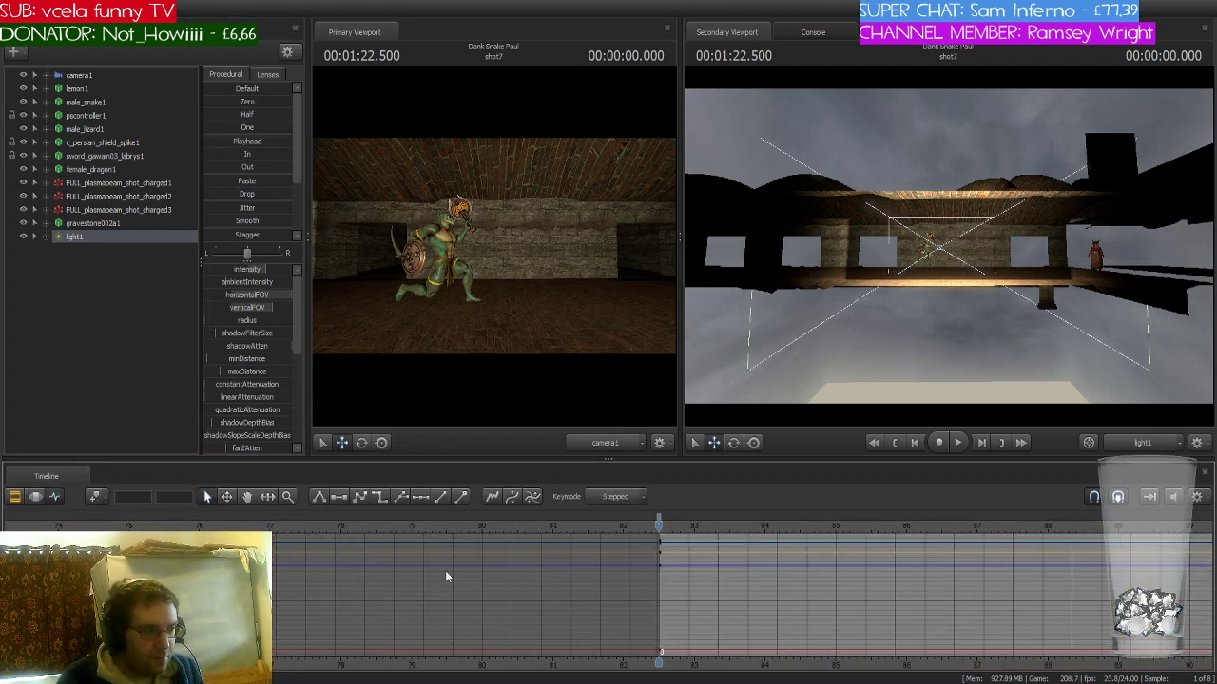
pyautogui.scroll(-3, 503, 573)
# - Using the work camera, move light1 along the corridor towards the lizard and dragon at 3.750 seconds into shot7
pyautogui.press('space')
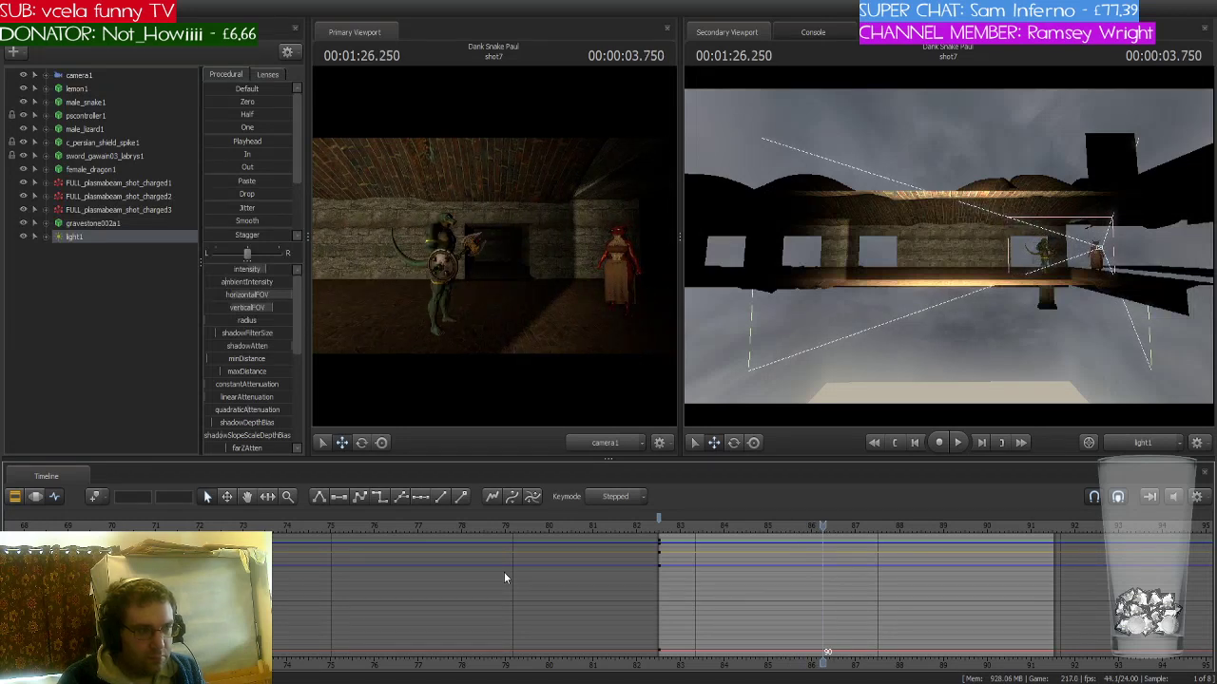
pyautogui.click(117, 241)
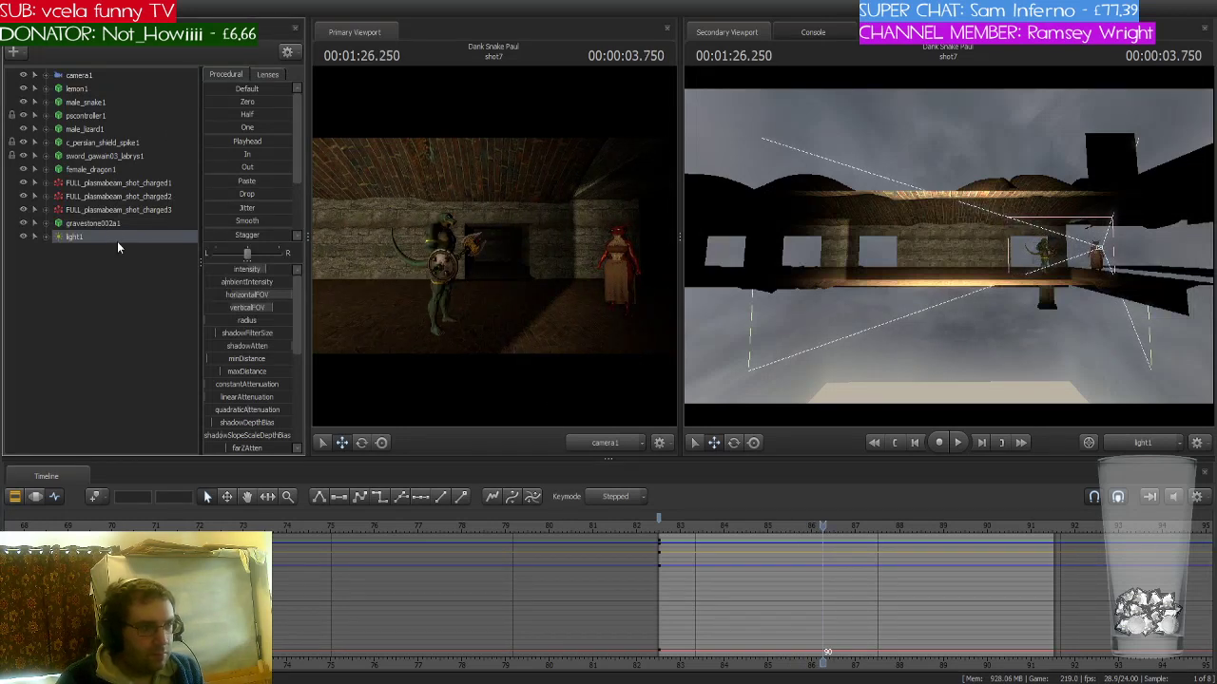
pyautogui.click(1152, 444)
pyautogui.moveTo(1072, 362); pyautogui.dragTo(960, 346)
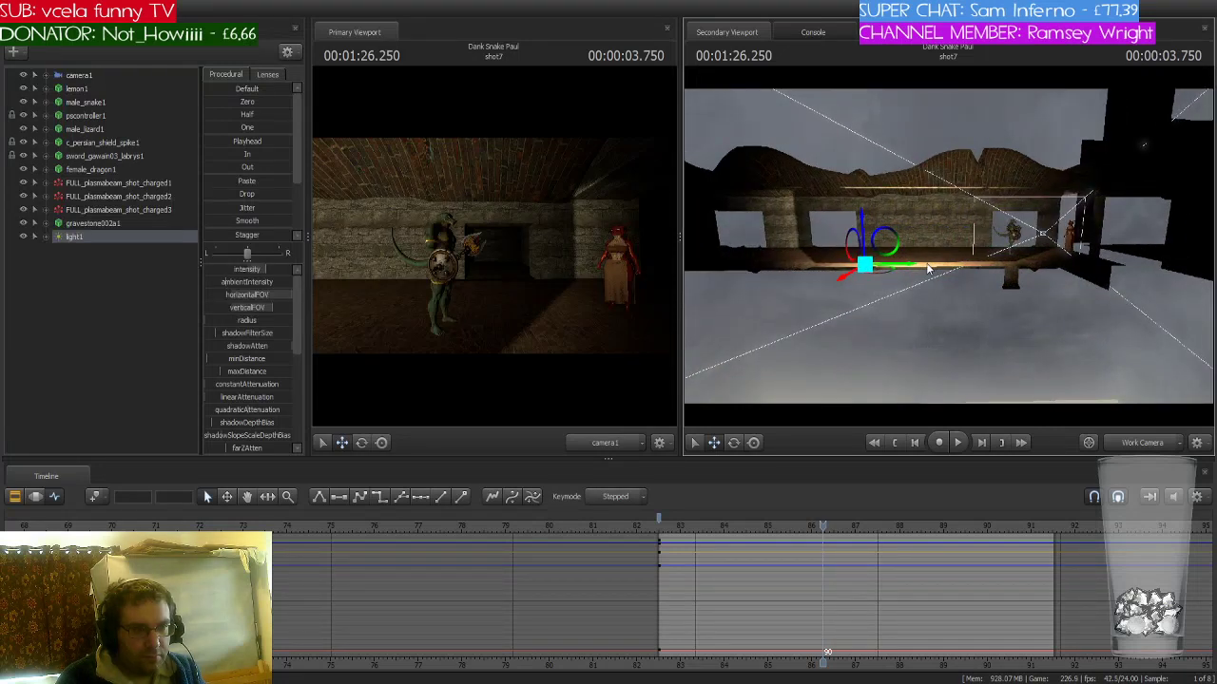
pyautogui.moveTo(909, 264); pyautogui.dragTo(1072, 277)
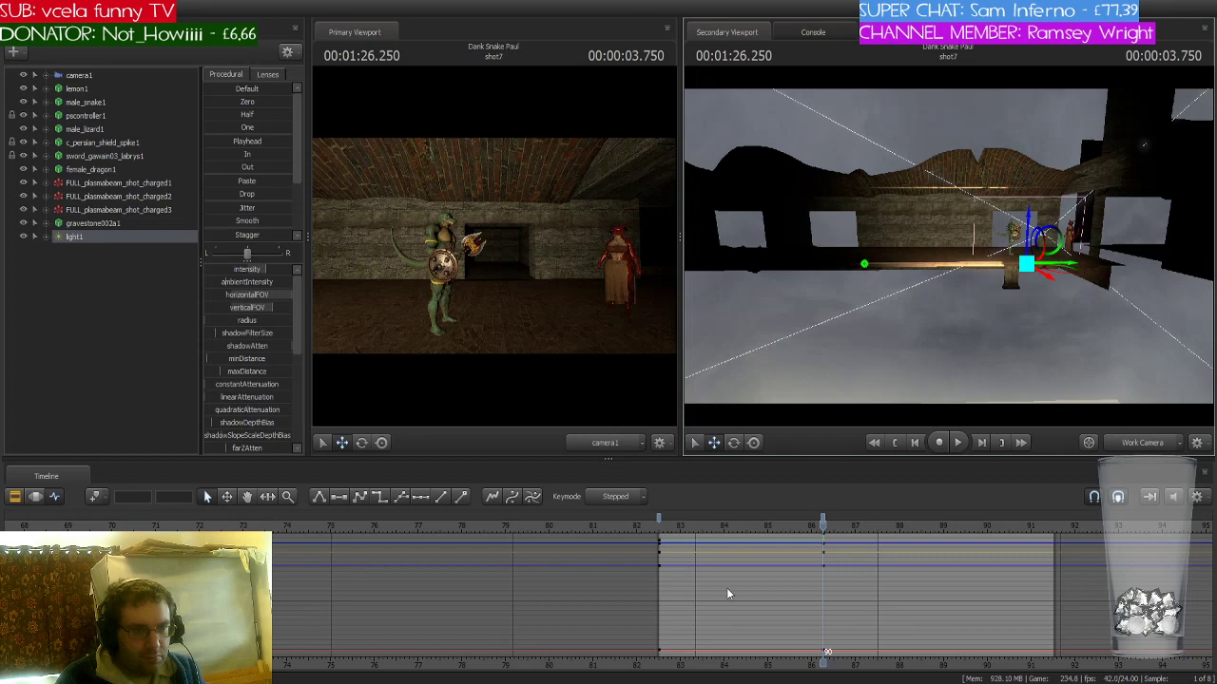
# - Give light1's keys at the shot's start and at 3.750 seconds smooth interpolation for a continuous move
pyautogui.moveTo(826, 652); pyautogui.dragTo(663, 652)
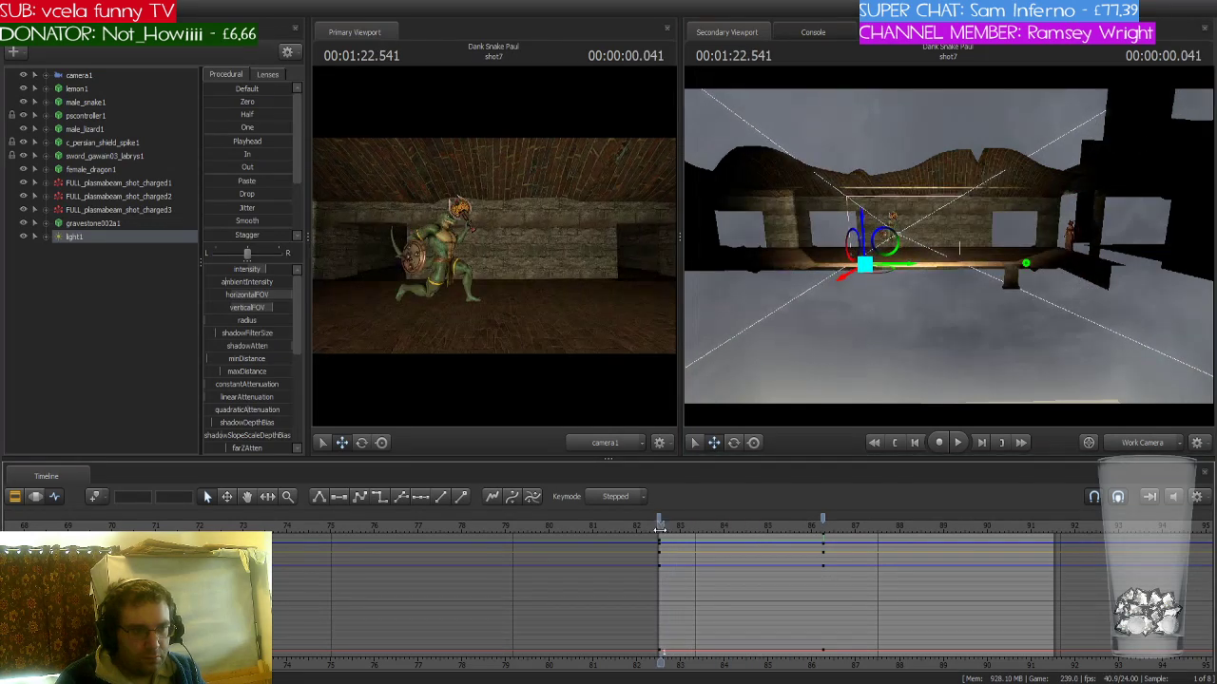
pyautogui.click(659, 524)
pyautogui.click(659, 521)
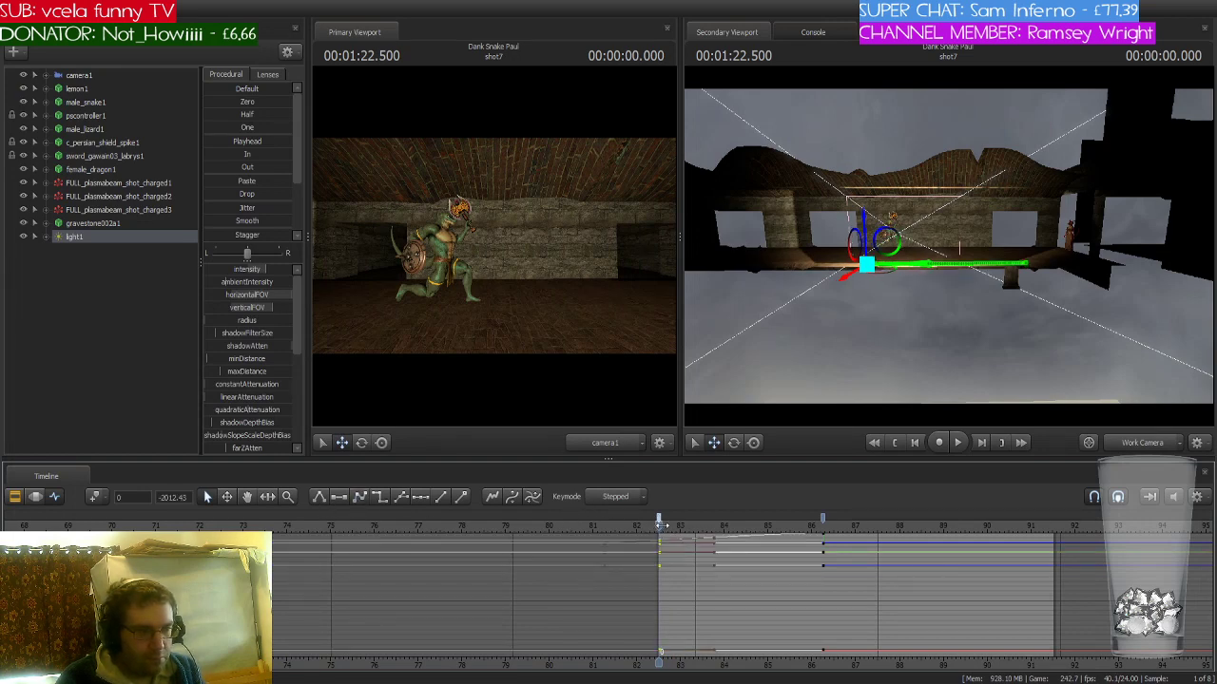
pyautogui.moveTo(659, 524); pyautogui.dragTo(823, 526)
pyautogui.moveTo(881, 424); pyautogui.dragTo(944, 267)
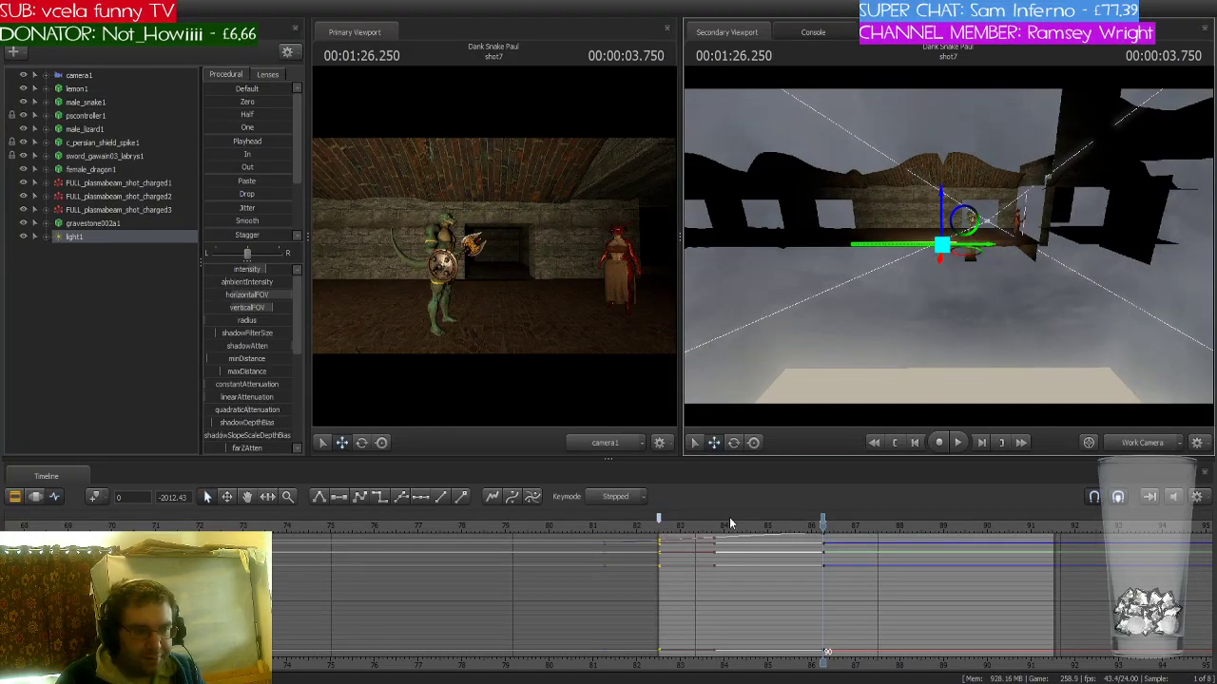
pyautogui.press('m')
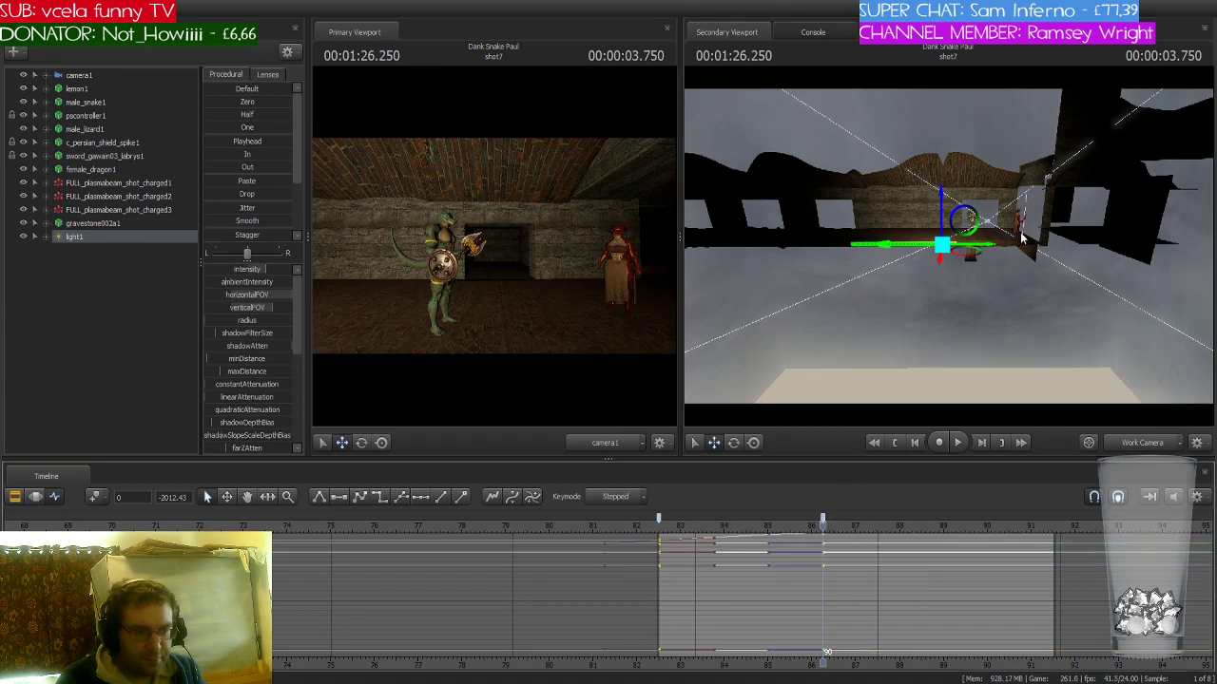
# - Adjust light1 at 3.750 seconds into the shot and lower its intensity to 0.13
pyautogui.moveTo(938, 264); pyautogui.dragTo(932, 302)
pyautogui.moveTo(932, 302); pyautogui.dragTo(931, 282)
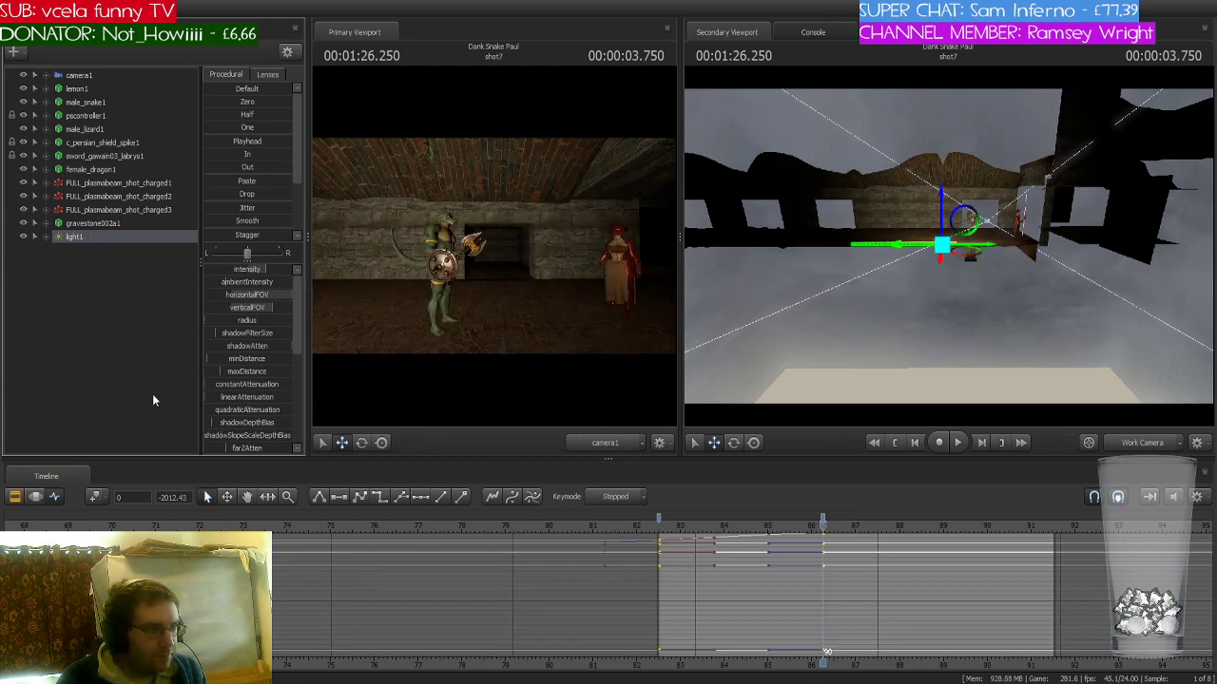
pyautogui.moveTo(824, 528); pyautogui.dragTo(823, 528)
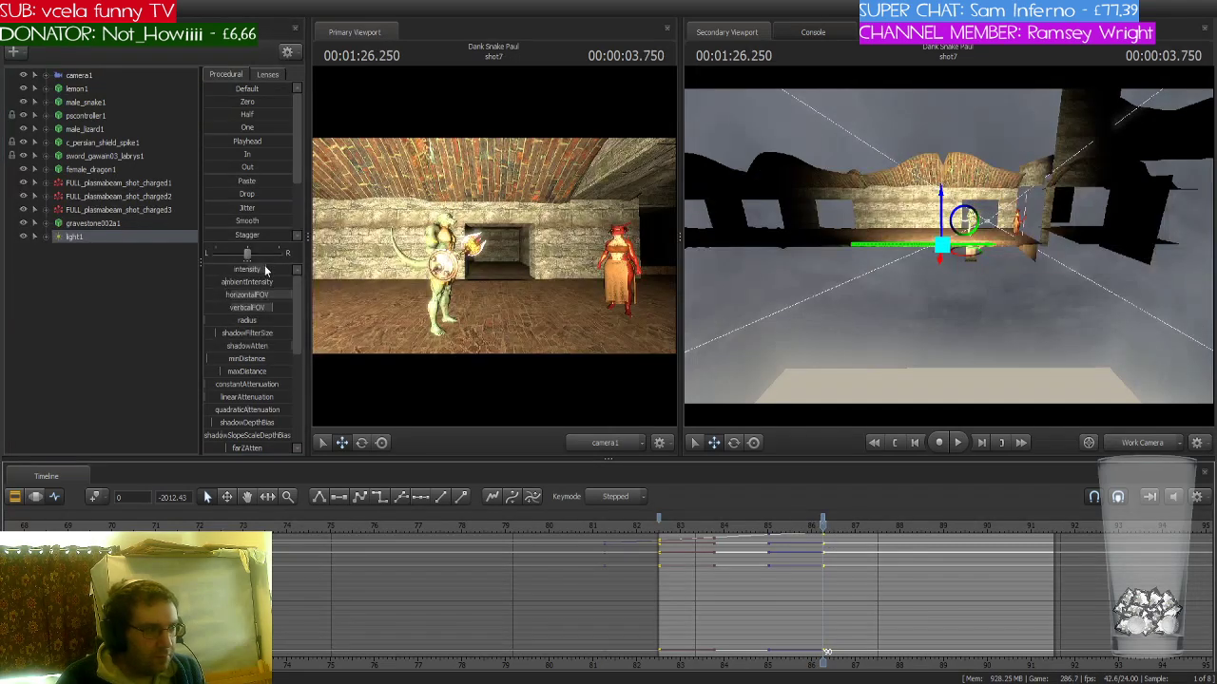
pyautogui.moveTo(265, 271); pyautogui.dragTo(209, 271)
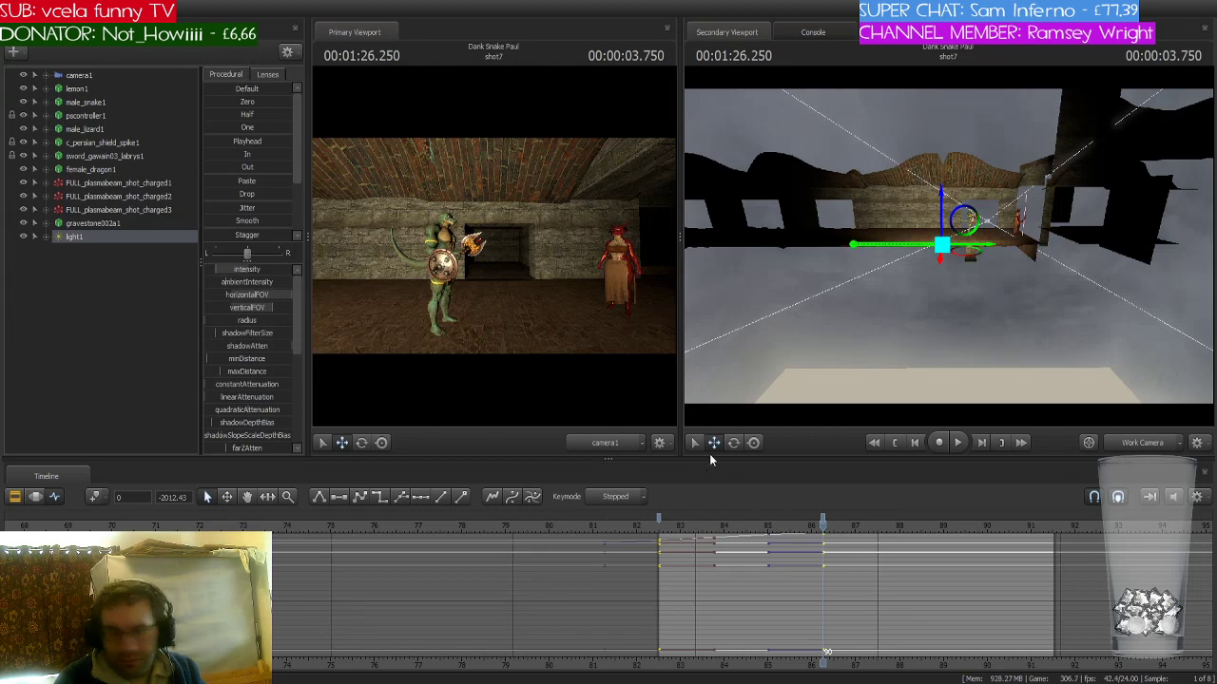
# - Copy light1's 0.13 intensity key from frame 90 to the start of shot7
pyautogui.moveTo(822, 526); pyautogui.dragTo(658, 525)
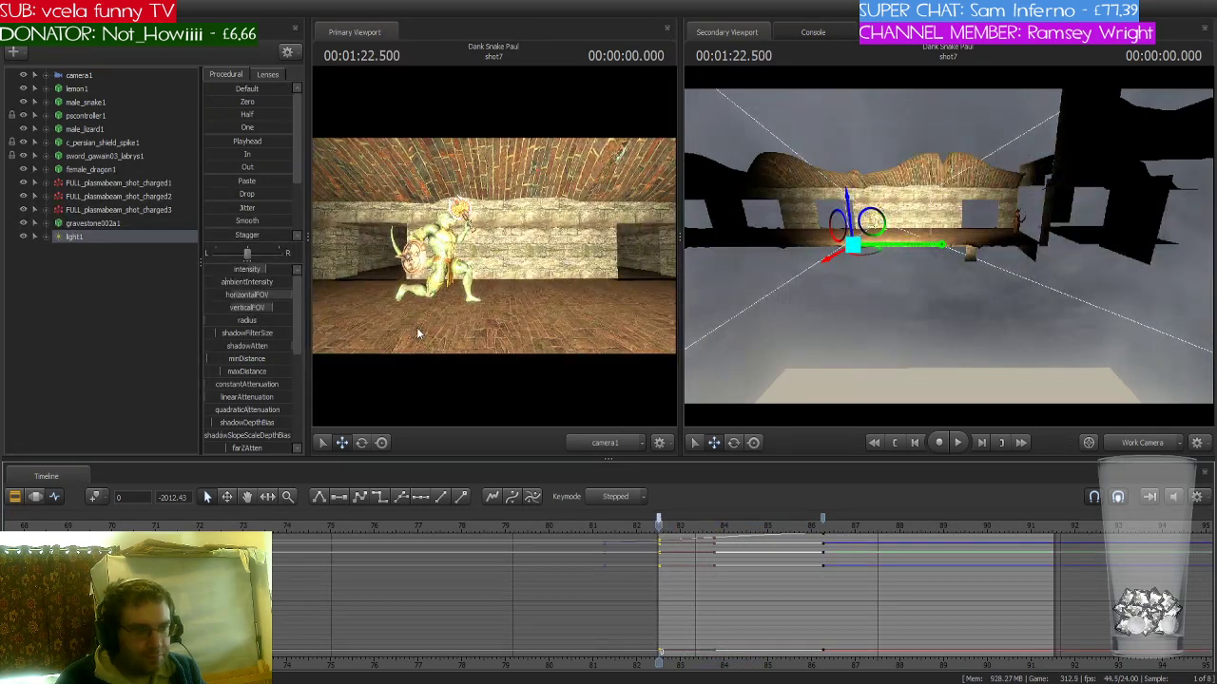
pyautogui.click(46, 237)
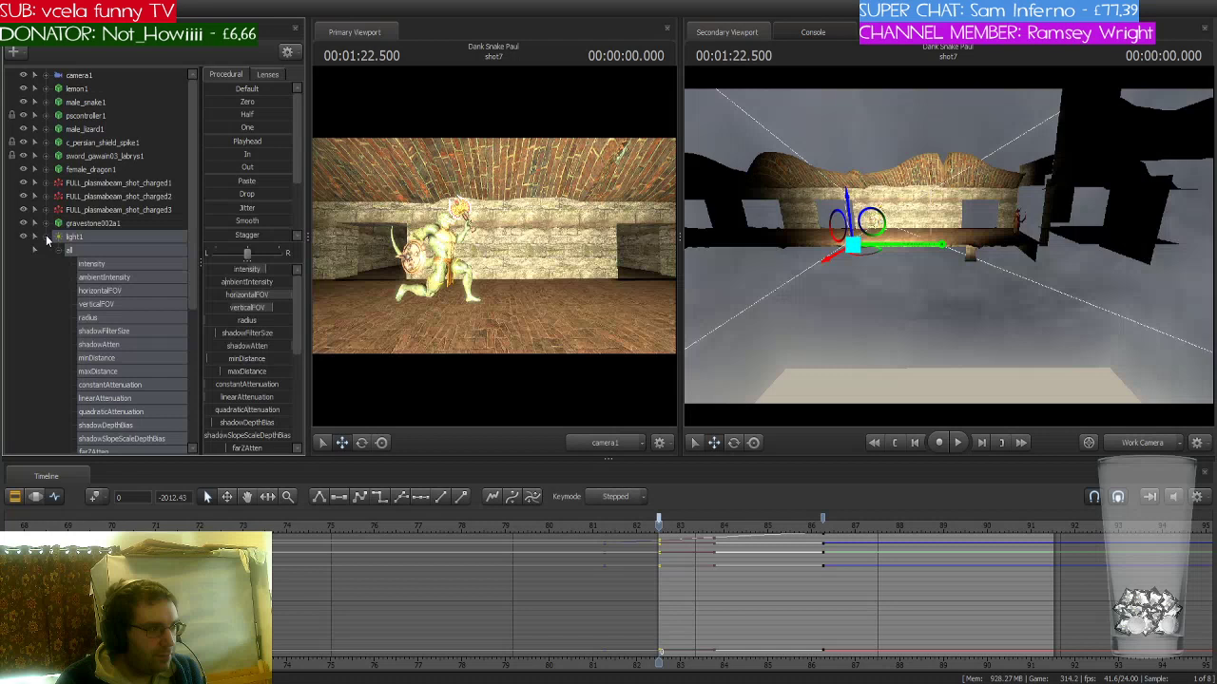
pyautogui.click(114, 266)
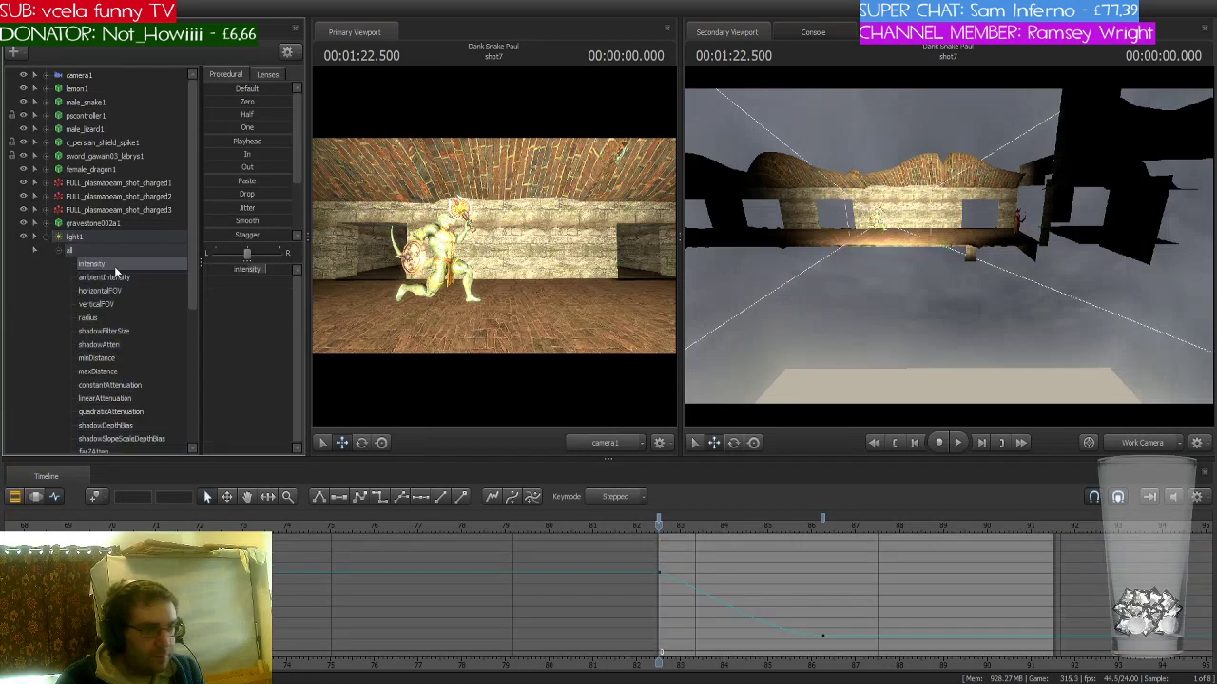
pyautogui.click(823, 520)
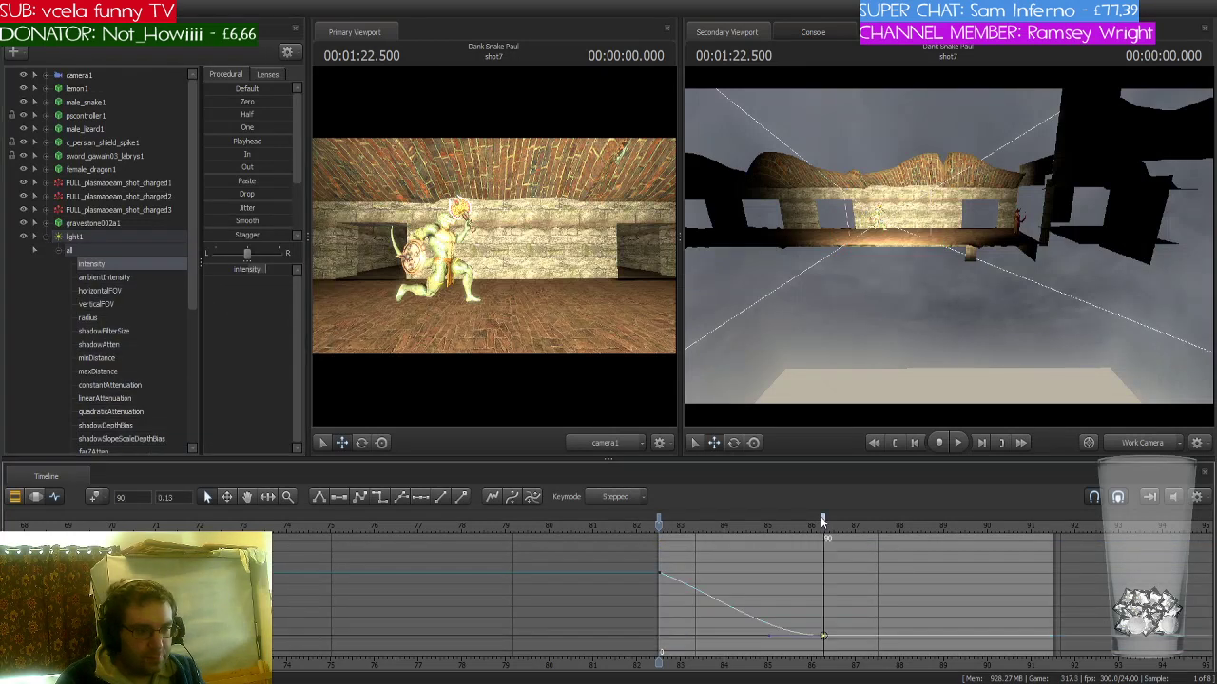
pyautogui.click(657, 514)
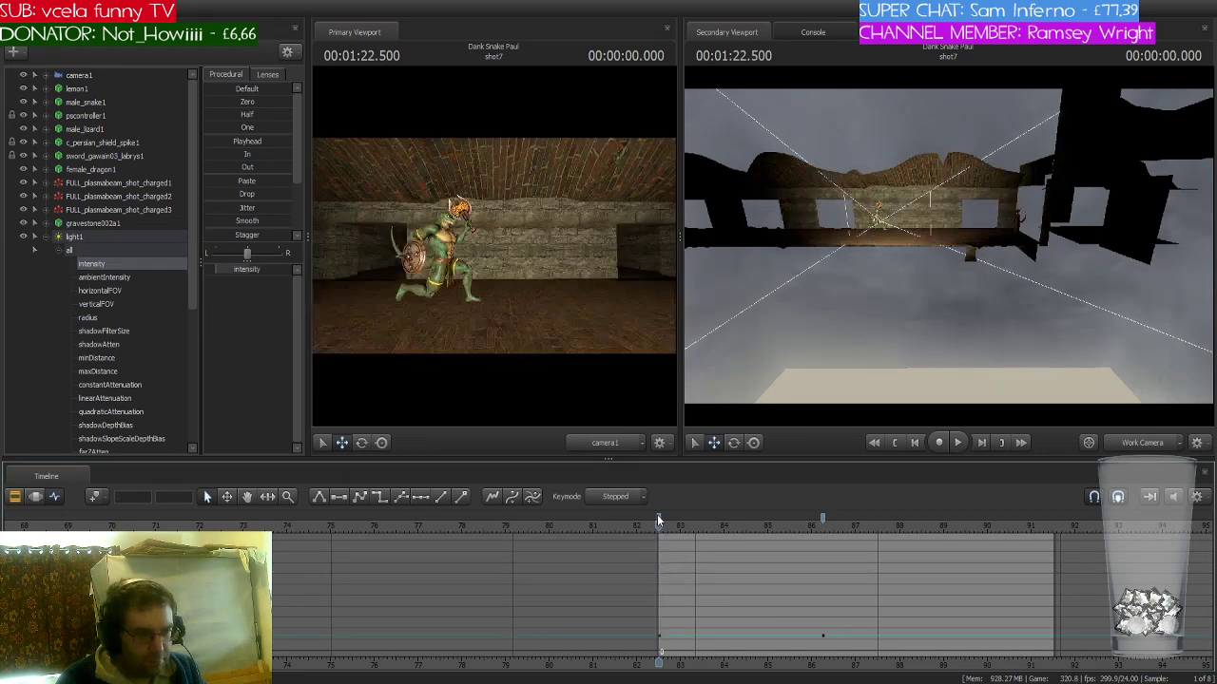
# - Play back shot7 with the moving light through the gravestone swap, replay it into shot8 and stop at shot8's start
pyautogui.press('space')
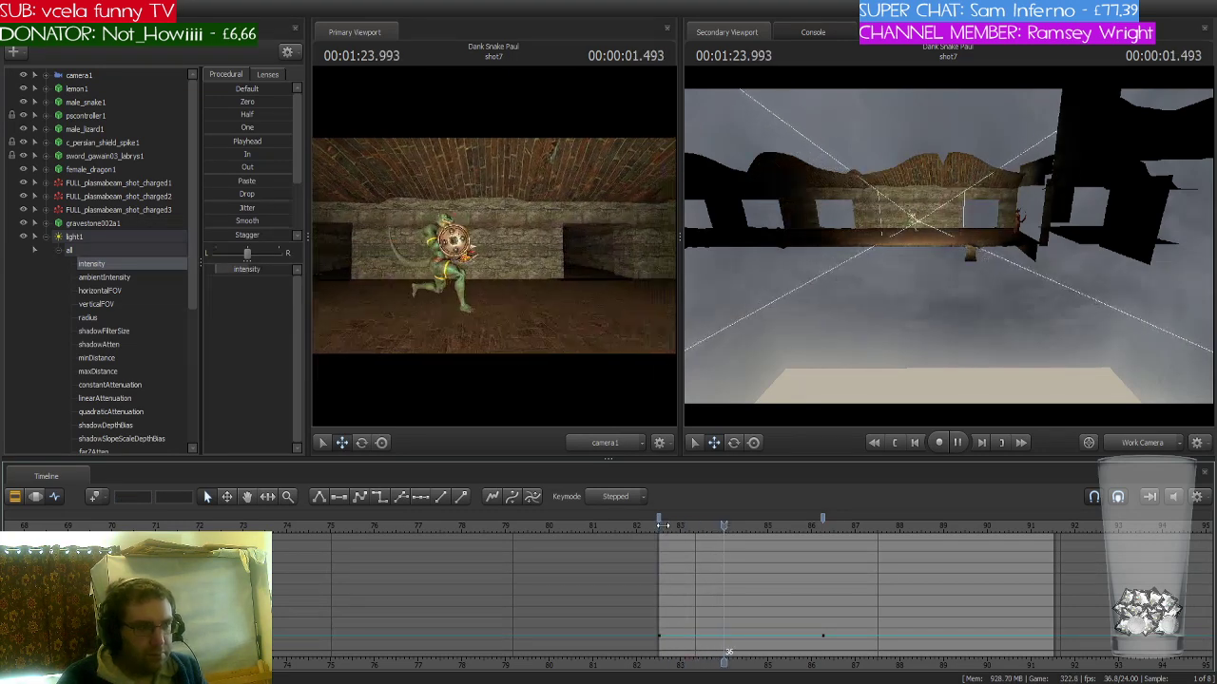
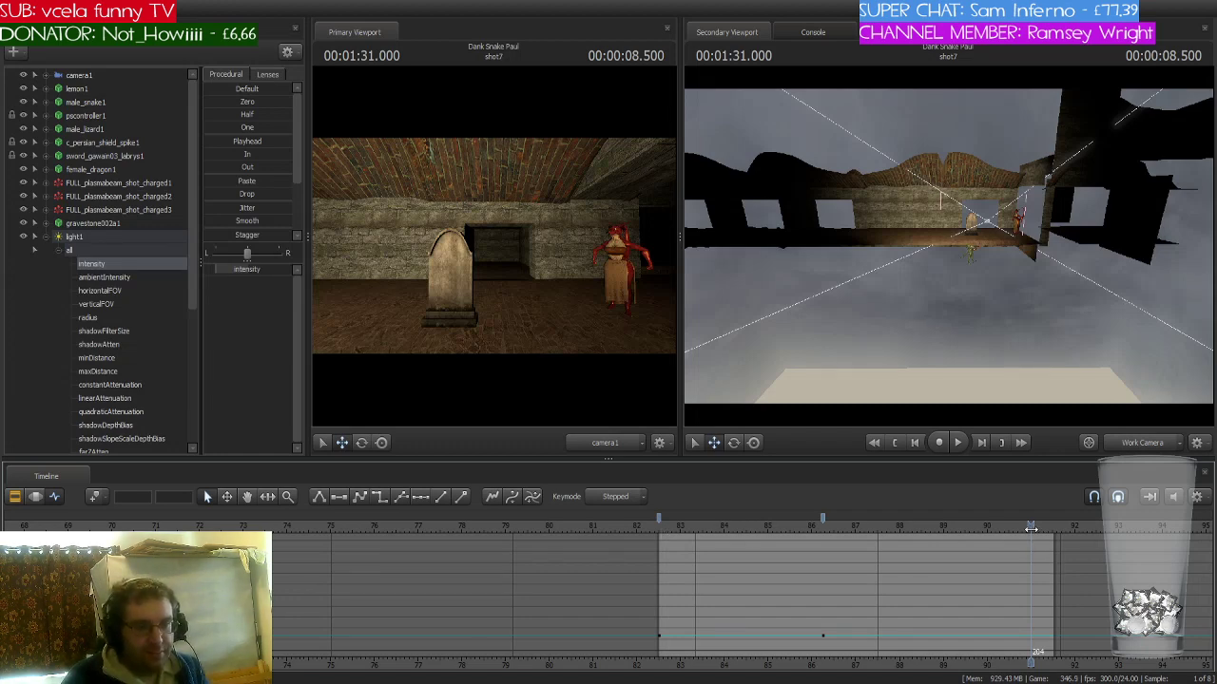
pyautogui.moveTo(1032, 528); pyautogui.dragTo(656, 539)
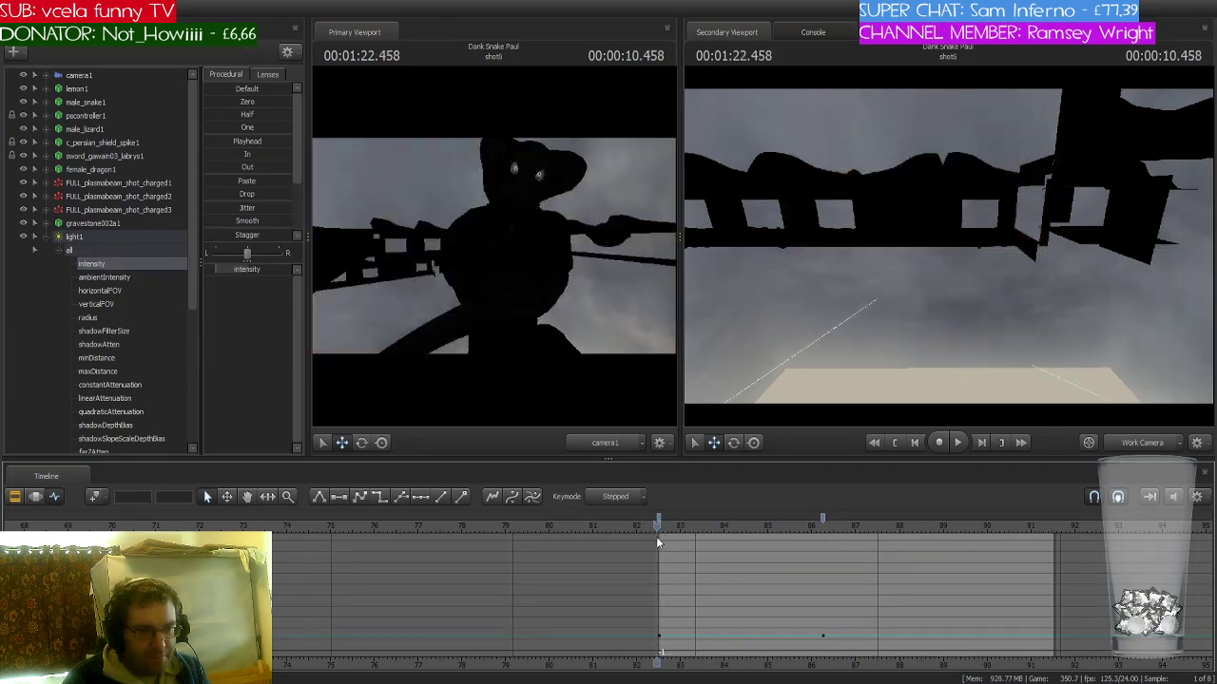
pyautogui.press('space')
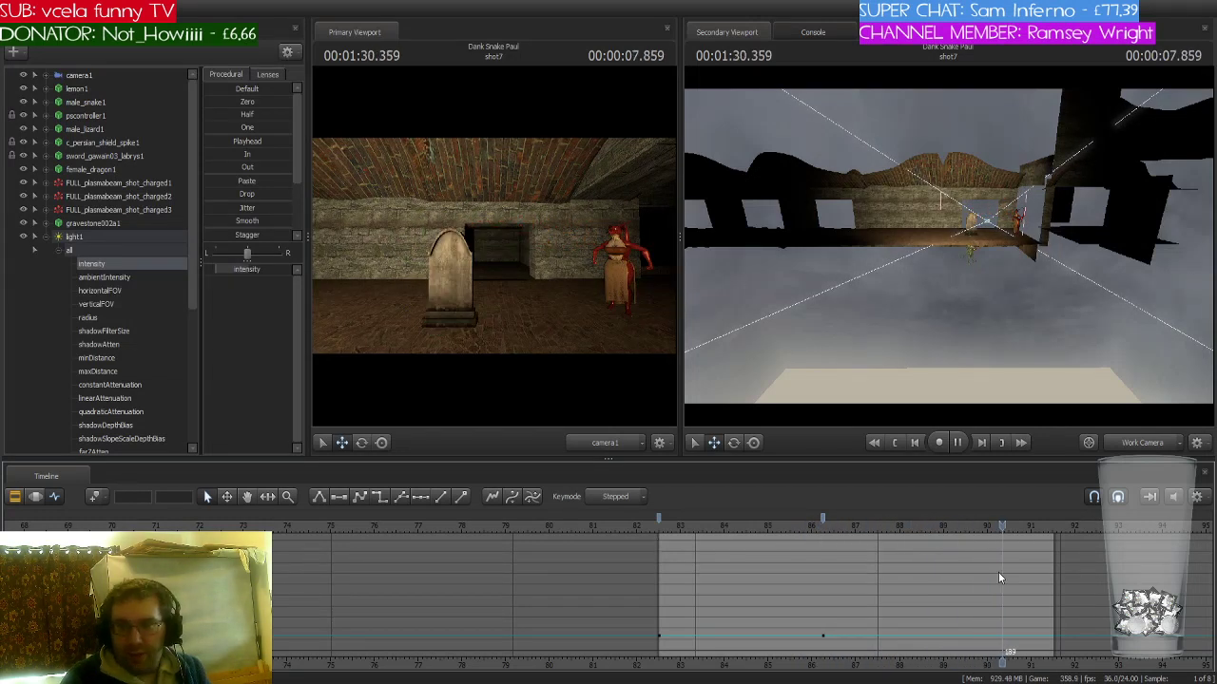
pyautogui.press('space')
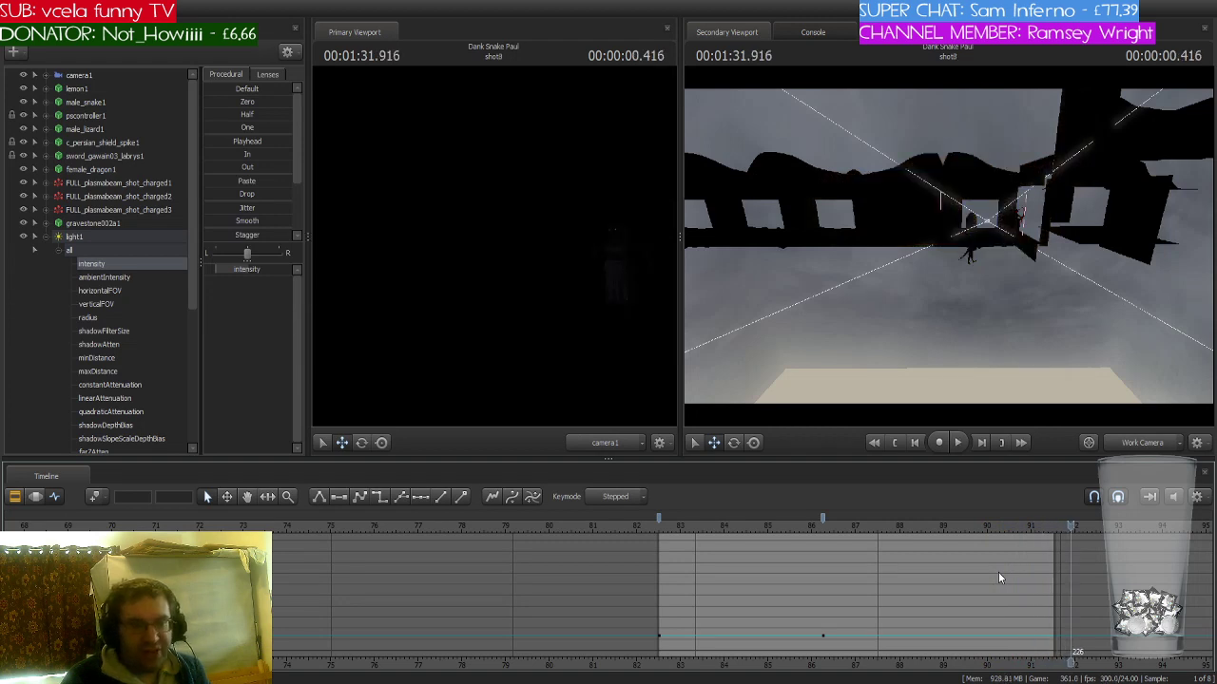
pyautogui.press('Home')
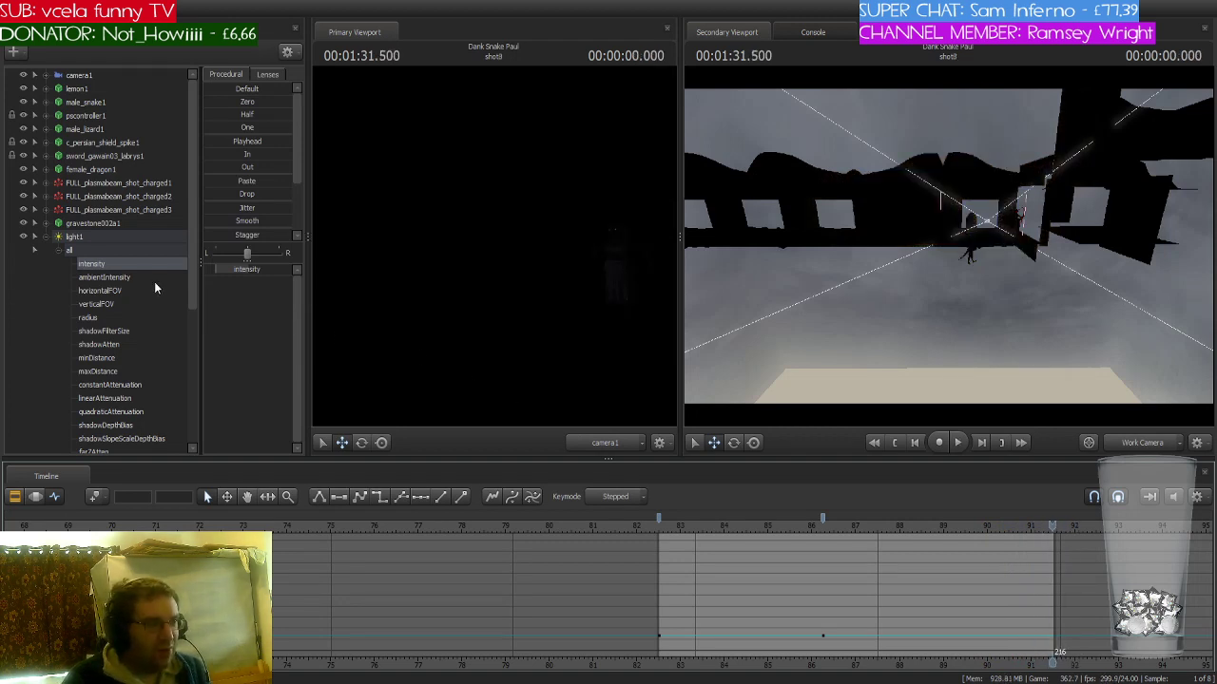
# - Collapse light1's controls and return to the Clip Editor with shot8 in view
pyautogui.click(45, 236)
pyautogui.click(93, 240)
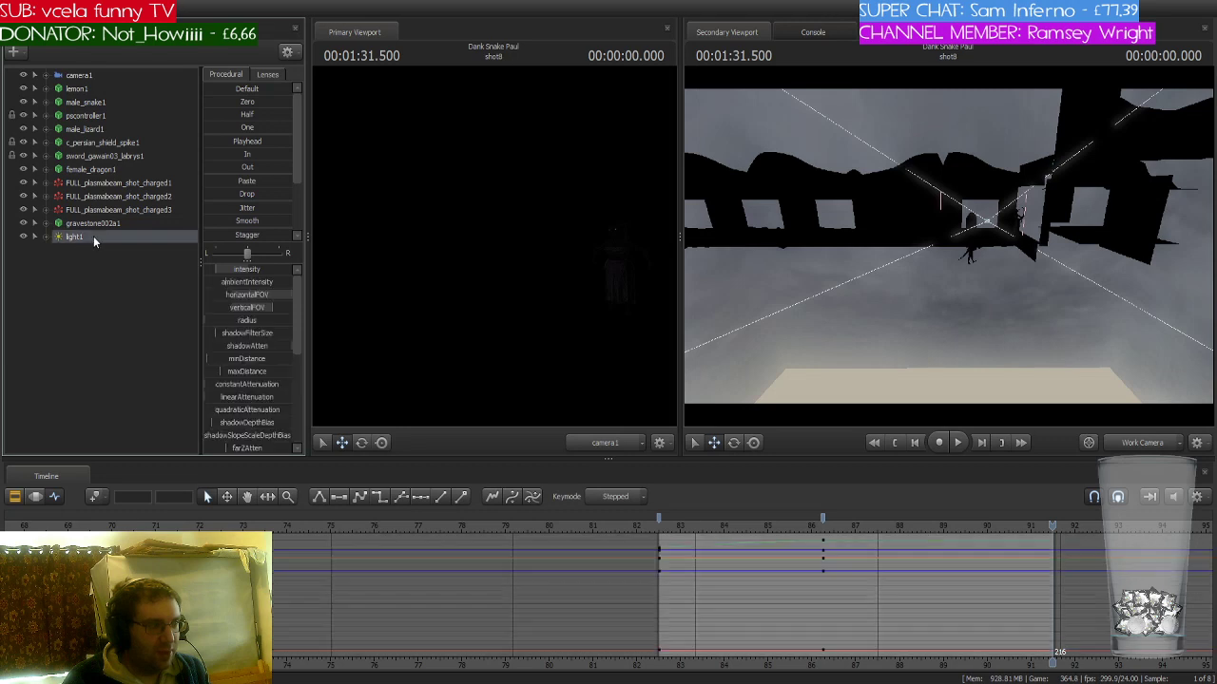
pyautogui.click(15, 496)
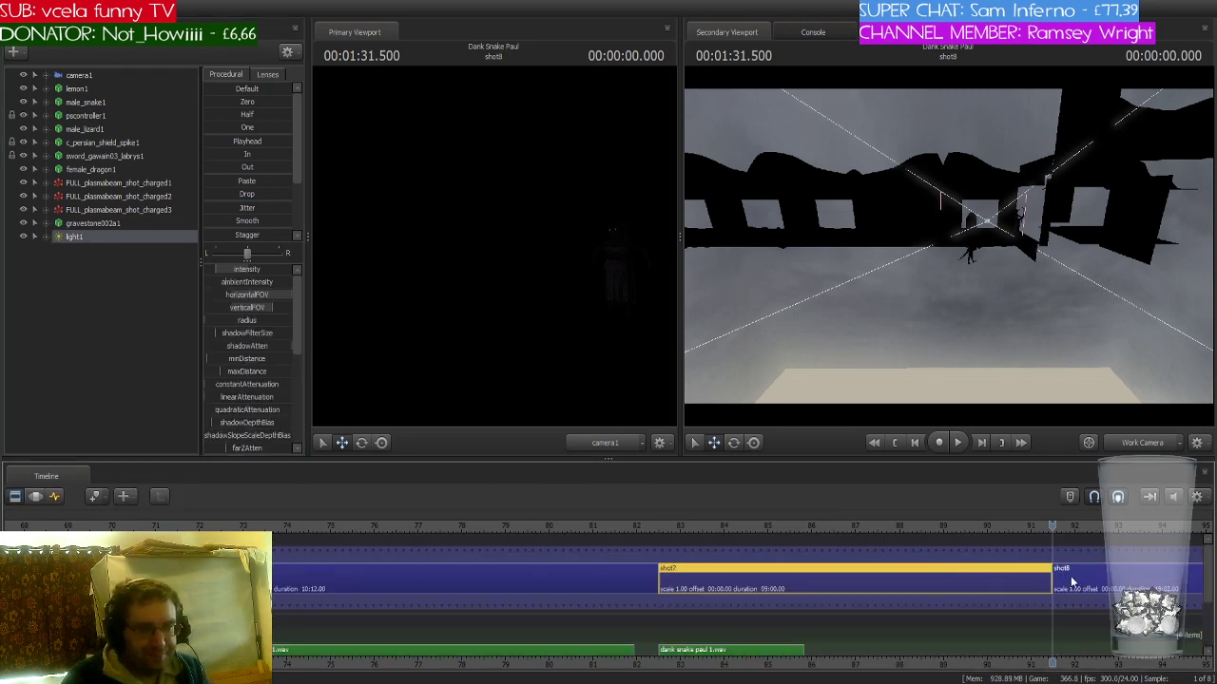
# - Copy light1 from shot7's animation set and paste it into shot8
pyautogui.click(1072, 581)
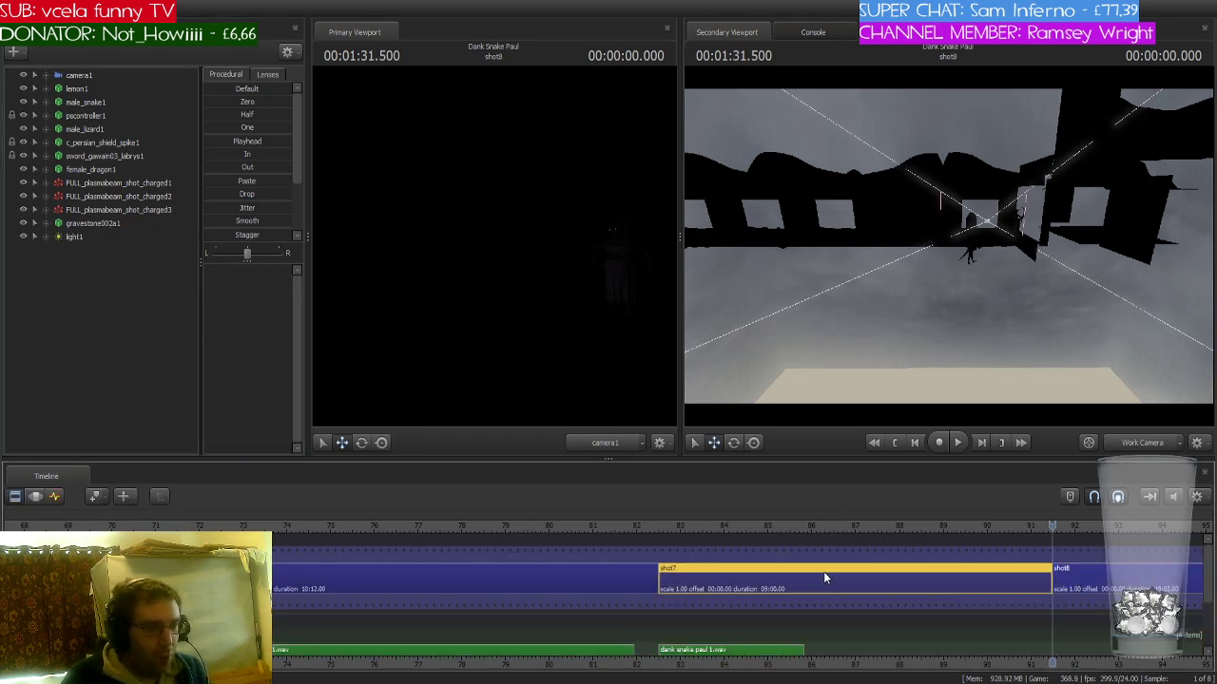
pyautogui.click(84, 238)
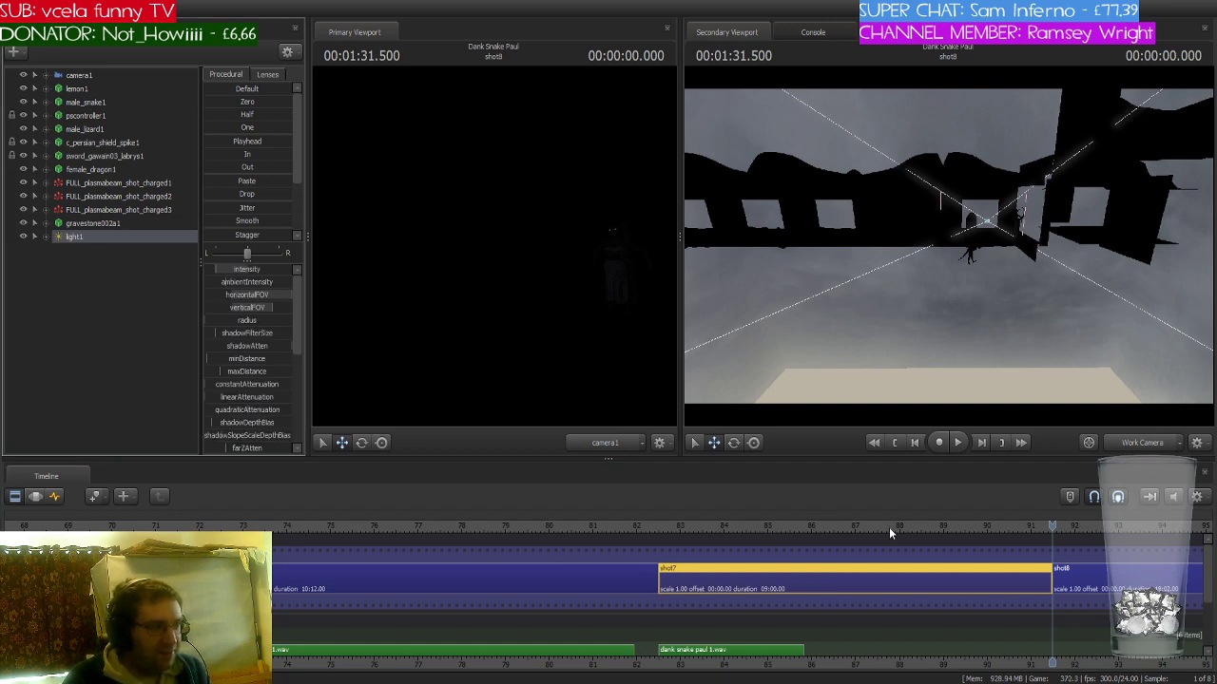
pyautogui.click(1088, 599)
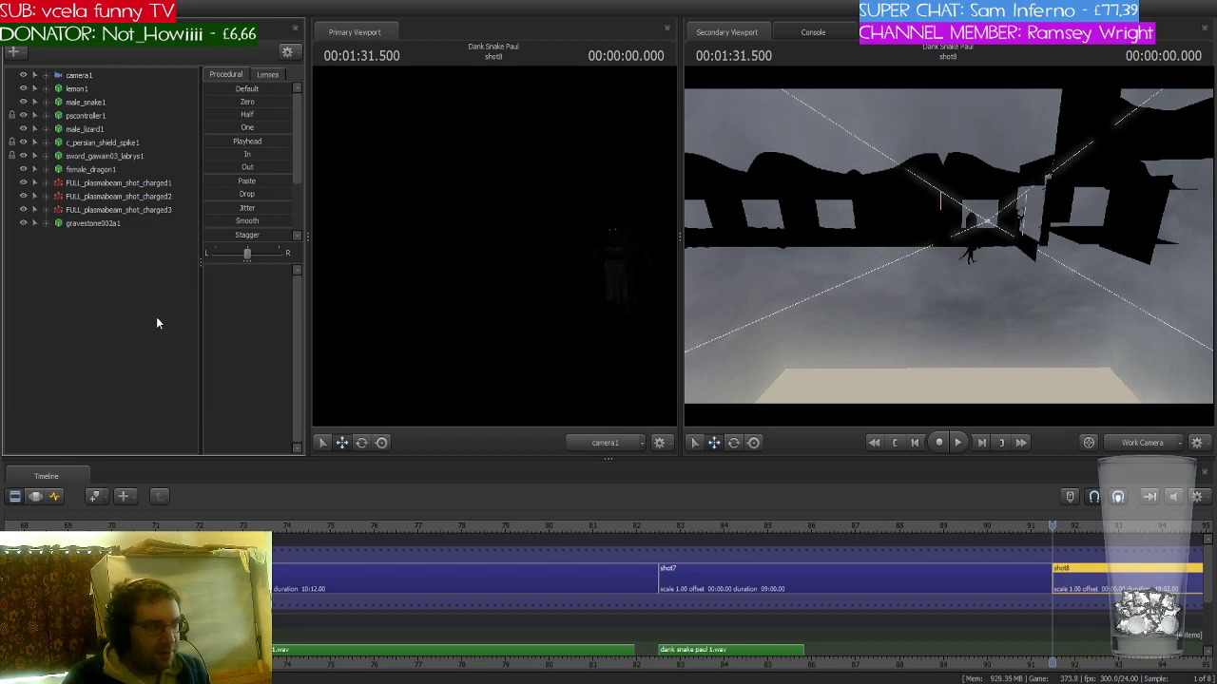
pyautogui.click(76, 237)
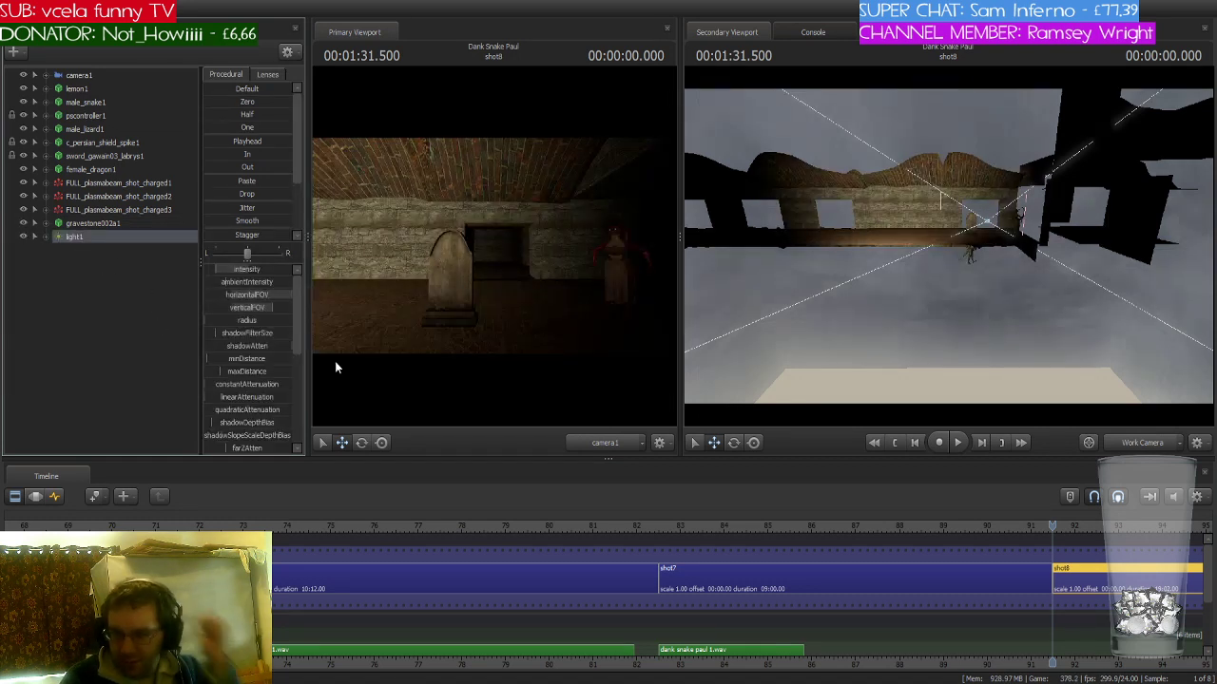
# - In the Graph Editor, delete light1's key at shot8's start and move its 3.750-second key there
pyautogui.click(54, 496)
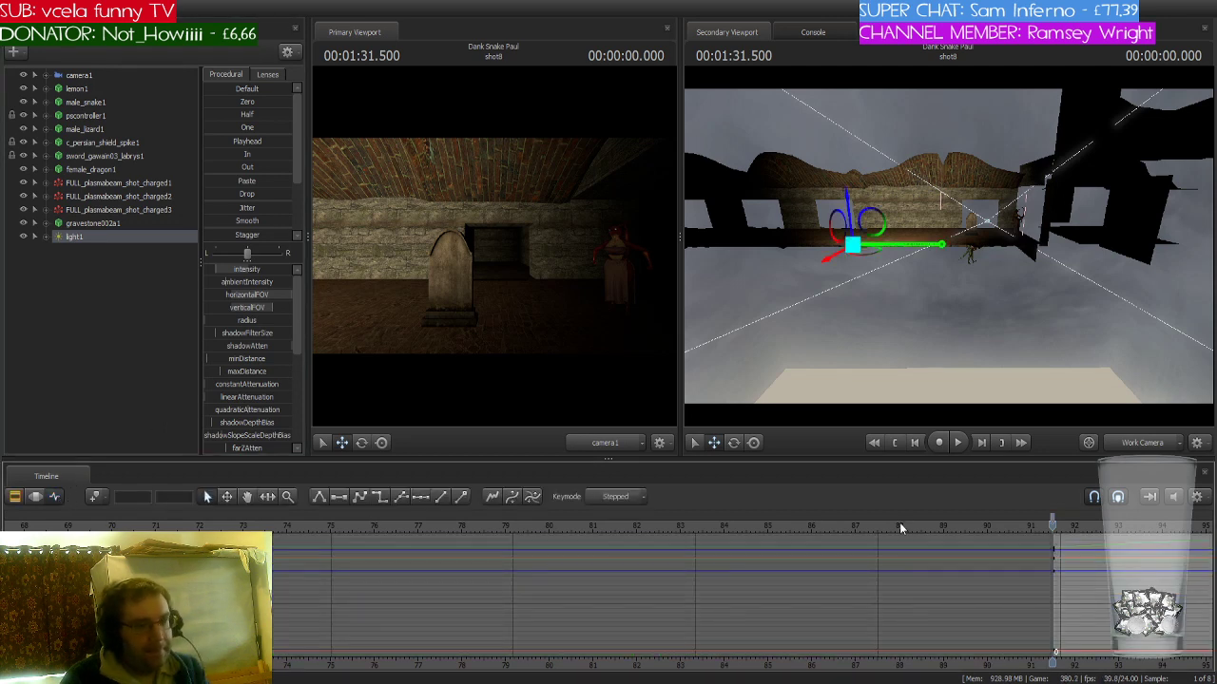
pyautogui.moveTo(1056, 662); pyautogui.dragTo(506, 620, button='middle')
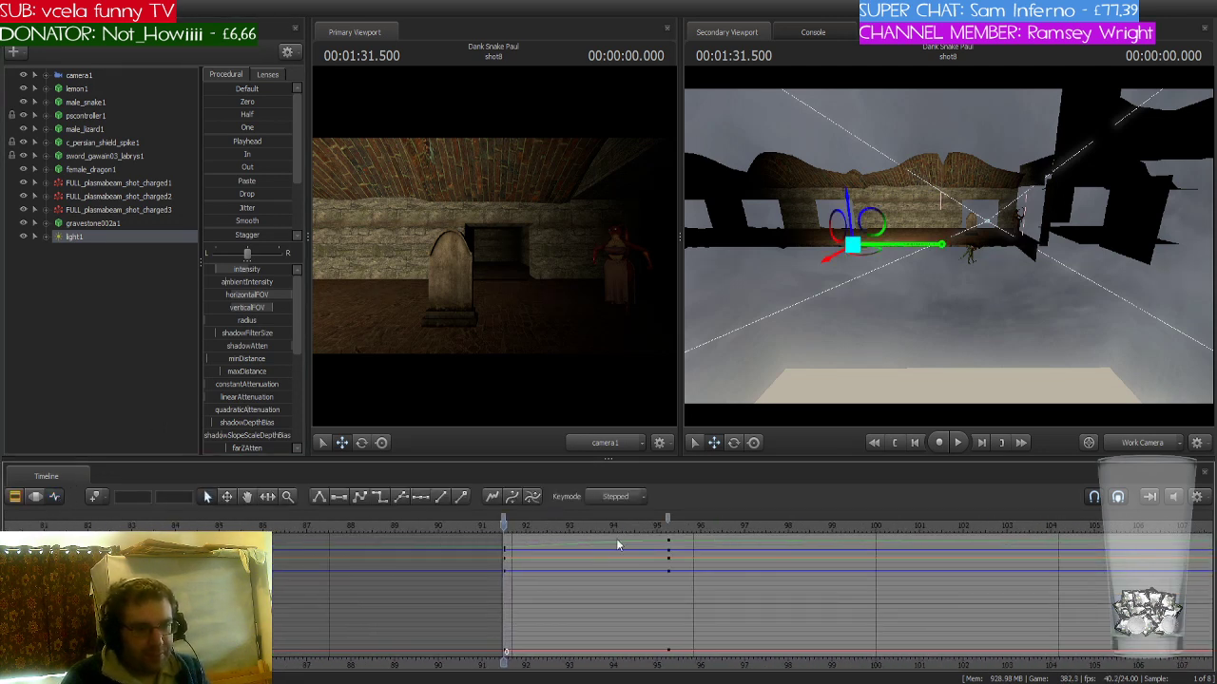
pyautogui.click(504, 547)
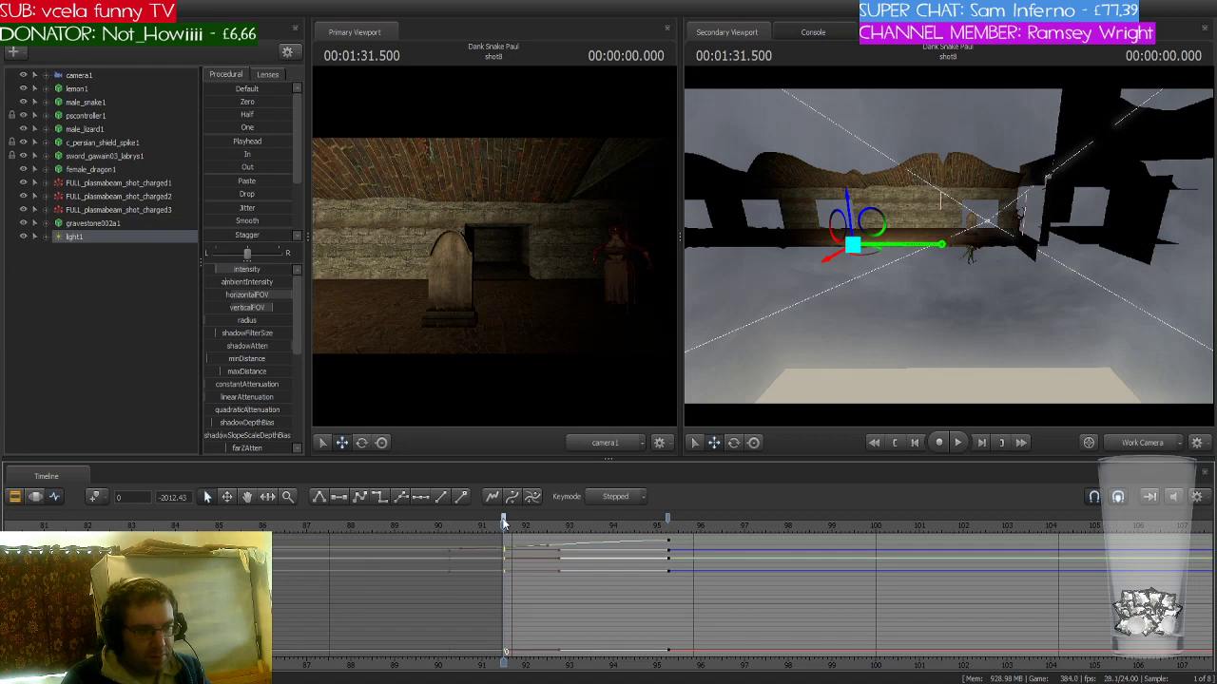
pyautogui.press('Delete')
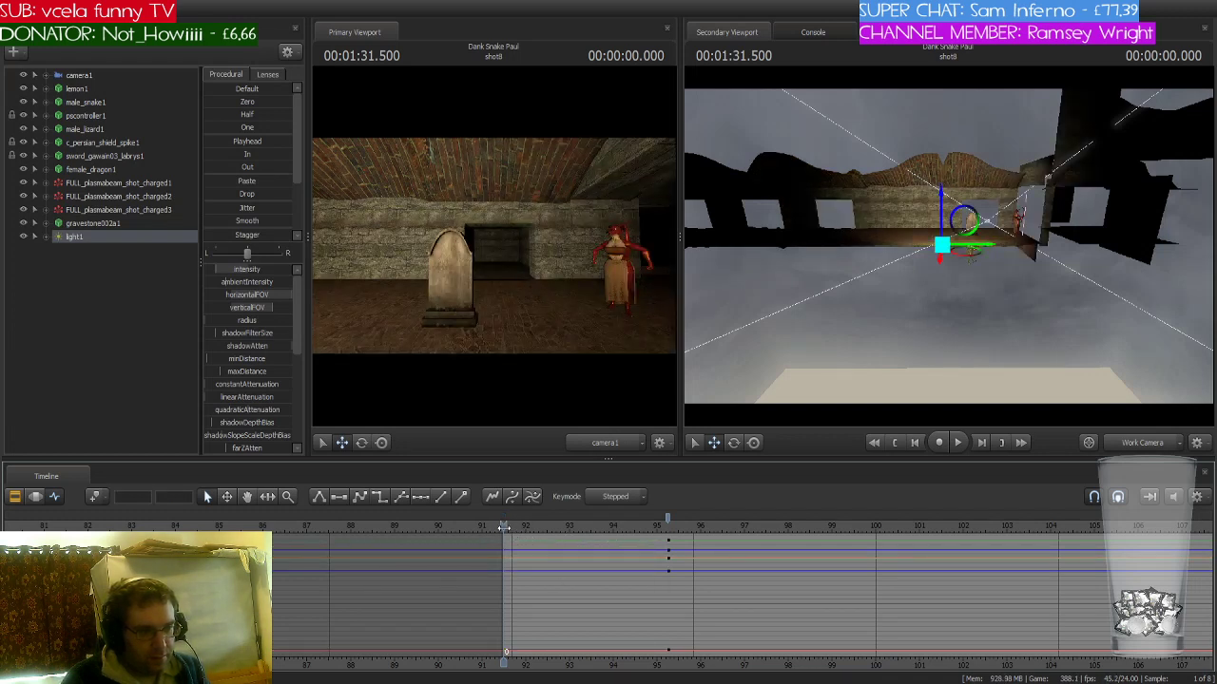
pyautogui.moveTo(505, 540)
pyautogui.mouseDown()
pyautogui.moveTo(668, 542)
pyautogui.moveTo(666, 523)
pyautogui.moveTo(505, 522)
pyautogui.mouseUp()
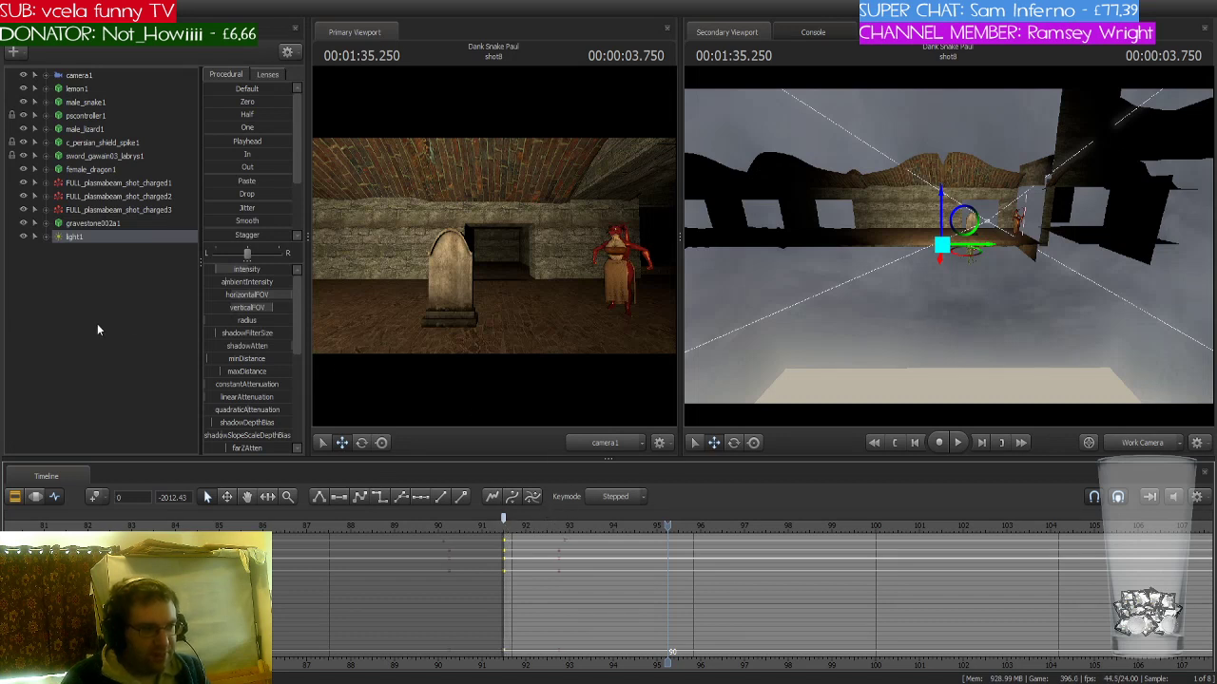
pyautogui.click(113, 350)
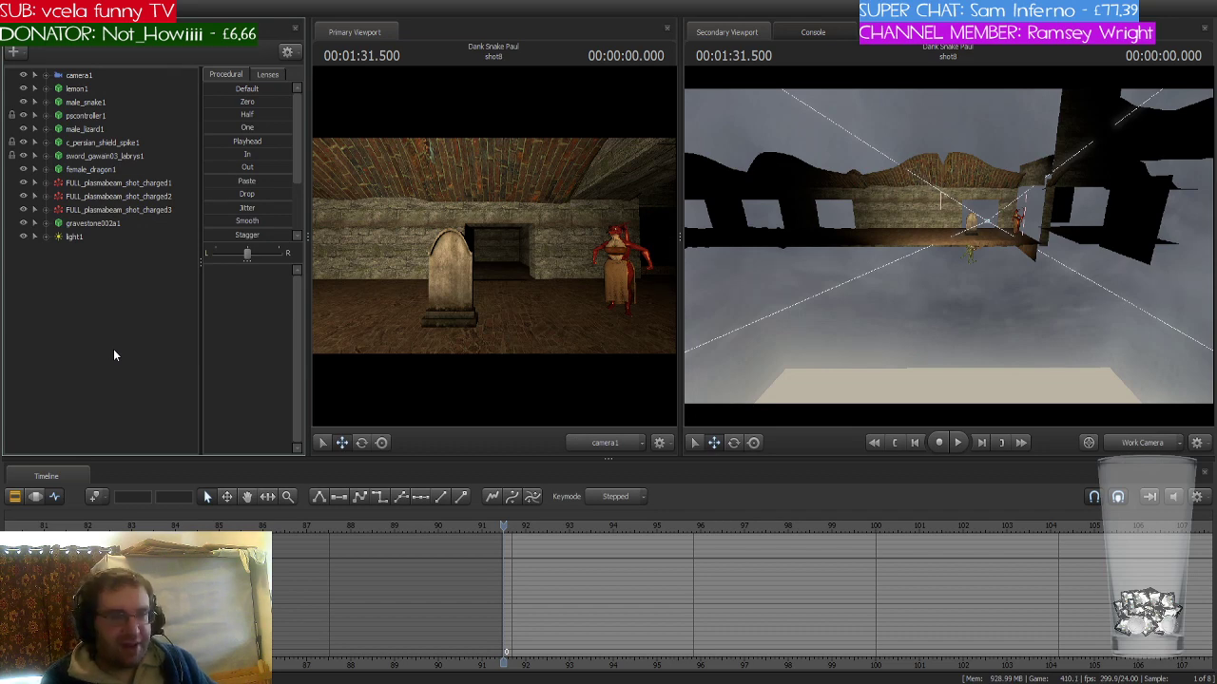
# - Copy male_lizard1's pose key just after 86 seconds on the timeline to the start of shot8
pyautogui.moveTo(1086, 366); pyautogui.dragTo(1065, 395)
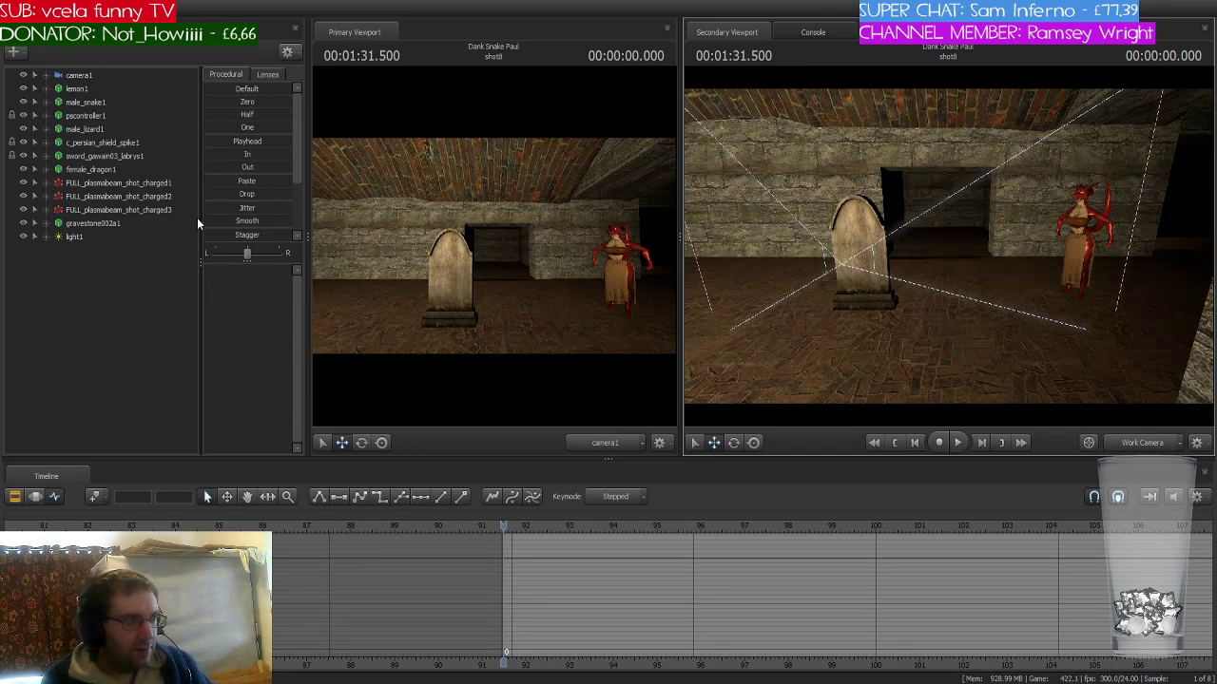
pyautogui.click(112, 132)
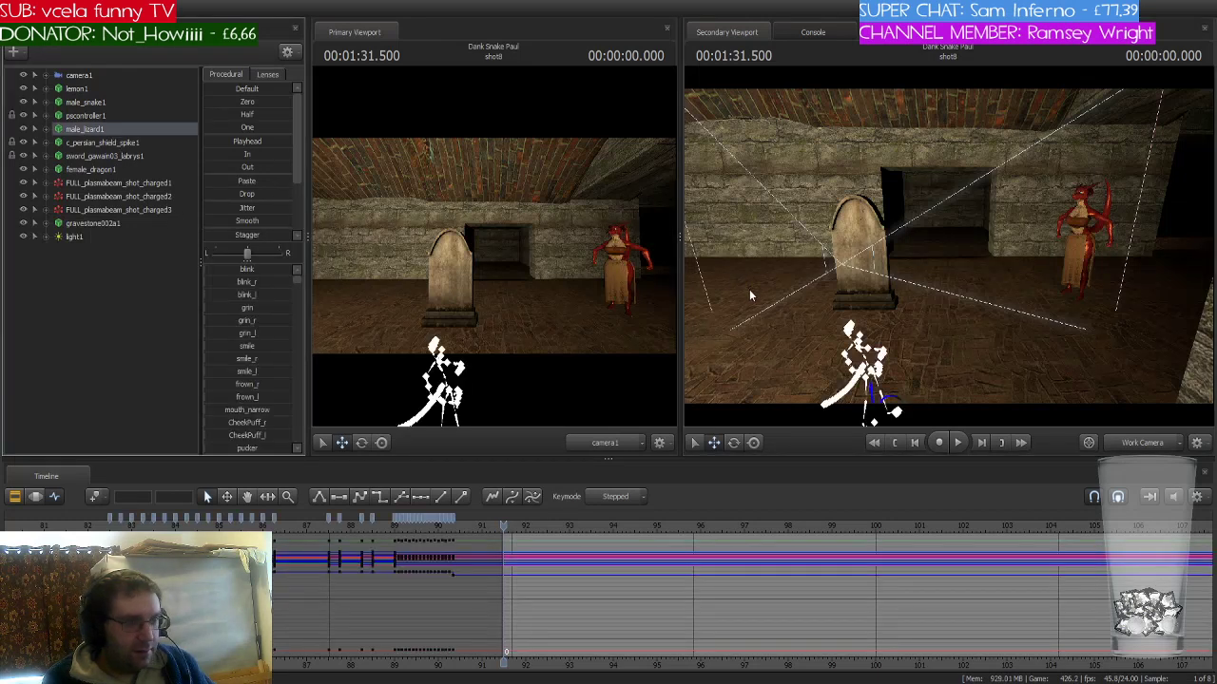
pyautogui.scroll(3, 461, 533)
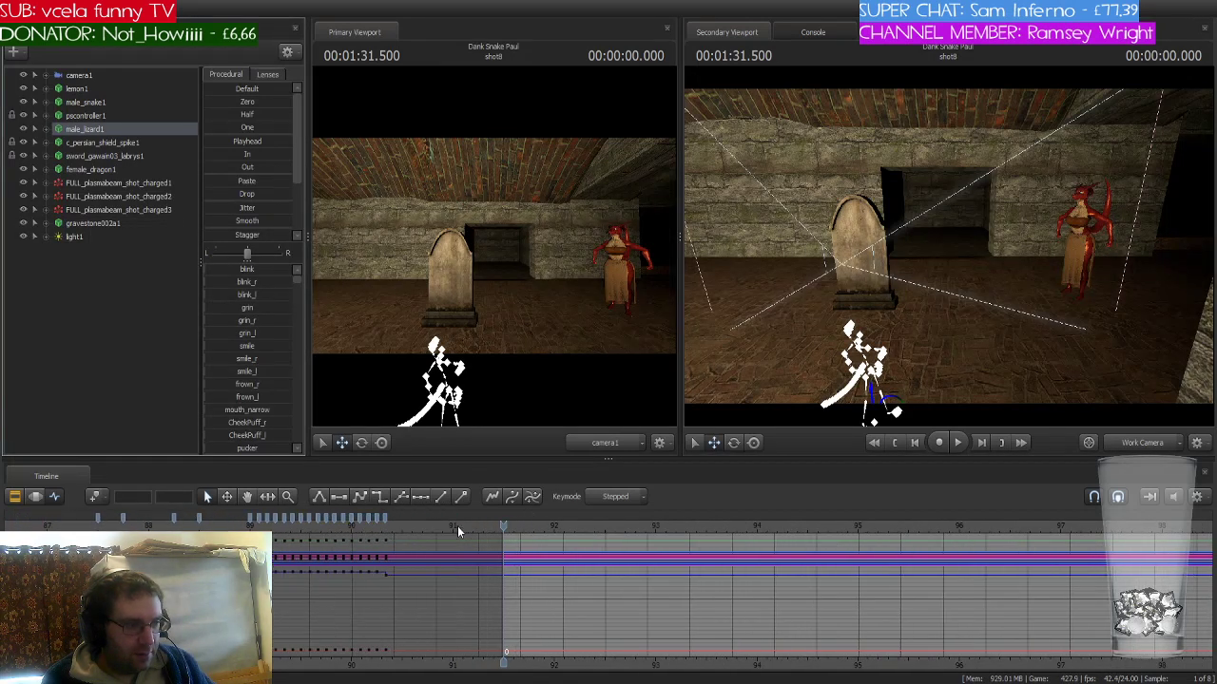
pyautogui.moveTo(518, 663); pyautogui.dragTo(825, 656, button='middle')
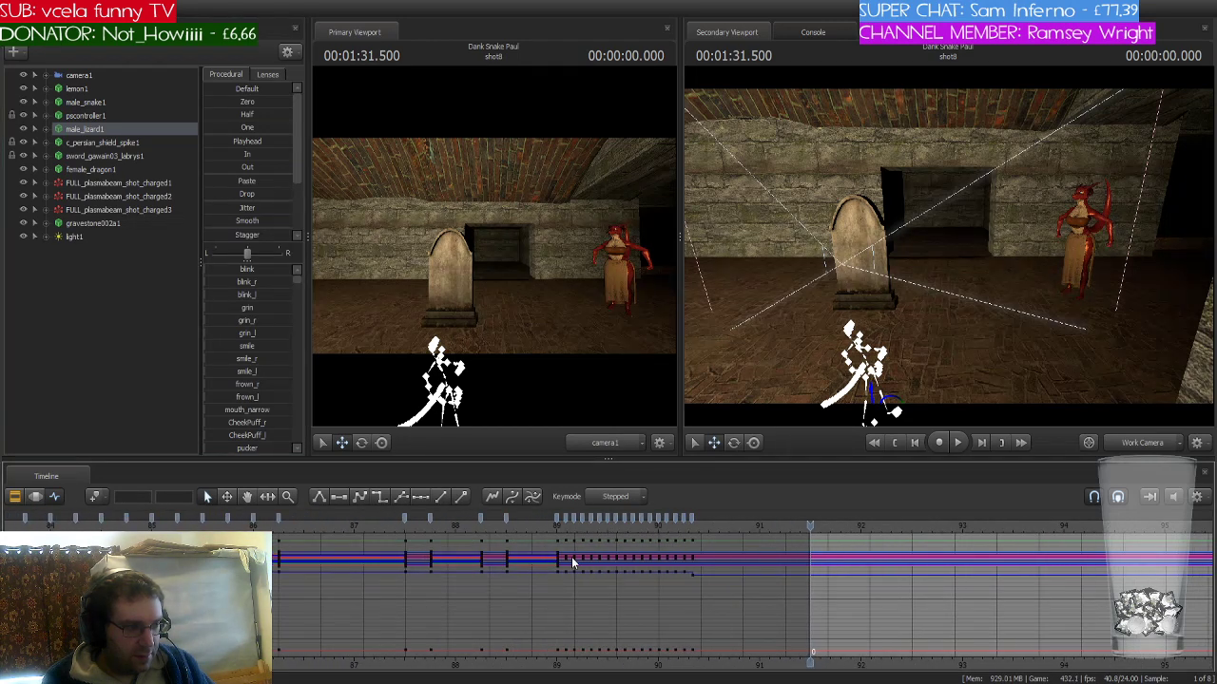
pyautogui.scroll(-2, 571, 557)
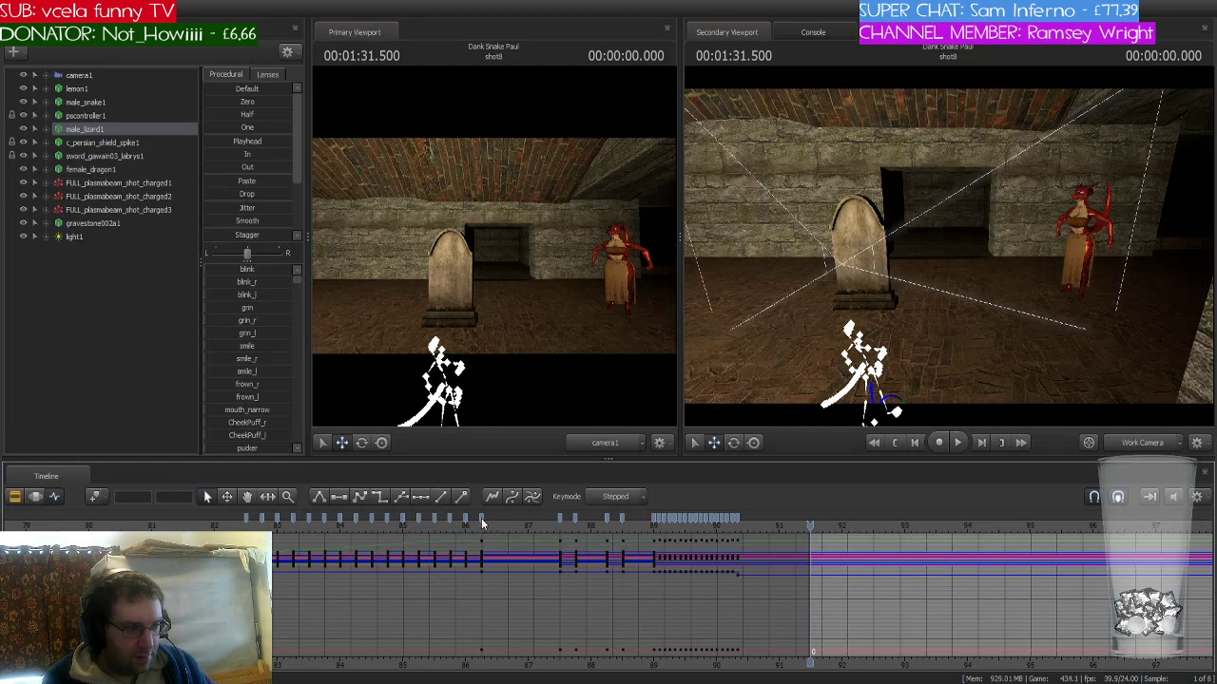
pyautogui.click(481, 520)
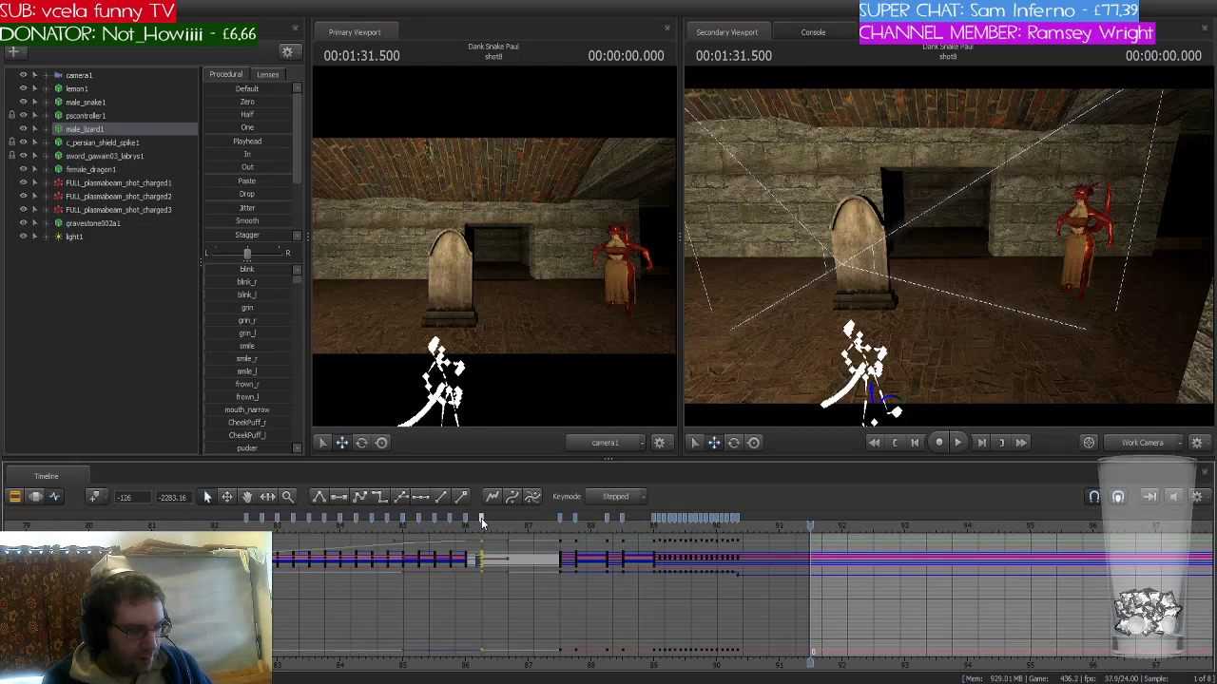
pyautogui.hotkey('ctrl', 'v')
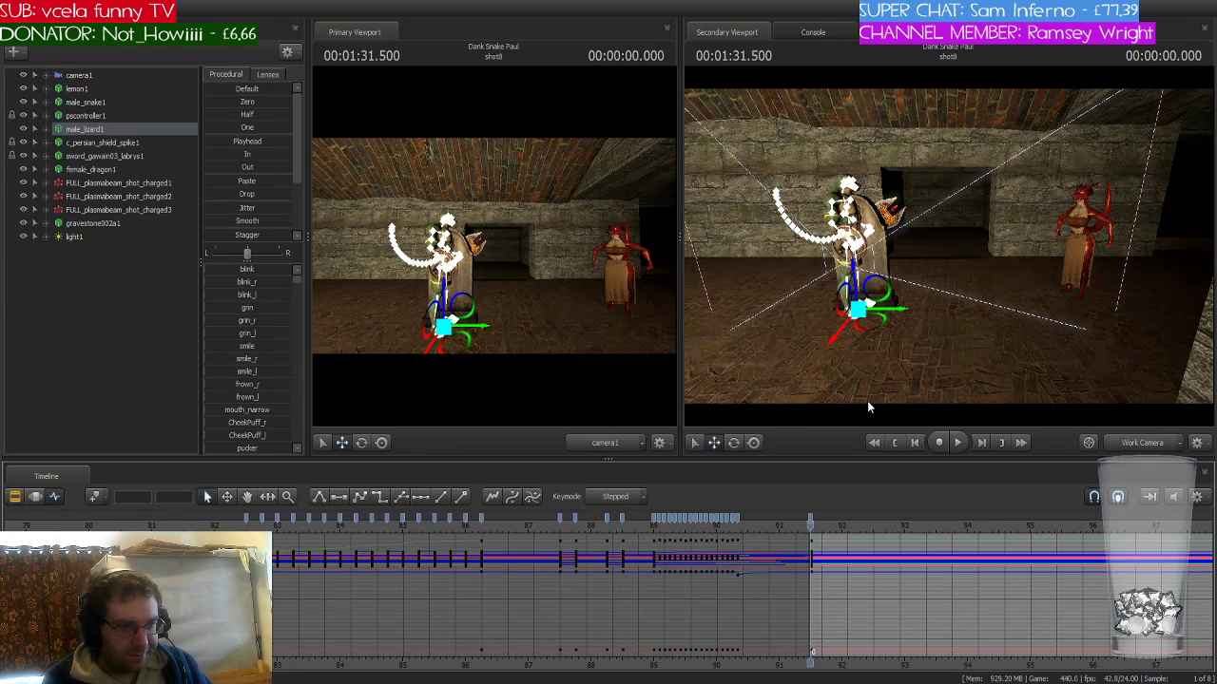
# - Move gravestone002a1's Body straight down below the floor, out of camera view, at the start of shot8
pyautogui.moveTo(878, 391); pyautogui.dragTo(855, 380)
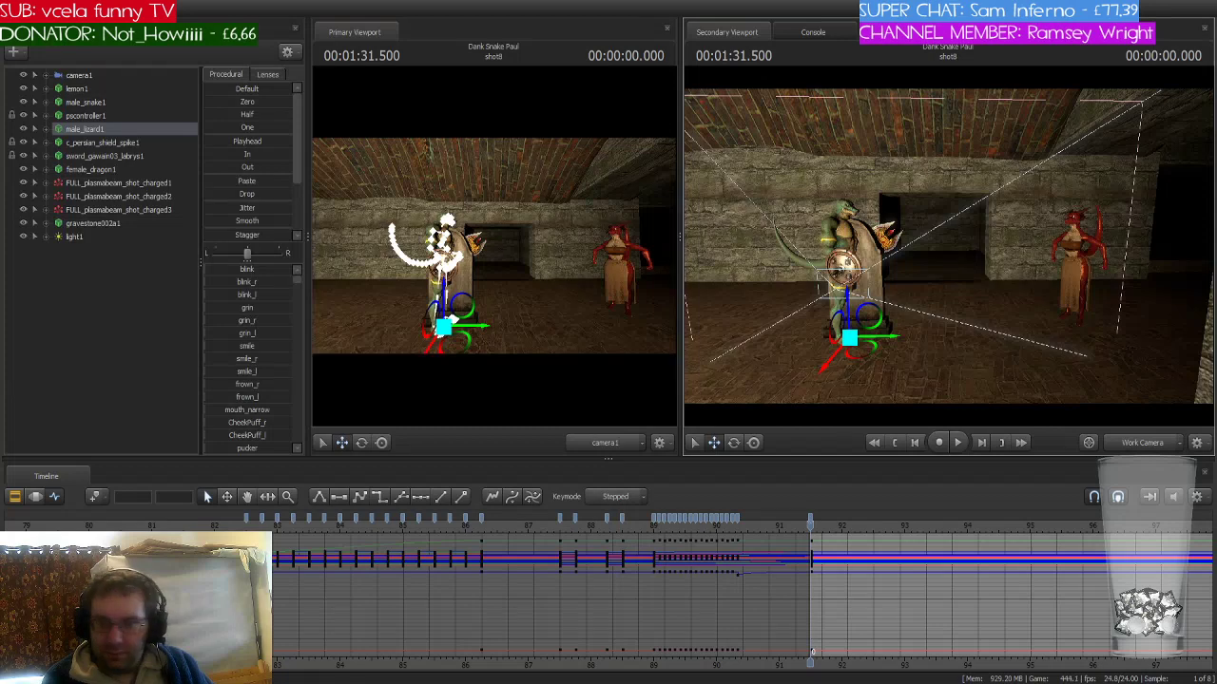
pyautogui.moveTo(855, 381); pyautogui.dragTo(817, 371)
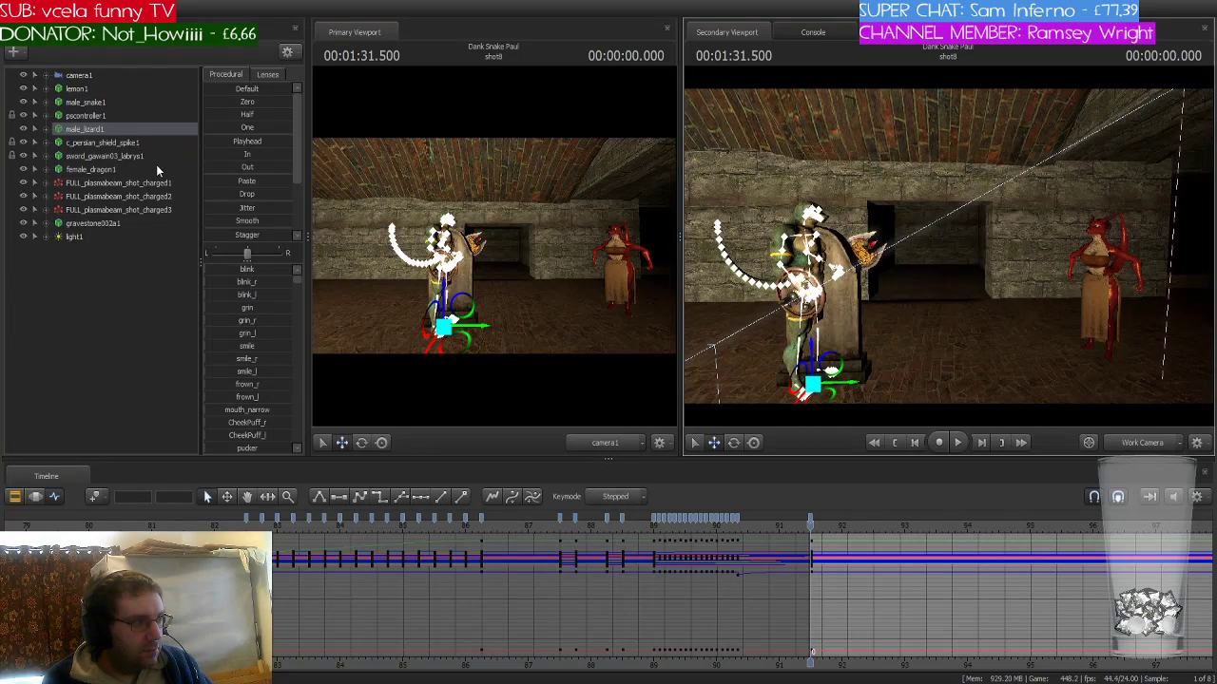
pyautogui.click(104, 223)
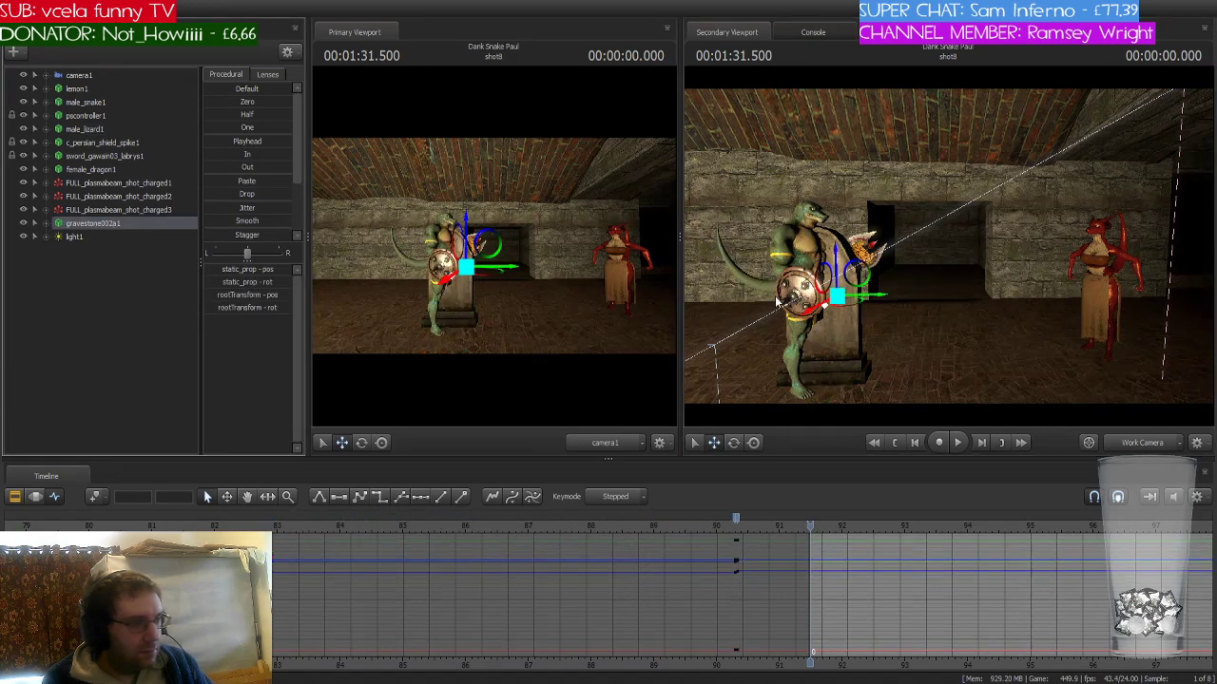
pyautogui.click(44, 224)
pyautogui.click(90, 239)
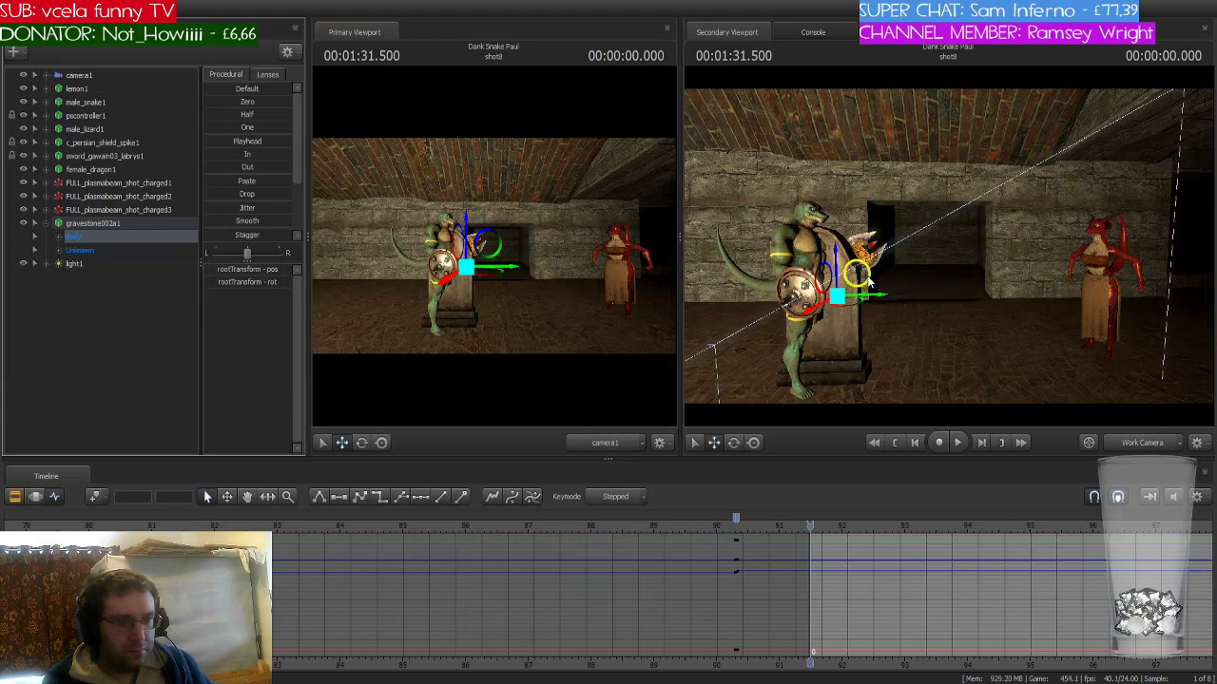
pyautogui.moveTo(866, 278); pyautogui.dragTo(834, 461)
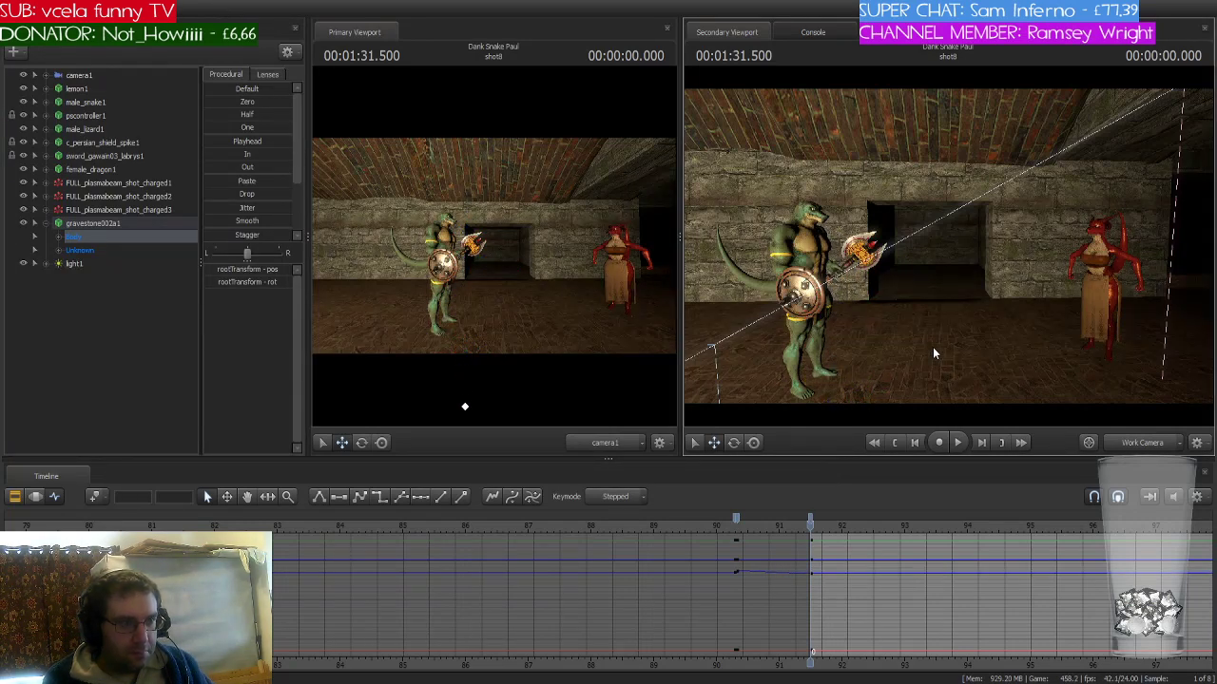
# - Play back the film from the start of shot3 for reference, and return to the start of shot8
pyautogui.moveTo(933, 354); pyautogui.dragTo(889, 359, button='right')
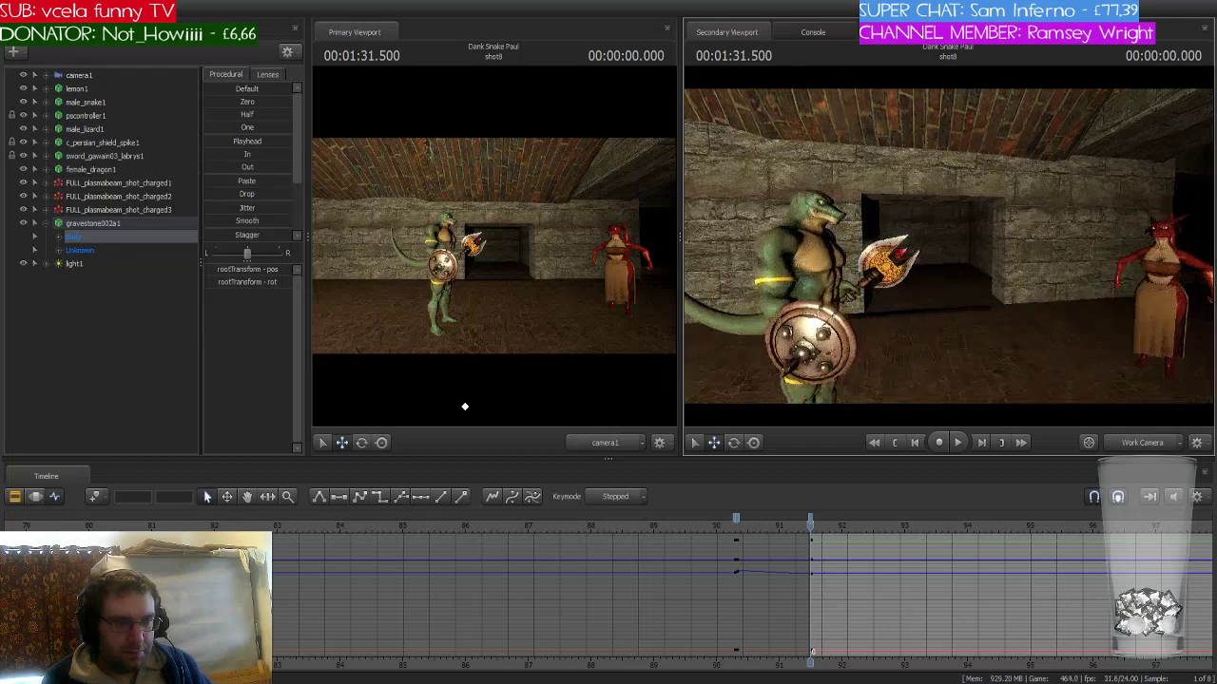
pyautogui.moveTo(942, 249); pyautogui.dragTo(899, 232)
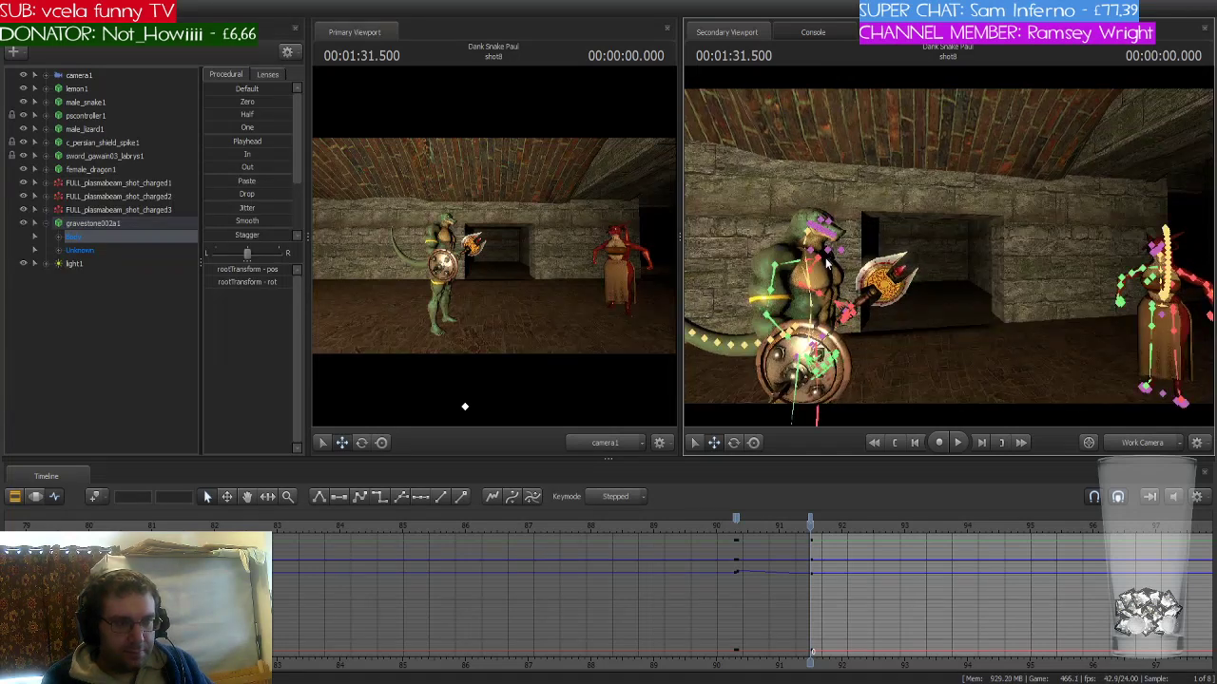
pyautogui.scroll(-5, 654, 610)
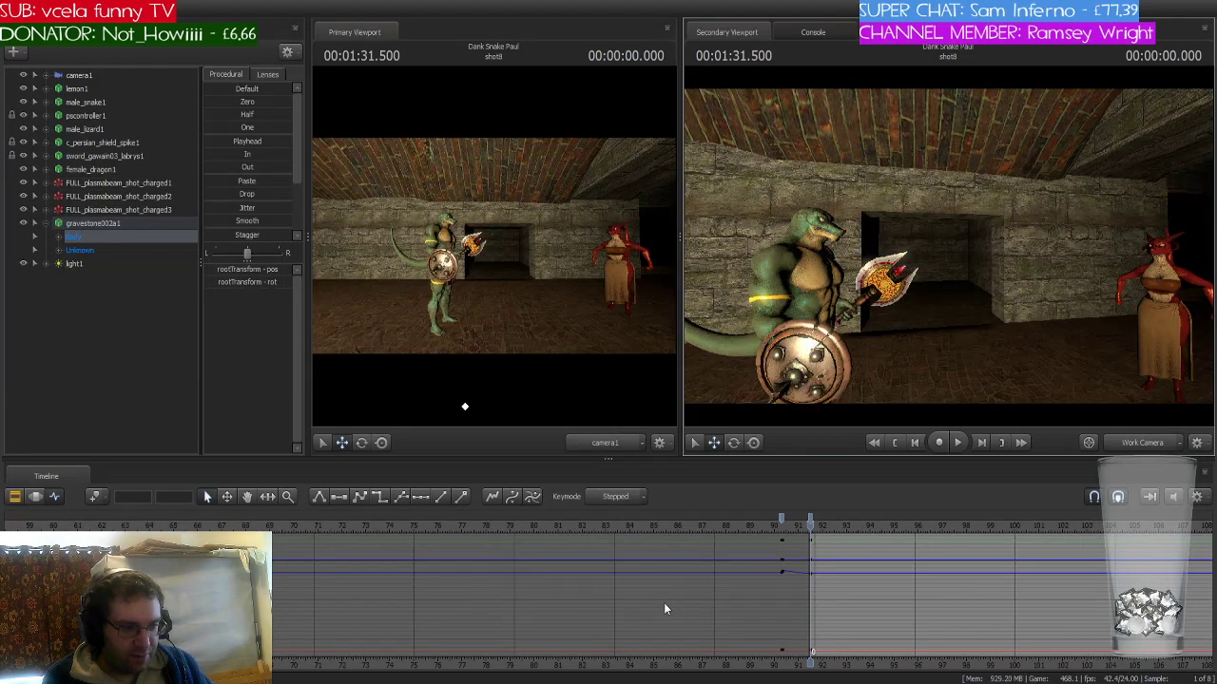
pyautogui.scroll(-5, 665, 609)
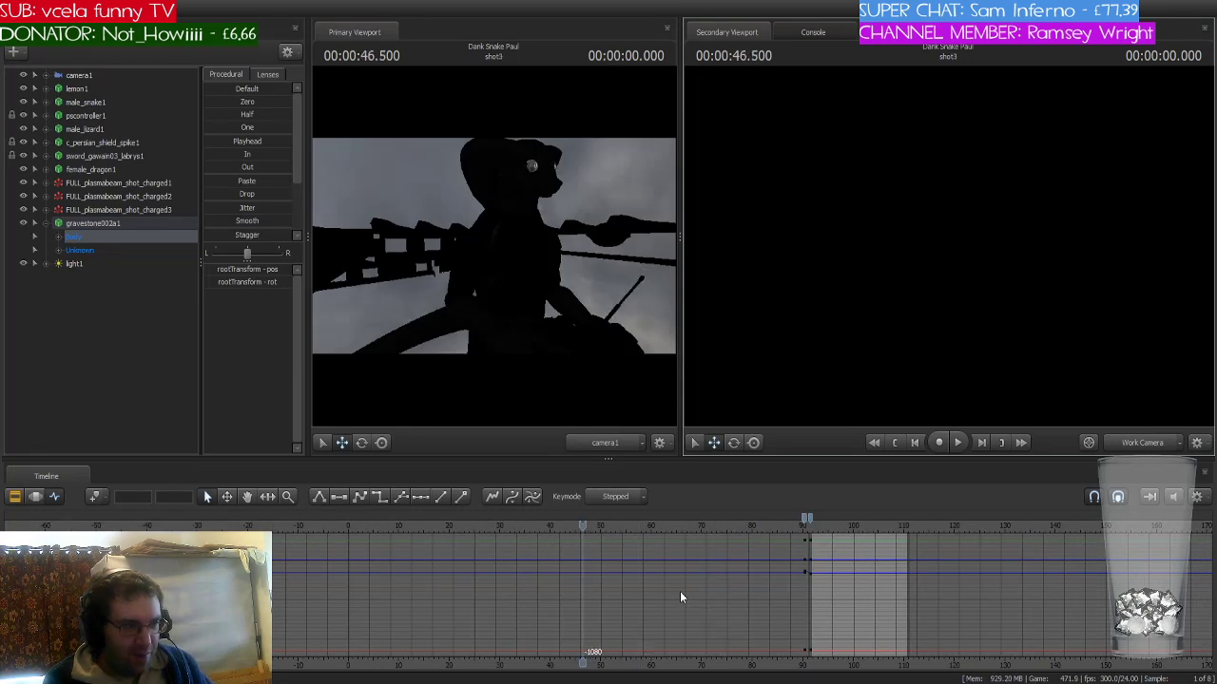
pyautogui.press('space')
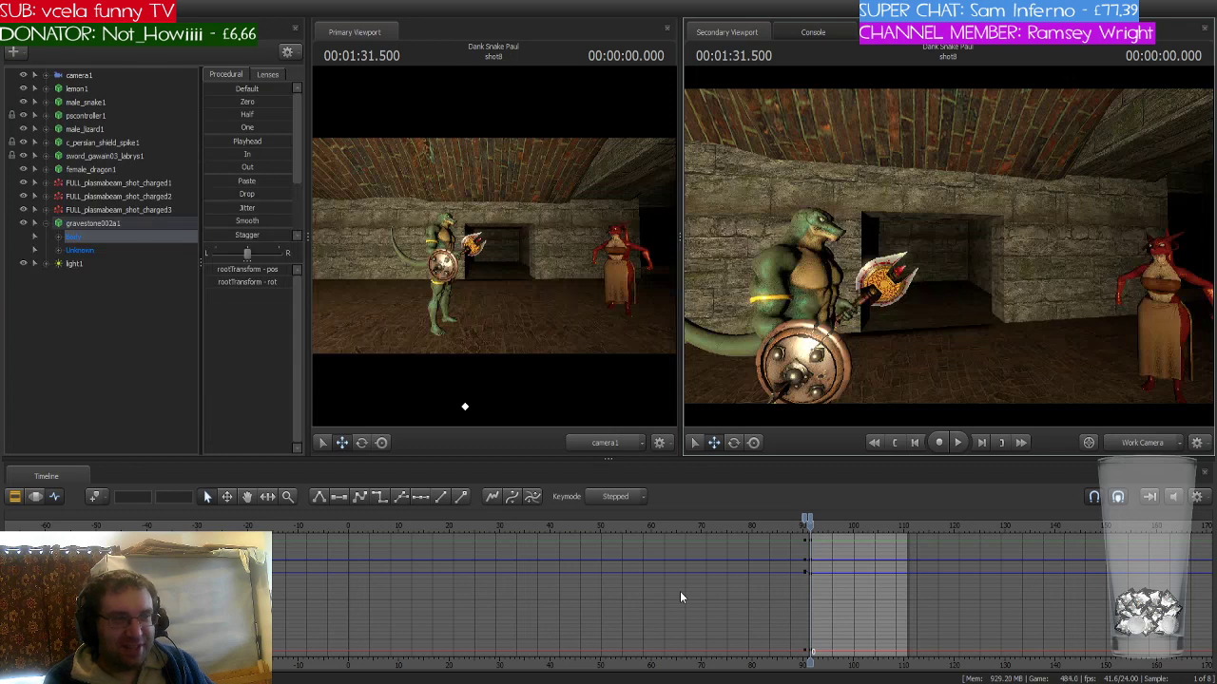
# - Rotate male_lizard1's upper arms at shot8's start, raising the axe beside the head and swinging the shield arm back
pyautogui.moveTo(836, 268); pyautogui.dragTo(951, 252)
pyautogui.click(910, 183)
pyautogui.click(910, 182)
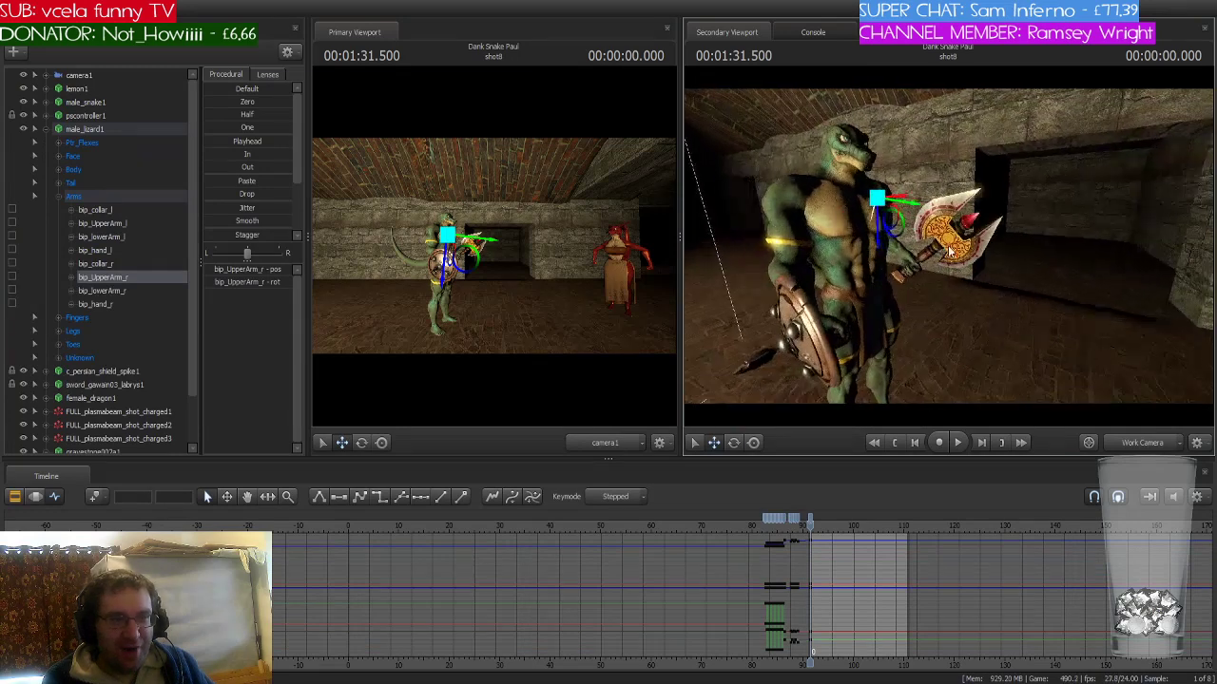
pyautogui.press('e')
pyautogui.moveTo(889, 209); pyautogui.dragTo(810, 245)
pyautogui.click(823, 210)
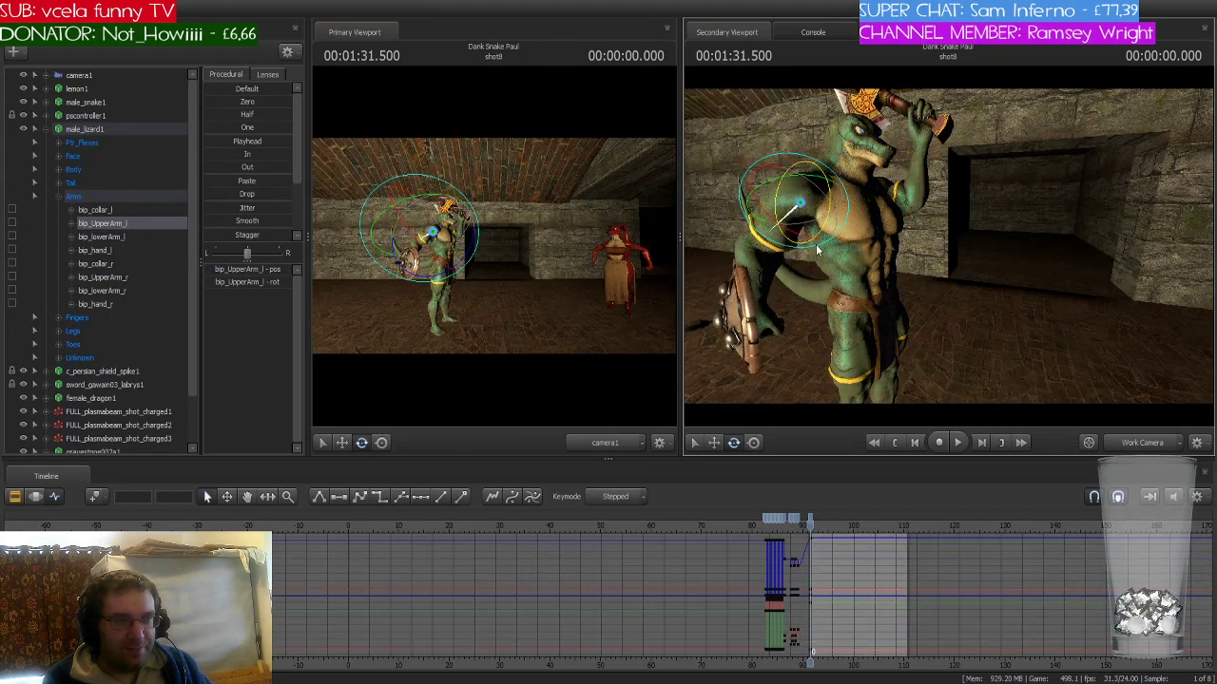
pyautogui.moveTo(810, 244); pyautogui.dragTo(947, 252, button='right')
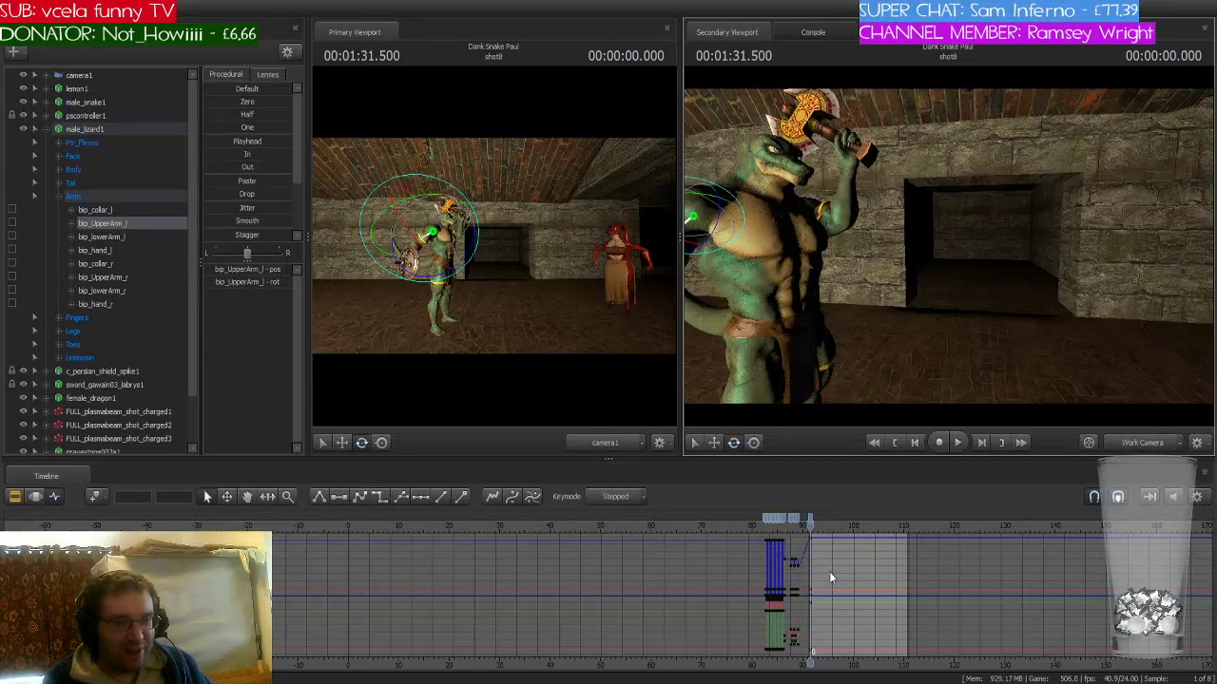
# - Advance six frames to 0.250 seconds into shot8 and rotate the lizard's right upper arm to swing the axe down in front
pyautogui.scroll(10, 828, 572)
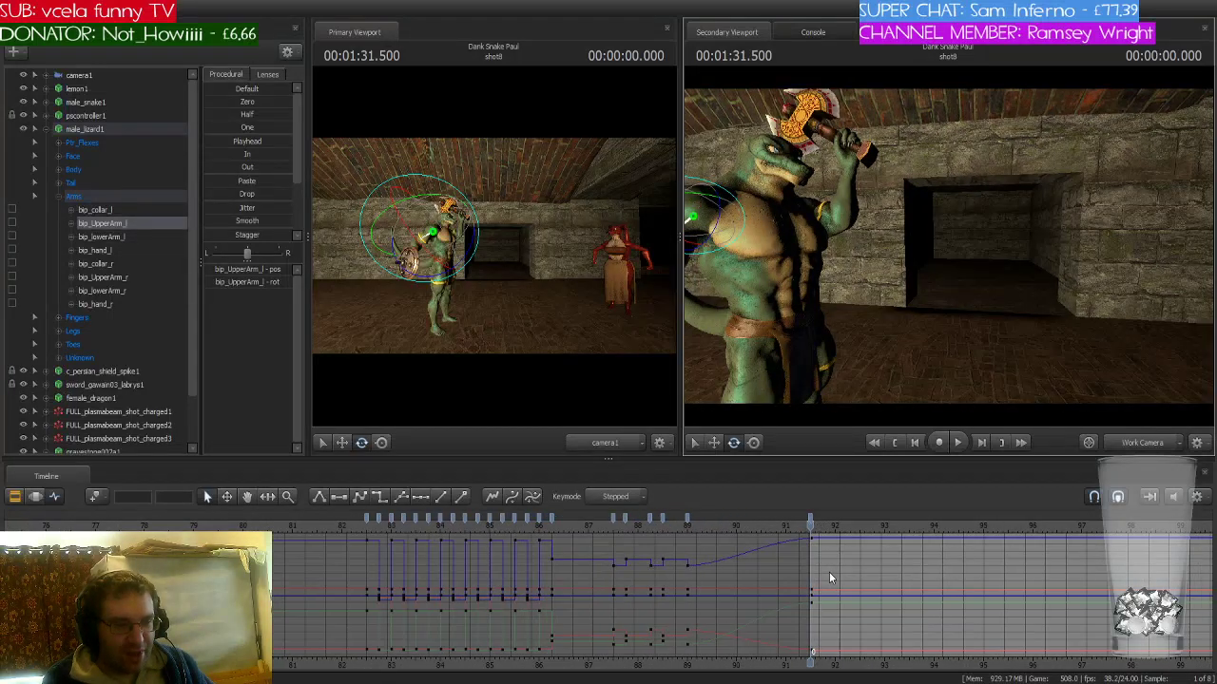
pyautogui.scroll(4, 828, 572)
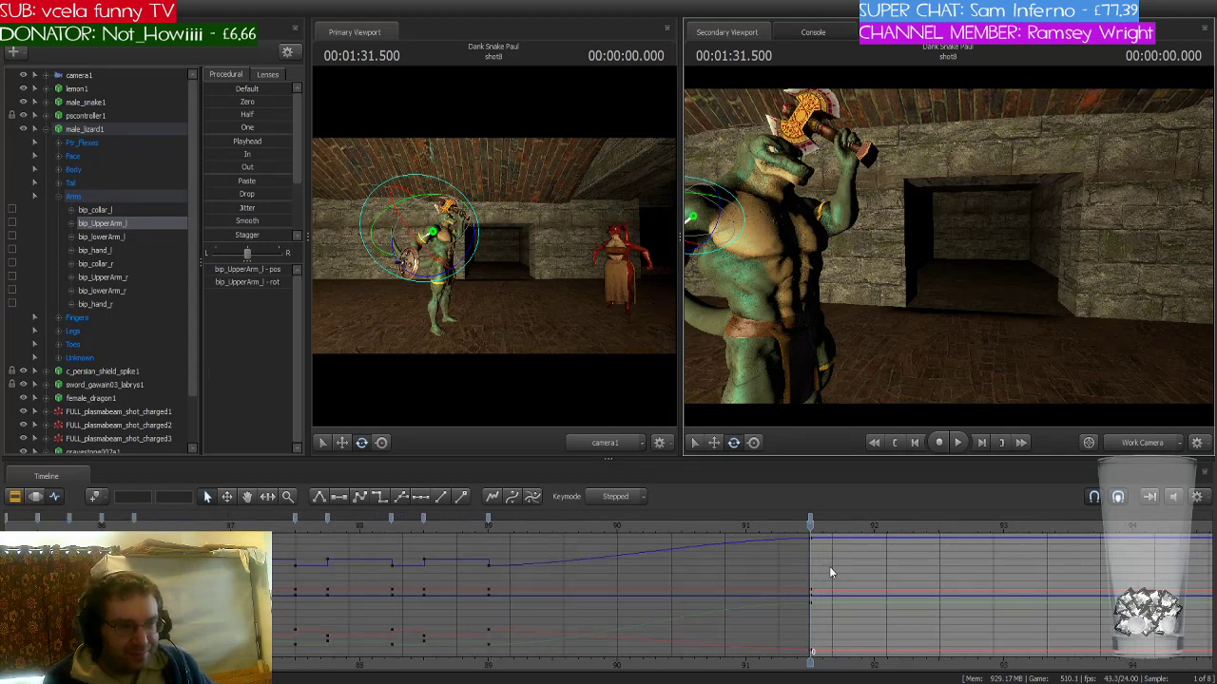
pyautogui.press('Right')
pyautogui.press('Right')
pyautogui.press('Right')
pyautogui.press('Right')
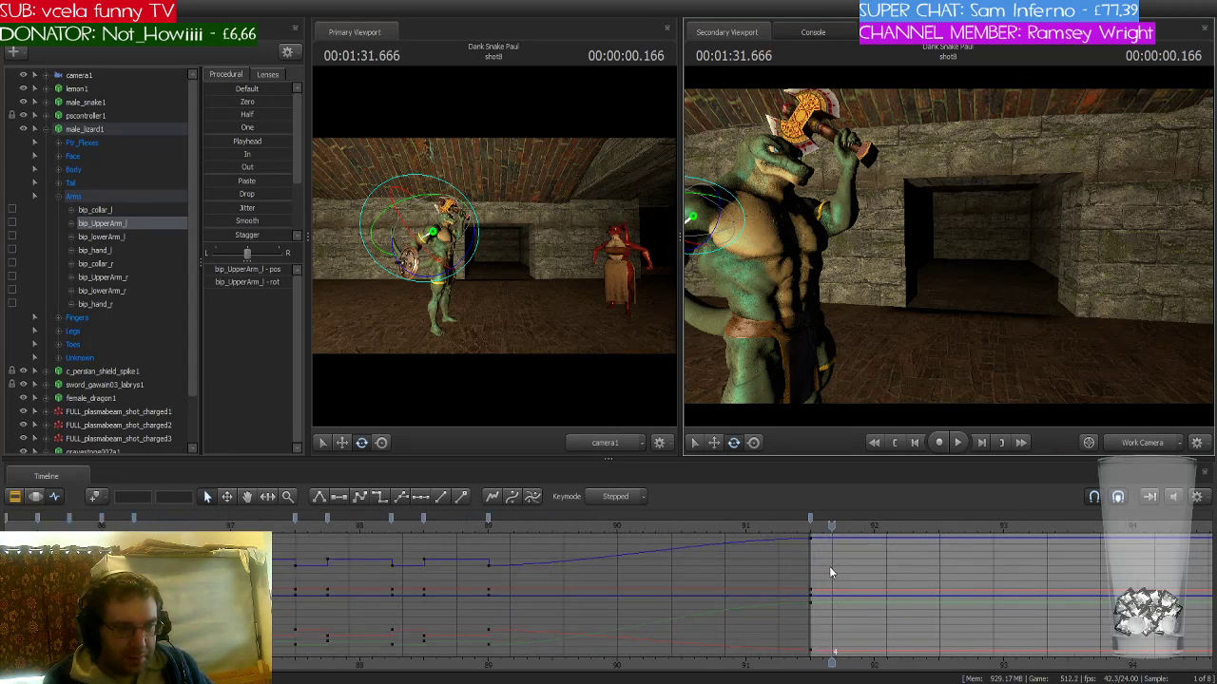
pyautogui.press('Right')
pyautogui.press('Right')
pyautogui.moveTo(887, 378); pyautogui.dragTo(948, 246)
pyautogui.click(871, 192)
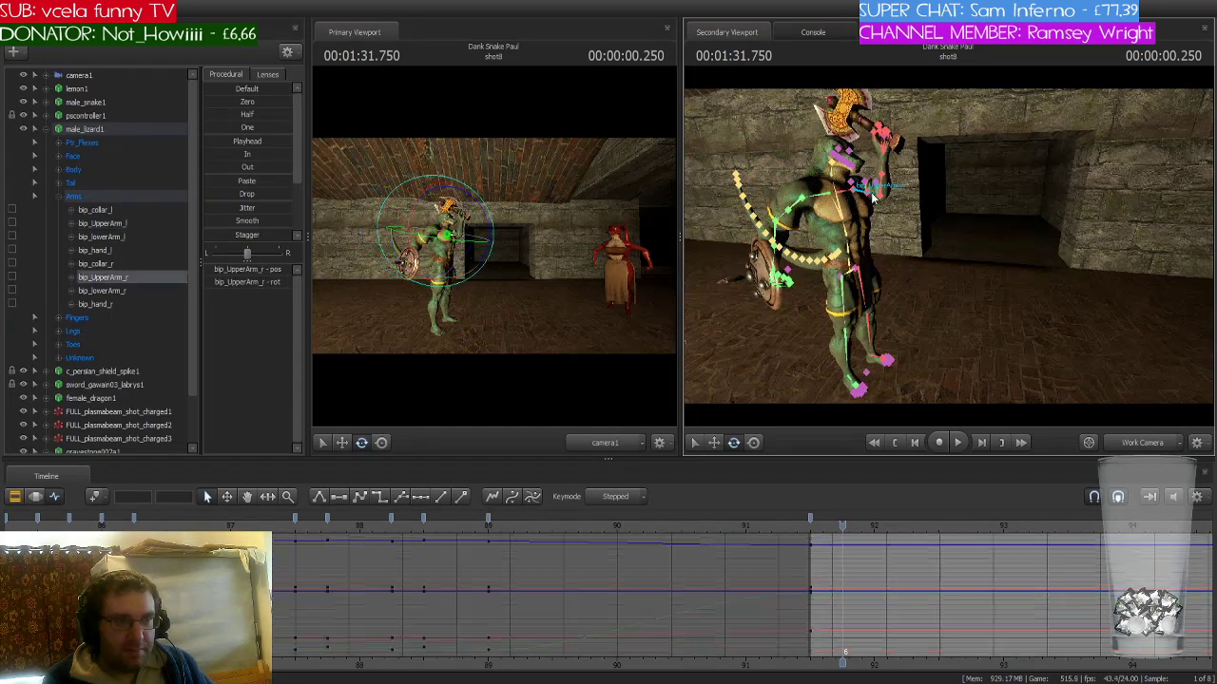
pyautogui.moveTo(871, 192)
pyautogui.mouseDown()
pyautogui.moveTo(883, 209)
pyautogui.moveTo(894, 181)
pyautogui.moveTo(904, 264)
pyautogui.moveTo(884, 205)
pyautogui.mouseUp()
pyautogui.click(897, 176)
pyautogui.click(871, 189)
pyautogui.press('ctrl')
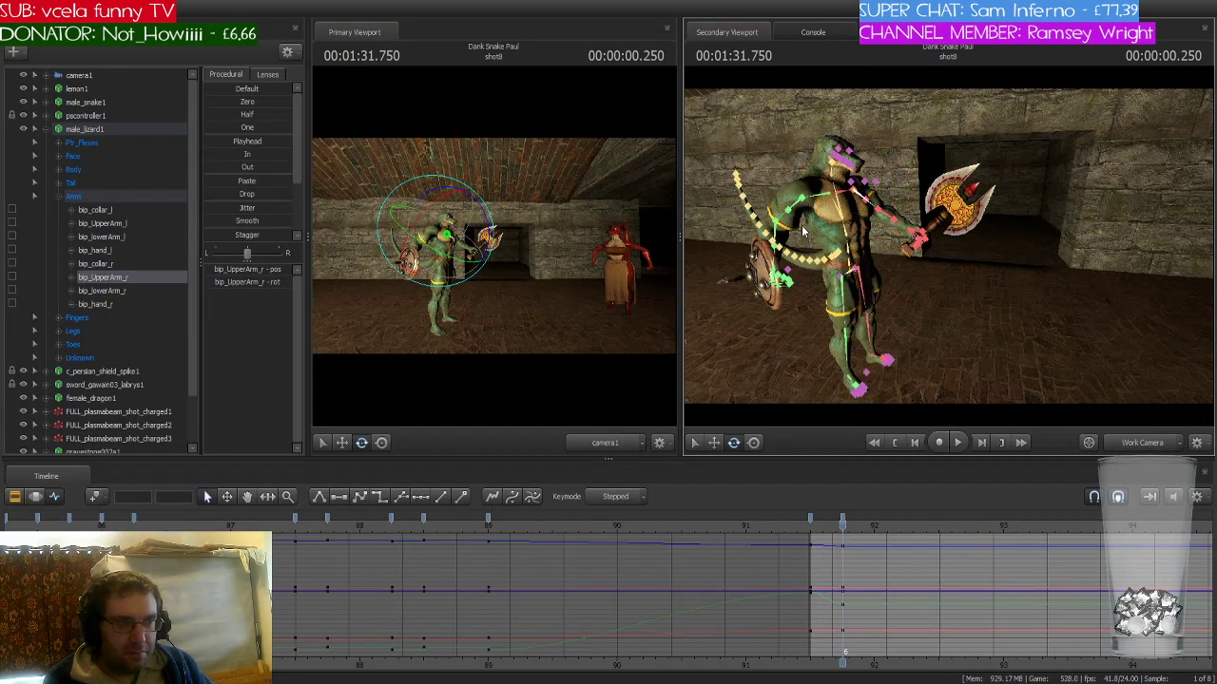
# - Rotate the lizard's left upper arm at 0.250 seconds into shot8 to bring the shield forward to his side
pyautogui.click(800, 215)
pyautogui.moveTo(825, 216); pyautogui.dragTo(837, 195)
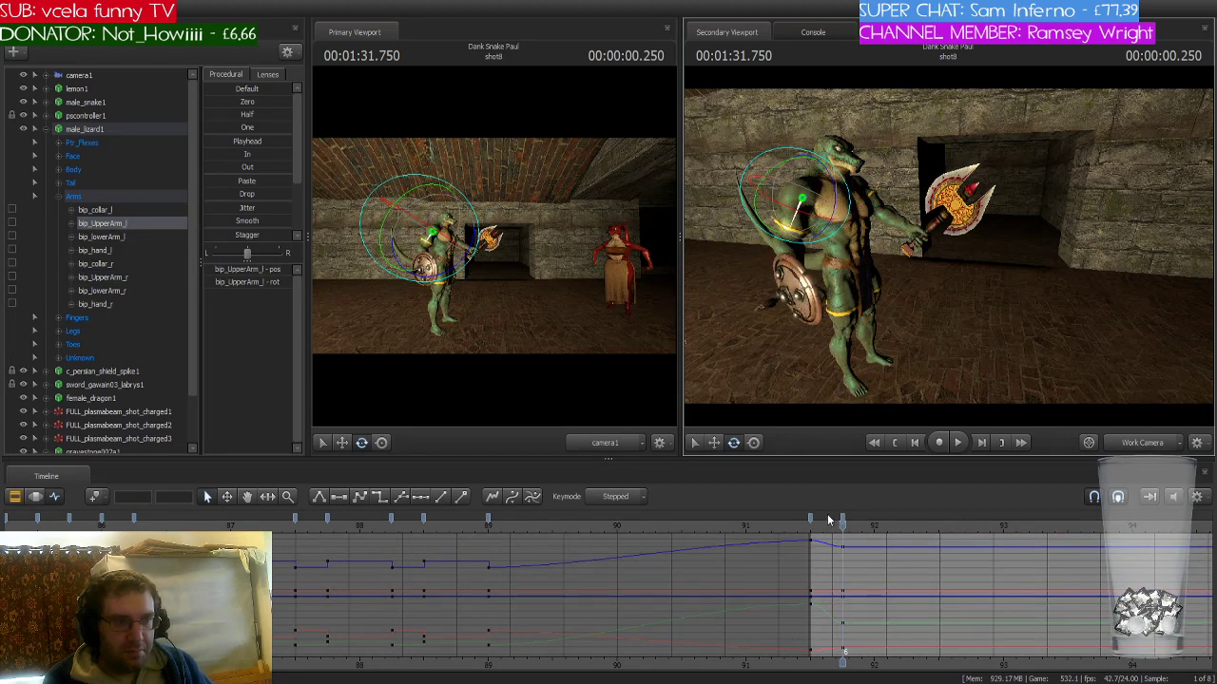
# - Select all of male_lizard1 and give its keys at the start of shot8 stepped tangents
pyautogui.click(104, 130)
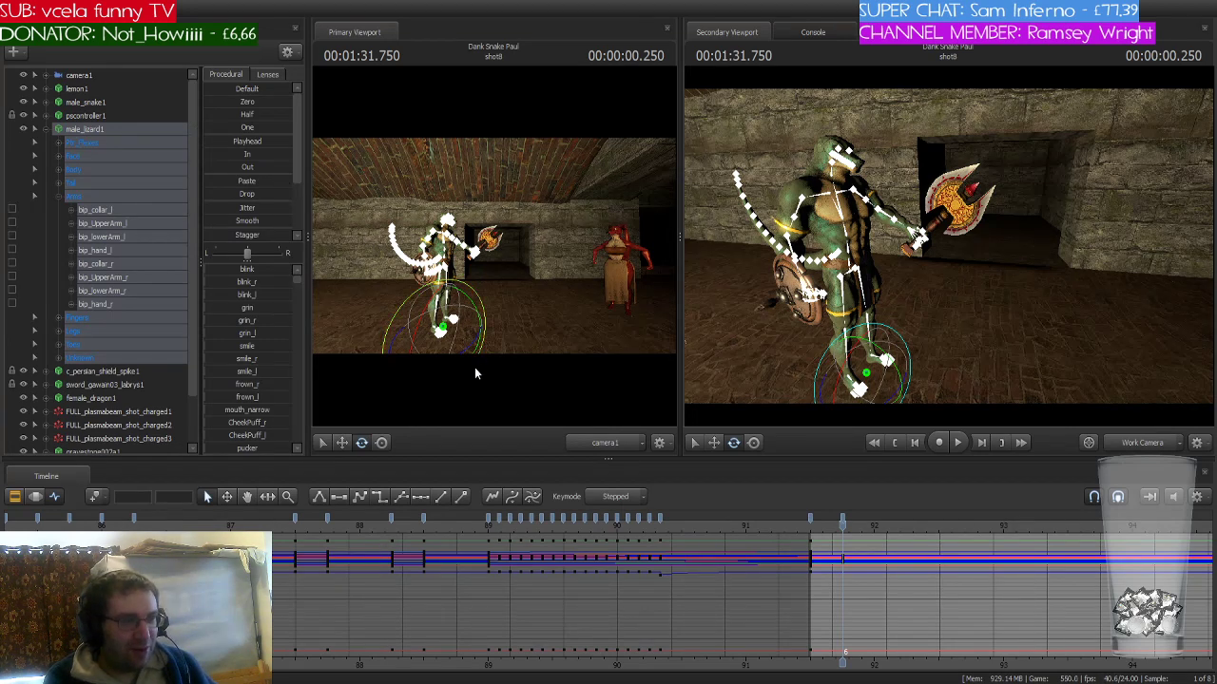
pyautogui.click(809, 523)
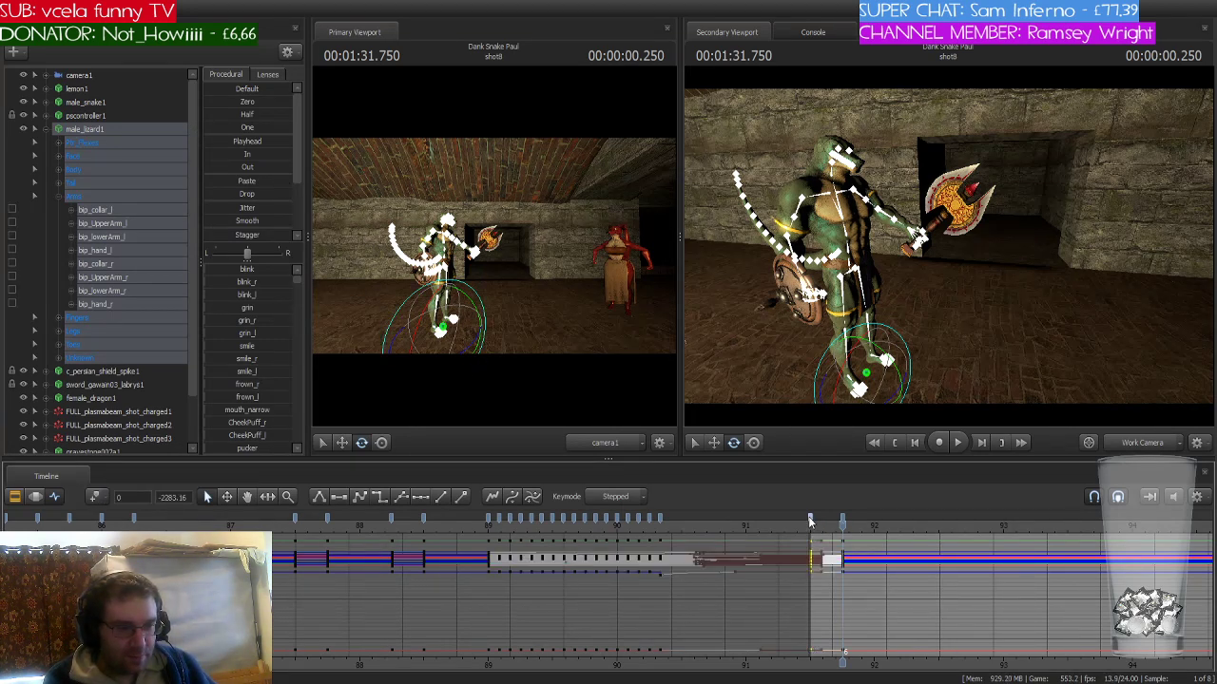
pyautogui.click(376, 498)
pyautogui.moveTo(841, 522)
pyautogui.mouseDown()
pyautogui.moveTo(787, 523)
pyautogui.moveTo(843, 523)
pyautogui.mouseUp()
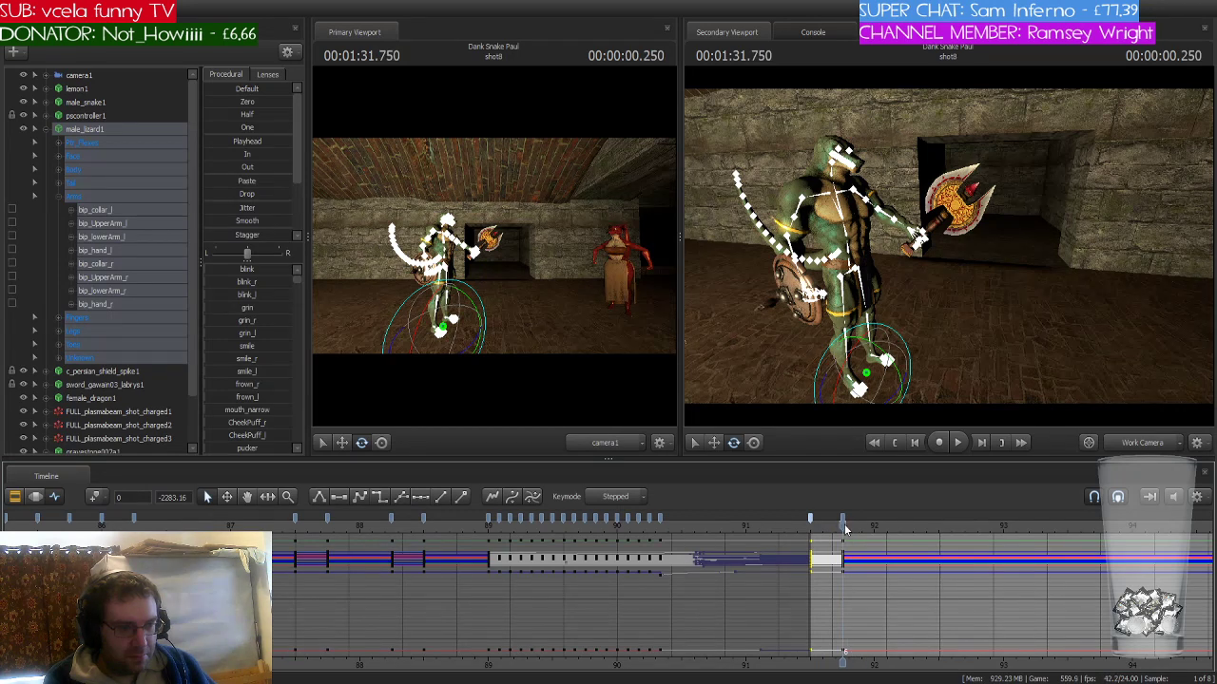
# - Copy male_lizard1's raised and lowered axe pose keys at shot8's start and 0.250 seconds, and paste them at 0.500 seconds
pyautogui.scroll(3, 847, 589)
pyautogui.moveTo(845, 663); pyautogui.dragTo(687, 632, button='middle')
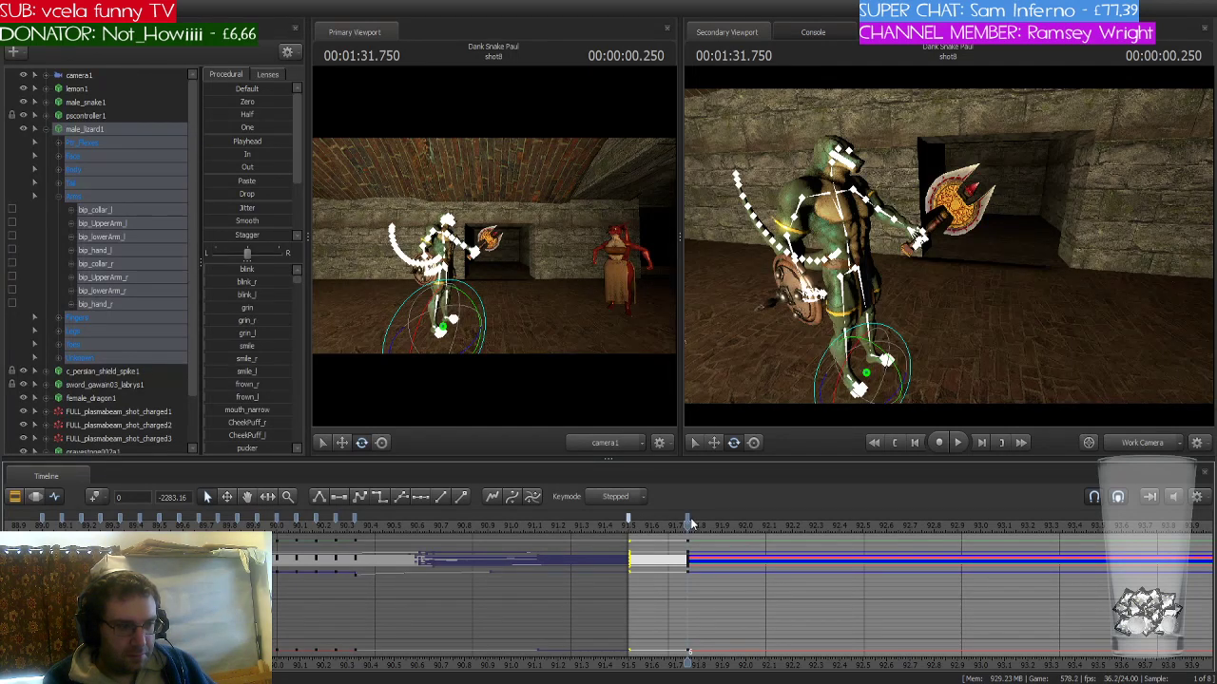
pyautogui.click(688, 521)
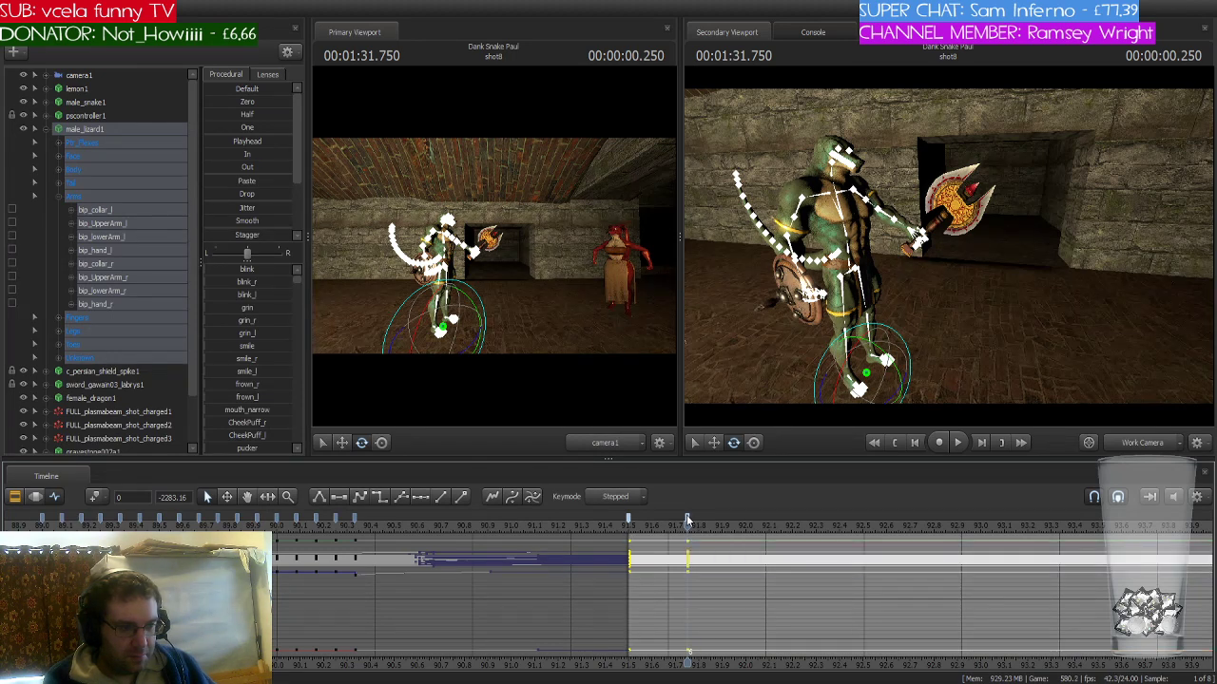
pyautogui.press('Right')
pyautogui.press('Right')
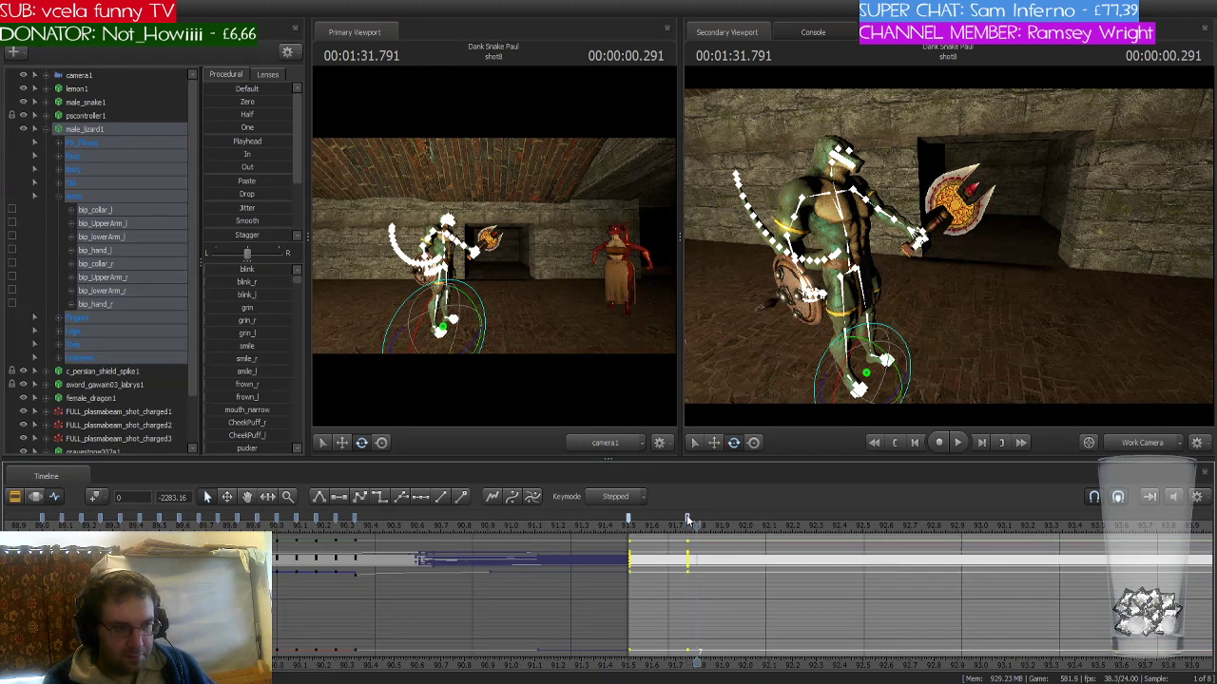
pyautogui.press('Right')
pyautogui.press('Right')
pyautogui.press('Right')
pyautogui.press('Right')
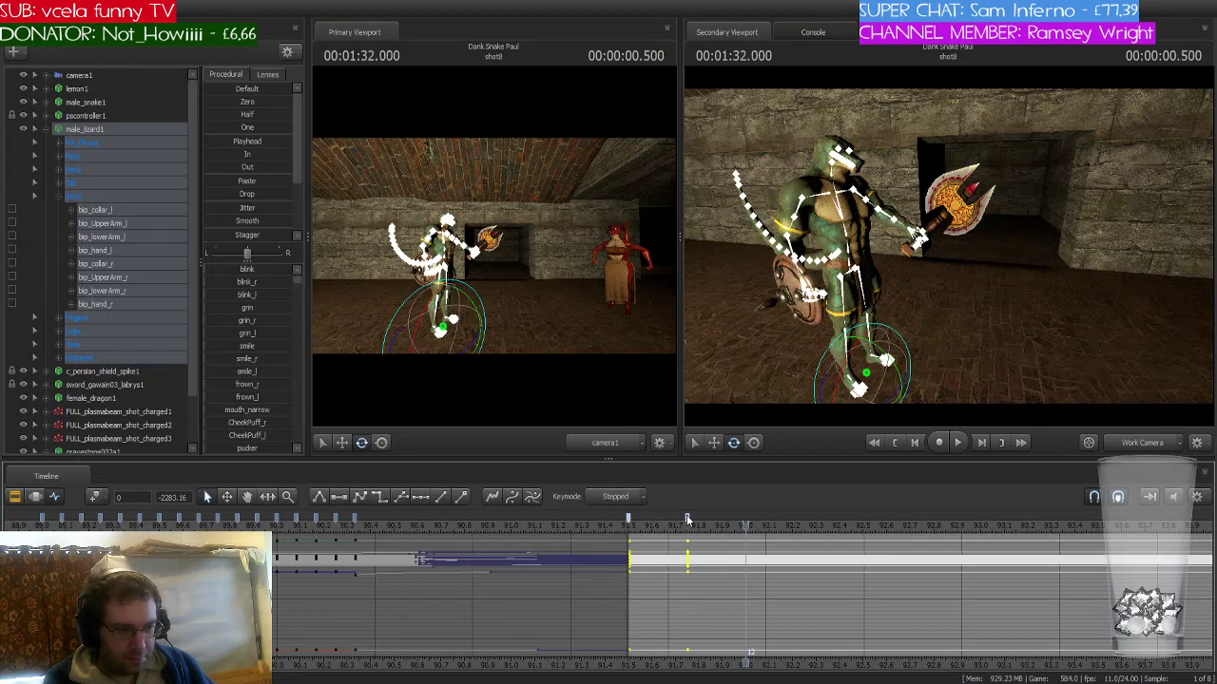
pyautogui.hotkey('ctrl', 'v')
# - Paste the copied pair of lizard pose keys again at 1.000 seconds and advance to 1.250 seconds into shot8
pyautogui.press('Right')
pyautogui.press('Right')
pyautogui.press('Right')
pyautogui.press('Right')
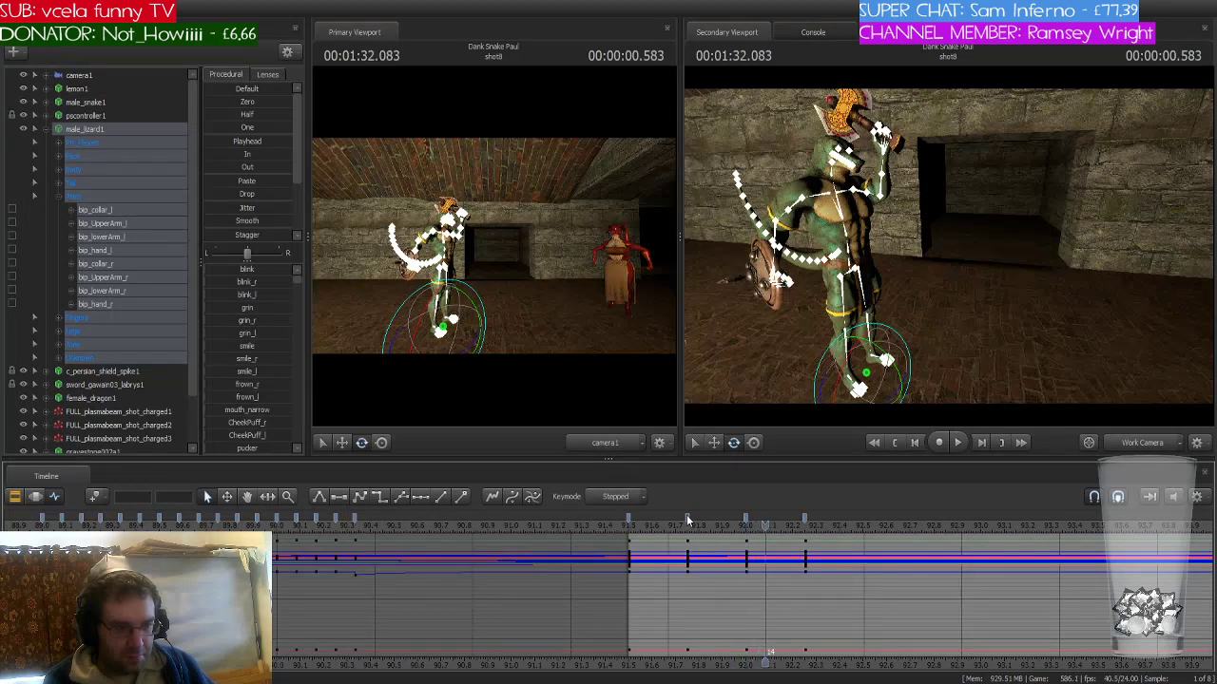
pyautogui.press('Right')
pyautogui.press('Right')
pyautogui.press('Right')
pyautogui.press('Right')
pyautogui.press('Right')
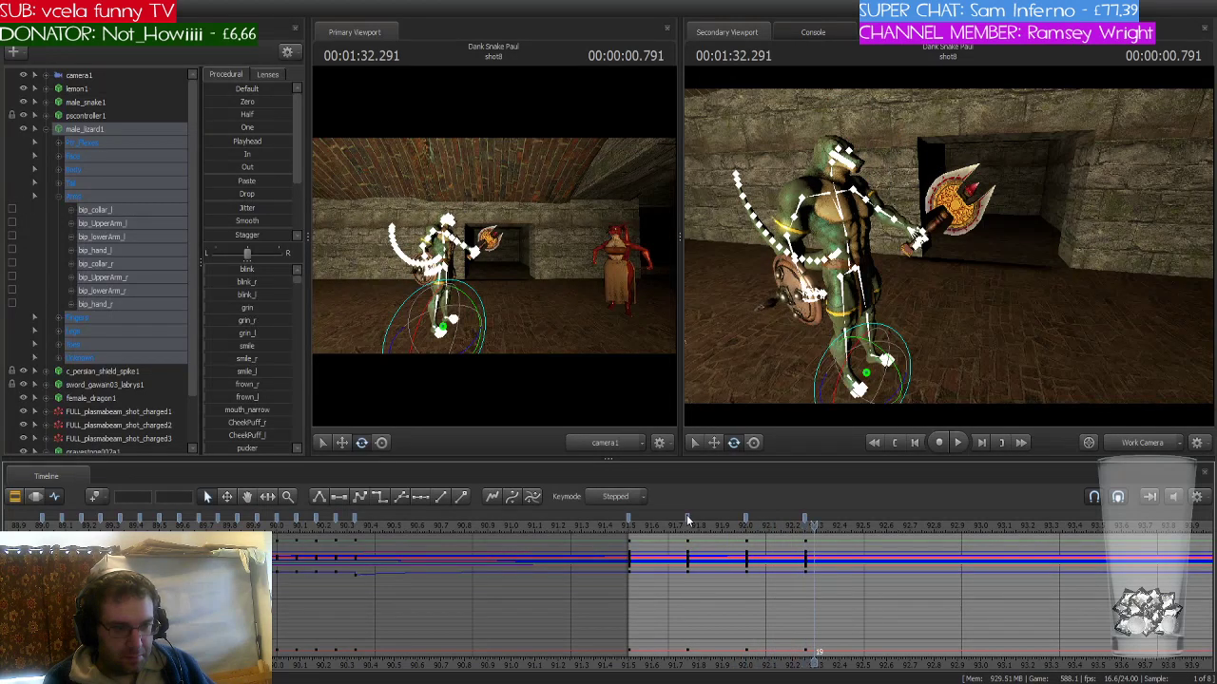
pyautogui.press('Right')
pyautogui.press('Right')
pyautogui.press('Right')
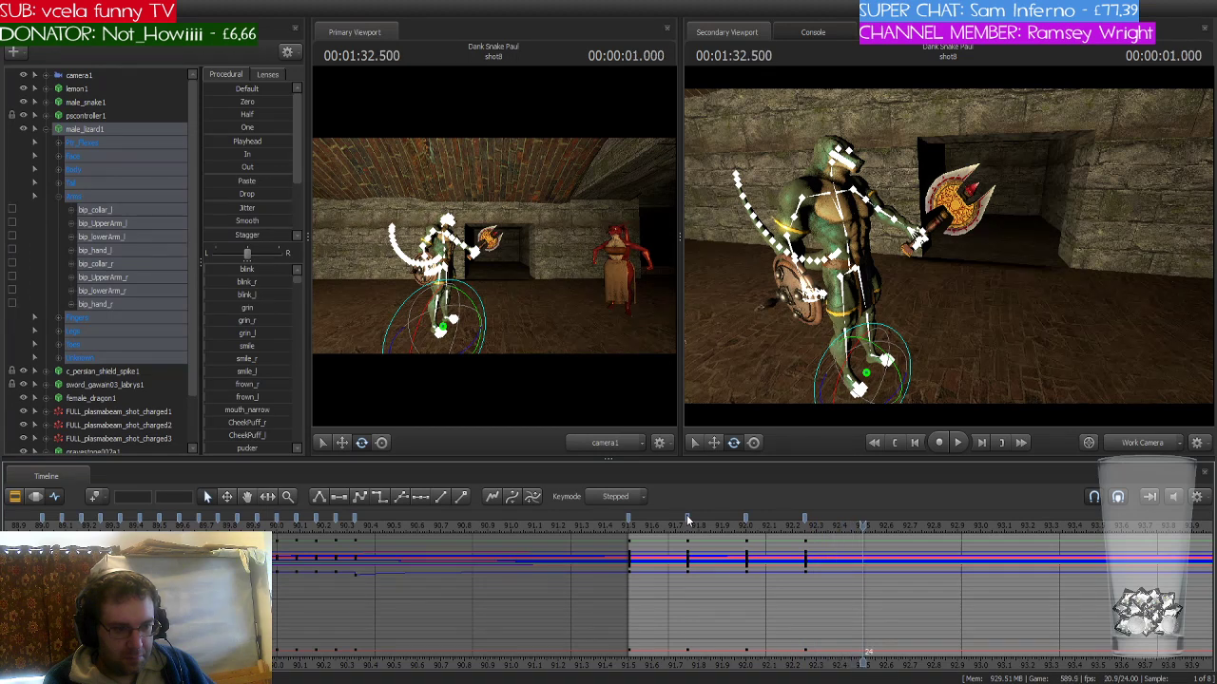
pyautogui.hotkey('ctrl', 'v')
pyautogui.press('Right')
pyautogui.press('Right')
pyautogui.press('Right')
pyautogui.press('Right')
pyautogui.press('Right')
pyautogui.press('Right')
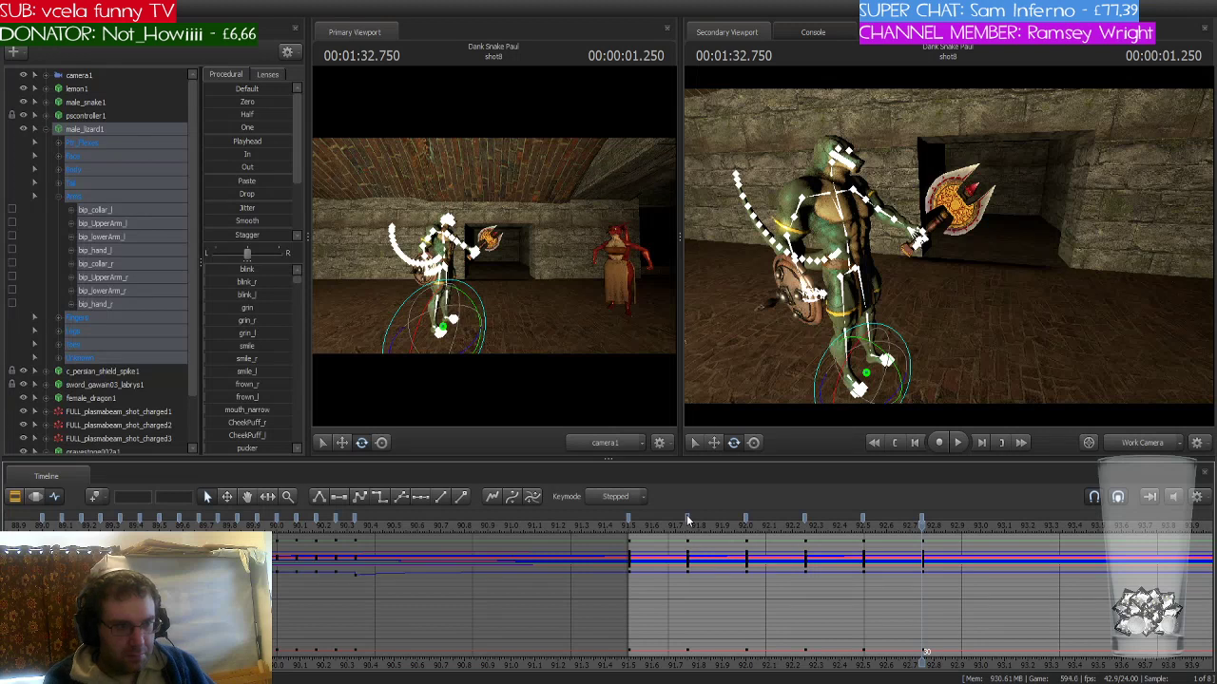
# - Return to shot8's start, collapse male_lizard1's controls, and give its key at frame -28 stepped tangents
pyautogui.click(46, 131)
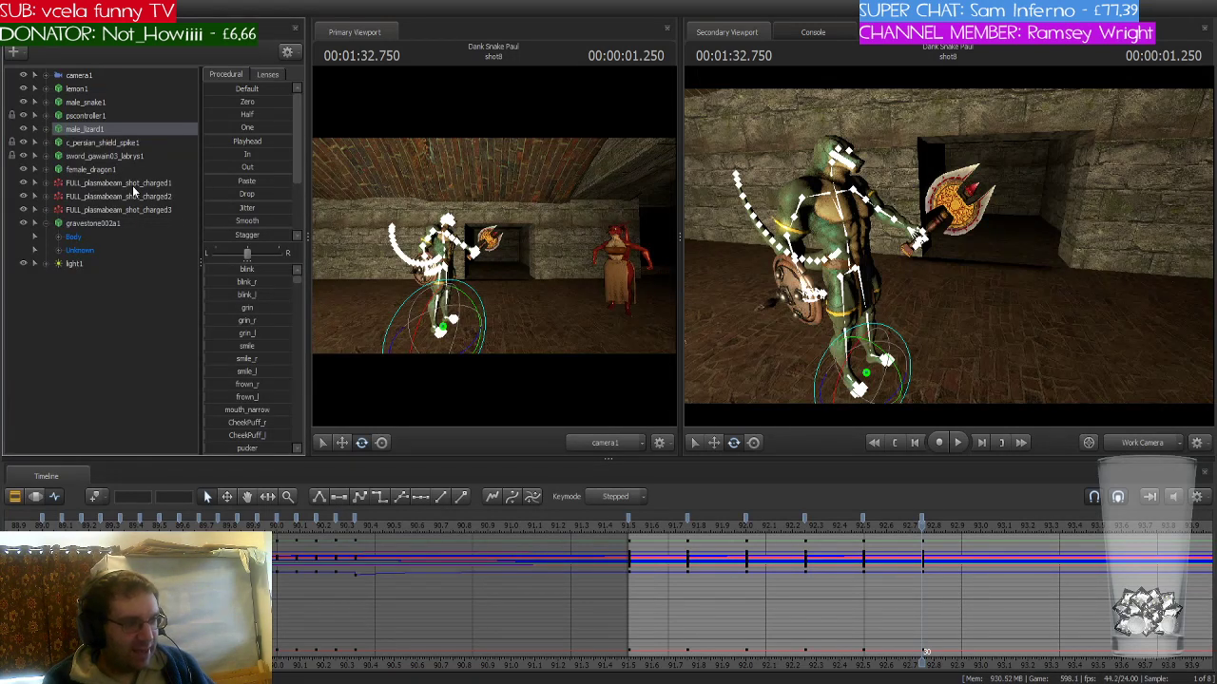
pyautogui.press('Home')
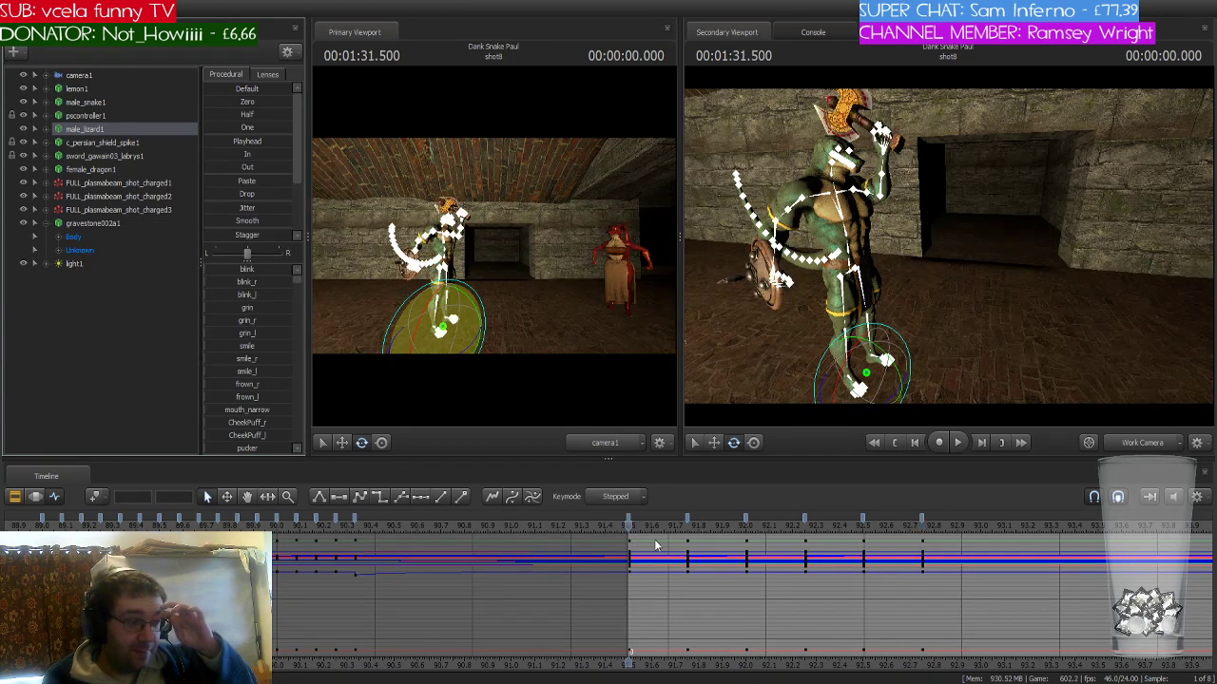
pyautogui.click(355, 517)
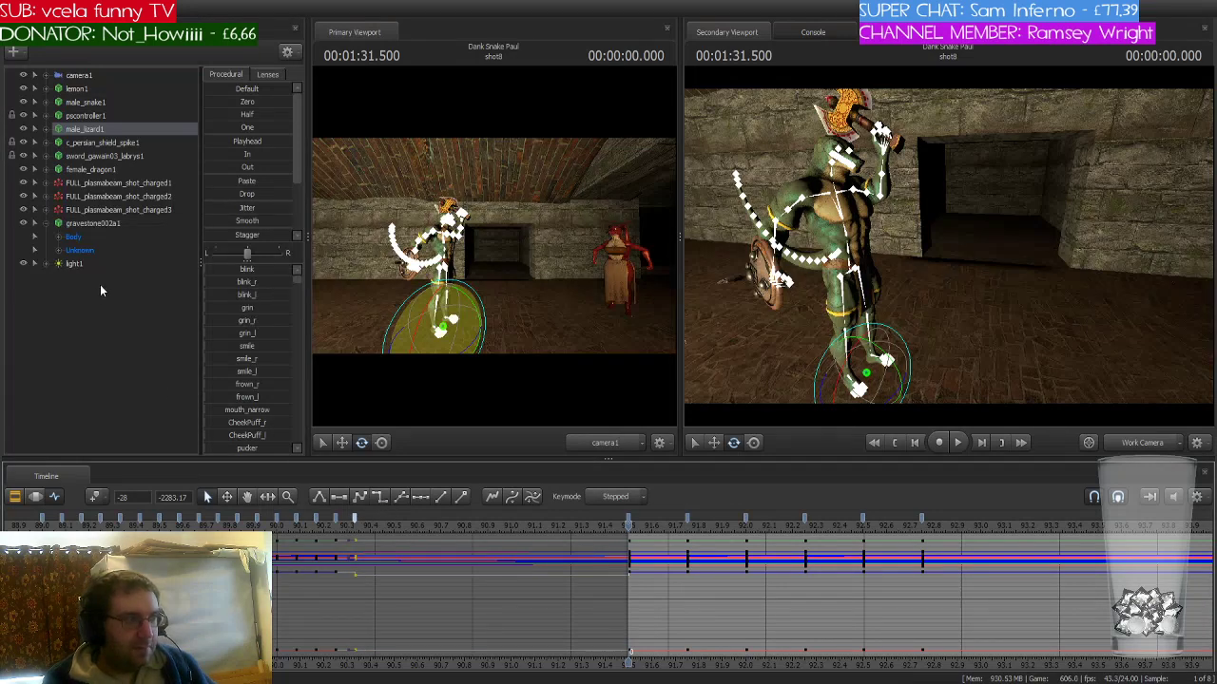
# - Copy FULL_plasmabeam_shot_charged1's key at frame -114 to shot8's start, and make its key at frame -96 stepped
pyautogui.click(166, 184)
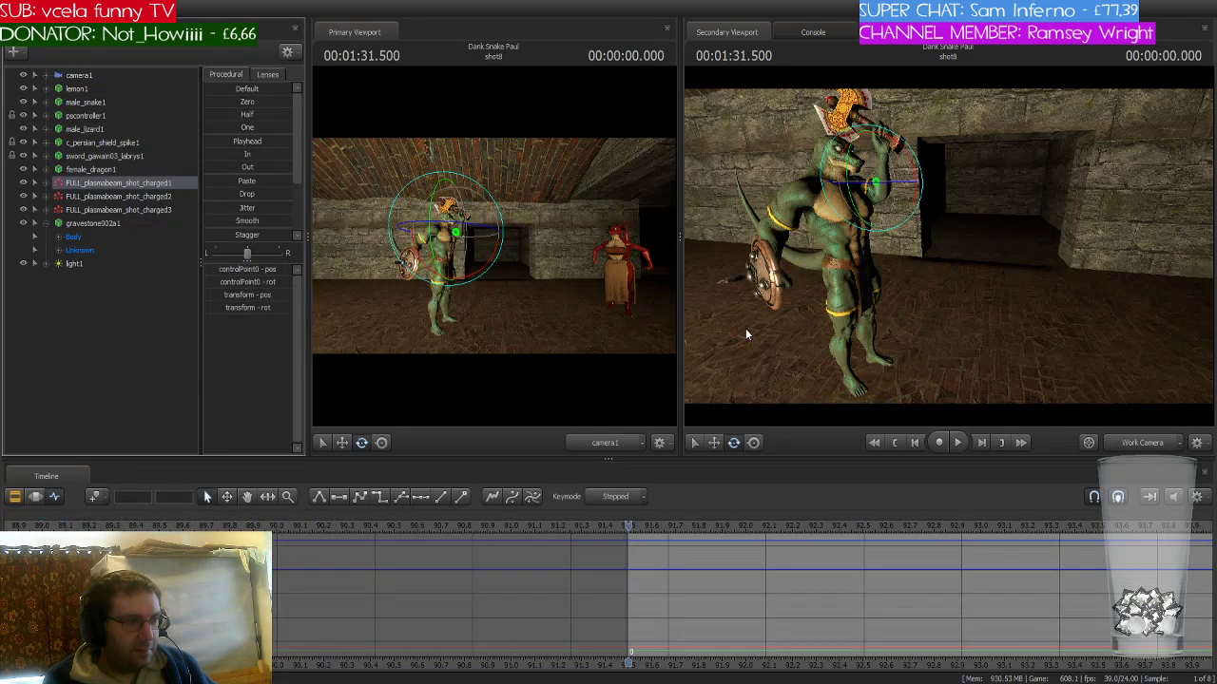
pyautogui.moveTo(924, 346); pyautogui.dragTo(889, 332)
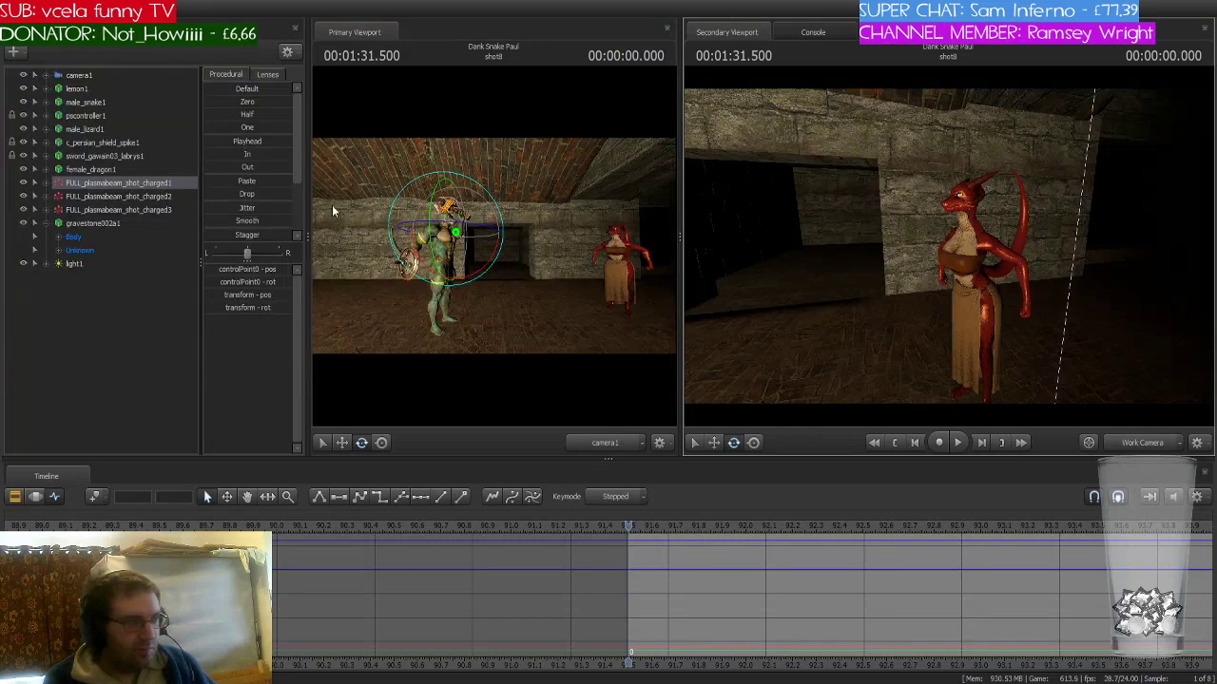
pyautogui.click(134, 183)
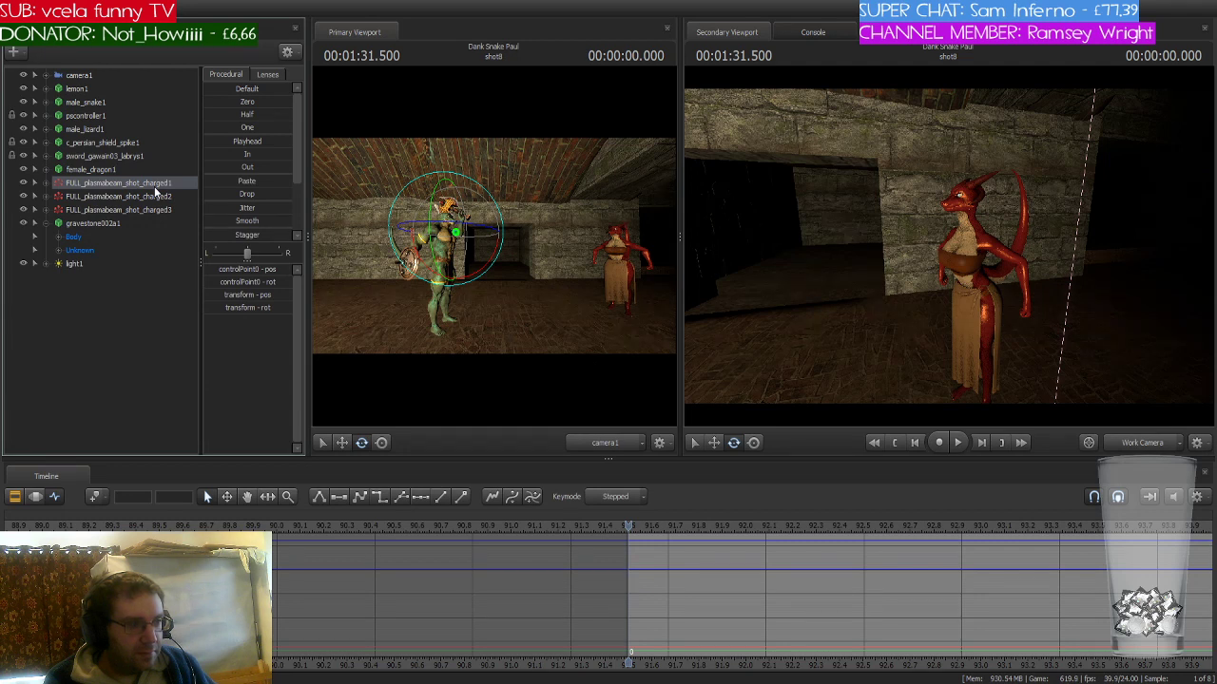
pyautogui.scroll(-5, 276, 570)
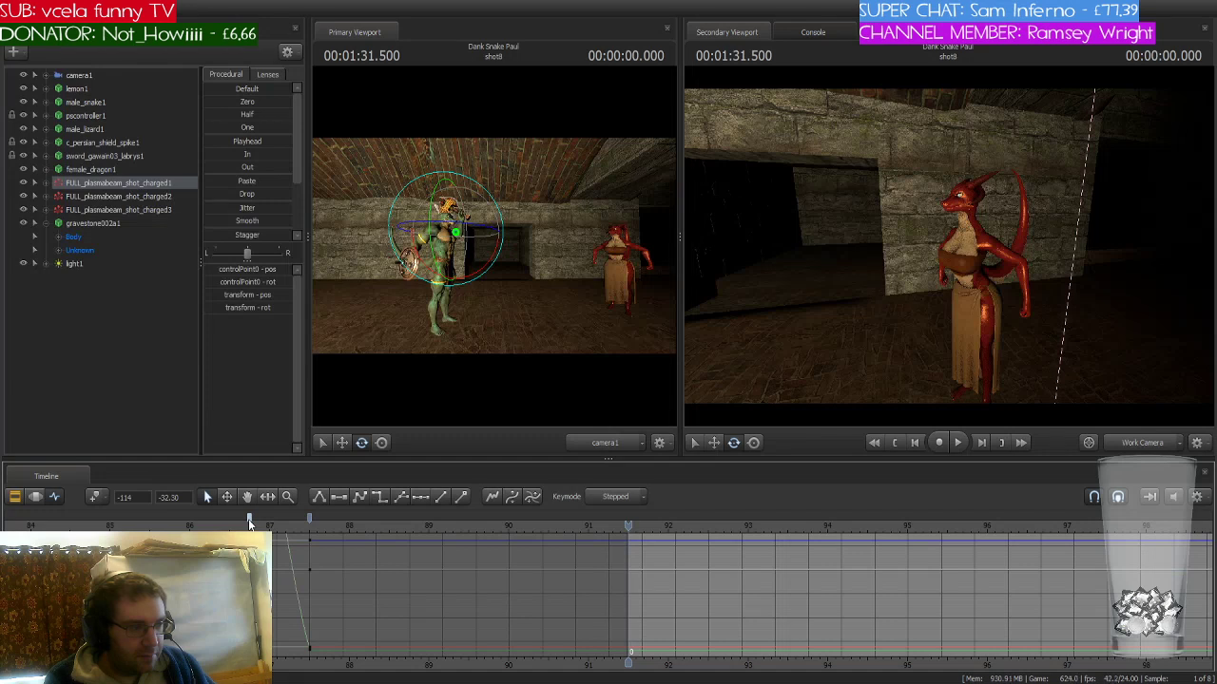
pyautogui.click(635, 540)
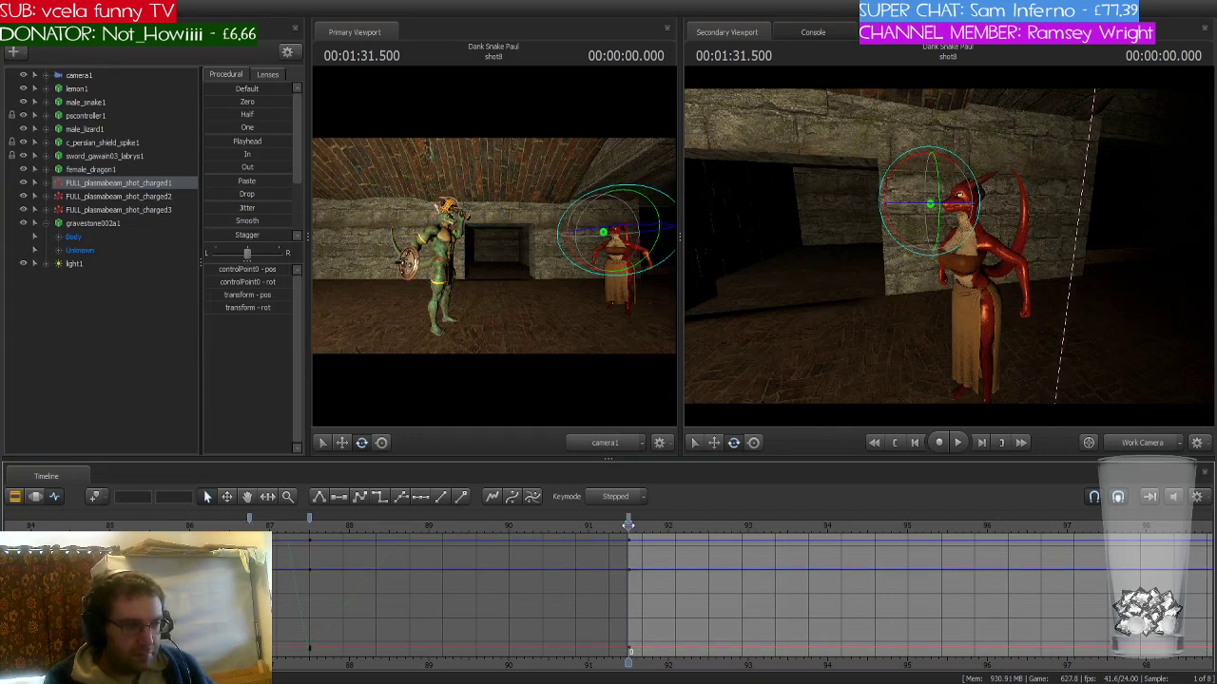
pyautogui.click(309, 520)
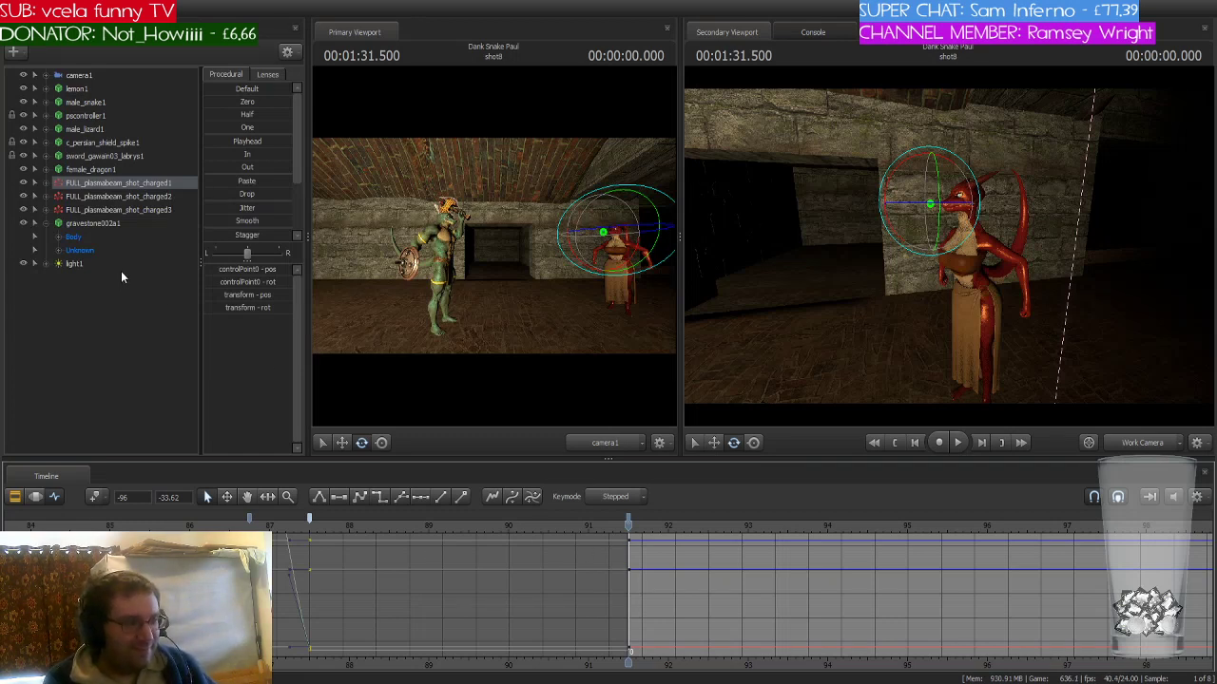
# - Copy the transform key of FULL_plasmabeam_shot_charged2 at frame -96 to shot8's start, and make its key at frame -78 stepped
pyautogui.click(148, 197)
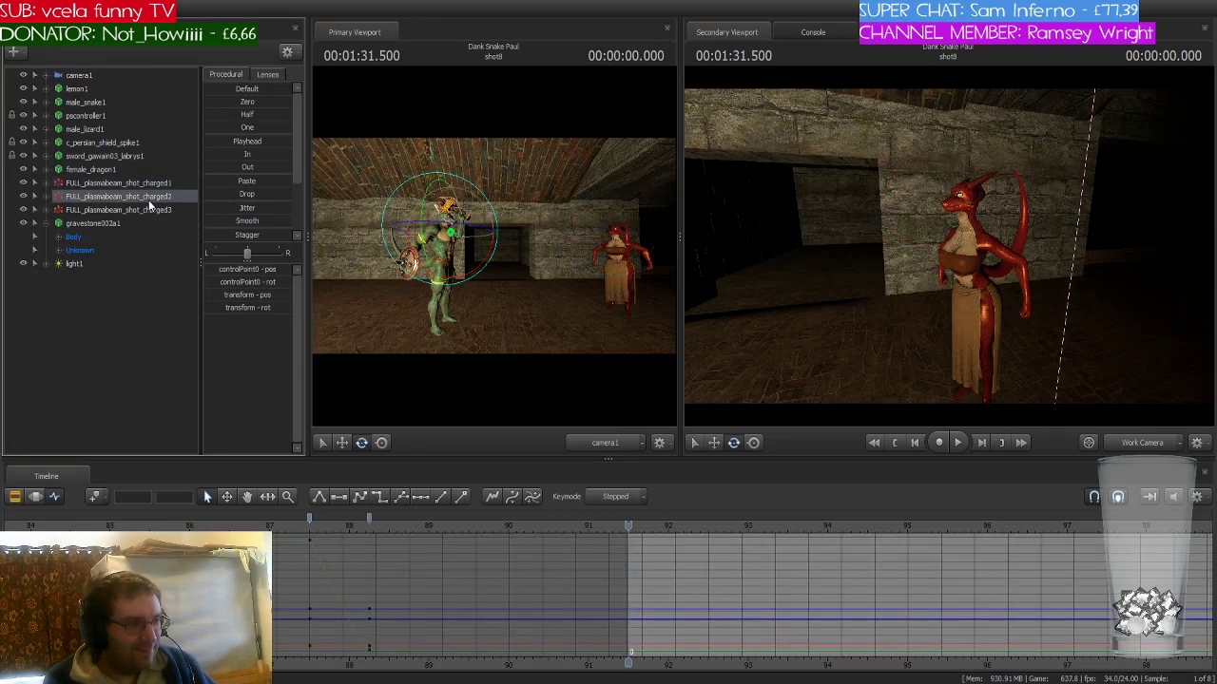
pyautogui.click(309, 524)
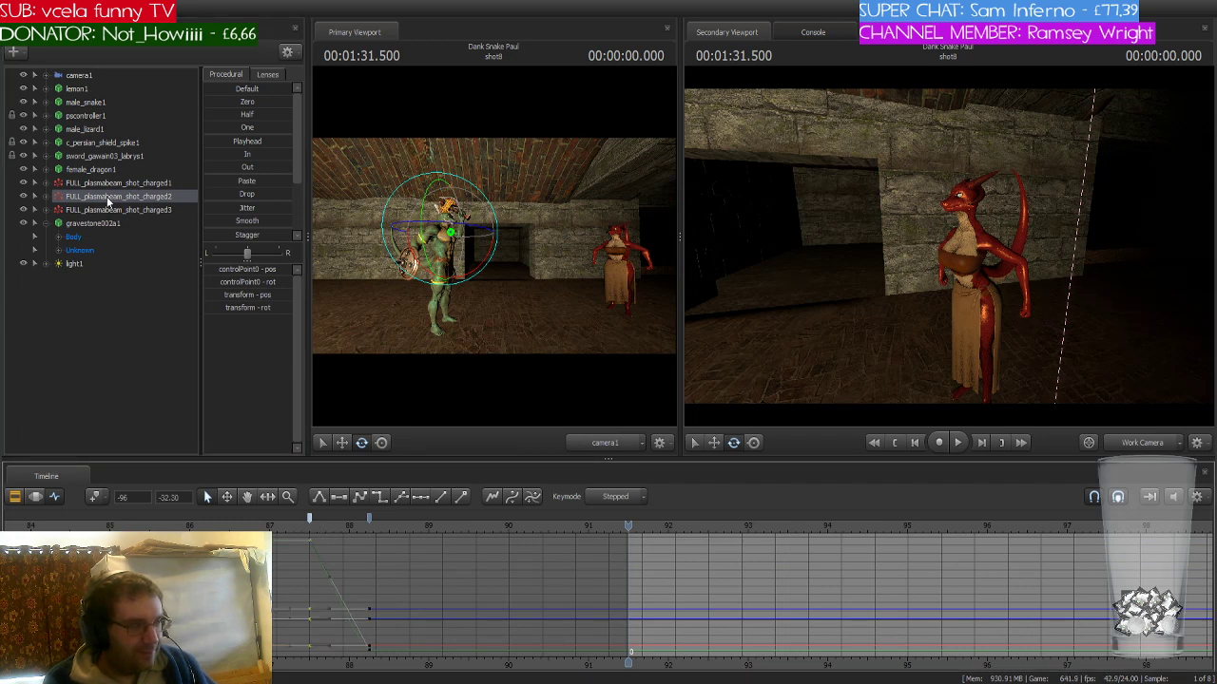
pyautogui.click(47, 196)
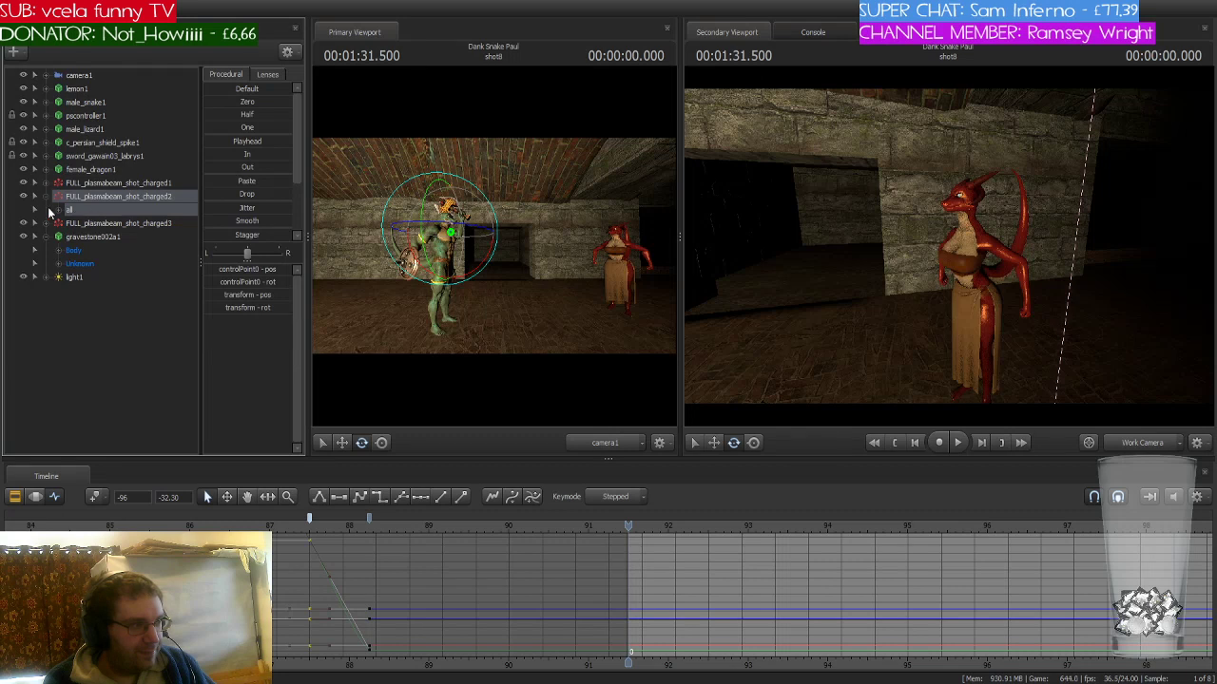
pyautogui.click(59, 210)
pyautogui.click(107, 226)
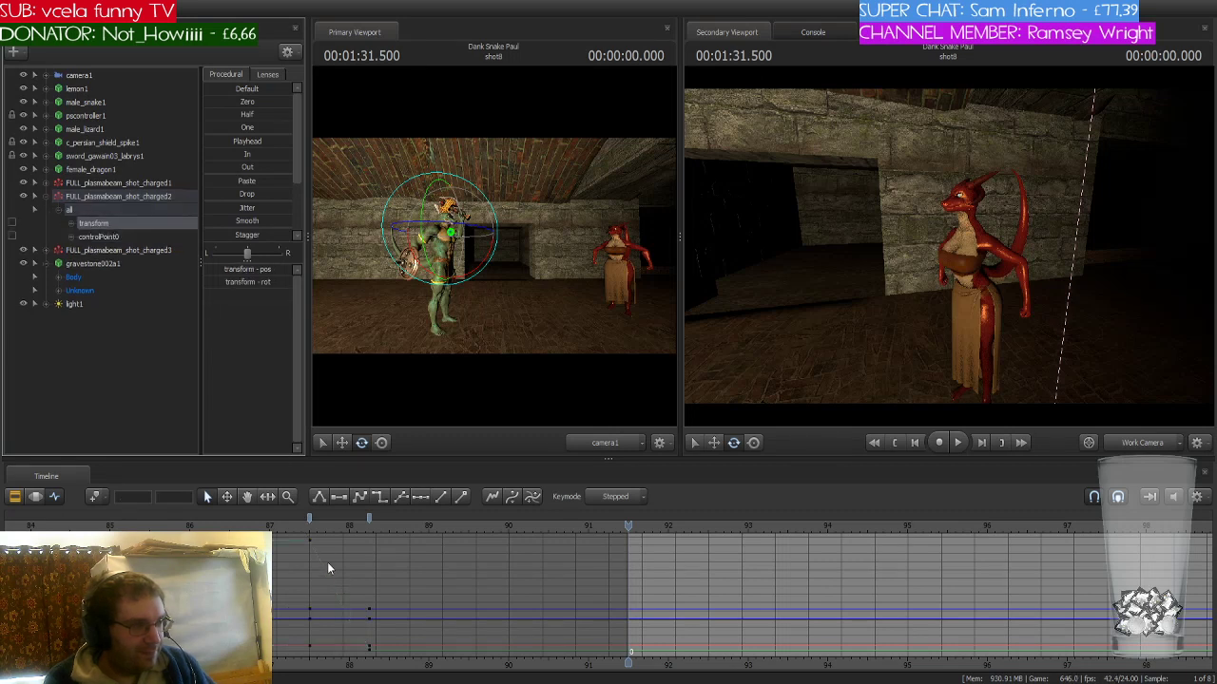
pyautogui.click(308, 523)
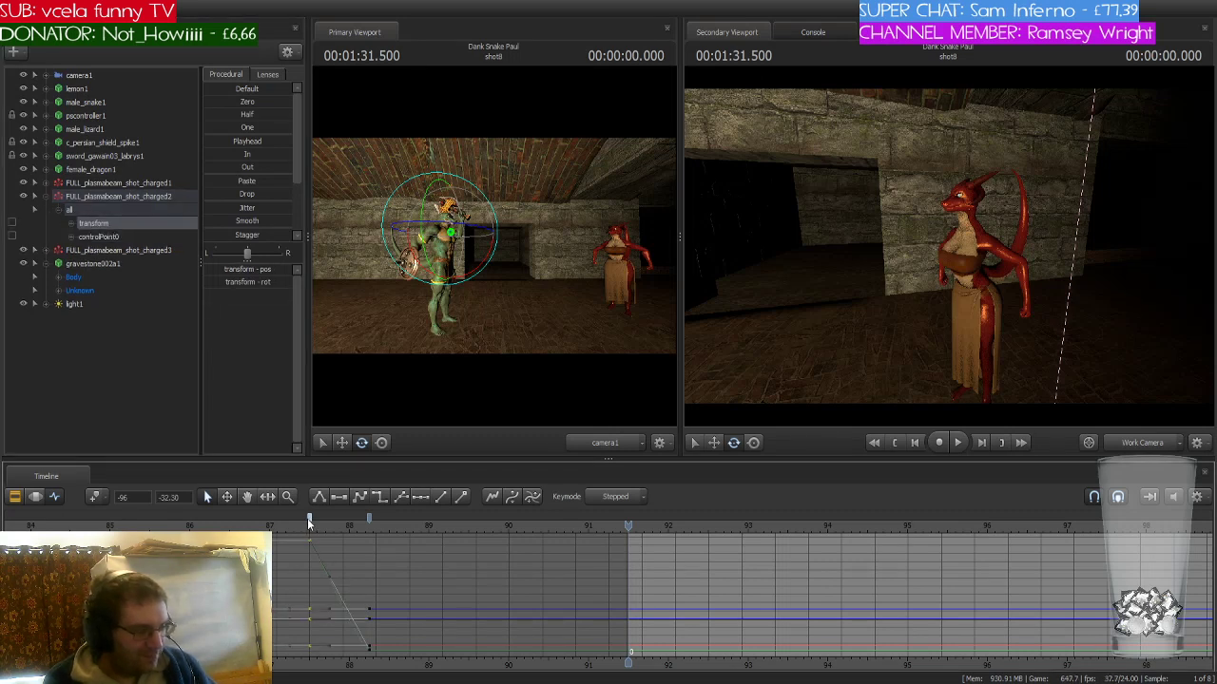
pyautogui.click(370, 519)
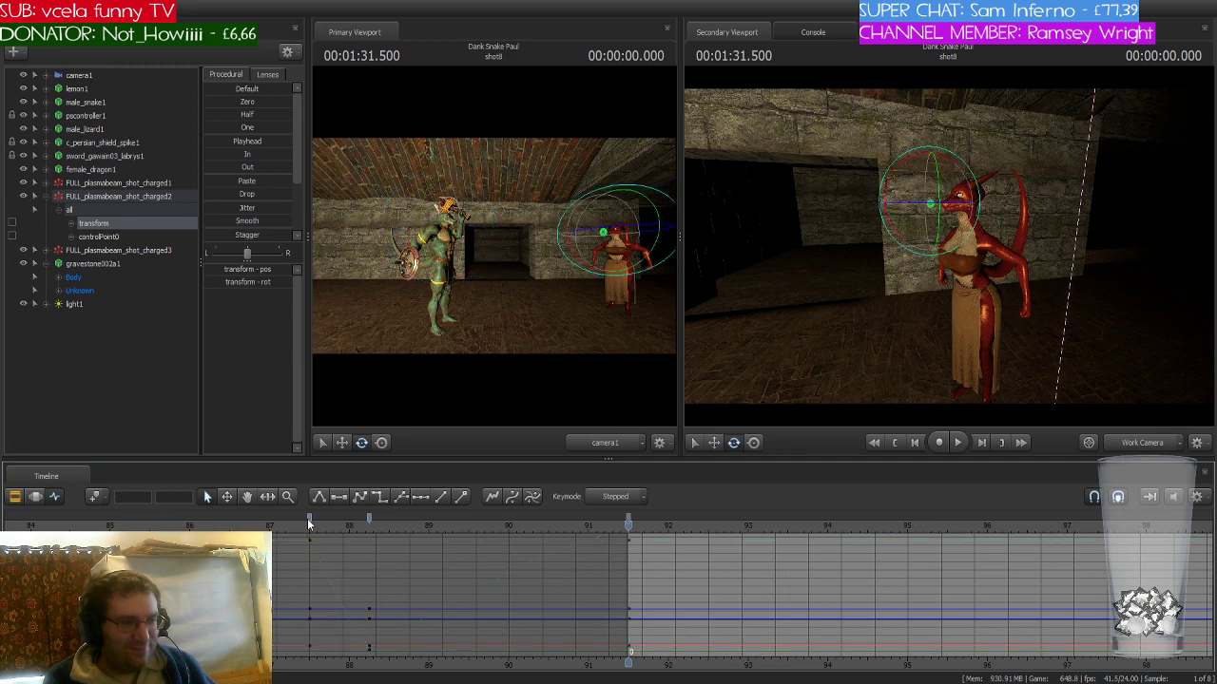
pyautogui.click(379, 498)
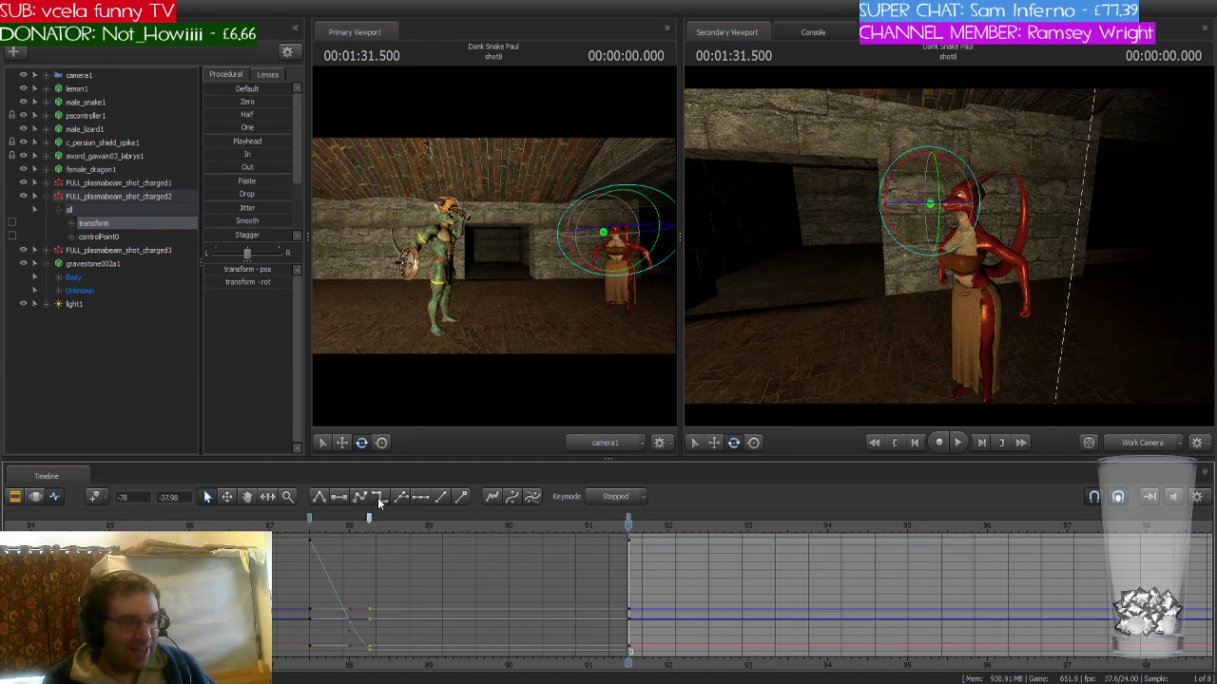
# - Copy the transform key of FULL_plasmabeam_shot_charged3 at frame -78 to shot8's start, and make its key at frame -60 stepped
pyautogui.click(46, 250)
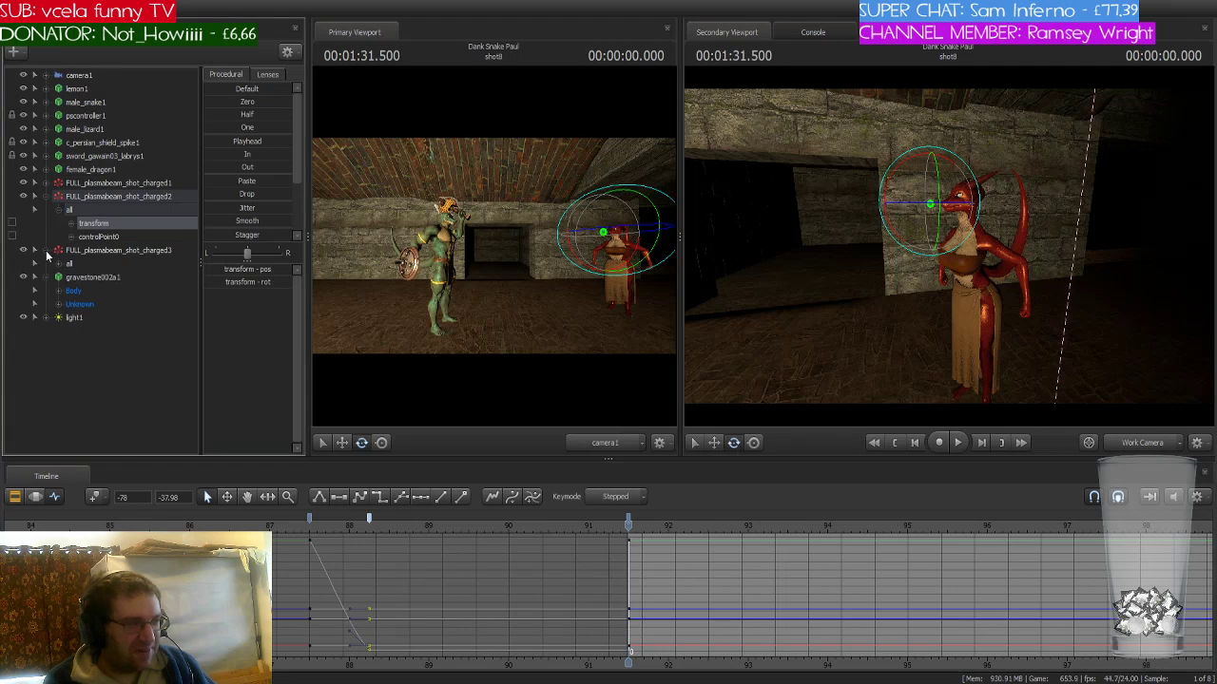
pyautogui.click(77, 278)
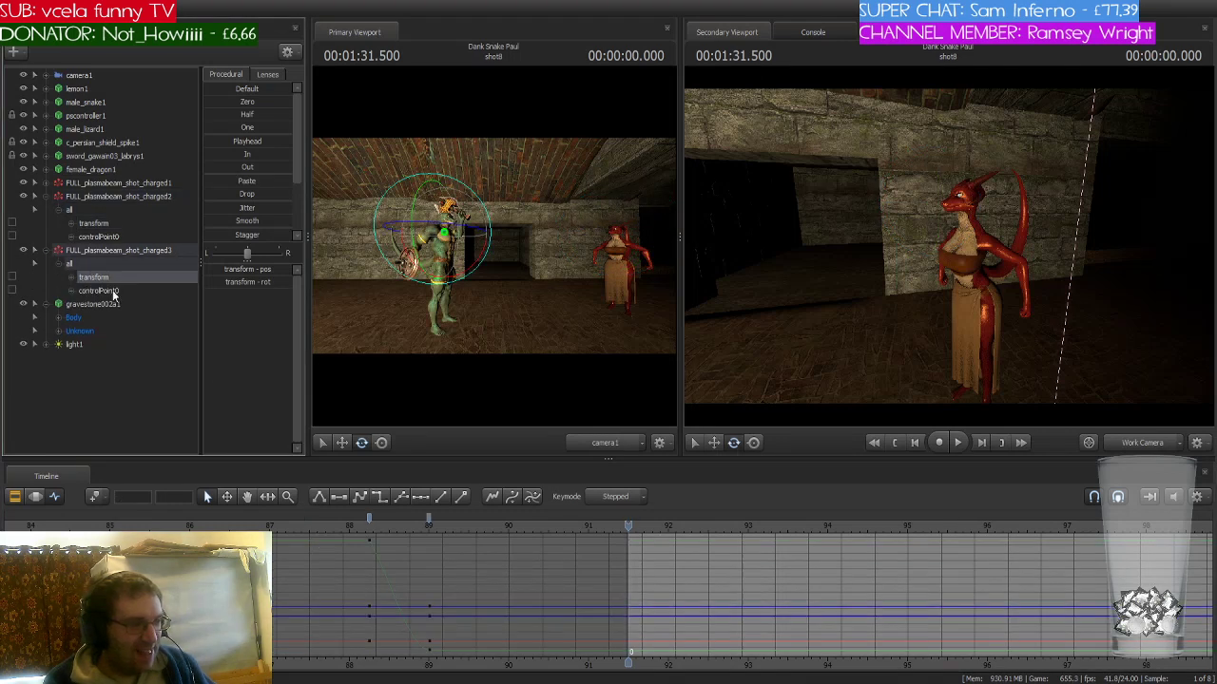
pyautogui.click(368, 518)
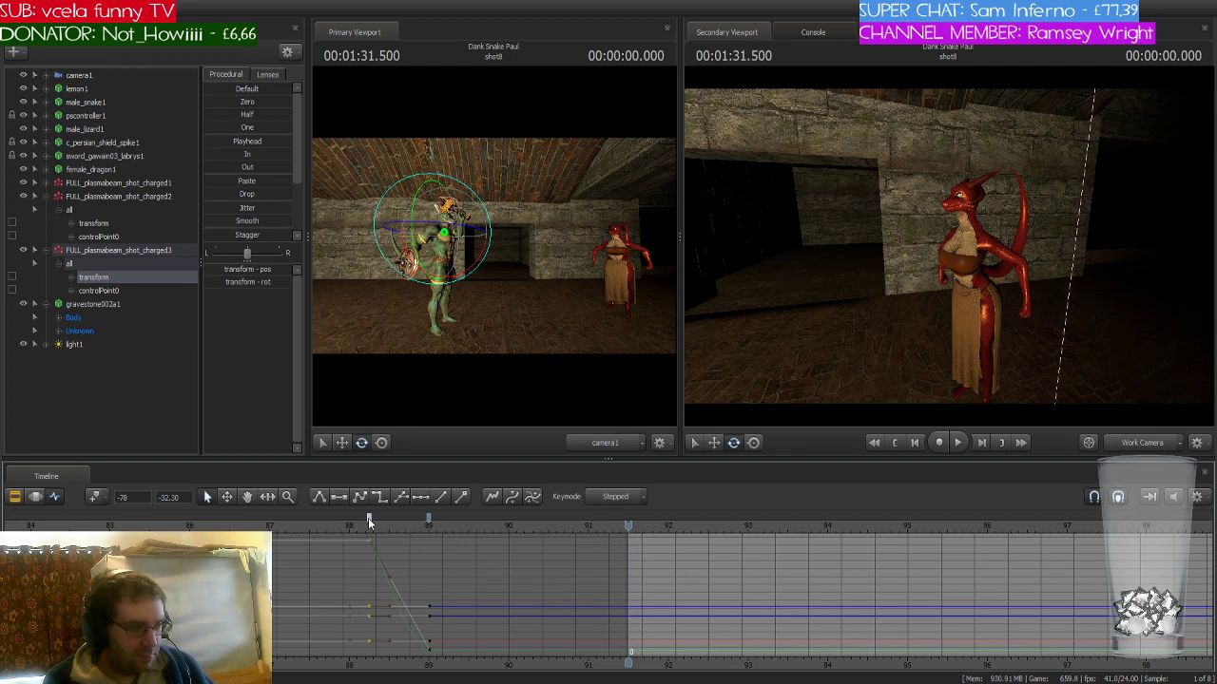
pyautogui.hotkey('ctrl', 'v')
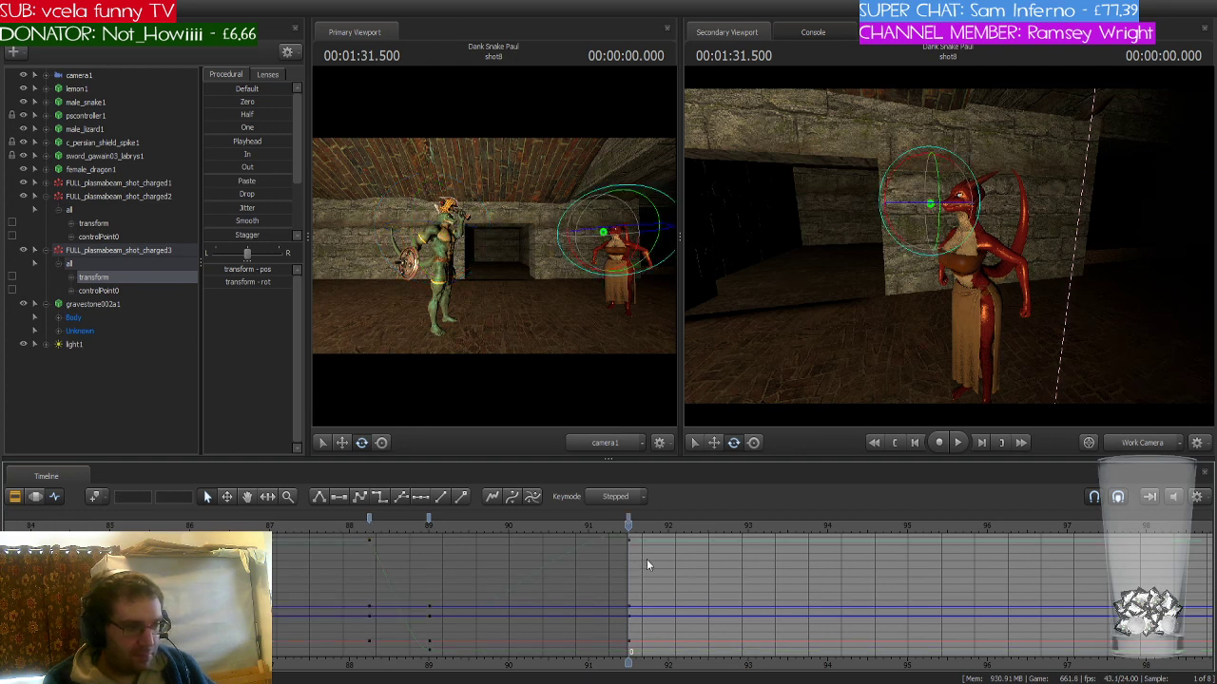
pyautogui.click(427, 519)
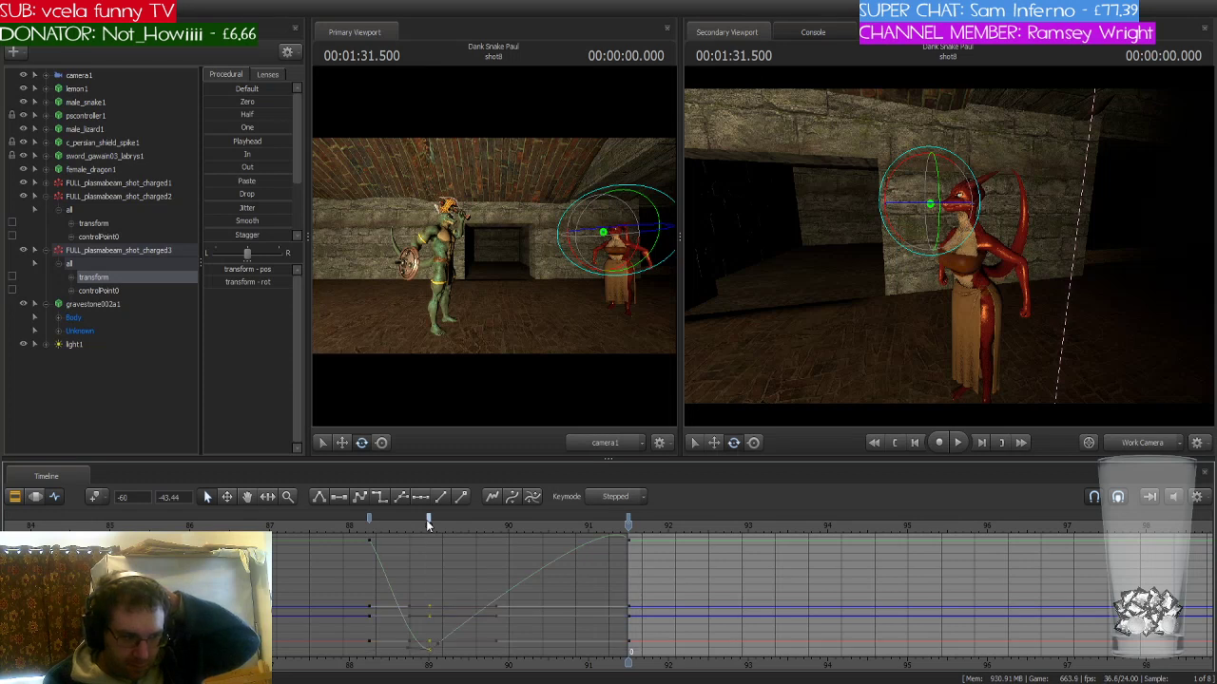
pyautogui.click(381, 501)
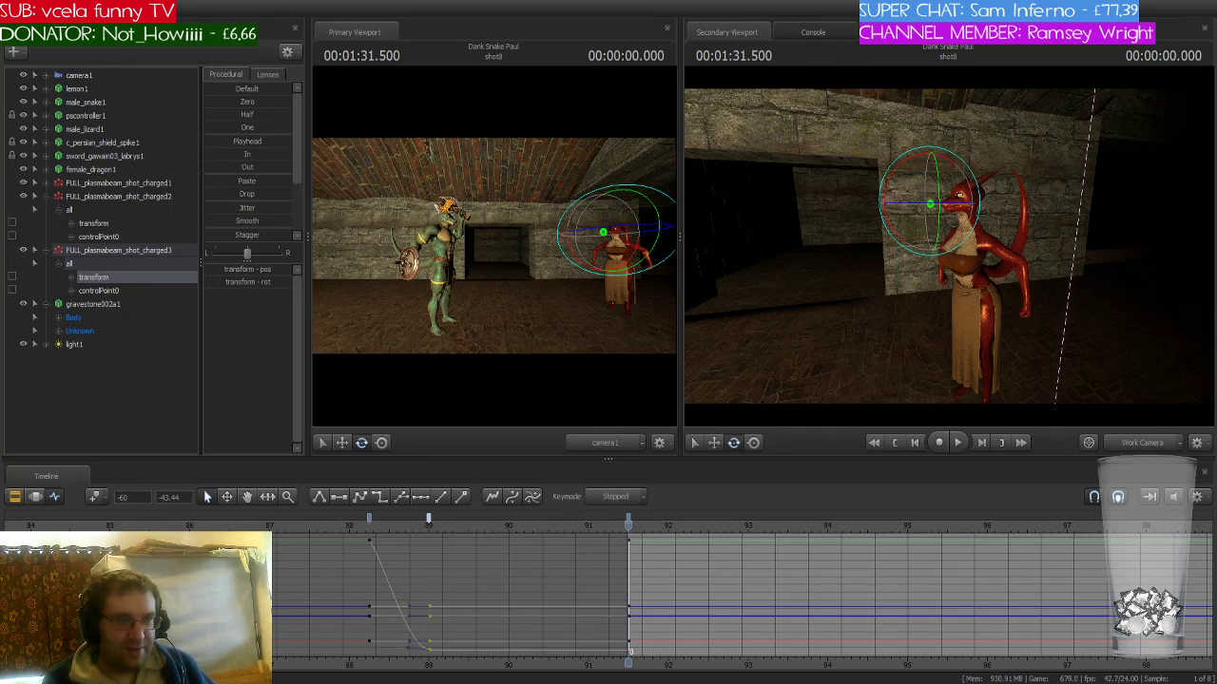
pyautogui.moveTo(849, 367); pyautogui.dragTo(789, 367)
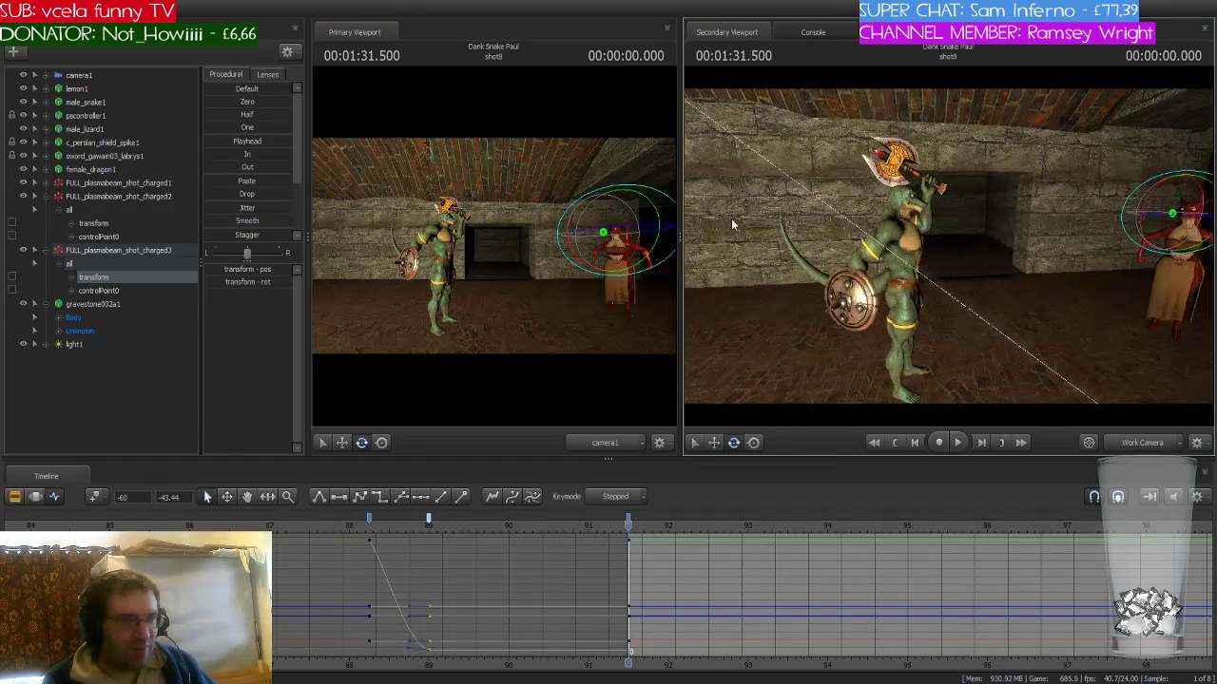
# - Collapse the controls of FULL_plasmabeam_shot_charged2 and FULL_plasmabeam_shot_charged3, and select the transform control of FULL_plasmabeam_shot_charged1
pyautogui.click(43, 197)
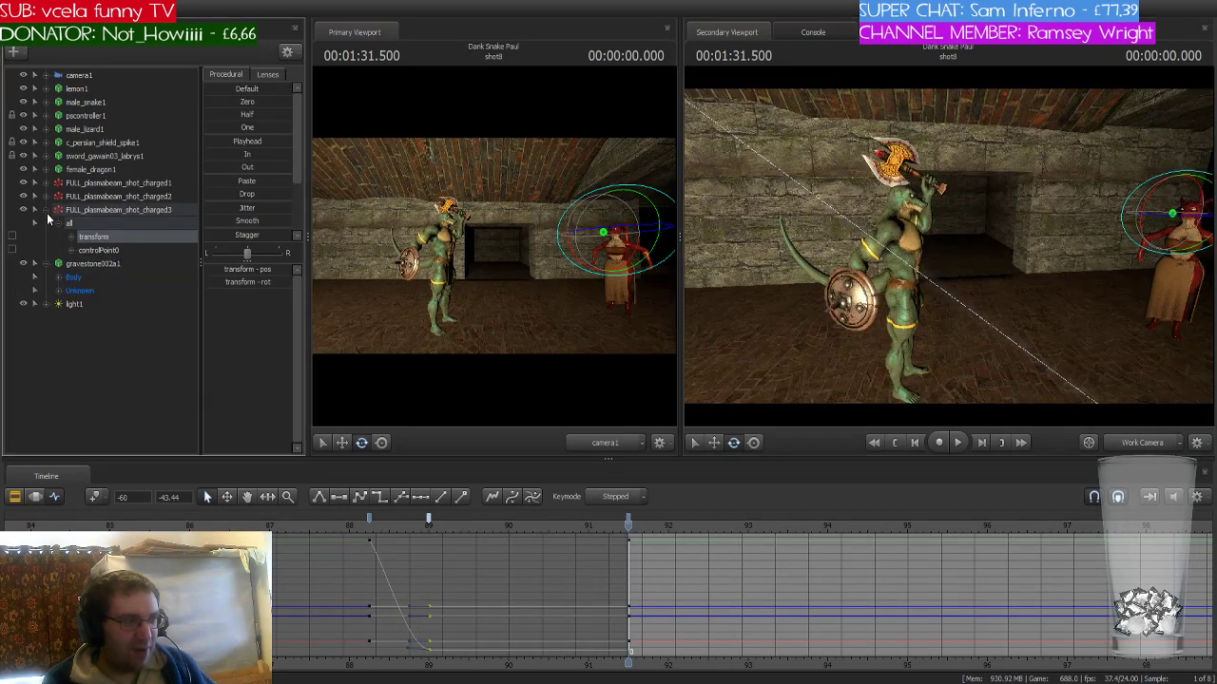
pyautogui.click(46, 212)
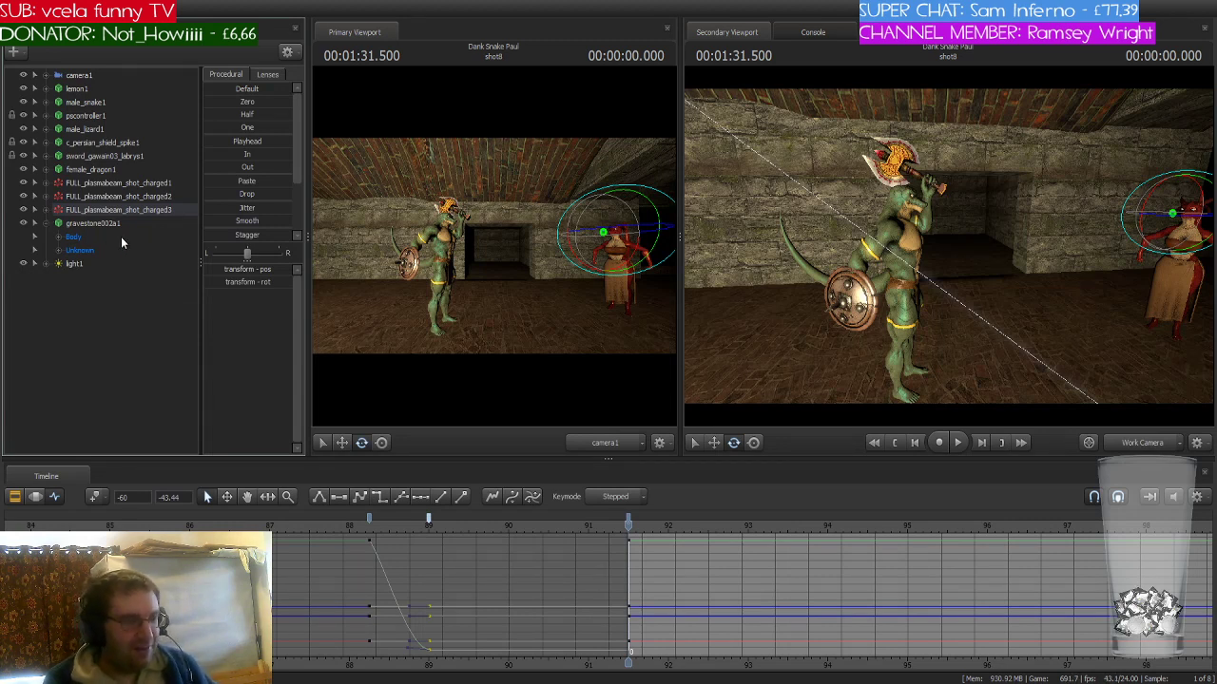
pyautogui.click(146, 183)
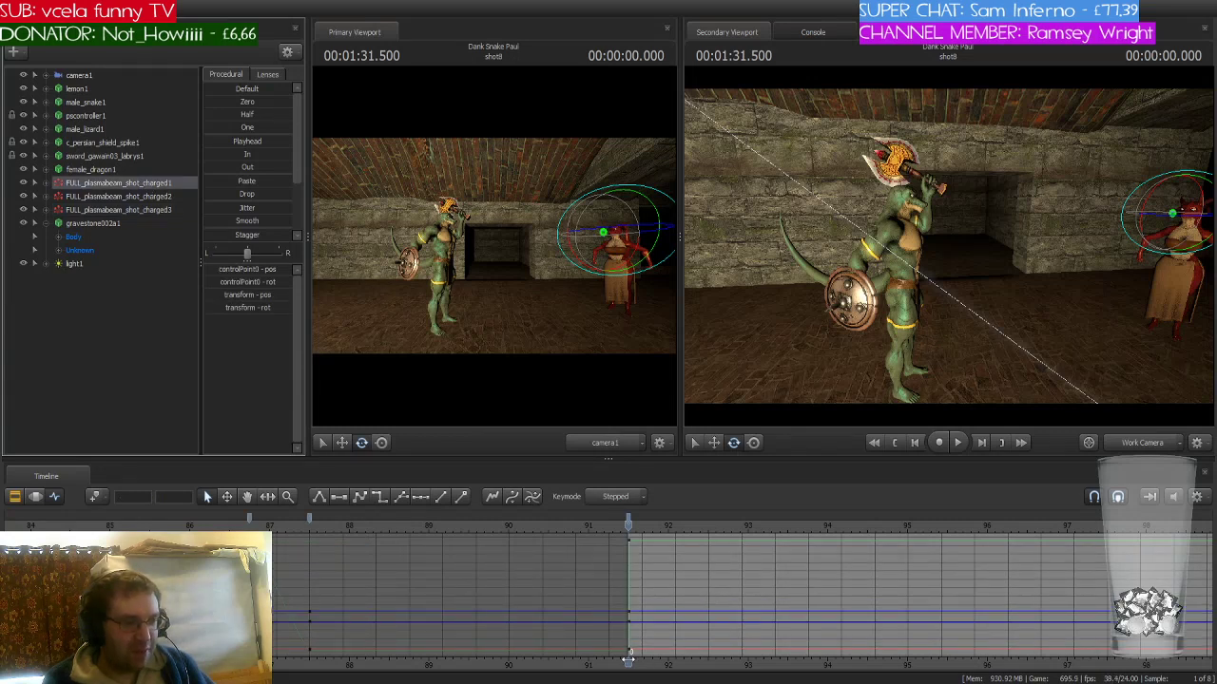
pyautogui.moveTo(637, 616); pyautogui.dragTo(497, 616, button='middle')
pyautogui.scroll(-2, 496, 616)
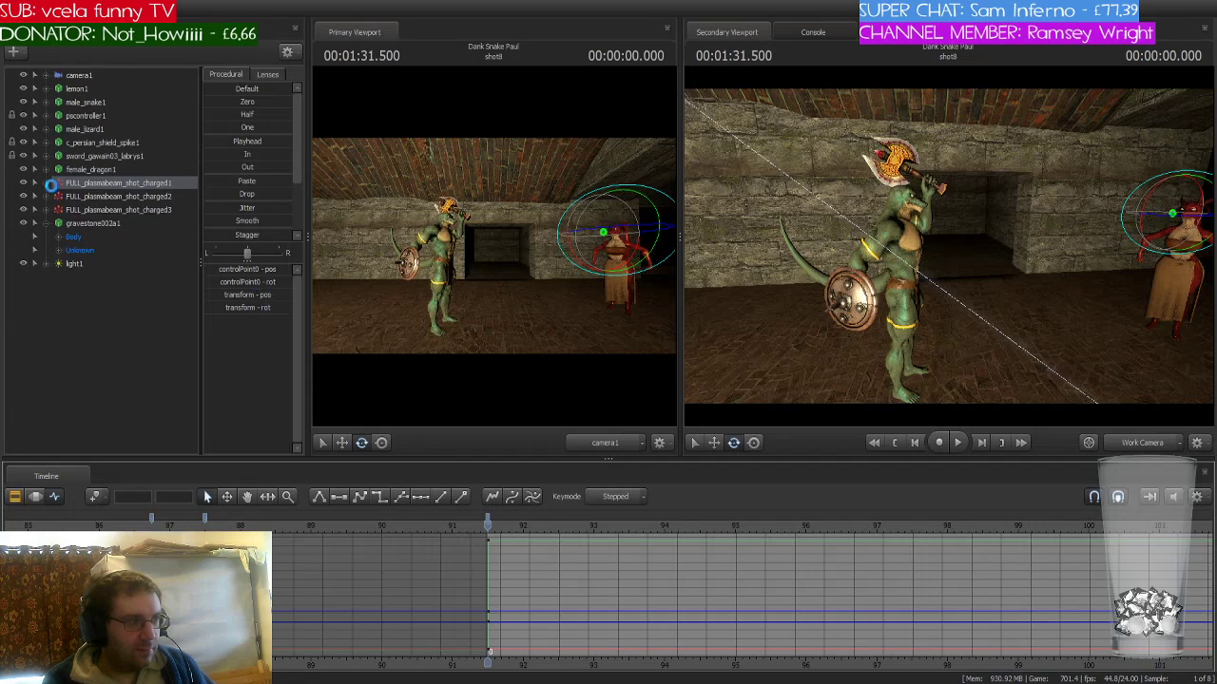
pyautogui.click(45, 181)
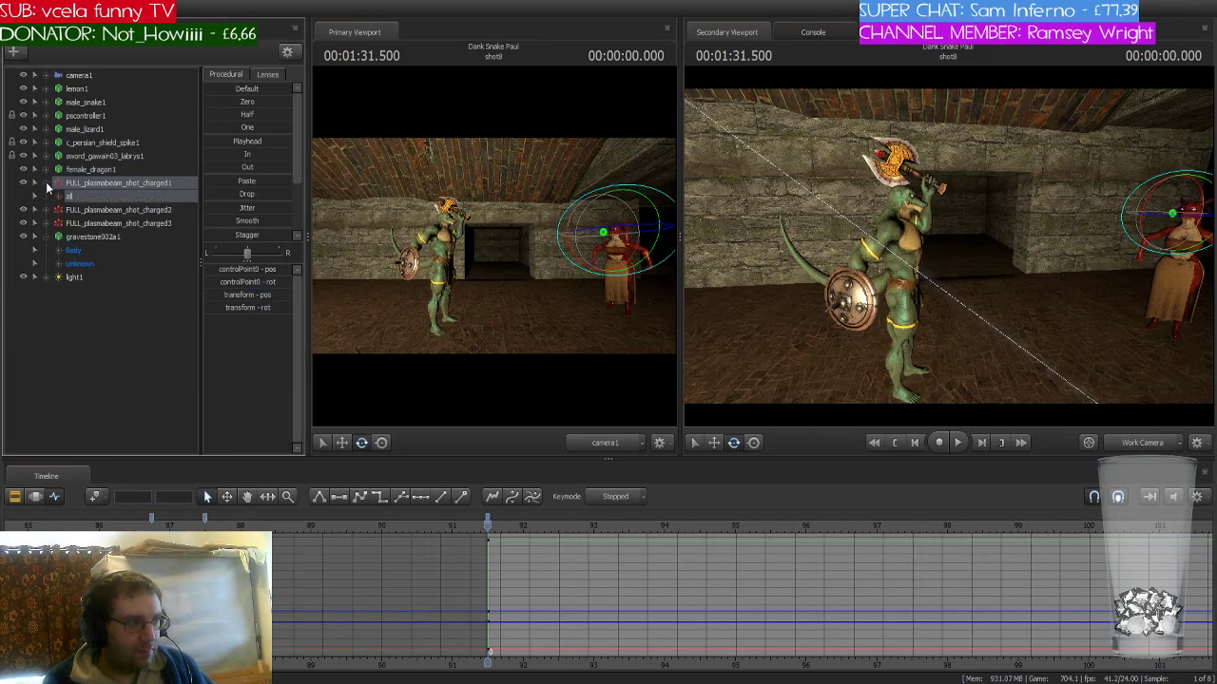
pyautogui.click(58, 195)
pyautogui.click(96, 211)
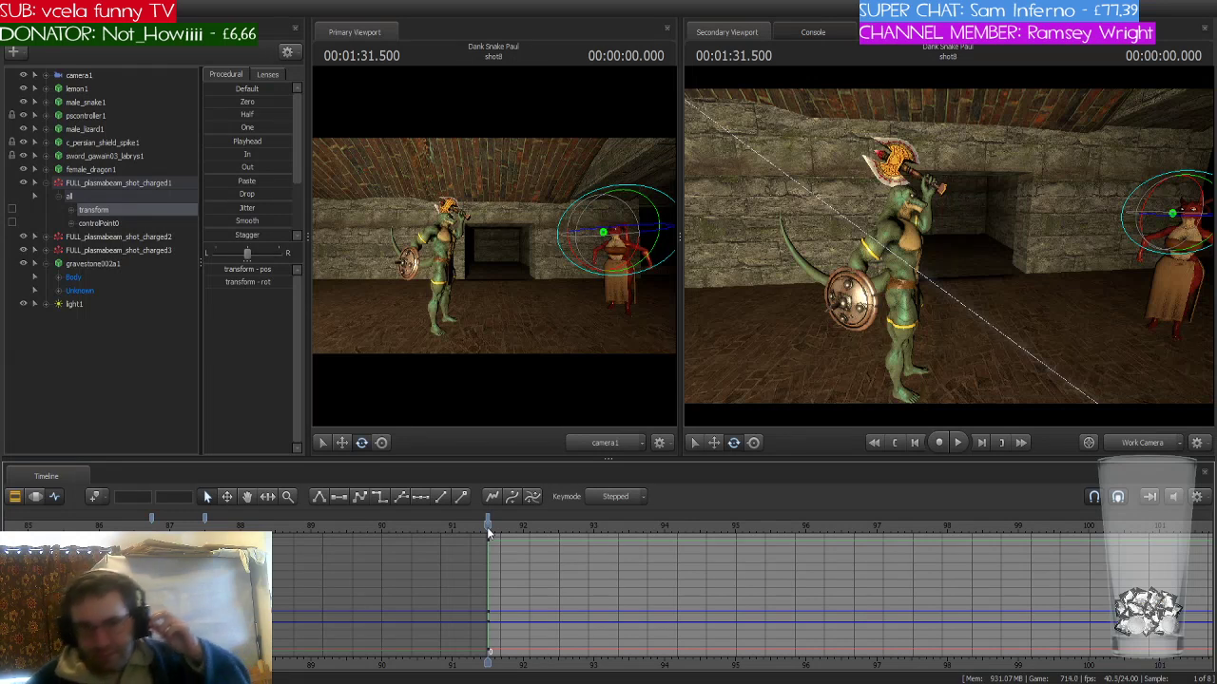
# - Move FULL_plasmabeam_shot_charged1's transform from the dragon to just past the lizard's head at frame 18 of shot8, and check its flight back at frame 11
pyautogui.press('Right')
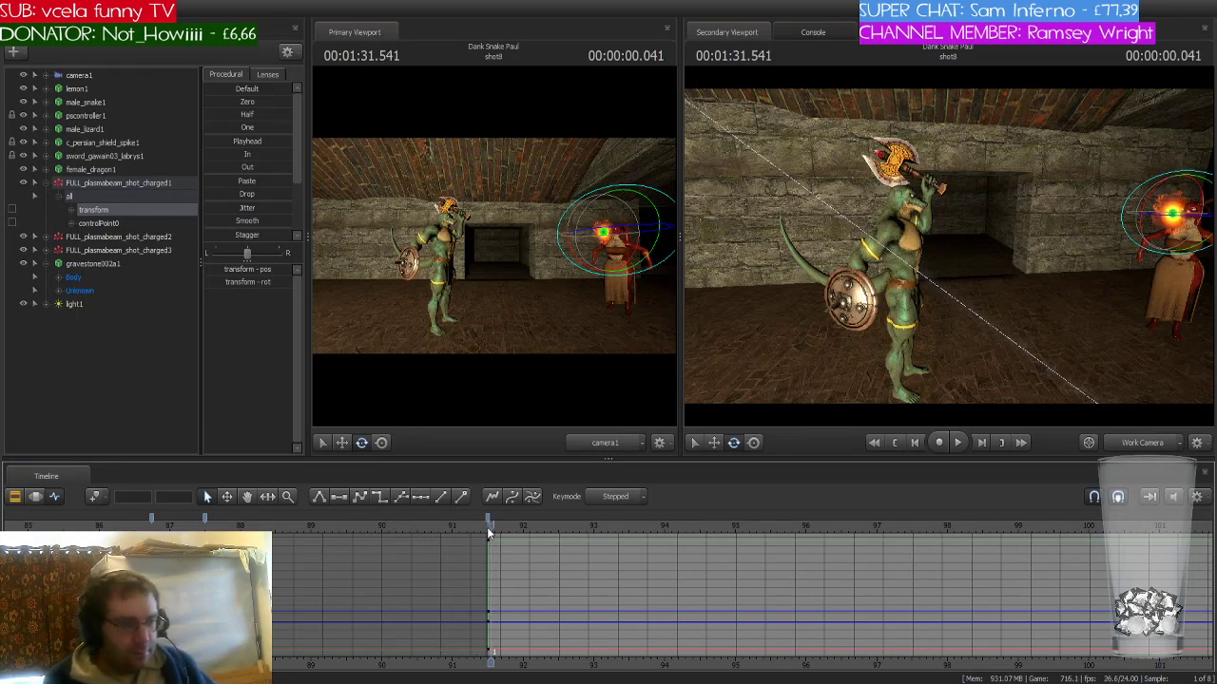
pyautogui.press('Right')
pyautogui.press('Right')
pyautogui.press('Right')
pyautogui.press('Right')
pyautogui.press('Right')
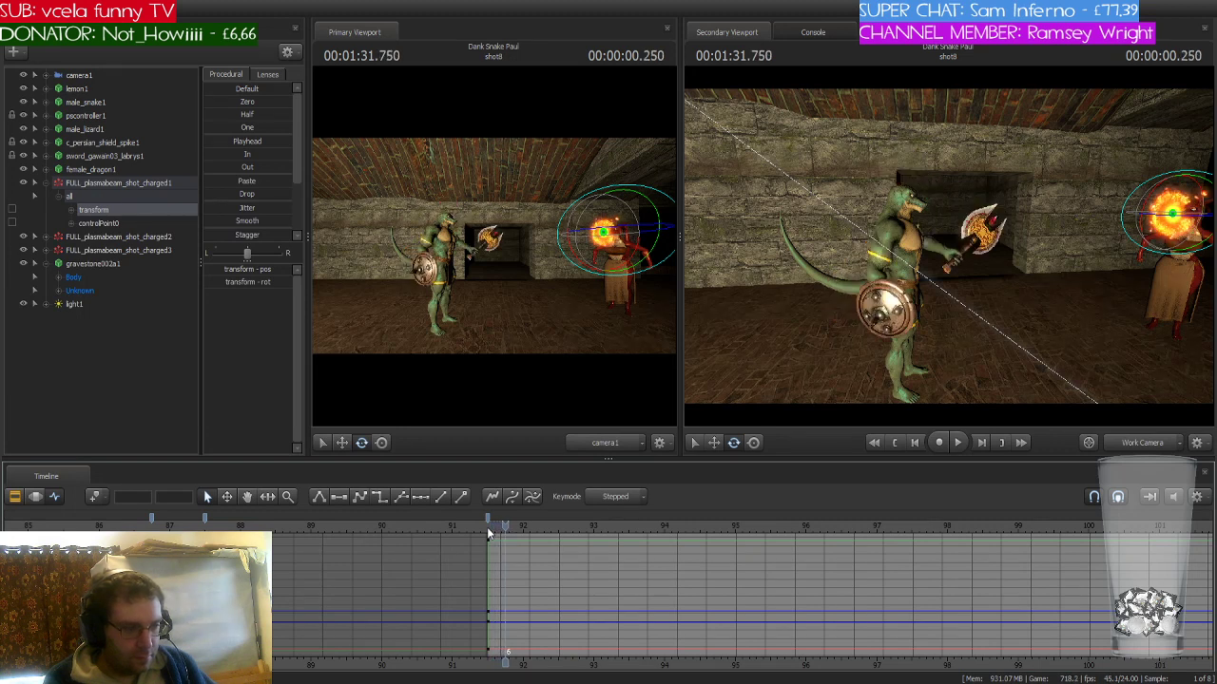
pyautogui.press('Right')
pyautogui.press('Right')
pyautogui.press('Right')
pyautogui.press('Right')
pyautogui.press('Right')
pyautogui.press('Right')
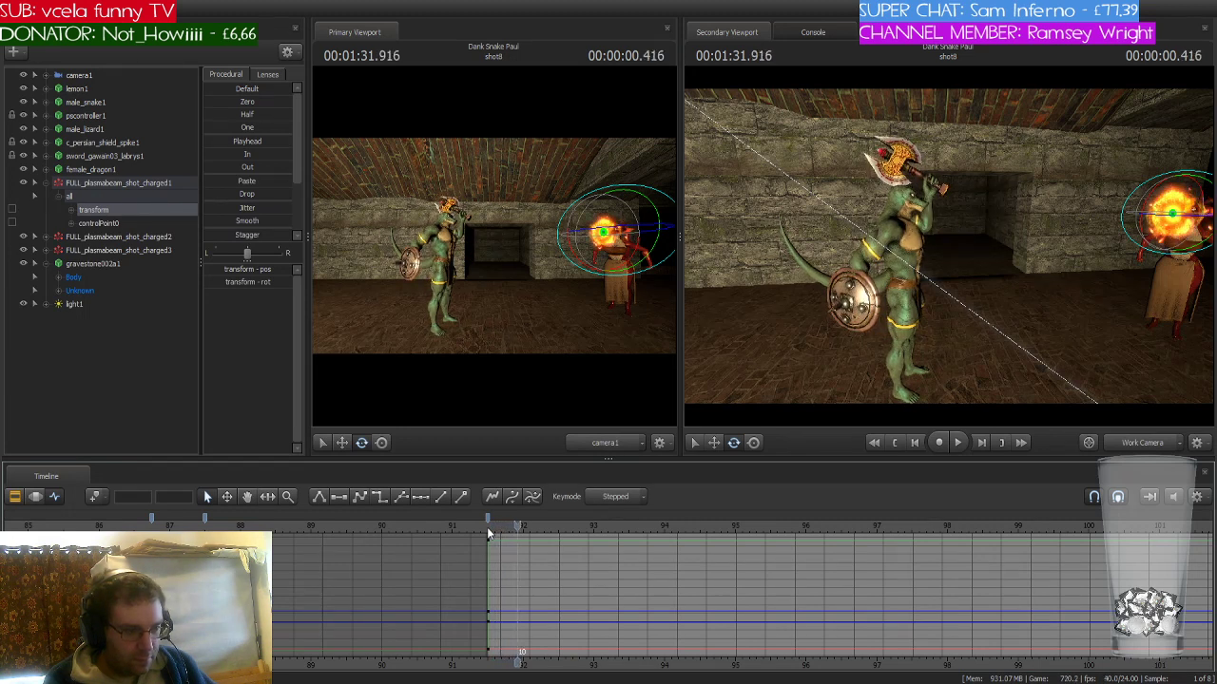
pyautogui.press('Right')
pyautogui.press('Right')
pyautogui.press('Right')
pyautogui.press('Right')
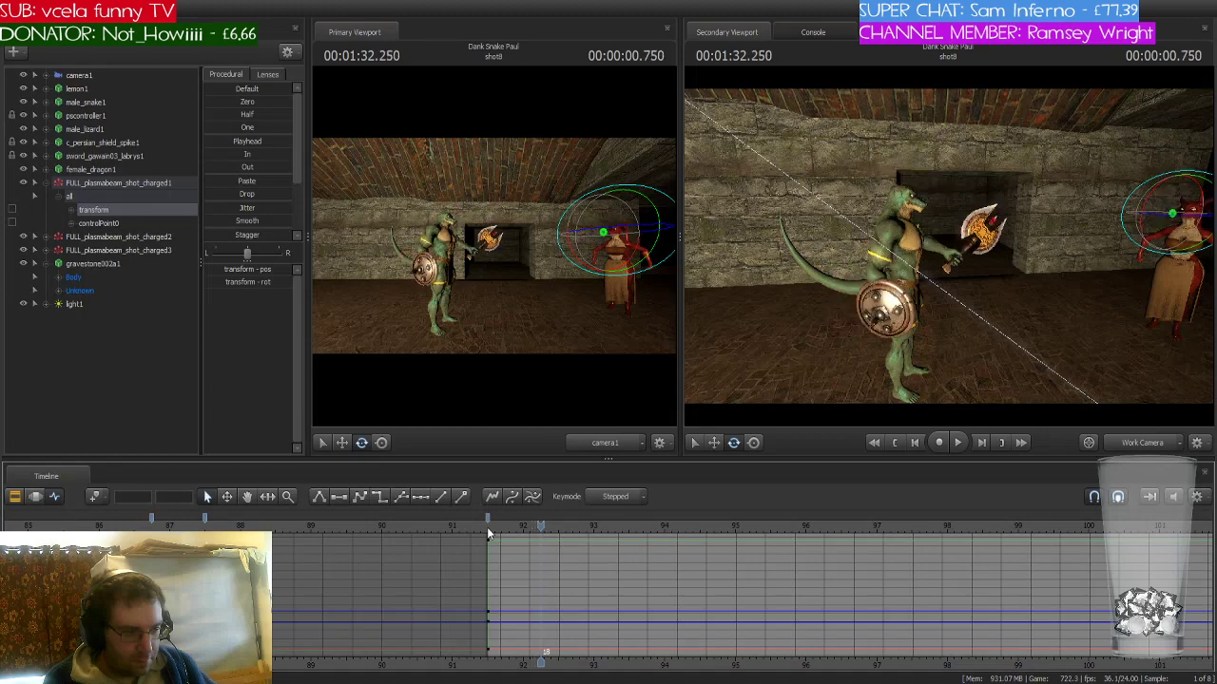
pyautogui.moveTo(1083, 307); pyautogui.dragTo(723, 343)
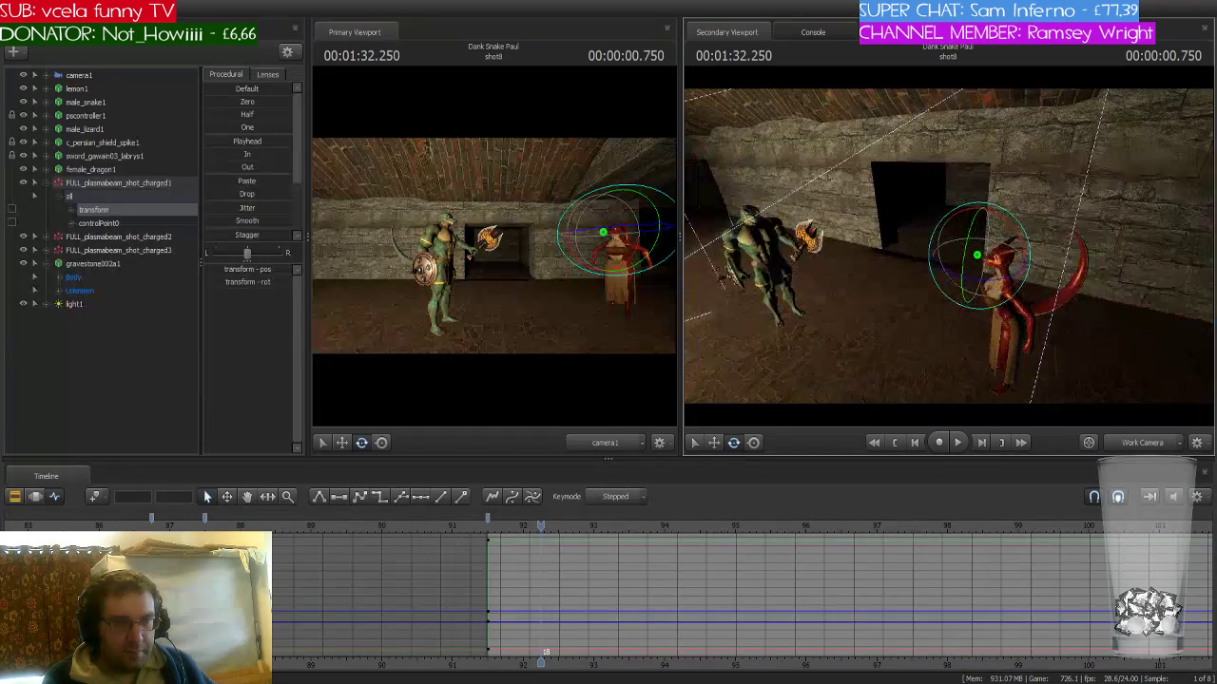
pyautogui.press('w')
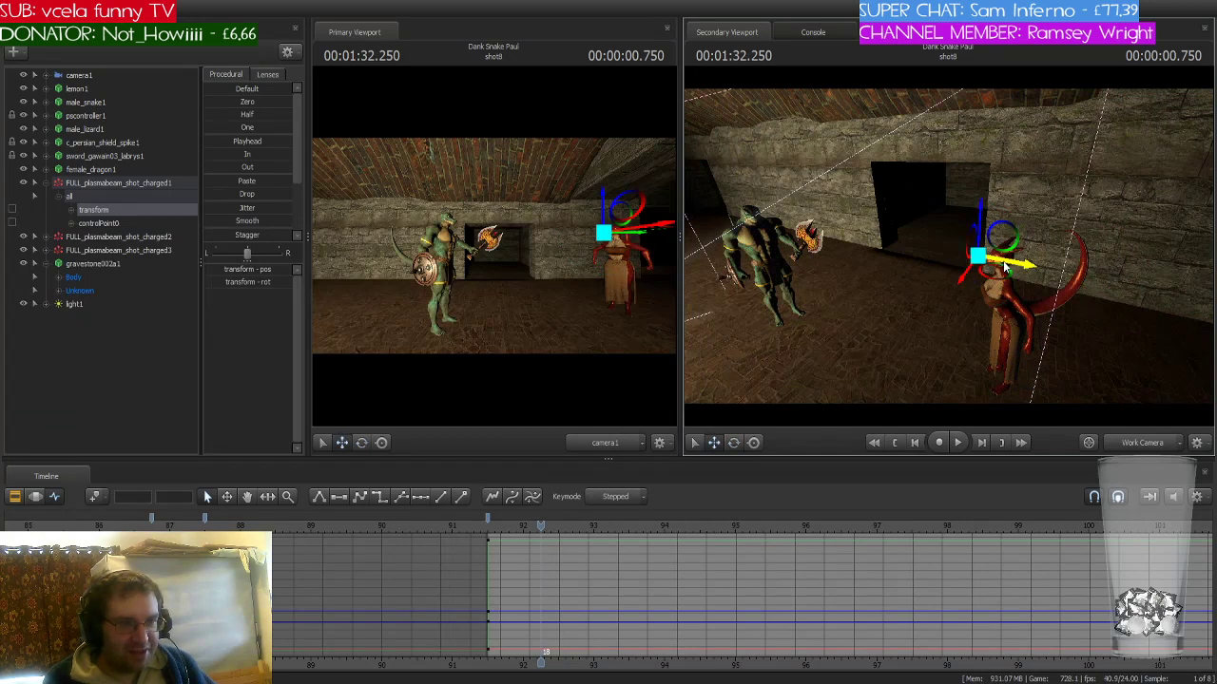
pyautogui.moveTo(1006, 269); pyautogui.dragTo(801, 246)
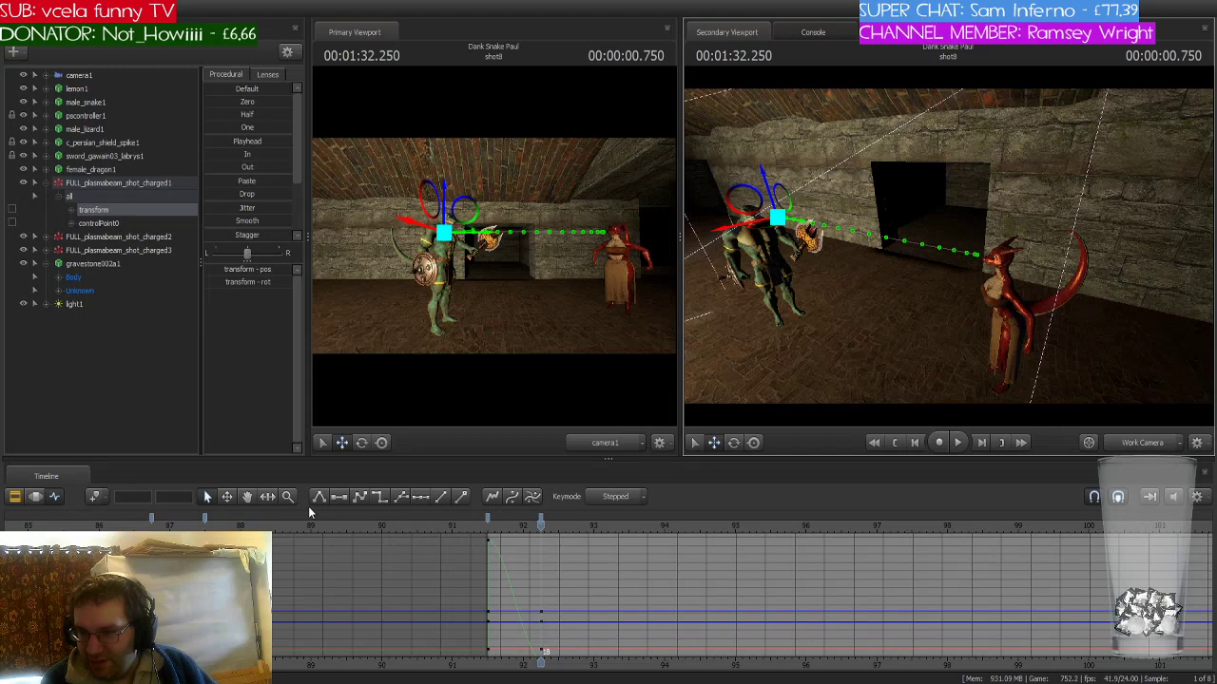
pyautogui.moveTo(851, 345); pyautogui.dragTo(837, 342, button='right')
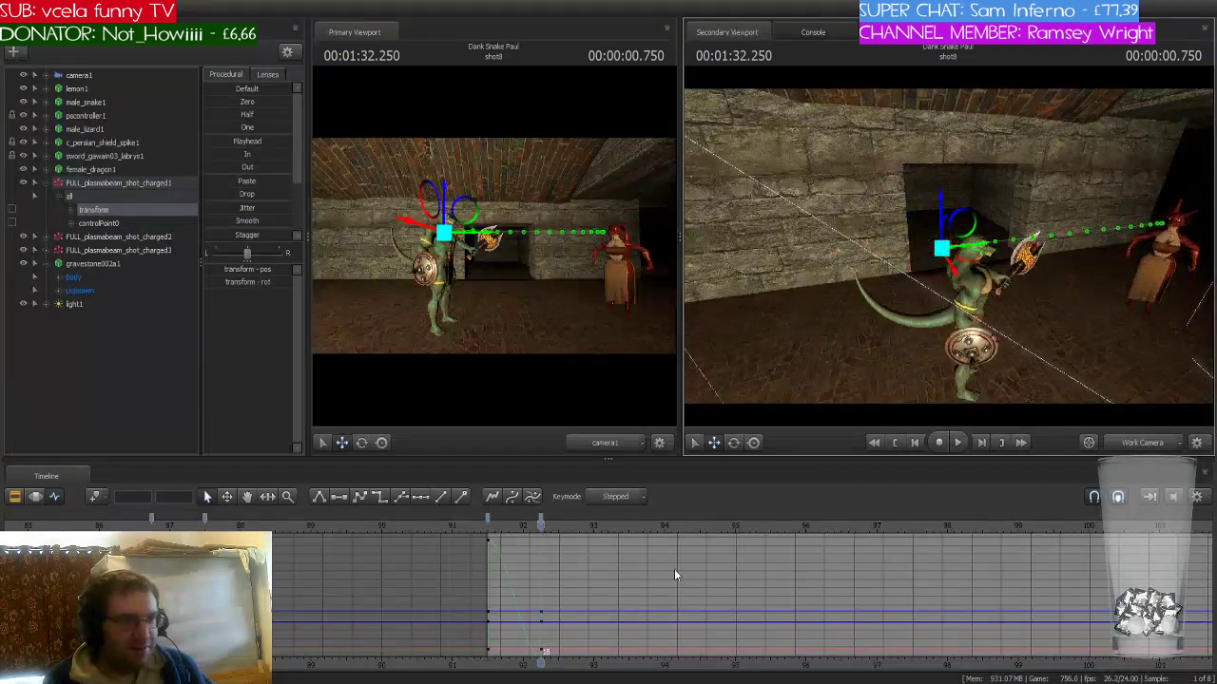
pyautogui.scroll(-4, 497, 570)
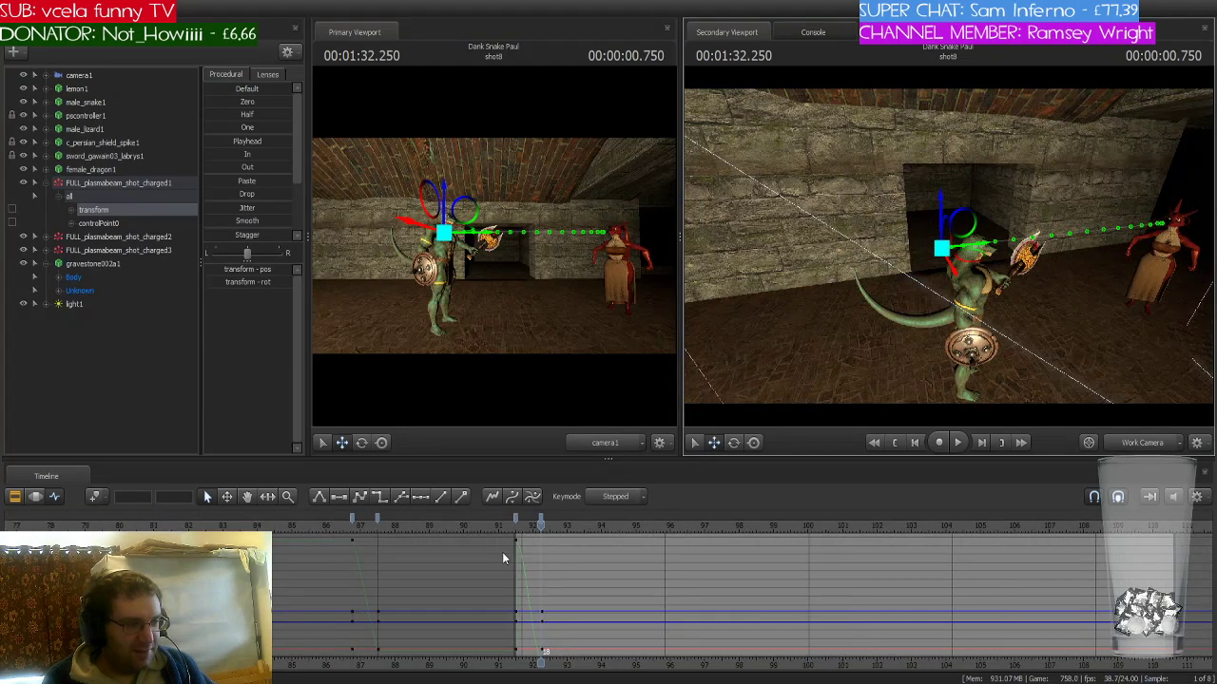
pyautogui.scroll(4, 503, 556)
pyautogui.moveTo(540, 524)
pyautogui.mouseDown()
pyautogui.moveTo(485, 528)
pyautogui.moveTo(520, 526)
pyautogui.mouseUp()
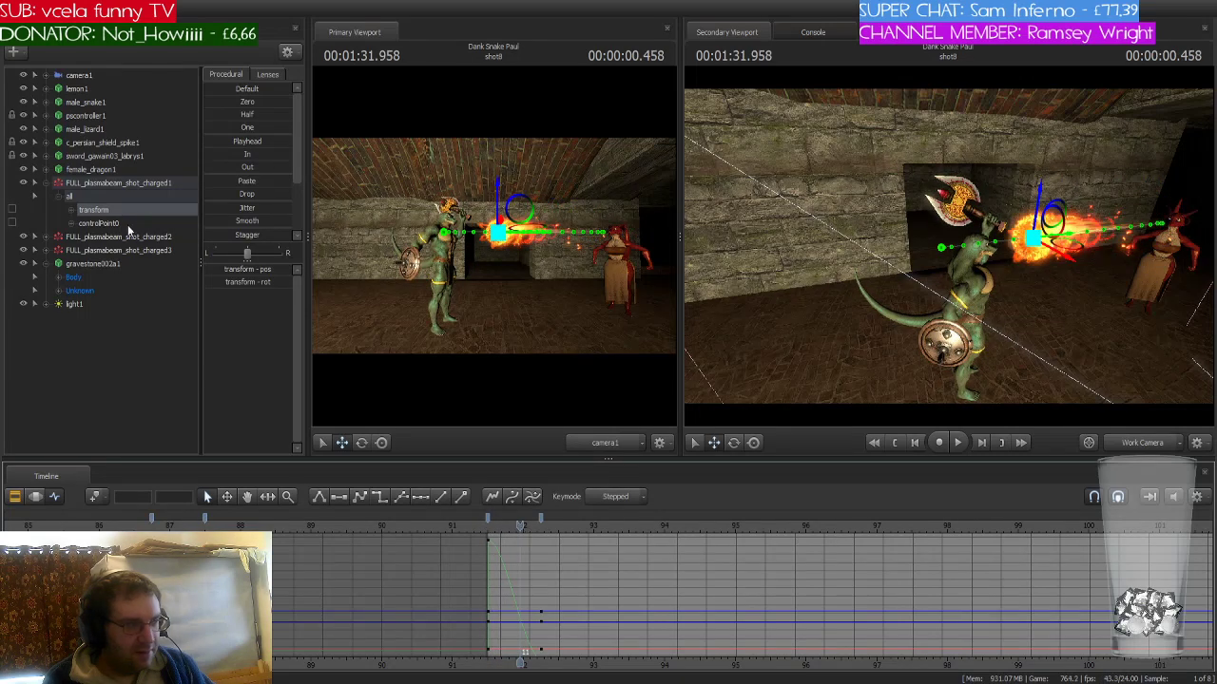
# - Select male_lizard1 and play back its axe swing keys from the start of shot8
pyautogui.click(122, 168)
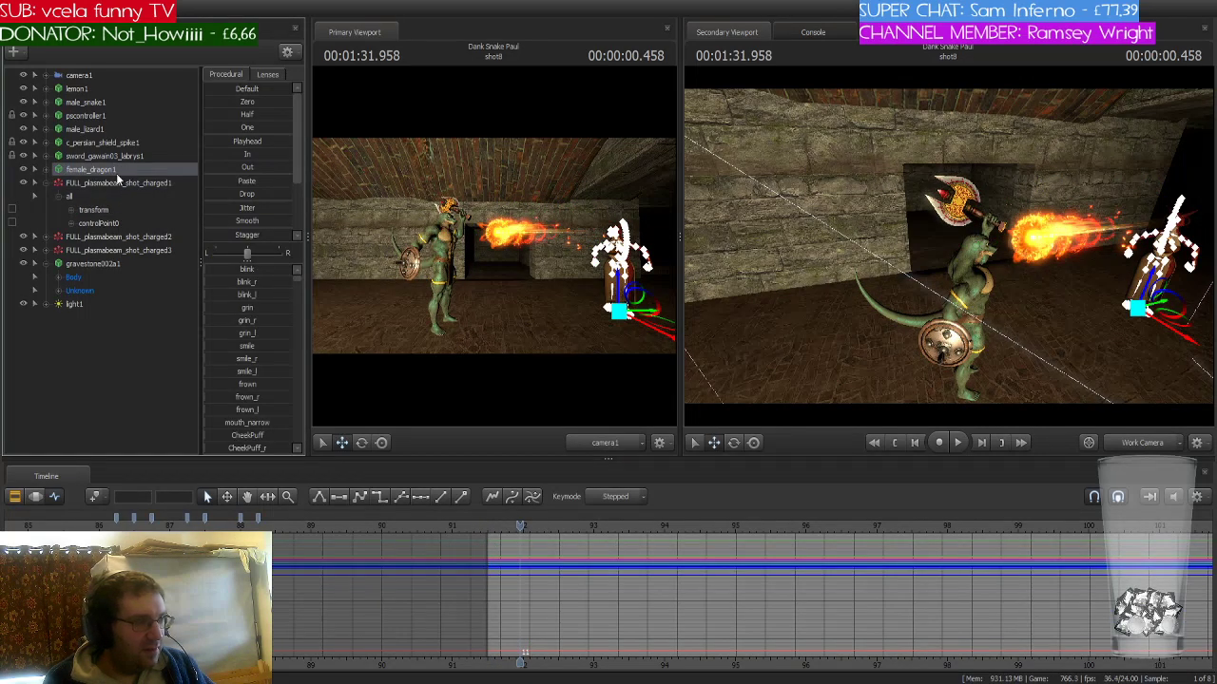
pyautogui.click(109, 103)
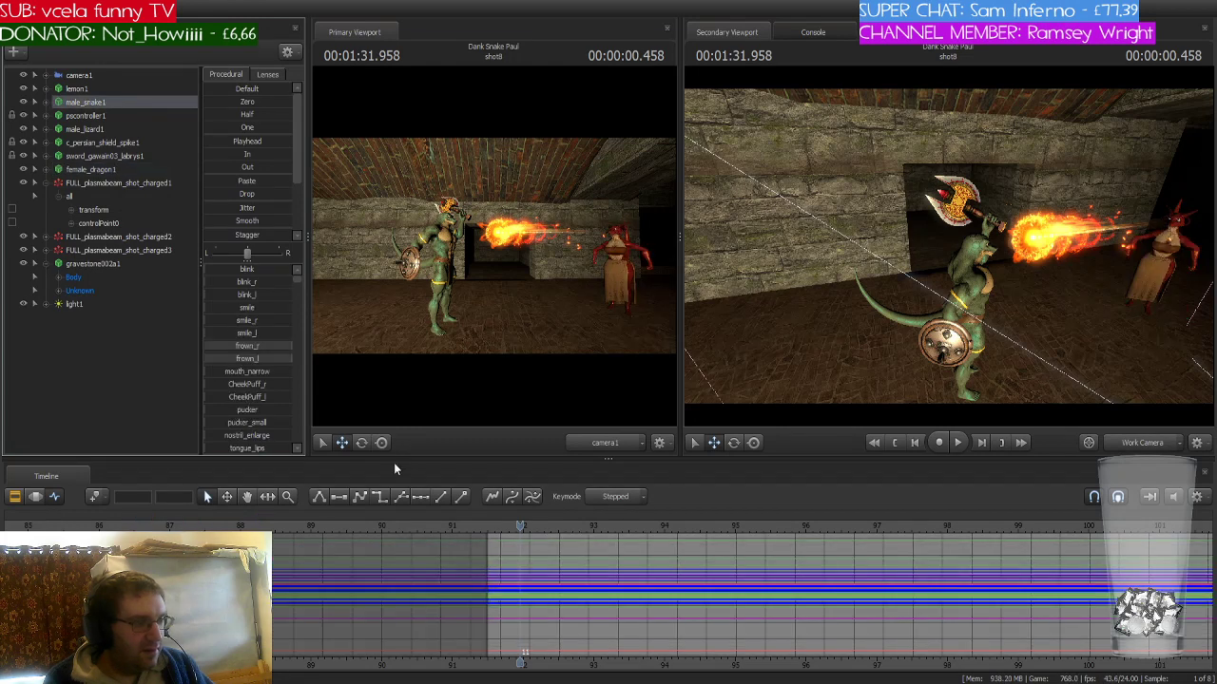
pyautogui.click(109, 129)
pyautogui.scroll(4, 442, 545)
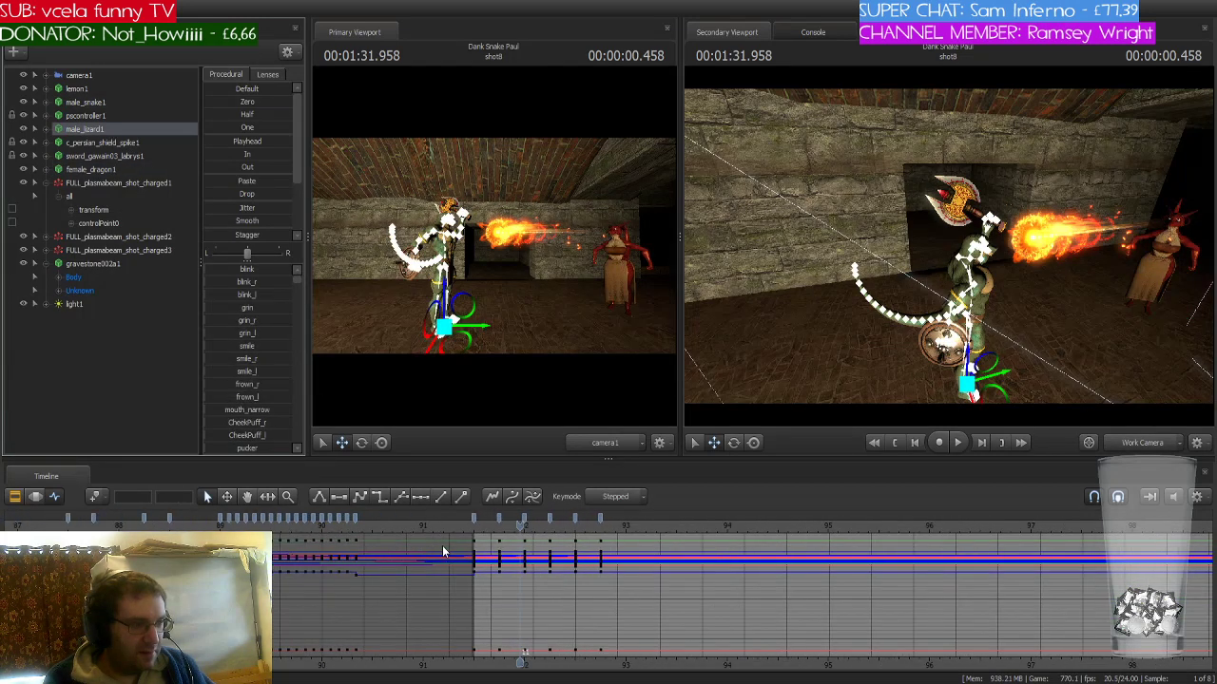
pyautogui.click(415, 517)
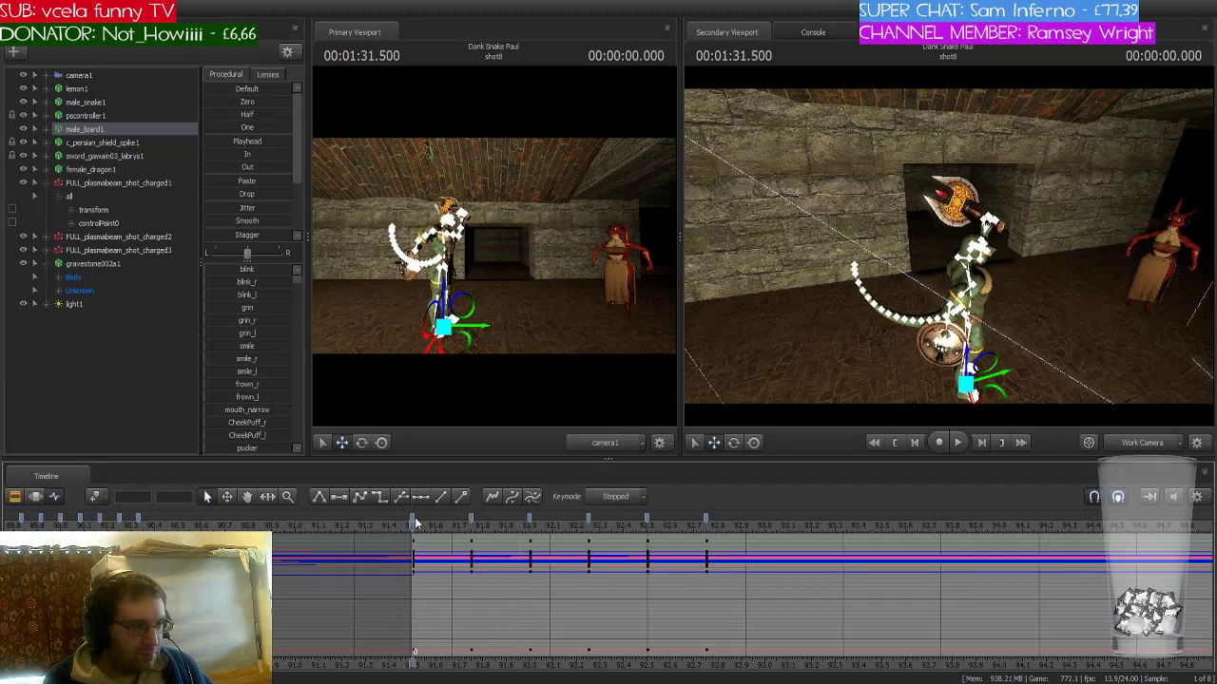
pyautogui.click(708, 521)
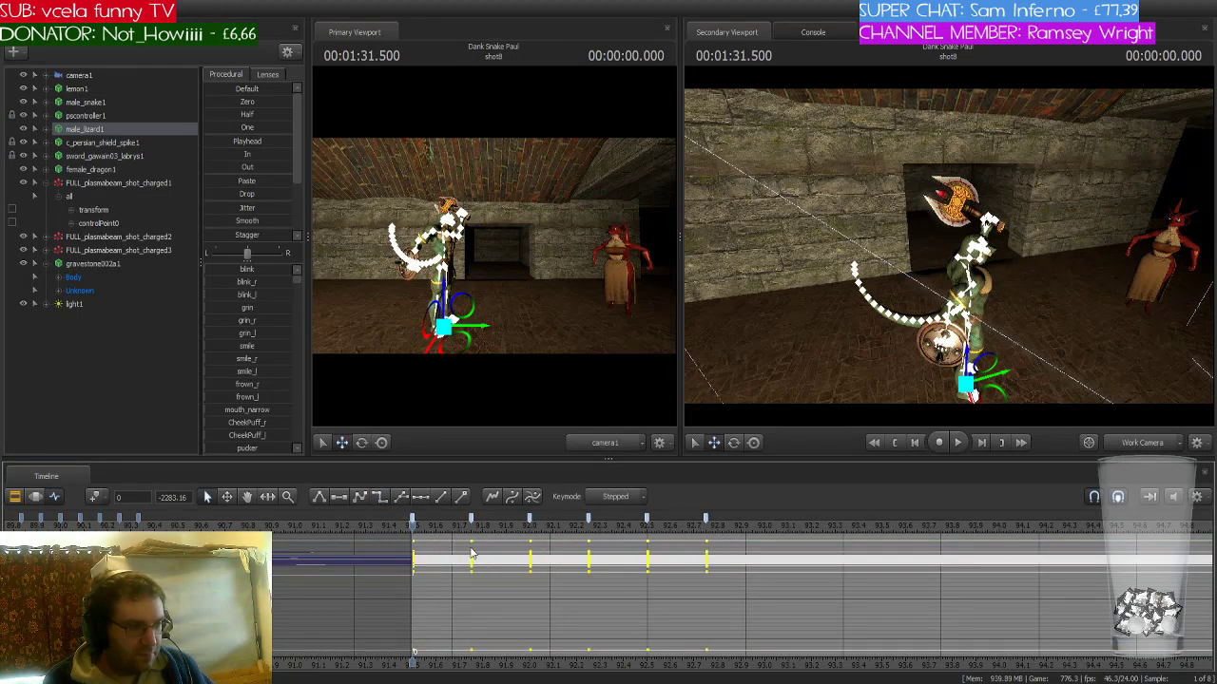
pyautogui.press('space')
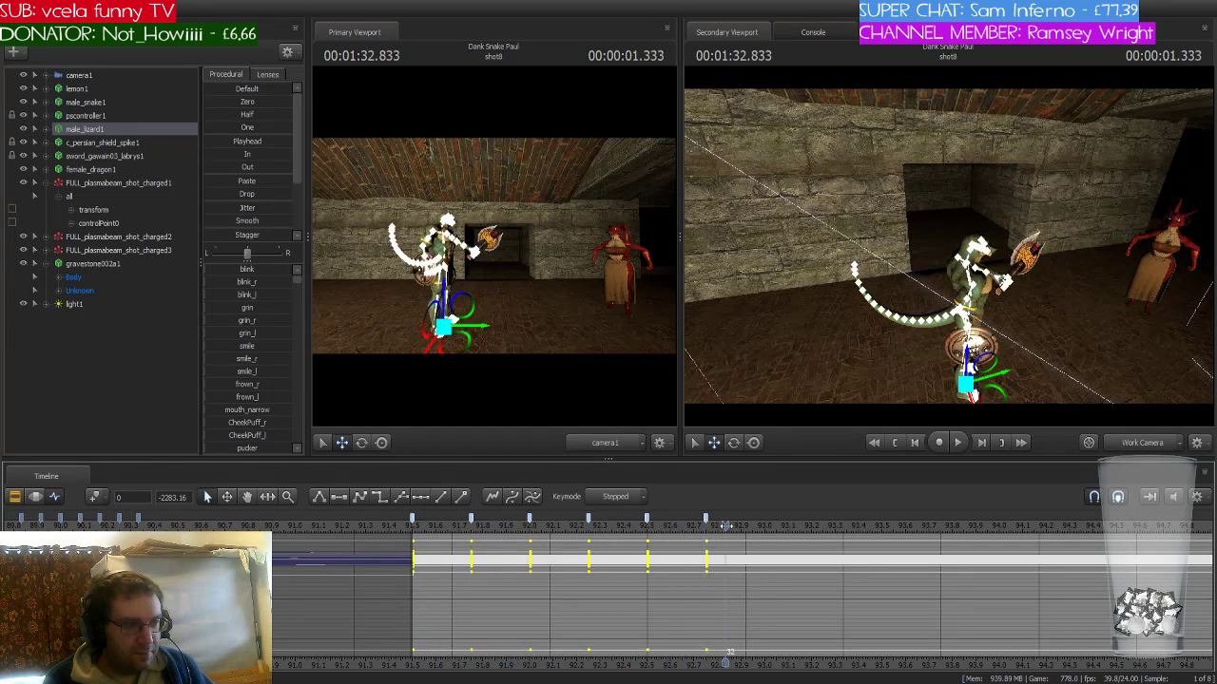
# - Copy male_lizard1's shield-blocking key at frame -96 in shot7 onto its key at frame 18 in shot8
pyautogui.moveTo(407, 534); pyautogui.dragTo(589, 539)
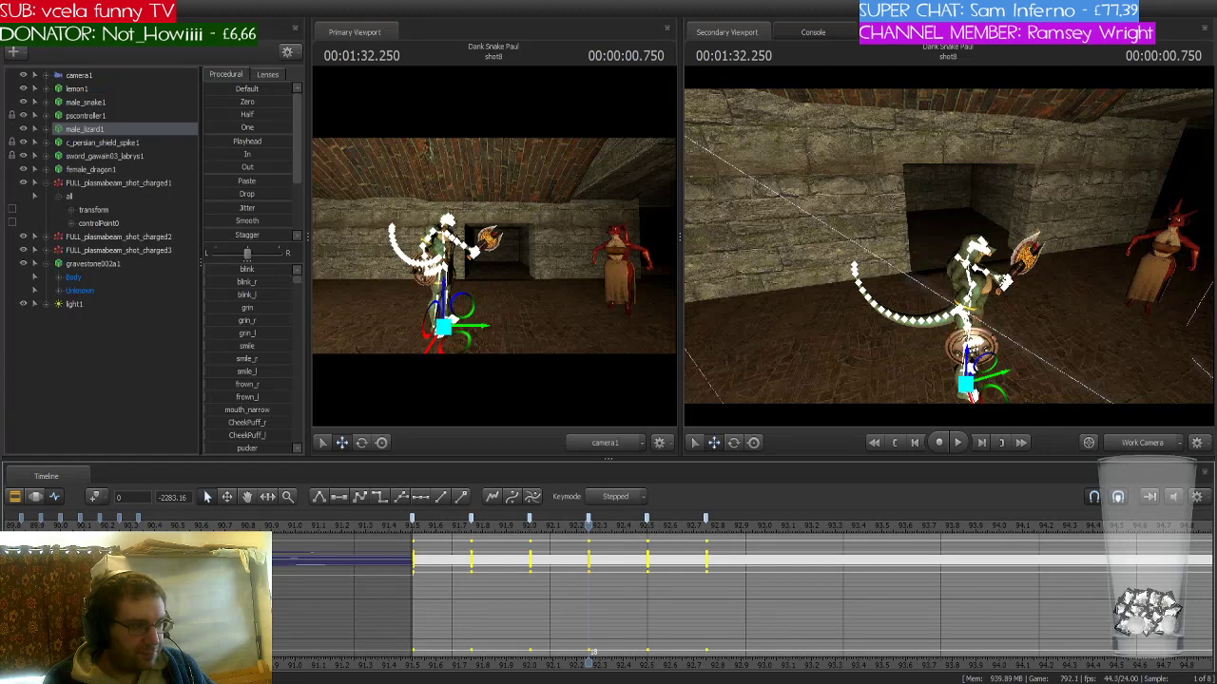
pyautogui.scroll(-5, 588, 589)
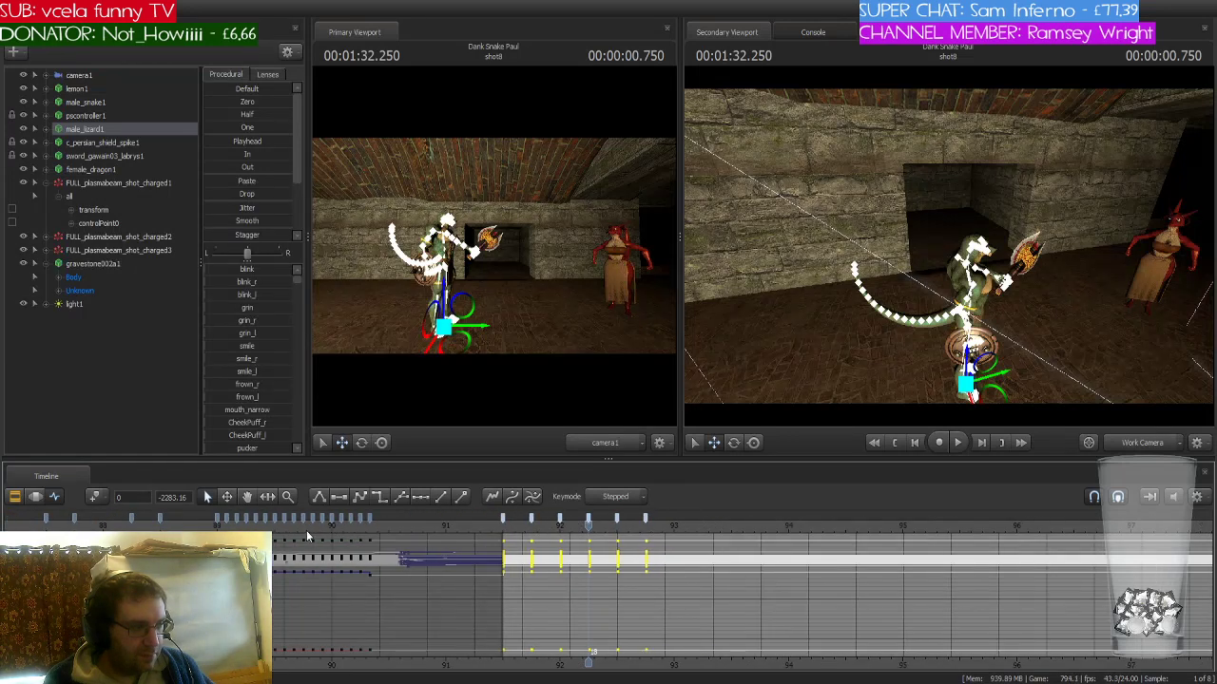
pyautogui.scroll(-3, 307, 538)
pyautogui.moveTo(255, 526); pyautogui.dragTo(254, 525)
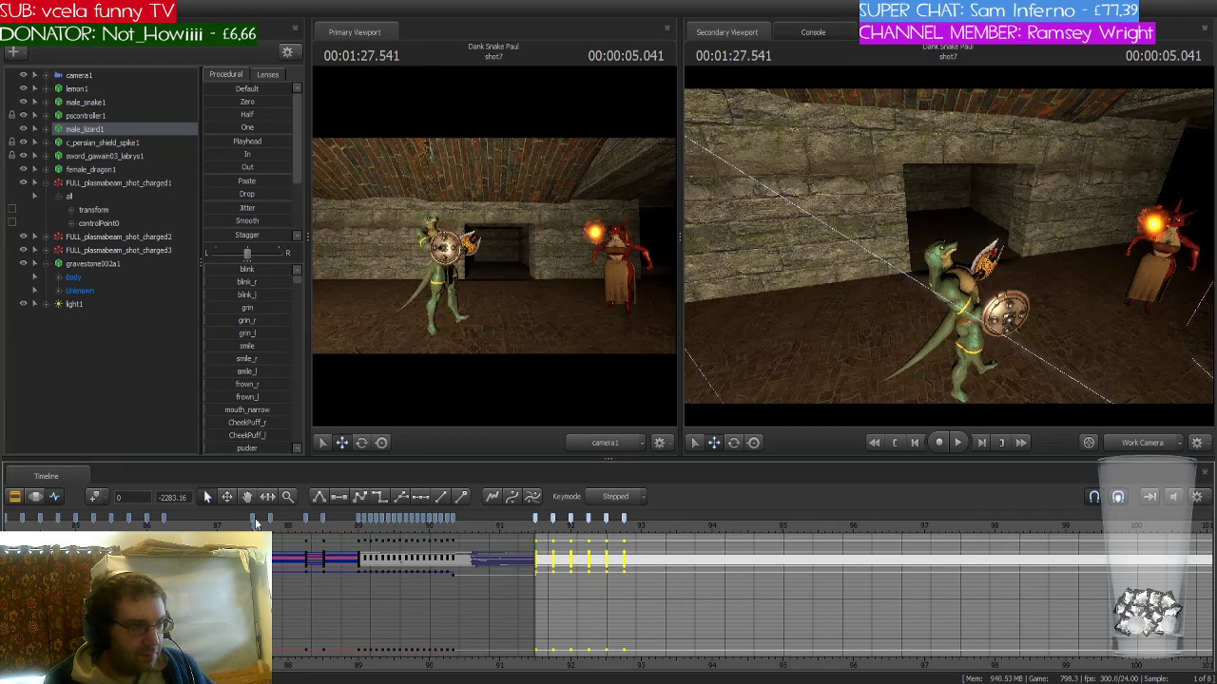
pyautogui.click(256, 524)
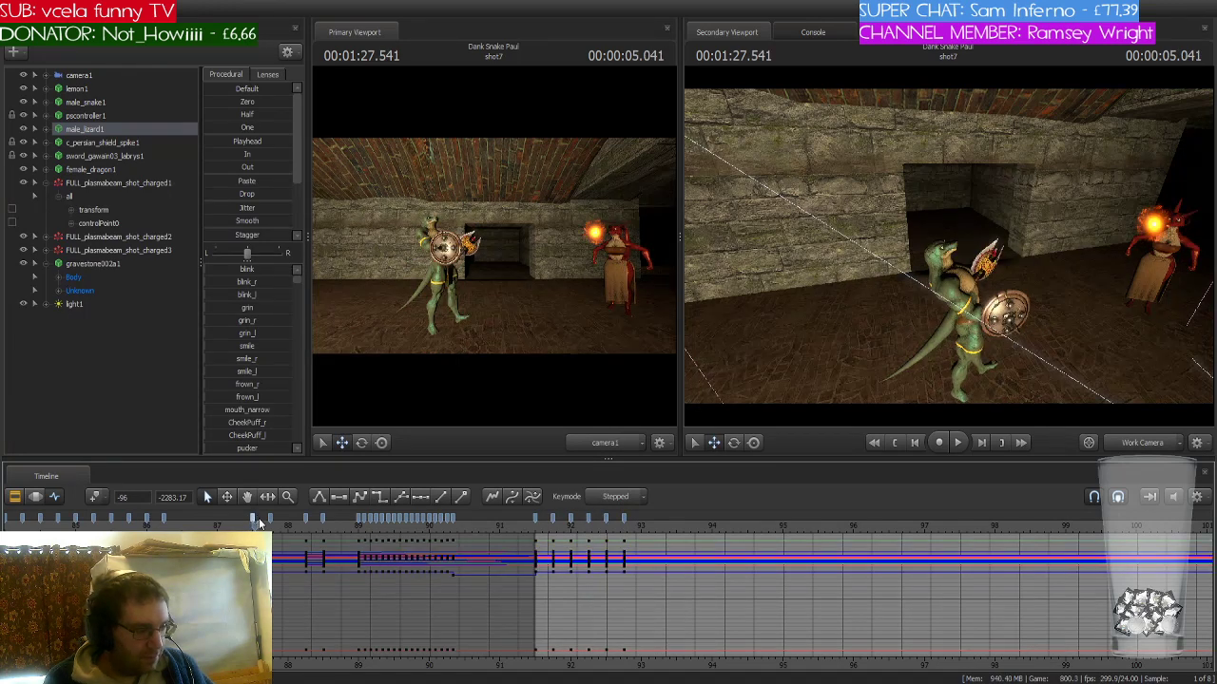
pyautogui.moveTo(259, 524); pyautogui.dragTo(588, 525)
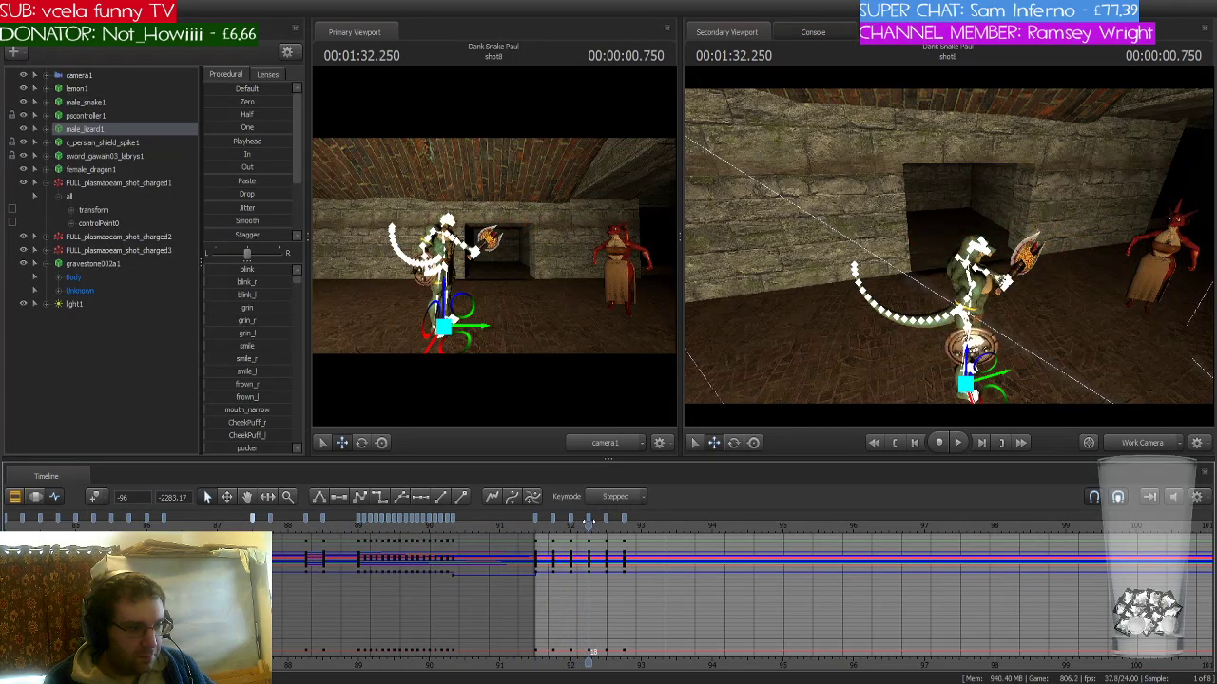
pyautogui.click(589, 520)
pyautogui.hotkey('ctrl', 'v')
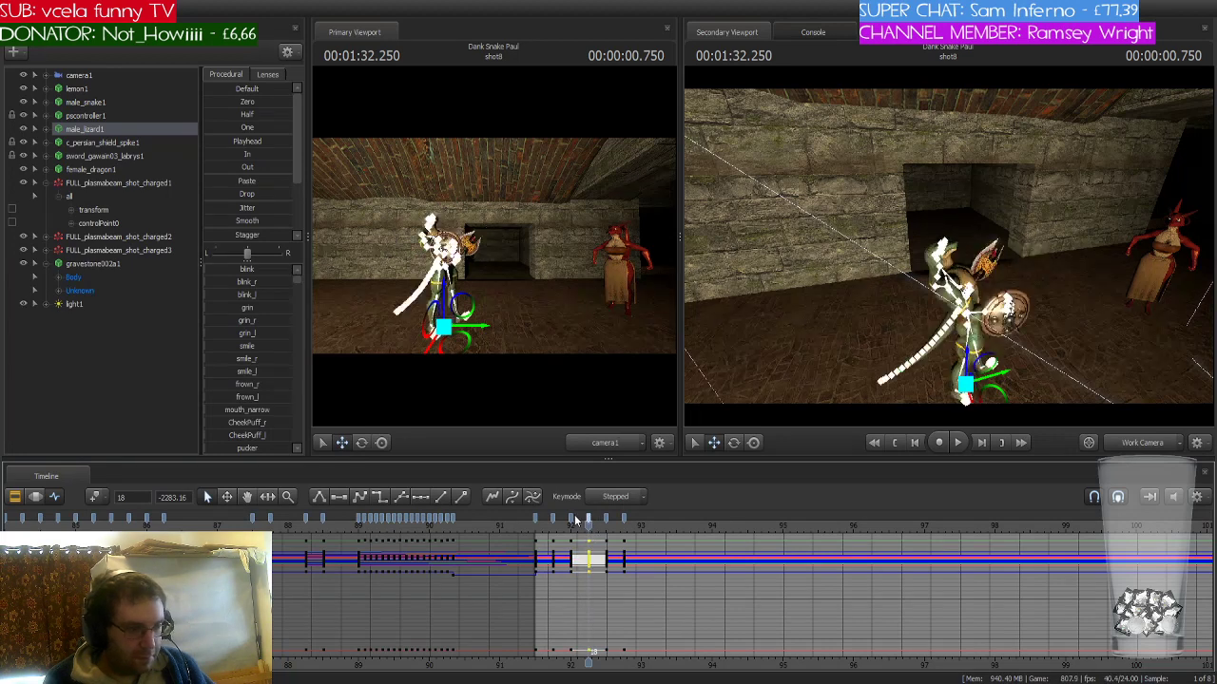
# - Check male_lizard1's pasted block pose at frame 18 against the swings up to frame 30, and return to shot8's start
pyautogui.click(579, 521)
pyautogui.hotkey('ctrl', 'z')
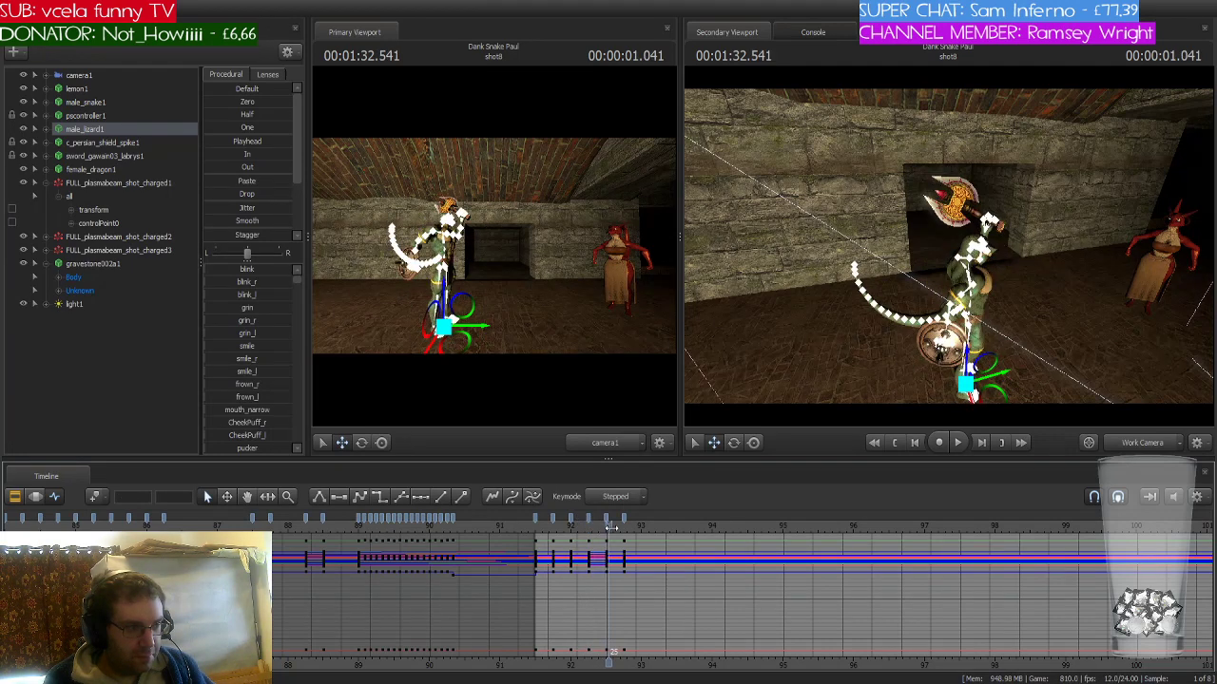
pyautogui.hotkey('ctrl', 'y')
pyautogui.click(587, 520)
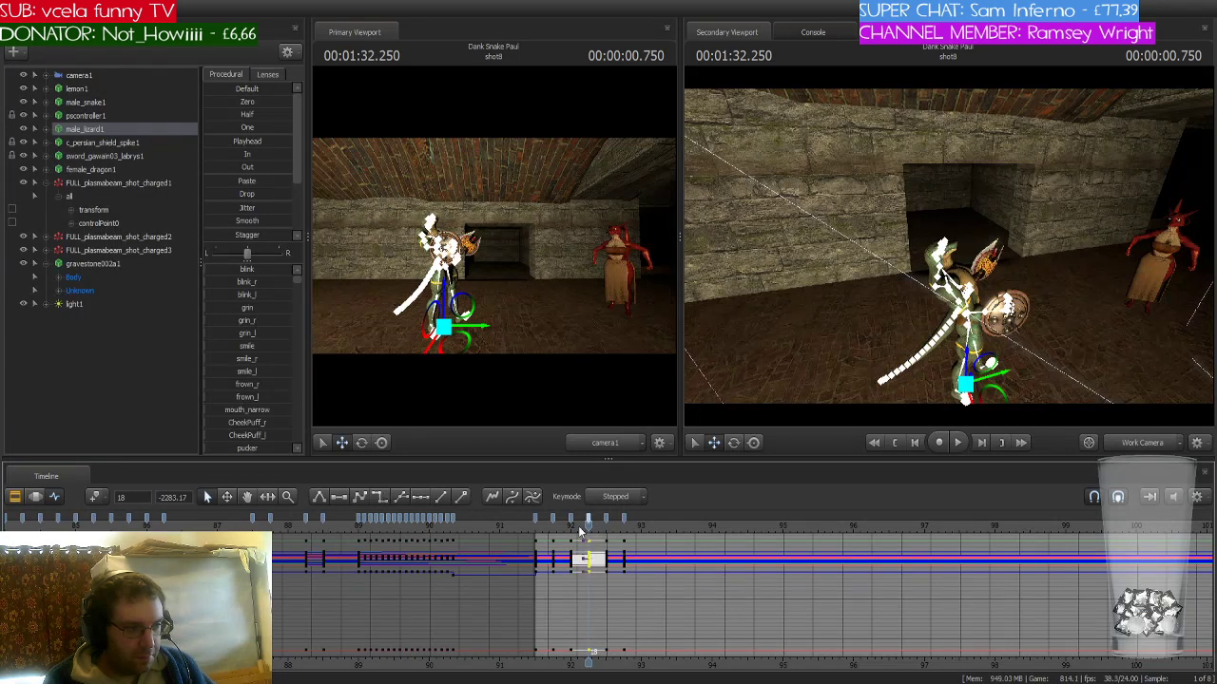
pyautogui.moveTo(590, 523); pyautogui.dragTo(625, 529)
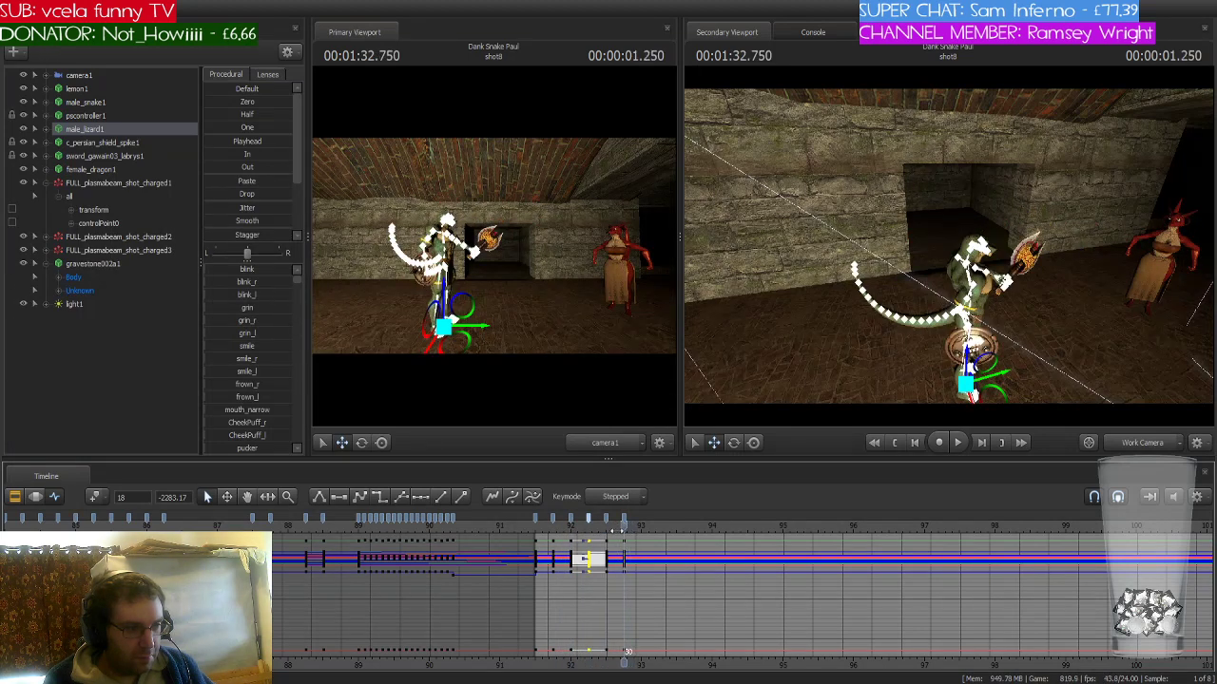
pyautogui.click(536, 529)
pyautogui.moveTo(536, 529); pyautogui.dragTo(534, 528)
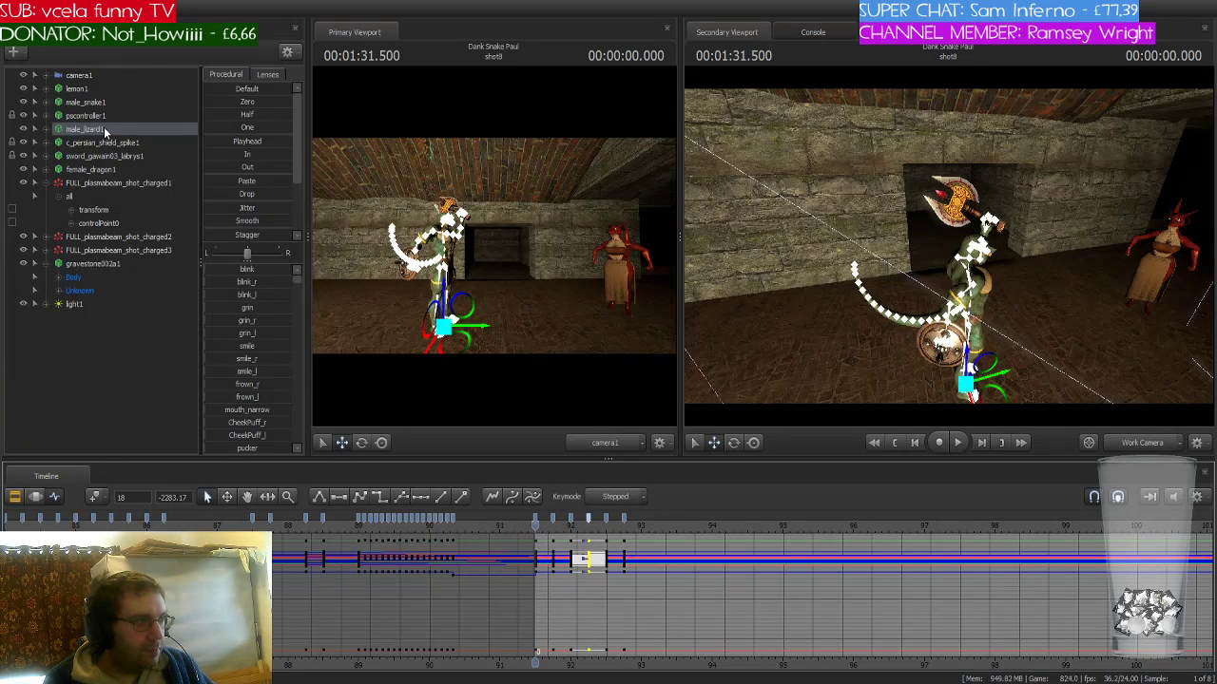
# - Select female_dragon1 and examine its firing keys in shot7 against the plasma beam's flight from frame -123 to about frame -98
pyautogui.click(111, 170)
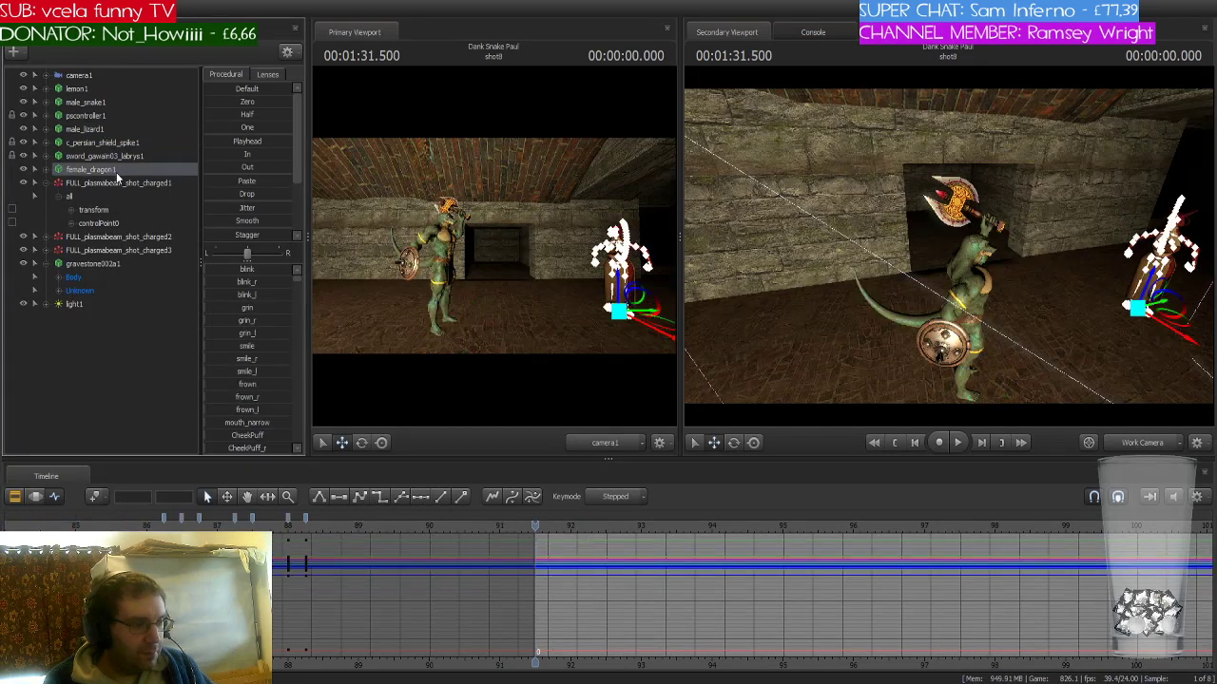
pyautogui.scroll(-2, 364, 535)
pyautogui.click(315, 530)
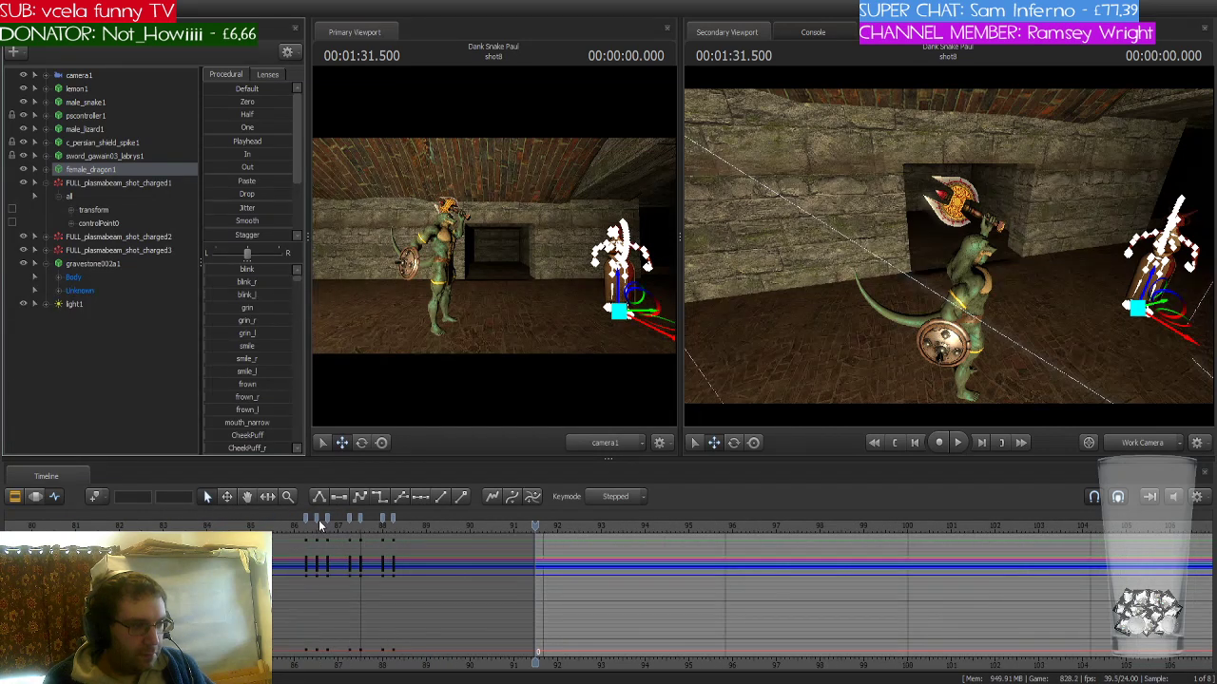
pyautogui.scroll(2, 319, 534)
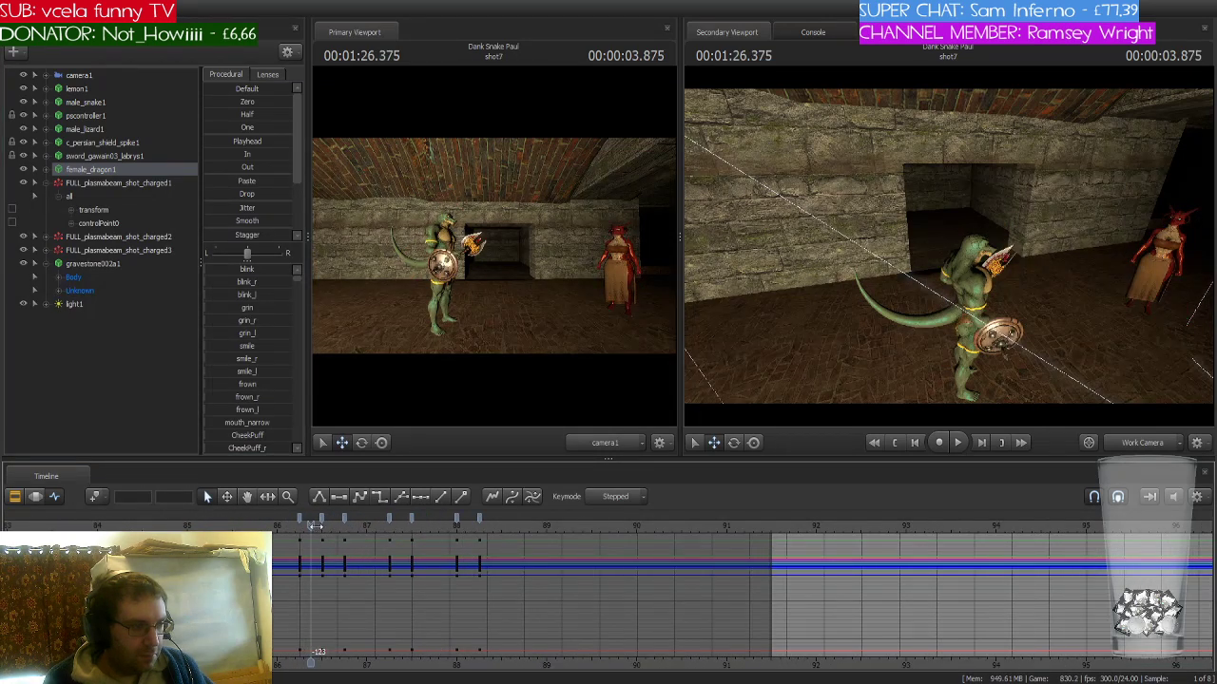
pyautogui.moveTo(316, 526); pyautogui.dragTo(390, 526)
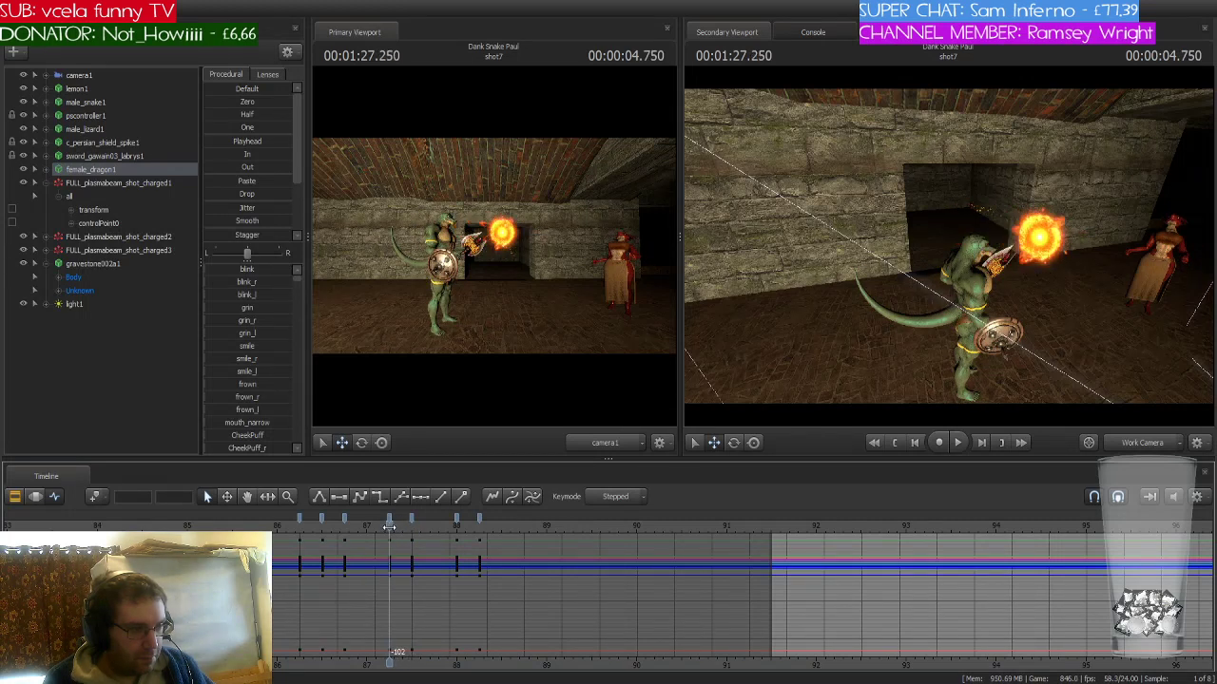
pyautogui.press('Right')
pyautogui.press('Right')
pyautogui.press('Right')
pyautogui.press('Right')
pyautogui.press('Right')
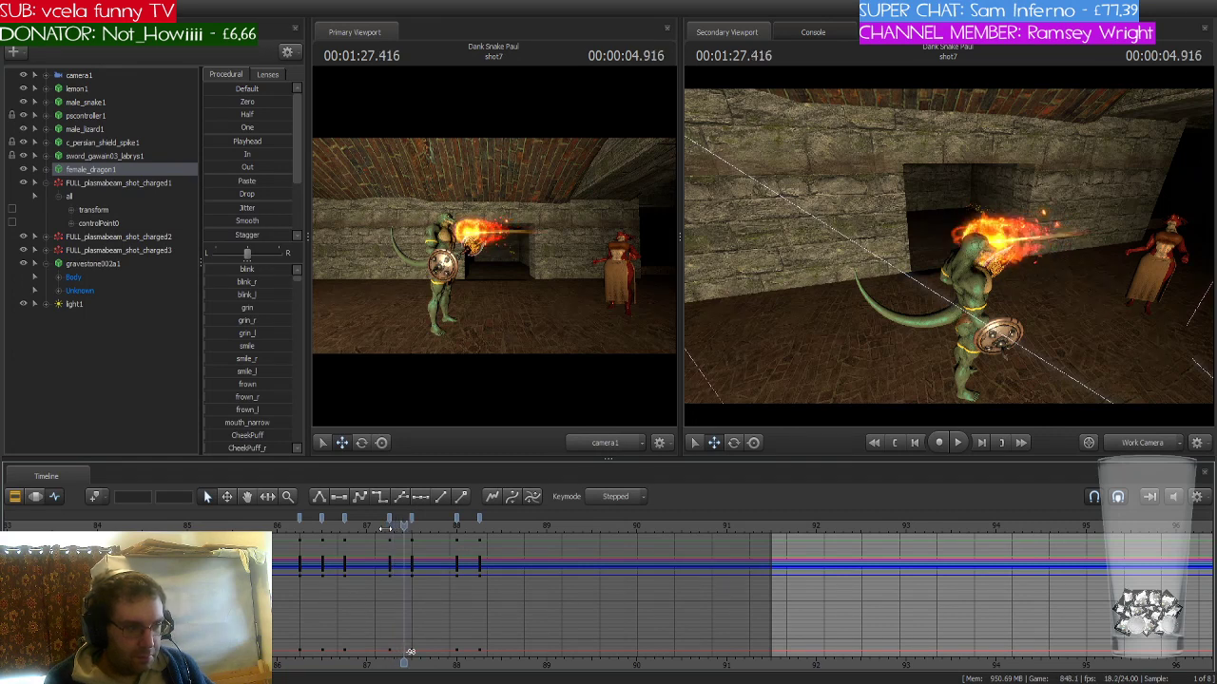
pyautogui.press('Right')
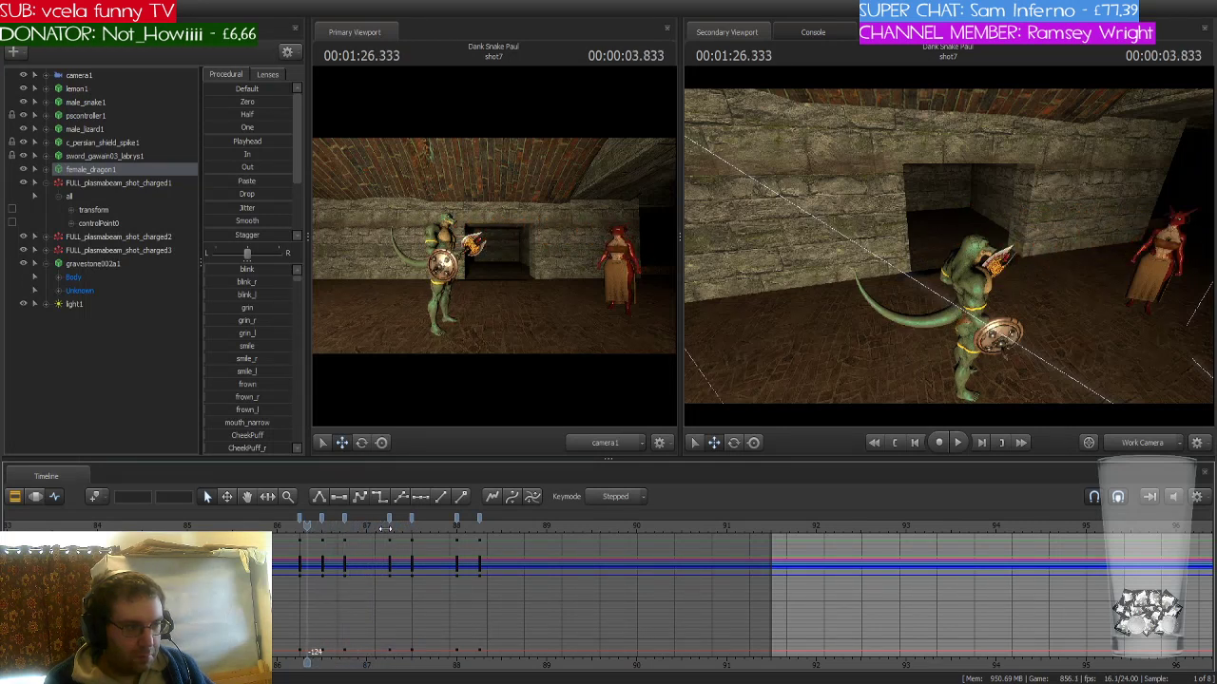
# - Play back shot7's plasma beam volley from before the dragon's first firing keys through into the start of shot8
pyautogui.press('space')
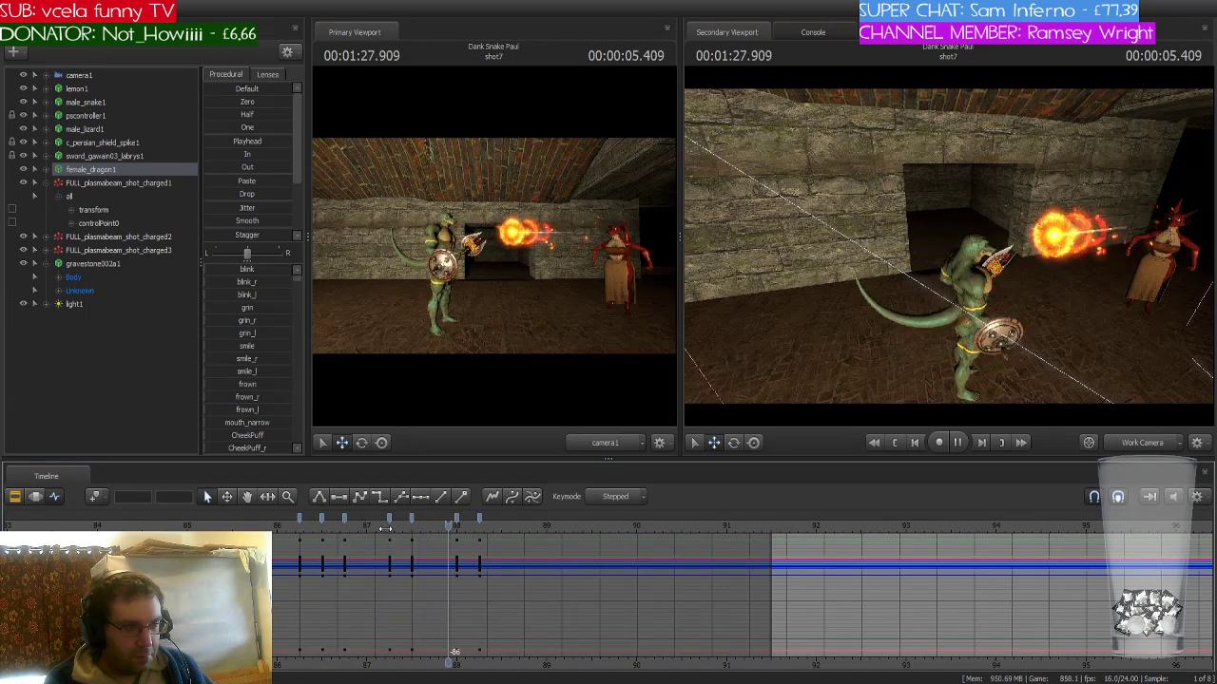
pyautogui.press('space')
pyautogui.moveTo(385, 529); pyautogui.dragTo(284, 538)
pyautogui.press('space')
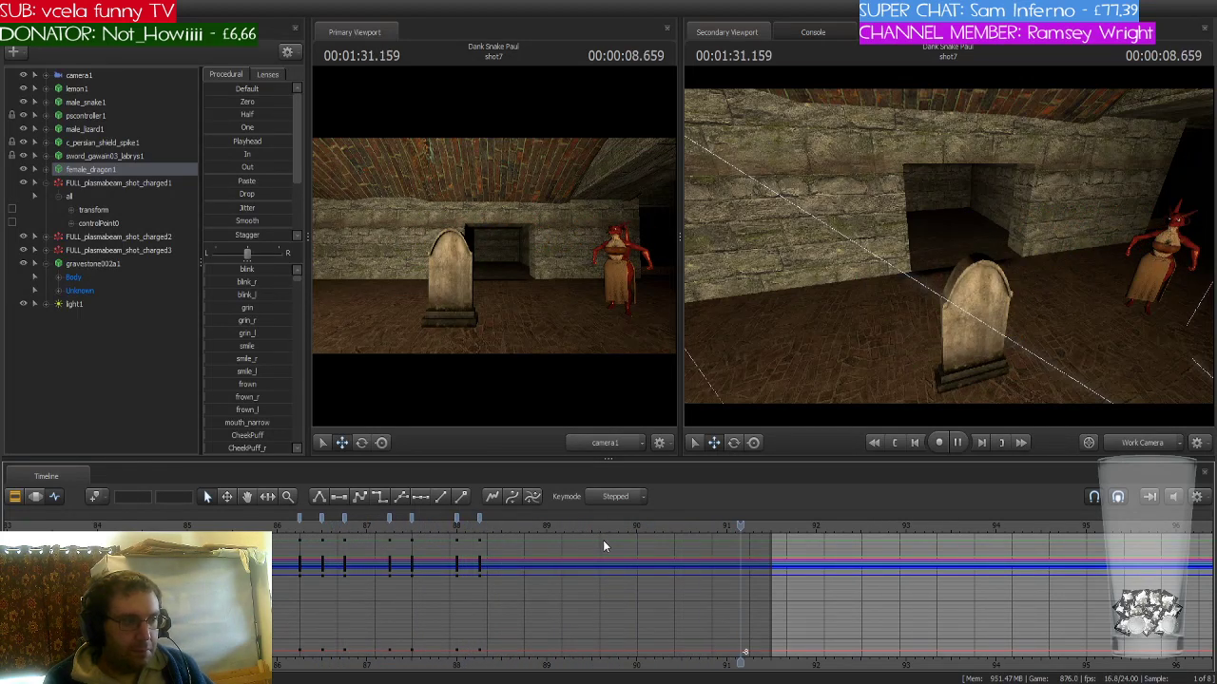
pyautogui.press('space')
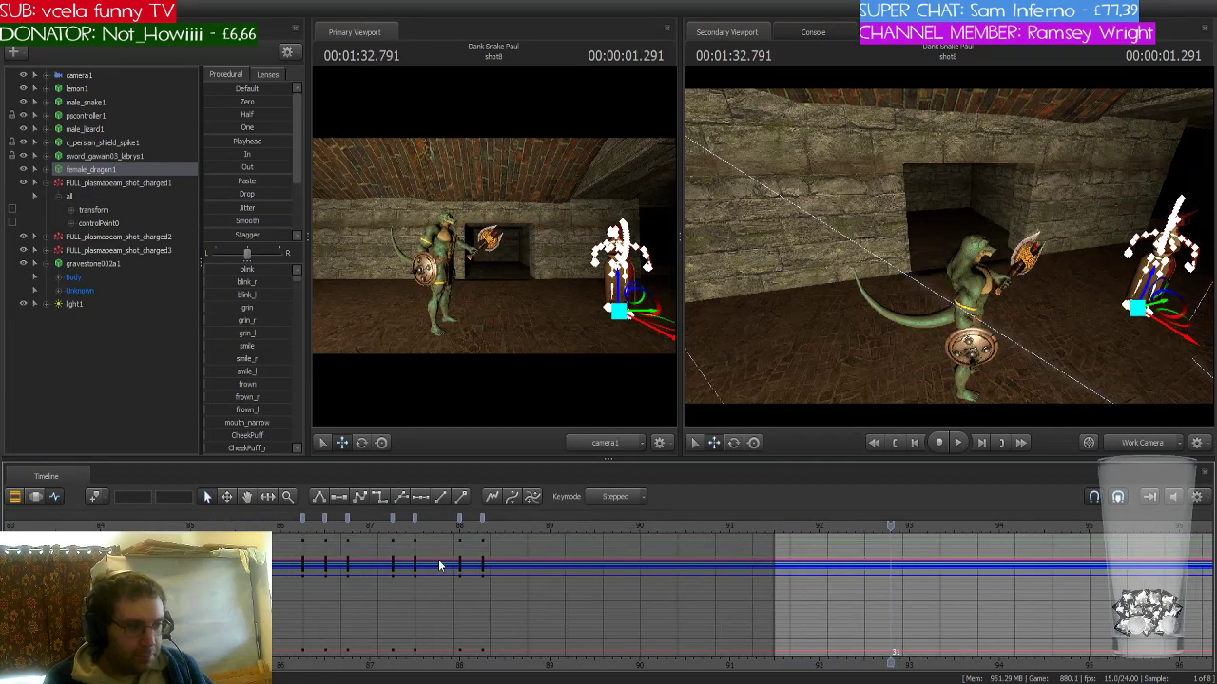
# - Step through female_dragon1's poses in shot7 from frame -119 to examine how each firing key lines up with a beam launch
pyautogui.moveTo(346, 528)
pyautogui.mouseDown()
pyautogui.moveTo(378, 526)
pyautogui.moveTo(224, 527)
pyautogui.moveTo(349, 534)
pyautogui.moveTo(329, 535)
pyautogui.mouseUp()
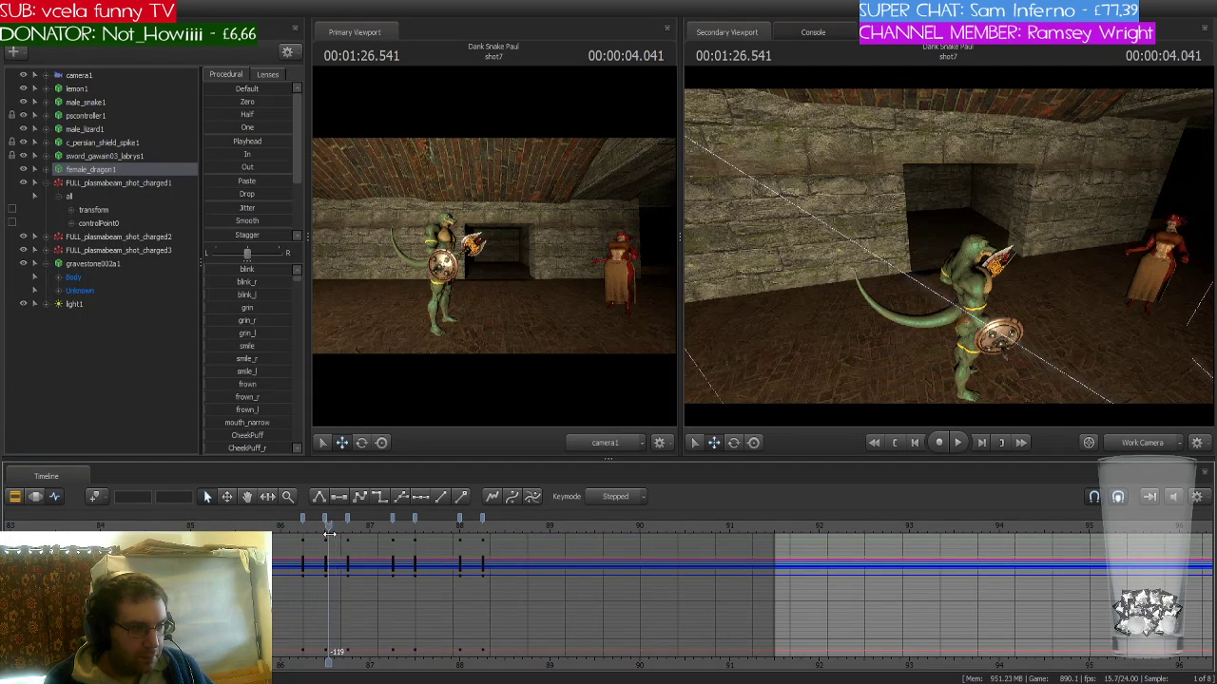
pyautogui.press('Right')
pyautogui.press('Right')
pyautogui.press('Right')
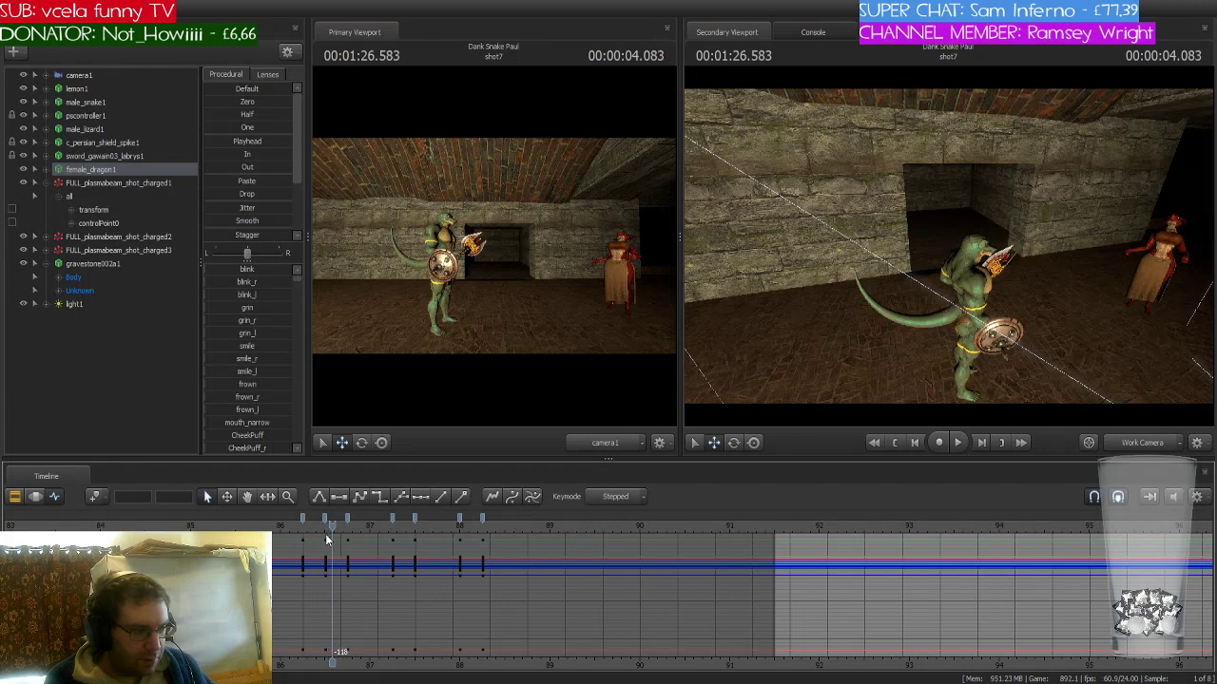
pyautogui.press('Right')
pyautogui.press('Right')
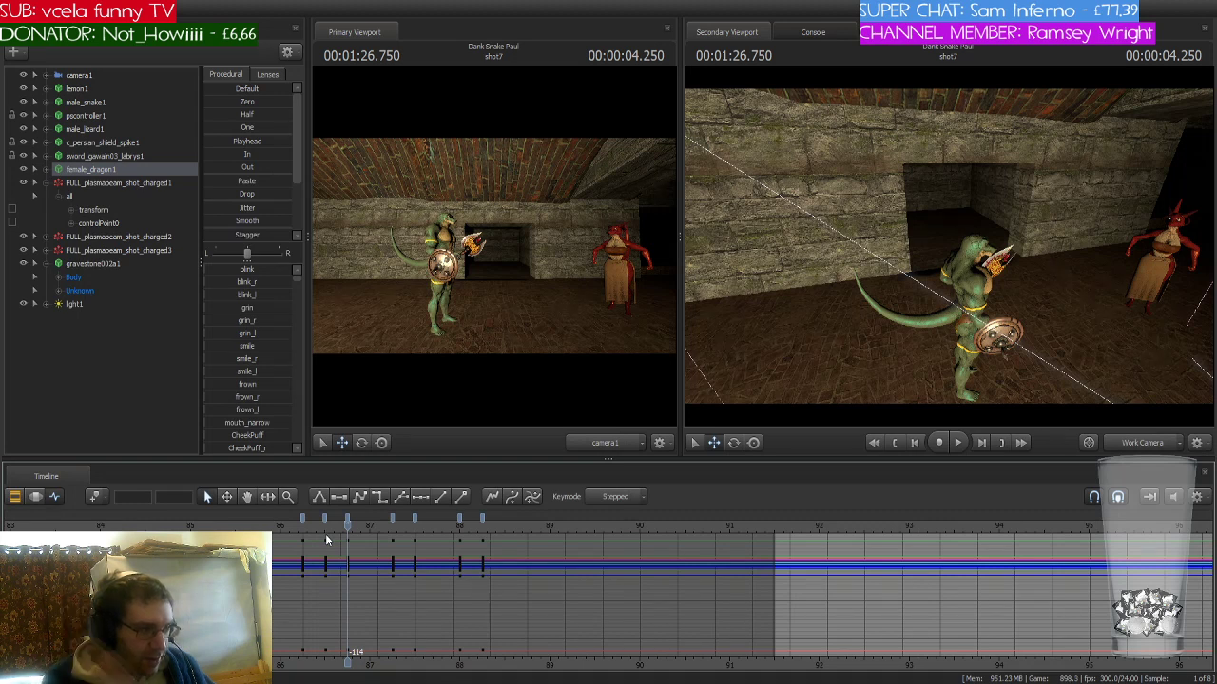
pyautogui.press('Right')
pyautogui.press('Right')
pyautogui.press('Right')
pyautogui.press('Right')
pyautogui.press('Right')
pyautogui.press('Right')
pyautogui.press('Right')
pyautogui.press('Right')
pyautogui.press('Right')
pyautogui.press('Right')
pyautogui.press('Right')
pyautogui.press('Right')
pyautogui.press('Right')
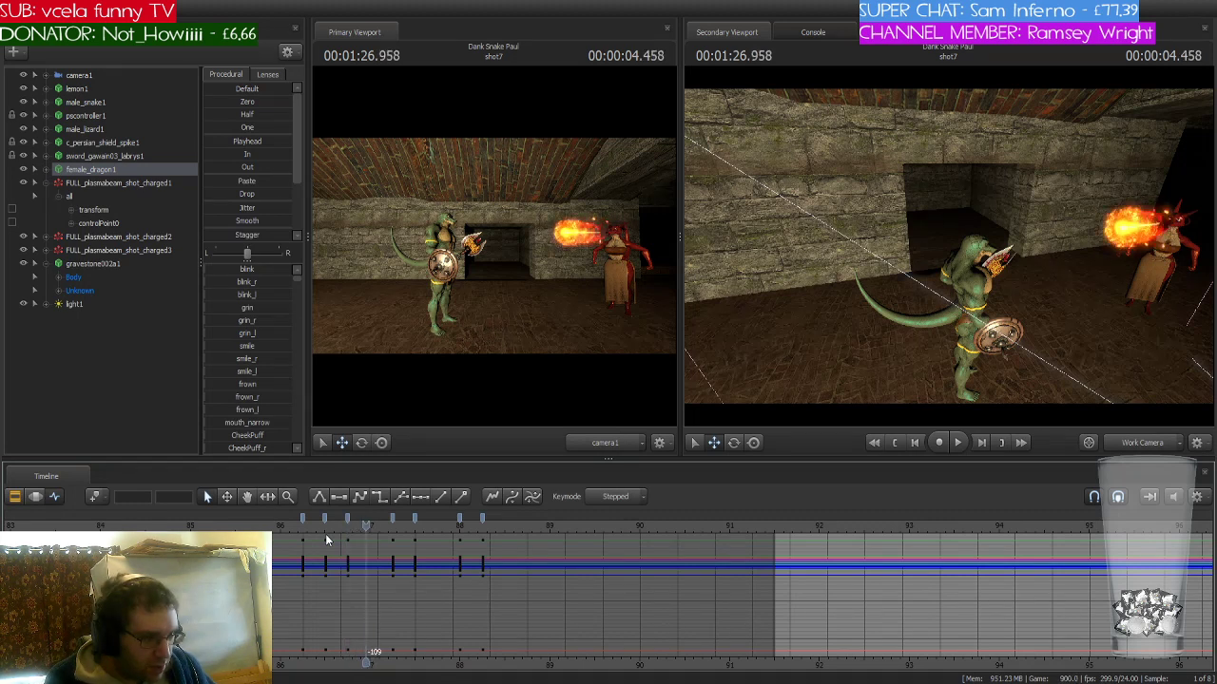
# - Compare the dragon's pose changes with the beam's position by stepping back and forth between frames -114 and -102 of shot7
pyautogui.press('Left')
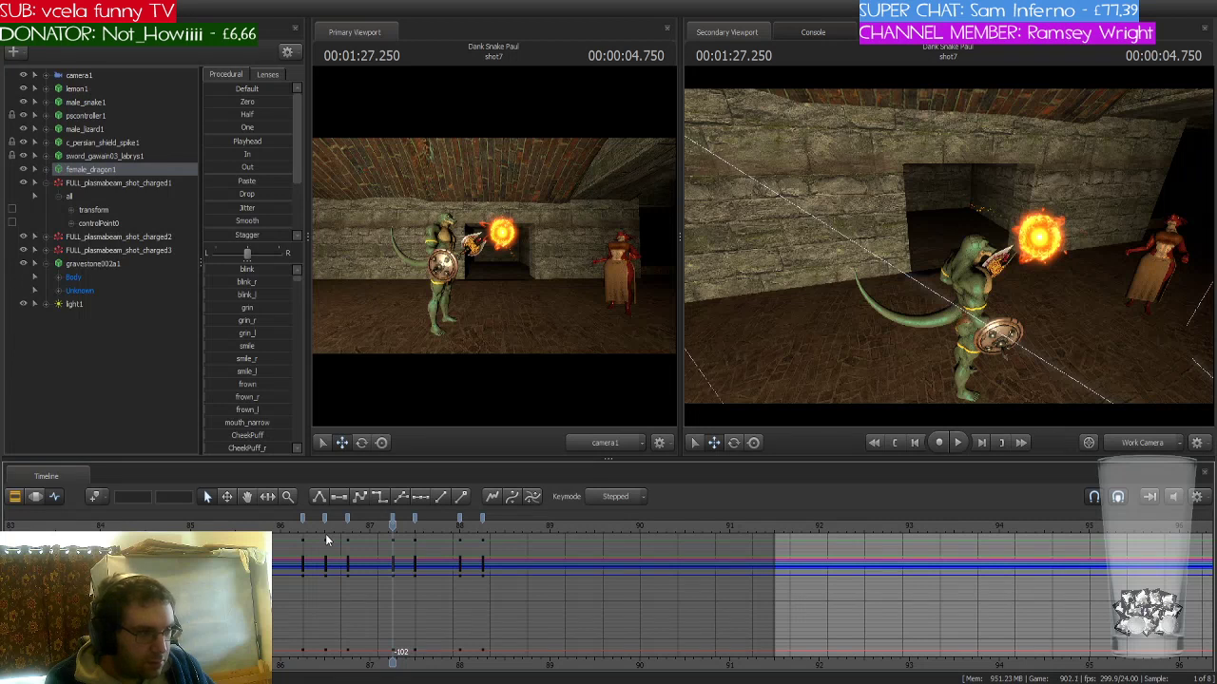
pyautogui.press('Right')
pyautogui.press('Left')
pyautogui.press('Left')
pyautogui.press('Left')
pyautogui.press('Left')
pyautogui.press('Left')
pyautogui.press('Left')
pyautogui.press('Left')
pyautogui.press('Left')
pyautogui.press('Left')
pyautogui.press('Left')
pyautogui.press('Left')
pyautogui.press('Left')
pyautogui.press('Left')
pyautogui.press('Left')
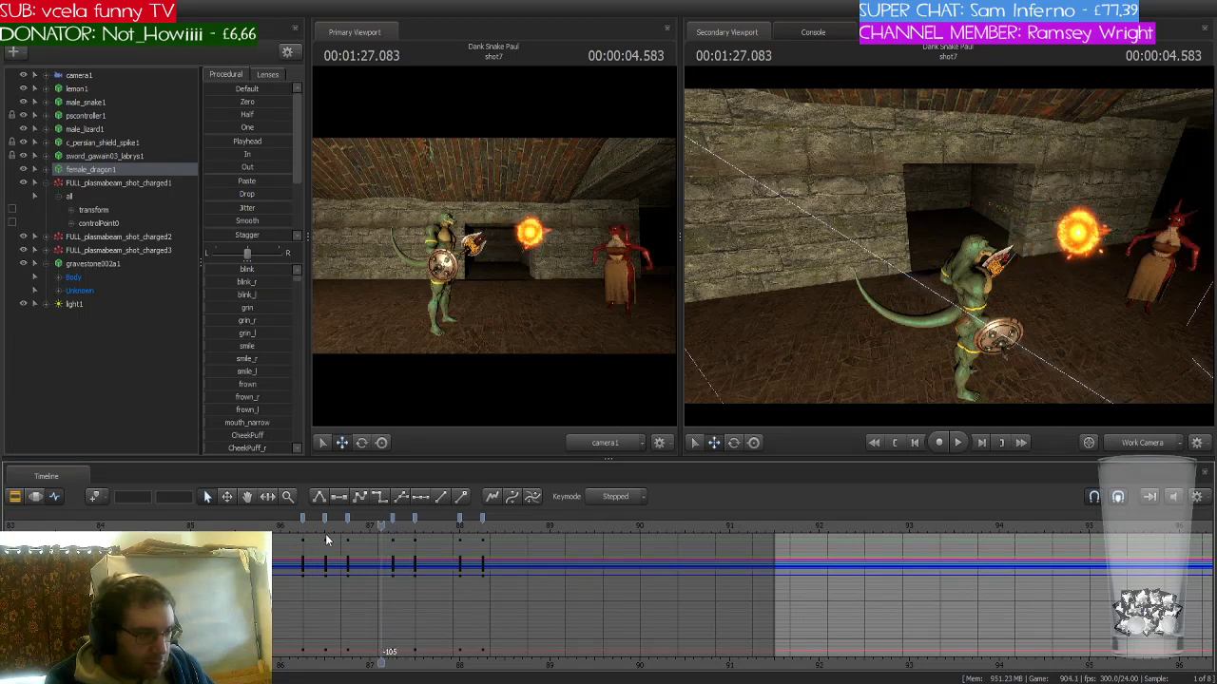
pyautogui.press('Right')
pyautogui.press('Right')
pyautogui.press('Right')
pyautogui.press('Right')
pyautogui.press('Right')
pyautogui.press('Right')
pyautogui.press('Right')
pyautogui.press('Right')
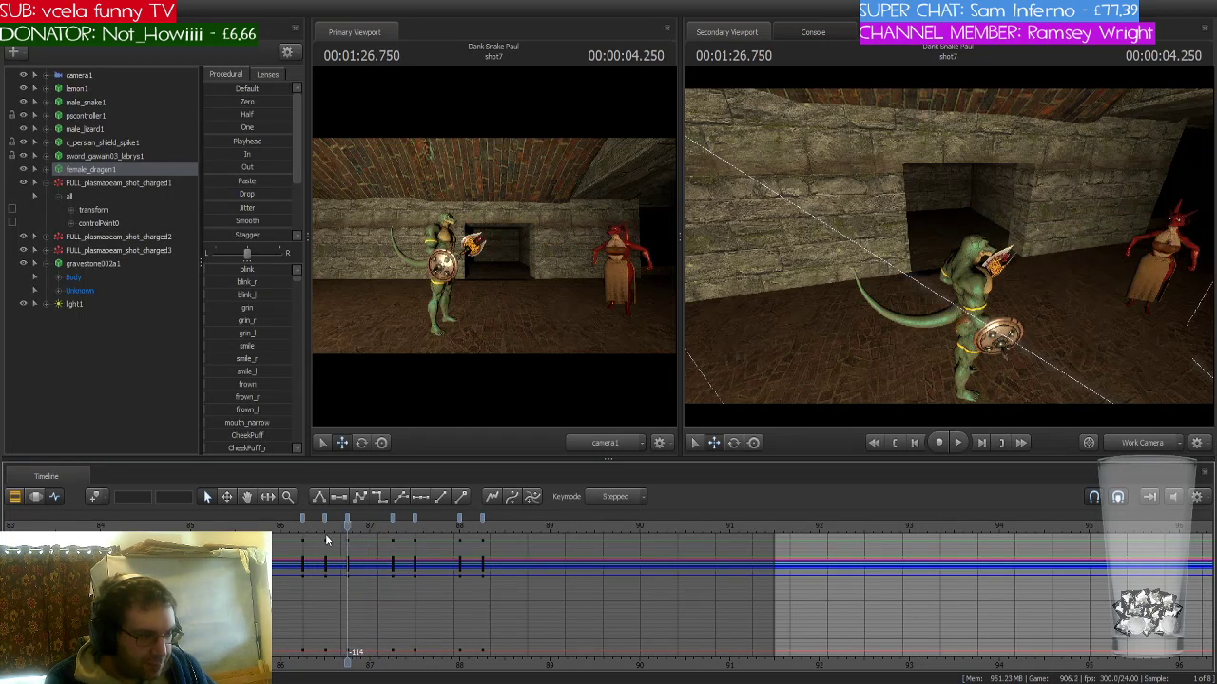
pyautogui.press('Right')
pyautogui.press('Right')
pyautogui.press('Right')
pyautogui.press('Right')
pyautogui.press('Right')
pyautogui.press('Left')
pyautogui.press('Left')
pyautogui.press('Left')
pyautogui.press('Left')
pyautogui.press('Left')
pyautogui.press('Left')
pyautogui.press('Left')
pyautogui.press('Left')
pyautogui.press('Left')
pyautogui.press('Left')
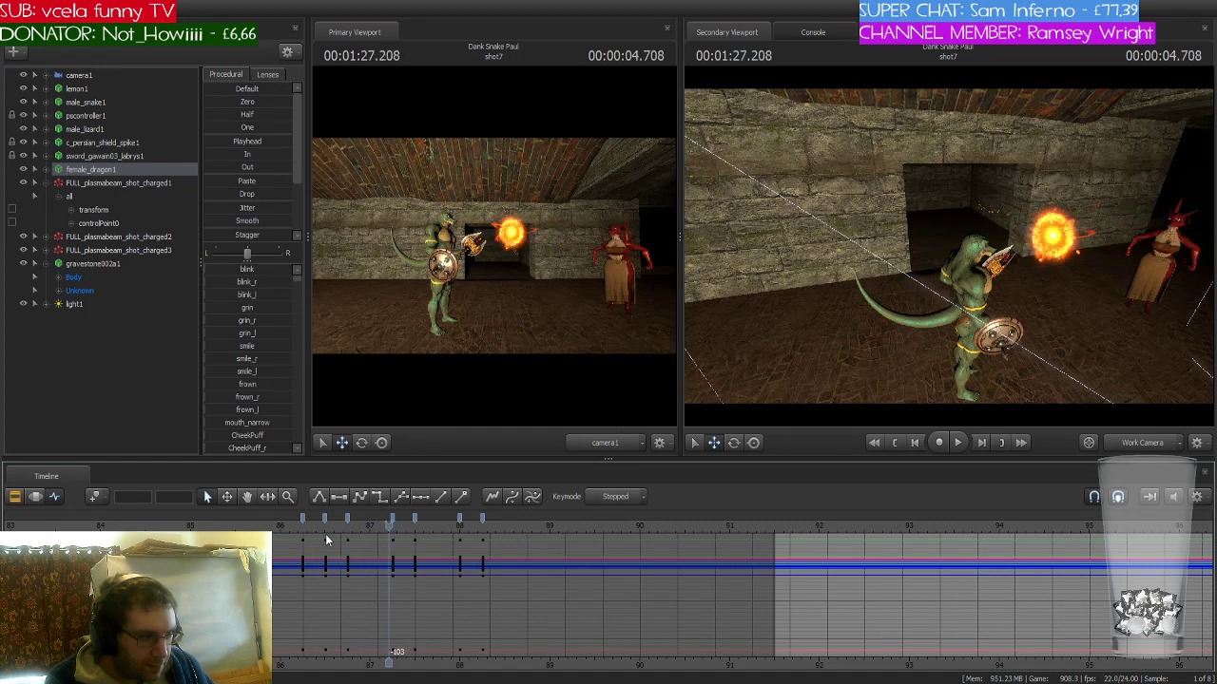
pyautogui.press('Left')
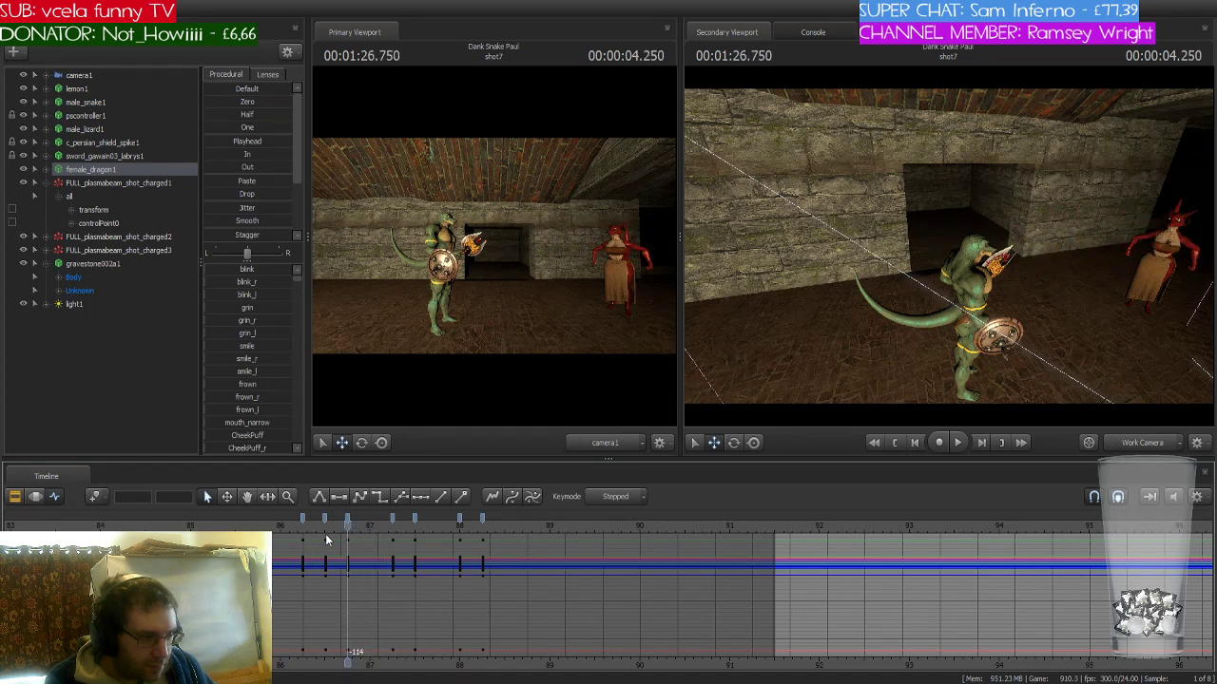
# - Trace the plasma beam's flight frame by frame from -114 to the lizard's block at frame -96 in shot7, and recheck the preceding frames
pyautogui.press('Right')
pyautogui.press('Right')
pyautogui.press('Right')
pyautogui.press('Right')
pyautogui.press('Right')
pyautogui.press('Right')
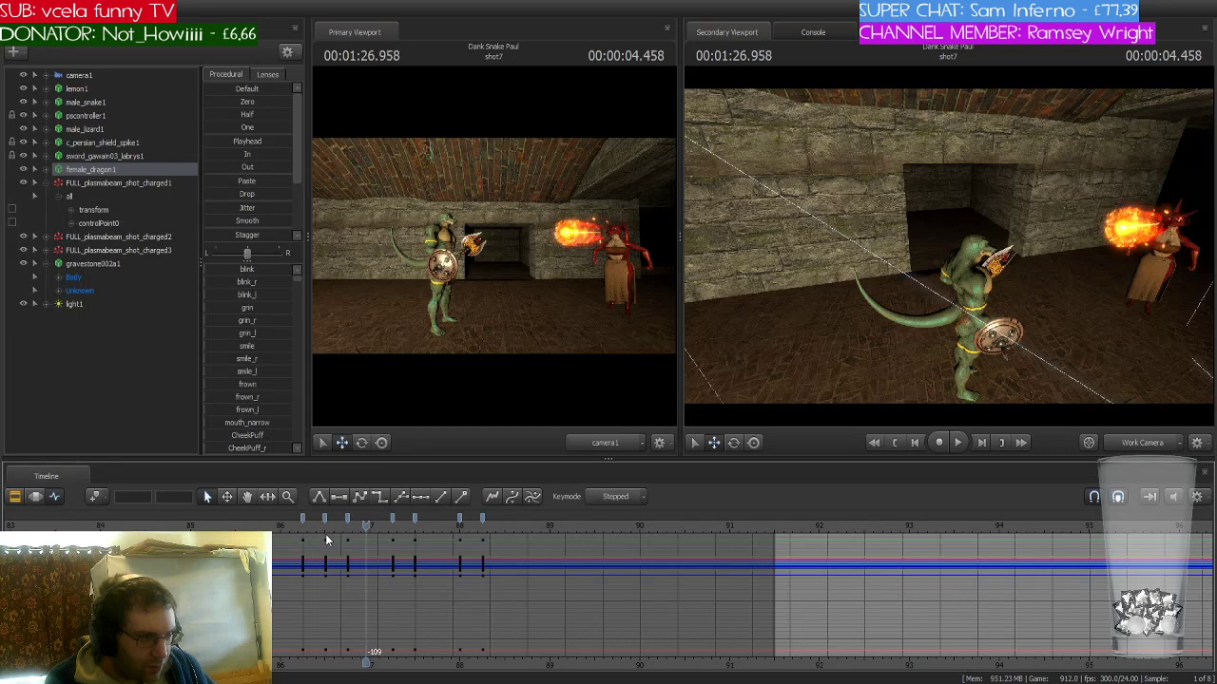
pyautogui.press('Right')
pyautogui.press('Right')
pyautogui.press('Right')
pyautogui.press('Right')
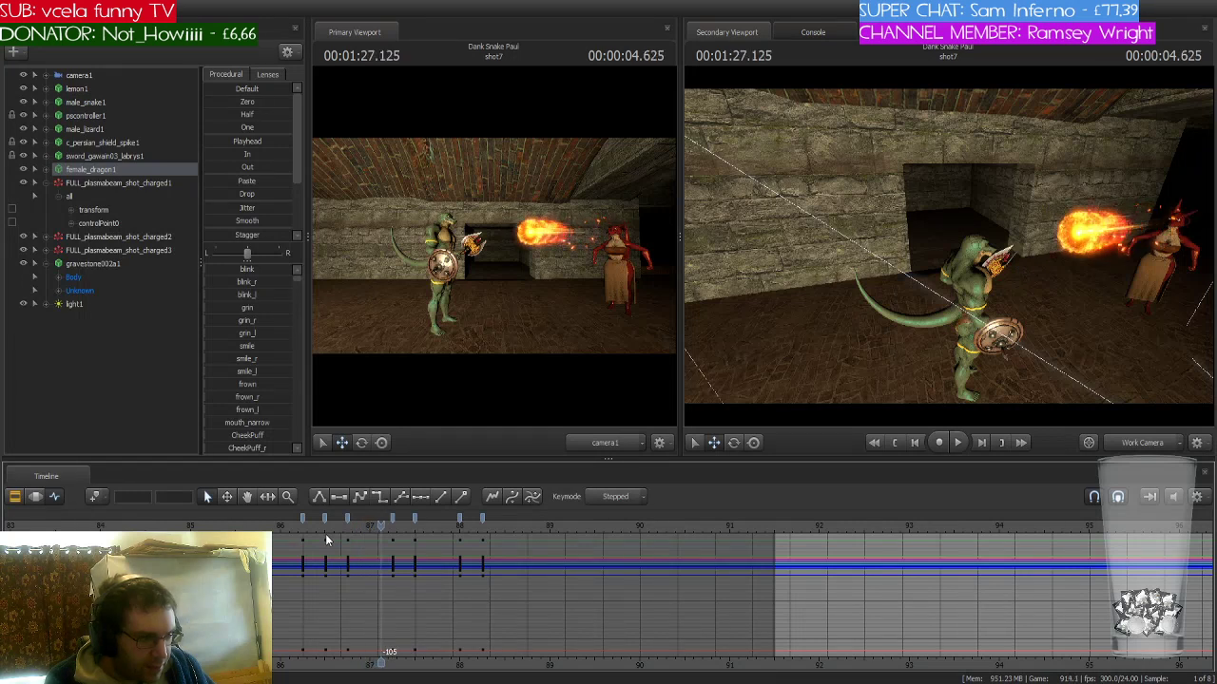
pyautogui.press('Right')
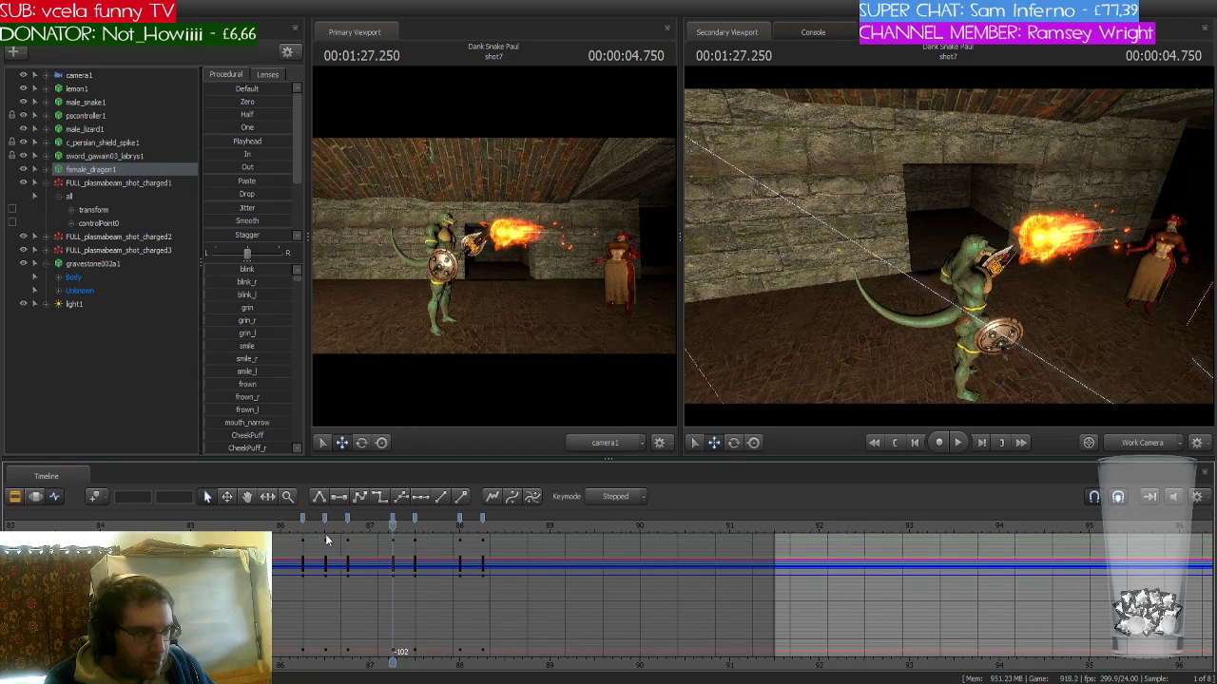
pyautogui.press('Right')
pyautogui.press('Right')
pyautogui.press('Right')
pyautogui.press('Right')
pyautogui.press('Right')
pyautogui.press('Right')
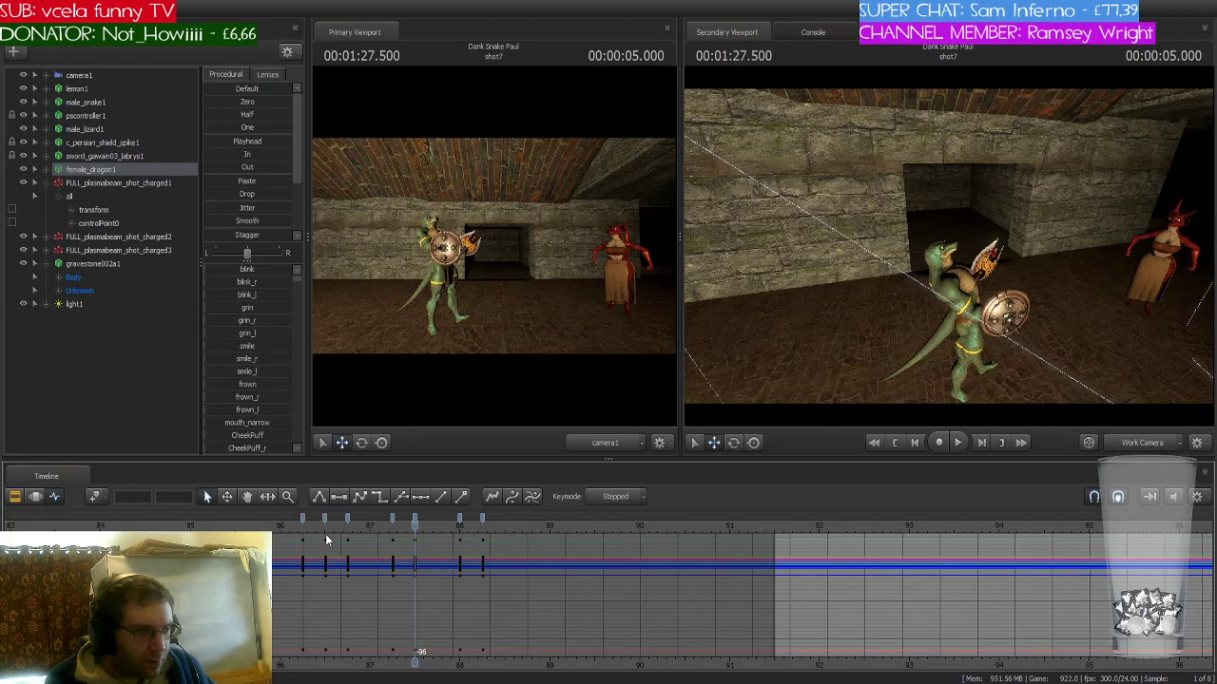
pyautogui.press('Left')
pyautogui.press('Left')
pyautogui.press('Left')
pyautogui.press('Left')
pyautogui.press('Left')
pyautogui.press('Left')
pyautogui.press('Left')
pyautogui.press('Left')
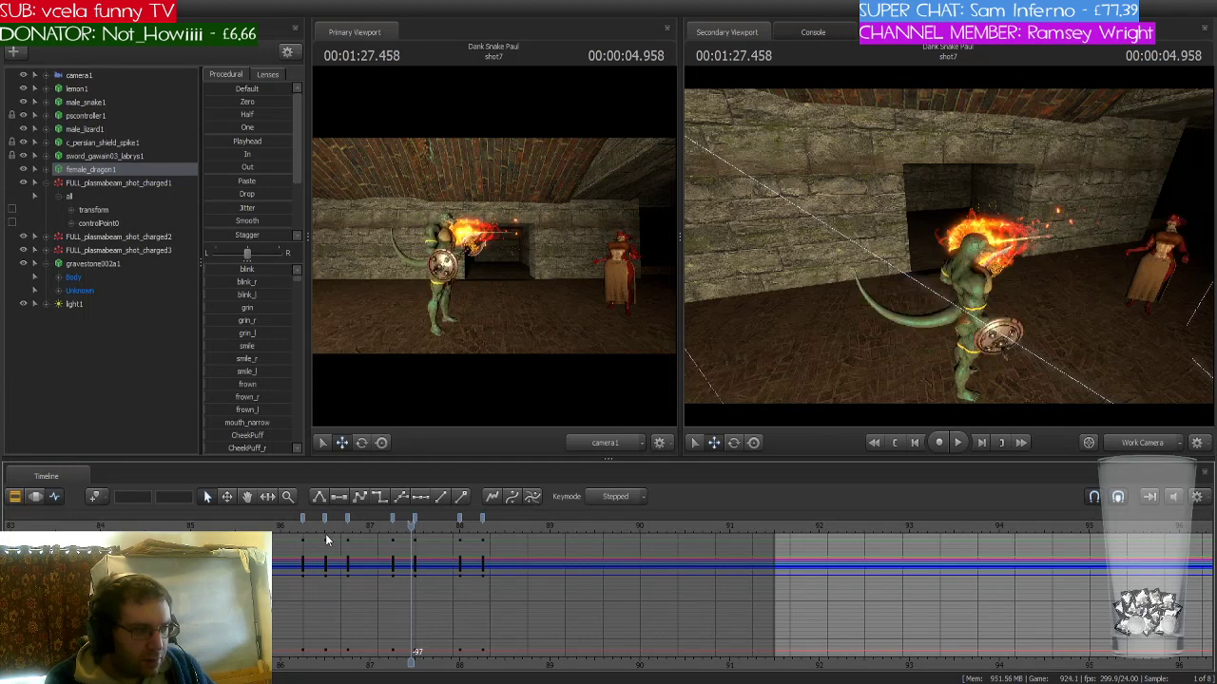
pyautogui.press('Right')
pyautogui.press('Right')
# - Replay shot7's dragon attack from before female_dragon1's first firing key to review the timing of the shots and blocks
pyautogui.press('space')
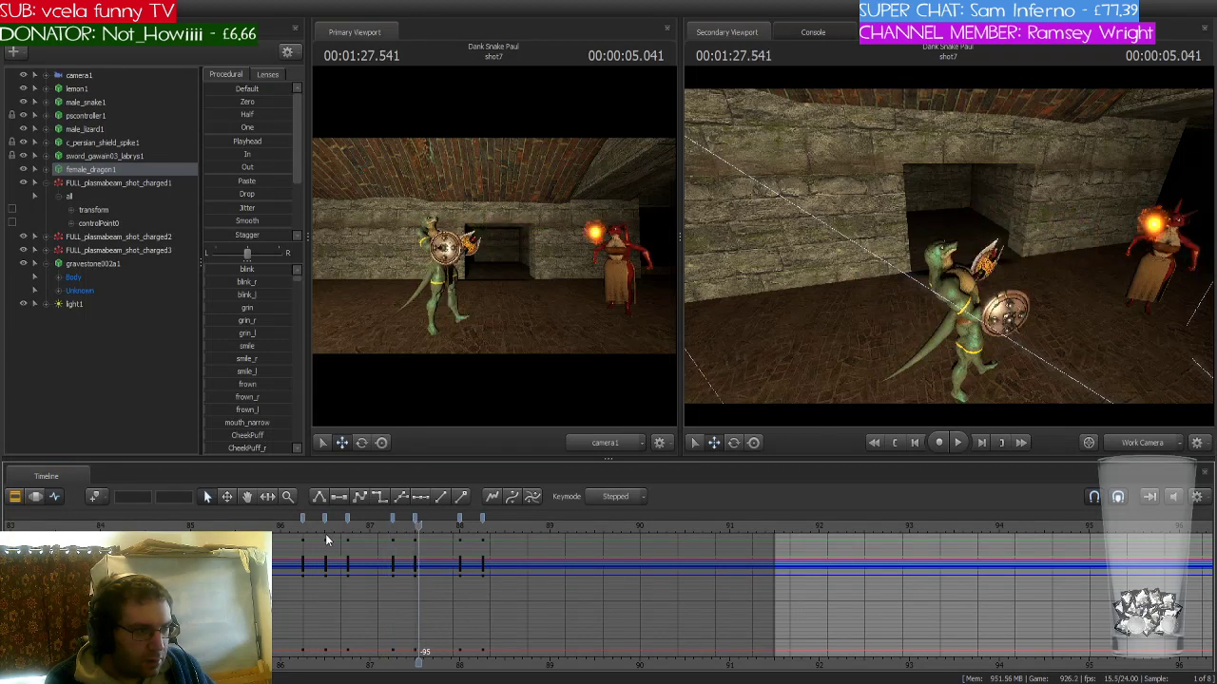
pyautogui.press('space')
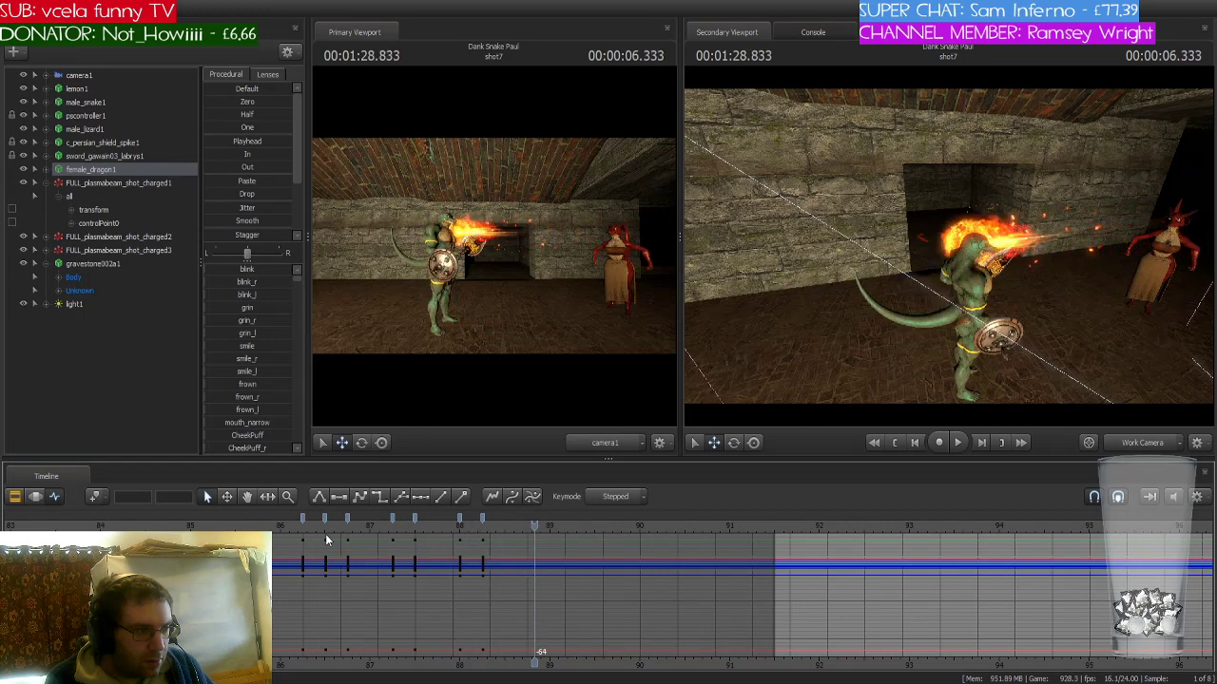
pyautogui.click(274, 525)
pyautogui.press('space')
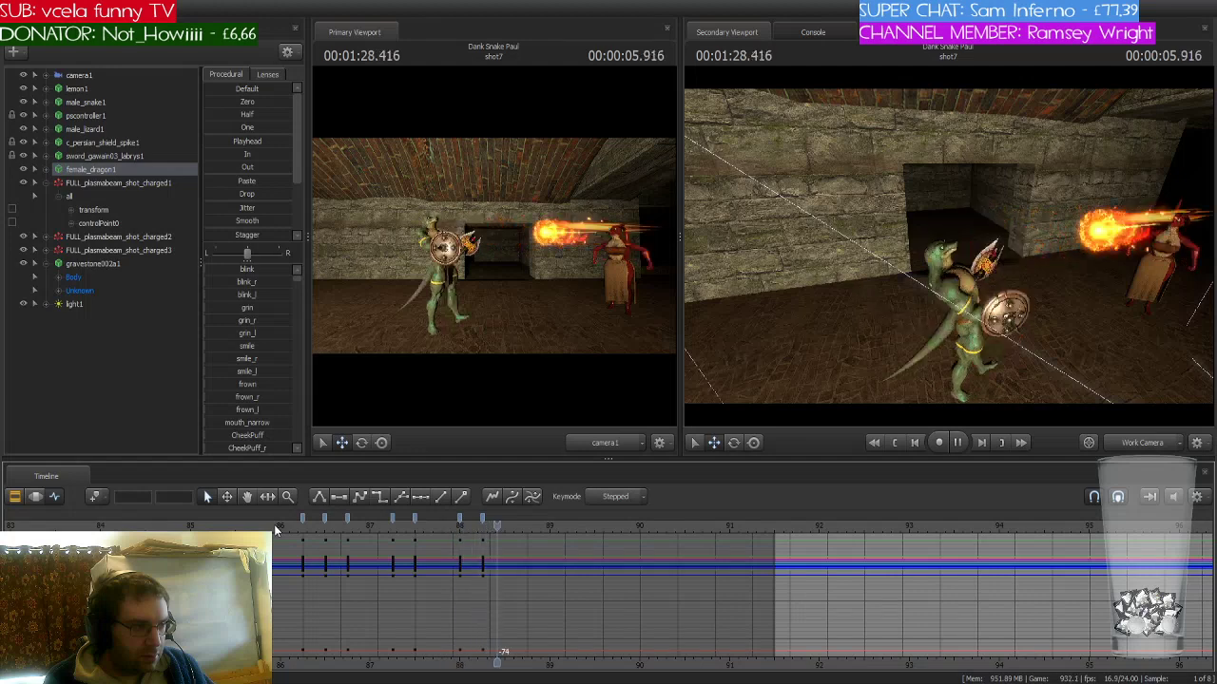
pyautogui.press('space')
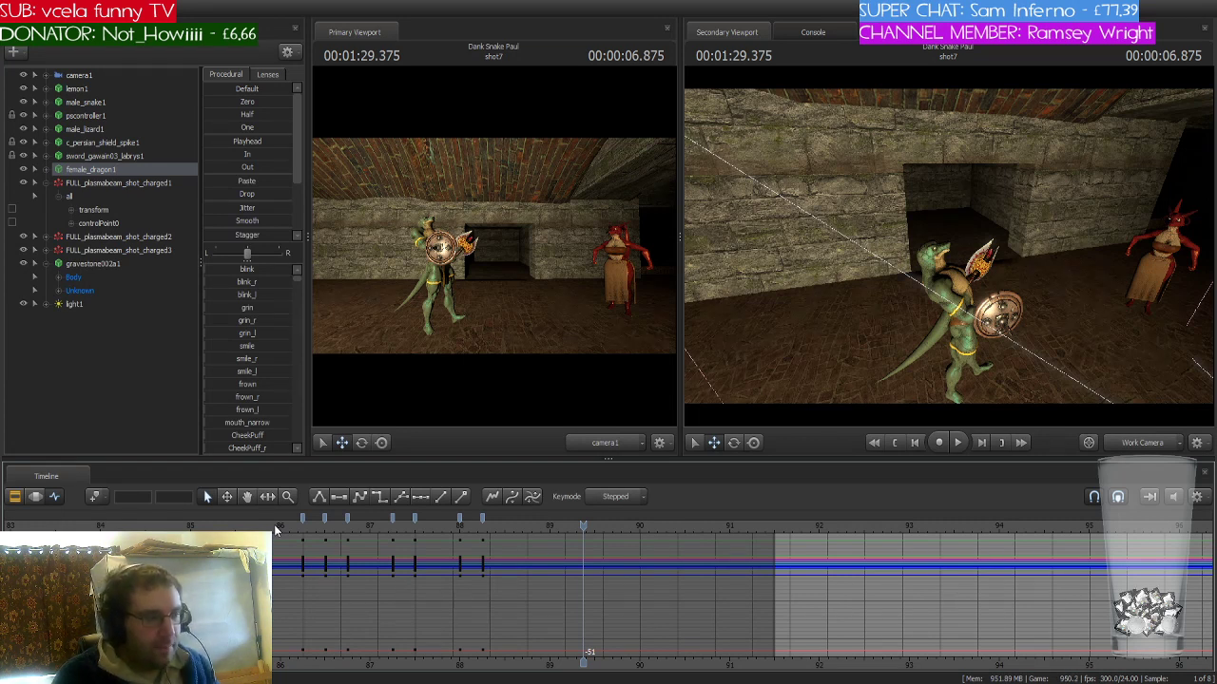
# - Examine the next plasma shot in shot7 frame by frame from the lizard's block at frame -96 to frame -77
pyautogui.click(415, 524)
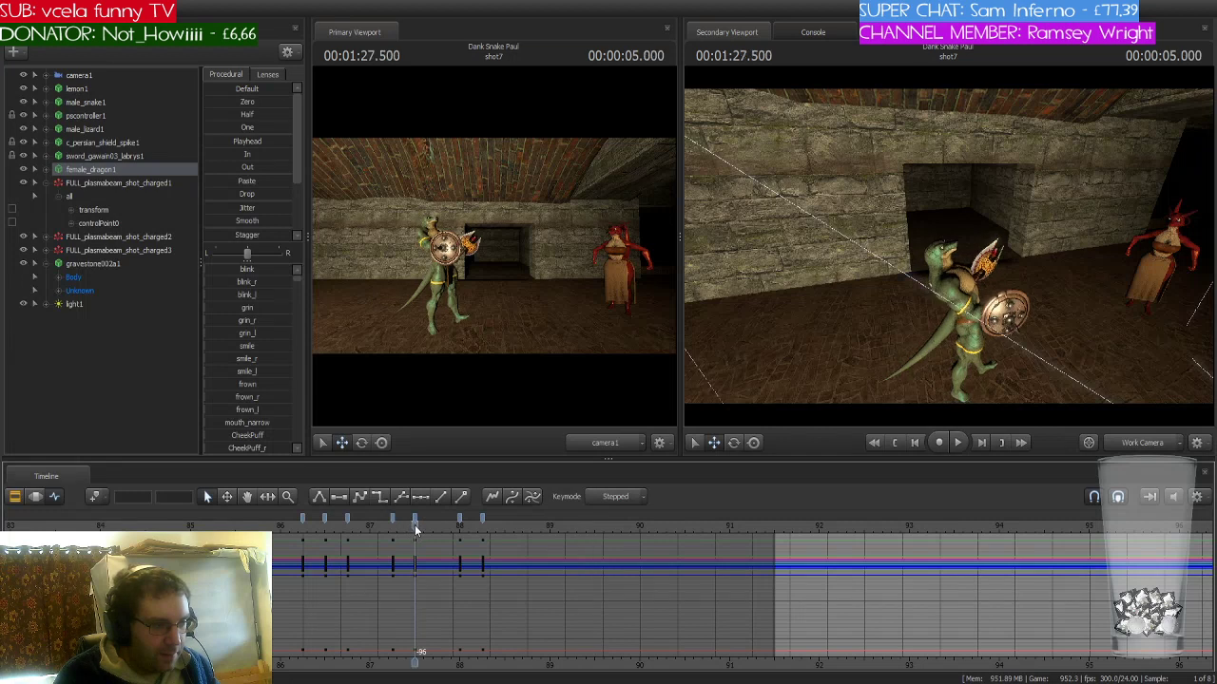
pyautogui.press('Right')
pyautogui.press('Right')
pyautogui.press('Right')
pyautogui.press('Right')
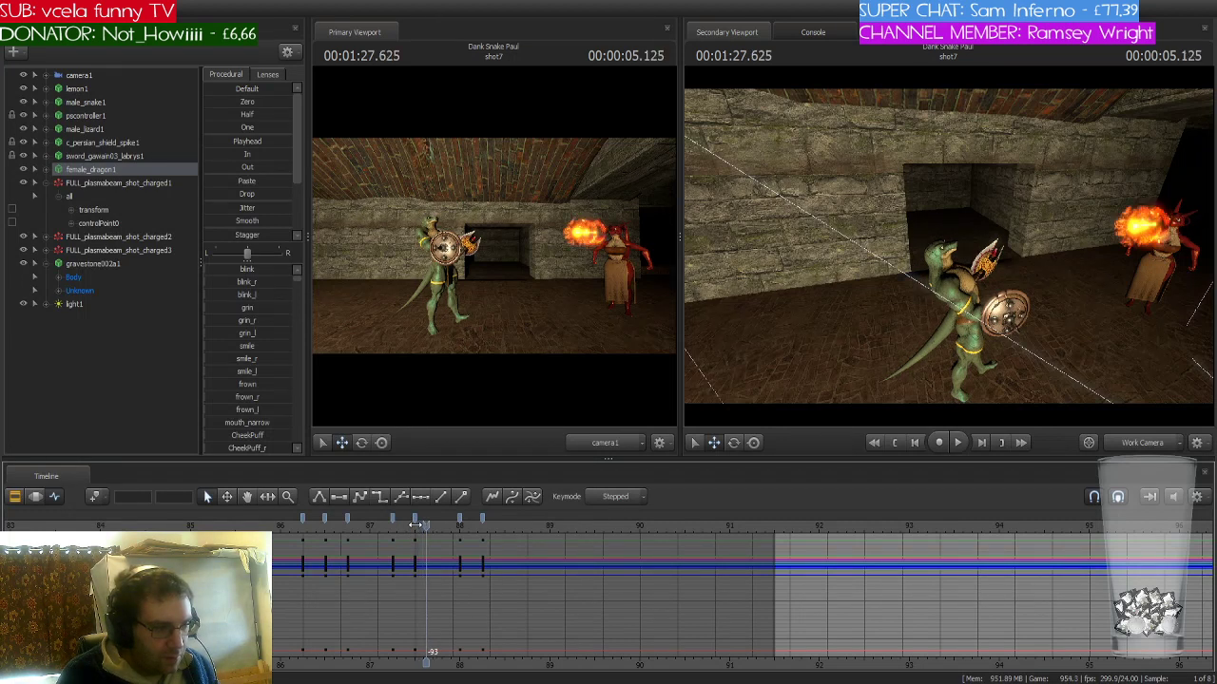
pyautogui.press('Right')
pyautogui.press('Right')
pyautogui.press('Right')
pyautogui.press('Right')
pyautogui.press('Right')
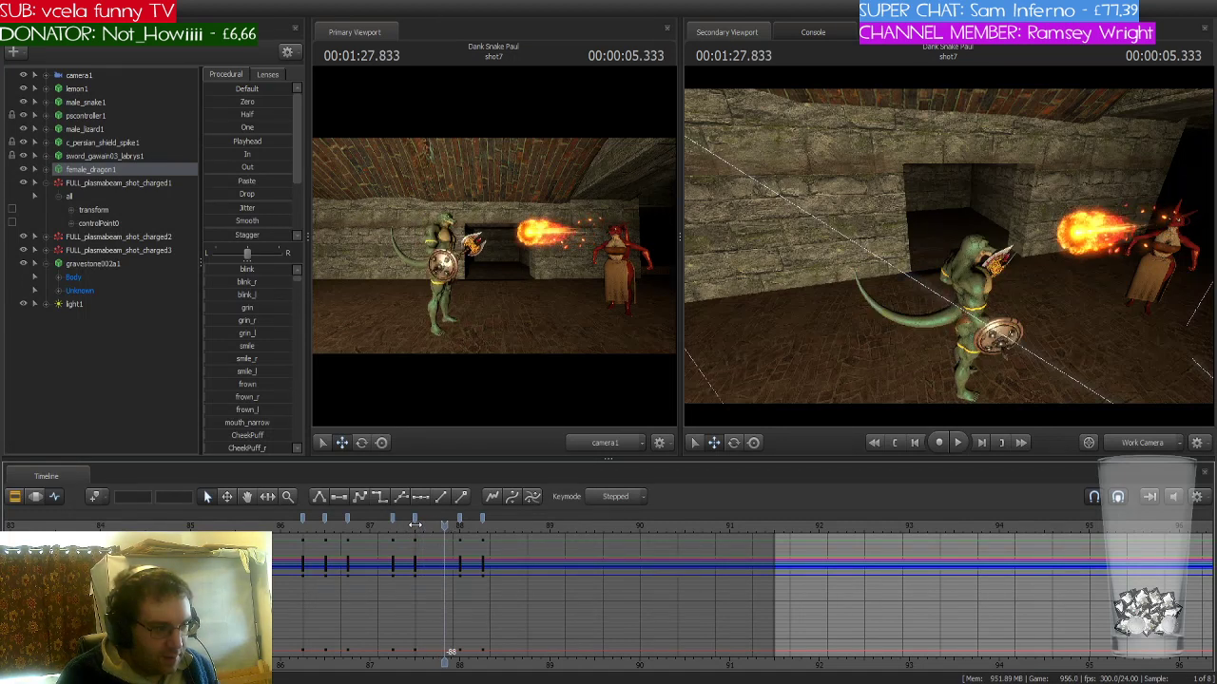
pyautogui.press('Right')
pyautogui.press('Right')
pyautogui.press('Right')
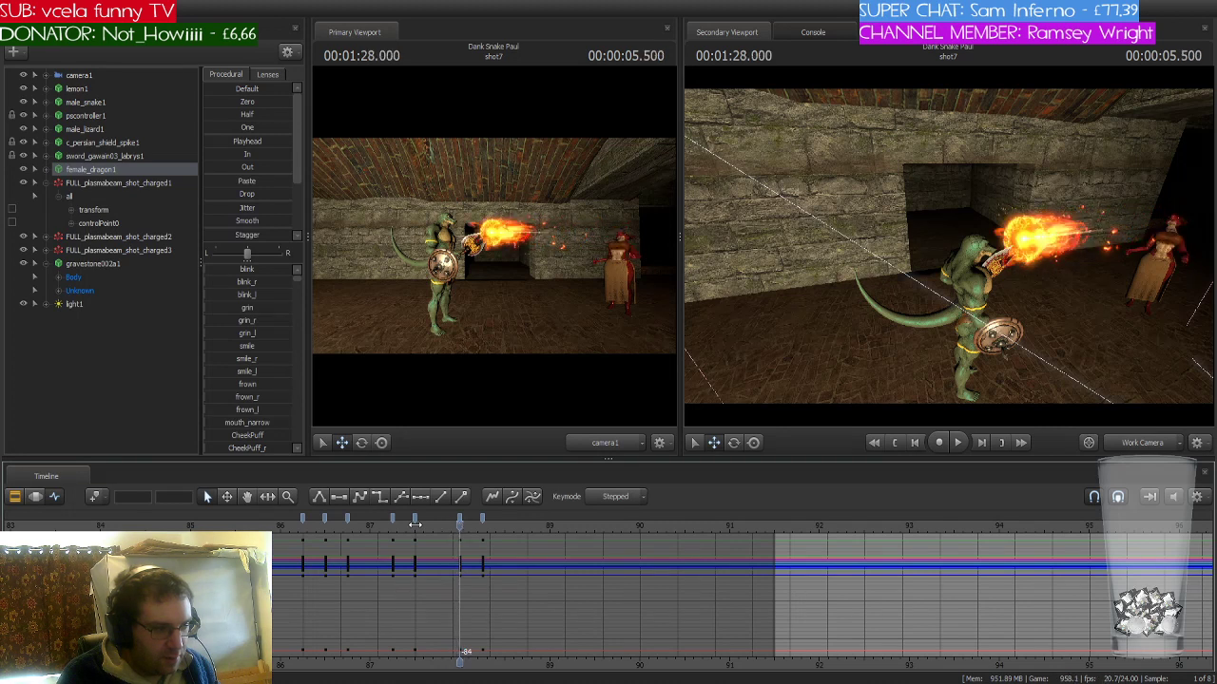
pyautogui.press('Right')
pyautogui.press('Right')
pyautogui.press('Right')
pyautogui.press('Right')
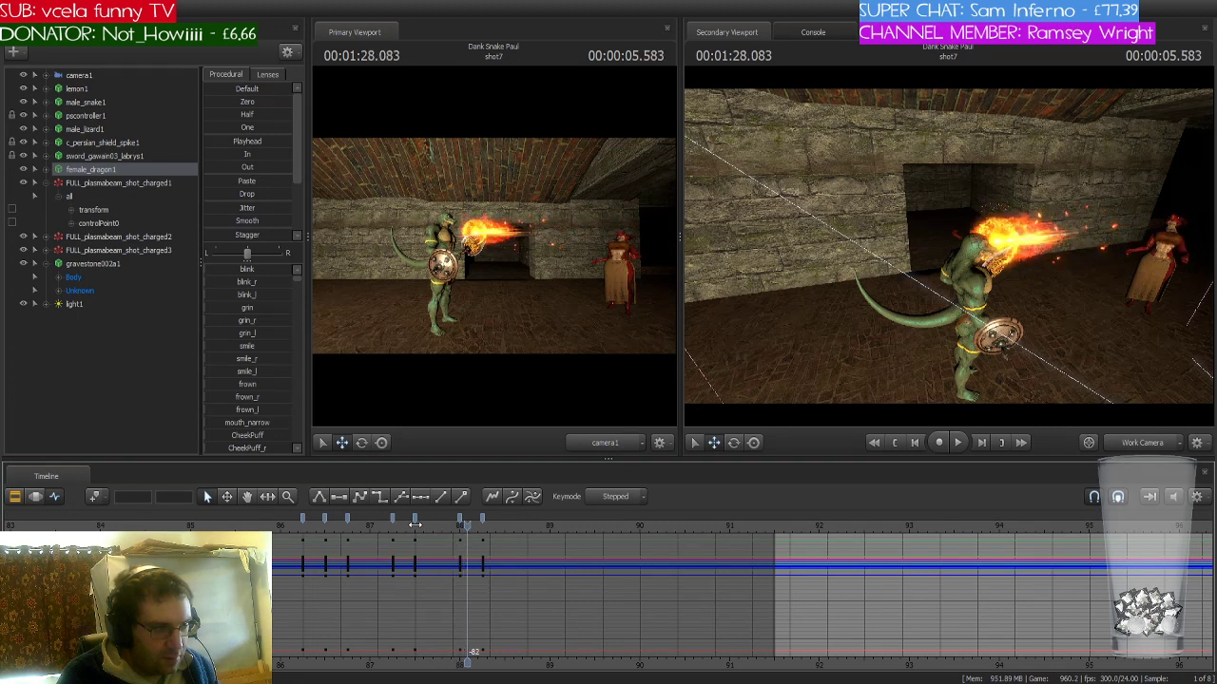
pyautogui.press('Right')
pyautogui.press('Right')
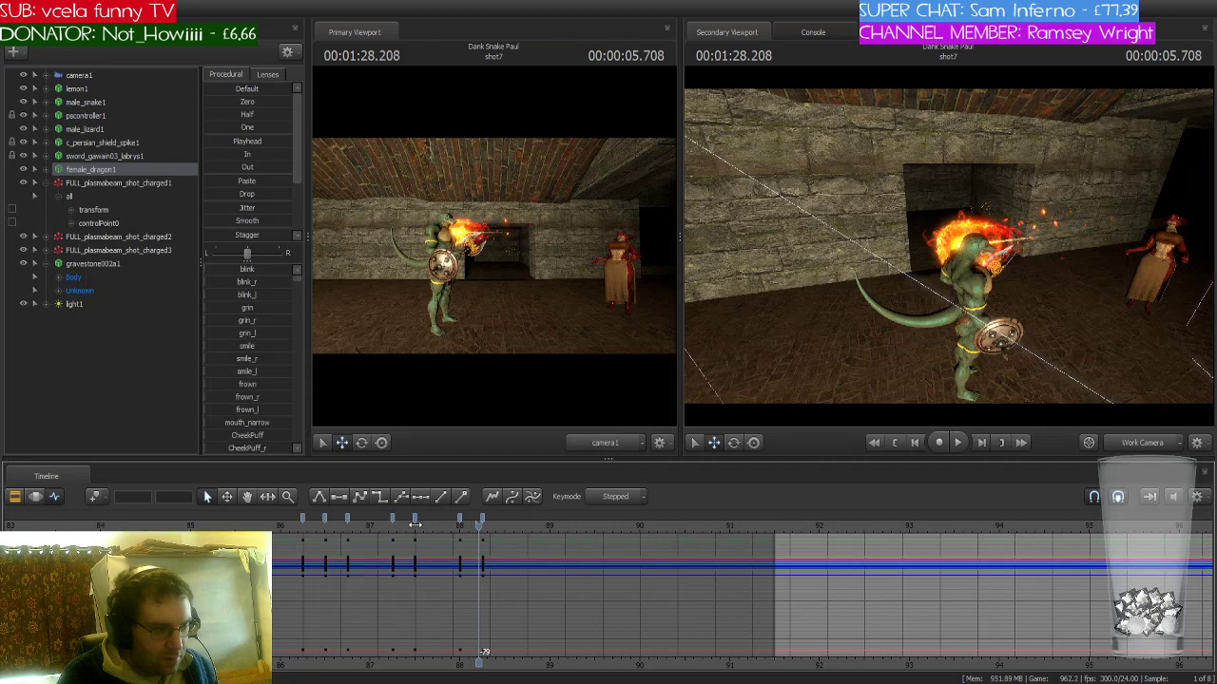
pyautogui.press('Right')
pyautogui.press('Right')
pyautogui.press('Right')
pyautogui.press('Right')
pyautogui.press('Right')
pyautogui.press('Right')
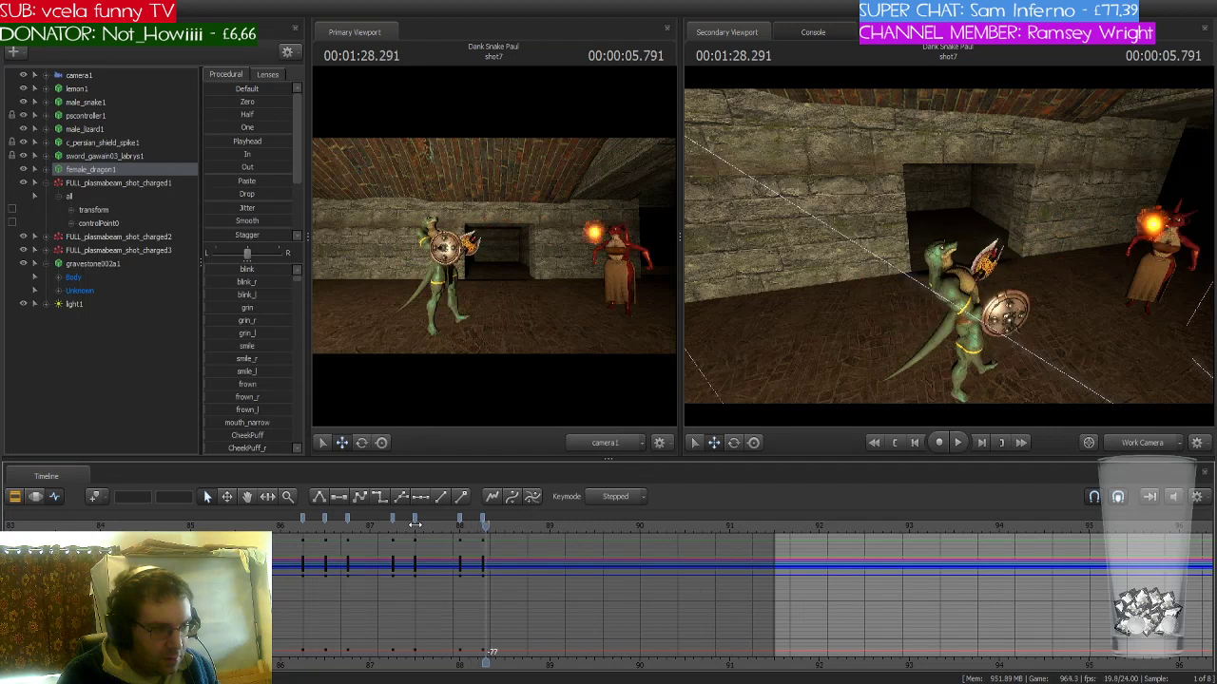
# - Recheck the plasma beam's flight frame by frame in shot7 between frames -72 and -96
pyautogui.press('Left')
pyautogui.press('Left')
pyautogui.press('Left')
pyautogui.press('Left')
pyautogui.press('Left')
pyautogui.press('Left')
pyautogui.press('Left')
pyautogui.press('Left')
pyautogui.press('Left')
pyautogui.press('Left')
pyautogui.press('Left')
pyautogui.press('Left')
pyautogui.press('Left')
pyautogui.press('Left')
pyautogui.press('Left')
pyautogui.press('Left')
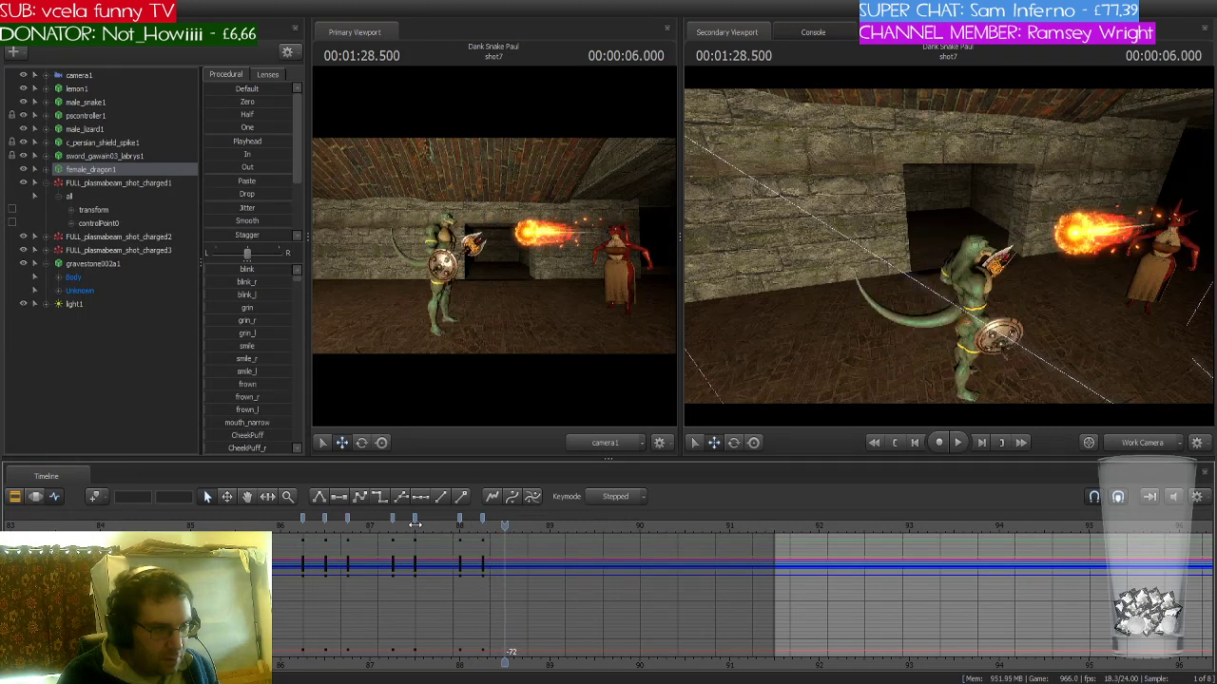
pyautogui.press('Left')
pyautogui.press('Left')
pyautogui.press('Left')
pyautogui.press('Left')
pyautogui.press('Left')
pyautogui.press('Left')
pyautogui.press('Left')
pyautogui.press('Left')
pyautogui.press('Left')
pyautogui.press('Left')
pyautogui.press('Left')
pyautogui.press('Left')
pyautogui.press('Left')
pyautogui.press('Left')
pyautogui.press('Left')
pyautogui.press('Left')
pyautogui.press('Left')
pyautogui.press('Left')
pyautogui.press('Left')
pyautogui.press('Left')
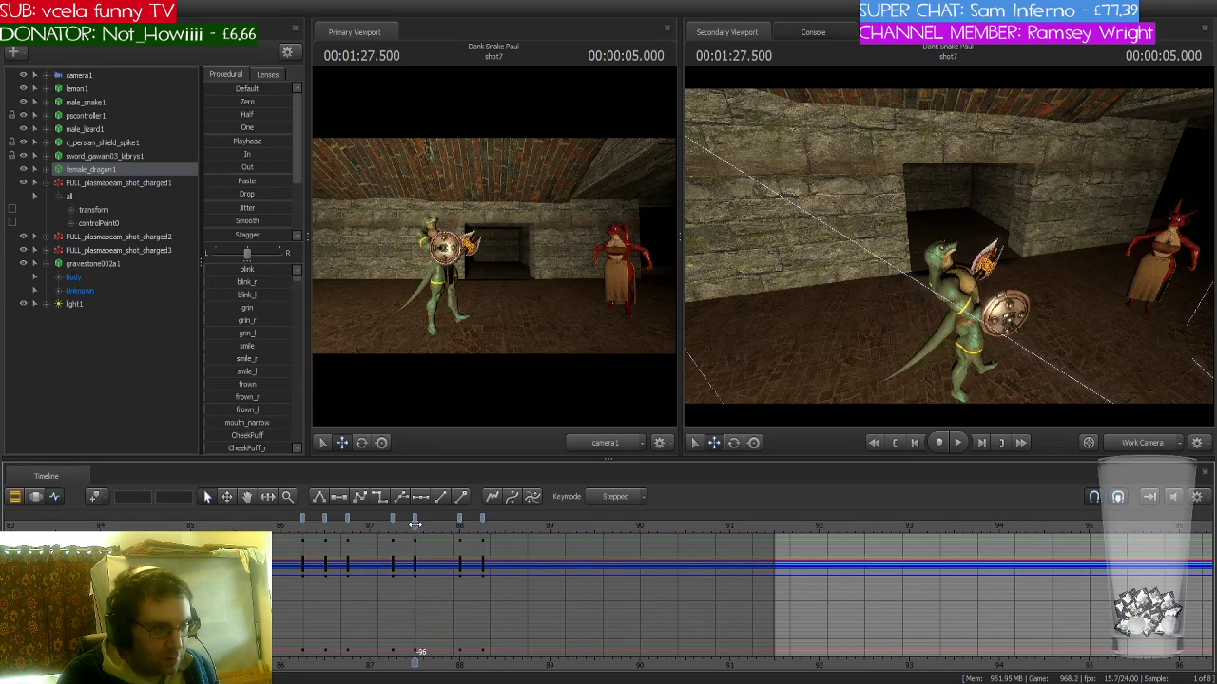
# - Compare the dragon's and lizard's poses with the beam's position in shot7 from frame -107 to frame -76
pyautogui.press('Right')
pyautogui.press('Right')
pyautogui.press('Right')
pyautogui.press('Right')
pyautogui.press('Right')
pyautogui.press('Right')
pyautogui.press('Right')
pyautogui.press('Right')
pyautogui.press('Right')
pyautogui.press('Right')
pyautogui.press('Right')
pyautogui.press('Right')
pyautogui.press('Right')
pyautogui.press('Right')
pyautogui.press('Right')
pyautogui.press('Right')
pyautogui.press('Right')
pyautogui.press('Right')
pyautogui.press('Right')
pyautogui.press('Right')
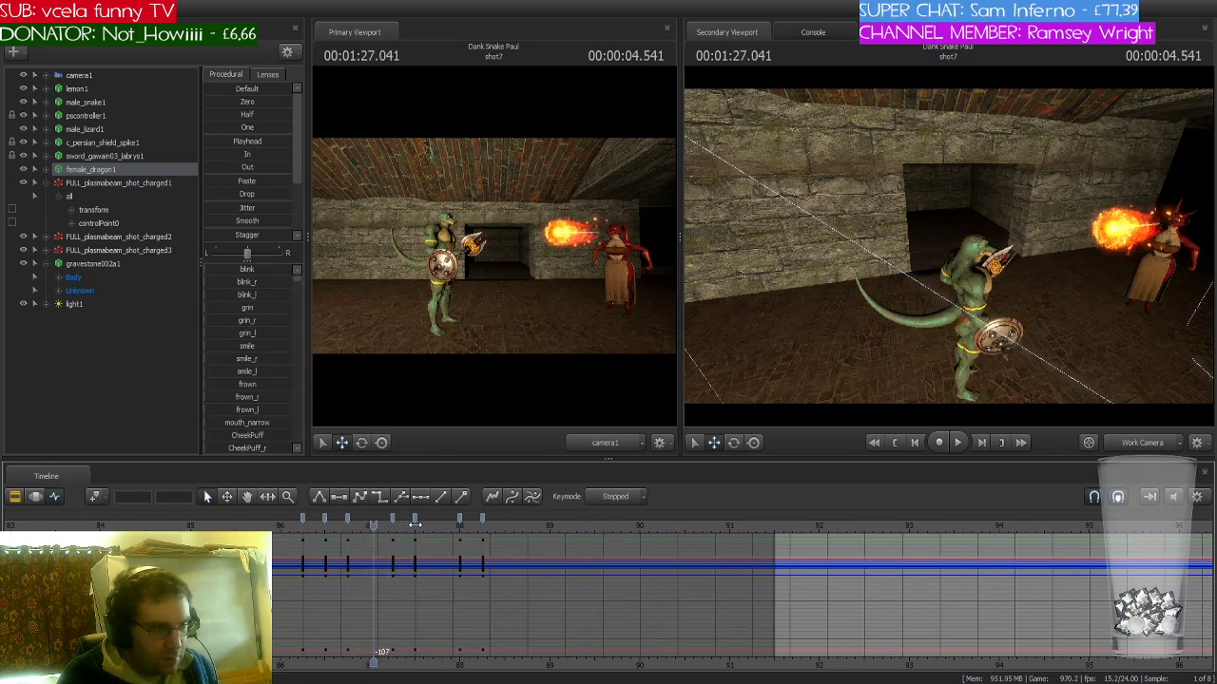
pyautogui.press('Right')
pyautogui.press('Right')
pyautogui.press('Right')
pyautogui.press('Right')
pyautogui.press('Right')
pyautogui.press('Right')
pyautogui.press('Right')
pyautogui.press('Right')
pyautogui.press('Right')
pyautogui.press('Right')
pyautogui.press('Right')
pyautogui.press('Right')
pyautogui.press('Right')
pyautogui.press('Right')
pyautogui.press('Right')
pyautogui.press('Right')
pyautogui.press('Right')
pyautogui.press('Right')
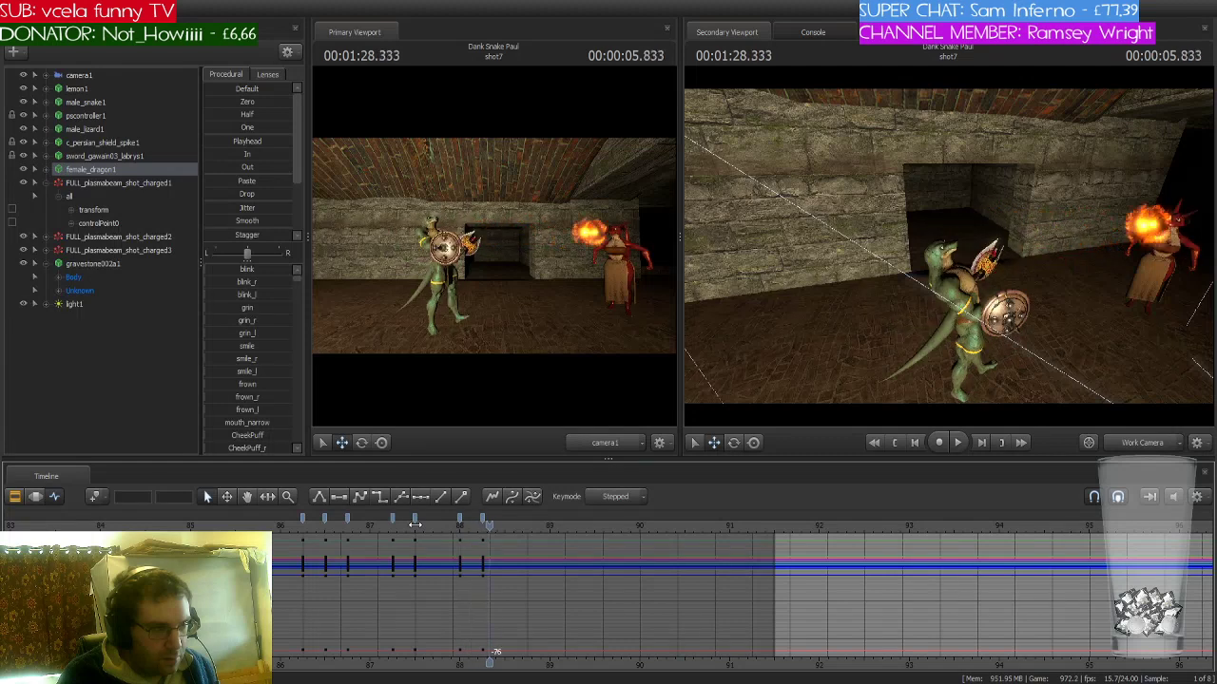
# - Step back through shot7 to frame -110 and replay the dragon's attack through to frame -51
pyautogui.press('Left')
pyautogui.press('Left')
pyautogui.press('Left')
pyautogui.press('Left')
pyautogui.press('Left')
pyautogui.press('Left')
pyautogui.press('Left')
pyautogui.press('Left')
pyautogui.press('Left')
pyautogui.press('Left')
pyautogui.press('Left')
pyautogui.press('Left')
pyautogui.press('Left')
pyautogui.press('Left')
pyautogui.press('Left')
pyautogui.press('Left')
pyautogui.press('Left')
pyautogui.press('Left')
pyautogui.press('Left')
pyautogui.press('Left')
pyautogui.press('Left')
pyautogui.press('Left')
pyautogui.press('Left')
pyautogui.press('Left')
pyautogui.press('Left')
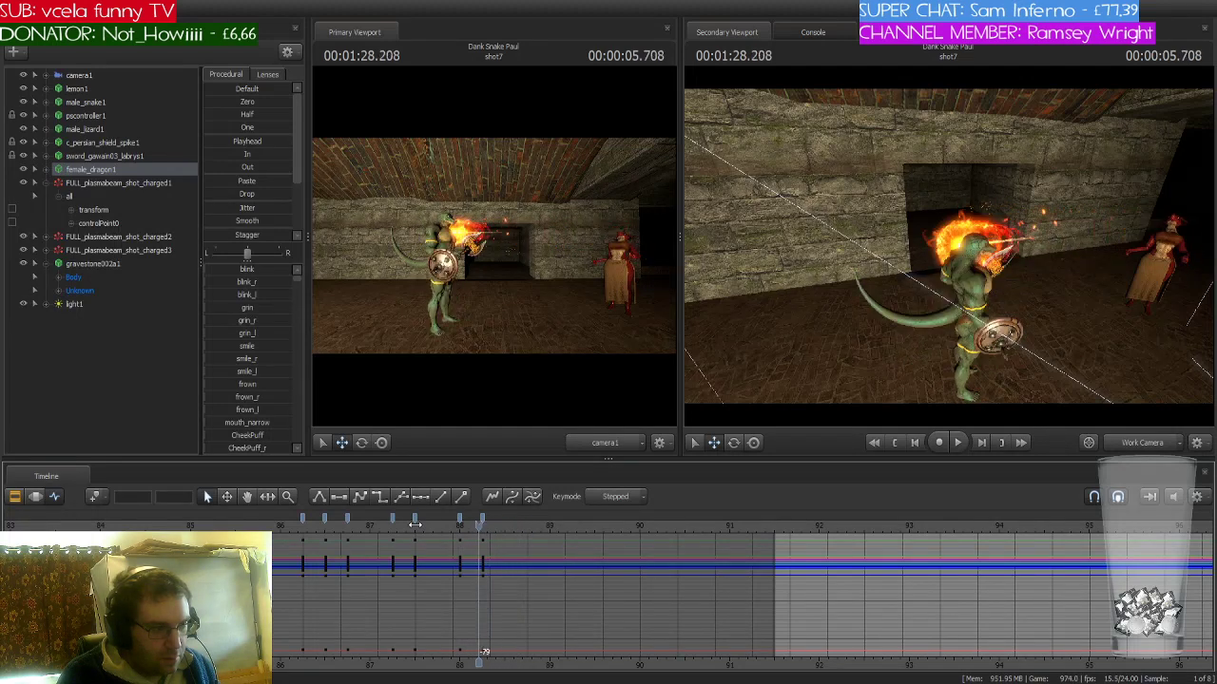
pyautogui.press('Left')
pyautogui.press('Left')
pyautogui.press('Left')
pyautogui.press('Left')
pyautogui.press('Left')
pyautogui.press('Left')
pyautogui.press('Left')
pyautogui.press('Left')
pyautogui.press('Left')
pyautogui.press('Left')
pyautogui.press('Left')
pyautogui.press('Left')
pyautogui.press('Left')
pyautogui.press('Left')
pyautogui.press('Left')
pyautogui.press('Left')
pyautogui.press('Left')
pyautogui.press('Left')
pyautogui.press('Left')
pyautogui.press('Left')
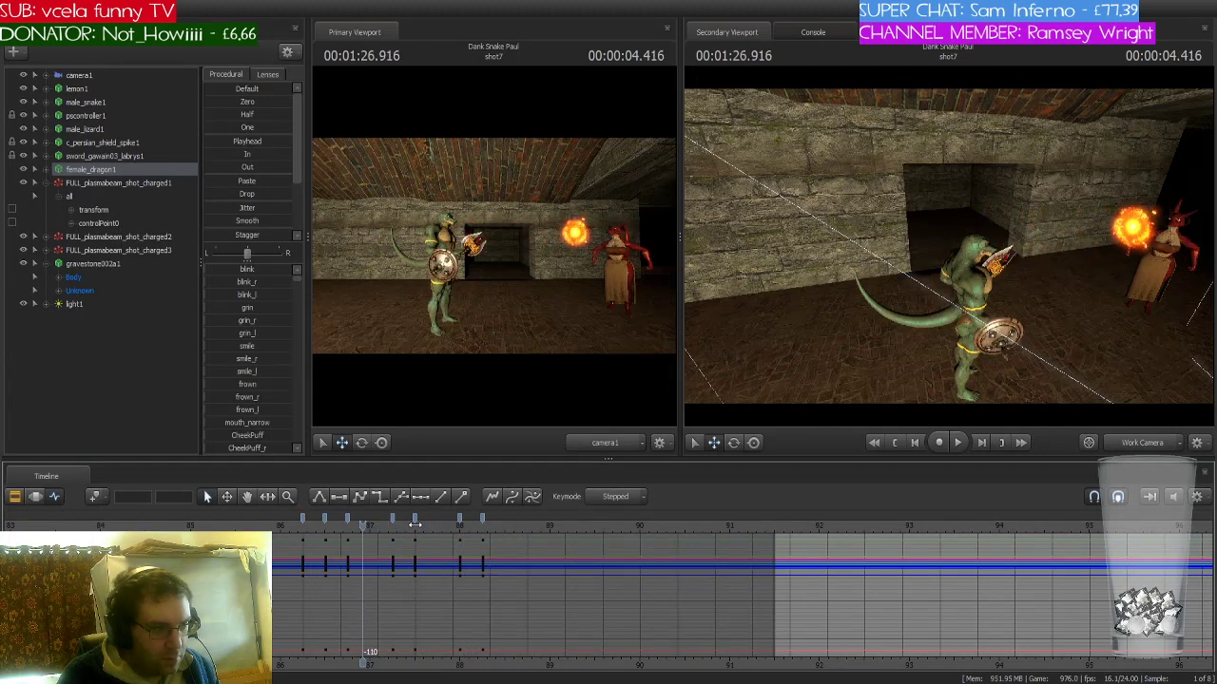
pyautogui.press('space')
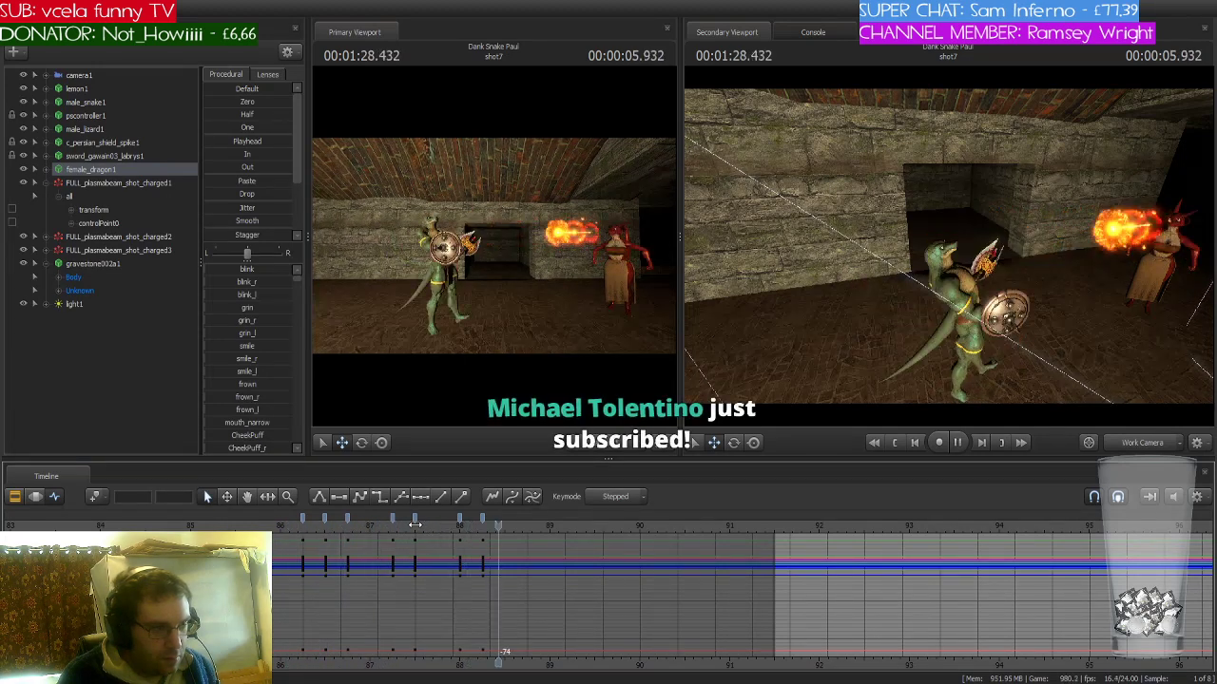
pyautogui.press('space')
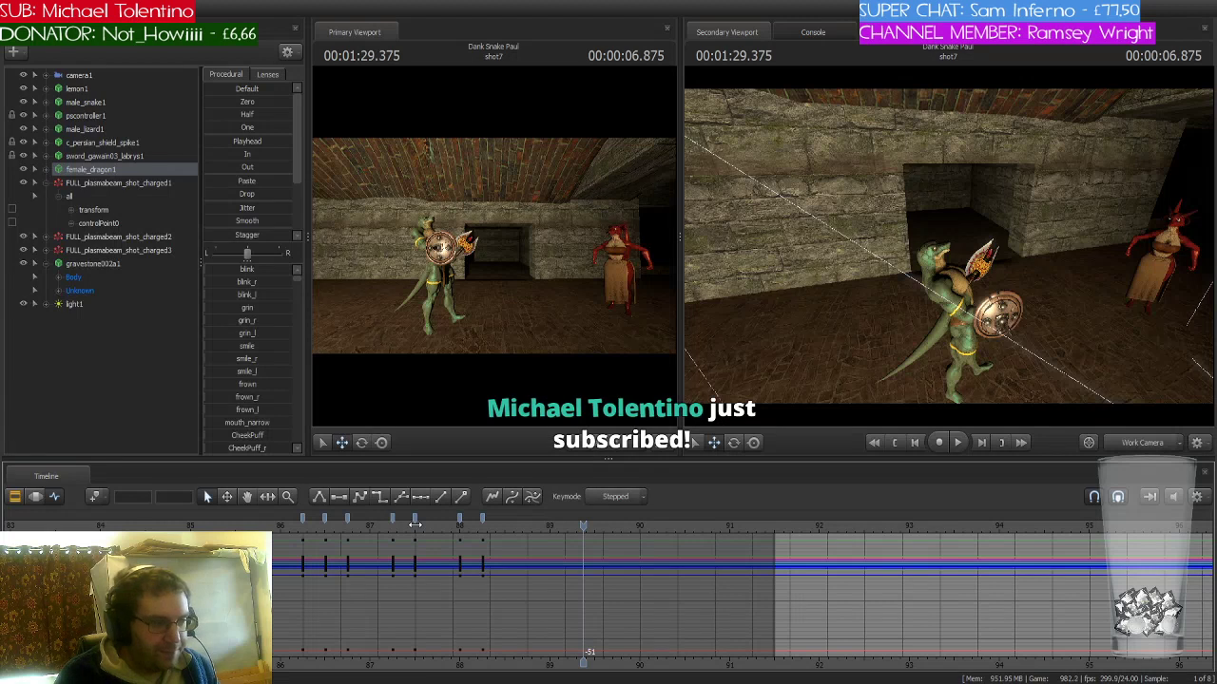
# - Place a key for female_dragon1's current pose at frame 0 of shot8
pyautogui.scroll(-1, 425, 543)
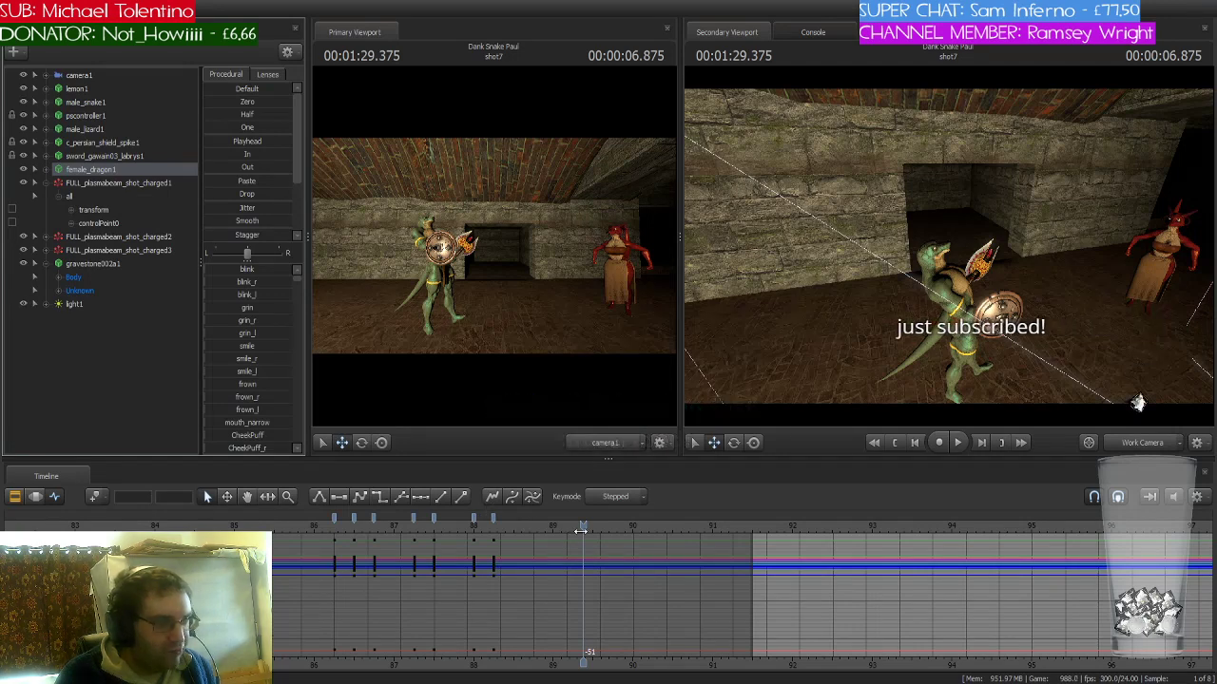
pyautogui.moveTo(583, 527); pyautogui.dragTo(756, 533)
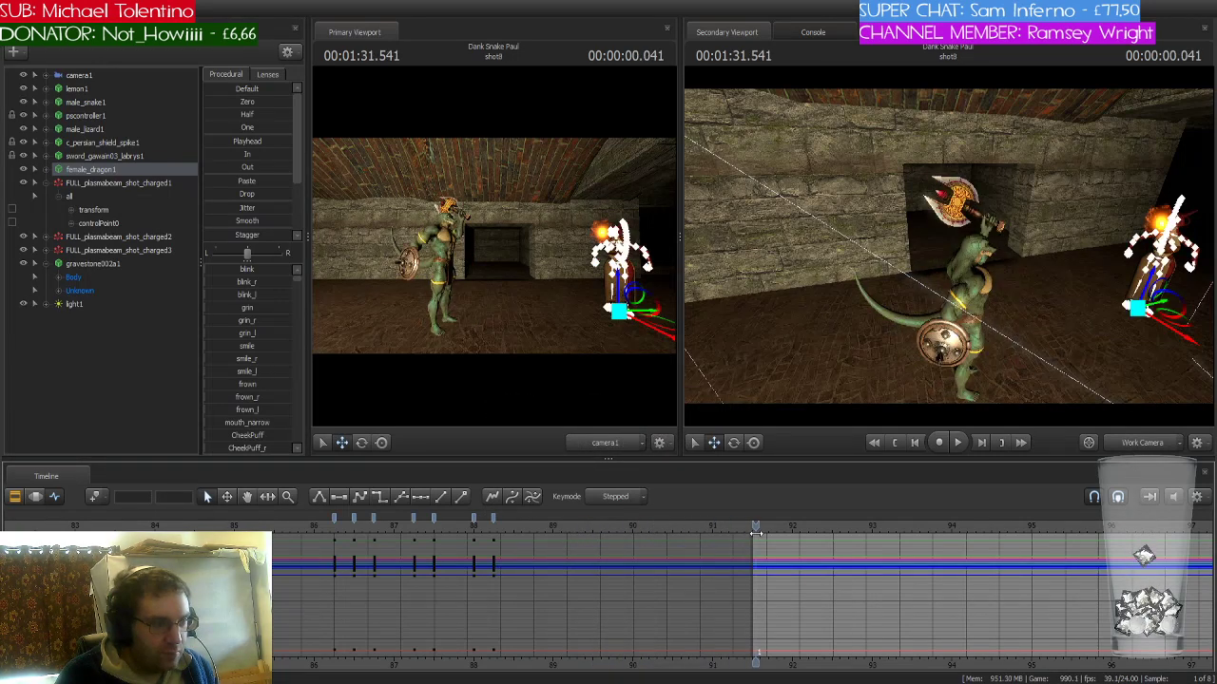
pyautogui.click(752, 533)
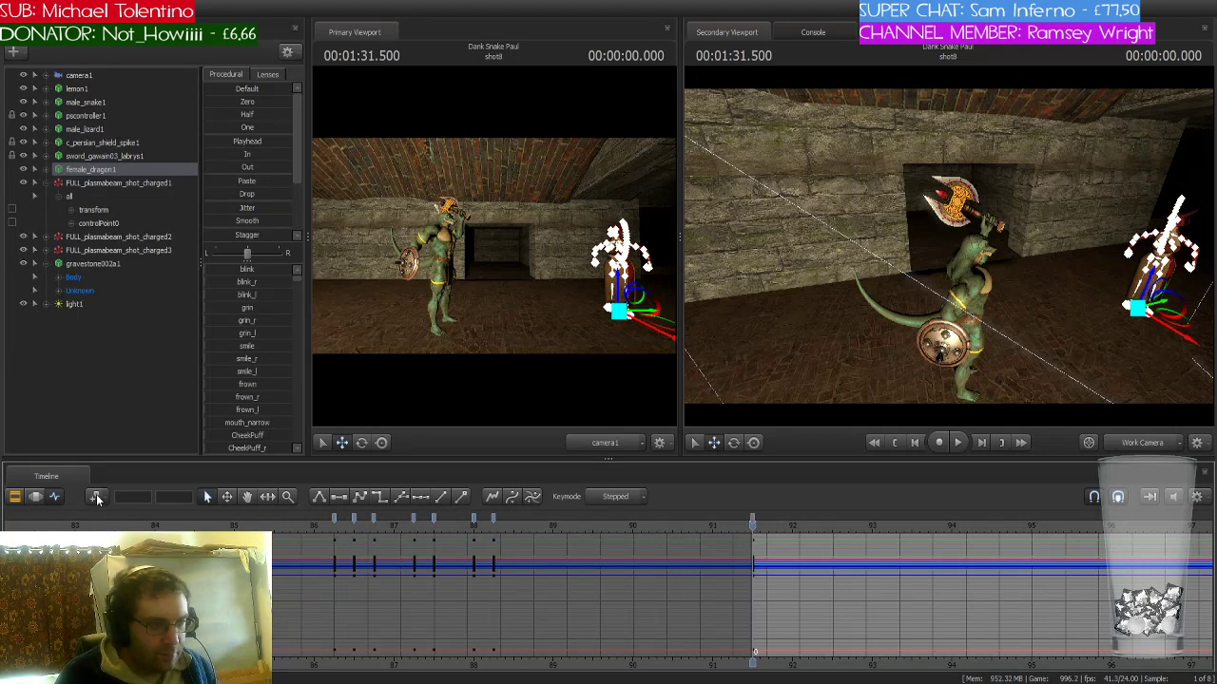
# - Copy female_dragon1's key at frame -102 in shot7 to frame 12 of shot8
pyautogui.press('space')
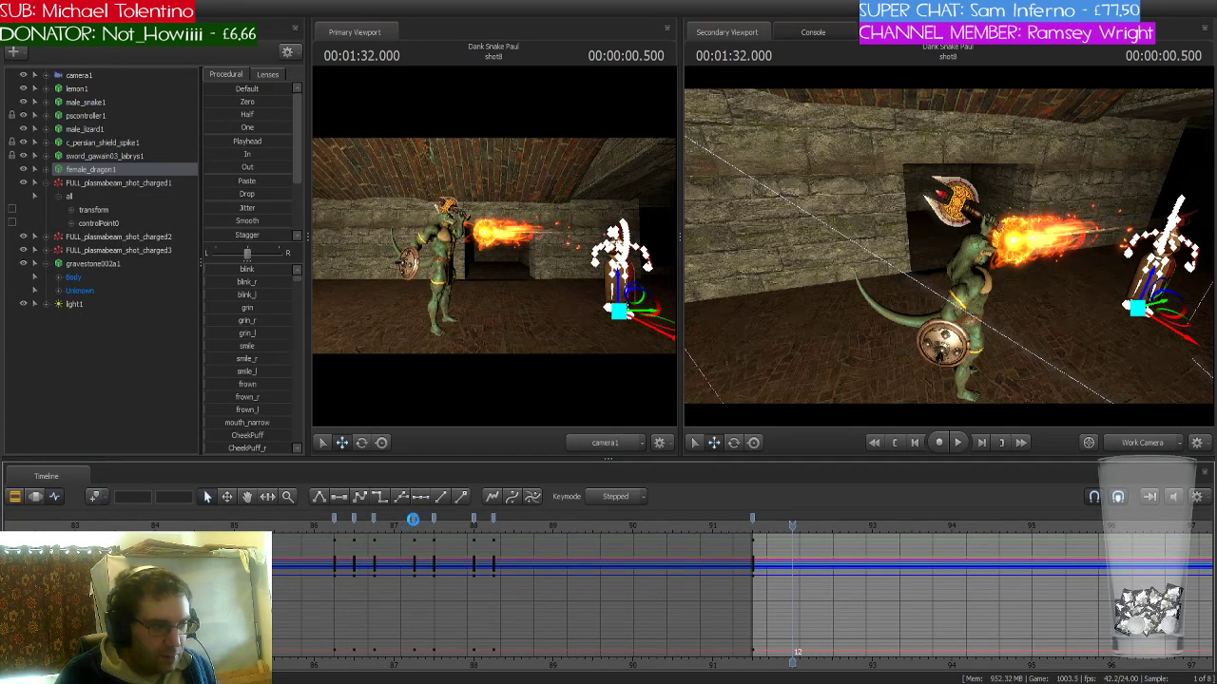
pyautogui.click(413, 519)
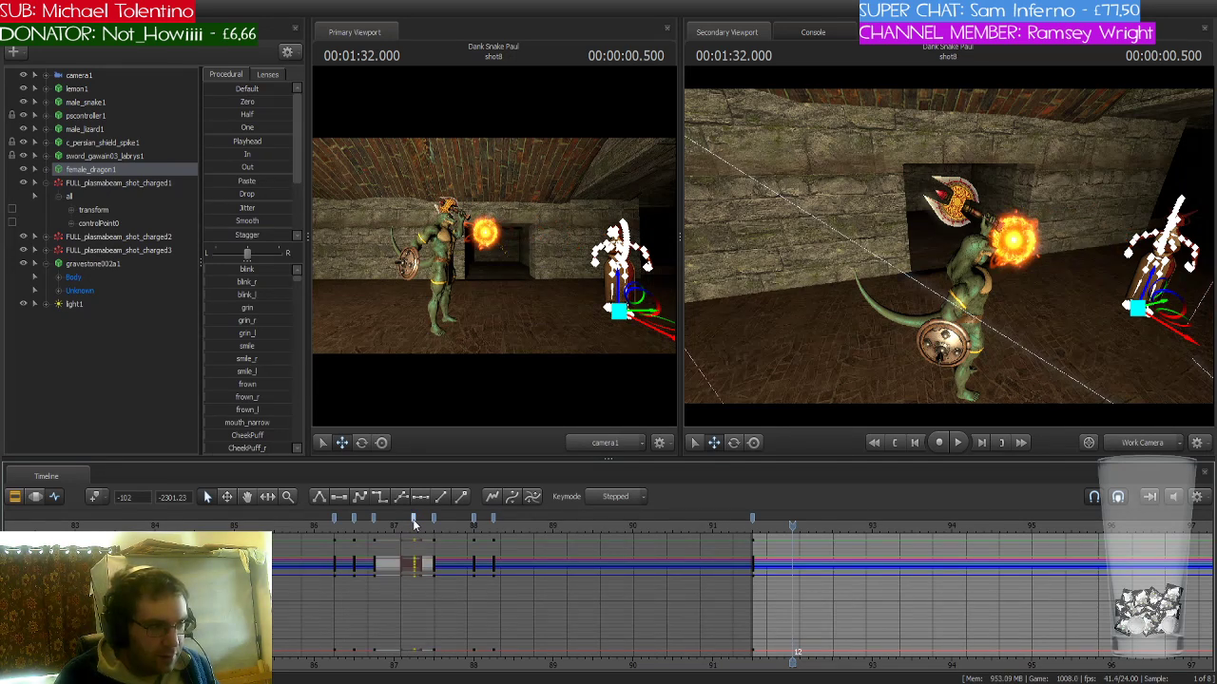
pyautogui.click(415, 526)
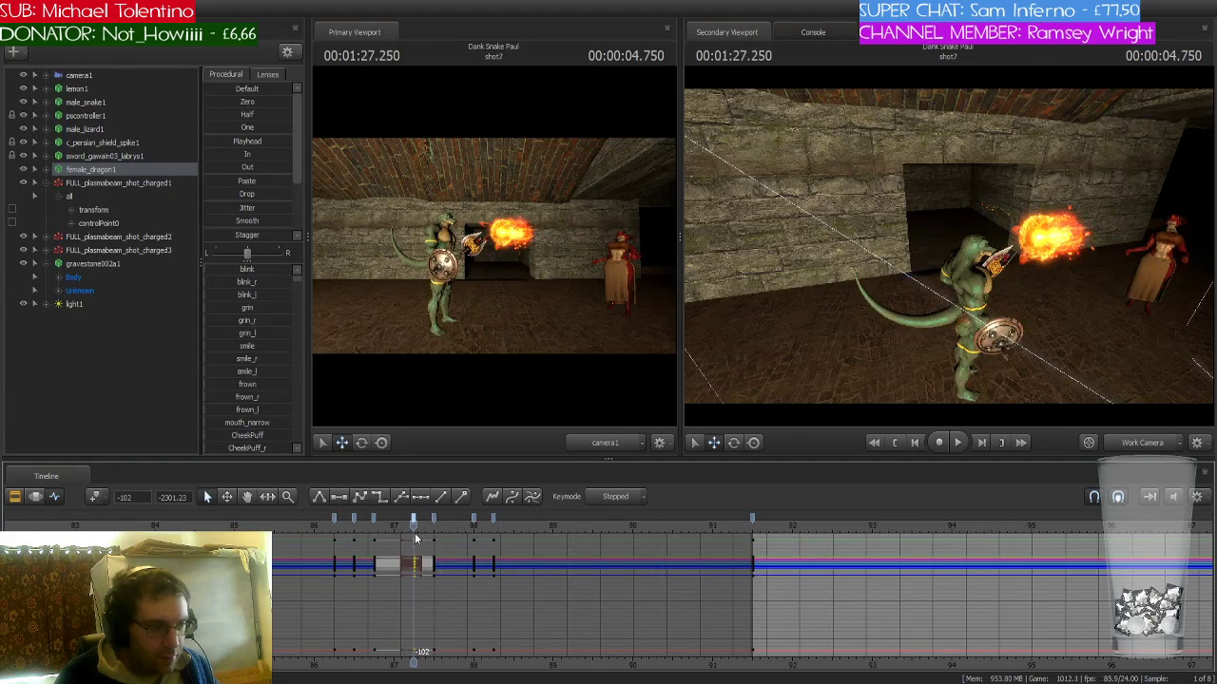
pyautogui.moveTo(414, 525); pyautogui.dragTo(792, 533)
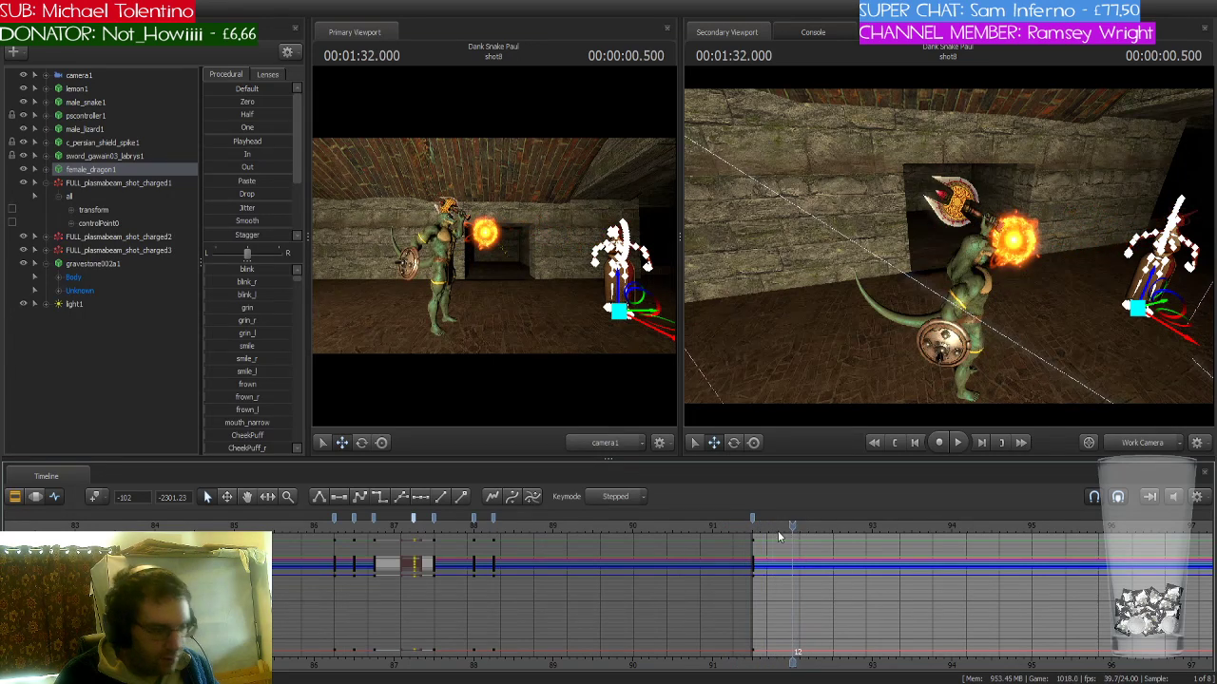
# - Copy female_dragon1's key at frame 0 of shot8 to frame 18
pyautogui.click(751, 521)
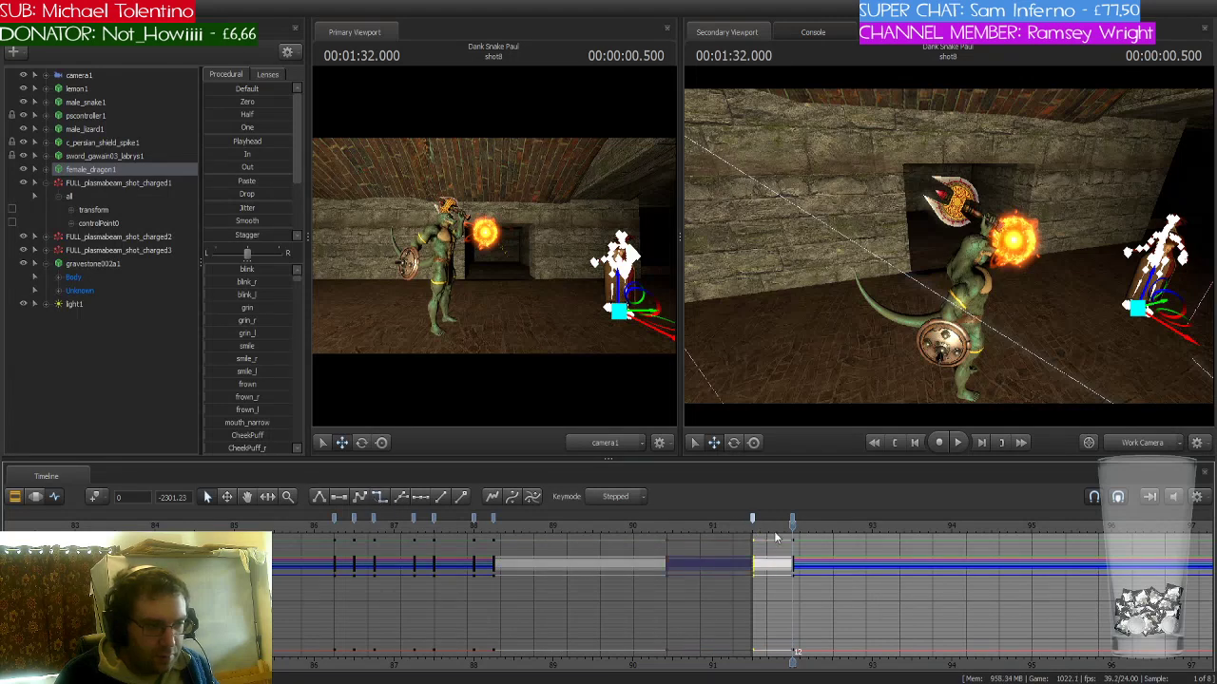
pyautogui.moveTo(792, 532)
pyautogui.mouseDown()
pyautogui.moveTo(745, 528)
pyautogui.moveTo(792, 524)
pyautogui.mouseUp()
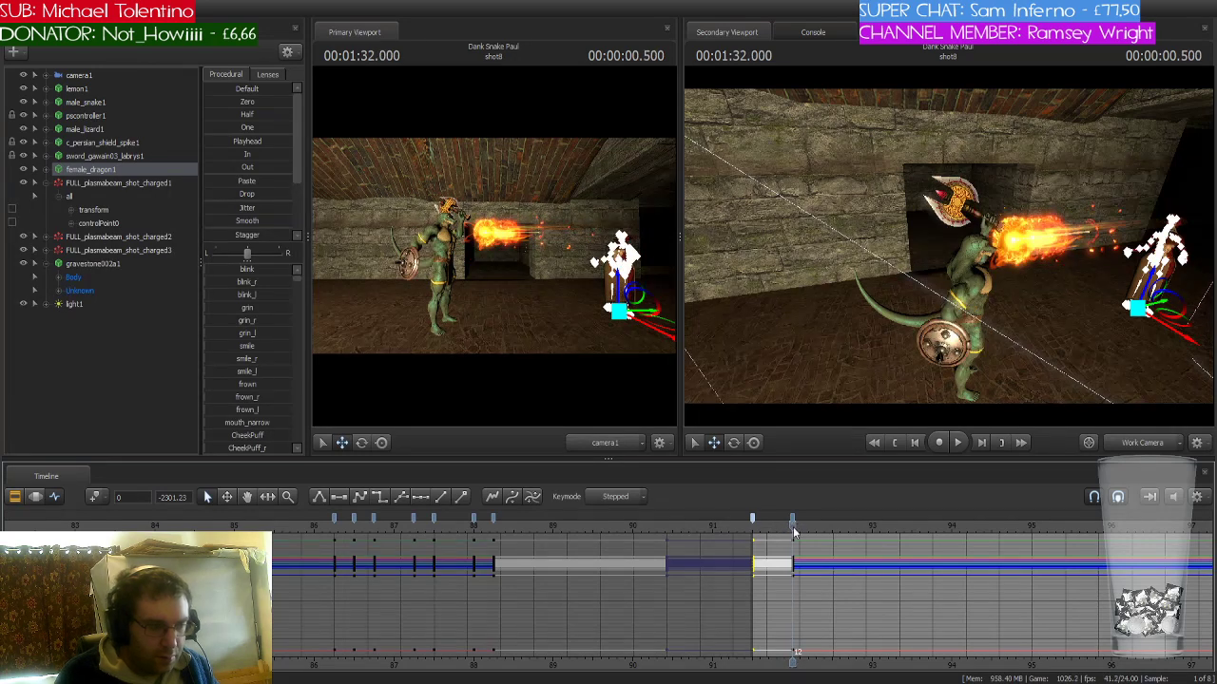
pyautogui.press('Right')
pyautogui.press('Right')
pyautogui.press('Right')
pyautogui.press('Right')
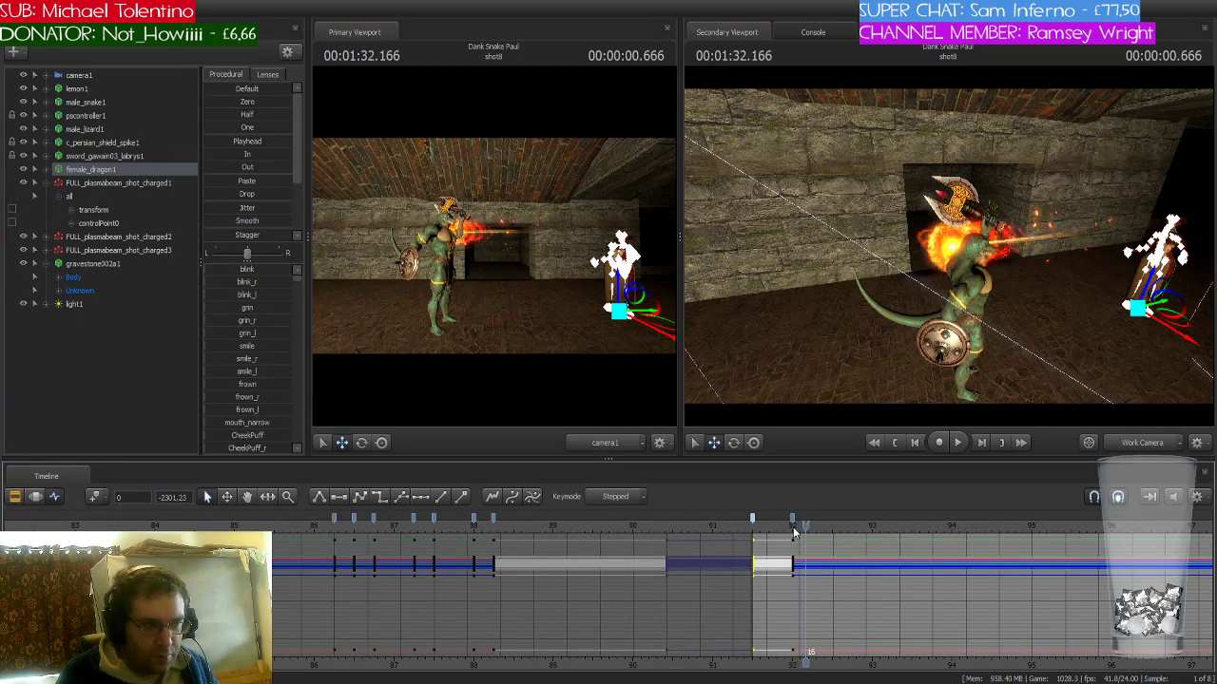
pyautogui.press('Right')
pyautogui.press('Right')
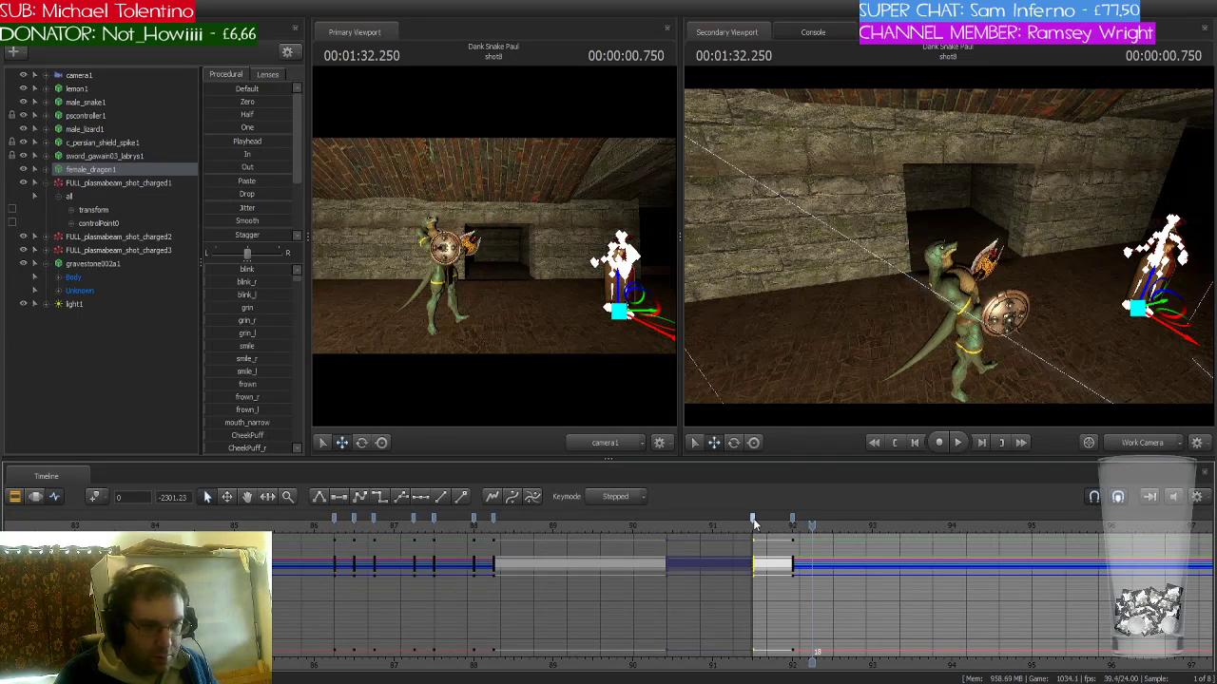
pyautogui.click(825, 524)
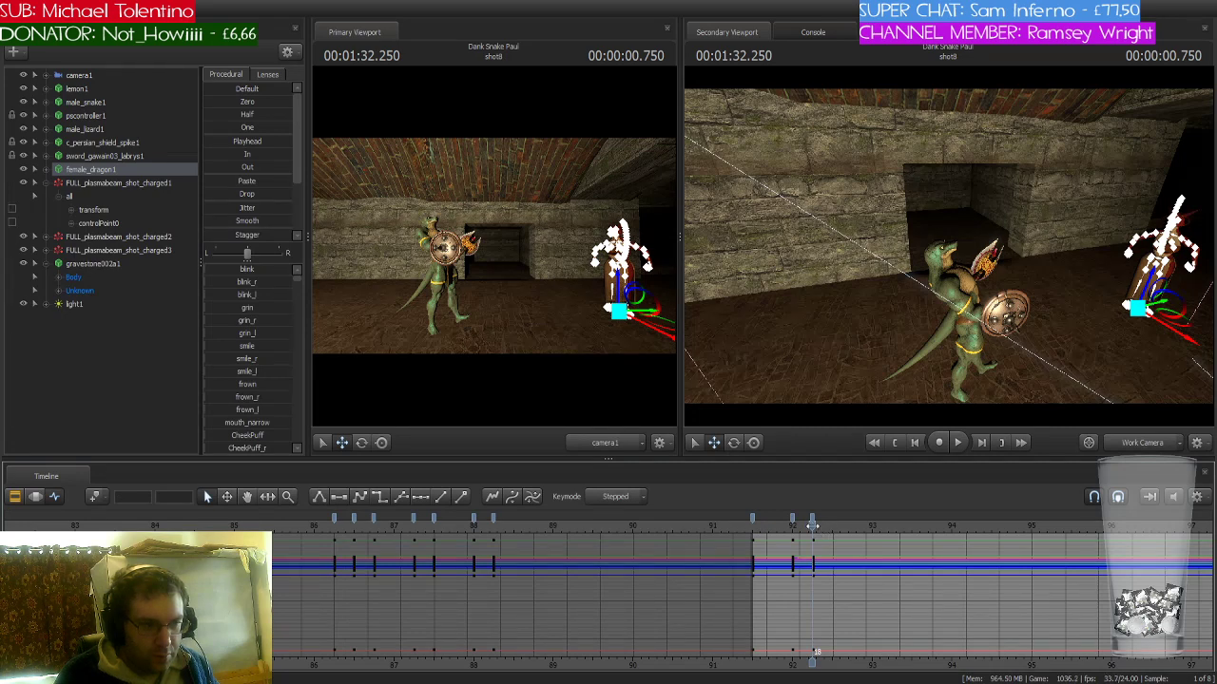
# - Copy female_dragon1's key at frame 12 of shot8 to frame 30
pyautogui.press('Right')
pyautogui.press('Right')
pyautogui.press('Right')
pyautogui.press('Right')
pyautogui.press('Right')
pyautogui.press('Right')
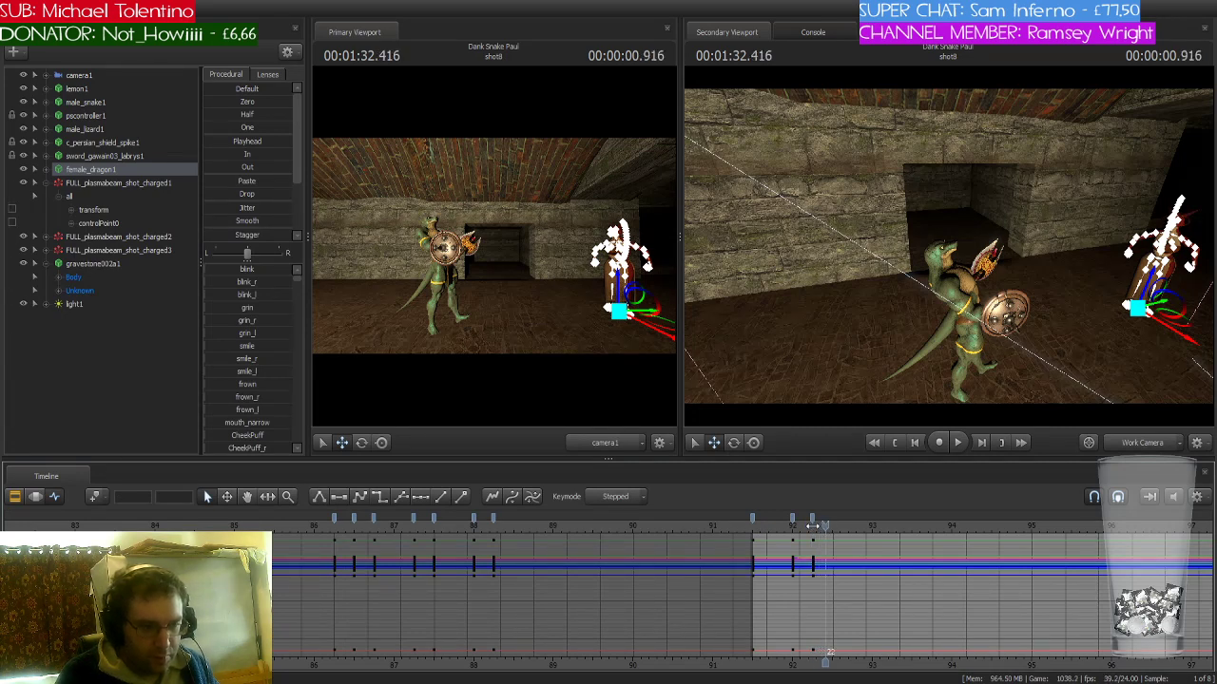
pyautogui.press('Right')
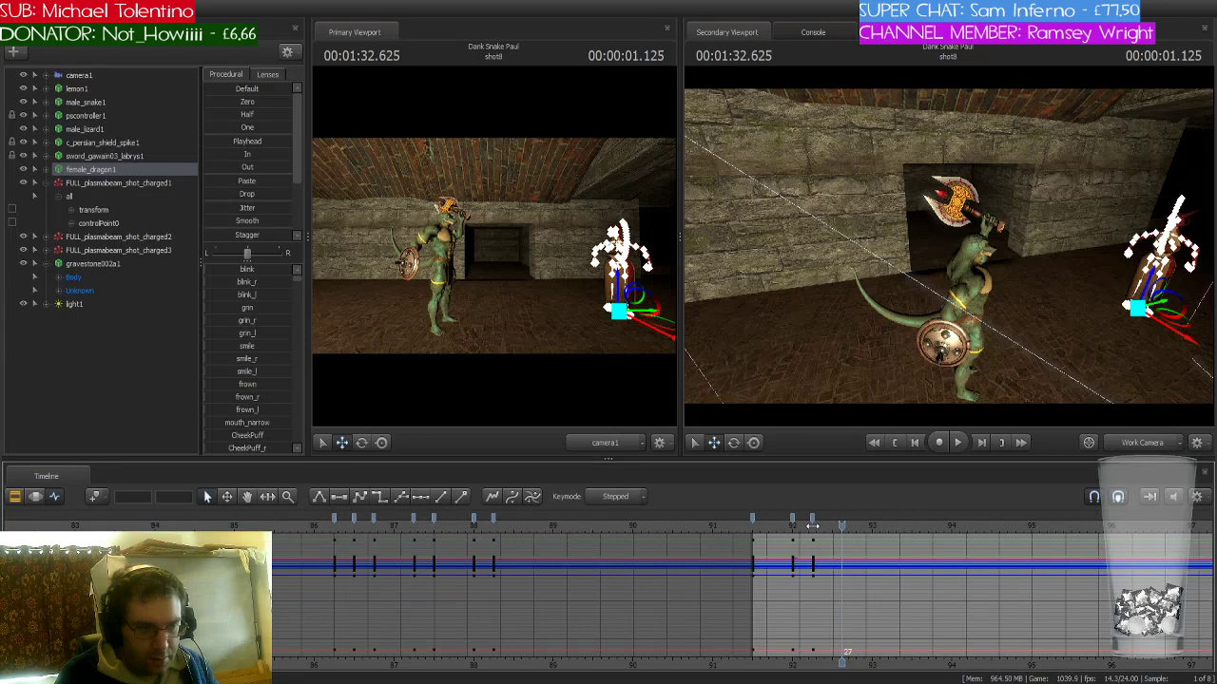
pyautogui.press('Right')
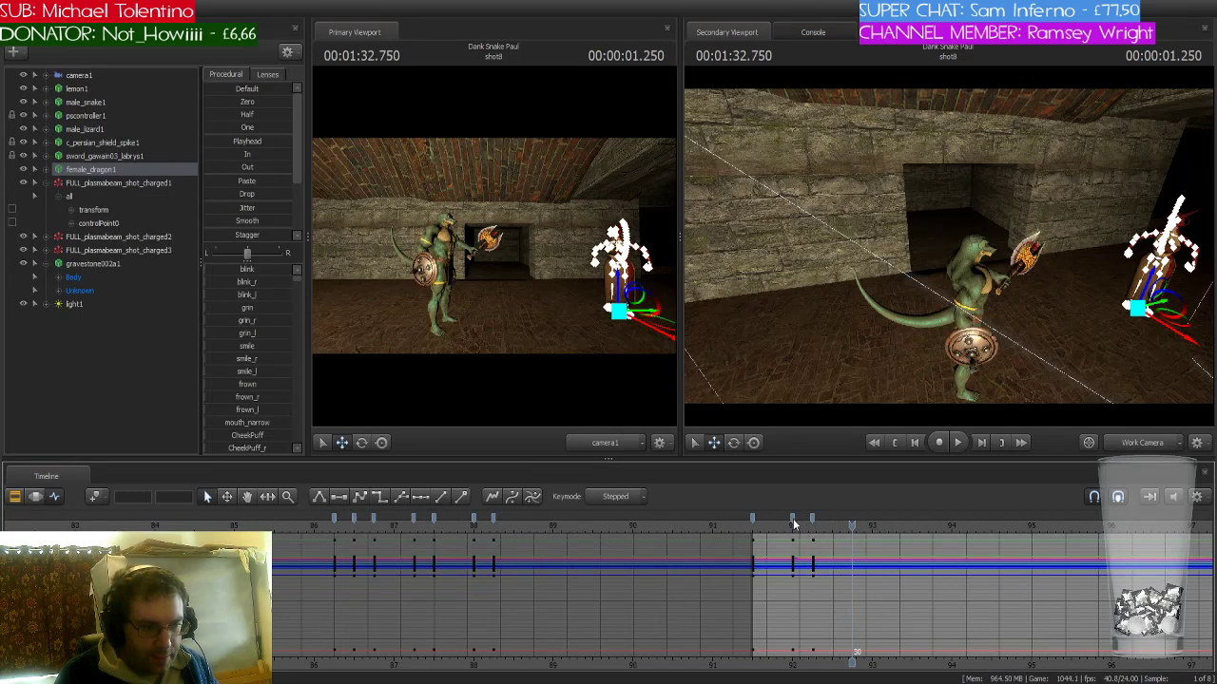
pyautogui.click(794, 523)
pyautogui.hotkey('ctrl', 'v')
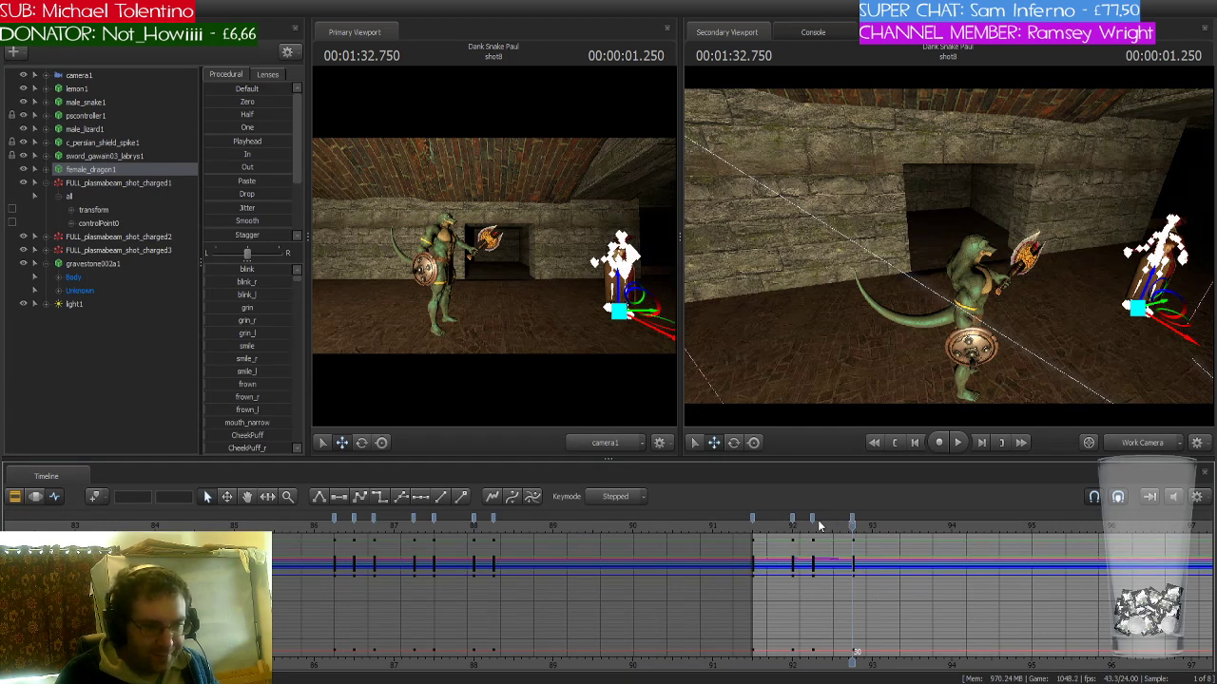
# - Check the spacing between the dragon's keys at frames 12 and 18, and copy the frame 18 key to frame 36
pyautogui.click(810, 521)
pyautogui.click(811, 521)
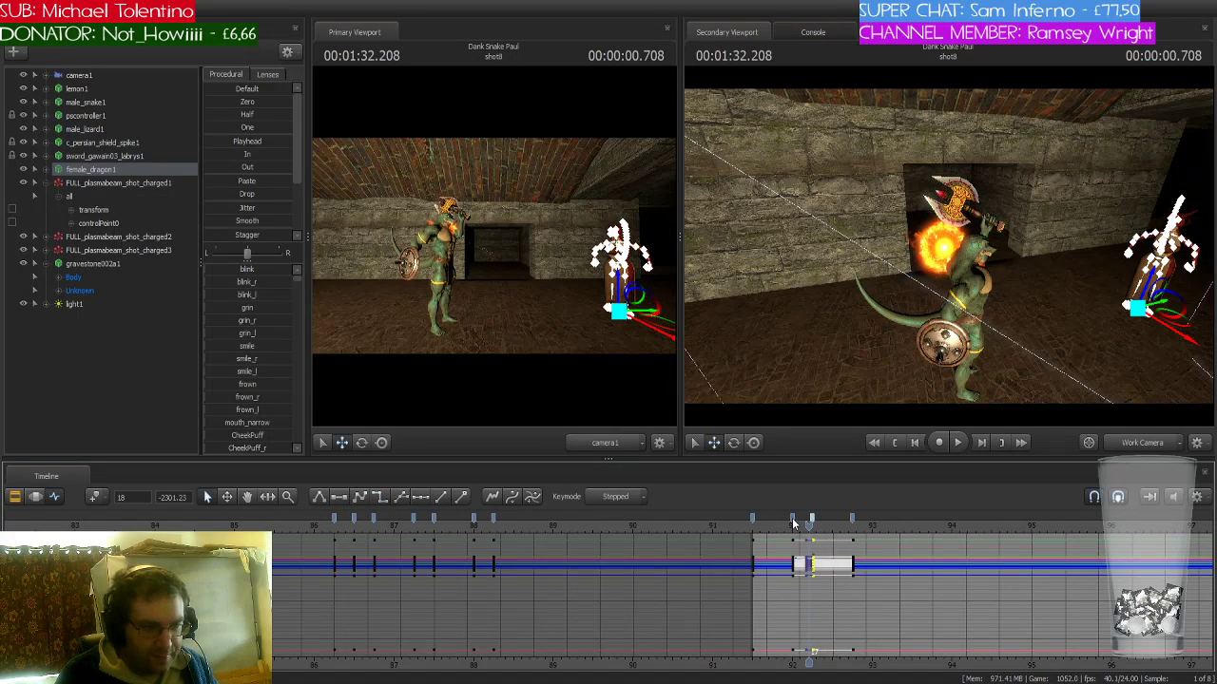
pyautogui.moveTo(794, 523); pyautogui.dragTo(789, 520)
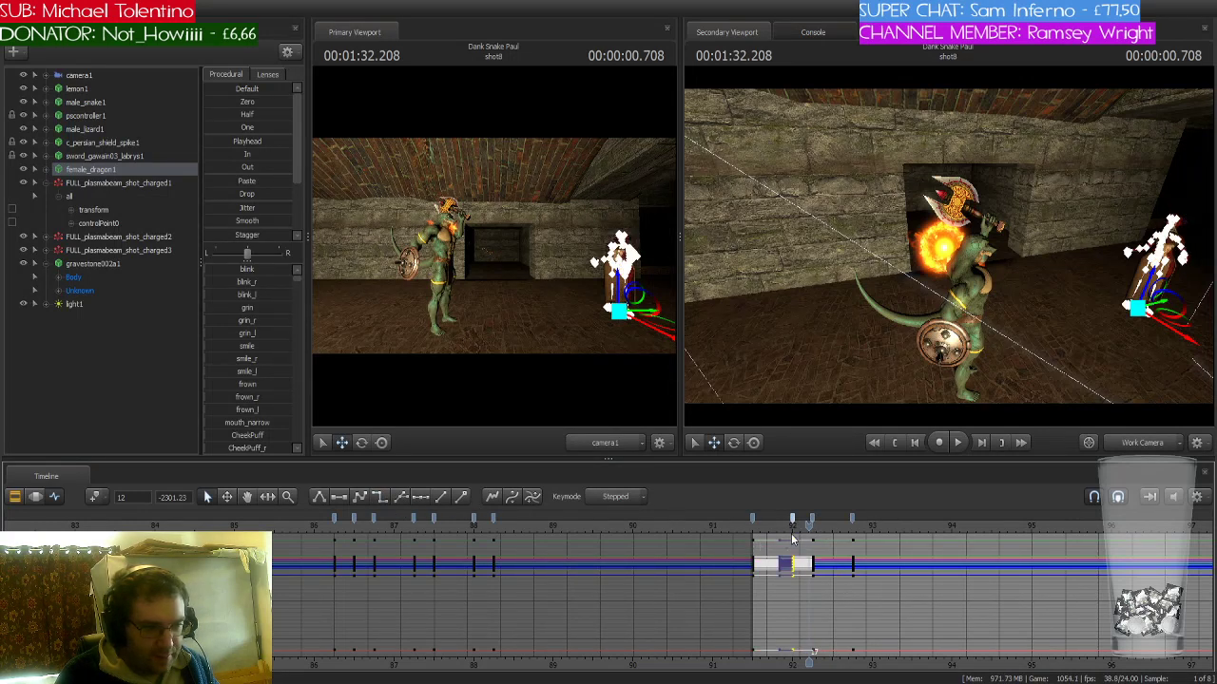
pyautogui.moveTo(808, 528); pyautogui.dragTo(852, 529)
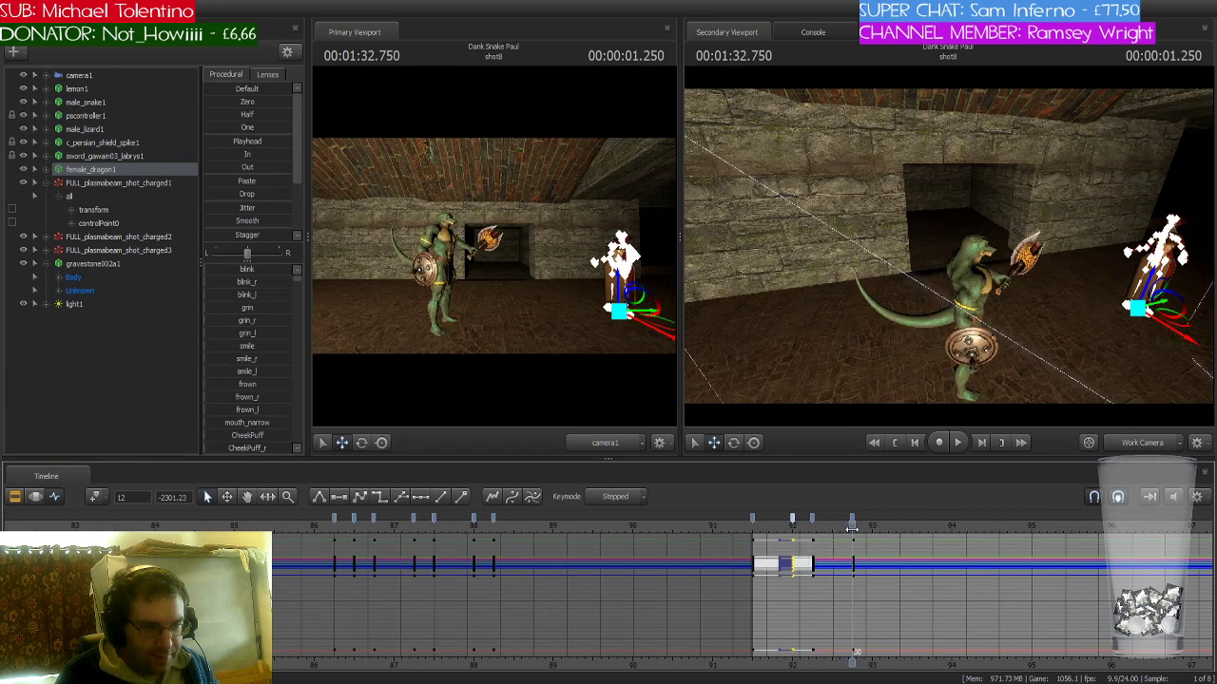
pyautogui.press('Right')
pyautogui.press('Right')
pyautogui.press('Right')
pyautogui.press('Right')
pyautogui.press('Right')
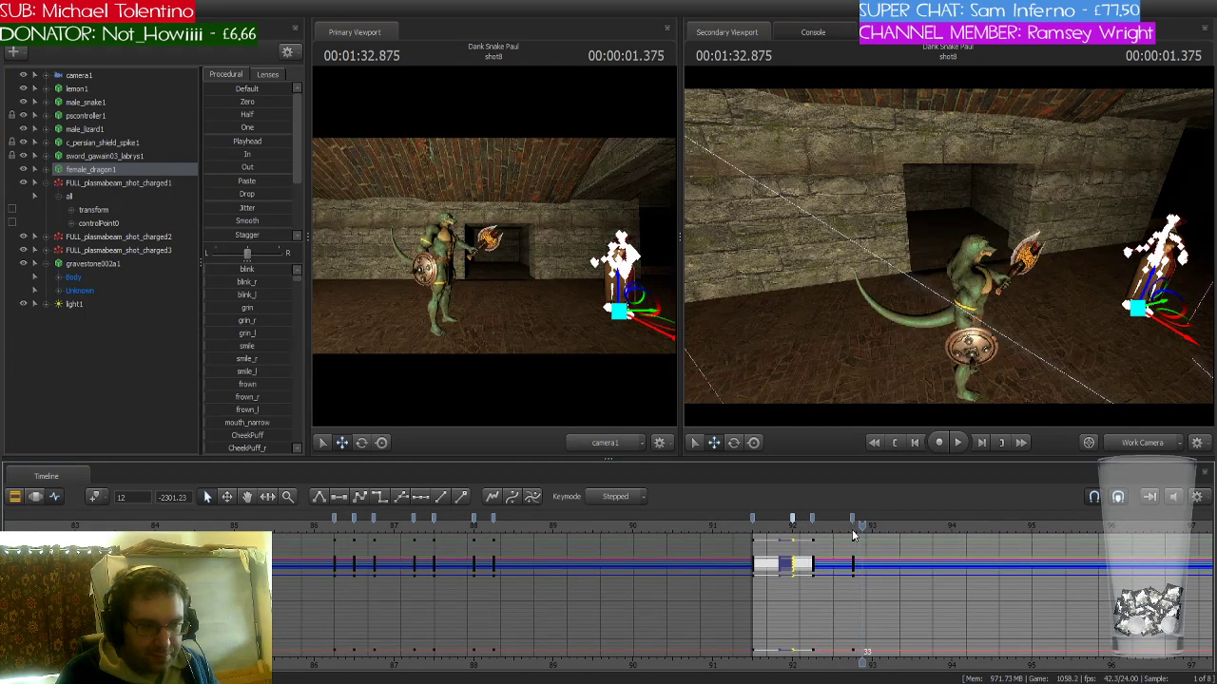
pyautogui.press('Right')
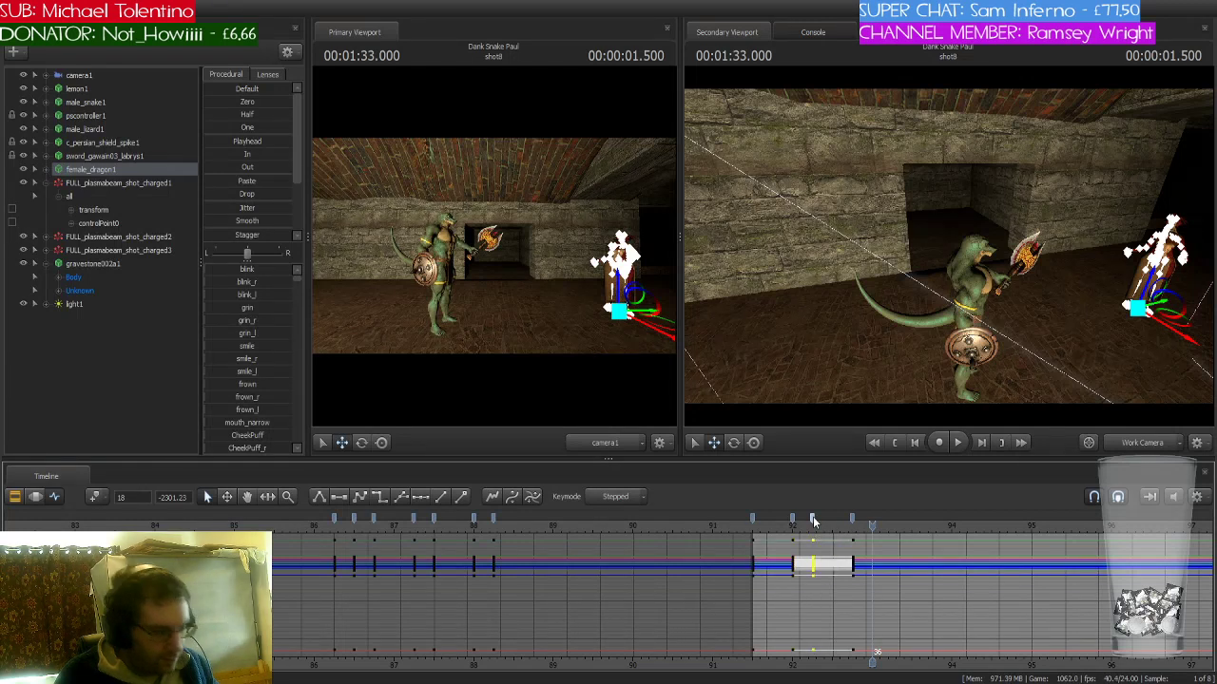
pyautogui.hotkey('ctrl', 'v')
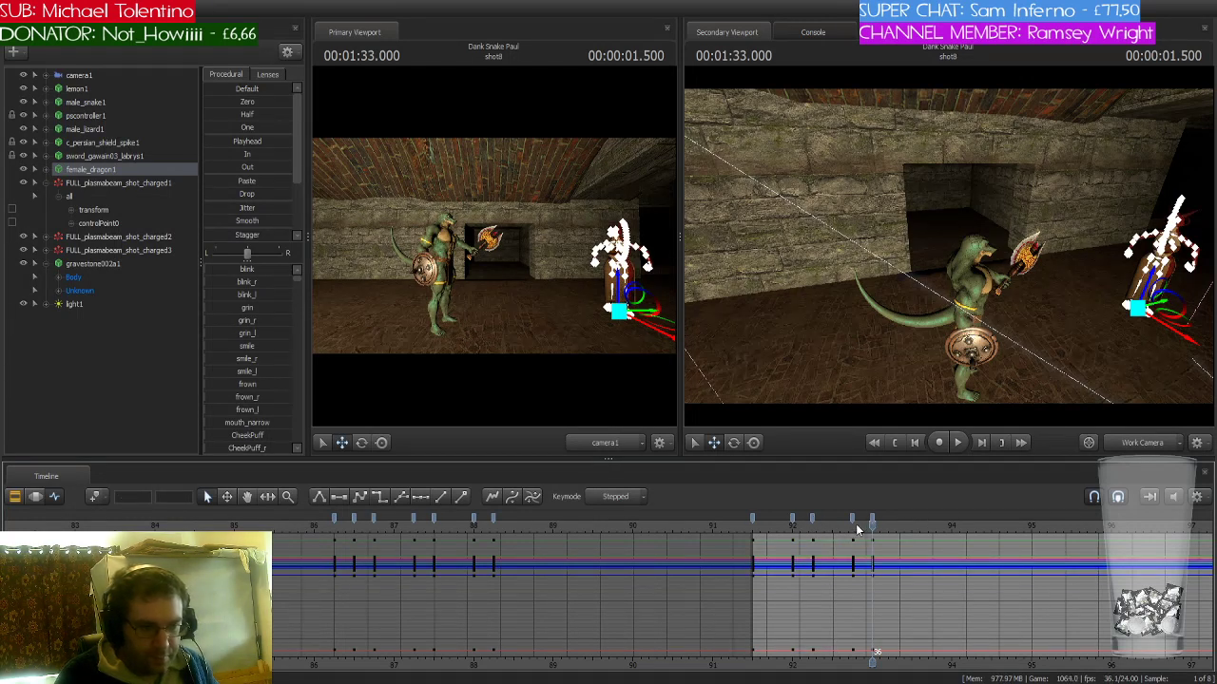
# - Set female_dragon1's key at frame 30 of shot8 to stepped tangents
pyautogui.click(855, 517)
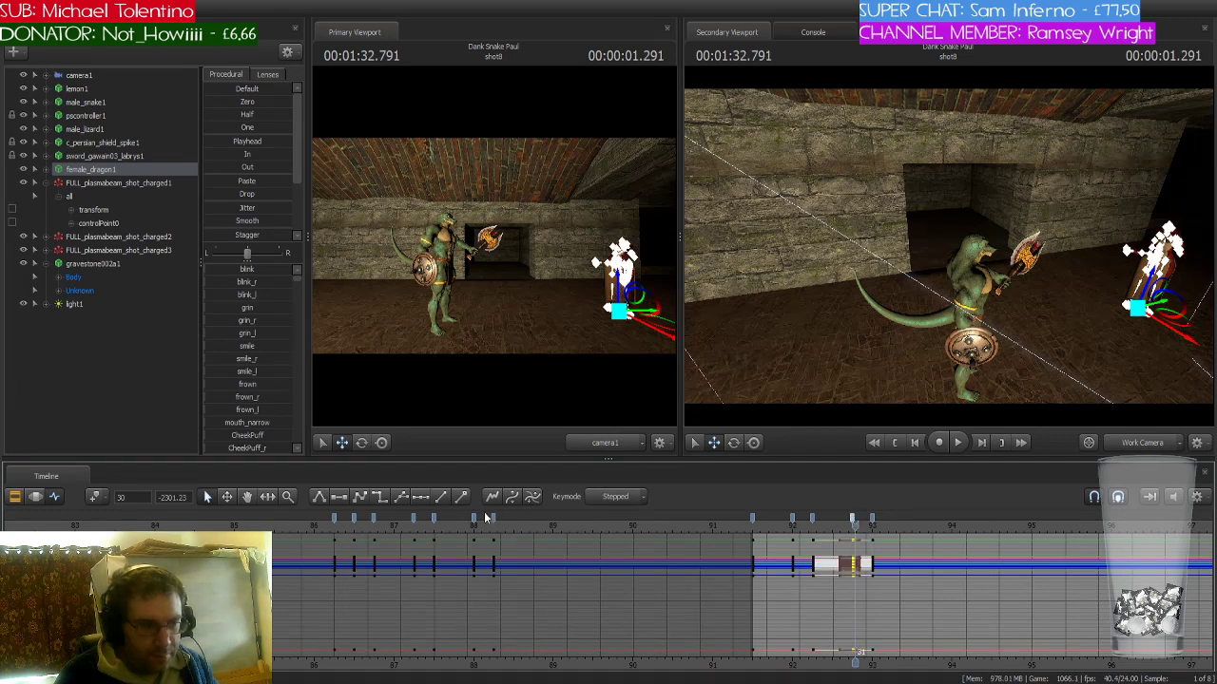
pyautogui.click(381, 497)
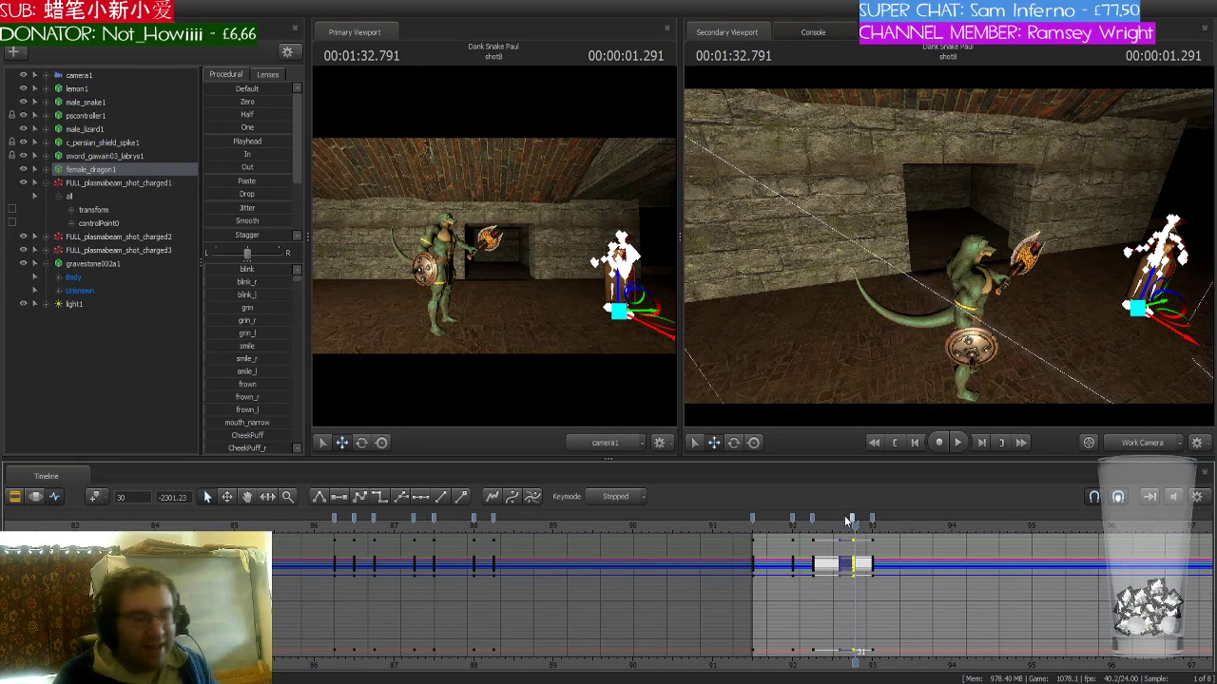
# - Play back shot8 from the start to check the timing of the lizard and dragon poses
pyautogui.scroll(-3, 858, 570)
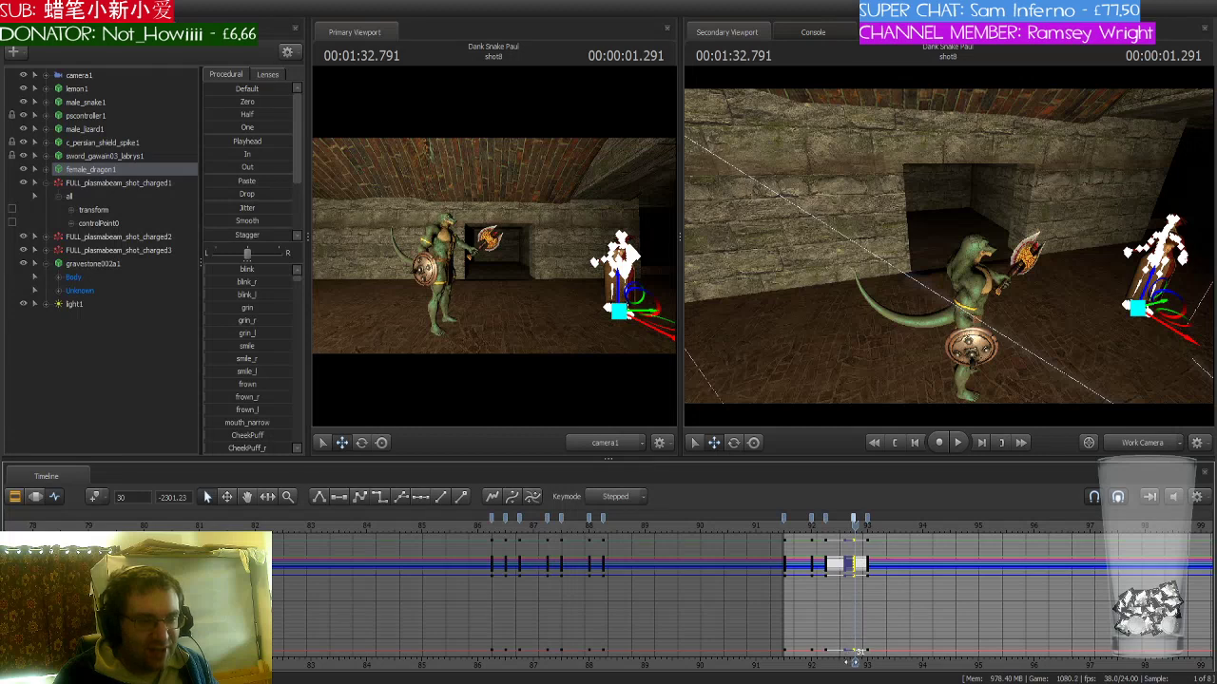
pyautogui.moveTo(855, 662); pyautogui.dragTo(624, 627, button='middle')
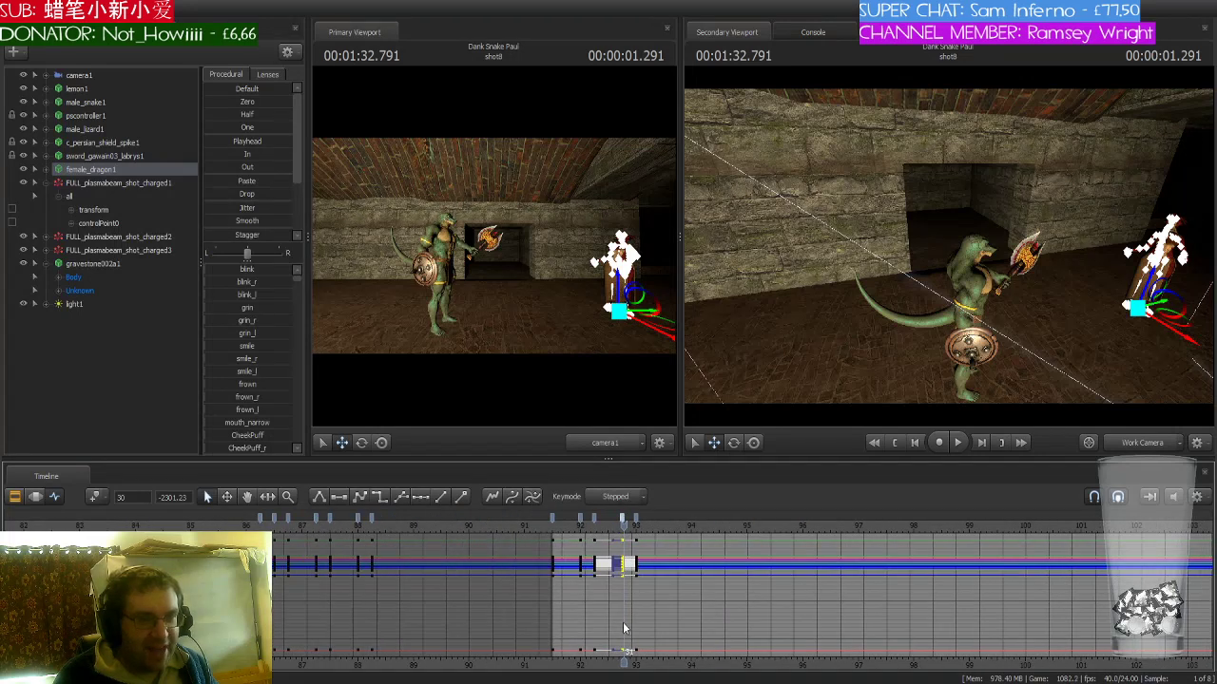
pyautogui.scroll(4, 624, 627)
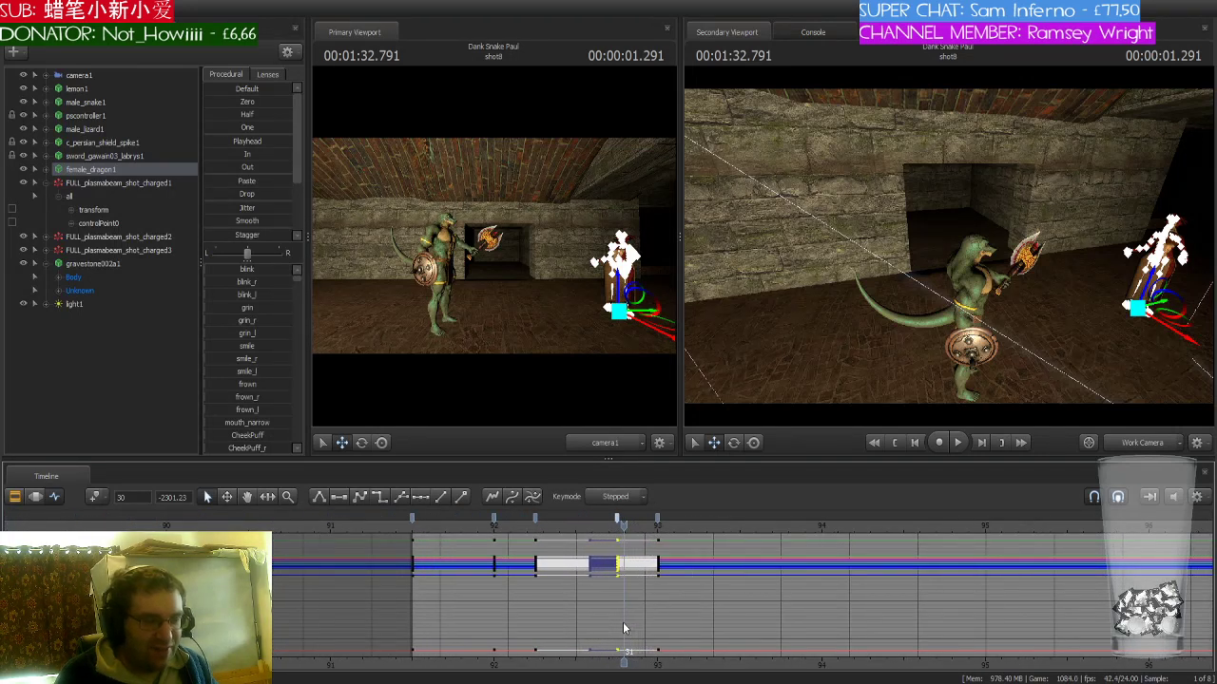
pyautogui.press('Up')
pyautogui.press('space')
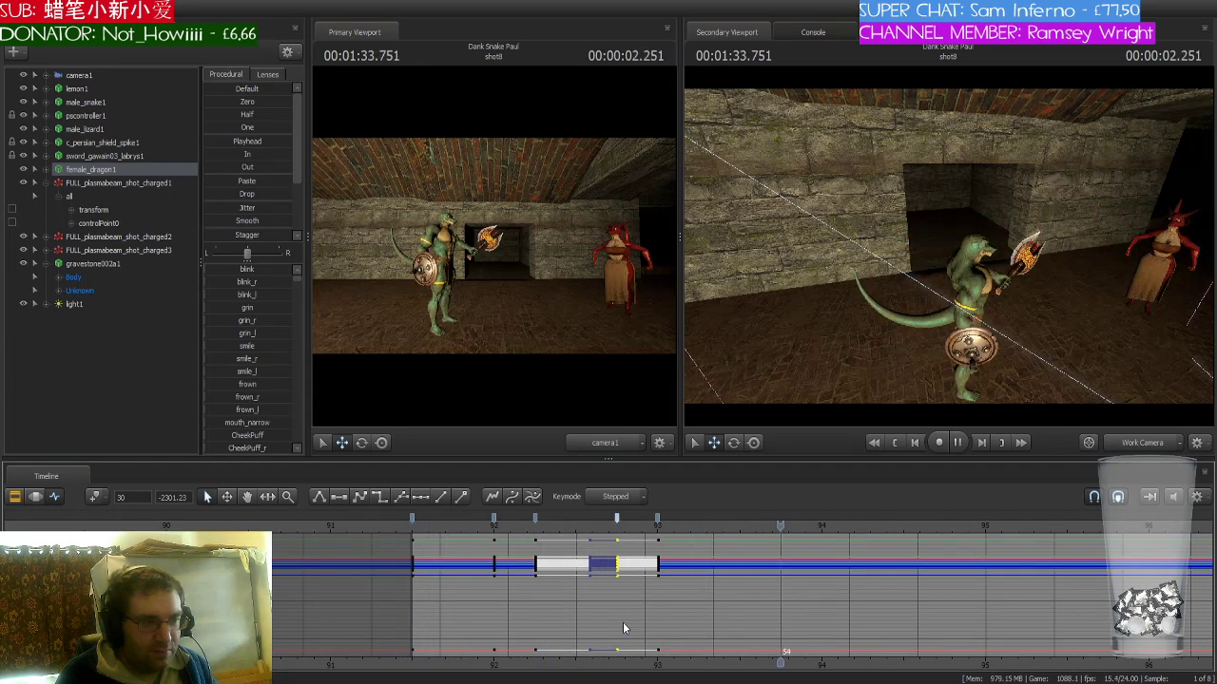
pyautogui.press('space')
pyautogui.press('space')
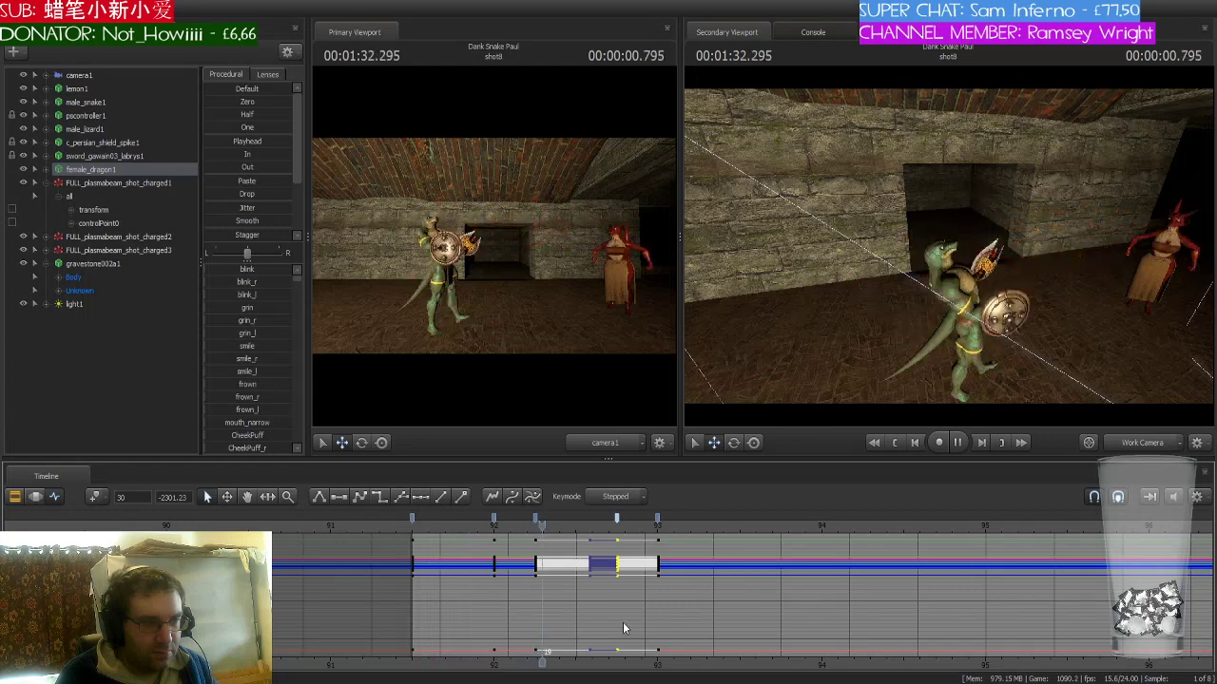
pyautogui.press('space')
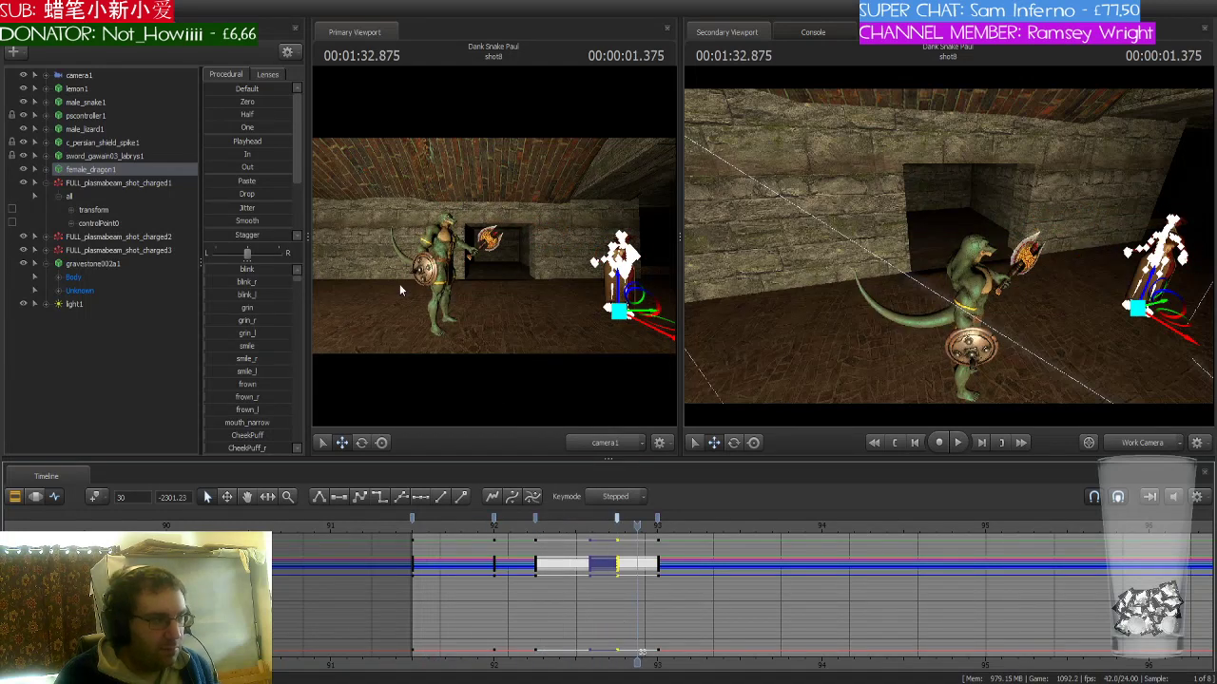
# - Using the beam's shot7 keys as reference, add a key to FULL_plasmabeam_shot_charged2's transform at frame 18 of shot8
pyautogui.click(46, 239)
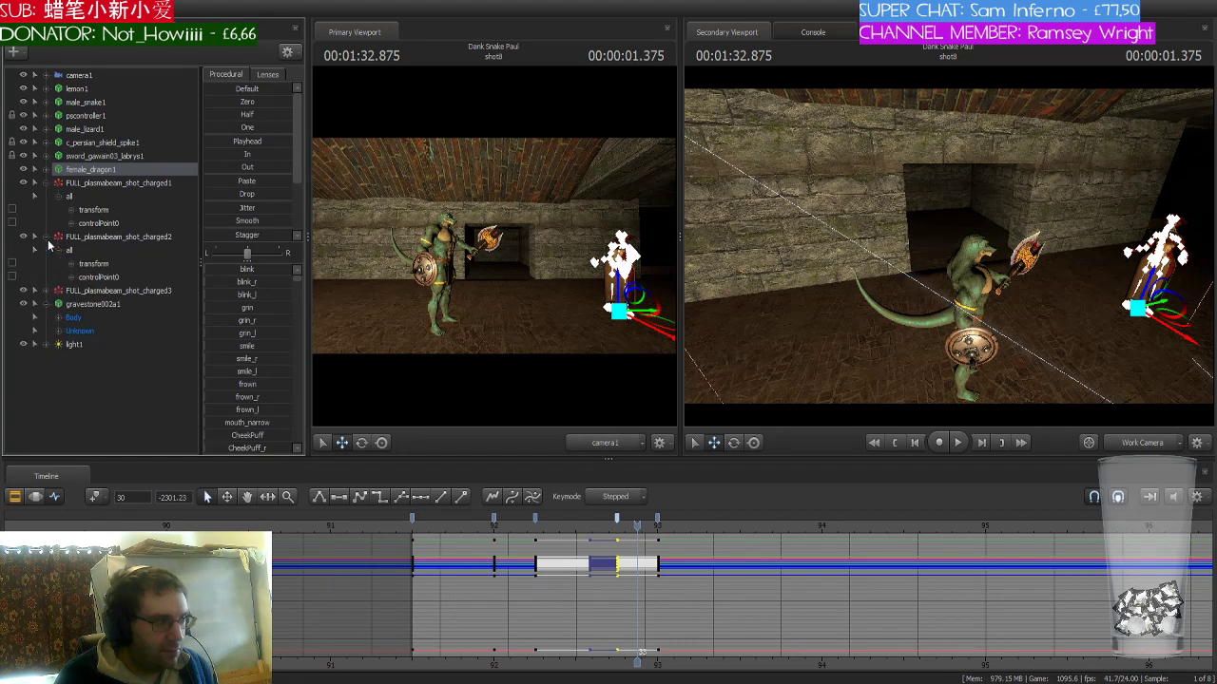
pyautogui.click(91, 265)
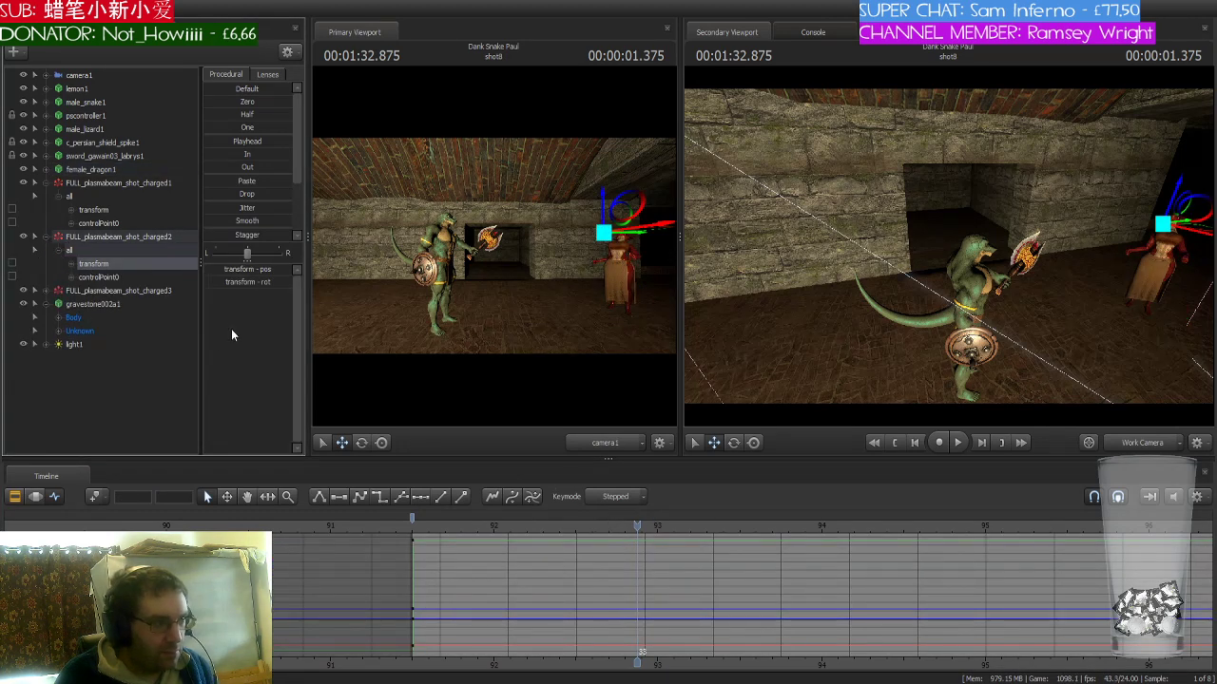
pyautogui.click(158, 236)
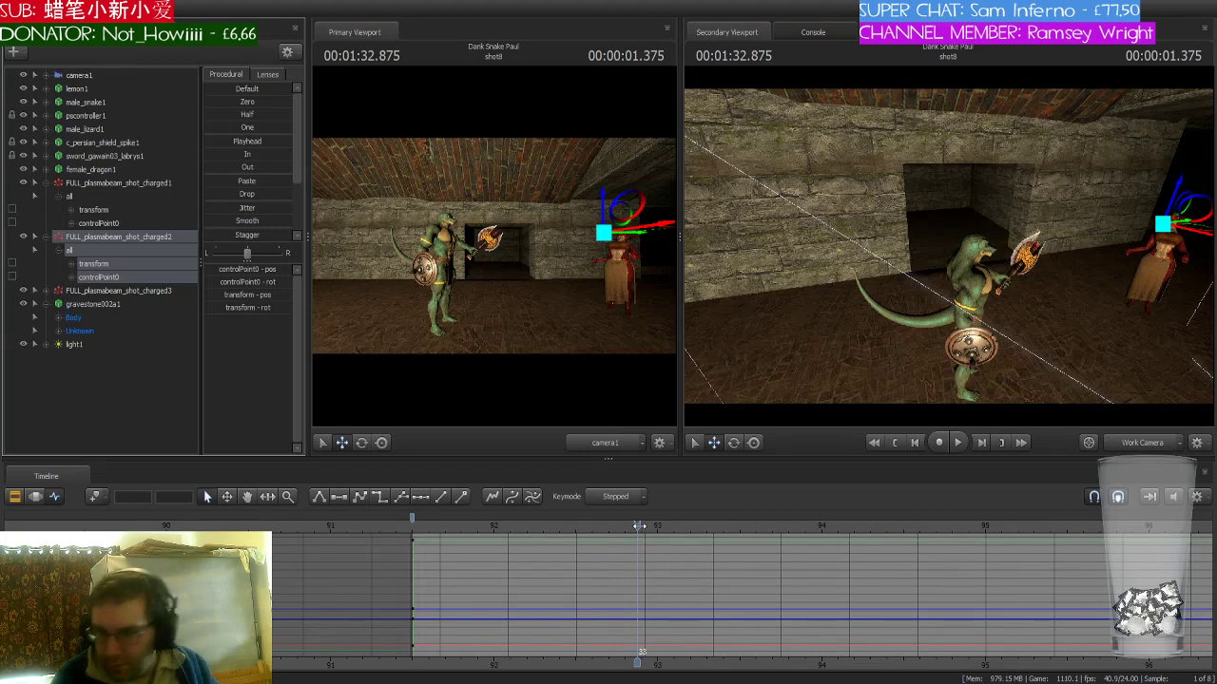
pyautogui.moveTo(640, 525); pyautogui.dragTo(411, 525)
pyautogui.moveTo(426, 633); pyautogui.dragTo(634, 633, button='middle')
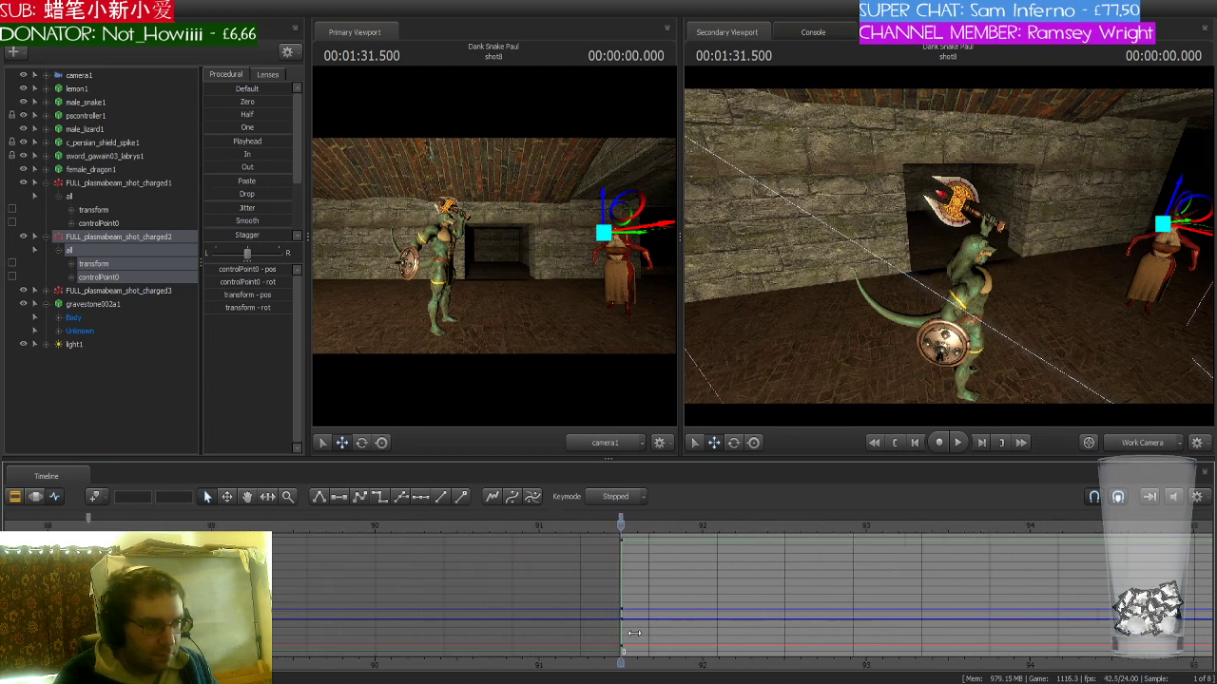
pyautogui.scroll(-2, 418, 534)
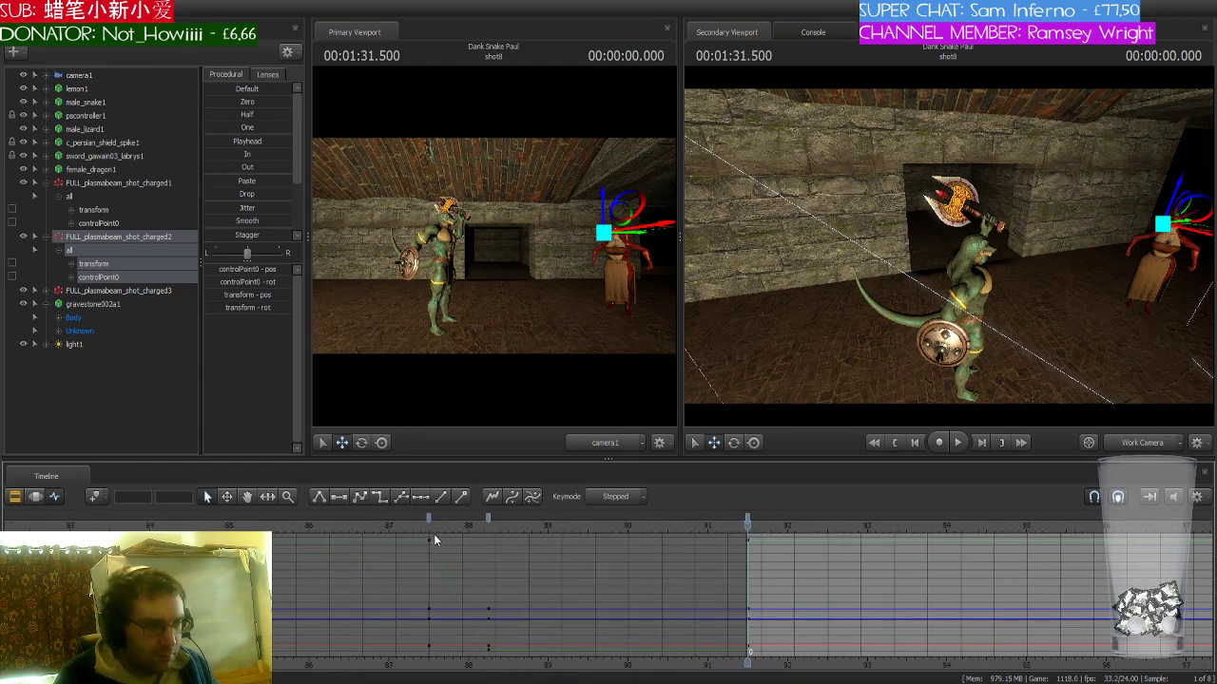
pyautogui.moveTo(433, 525)
pyautogui.mouseDown()
pyautogui.moveTo(385, 526)
pyautogui.moveTo(428, 526)
pyautogui.mouseUp()
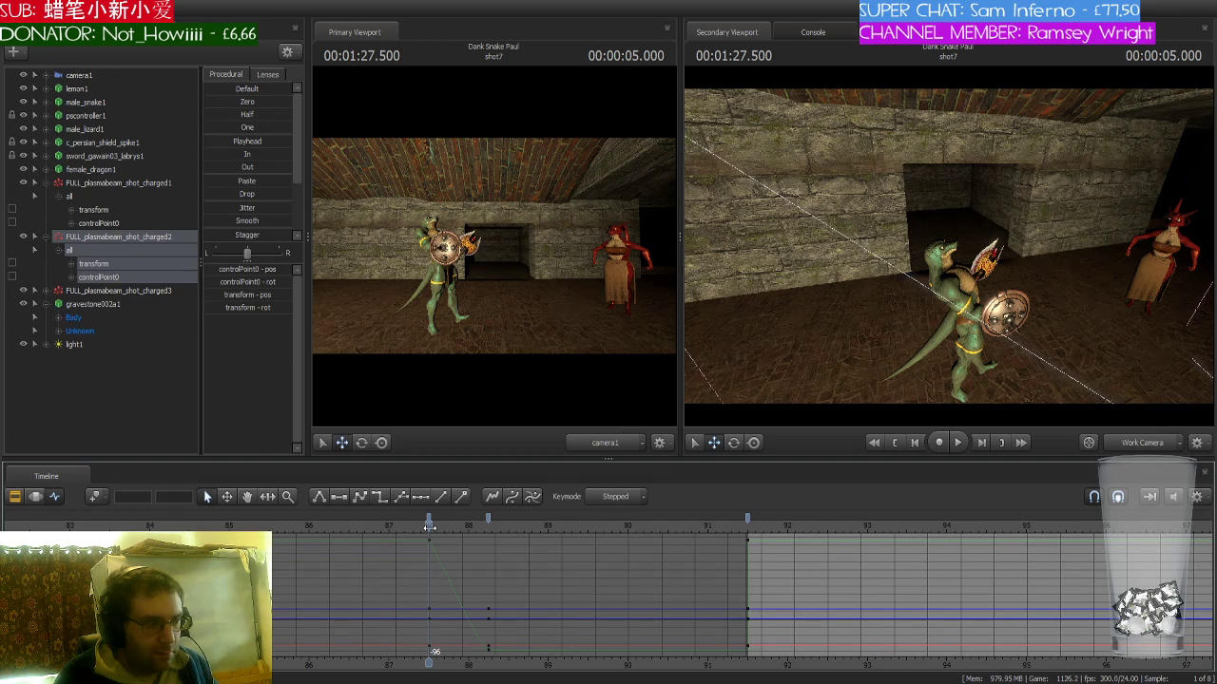
pyautogui.moveTo(429, 525); pyautogui.dragTo(807, 532)
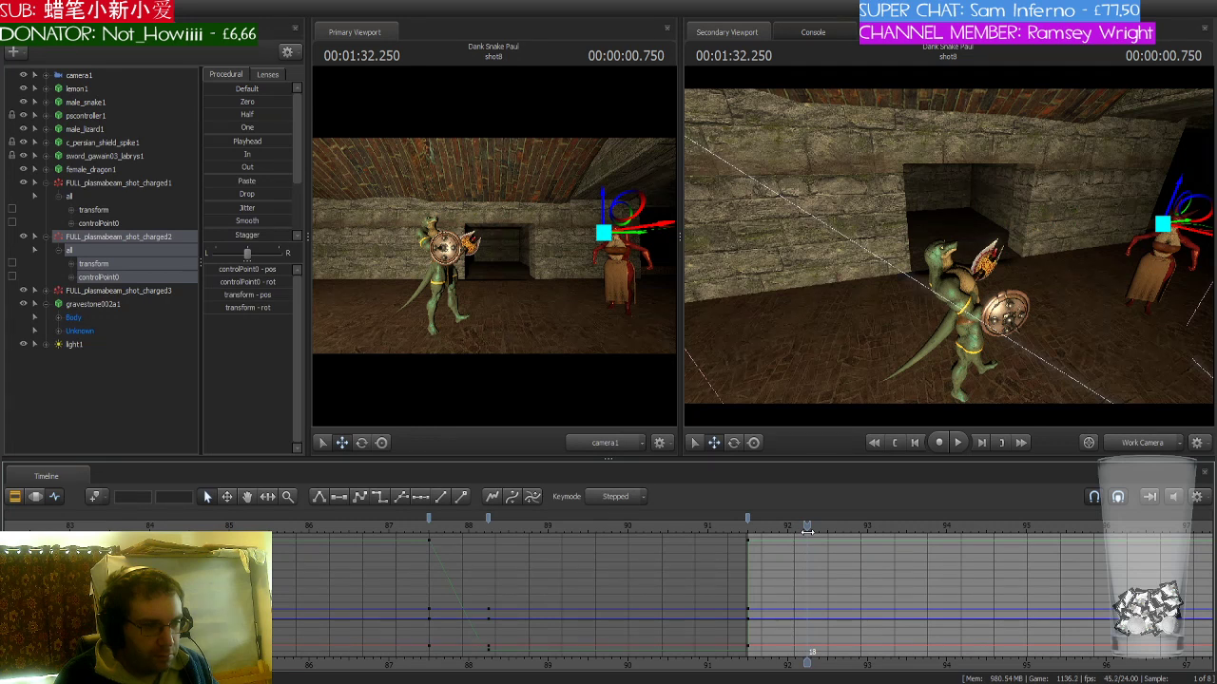
pyautogui.click(100, 265)
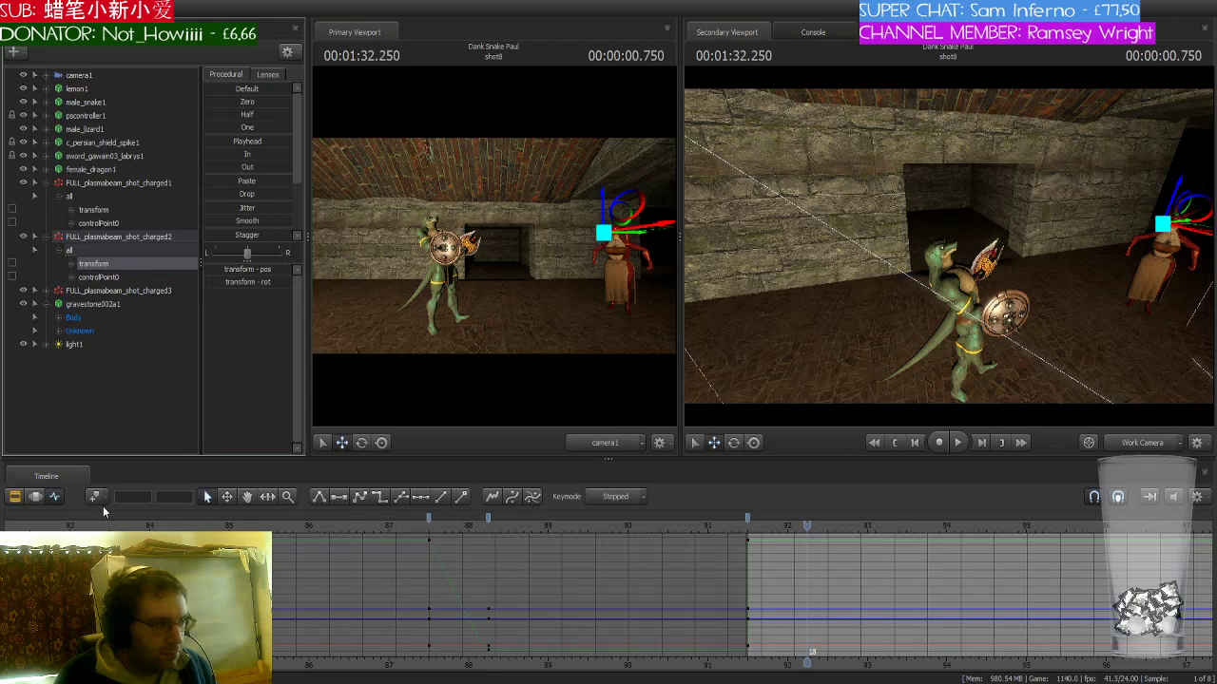
pyautogui.moveTo(807, 659); pyautogui.dragTo(646, 654)
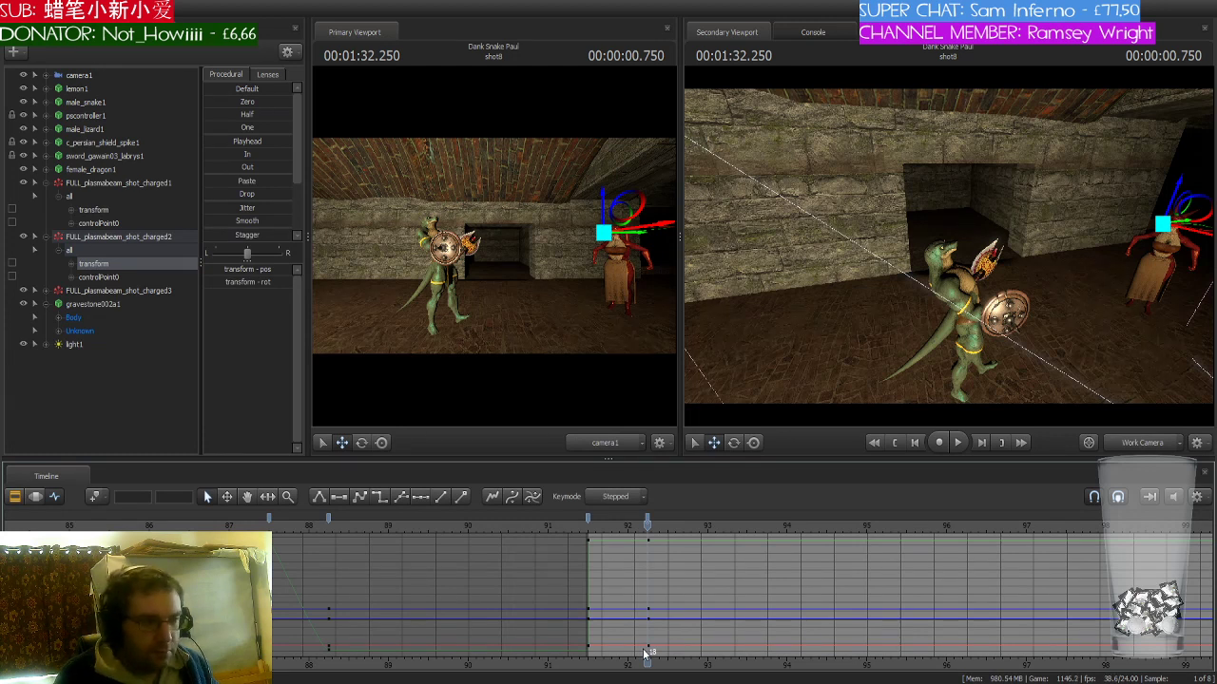
# - At frame 36 of shot8, move FULL_plasmabeam_shot_charged2's transform from the dragon across to the lizard's upper body
pyautogui.press('Right')
pyautogui.press('Right')
pyautogui.press('Right')
pyautogui.press('Right')
pyautogui.press('Right')
pyautogui.press('Right')
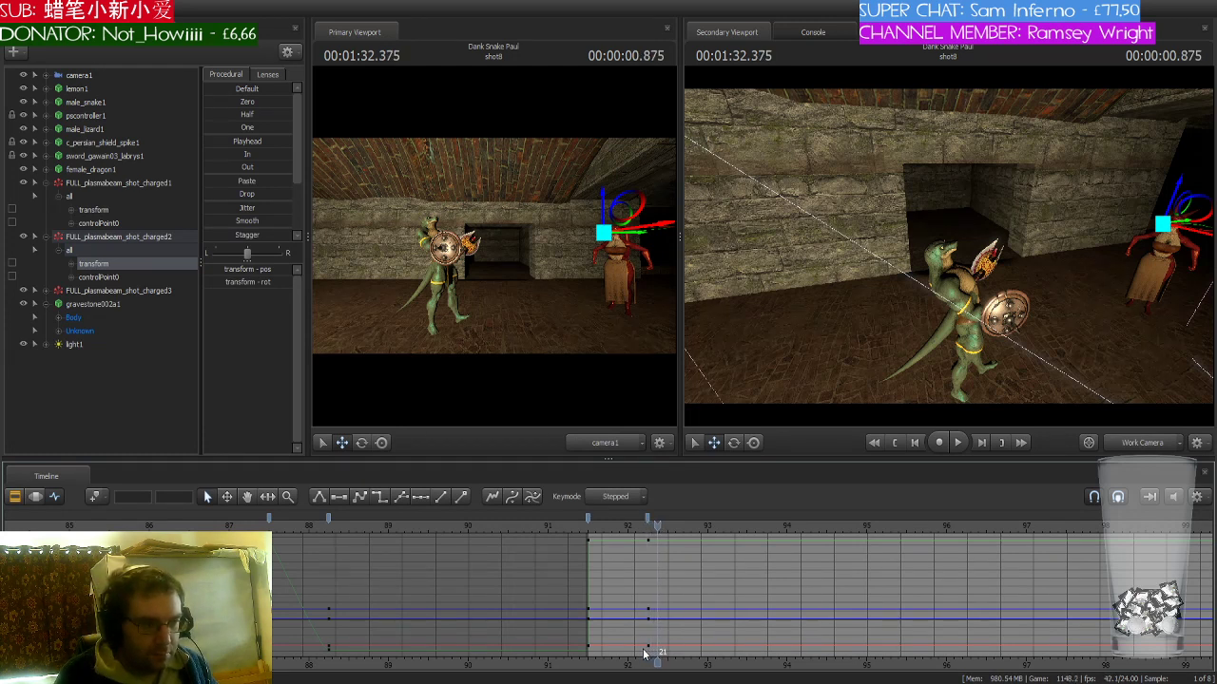
pyautogui.press('Right')
pyautogui.press('Right')
pyautogui.press('Right')
pyautogui.press('Right')
pyautogui.press('Right')
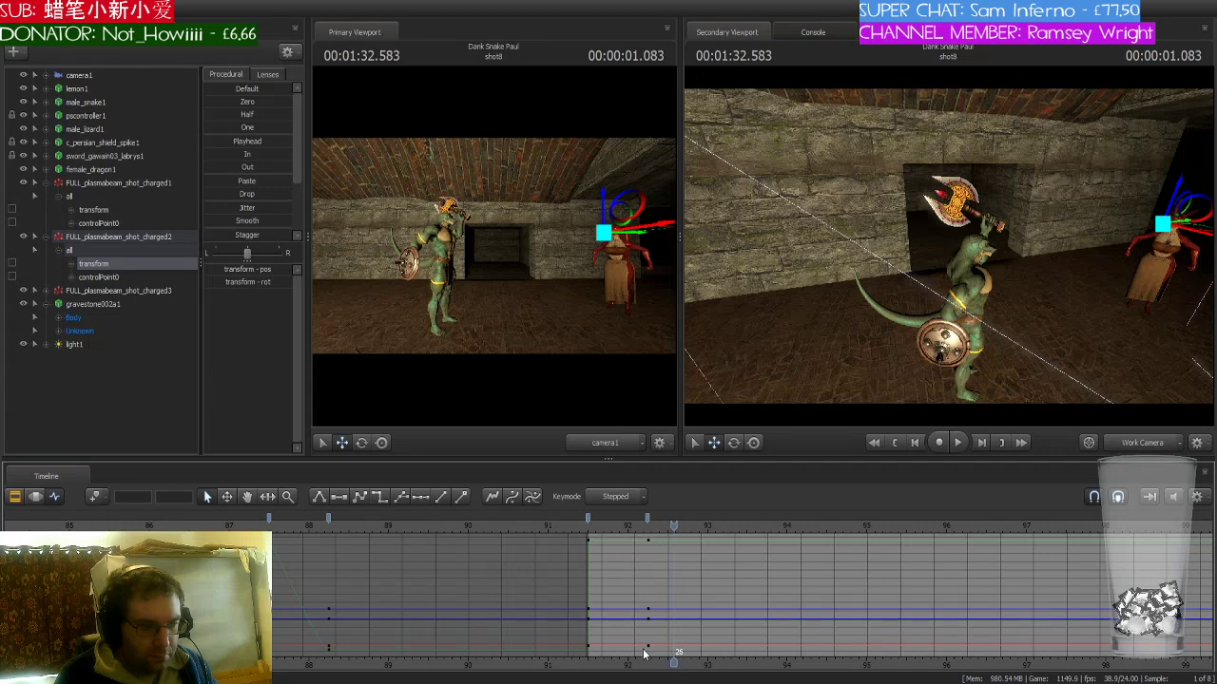
pyautogui.press('Right')
pyautogui.press('Right')
pyautogui.press('Right')
pyautogui.press('Right')
pyautogui.press('Right')
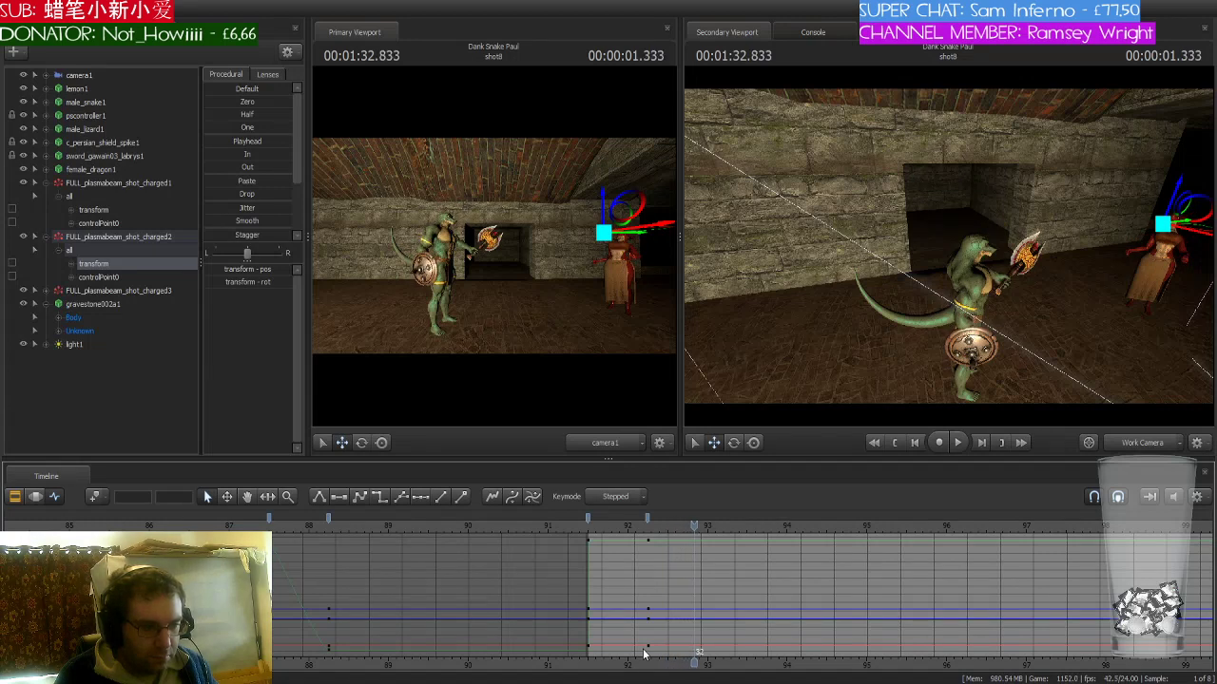
pyautogui.press('Right')
pyautogui.press('Right')
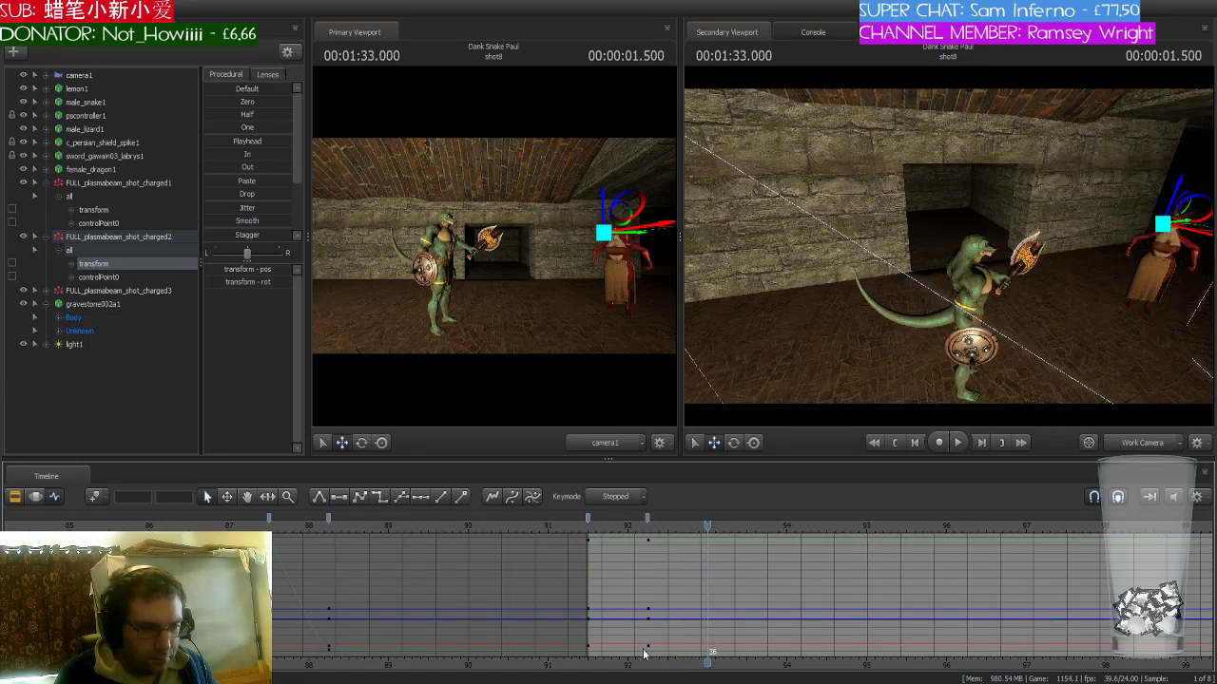
pyautogui.moveTo(1114, 385); pyautogui.dragTo(993, 361)
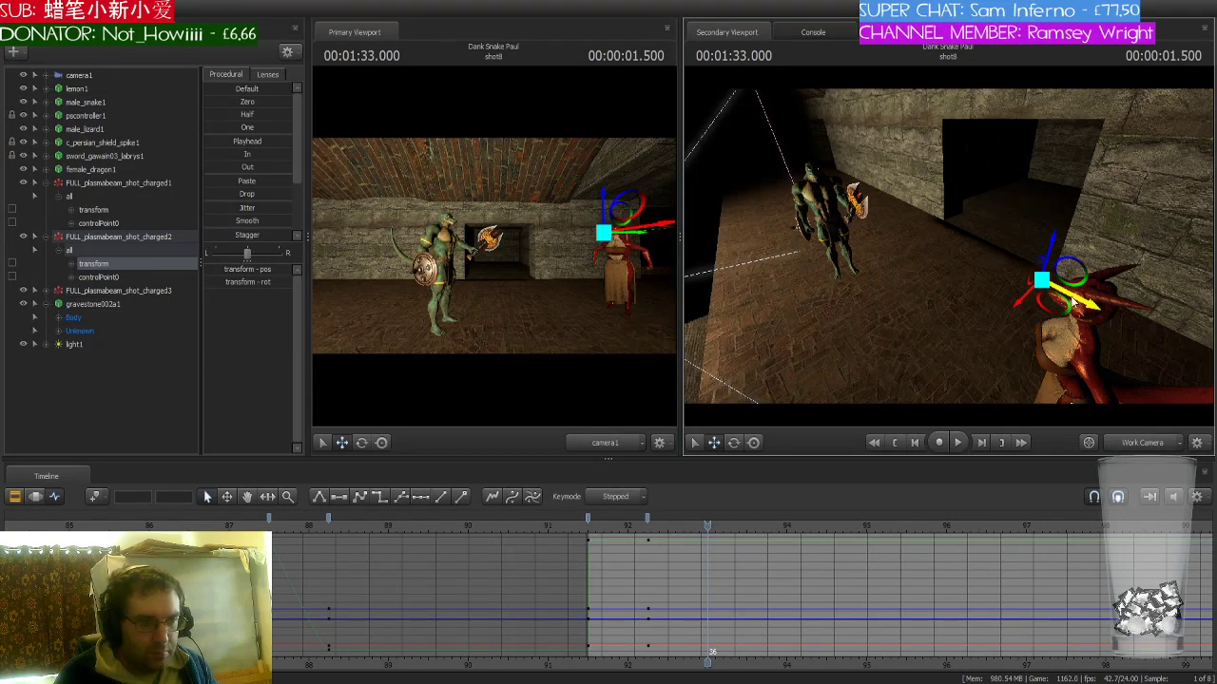
pyautogui.moveTo(1080, 302); pyautogui.dragTo(870, 212)
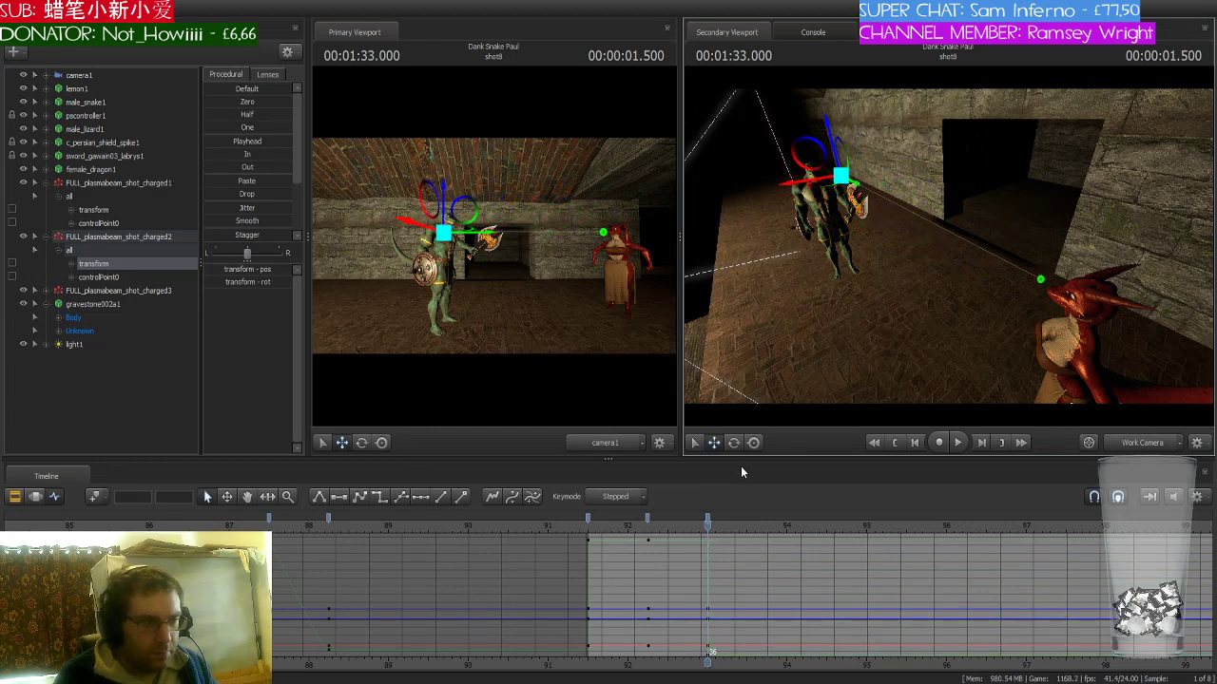
# - Set spline tangents on the FULL_plasmabeam_shot_charged2 transform keyframe at frame 18 and stepped tangents on its frame 0 keyframe
pyautogui.click(647, 517)
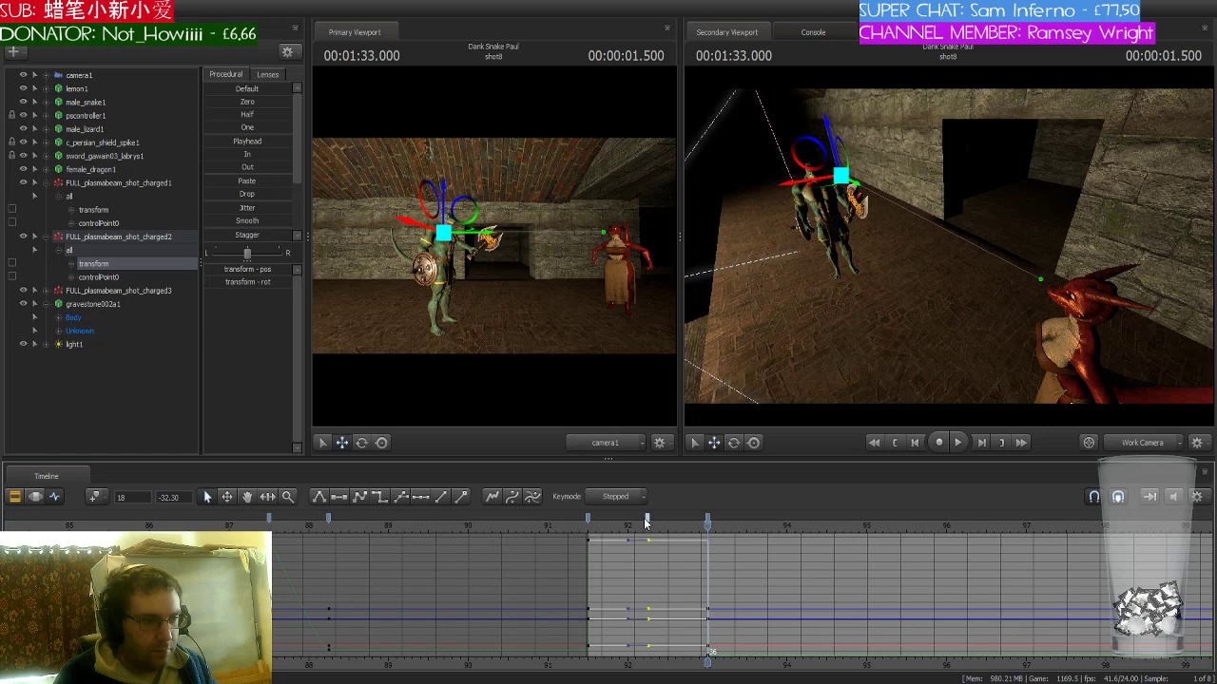
pyautogui.click(360, 498)
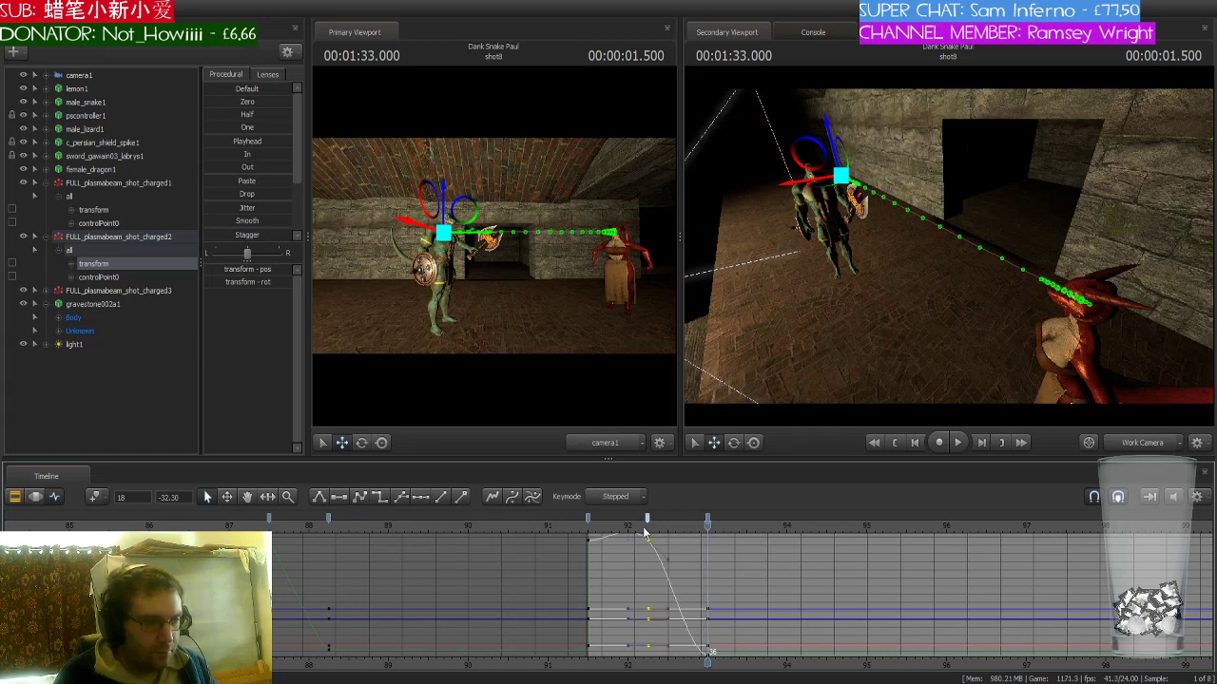
pyautogui.click(587, 518)
pyautogui.click(377, 500)
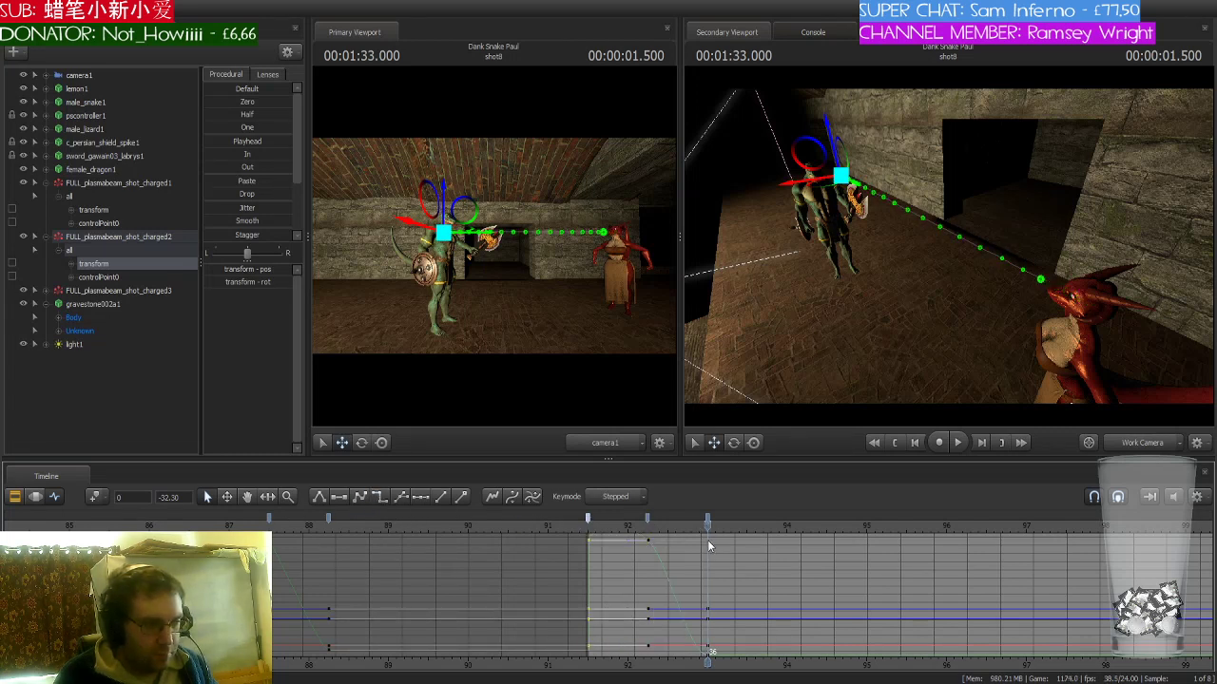
# - Select the whole FULL_plasmabeam_shot_charged2 effect with the playhead at frame 18, and return the playhead to frame 36
pyautogui.moveTo(707, 521); pyautogui.dragTo(648, 531)
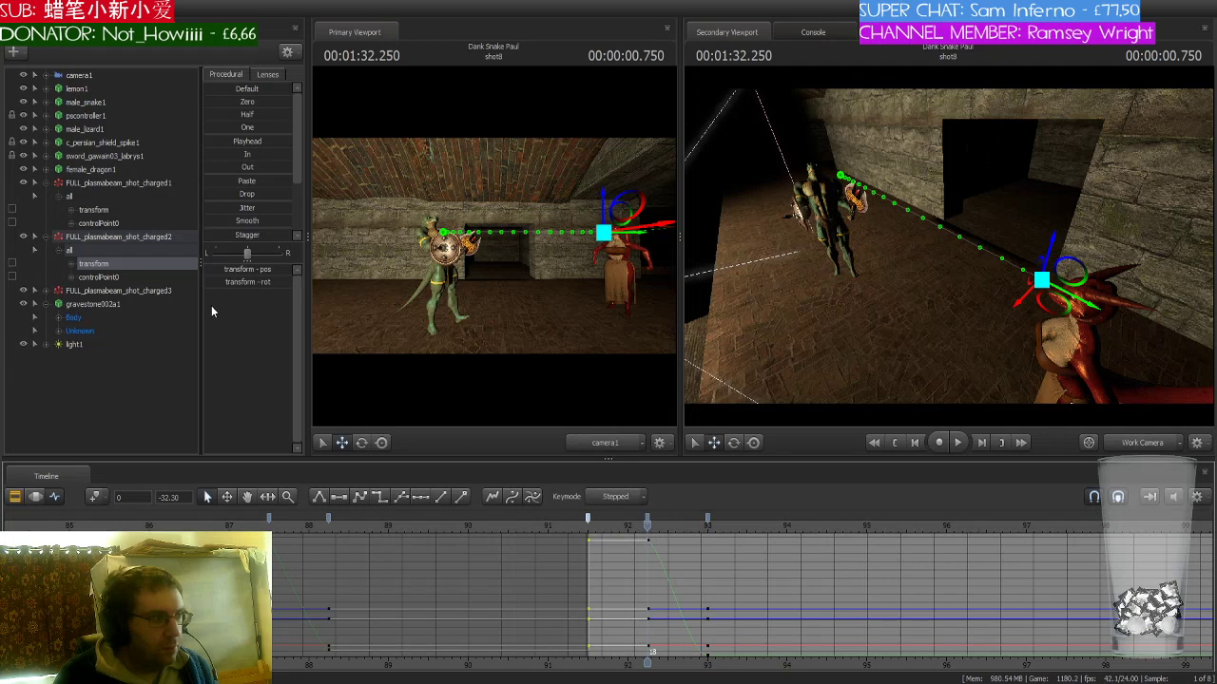
pyautogui.click(130, 239)
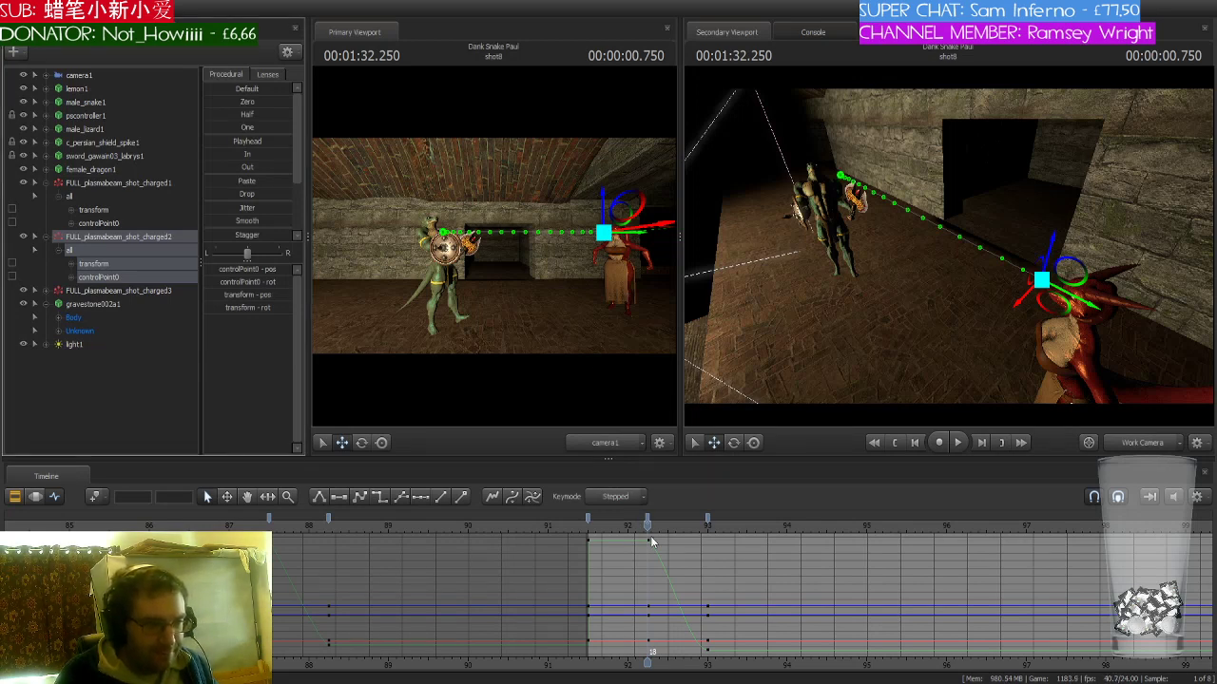
pyautogui.moveTo(647, 528); pyautogui.dragTo(706, 532)
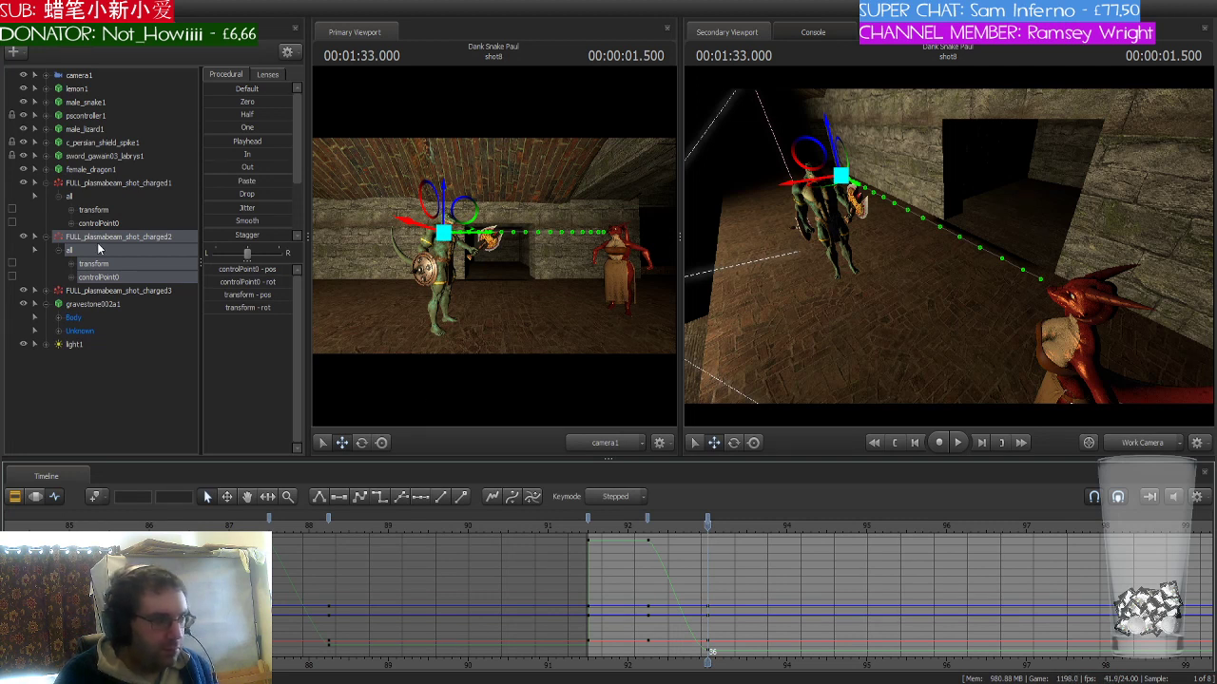
# - Add a keyframe at frame 36 on the transform of FULL_plasmabeam_shot_charged3
pyautogui.click(46, 290)
pyautogui.click(98, 320)
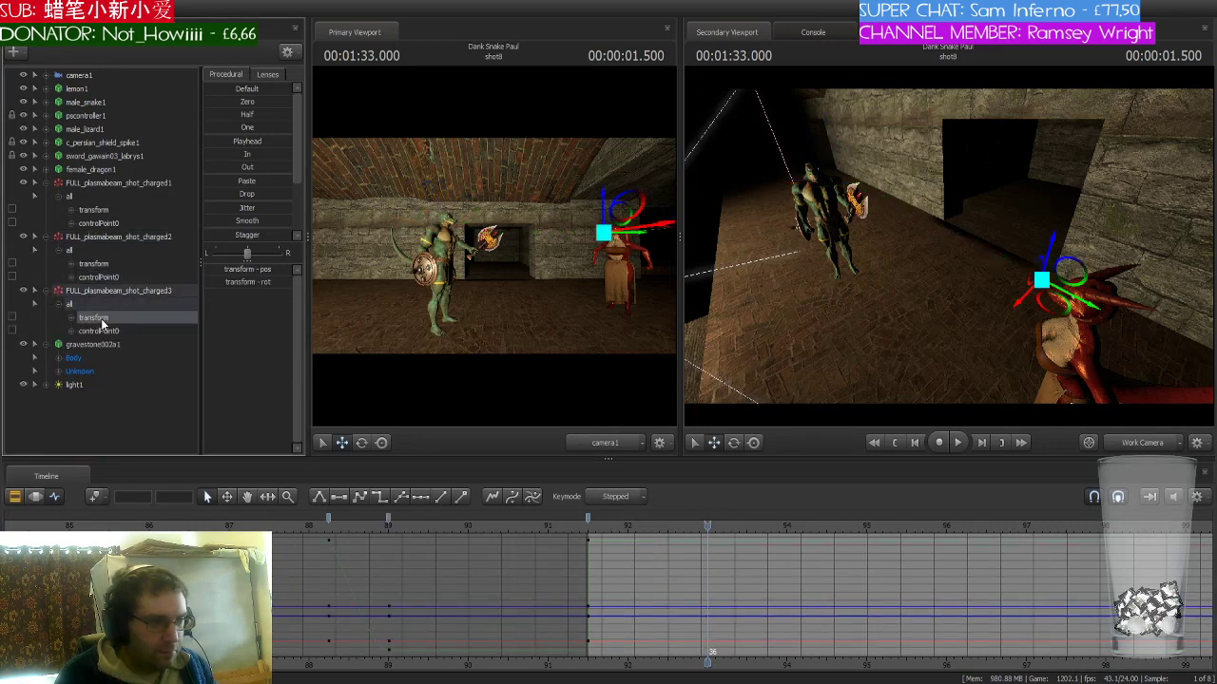
pyautogui.click(95, 496)
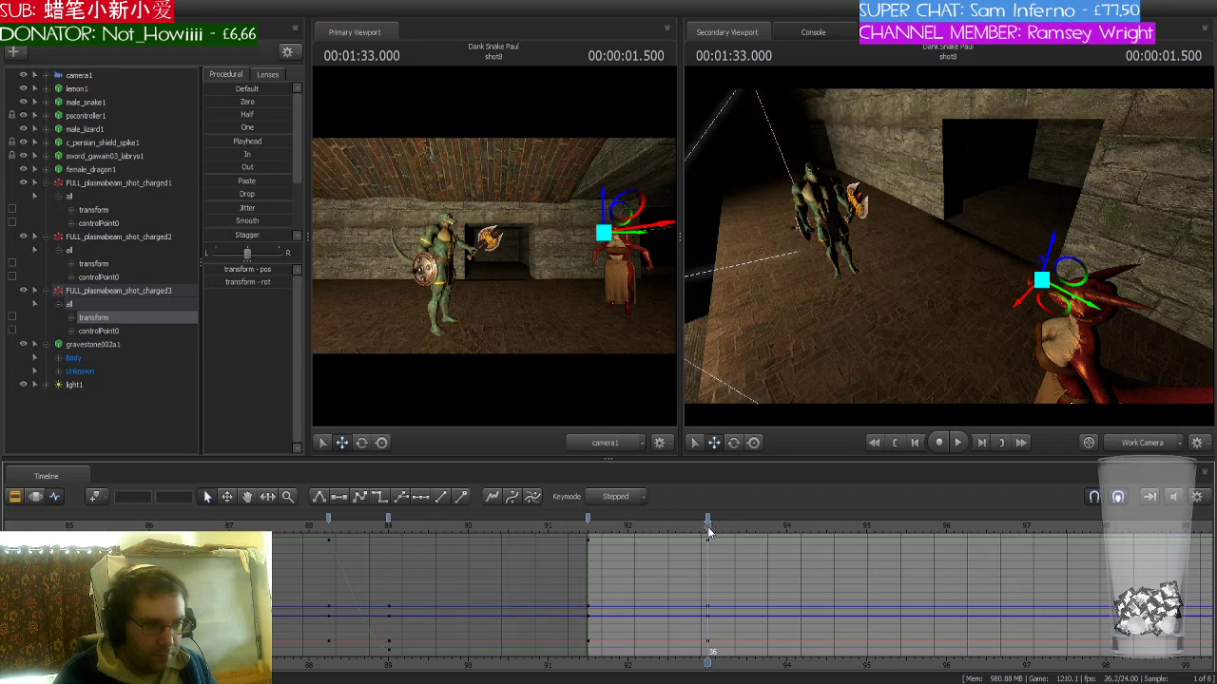
# - At frame 54, move the FULL_plasmabeam_shot_charged3 transform along its travel axis from the dragon's mouth to the lizard
pyautogui.press('Right')
pyautogui.press('Right')
pyautogui.press('Right')
pyautogui.press('Right')
pyautogui.press('Right')
pyautogui.press('Right')
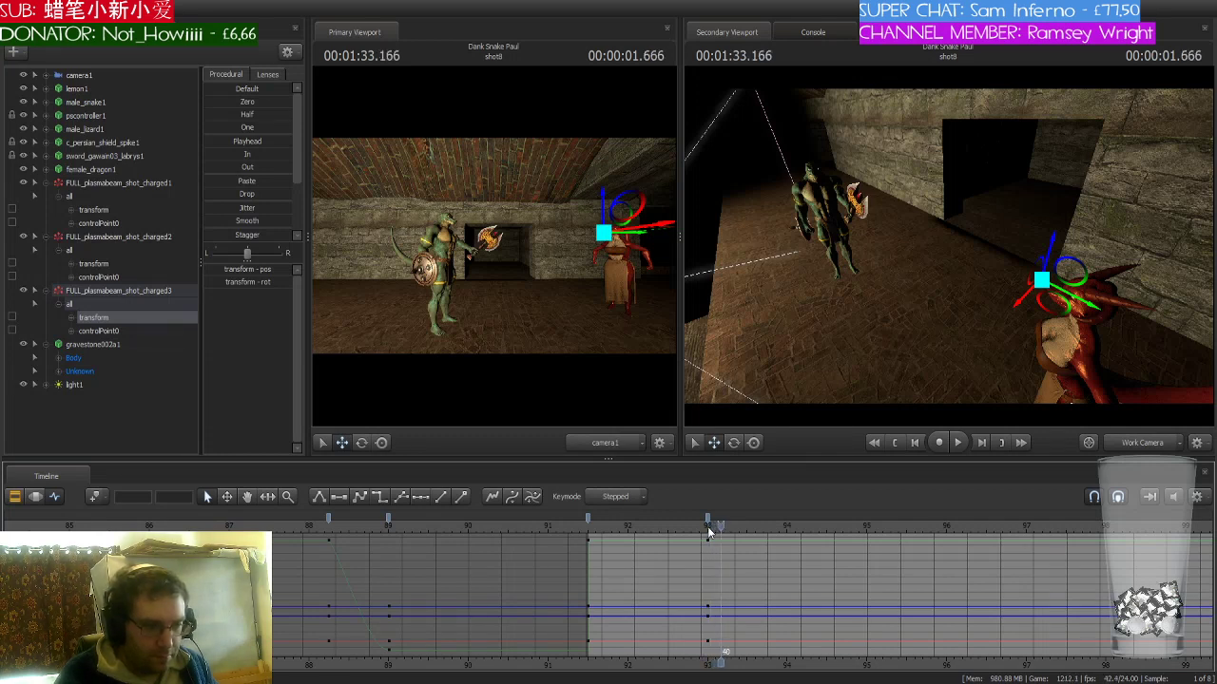
pyautogui.press('Right')
pyautogui.press('Right')
pyautogui.press('Right')
pyautogui.press('Right')
pyautogui.press('Right')
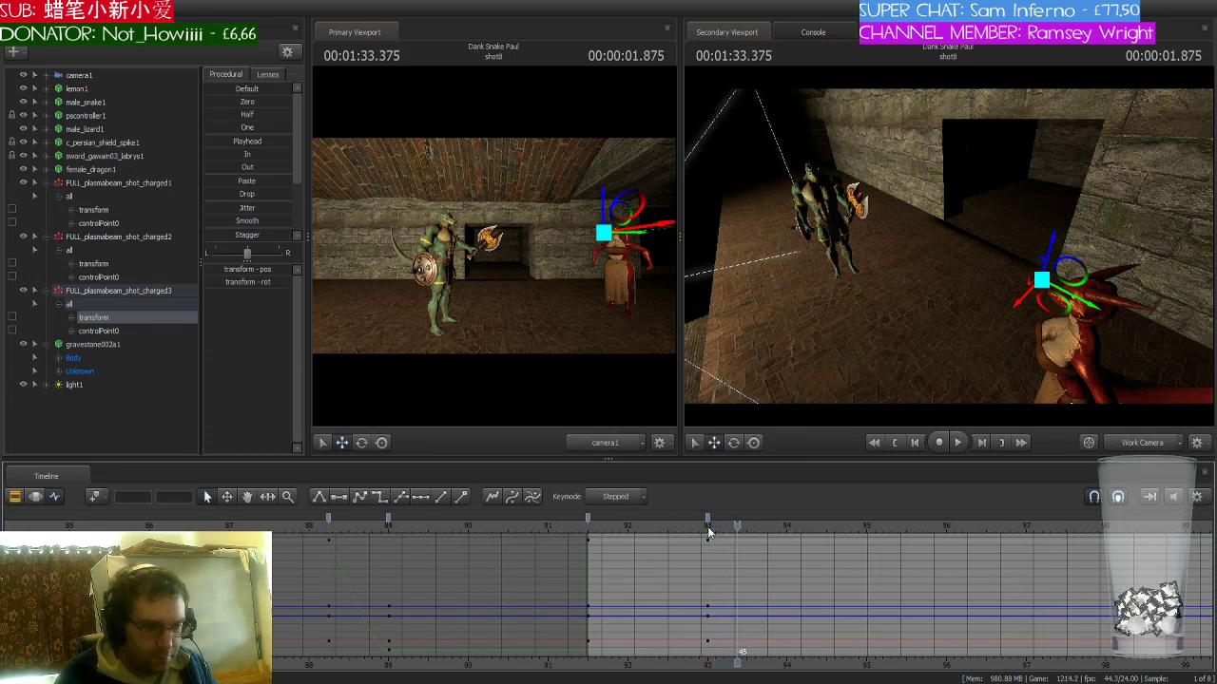
pyautogui.press('Right')
pyautogui.press('Right')
pyautogui.press('Right')
pyautogui.press('Right')
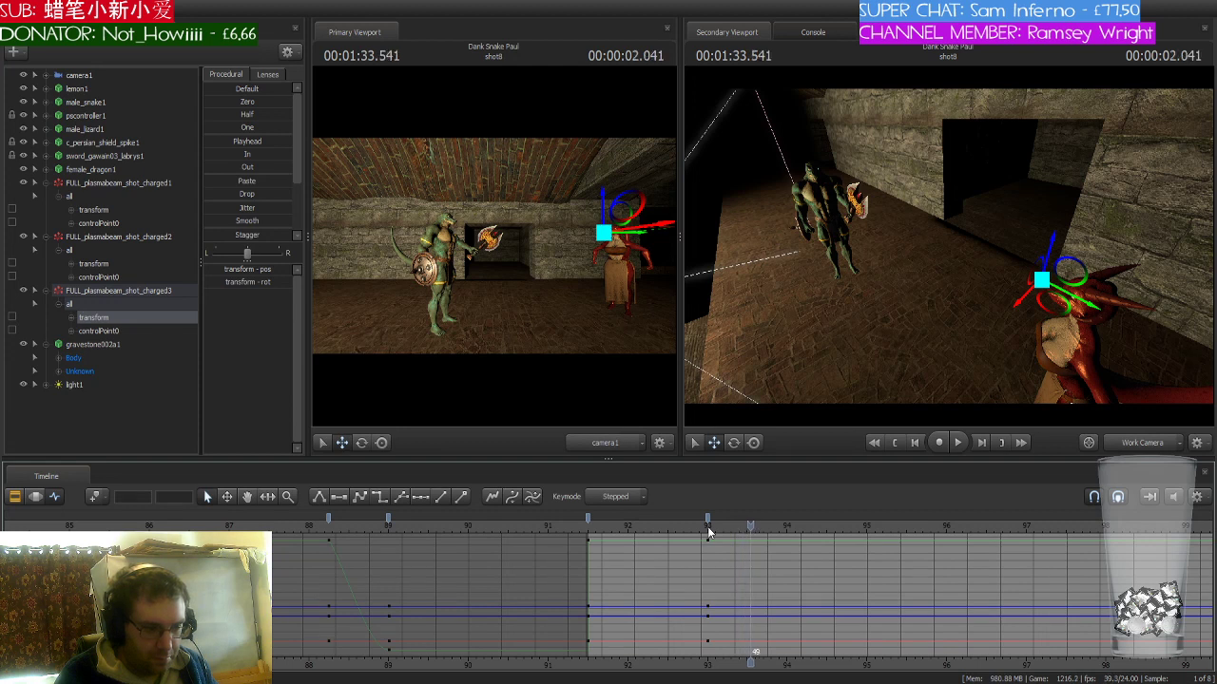
pyautogui.press('Right')
pyautogui.press('Right')
pyautogui.press('Right')
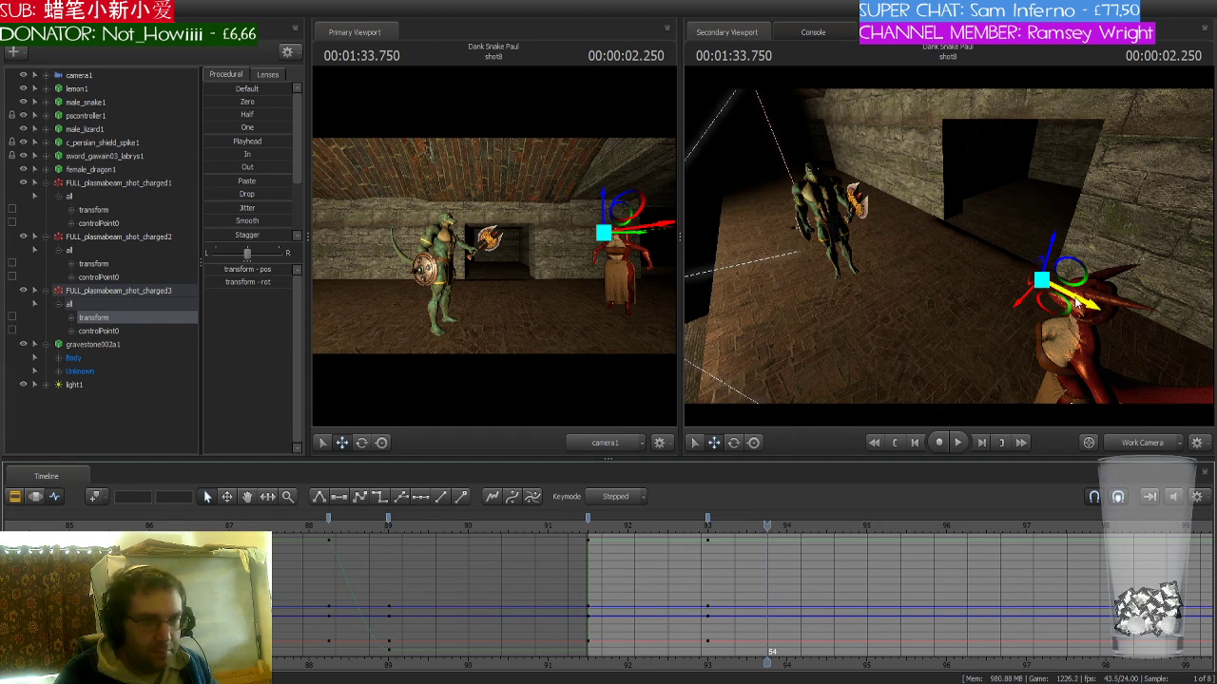
pyautogui.moveTo(1075, 302); pyautogui.dragTo(869, 211)
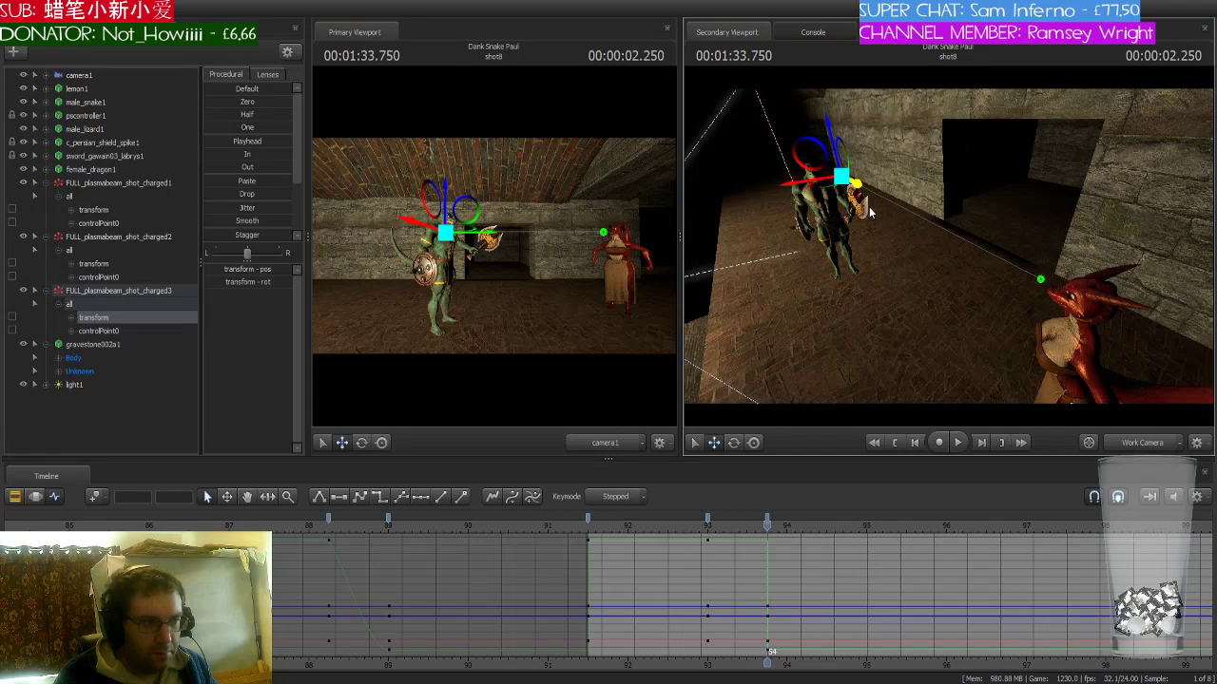
# - Set spline tangents on the FULL_plasmabeam_shot_charged3 transform keyframe at frame 36 and stepped tangents on its frame 0 keyframe
pyautogui.click(707, 521)
pyautogui.click(360, 498)
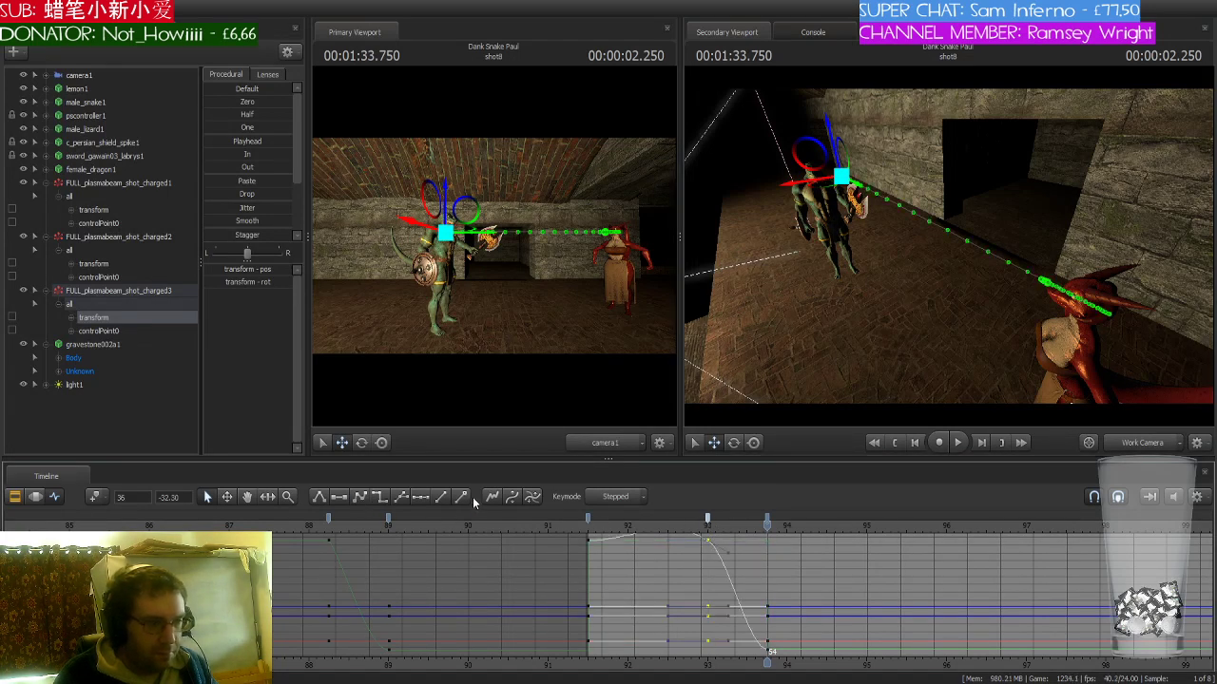
pyautogui.click(587, 519)
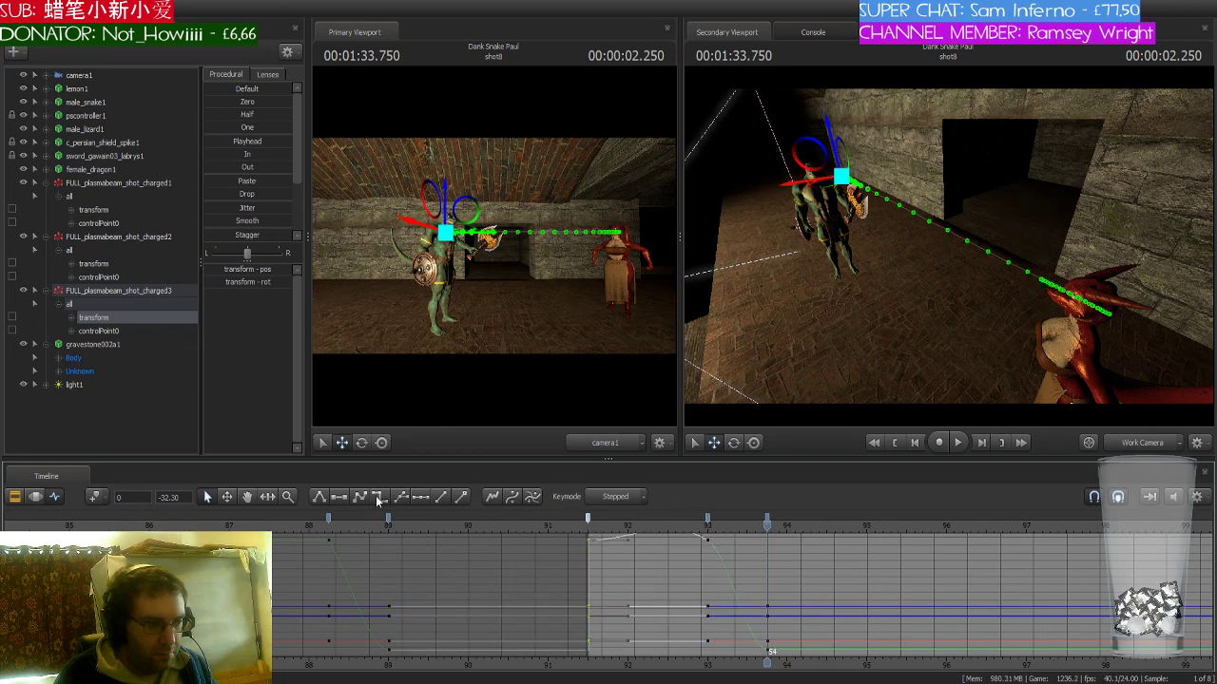
# - Select the whole FULL_plasmabeam_shot_charged3 effect and play the shot to review the fireballs, ending with the playhead at frame 54
pyautogui.moveTo(766, 526); pyautogui.dragTo(692, 527)
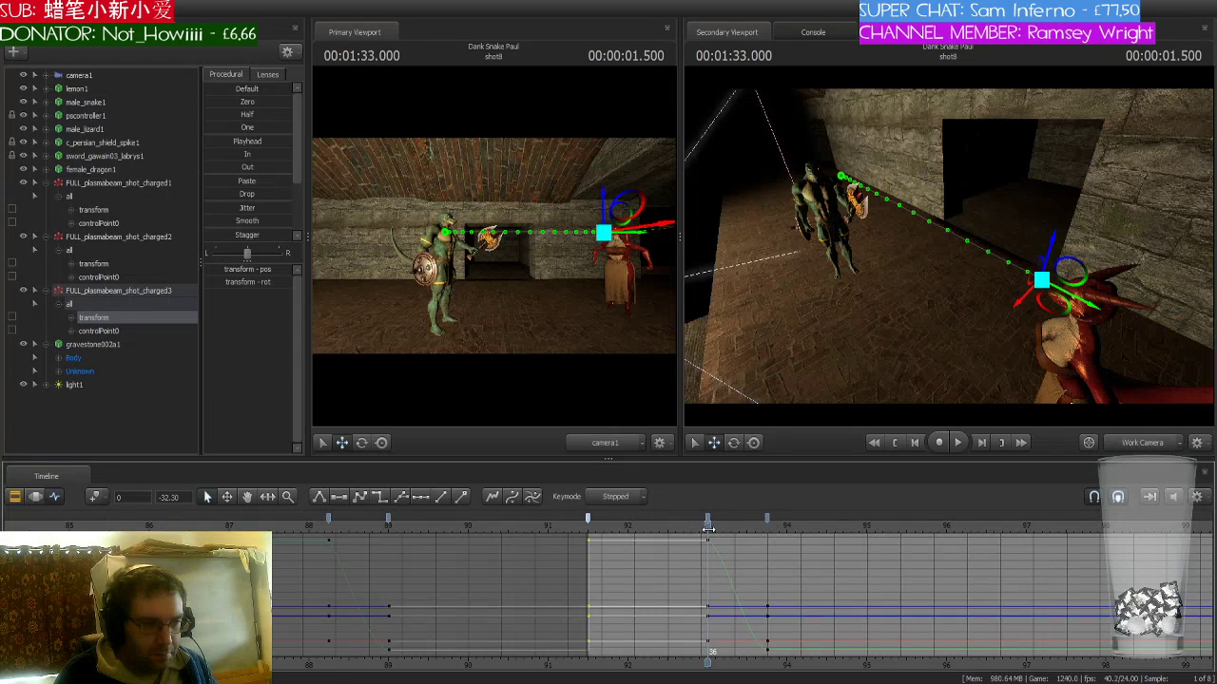
pyautogui.click(140, 290)
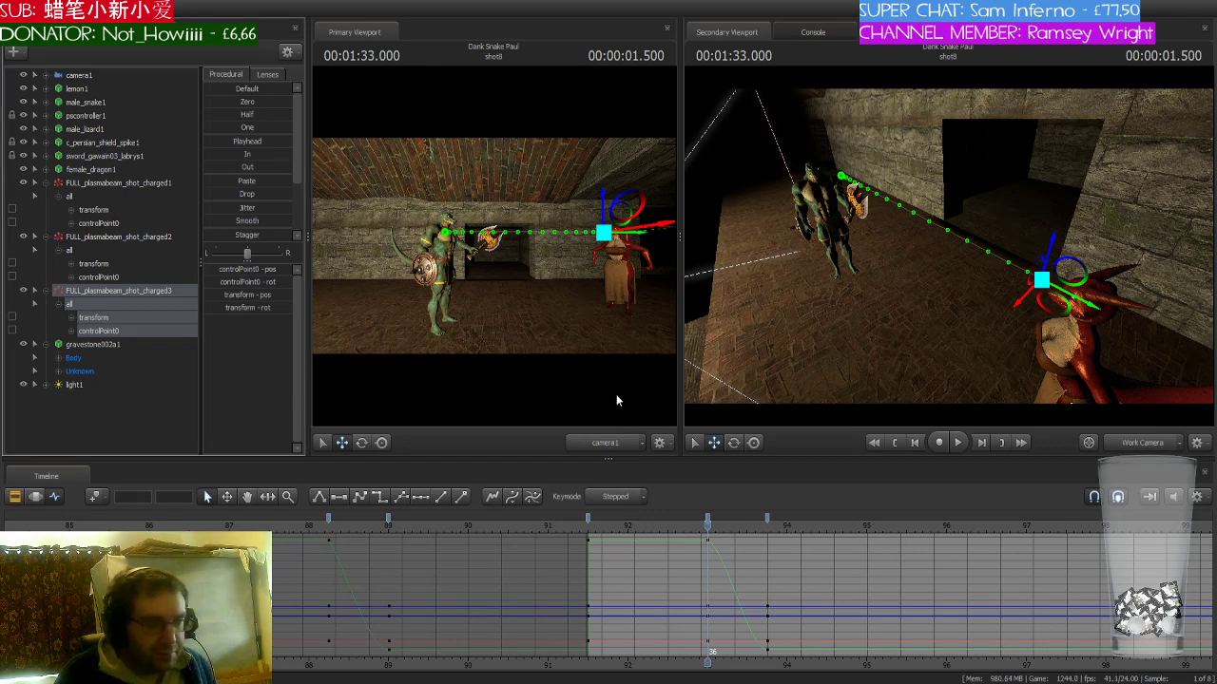
pyautogui.moveTo(707, 523); pyautogui.dragTo(340, 538)
pyautogui.press('space')
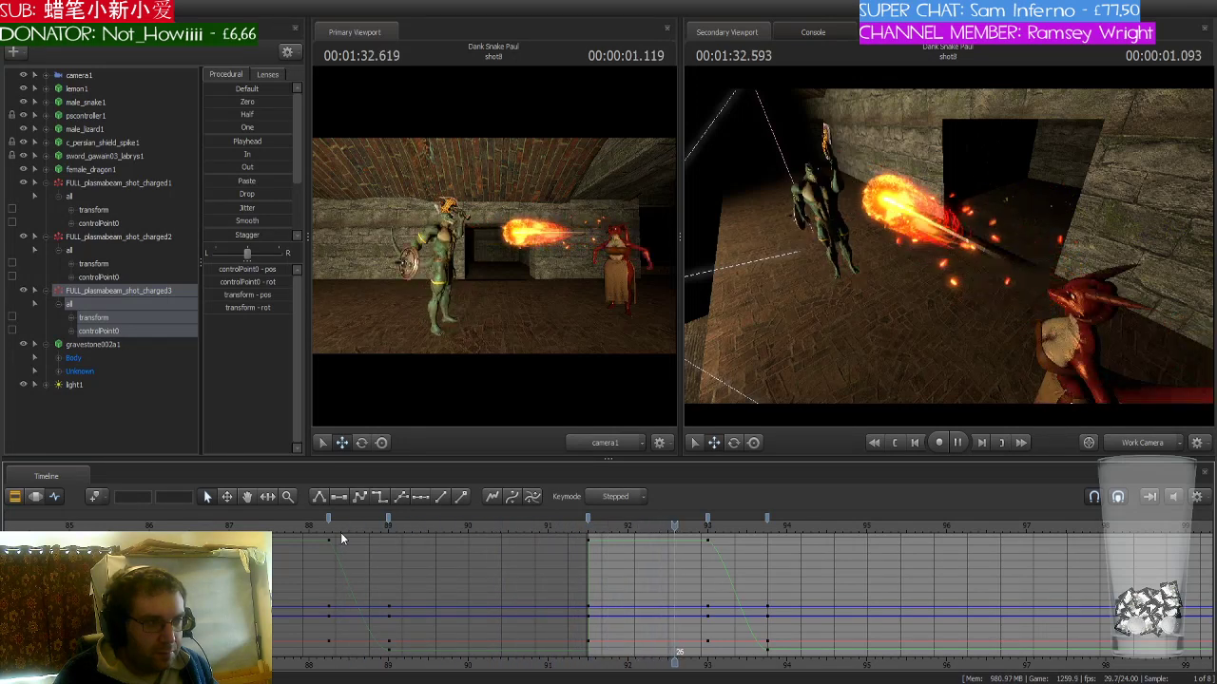
pyautogui.click(760, 541)
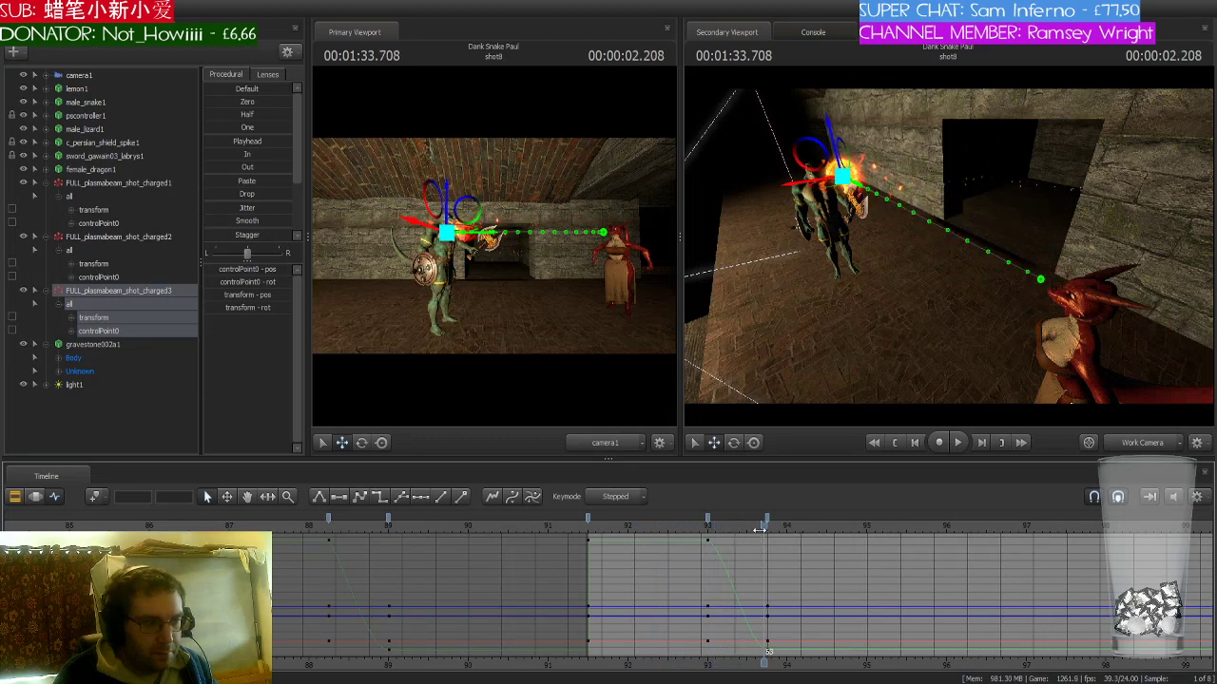
pyautogui.moveTo(760, 530)
pyautogui.mouseDown()
pyautogui.moveTo(656, 532)
pyautogui.moveTo(768, 534)
pyautogui.mouseUp()
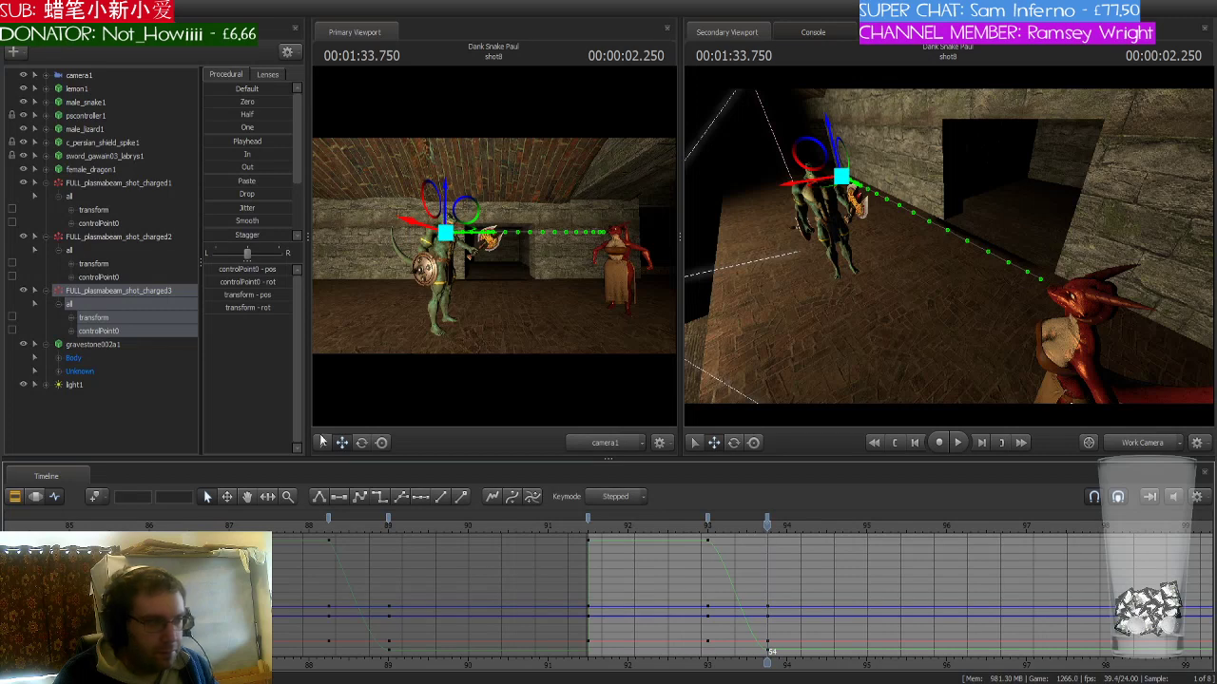
# - Select male_lizard1's keyframes at frames 24 and 30 and place the playhead at frame 36
pyautogui.click(106, 127)
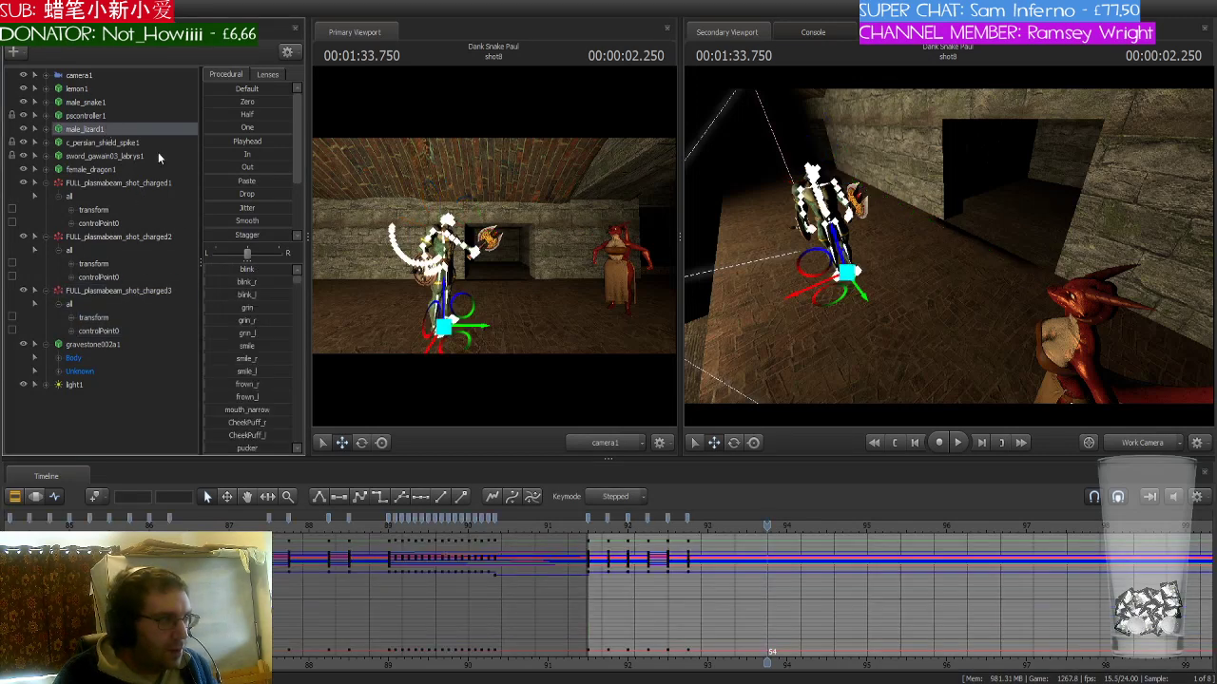
pyautogui.scroll(2, 654, 605)
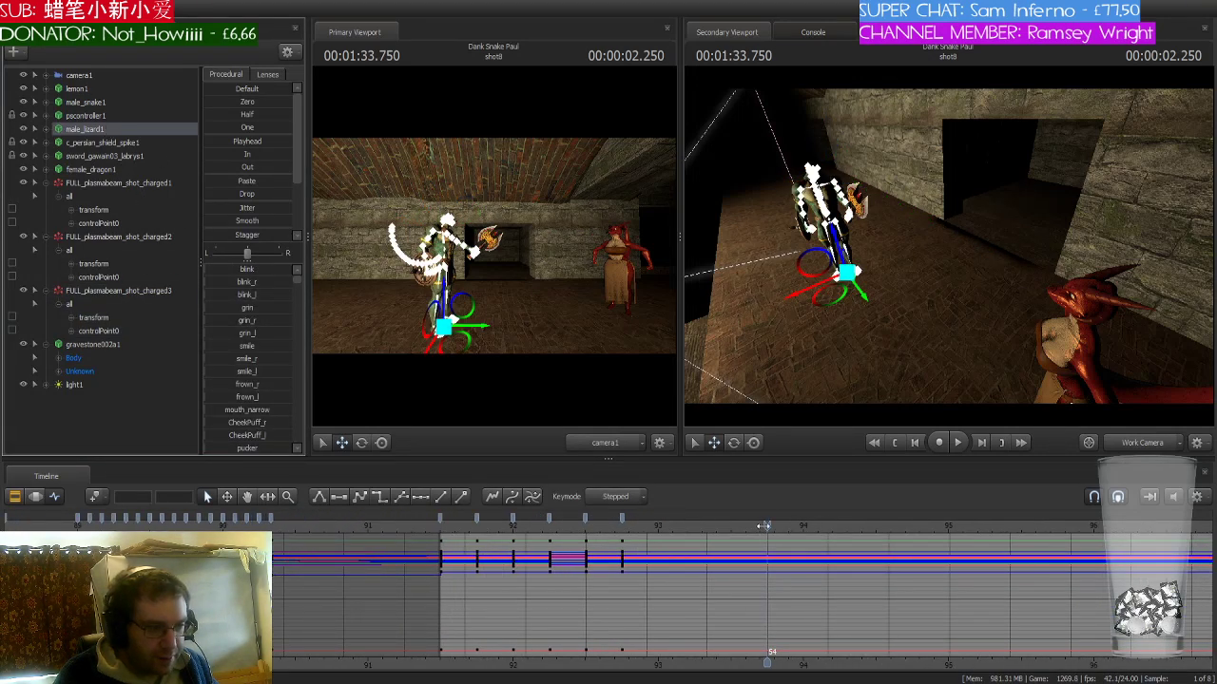
pyautogui.moveTo(763, 526); pyautogui.dragTo(585, 539)
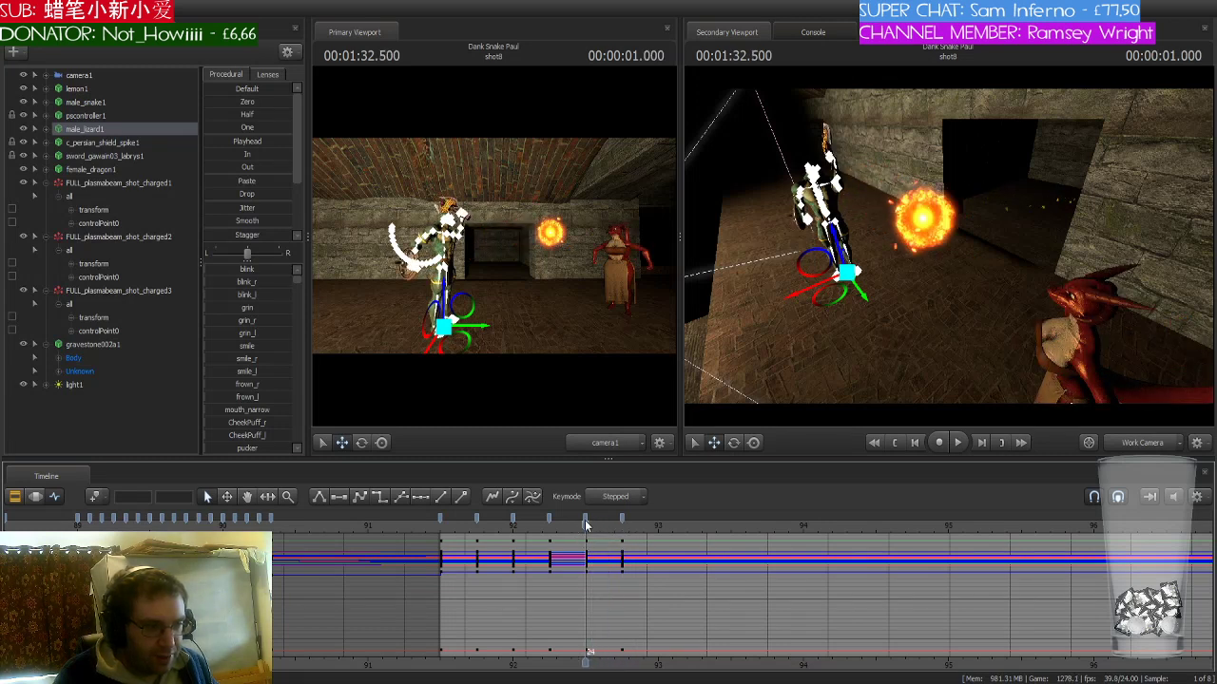
pyautogui.click(586, 520)
pyautogui.keyDown('shift'); pyautogui.click(620, 518); pyautogui.keyUp('shift')
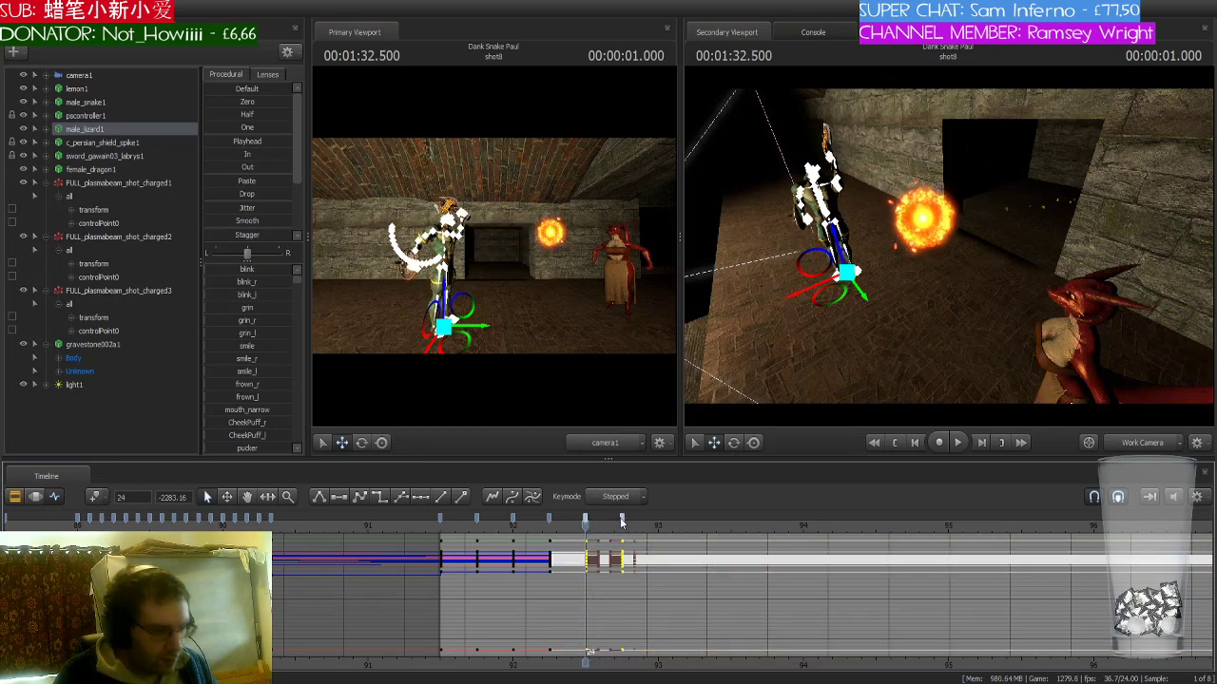
pyautogui.moveTo(586, 524); pyautogui.dragTo(620, 525)
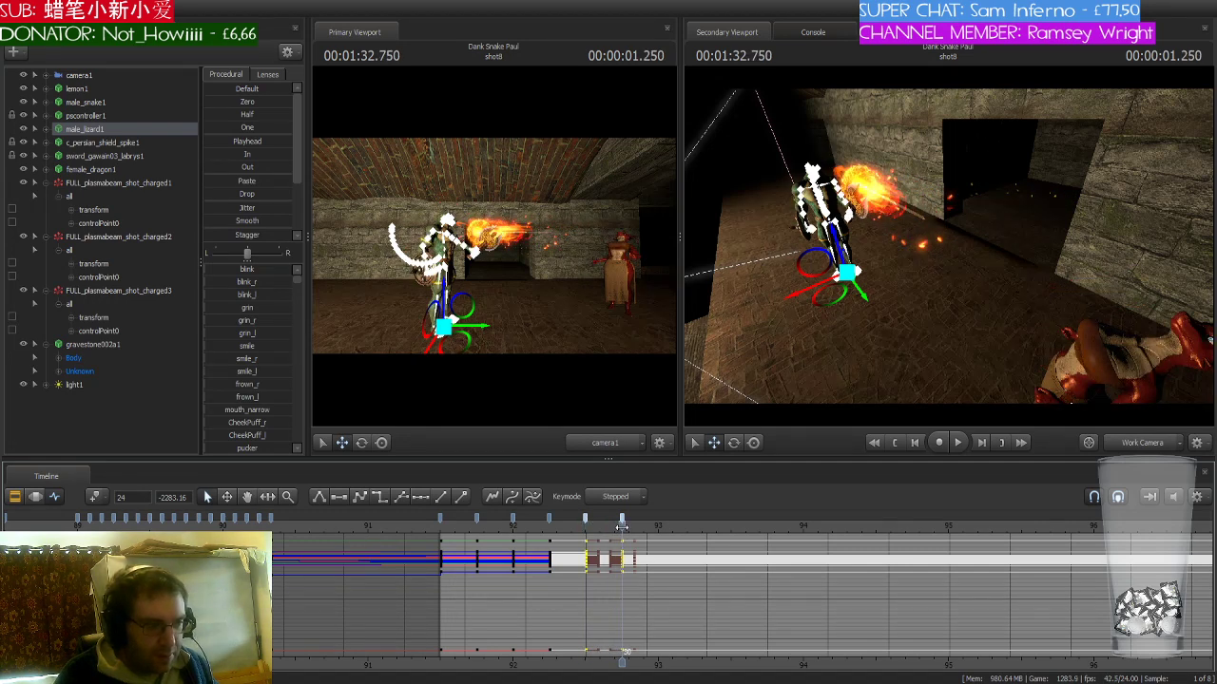
pyautogui.press('Right')
pyautogui.press('Right')
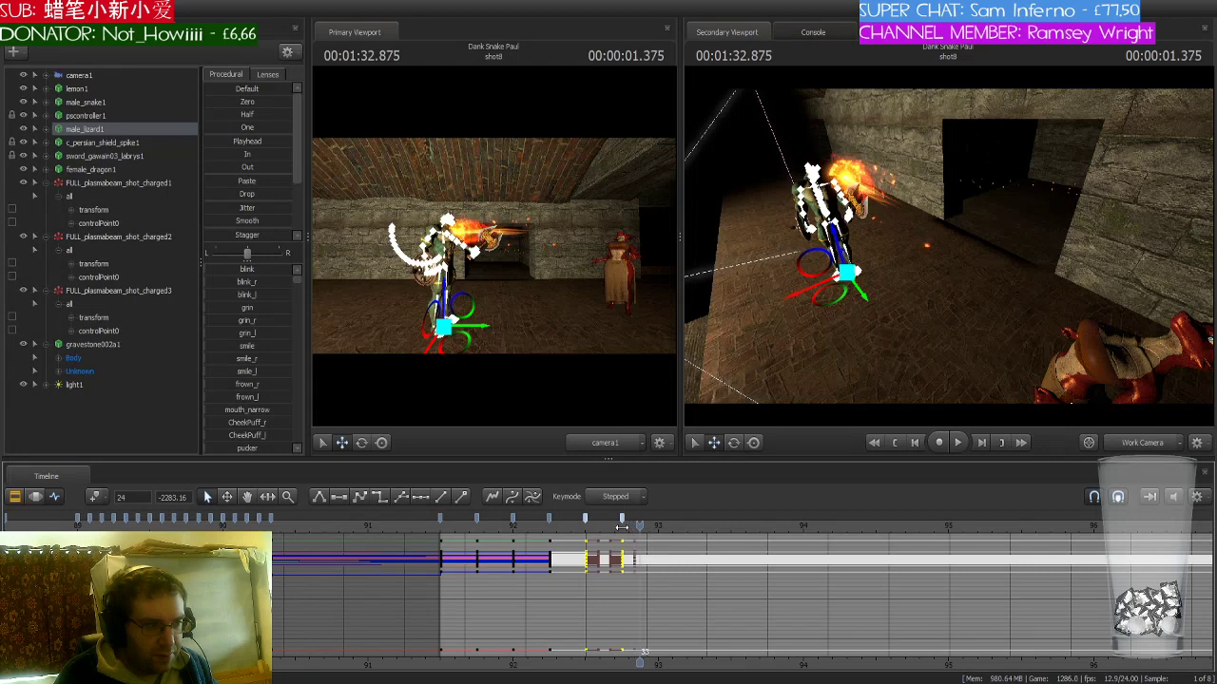
pyautogui.press('Right')
pyautogui.press('Right')
pyautogui.press('Right')
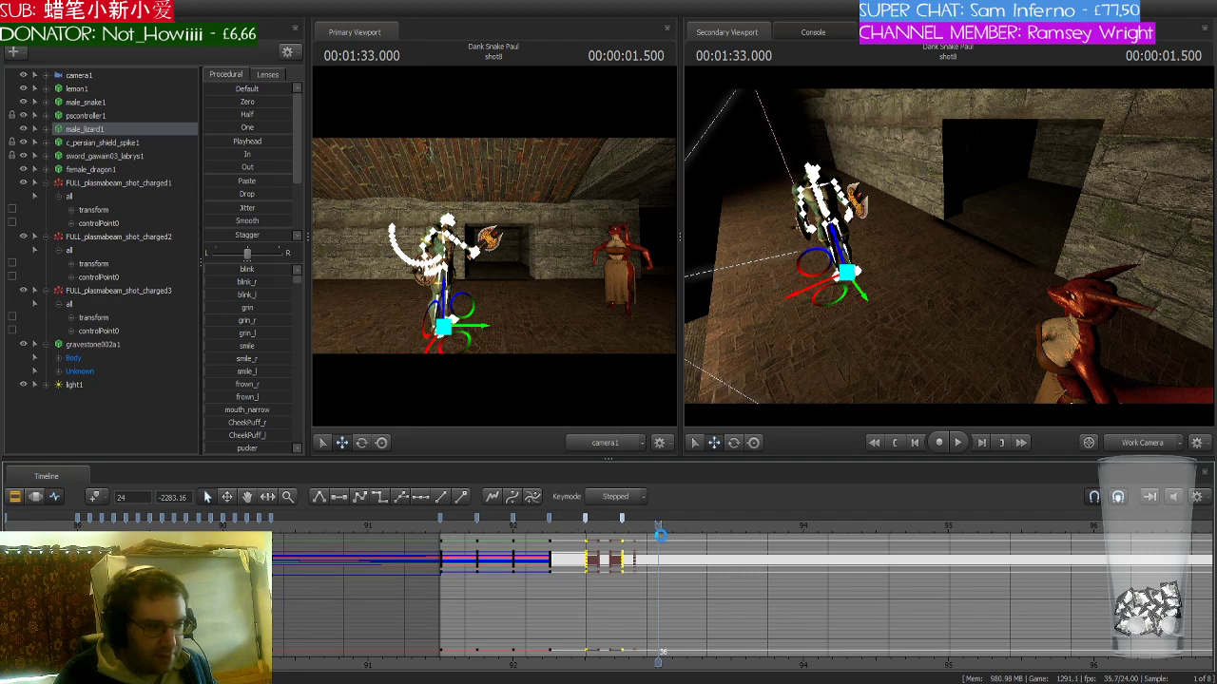
# - Copy male_lizard1's frame 18 keyframe to frame 36 and set stepped tangents on the frame 30 keyframe
pyautogui.moveTo(658, 529); pyautogui.dragTo(549, 528)
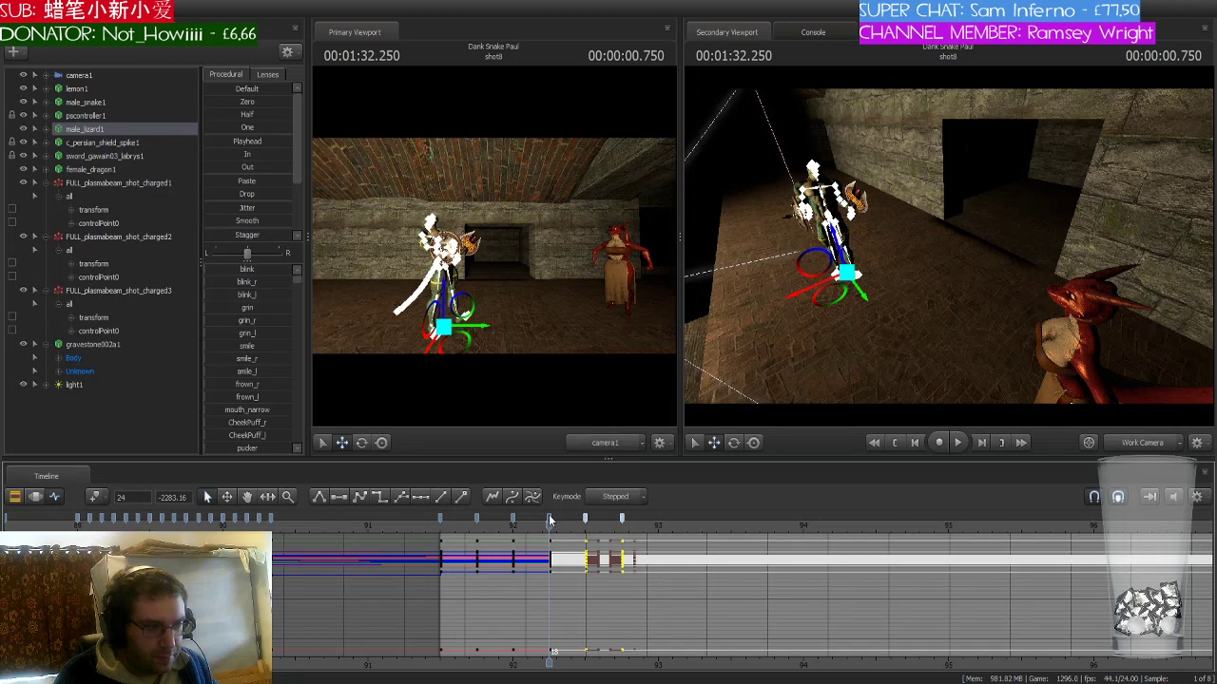
pyautogui.click(553, 540)
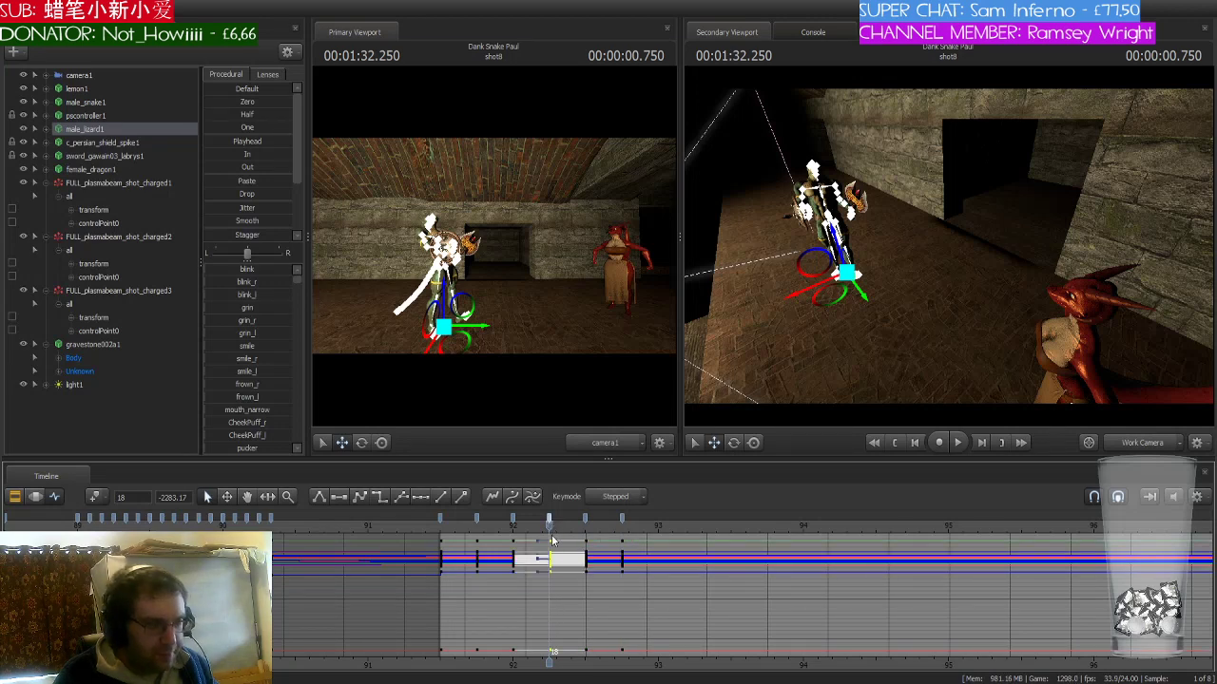
pyautogui.moveTo(553, 540); pyautogui.dragTo(656, 537)
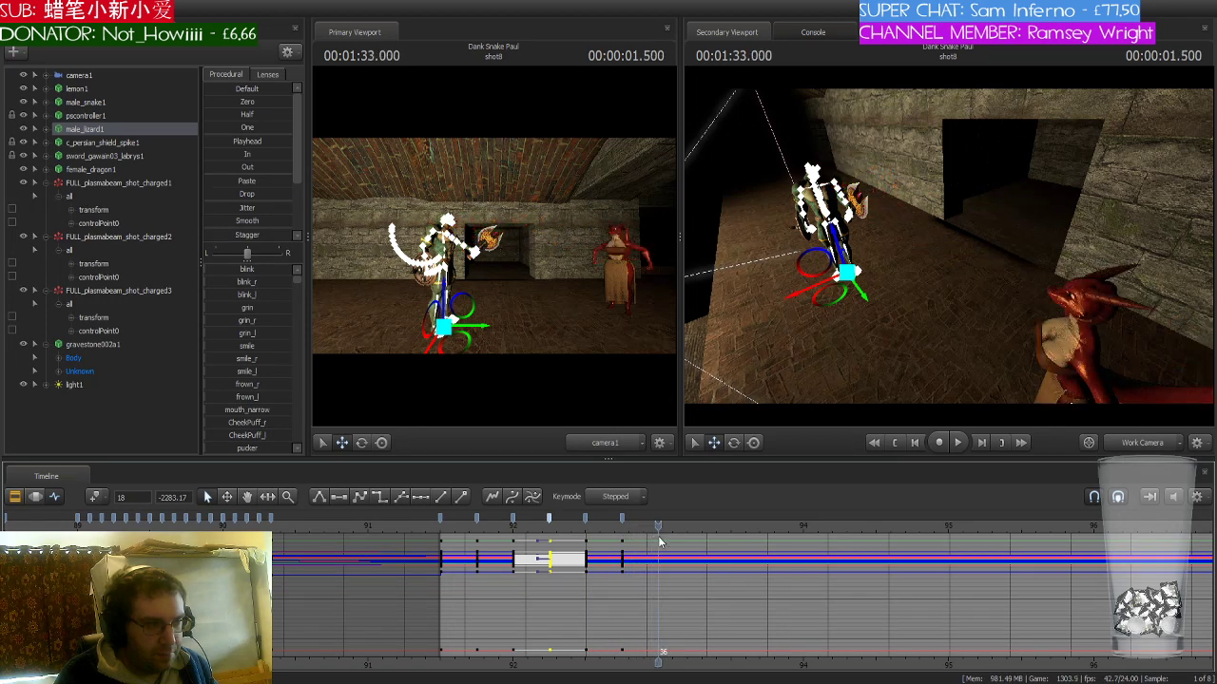
pyautogui.hotkey('ctrl', 'v')
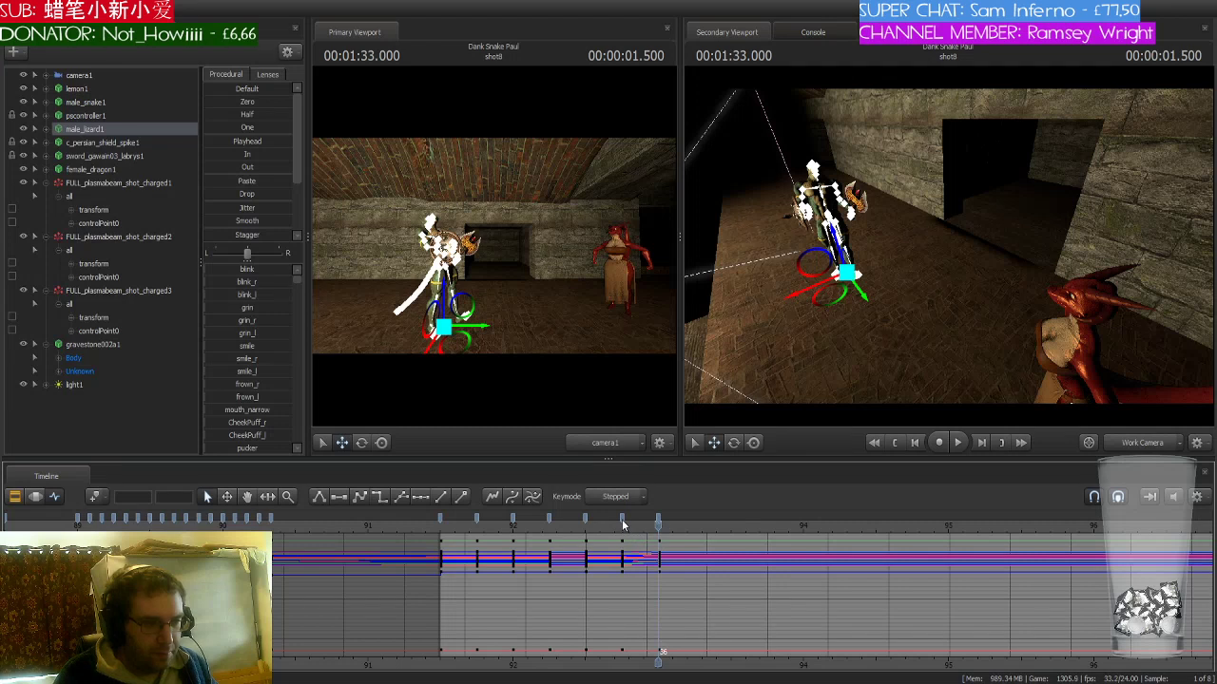
pyautogui.click(622, 523)
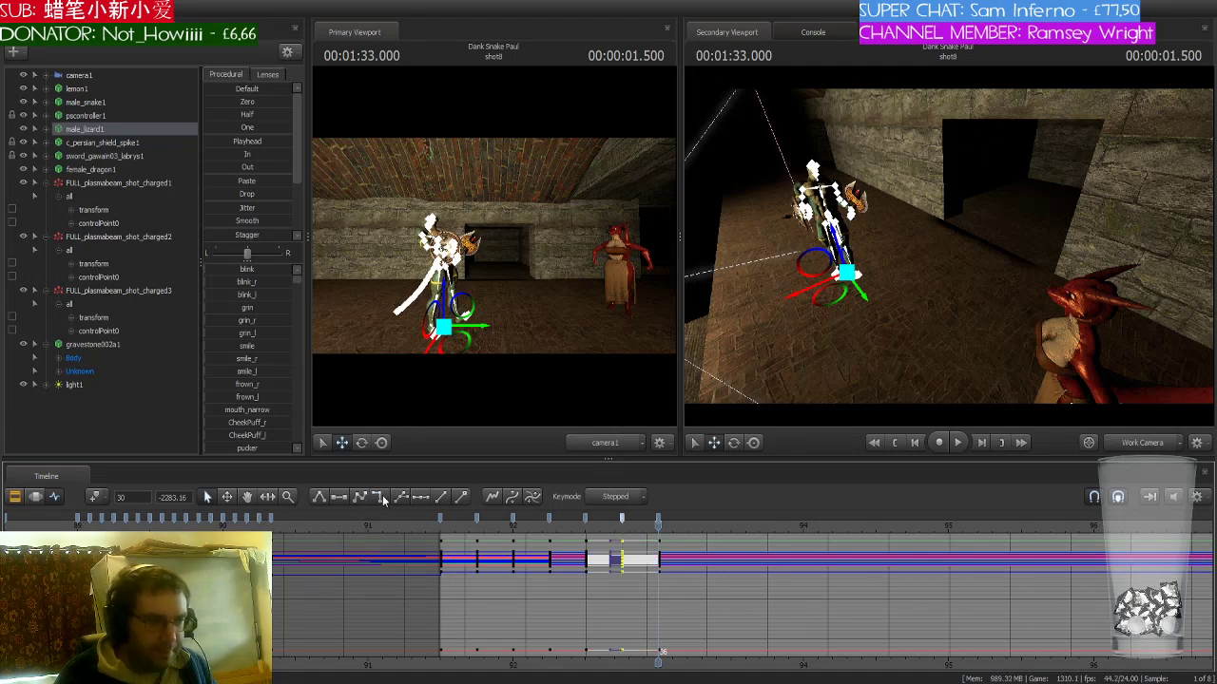
# - Copy male_lizard1's keyframes at frames 0 and 6 and paste them starting at frame 42
pyautogui.moveTo(656, 525); pyautogui.dragTo(442, 534)
pyautogui.click(441, 523)
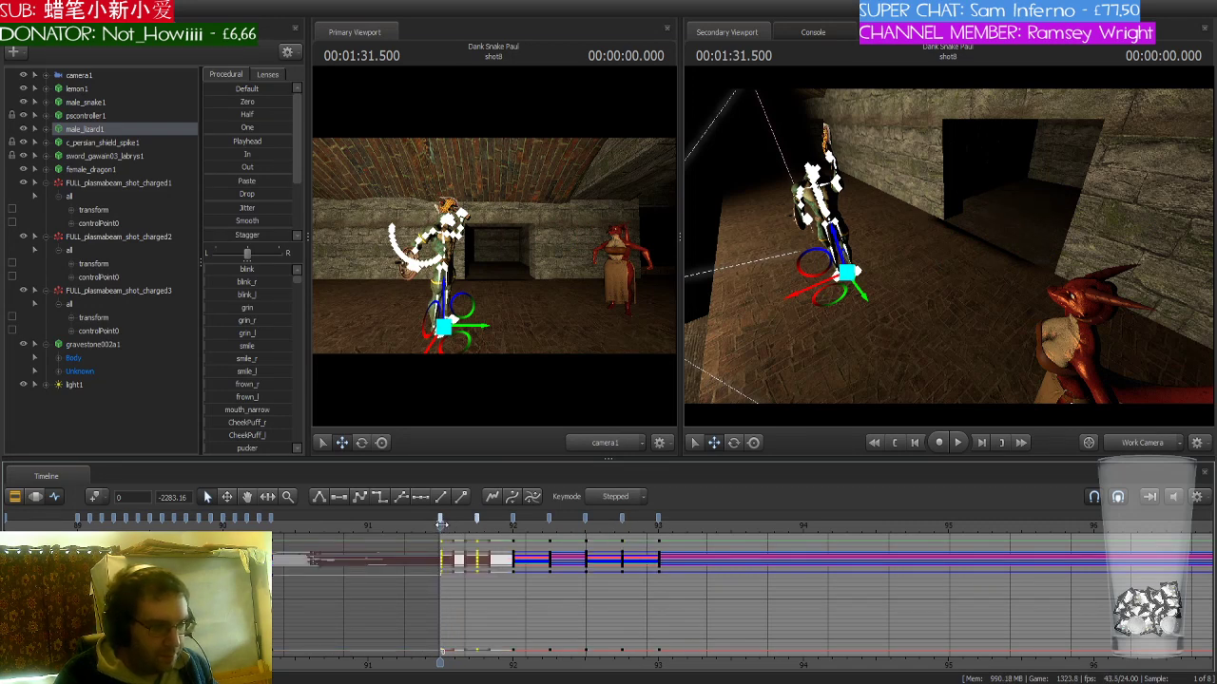
pyautogui.moveTo(442, 526); pyautogui.dragTo(659, 540)
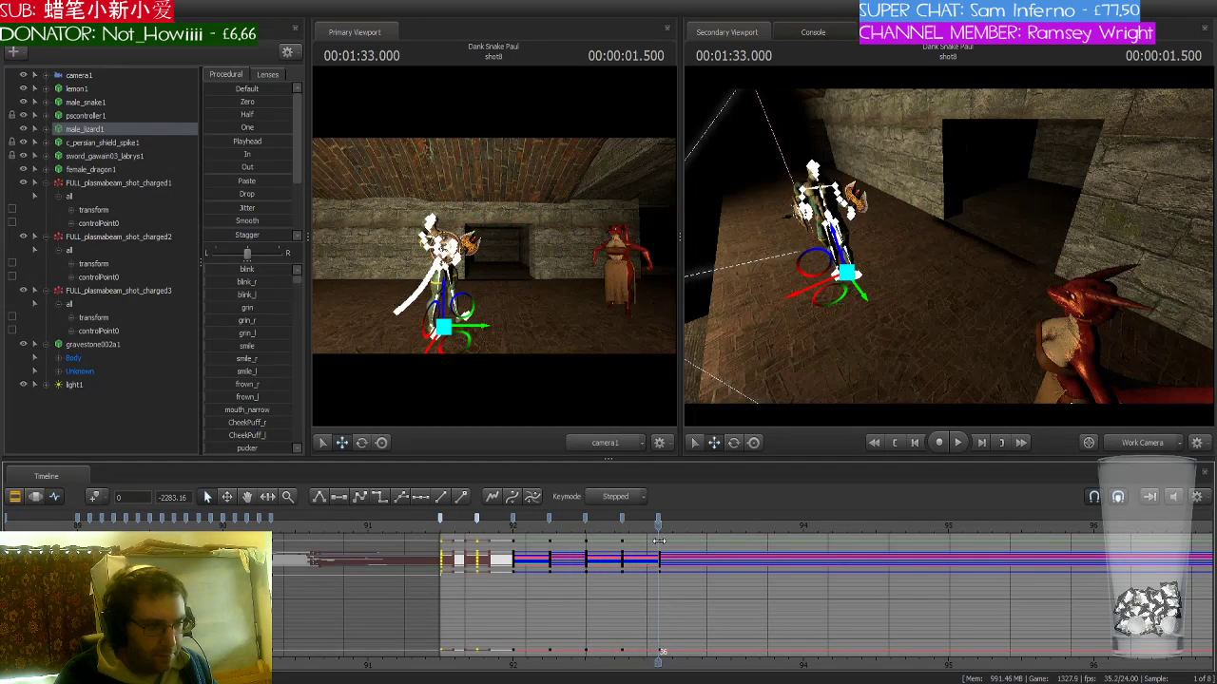
pyautogui.press('space')
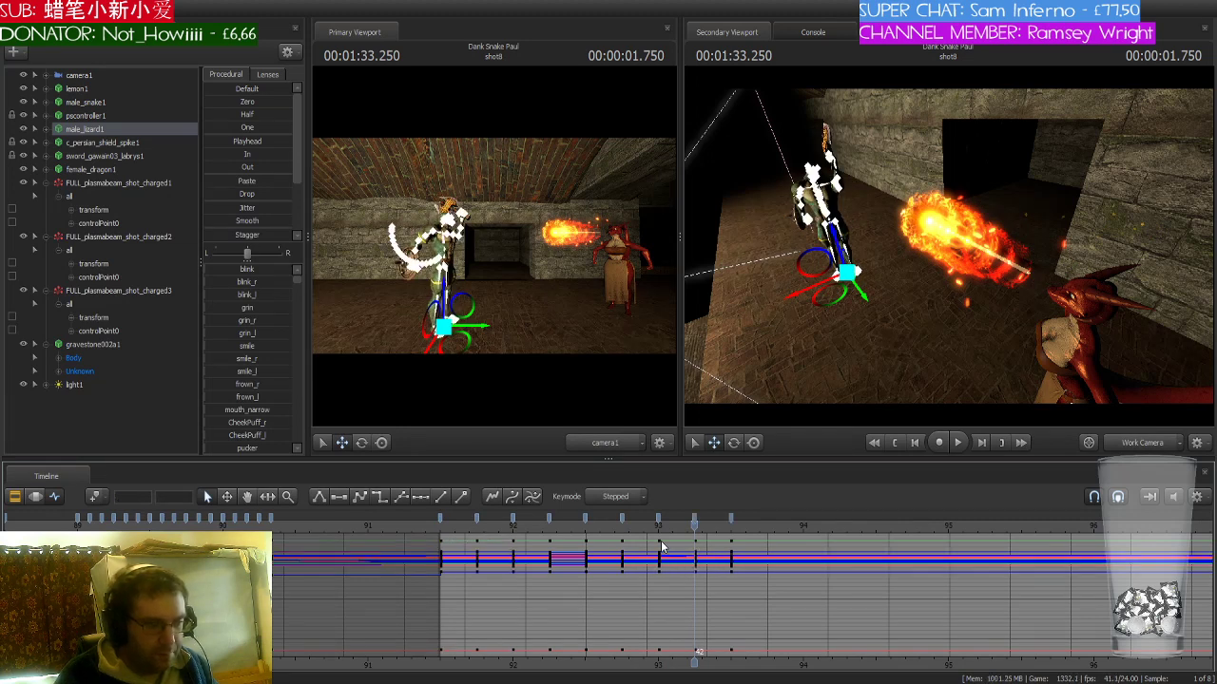
# - Play shot8 from frame 0 to review the lizard's repeated poses, and inspect male_lizard1's keyframes at frames 36 and 42
pyautogui.moveTo(659, 529); pyautogui.dragTo(441, 527)
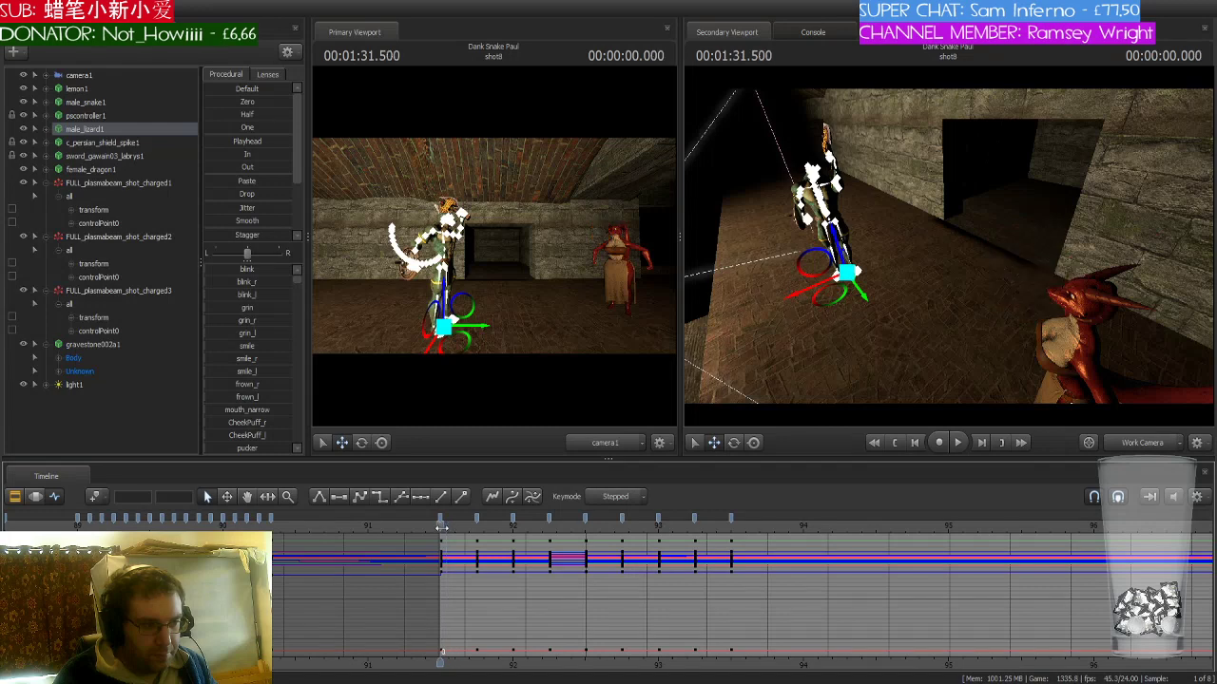
pyautogui.press('space')
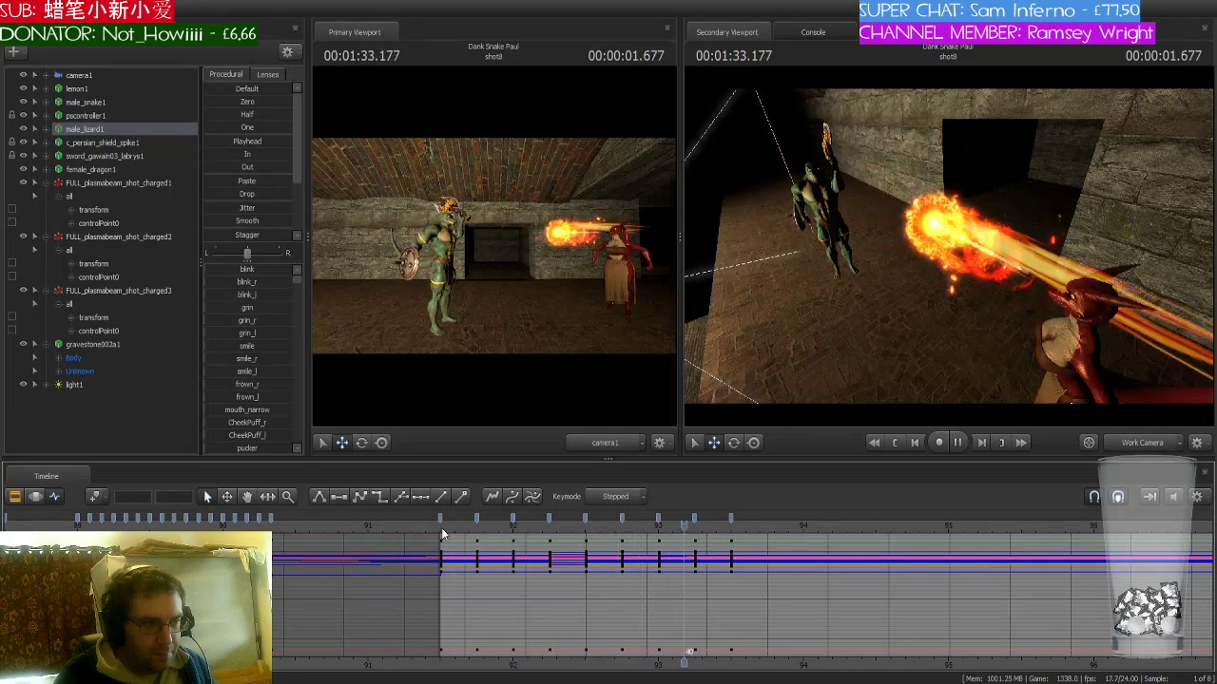
pyautogui.press('space')
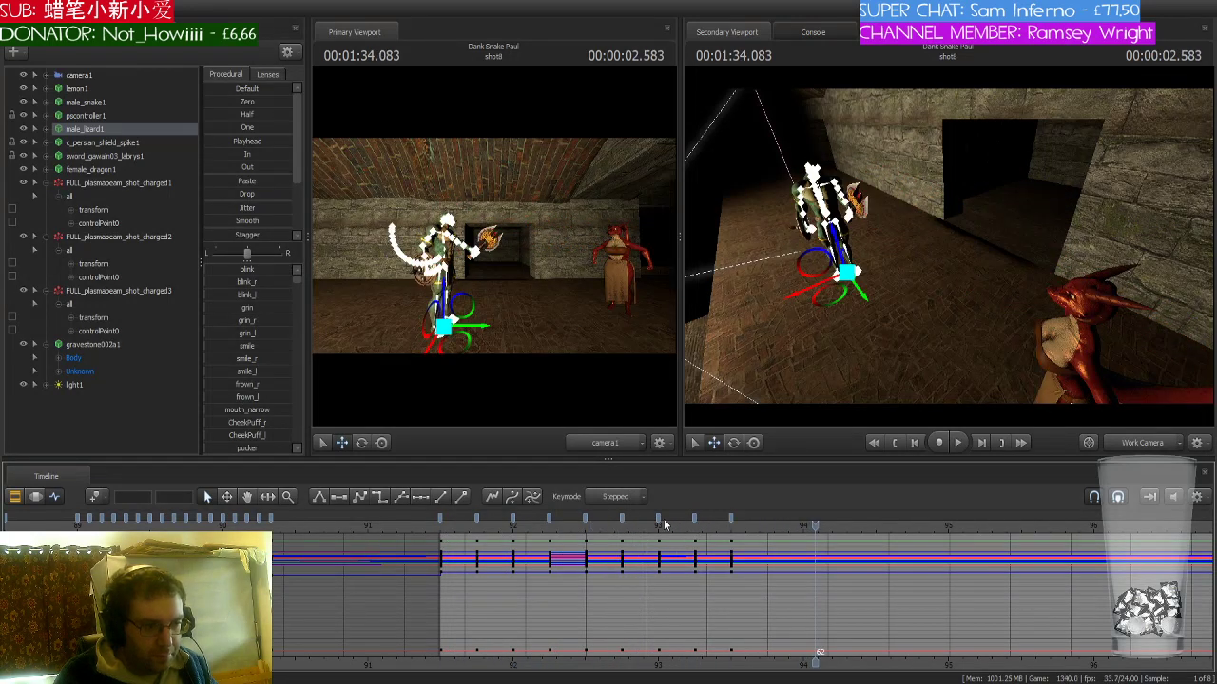
pyautogui.click(656, 521)
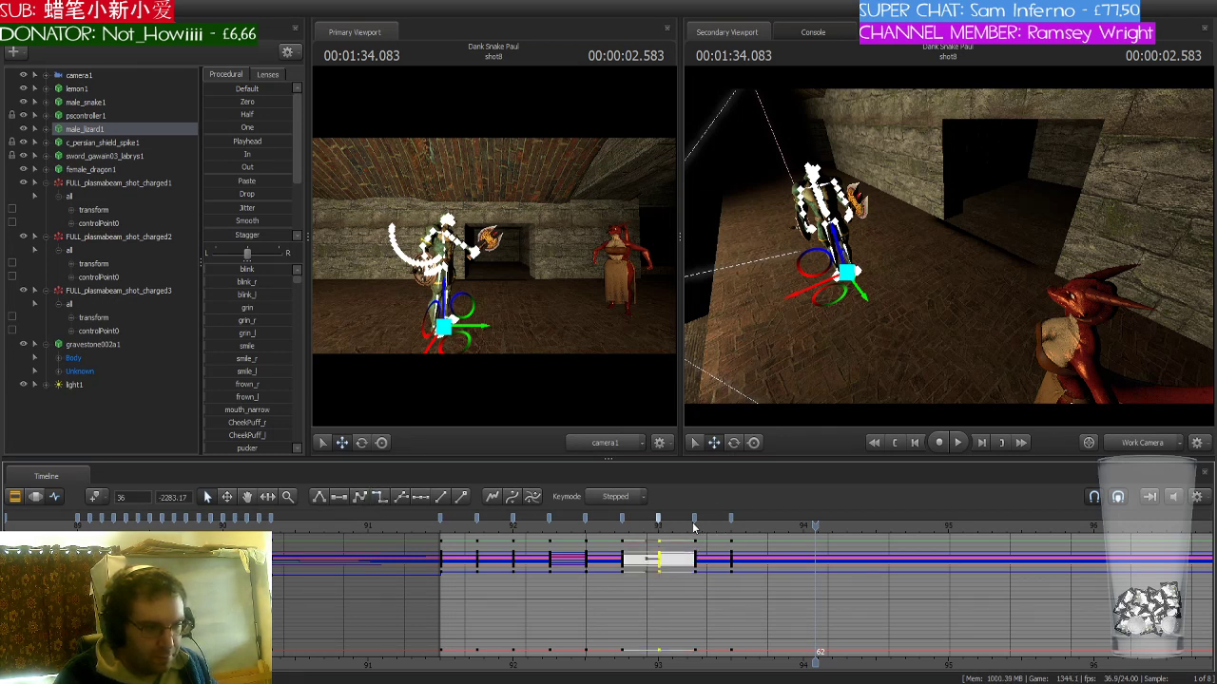
pyautogui.click(692, 520)
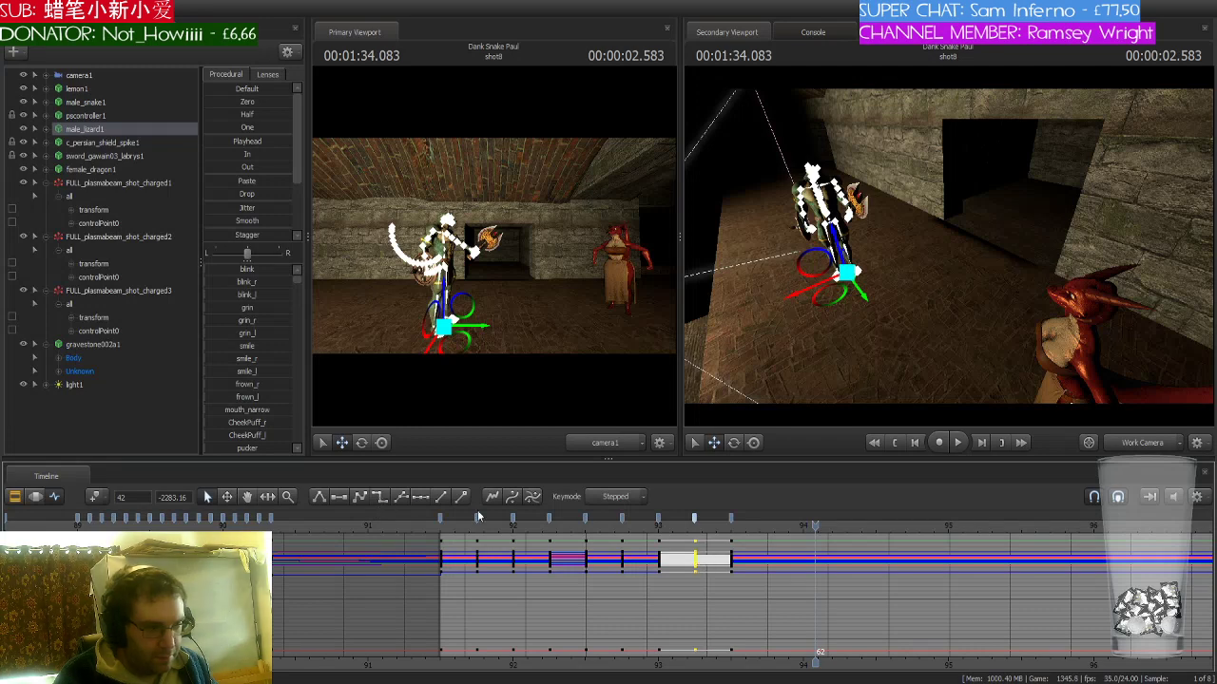
pyautogui.moveTo(805, 526); pyautogui.dragTo(439, 533)
pyautogui.press('space')
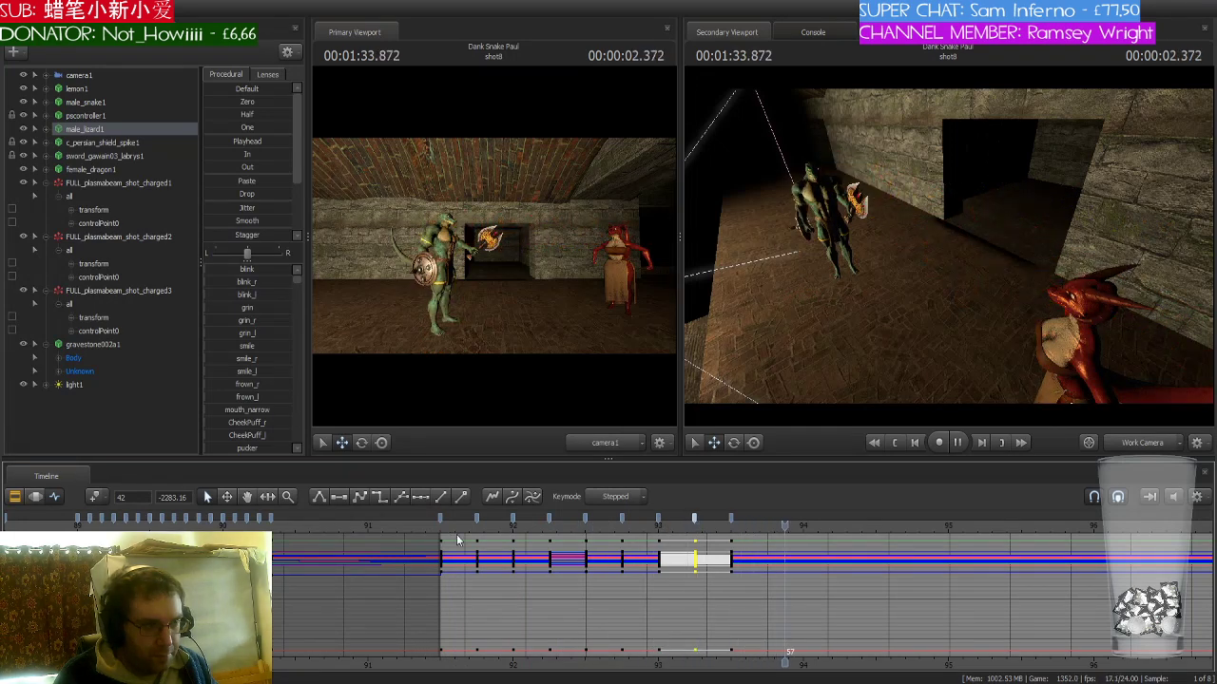
# - Place the playhead at frame 54, then copy male_lizard1's keyframes from frame -60 through -28 and paste them there
pyautogui.moveTo(457, 534); pyautogui.dragTo(768, 526)
pyautogui.scroll(-2, 317, 564)
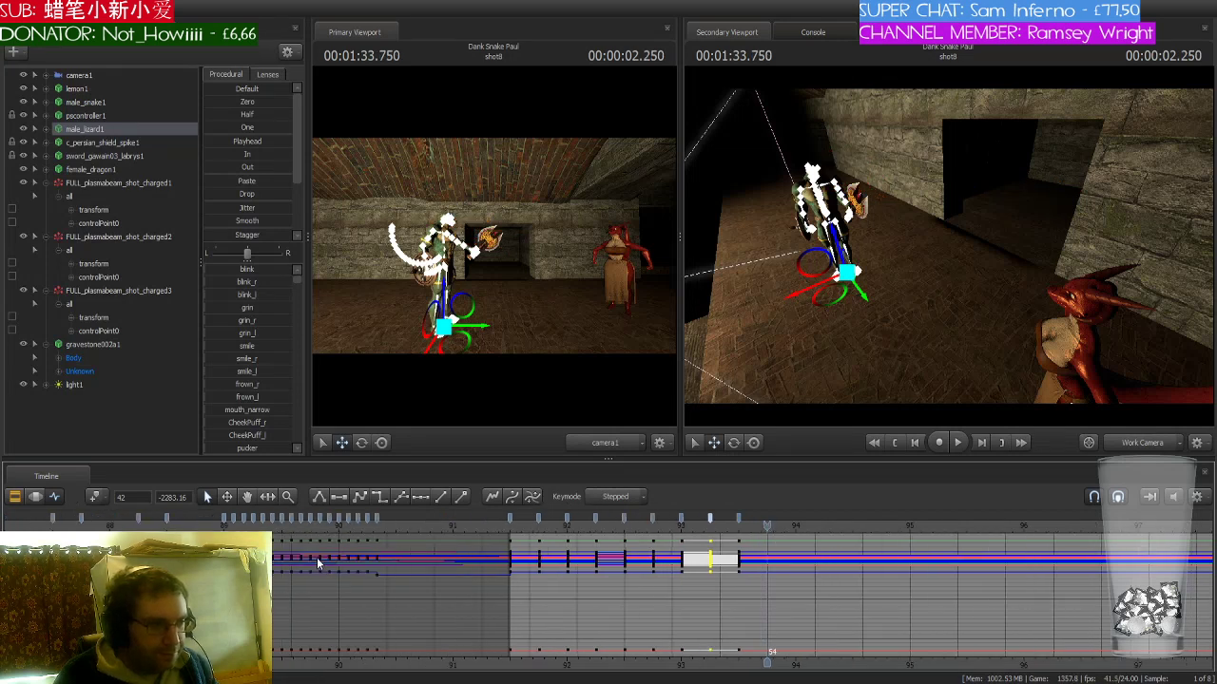
pyautogui.click(286, 519)
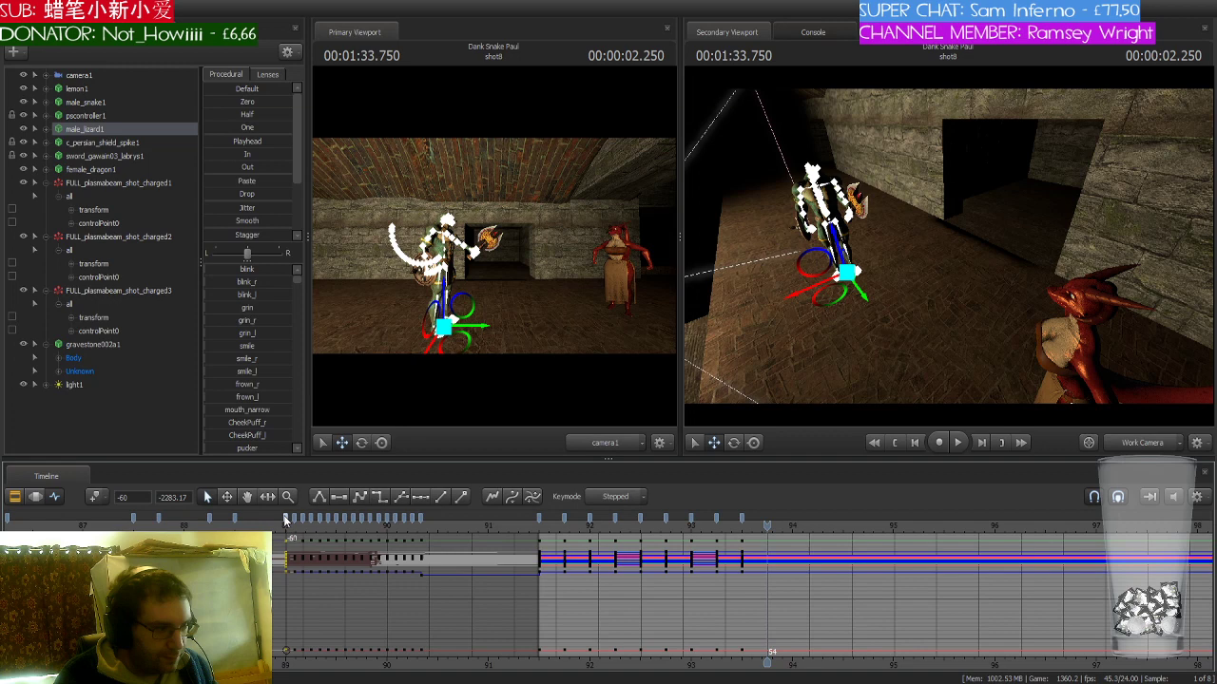
pyautogui.keyDown('shift'); pyautogui.click(421, 519); pyautogui.keyUp('shift')
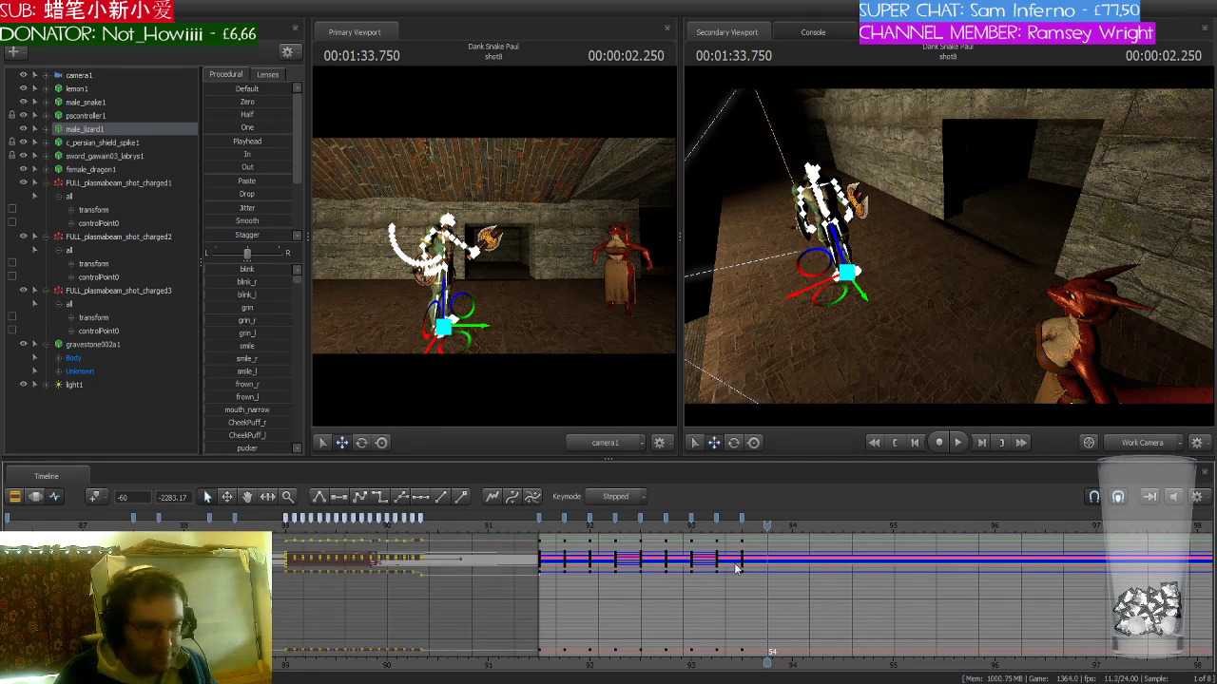
pyautogui.hotkey('ctrl', 'v')
# - Set stepped tangents on male_lizard1's frame 48 keyframe and play the shot through the pasted poses
pyautogui.moveTo(763, 525); pyautogui.dragTo(747, 526)
pyautogui.click(741, 520)
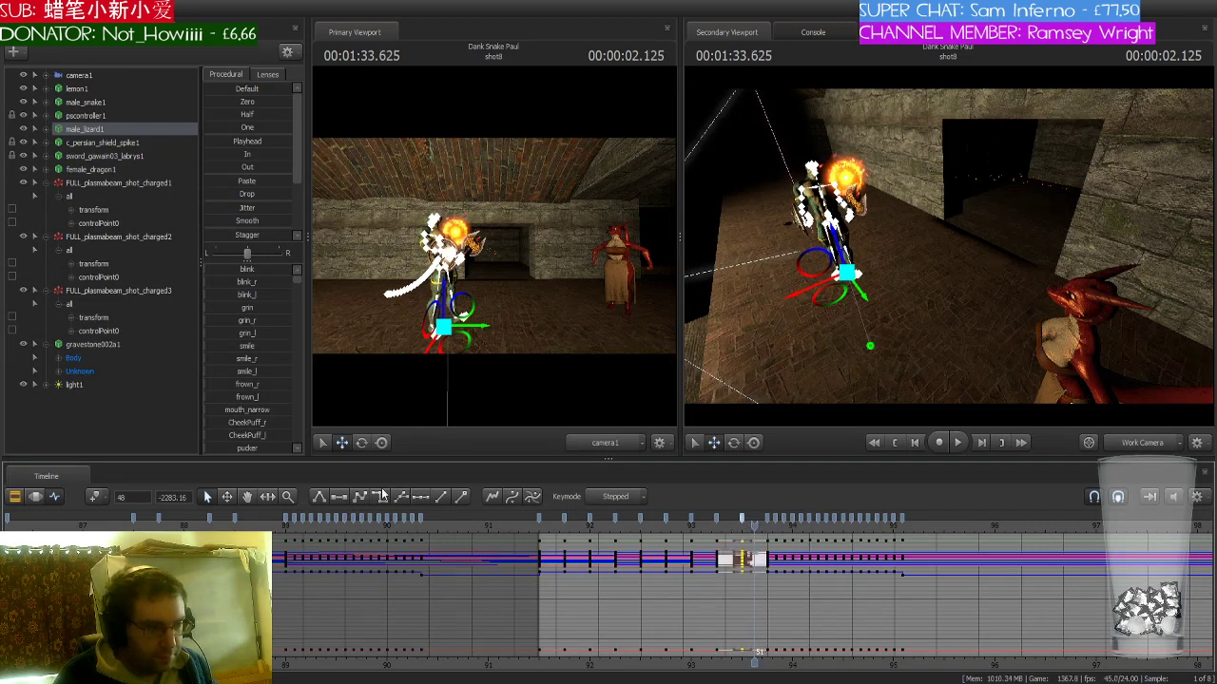
pyautogui.press('space')
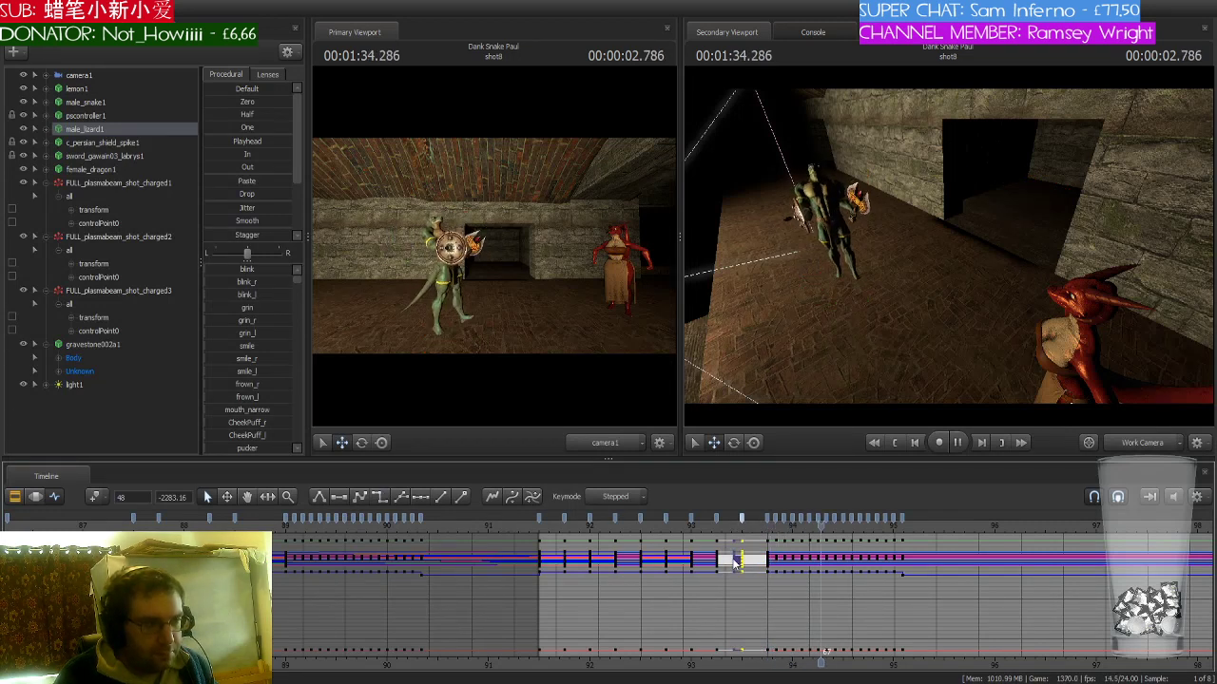
pyautogui.press('space')
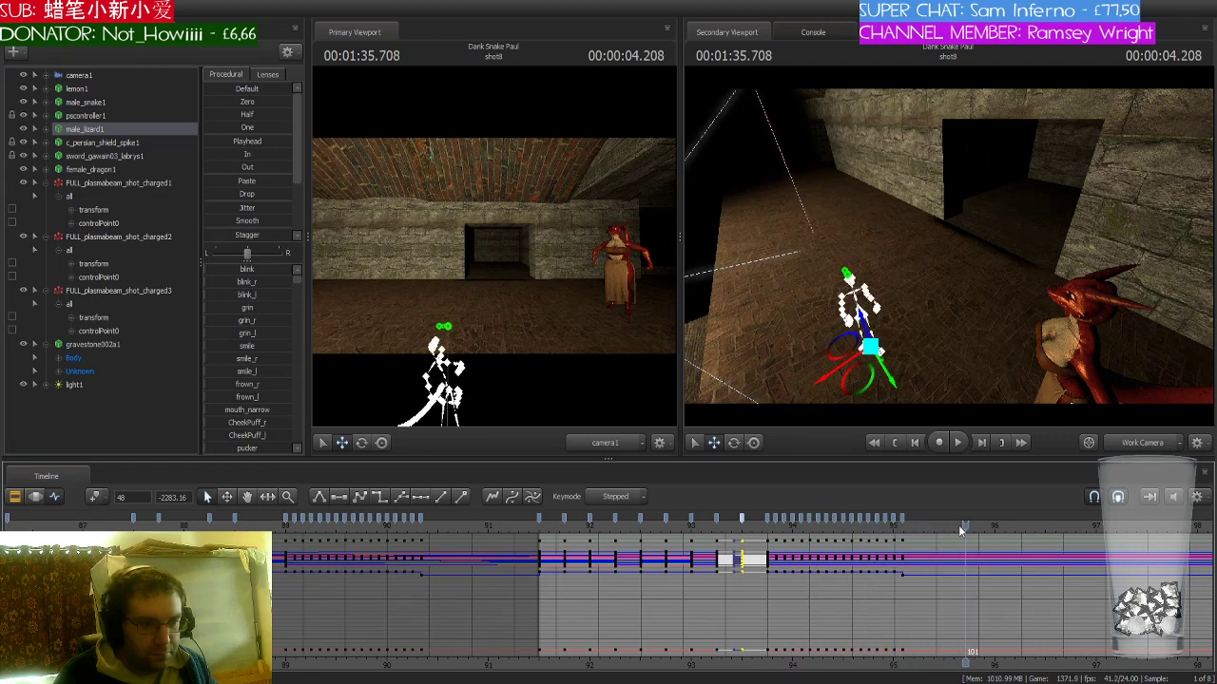
# - Add a keyframe to gravestone002a1 at frame 85 and copy its frame -28 keyframe to frame 86
pyautogui.moveTo(960, 528); pyautogui.dragTo(903, 525)
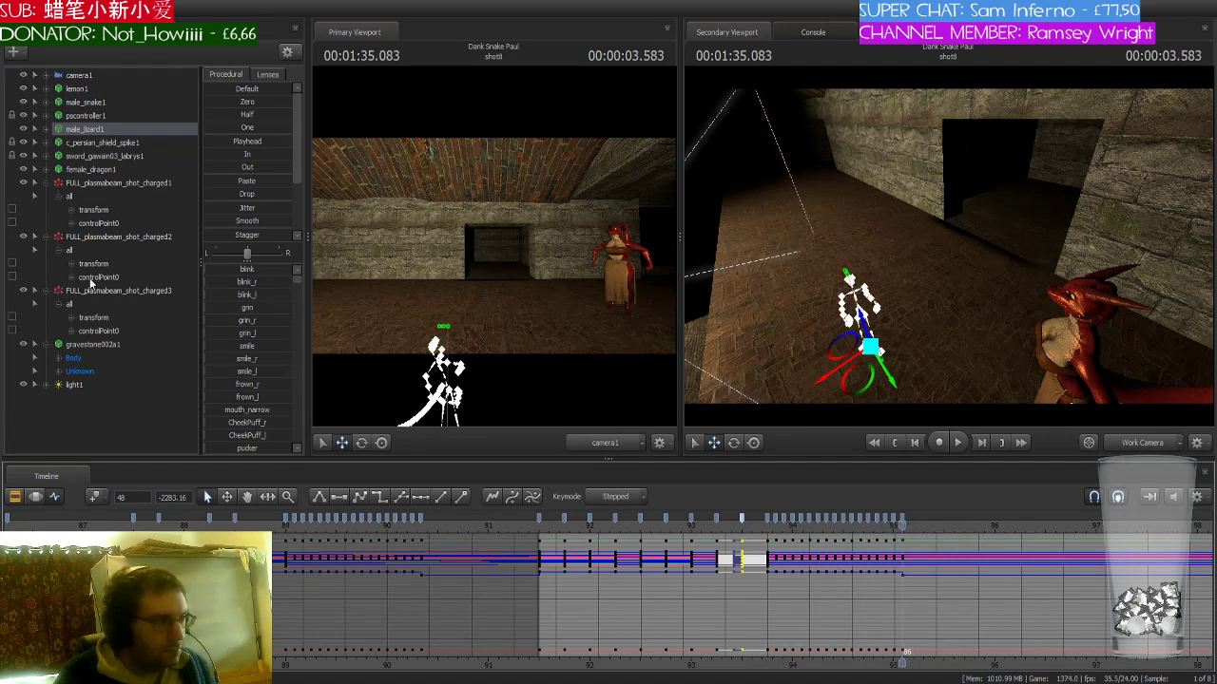
pyautogui.click(106, 346)
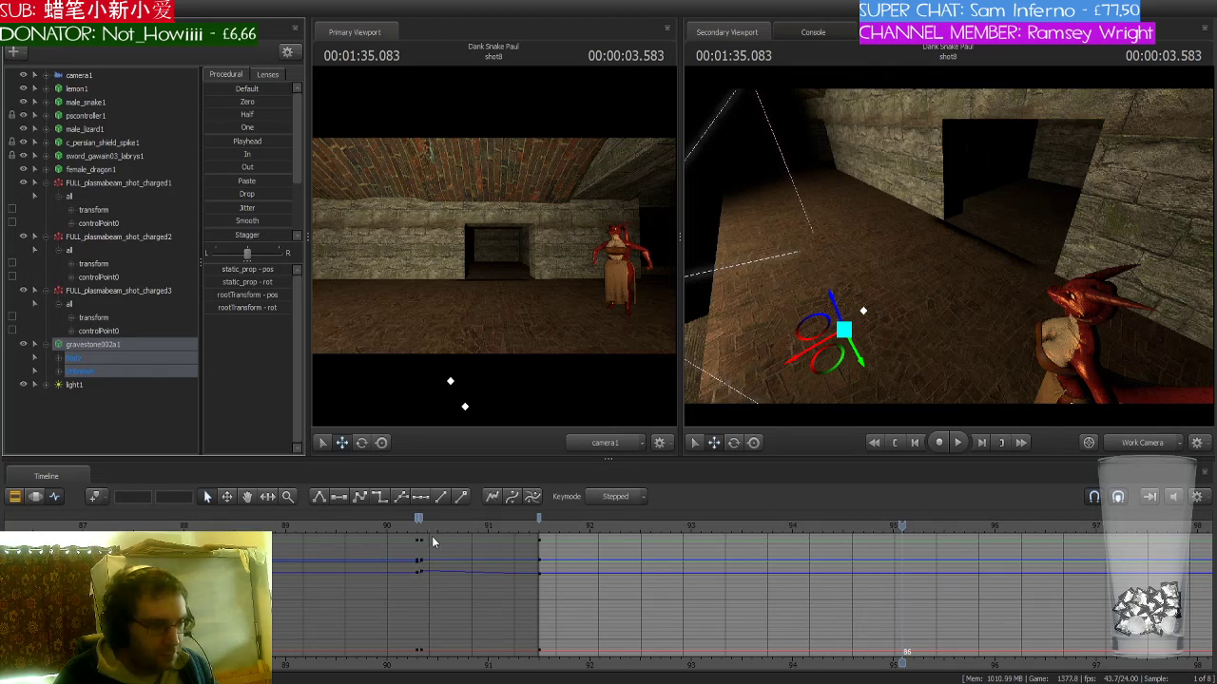
pyautogui.scroll(2, 424, 534)
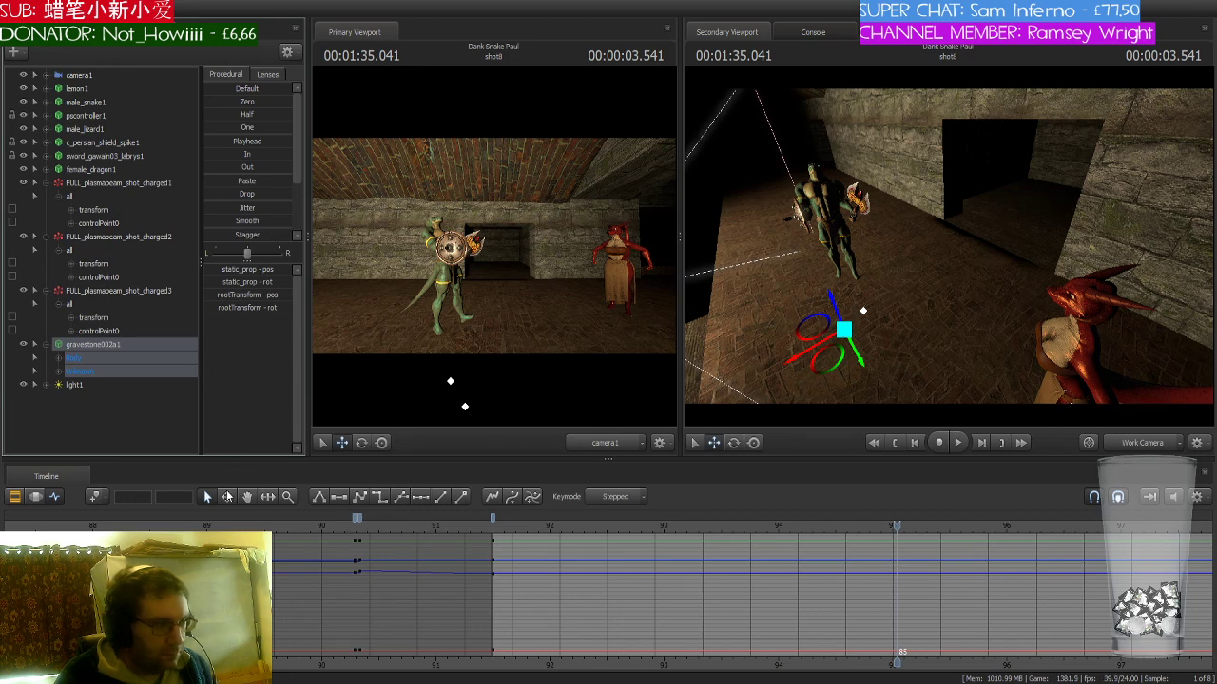
pyautogui.click(94, 497)
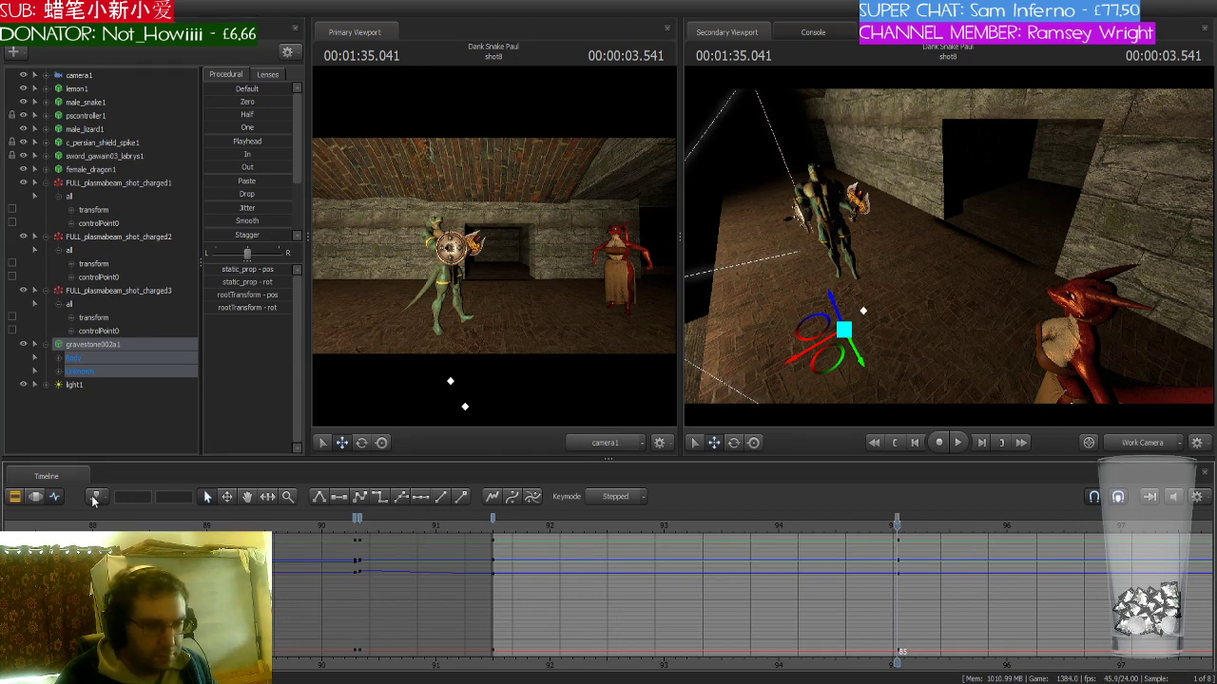
pyautogui.press('Right')
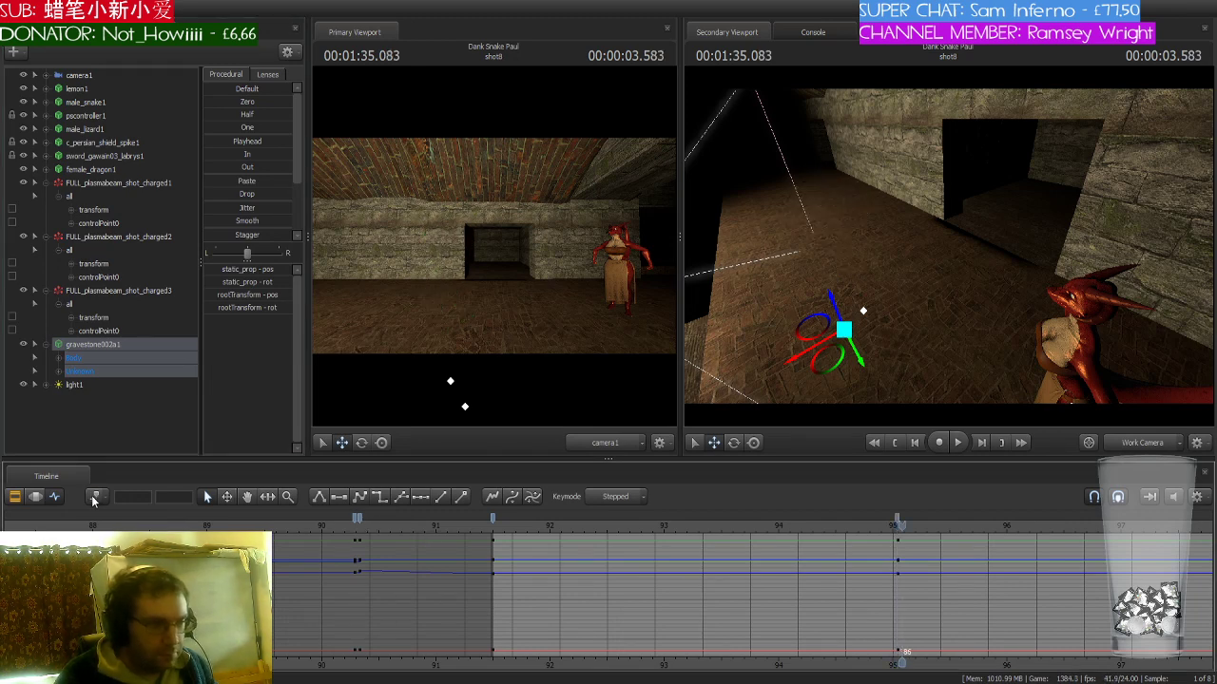
pyautogui.click(360, 520)
pyautogui.hotkey('ctrl', 'z')
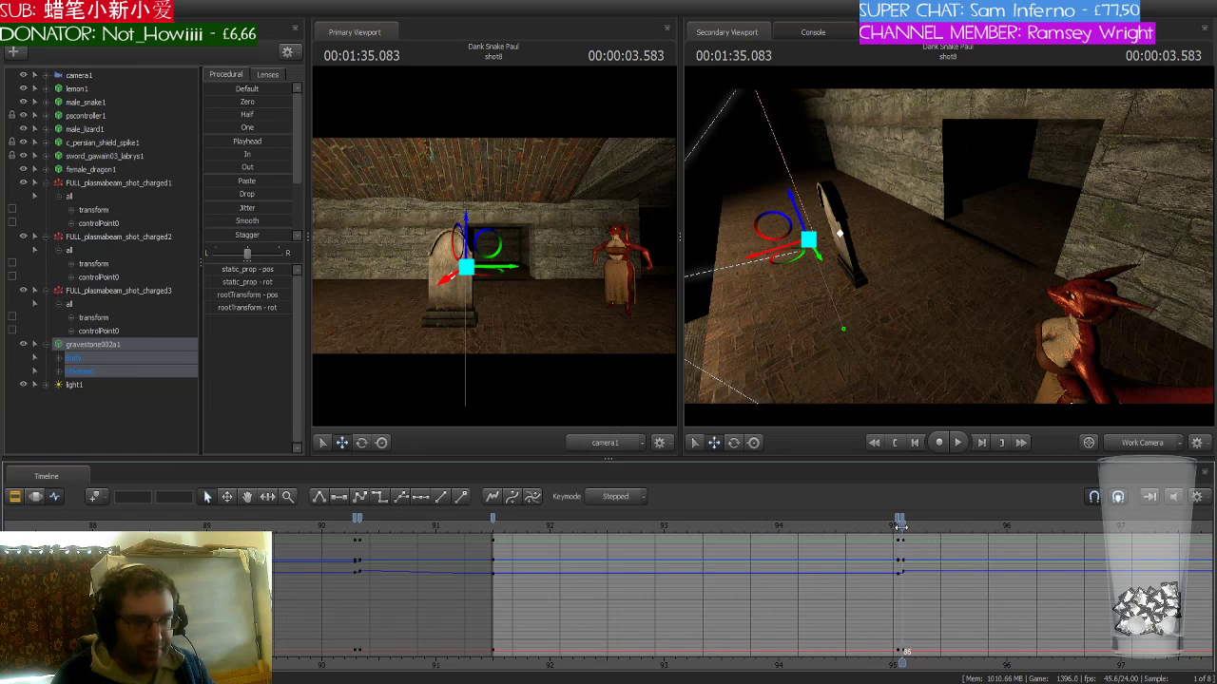
# - Play shot8 from its start to review the lizard's replacement by the gravestone, leaving the playhead at frame 109
pyautogui.moveTo(900, 525); pyautogui.dragTo(488, 530)
pyautogui.press('space')
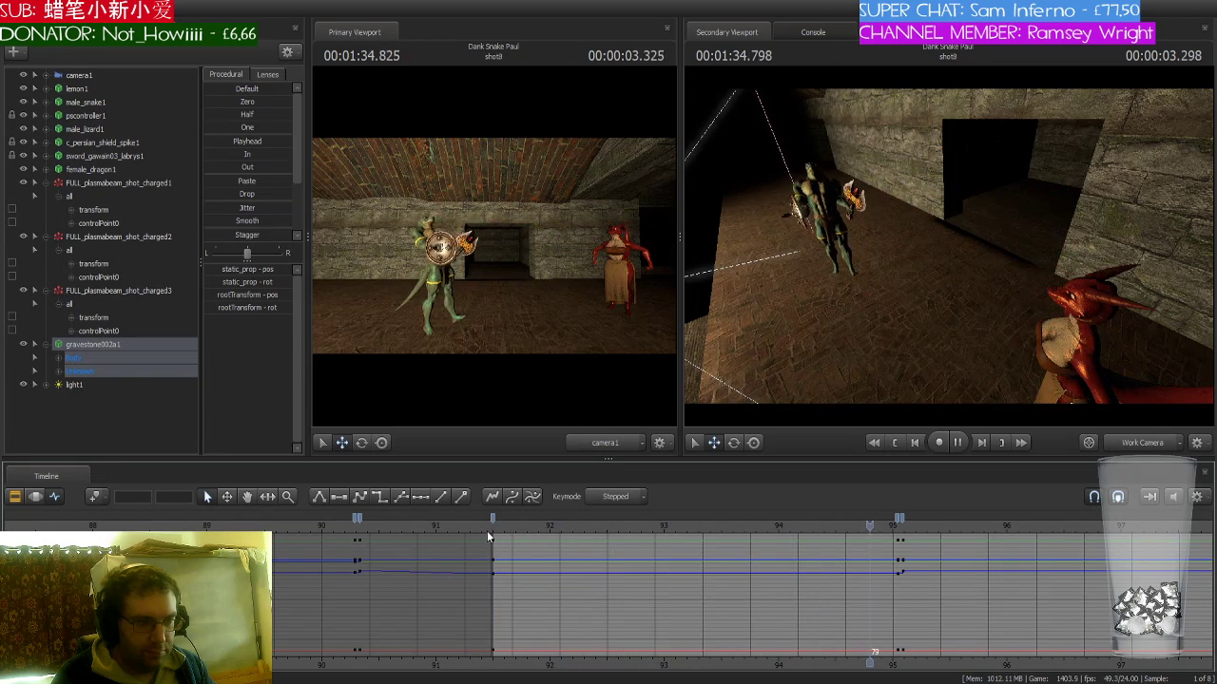
pyautogui.press('space')
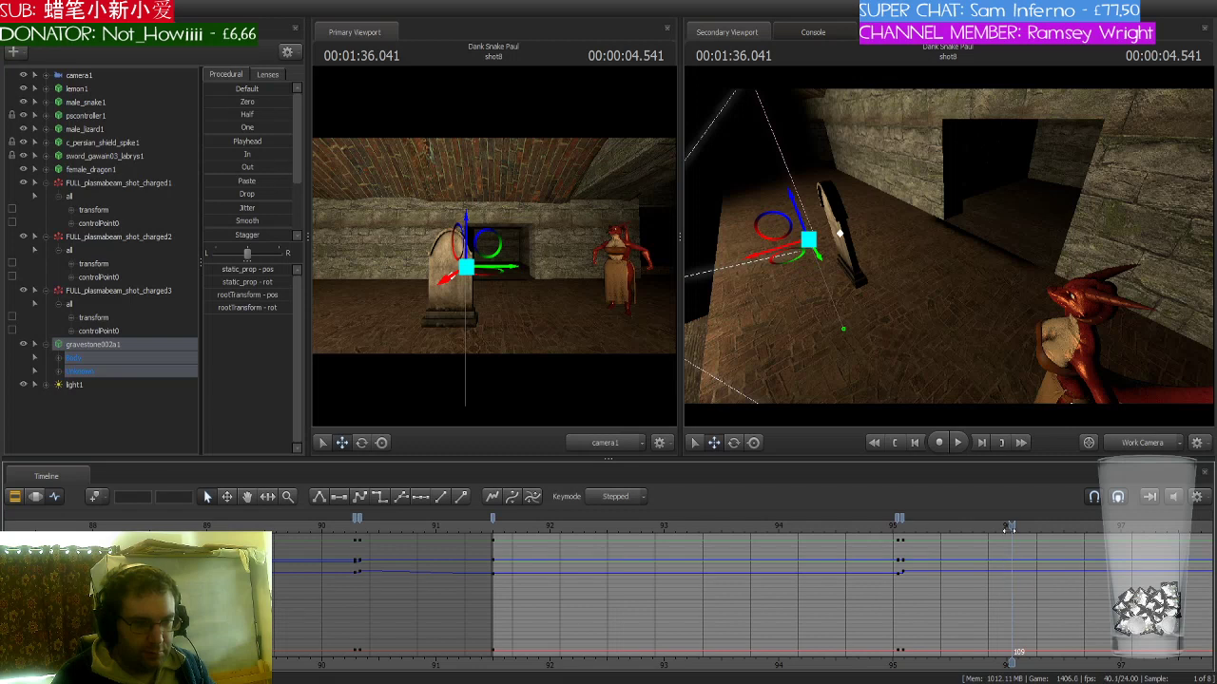
pyautogui.scroll(-3, 883, 587)
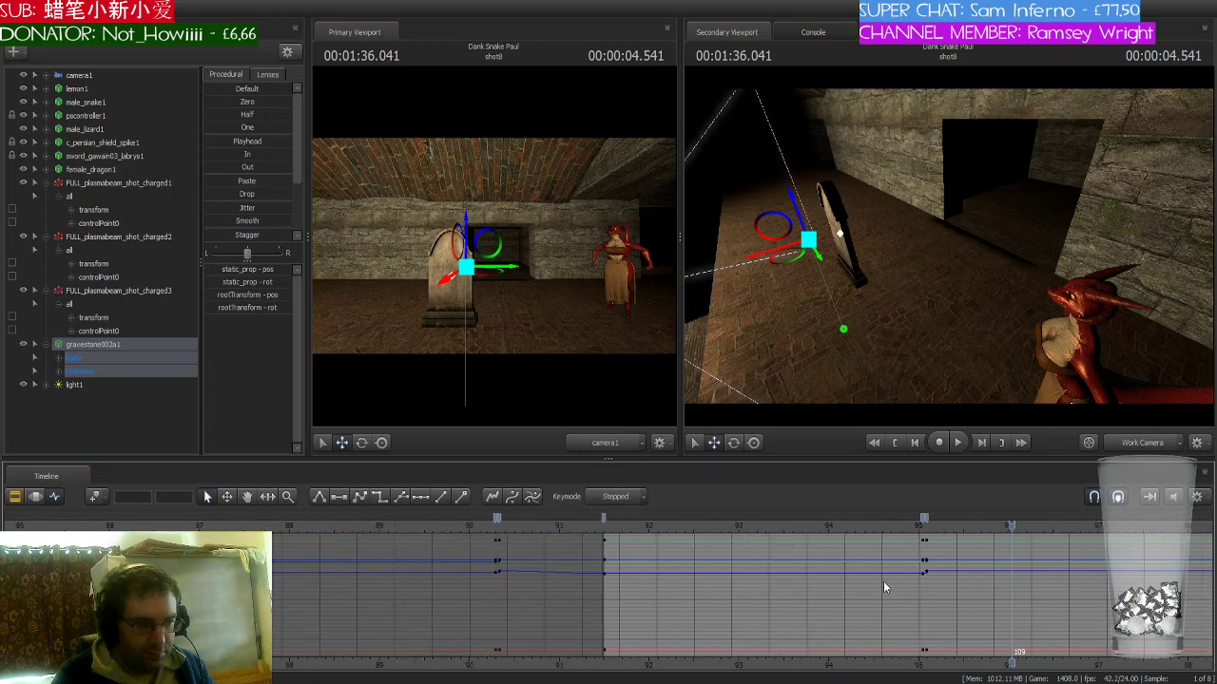
pyautogui.scroll(-3, 883, 581)
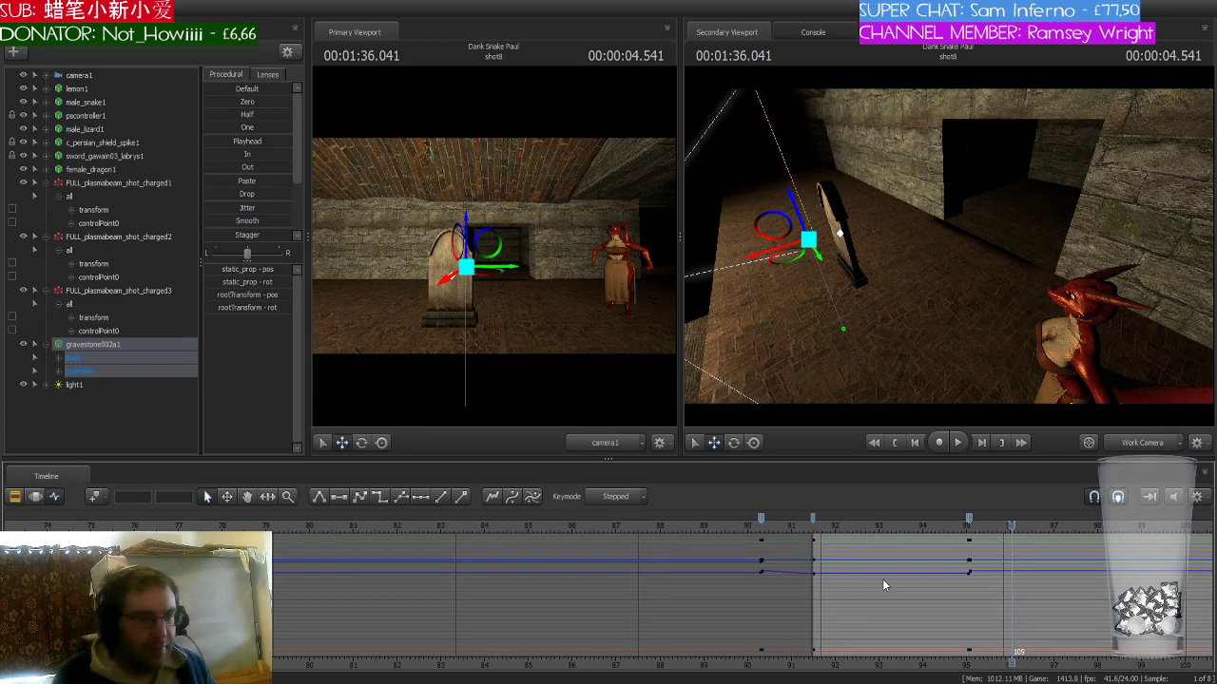
pyautogui.scroll(-1, 884, 584)
pyautogui.scroll(4, 663, 564)
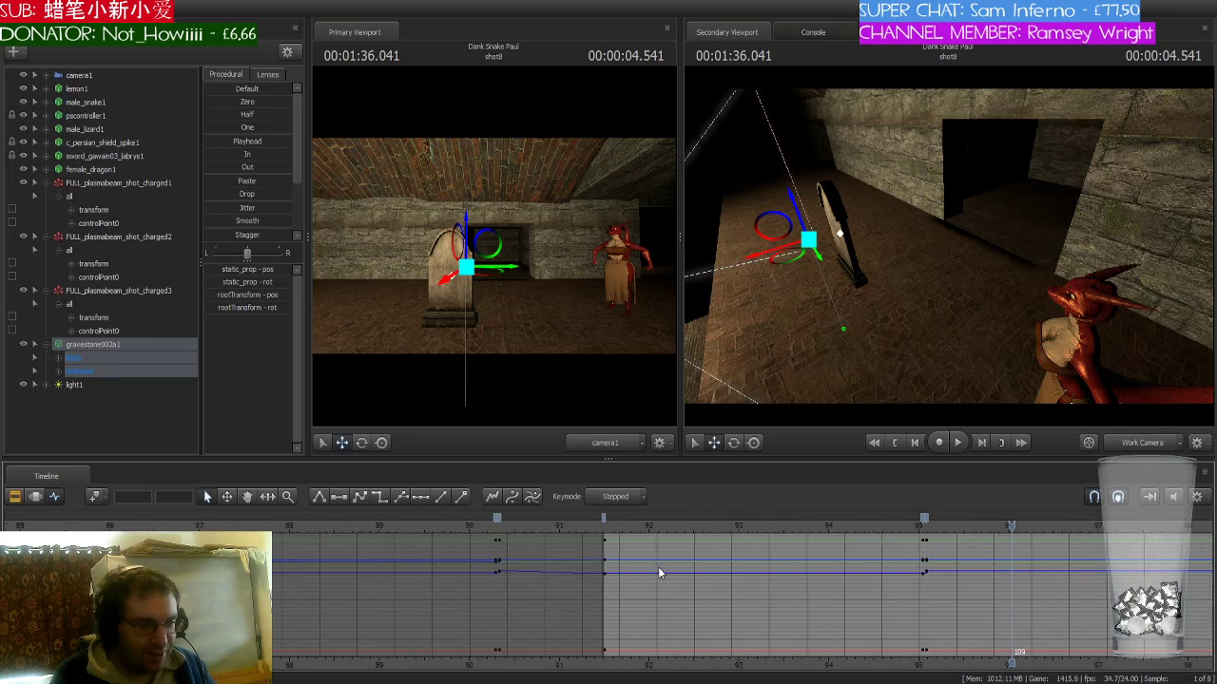
pyautogui.click(499, 519)
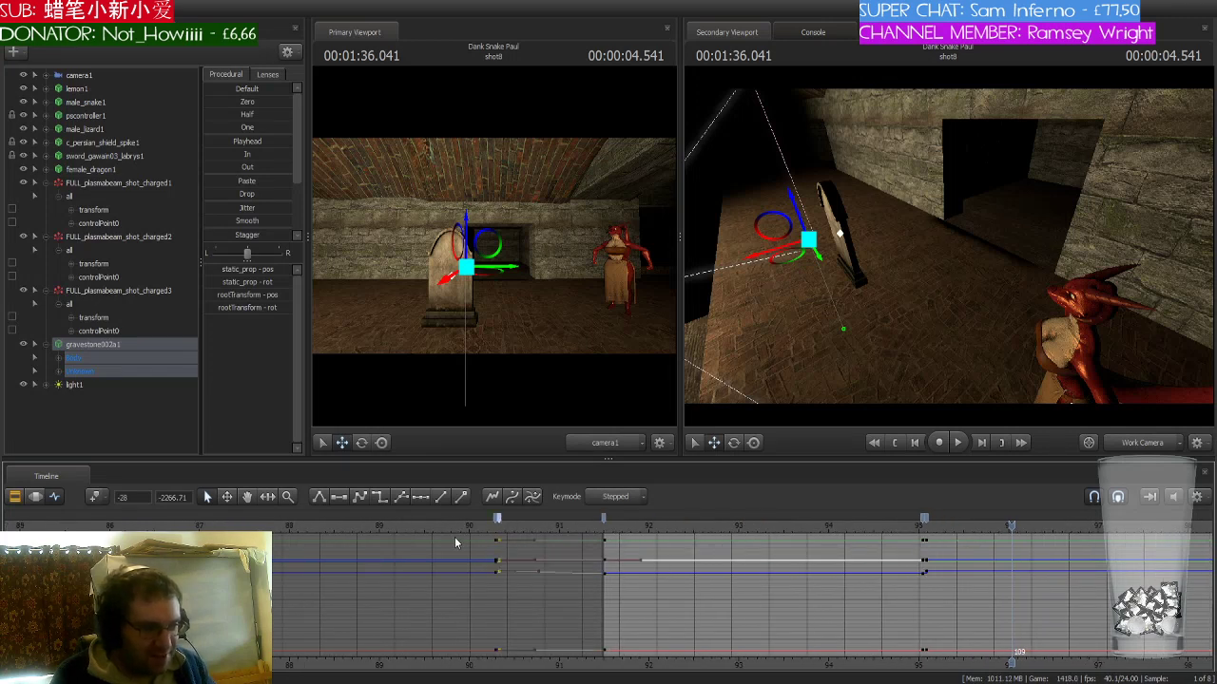
pyautogui.scroll(-3, 608, 567)
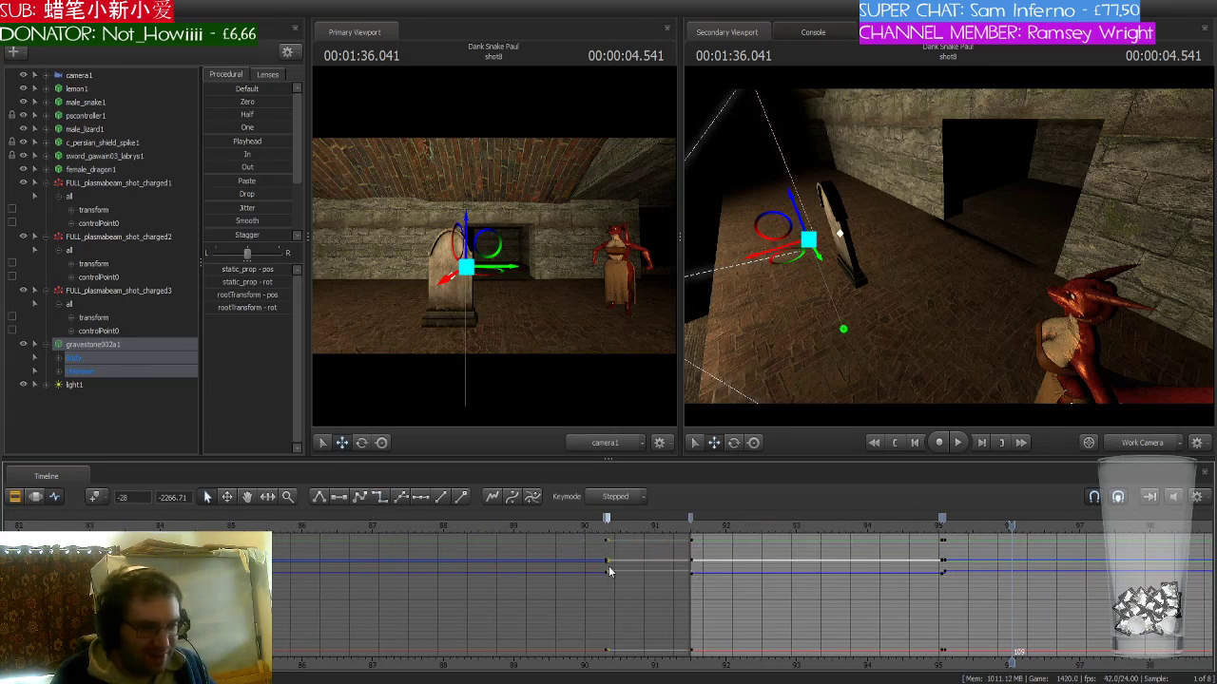
pyautogui.scroll(-6, 608, 565)
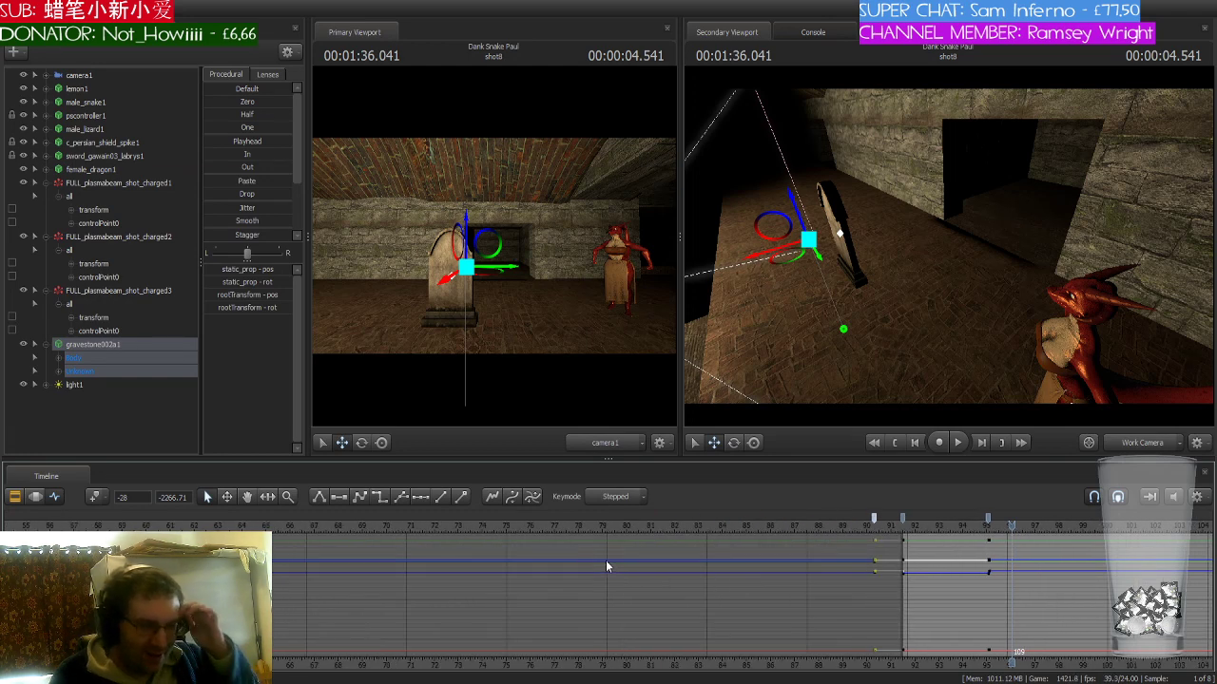
pyautogui.scroll(-1, 606, 566)
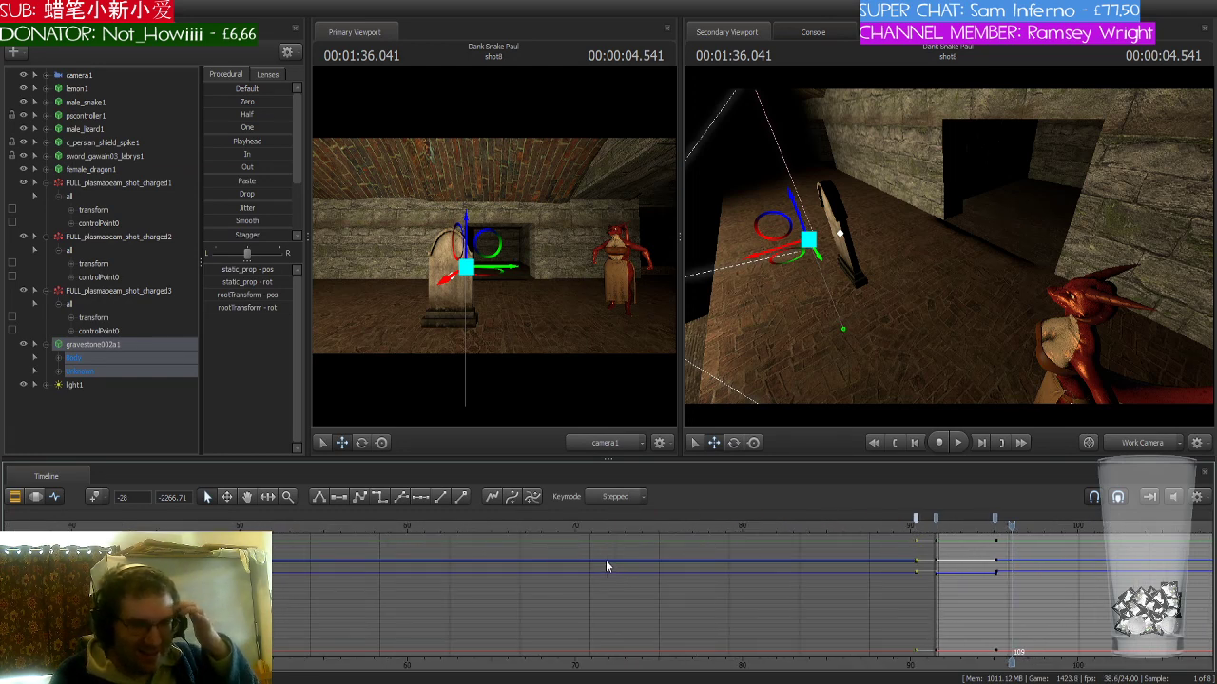
pyautogui.scroll(-3, 606, 560)
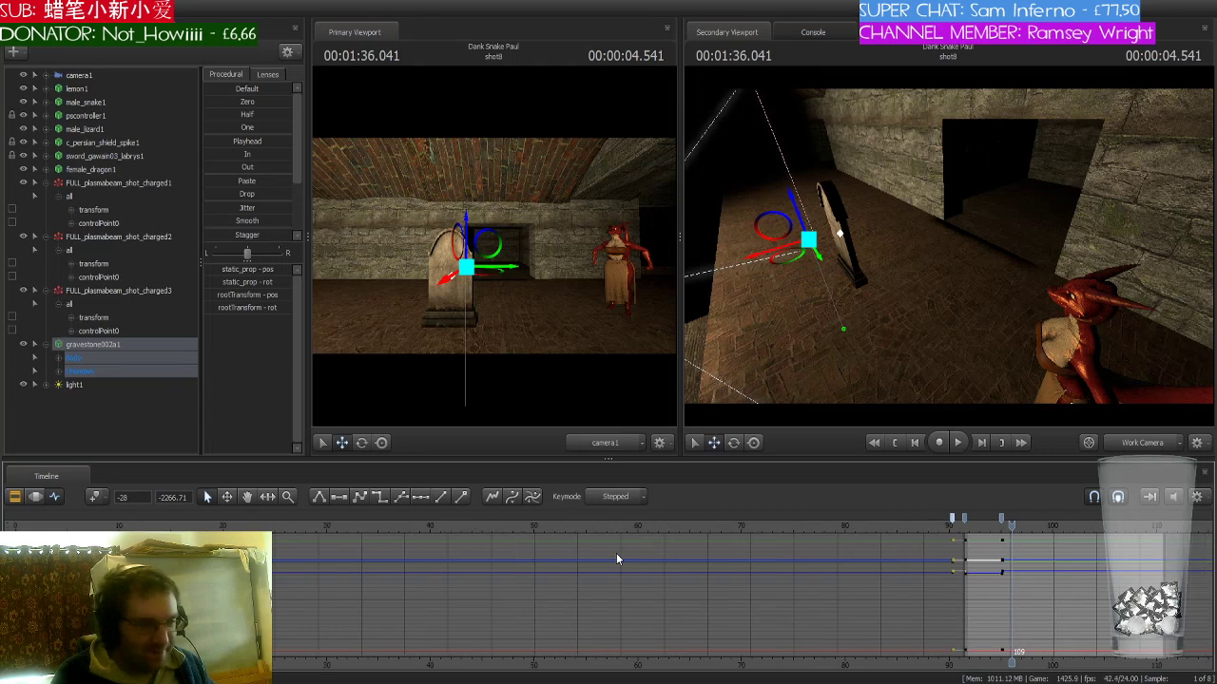
pyautogui.scroll(-4, 615, 559)
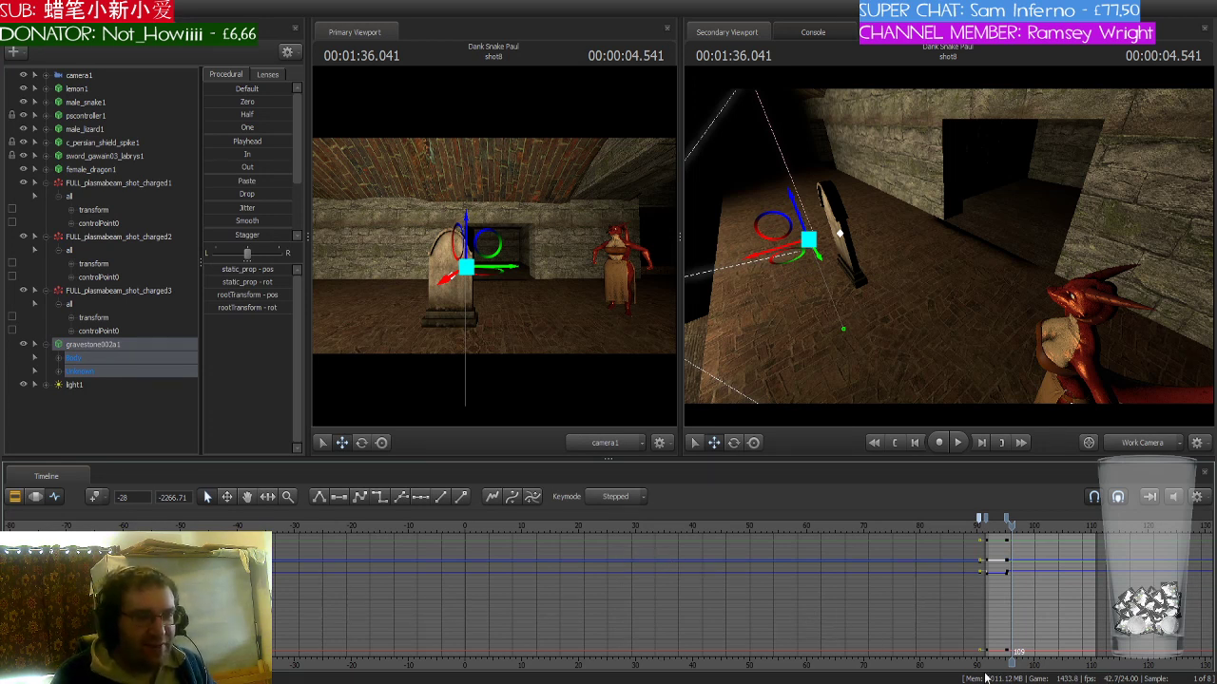
pyautogui.moveTo(1016, 665); pyautogui.dragTo(810, 640, button='middle')
pyautogui.scroll(10, 813, 630)
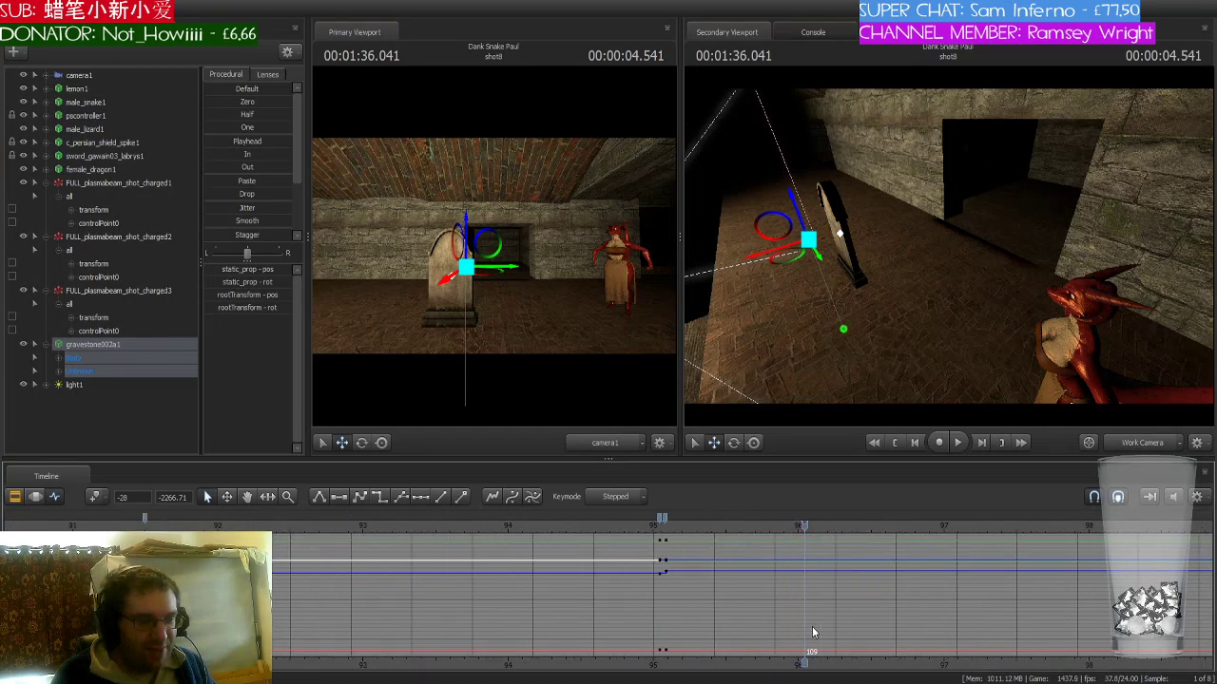
pyautogui.scroll(-2, 813, 632)
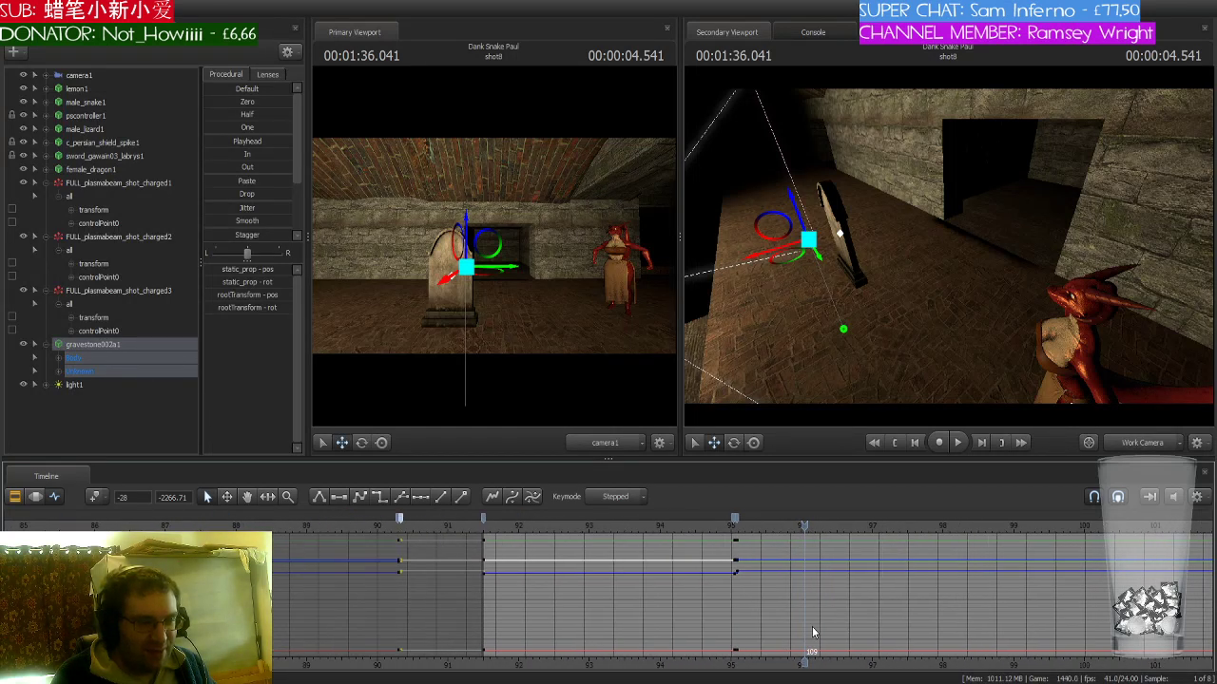
pyautogui.moveTo(810, 642); pyautogui.dragTo(626, 646, button='middle')
pyautogui.scroll(-1, 633, 623)
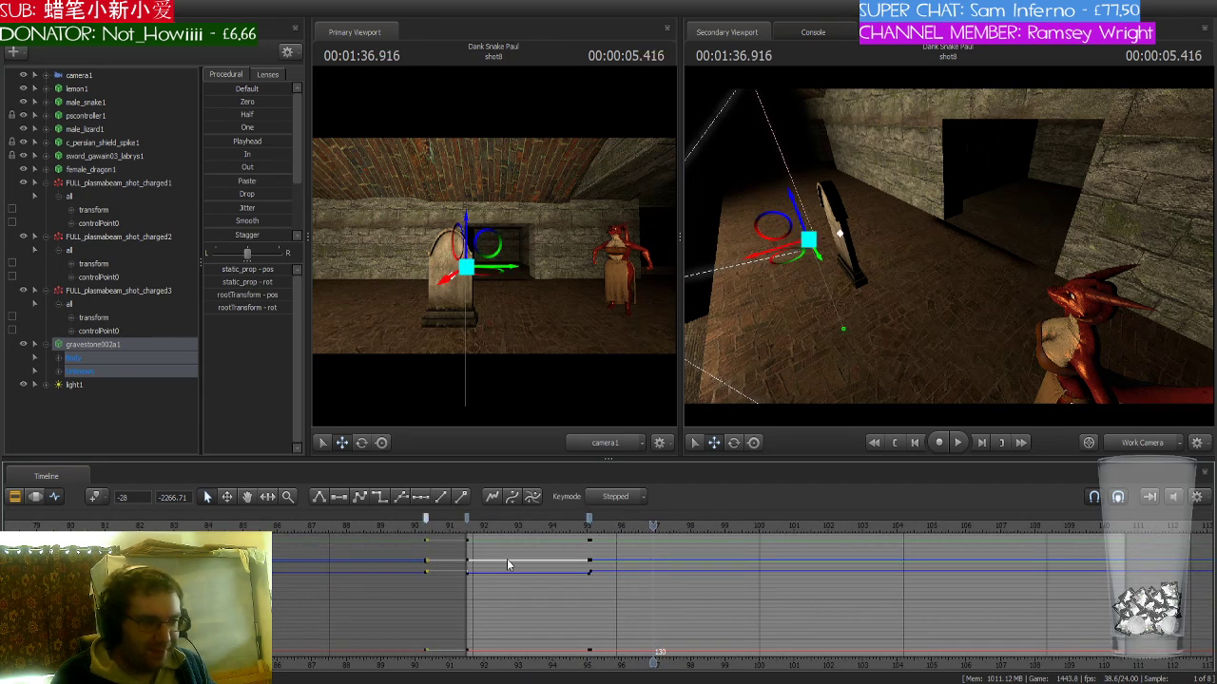
# - Check the frame just before the gravestone appears in shot7, and return the playhead to frame 0 of shot8
pyautogui.click(424, 528)
pyautogui.scroll(2, 424, 528)
pyautogui.scroll(2, 424, 534)
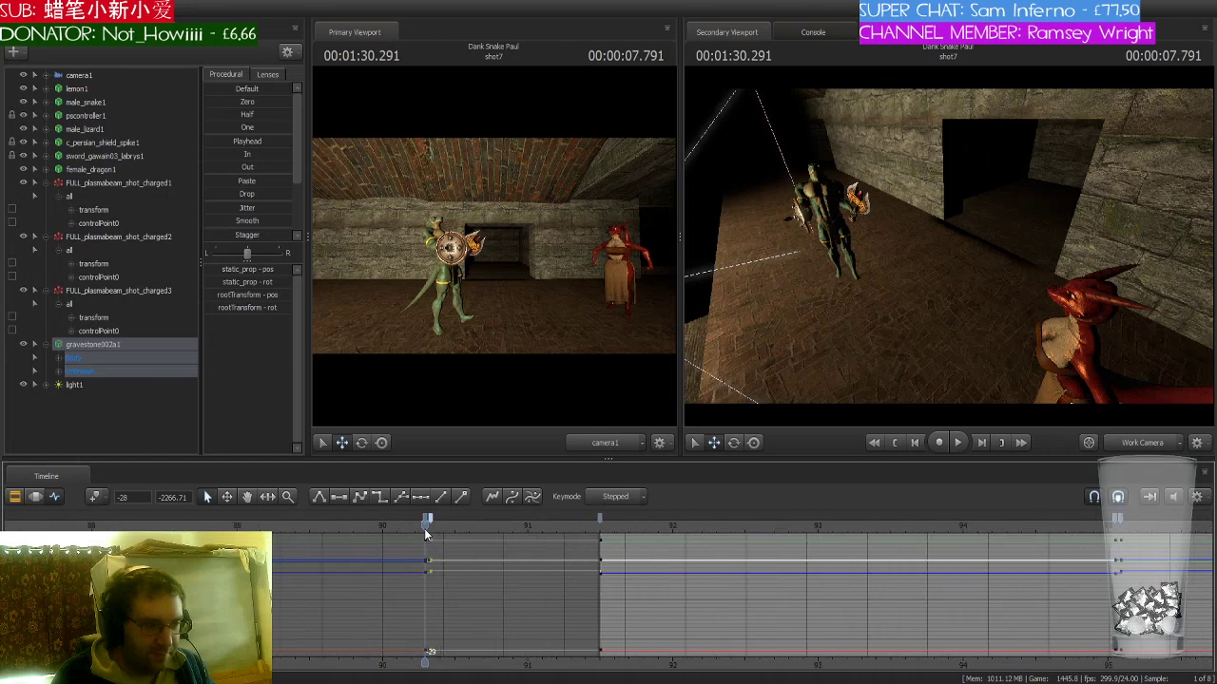
pyautogui.moveTo(424, 533); pyautogui.dragTo(601, 533)
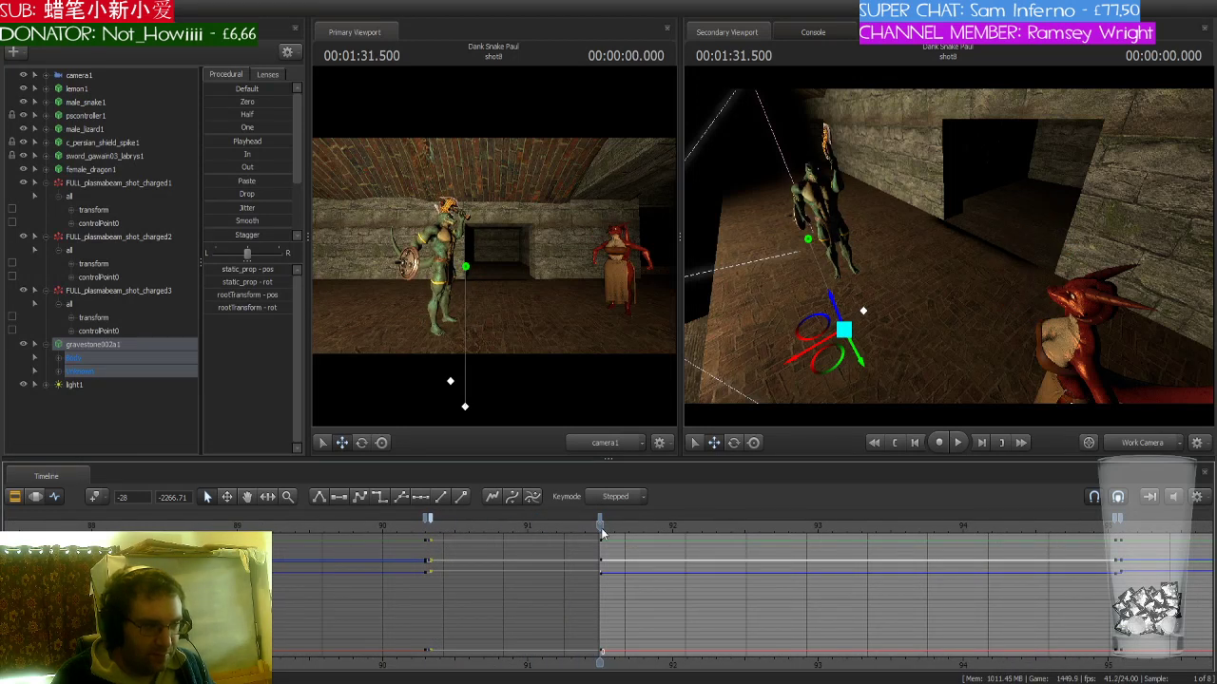
pyautogui.scroll(-1, 601, 532)
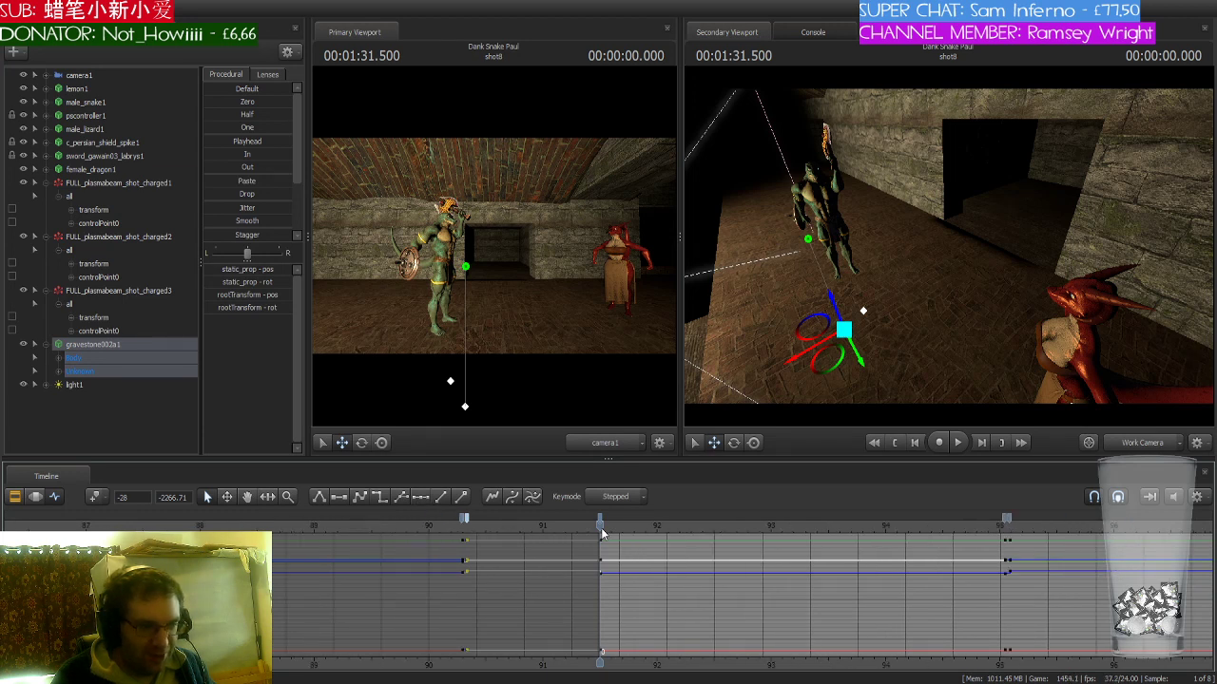
# - Split shot8 at 00:00:04.500, where the gravestone has replaced the lizard, and select the new shot9
pyautogui.moveTo(601, 532); pyautogui.dragTo(1114, 551)
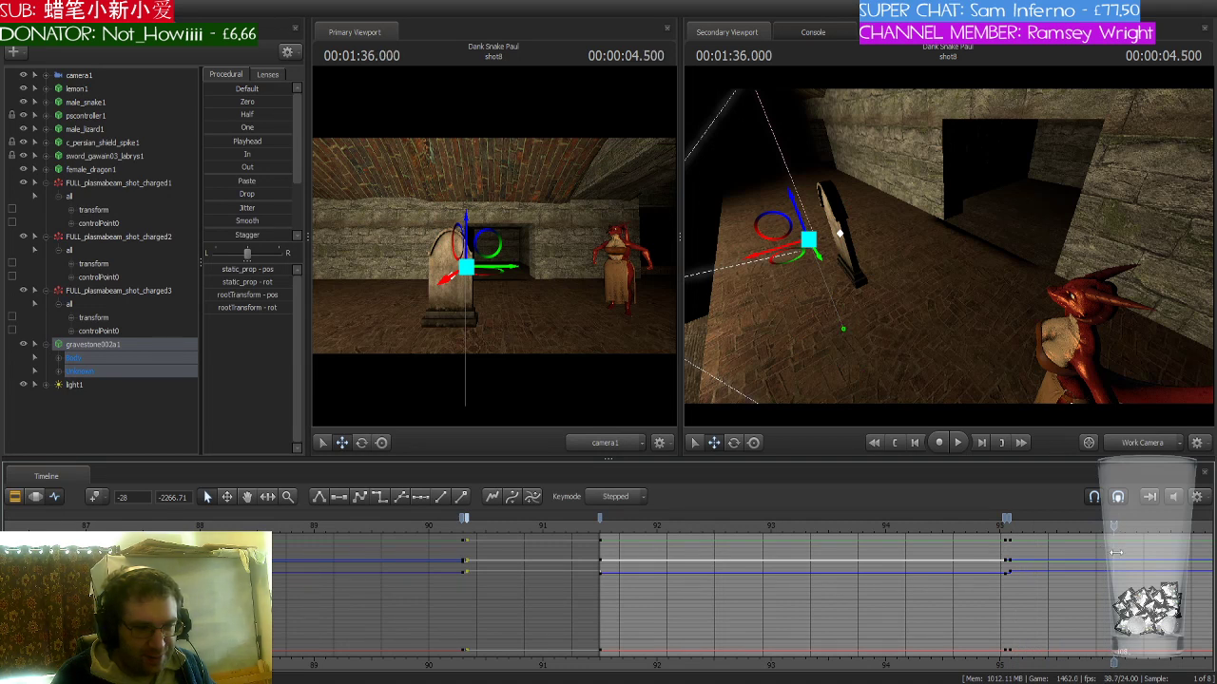
pyautogui.click(15, 500)
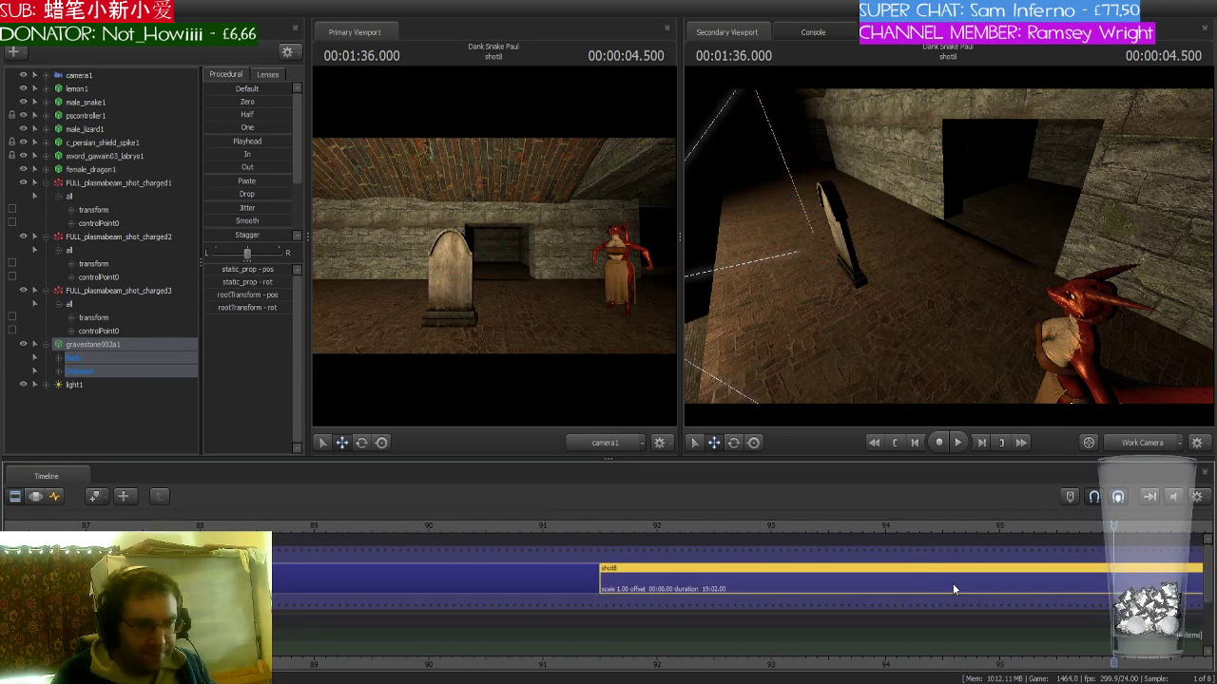
pyautogui.click(1136, 583)
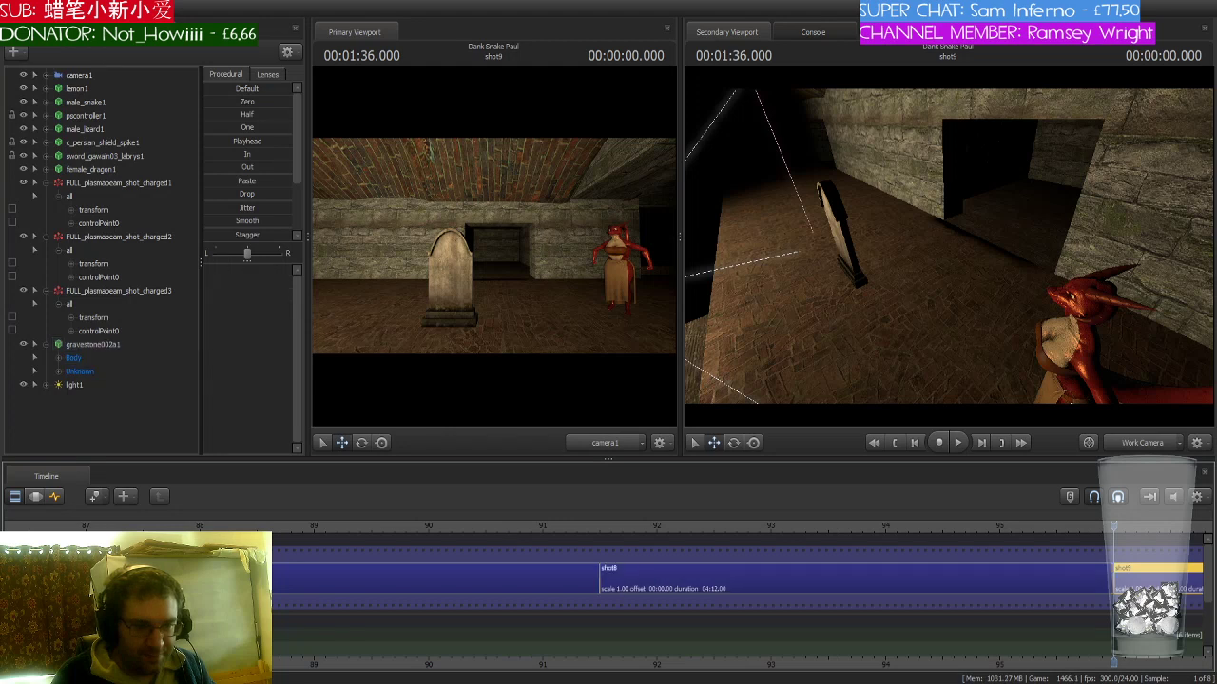
pyautogui.moveTo(1126, 595); pyautogui.dragTo(643, 599, button='middle')
pyautogui.scroll(-2, 654, 597)
pyautogui.scroll(-5, 654, 592)
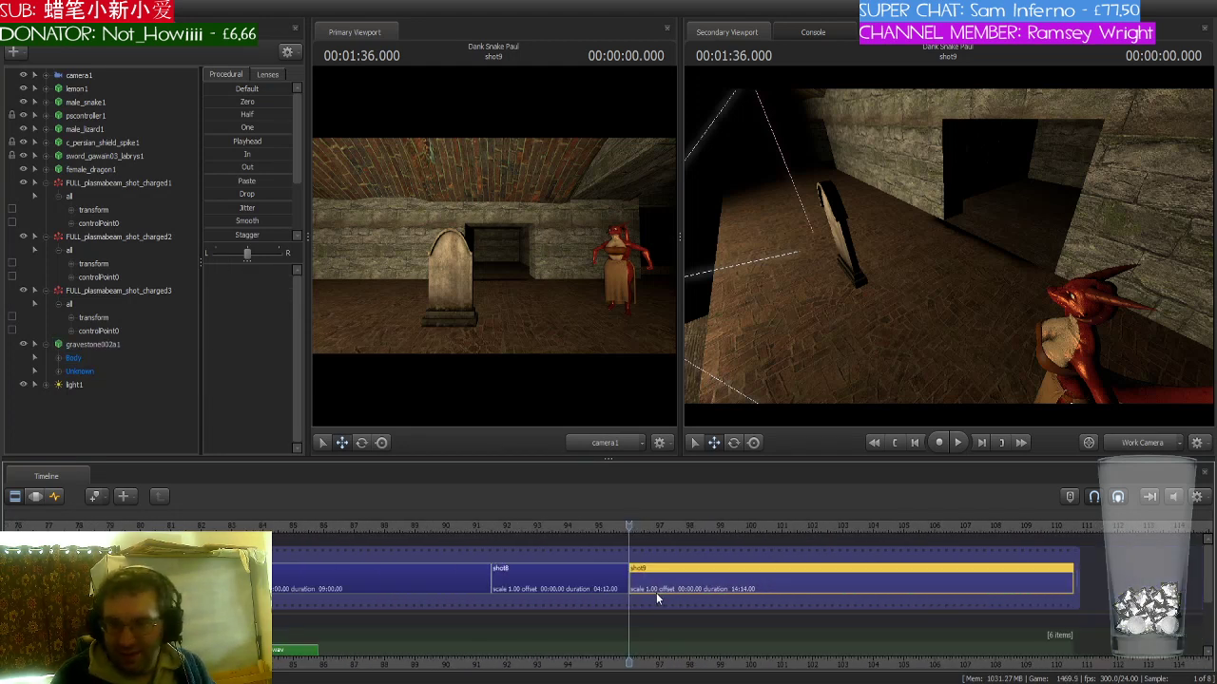
# - Collapse the control groups of FULL_plasmabeam_shot_charged1, FULL_plasmabeam_shot_charged2 and FULL_plasmabeam_shot_charged3 in the animation set list
pyautogui.click(54, 496)
pyautogui.click(15, 496)
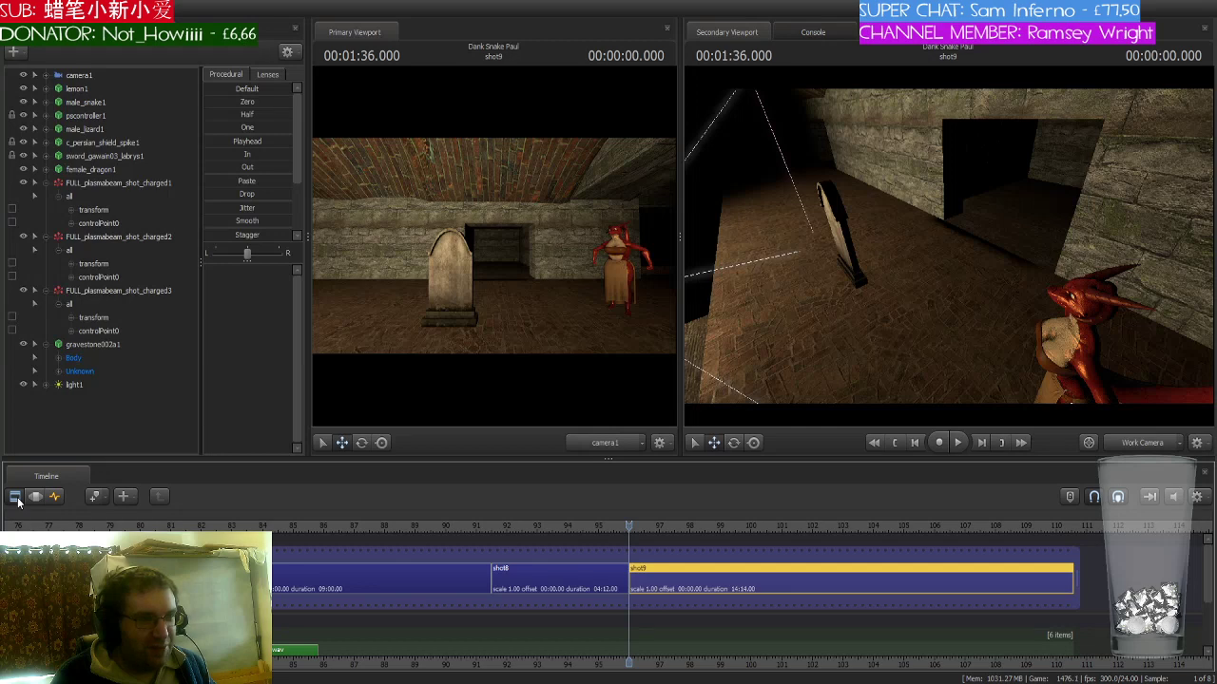
pyautogui.moveTo(854, 333); pyautogui.dragTo(785, 413)
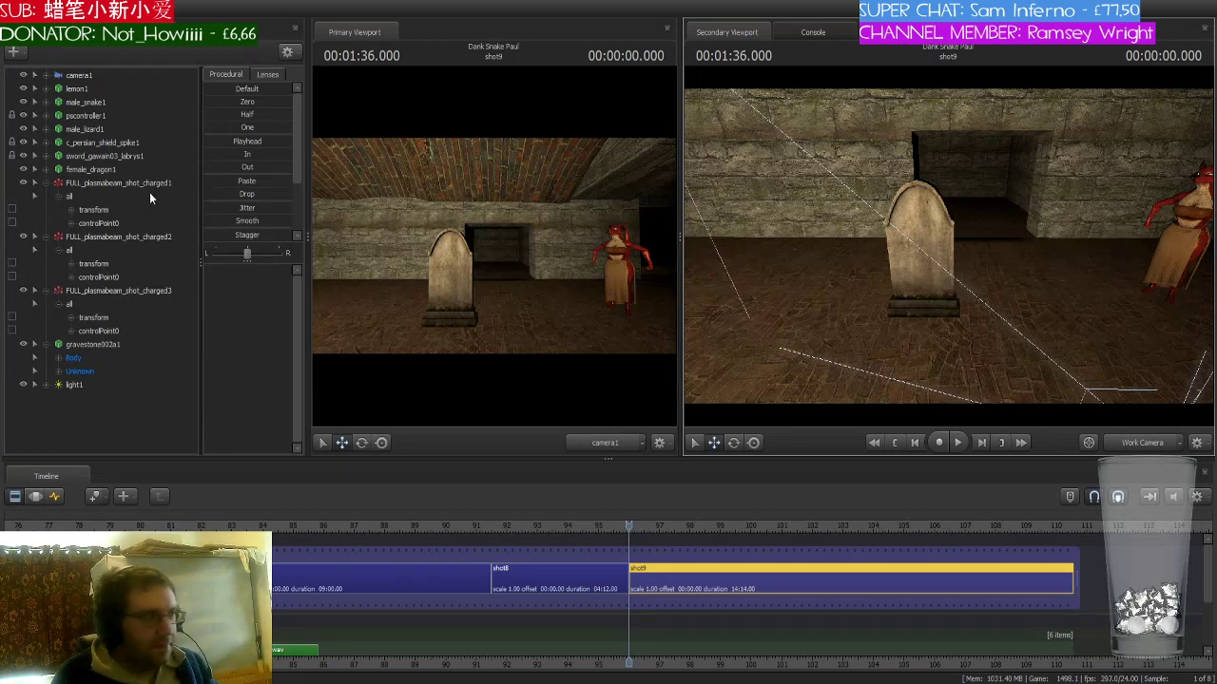
pyautogui.click(44, 184)
pyautogui.click(44, 197)
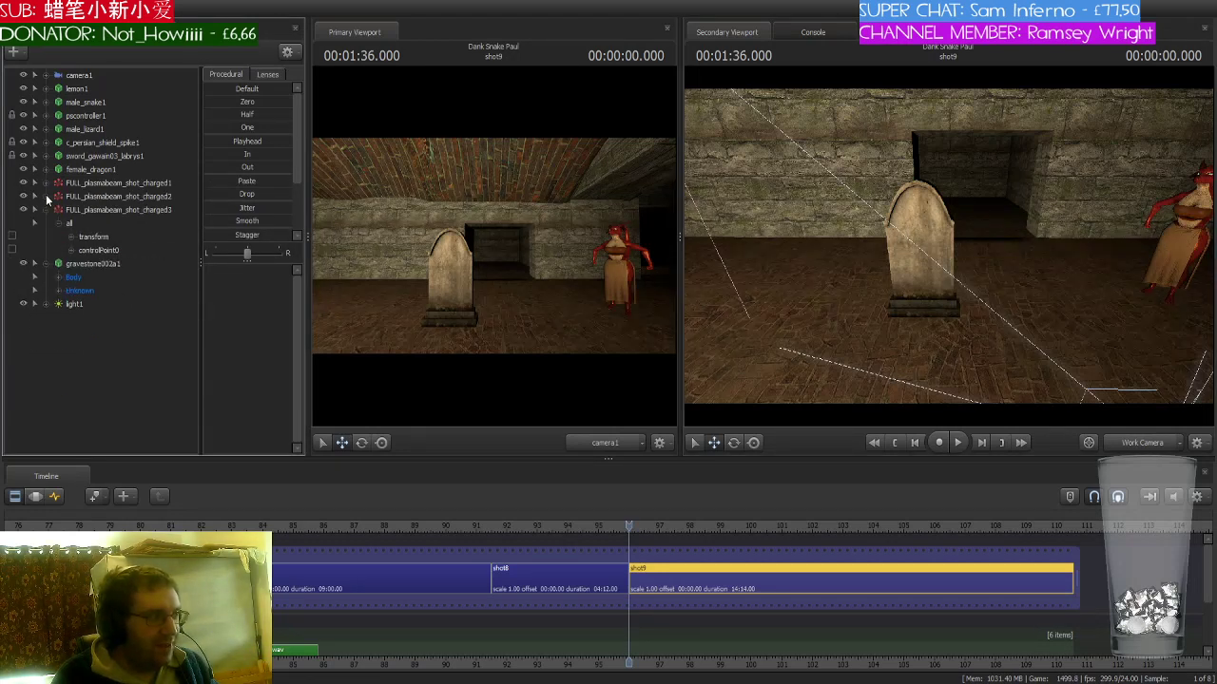
pyautogui.click(43, 210)
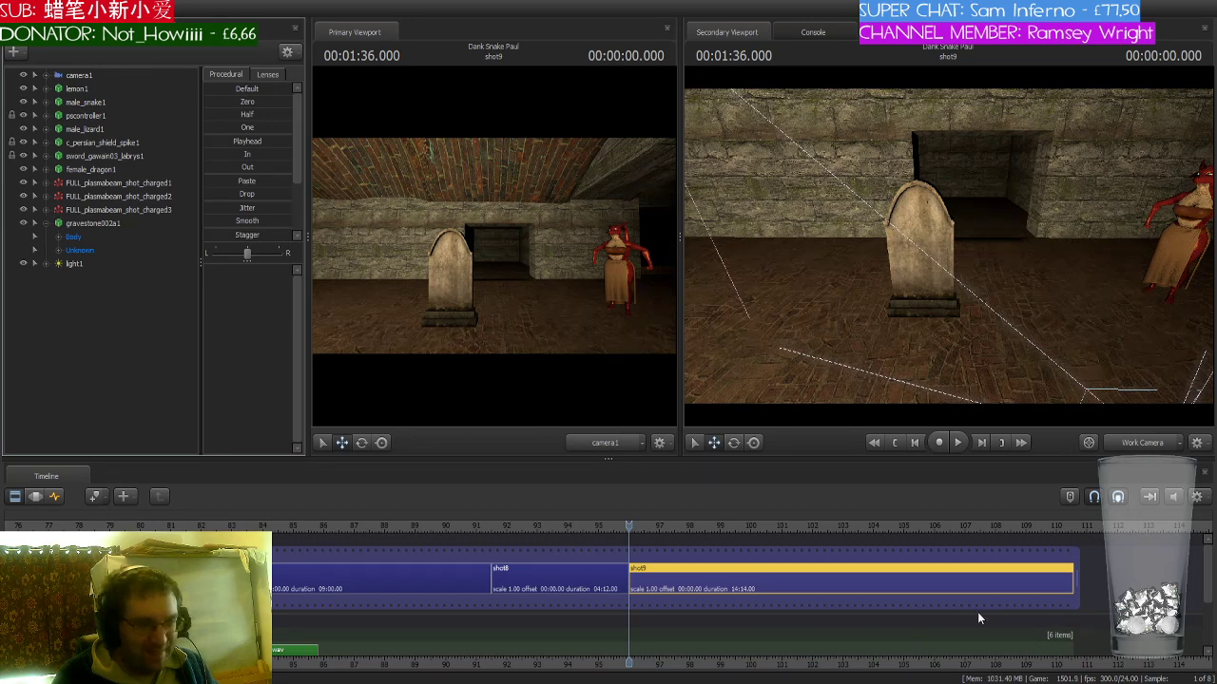
# - Extend the end of the overall sequence and lengthen shot9 to a duration of 34:01.00
pyautogui.scroll(-5, 979, 619)
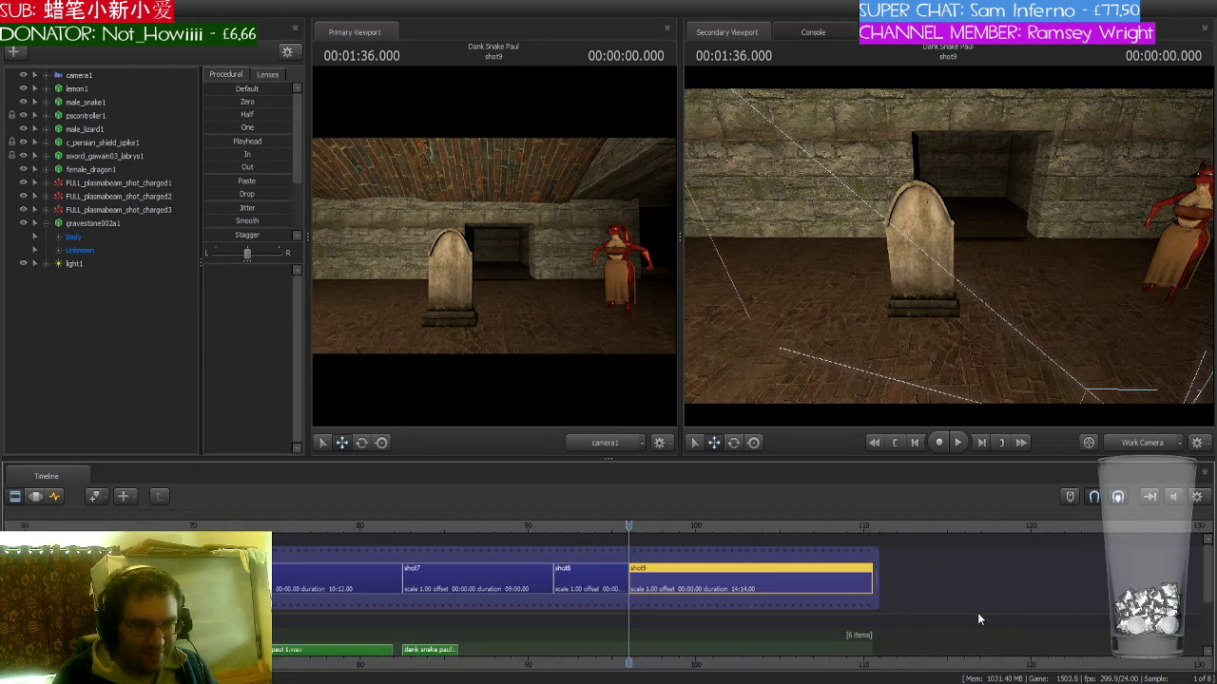
pyautogui.scroll(-1, 977, 619)
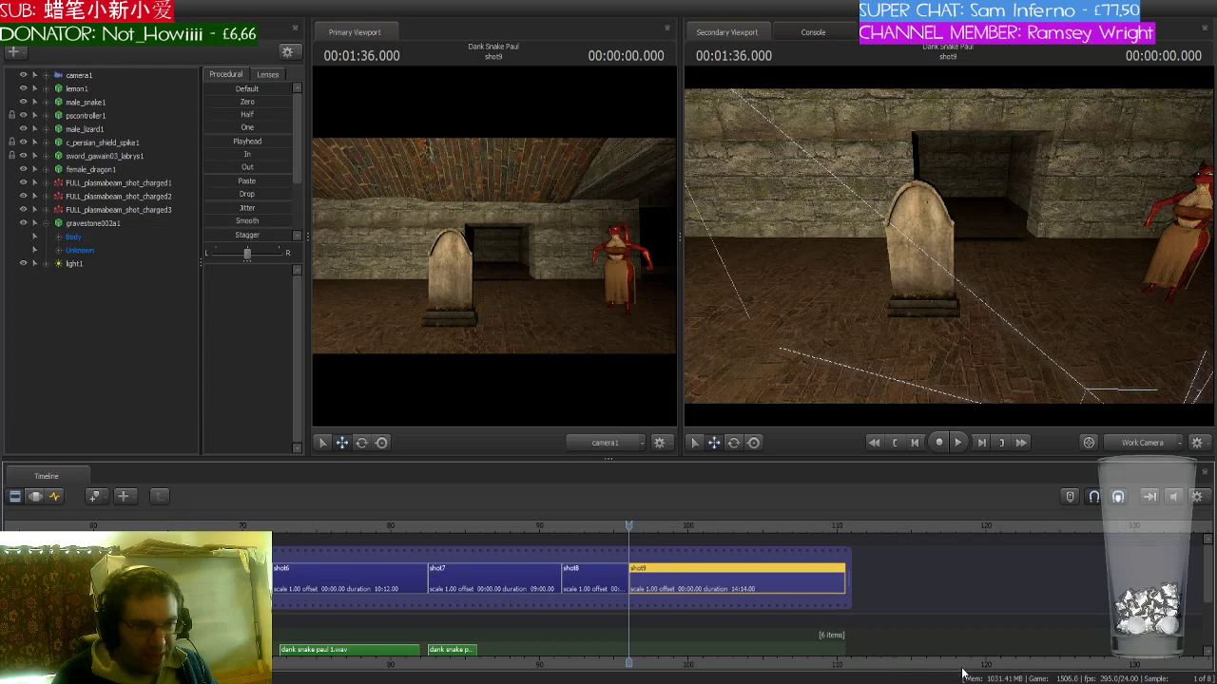
pyautogui.moveTo(878, 599); pyautogui.dragTo(655, 592, button='middle')
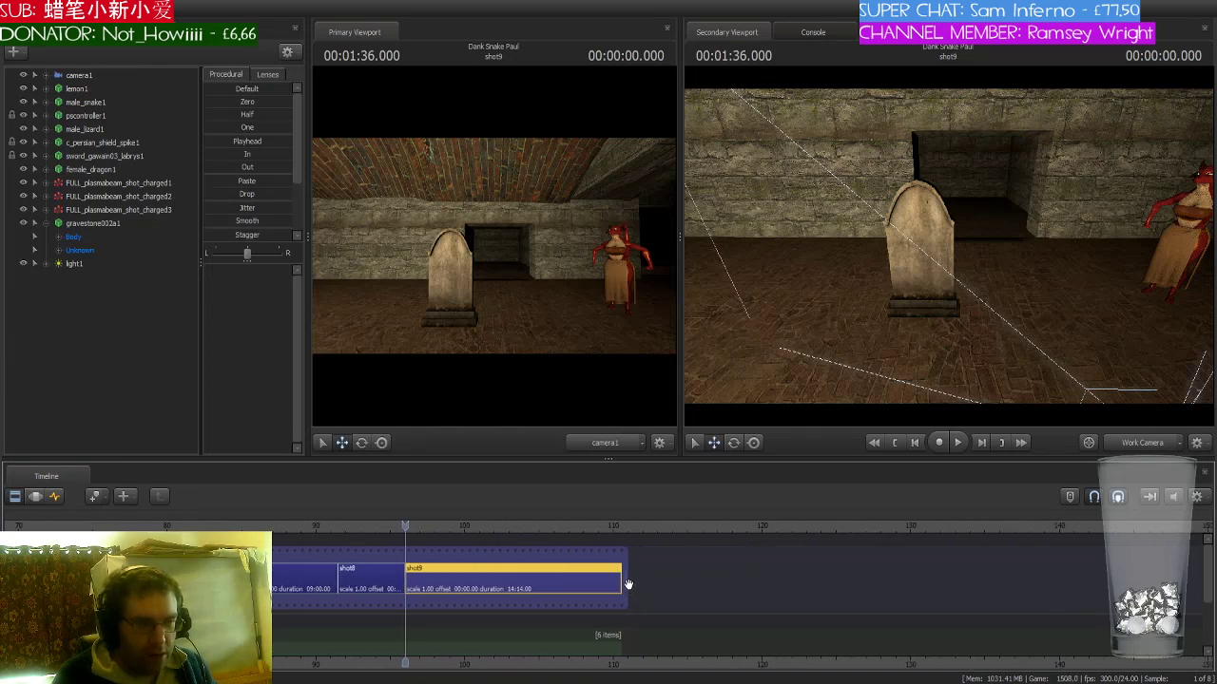
pyautogui.moveTo(627, 583); pyautogui.dragTo(863, 582)
pyautogui.click(622, 576)
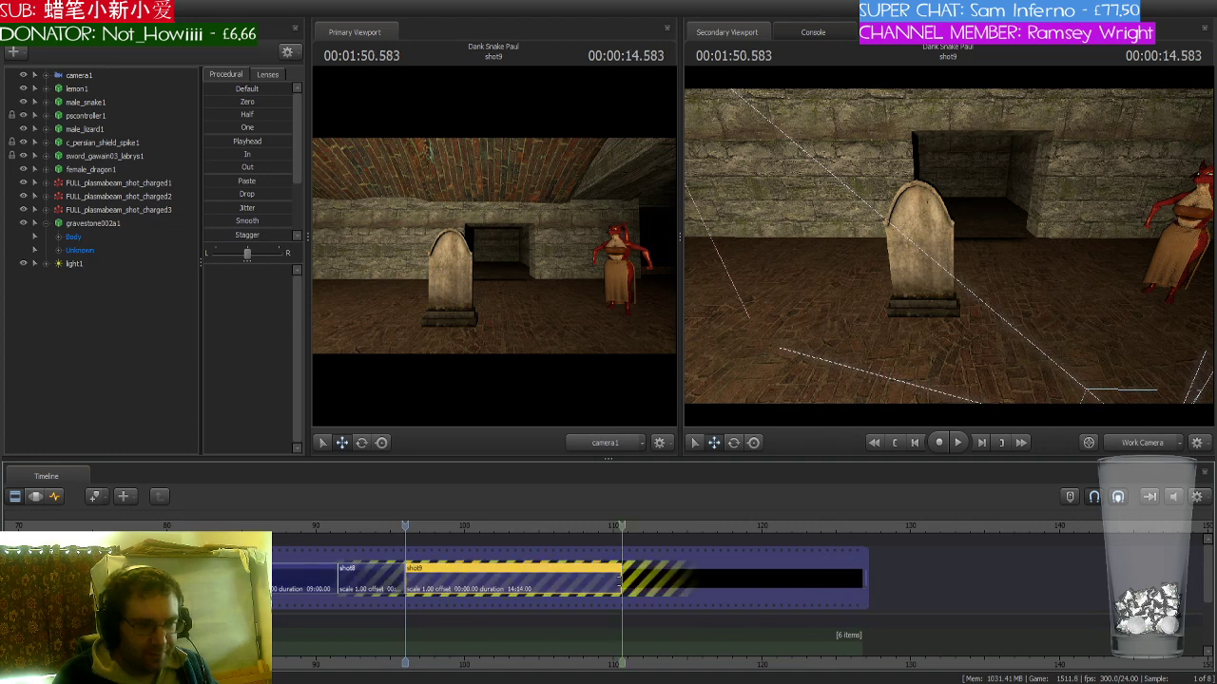
pyautogui.moveTo(622, 576)
pyautogui.mouseDown()
pyautogui.moveTo(919, 580)
pyautogui.moveTo(894, 579)
pyautogui.moveTo(910, 576)
pyautogui.mouseUp()
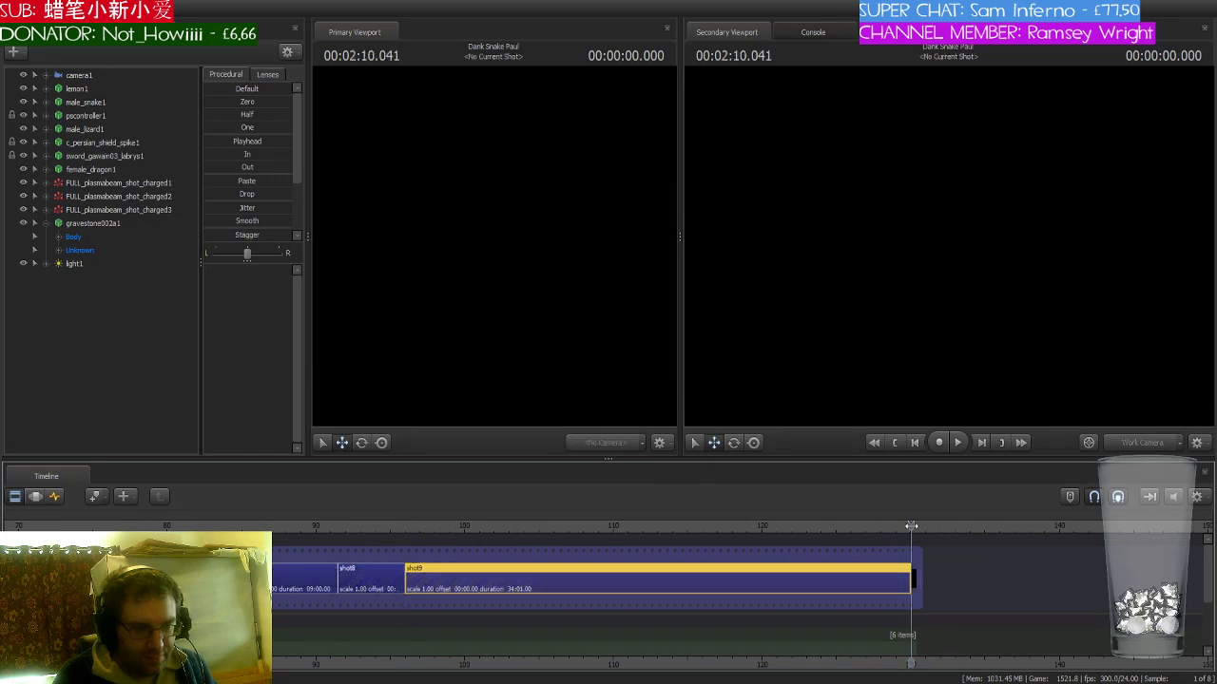
pyautogui.scroll(3, 913, 519)
pyautogui.scroll(-2, 930, 570)
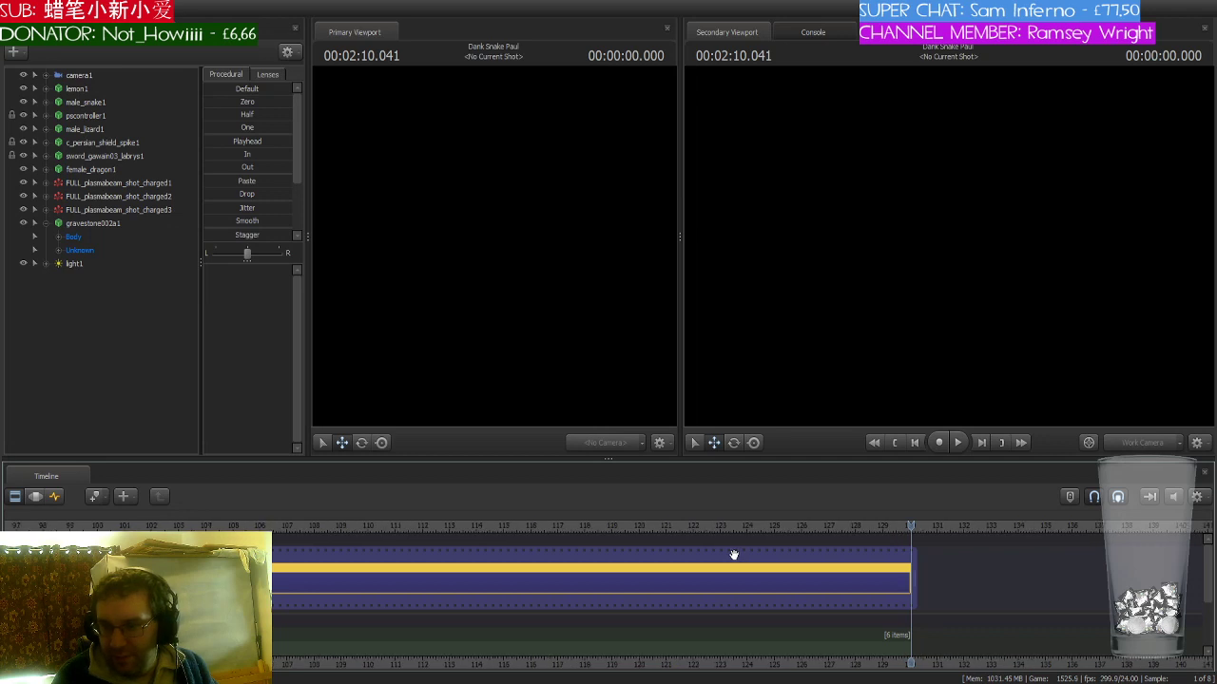
pyautogui.scroll(-2, 734, 554)
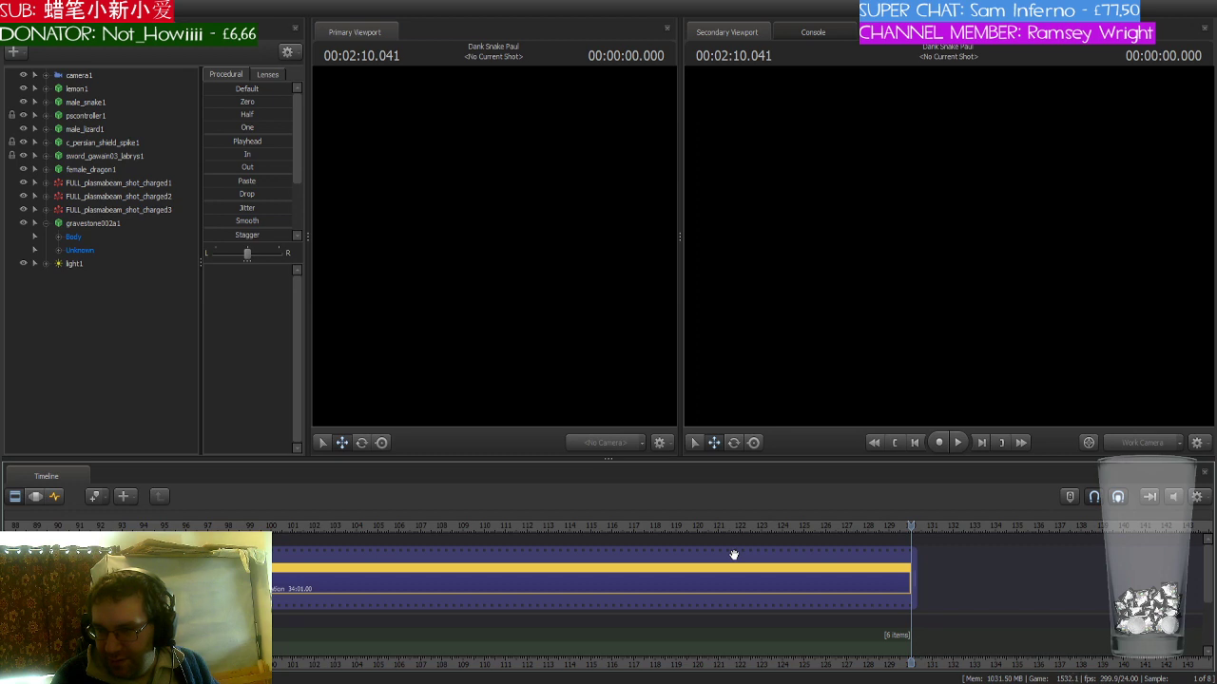
pyautogui.scroll(-3, 734, 554)
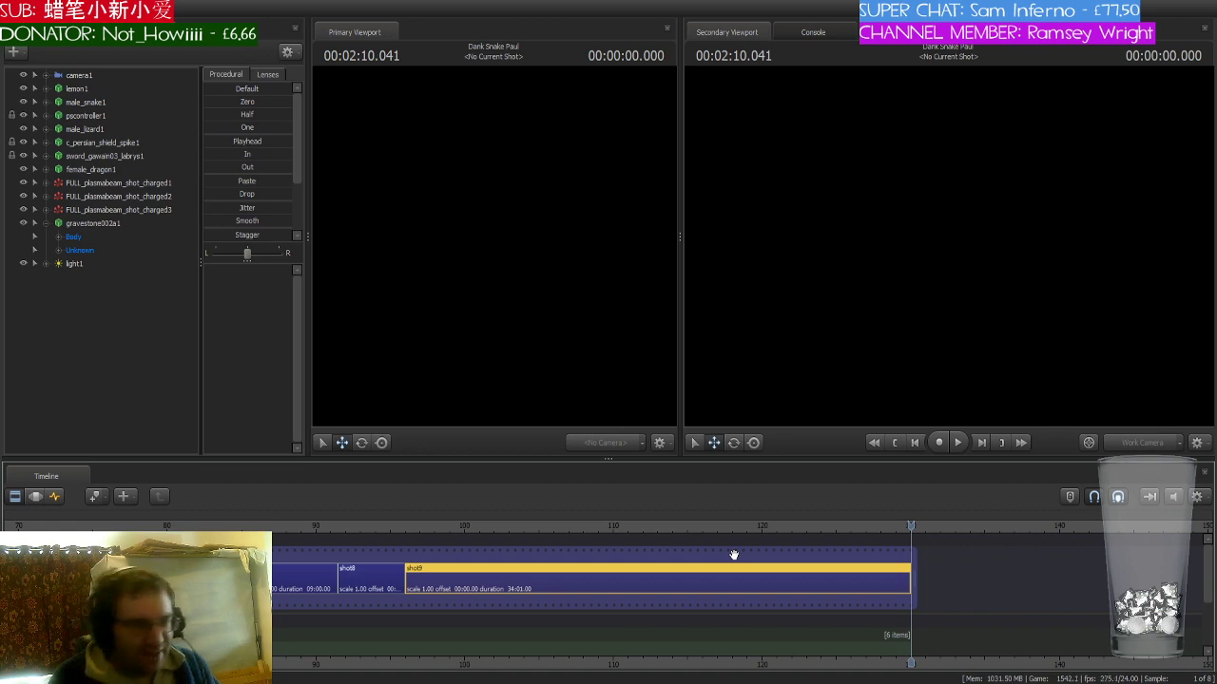
# - Return the playhead to the start of shot9 and play its opening briefly
pyautogui.press('Up')
pyautogui.press('Up')
pyautogui.press('space')
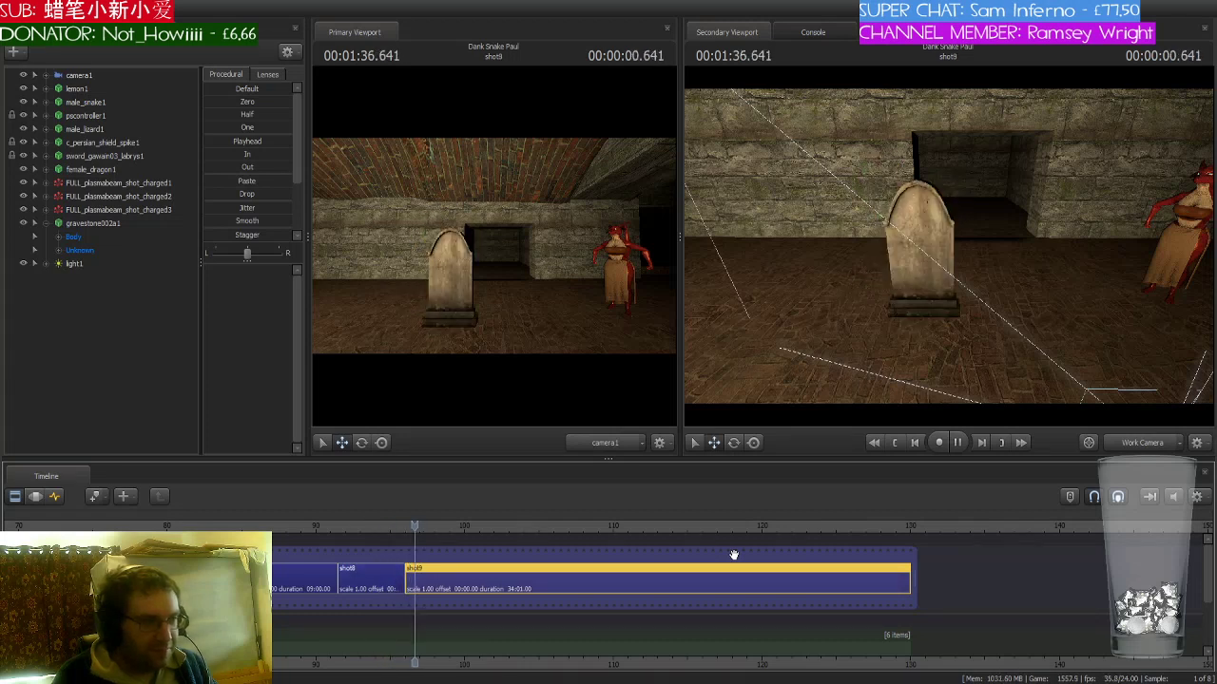
pyautogui.press('space')
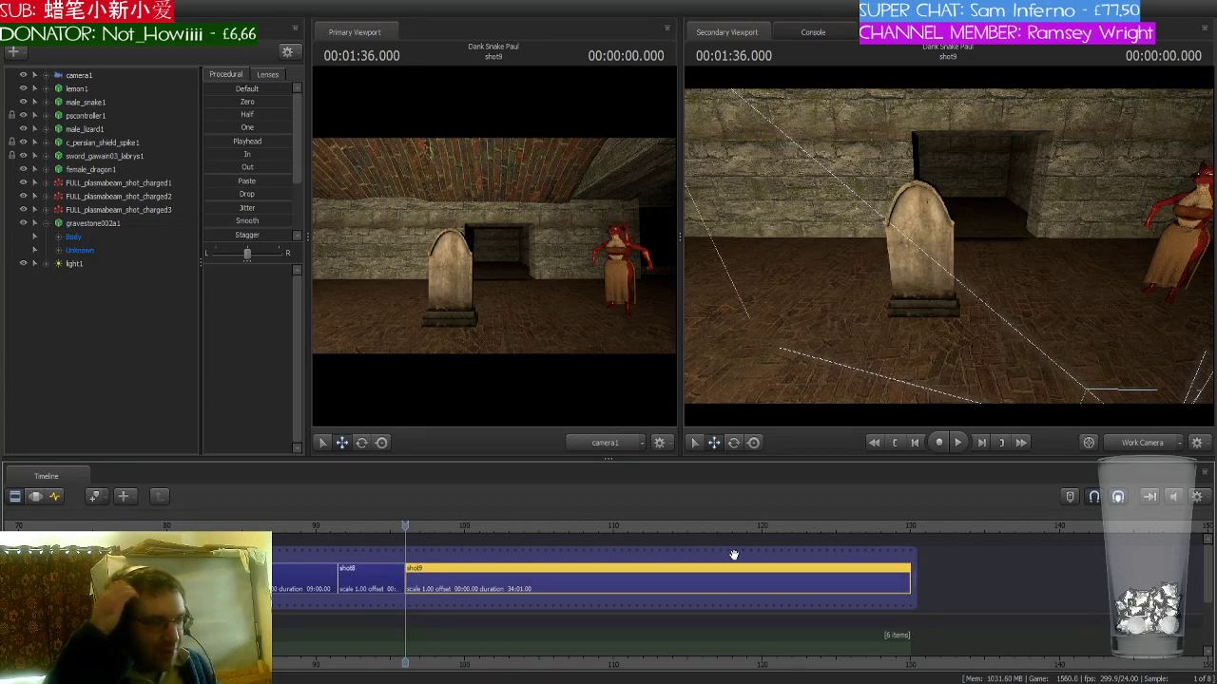
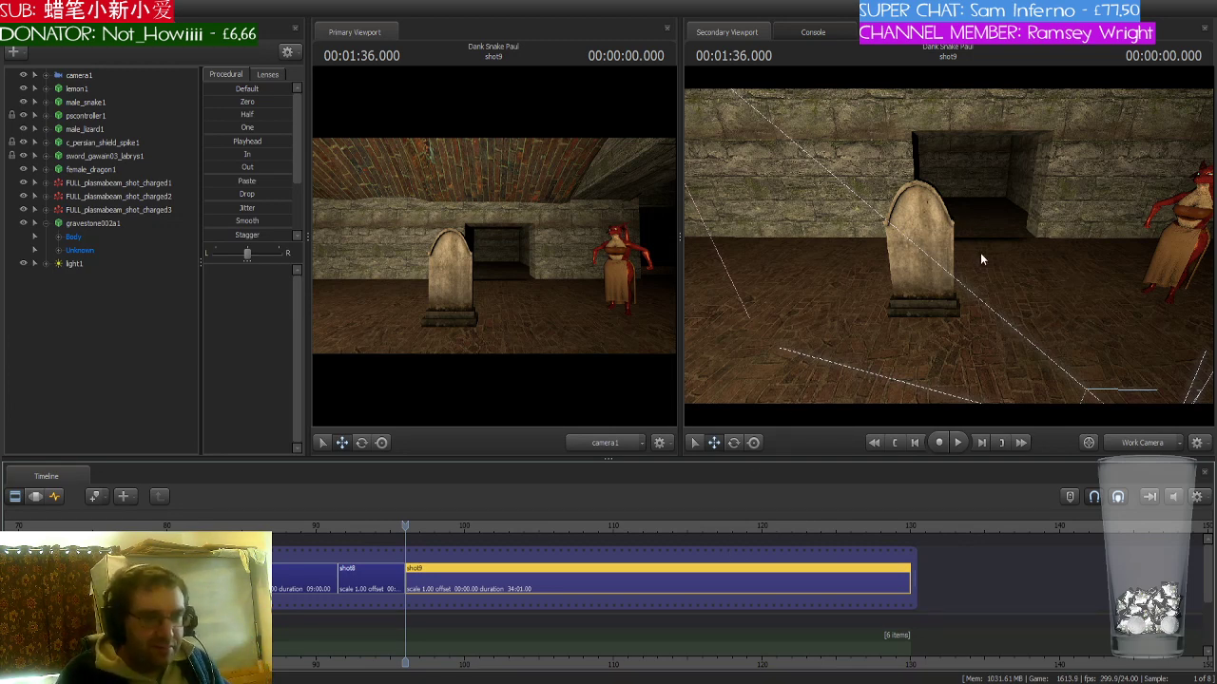
# - Open shot9 in the graph editor, collapse gravestone002a1's controls and display female_dragon1's keyframes
pyautogui.moveTo(980, 253); pyautogui.dragTo(980, 253)
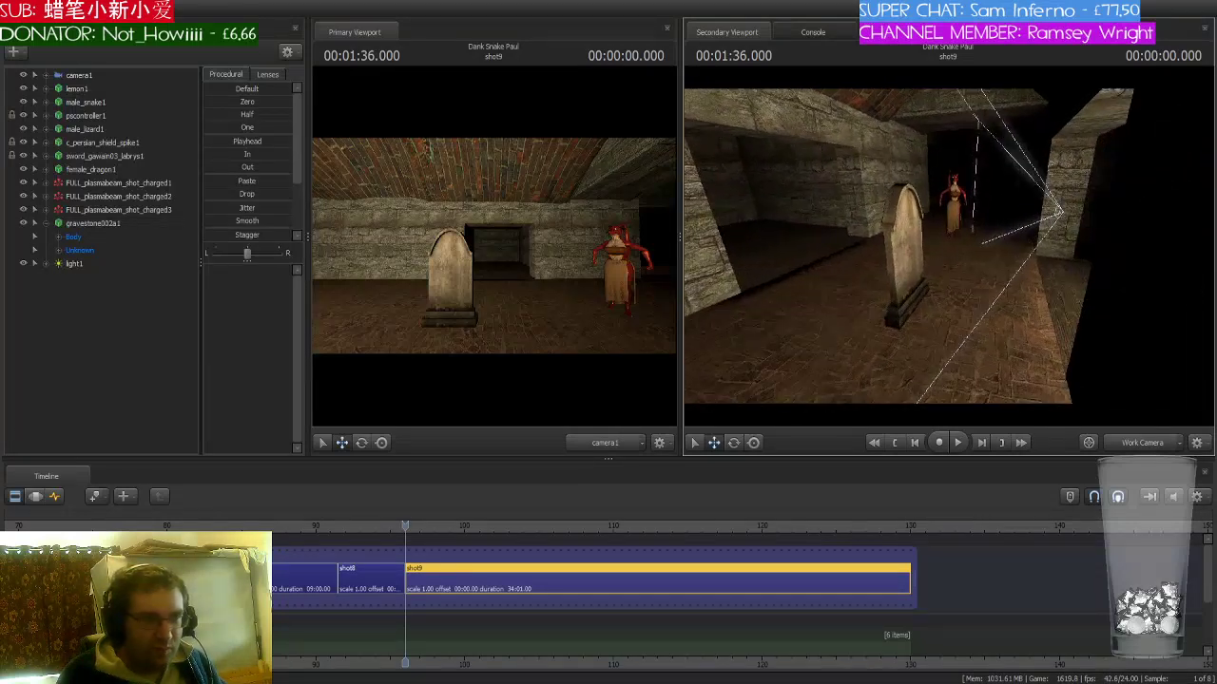
pyautogui.click(55, 496)
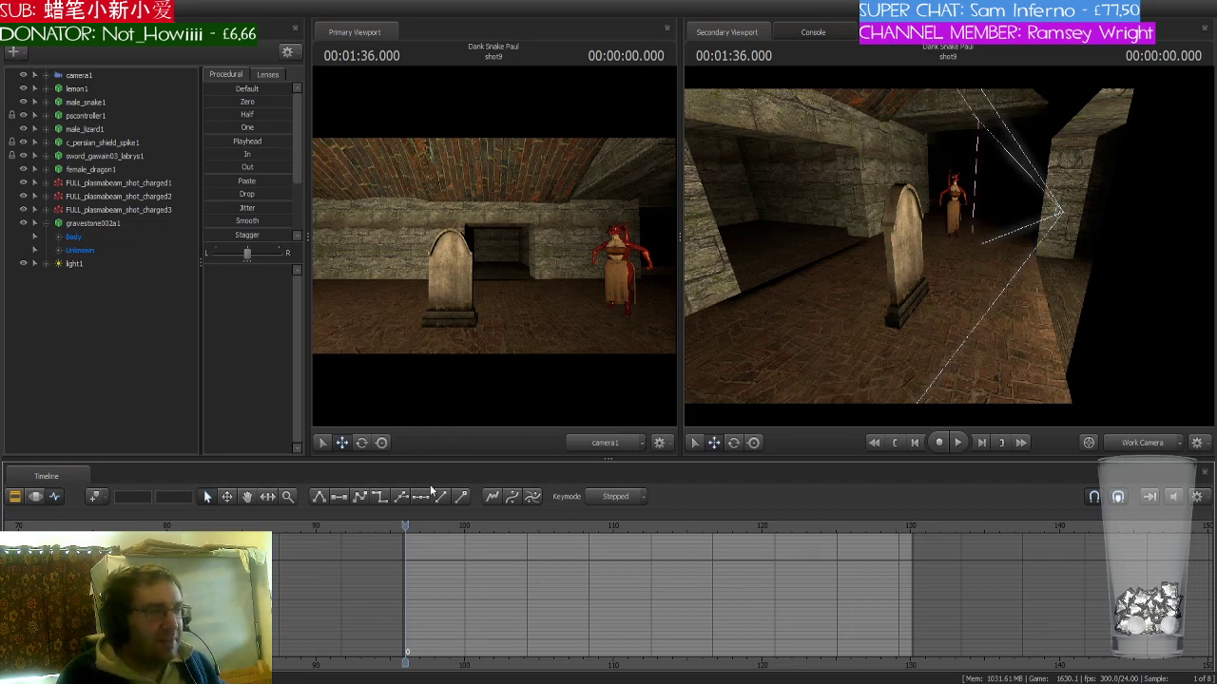
pyautogui.moveTo(862, 355); pyautogui.dragTo(832, 364)
pyautogui.press('w')
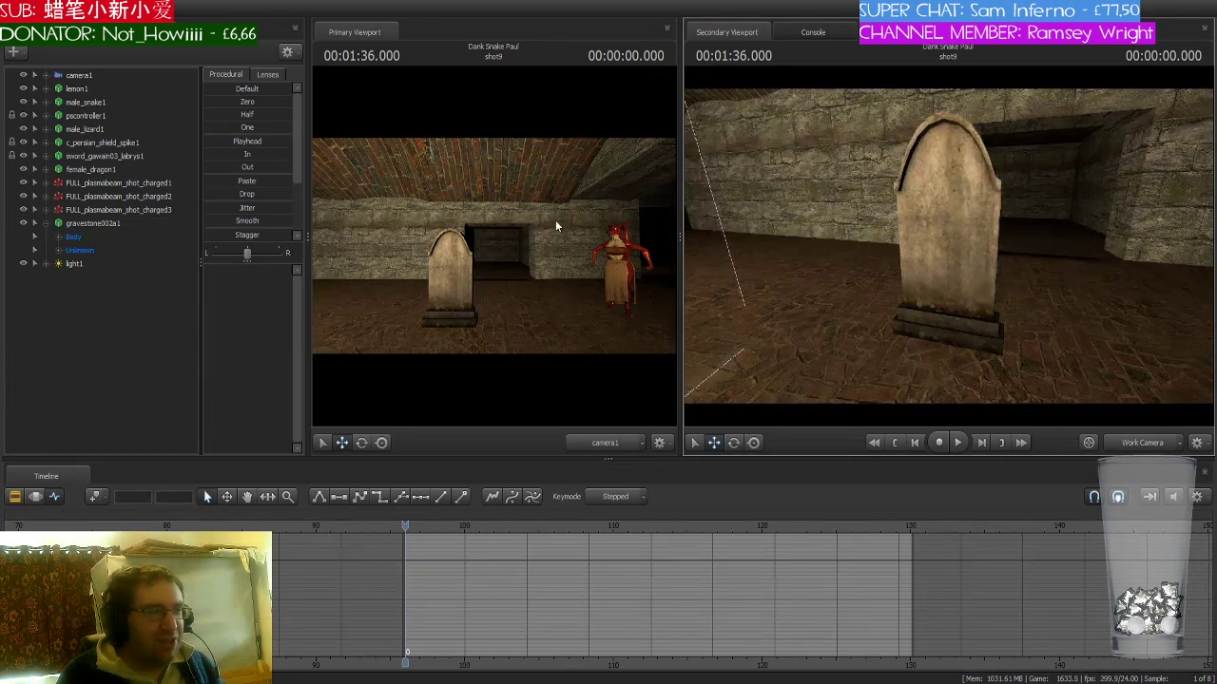
pyautogui.click(44, 223)
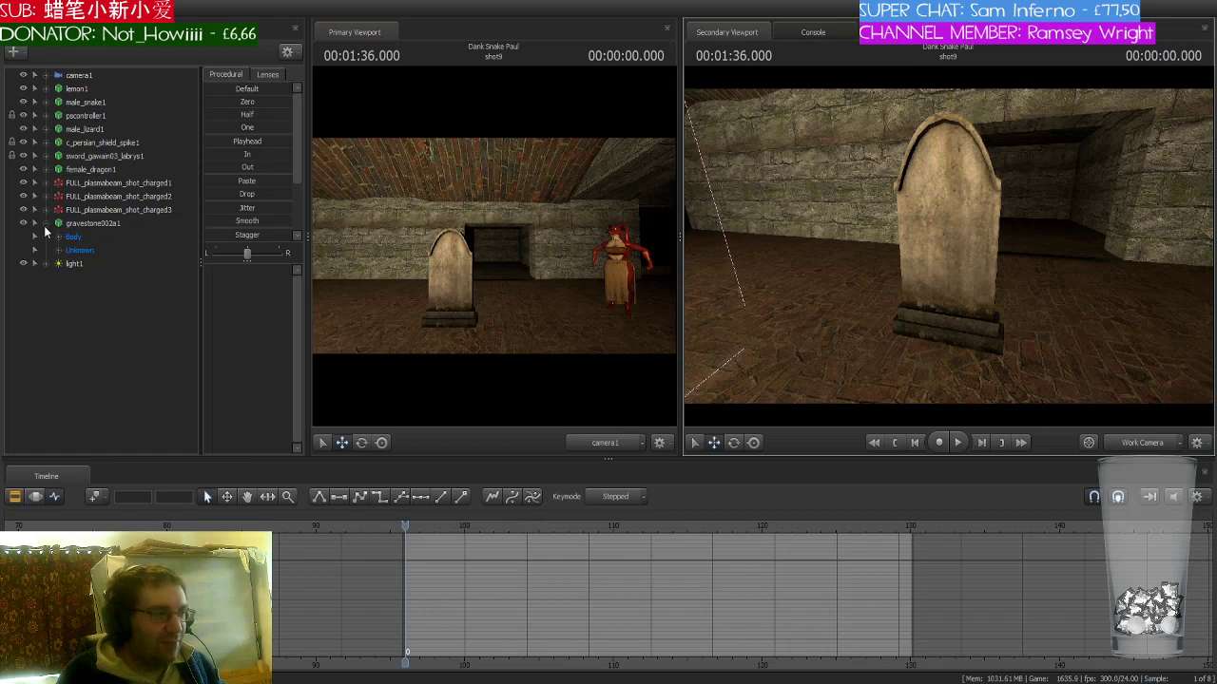
pyautogui.click(107, 173)
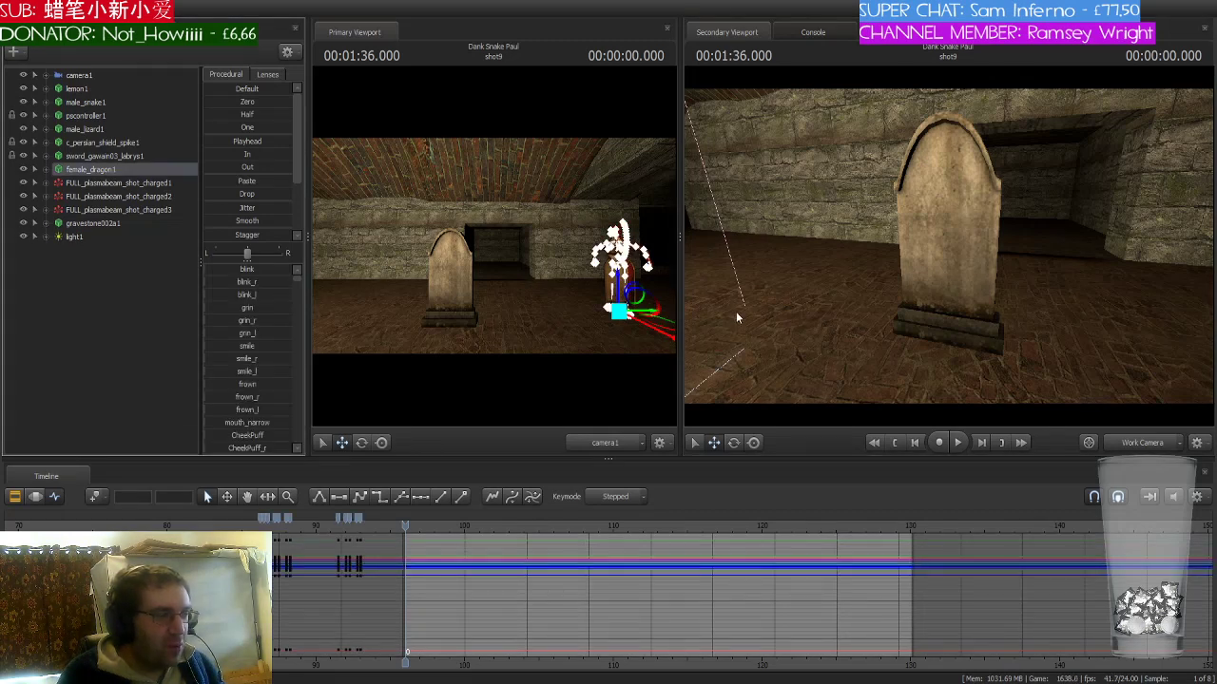
pyautogui.moveTo(747, 321); pyautogui.dragTo(656, 323)
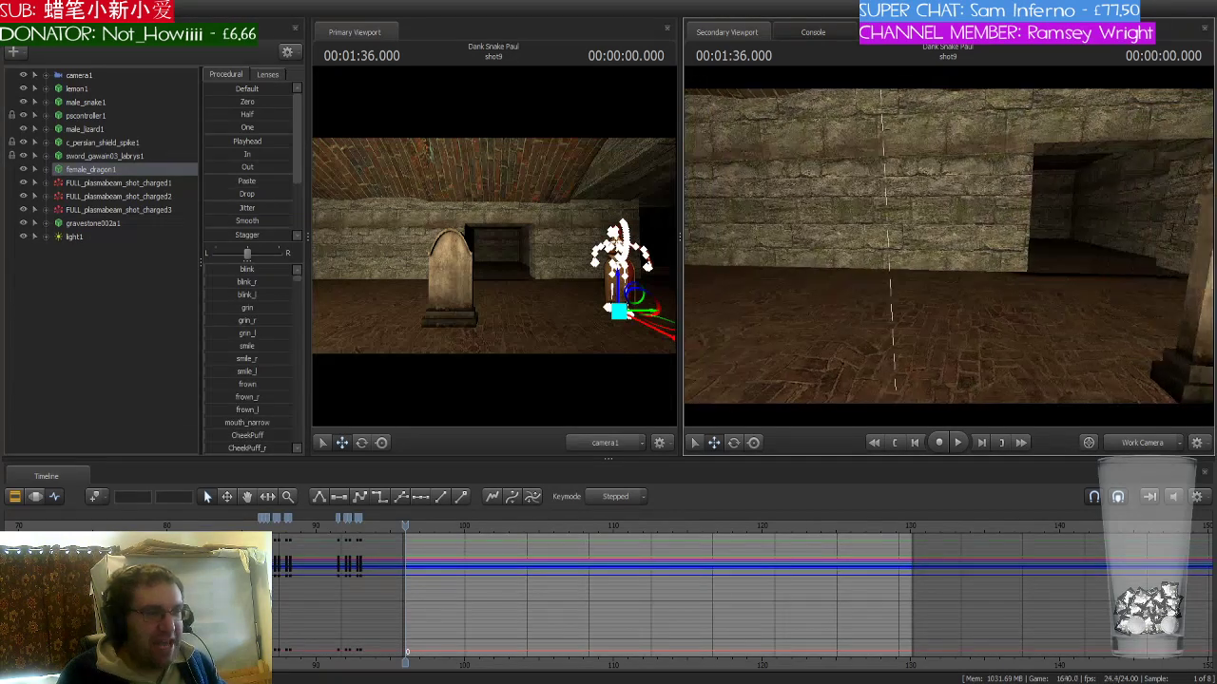
# - Copy male_lizard1's frame -180 keyframe to frame 0 of shot9 and set stepped tangents on its frame -22 keyframe
pyautogui.click(173, 130)
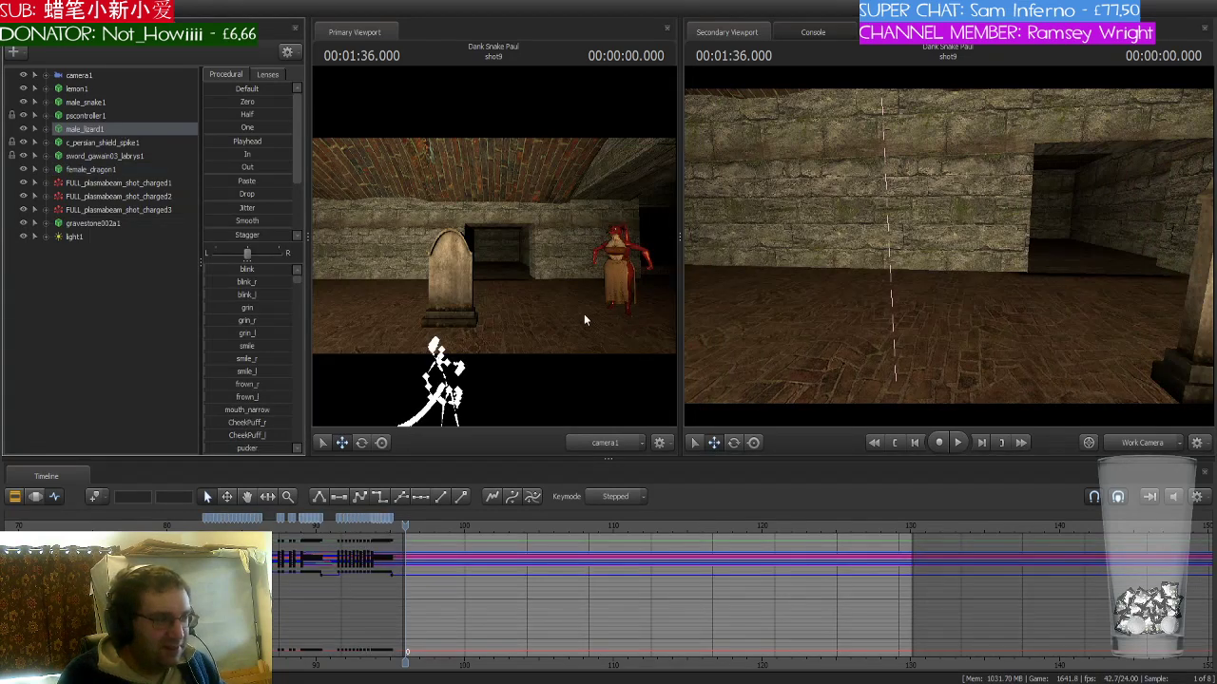
pyautogui.scroll(2, 384, 583)
pyautogui.scroll(4, 384, 582)
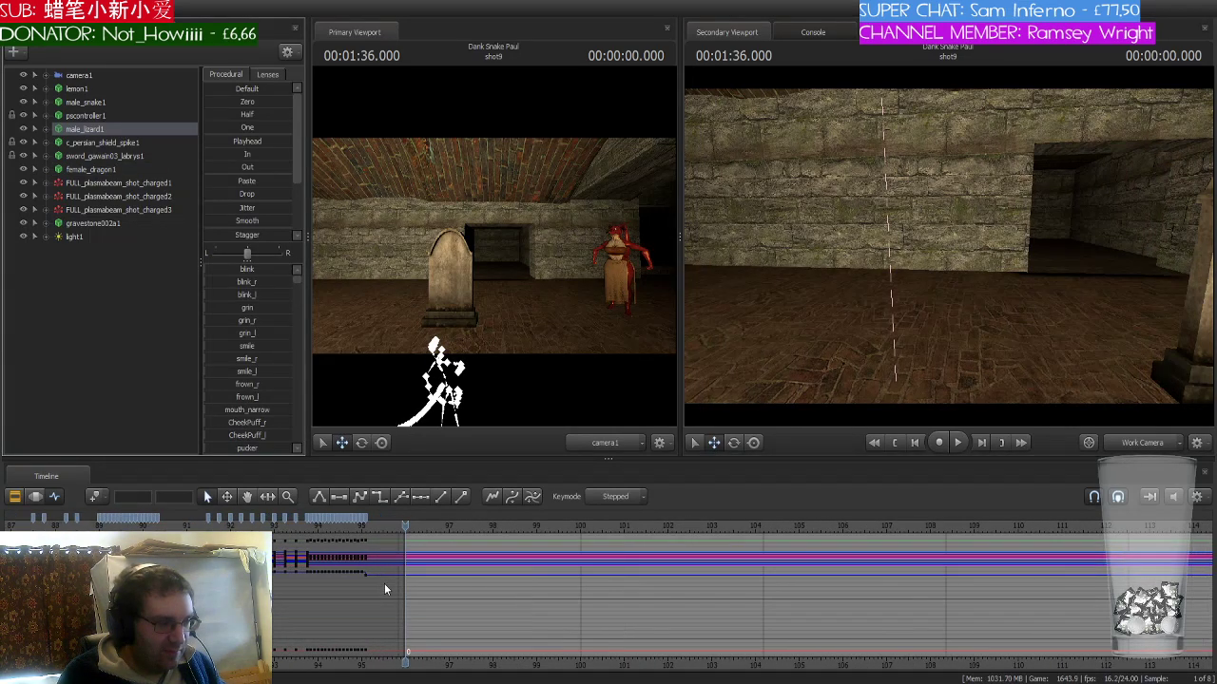
pyautogui.scroll(-2, 407, 656)
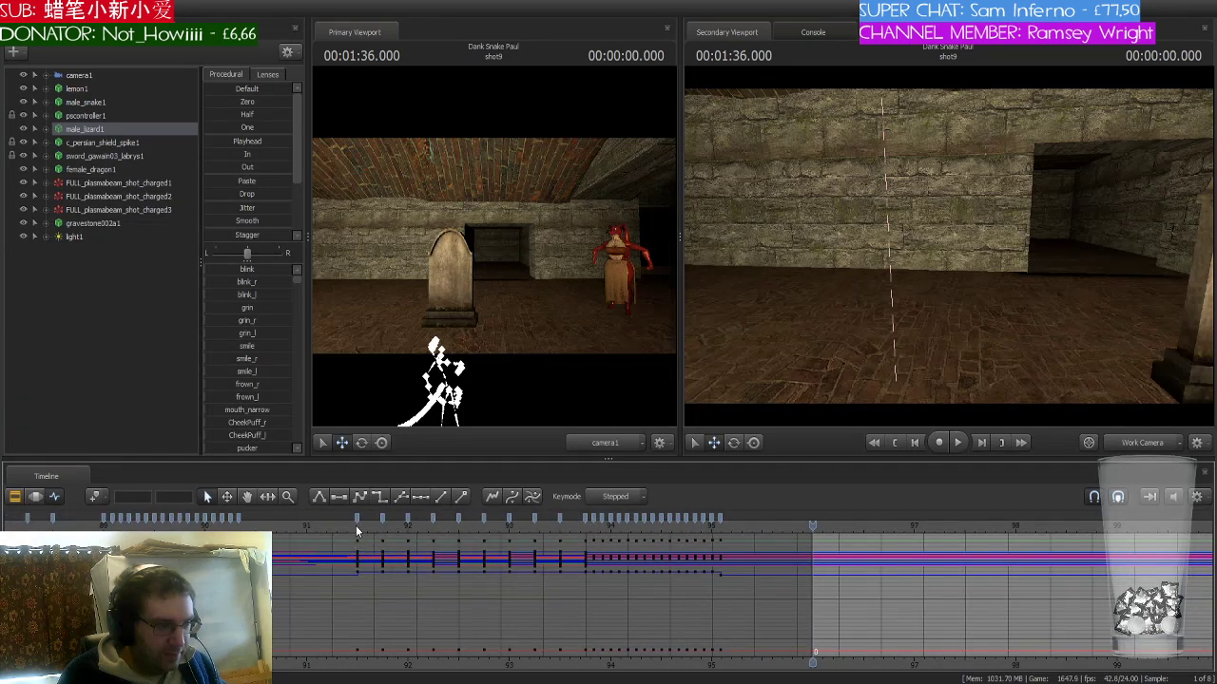
pyautogui.click(356, 520)
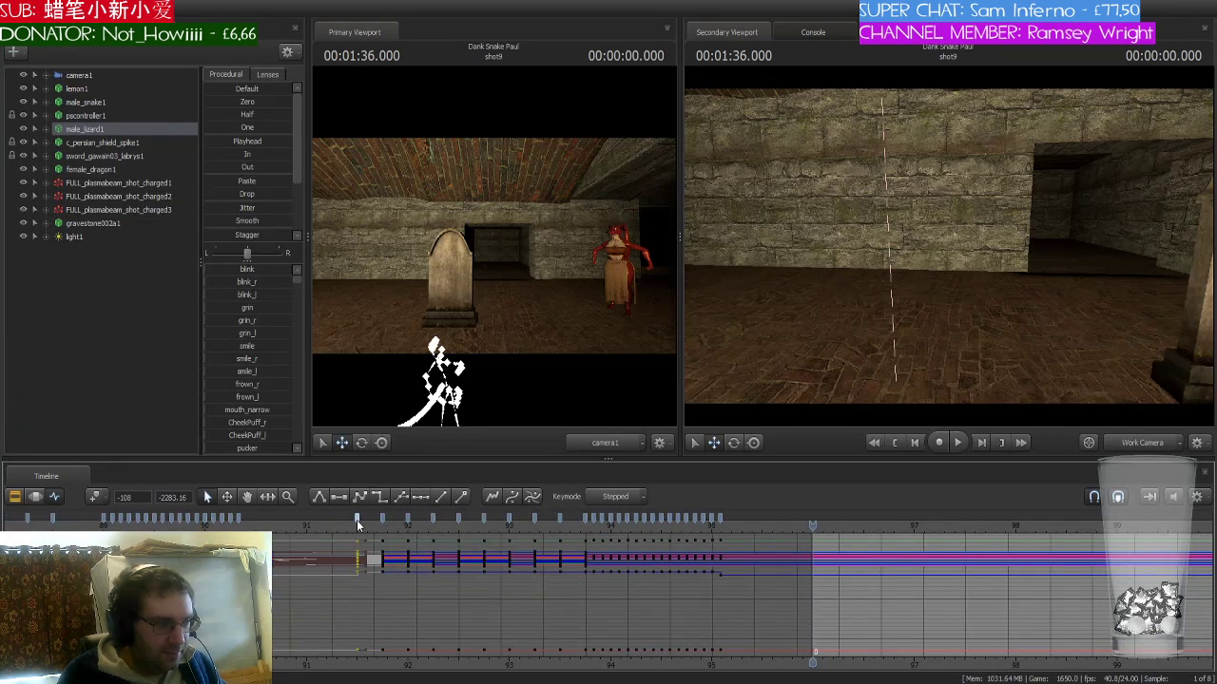
pyautogui.scroll(-2, 357, 520)
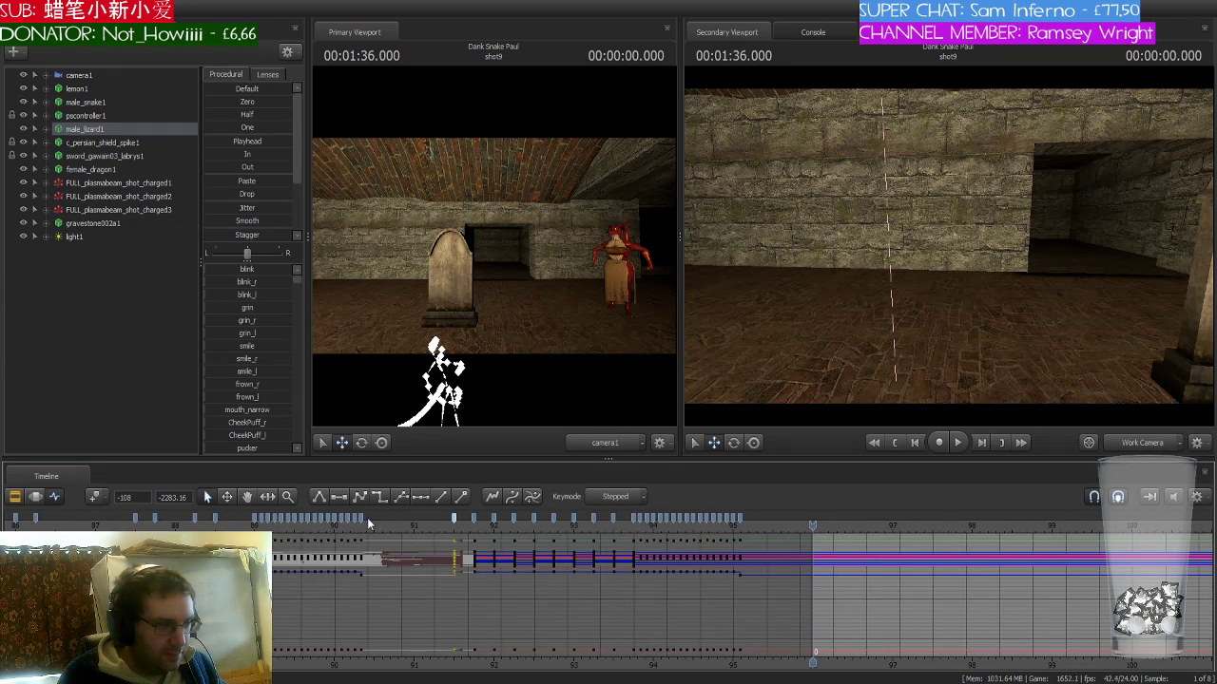
pyautogui.moveTo(363, 524); pyautogui.dragTo(823, 530)
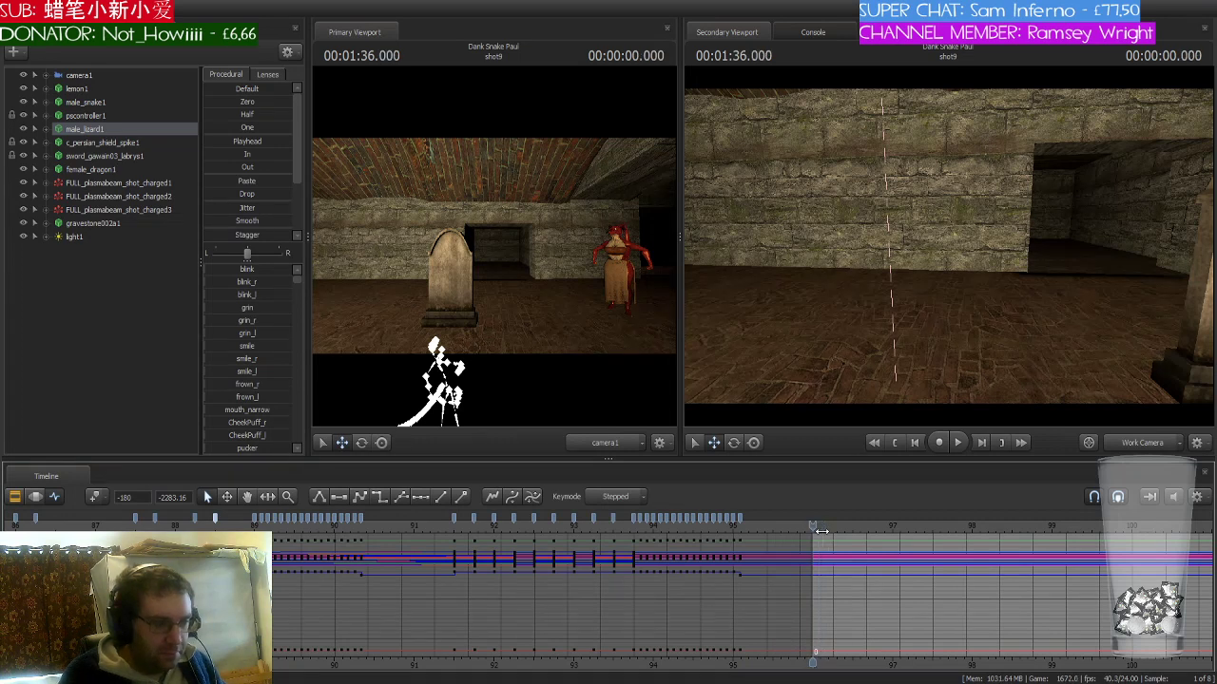
pyautogui.click(823, 530)
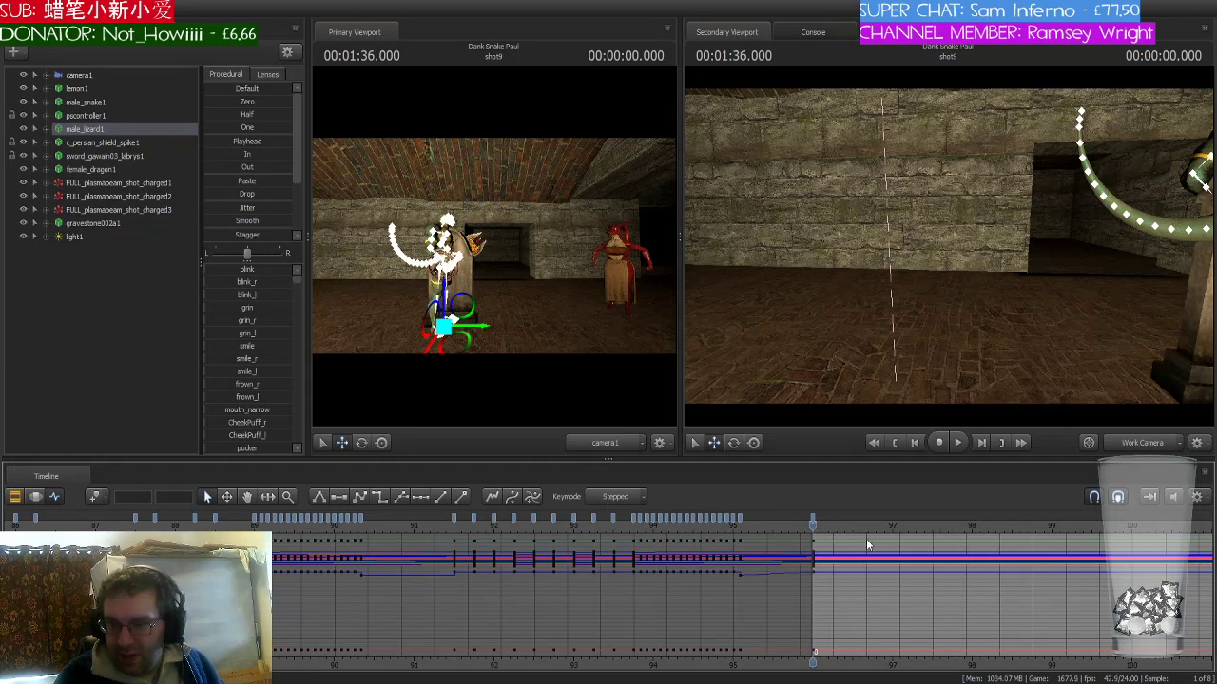
pyautogui.click(741, 519)
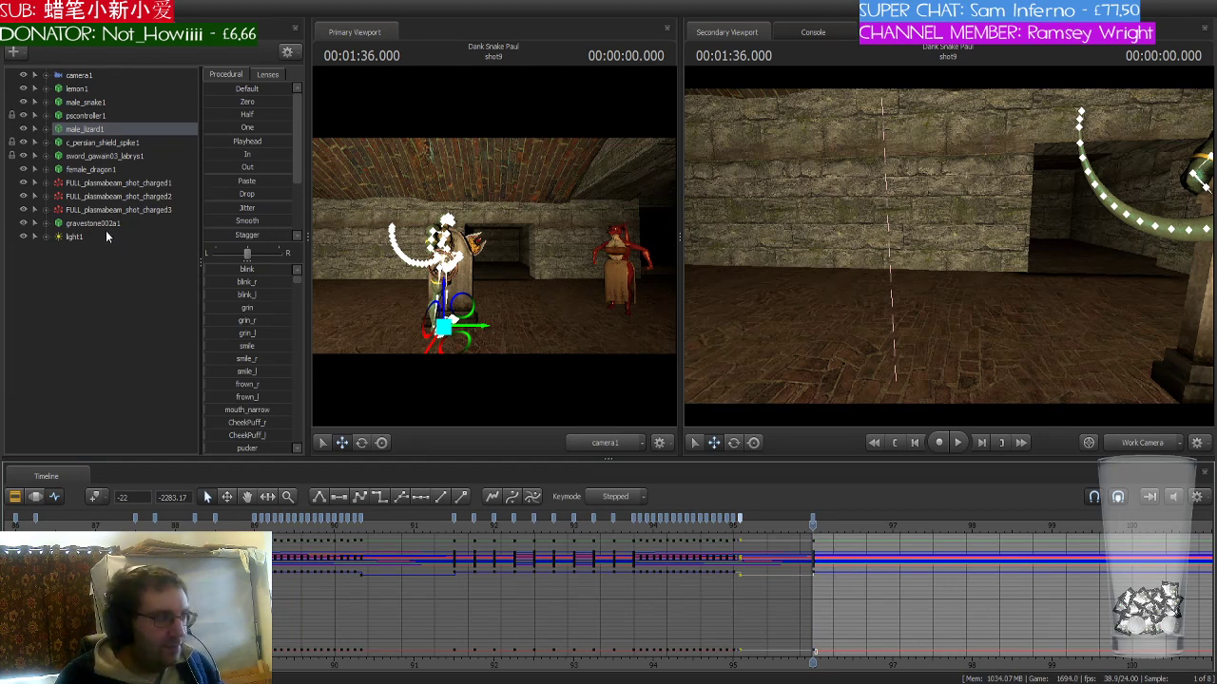
# - Copy gravestone002a1's frame -23 keyframe to frame 0 of shot9
pyautogui.click(93, 224)
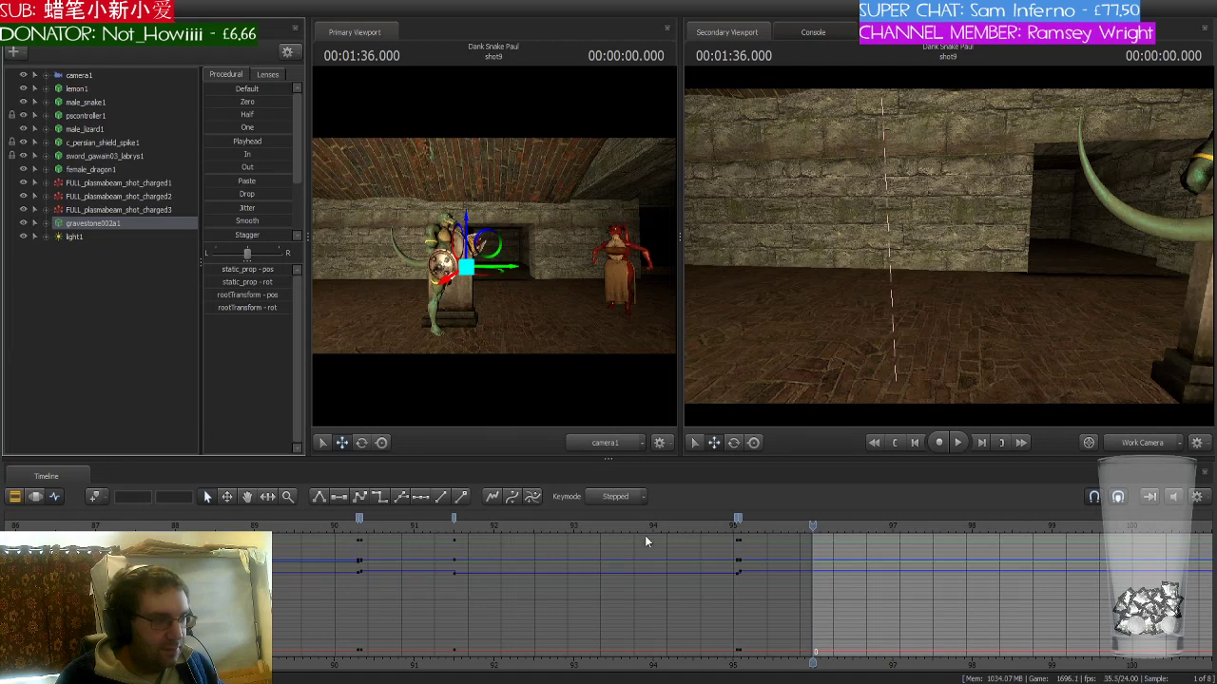
pyautogui.click(736, 521)
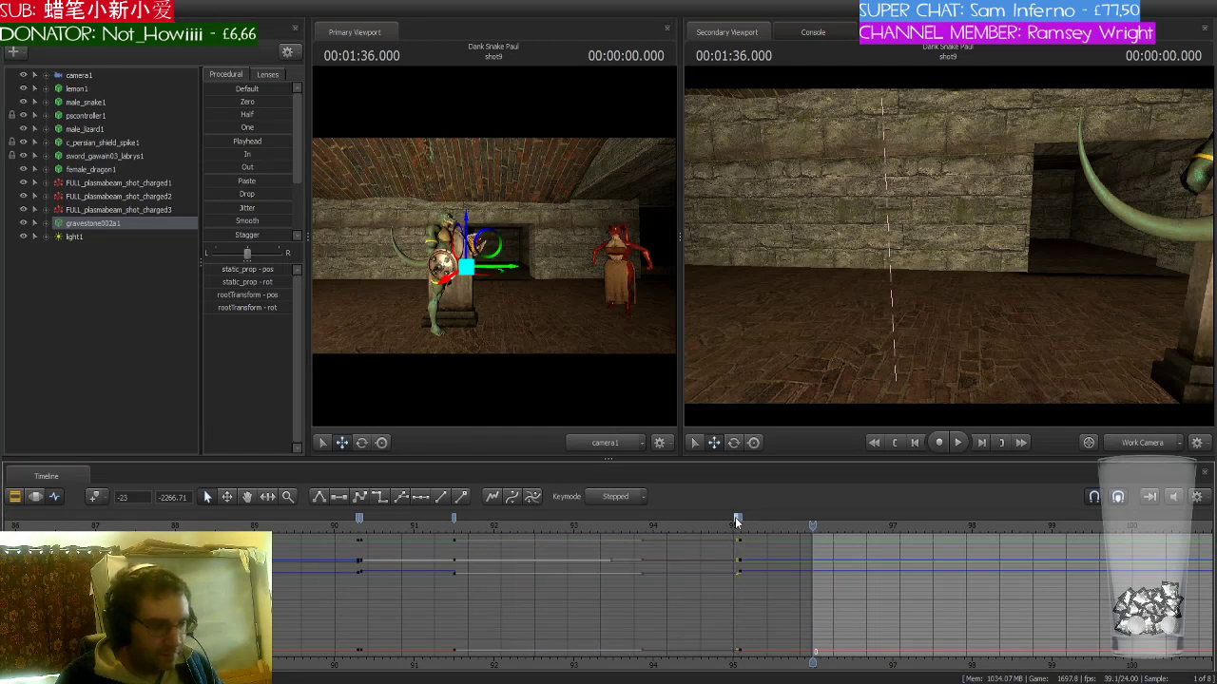
pyautogui.moveTo(736, 521); pyautogui.dragTo(741, 519)
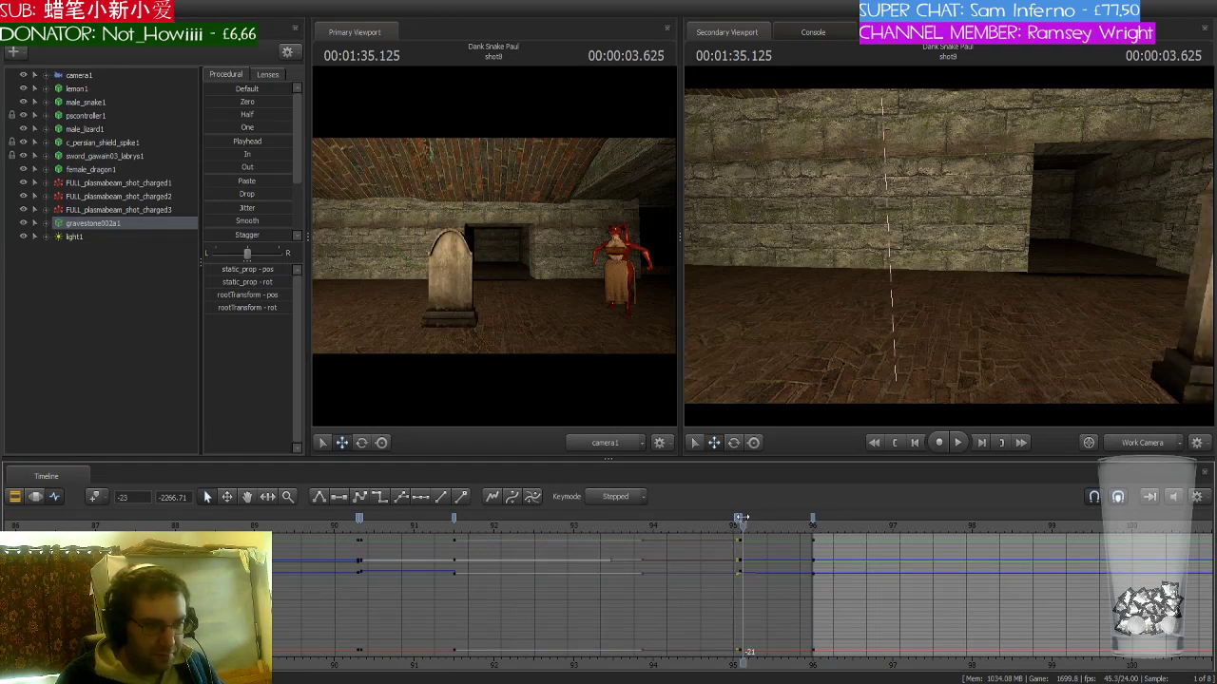
# - Set stepped tangents on gravestone002a1's frame -22 keyframe so its position holds until shot9
pyautogui.click(742, 518)
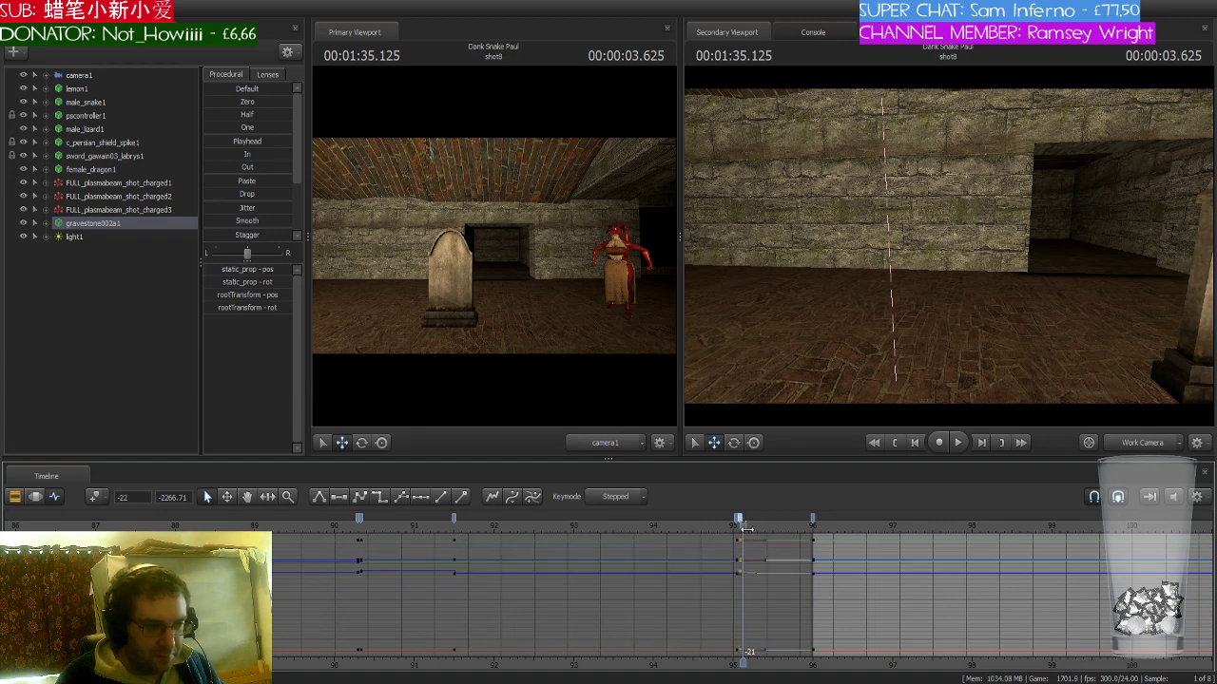
pyautogui.press('Up')
pyautogui.press('Down')
pyautogui.scroll(3, 748, 532)
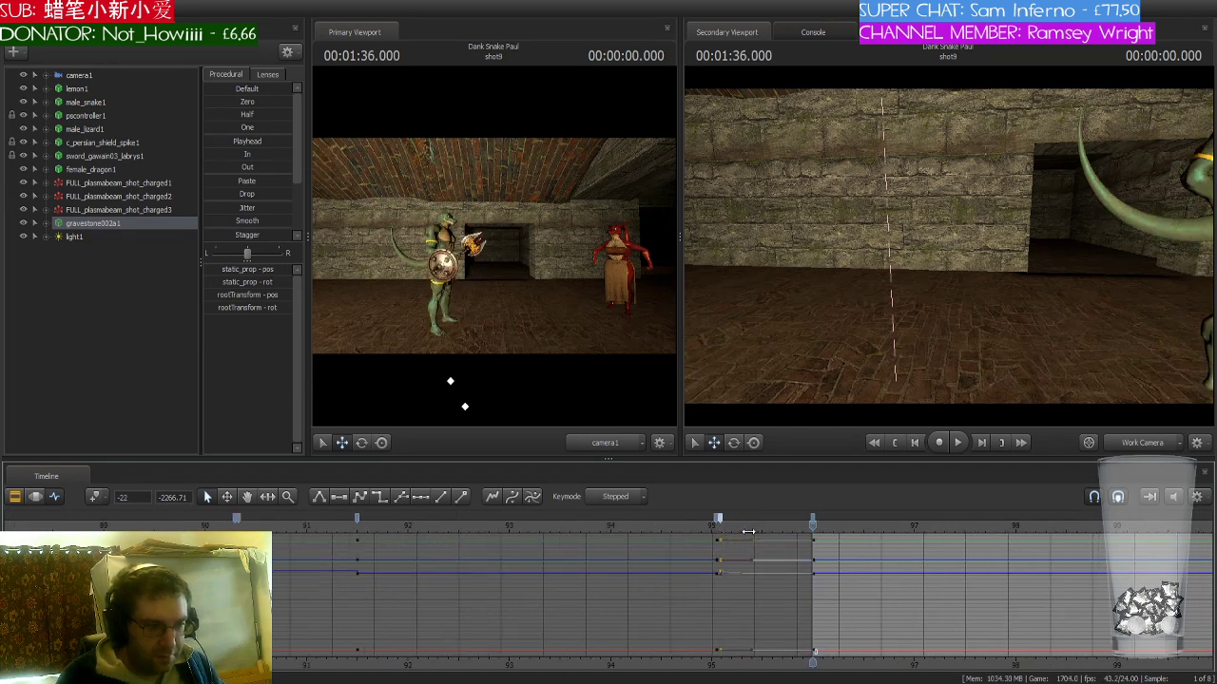
pyautogui.moveTo(808, 530); pyautogui.dragTo(710, 534)
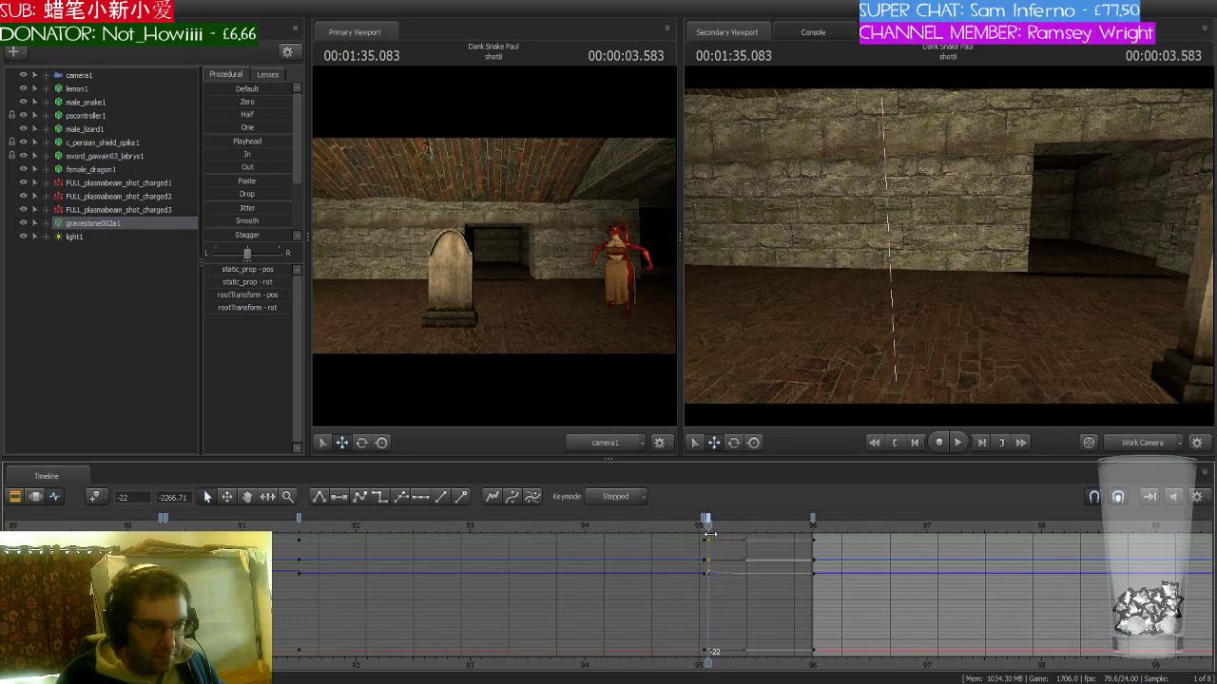
pyautogui.click(378, 498)
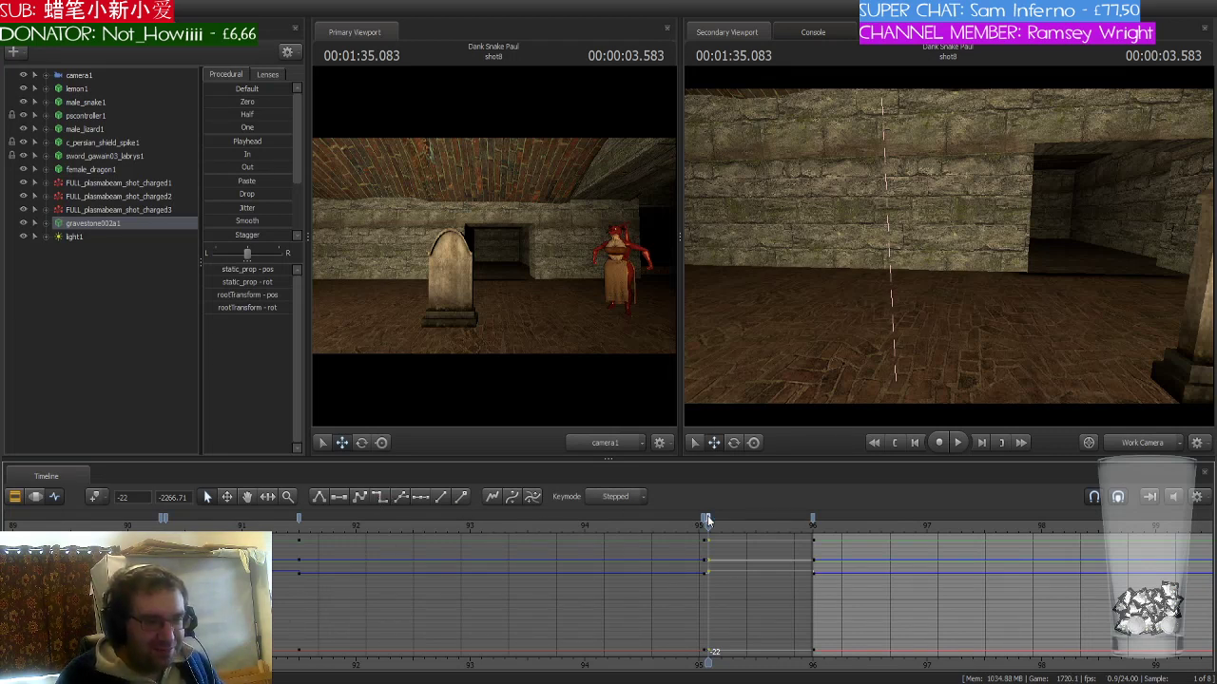
# - Reframe the work camera on the gravestone and lizard, and check the reset at the start of shot9
pyautogui.scroll(-3, 720, 521)
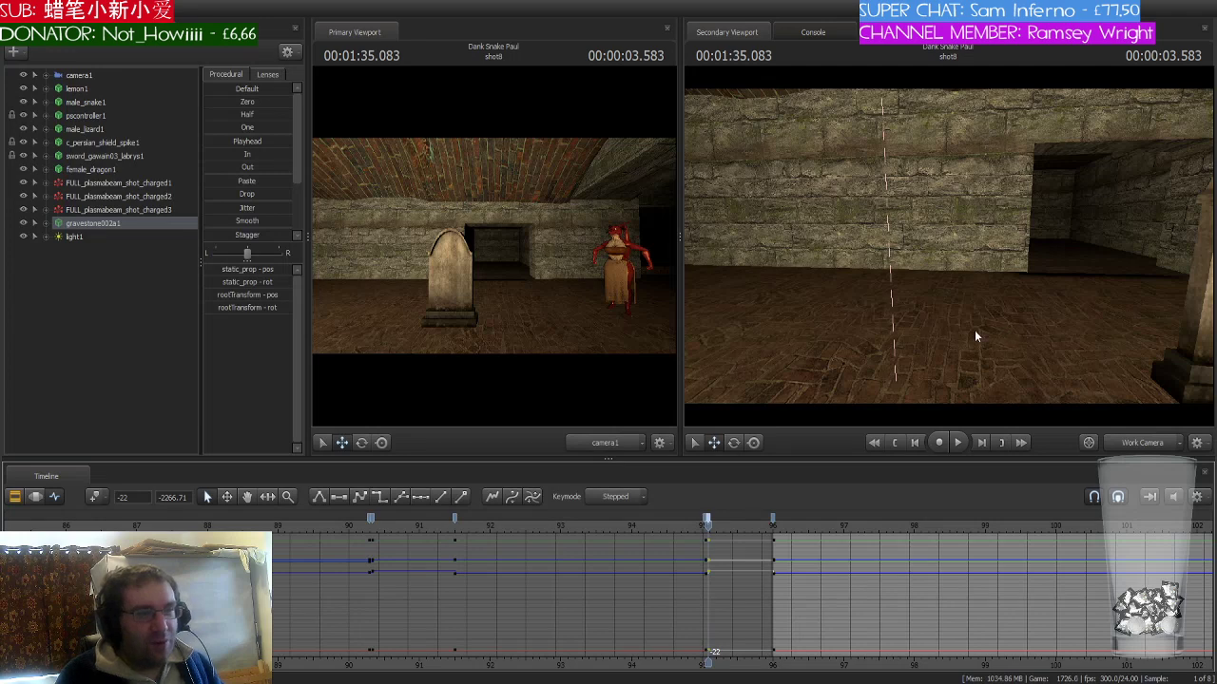
pyautogui.moveTo(976, 329); pyautogui.dragTo(853, 335)
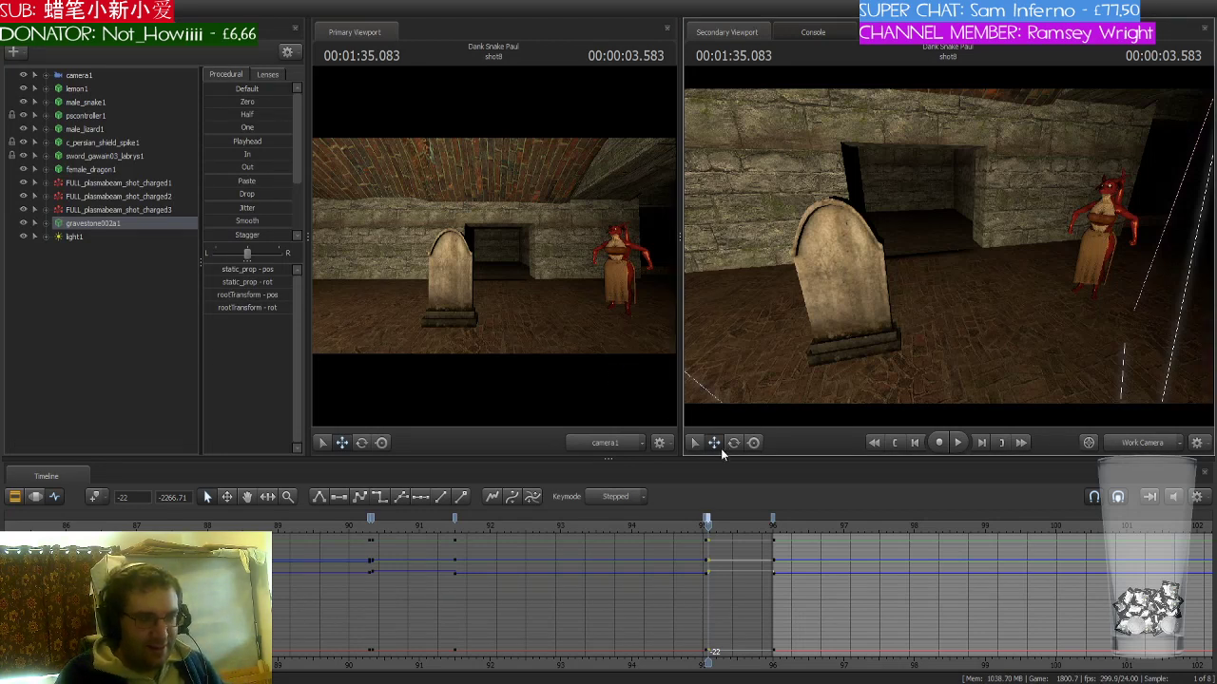
pyautogui.scroll(6, 708, 589)
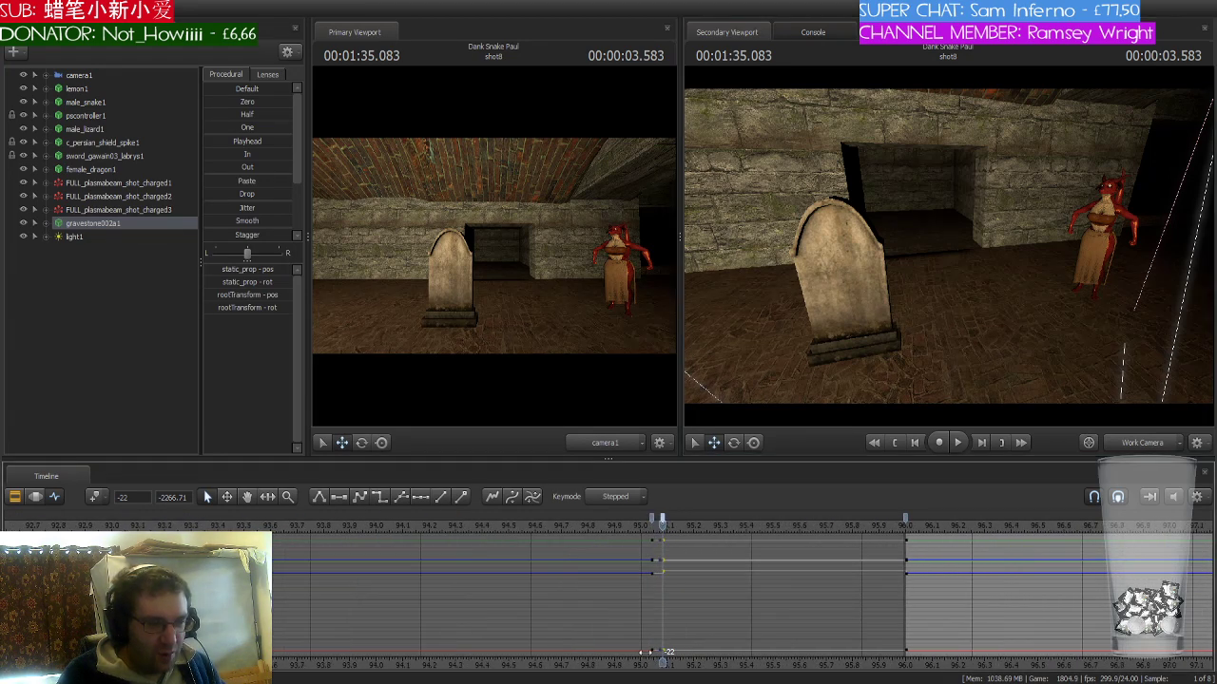
pyautogui.moveTo(709, 623); pyautogui.dragTo(513, 590, button='middle')
pyautogui.scroll(-1, 513, 591)
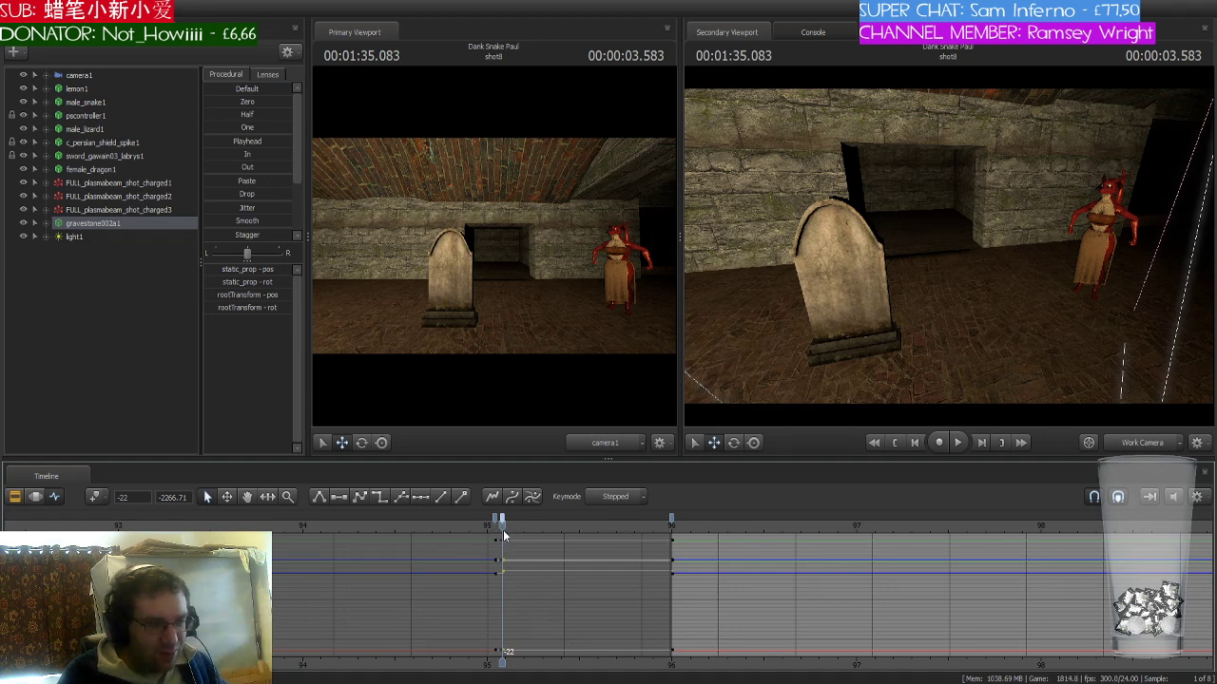
pyautogui.press('Up')
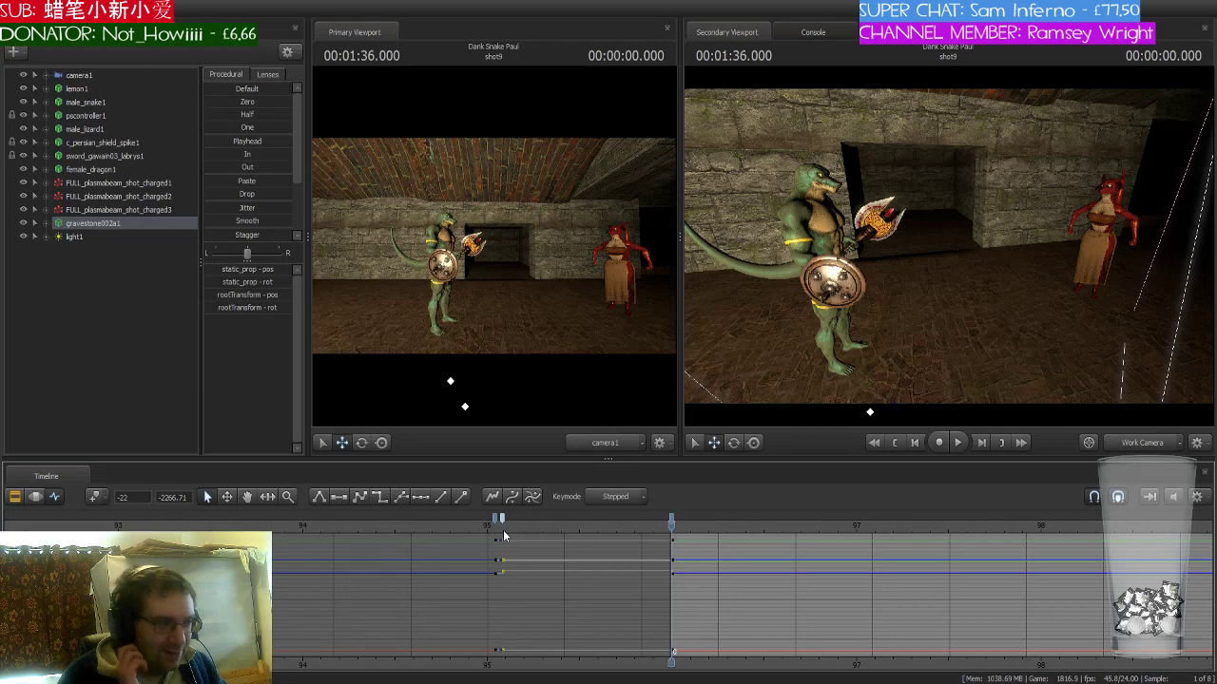
pyautogui.moveTo(841, 425); pyautogui.dragTo(884, 400)
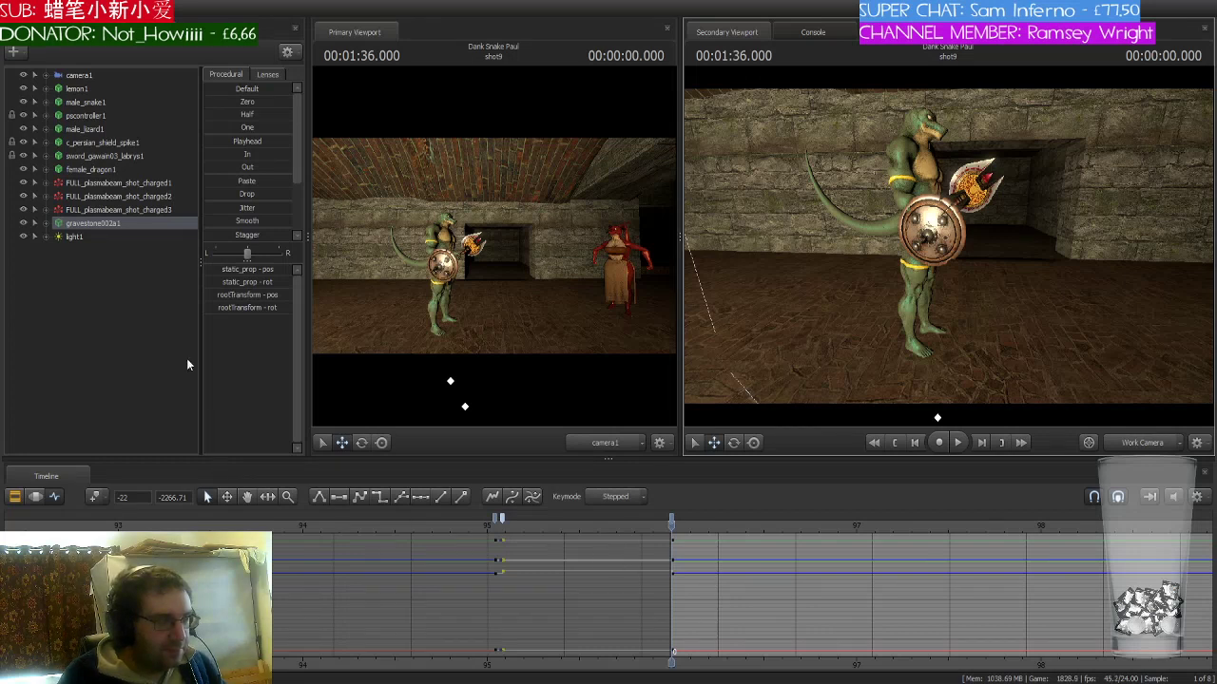
# - Copy female_dragon1's five keyframes from frame -108 onward, covering her shot8 attack, to frame 0 of shot9
pyautogui.click(117, 169)
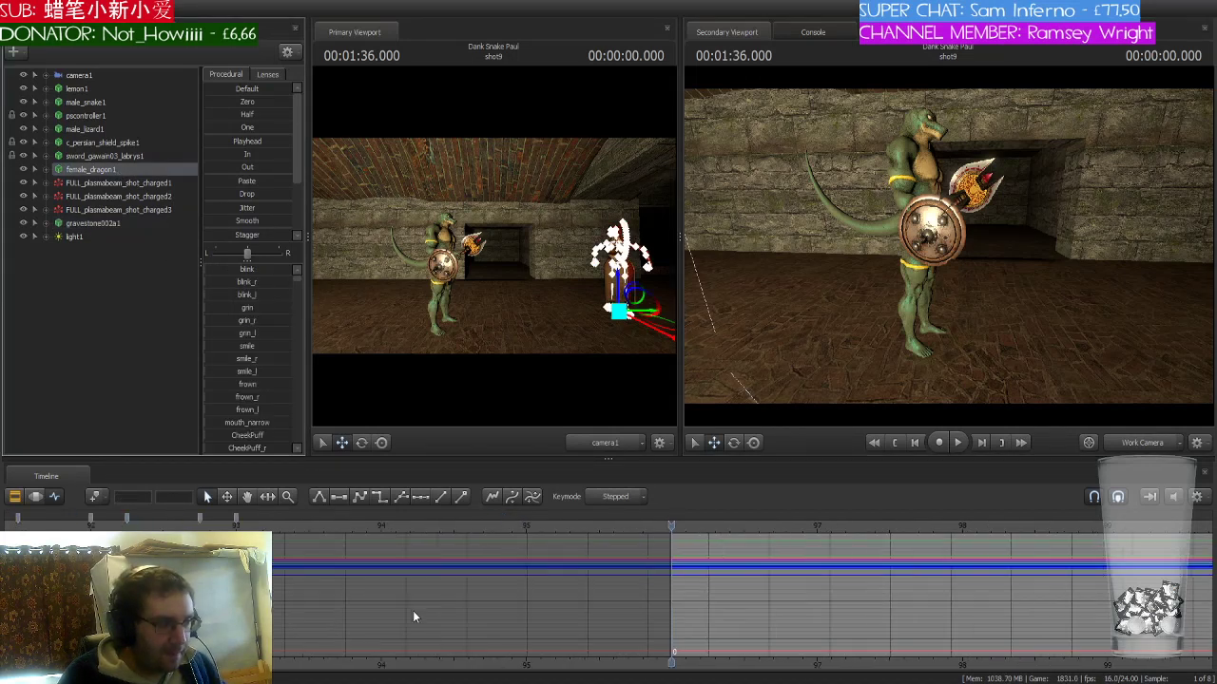
pyautogui.scroll(-5, 413, 617)
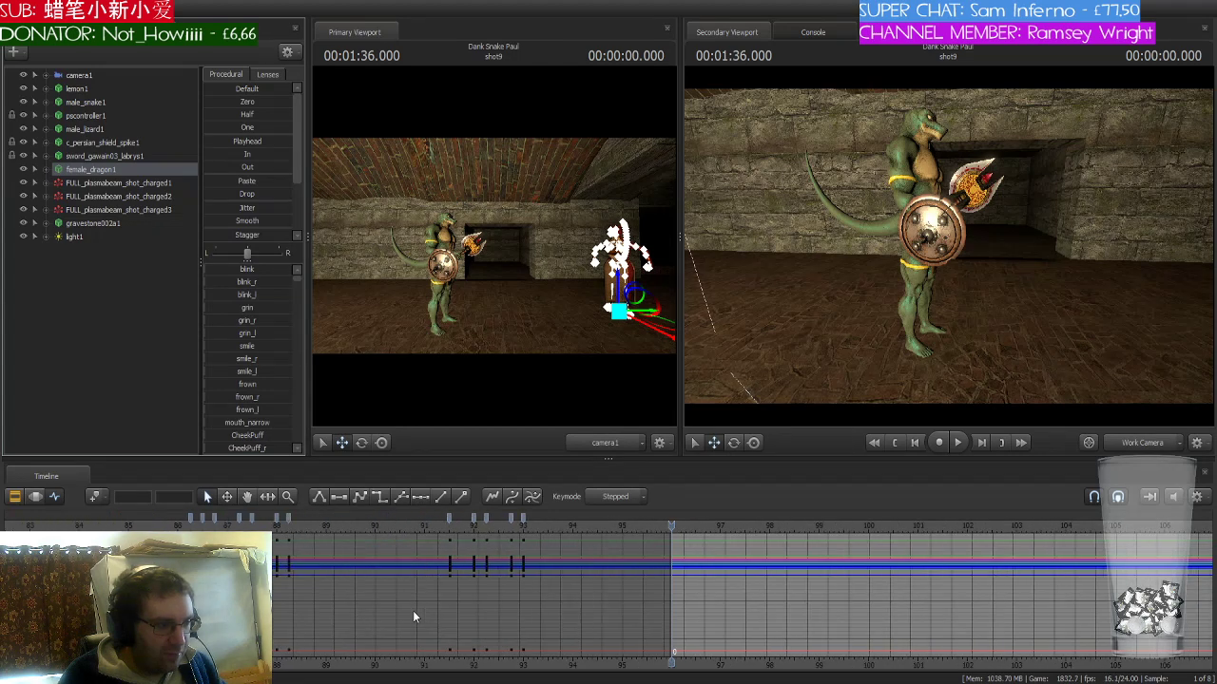
pyautogui.click(448, 527)
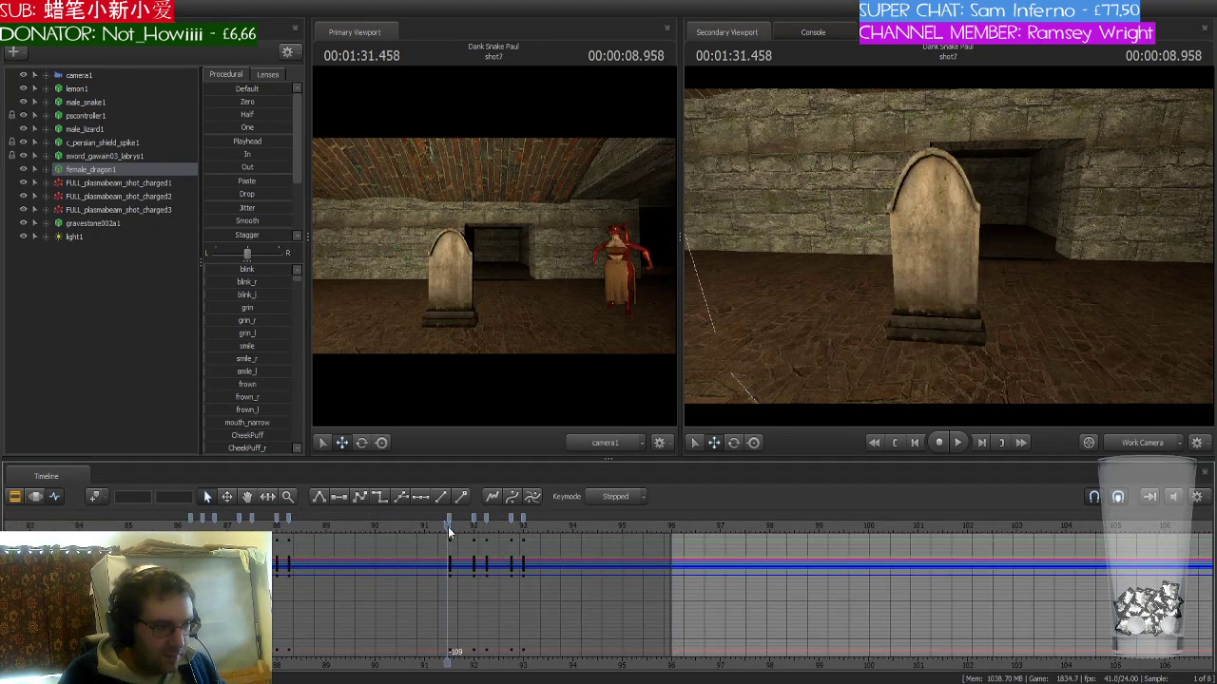
pyautogui.scroll(3, 448, 527)
pyautogui.moveTo(448, 527); pyautogui.dragTo(451, 527)
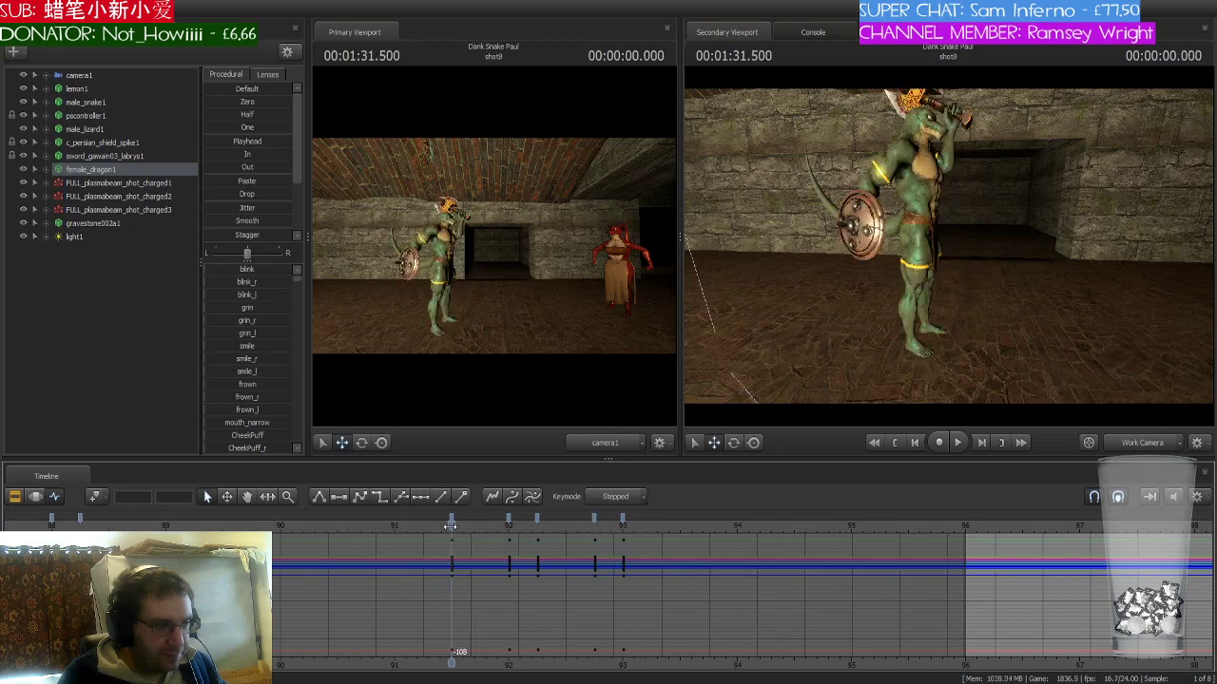
pyautogui.click(451, 521)
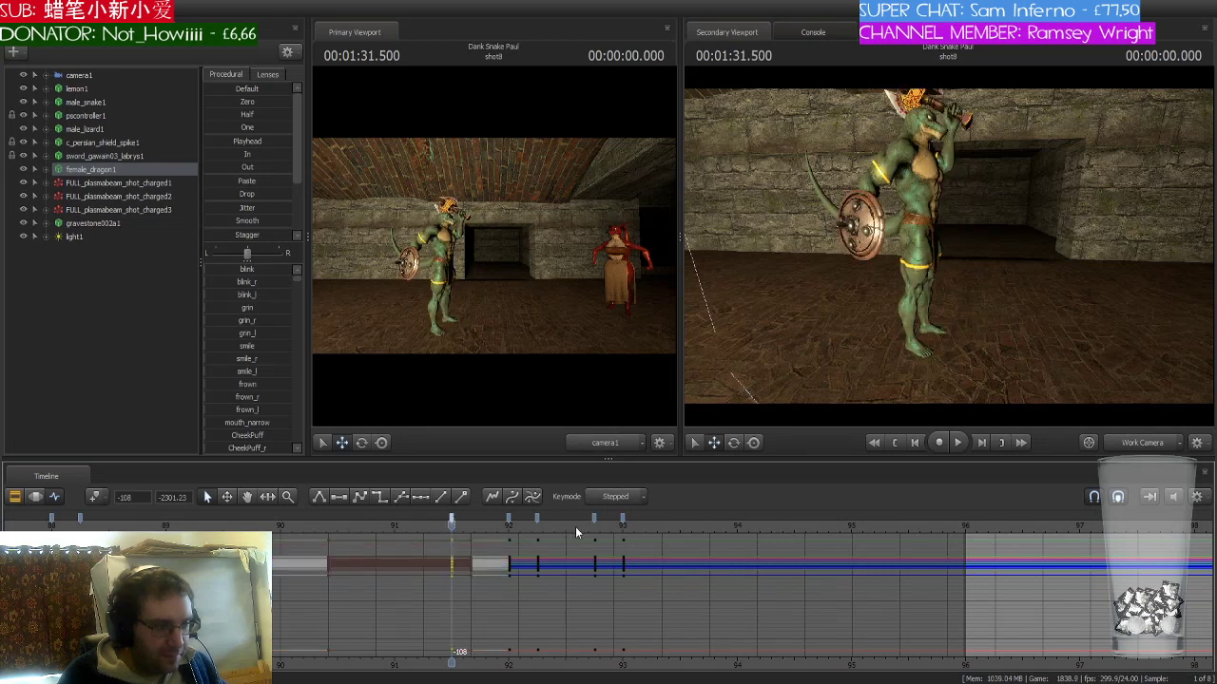
pyautogui.moveTo(464, 524); pyautogui.dragTo(454, 550)
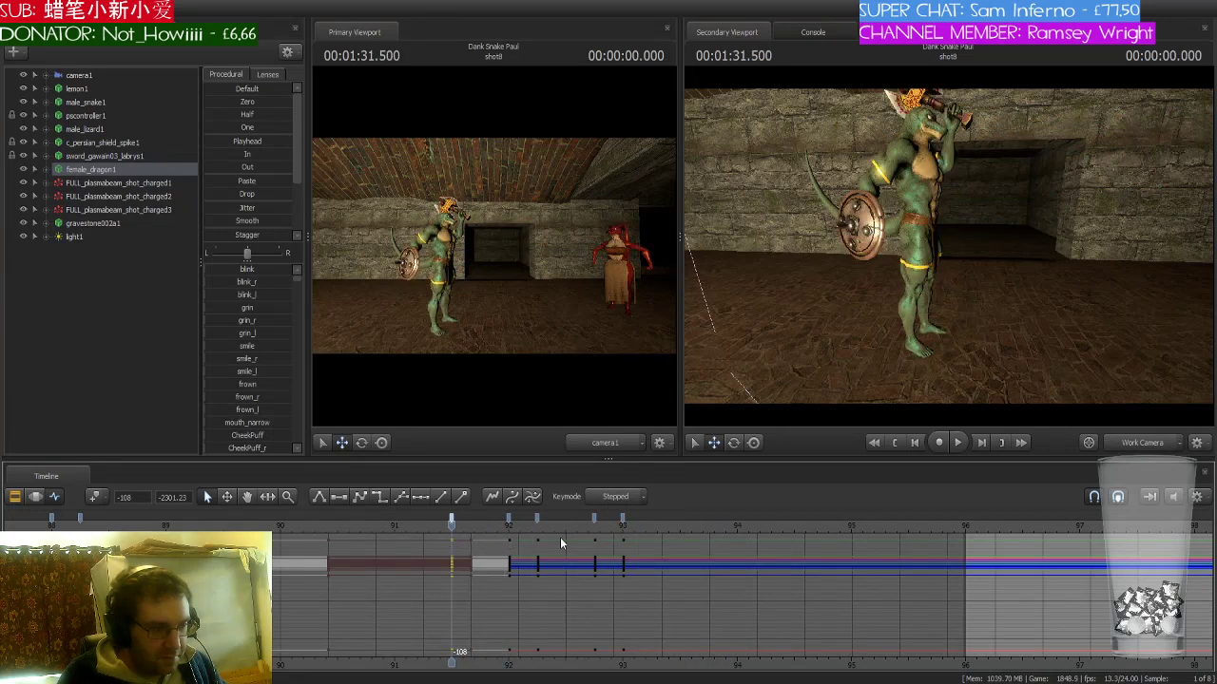
pyautogui.click(622, 519)
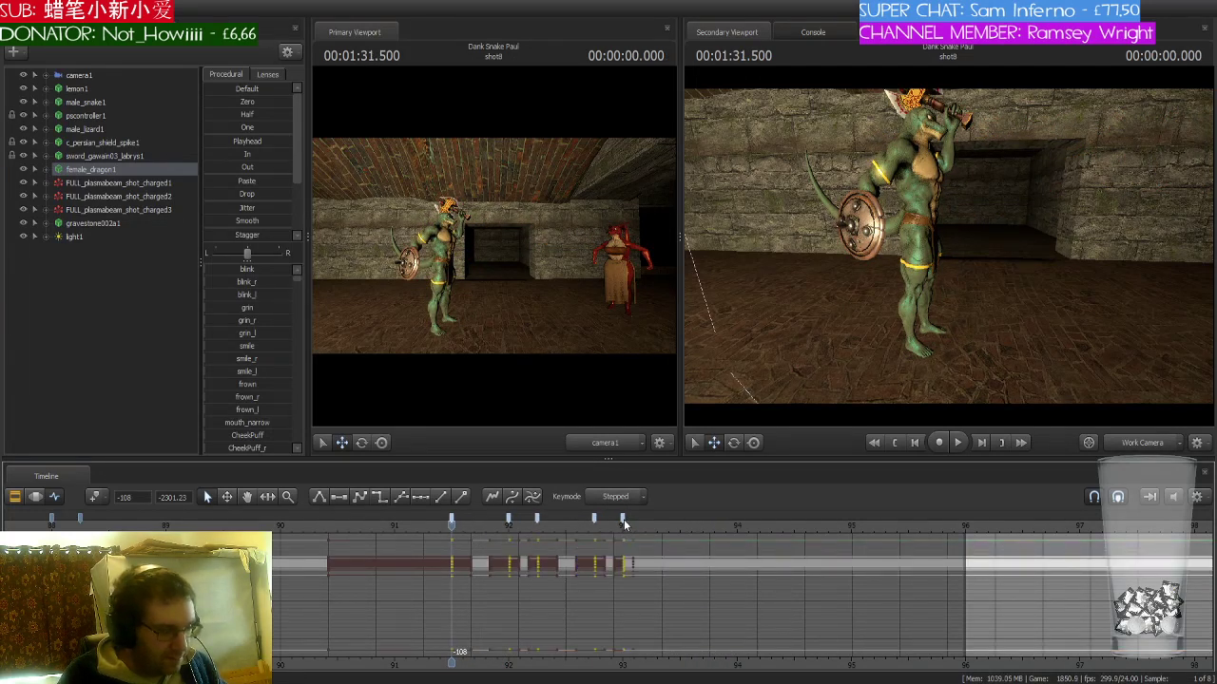
pyautogui.press('End')
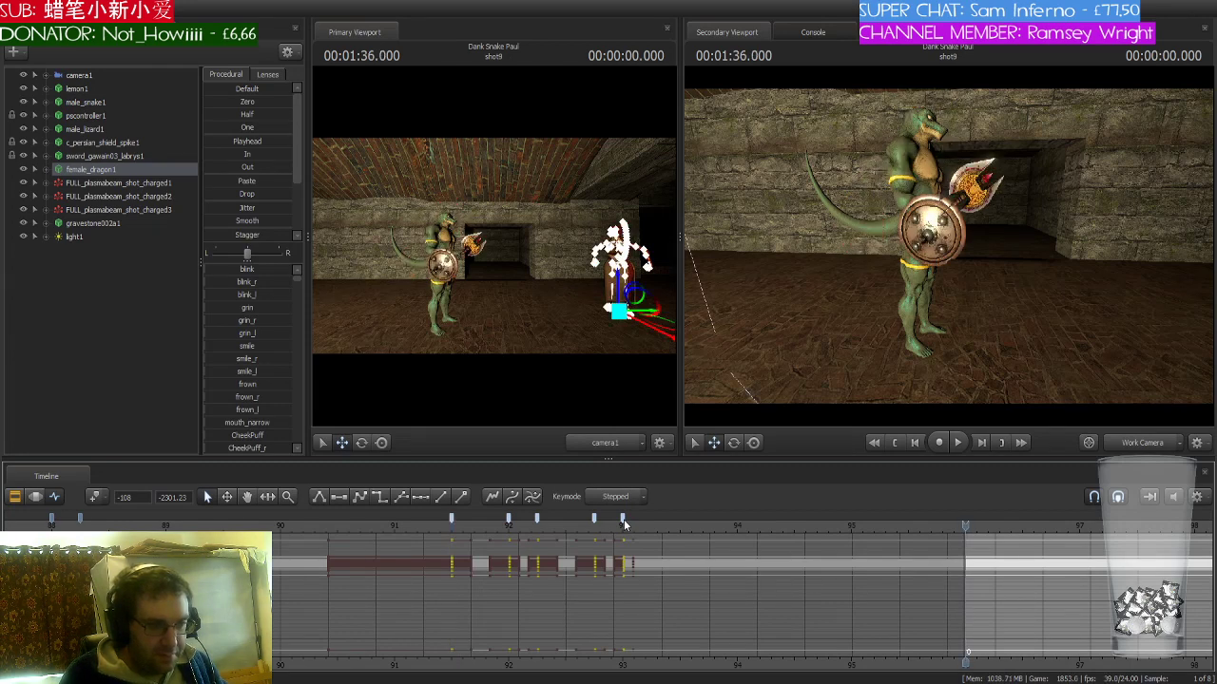
pyautogui.hotkey('ctrl', 'v')
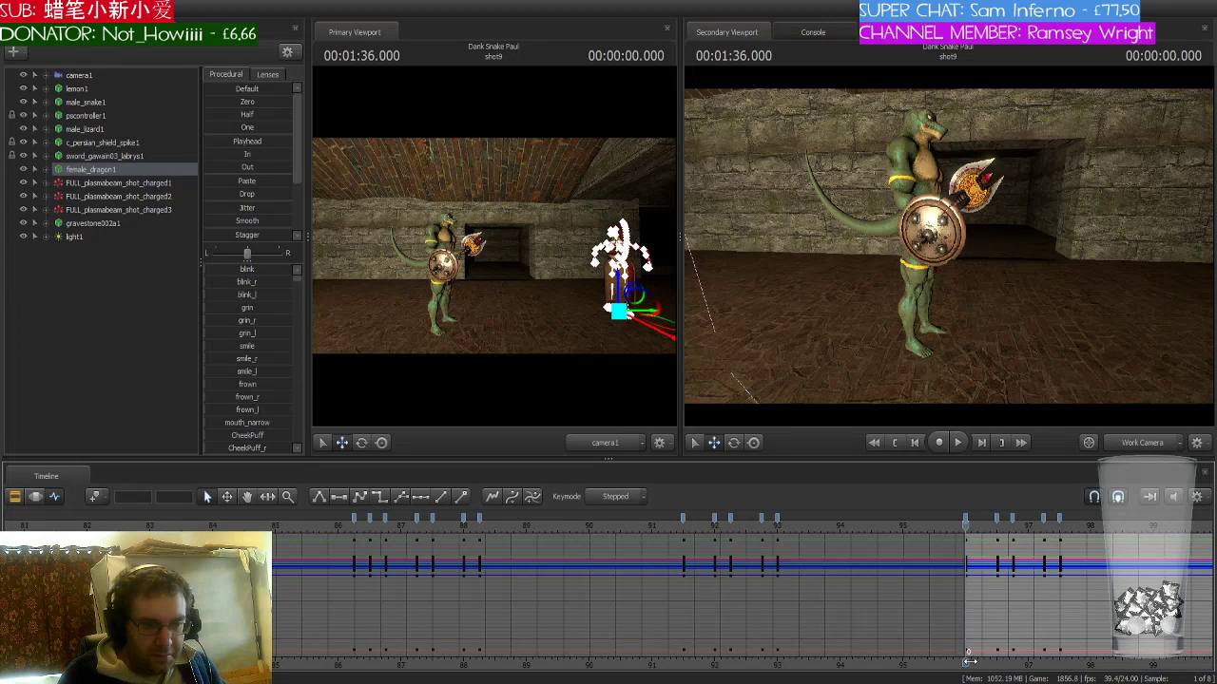
# - Play the opening of shot9 to check the dragon's copied attack animation
pyautogui.scroll(-3, 838, 648)
pyautogui.moveTo(838, 647); pyautogui.dragTo(614, 607, button='middle')
pyautogui.press('space')
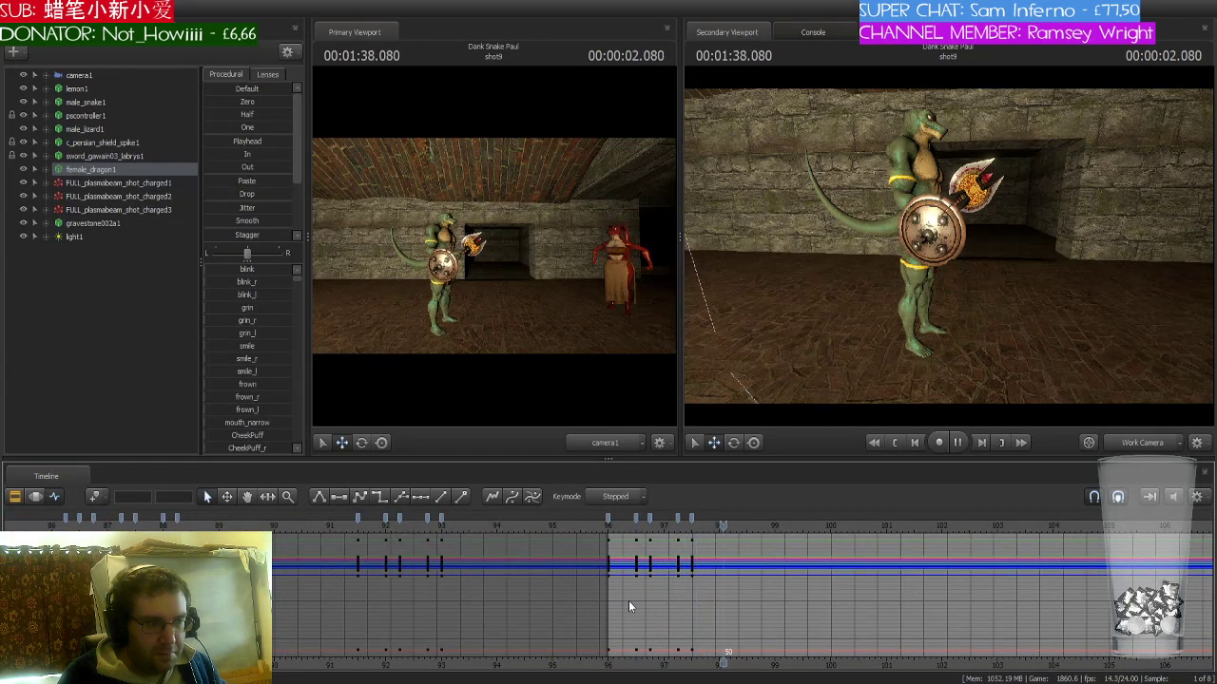
pyautogui.scroll(2, 632, 599)
pyautogui.scroll(1, 632, 600)
pyautogui.press('space')
pyautogui.scroll(-2, 632, 600)
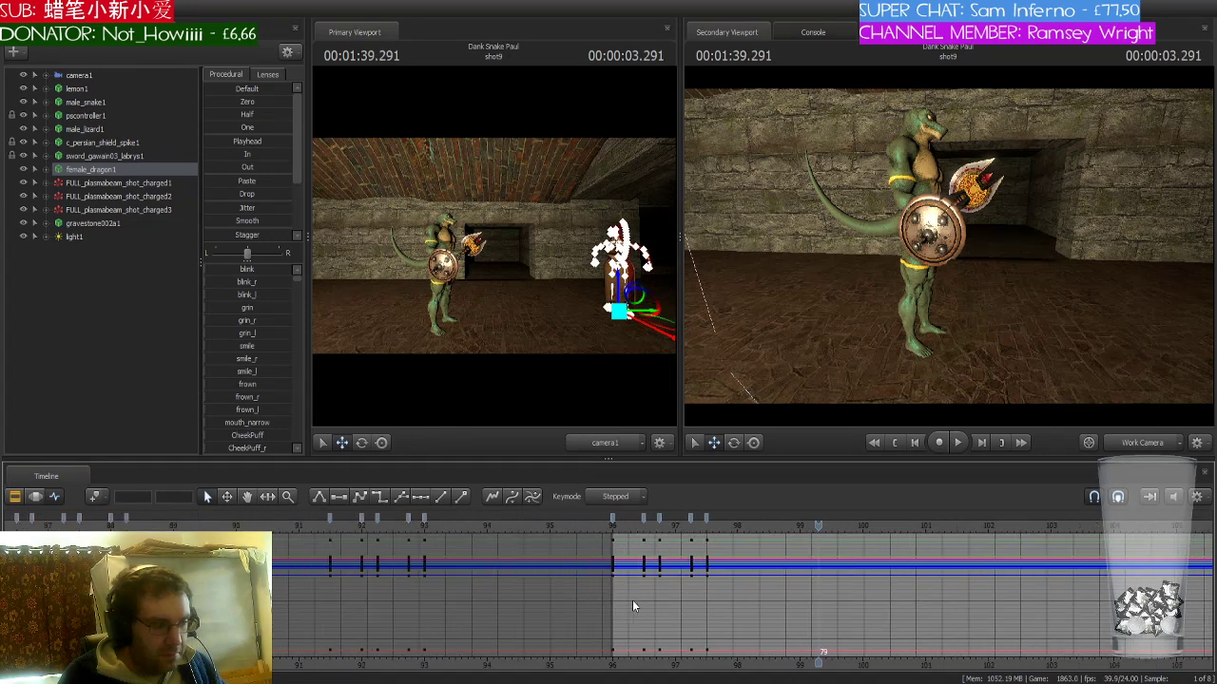
# - Copy FULL_plasmabeam_shot_charged1's transform keyframe from frame -108 to frame 0 of shot9 and set stepped tangents on its frame -90 keyframe
pyautogui.click(135, 183)
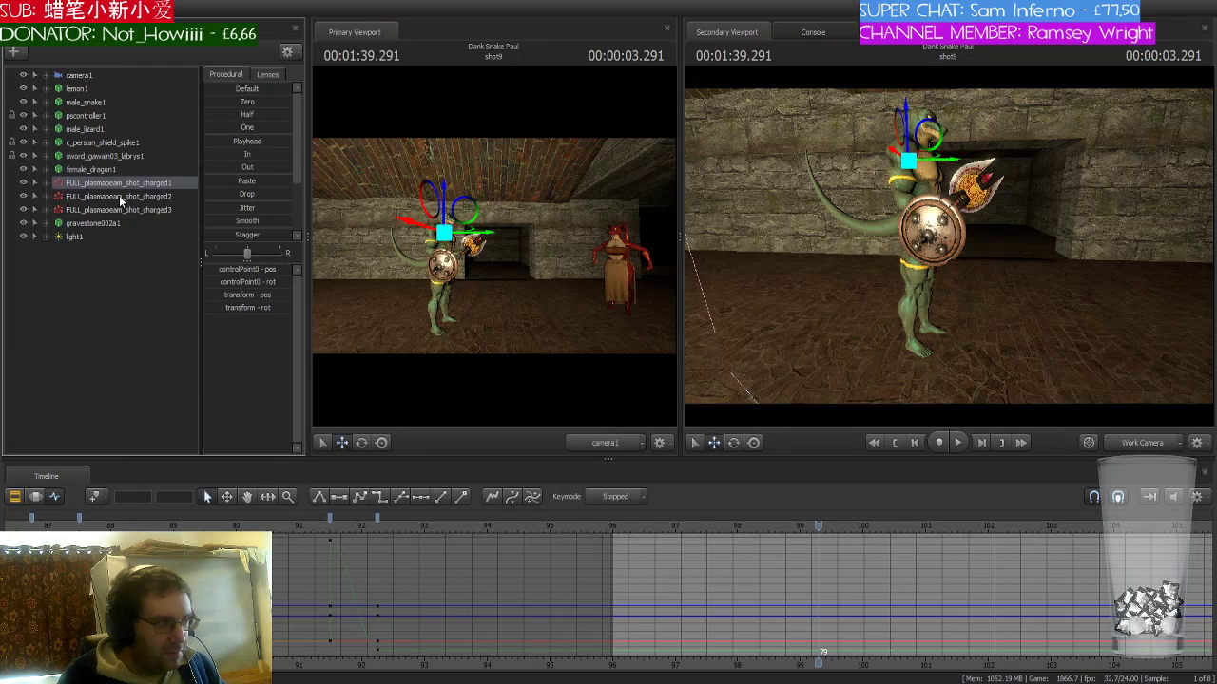
pyautogui.click(132, 209)
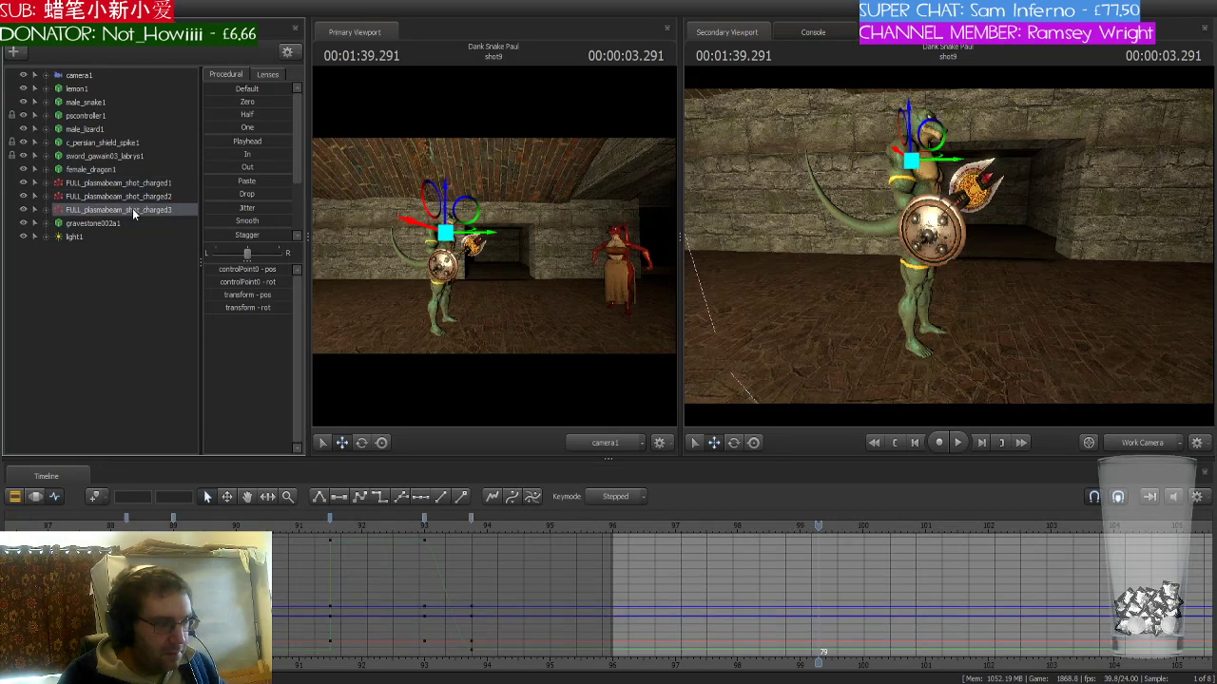
pyautogui.click(141, 185)
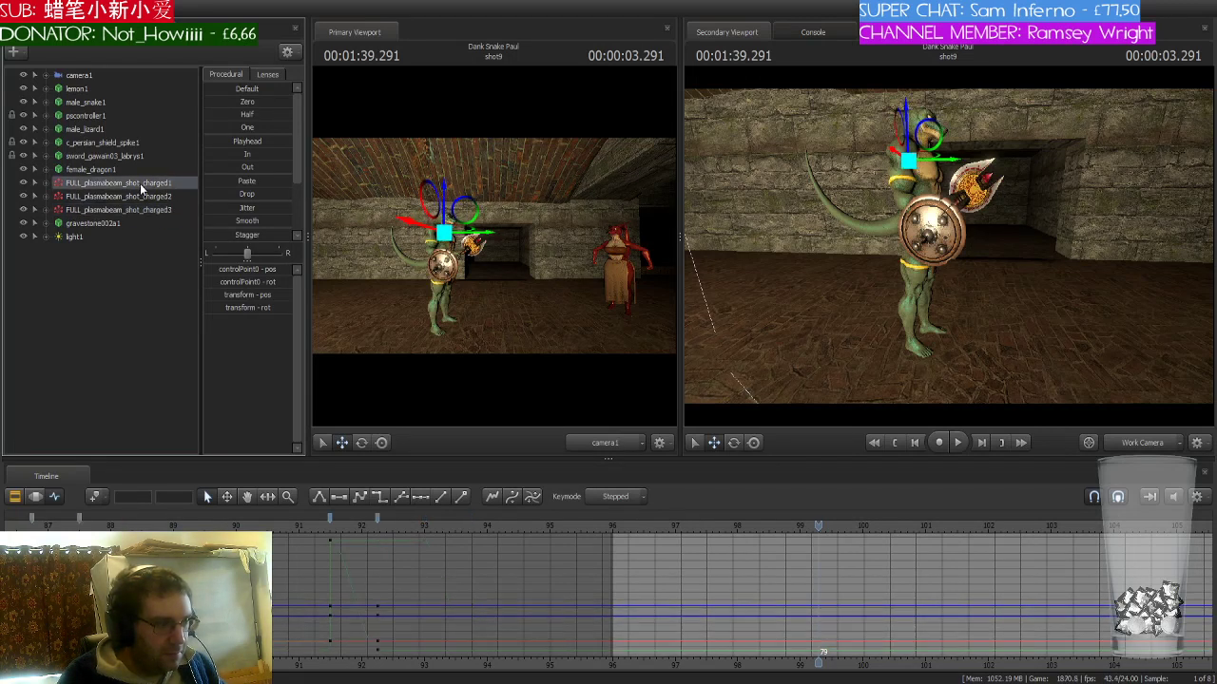
pyautogui.press('Home')
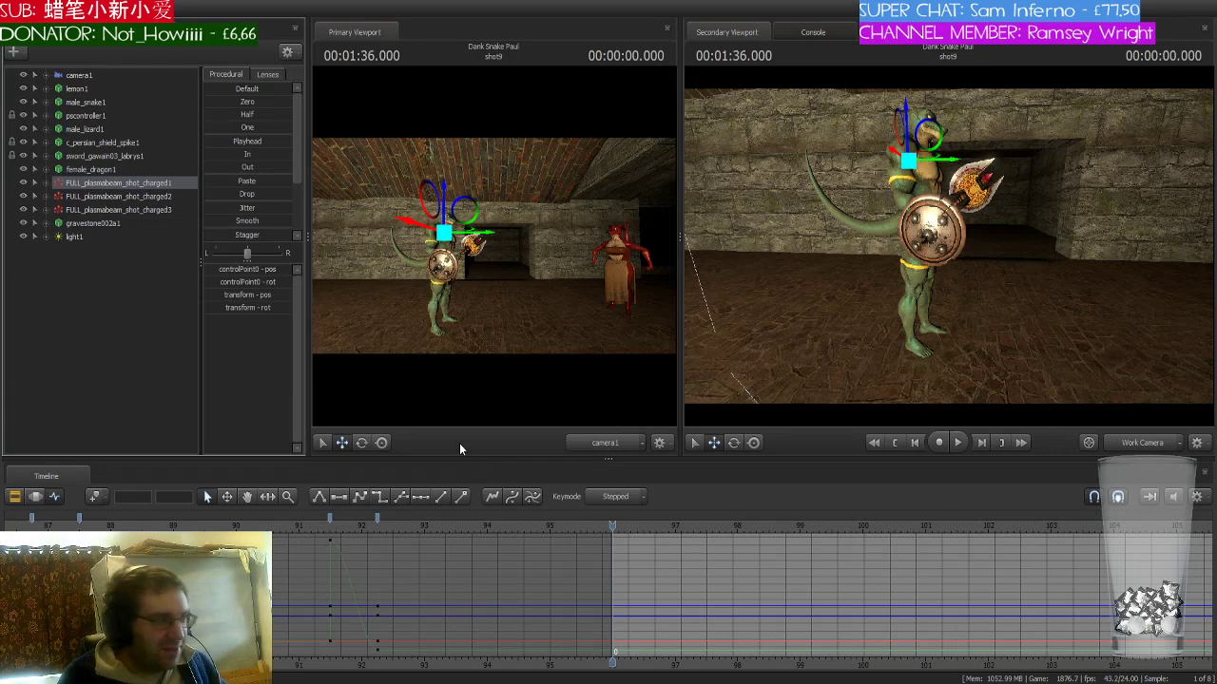
pyautogui.click(45, 182)
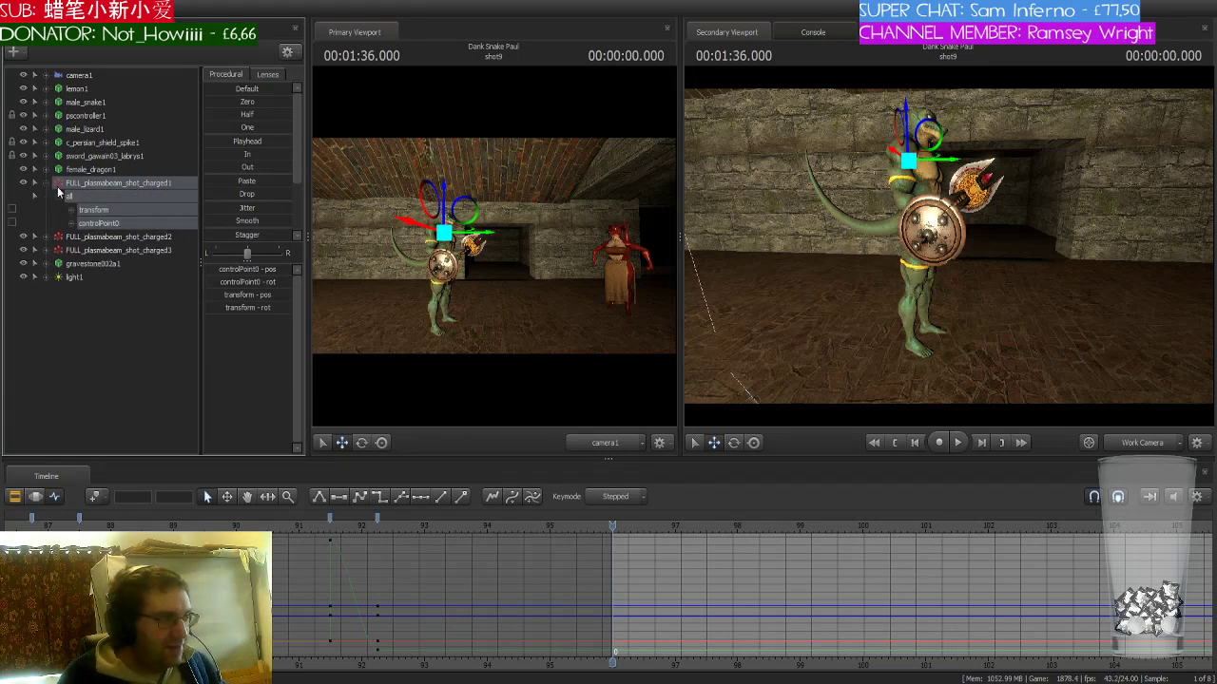
pyautogui.click(103, 211)
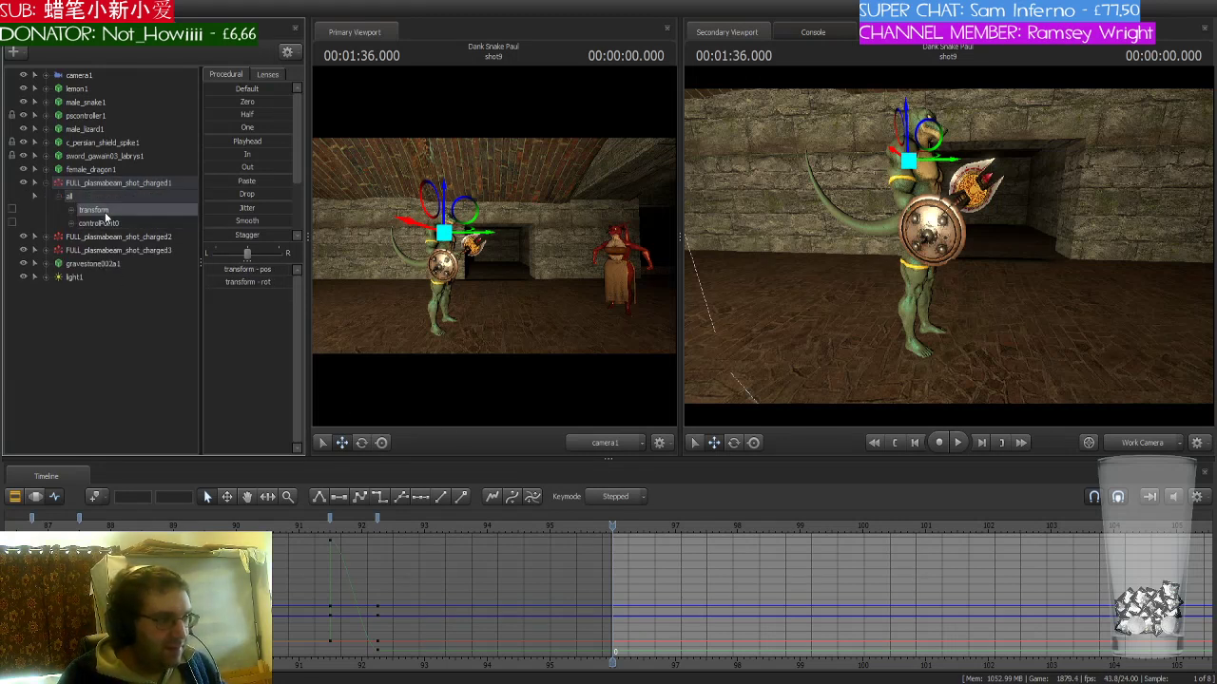
pyautogui.click(331, 520)
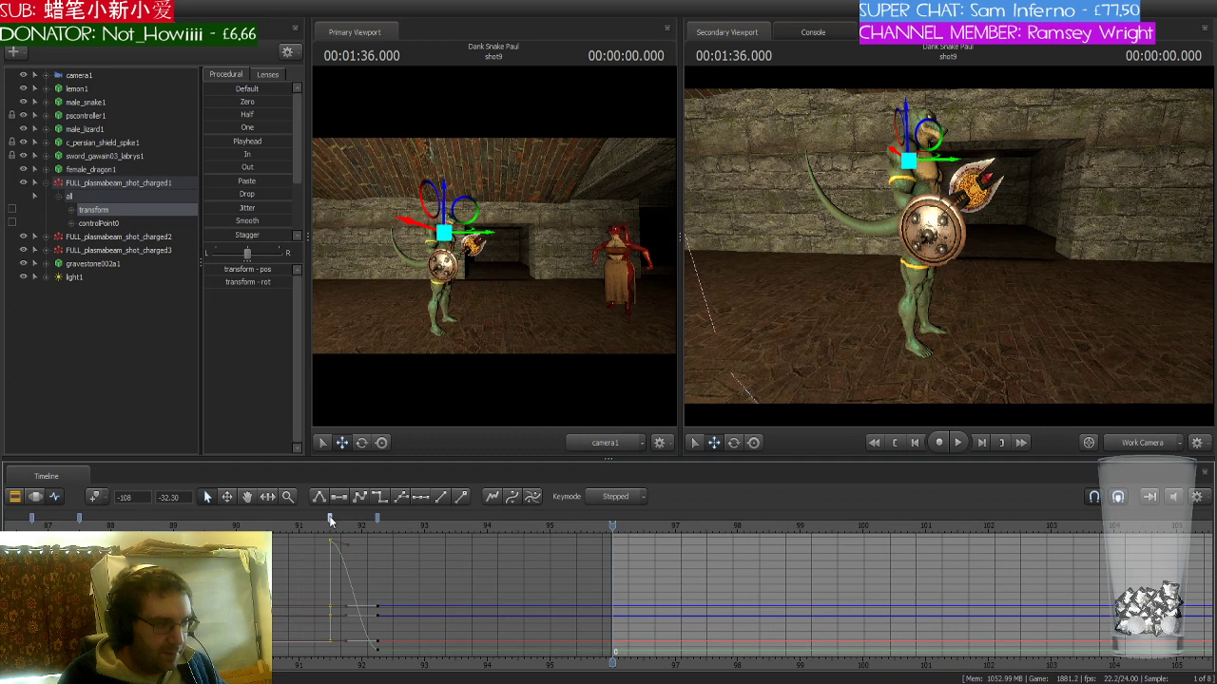
pyautogui.click(652, 595)
pyautogui.click(377, 516)
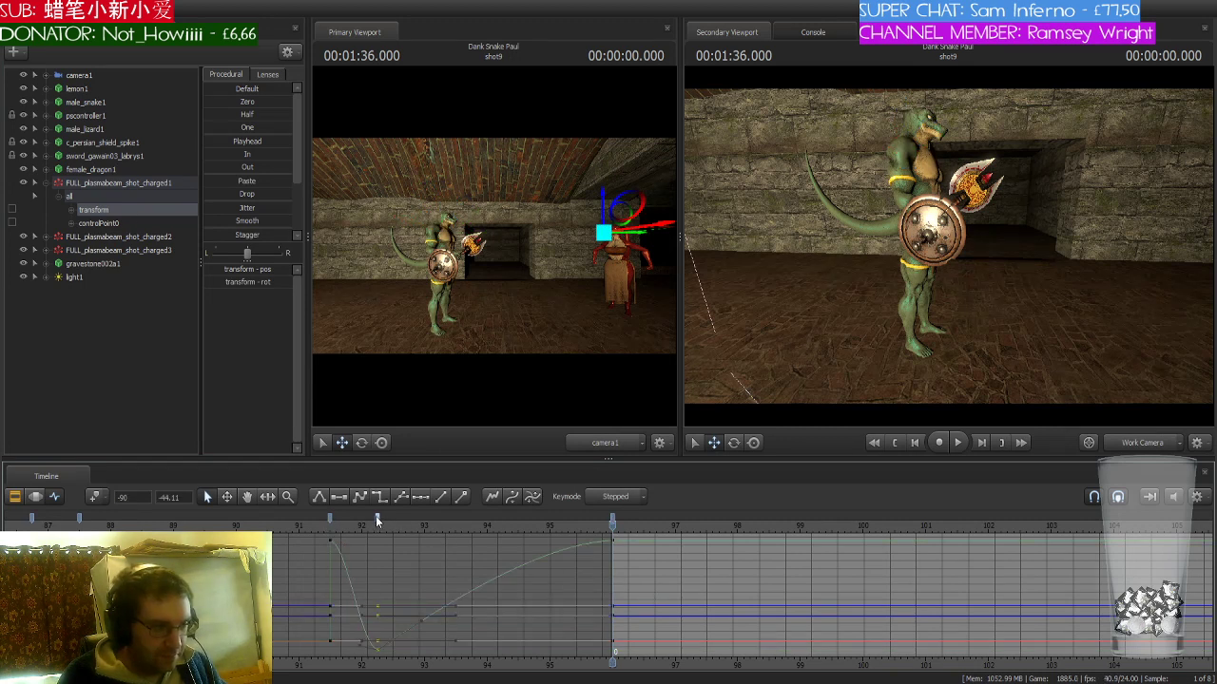
pyautogui.click(379, 498)
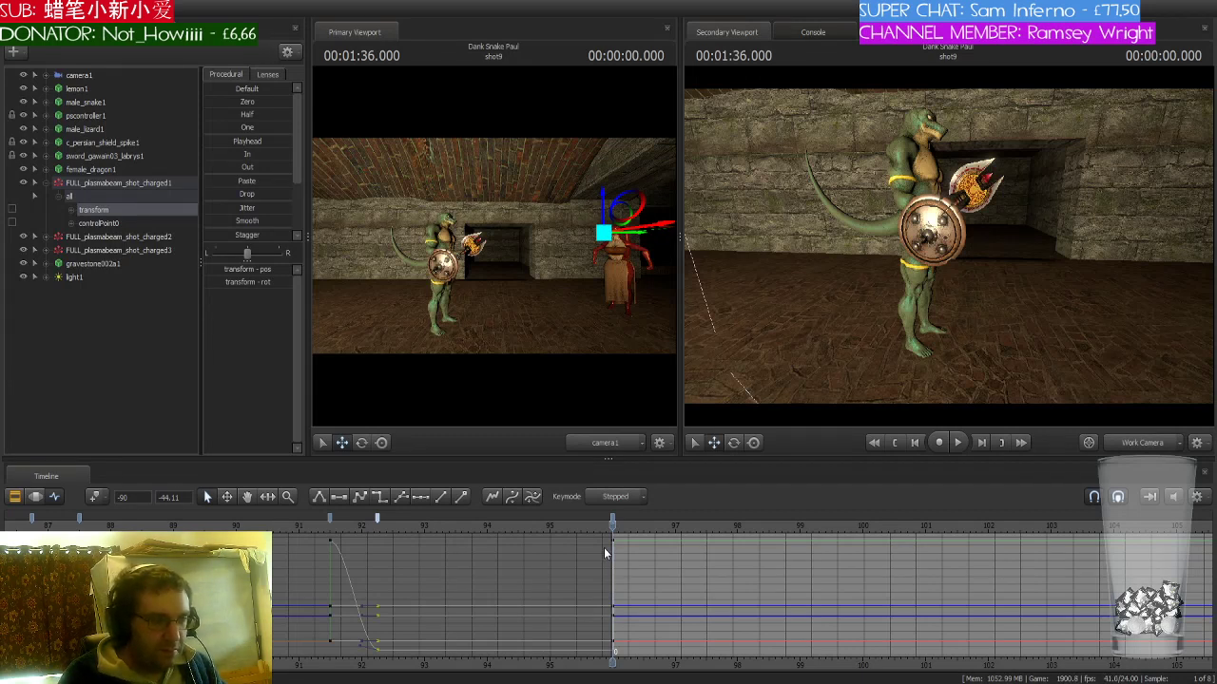
# - Step frame by frame through the first fireball's flight in shot8, from frame -108 towards its impact at frame -90
pyautogui.click(330, 527)
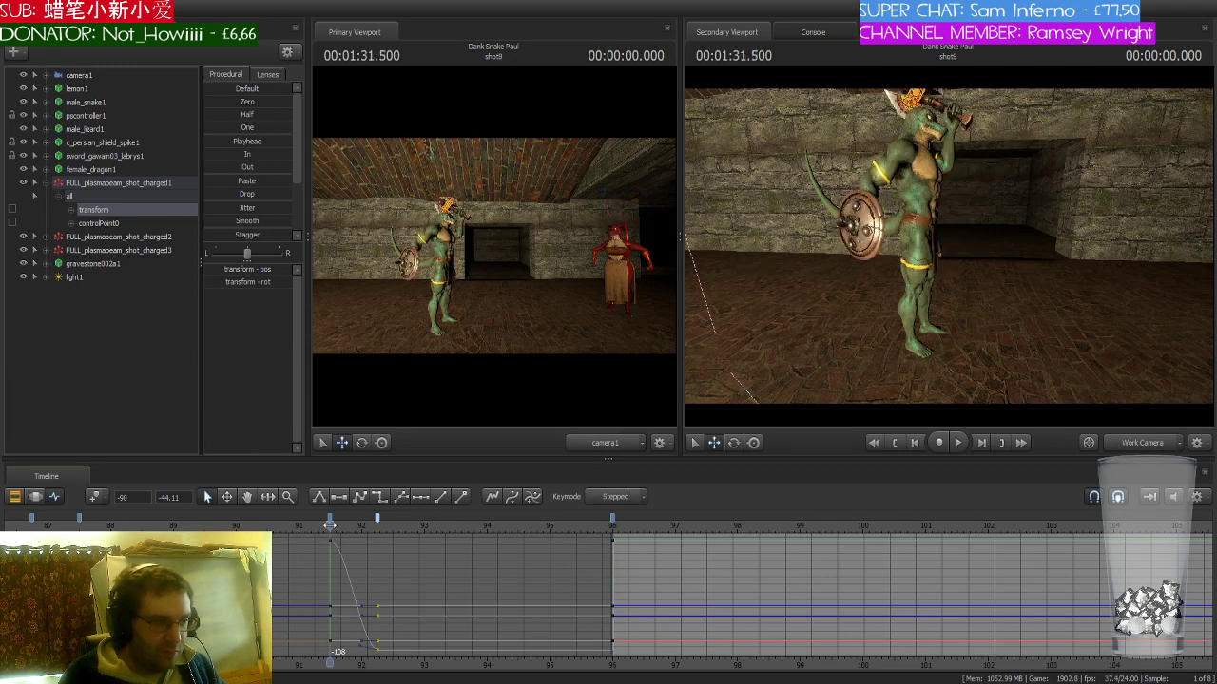
pyautogui.press('Right')
pyautogui.press('Right')
pyautogui.press('Right')
pyautogui.press('Right')
pyautogui.press('Right')
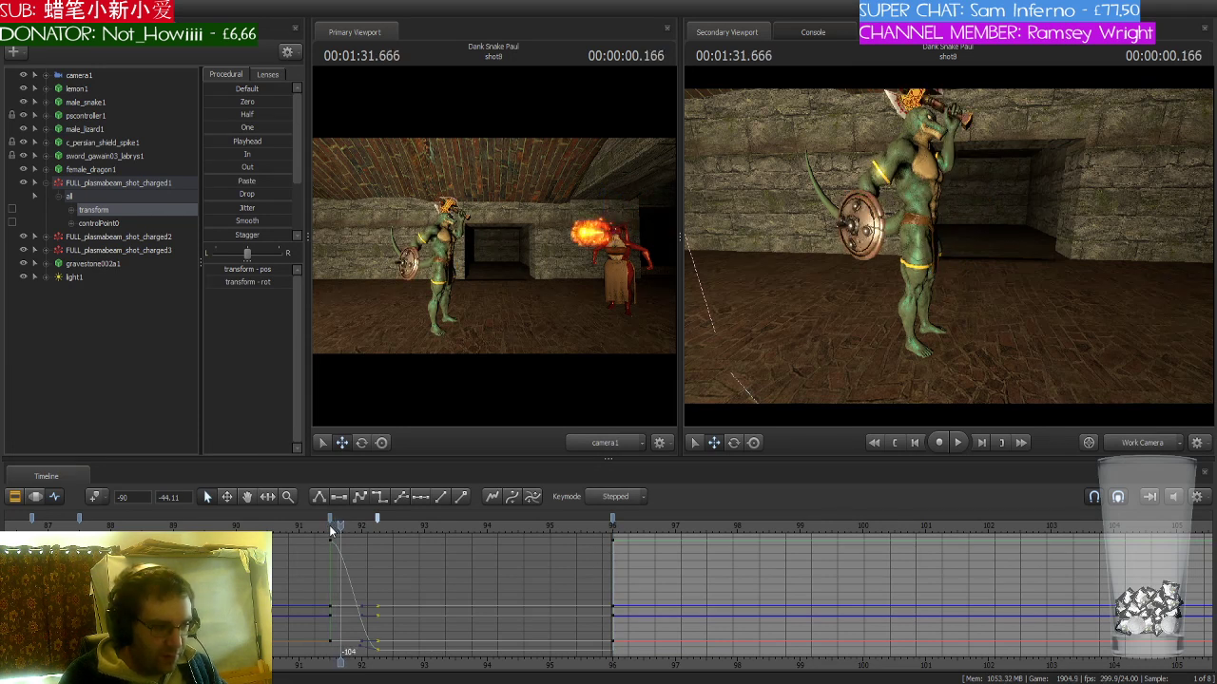
pyautogui.press('Right')
pyautogui.press('Right')
pyautogui.press('Left')
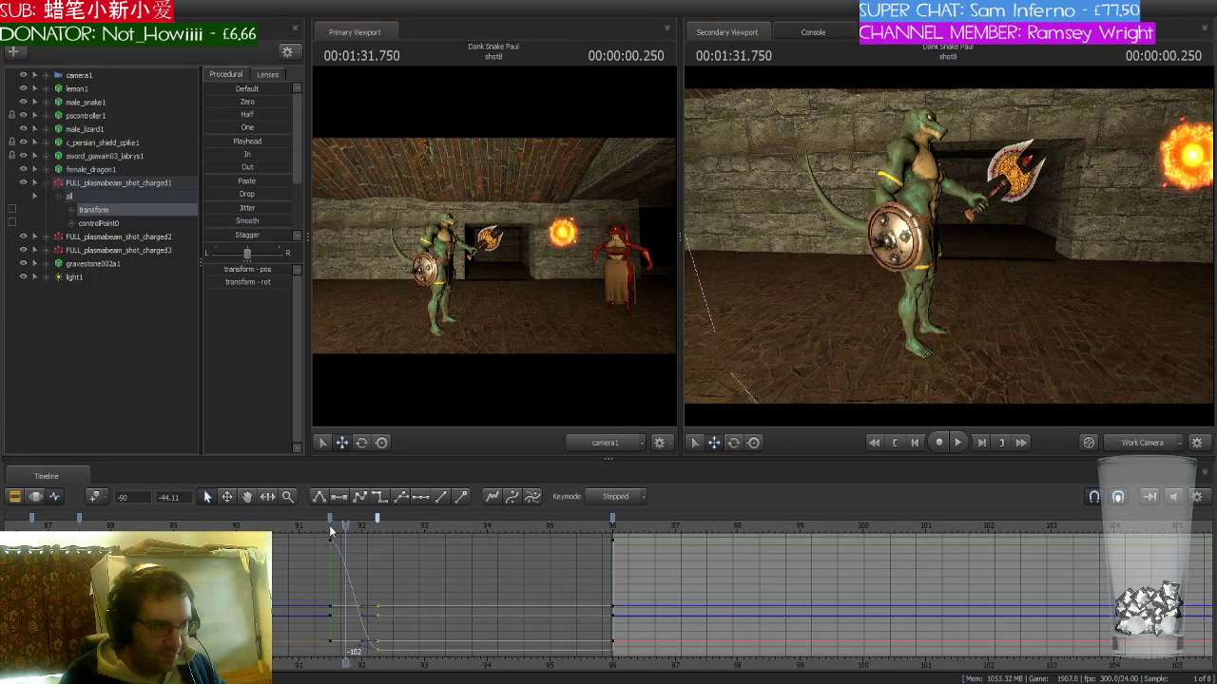
pyautogui.press('Left')
pyautogui.press('Left')
pyautogui.press('Left')
pyautogui.press('Left')
pyautogui.press('Left')
pyautogui.press('Left')
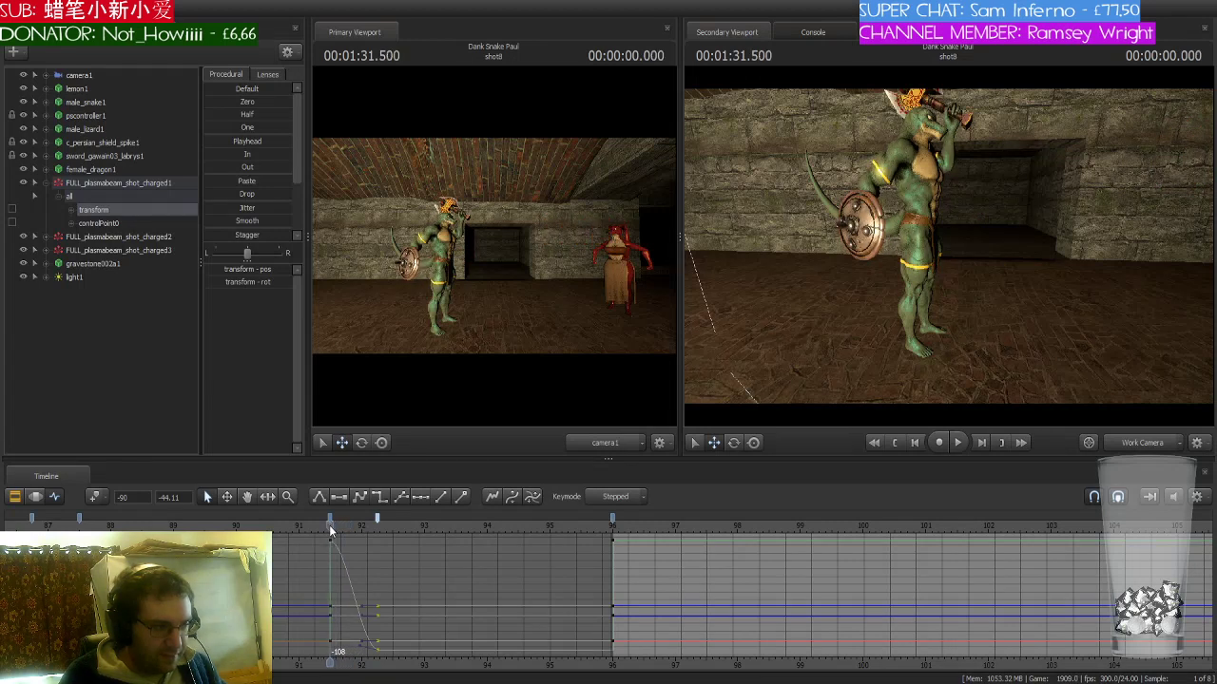
pyautogui.scroll(2, 329, 531)
pyautogui.scroll(1, 330, 531)
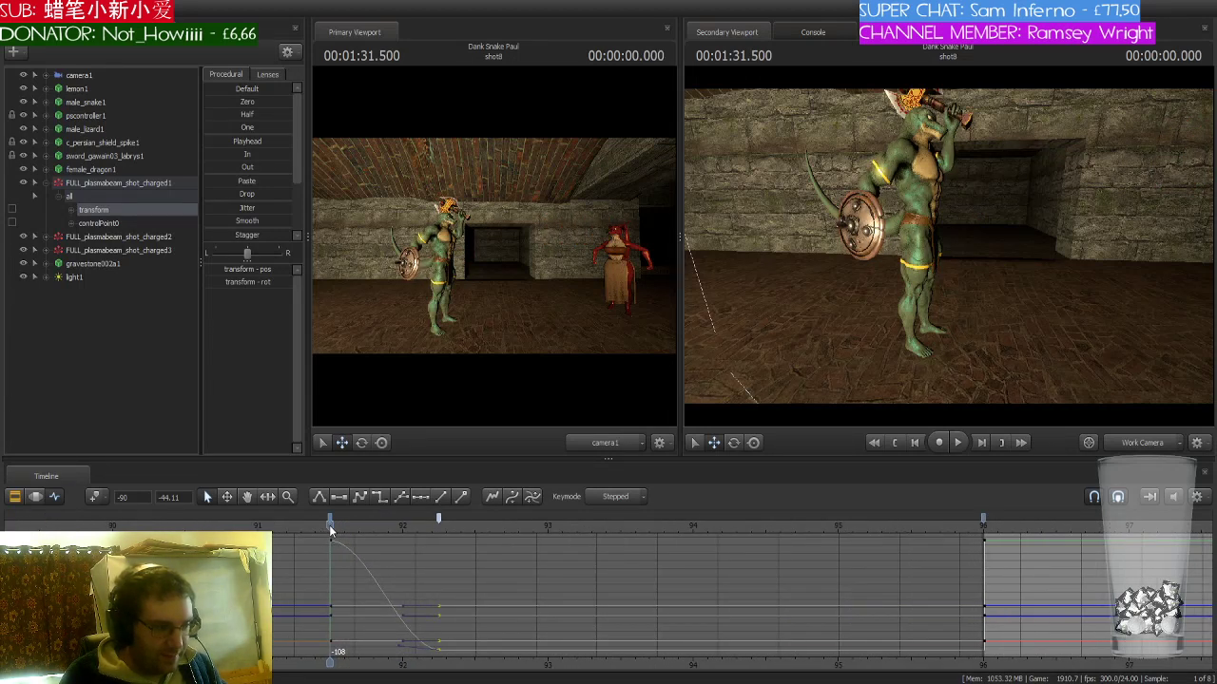
pyautogui.press('Right')
pyautogui.press('Left')
pyautogui.press('Right')
pyautogui.press('Right')
pyautogui.press('Right')
pyautogui.press('Right')
pyautogui.press('Right')
pyautogui.press('Right')
pyautogui.press('Right')
pyautogui.press('Right')
pyautogui.press('Right')
pyautogui.press('Right')
pyautogui.press('Right')
pyautogui.press('Right')
pyautogui.press('Right')
pyautogui.press('Right')
pyautogui.press('Right')
pyautogui.press('Right')
pyautogui.press('Right')
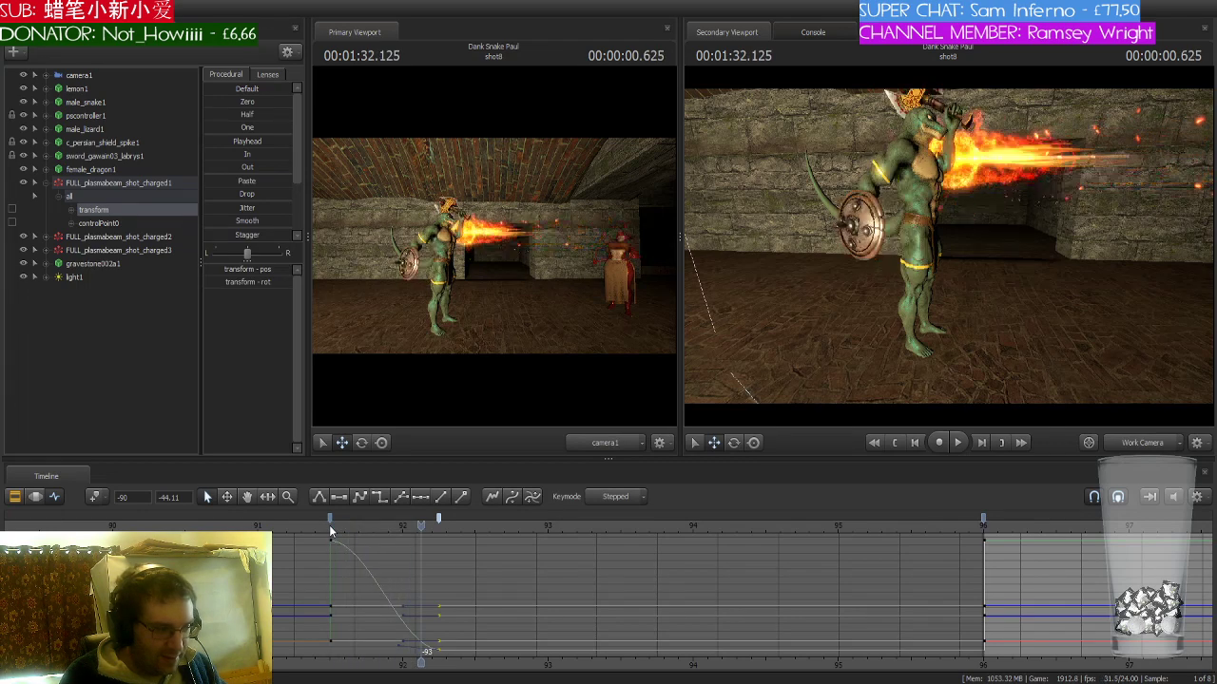
pyautogui.press('Right')
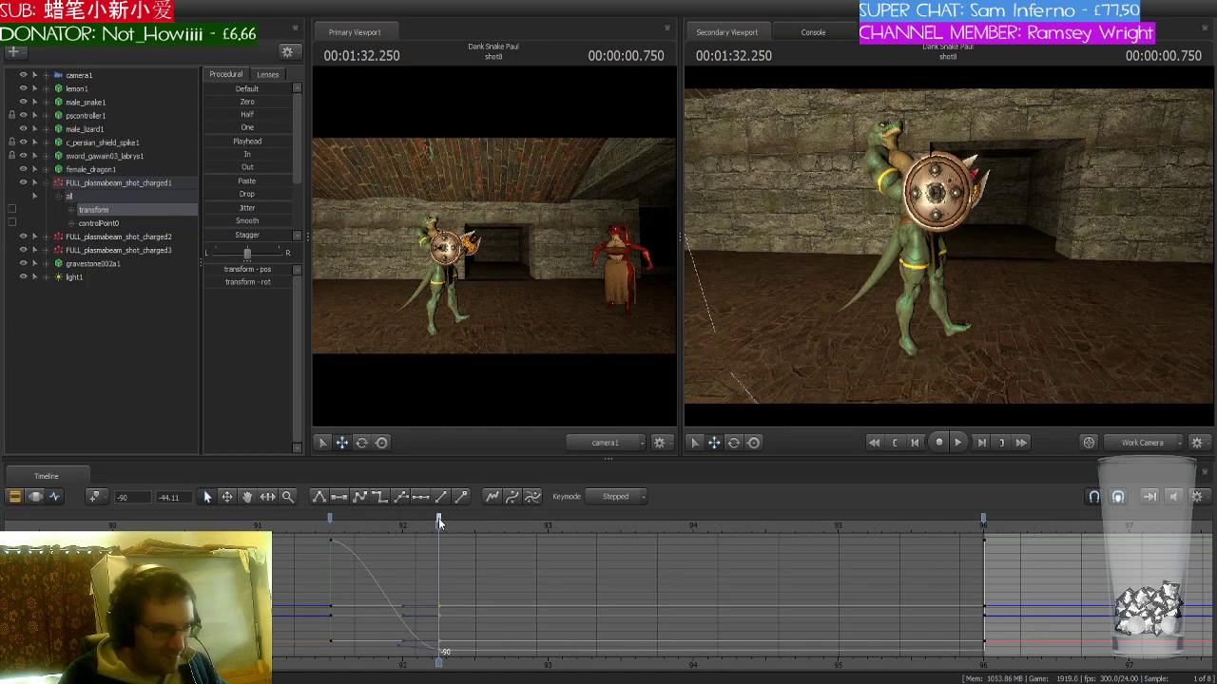
# - Copy FULL_plasmabeam_shot_charged1's transform keyframes at frames -108 and -90 to frame 0 of shot9, and check its position at frame 18
pyautogui.scroll(-2, 608, 546)
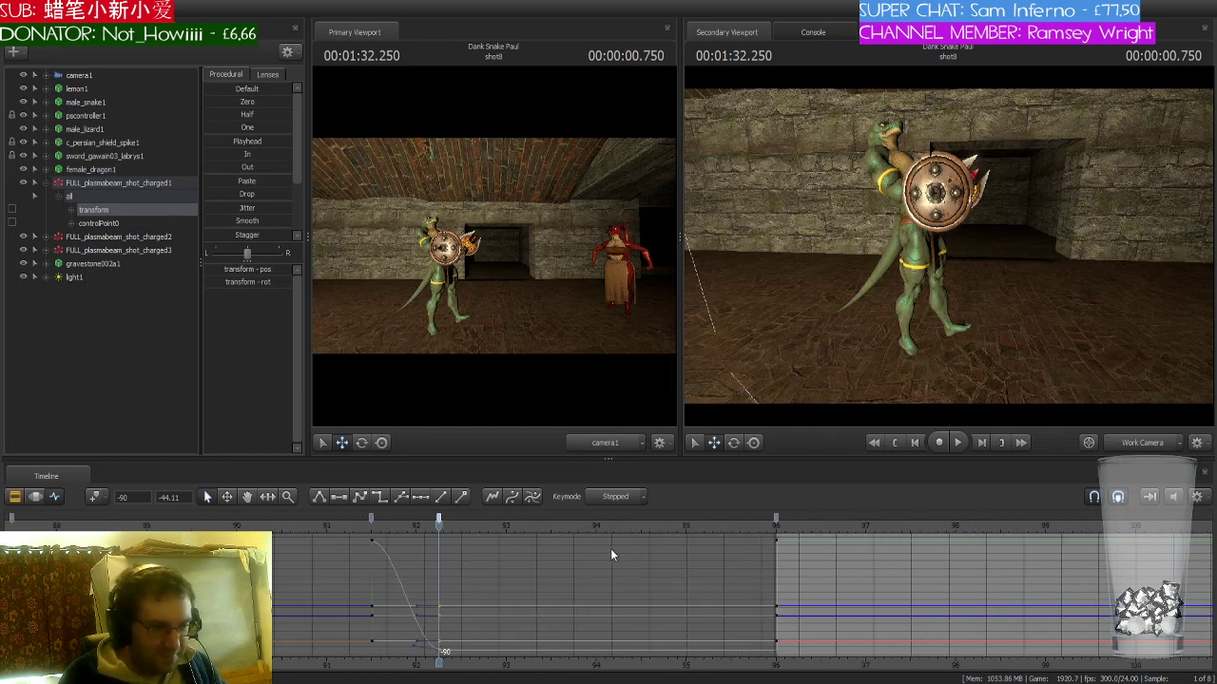
pyautogui.click(372, 518)
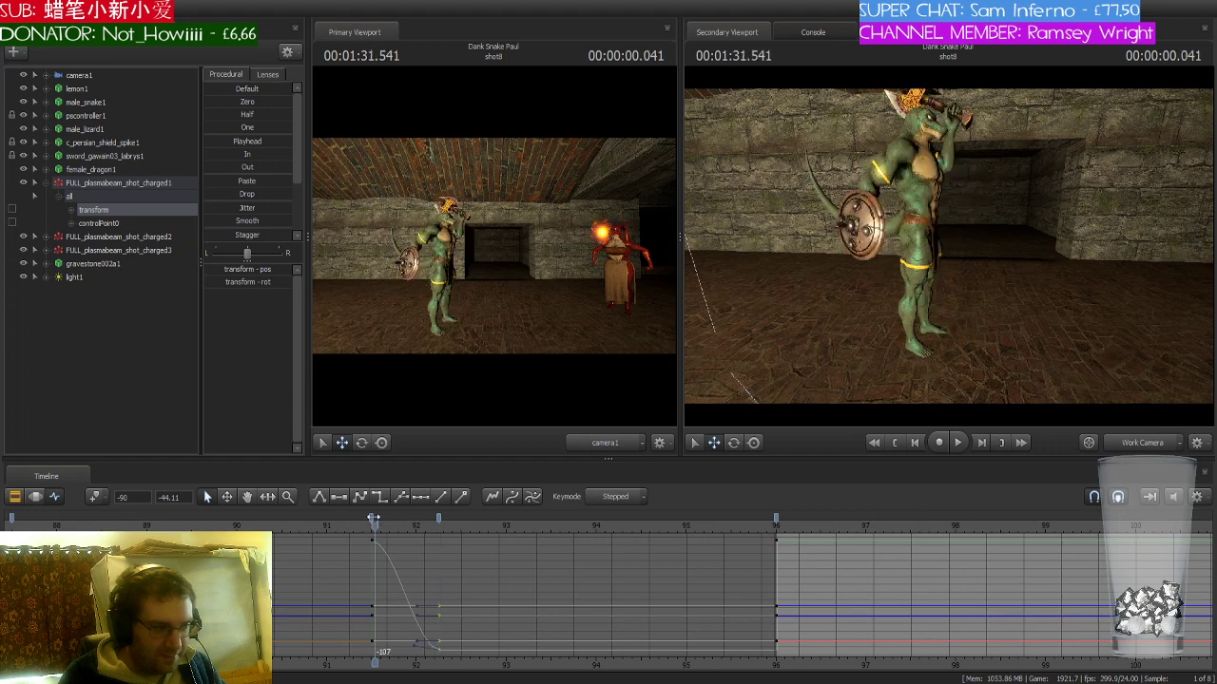
pyautogui.click(439, 518)
pyautogui.click(776, 525)
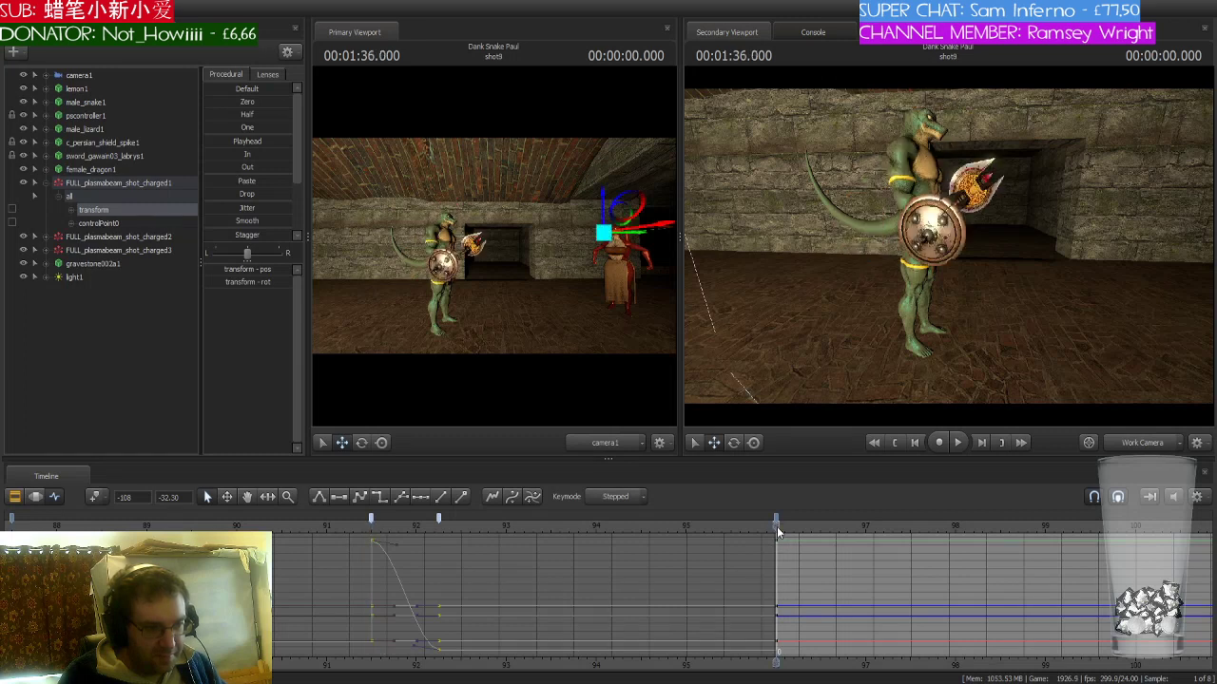
pyautogui.scroll(2, 775, 525)
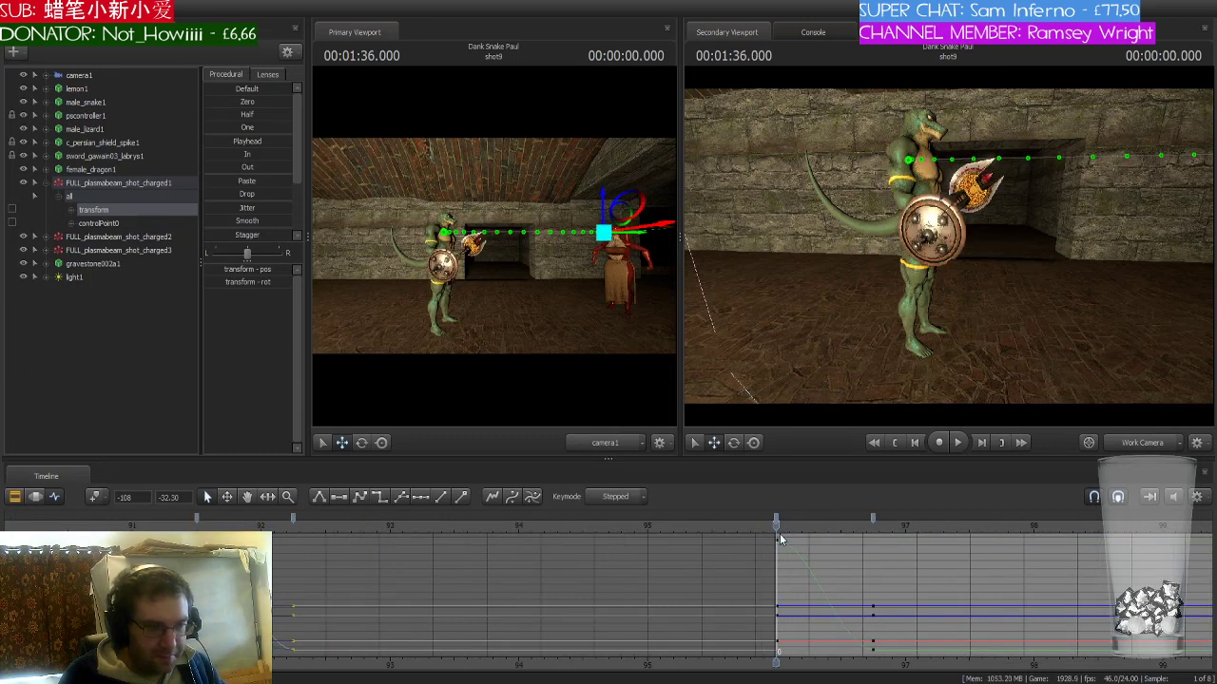
pyautogui.moveTo(775, 522); pyautogui.dragTo(913, 537)
pyautogui.scroll(-3, 781, 562)
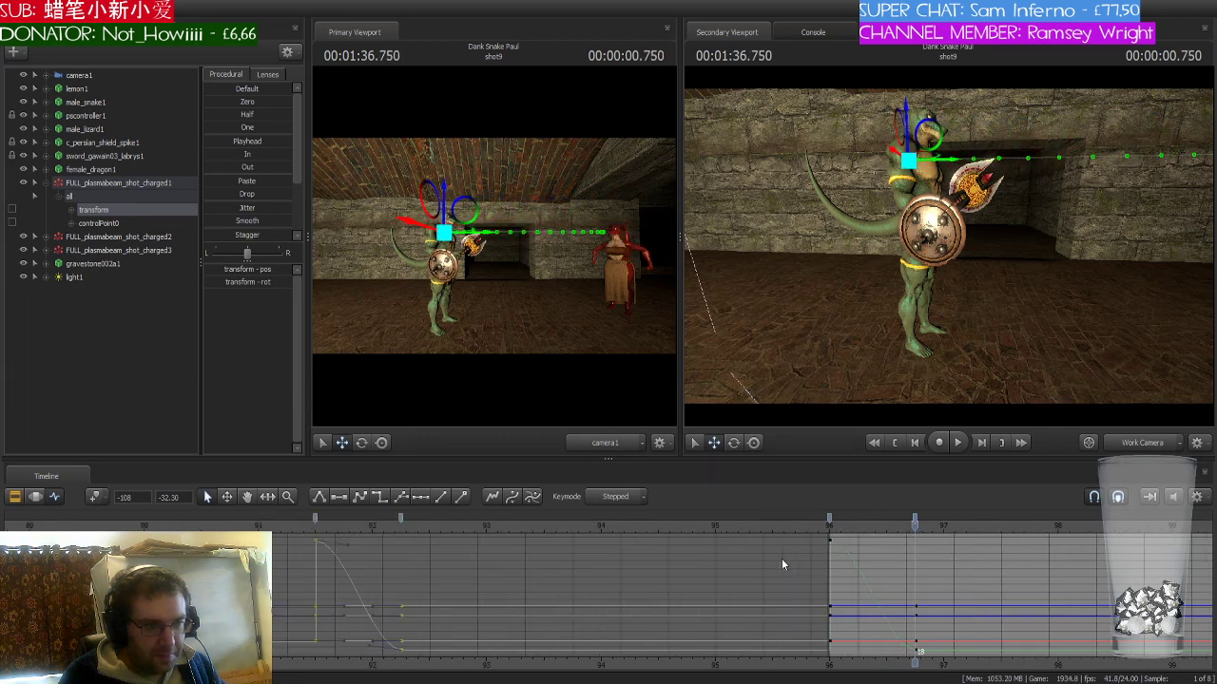
# - Copy FULL_plasmabeam_shot_charged2's three transform keyframes from frame -108 onward to frame 0 of shot9, and set stepped tangents on its frame -72 keyframe
pyautogui.click(50, 237)
pyautogui.click(88, 266)
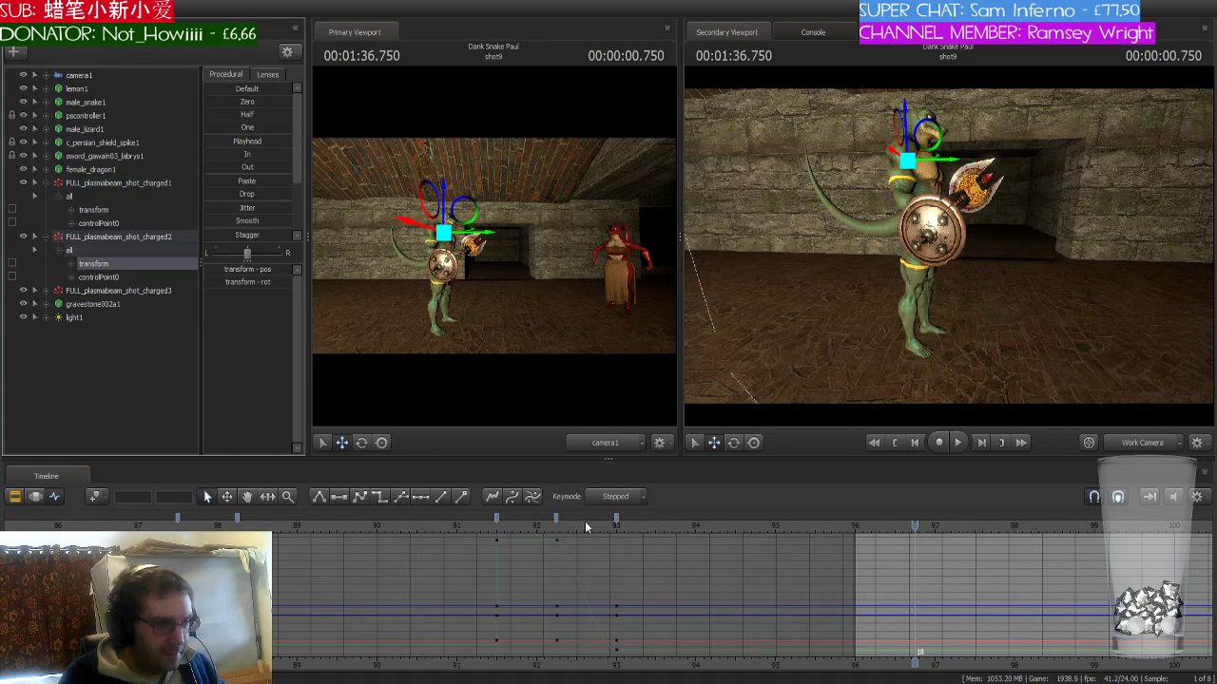
pyautogui.click(497, 519)
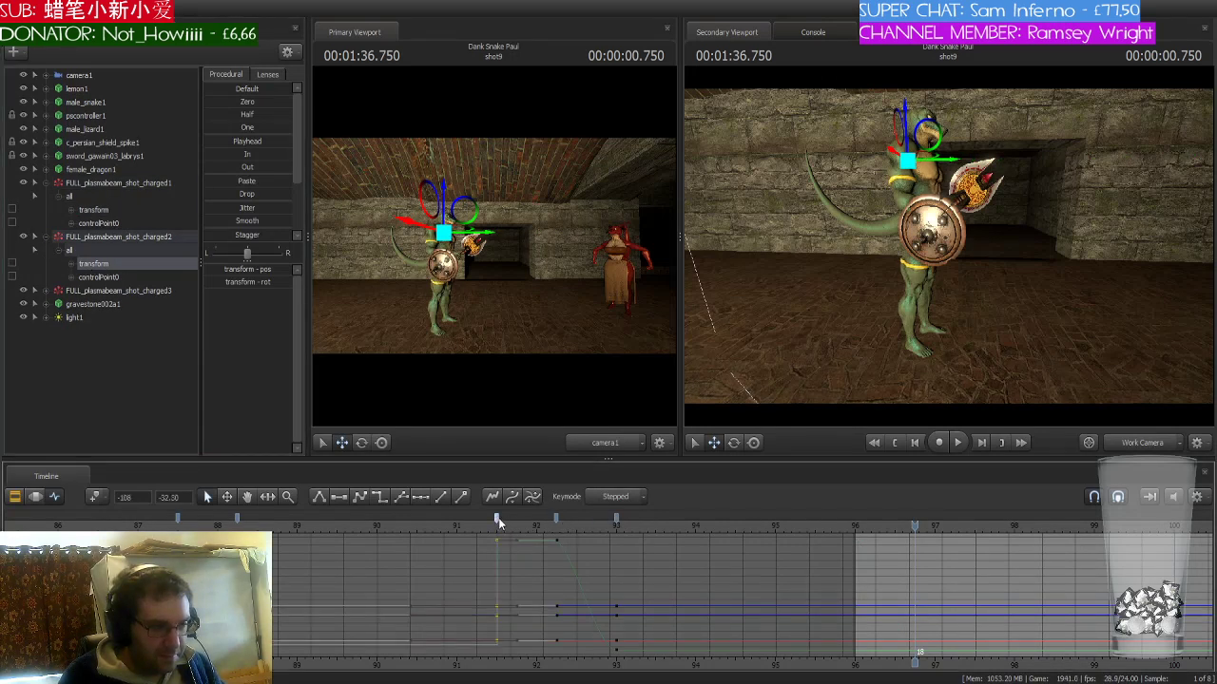
pyautogui.keyDown('shift'); pyautogui.click(616, 519); pyautogui.keyUp('shift')
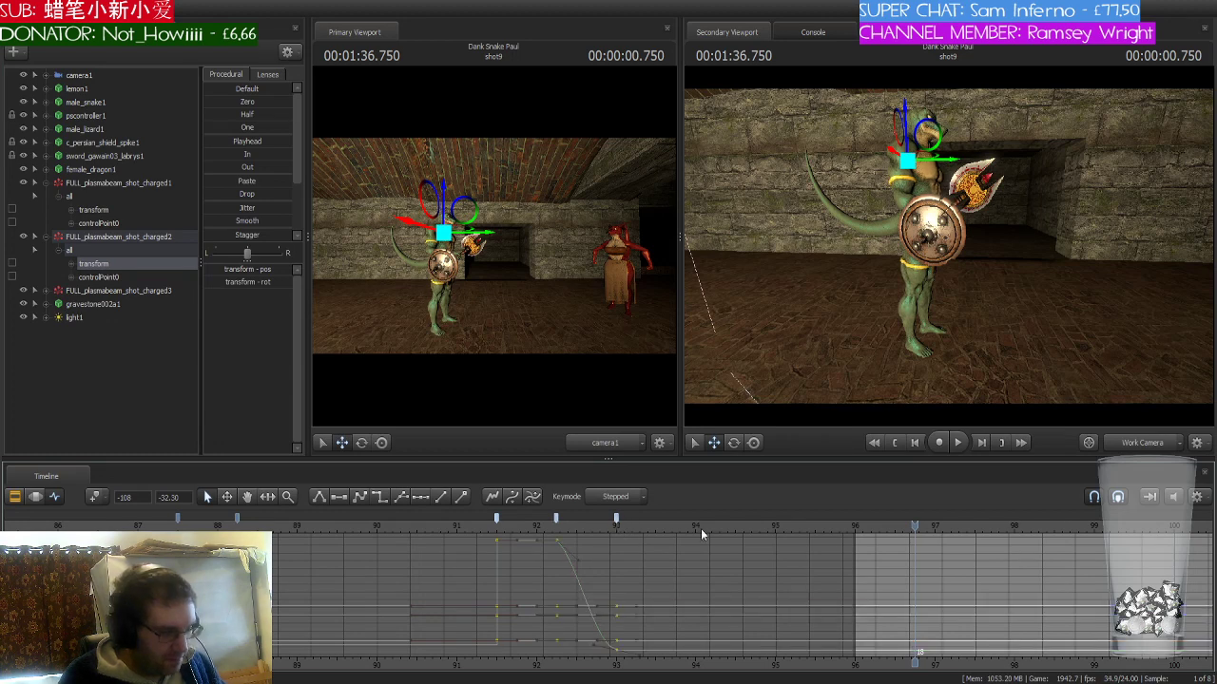
pyautogui.moveTo(912, 526); pyautogui.dragTo(855, 532)
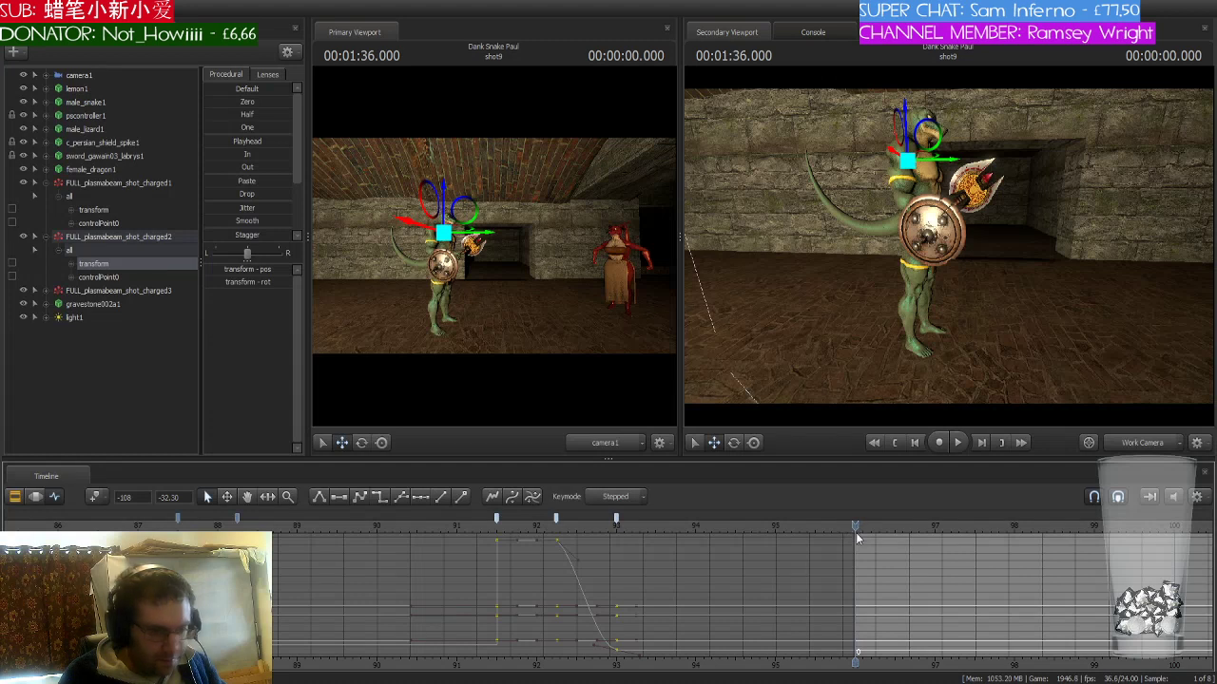
pyautogui.hotkey('ctrl', 'v')
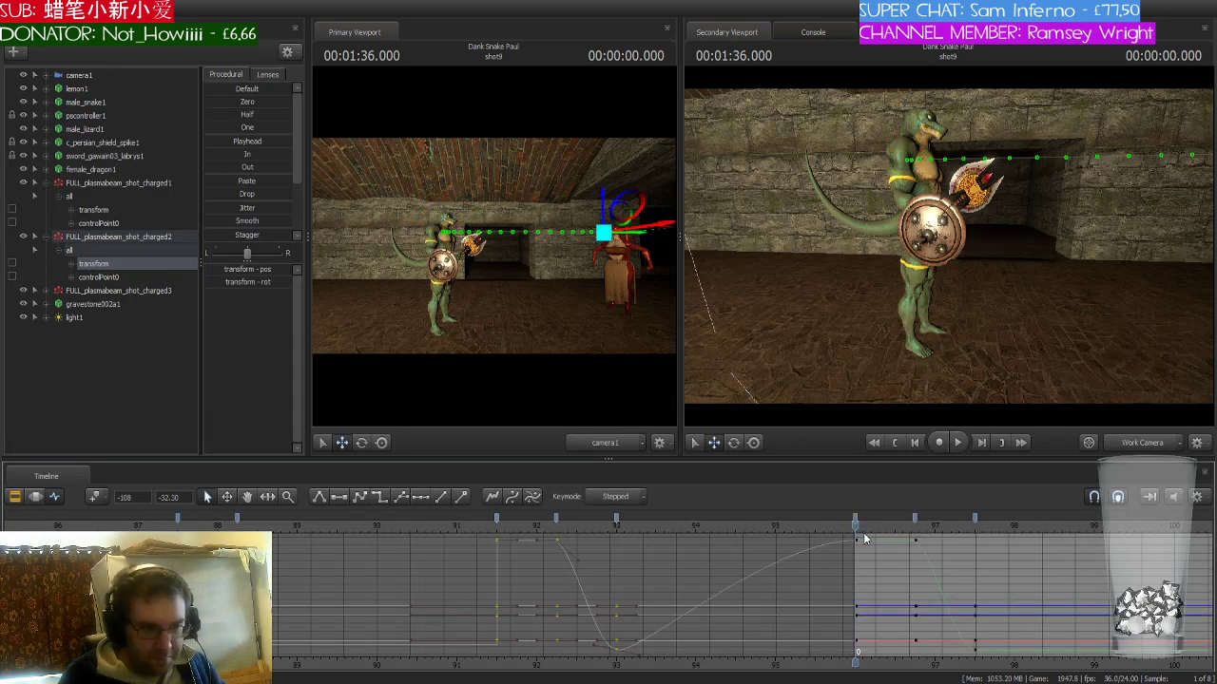
pyautogui.click(616, 520)
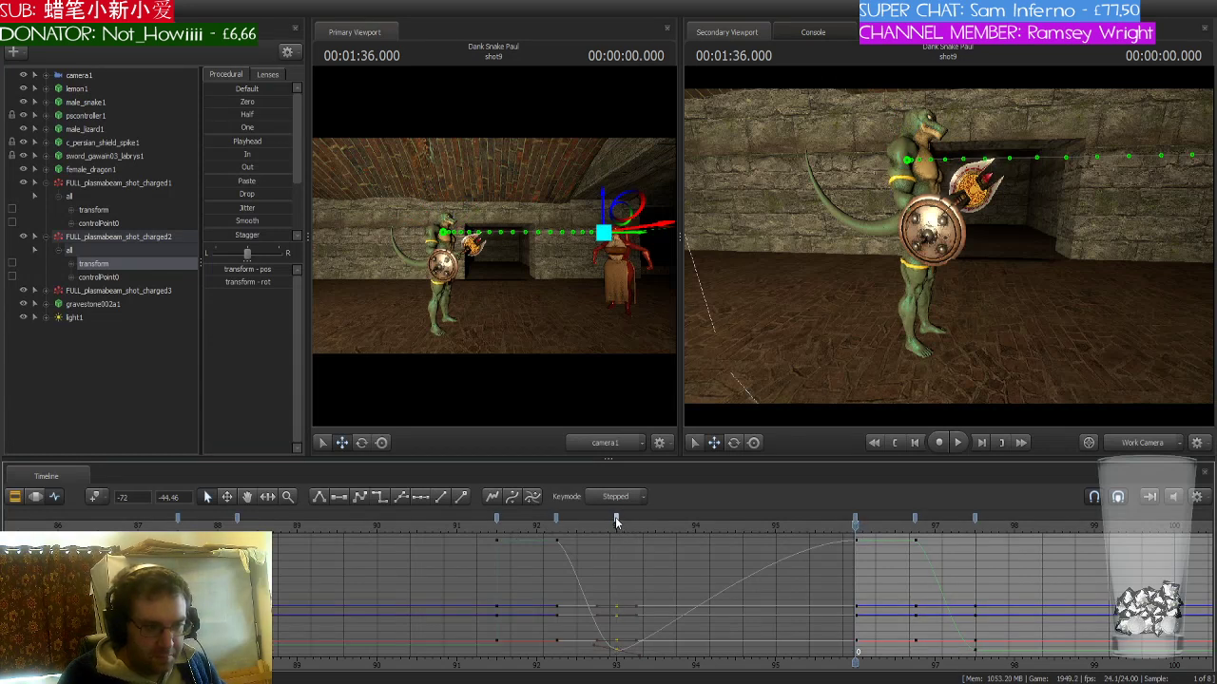
pyautogui.click(378, 498)
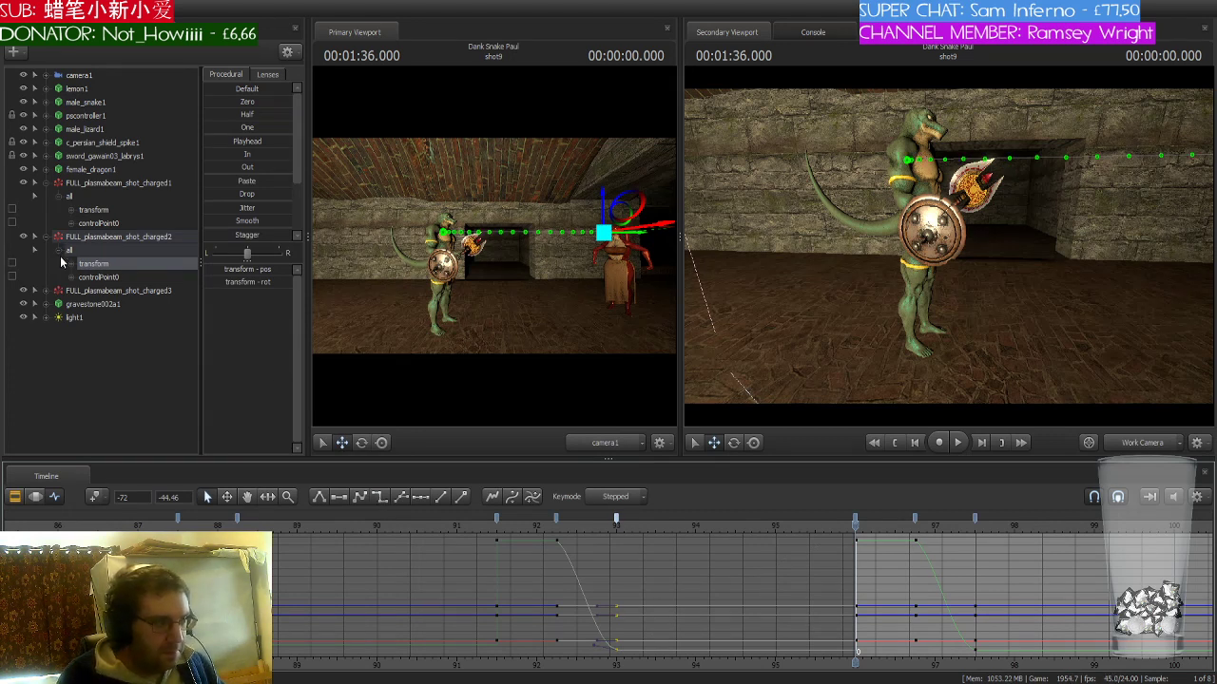
# - Copy FULL_plasmabeam_shot_charged3's three transform keyframes from frame -108 onward to frame 0 of shot9, and set stepped tangents on its frame -54 keyframe
pyautogui.click(35, 290)
pyautogui.click(112, 318)
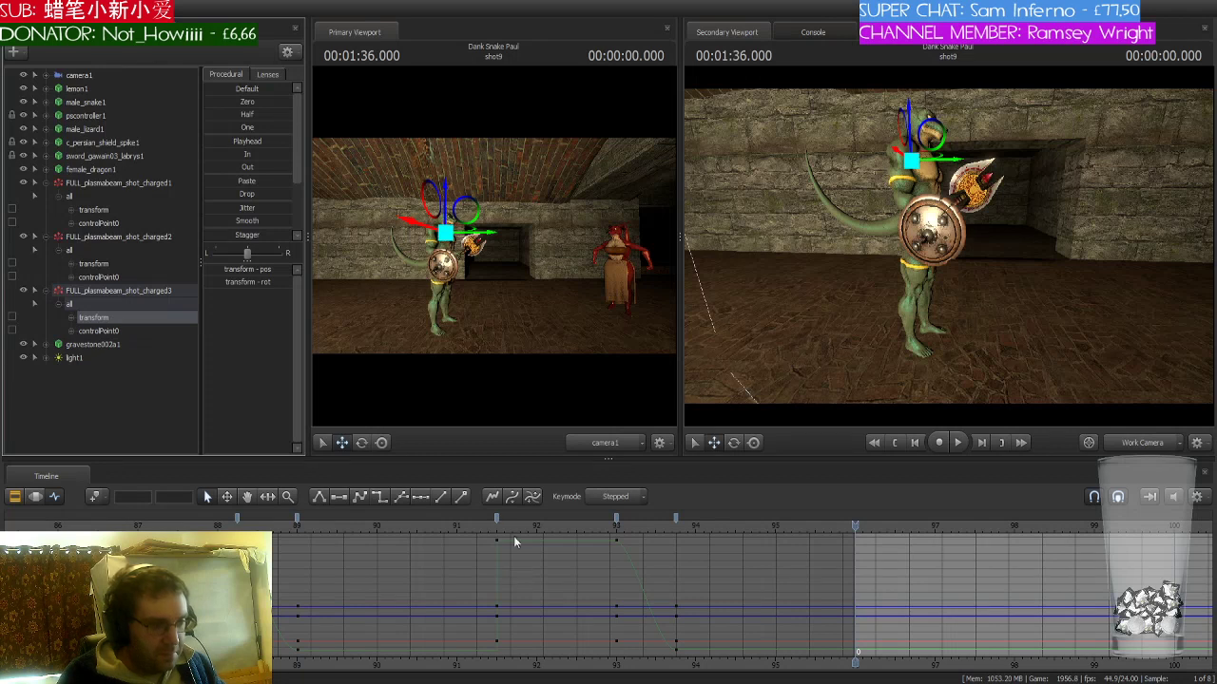
pyautogui.click(496, 519)
pyautogui.click(677, 522)
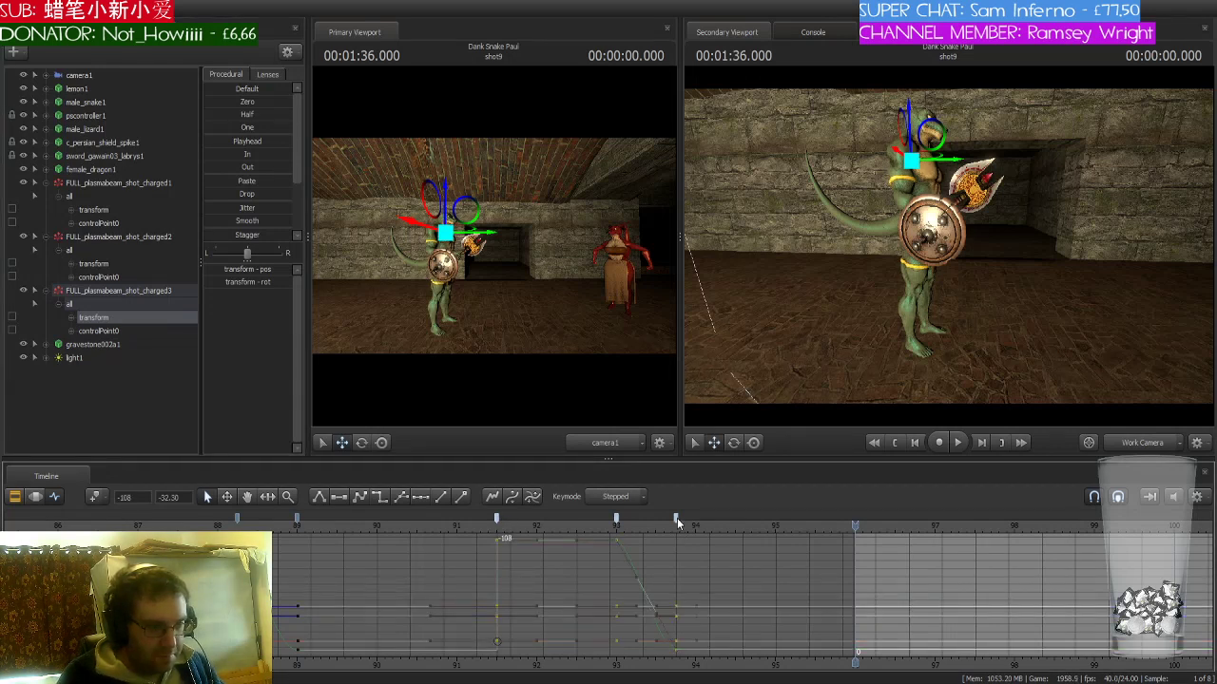
pyautogui.hotkey('ctrl', 'v')
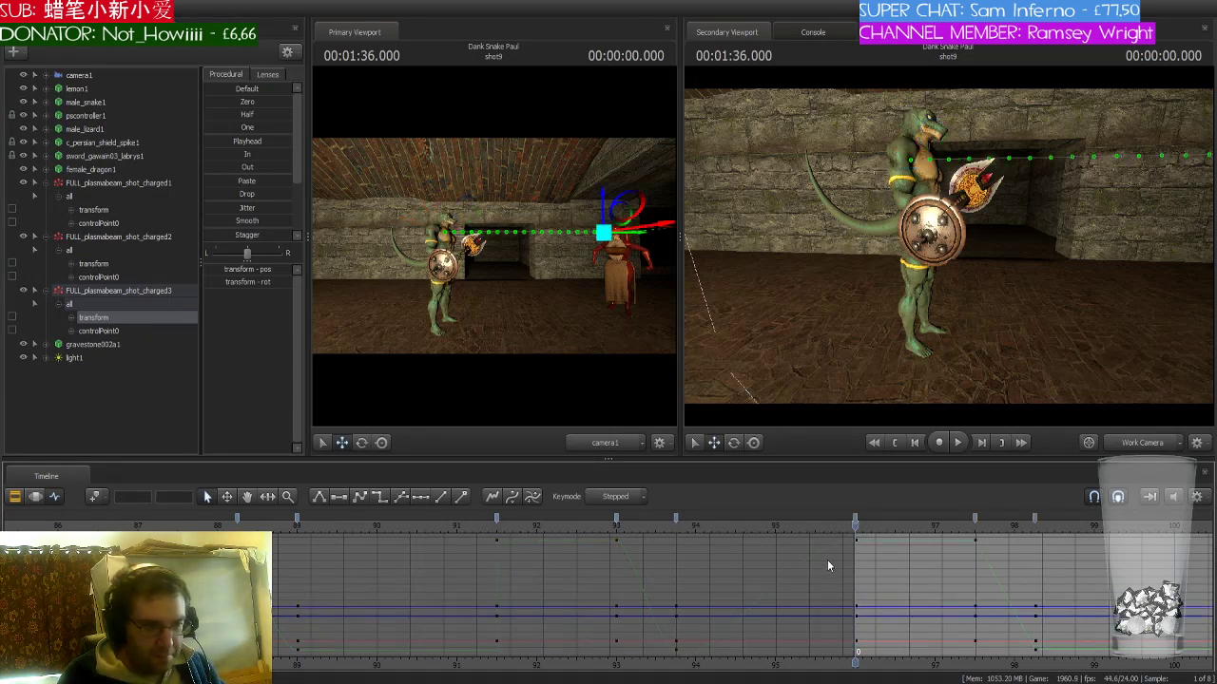
pyautogui.click(674, 520)
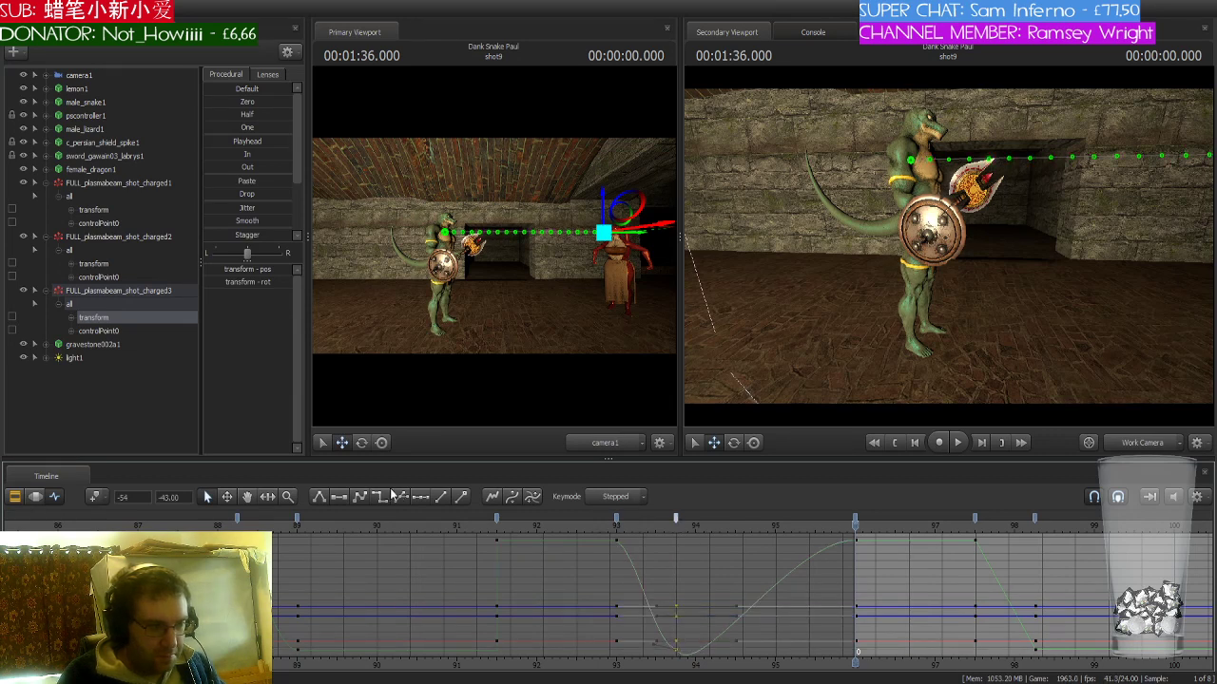
pyautogui.moveTo(856, 663); pyautogui.dragTo(557, 620, button='middle')
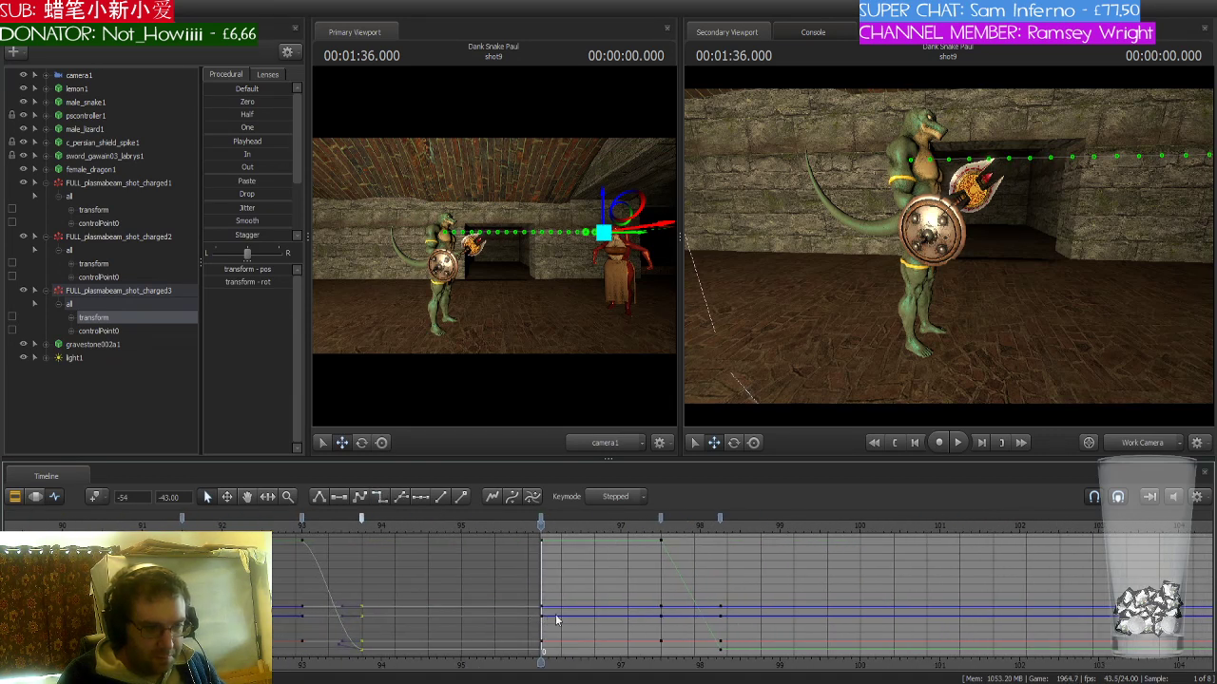
# - Play the opening of shot9 to check the three copied fireball animations
pyautogui.scroll(-2, 576, 613)
pyautogui.press('space')
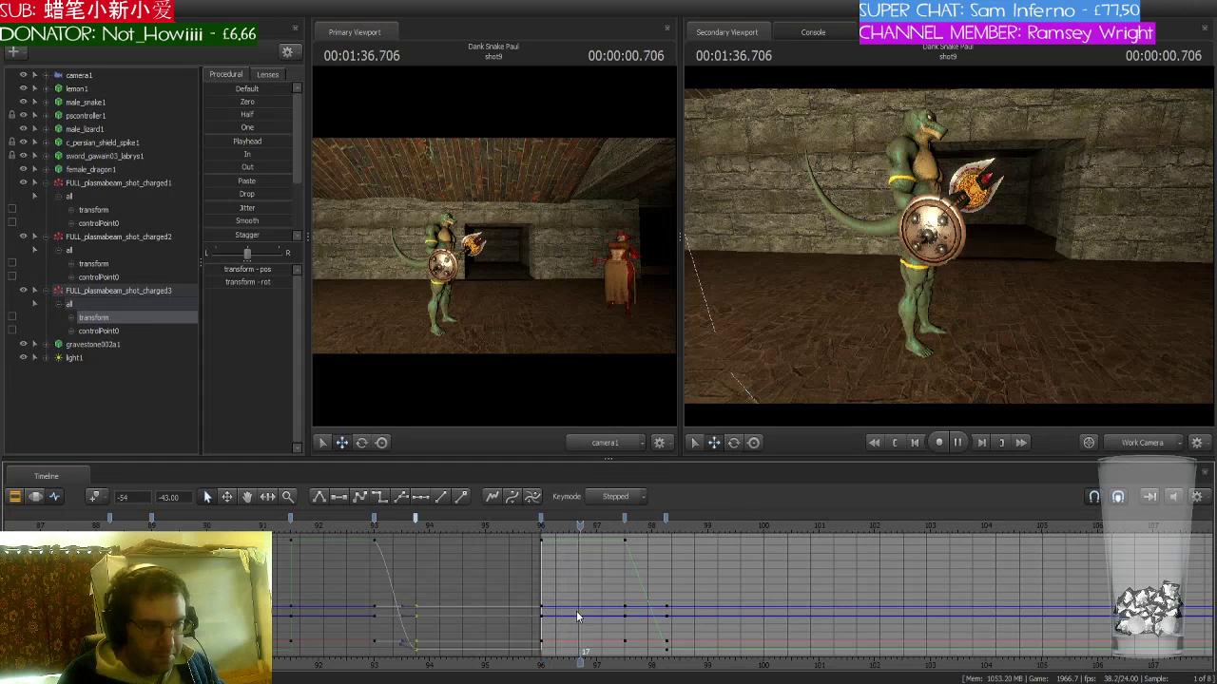
pyautogui.press('space')
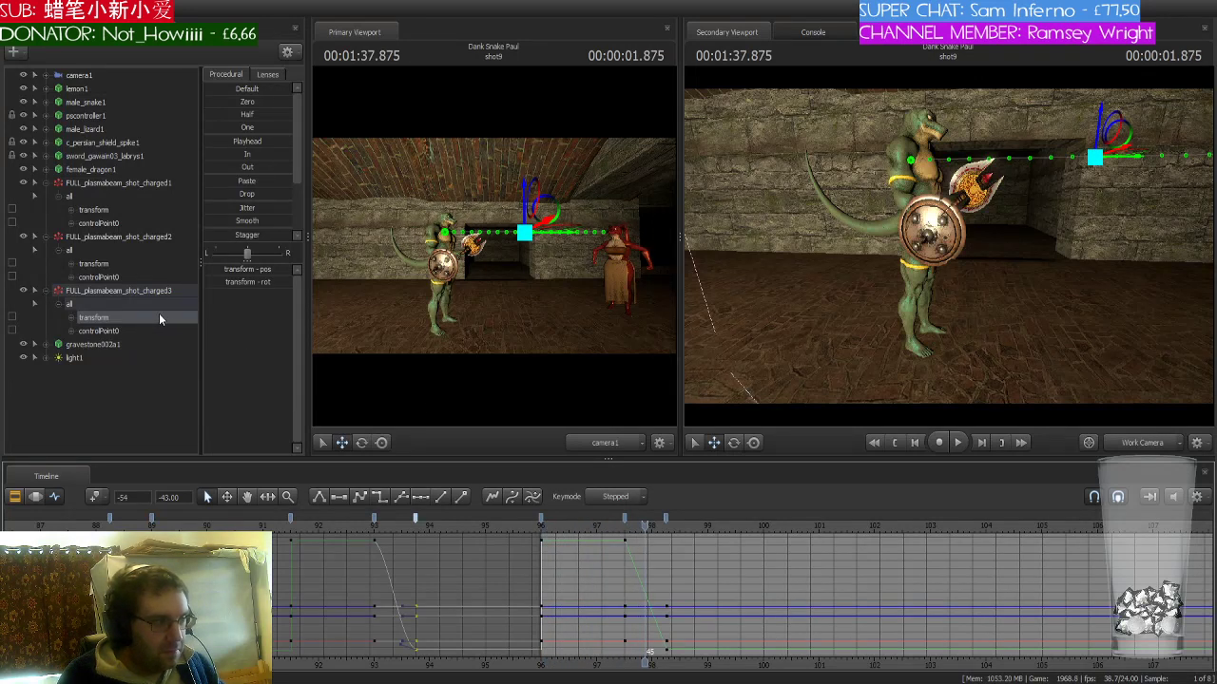
# - Set stepped tangents on FULL_plasmabeam_shot_charged3's frame 0 transform keyframe in shot9 so it holds until its frame 36 keyframe
pyautogui.moveTo(647, 525); pyautogui.dragTo(623, 527)
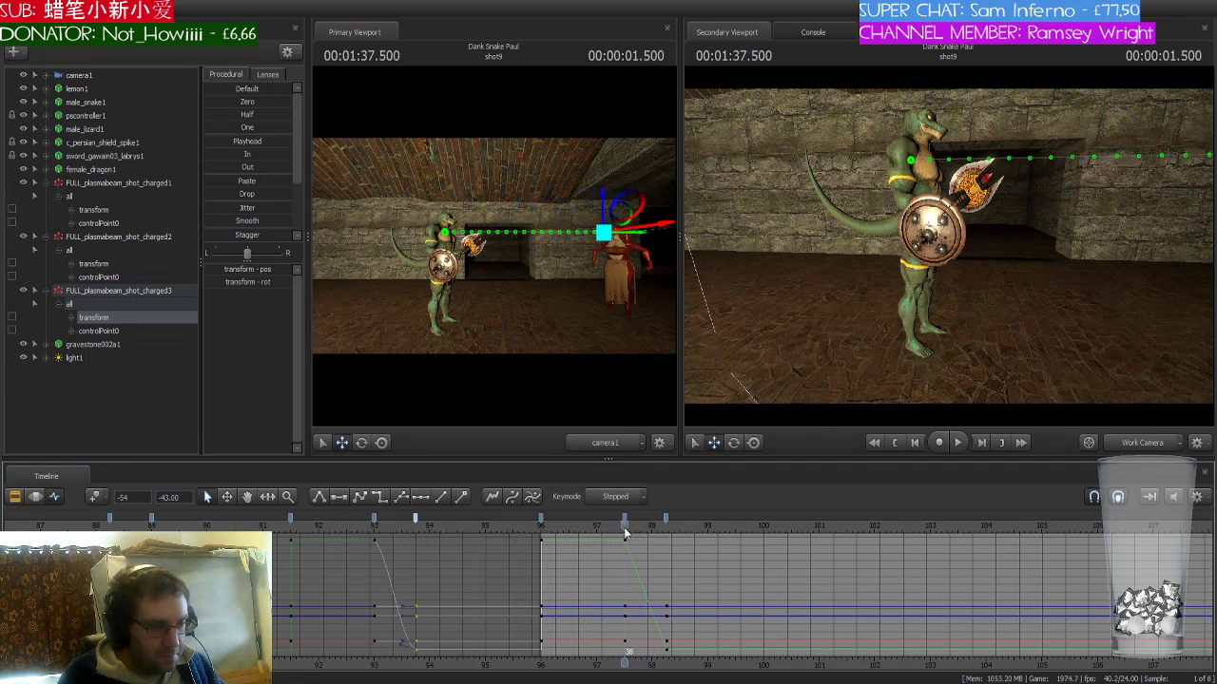
pyautogui.click(624, 516)
pyautogui.click(362, 497)
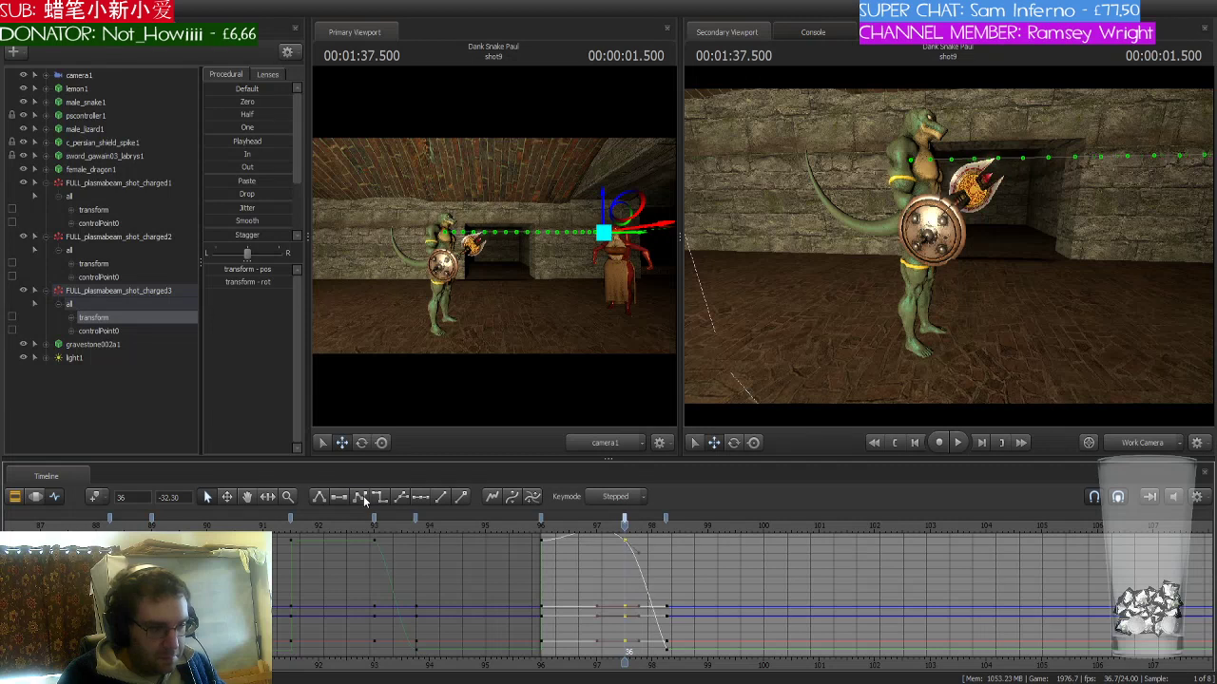
pyautogui.click(540, 517)
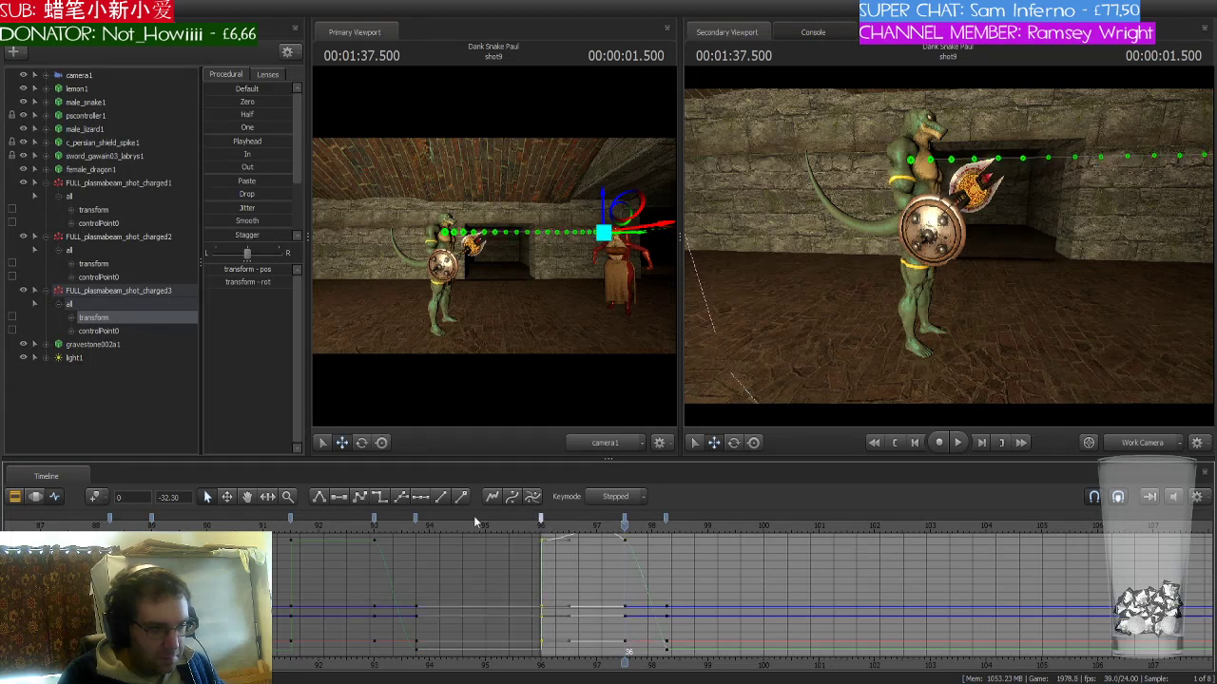
pyautogui.click(380, 496)
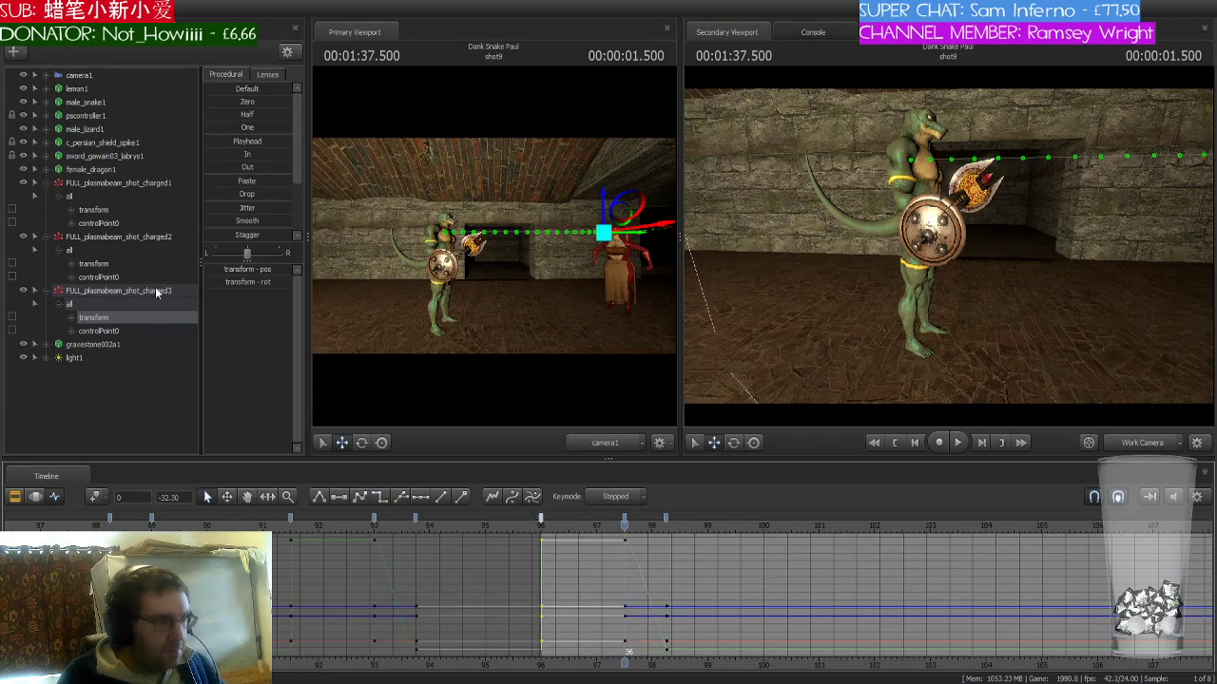
# - Compare the transform keyframes of FULL_plasmabeam_shot_charged2 and FULL_plasmabeam_shot_charged3 around frame 36, and return to the start of shot9
pyautogui.click(95, 263)
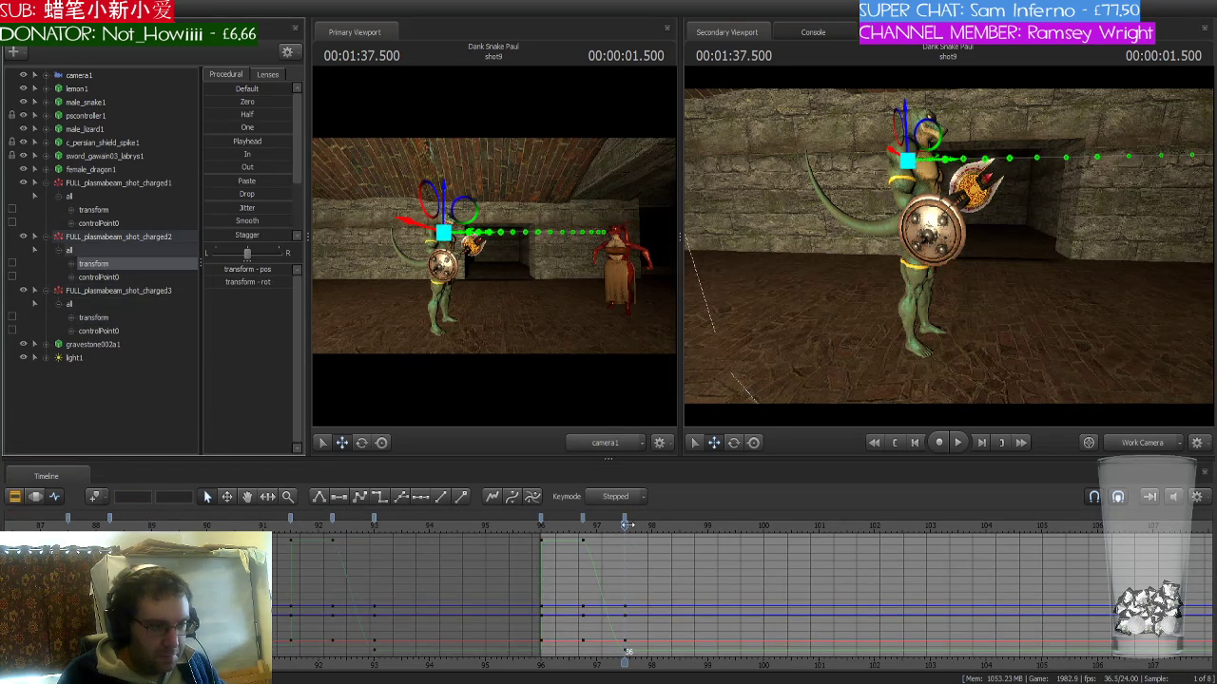
pyautogui.moveTo(624, 525)
pyautogui.mouseDown()
pyautogui.moveTo(533, 523)
pyautogui.moveTo(624, 530)
pyautogui.mouseUp()
pyautogui.click(106, 320)
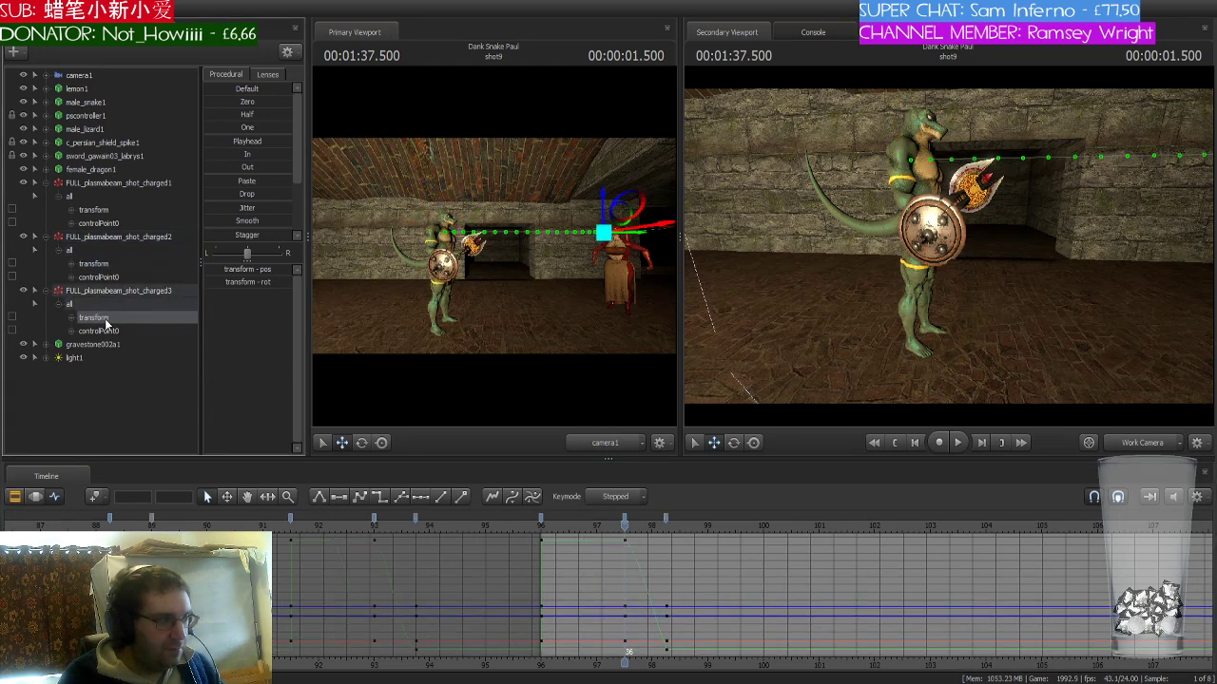
pyautogui.scroll(3, 707, 595)
pyautogui.moveTo(628, 523); pyautogui.dragTo(474, 541)
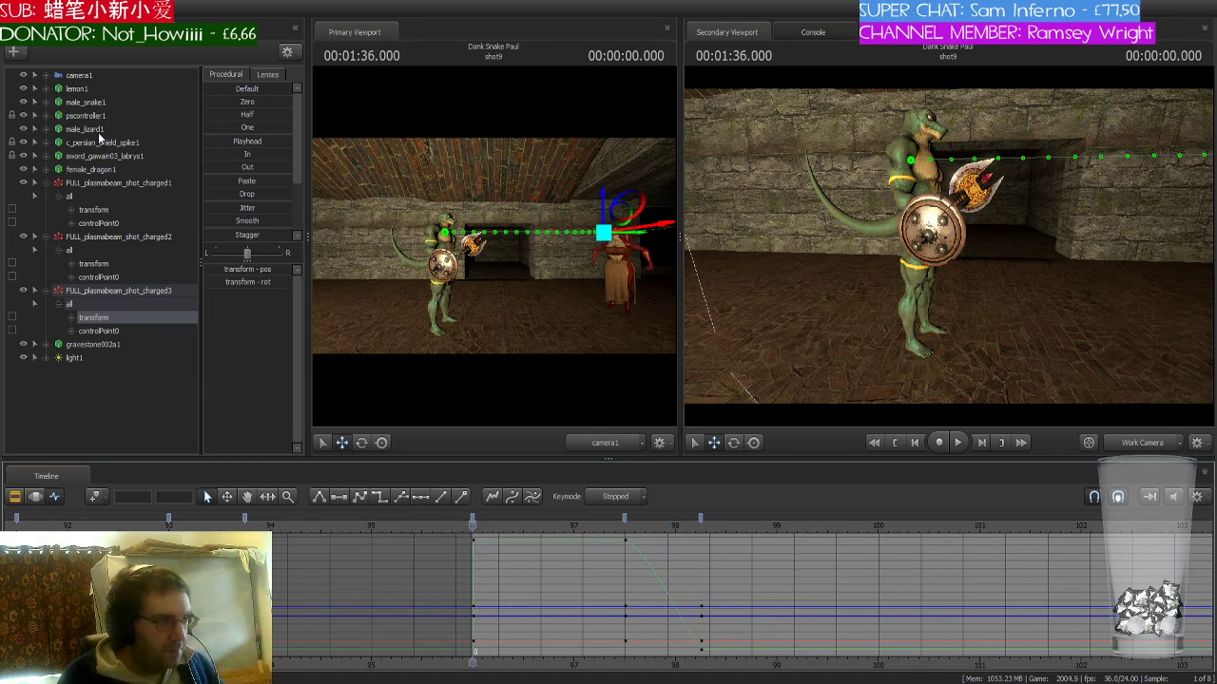
# - Collapse the control hierarchies of the three FULL_plasmabeam_shot_charged fireballs
pyautogui.click(46, 182)
pyautogui.click(45, 195)
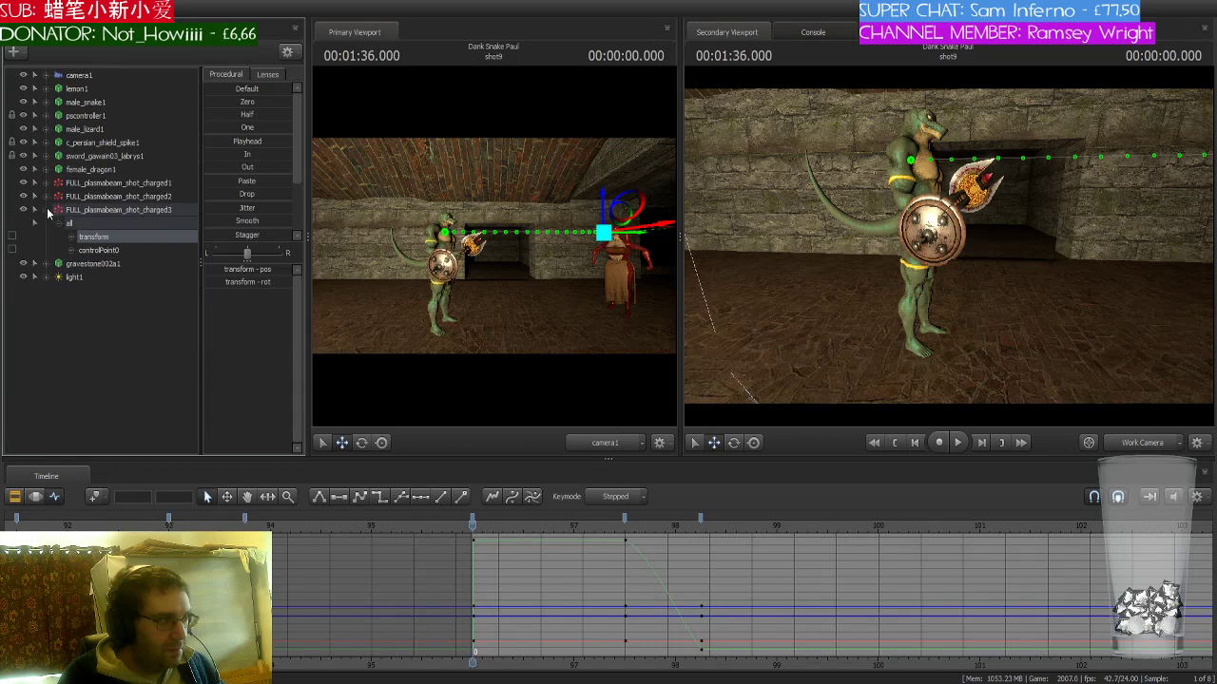
pyautogui.click(46, 209)
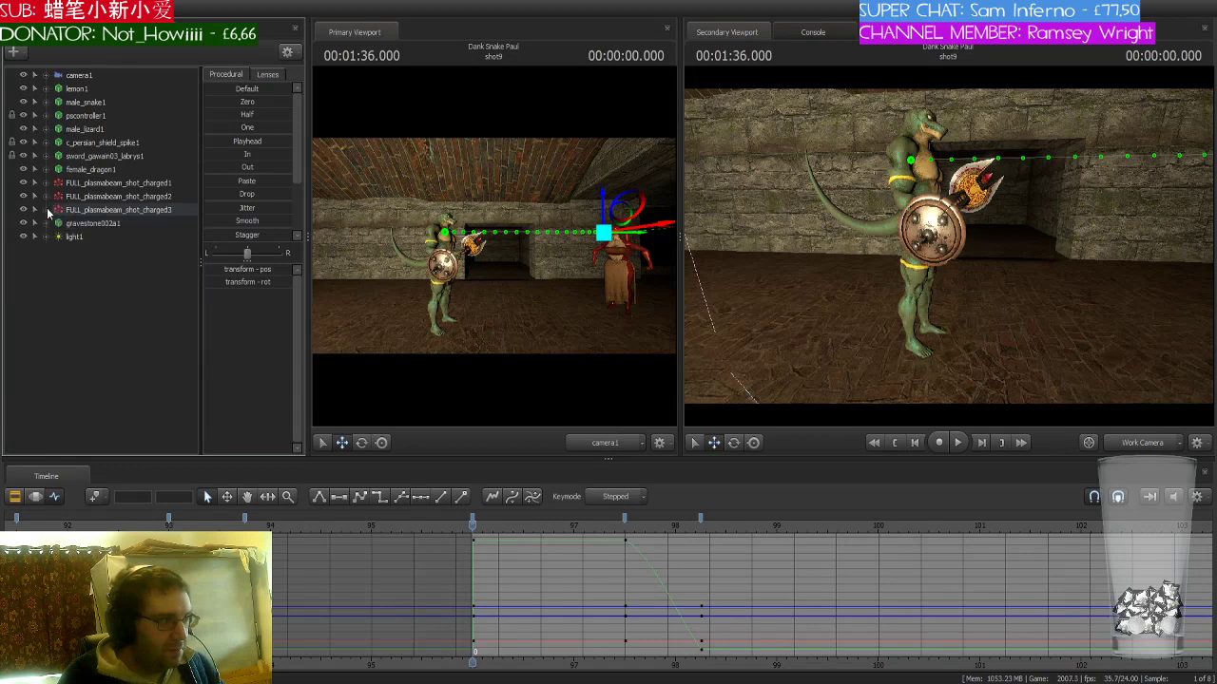
# - Expand male_lizard1's Body controls and select the whole lizard model
pyautogui.click(43, 128)
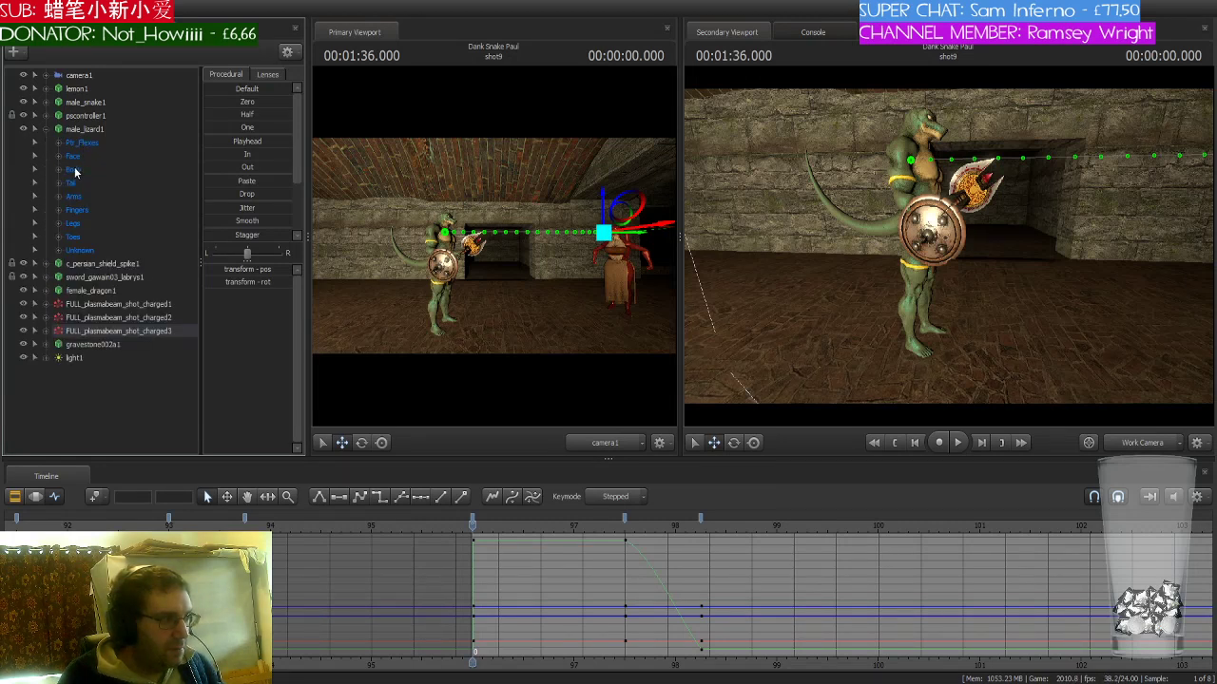
pyautogui.click(58, 170)
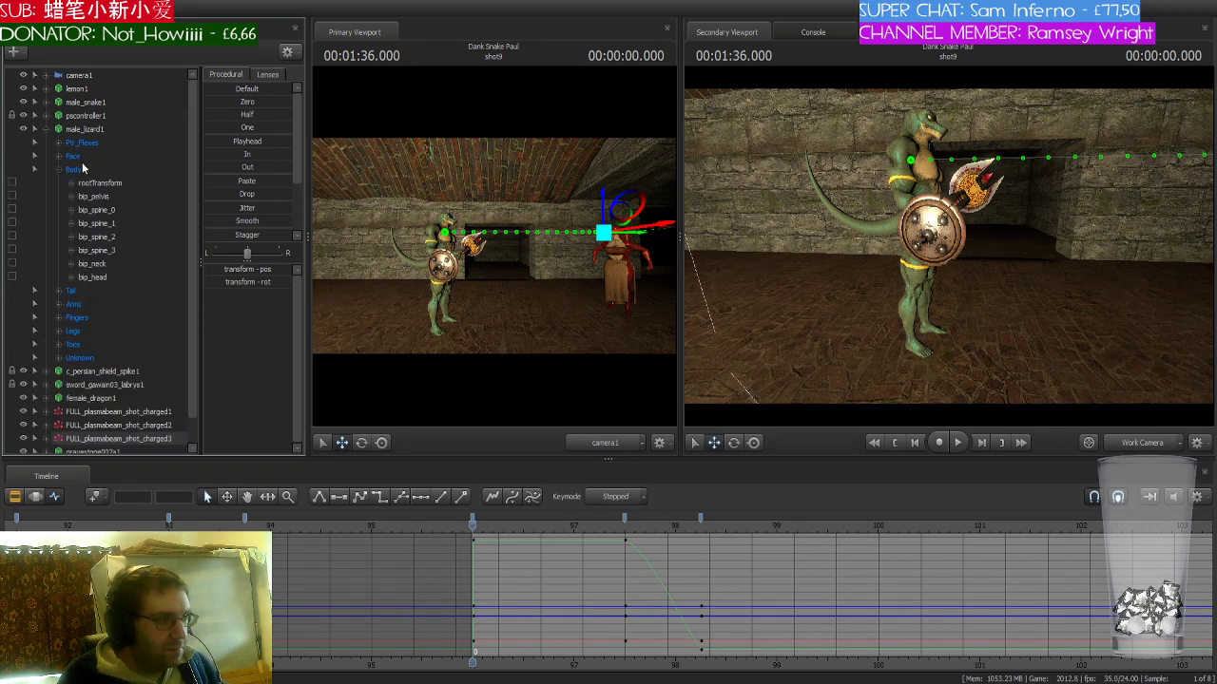
pyautogui.click(97, 128)
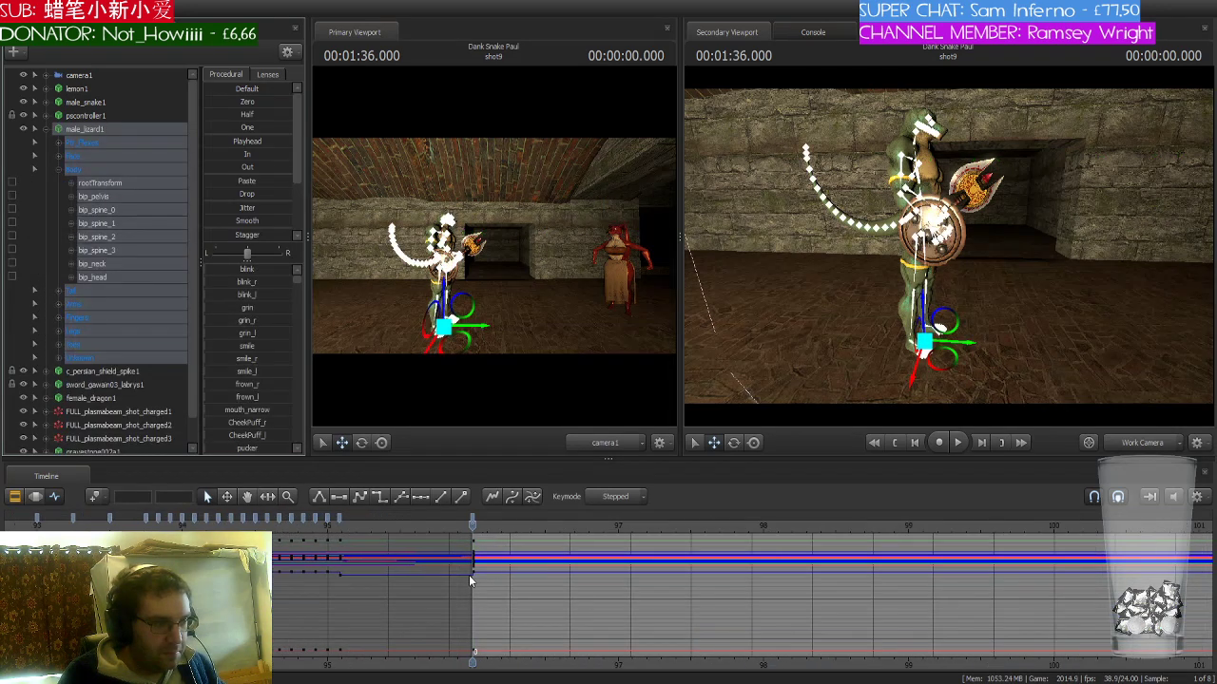
# - Check the lizard and FULL_plasmabeam_shot_charged1's motion at frame 6 of shot9, and return to the shot's start
pyautogui.press('Right')
pyautogui.press('Right')
pyautogui.press('Right')
pyautogui.press('Right')
pyautogui.press('Right')
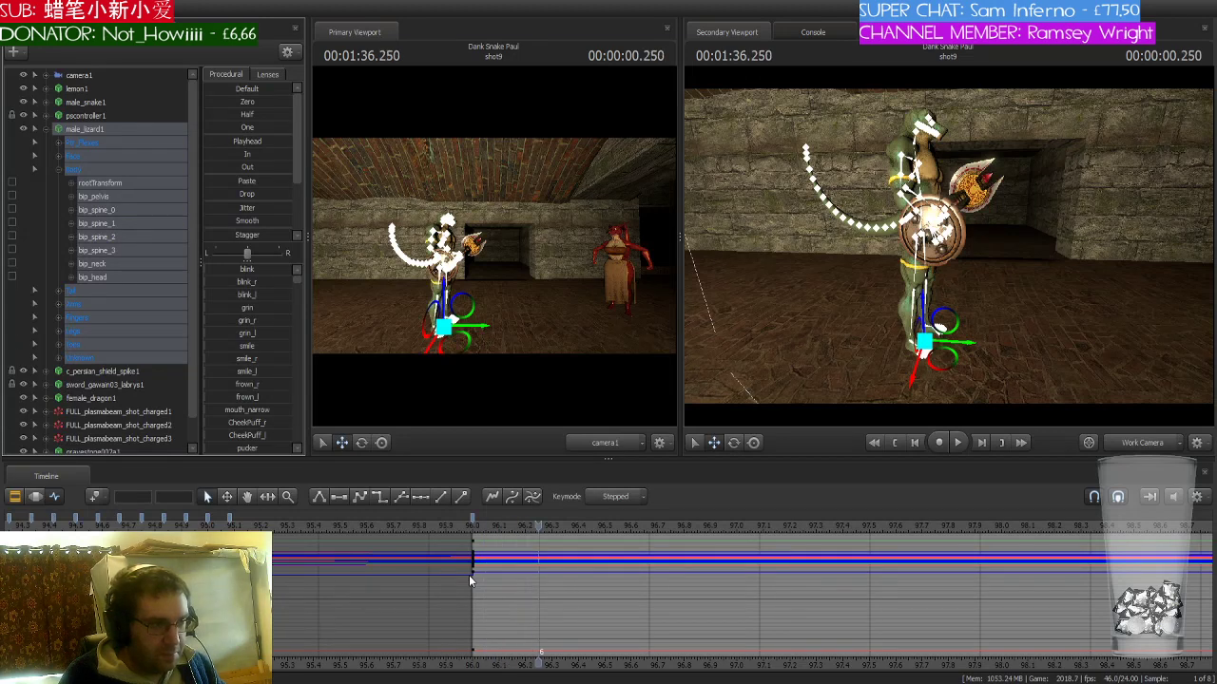
pyautogui.click(156, 412)
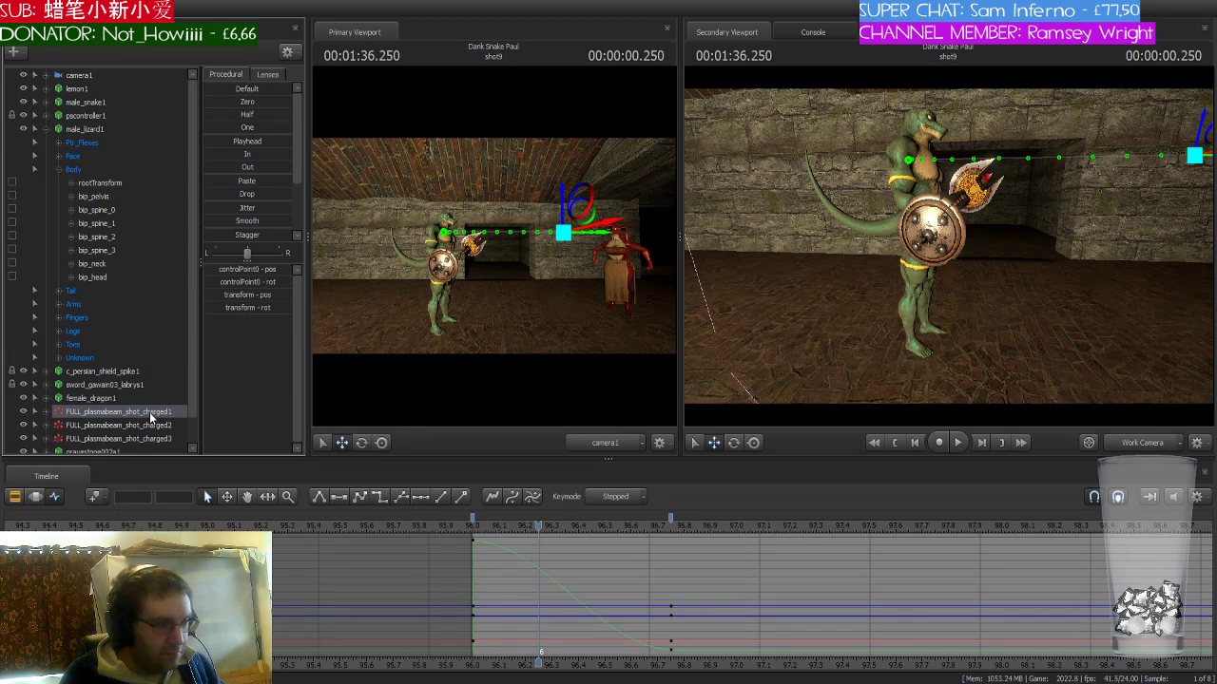
pyautogui.press('Home')
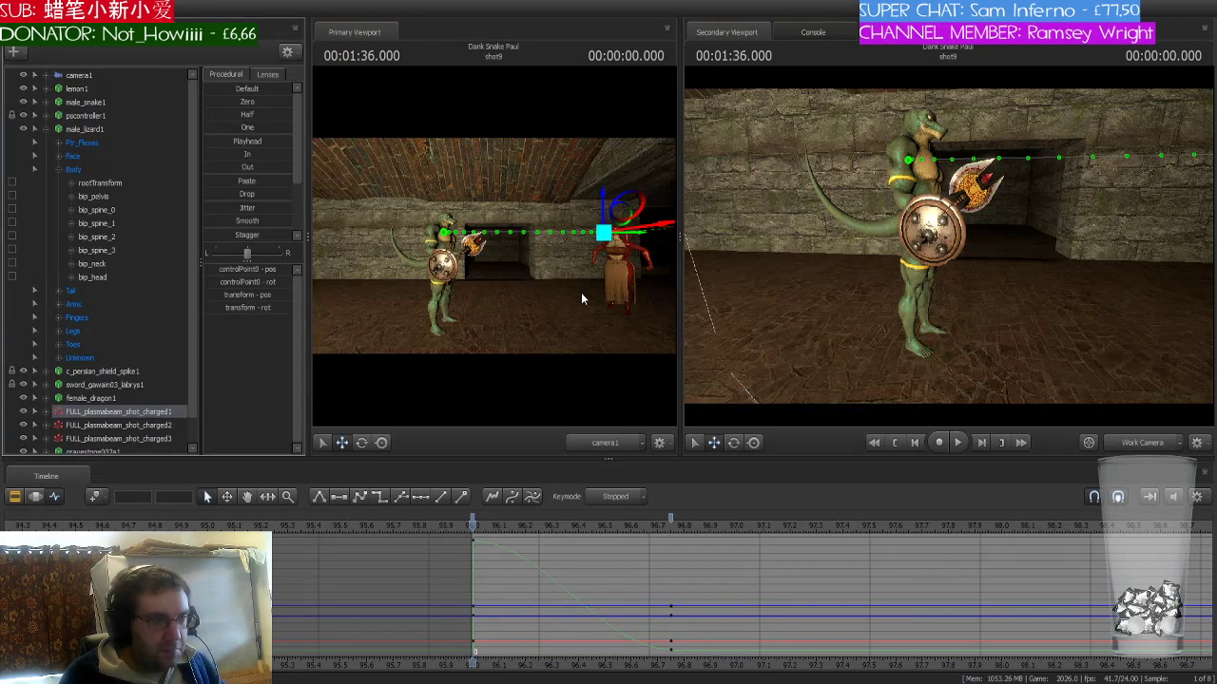
pyautogui.click(495, 526)
pyautogui.moveTo(495, 526)
pyautogui.mouseDown()
pyautogui.moveTo(548, 528)
pyautogui.moveTo(409, 530)
pyautogui.moveTo(548, 529)
pyautogui.moveTo(340, 530)
pyautogui.moveTo(567, 536)
pyautogui.moveTo(473, 534)
pyautogui.mouseUp()
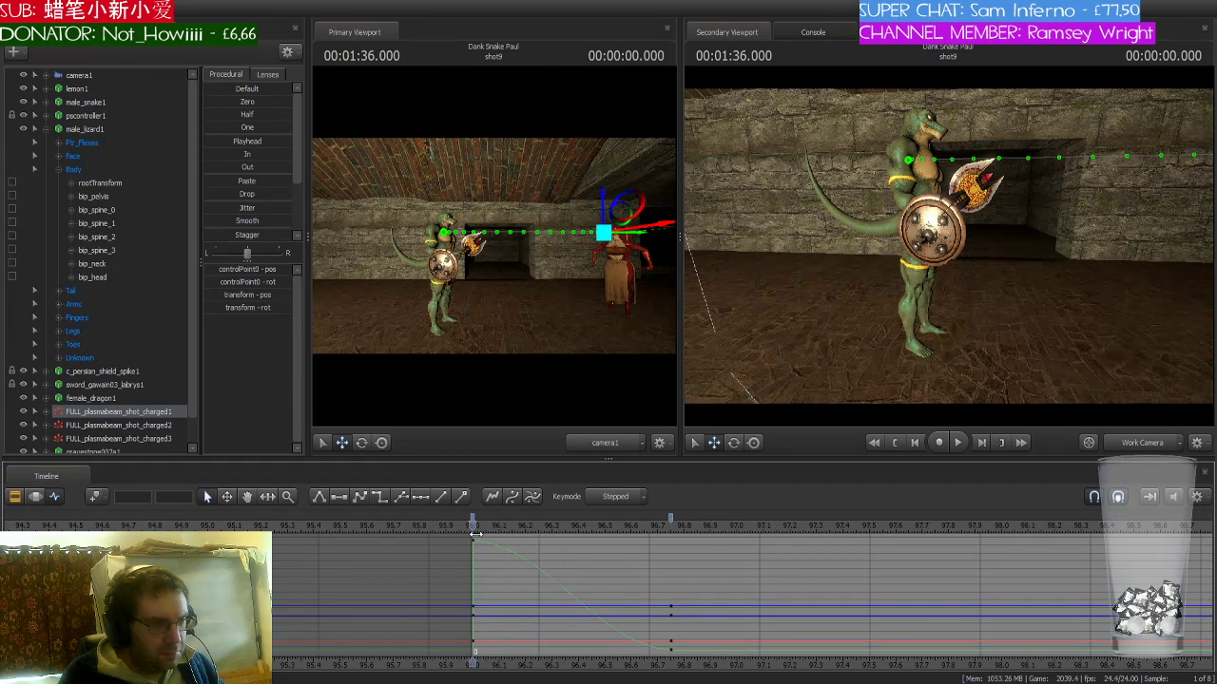
pyautogui.click(129, 414)
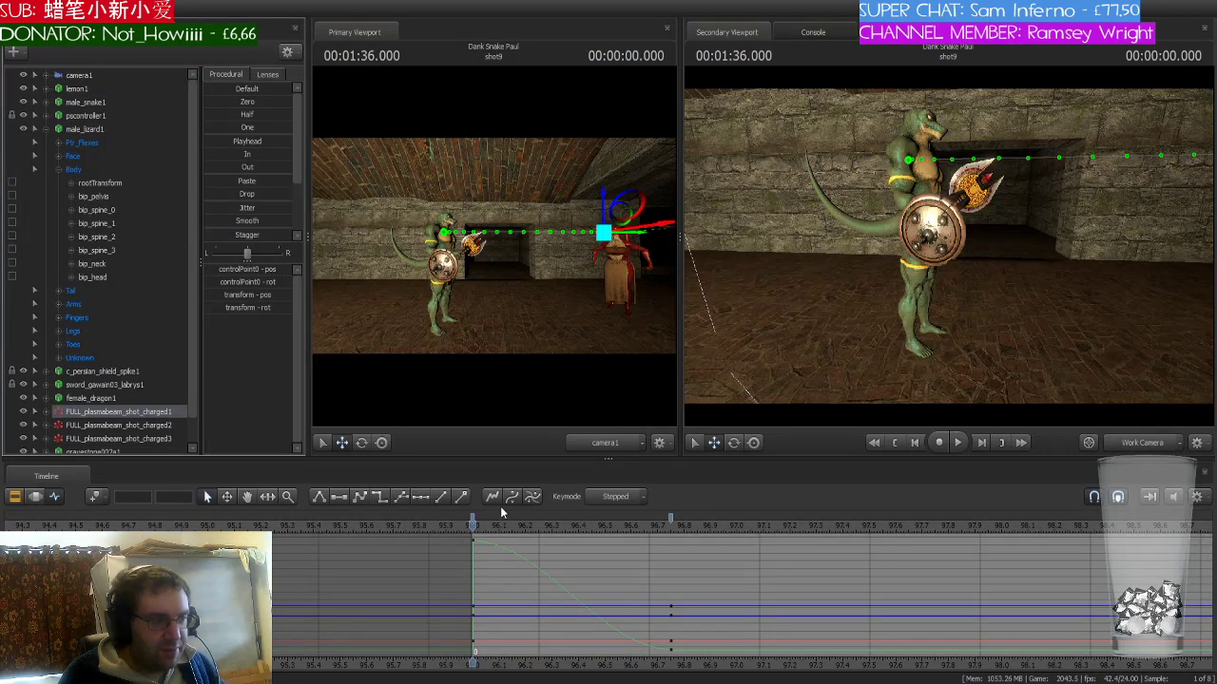
pyautogui.moveTo(471, 530)
pyautogui.mouseDown()
pyautogui.moveTo(454, 530)
pyautogui.moveTo(671, 548)
pyautogui.moveTo(474, 544)
pyautogui.mouseUp()
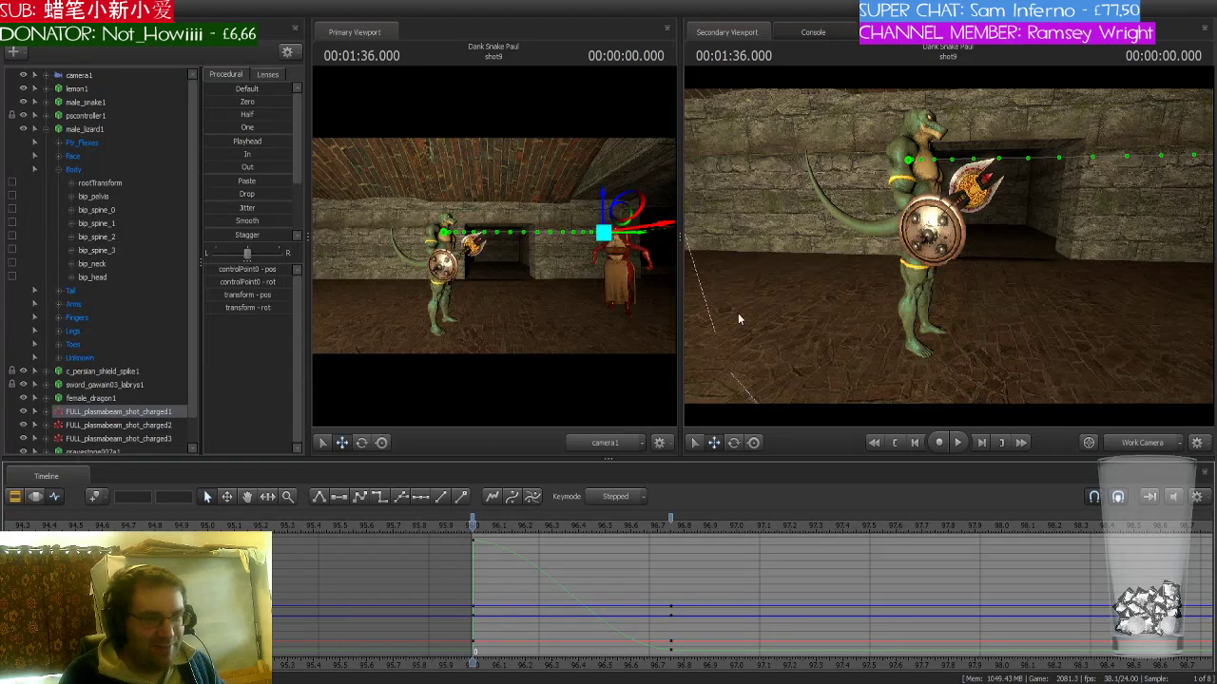
# - Select all of male_lizard1's controls, and locate and select its running pose keyframe at frame -324, the start of shot7
pyautogui.click(90, 129)
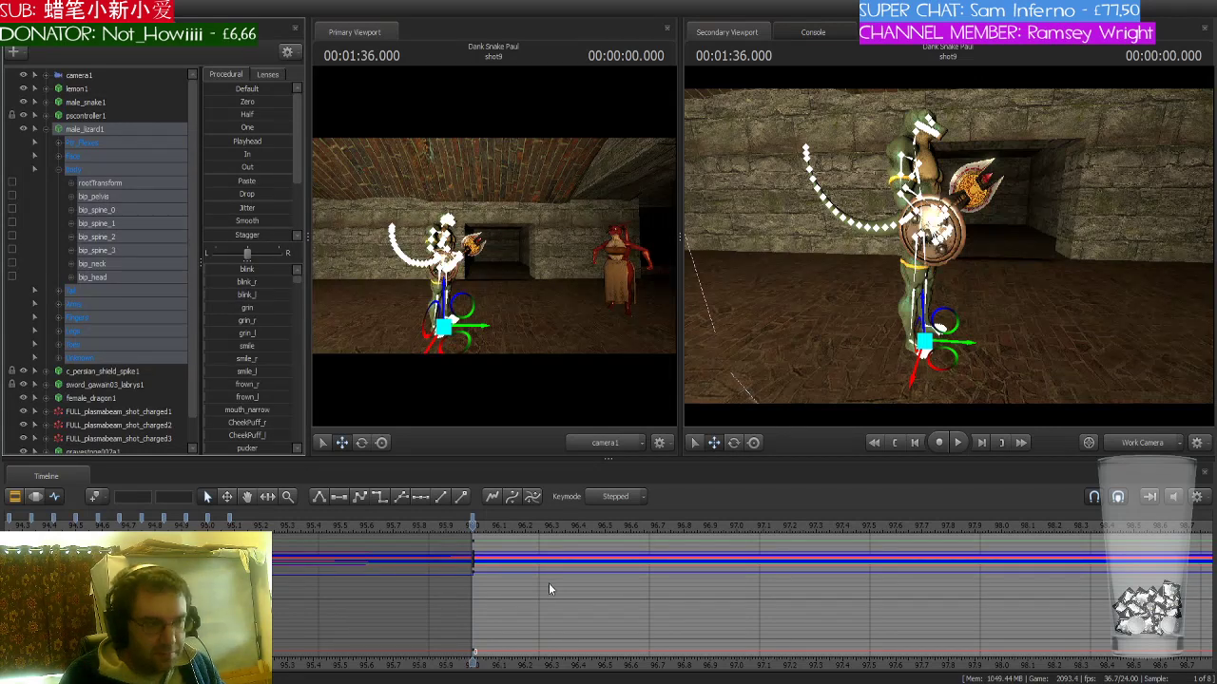
pyautogui.moveTo(951, 247); pyautogui.dragTo(922, 255)
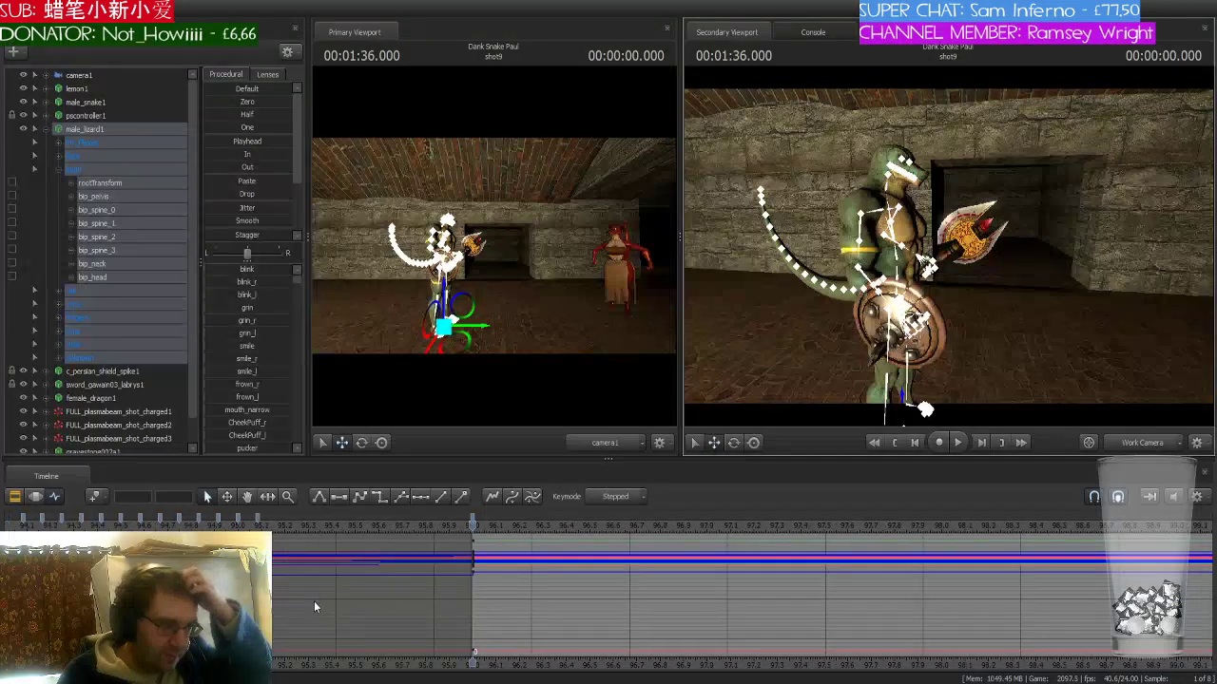
pyautogui.scroll(-5, 317, 598)
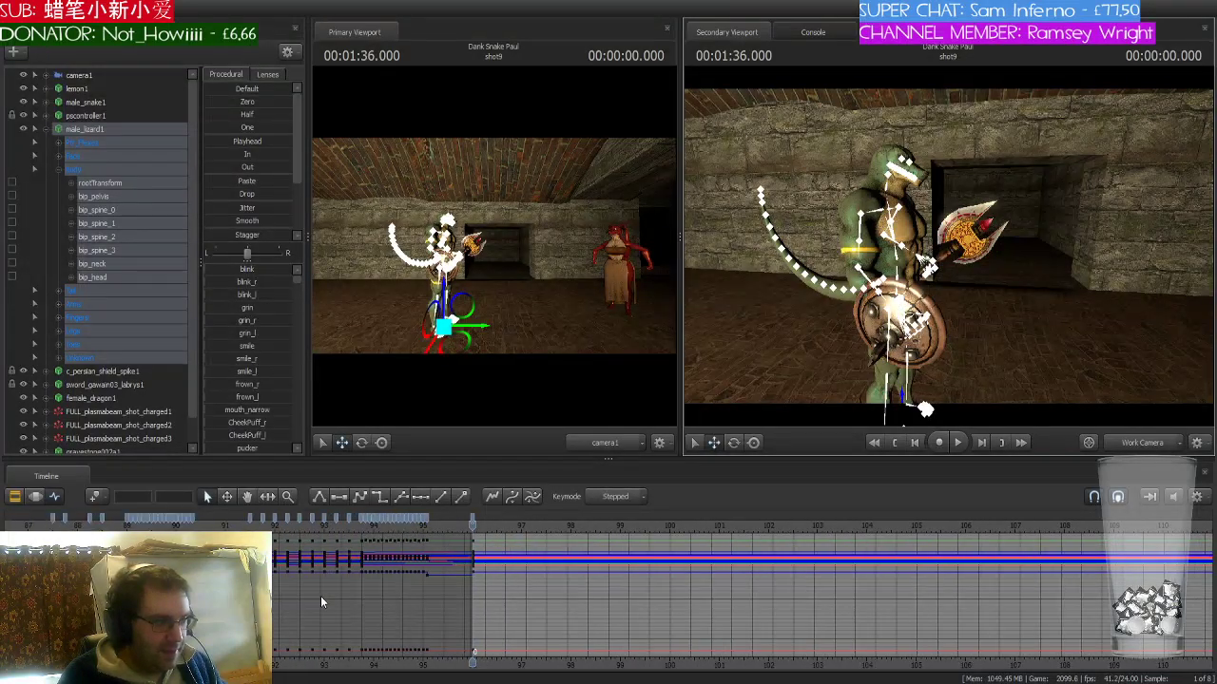
pyautogui.scroll(-6, 321, 596)
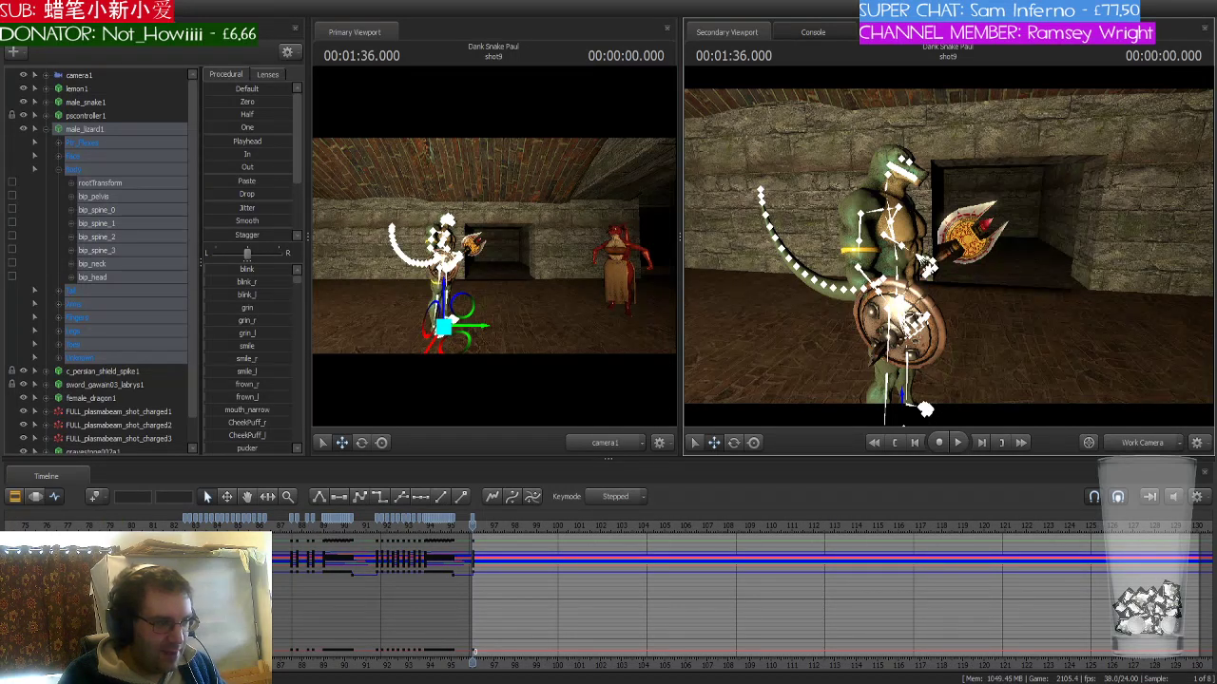
pyautogui.click(187, 526)
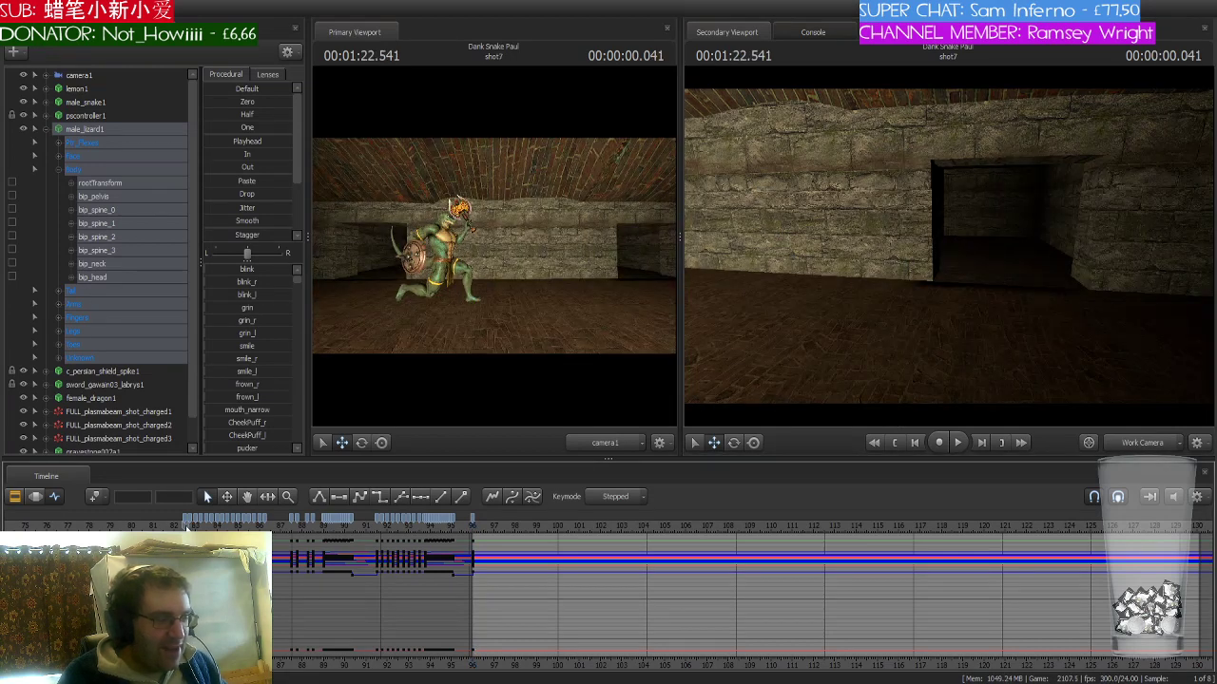
pyautogui.scroll(15, 187, 526)
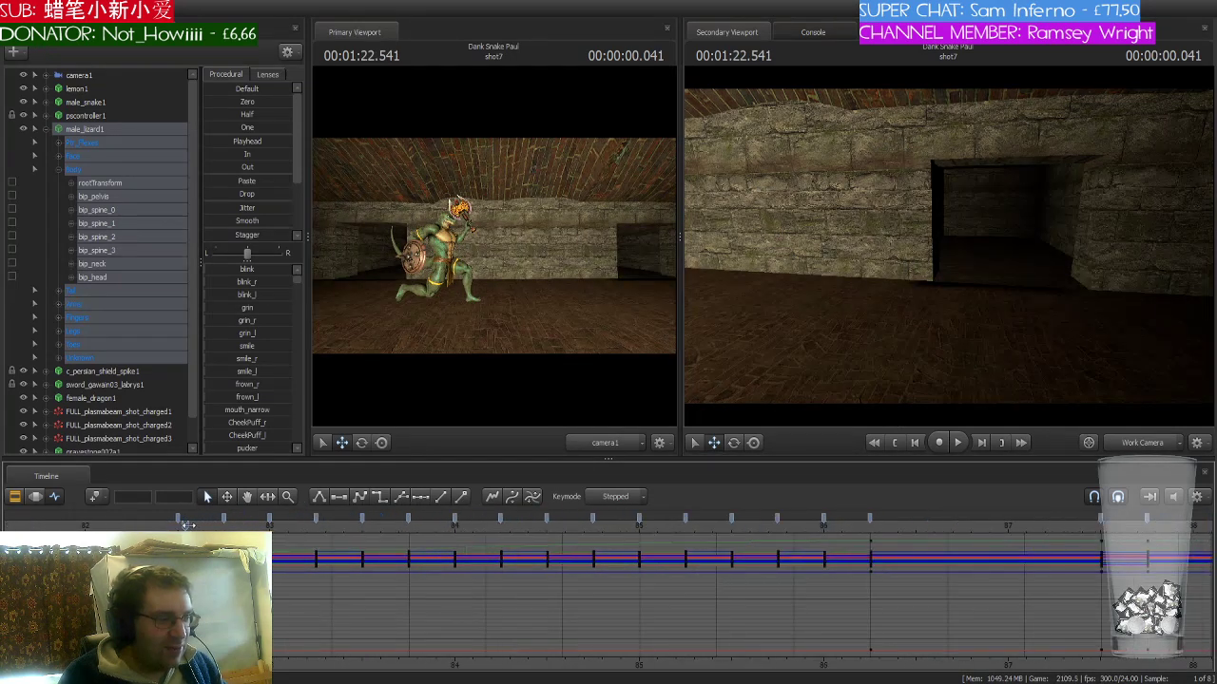
pyautogui.click(178, 525)
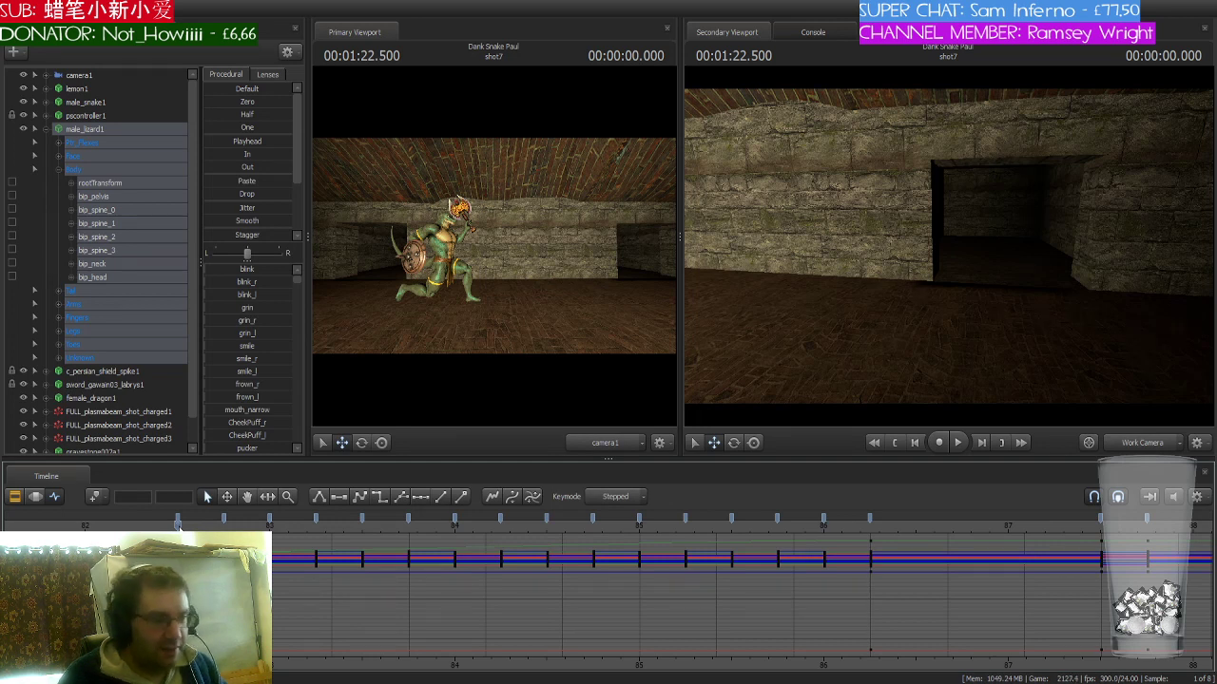
pyautogui.click(178, 520)
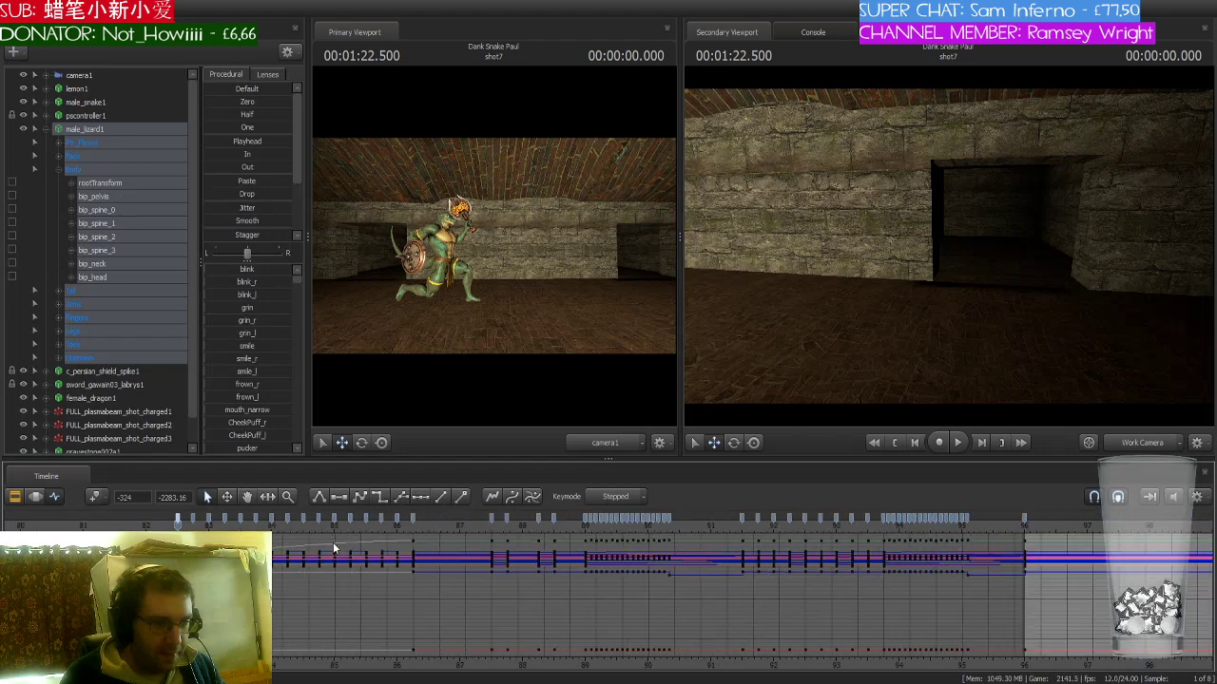
# - Try to delete male_lizard1's keyframe at the start of shot9, and undo the deletion
pyautogui.click(845, 525)
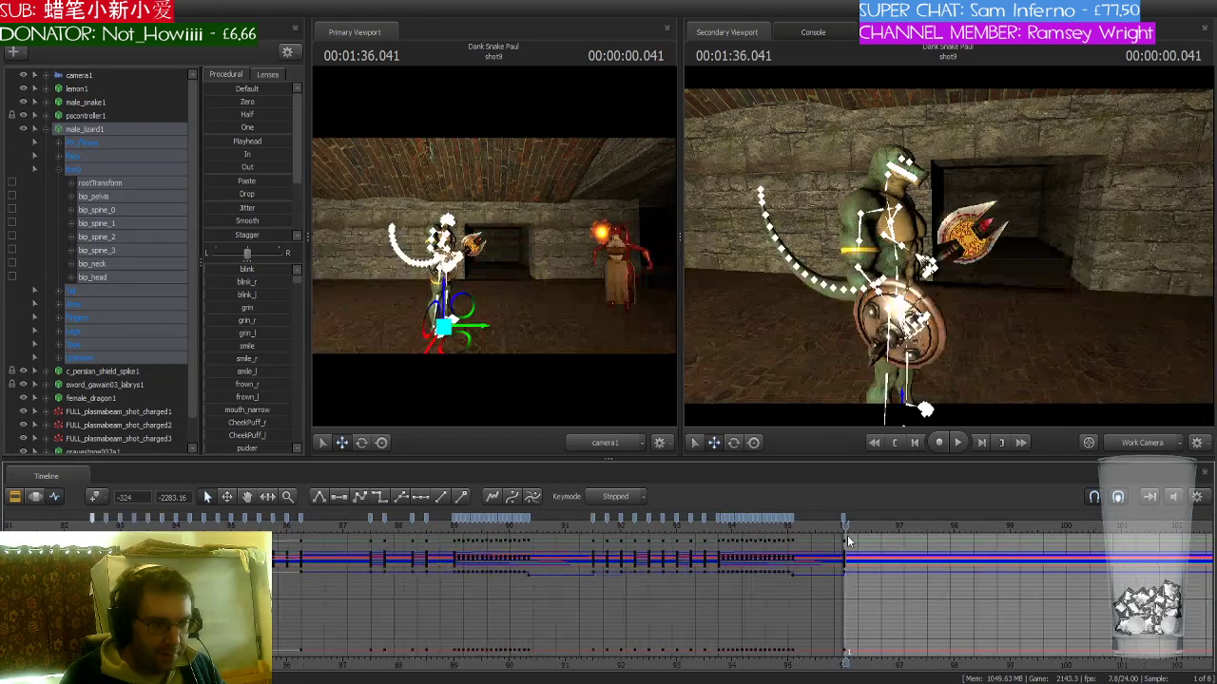
pyautogui.click(838, 528)
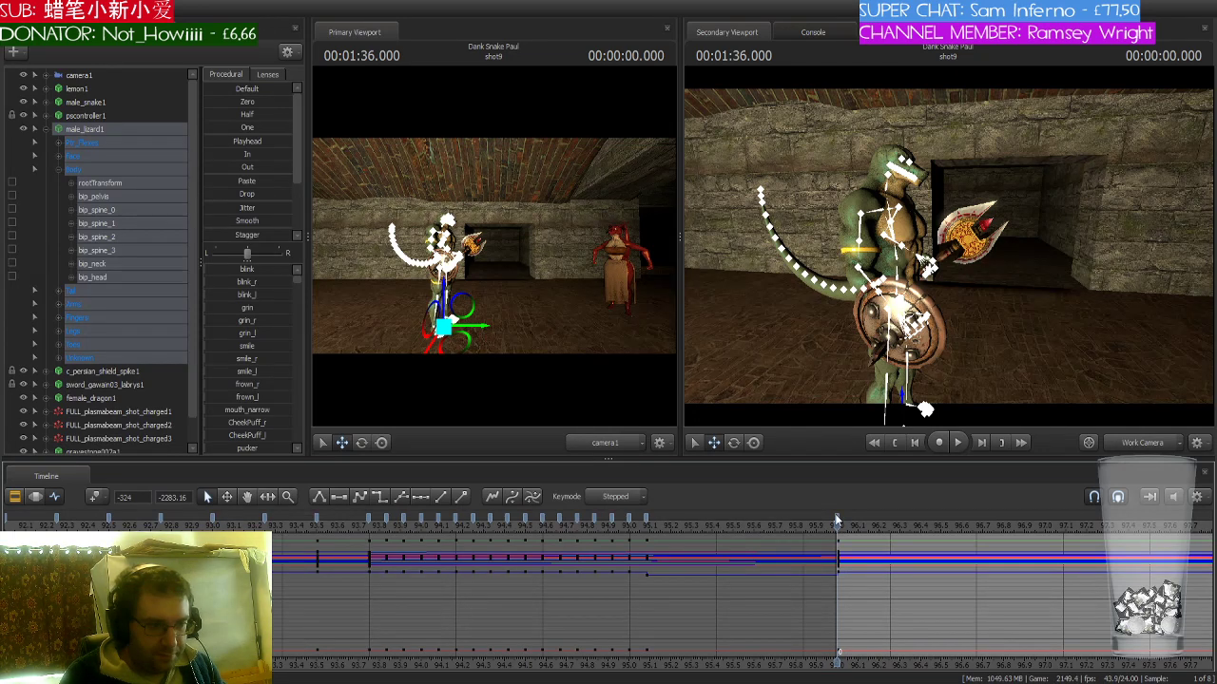
pyautogui.click(836, 521)
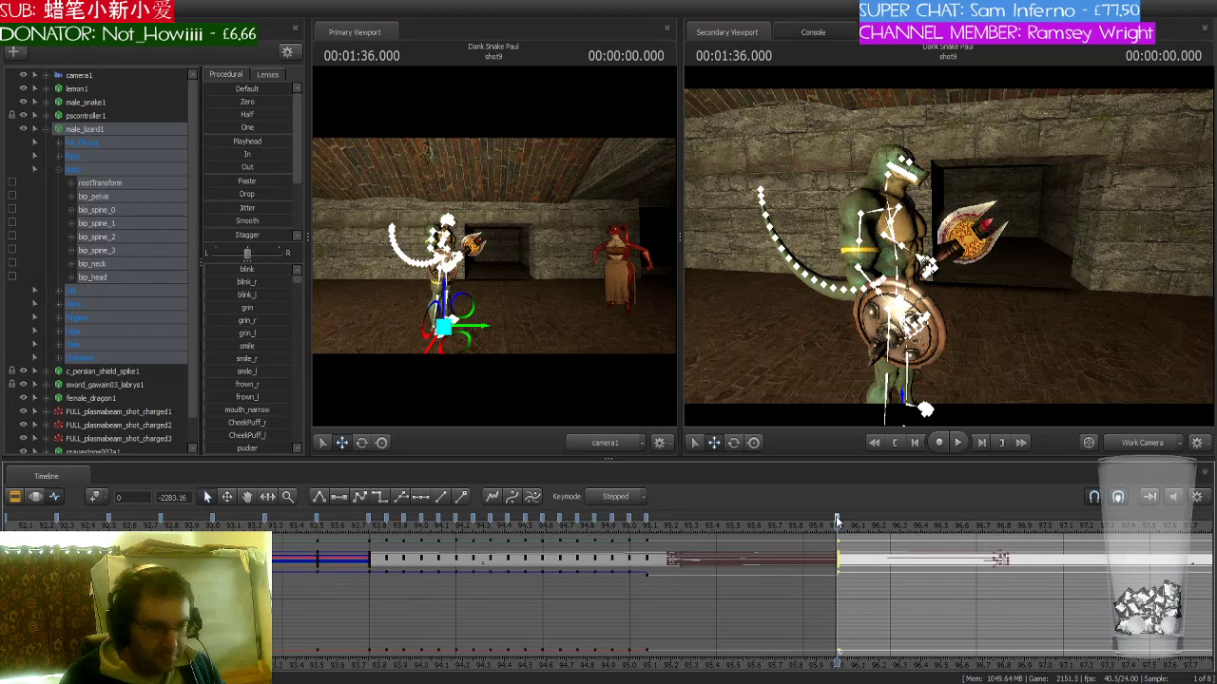
pyautogui.press('Delete')
pyautogui.hotkey('ctrl', 'z')
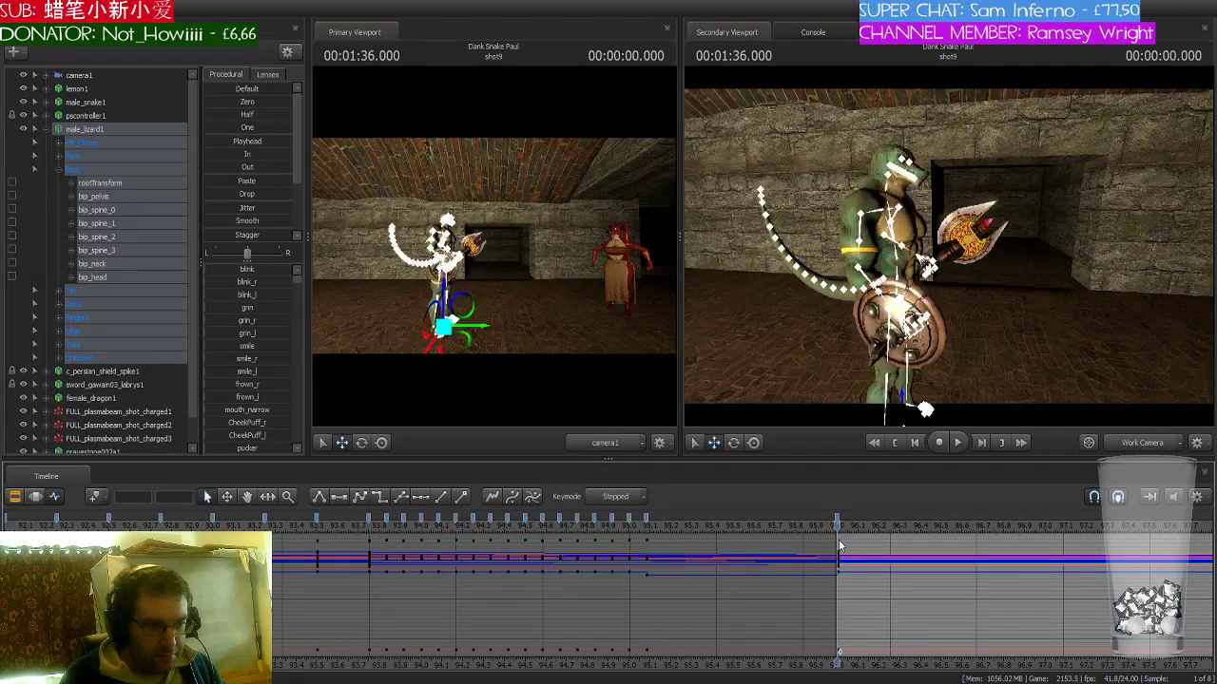
# - Exclude rootTransform from male_lizard1's selected controls and select the remaining controls' keyframe at the start of shot9
pyautogui.scroll(1, 850, 535)
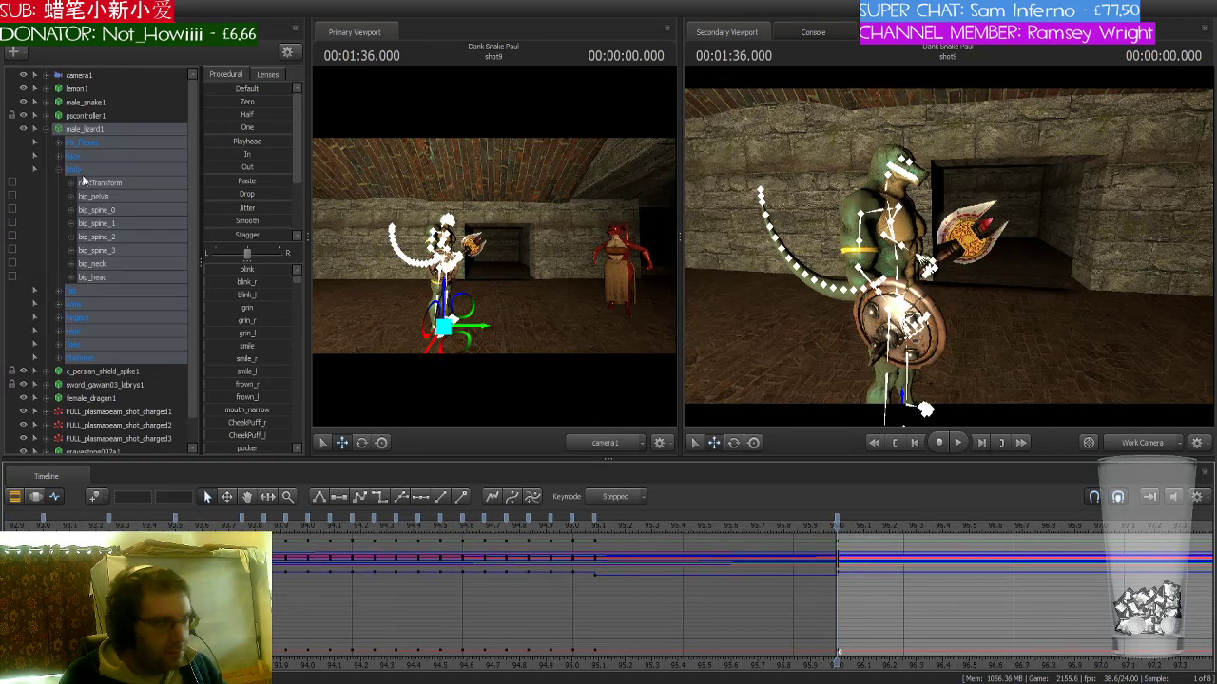
pyautogui.click(105, 182)
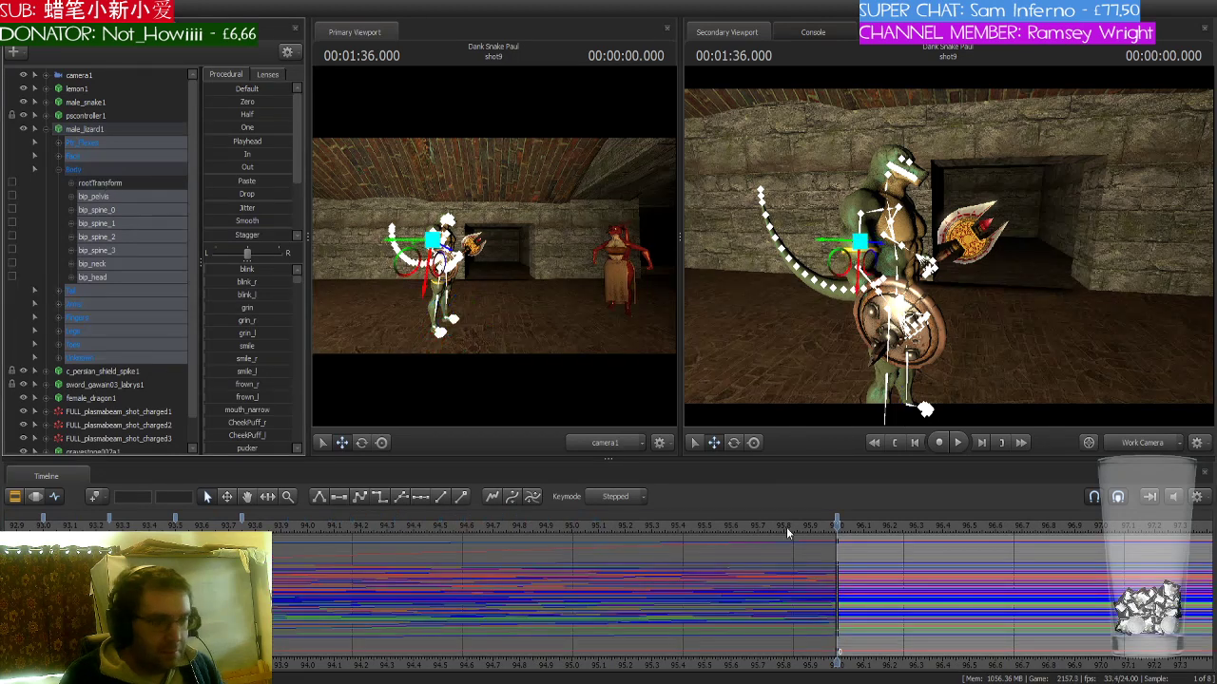
pyautogui.scroll(-5, 803, 529)
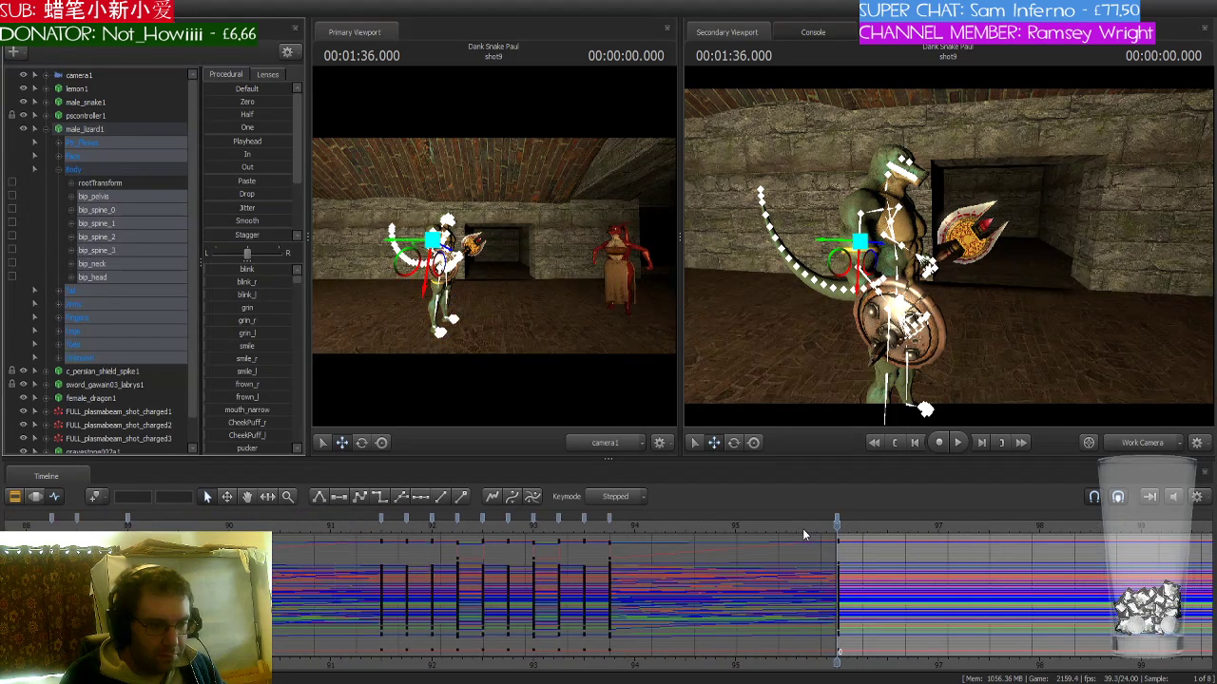
pyautogui.scroll(2, 804, 527)
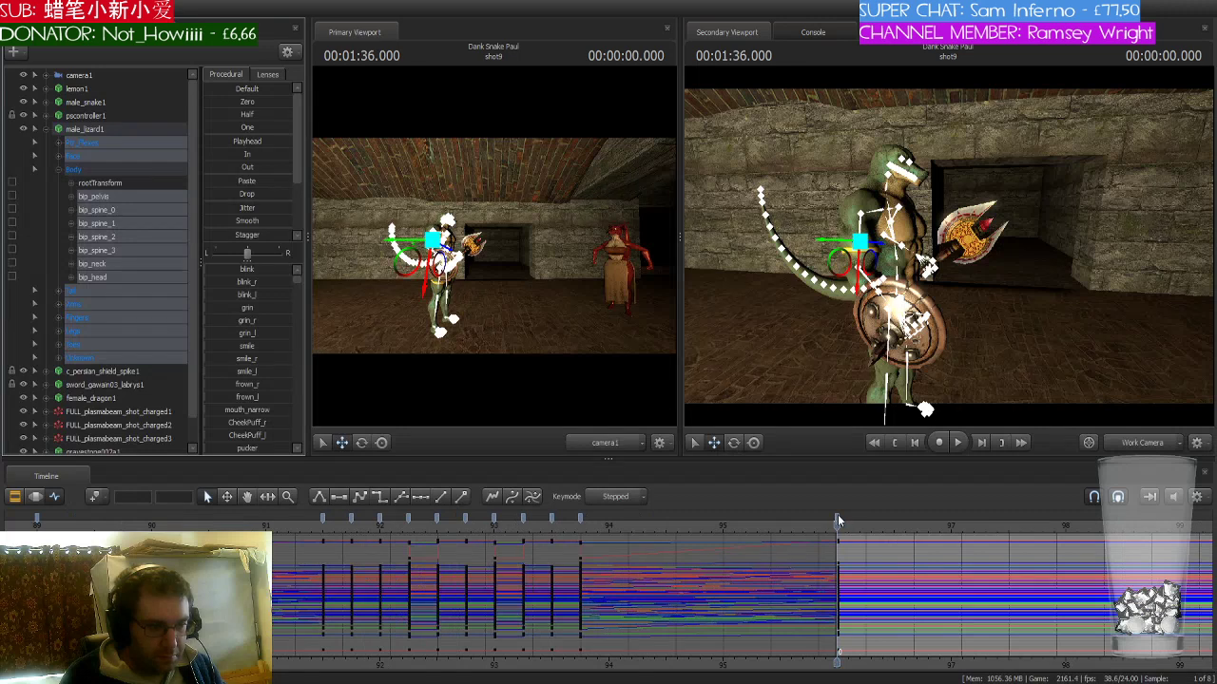
pyautogui.click(837, 518)
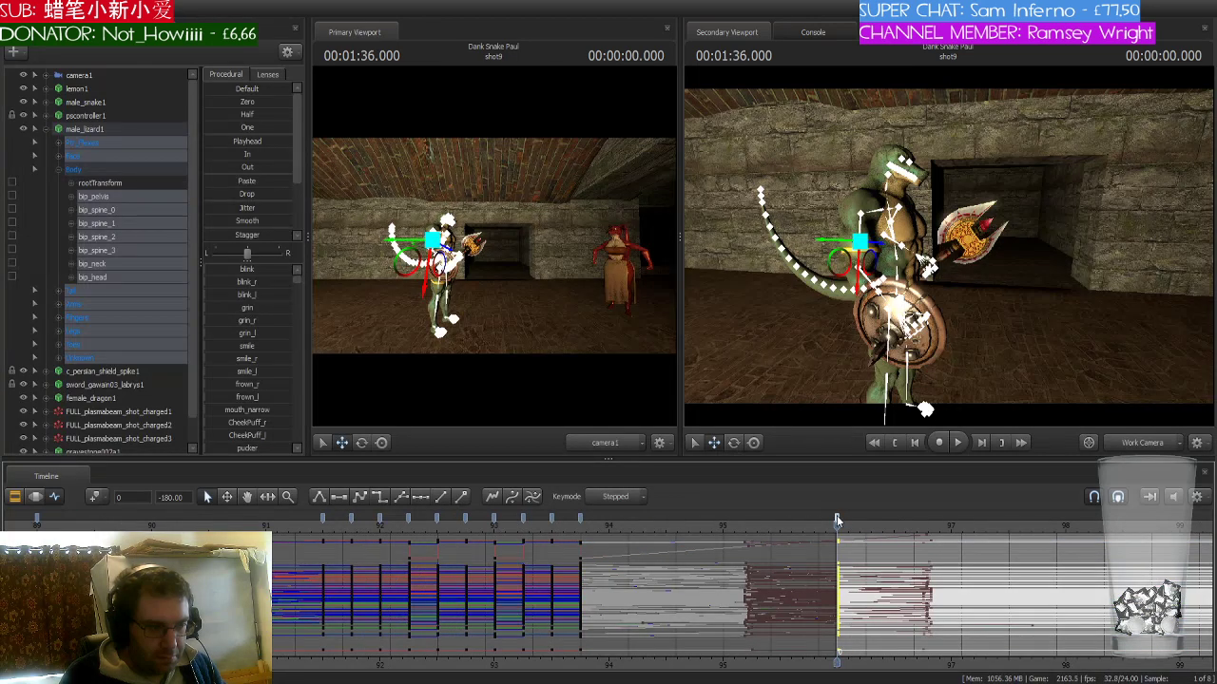
# - Copy the keyframe of all male_lizard1 controls except rootTransform at frame -324, the start of shot7
pyautogui.scroll(-6, 837, 520)
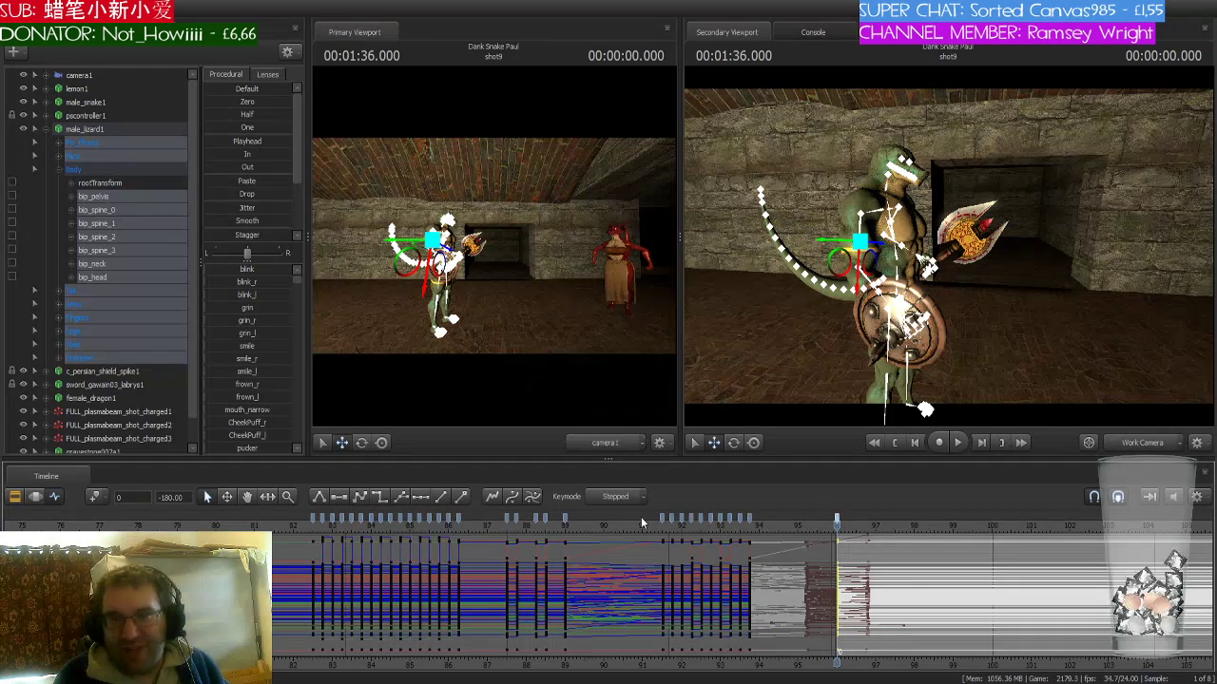
pyautogui.scroll(-2, 643, 562)
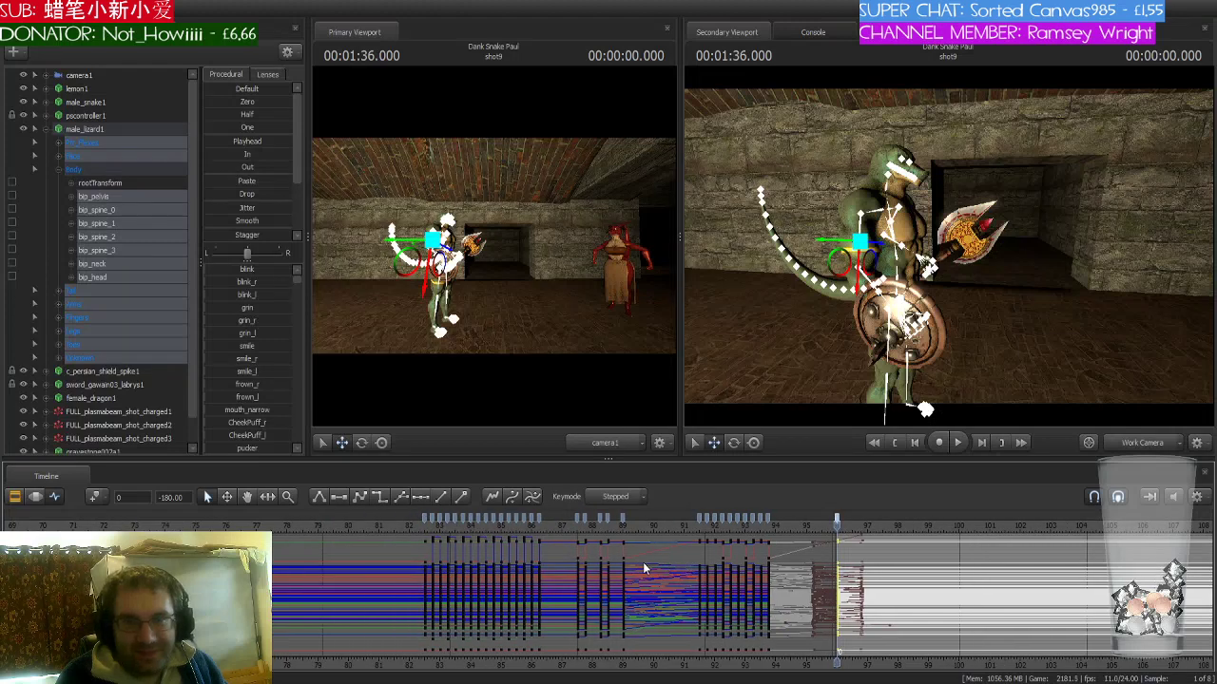
pyautogui.scroll(-5, 642, 562)
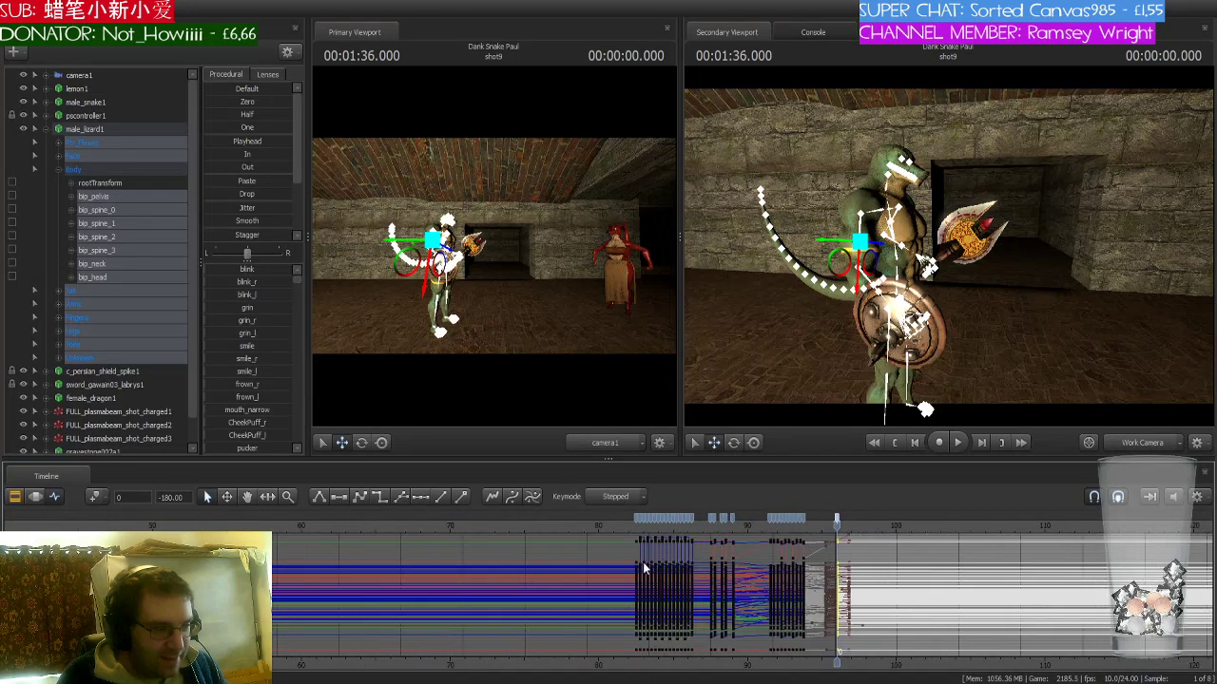
pyautogui.scroll(6, 643, 562)
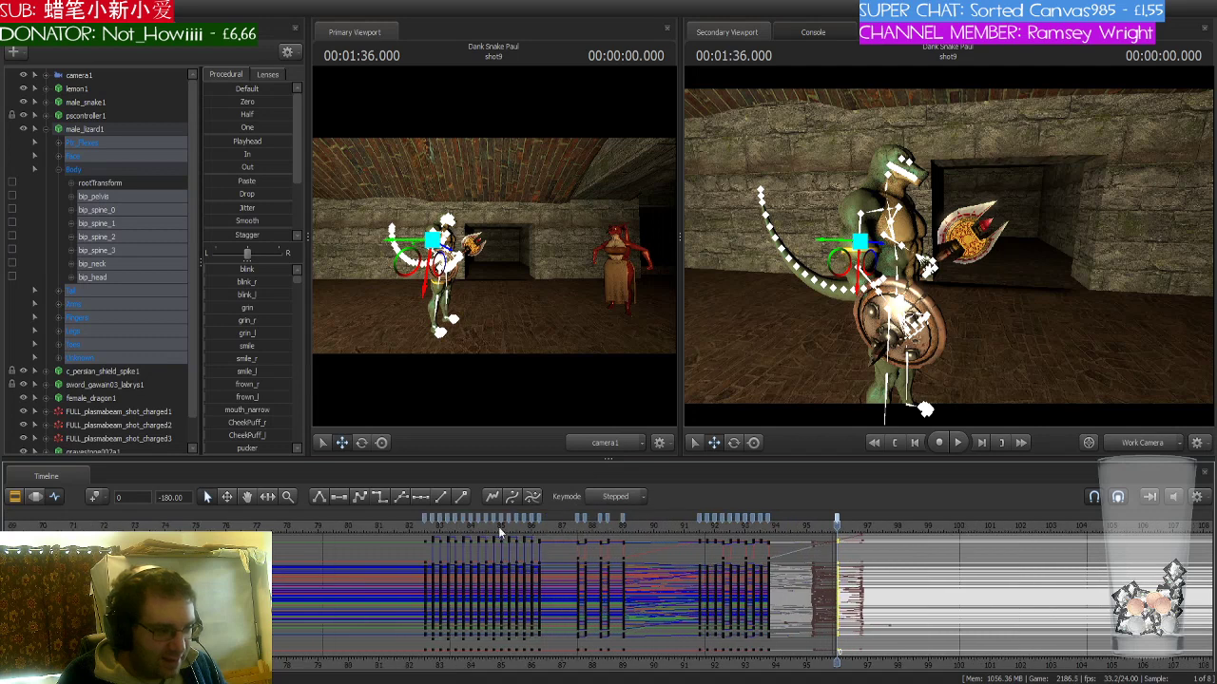
pyautogui.click(443, 525)
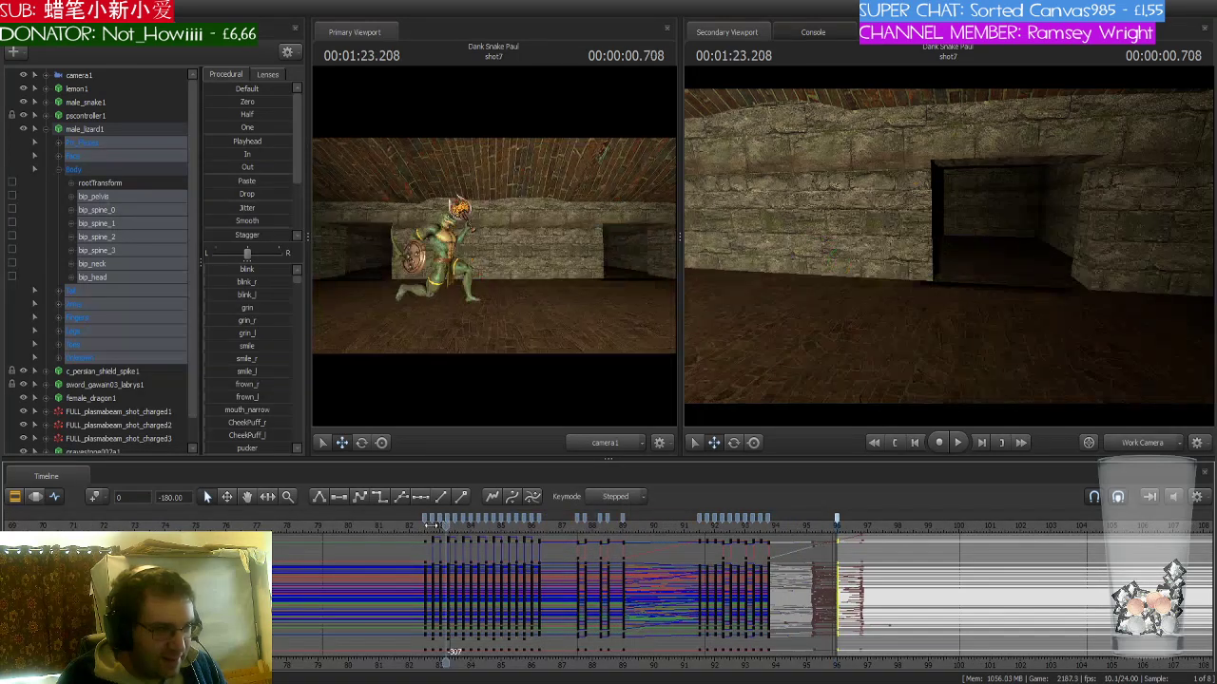
pyautogui.click(421, 525)
pyautogui.scroll(5, 419, 526)
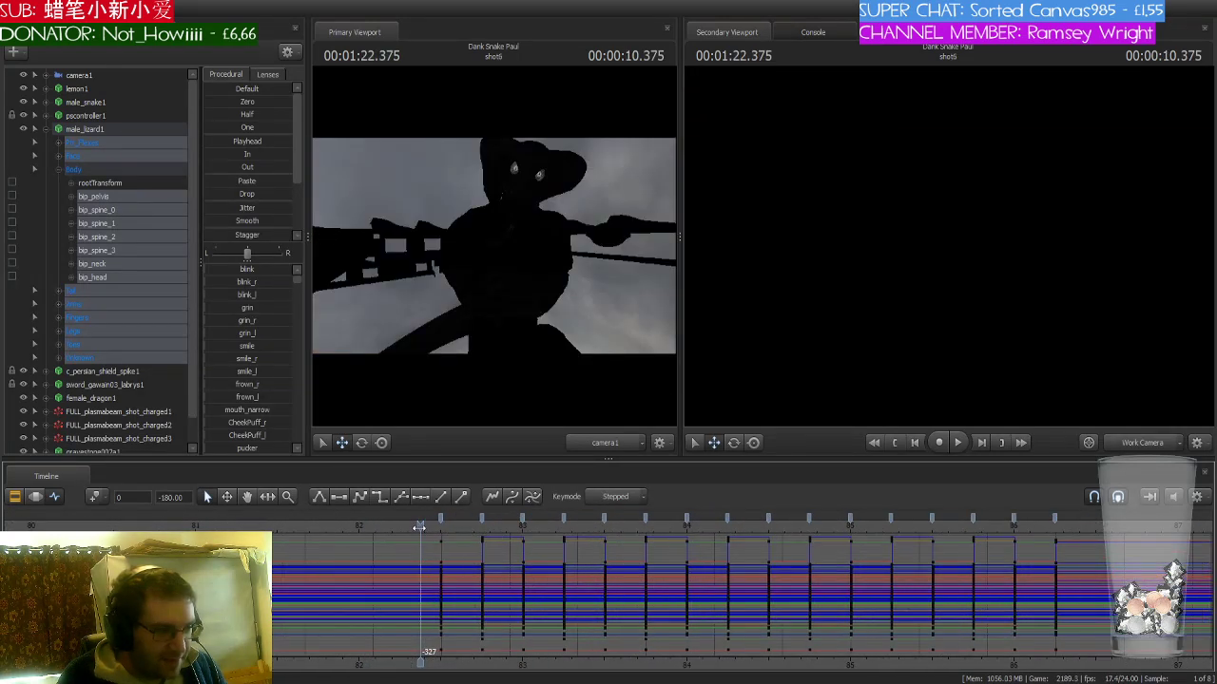
pyautogui.moveTo(419, 526); pyautogui.dragTo(440, 525)
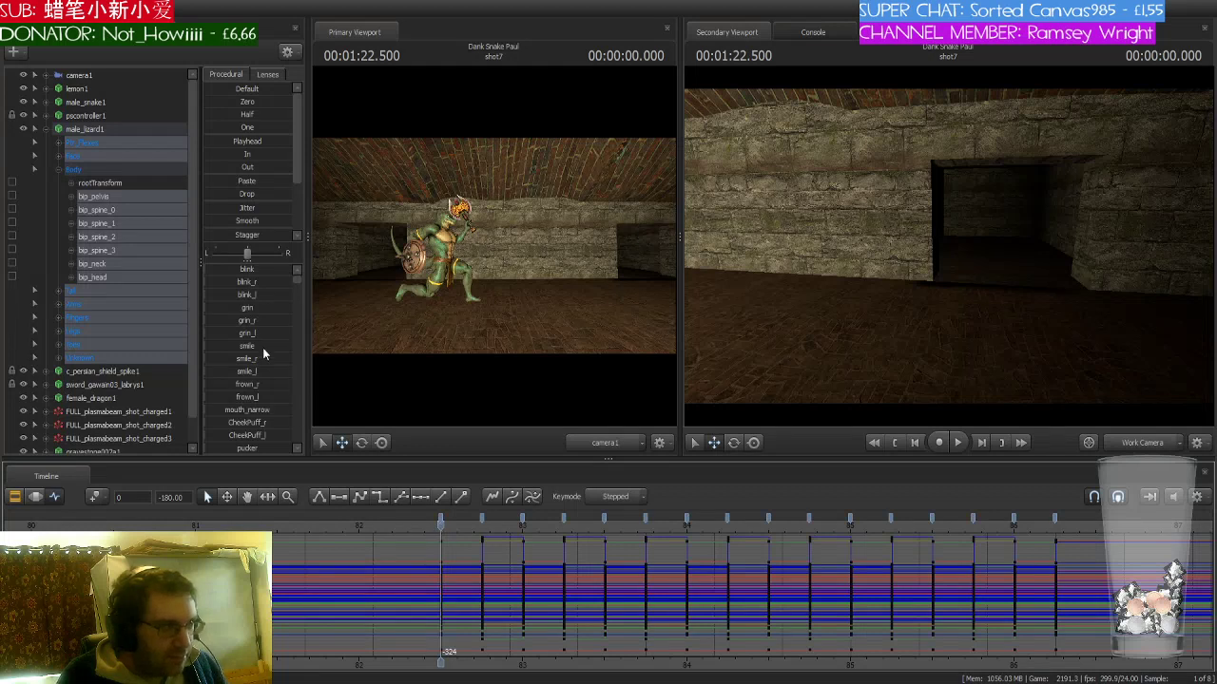
pyautogui.click(441, 516)
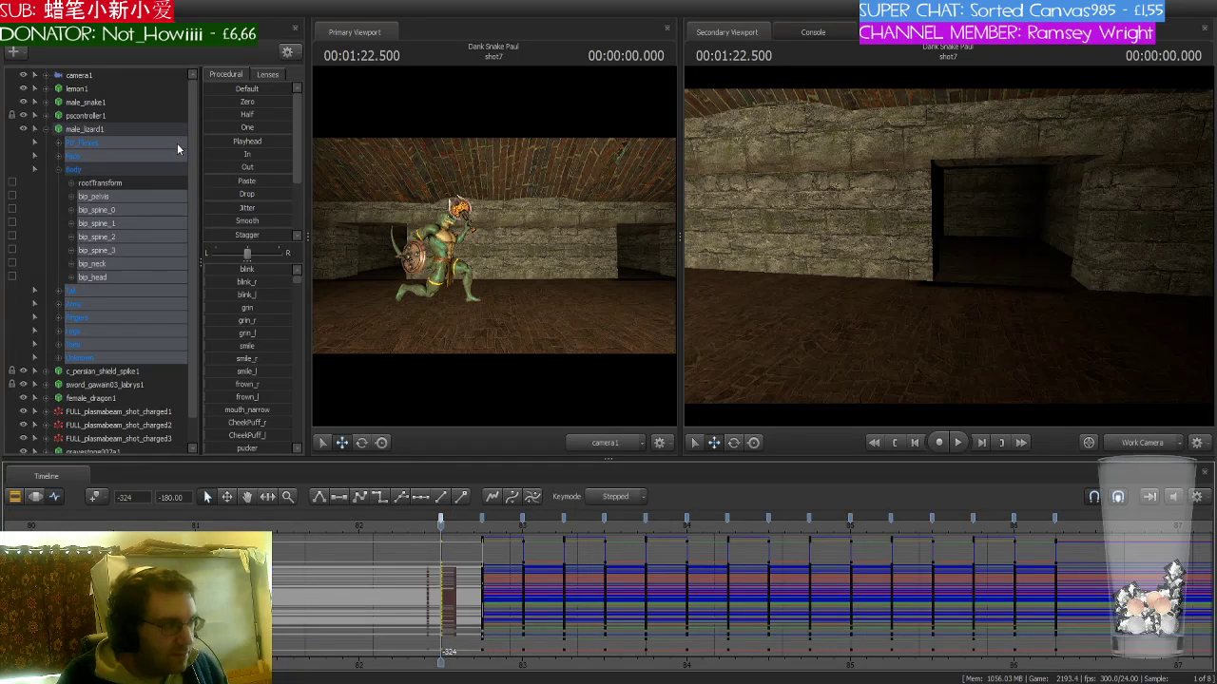
pyautogui.click(144, 154)
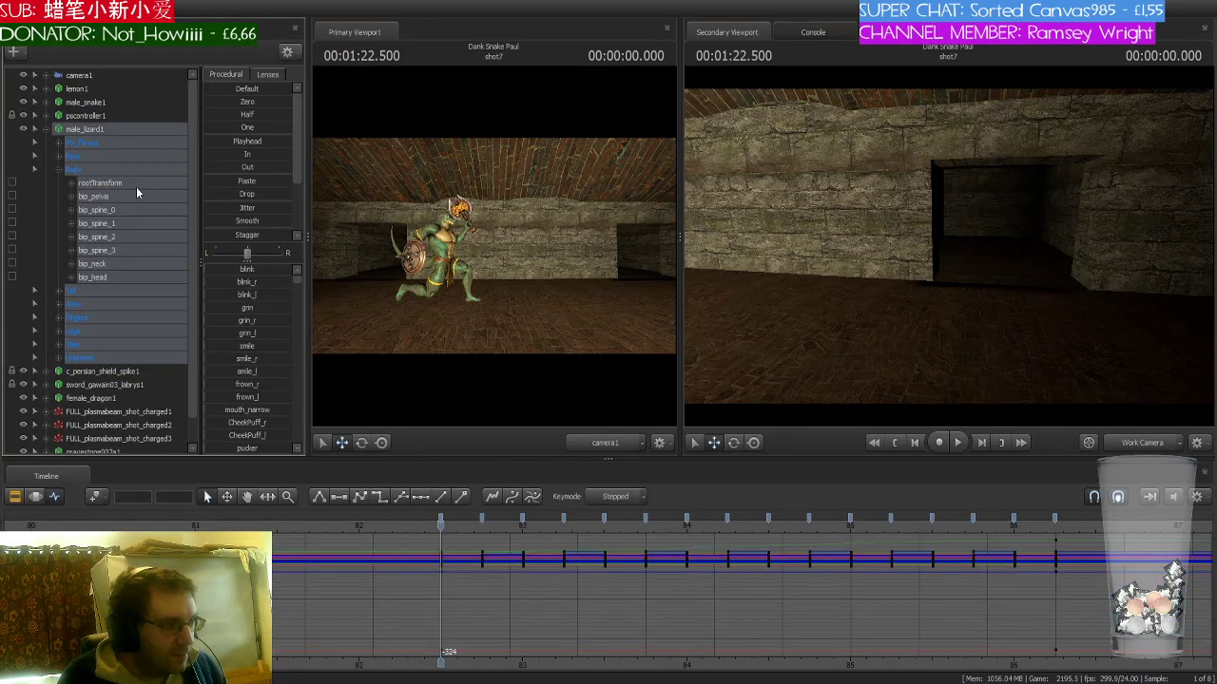
pyautogui.click(439, 515)
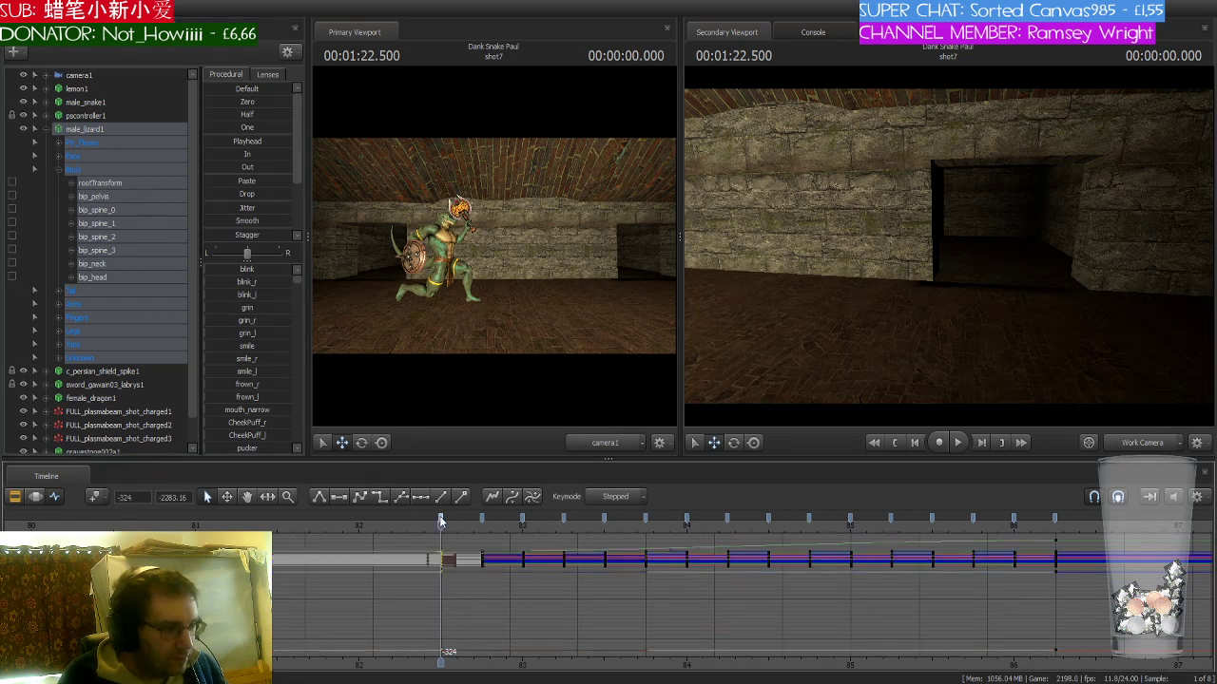
pyautogui.click(115, 182)
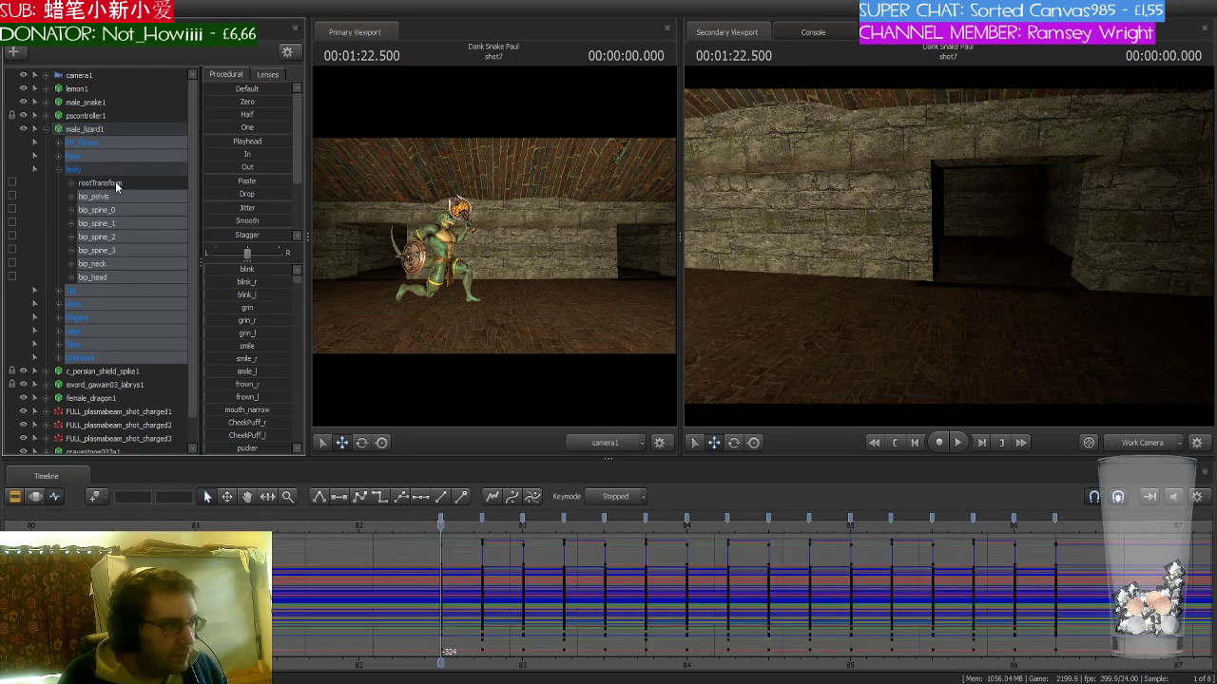
pyautogui.click(440, 520)
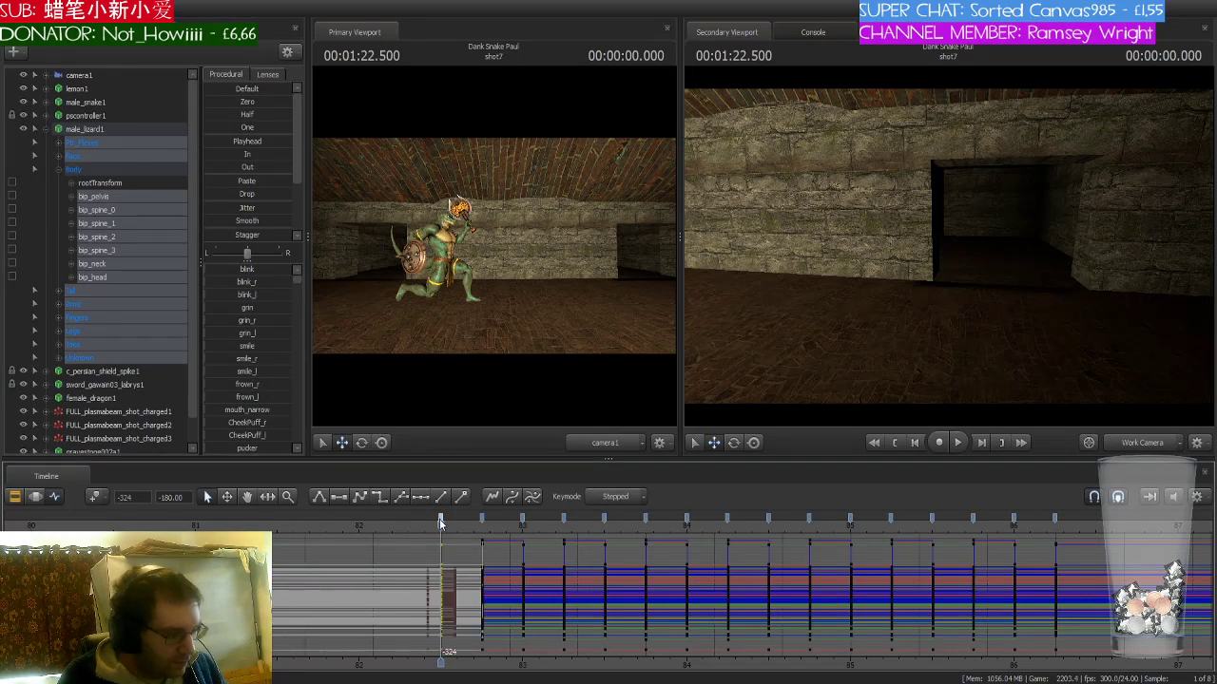
# - Replace the selected lizard controls' keyframe at the start of shot9 with the running pose from frame -324
pyautogui.scroll(-4, 458, 535)
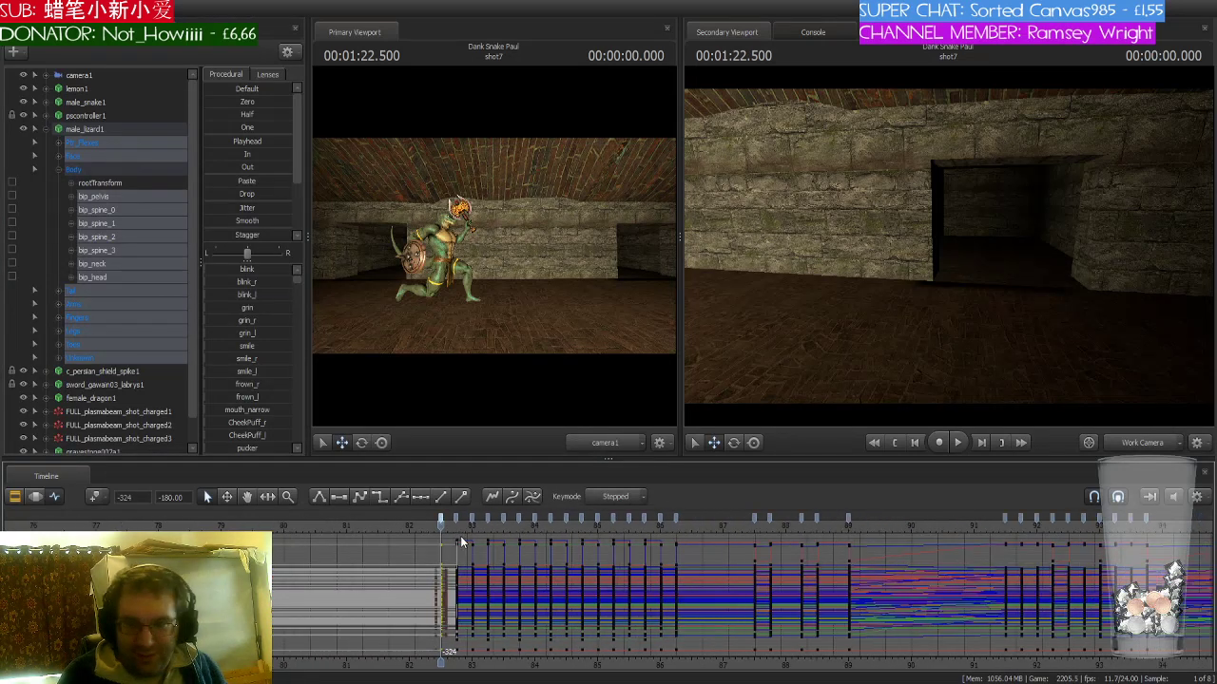
pyautogui.scroll(-3, 460, 536)
pyautogui.click(854, 526)
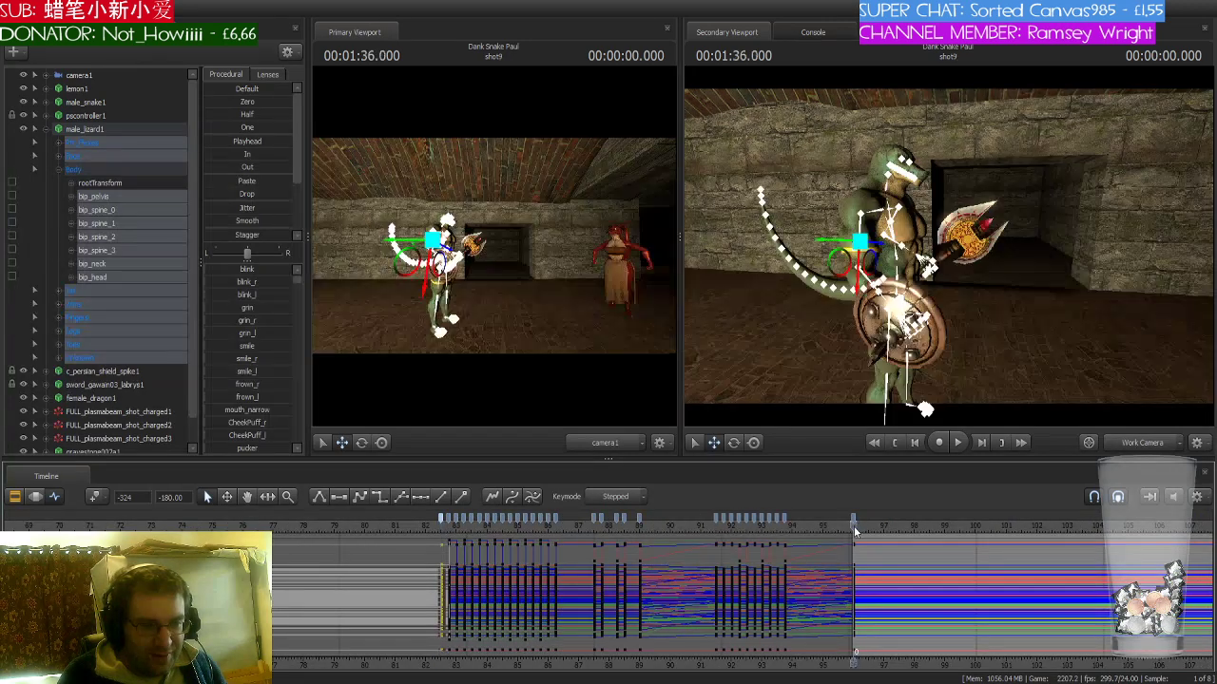
pyautogui.scroll(8, 854, 525)
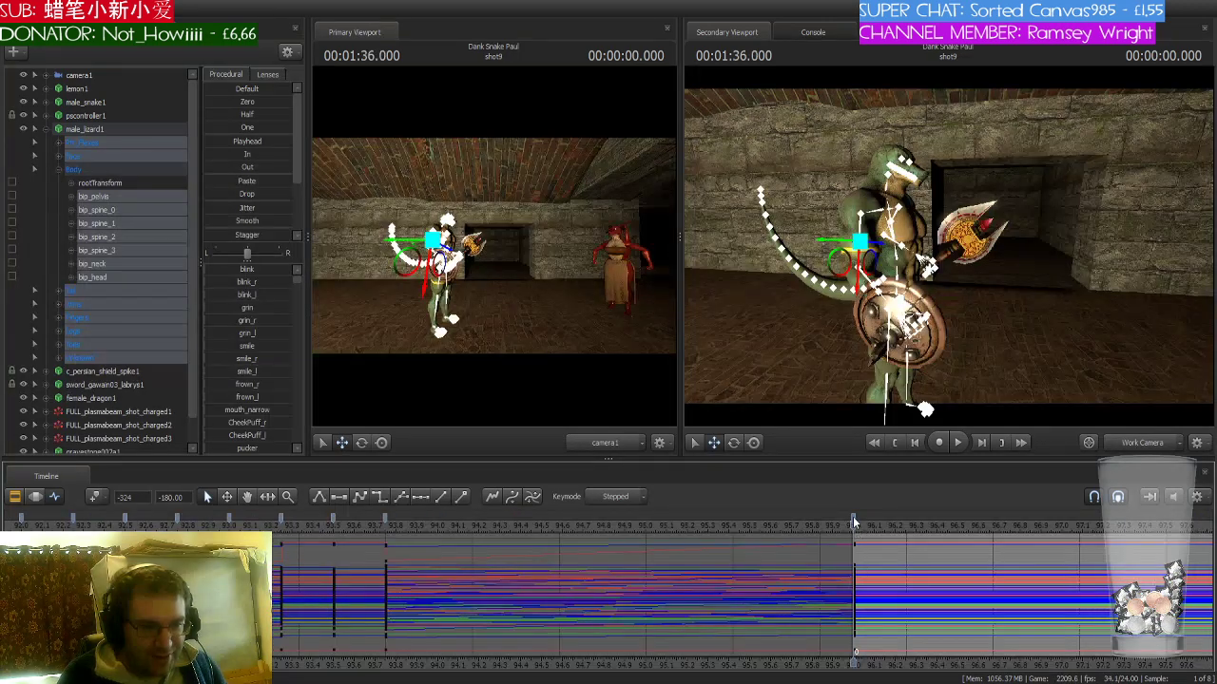
pyautogui.click(854, 522)
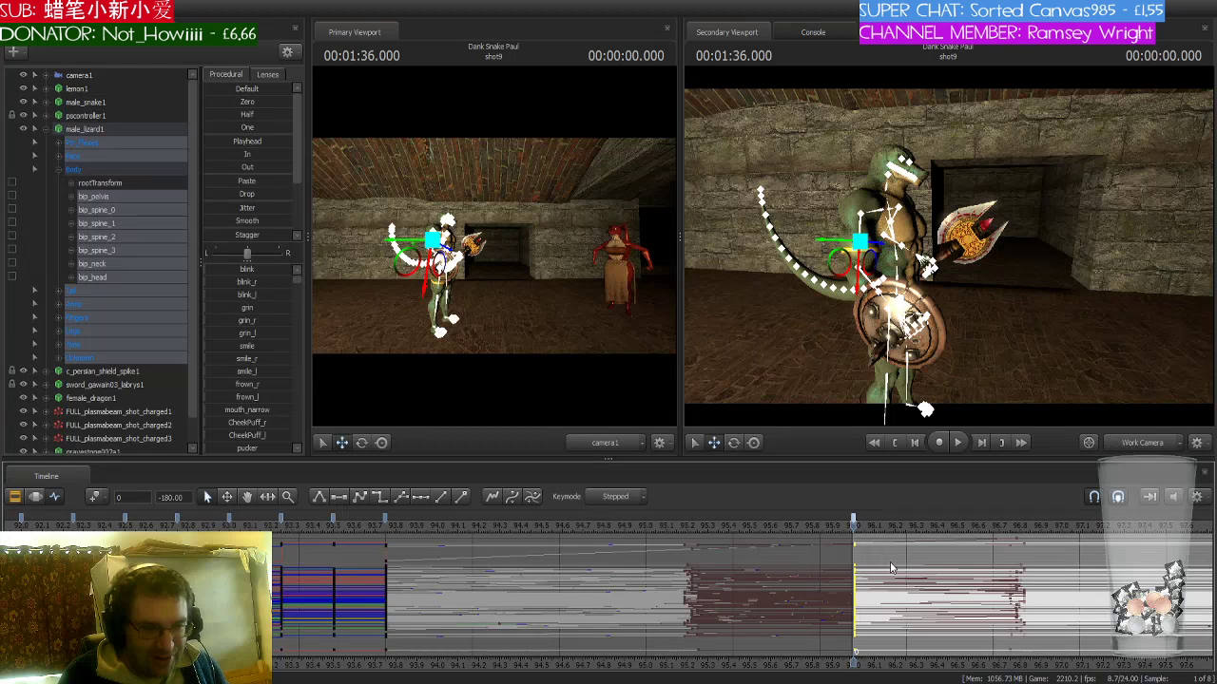
pyautogui.hotkey('ctrl', 'z')
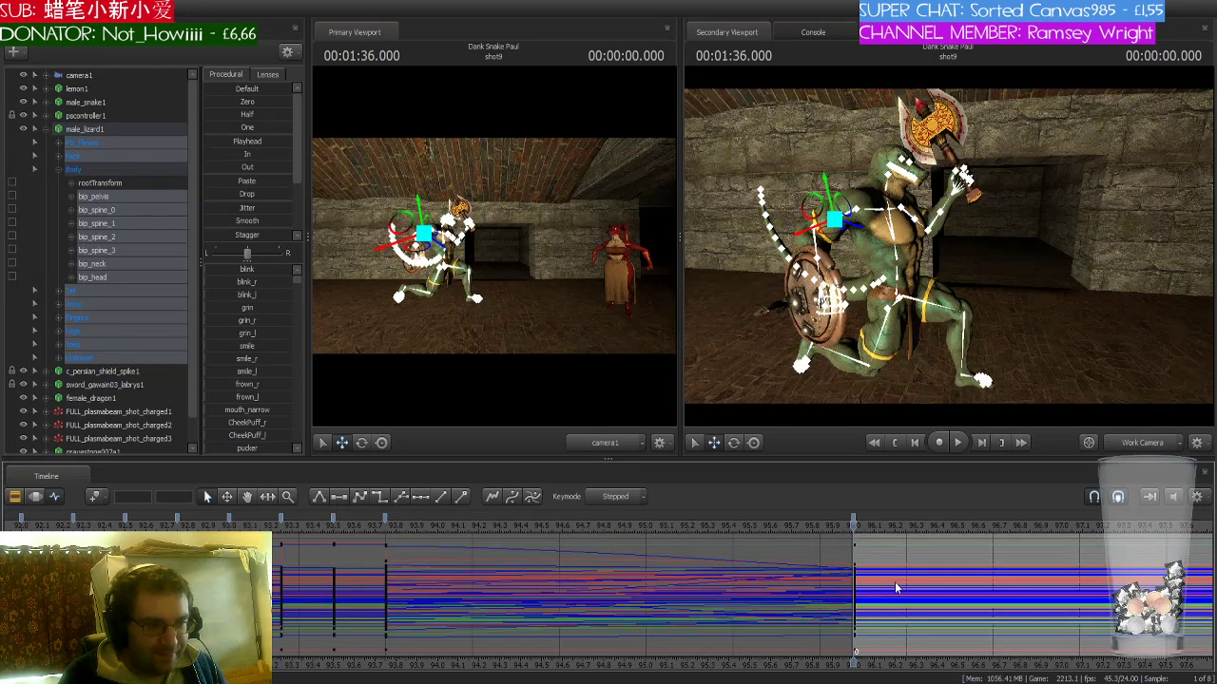
# - Apply stepped tangents to the selected controls' keyframe at frame -54 in shot8, and return to the start of shot9
pyautogui.click(383, 519)
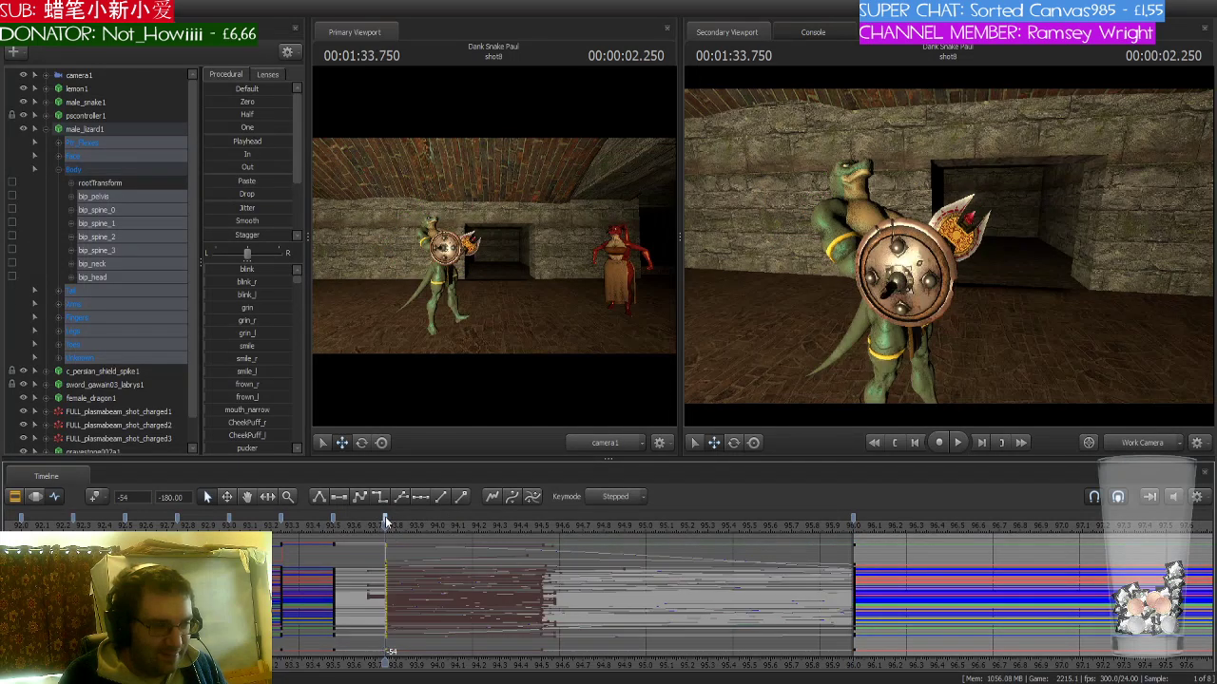
pyautogui.click(379, 498)
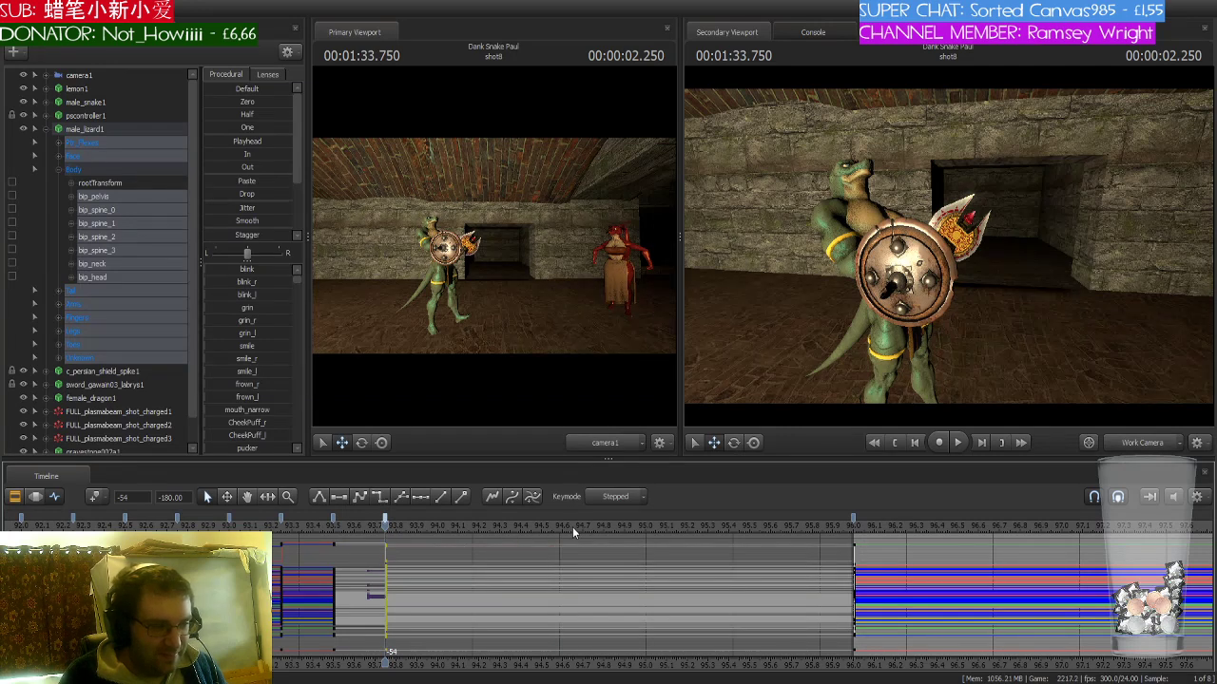
pyautogui.hotkey('ctrl', 'z')
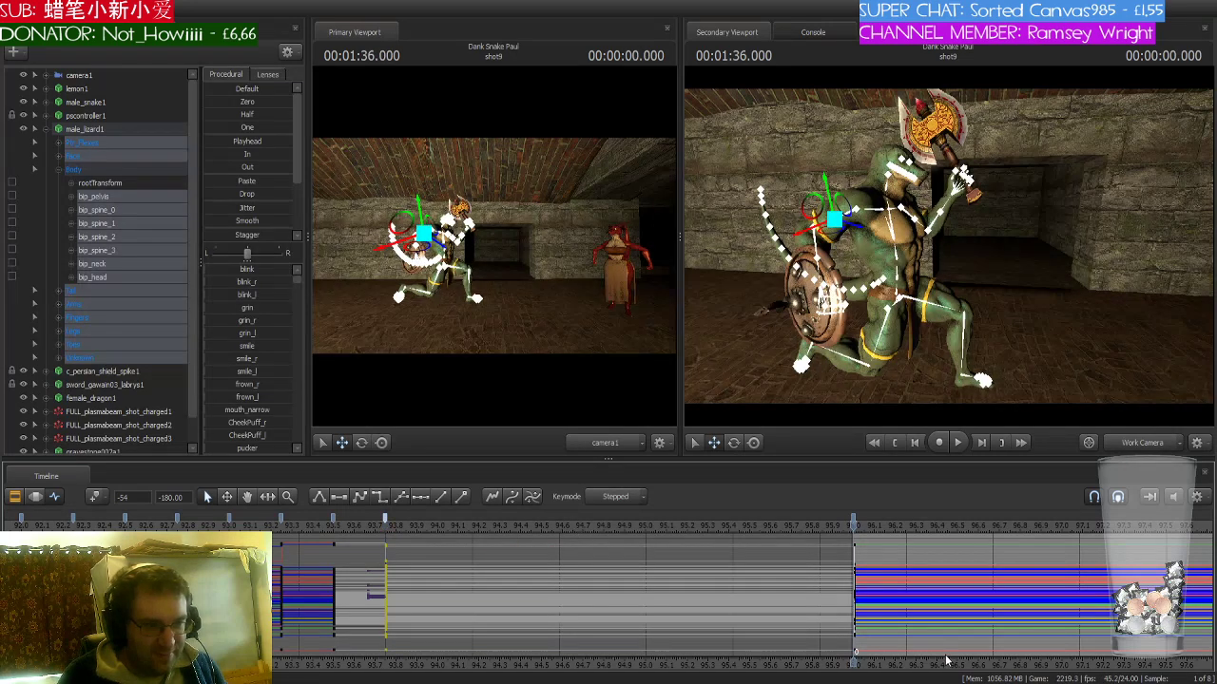
pyautogui.moveTo(853, 655); pyautogui.dragTo(668, 654, button='middle')
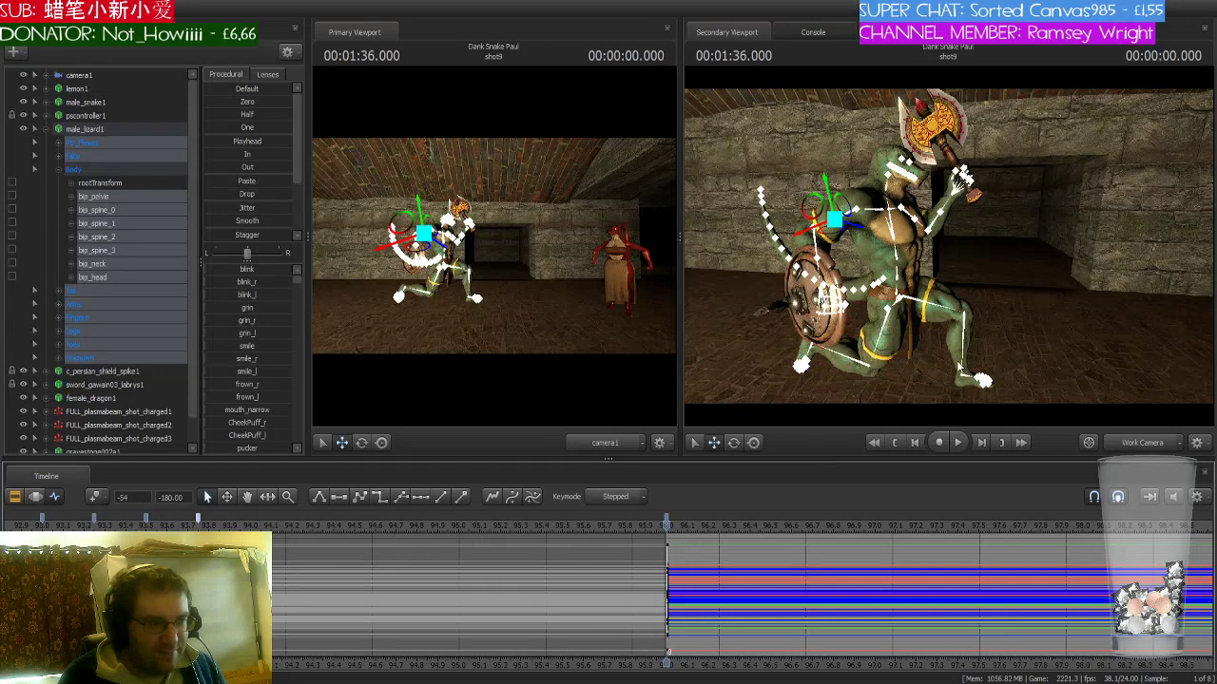
# - Raise male_lizard1's rootTransform vertically off the floor at frame 6 of shot9
pyautogui.moveTo(1006, 374); pyautogui.dragTo(947, 371, button='right')
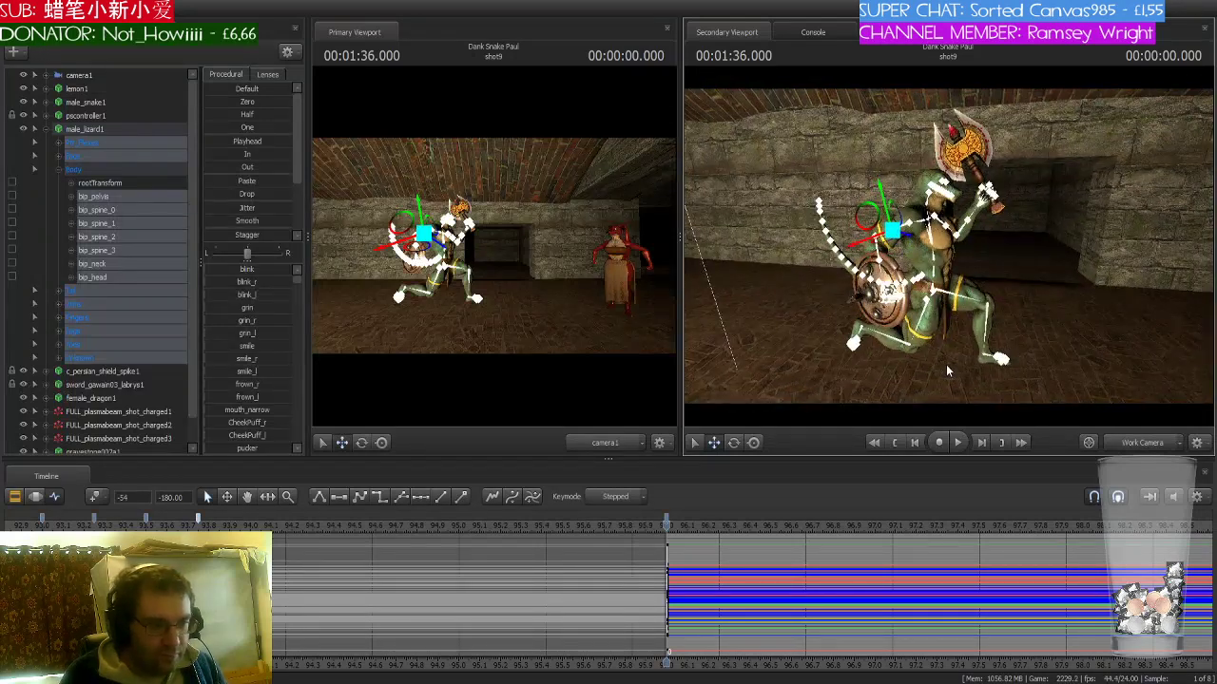
pyautogui.press('Right')
pyautogui.press('Left')
pyautogui.press('Right')
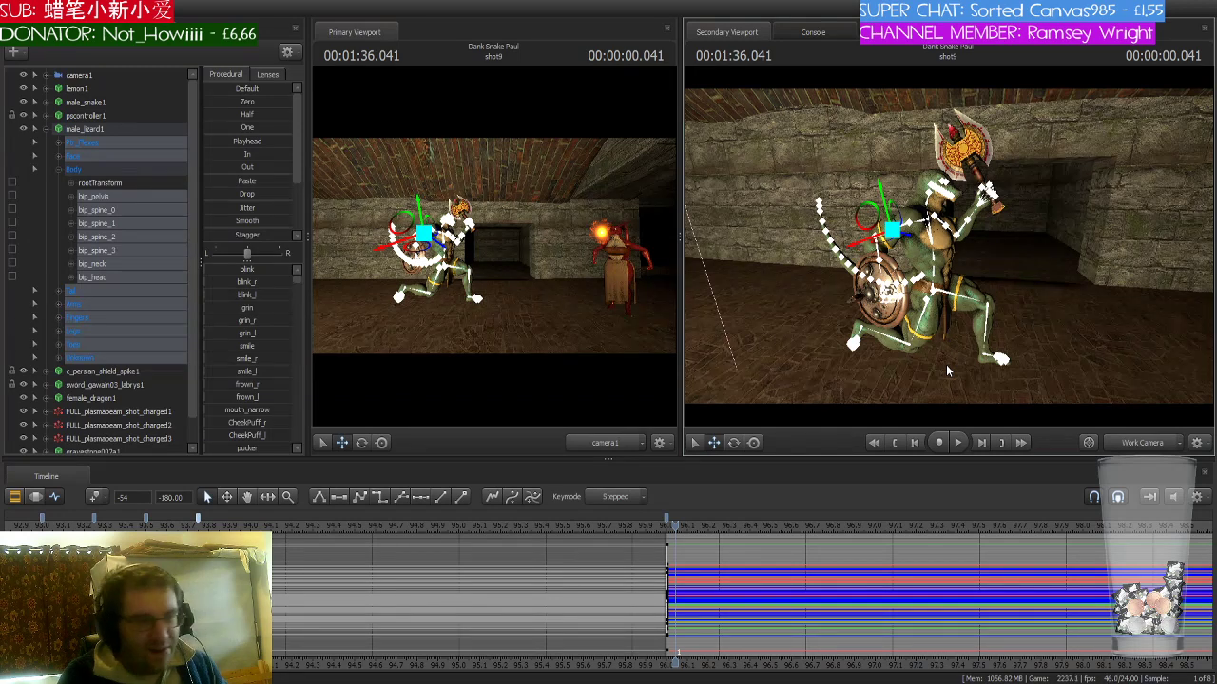
pyautogui.press('Left')
pyautogui.press('Right')
pyautogui.press('Right')
pyautogui.press('Right')
pyautogui.press('Right')
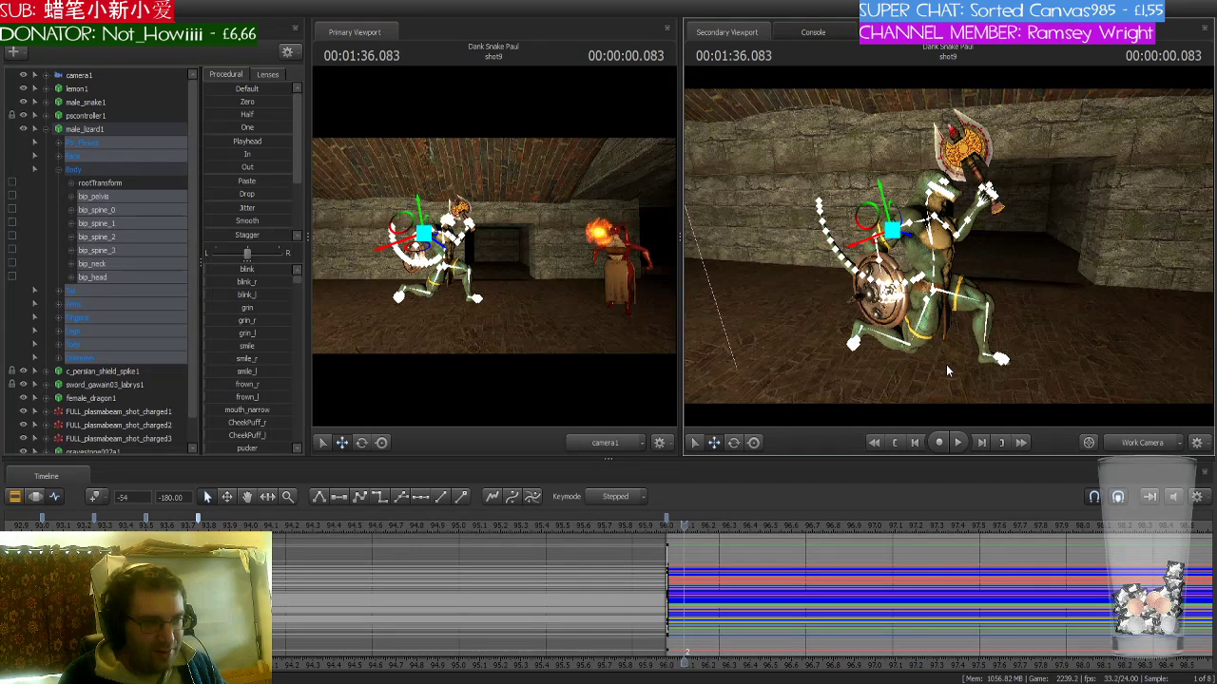
pyautogui.press('Right')
pyautogui.press('Right')
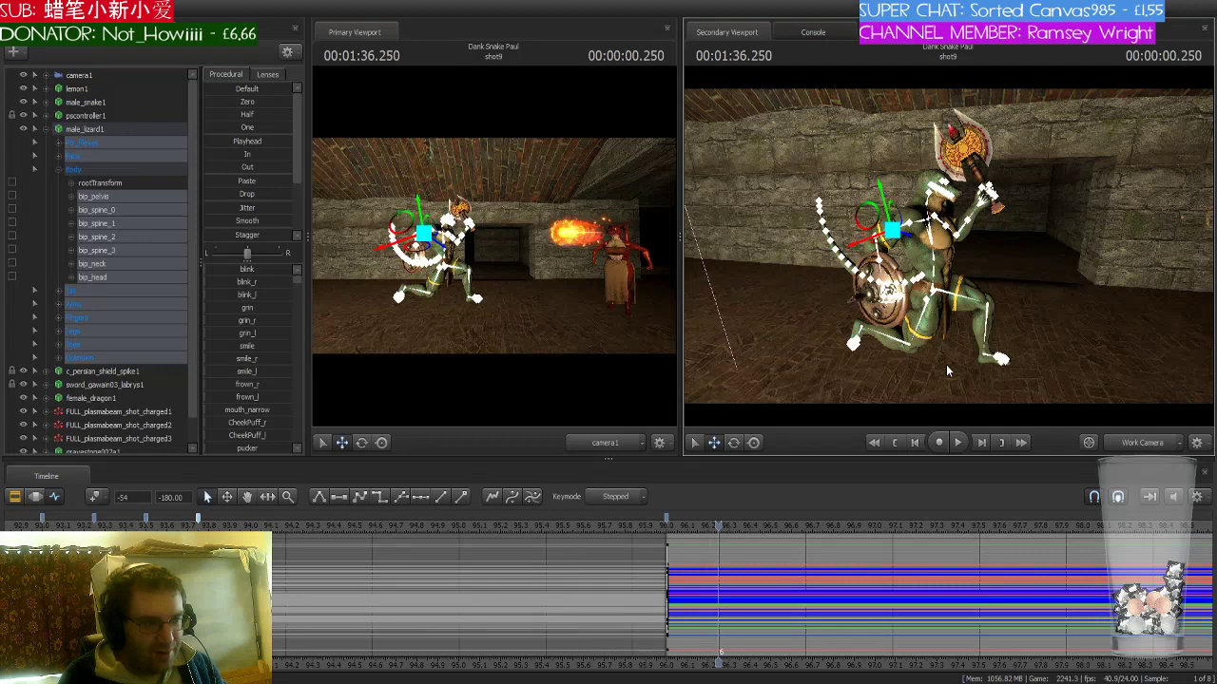
pyautogui.click(126, 184)
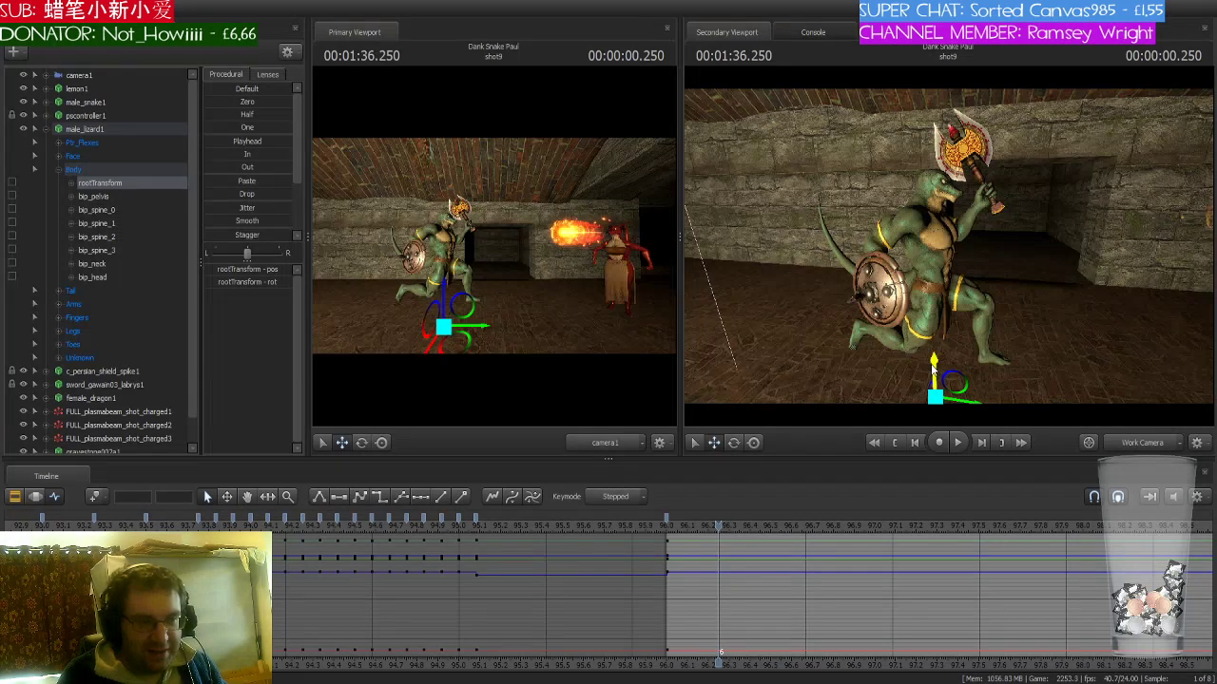
pyautogui.moveTo(934, 358); pyautogui.dragTo(935, 328)
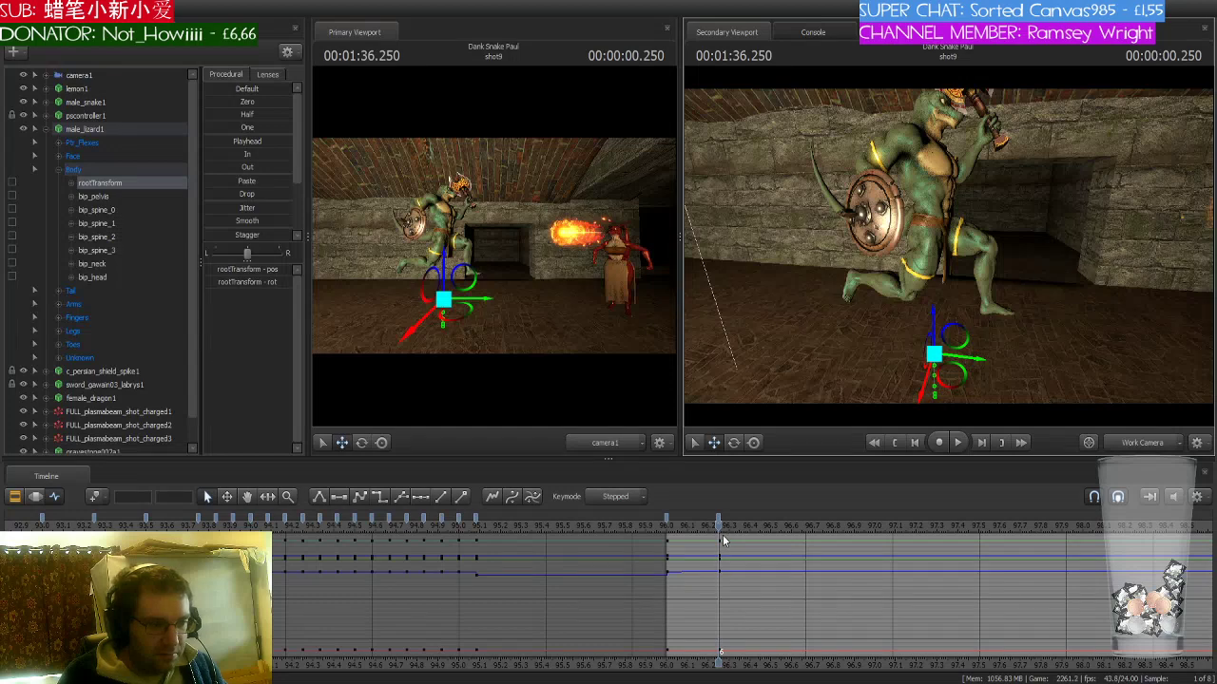
# - Check the lizard's jump against the fireball, copy rootTransform's keyframe from the start of shot9 to frame 11, and select the copy
pyautogui.click(669, 526)
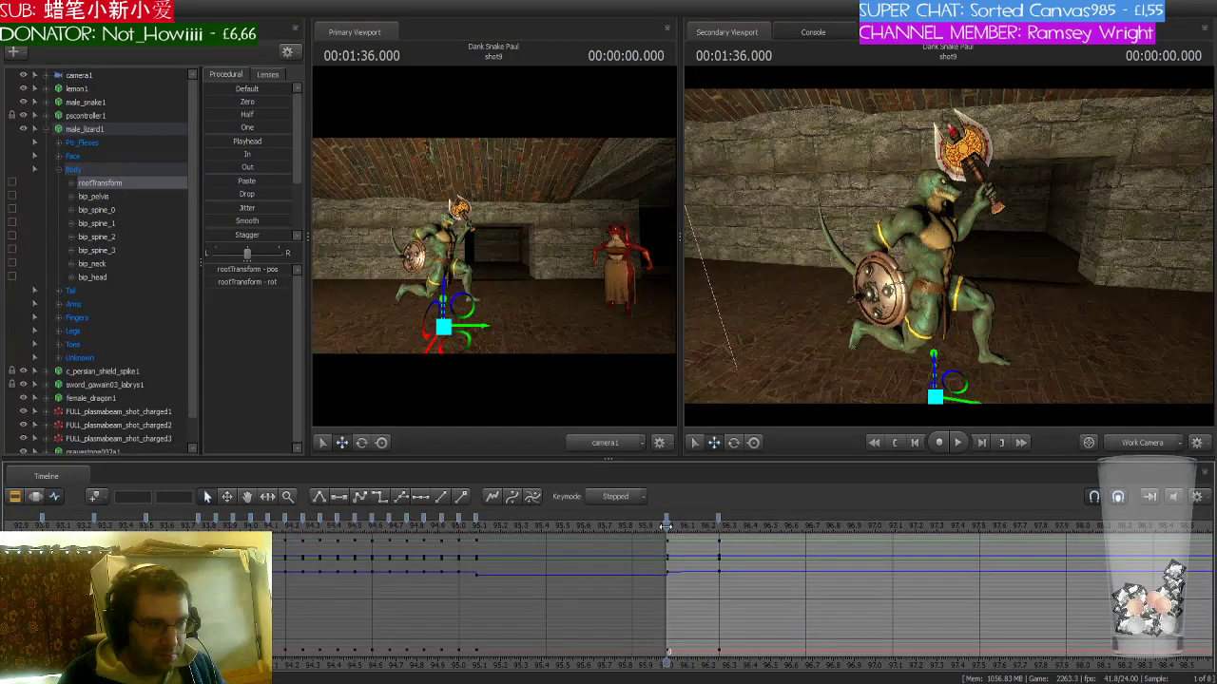
pyautogui.moveTo(669, 527); pyautogui.dragTo(721, 526)
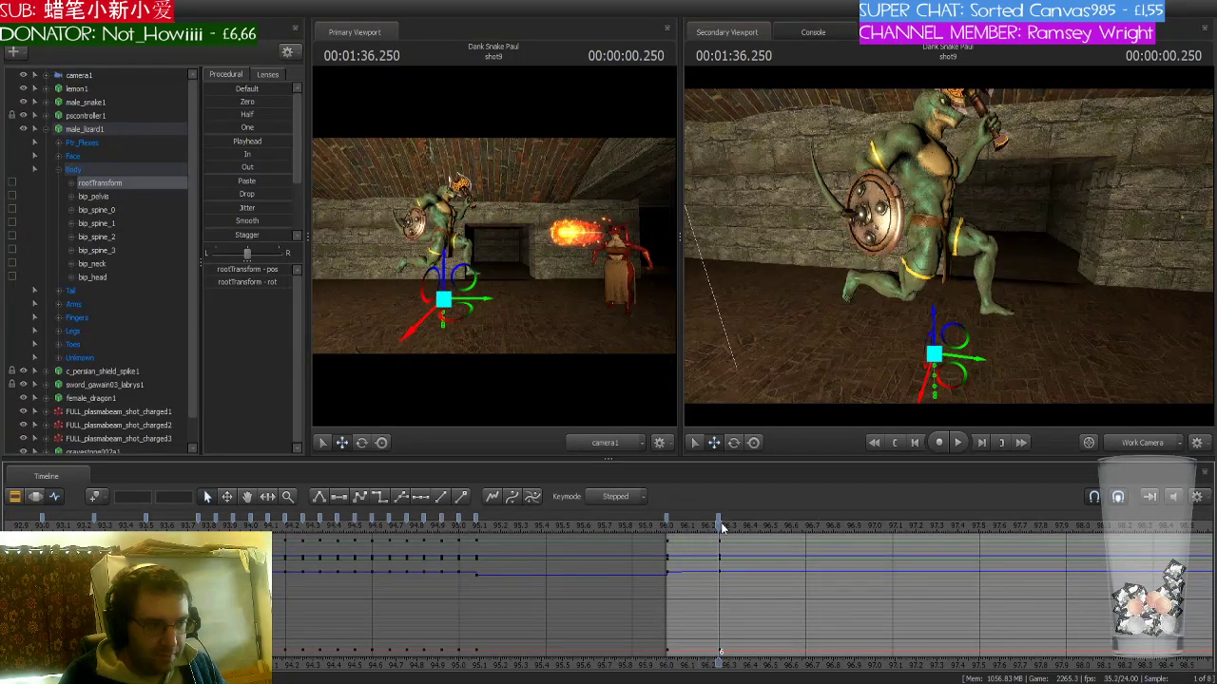
pyautogui.press('Right')
pyautogui.press('Right')
pyautogui.press('Right')
pyautogui.press('Right')
pyautogui.press('Right')
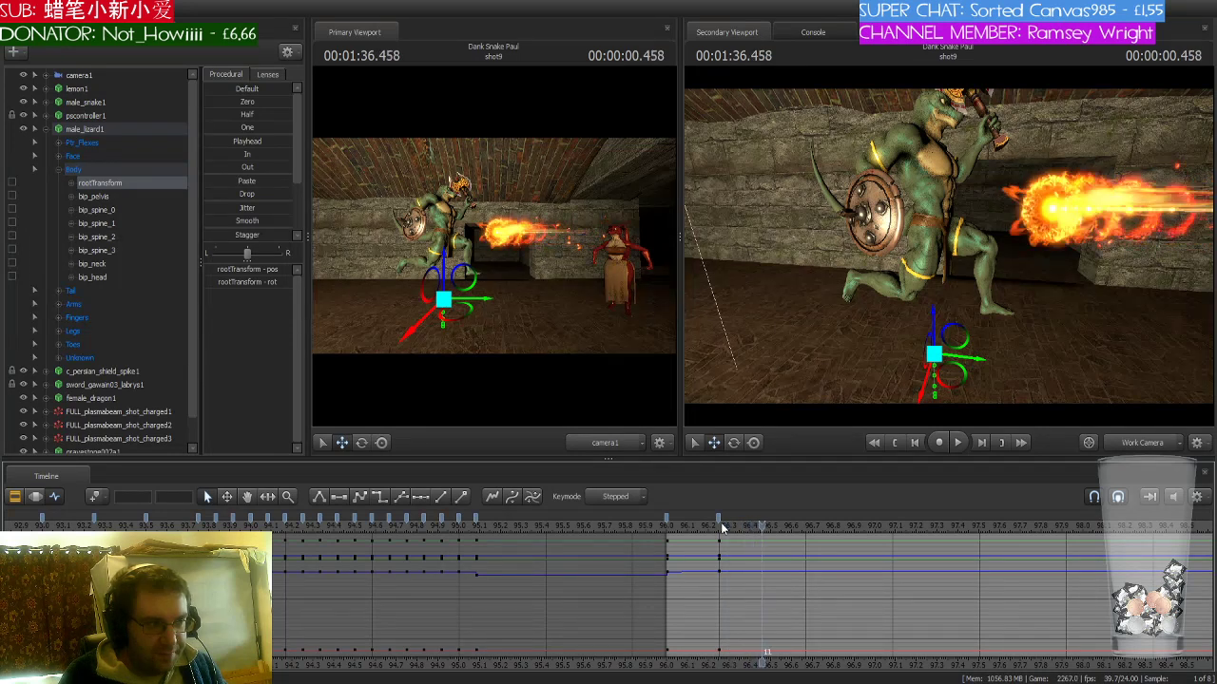
pyautogui.press('Right')
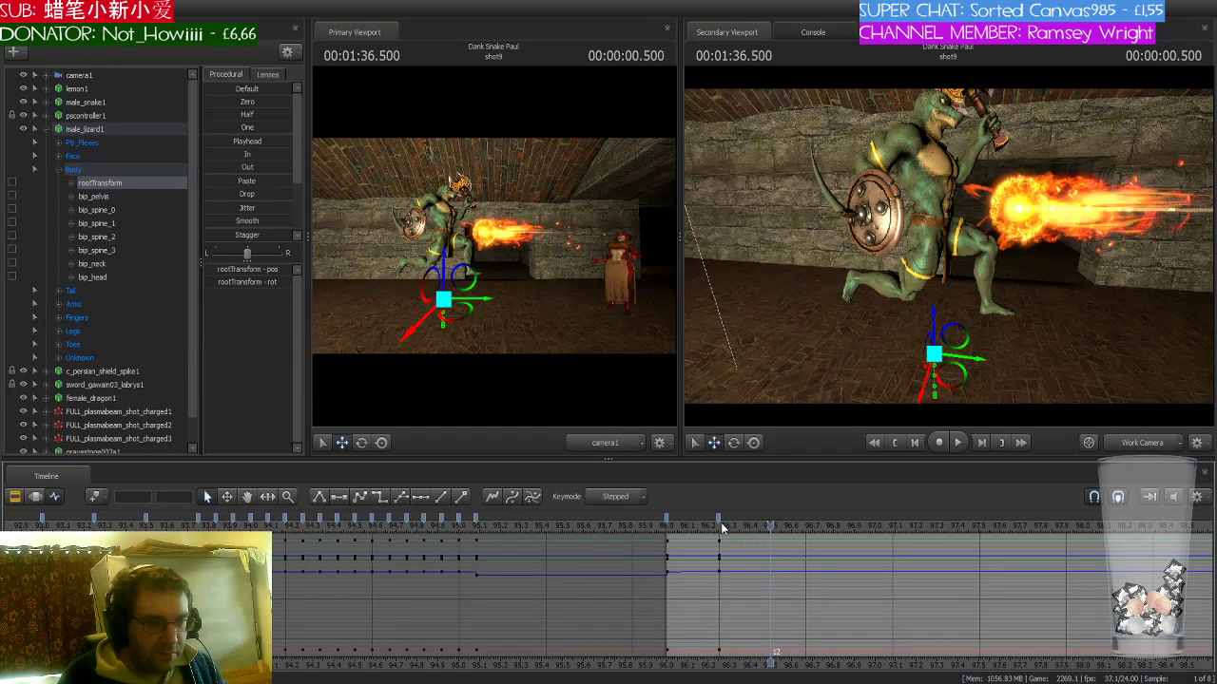
pyautogui.click(667, 519)
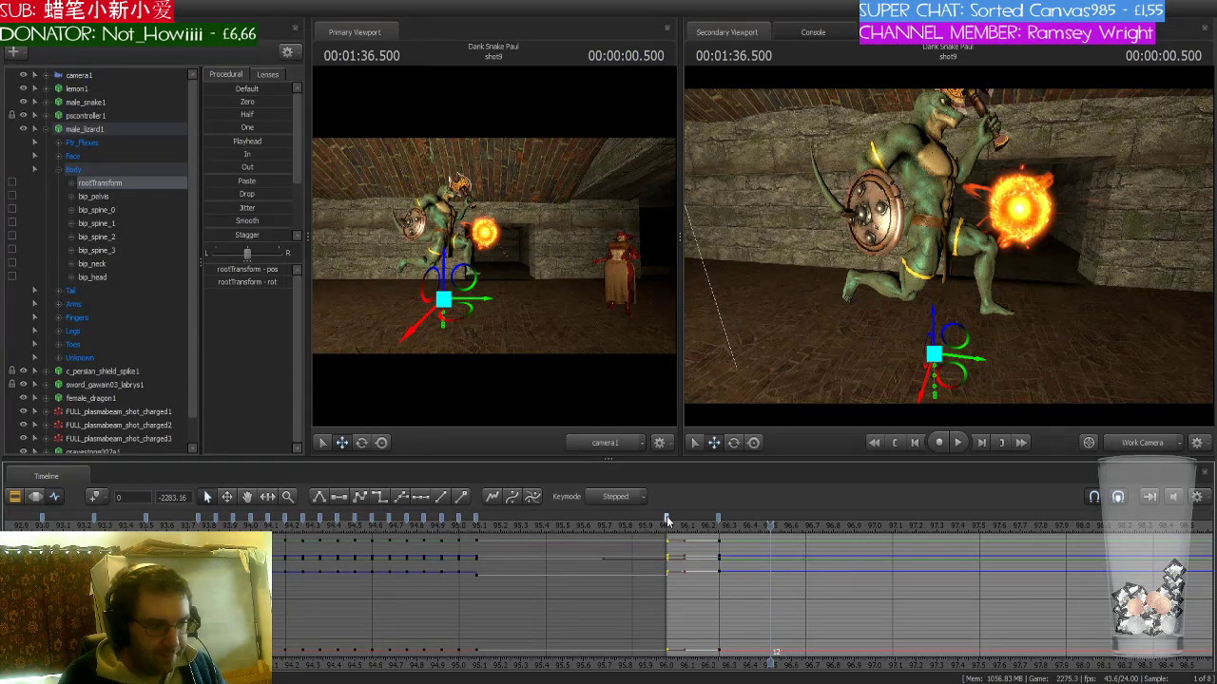
pyautogui.press('Left')
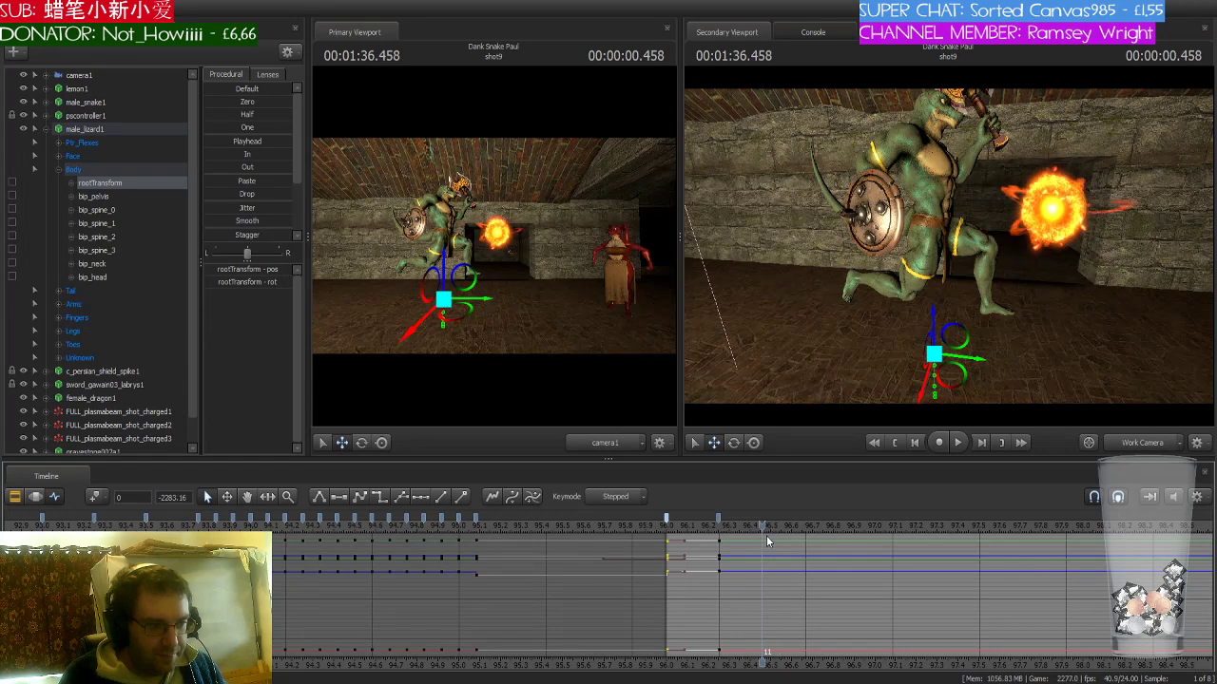
pyautogui.hotkey('ctrl', 'v')
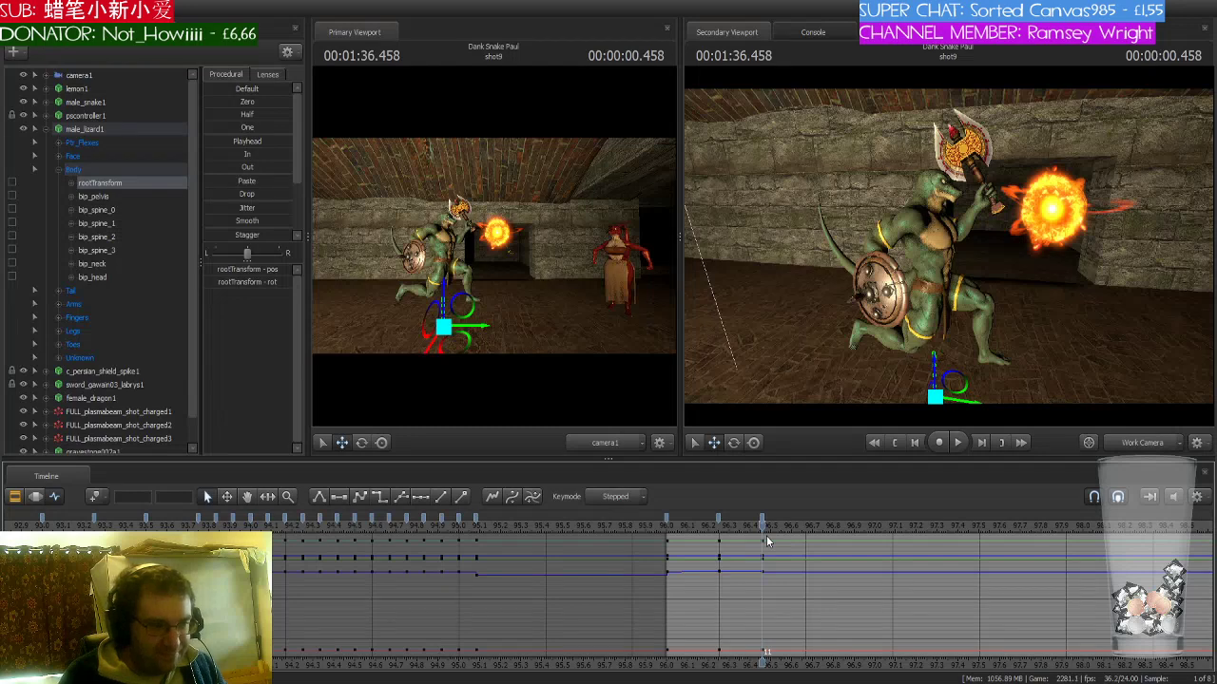
pyautogui.click(763, 521)
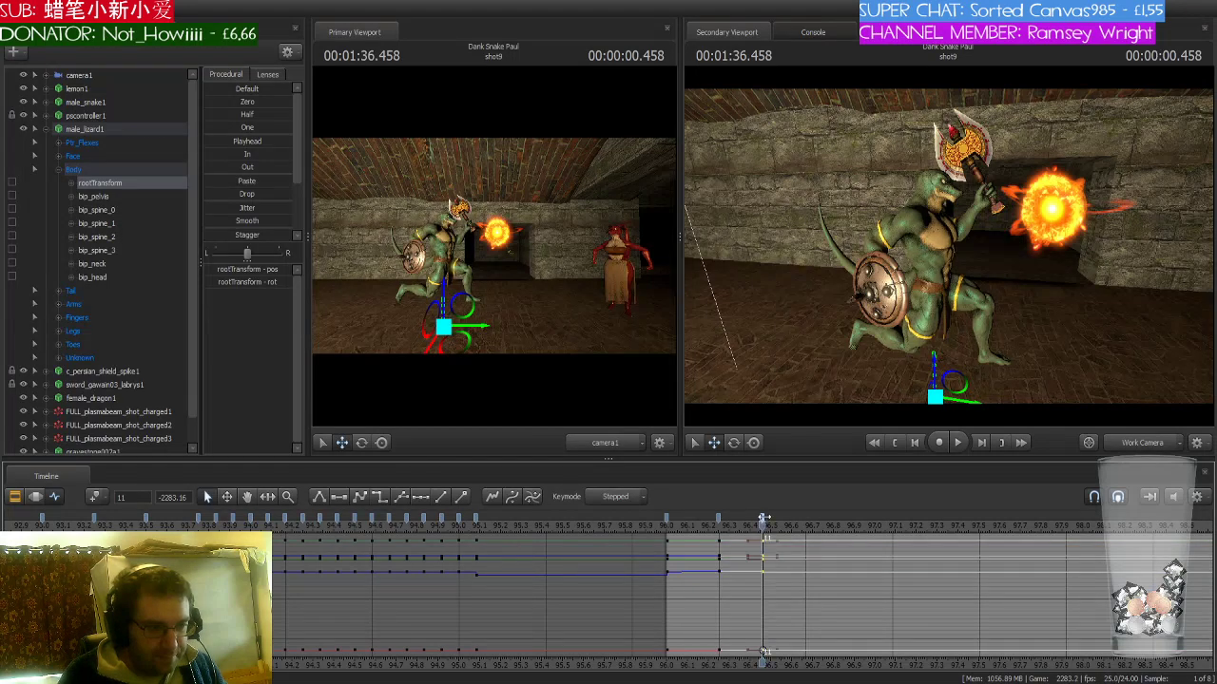
# - Move rootTransform's landing keyframe from frame 11 to frame 12 of shot9
pyautogui.moveTo(763, 522); pyautogui.dragTo(768, 525)
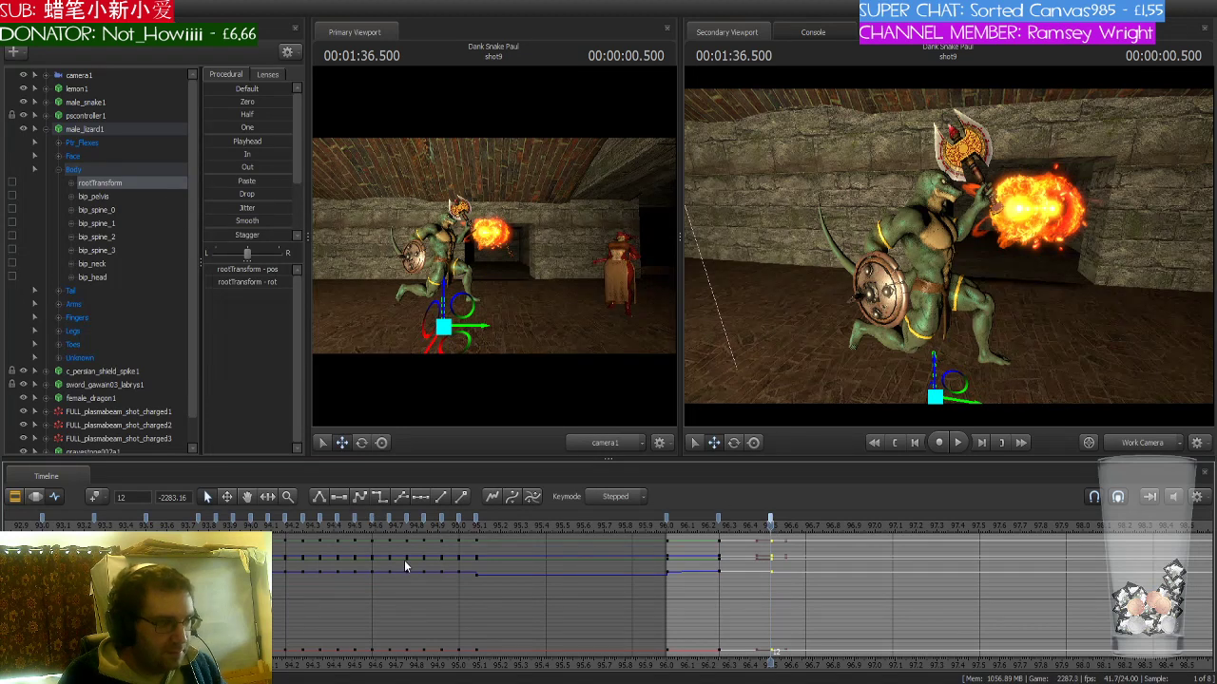
# - Copy rootTransform's keyframe from frame -180 of shot7 and paste it at frame 13 of shot9
pyautogui.scroll(-5, 404, 560)
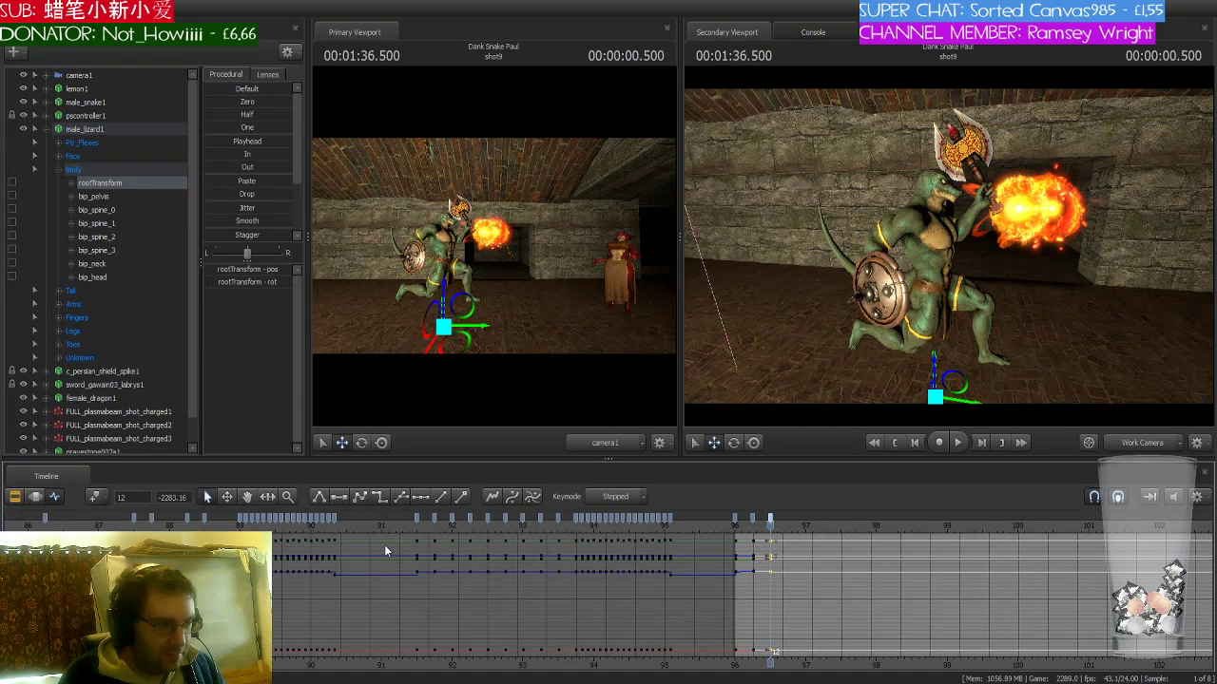
pyautogui.scroll(-1, 384, 544)
pyautogui.click(342, 528)
pyautogui.moveTo(342, 528)
pyautogui.mouseDown()
pyautogui.moveTo(316, 526)
pyautogui.moveTo(327, 527)
pyautogui.mouseUp()
pyautogui.click(326, 520)
pyautogui.scroll(2, 326, 528)
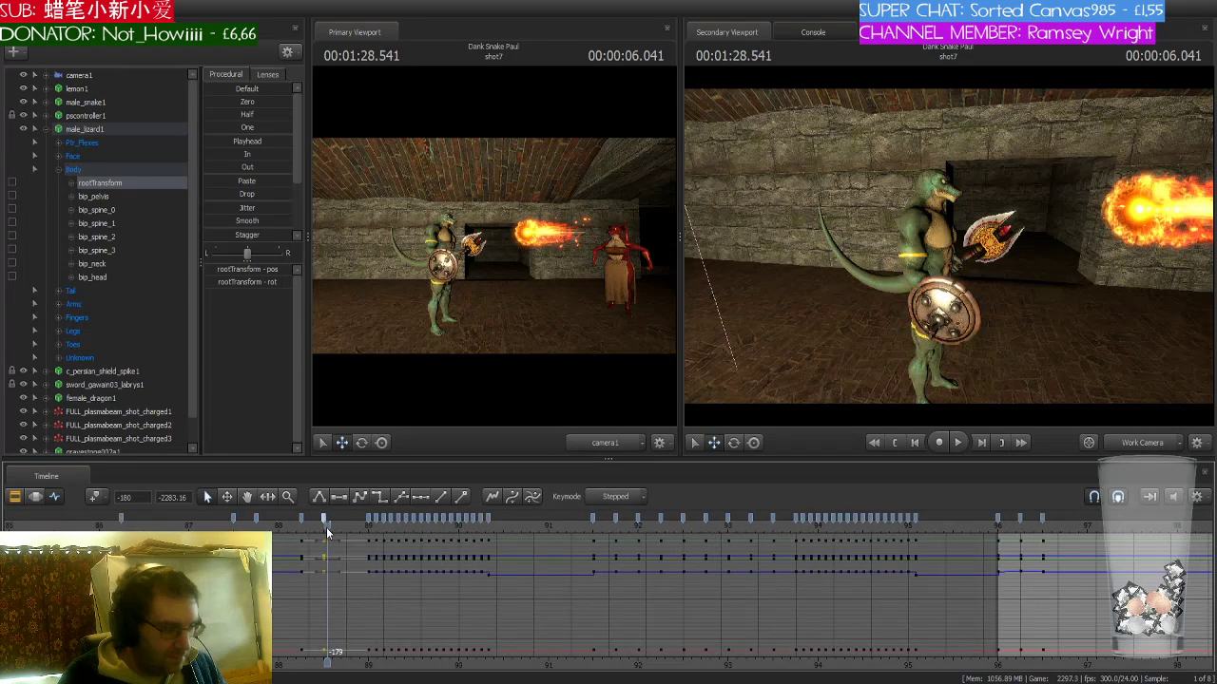
pyautogui.scroll(1, 962, 531)
pyautogui.click(957, 527)
pyautogui.scroll(3, 960, 532)
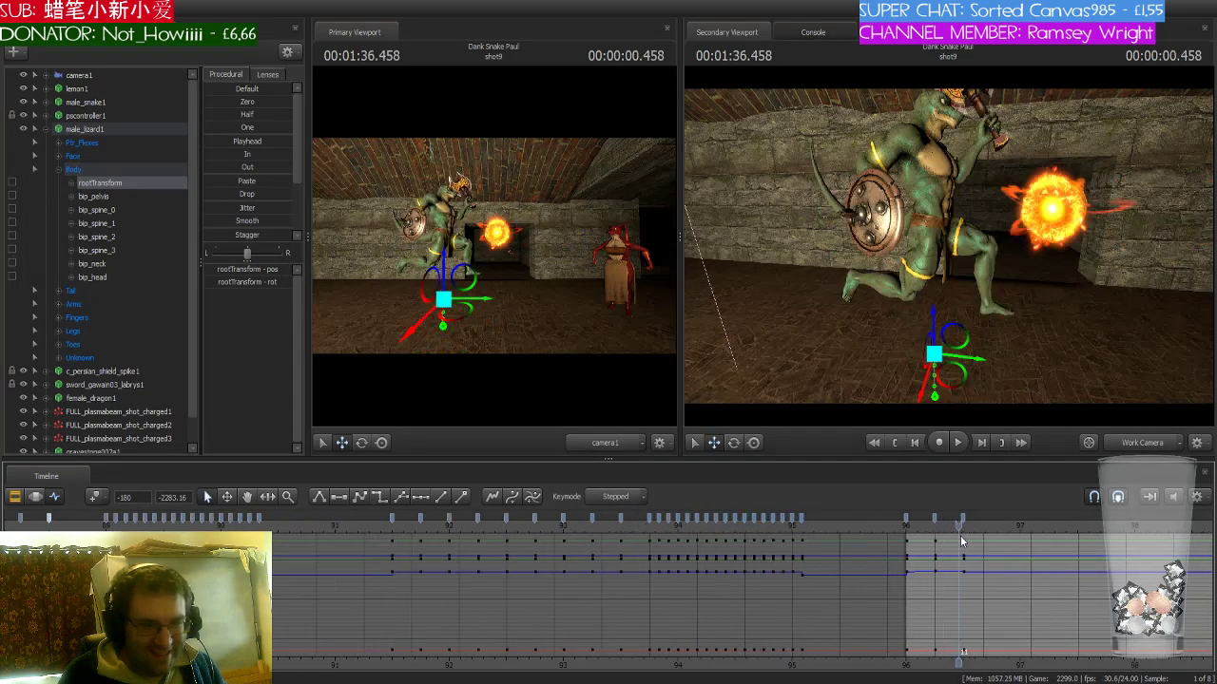
pyautogui.press('Right')
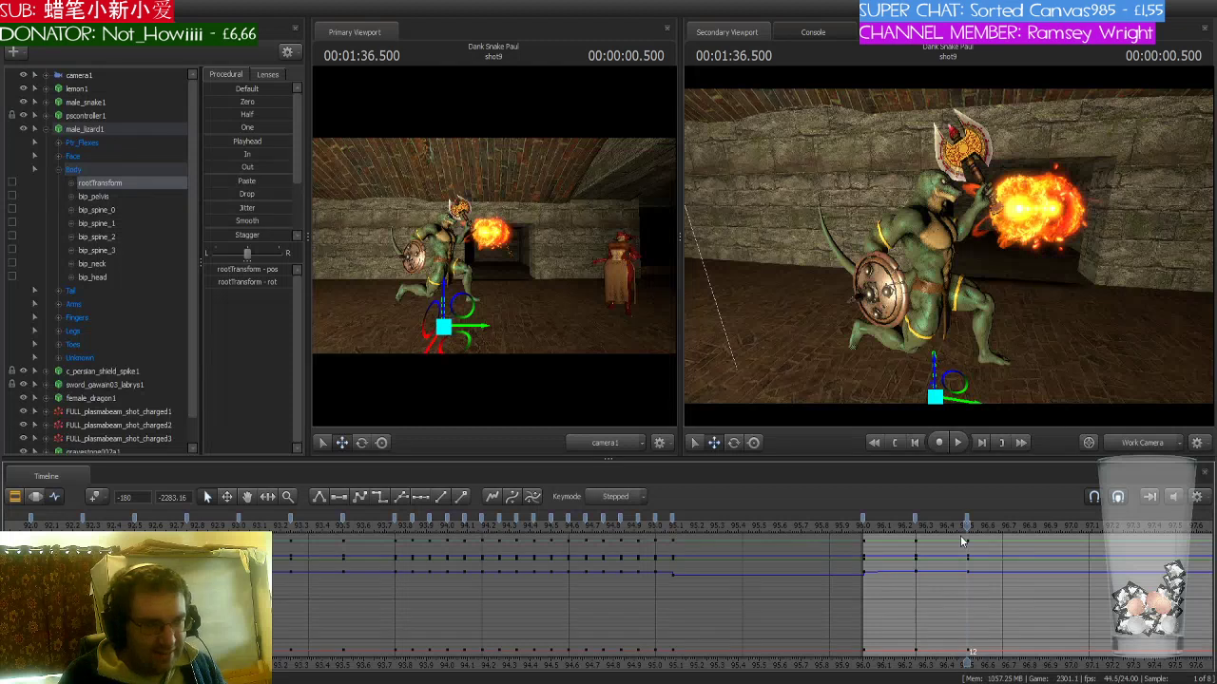
pyautogui.press('Right')
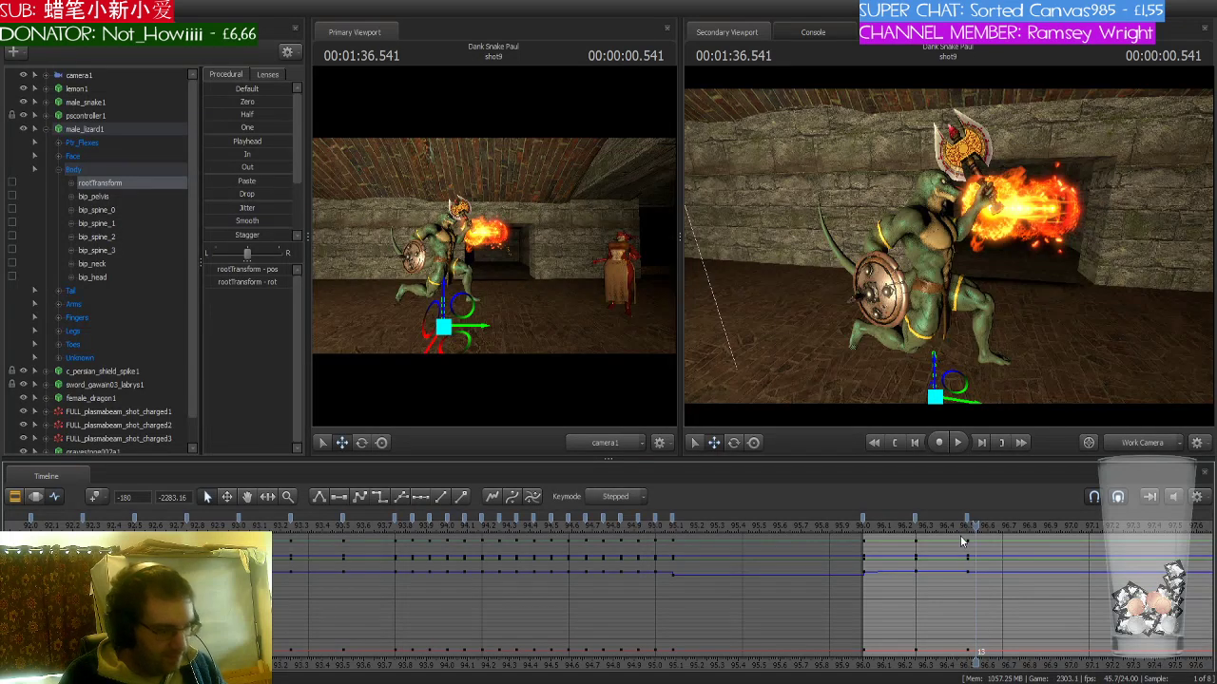
pyautogui.press('m')
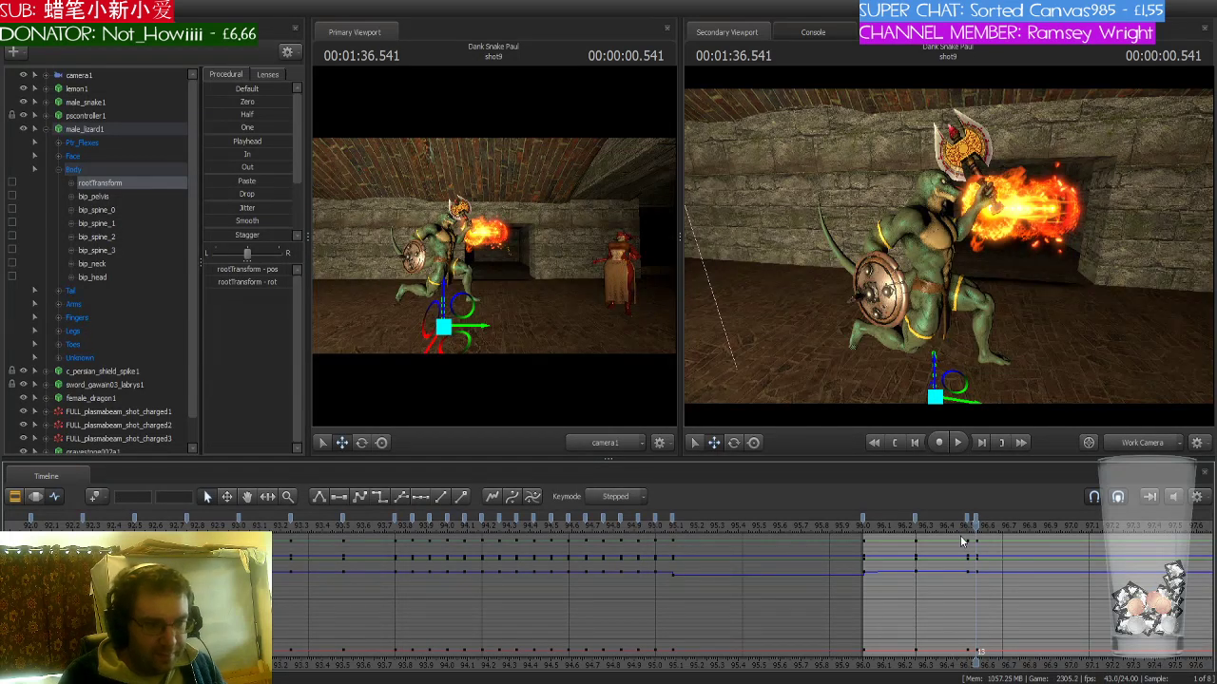
# - Delete rootTransform's pasted keyframe at frame 13 of shot9
pyautogui.click(977, 523)
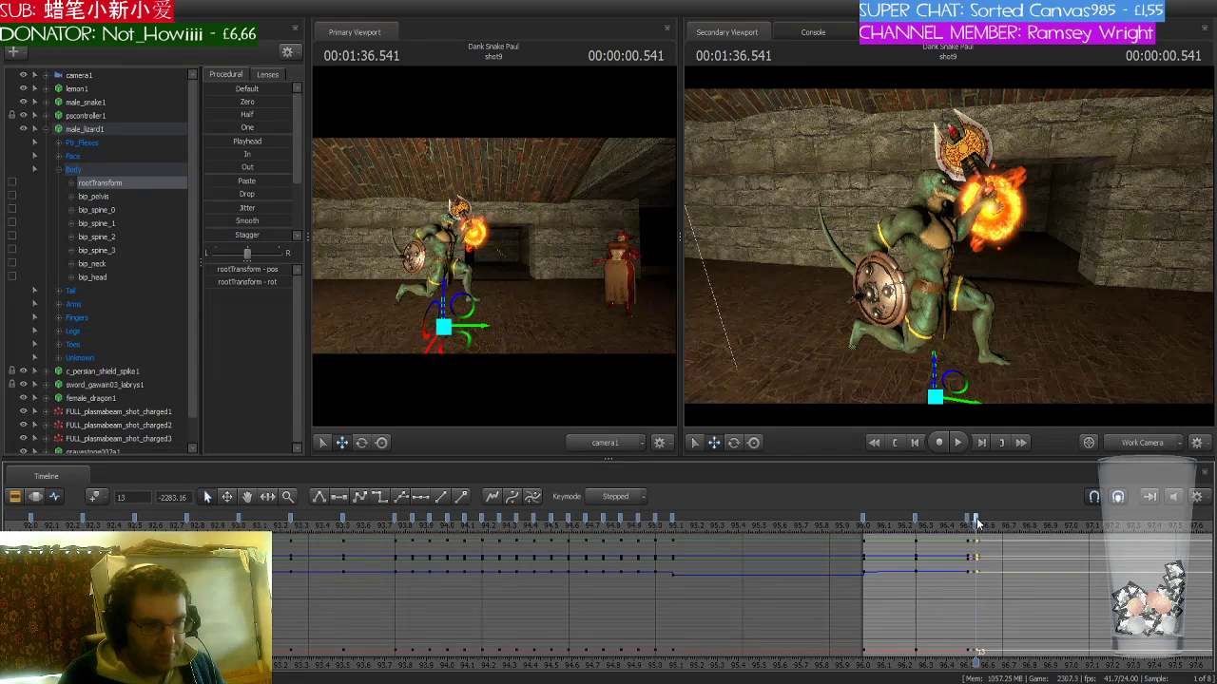
pyautogui.scroll(-1, 961, 540)
pyautogui.click(962, 539)
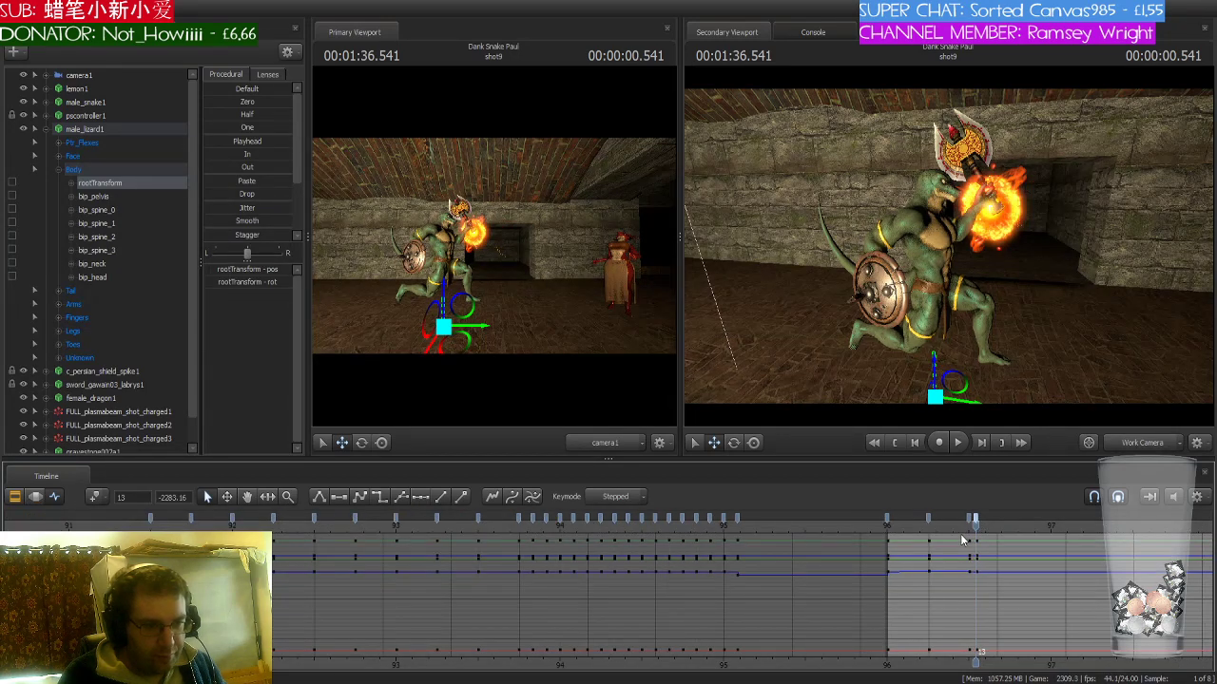
pyautogui.scroll(-1, 962, 540)
pyautogui.scroll(-5, 962, 540)
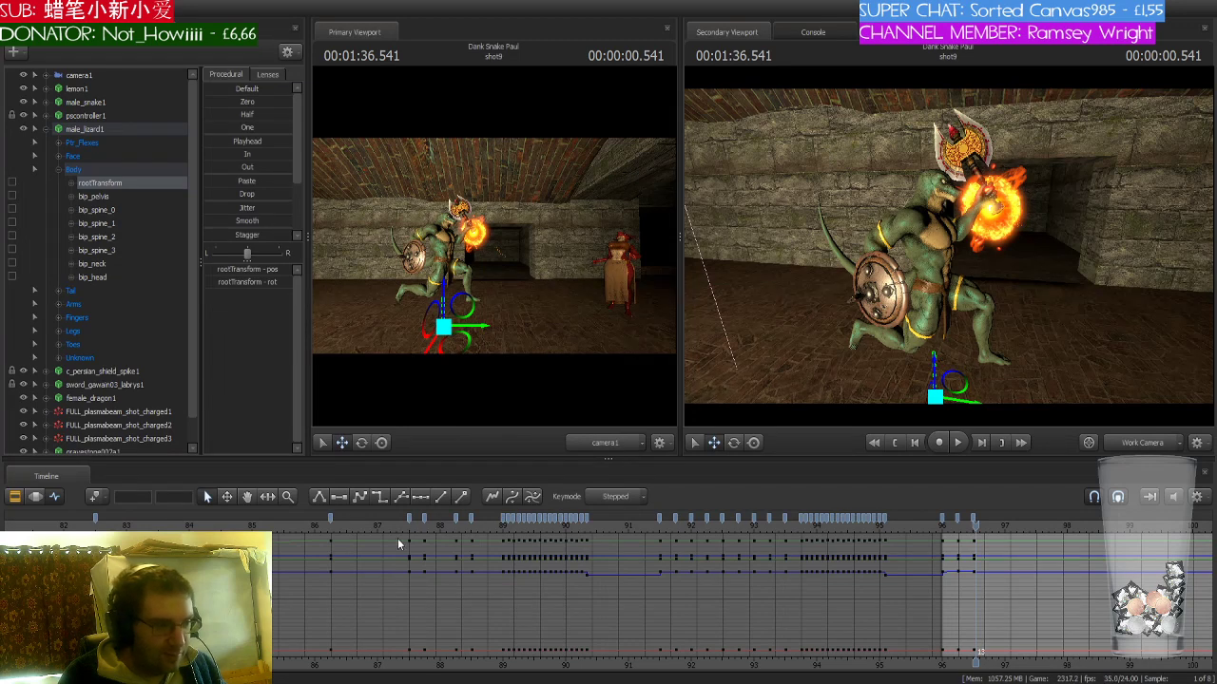
# - Paste another copy of rootTransform's keyframe from frame -180 of shot7 at frame 13 of shot9
pyautogui.click(473, 528)
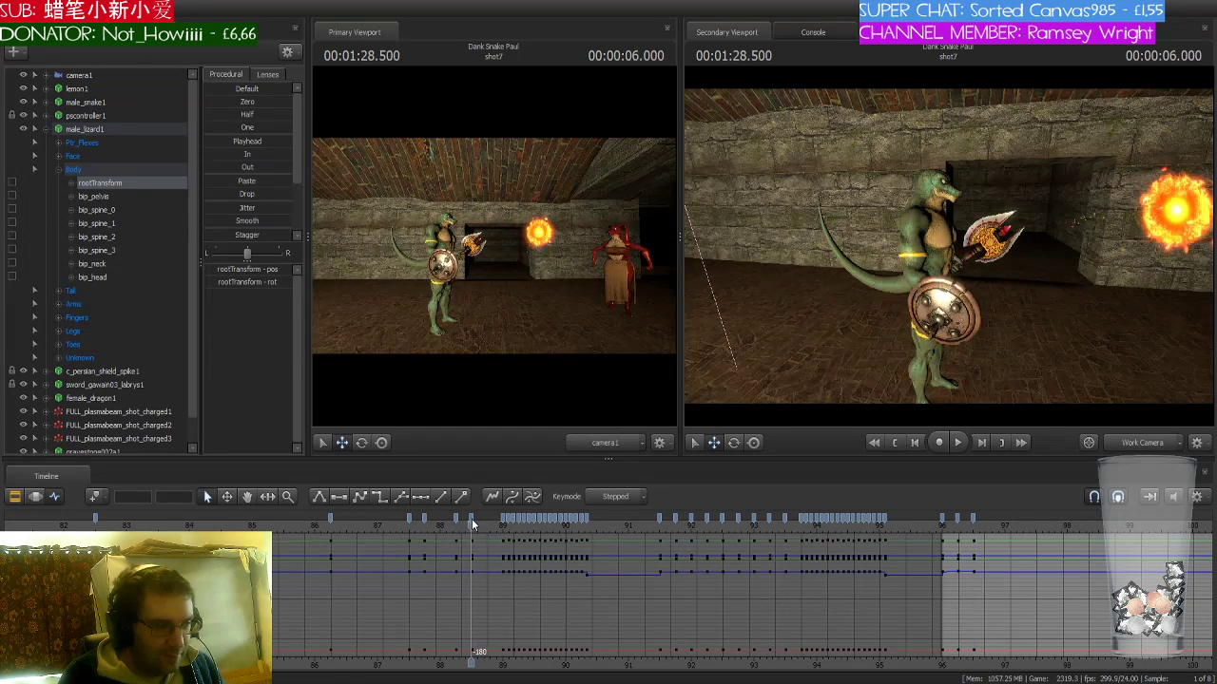
pyautogui.click(471, 517)
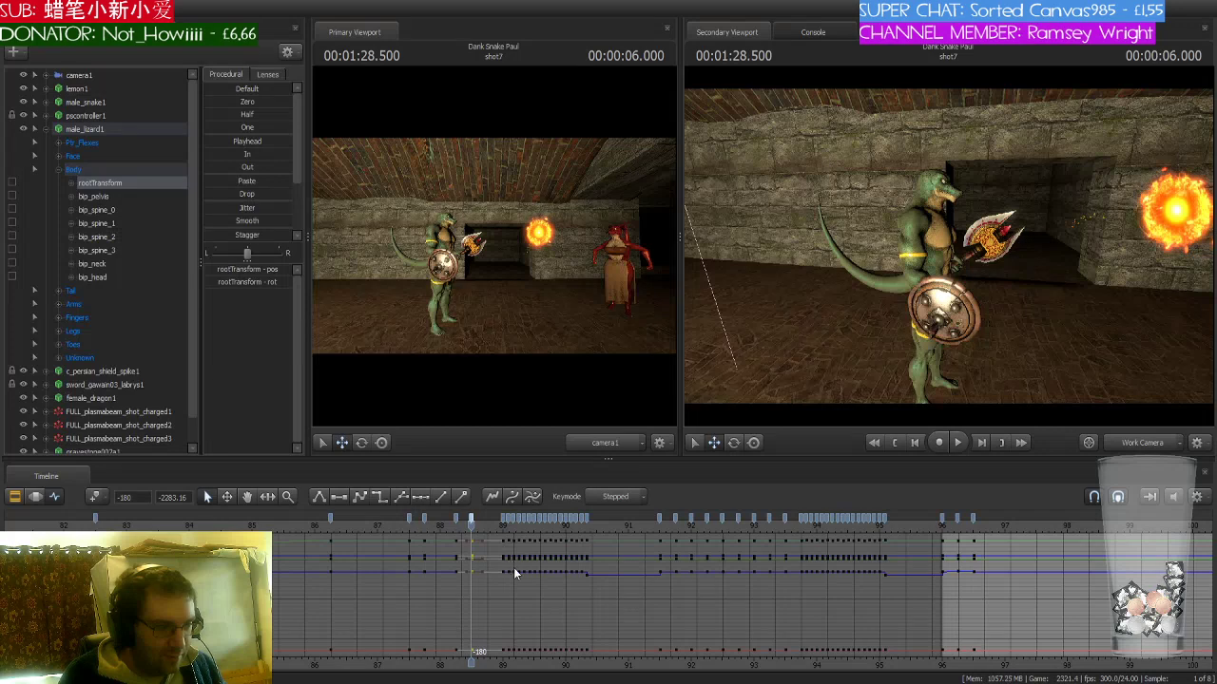
pyautogui.click(973, 527)
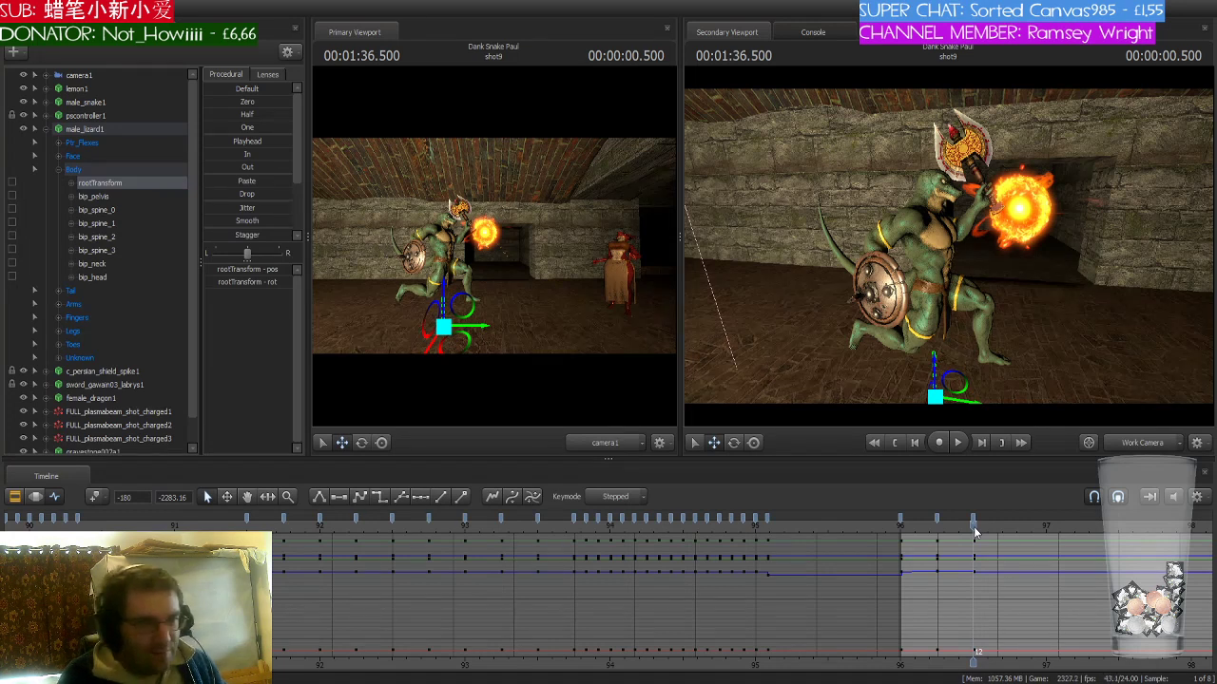
pyautogui.press('Right')
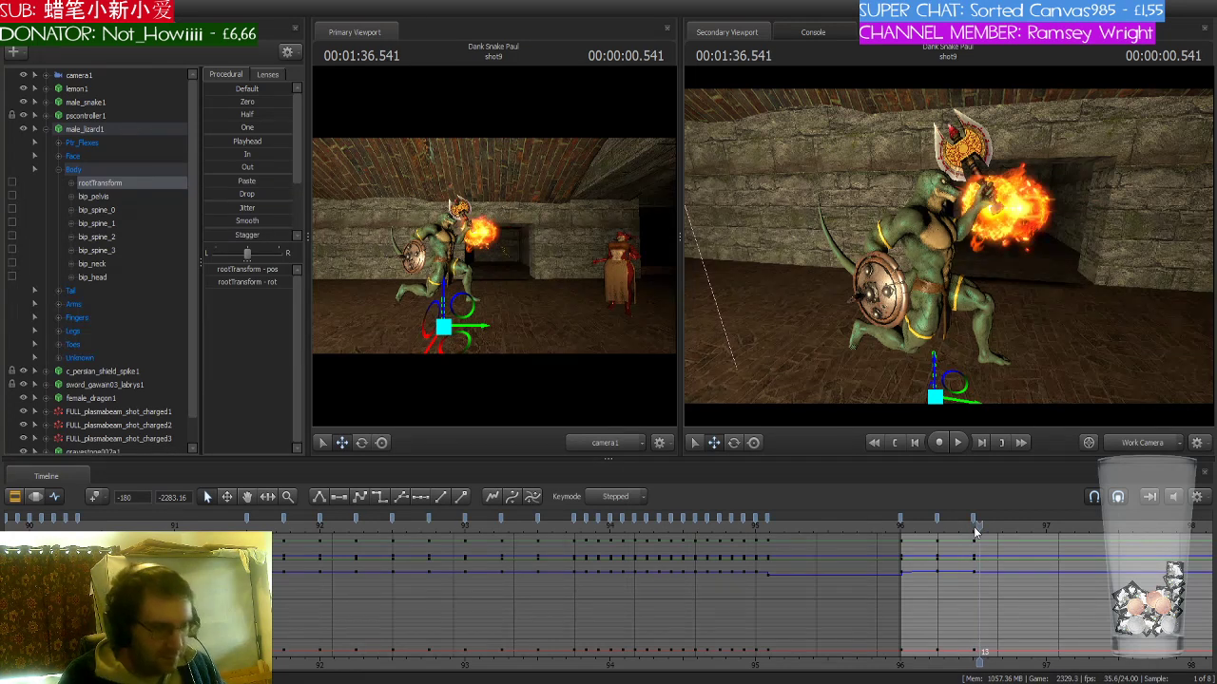
pyautogui.press('Right')
pyautogui.press('Right')
pyautogui.press('Left')
pyautogui.press('Left')
pyautogui.press('Left')
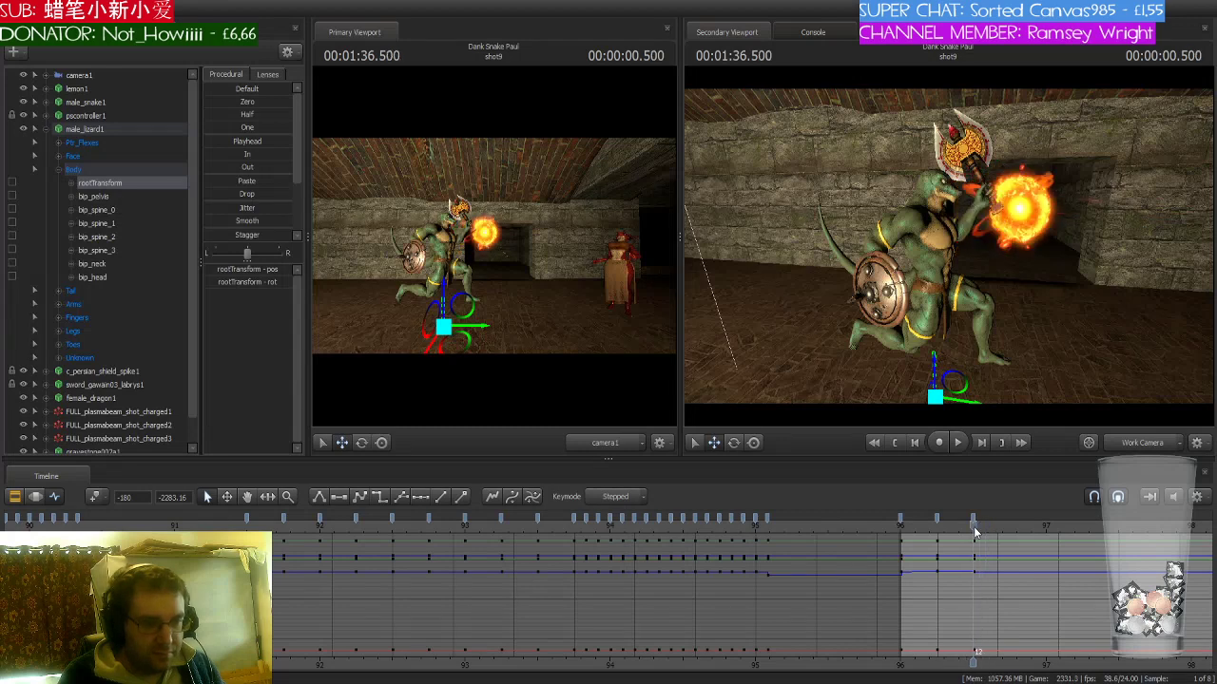
pyautogui.press('Right')
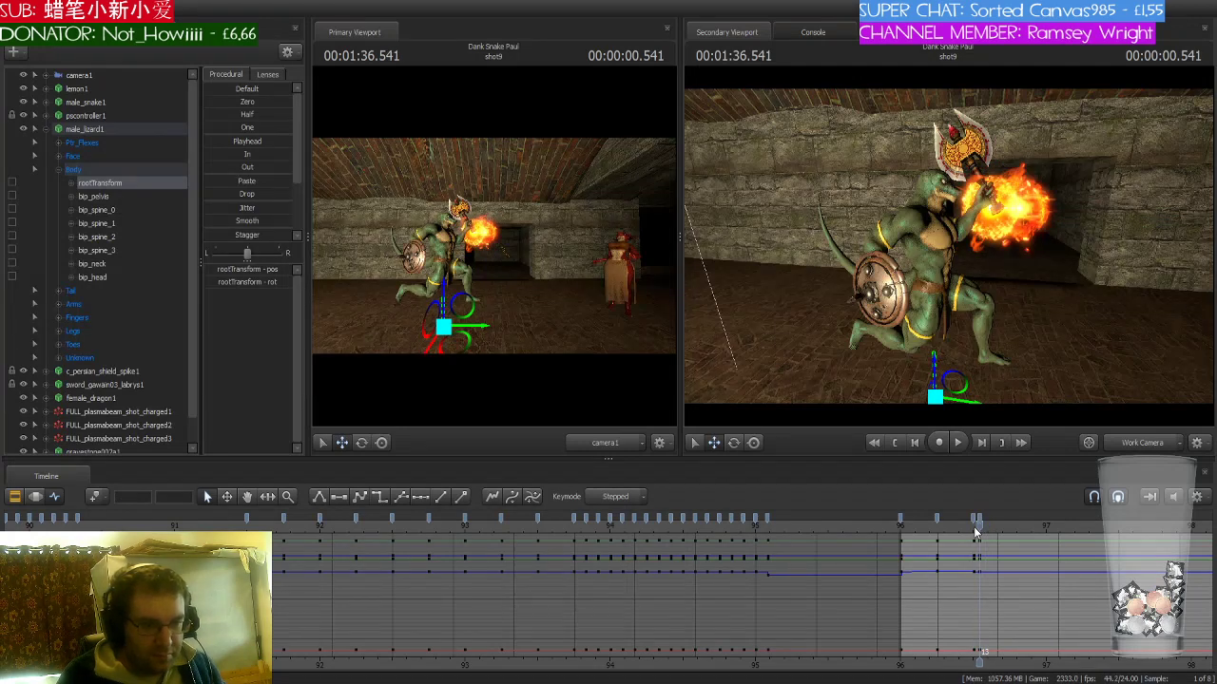
# - Compare the lizard's poses between frames 6 and 13 of shot9, then delete rootTransform's keyframe at frame 13
pyautogui.scroll(2, 974, 534)
pyautogui.press('Left')
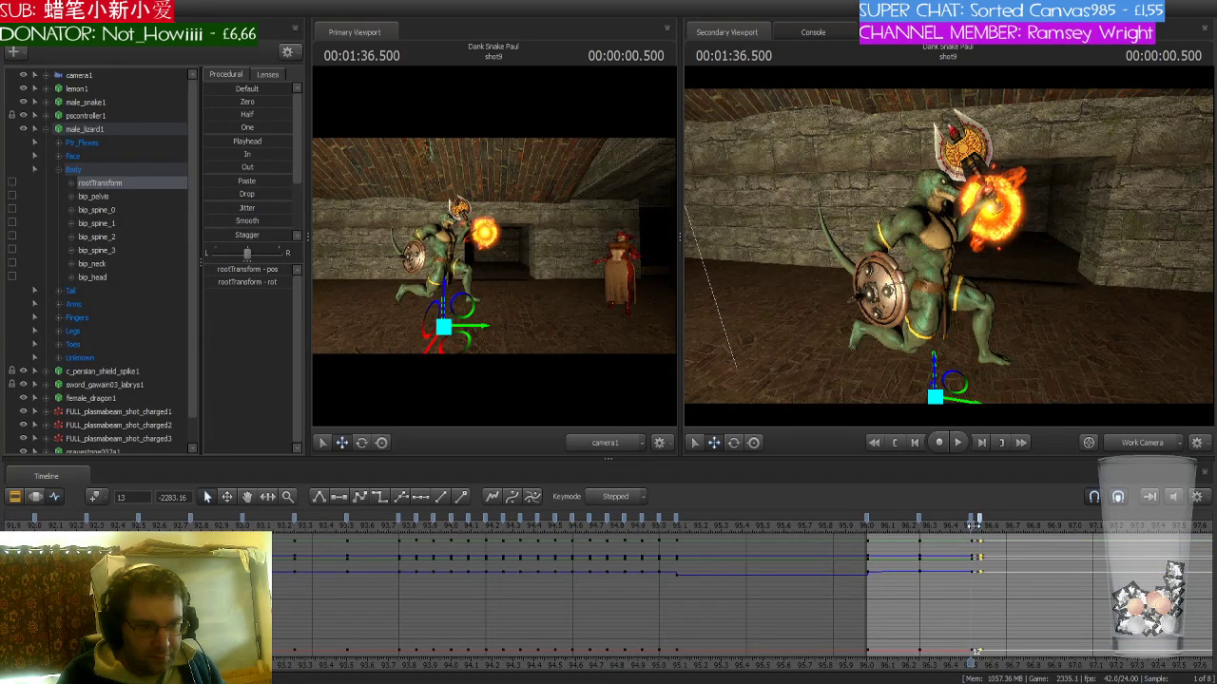
pyautogui.moveTo(974, 524); pyautogui.dragTo(931, 527)
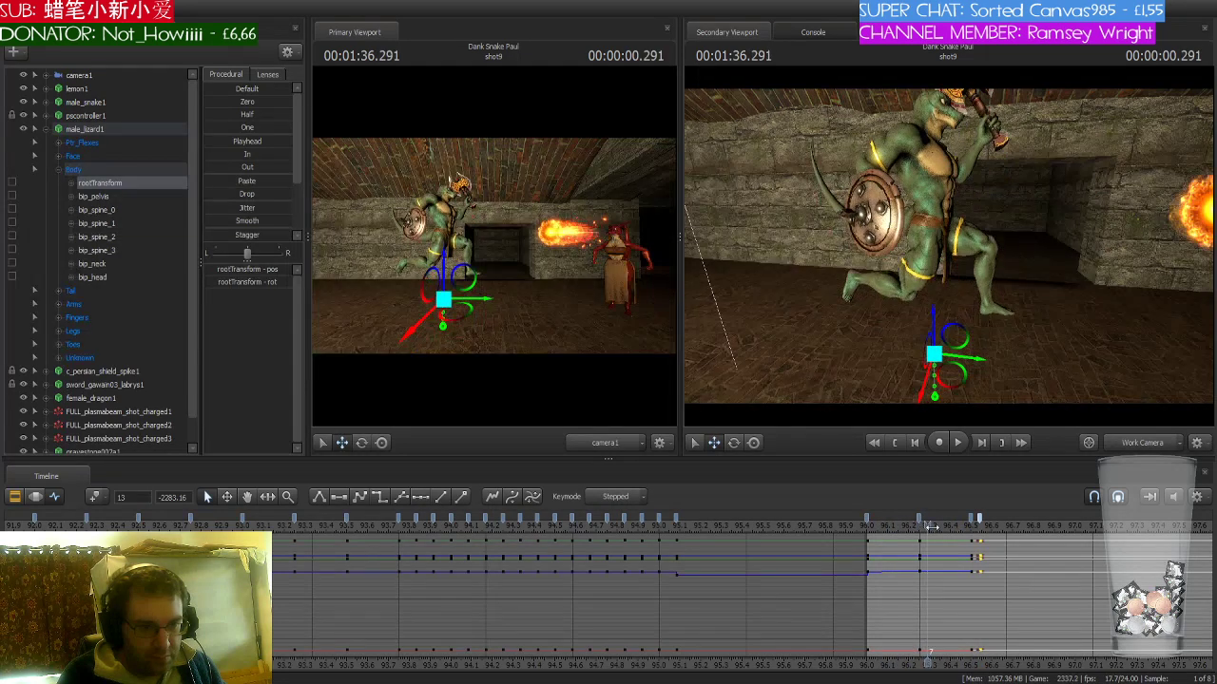
pyautogui.press('Right')
pyautogui.press('Right')
pyautogui.press('Right')
pyautogui.press('Right')
pyautogui.press('Right')
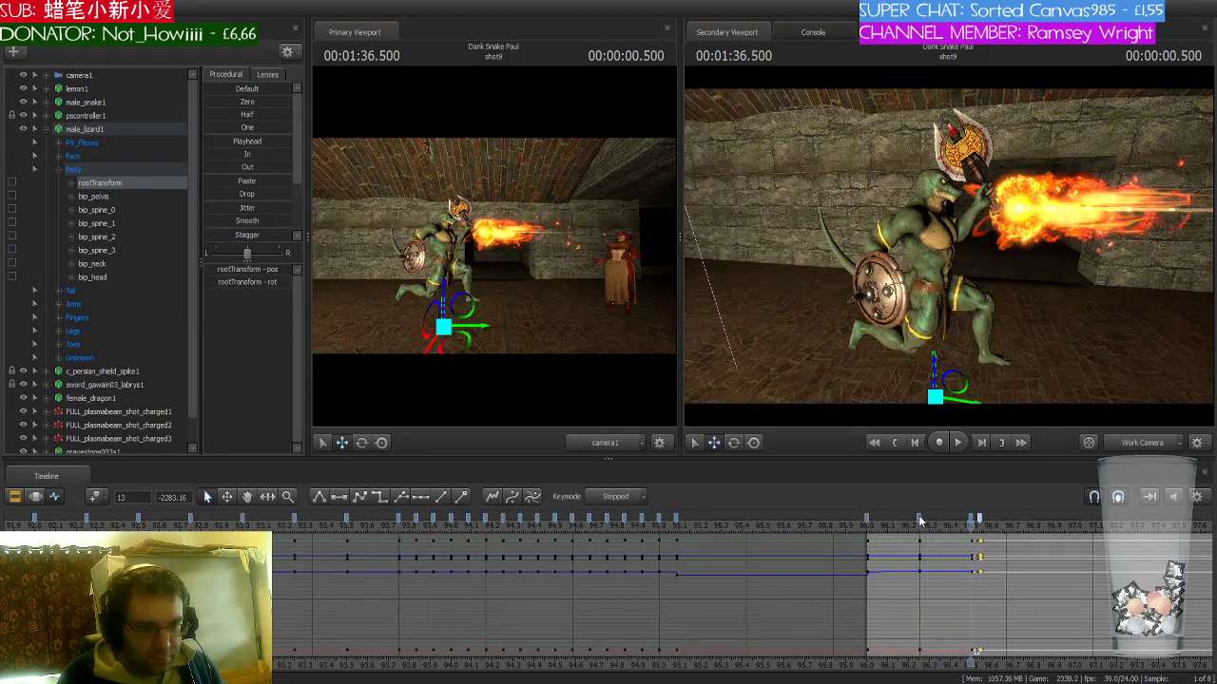
pyautogui.click(919, 521)
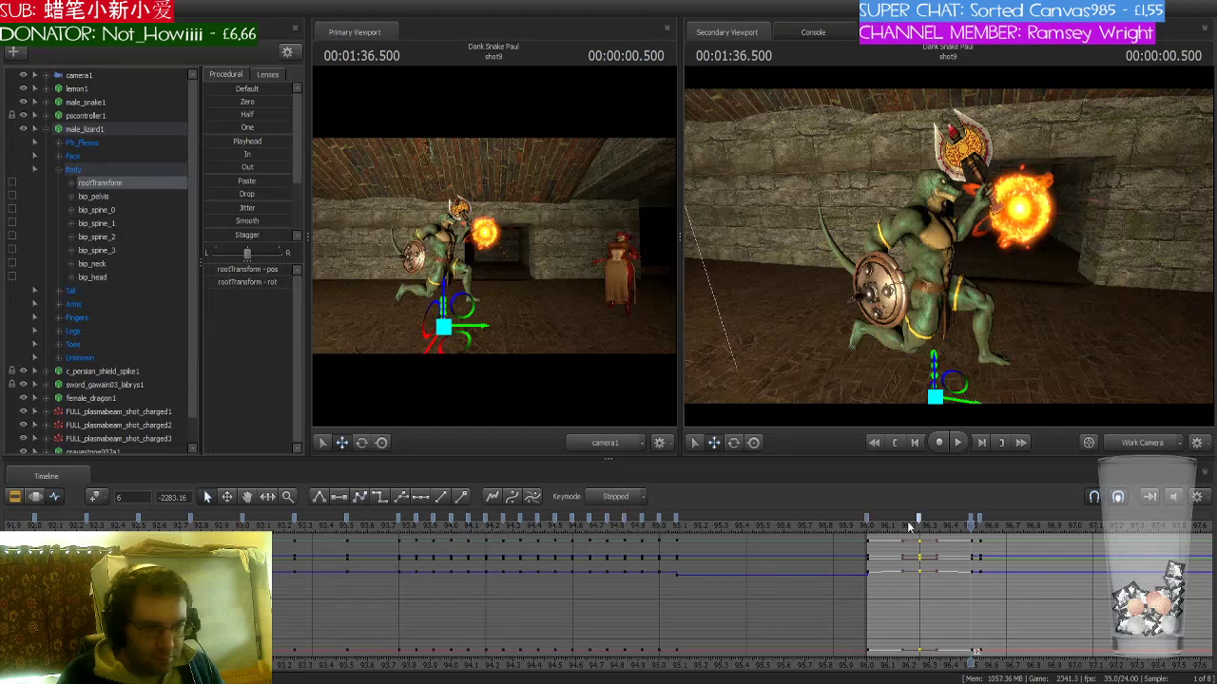
pyautogui.moveTo(910, 526); pyautogui.dragTo(977, 538)
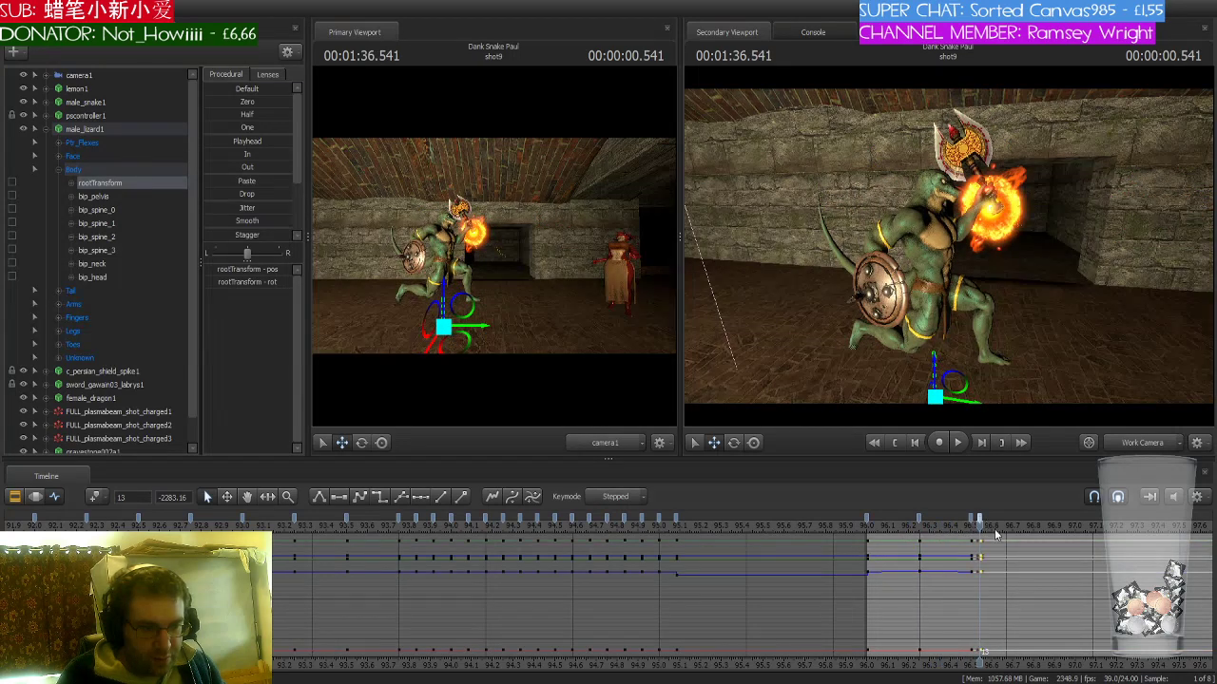
pyautogui.scroll(-3, 1009, 563)
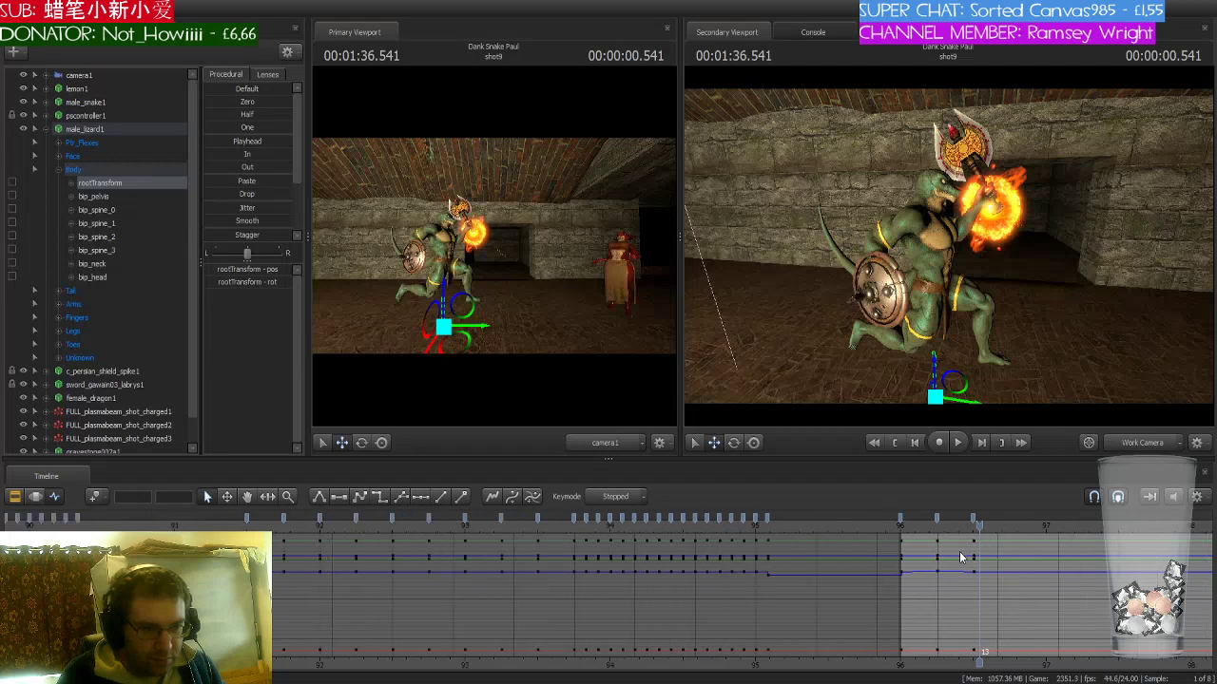
# - Select all of male_lizard1's controls and copy their keyframe at frame -180 of shot7
pyautogui.scroll(-2, 960, 558)
pyautogui.scroll(-3, 950, 558)
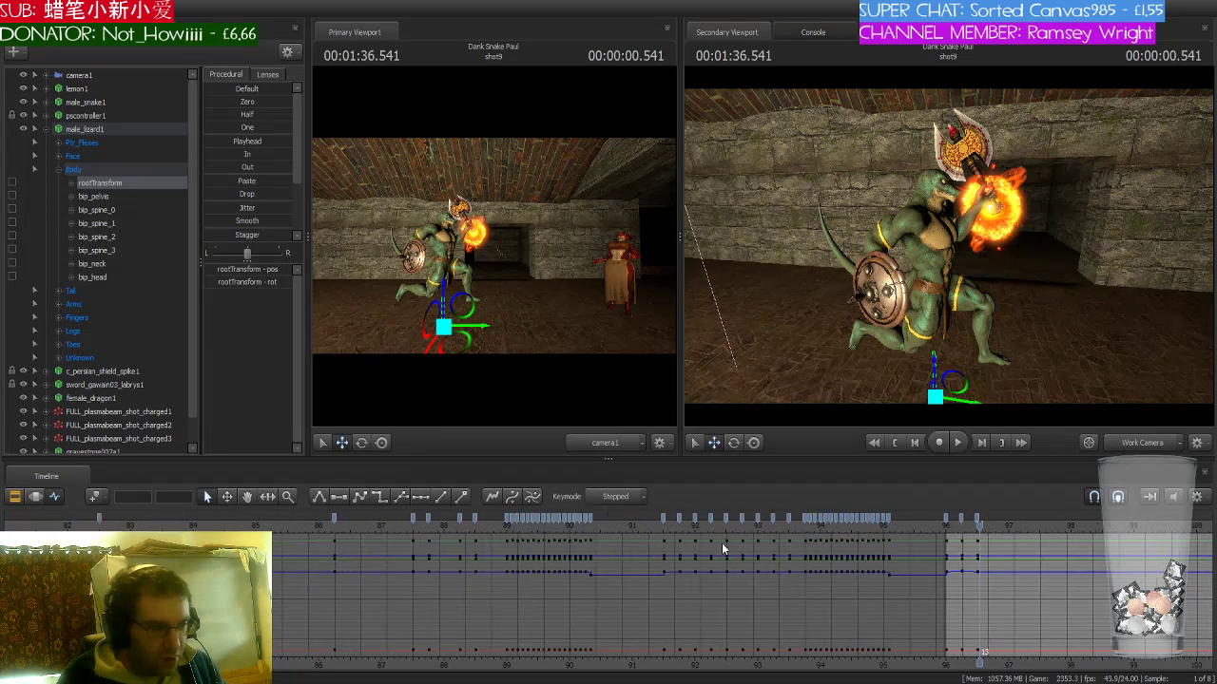
pyautogui.click(564, 527)
pyautogui.moveTo(565, 527); pyautogui.dragTo(576, 527)
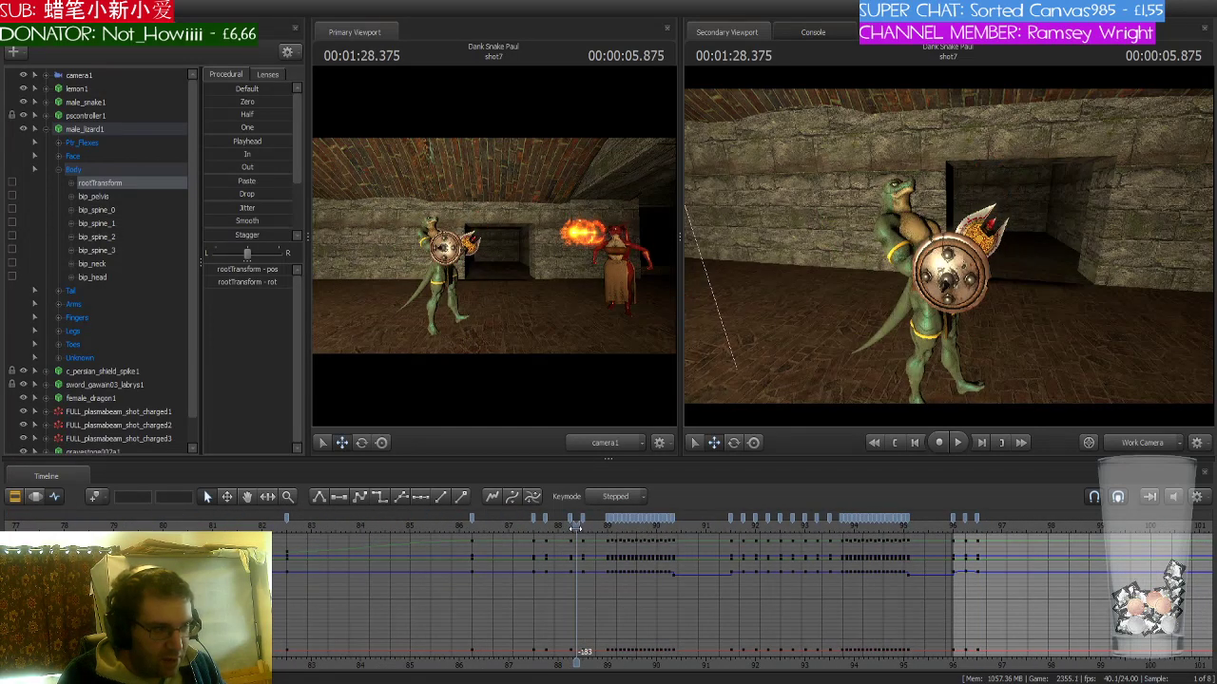
pyautogui.click(118, 130)
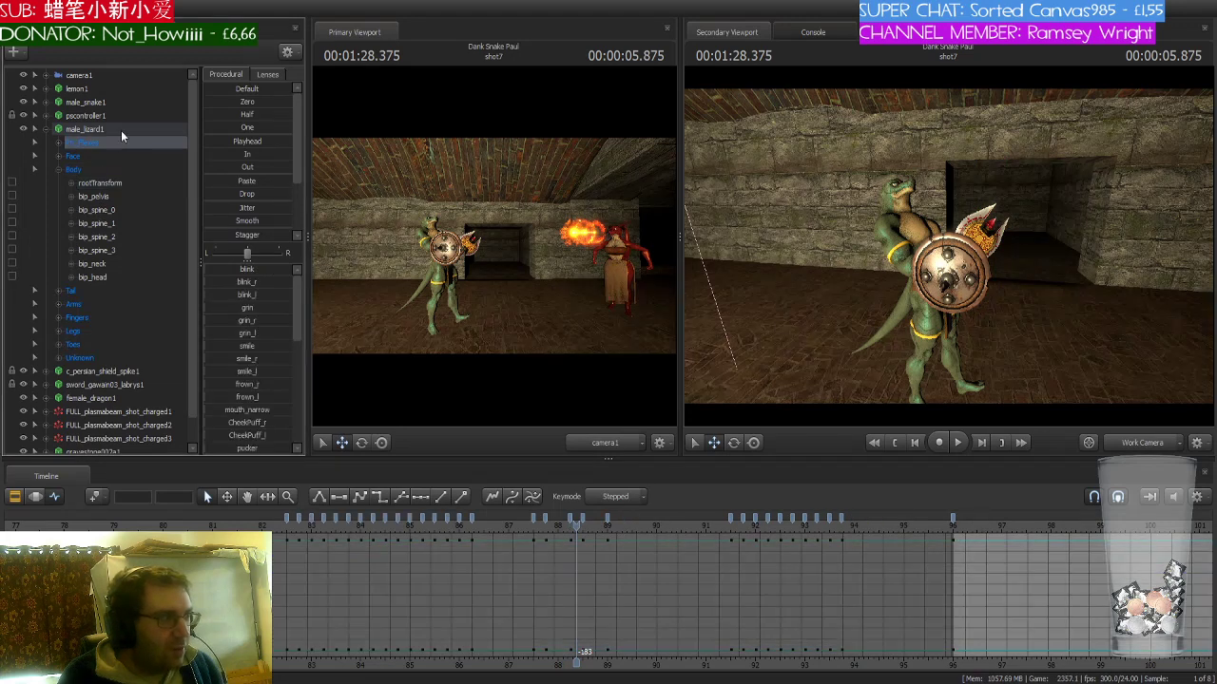
pyautogui.scroll(5, 561, 570)
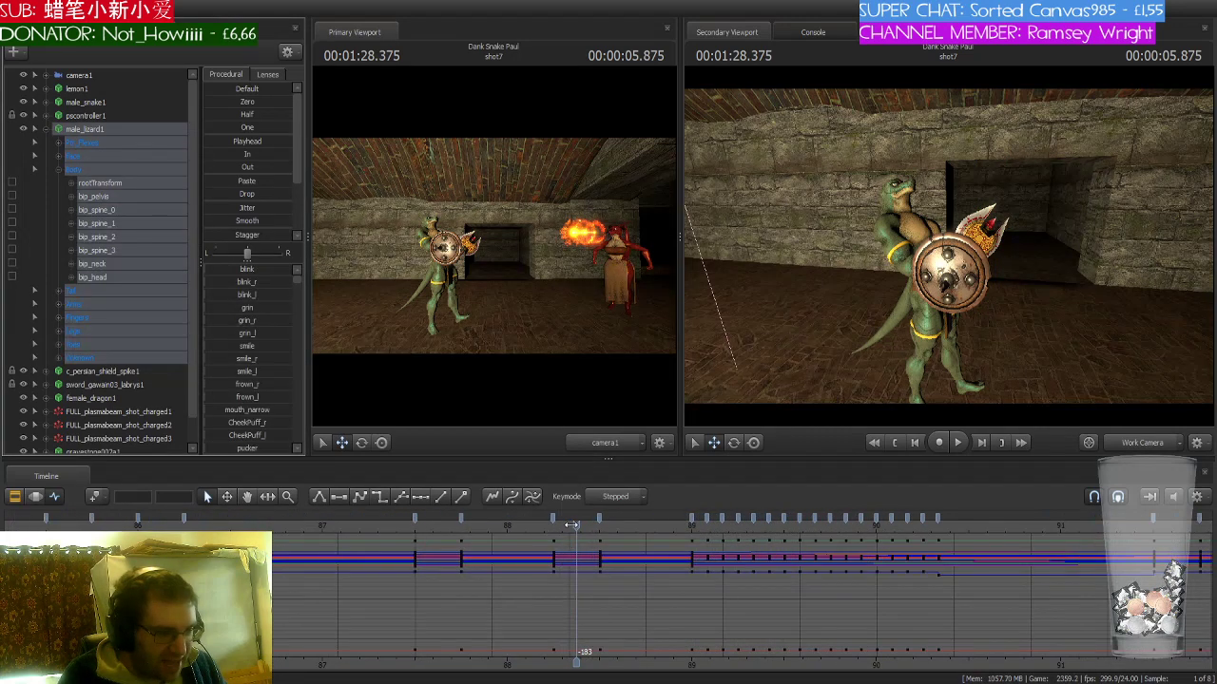
pyautogui.moveTo(576, 526); pyautogui.dragTo(599, 530)
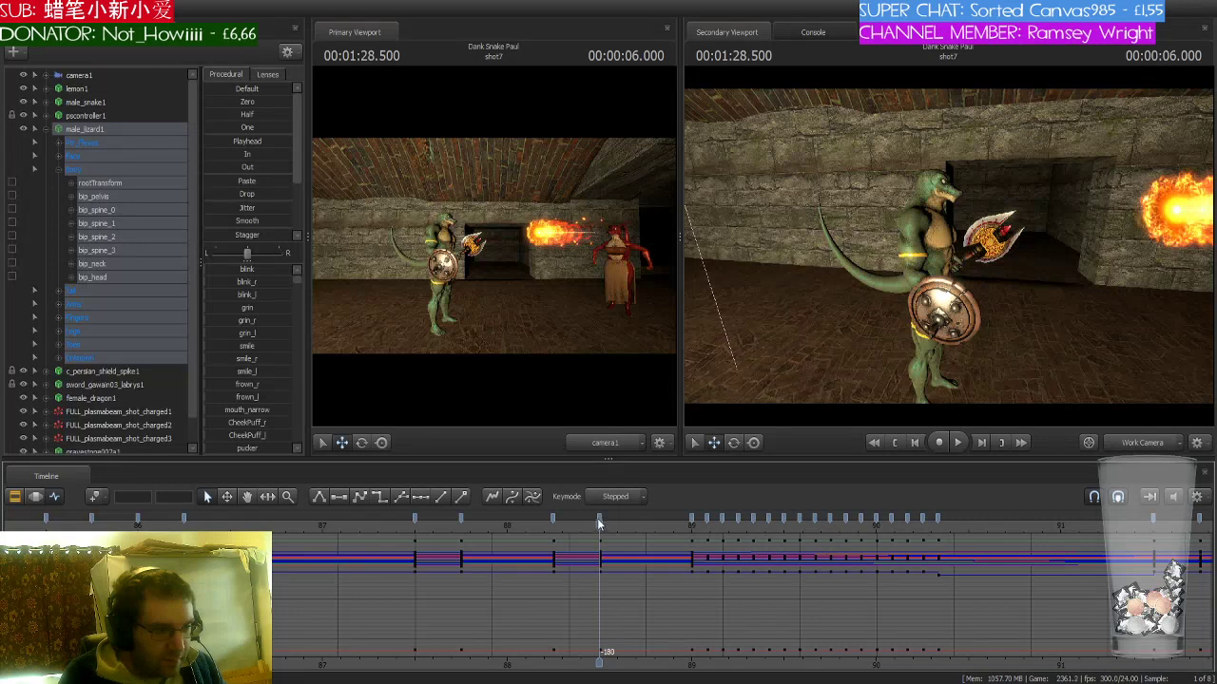
pyautogui.click(597, 517)
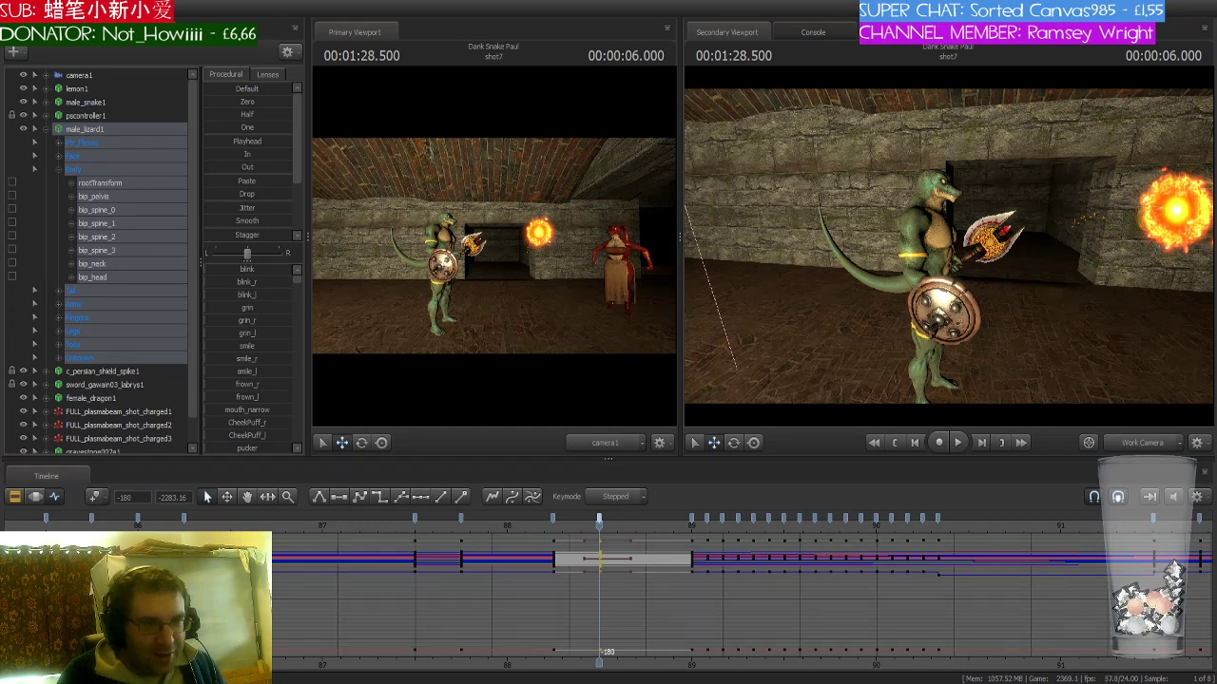
# - Paste the copied standing pose onto all of male_lizard1's controls at frame 13 of shot9
pyautogui.scroll(-5, 728, 555)
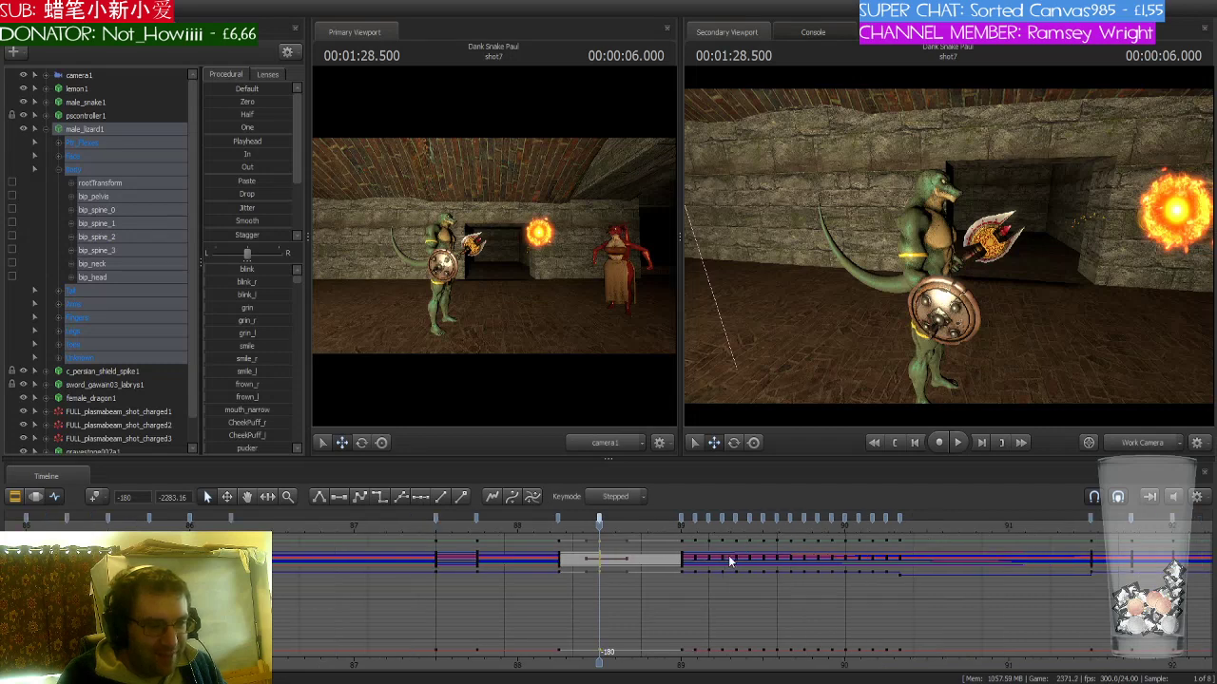
pyautogui.scroll(-1, 740, 556)
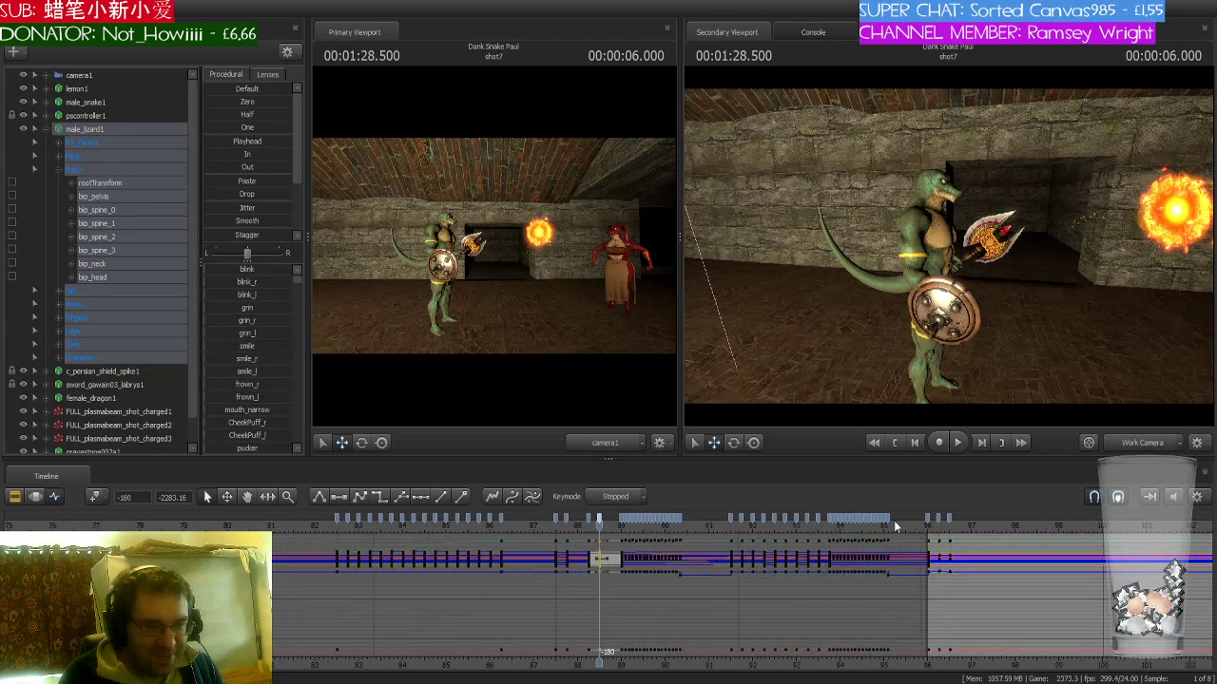
pyautogui.click(947, 528)
pyautogui.scroll(4, 947, 529)
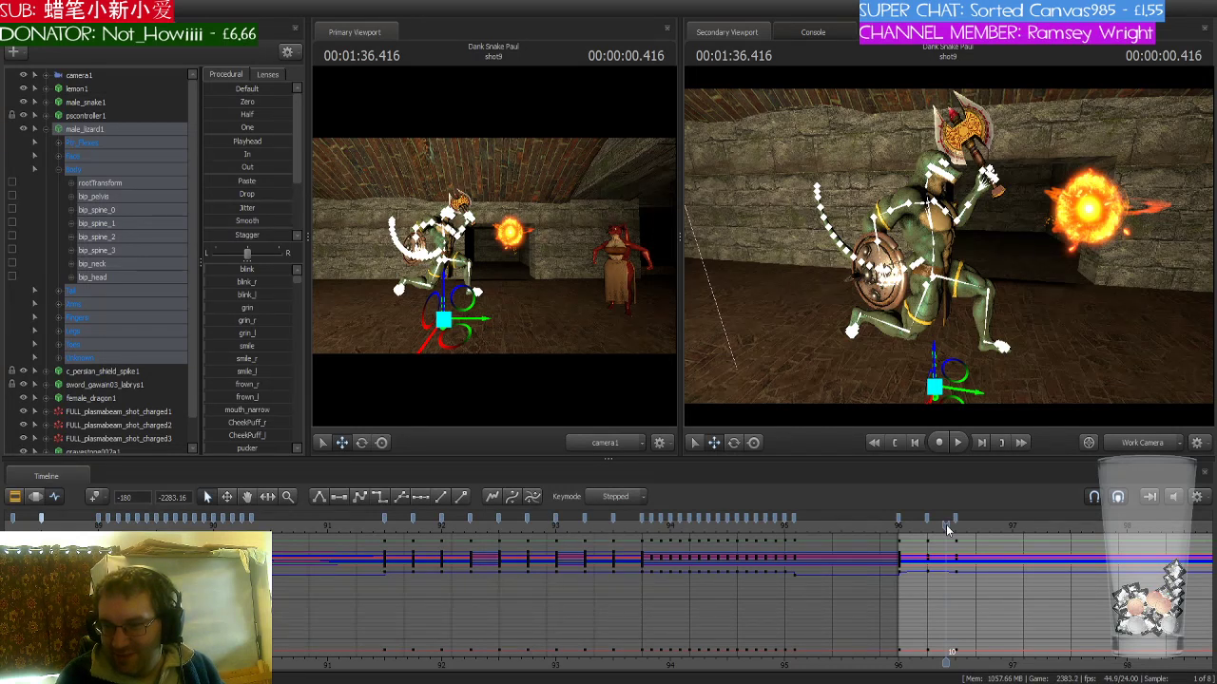
pyautogui.scroll(5, 947, 530)
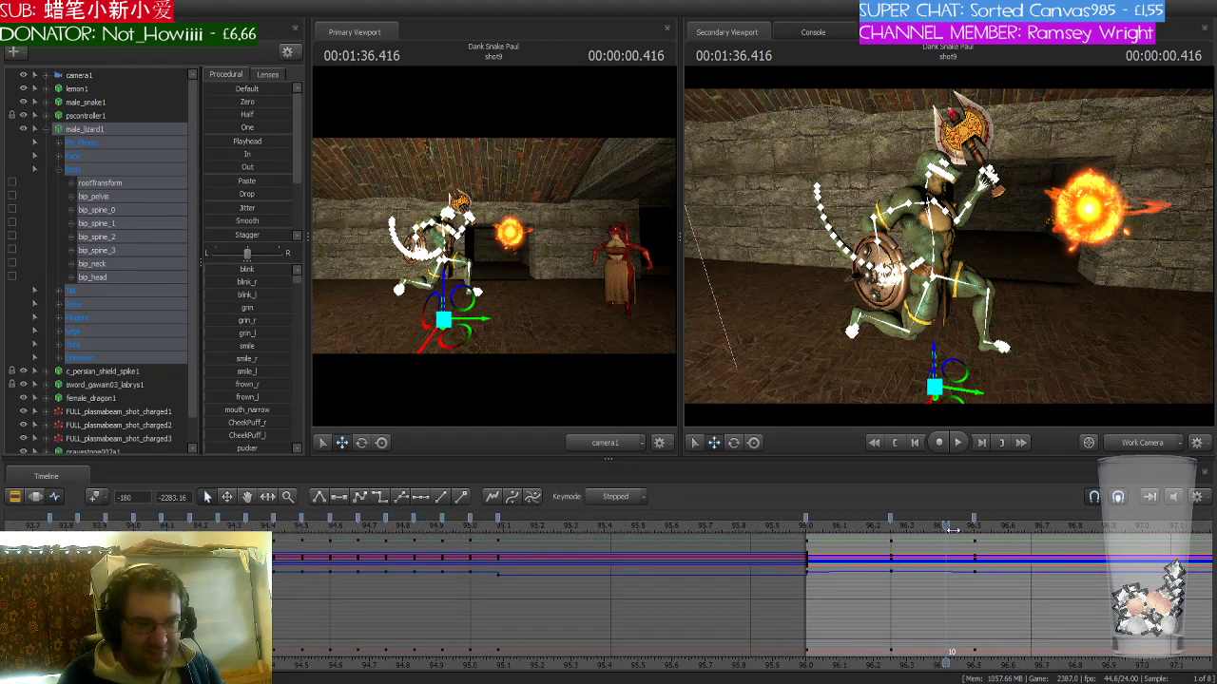
pyautogui.moveTo(948, 527); pyautogui.dragTo(971, 527)
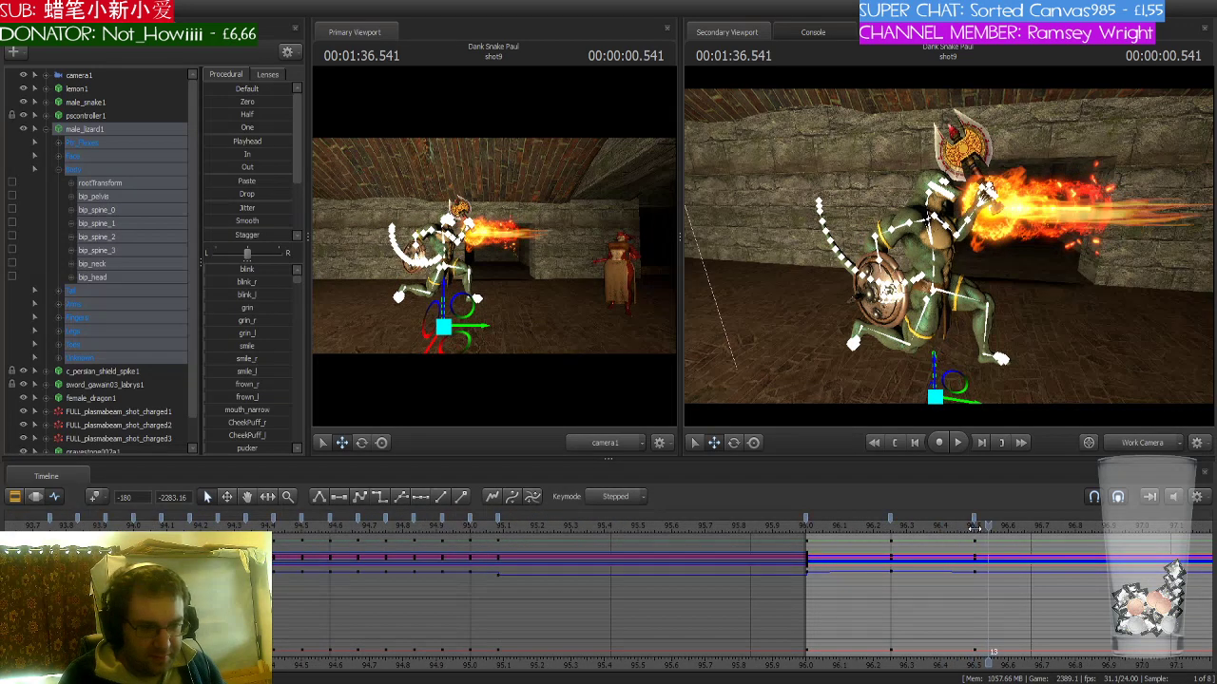
pyautogui.press('Right')
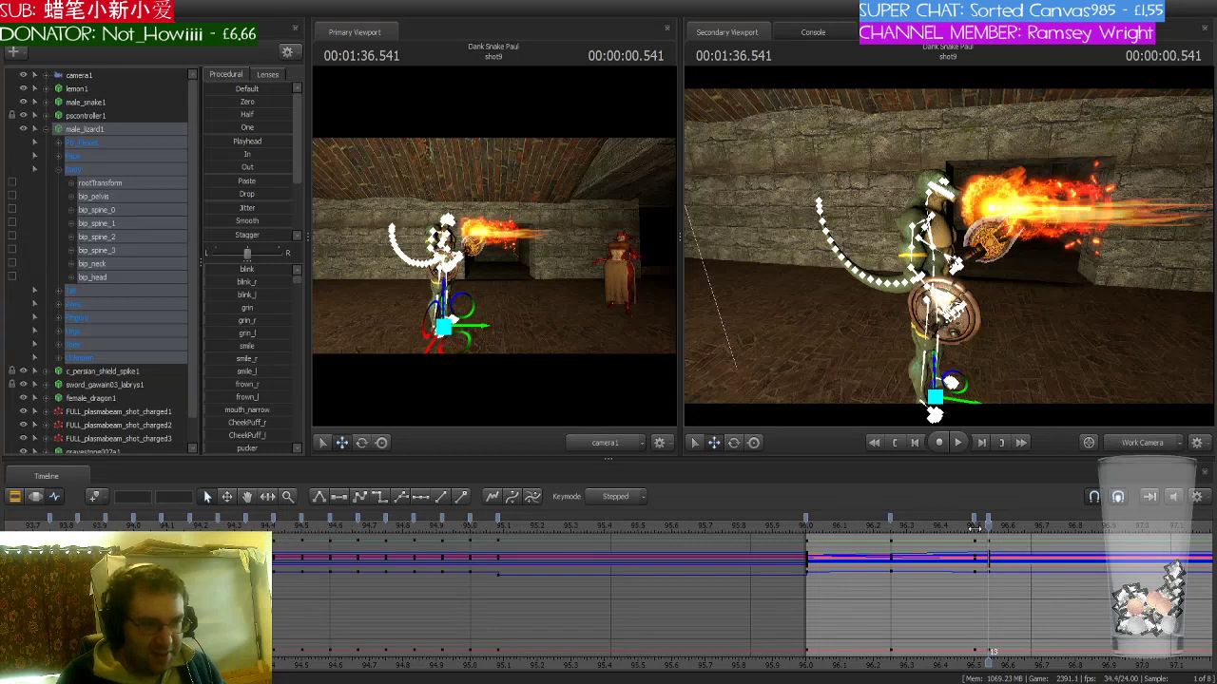
# - Review the lizard's pose from frame 13 through frame 18 of shot9
pyautogui.press('Right')
pyautogui.press('Right')
pyautogui.press('Right')
pyautogui.press('Right')
pyautogui.press('Right')
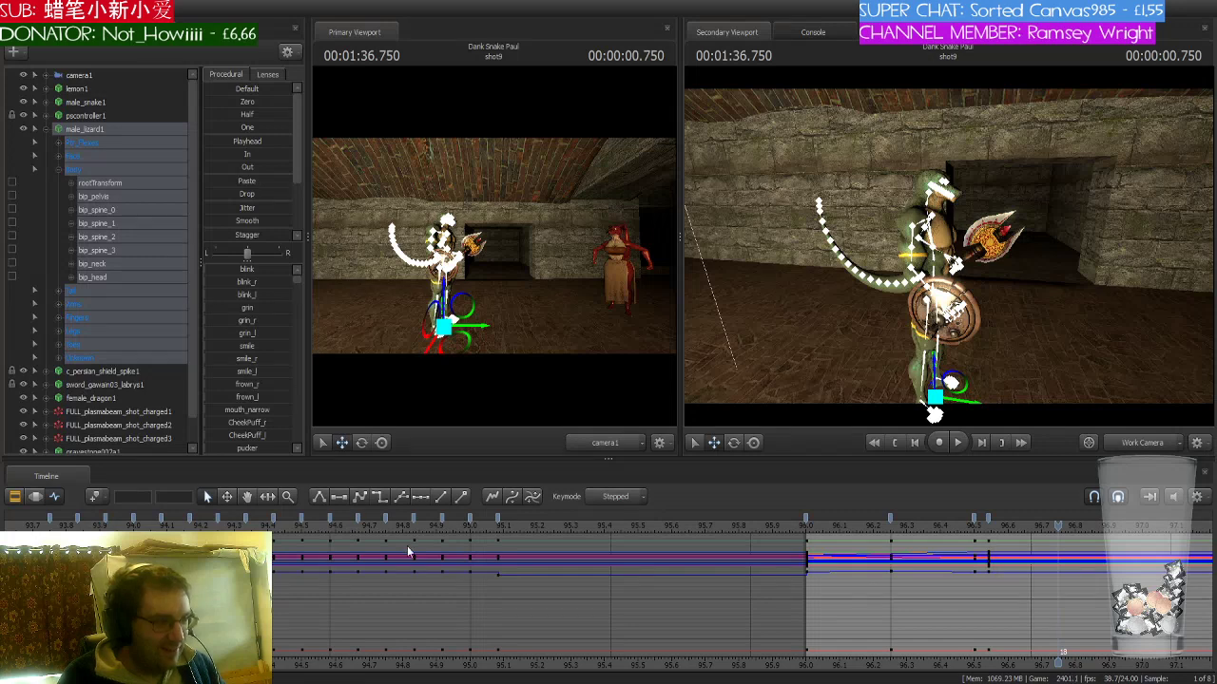
# - Copy male_lizard1's turned-away pose from its keyframe at frame -186 and paste it at frame 18 of shot9
pyautogui.scroll(-2, 408, 546)
pyautogui.scroll(-4, 408, 546)
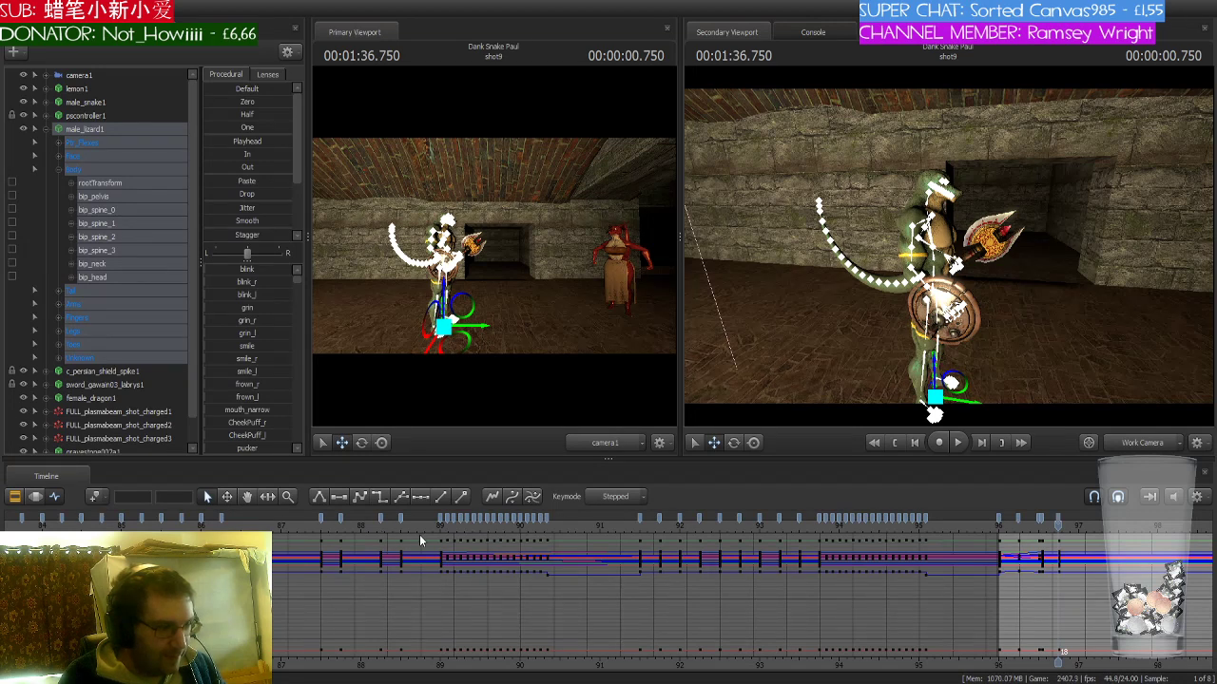
pyautogui.click(380, 517)
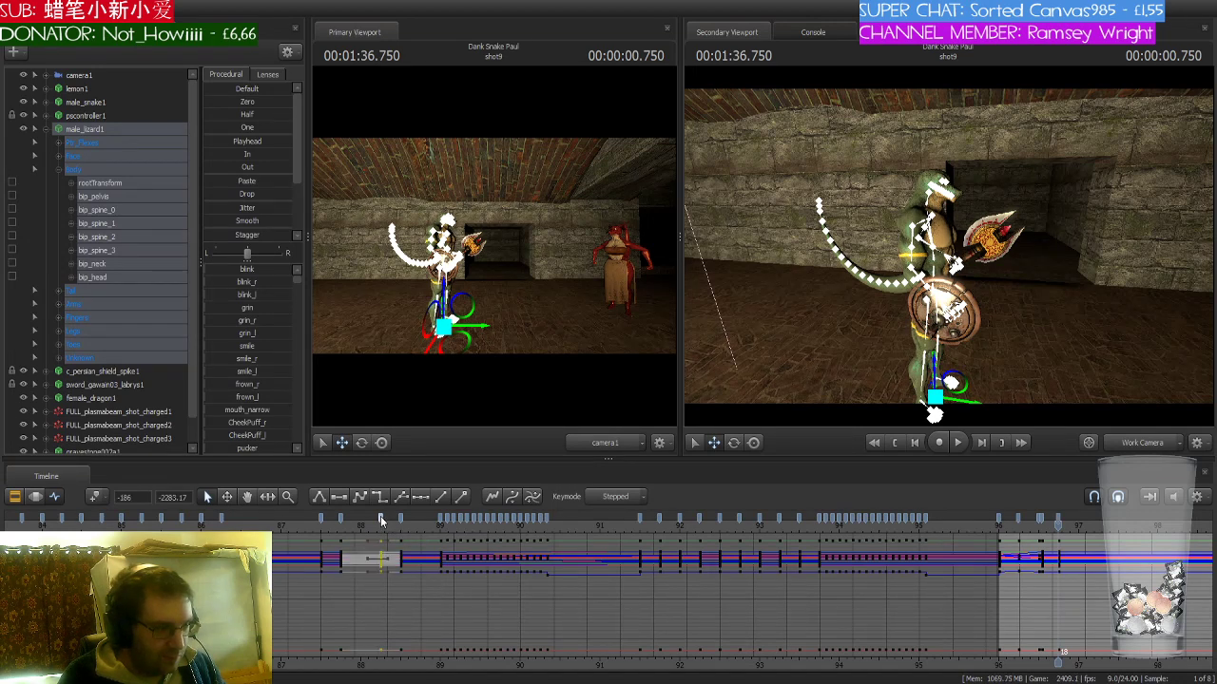
pyautogui.click(1059, 522)
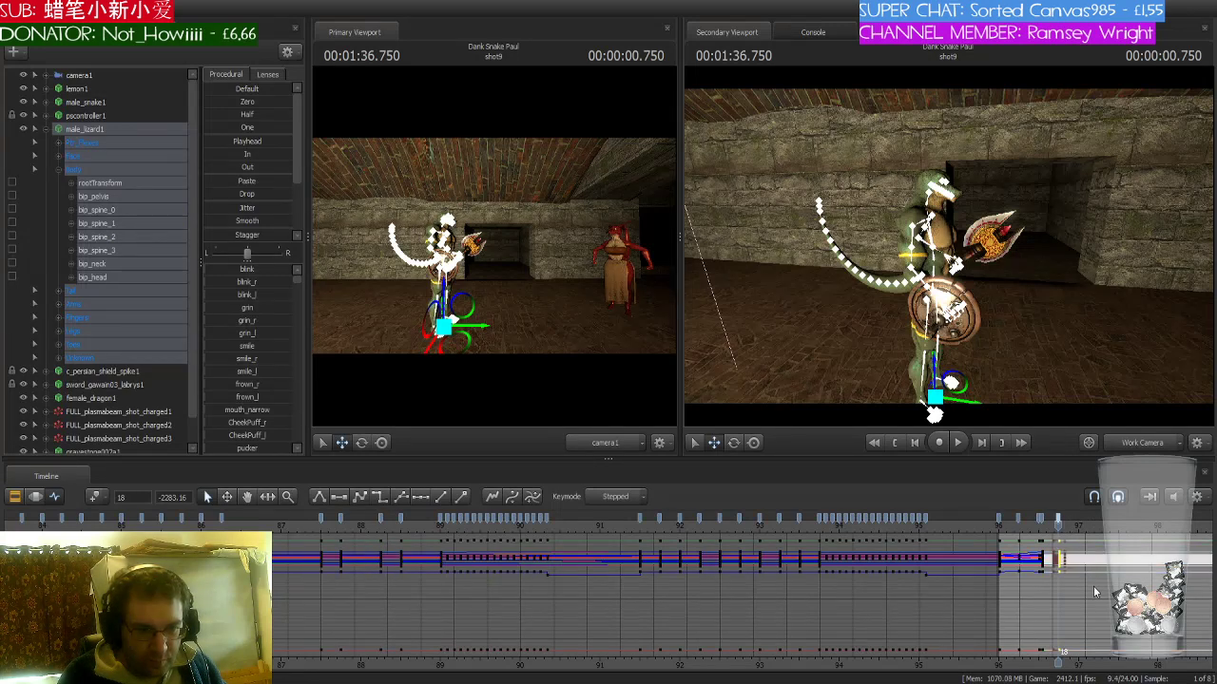
pyautogui.scroll(5, 1064, 570)
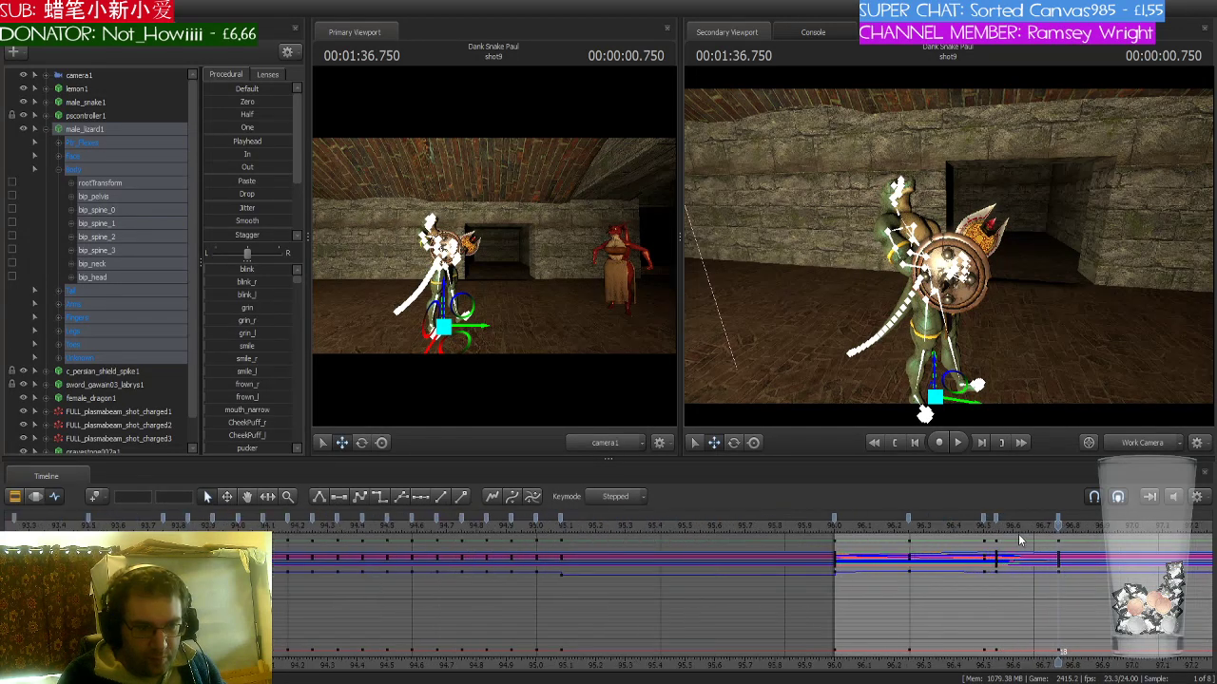
# - Set stepped tangents on the keyframes at frames 0 and 13 of shot9 for all male_lizard1 controls except rootTransform
pyautogui.click(996, 517)
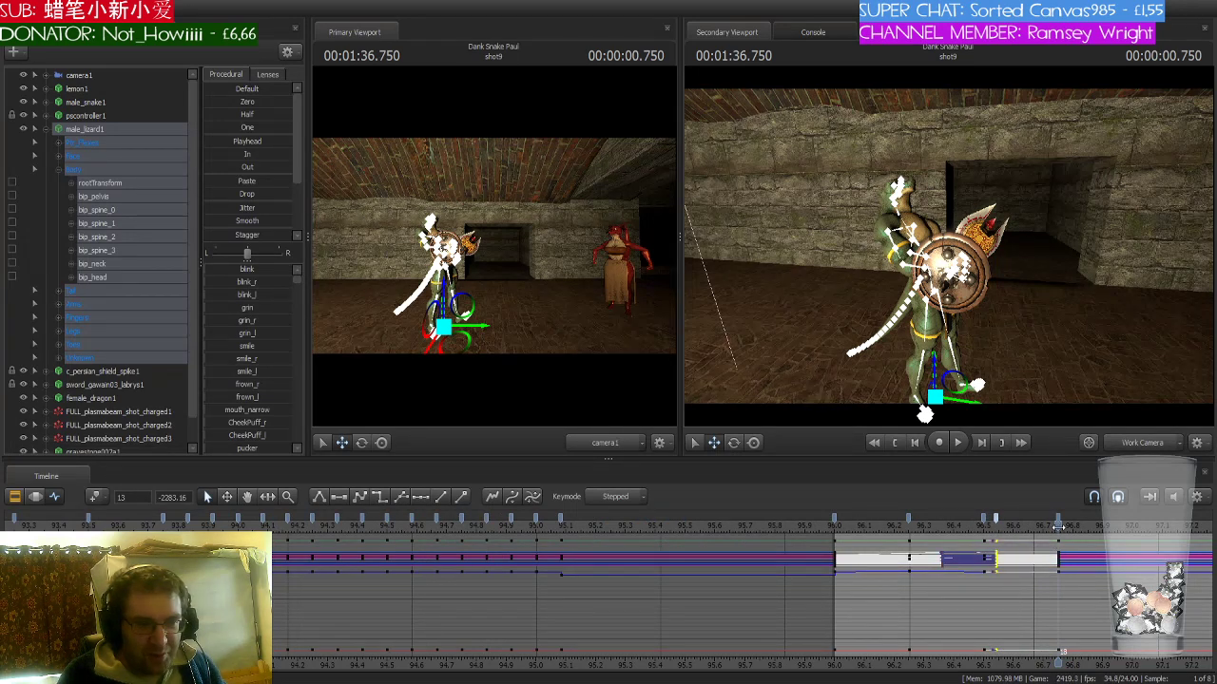
pyautogui.click(987, 525)
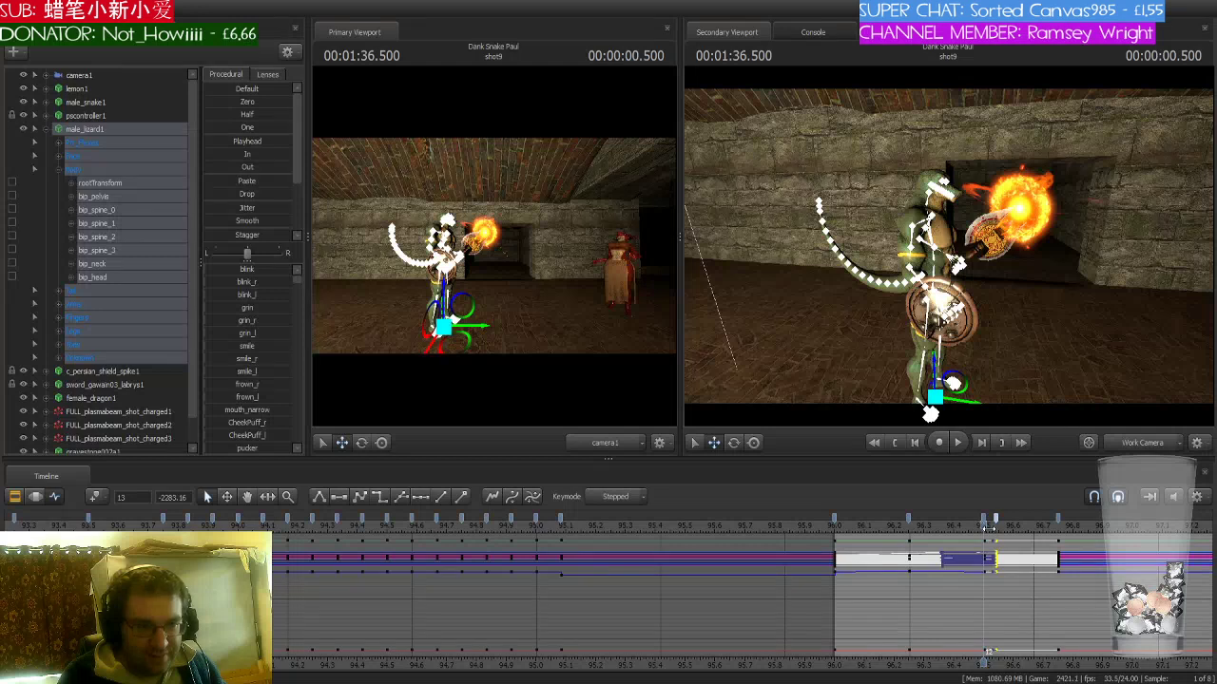
pyautogui.click(987, 523)
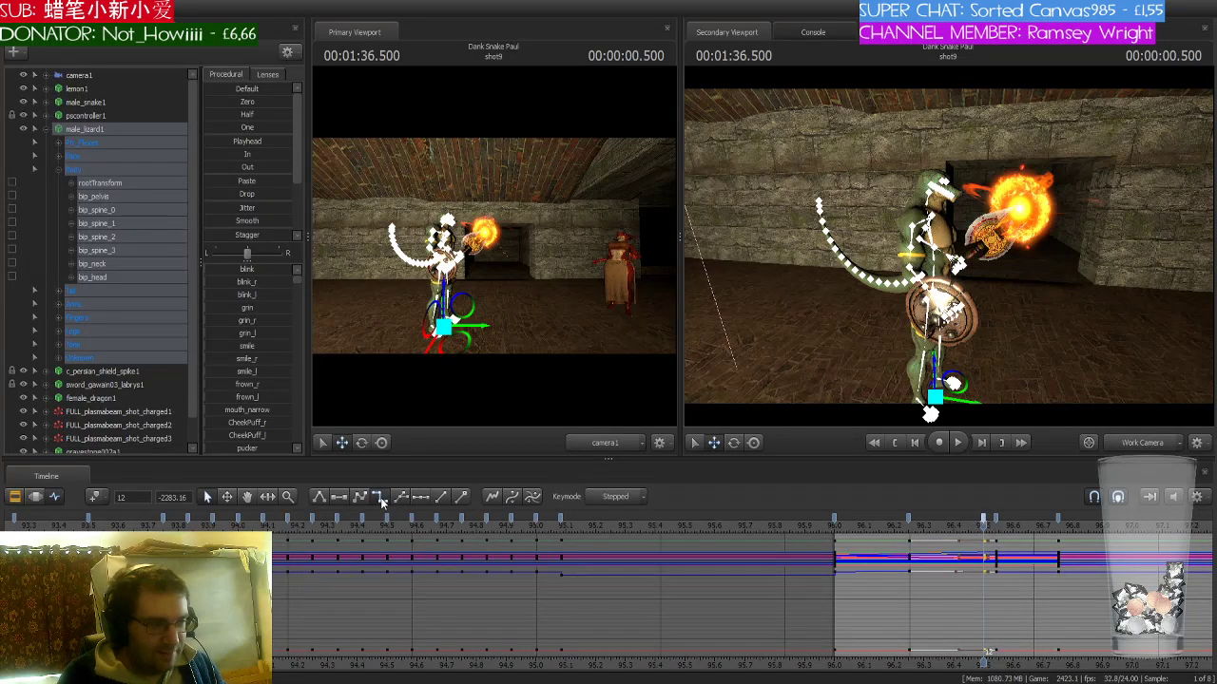
pyautogui.scroll(4, 988, 528)
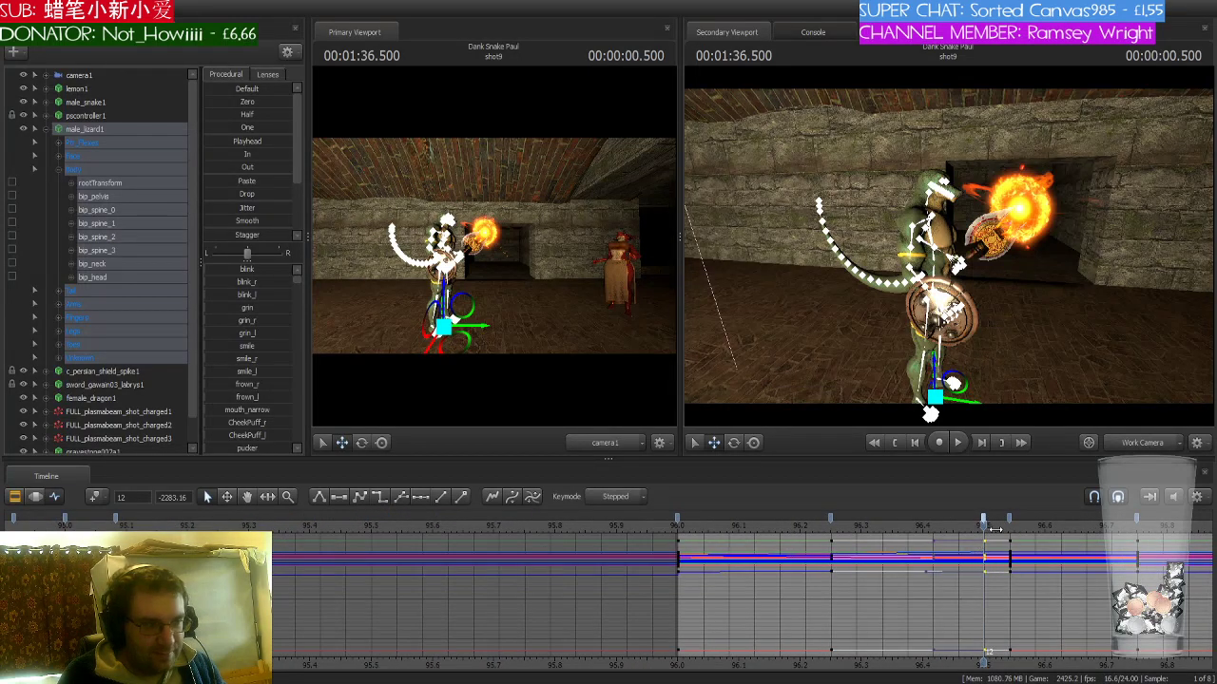
pyautogui.moveTo(993, 530); pyautogui.dragTo(679, 544)
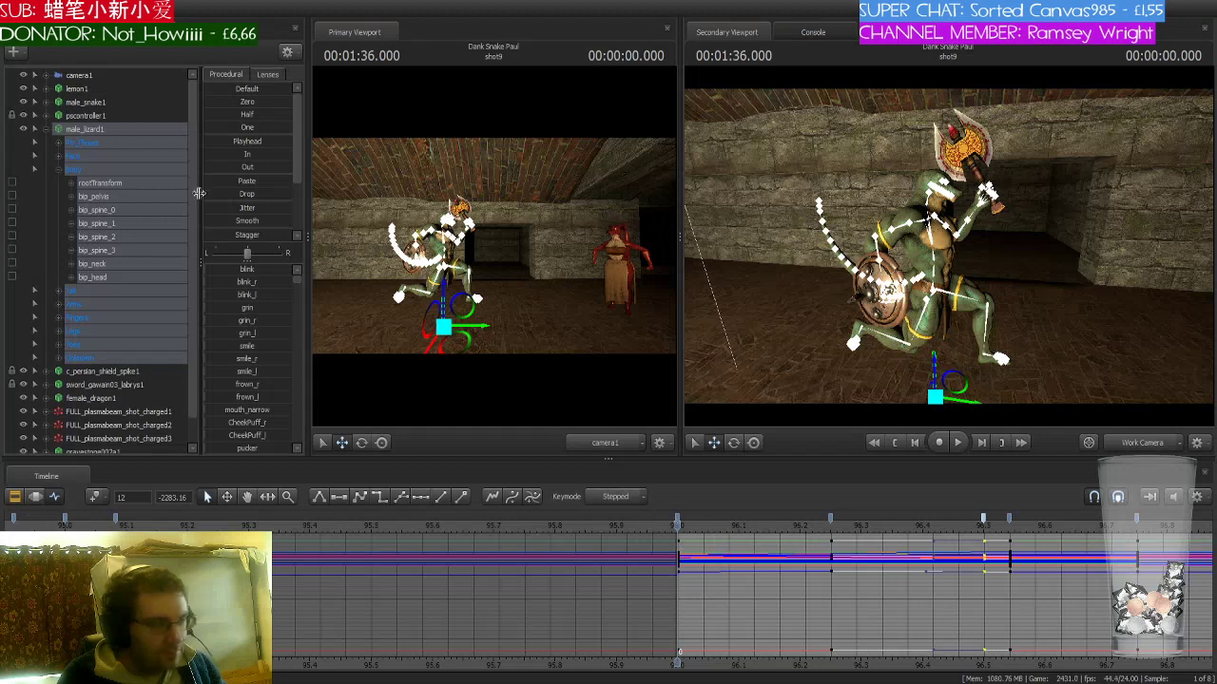
pyautogui.click(131, 185)
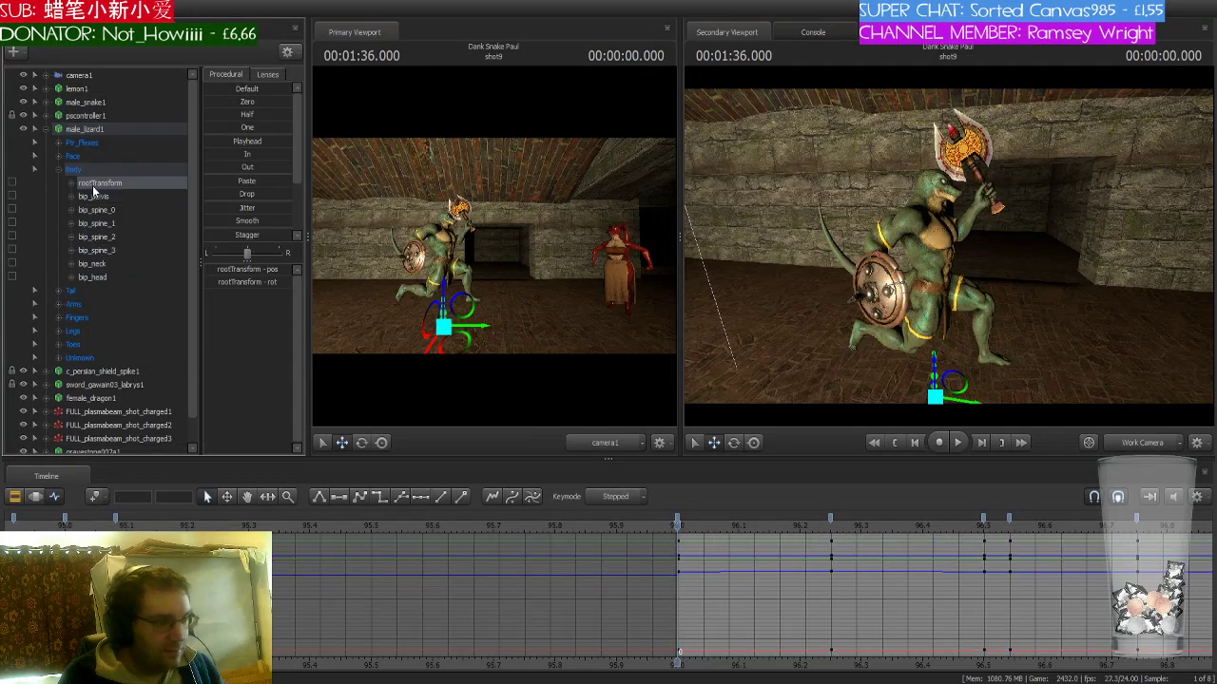
pyautogui.click(110, 127)
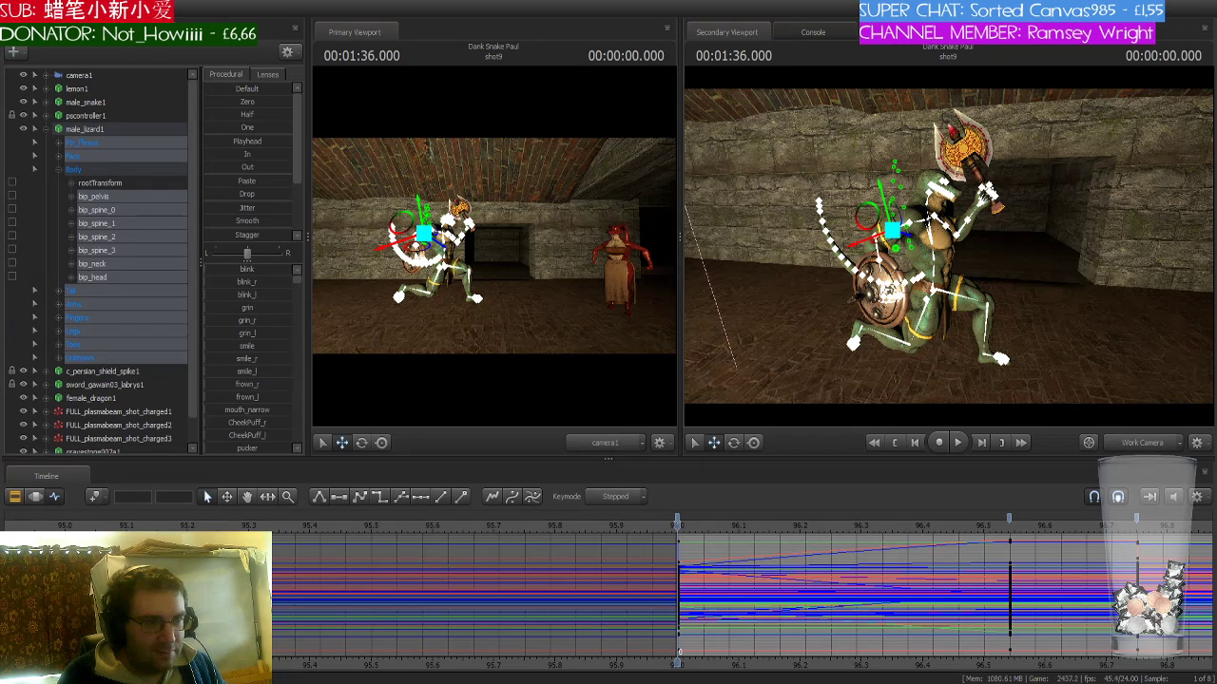
pyautogui.click(677, 523)
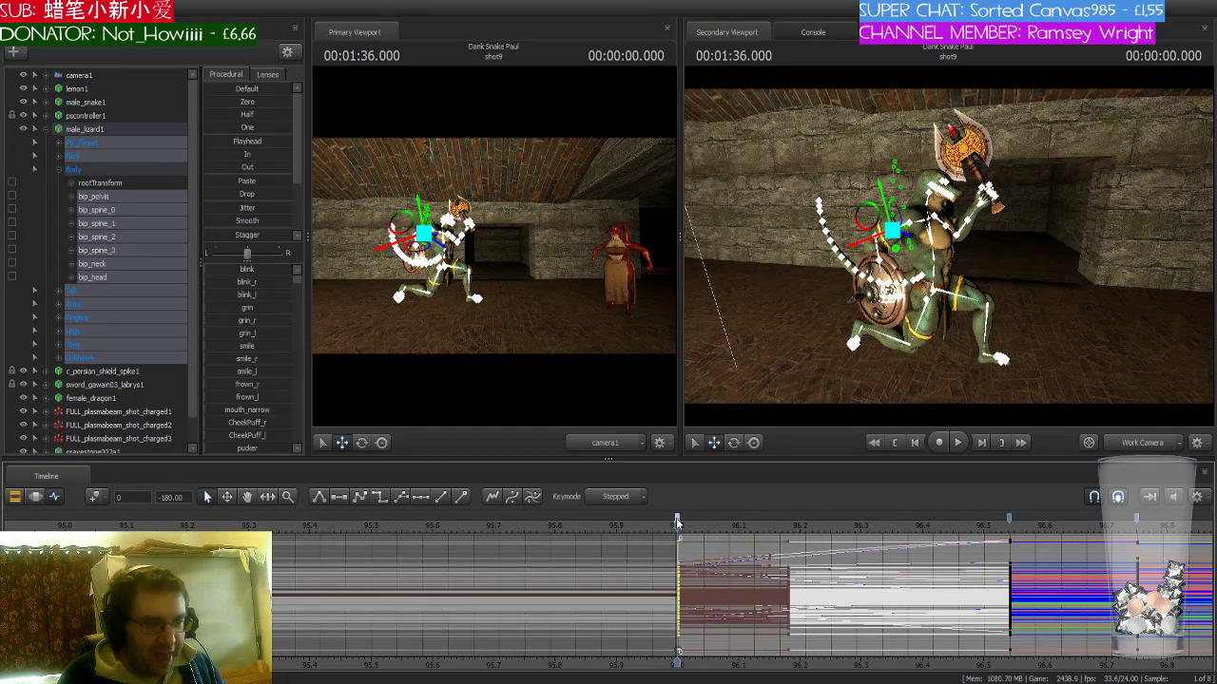
pyautogui.click(379, 500)
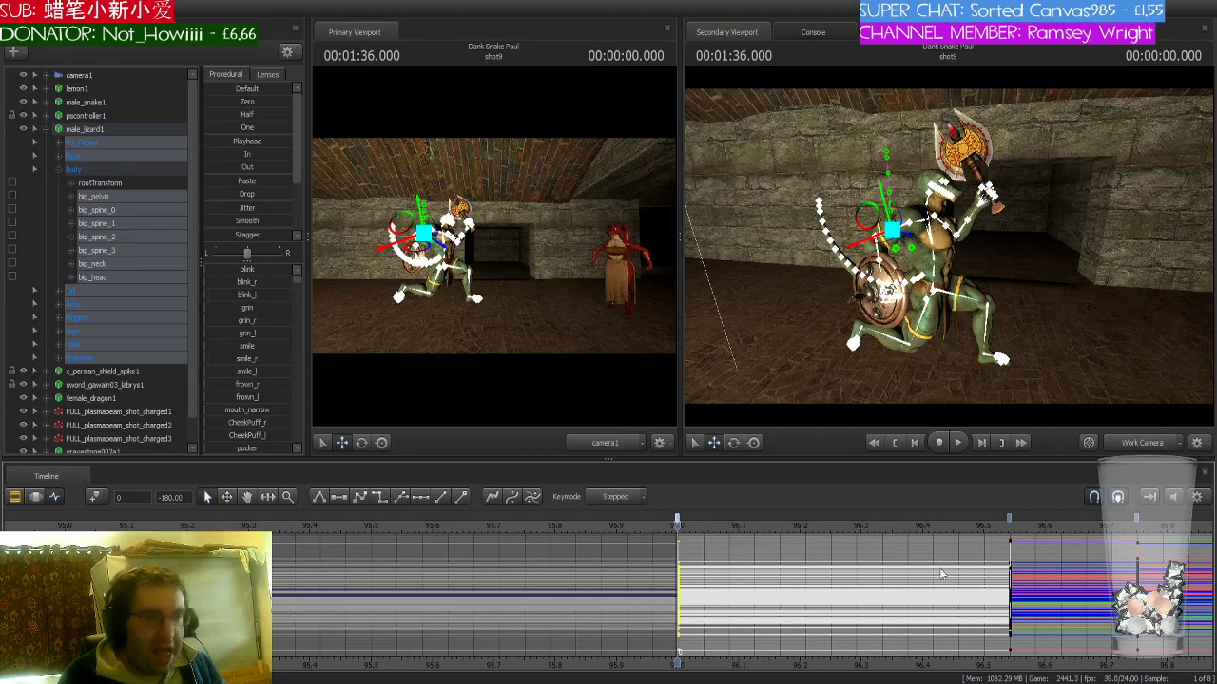
pyautogui.click(1010, 523)
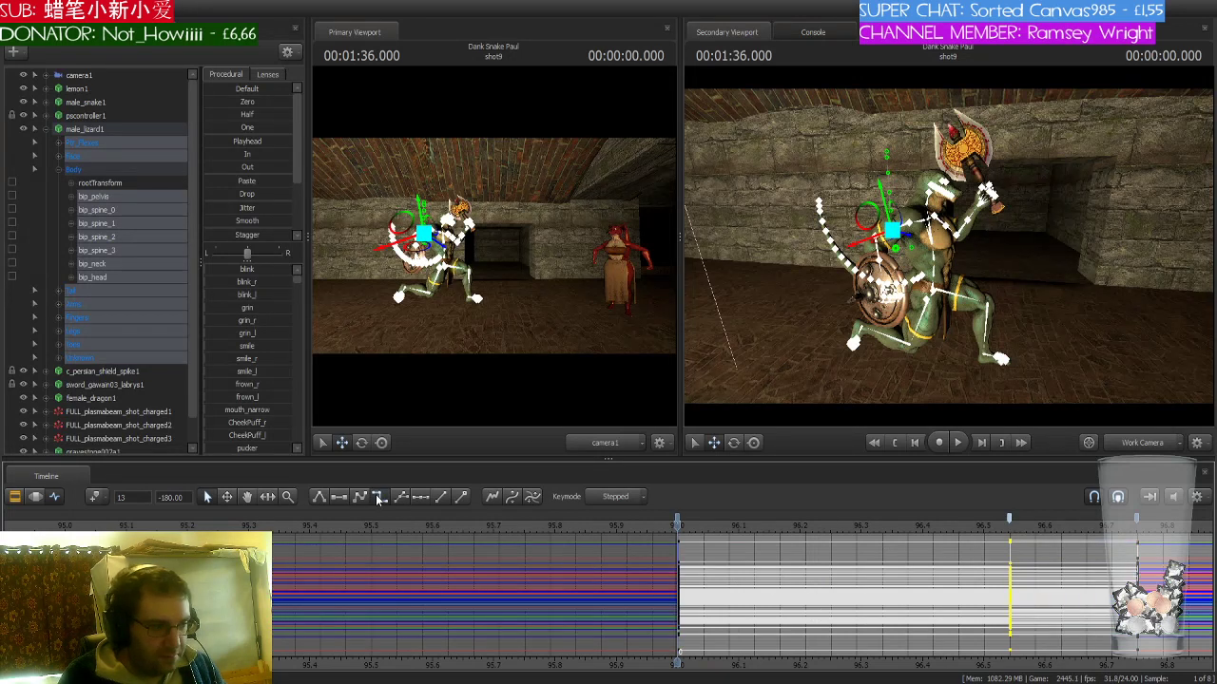
# - Play back the lizard's animation in shot9 from frame 0 through frame 45
pyautogui.press('space')
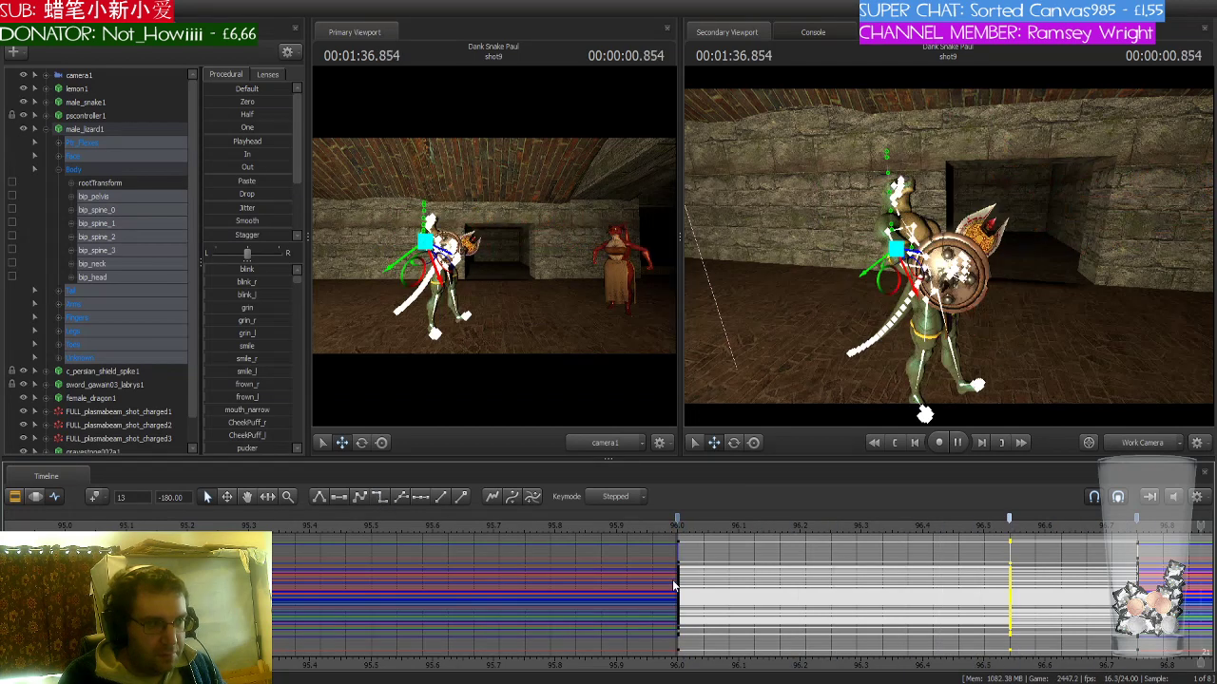
pyautogui.press('space')
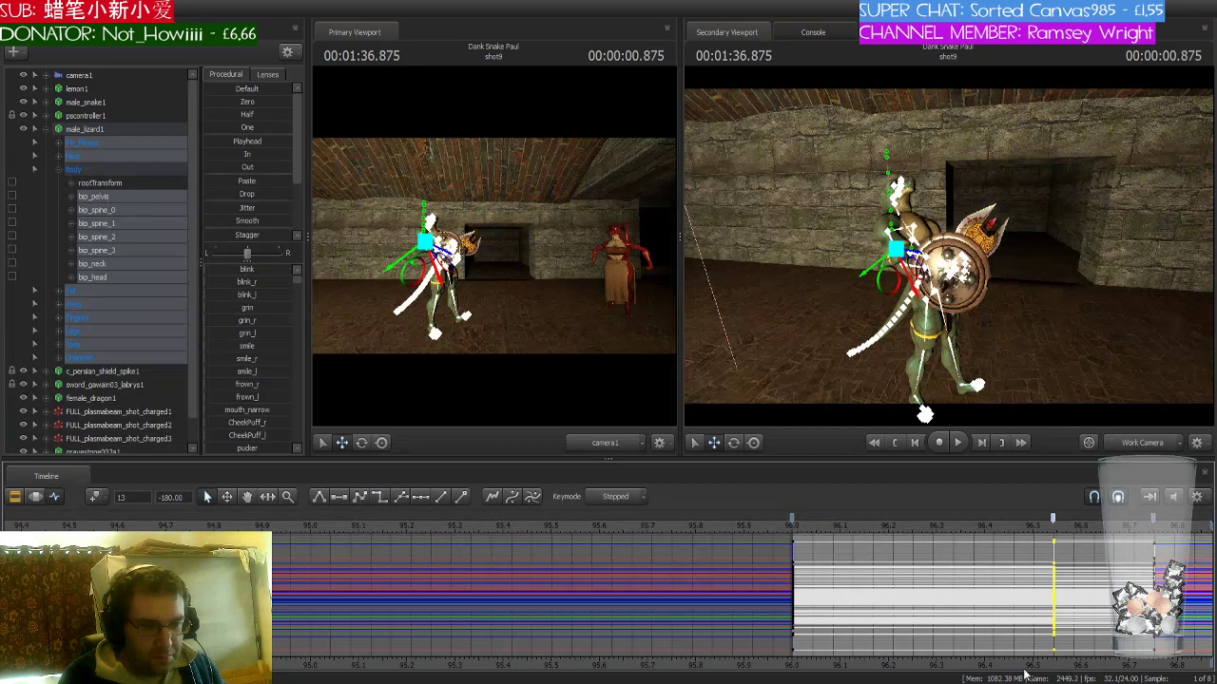
pyautogui.moveTo(1025, 673); pyautogui.dragTo(723, 647, button='middle')
pyautogui.scroll(-3, 703, 641)
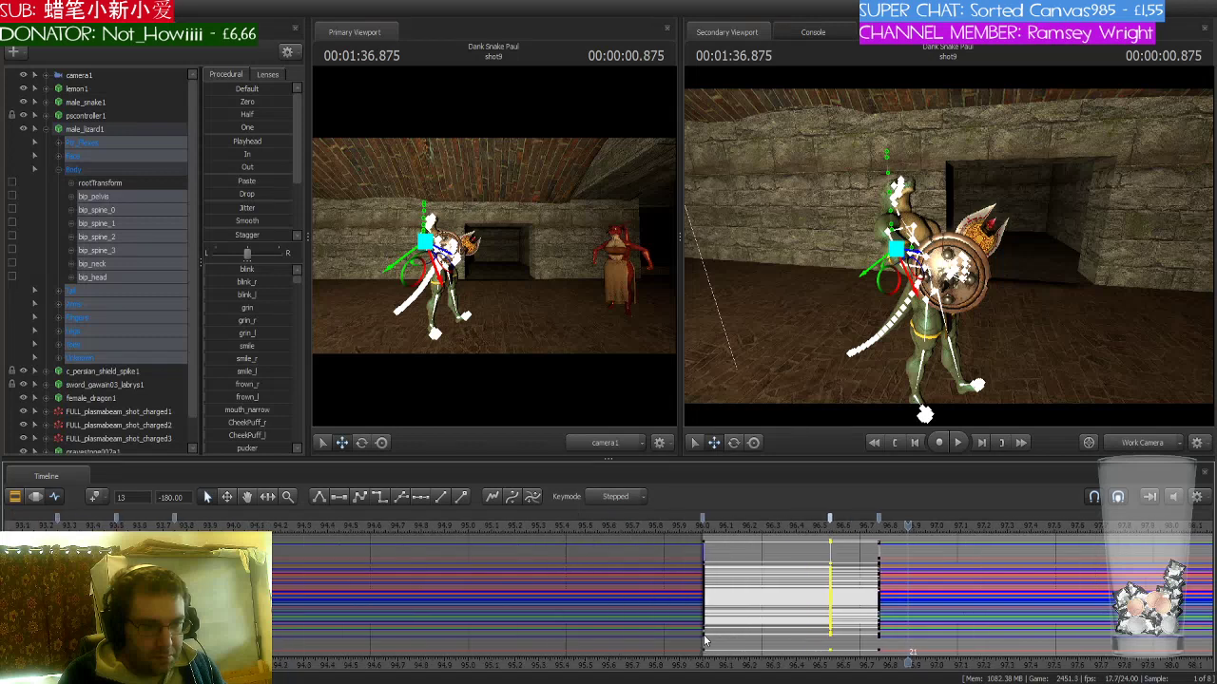
pyautogui.press('space')
pyautogui.press('space')
pyautogui.moveTo(1037, 665); pyautogui.dragTo(860, 664, button='middle')
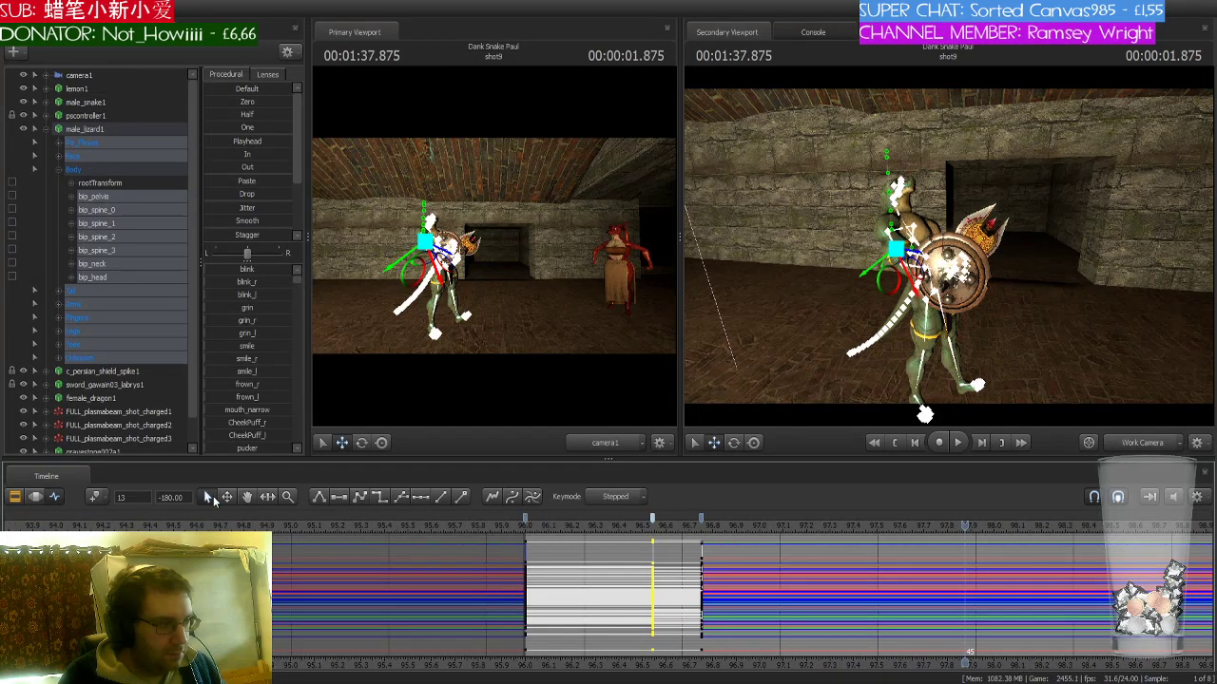
# - Select all of male_lizard1's controls and step through its pose from frame 18 to frame 24 of shot9
pyautogui.click(115, 130)
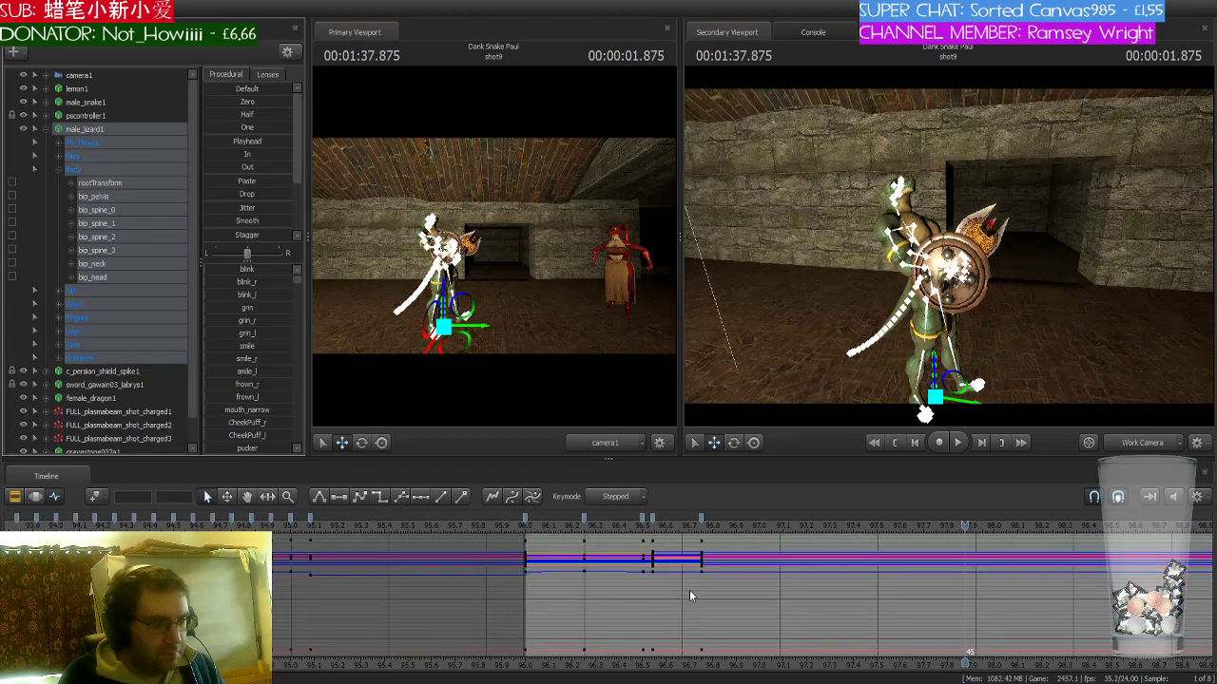
pyautogui.moveTo(966, 532); pyautogui.dragTo(589, 546)
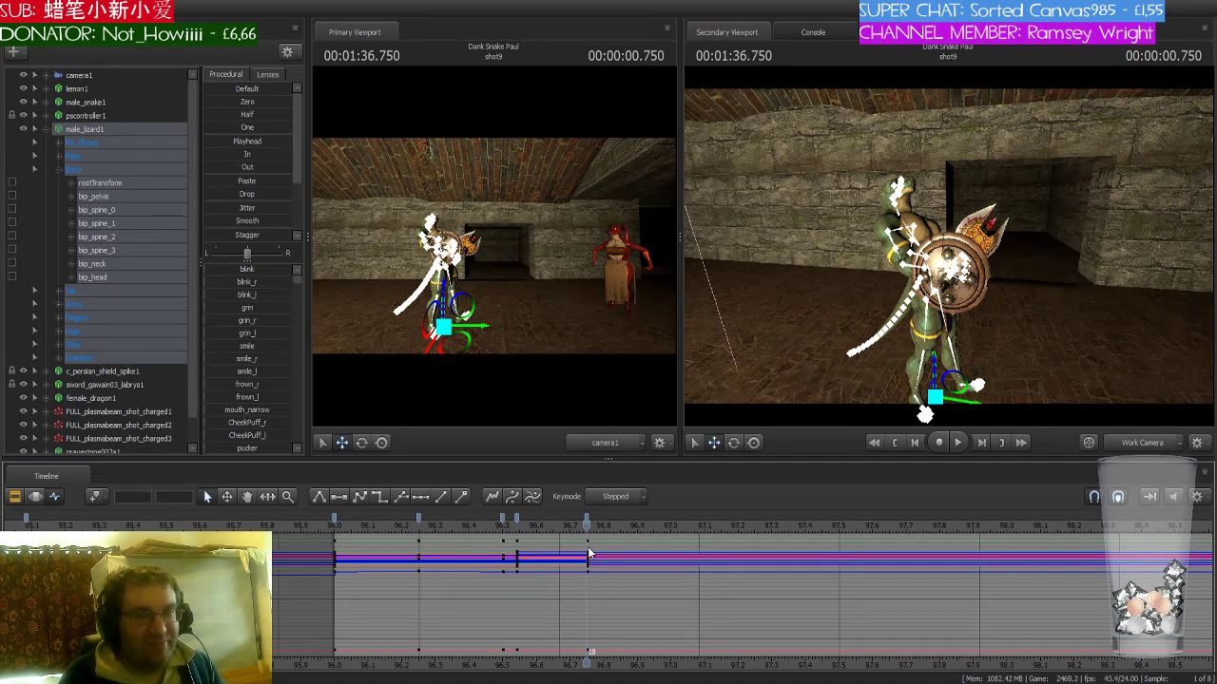
pyautogui.press('Right')
pyautogui.press('Right')
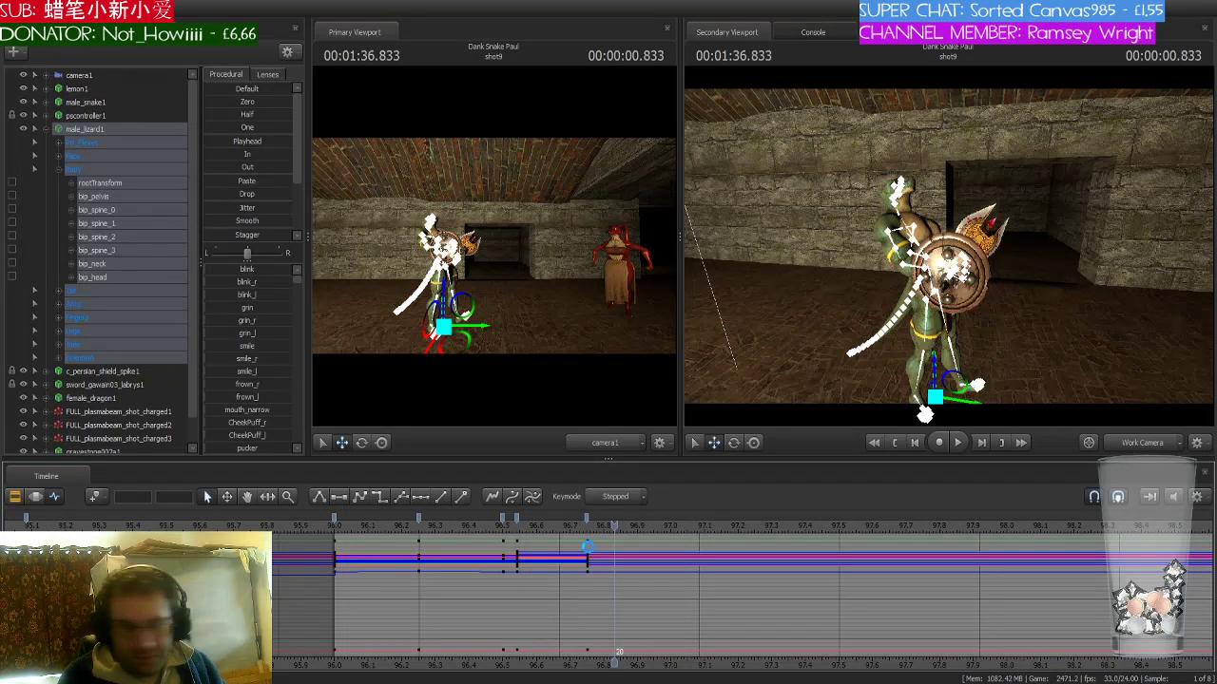
pyautogui.press('Right')
pyautogui.press('Left')
pyautogui.press('Left')
pyautogui.press('Left')
pyautogui.press('Right')
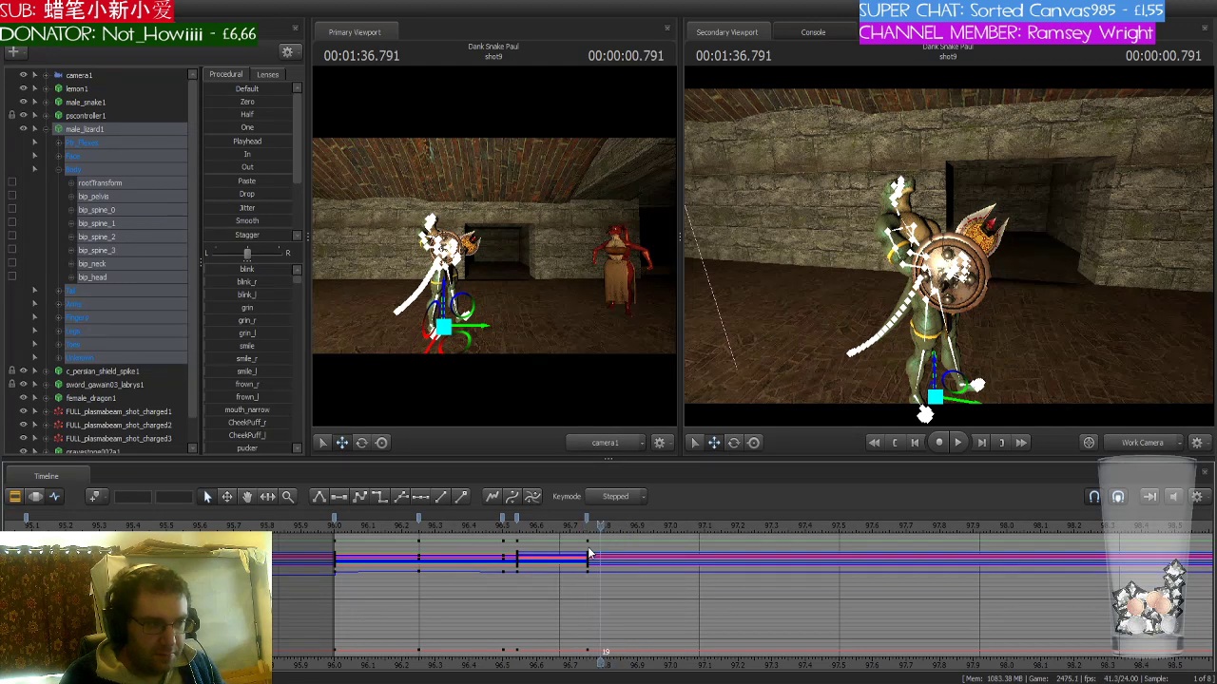
pyautogui.press('Right')
pyautogui.press('Right')
pyautogui.press('Right')
pyautogui.press('Right')
pyautogui.press('Right')
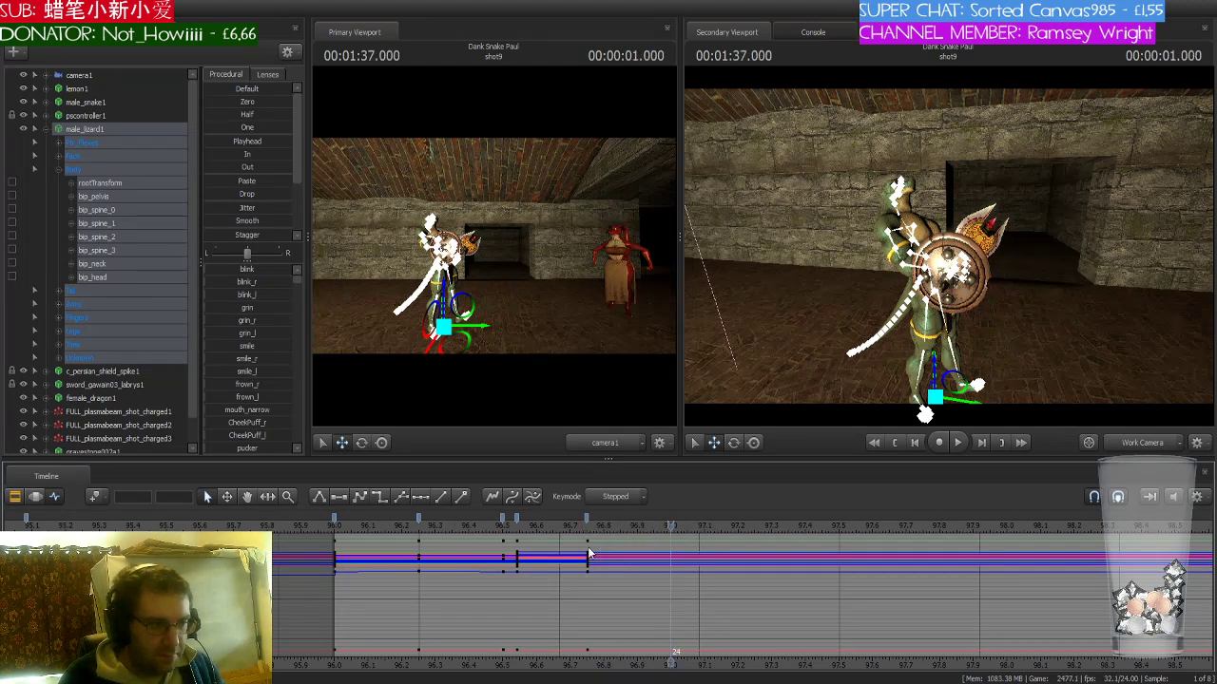
# - Copy male_lizard1's keyframe at frame 13 to frame 24 of shot9 and set stepped tangents on its frame 18 keyframe
pyautogui.click(517, 517)
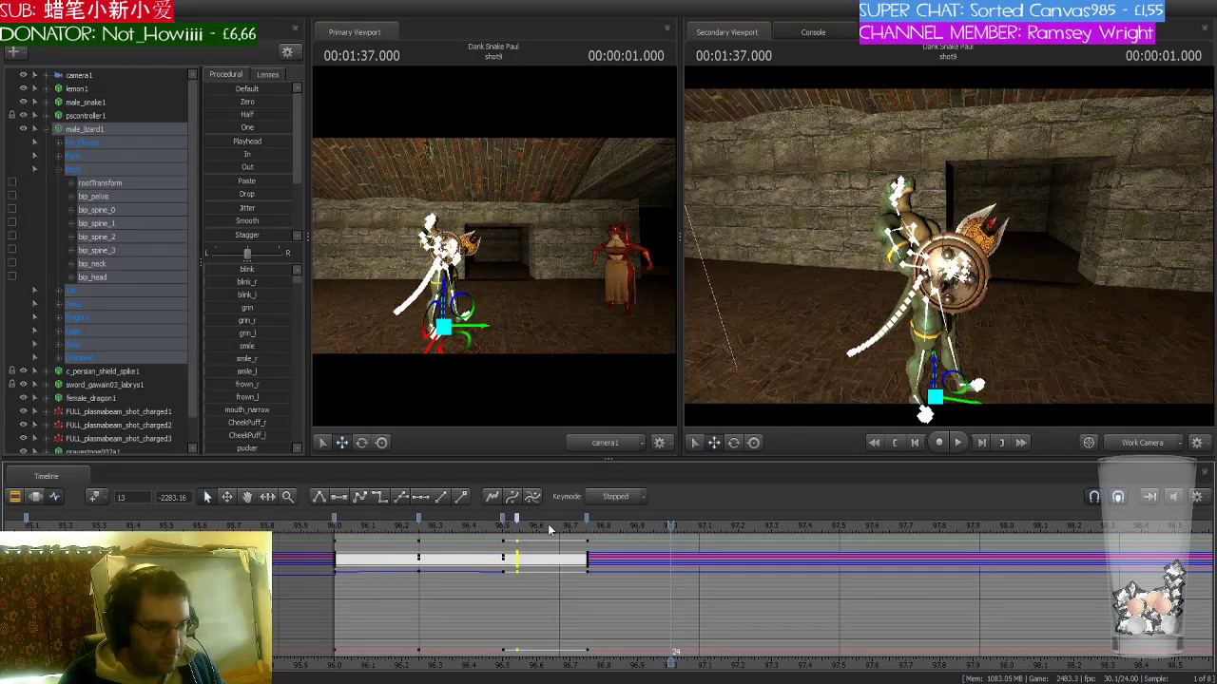
pyautogui.moveTo(669, 526)
pyautogui.mouseDown()
pyautogui.moveTo(571, 526)
pyautogui.moveTo(670, 537)
pyautogui.mouseUp()
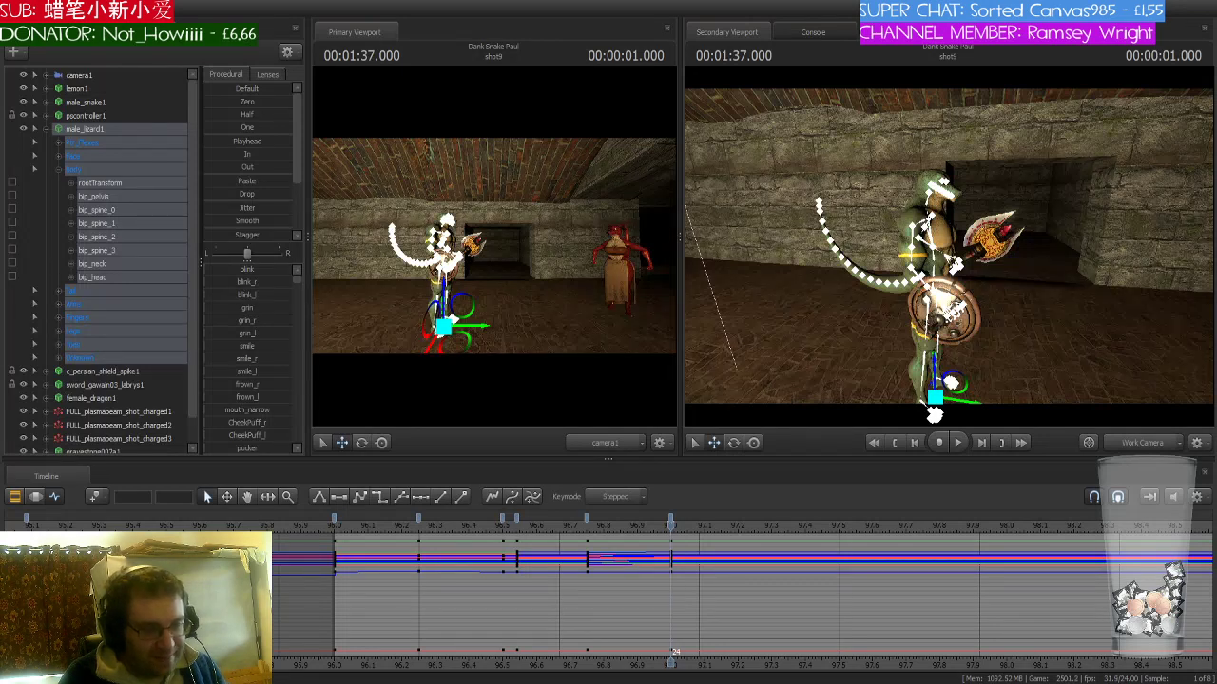
pyautogui.click(585, 517)
pyautogui.click(382, 498)
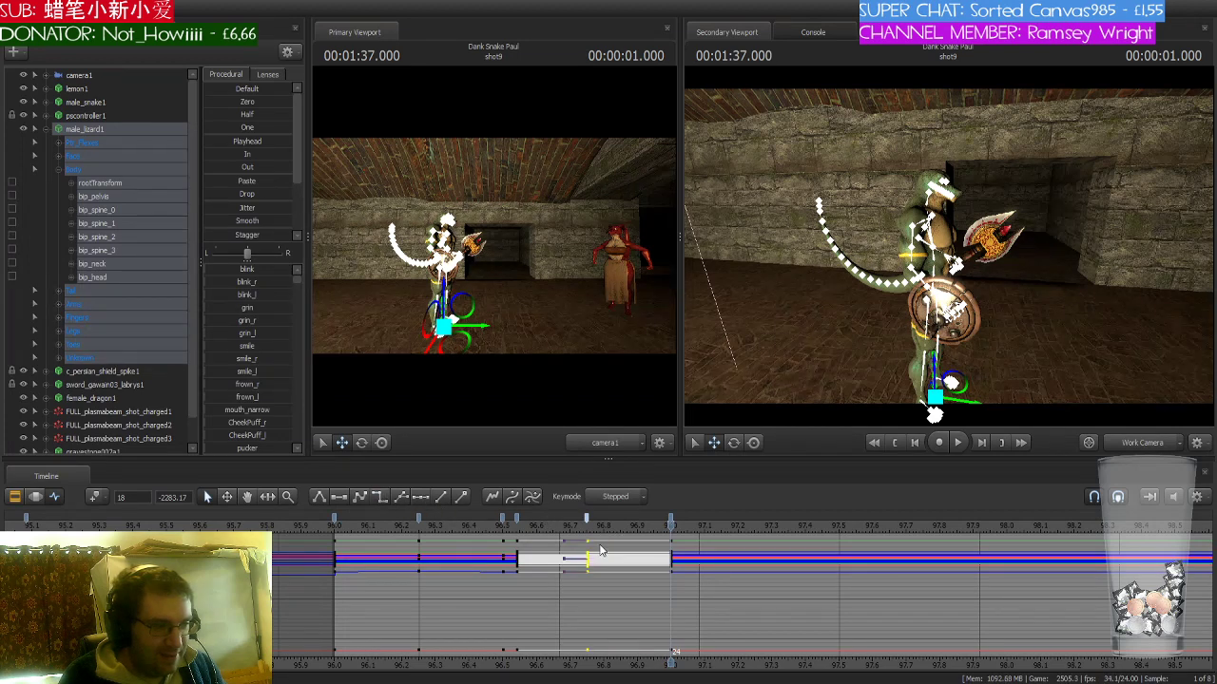
# - Copy male_lizard1's jump keyframes at frames 0, 6 and 12 and paste them starting at frame 24 of shot9
pyautogui.click(519, 518)
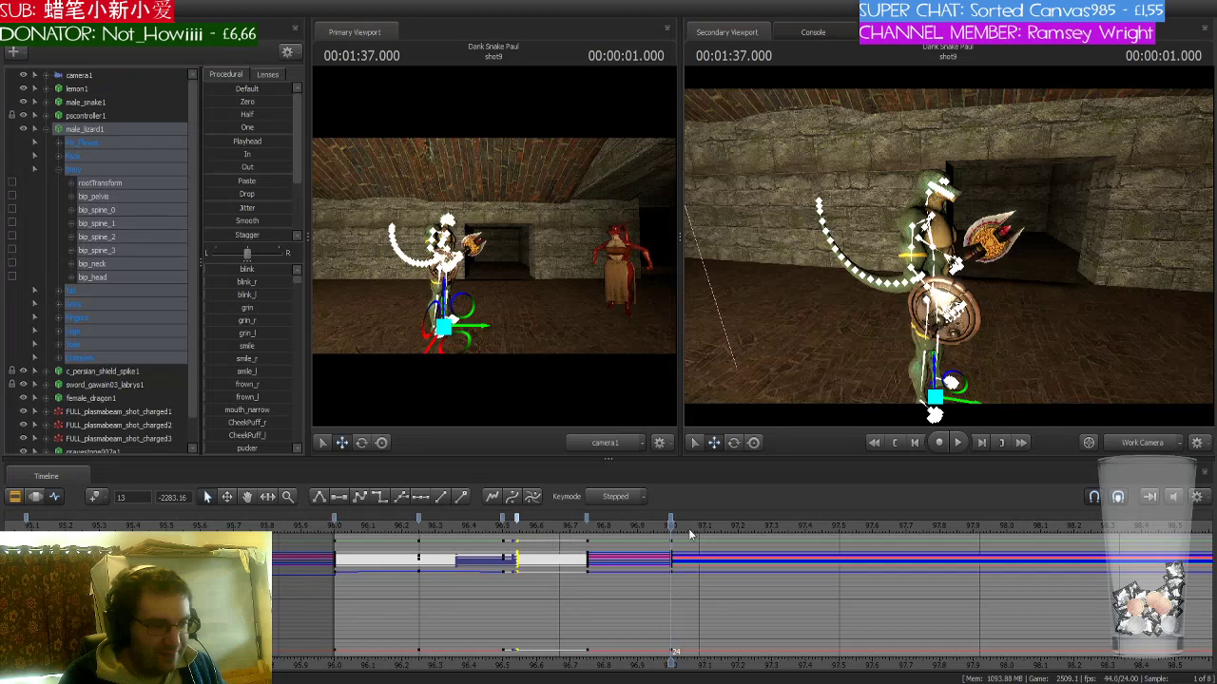
pyautogui.moveTo(670, 523); pyautogui.dragTo(677, 552)
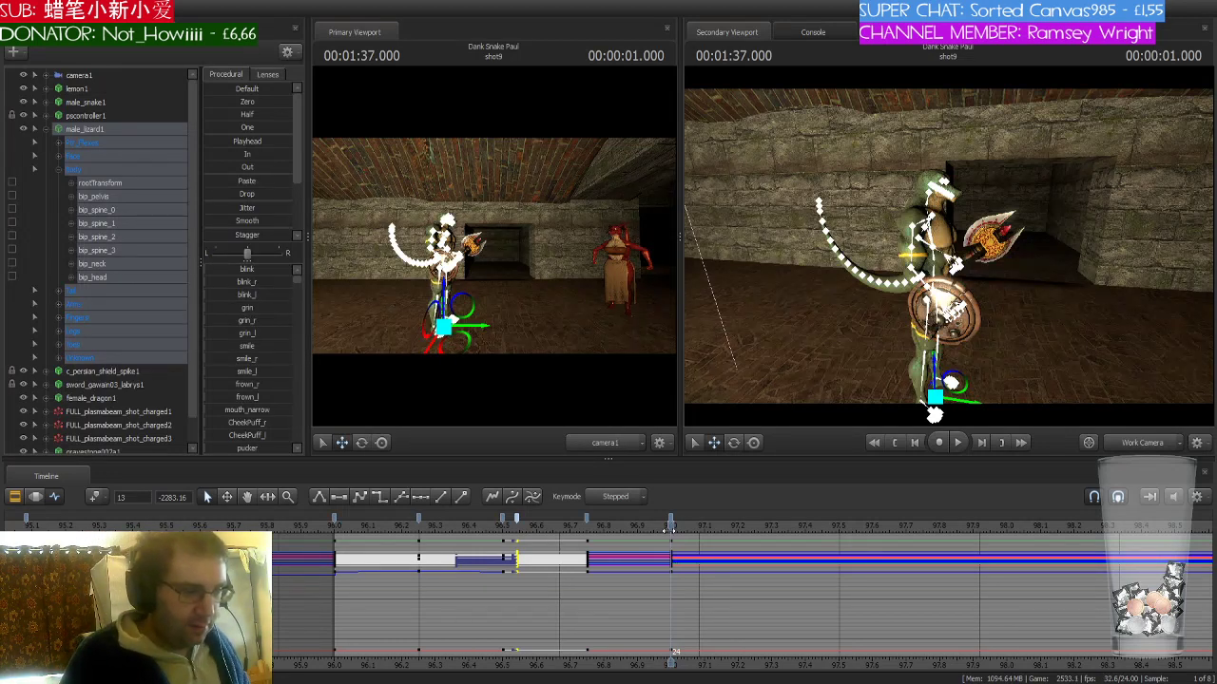
pyautogui.click(588, 525)
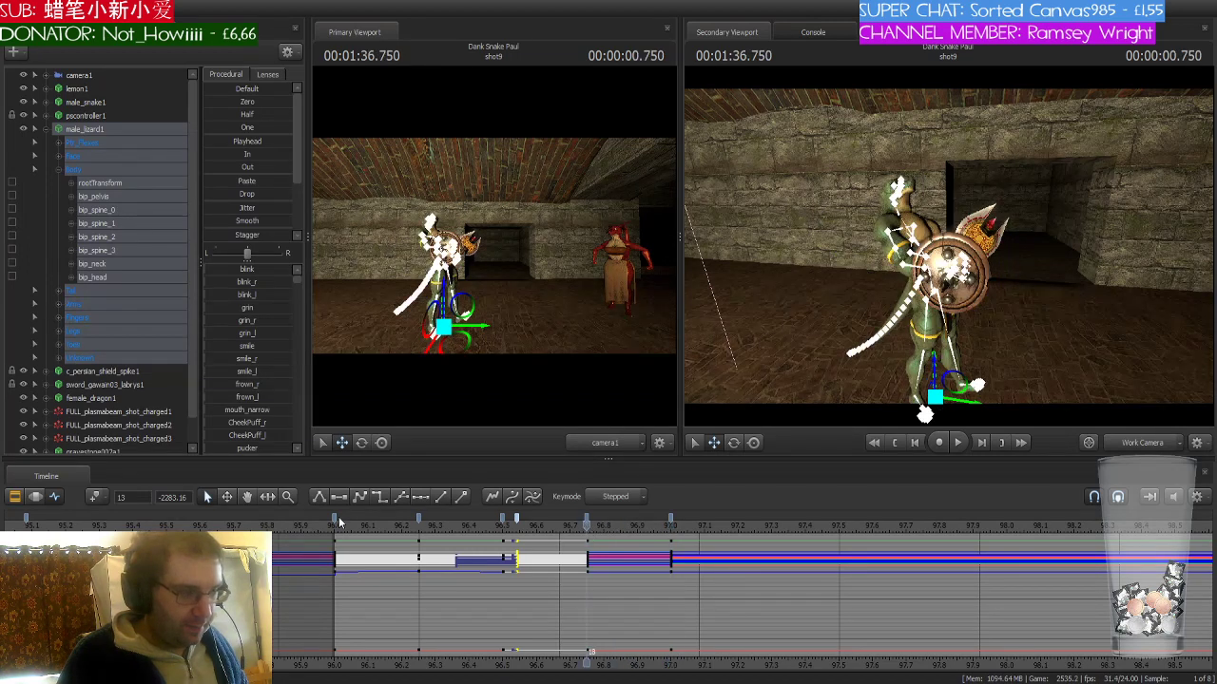
pyautogui.moveTo(335, 526); pyautogui.dragTo(396, 523)
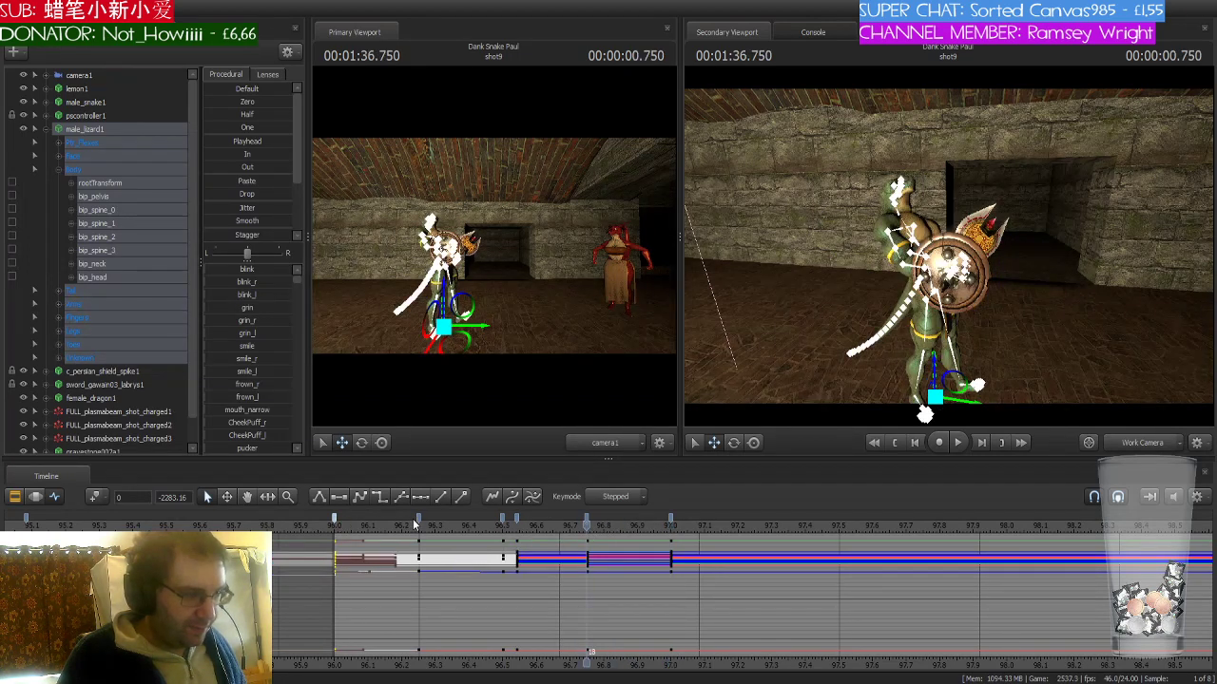
pyautogui.click(419, 524)
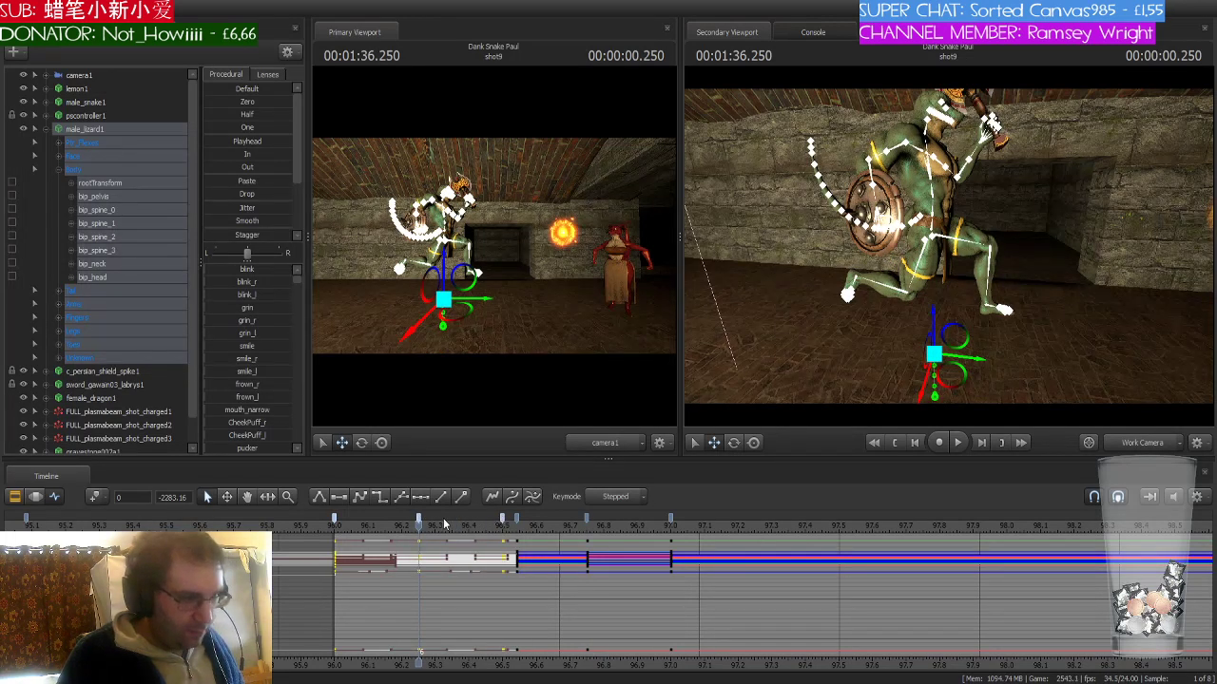
pyautogui.moveTo(415, 526); pyautogui.dragTo(669, 527)
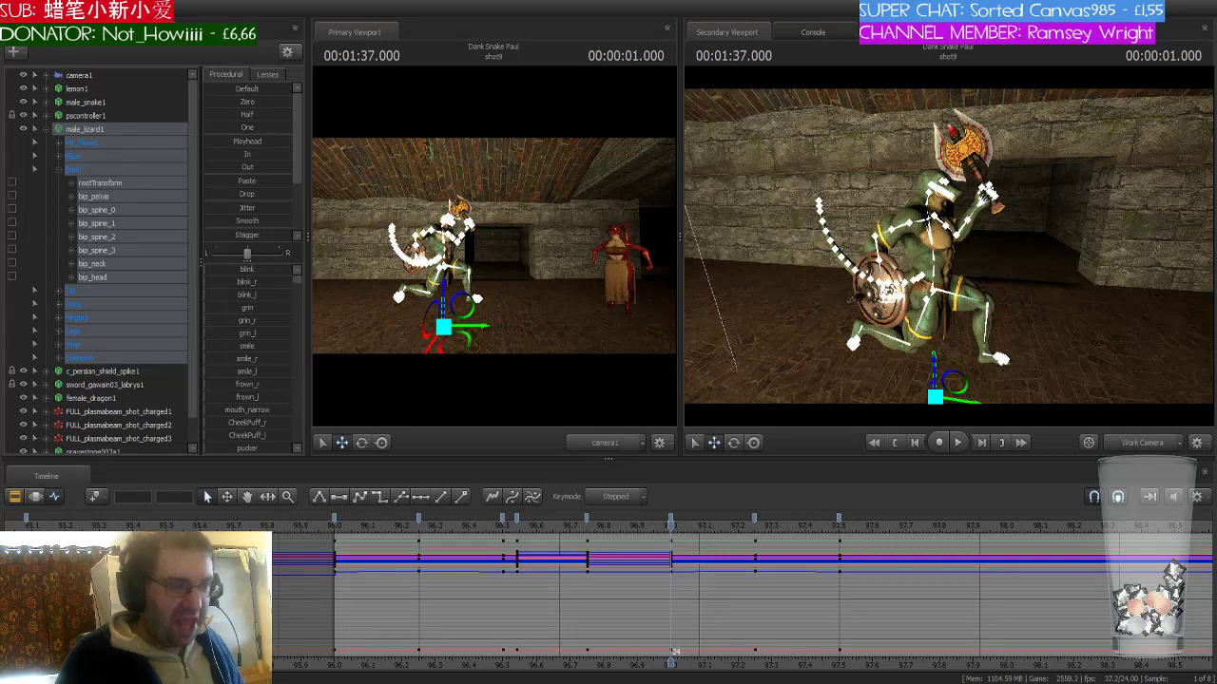
# - Copy male_lizard1's keyframe at frame 13 to frame 37 of shot9
pyautogui.press('space')
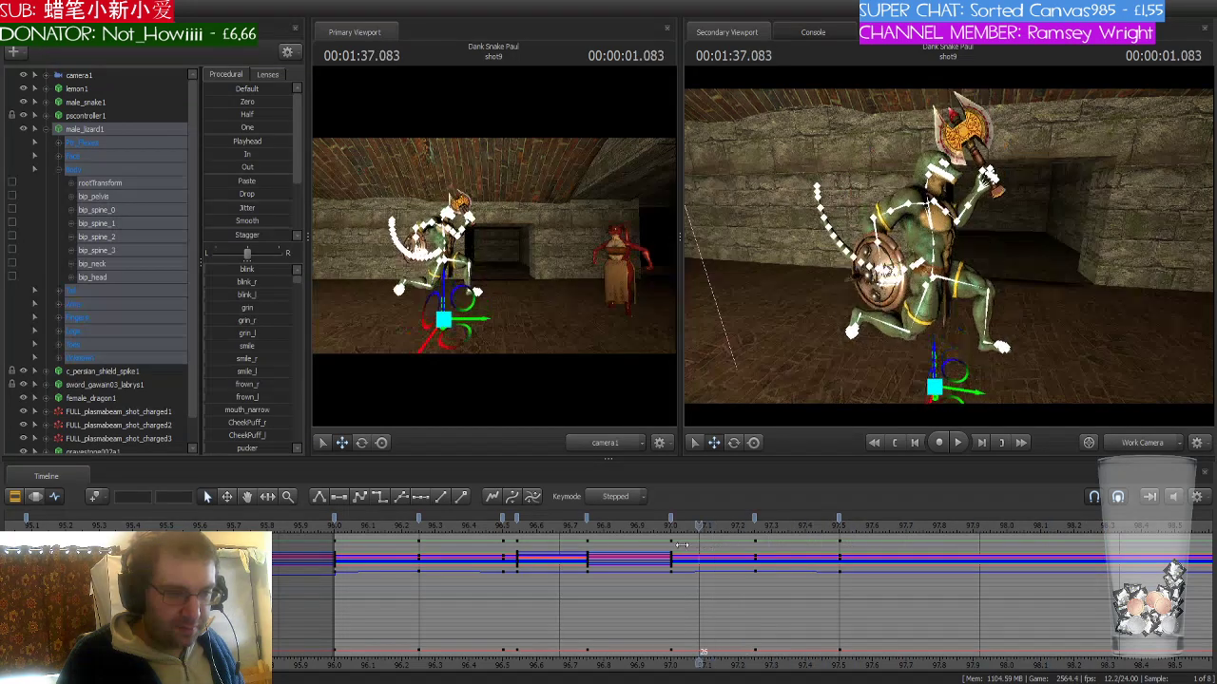
pyautogui.click(653, 546)
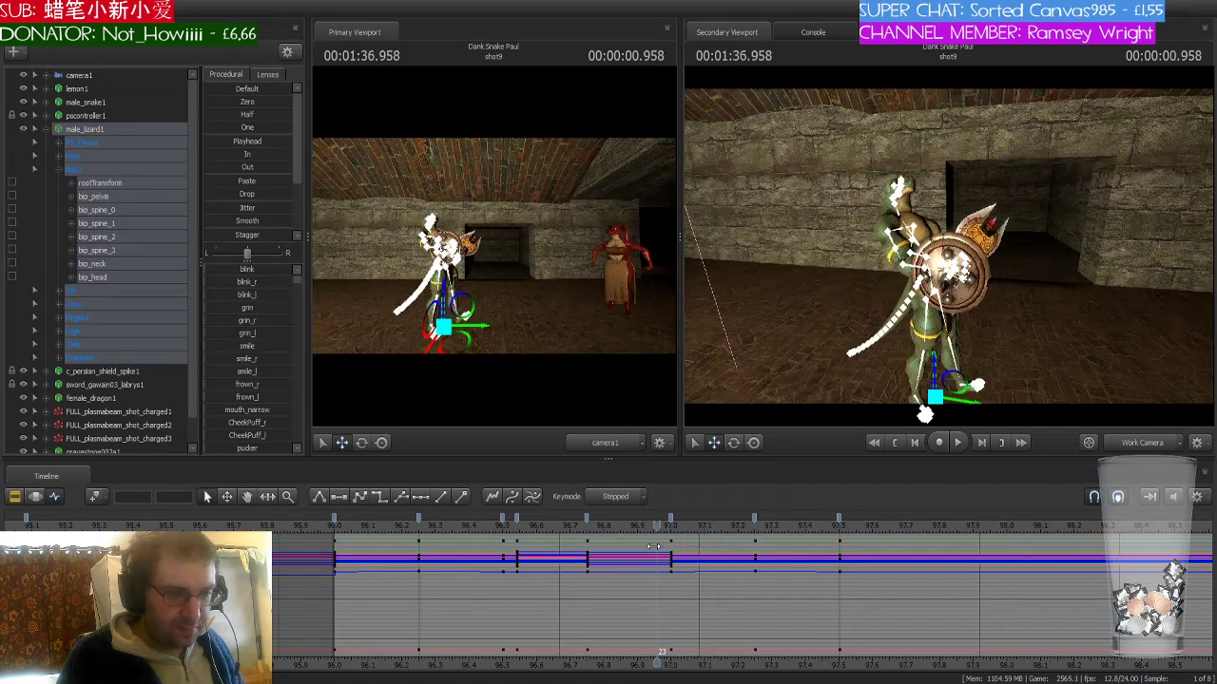
pyautogui.click(516, 518)
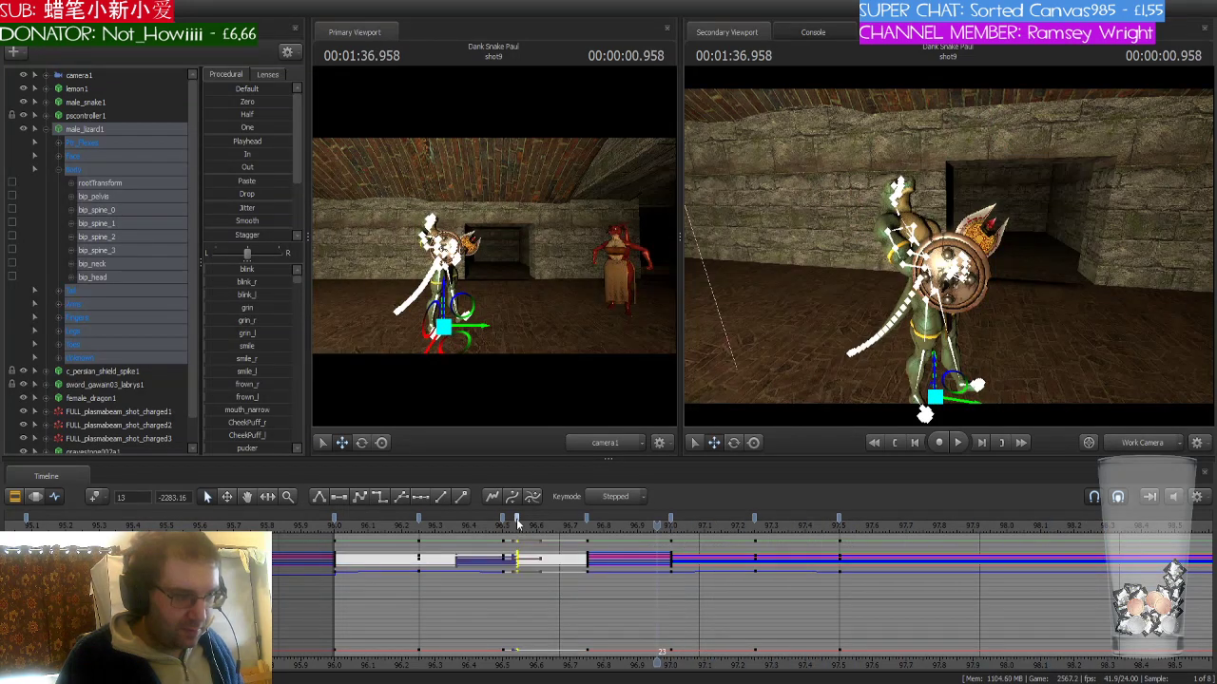
pyautogui.moveTo(670, 527); pyautogui.dragTo(848, 540)
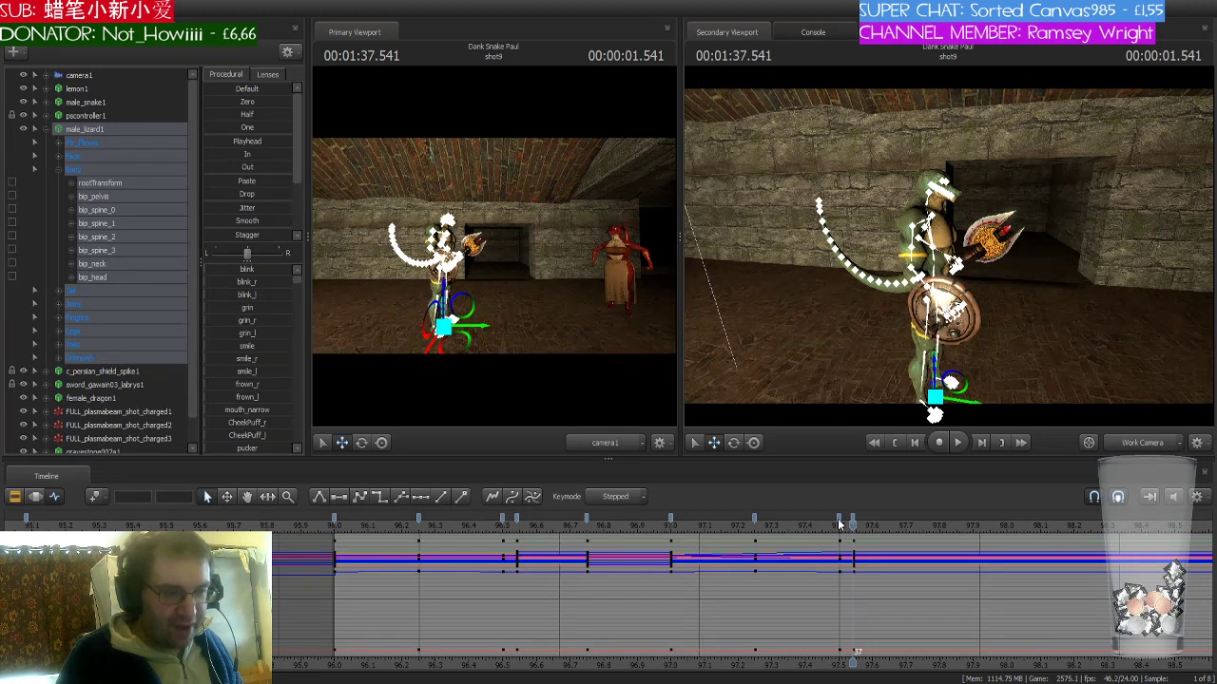
# - Set stepped tangents on the frame 24 and frame 18 keyframes of male_lizard1's controls, leaving rootTransform out of the selection
pyautogui.click(839, 520)
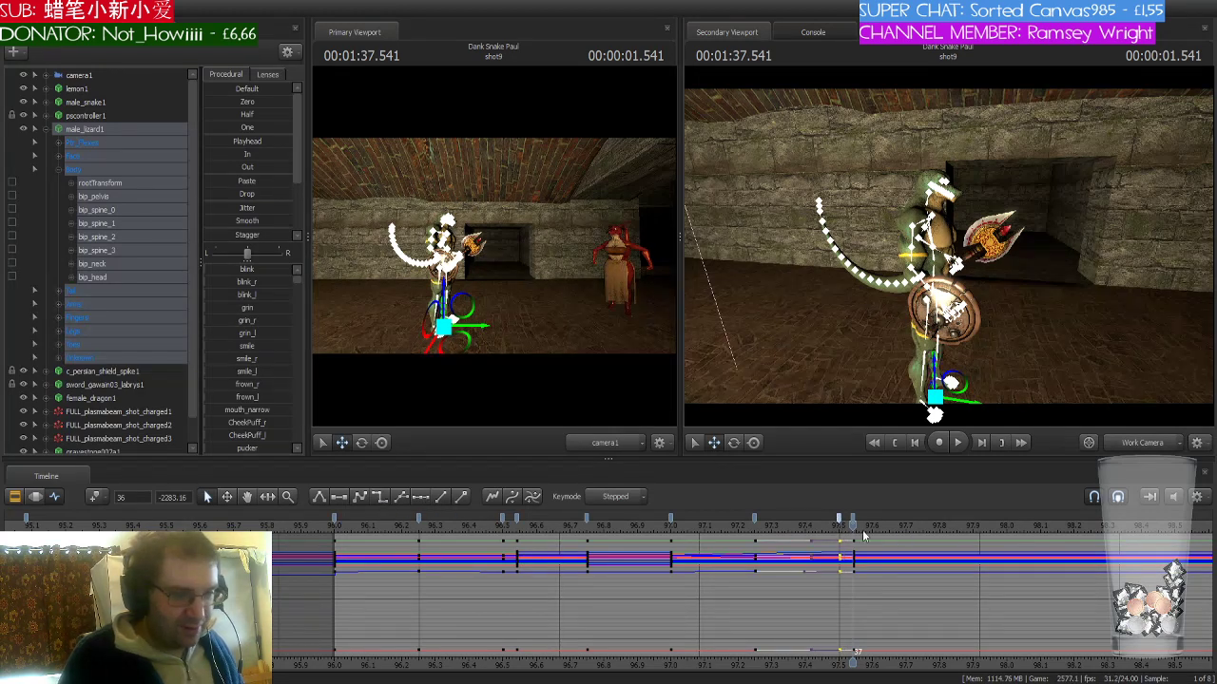
pyautogui.moveTo(845, 524); pyautogui.dragTo(670, 529)
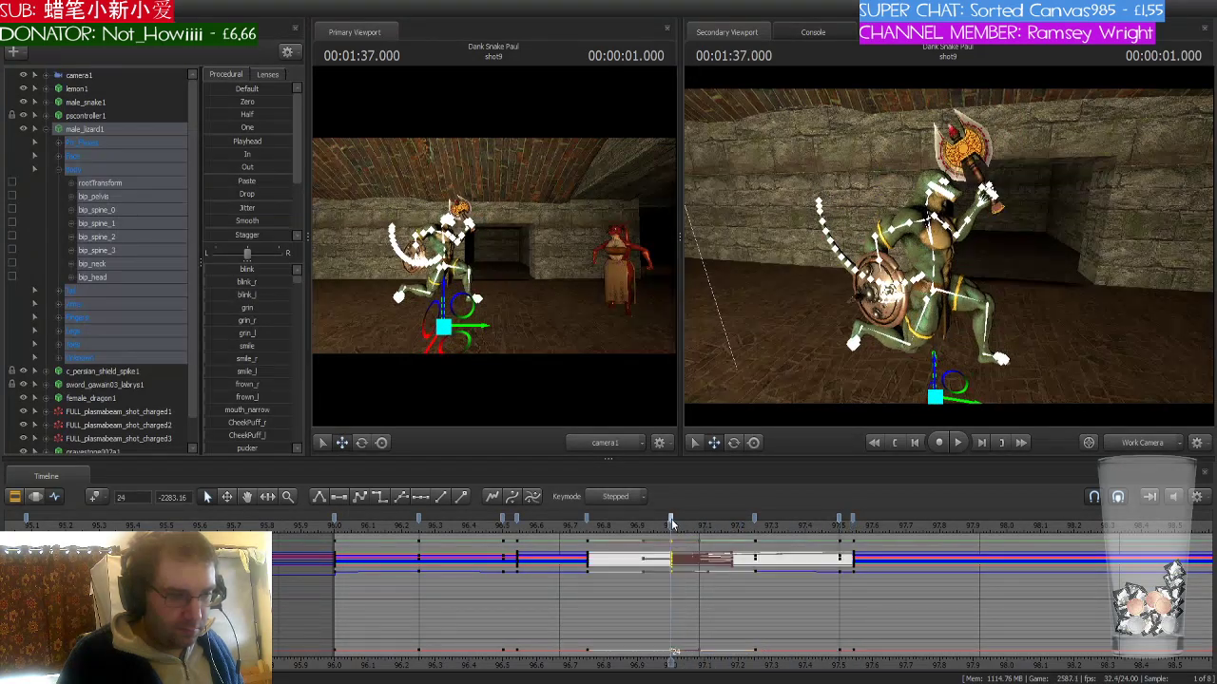
pyautogui.moveTo(588, 547); pyautogui.dragTo(853, 571)
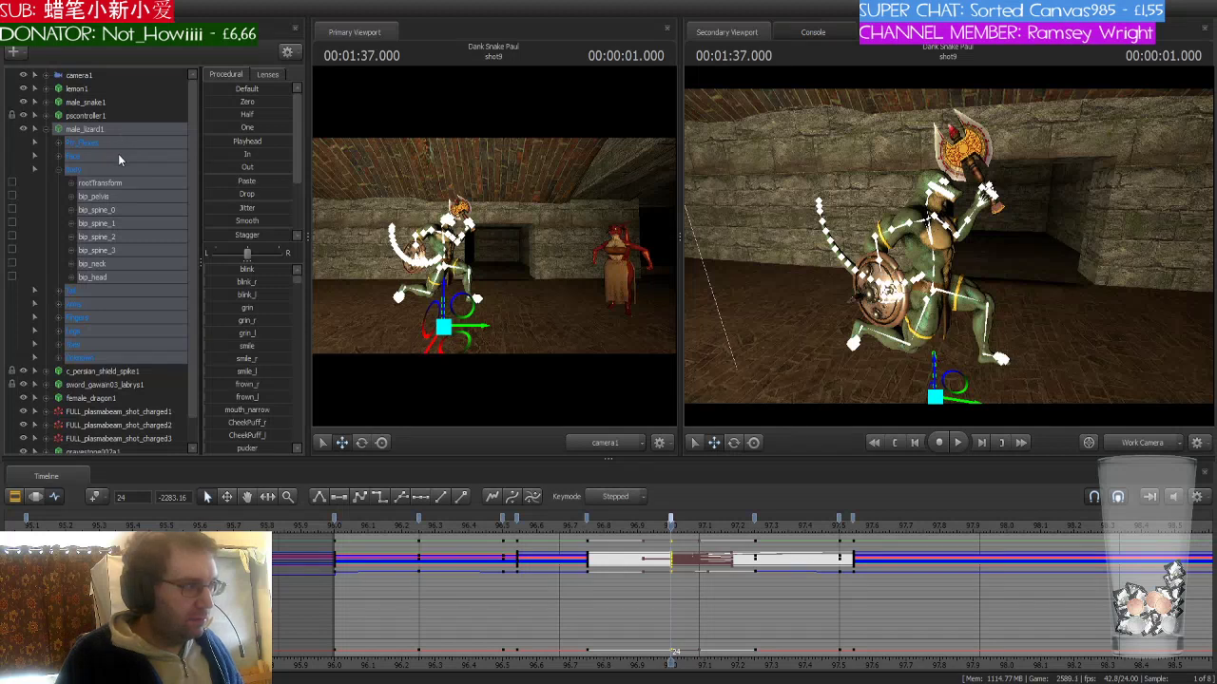
pyautogui.click(116, 180)
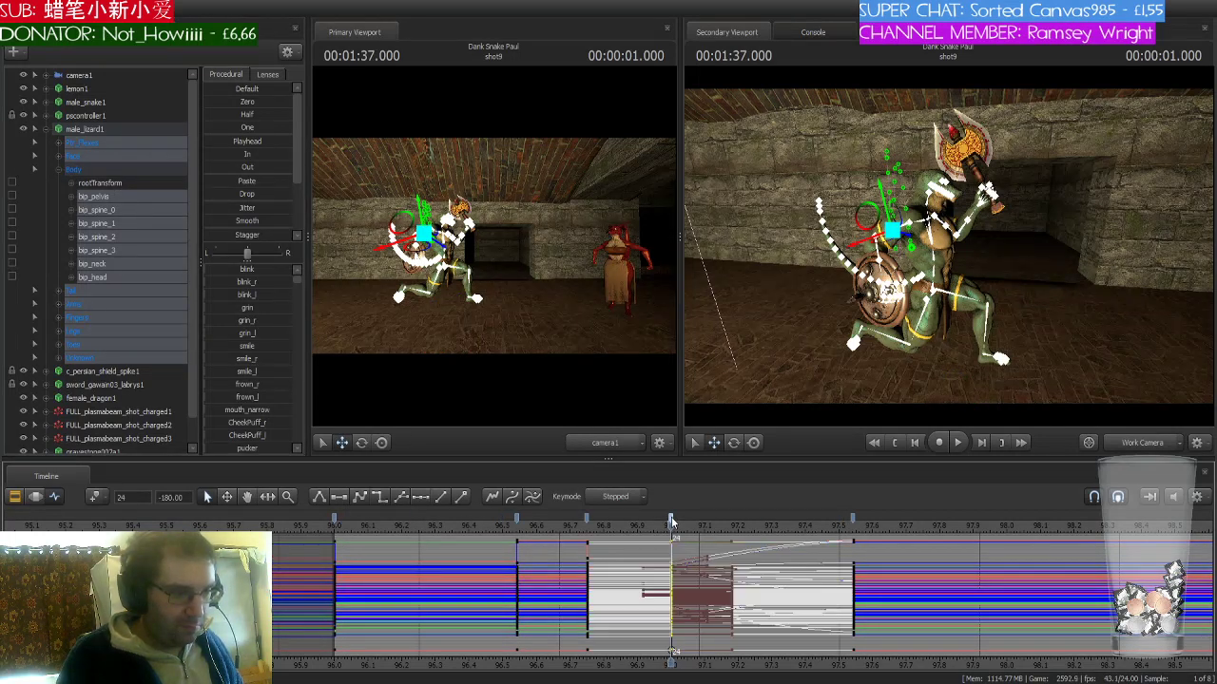
pyautogui.click(380, 496)
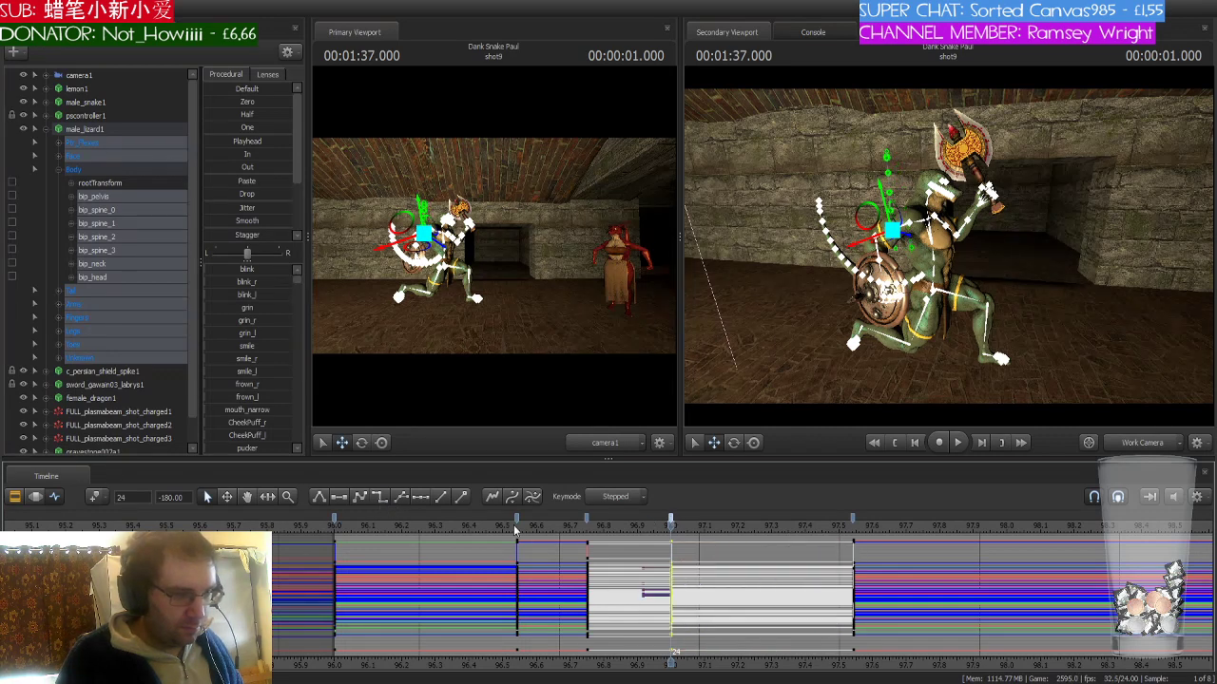
pyautogui.click(585, 519)
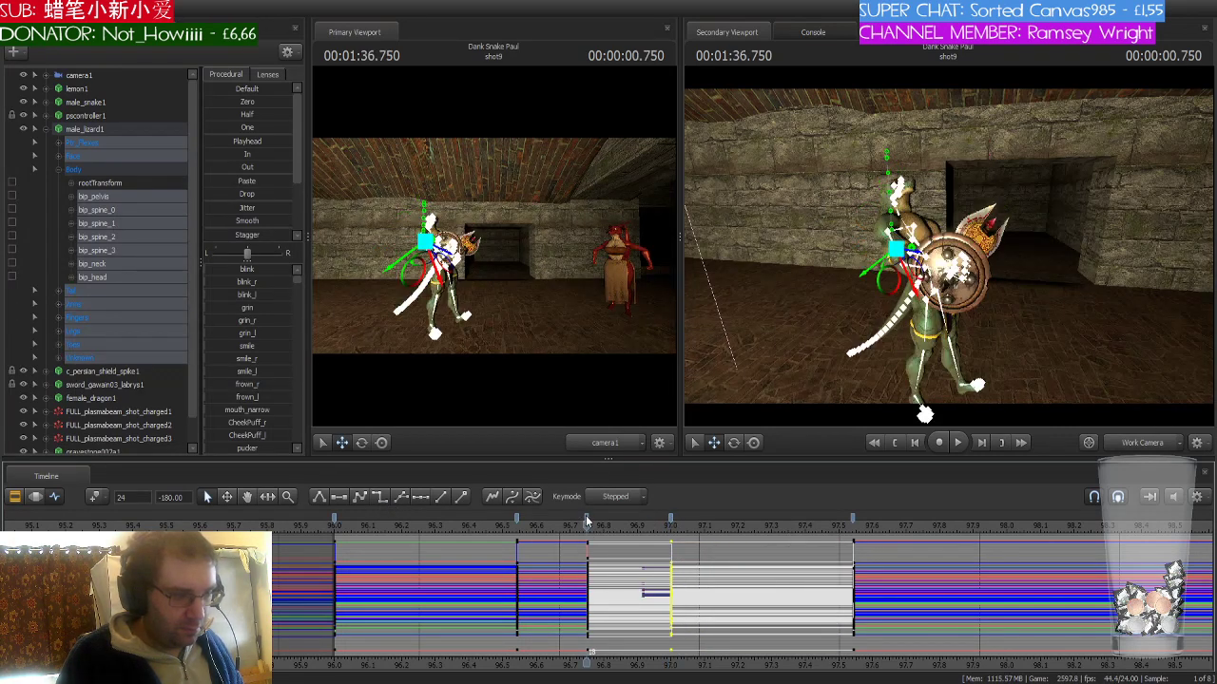
pyautogui.click(586, 519)
pyautogui.click(379, 497)
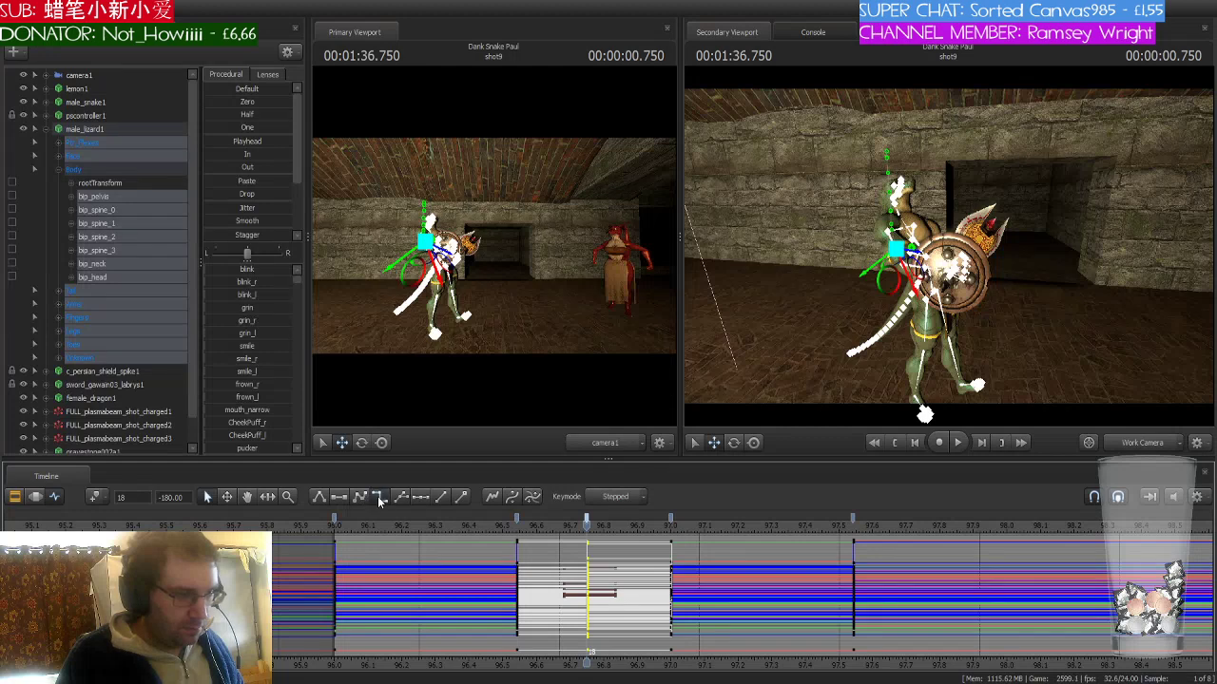
# - Check the lizard's poses around frame 37 and FULL_plasmabeam_shot_charged2's flight from frame 18 to frame 36 of shot9
pyautogui.moveTo(588, 526); pyautogui.dragTo(856, 540)
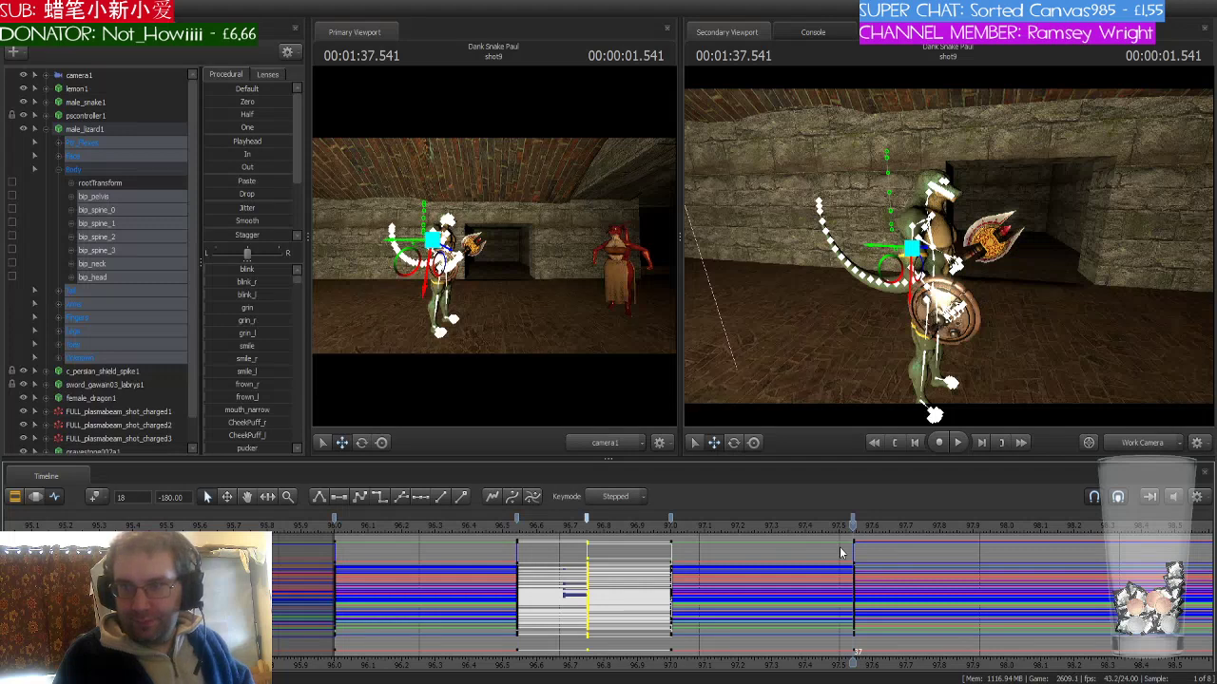
pyautogui.moveTo(841, 553); pyautogui.dragTo(526, 596, button='middle')
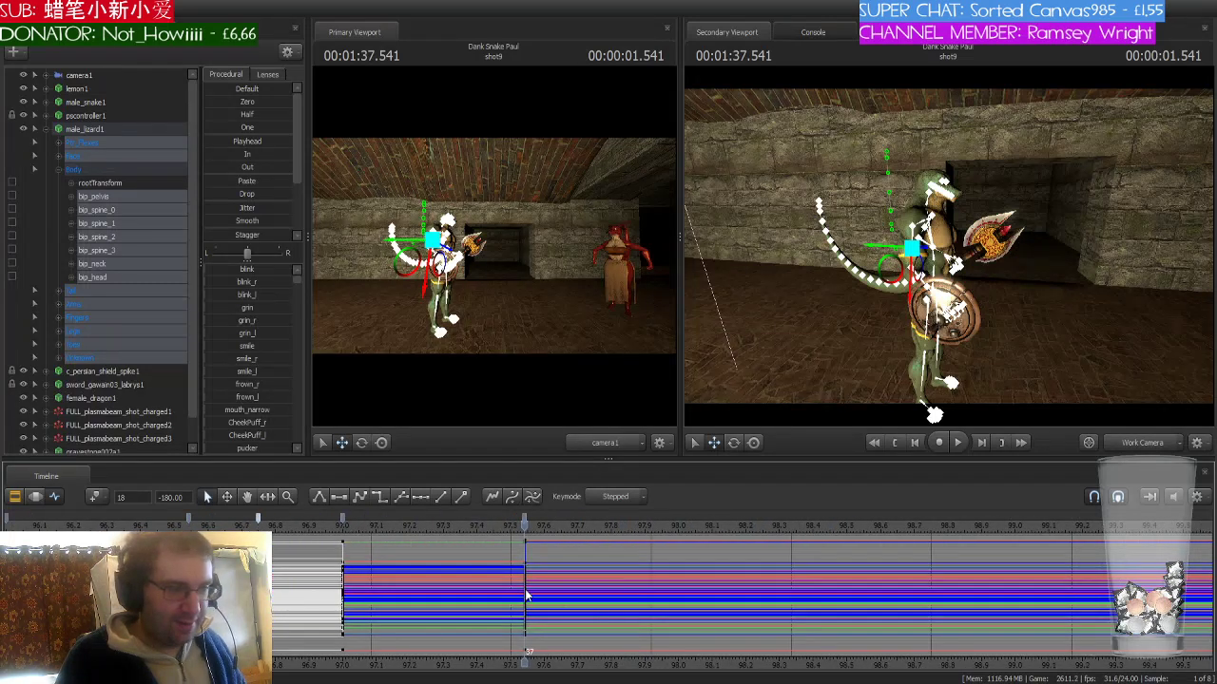
pyautogui.scroll(-2, 526, 596)
pyautogui.click(486, 526)
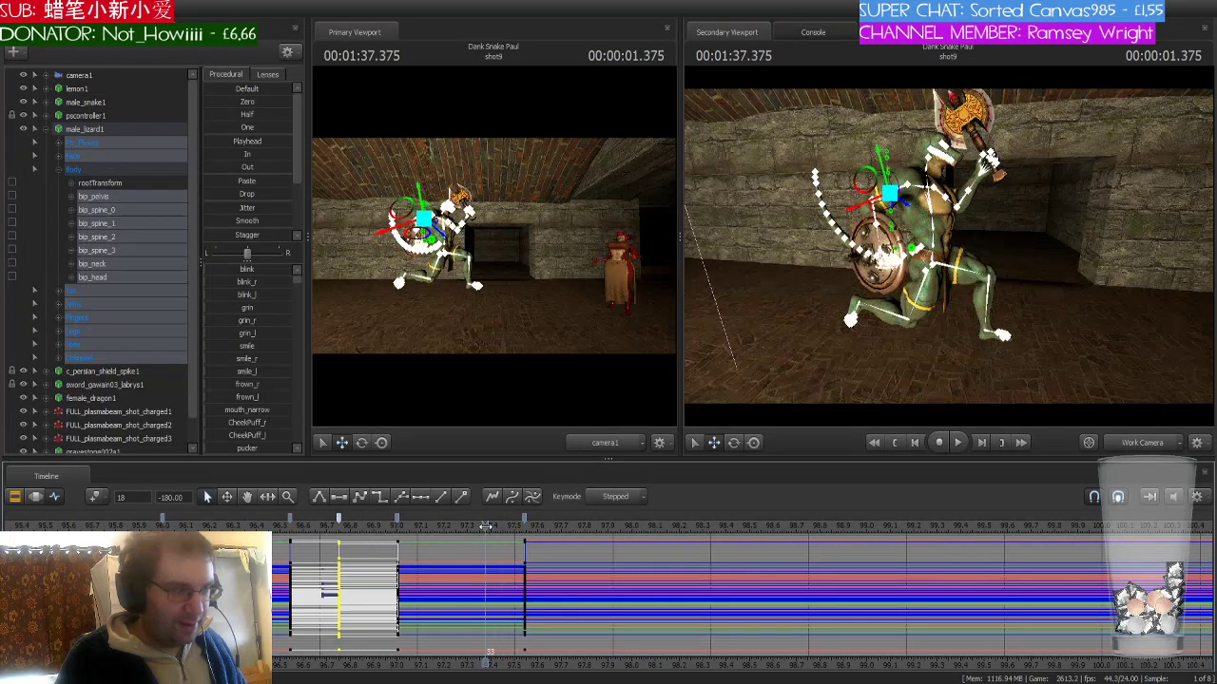
pyautogui.click(95, 426)
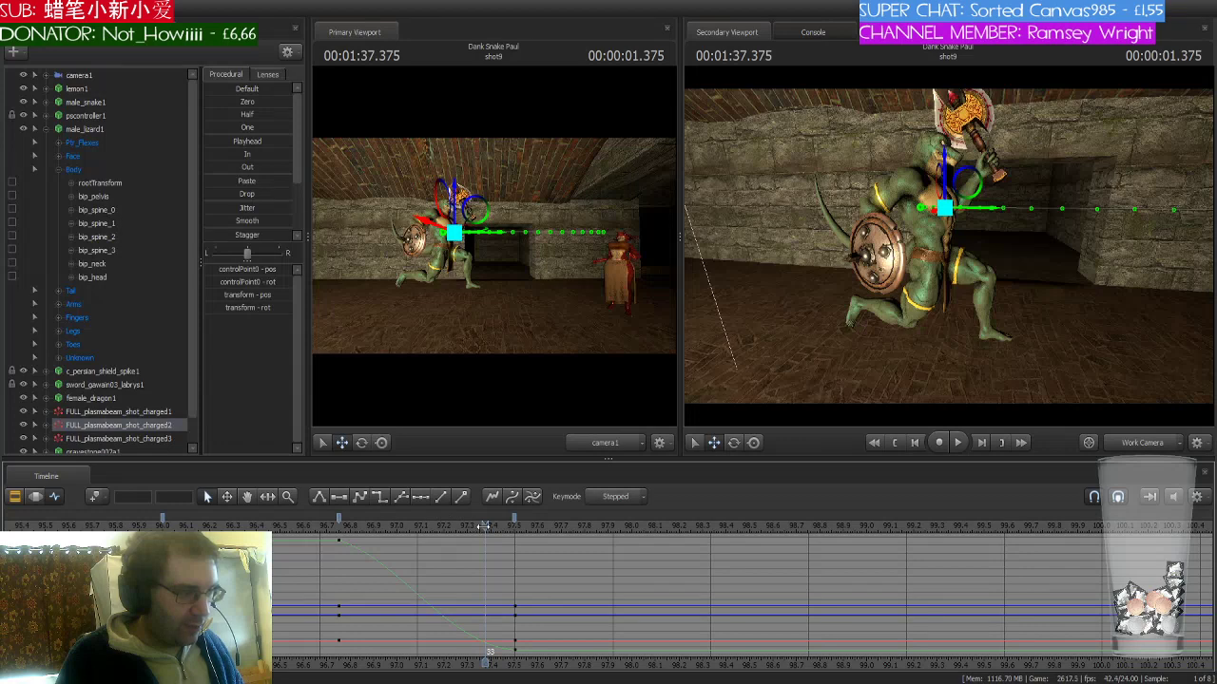
pyautogui.moveTo(485, 525); pyautogui.dragTo(338, 533)
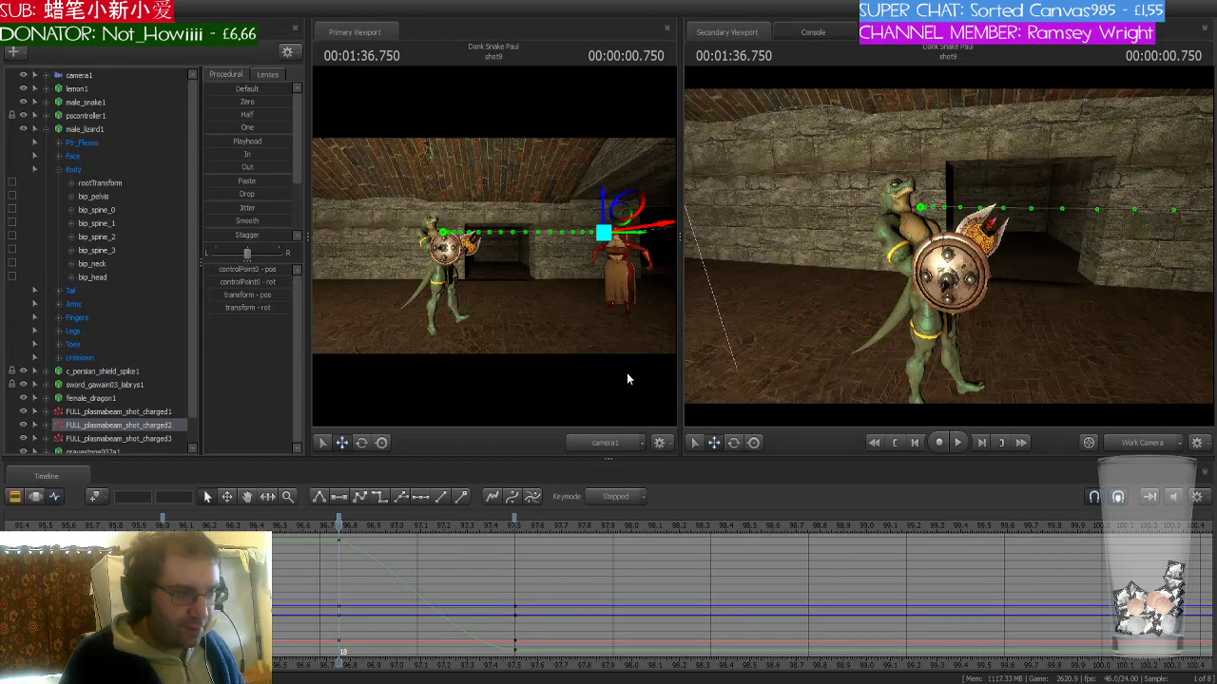
pyautogui.moveTo(345, 525); pyautogui.dragTo(512, 539)
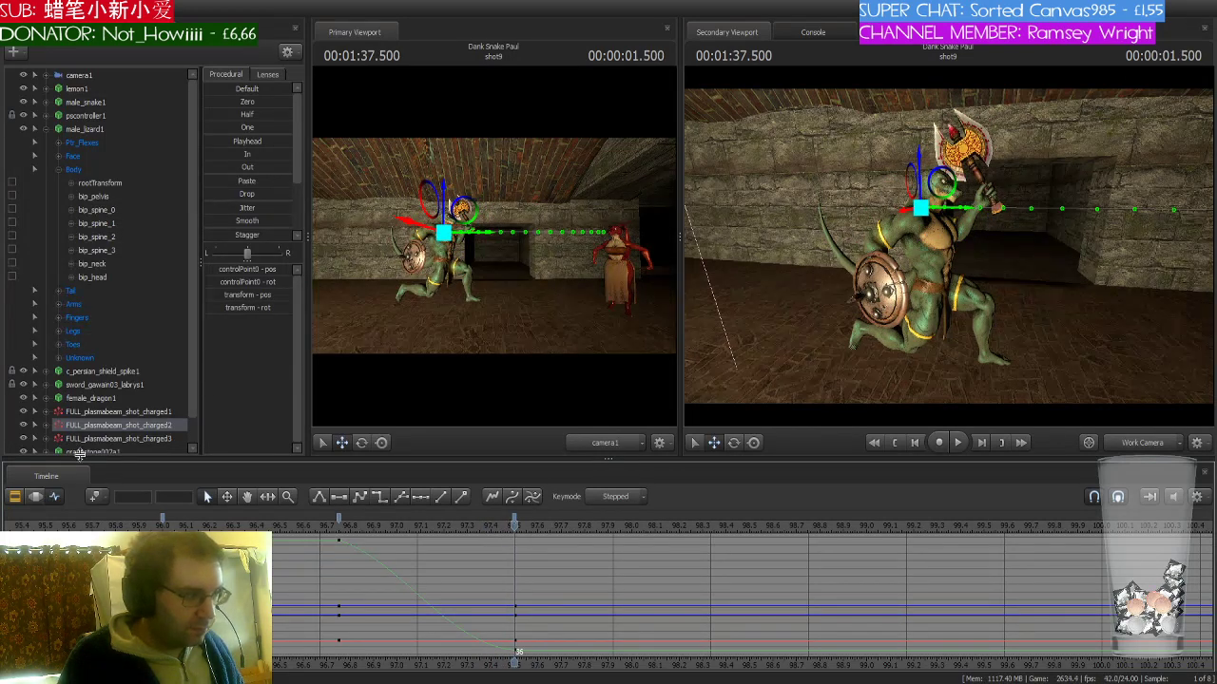
pyautogui.scroll(-1, 148, 374)
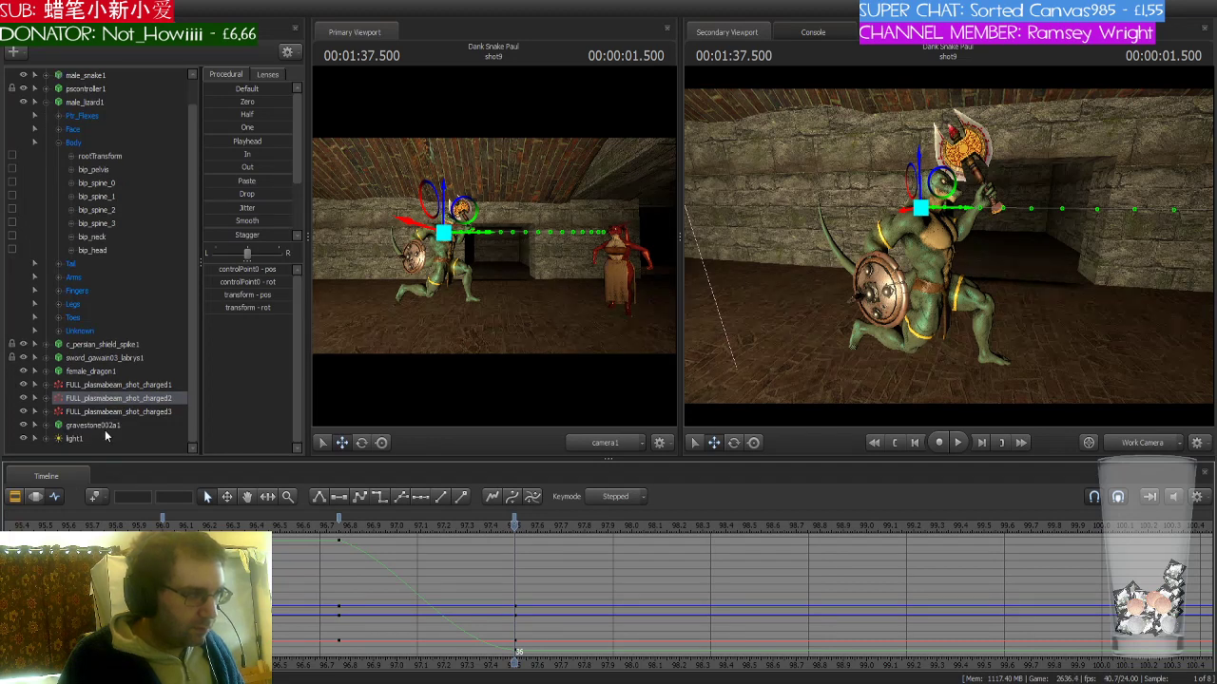
pyautogui.scroll(1, 116, 137)
# - Try to move male_lizard1's keyframe from frame 37 to frame 36, with and without removing the existing frame 36 keyframe, and undo the changes
pyautogui.click(113, 132)
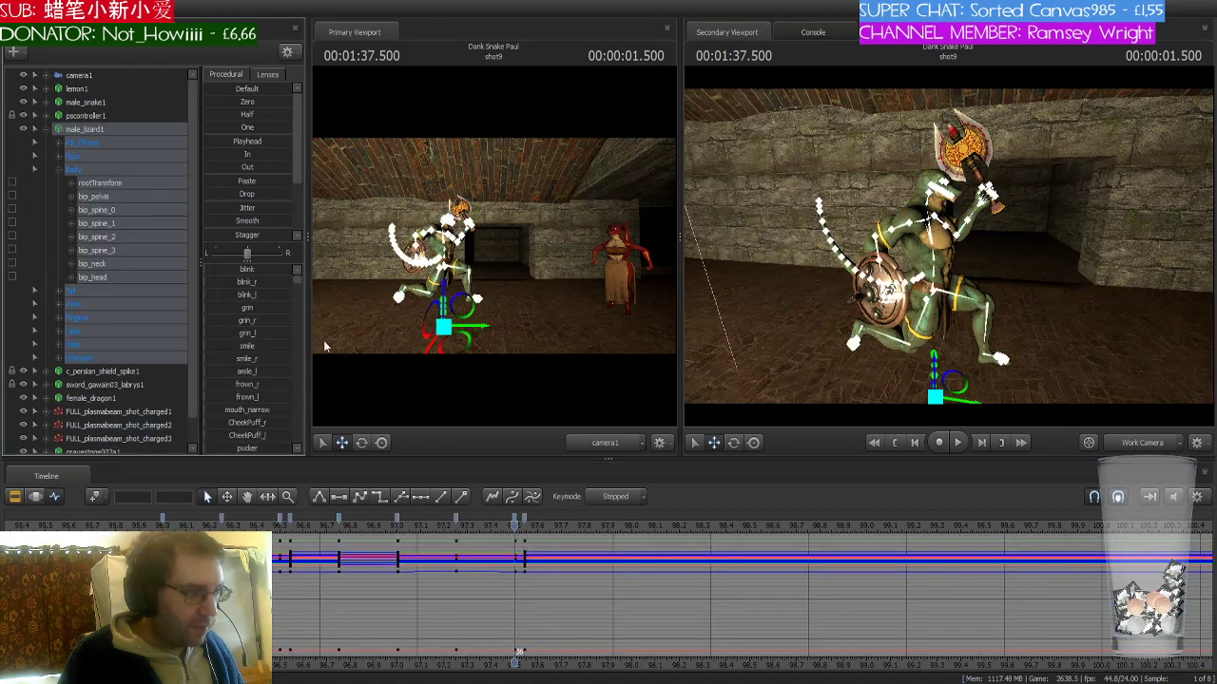
pyautogui.scroll(3, 525, 534)
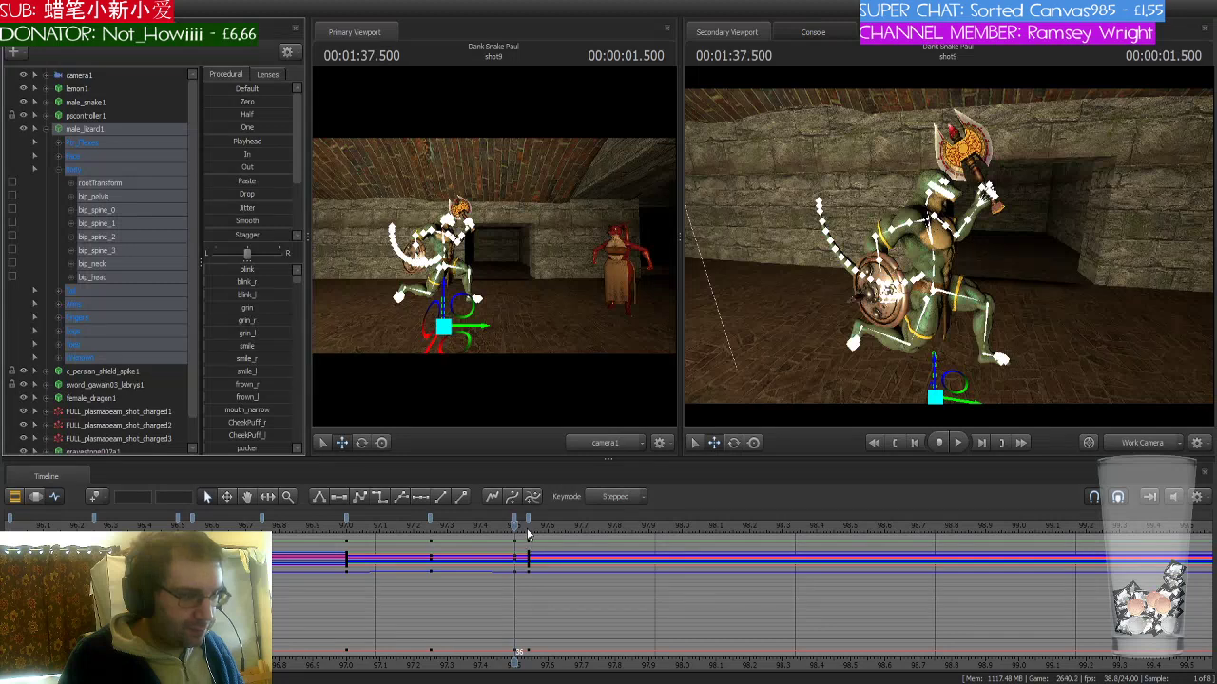
pyautogui.scroll(1, 527, 528)
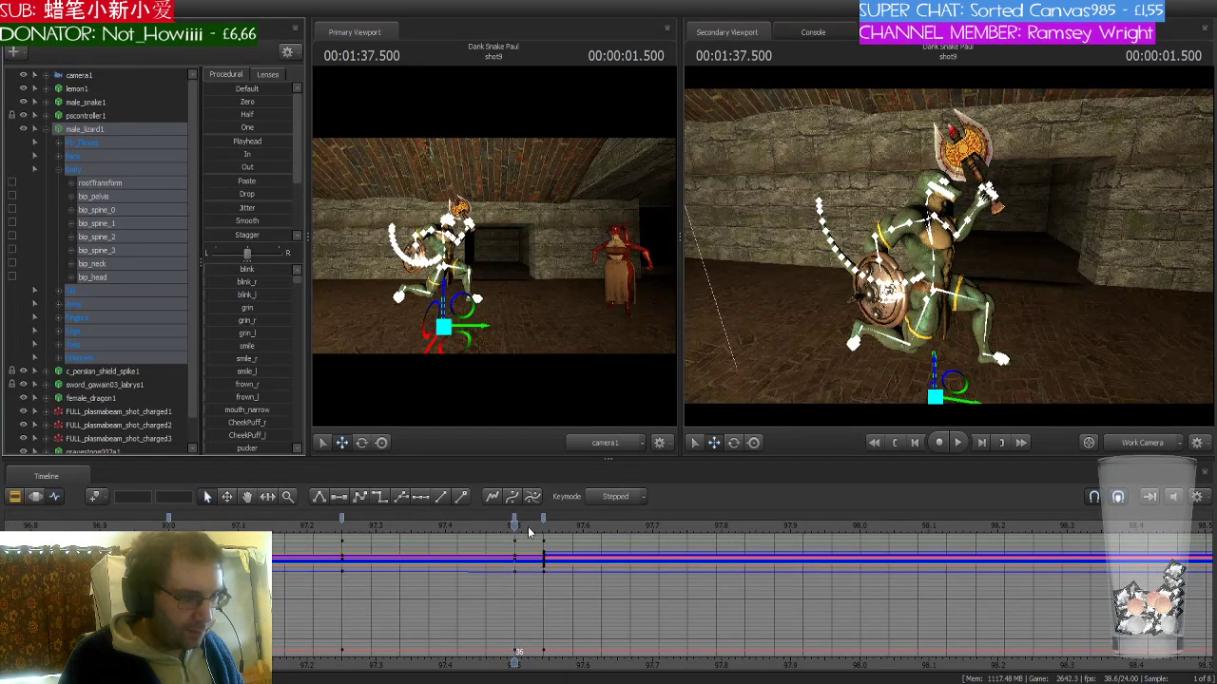
pyautogui.click(543, 523)
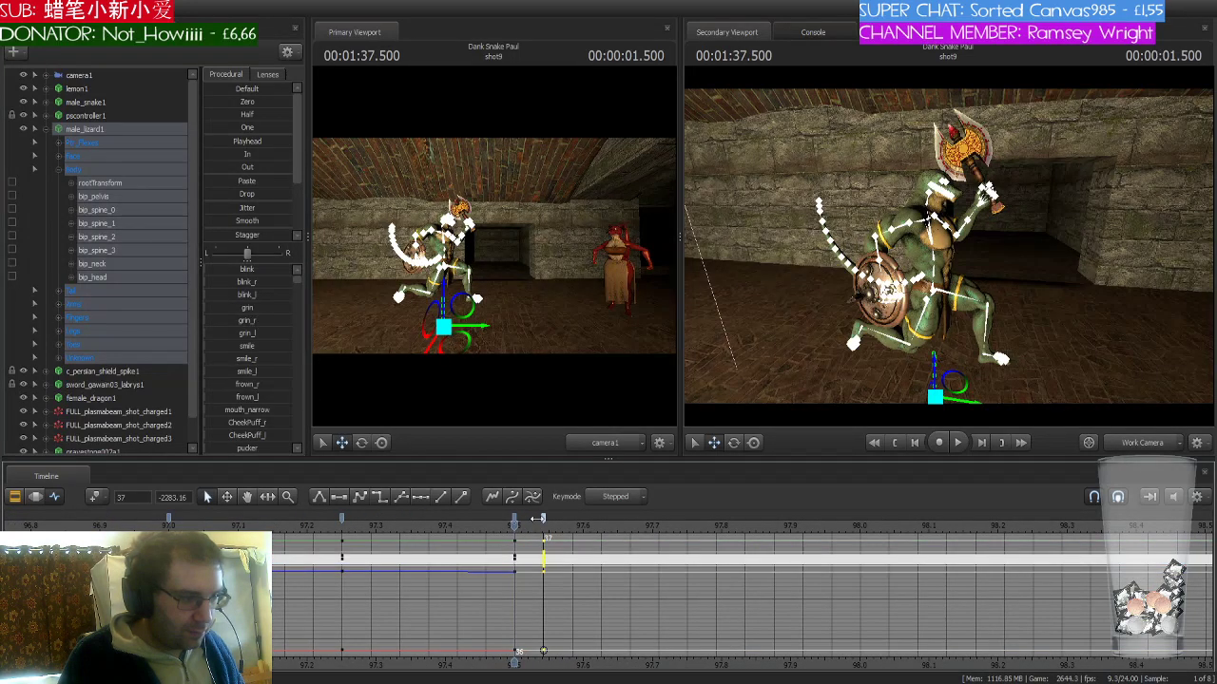
pyautogui.moveTo(522, 522); pyautogui.dragTo(514, 523)
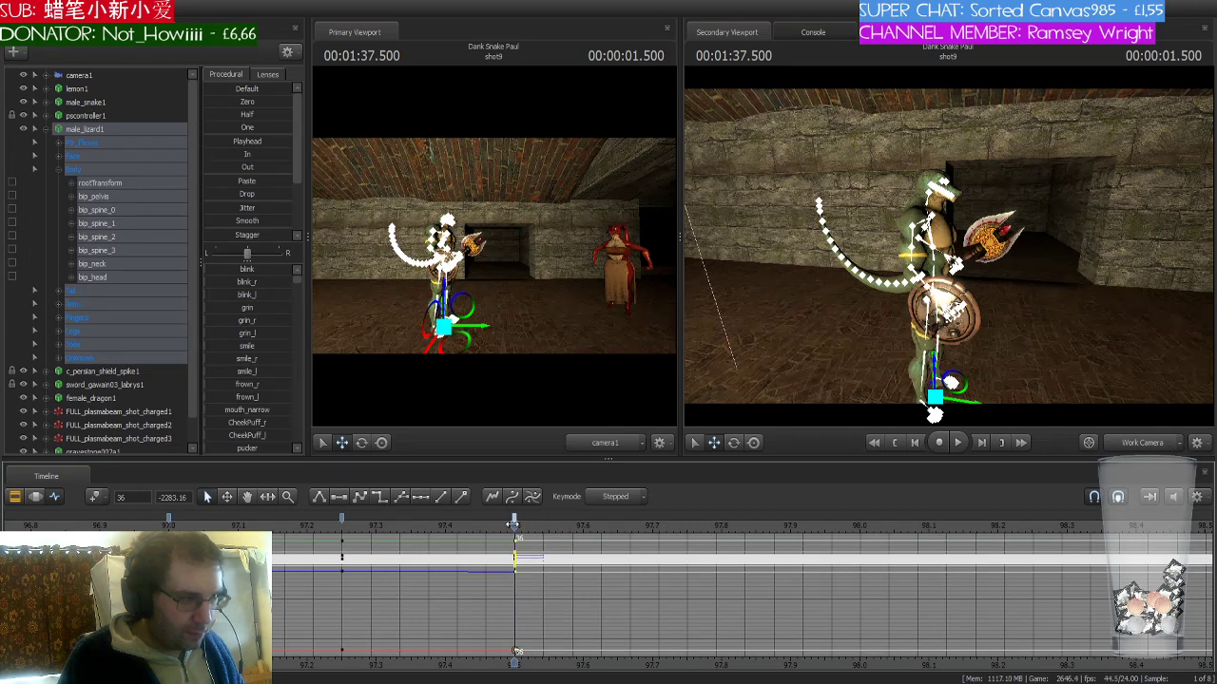
pyautogui.hotkey('ctrl', 'z')
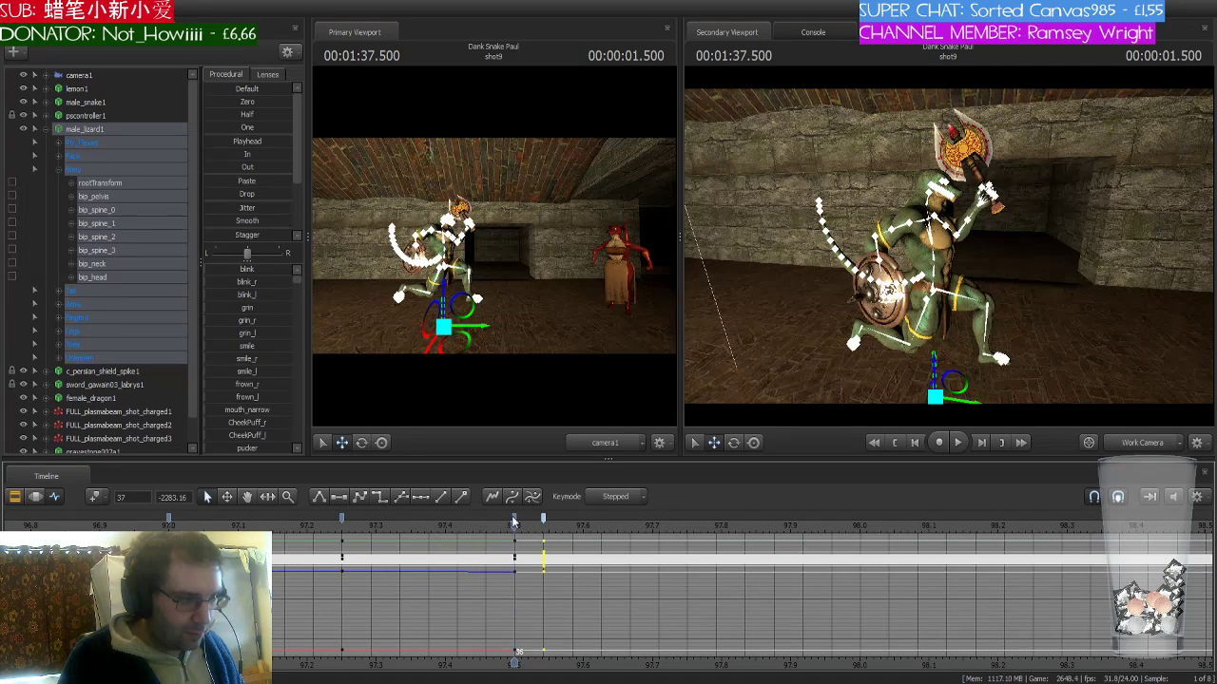
pyautogui.hotkey('ctrl', 'y')
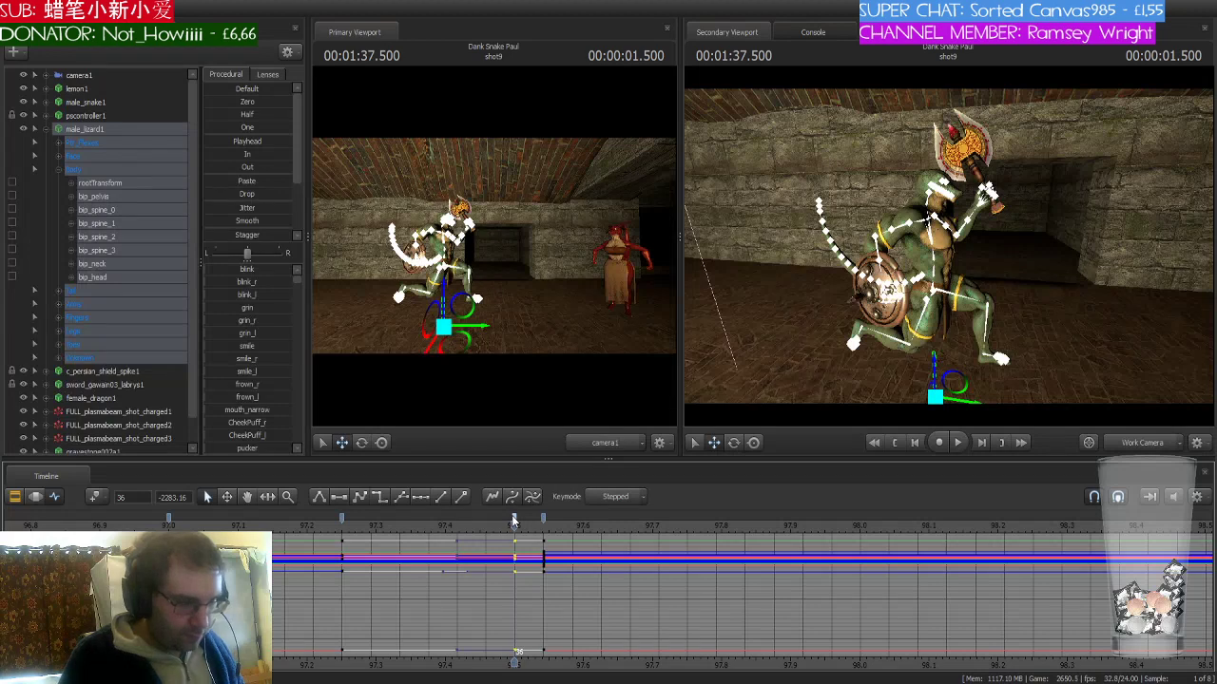
pyautogui.hotkey('ctrl', 'z')
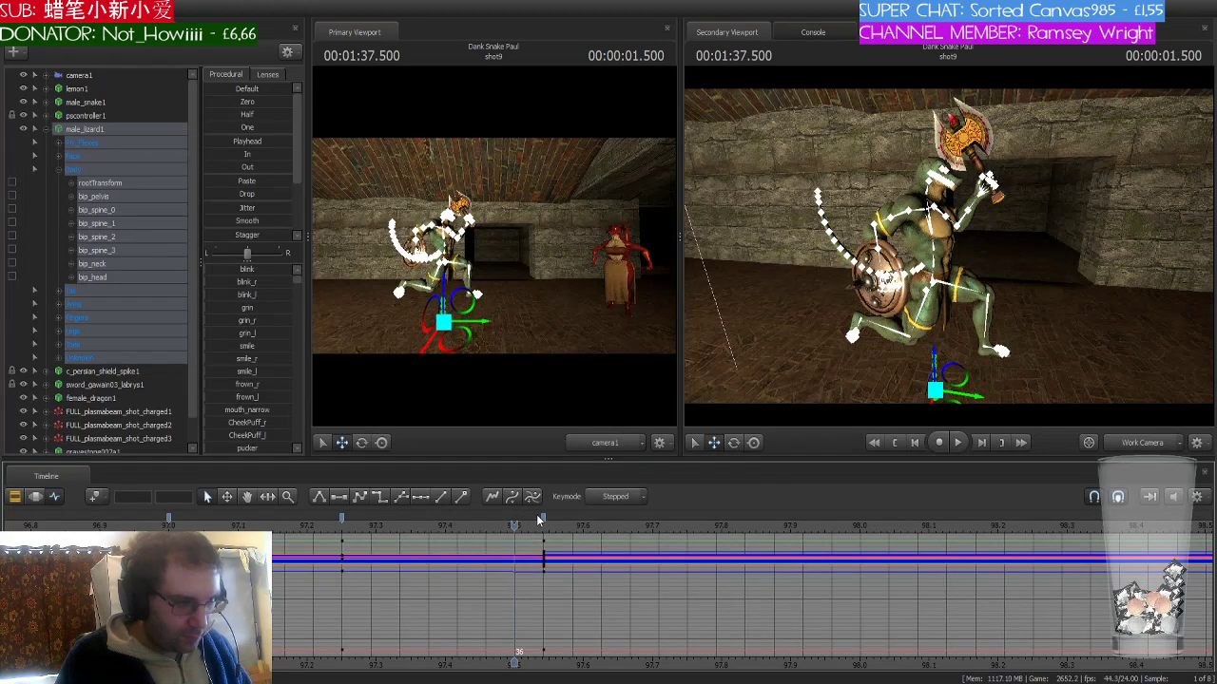
pyautogui.moveTo(541, 518); pyautogui.dragTo(514, 522)
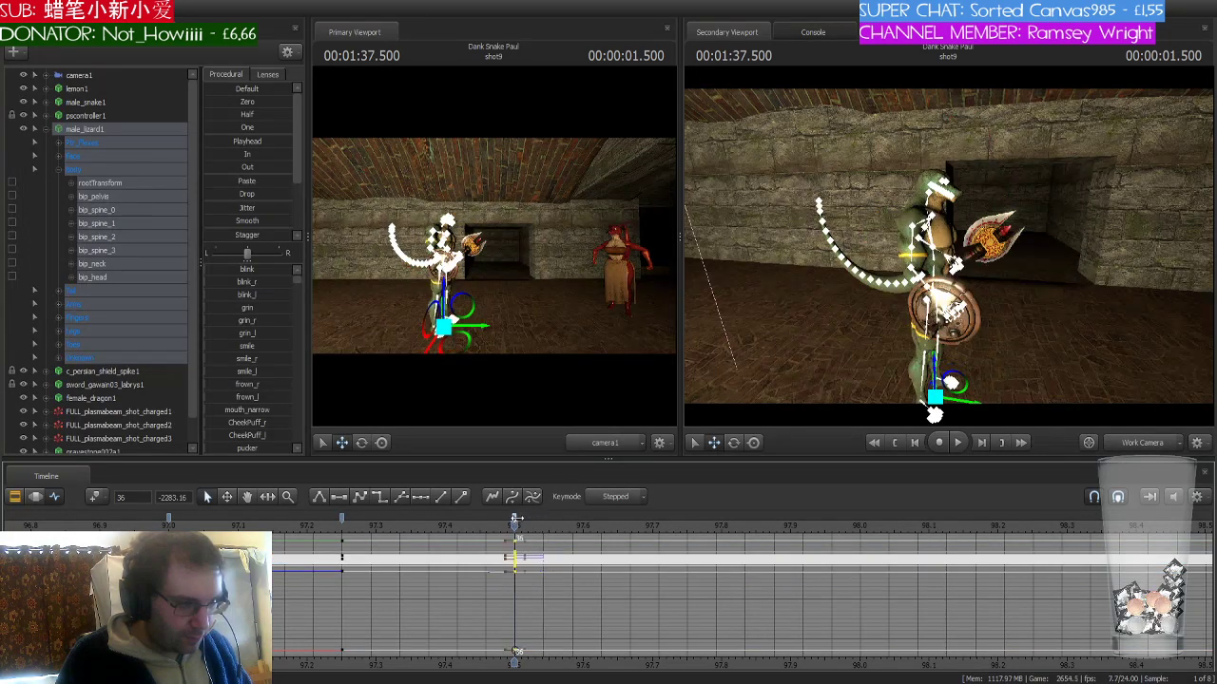
pyautogui.moveTo(375, 526); pyautogui.dragTo(514, 537)
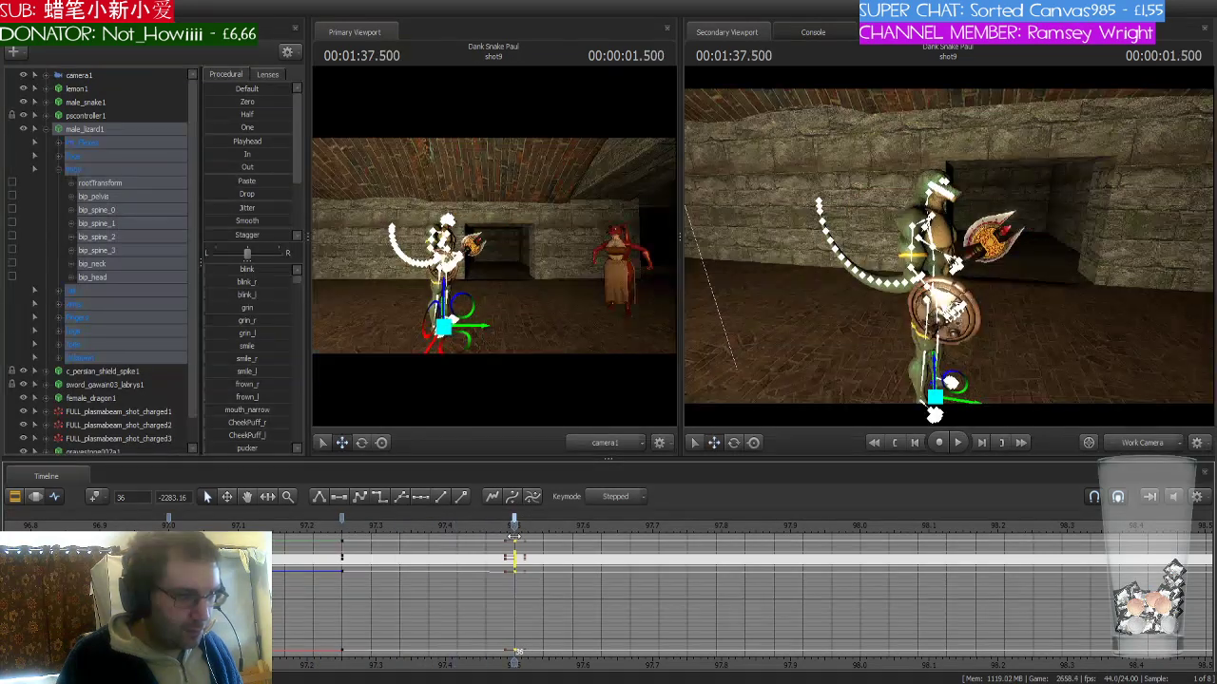
pyautogui.press('Right')
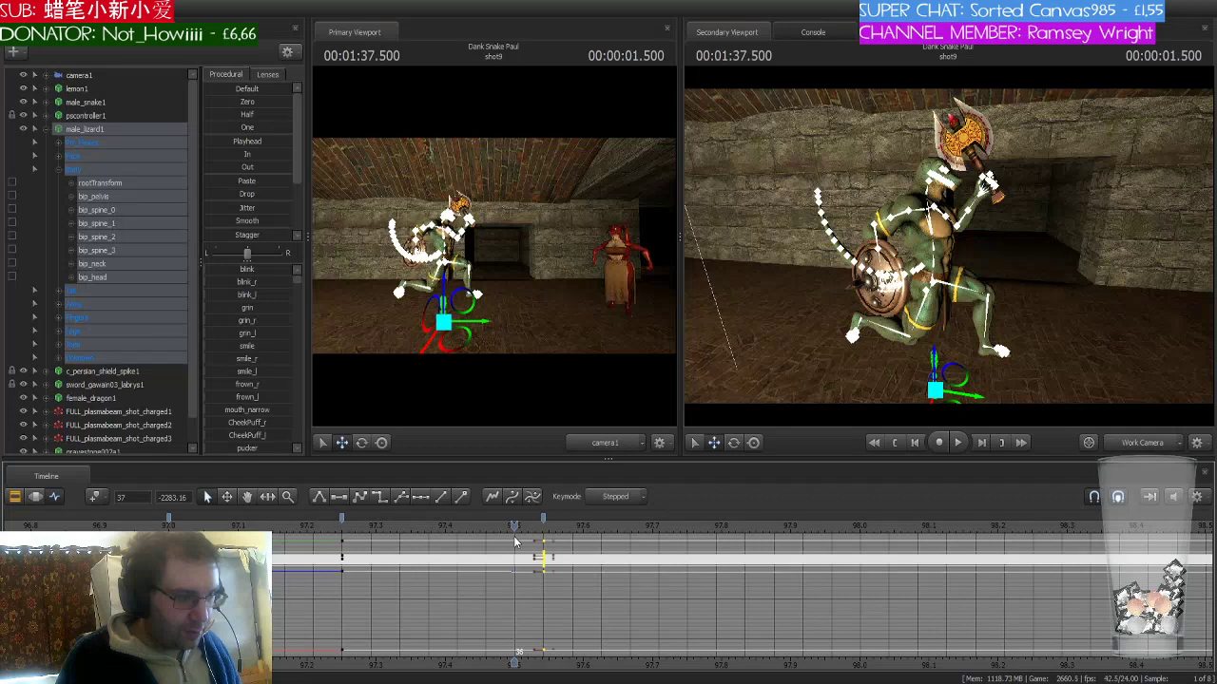
pyautogui.press('Left')
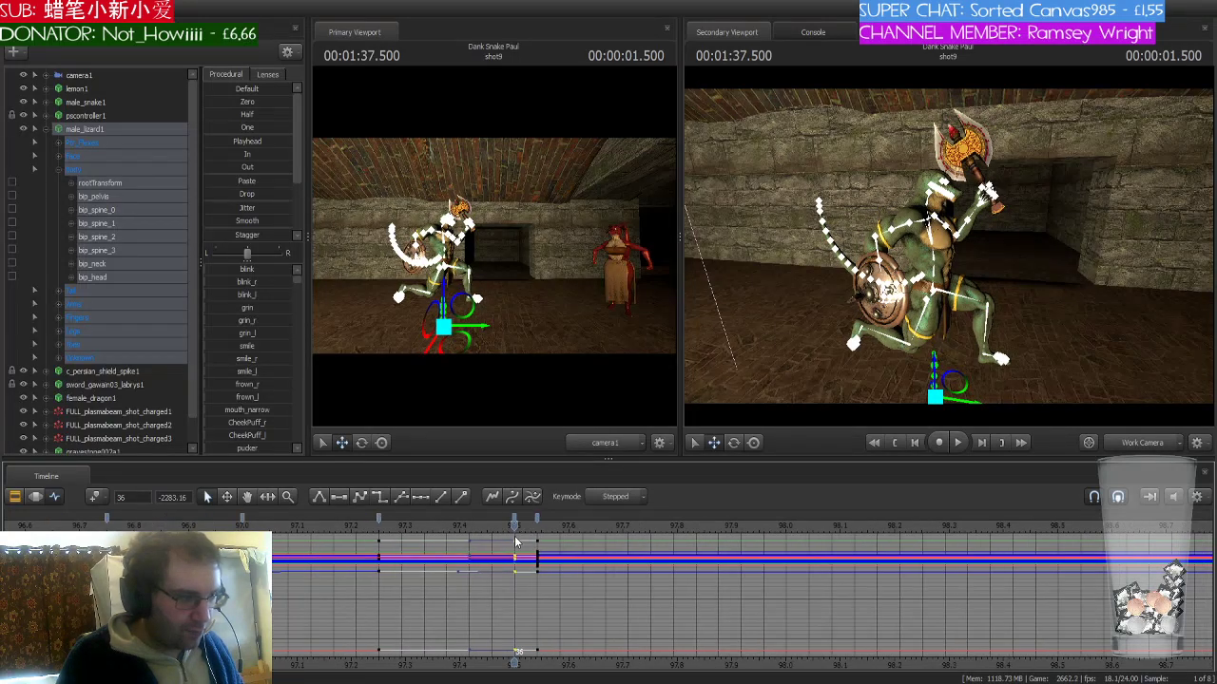
# - Replace male_lizard1's keyframe at frame 36 of shot9 with a copy of the turned-away keyframe at frame 18
pyautogui.scroll(-5, 515, 536)
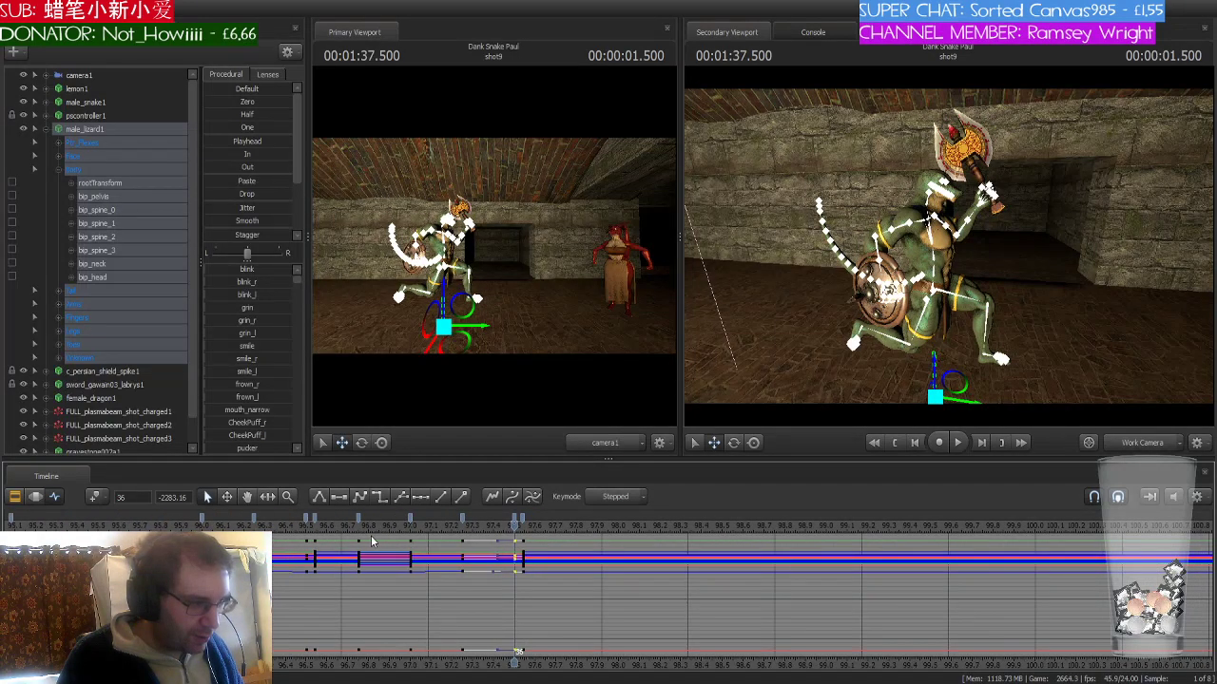
pyautogui.click(316, 531)
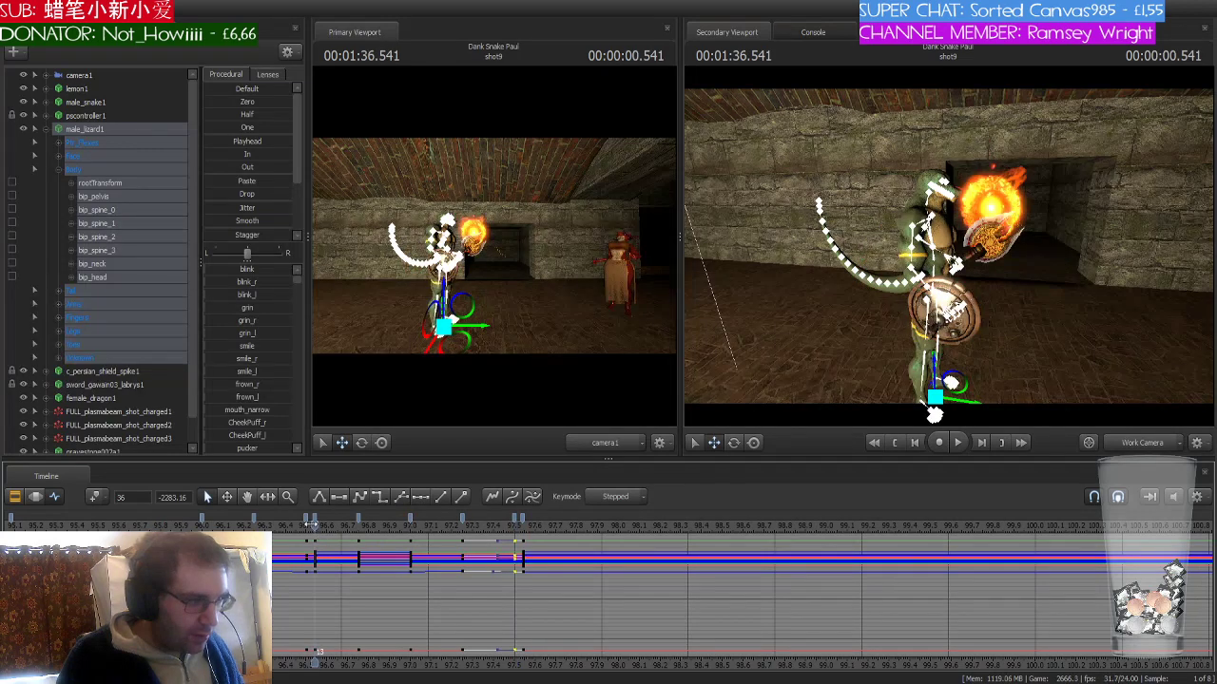
pyautogui.moveTo(314, 526); pyautogui.dragTo(359, 528)
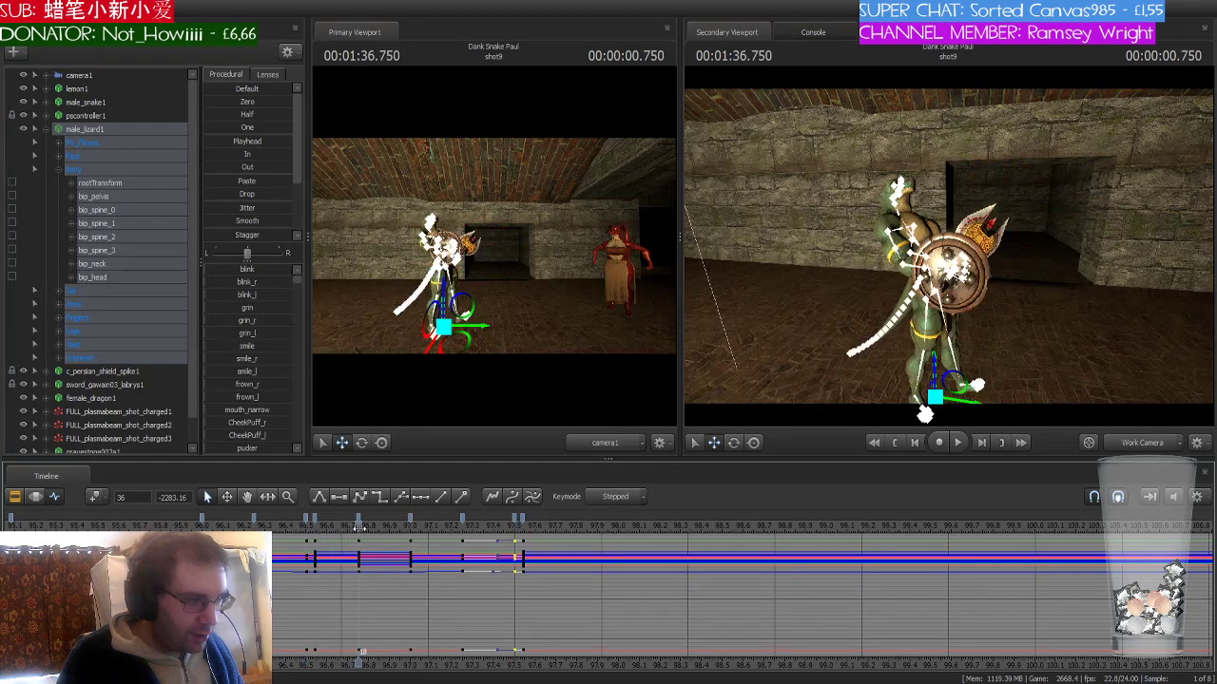
pyautogui.click(359, 515)
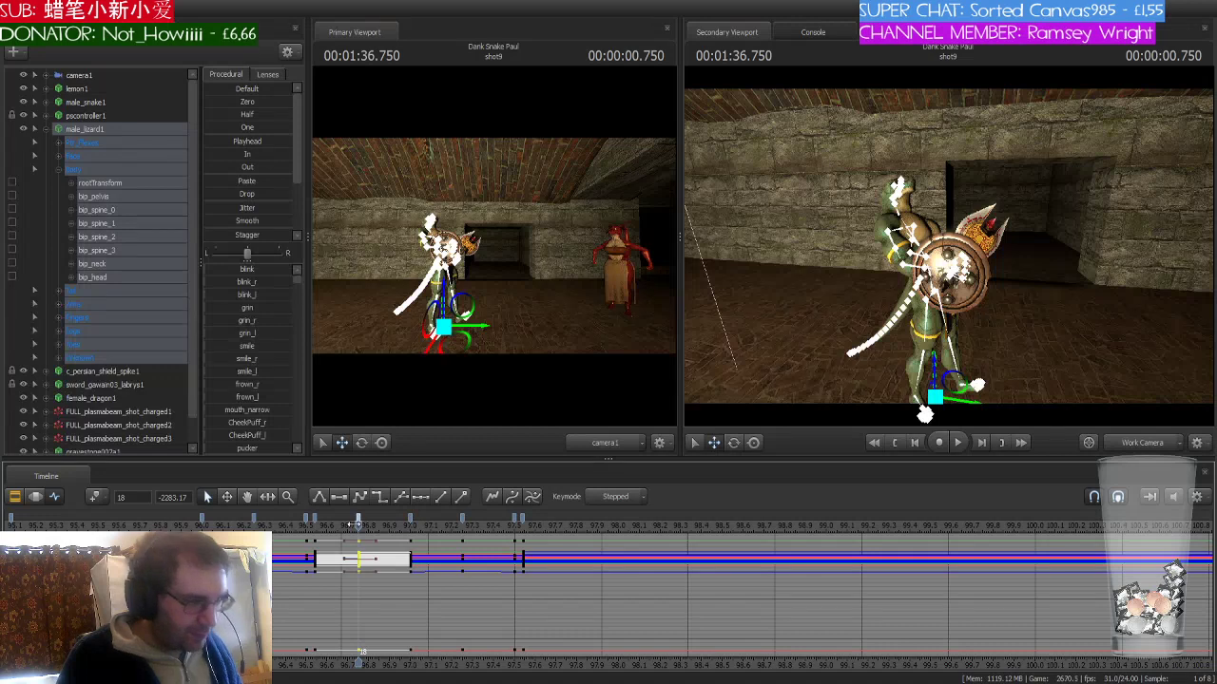
pyautogui.moveTo(371, 526); pyautogui.dragTo(515, 539)
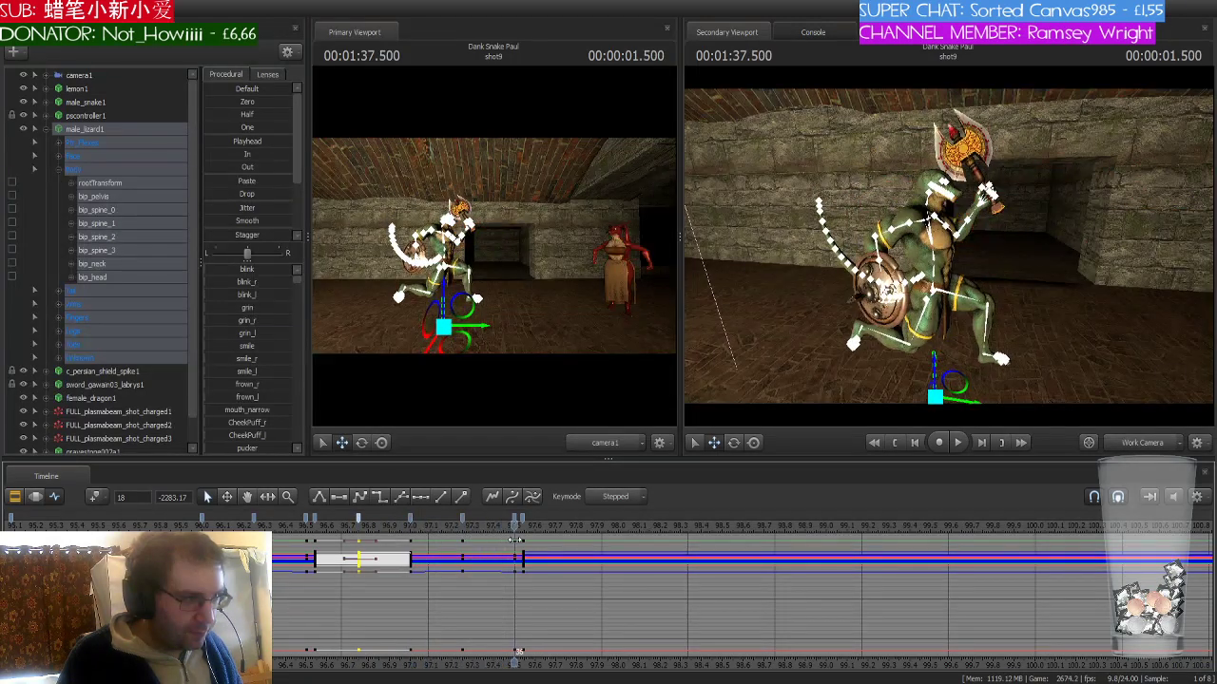
pyautogui.scroll(3, 514, 525)
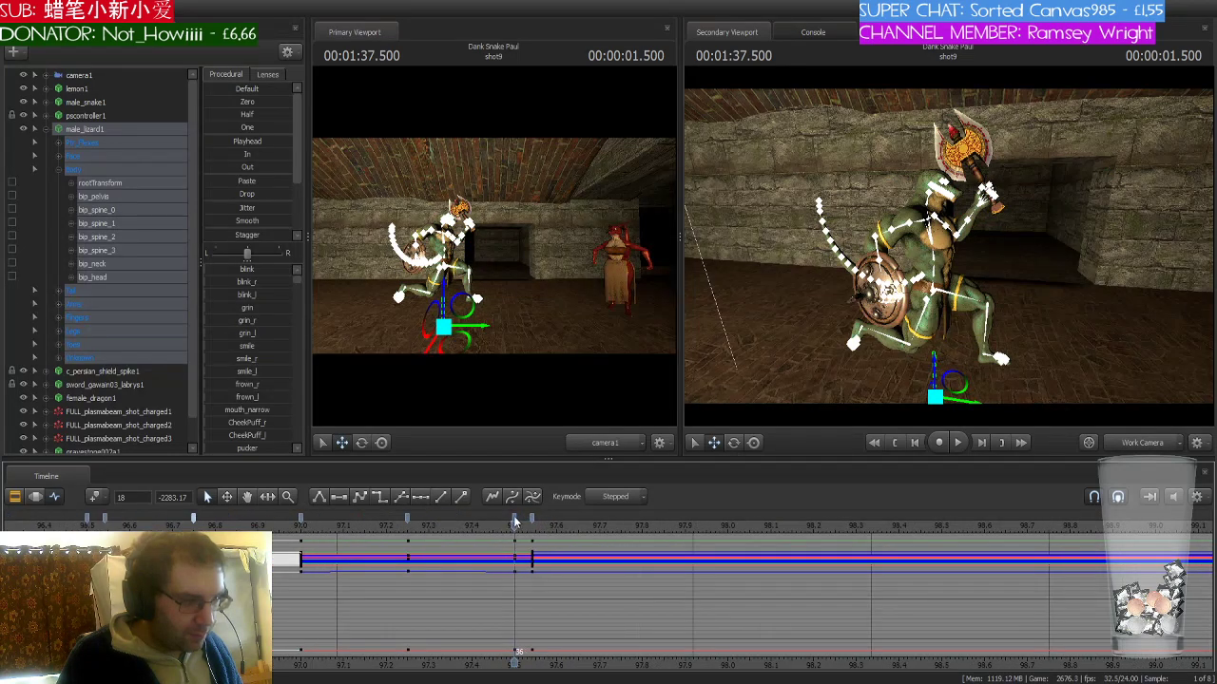
pyautogui.click(515, 522)
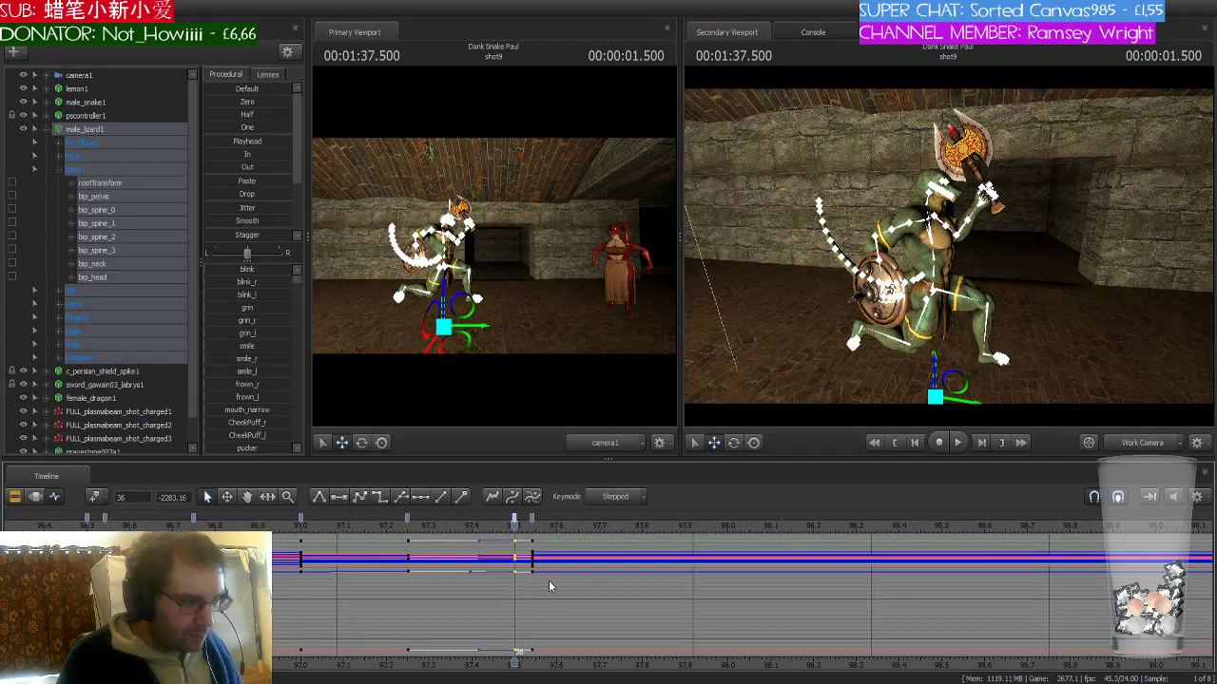
pyautogui.press('Delete')
pyautogui.scroll(2, 548, 551)
pyautogui.moveTo(514, 525)
pyautogui.mouseDown()
pyautogui.moveTo(340, 525)
pyautogui.moveTo(530, 529)
pyautogui.moveTo(519, 532)
pyautogui.mouseUp()
# - Move male_lizard1's standing keyframe from frame 37 to frame 42 of shot9
pyautogui.press('Right')
pyautogui.press('Right')
pyautogui.press('Right')
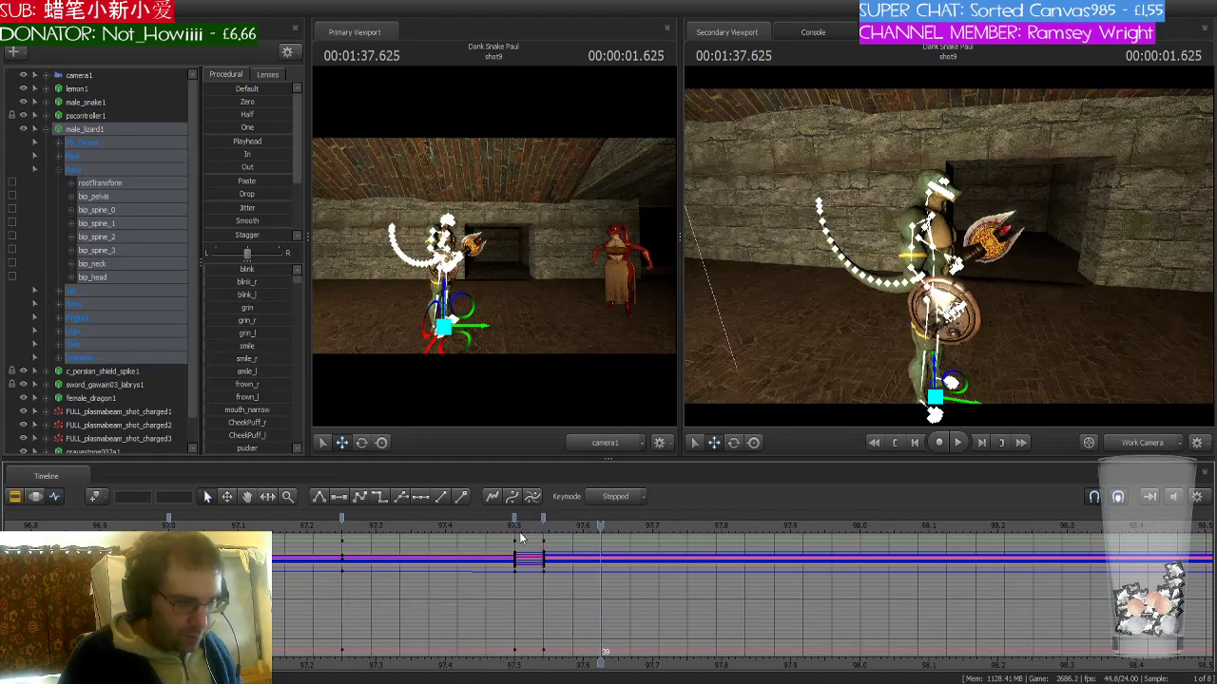
pyautogui.press('Right')
pyautogui.press('Right')
pyautogui.press('Right')
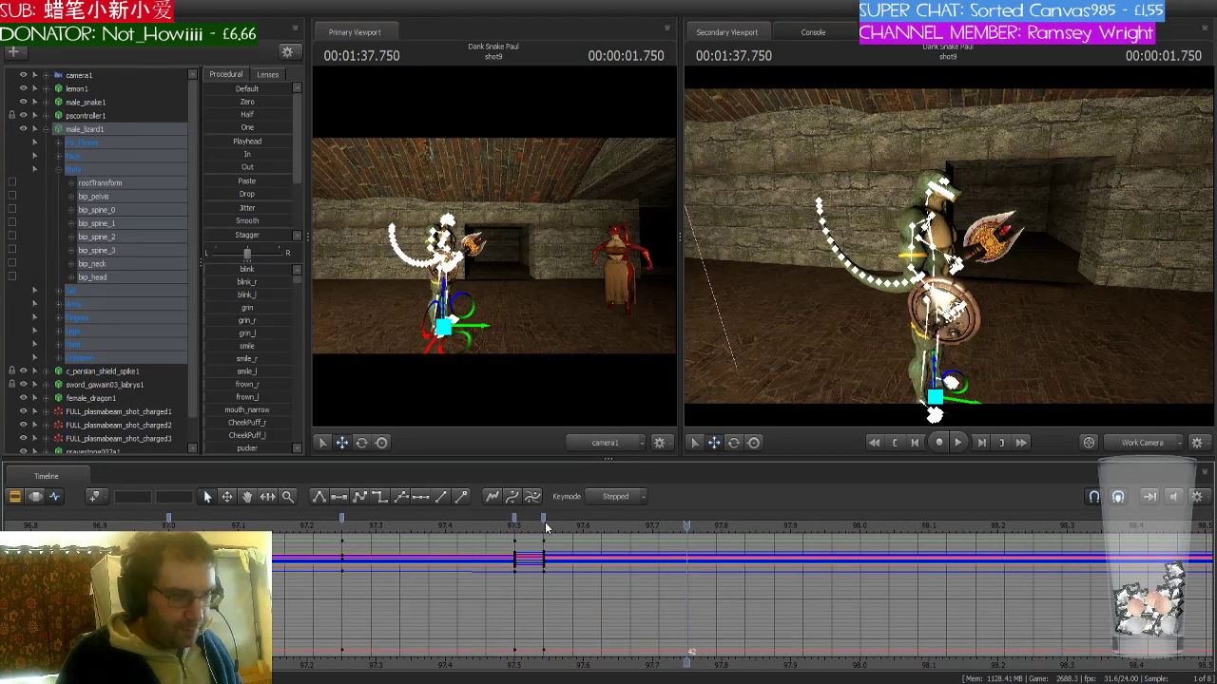
pyautogui.click(545, 522)
pyautogui.moveTo(625, 518); pyautogui.dragTo(683, 526)
pyautogui.scroll(-4, 688, 557)
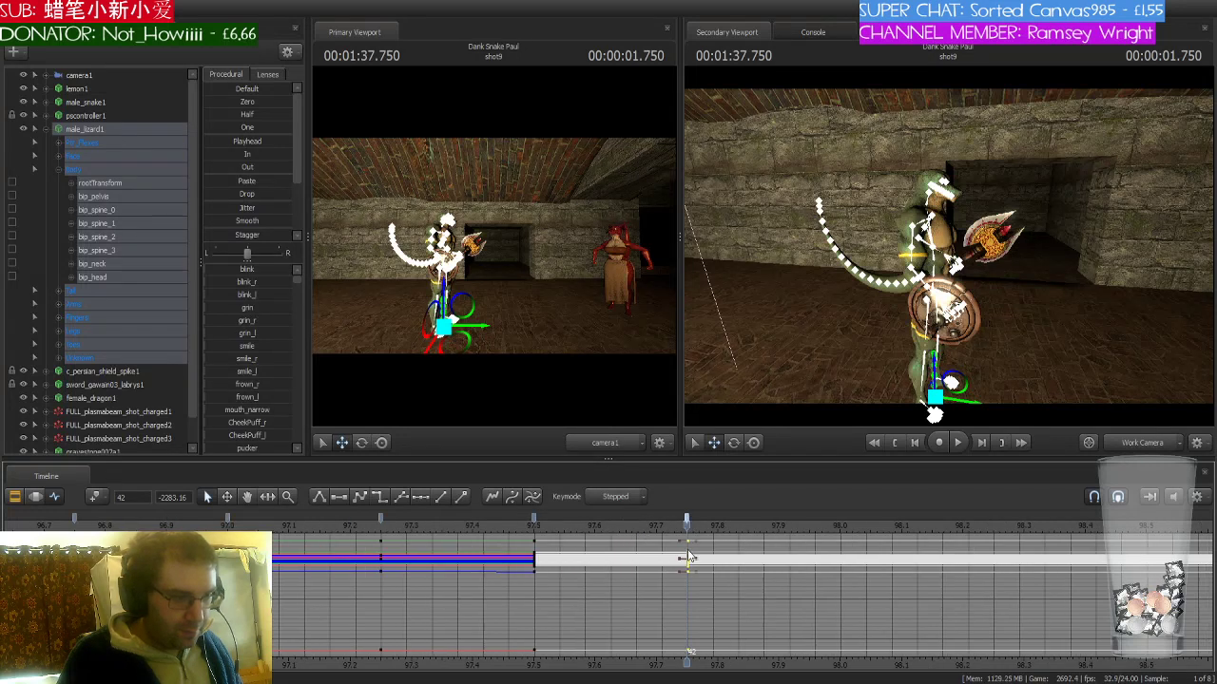
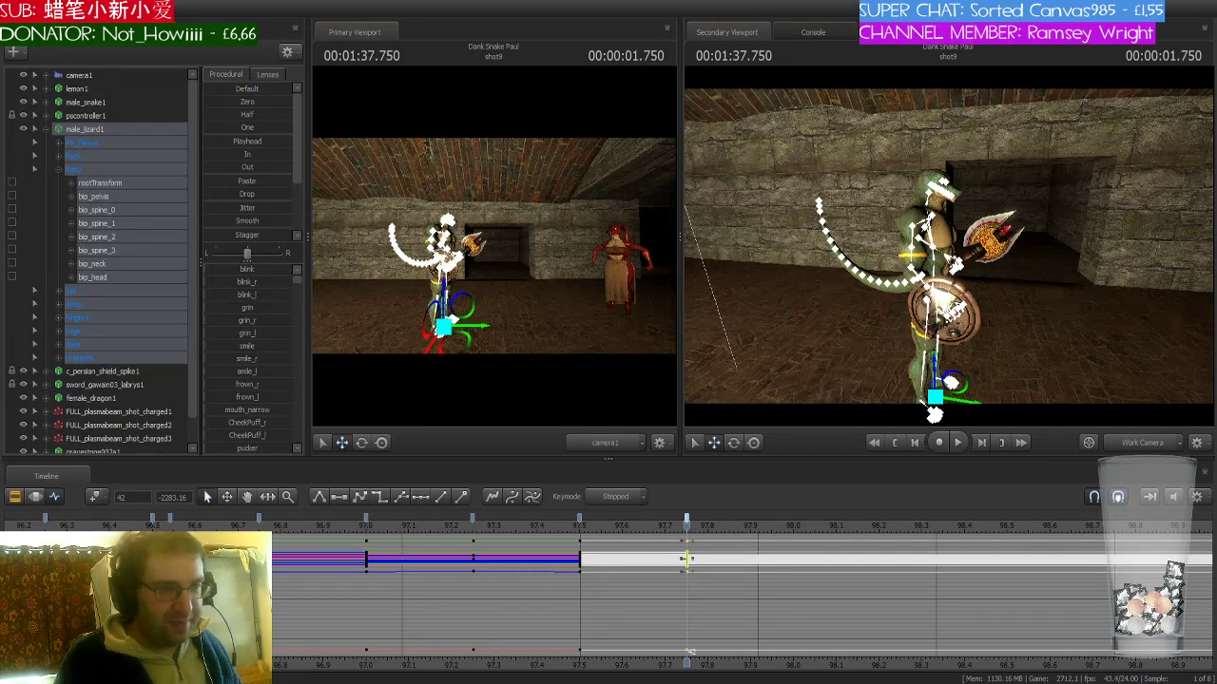
# - Play back shot9 from its opening frames to review the timing of the lizard's jump, standing and turned-away poses
pyautogui.scroll(-2, 687, 589)
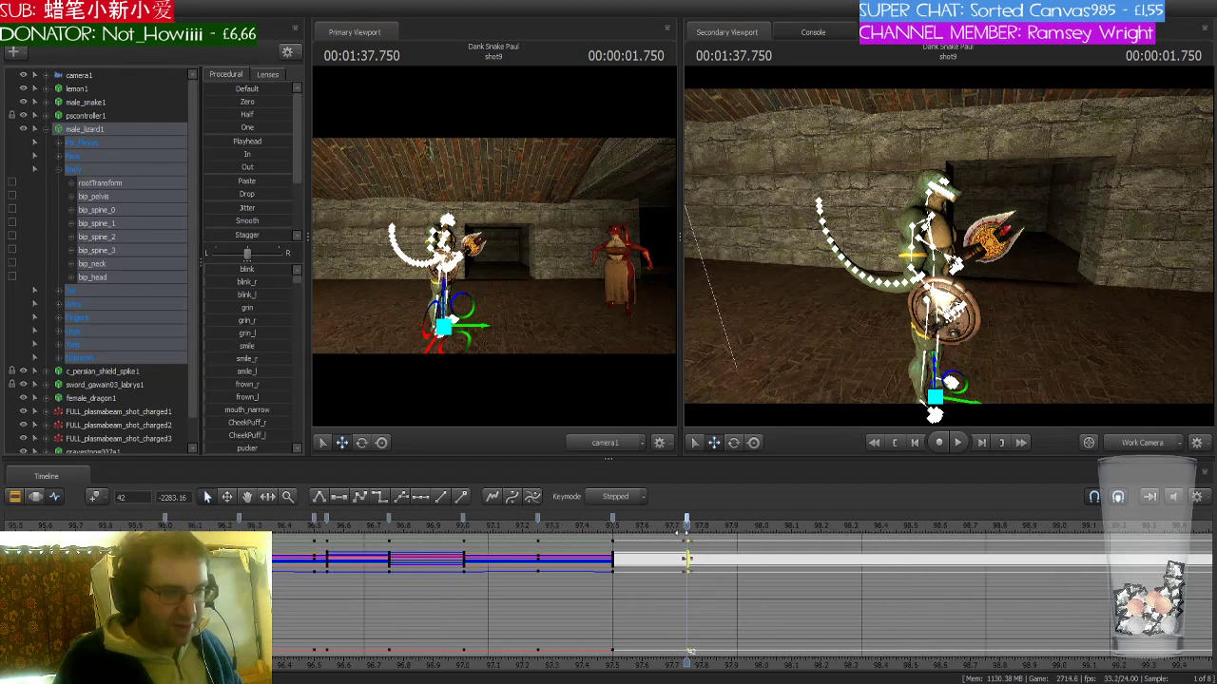
pyautogui.scroll(-3, 681, 535)
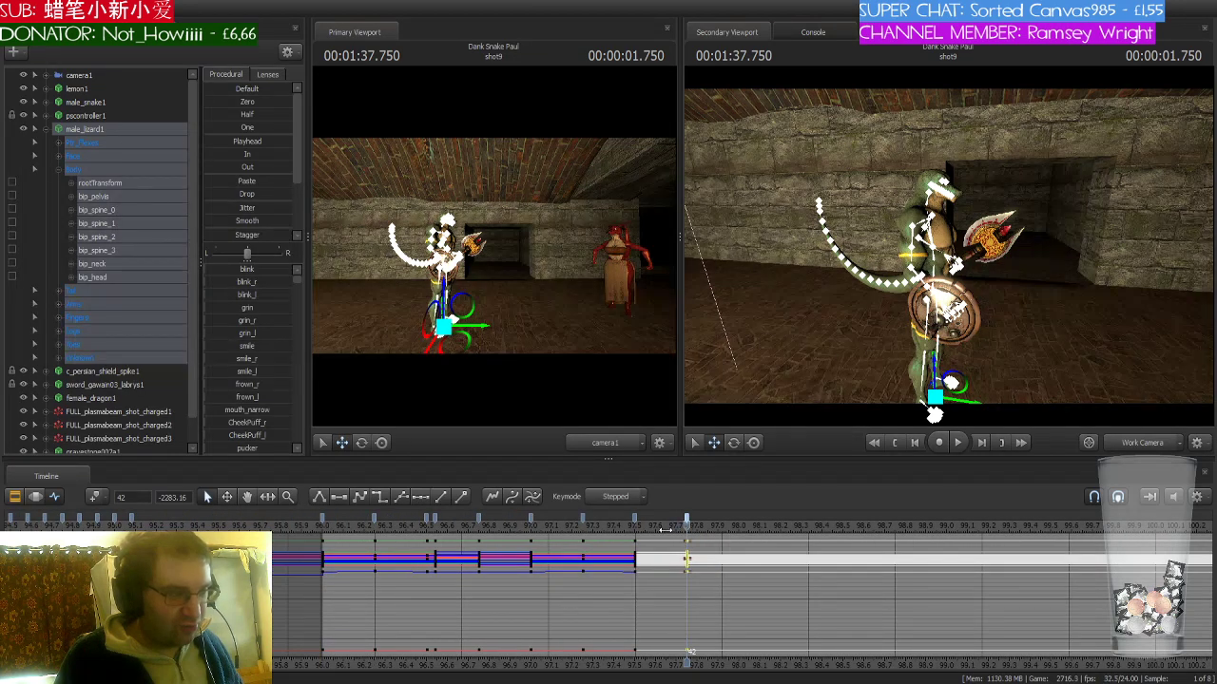
pyautogui.moveTo(665, 530); pyautogui.dragTo(340, 540)
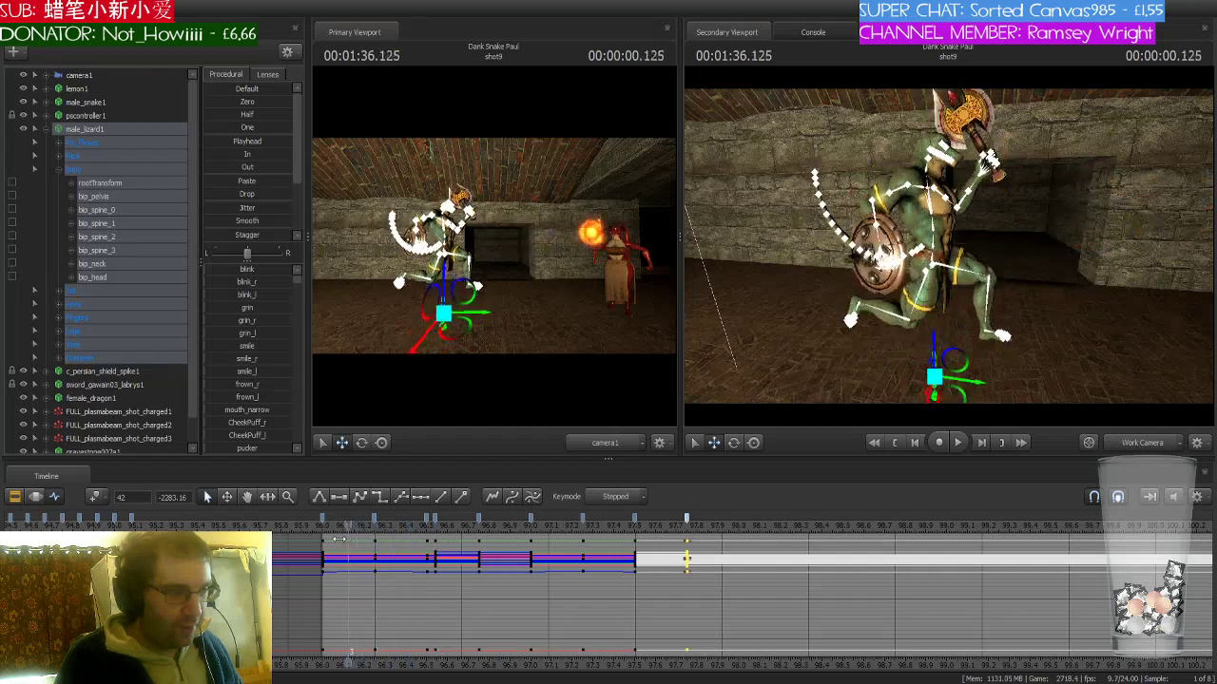
pyautogui.press('space')
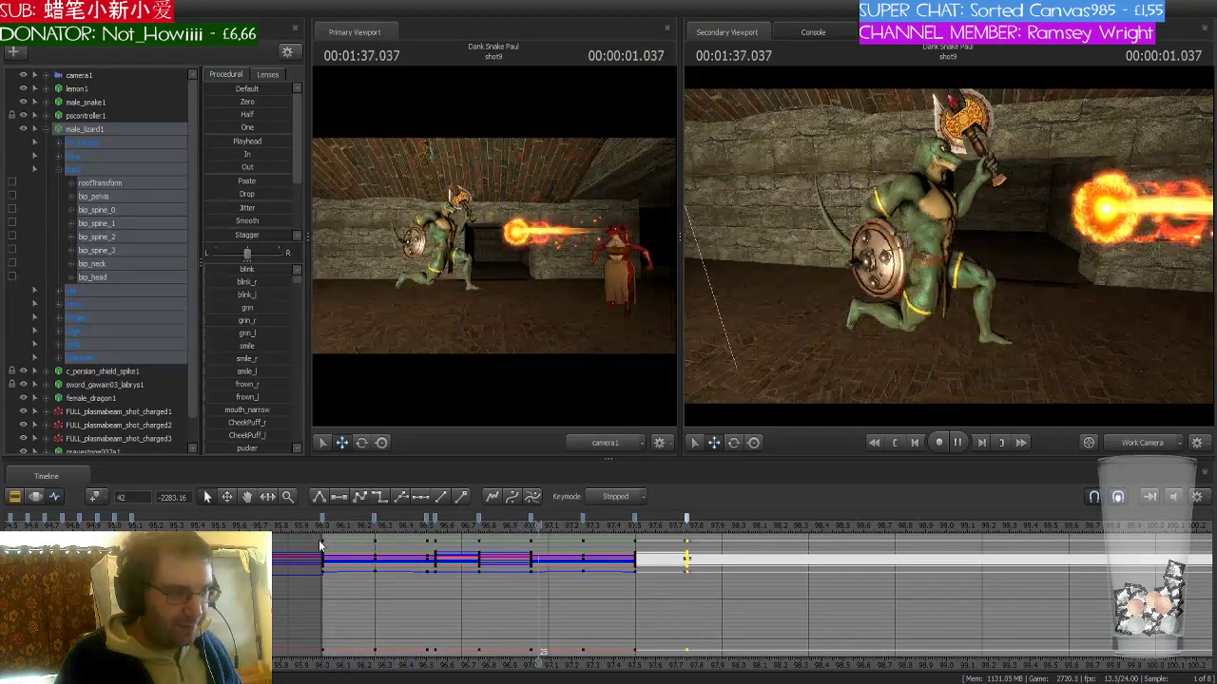
pyautogui.press('space')
pyautogui.scroll(2, 811, 540)
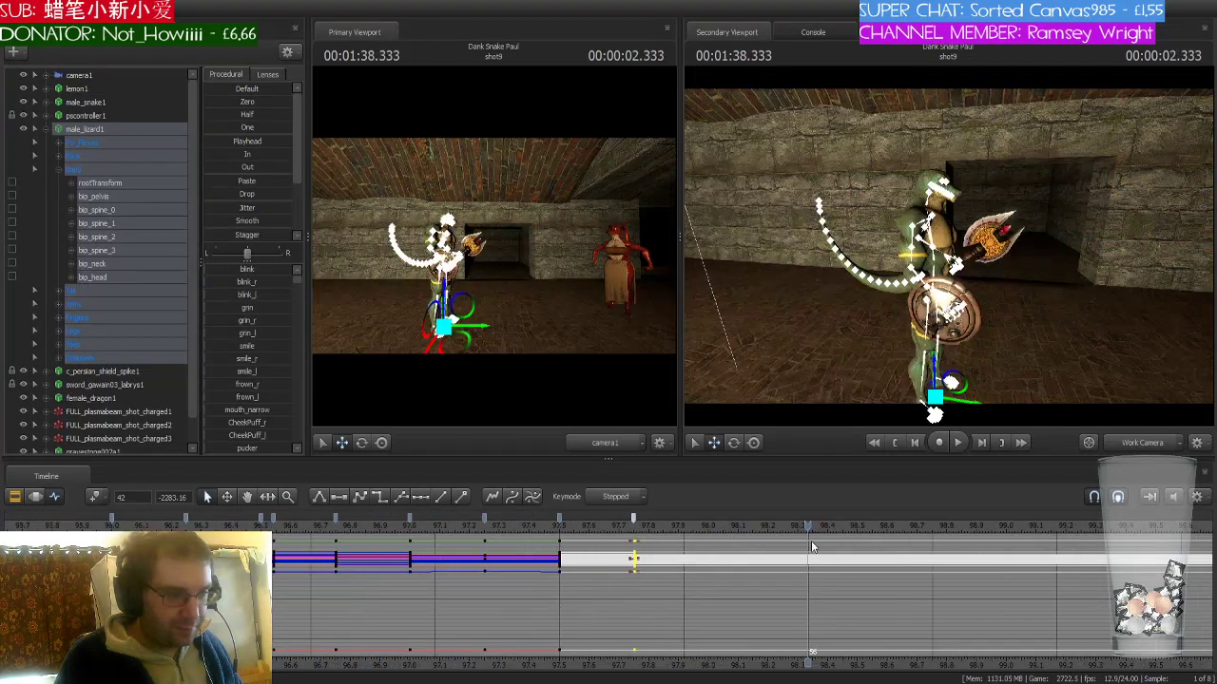
pyautogui.moveTo(811, 541); pyautogui.dragTo(284, 528)
pyautogui.scroll(-2, 290, 643)
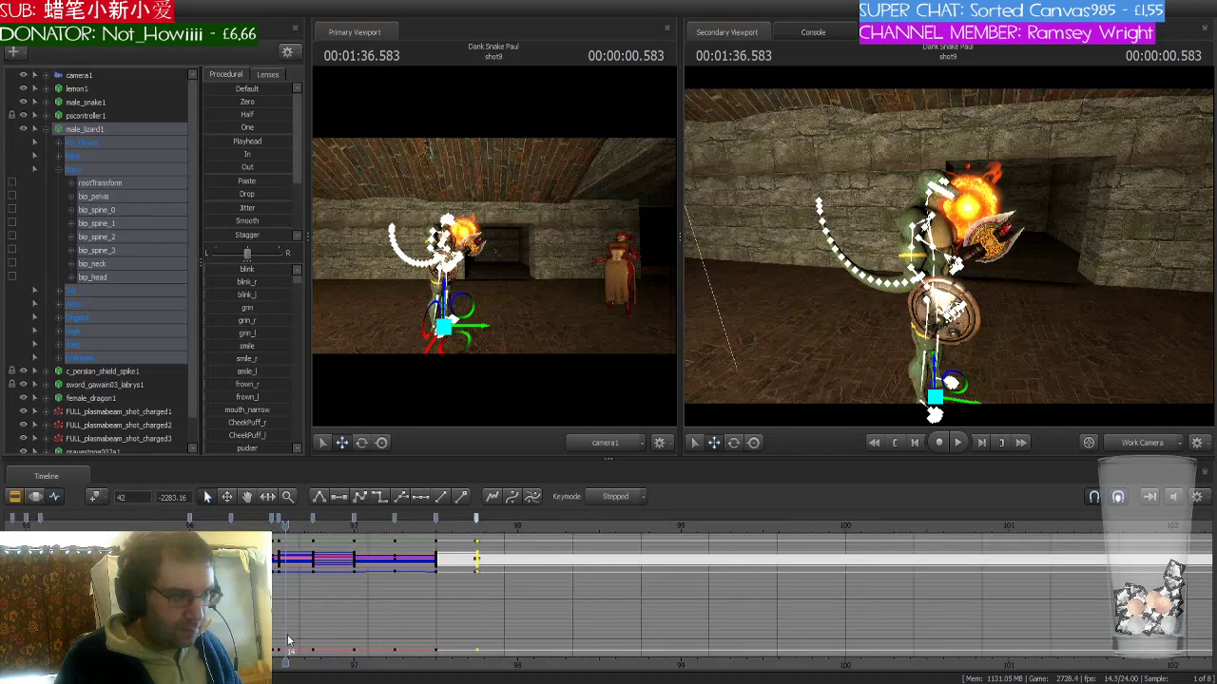
# - Check female_dragon1's keyframes up to frame 36 and FULL_plasmabeam_shot_charged3's flight from frame 36 to frame 54 of shot9
pyautogui.moveTo(202, 525); pyautogui.dragTo(418, 522, button='middle')
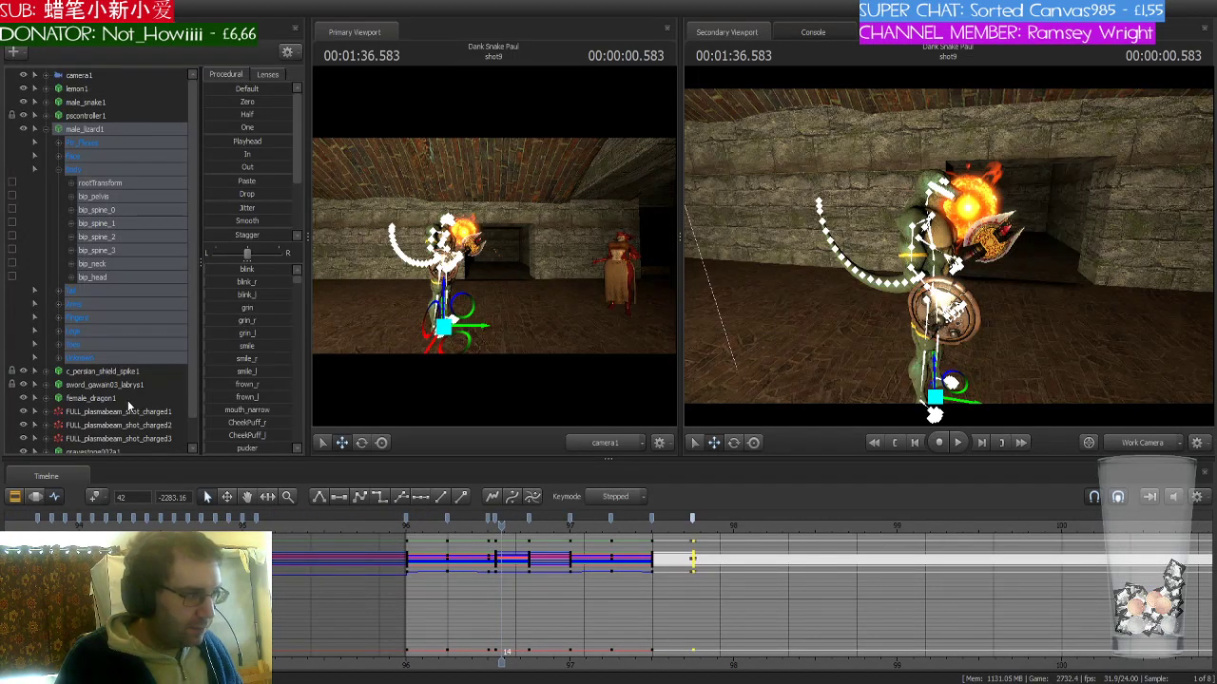
pyautogui.scroll(-1, 127, 400)
pyautogui.click(114, 373)
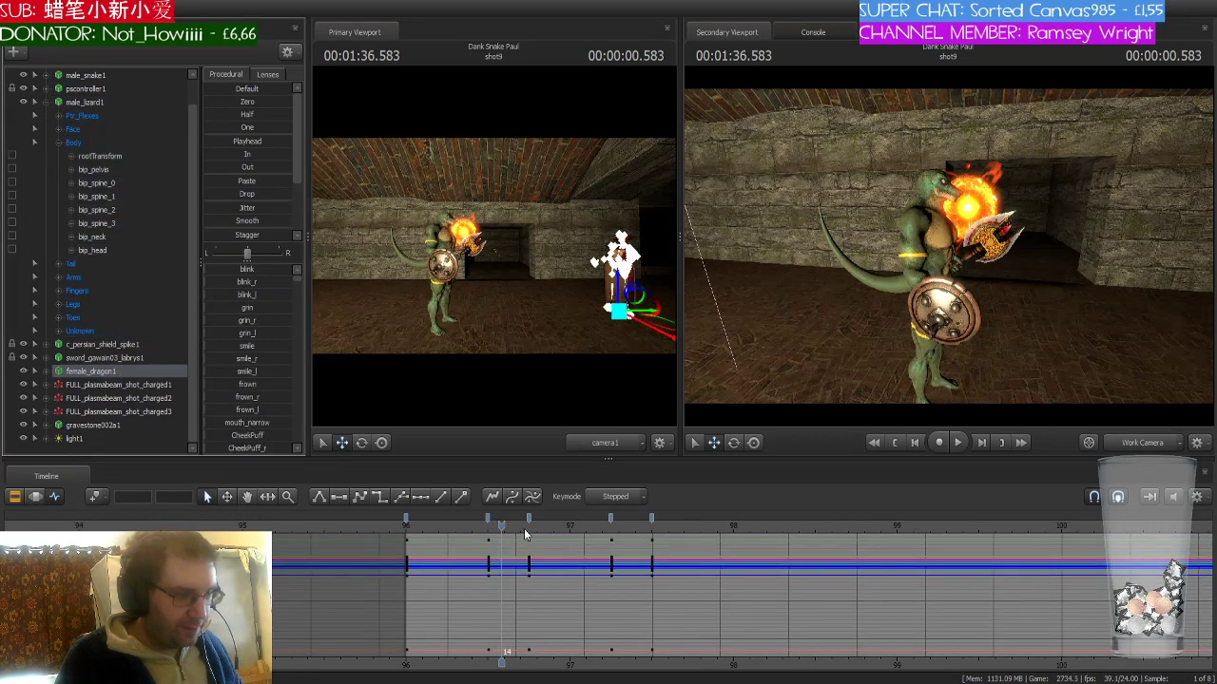
pyautogui.moveTo(502, 526); pyautogui.dragTo(651, 543)
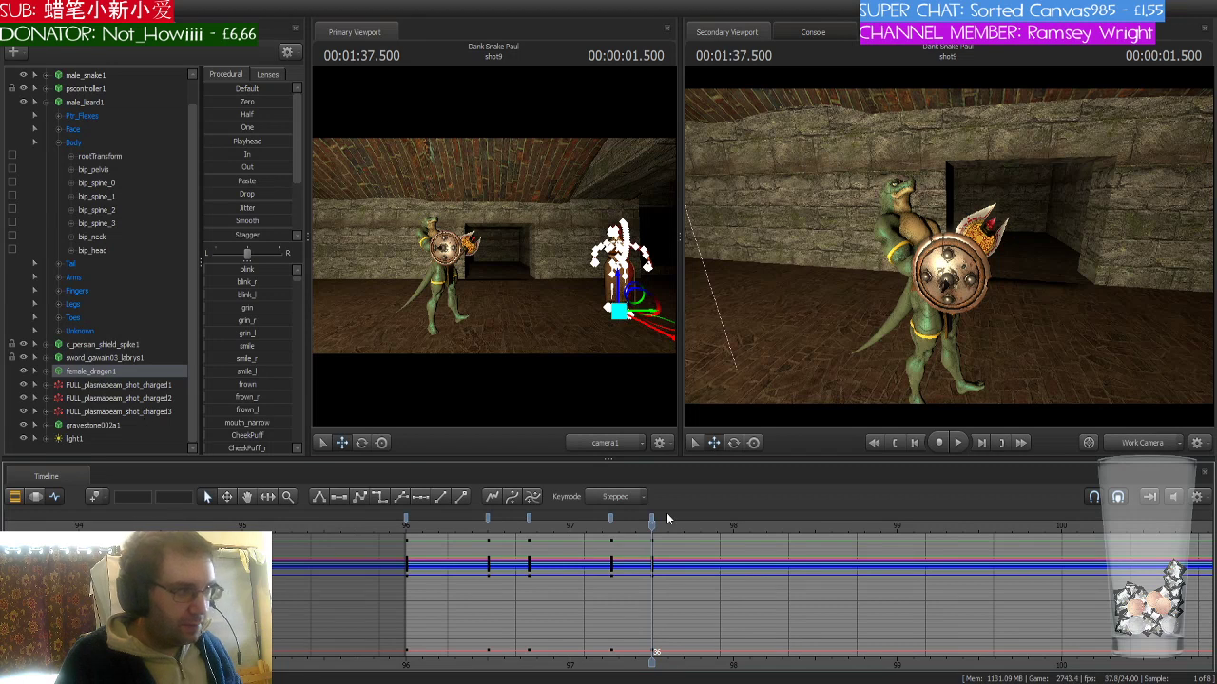
pyautogui.click(144, 413)
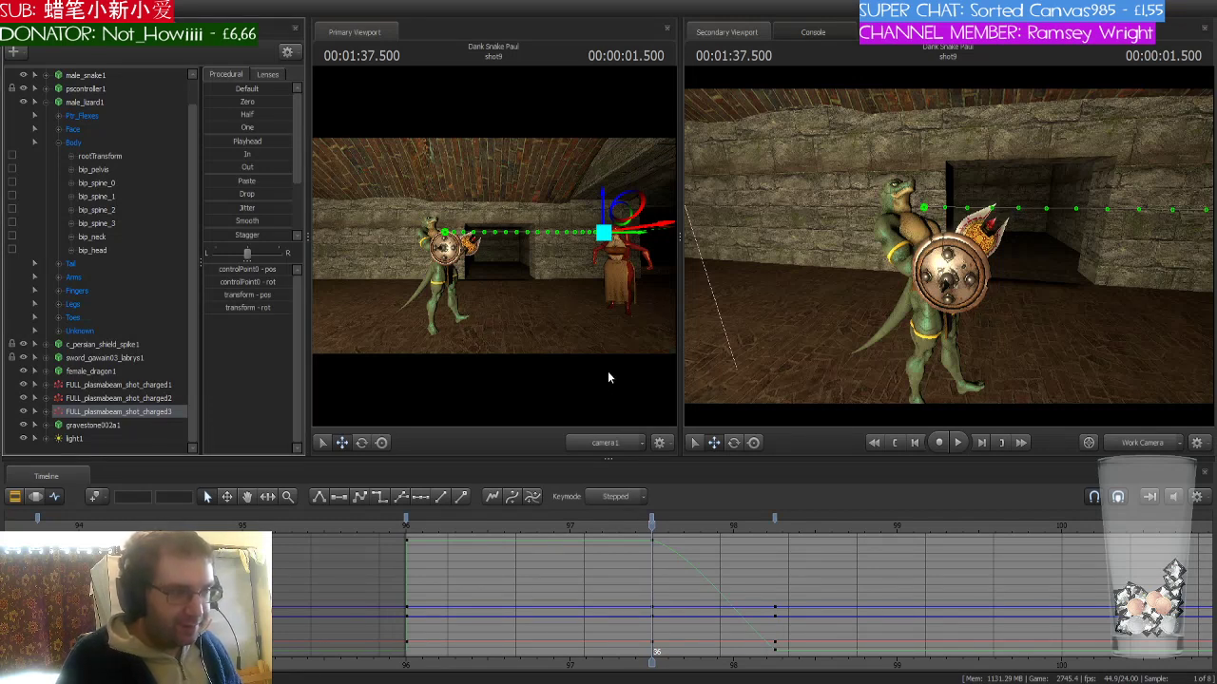
pyautogui.moveTo(653, 521); pyautogui.dragTo(367, 538)
pyautogui.press('space')
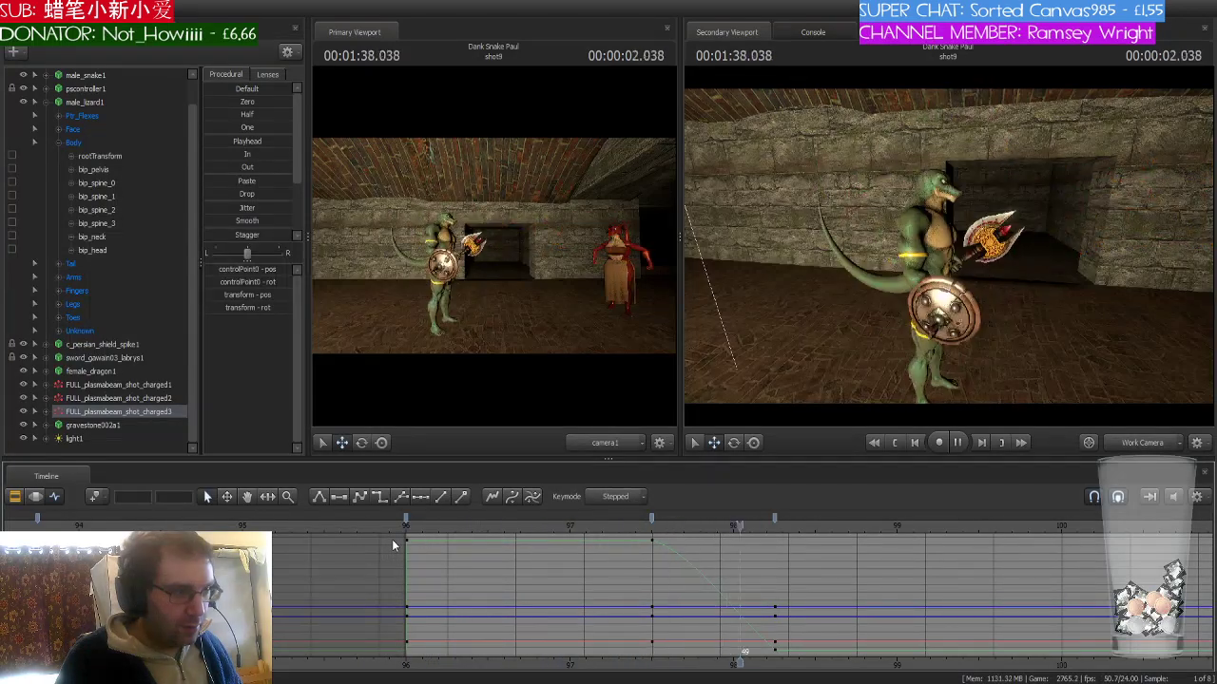
pyautogui.click(774, 544)
pyautogui.moveTo(785, 529); pyautogui.dragTo(652, 530)
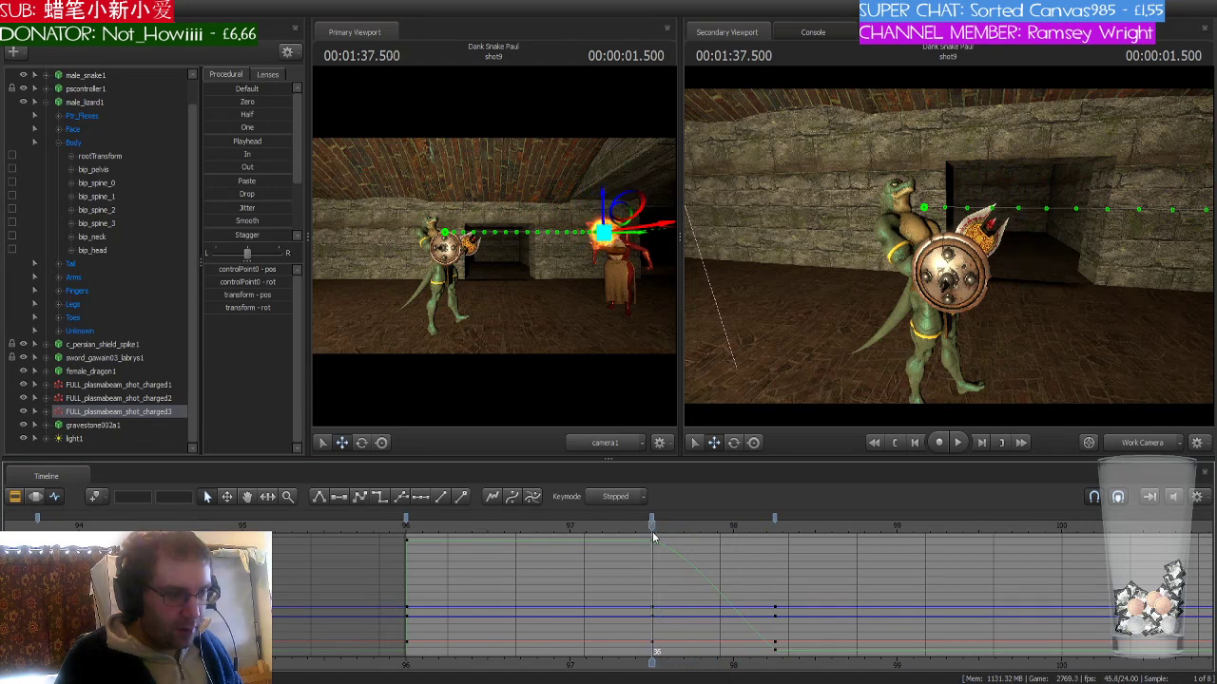
pyautogui.click(144, 412)
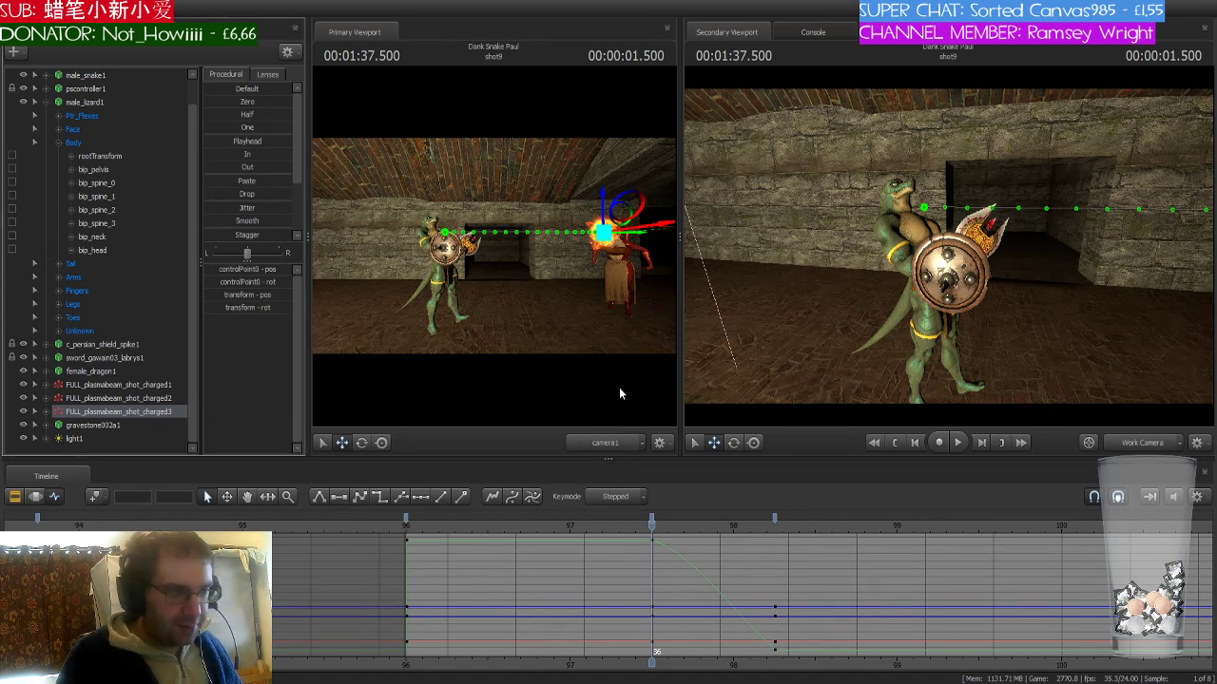
pyautogui.moveTo(651, 523); pyautogui.dragTo(776, 540)
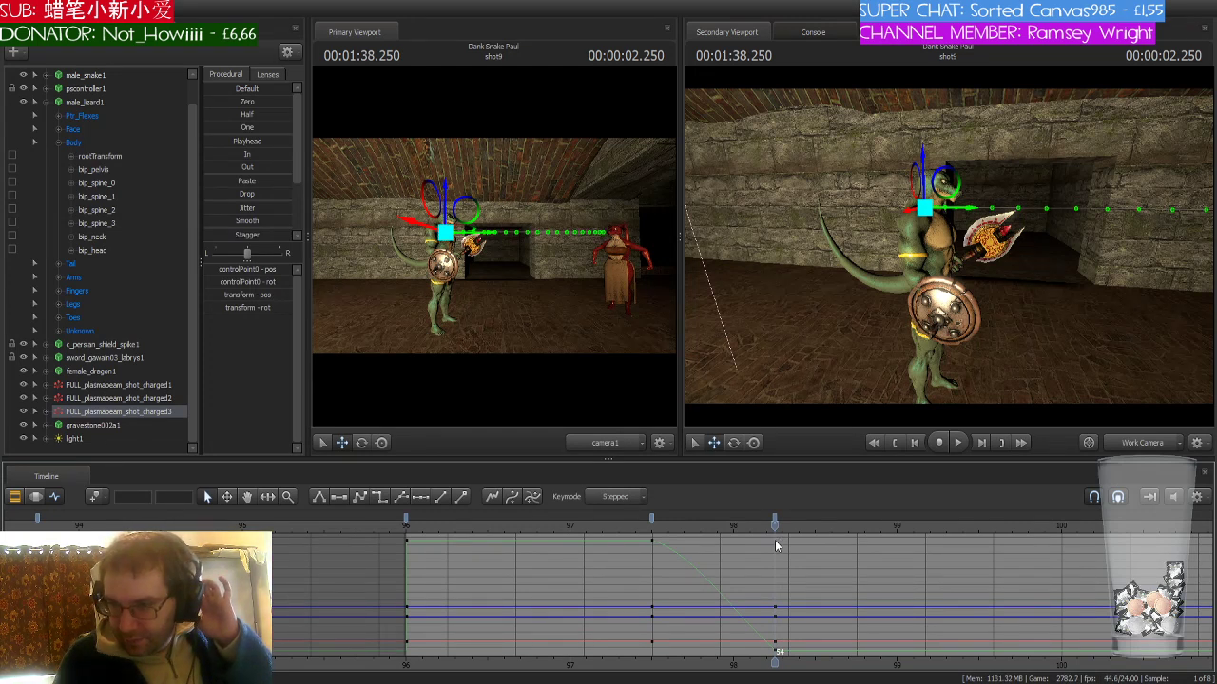
pyautogui.click(774, 525)
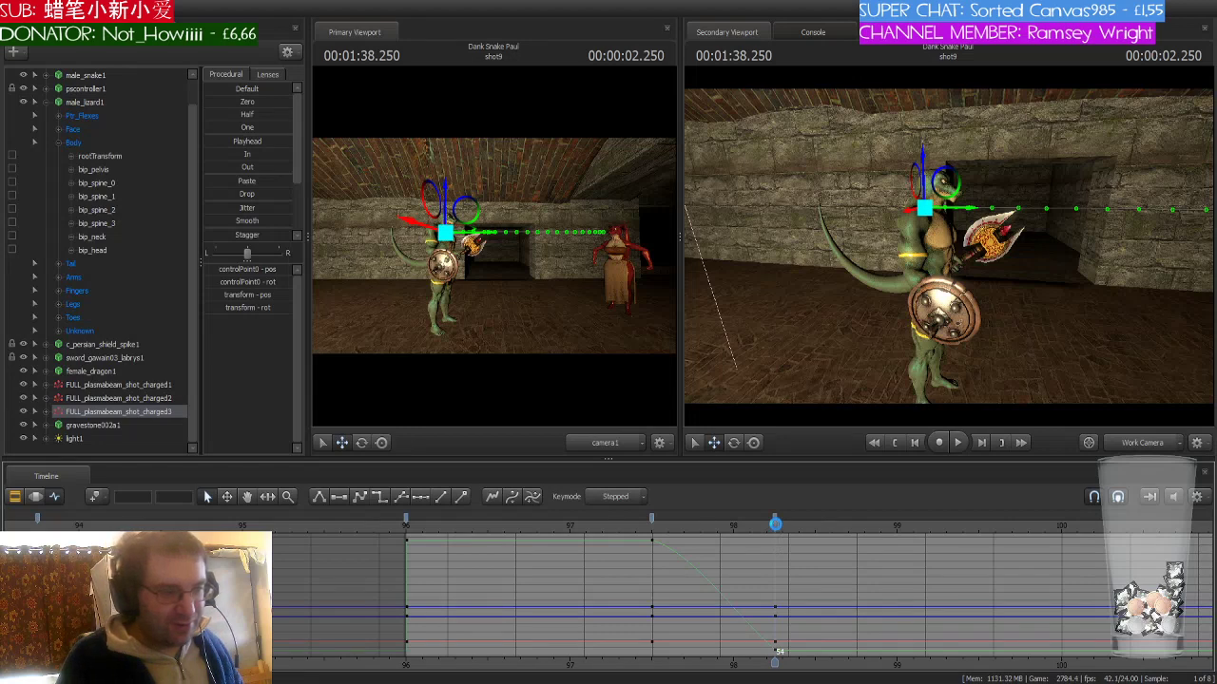
pyautogui.moveTo(775, 525); pyautogui.dragTo(573, 529)
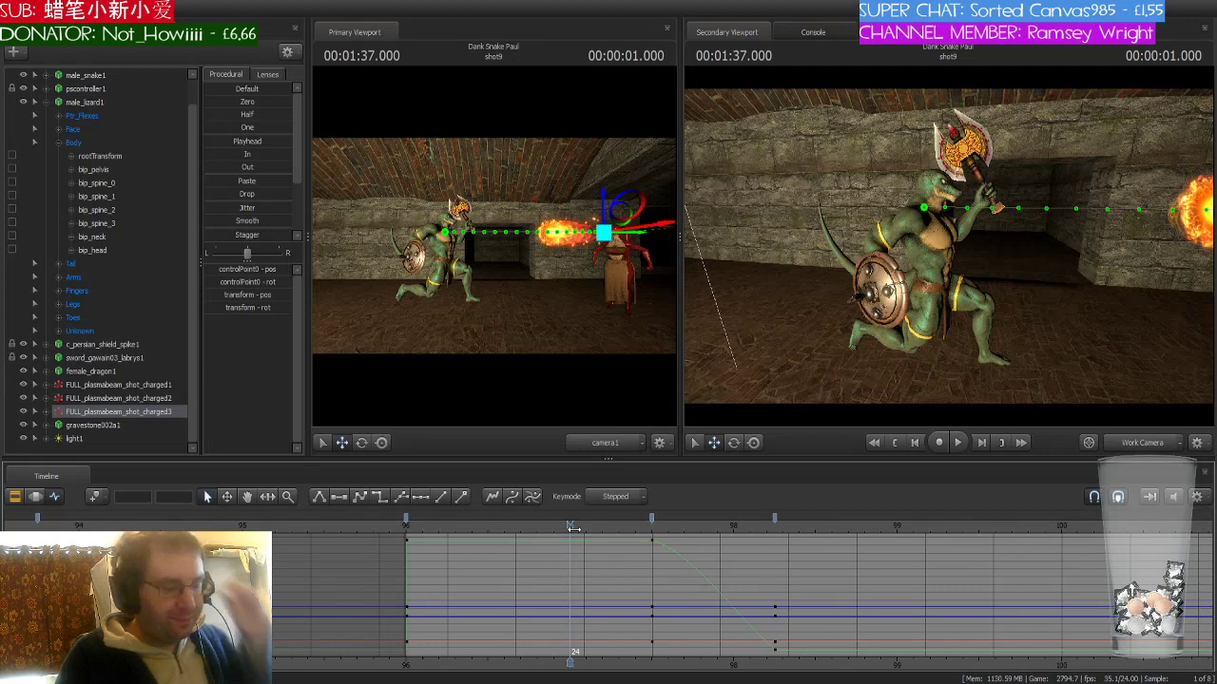
# - Copy male_lizard1's keyframes at frames 0, 6 and 12 to frames 42, 48 and 54, replacing the existing frame 42 keyframe
pyautogui.moveTo(573, 528); pyautogui.dragTo(692, 532)
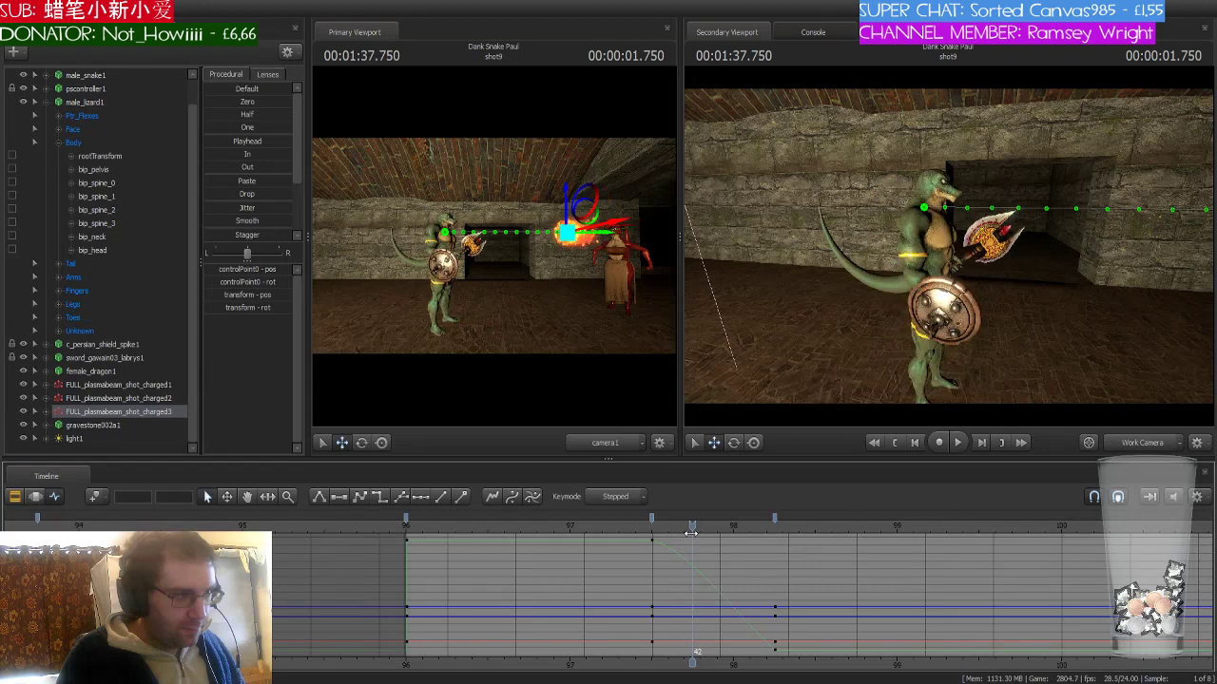
pyautogui.click(17, 496)
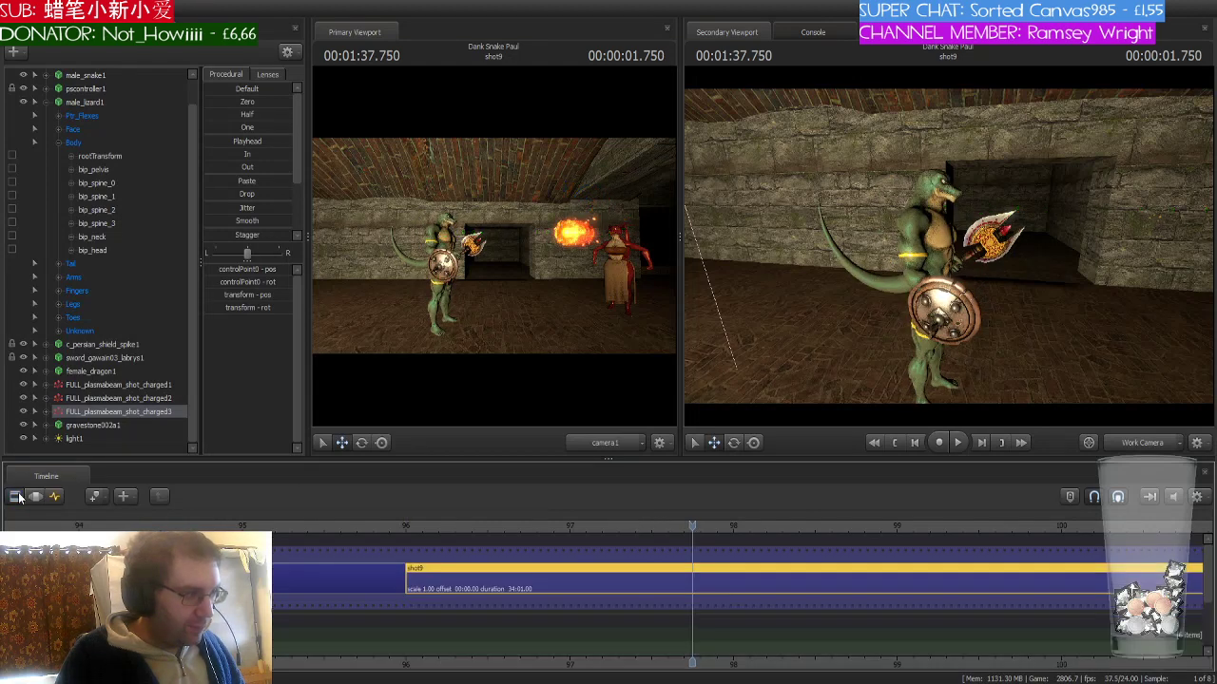
pyautogui.click(53, 497)
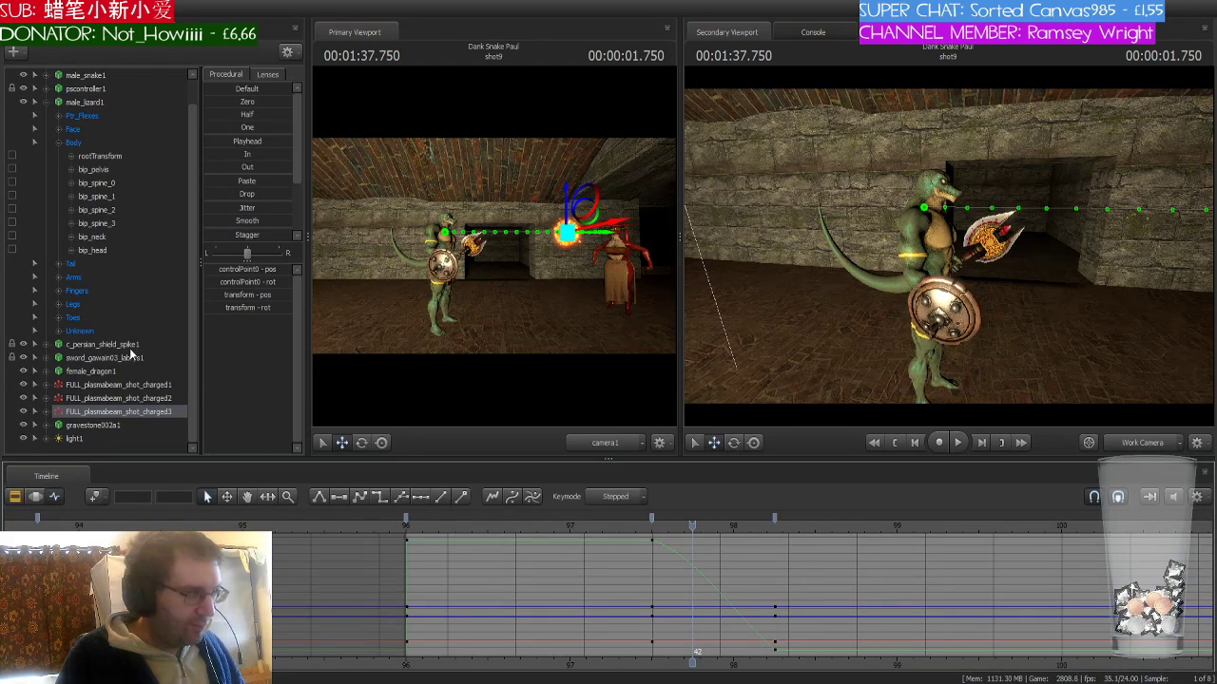
pyautogui.click(107, 100)
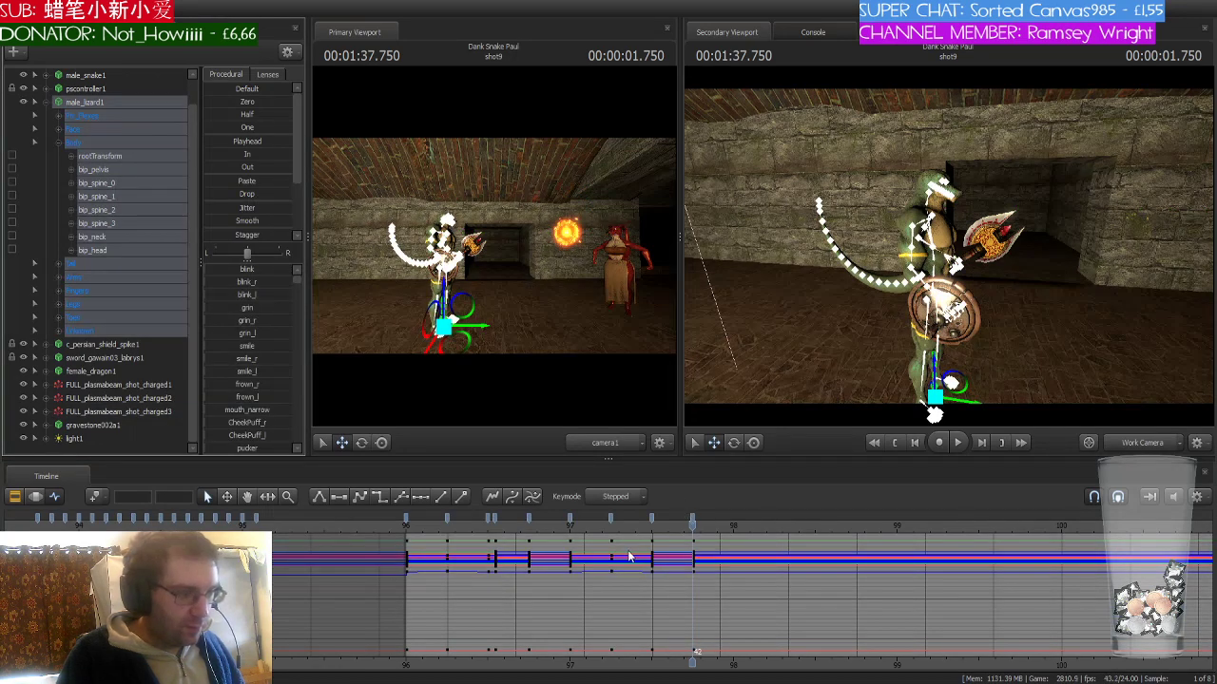
pyautogui.click(405, 523)
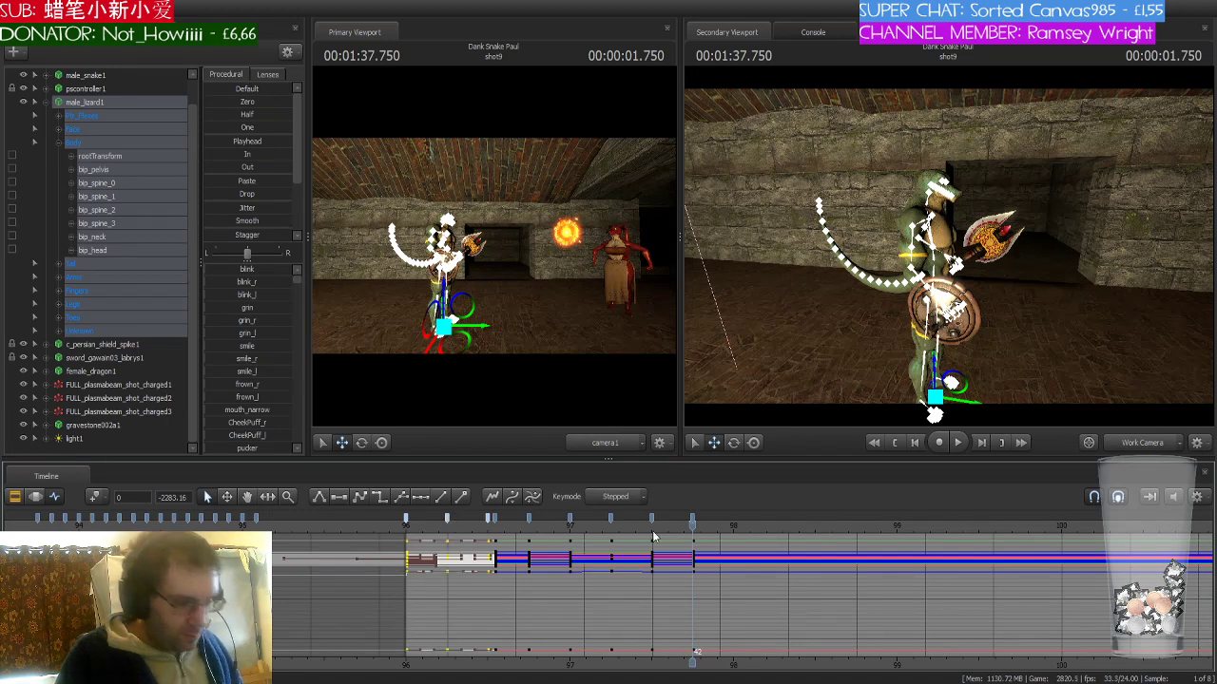
pyautogui.click(692, 519)
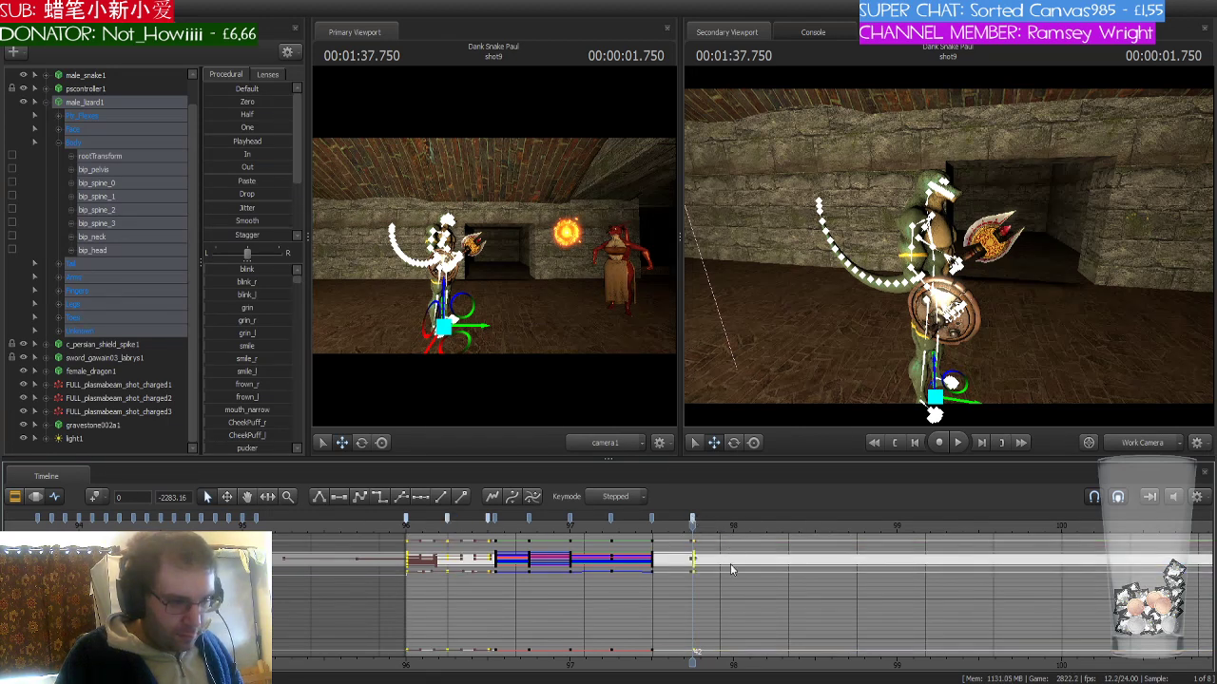
pyautogui.hotkey('ctrl', 'v')
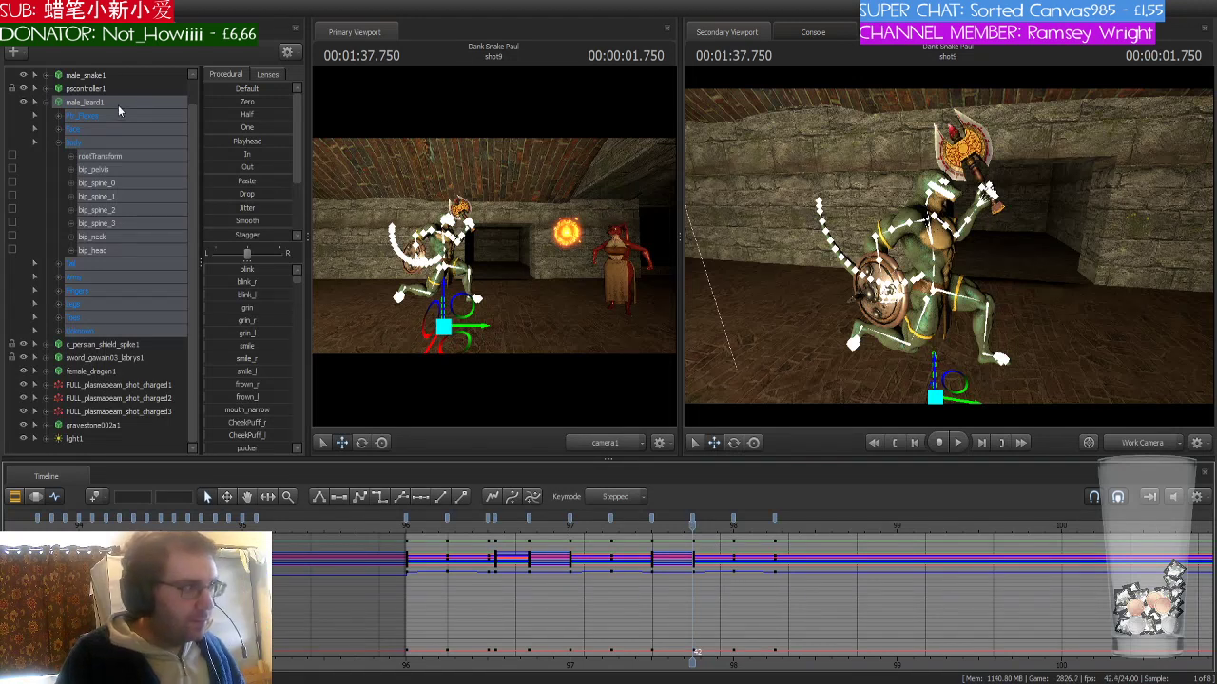
# - Take rootTransform out of the selection of male_lizard1's controls
pyautogui.click(122, 155)
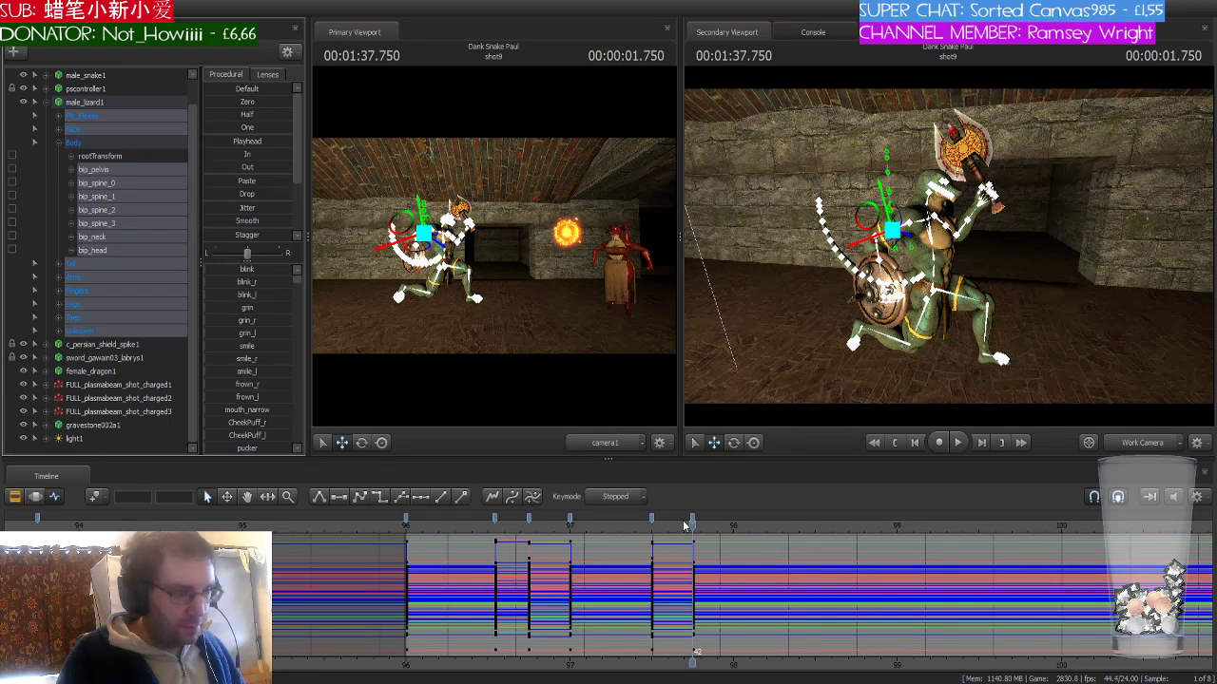
# - Make male_lizard1's keyframes at shot frames 36 and 42 stepped so the poses hold instead of blending
pyautogui.scroll(3, 684, 525)
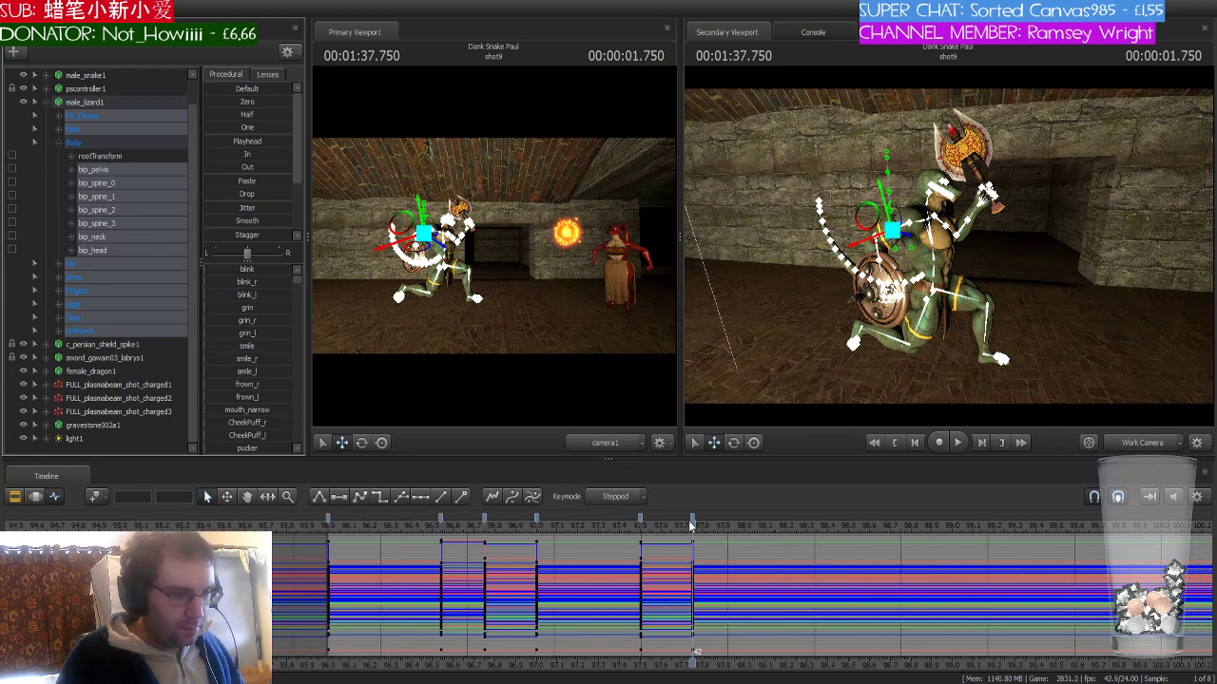
pyautogui.click(633, 519)
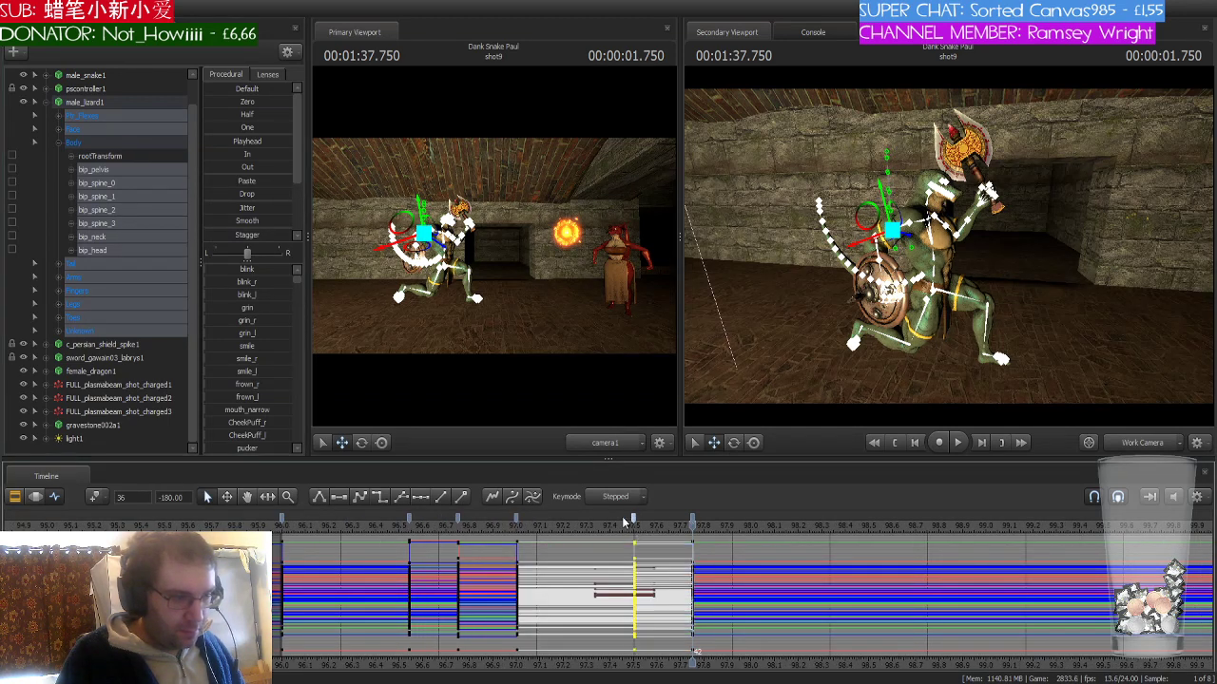
pyautogui.click(379, 499)
pyautogui.click(693, 521)
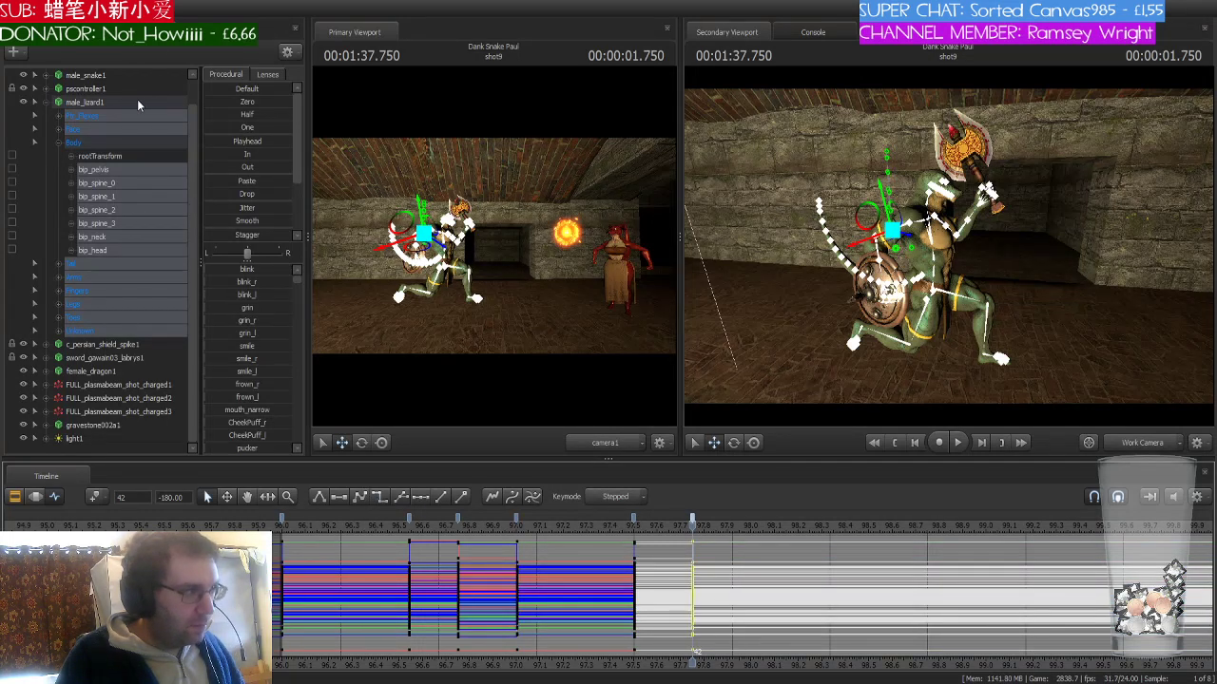
# - Try copying only rootTransform's keyframes from 00:01:33.750 to the end of that sequence in shot8, pasting them at 00:01:38.250, and undo the paste
pyautogui.click(125, 155)
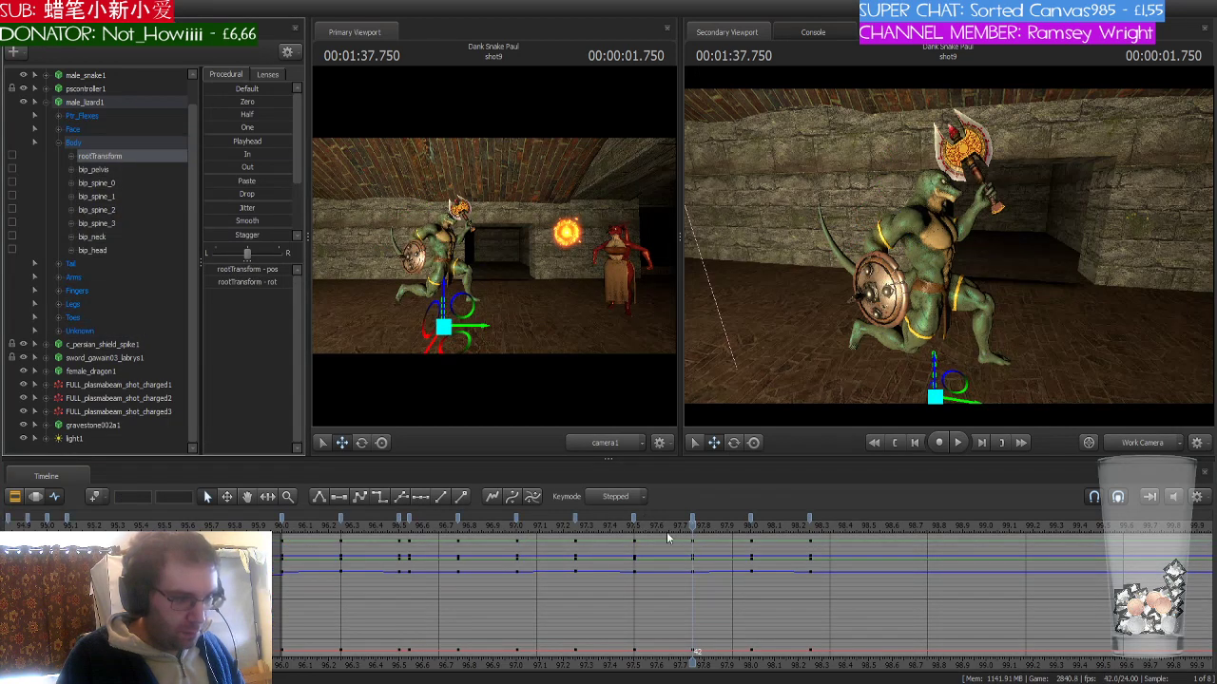
pyautogui.moveTo(693, 526); pyautogui.dragTo(810, 547)
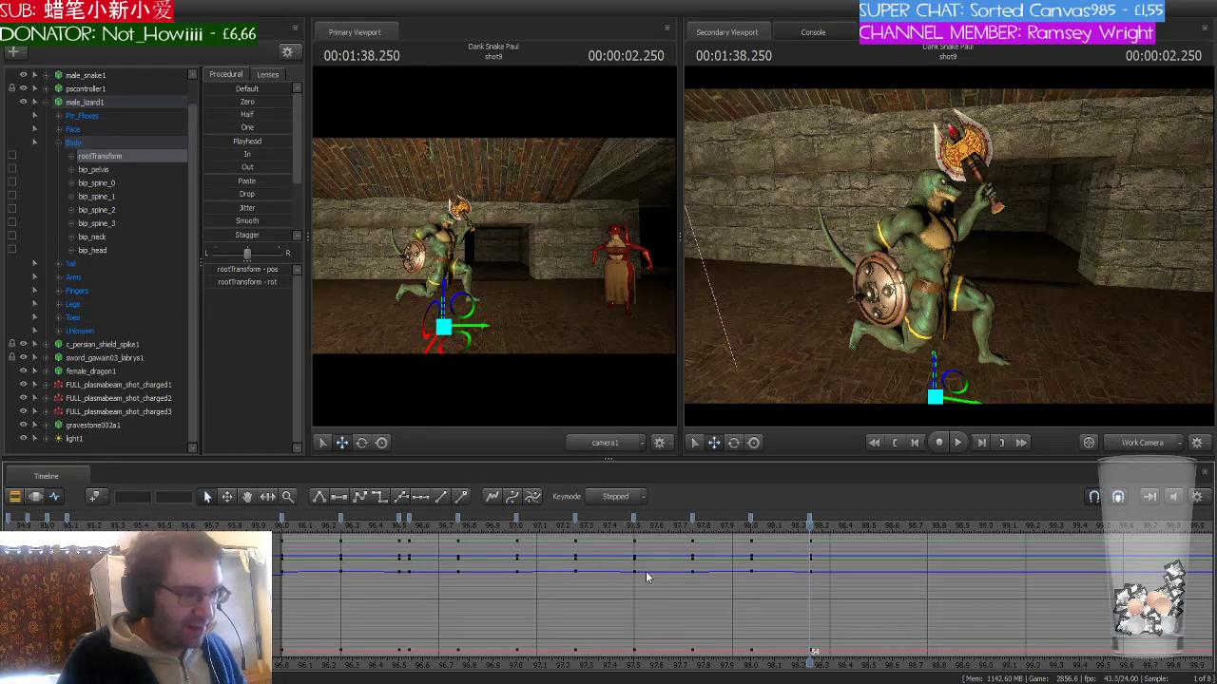
pyautogui.click(411, 537)
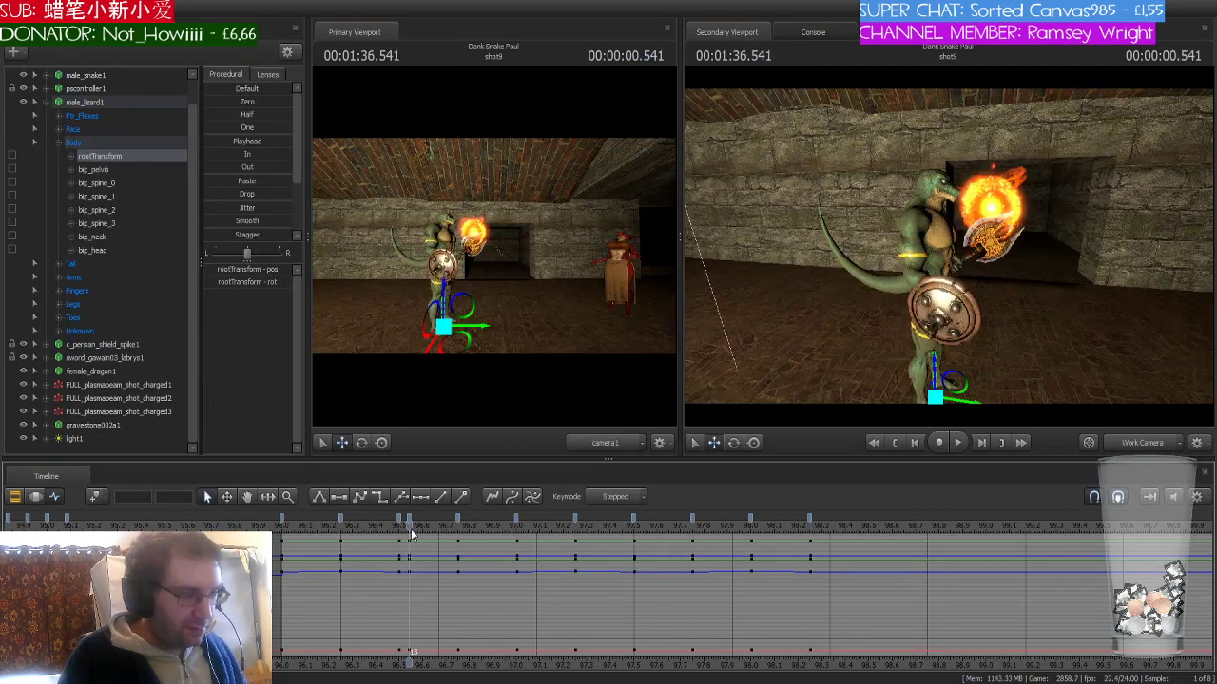
pyautogui.scroll(-3, 410, 537)
pyautogui.scroll(-1, 411, 537)
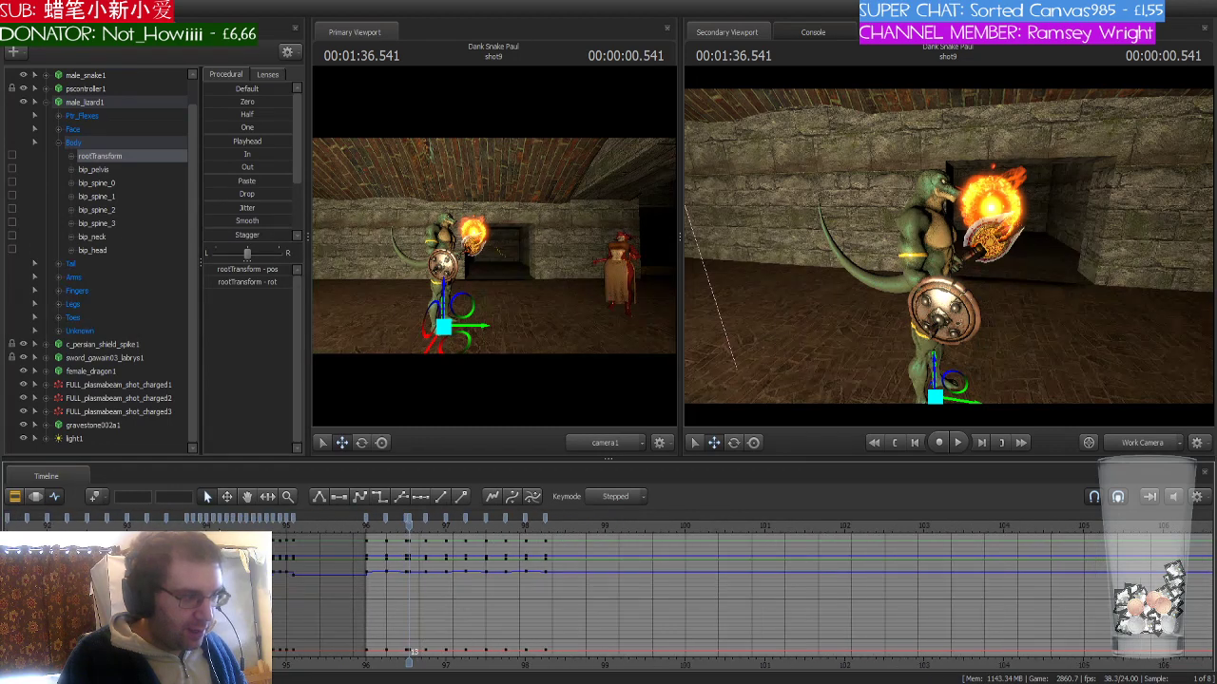
pyautogui.click(190, 529)
pyautogui.scroll(3, 190, 528)
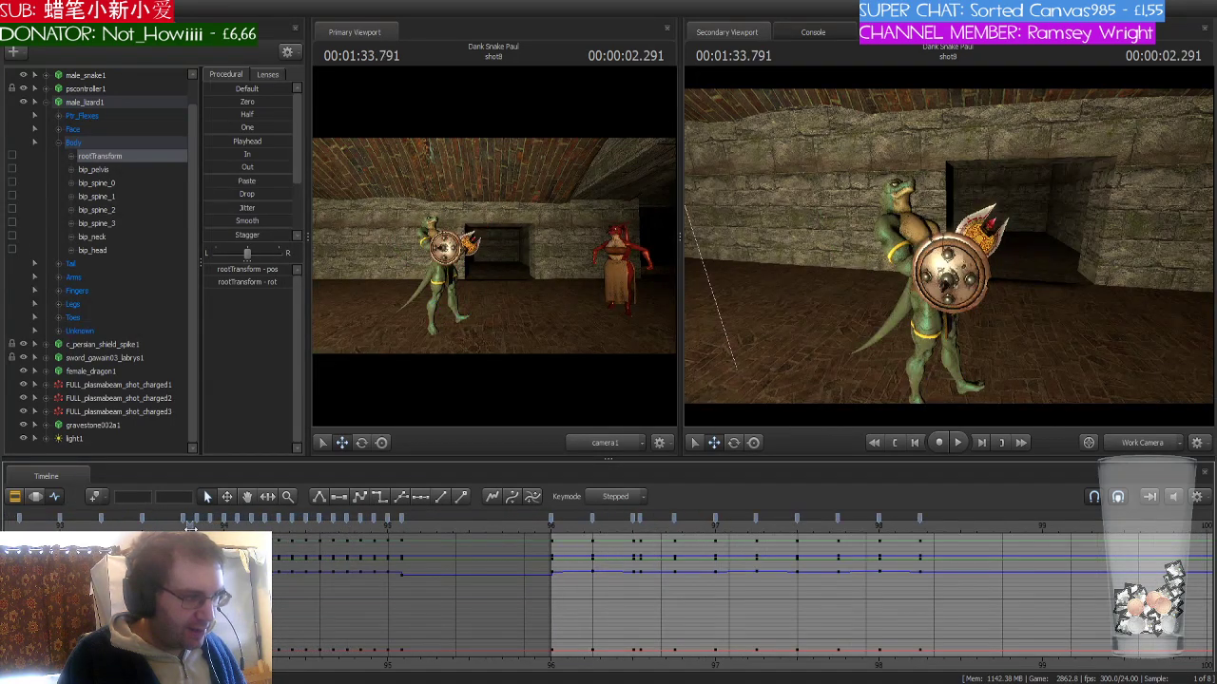
pyautogui.moveTo(190, 529); pyautogui.dragTo(400, 519)
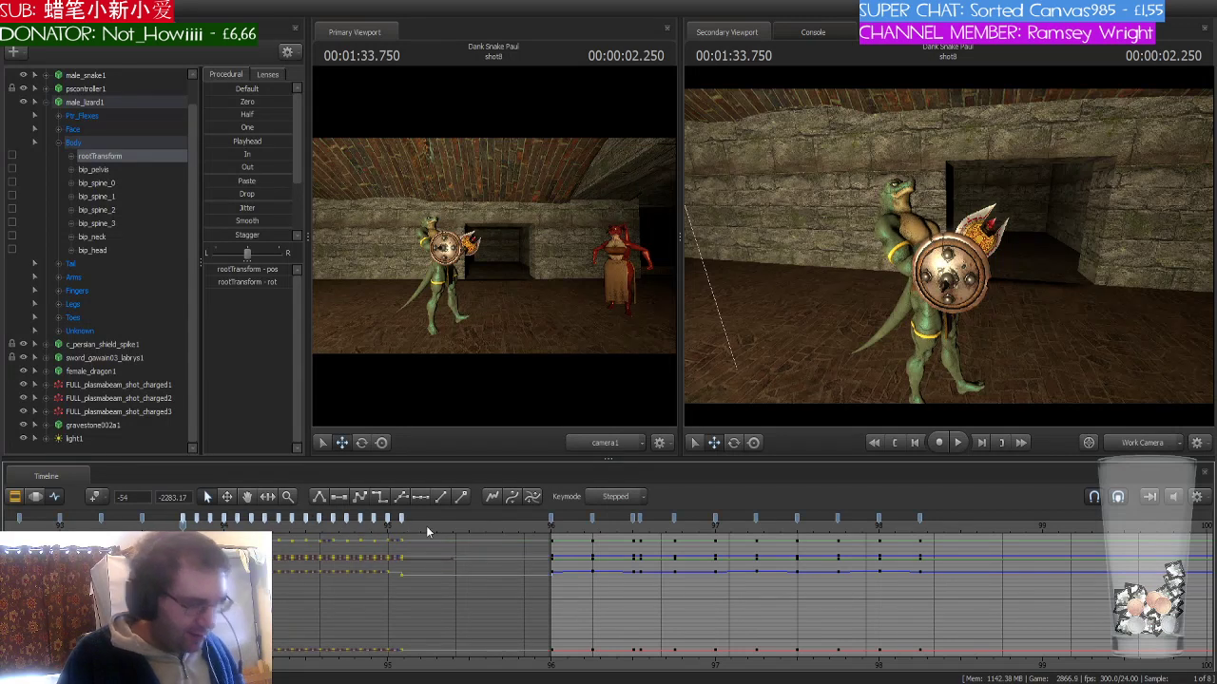
pyautogui.click(920, 526)
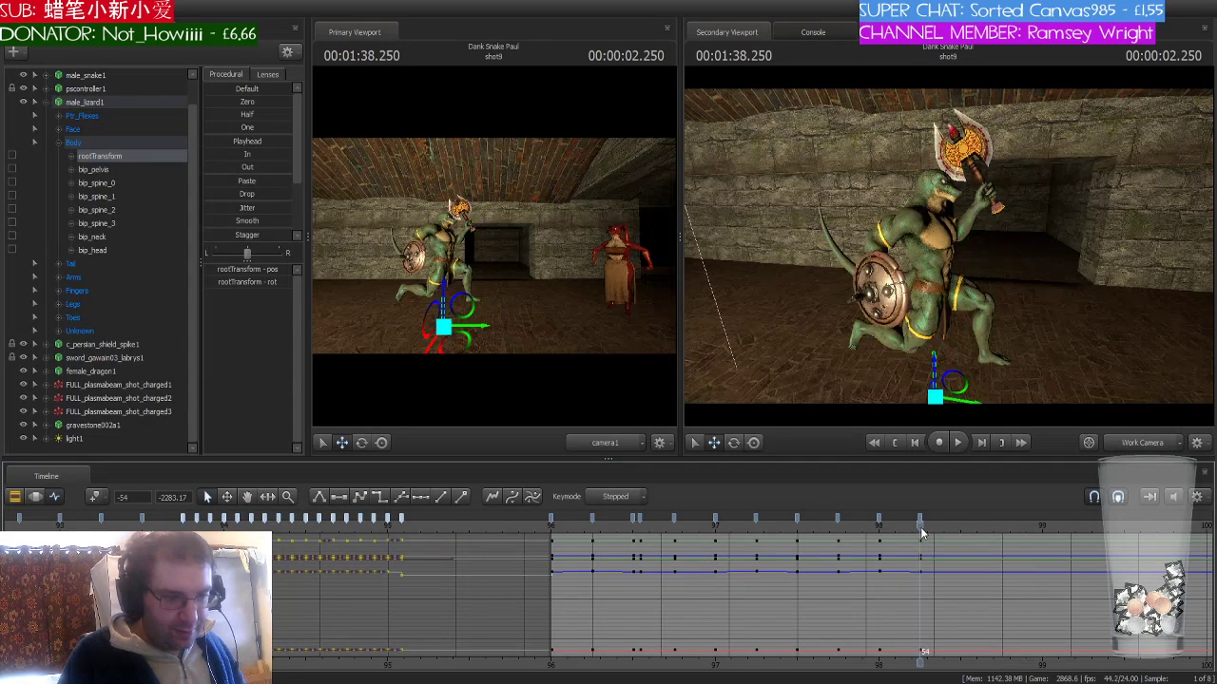
pyautogui.hotkey('ctrl', 'v')
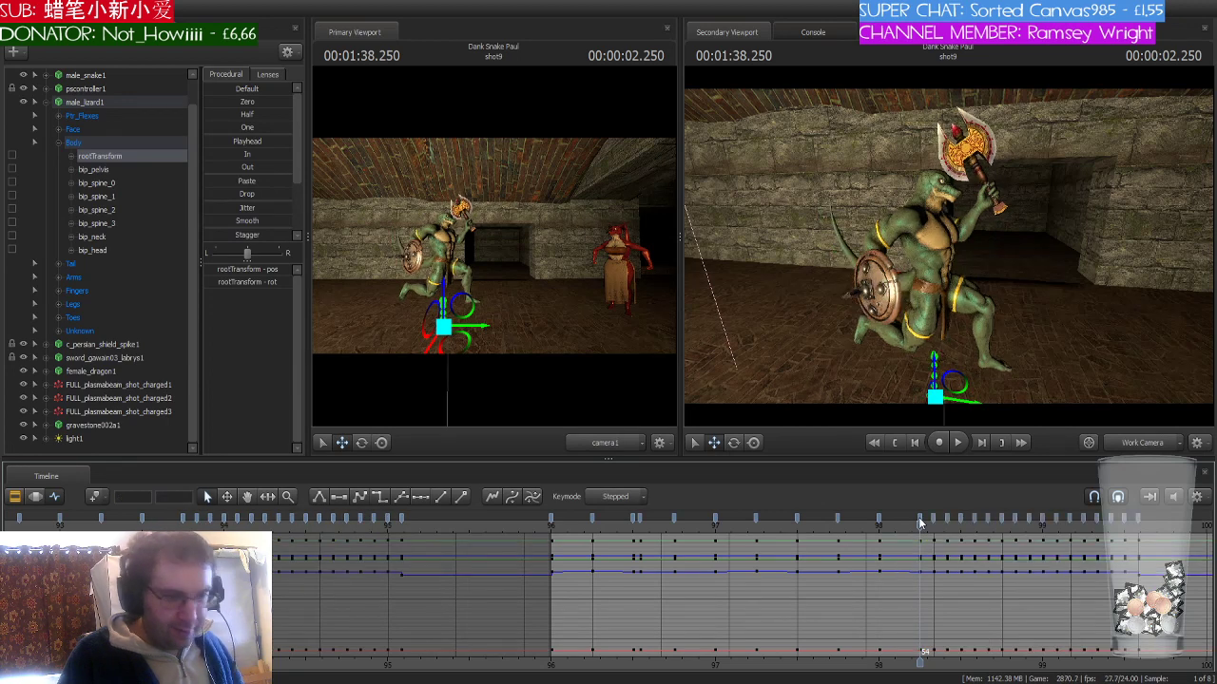
pyautogui.moveTo(920, 526)
pyautogui.mouseDown()
pyautogui.moveTo(1070, 526)
pyautogui.moveTo(899, 526)
pyautogui.moveTo(951, 527)
pyautogui.moveTo(921, 531)
pyautogui.mouseUp()
pyautogui.hotkey('ctrl', 'z')
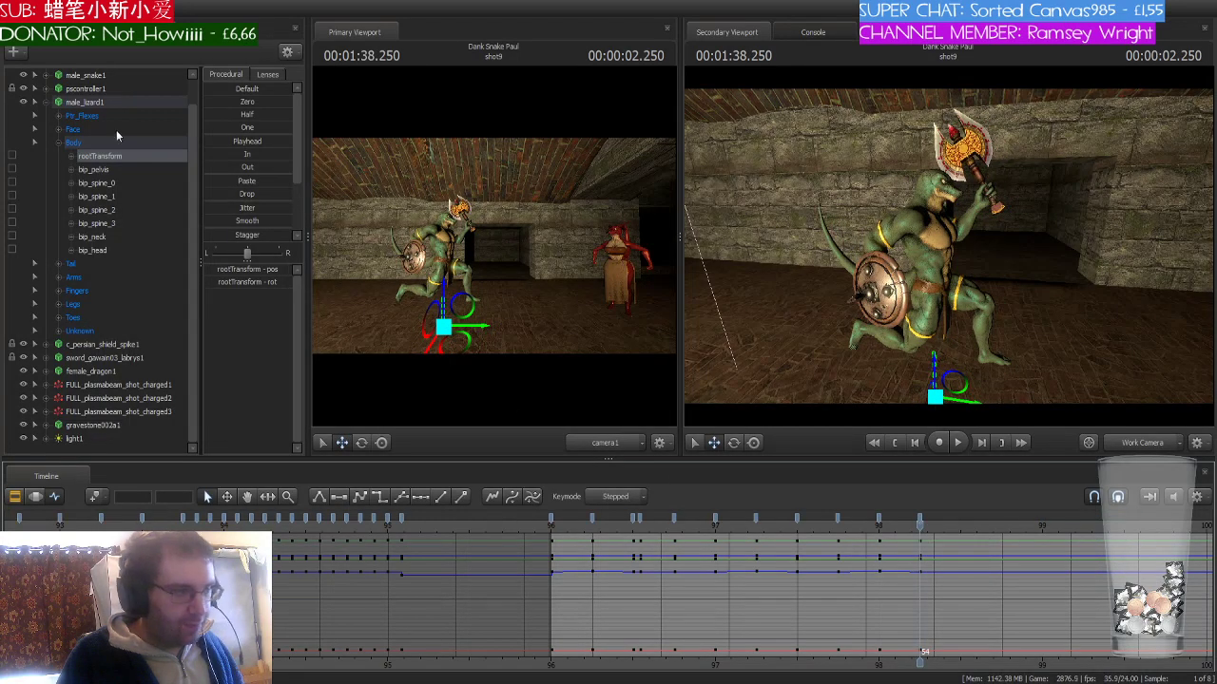
# - Copy all of male_lizard1's keyframes from 00:01:33.750 to the end of that sequence in shot8 and paste them at 00:01:38.250
pyautogui.click(124, 105)
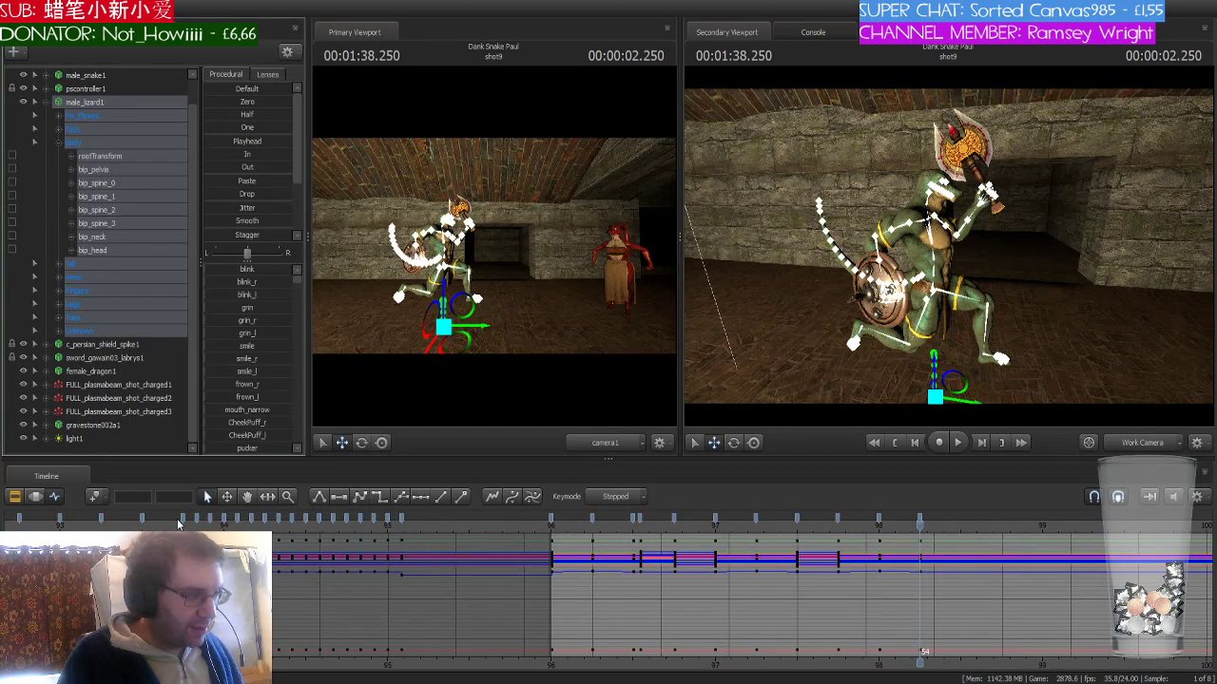
pyautogui.click(183, 521)
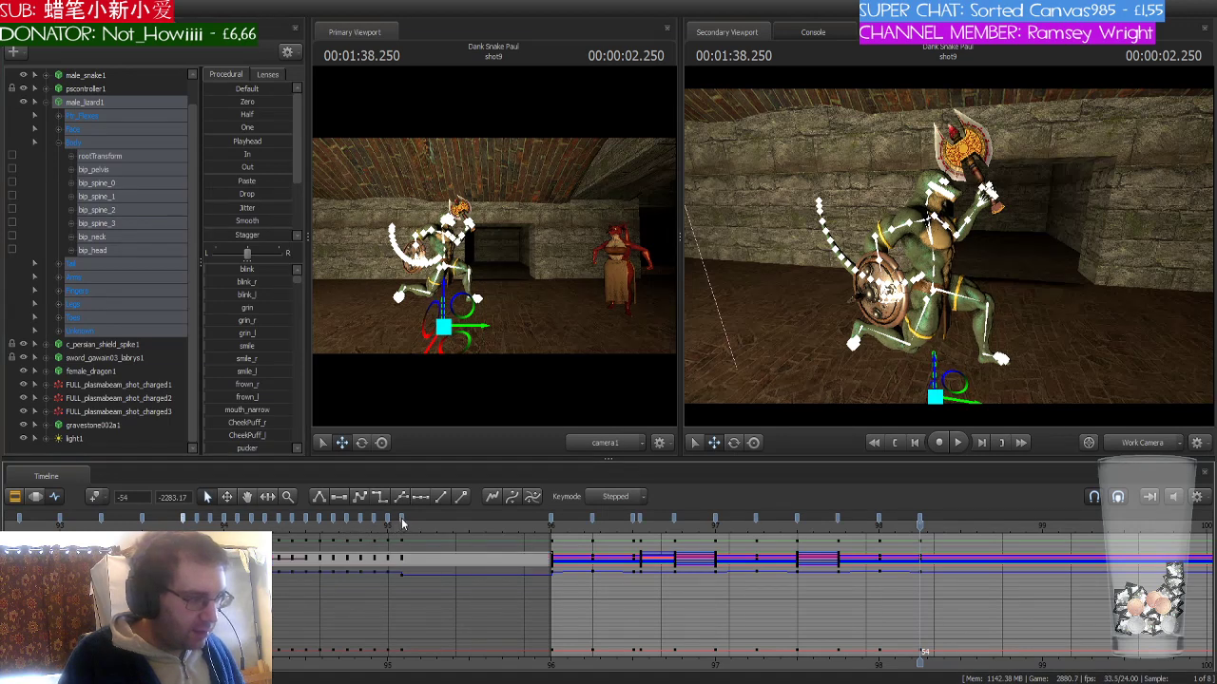
pyautogui.keyDown('shift'); pyautogui.click(401, 520); pyautogui.keyUp('shift')
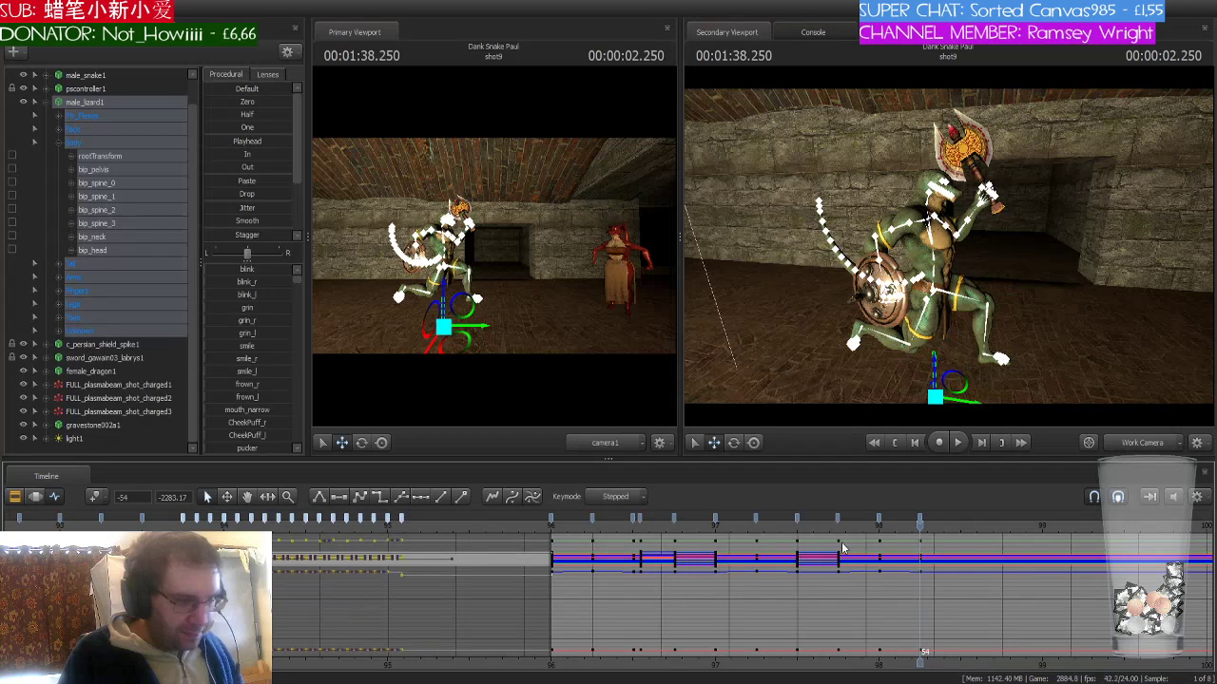
pyautogui.hotkey('ctrl', 'v')
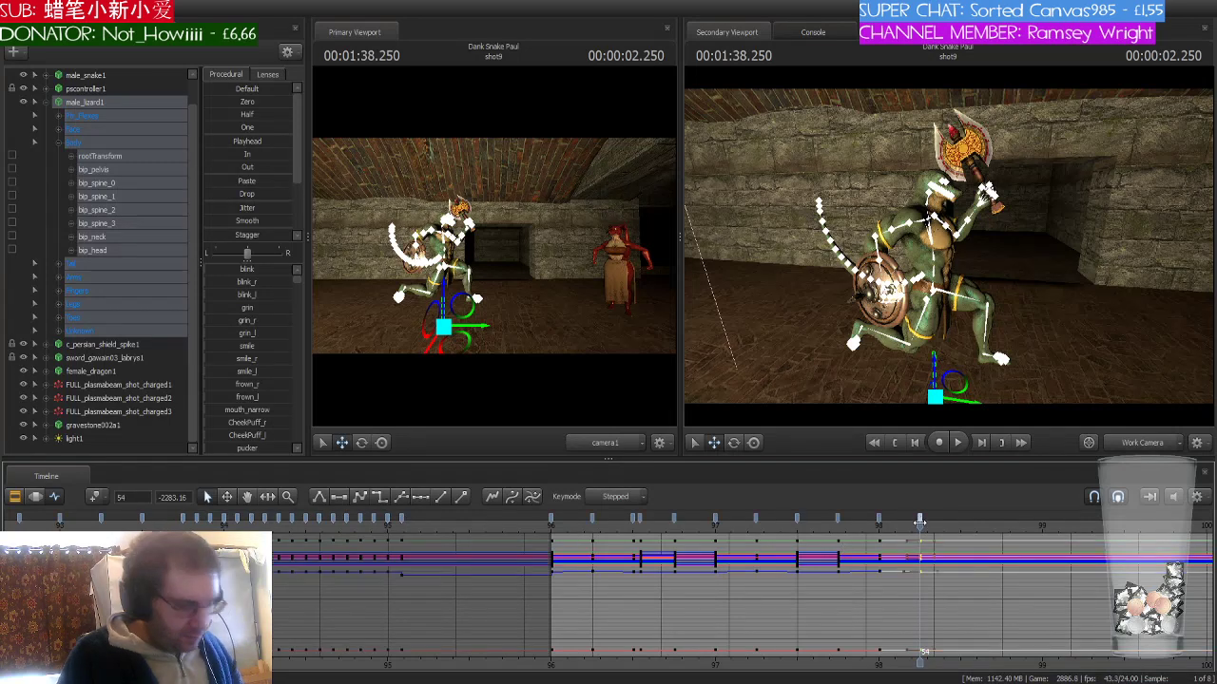
pyautogui.moveTo(919, 528); pyautogui.dragTo(1141, 565)
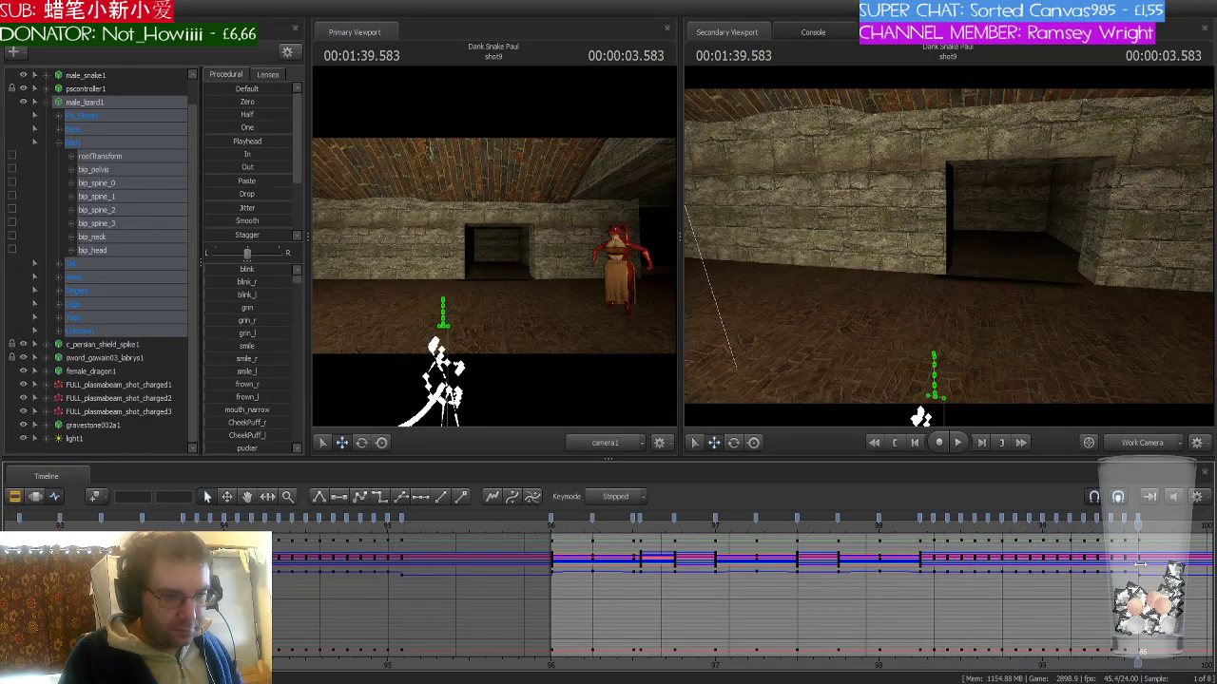
# - Copy gravestone002a1's two adjacent keyframes near the end of shot8 and paste them at 00:01:39.541 in shot9
pyautogui.click(127, 425)
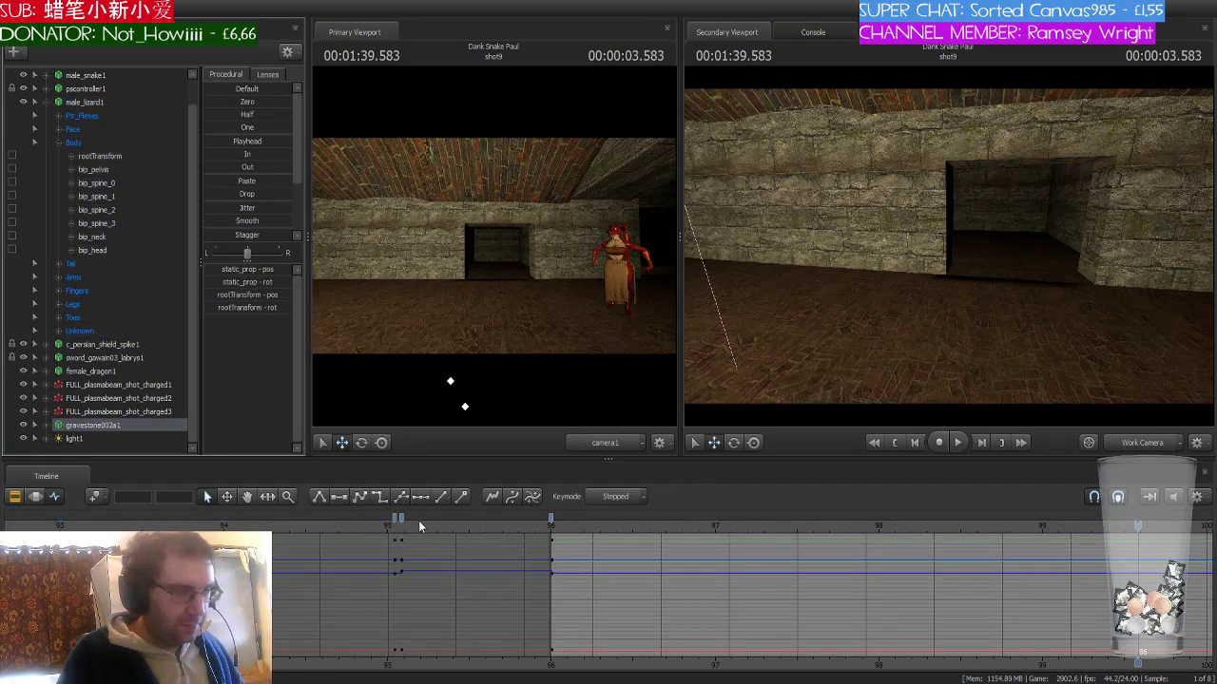
pyautogui.press('Left')
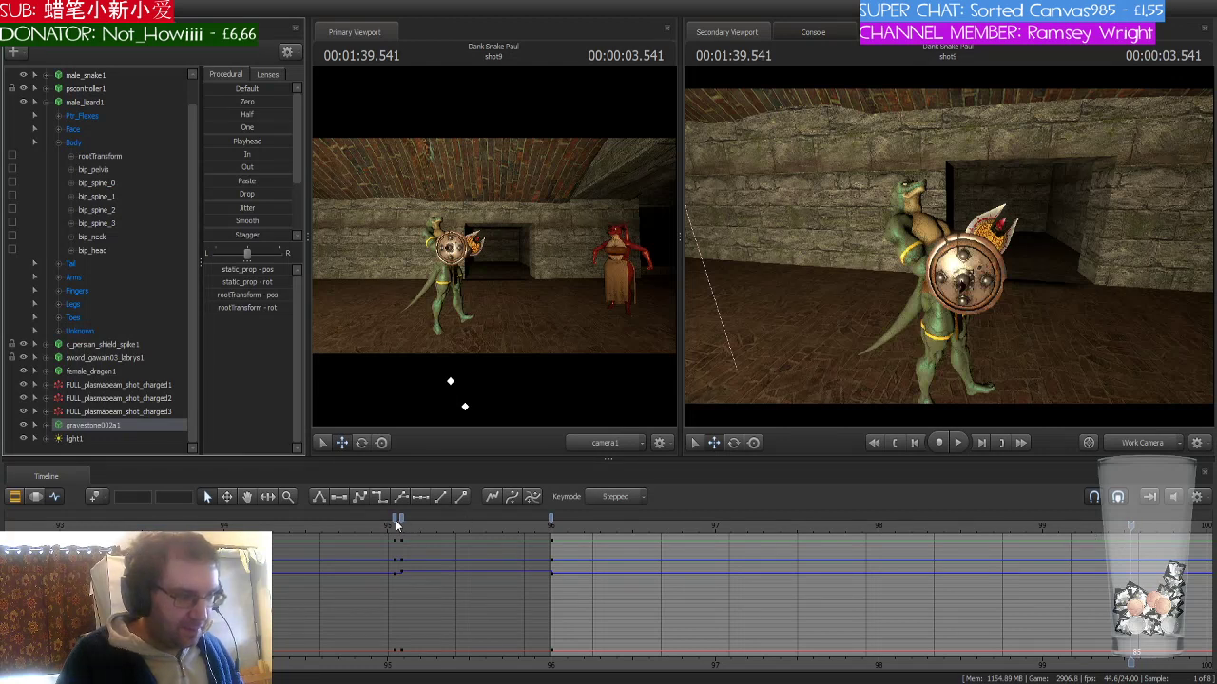
pyautogui.moveTo(394, 518); pyautogui.dragTo(401, 521)
pyautogui.moveTo(1098, 531); pyautogui.dragTo(1132, 526)
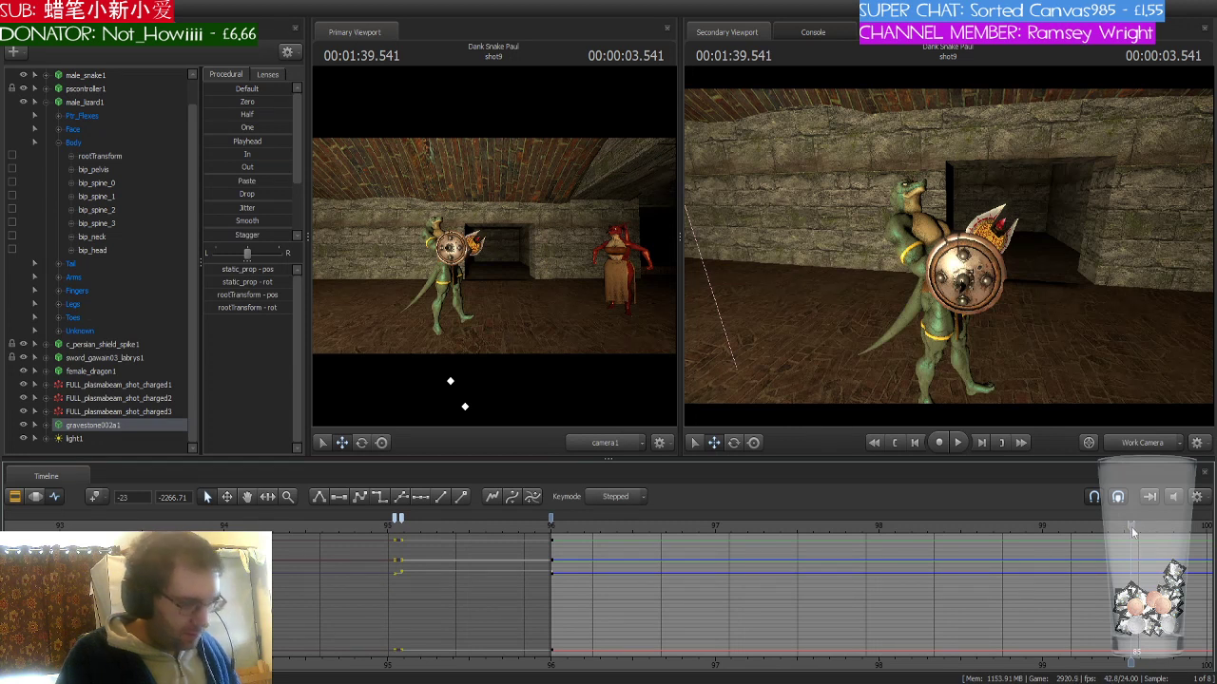
pyautogui.moveTo(1132, 524); pyautogui.dragTo(1170, 525)
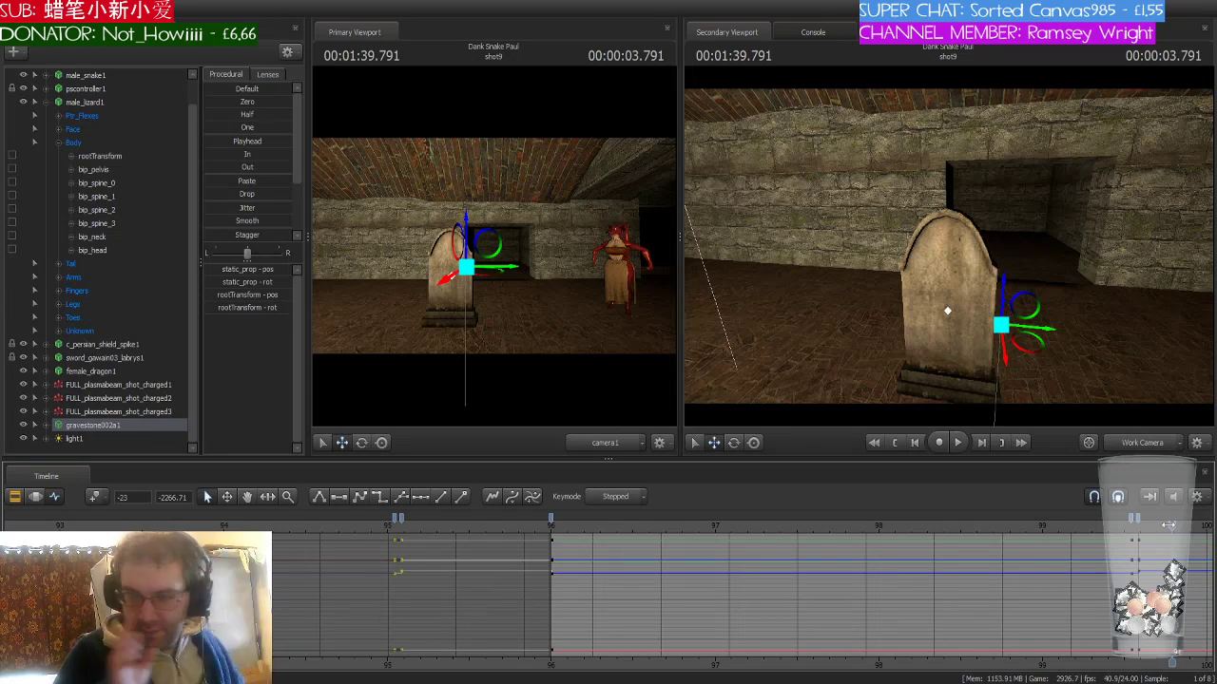
# - Play shot9 from its start to review the lizard's animation through to the gravestone's appearance
pyautogui.scroll(-5, 1172, 524)
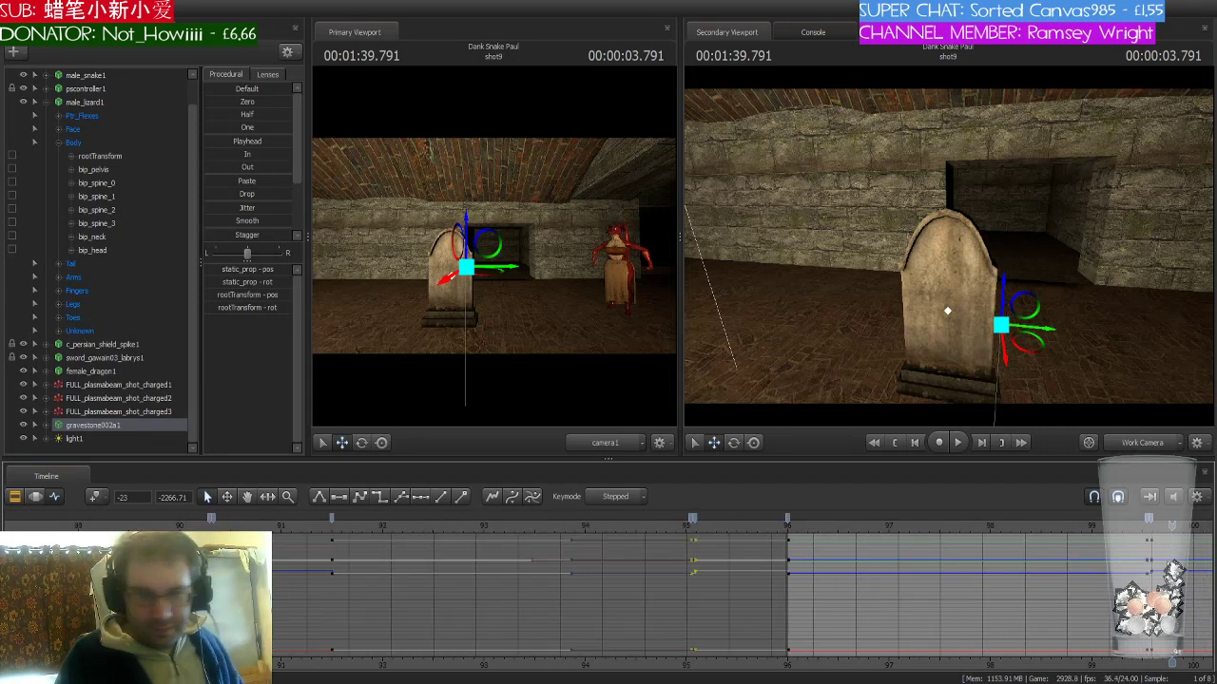
pyautogui.scroll(-3, 1172, 656)
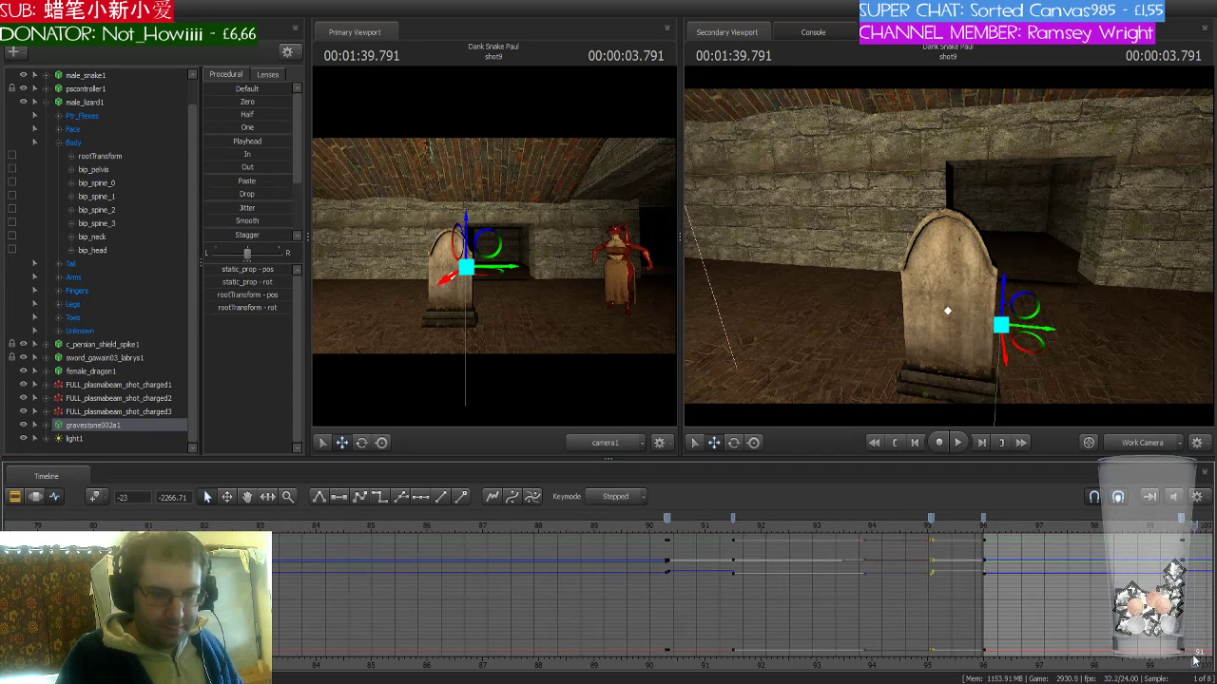
pyautogui.scroll(-4, 986, 631)
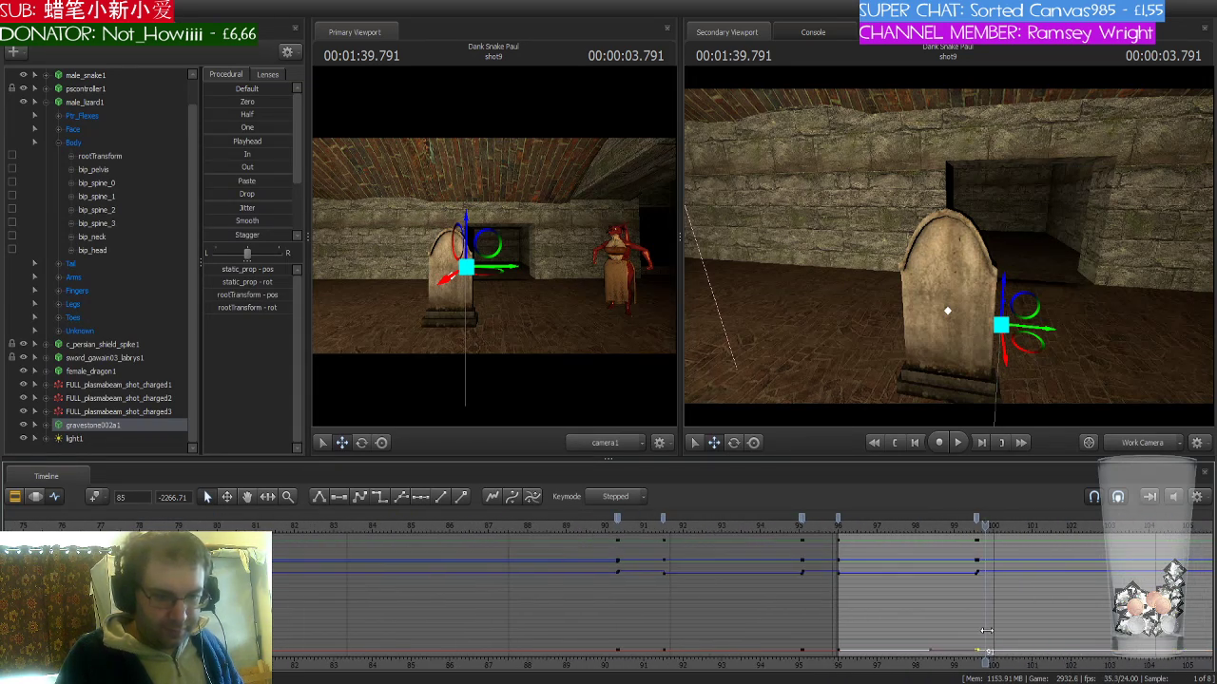
pyautogui.press('Up')
pyautogui.press('Up')
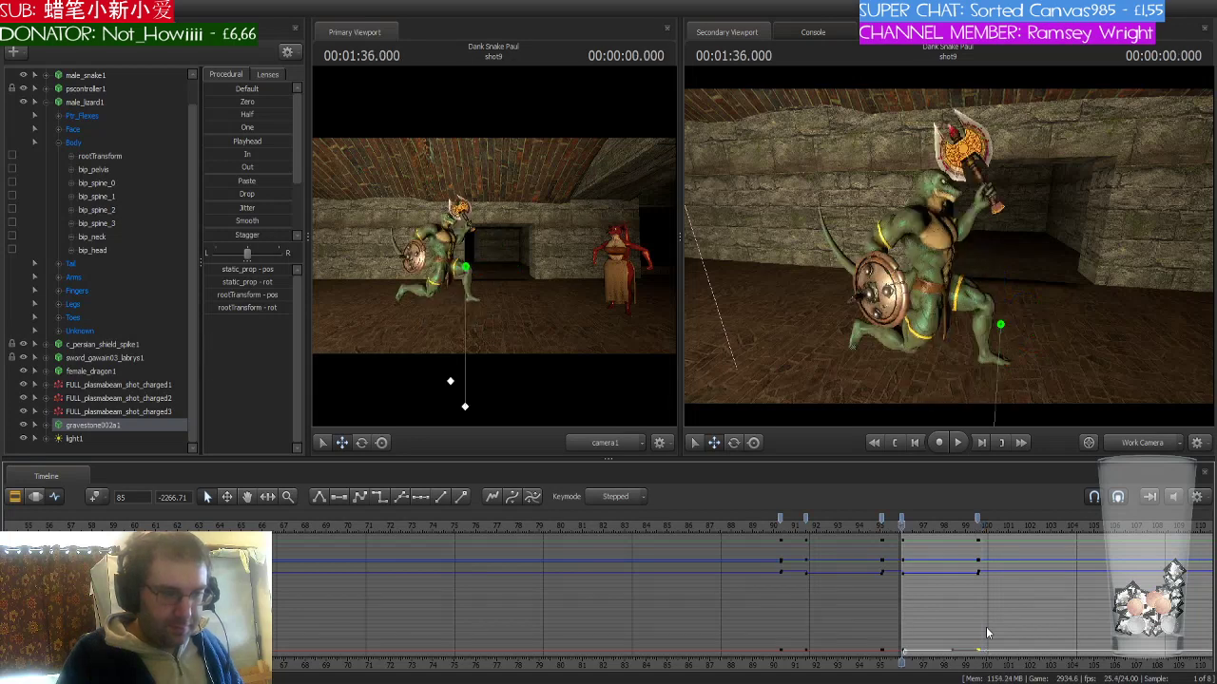
pyautogui.press('space')
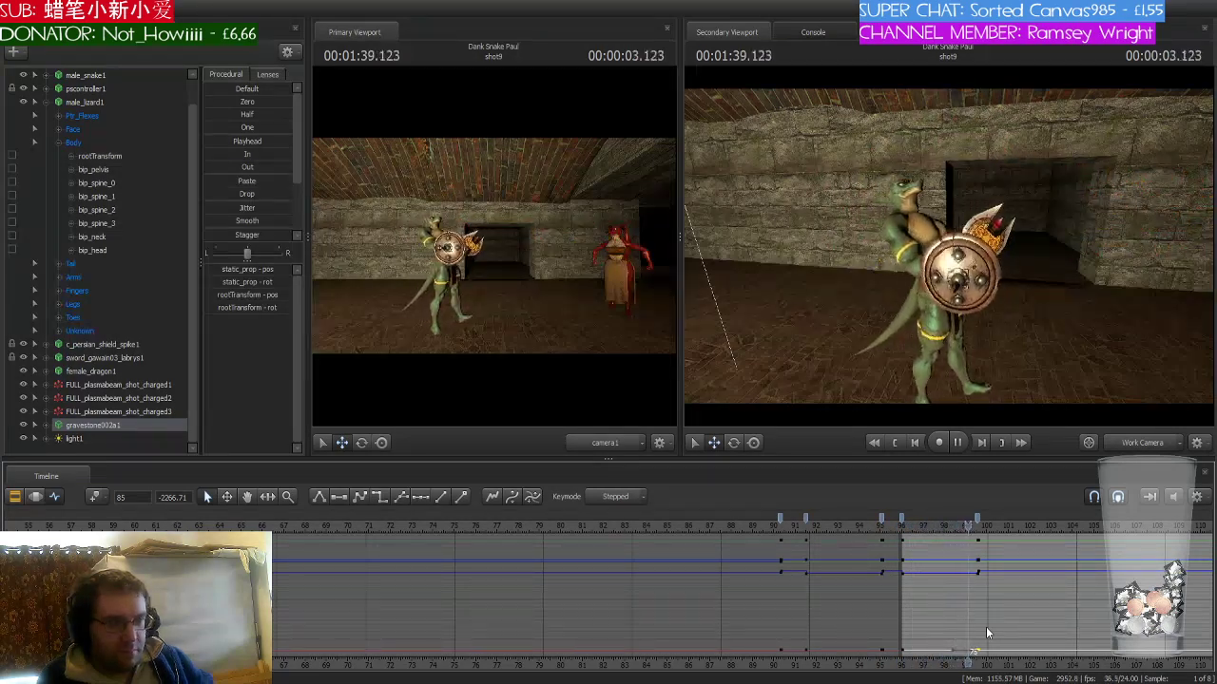
pyautogui.press('space')
pyautogui.scroll(3, 1017, 582)
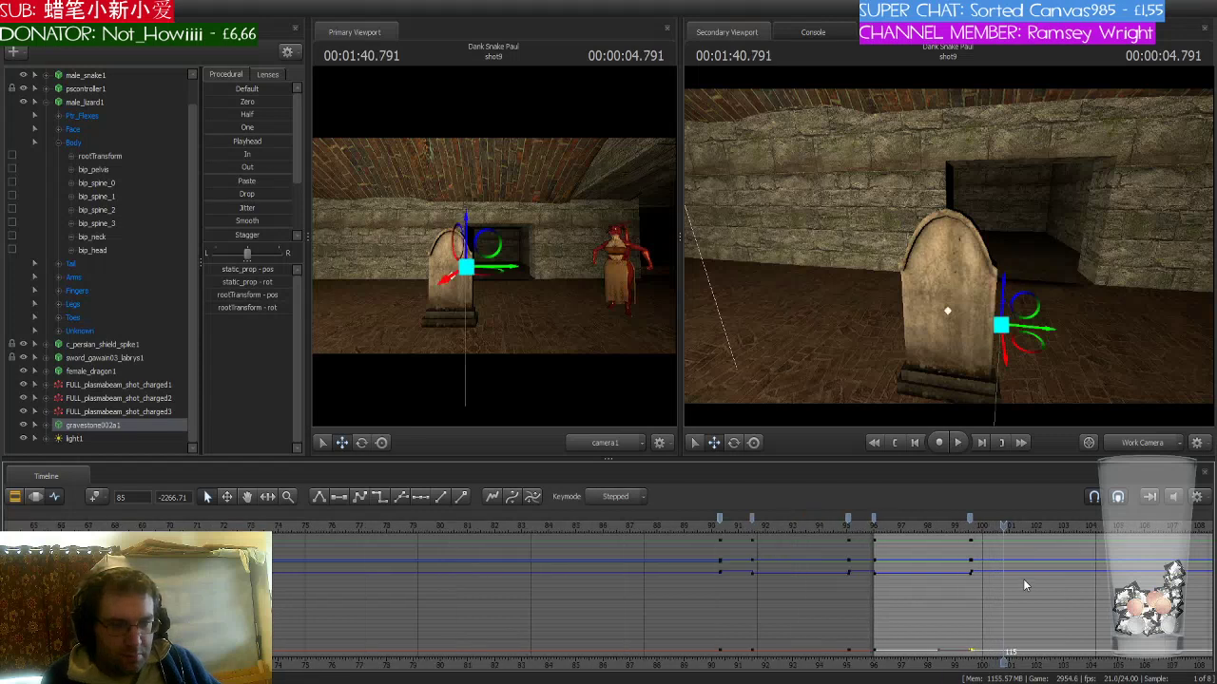
pyautogui.moveTo(1003, 525); pyautogui.dragTo(896, 529)
pyautogui.scroll(2, 721, 542)
pyautogui.scroll(2, 720, 537)
pyautogui.click(726, 525)
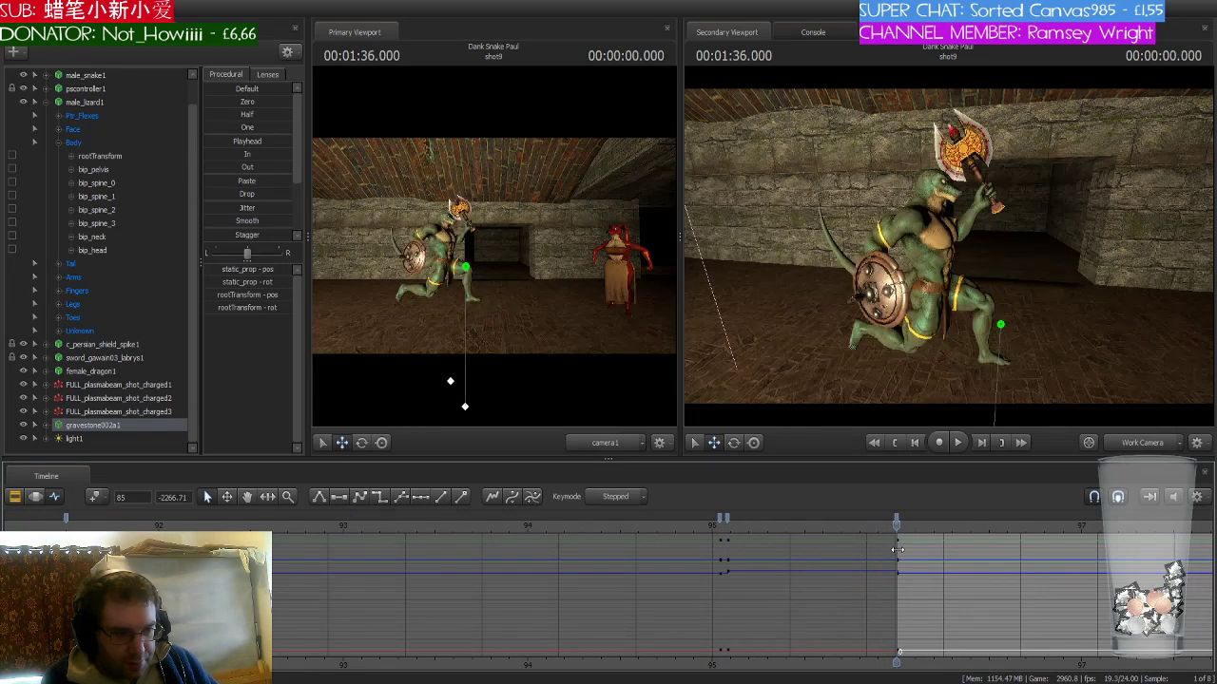
pyautogui.scroll(-2, 906, 559)
pyautogui.scroll(-2, 906, 559)
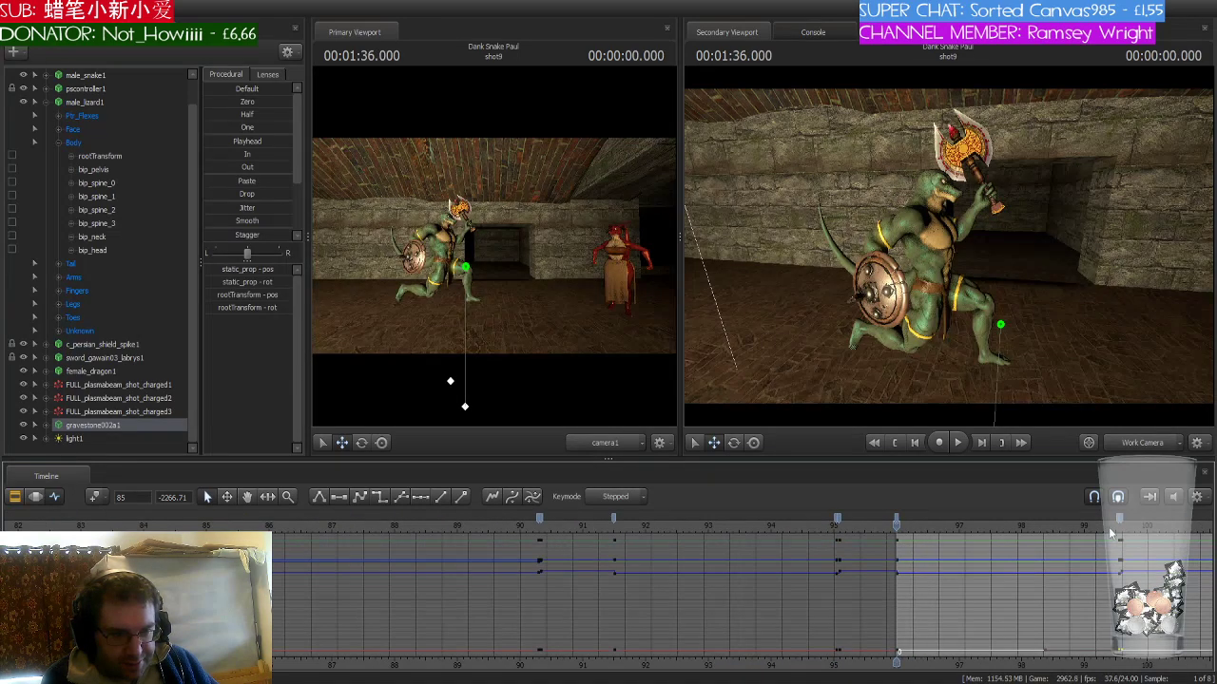
# - Split shot9 at 00:01:40.500 and select the clip that follows the cut
pyautogui.moveTo(1110, 532); pyautogui.dragTo(1128, 531)
pyautogui.scroll(4, 877, 613)
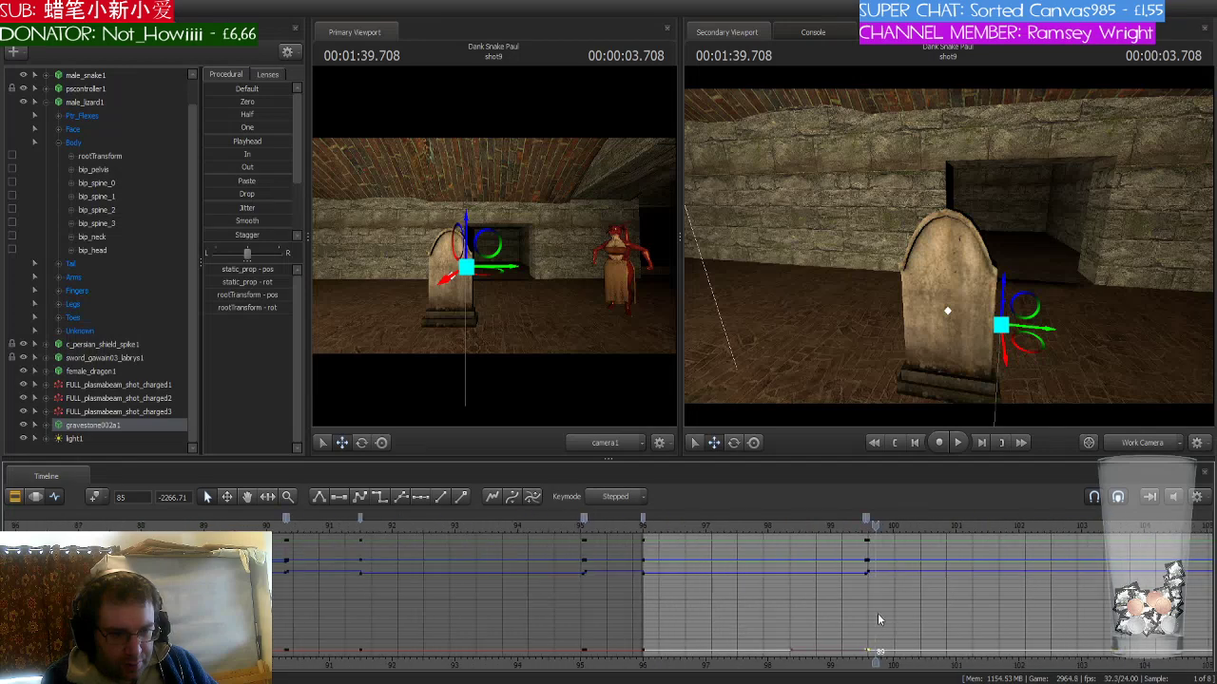
pyautogui.moveTo(884, 525); pyautogui.dragTo(1006, 551)
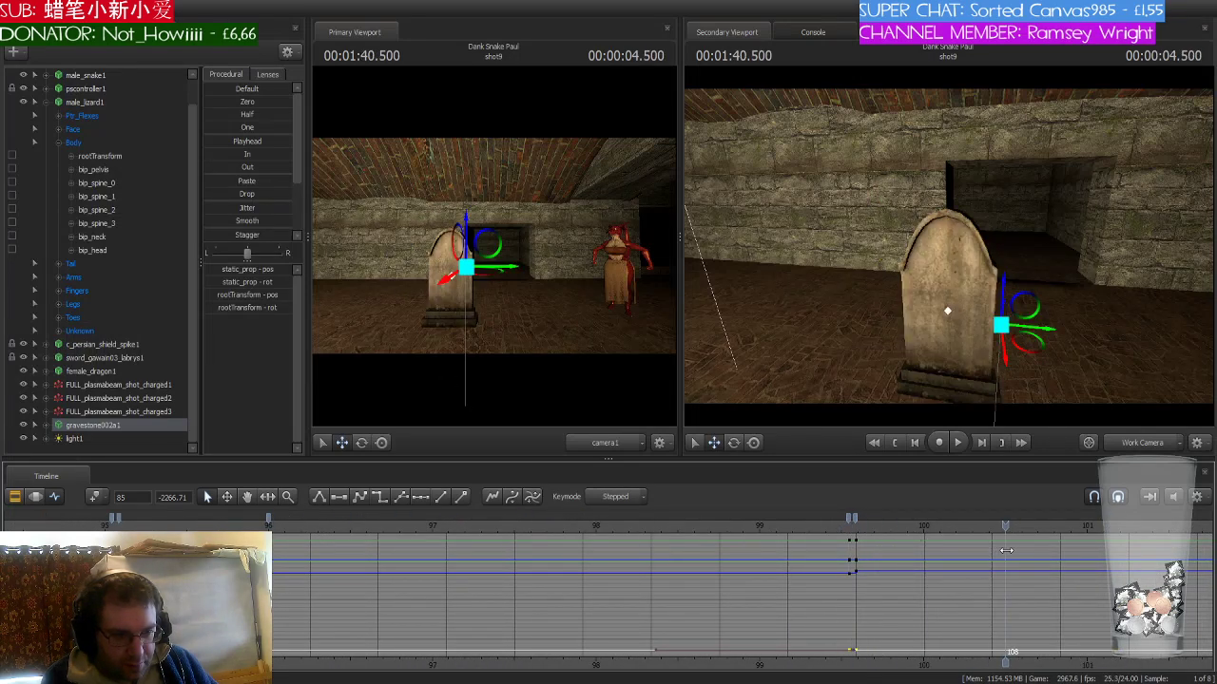
pyautogui.click(14, 497)
pyautogui.hotkey('ctrl', 'shift', 'x')
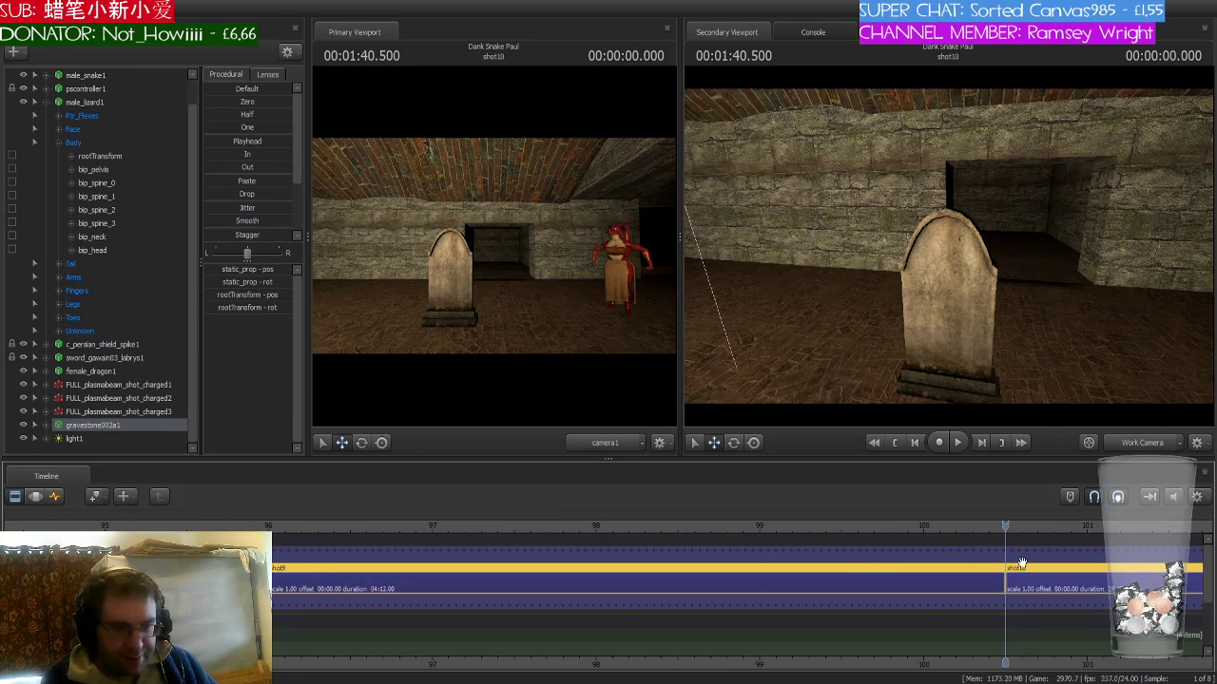
pyautogui.click(1065, 586)
pyautogui.scroll(-4, 1065, 587)
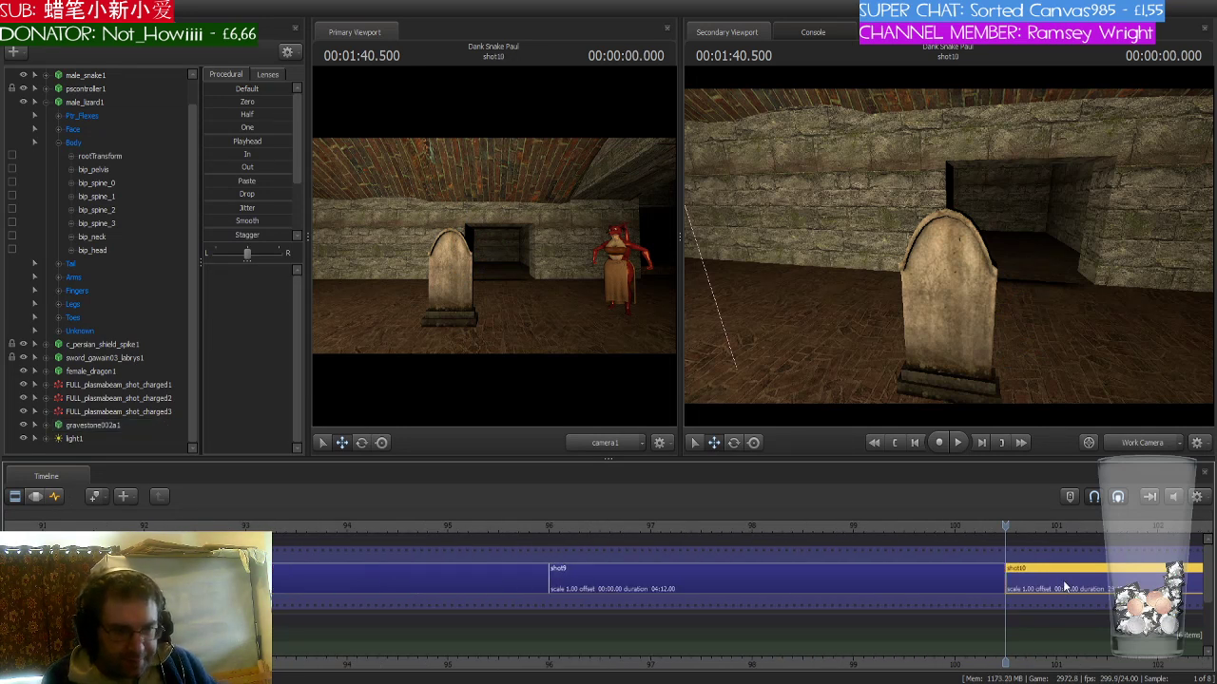
pyautogui.scroll(-6, 1069, 586)
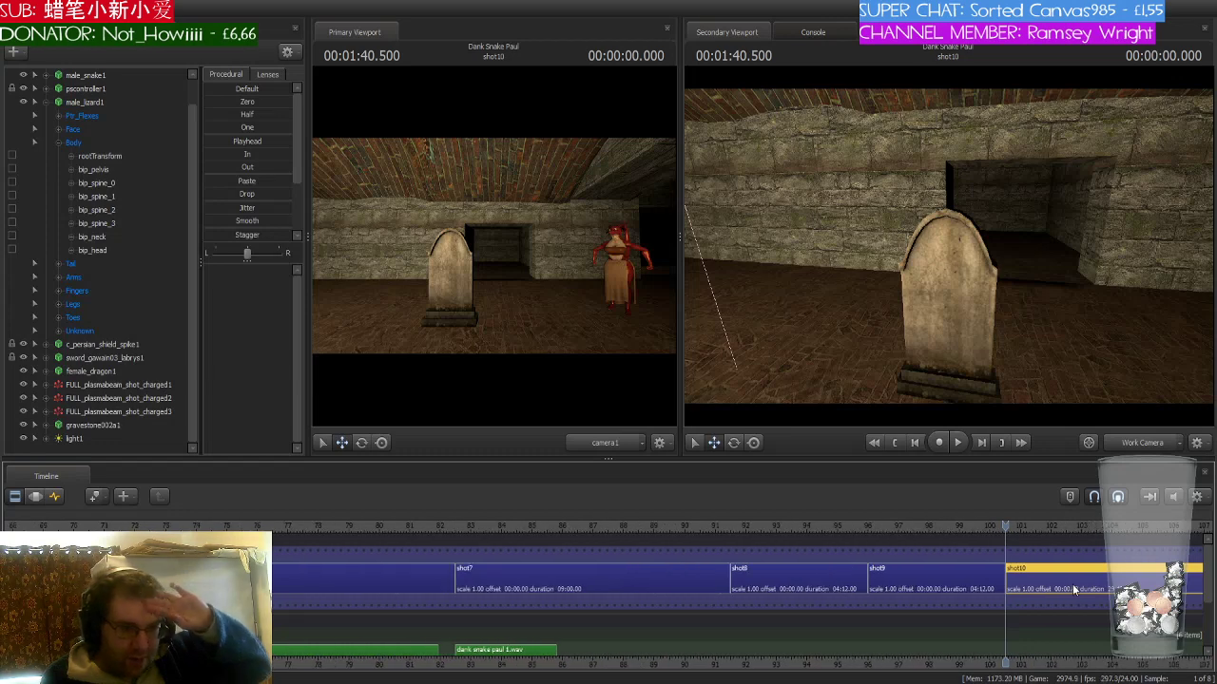
pyautogui.scroll(-4, 1073, 589)
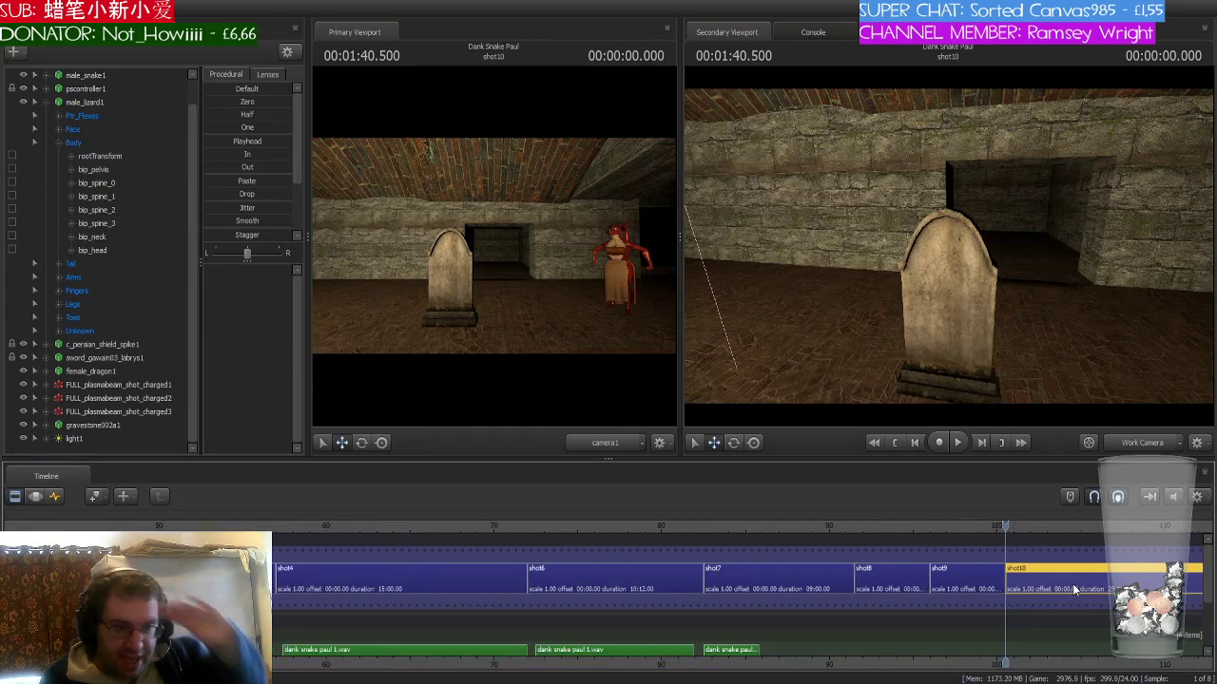
pyautogui.scroll(-6, 1073, 589)
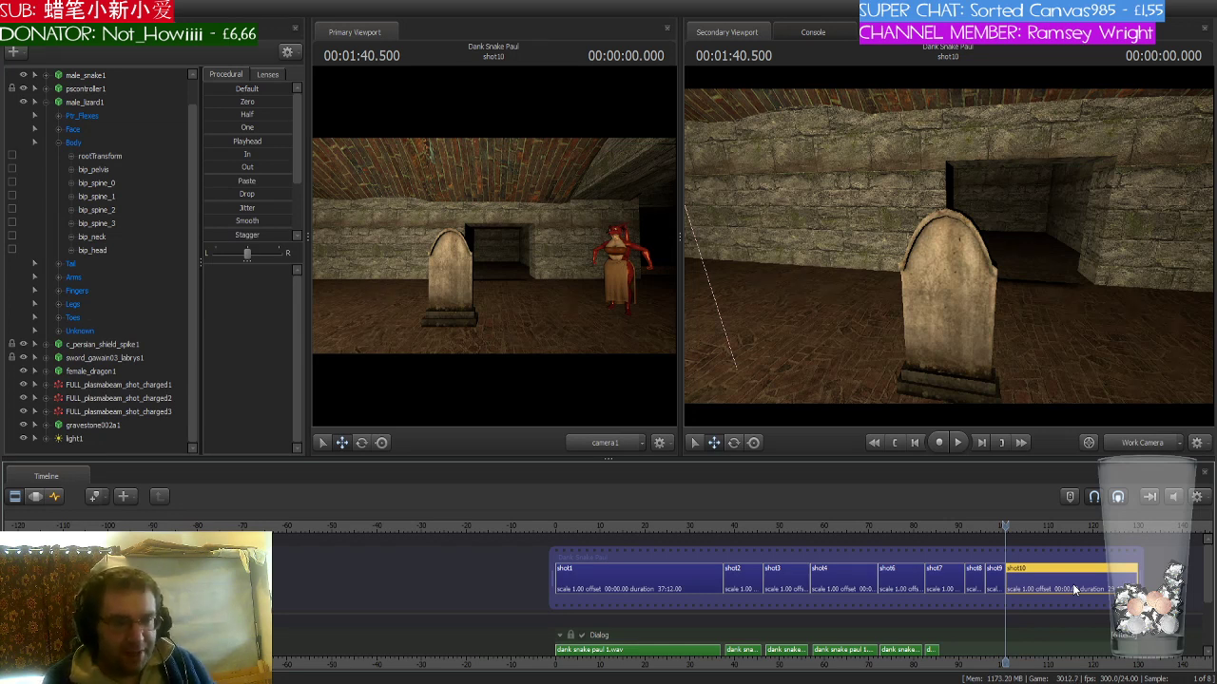
pyautogui.scroll(3, 1074, 589)
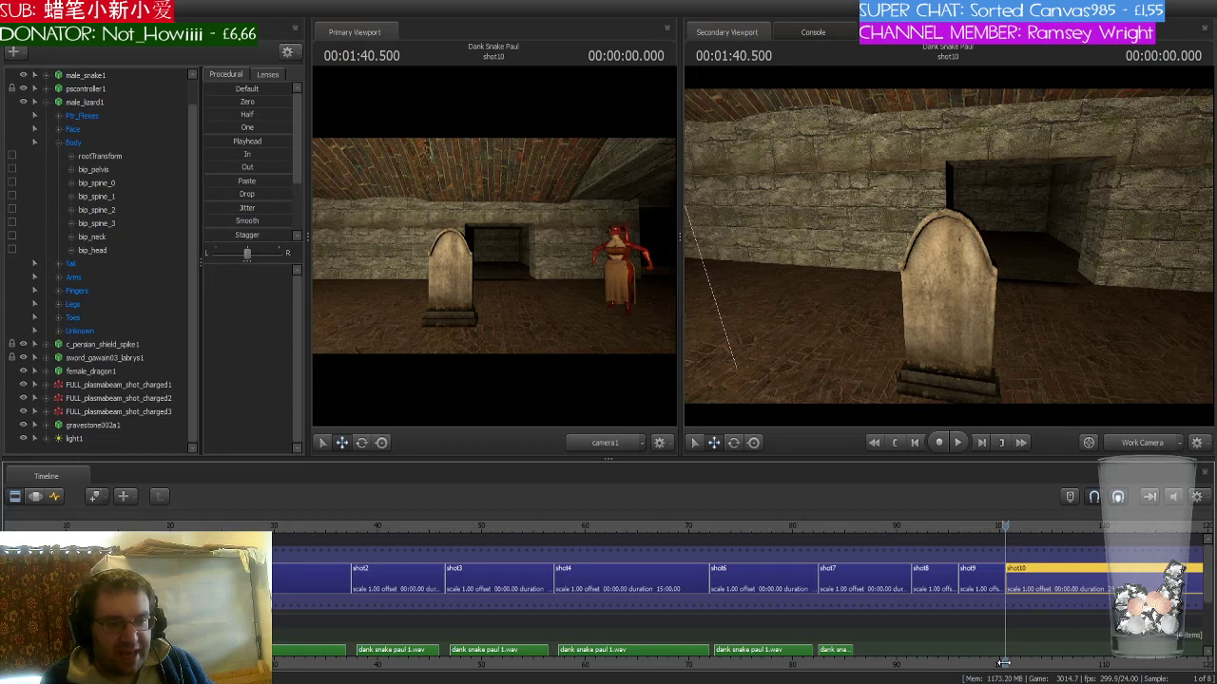
pyautogui.scroll(2, 856, 655)
pyautogui.scroll(-5, 771, 616)
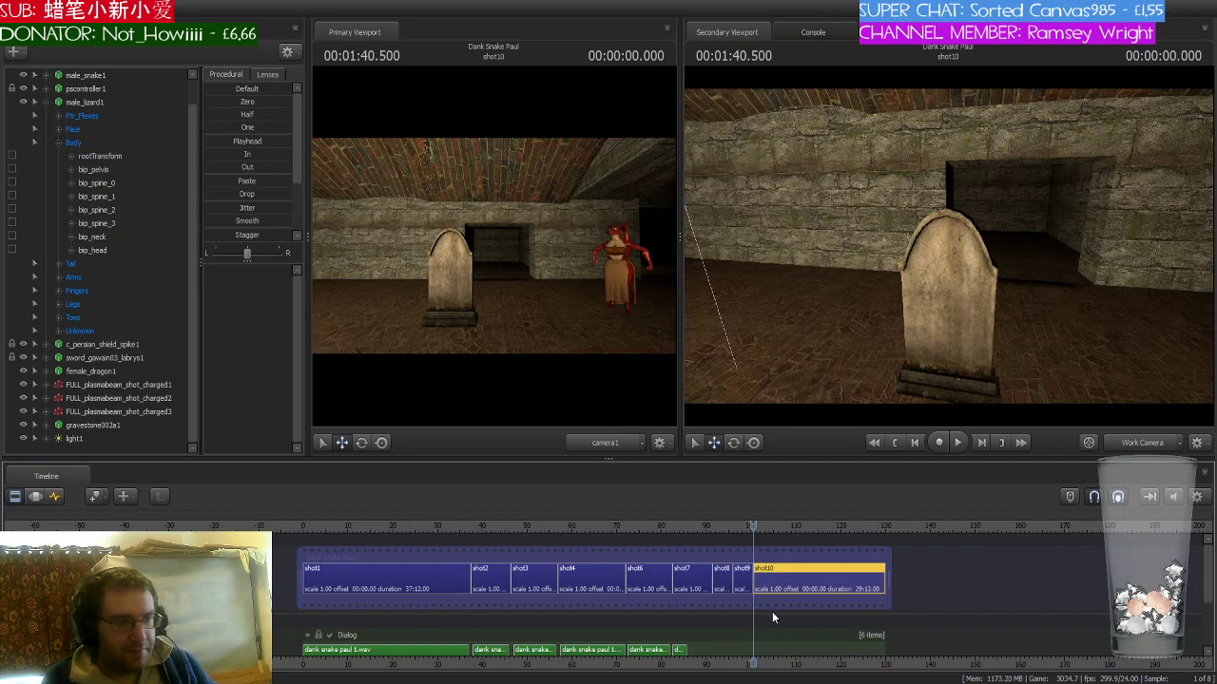
# - Copy male_lizard1's keyframes at 00:01:36.541 in the graph editor and paste them at 00:01:40.500, the start of shot10
pyautogui.click(54, 497)
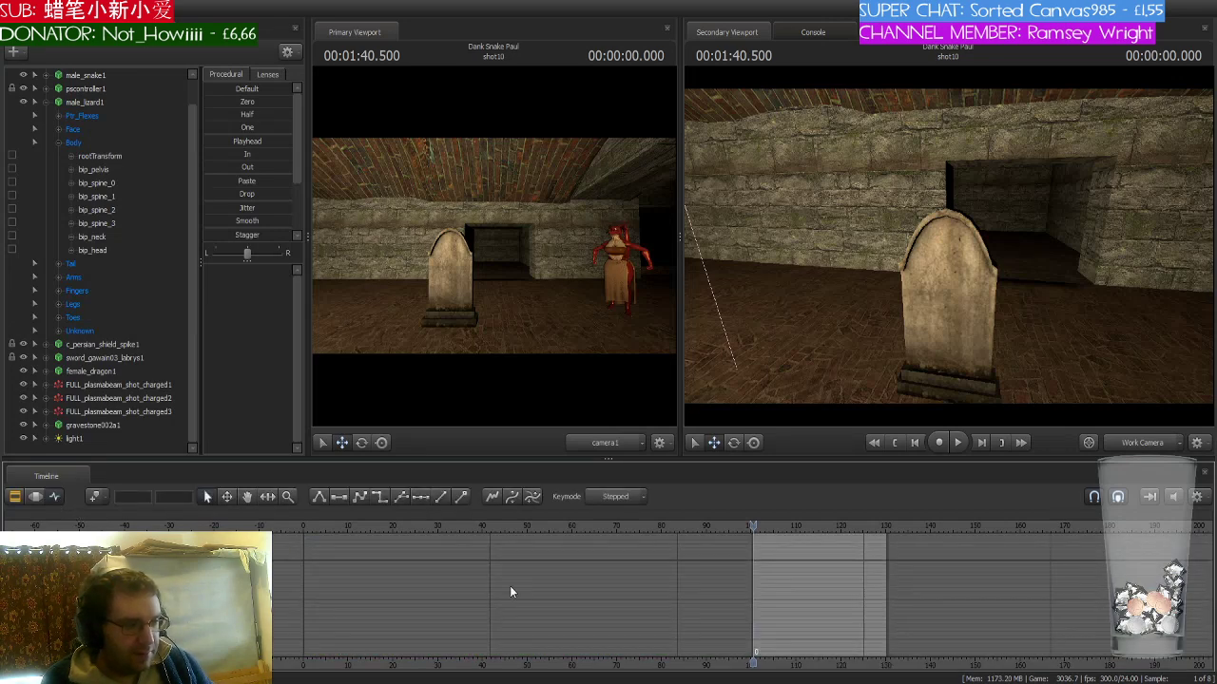
pyautogui.click(95, 104)
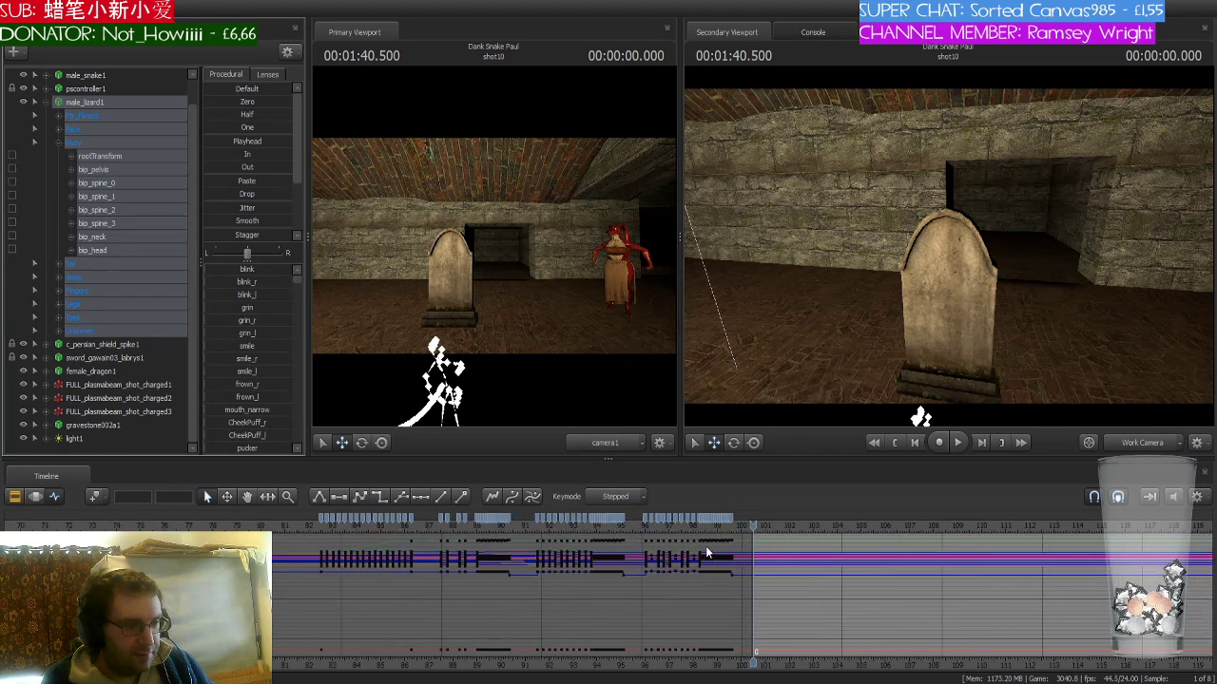
pyautogui.scroll(3, 705, 546)
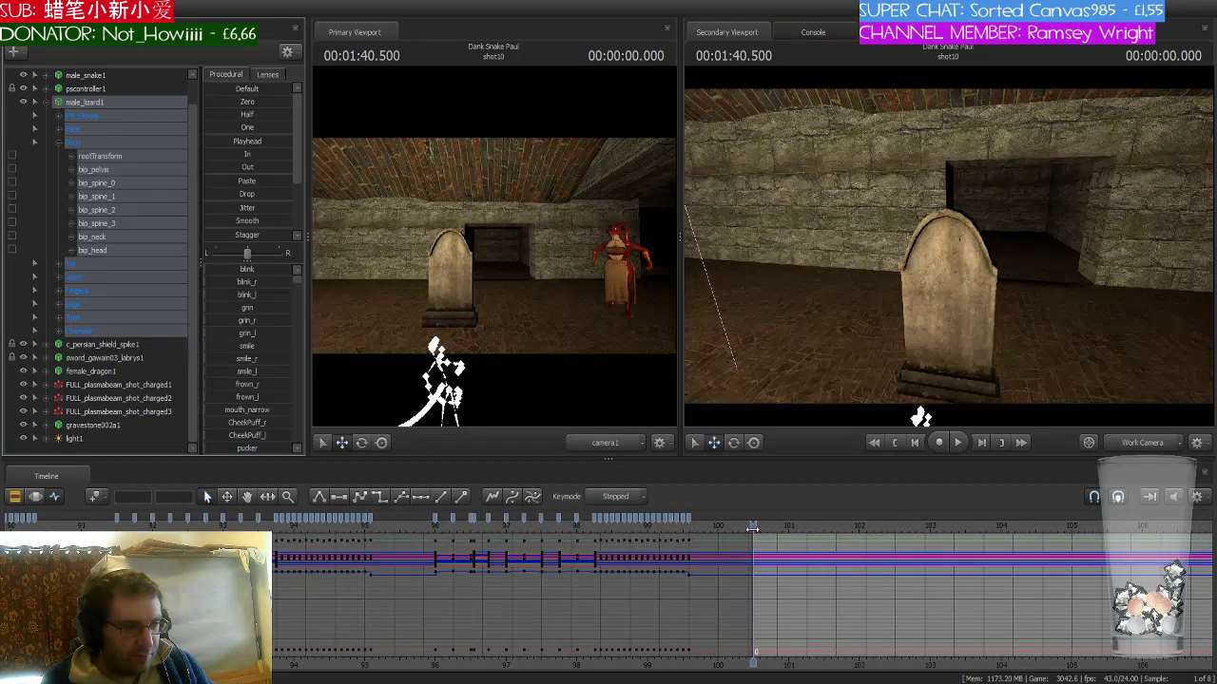
pyautogui.moveTo(751, 527); pyautogui.dragTo(474, 532)
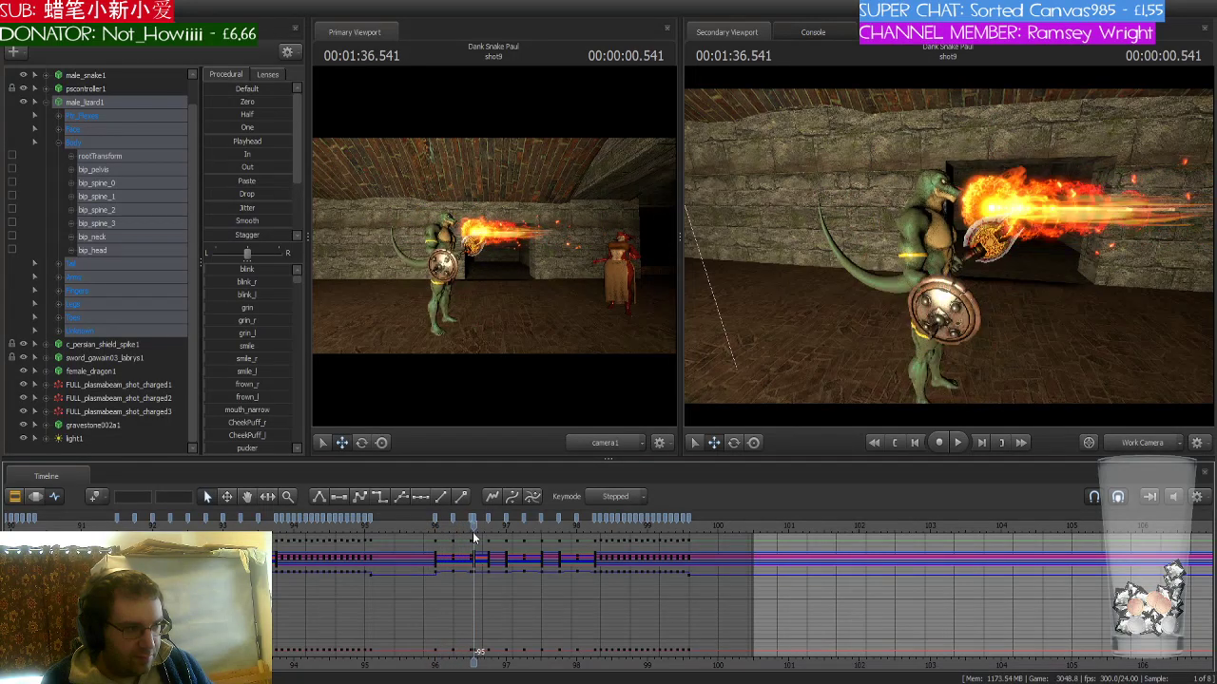
pyautogui.scroll(3, 474, 527)
pyautogui.click(472, 518)
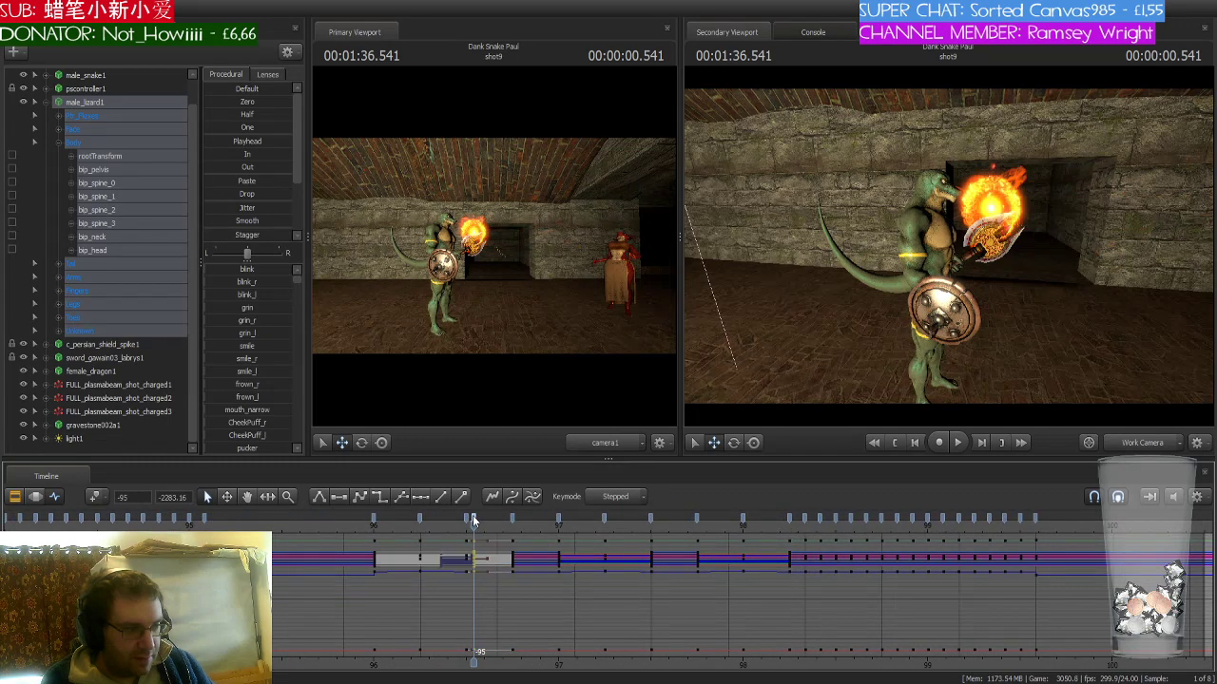
pyautogui.scroll(-2, 472, 517)
pyautogui.scroll(-2, 473, 518)
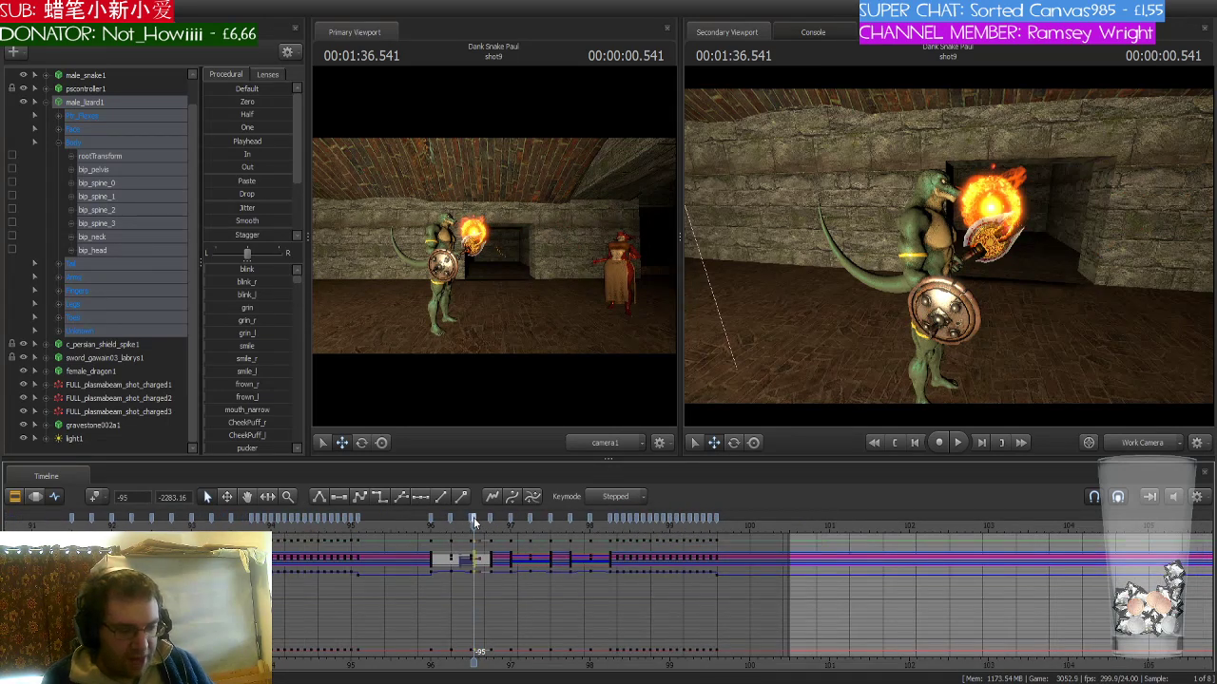
pyautogui.press('Down')
pyautogui.click(475, 522)
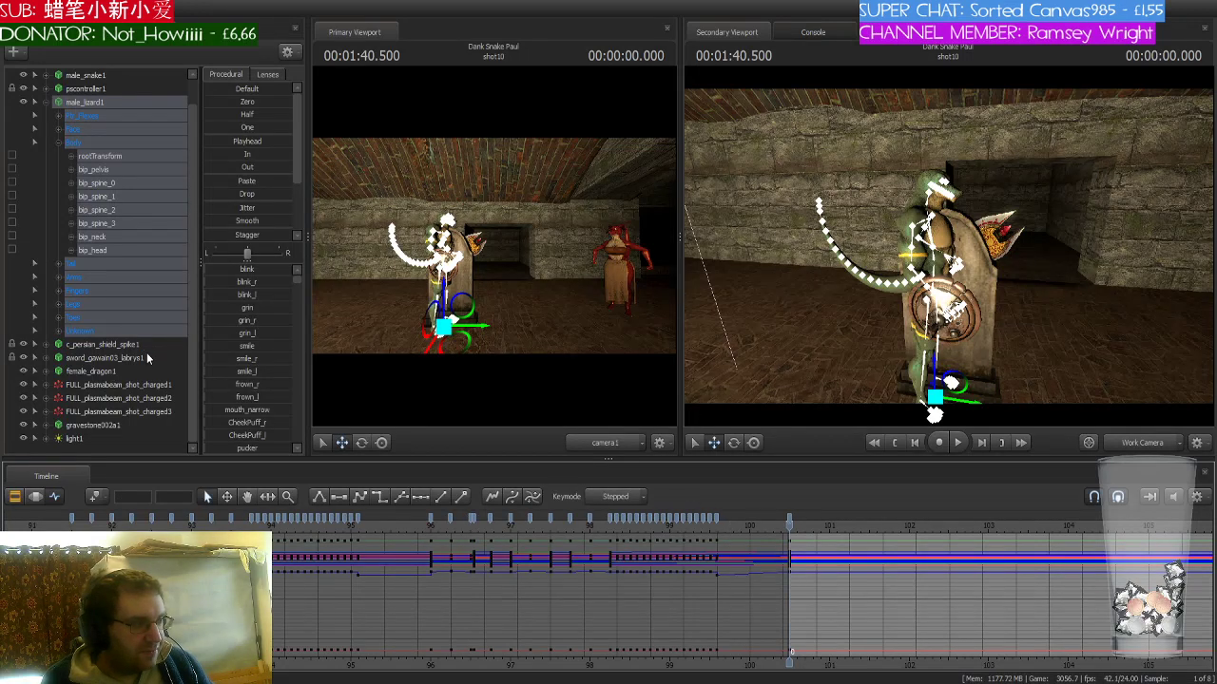
# - Copy gravestone002a1's below-floor keyframe near the end of shot9 and paste it at 00:01:40.500
pyautogui.click(108, 426)
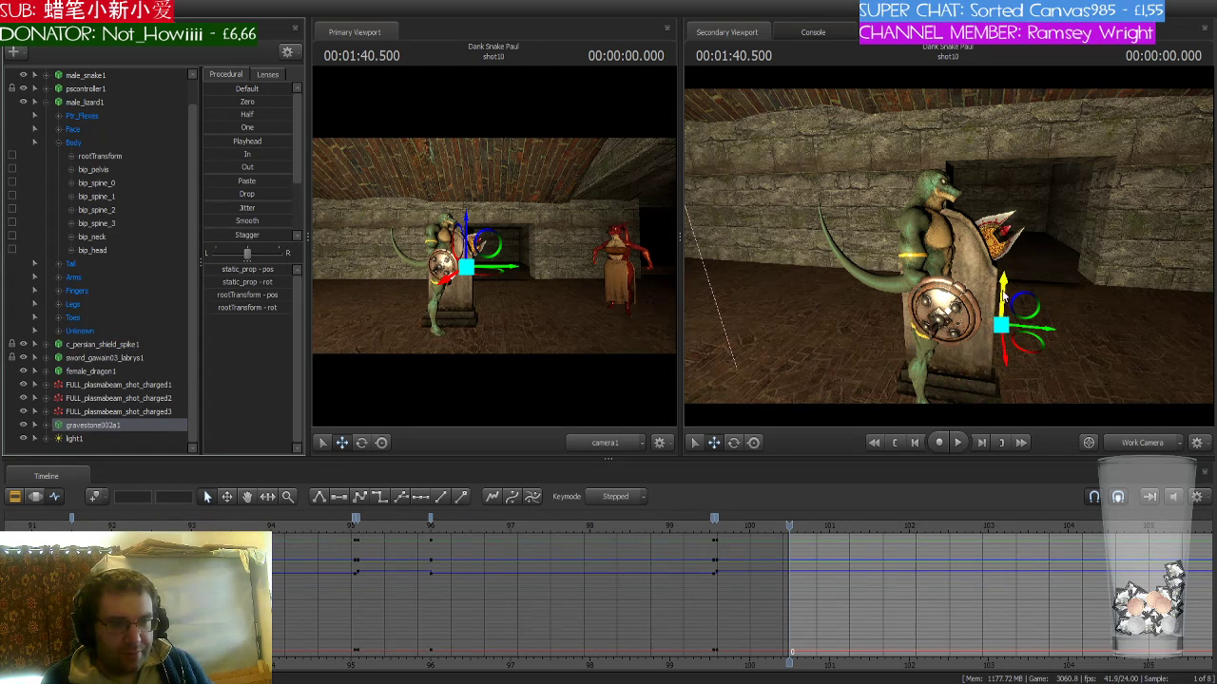
pyautogui.click(44, 425)
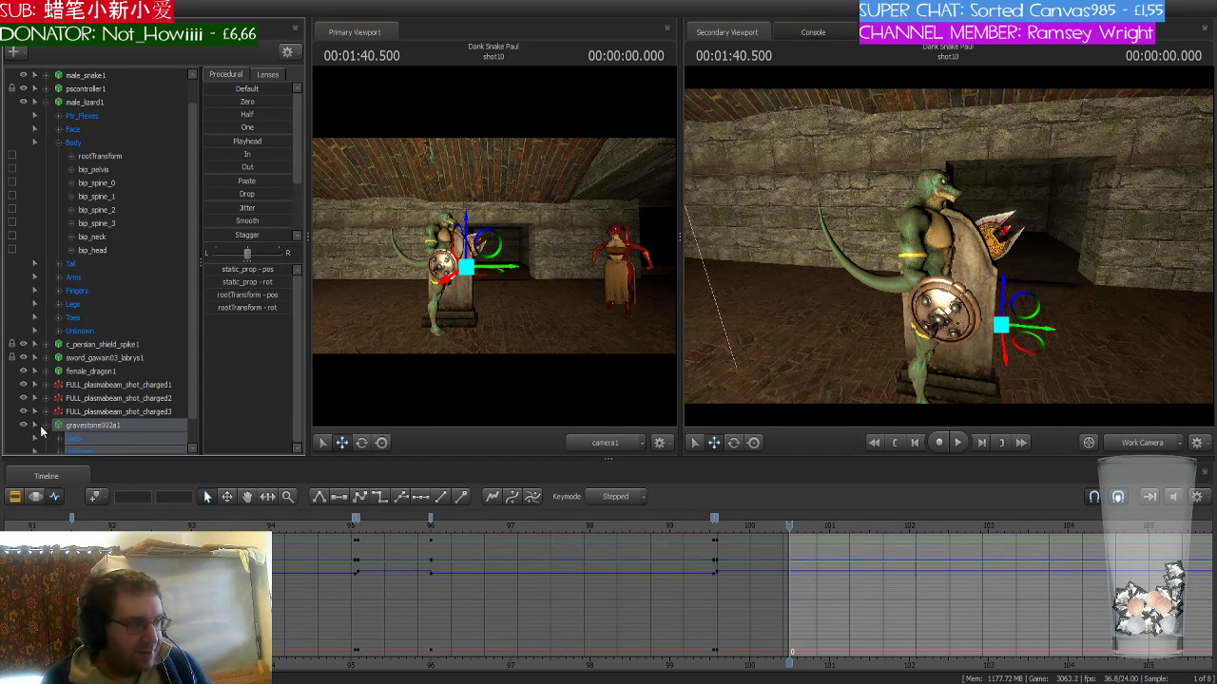
pyautogui.click(714, 522)
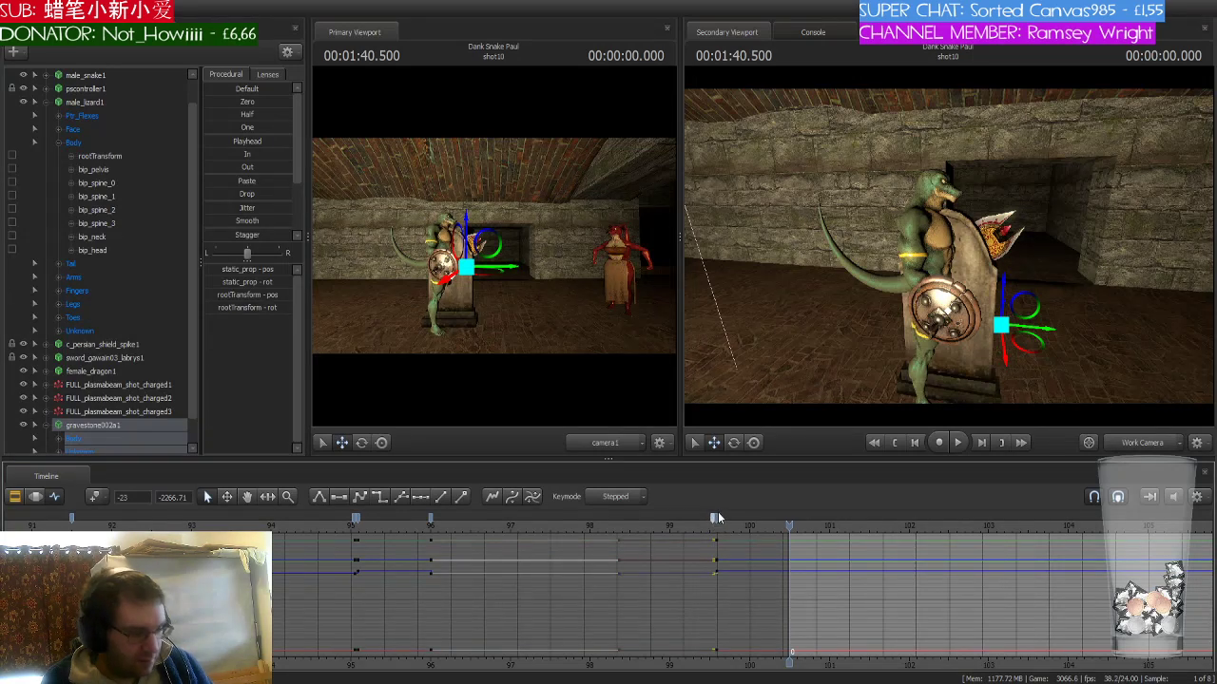
pyautogui.click(718, 514)
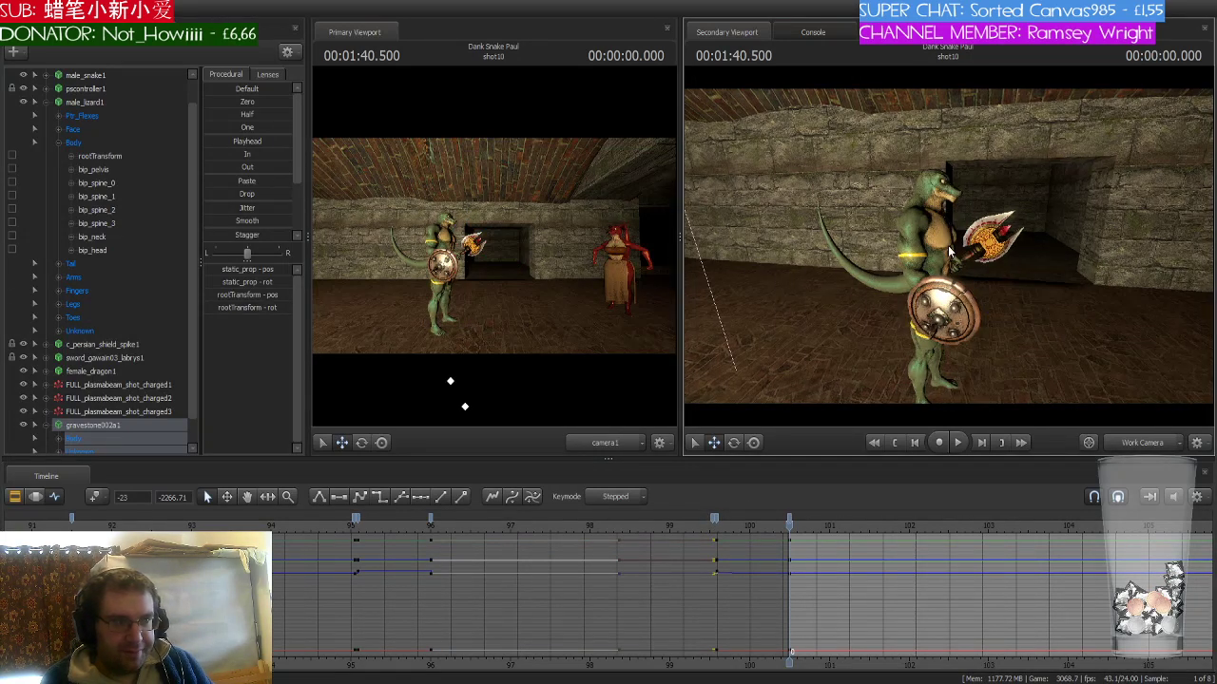
# - Rotate the lizard's bip_hip_r and bip_knee_r to raise the right thigh forward with the knee bent
pyautogui.moveTo(950, 252); pyautogui.dragTo(987, 249)
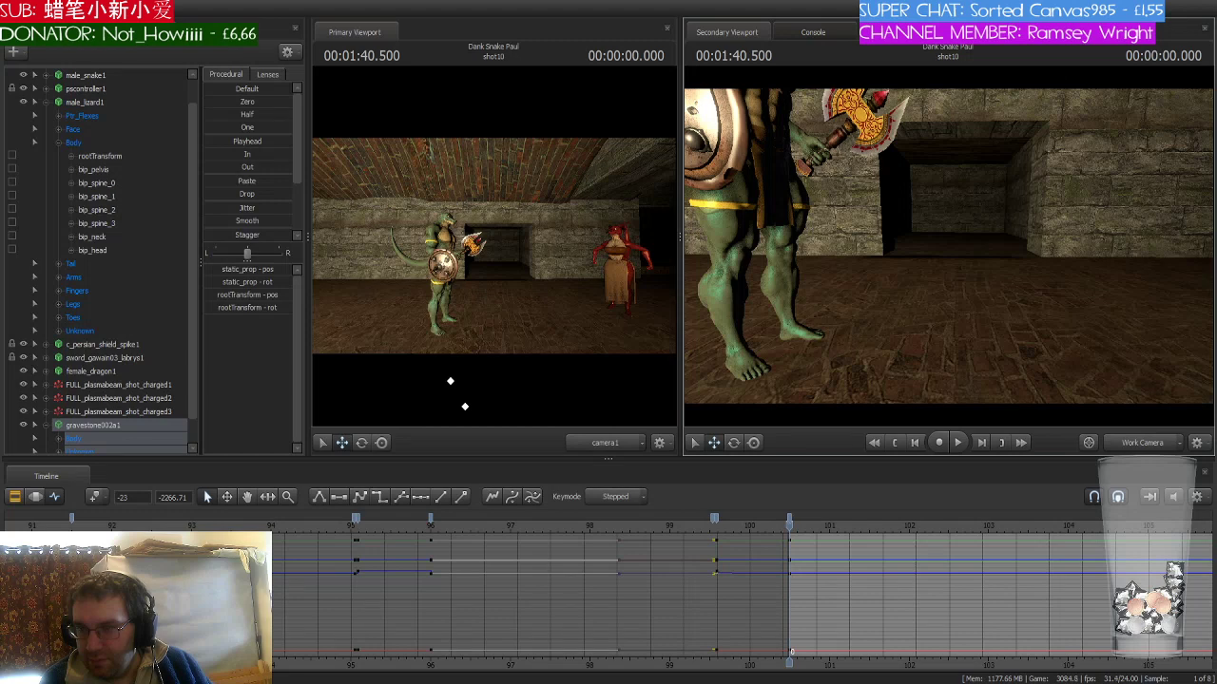
pyautogui.moveTo(950, 247)
pyautogui.mouseDown()
pyautogui.moveTo(874, 253)
pyautogui.moveTo(939, 241)
pyautogui.mouseUp()
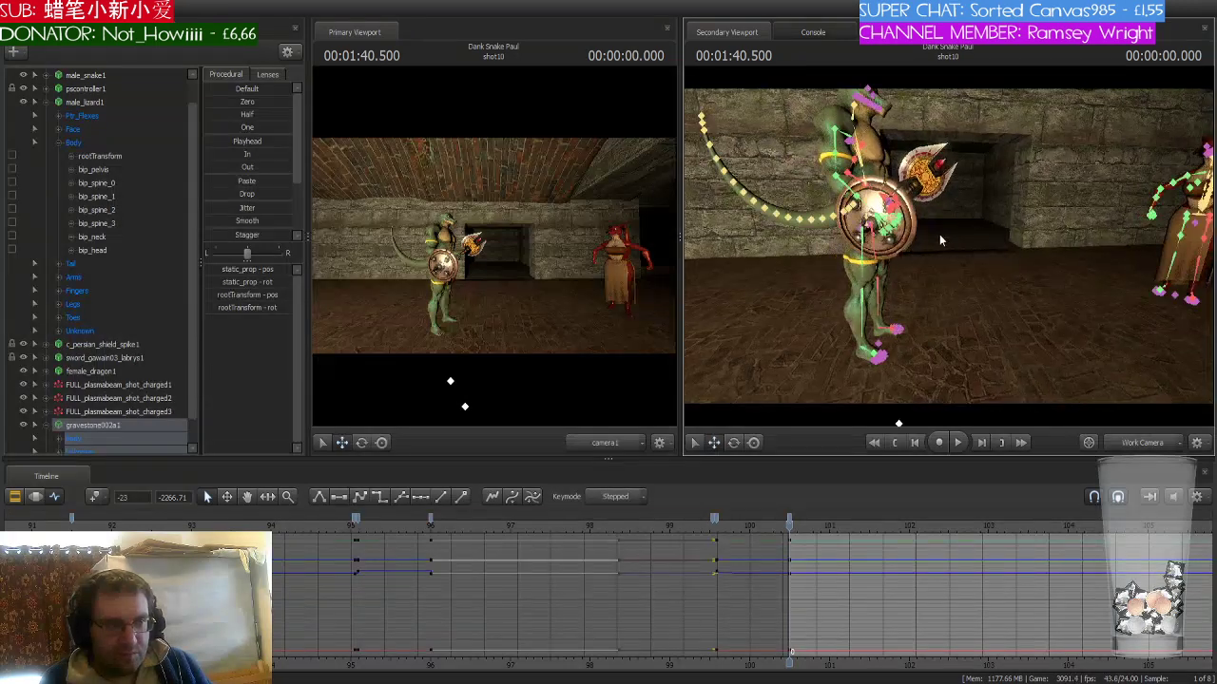
pyautogui.click(877, 256)
pyautogui.press('e')
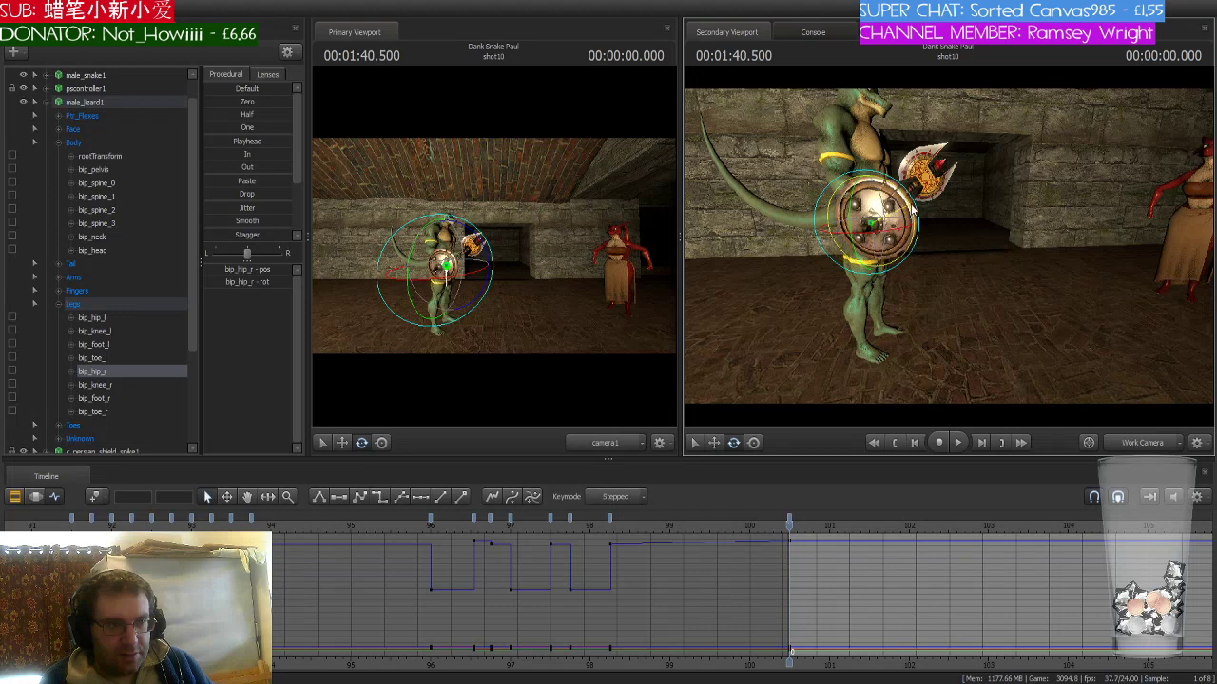
pyautogui.moveTo(874, 262)
pyautogui.mouseDown()
pyautogui.moveTo(889, 201)
pyautogui.moveTo(936, 223)
pyautogui.moveTo(941, 214)
pyautogui.moveTo(933, 225)
pyautogui.moveTo(953, 231)
pyautogui.moveTo(884, 271)
pyautogui.mouseUp()
pyautogui.click(941, 226)
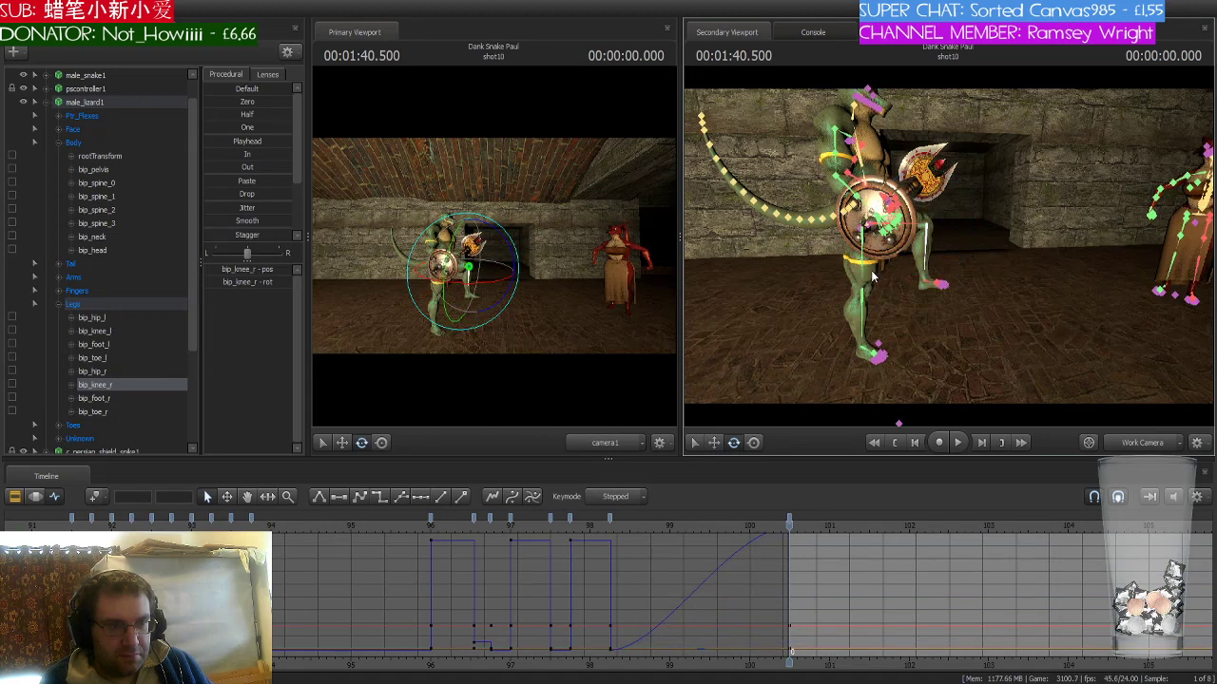
# - Adjust the lizard's bip_hip_l and rotate bip_knee_l to fold the left shin backward into a kneeling pose
pyautogui.click(863, 233)
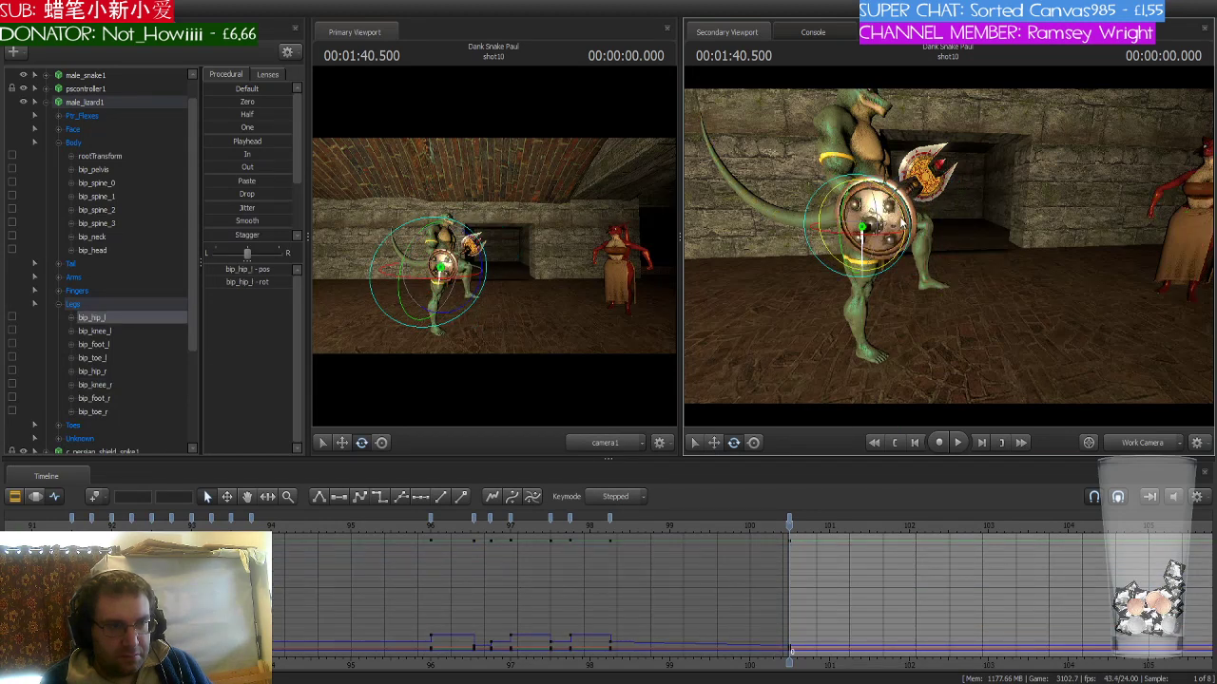
pyautogui.moveTo(901, 223); pyautogui.dragTo(903, 224)
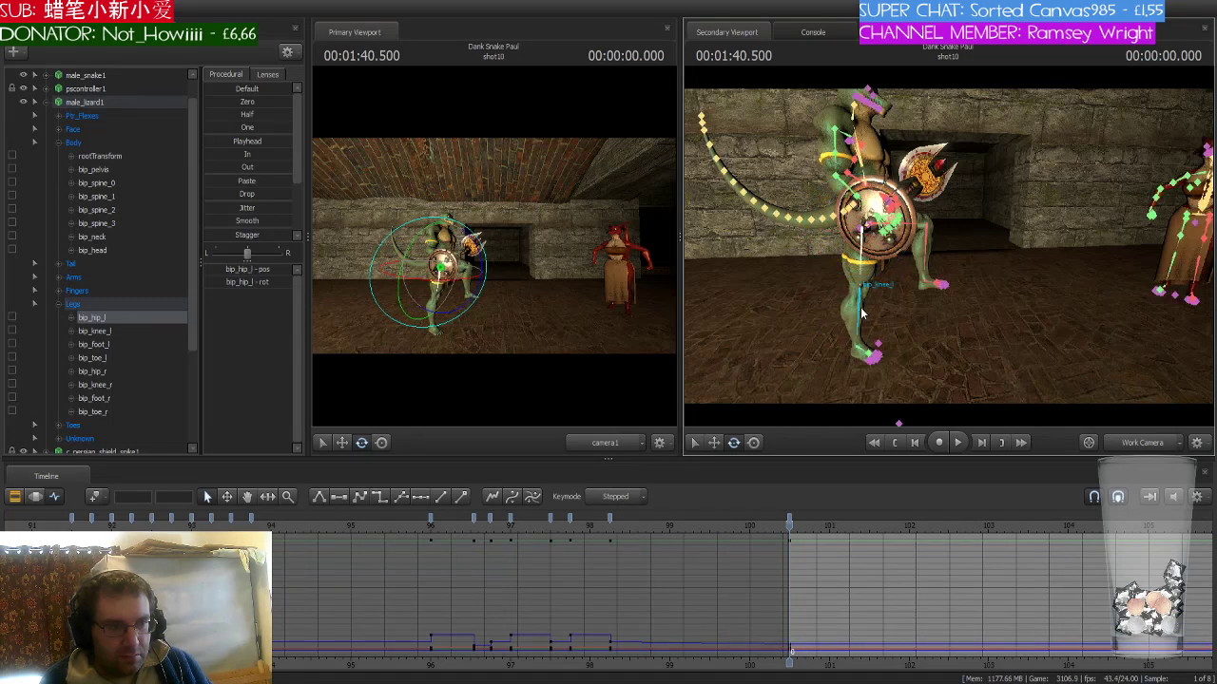
pyautogui.click(886, 287)
pyautogui.moveTo(886, 287); pyautogui.dragTo(905, 261)
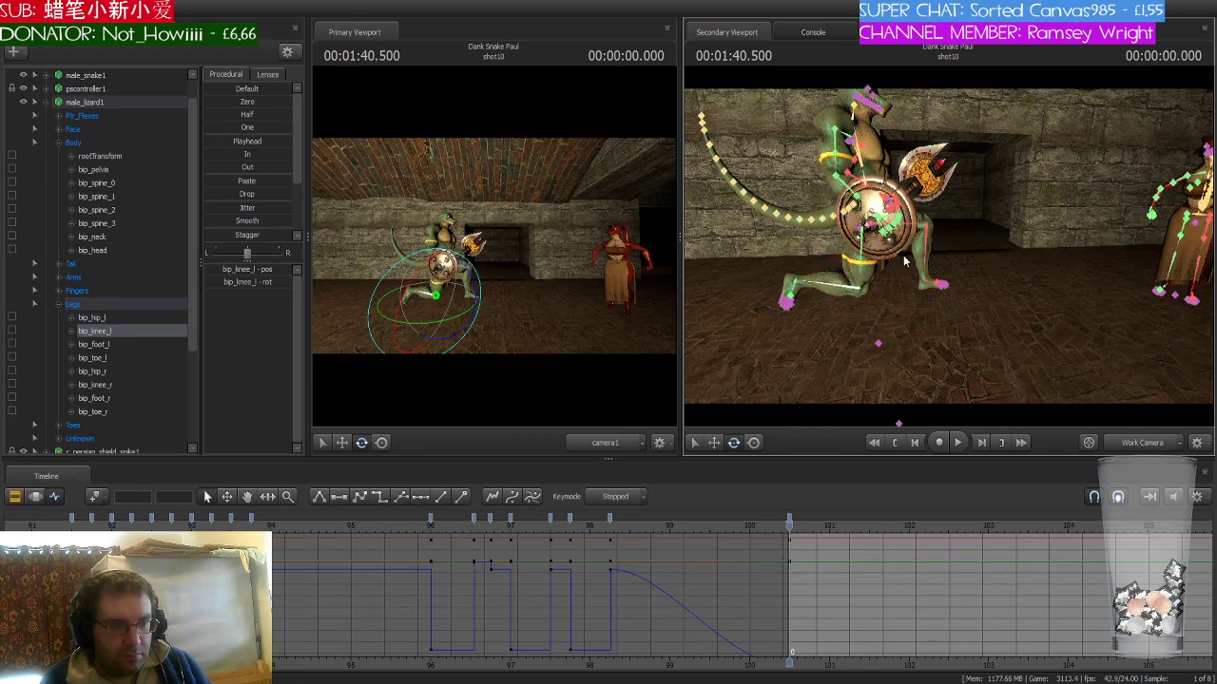
# - Lower the kneeling lizard's body toward the floor, lean its spine forward and adjust the tail
pyautogui.click(866, 219)
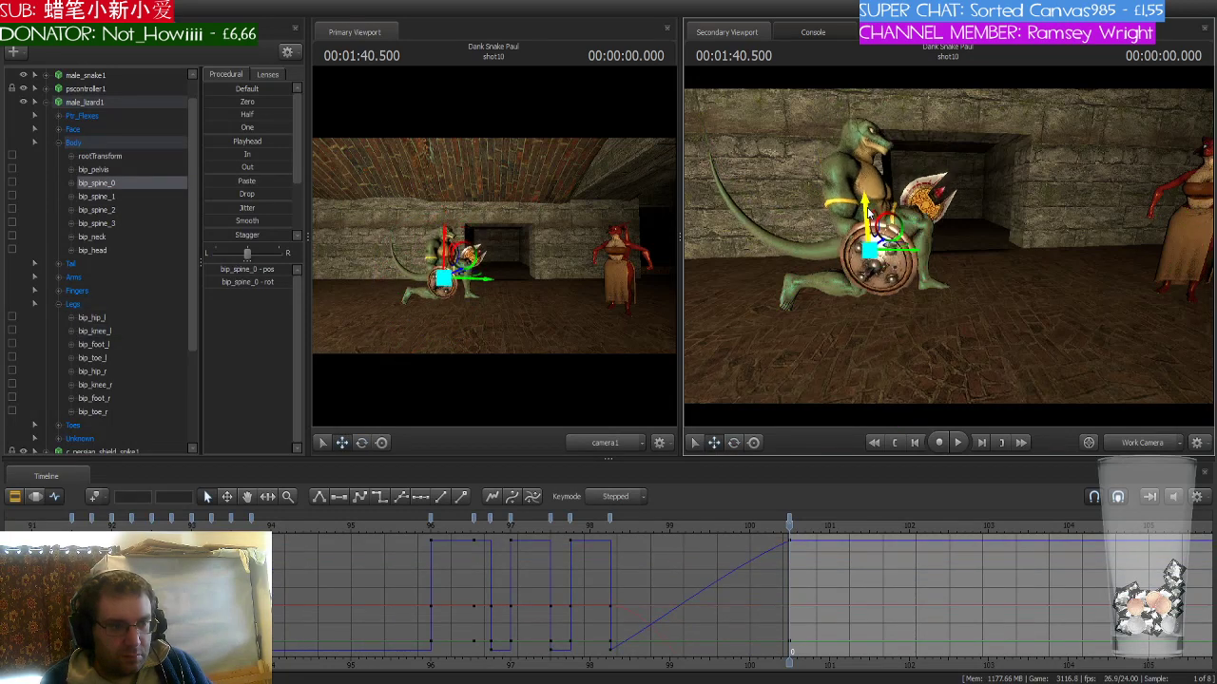
pyautogui.hotkey('ctrl', 'z')
pyautogui.moveTo(983, 259); pyautogui.dragTo(846, 242)
pyautogui.click(908, 254)
pyautogui.click(877, 255)
pyautogui.press('e')
pyautogui.click(878, 246)
pyautogui.click(948, 196)
# - Rotate the lizard's left arm at bip_lowerArm_l to bring the shield forward beside its body, and select bip_UpperArm_r
pyautogui.click(844, 249)
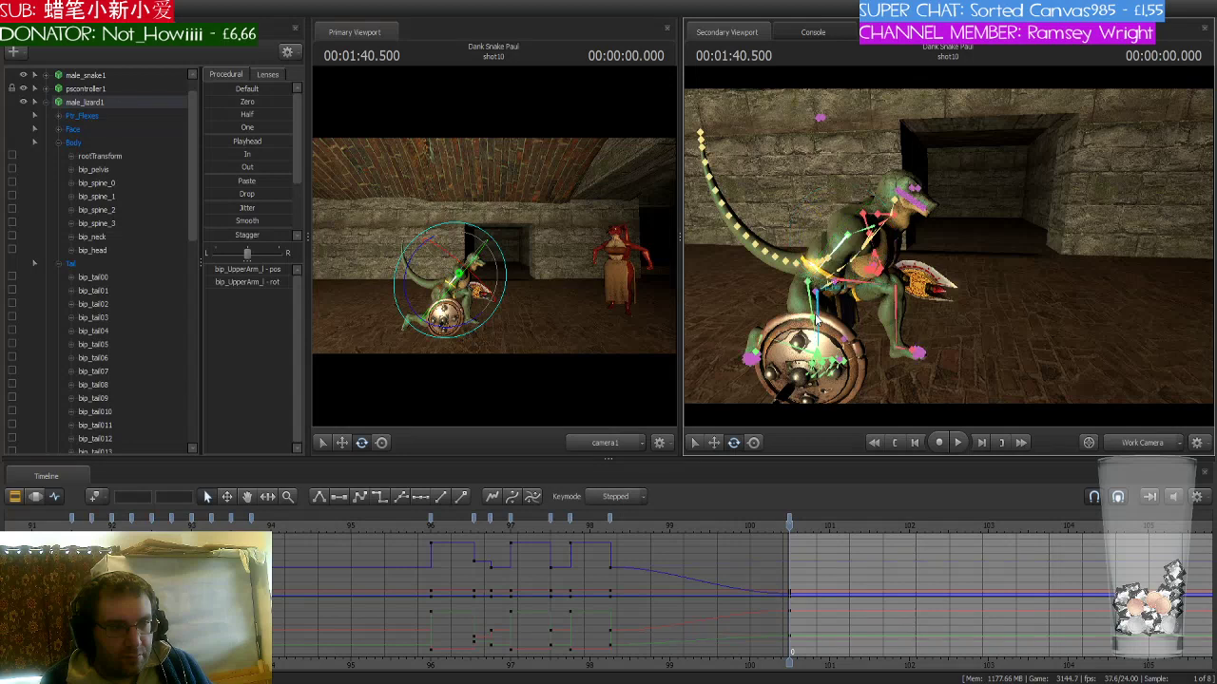
pyautogui.click(810, 314)
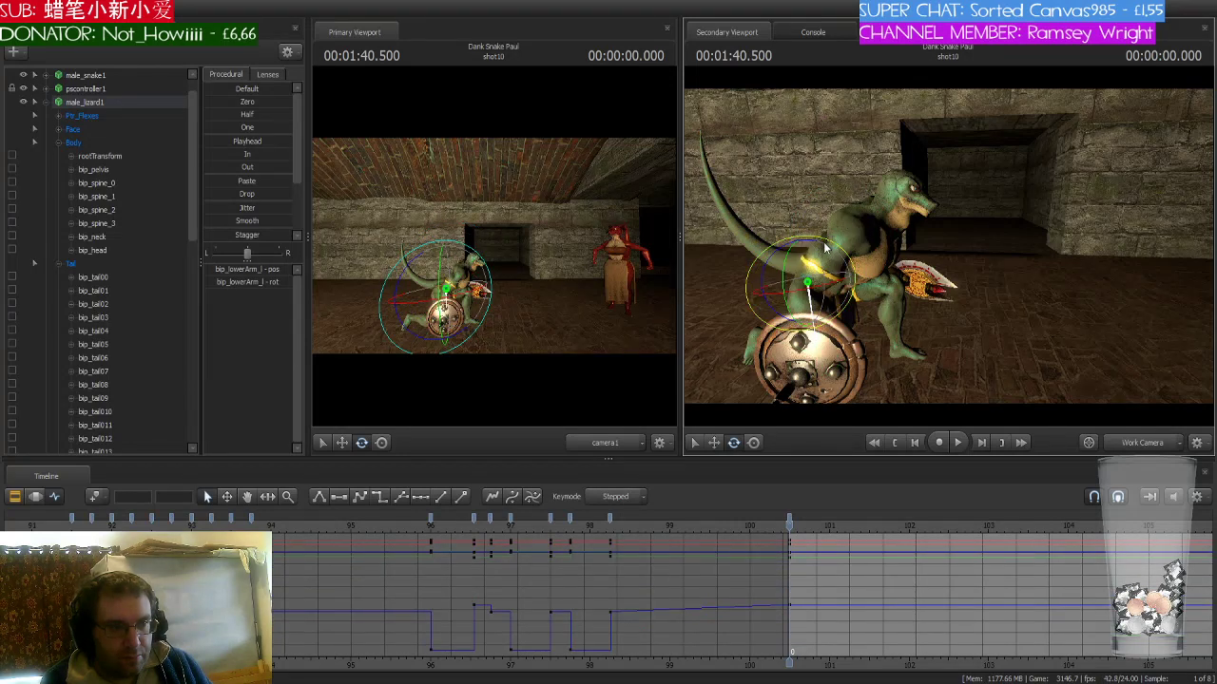
pyautogui.moveTo(824, 247); pyautogui.dragTo(961, 320)
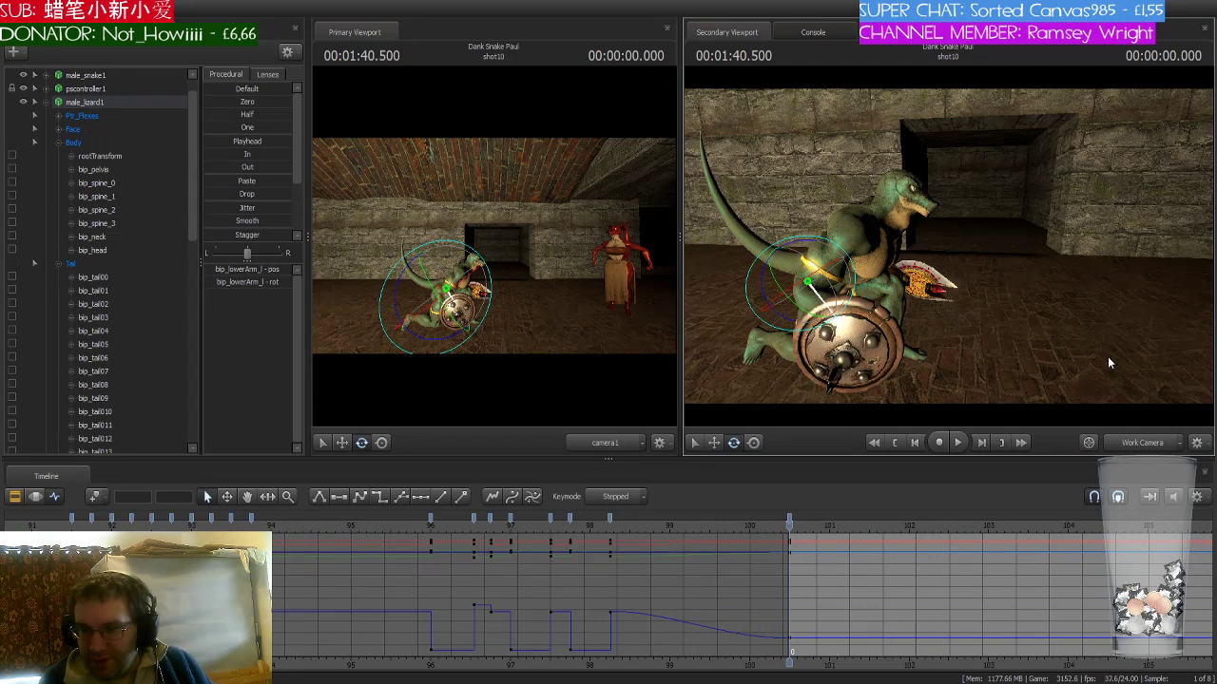
pyautogui.moveTo(1155, 367); pyautogui.dragTo(874, 269)
pyautogui.click(918, 207)
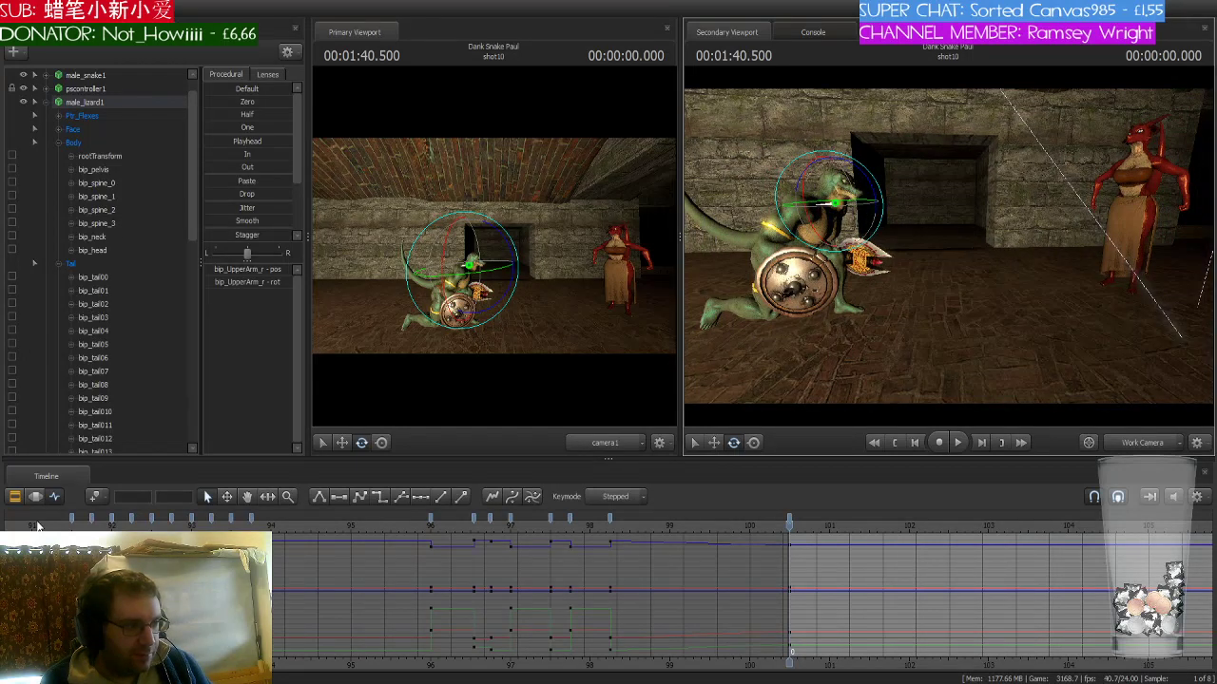
# - Collapse the male_lizard1 and gravestone002a1 controls, add a bomb model to shot10 as a new animation set, and select it
pyautogui.click(46, 102)
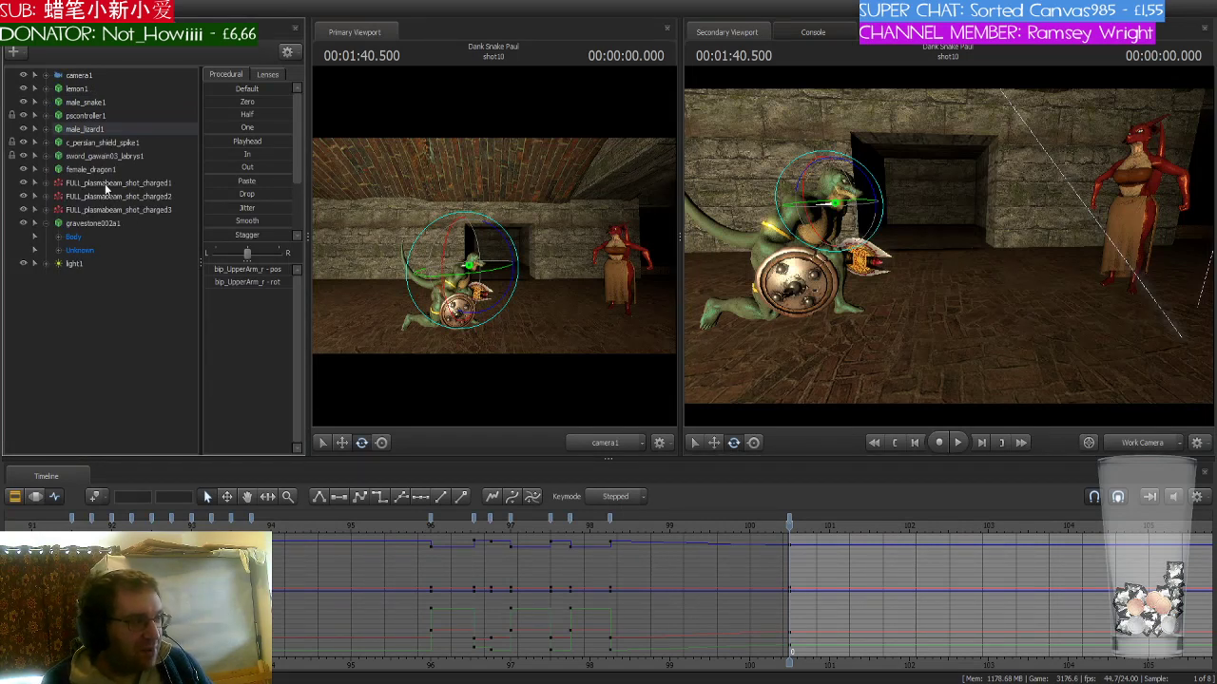
pyautogui.click(44, 225)
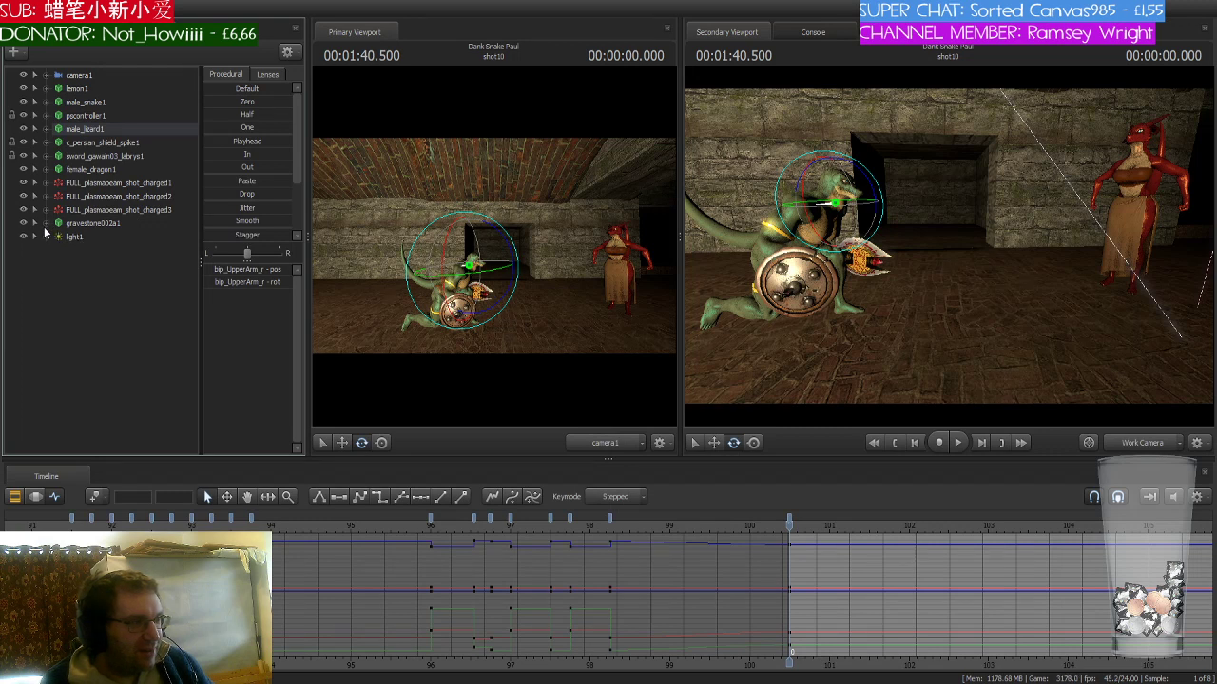
pyautogui.click(89, 263)
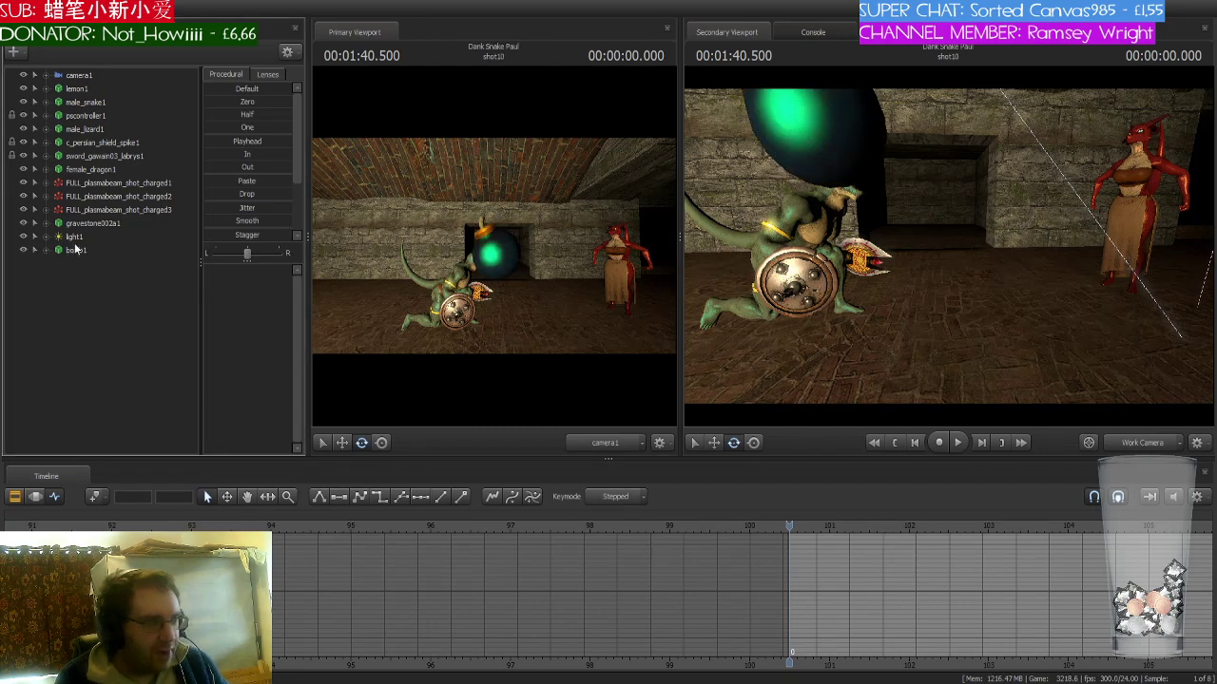
pyautogui.click(76, 249)
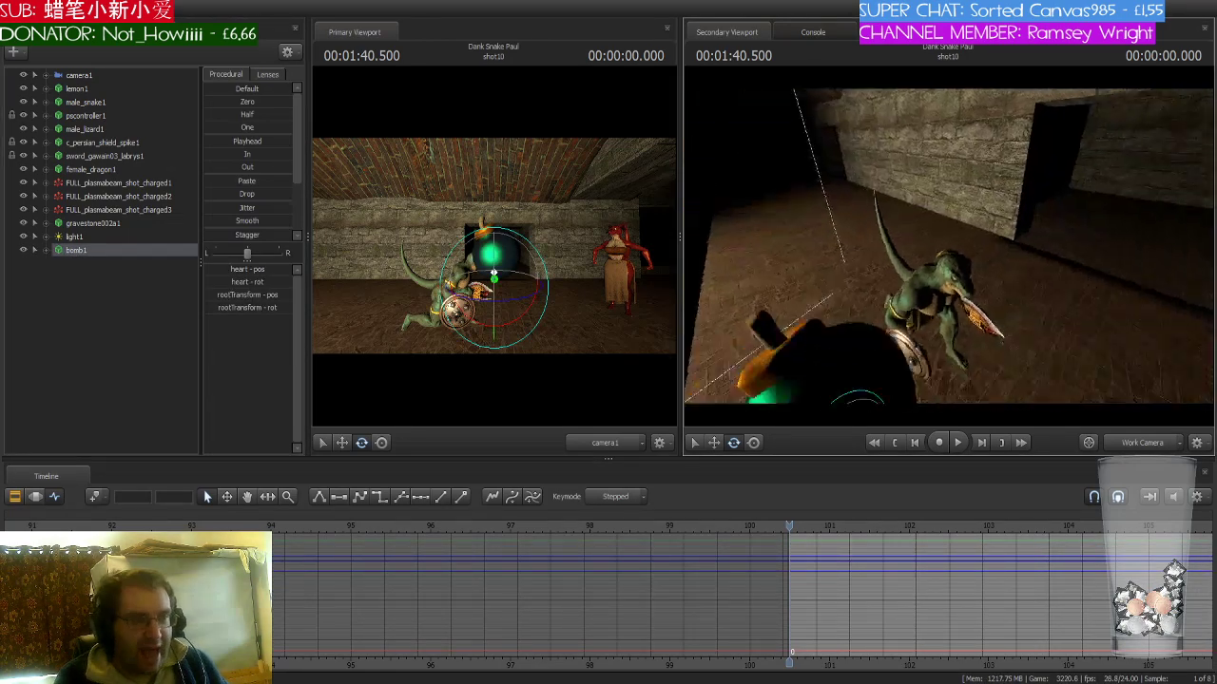
pyautogui.press('w')
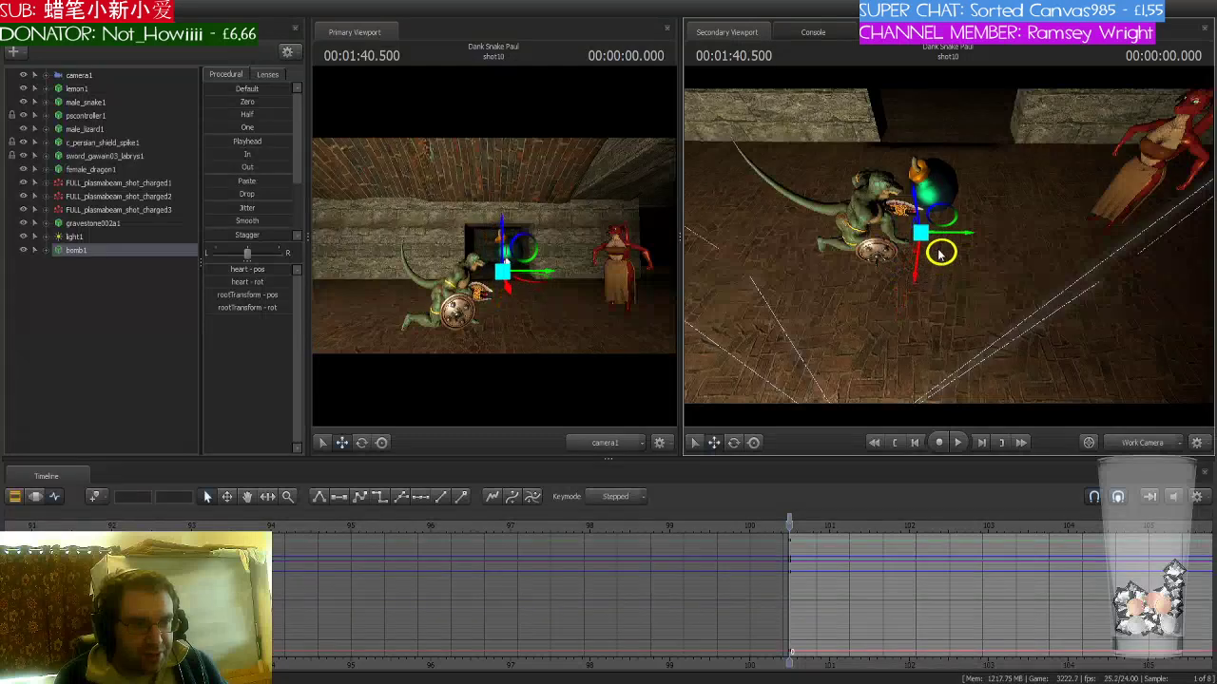
pyautogui.moveTo(939, 253); pyautogui.dragTo(941, 217)
pyautogui.moveTo(972, 268); pyautogui.dragTo(937, 253, button='right')
pyautogui.moveTo(932, 249); pyautogui.dragTo(962, 238)
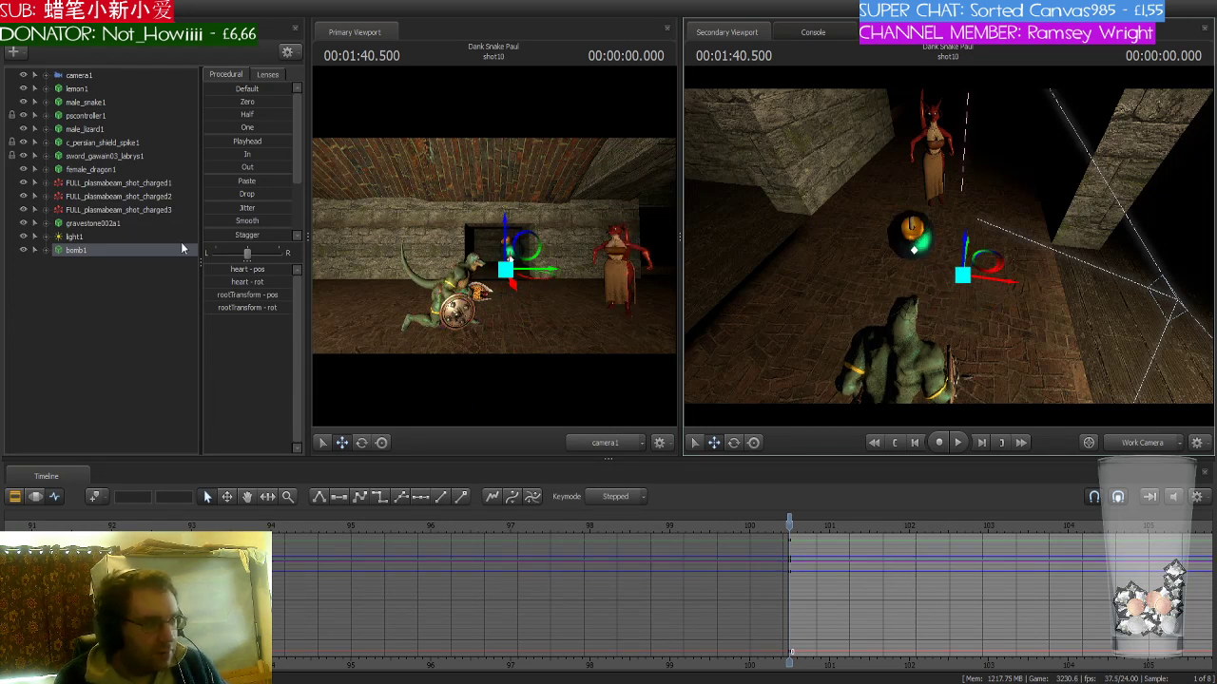
pyautogui.hotkey('ctrl', 'z')
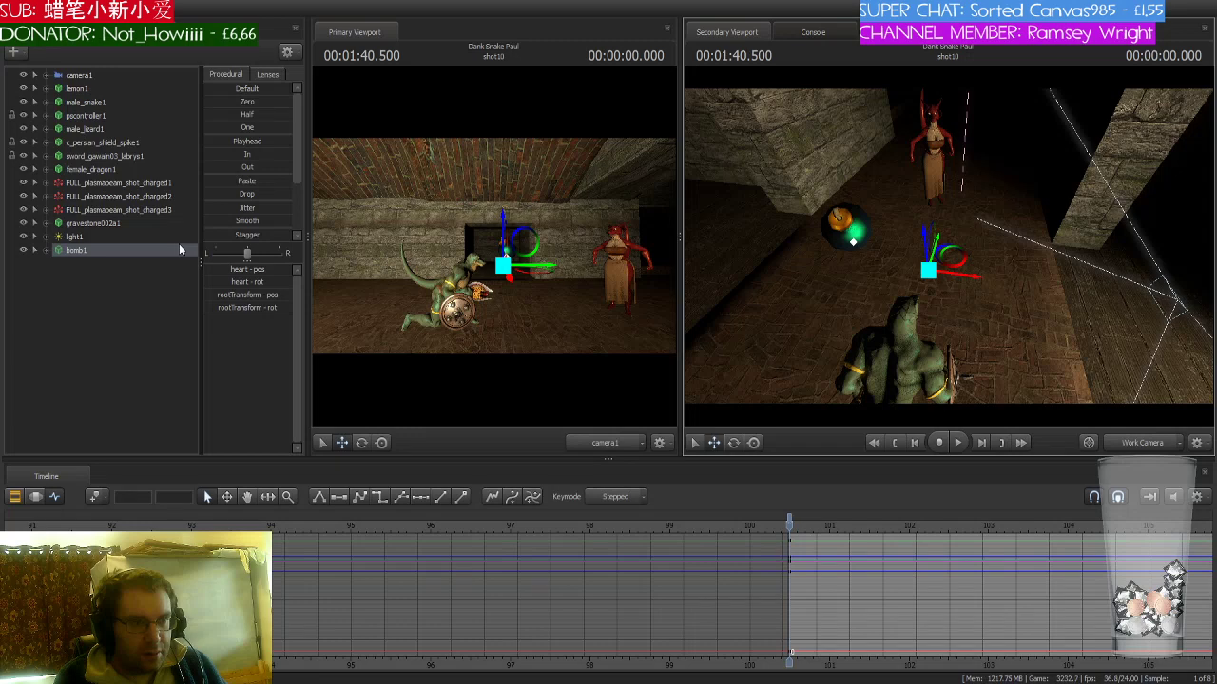
pyautogui.hotkey('ctrl', 'z')
# - Expand bomb1, select its rootTransform and move the bomb below the floor in front of the kneeling lizard at 00:01:40.500
pyautogui.click(45, 251)
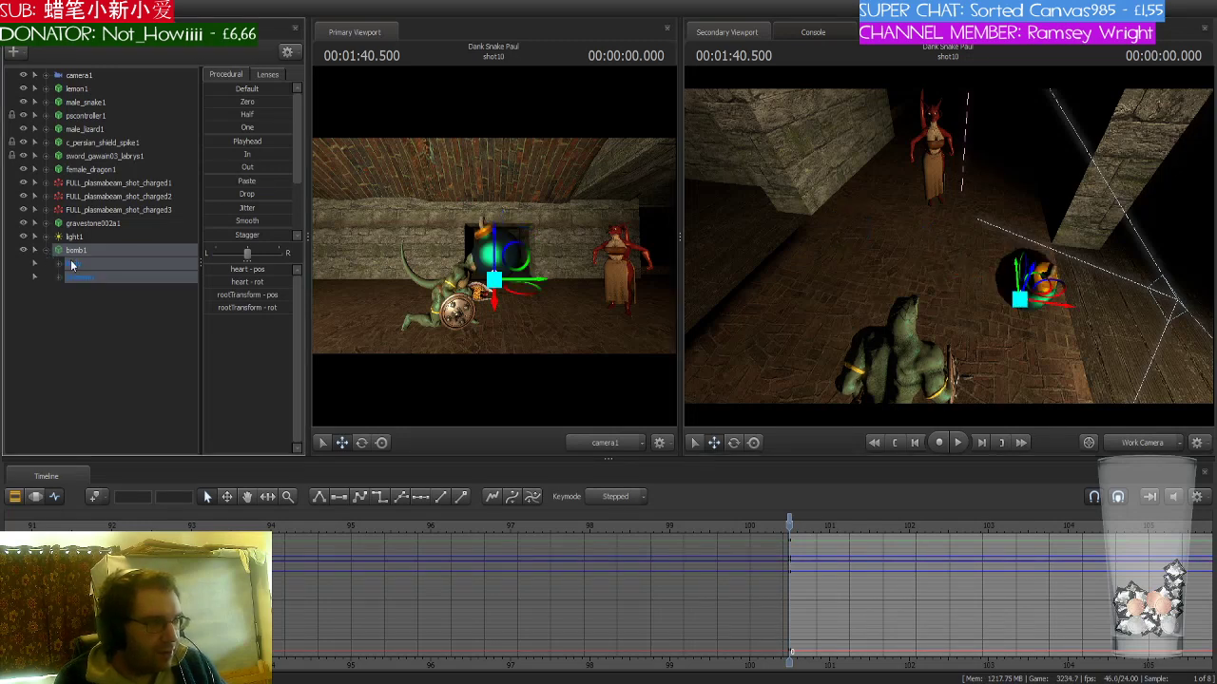
pyautogui.click(59, 263)
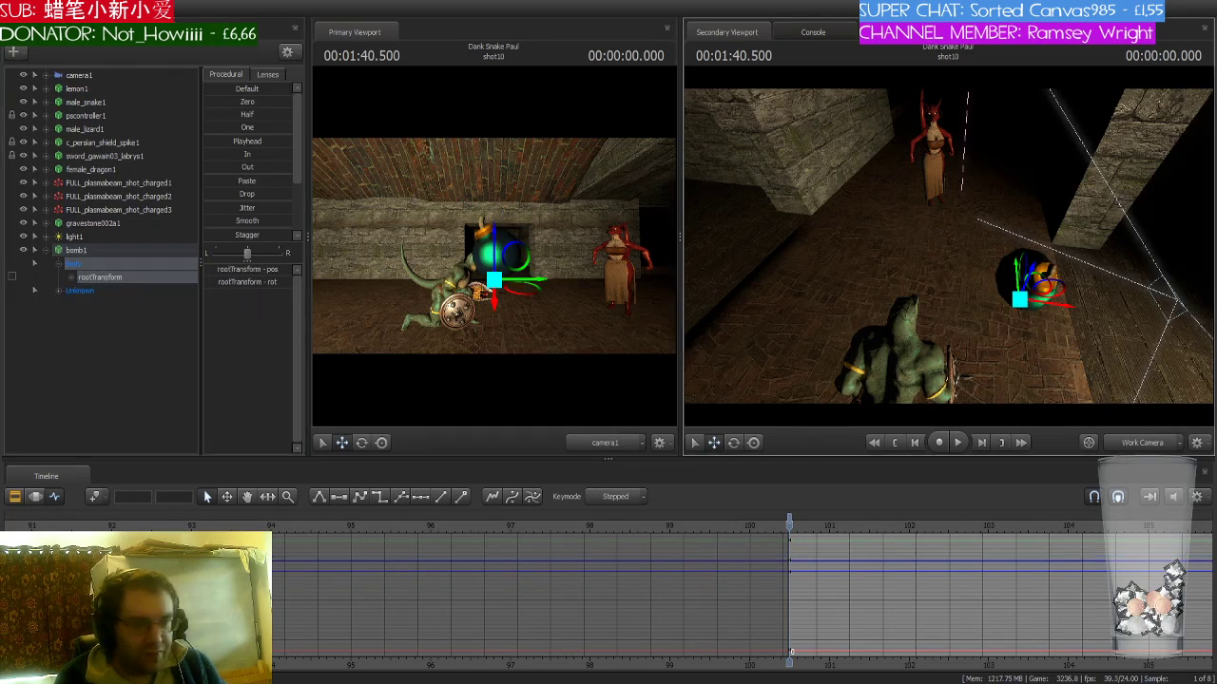
pyautogui.moveTo(873, 258); pyautogui.dragTo(969, 274)
pyautogui.moveTo(1015, 360); pyautogui.dragTo(846, 399)
pyautogui.moveTo(846, 399); pyautogui.dragTo(961, 263, button='right')
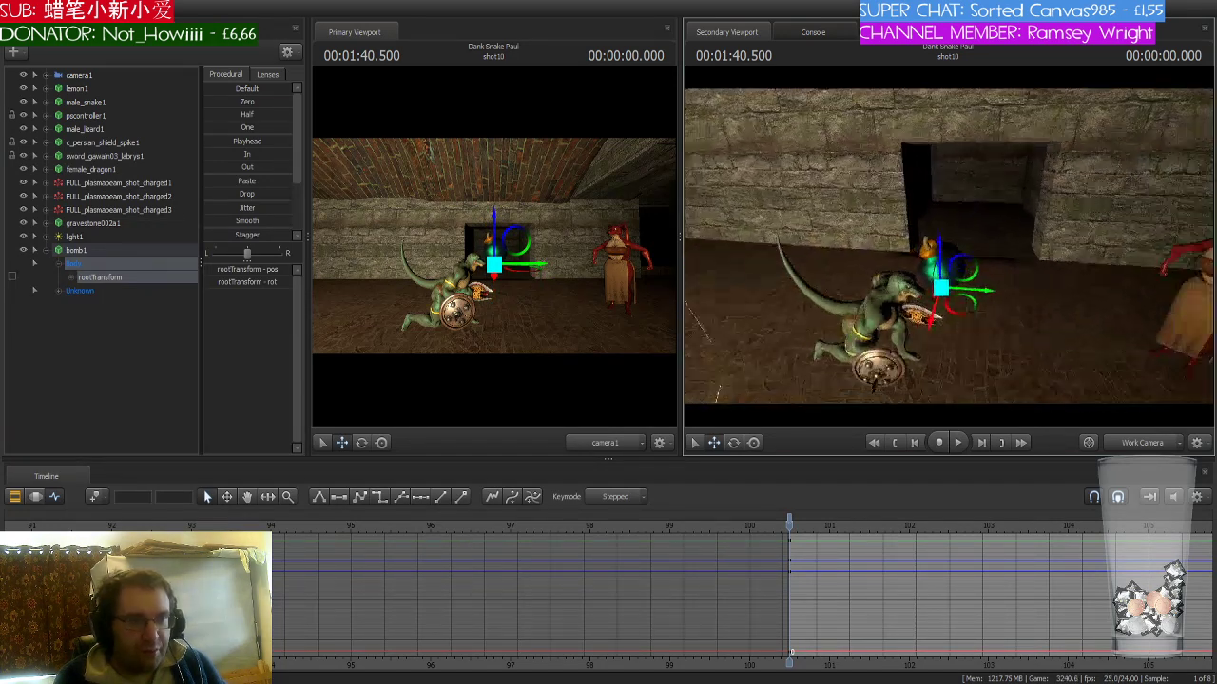
pyautogui.moveTo(961, 264); pyautogui.dragTo(947, 384)
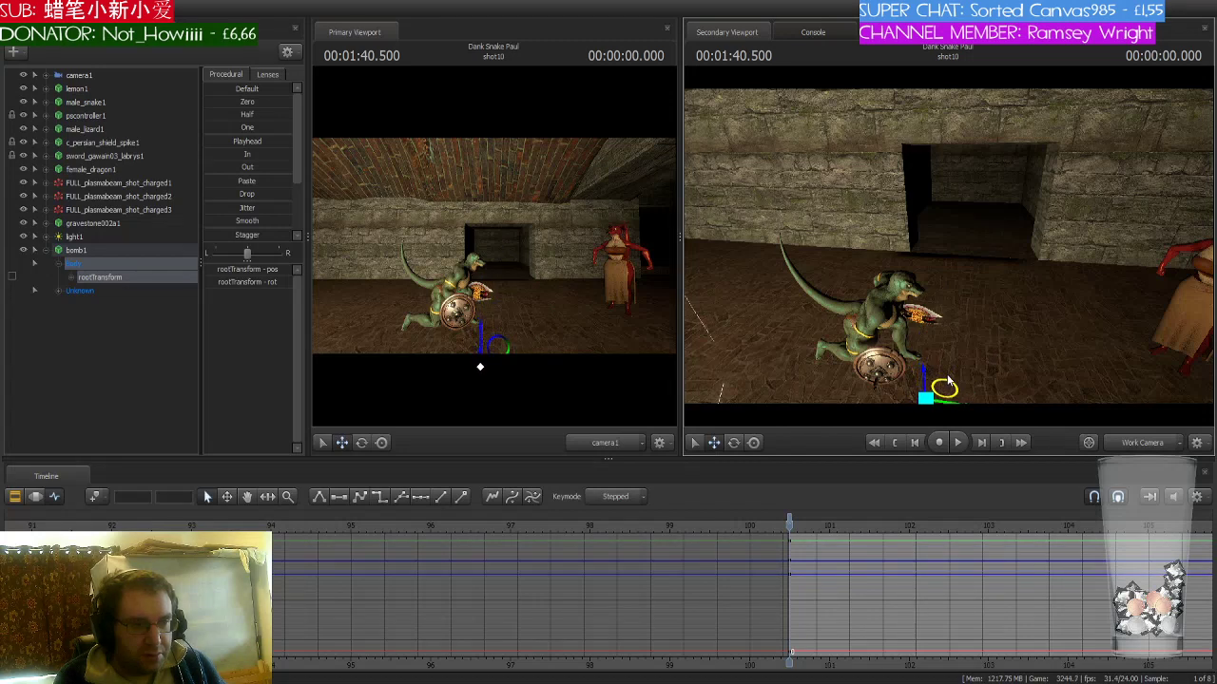
pyautogui.moveTo(946, 384); pyautogui.dragTo(948, 245, button='right')
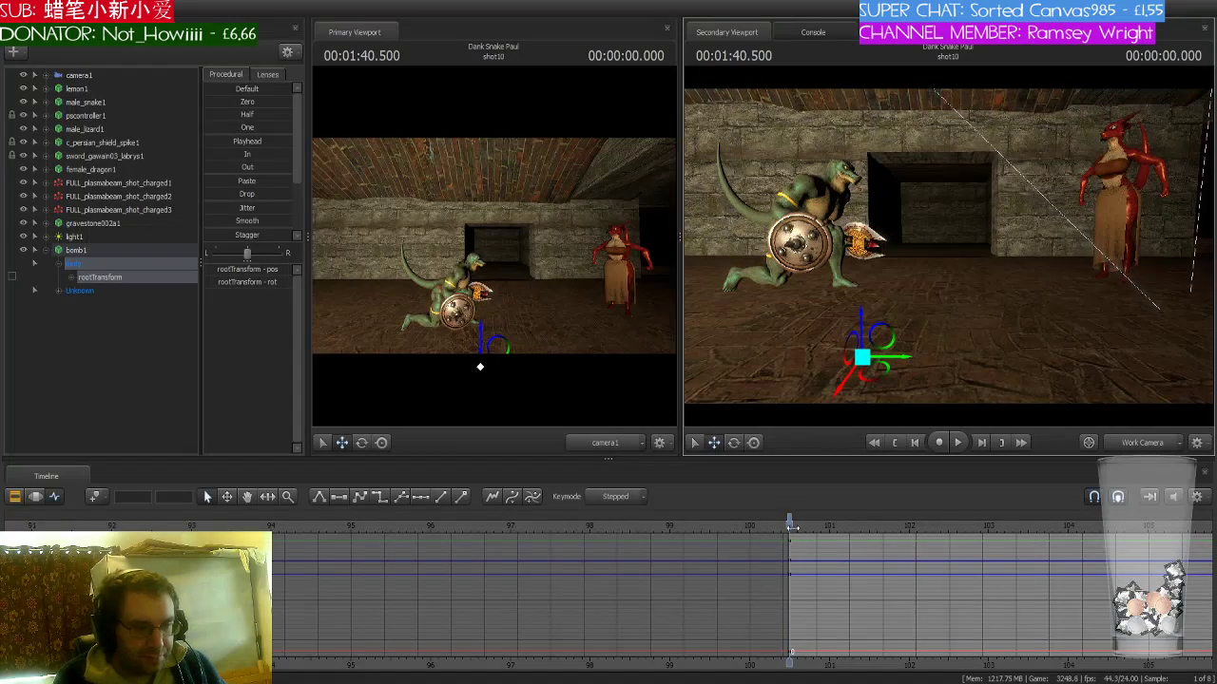
# - Advance to 00:01:40.750 and add a keyframe there for all male_lizard1 controls
pyautogui.press('Right')
pyautogui.press('Right')
pyautogui.press('Right')
pyautogui.press('Right')
pyautogui.press('Right')
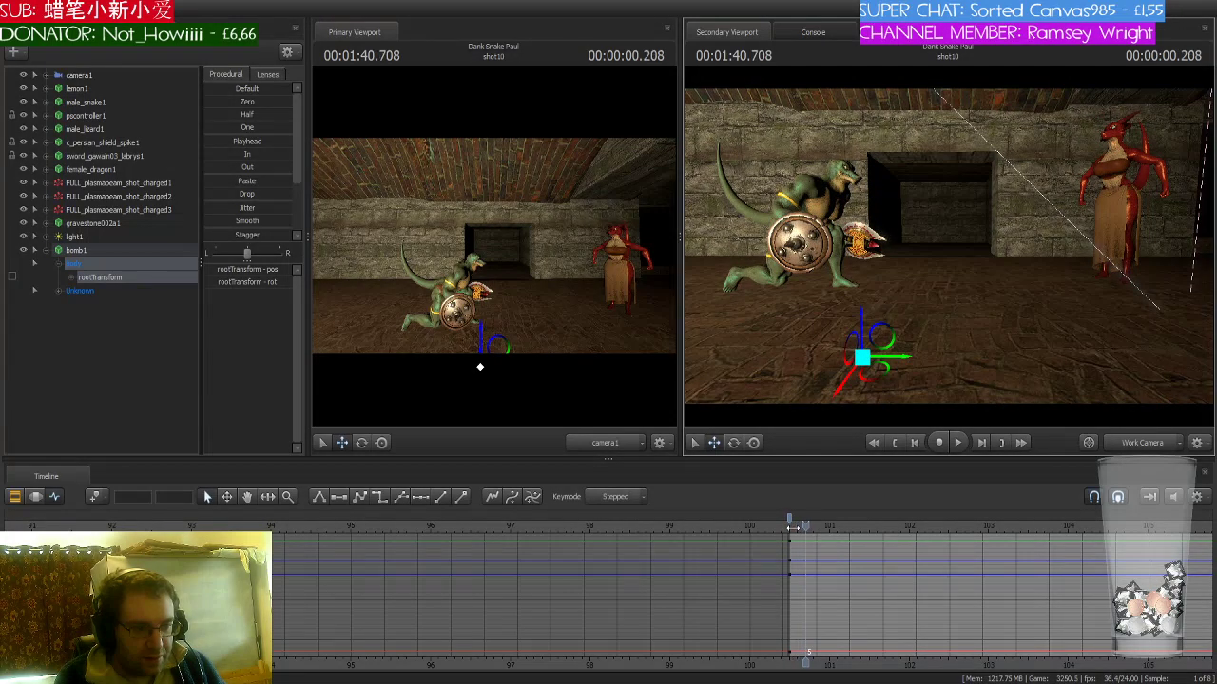
pyautogui.press('Right')
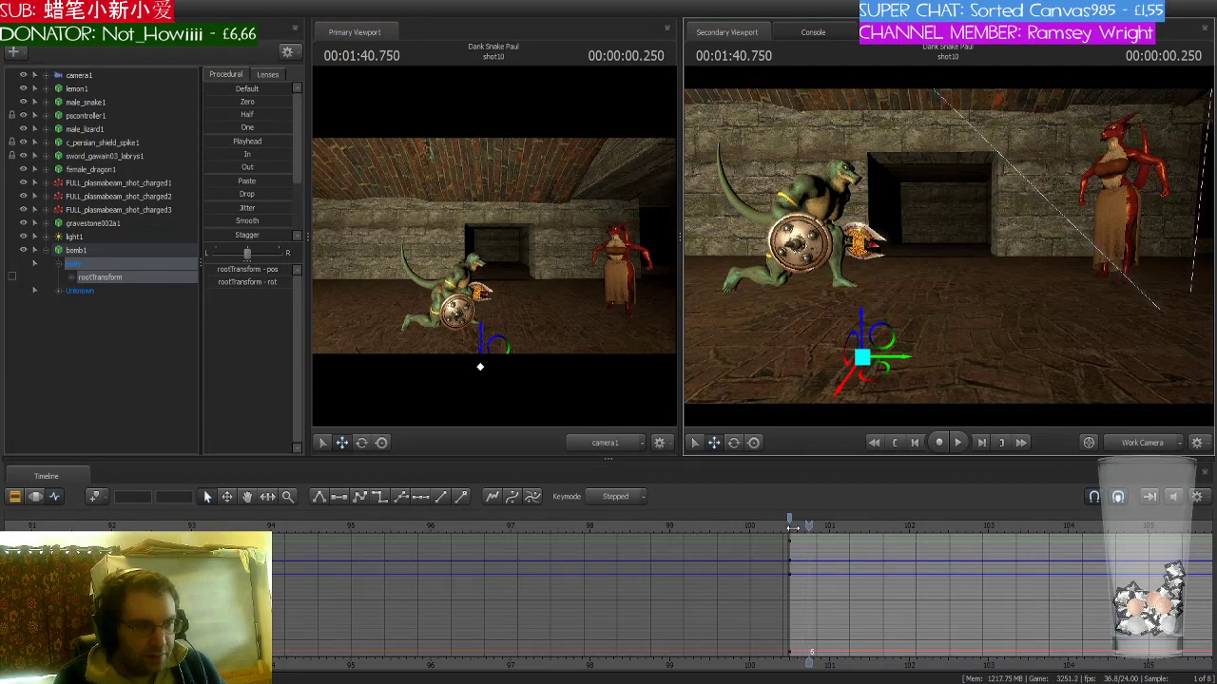
pyautogui.click(105, 128)
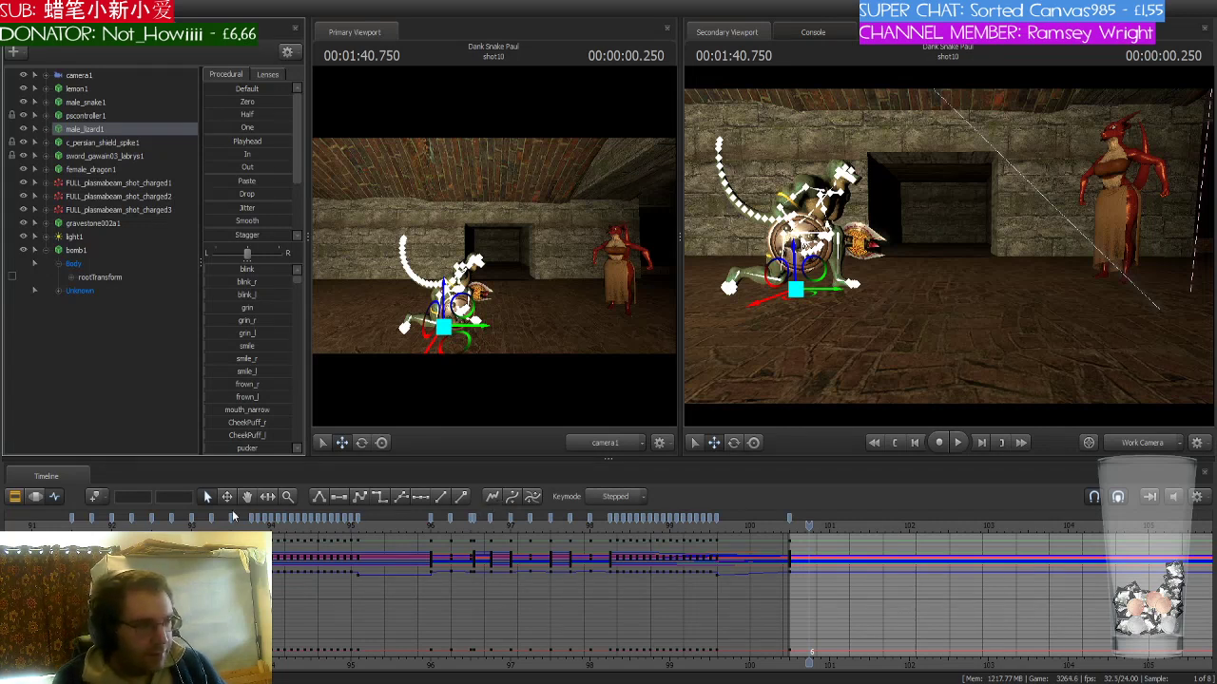
pyautogui.click(93, 498)
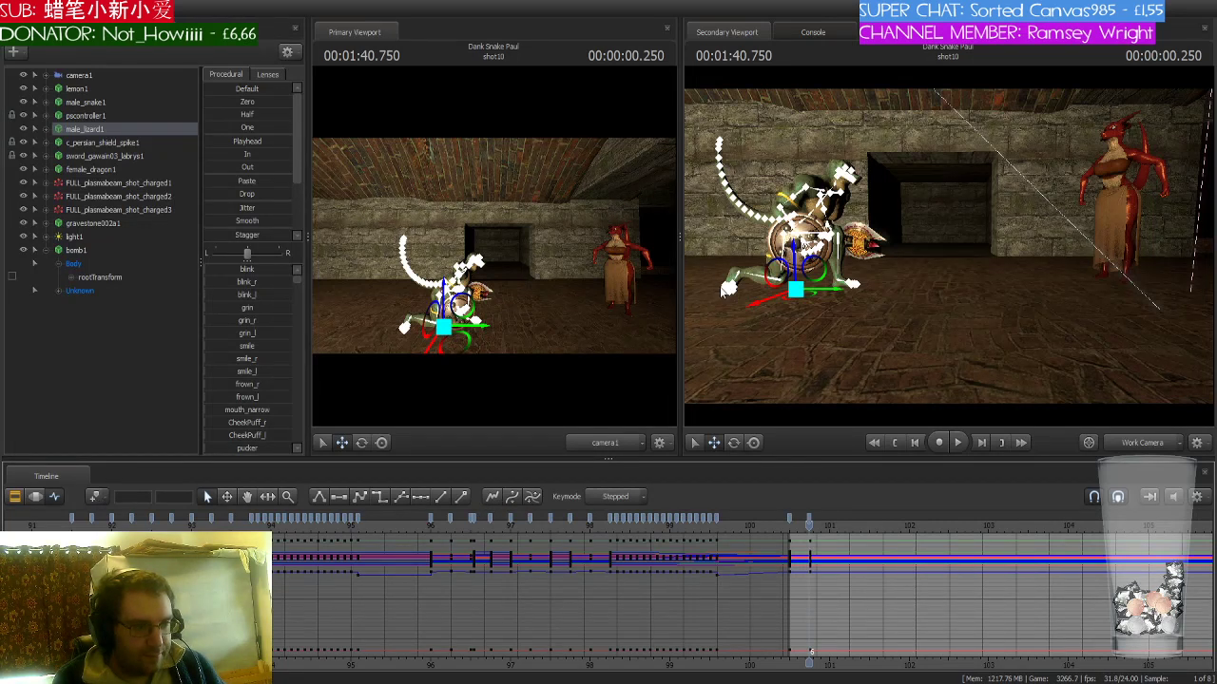
# - Rotate the lizard's bip_UpperArm_r and straighten the right arm to hold the axe forward at 00:01:40.750
pyautogui.moveTo(880, 310); pyautogui.dragTo(907, 259, button='right')
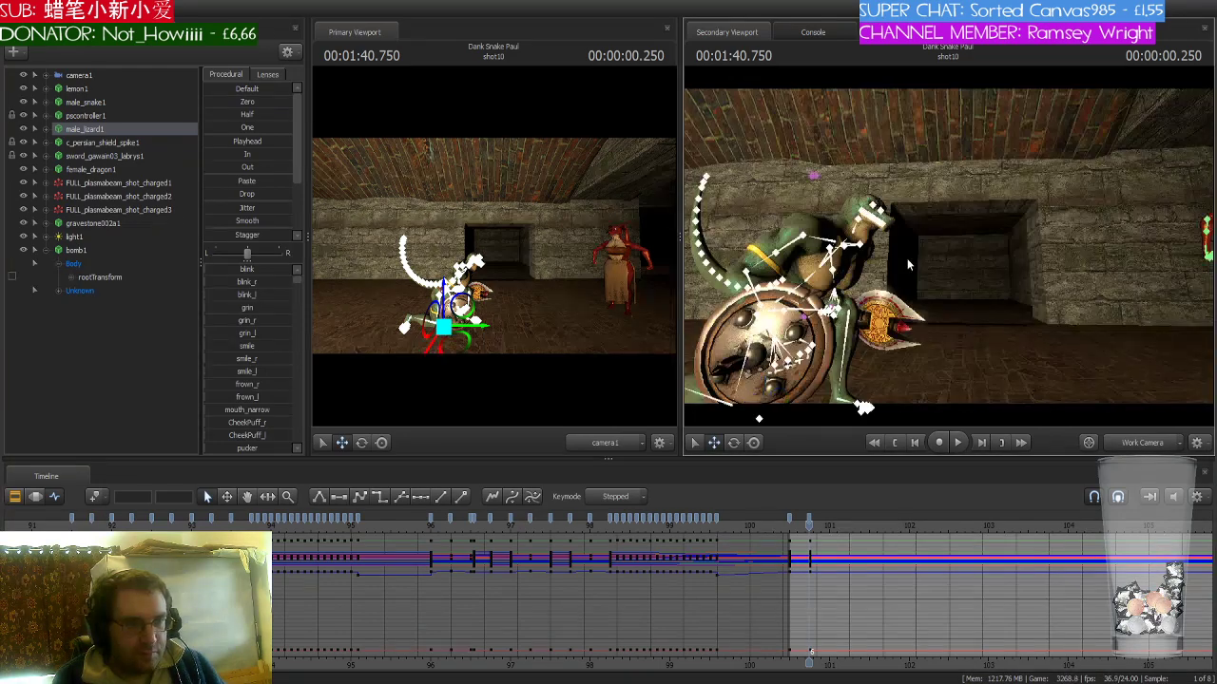
pyautogui.moveTo(854, 269); pyautogui.dragTo(941, 254)
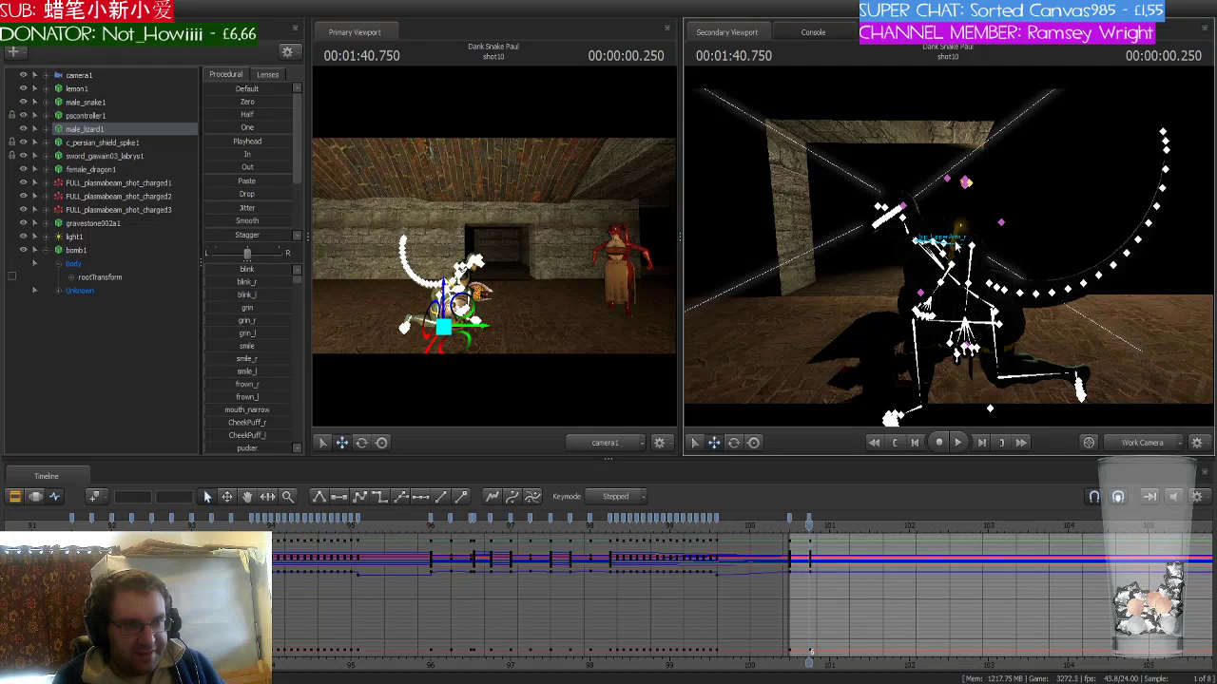
pyautogui.click(957, 248)
pyautogui.press('e')
pyautogui.moveTo(950, 217); pyautogui.dragTo(930, 287)
pyautogui.moveTo(953, 236)
pyautogui.mouseDown()
pyautogui.moveTo(872, 249)
pyautogui.moveTo(846, 211)
pyautogui.moveTo(800, 197)
pyautogui.moveTo(941, 243)
pyautogui.mouseUp()
pyautogui.click(874, 249)
pyautogui.click(861, 204)
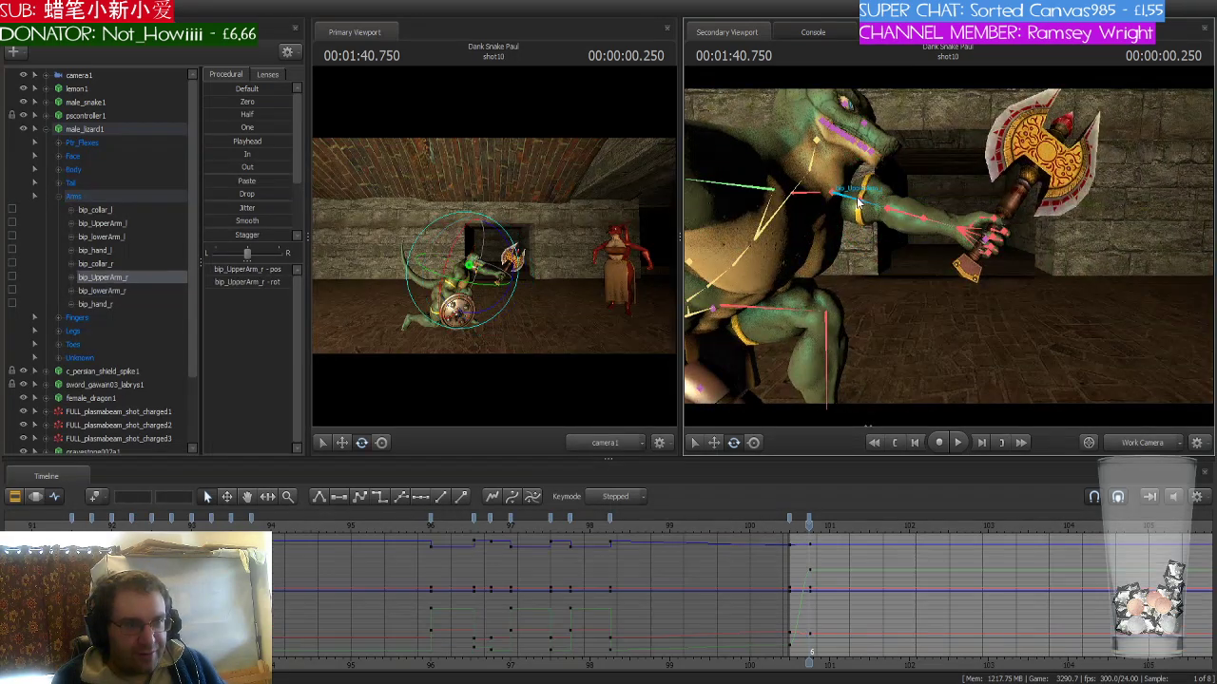
pyautogui.moveTo(865, 201)
pyautogui.mouseDown()
pyautogui.moveTo(871, 190)
pyautogui.moveTo(880, 199)
pyautogui.mouseUp()
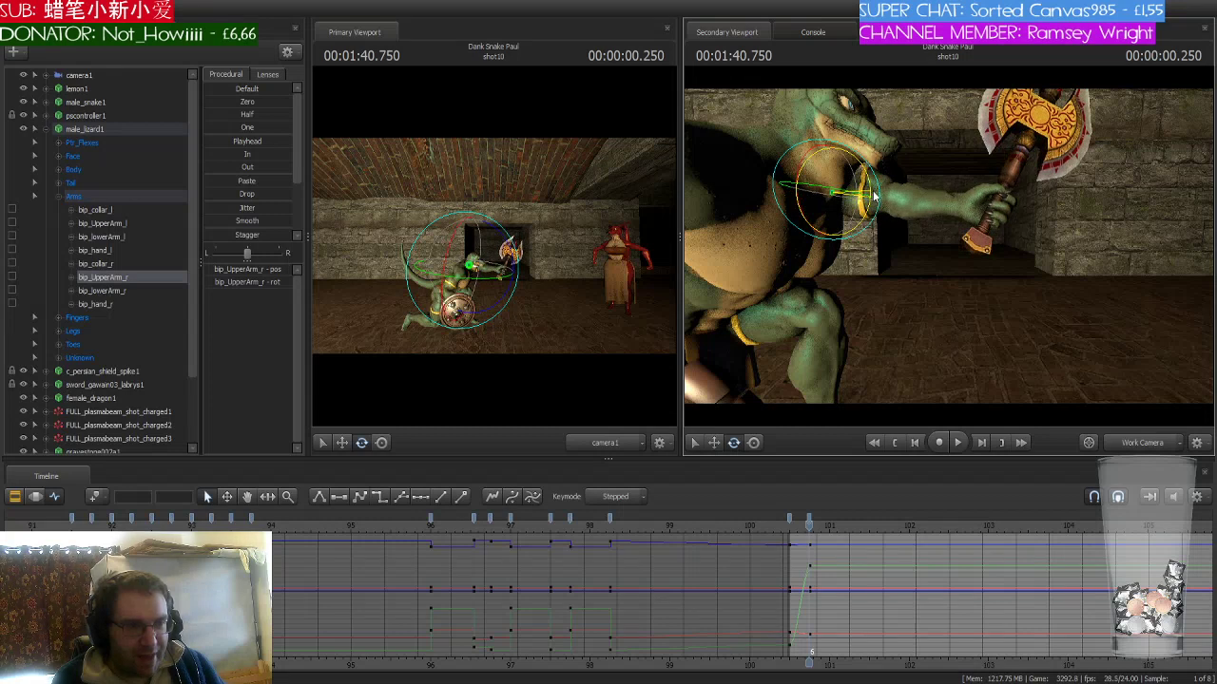
# - Set the bip_UpperArm_r keyframe at 00:01:40.500 to stepped tangents and check the shot's first frame
pyautogui.click(789, 522)
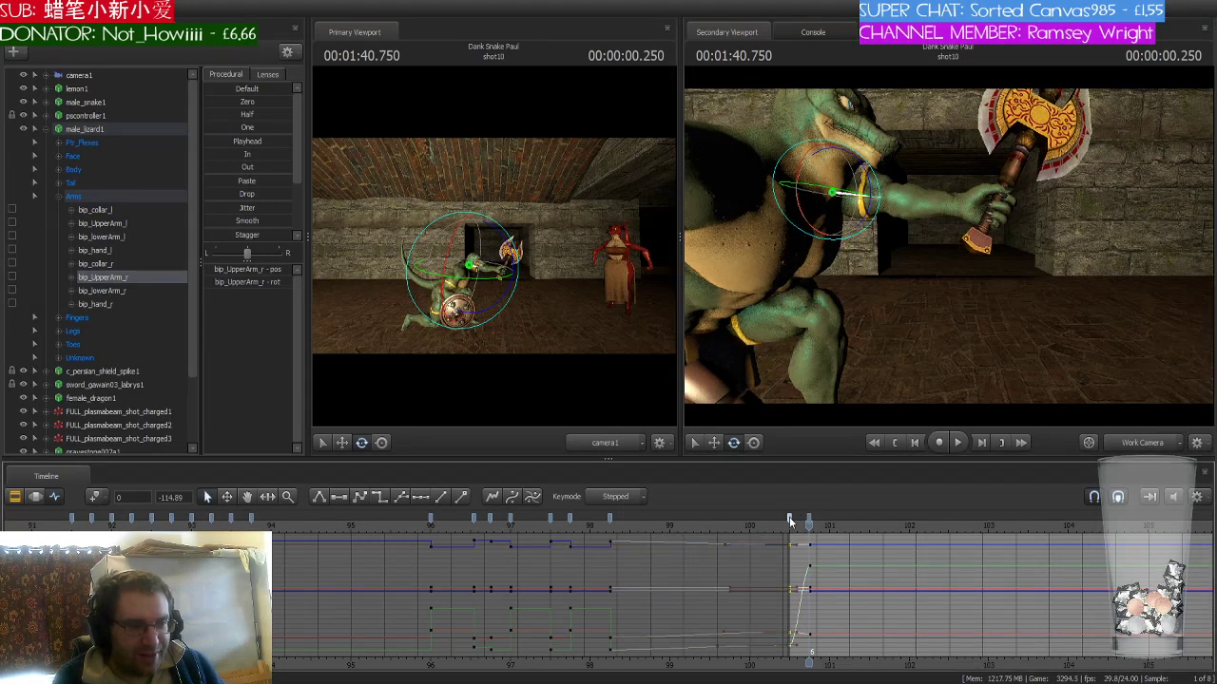
pyautogui.click(379, 501)
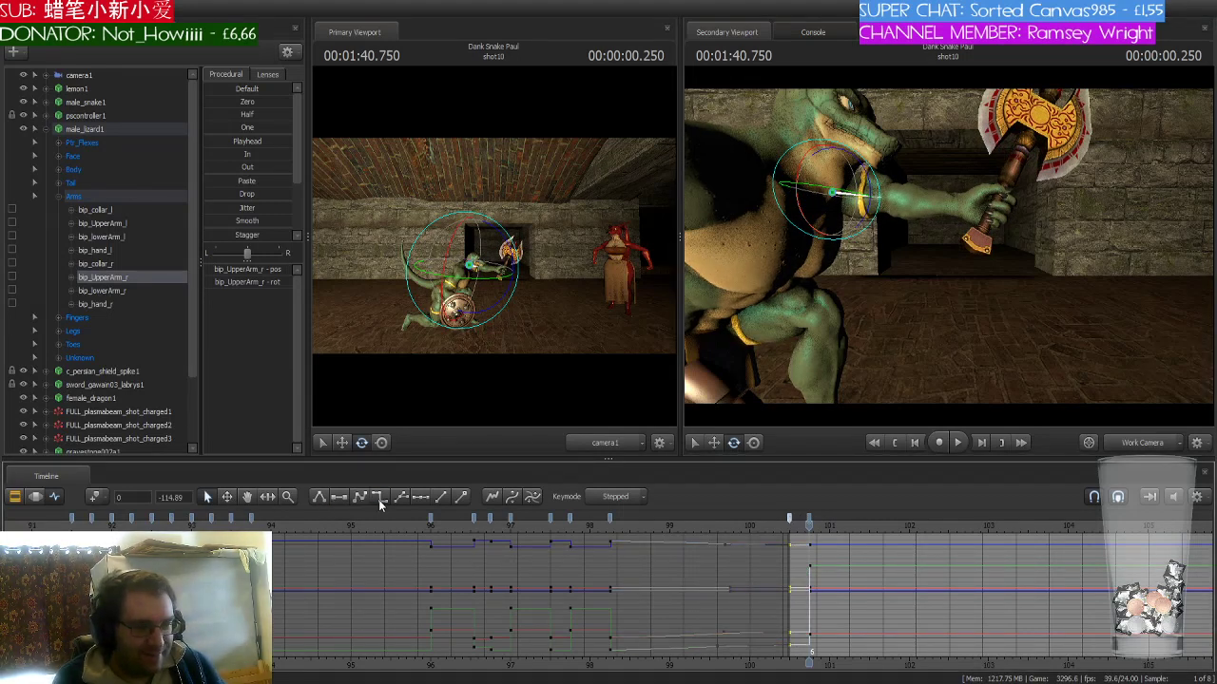
pyautogui.click(783, 528)
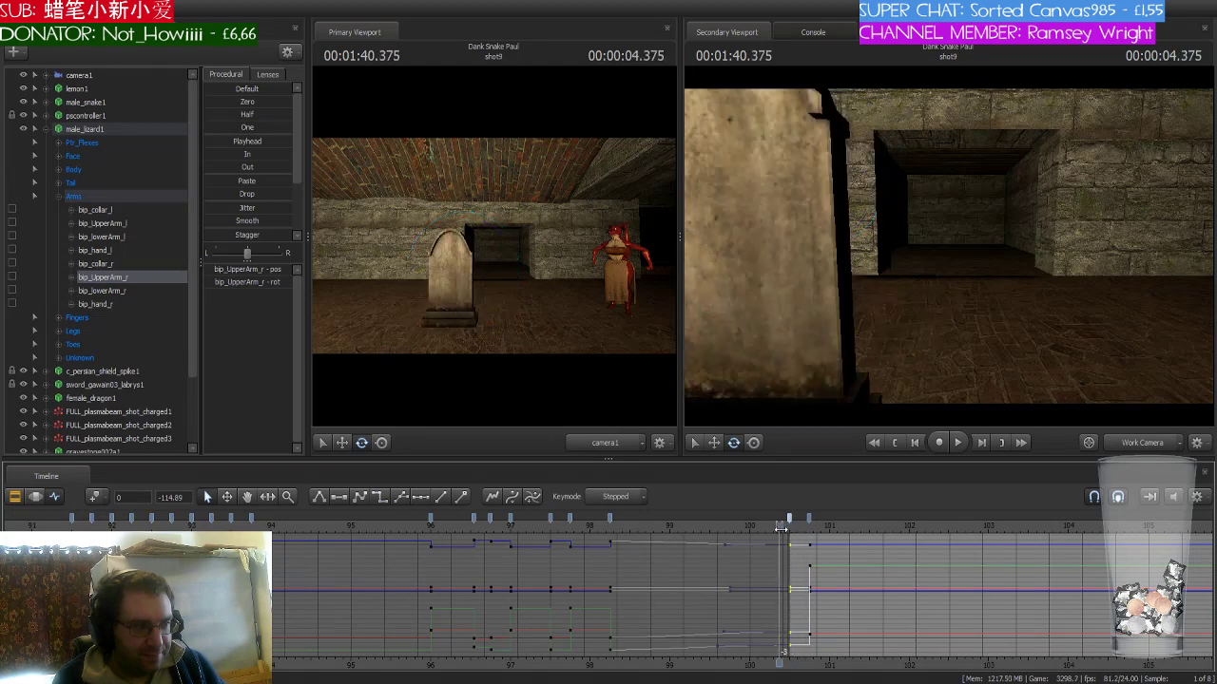
pyautogui.click(785, 528)
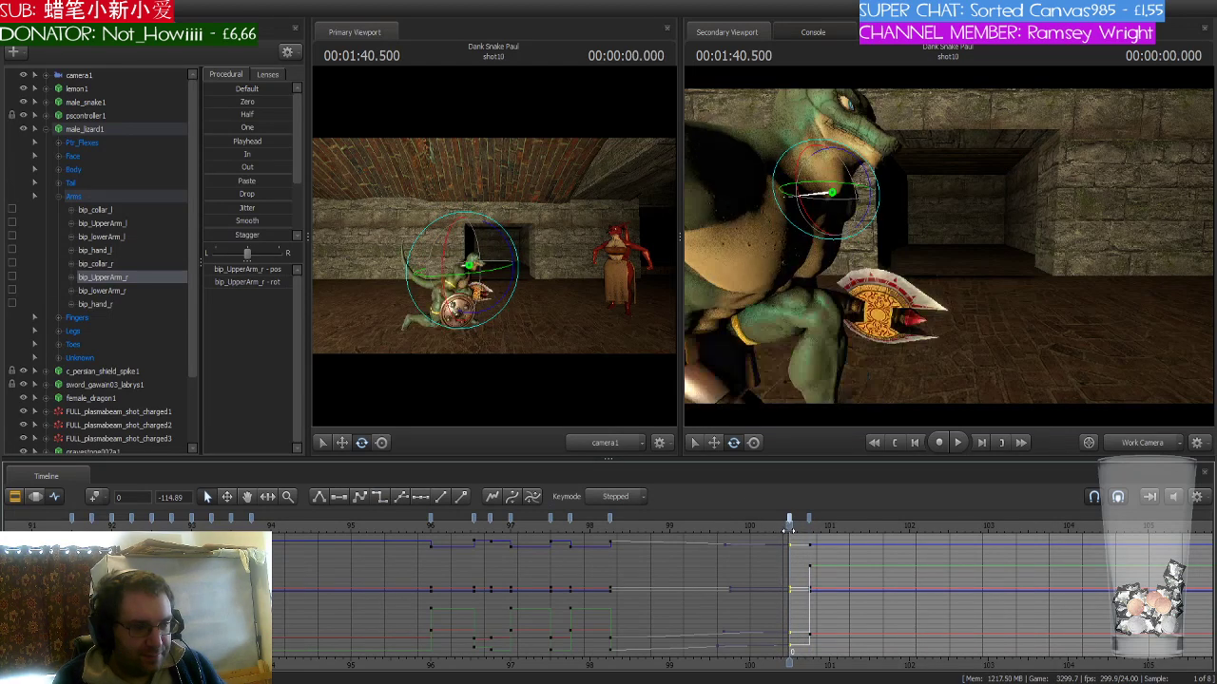
# - Apply stepped tangents to all male_lizard1 controls at 00:01:40.500 and return to 00:01:40.750
pyautogui.click(100, 129)
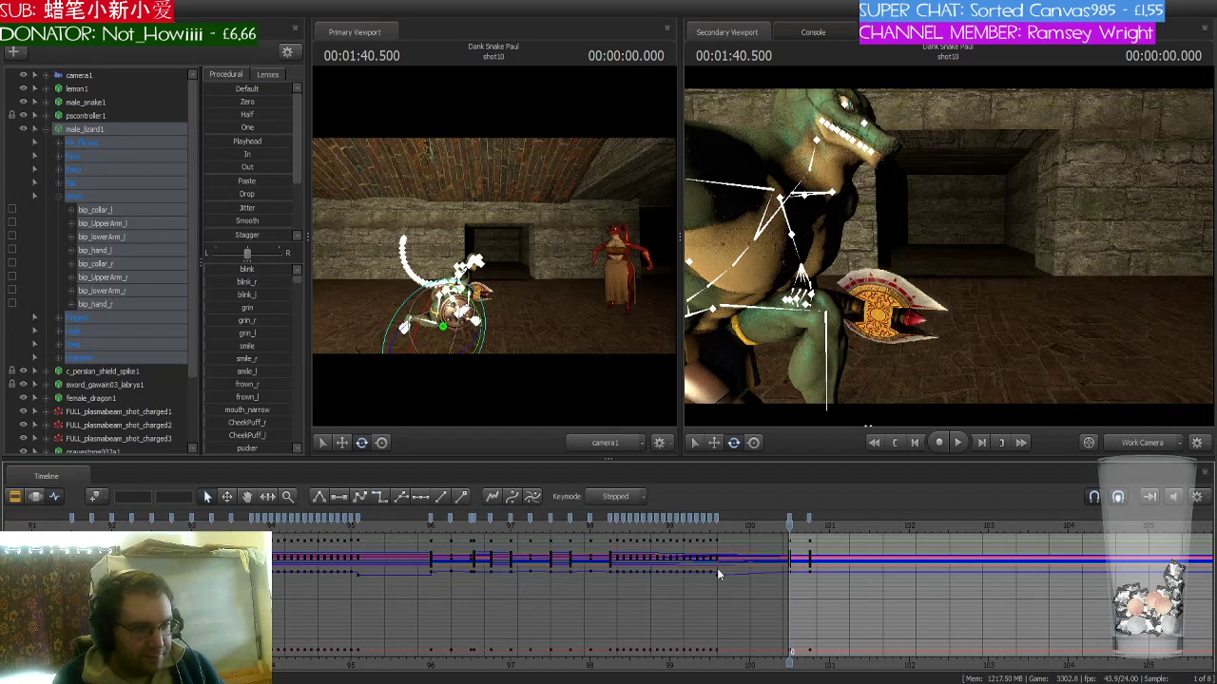
pyautogui.moveTo(796, 520); pyautogui.dragTo(609, 568)
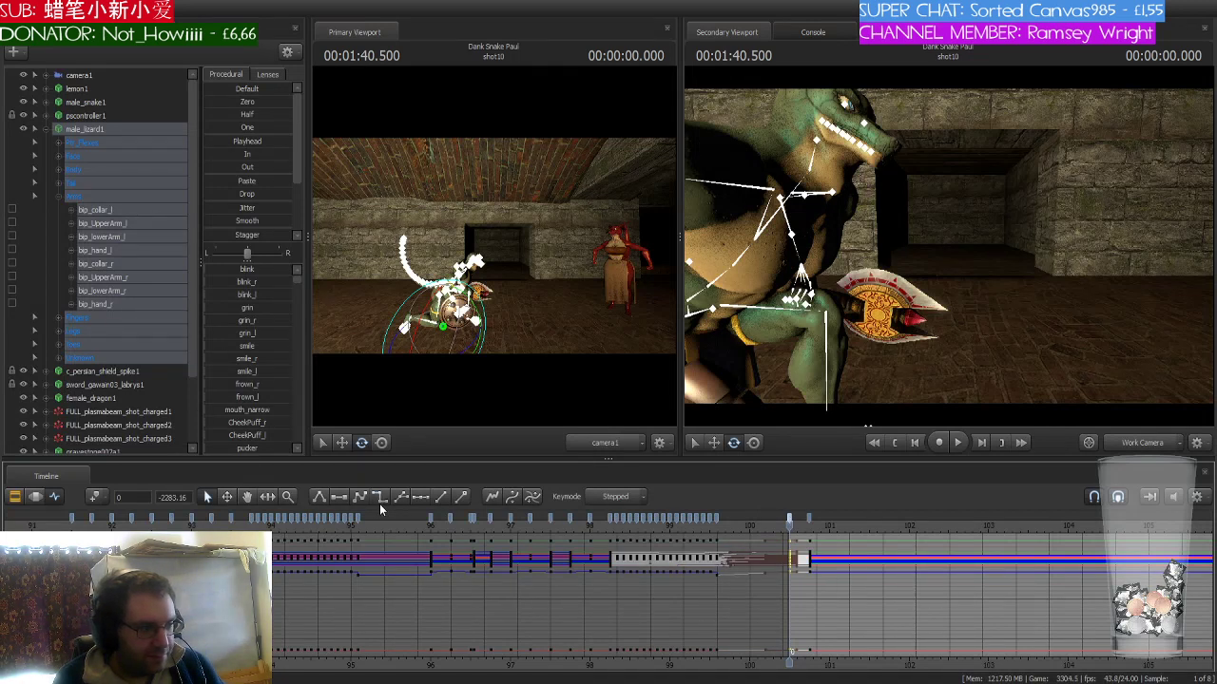
pyautogui.scroll(4, 764, 545)
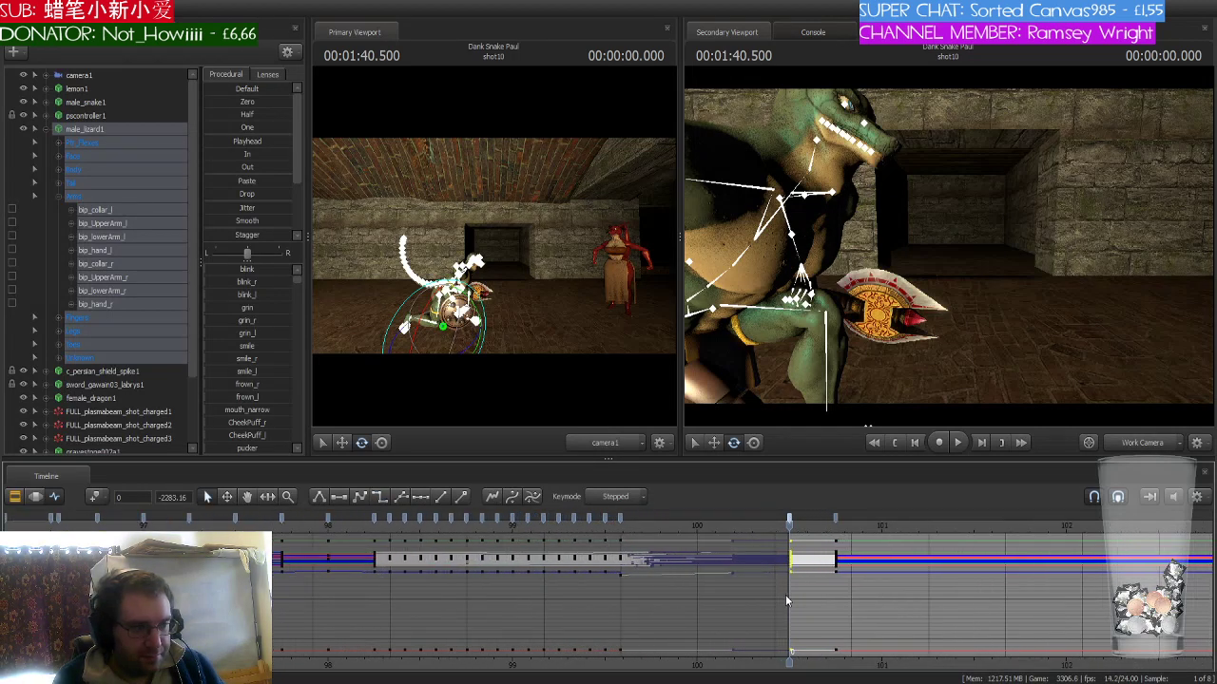
pyautogui.moveTo(786, 595); pyautogui.dragTo(649, 531, button='middle')
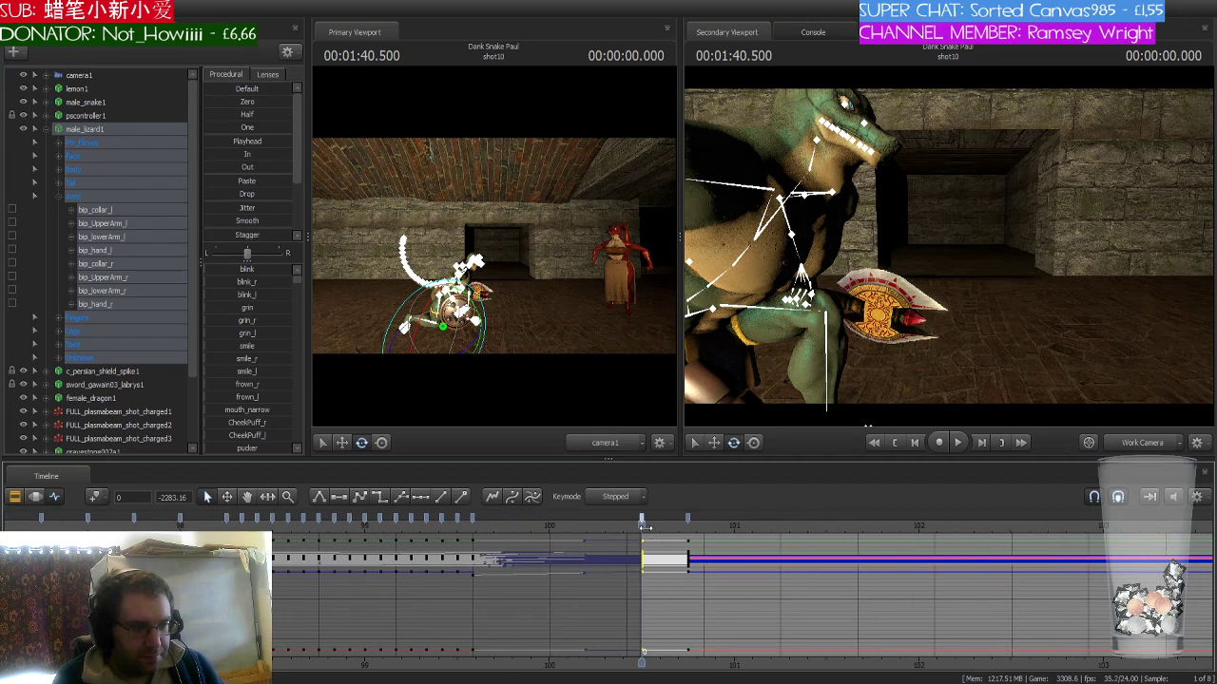
pyautogui.moveTo(643, 524); pyautogui.dragTo(687, 531)
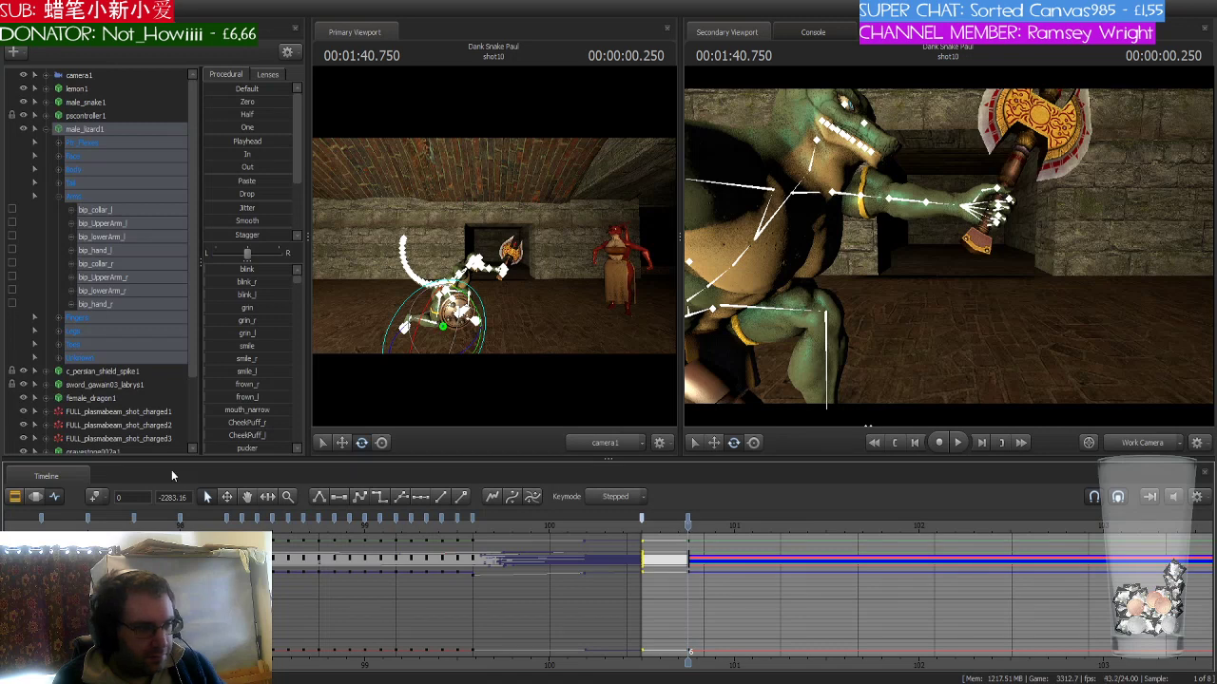
# - Select bomb1's rootTransform and raise the bomb above the floor in front of the lizard at 00:01:40.750
pyautogui.scroll(-2, 136, 342)
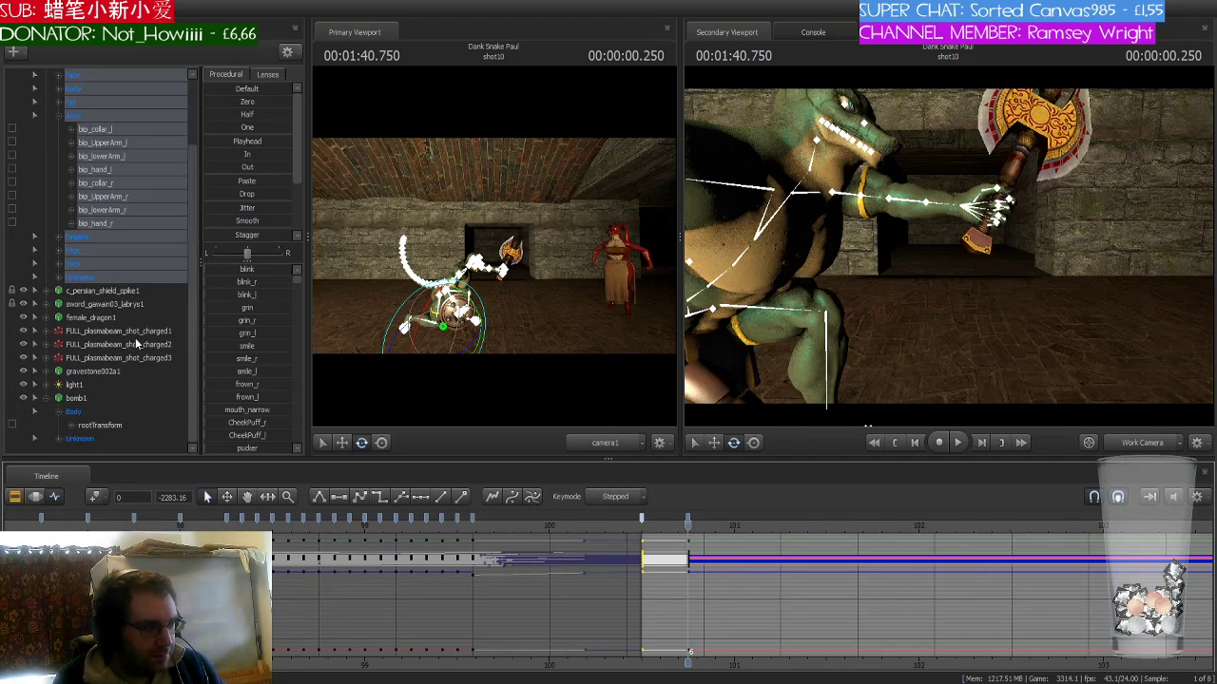
pyautogui.click(45, 398)
pyautogui.click(78, 438)
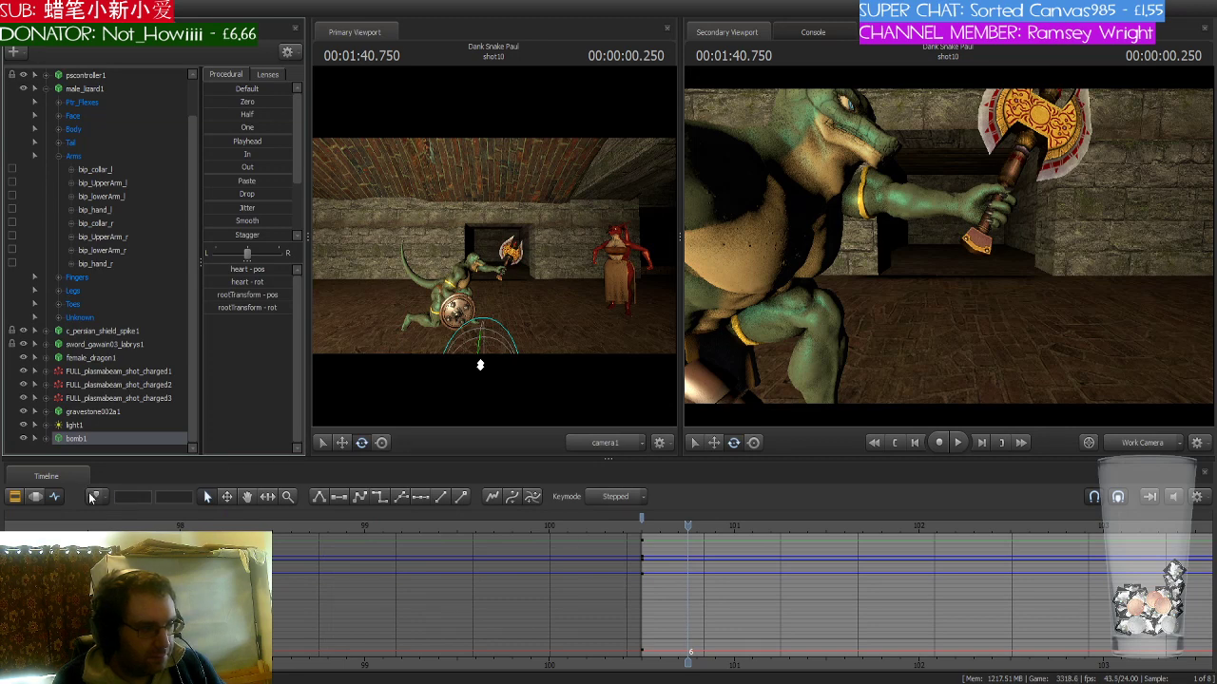
pyautogui.click(45, 438)
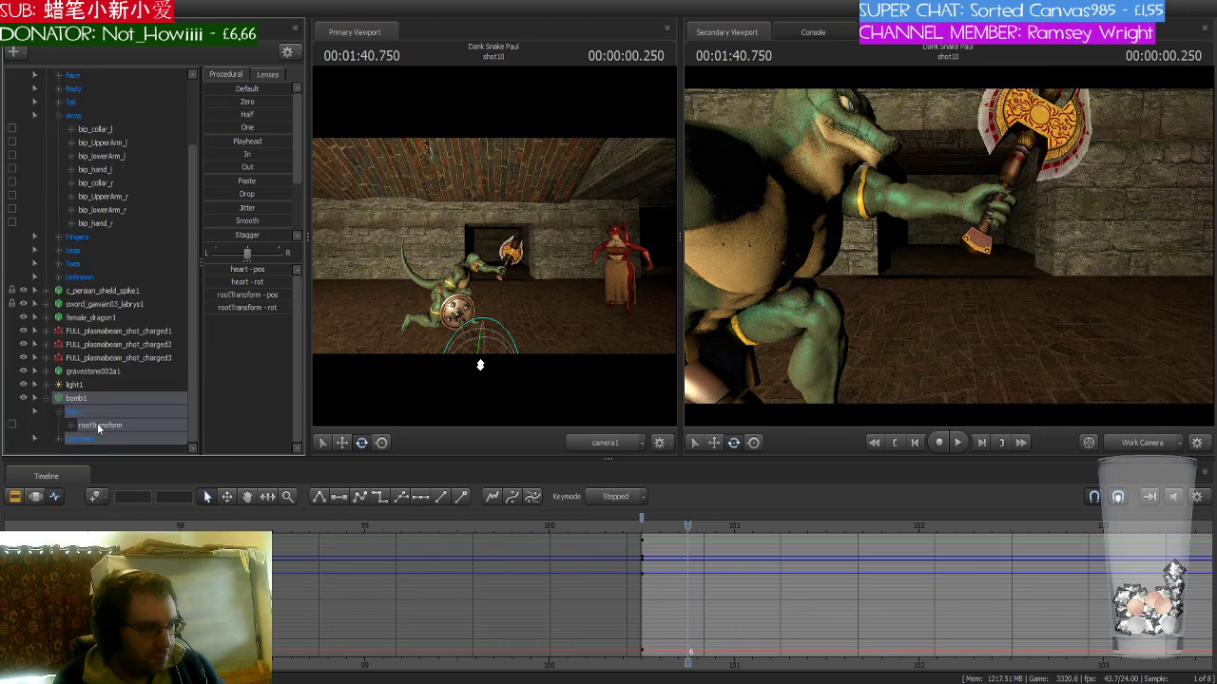
pyautogui.click(99, 425)
pyautogui.press('f')
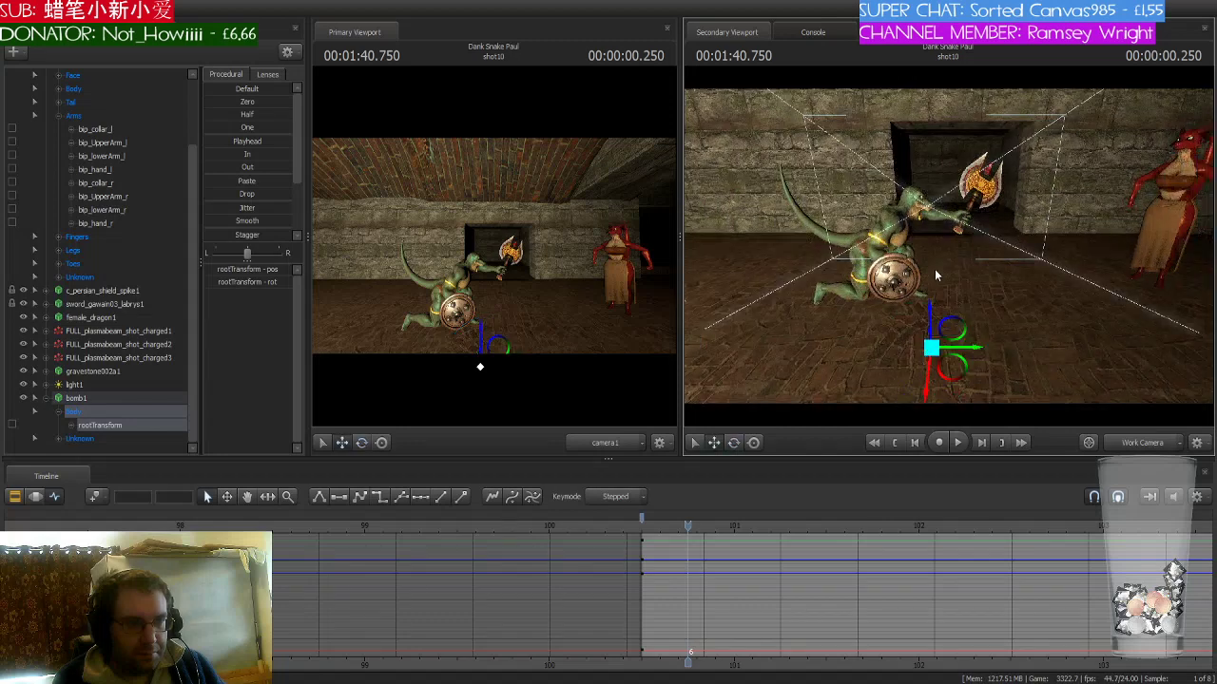
pyautogui.moveTo(928, 308); pyautogui.dragTo(968, 217)
pyautogui.press('w')
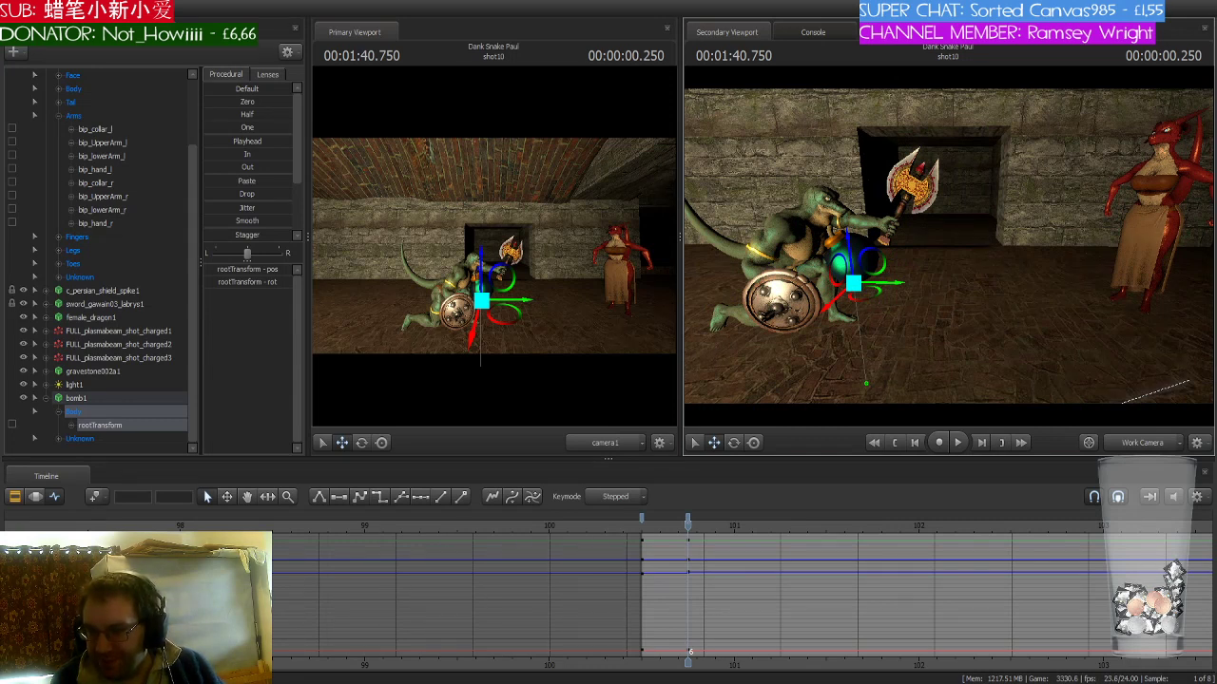
pyautogui.moveTo(968, 218); pyautogui.dragTo(951, 223)
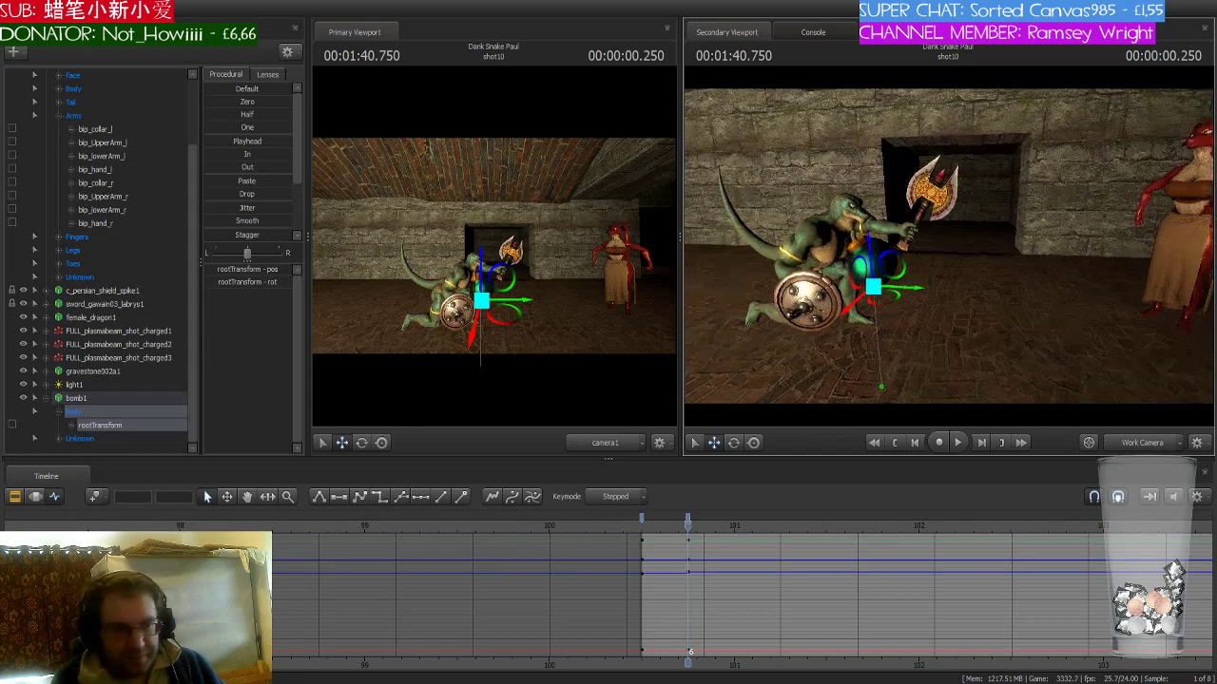
# - Advance to 00:01:41.250 and move the bomb across the room to the red dragon
pyautogui.click(726, 532)
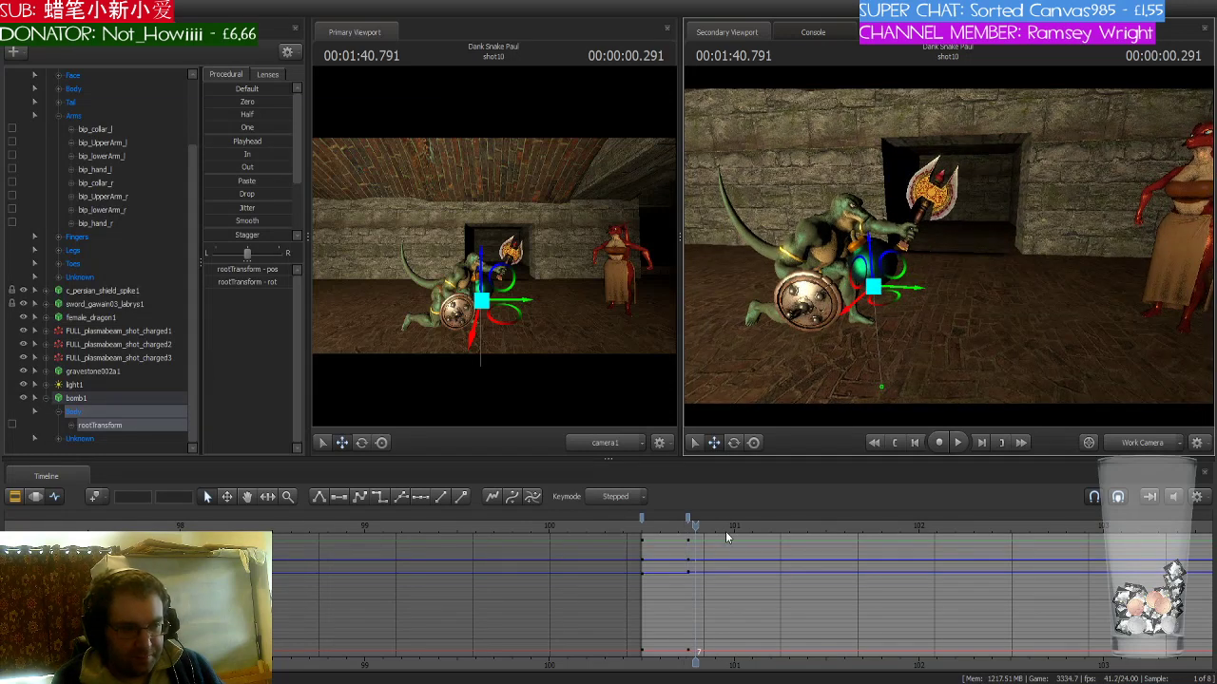
pyautogui.press('Right')
pyautogui.press('Right')
pyautogui.press('Right')
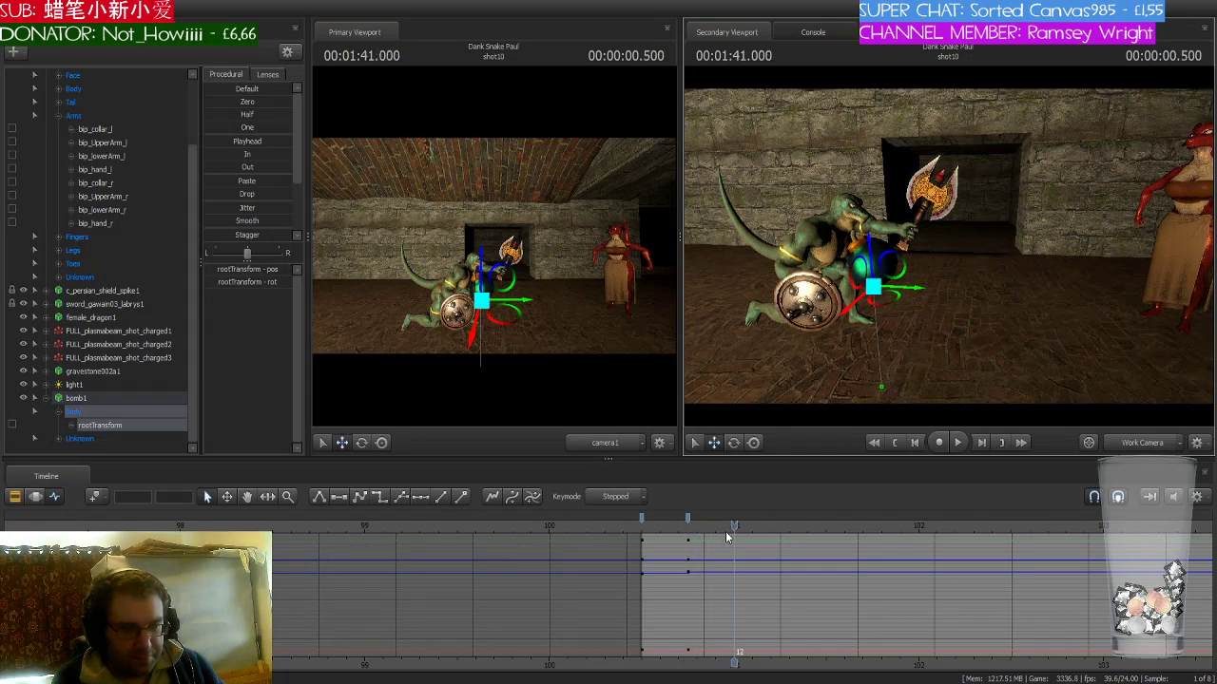
pyautogui.press('Right')
pyautogui.press('Right')
pyautogui.press('Right')
pyautogui.press('Right')
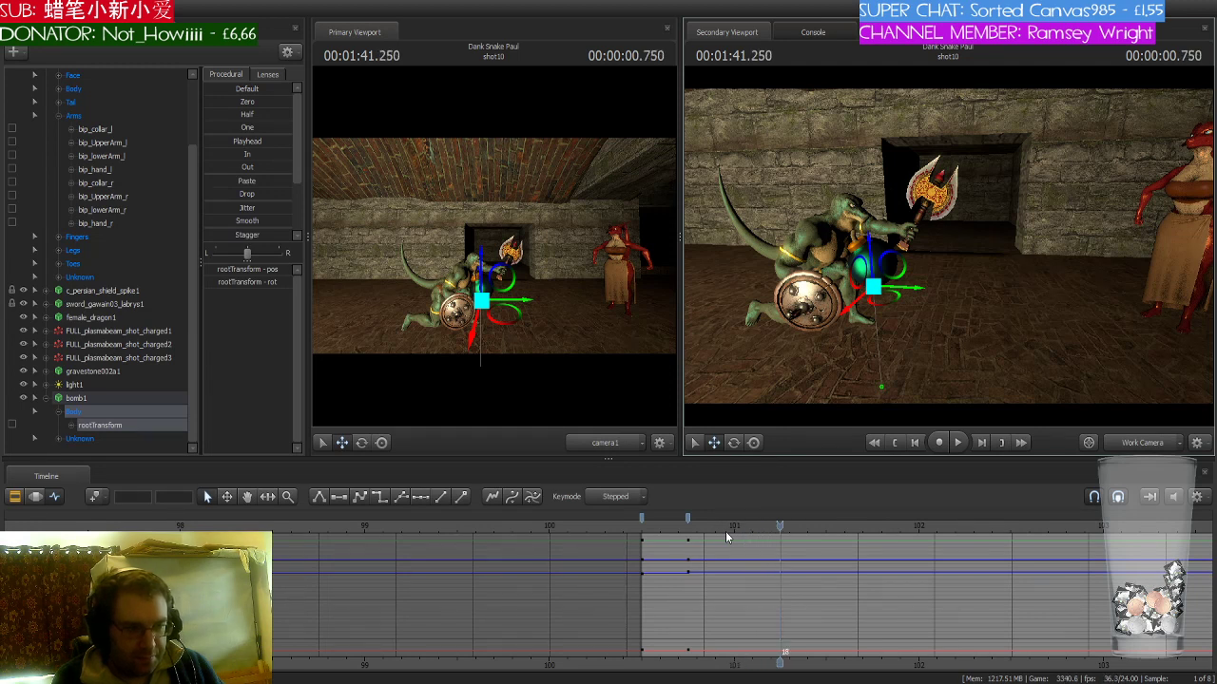
pyautogui.moveTo(898, 293); pyautogui.dragTo(1160, 296)
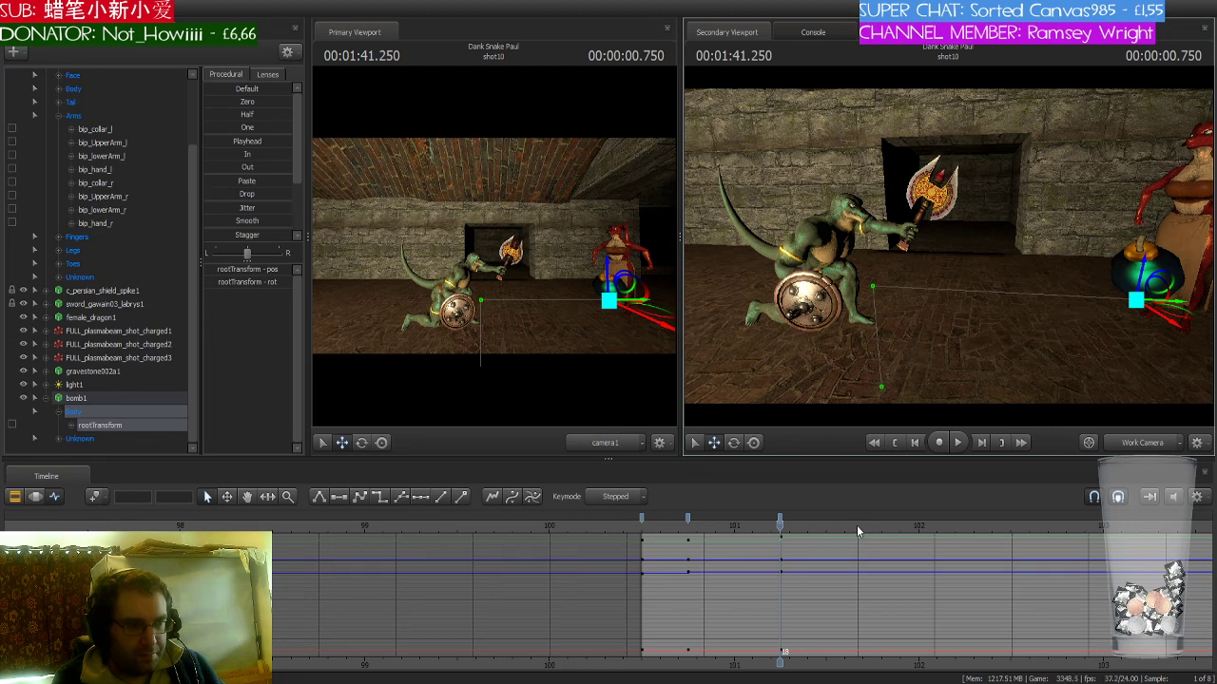
# - Switch the bomb's 00:01:40.750 keyframe to interpolated tangents so it travels gradually in an arc toward the dragon
pyautogui.click(689, 521)
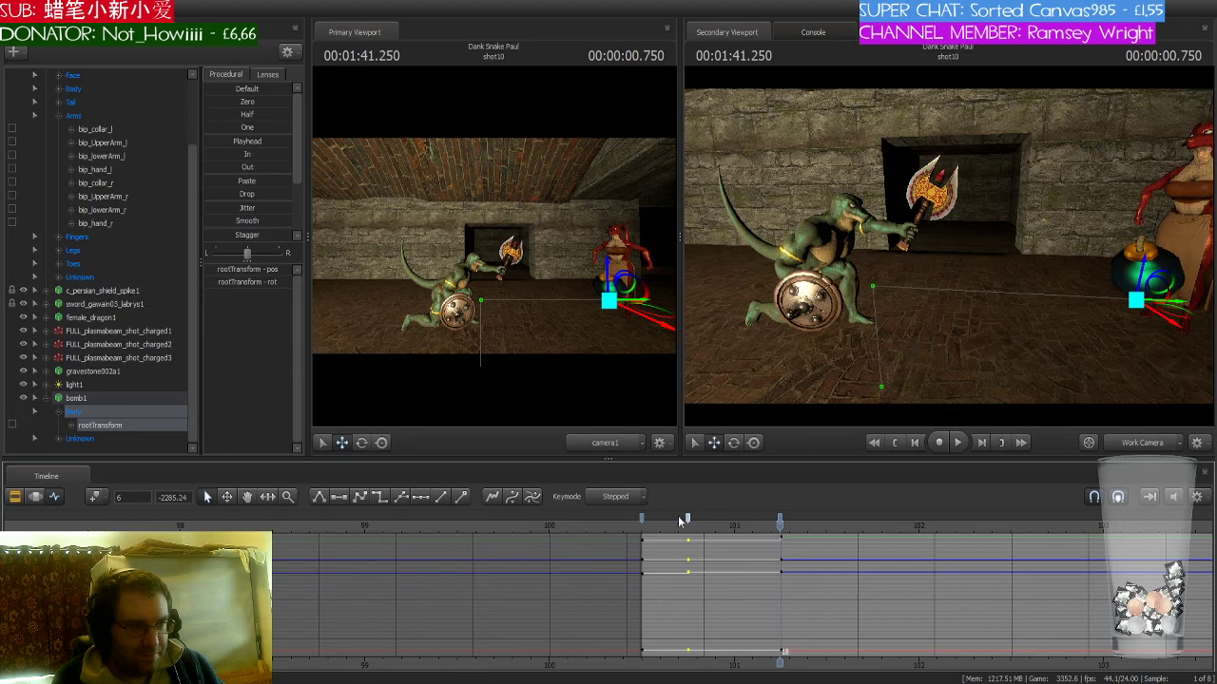
pyautogui.click(360, 497)
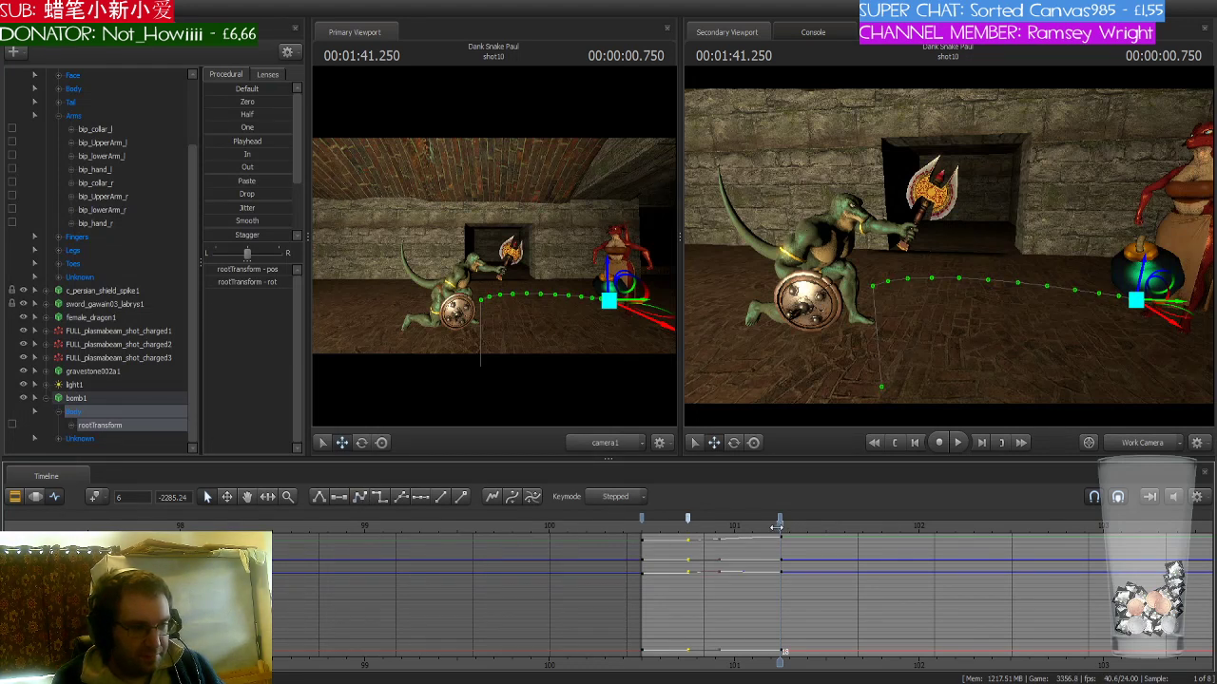
pyautogui.moveTo(778, 526)
pyautogui.mouseDown()
pyautogui.moveTo(688, 527)
pyautogui.moveTo(803, 540)
pyautogui.moveTo(679, 527)
pyautogui.moveTo(780, 526)
pyautogui.mouseUp()
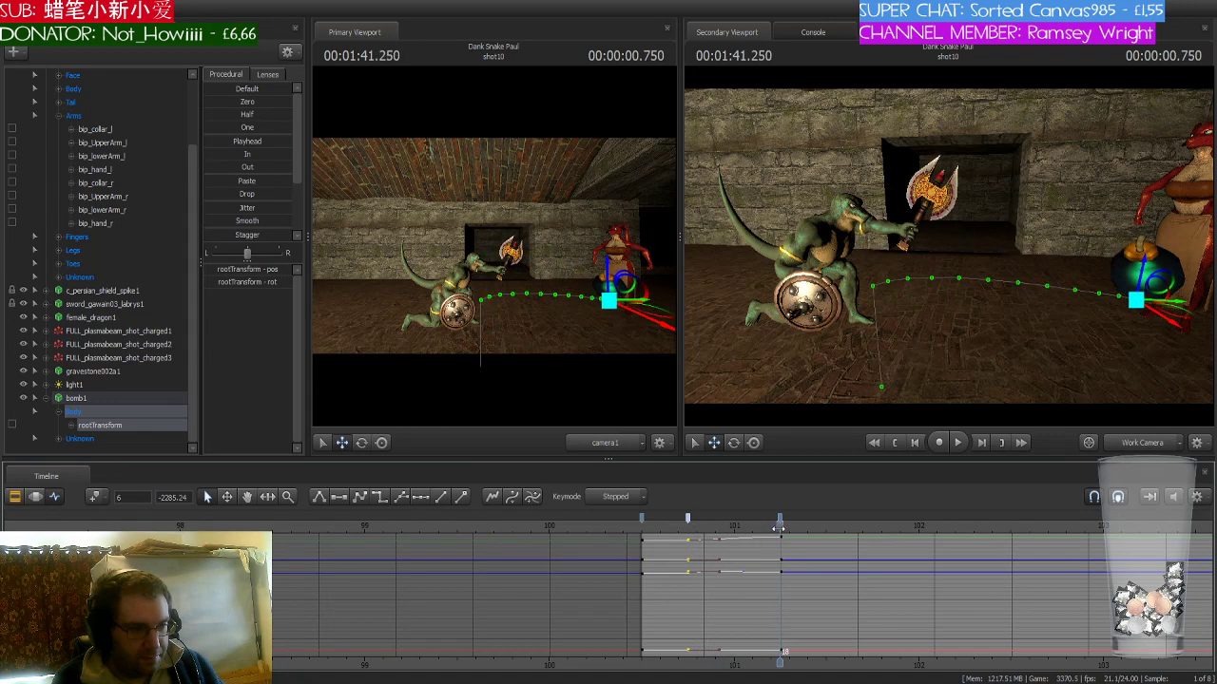
# - Try a slightly lower bomb position at 00:01:41.250 and different tangents on its 00:01:40.750 keyframe, and return to 00:01:40.750
pyautogui.moveTo(1131, 266)
pyautogui.mouseDown()
pyautogui.moveTo(1142, 310)
pyautogui.moveTo(1144, 286)
pyautogui.mouseUp()
pyautogui.click(688, 521)
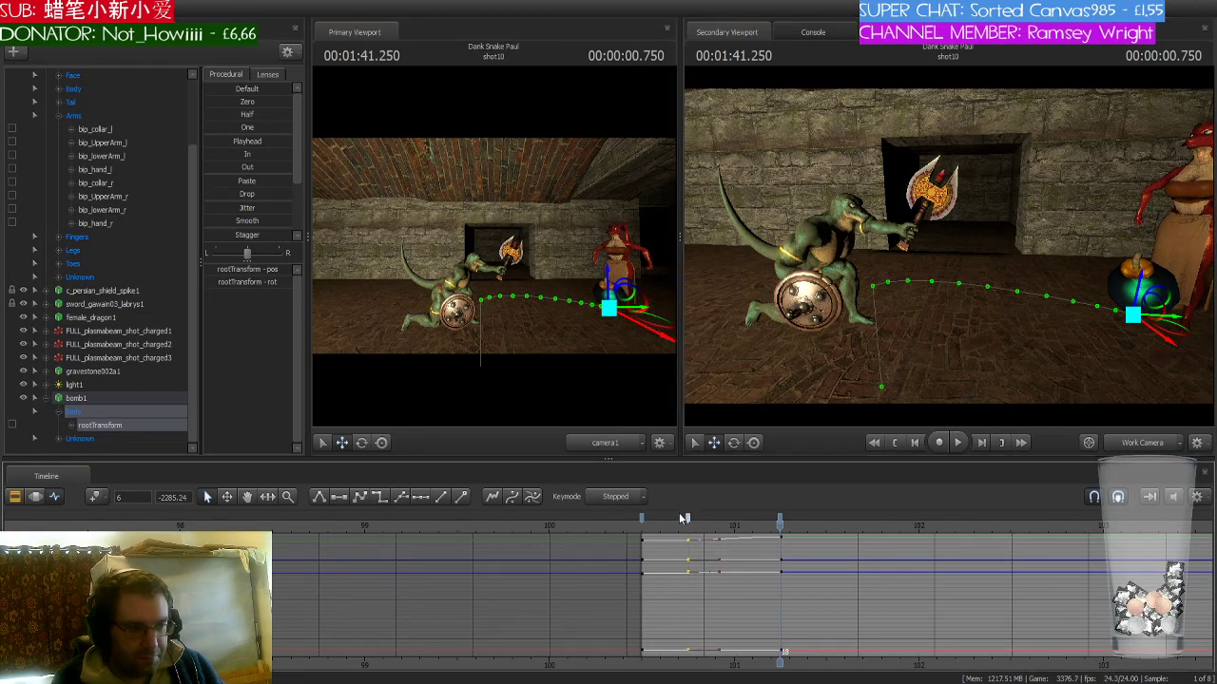
pyautogui.click(339, 496)
pyautogui.hotkey('ctrl', 'z')
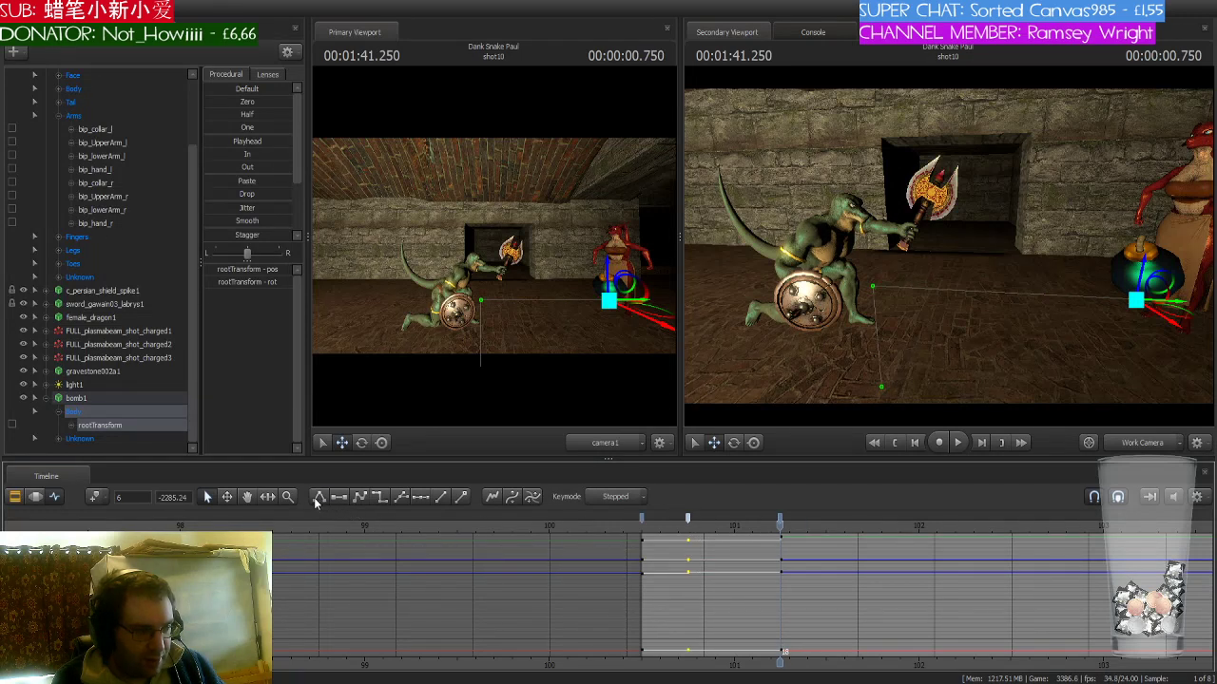
pyautogui.moveTo(780, 526); pyautogui.dragTo(691, 535)
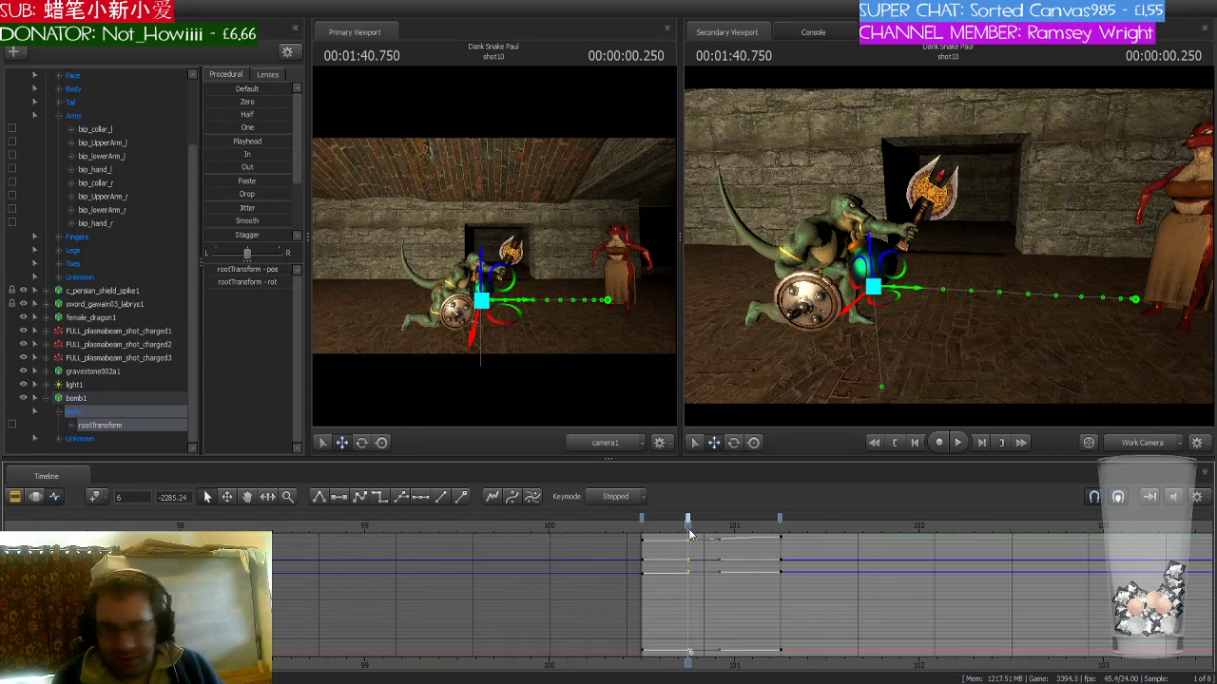
pyautogui.scroll(2, 137, 206)
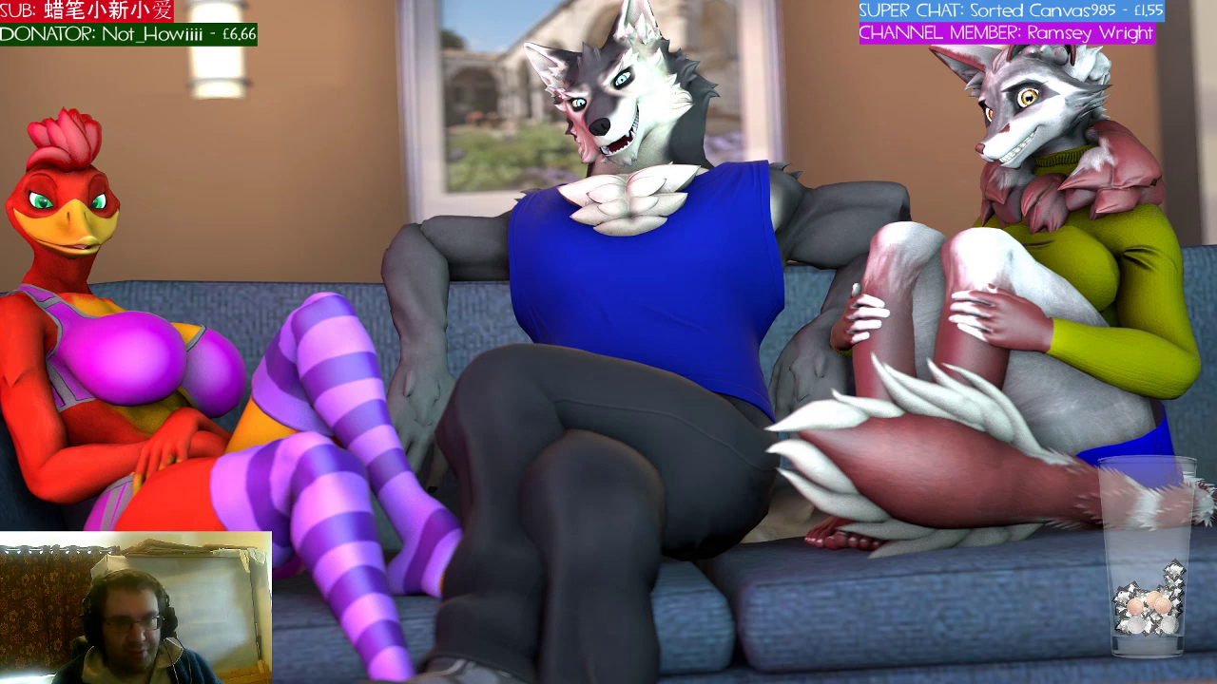
# - Go to the start of shot10 at 00:01:40.500 in the reloaded session and select shot10
pyautogui.press('Escape')
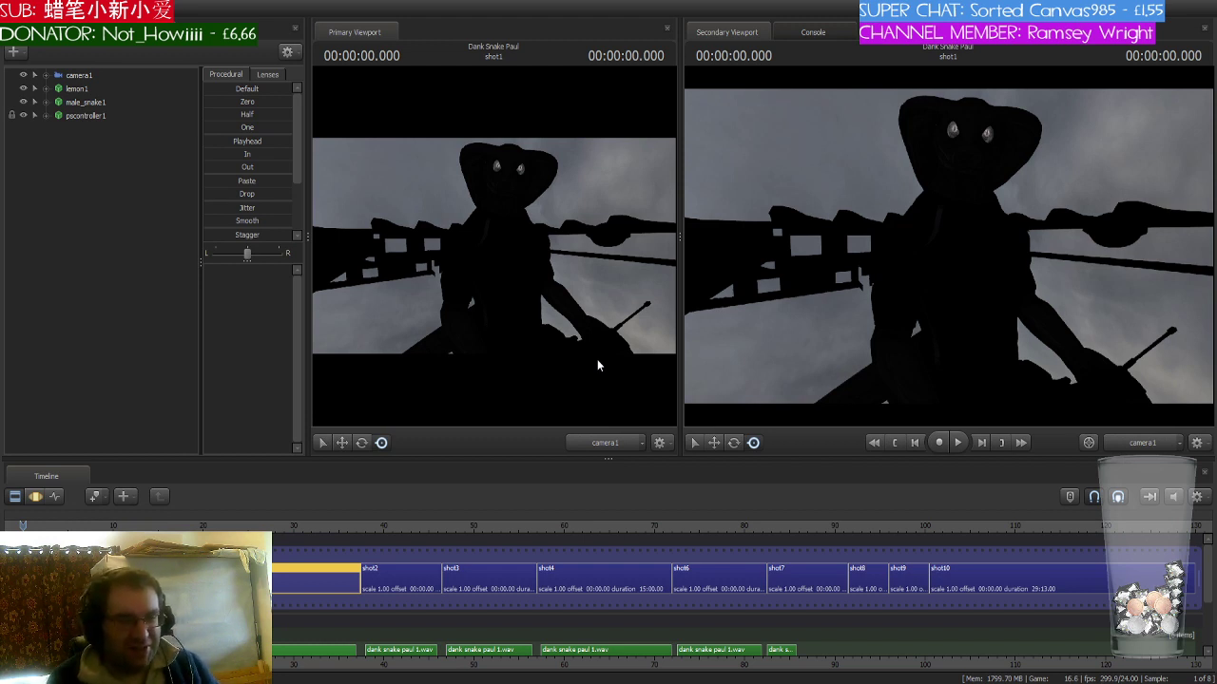
pyautogui.click(833, 280)
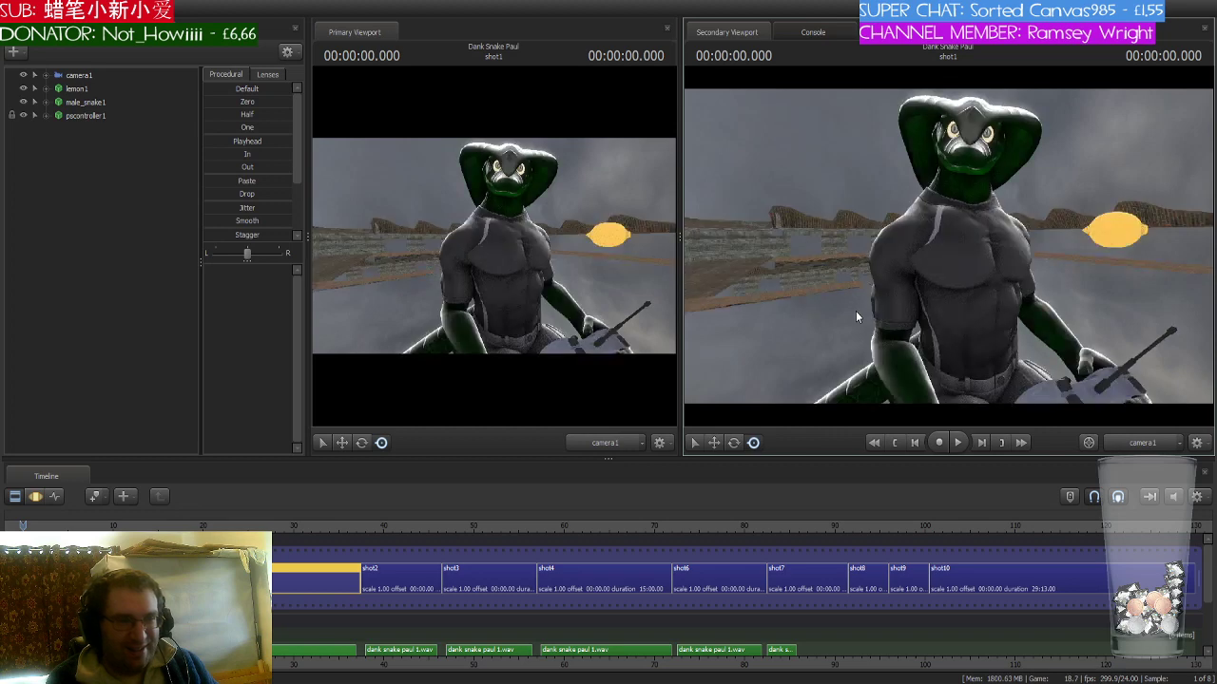
pyautogui.press('space')
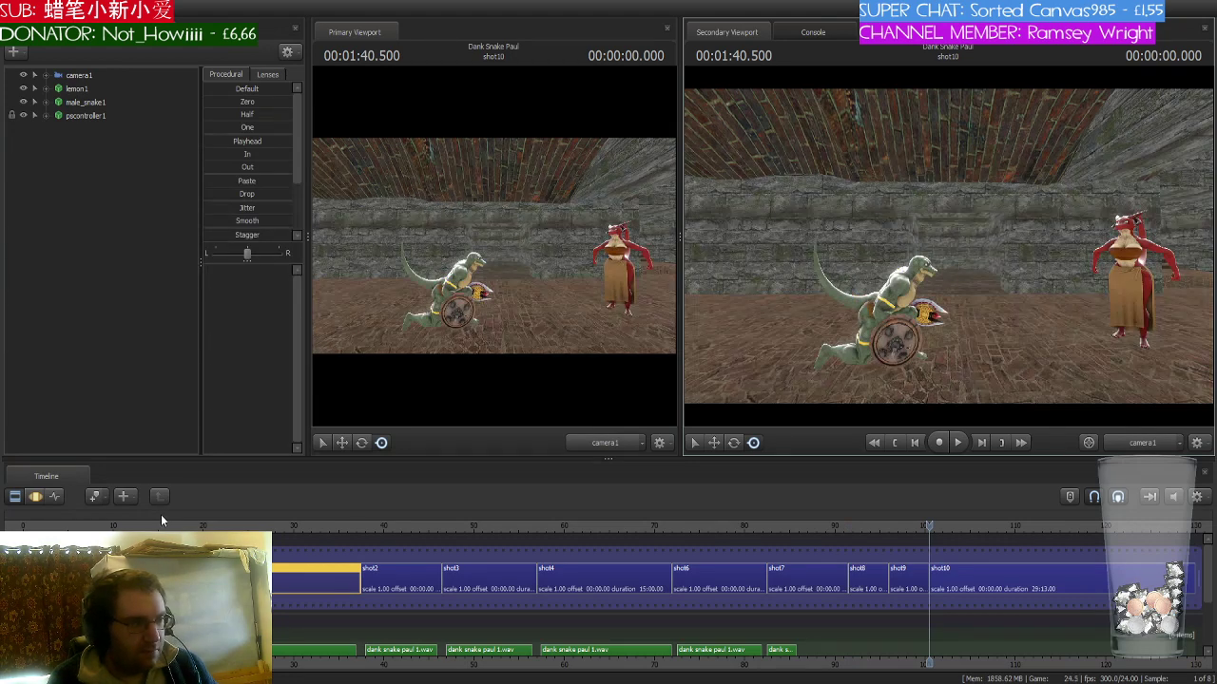
pyautogui.click(57, 497)
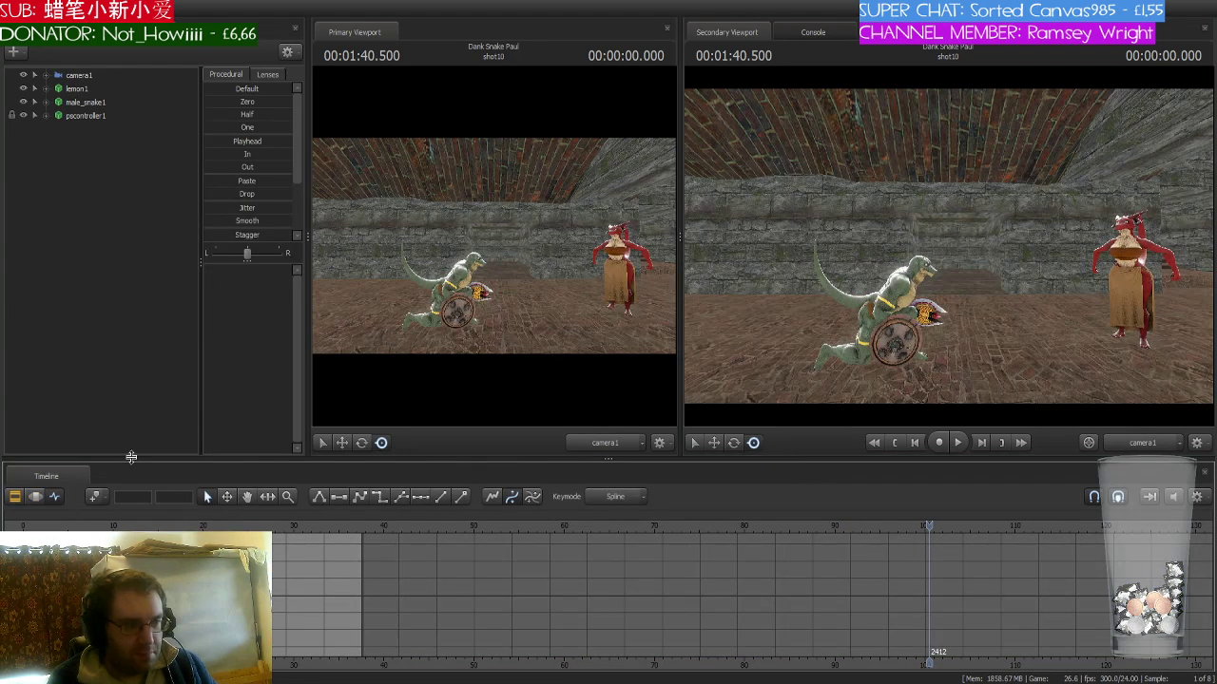
pyautogui.click(16, 497)
pyautogui.click(993, 588)
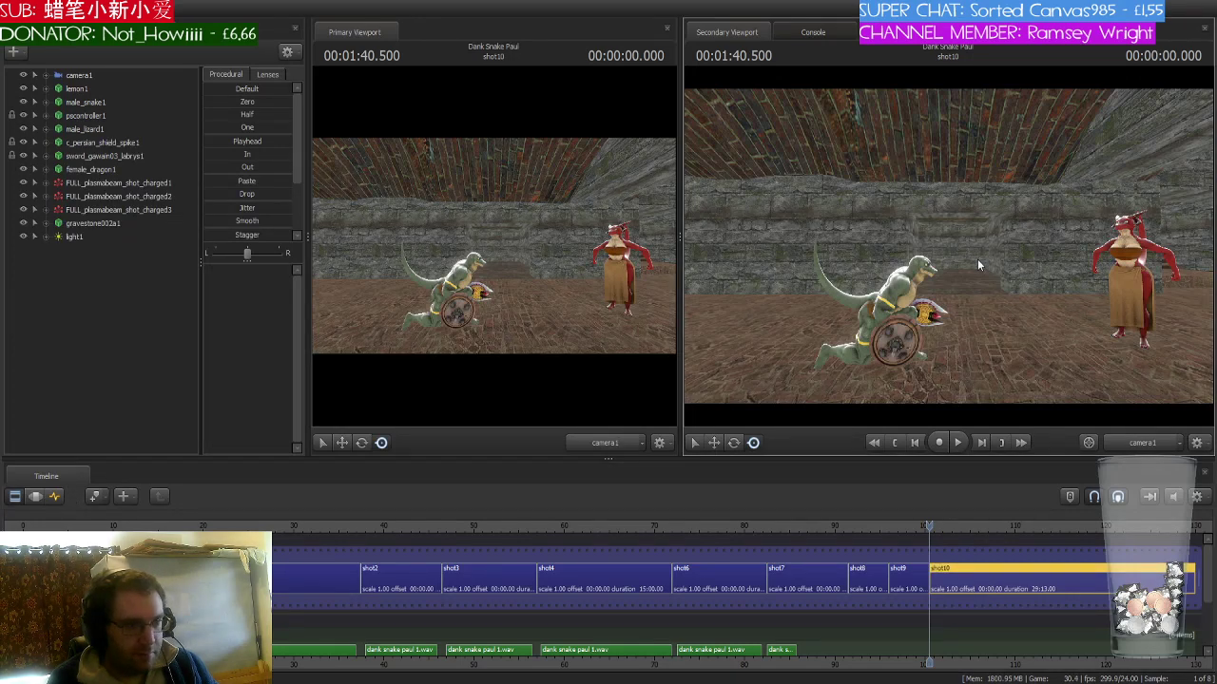
# - Look through the Work Camera in the secondary viewport and show male_lizard1's keyframes in the Graph Editor
pyautogui.click(1142, 442)
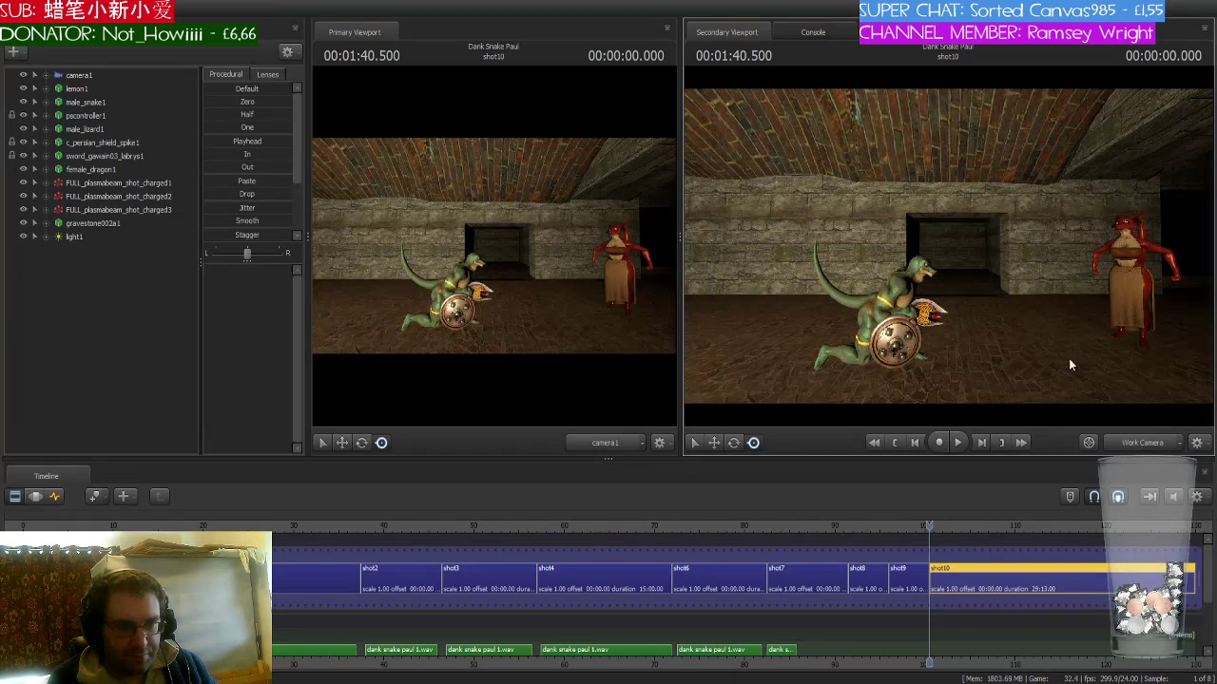
pyautogui.click(1068, 358)
pyautogui.moveTo(888, 305); pyautogui.dragTo(888, 305)
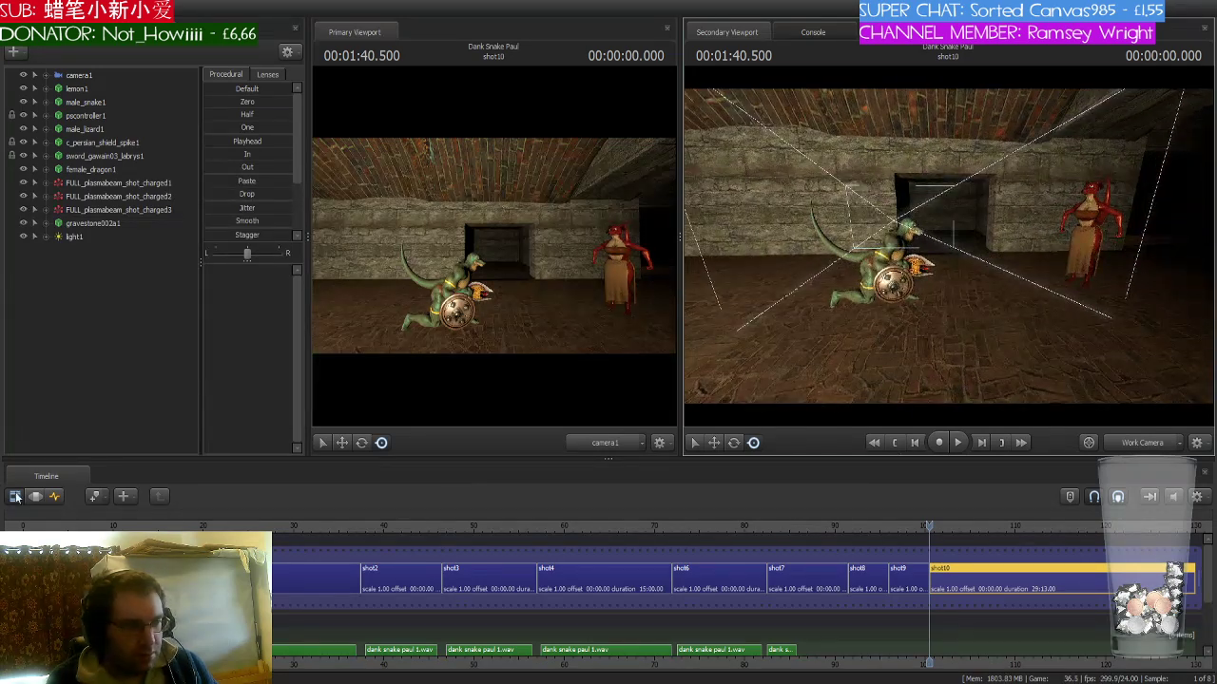
pyautogui.click(54, 496)
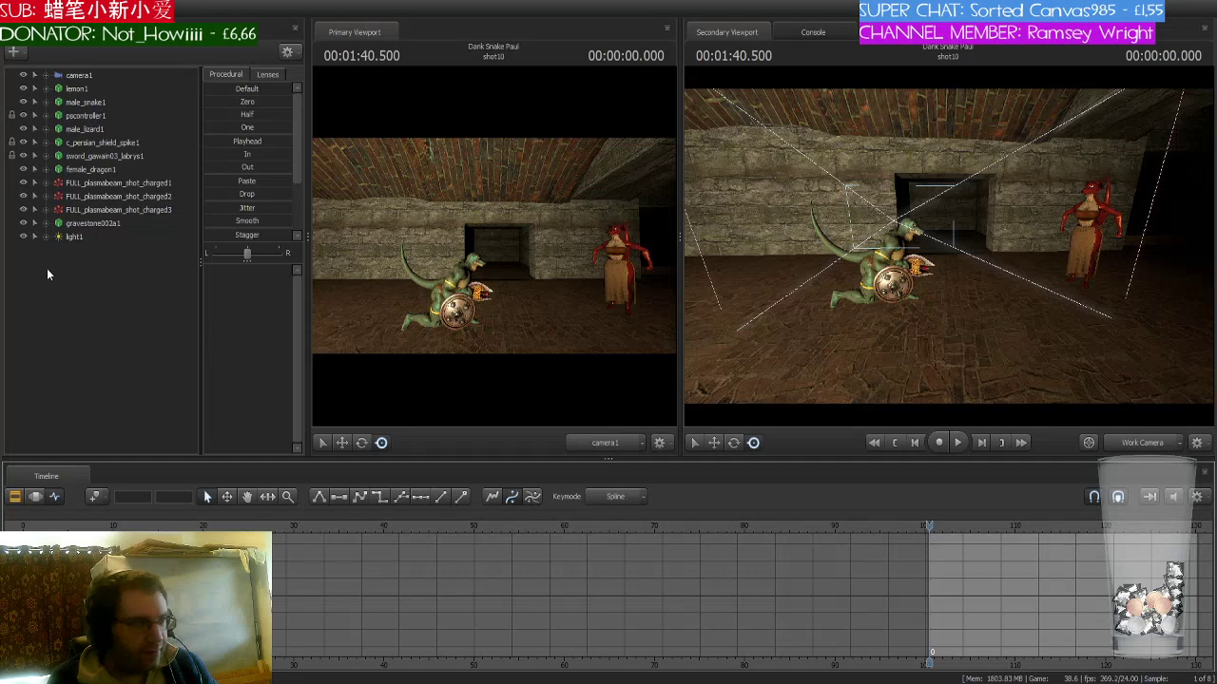
pyautogui.click(100, 128)
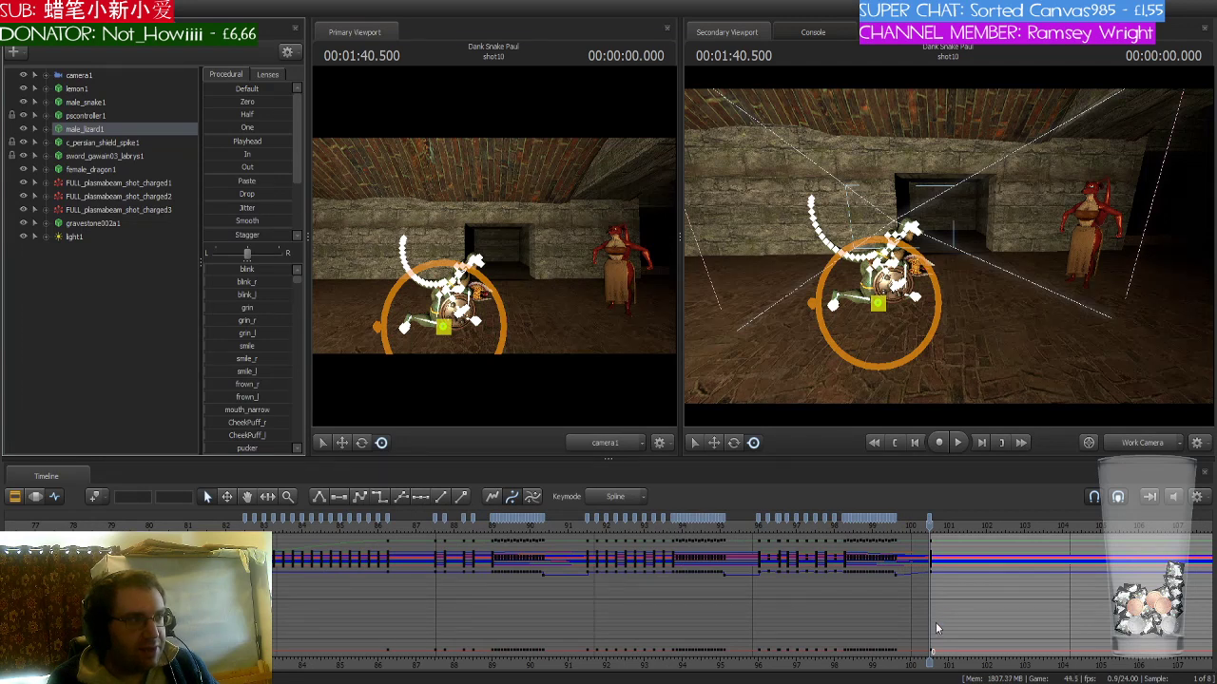
pyautogui.scroll(5, 674, 627)
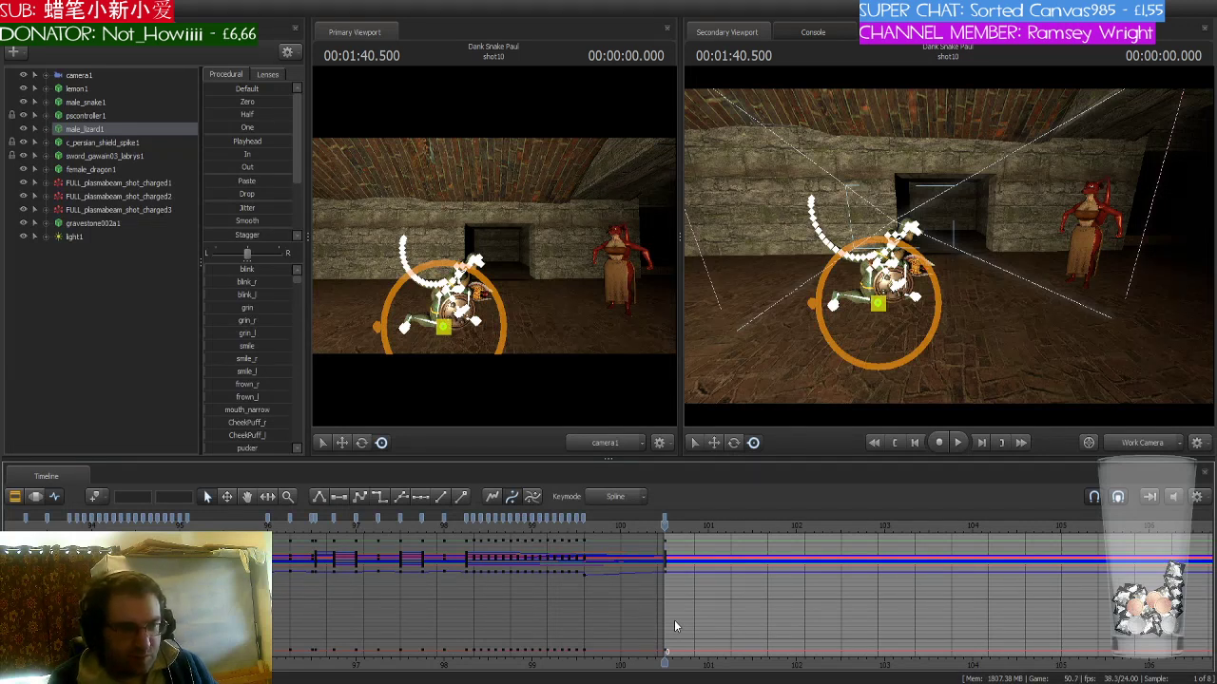
# - Advance to 00:01:40.750 and raise the kneeling lizard's axe arm
pyautogui.press('Right')
pyautogui.press('Right')
pyautogui.press('Right')
pyautogui.press('Right')
pyautogui.press('Right')
pyautogui.press('Right')
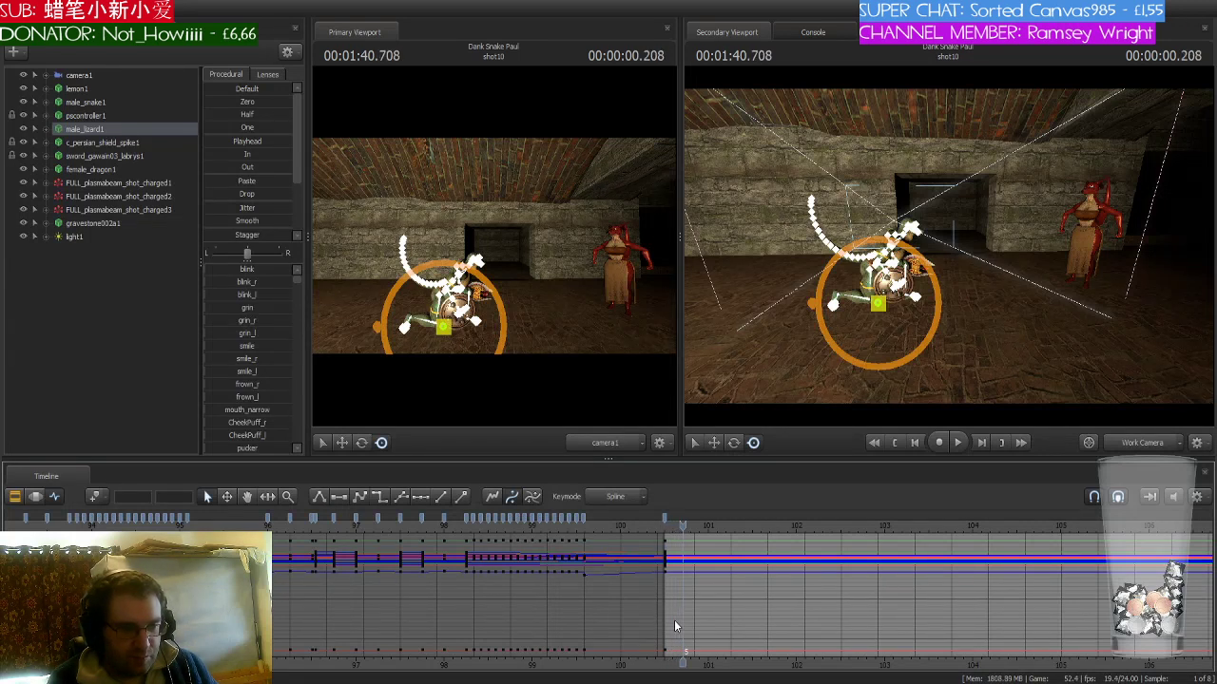
pyautogui.moveTo(949, 251); pyautogui.dragTo(948, 251, button='right')
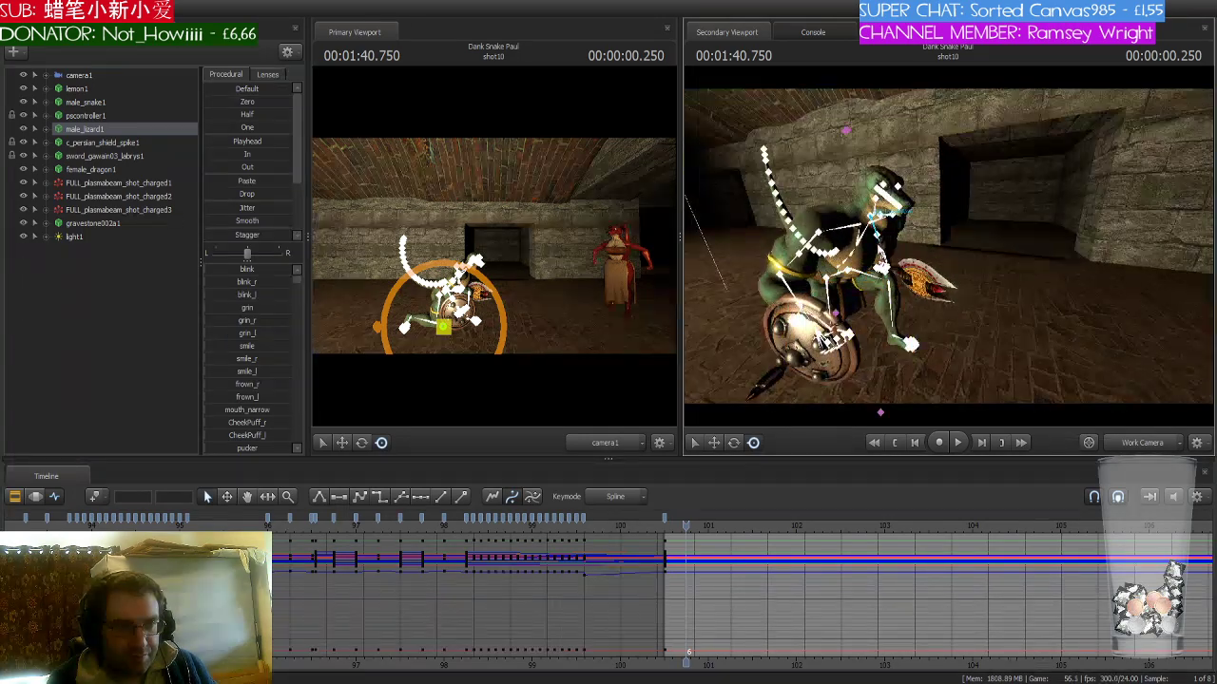
pyautogui.click(878, 246)
pyautogui.moveTo(899, 236); pyautogui.dragTo(879, 183)
pyautogui.moveTo(879, 184); pyautogui.dragTo(893, 214, button='right')
pyautogui.click(979, 220)
# - Rotate the lizard's bip_lowerArm_r at 00:01:40.750 so the forearm and axe extend toward the dragon
pyautogui.click(888, 213)
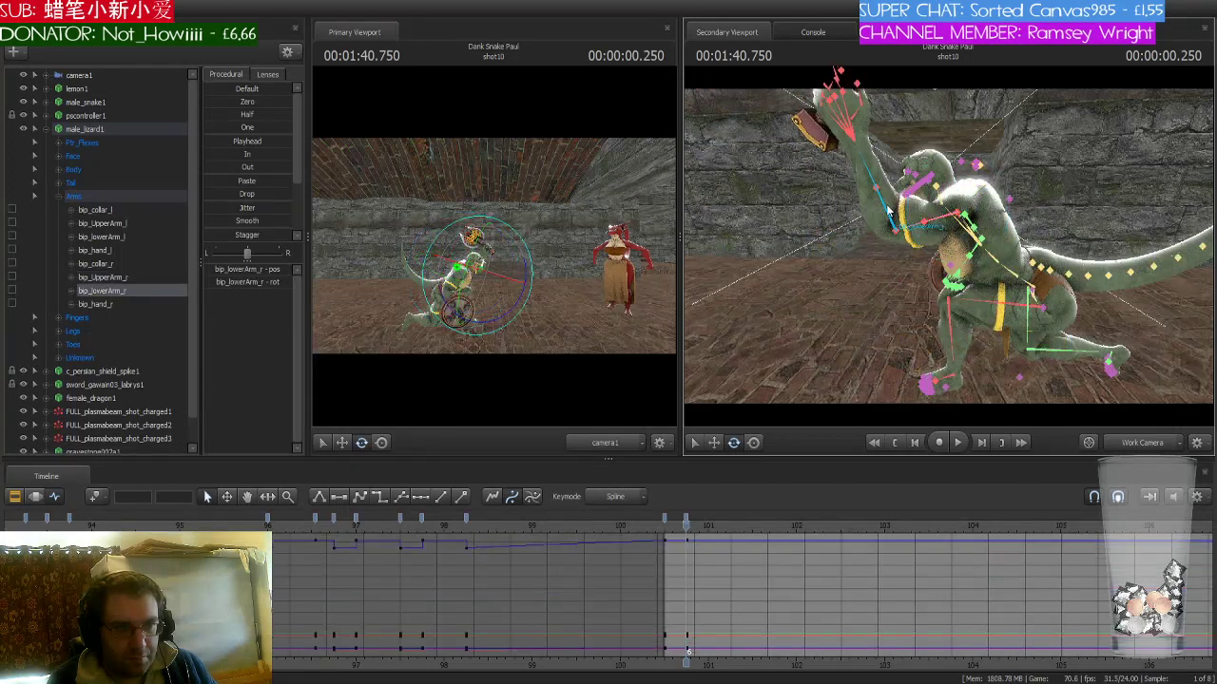
pyautogui.moveTo(888, 213); pyautogui.dragTo(867, 187)
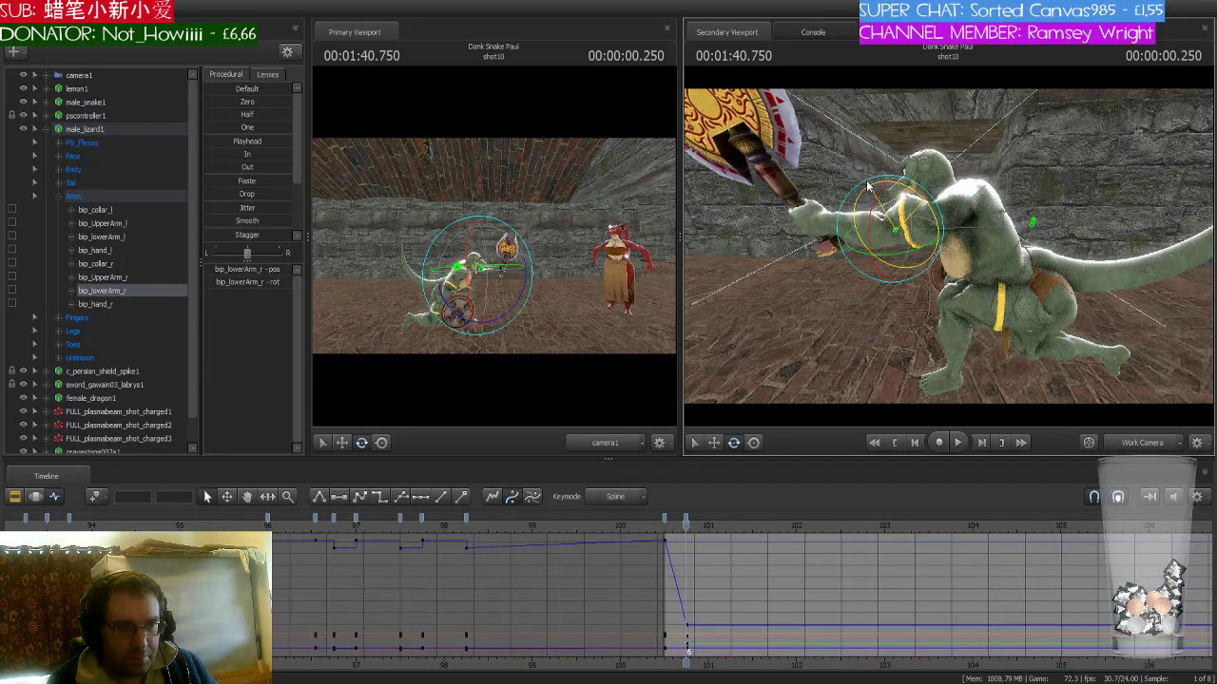
pyautogui.moveTo(866, 187); pyautogui.dragTo(760, 195, button='right')
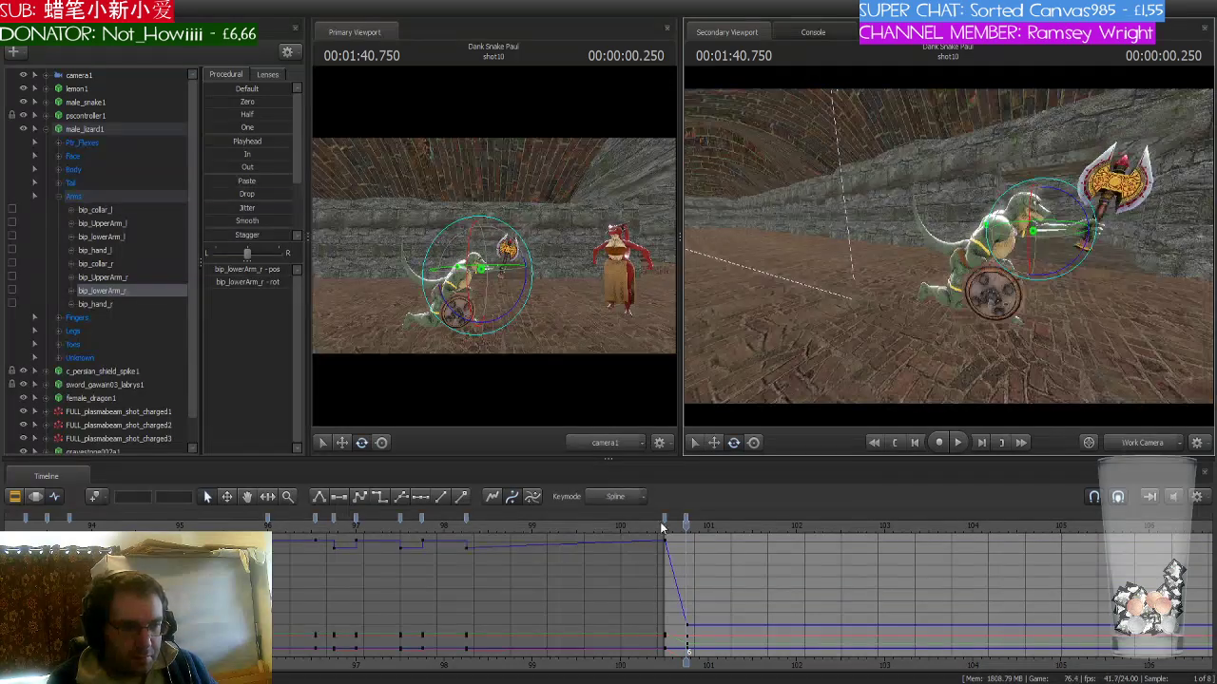
# - Select the 00:01:40.500 keyframe across all male_lizard1 controls, keep the playhead at 00:01:40.750, and collapse the lizard's control list
pyautogui.click(111, 128)
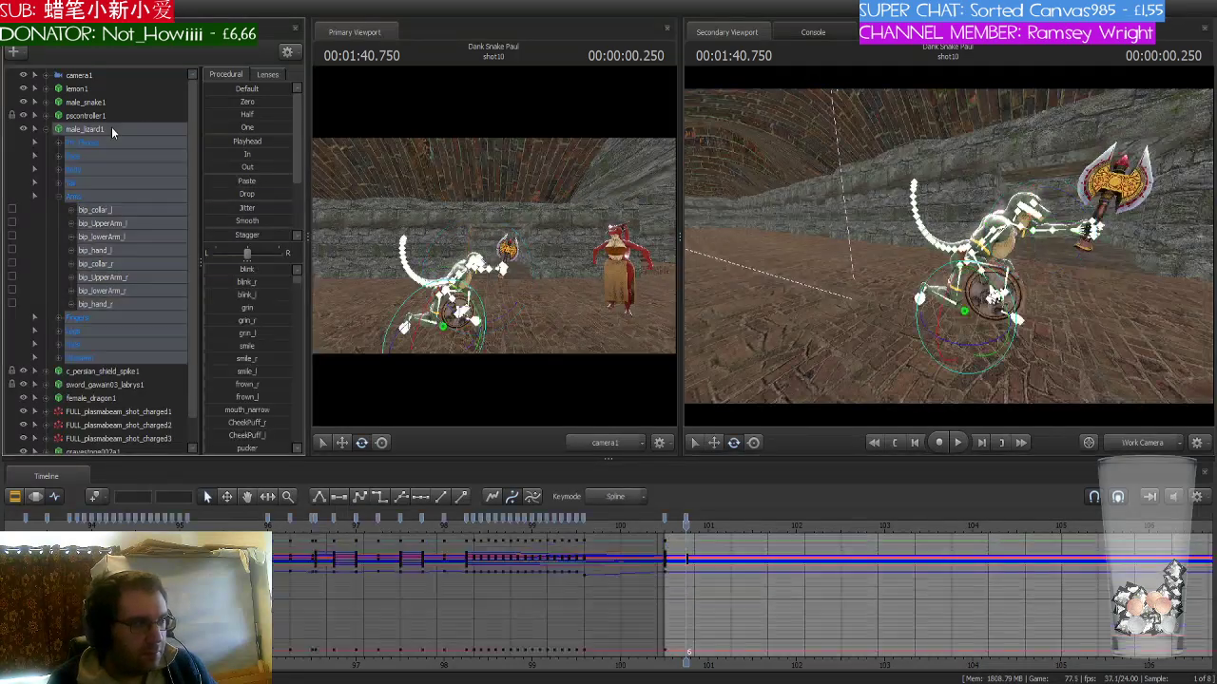
pyautogui.click(667, 521)
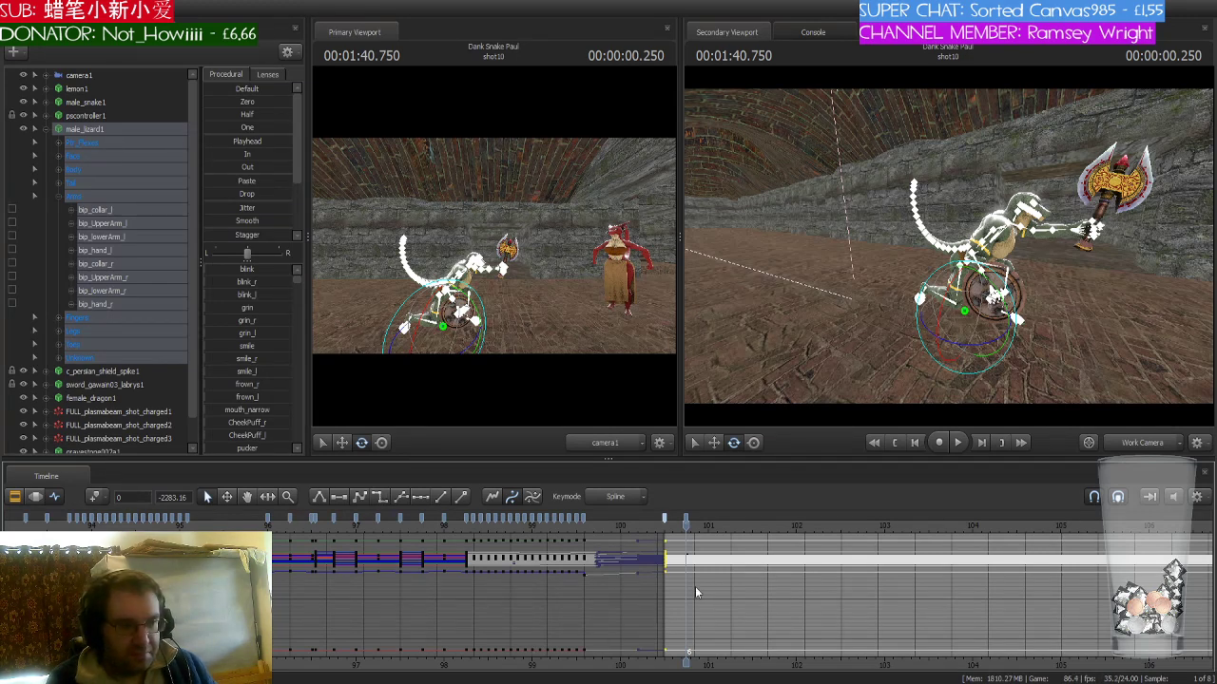
pyautogui.moveTo(679, 537)
pyautogui.mouseDown()
pyautogui.moveTo(654, 533)
pyautogui.moveTo(686, 532)
pyautogui.mouseUp()
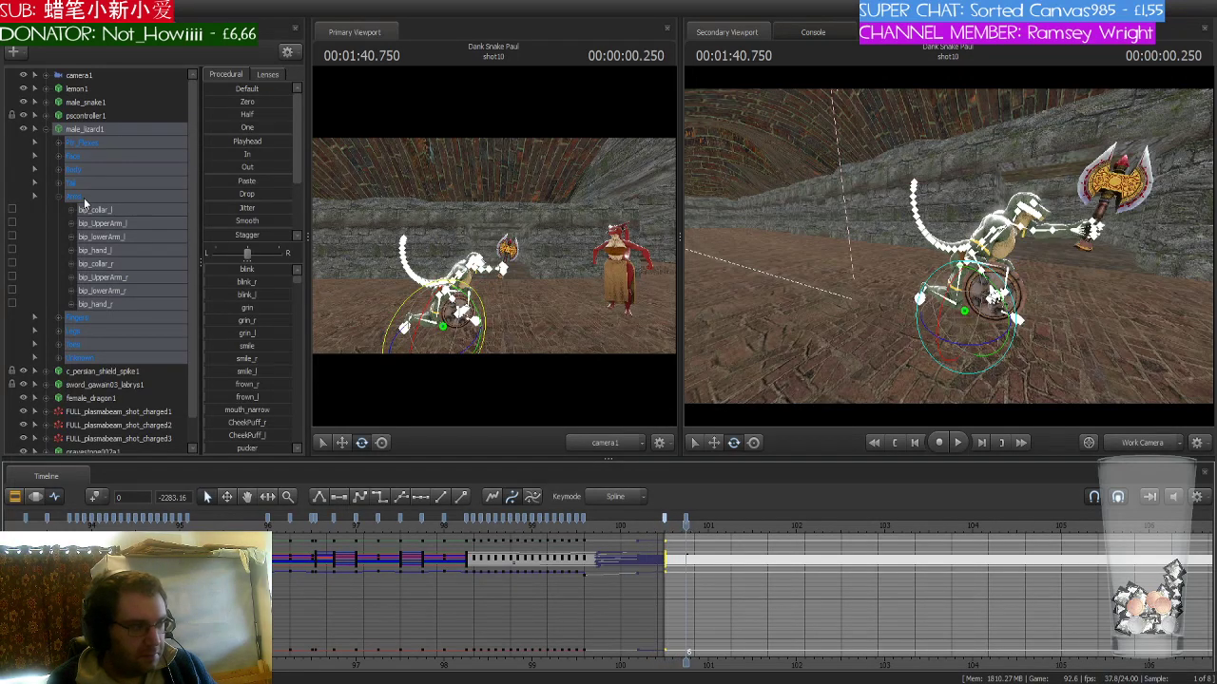
pyautogui.click(40, 129)
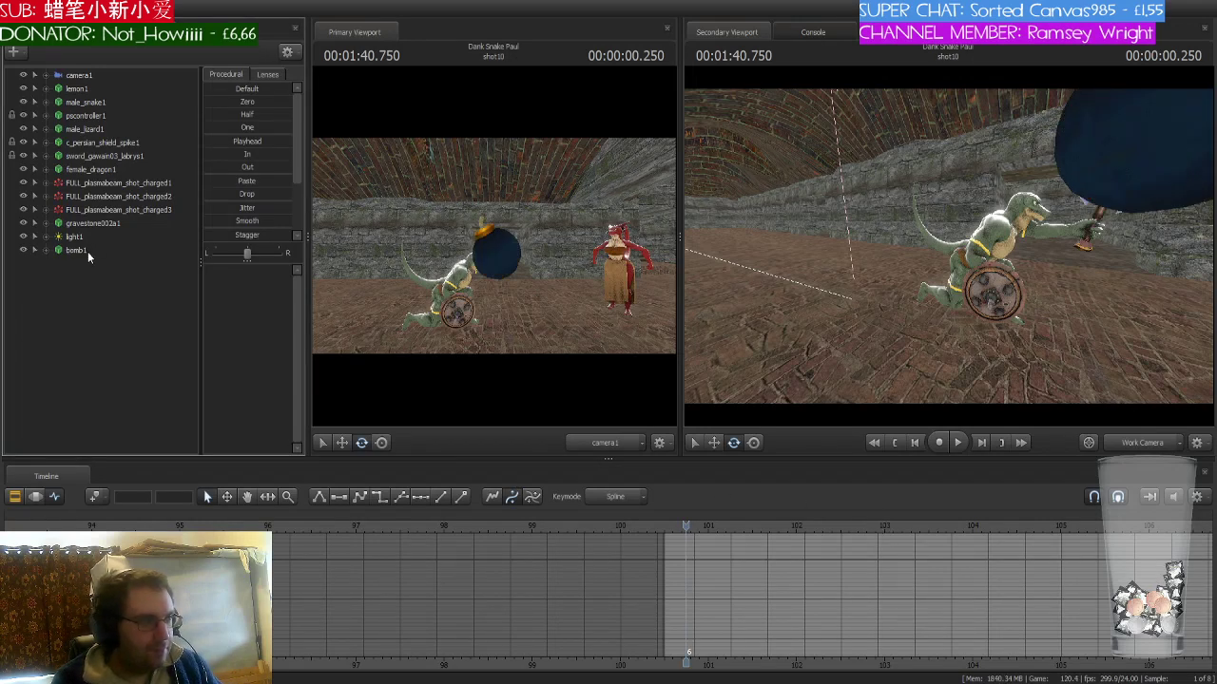
# - Select bomb1's rootTransform at 00:01:40.500
pyautogui.click(76, 250)
pyautogui.moveTo(686, 345); pyautogui.dragTo(953, 250)
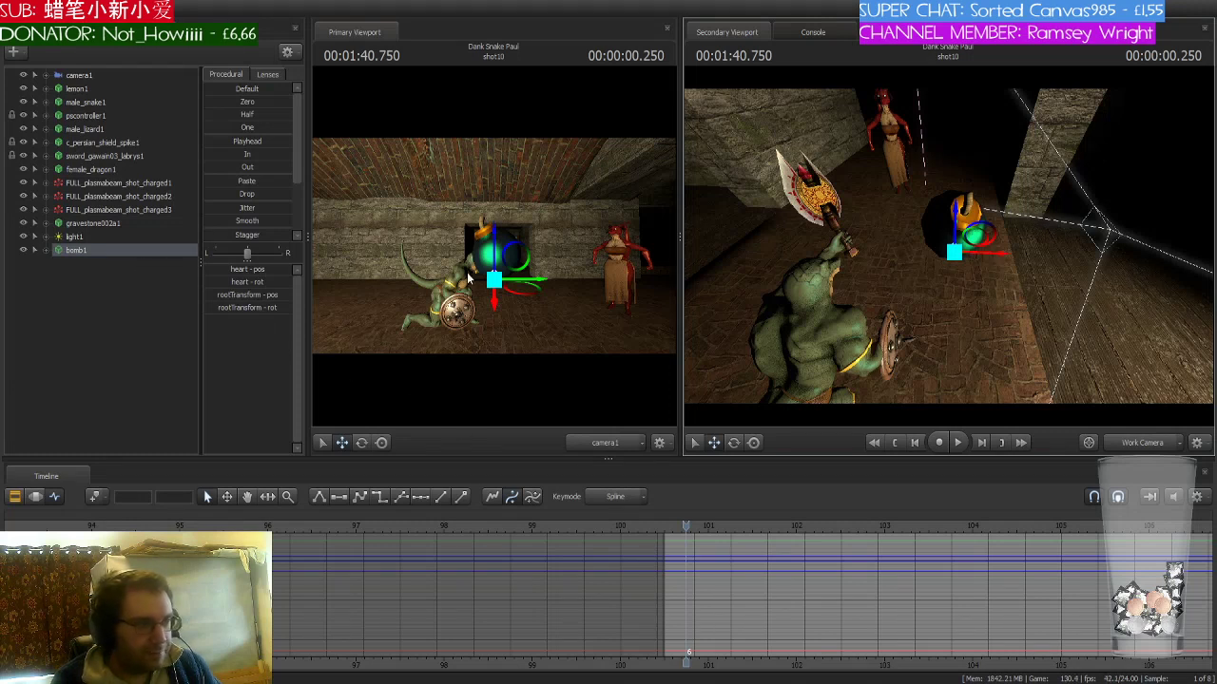
pyautogui.moveTo(686, 526); pyautogui.dragTo(663, 526)
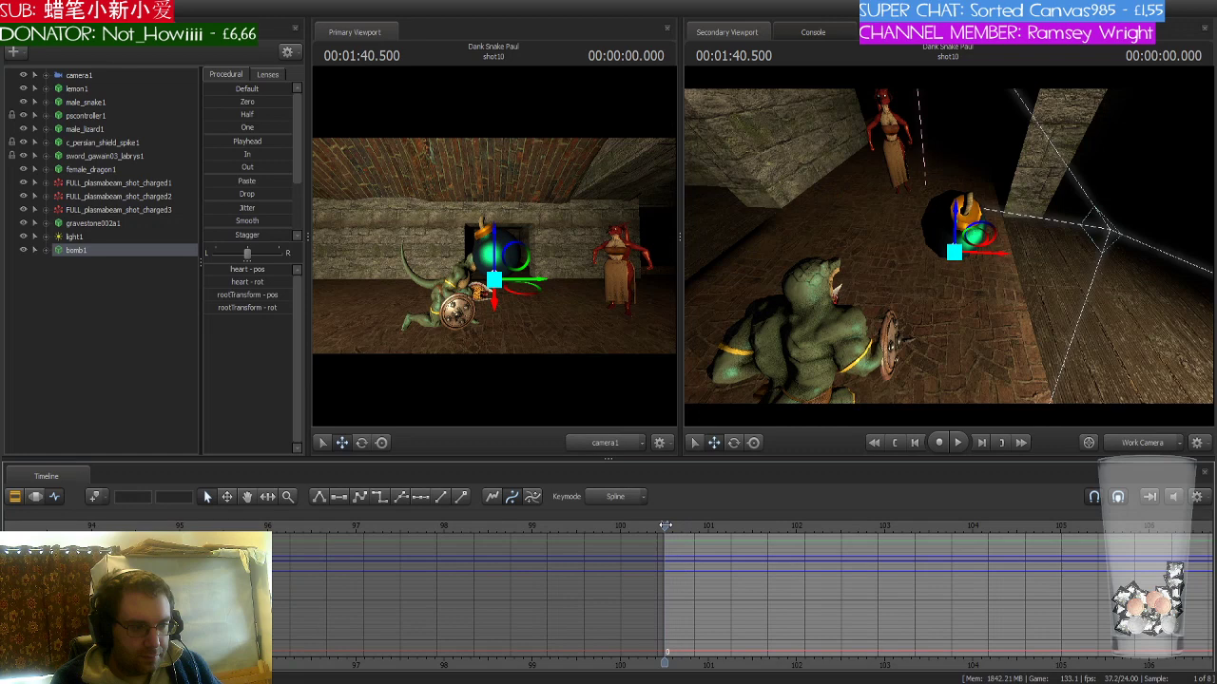
pyautogui.click(47, 251)
pyautogui.click(63, 265)
pyautogui.click(104, 277)
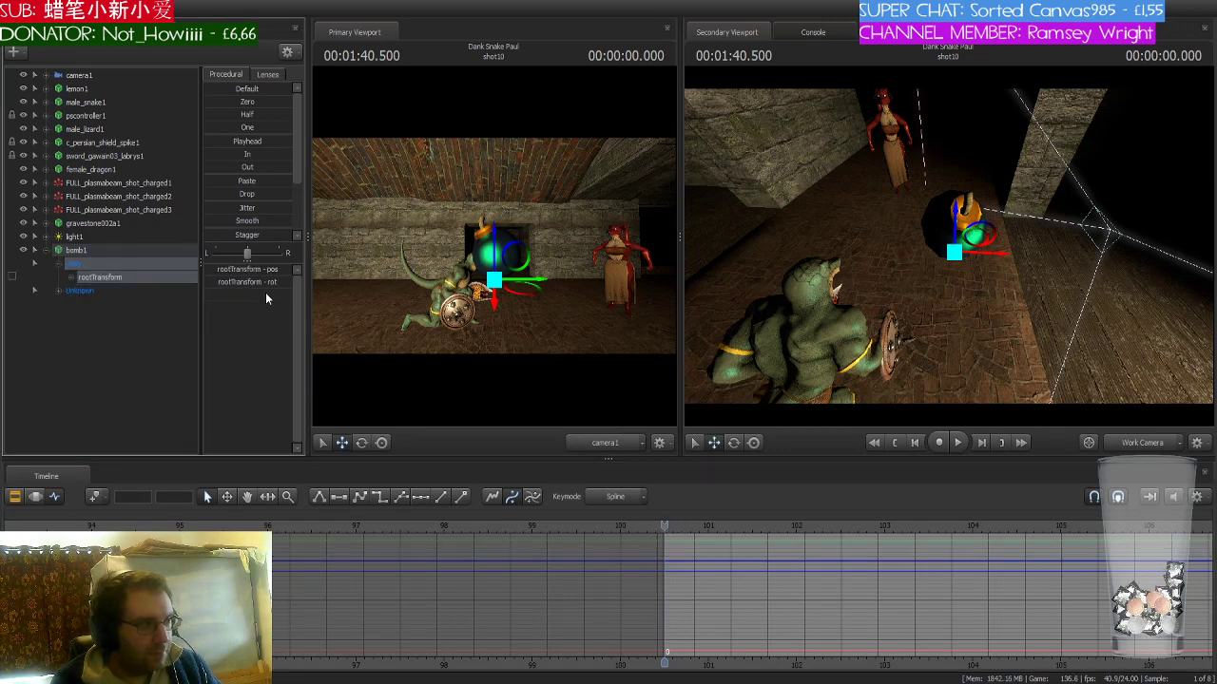
# - Move the bomb down beneath the floor so it is hidden at 00:01:40.500
pyautogui.moveTo(931, 271)
pyautogui.mouseDown()
pyautogui.moveTo(903, 268)
pyautogui.moveTo(886, 200)
pyautogui.moveTo(827, 238)
pyautogui.moveTo(941, 238)
pyautogui.moveTo(943, 336)
pyautogui.mouseUp()
pyautogui.moveTo(957, 411)
pyautogui.mouseDown()
pyautogui.moveTo(804, 388)
pyautogui.moveTo(823, 404)
pyautogui.moveTo(808, 418)
pyautogui.mouseUp()
pyautogui.press('s')
pyautogui.press('w')
pyautogui.moveTo(913, 247); pyautogui.dragTo(873, 396)
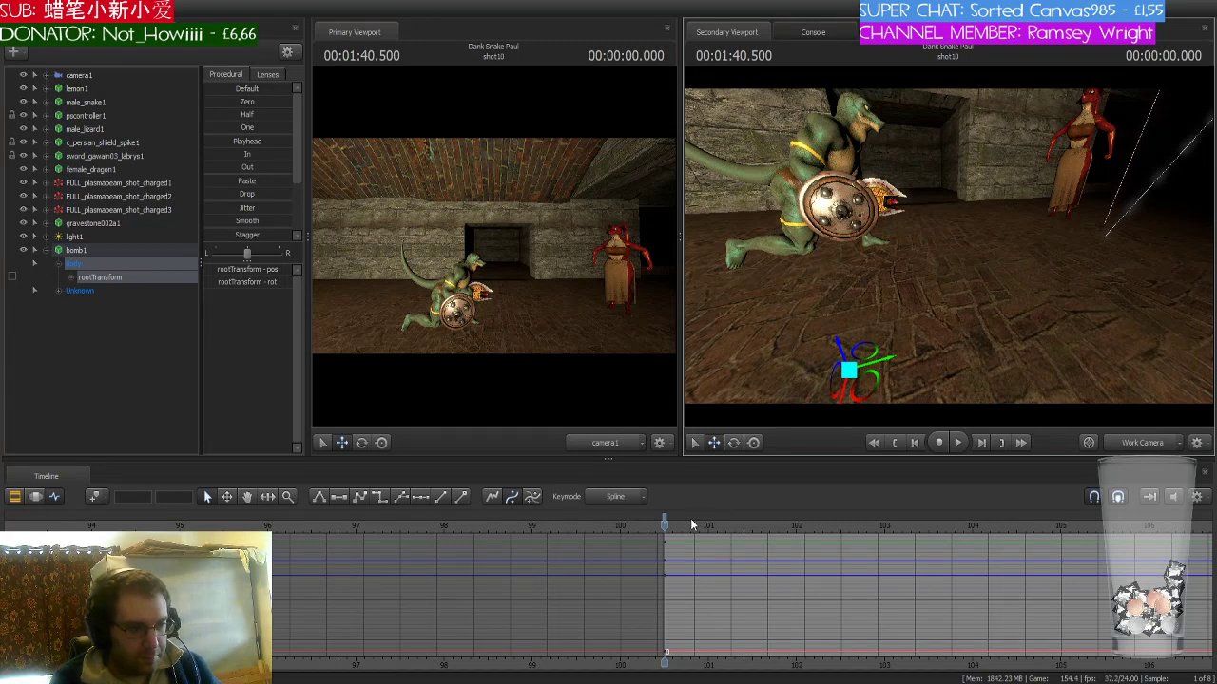
# - Advance to 00:01:40.750, try raising the bomb above the floor, and undo the move
pyautogui.press('space')
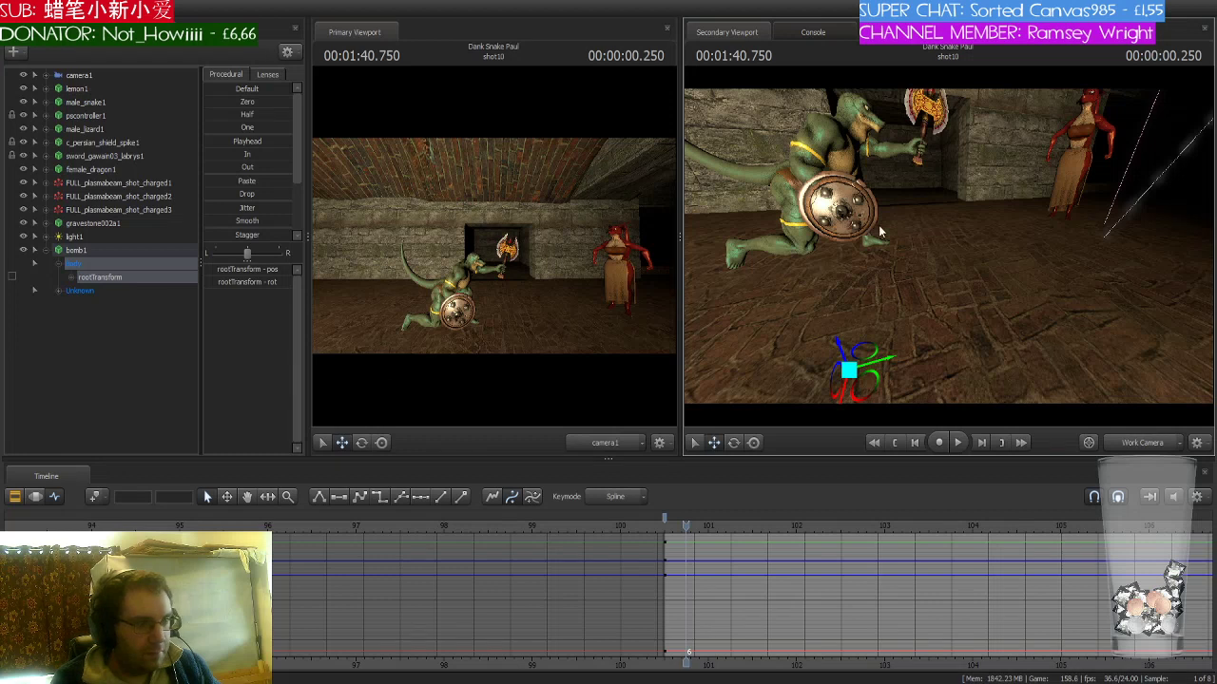
pyautogui.moveTo(831, 350); pyautogui.dragTo(814, 246)
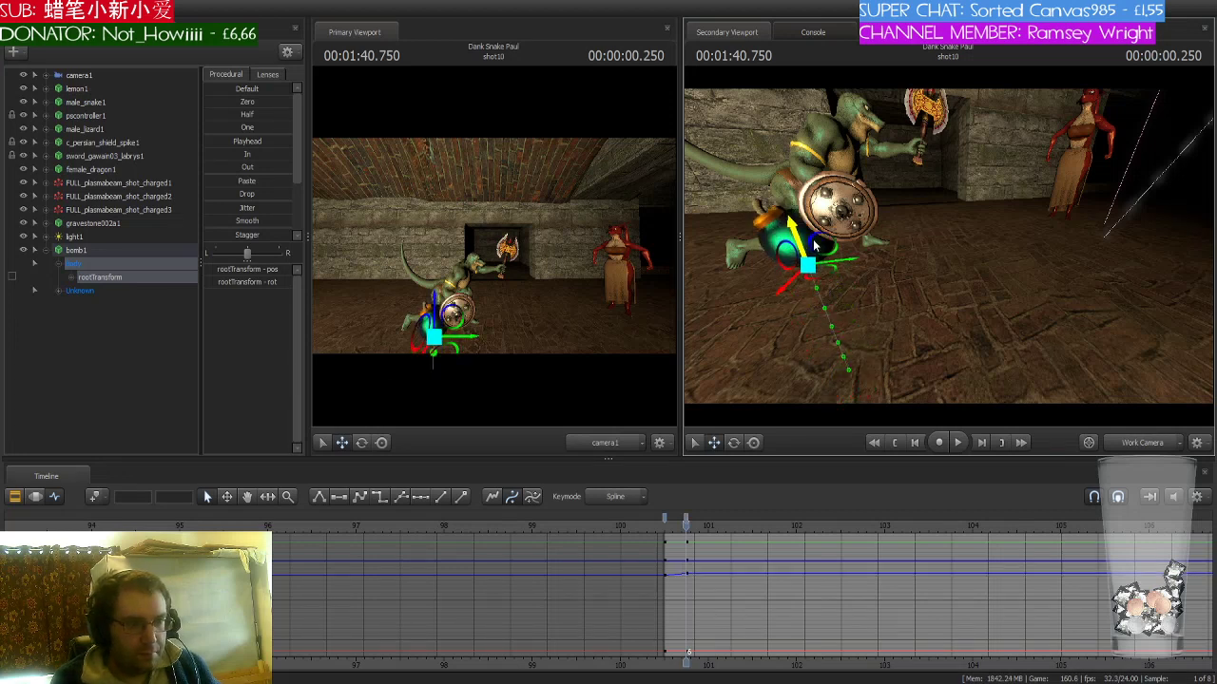
pyautogui.hotkey('ctrl', 'z')
# - Apply stepped tangents to the bomb's 00:01:40.500 keyframe and set the key mode to Stepped
pyautogui.click(666, 515)
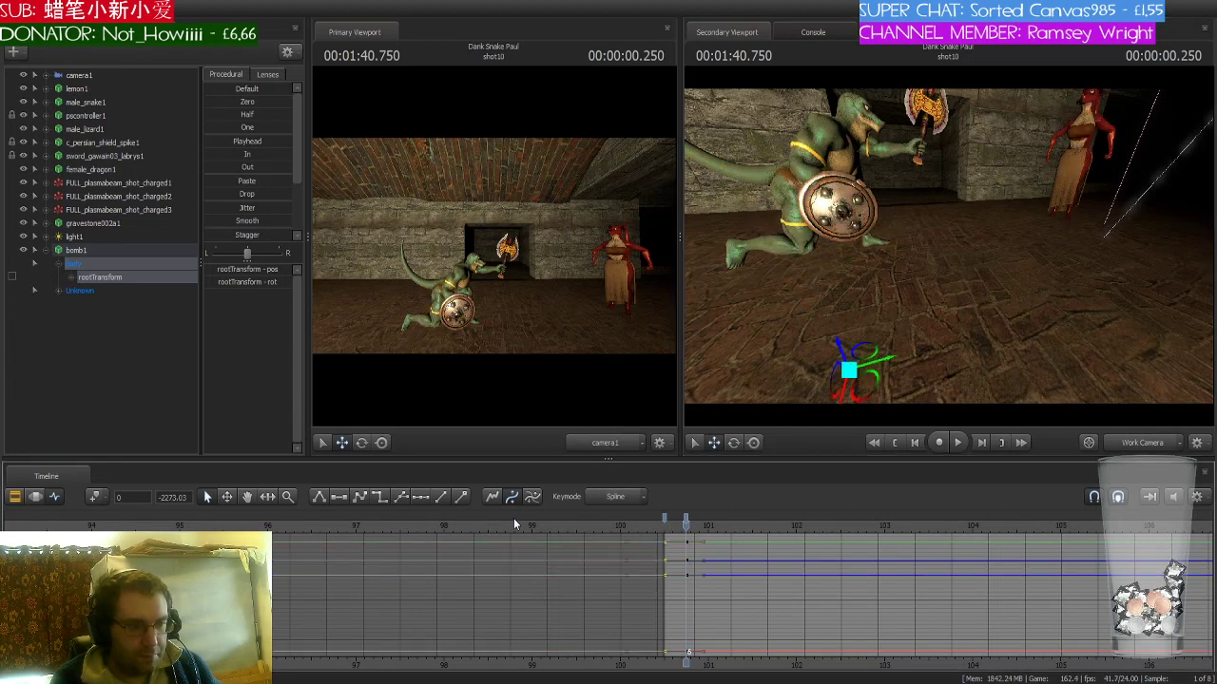
pyautogui.click(378, 496)
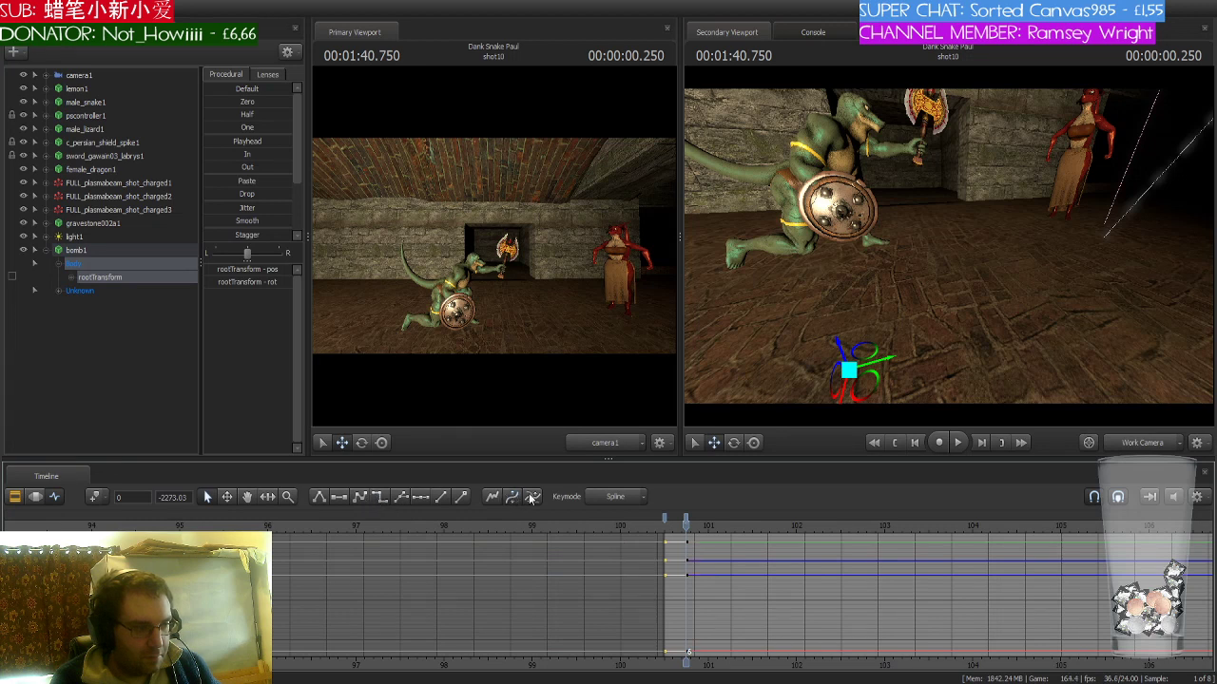
pyautogui.click(618, 555)
# - Select the bomb's 00:01:40.750 keyframe and raise the bomb above the floor in front of the lizard
pyautogui.click(685, 521)
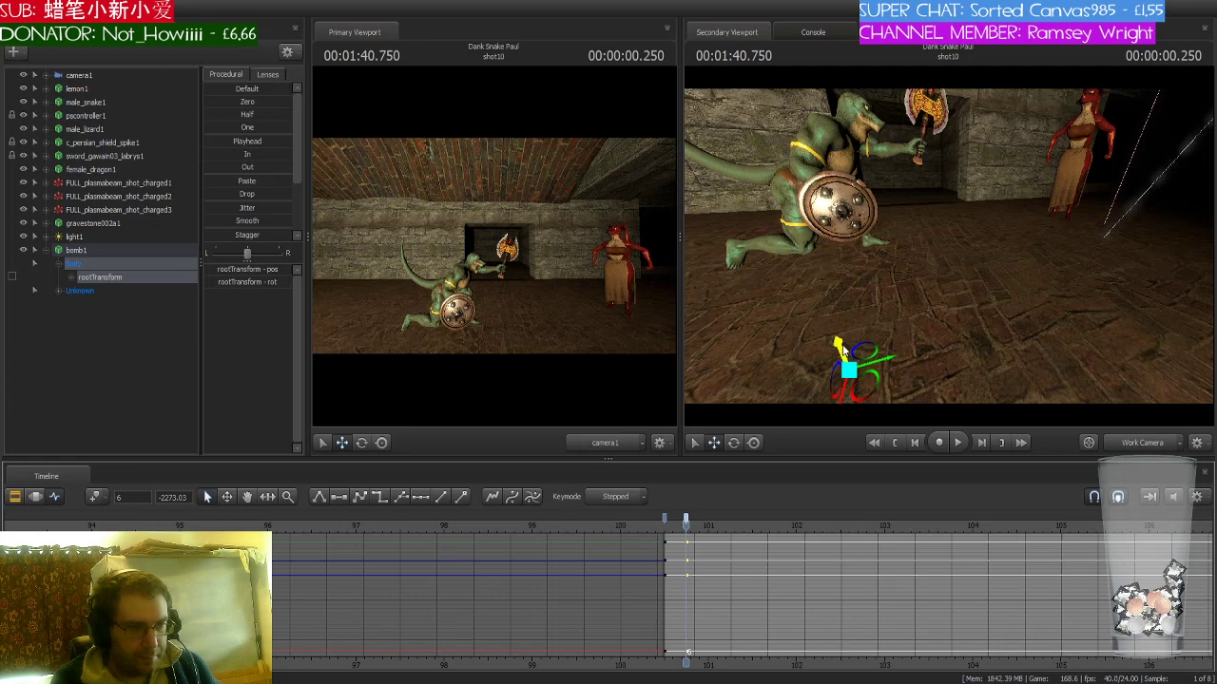
pyautogui.moveTo(840, 347); pyautogui.dragTo(894, 251)
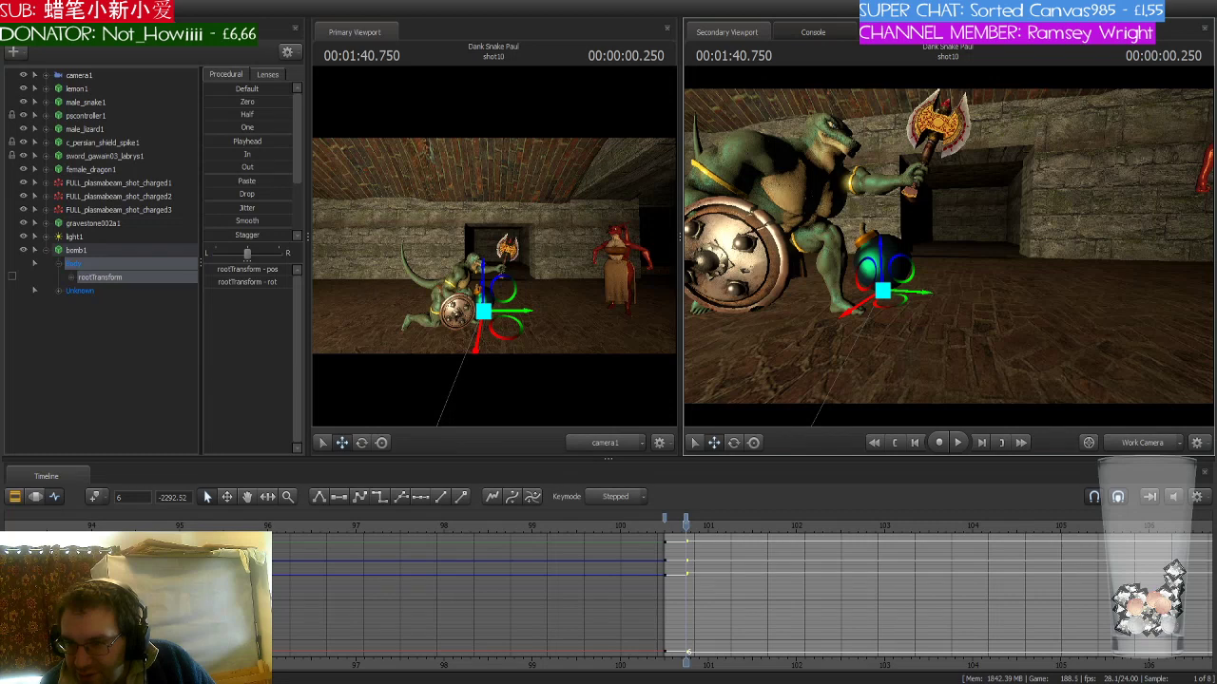
pyautogui.moveTo(948, 250); pyautogui.dragTo(949, 250, button='right')
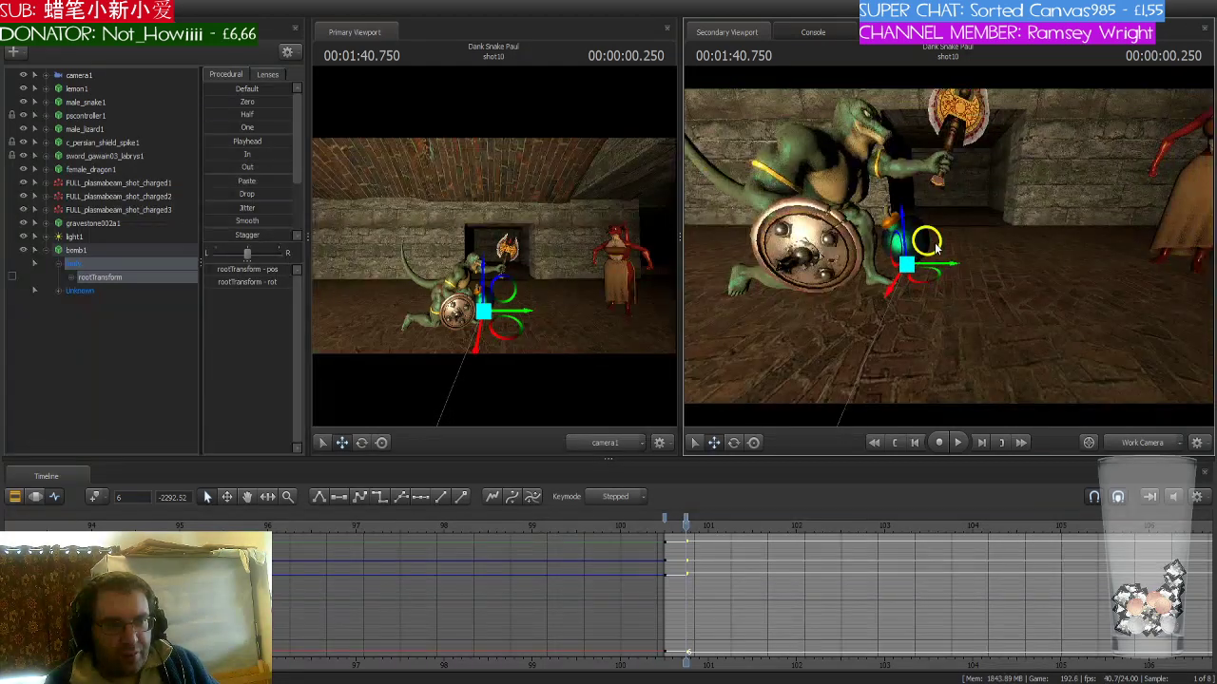
pyautogui.moveTo(935, 246)
pyautogui.mouseDown()
pyautogui.moveTo(916, 211)
pyautogui.moveTo(926, 224)
pyautogui.mouseUp()
pyautogui.moveTo(926, 224); pyautogui.dragTo(926, 224, button='right')
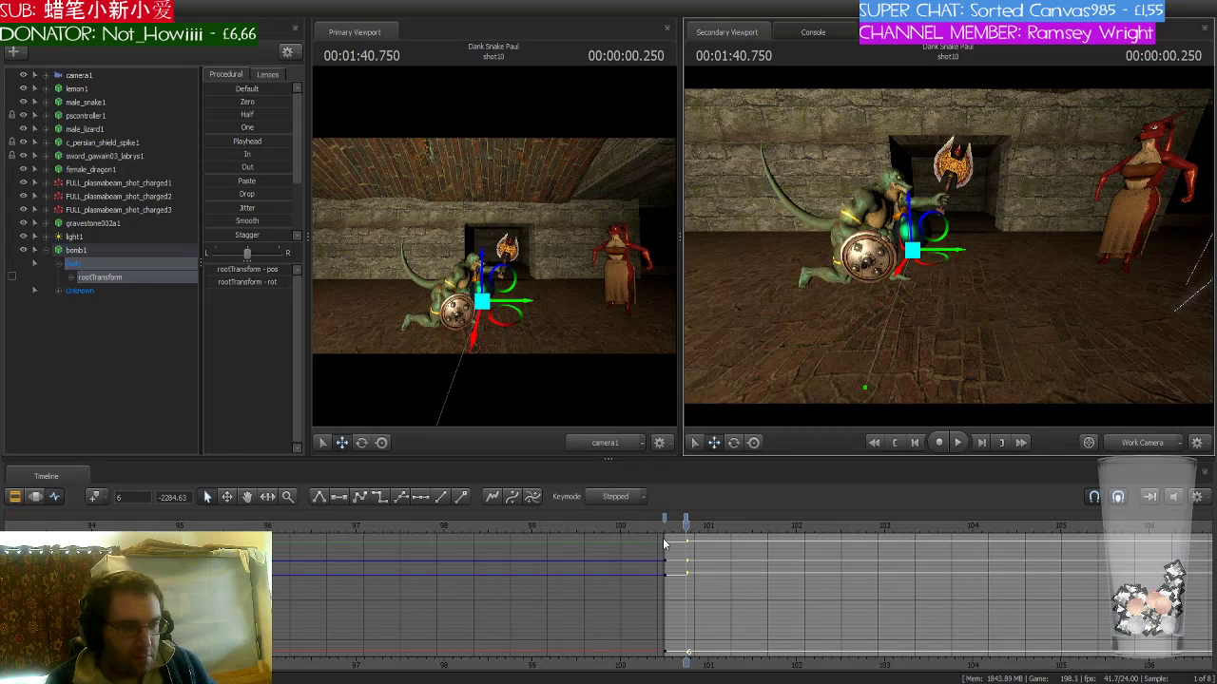
# - Advance to 00:01:41.250, move the bomb horizontally across to the dragon, and apply flat tangents to the selected bomb keyframe
pyautogui.press('Right')
pyautogui.press('Right')
pyautogui.press('Right')
pyautogui.press('Right')
pyautogui.press('Right')
pyautogui.press('Right')
pyautogui.press('Right')
pyautogui.press('Right')
pyautogui.press('Right')
pyautogui.press('Right')
pyautogui.press('Right')
pyautogui.press('Right')
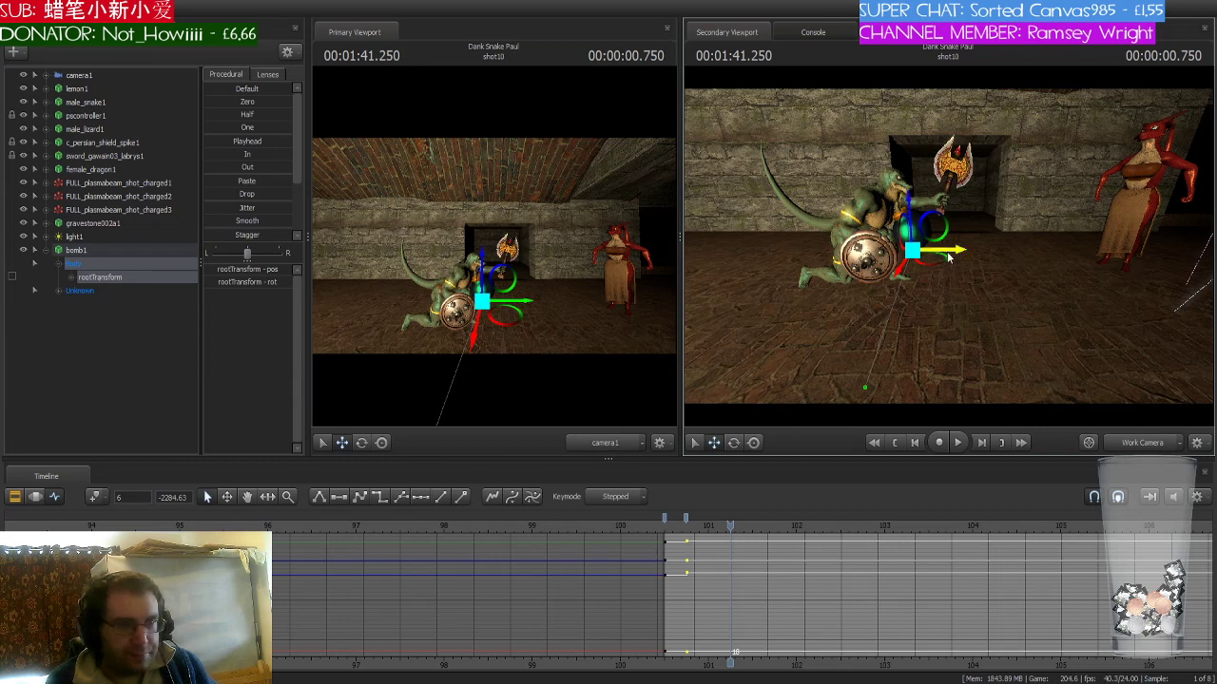
pyautogui.moveTo(949, 251); pyautogui.dragTo(1137, 255)
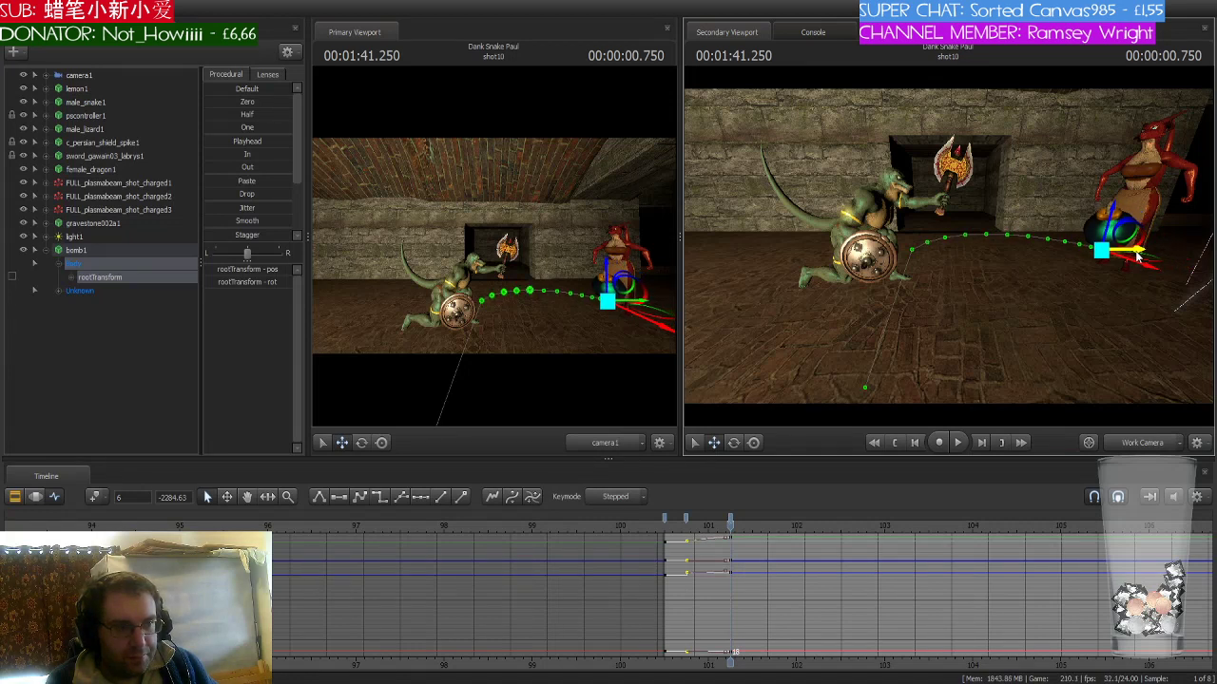
pyautogui.click(337, 497)
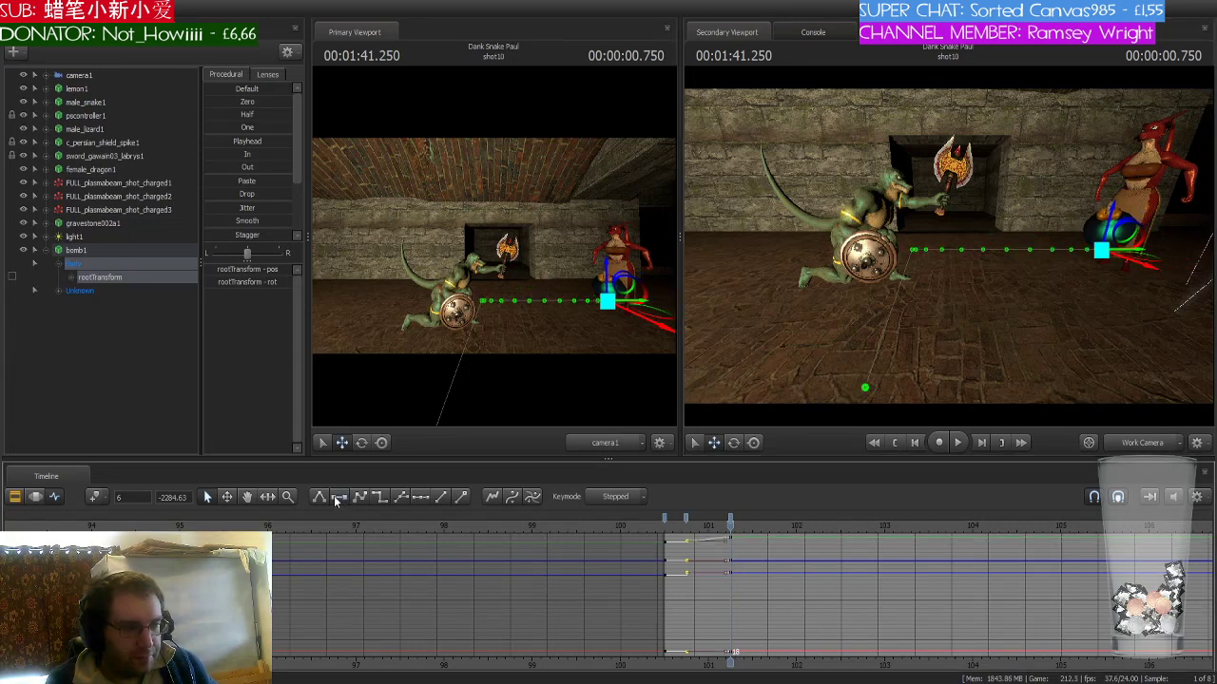
# - Copy the lizard's 00:01:40.500 keyframe pose to 00:01:41.000, and select the lizard's 00:01:40.750 keyframe
pyautogui.moveTo(731, 526); pyautogui.dragTo(686, 528)
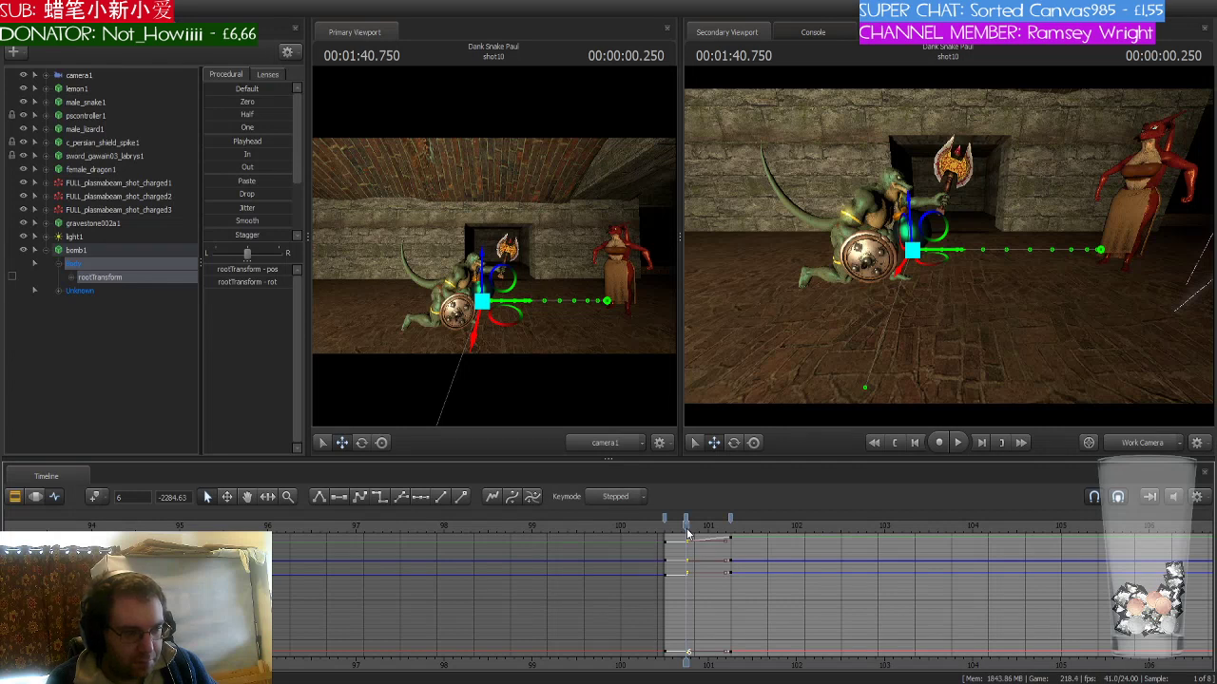
pyautogui.press('Right')
pyautogui.press('Right')
pyautogui.press('Right')
pyautogui.press('Right')
pyautogui.press('Right')
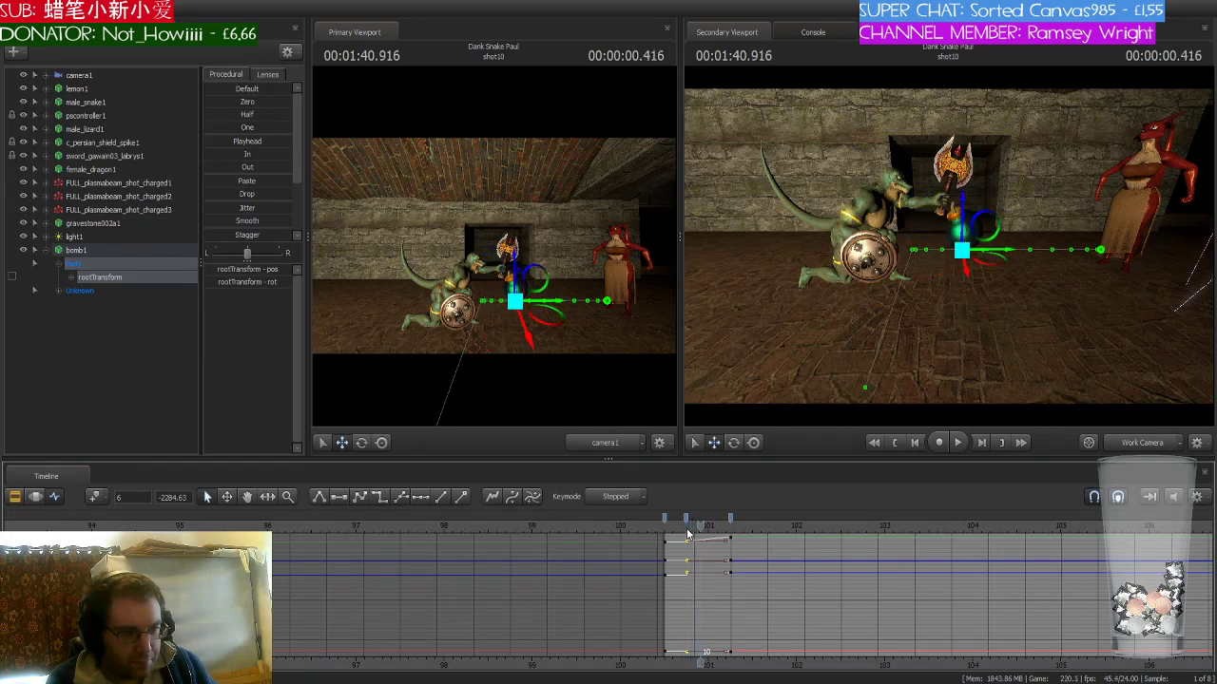
pyautogui.press('Right')
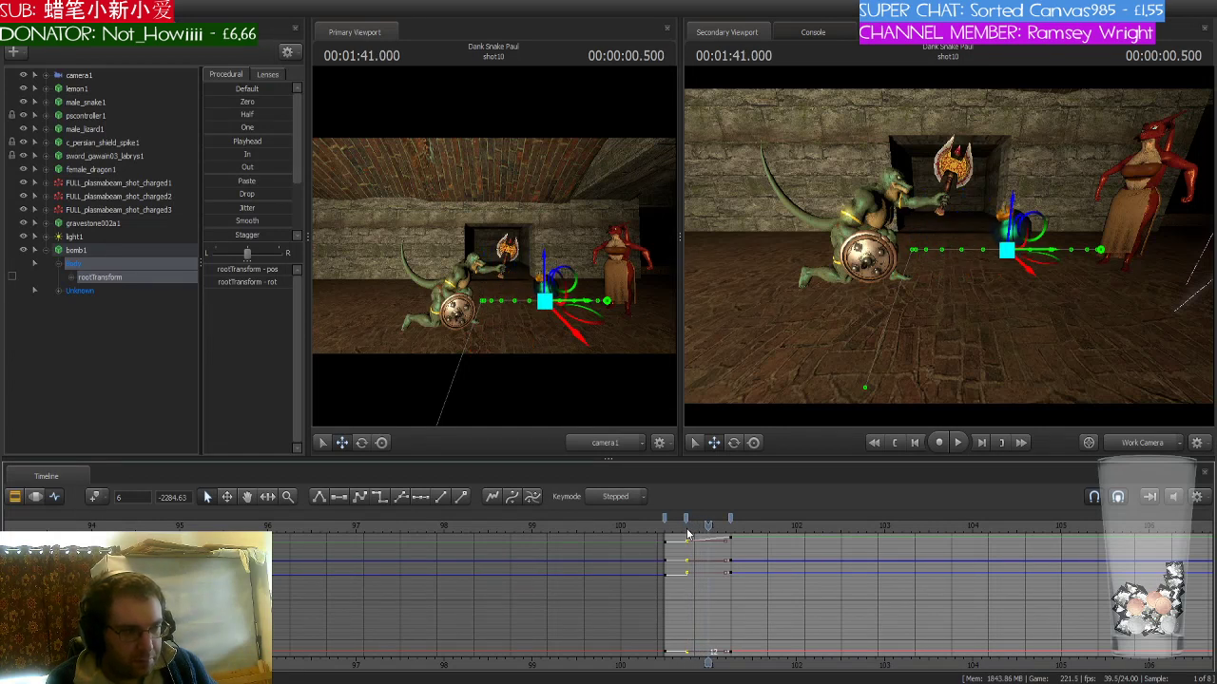
pyautogui.click(105, 103)
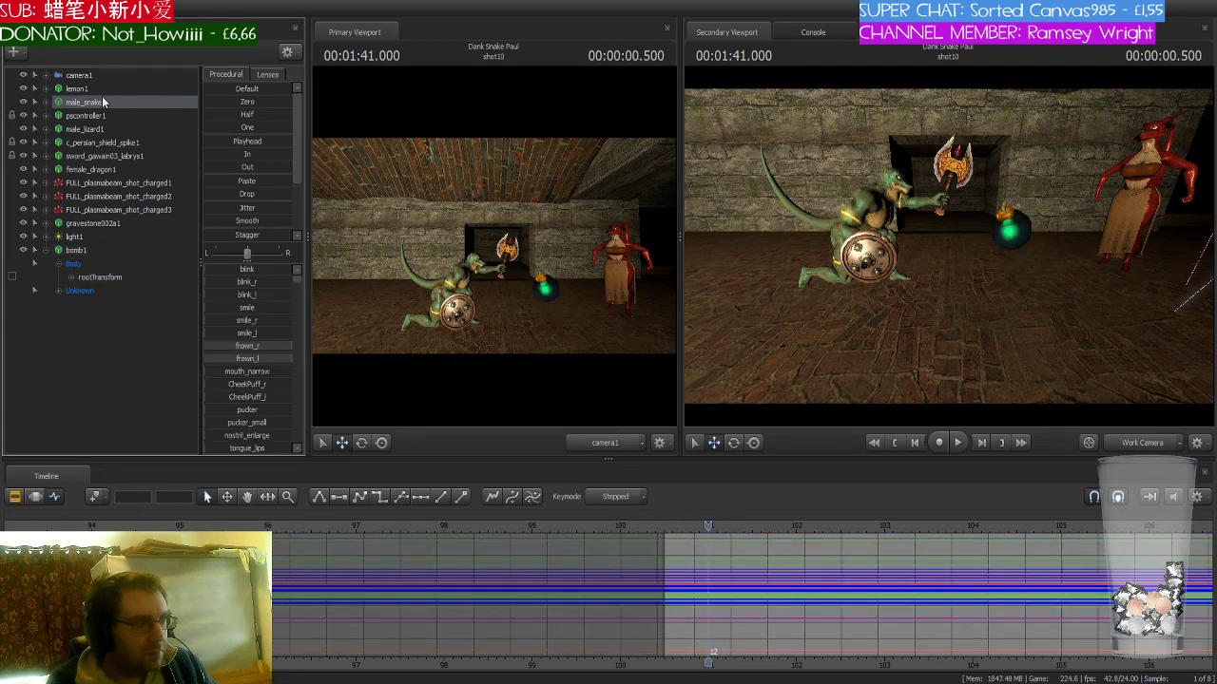
pyautogui.click(111, 129)
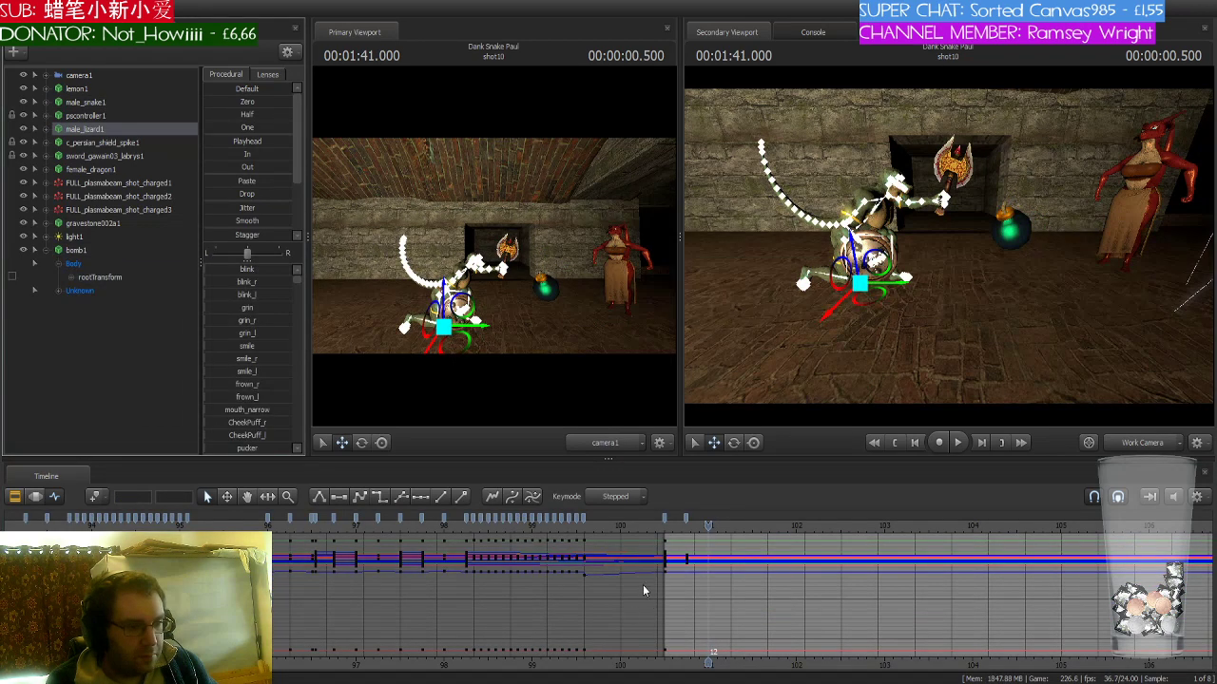
pyautogui.scroll(3, 698, 532)
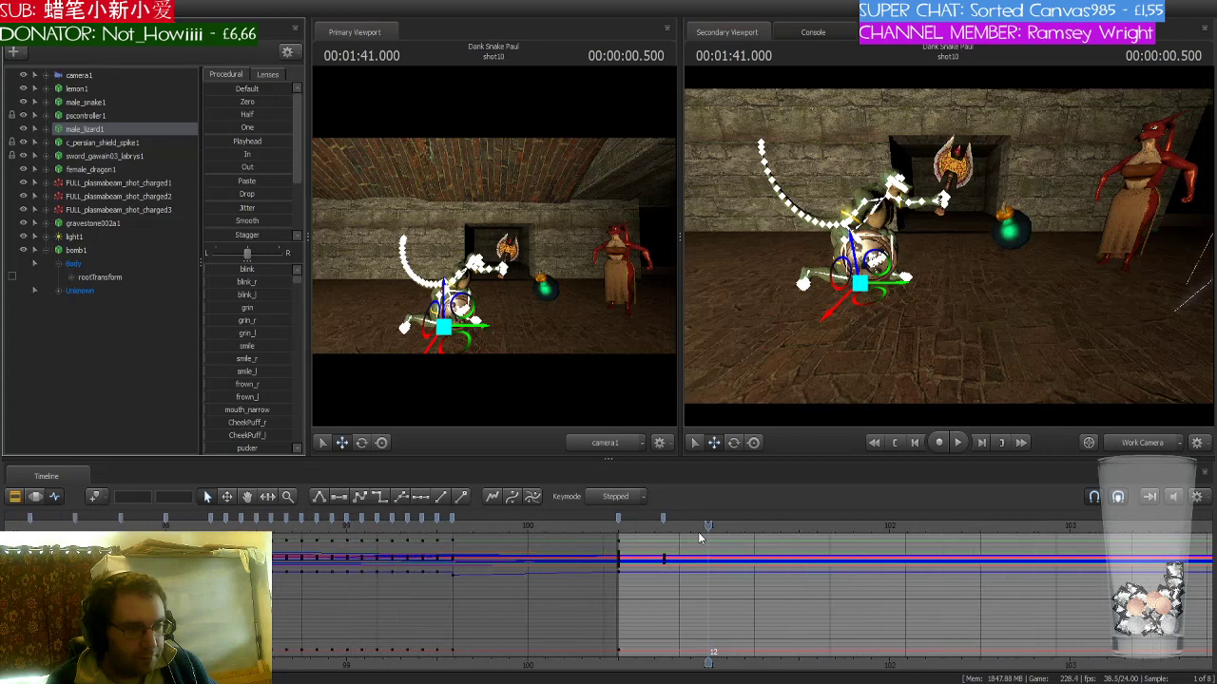
pyautogui.click(618, 520)
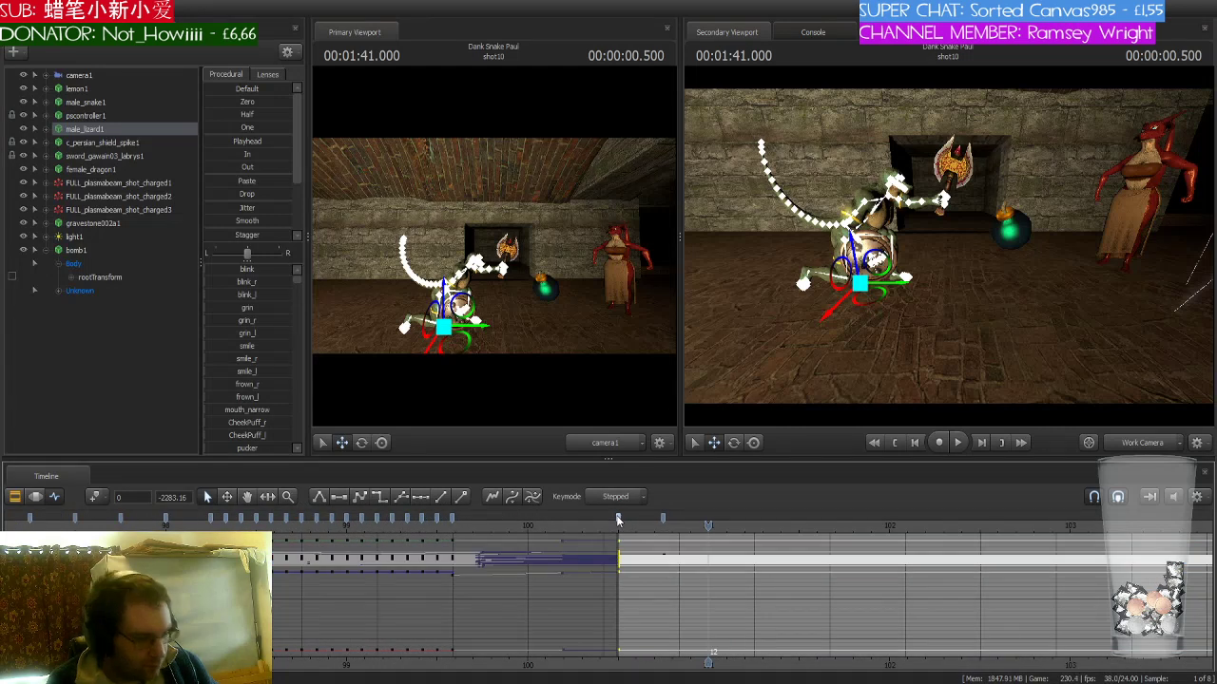
pyautogui.click(618, 520)
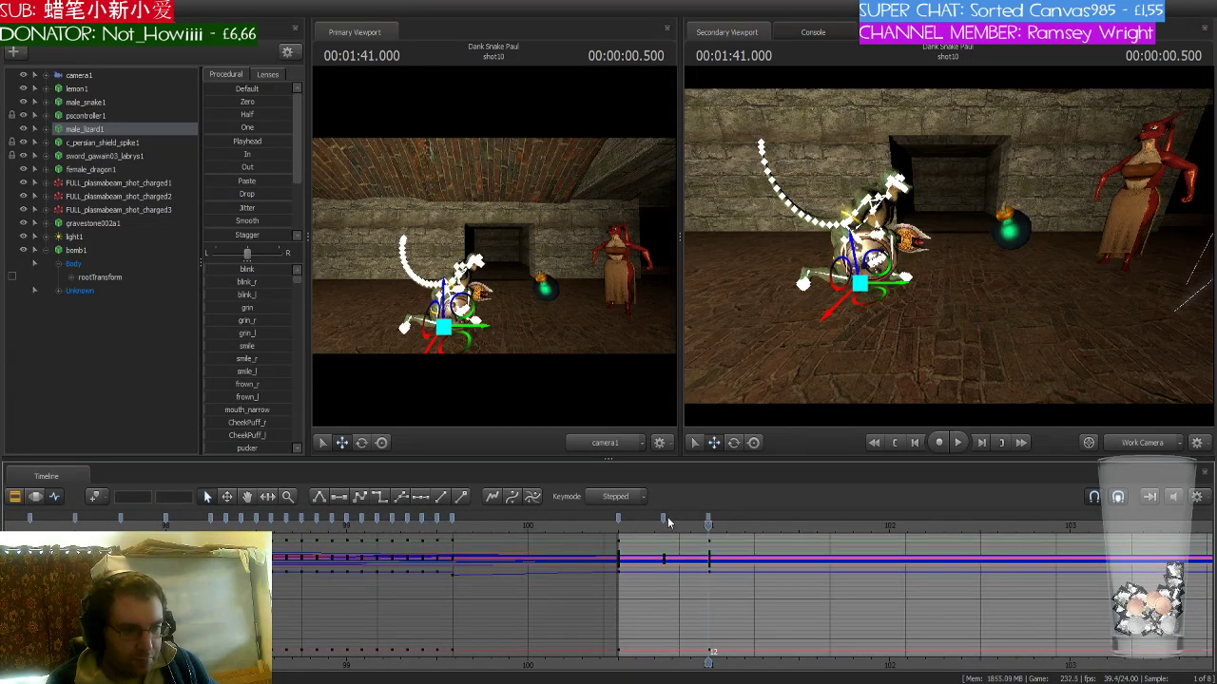
pyautogui.moveTo(707, 524); pyautogui.dragTo(663, 526)
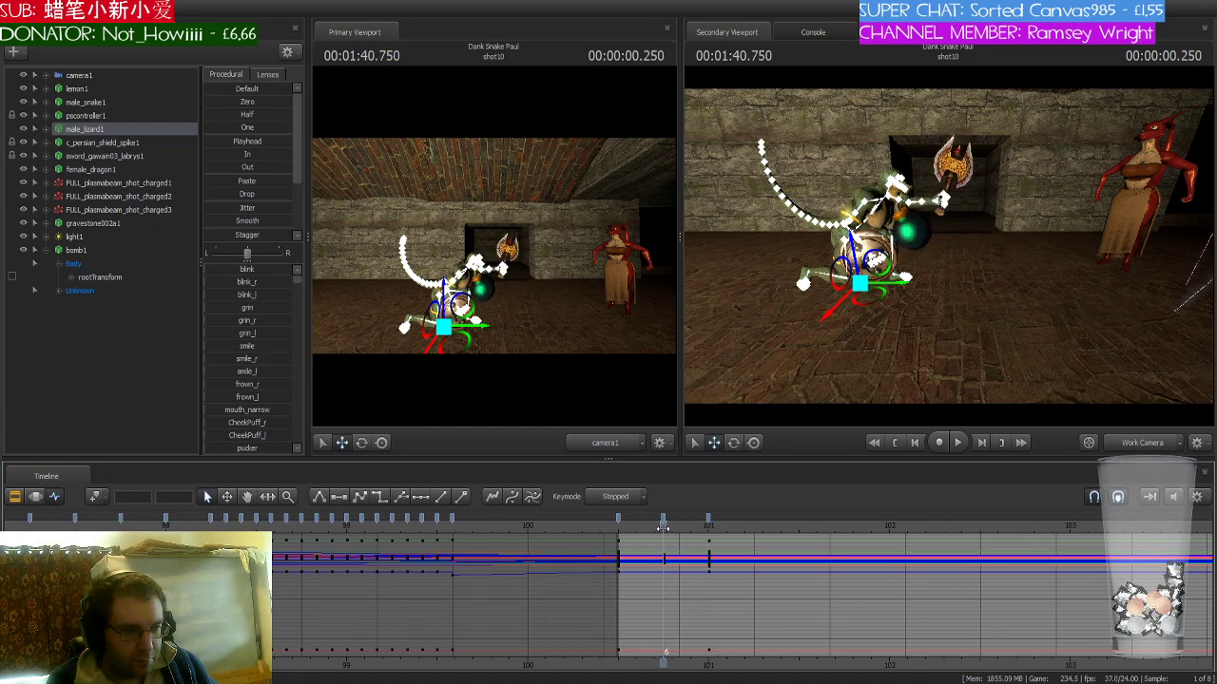
pyautogui.click(663, 523)
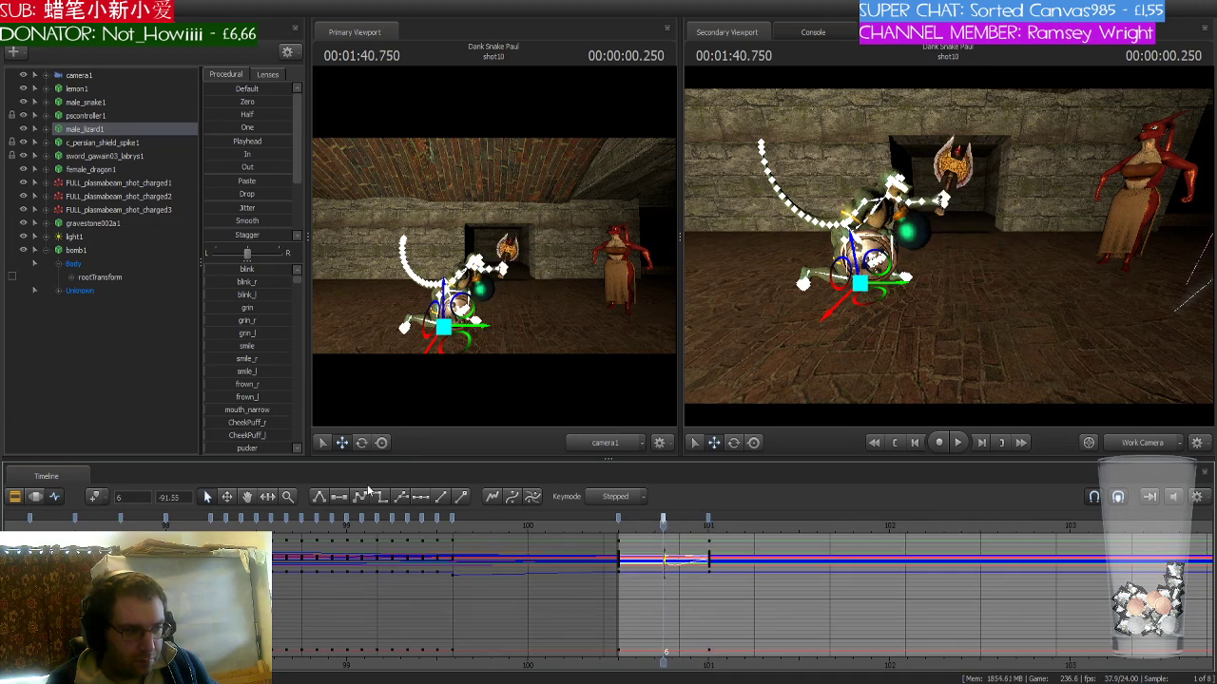
# - At 00:01:41.291, lower the bomb's rootTransform beneath the floor beside the dragon
pyautogui.moveTo(662, 526); pyautogui.dragTo(754, 527)
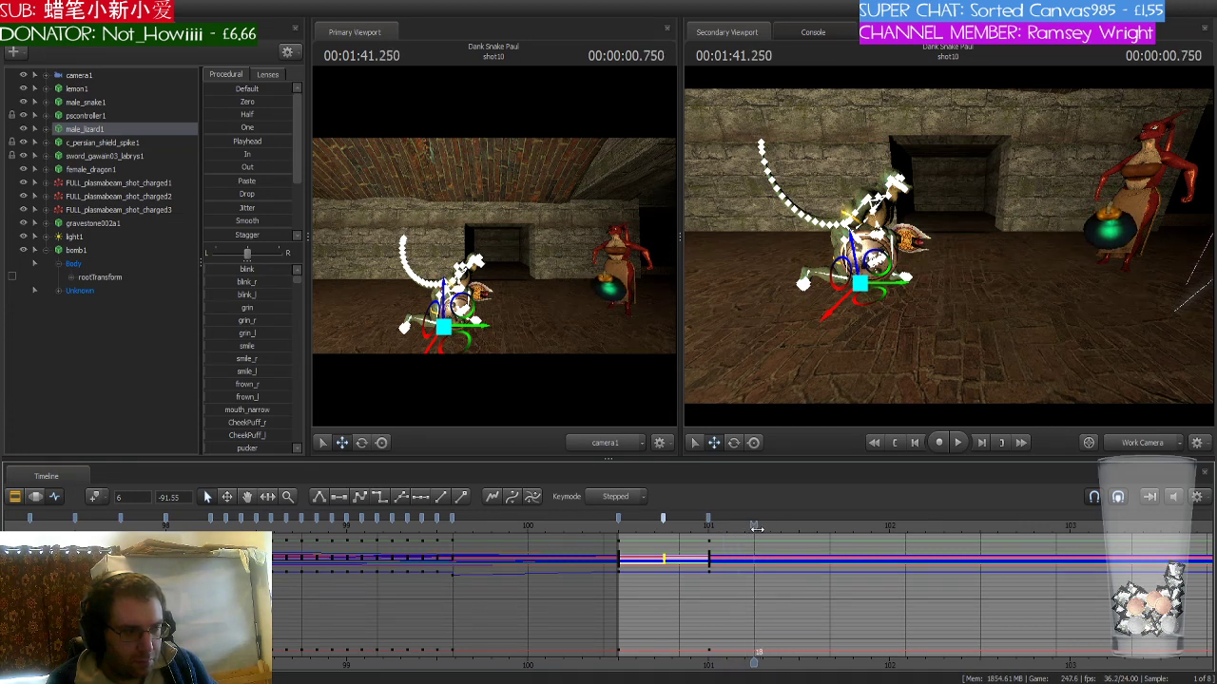
pyautogui.click(111, 168)
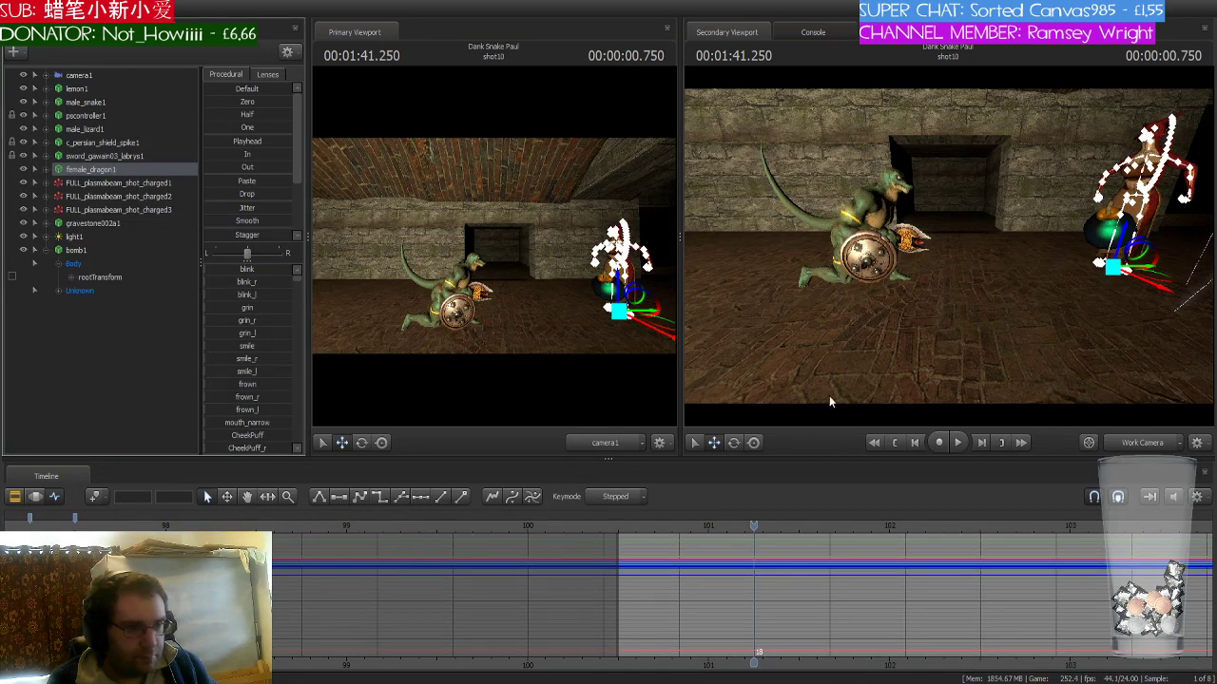
pyautogui.moveTo(831, 399); pyautogui.dragTo(903, 361)
pyautogui.press('w')
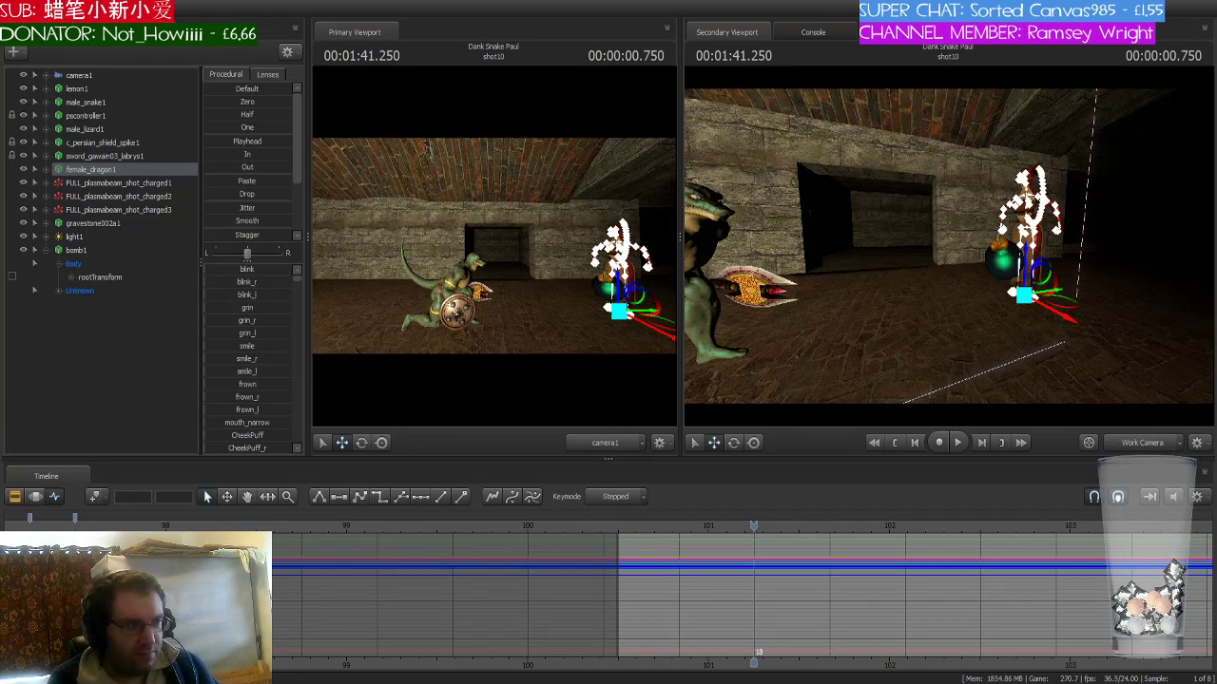
pyautogui.moveTo(836, 347); pyautogui.dragTo(948, 245)
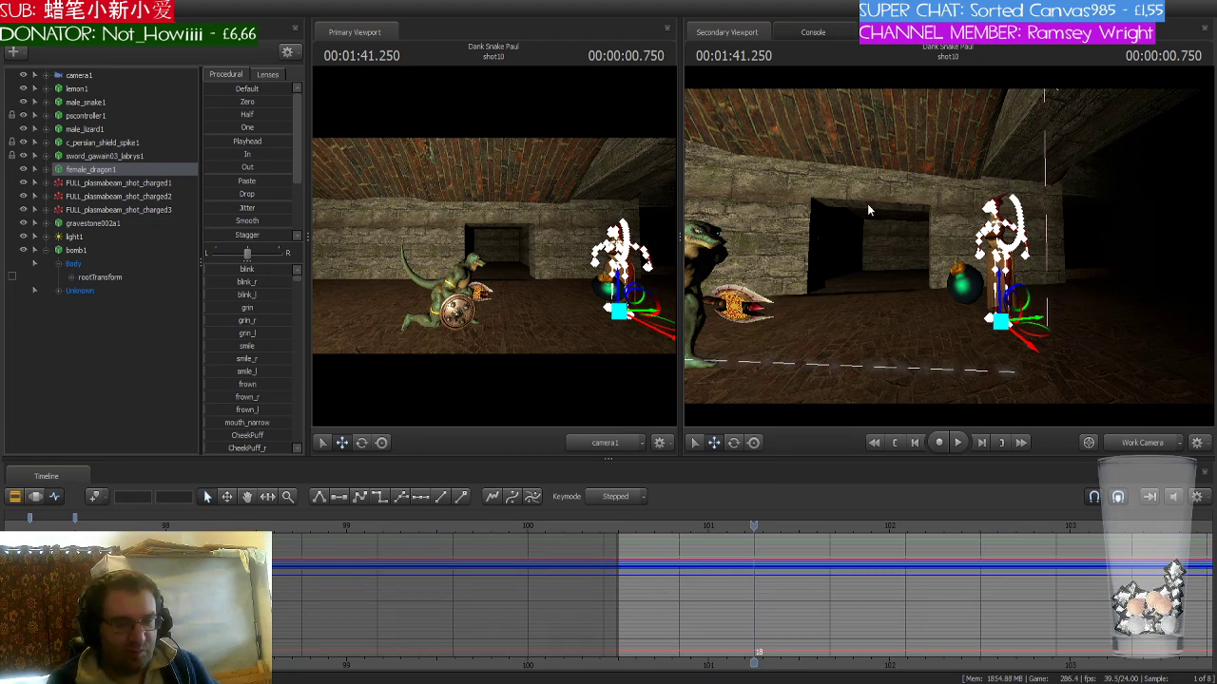
pyautogui.moveTo(792, 270); pyautogui.dragTo(797, 268)
pyautogui.press('w')
pyautogui.press('s')
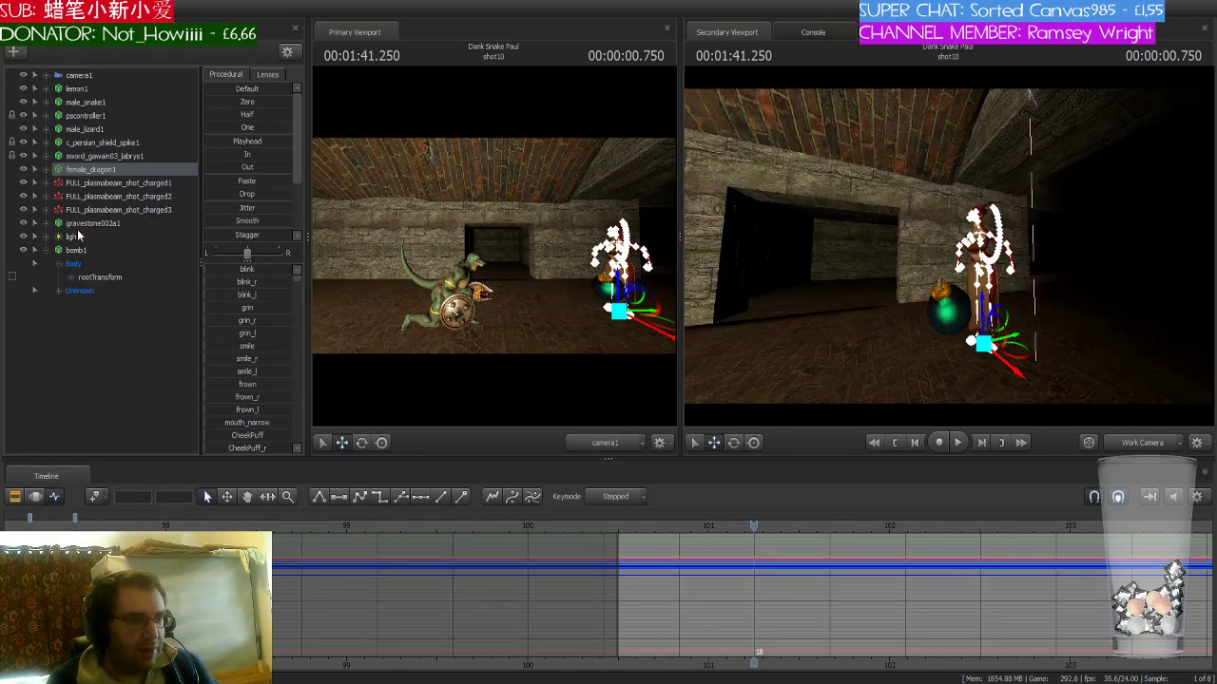
pyautogui.click(76, 250)
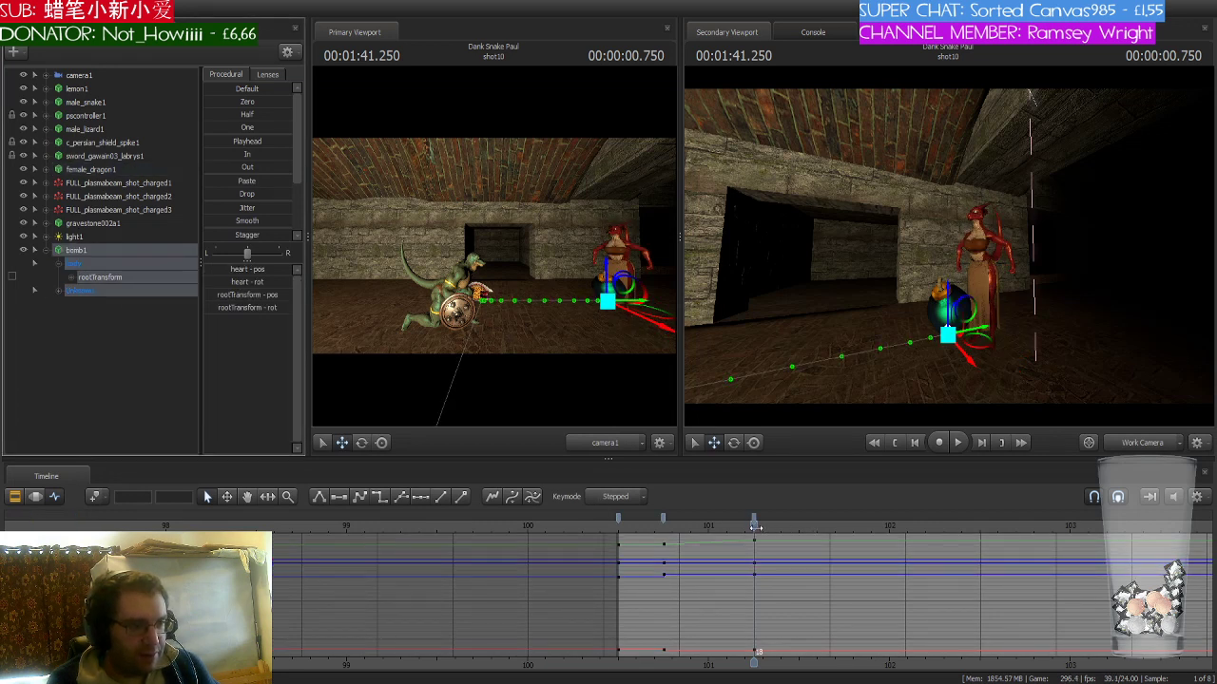
pyautogui.press('Right')
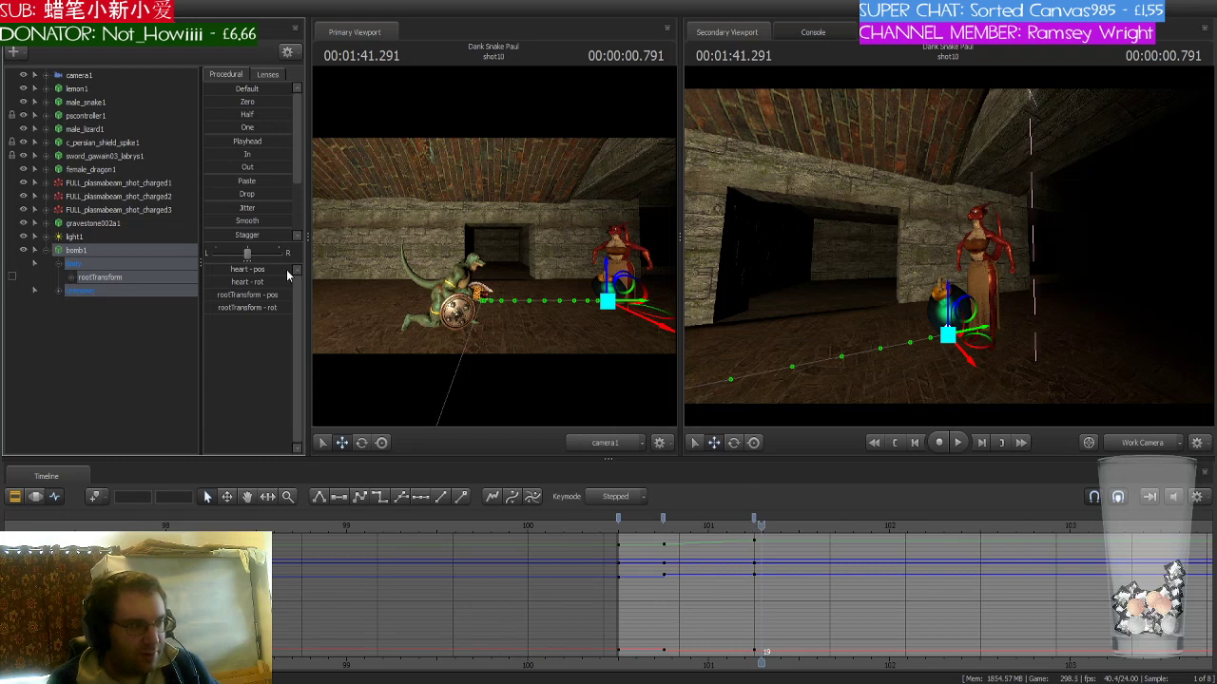
pyautogui.click(133, 275)
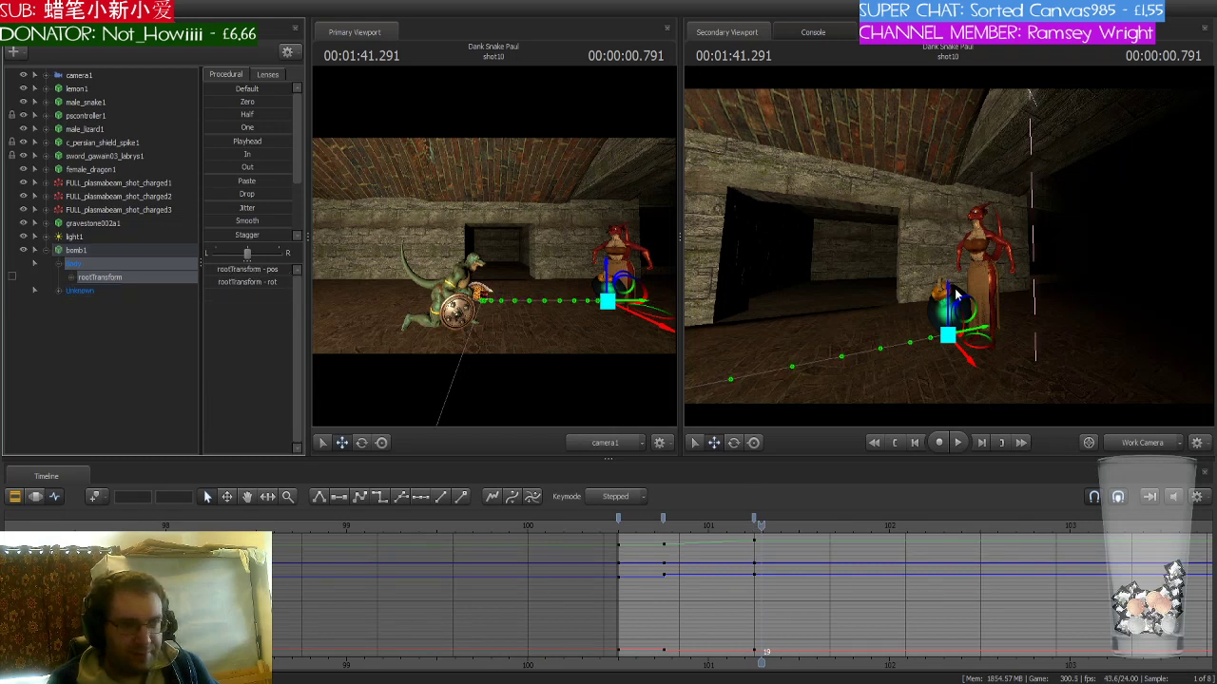
pyautogui.moveTo(948, 297); pyautogui.dragTo(942, 419)
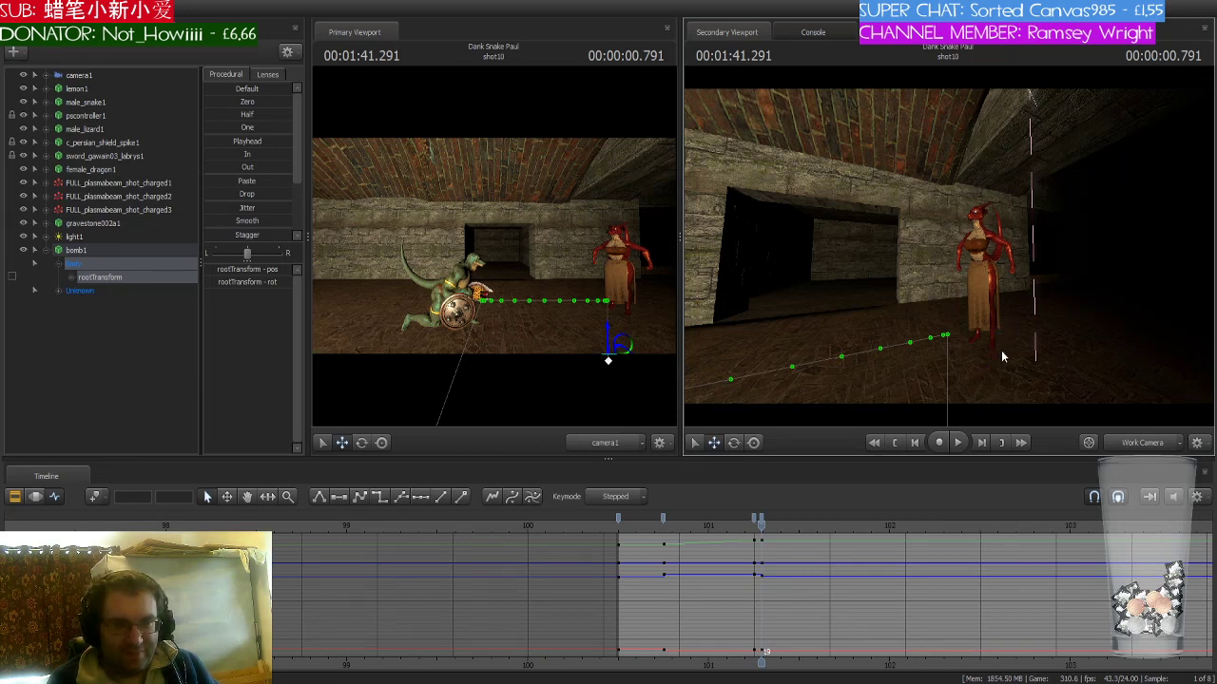
# - Keyframe the dragon's current pose at 00:01:41.250 and at the shot's start, 00:01:40.500
pyautogui.moveTo(1002, 357); pyautogui.dragTo(948, 246)
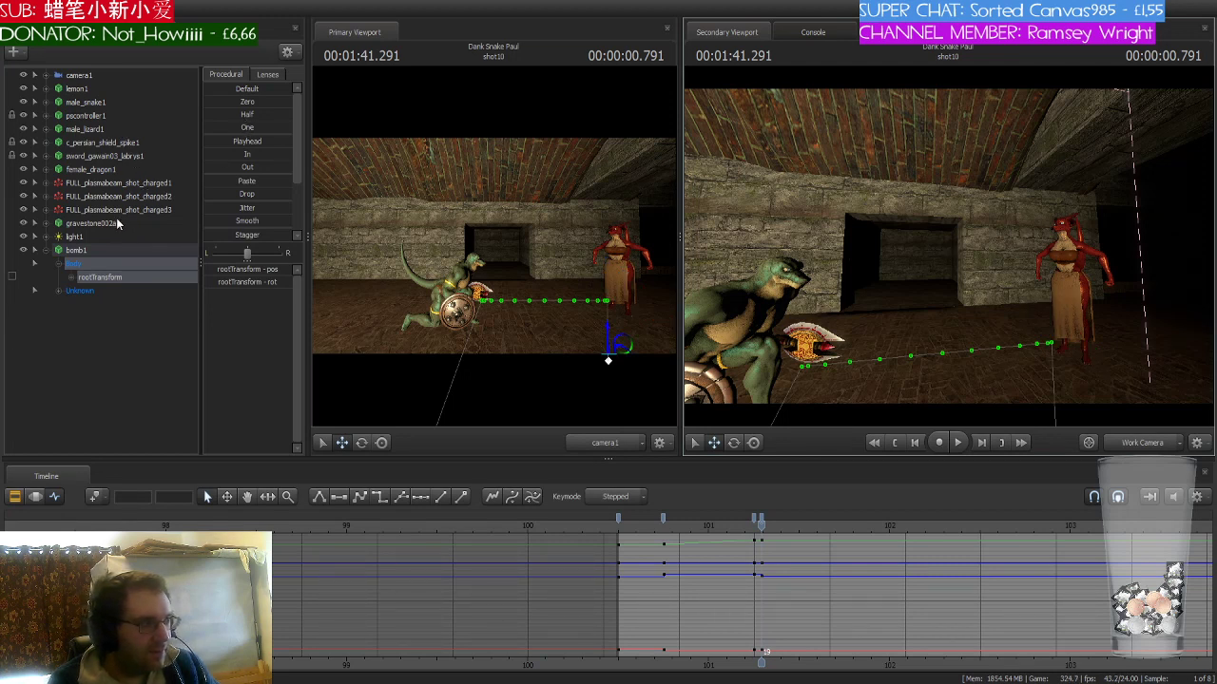
pyautogui.click(95, 169)
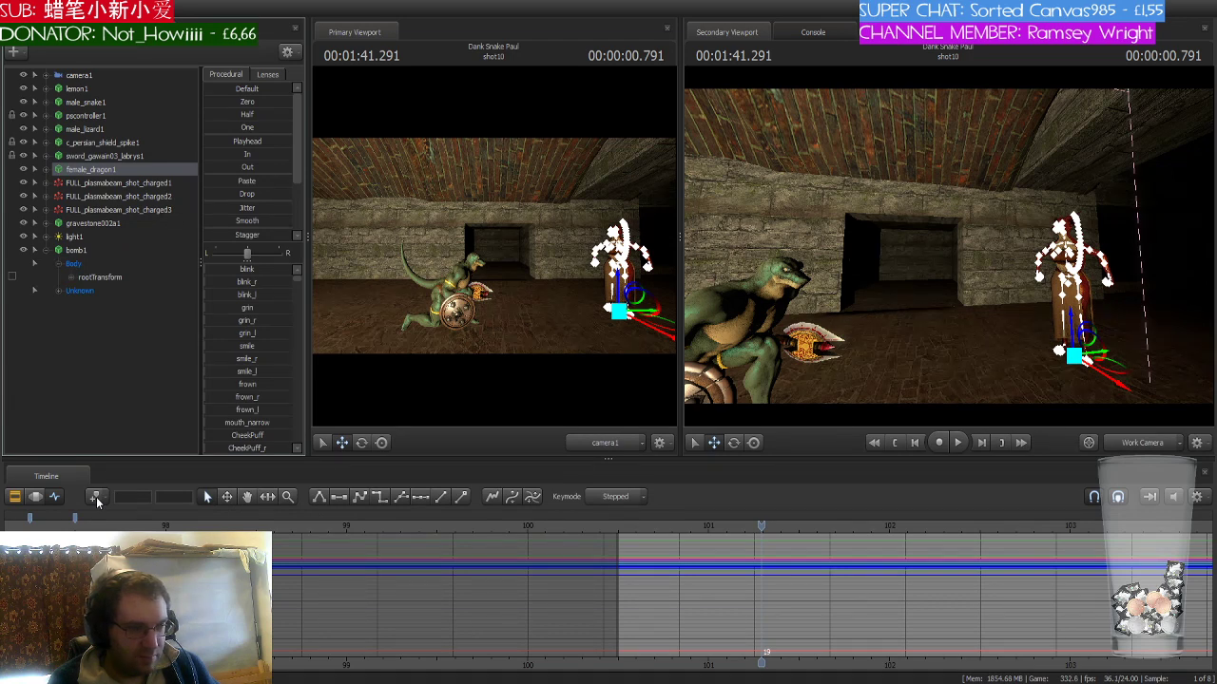
pyautogui.press('Left')
pyautogui.press('Left')
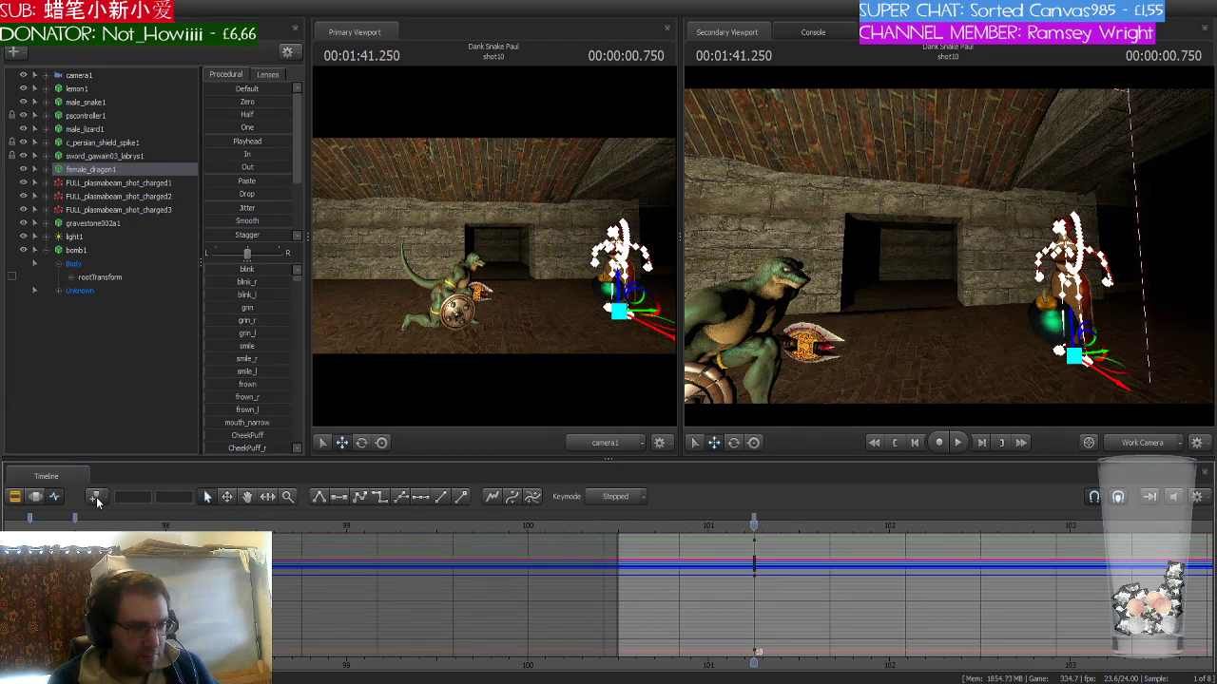
pyautogui.press('Left')
pyautogui.press('Left')
pyautogui.press('Left')
pyautogui.press('Left')
pyautogui.press('Left')
pyautogui.press('Left')
pyautogui.press('Left')
pyautogui.press('Left')
pyautogui.press('Left')
pyautogui.press('Left')
pyautogui.press('Left')
pyautogui.press('Left')
pyautogui.press('Left')
pyautogui.press('Left')
pyautogui.press('Left')
pyautogui.press('Left')
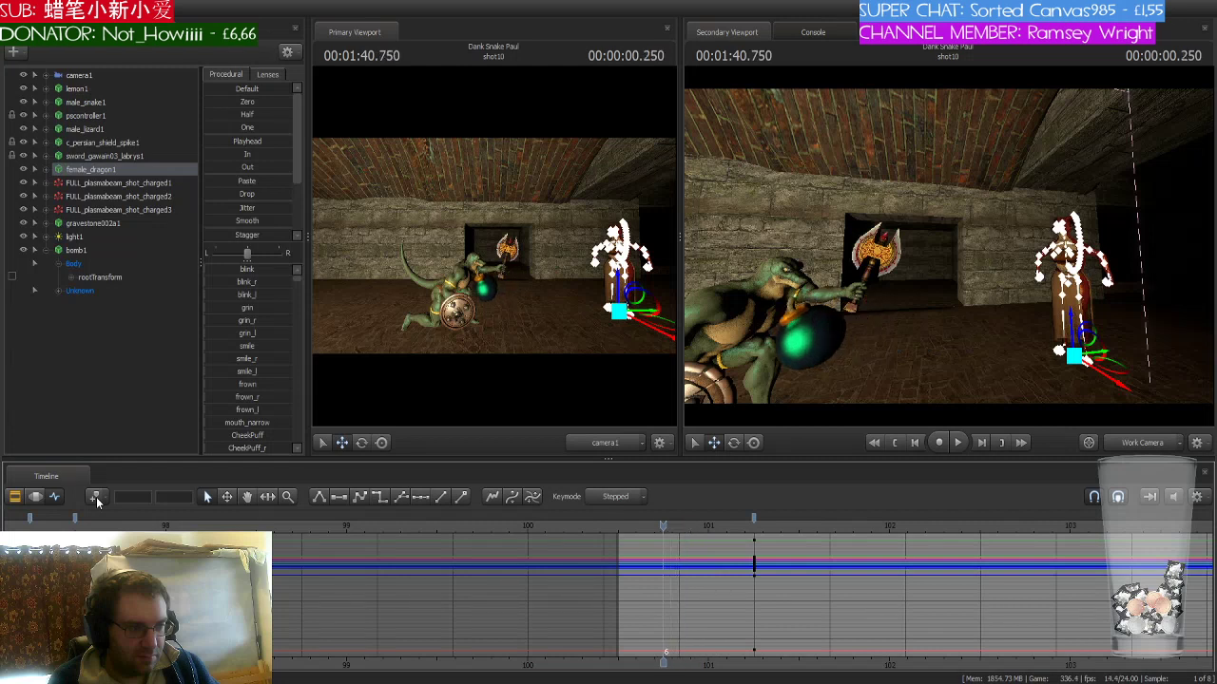
pyautogui.press('Left')
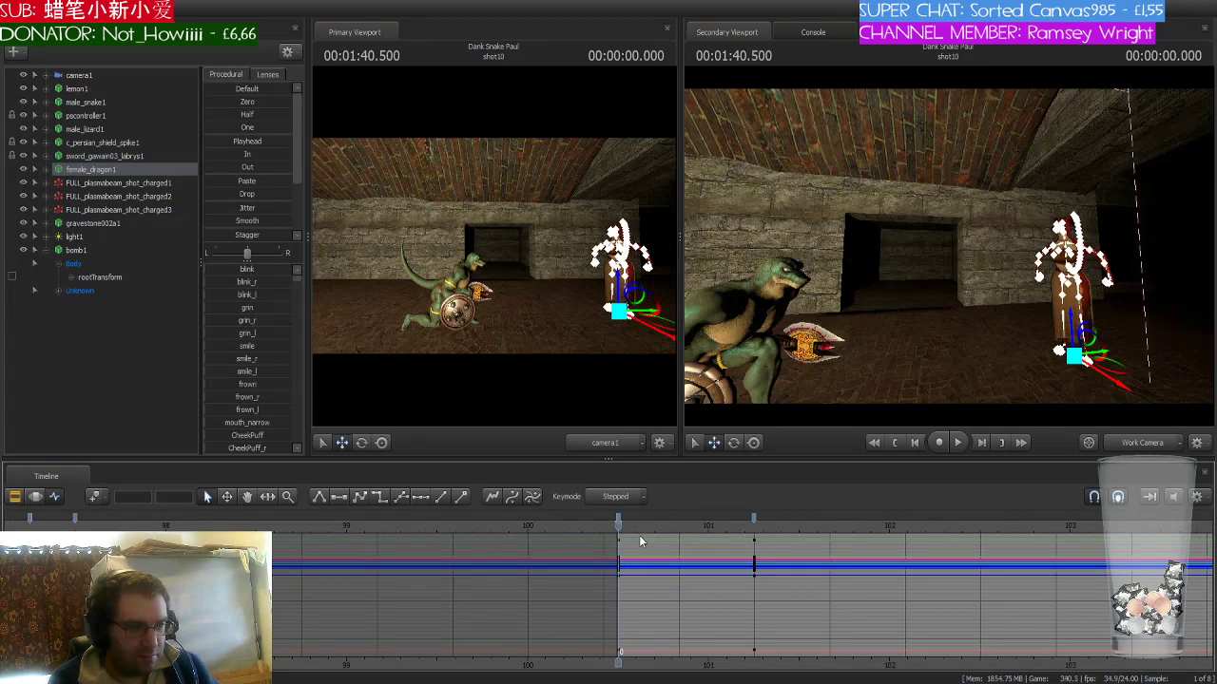
# - Add a pose keyframe for the dragon at 00:01:41.291
pyautogui.press('Right')
pyautogui.press('Right')
pyautogui.press('Right')
pyautogui.press('Right')
pyautogui.press('Right')
pyautogui.press('Right')
pyautogui.press('Right')
pyautogui.press('Right')
pyautogui.press('Right')
pyautogui.press('Right')
pyautogui.press('Right')
pyautogui.press('Right')
pyautogui.press('Right')
pyautogui.press('Right')
pyautogui.press('Right')
pyautogui.press('Right')
pyautogui.press('Right')
pyautogui.press('Right')
pyautogui.press('Right')
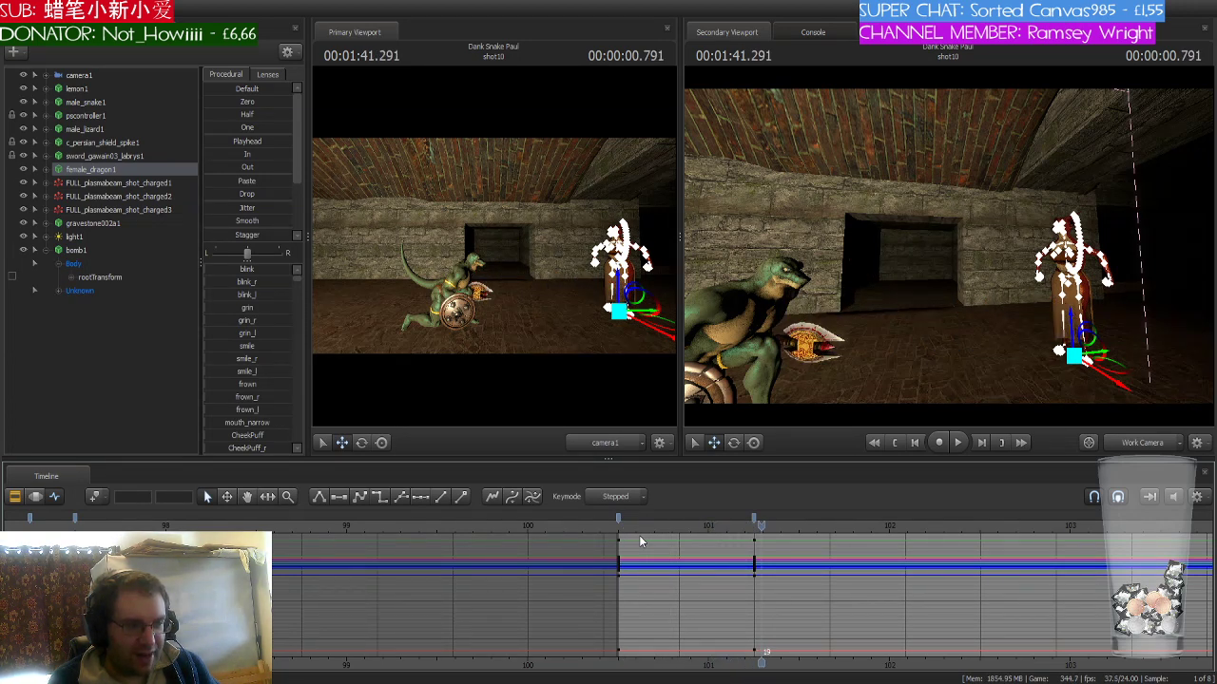
pyautogui.scroll(-3, 330, 564)
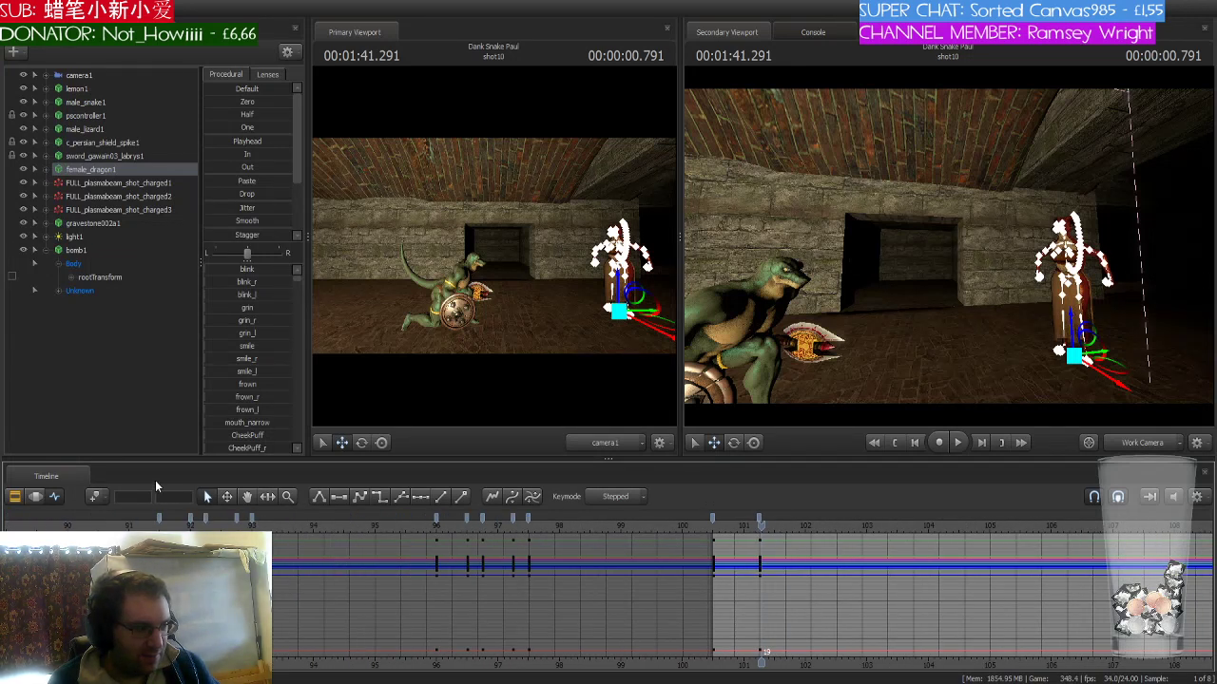
pyautogui.scroll(1, 411, 530)
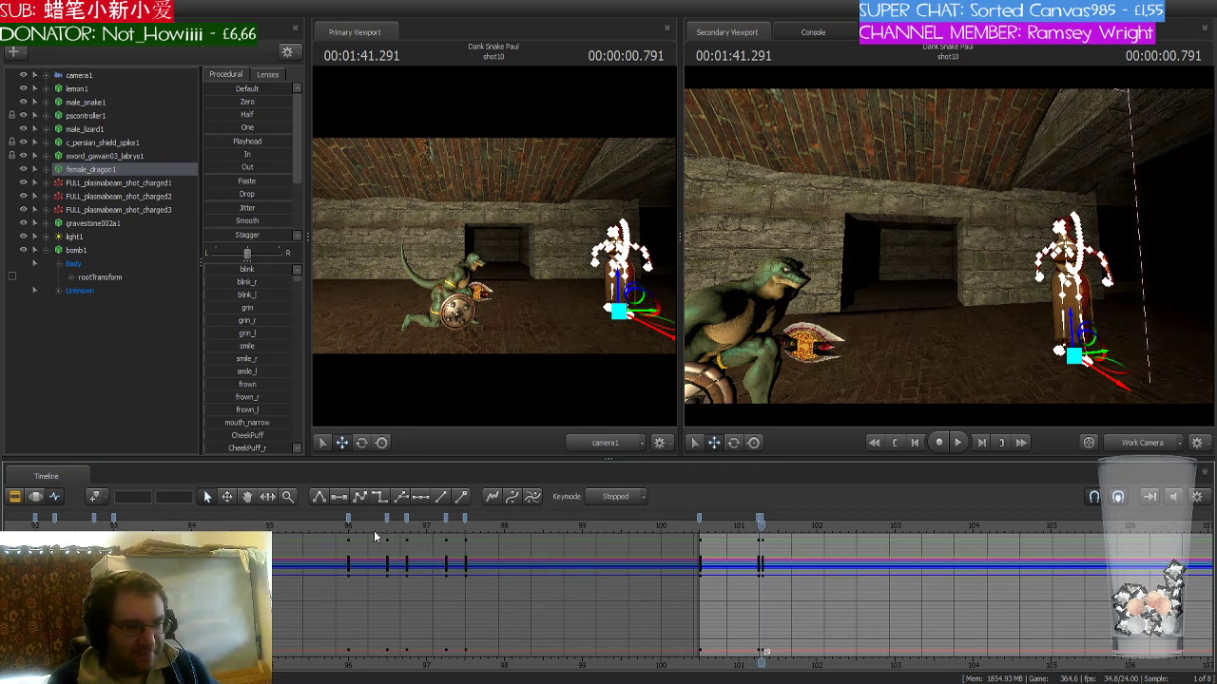
# - Copy the dragon's pose keyframe at 00:01:36.500 in shot9 onto its keyframe at 00:01:41.291 in shot10
pyautogui.moveTo(353, 529); pyautogui.dragTo(387, 528)
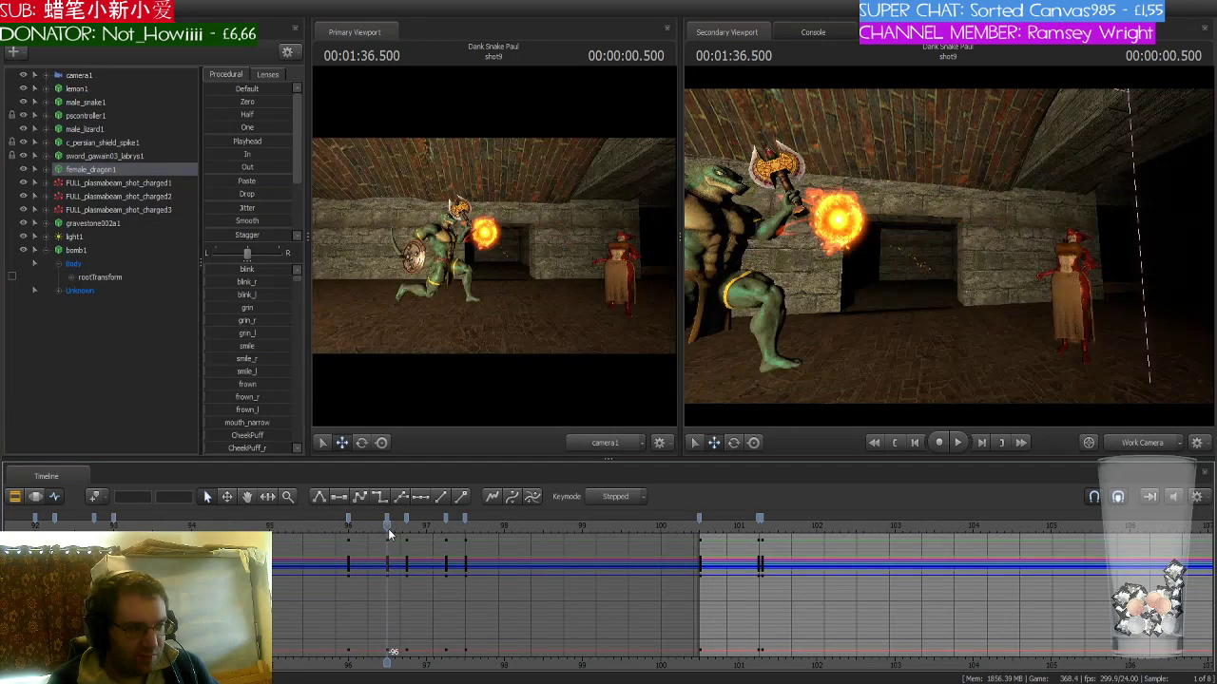
pyautogui.scroll(5, 387, 529)
pyautogui.click(386, 519)
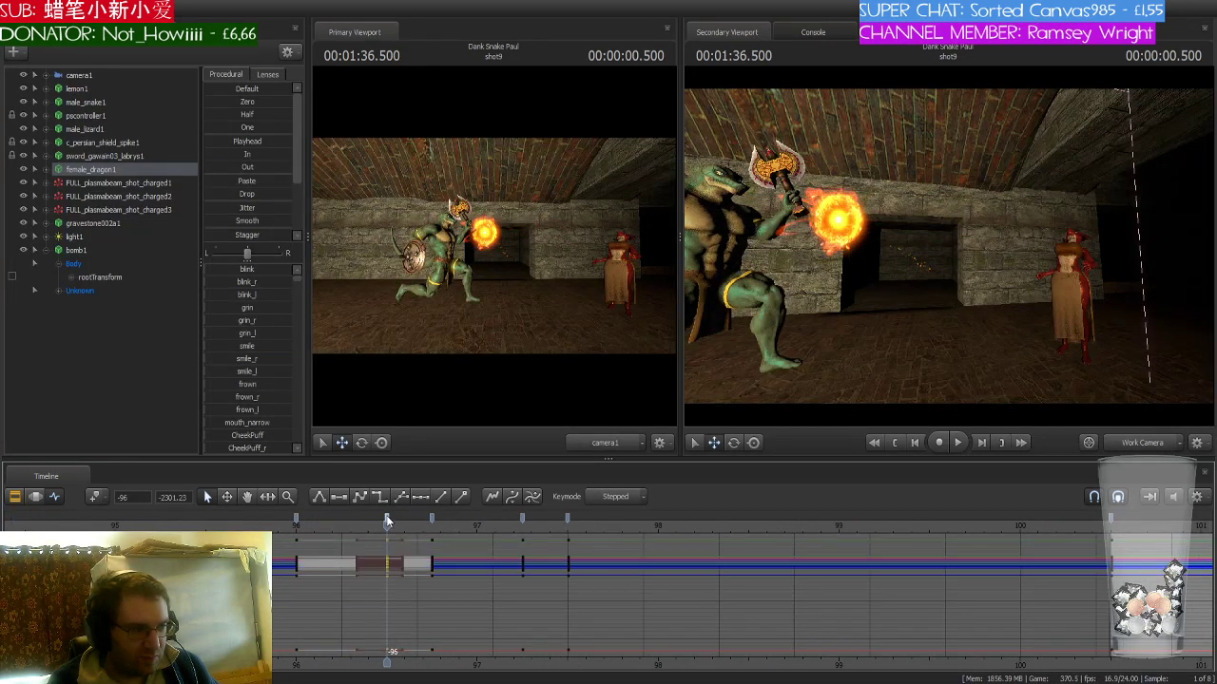
pyautogui.scroll(-3, 454, 546)
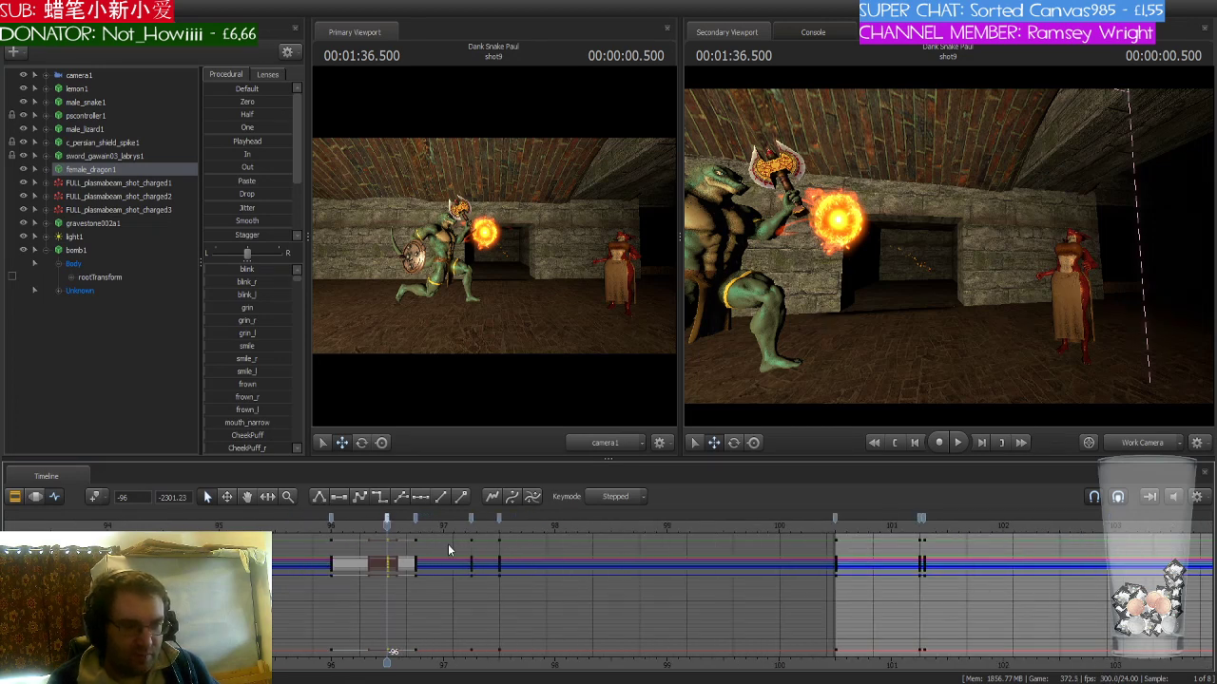
pyautogui.press('Up')
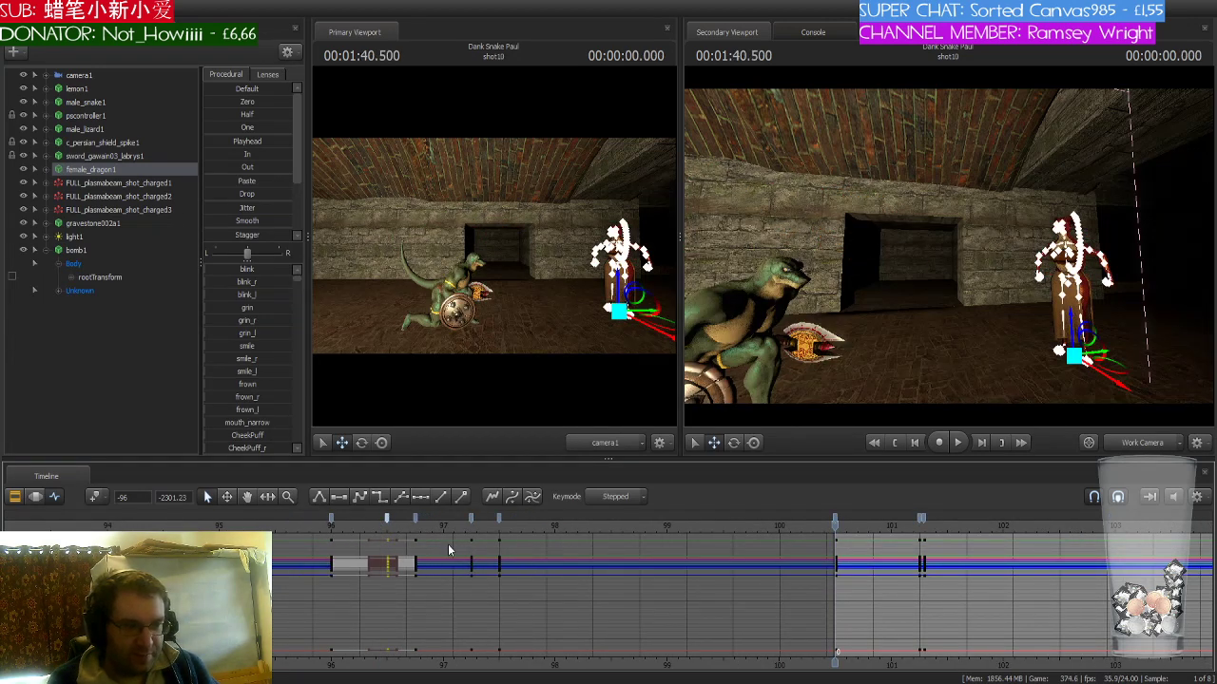
pyautogui.moveTo(840, 526); pyautogui.dragTo(922, 525)
pyautogui.scroll(5, 922, 532)
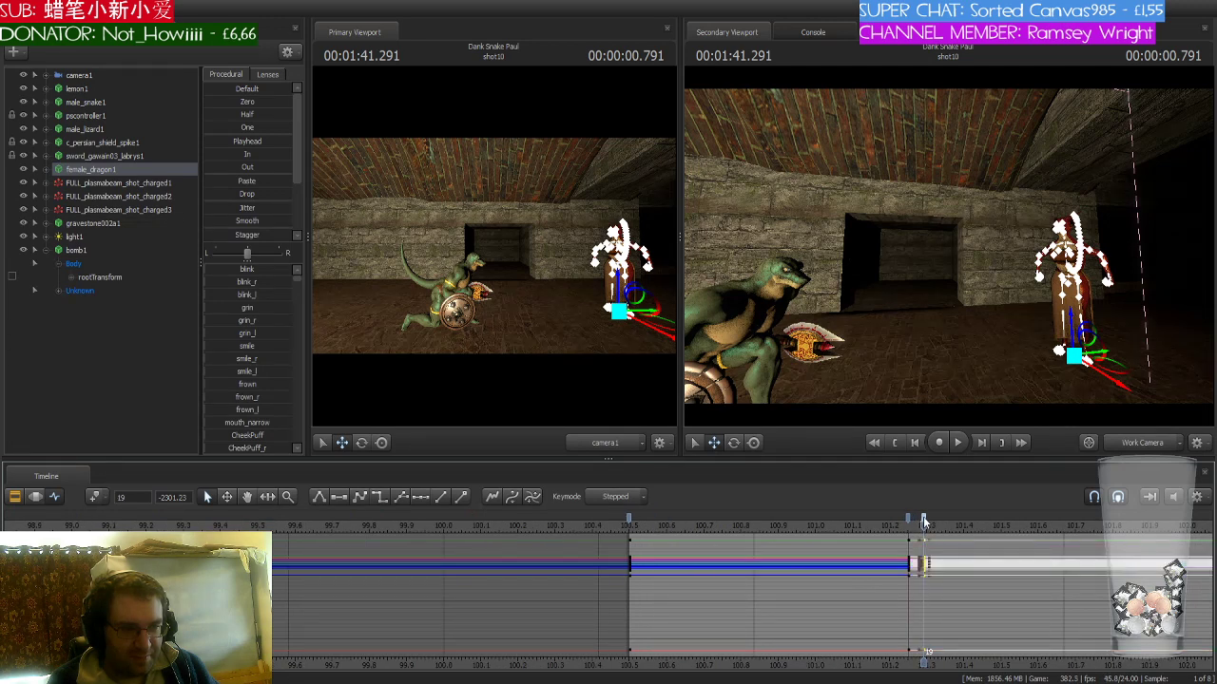
pyautogui.click(959, 585)
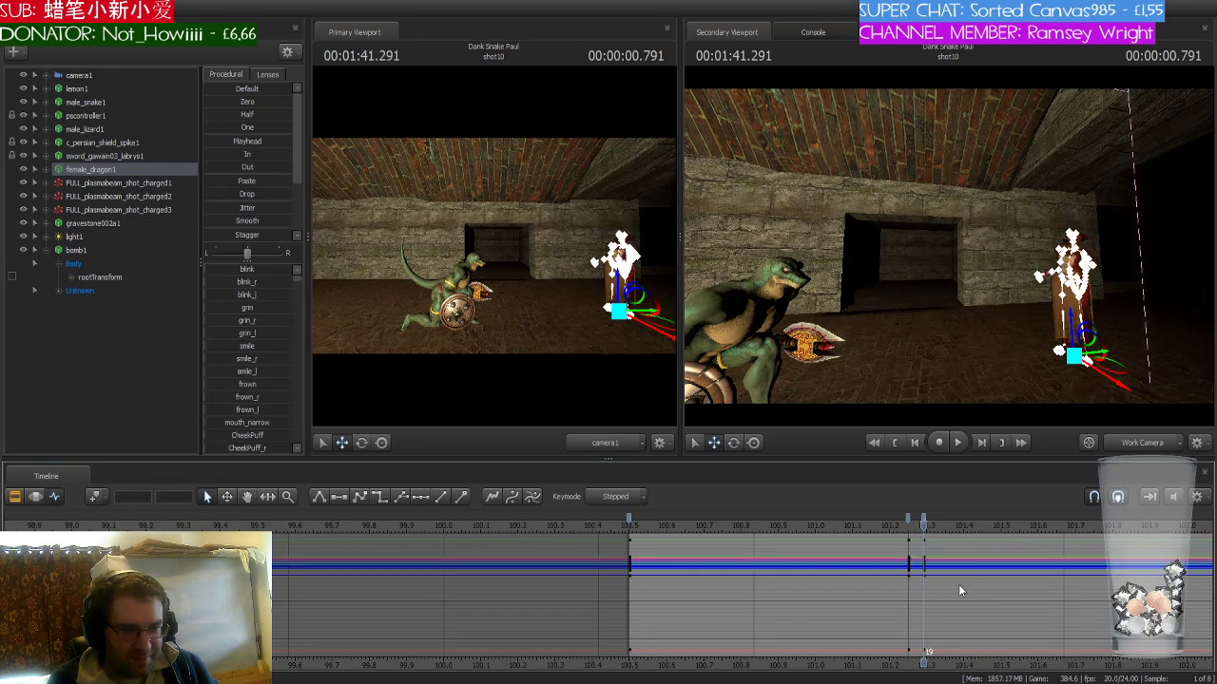
# - At 00:01:41.291, shift the dragon's rootTransform slightly along the floor, away from the lizard
pyautogui.moveTo(1002, 394); pyautogui.dragTo(977, 381)
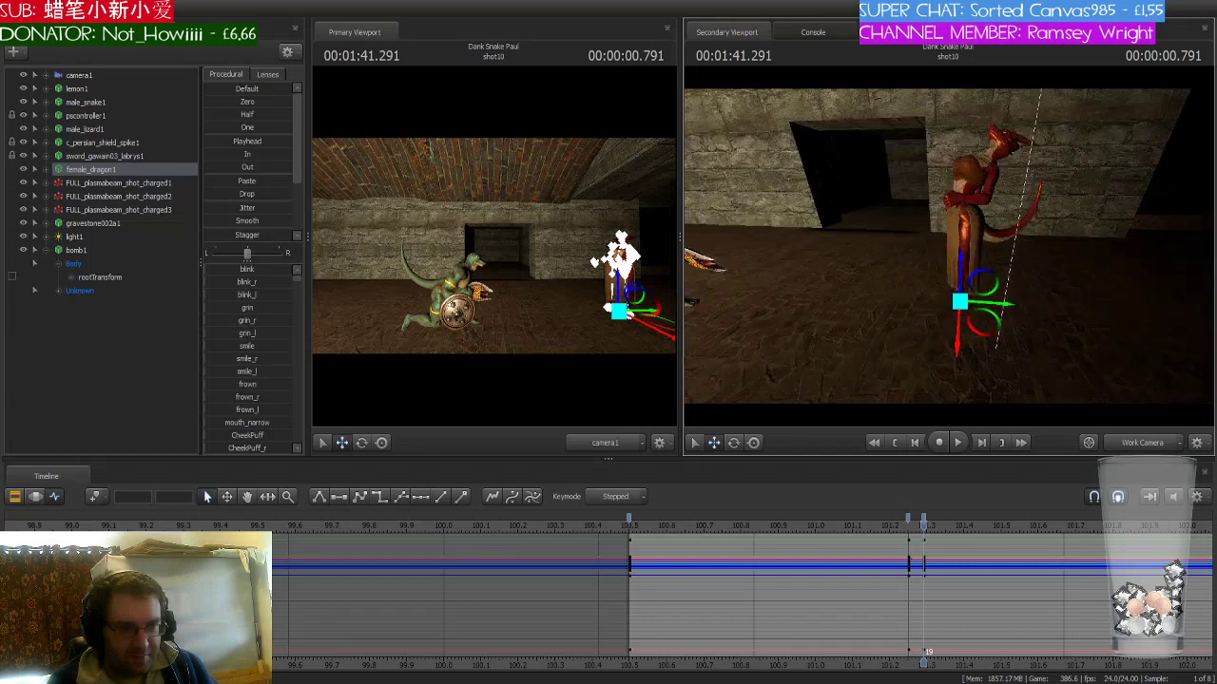
pyautogui.click(979, 286)
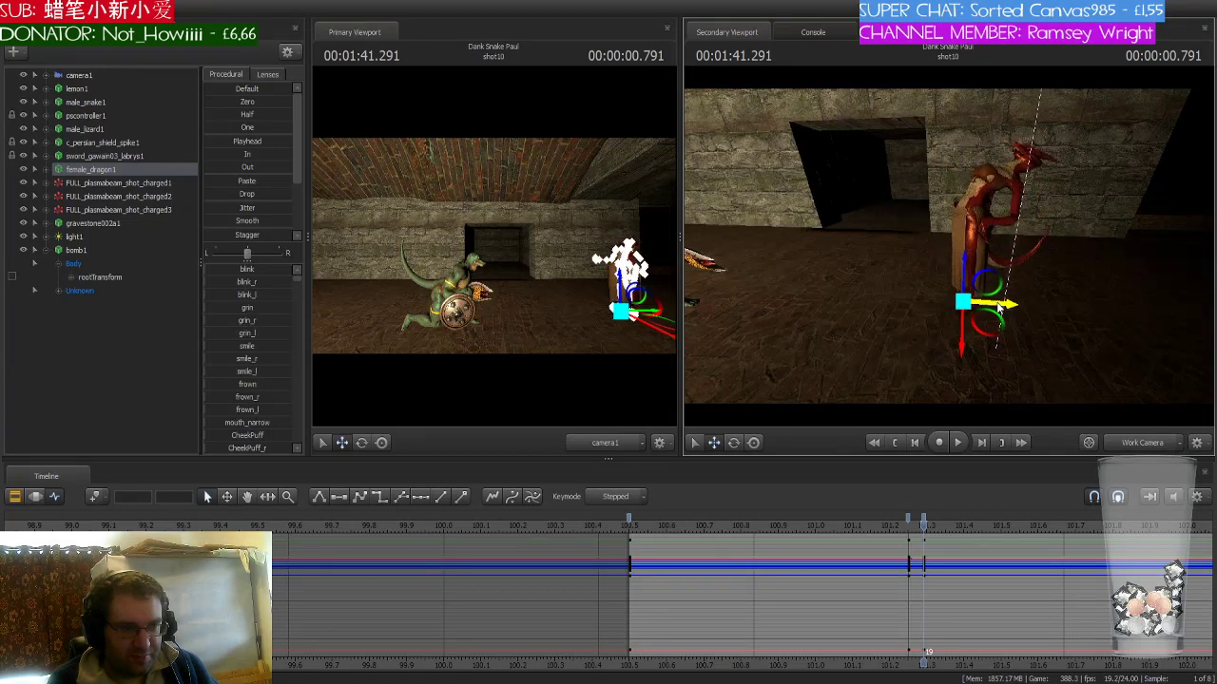
pyautogui.moveTo(904, 326); pyautogui.dragTo(936, 312)
pyautogui.click(948, 304)
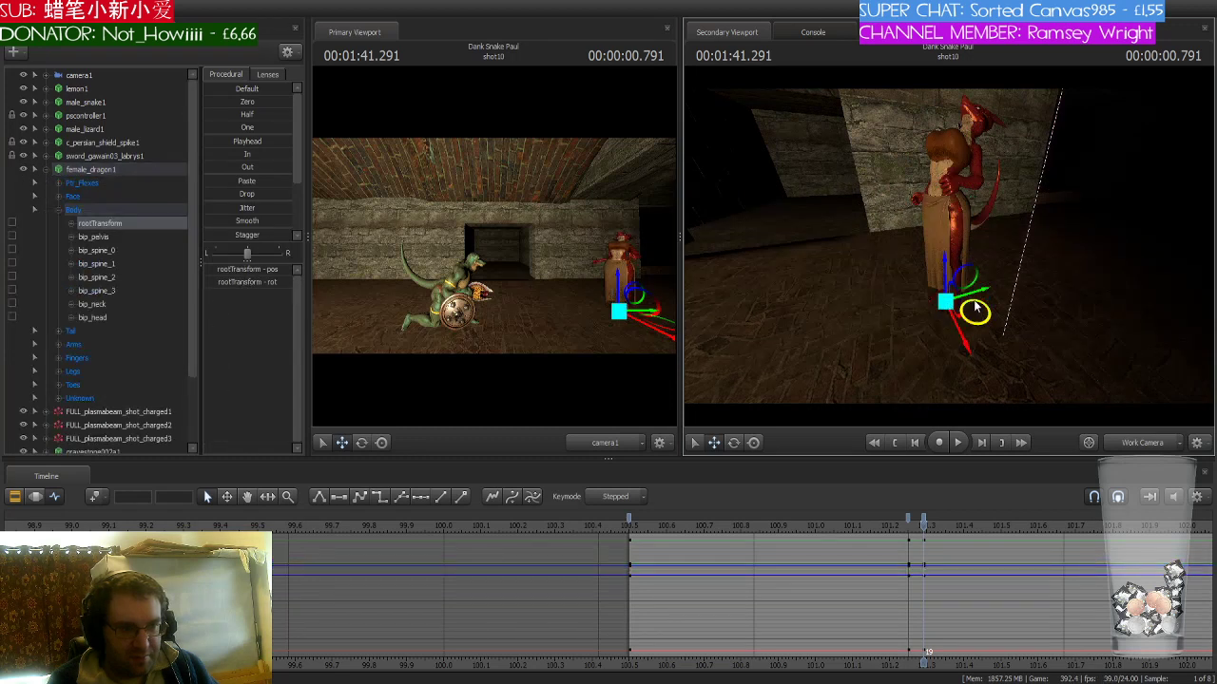
pyautogui.moveTo(984, 298); pyautogui.dragTo(948, 245)
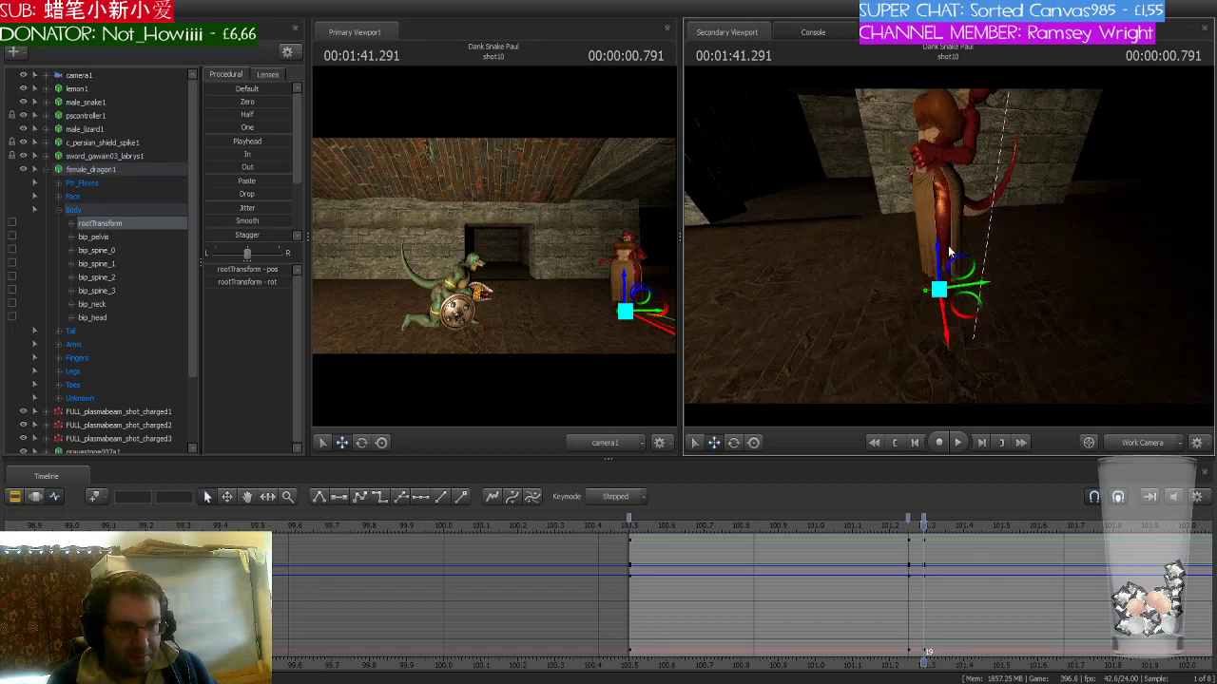
# - At 00:01:41.375, shift the dragon's rootTransform back along the floor toward the lizard
pyautogui.press('Right')
pyautogui.press('Right')
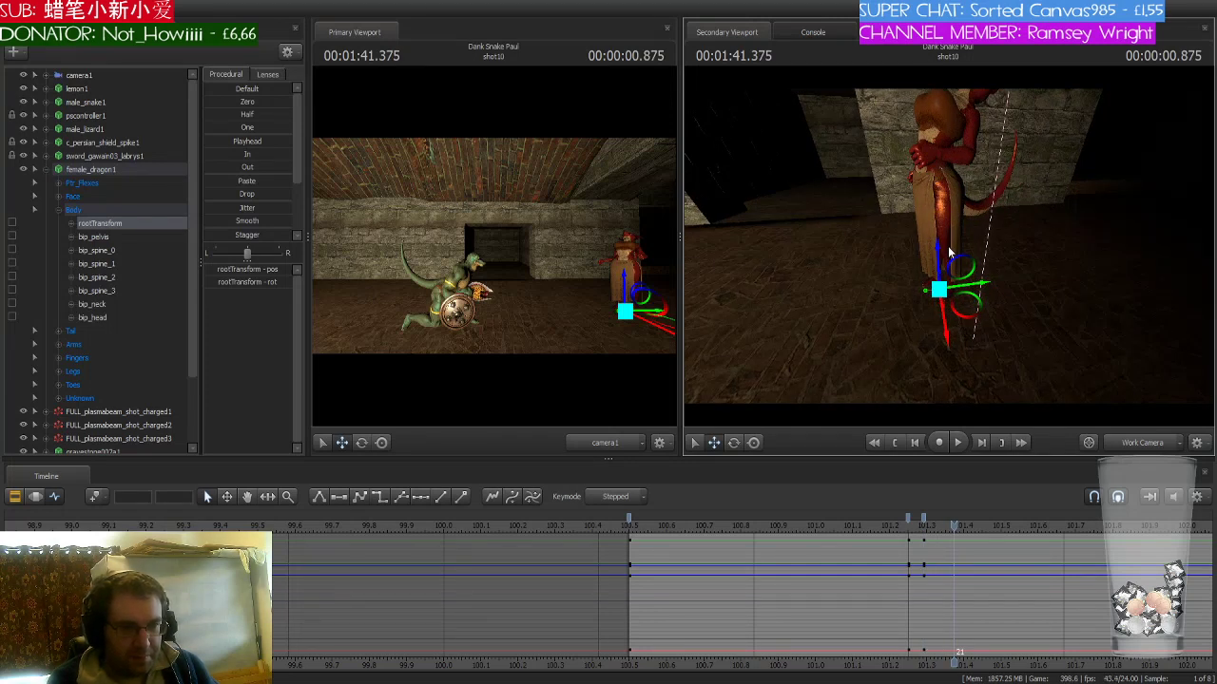
pyautogui.moveTo(975, 297); pyautogui.dragTo(953, 296)
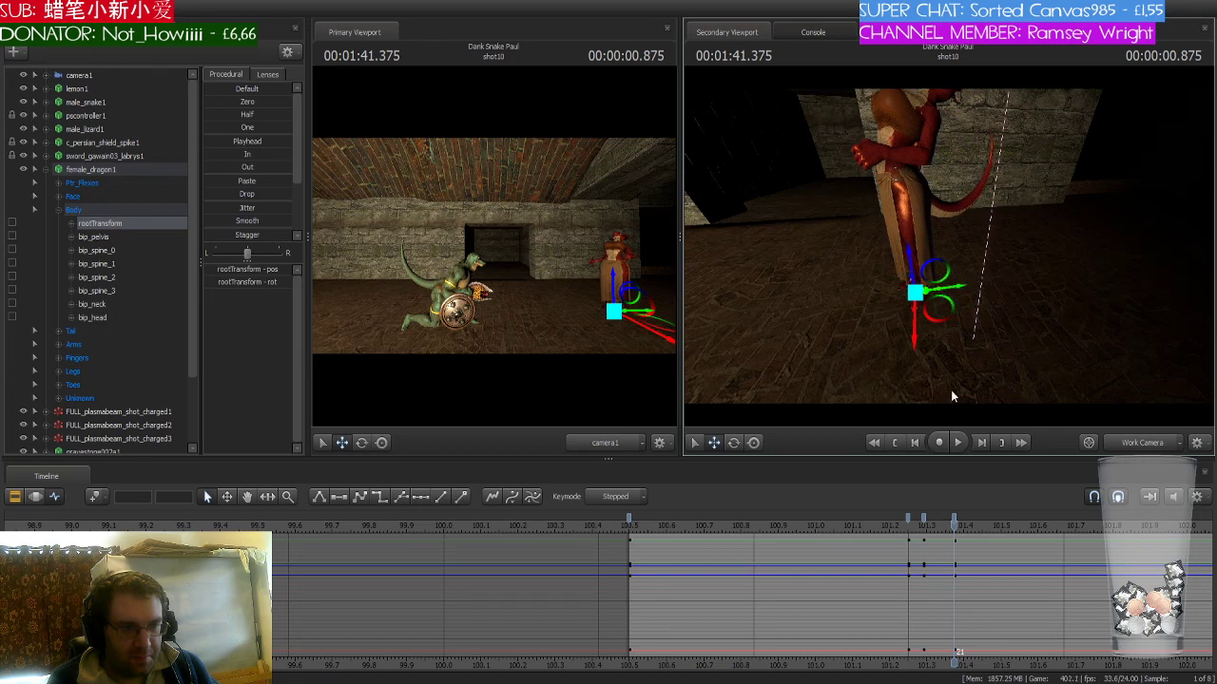
# - Repeat the dragon's shake by copying its rootTransform keyframes at 00:01:41.291 and 00:01:41.375 to 00:01:41.458 onward
pyautogui.scroll(-1, 929, 530)
pyautogui.click(927, 523)
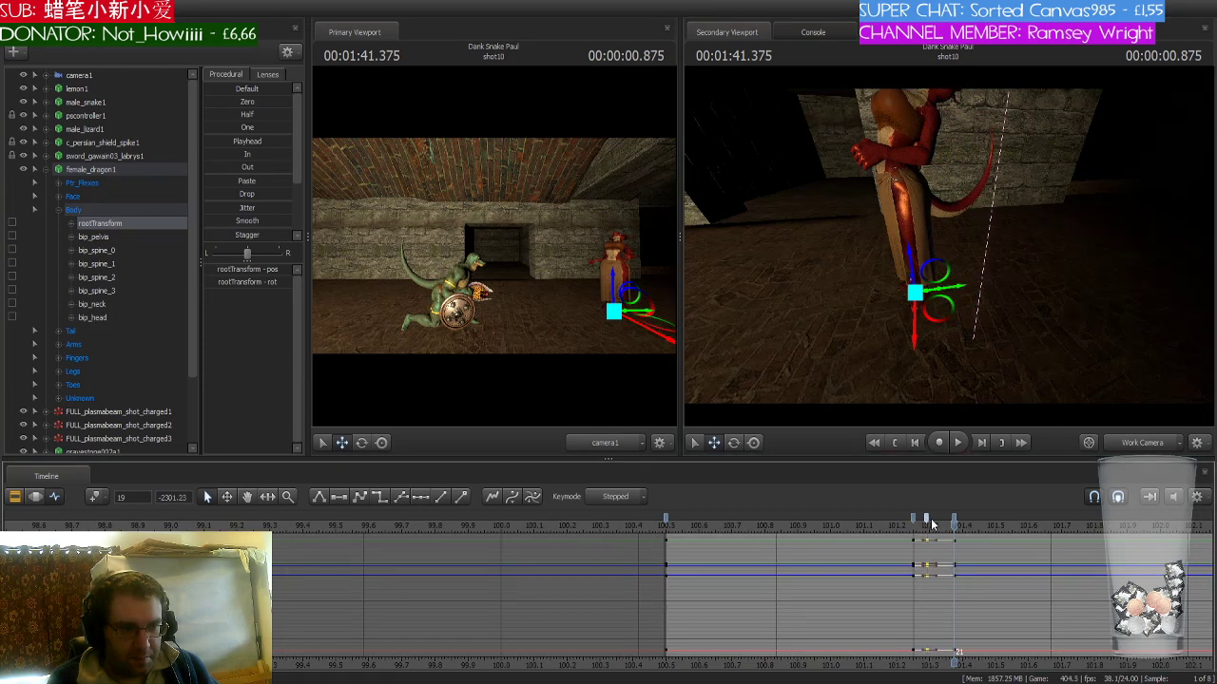
pyautogui.click(954, 521)
pyautogui.press('Right')
pyautogui.press('Right')
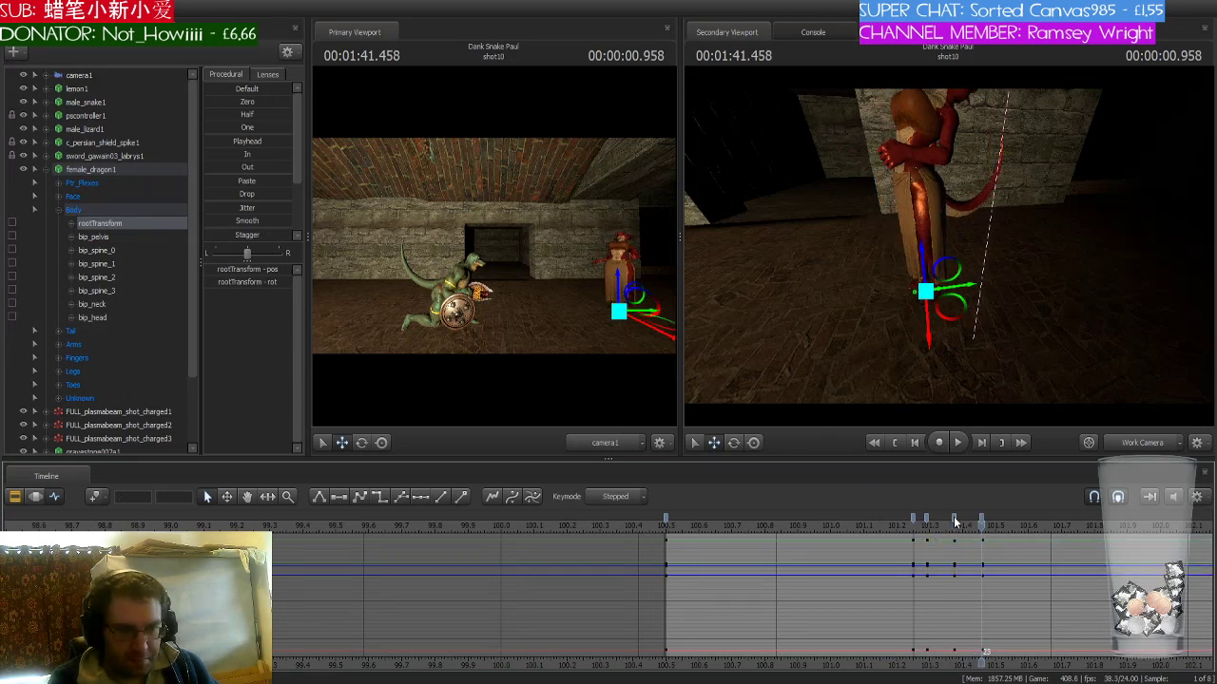
pyautogui.hotkey('ctrl', 'z')
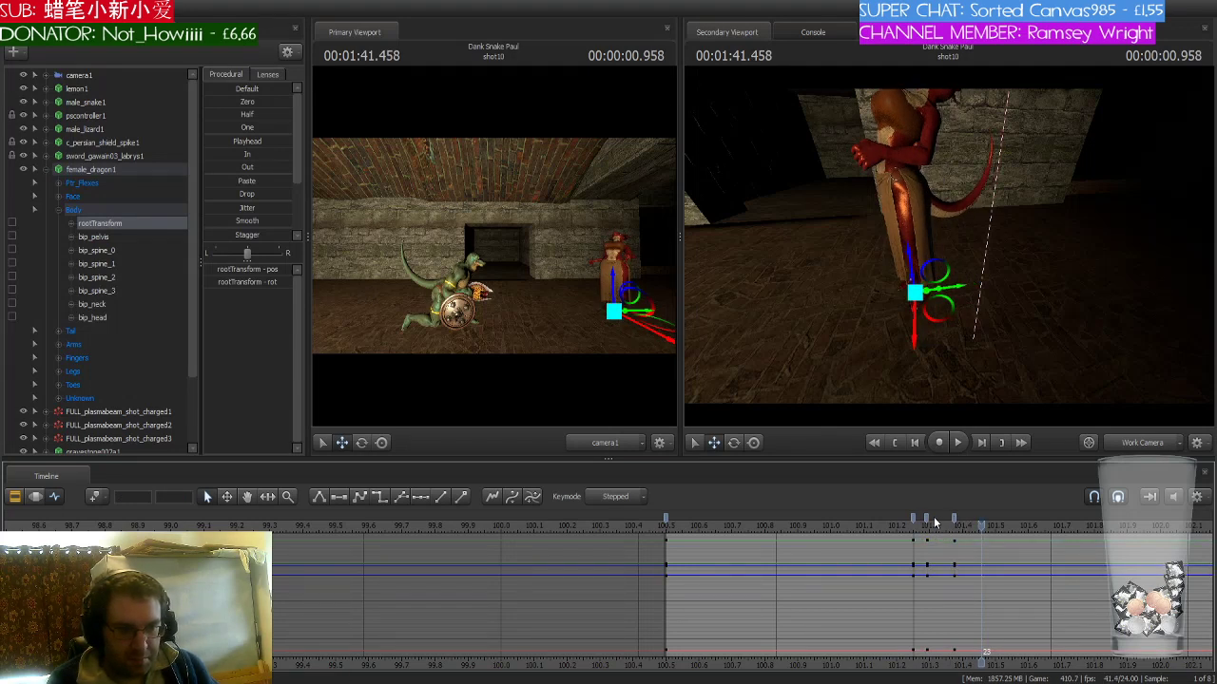
pyautogui.click(927, 522)
pyautogui.keyDown('shift'); pyautogui.click(954, 522); pyautogui.keyUp('shift')
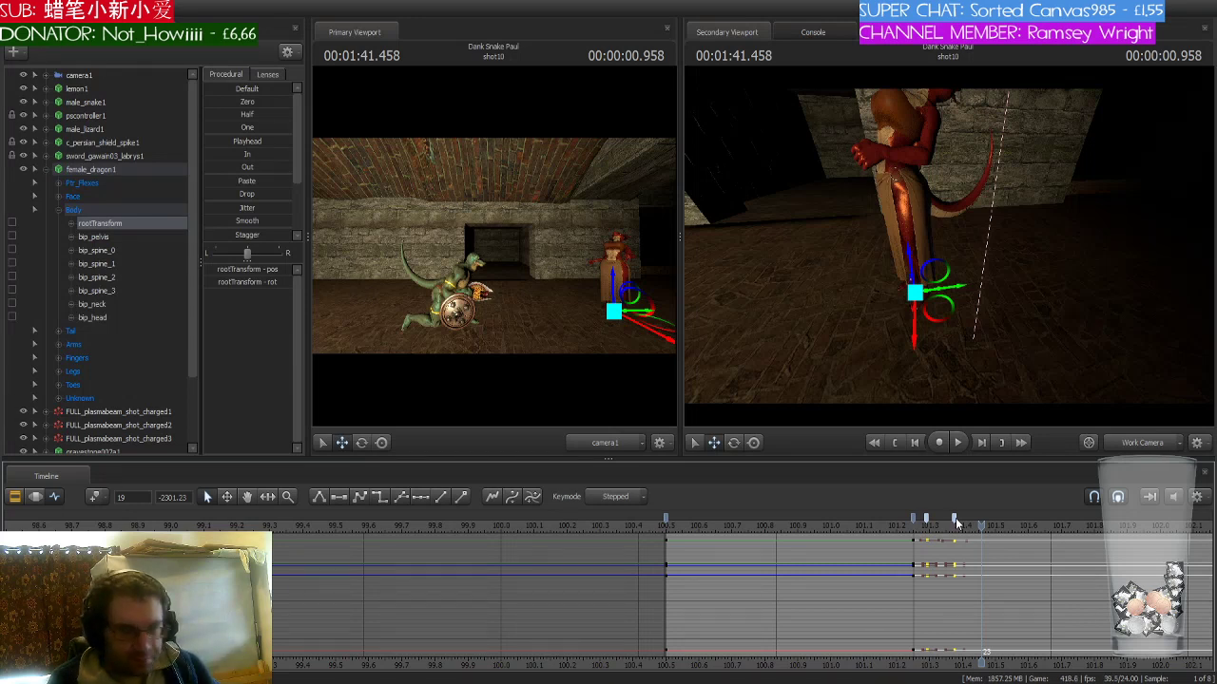
pyautogui.hotkey('ctrl', 'v')
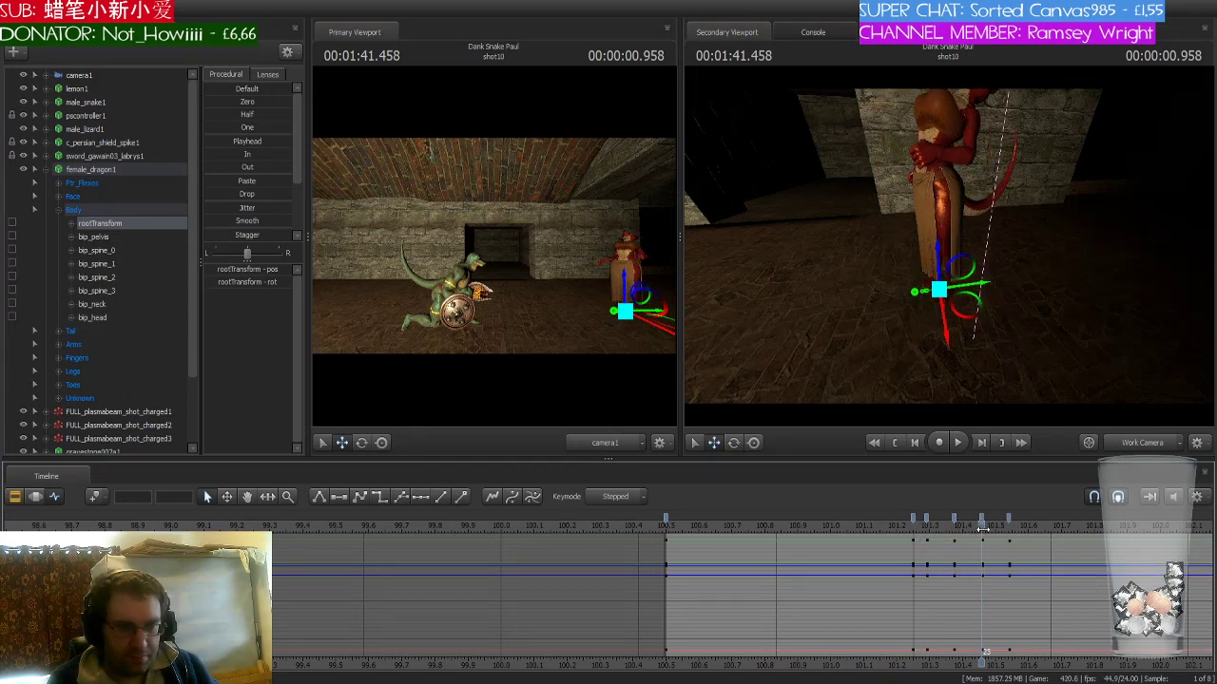
# - Preview the dragon's shake through its four keyframes from 00:01:41.291, ending at 00:01:41.625
pyautogui.moveTo(984, 529); pyautogui.dragTo(925, 533)
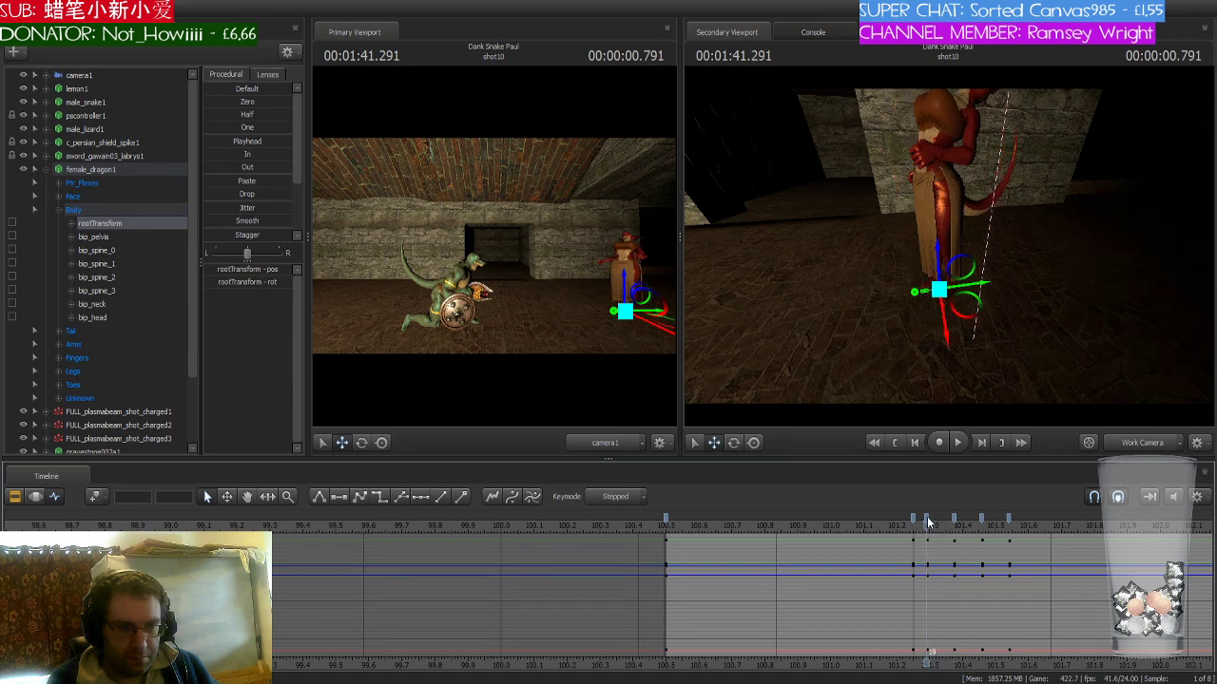
pyautogui.click(929, 521)
pyautogui.keyDown('shift'); pyautogui.click(1009, 520); pyautogui.keyUp('shift')
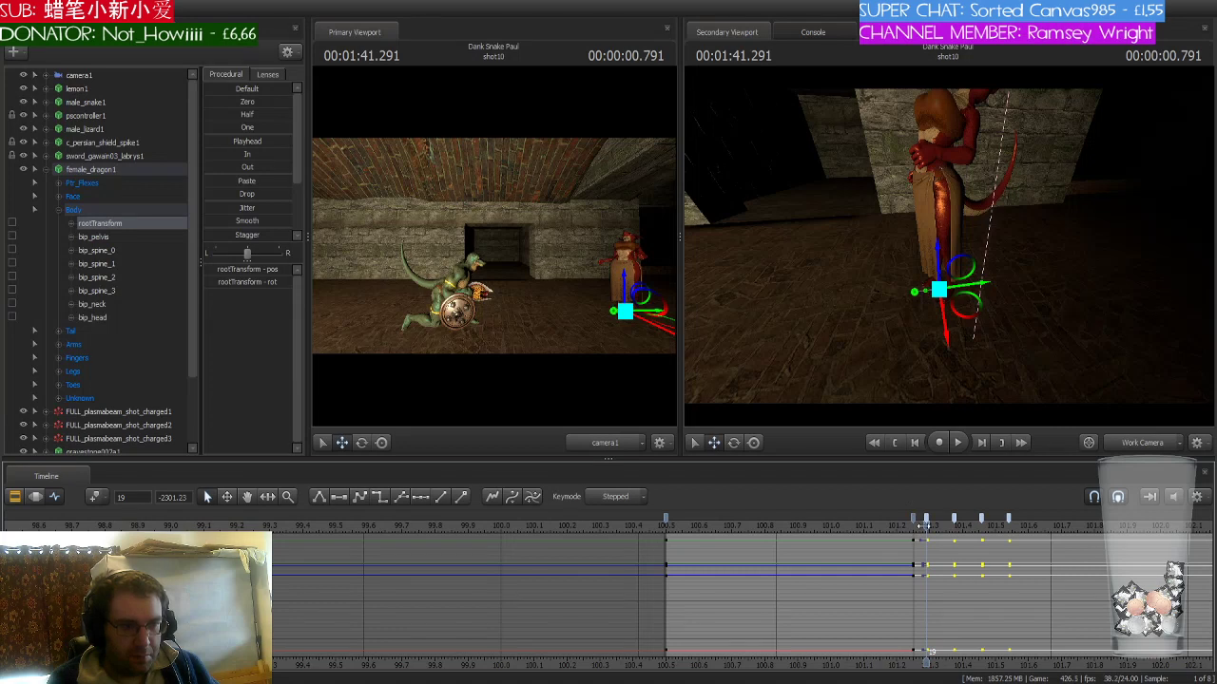
pyautogui.moveTo(920, 530); pyautogui.dragTo(910, 530)
pyautogui.press('space')
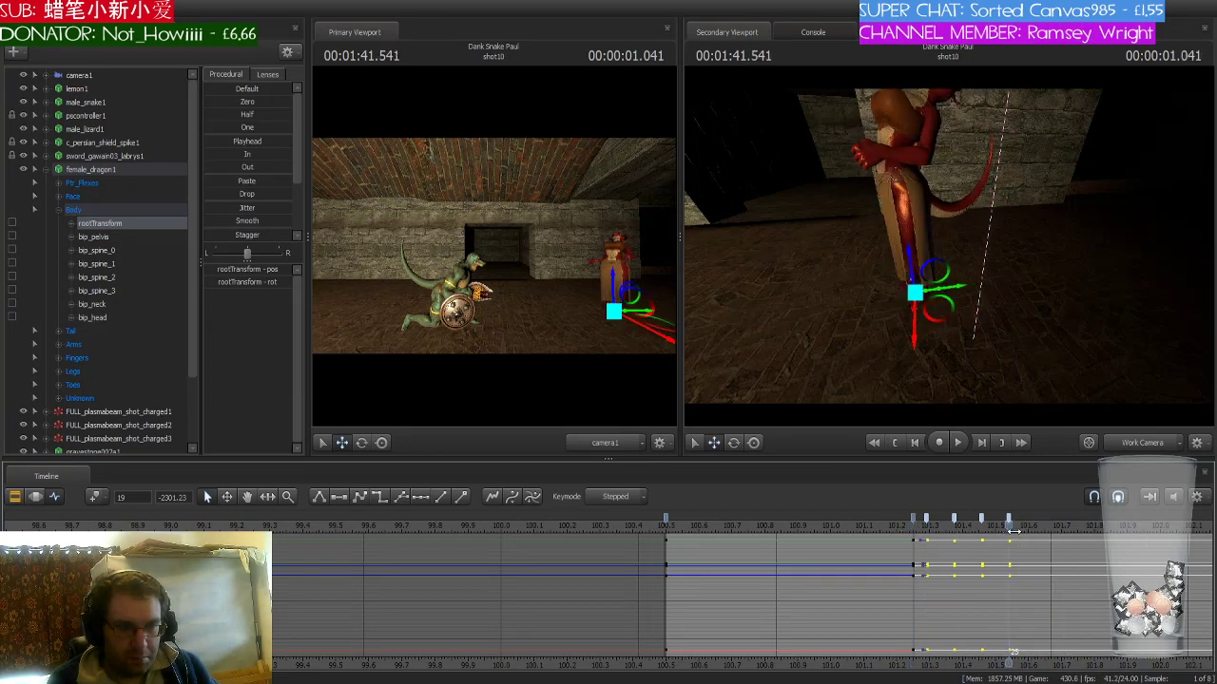
pyautogui.moveTo(1013, 532); pyautogui.dragTo(1033, 532)
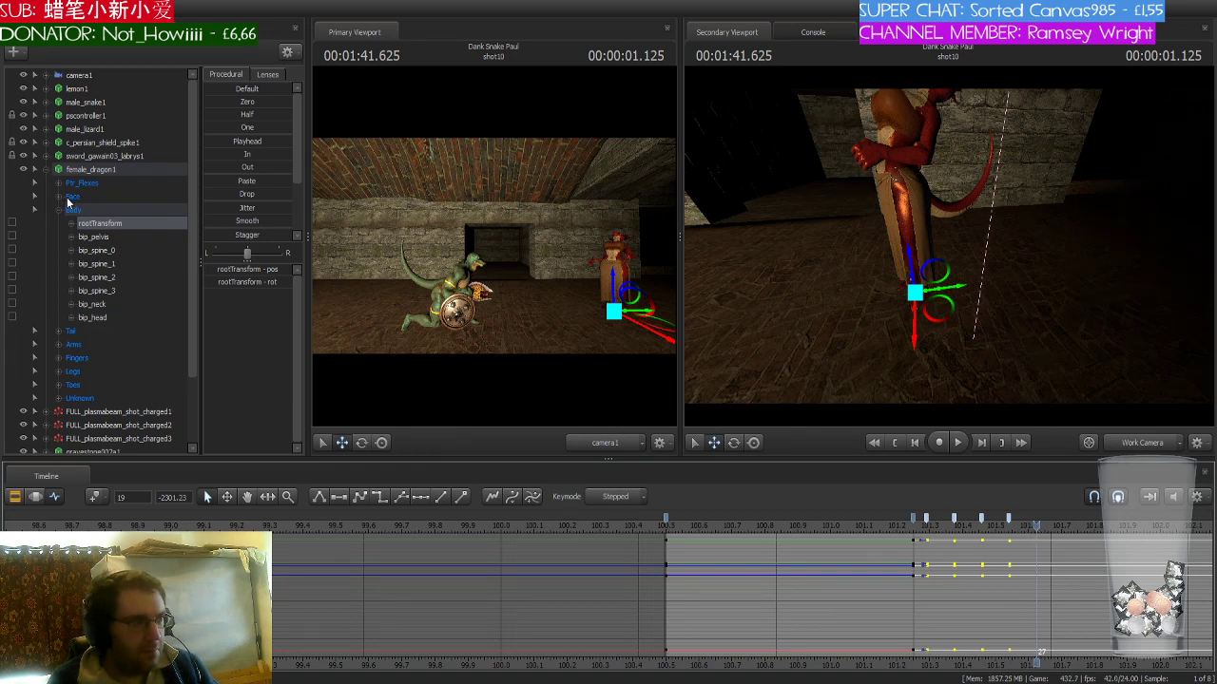
pyautogui.click(912, 520)
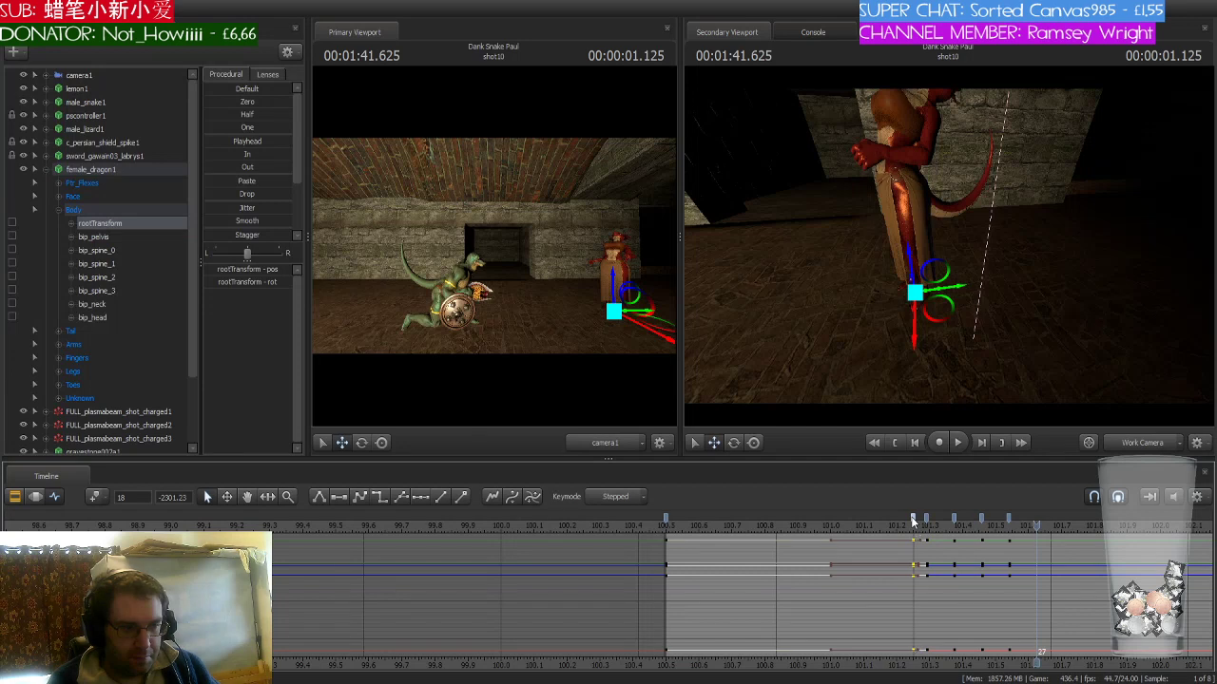
pyautogui.hotkey('ctrl', 'c')
pyautogui.hotkey('ctrl', 'v')
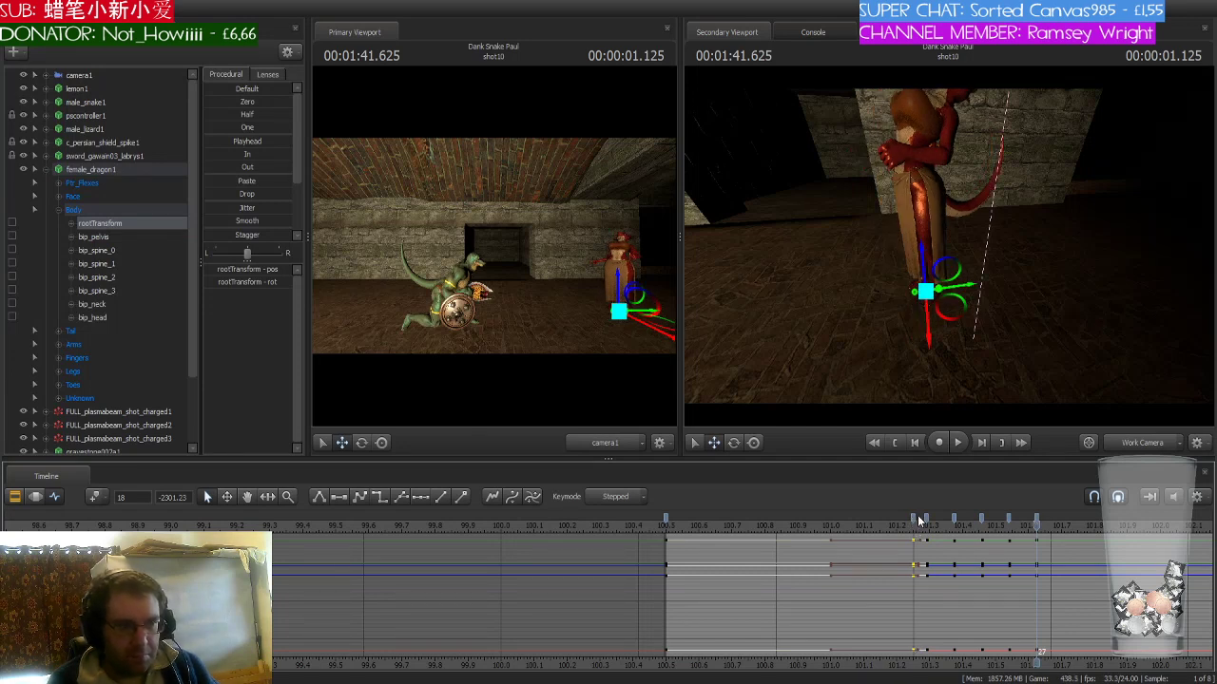
pyautogui.hotkey('ctrl', 'z')
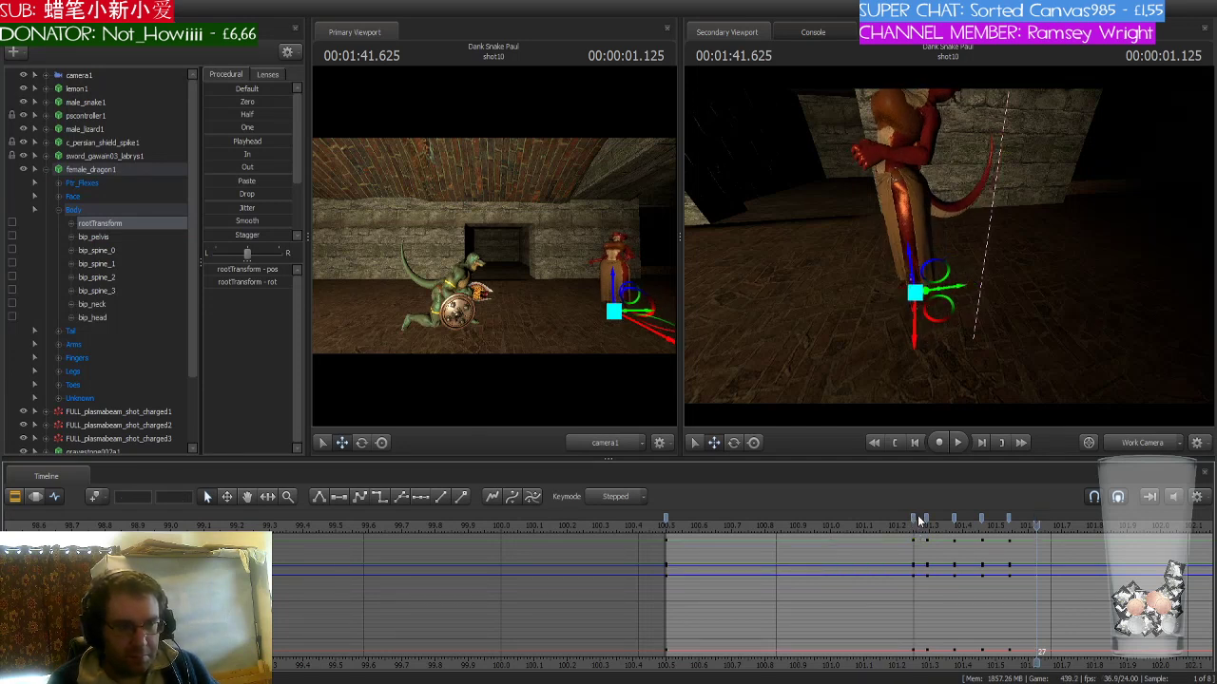
pyautogui.click(666, 520)
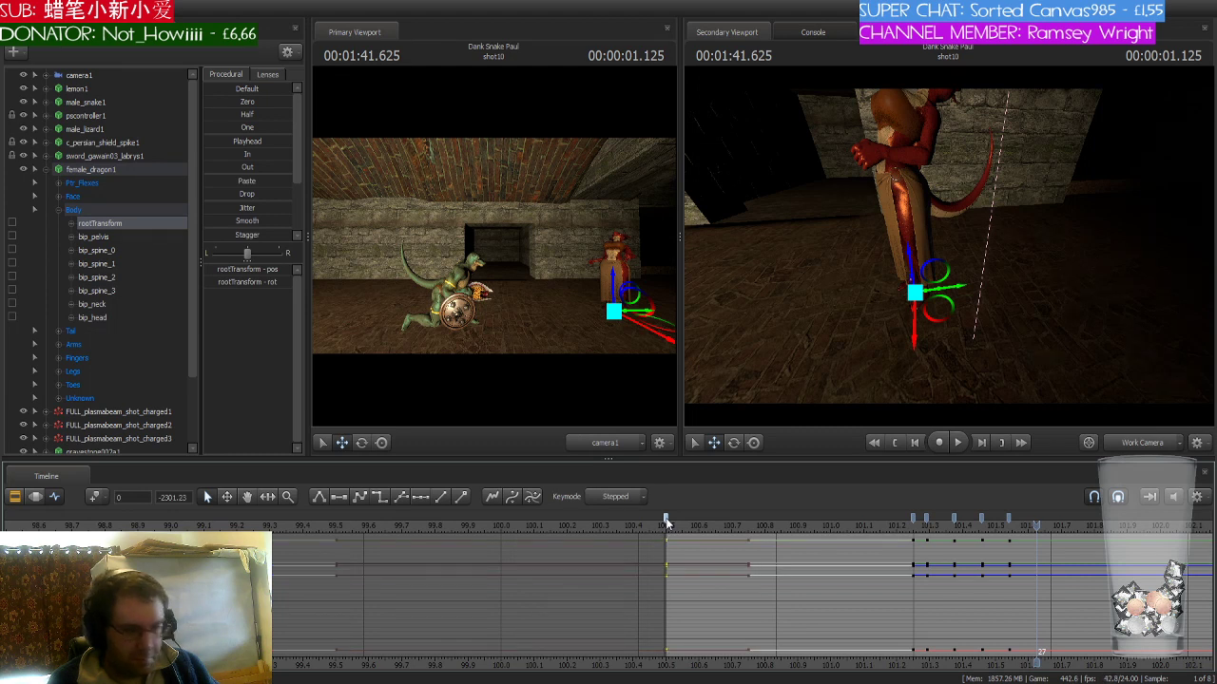
pyautogui.hotkey('ctrl', 'c')
pyautogui.hotkey('ctrl', 'v')
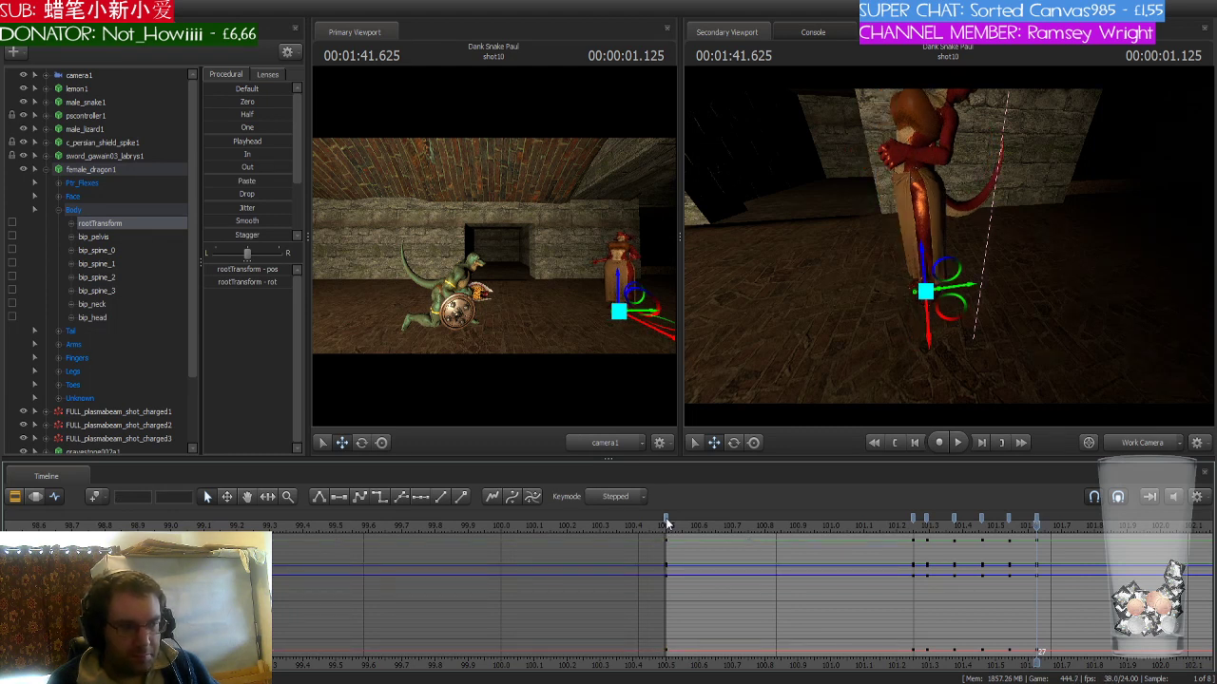
# - Copy the whole dragon's pose keyframe at 00:01:41.250 to 00:01:41.625
pyautogui.click(106, 168)
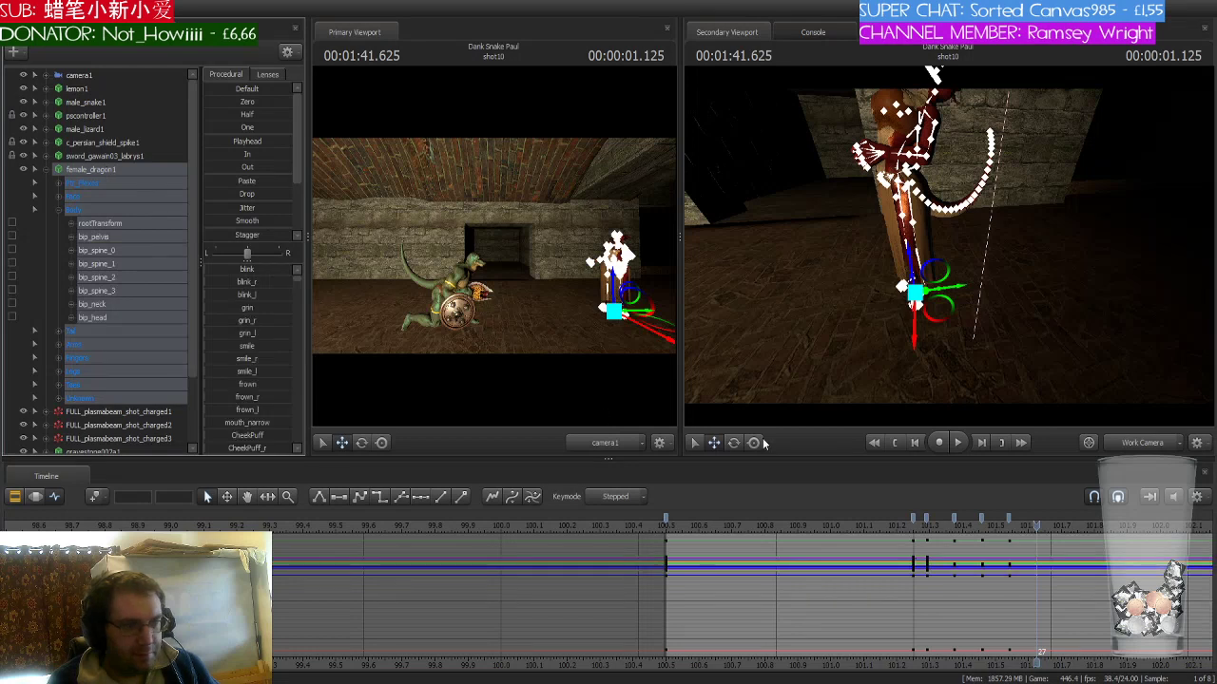
pyautogui.click(912, 521)
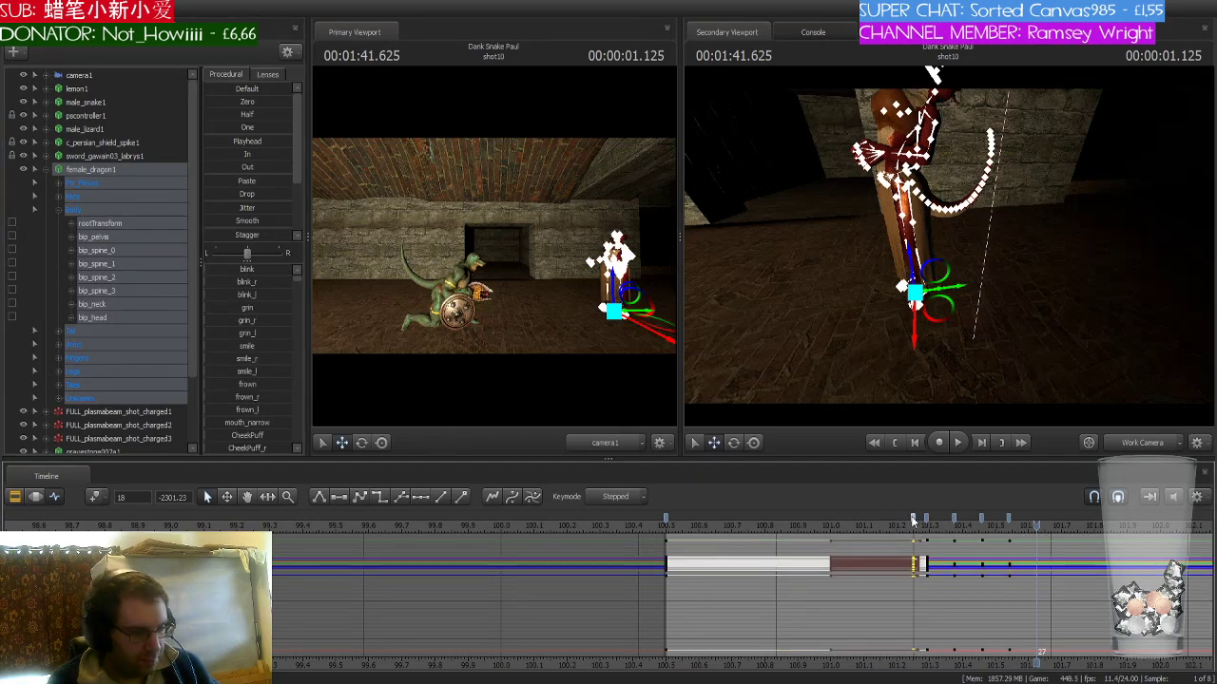
pyautogui.hotkey('ctrl', 'c')
pyautogui.hotkey('ctrl', 'v')
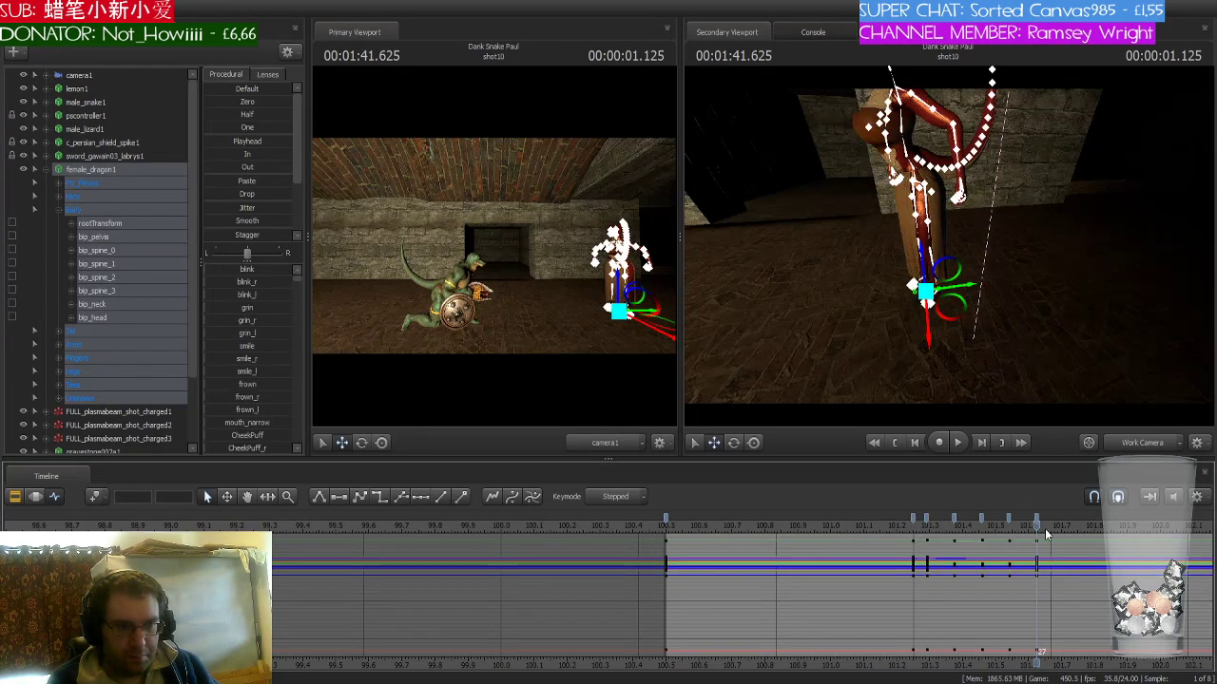
# - Apply stepped tangents to all the dragon's keyframes from 00:01:40.500 to 00:01:41.625, and preview the shot
pyautogui.moveTo(1036, 528)
pyautogui.mouseDown()
pyautogui.moveTo(900, 528)
pyautogui.moveTo(1036, 530)
pyautogui.mouseUp()
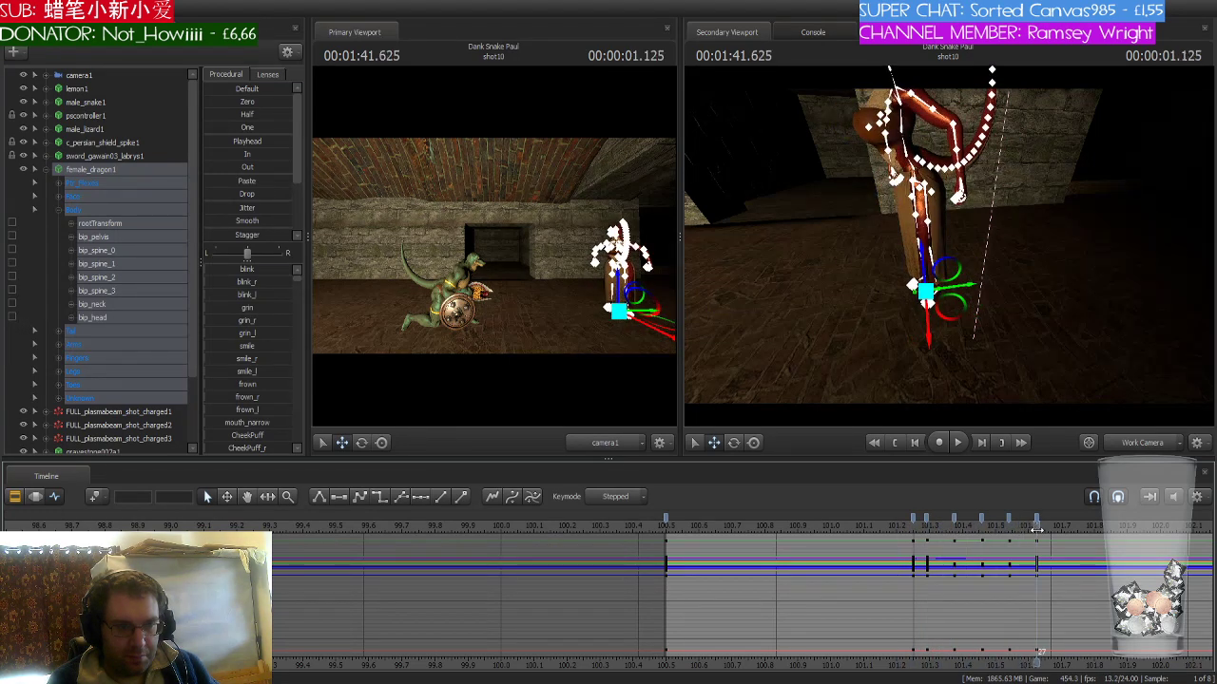
pyautogui.click(926, 521)
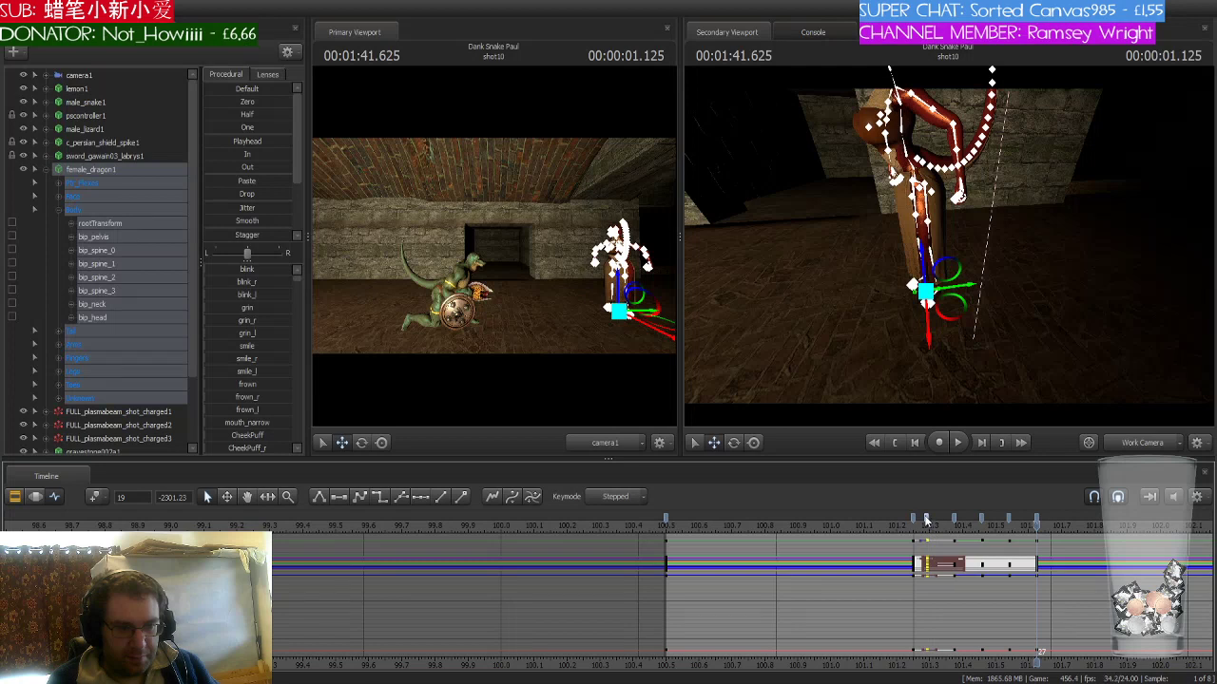
pyautogui.click(666, 516)
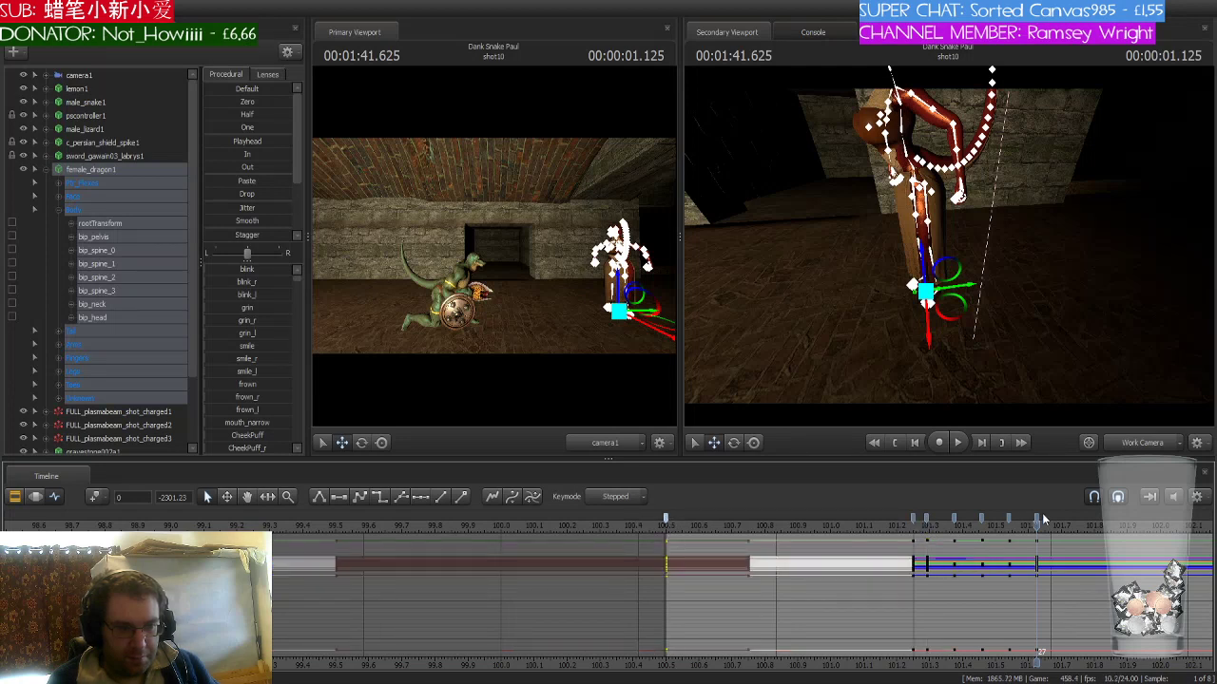
pyautogui.click(1038, 522)
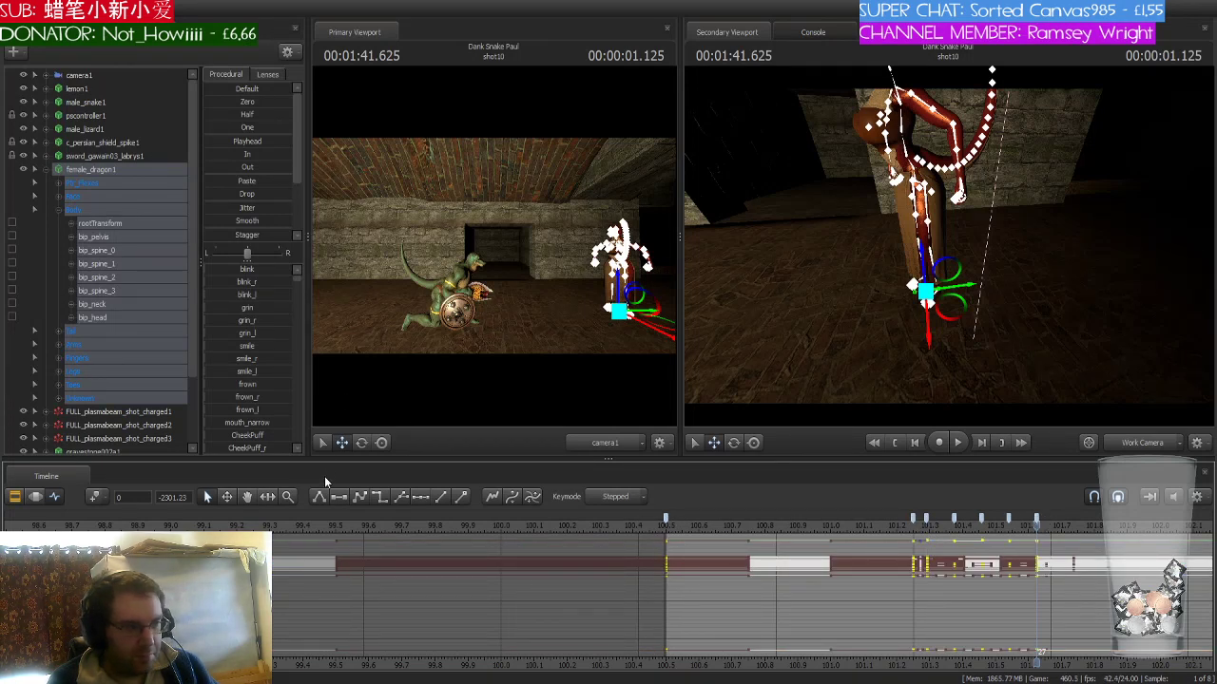
pyautogui.click(379, 498)
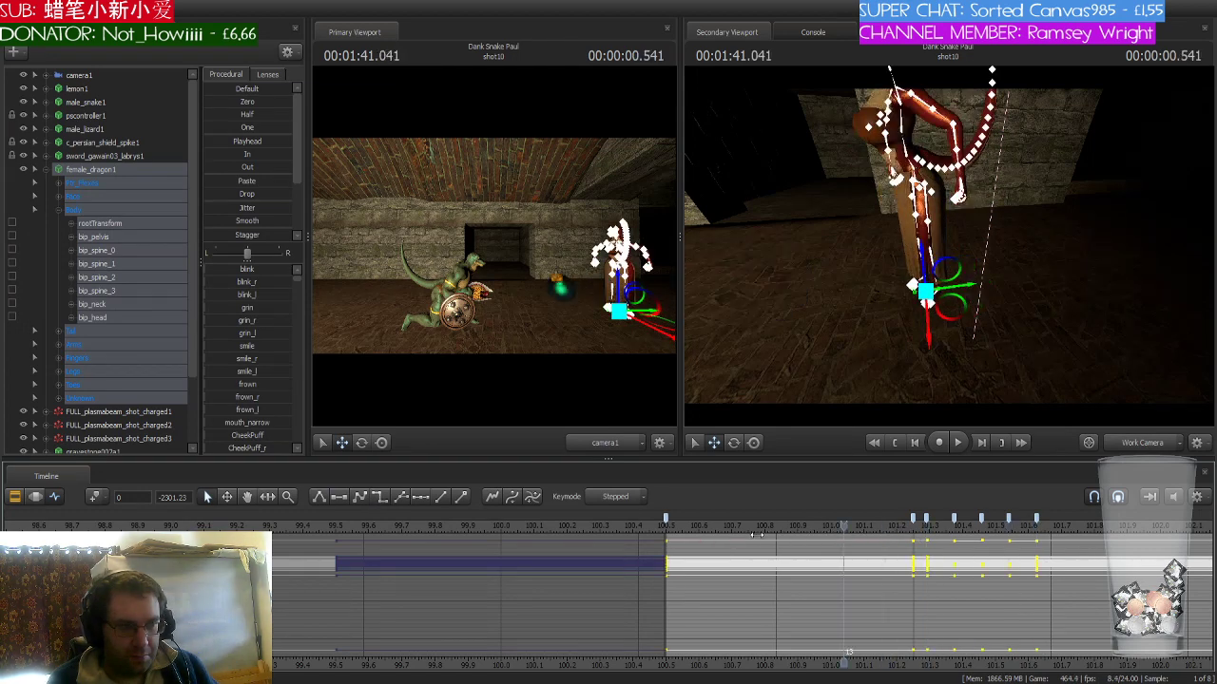
pyautogui.moveTo(689, 528); pyautogui.dragTo(1040, 541)
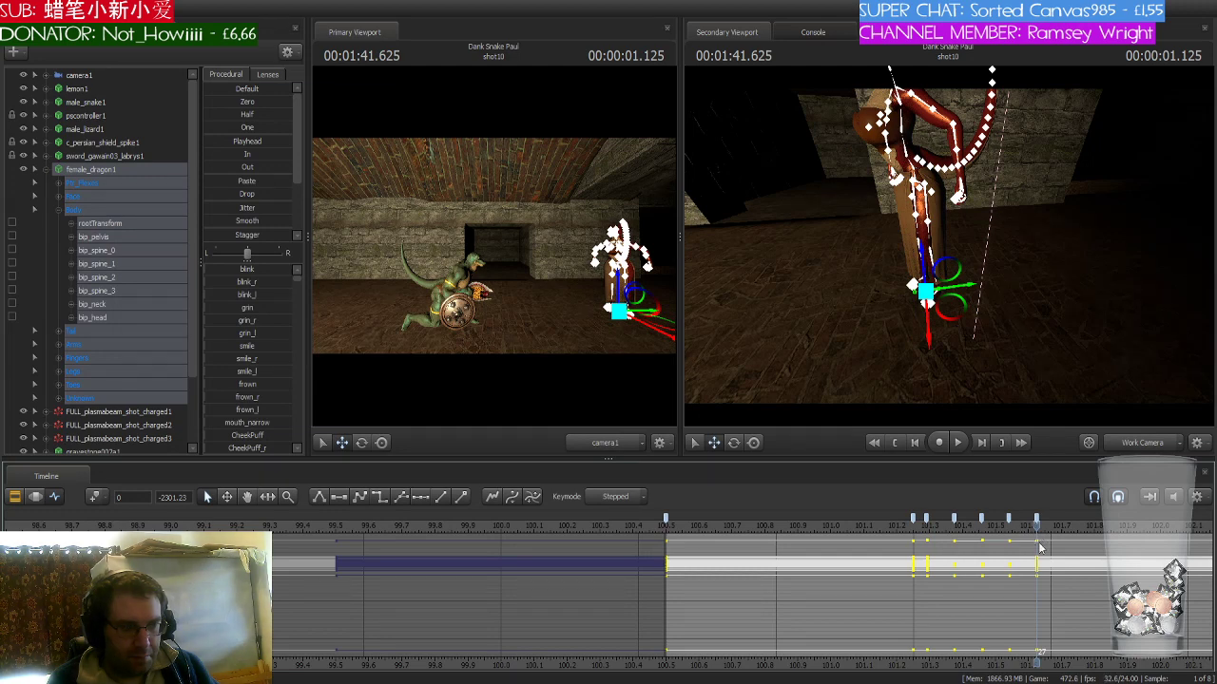
# - Copy male_lizard1's keyframe at 00:01:40.750 to 00:01:41.625, and check the pose against 00:01:41.000
pyautogui.moveTo(1038, 662); pyautogui.dragTo(773, 663, button='middle')
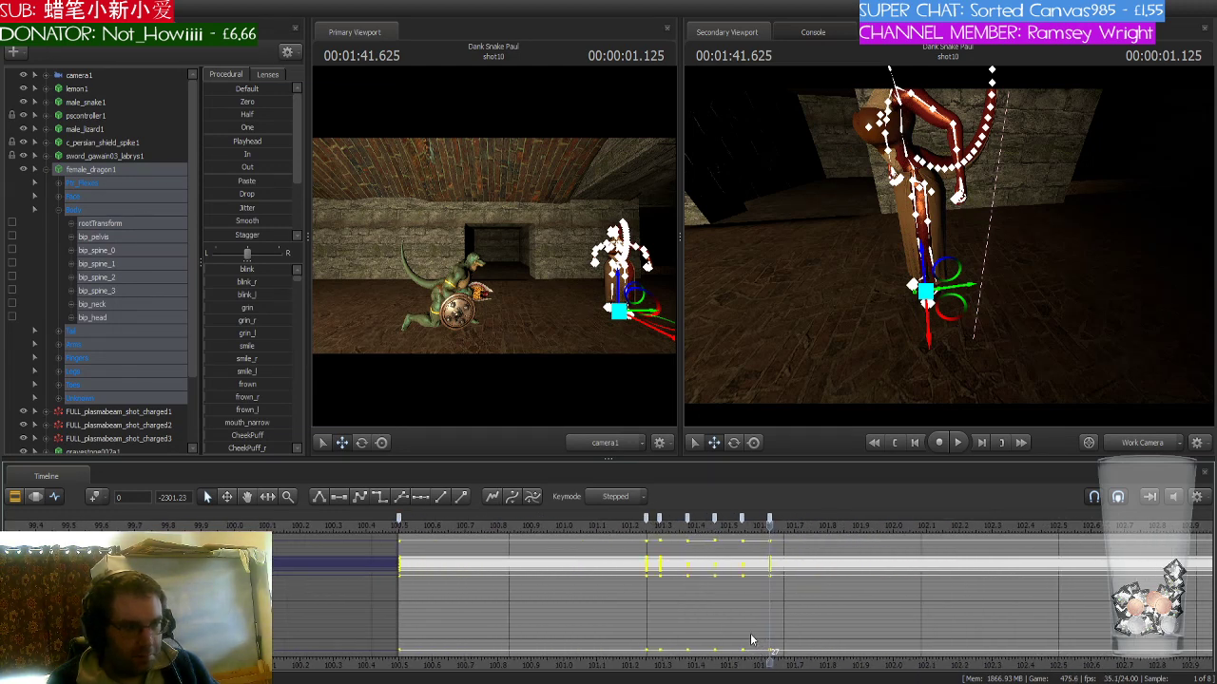
pyautogui.click(46, 170)
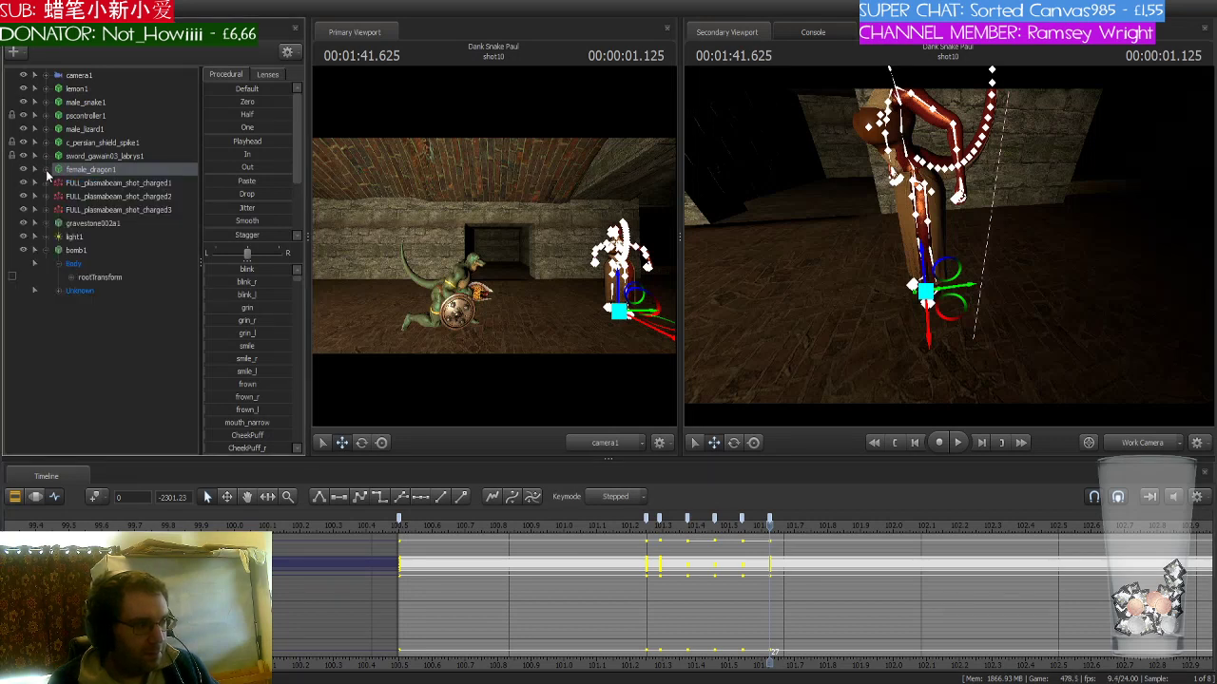
pyautogui.click(100, 129)
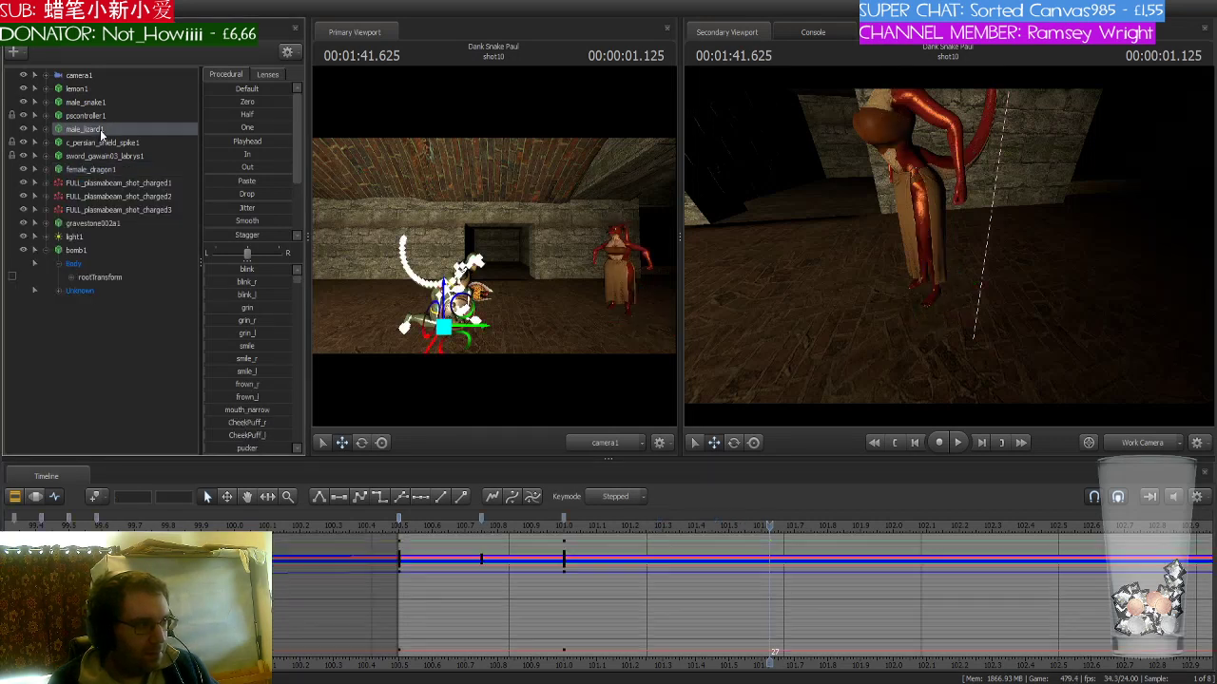
pyautogui.click(563, 517)
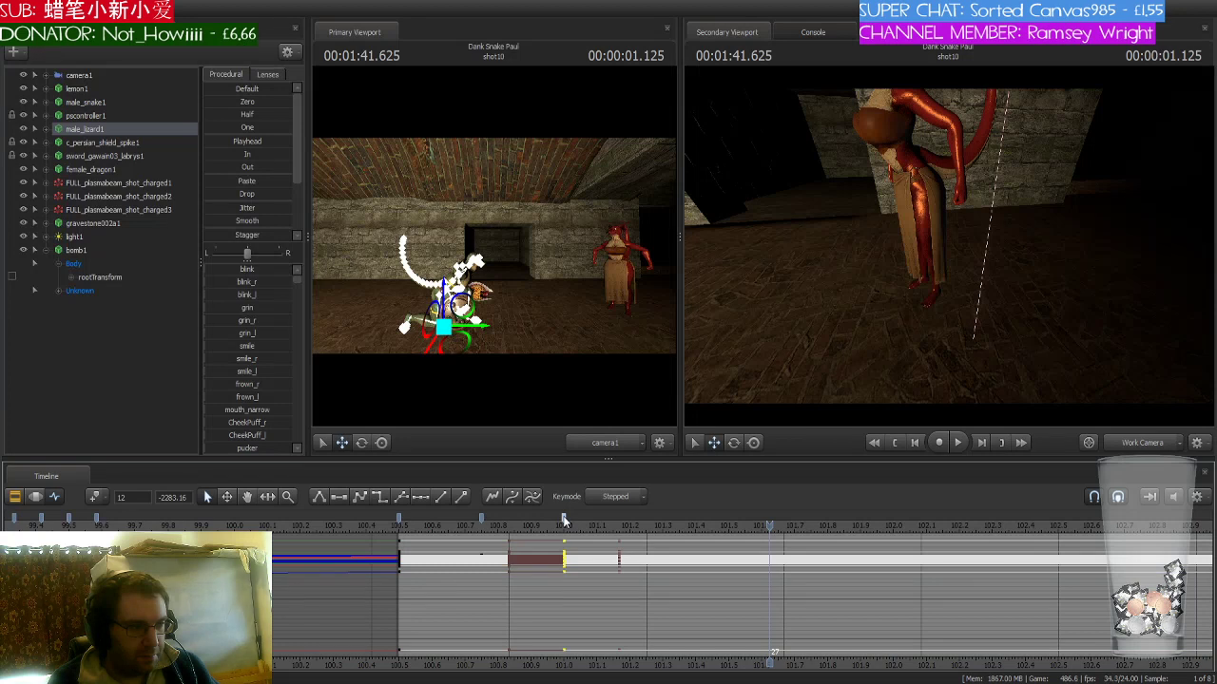
pyautogui.click(481, 517)
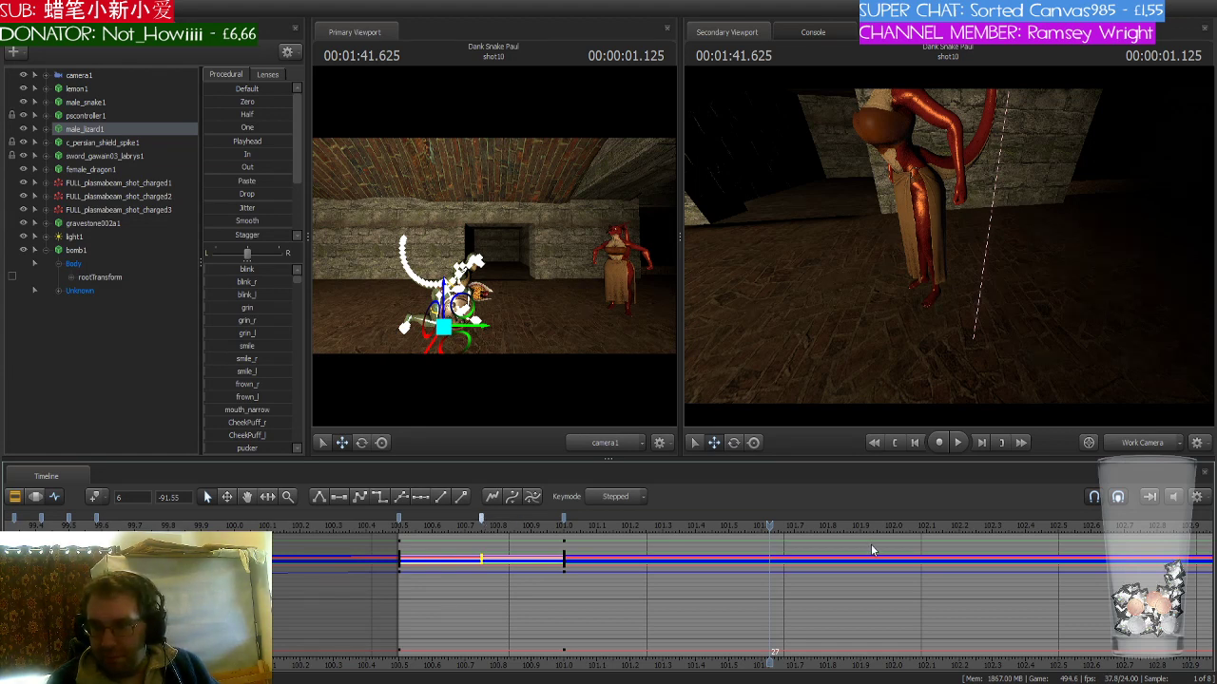
pyautogui.click(770, 524)
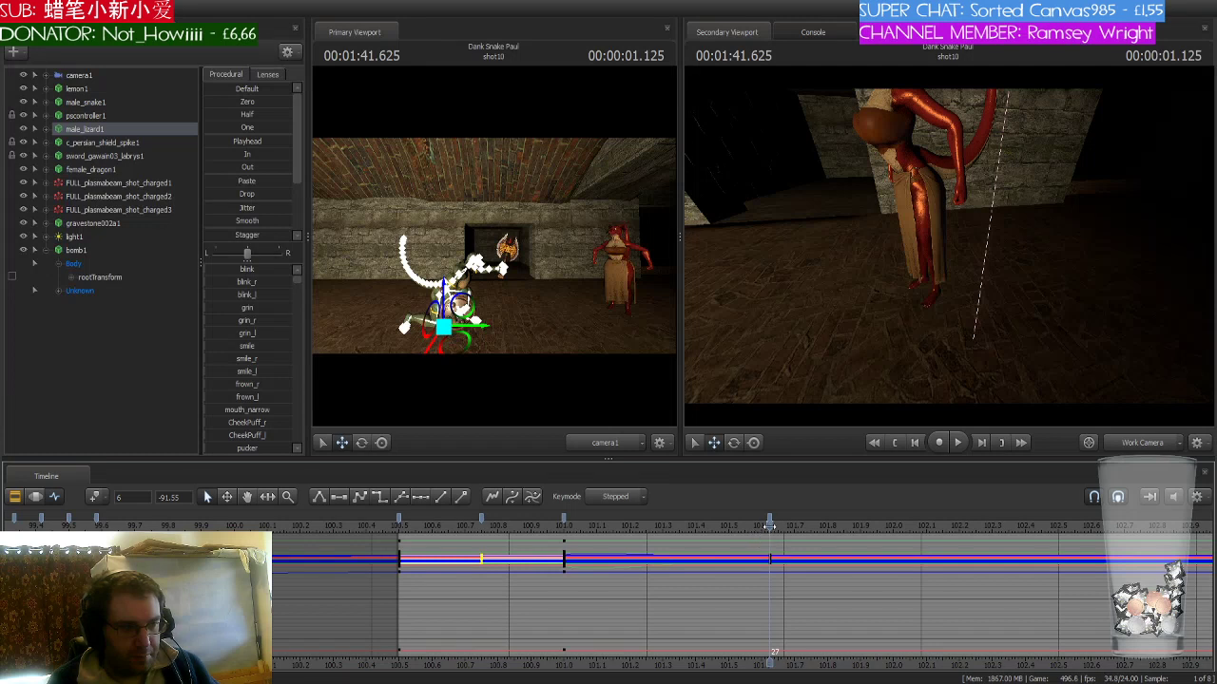
pyautogui.moveTo(770, 524); pyautogui.dragTo(565, 524)
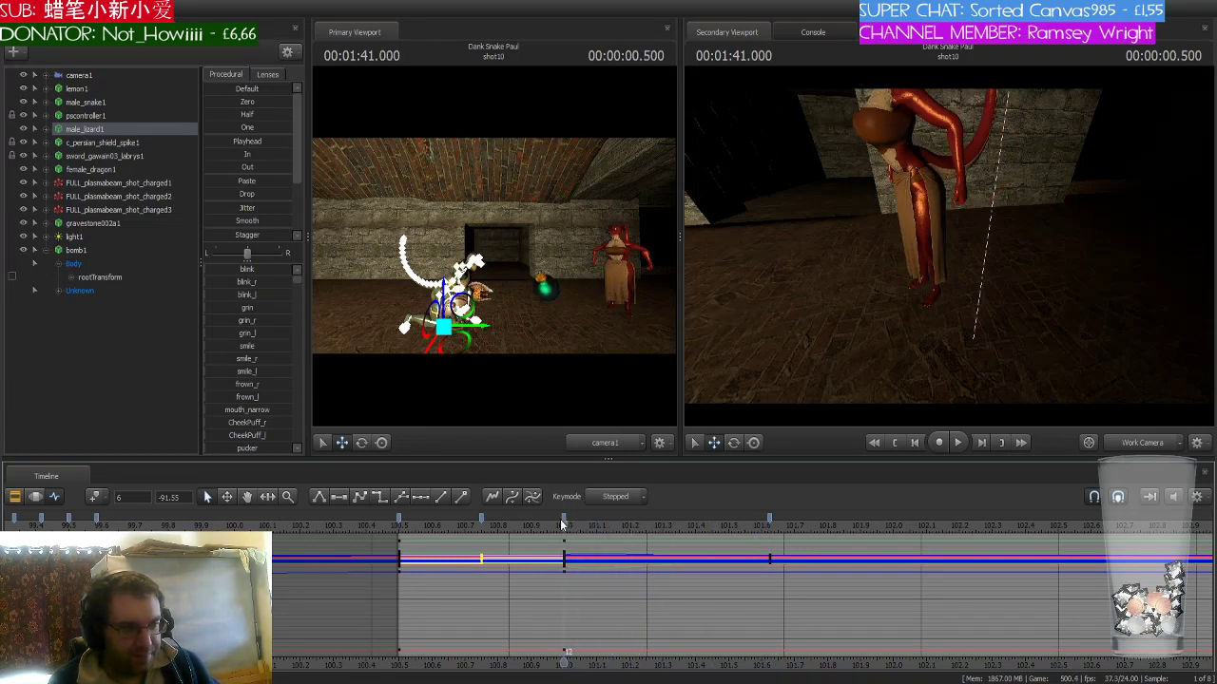
pyautogui.click(562, 521)
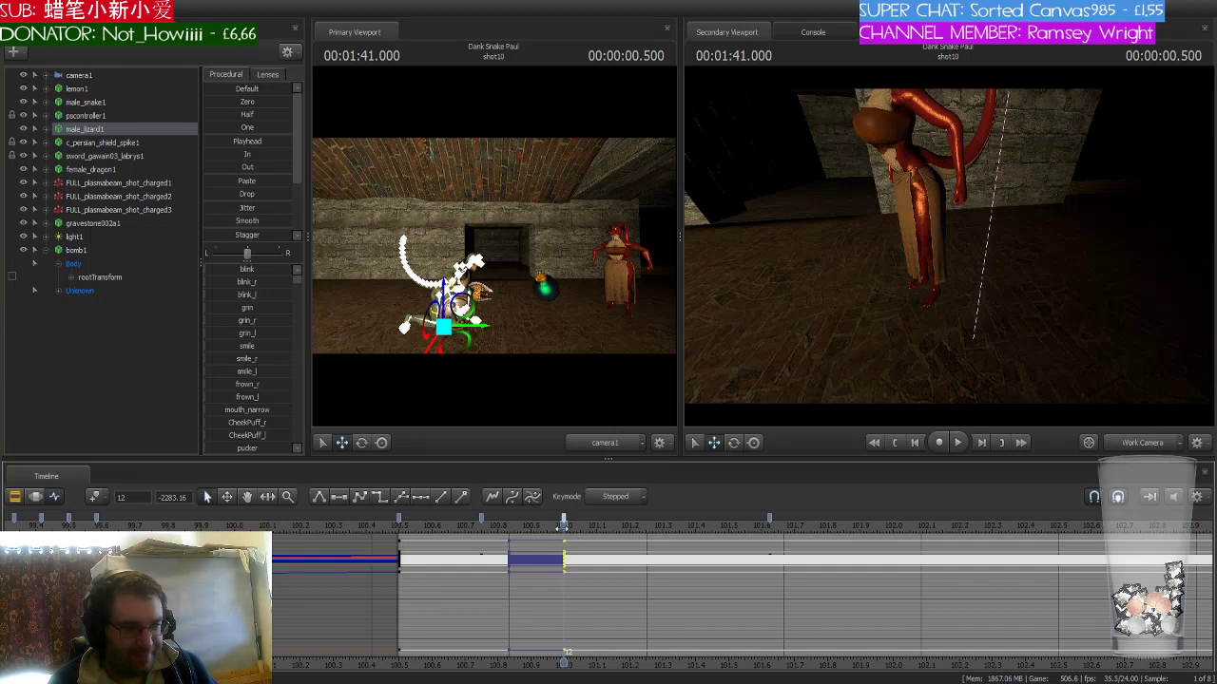
pyautogui.moveTo(564, 528); pyautogui.dragTo(769, 531)
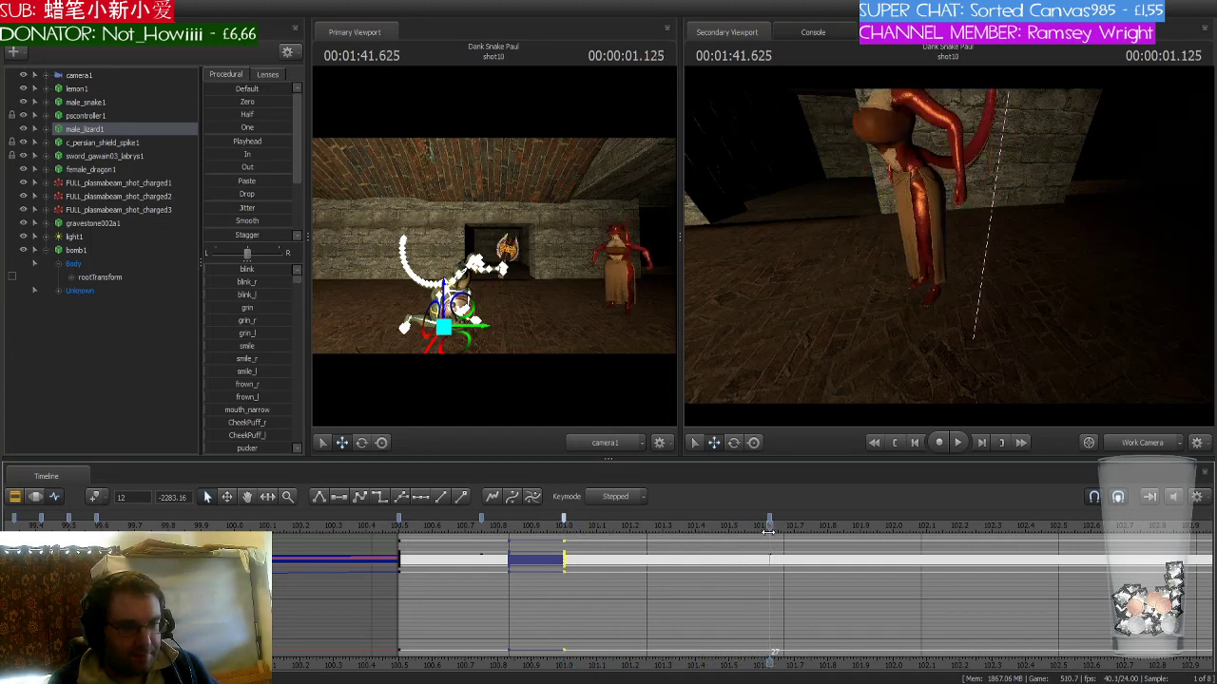
# - Try to copy all of bomb1's keyframes from 00:01:40.500 through 00:01:41.291 to 00:01:41.625
pyautogui.click(47, 250)
pyautogui.click(76, 250)
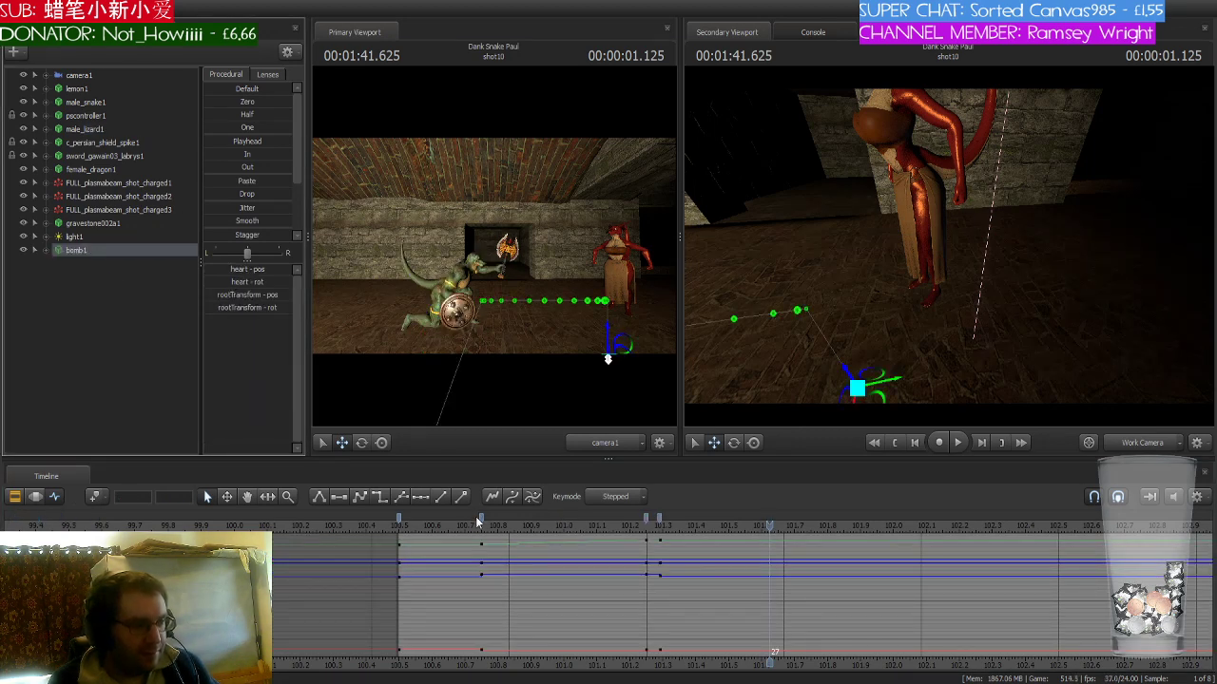
pyautogui.click(399, 521)
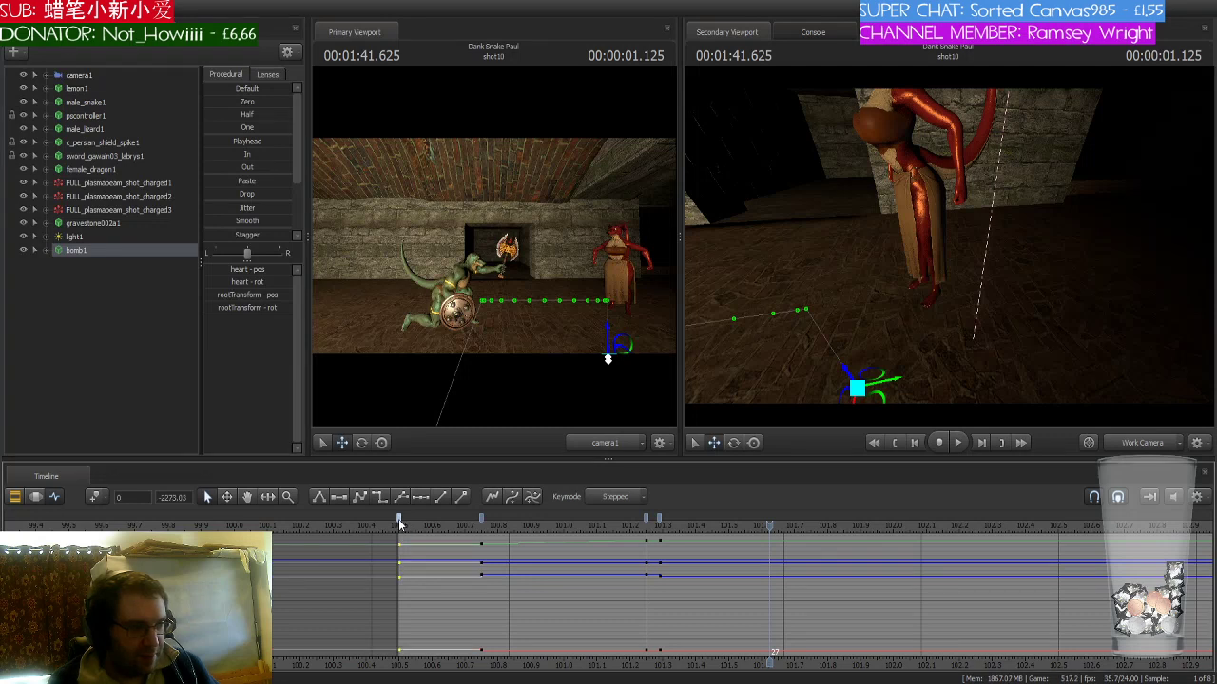
pyautogui.click(660, 524)
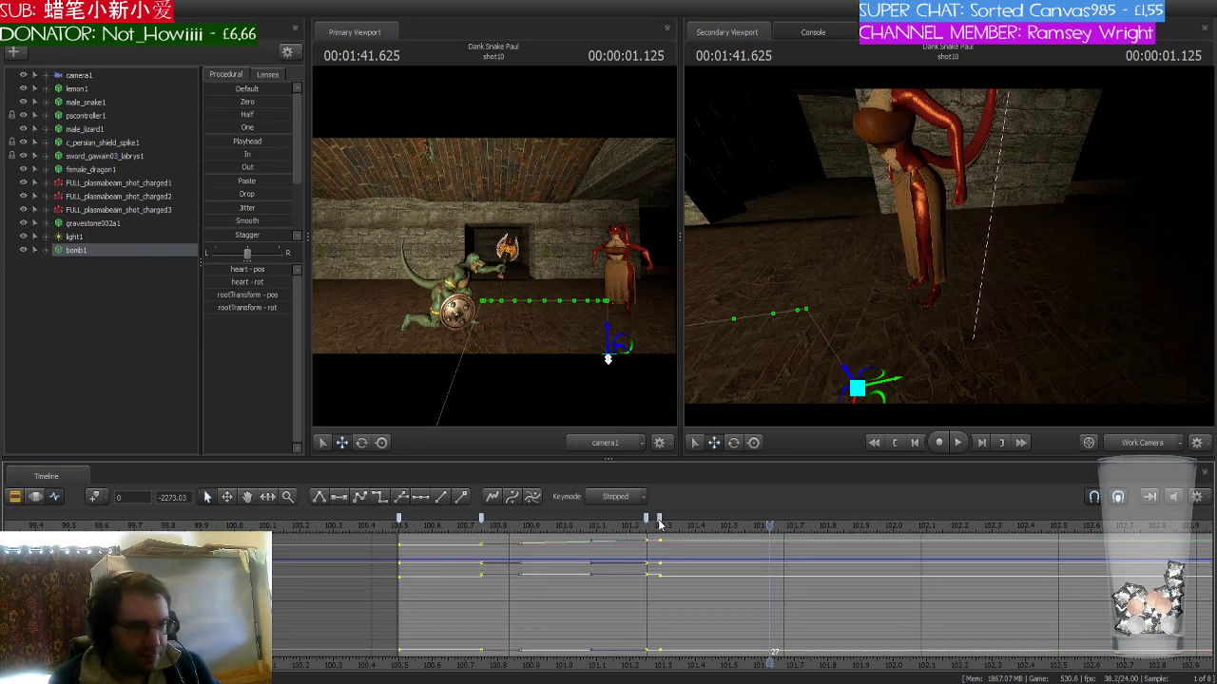
pyautogui.hotkey('ctrl', 'v')
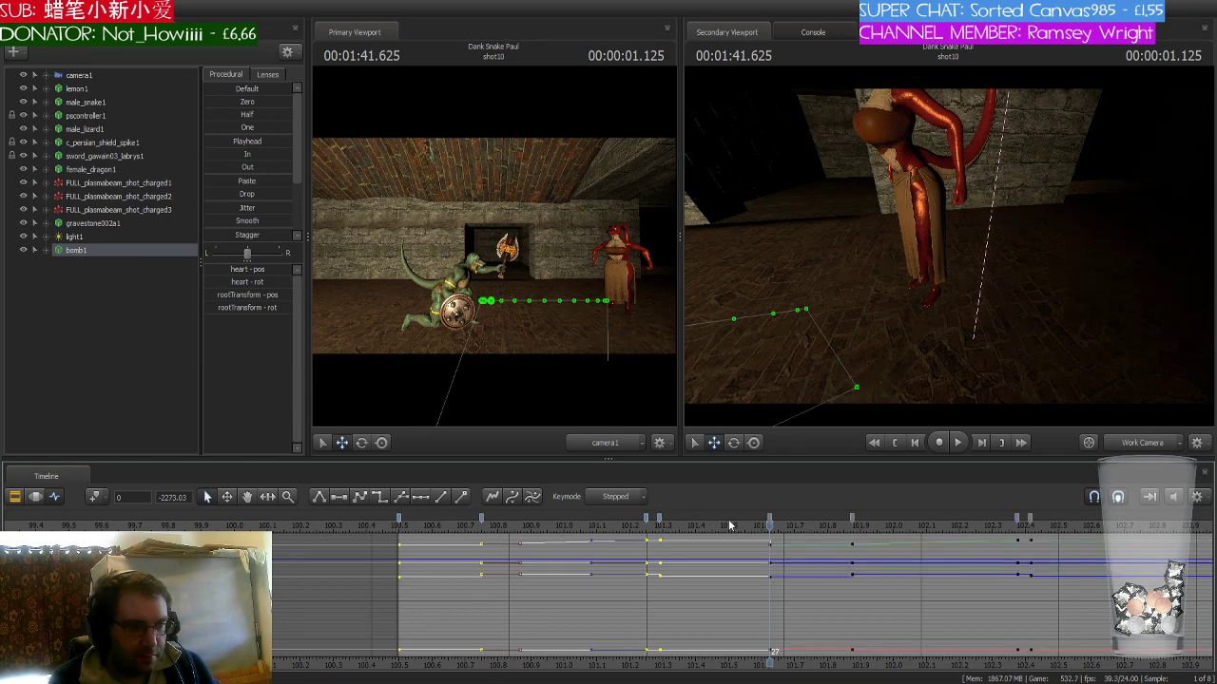
pyautogui.moveTo(773, 525)
pyautogui.mouseDown()
pyautogui.moveTo(867, 526)
pyautogui.moveTo(770, 526)
pyautogui.mouseUp()
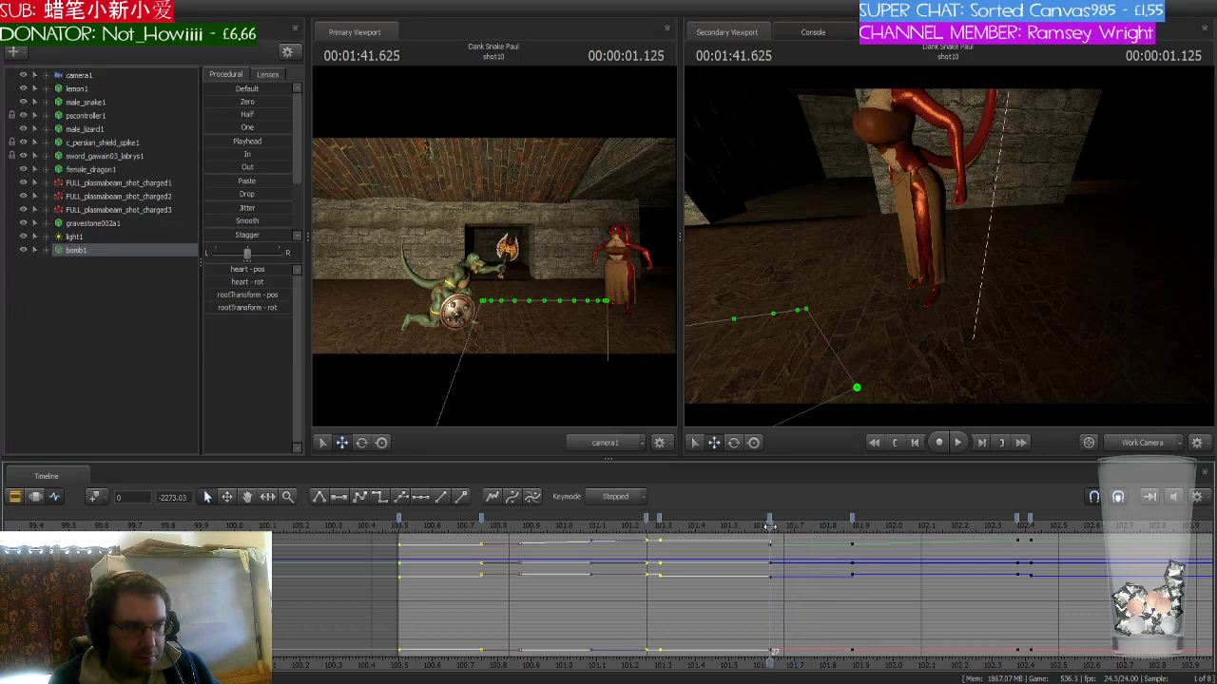
pyautogui.press('Delete')
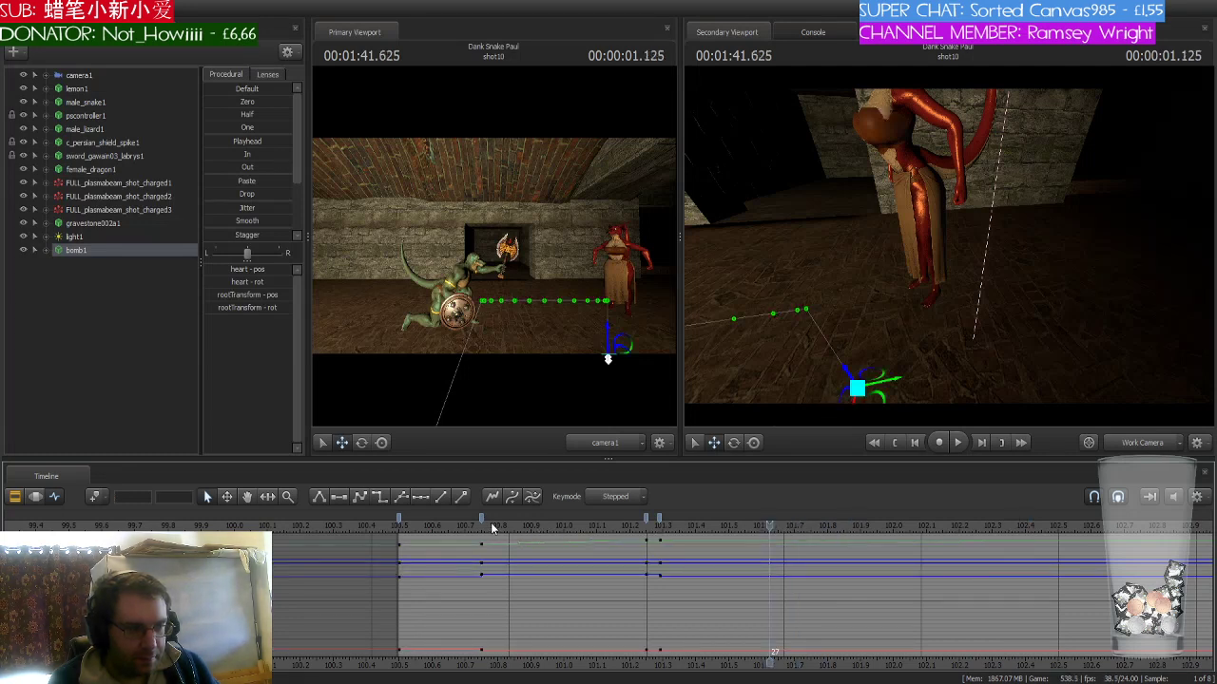
# - Copy bomb1's flight keyframes from 00:01:40.750 through 00:01:41.291 to start at 00:01:41.625
pyautogui.click(482, 522)
pyautogui.click(659, 520)
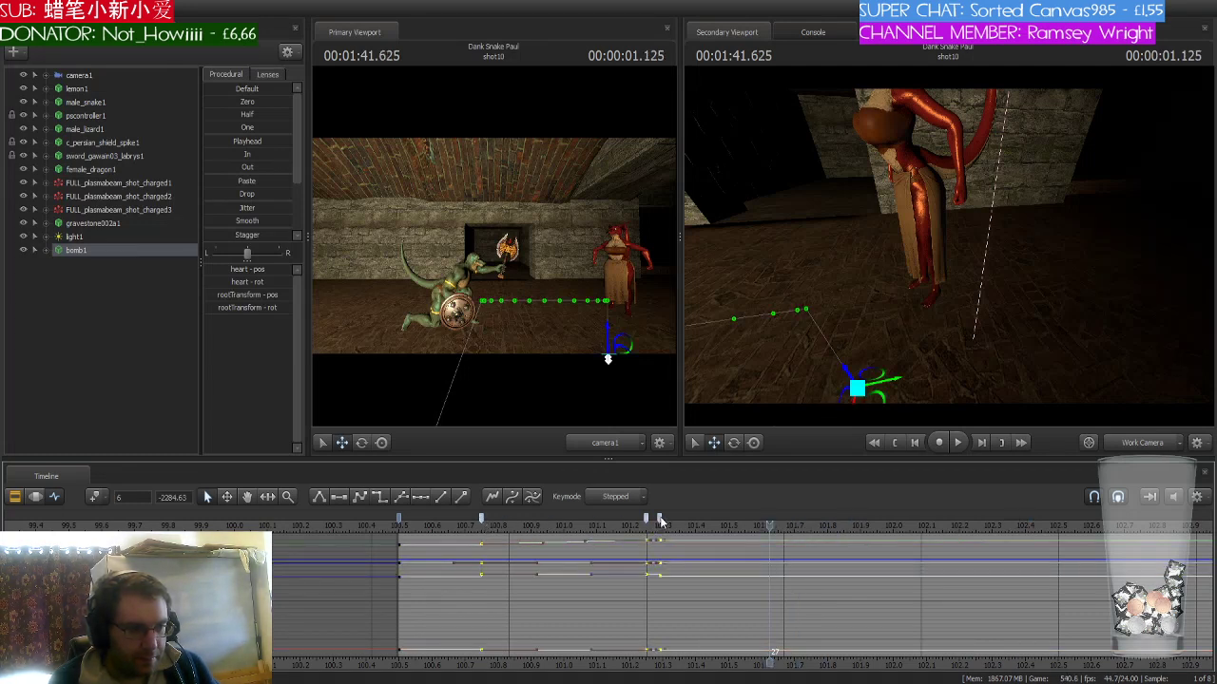
pyautogui.hotkey('ctrl', 'v')
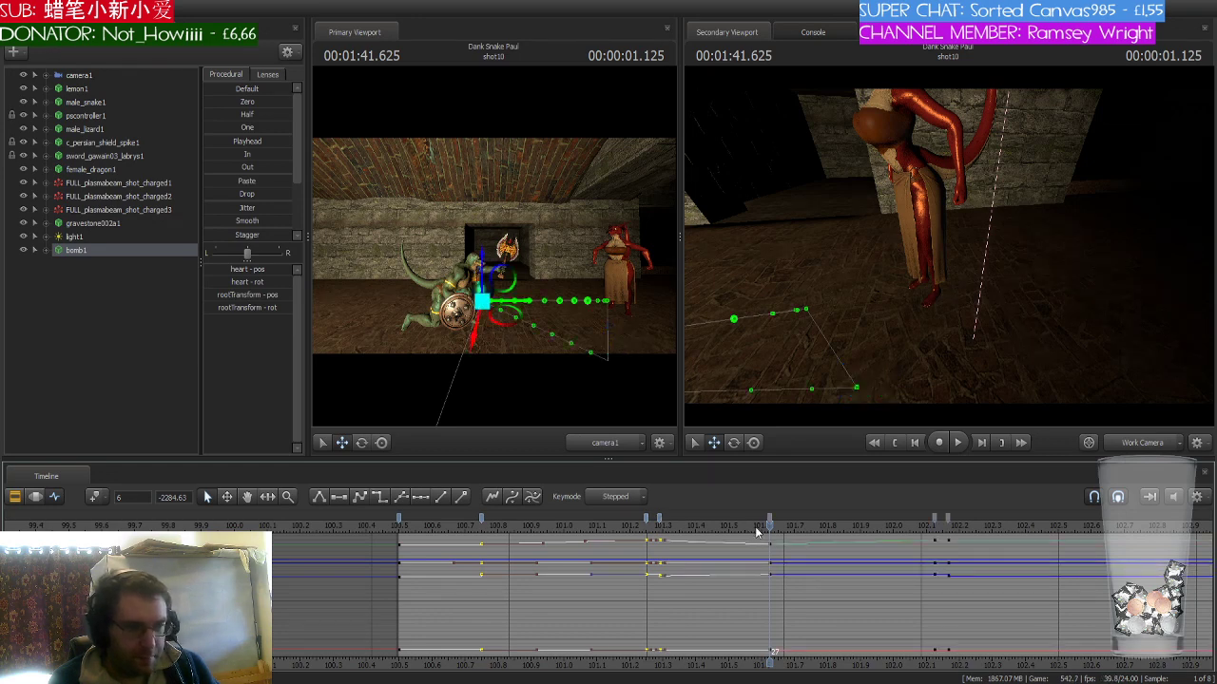
# - Apply stepped tangents to bomb1's keyframe at 00:01:41.291, and check the bomb's motion back to 00:01:41.250
pyautogui.click(660, 520)
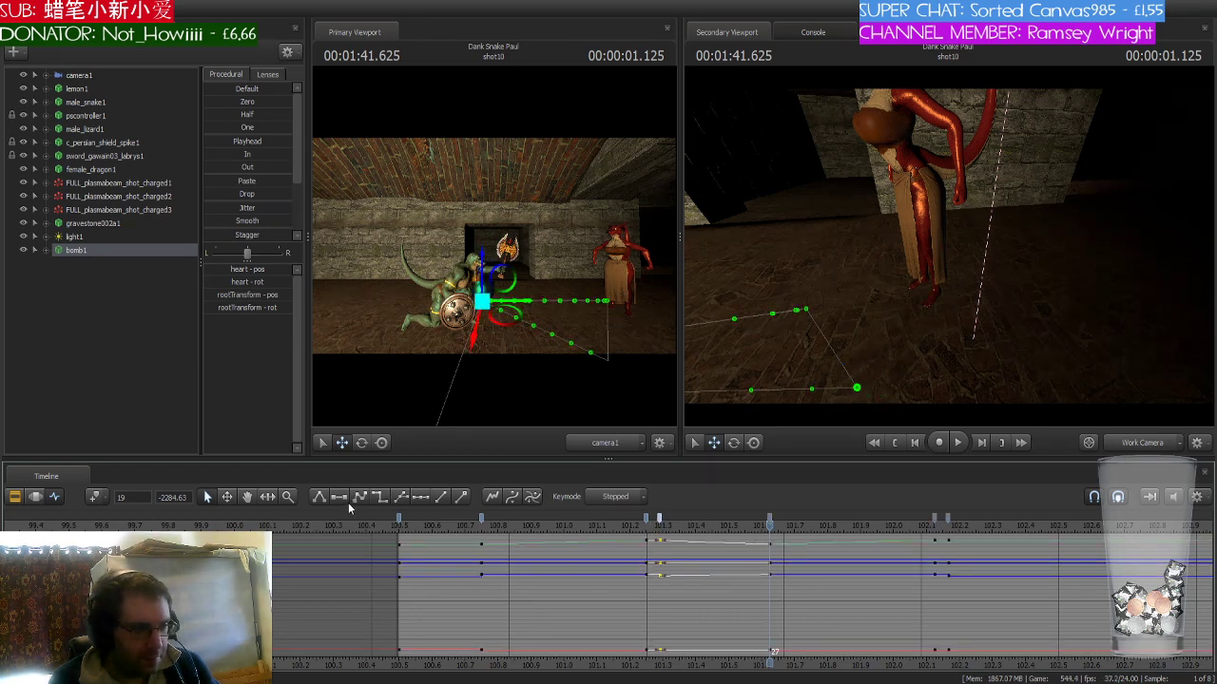
pyautogui.click(380, 496)
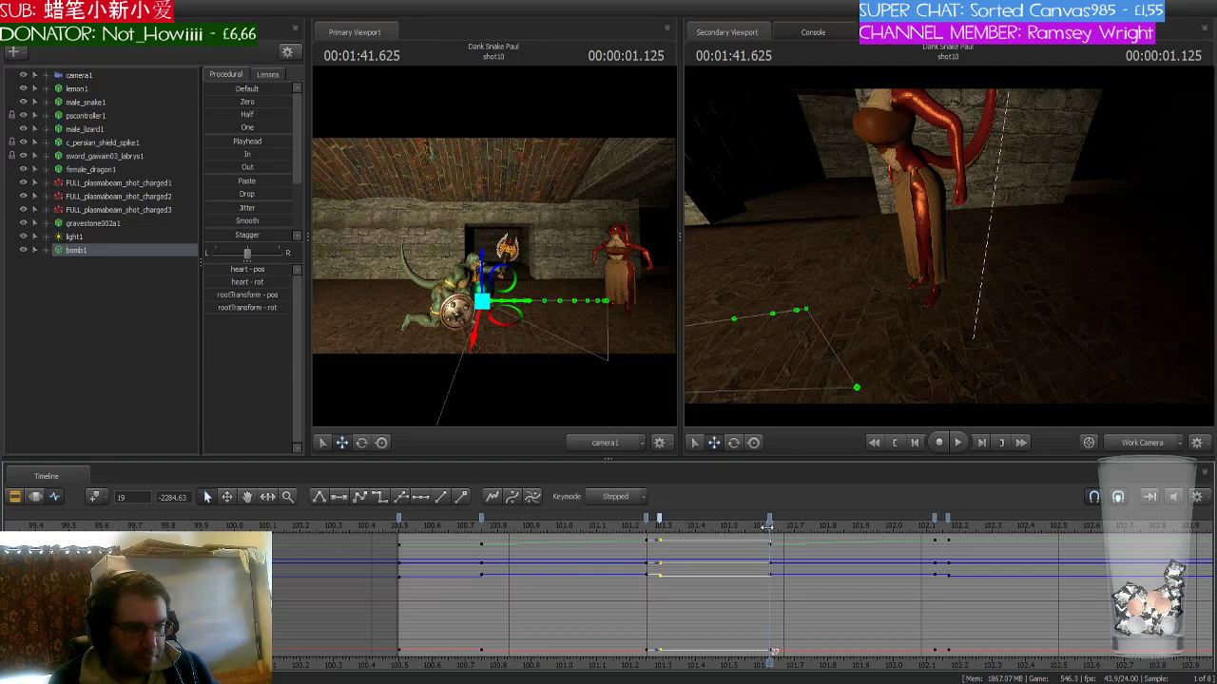
pyautogui.moveTo(762, 538)
pyautogui.mouseDown()
pyautogui.moveTo(467, 526)
pyautogui.moveTo(767, 525)
pyautogui.mouseUp()
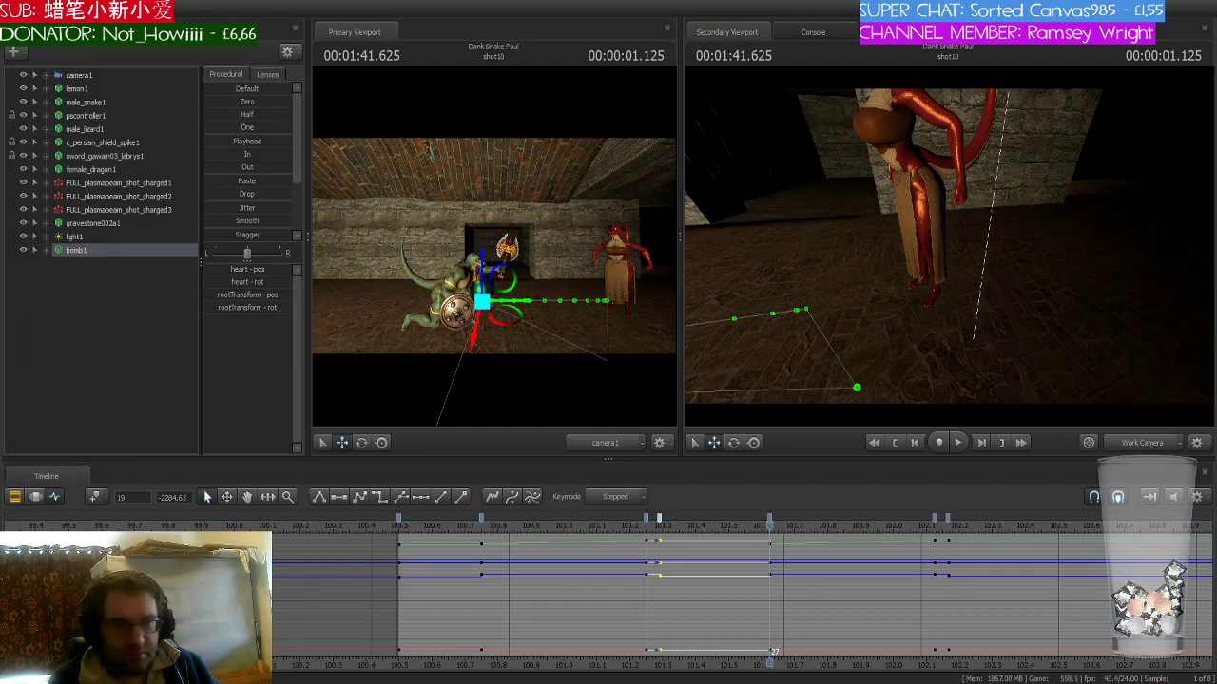
pyautogui.moveTo(772, 526); pyautogui.dragTo(650, 527)
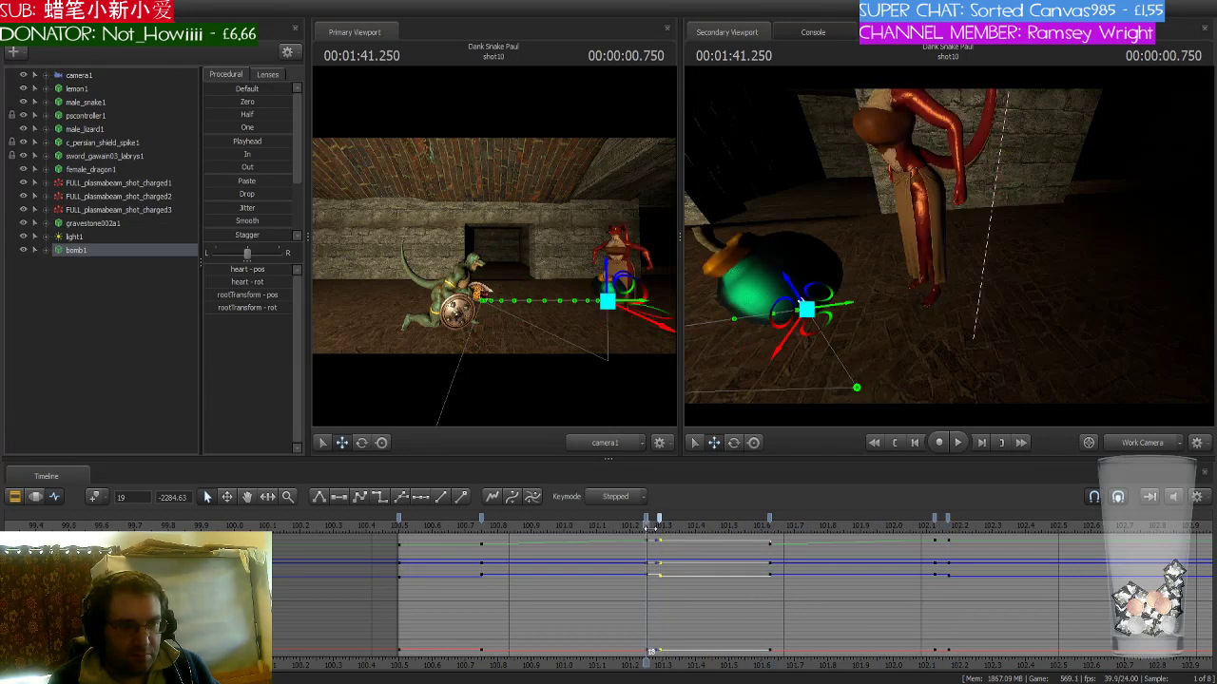
# - Copy male_lizard1's keyframe at 00:01:41.000 to 00:01:41.875 so the raised axe comes down after the second attack
pyautogui.click(108, 128)
pyautogui.click(467, 526)
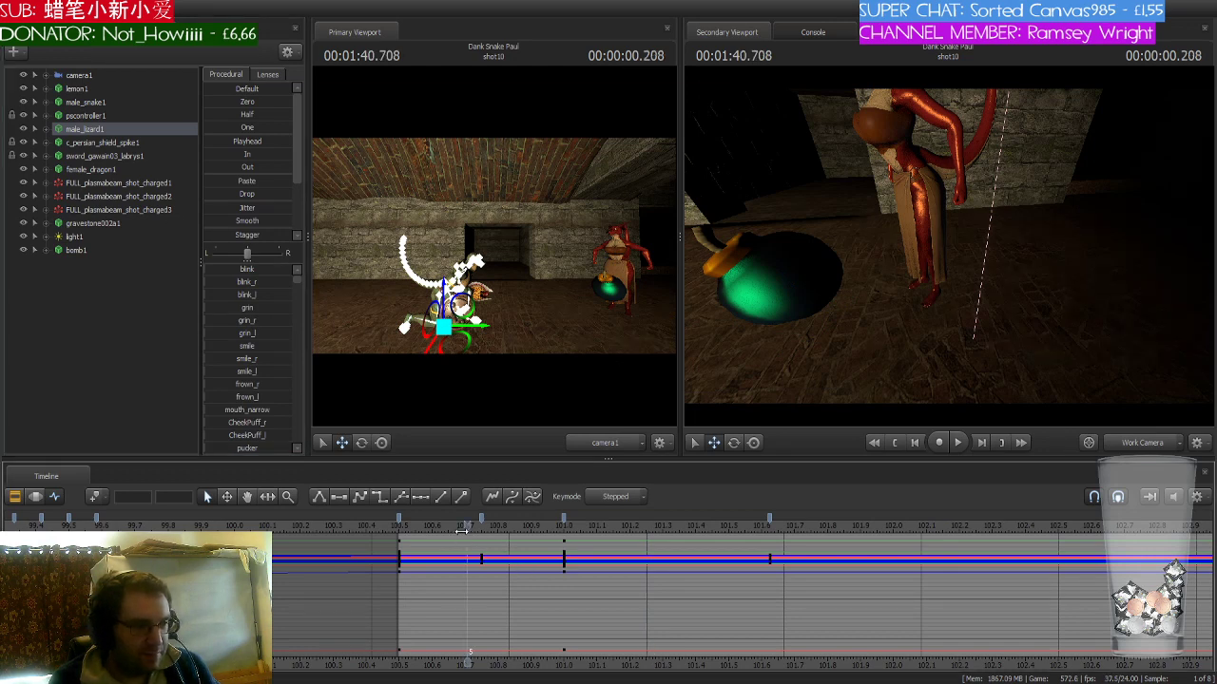
pyautogui.moveTo(460, 528); pyautogui.dragTo(564, 538)
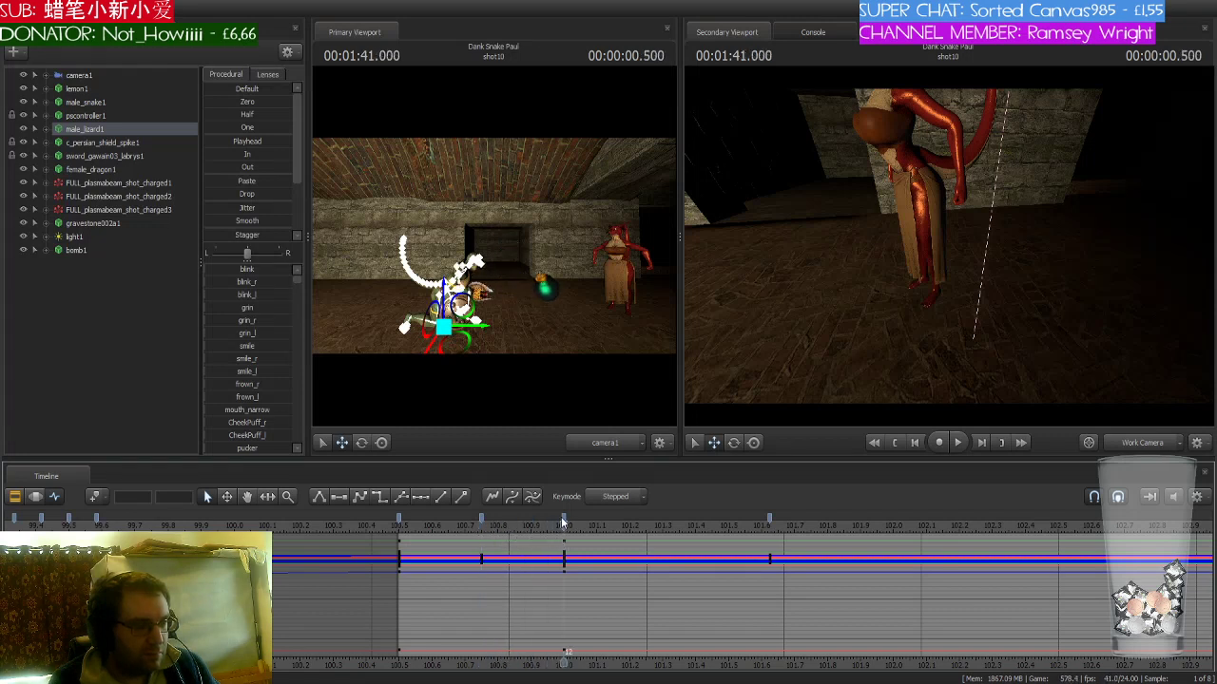
pyautogui.click(563, 559)
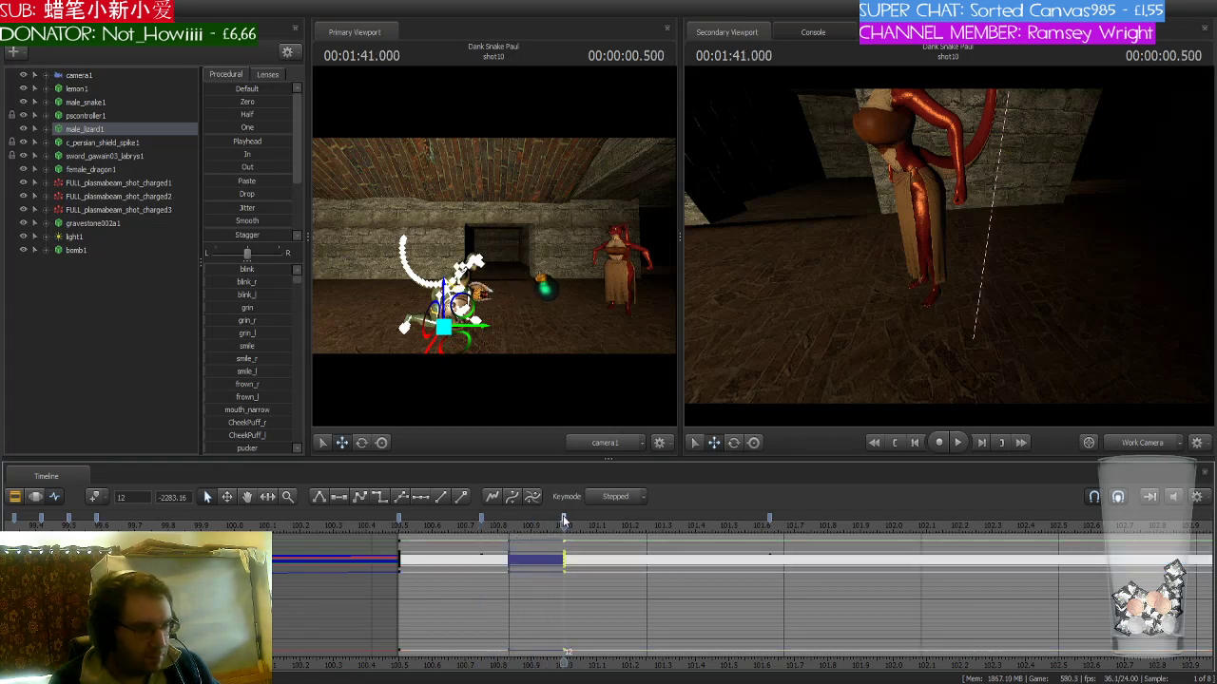
pyautogui.click(771, 529)
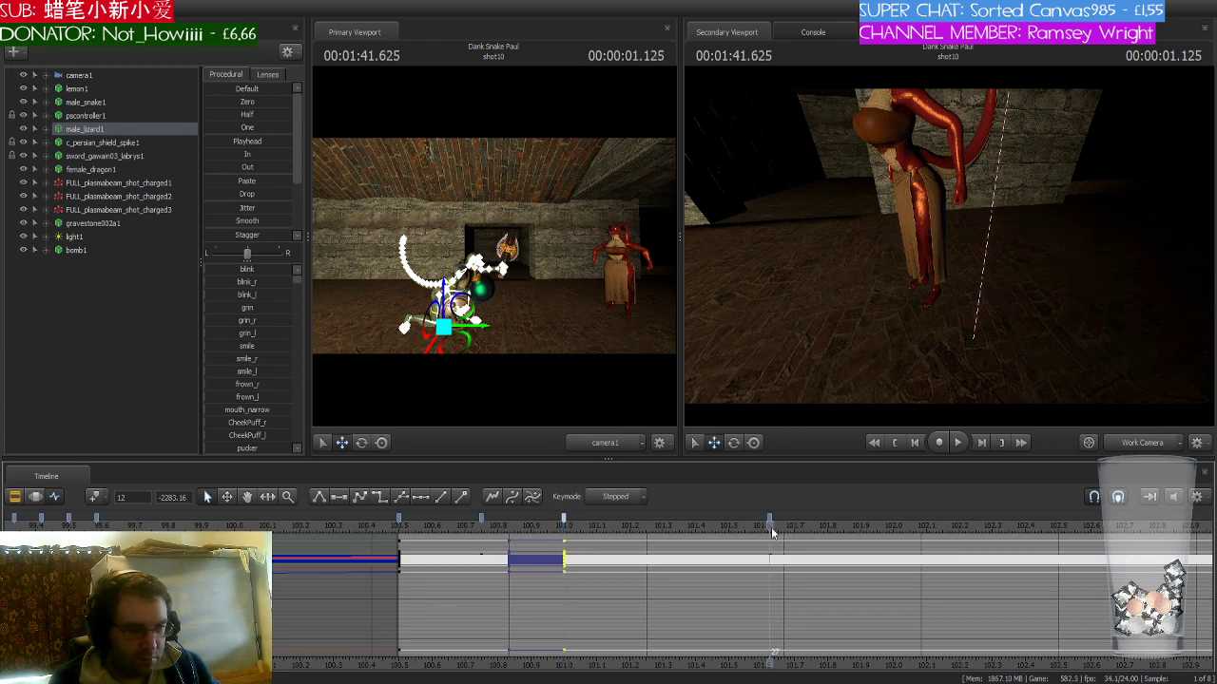
pyautogui.press('Right')
pyautogui.press('Right')
pyautogui.press('Right')
pyautogui.press('Right')
pyautogui.press('Right')
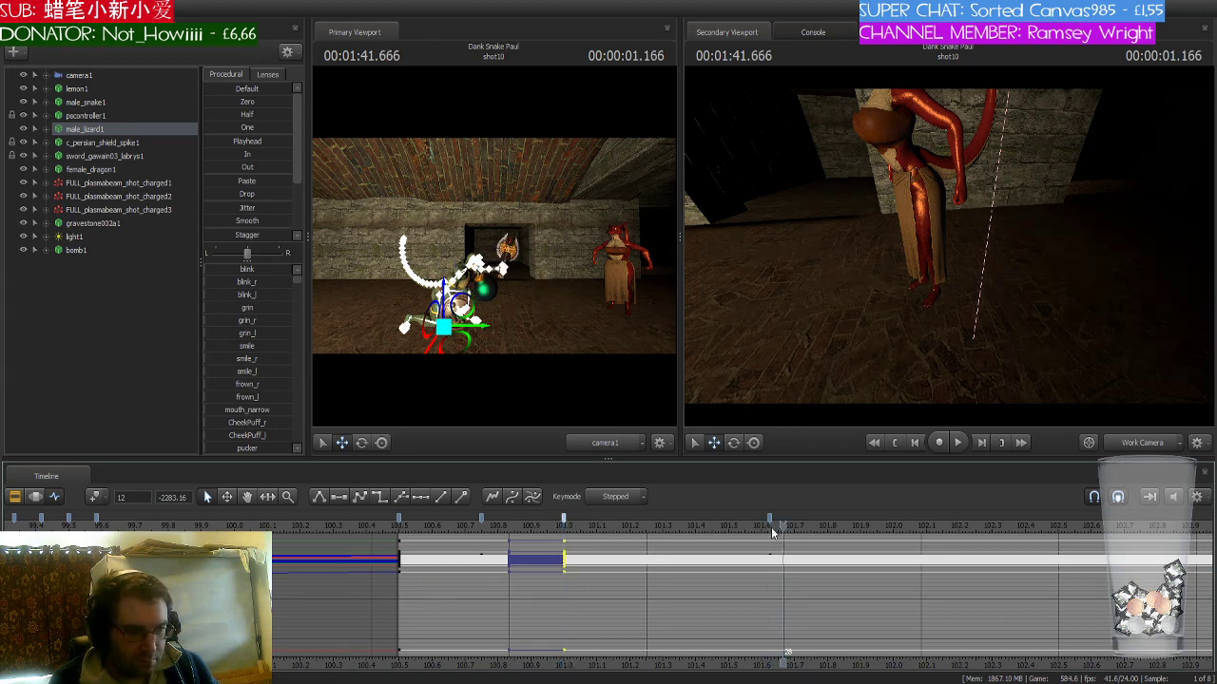
pyautogui.press('Right')
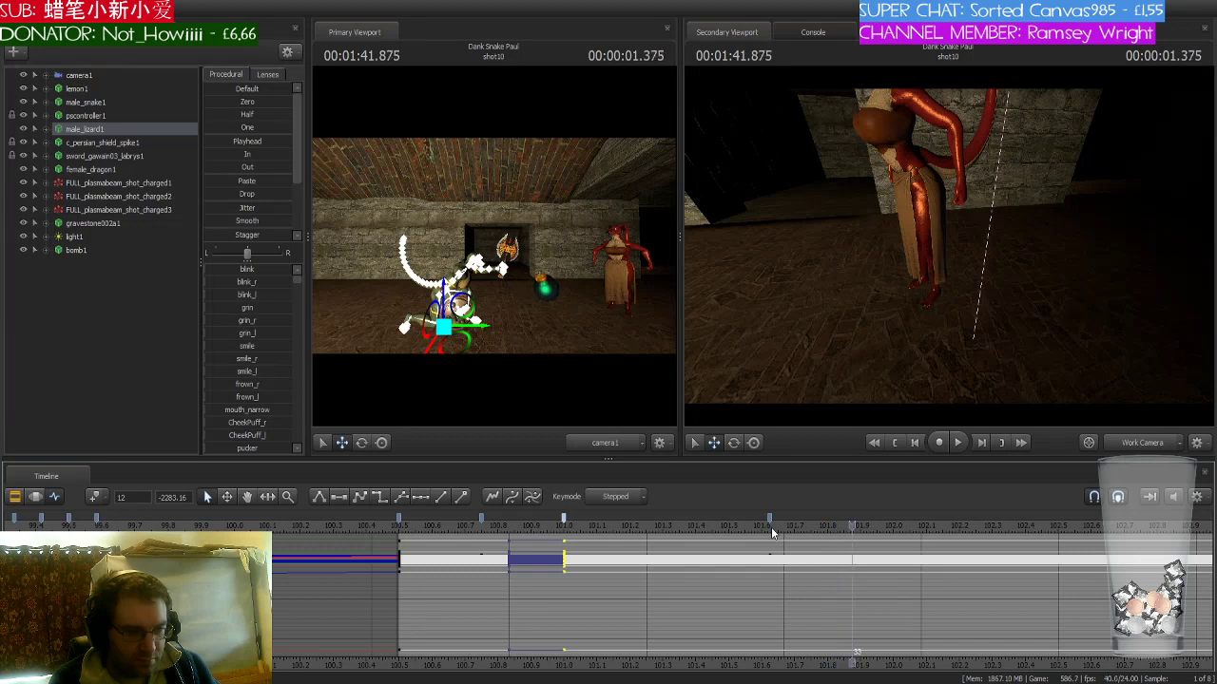
pyautogui.press('Escape')
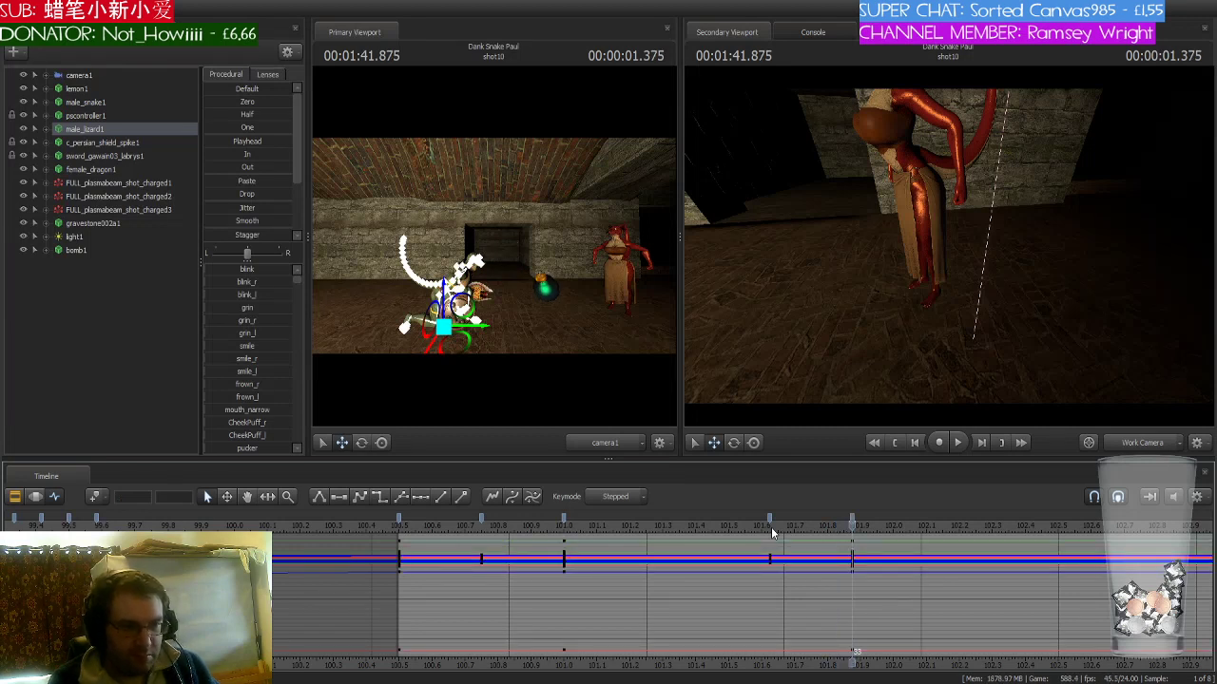
# - Play the shot from 00:01:40.500 to check the repeated attack, and return to 00:01:41.875
pyautogui.moveTo(850, 531); pyautogui.dragTo(402, 556)
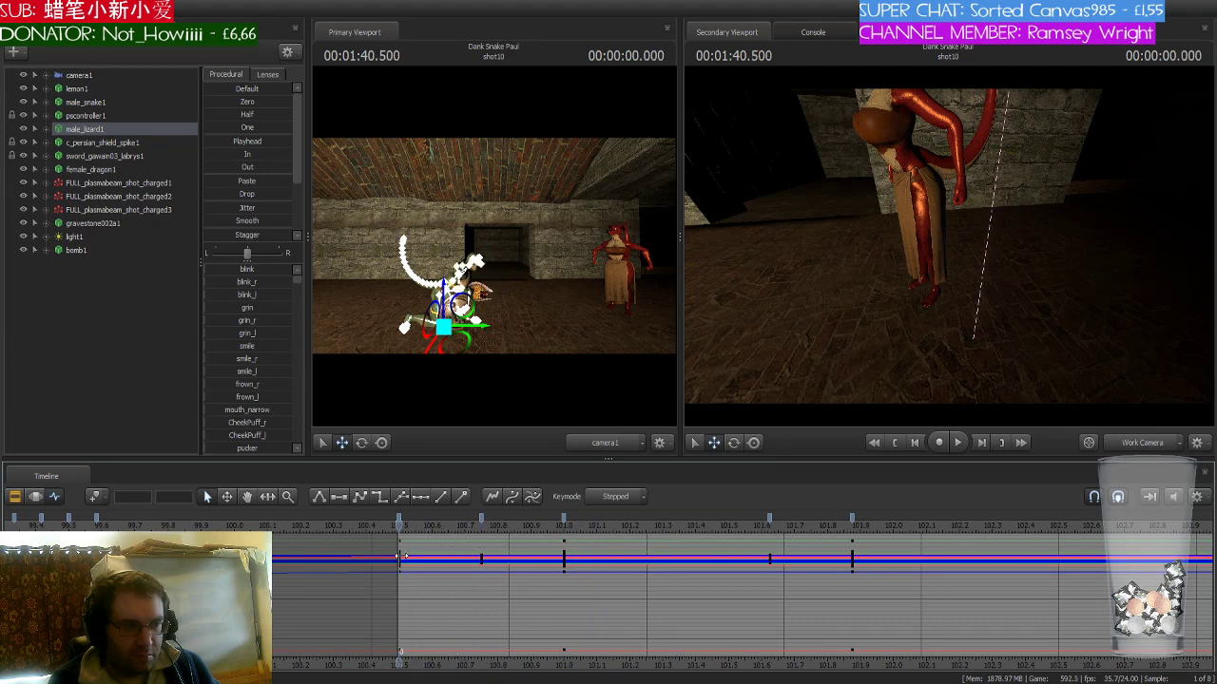
pyautogui.press('space')
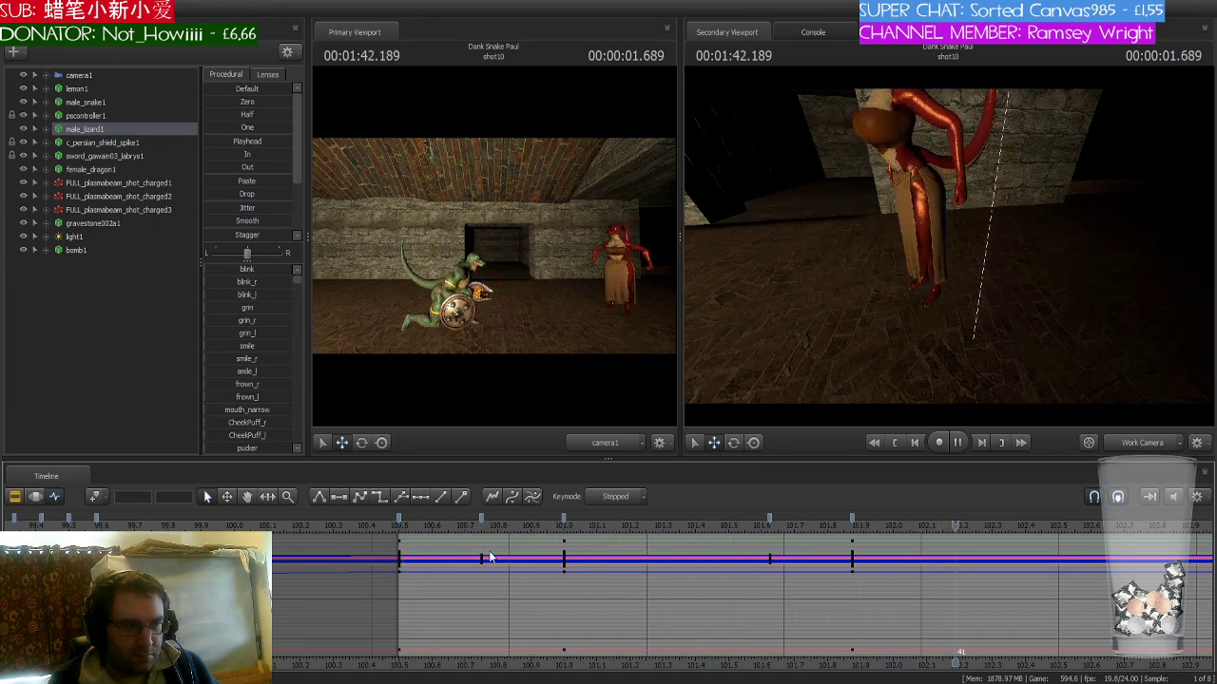
pyautogui.press('space')
pyautogui.moveTo(708, 529); pyautogui.dragTo(852, 538)
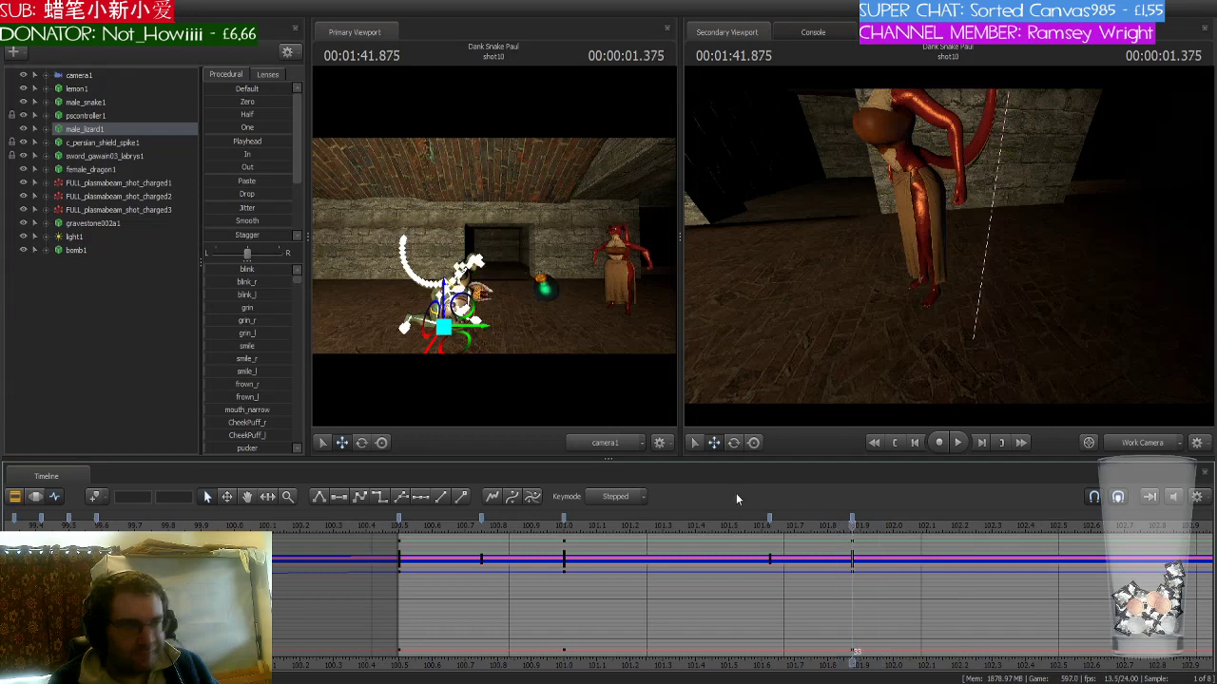
# - Try to copy female_dragon1's keyframes from 00:01:41.250 through 00:01:41.625 to start at 00:01:42.166, and undo the paste
pyautogui.click(99, 105)
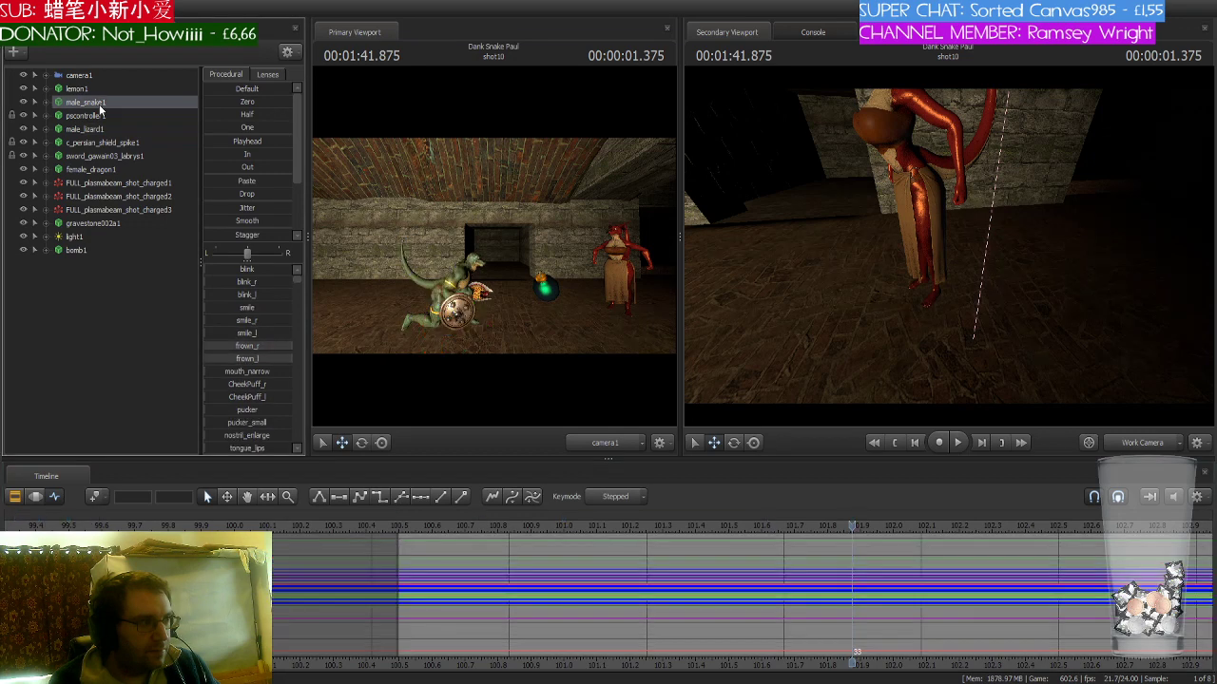
pyautogui.click(95, 169)
pyautogui.scroll(1, 720, 594)
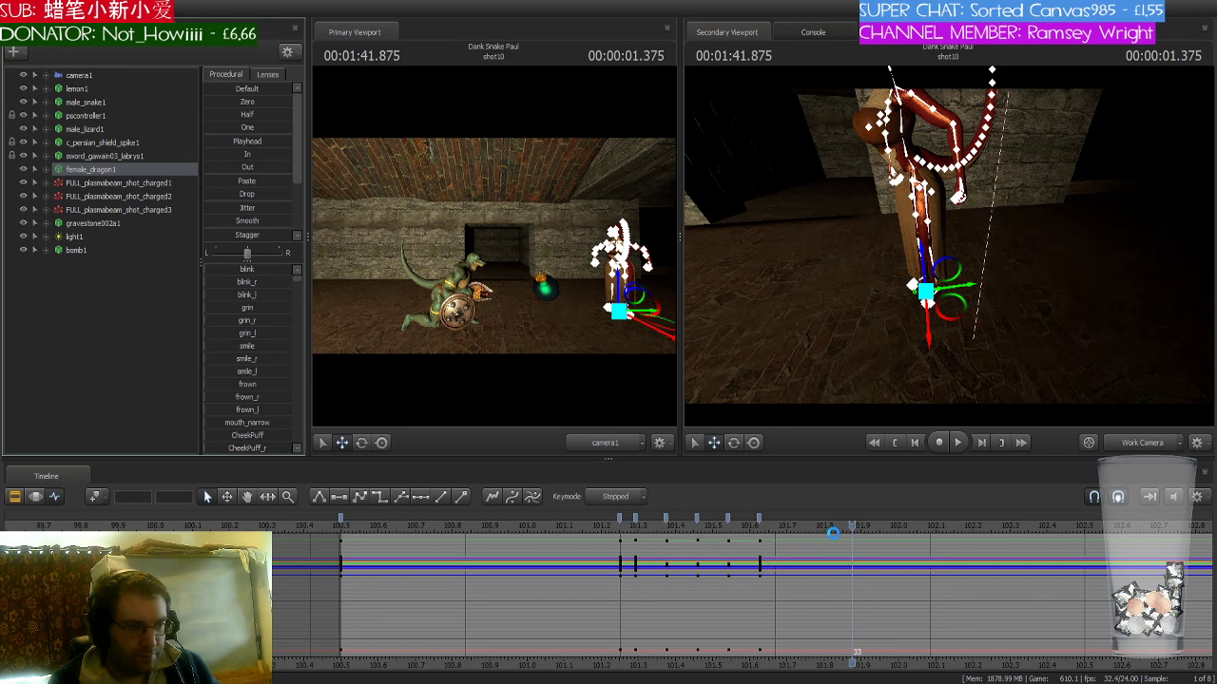
pyautogui.click(620, 521)
pyautogui.keyDown('shift'); pyautogui.click(758, 519); pyautogui.keyUp('shift')
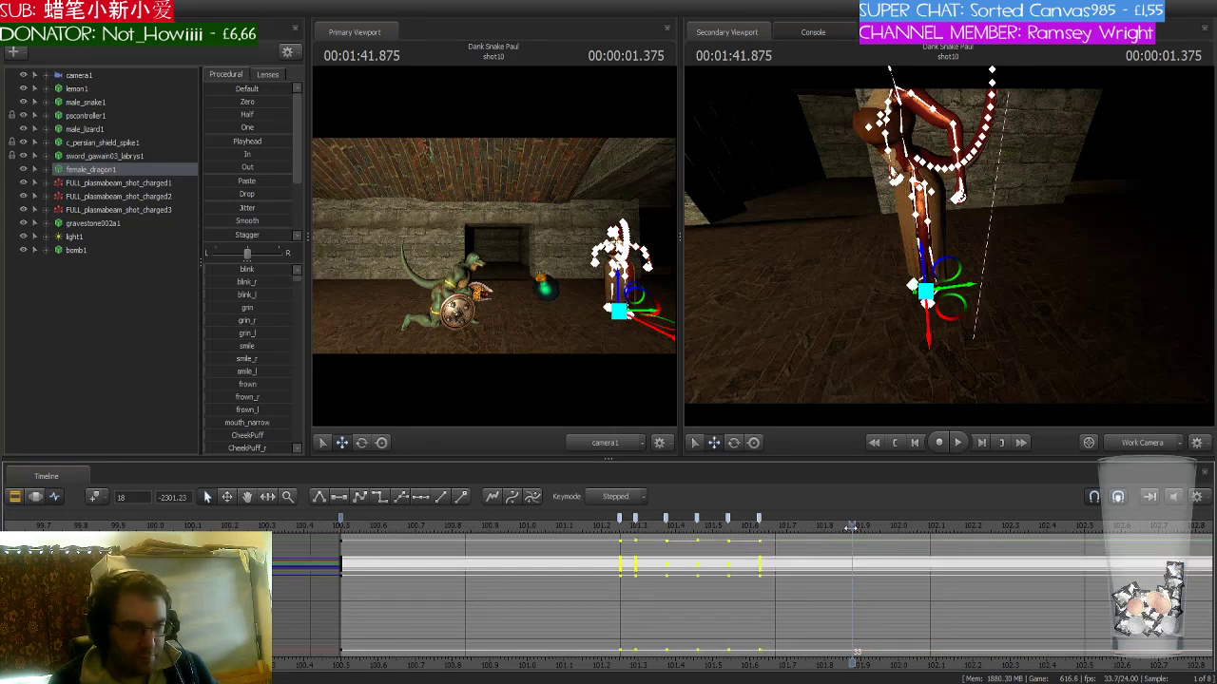
pyautogui.moveTo(852, 525); pyautogui.dragTo(942, 530)
pyautogui.click(955, 530)
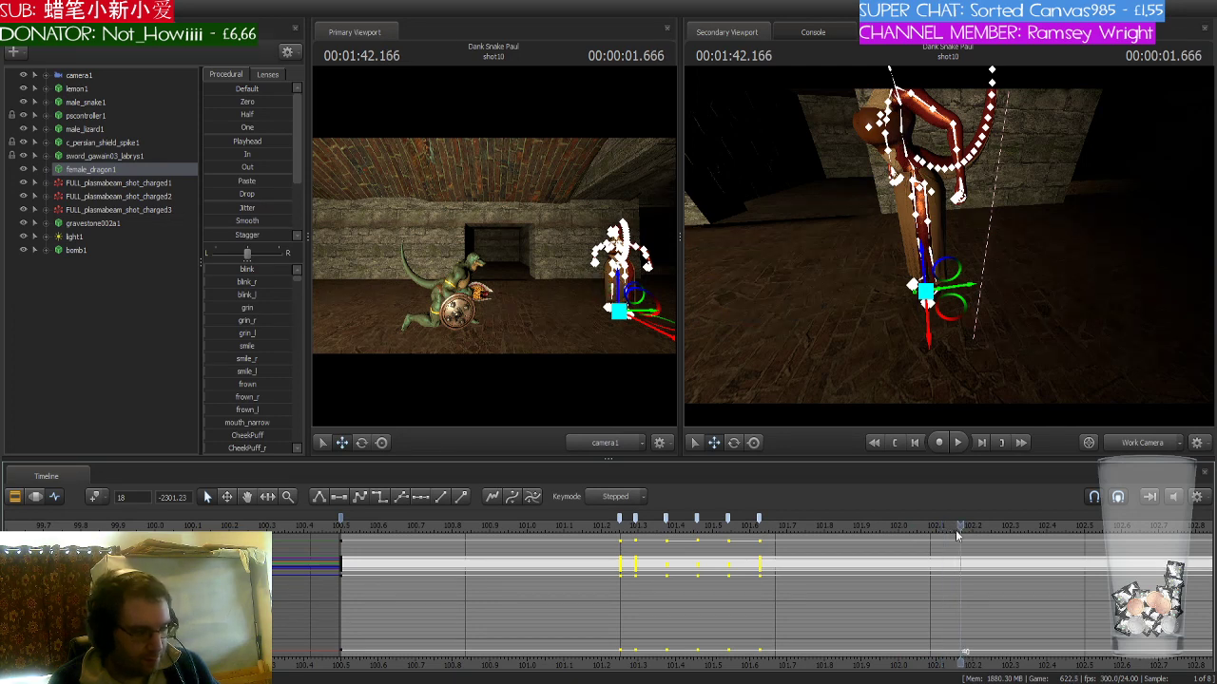
pyautogui.hotkey('ctrl', 'v')
pyautogui.click(976, 529)
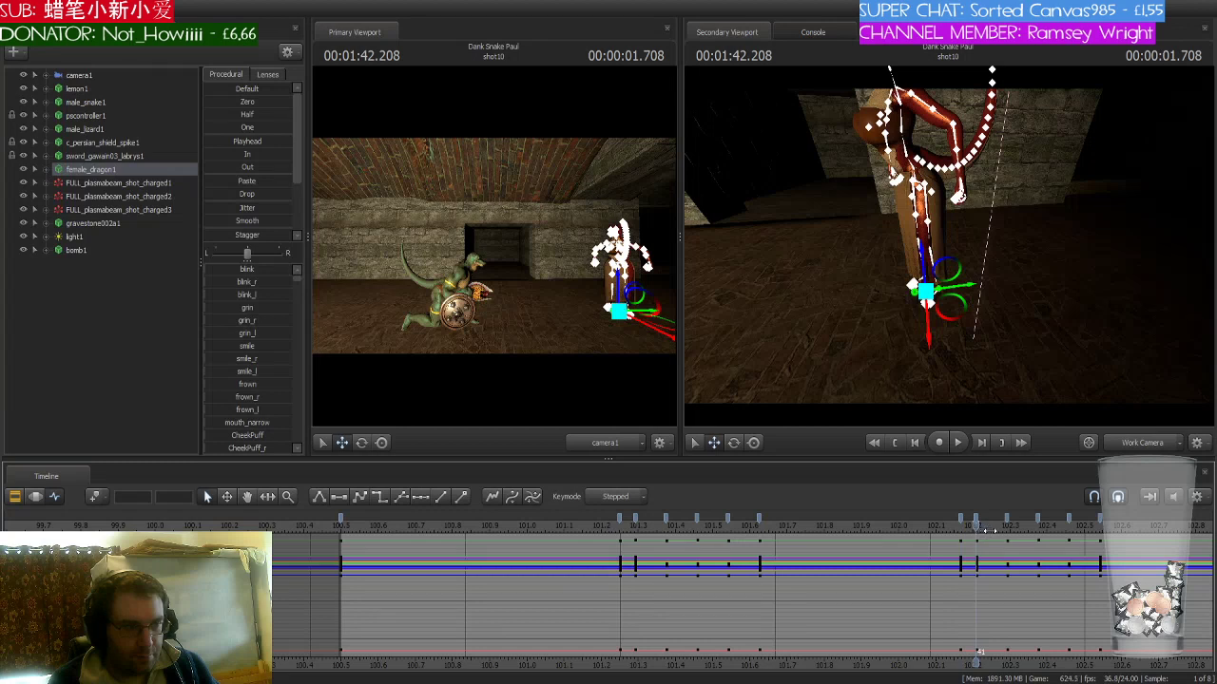
pyautogui.moveTo(989, 532); pyautogui.dragTo(940, 532)
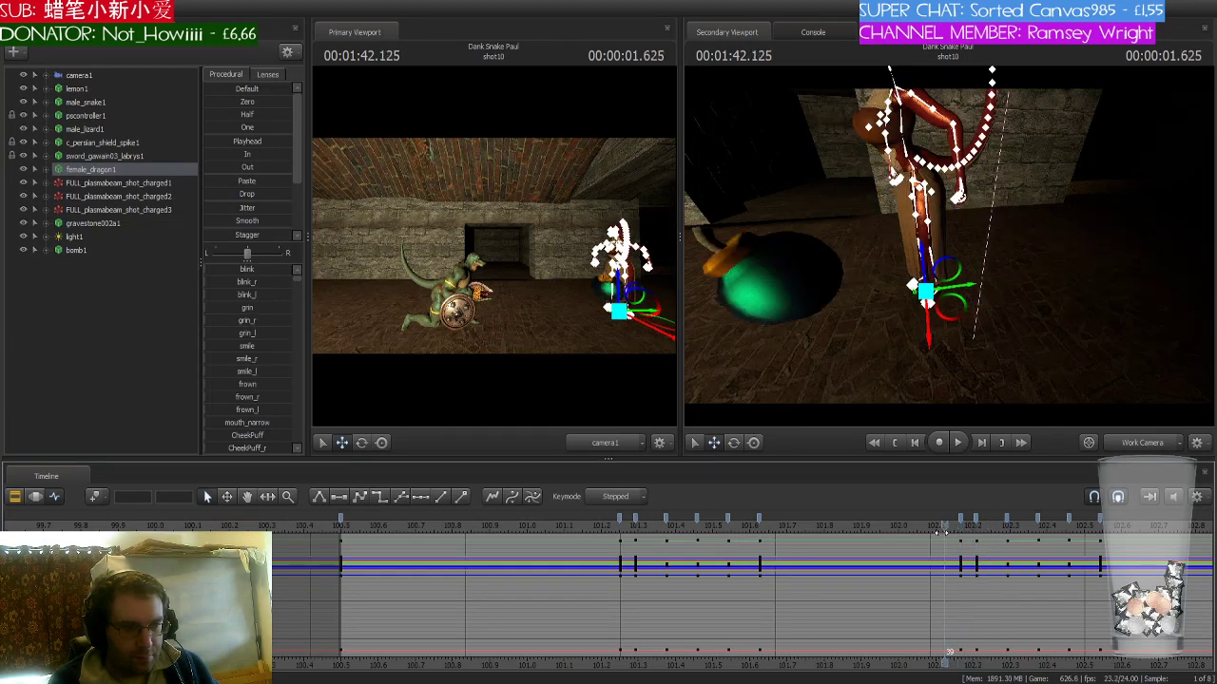
pyautogui.press('Right')
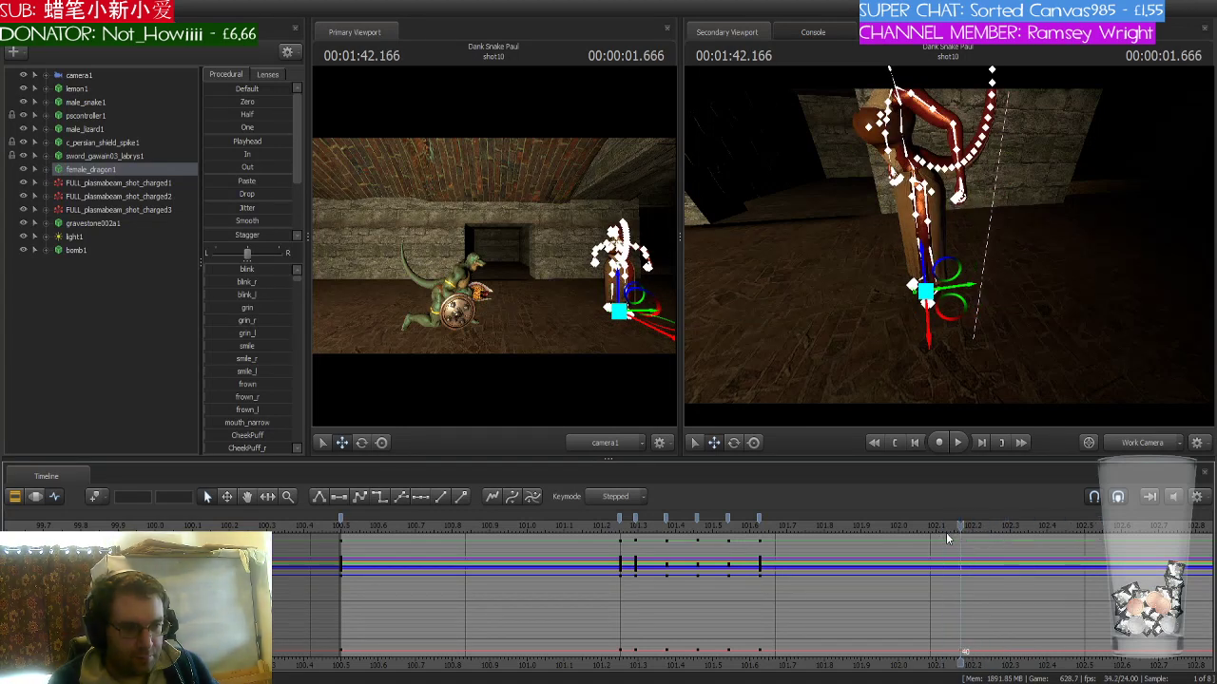
pyautogui.moveTo(962, 529)
pyautogui.mouseDown()
pyautogui.moveTo(931, 529)
pyautogui.moveTo(958, 528)
pyautogui.mouseUp()
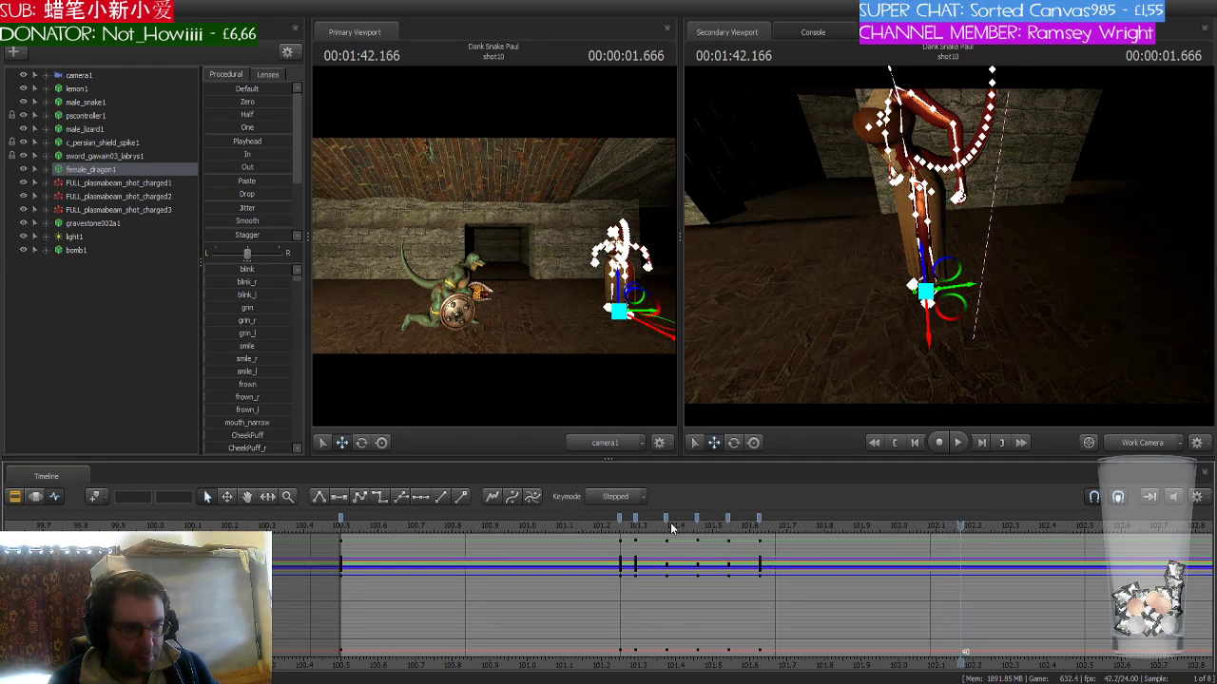
# - Copy female_dragon1's shake keyframes from 00:01:41.291 through 00:01:41.625 to start at 00:01:42.166
pyautogui.click(636, 525)
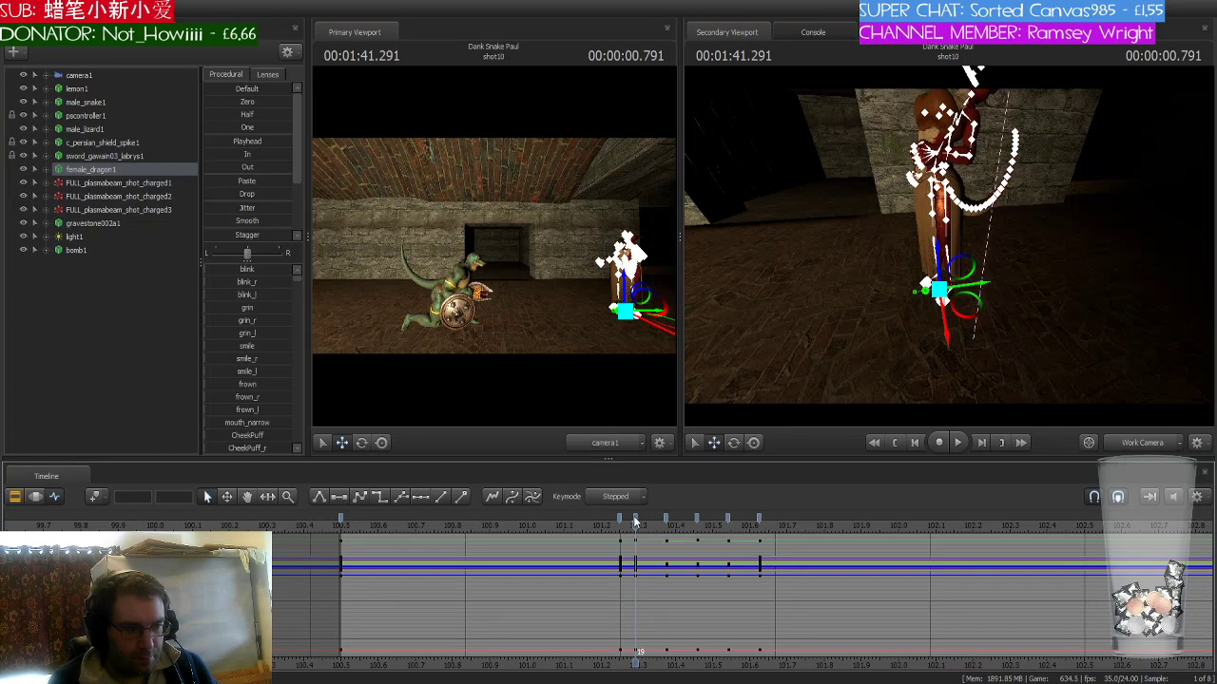
pyautogui.click(634, 518)
pyautogui.keyDown('shift'); pyautogui.click(758, 521); pyautogui.keyUp('shift')
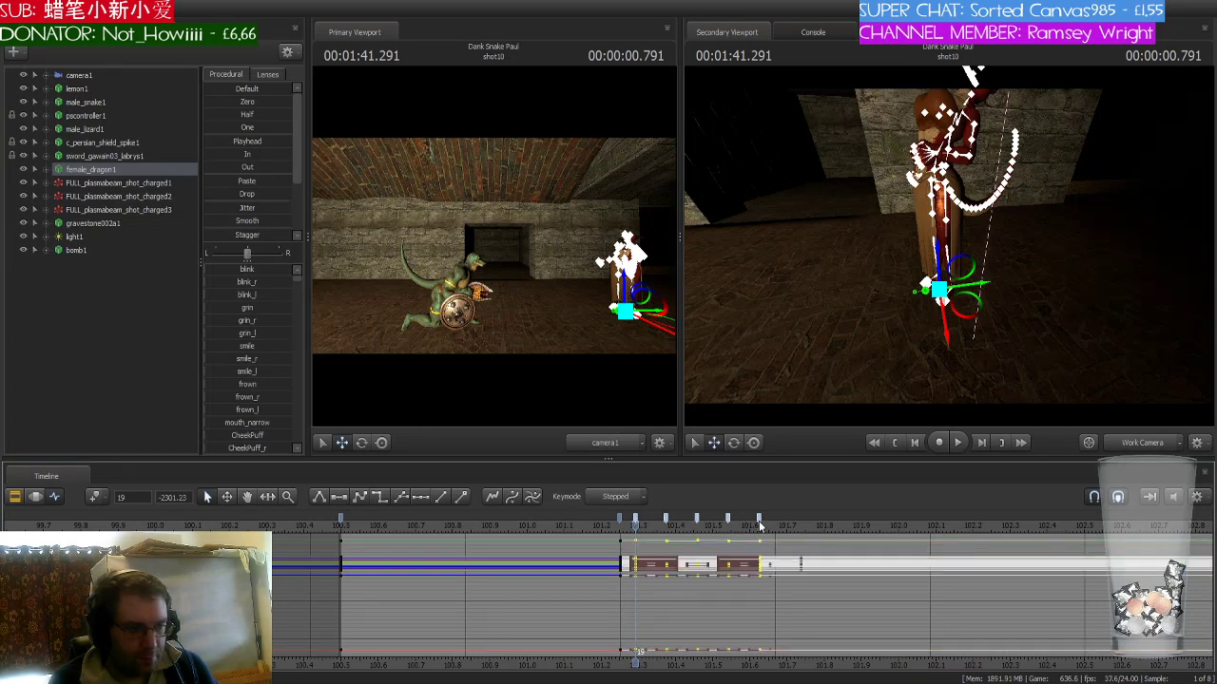
pyautogui.click(879, 527)
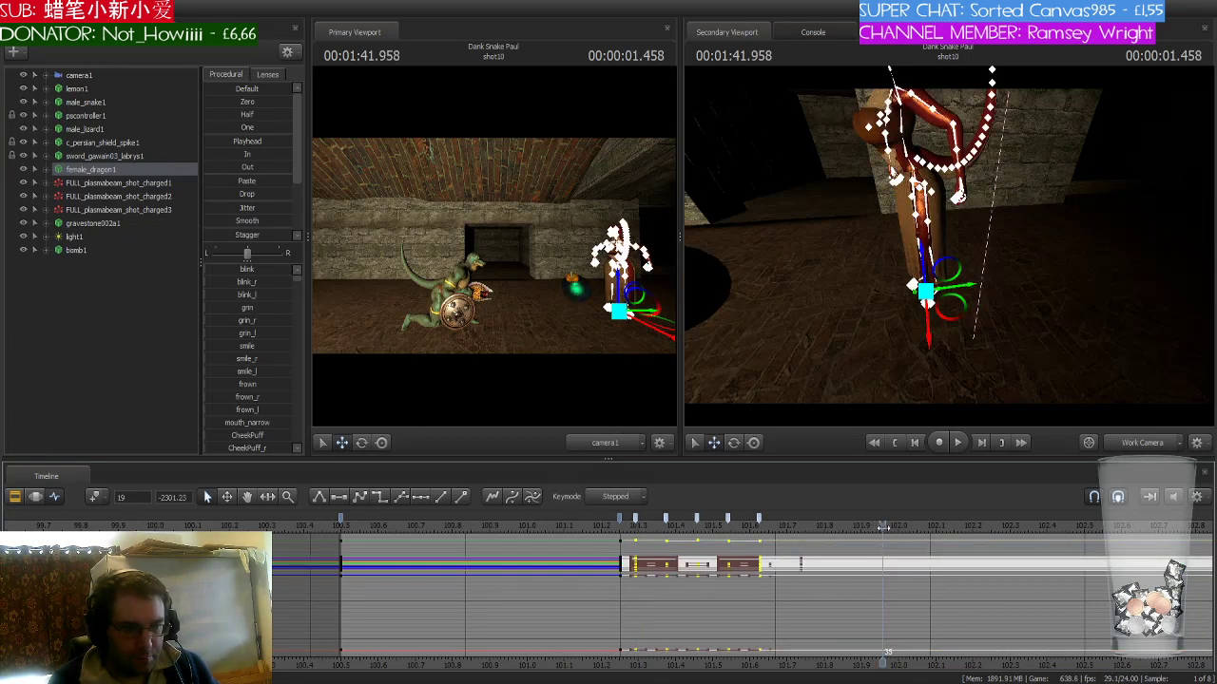
pyautogui.moveTo(883, 527); pyautogui.dragTo(946, 533)
pyautogui.press('Right')
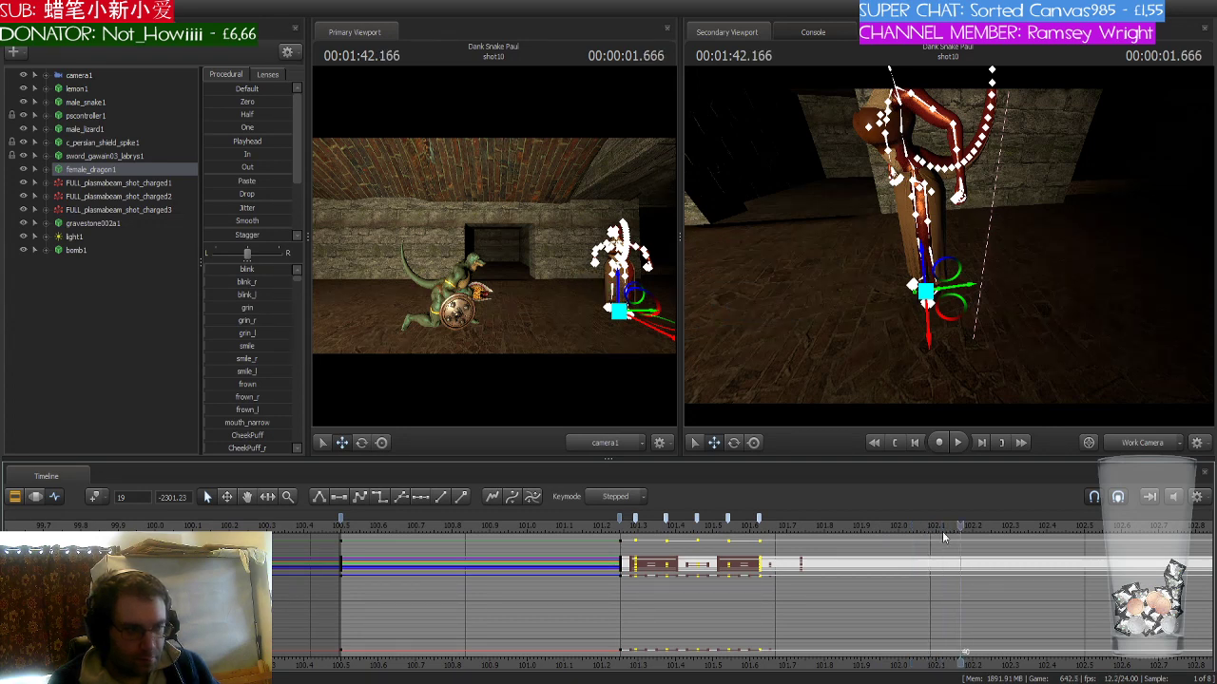
pyautogui.hotkey('ctrl', 'v')
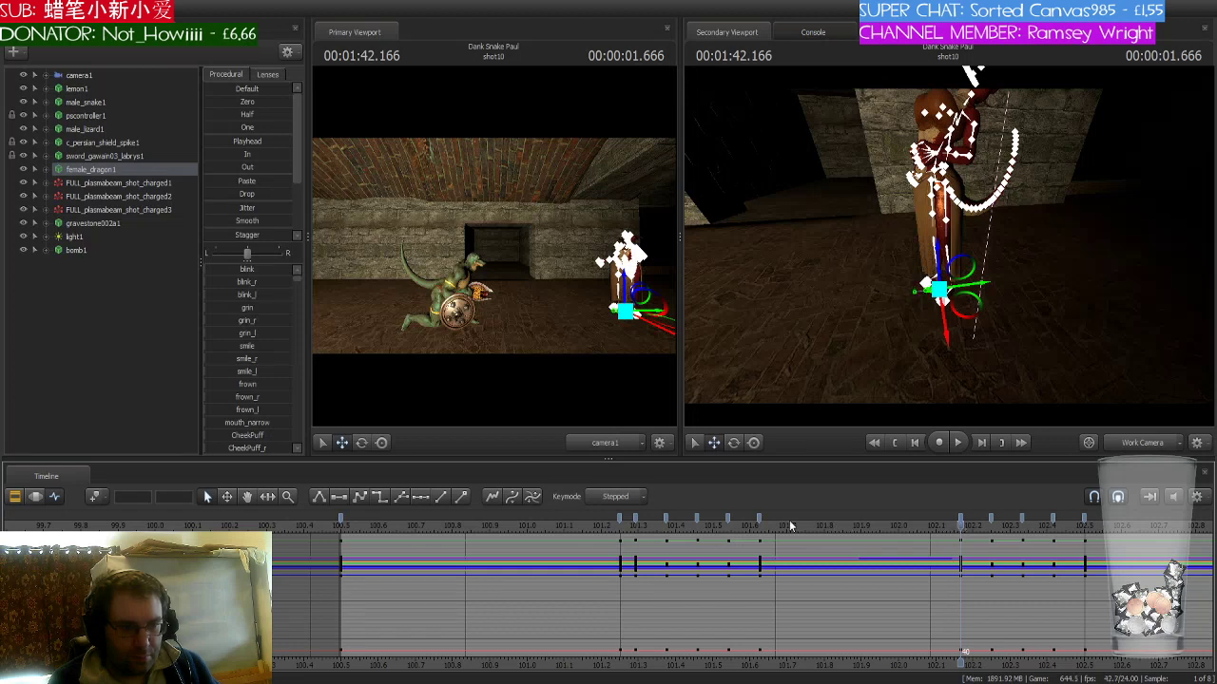
# - Apply stepped tangents to female_dragon1's keyframe at 00:01:41.625, and check the dragon's motion up to 00:01:42.500
pyautogui.click(756, 516)
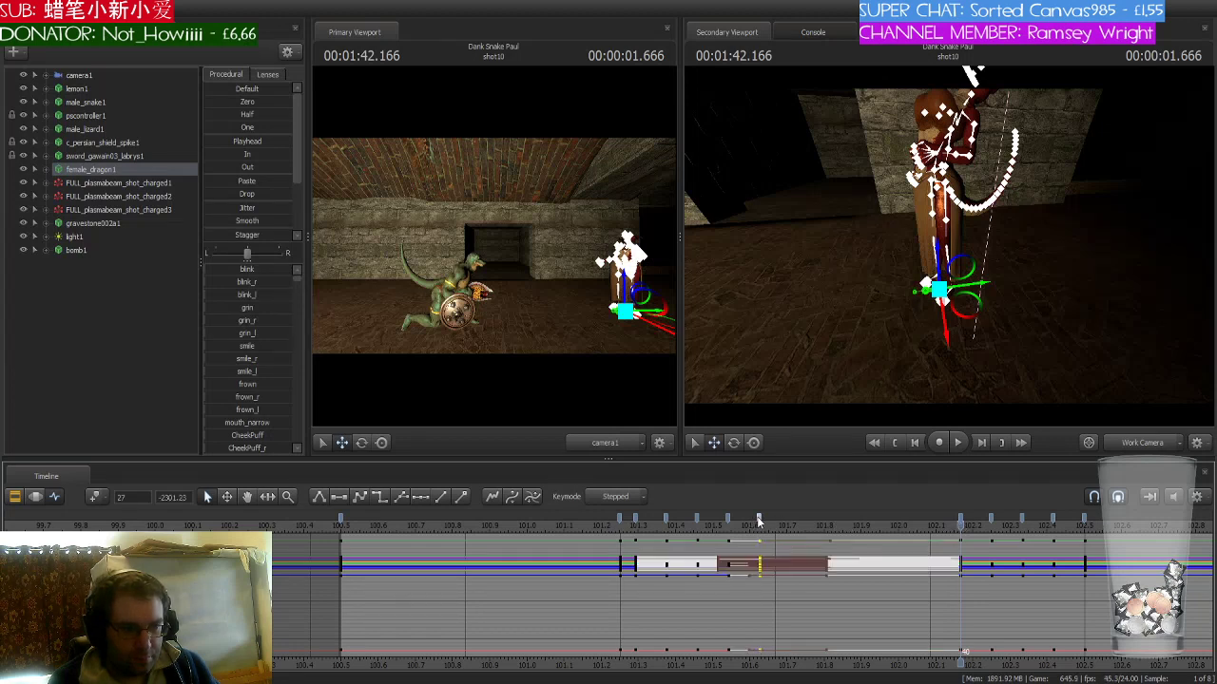
pyautogui.click(376, 496)
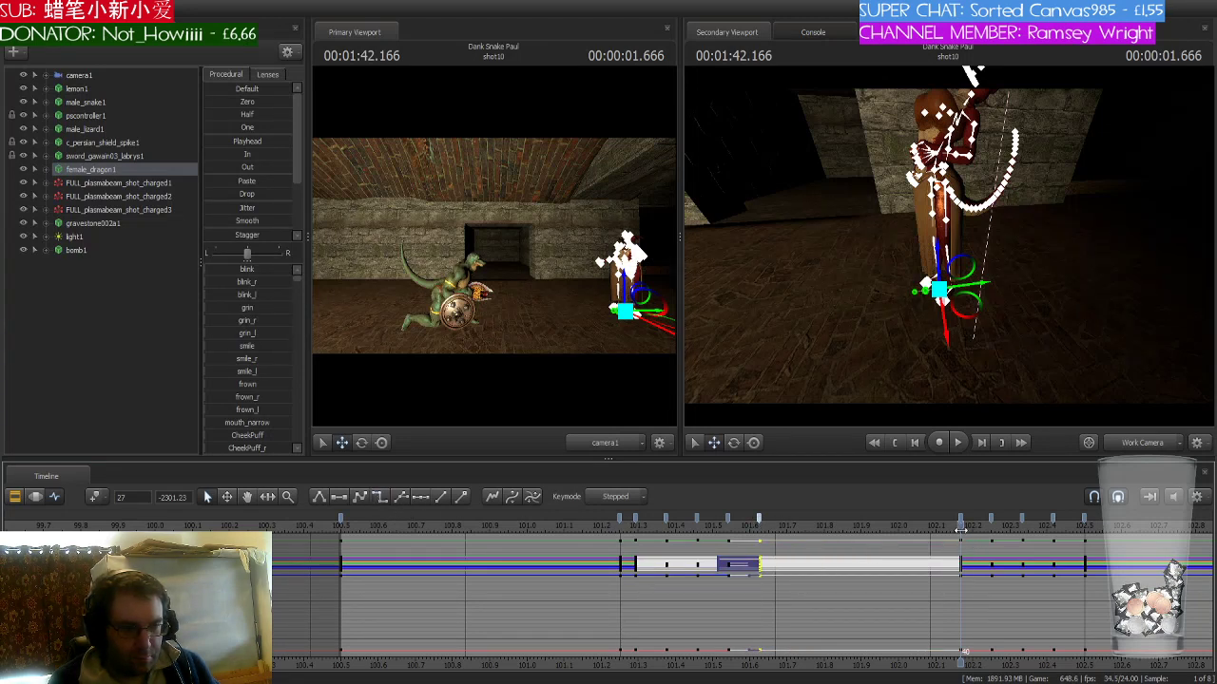
pyautogui.moveTo(914, 530); pyautogui.dragTo(1089, 548)
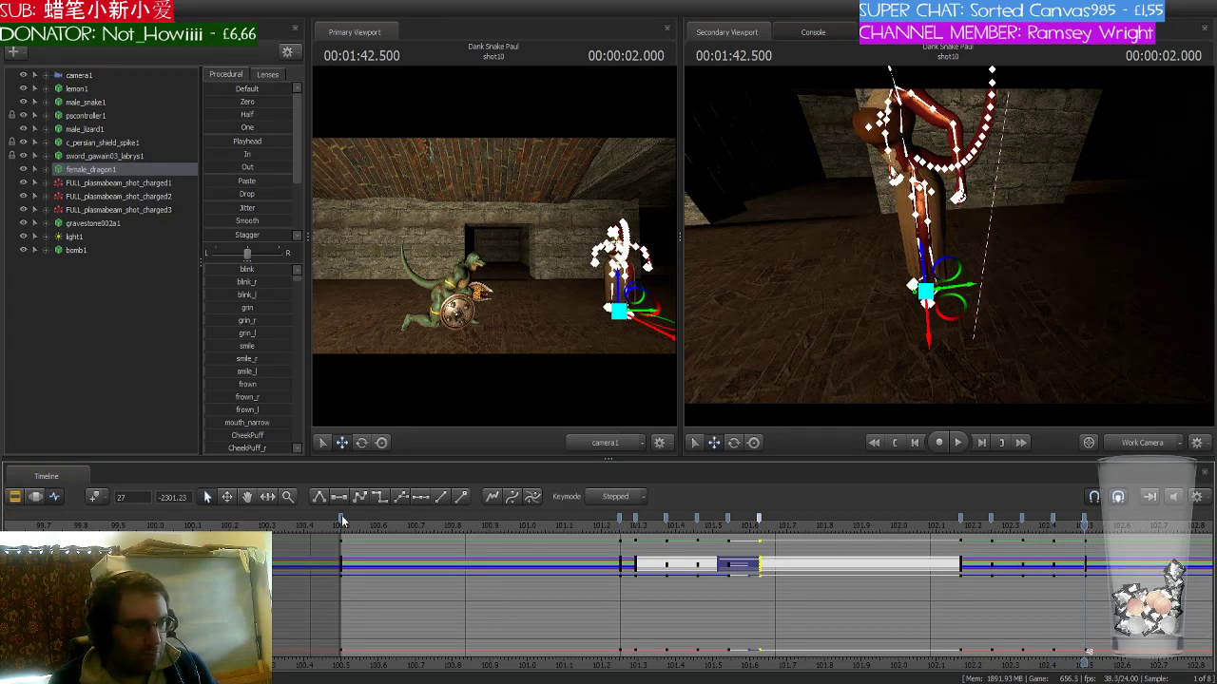
# - Examine bomb1's motion from 00:01:40.750 and play the shot to check both bomb attacks and the dragon's reactions
pyautogui.click(84, 251)
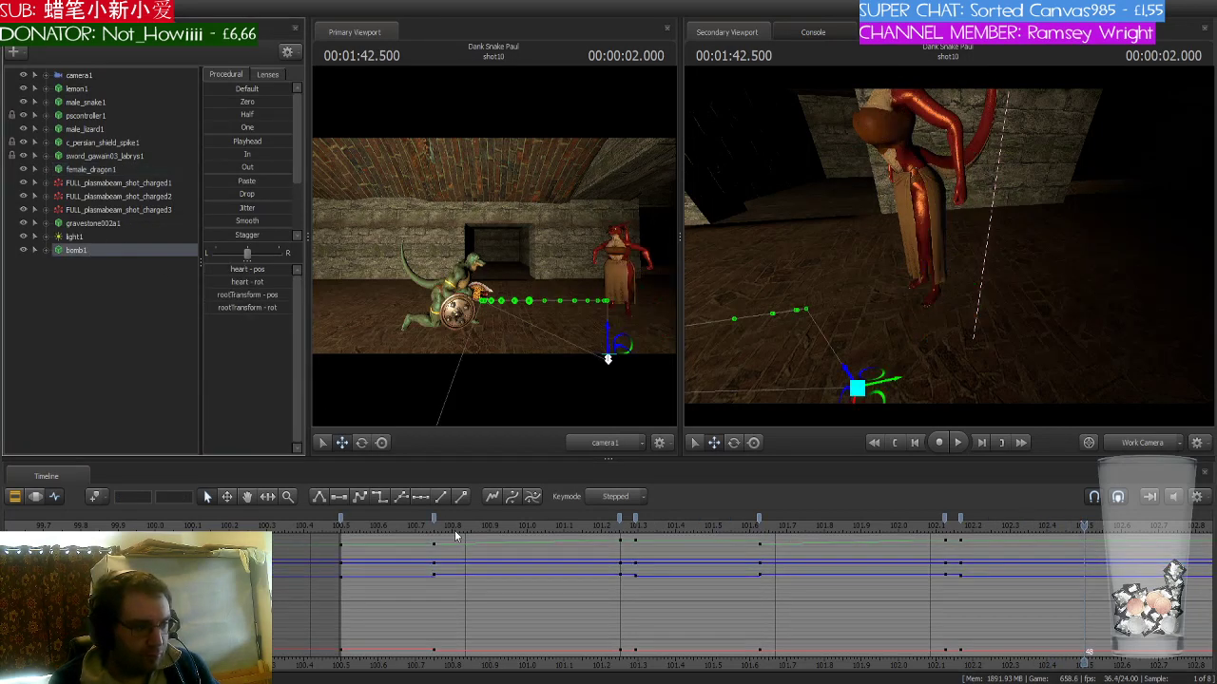
pyautogui.click(432, 523)
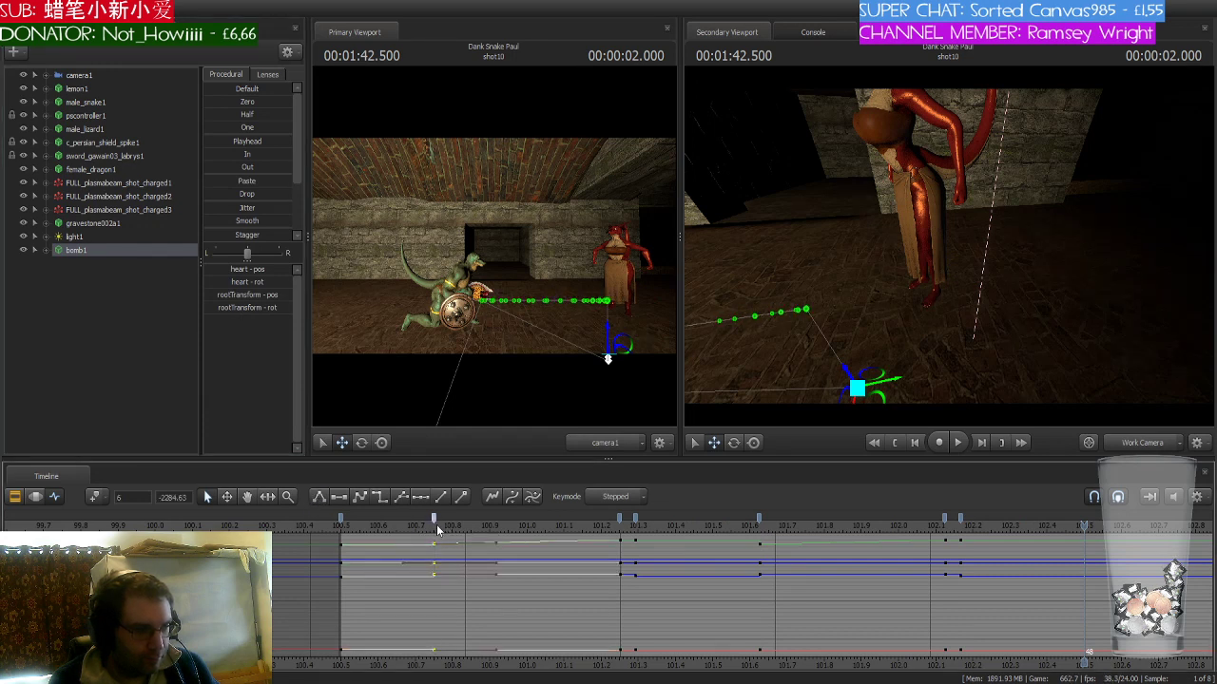
pyautogui.click(434, 532)
pyautogui.moveTo(433, 528); pyautogui.dragTo(620, 525)
pyautogui.press('space')
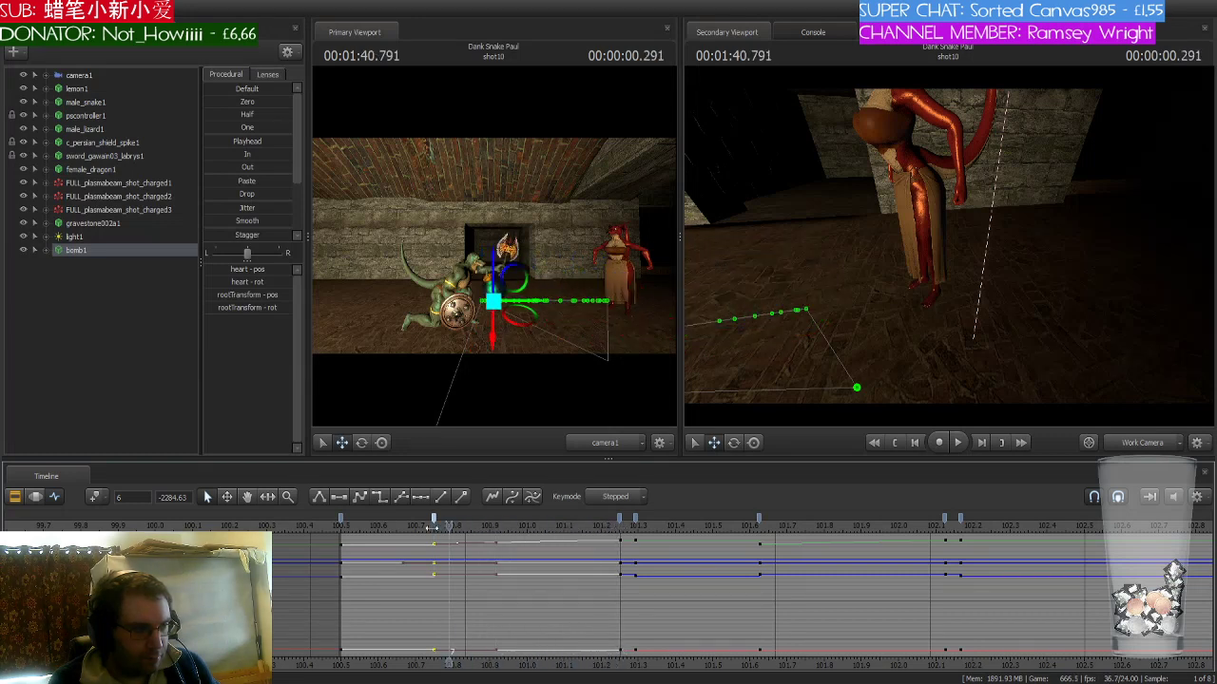
pyautogui.press('space')
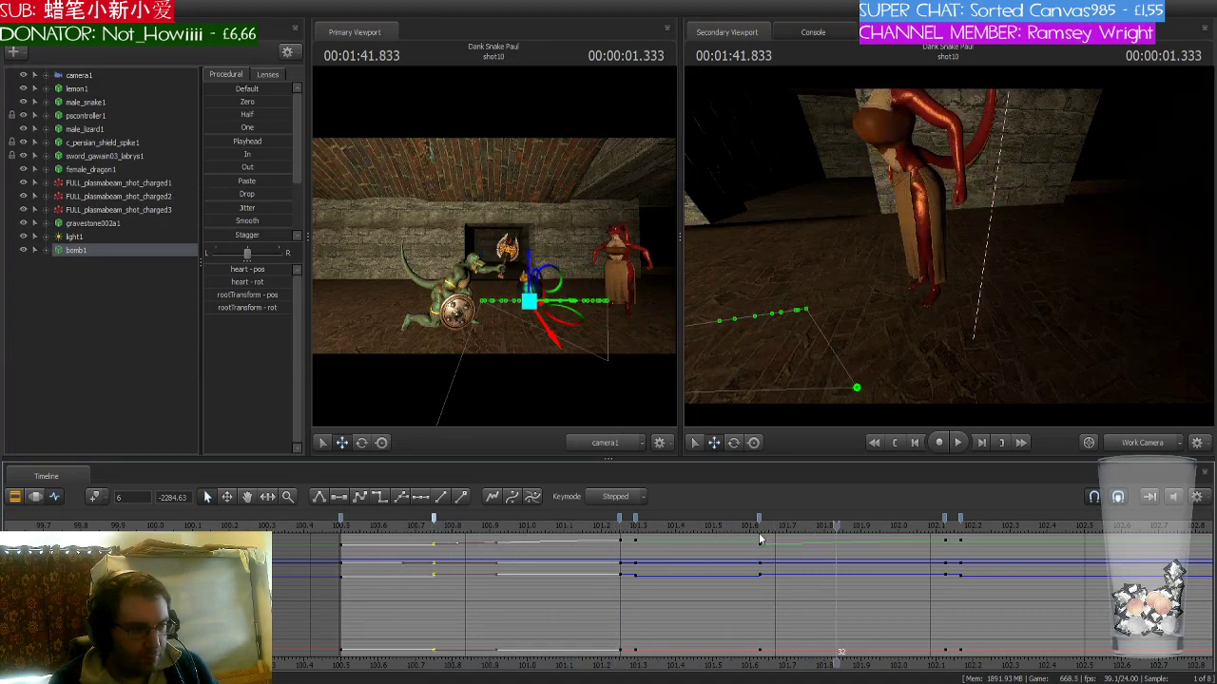
pyautogui.moveTo(465, 528); pyautogui.dragTo(440, 528)
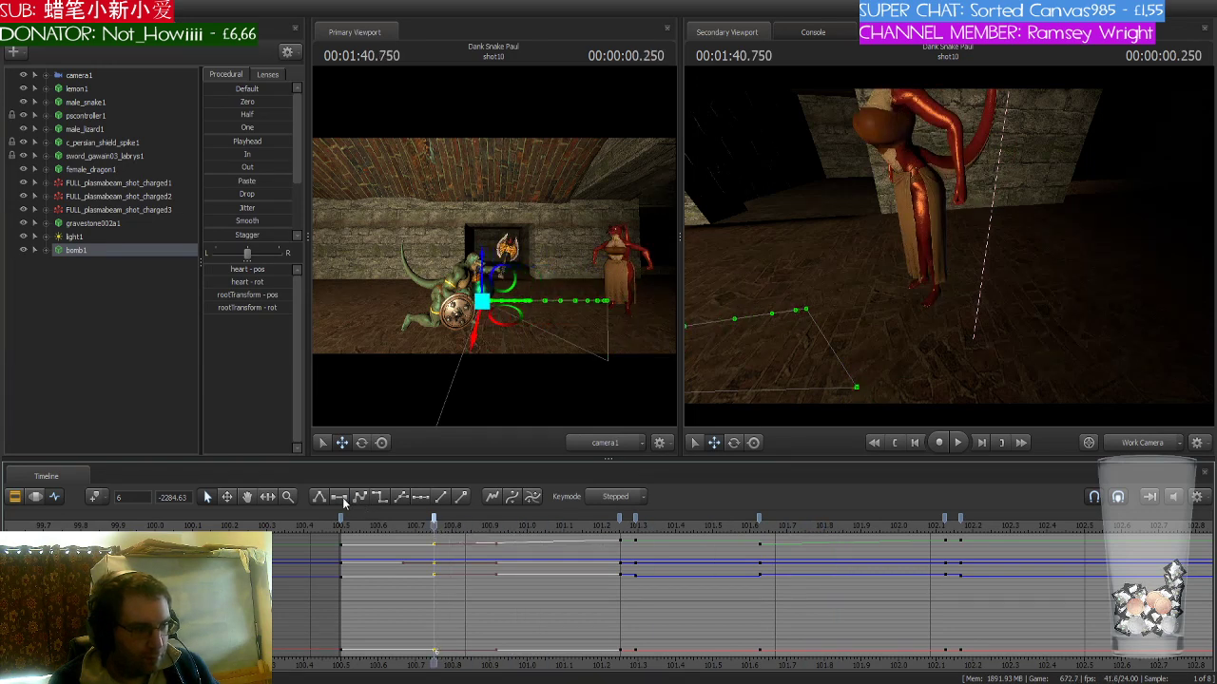
pyautogui.click(475, 527)
pyautogui.moveTo(481, 528); pyautogui.dragTo(439, 534)
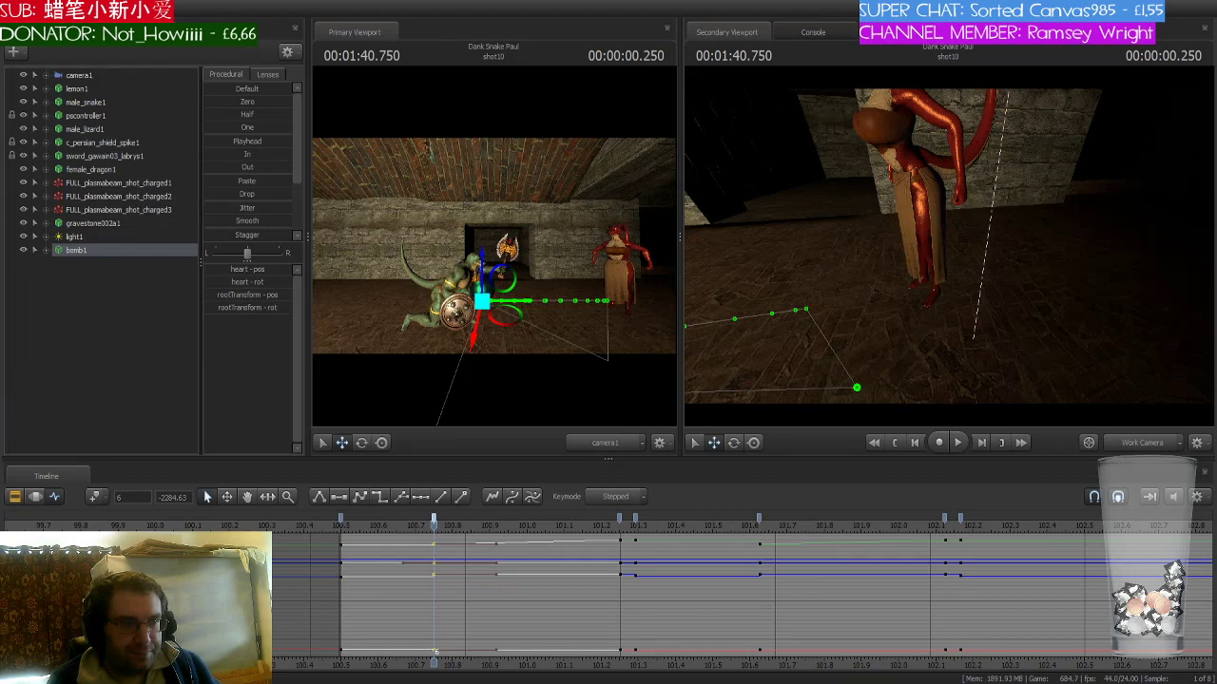
pyautogui.press('space')
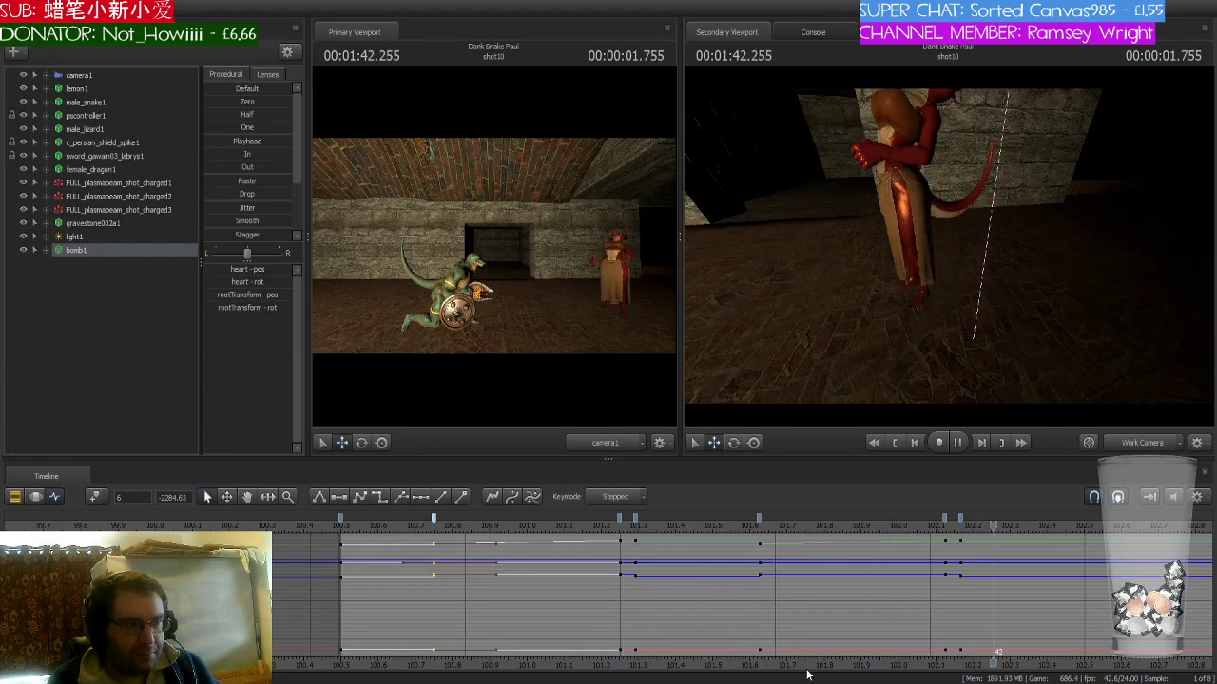
pyautogui.press('space')
pyautogui.moveTo(1120, 526); pyautogui.dragTo(963, 529)
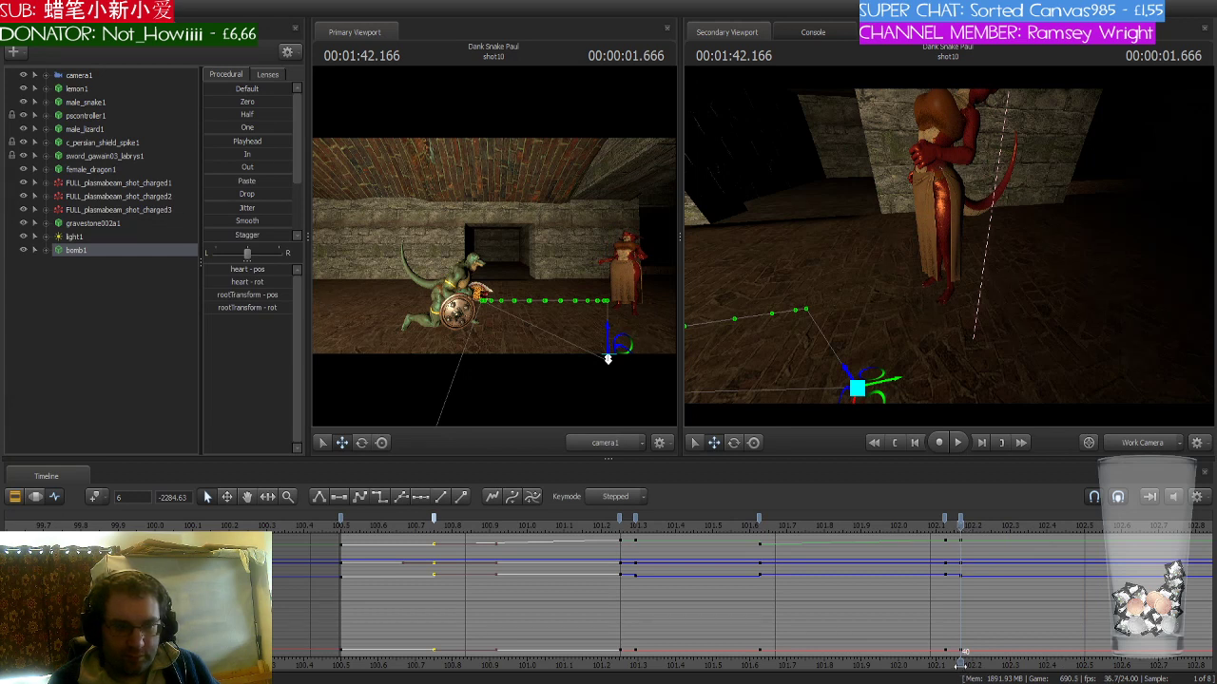
# - Copy male_lizard1's keyframes at 00:01:41.625 and 00:01:41.875 to start at 00:01:42.500, where the dragon's second shake ends
pyautogui.moveTo(960, 664); pyautogui.dragTo(778, 651, button='middle')
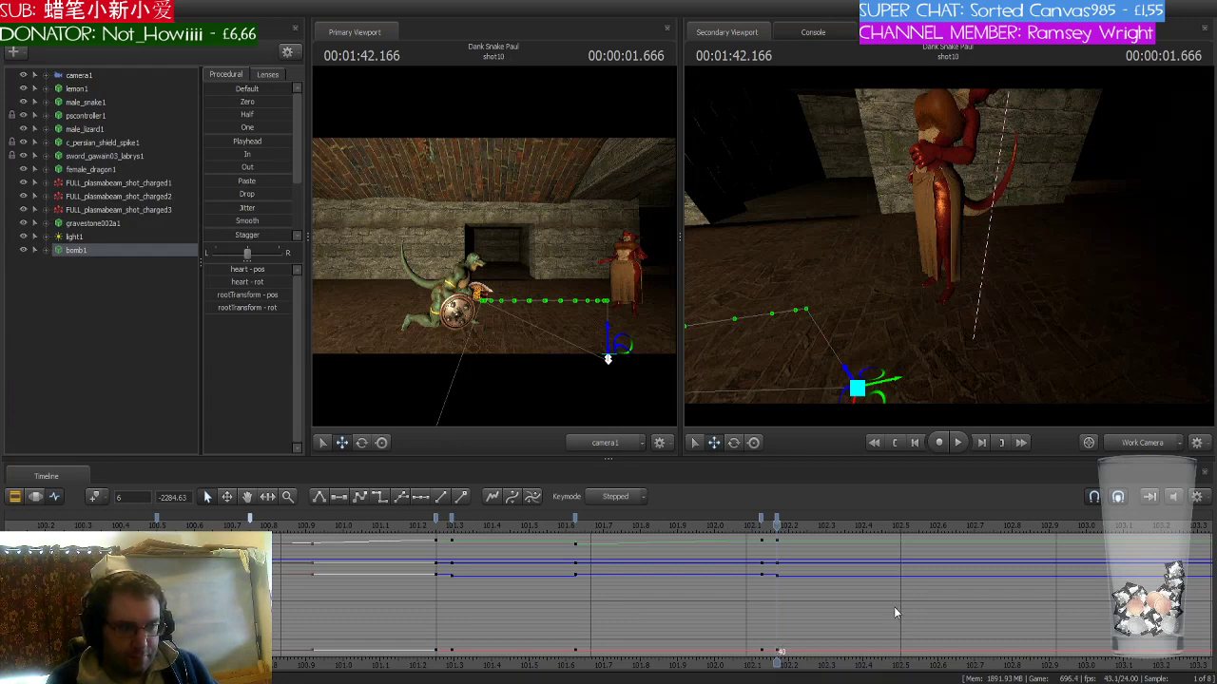
pyautogui.moveTo(737, 589); pyautogui.dragTo(627, 579, button='middle')
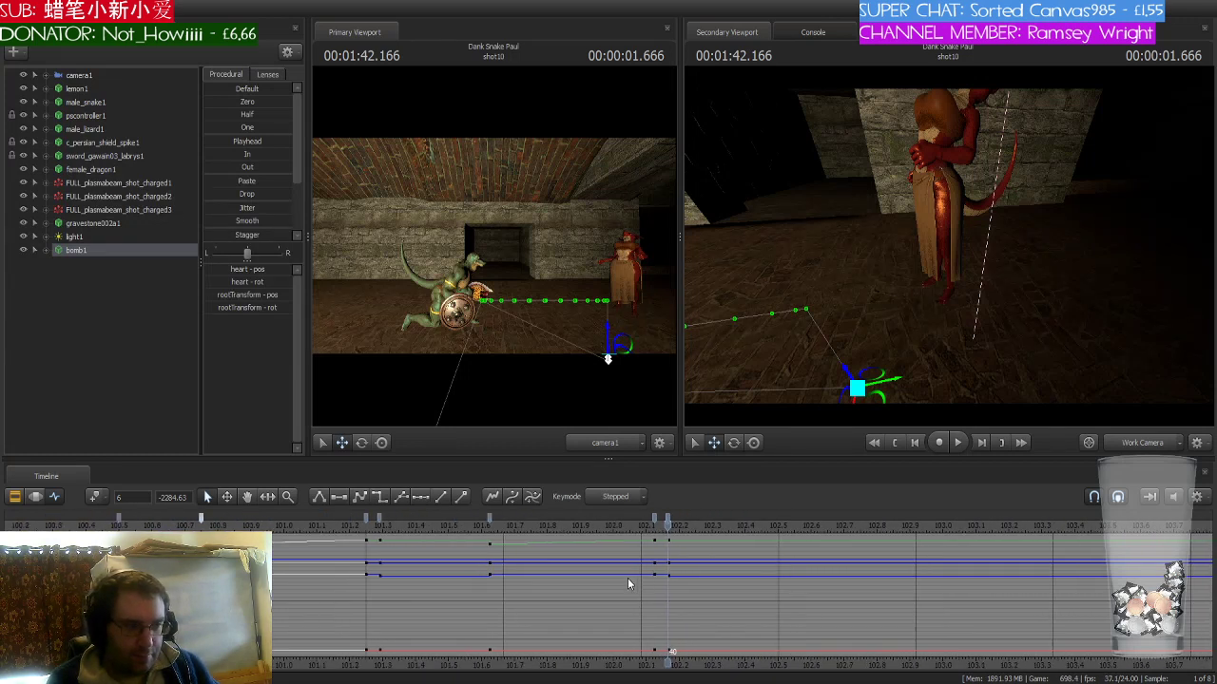
pyautogui.scroll(-2, 627, 578)
pyautogui.moveTo(668, 527); pyautogui.dragTo(711, 547)
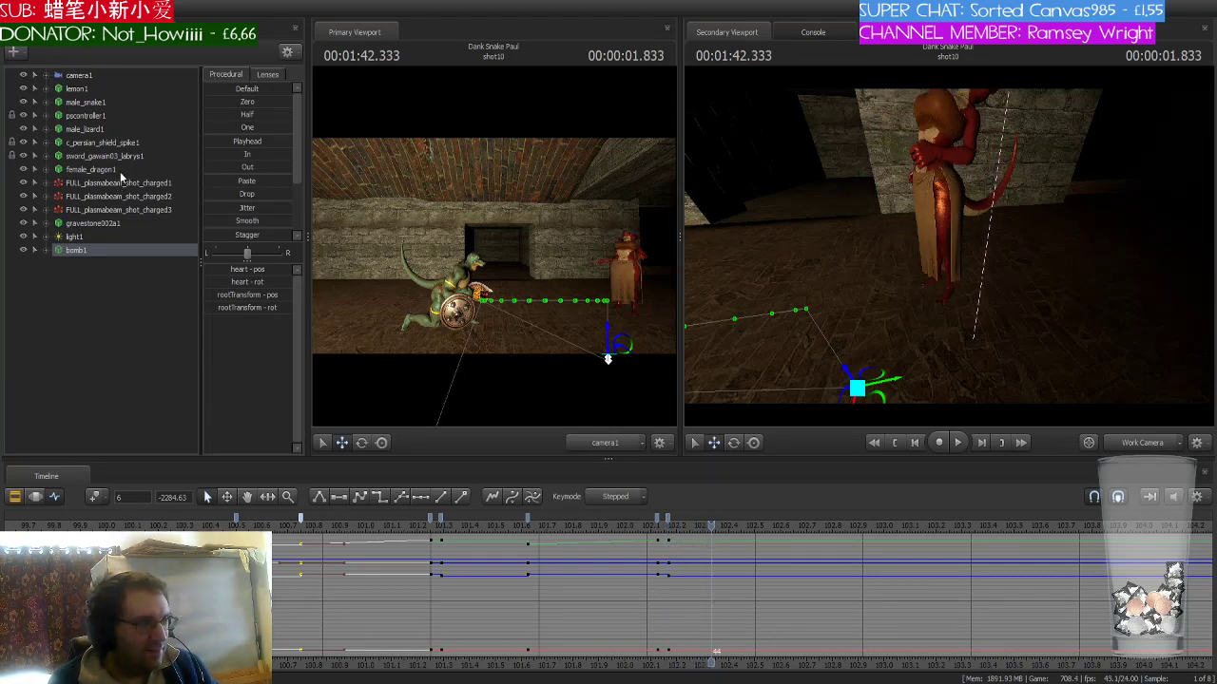
pyautogui.click(90, 169)
pyautogui.moveTo(713, 530); pyautogui.dragTo(755, 548)
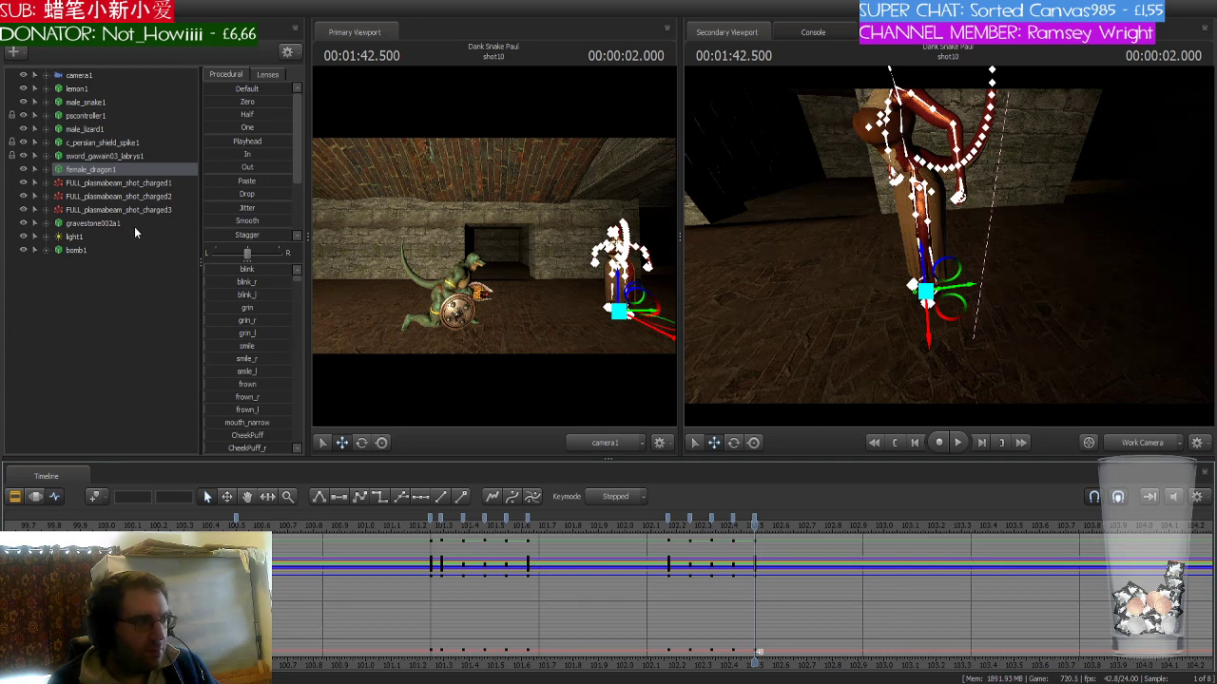
pyautogui.click(116, 128)
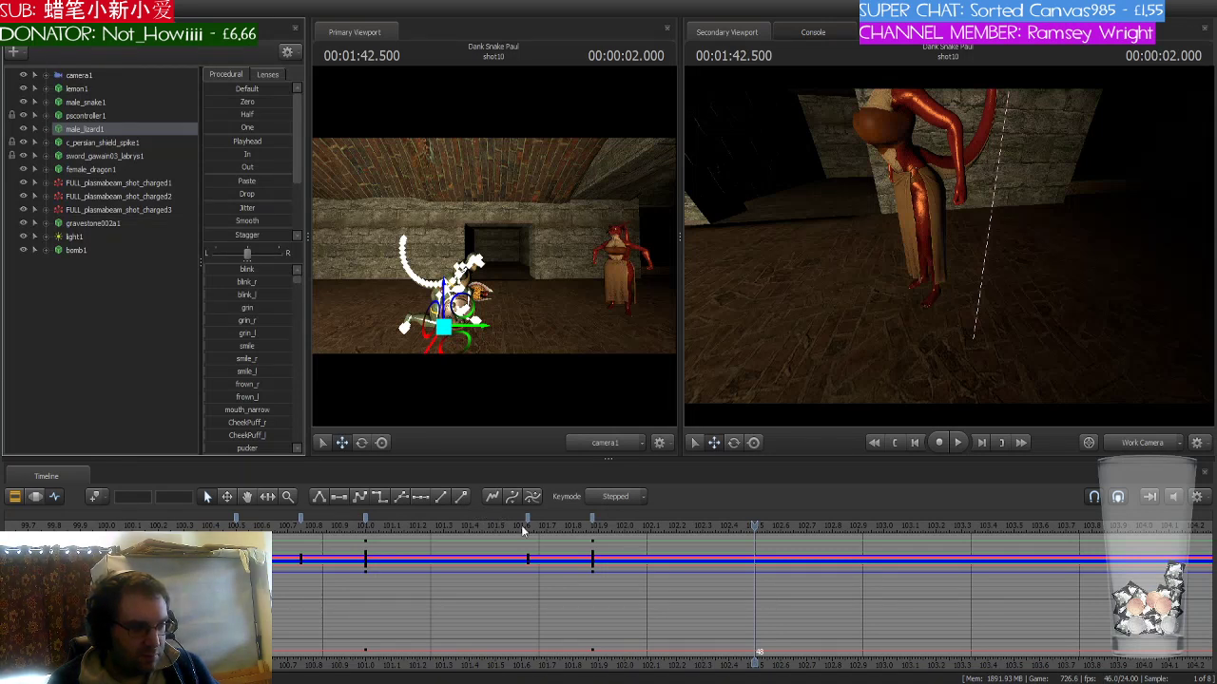
pyautogui.moveTo(526, 517); pyautogui.dragTo(591, 523)
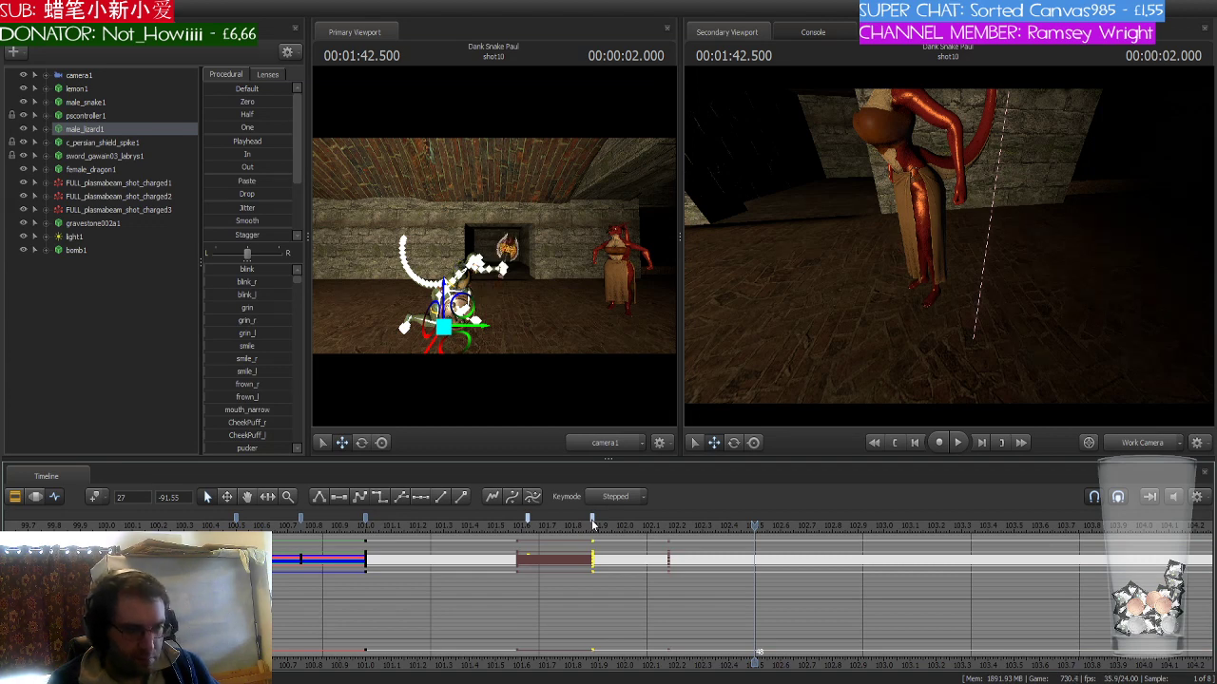
pyautogui.click(609, 528)
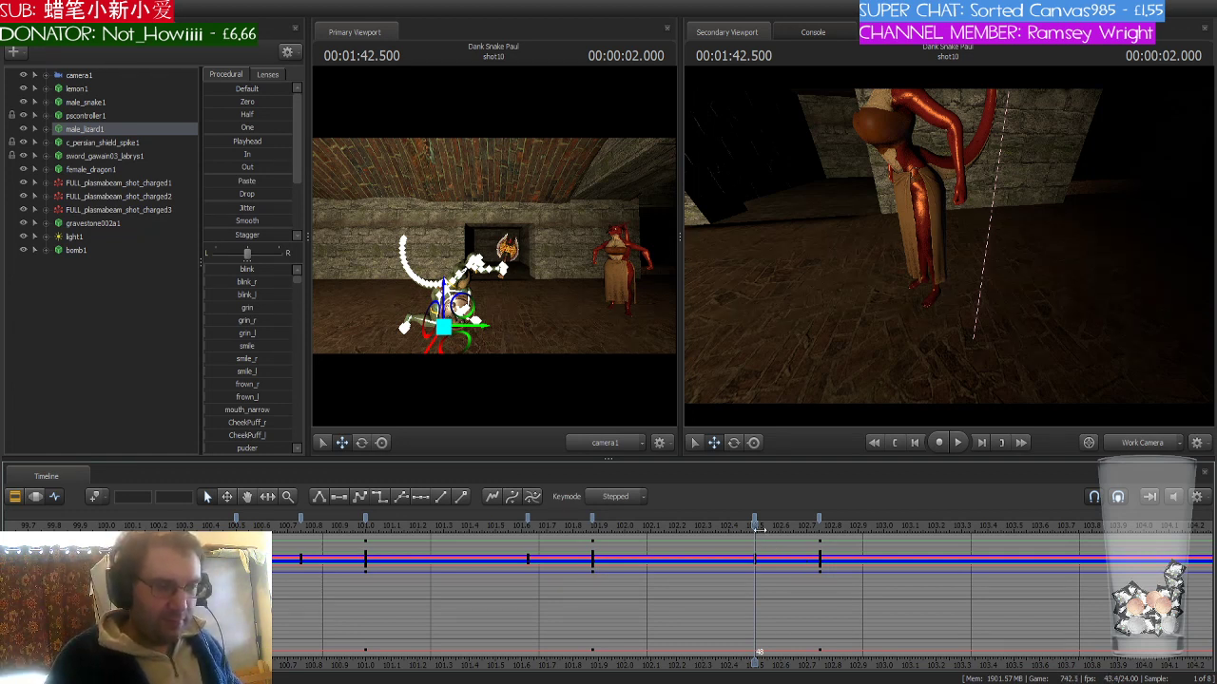
pyautogui.moveTo(783, 524); pyautogui.dragTo(751, 524)
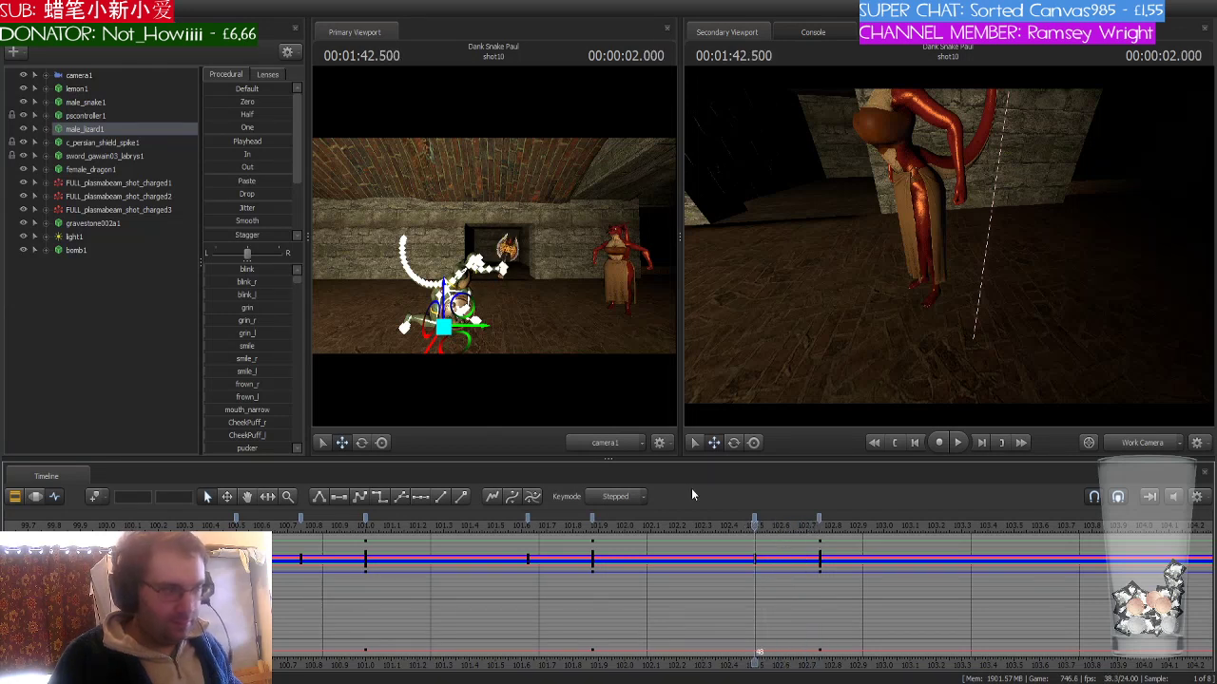
# - Copy bomb1's keyframes from 00:01:41.625 through 00:01:42.166 to start at 00:01:42.500, and apply stepped tangents to its keyframe at 00:01:42.166
pyautogui.click(112, 221)
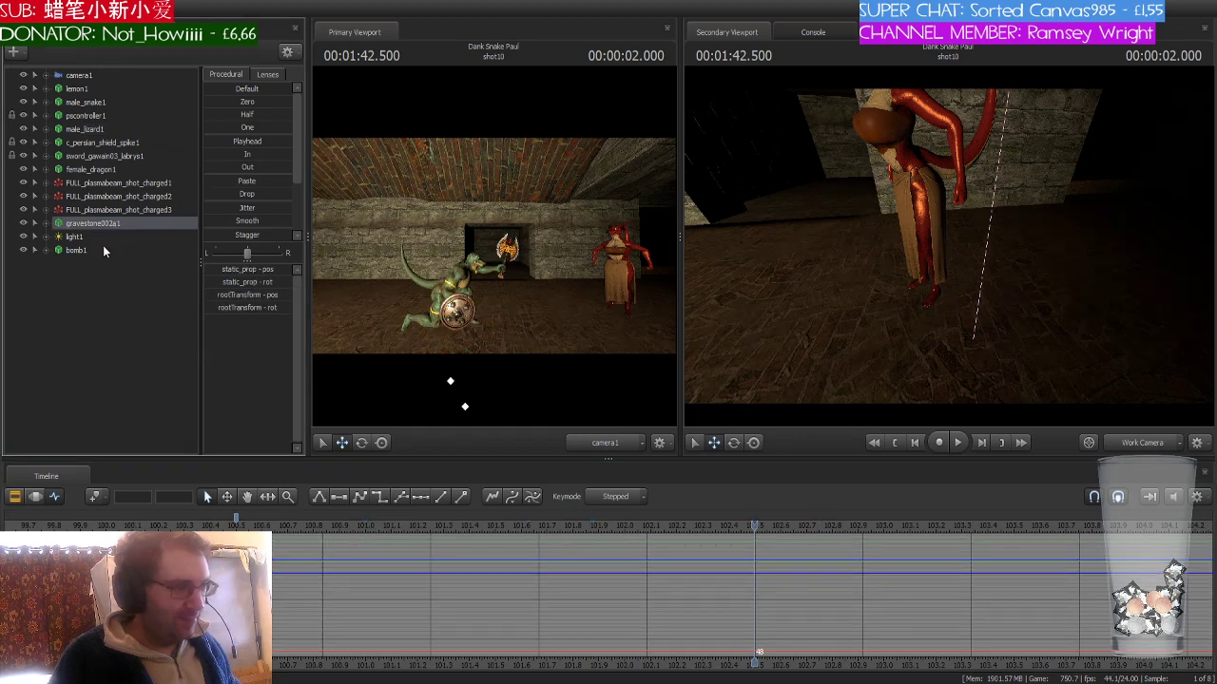
pyautogui.click(92, 252)
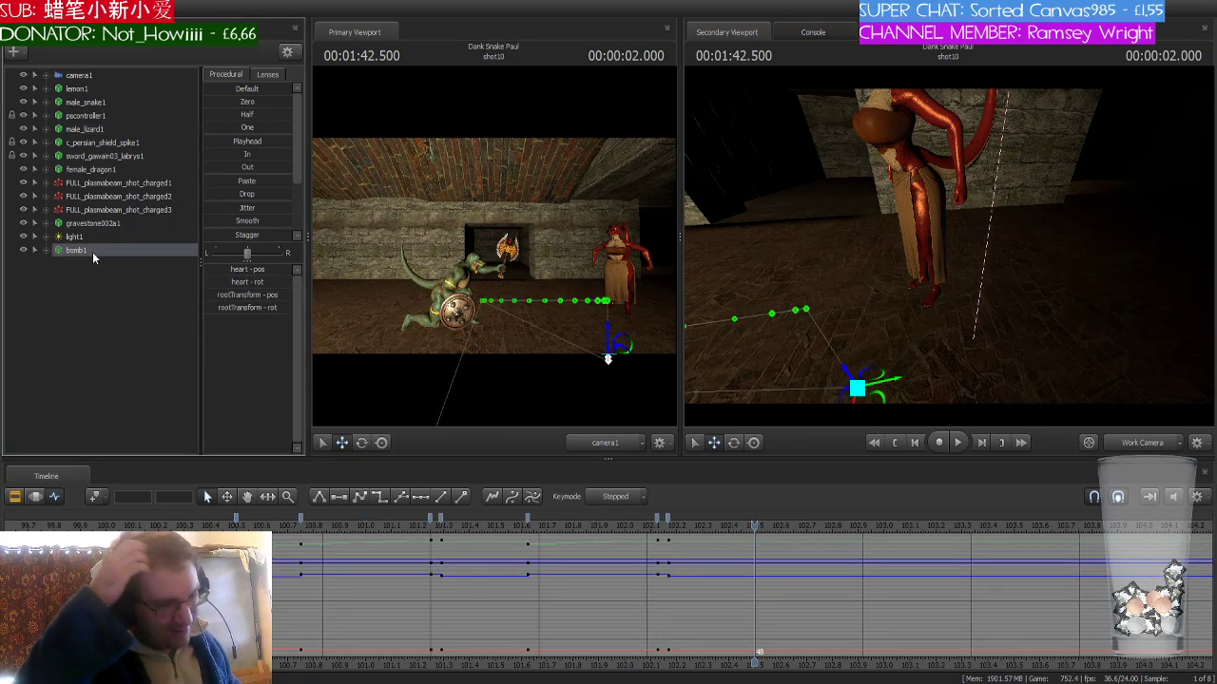
pyautogui.click(528, 527)
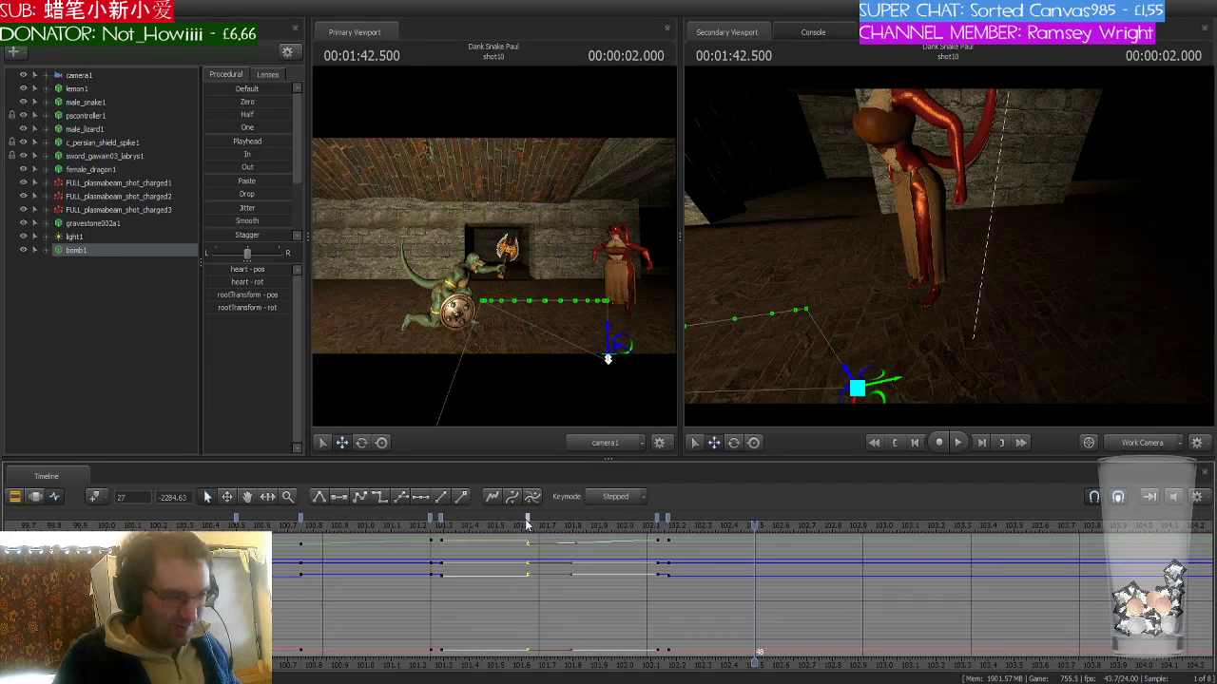
pyautogui.keyDown('shift'); pyautogui.click(665, 519); pyautogui.keyUp('shift')
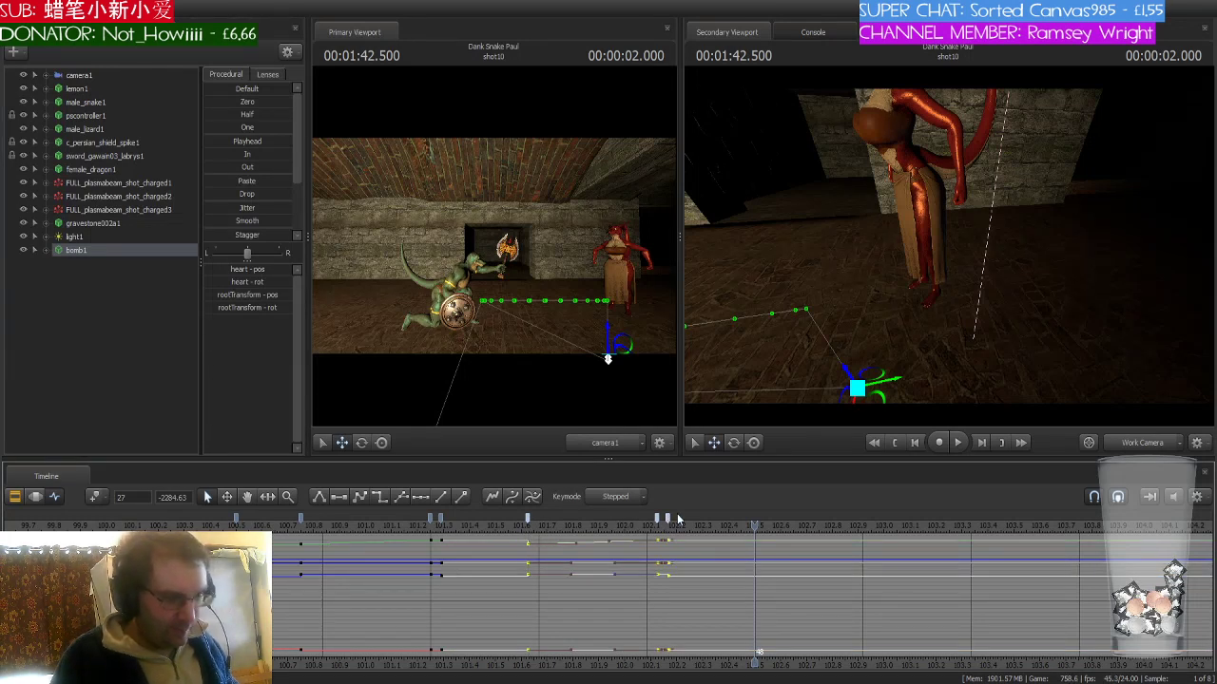
pyautogui.hotkey('ctrl', 'v')
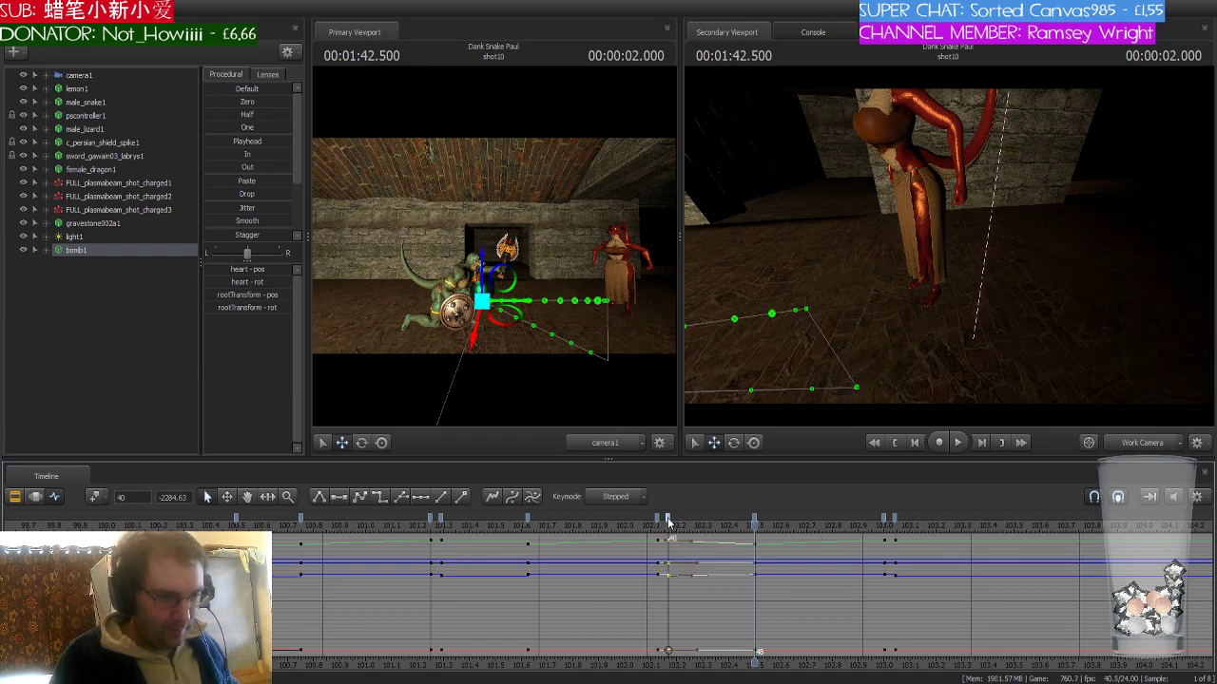
pyautogui.click(380, 496)
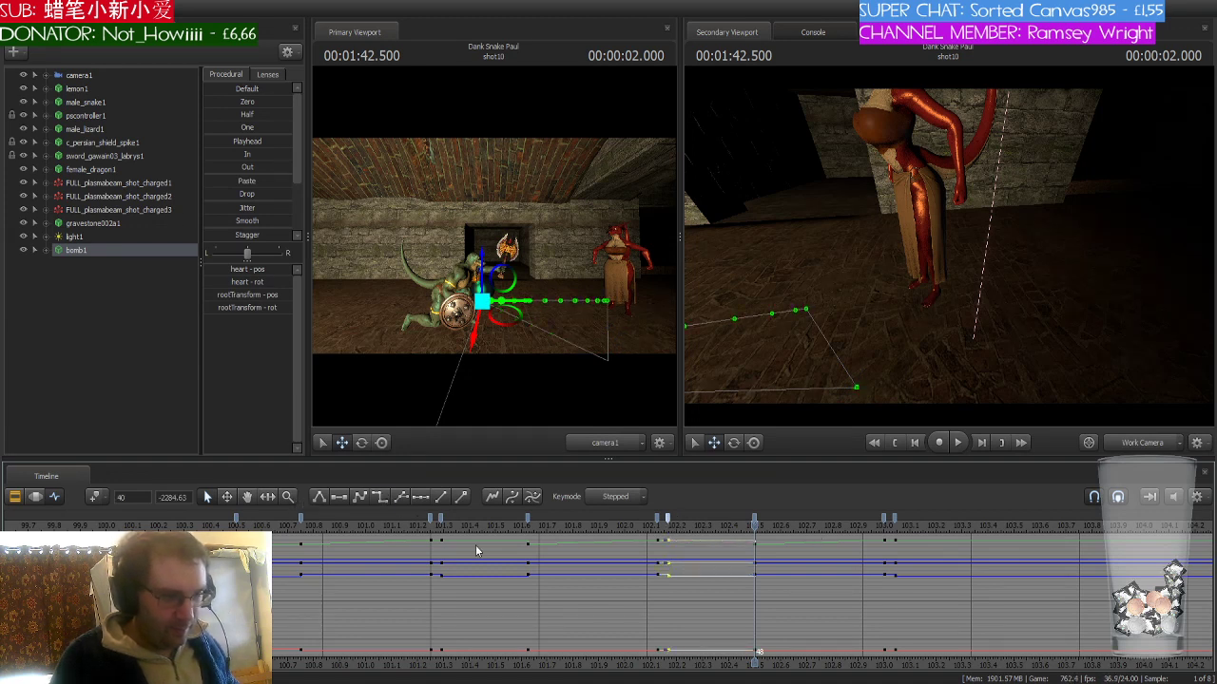
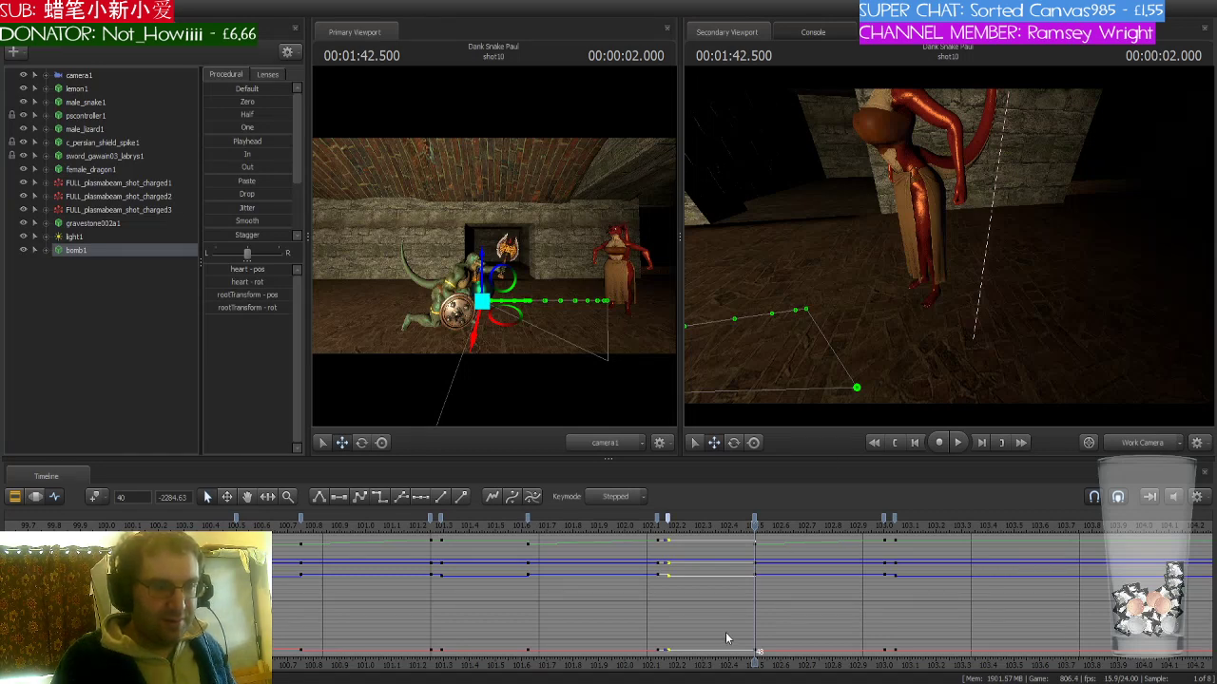
# - Play the shot, try stepped tangents on bomb1's keyframe at 00:01:41.625, and play the second bomb throw from there
pyautogui.moveTo(759, 652); pyautogui.dragTo(233, 654)
pyautogui.press('space')
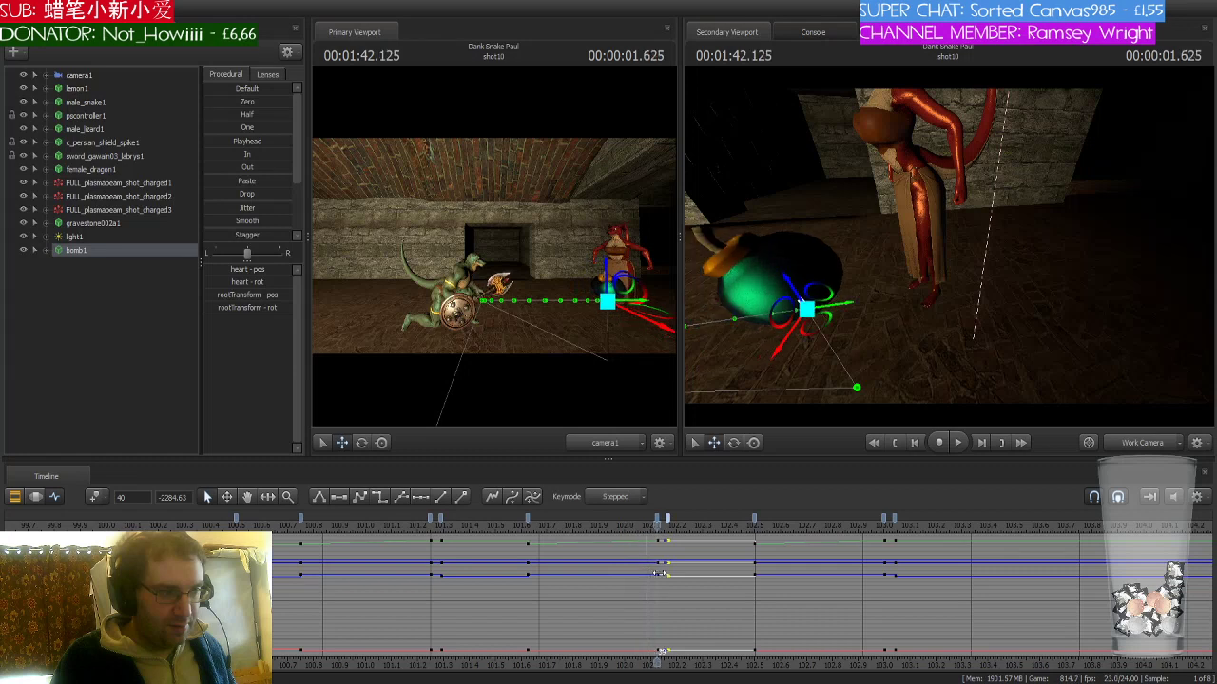
pyautogui.moveTo(552, 561); pyautogui.dragTo(530, 558)
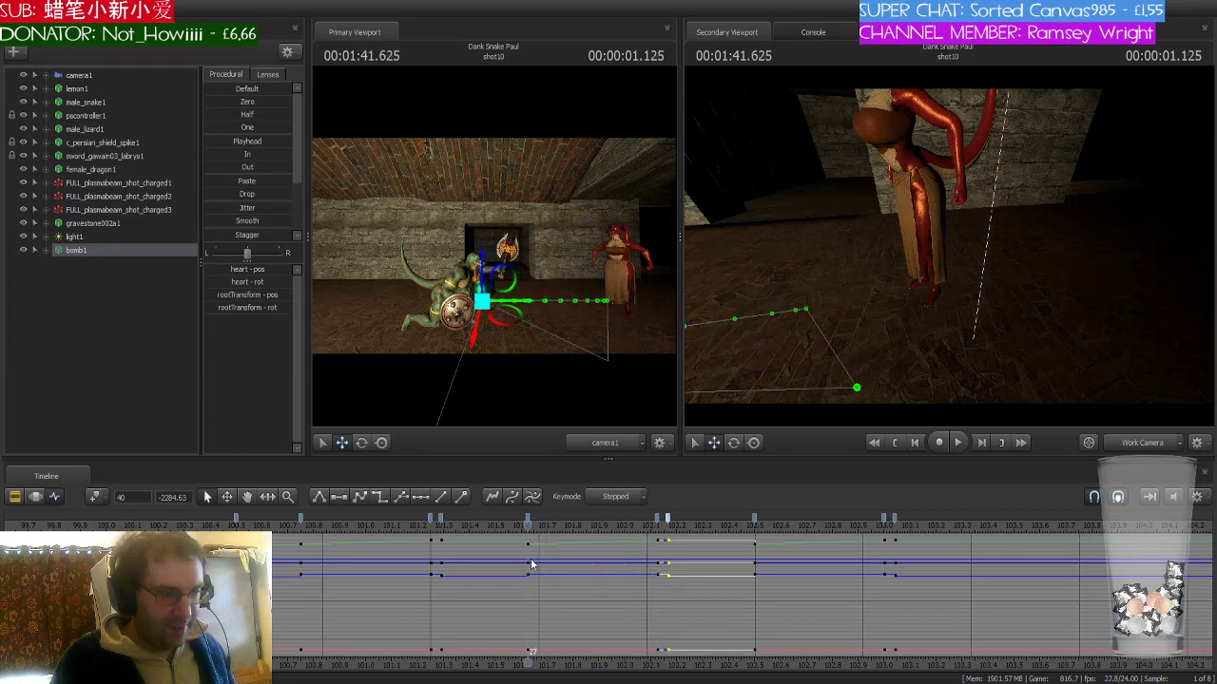
pyautogui.click(528, 518)
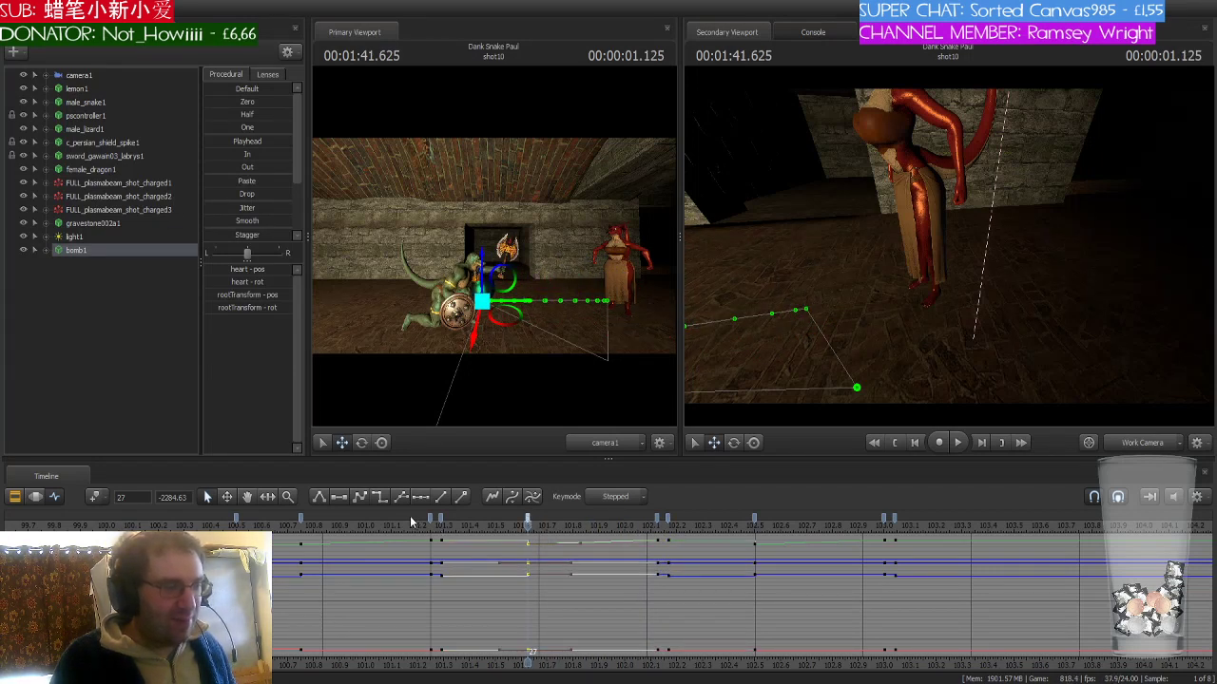
pyautogui.click(381, 502)
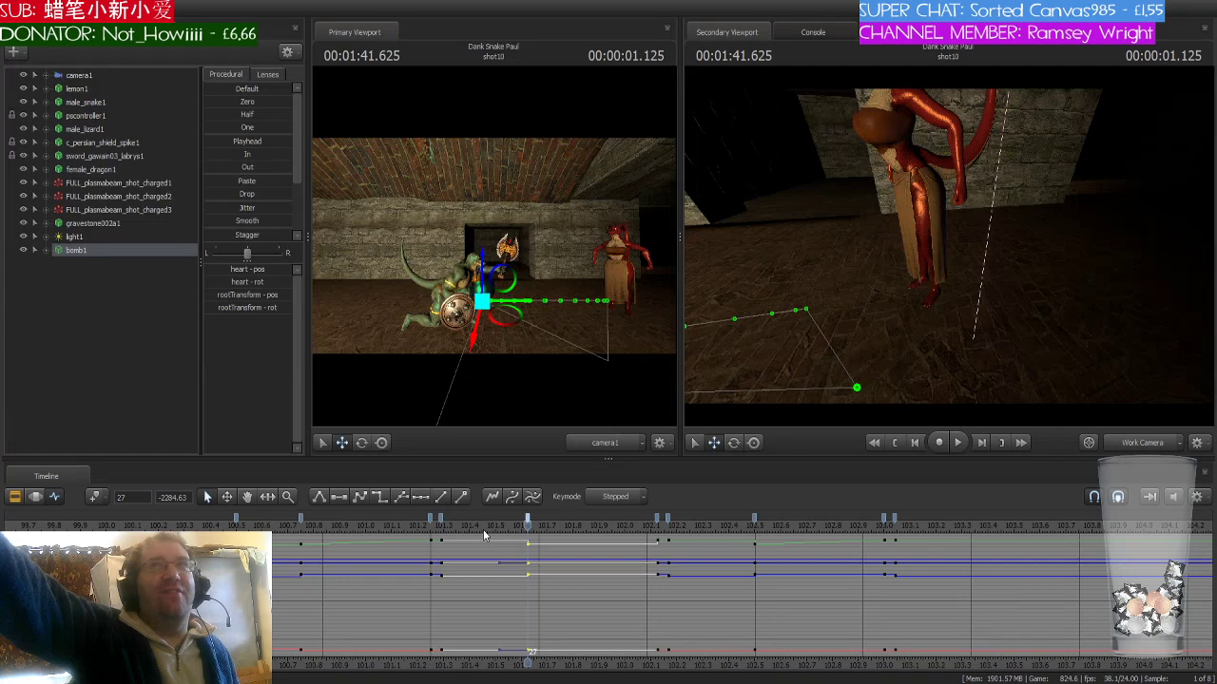
pyautogui.press('space')
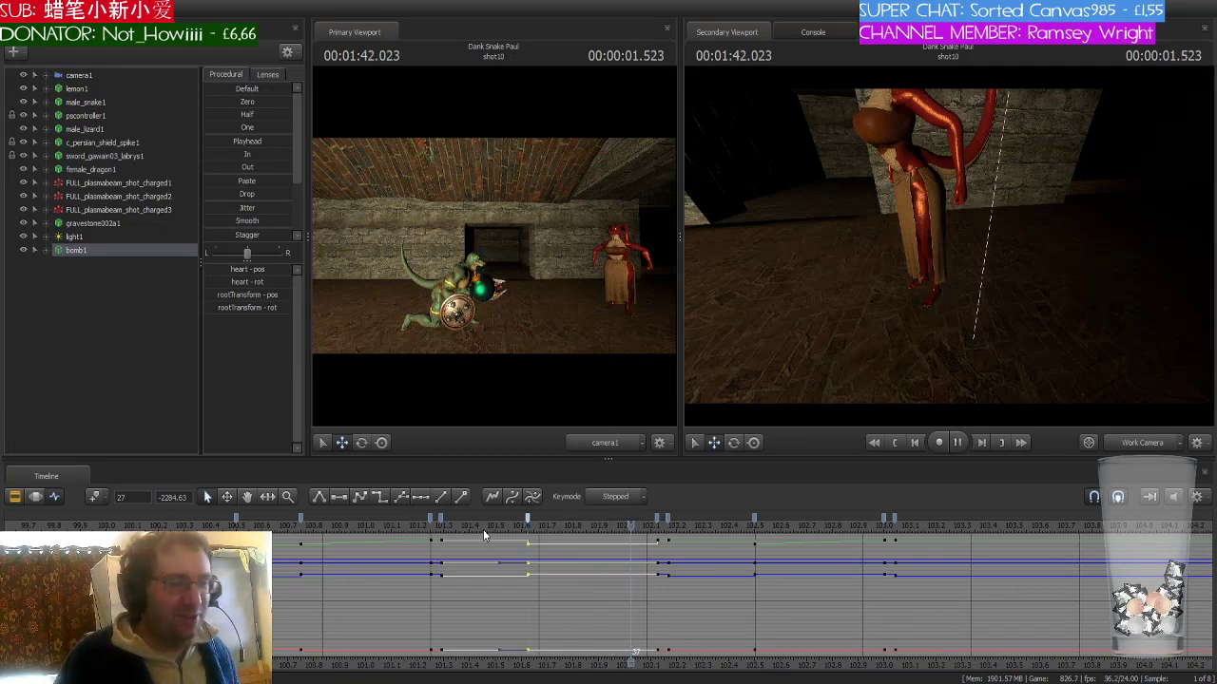
pyautogui.press('space')
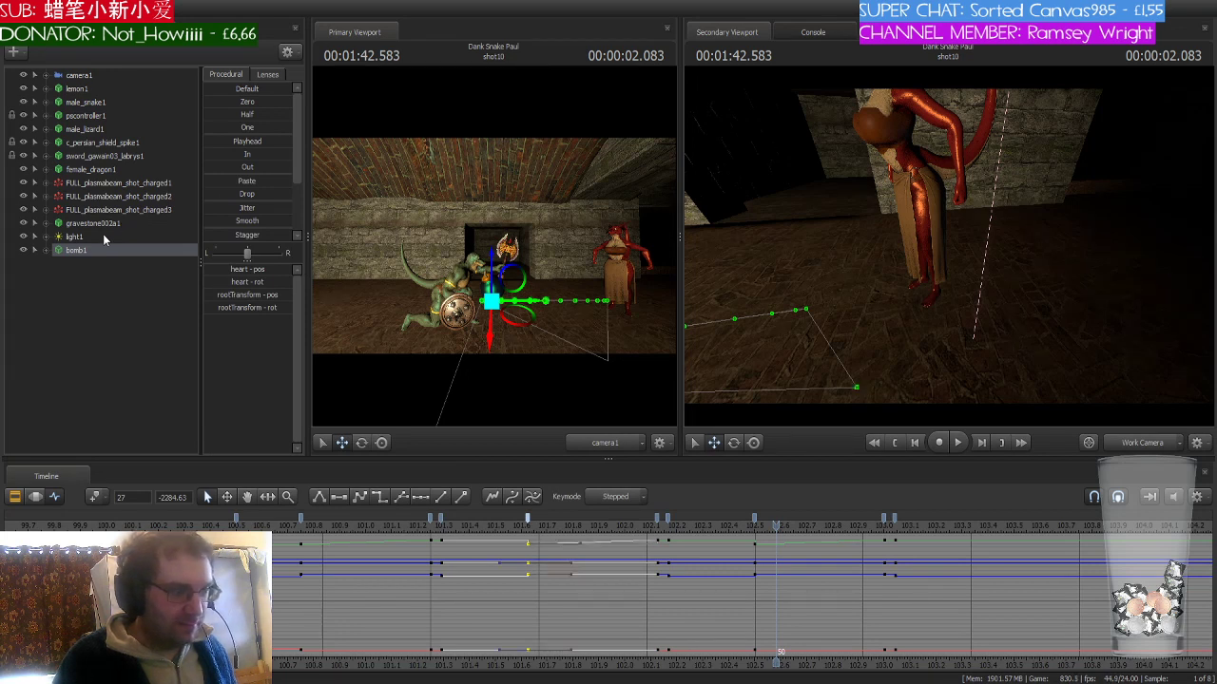
# - Apply stepped tangents to male_lizard1's keyframe at 00:01:41.875
pyautogui.click(106, 127)
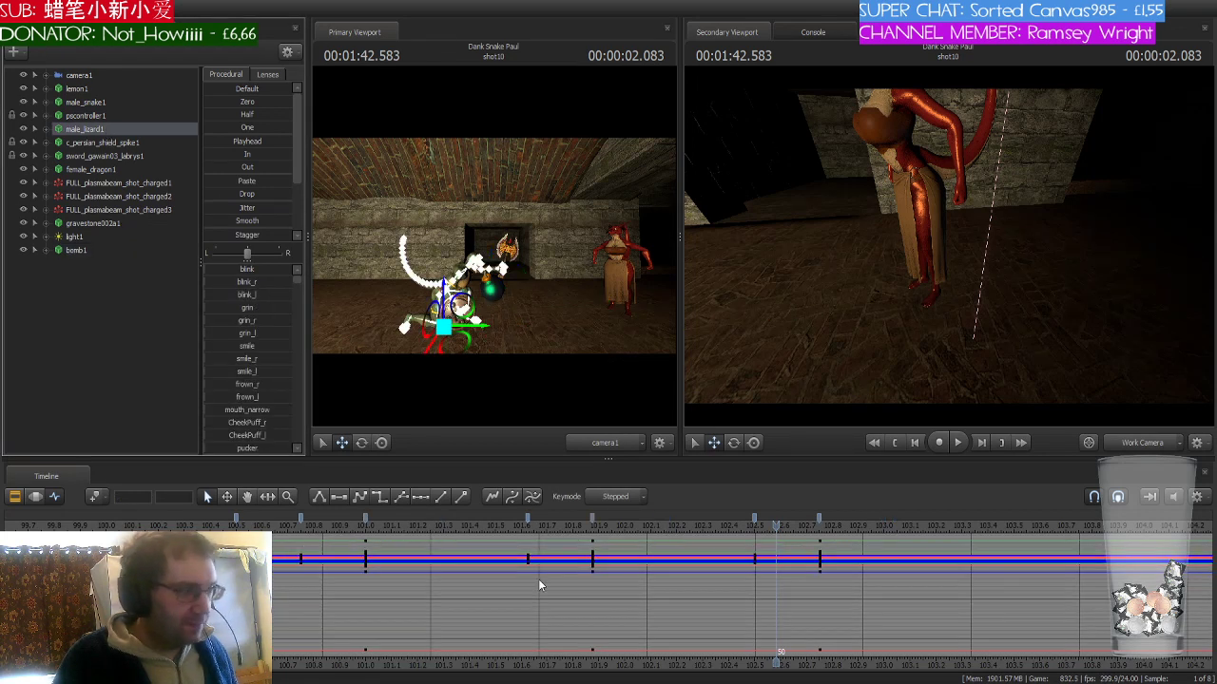
pyautogui.moveTo(776, 526)
pyautogui.mouseDown()
pyautogui.moveTo(585, 545)
pyautogui.moveTo(595, 545)
pyautogui.mouseUp()
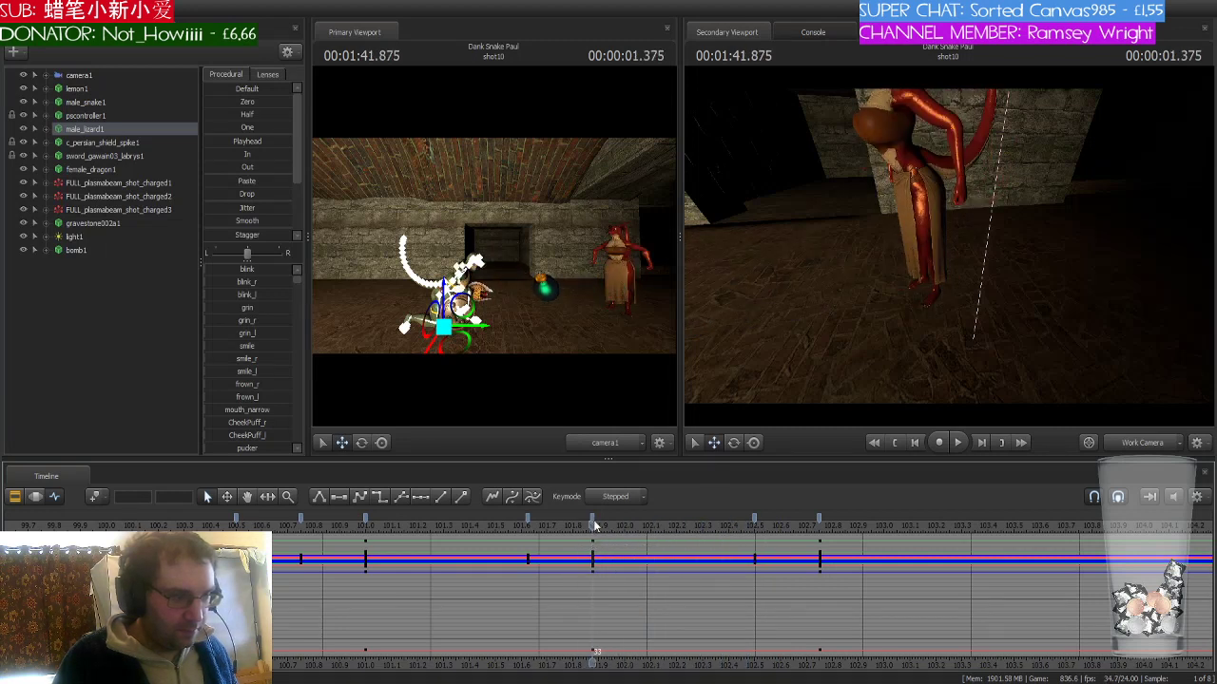
pyautogui.click(593, 520)
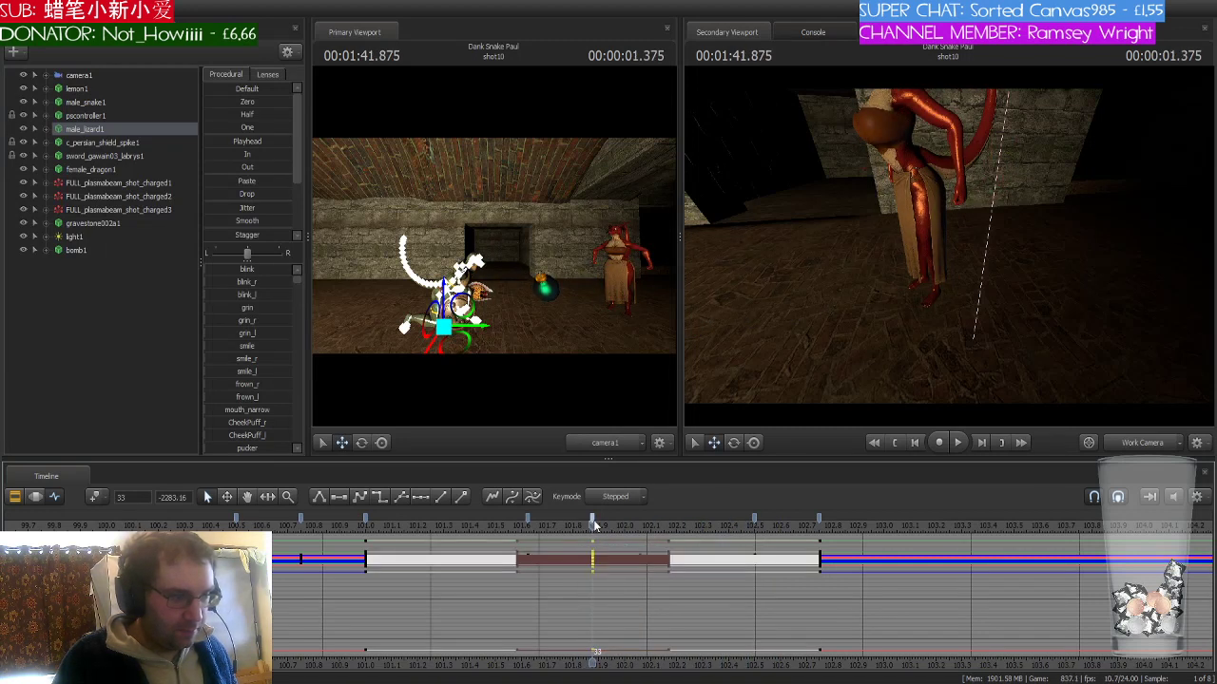
pyautogui.click(379, 498)
# - Copy female_dragon1's keyframe at 00:01:42.166 to 00:01:43.041, and apply stepped tangents to its keyframe at 00:01:42.500
pyautogui.moveTo(593, 530); pyautogui.dragTo(890, 543)
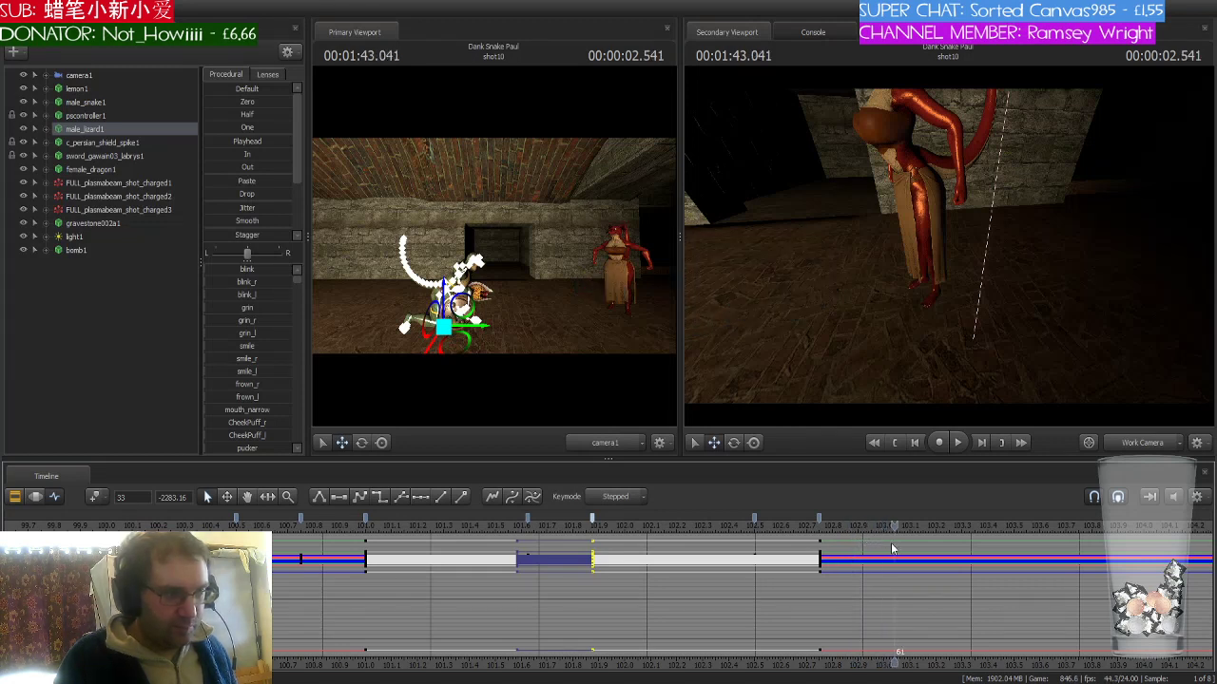
pyautogui.click(118, 170)
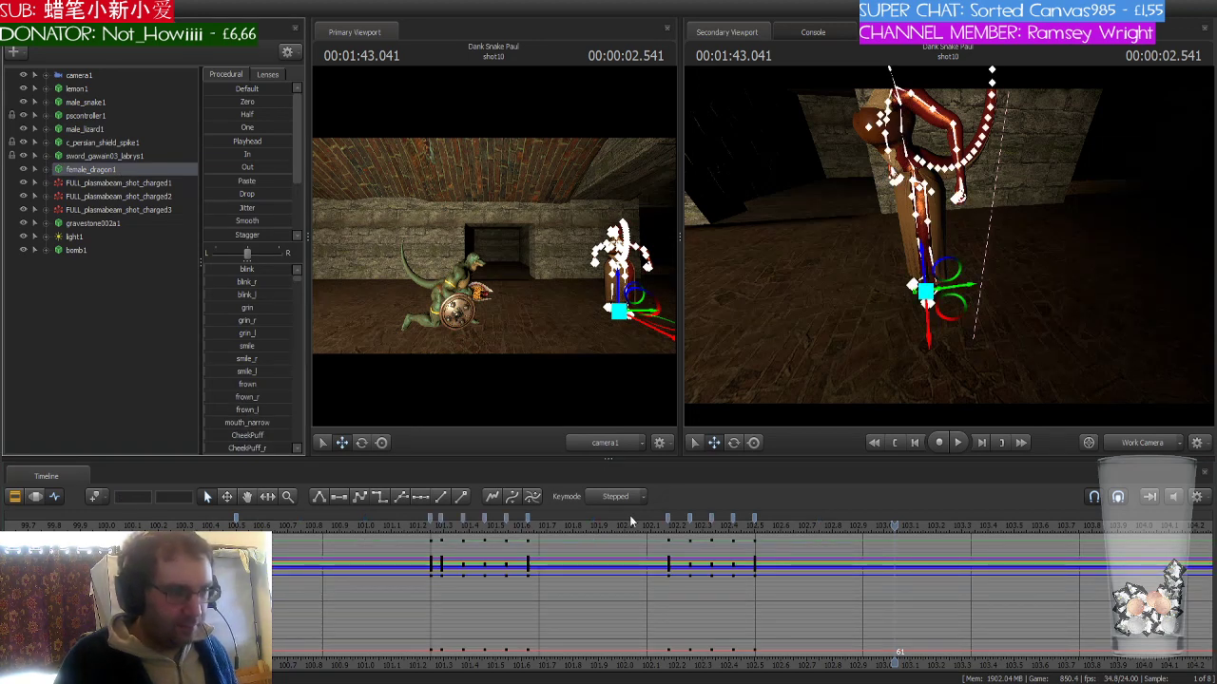
pyautogui.click(690, 527)
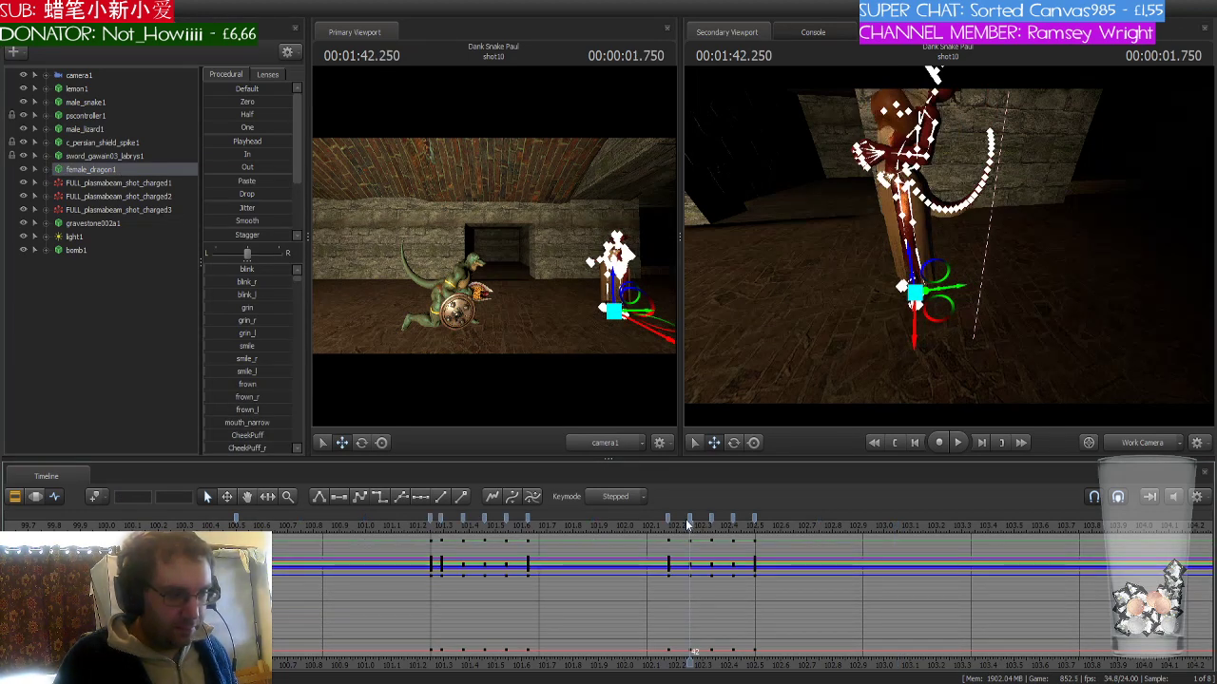
pyautogui.moveTo(690, 527); pyautogui.dragTo(668, 527)
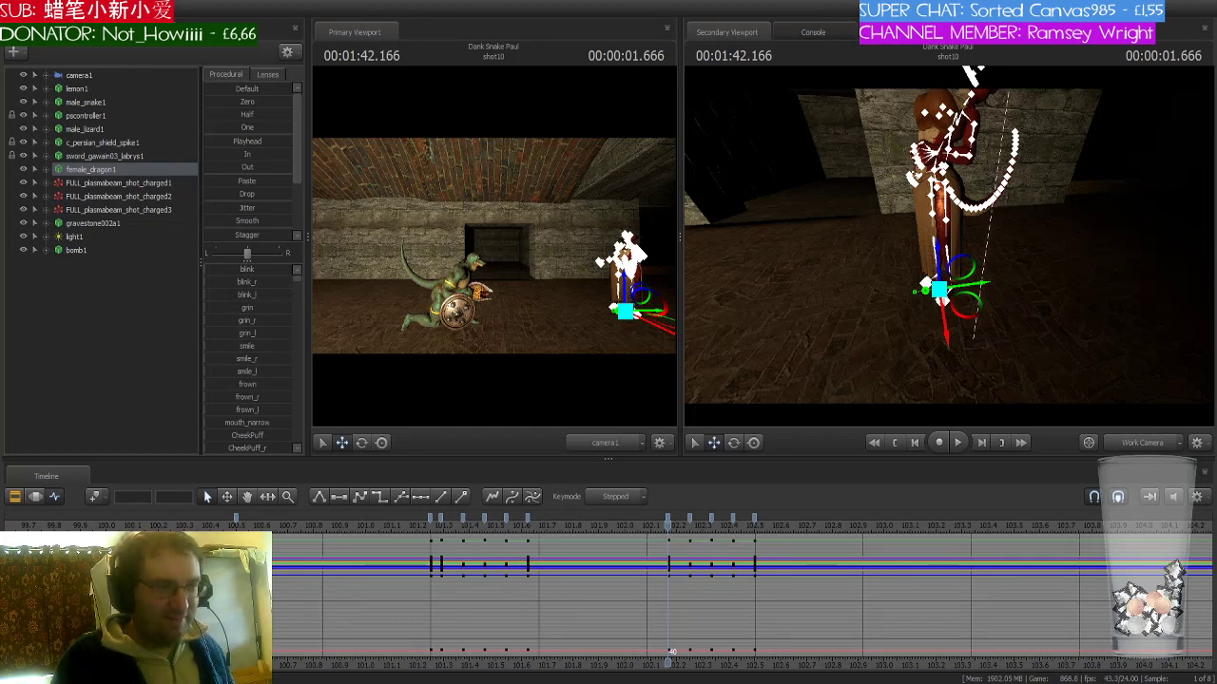
pyautogui.click(667, 517)
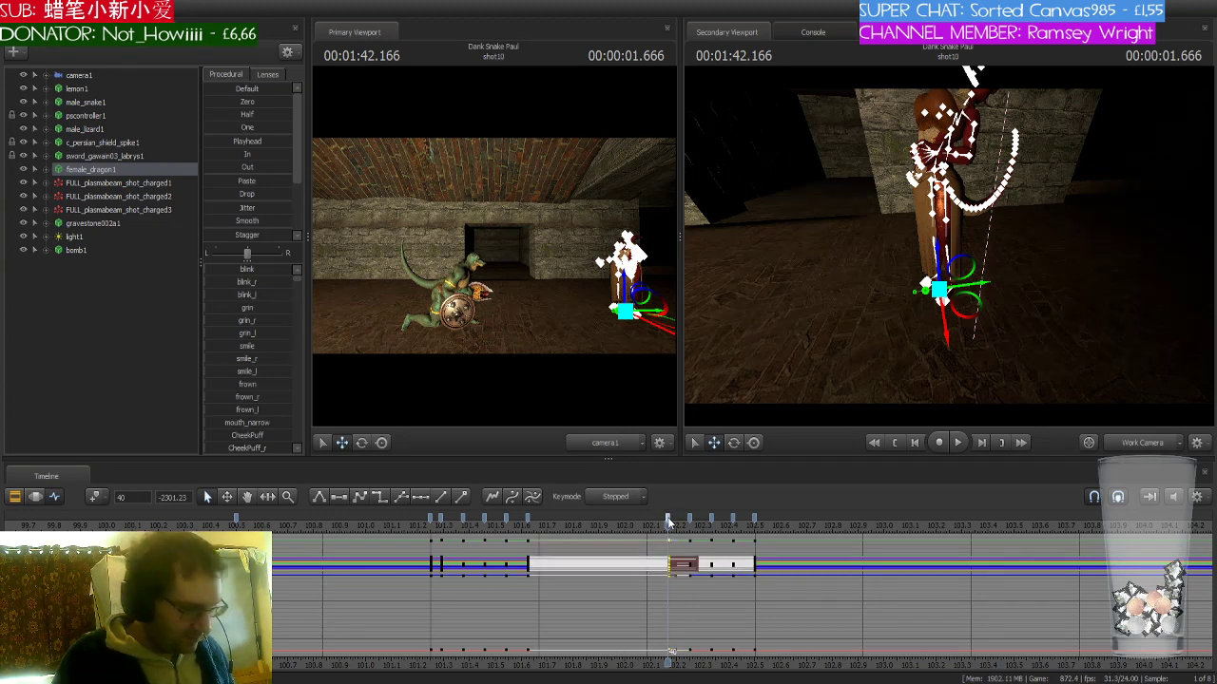
pyautogui.moveTo(704, 526); pyautogui.dragTo(894, 529)
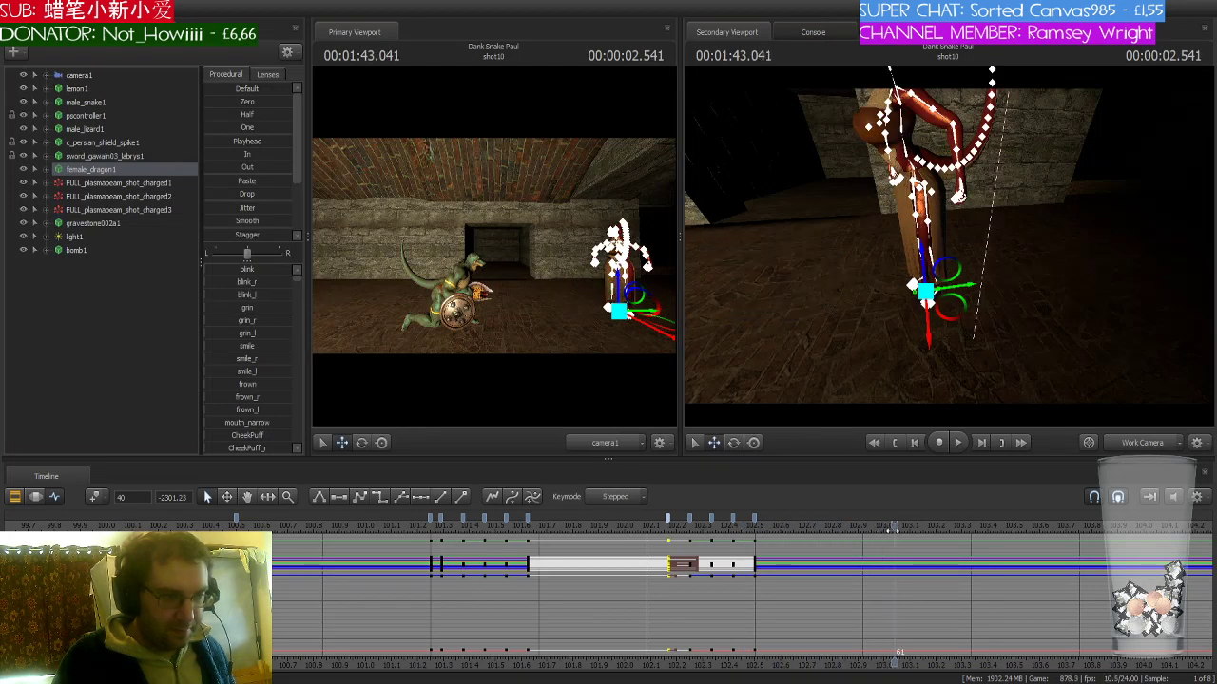
pyautogui.hotkey('ctrl', 'v')
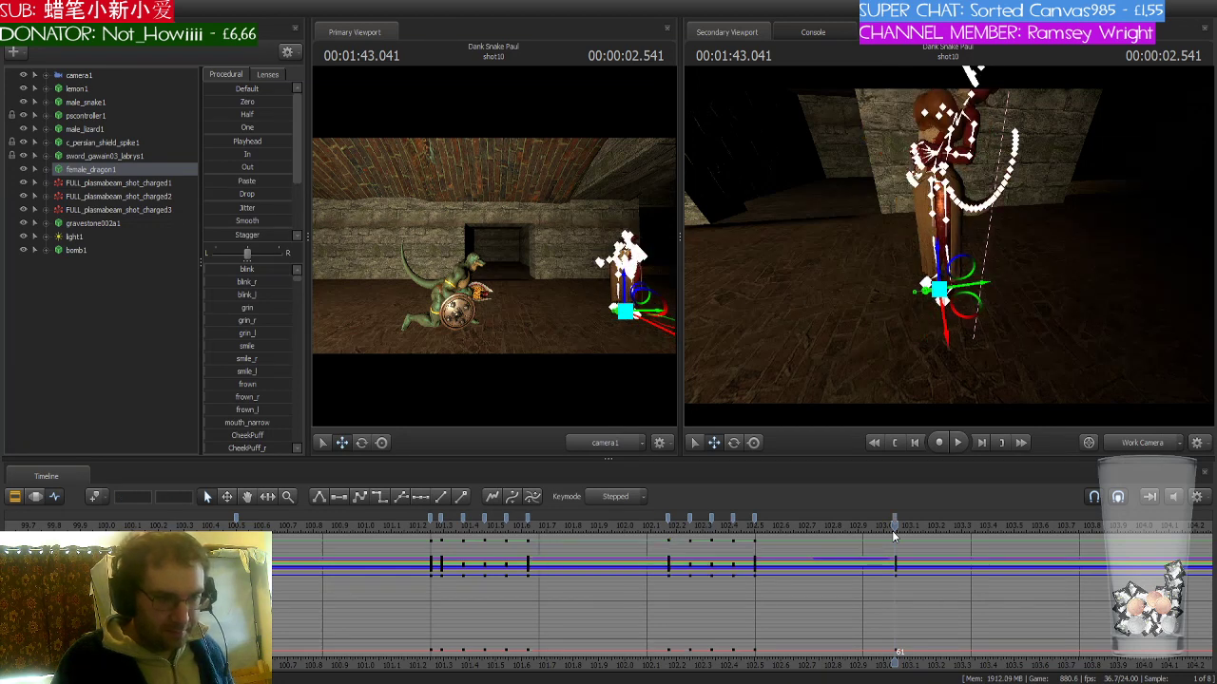
pyautogui.click(755, 519)
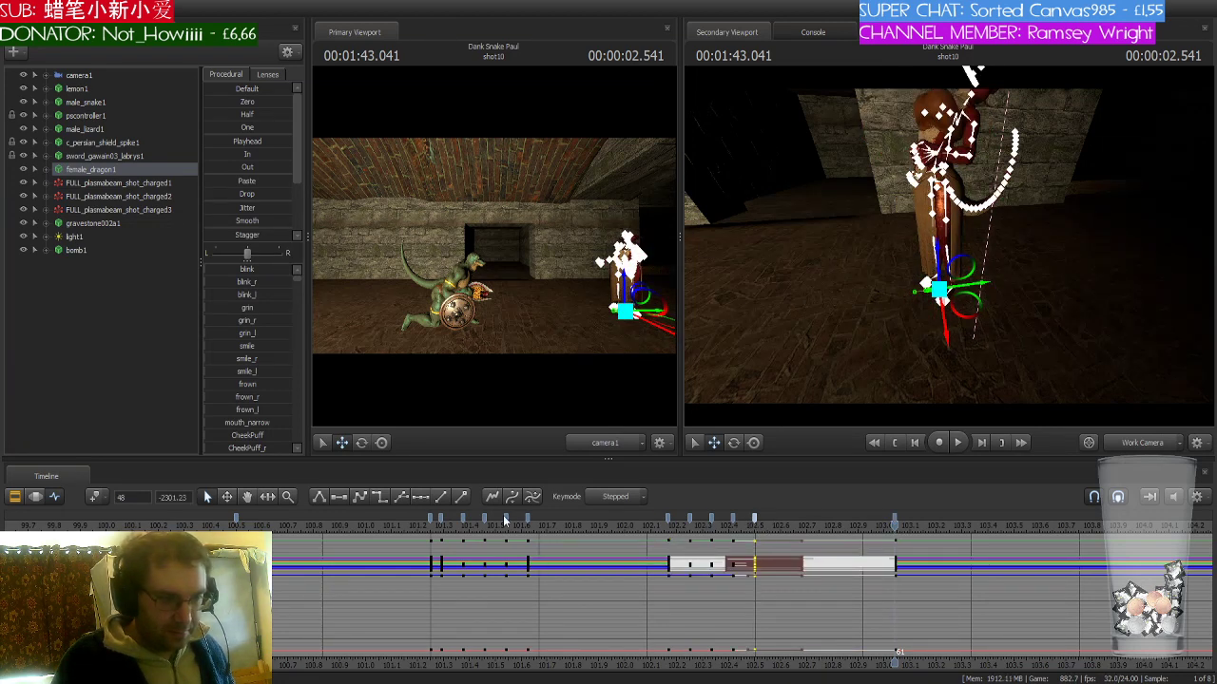
pyautogui.click(379, 497)
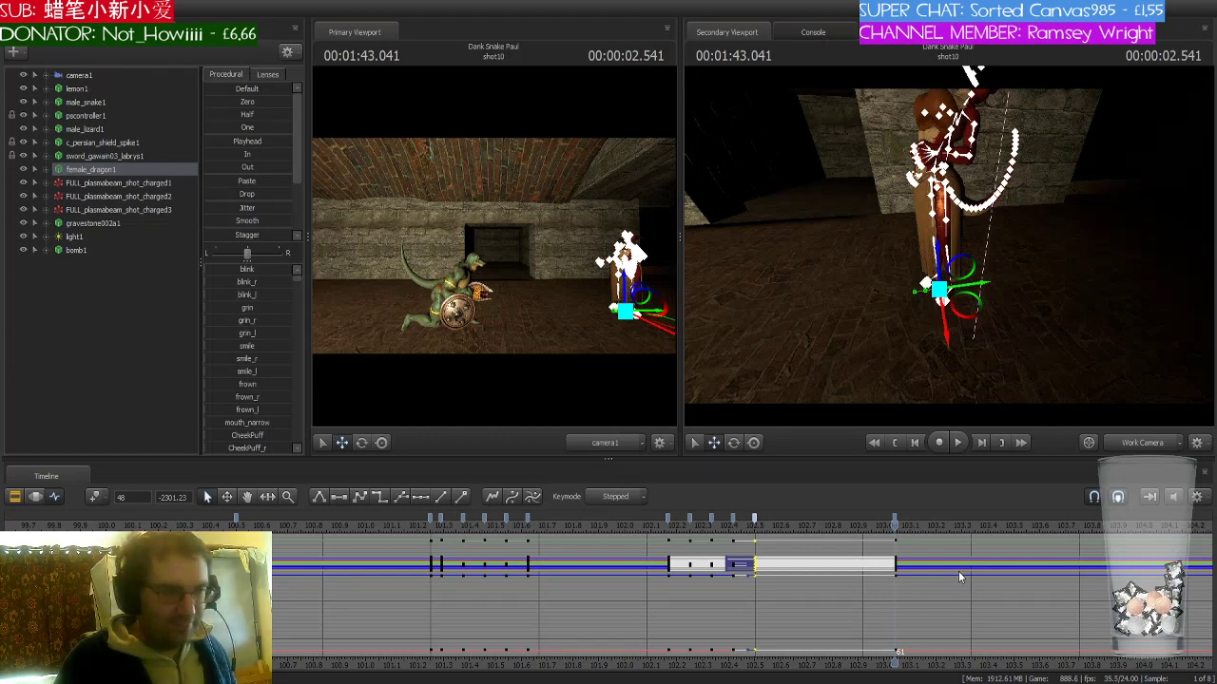
# - Lower female_dragon1's rootTransform below the floor at 00:01:43.208, and apply stepped tangents to its keyframe at 00:01:43.041
pyautogui.press('space')
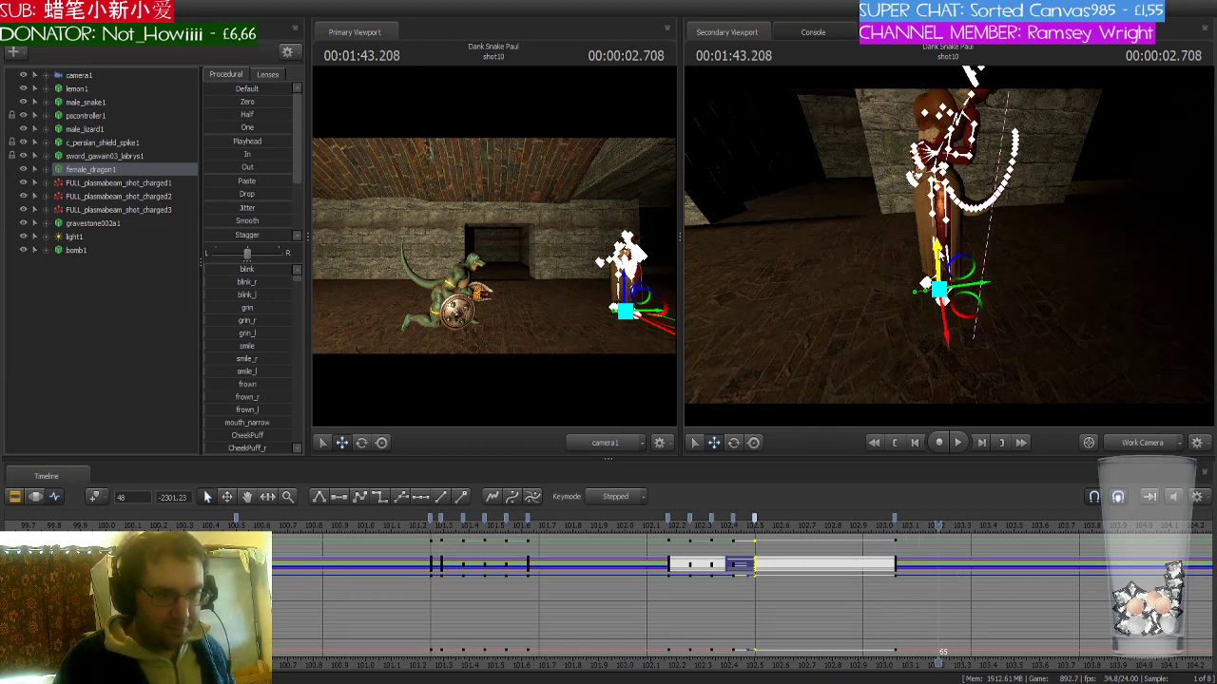
pyautogui.click(45, 169)
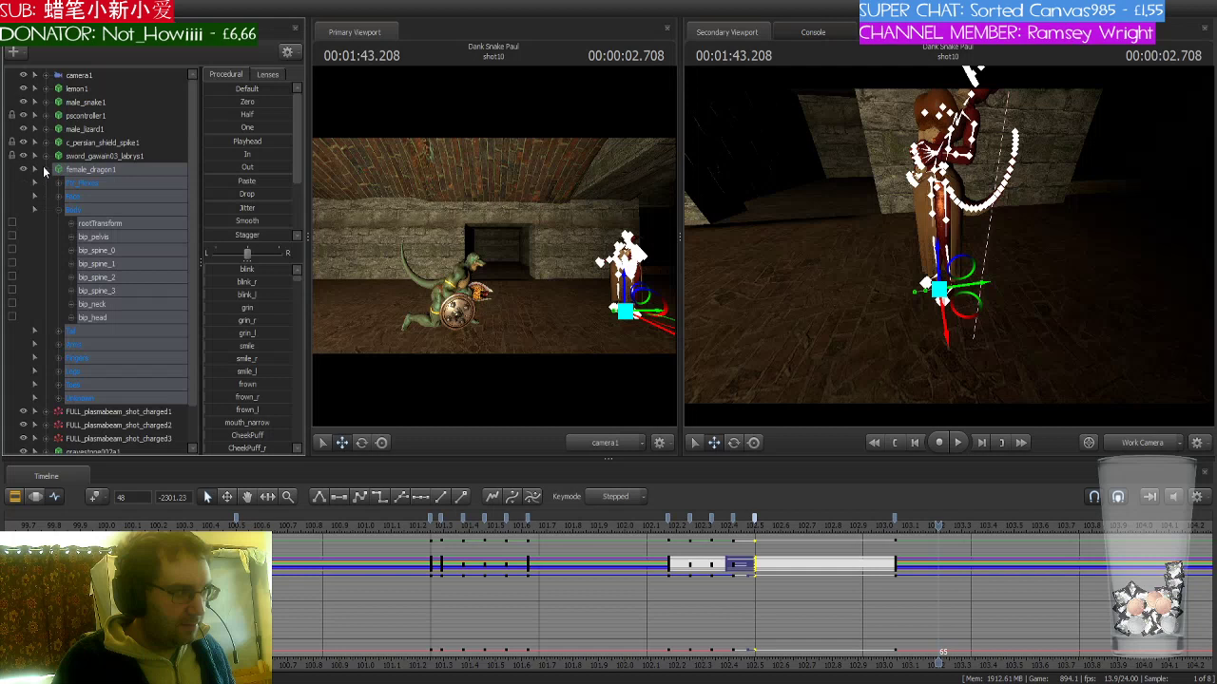
pyautogui.click(95, 222)
pyautogui.scroll(-3, 941, 248)
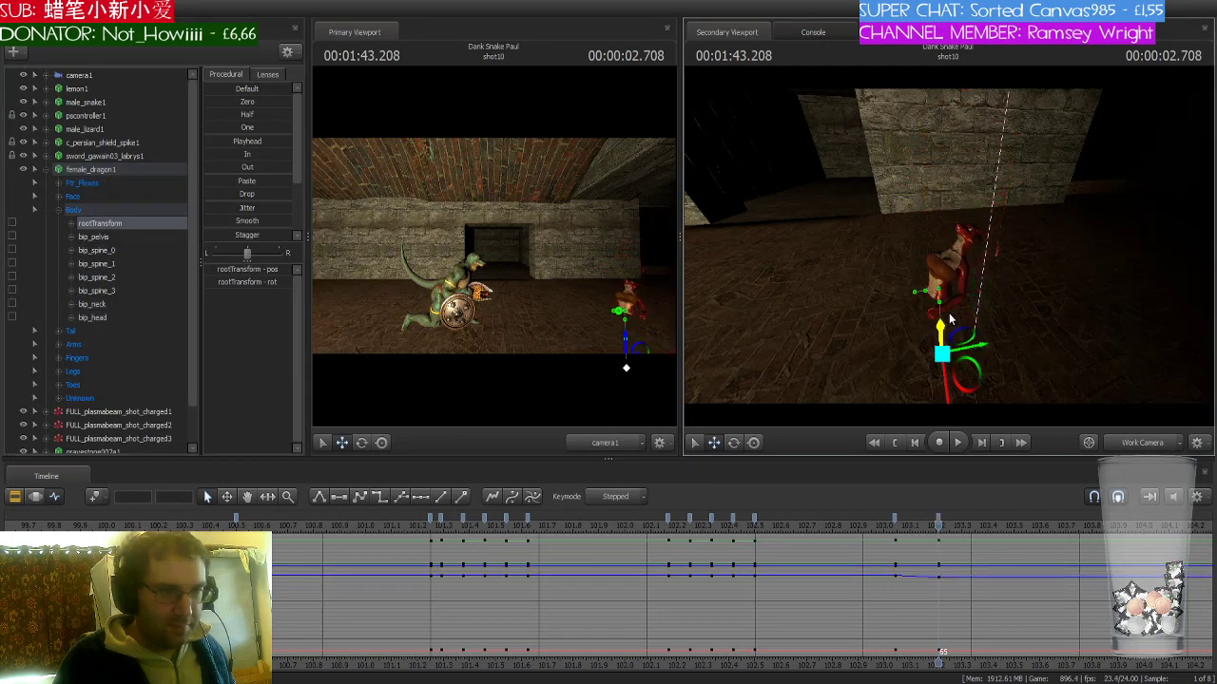
pyautogui.click(894, 519)
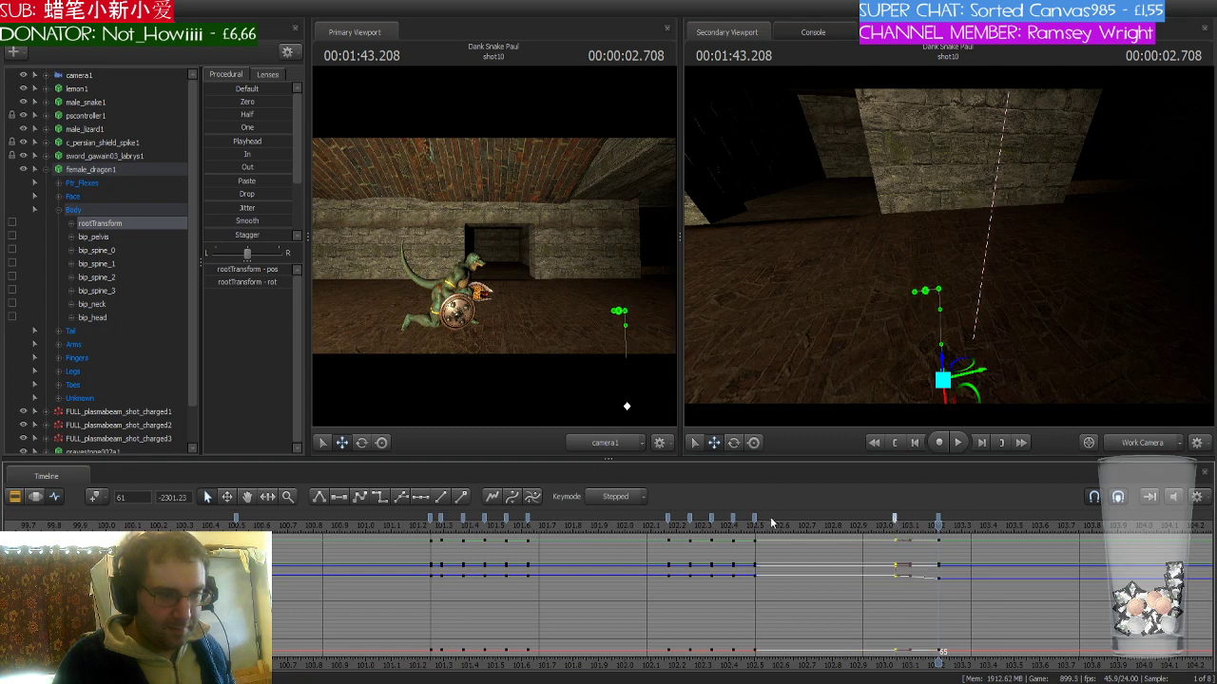
pyautogui.click(378, 498)
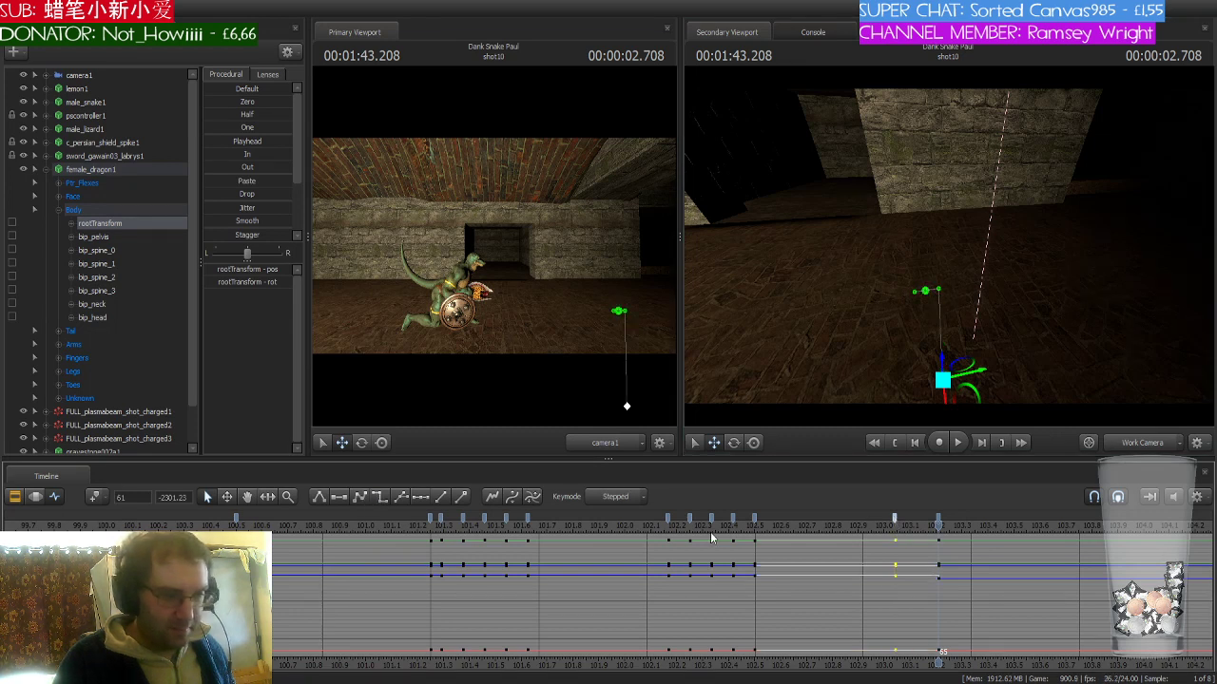
# - Copy rootTransform's keyframes at 00:01:43.041 and 00:01:43.208 to start at 00:01:43.375, and play on to about 00:01:44.000
pyautogui.keyDown('shift'); pyautogui.click(936, 520); pyautogui.keyUp('shift')
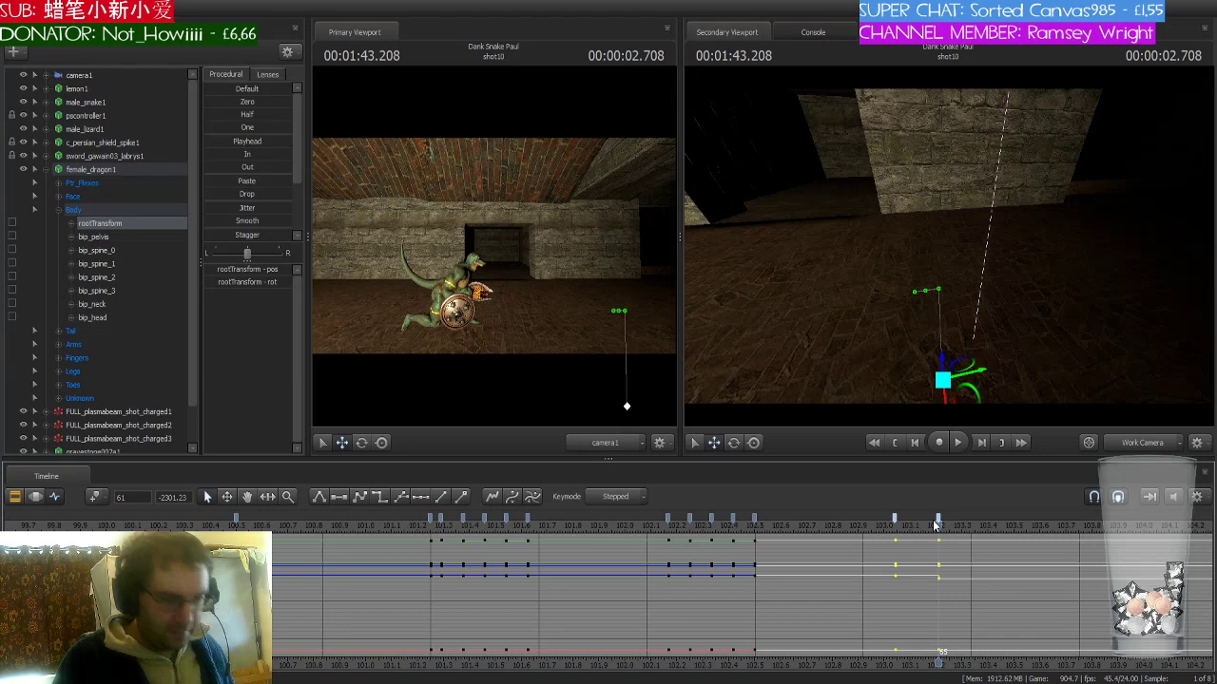
pyautogui.press('Right')
pyautogui.press('Right')
pyautogui.press('Right')
pyautogui.press('Right')
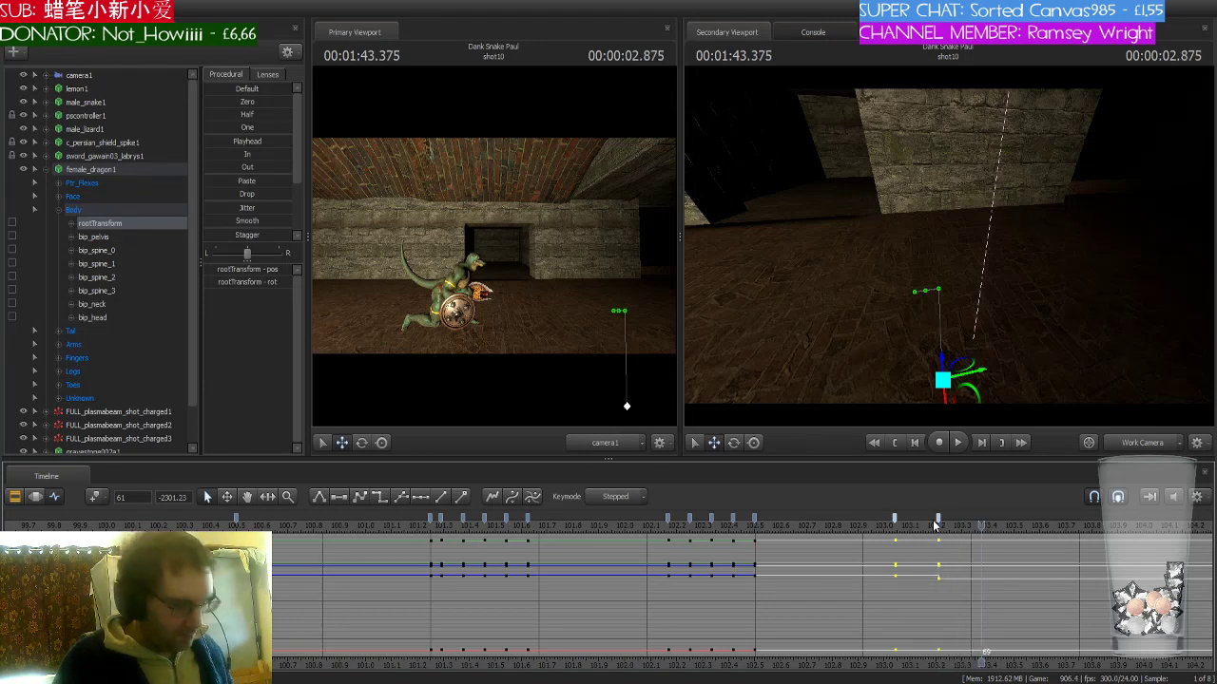
pyautogui.press('Right')
pyautogui.press('Right')
pyautogui.press('Right')
pyautogui.press('Right')
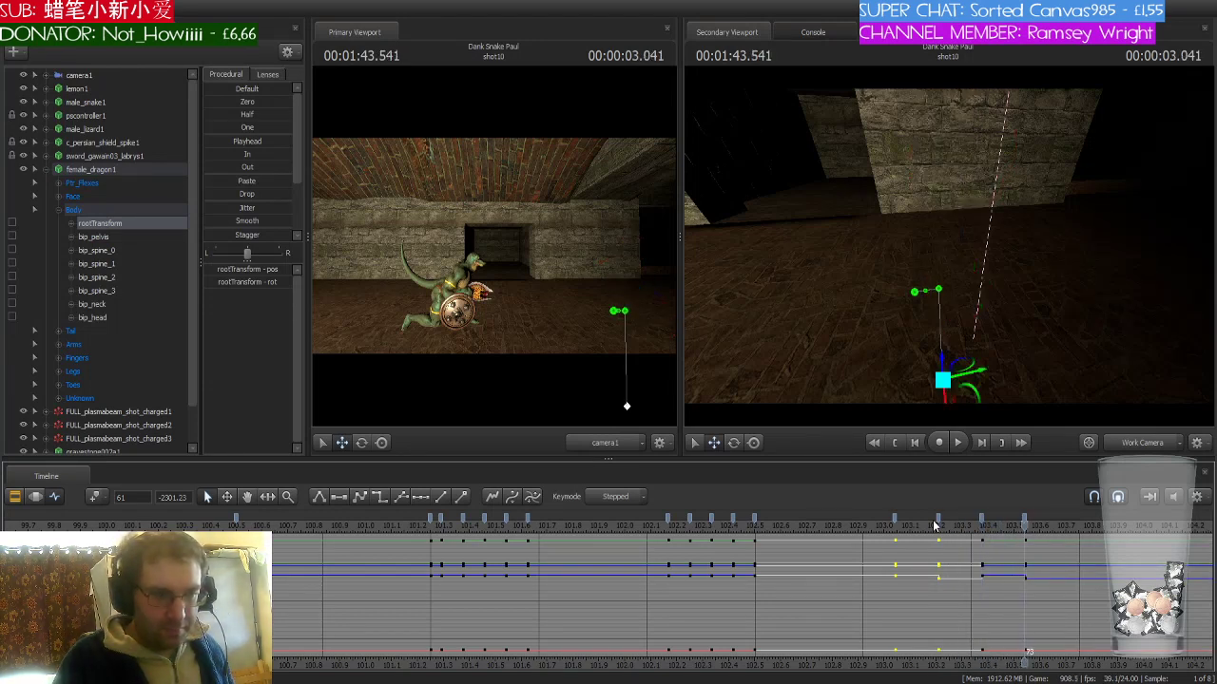
pyautogui.press('space')
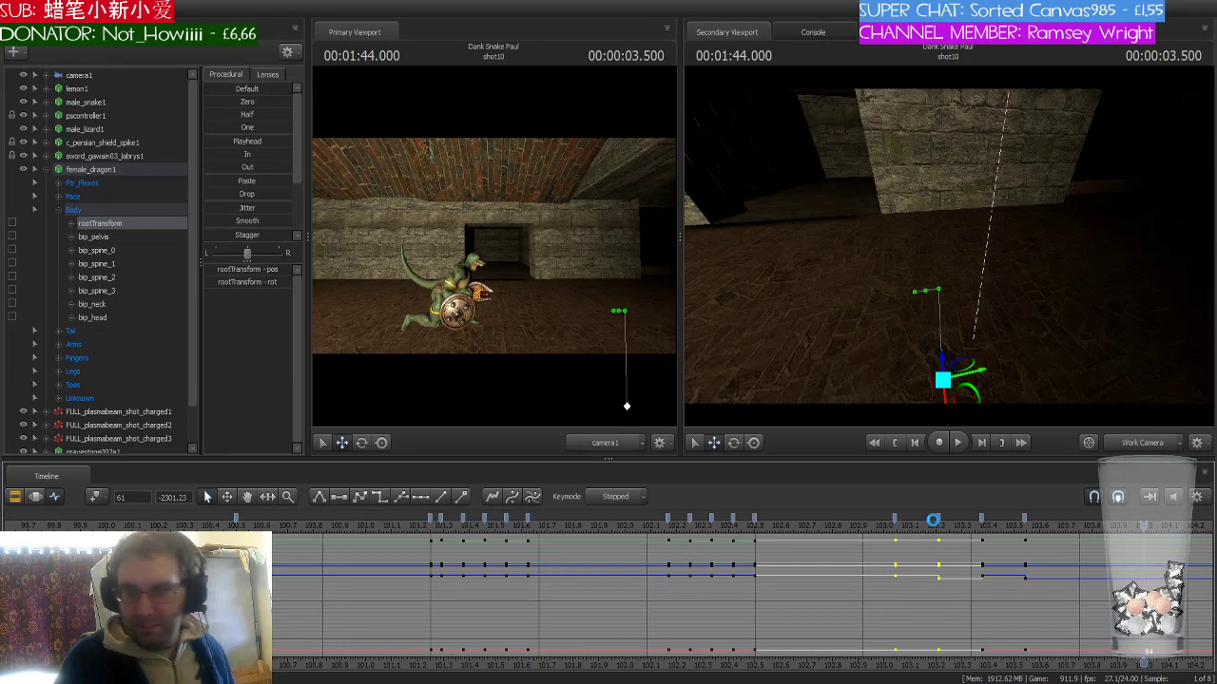
pyautogui.press('Left')
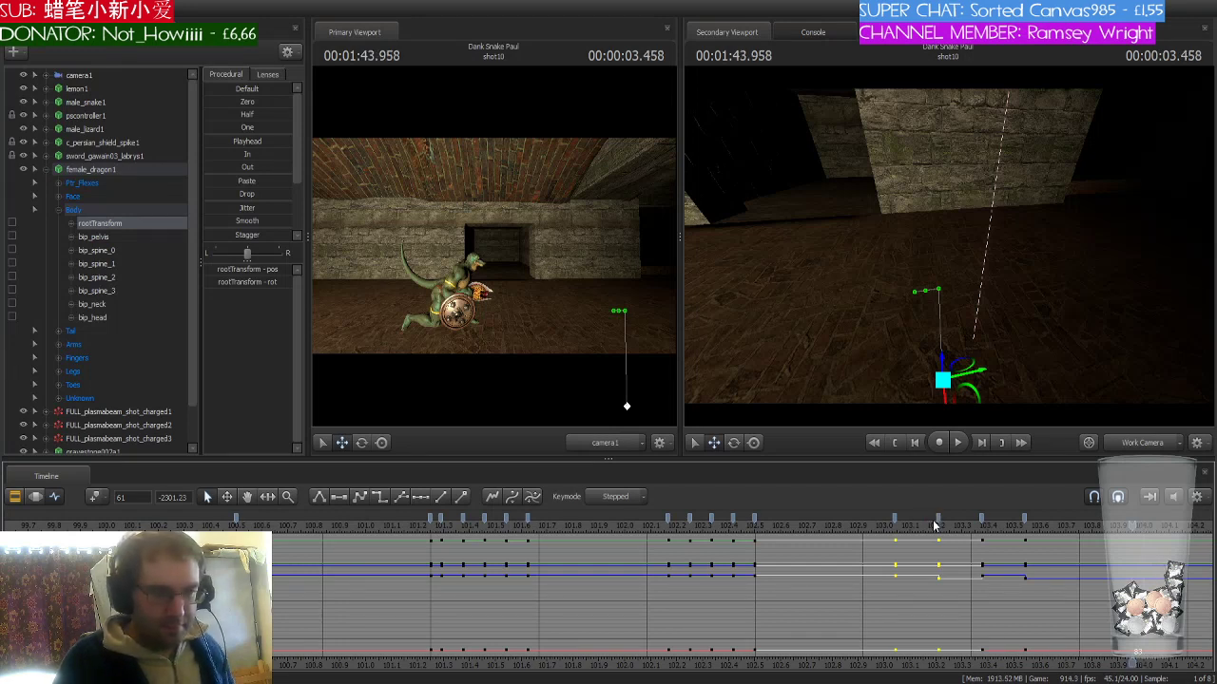
# - Step back and forth through shot10's frames around 00:01:43.958 to check the timing of female_dragon1's flicker
pyautogui.press('Left')
pyautogui.press('Left')
pyautogui.press('Left')
pyautogui.press('Left')
pyautogui.press('Left')
pyautogui.press('Left')
pyautogui.press('Left')
pyautogui.press('Left')
pyautogui.press('Left')
pyautogui.press('Left')
pyautogui.press('Left')
pyautogui.press('Left')
pyautogui.press('Left')
pyautogui.press('Left')
pyautogui.press('Left')
pyautogui.press('Left')
pyautogui.press('Left')
pyautogui.press('Left')
pyautogui.press('Left')
pyautogui.press('Left')
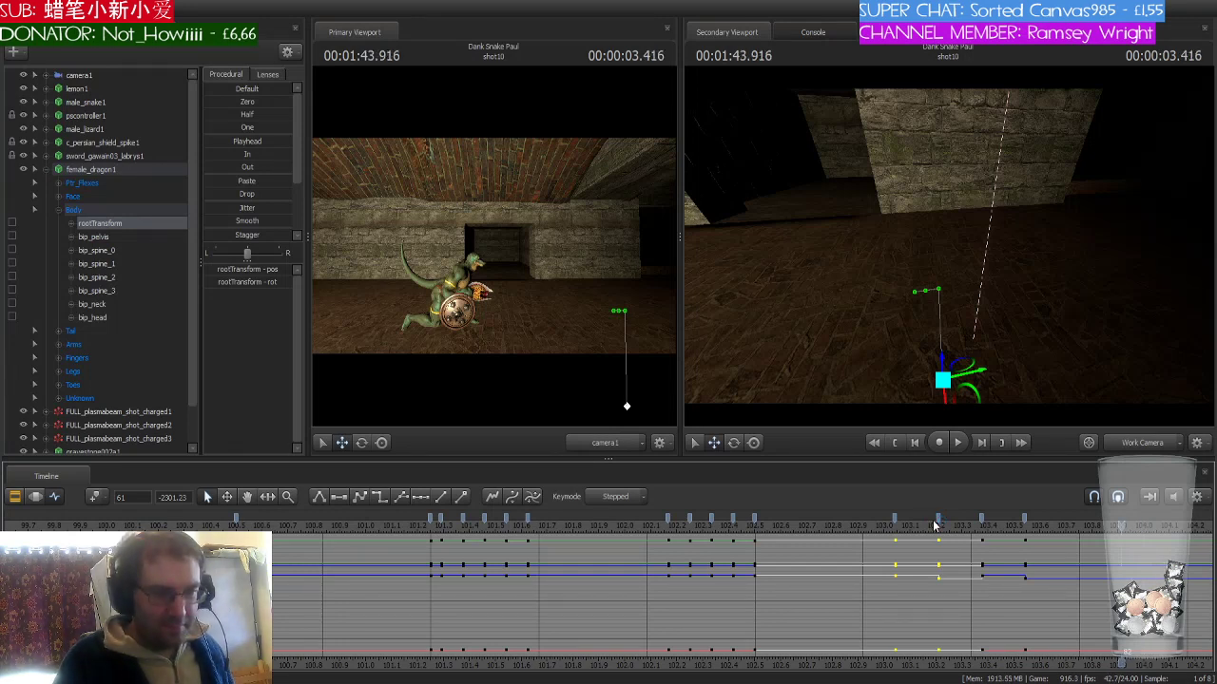
pyautogui.press('Right')
pyautogui.press('Right')
pyautogui.press('Right')
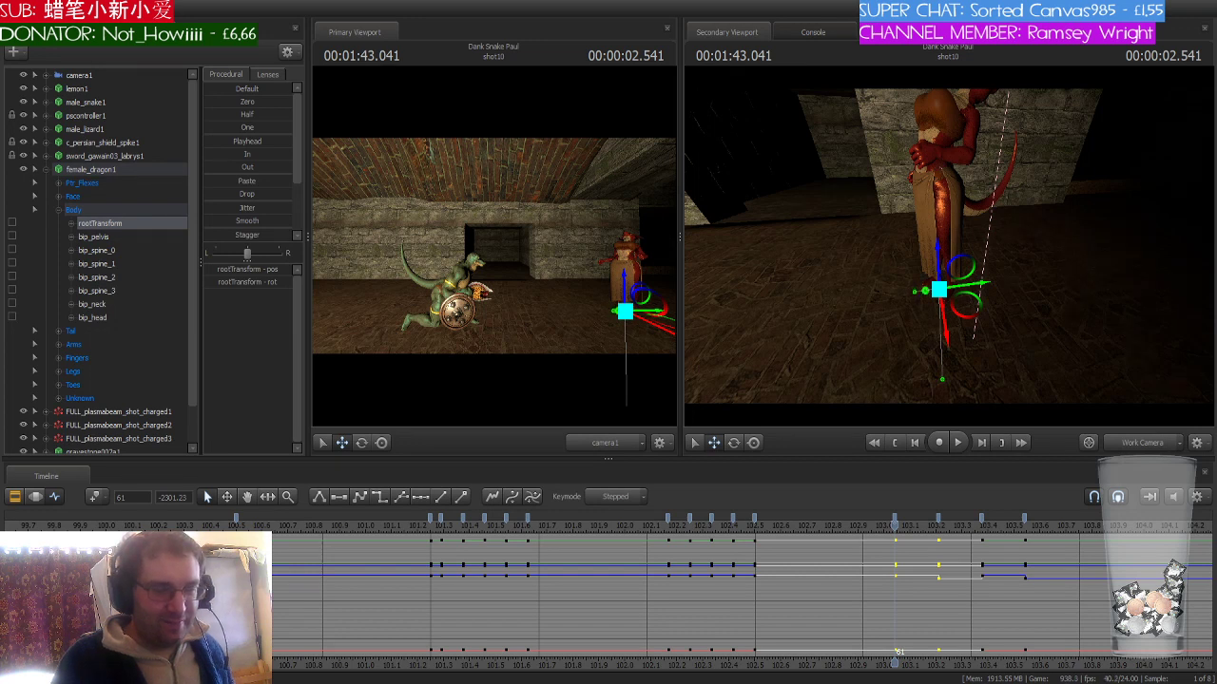
# - Copy rootTransform's keyframes at 00:01:43.041 and 00:01:43.208 to start at 00:01:43.708, and again at 00:01:44.041
pyautogui.click(1023, 529)
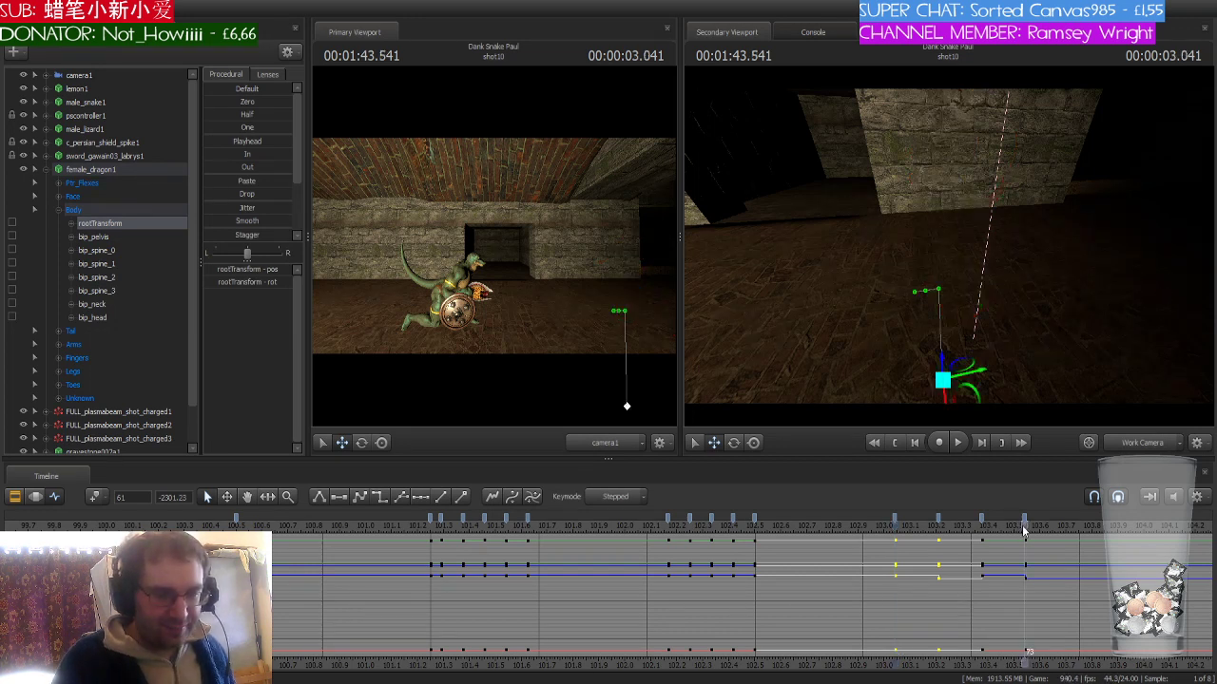
pyautogui.press('Right')
pyautogui.press('Right')
pyautogui.press('Right')
pyautogui.press('Right')
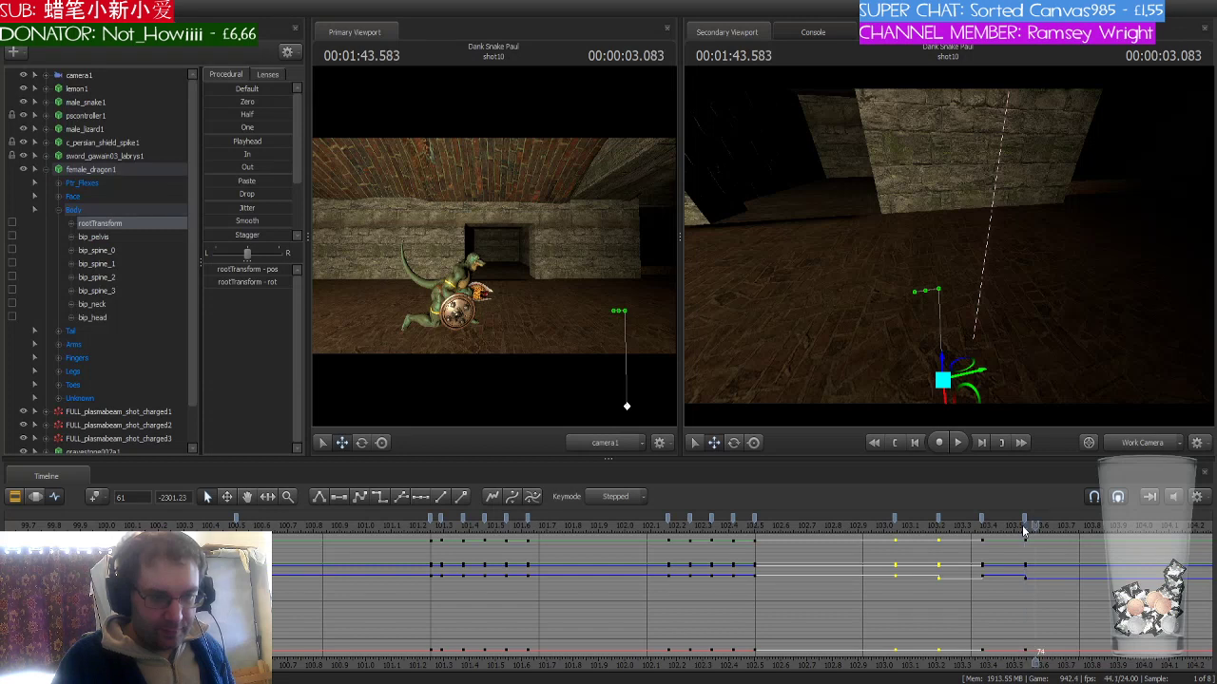
pyautogui.press('Right')
pyautogui.press('Right')
pyautogui.press('Right')
pyautogui.press('Right')
pyautogui.press('Right')
pyautogui.press('Right')
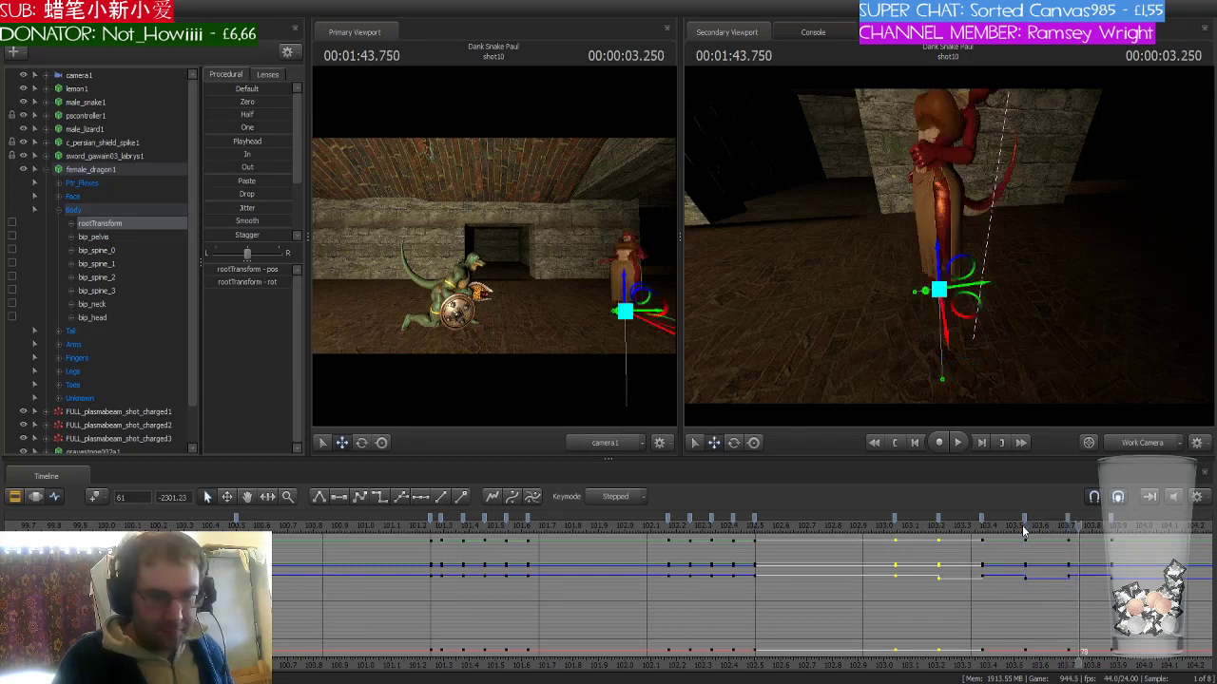
pyautogui.press('Right')
pyautogui.press('Right')
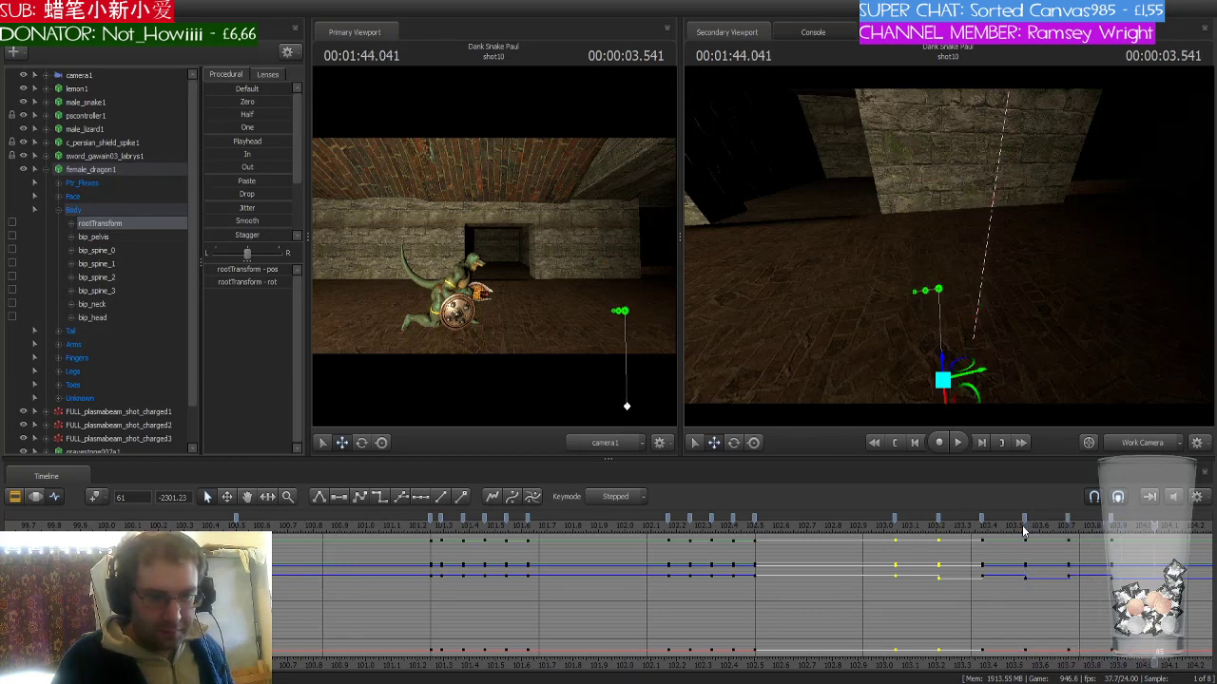
# - Play shot10 from its start, and step through the frames from about 00:01:44.208 to 00:01:44.458
pyautogui.scroll(-5, 1074, 582)
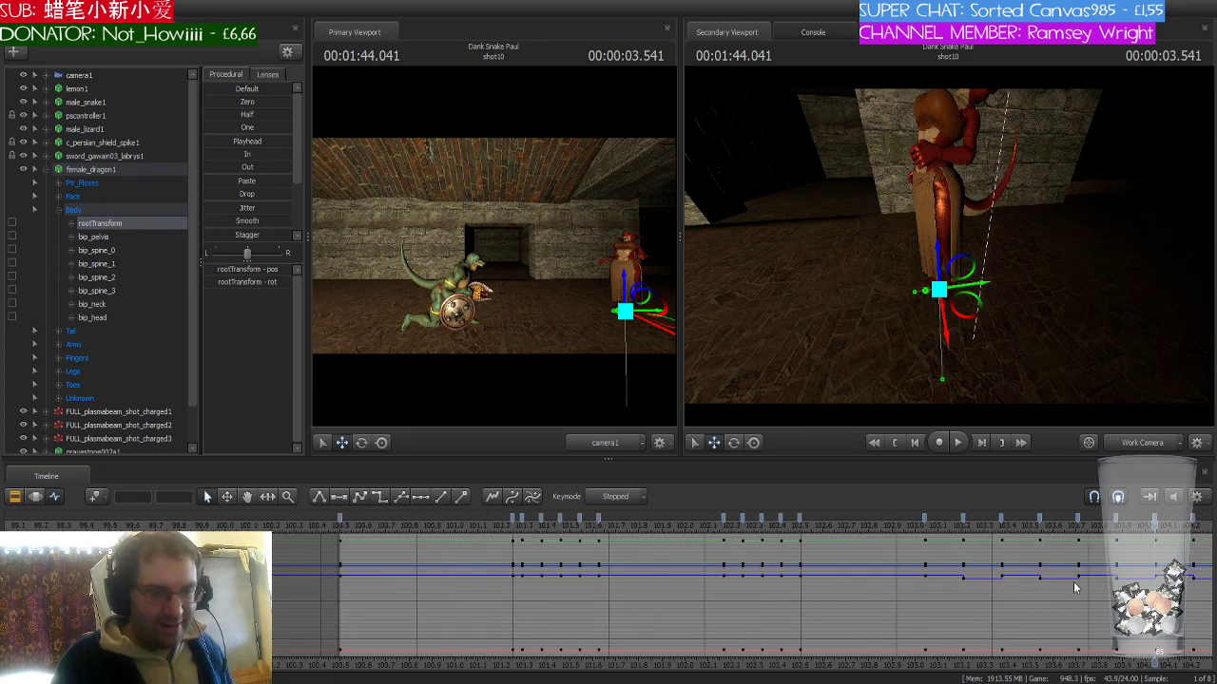
pyautogui.moveTo(1152, 665); pyautogui.dragTo(999, 666)
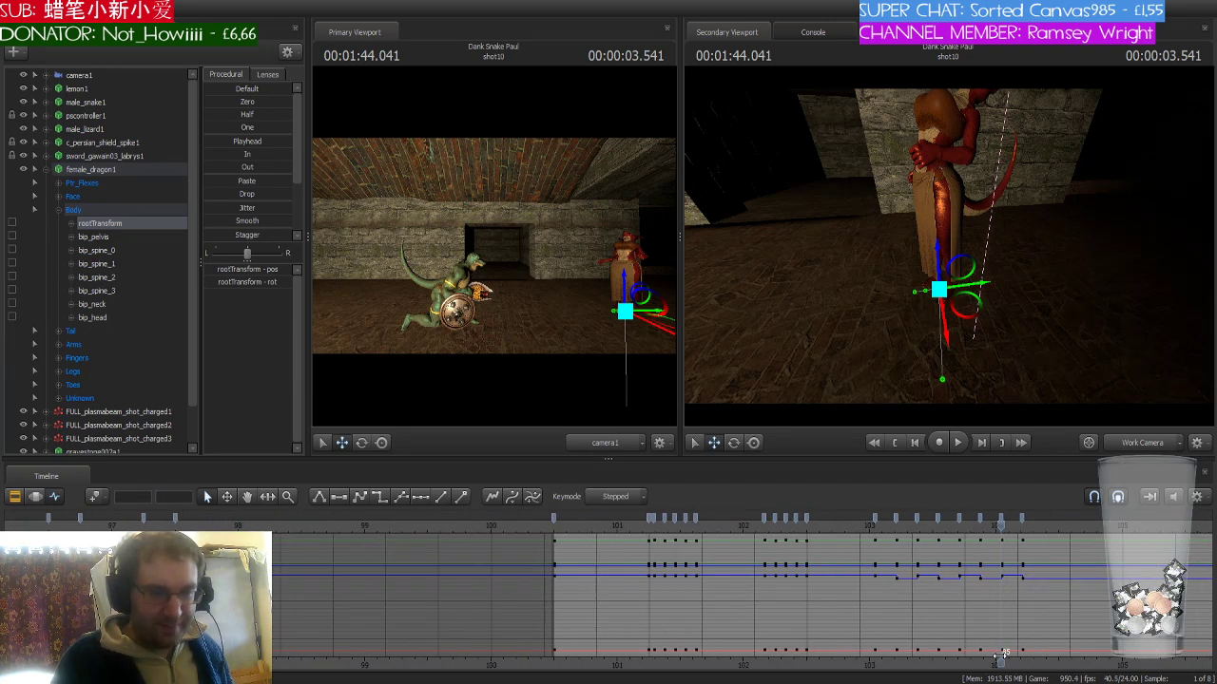
pyautogui.click(552, 526)
pyautogui.press('space')
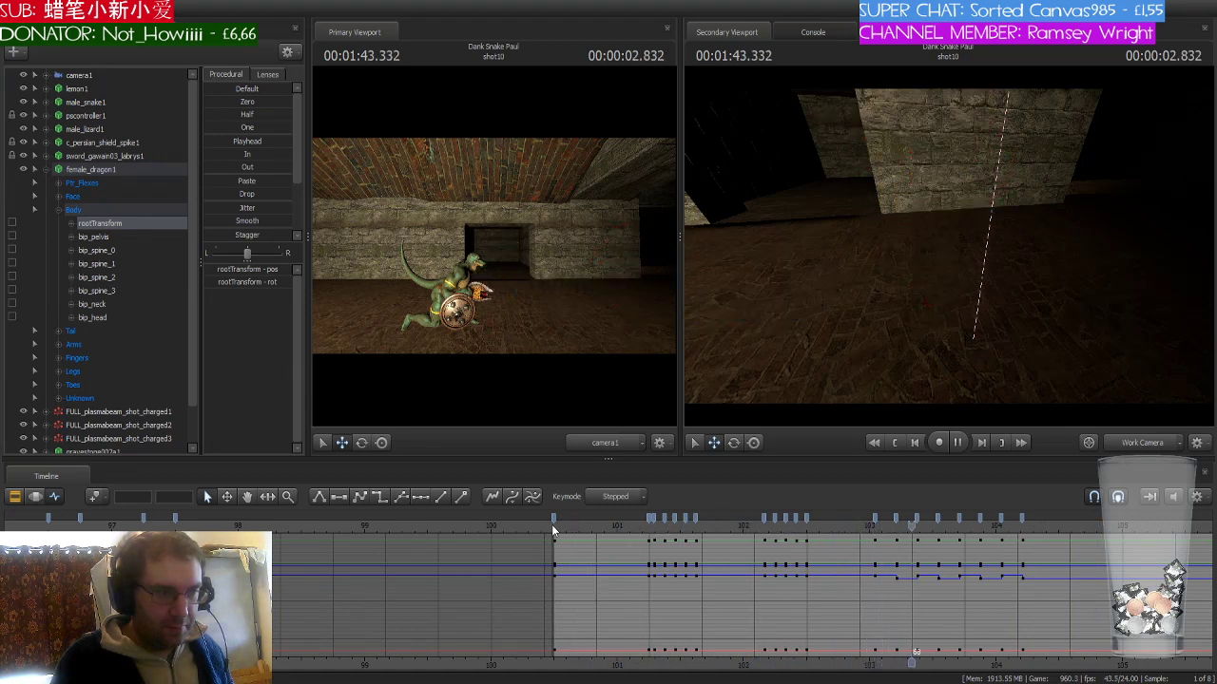
pyautogui.press('space')
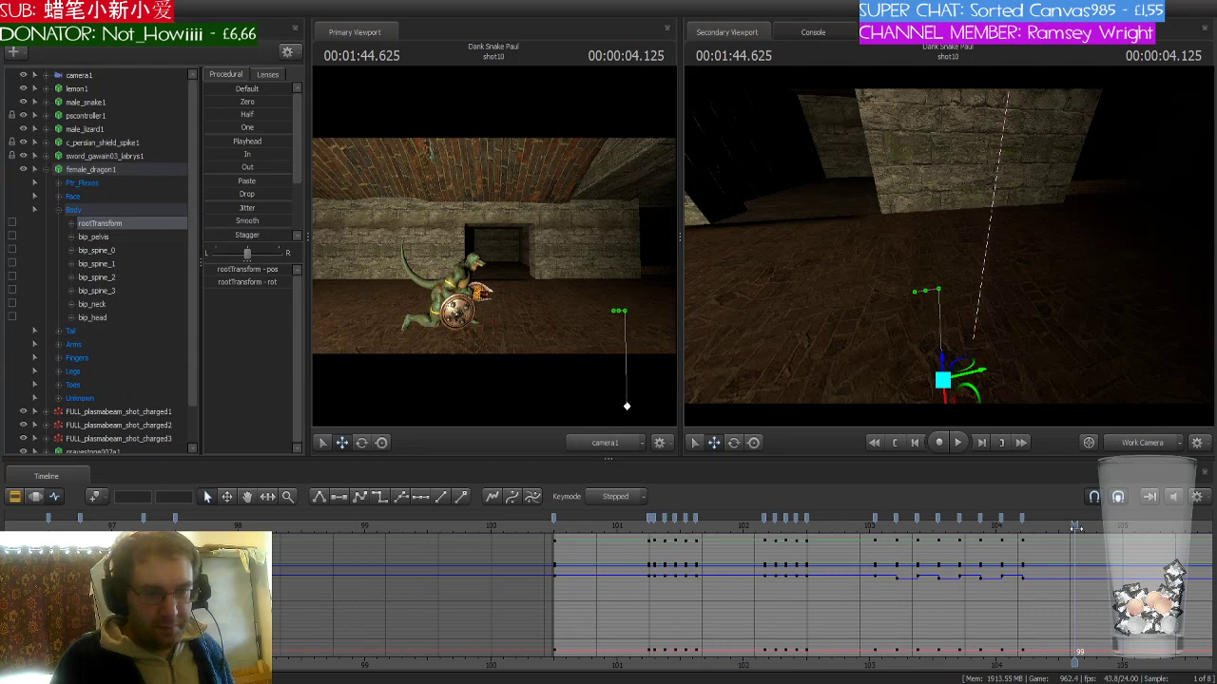
pyautogui.moveTo(1074, 528)
pyautogui.mouseDown()
pyautogui.moveTo(1005, 539)
pyautogui.moveTo(1022, 539)
pyautogui.mouseUp()
pyautogui.press('Right')
pyautogui.press('Right')
pyautogui.press('Right')
pyautogui.press('Right')
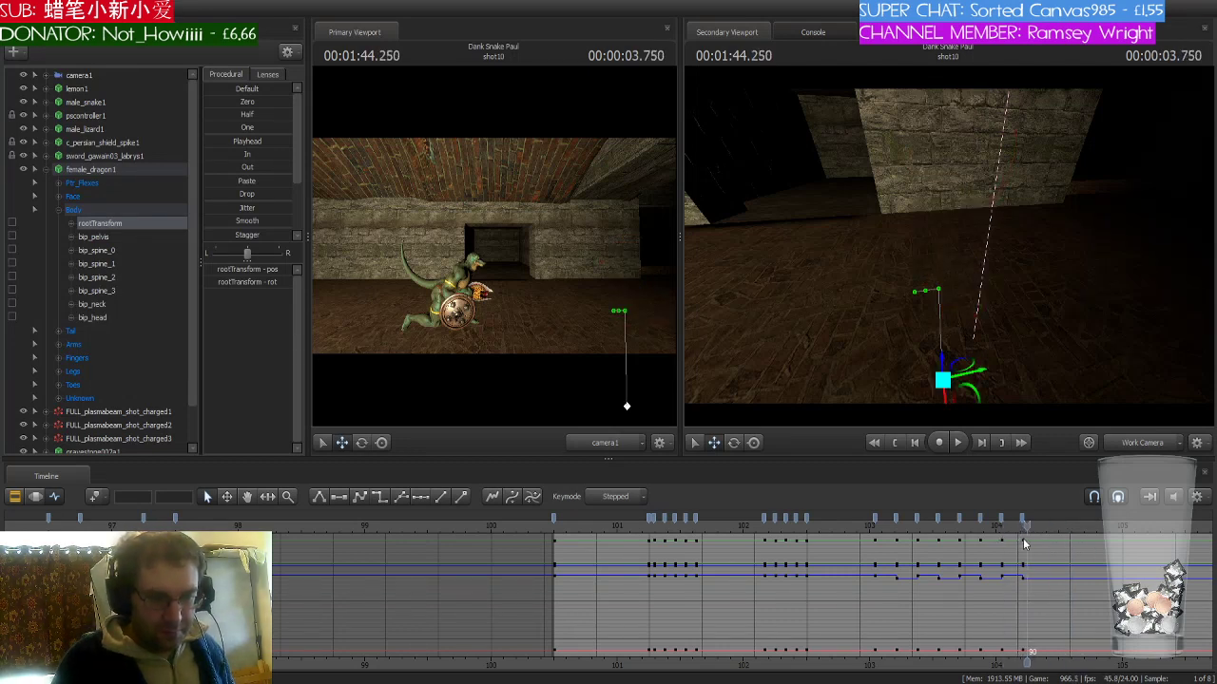
pyautogui.press('Right')
pyautogui.press('Right')
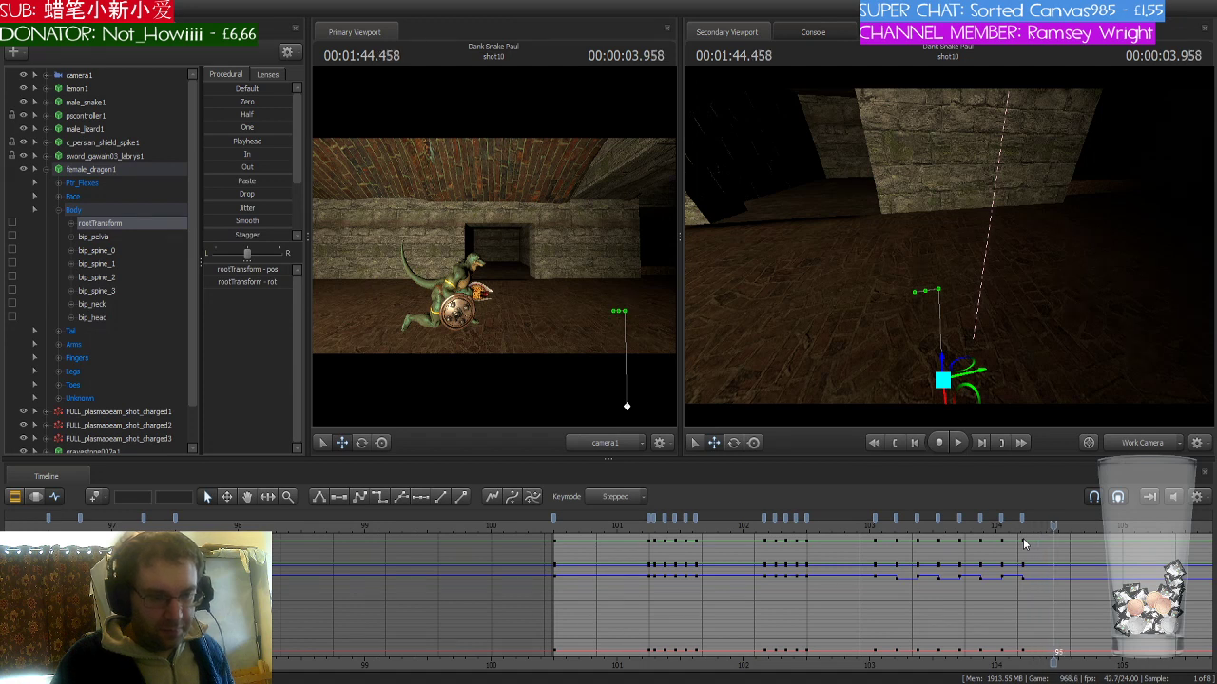
# - Copy male_lizard1's standing-pose keyframe at 00:01:36.541 in shot9
pyautogui.click(103, 128)
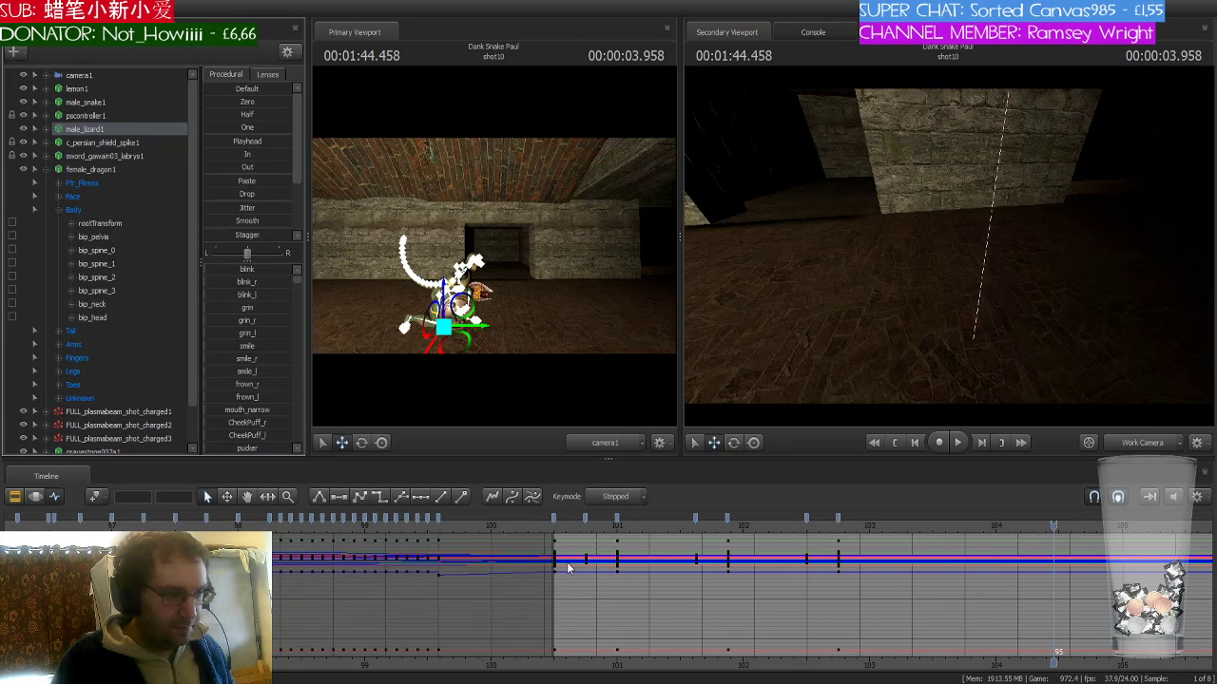
pyautogui.scroll(-2, 567, 562)
pyautogui.moveTo(392, 528); pyautogui.dragTo(453, 573)
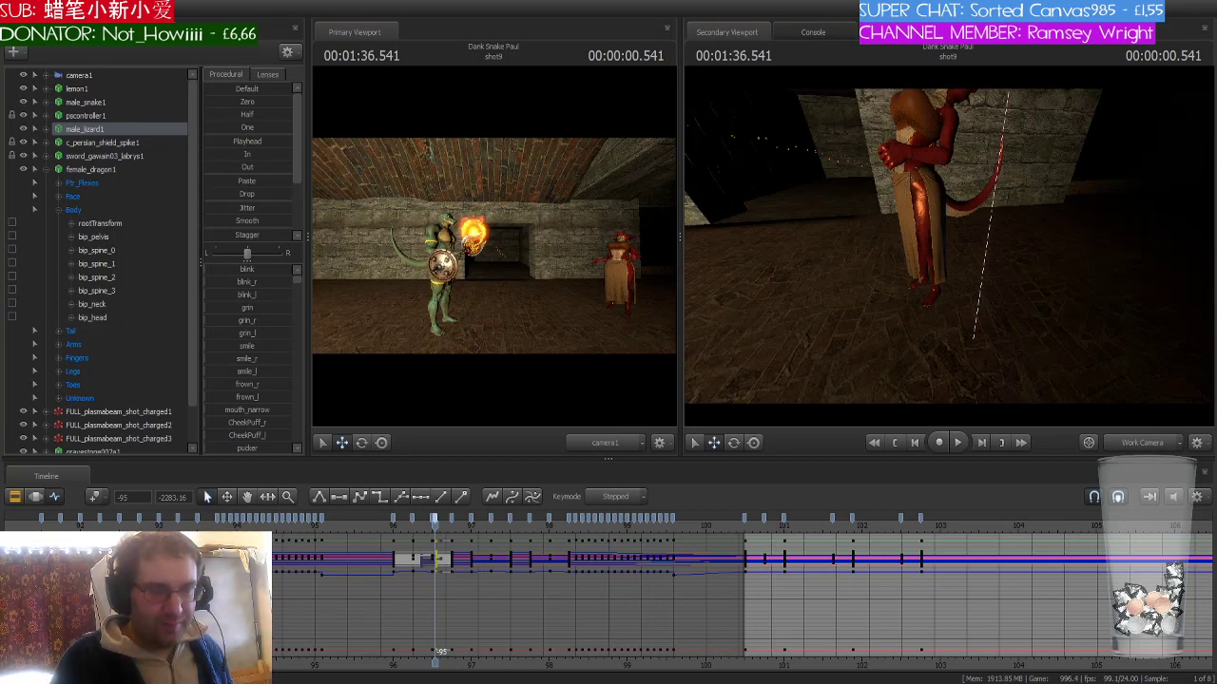
# - Scrub shot10 from 00:01:42.666 to 00:01:44.291 to check the bomb's flight and the end of the dragon's flicker
pyautogui.click(899, 528)
pyautogui.scroll(4, 910, 531)
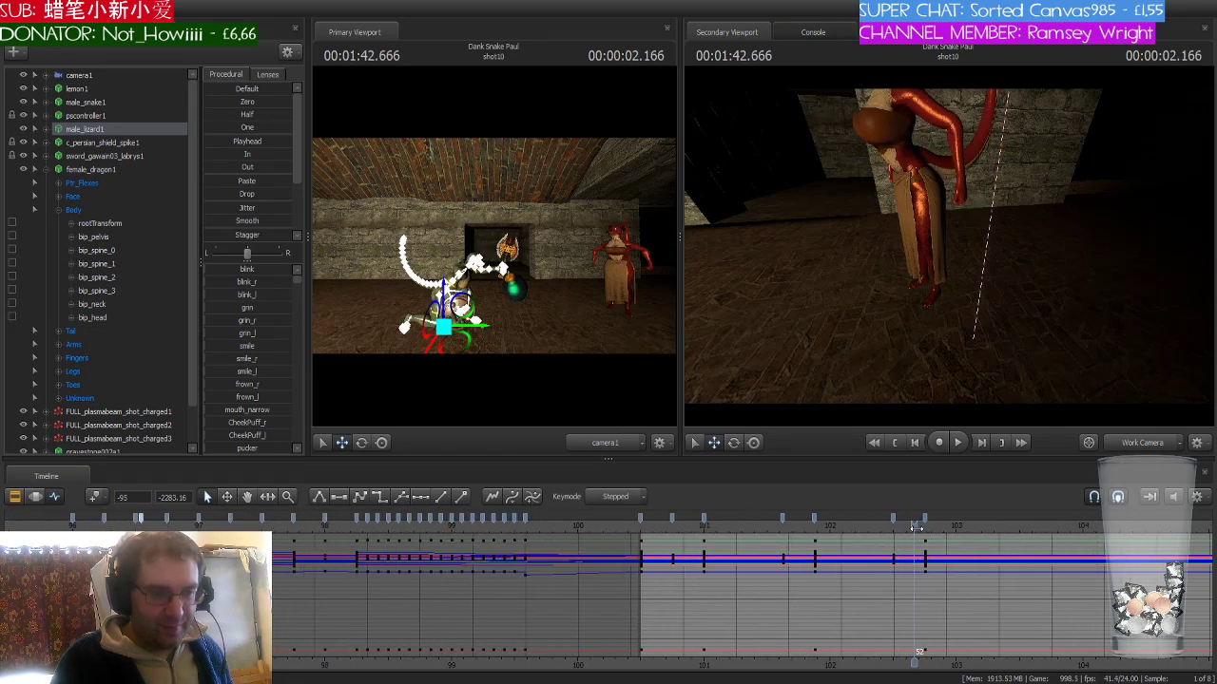
pyautogui.click(934, 528)
pyautogui.click(953, 528)
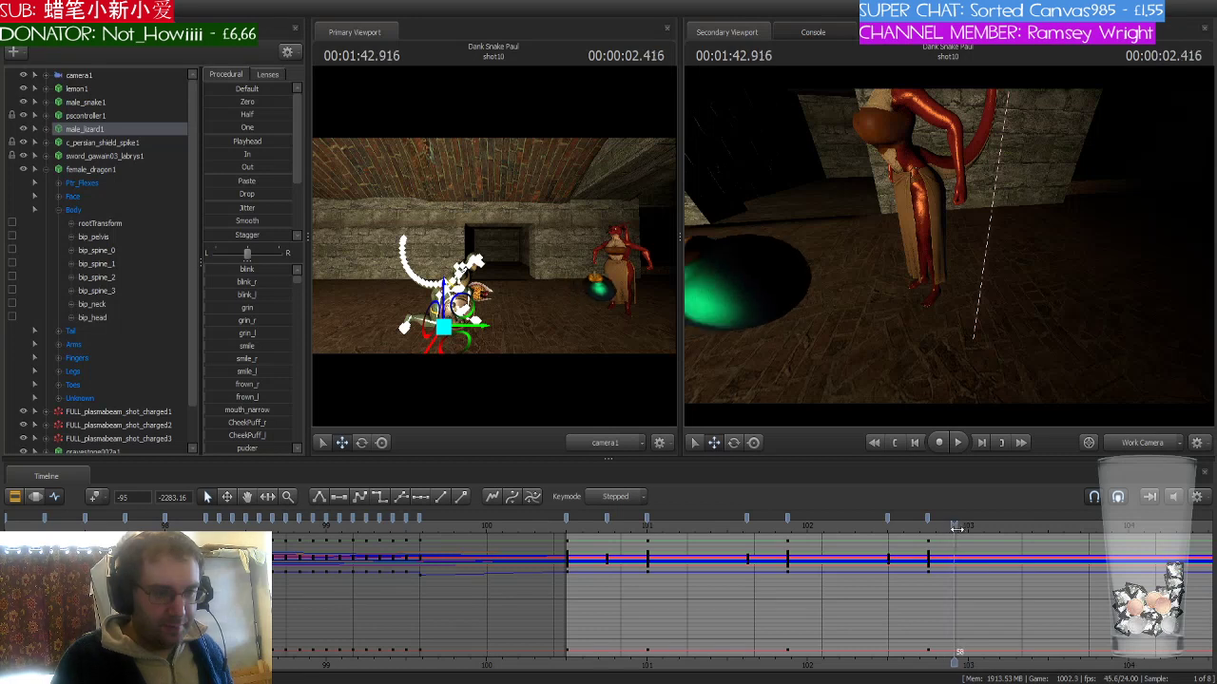
pyautogui.moveTo(956, 530); pyautogui.dragTo(1109, 533)
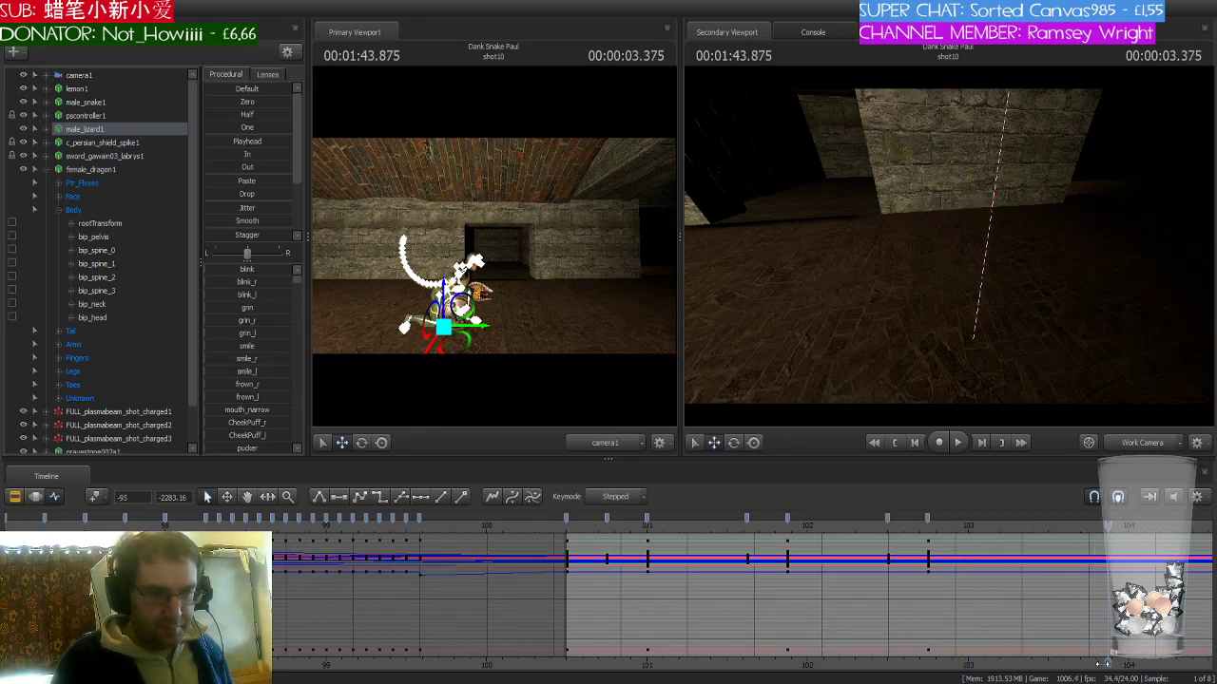
pyautogui.moveTo(1106, 665); pyautogui.dragTo(829, 521, button='middle')
pyautogui.moveTo(829, 521); pyautogui.dragTo(875, 530)
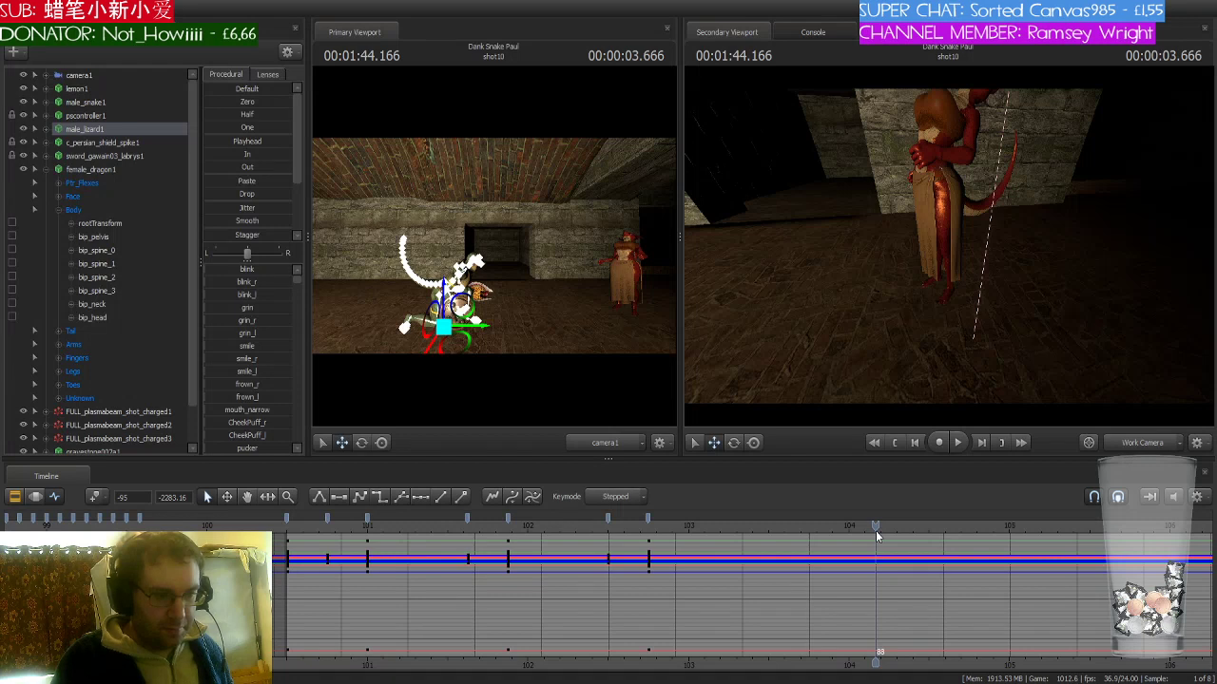
pyautogui.press('Right')
pyautogui.press('Right')
pyautogui.press('Right')
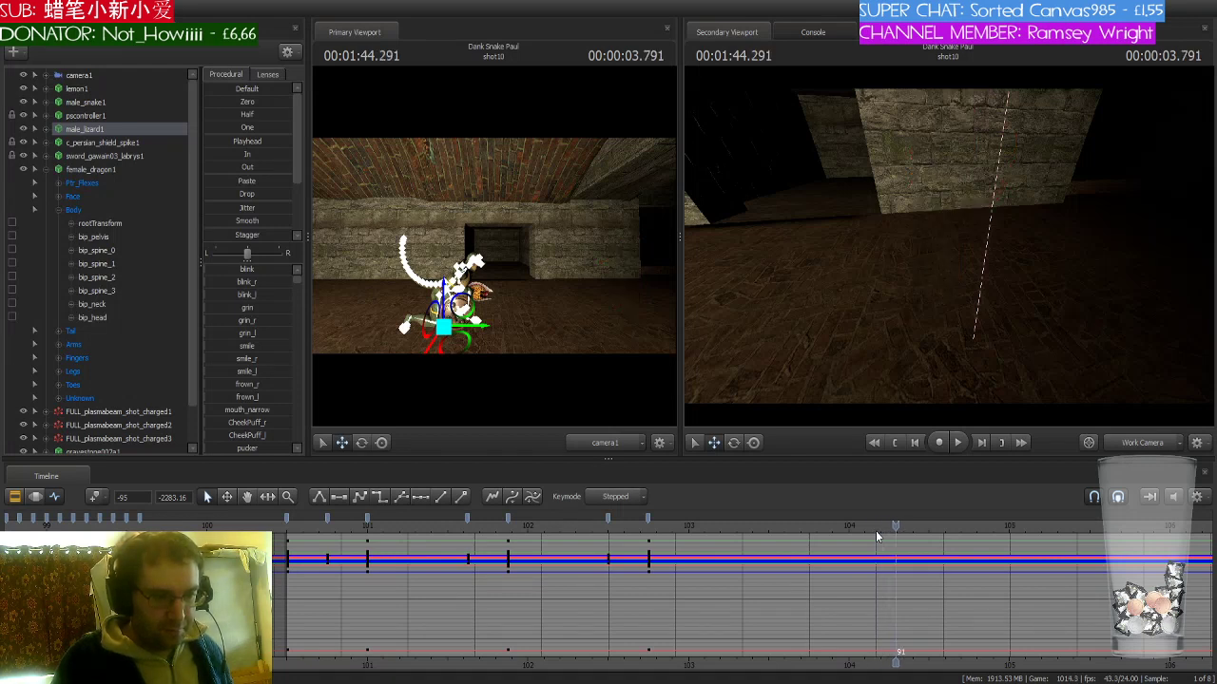
# - Paste the copied standing pose onto male_lizard1 at 00:01:44.375, four frames after female_dragon1's last keyframe
pyautogui.click(116, 168)
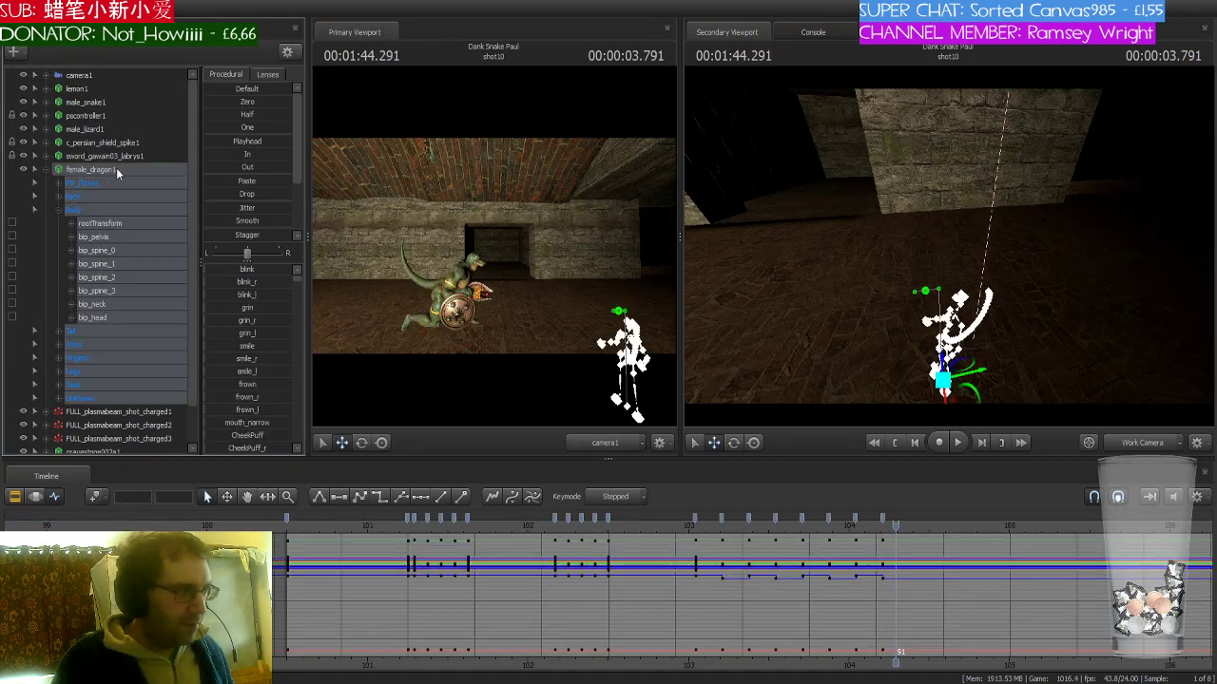
pyautogui.click(882, 533)
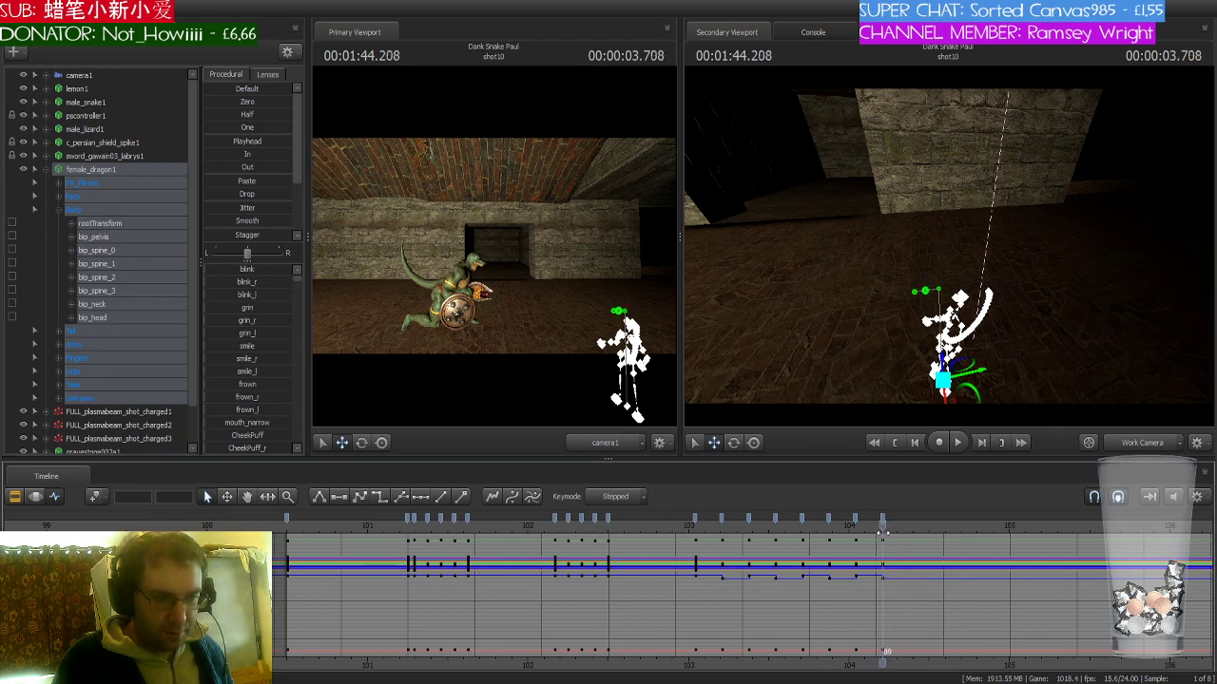
pyautogui.press('Right')
pyautogui.press('Right')
pyautogui.press('Right')
pyautogui.press('Right')
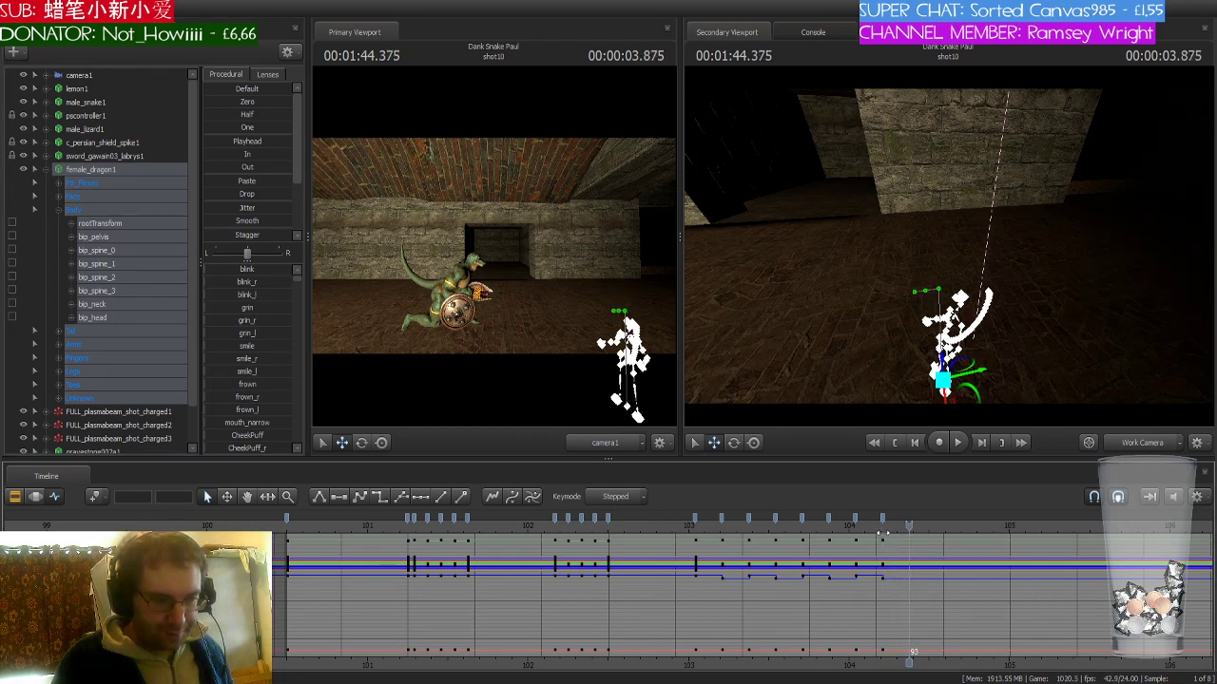
pyautogui.click(104, 125)
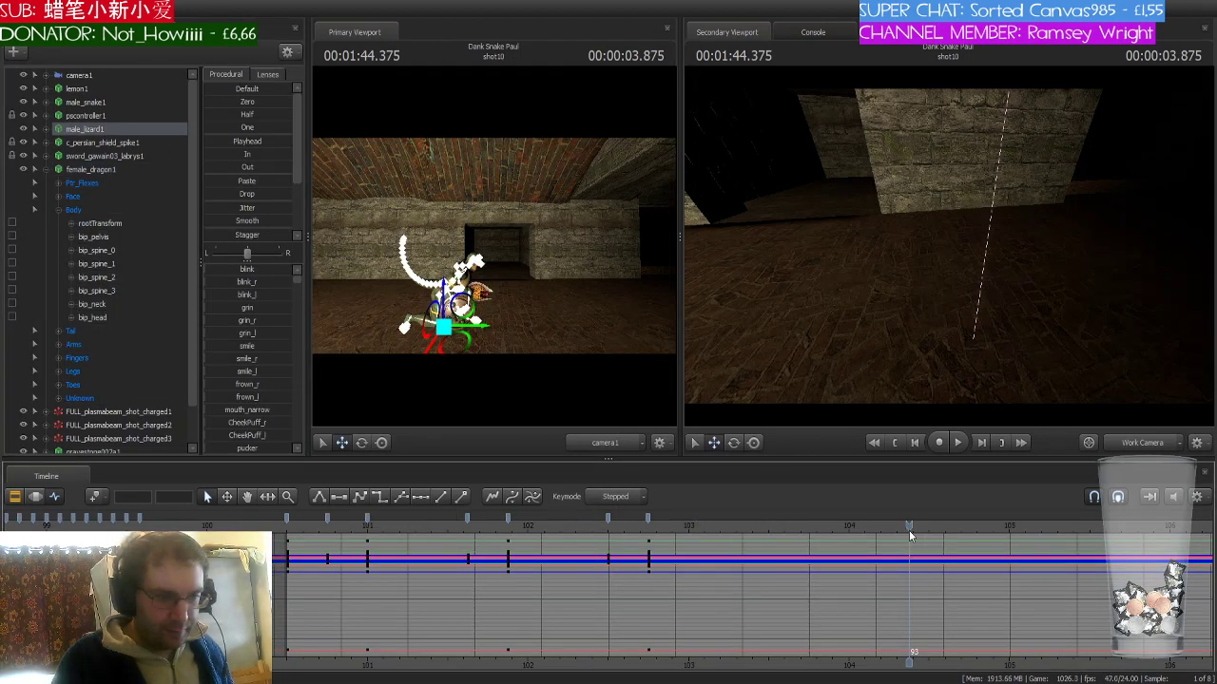
pyautogui.hotkey('ctrl', 'v')
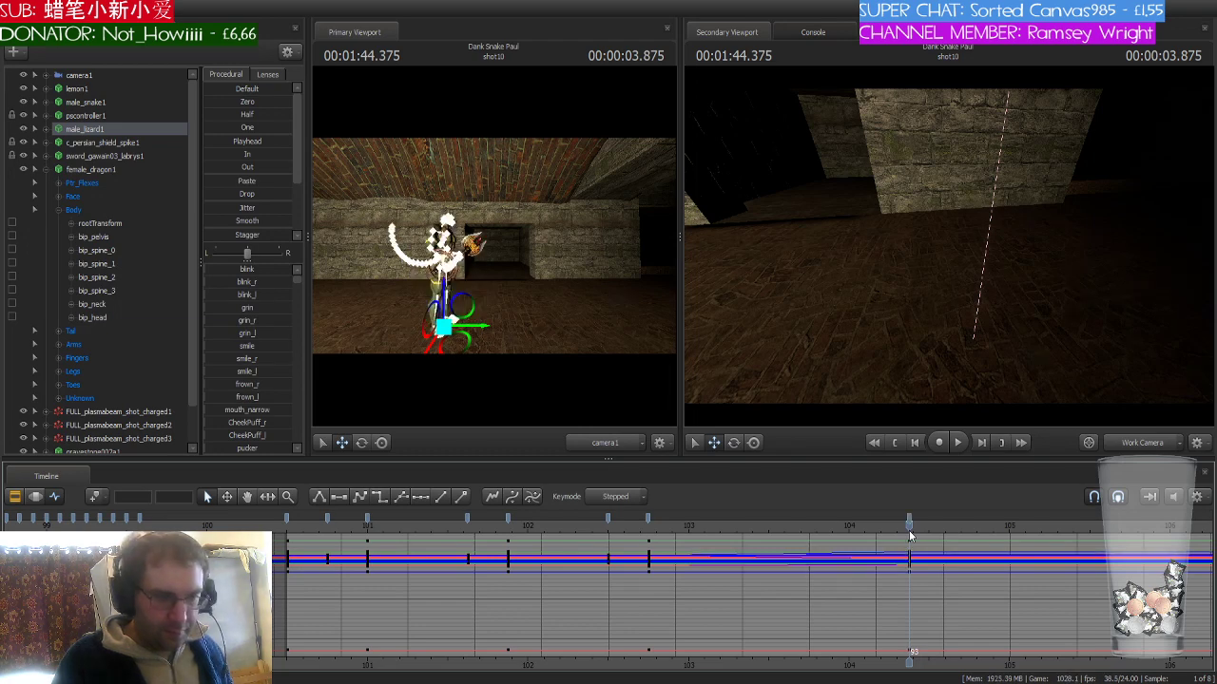
# - Apply stepped tangents to male_lizard1's keyframe at 00:01:42.750
pyautogui.click(646, 524)
pyautogui.click(648, 559)
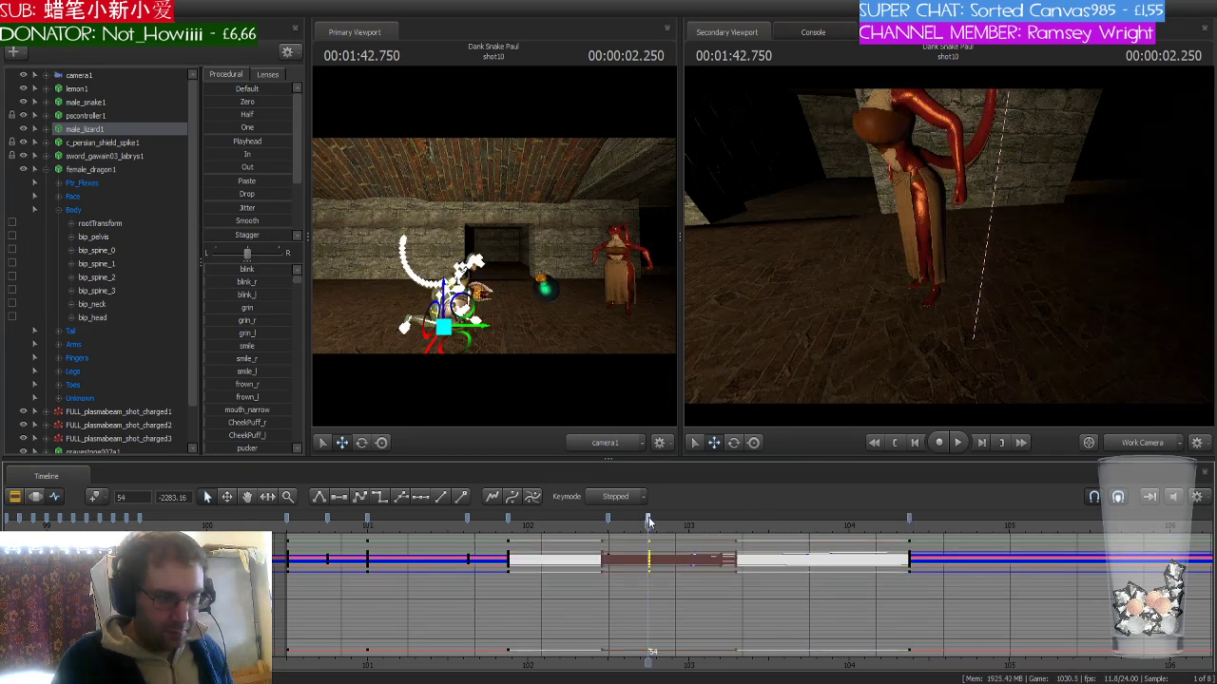
pyautogui.click(378, 497)
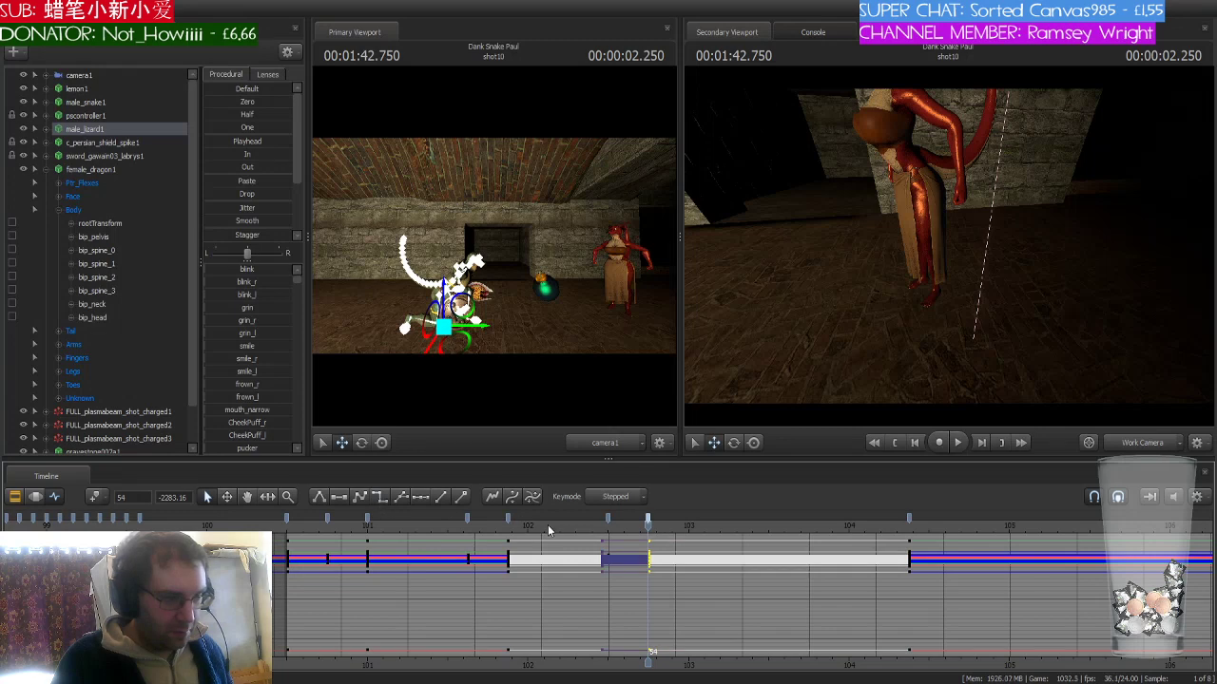
# - Play back shot10 to check the lizard's return to standing, and leave the playhead at 00:01:45.000
pyautogui.scroll(-2, 551, 526)
pyautogui.press('space')
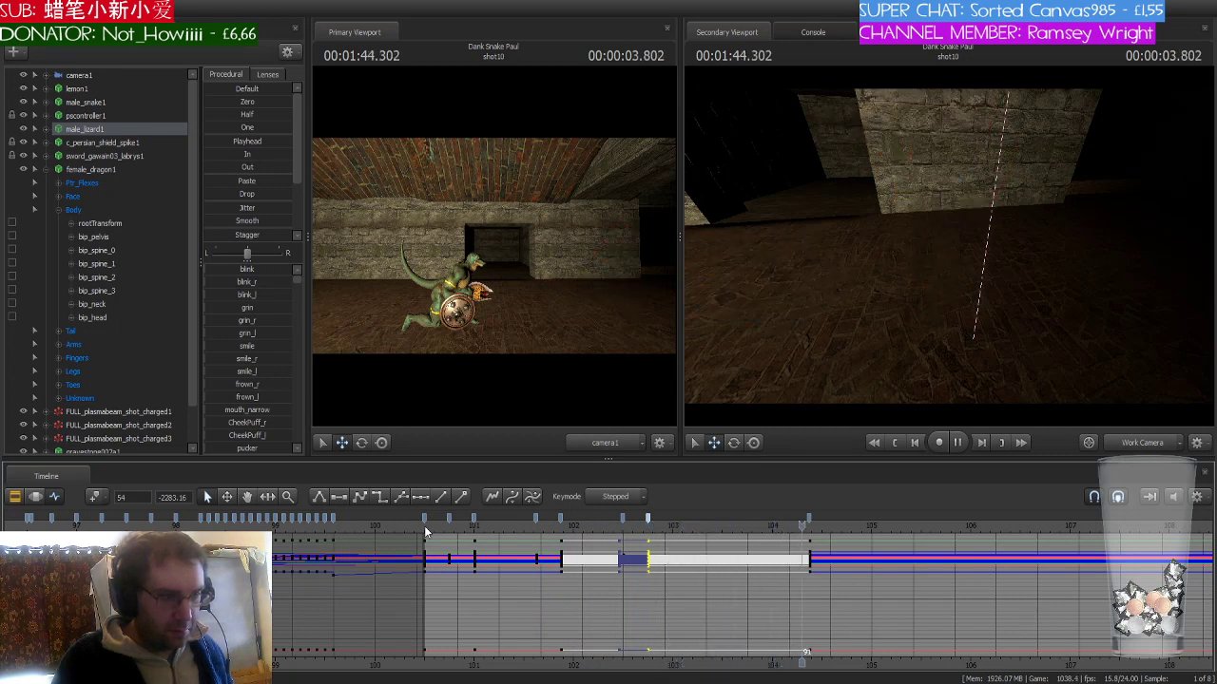
pyautogui.press('space')
pyautogui.moveTo(884, 534)
pyautogui.mouseDown()
pyautogui.moveTo(821, 534)
pyautogui.moveTo(869, 538)
pyautogui.mouseUp()
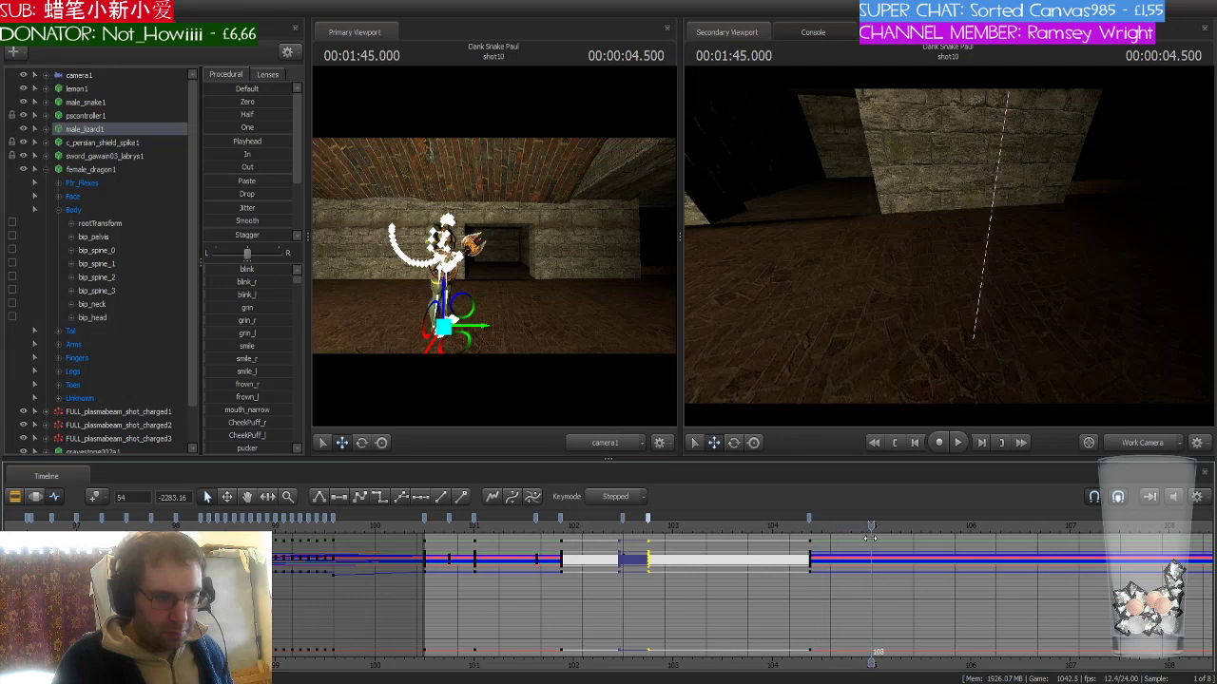
# - Copy male_lizard1's first two running keyframes from 00:01:22.500 at the start of shot7, leaving rootTransform out of the selection
pyautogui.scroll(-4, 293, 572)
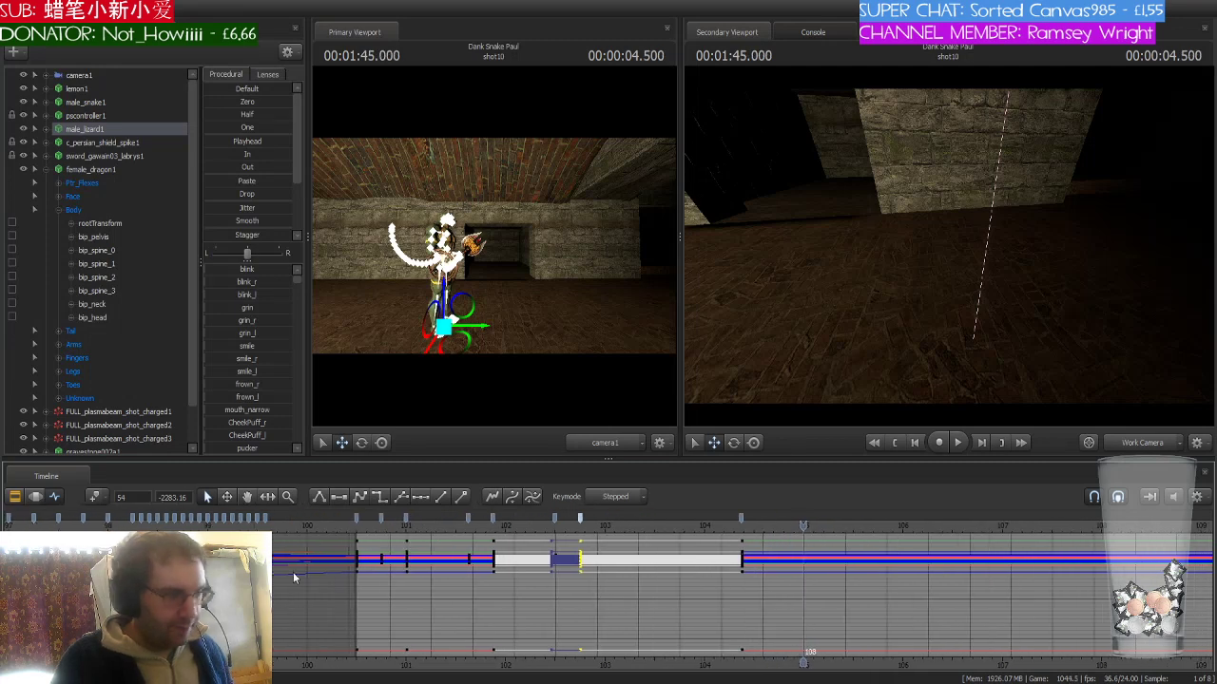
pyautogui.scroll(-4, 295, 573)
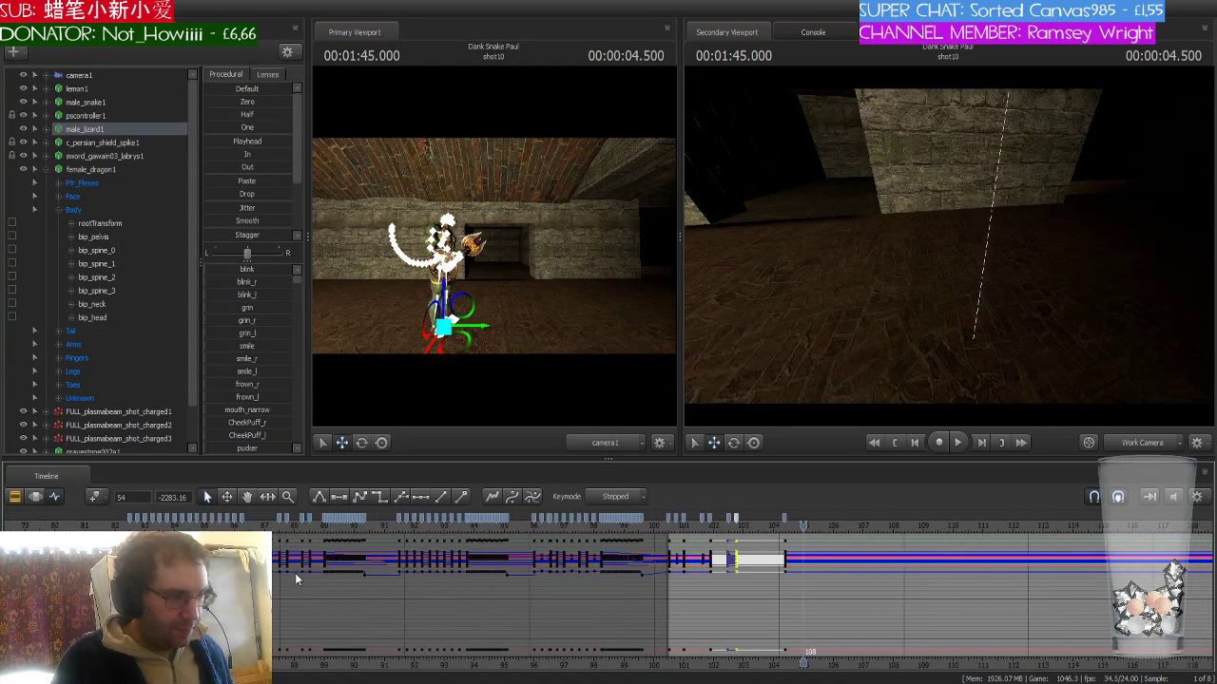
pyautogui.click(277, 529)
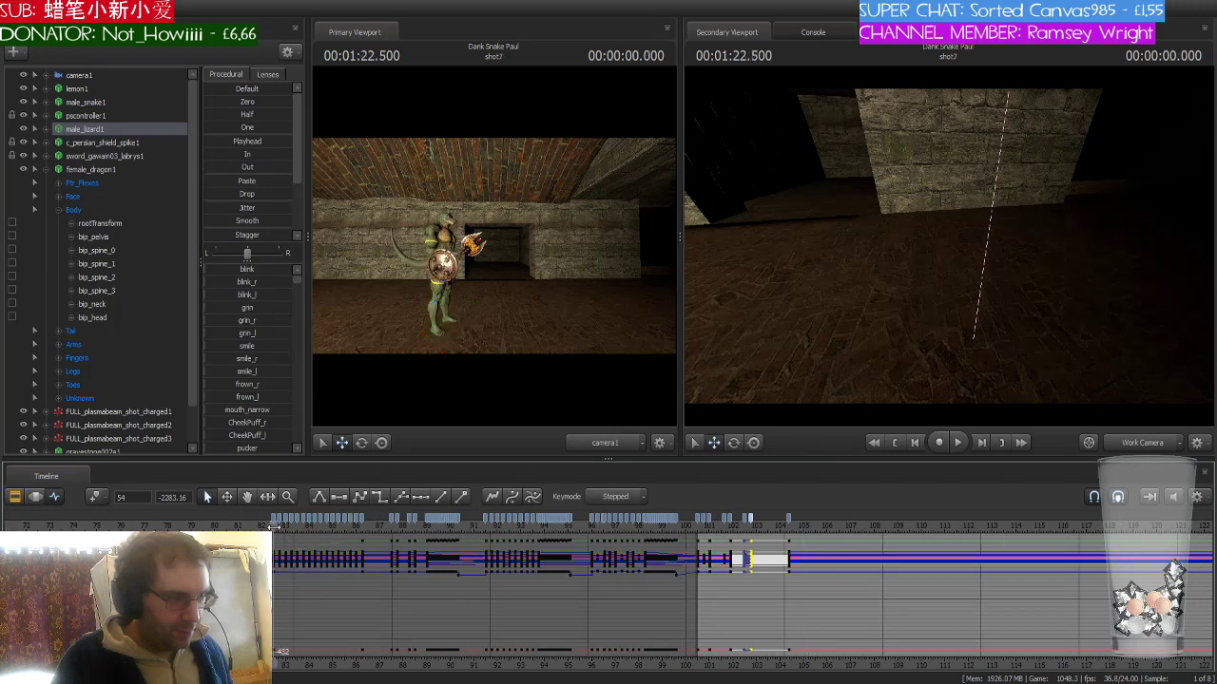
pyautogui.scroll(4, 275, 523)
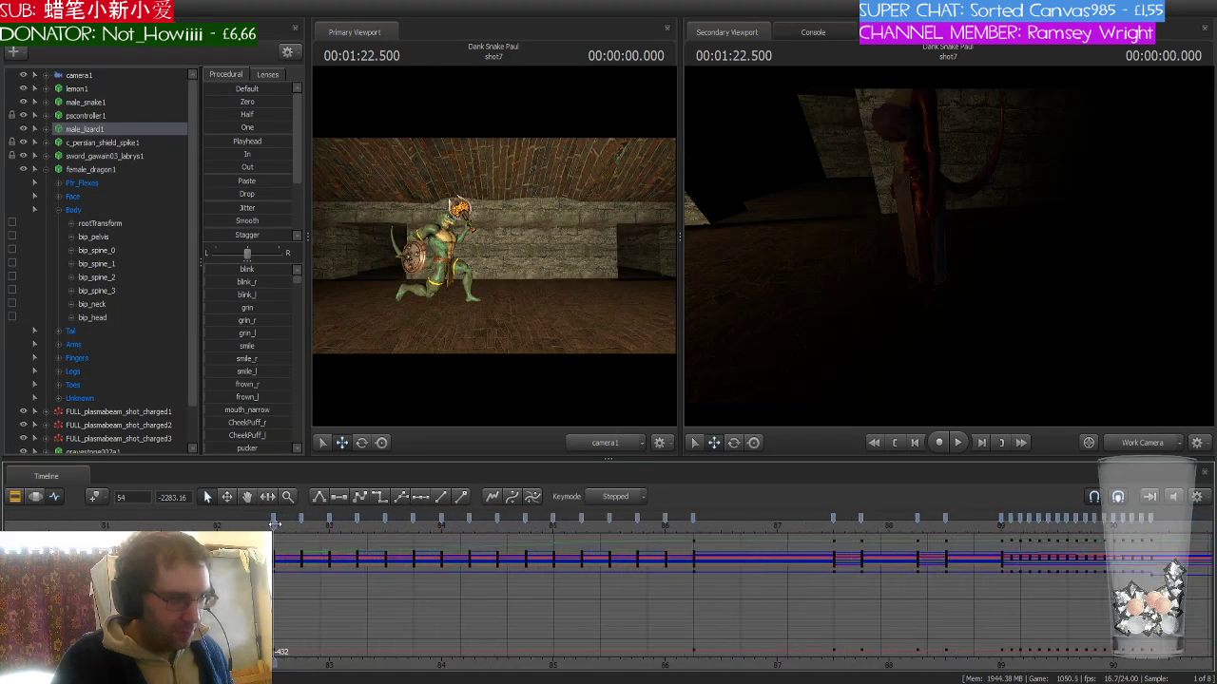
pyautogui.click(274, 522)
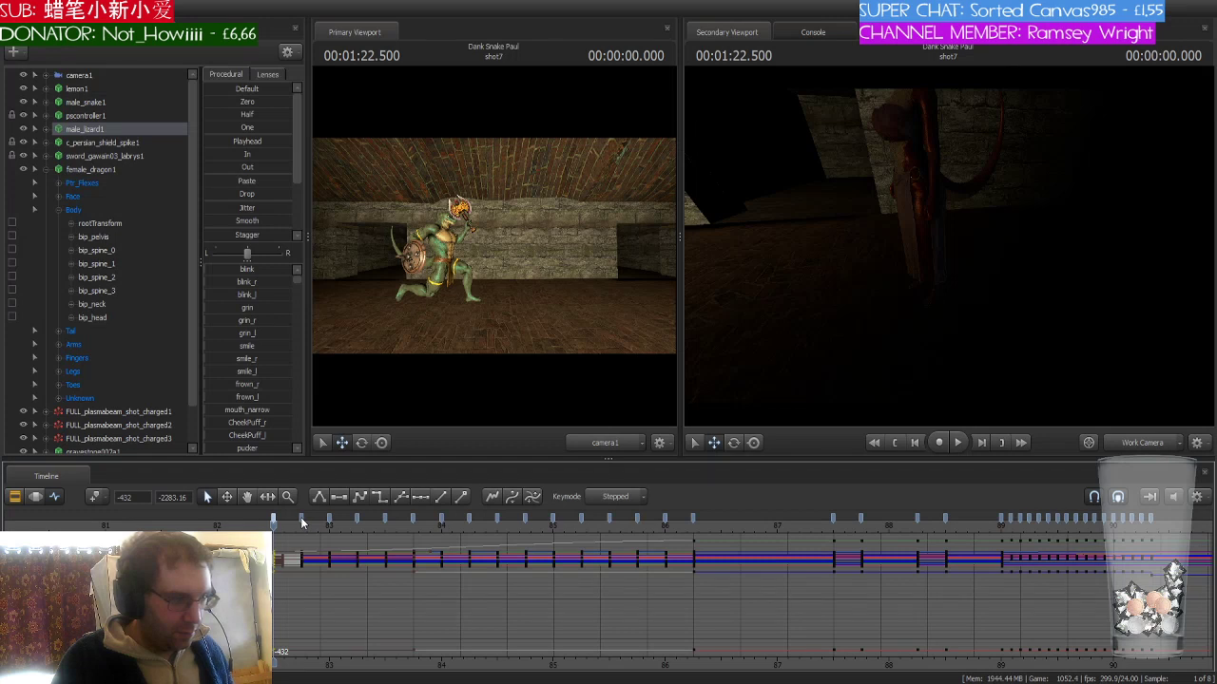
pyautogui.keyDown('shift'); pyautogui.click(301, 521); pyautogui.keyUp('shift')
pyautogui.click(46, 128)
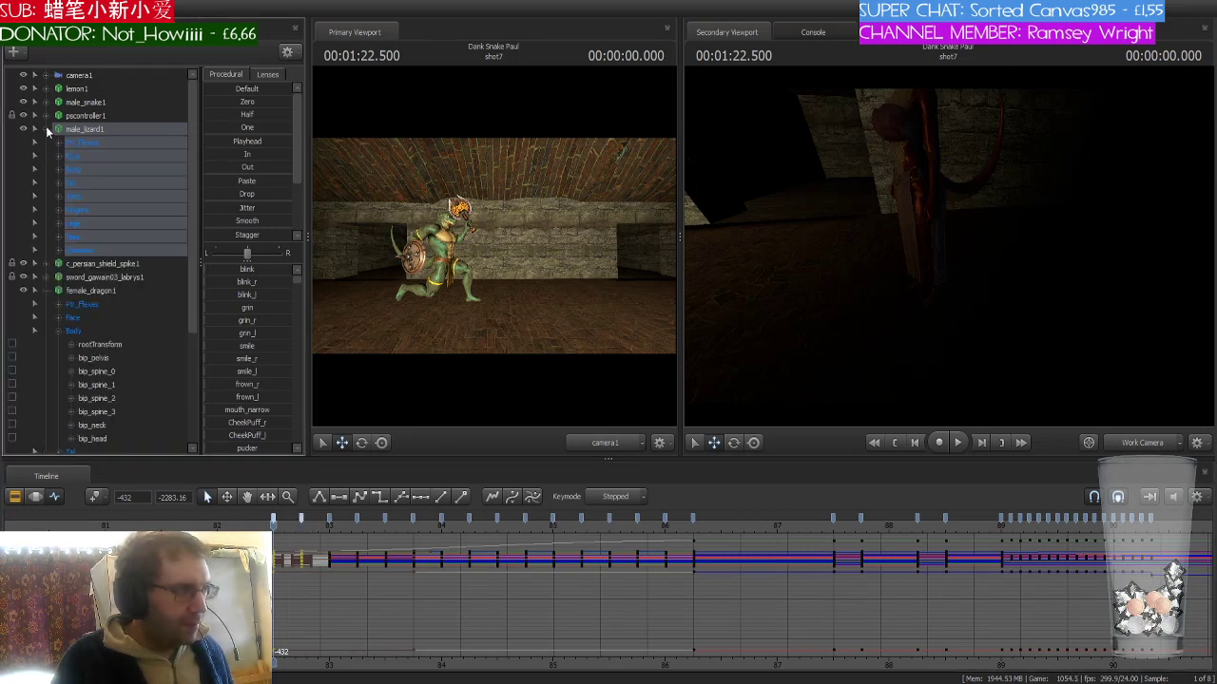
pyautogui.click(58, 169)
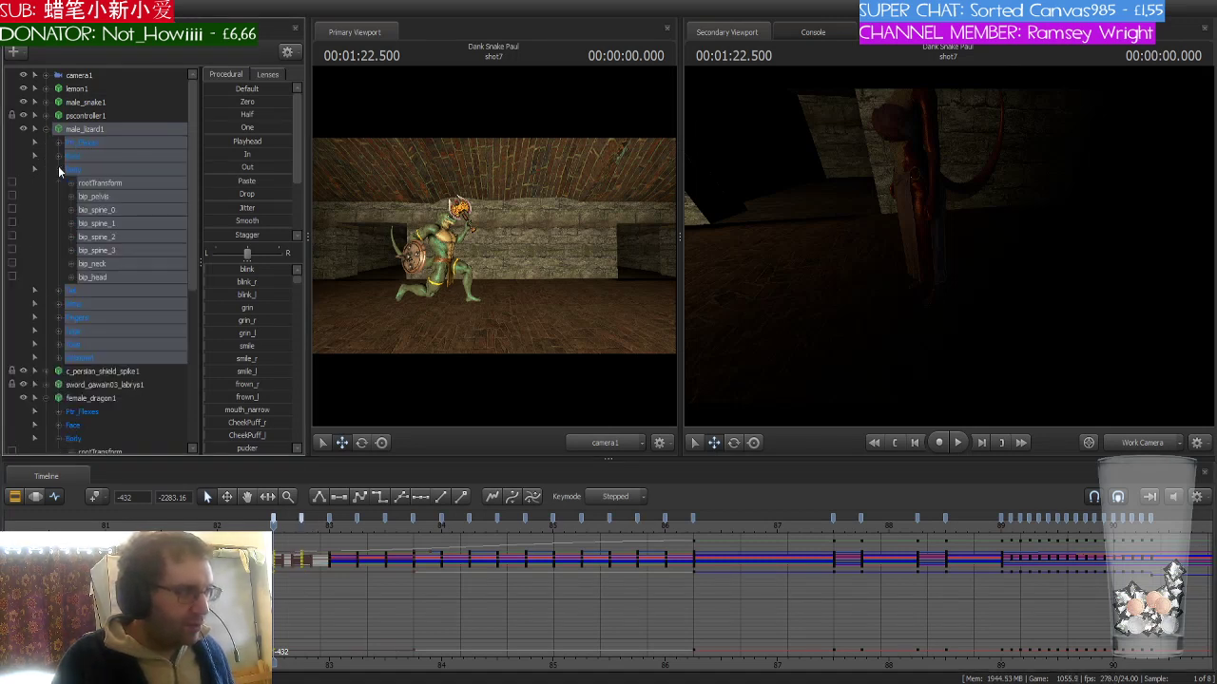
pyautogui.click(109, 187)
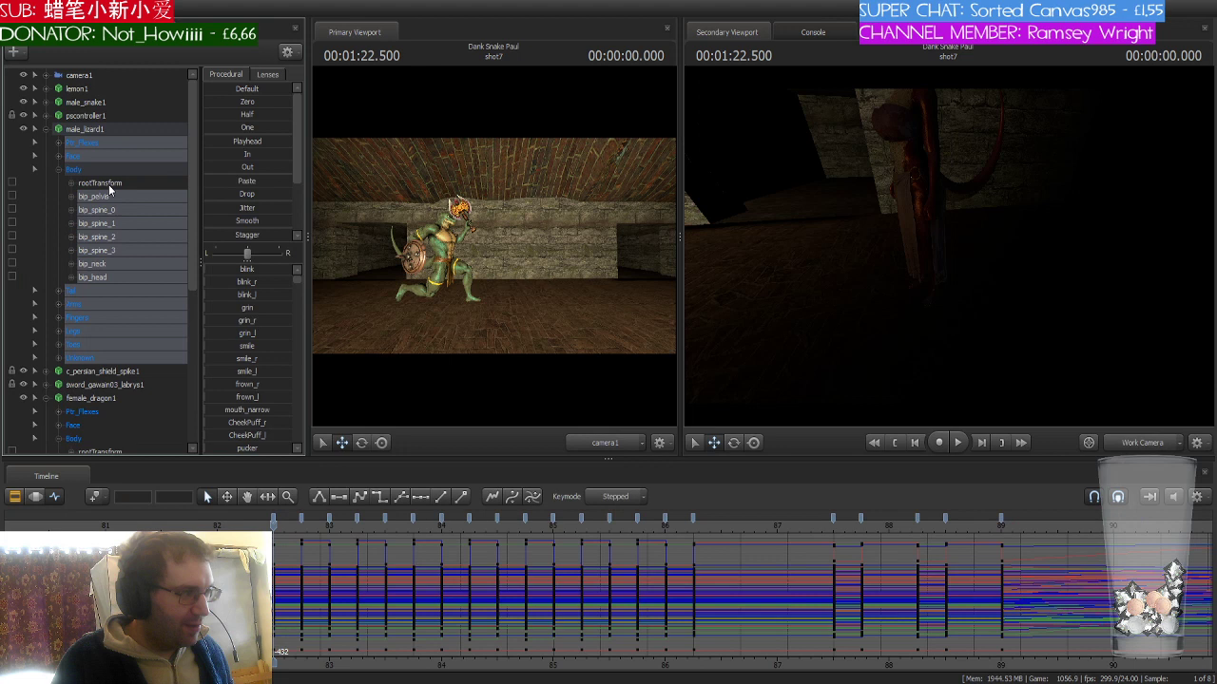
pyautogui.click(273, 521)
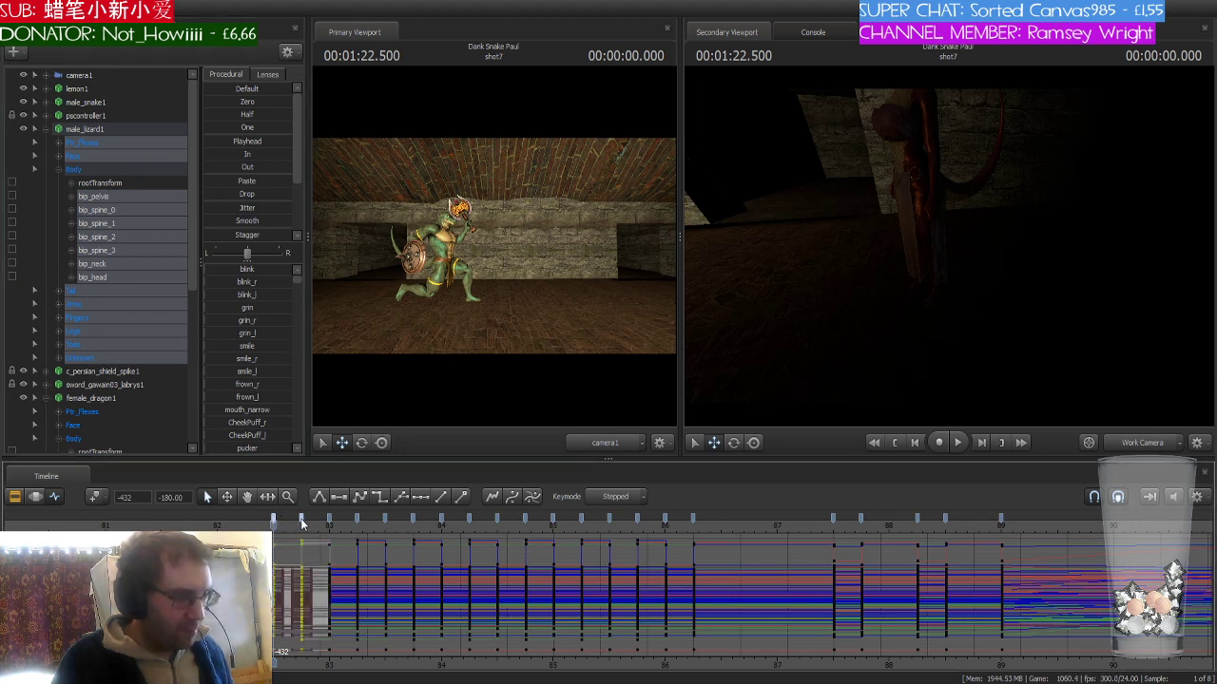
# - Paste the two running keyframes onto male_lizard1 at 00:01:45.000 in shot10 and apply stepped tangents to its 00:01:44.375 keyframe
pyautogui.scroll(-2, 334, 534)
pyautogui.scroll(-5, 337, 530)
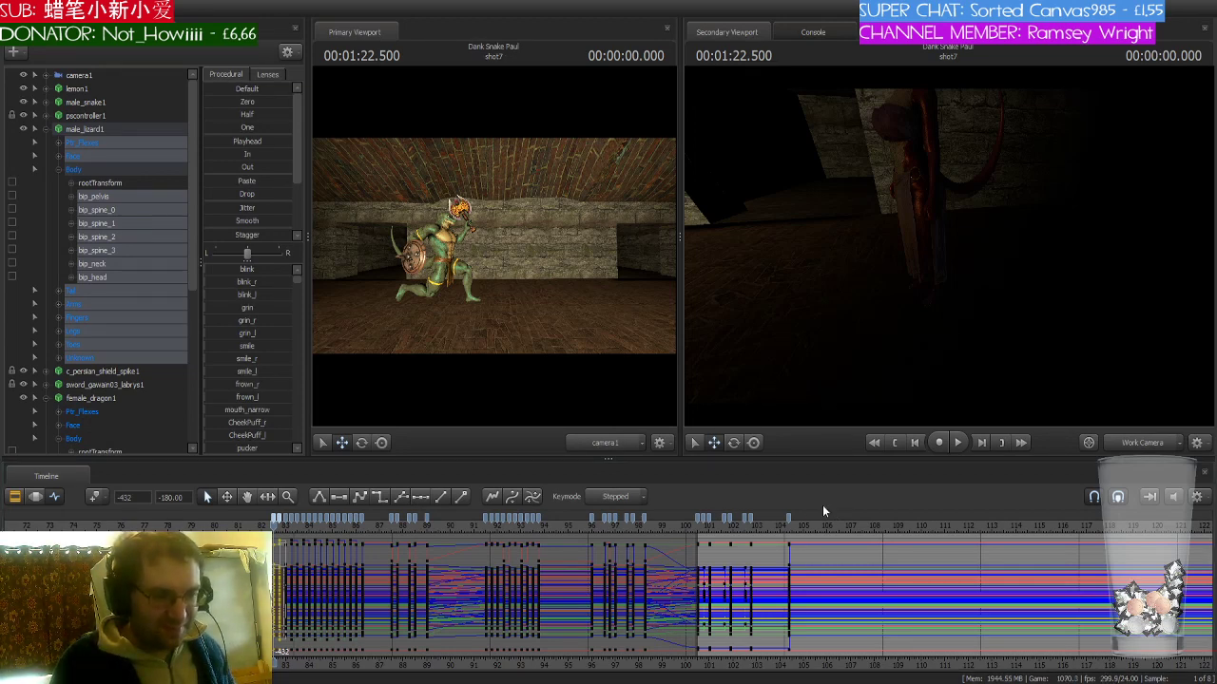
pyautogui.click(790, 526)
pyautogui.scroll(4, 790, 526)
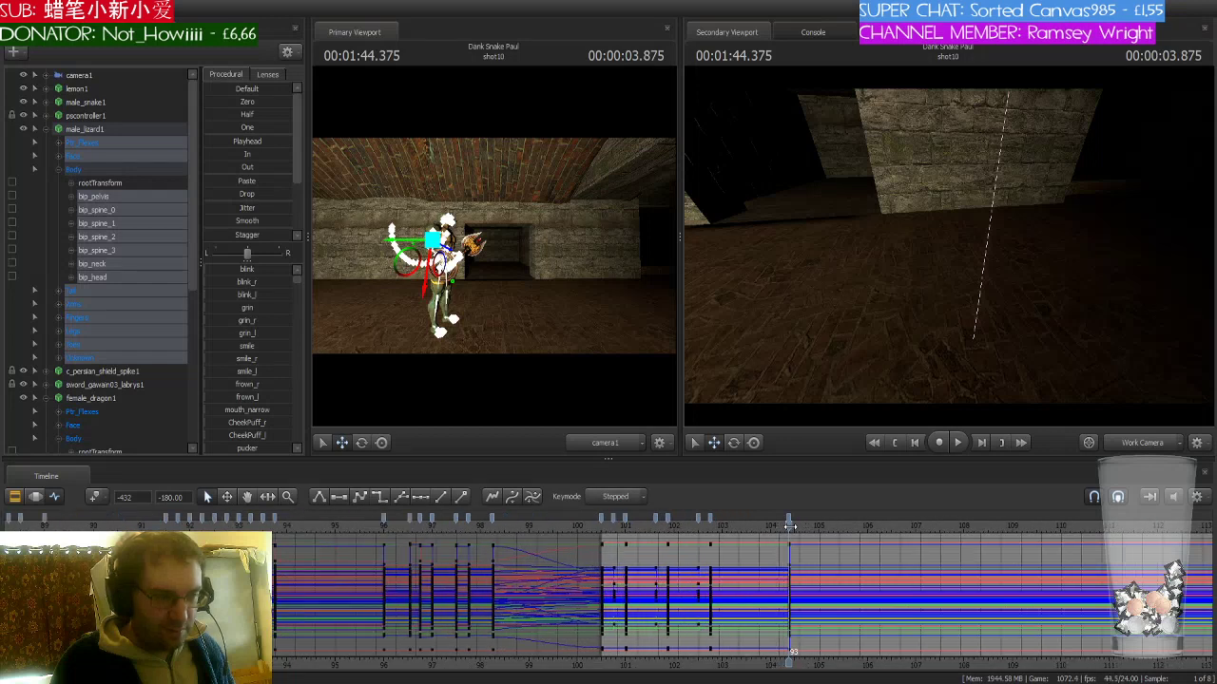
pyautogui.scroll(2, 790, 526)
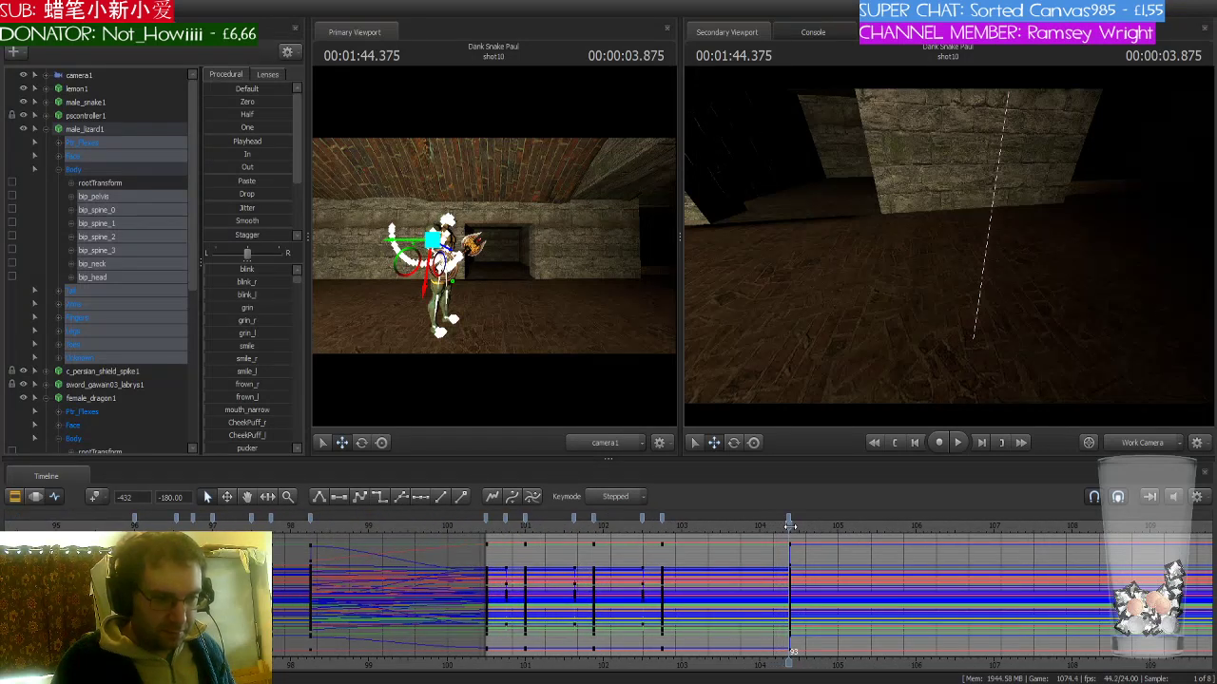
pyautogui.press('space')
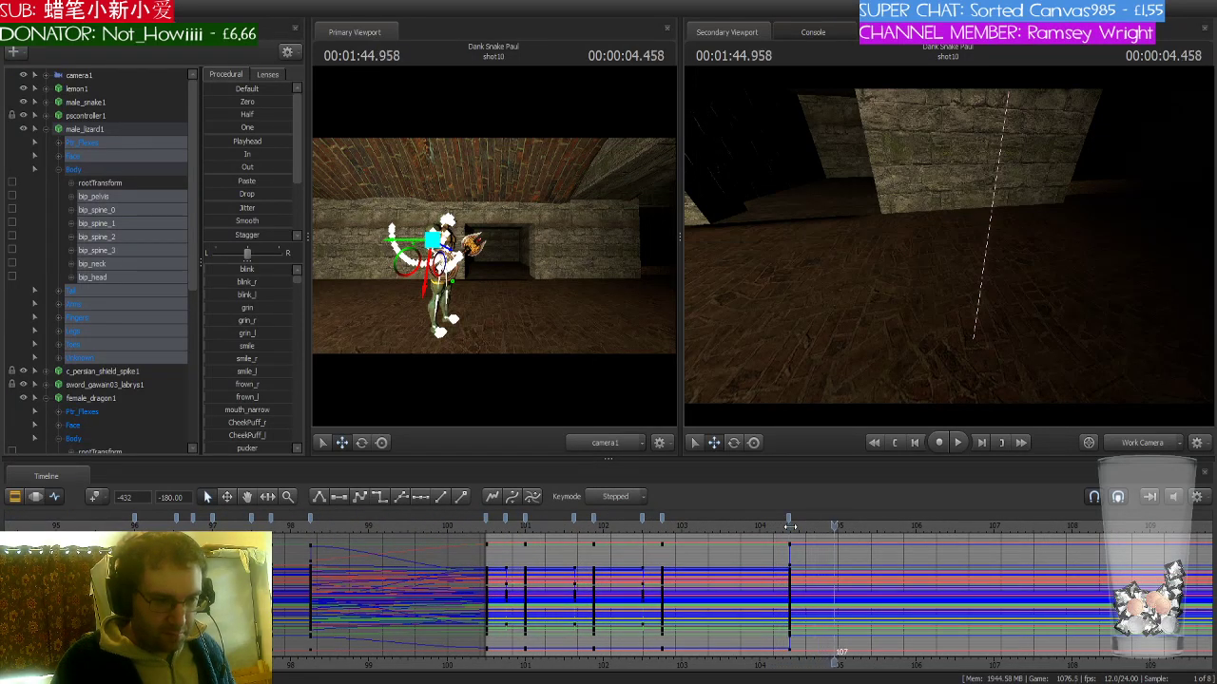
pyautogui.hotkey('ctrl', 'v')
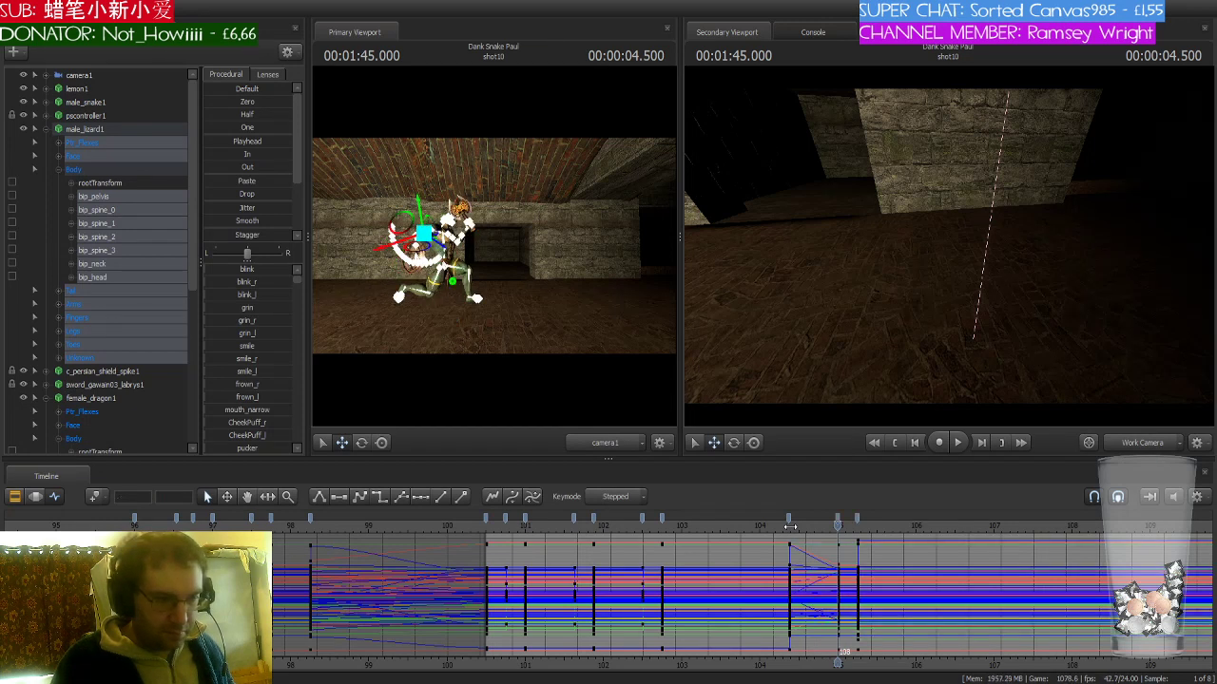
pyautogui.click(789, 522)
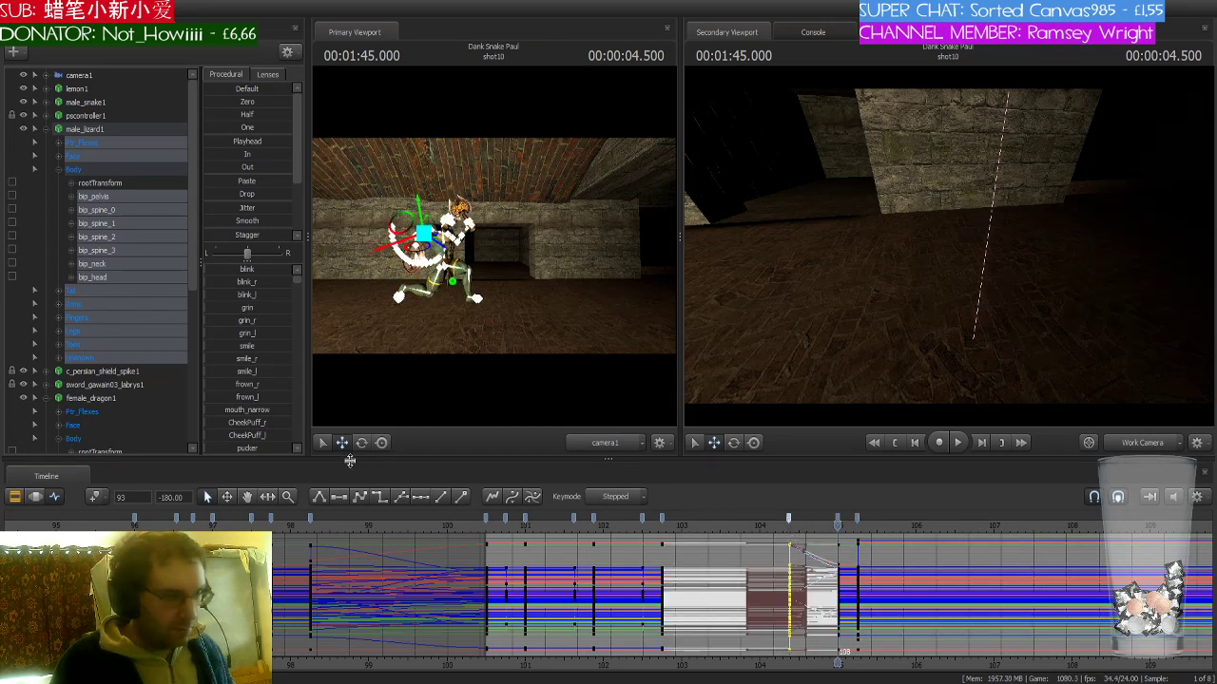
pyautogui.click(379, 497)
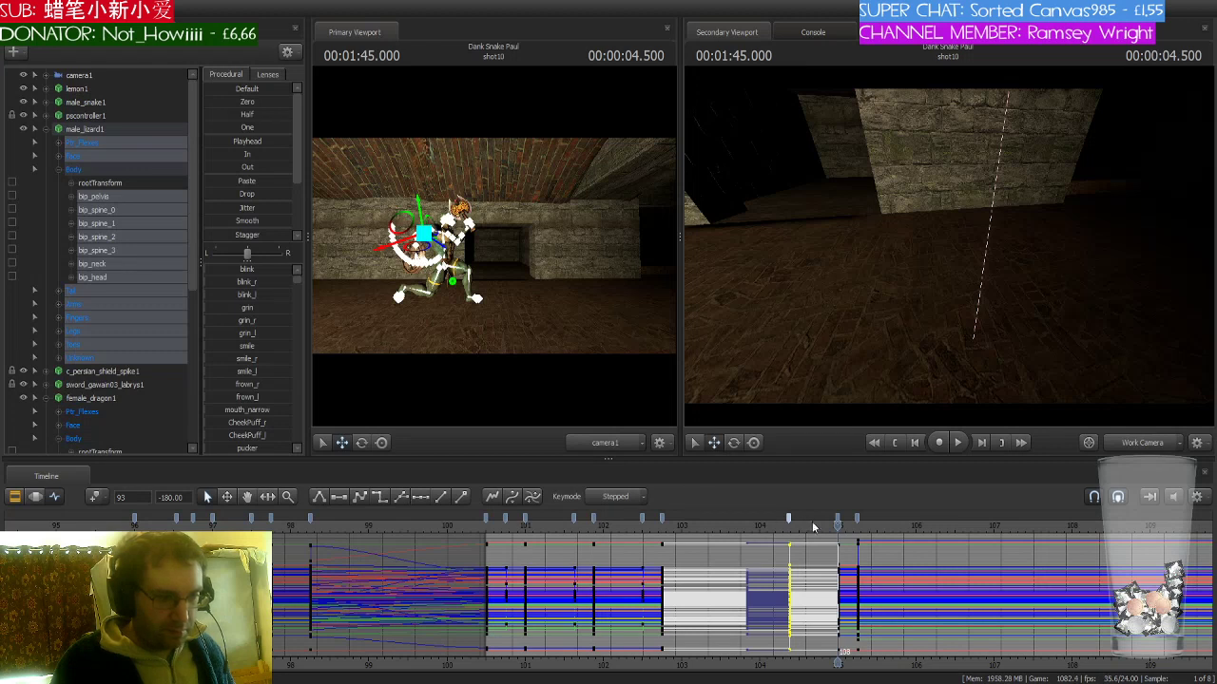
# - Play back shot10 from 00:01:40.500 to check the lizard's change from standing to running
pyautogui.moveTo(837, 526); pyautogui.dragTo(395, 546)
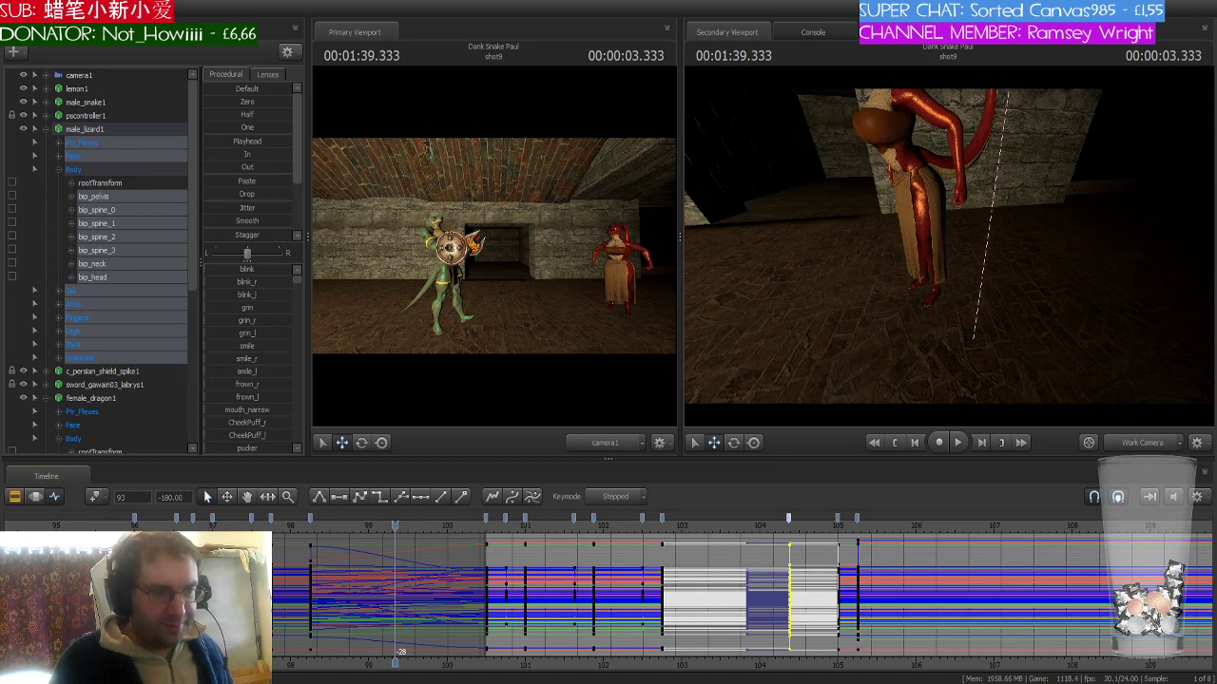
pyautogui.moveTo(835, 535); pyautogui.dragTo(486, 533)
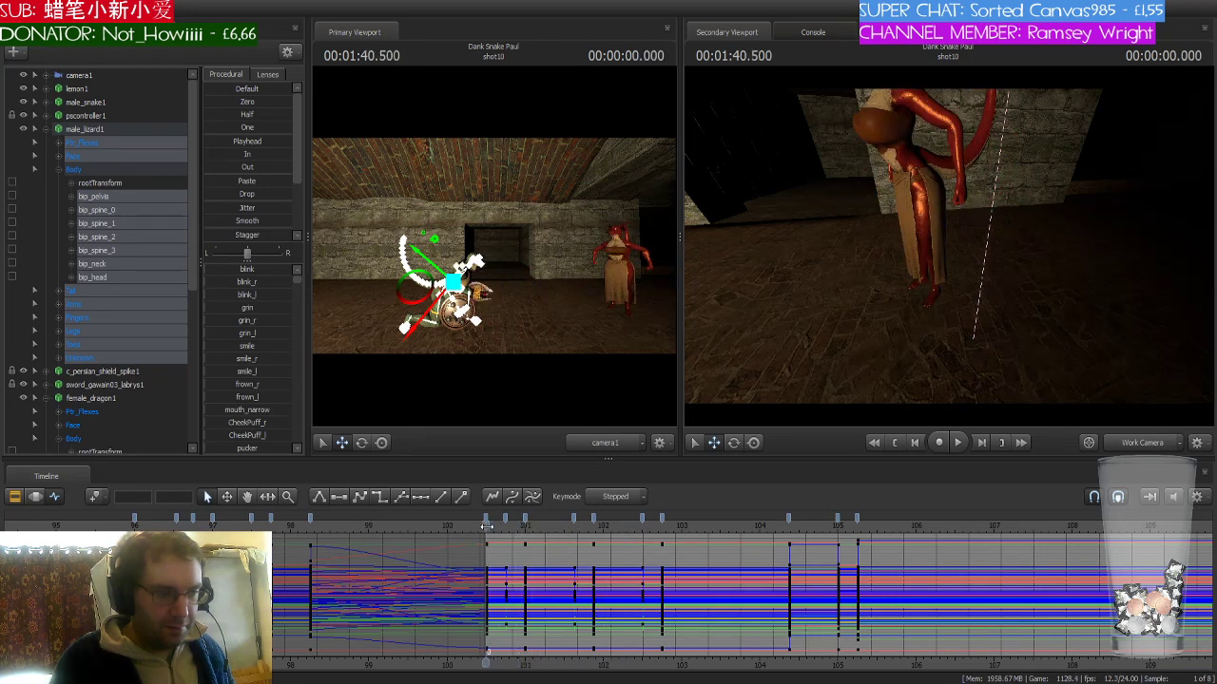
pyautogui.press('space')
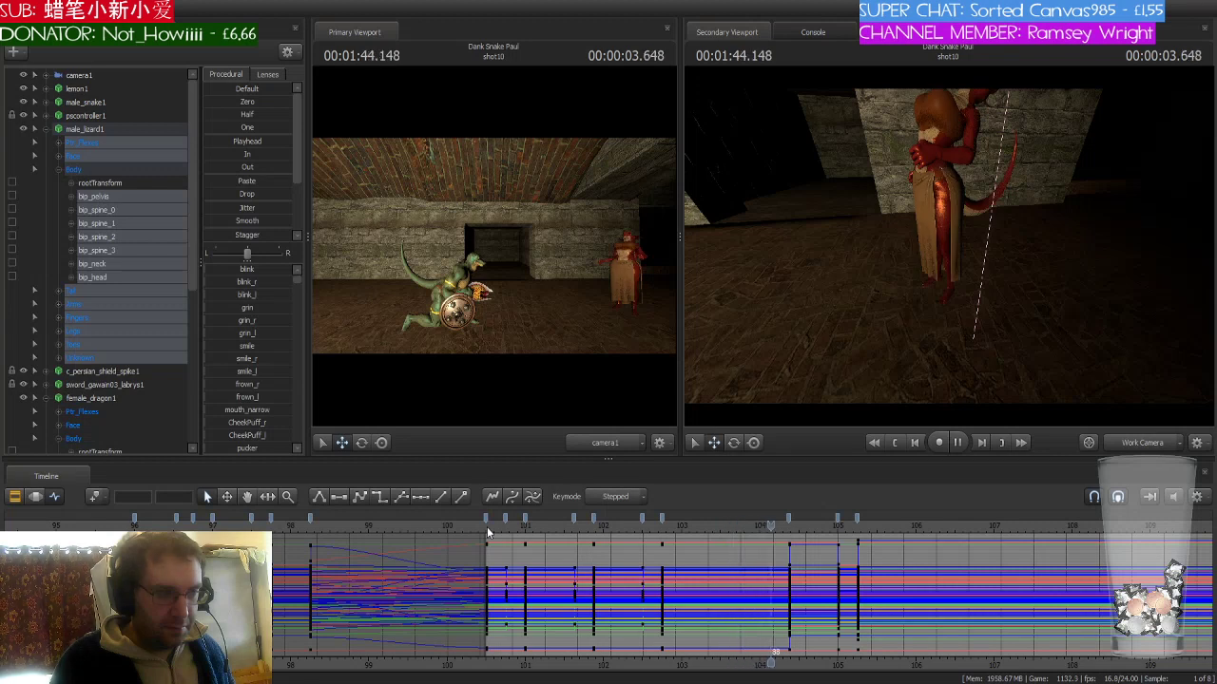
pyautogui.press('space')
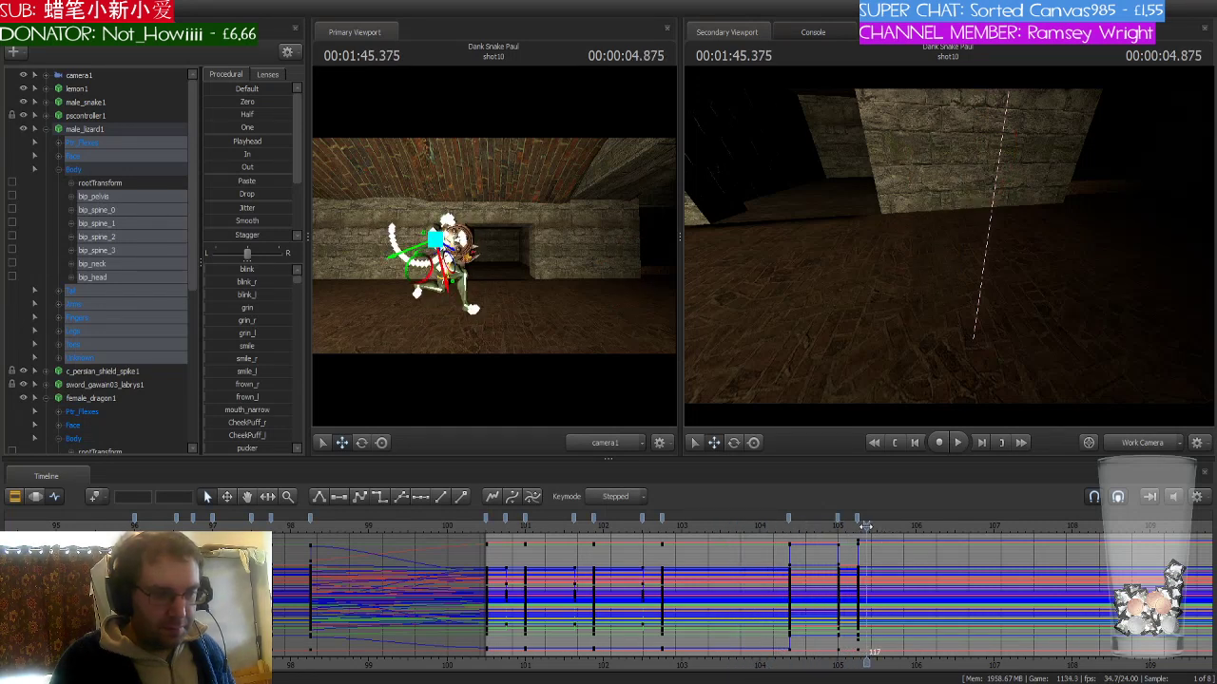
# - Copy male_lizard1's two running keyframes at 00:01:45.000 and 00:01:45.250 and paste them at 00:01:45.500
pyautogui.moveTo(865, 526); pyautogui.dragTo(837, 526)
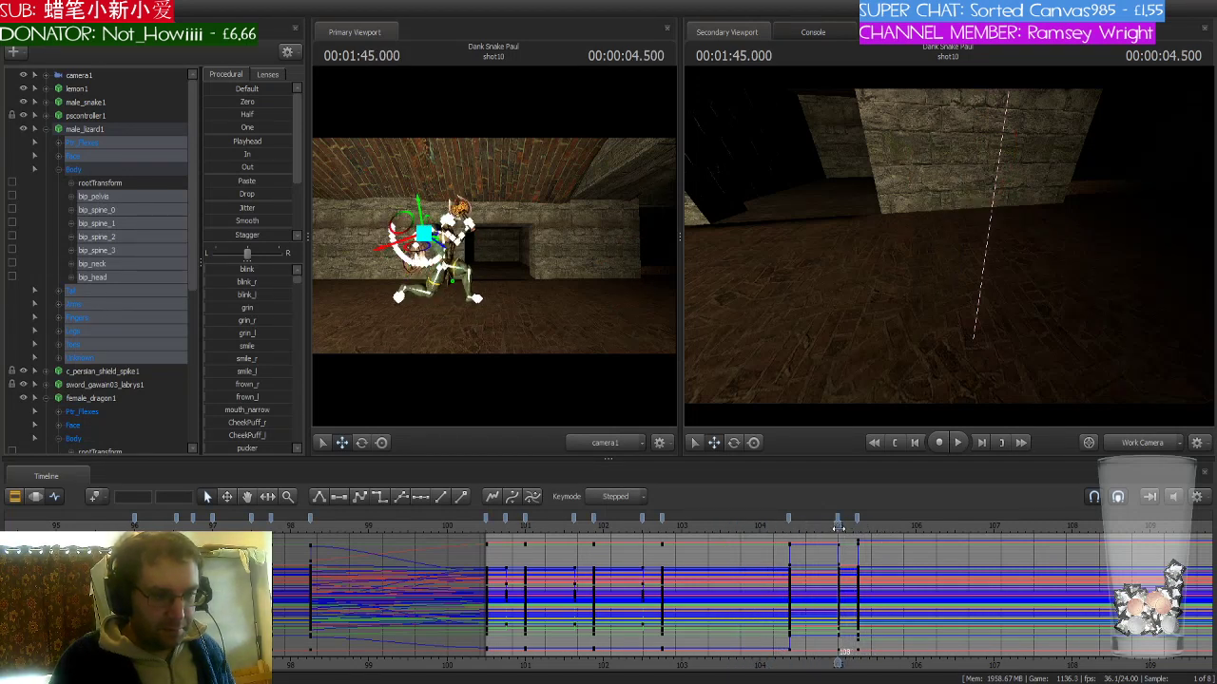
pyautogui.click(839, 520)
pyautogui.keyDown('shift'); pyautogui.click(857, 519); pyautogui.keyUp('shift')
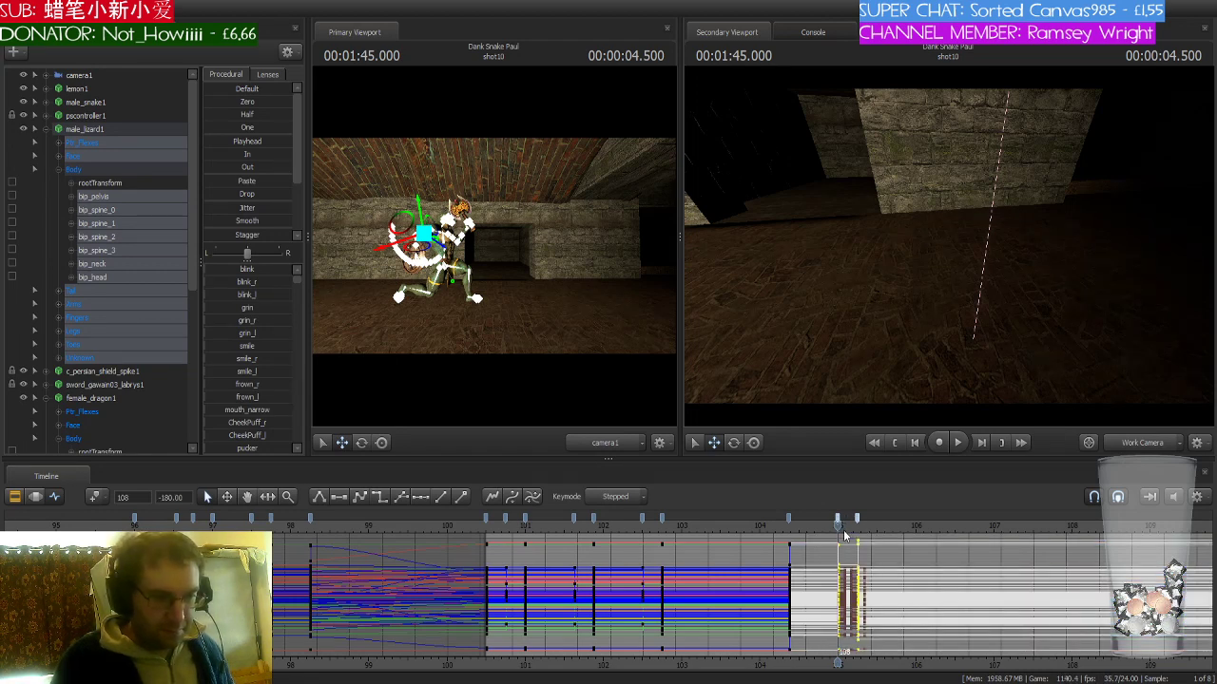
pyautogui.press('Right')
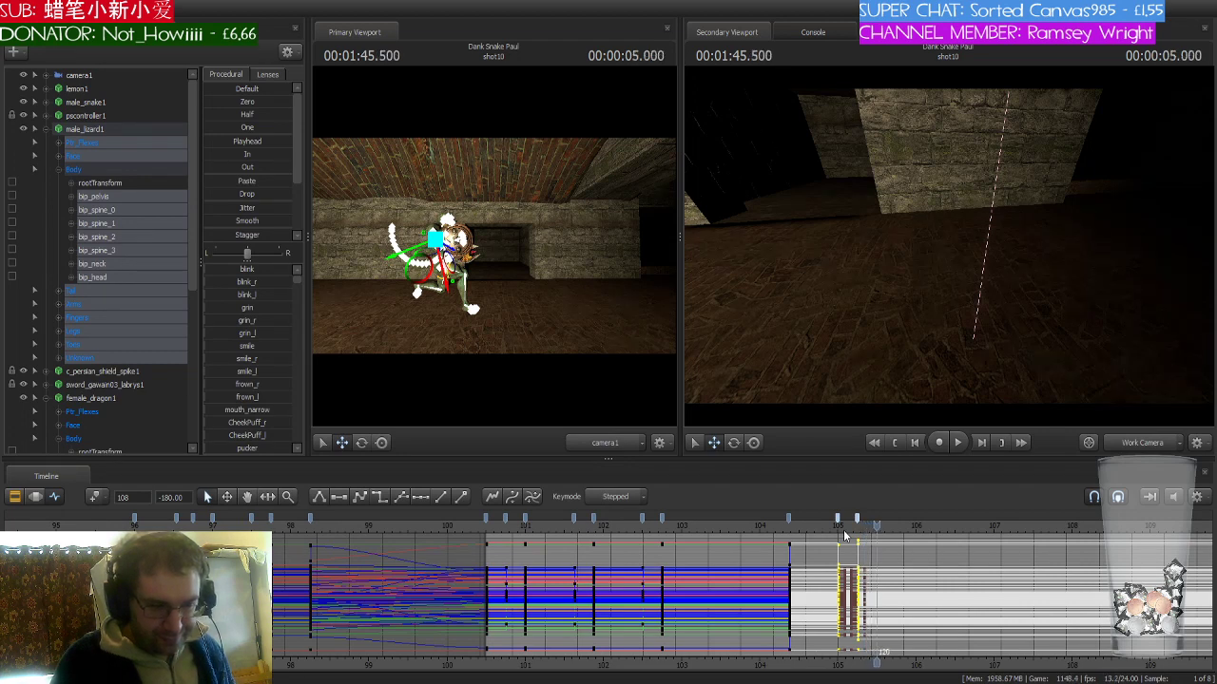
pyautogui.hotkey('ctrl', 'z')
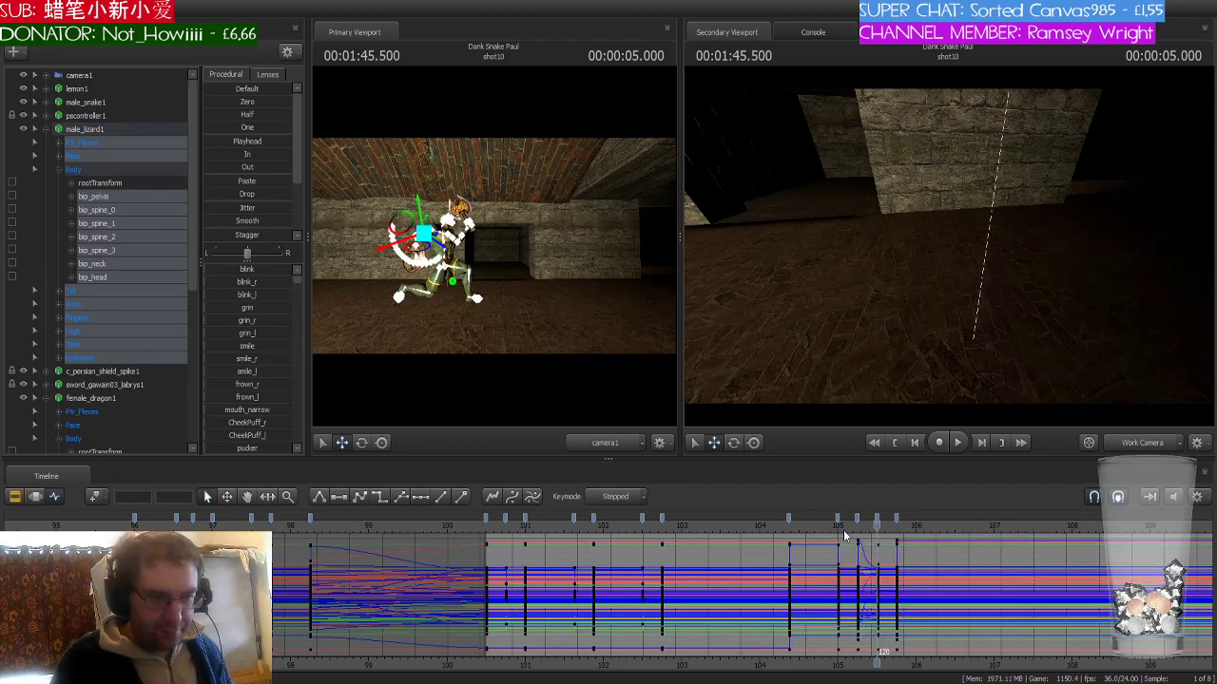
# - Apply stepped tangents to male_lizard1's four running keyframes from 00:01:45.000 to 00:01:45.750
pyautogui.scroll(3, 845, 537)
pyautogui.click(848, 522)
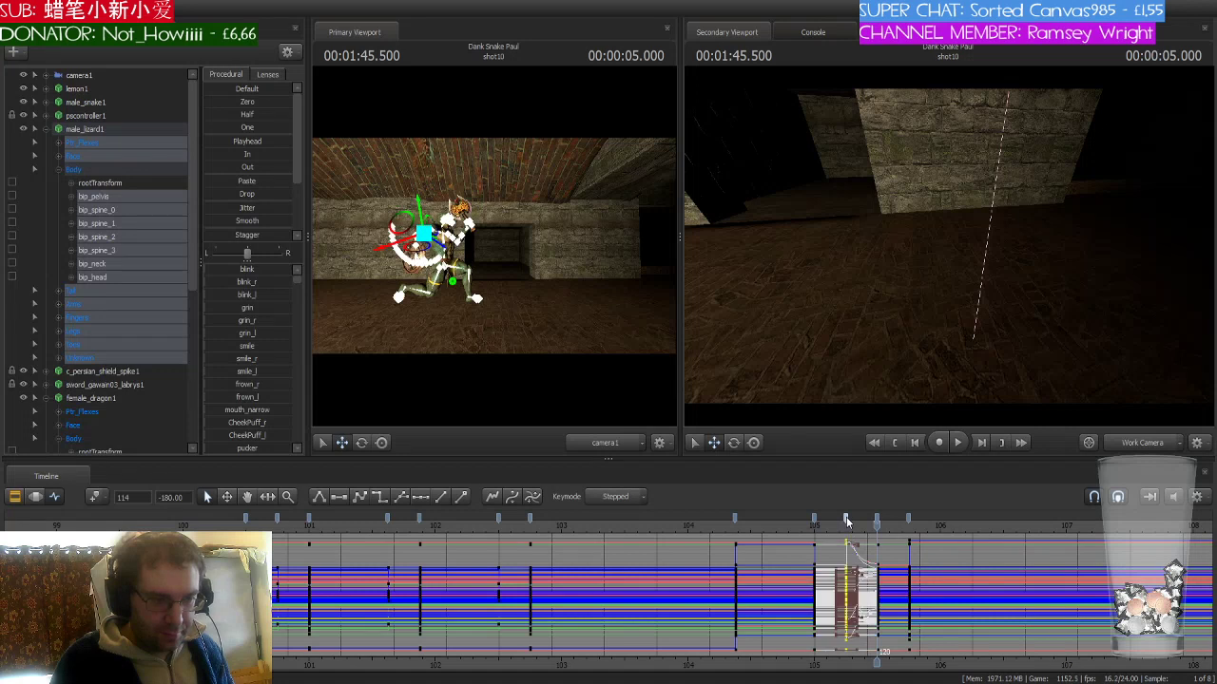
pyautogui.click(815, 521)
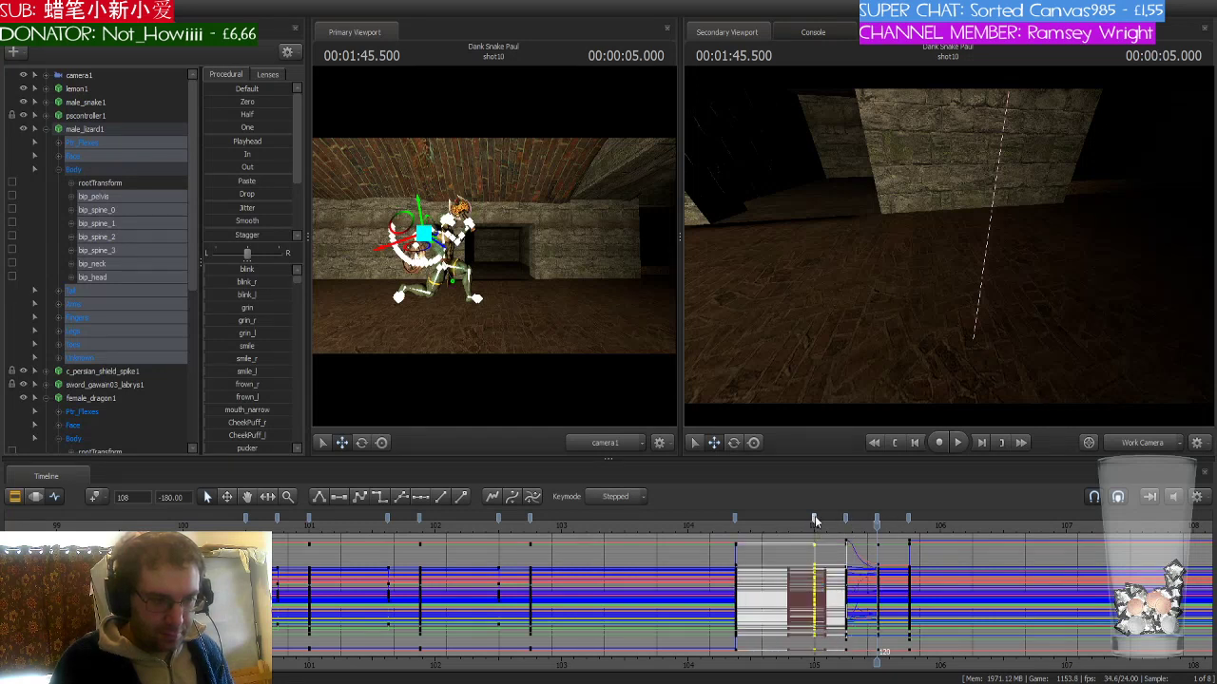
pyautogui.keyDown('shift'); pyautogui.click(910, 521); pyautogui.keyUp('shift')
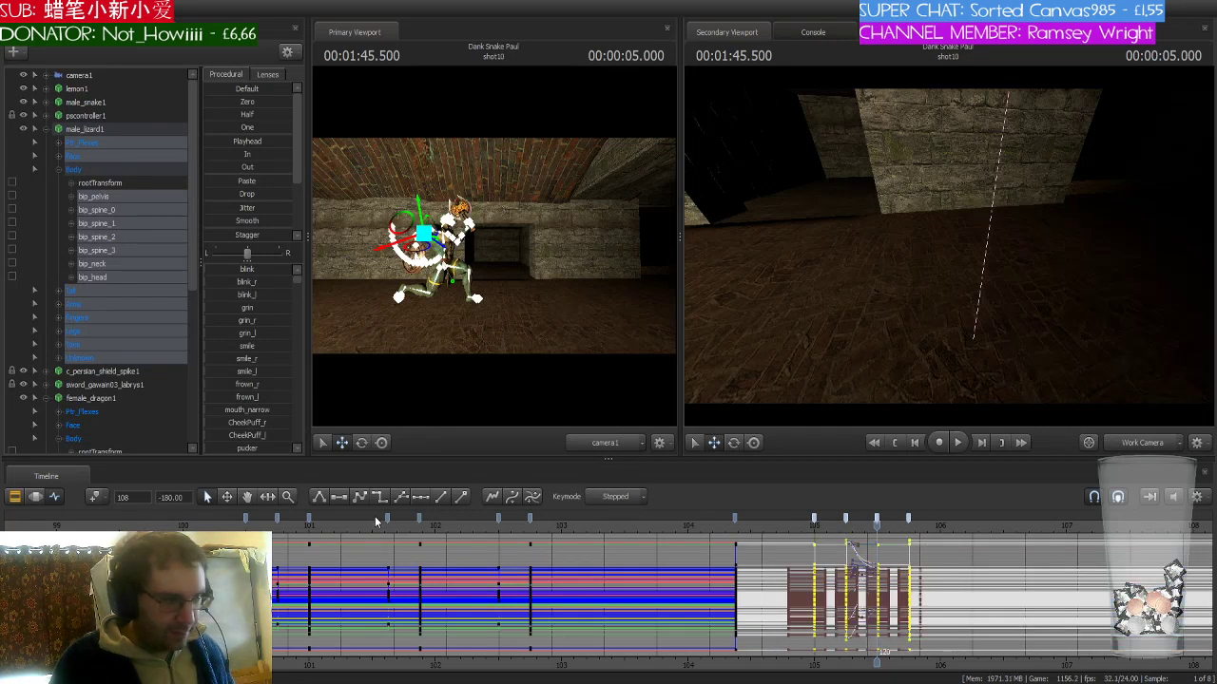
pyautogui.click(830, 521)
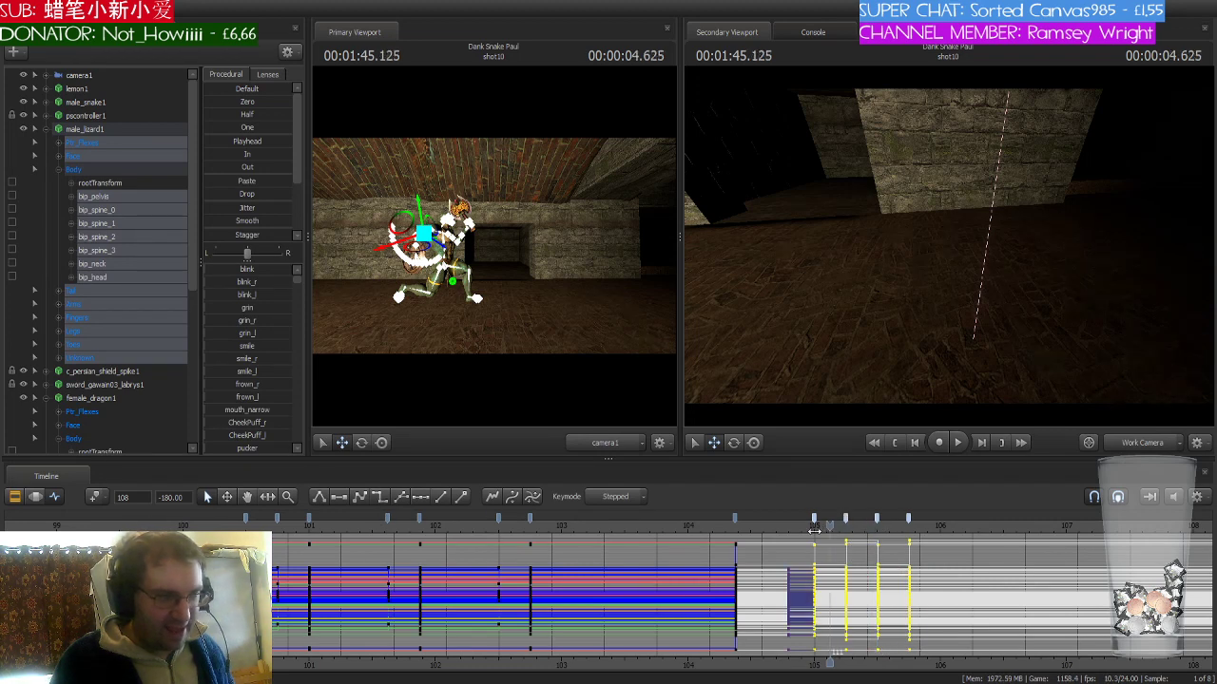
# - Move male_lizard1's rootTransform along the corridor past the right edge of camera1's view at 00:01:46.000, check it in the work camera, and save
pyautogui.moveTo(815, 529)
pyautogui.mouseDown()
pyautogui.moveTo(763, 530)
pyautogui.moveTo(818, 534)
pyautogui.mouseUp()
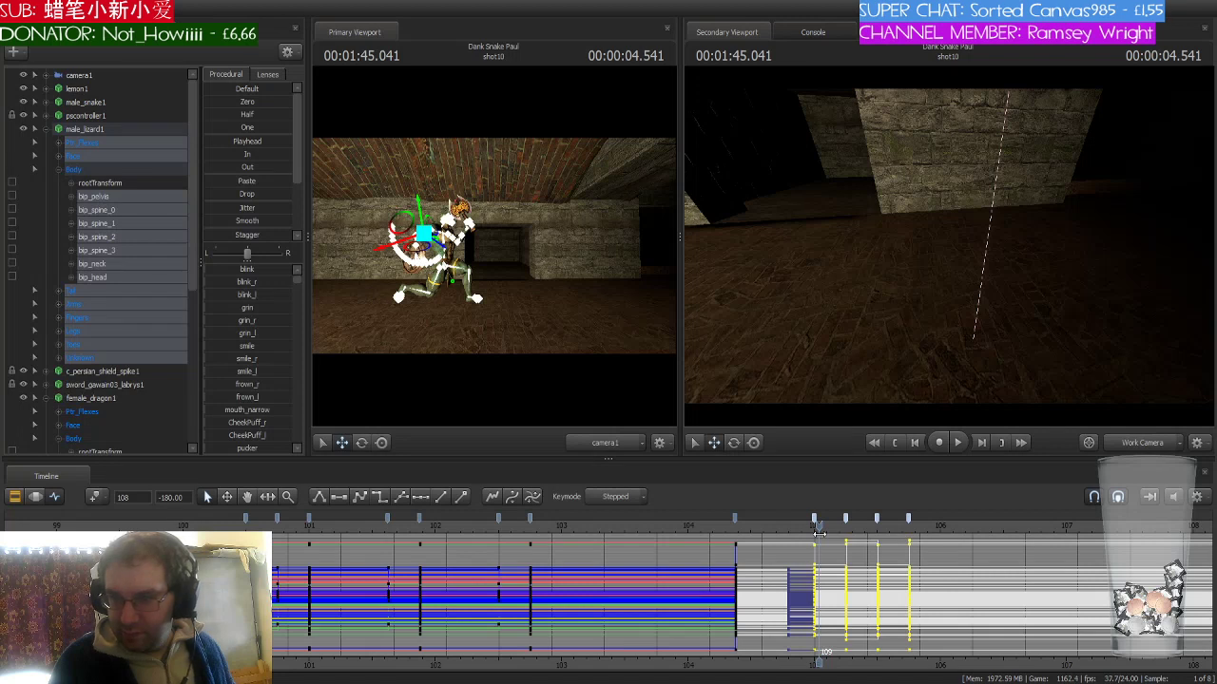
pyautogui.moveTo(818, 533)
pyautogui.mouseDown()
pyautogui.moveTo(856, 533)
pyautogui.moveTo(814, 530)
pyautogui.mouseUp()
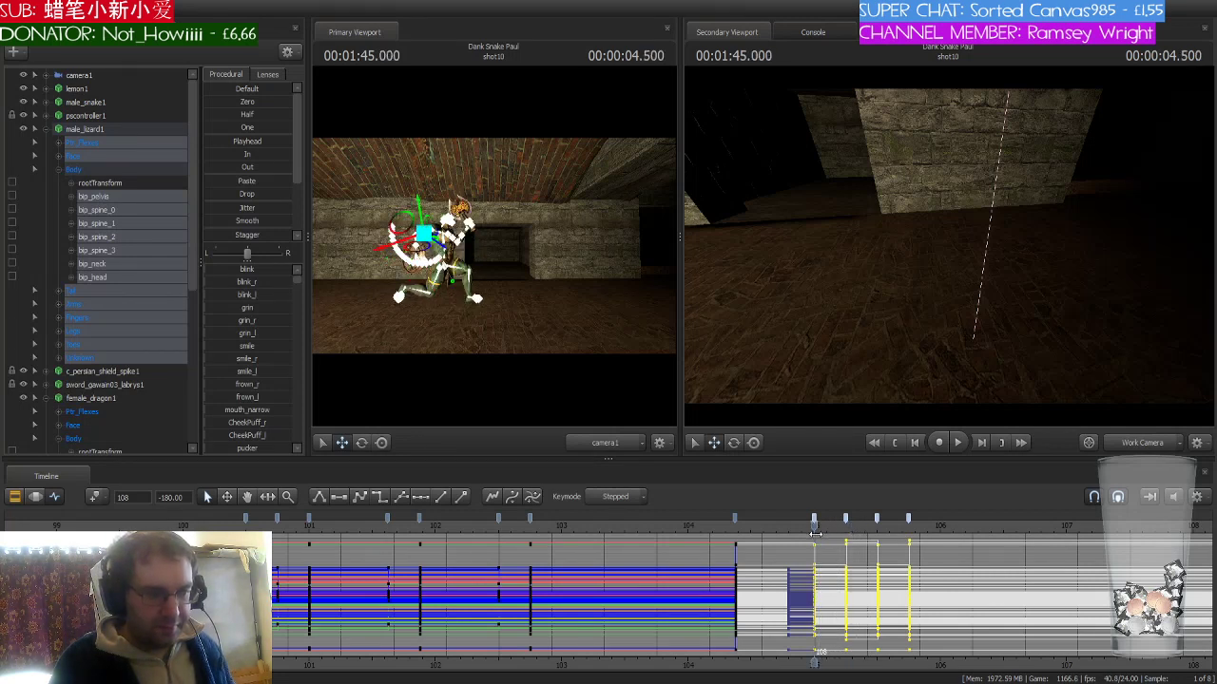
pyautogui.click(132, 181)
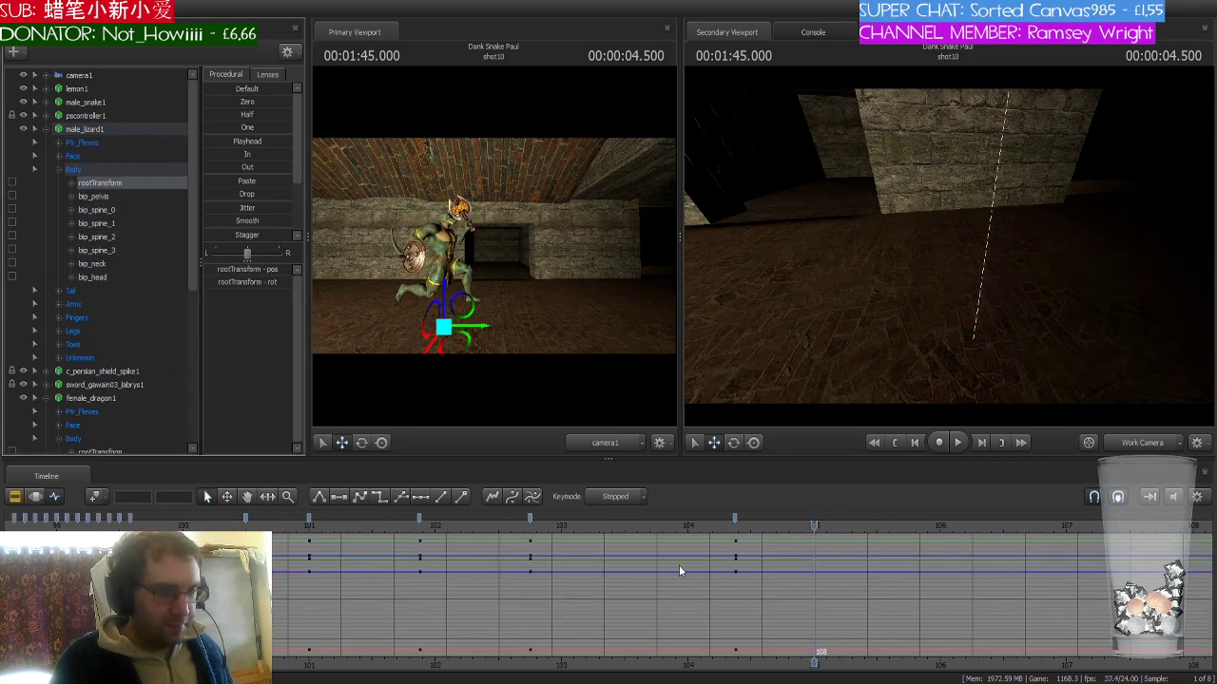
pyautogui.scroll(-1, 751, 584)
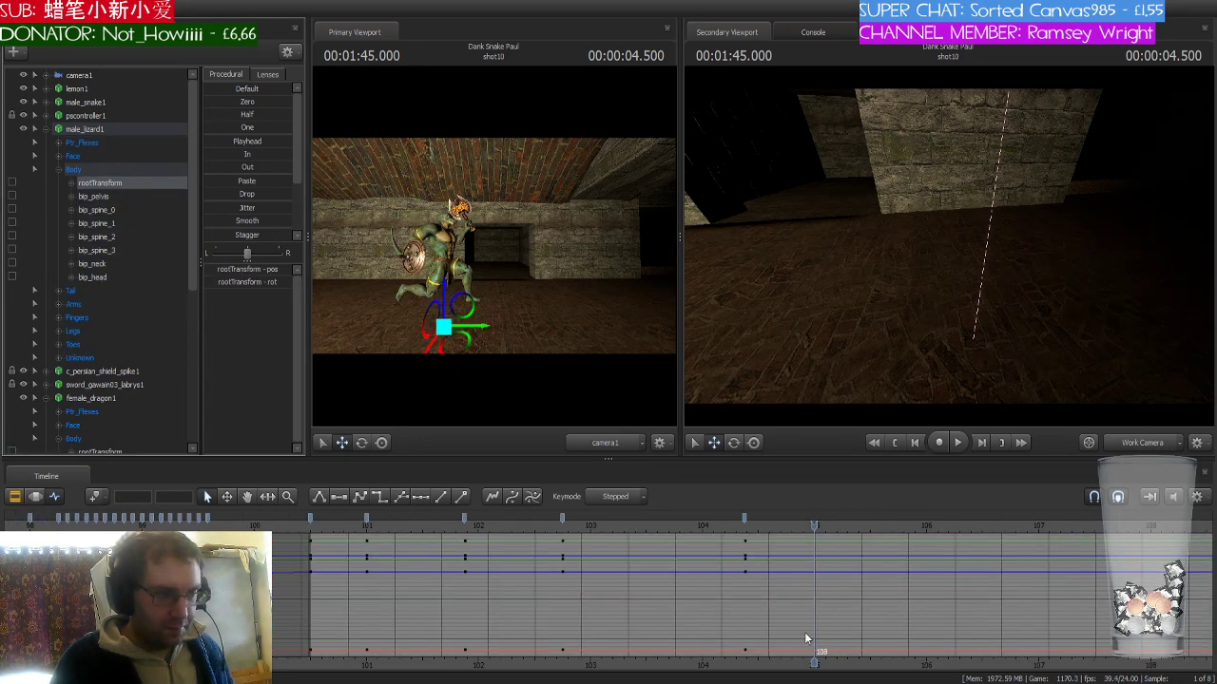
pyautogui.moveTo(814, 662); pyautogui.dragTo(747, 662, button='middle')
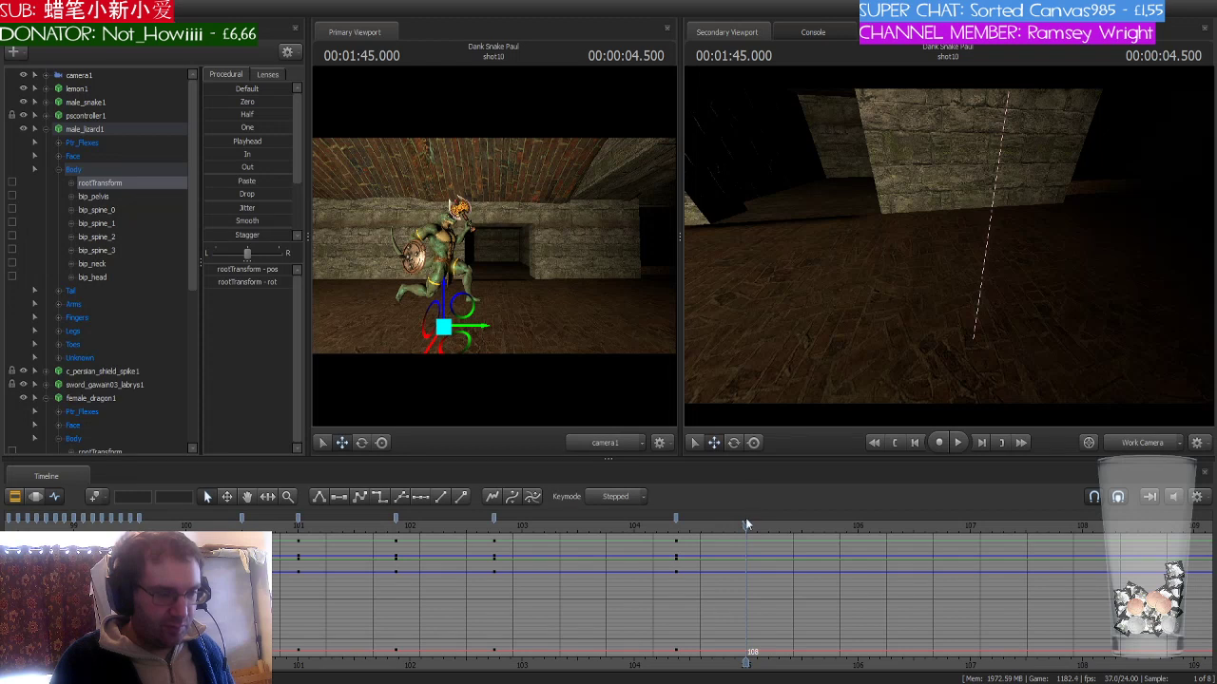
pyautogui.moveTo(742, 530); pyautogui.dragTo(856, 536)
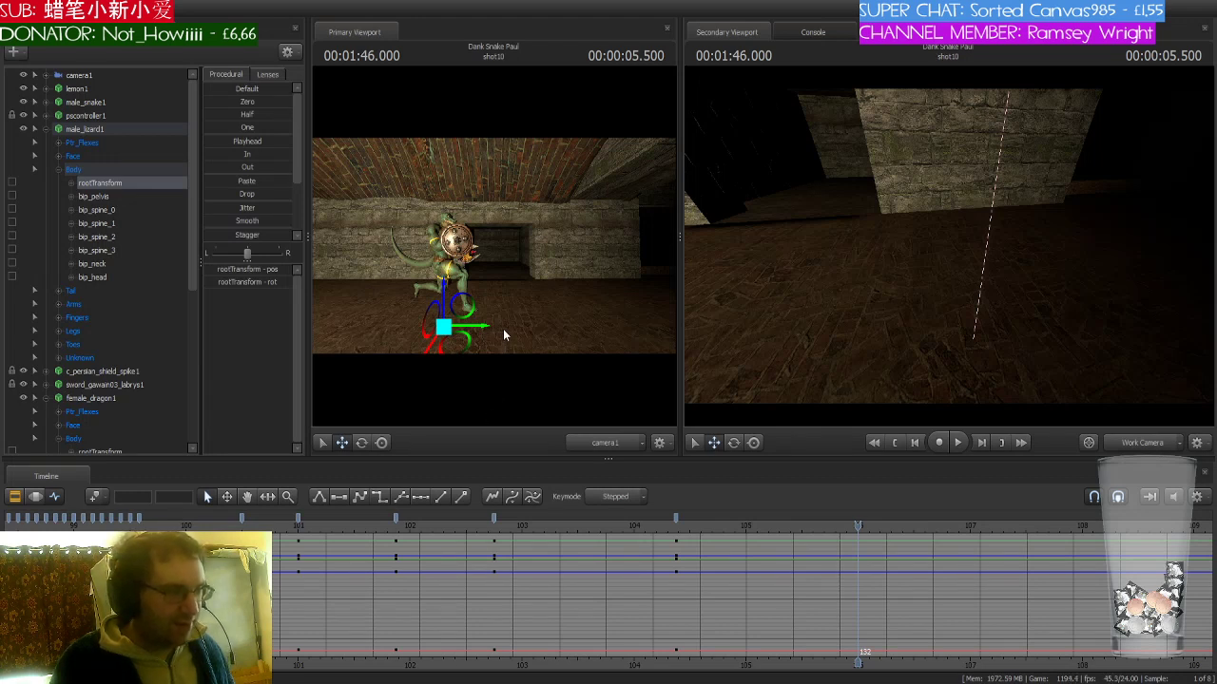
pyautogui.moveTo(485, 328); pyautogui.dragTo(974, 287)
pyautogui.moveTo(974, 287); pyautogui.dragTo(953, 298, button='right')
pyautogui.moveTo(953, 298); pyautogui.dragTo(1024, 296)
pyautogui.moveTo(947, 246)
pyautogui.mouseDown()
pyautogui.moveTo(960, 237)
pyautogui.moveTo(948, 245)
pyautogui.mouseUp()
pyautogui.hotkey('ctrl', 's')
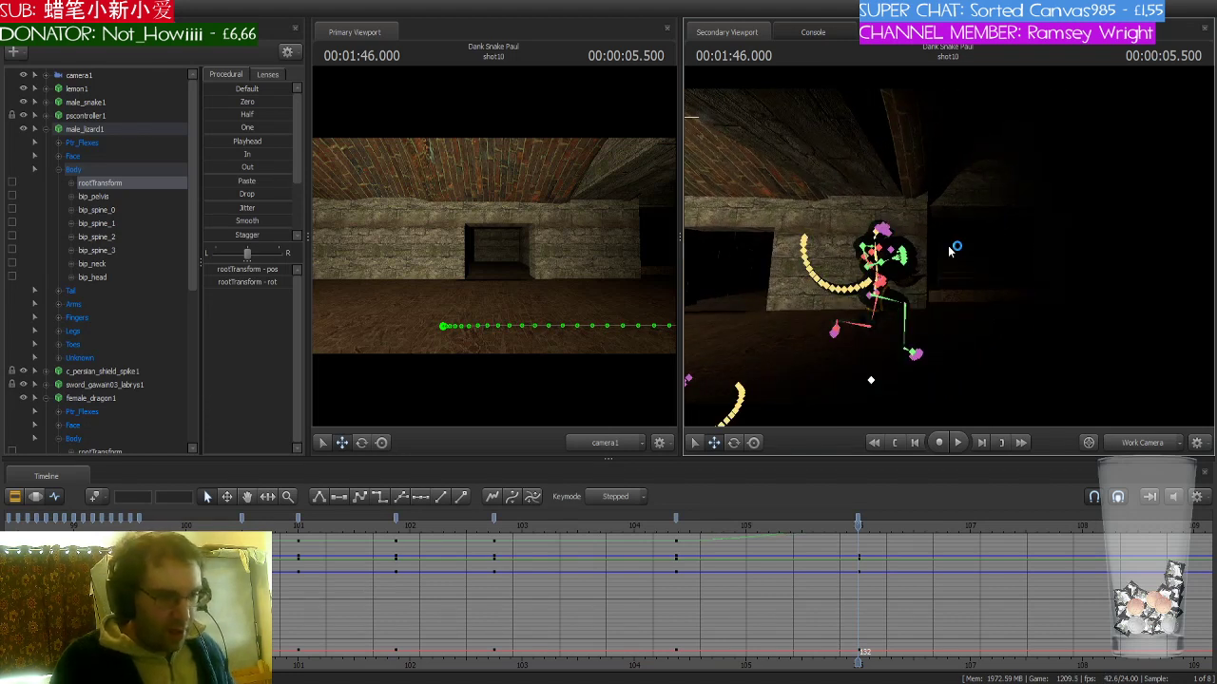